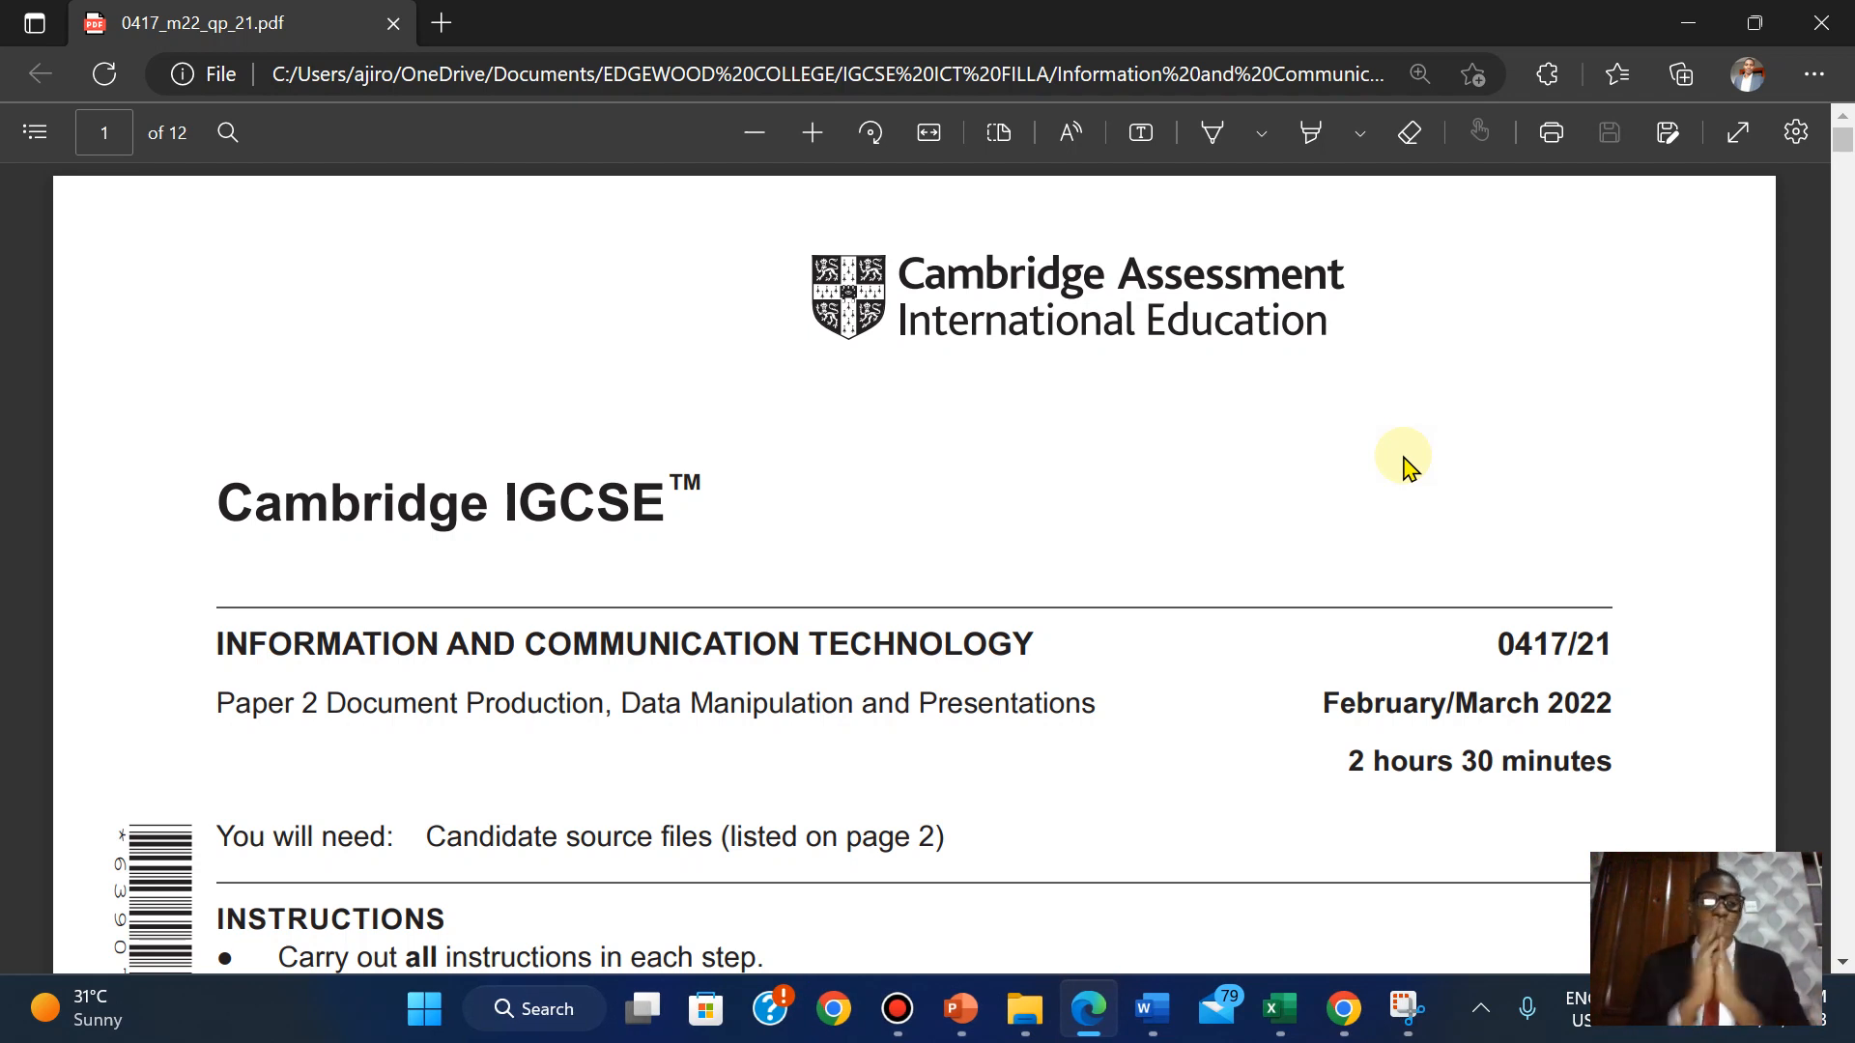
Read the exam paper PDF from the cover instructions down to the Task 1 and Task 2 instructions on page 2.
scroll(1409, 469, "down", 3)
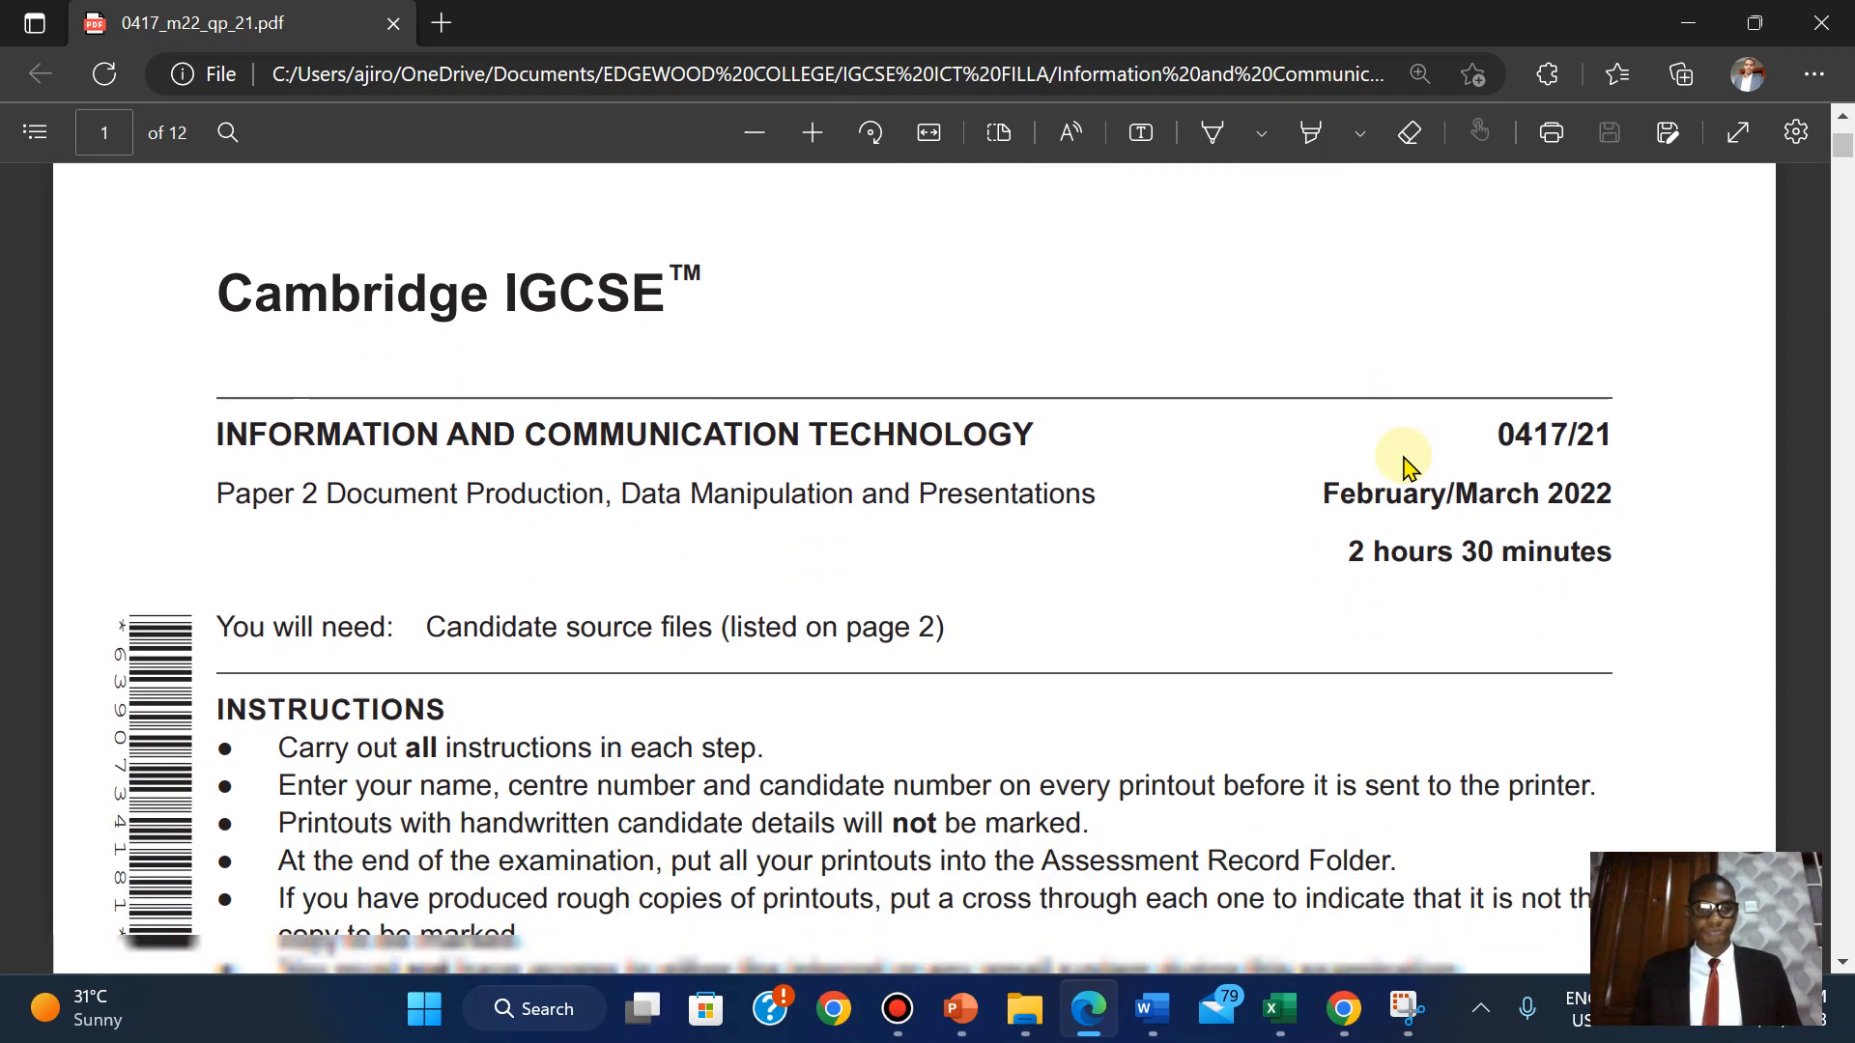
scroll(1408, 469, "down", 1)
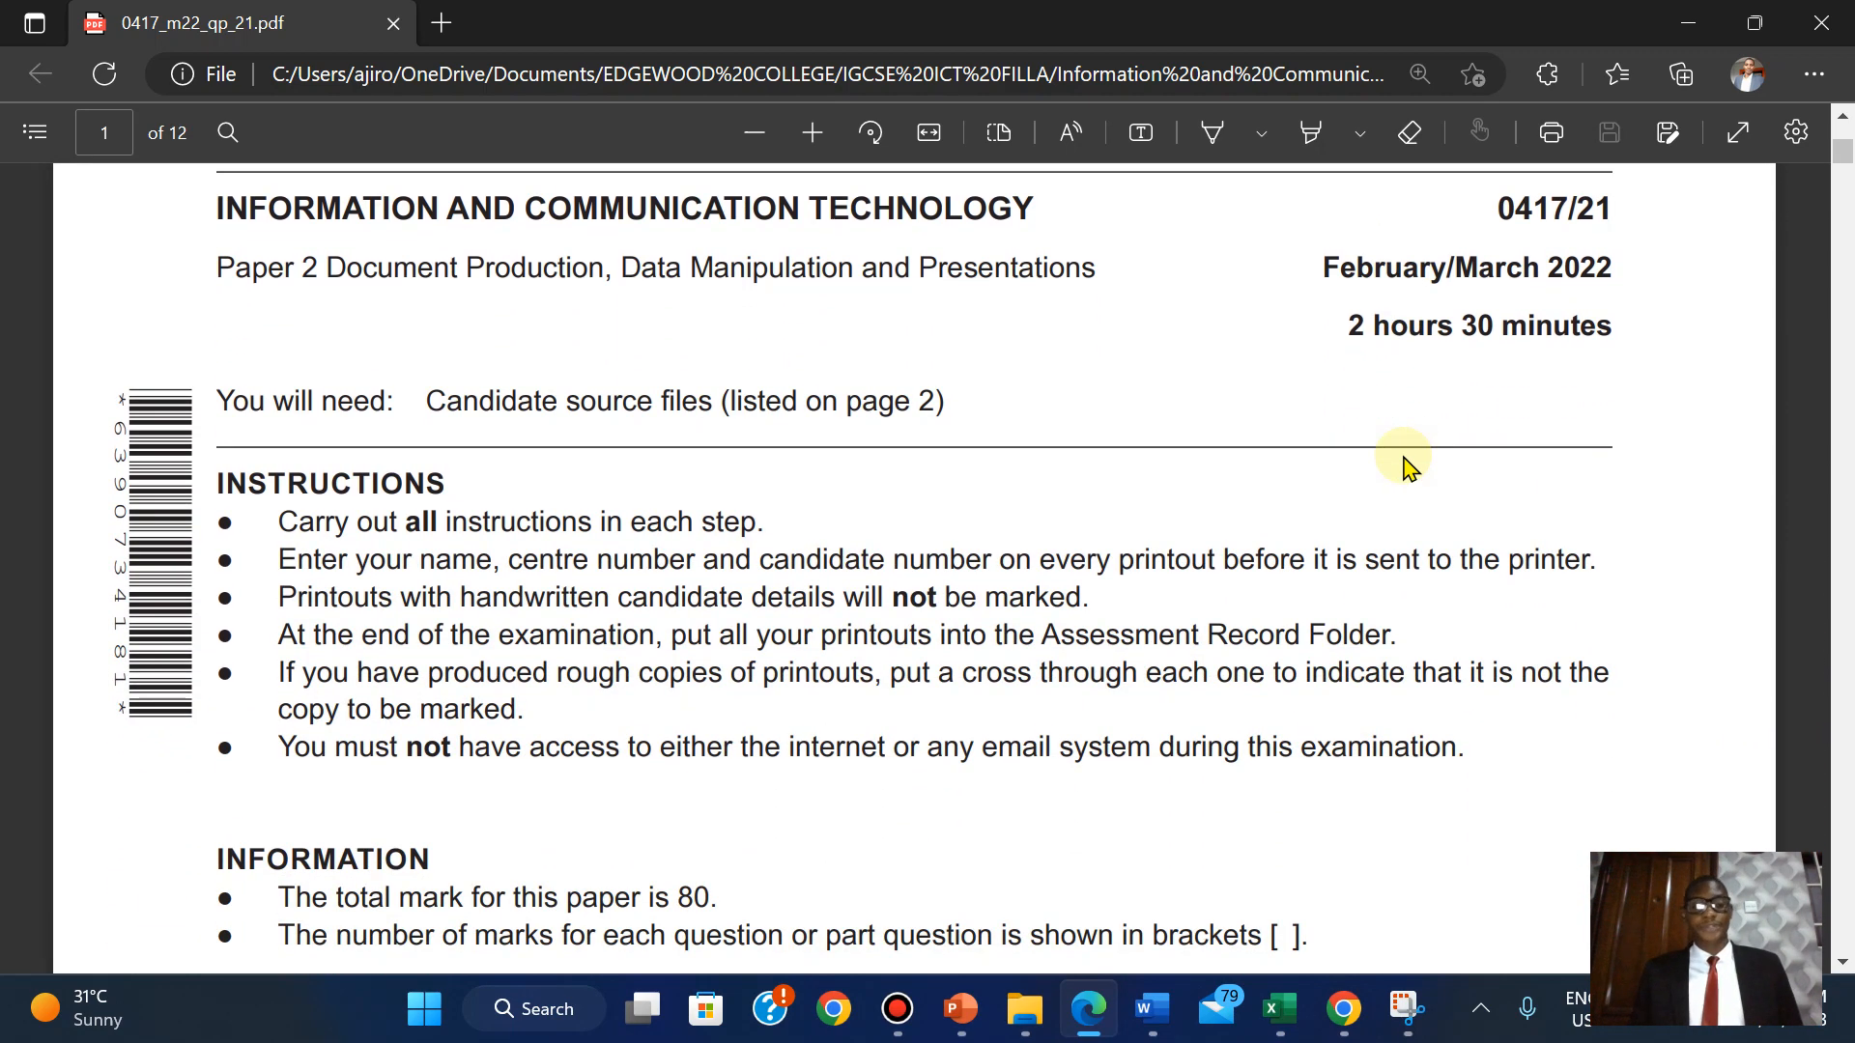
scroll(1409, 468, "down", 4)
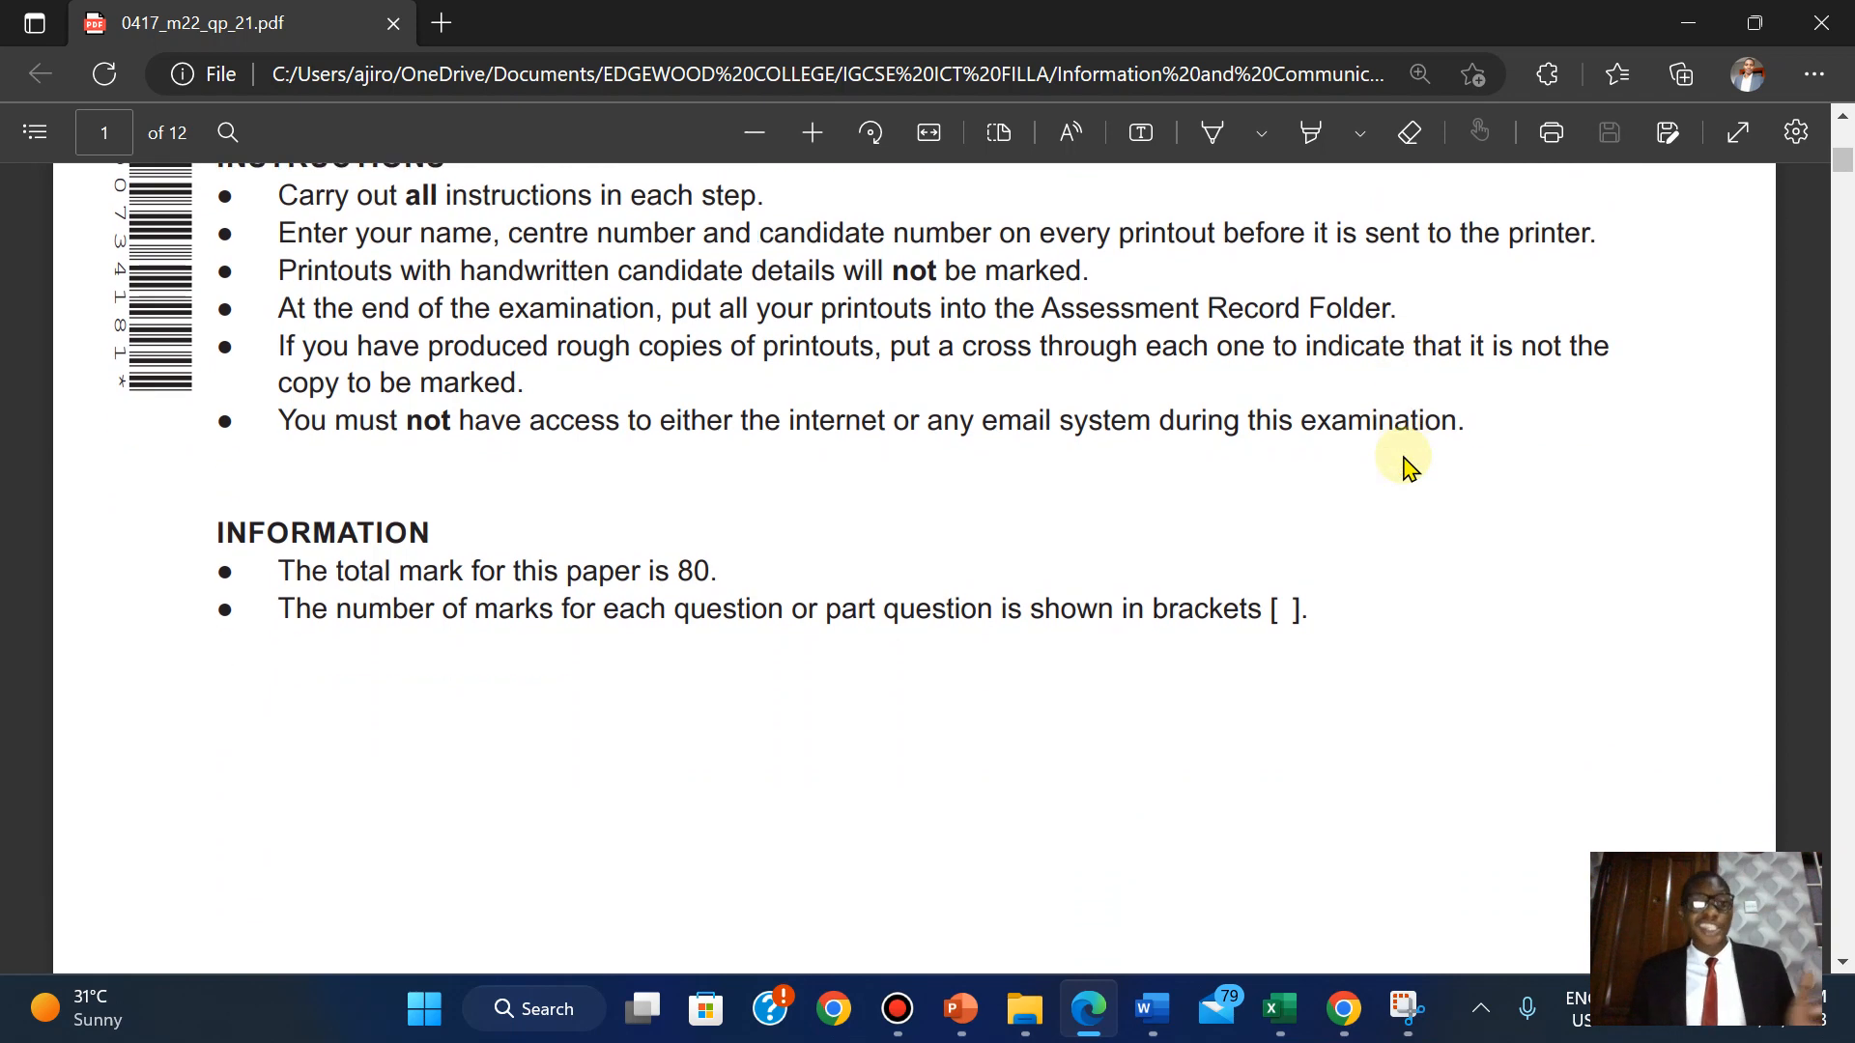
scroll(1409, 469, "up", 3)
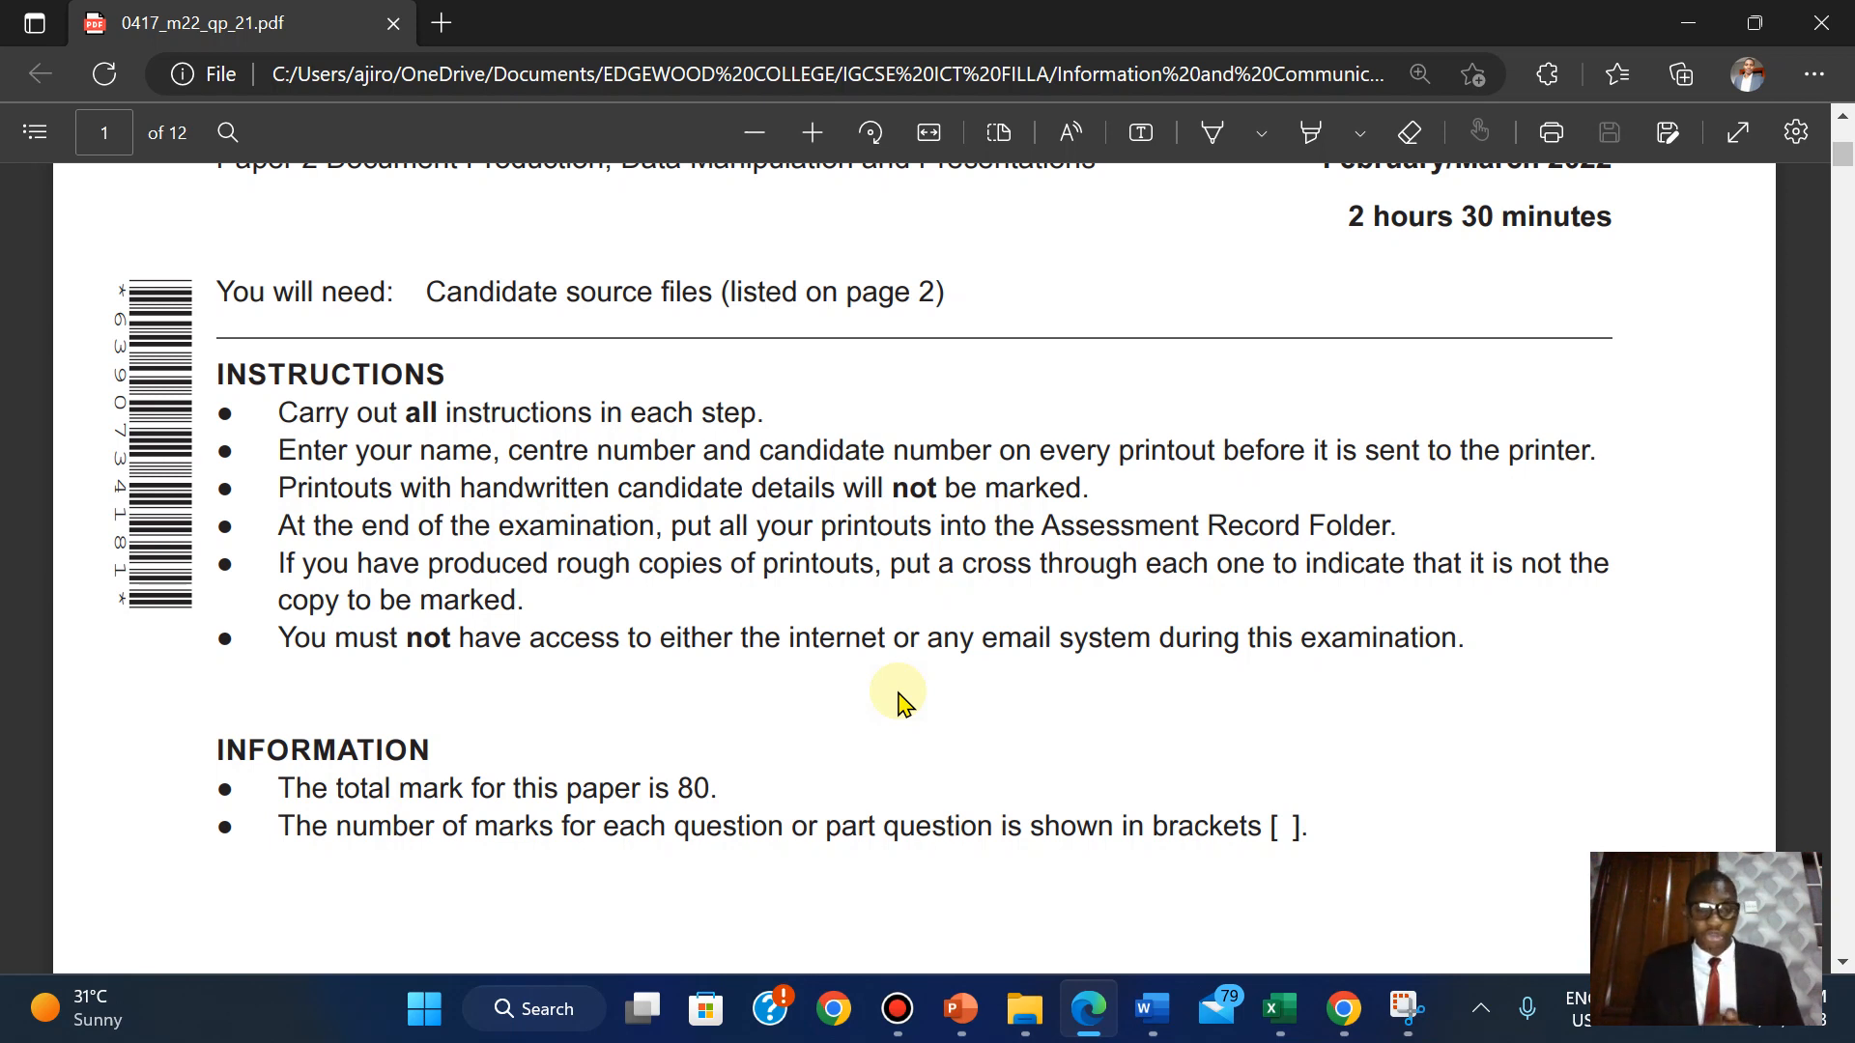
scroll(898, 702, "down", 3)
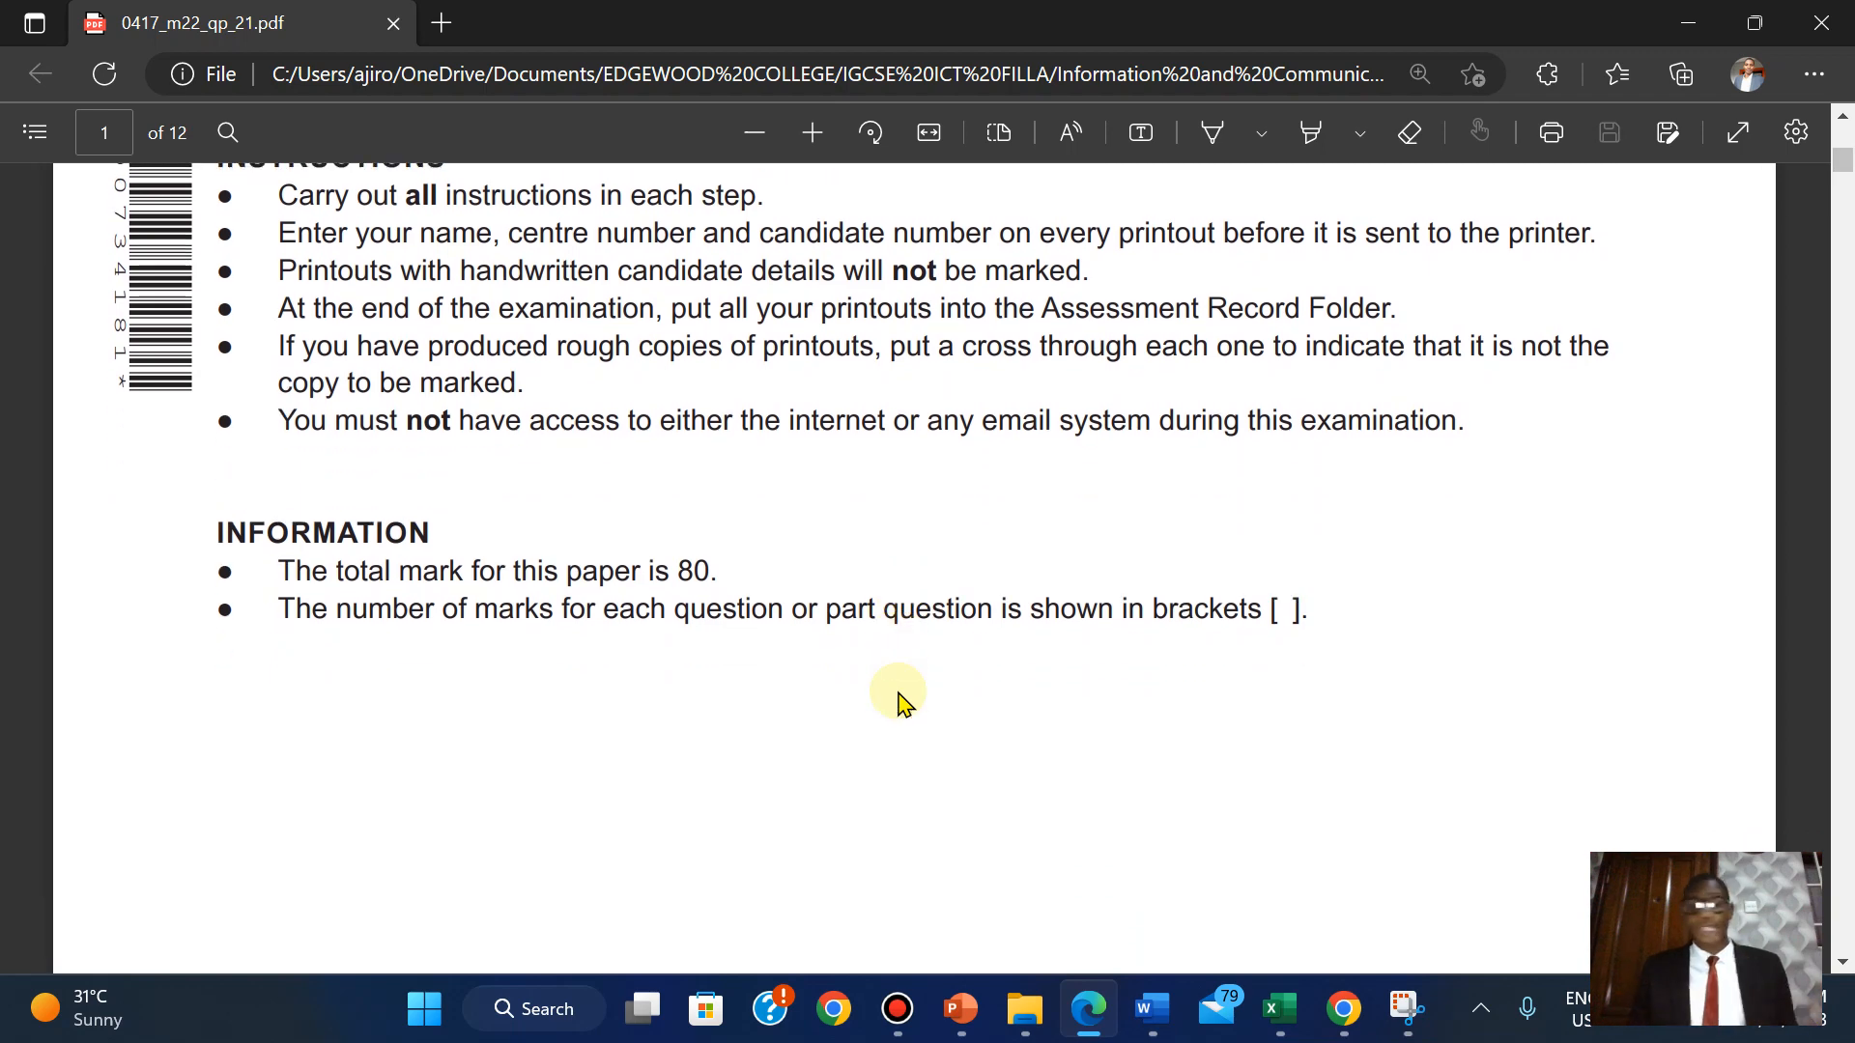
scroll(899, 702, "down", 1)
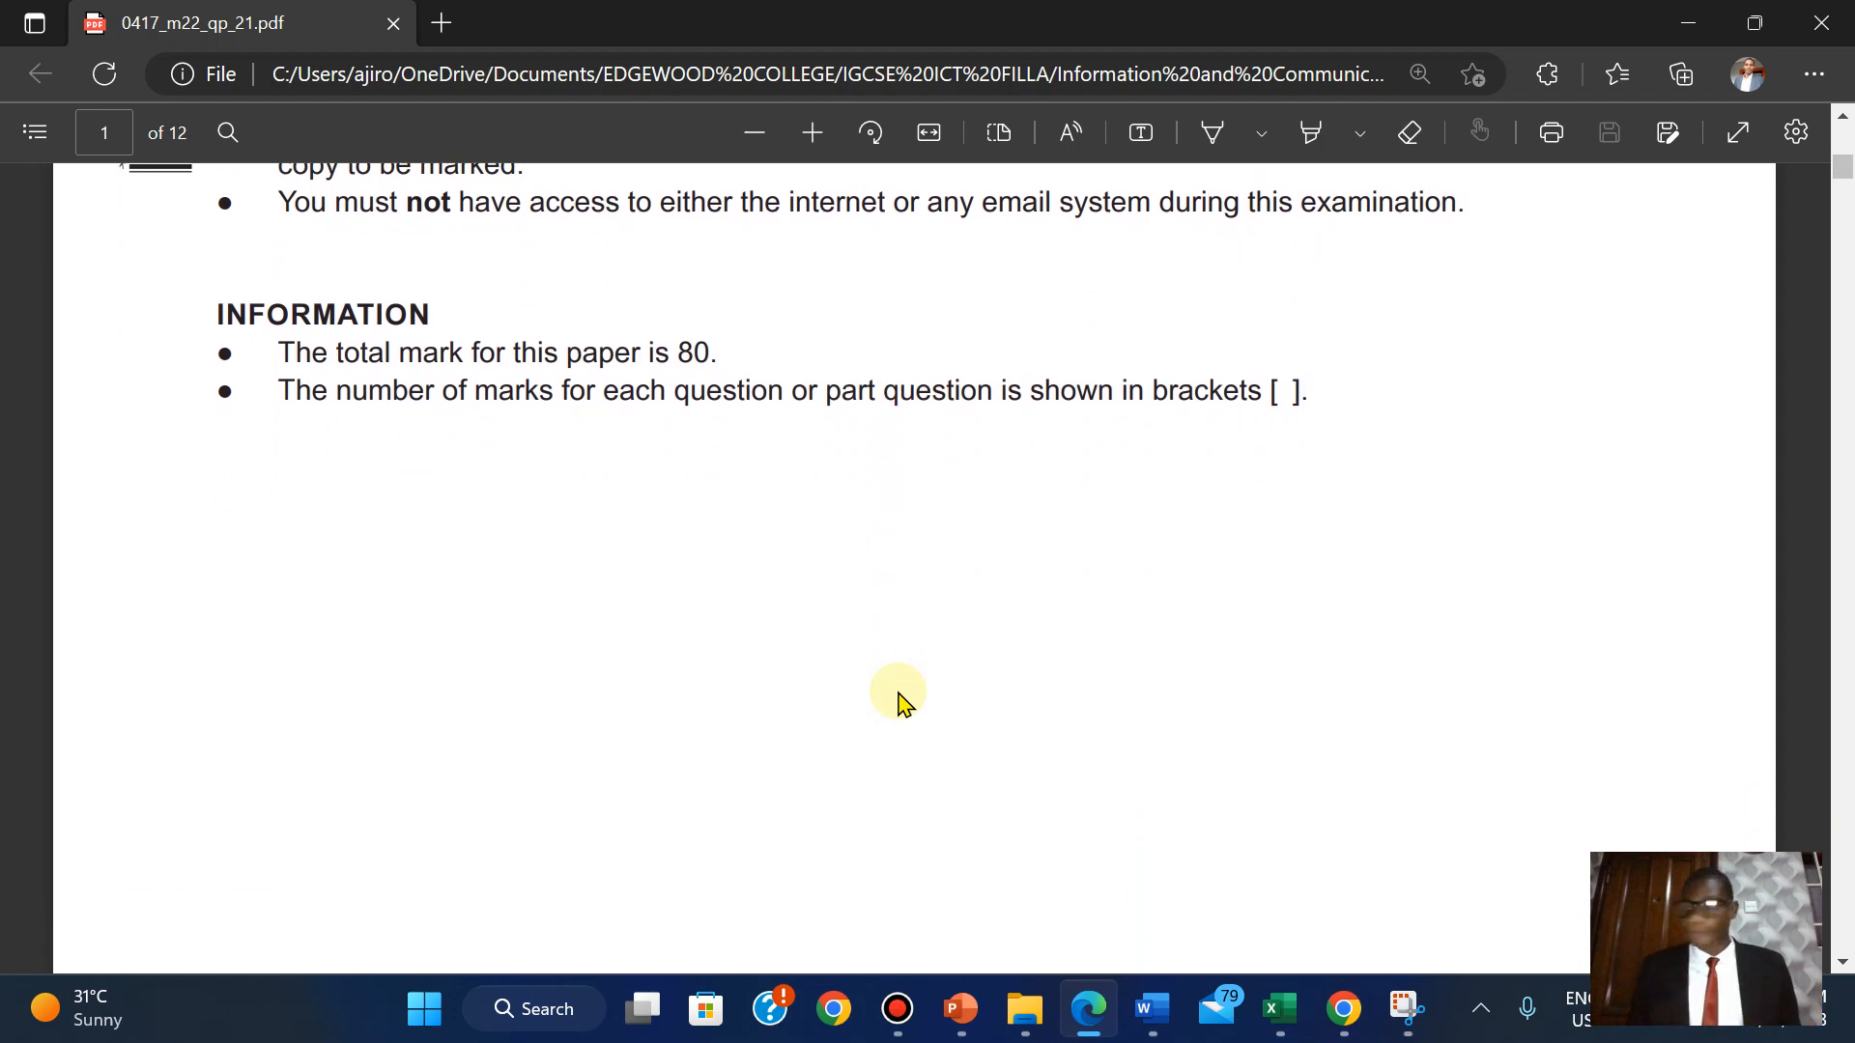
scroll(898, 701, "down", 6)
scroll(899, 702, "up", 3)
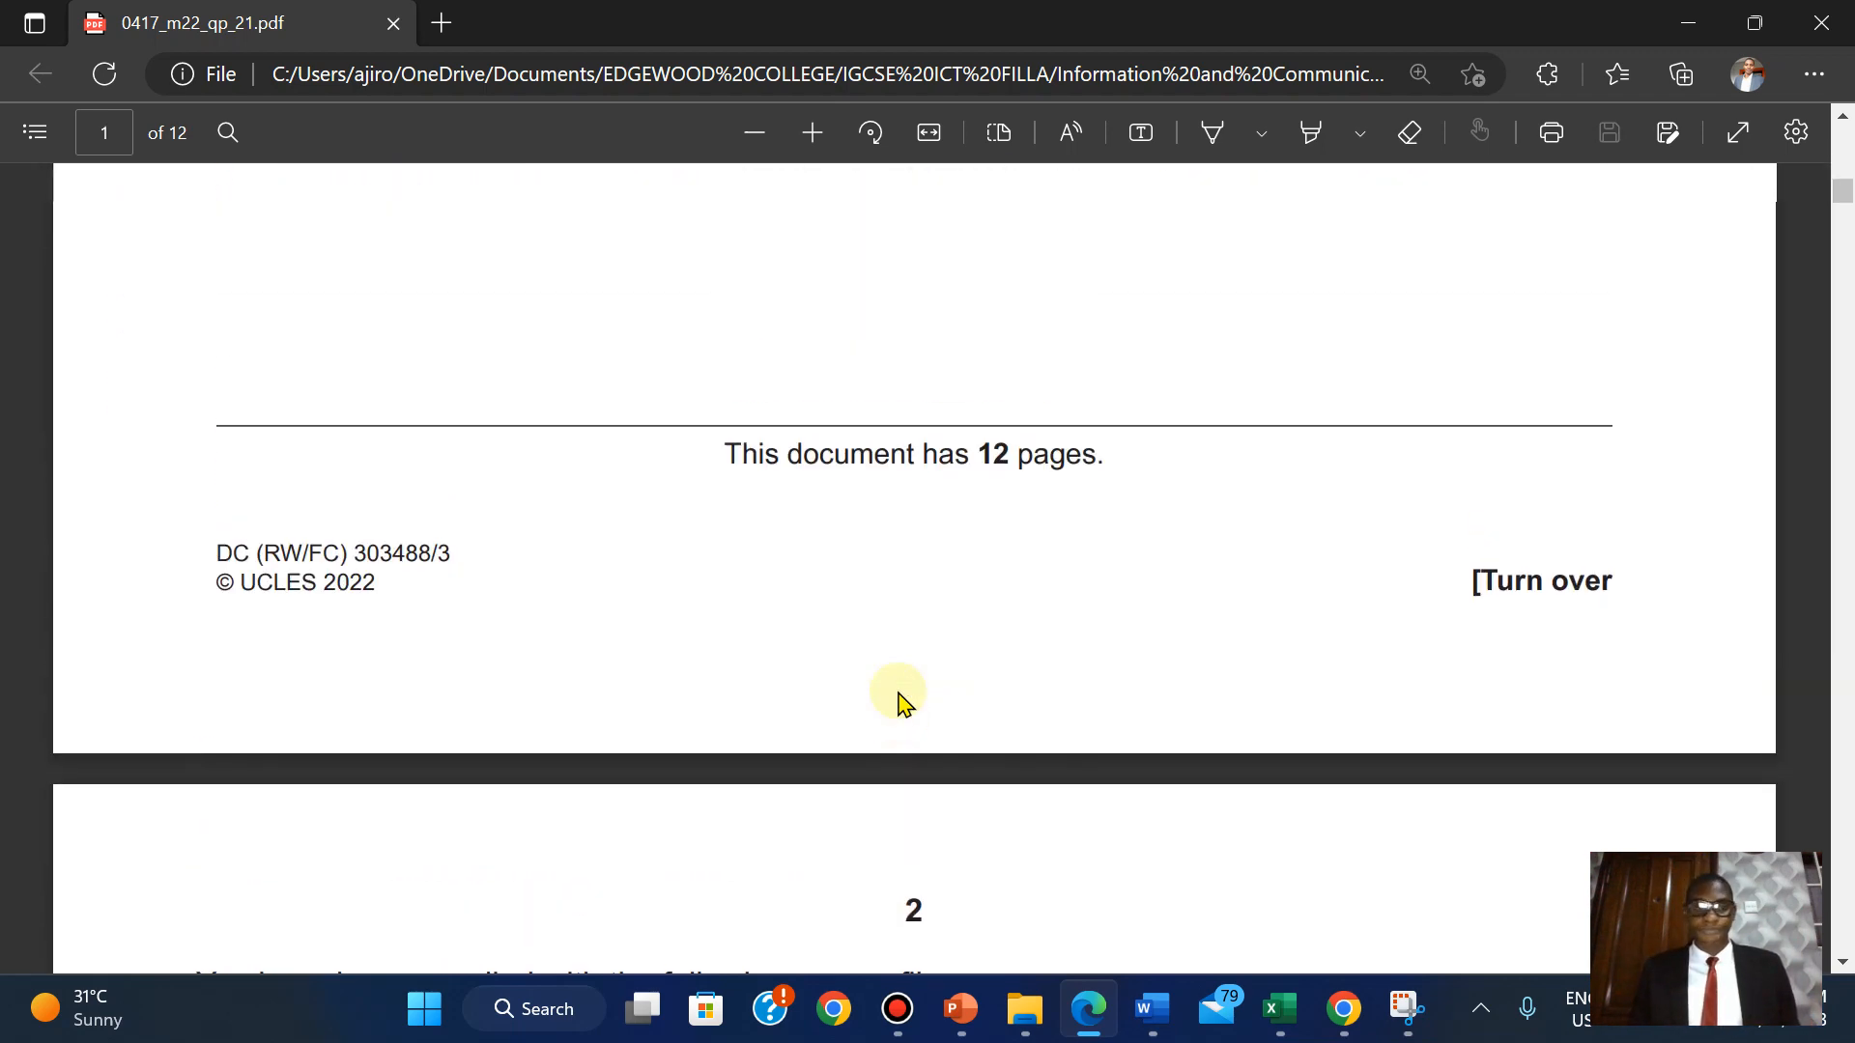
scroll(898, 701, "down", 2)
scroll(898, 702, "down", 4)
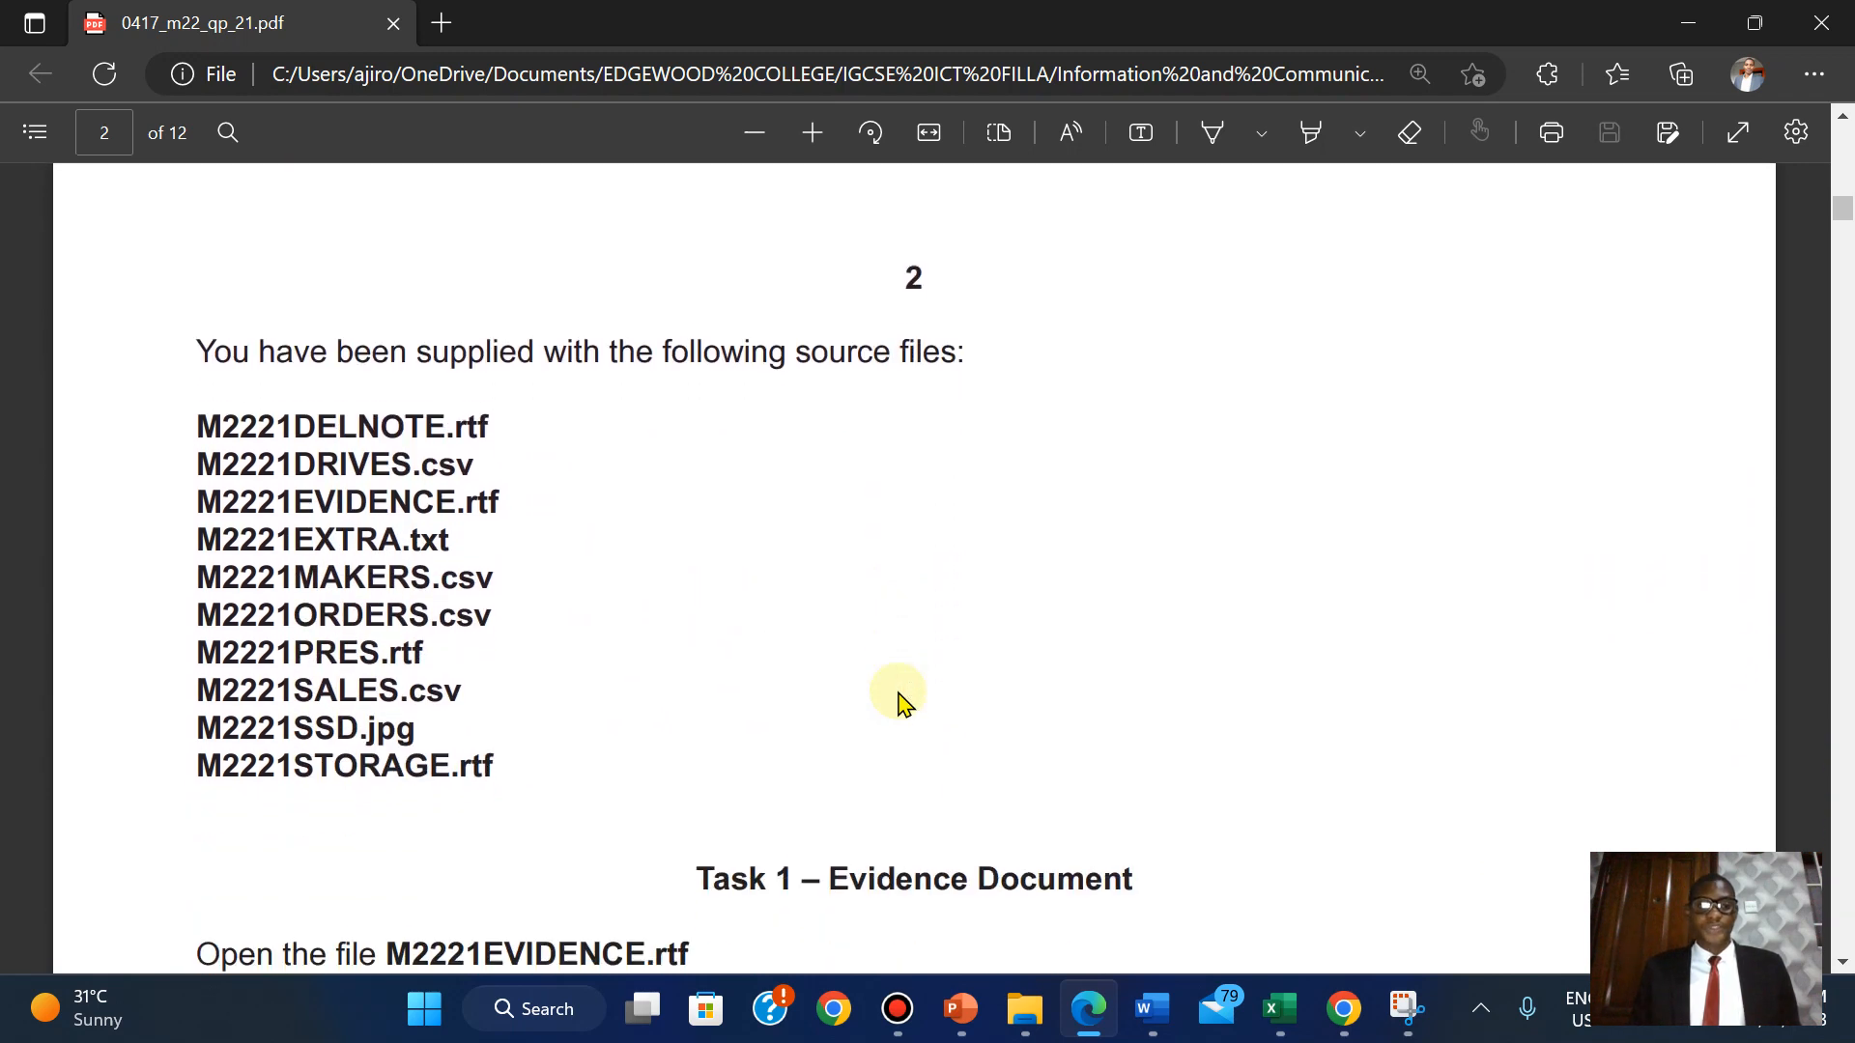
scroll(899, 702, "down", 1)
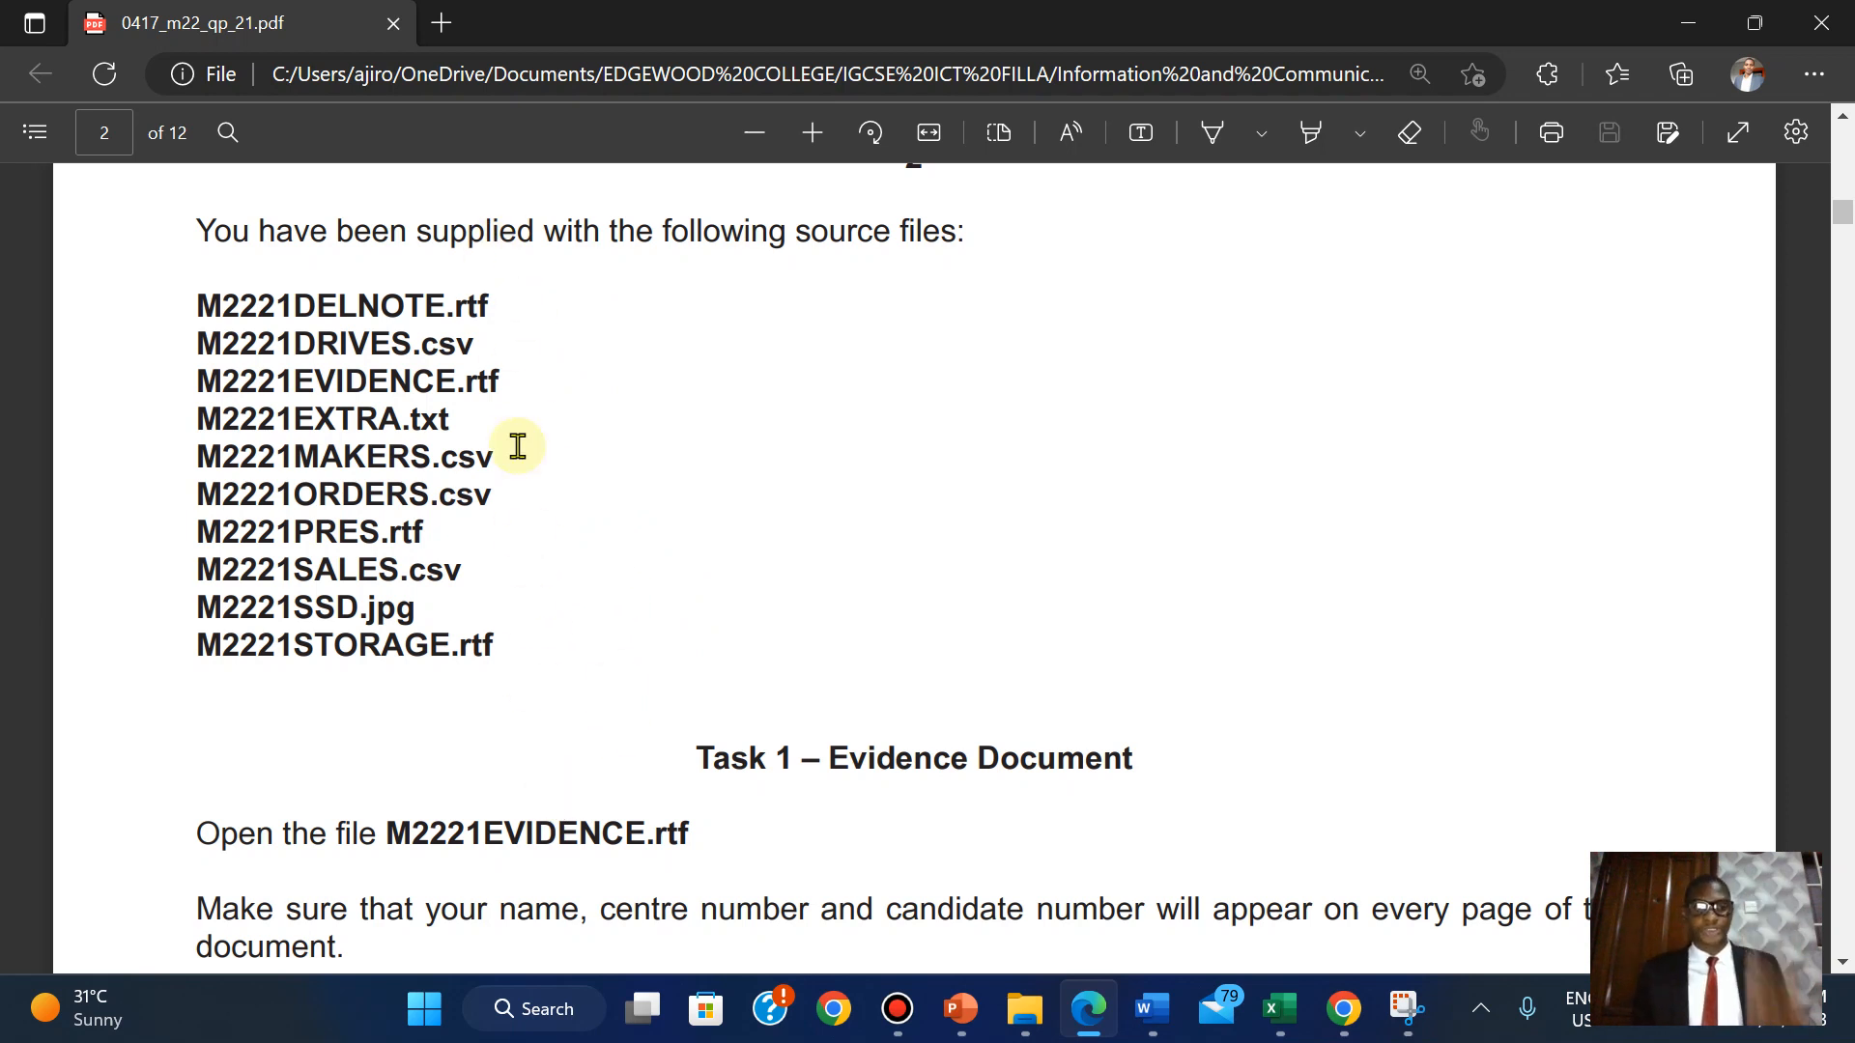
scroll(1343, 693, "down", 2)
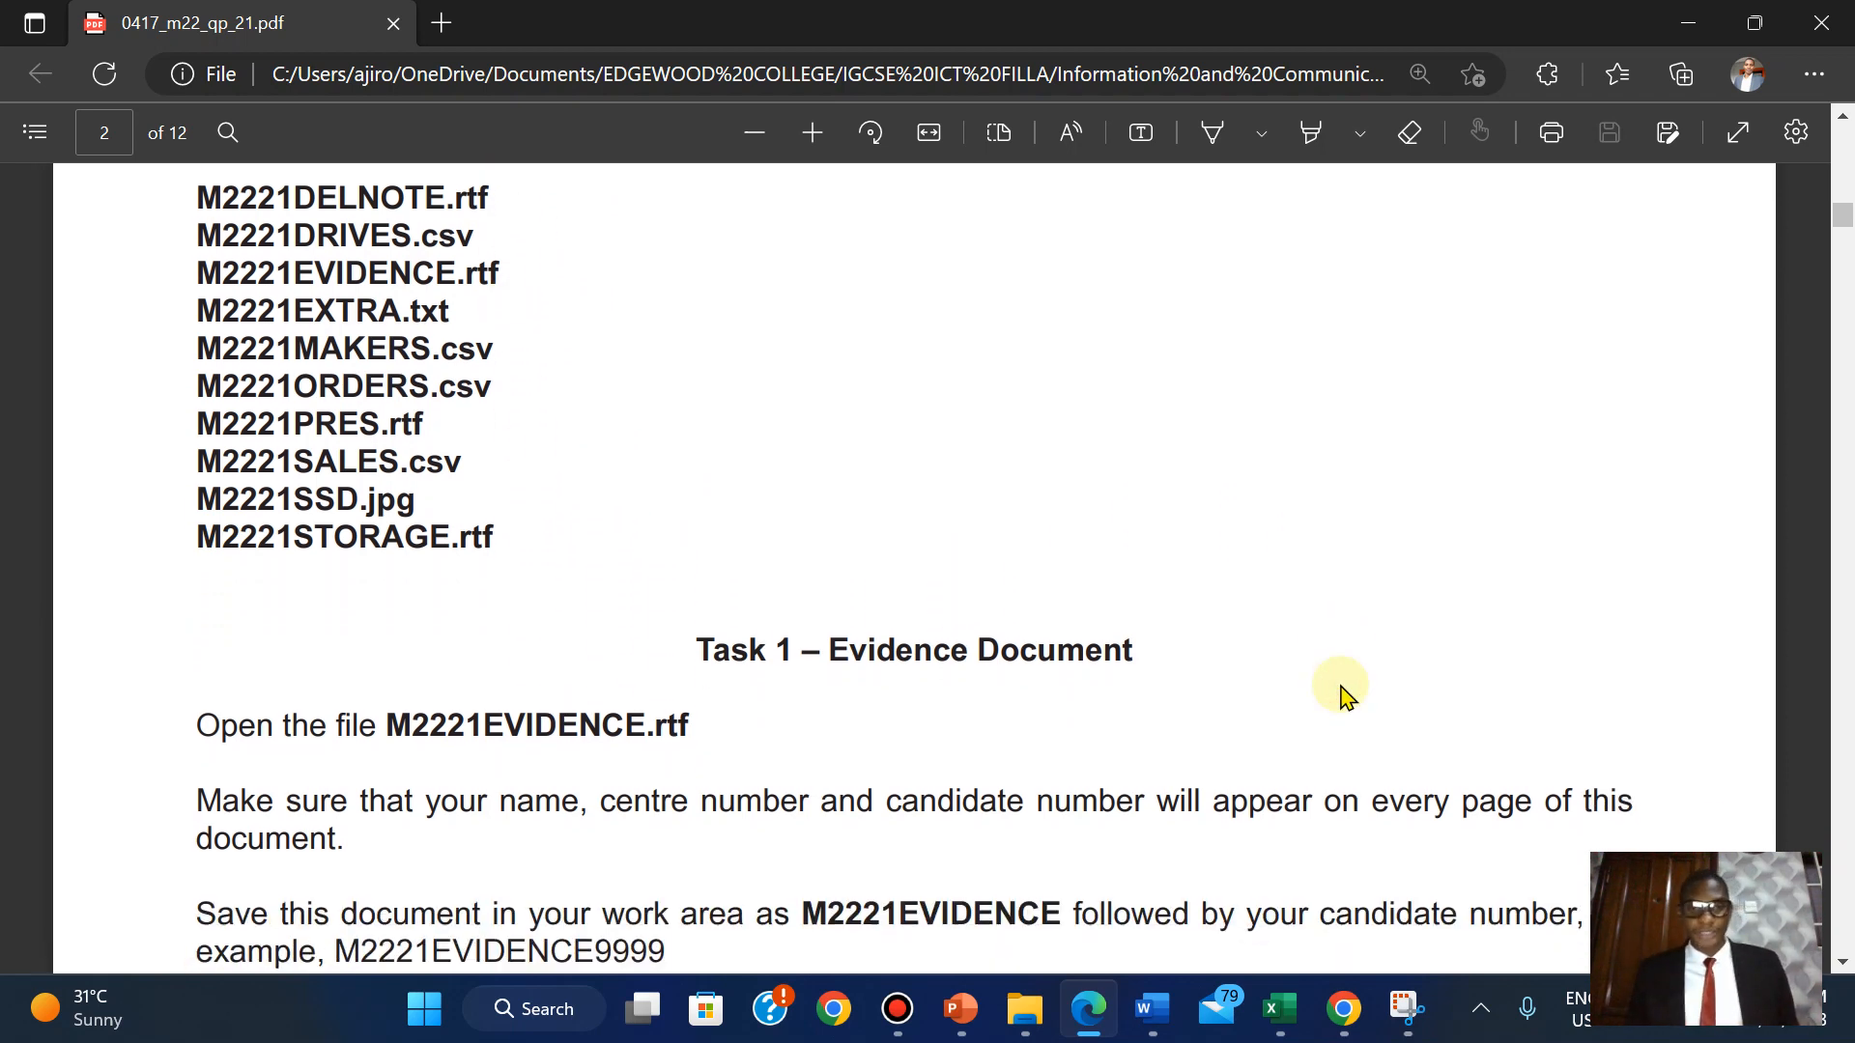
scroll(1343, 694, "down", 3)
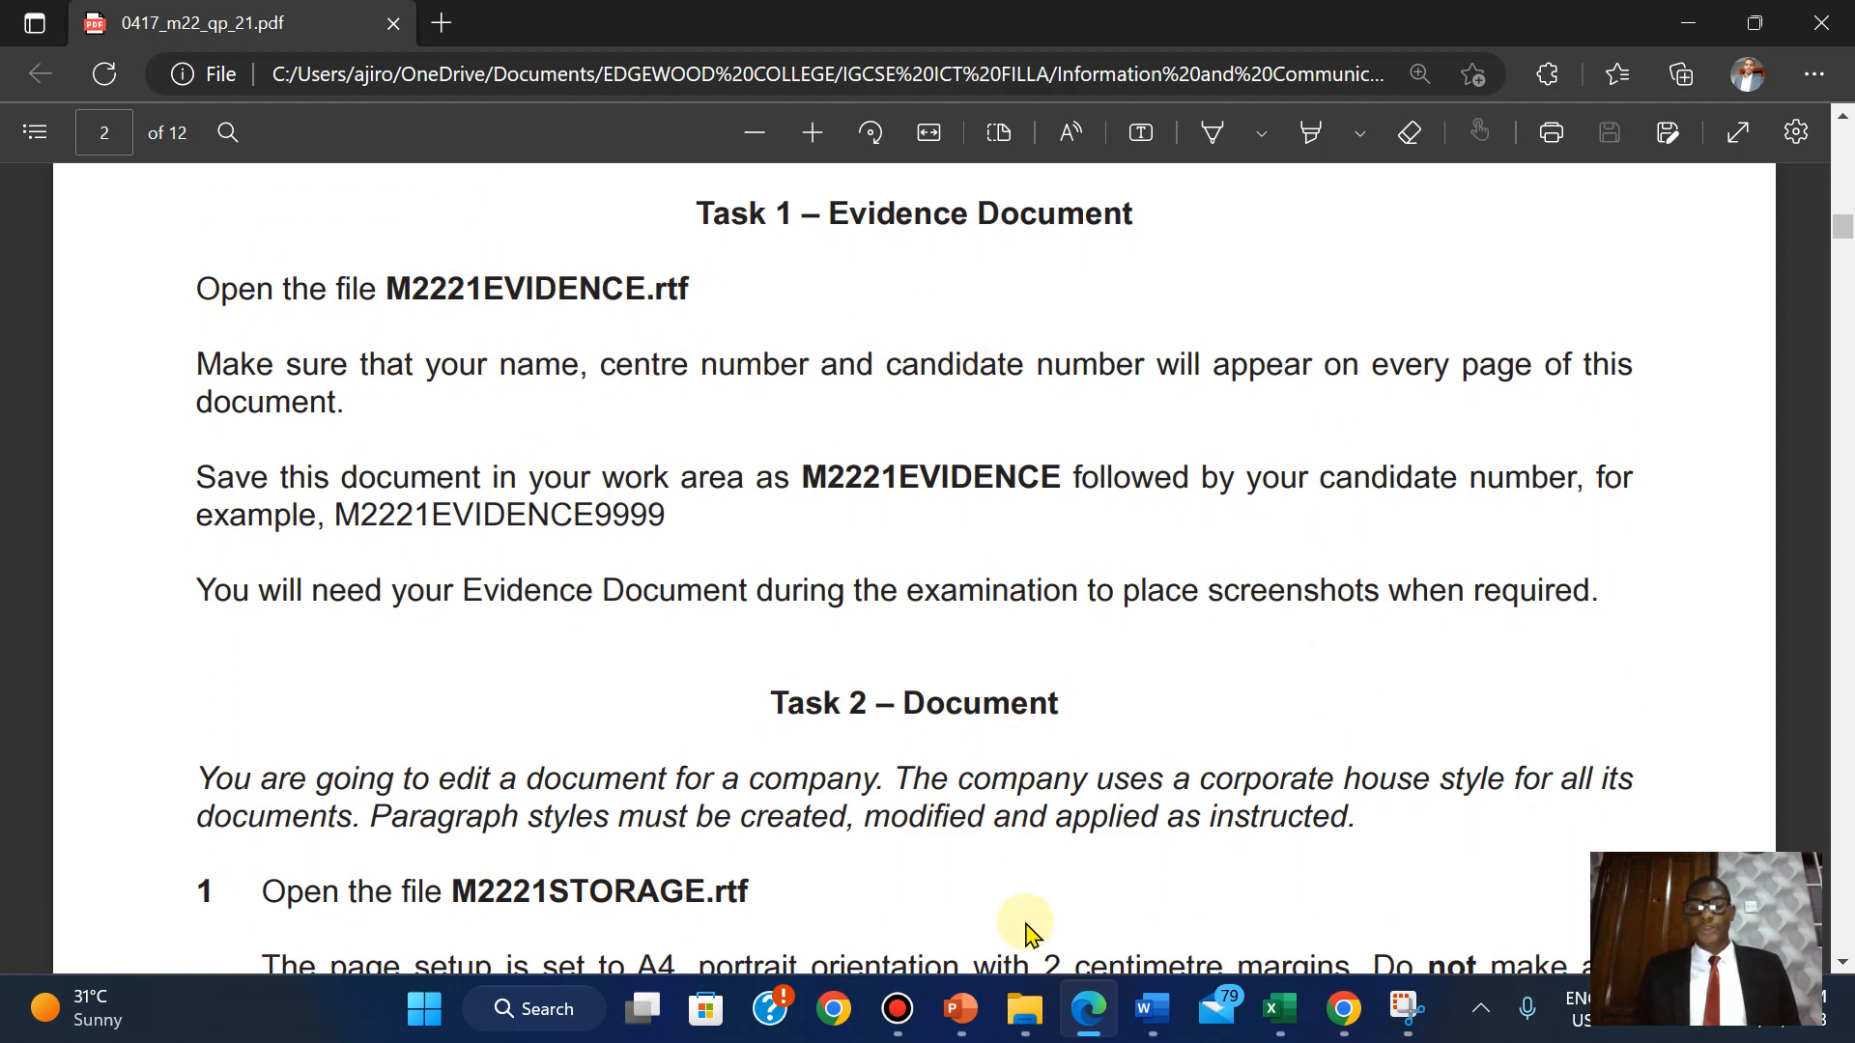
Open M2221EVIDENCE in Word from the source-files folder, then return to the exam paper.
left_click(1025, 1009)
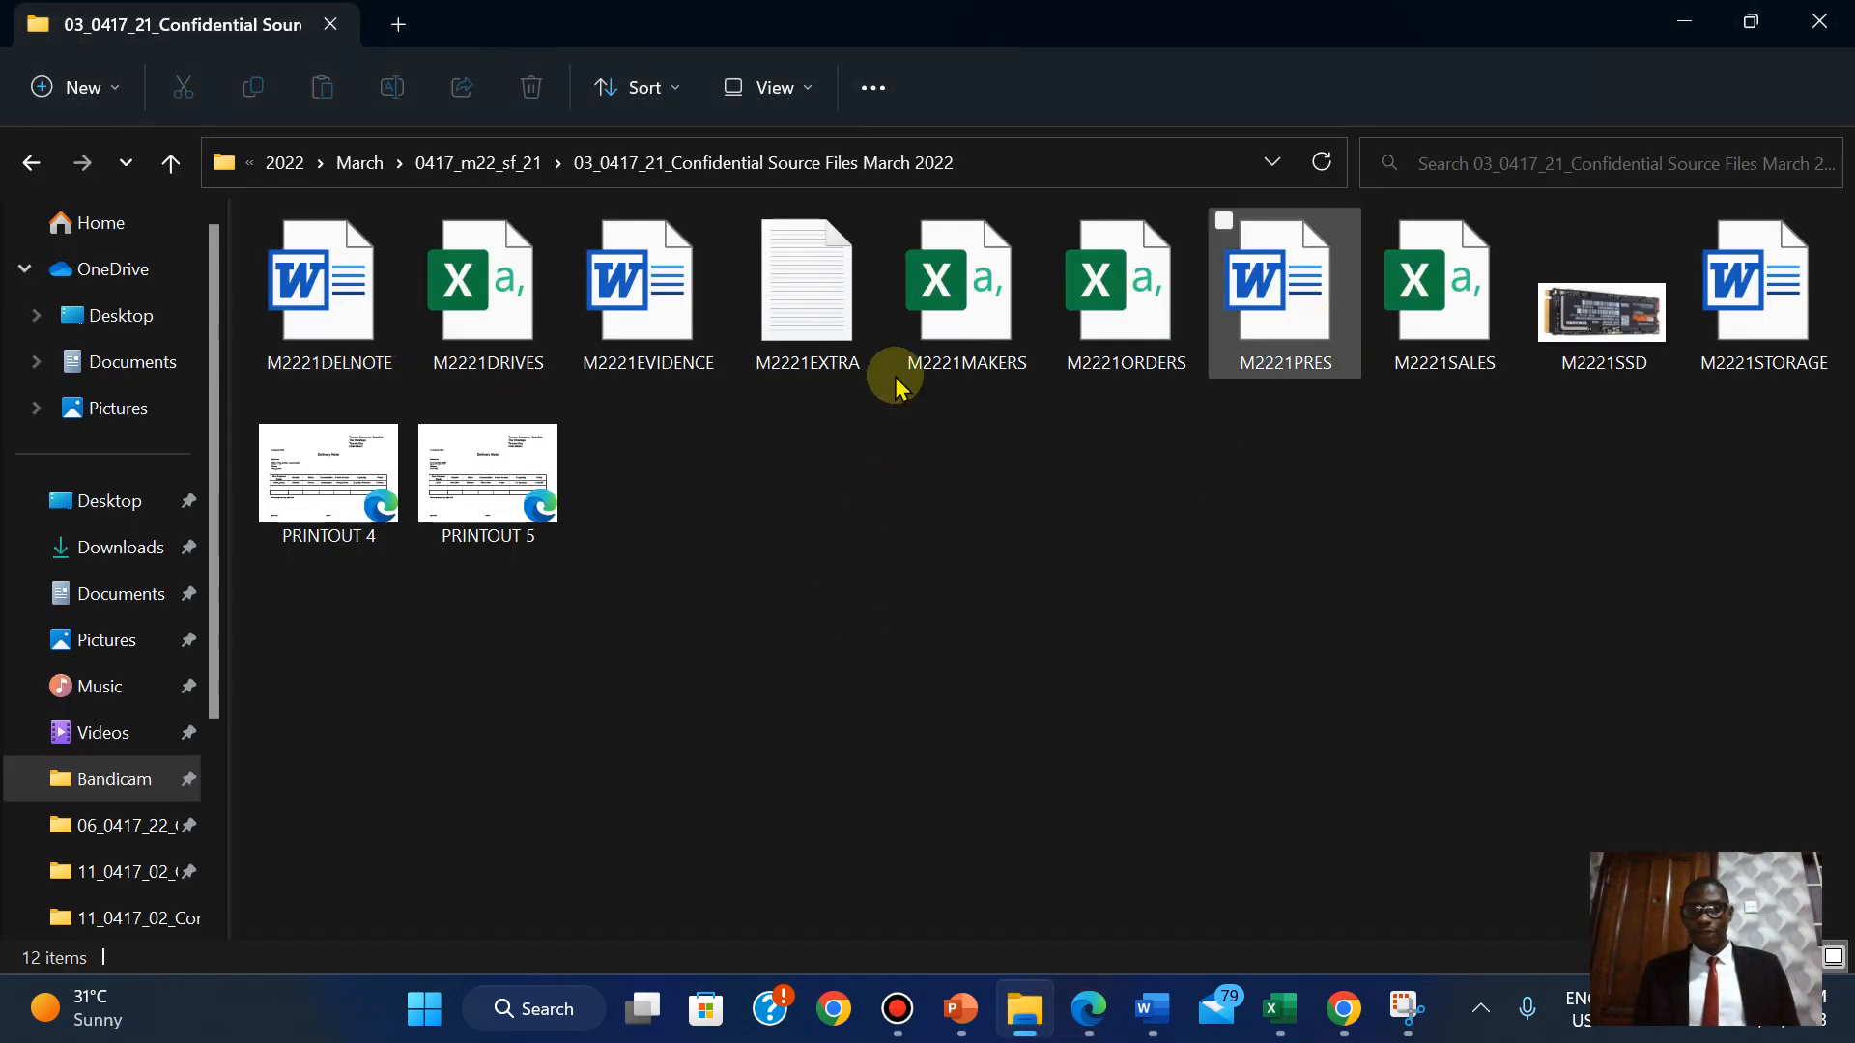
double_click(634, 303)
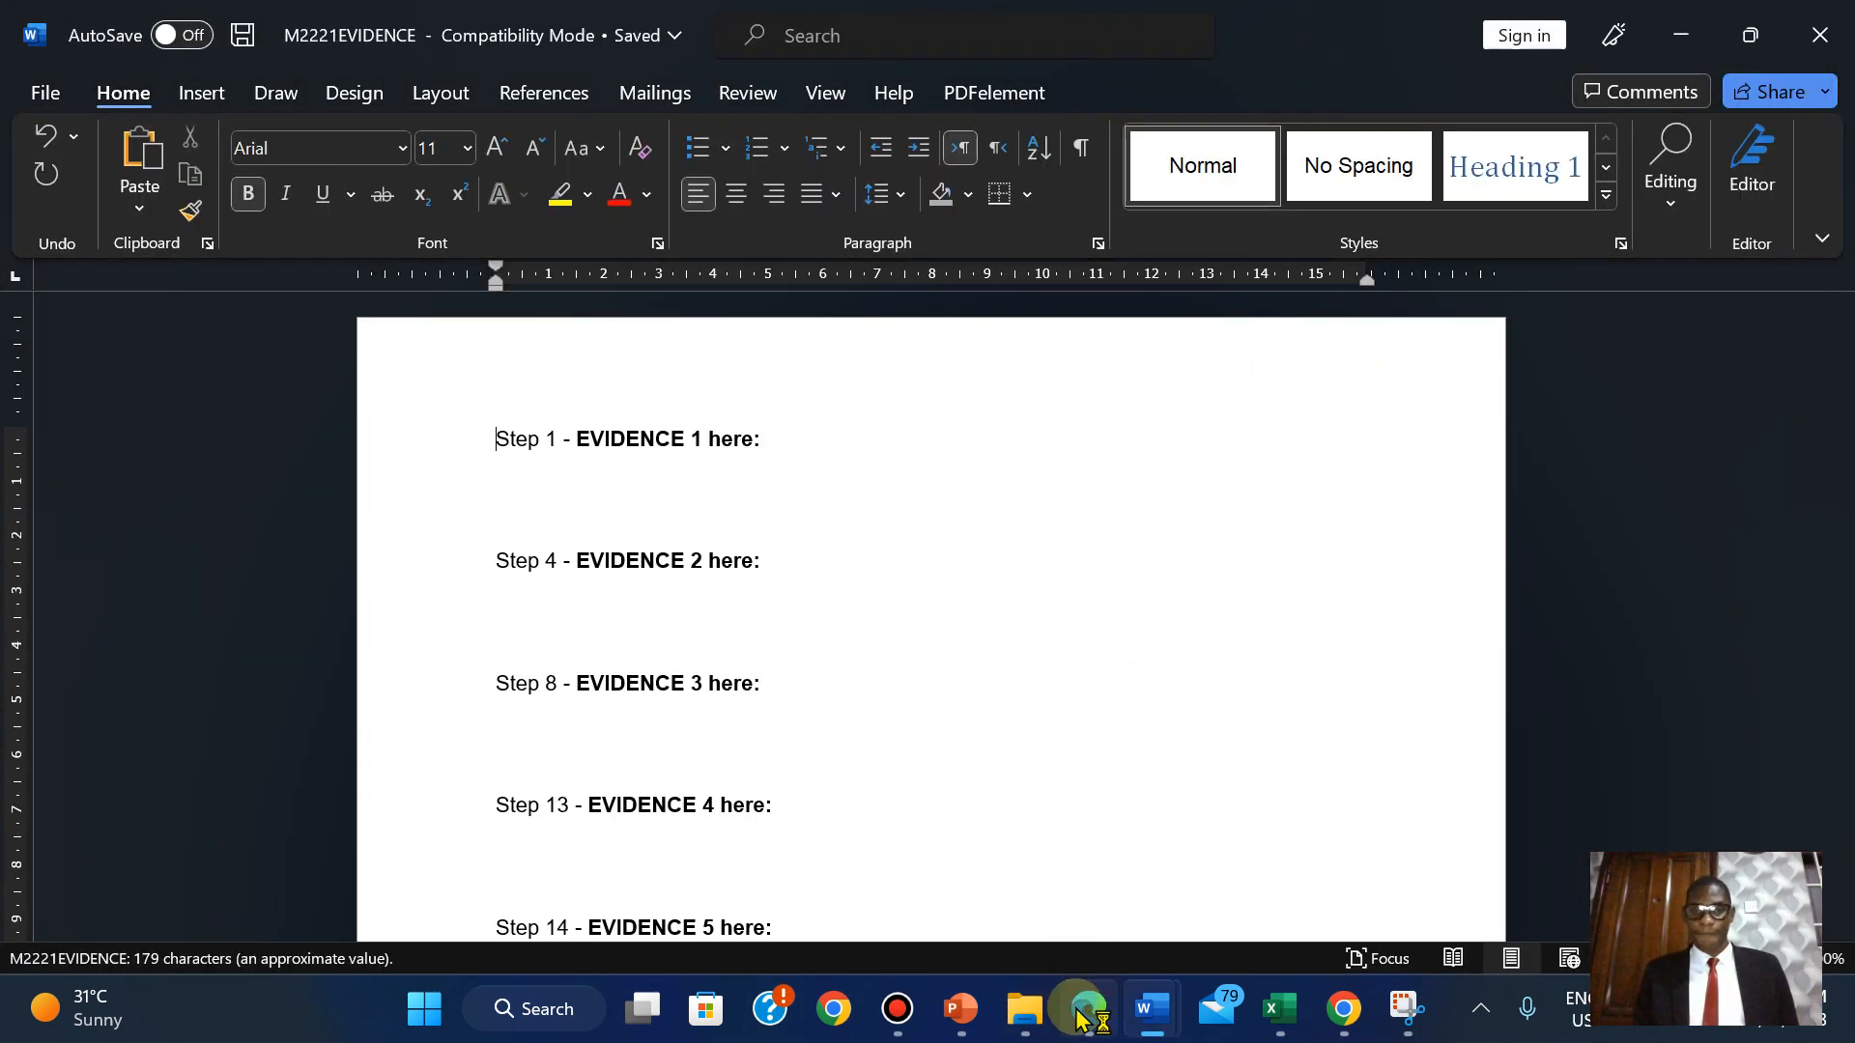
left_click(1084, 1016)
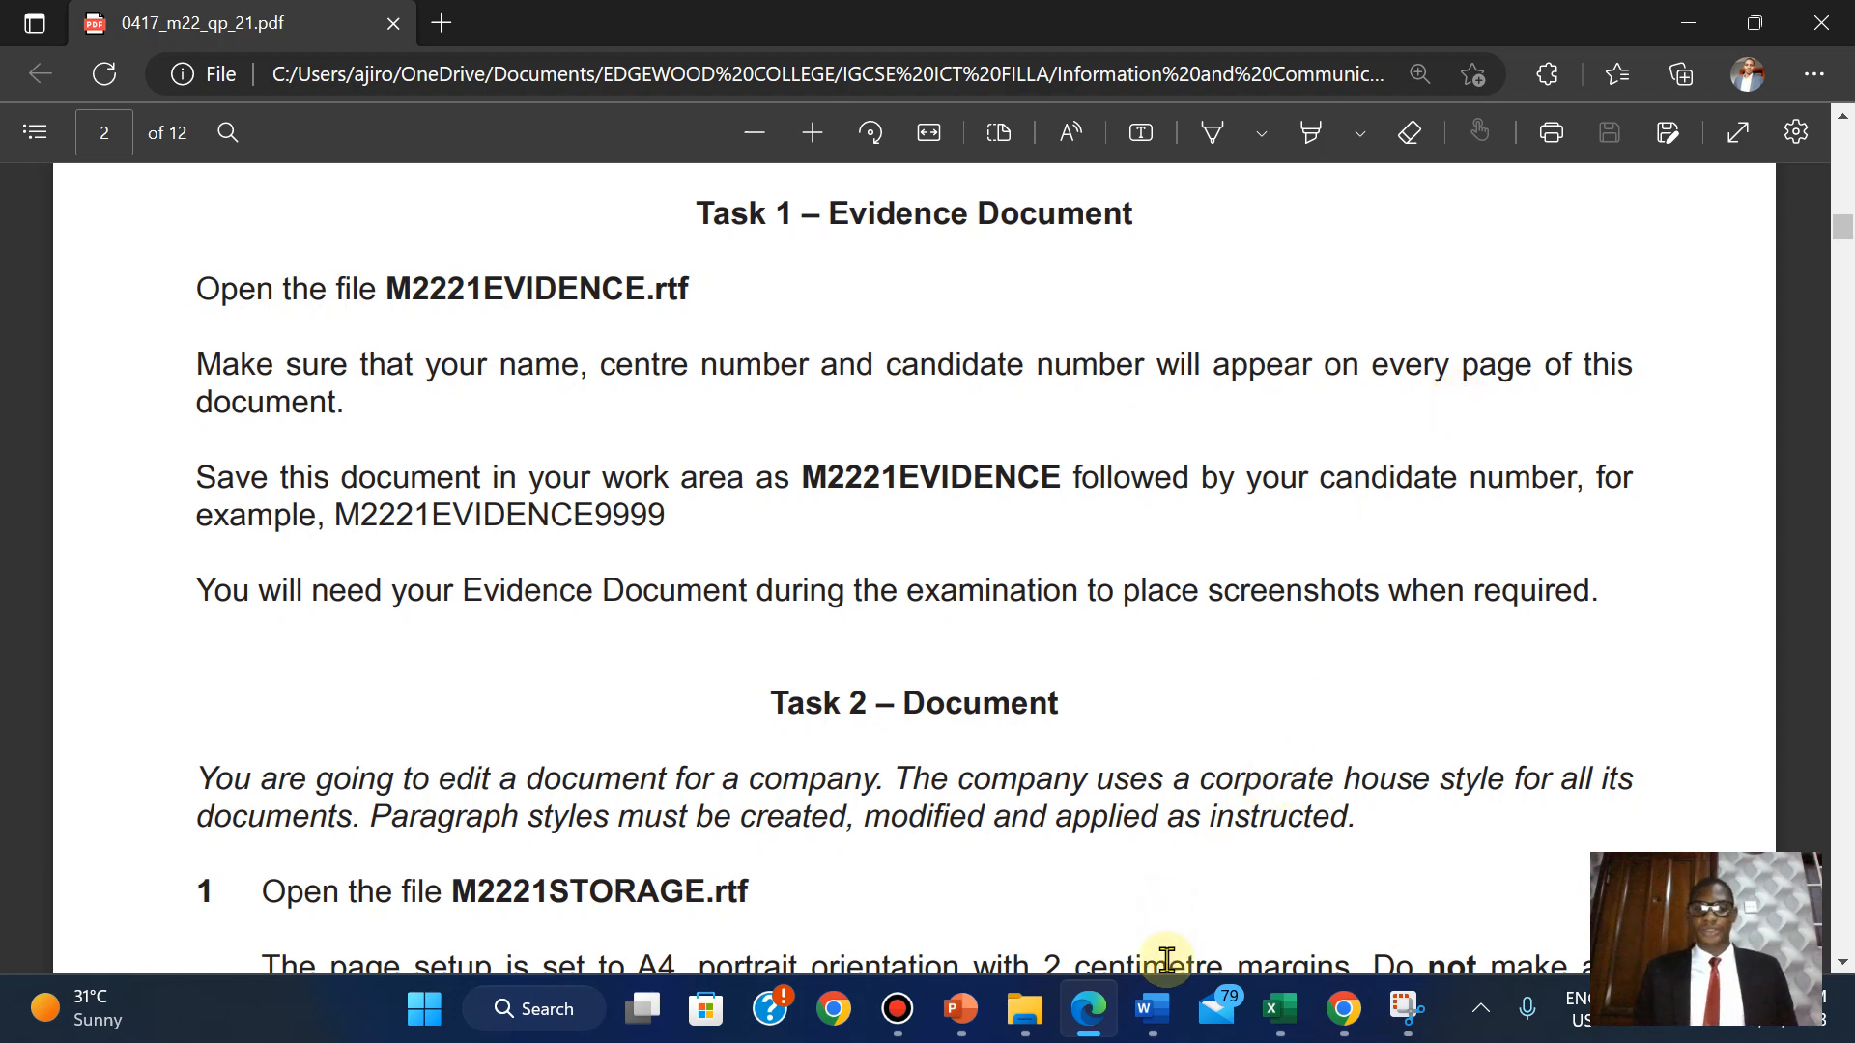
Add a Blank (Three Columns) header to the evidence document.
mouse_move(1152, 1010)
left_click(1245, 831)
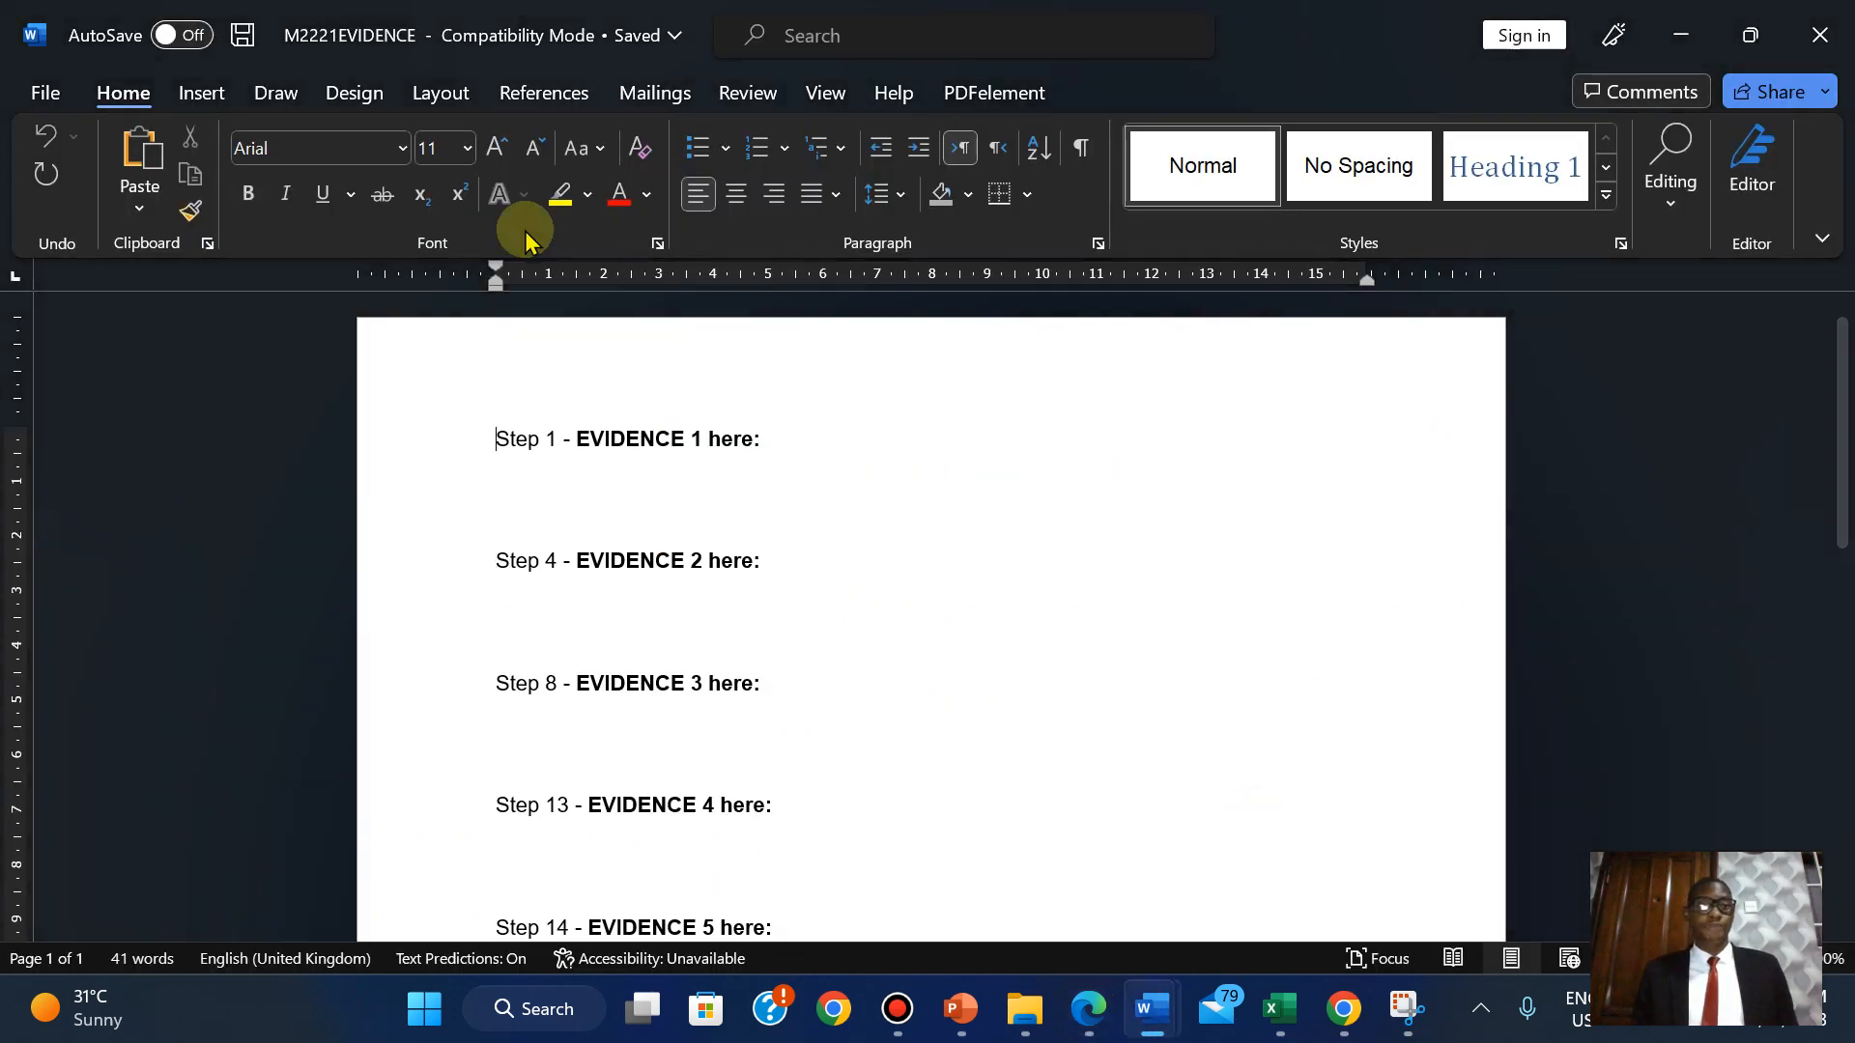
left_click(177, 103)
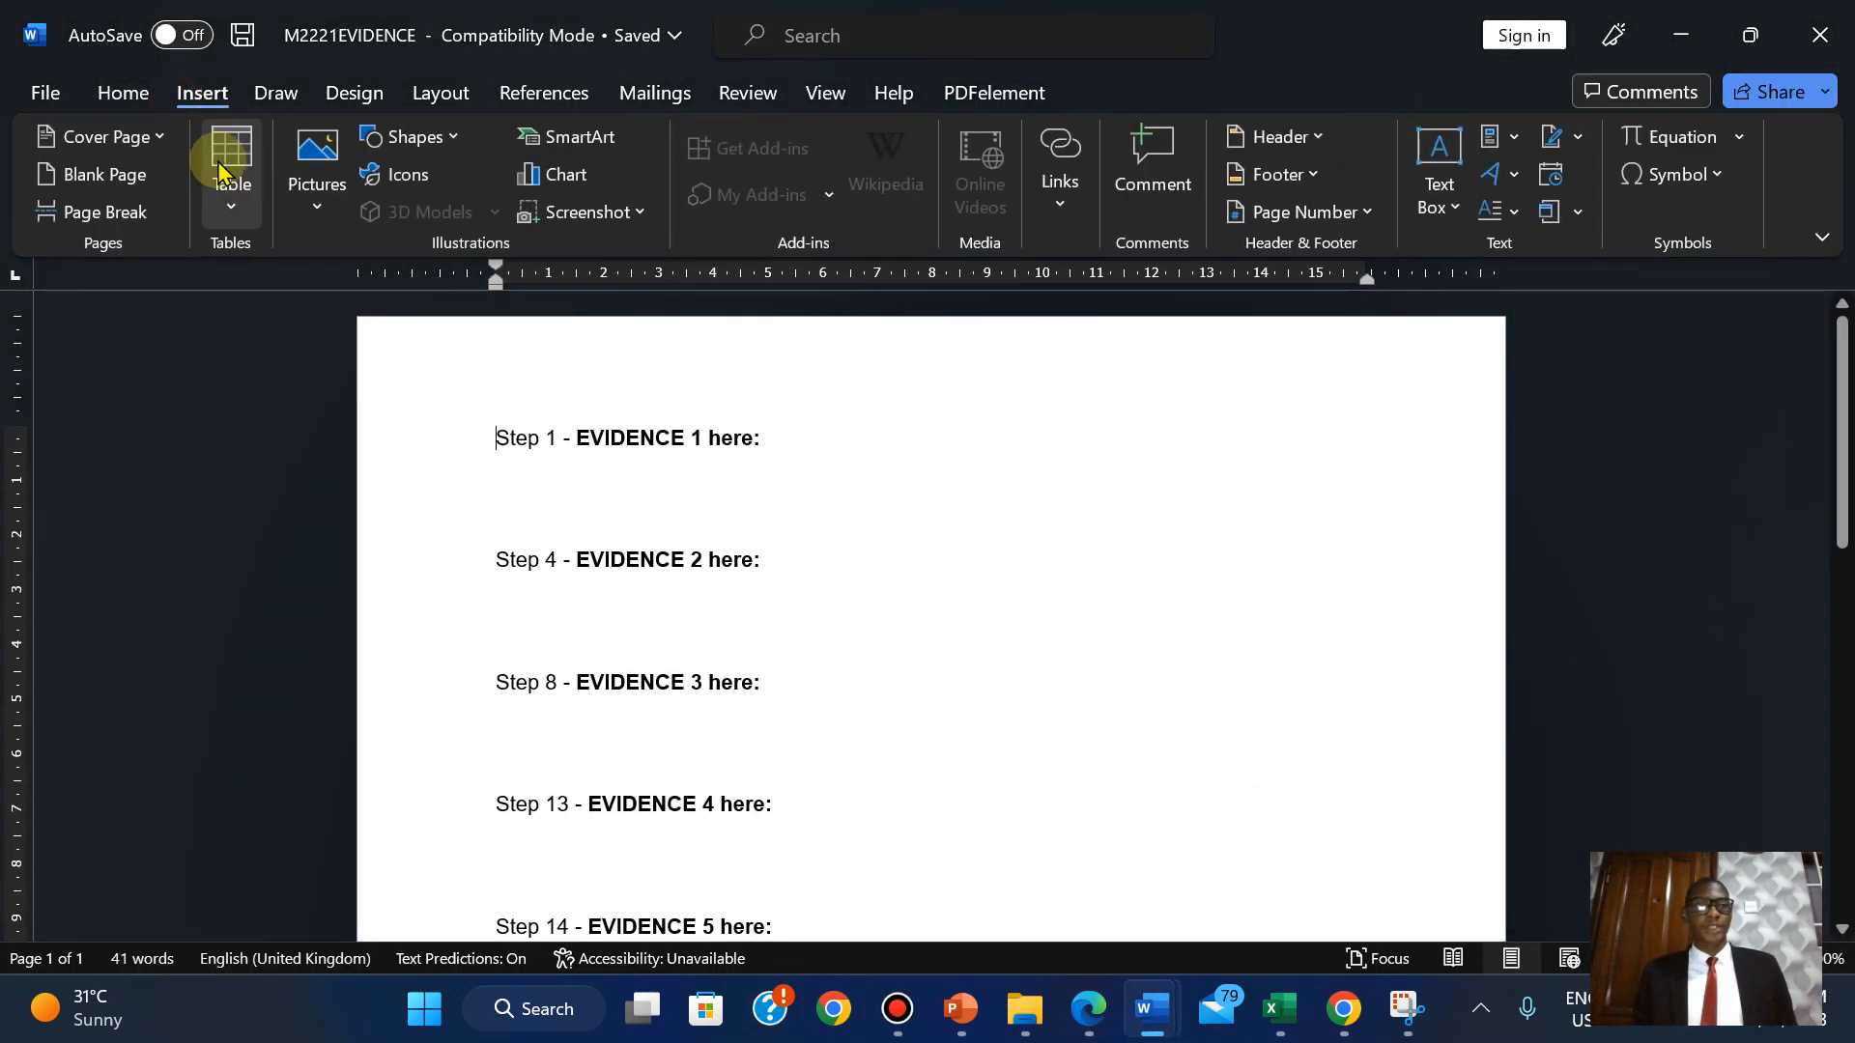
left_click(1320, 152)
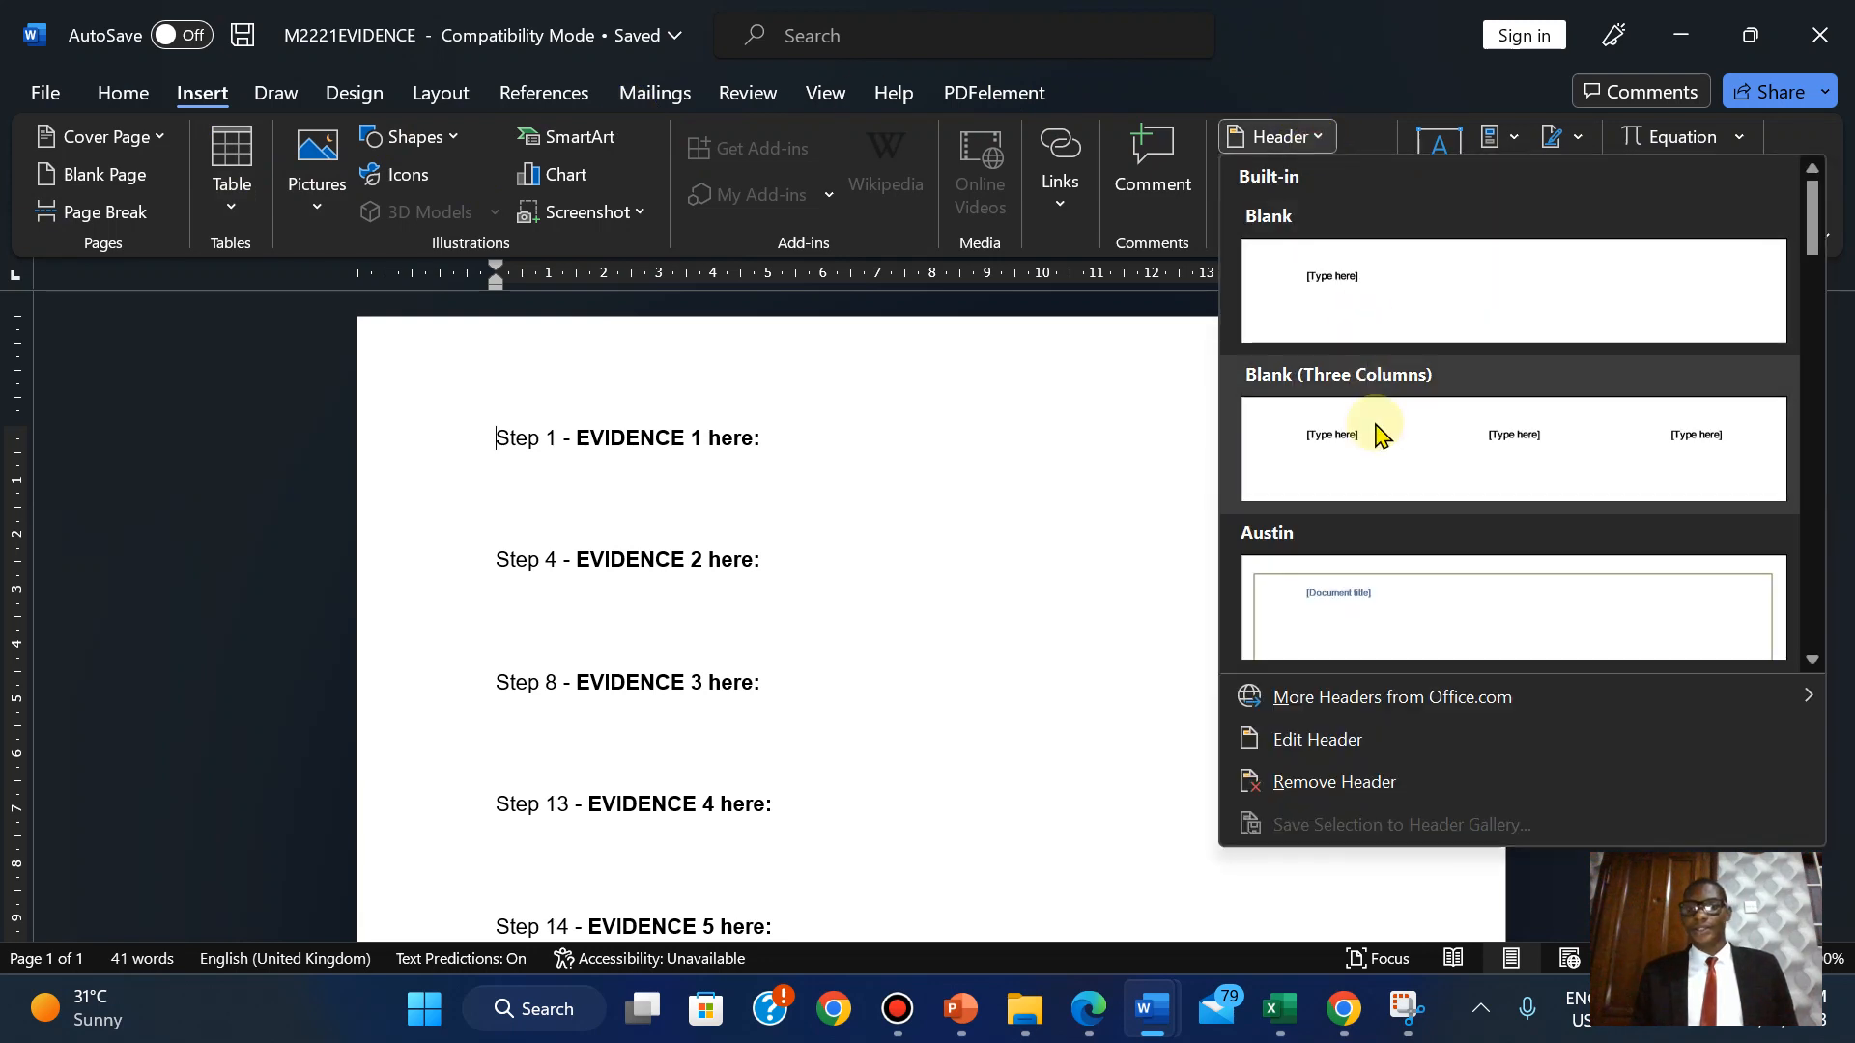
left_click(1377, 425)
Fill the header placeholders with the candidate's name, the centre number and 2023, then close the header.
left_click(562, 405)
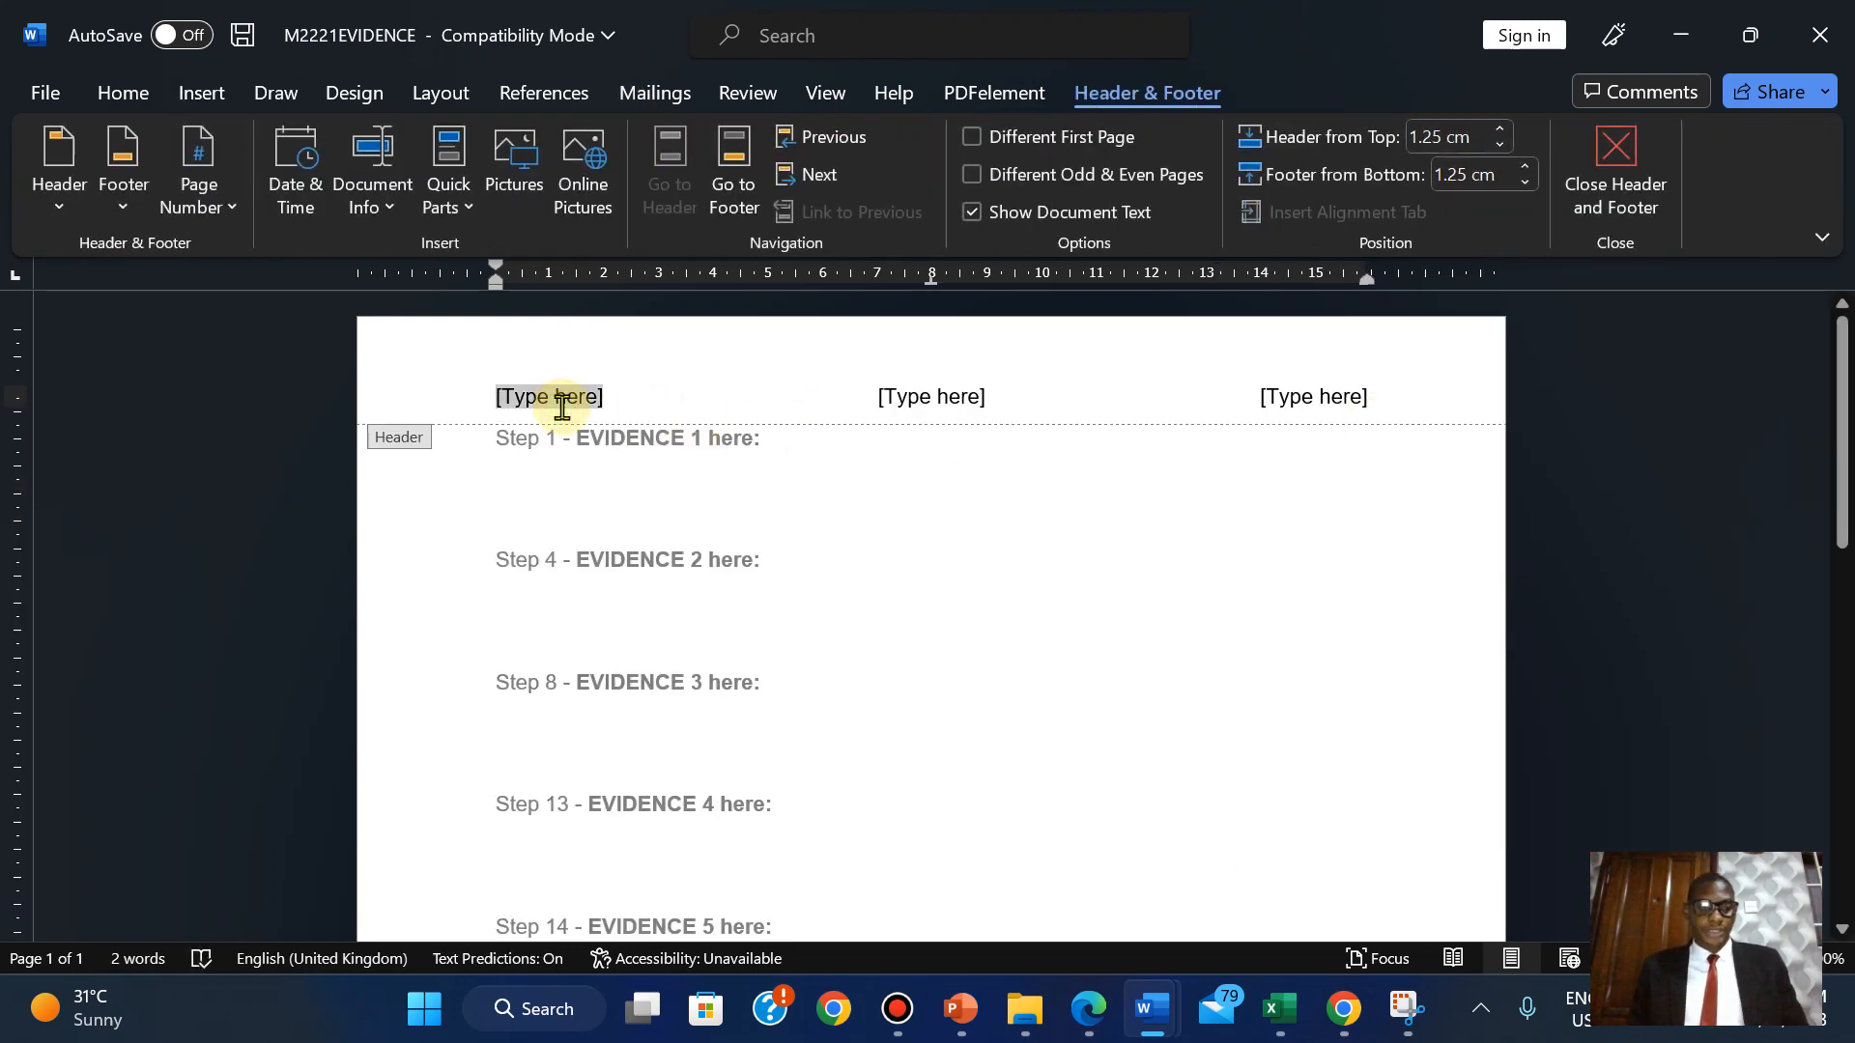
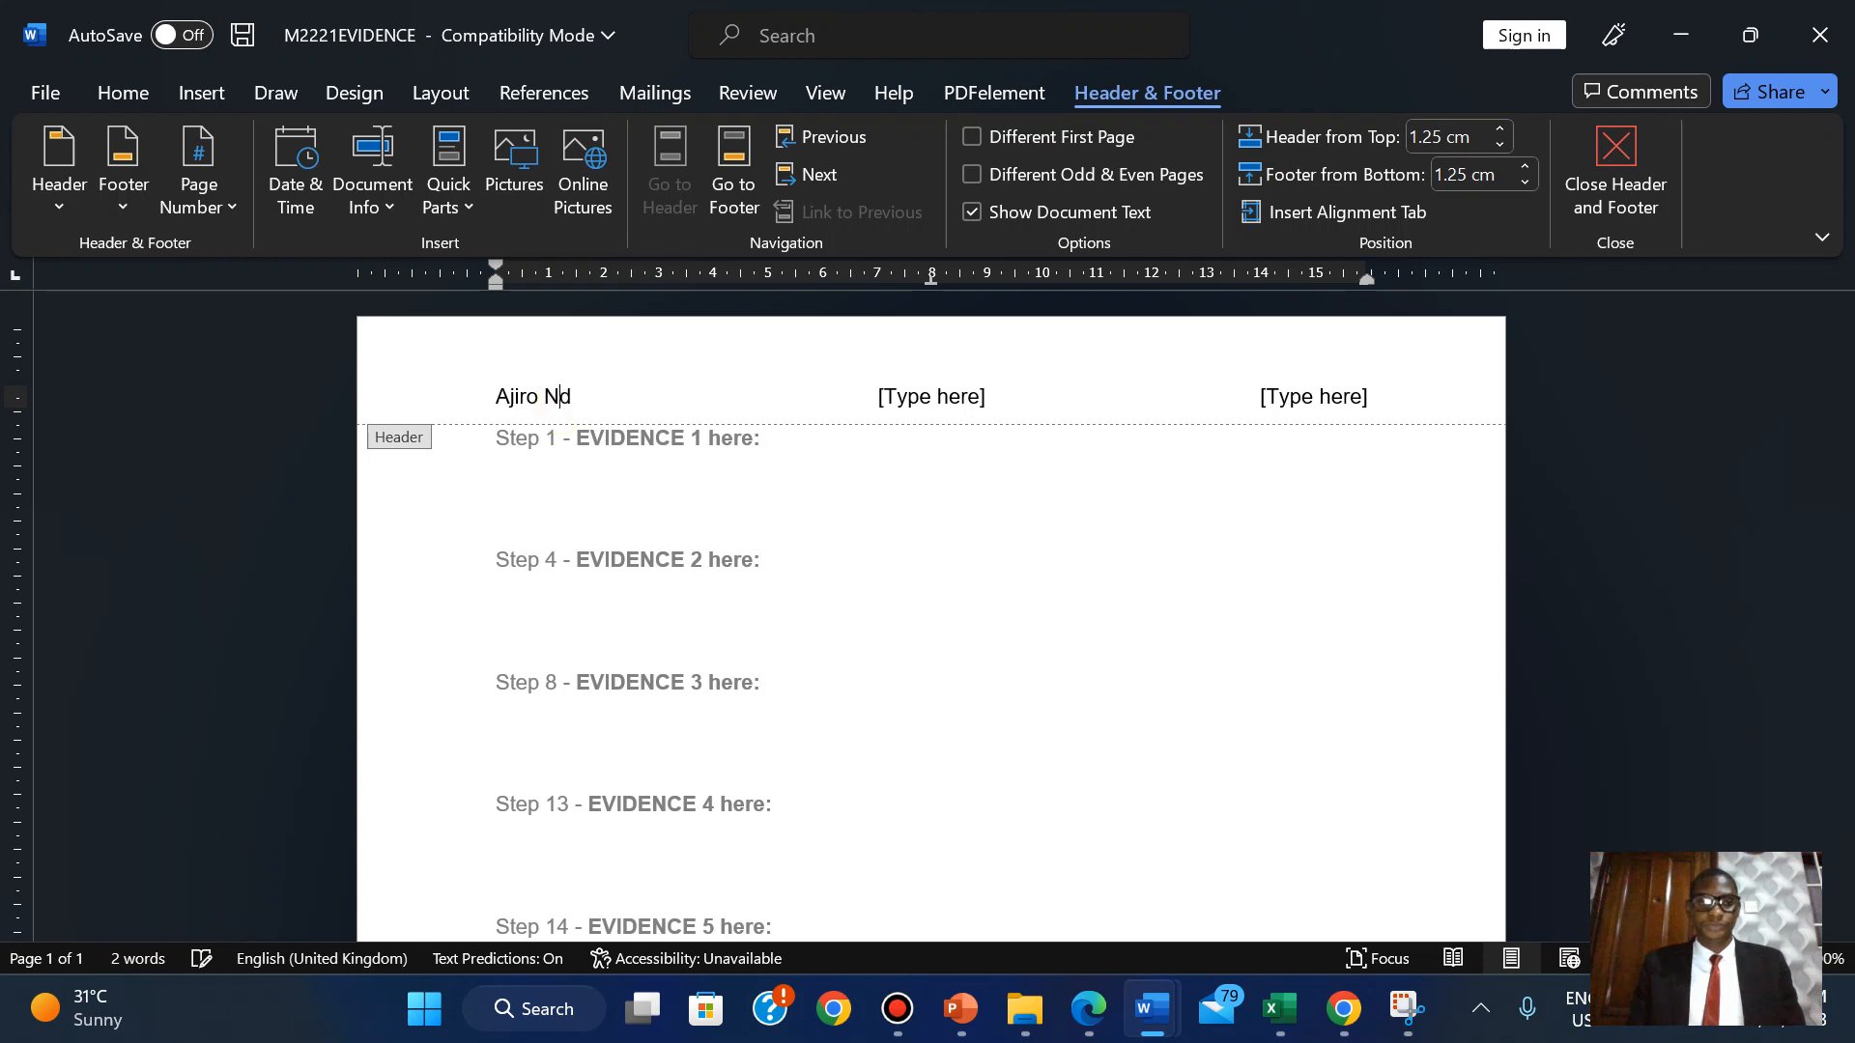
left_click(934, 398)
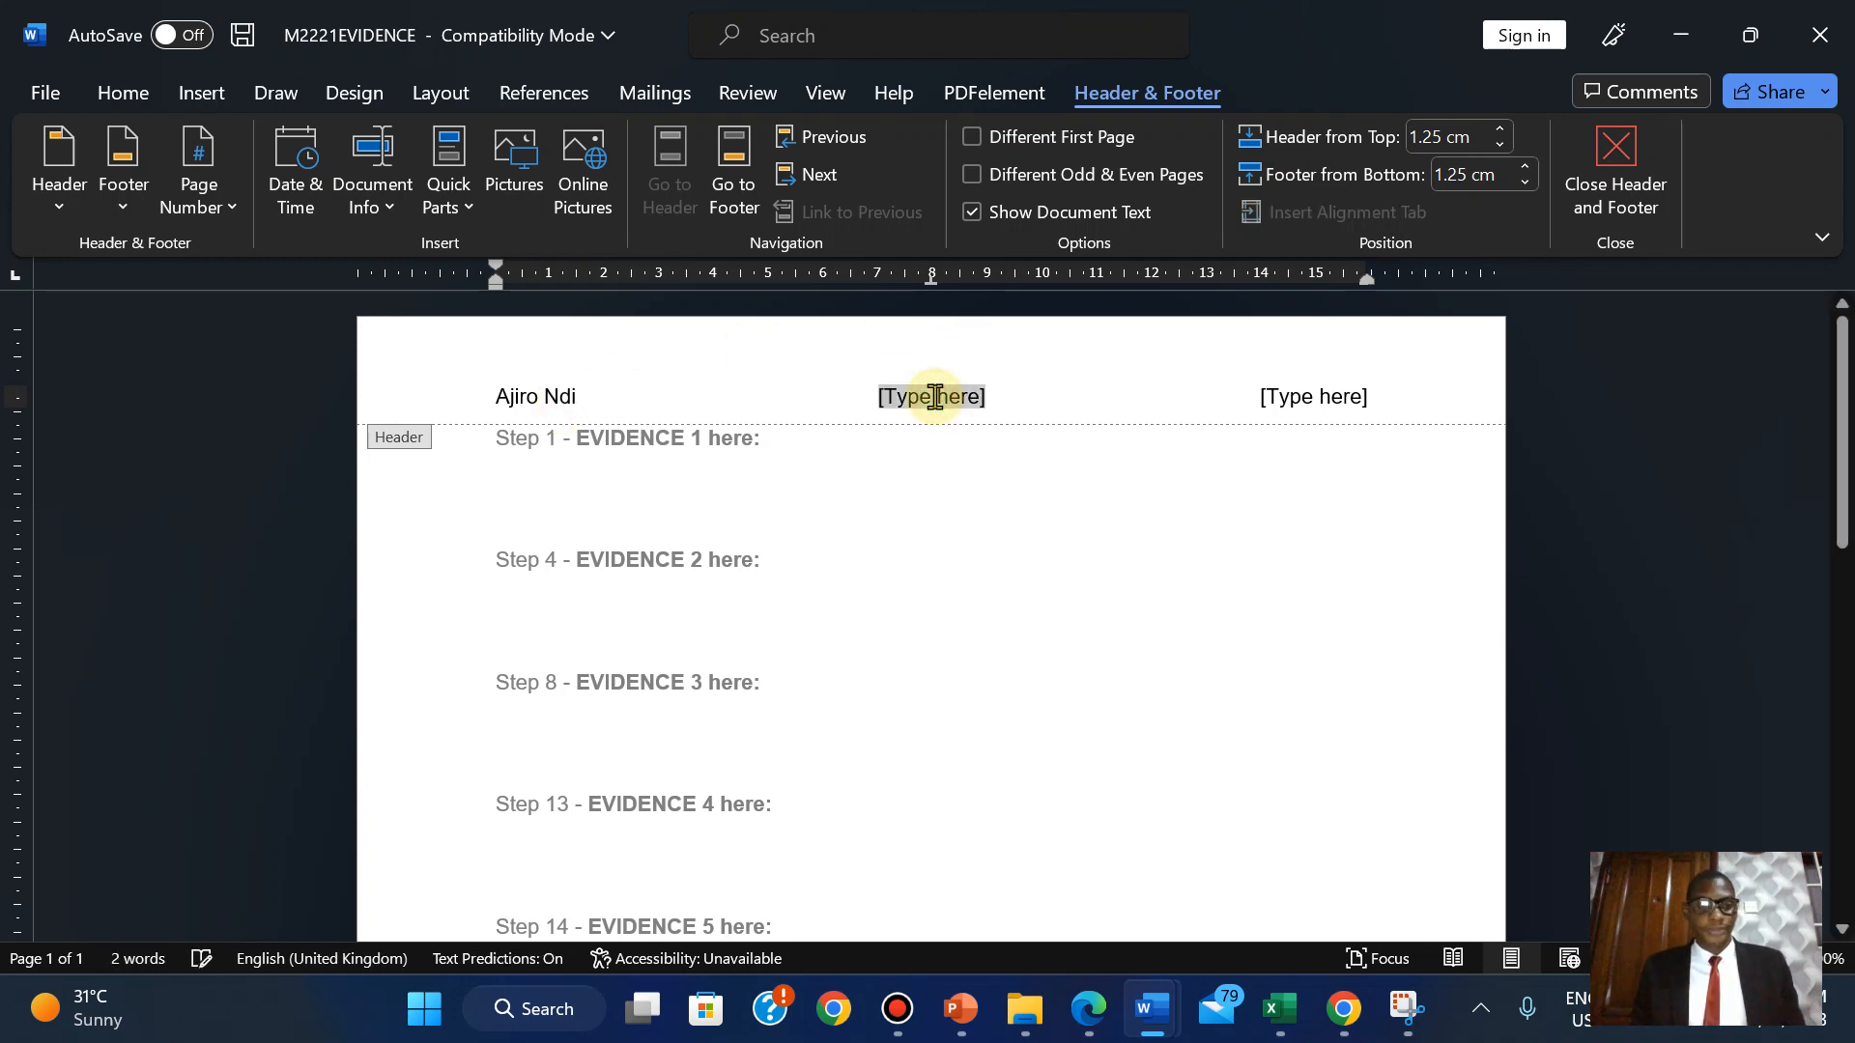
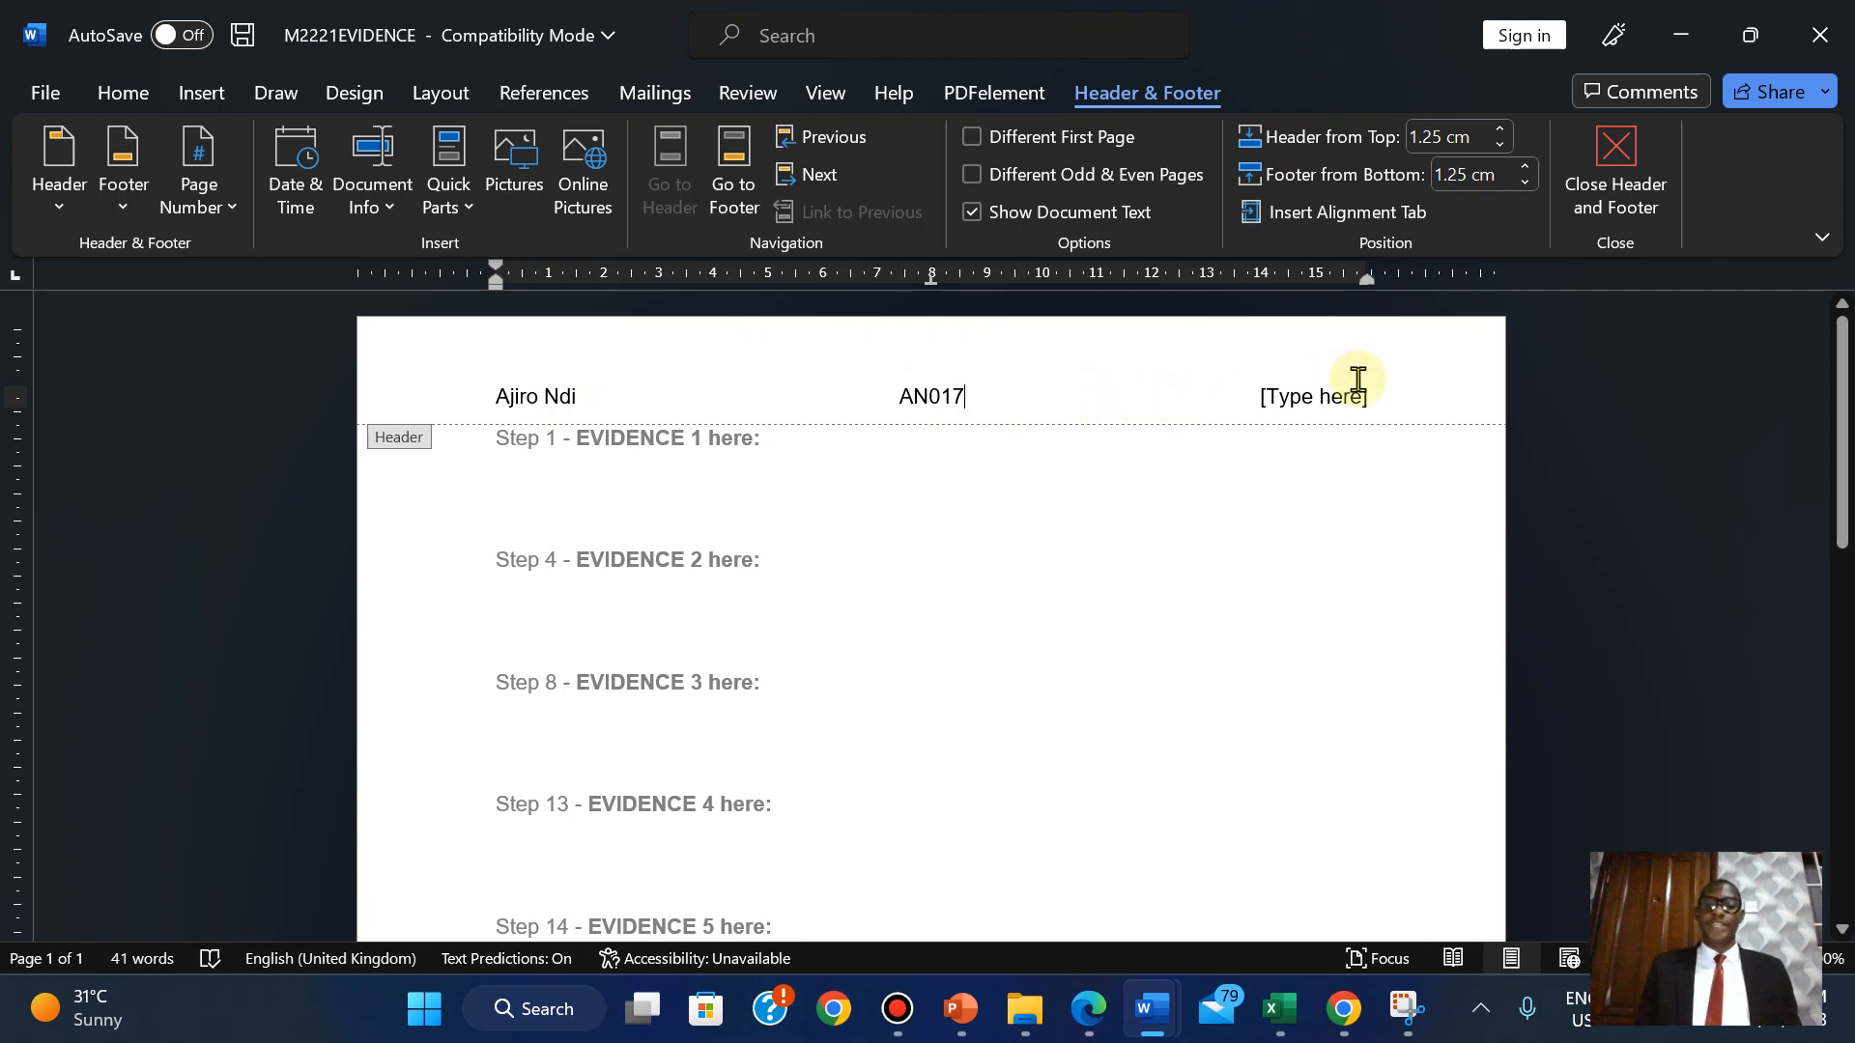
left_click(1334, 395)
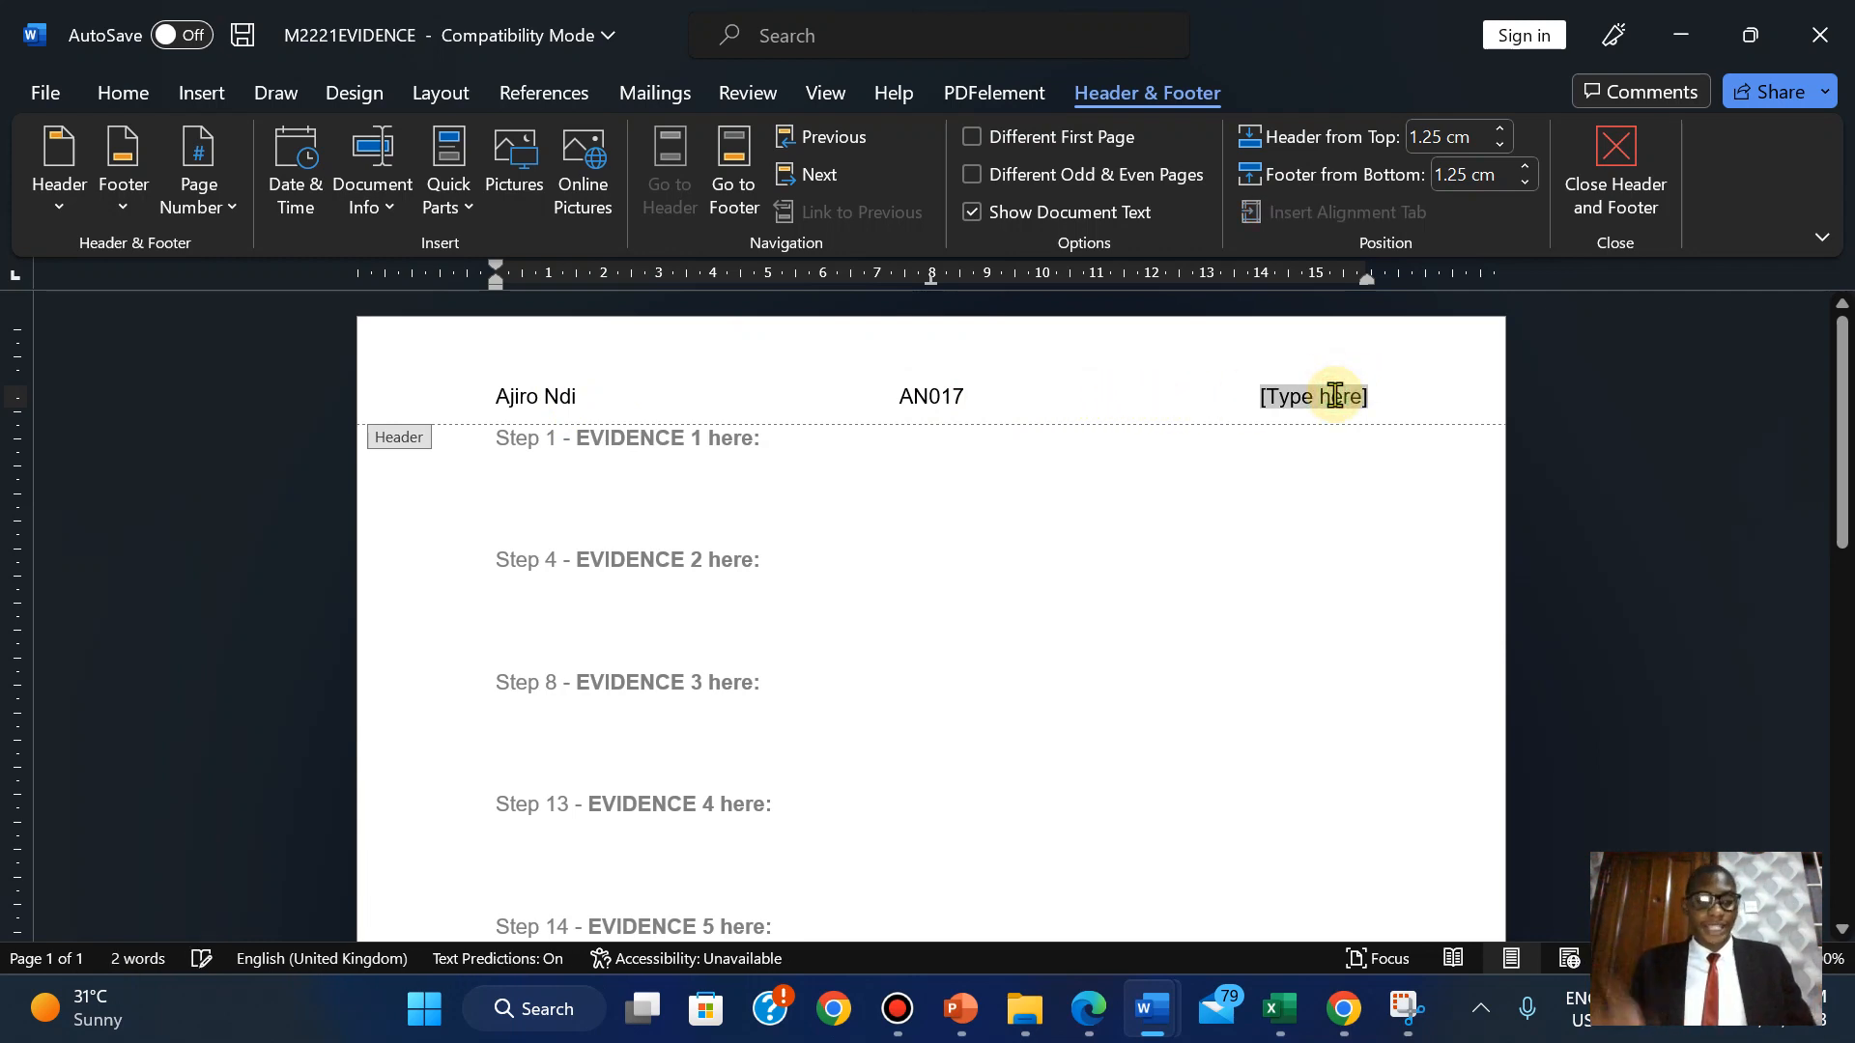
type("2023")
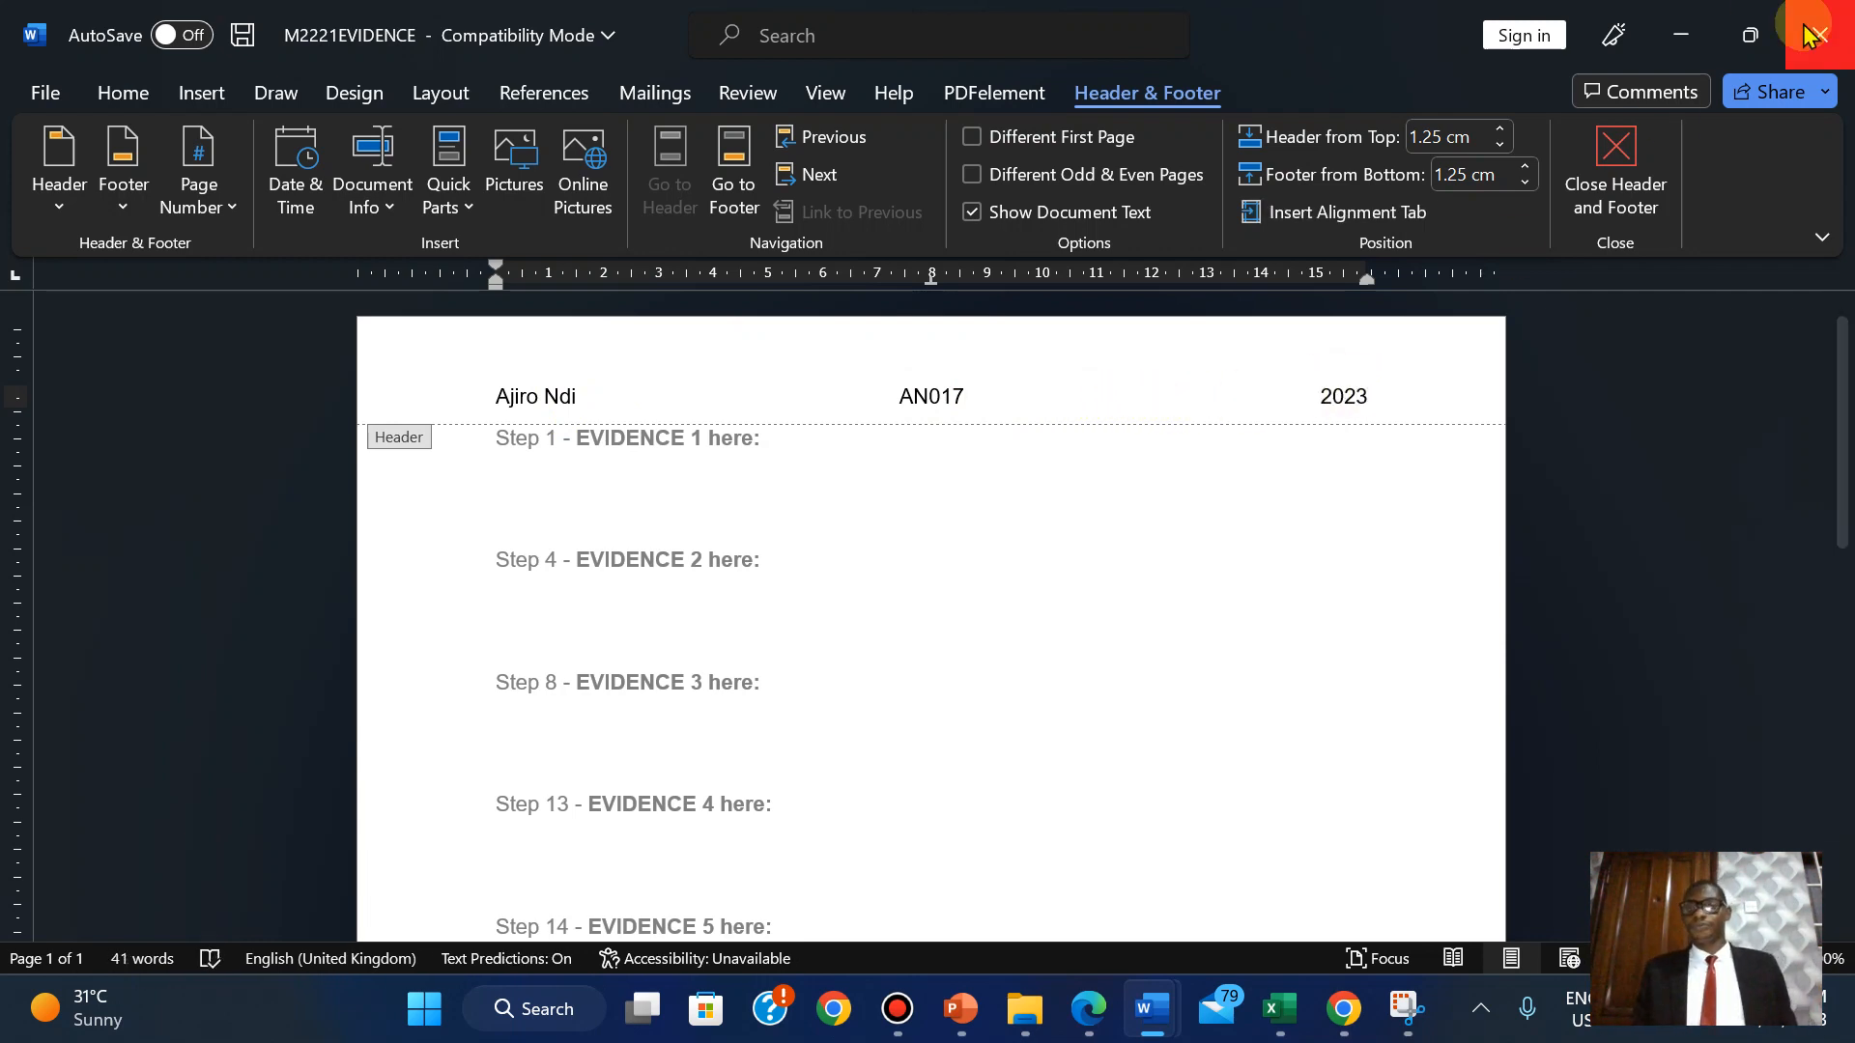
left_click(1671, 155)
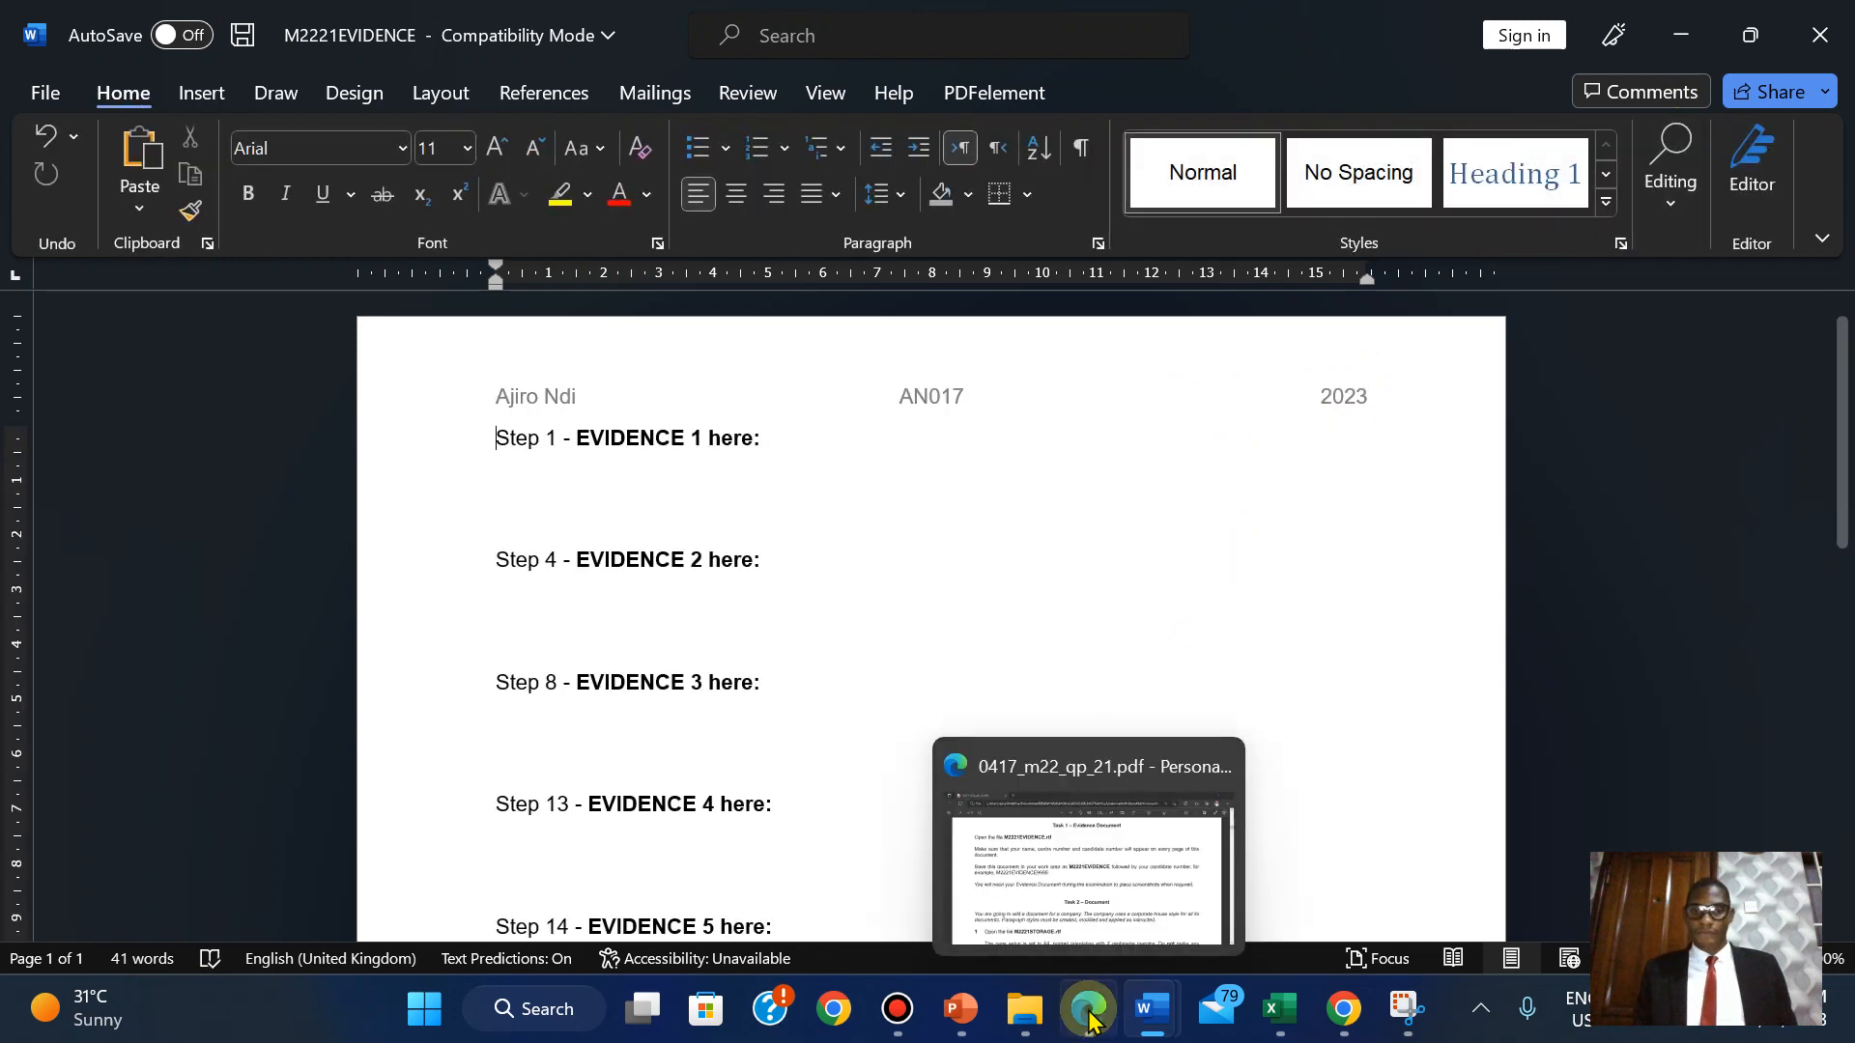
Save the evidence document as M2221EVIDENCE2023 in Word Document (.docx) format.
left_click(1088, 1012)
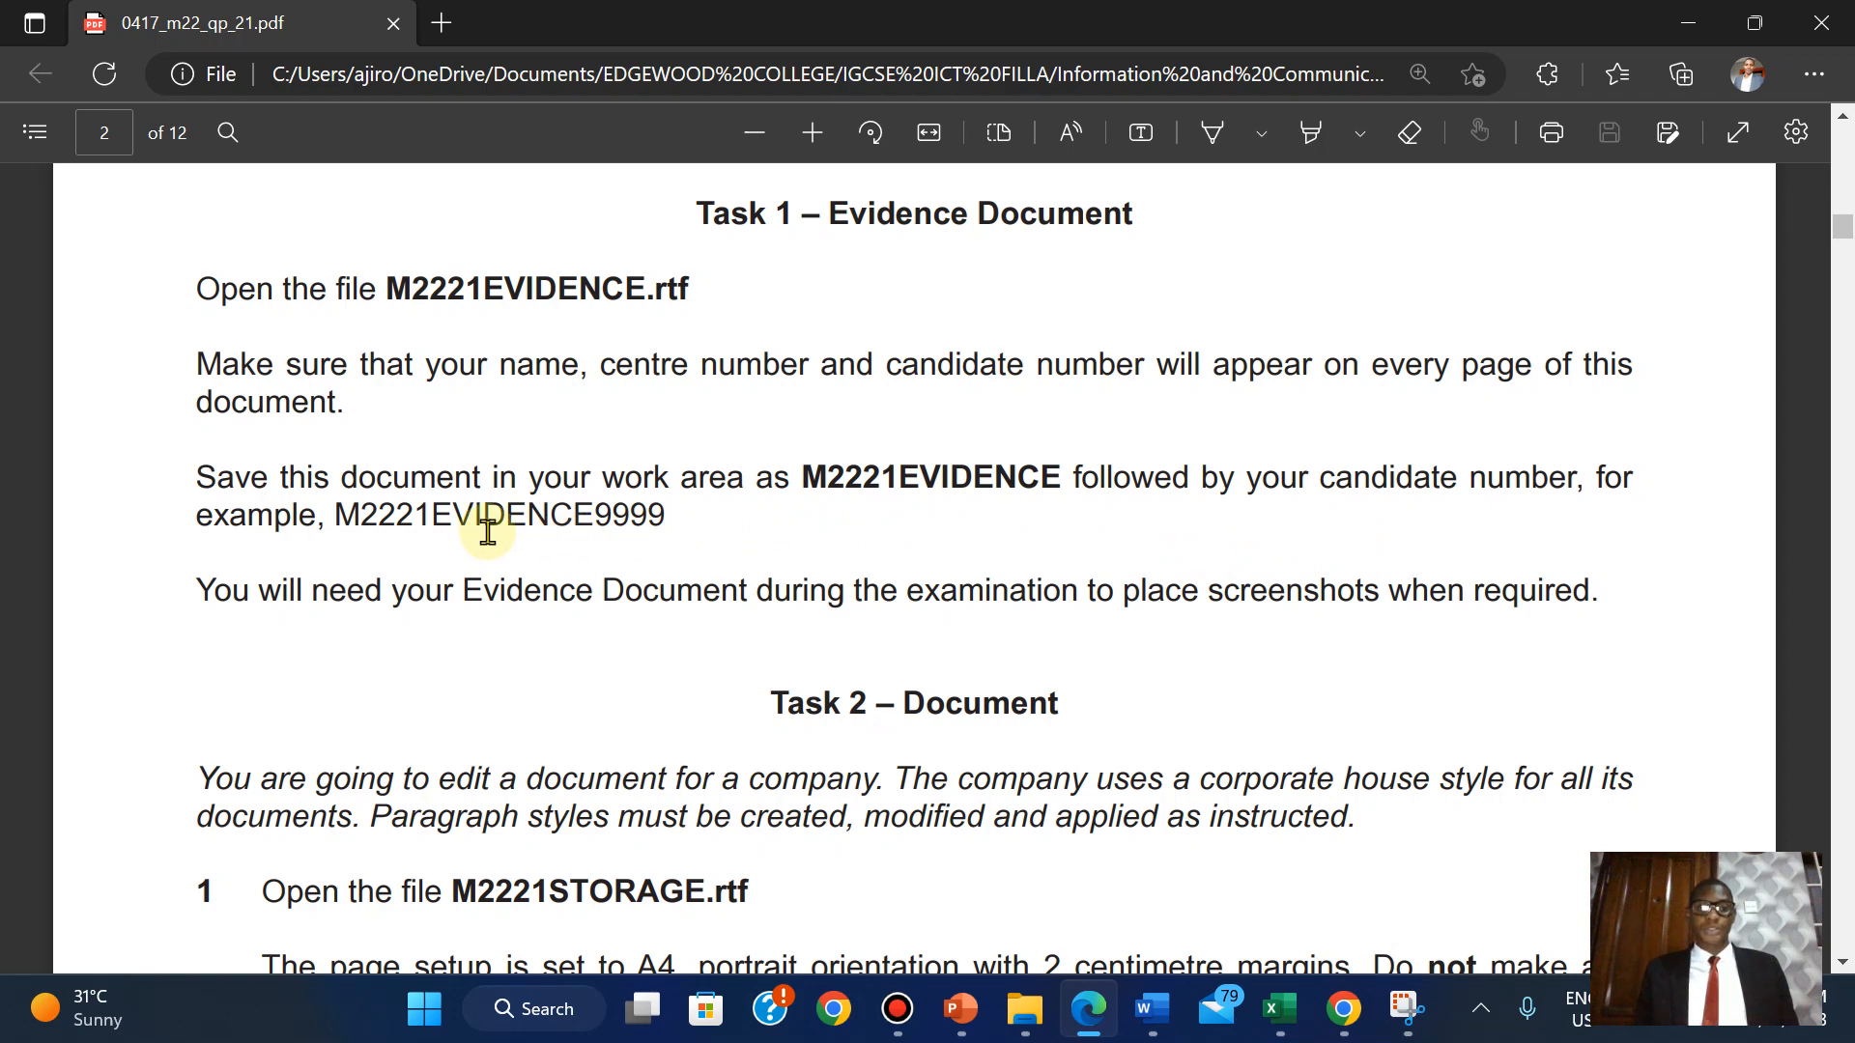
mouse_move(1152, 1009)
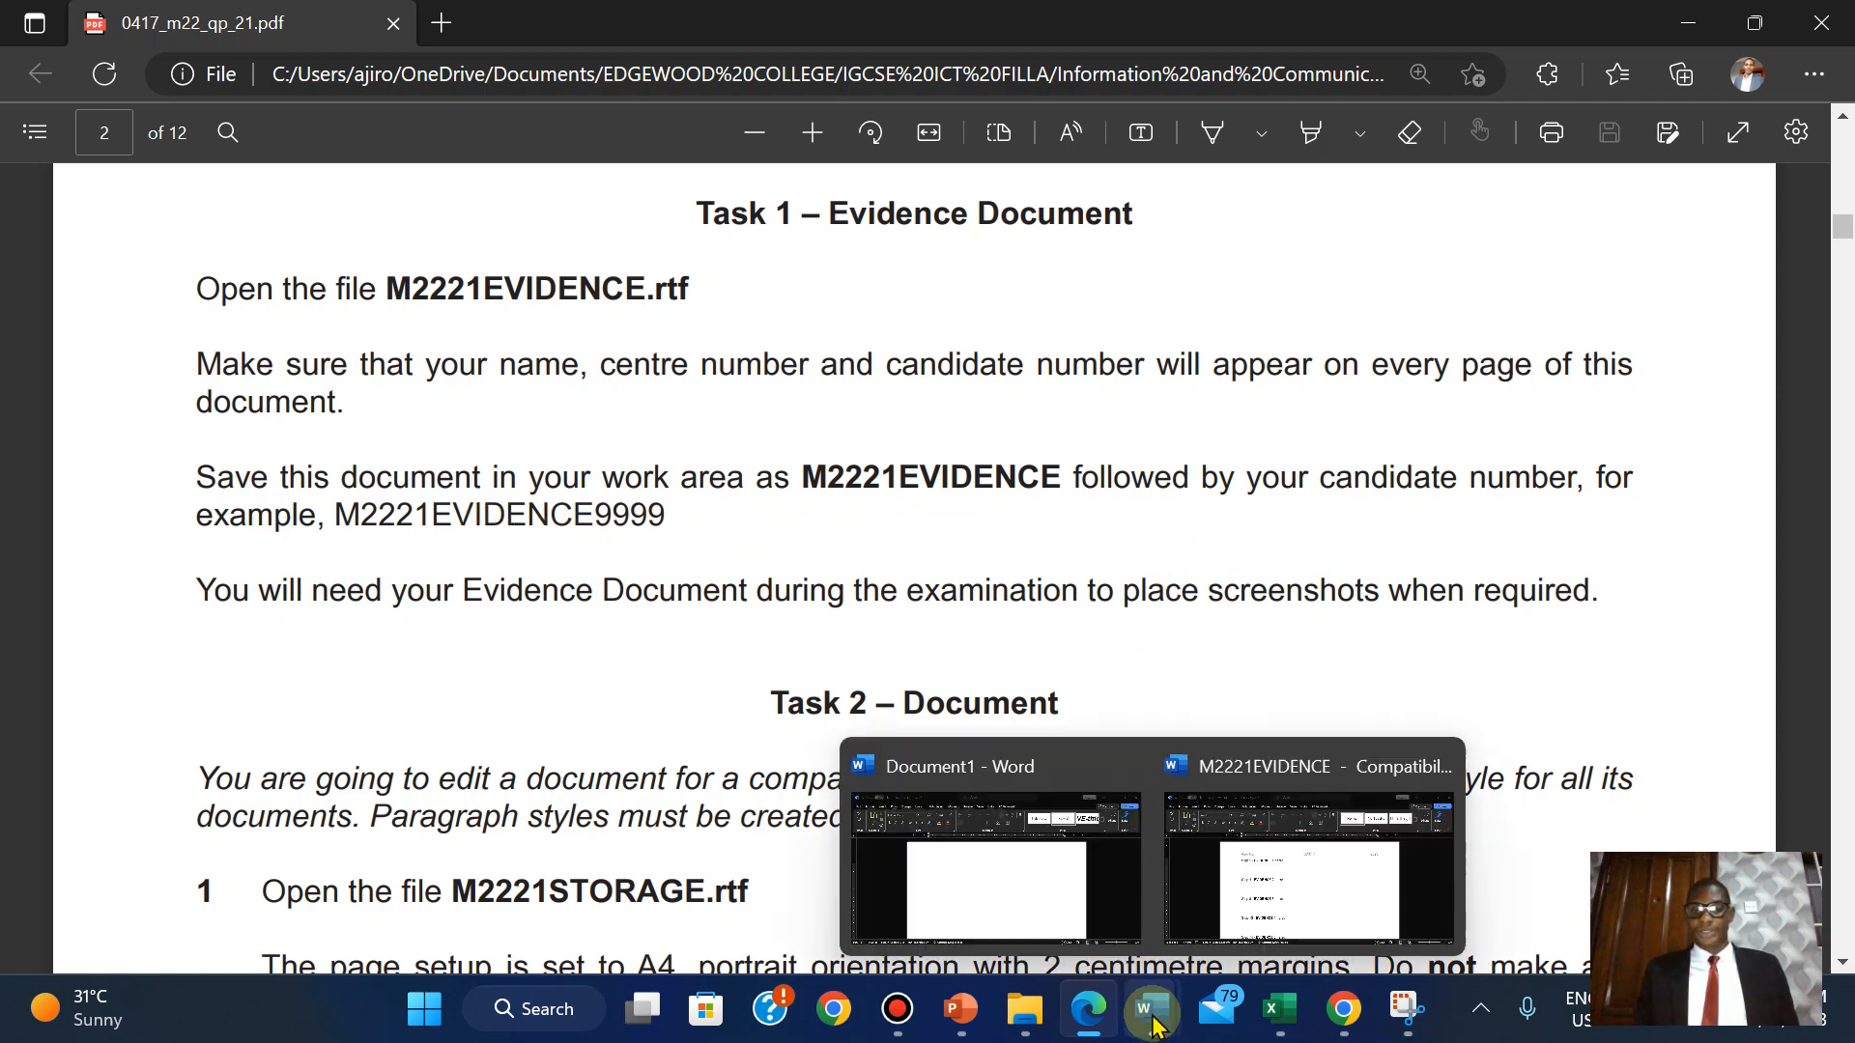
left_click(1300, 857)
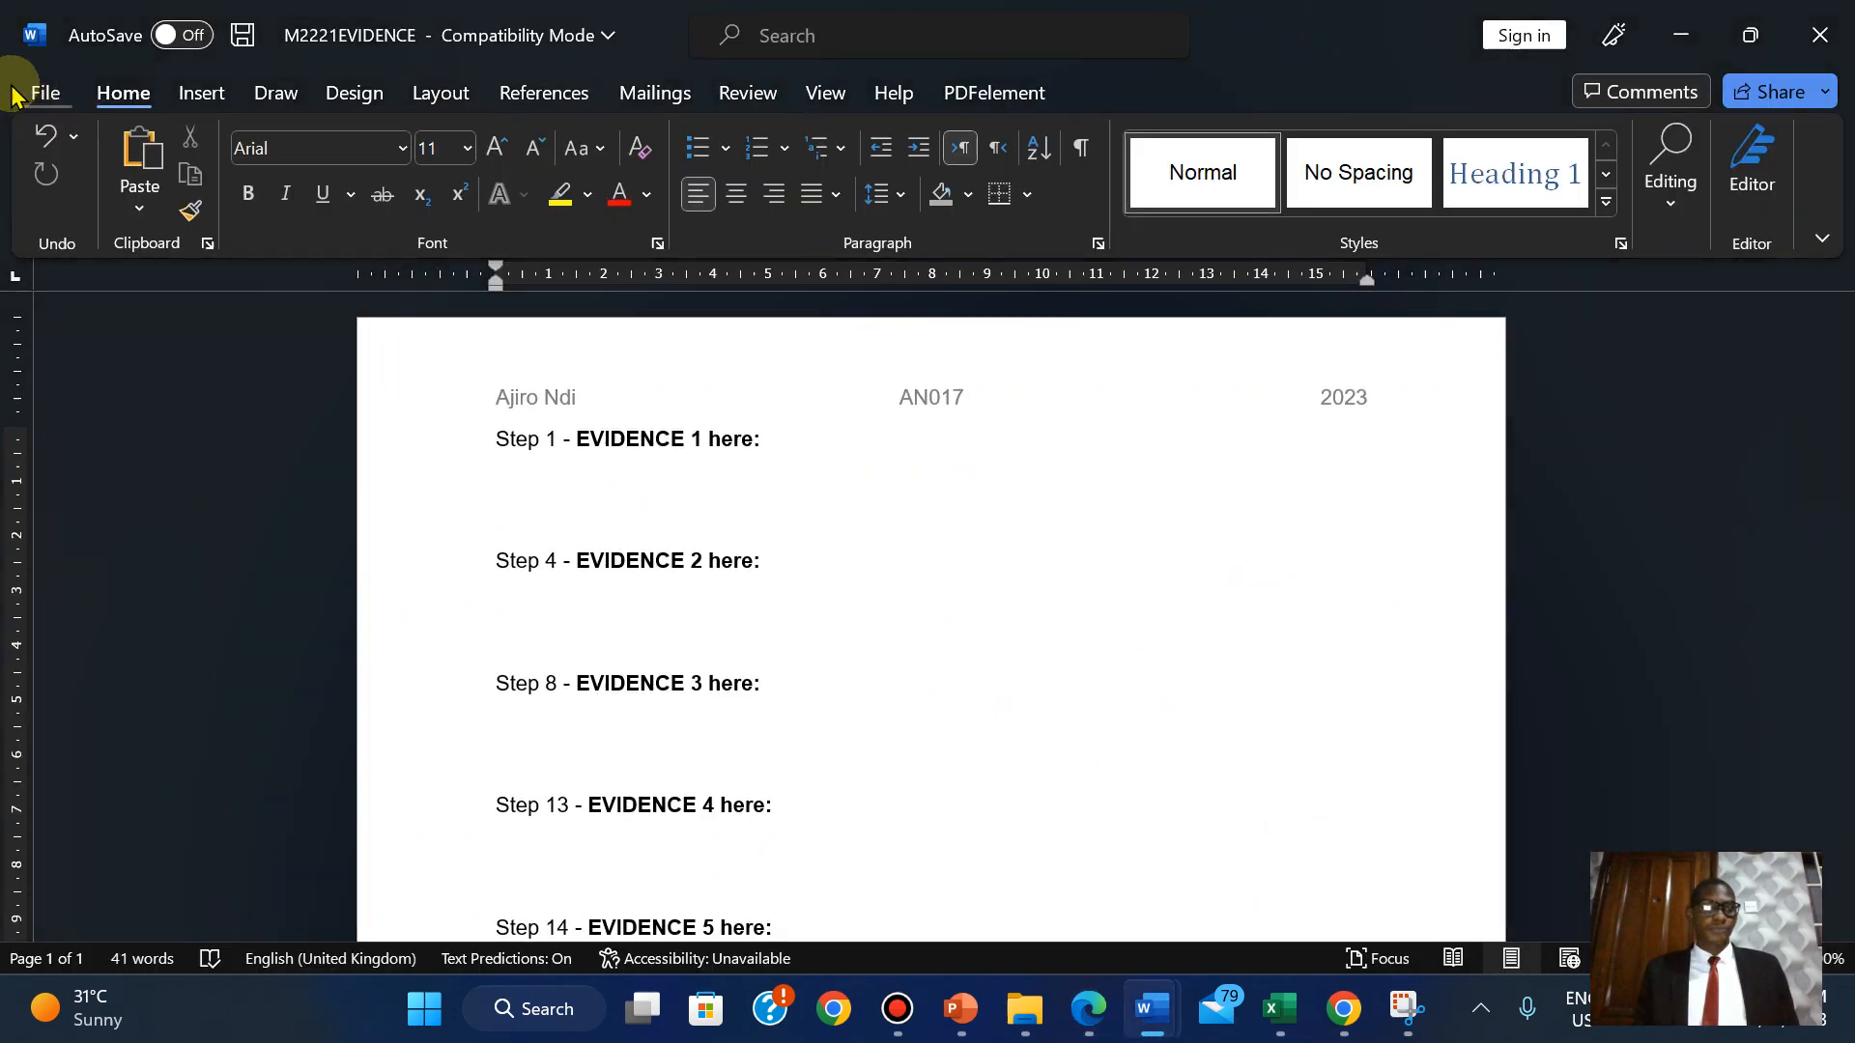
left_click(19, 87)
left_click(91, 483)
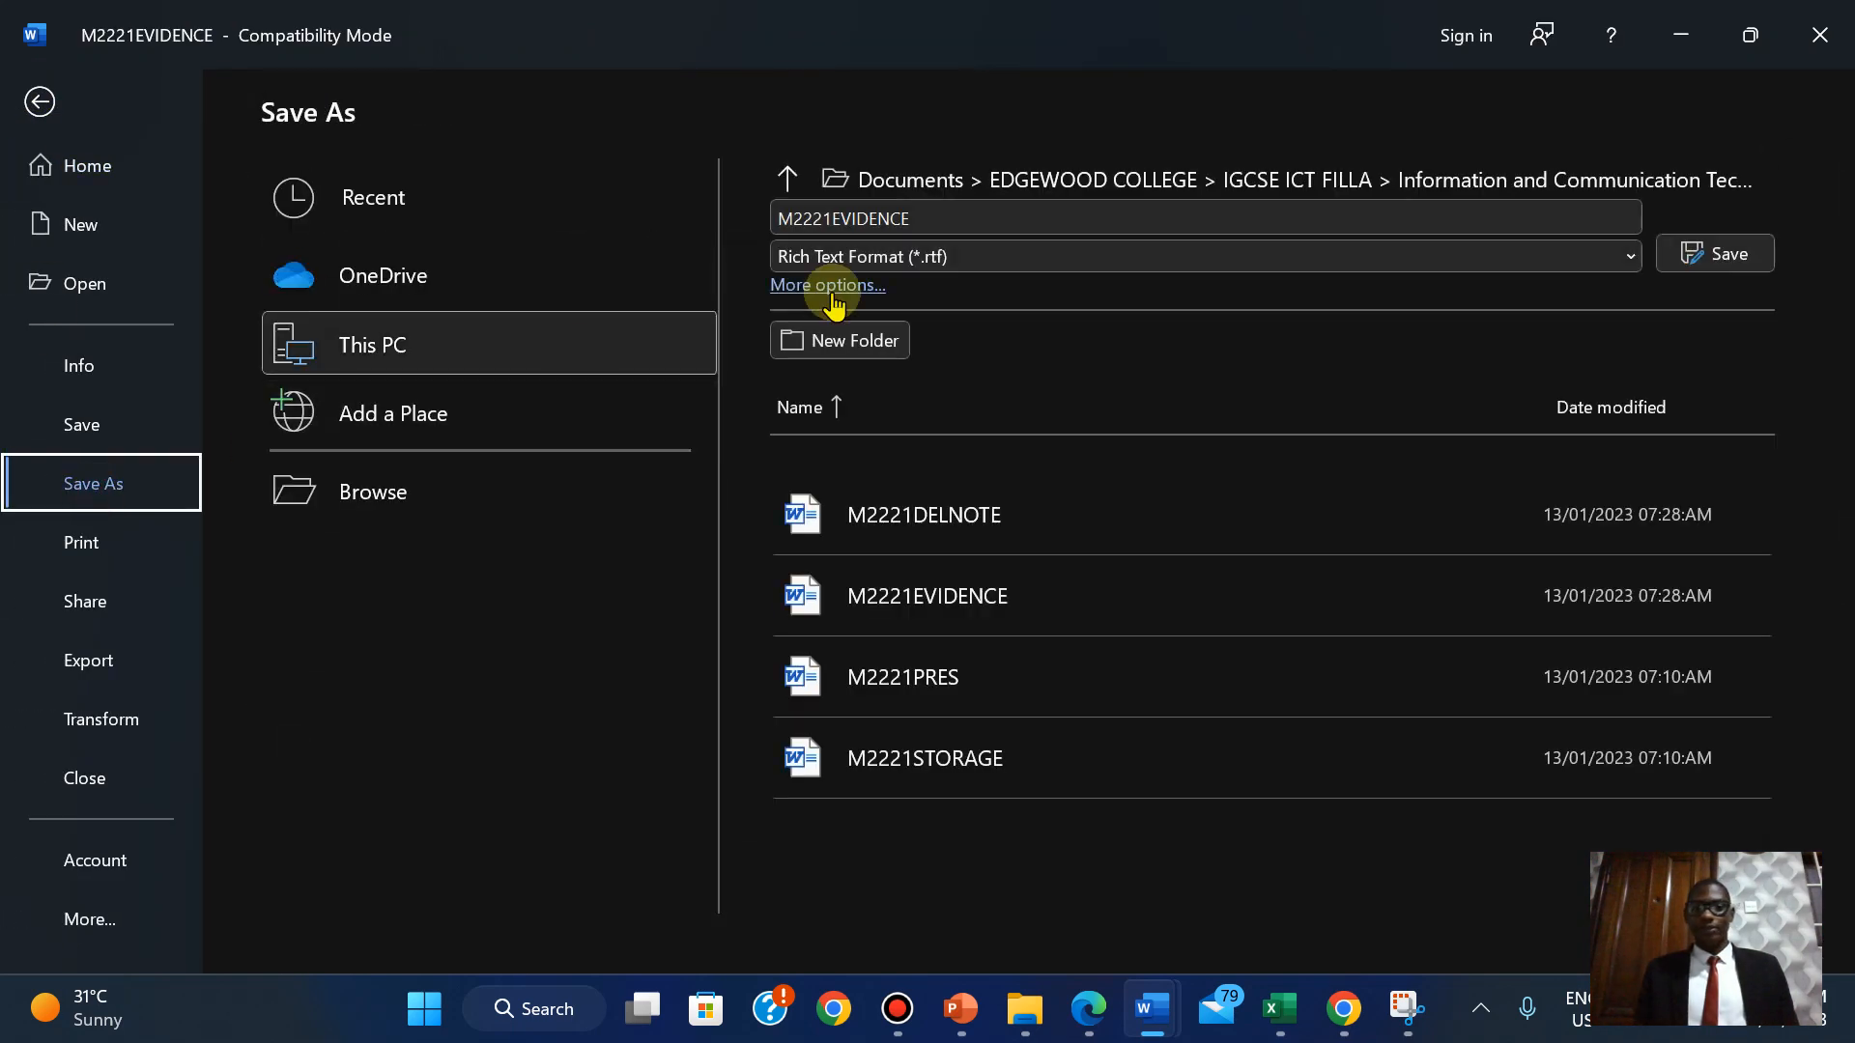
left_click(899, 256)
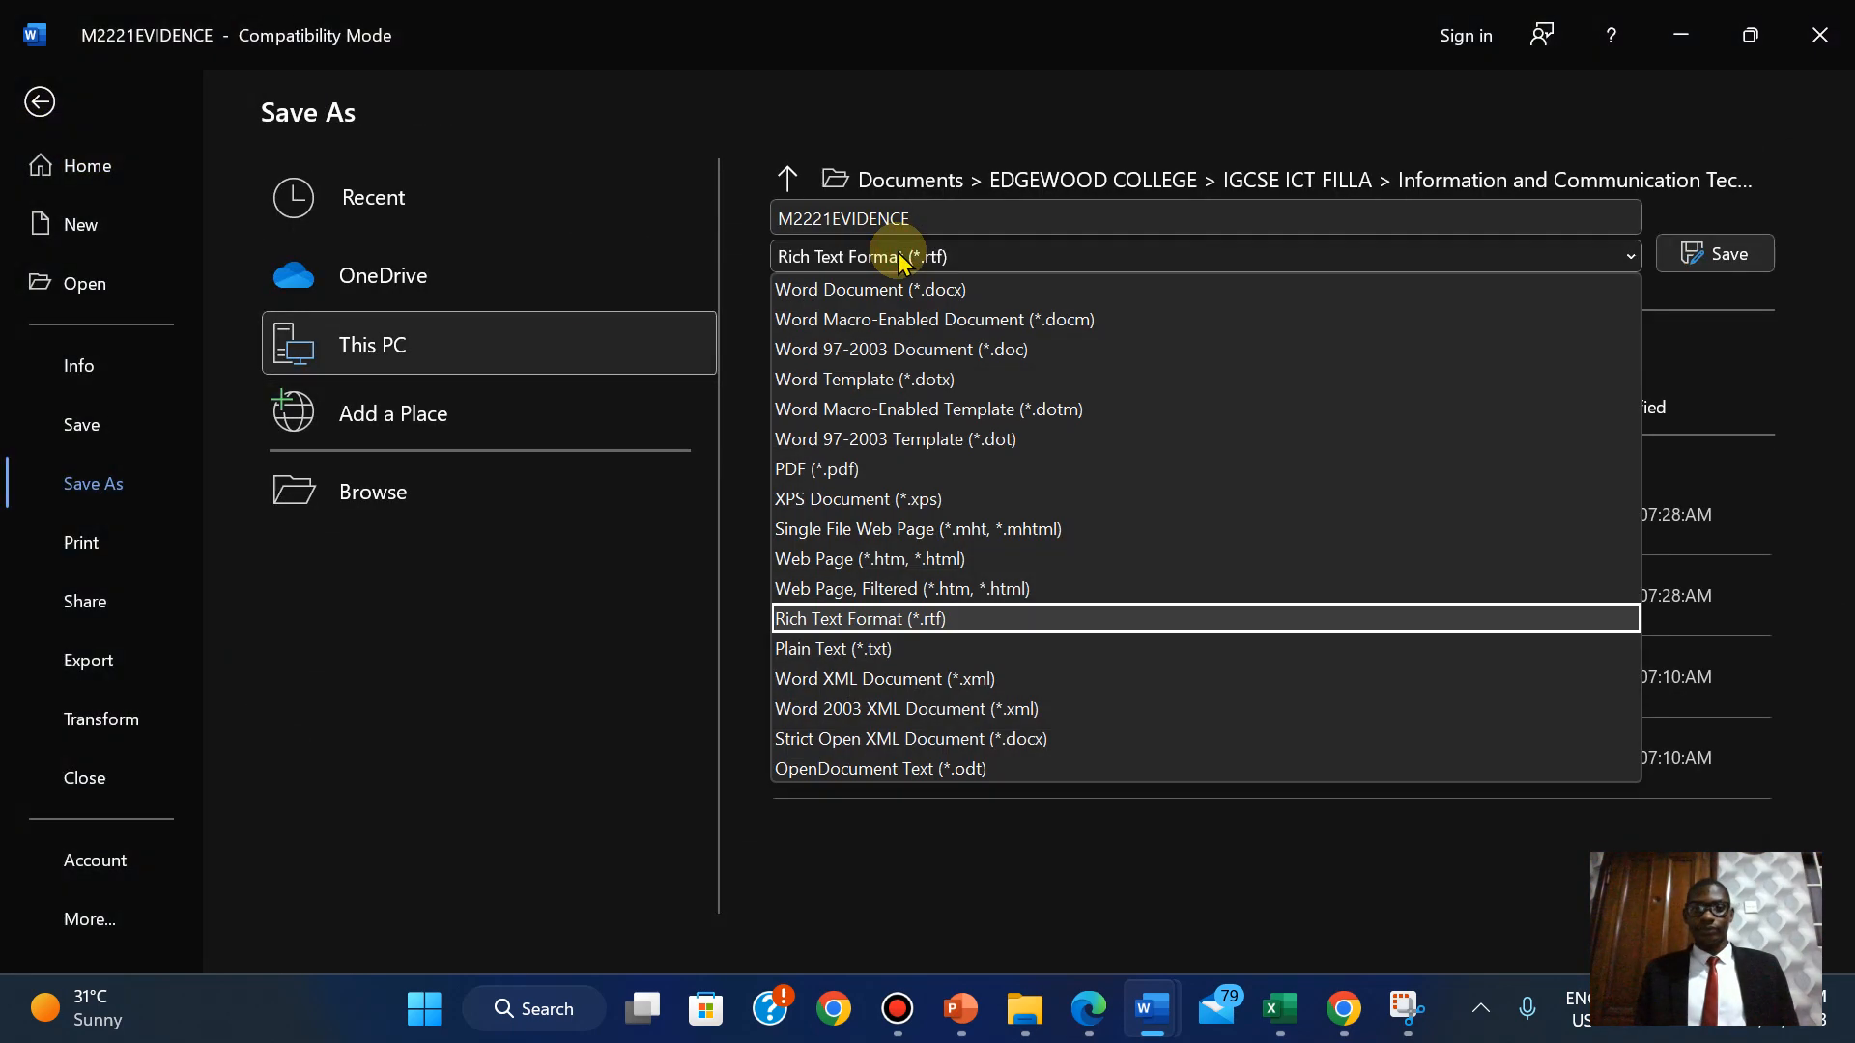
left_click(851, 287)
left_click(936, 221)
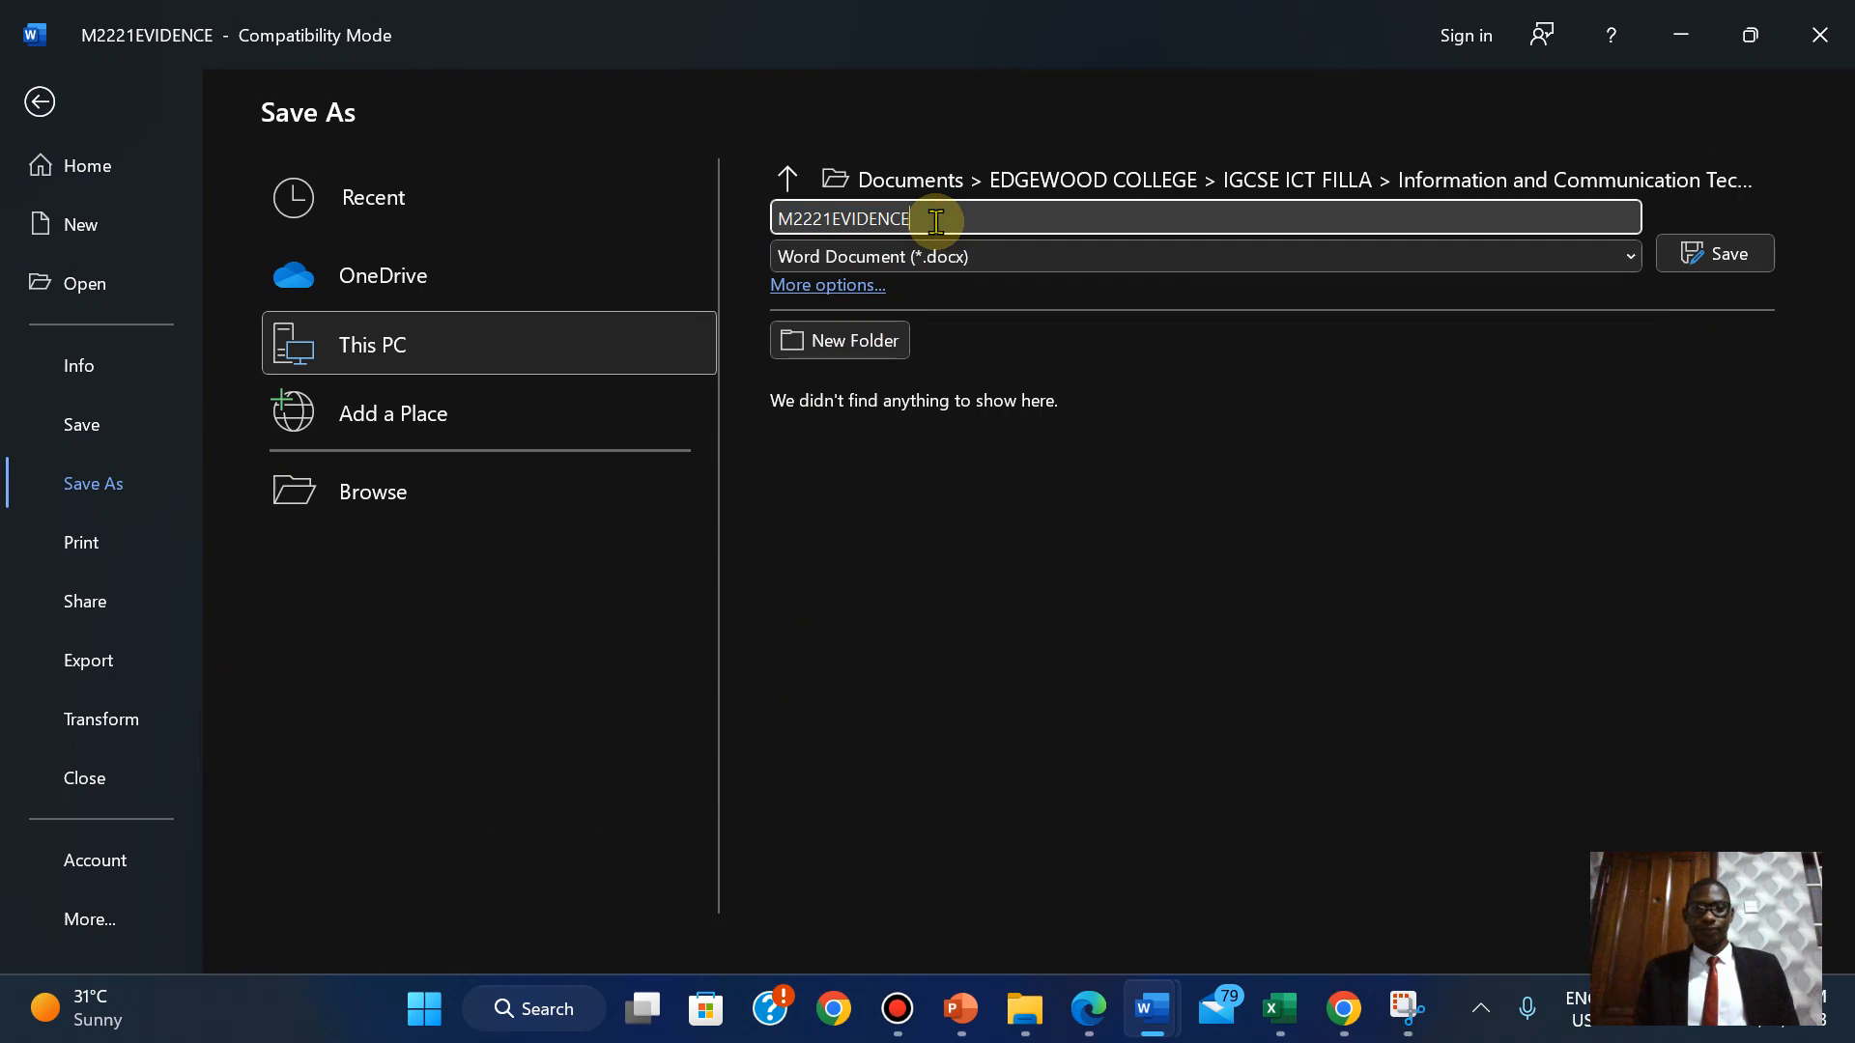
type("2023")
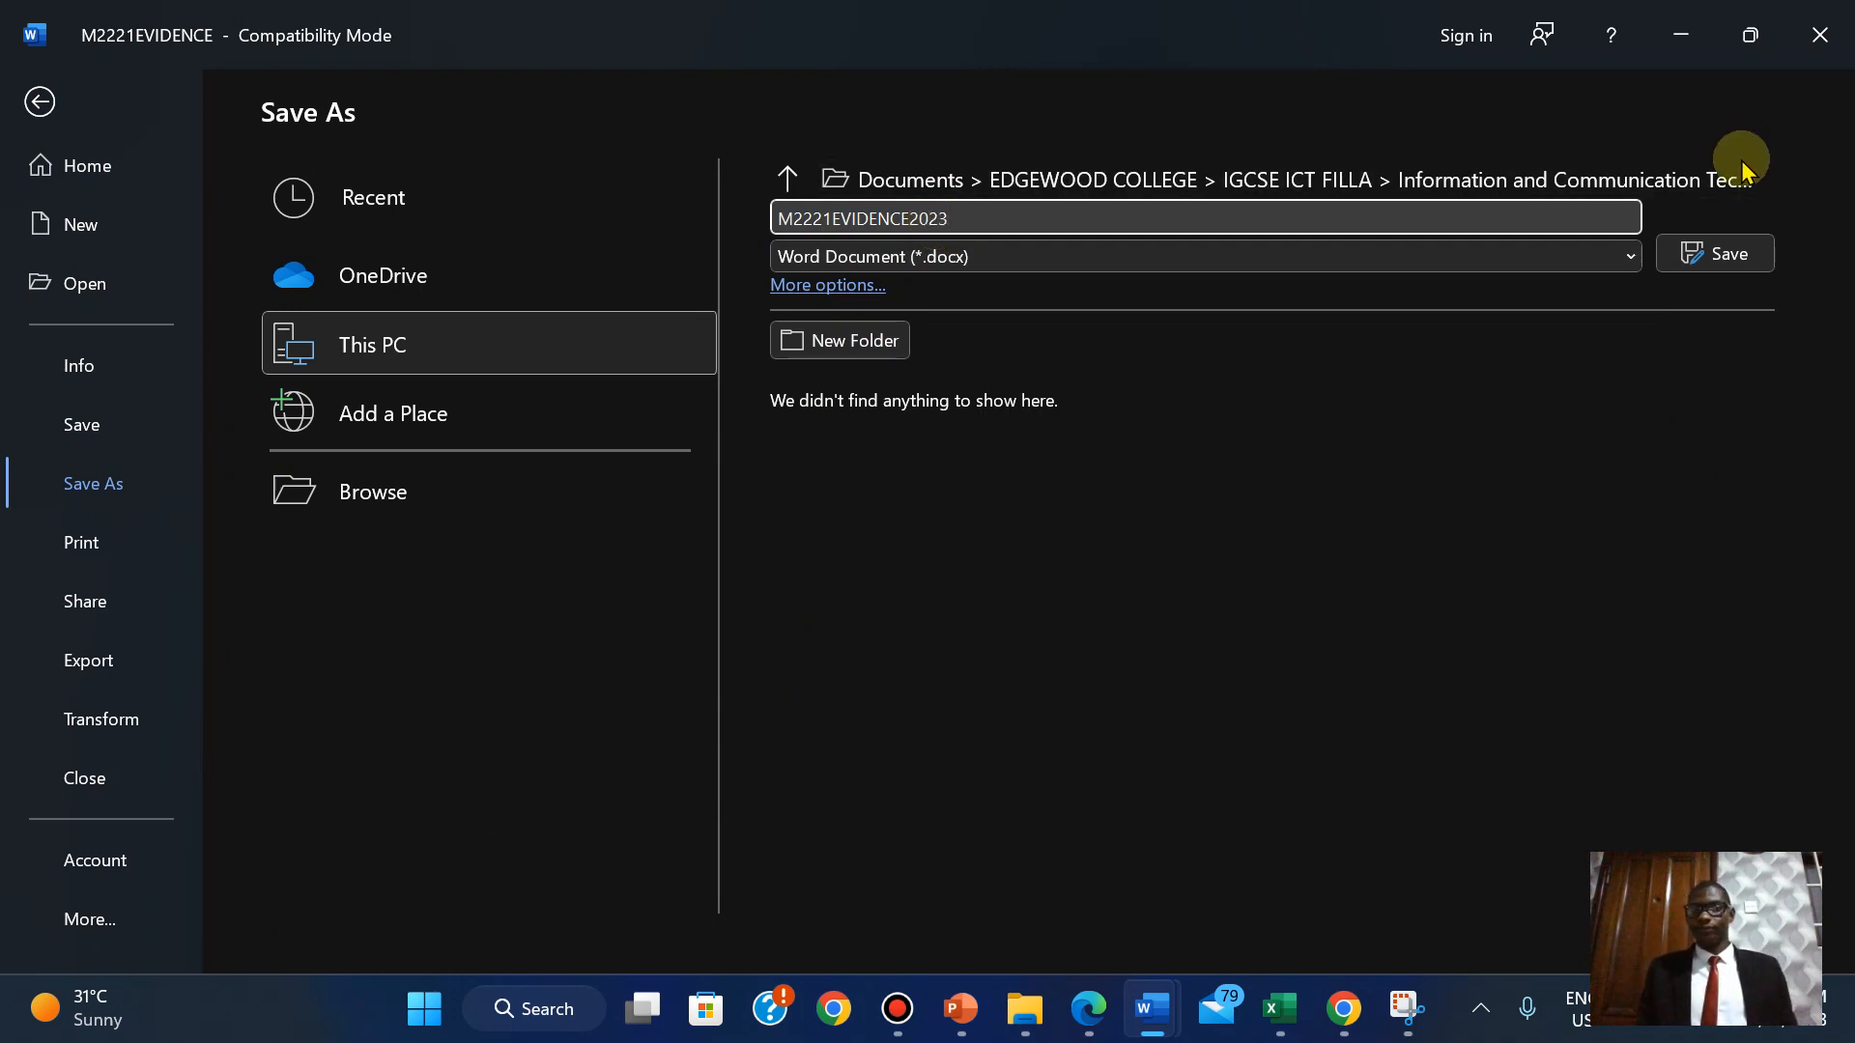
left_click(1715, 253)
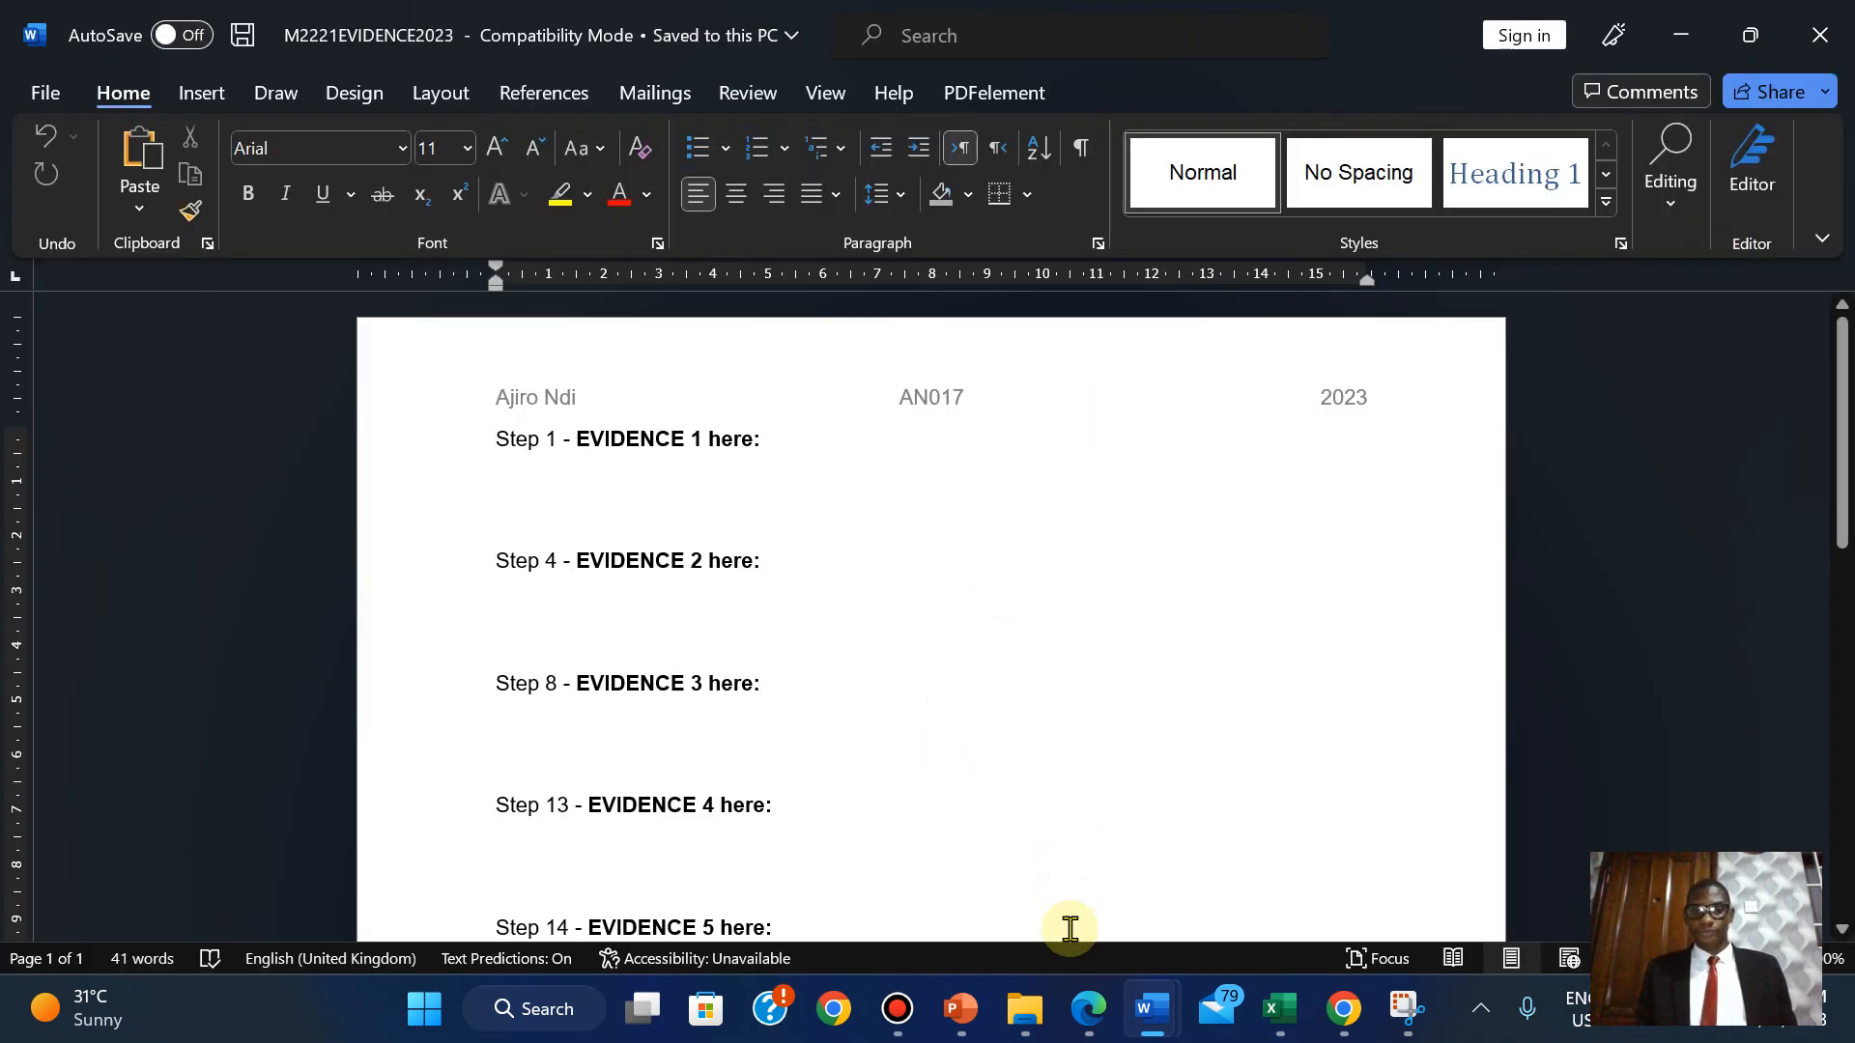
left_click(1088, 1009)
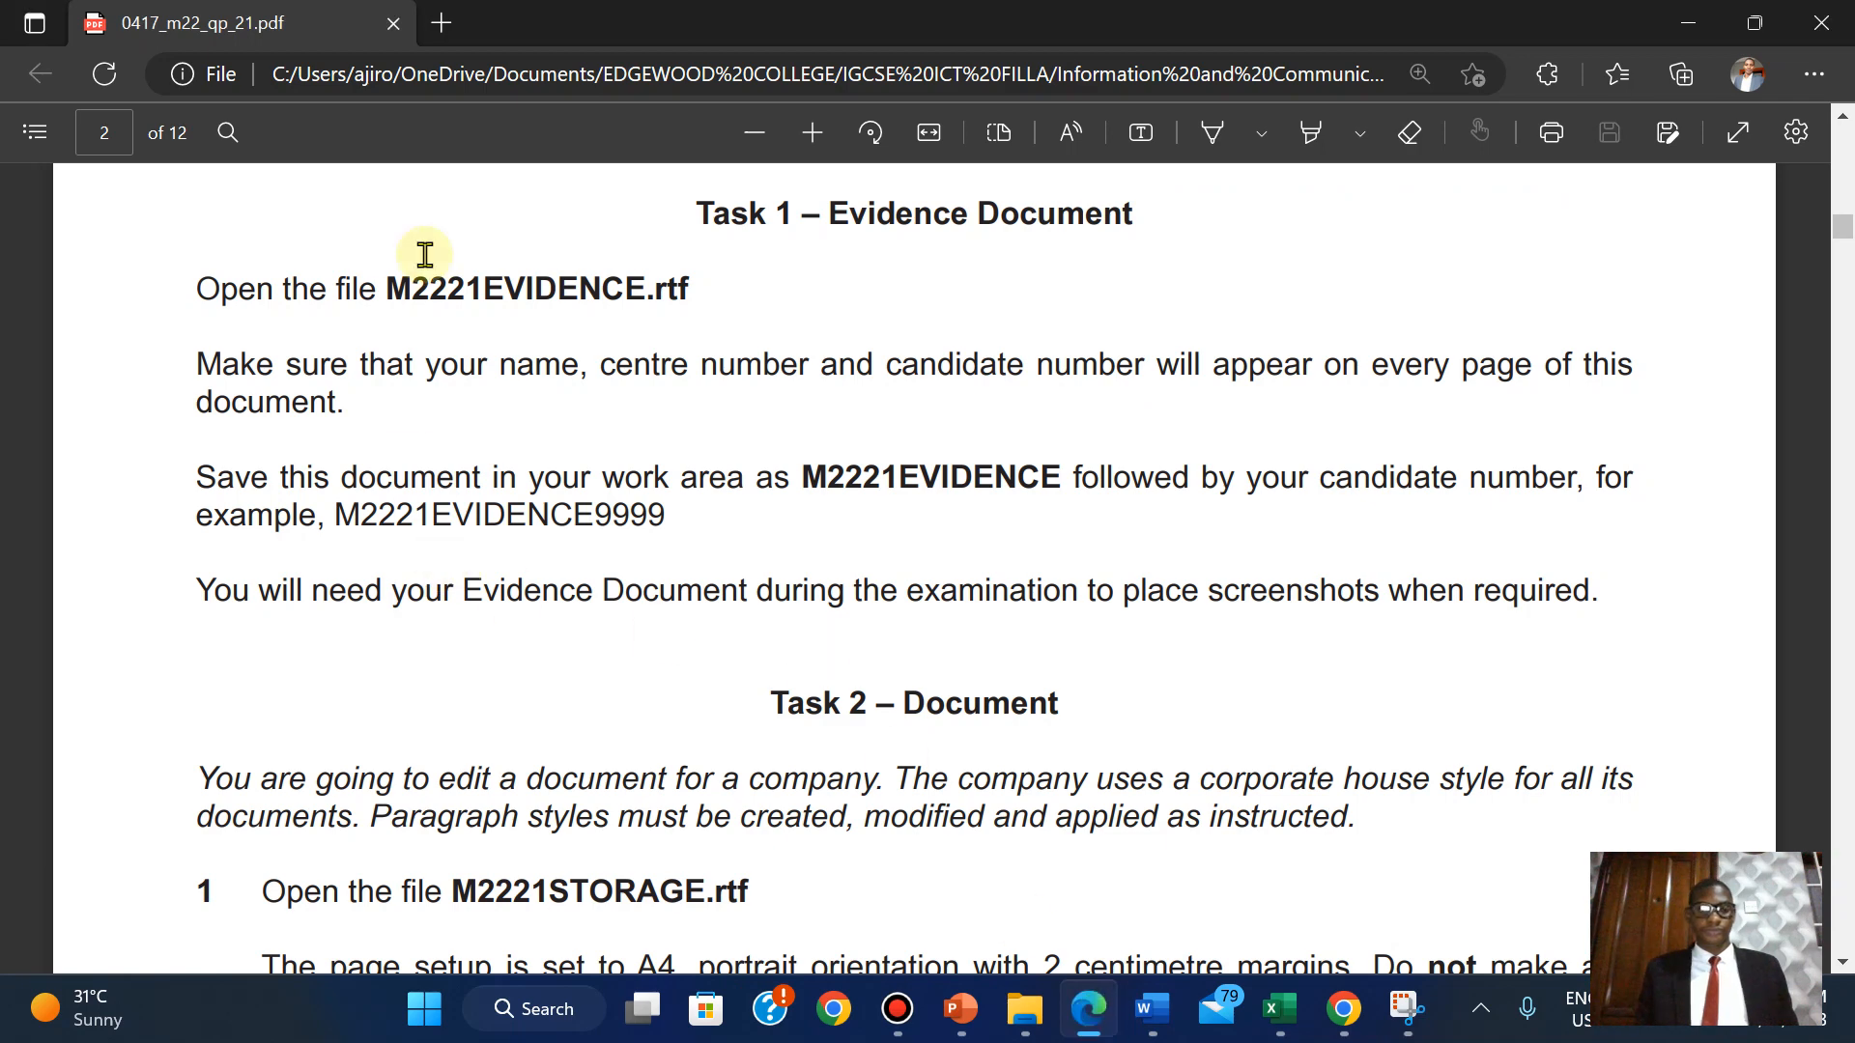
Highlight the four Task 1 paragraphs of the exam paper in green.
left_click_drag(193, 291, 1621, 601)
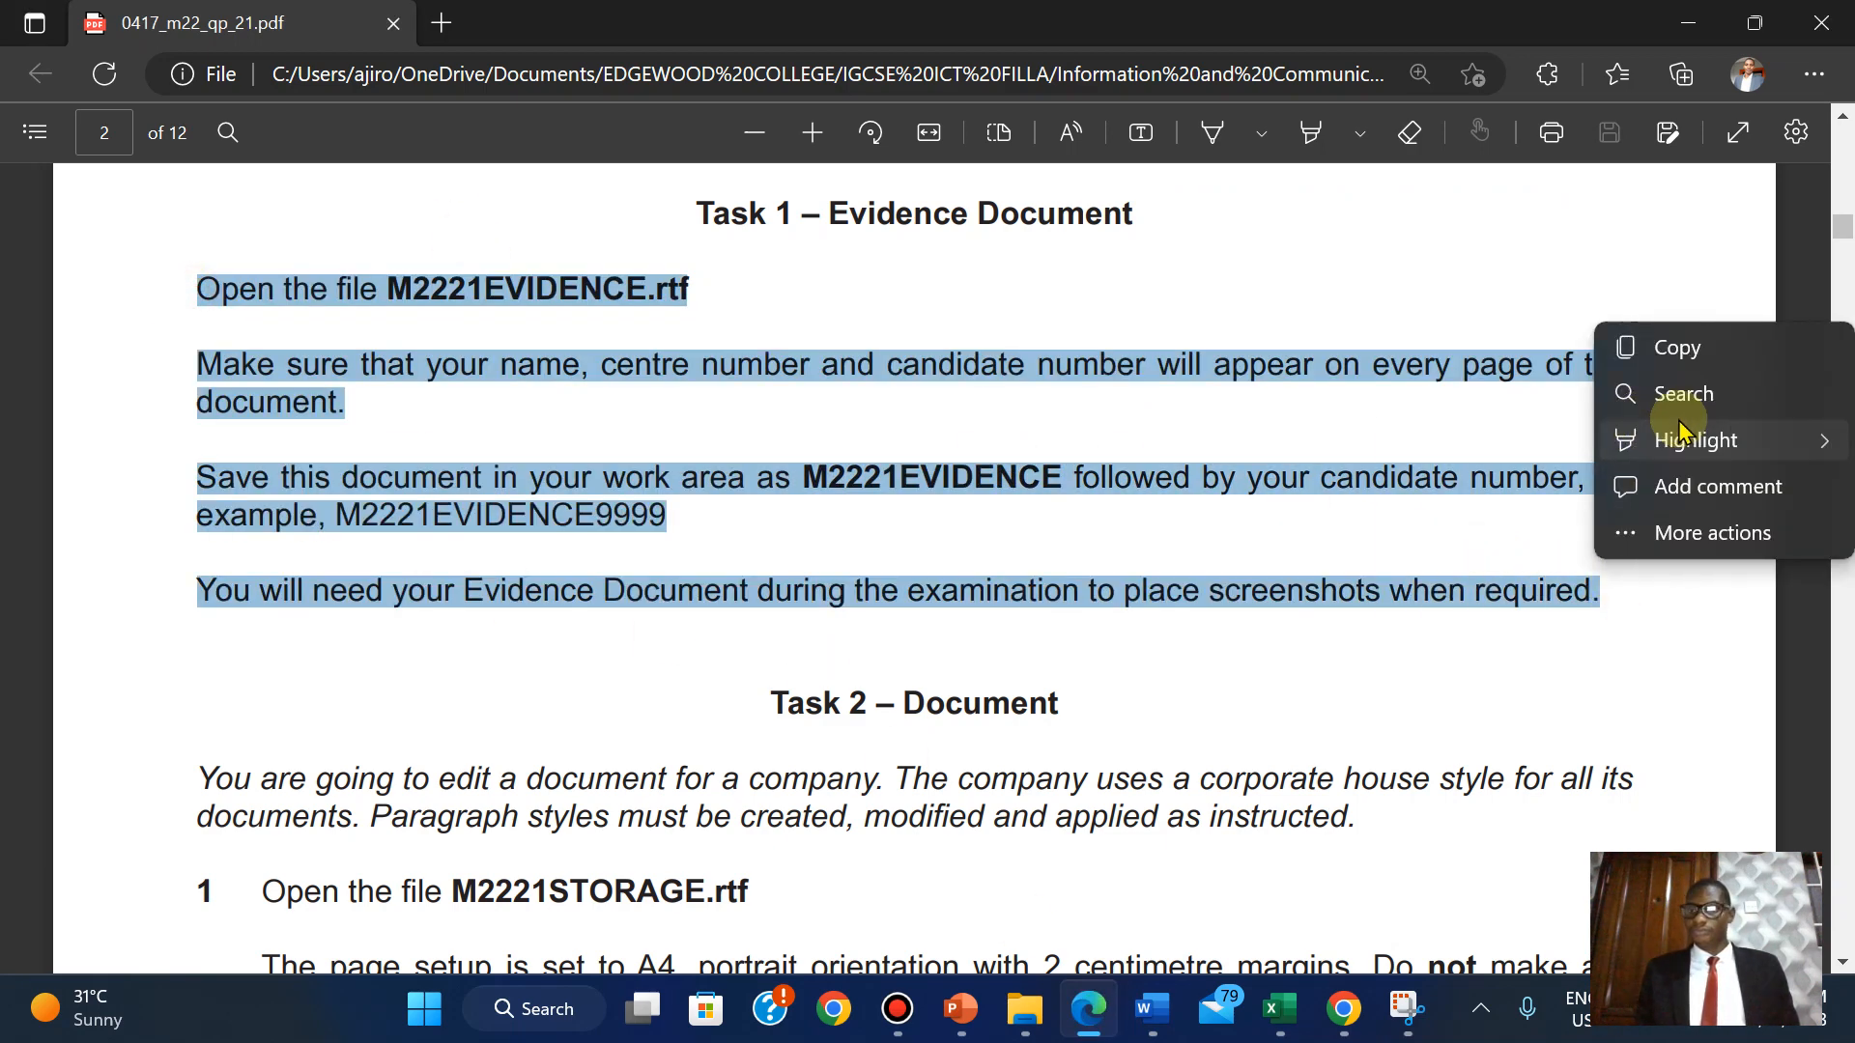
mouse_move(1650, 436)
left_click(1452, 487)
scroll(1446, 480, "up", 1)
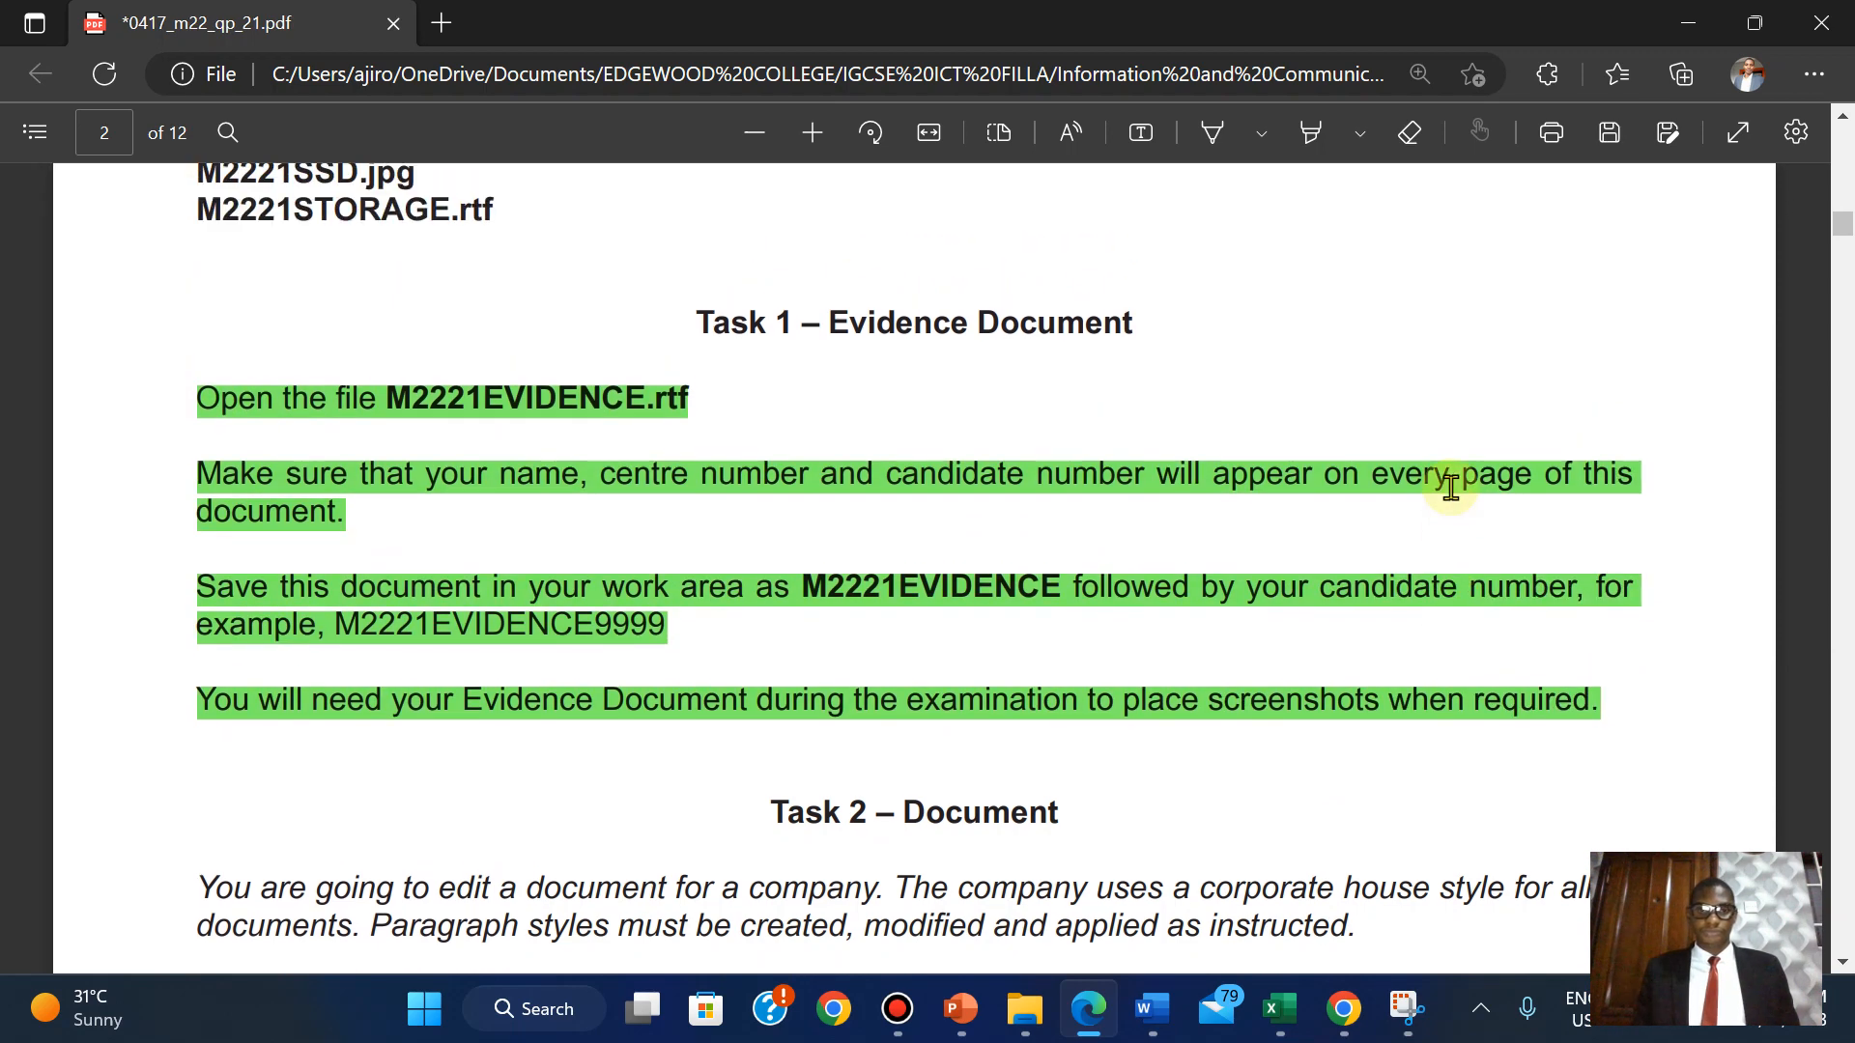
scroll(1449, 483, "down", 5)
scroll(1452, 487, "down", 2)
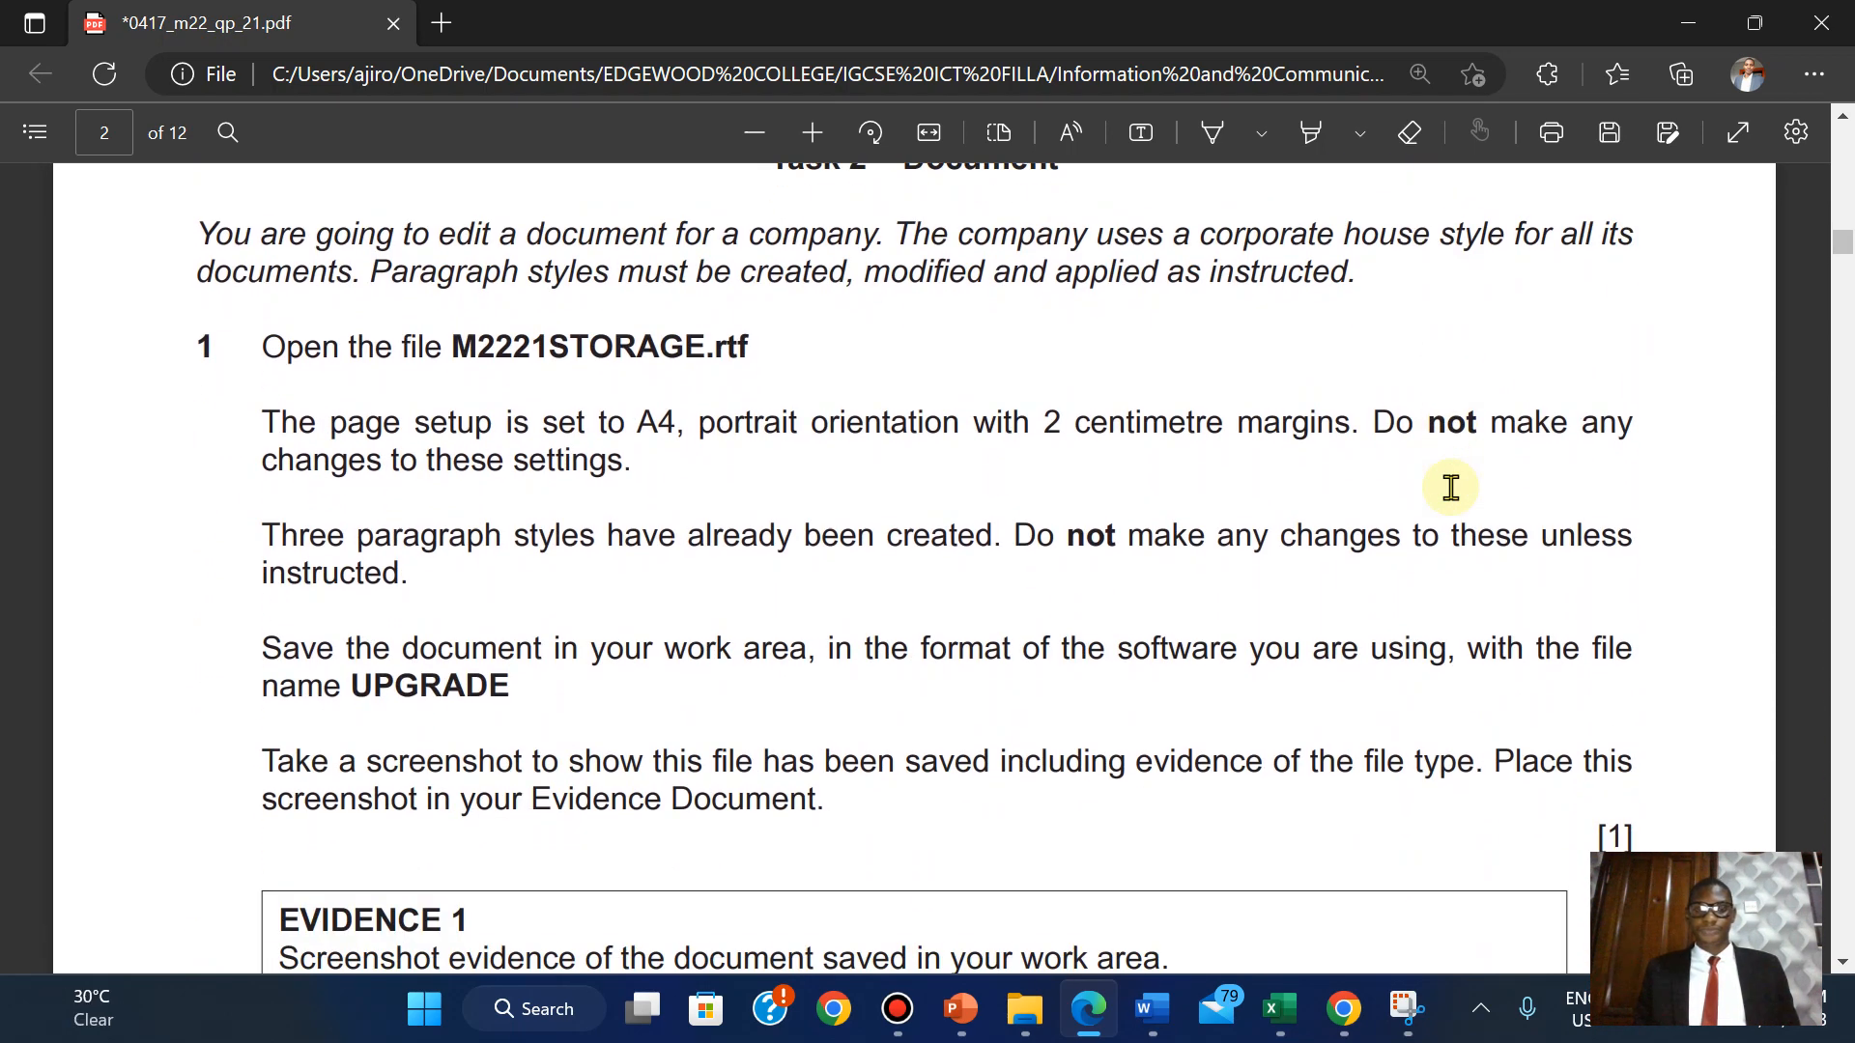
scroll(1451, 487, "up", 2)
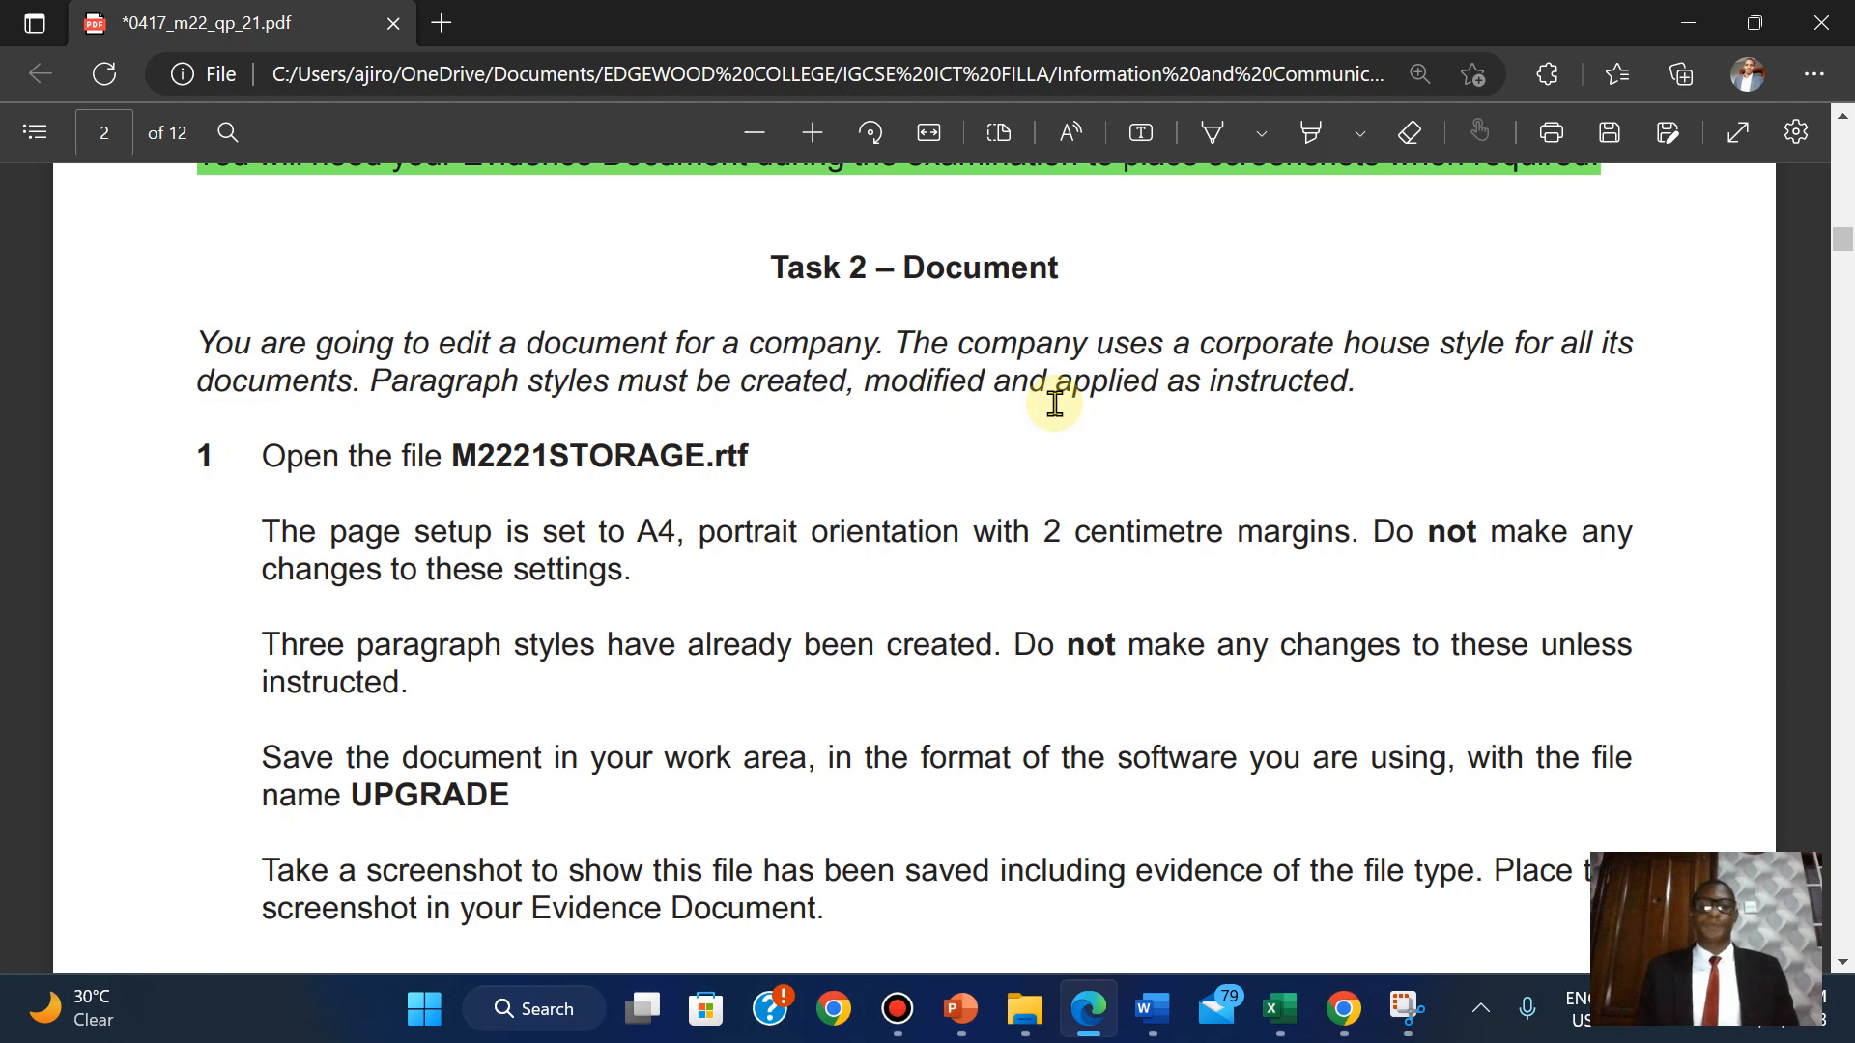
scroll(1054, 404, "down", 1)
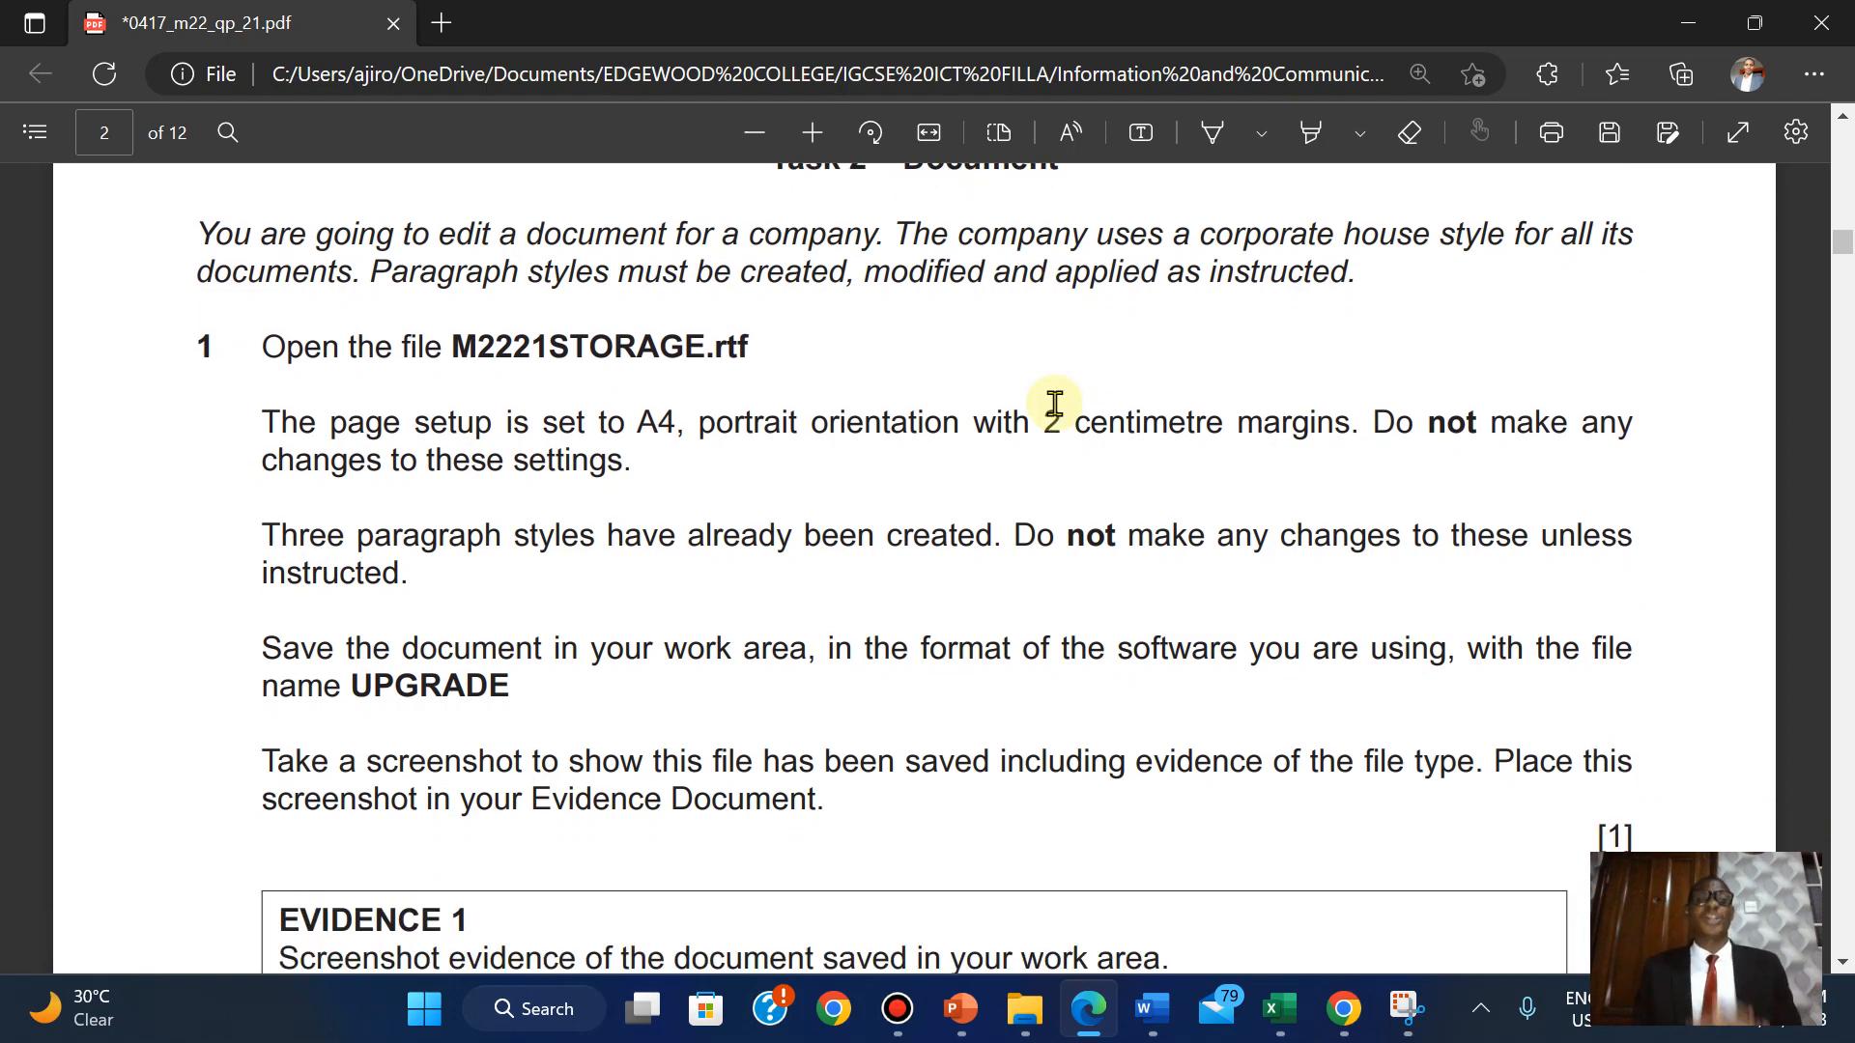
Open M2221STORAGE from the source-files folder.
mouse_move(1026, 1009)
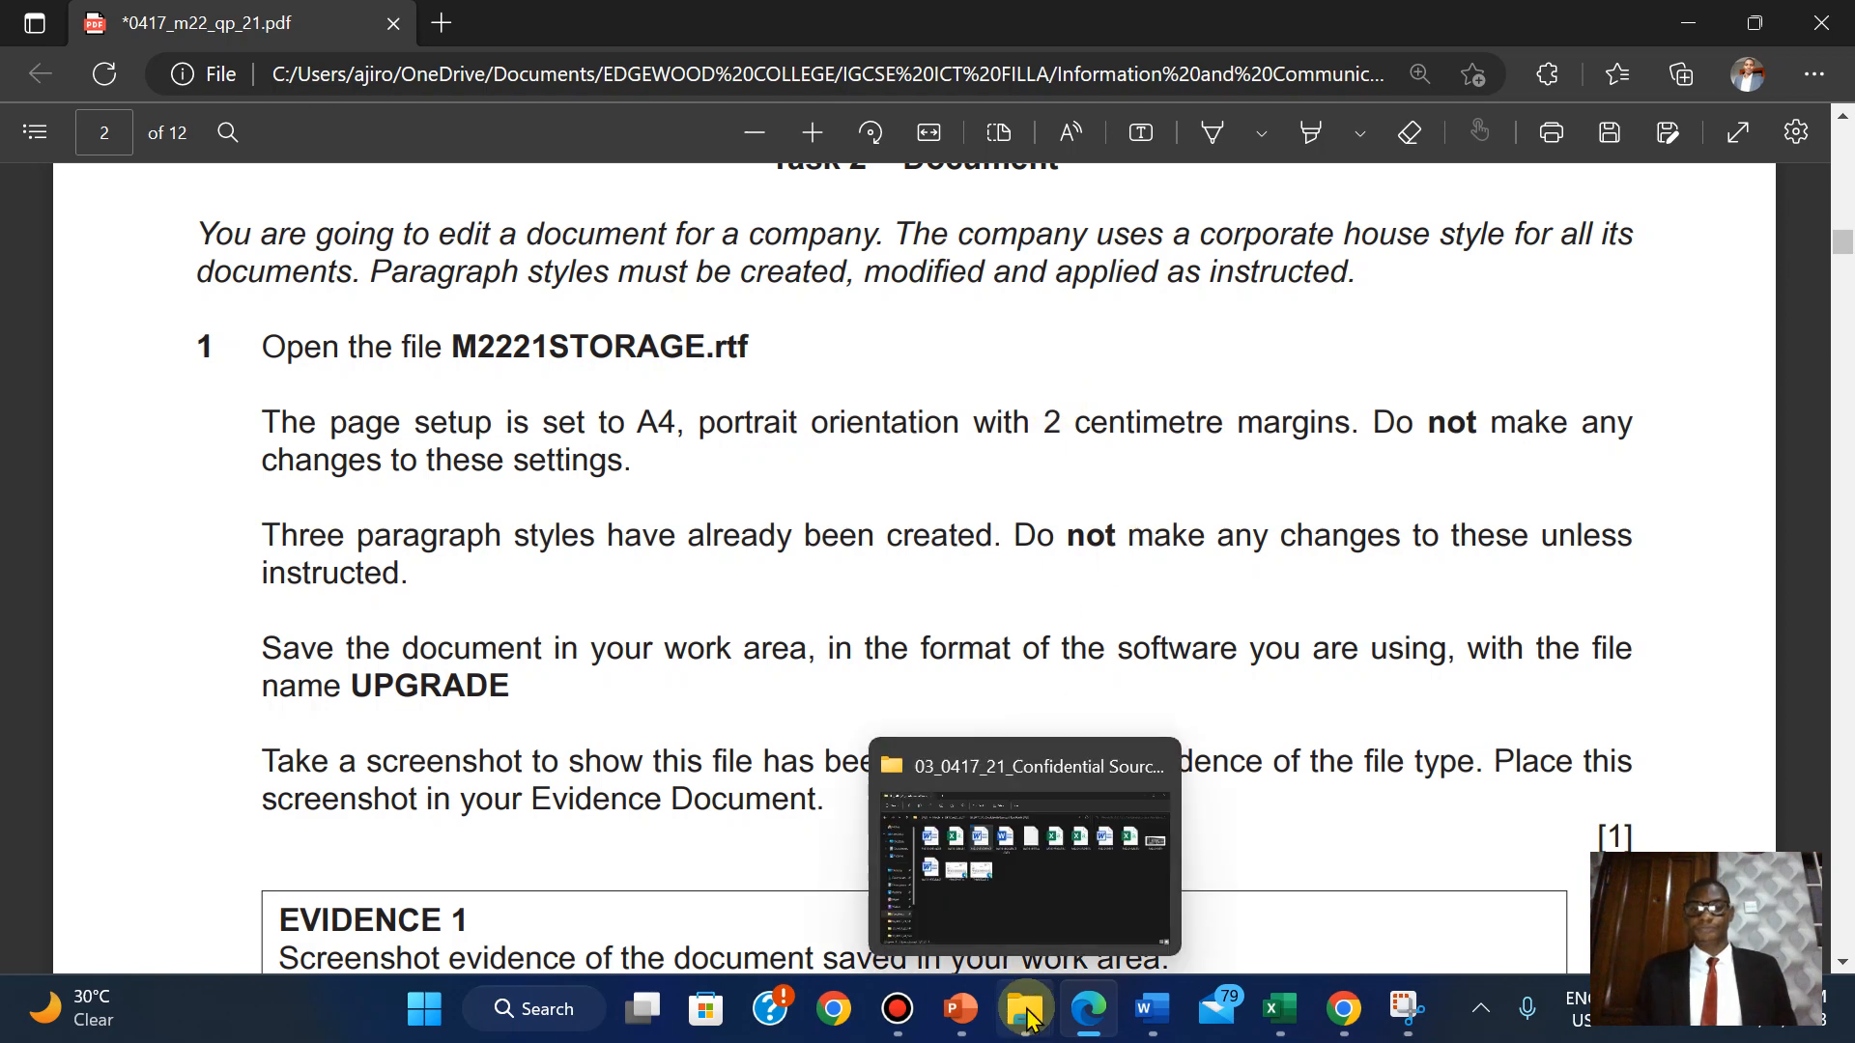
left_click(1055, 854)
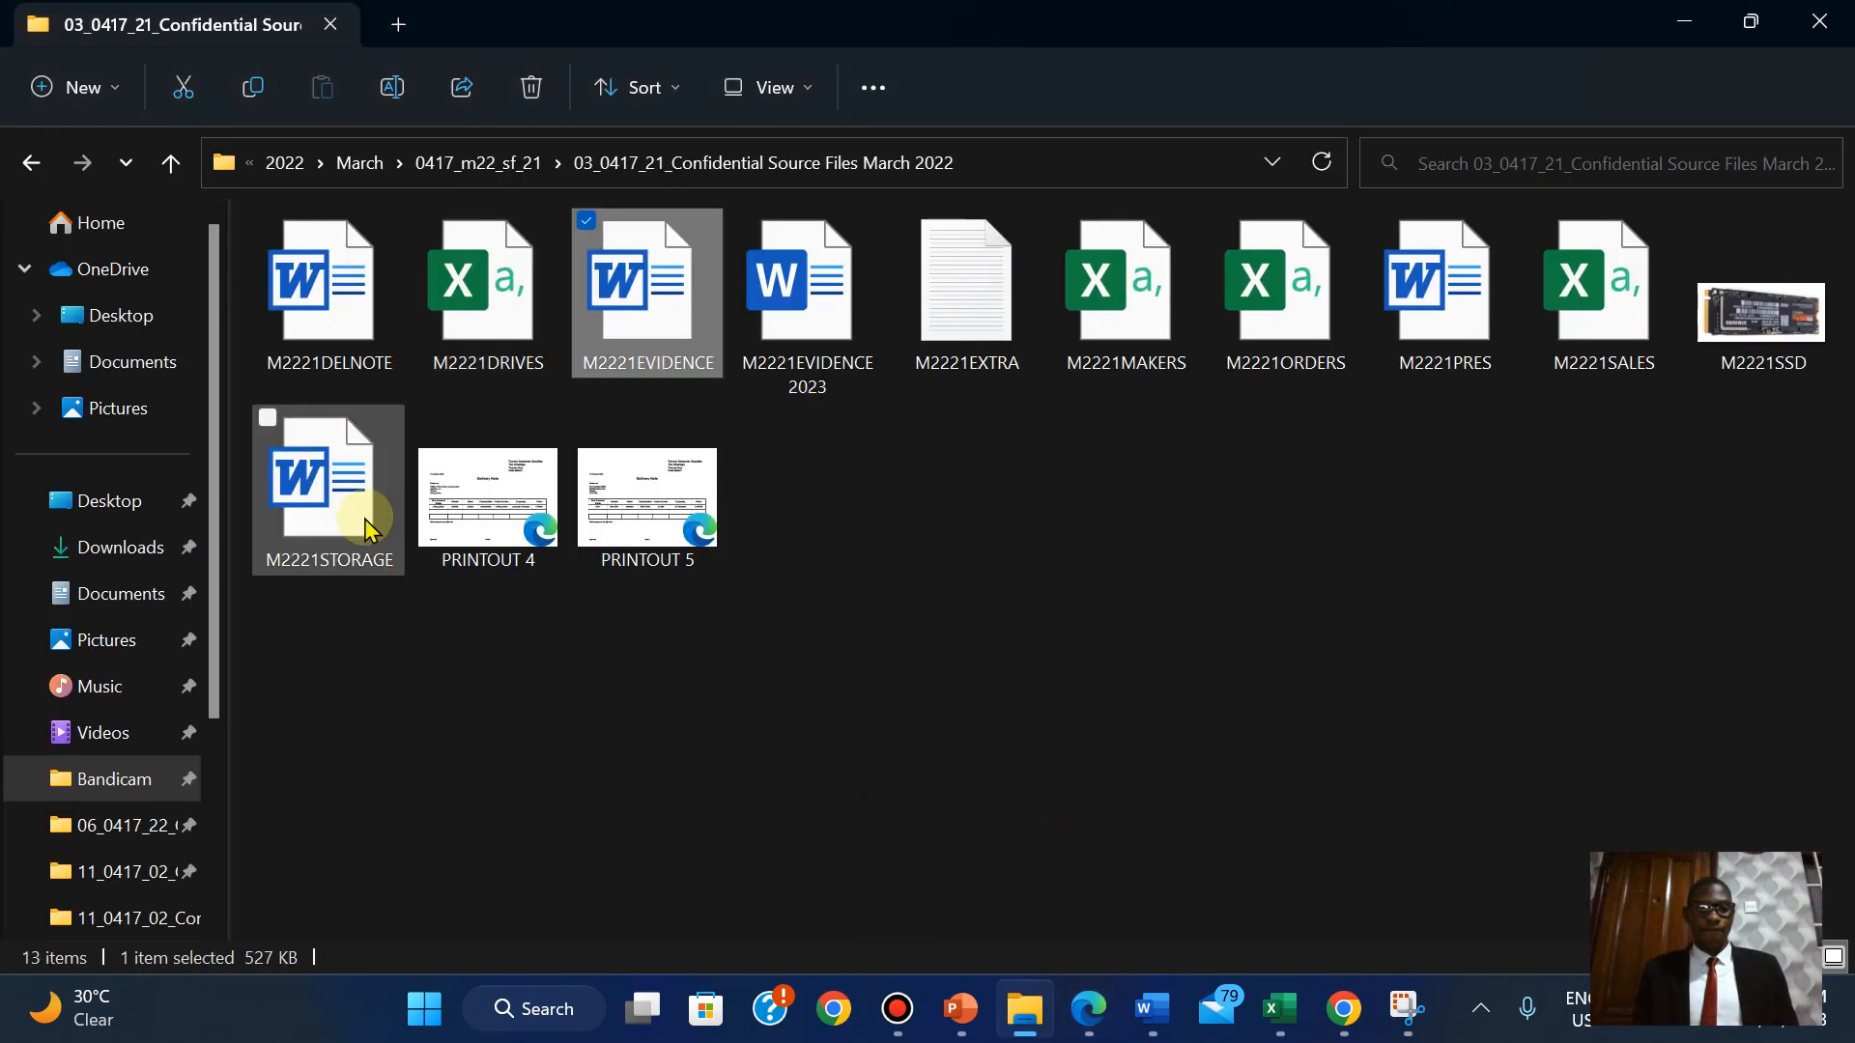
double_click(366, 524)
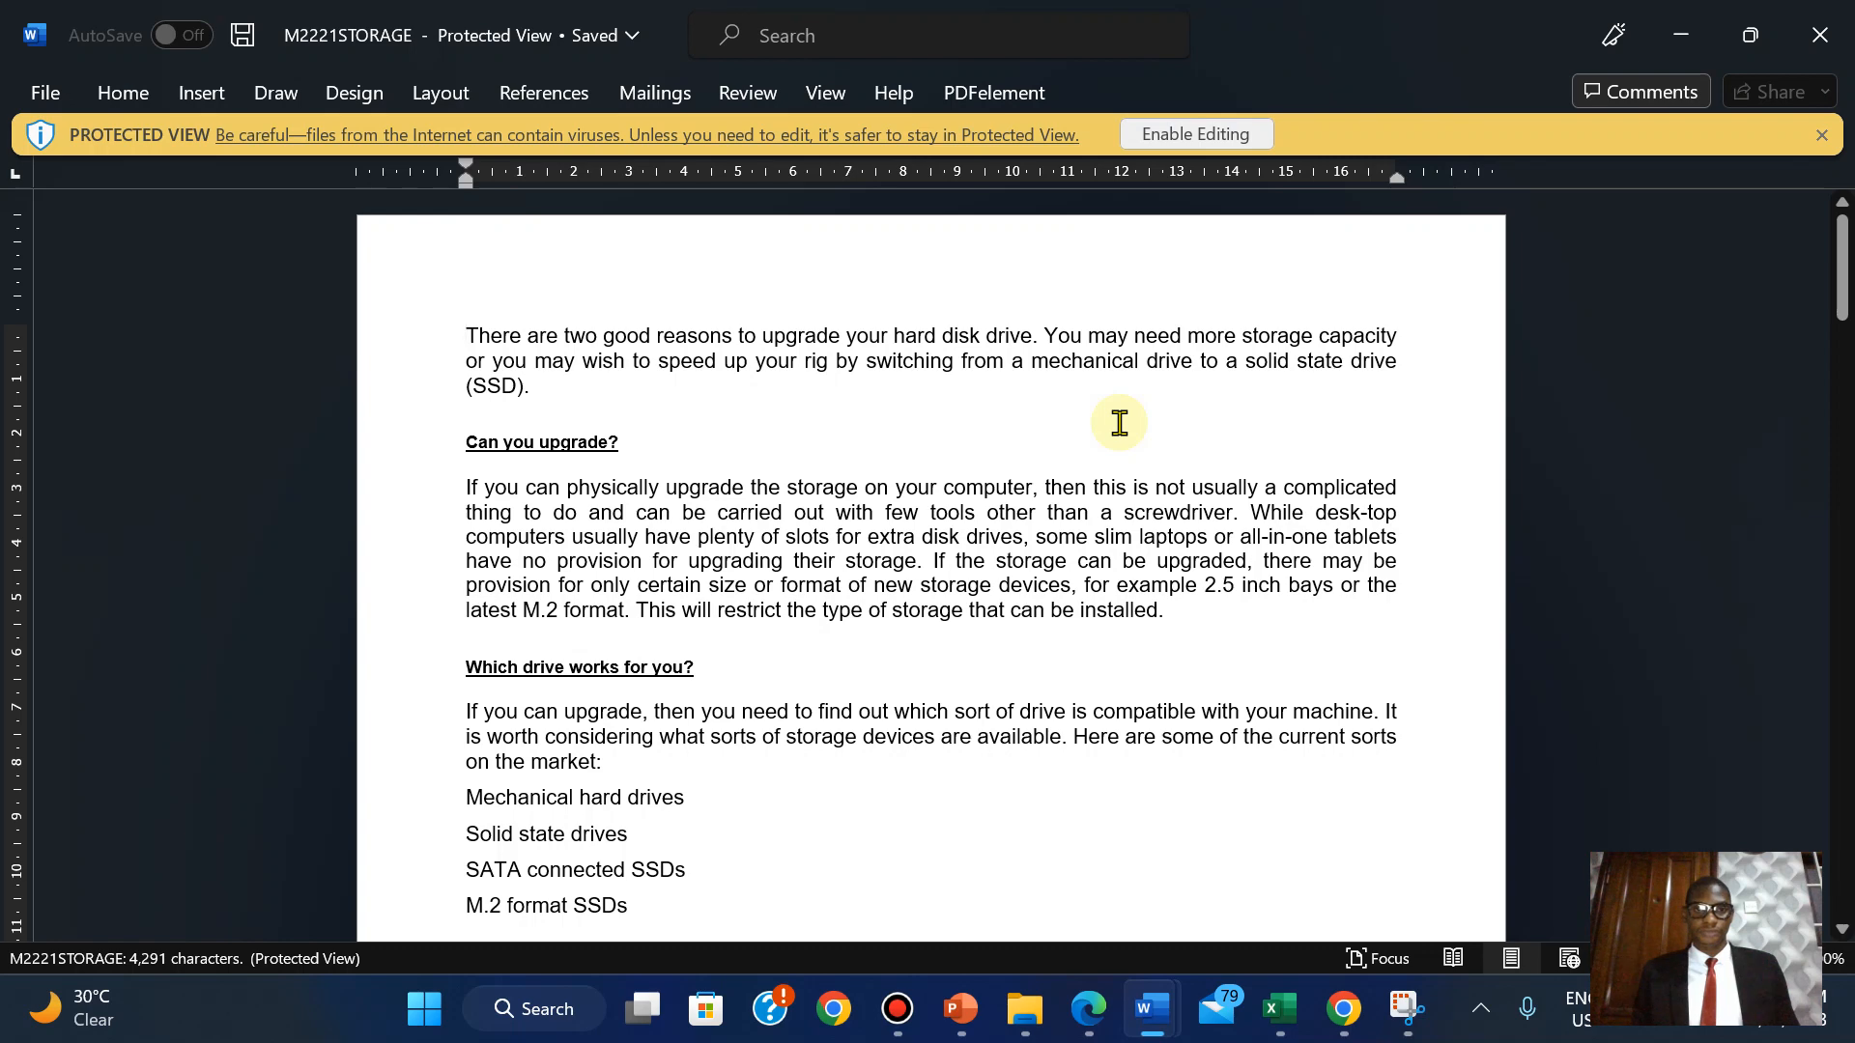
Enable editing on M2221STORAGE and return to the exam paper.
left_click(1174, 134)
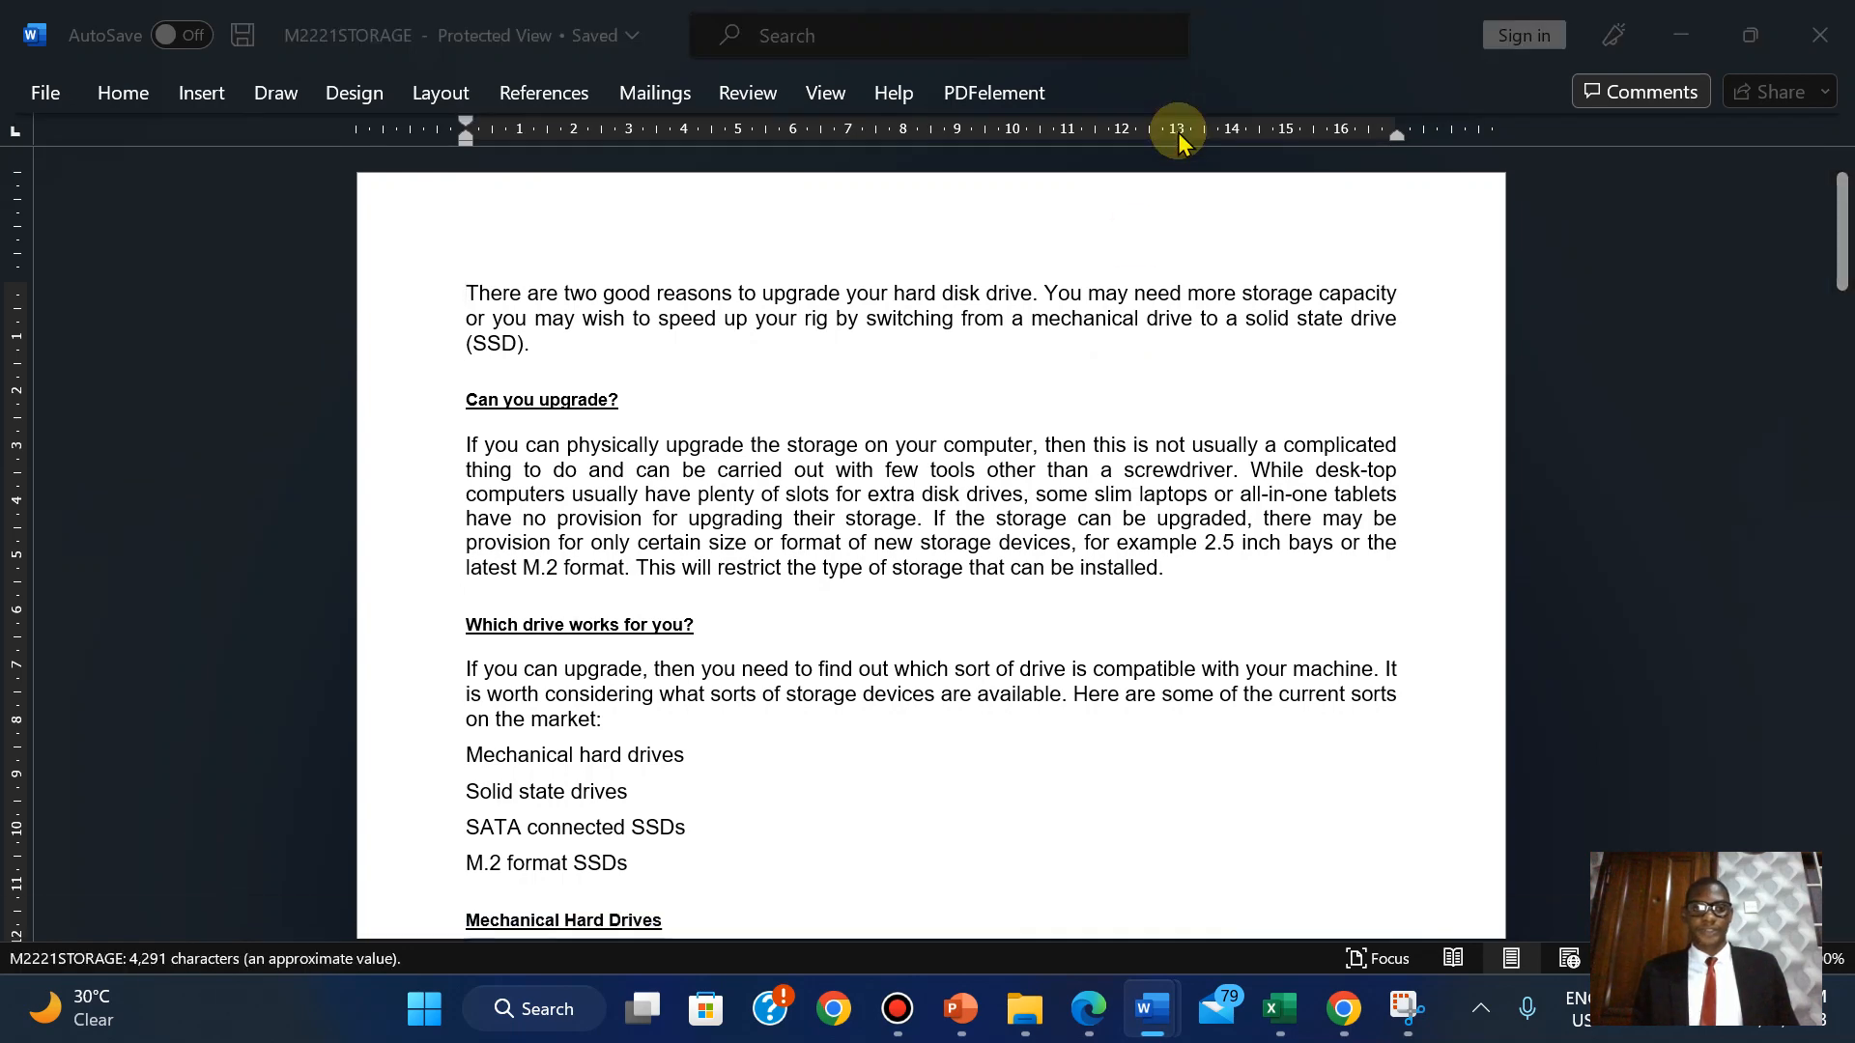
left_click(1102, 1019)
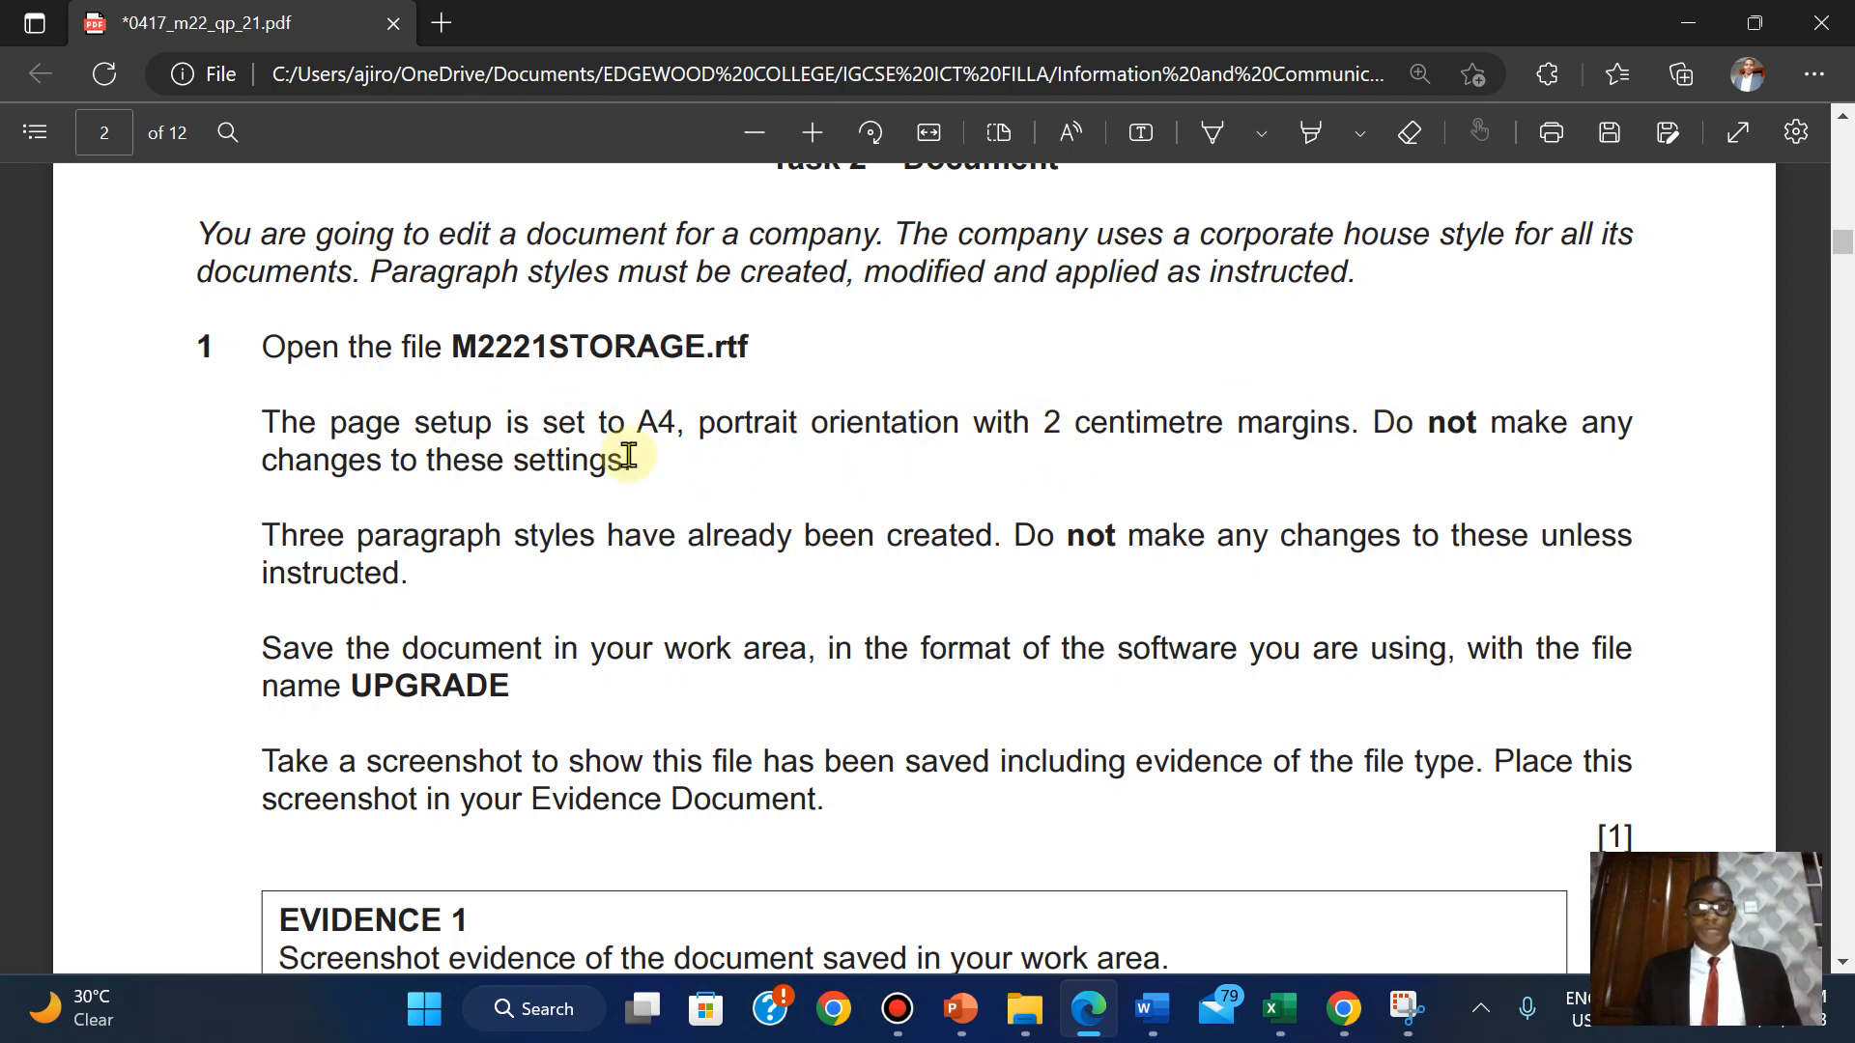
Highlight the page-setup and three-styles paragraphs green, then copy the file name UPGRADE.
left_click_drag(264, 425, 654, 467)
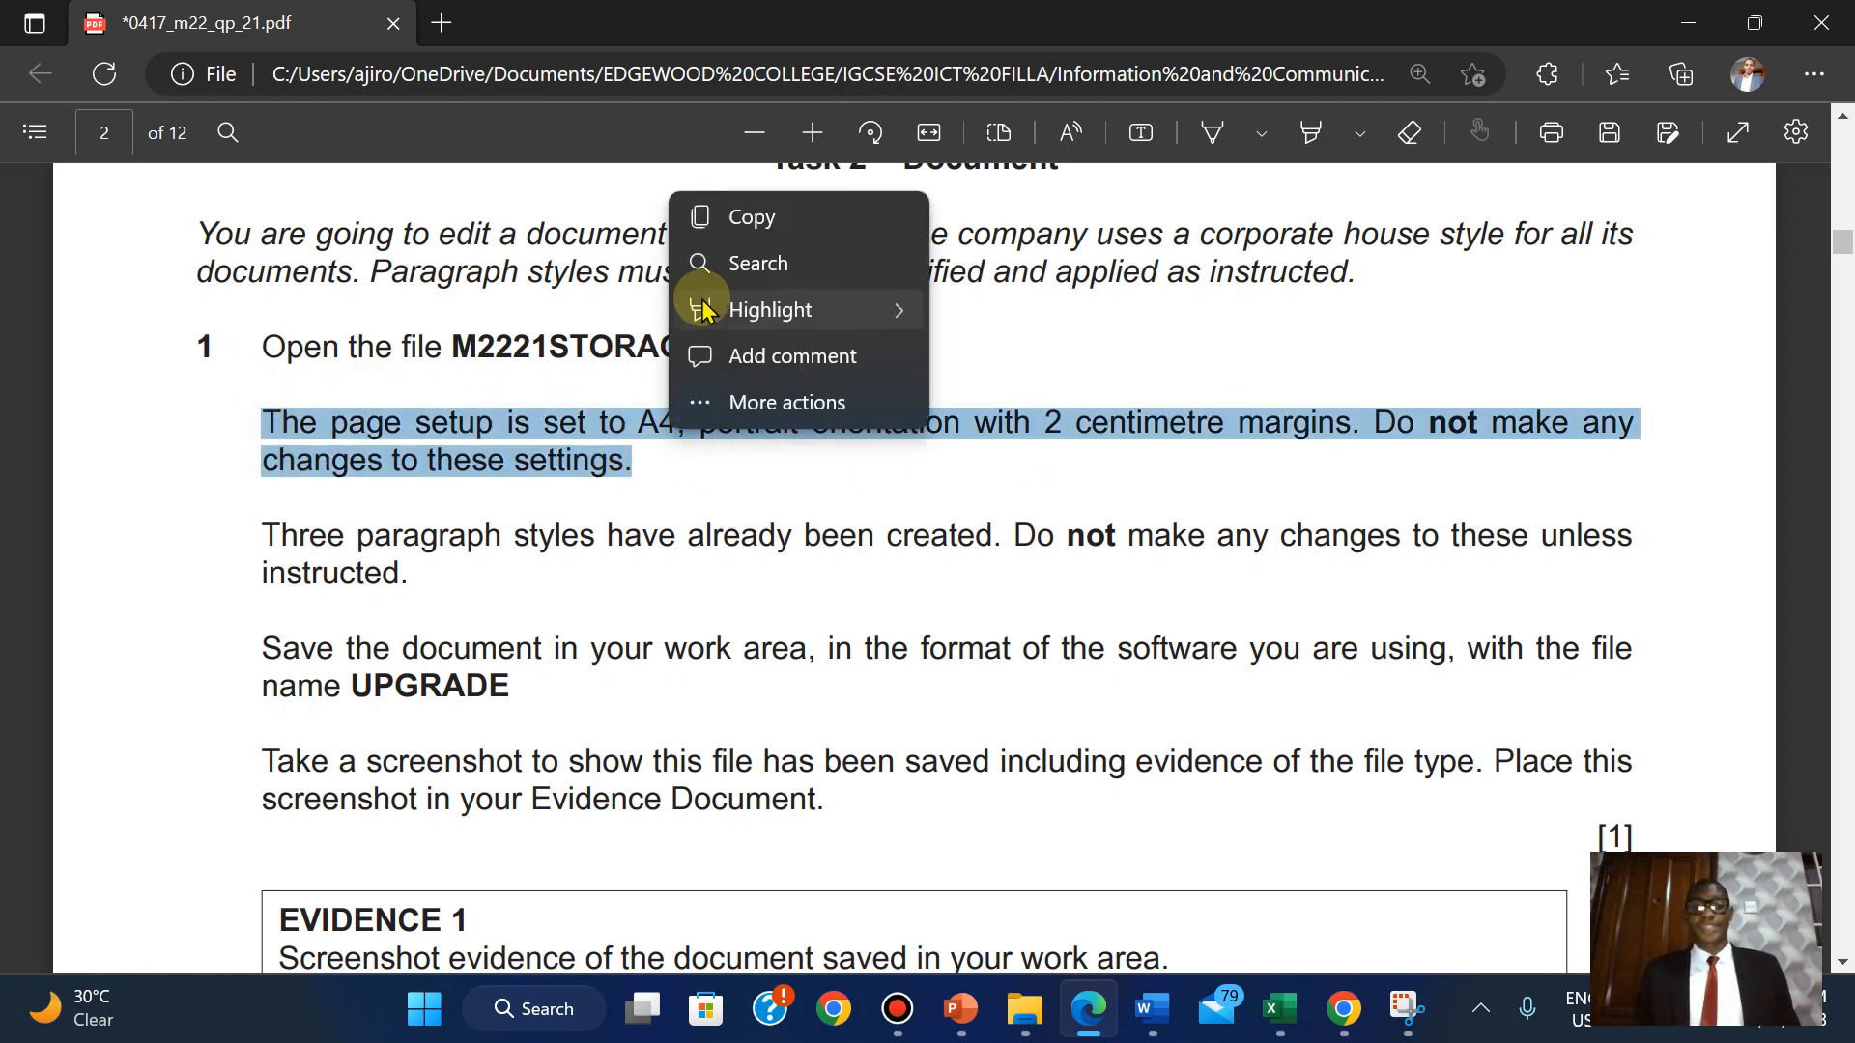
mouse_move(704, 305)
left_click(1032, 358)
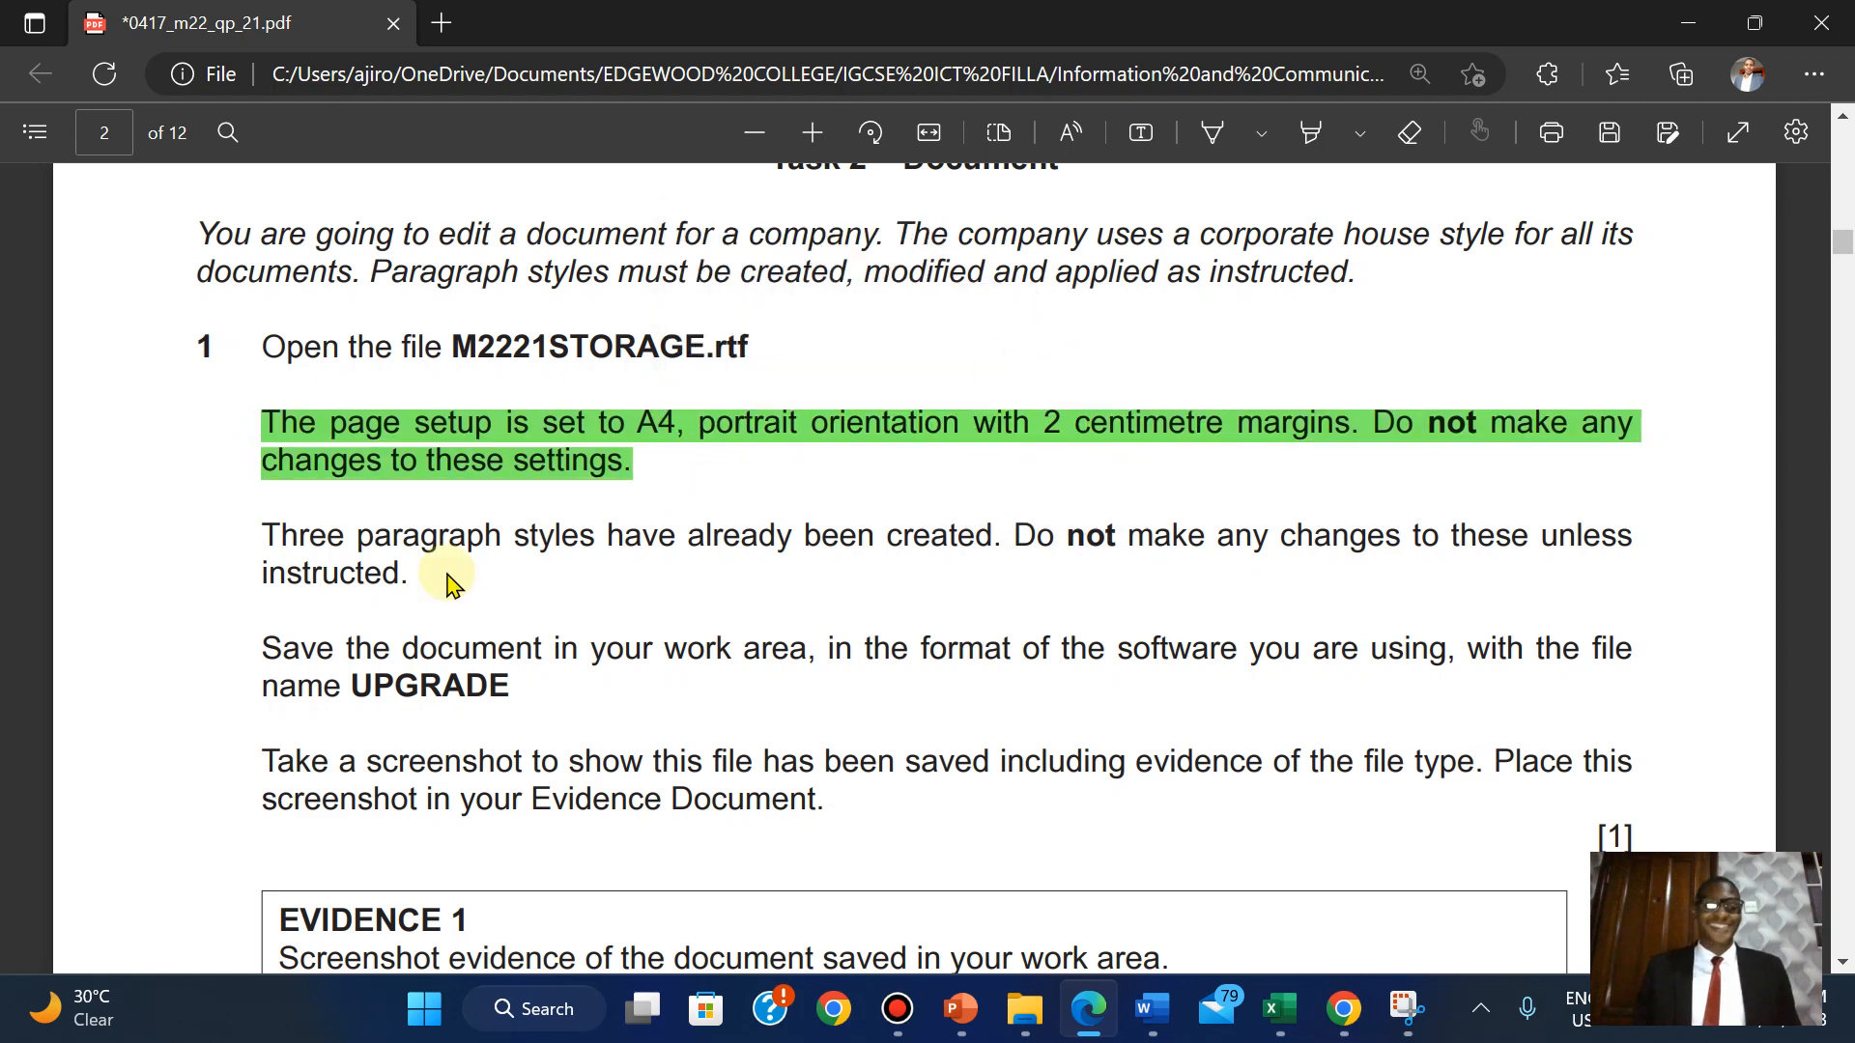
scroll(452, 582, "down", 1)
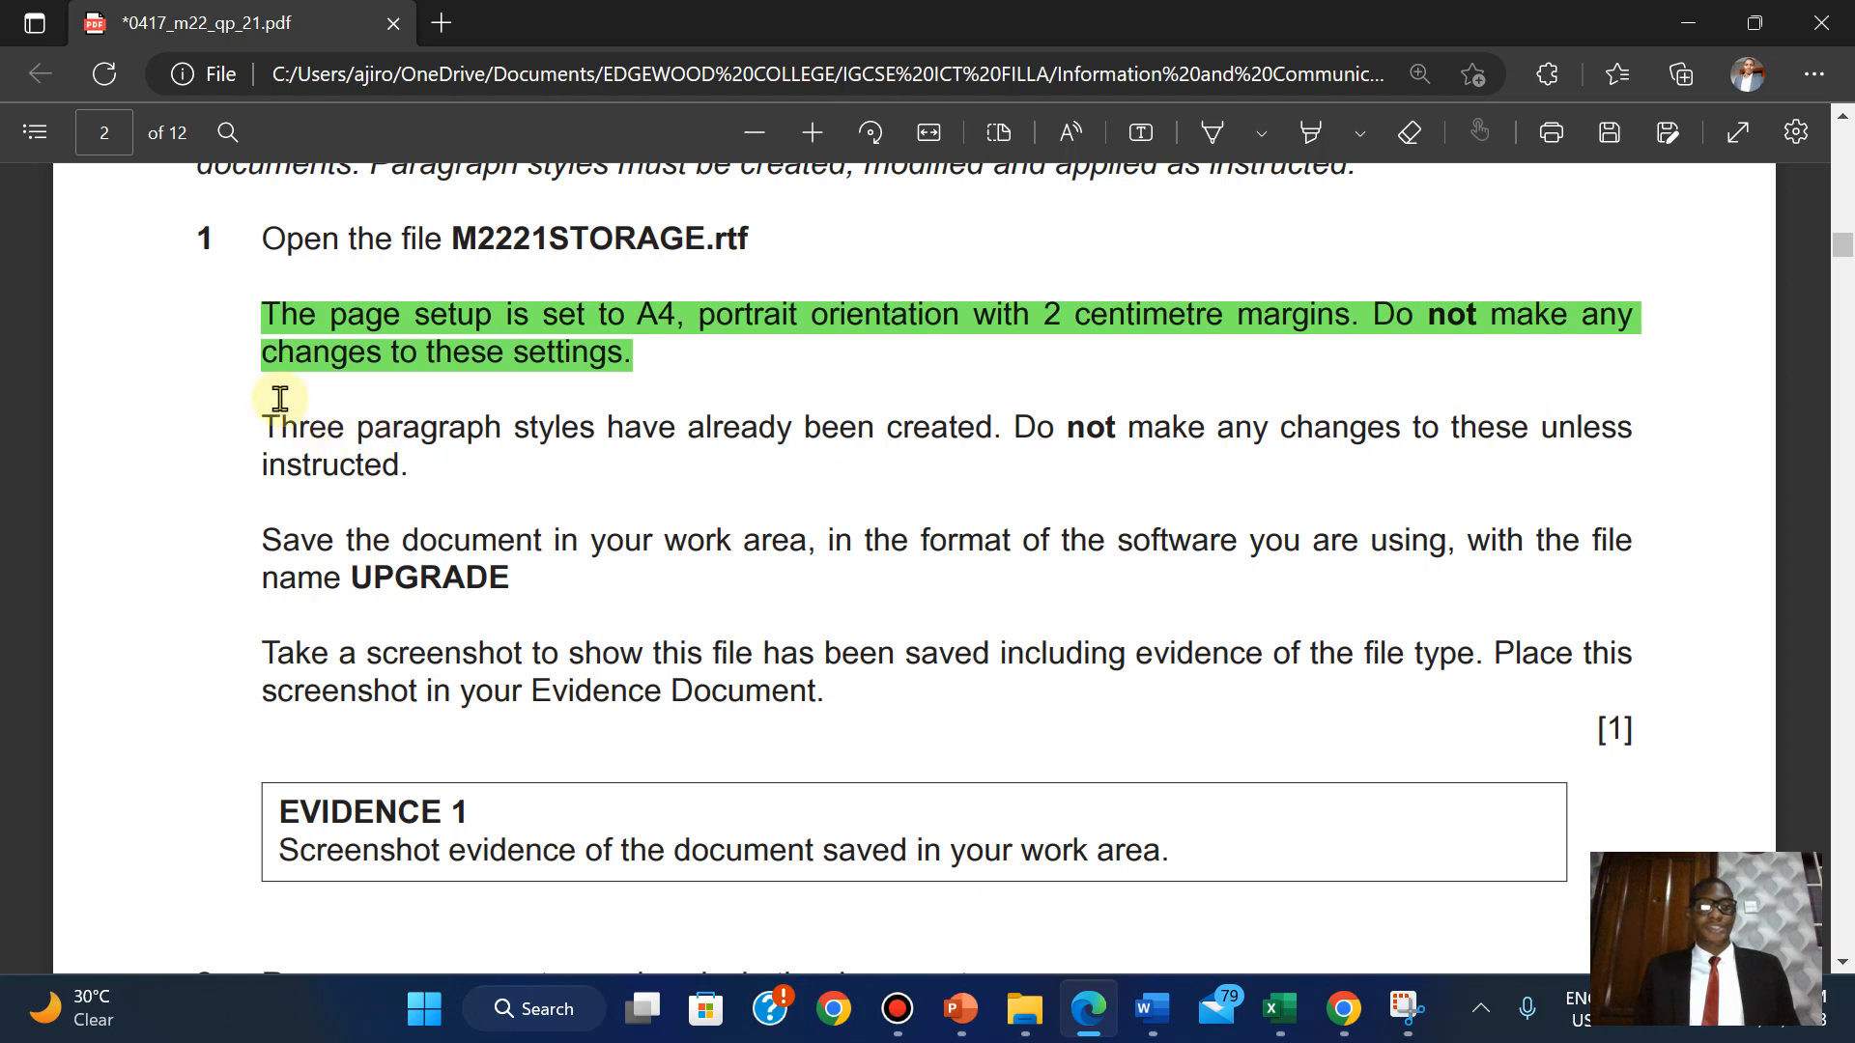
left_click_drag(264, 419, 404, 454)
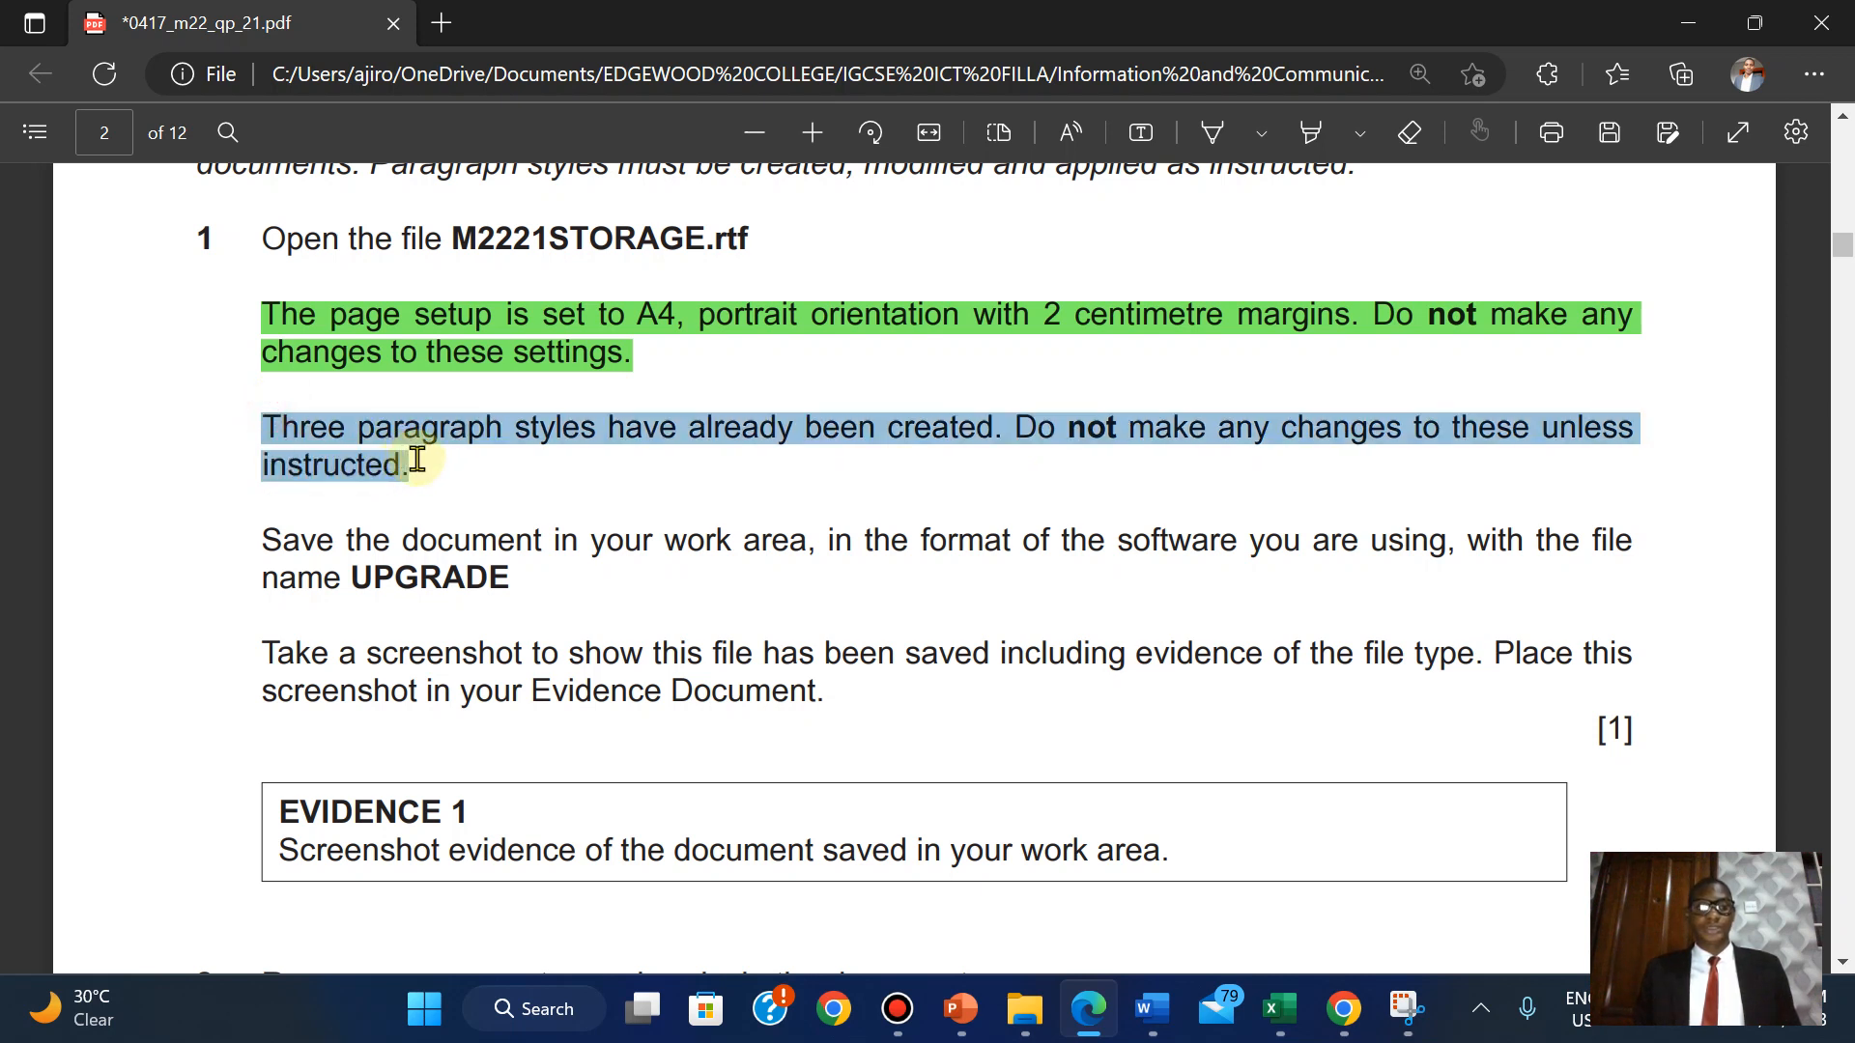
mouse_move(465, 304)
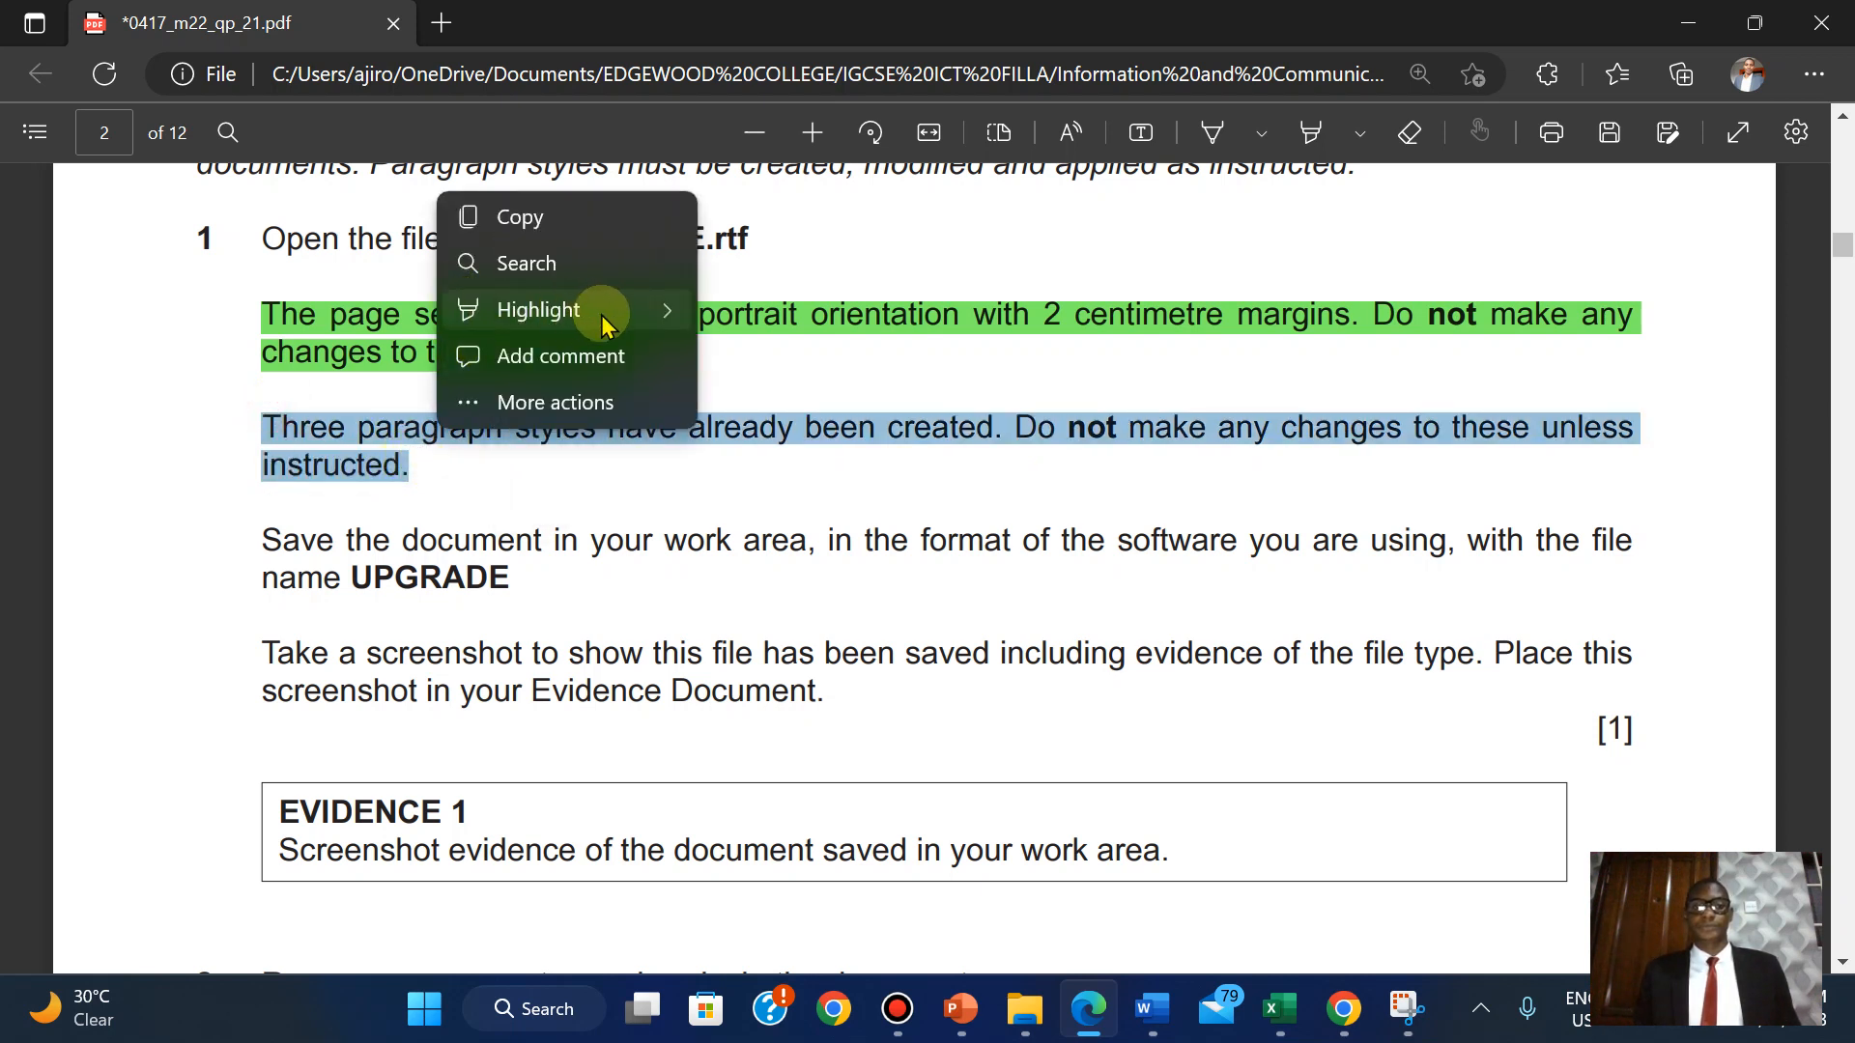
mouse_move(603, 324)
left_click(801, 372)
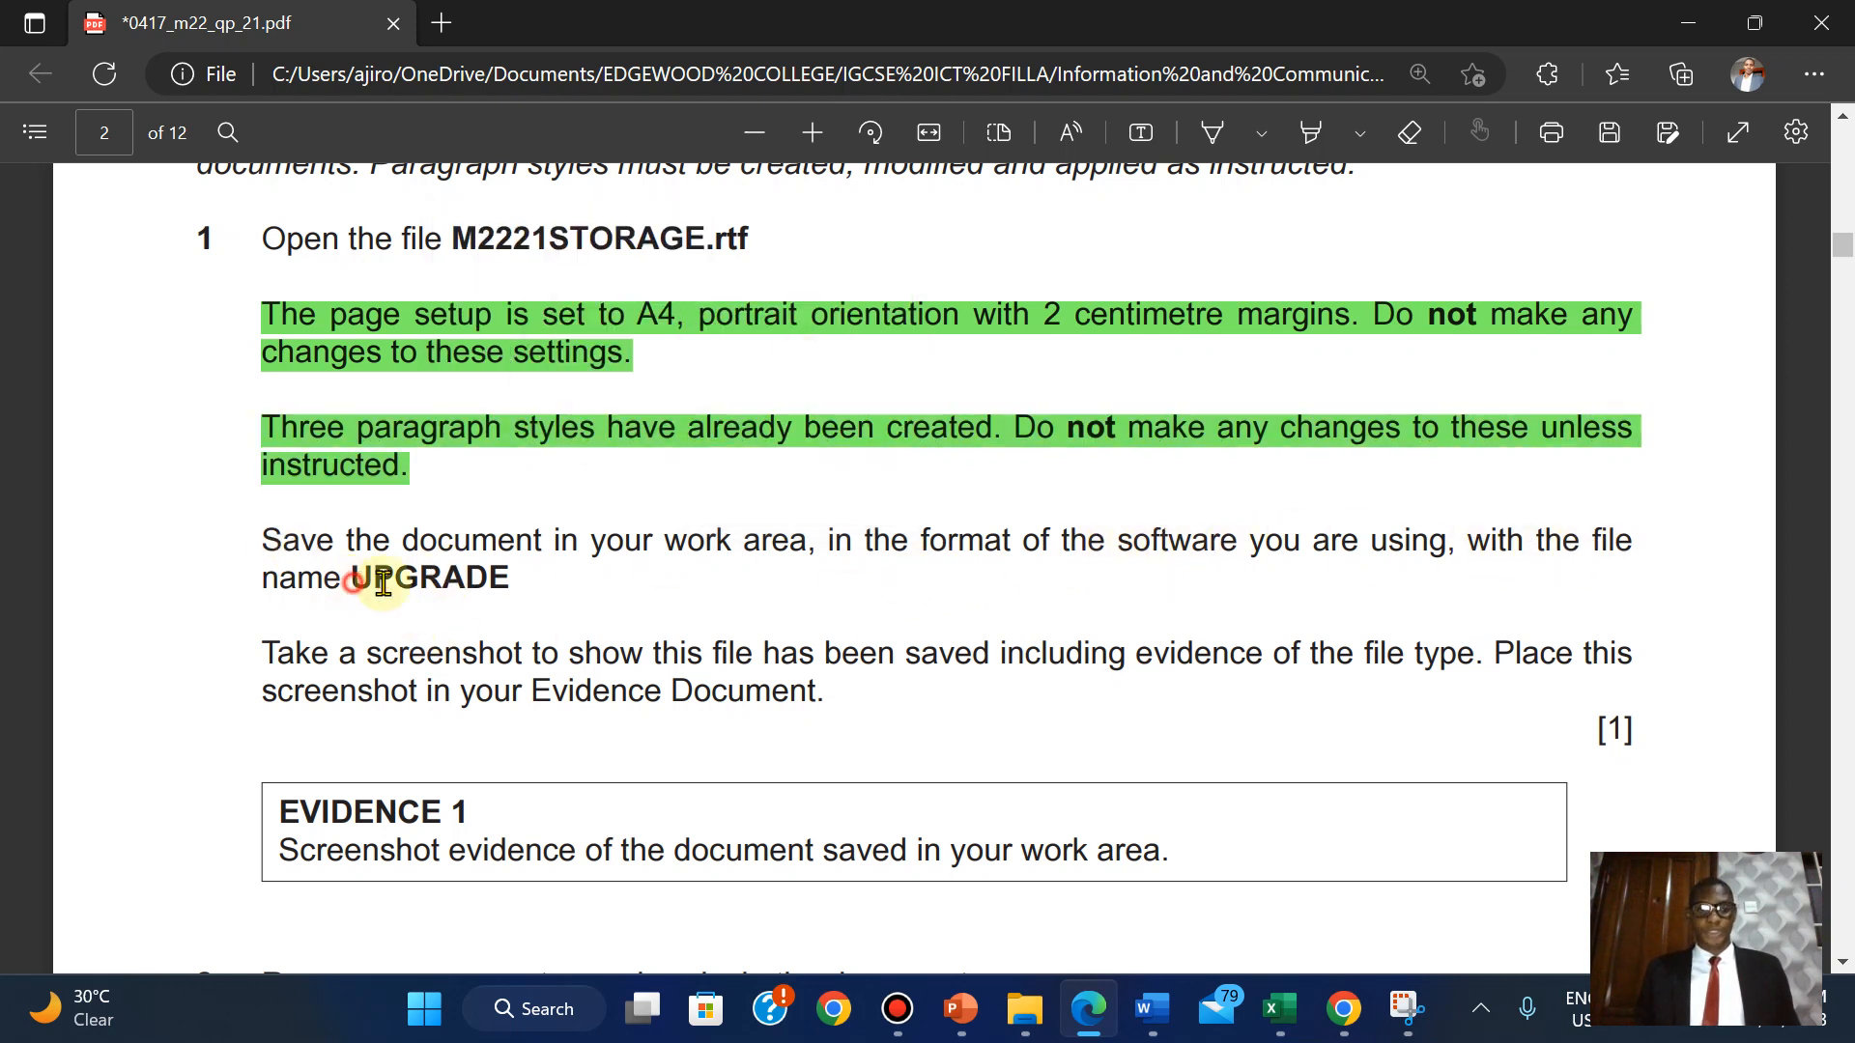
left_click_drag(383, 580, 510, 581)
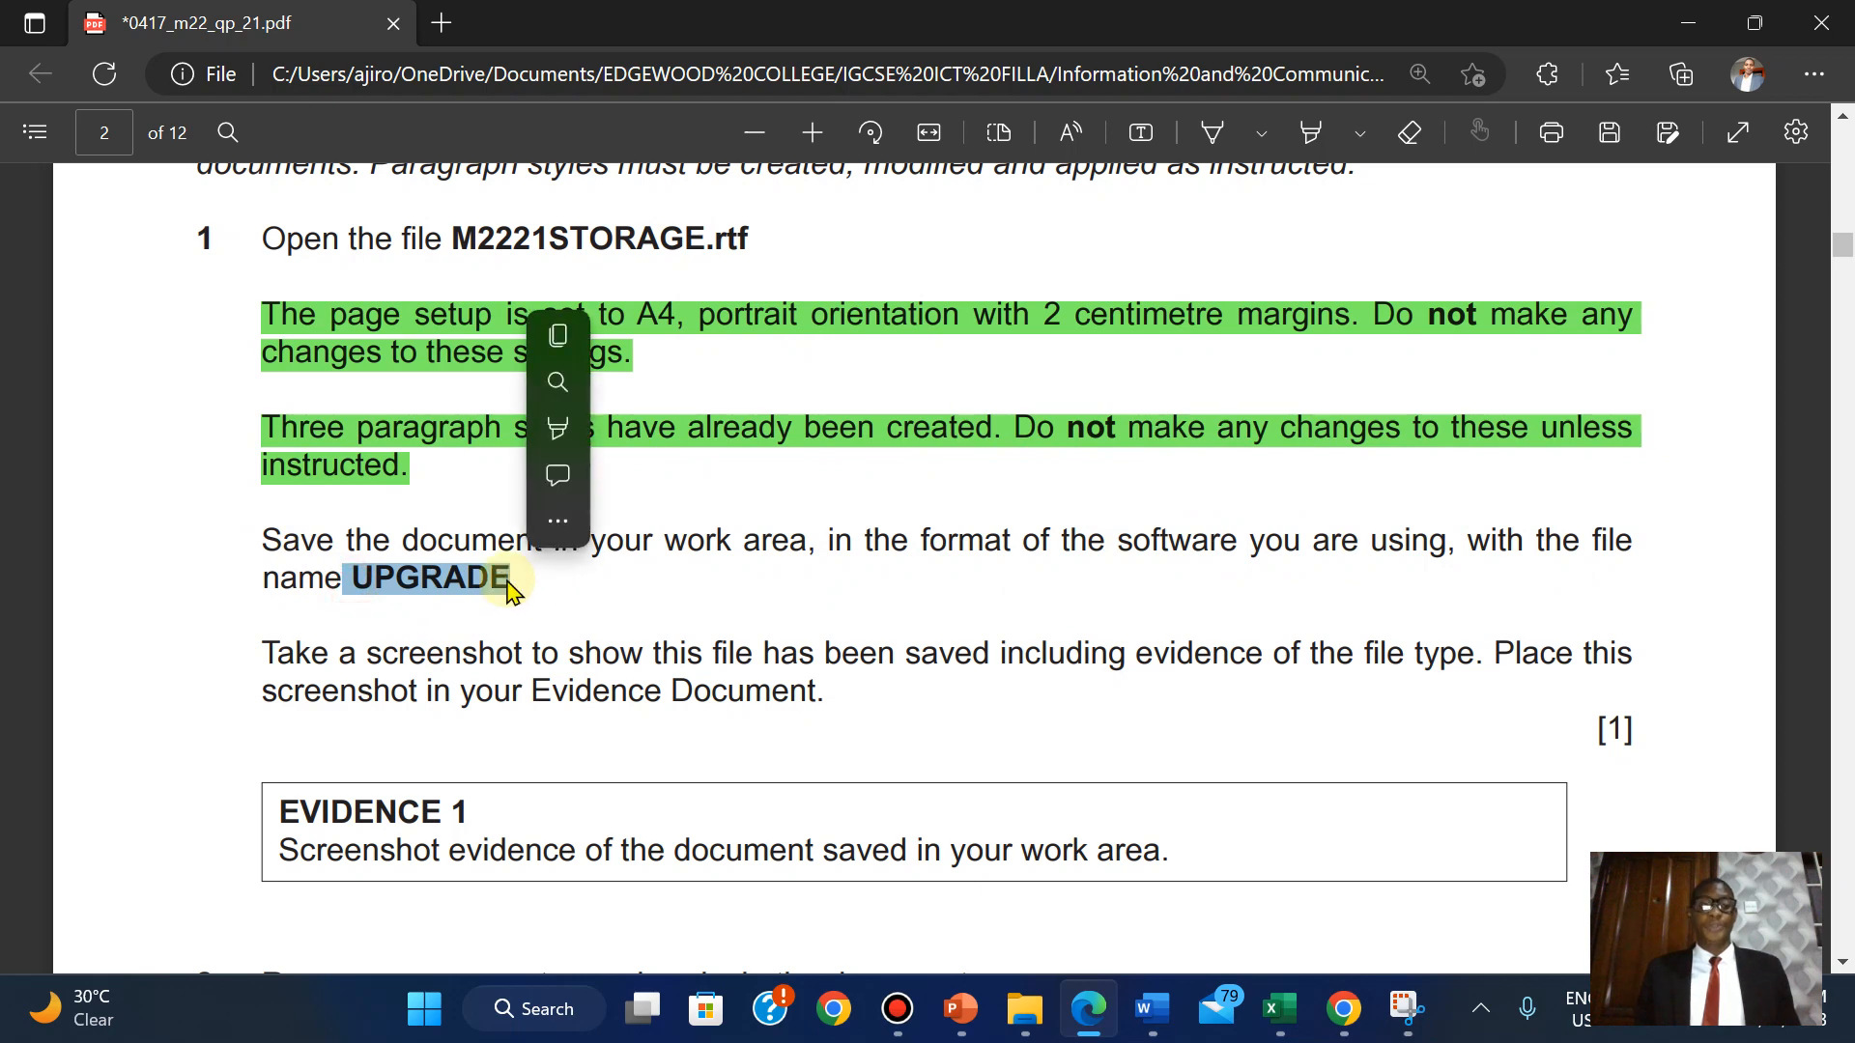
left_click(557, 338)
Save M2221STORAGE as UPGRADE in Word Document (.docx) format, pasting the copied name.
mouse_move(1160, 995)
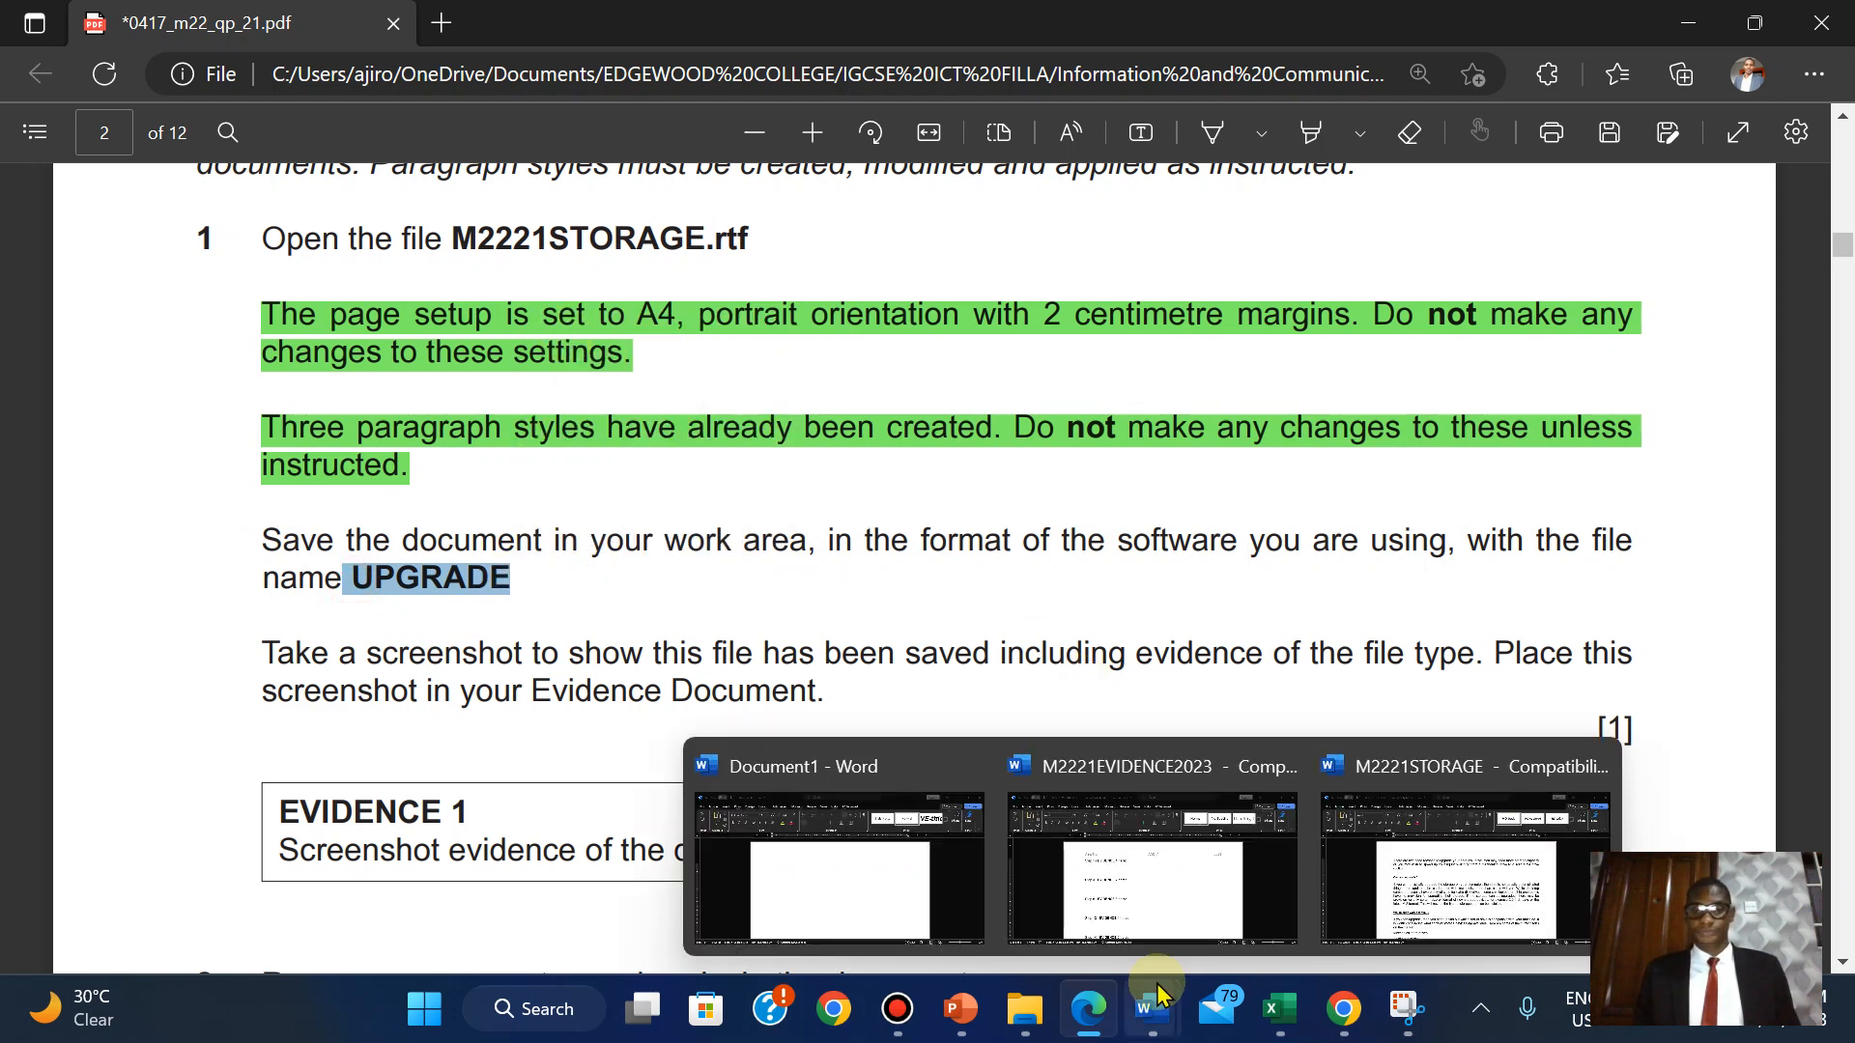
left_click(1430, 855)
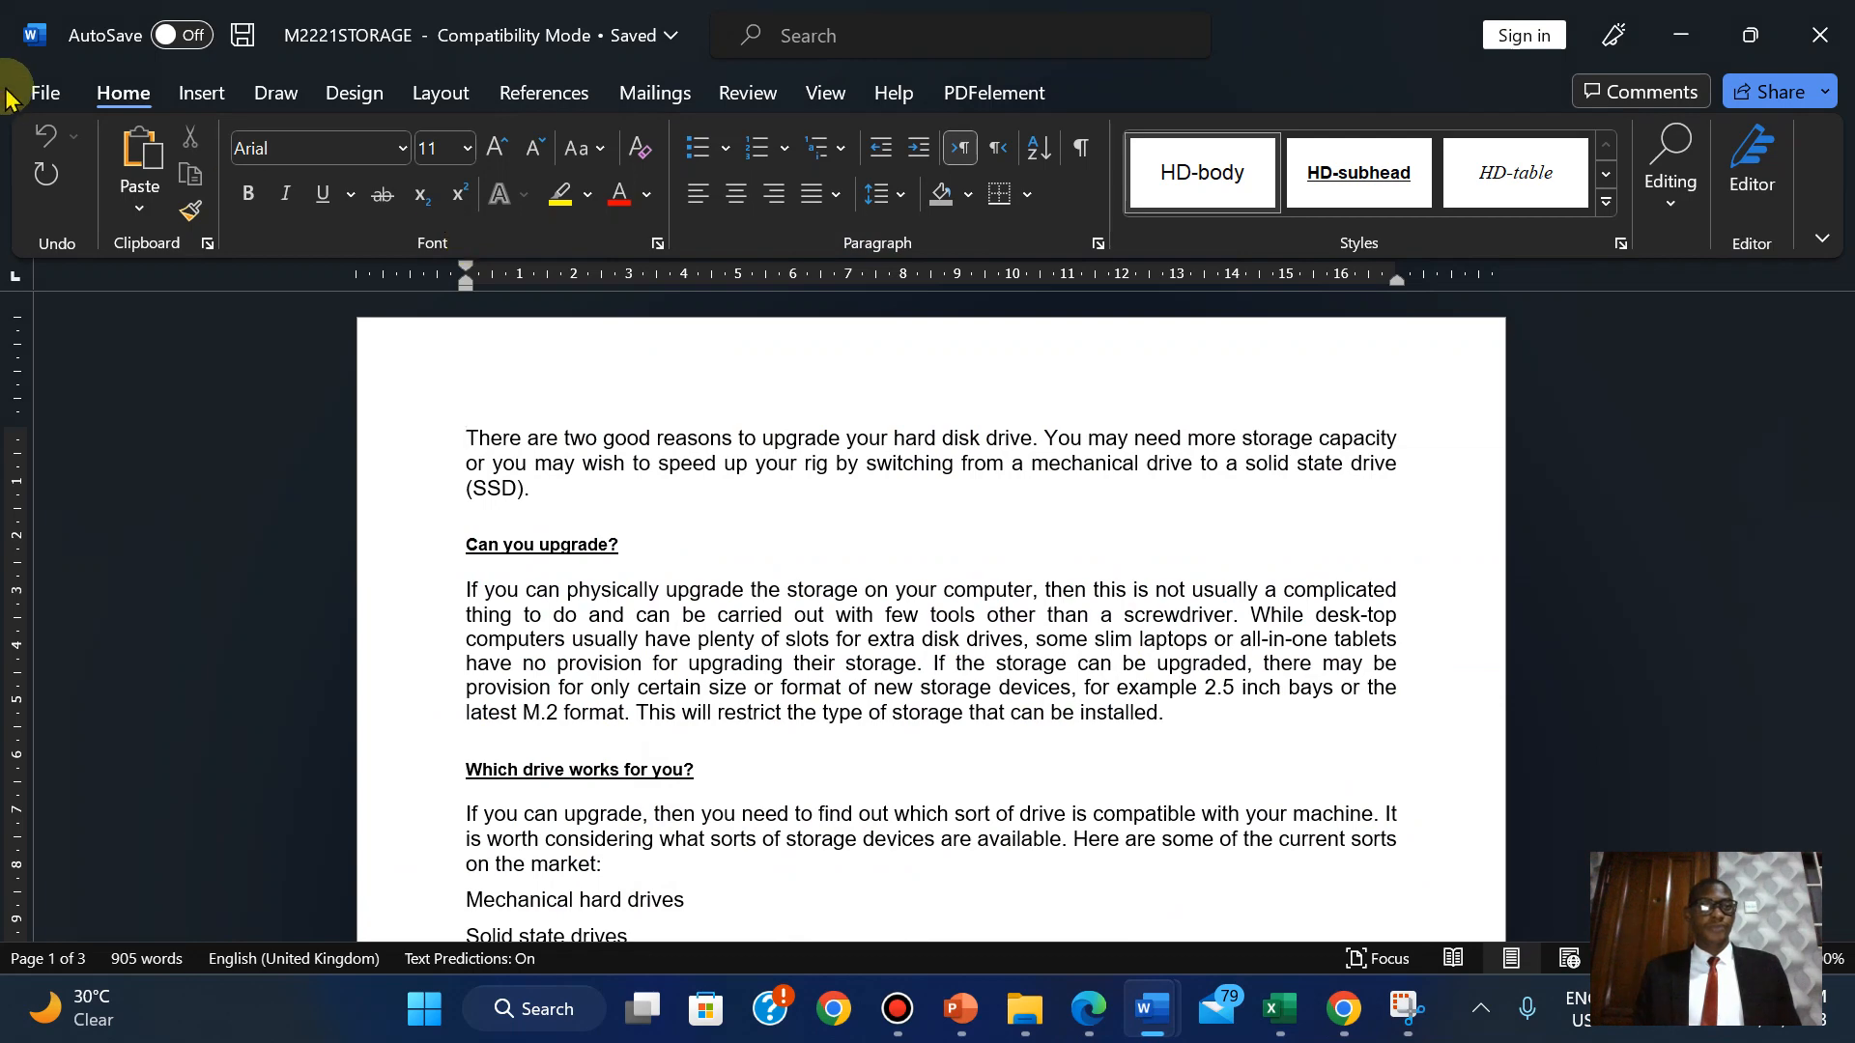
left_click(33, 91)
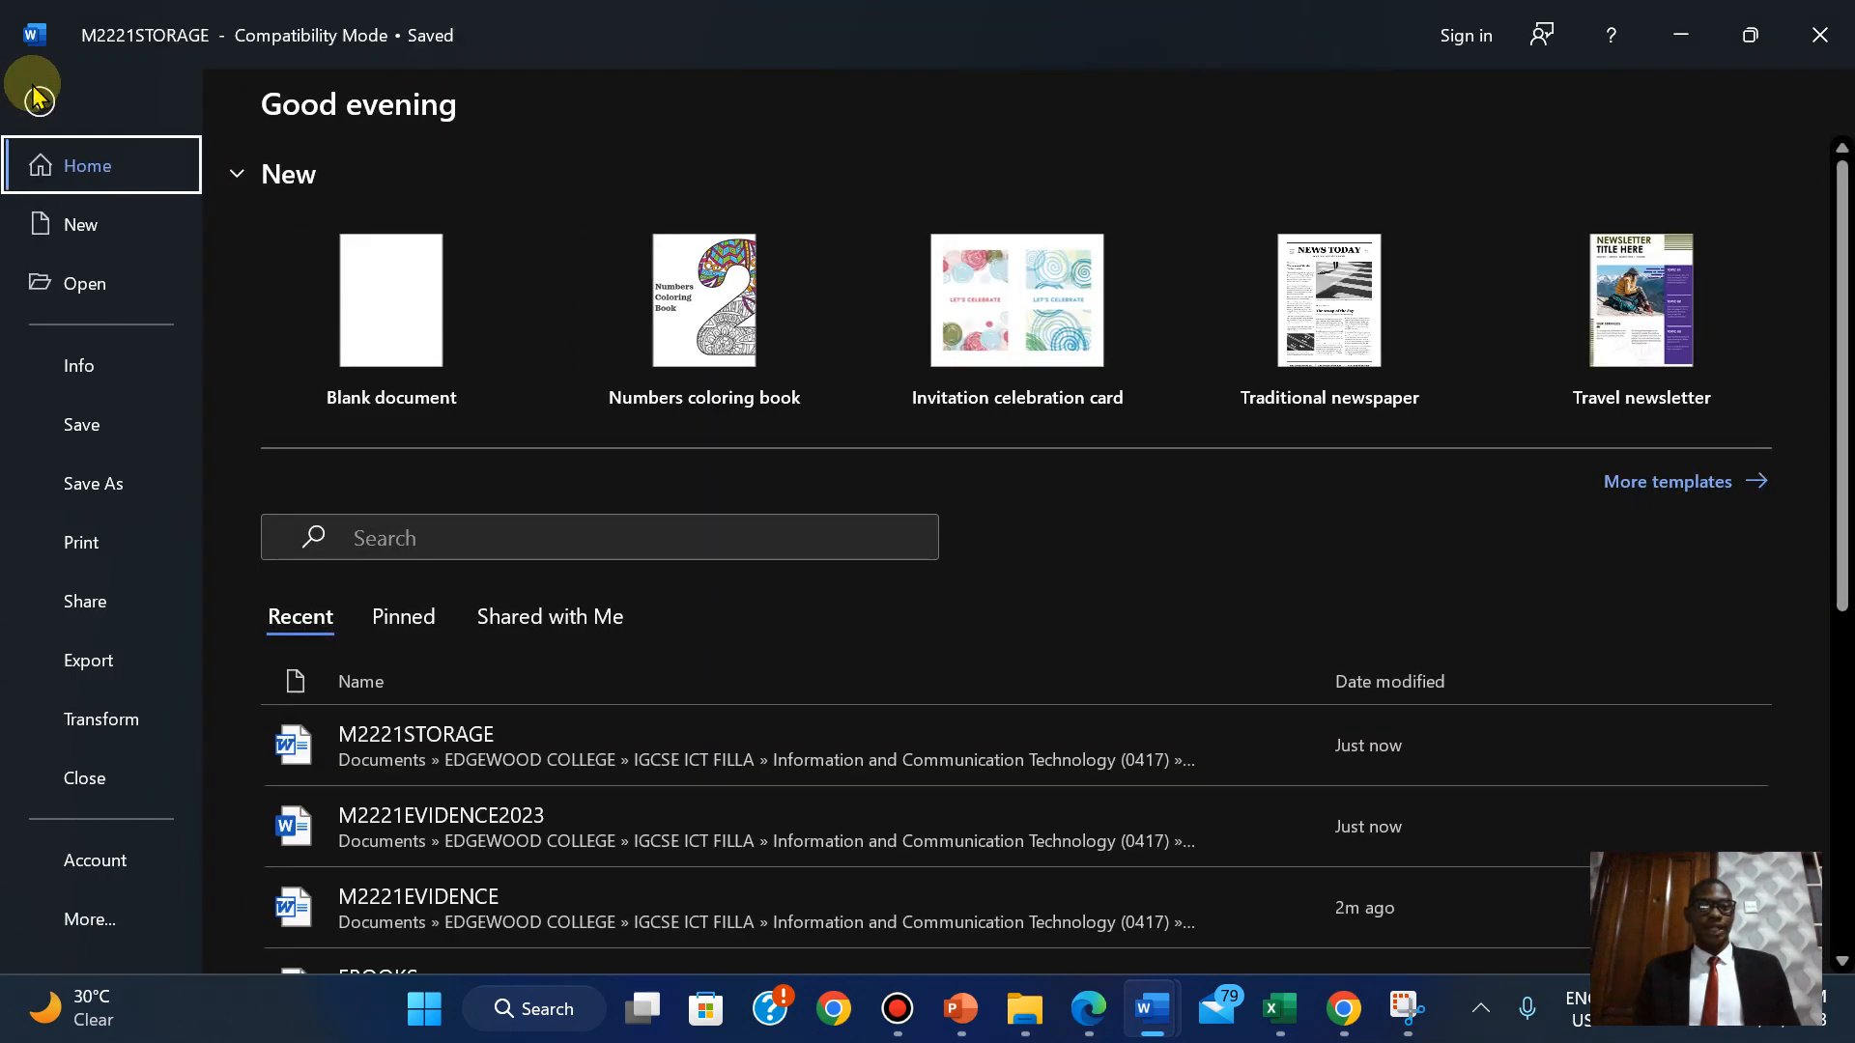
left_click(87, 488)
left_click(885, 220)
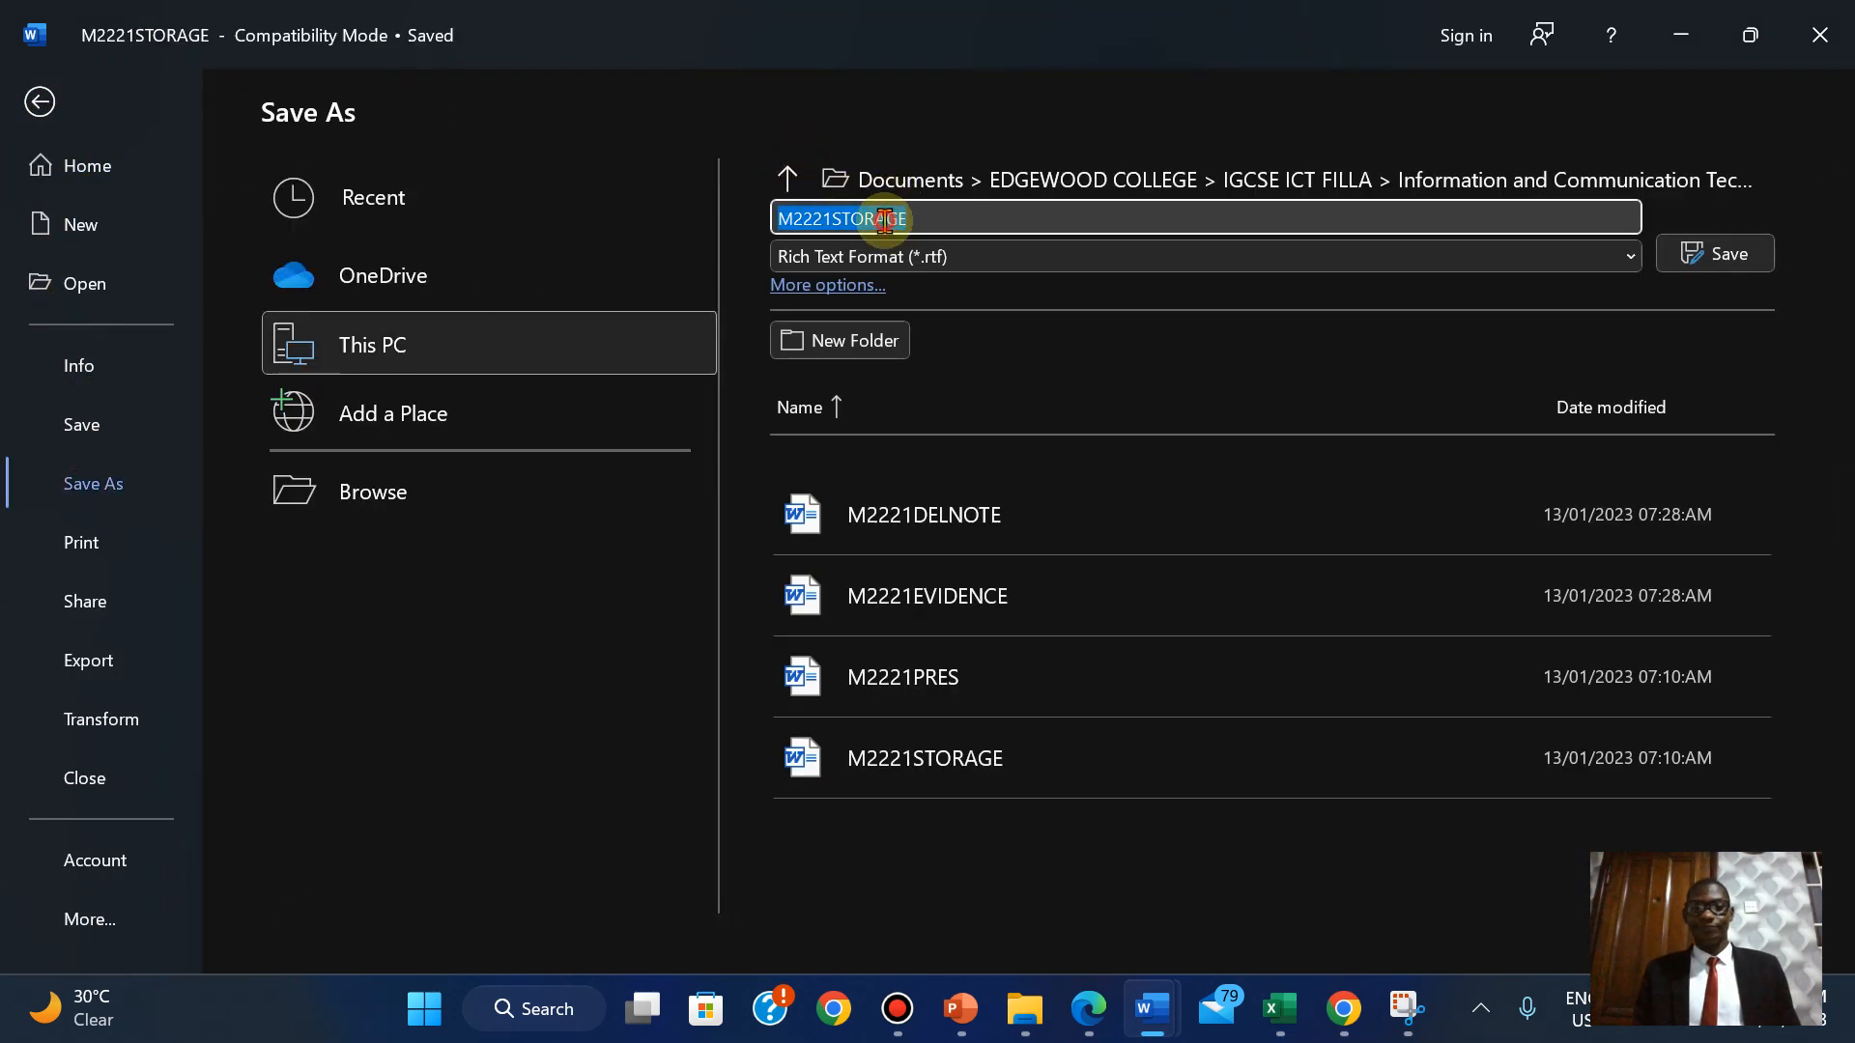
right_click(885, 221)
left_click(937, 308)
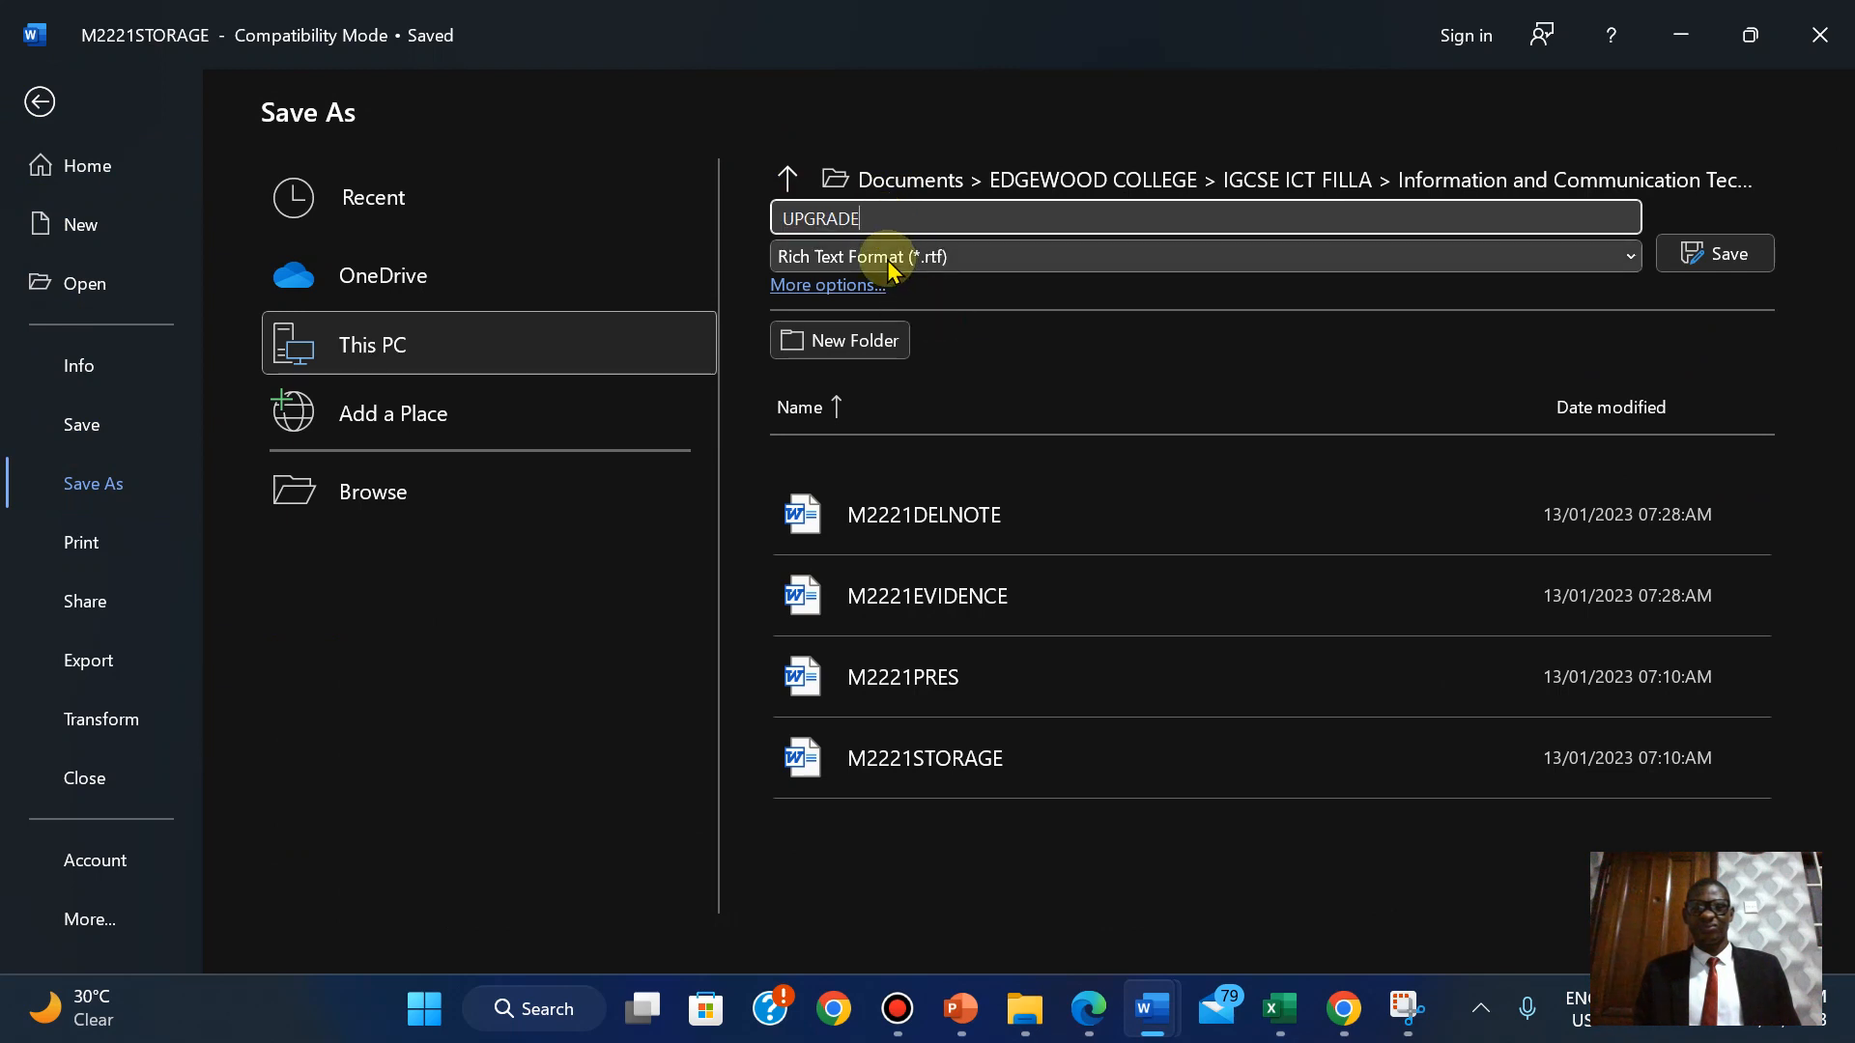
left_click(891, 259)
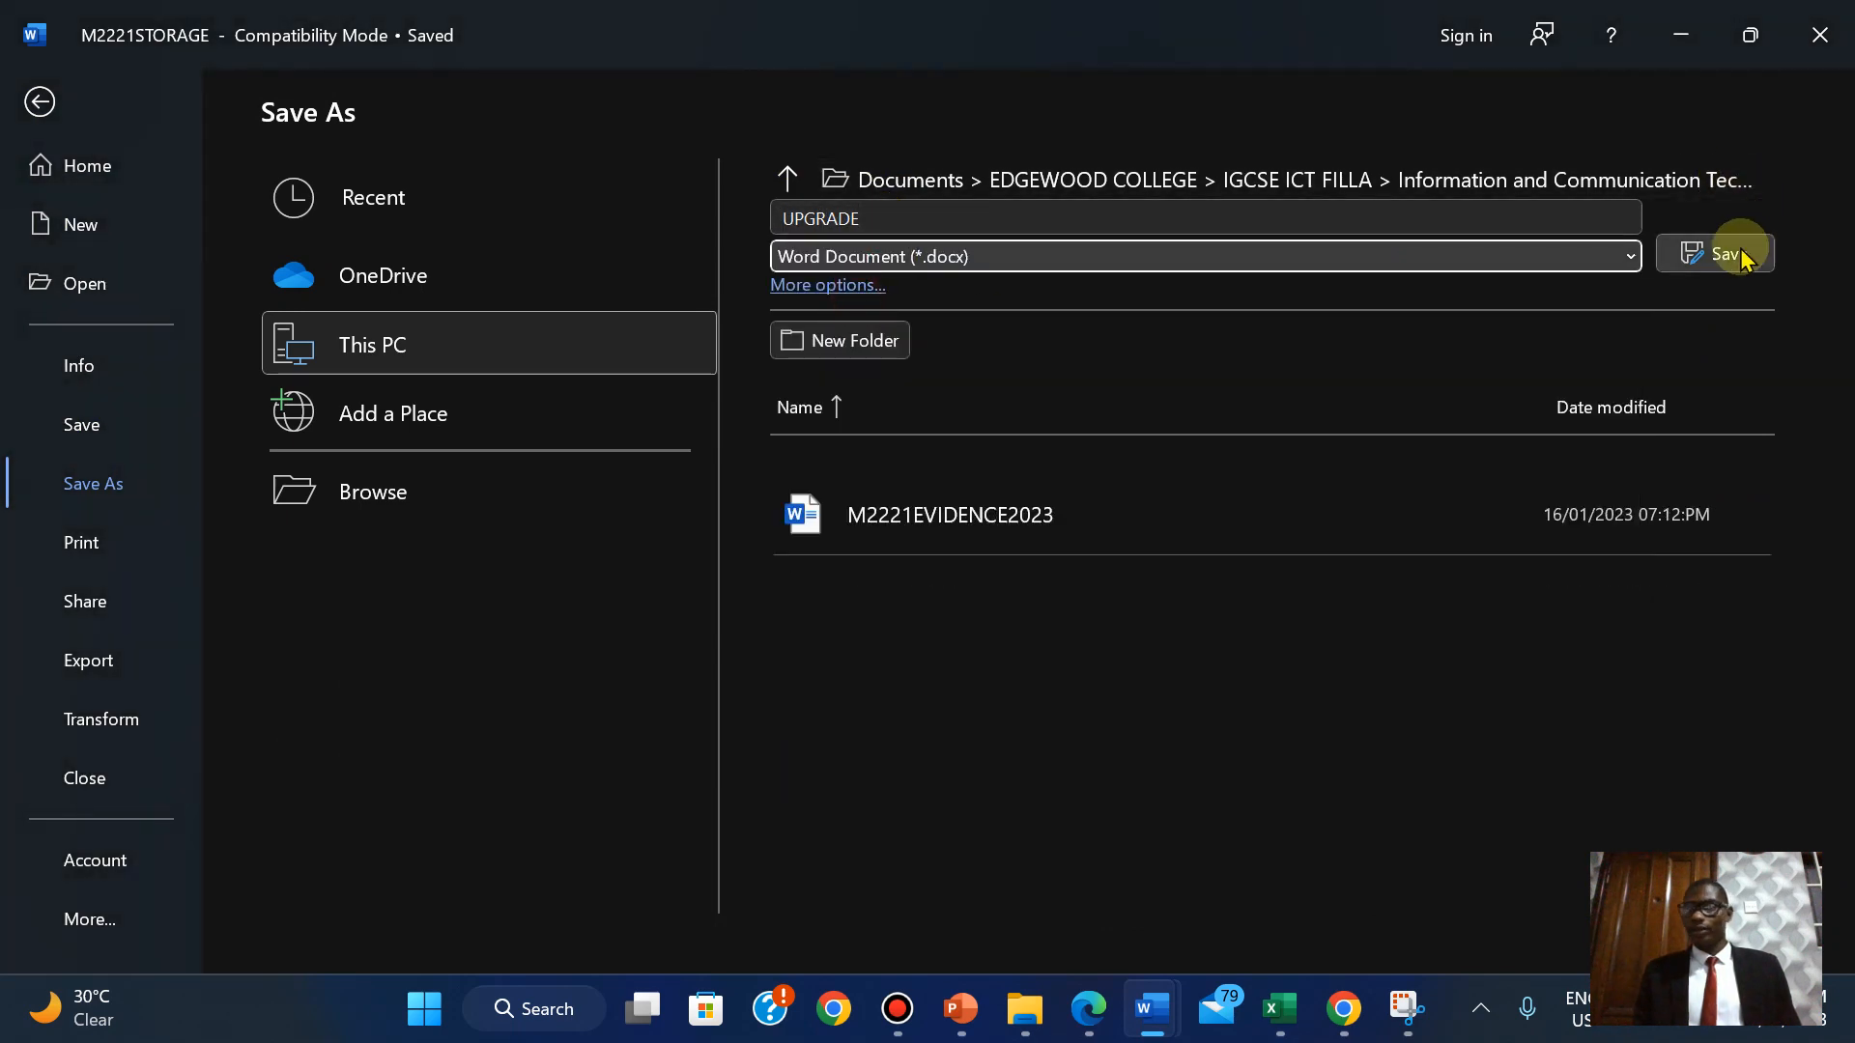
left_click(1725, 253)
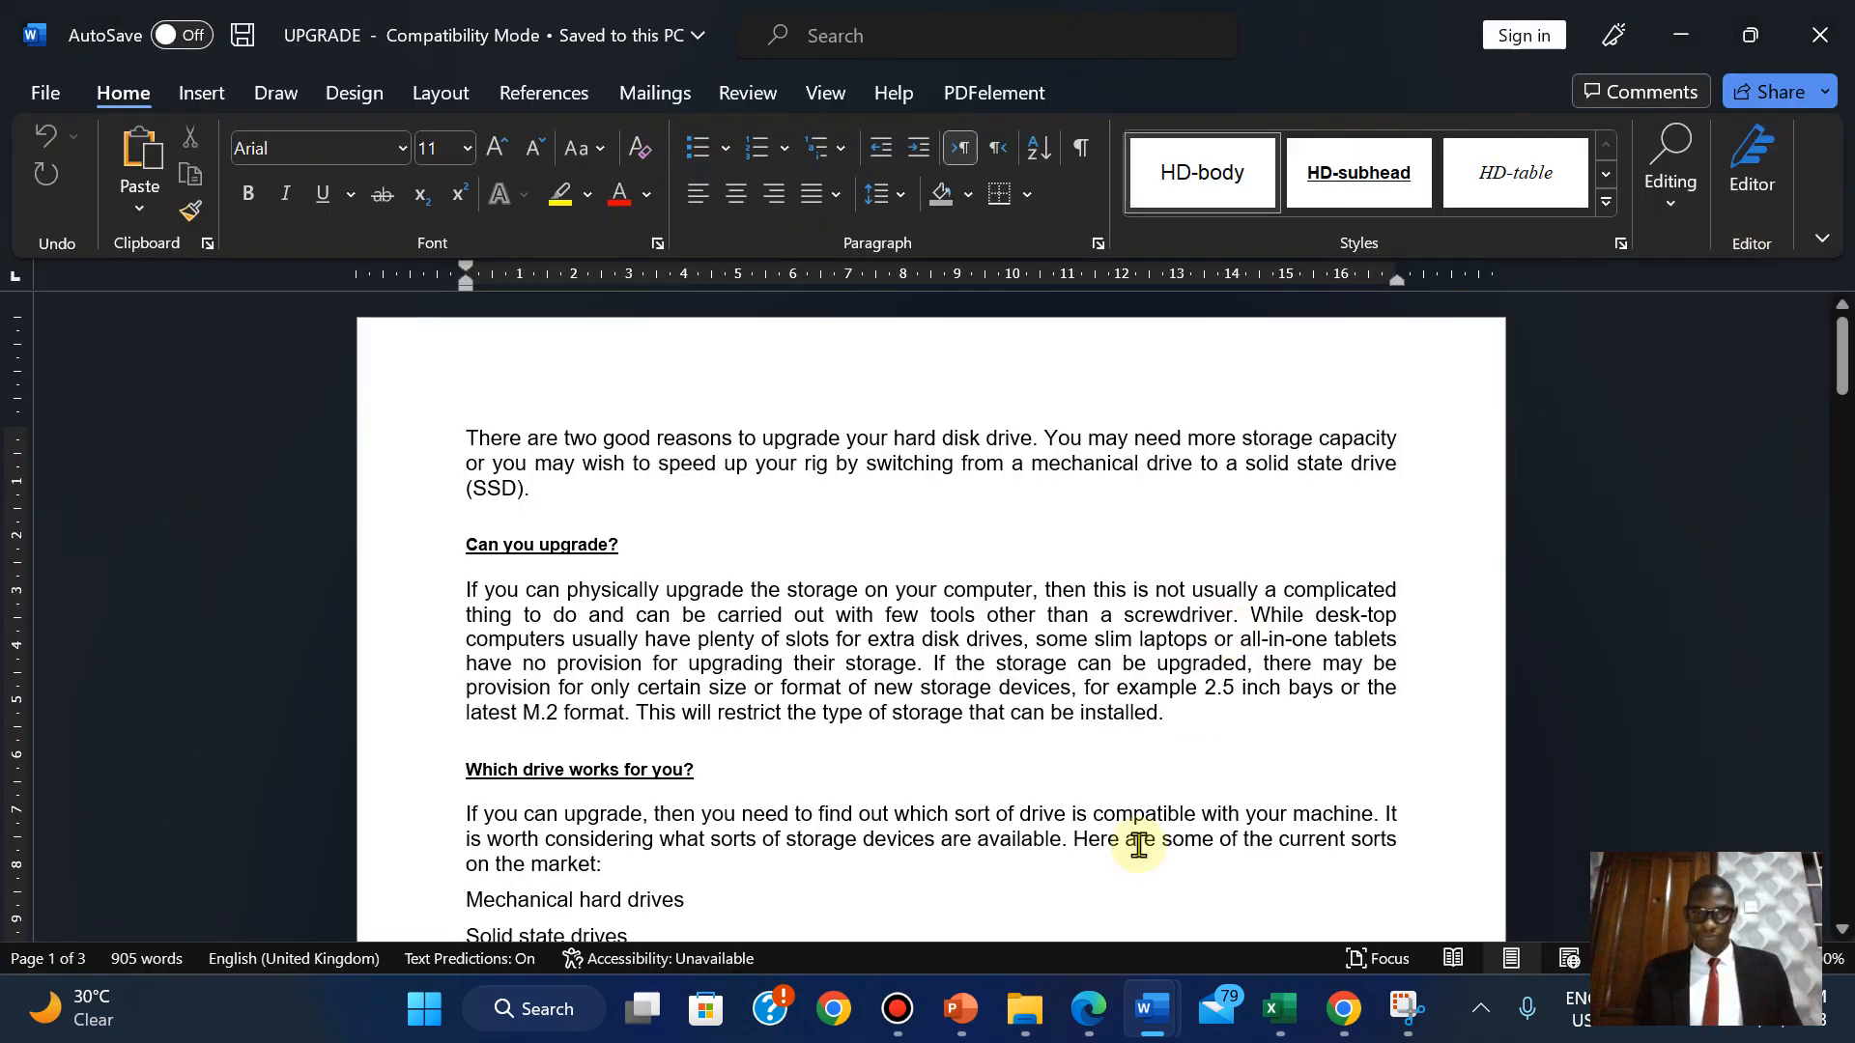
left_click(1089, 1008)
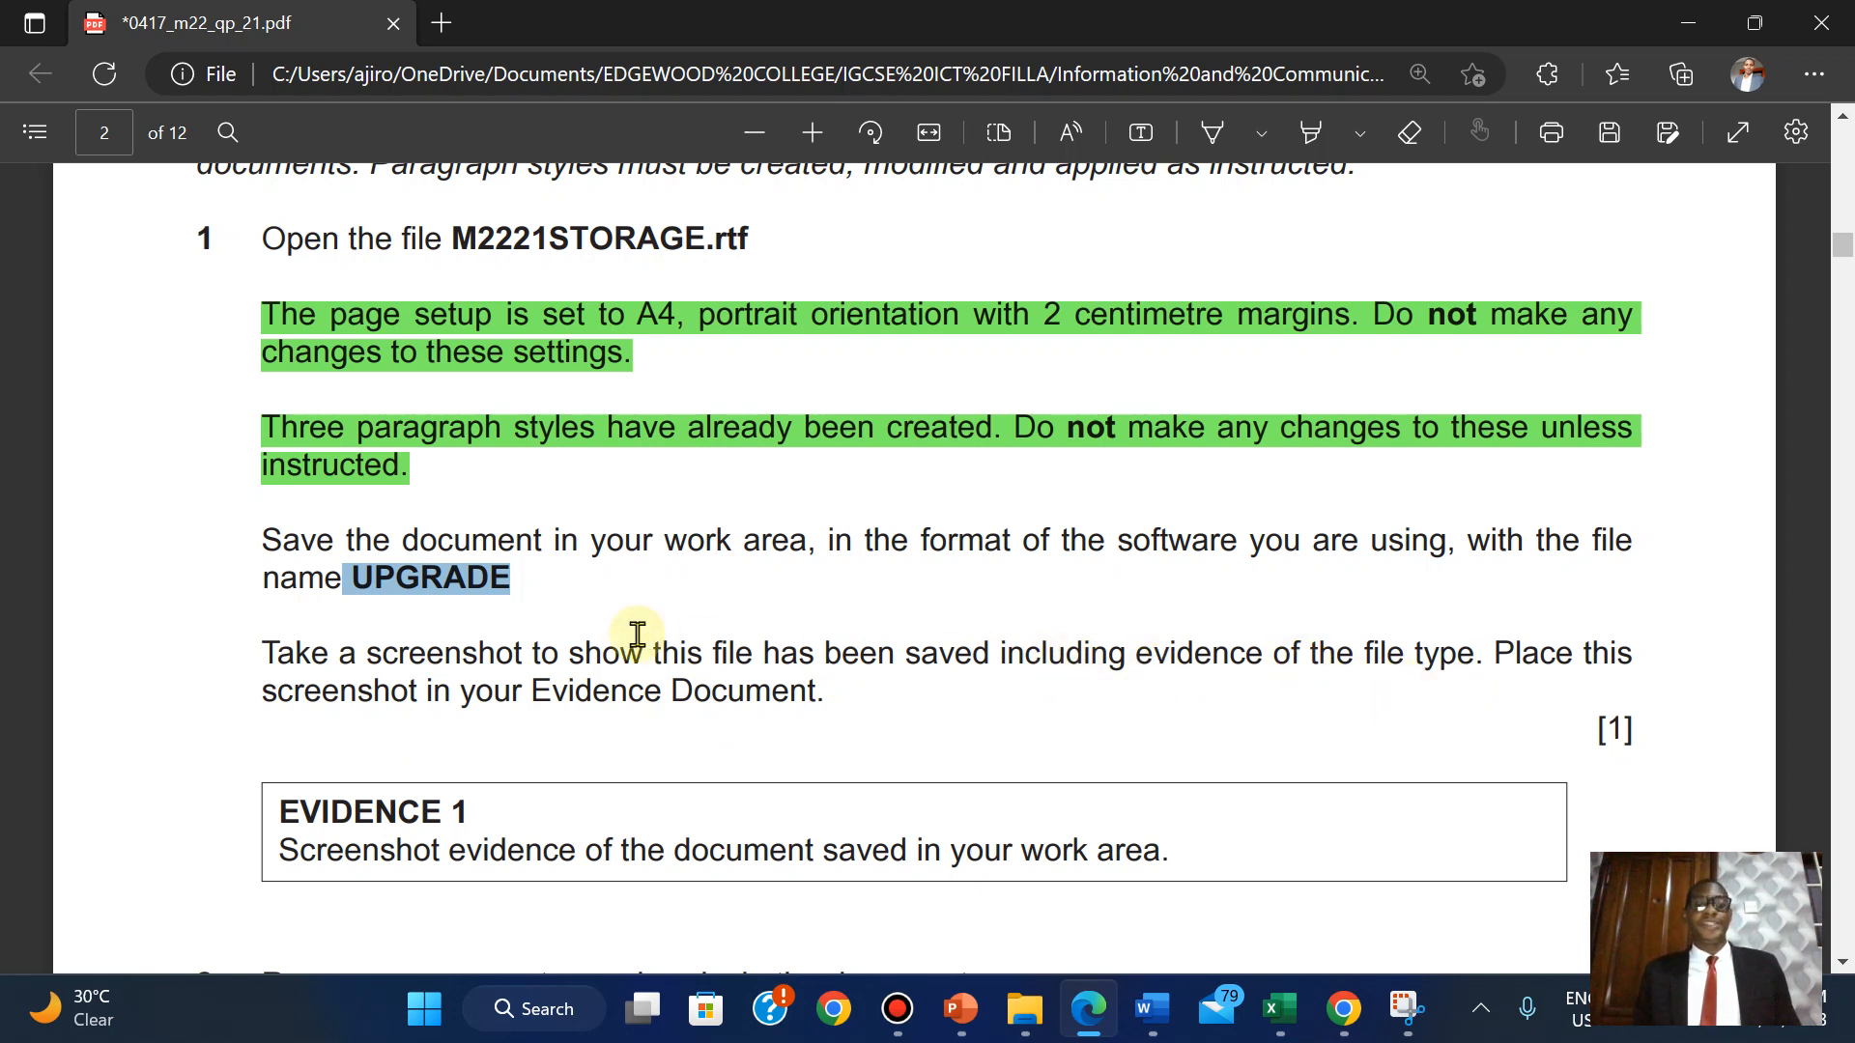
Show the source-files folder in details view, sorted by date modified with newest first.
left_click(1032, 1010)
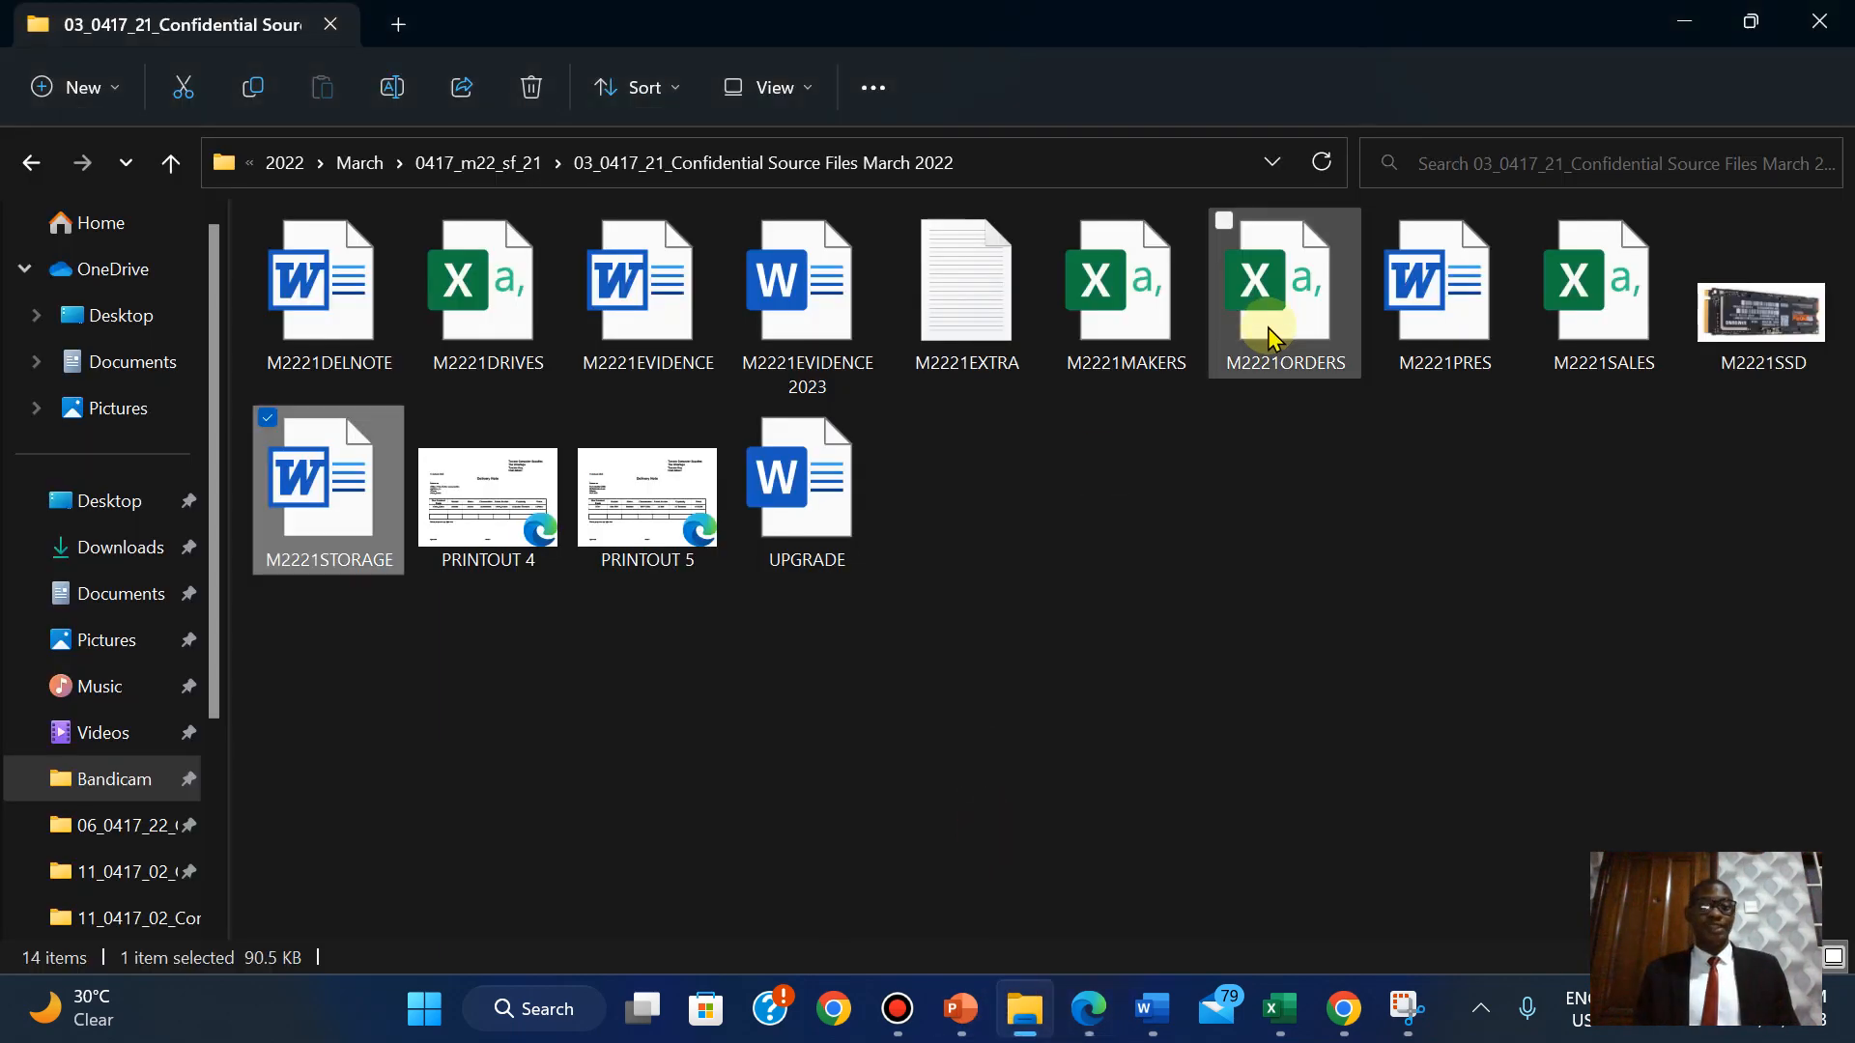
left_click(754, 91)
left_click(762, 386)
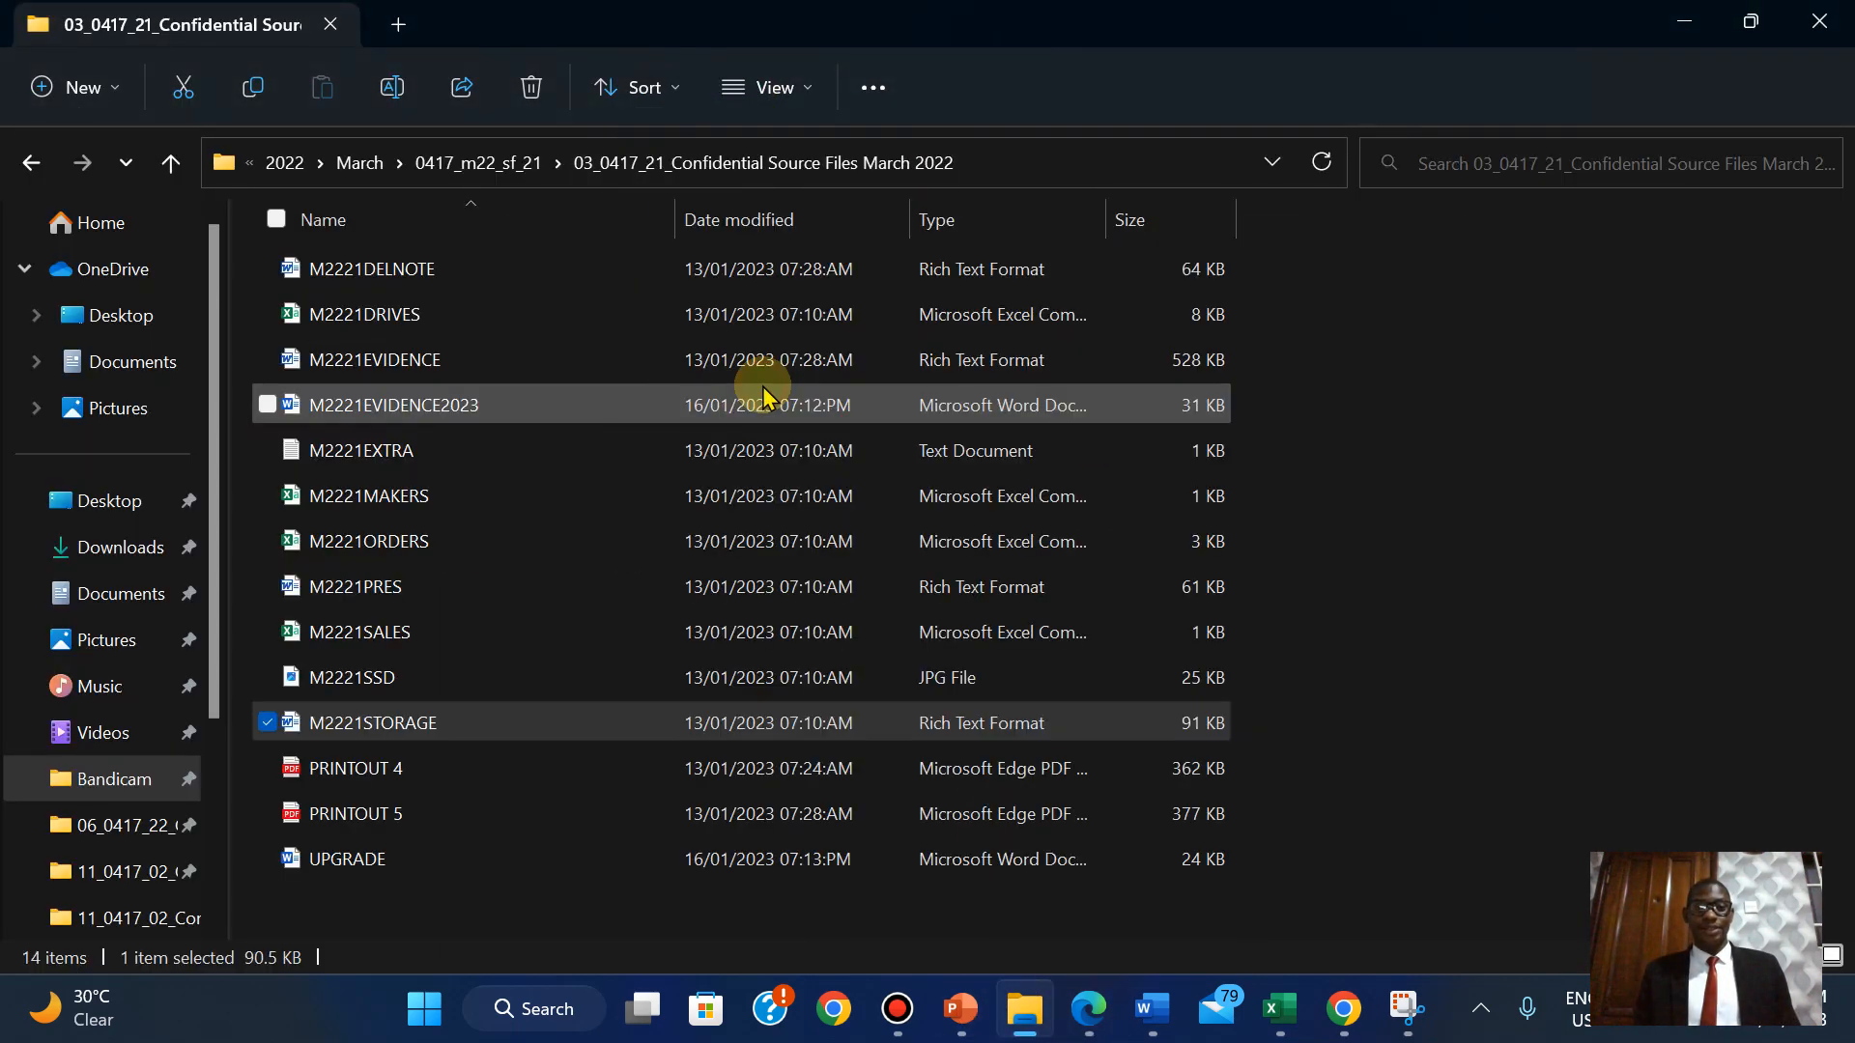
right_click(1523, 402)
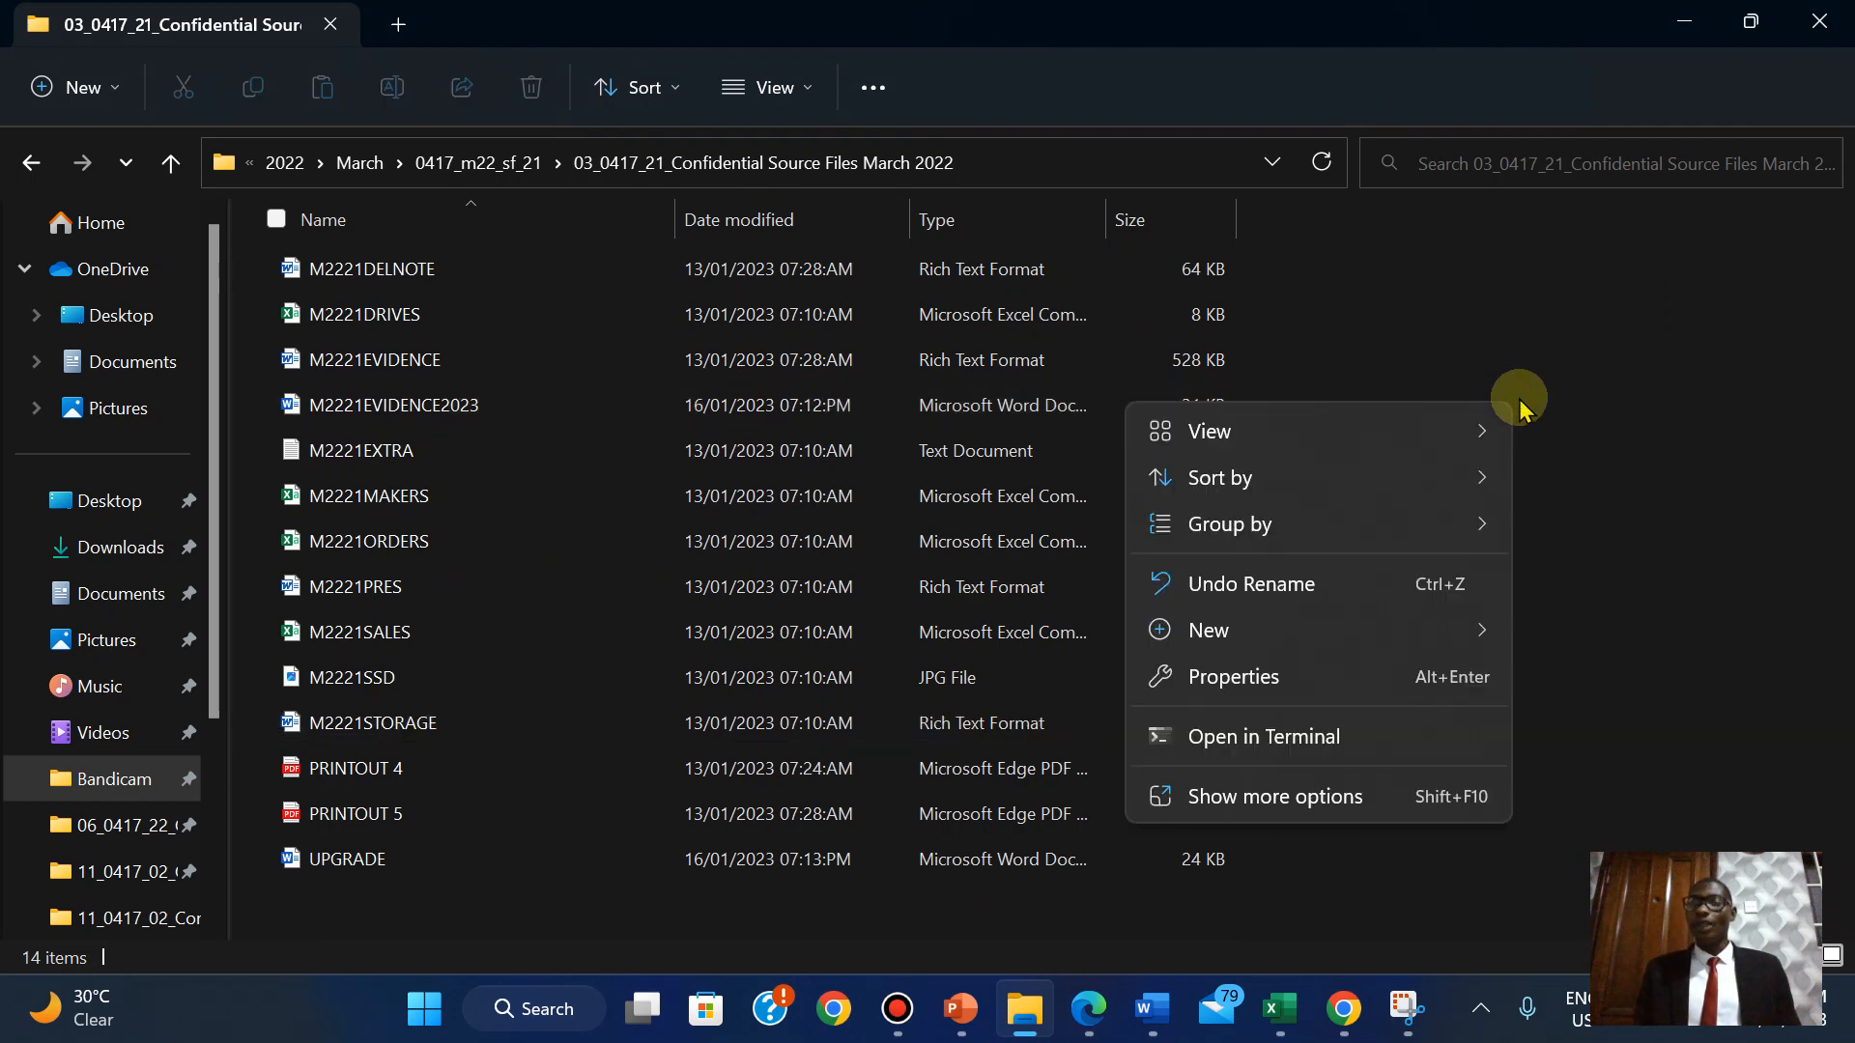
mouse_move(1391, 491)
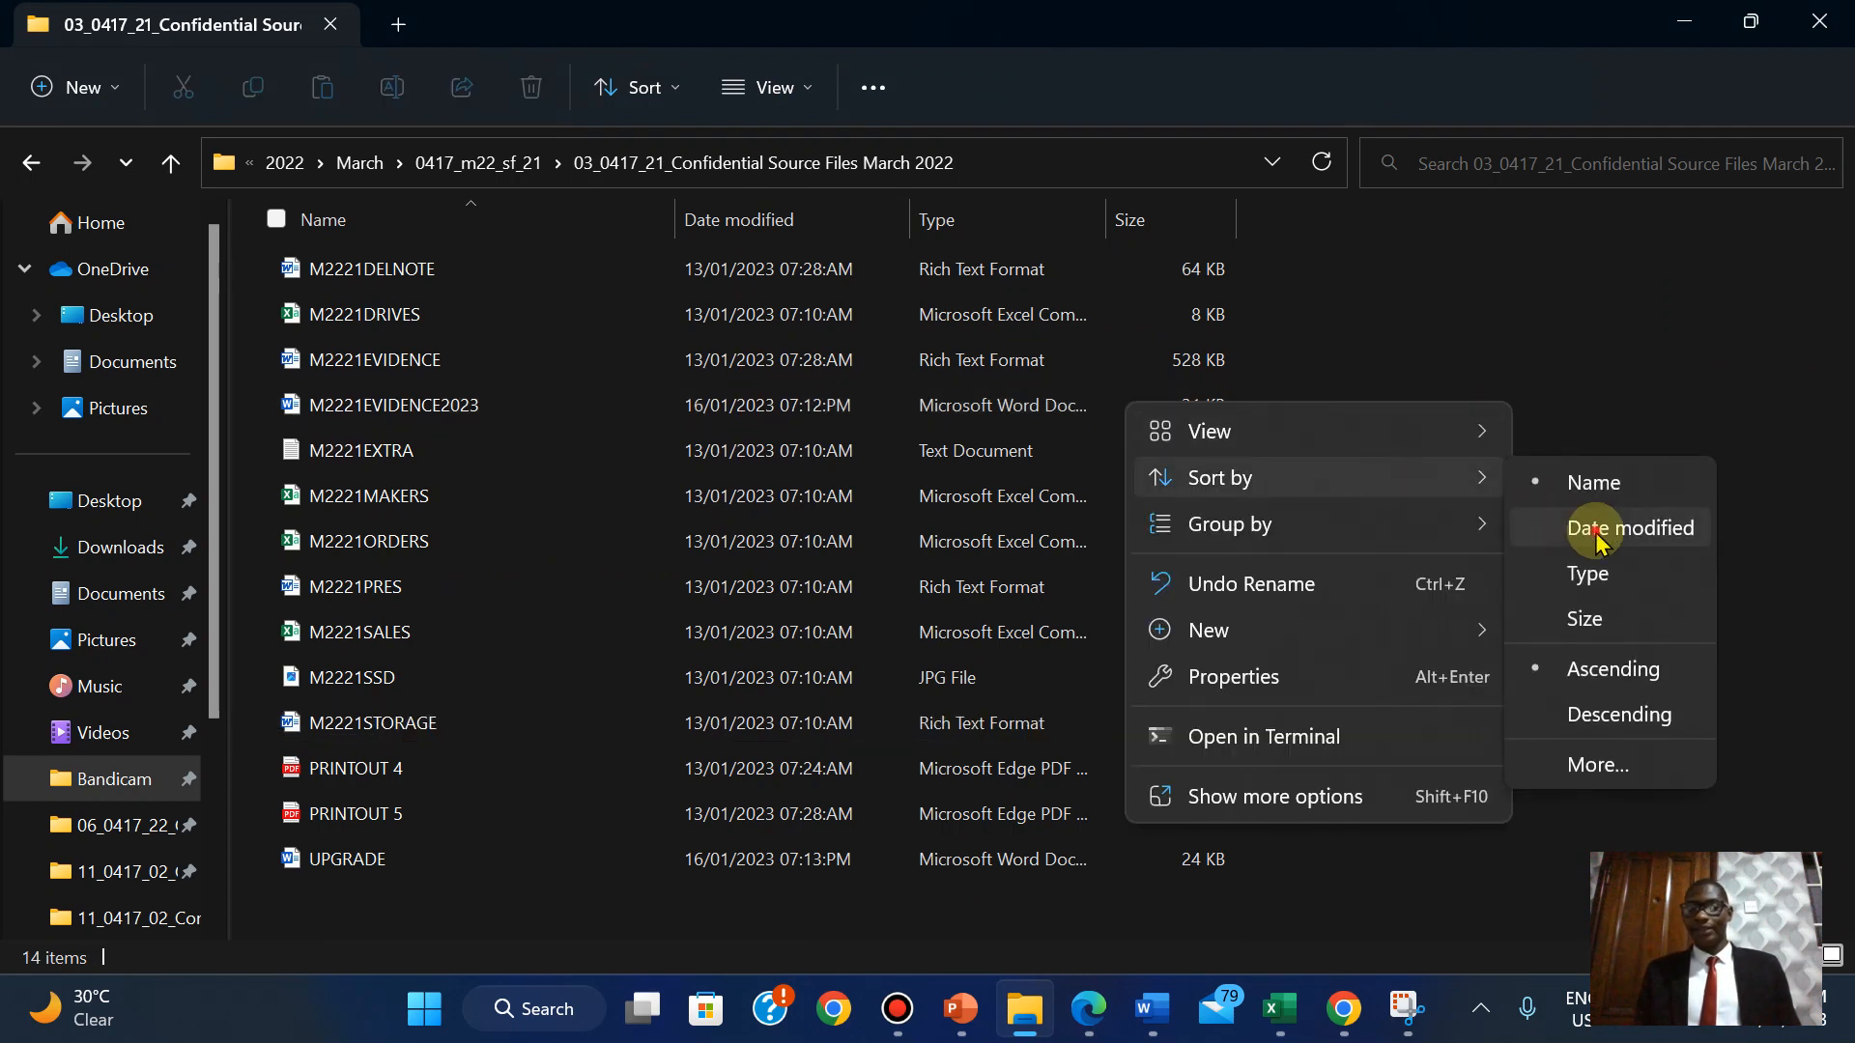
left_click(1597, 529)
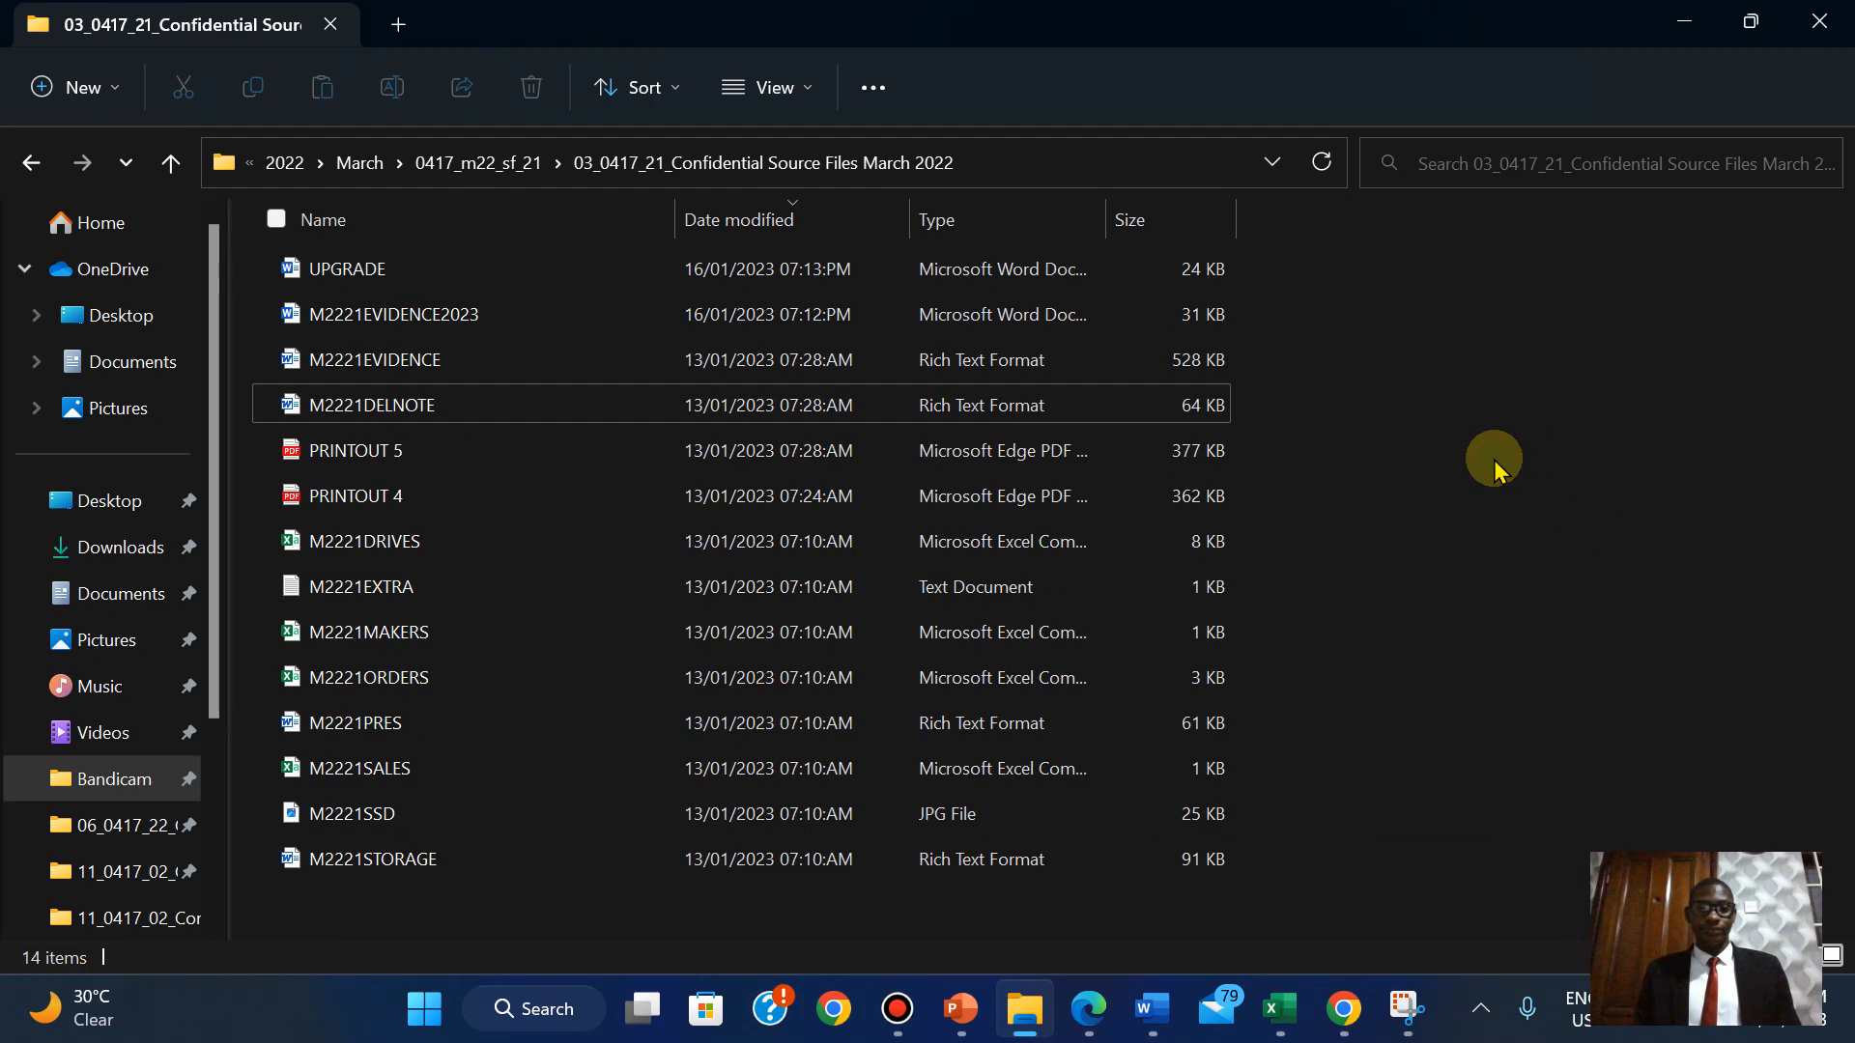
left_click(1407, 1009)
left_click(639, 325)
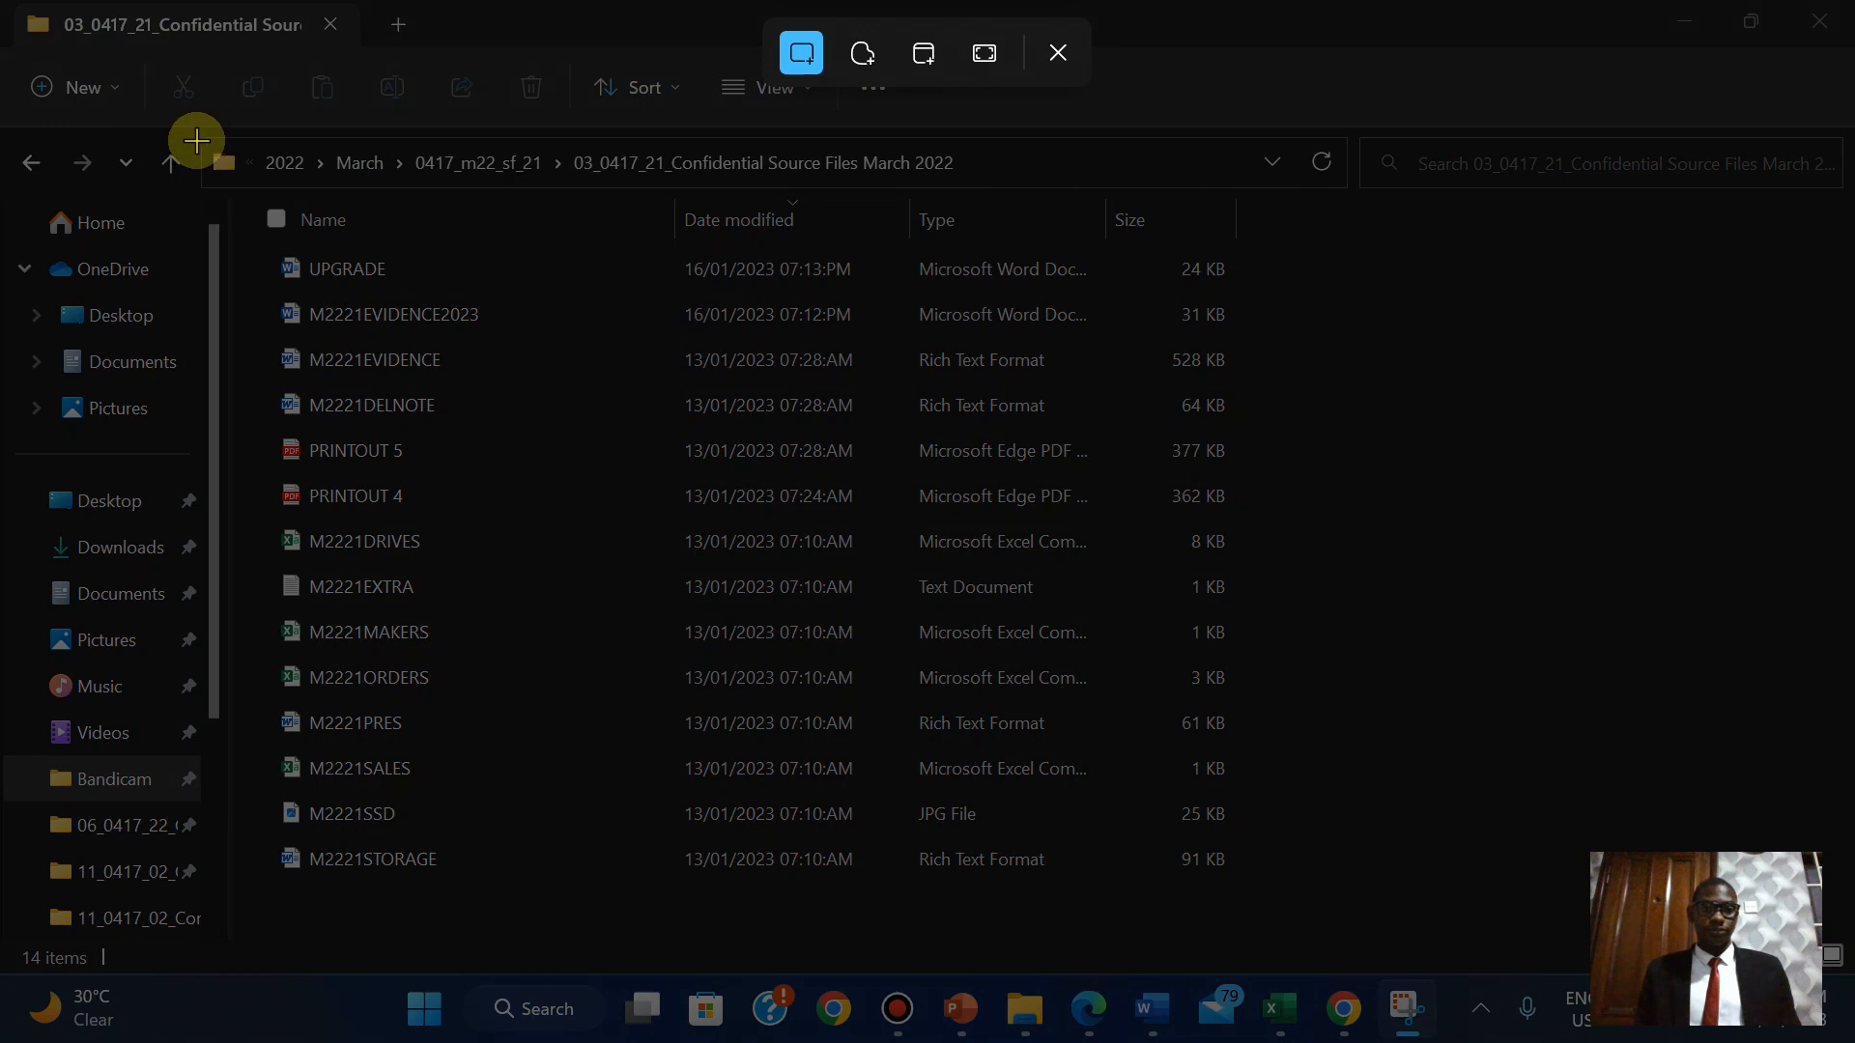
Auto-fit the Explorer columns and snip the folder path down to the UPGRADE row with full file type.
left_click_drag(196, 140, 1263, 288)
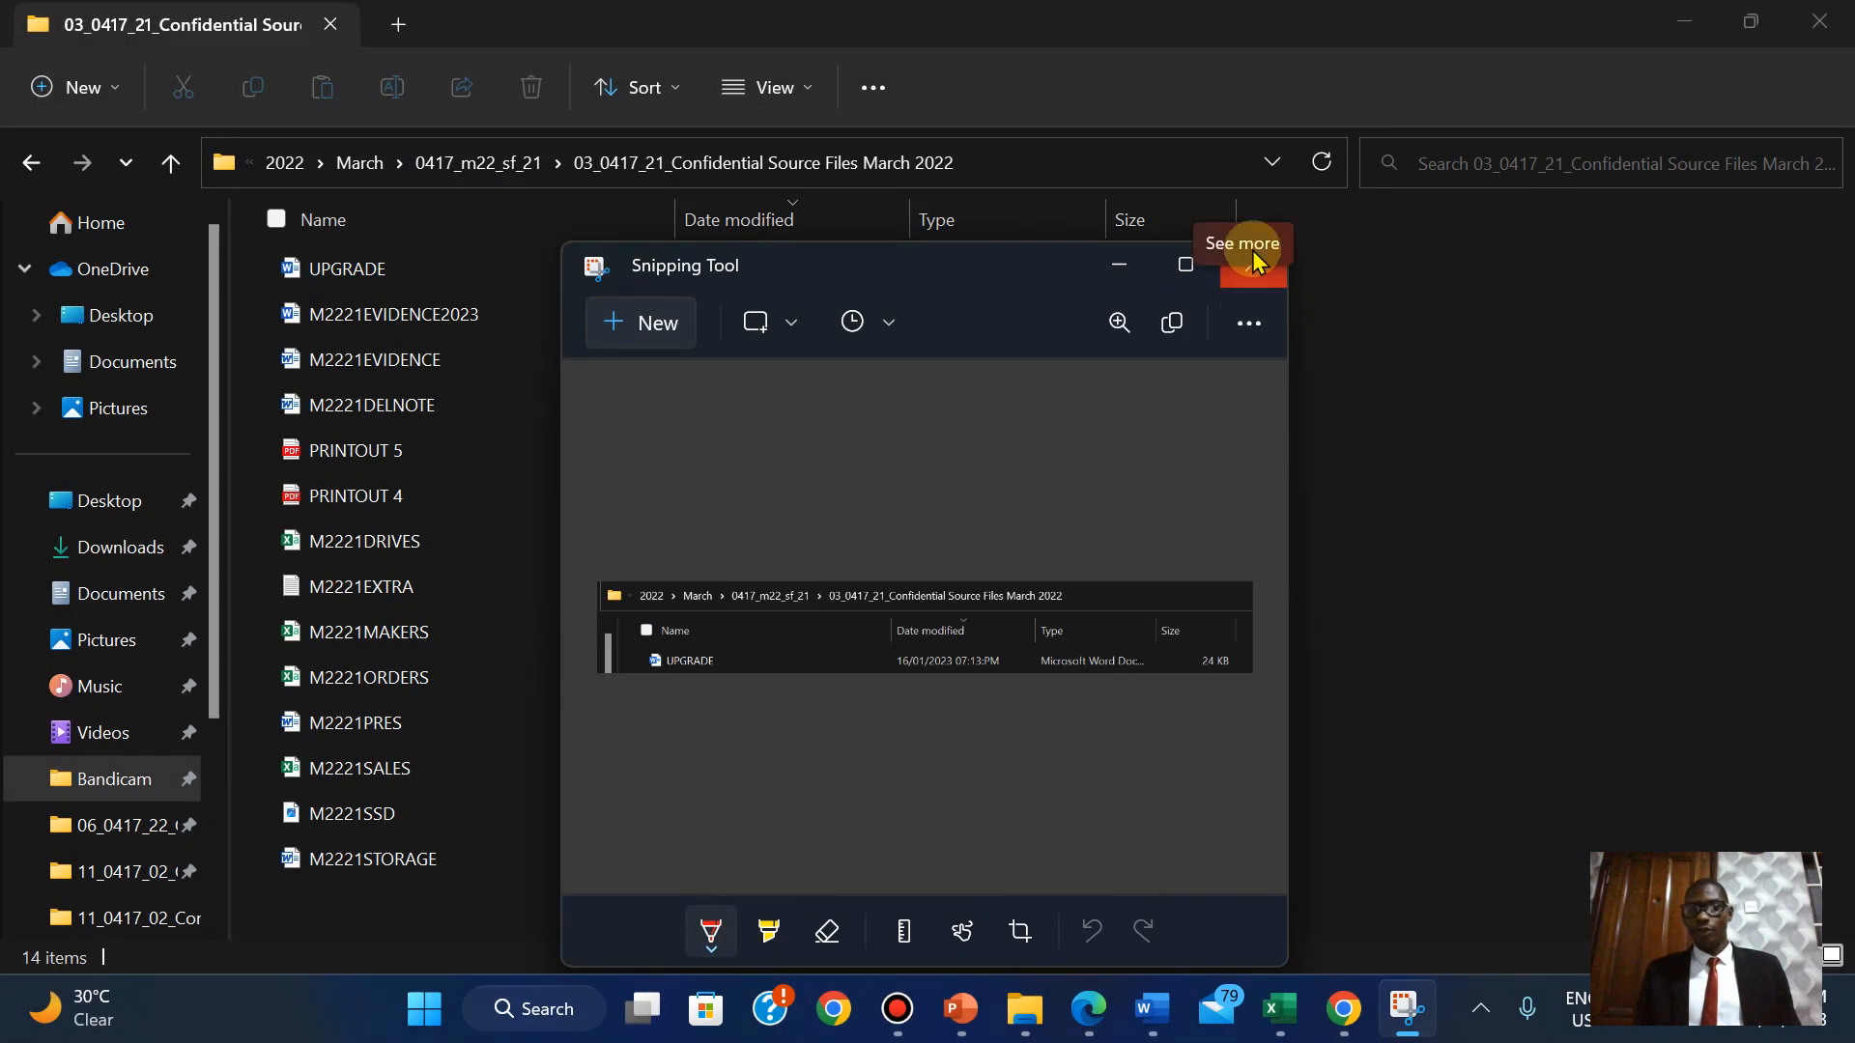
left_click(1540, 538)
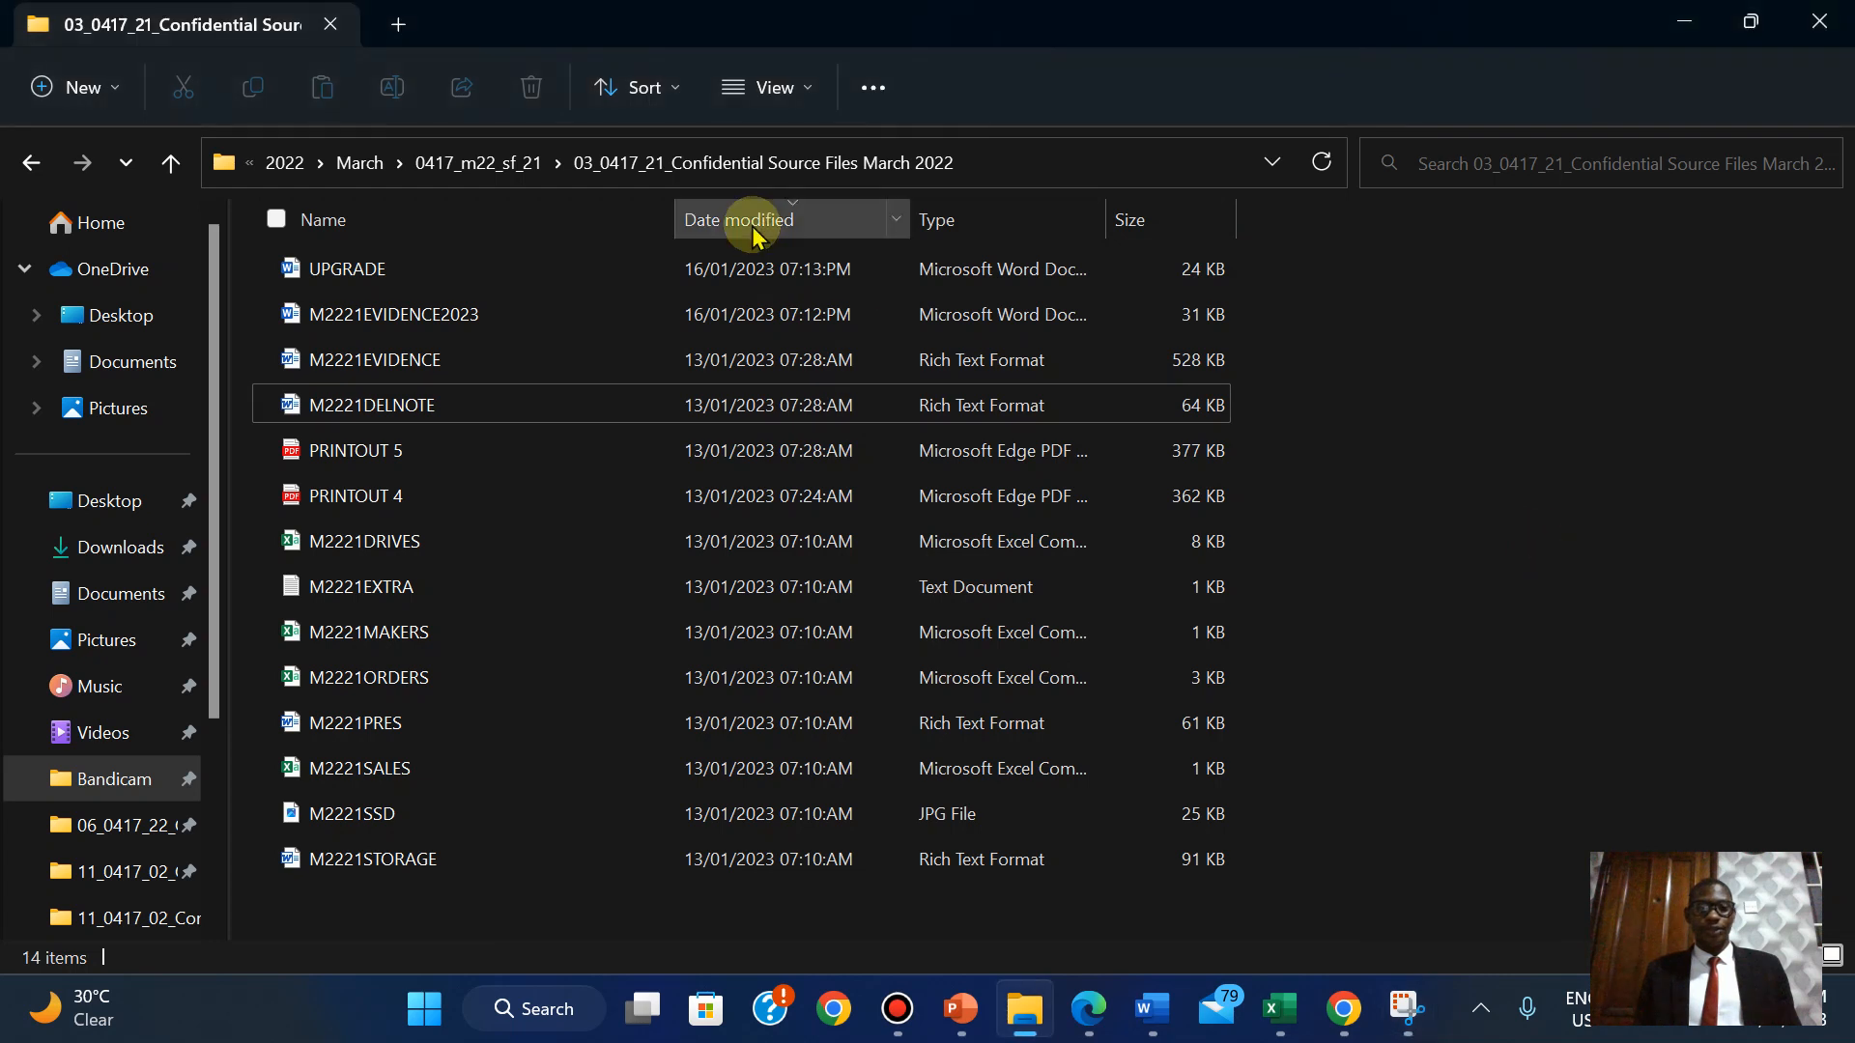
double_click(676, 217)
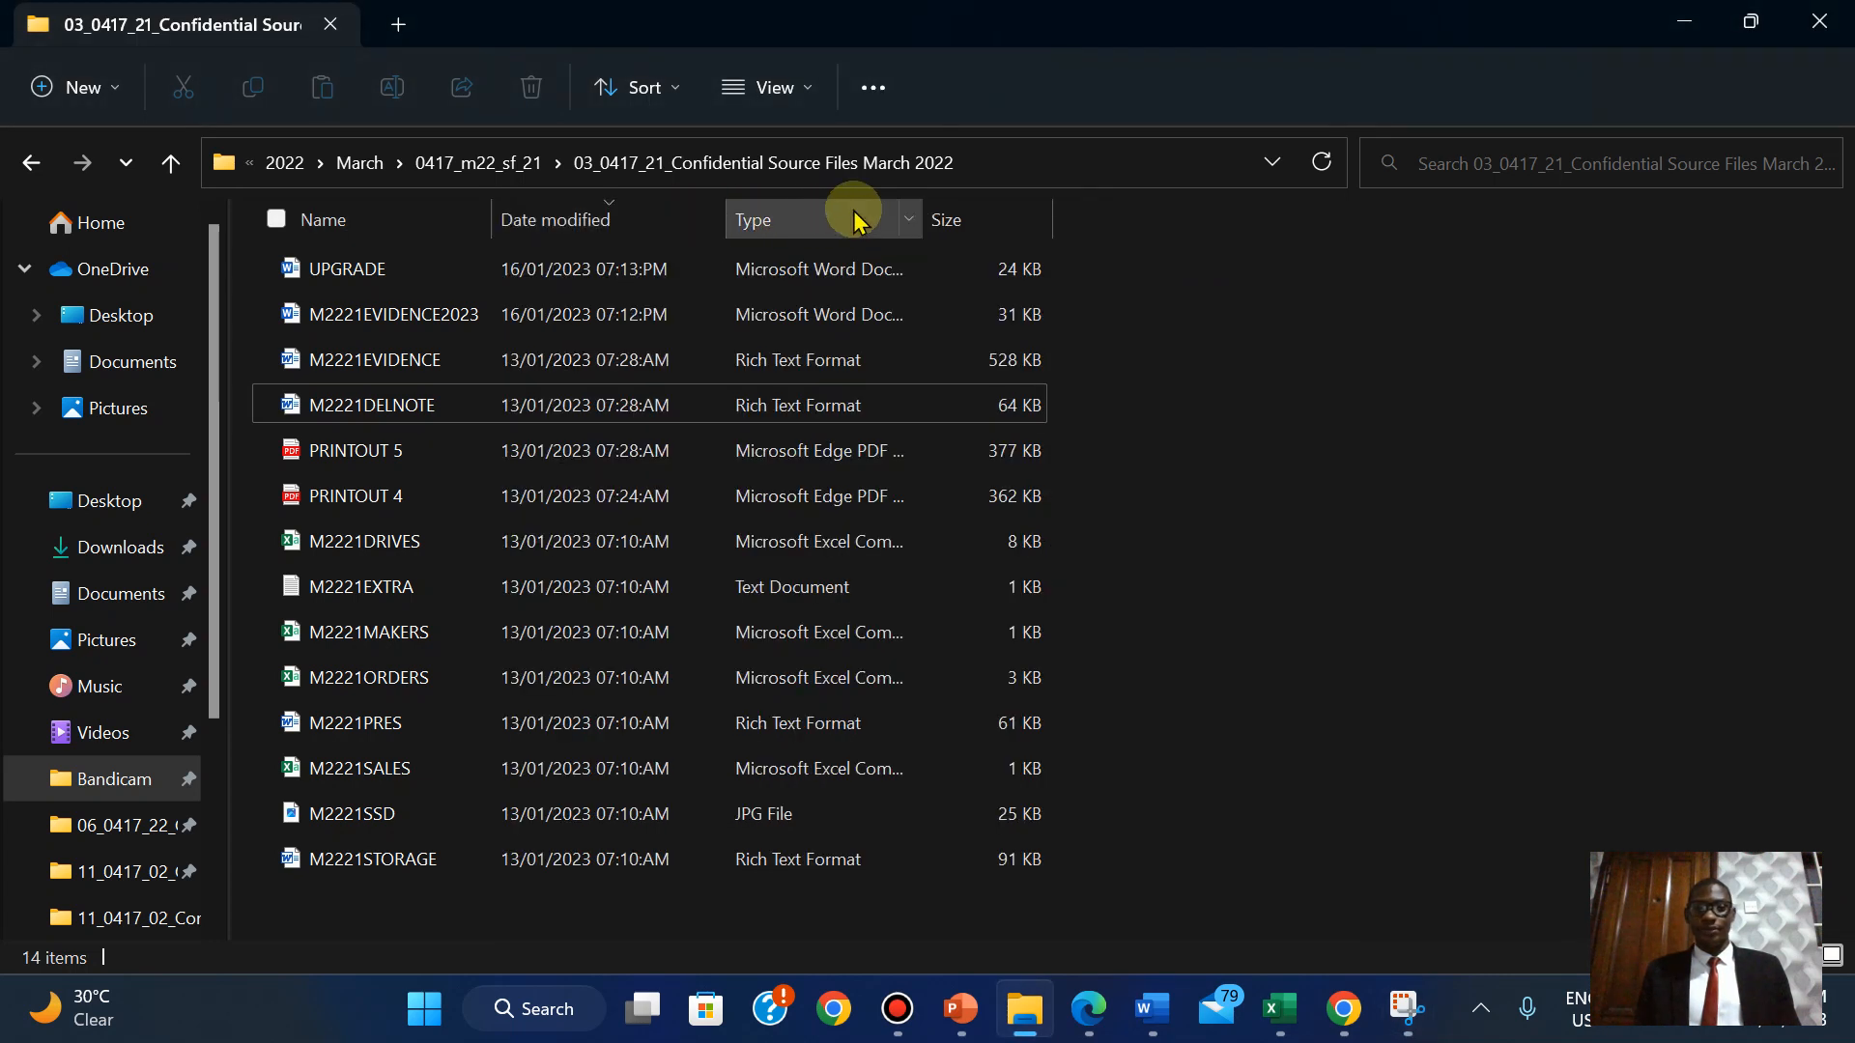
double_click(922, 211)
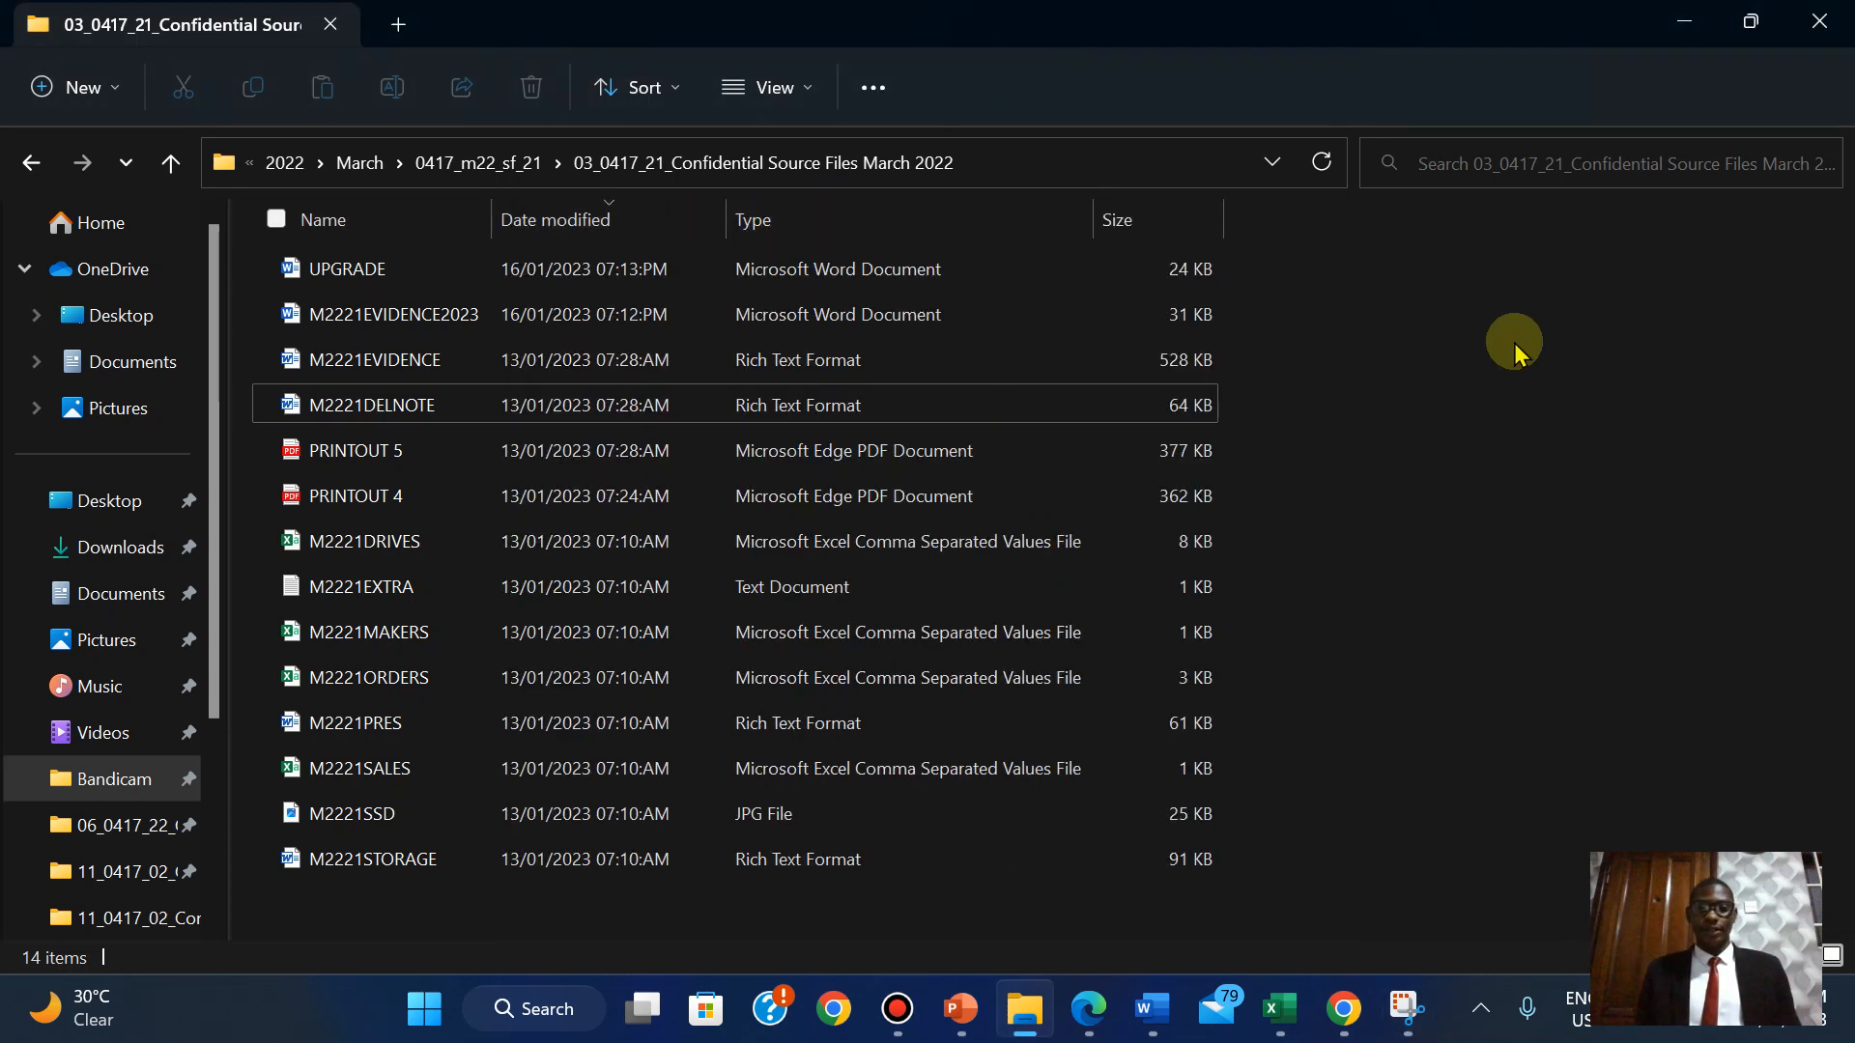
left_click(1407, 1008)
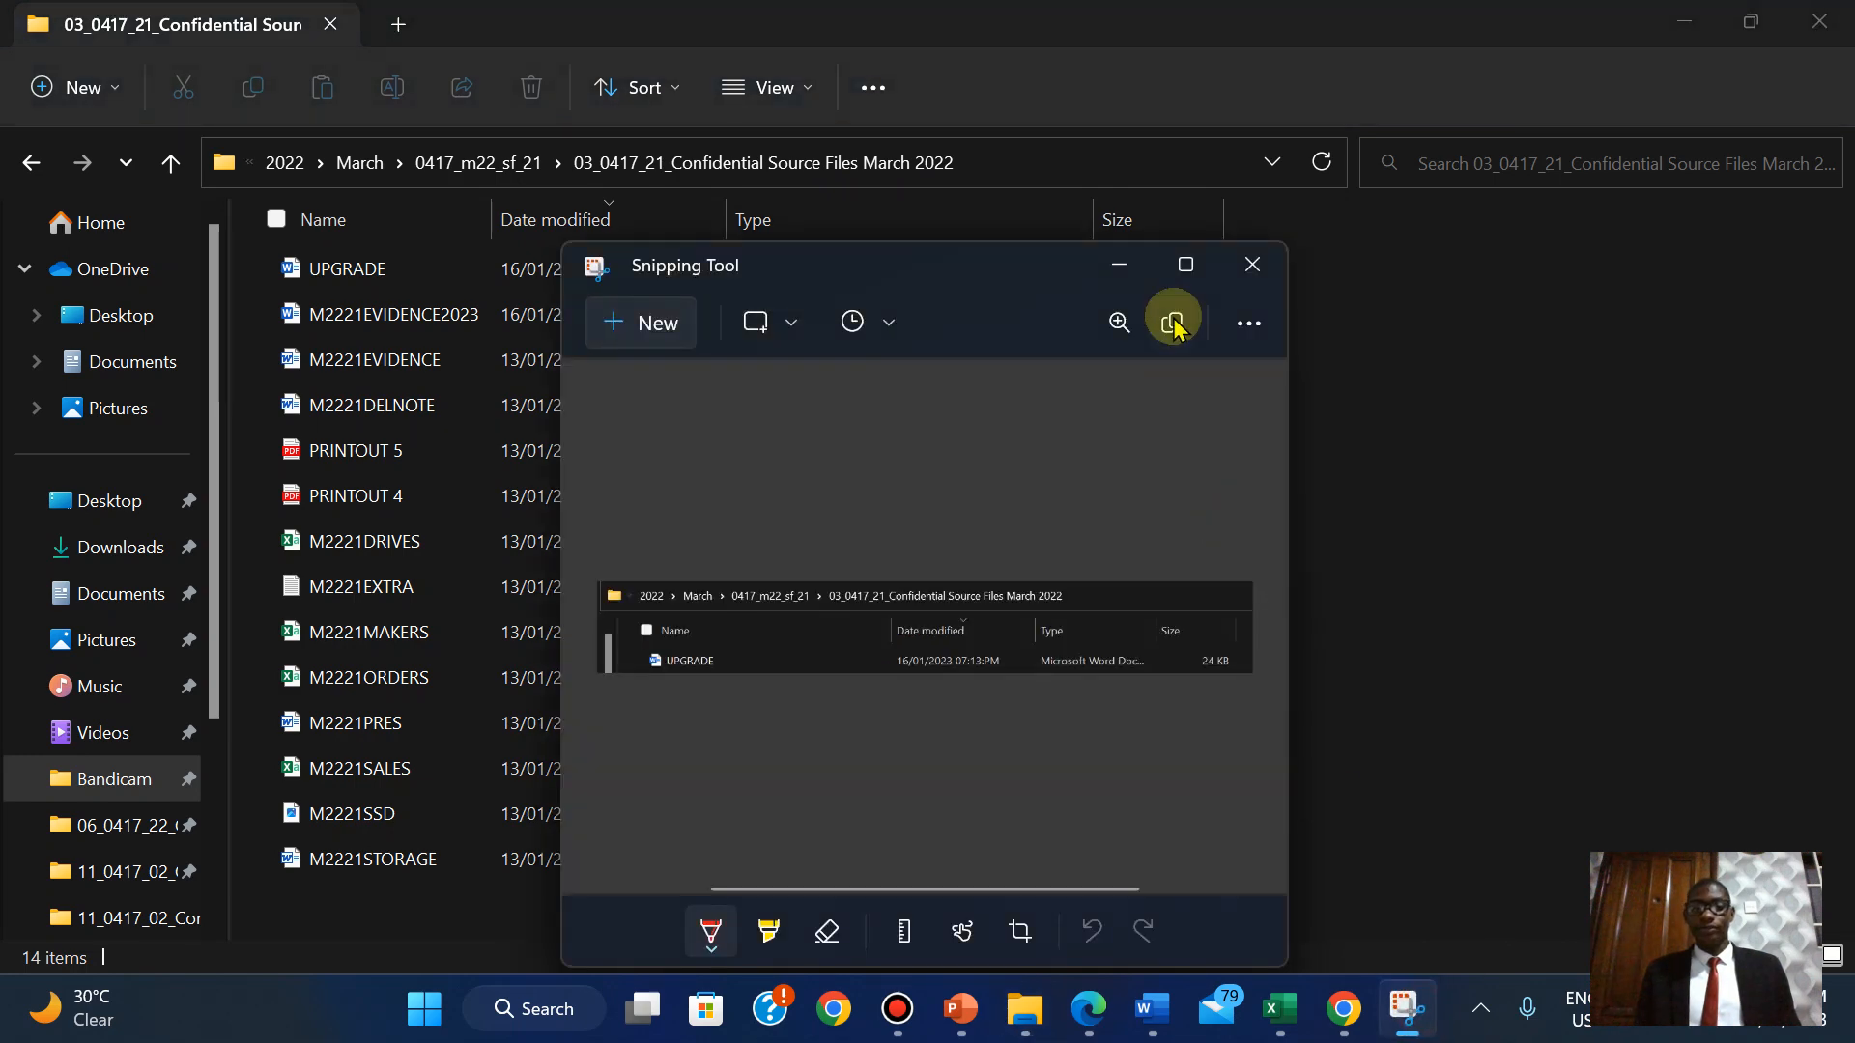
left_click(657, 311)
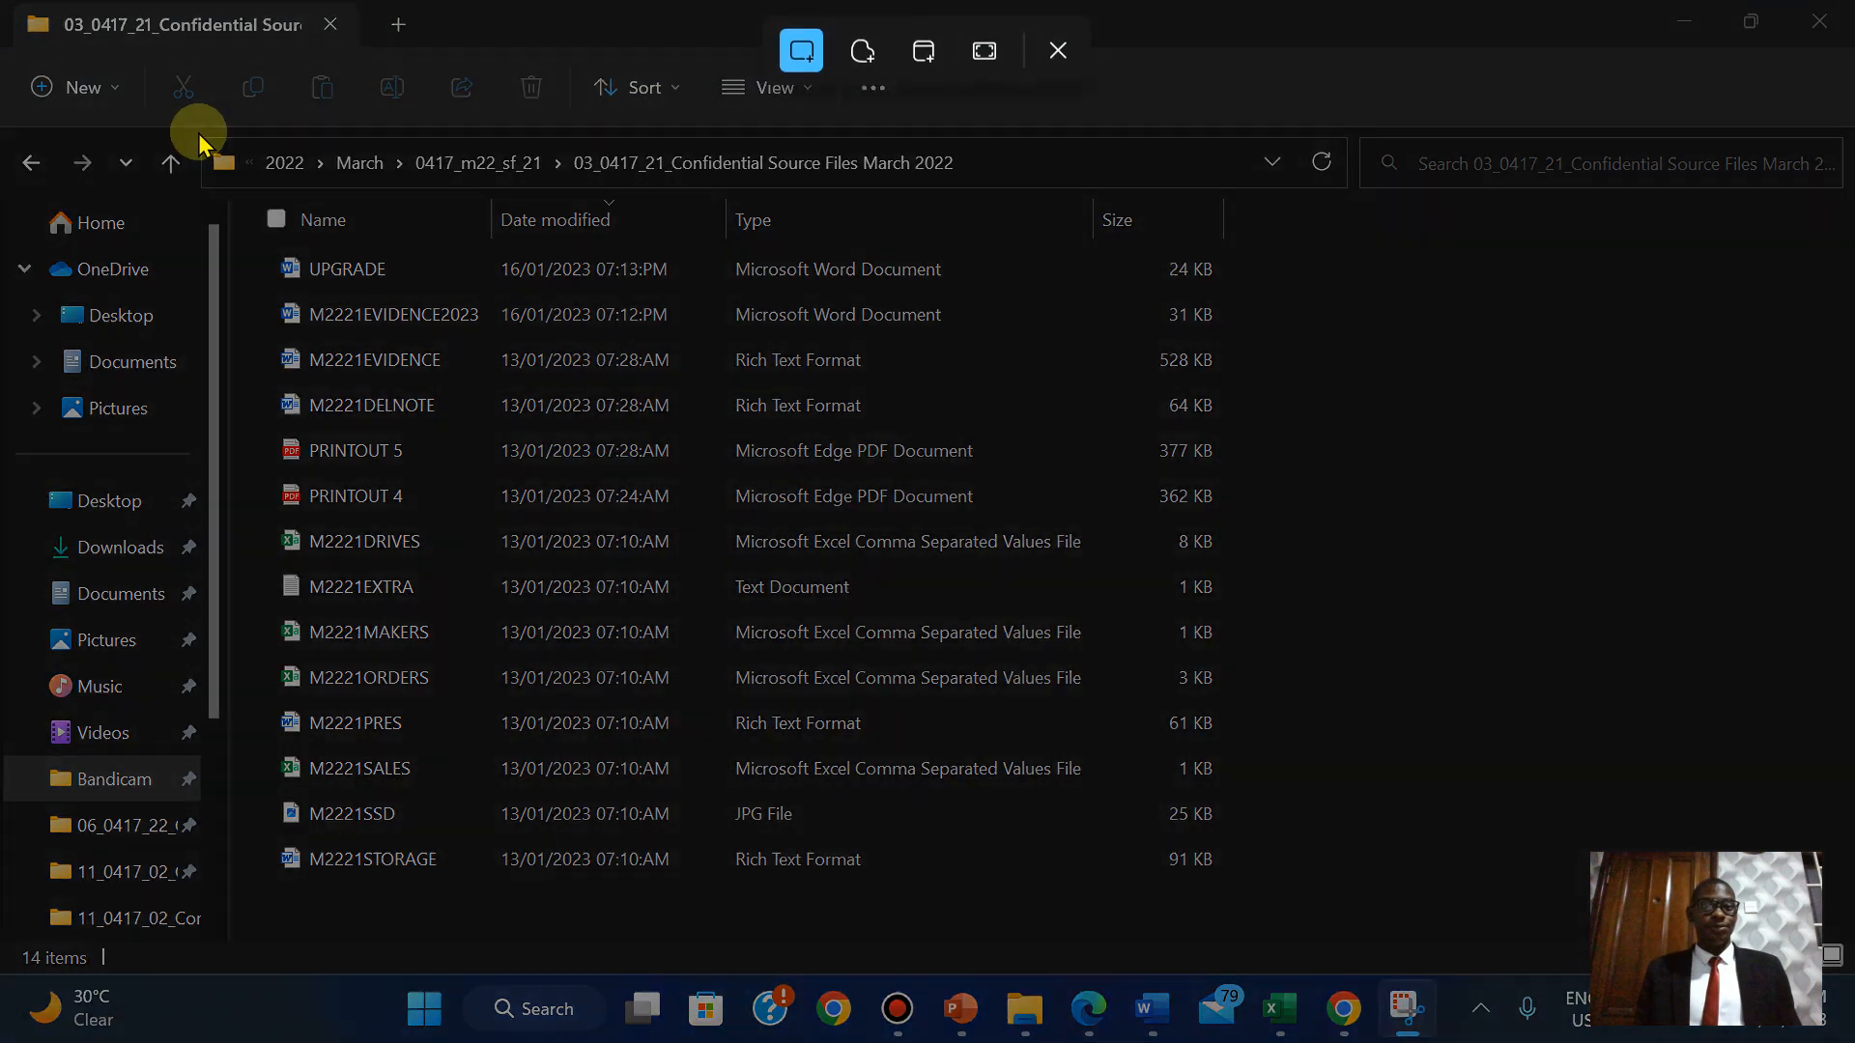
left_click_drag(196, 130, 1247, 292)
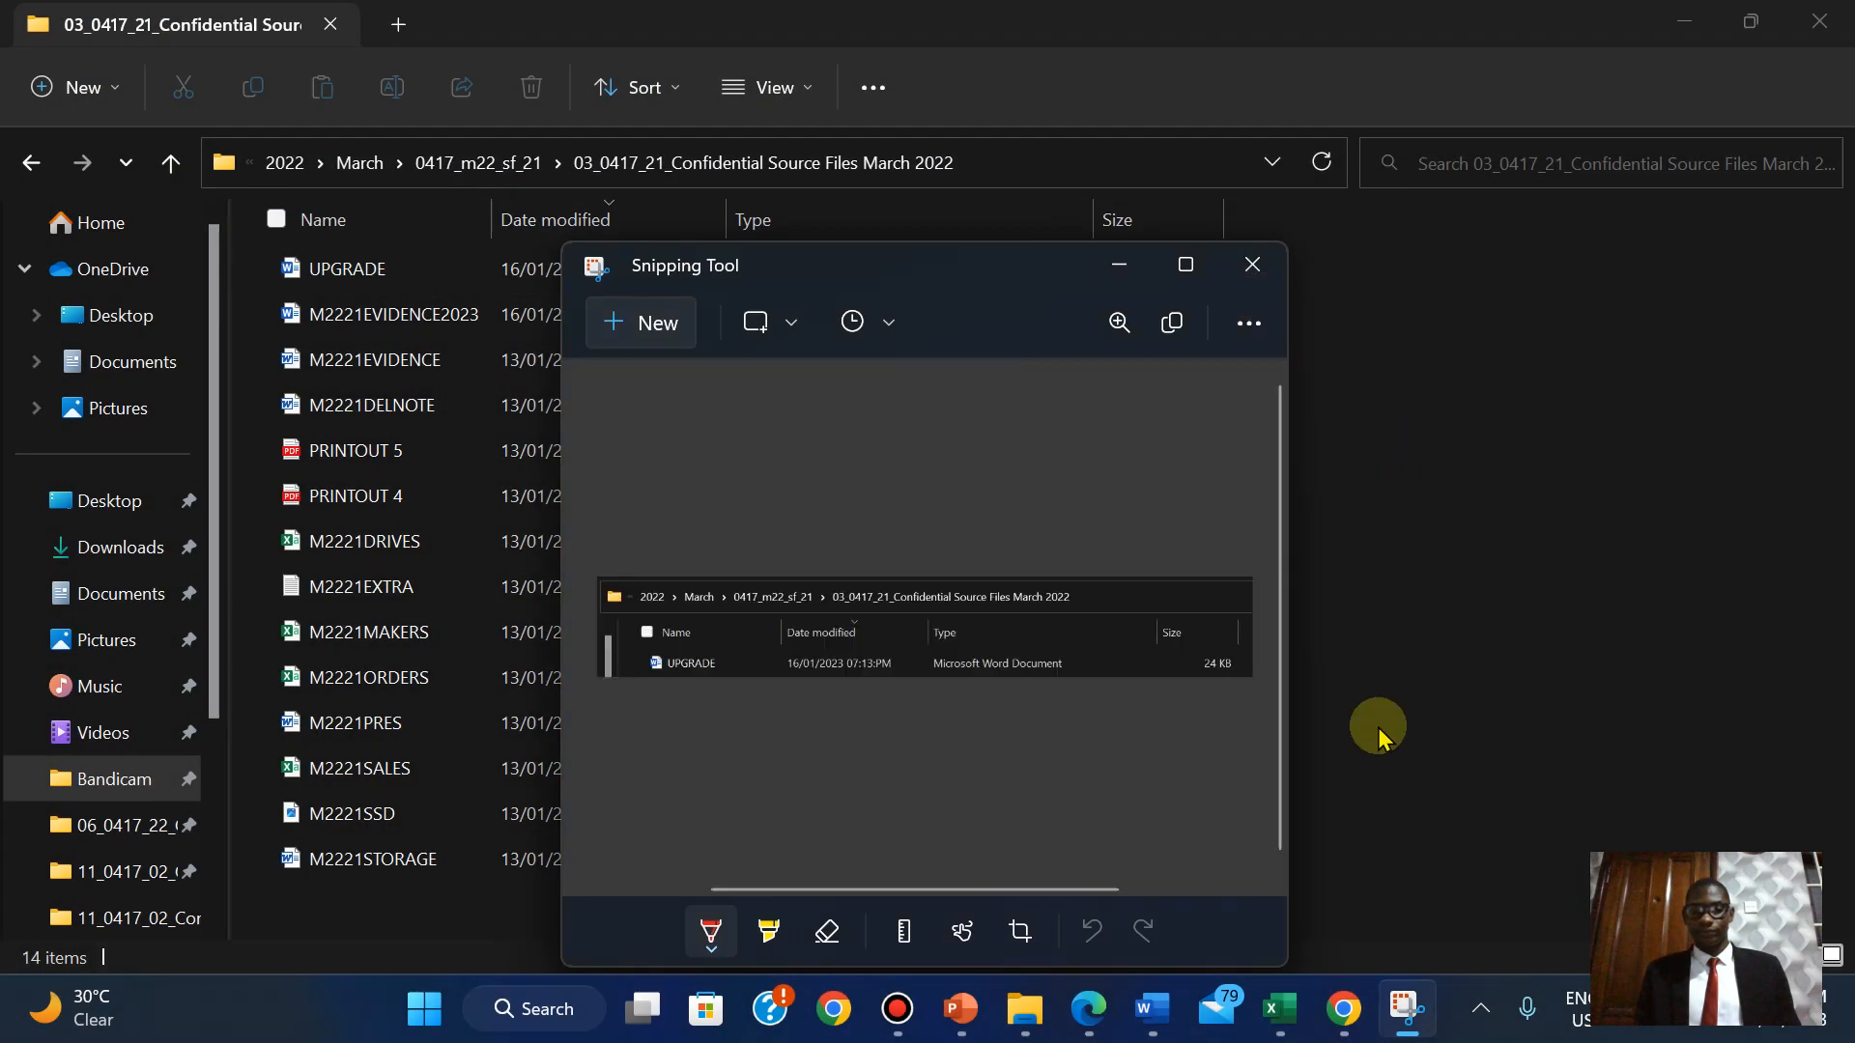
Paste the UPGRADE snip under Step 1 in M2221EVIDENCE2023.
mouse_move(1153, 1008)
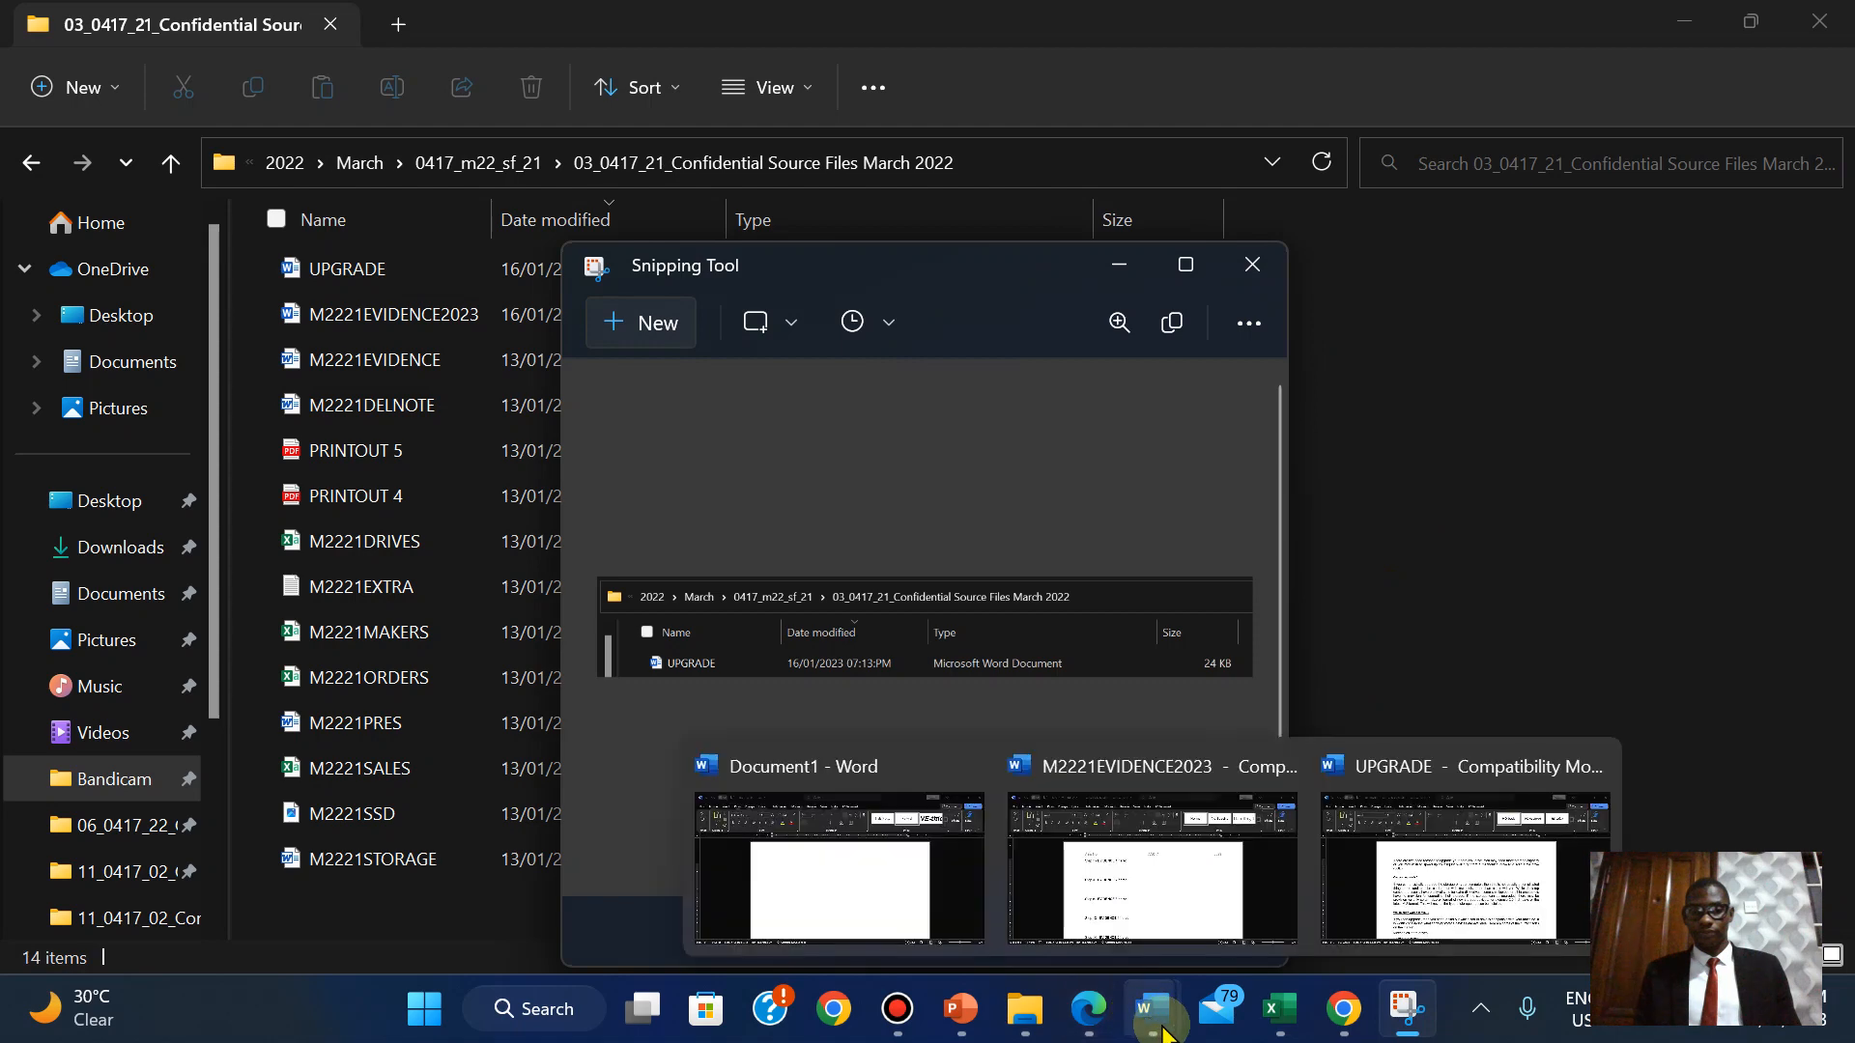
left_click(1097, 831)
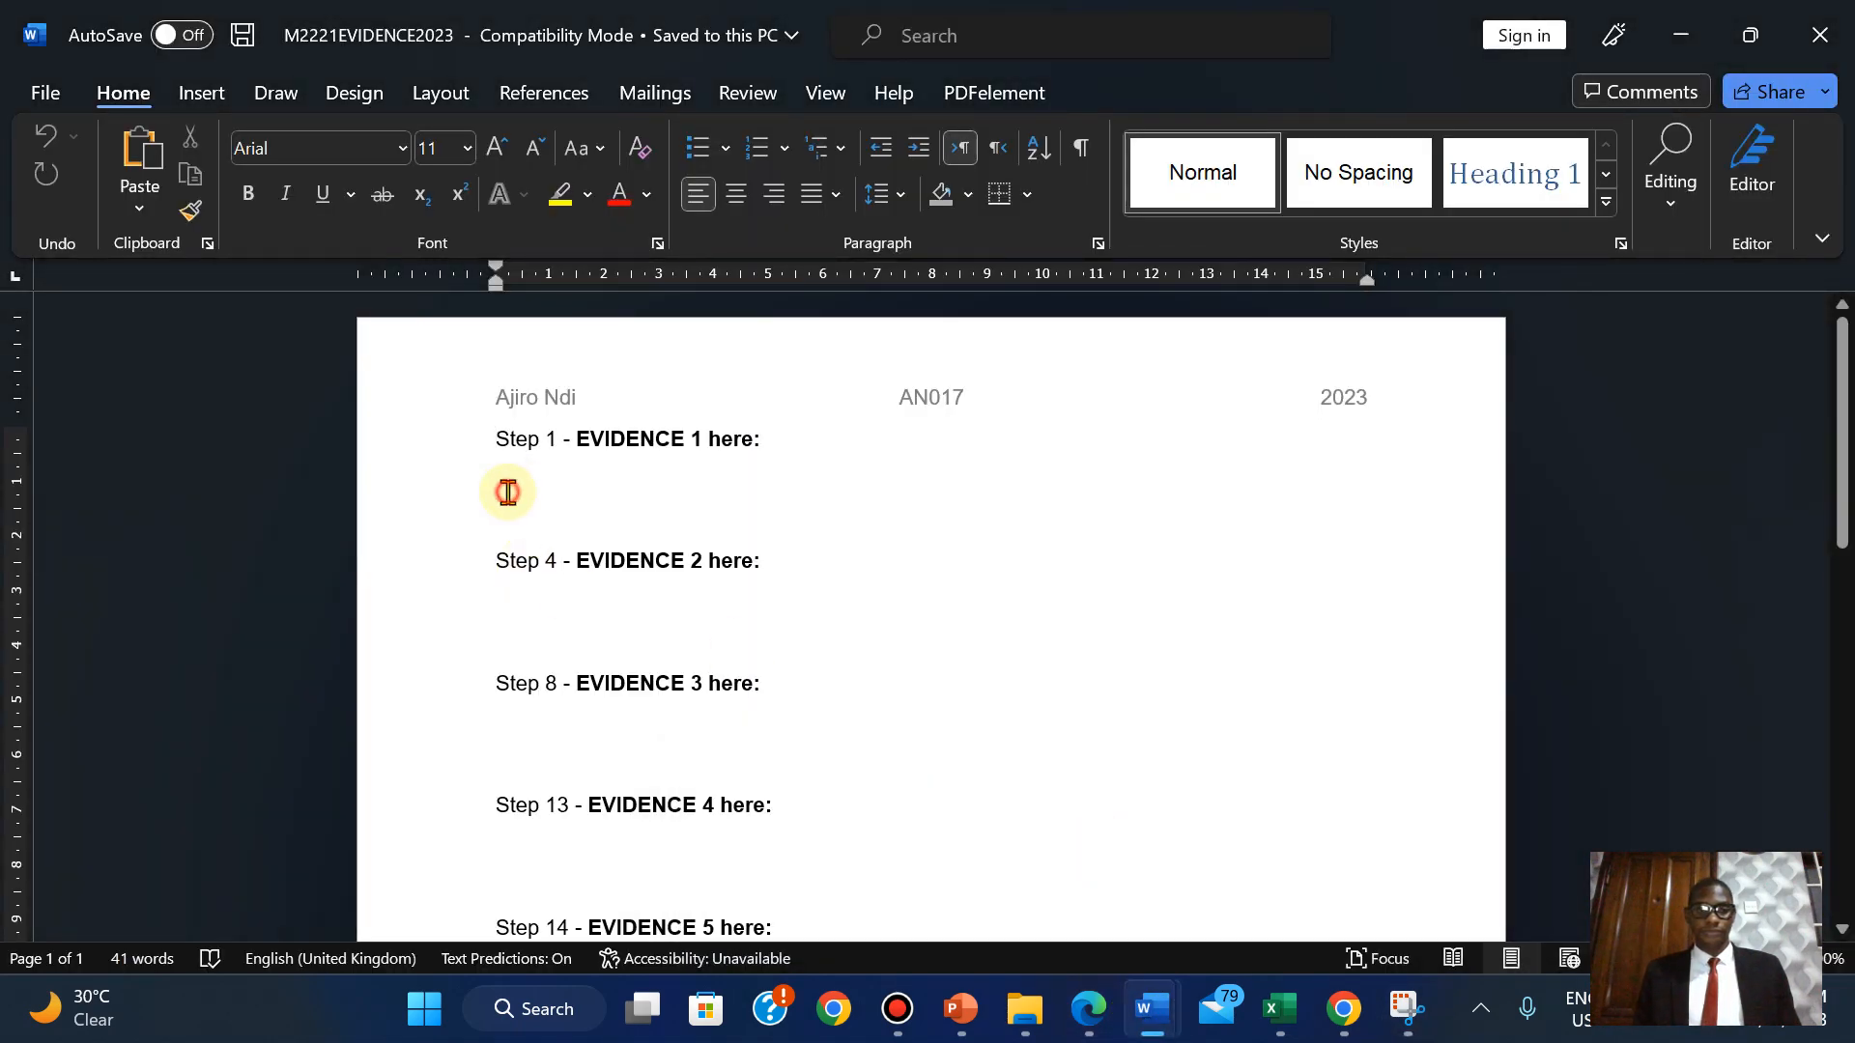
key("ctrl+v")
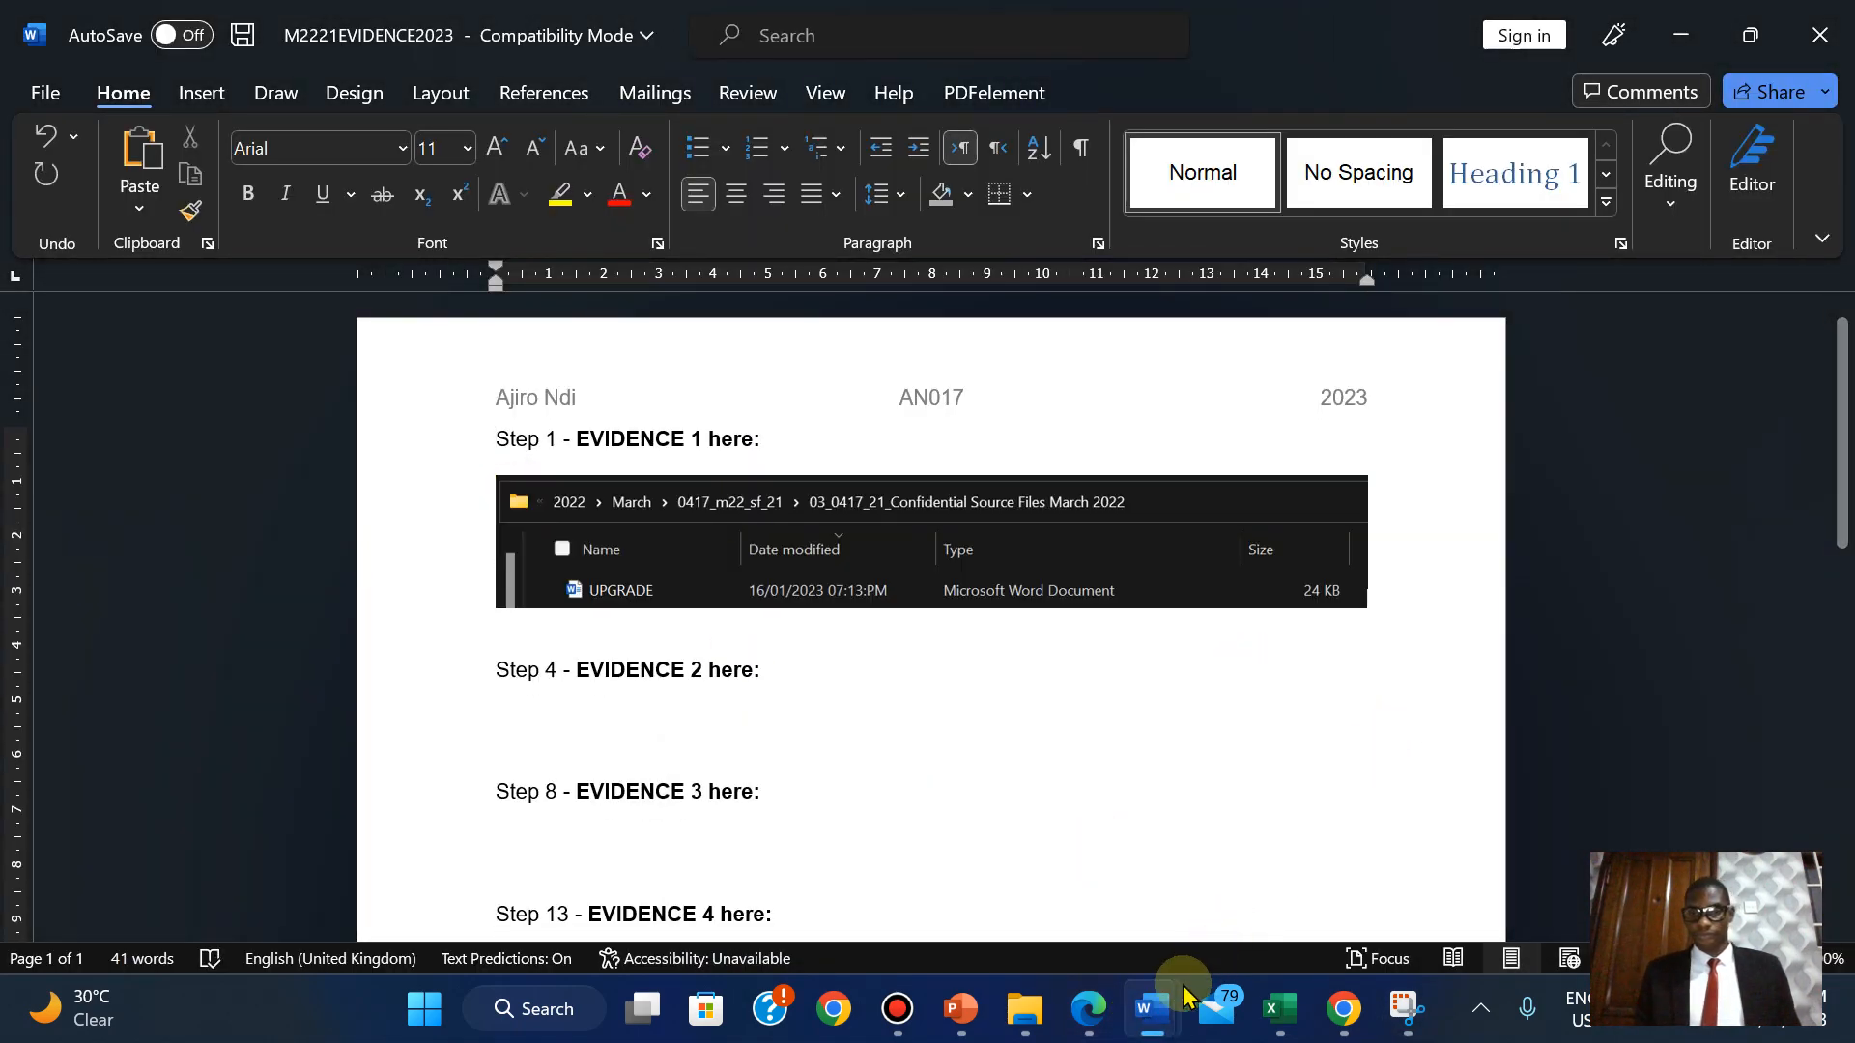
left_click(1098, 1011)
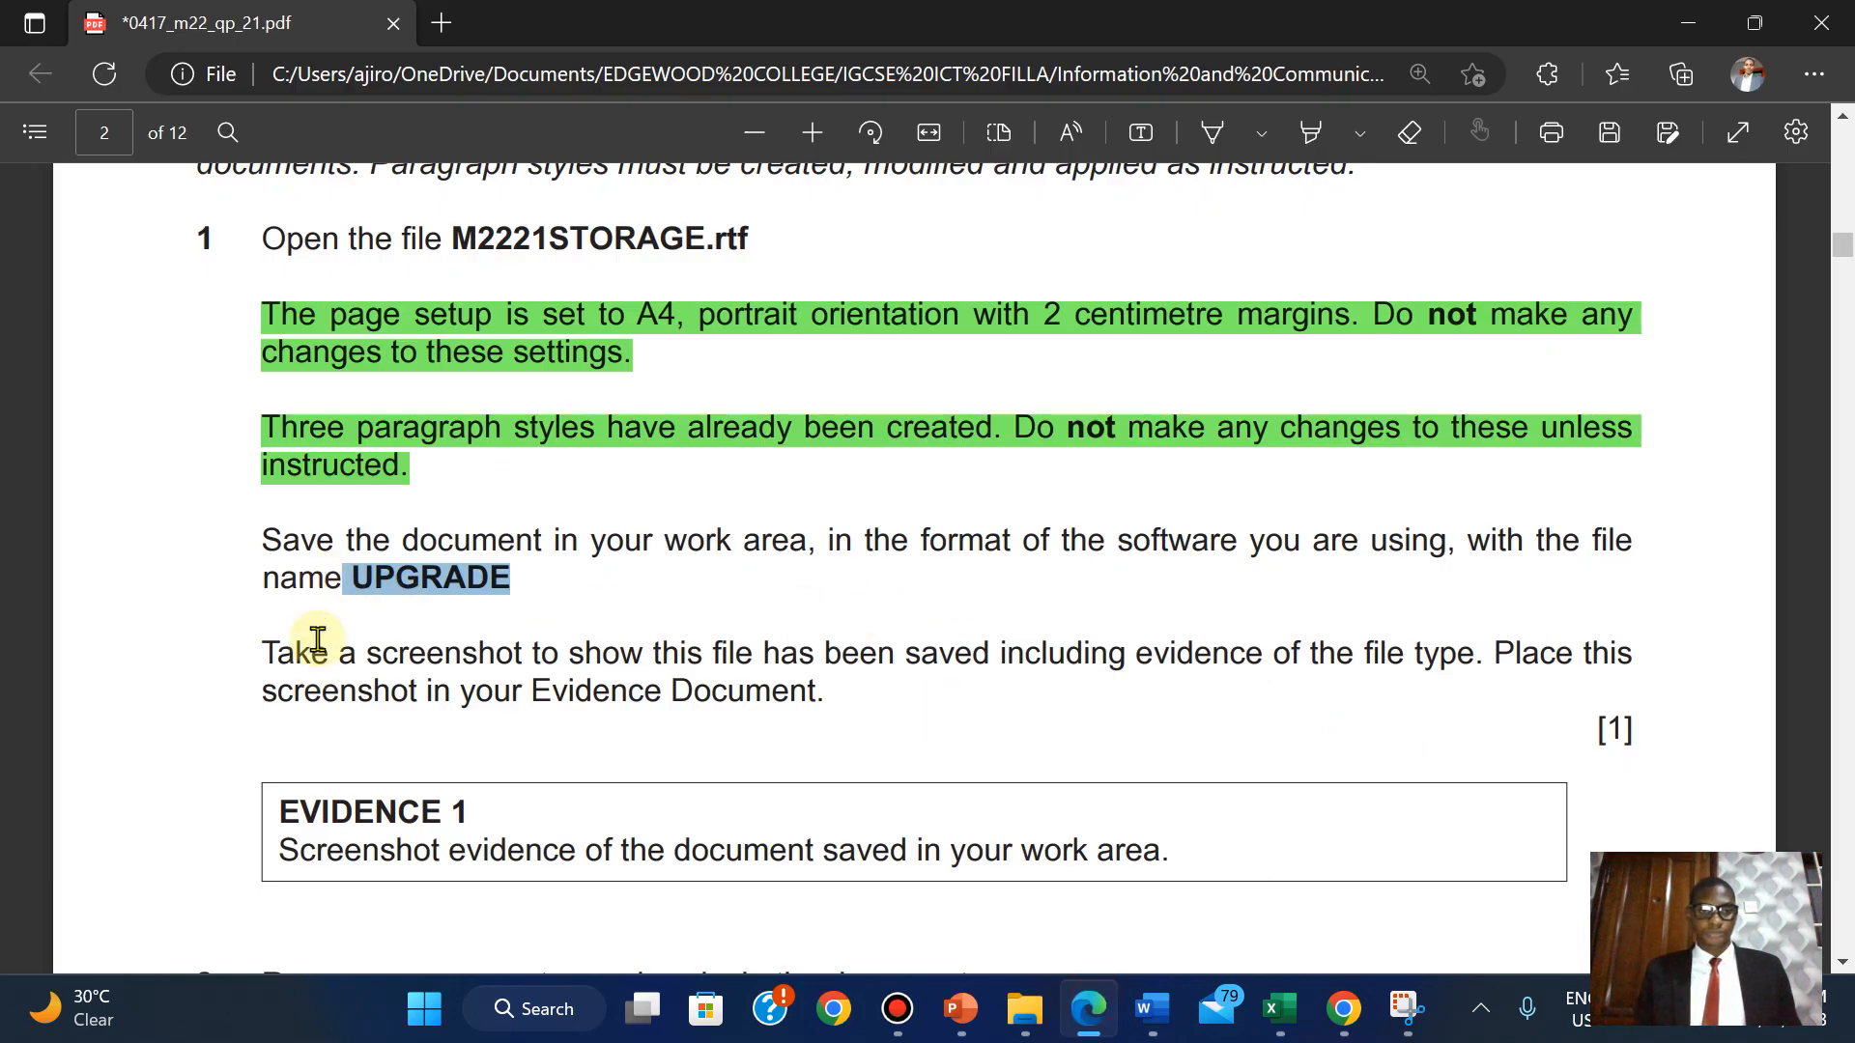
Highlight the rest of question 1 in green, from 'Save the document' through the EVIDENCE 1 box.
left_click_drag(268, 527, 1208, 854)
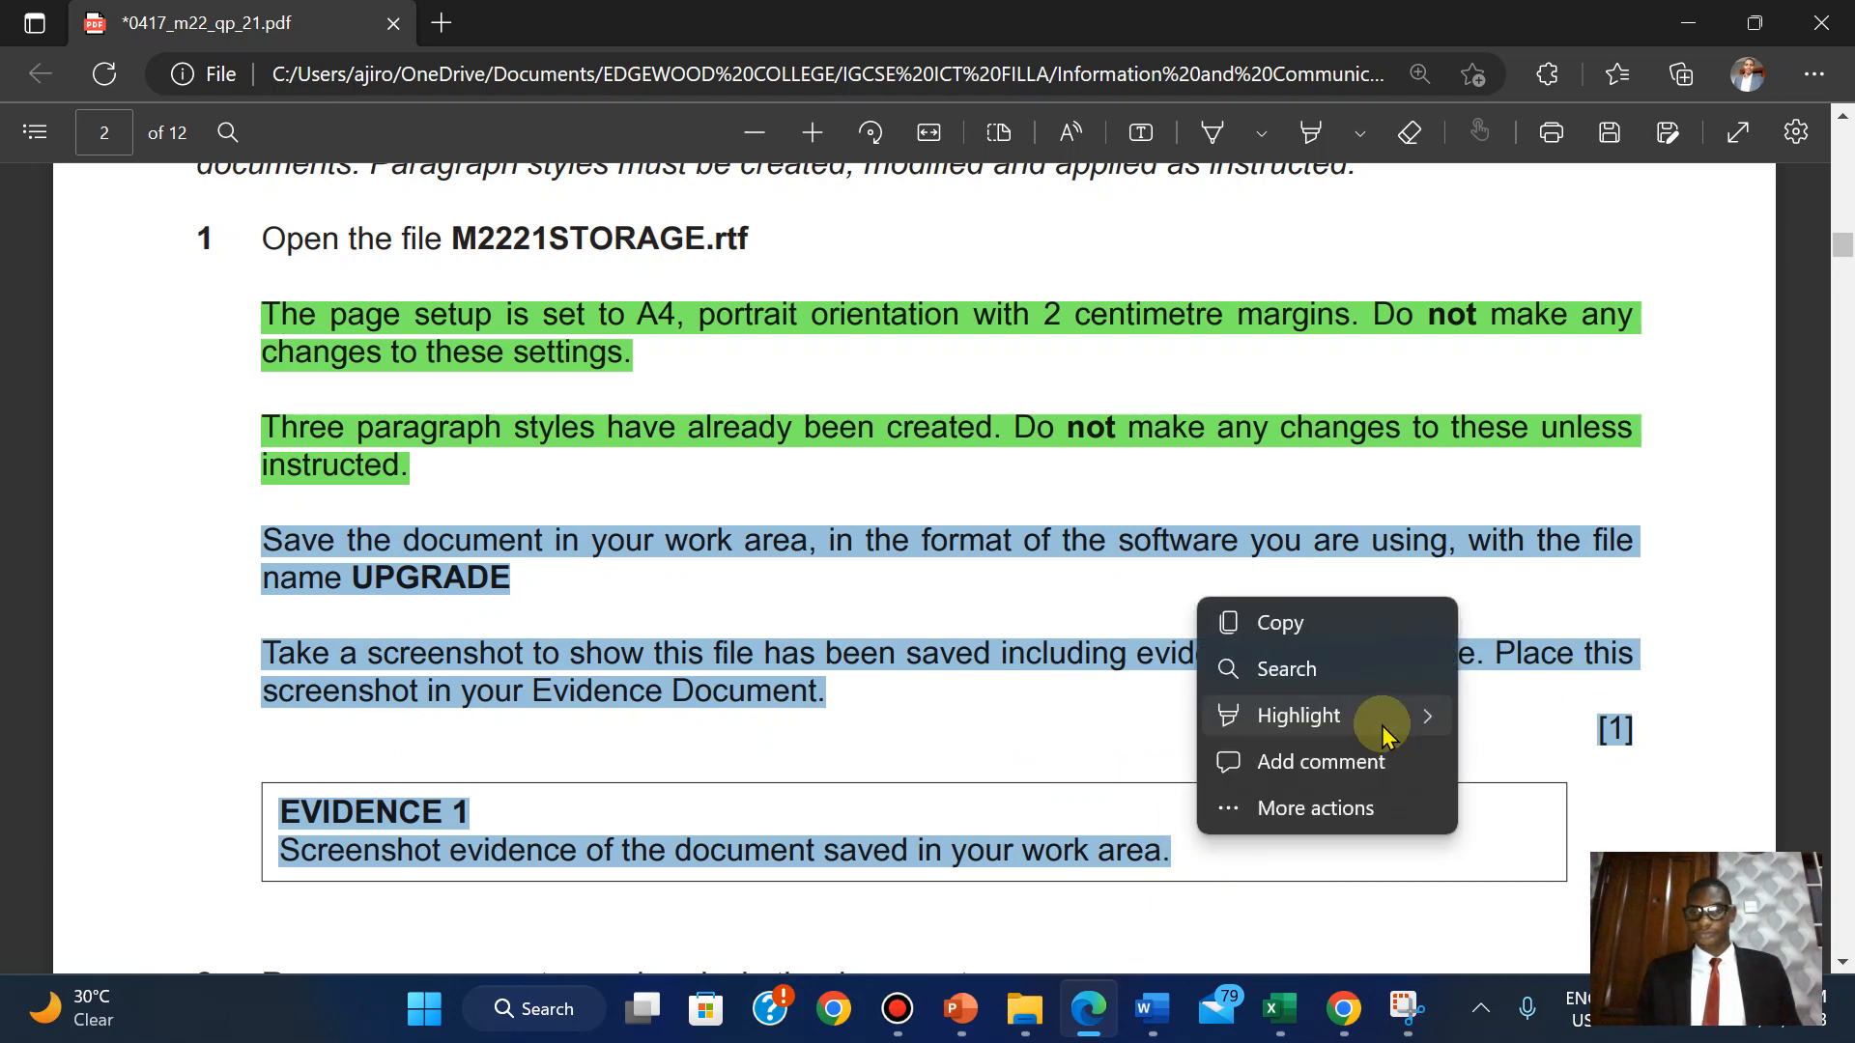
mouse_move(1294, 720)
left_click(1519, 764)
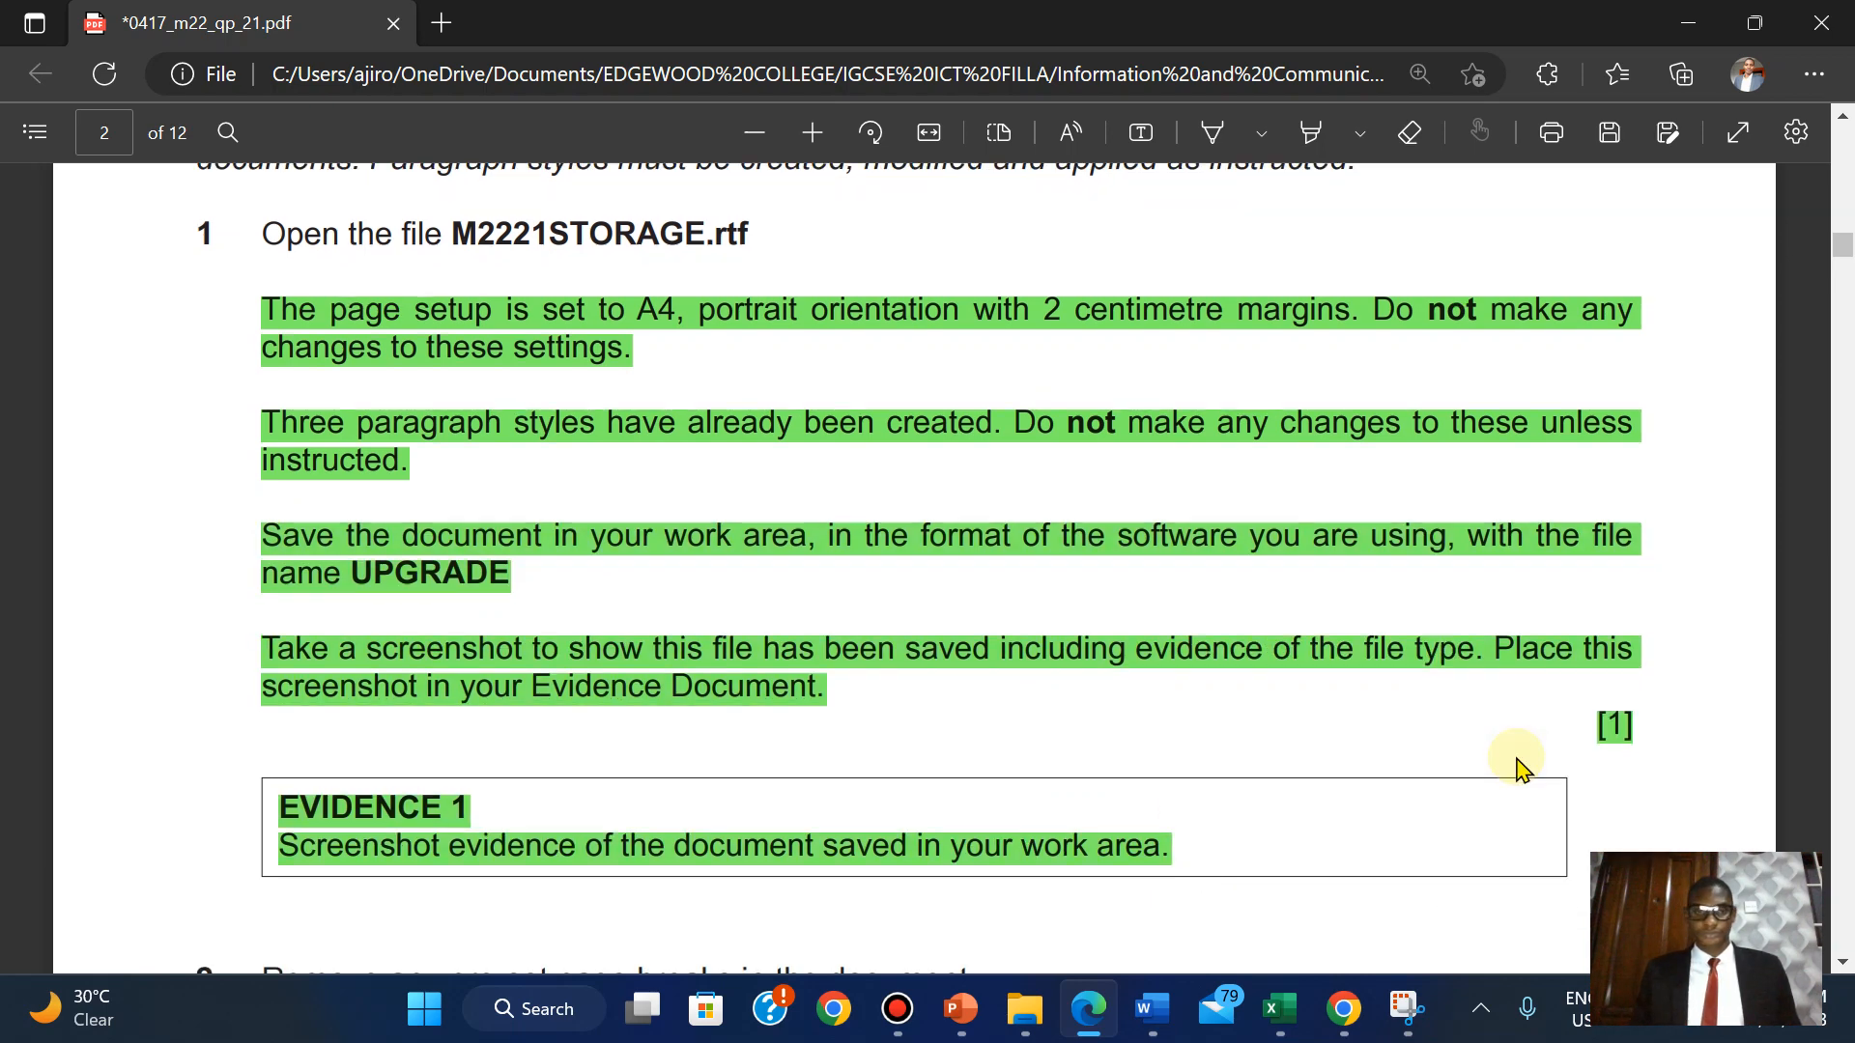
scroll(1517, 766, "down", 6)
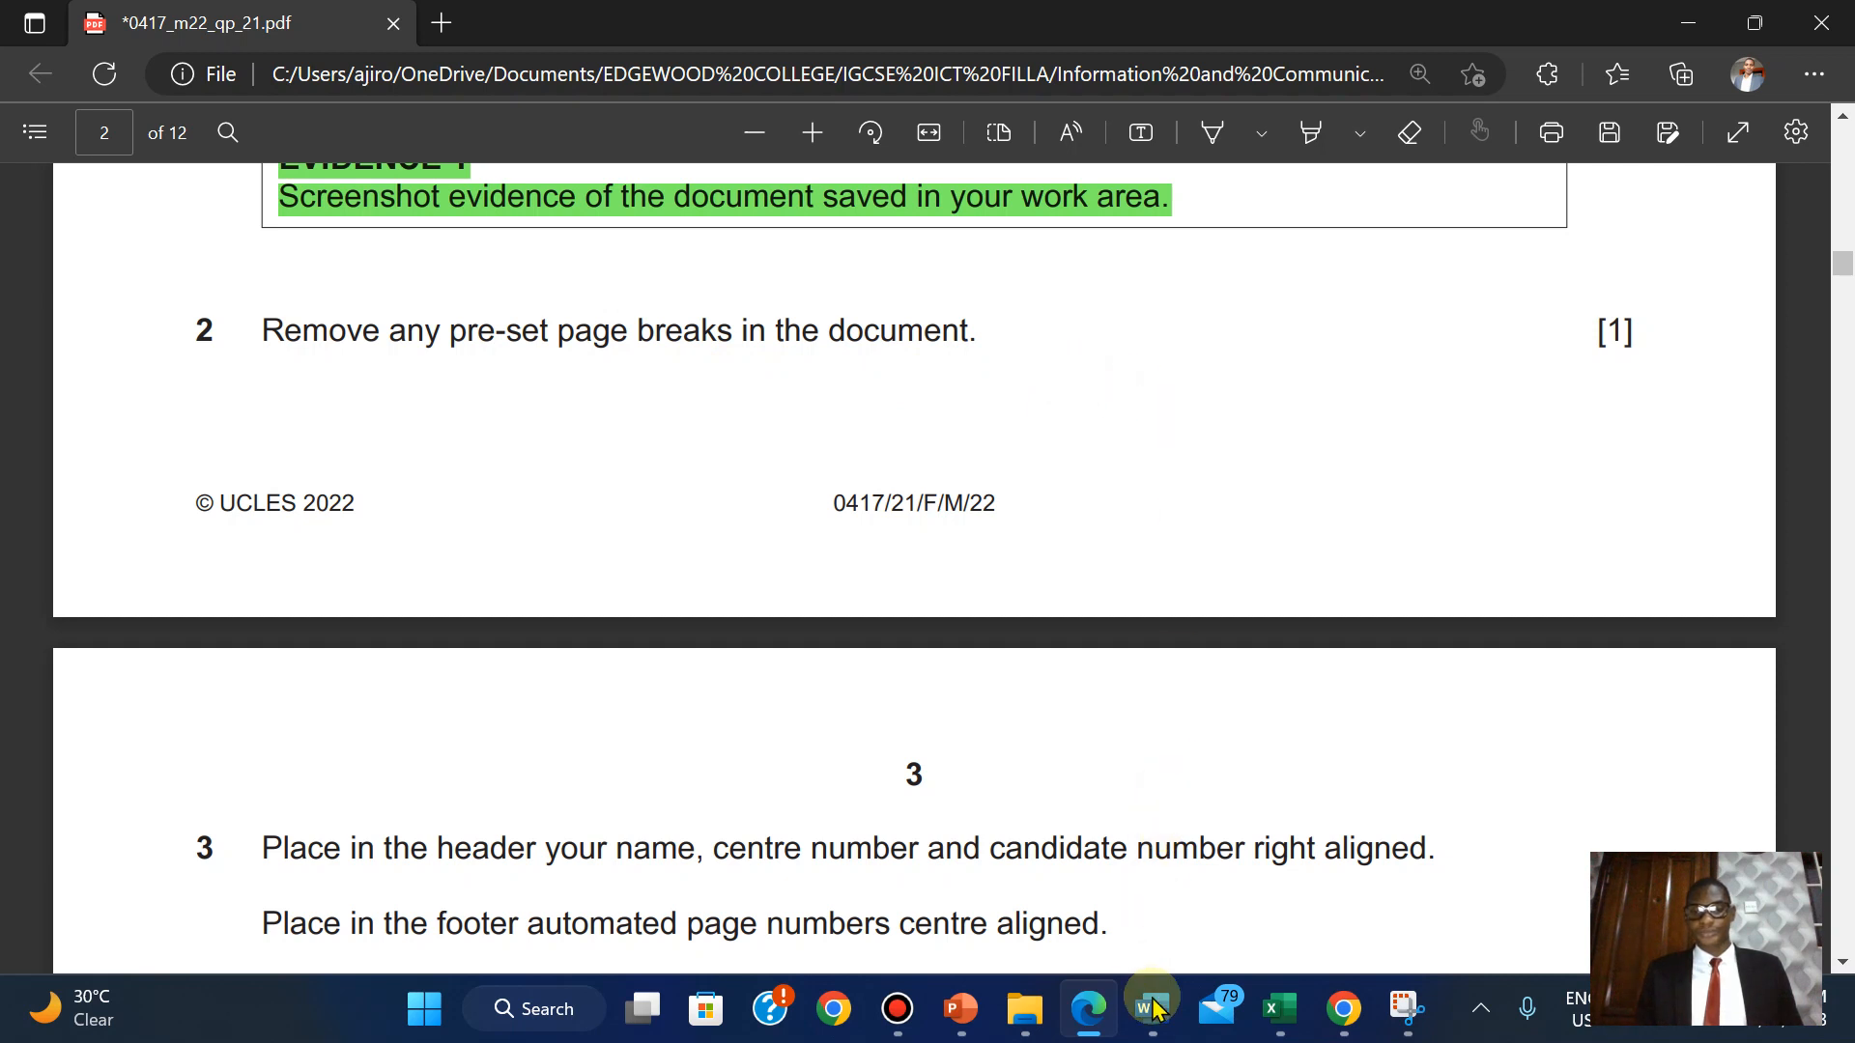
Bring the UPGRADE document forward and turn on Show/Hide ¶ formatting marks.
mouse_move(1156, 1036)
left_click(1466, 891)
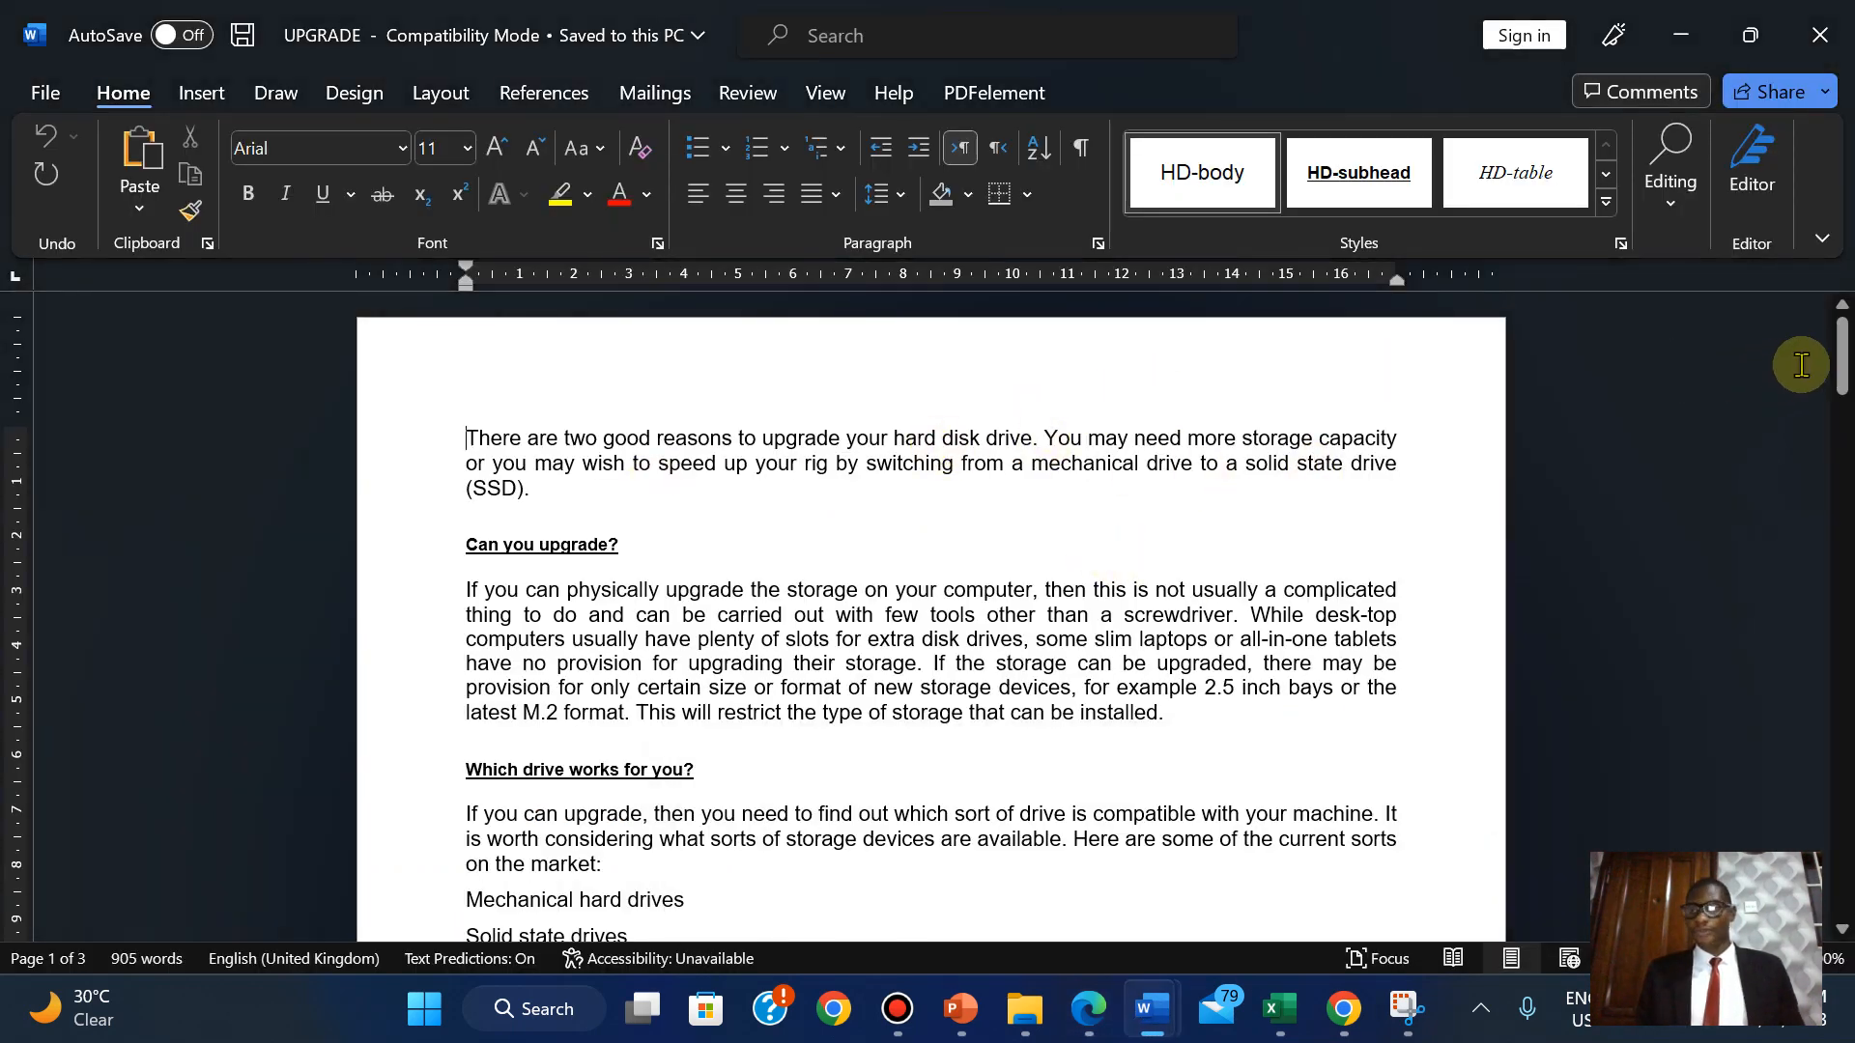
left_click(1085, 148)
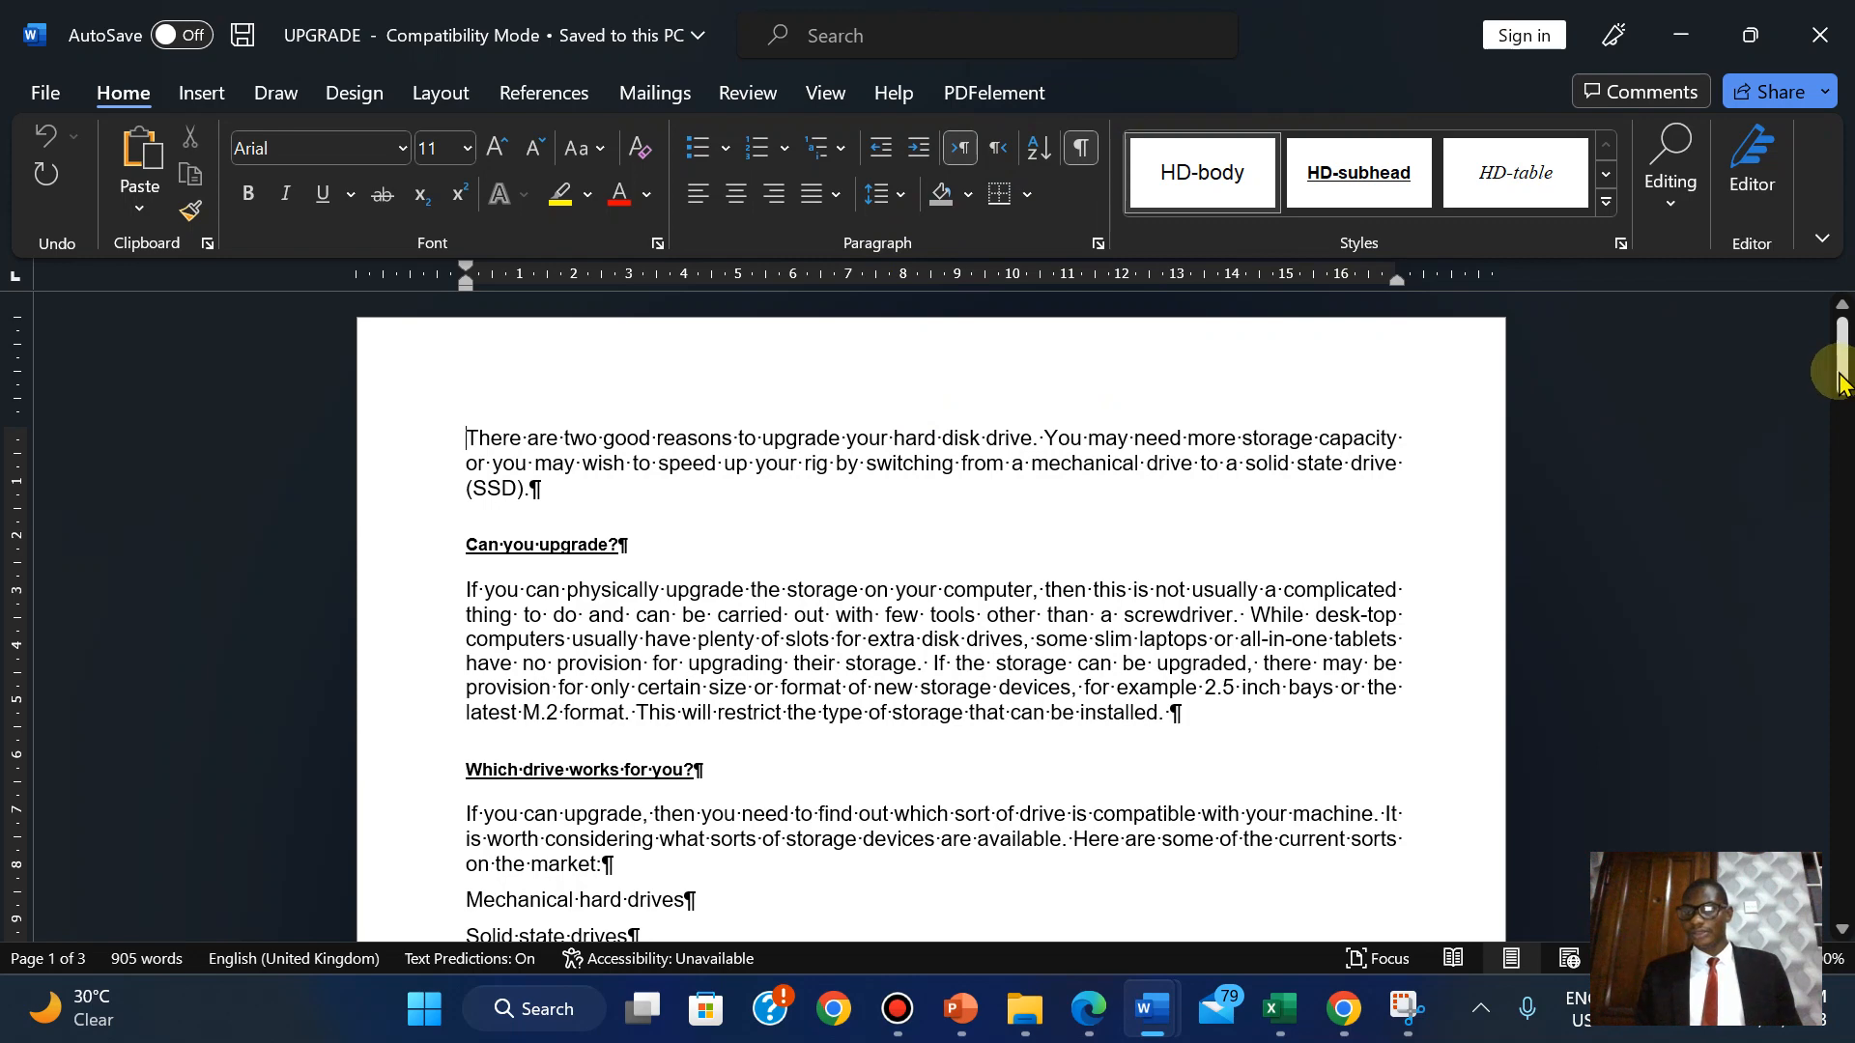
Delete the page break after 'fast secondary storage.' so the document has two pages.
left_click_drag(1841, 382, 1846, 517)
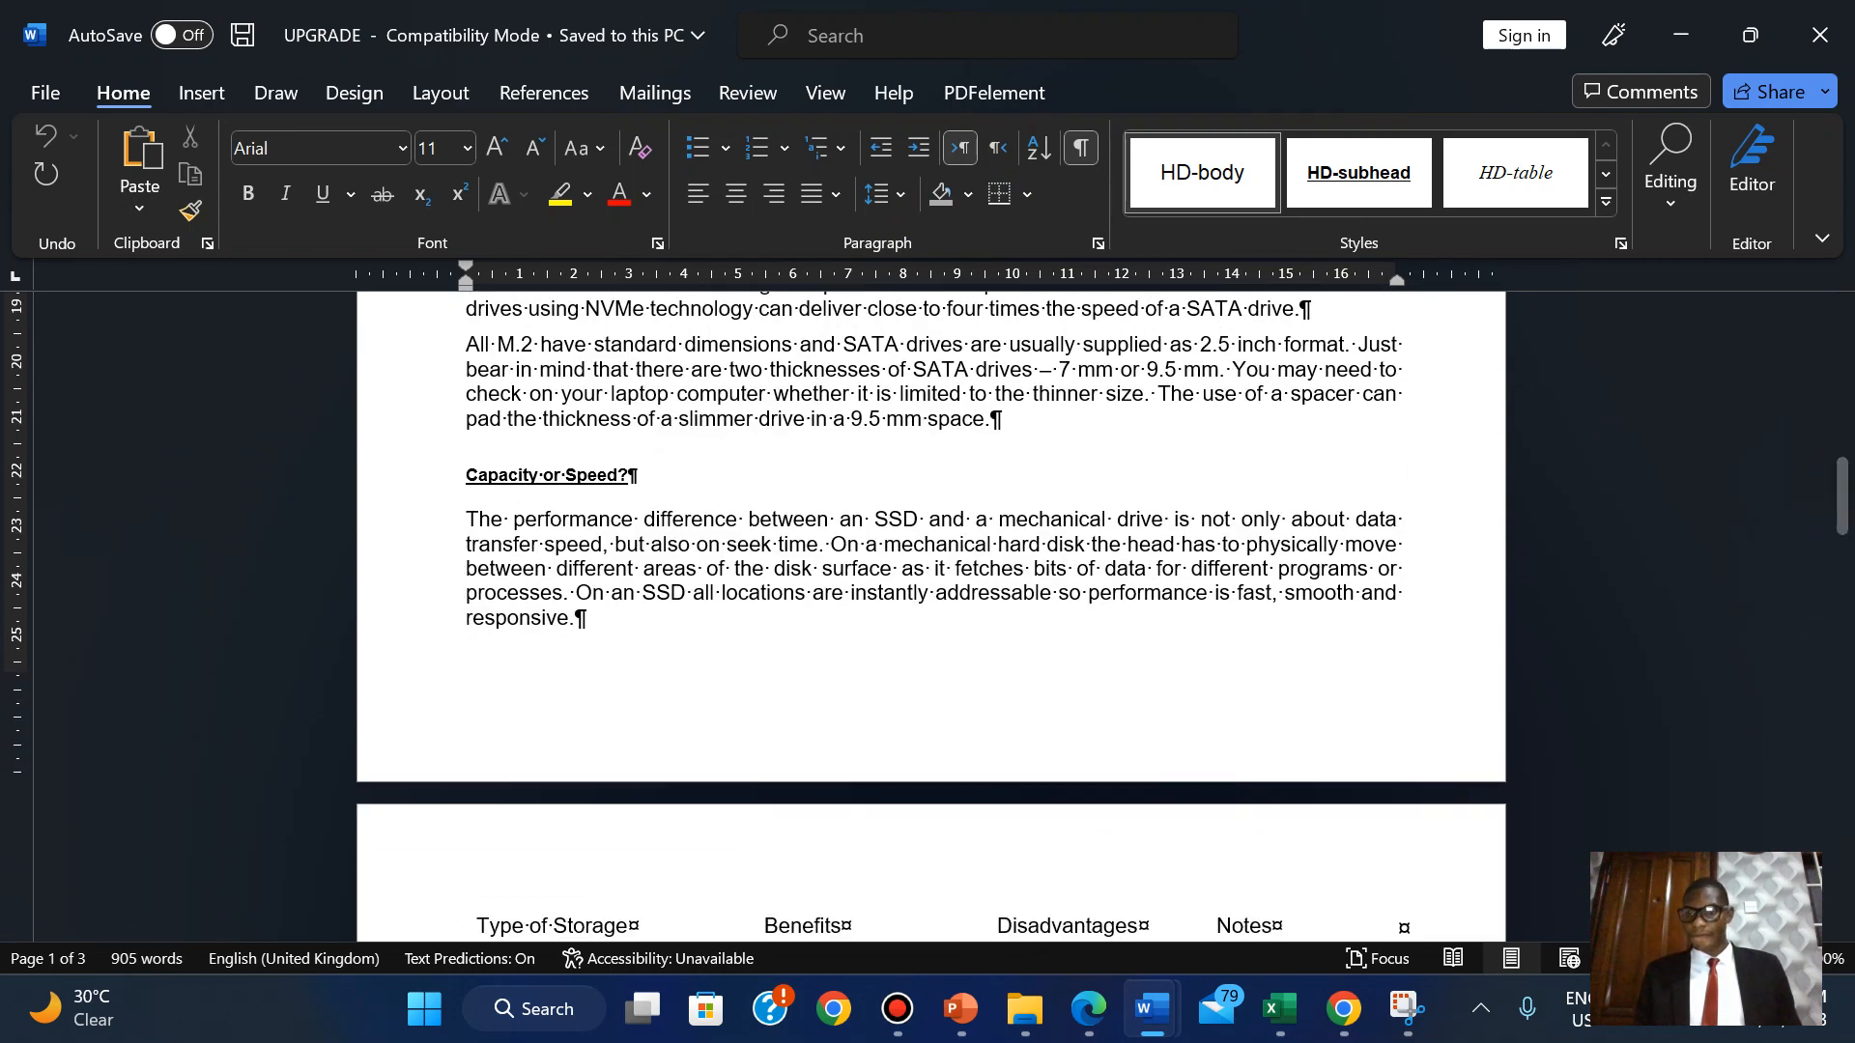
scroll(1846, 462, "up", 3)
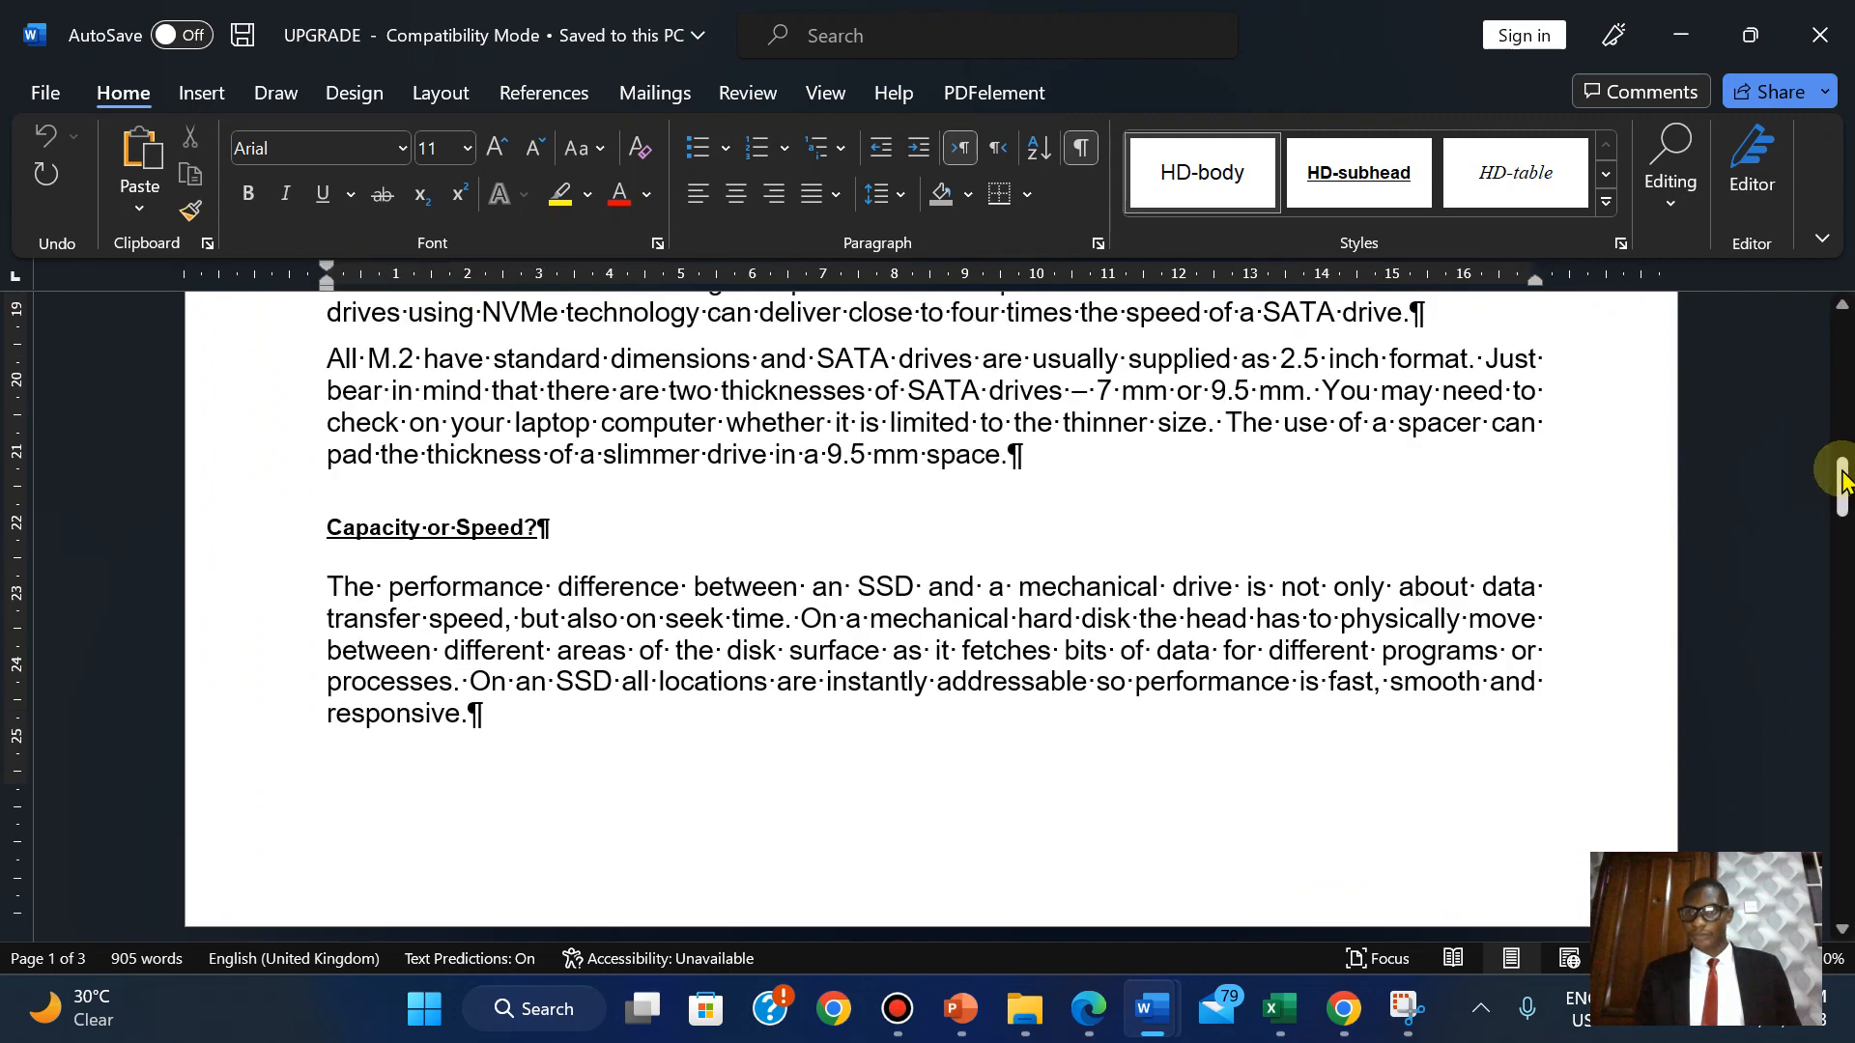
left_click_drag(1843, 478, 1840, 581)
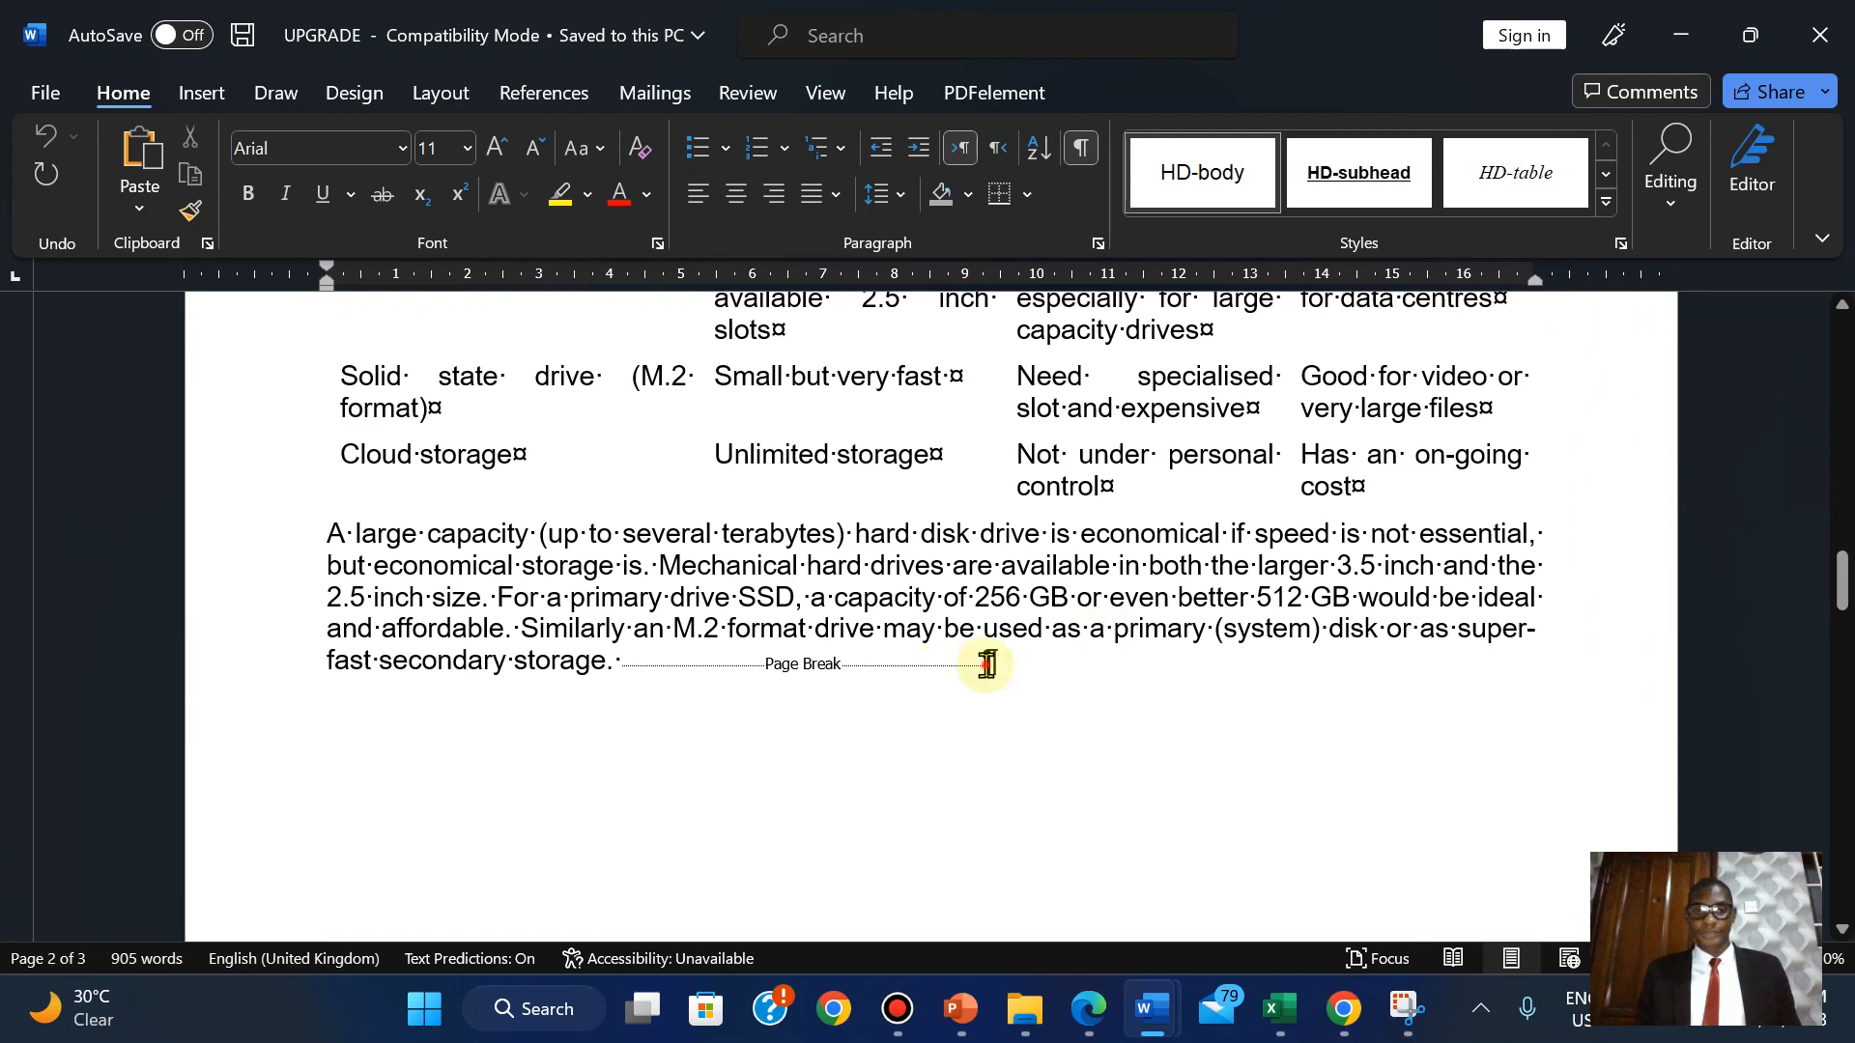
left_click(986, 664)
key("Delete")
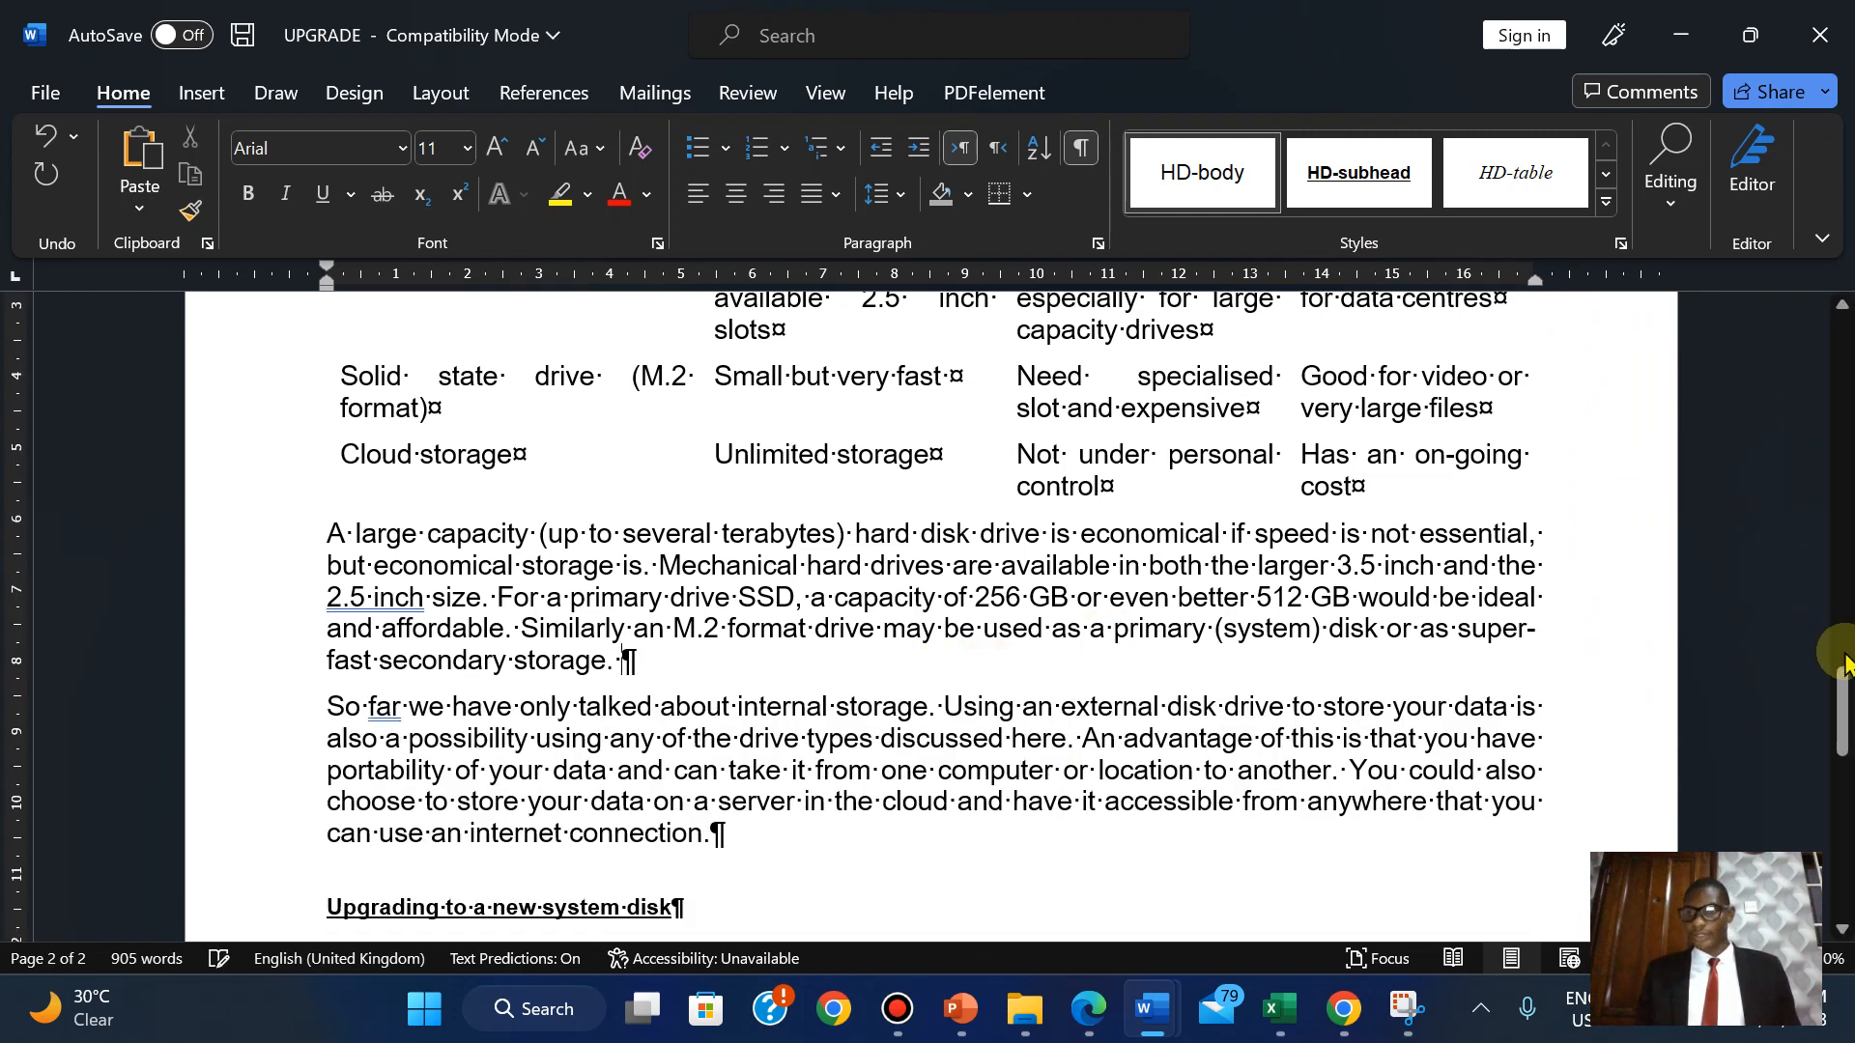
left_click_drag(1835, 720, 1739, 344)
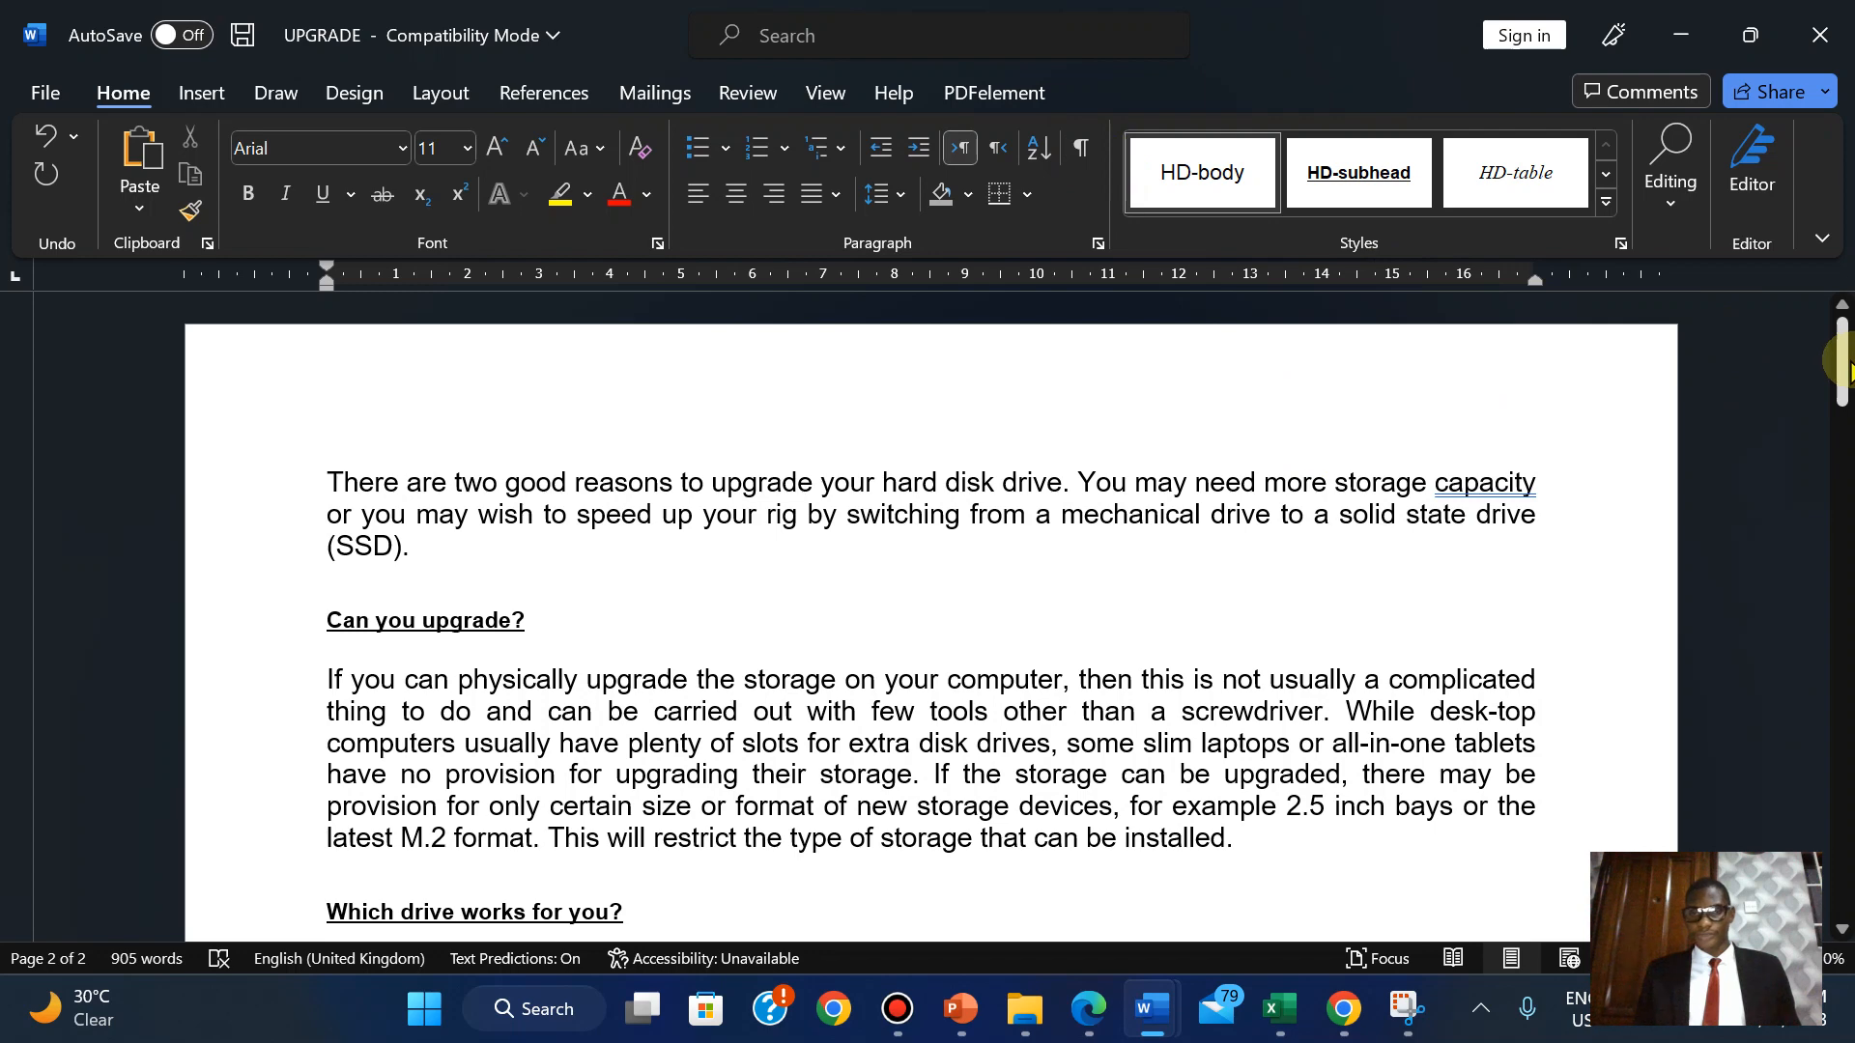
Highlight question 2, the instruction to remove pre-set page breaks, in green on the exam paper.
left_click(1089, 1008)
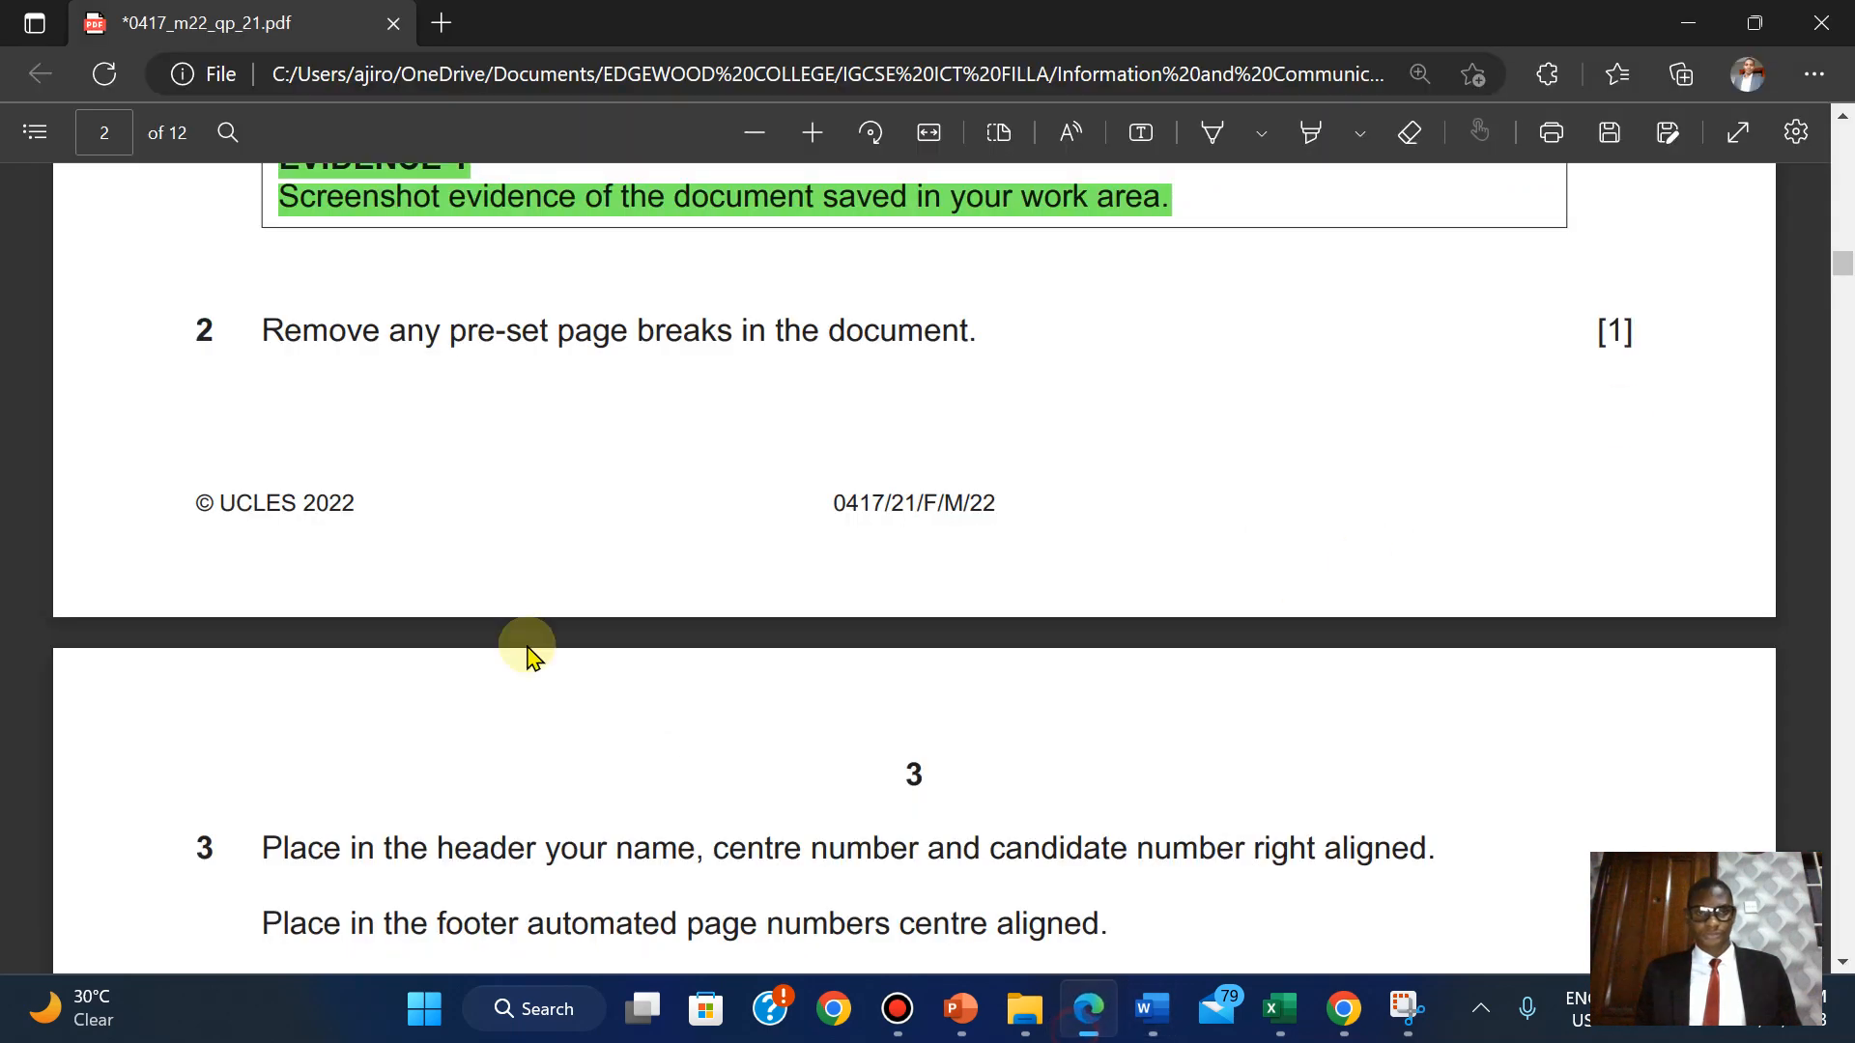
left_click_drag(653, 370, 1638, 340)
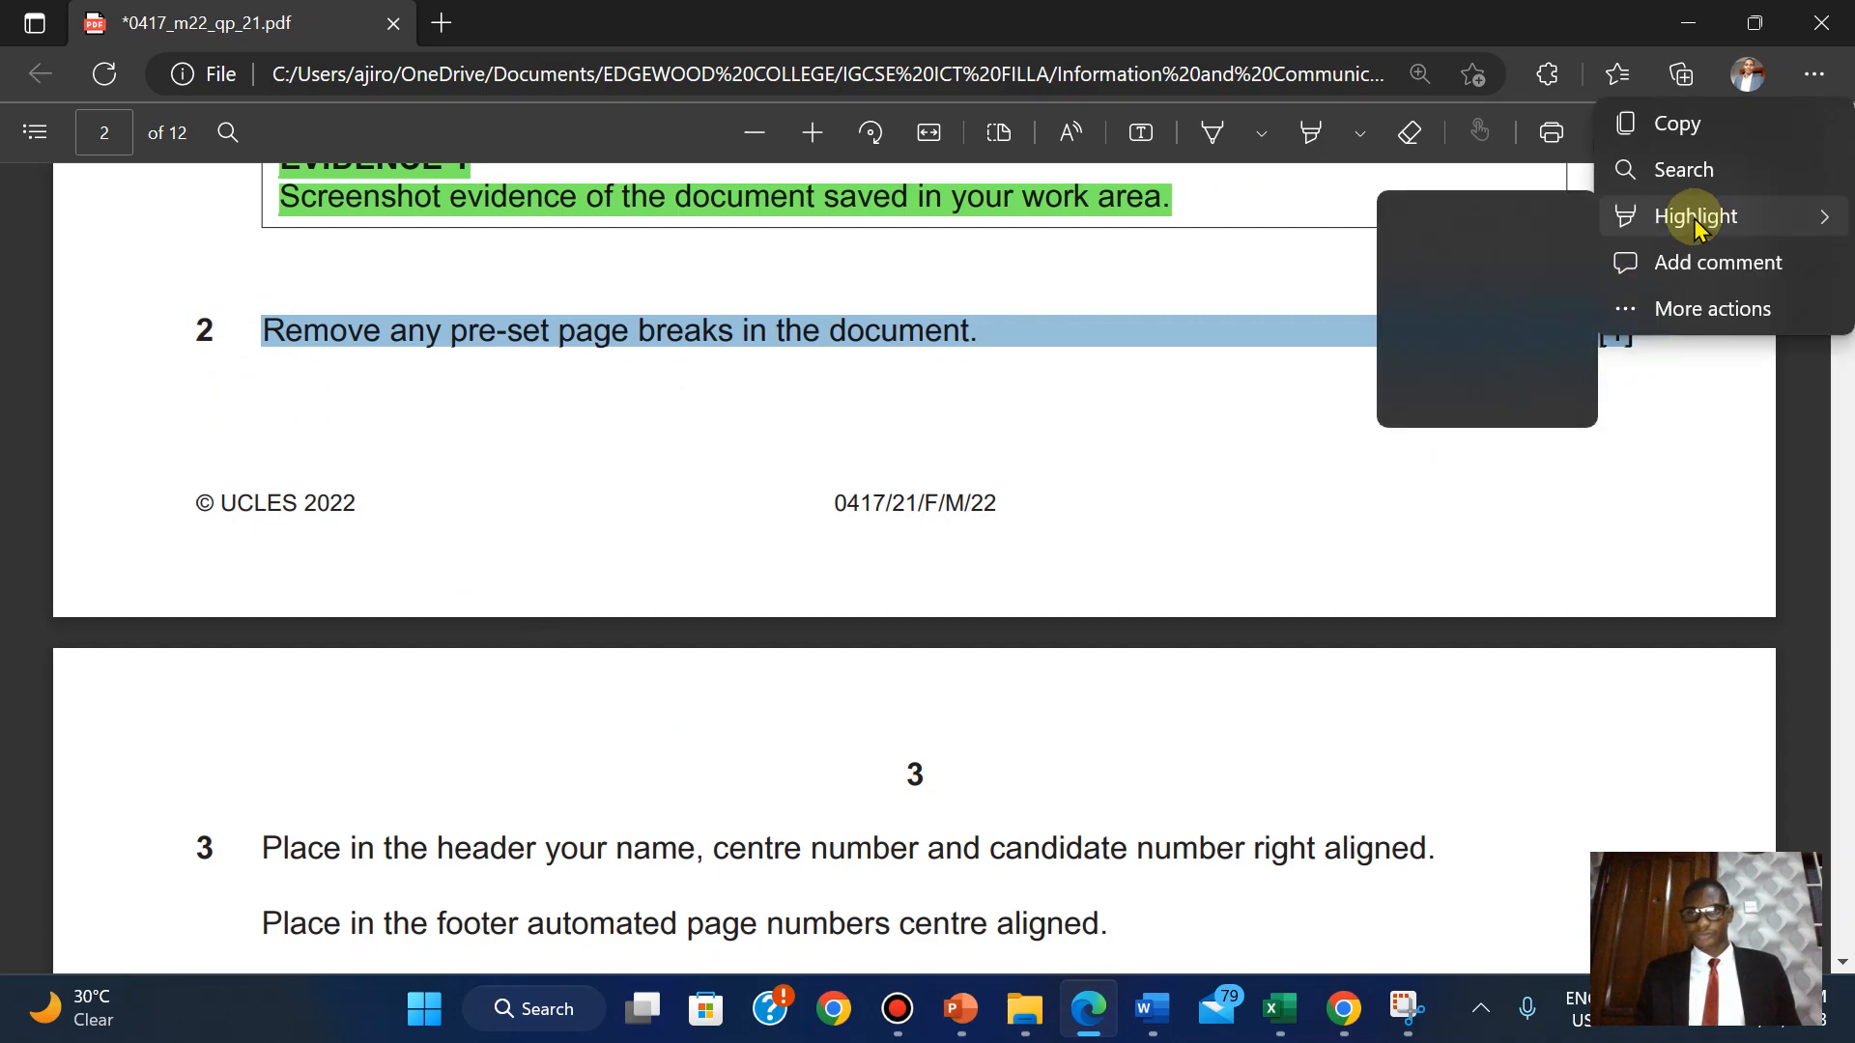
mouse_move(1686, 217)
left_click(1419, 262)
scroll(1418, 262, "down", 6)
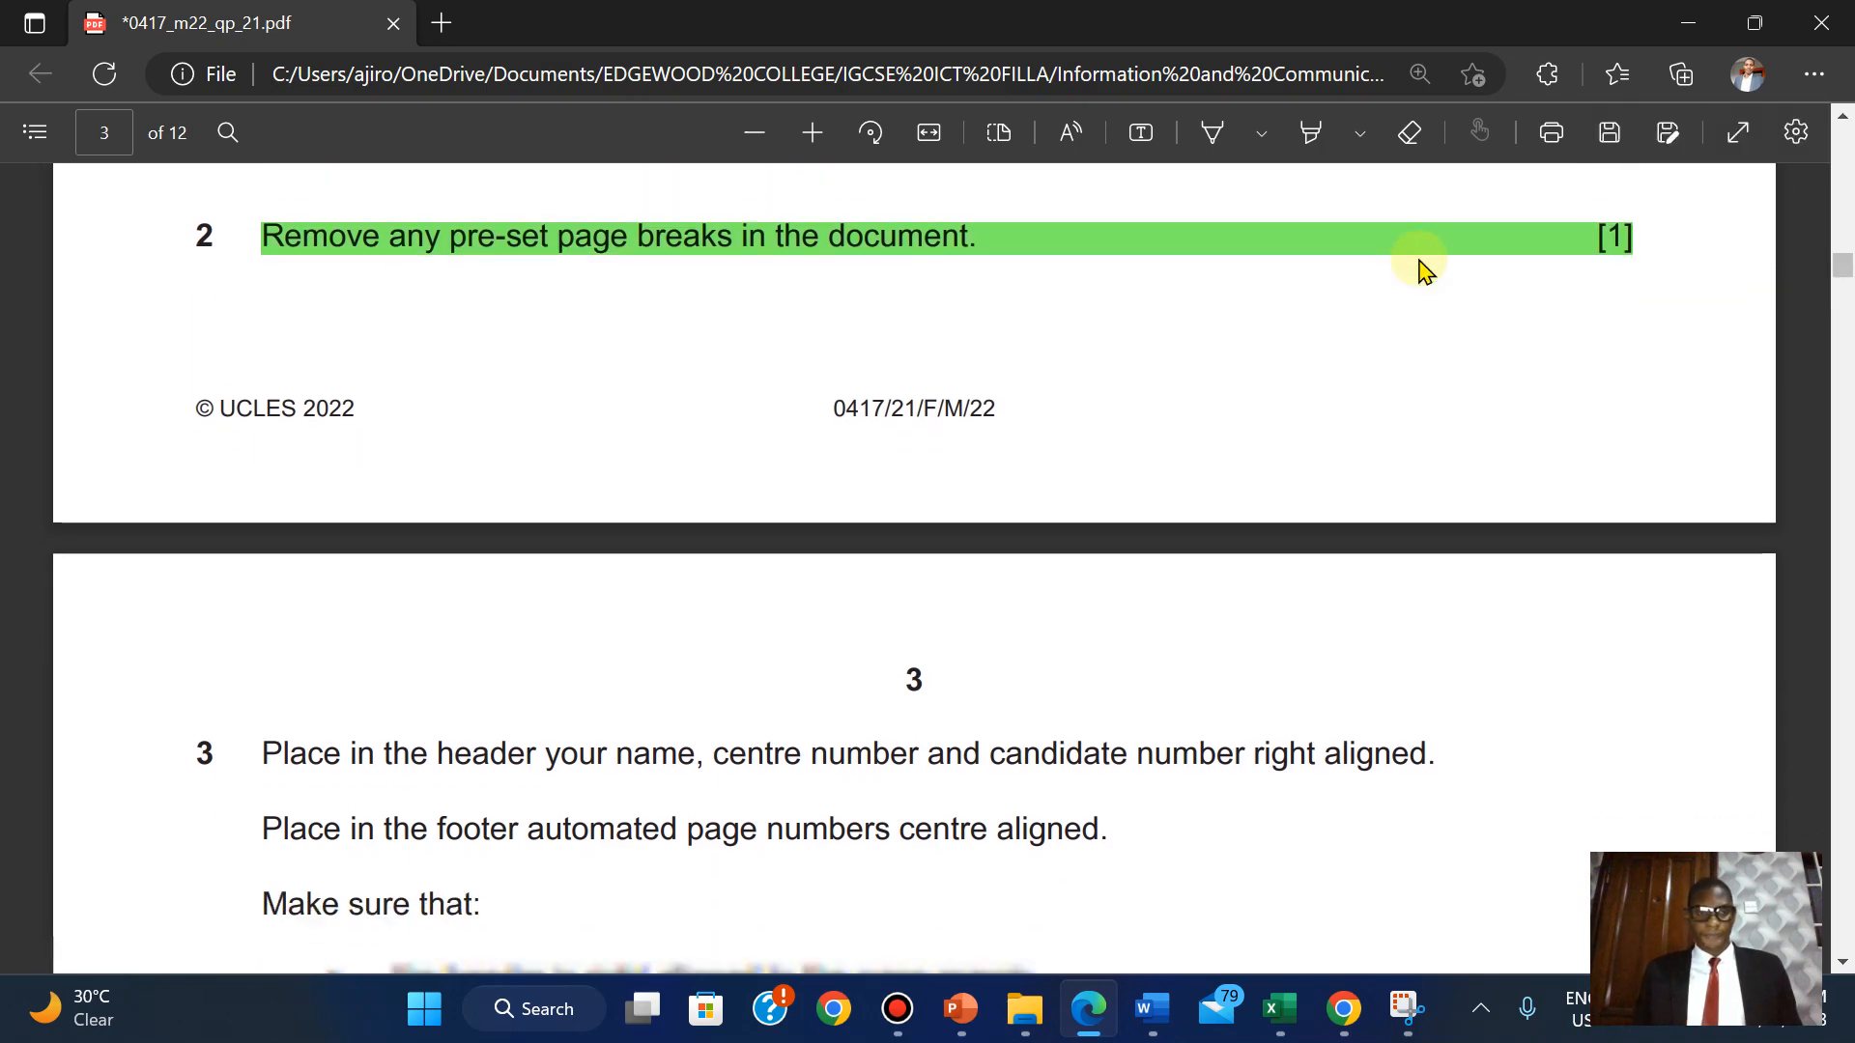
scroll(1420, 270, "up", 1)
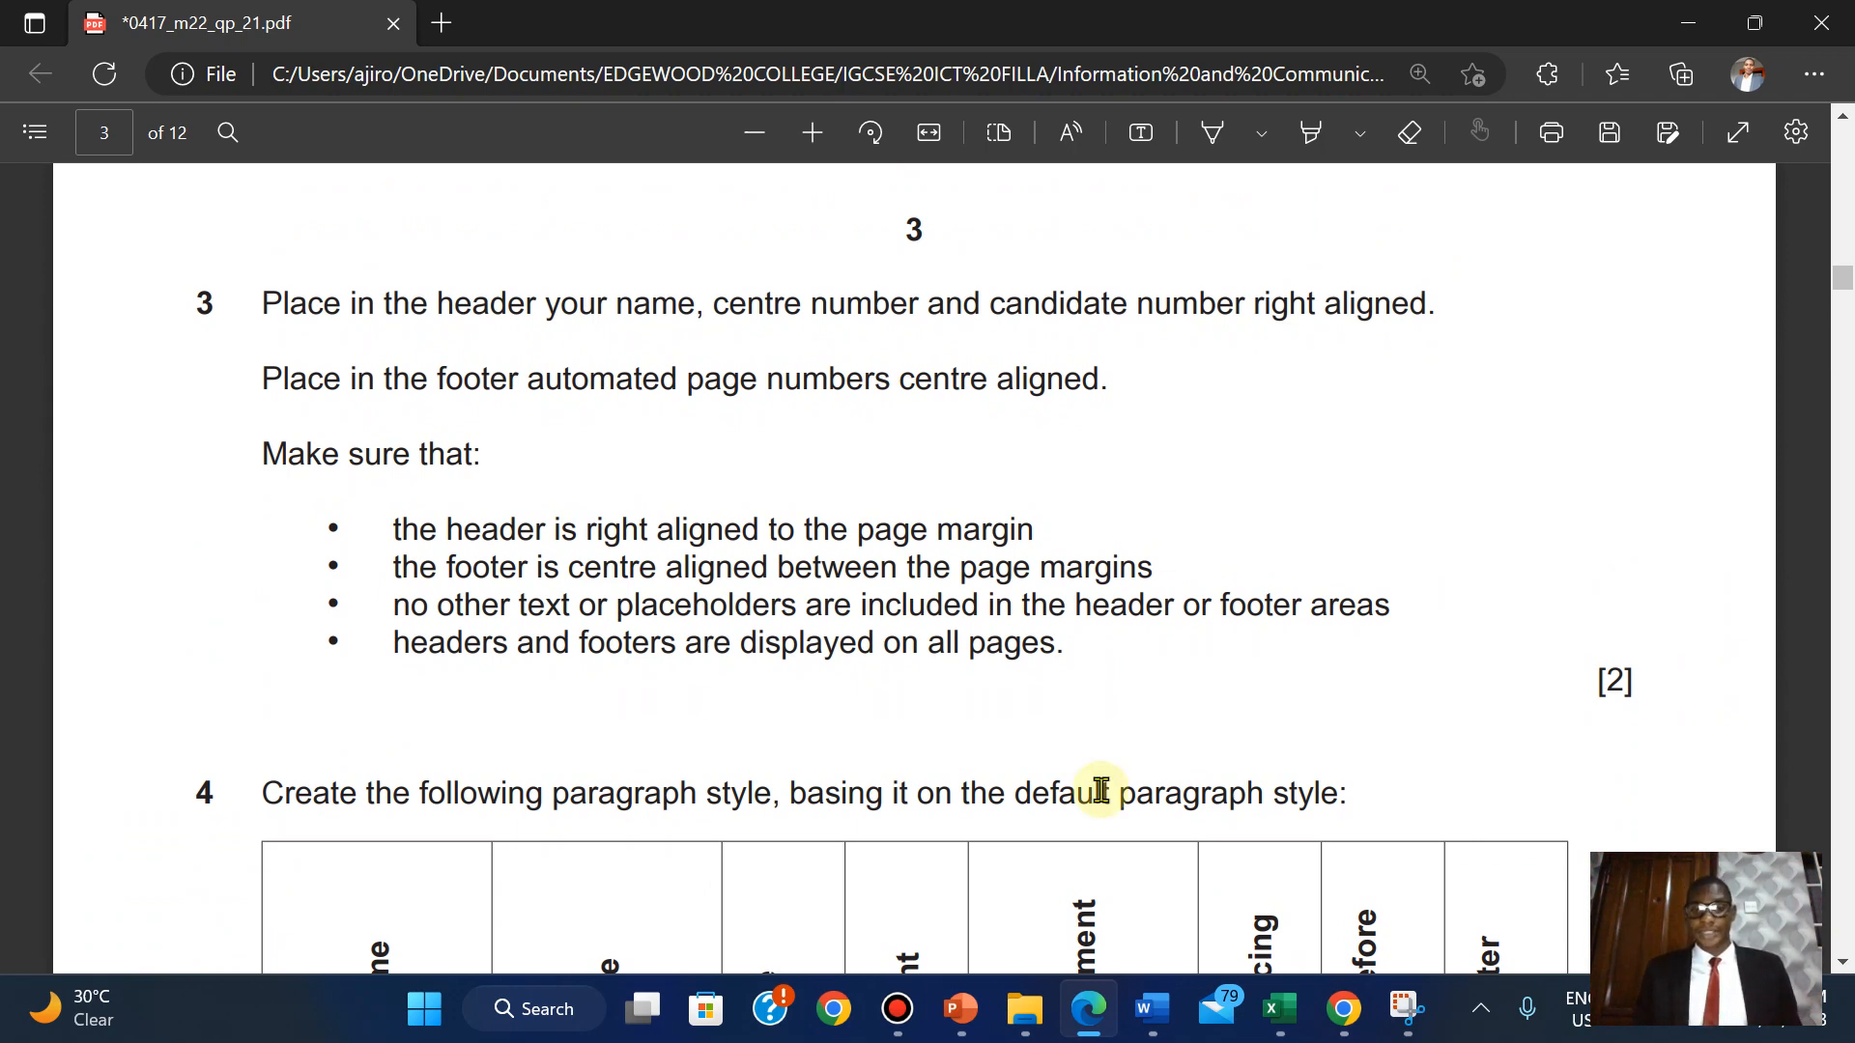
Insert a Blank (Three Columns) header into the UPGRADE document.
mouse_move(1153, 1009)
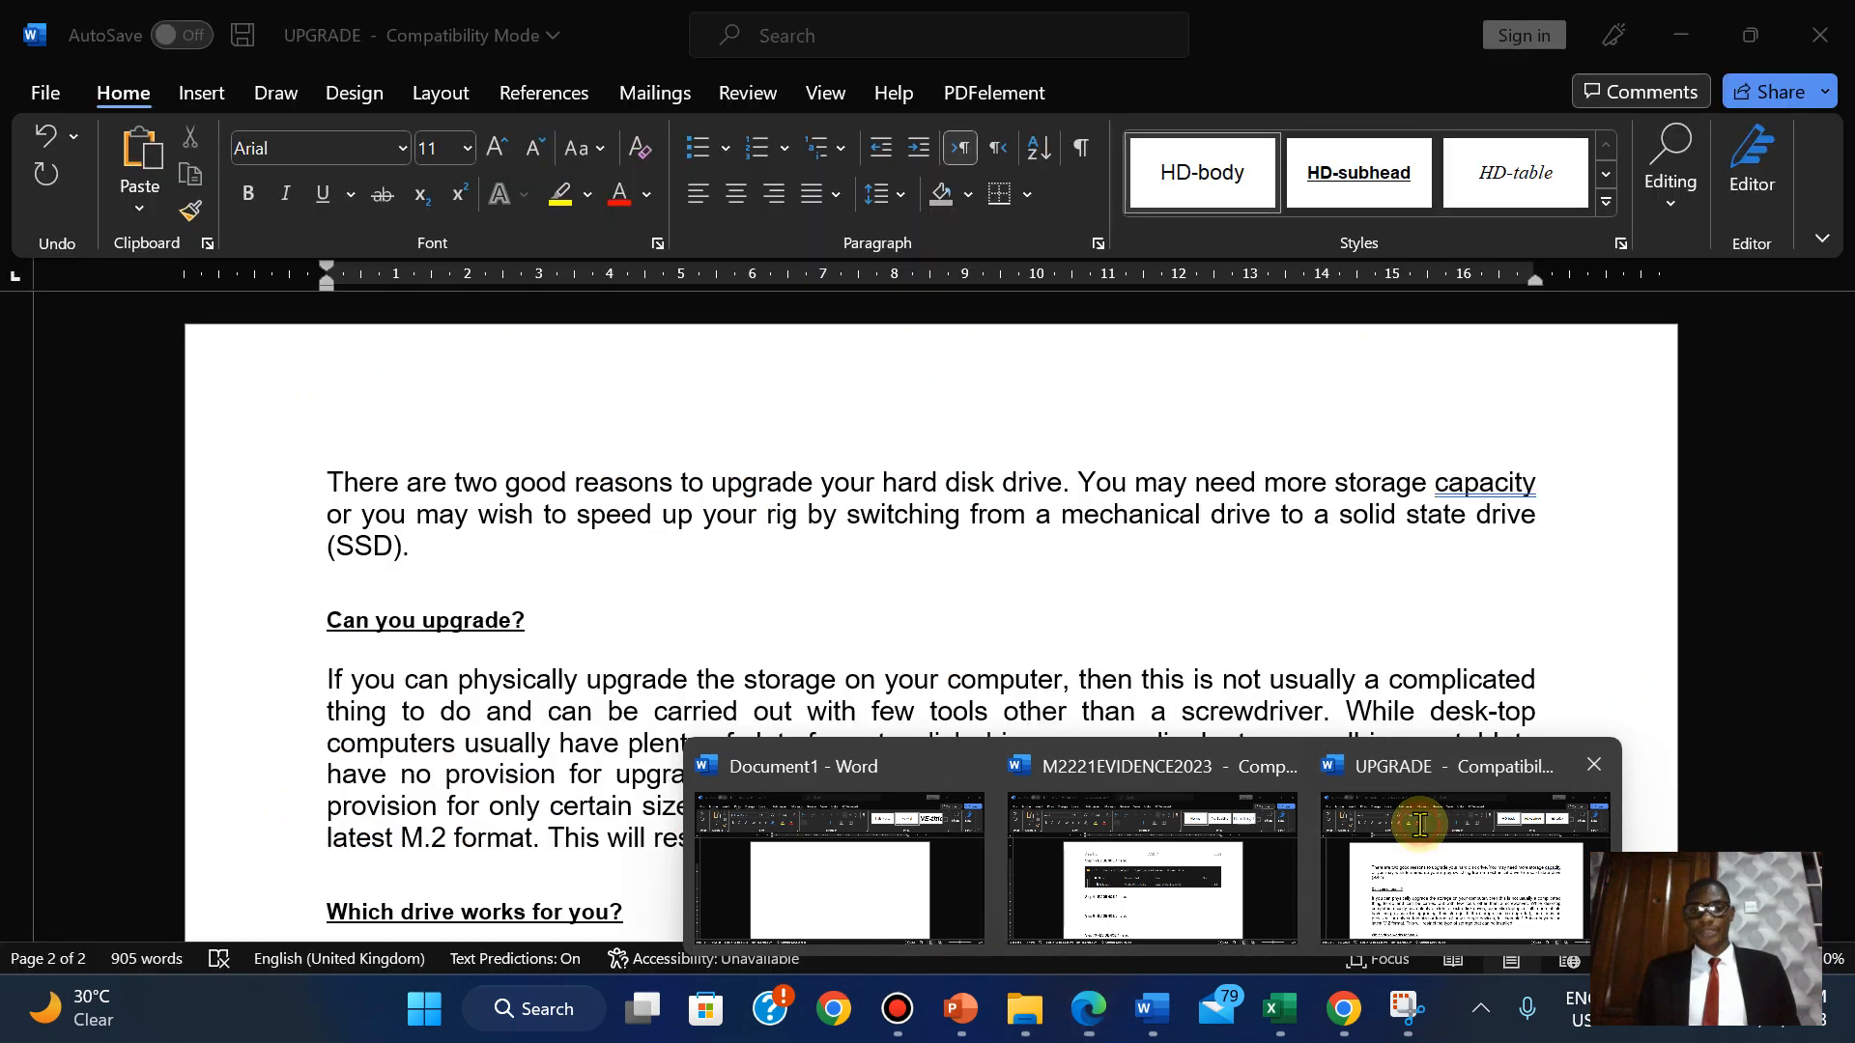
left_click(1420, 837)
left_click(189, 93)
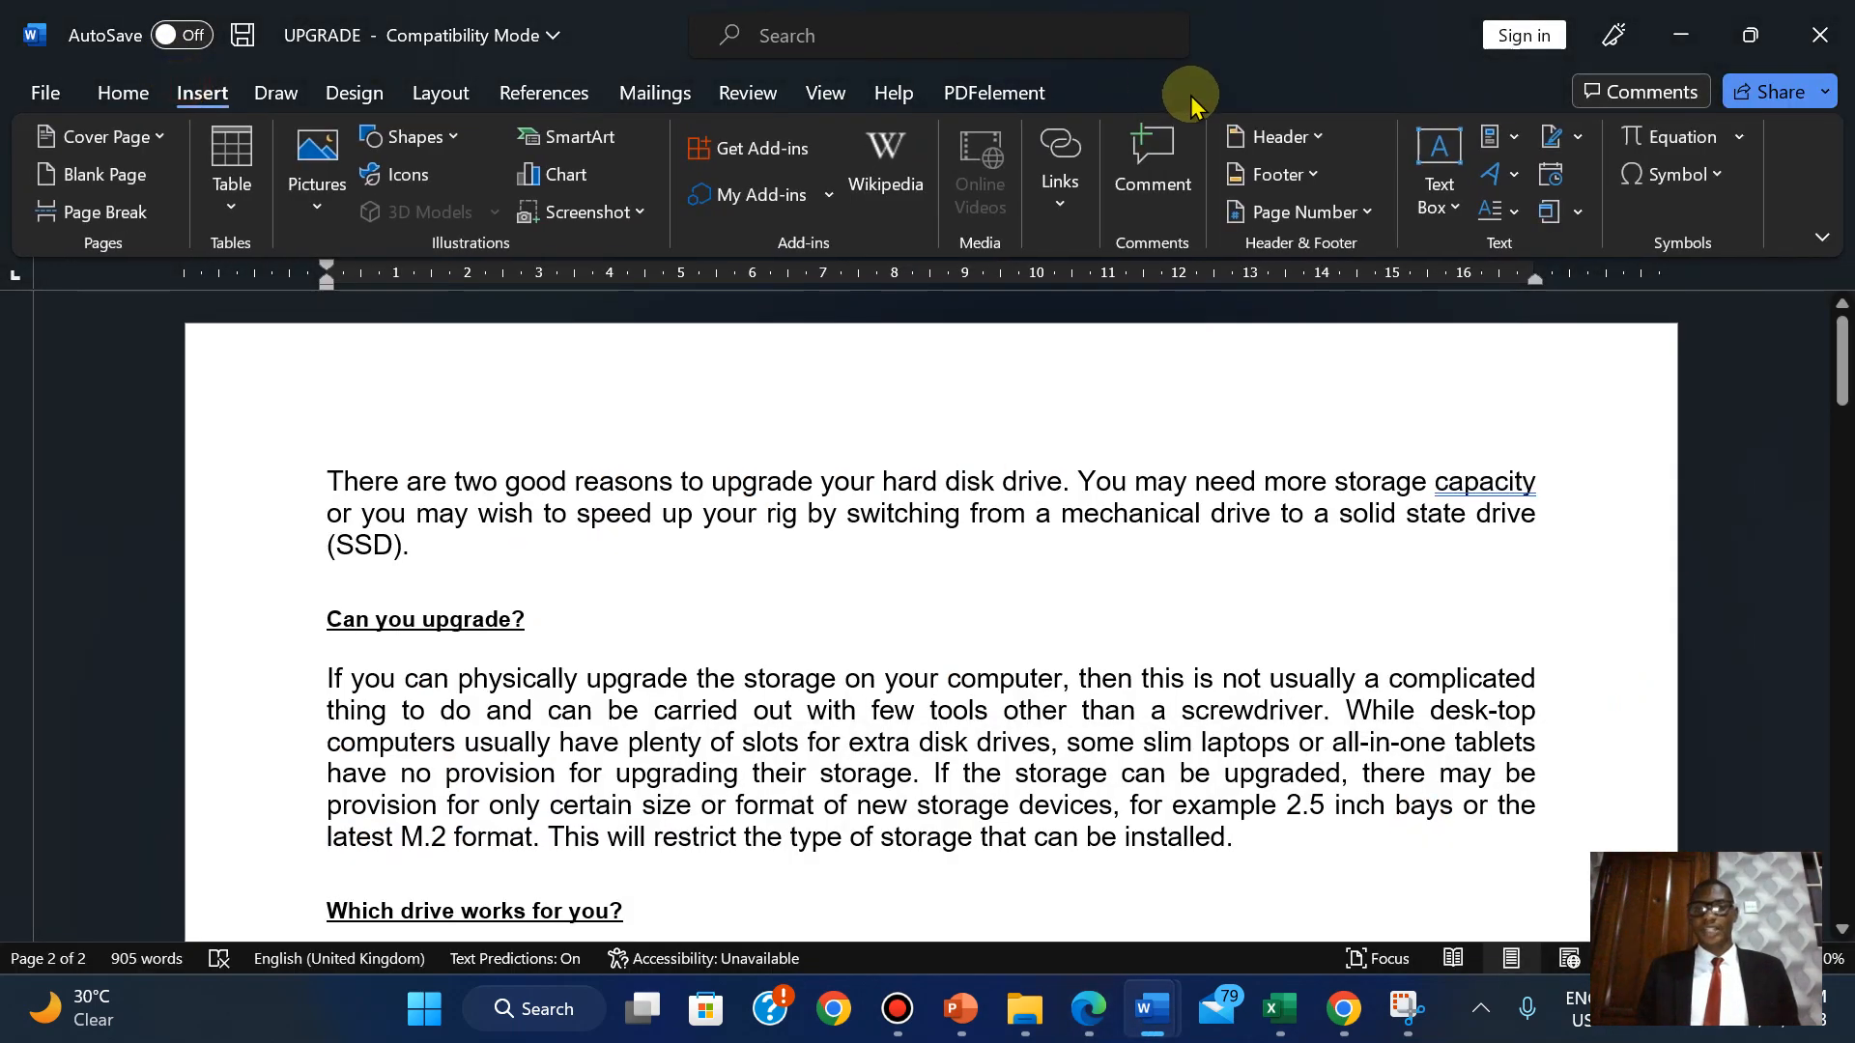
left_click(1273, 136)
left_click(1489, 426)
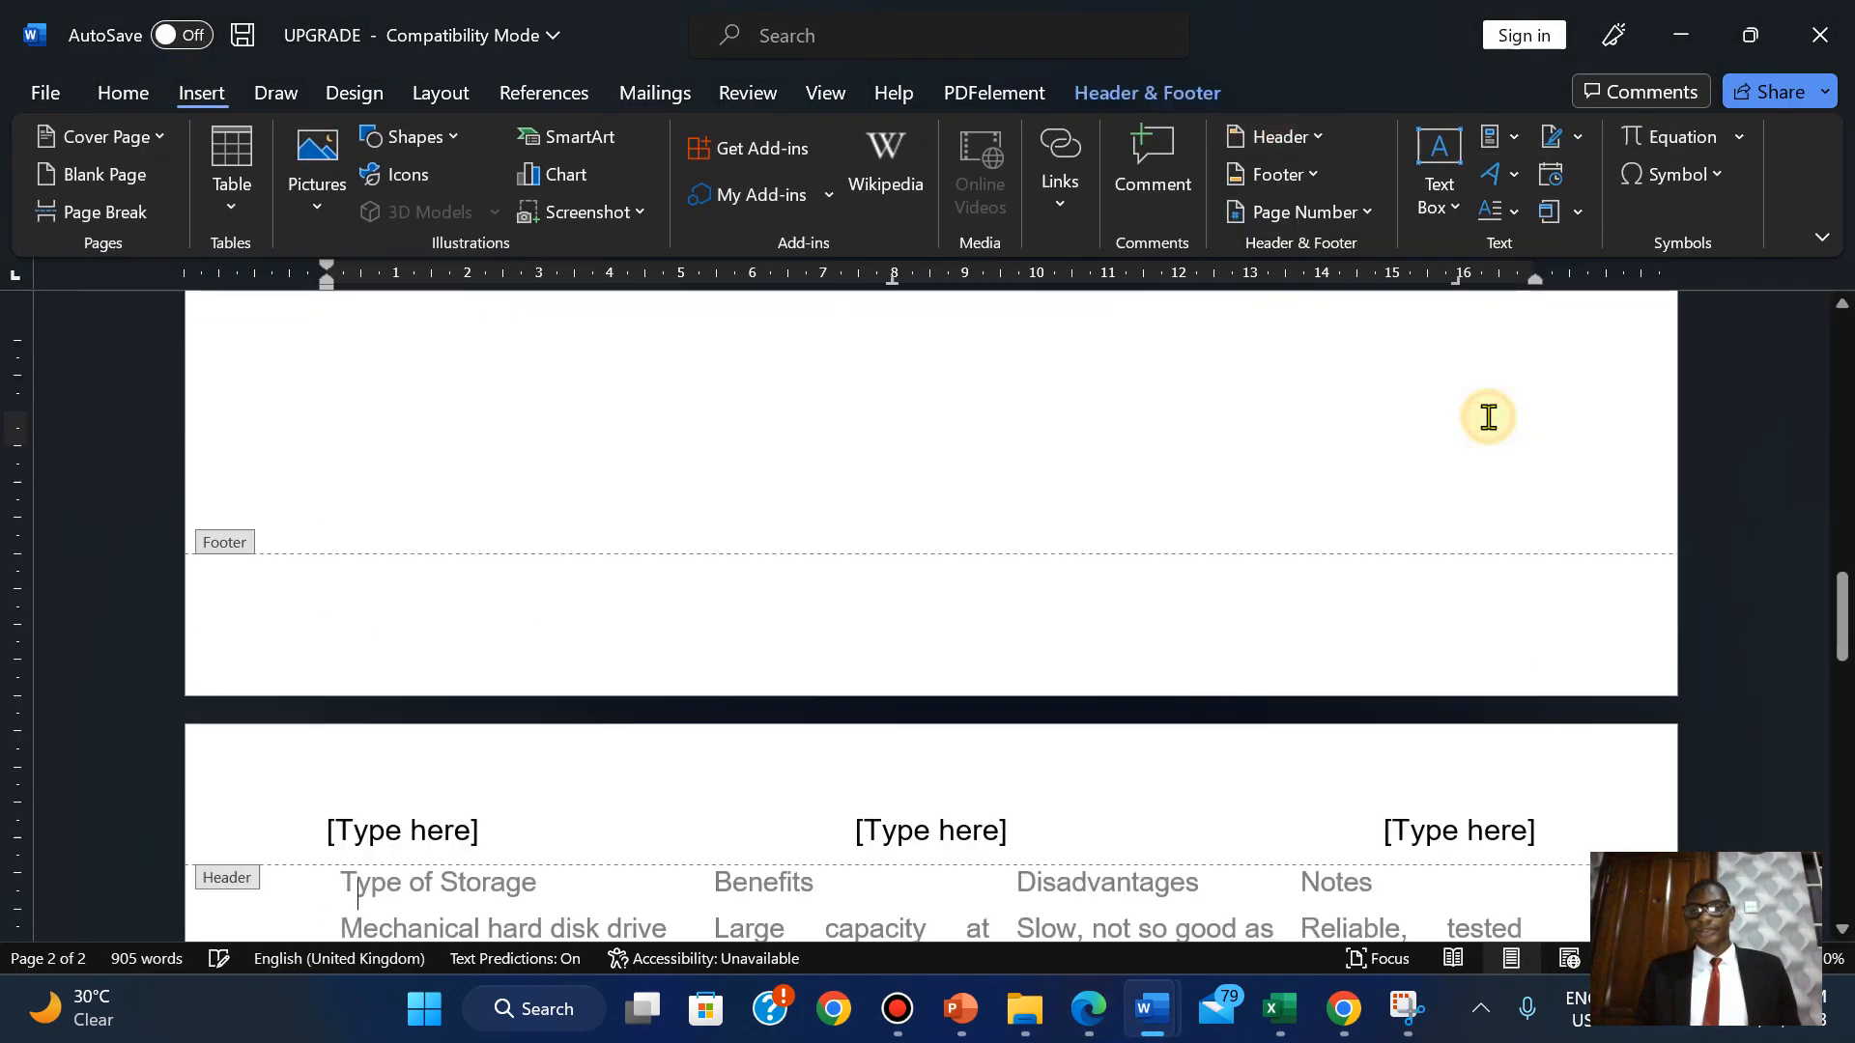
Type the candidate's name, candidate number and 2023 into the right header placeholder.
left_click_drag(1842, 621, 1759, 281)
left_click(1429, 439)
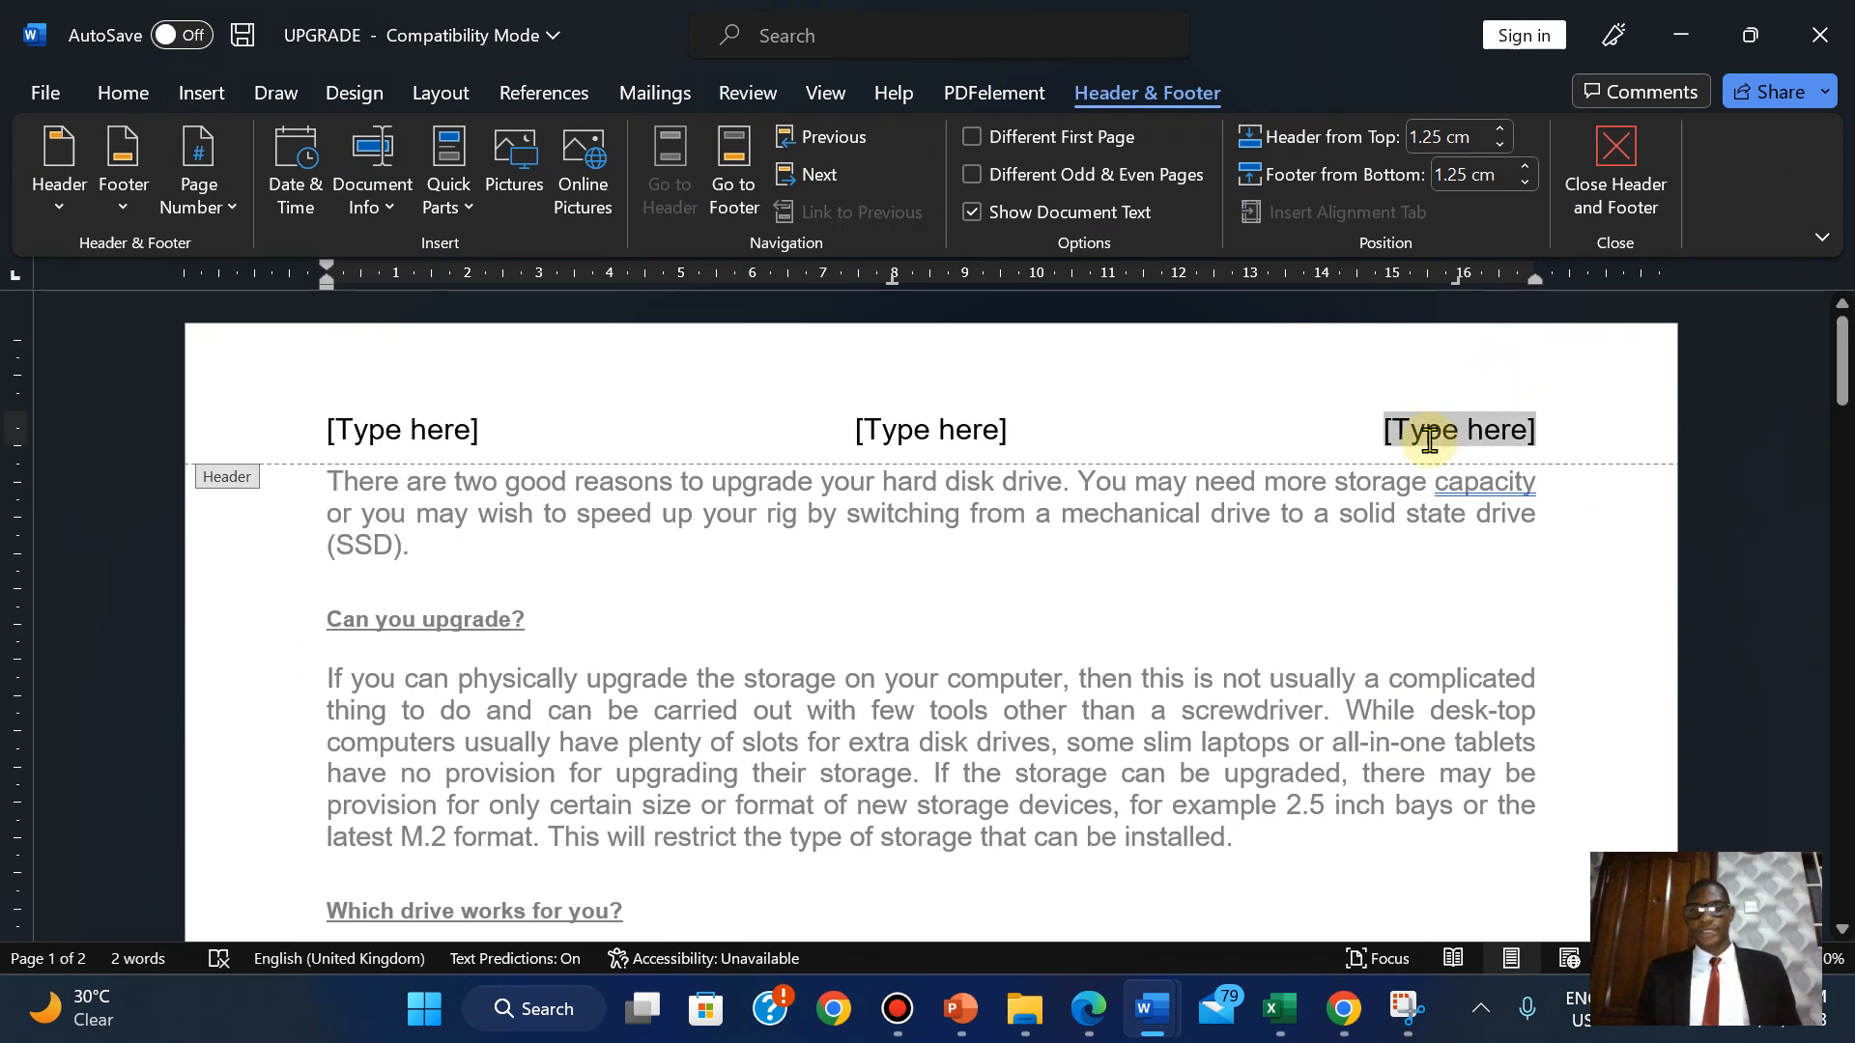
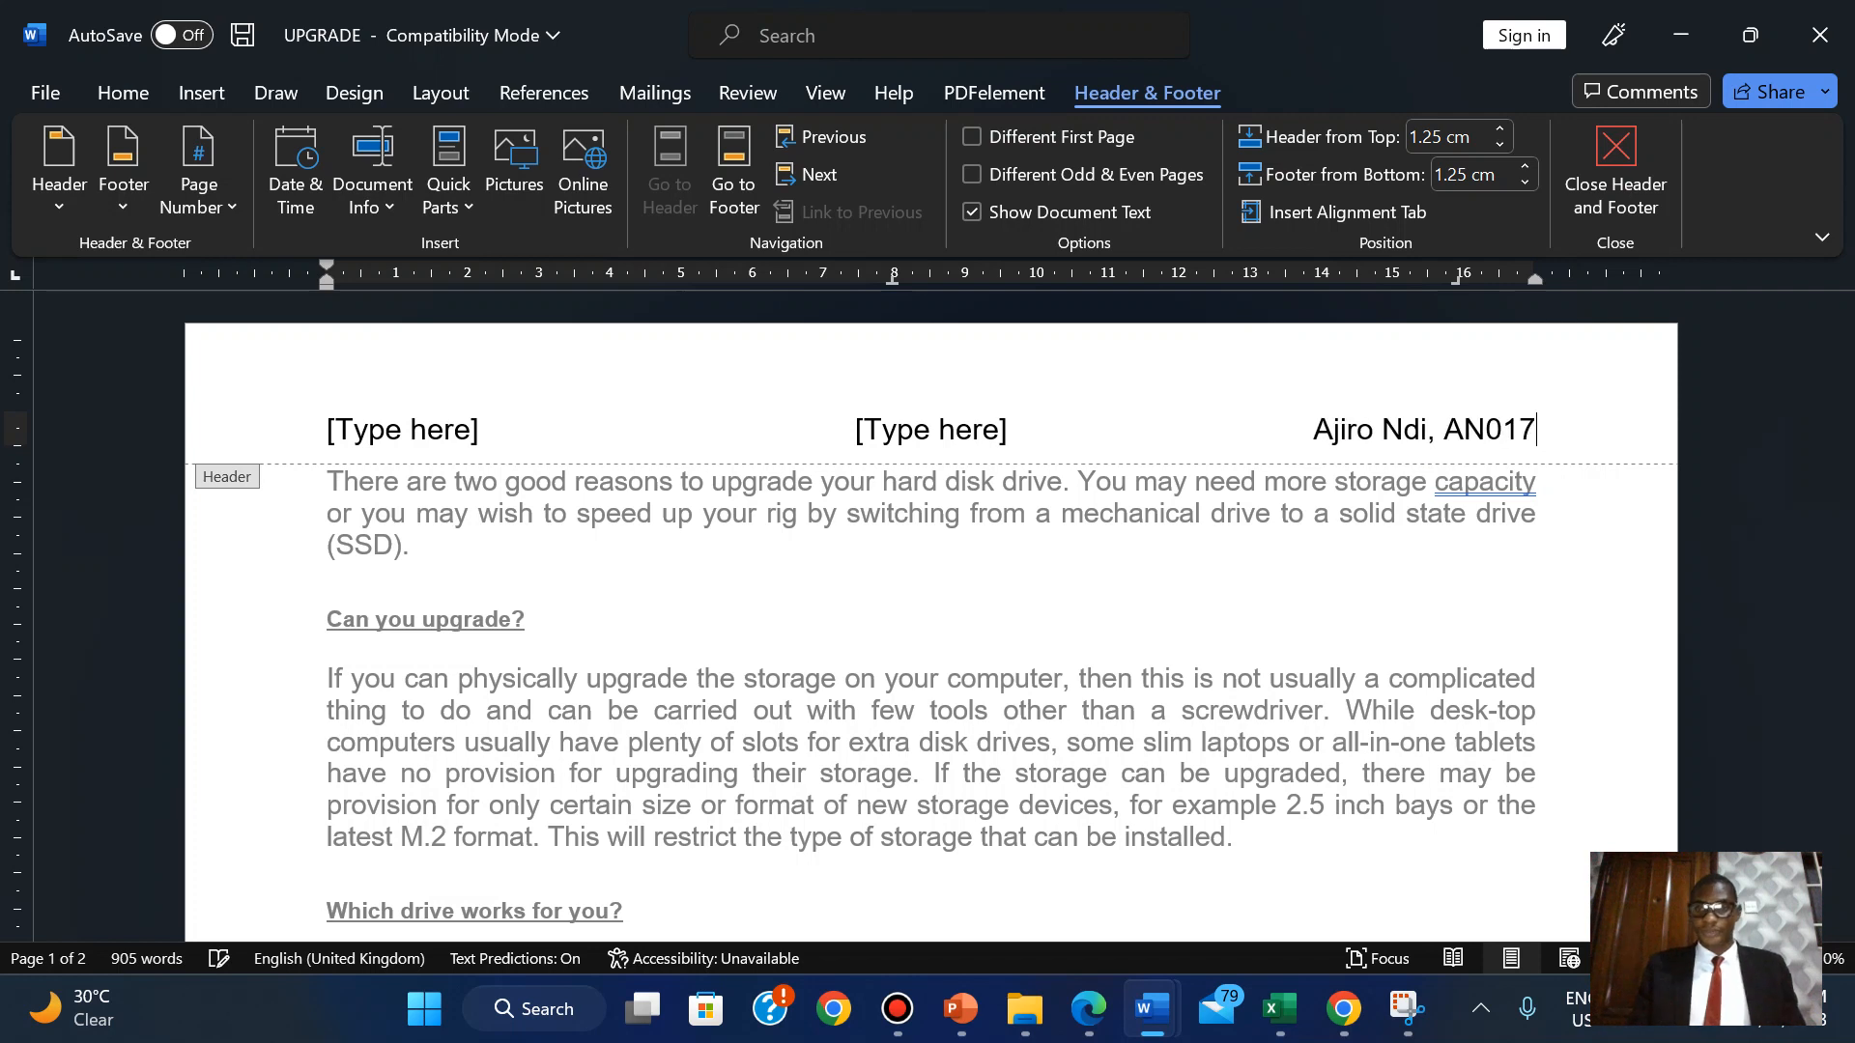
type(", 2023")
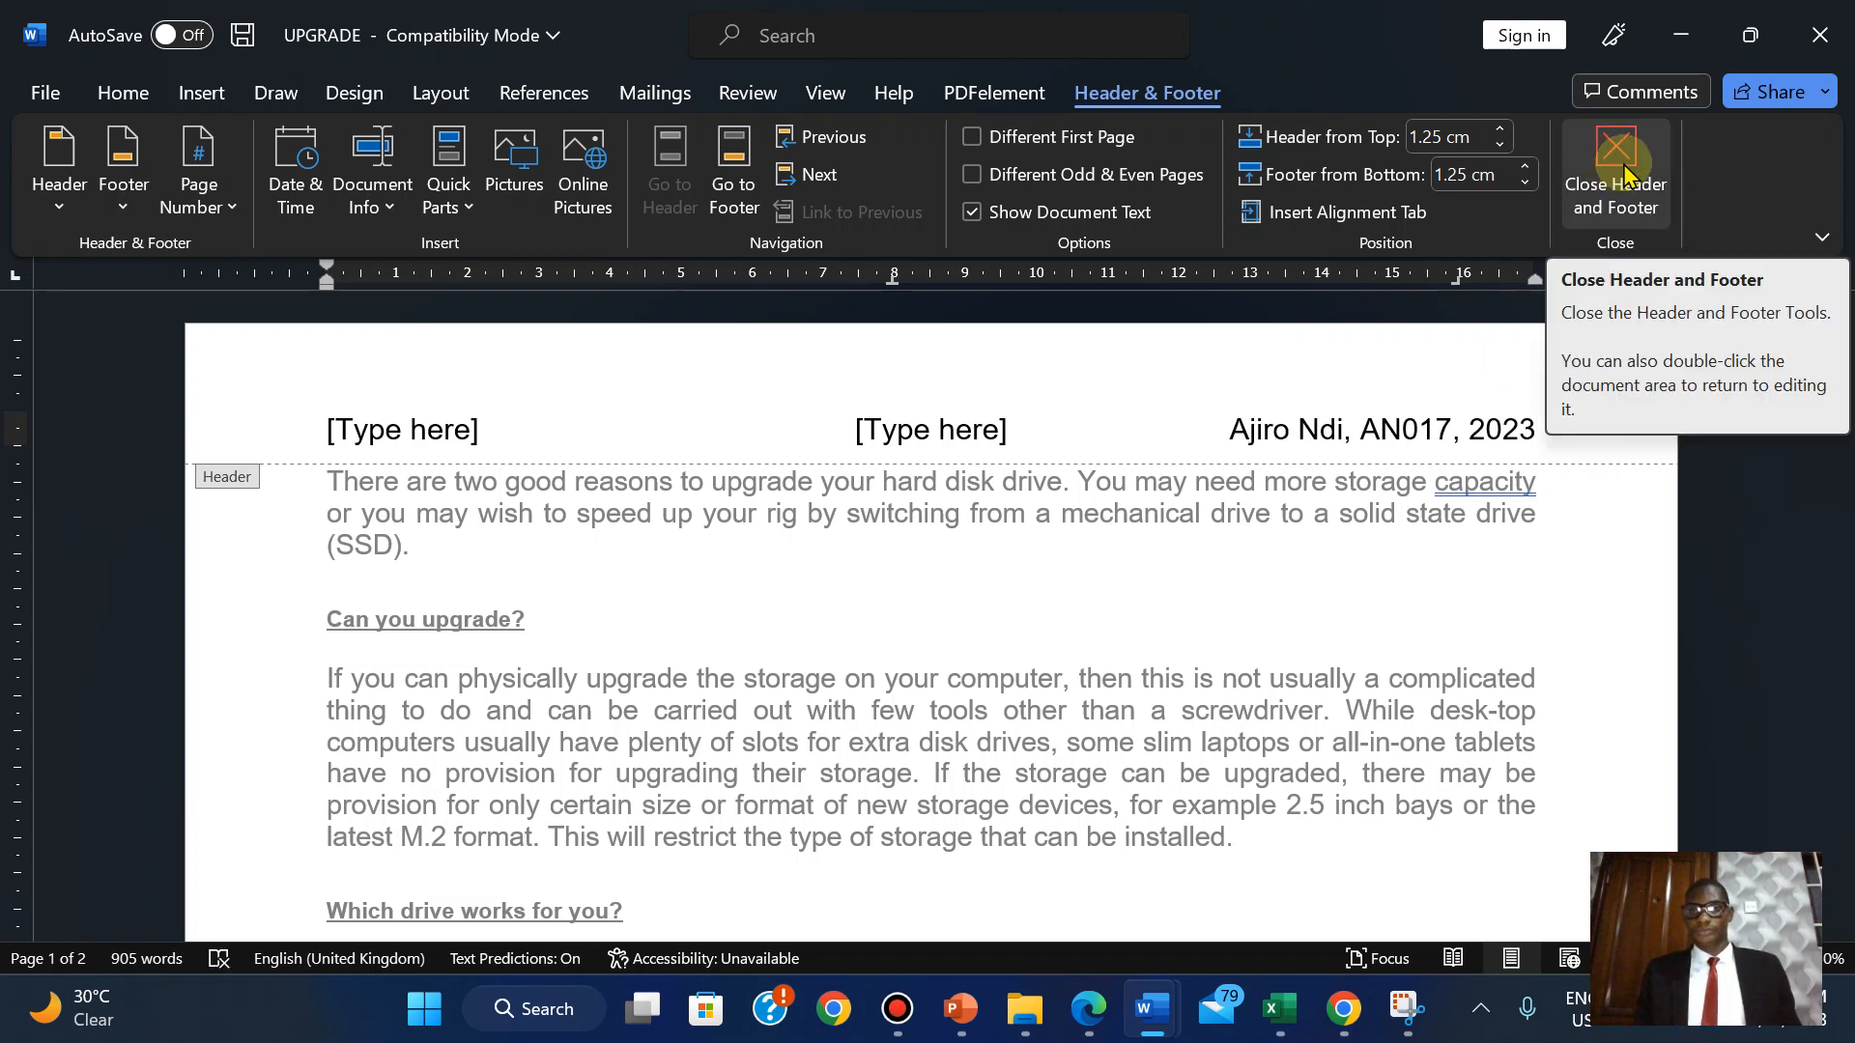
left_click(1102, 1021)
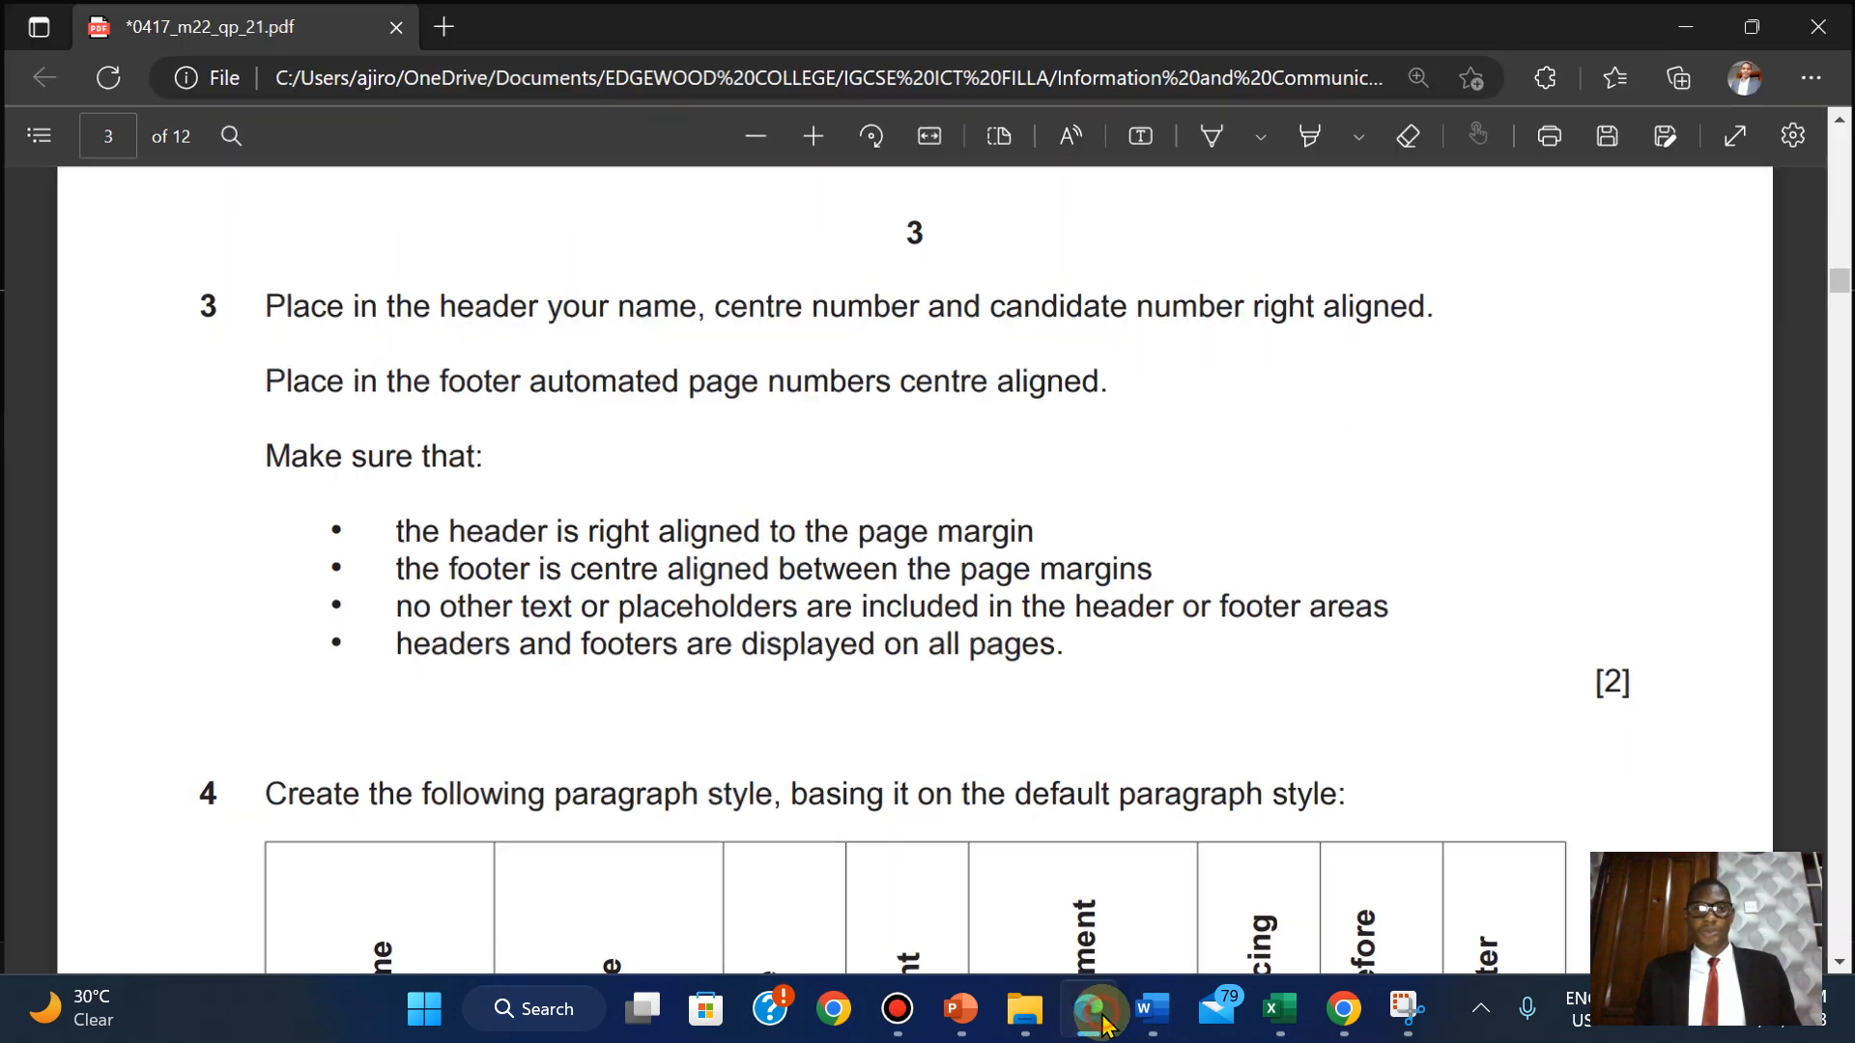
left_click(1103, 1020)
Delete the centre and left header placeholders and close header editing.
left_click(936, 449)
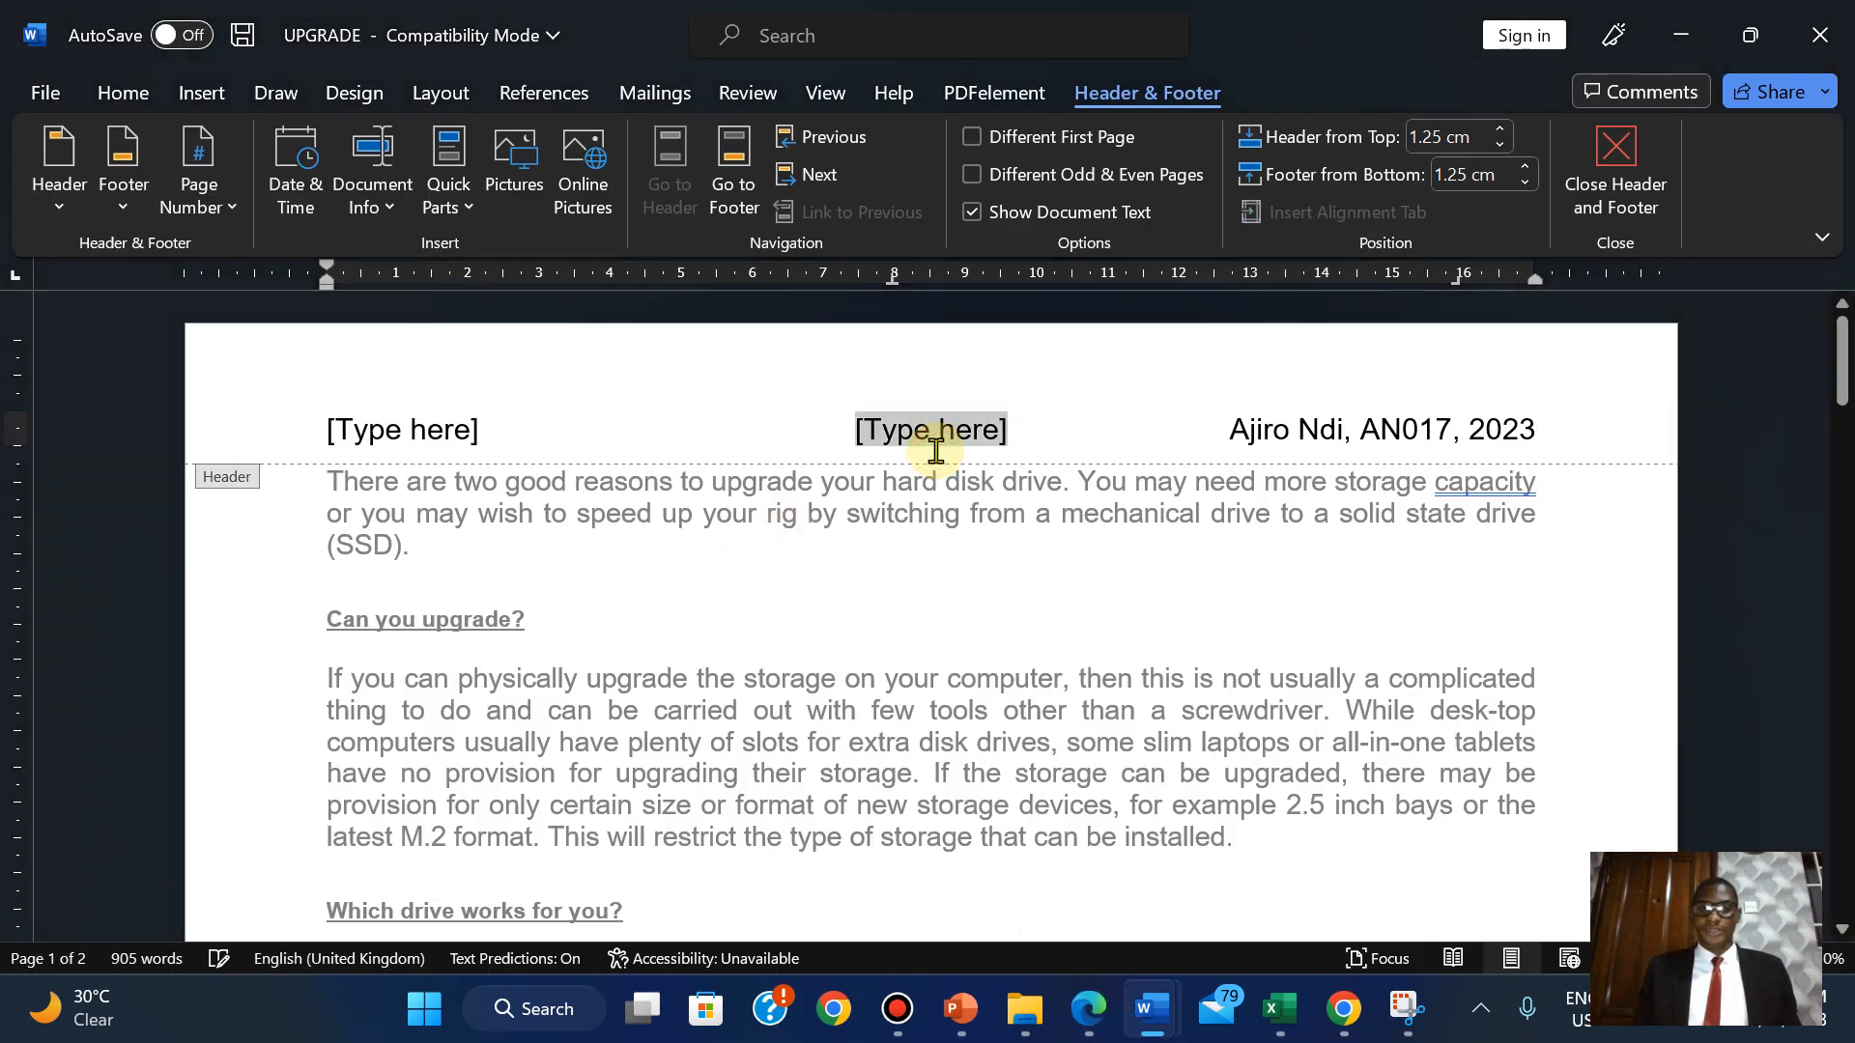
key("Delete")
left_click(399, 429)
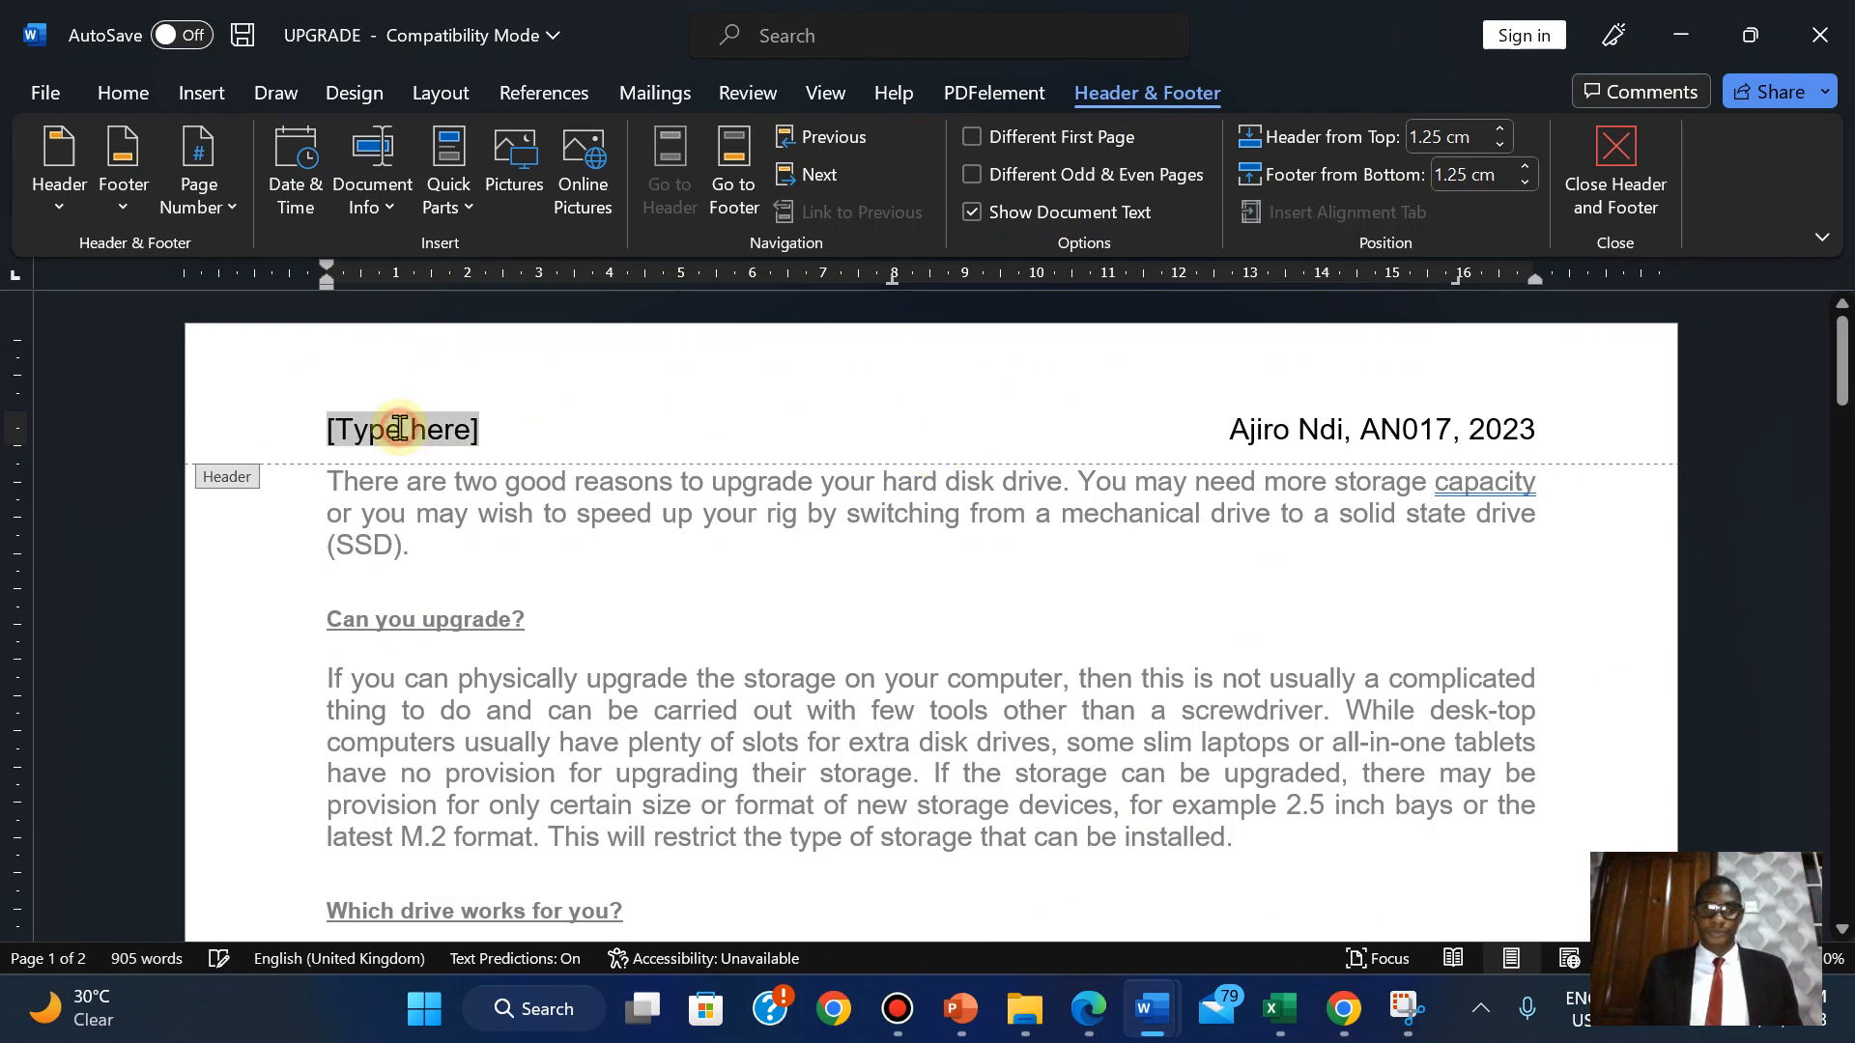
key("Delete")
left_click(1615, 152)
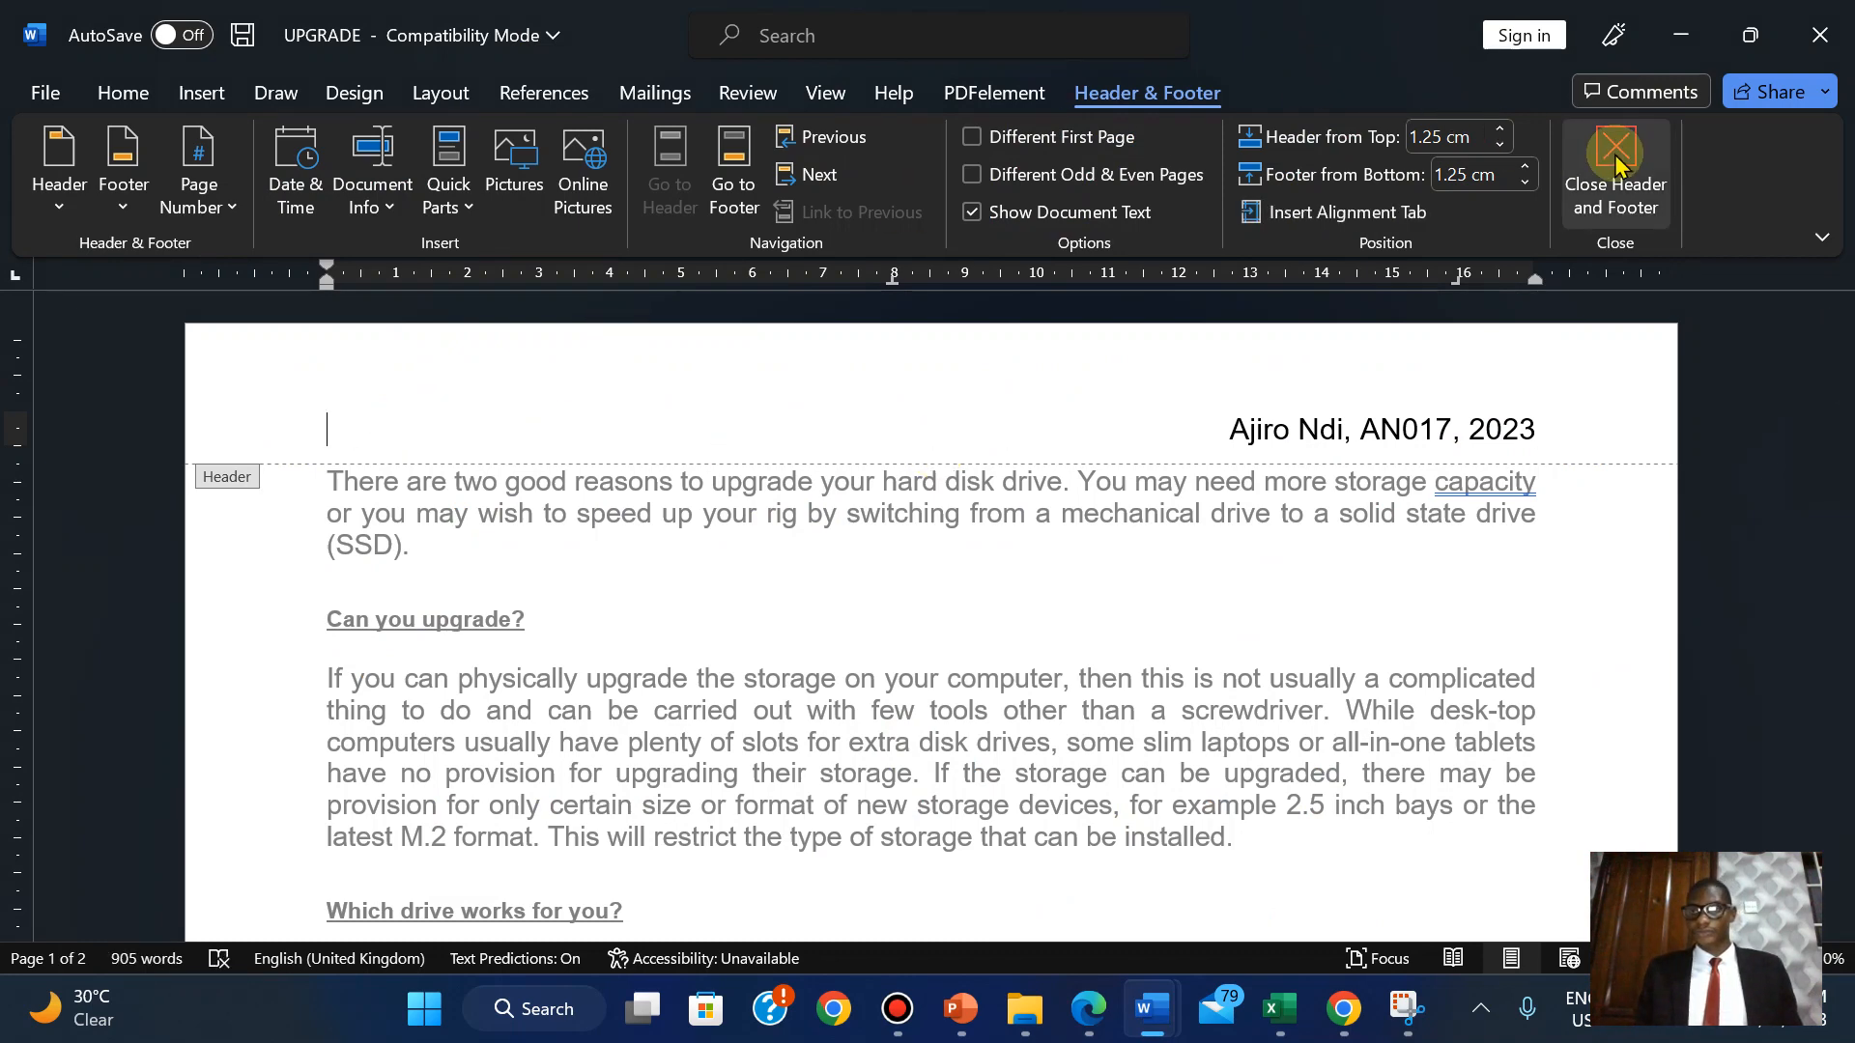
Insert a Blank (Three Columns) footer into the UPGRADE document.
left_click(230, 97)
left_click(1273, 174)
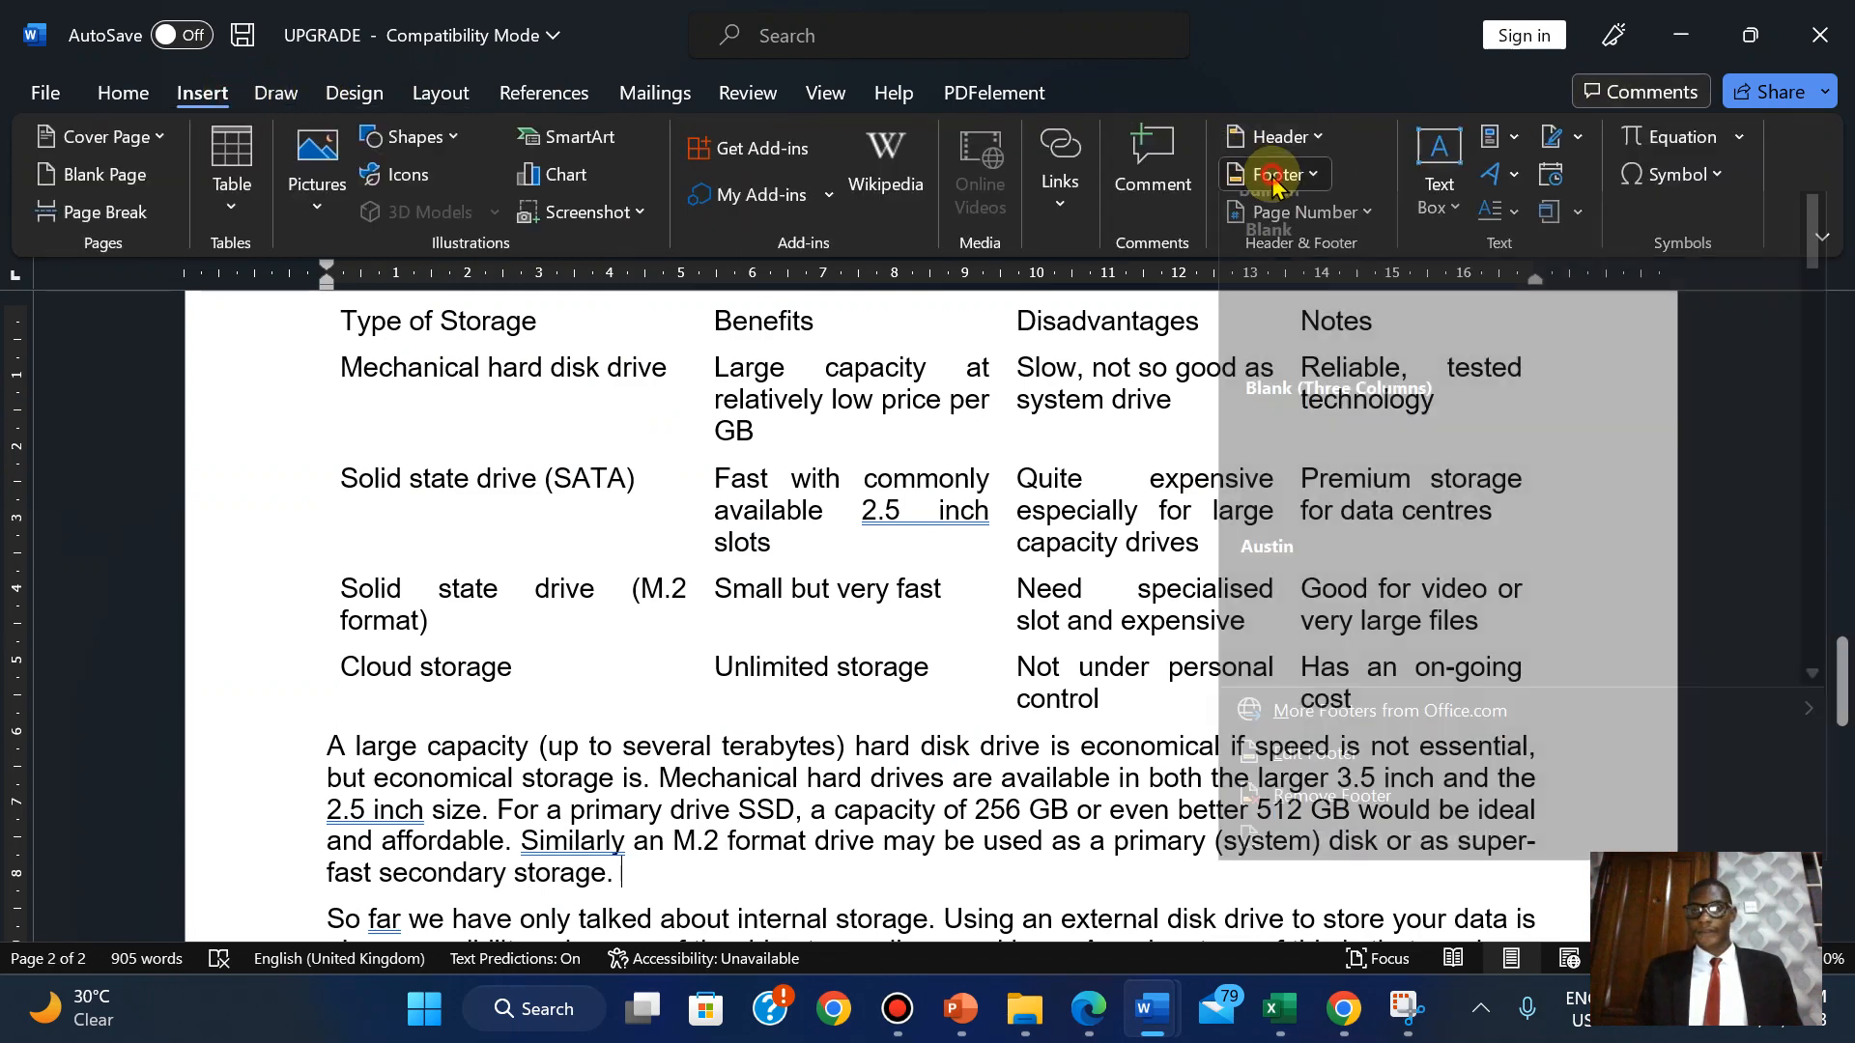
left_click(1383, 510)
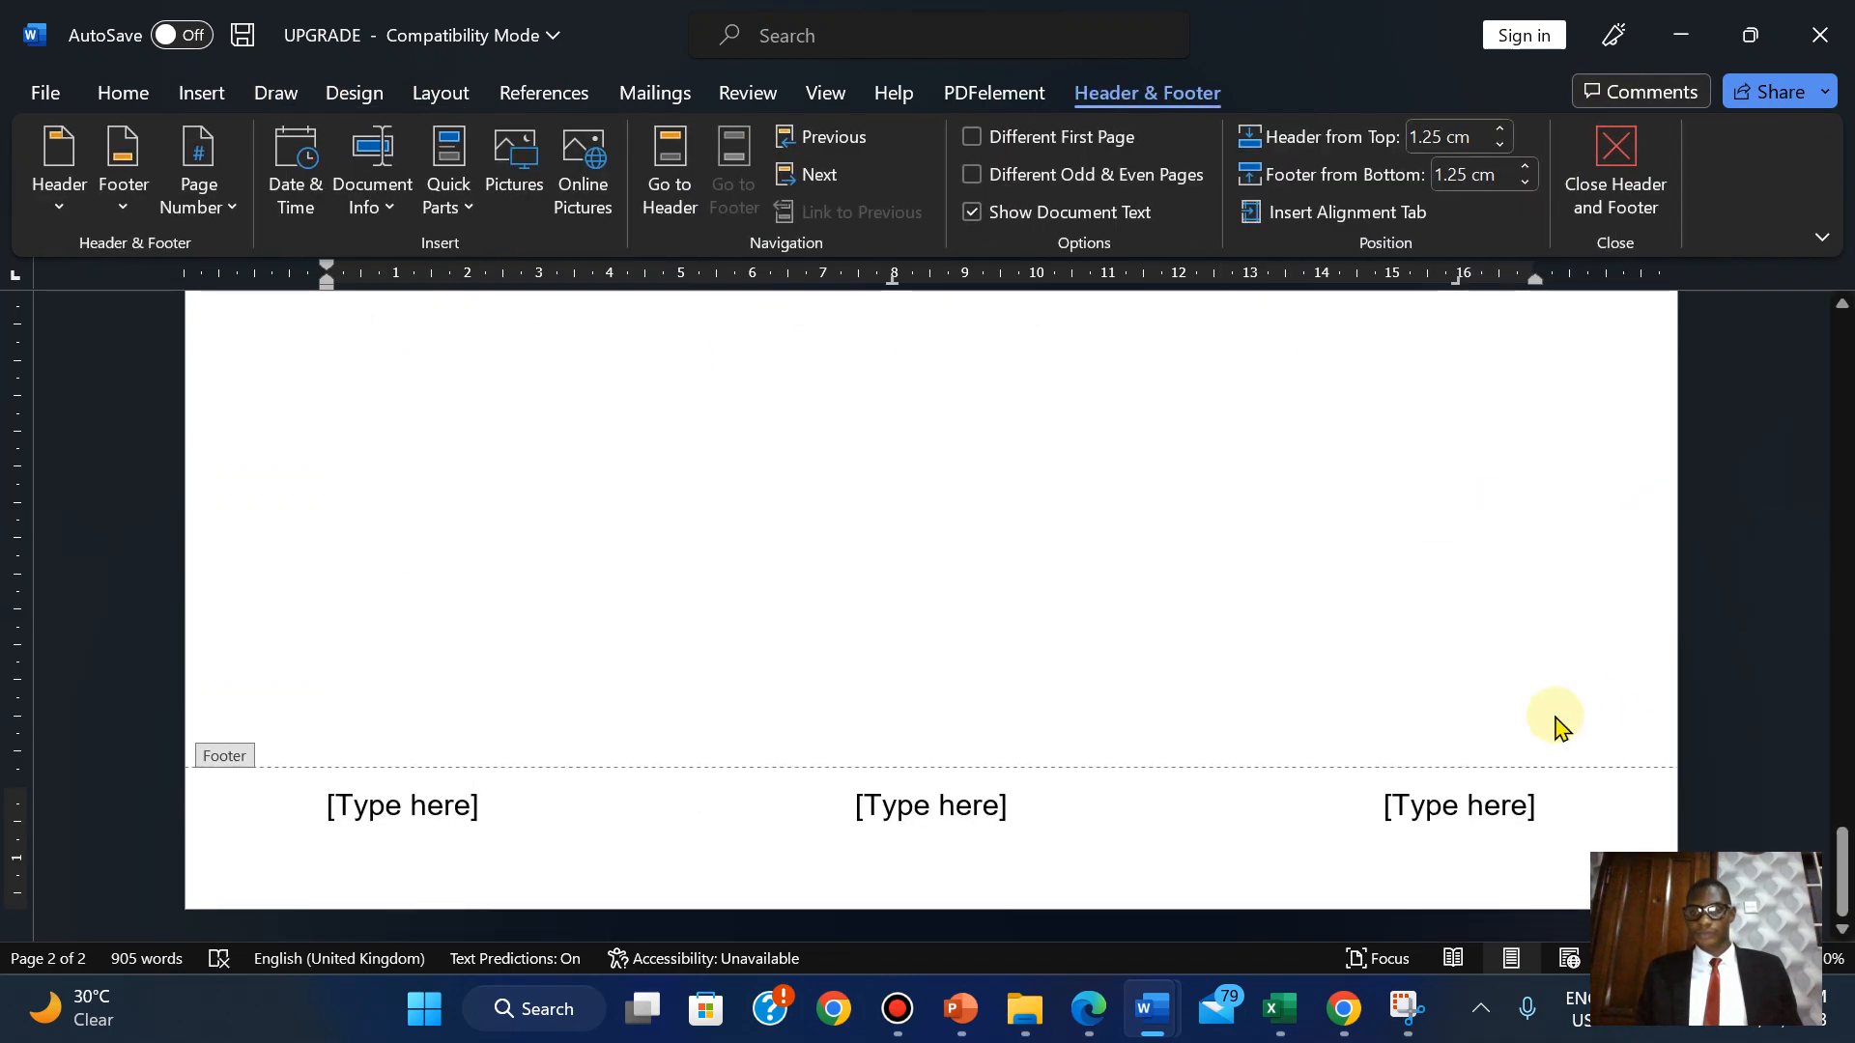
left_click(1092, 1009)
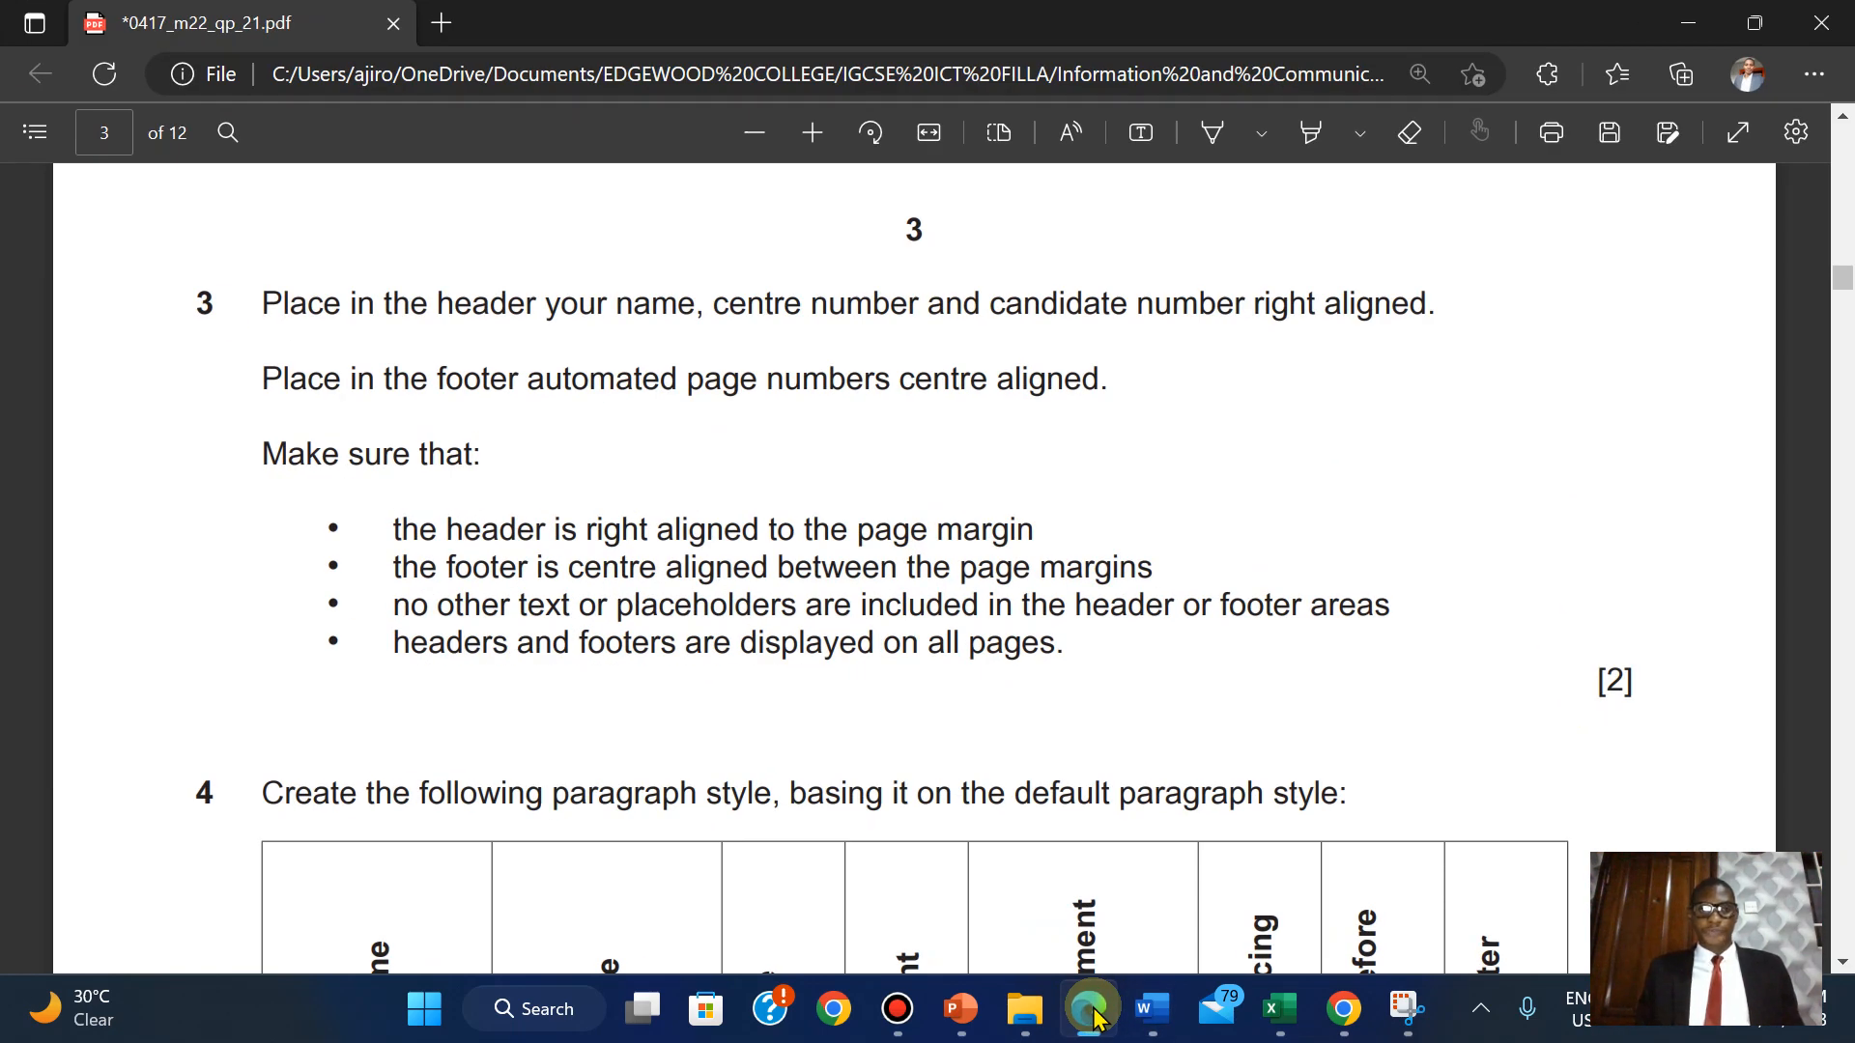
left_click(1091, 1010)
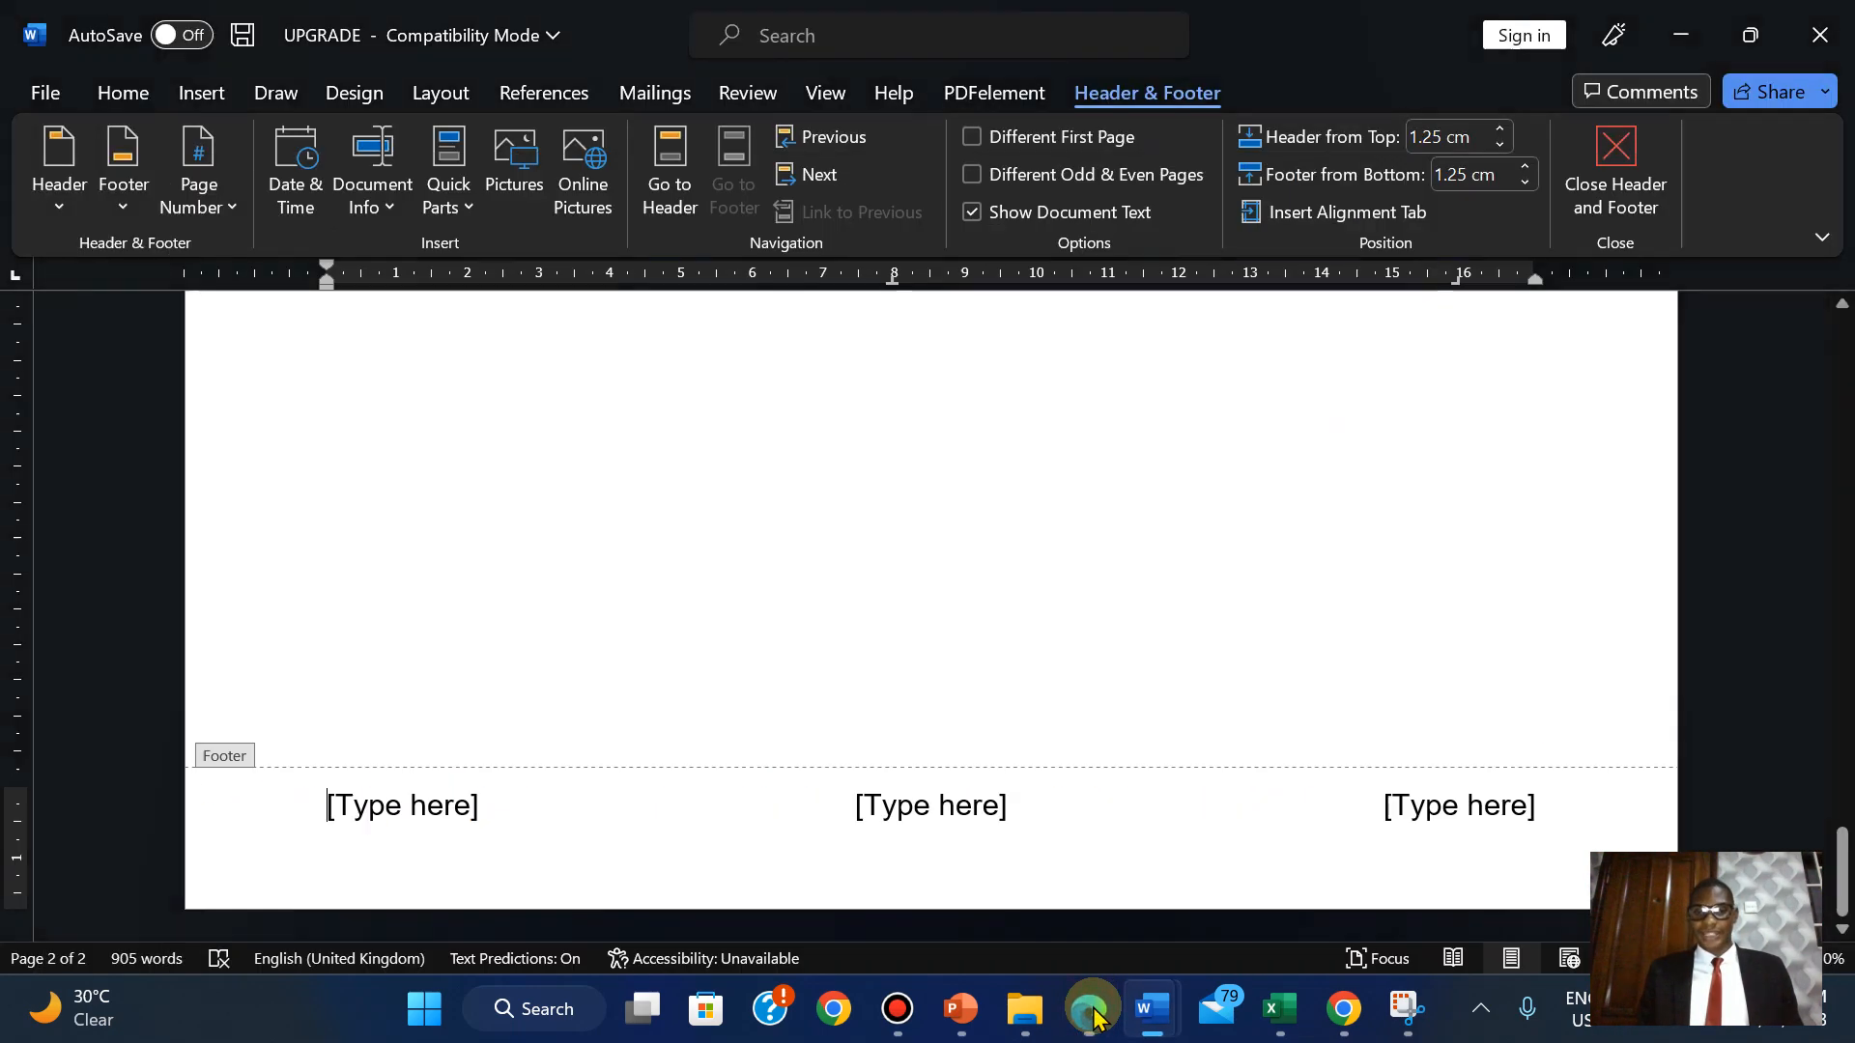
Put a Plain Number page number in the footer's middle placeholder.
left_click(966, 805)
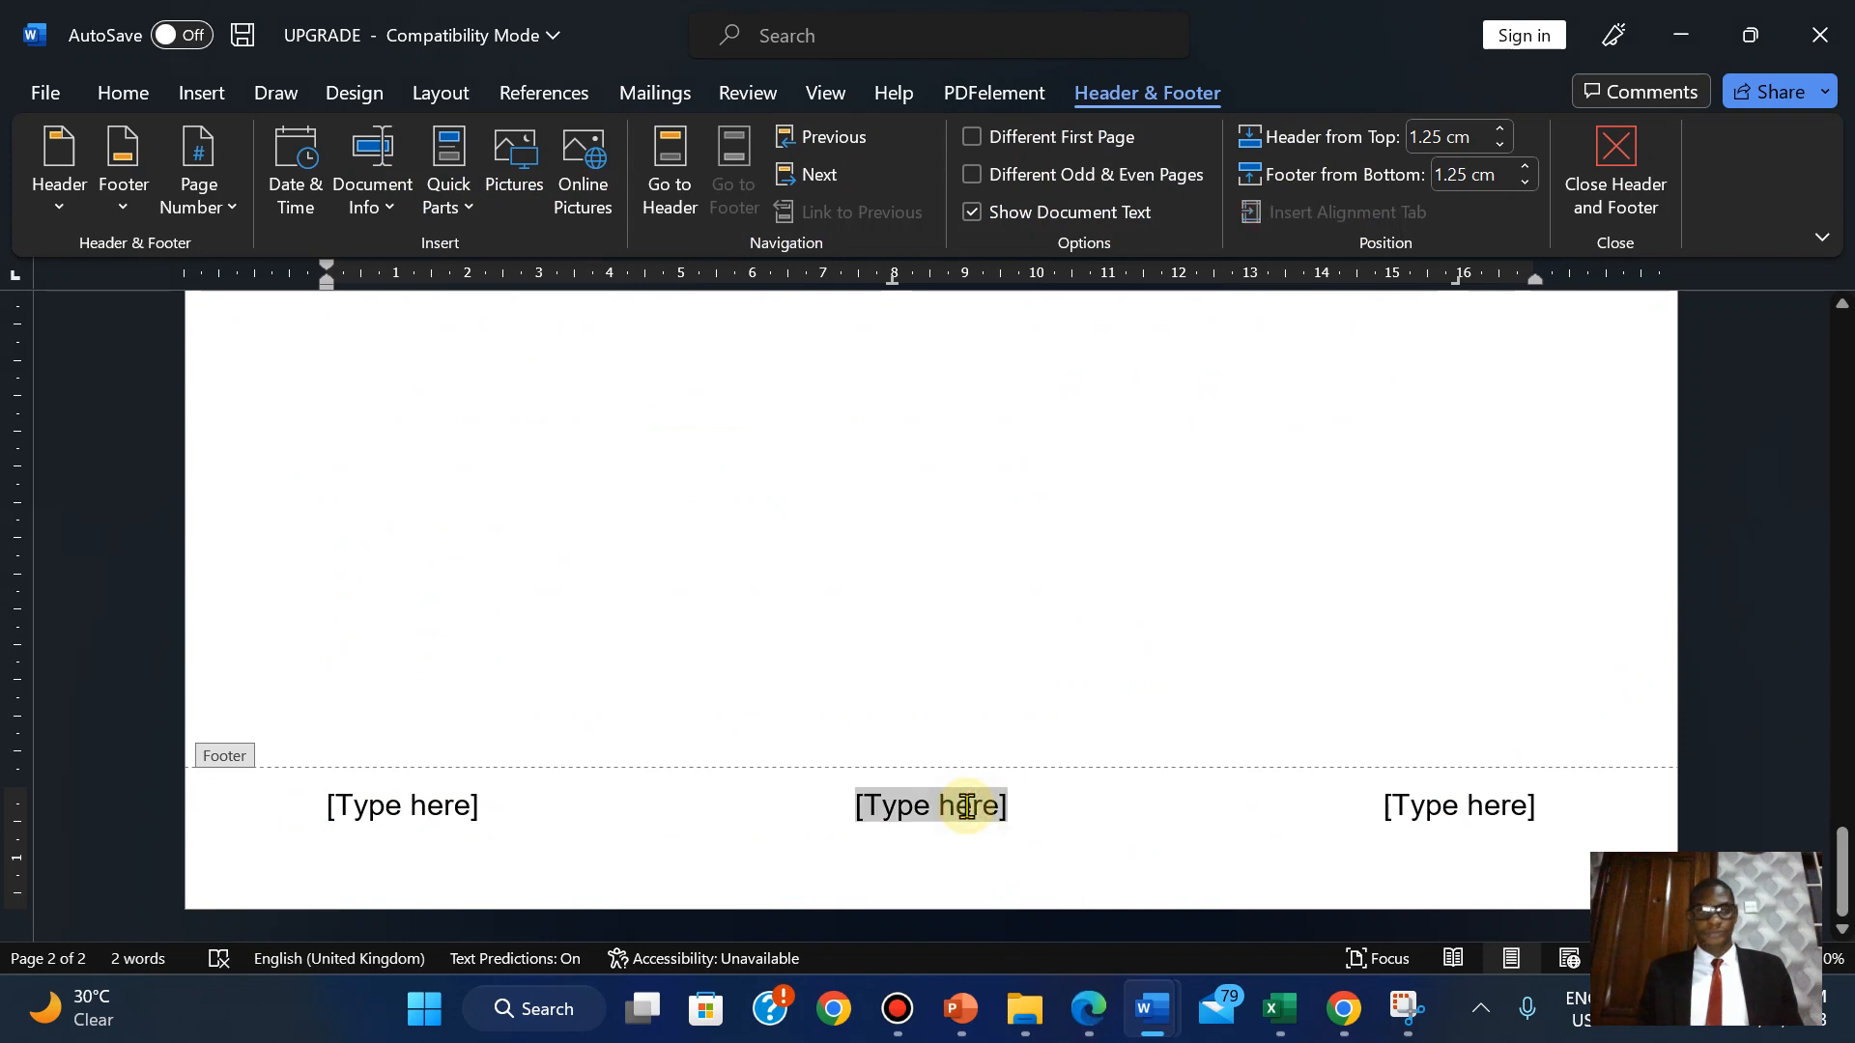
left_click(193, 204)
mouse_move(343, 377)
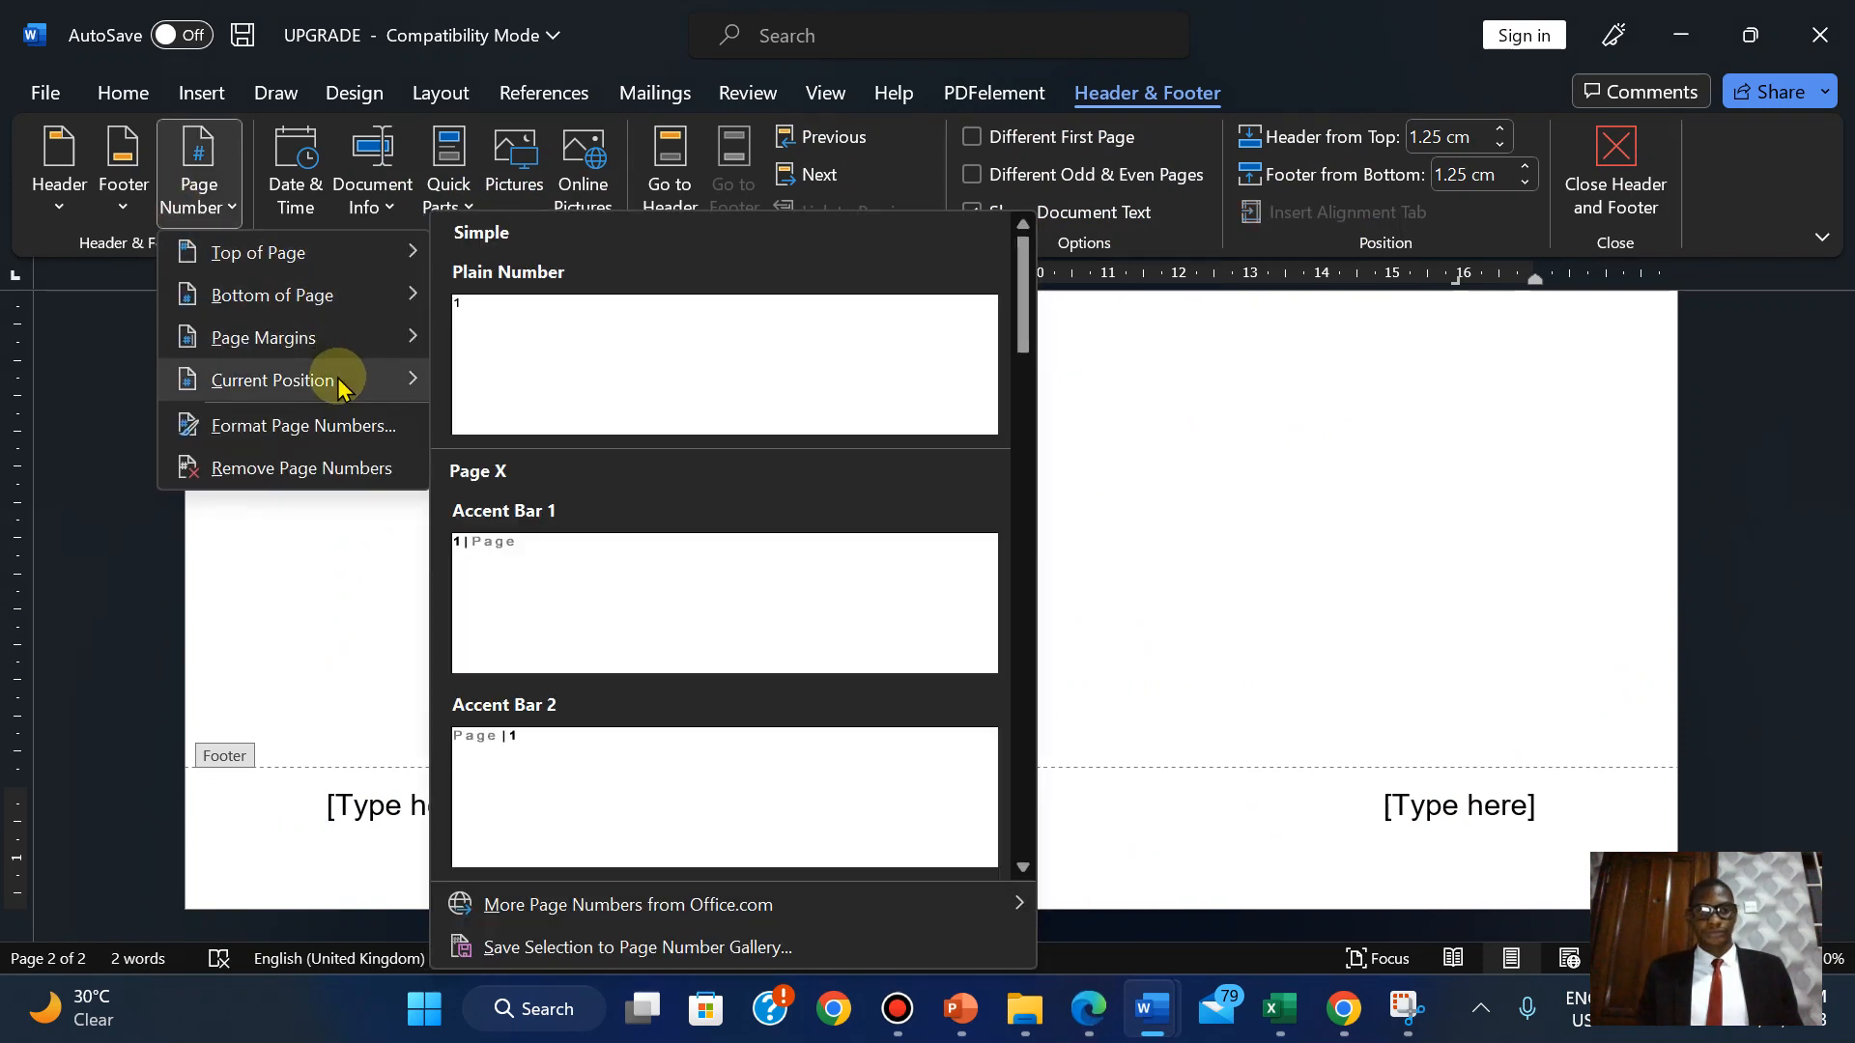
left_click(607, 386)
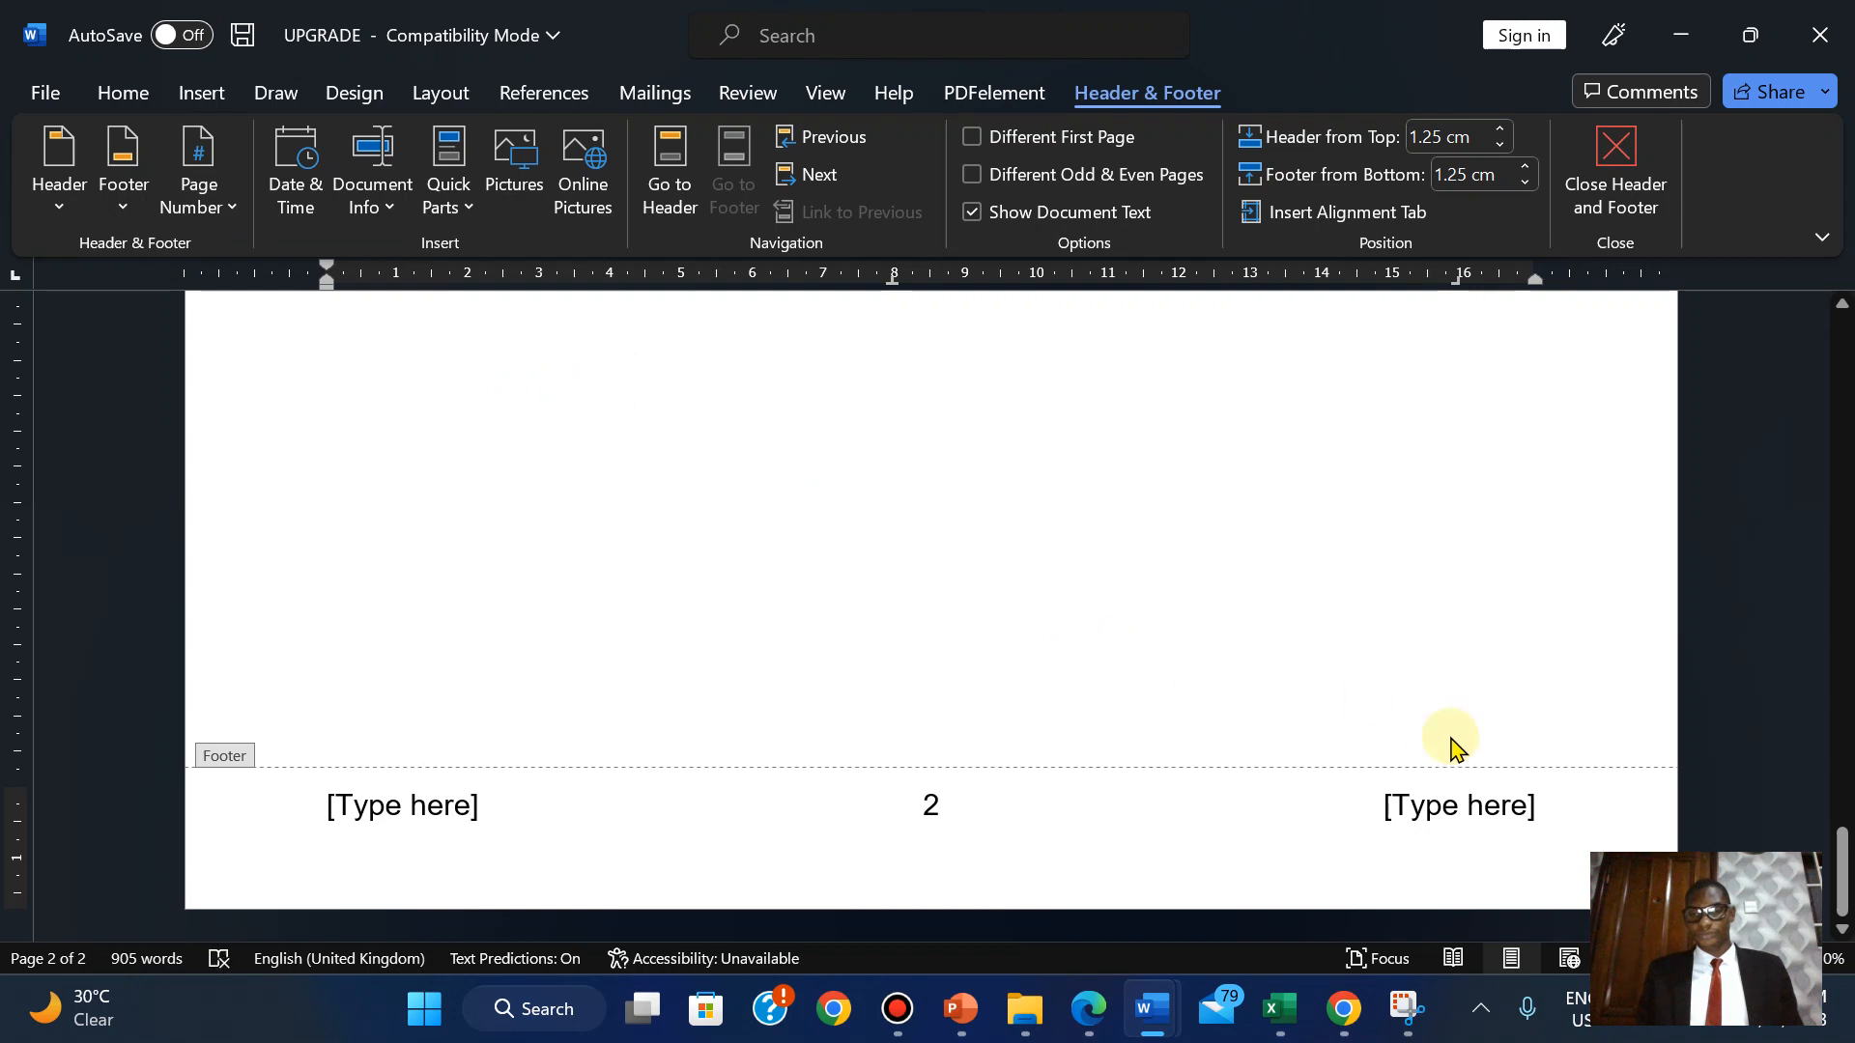
left_click(1085, 1008)
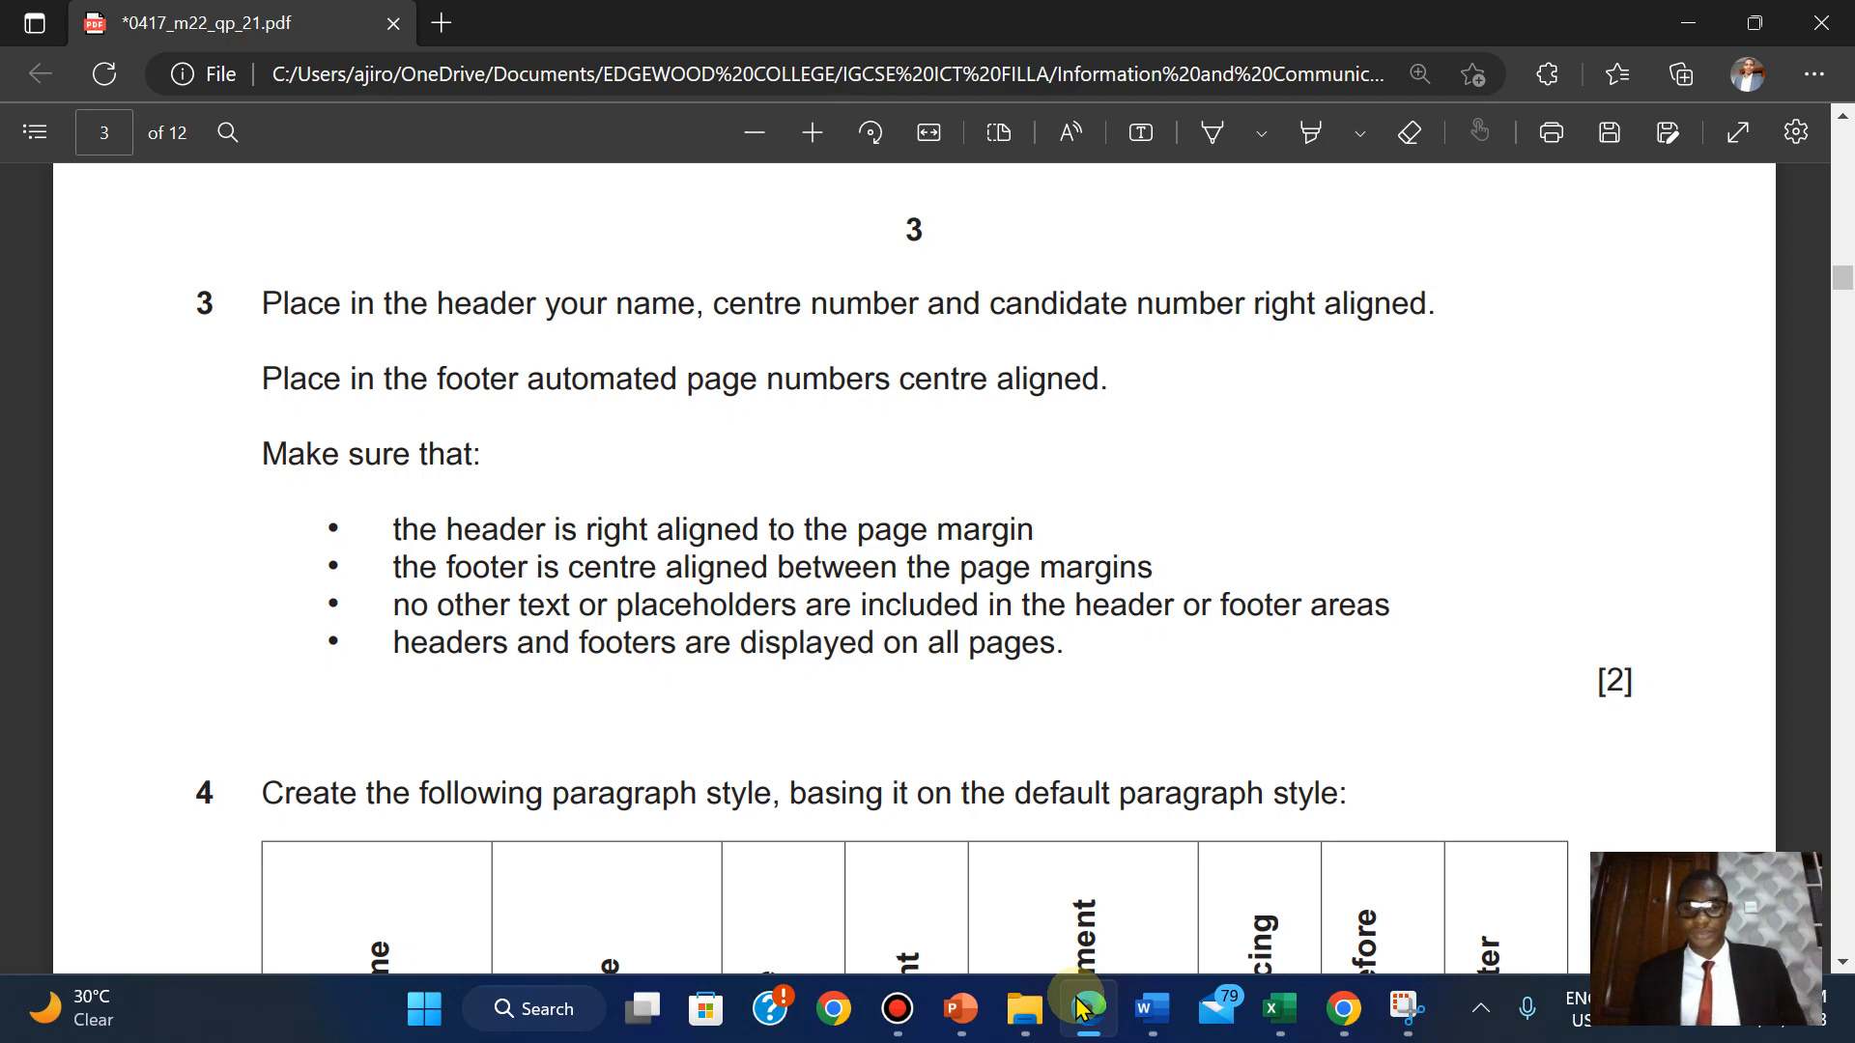
Turn on View > Gridlines across the UPGRADE document's pages.
left_click(1080, 1009)
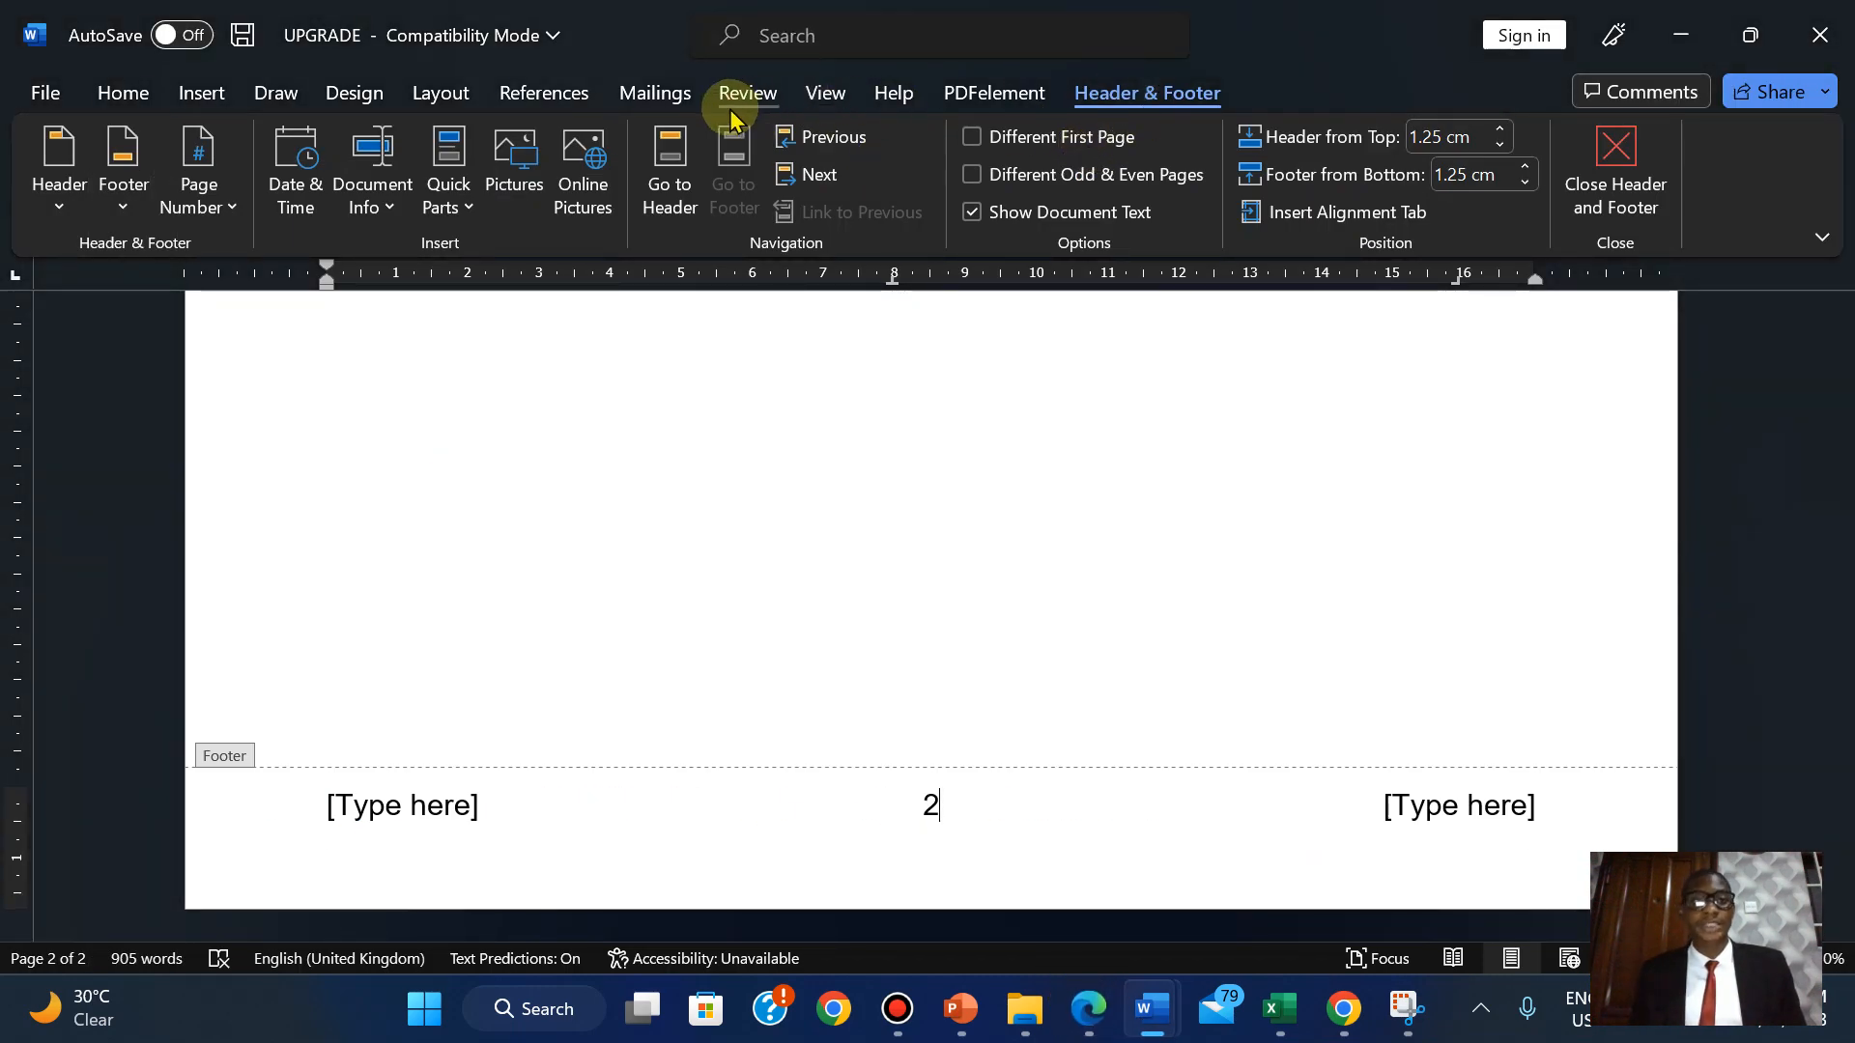
left_click(826, 94)
left_click(760, 175)
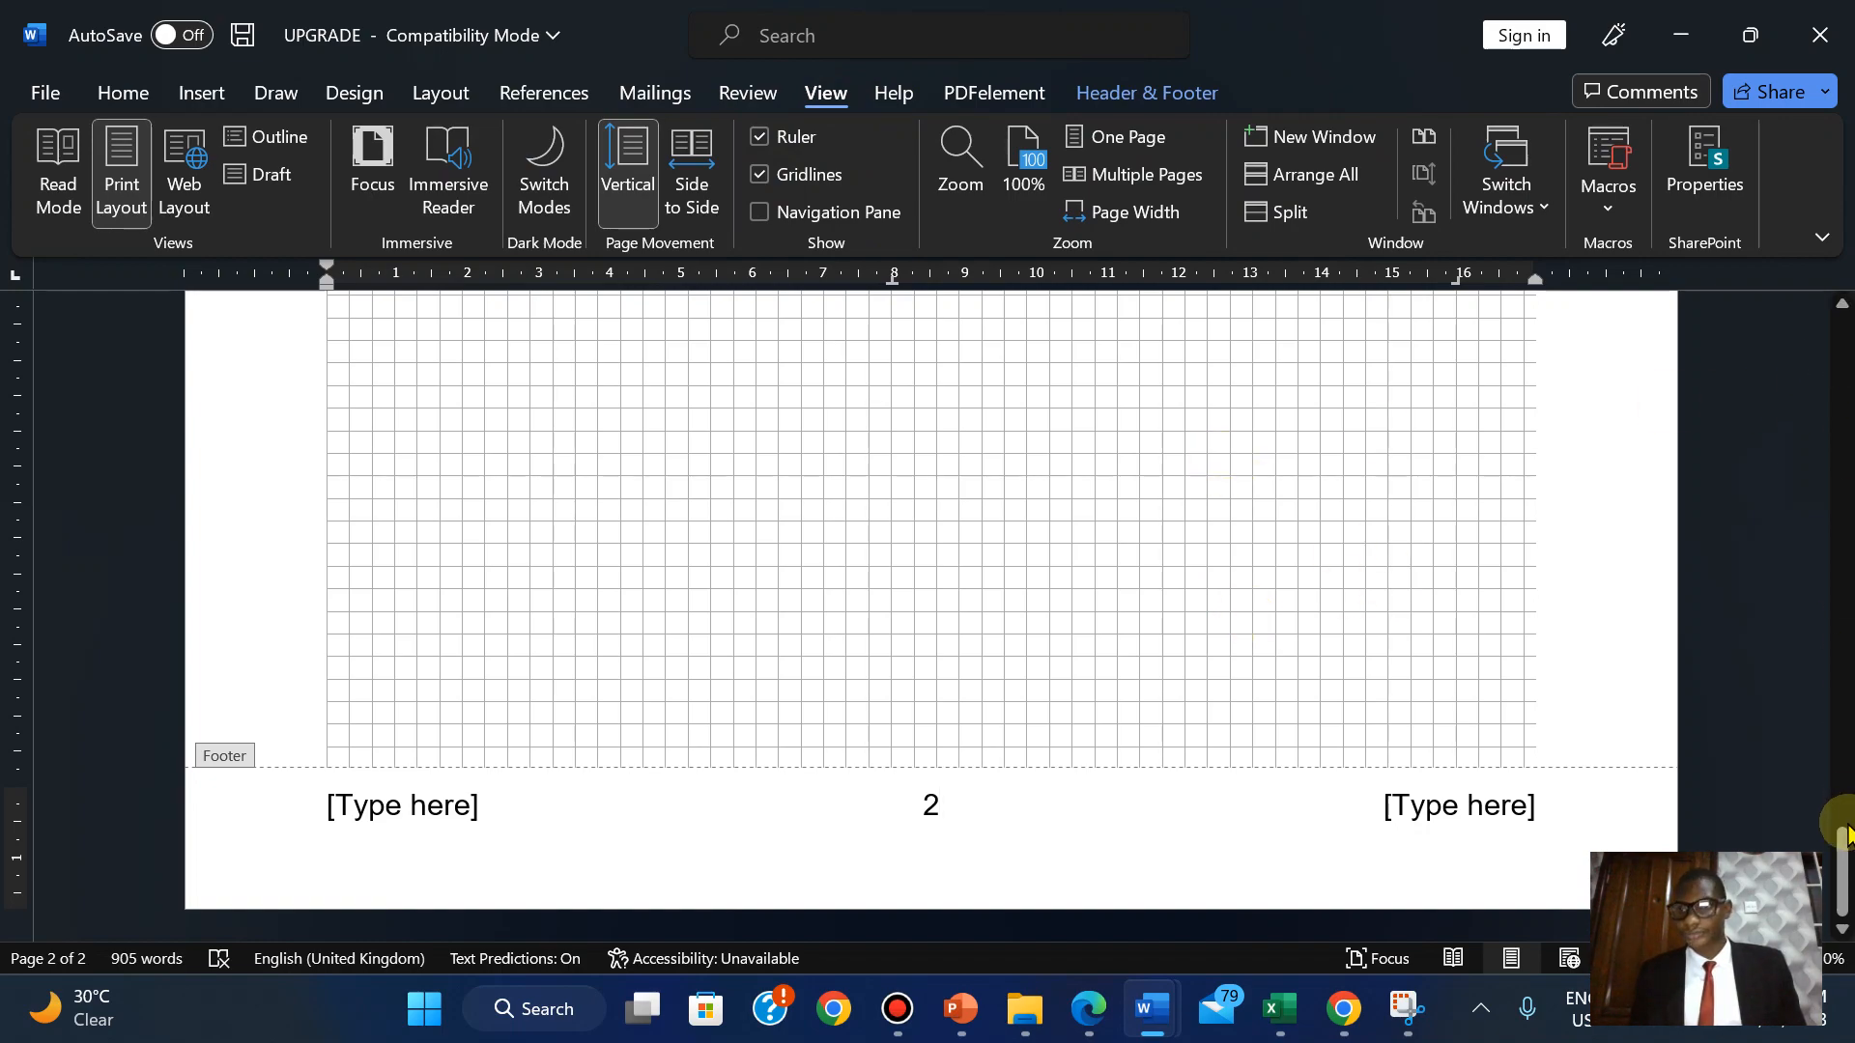
left_click_drag(1846, 846, 1799, 624)
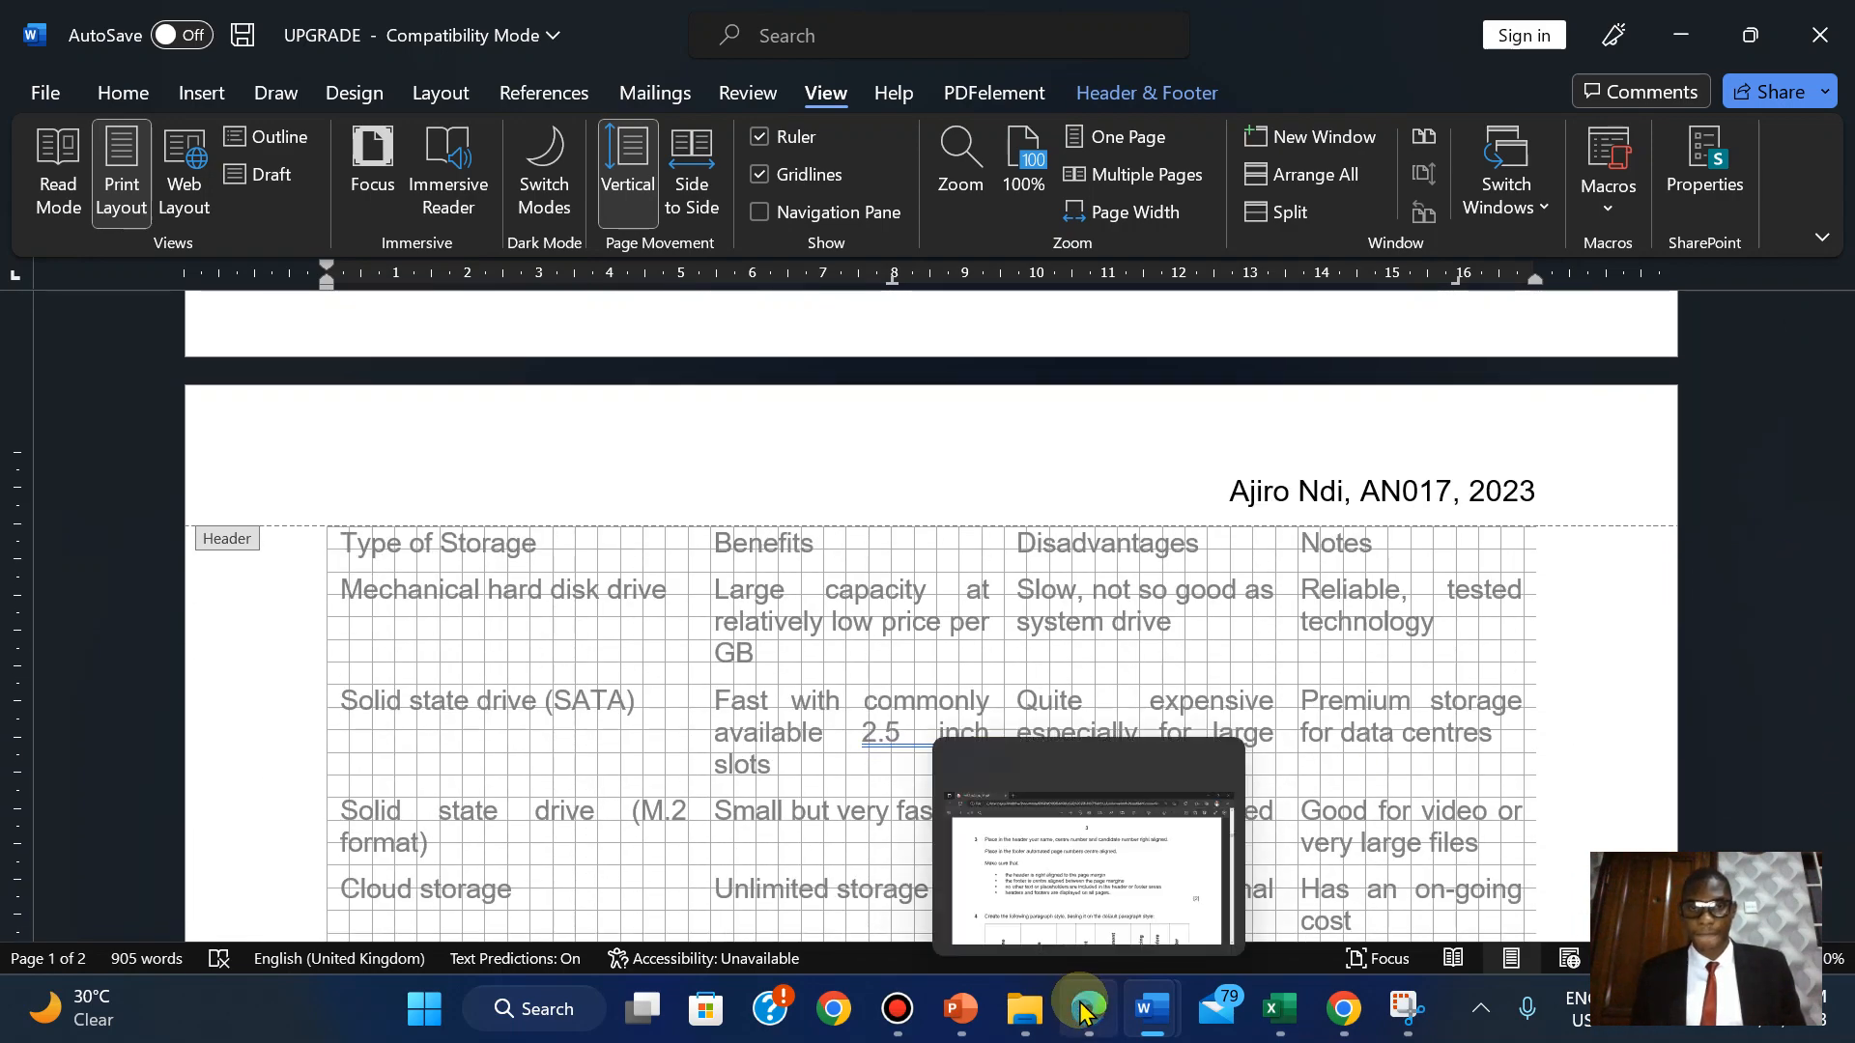
left_click(1085, 1009)
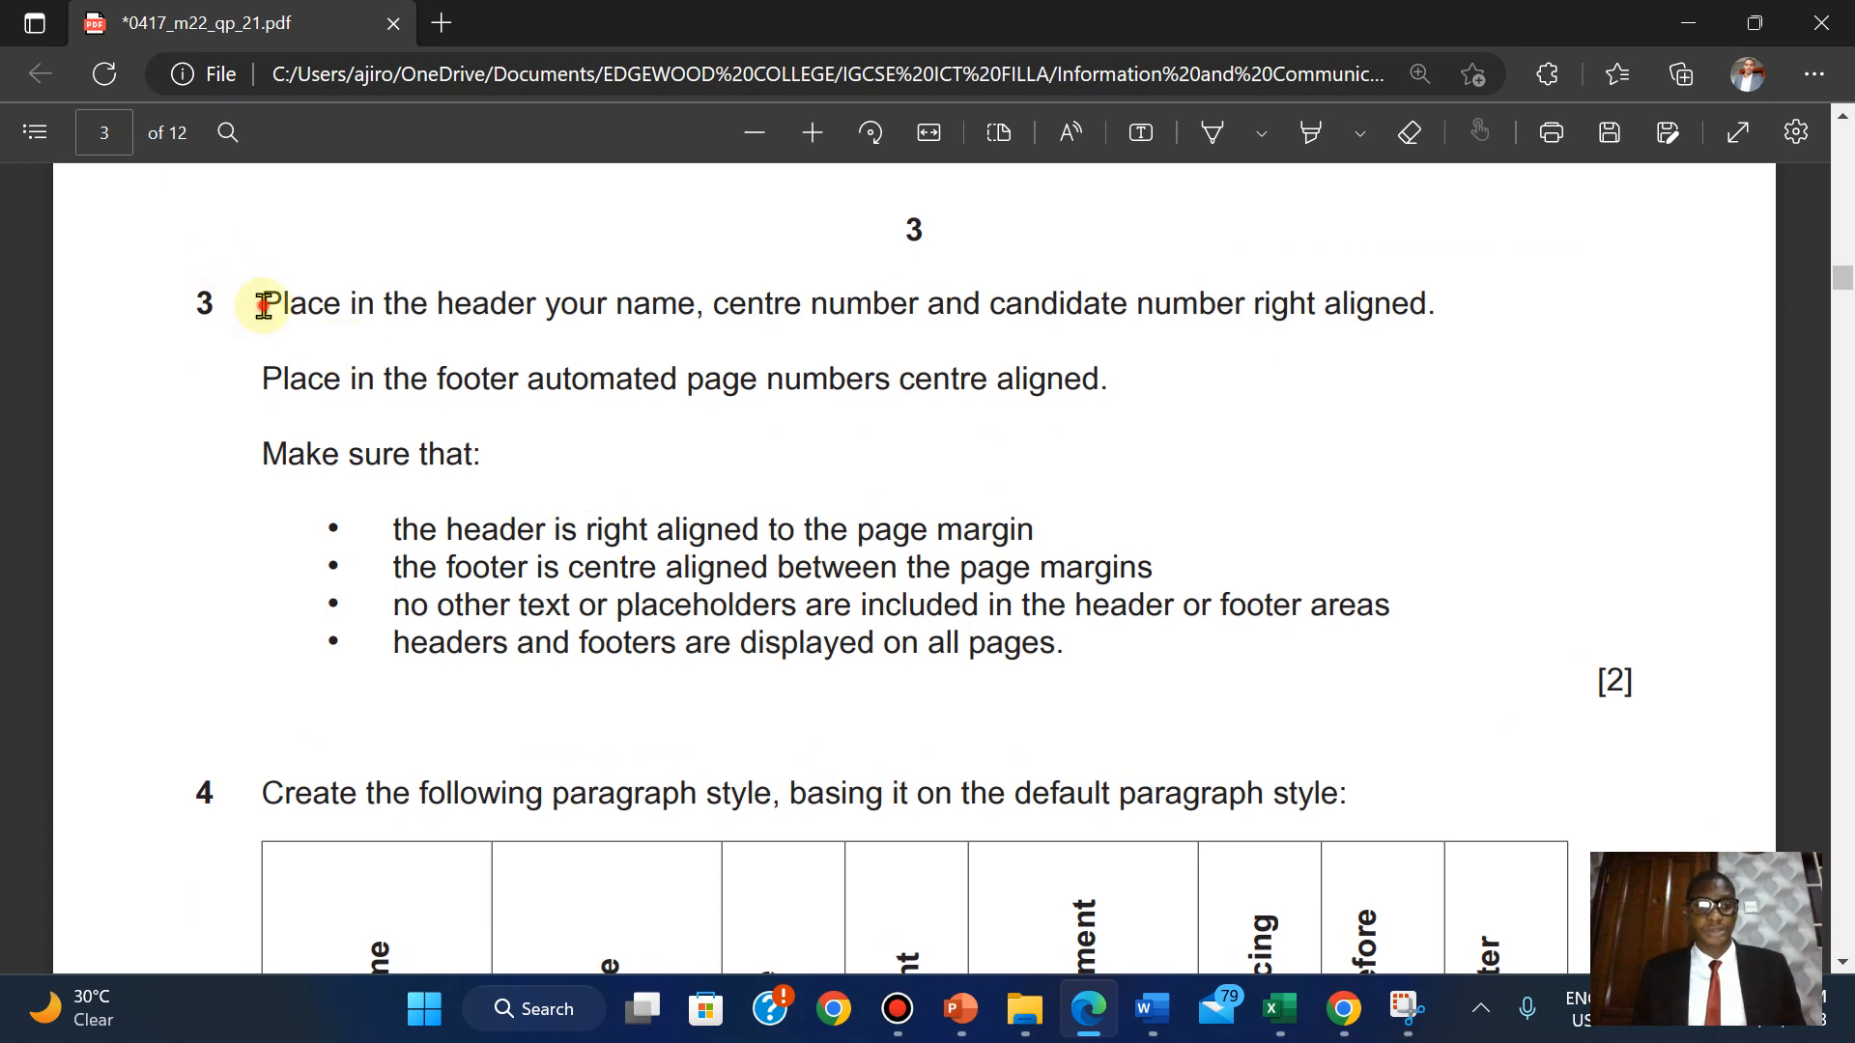
Highlight question 3's instructions in green and bring question 4's style table into view.
left_click_drag(264, 305, 1655, 693)
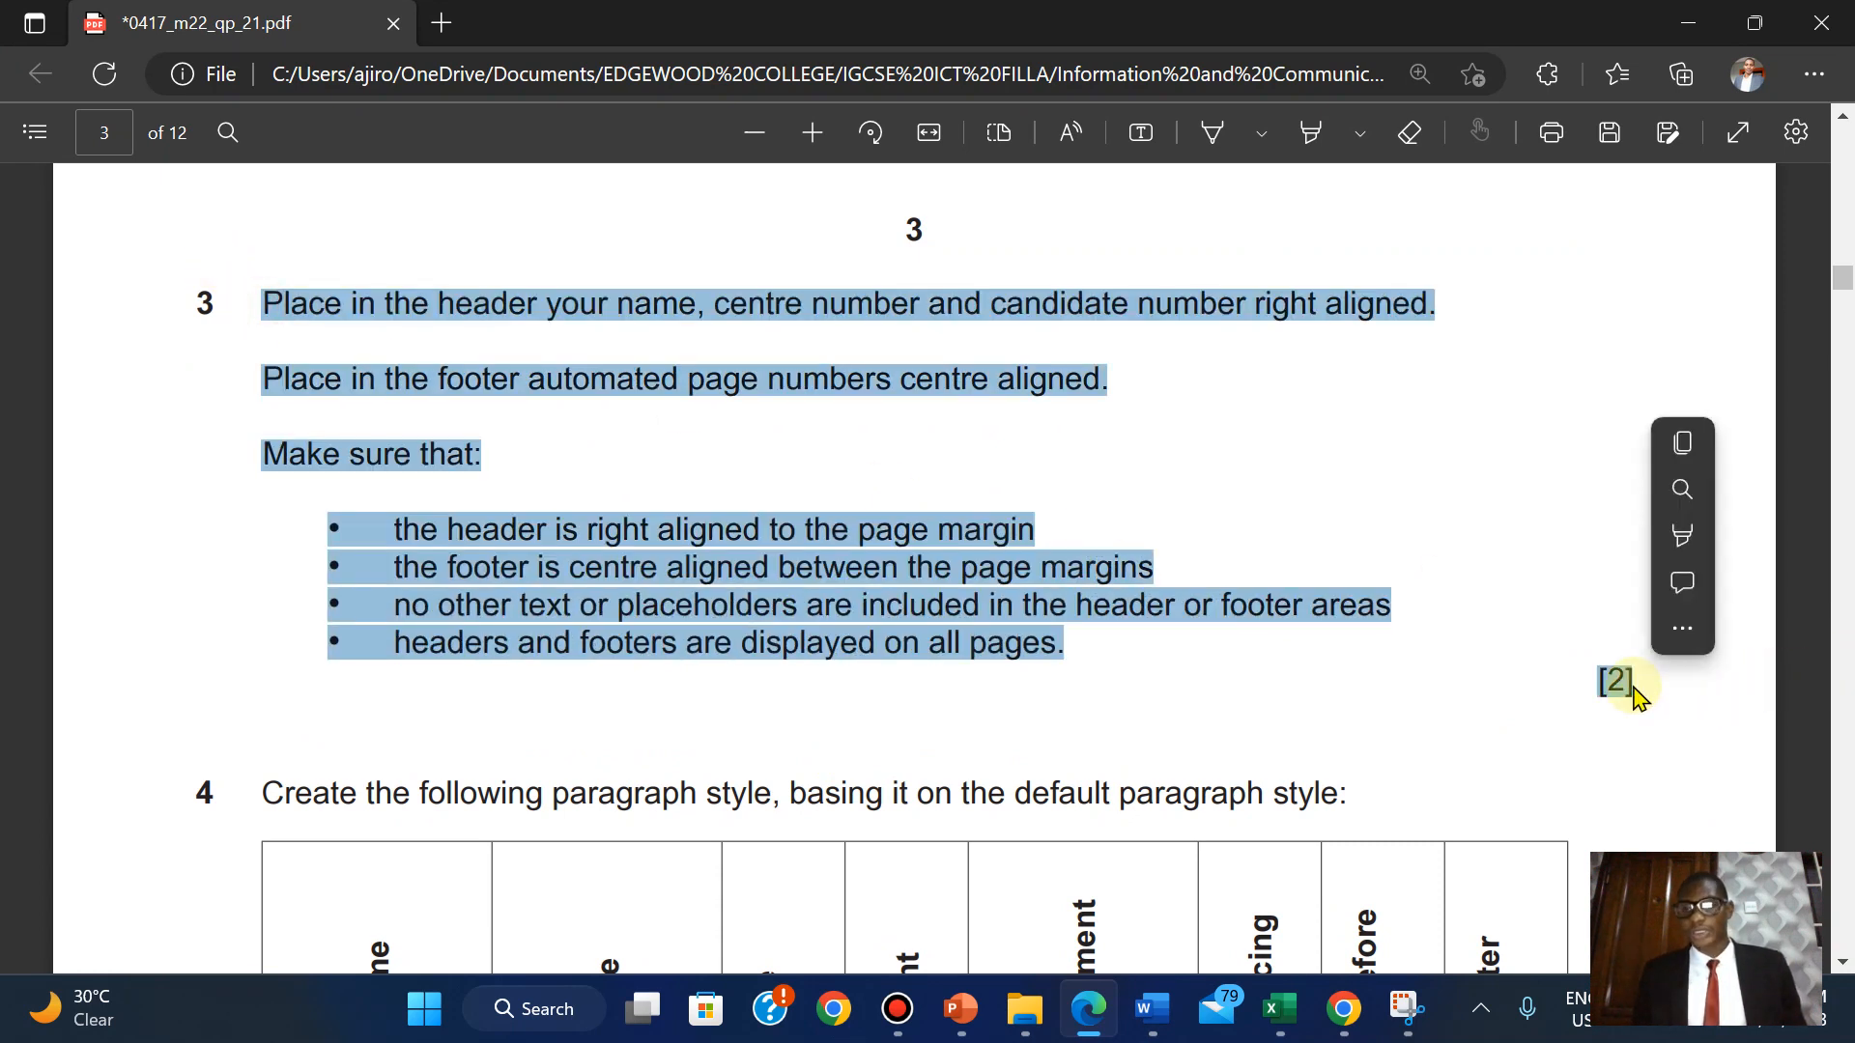
mouse_move(1675, 551)
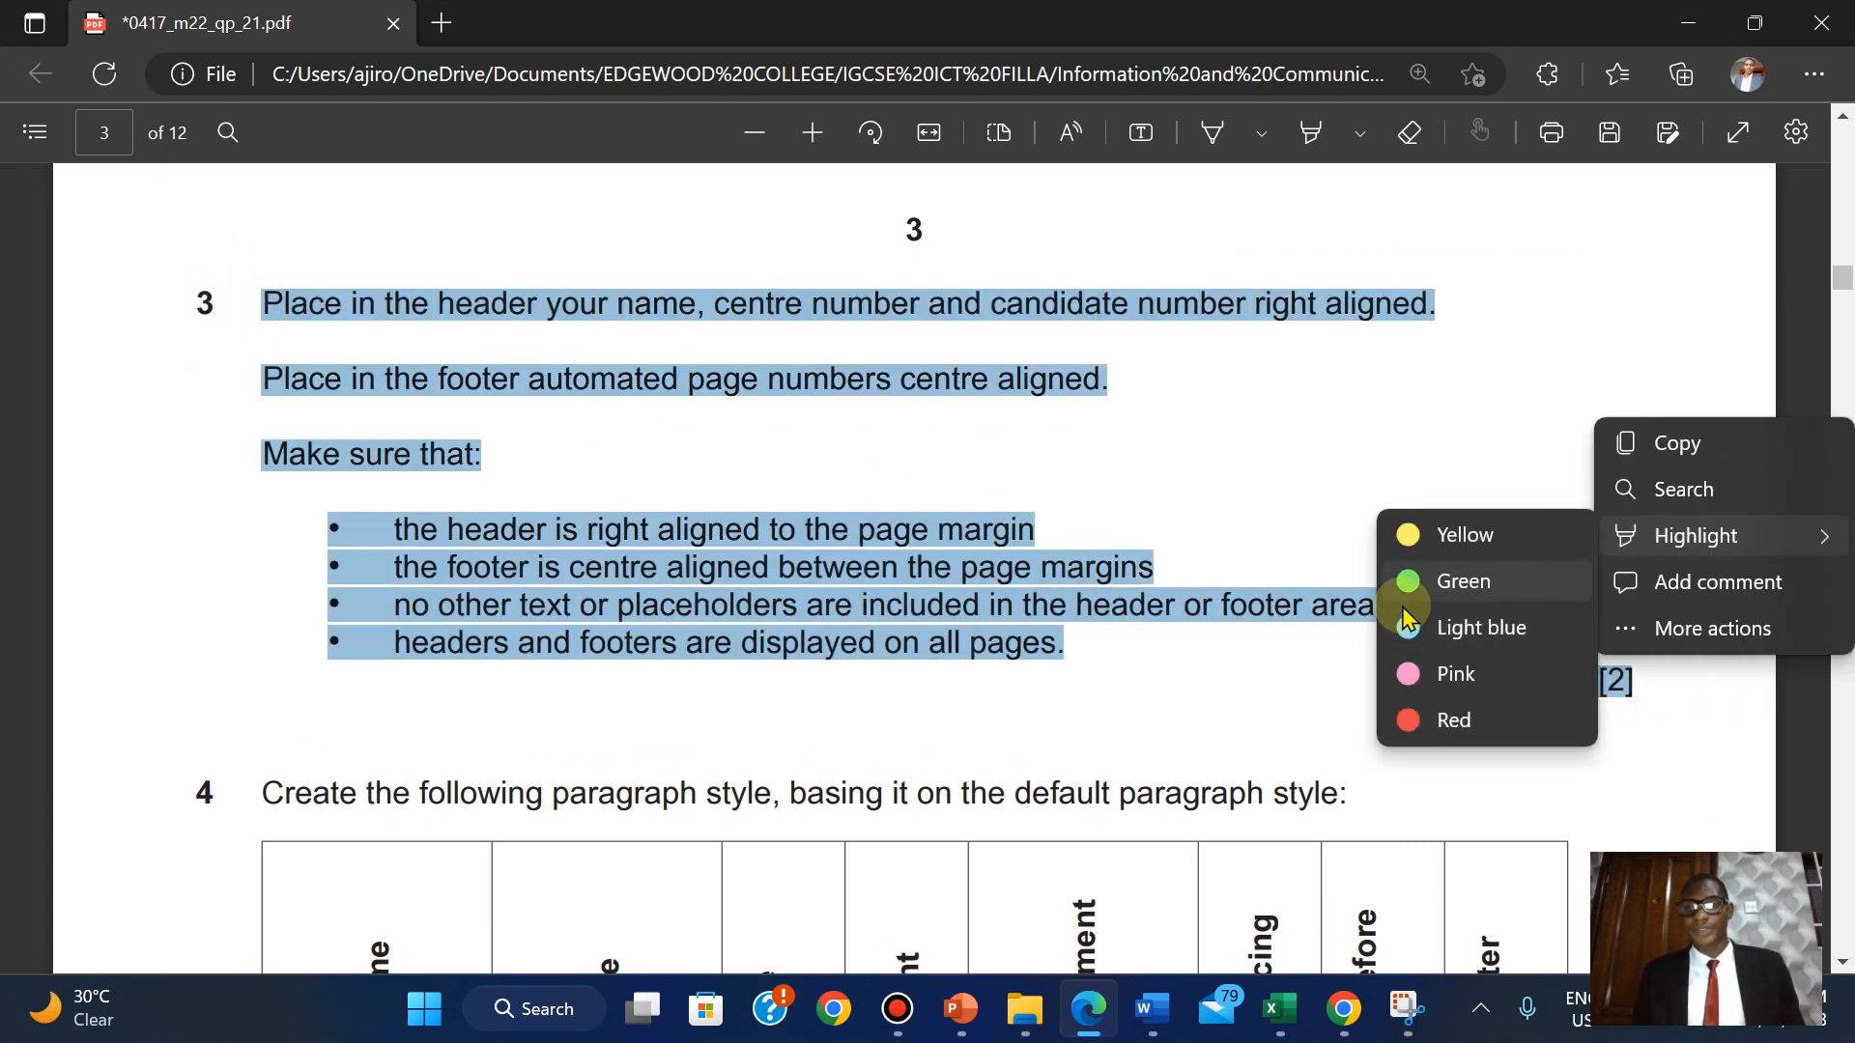
left_click(1403, 606)
scroll(1403, 606, "down", 5)
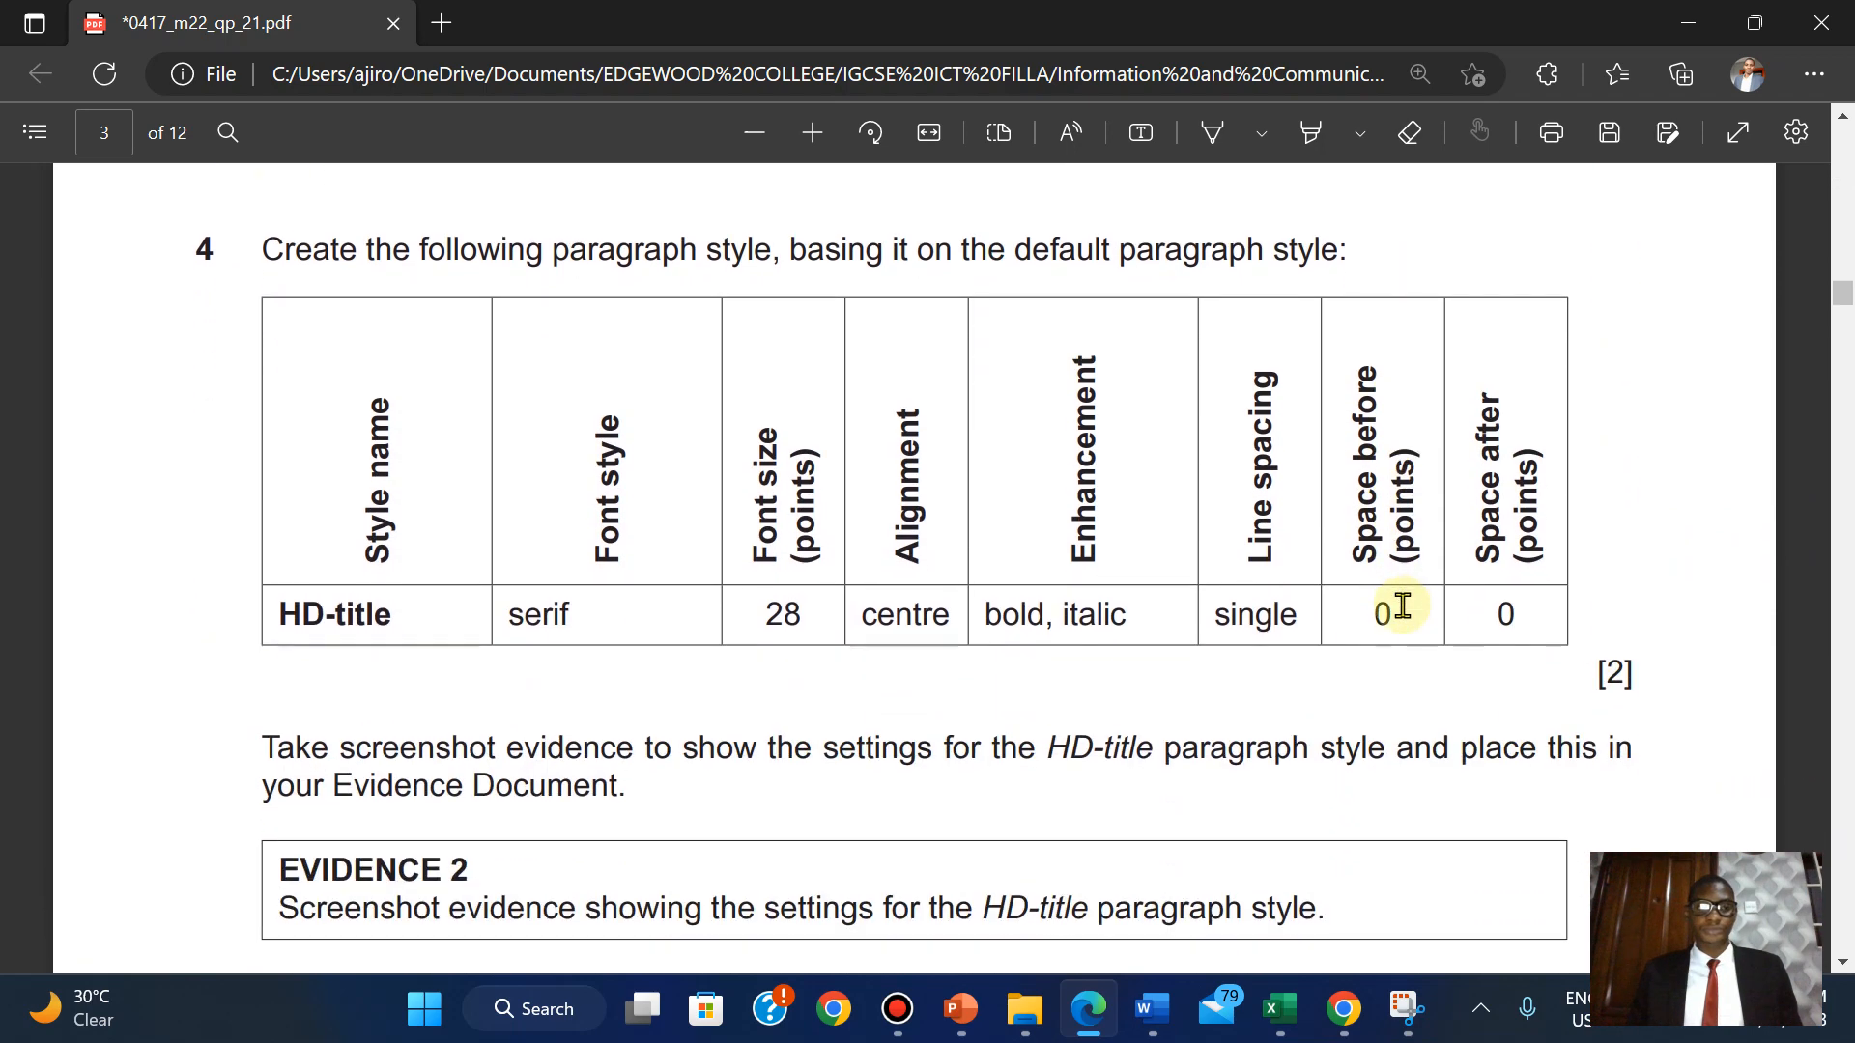
scroll(1403, 606, "up", 1)
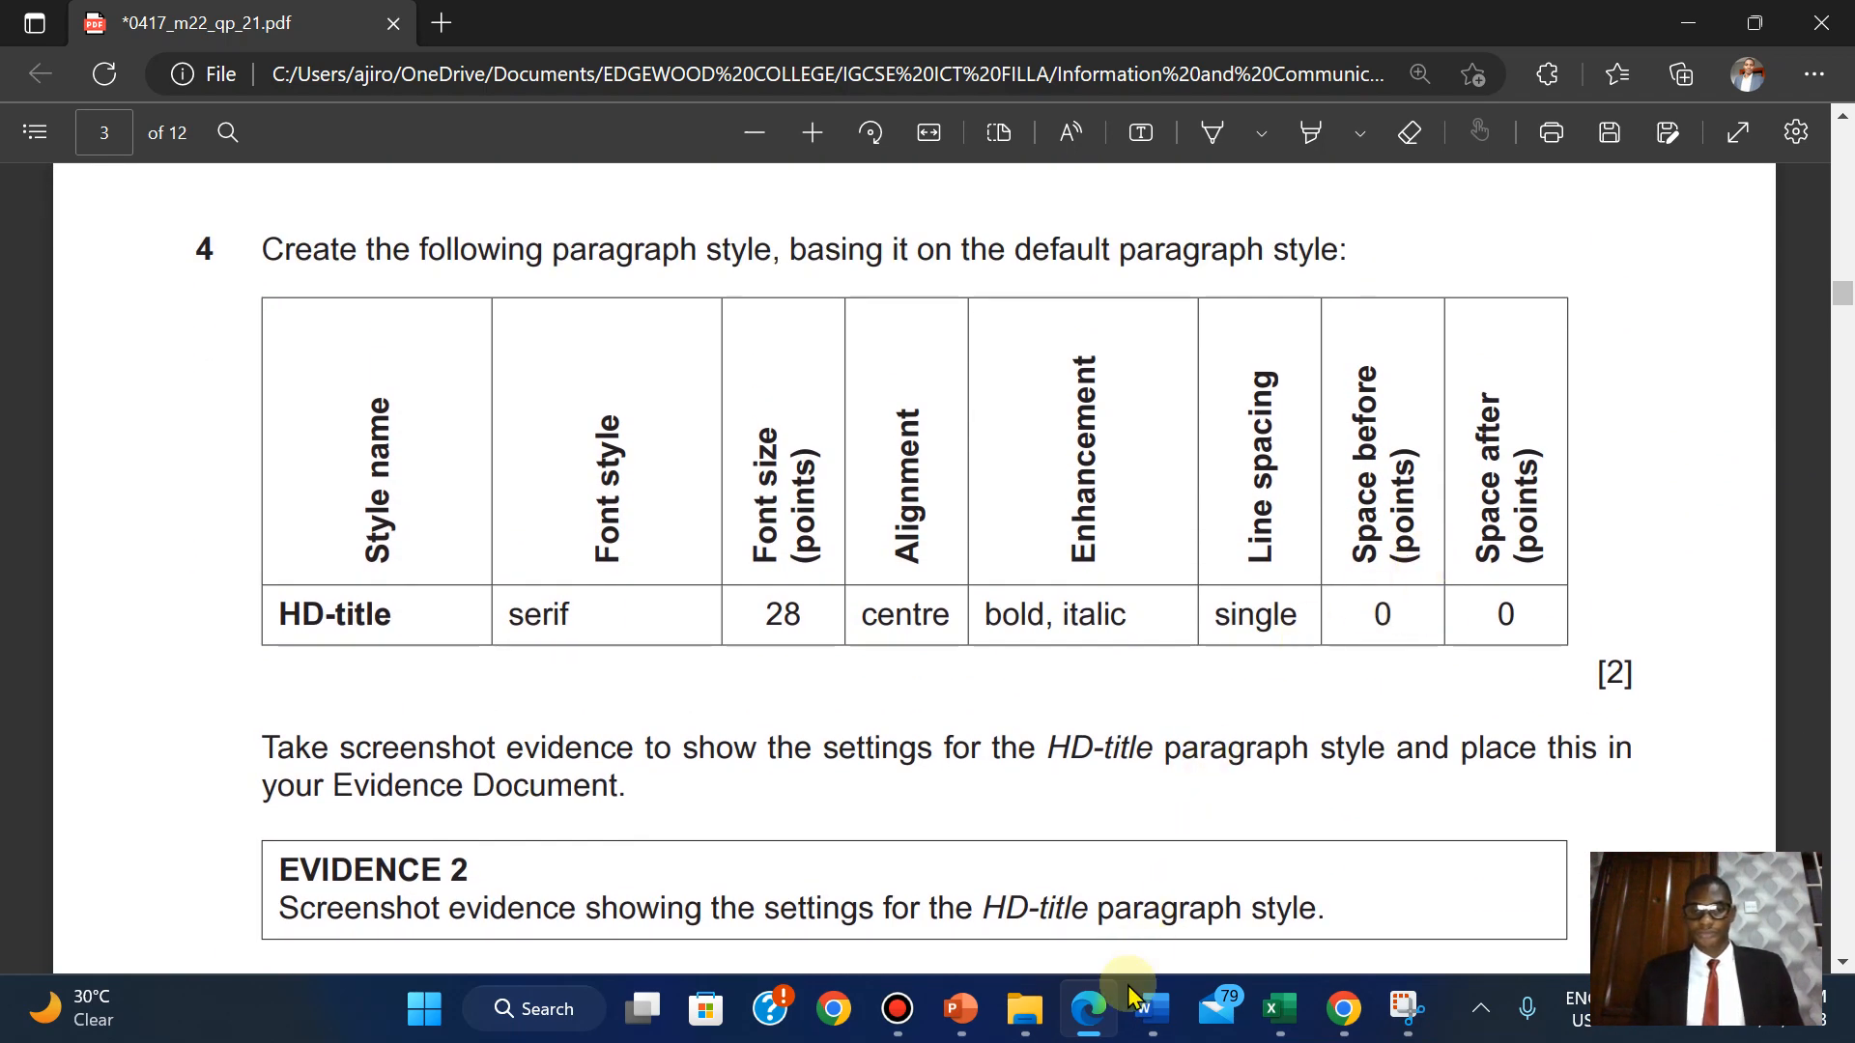
Close header editing and switch off View > Gridlines in UPGRADE.
mouse_move(1152, 1009)
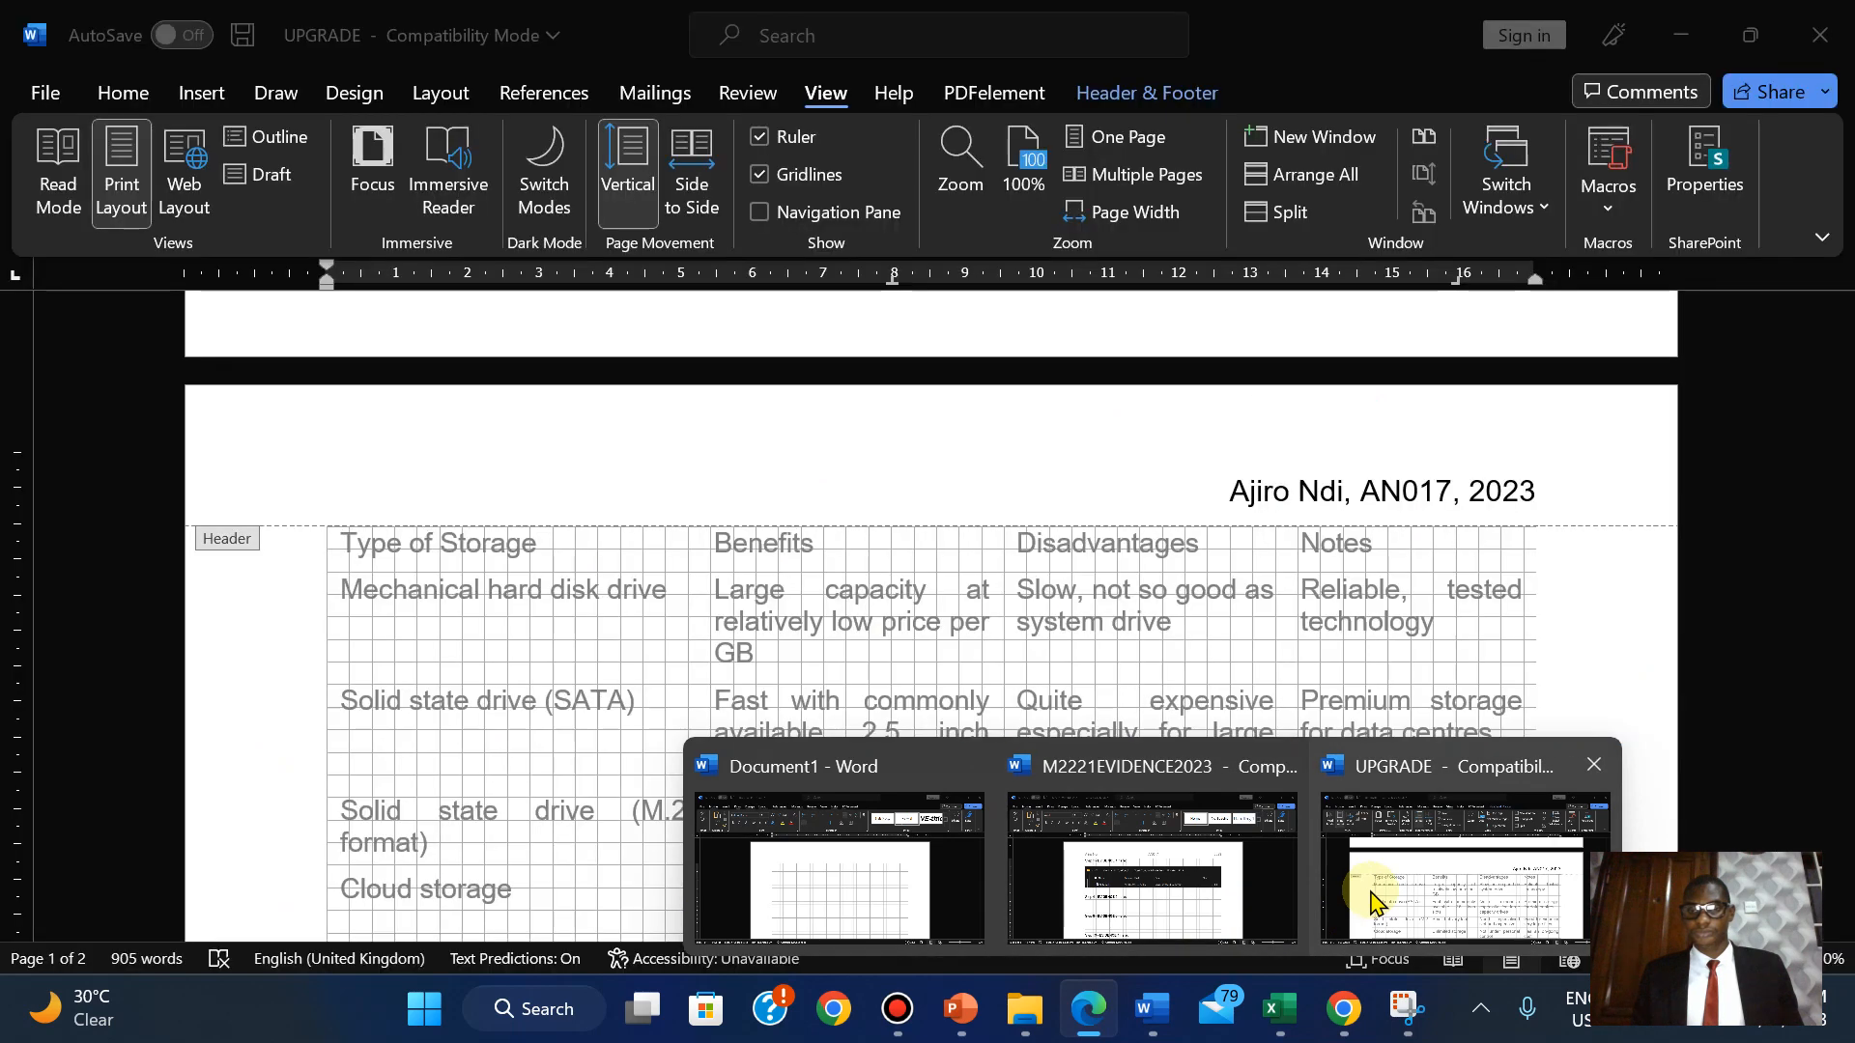
left_click(1370, 899)
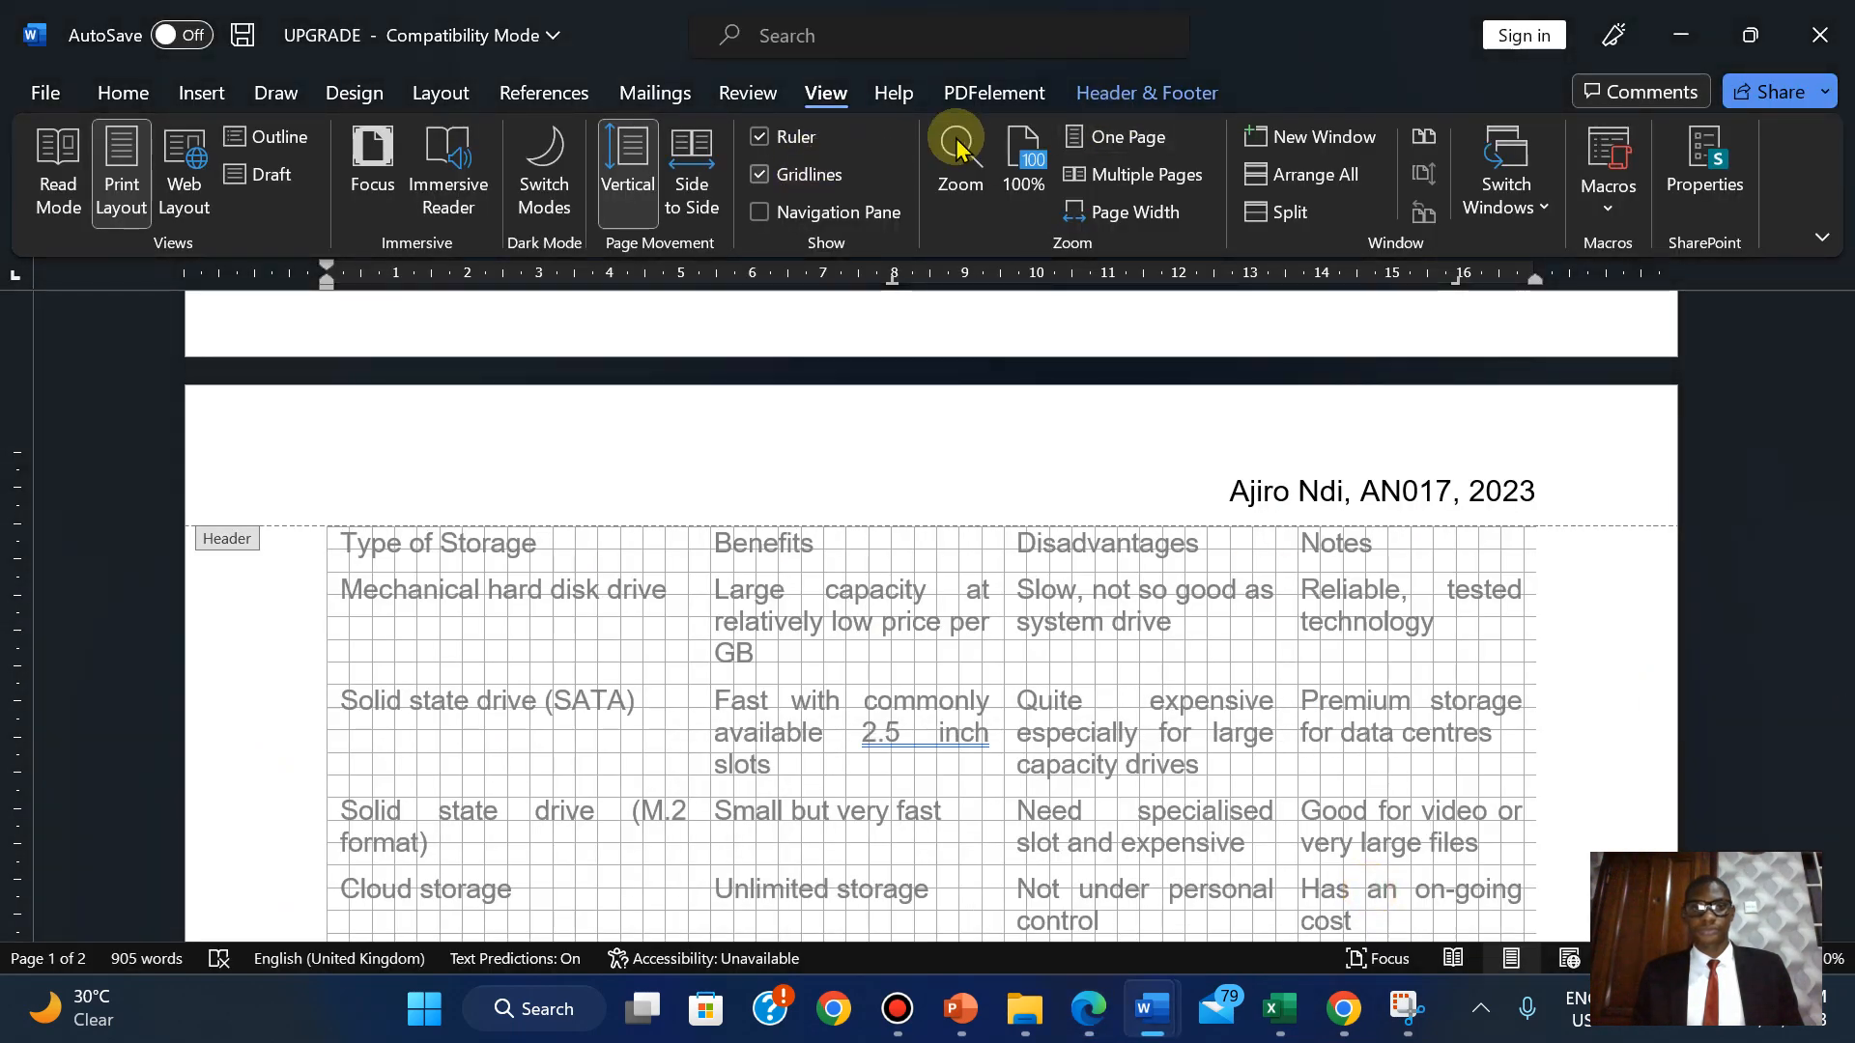
left_click(1111, 87)
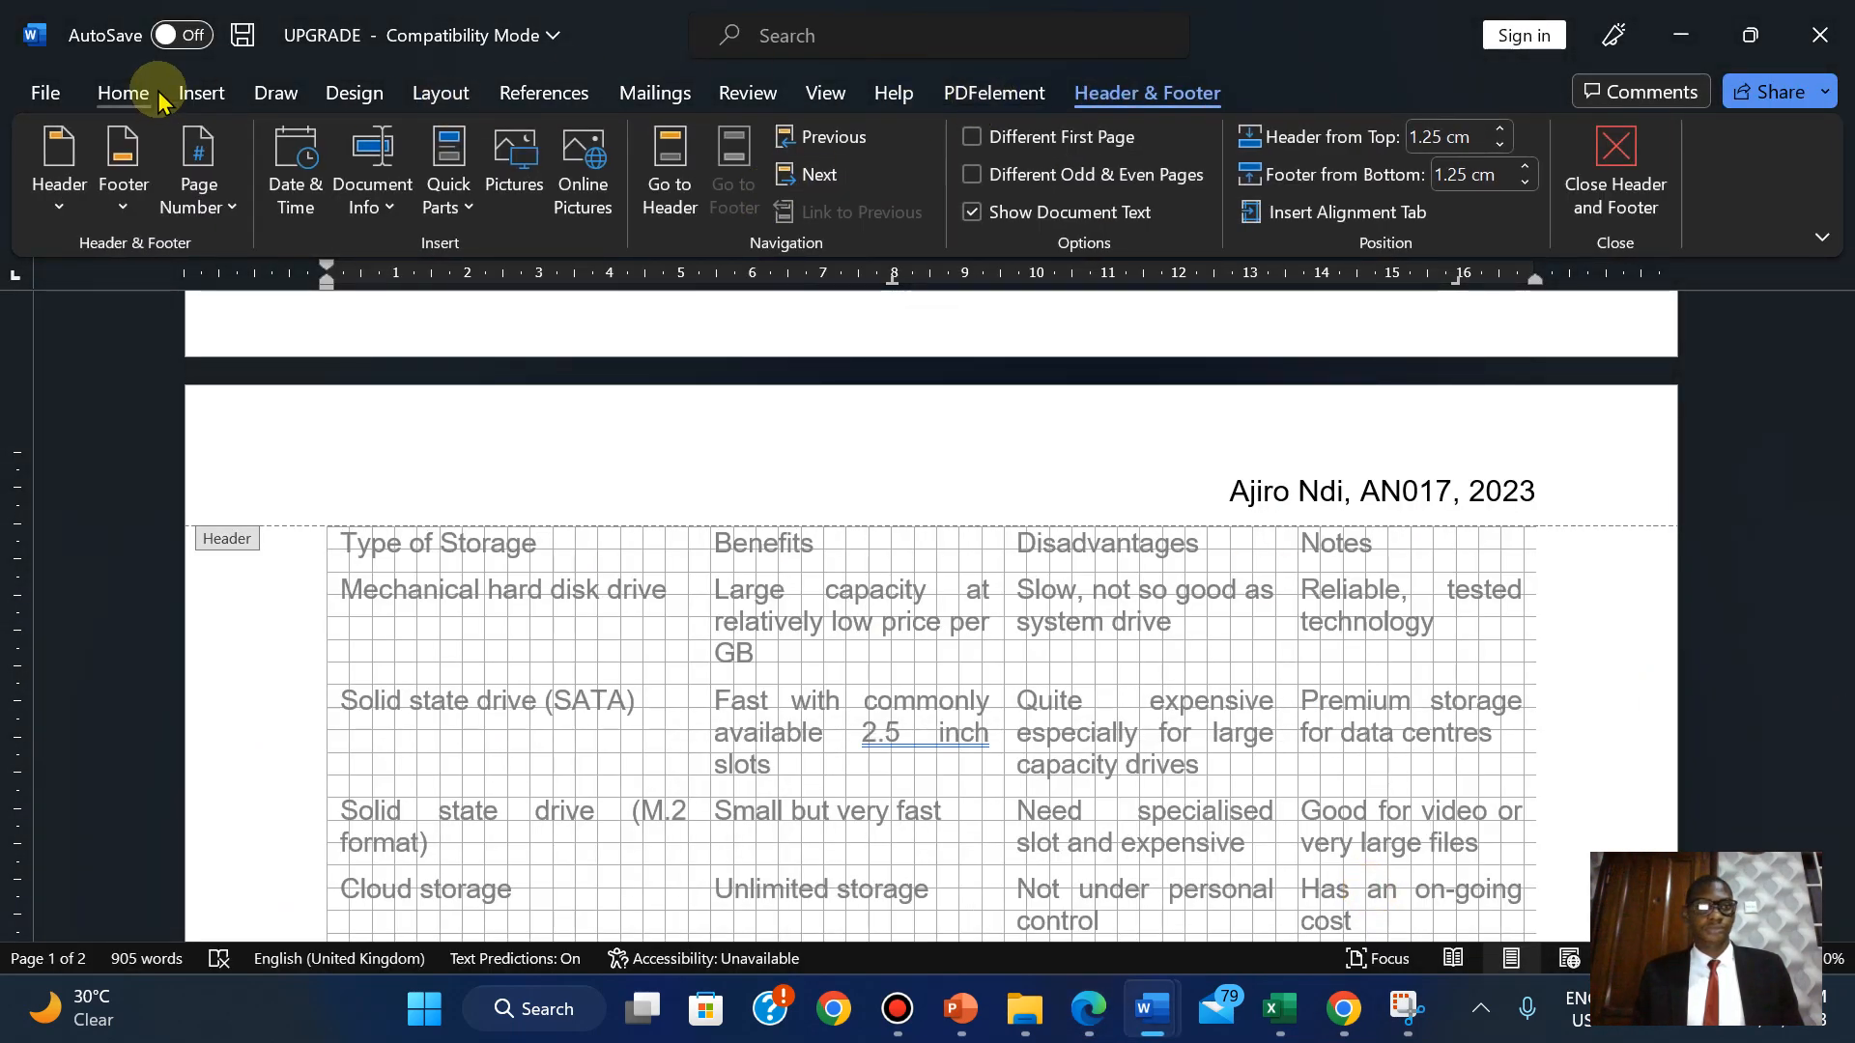
left_click(1608, 169)
left_click(823, 94)
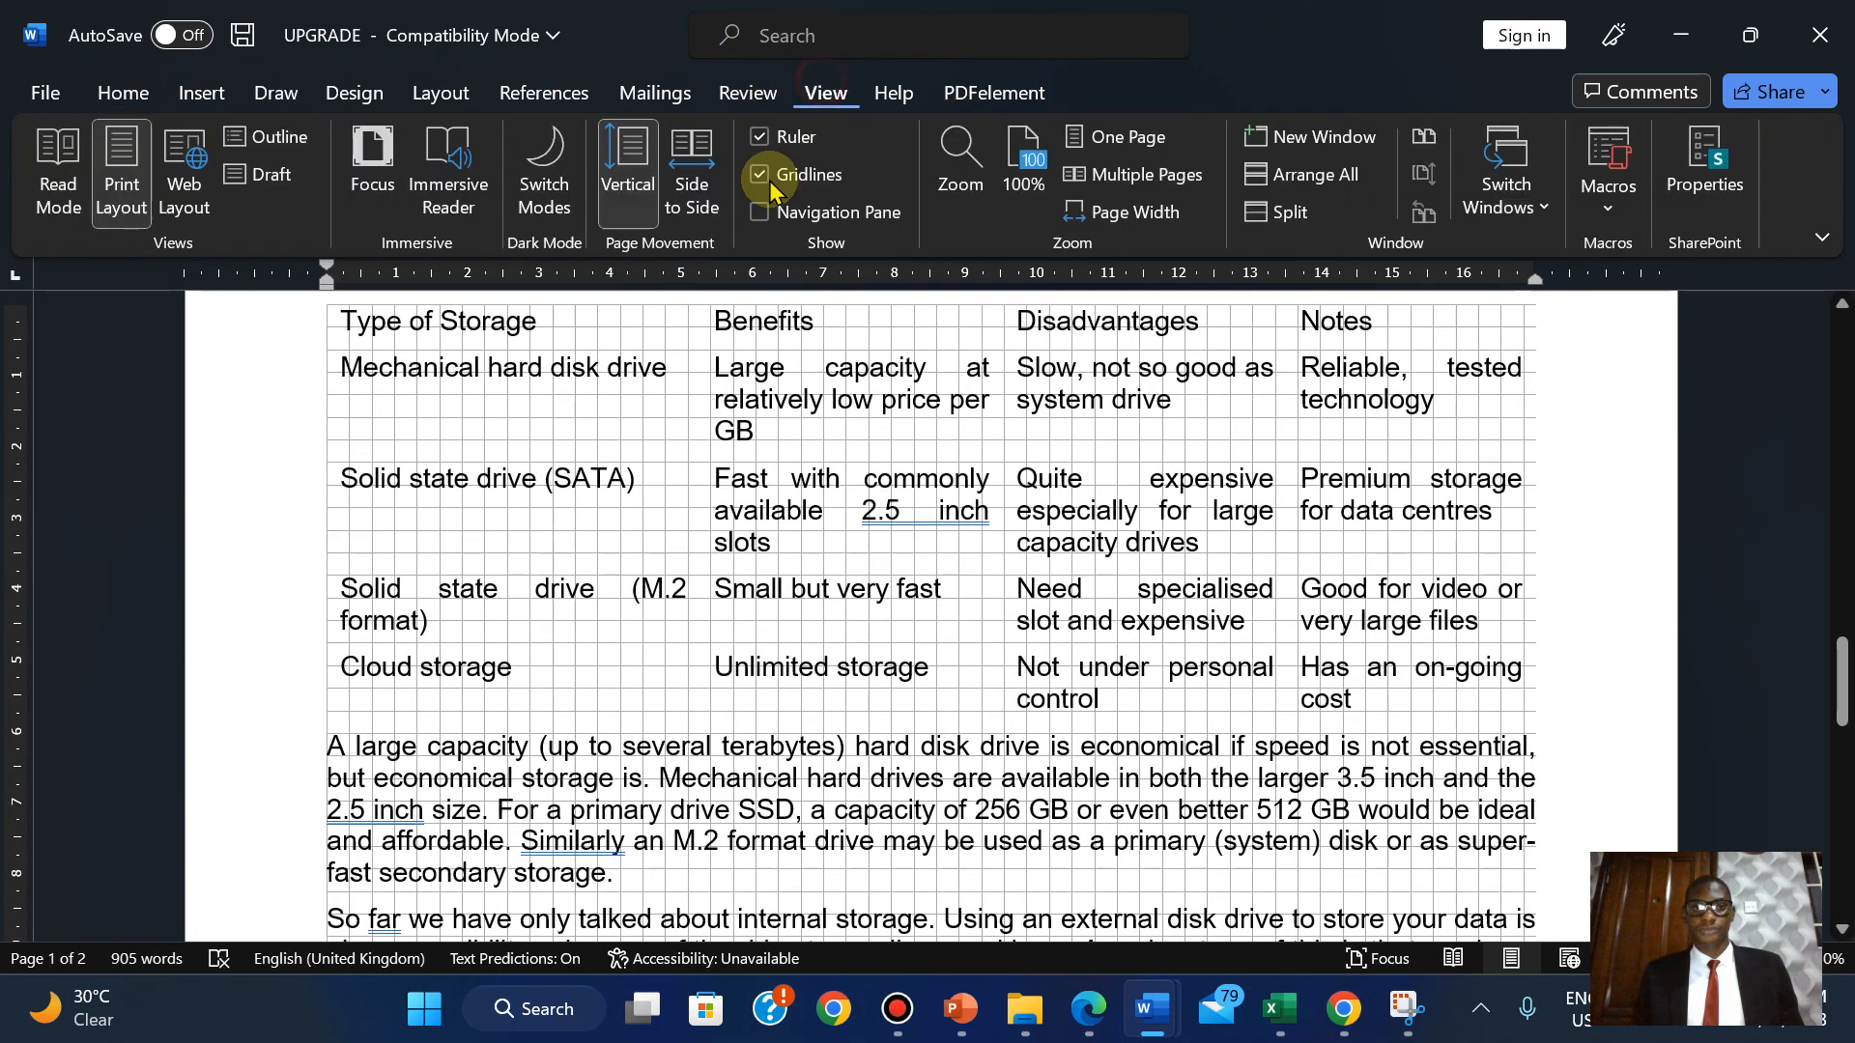
left_click(790, 176)
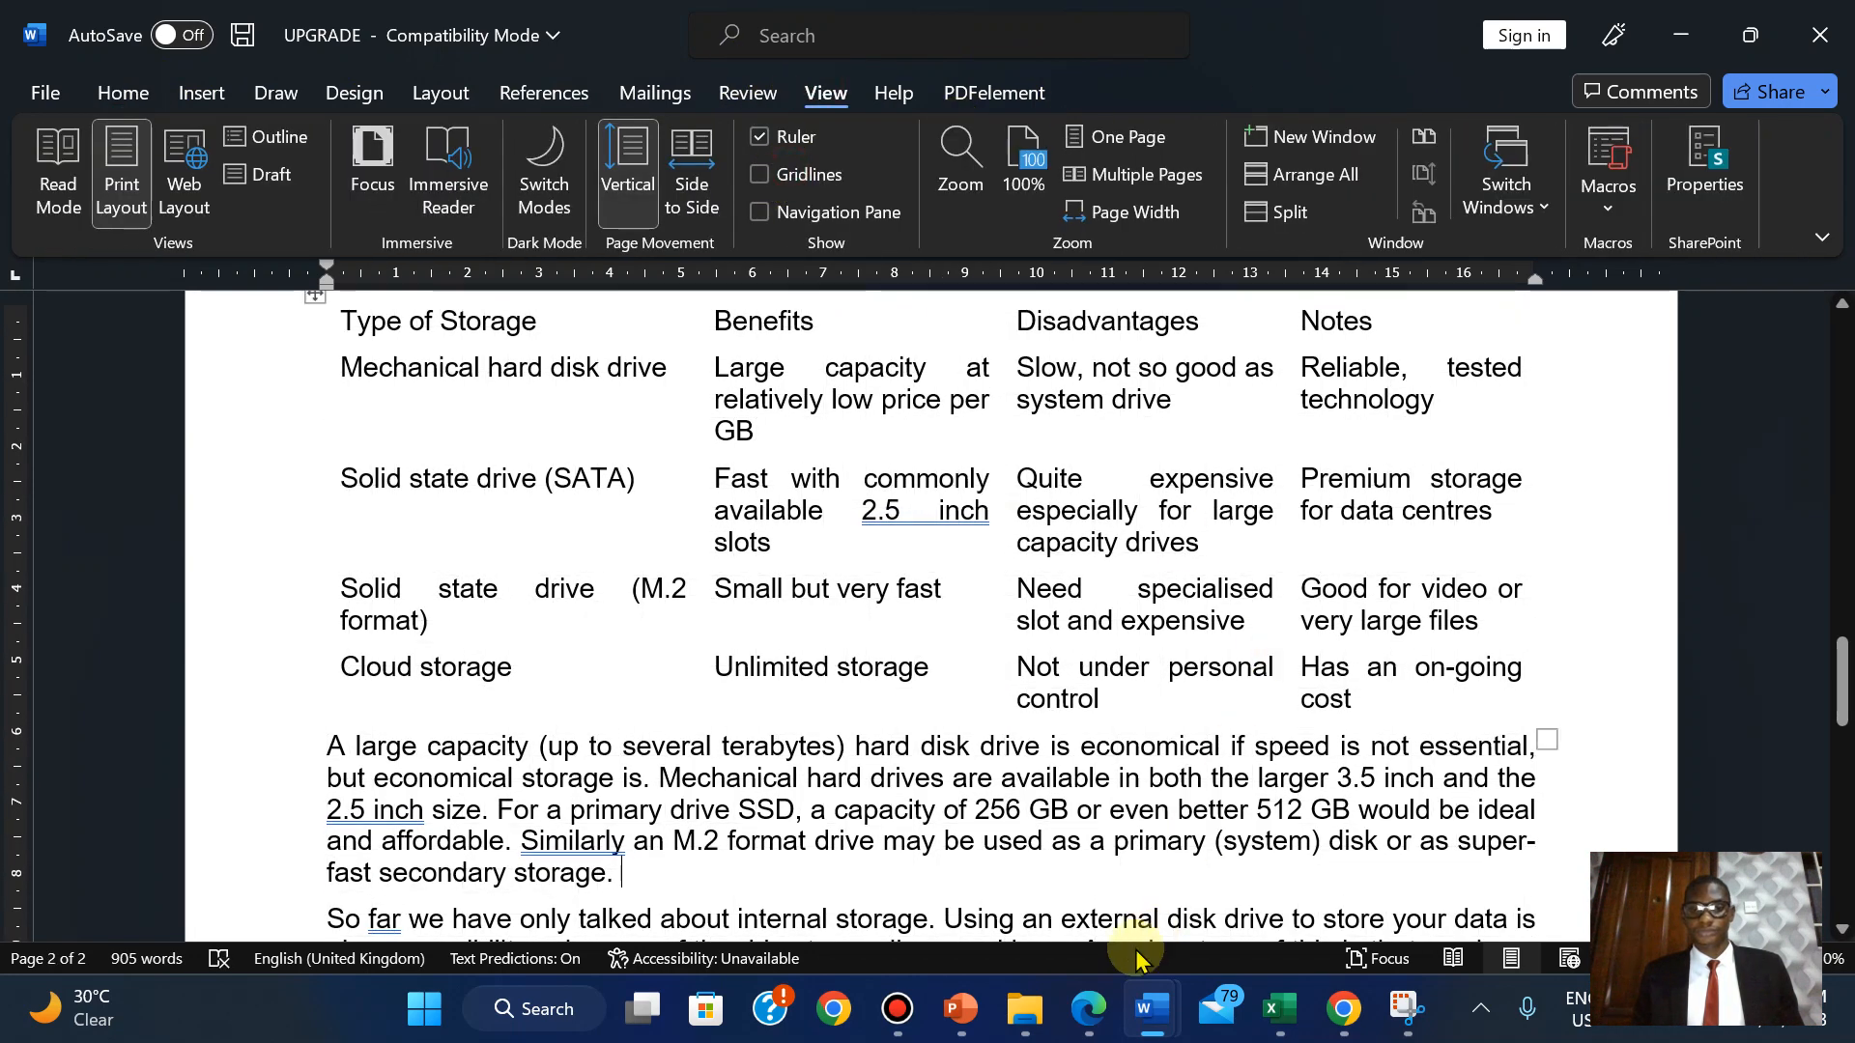
Insert an empty paragraph above the opening sentence beginning 'There'.
left_click(1089, 1008)
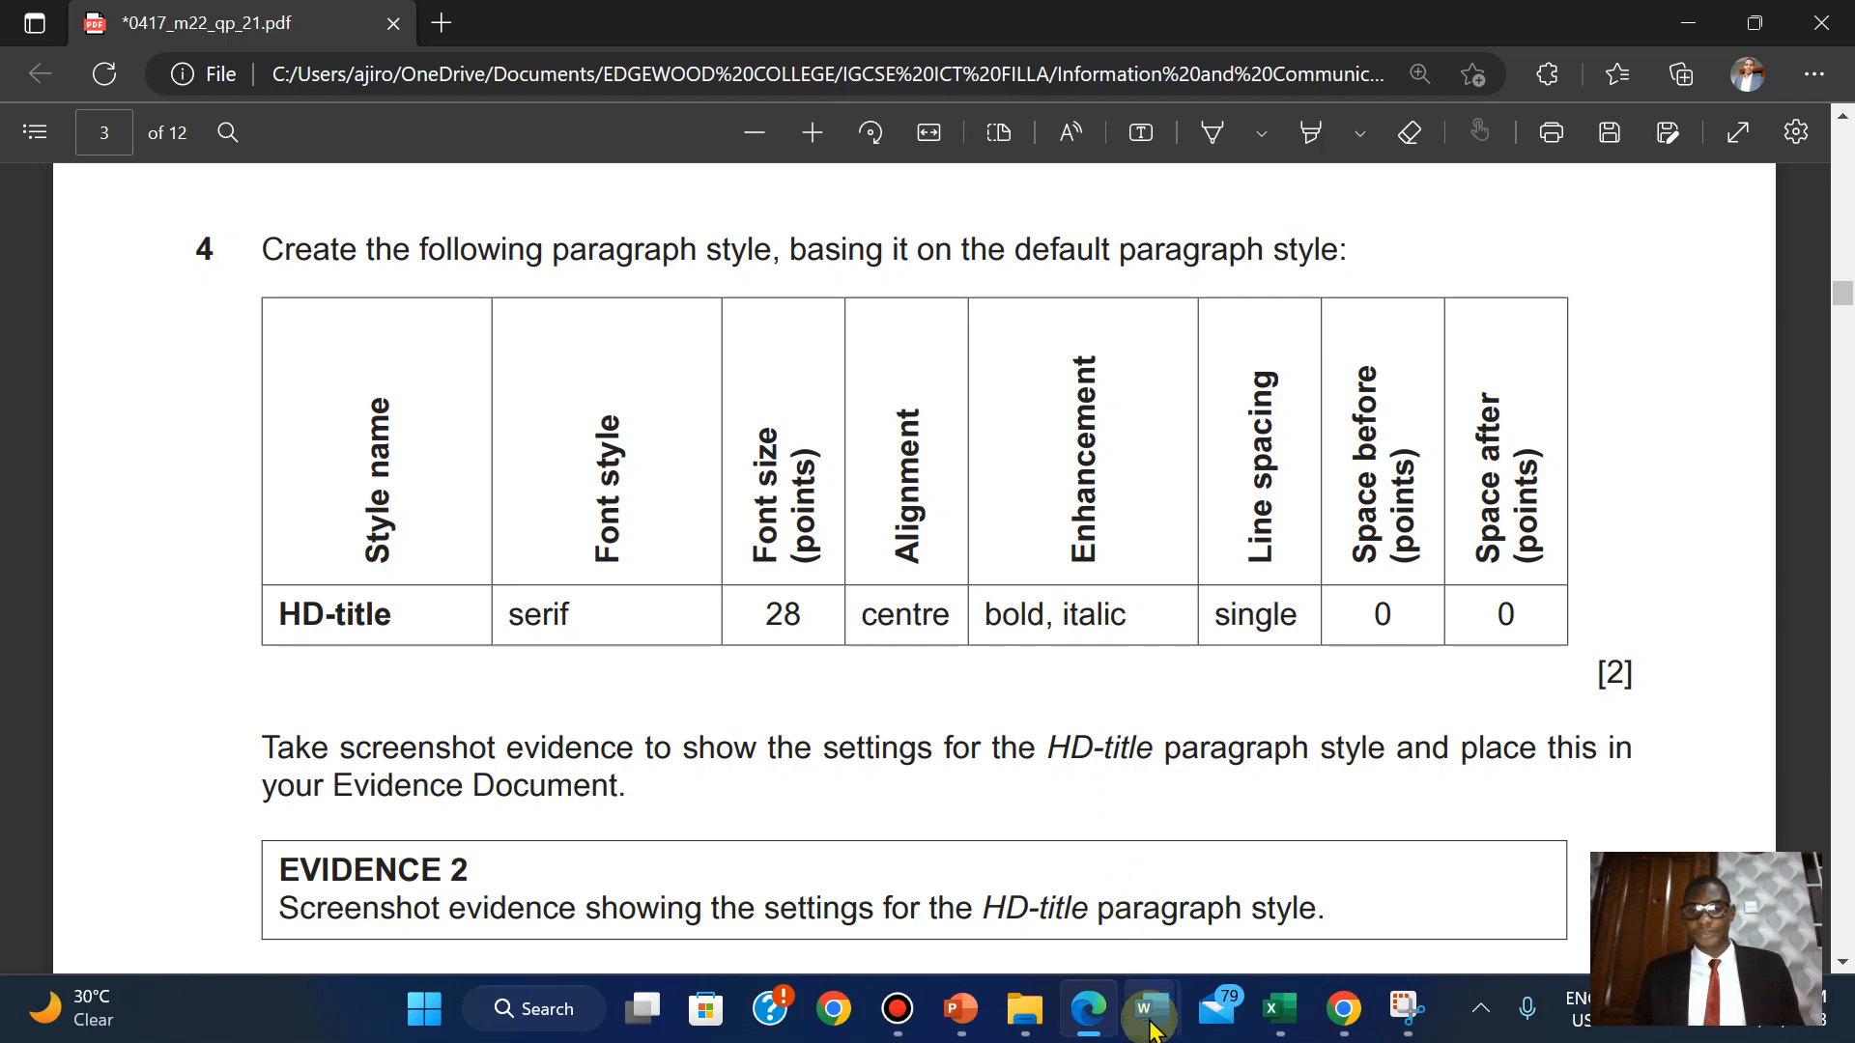
mouse_move(1150, 1013)
left_click(1562, 811)
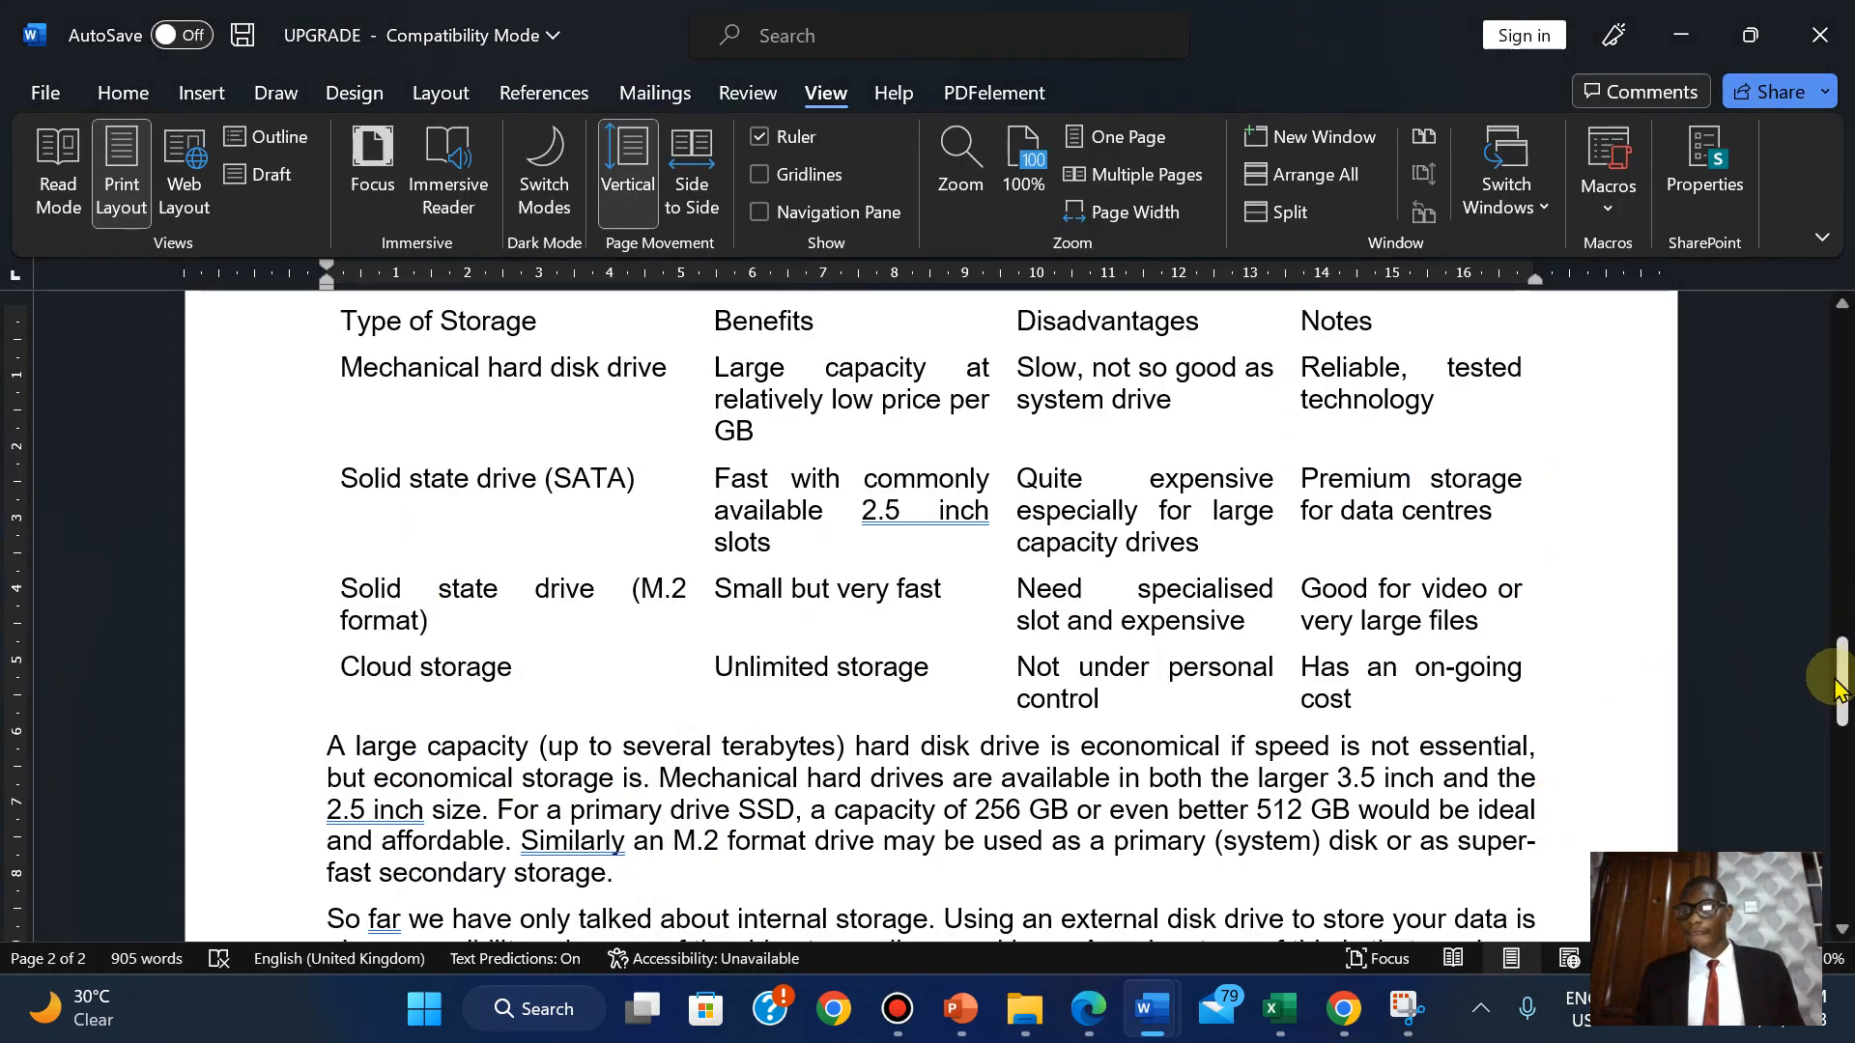
left_click_drag(1842, 681, 1813, 261)
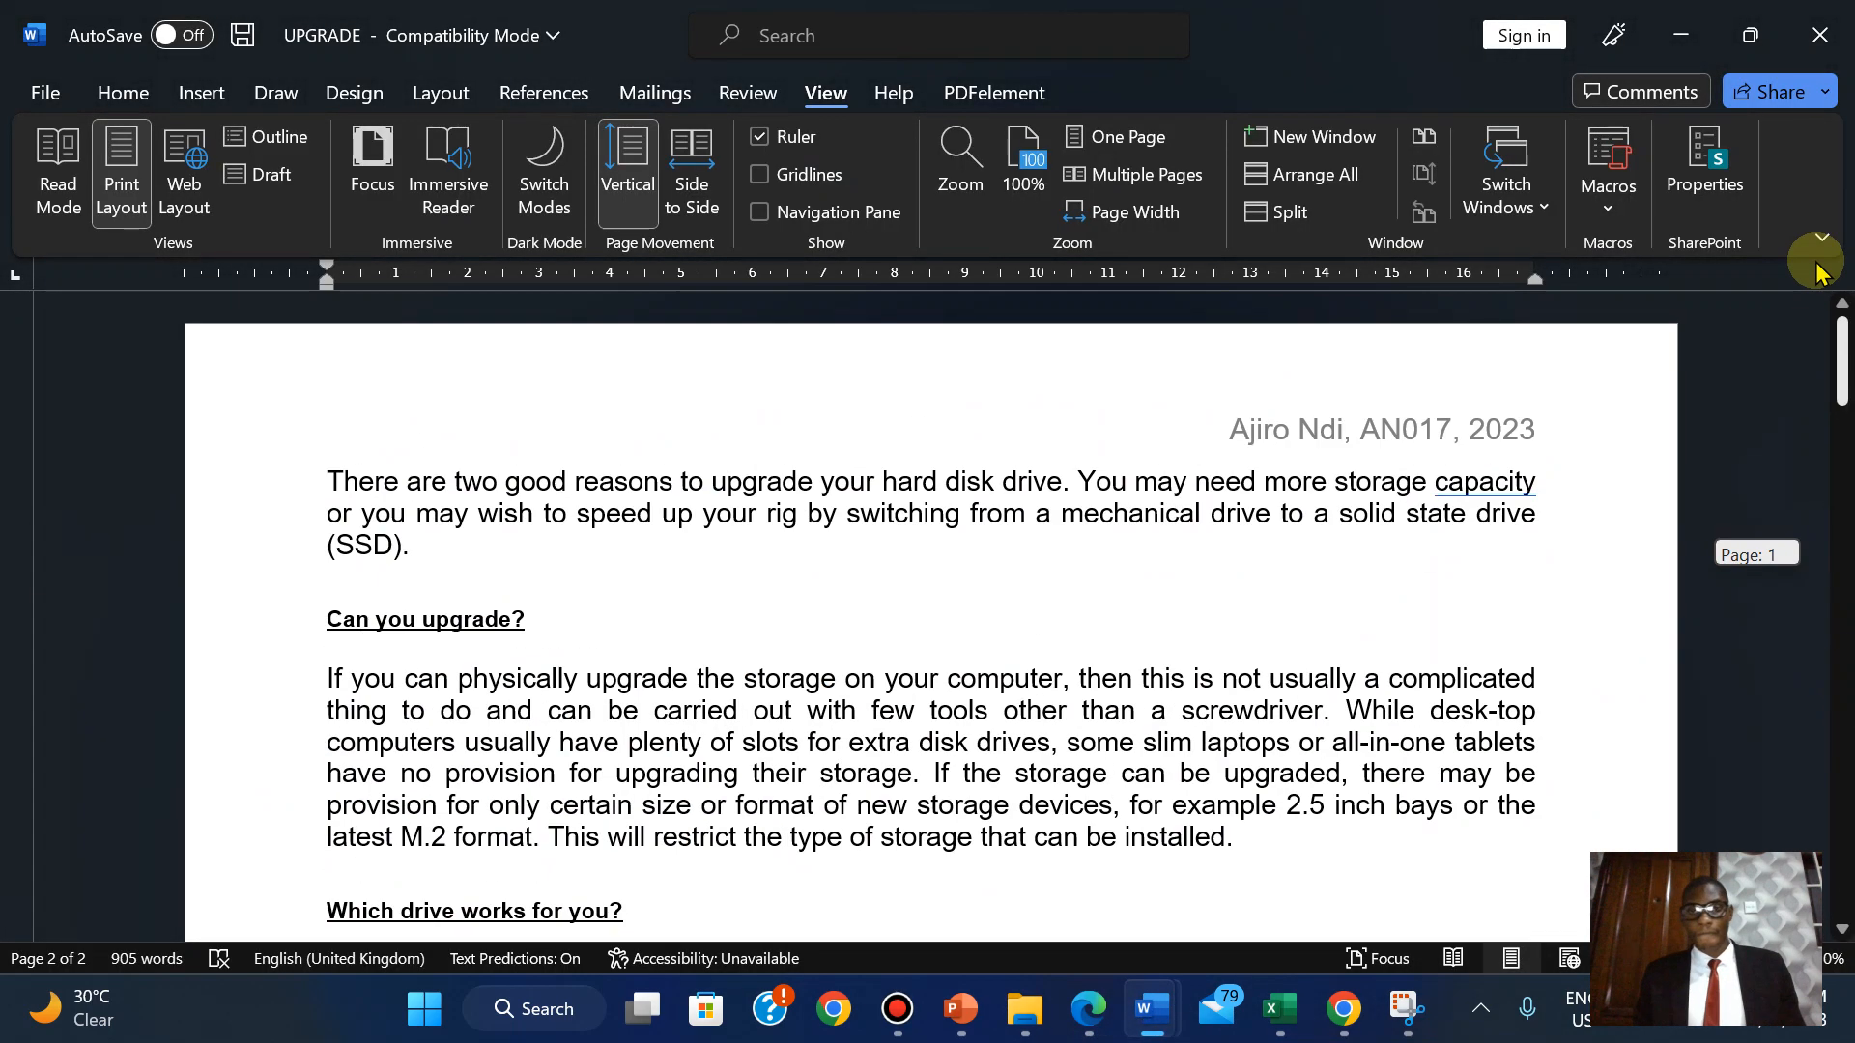
left_click(334, 474)
key("Return")
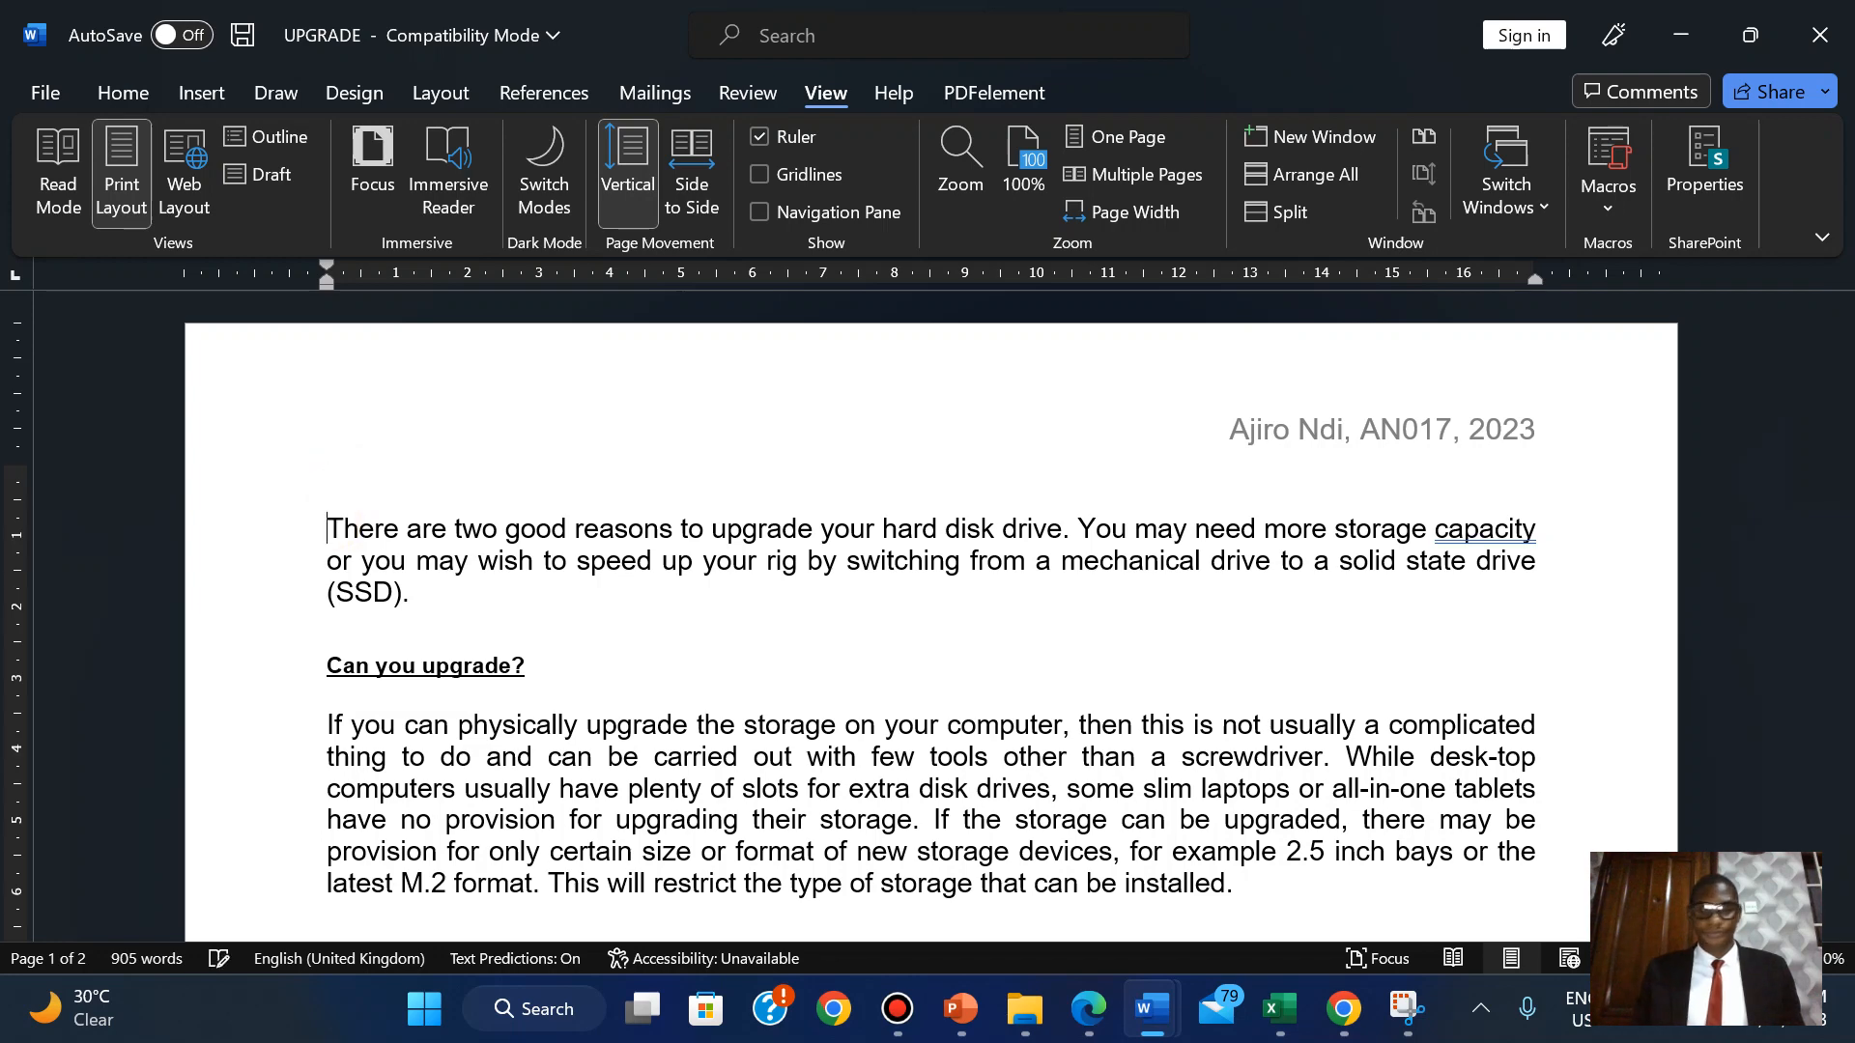
Apply the Normal style to the blank top paragraph from the Styles pane, then start a New Style.
left_click(123, 91)
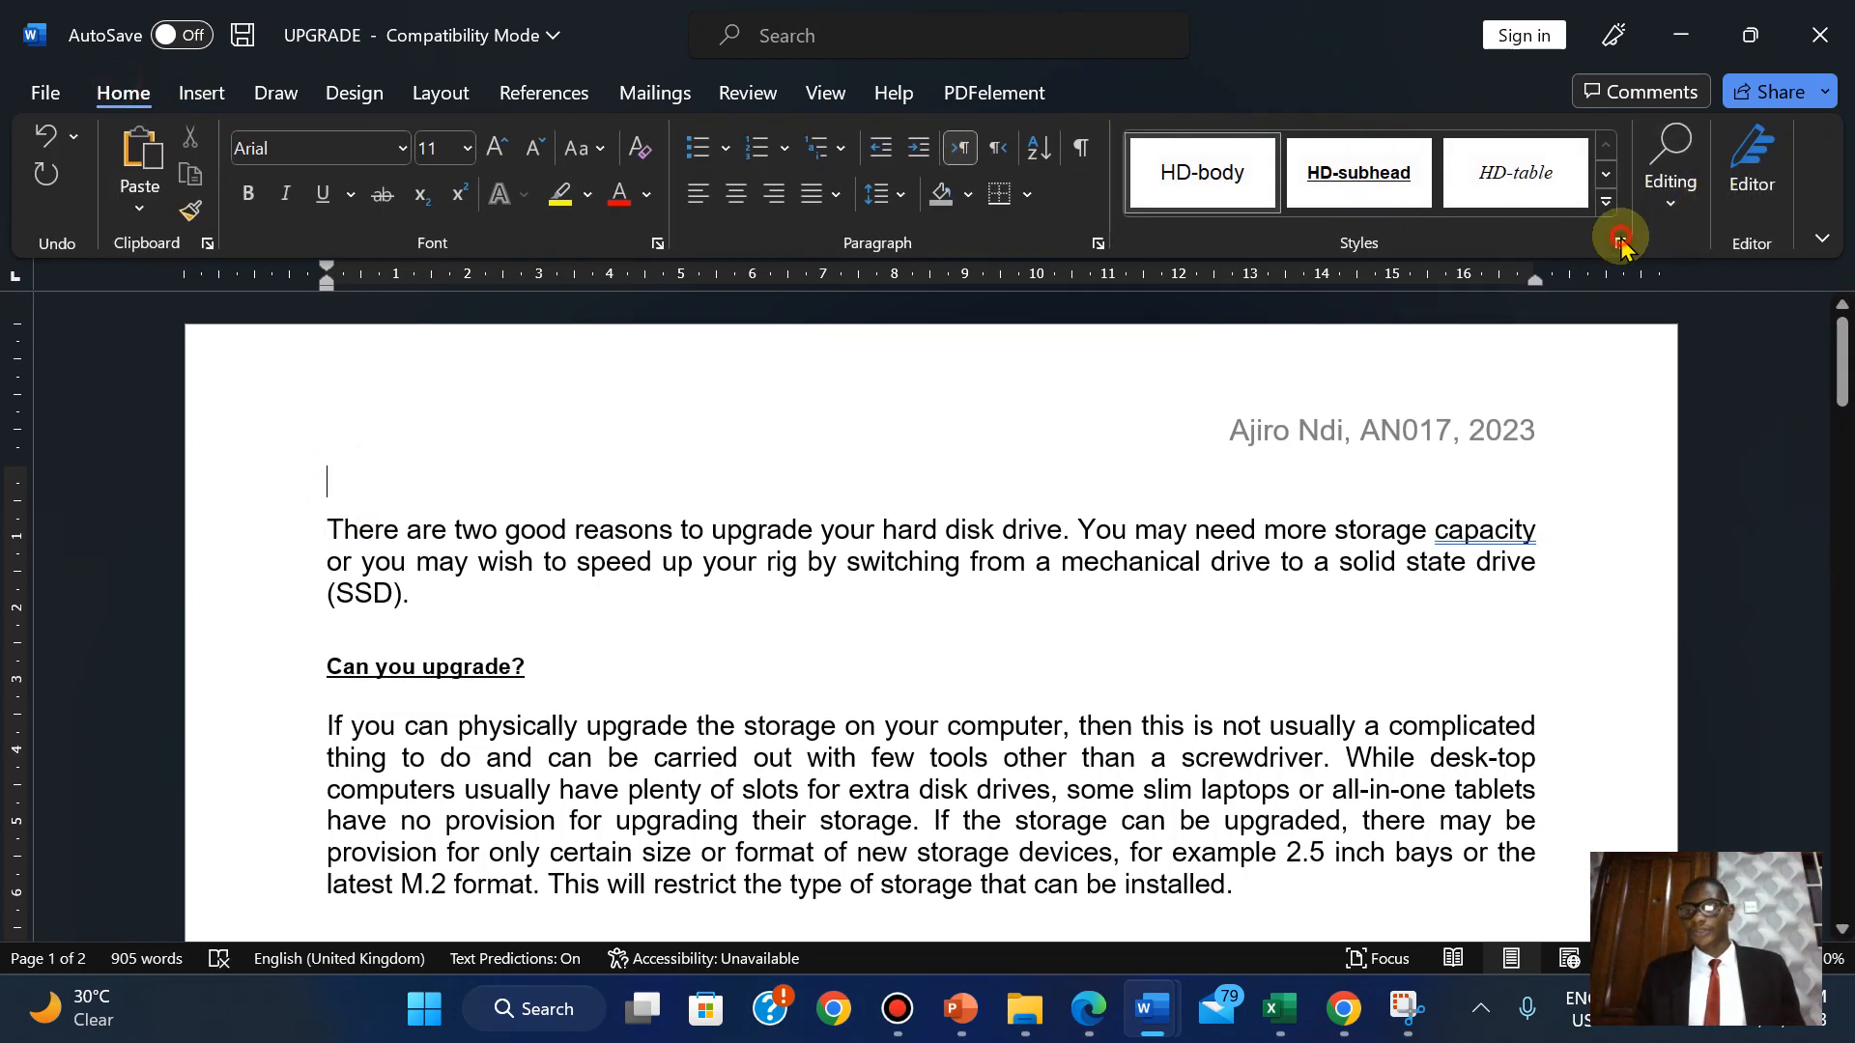
left_click(1620, 242)
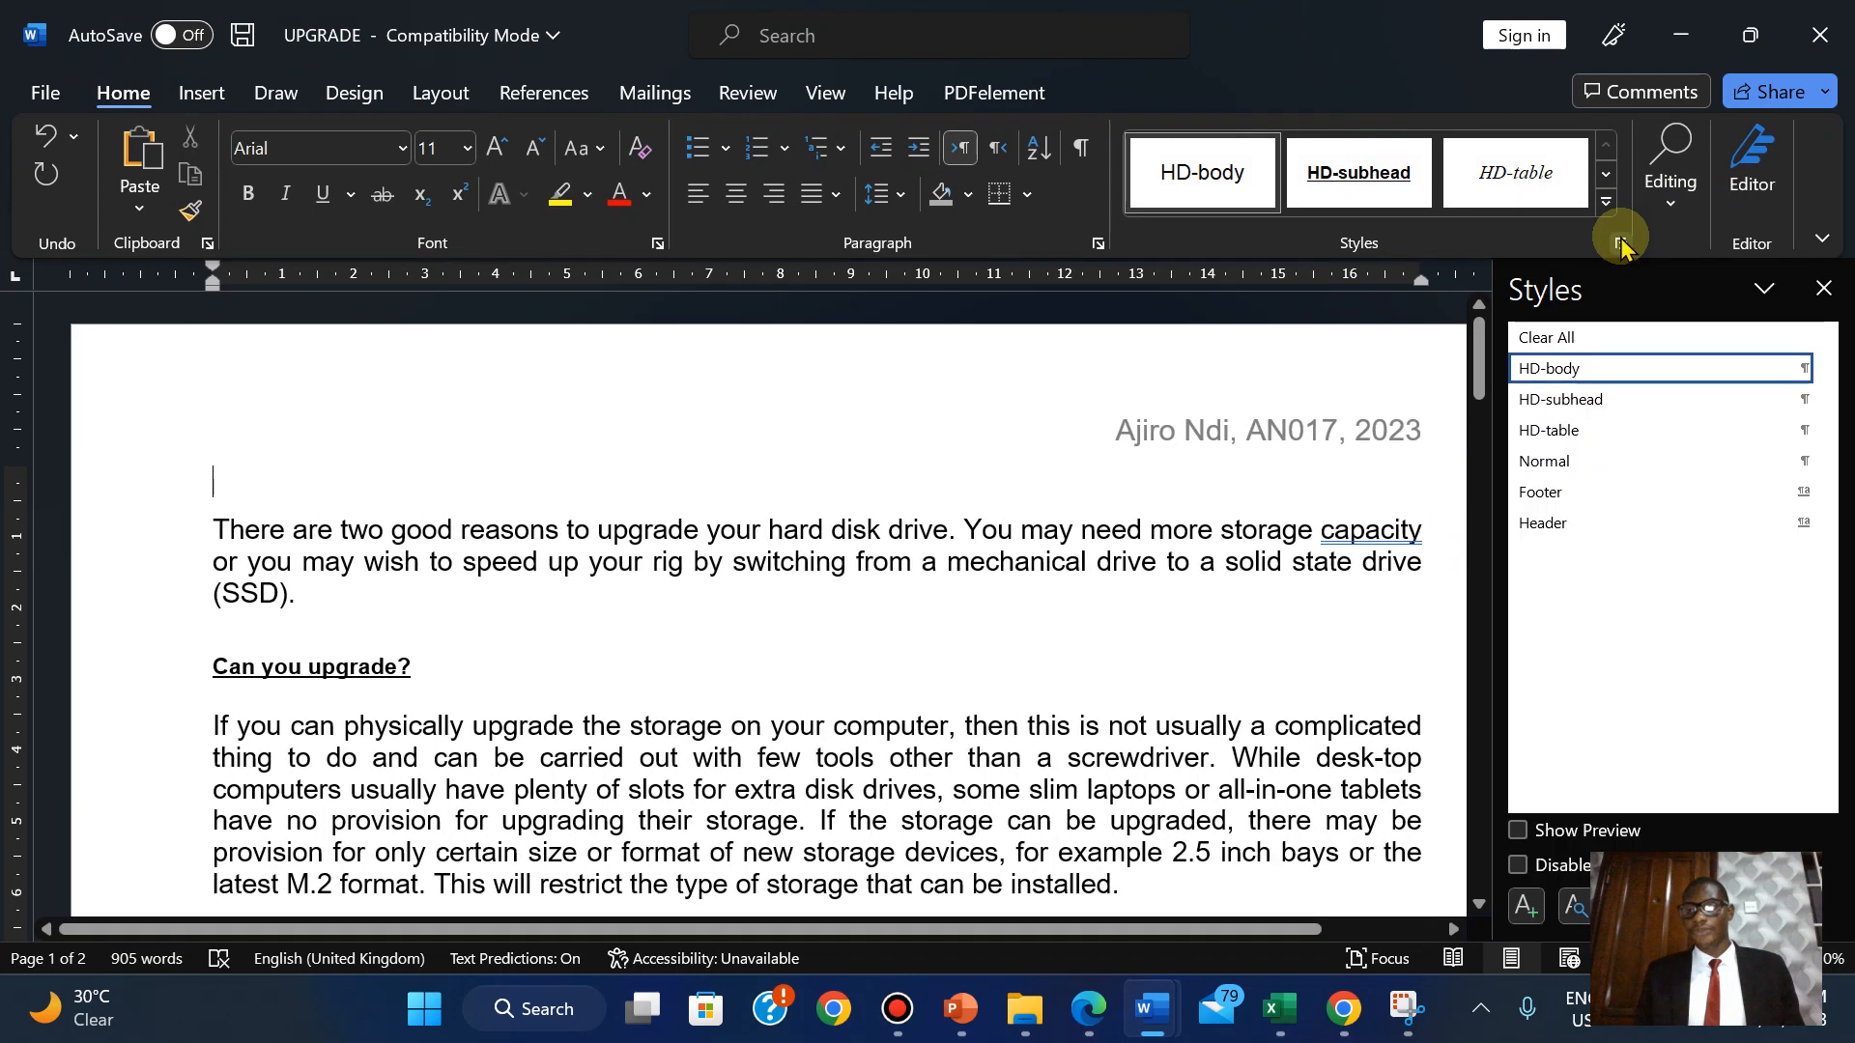
left_click(1542, 464)
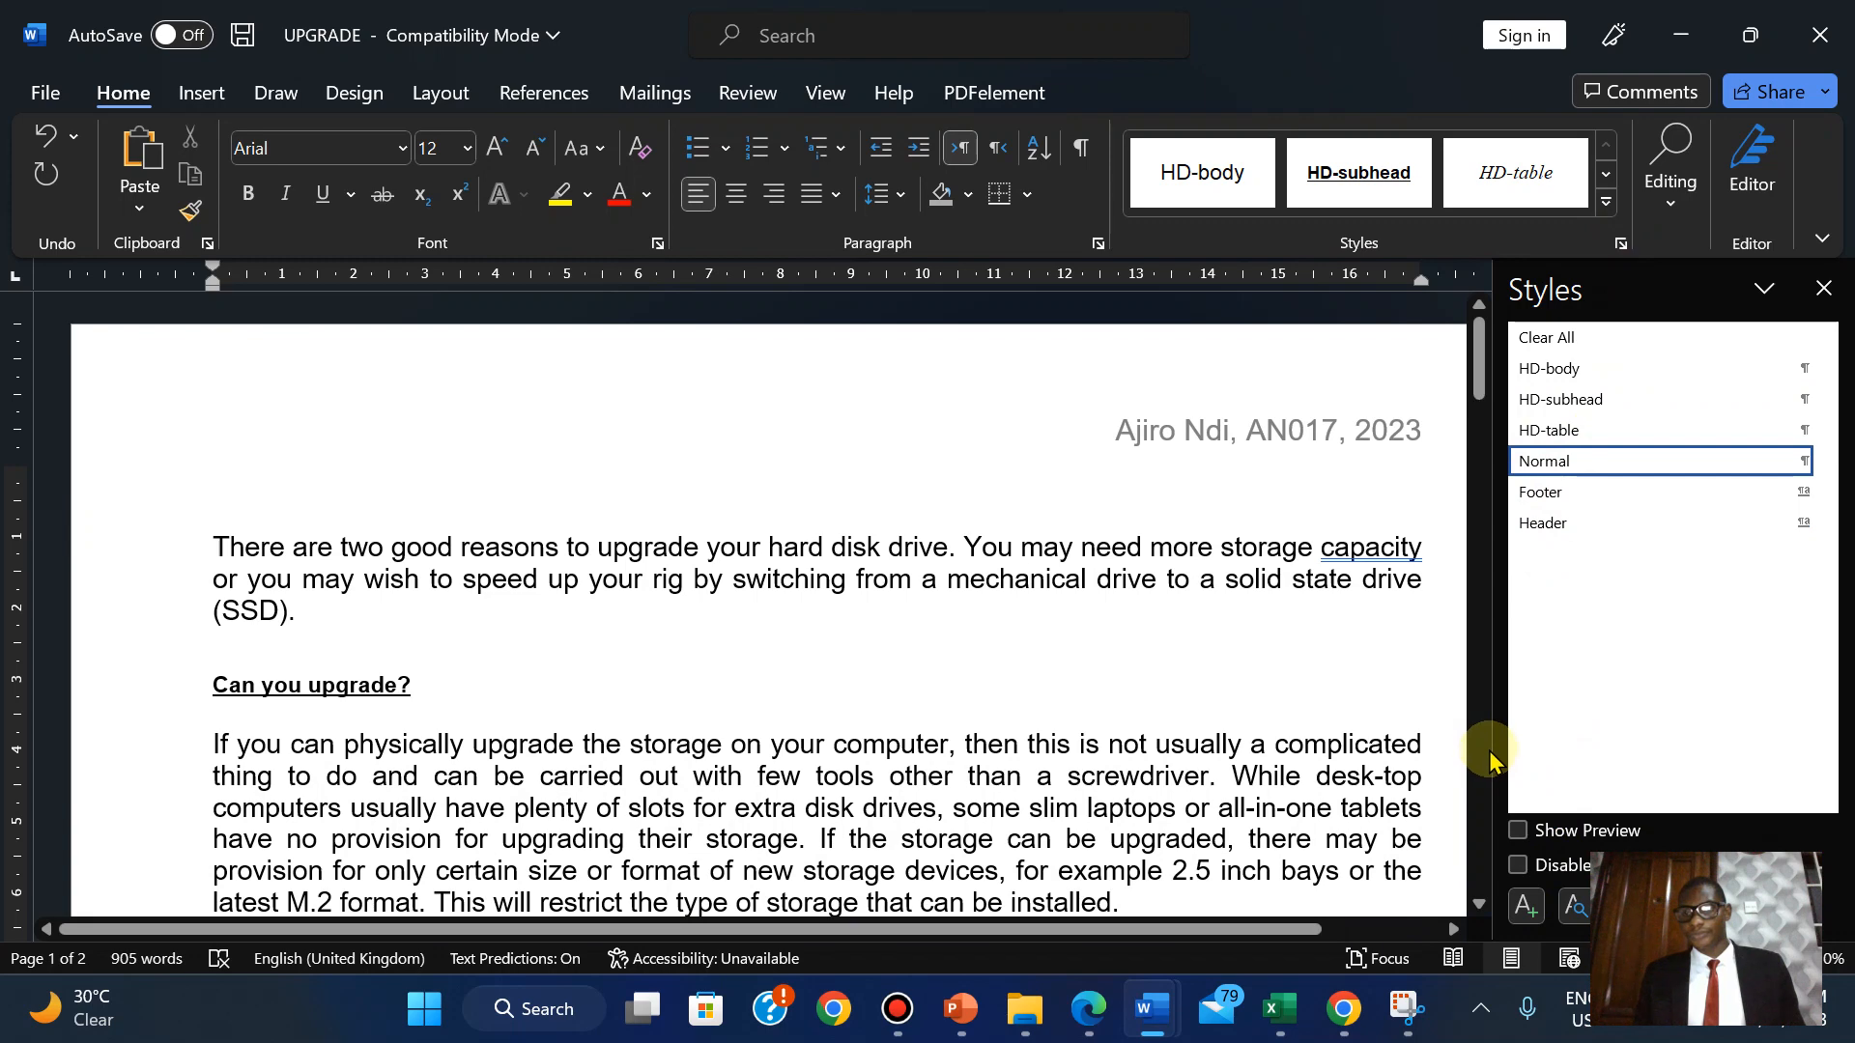
left_click_drag(1495, 753, 1256, 737)
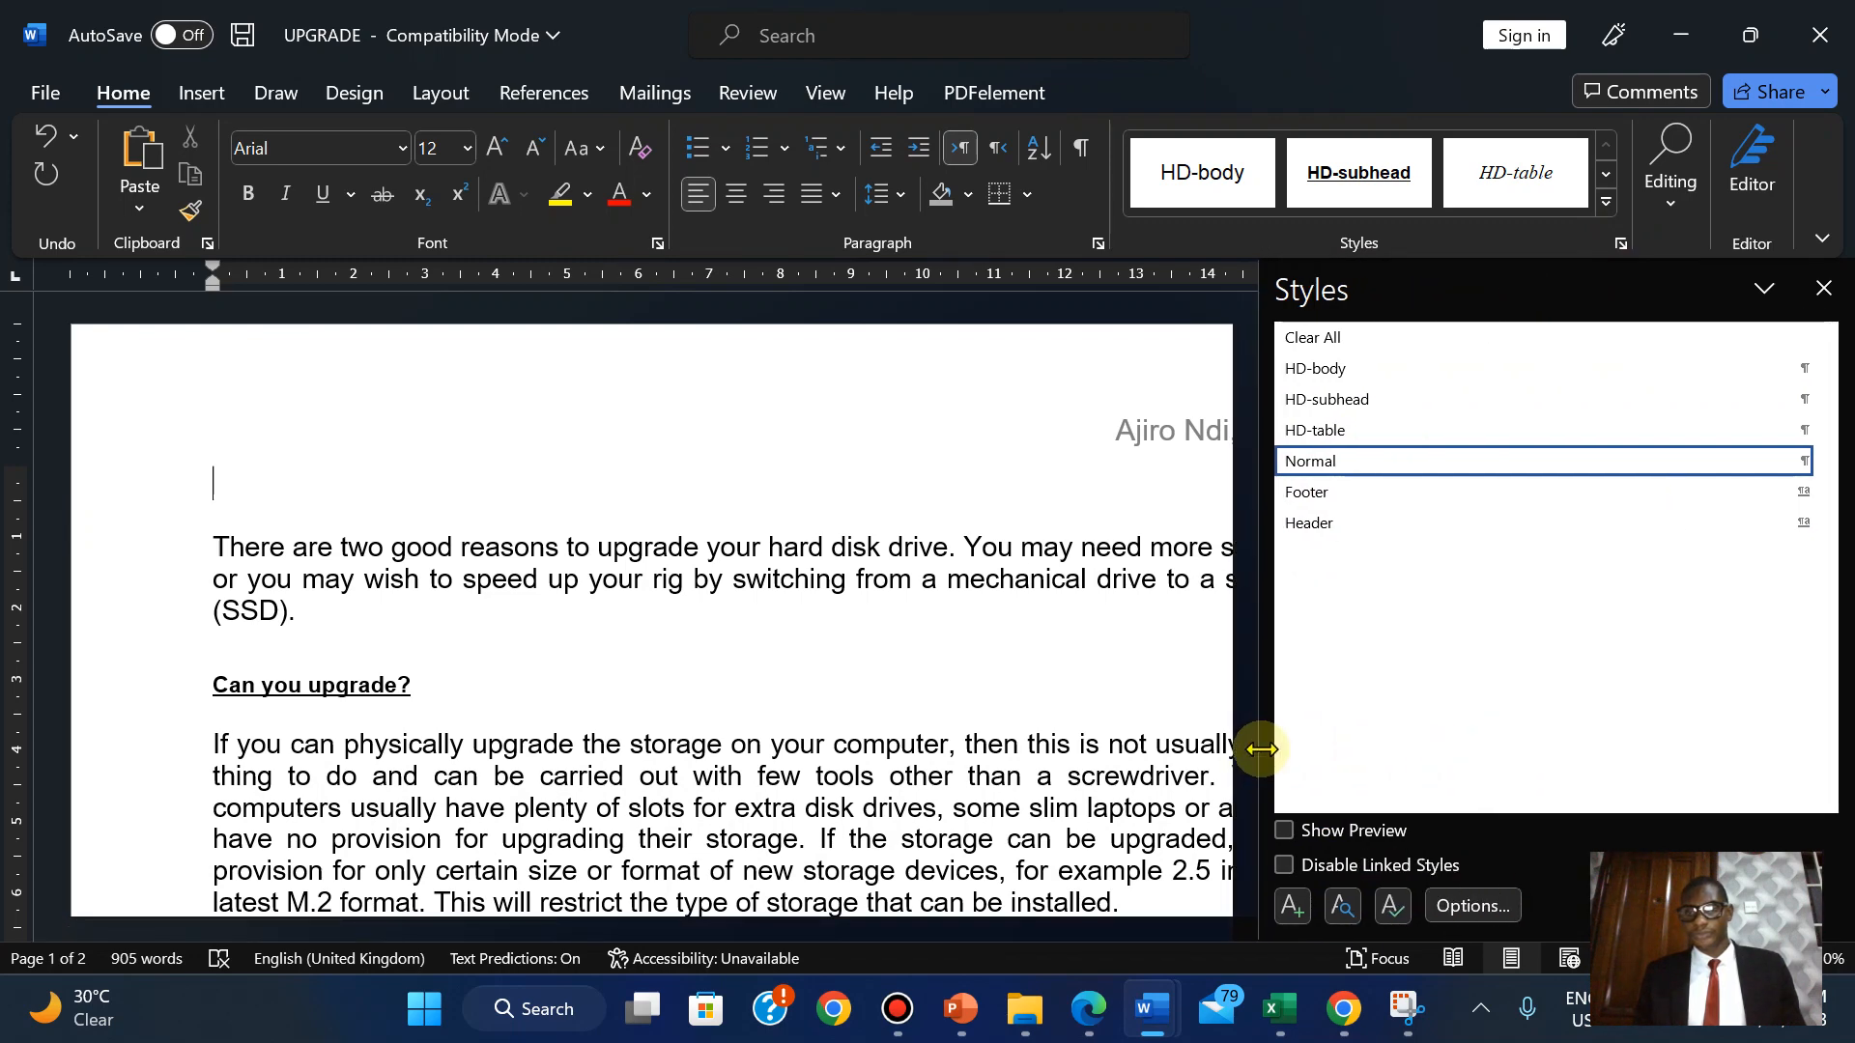
left_click(1293, 913)
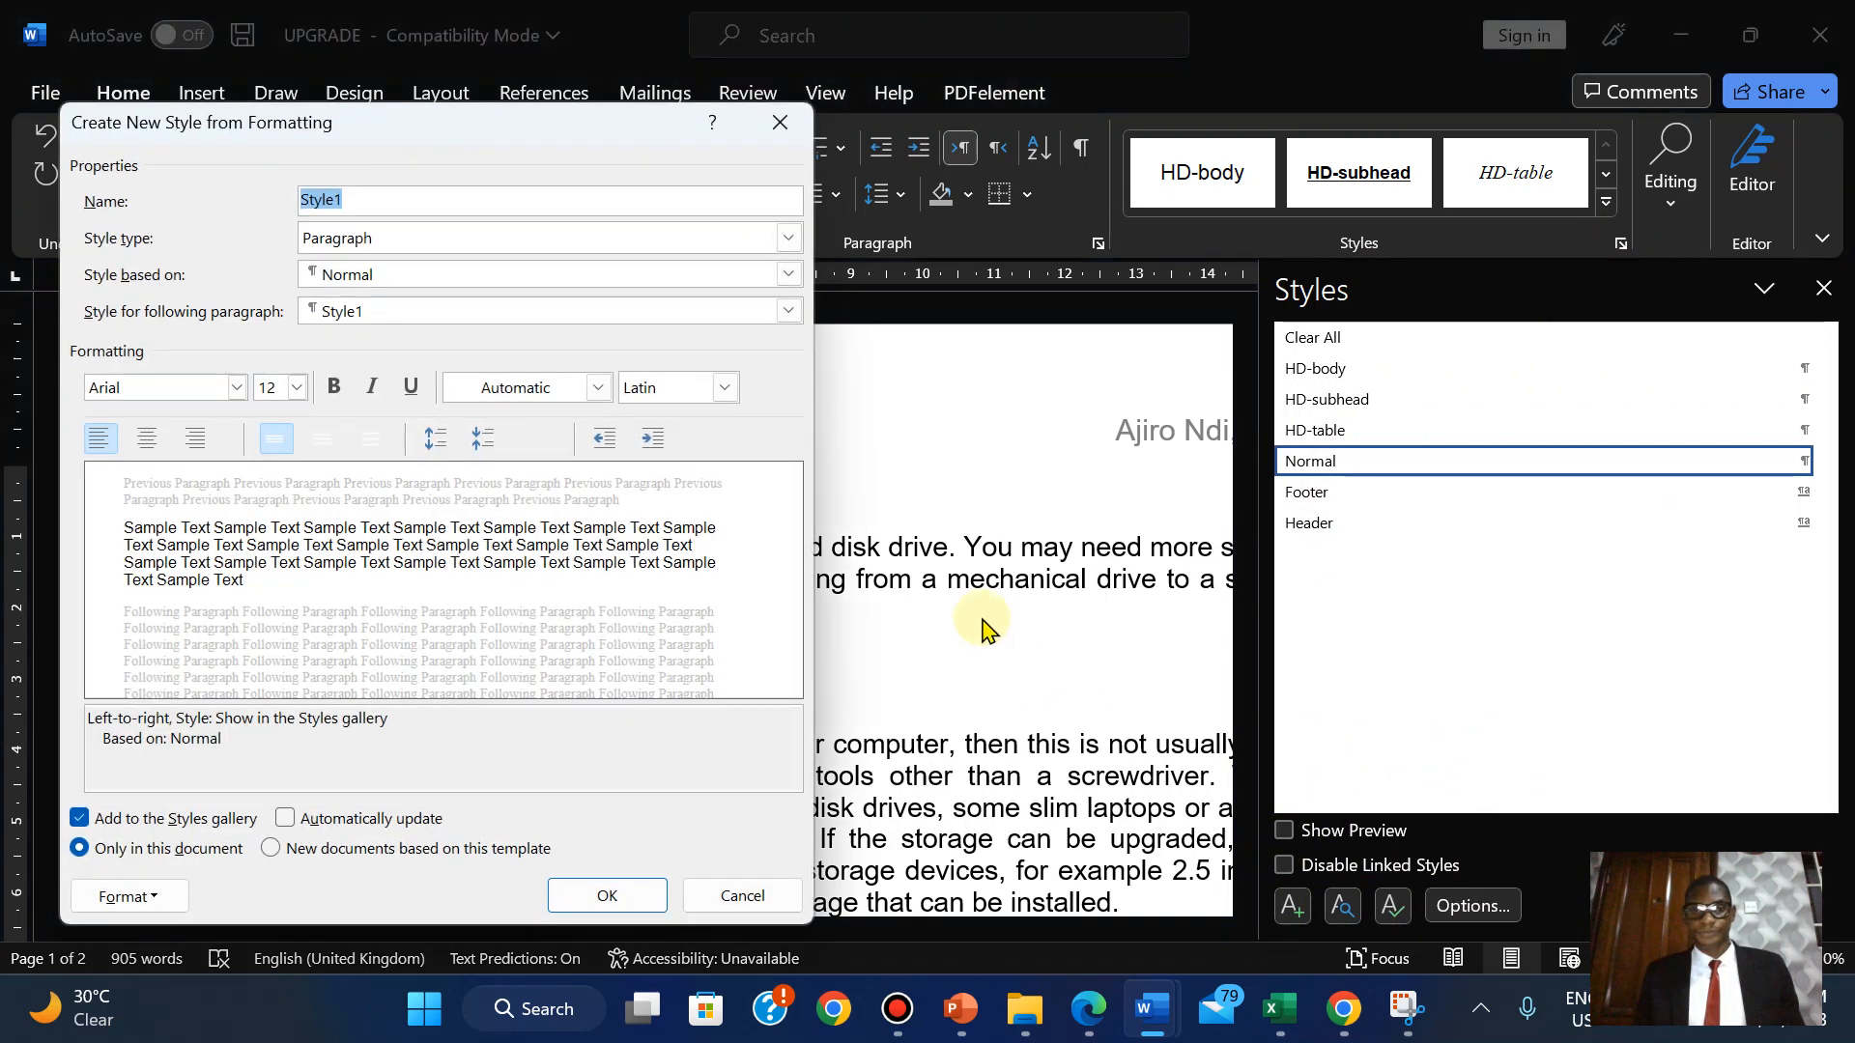
Copy 'HD-title' from the exam PDF and paste it as the new style's name.
left_click(1086, 1005)
left_click_drag(281, 611, 394, 611)
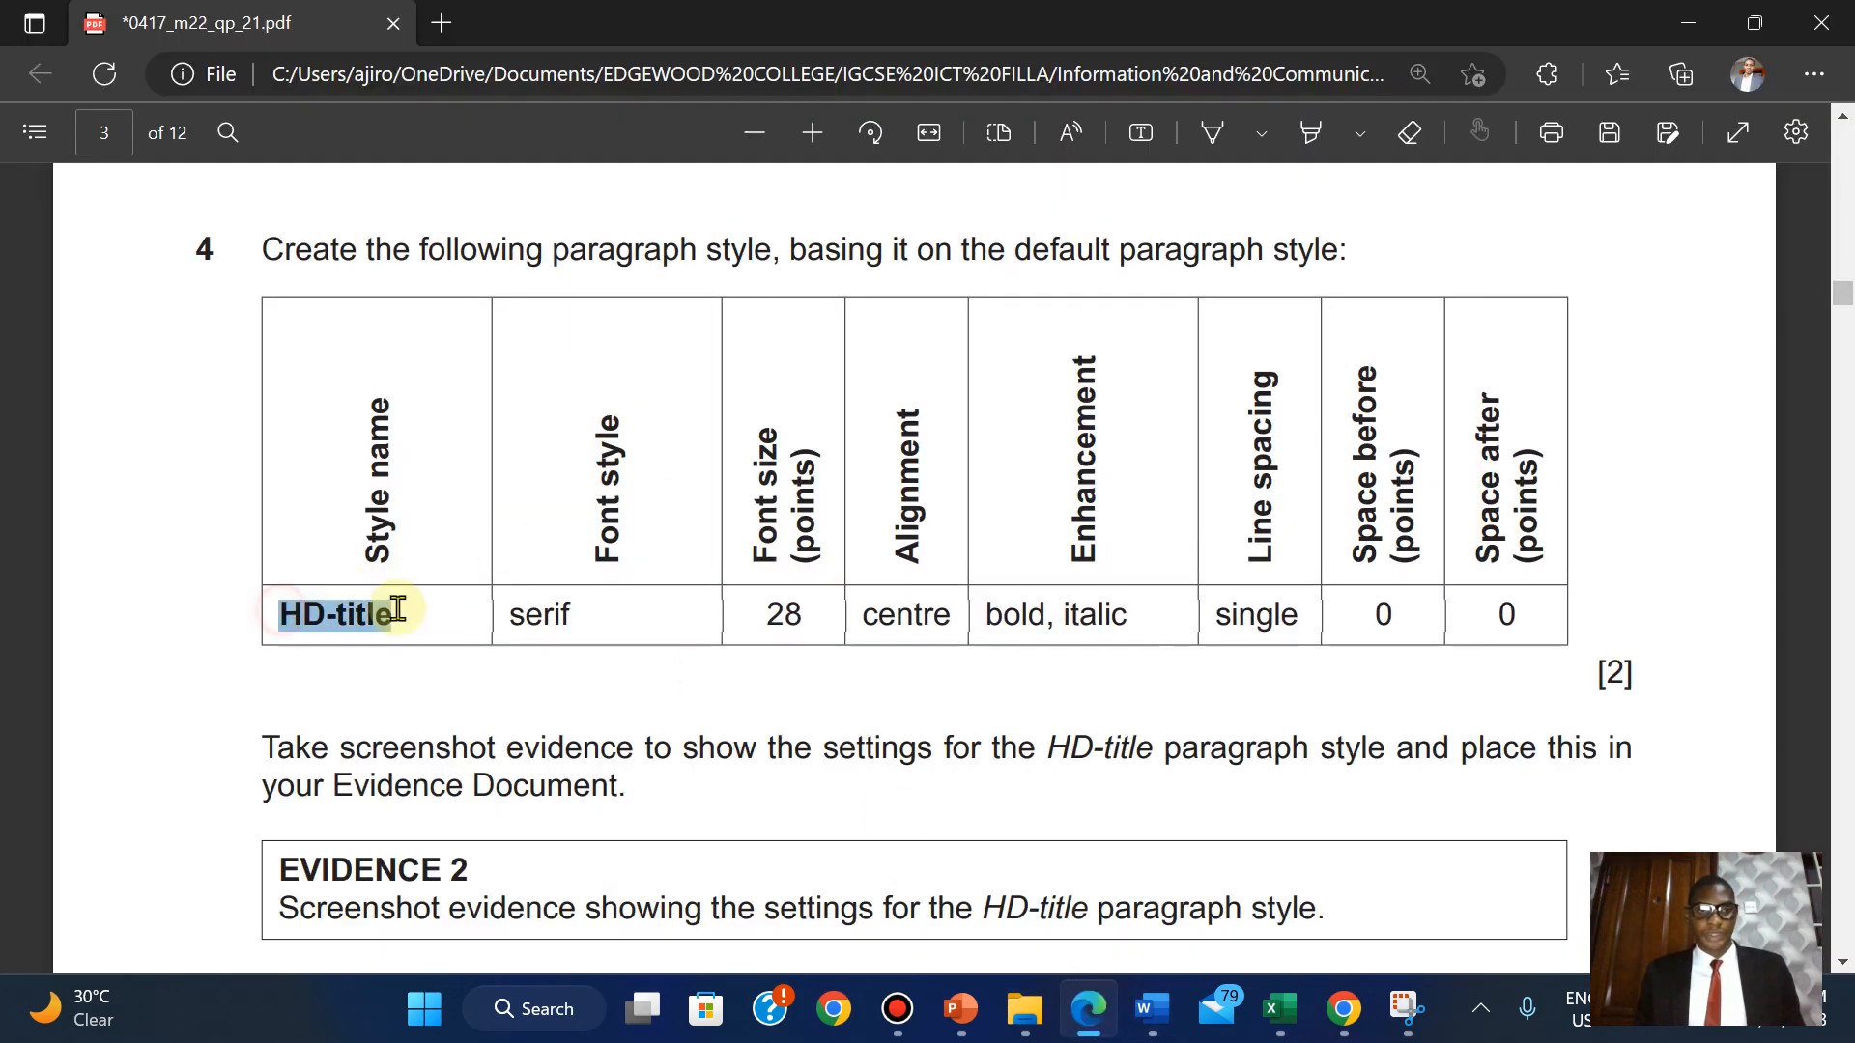
left_click(451, 367)
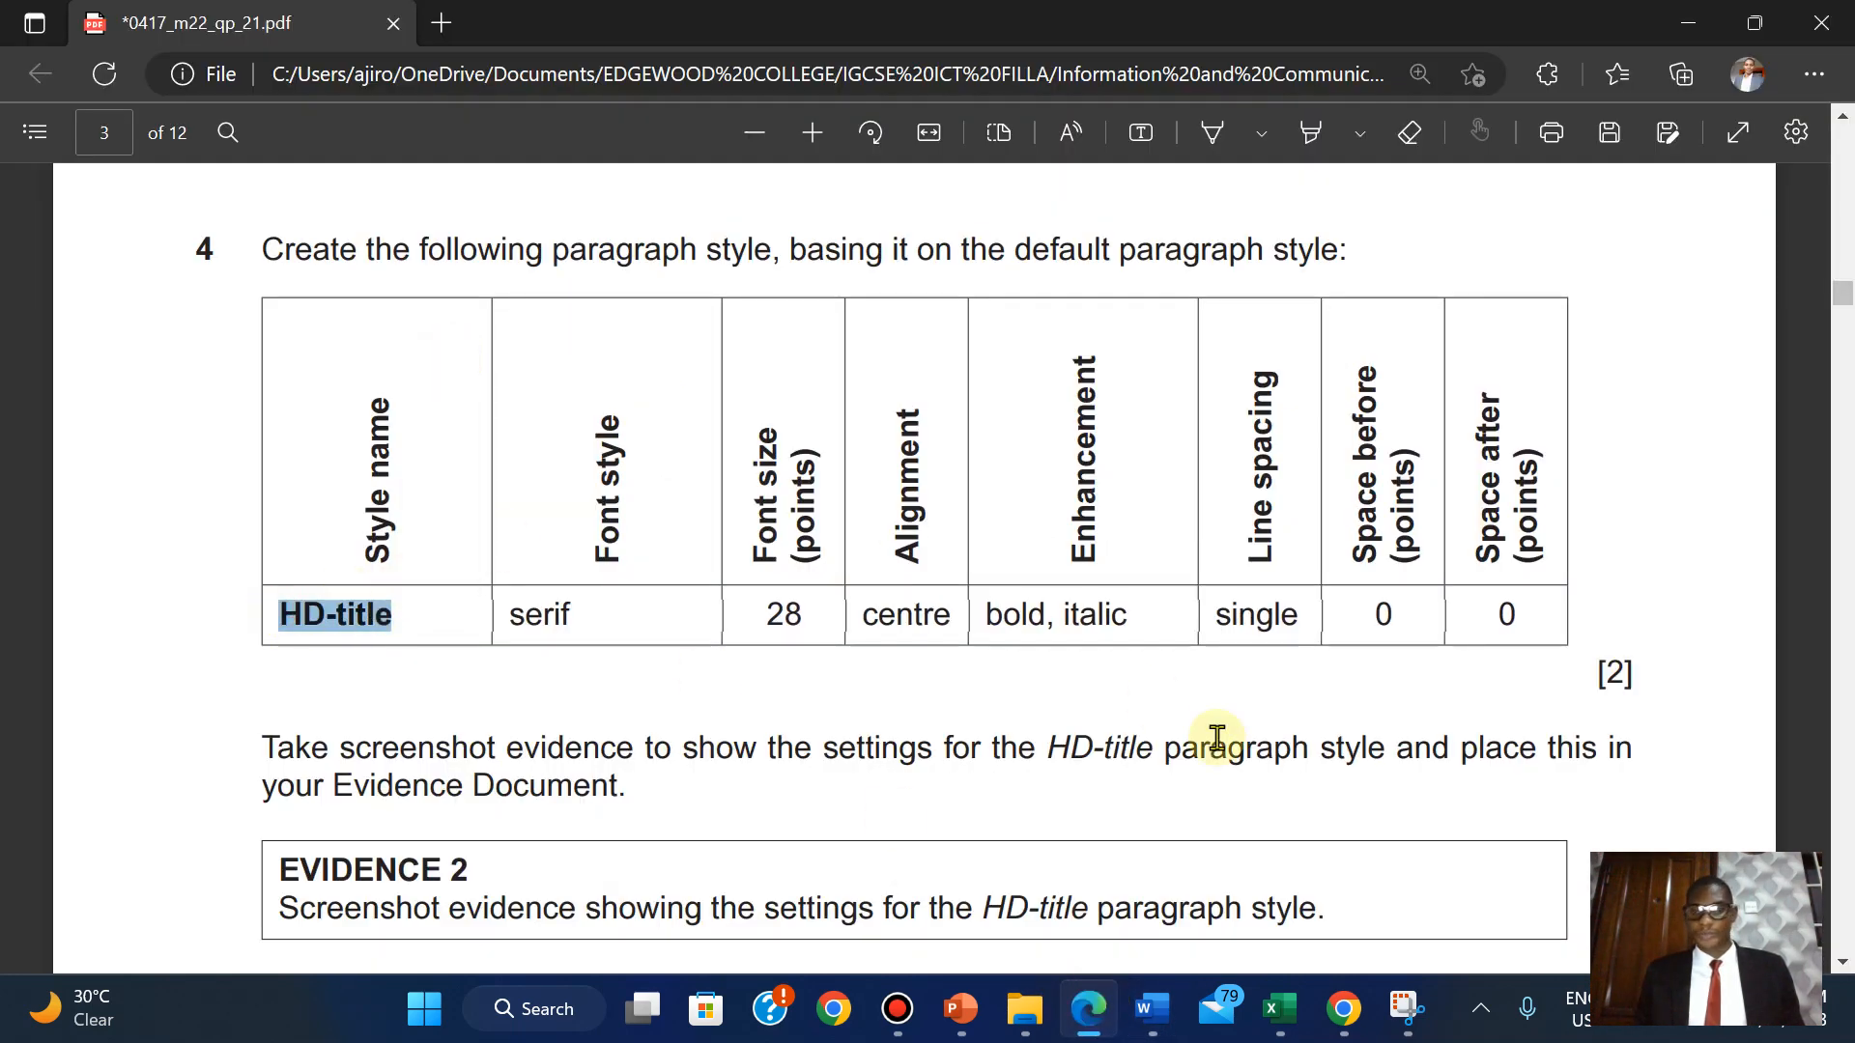
mouse_move(1099, 1014)
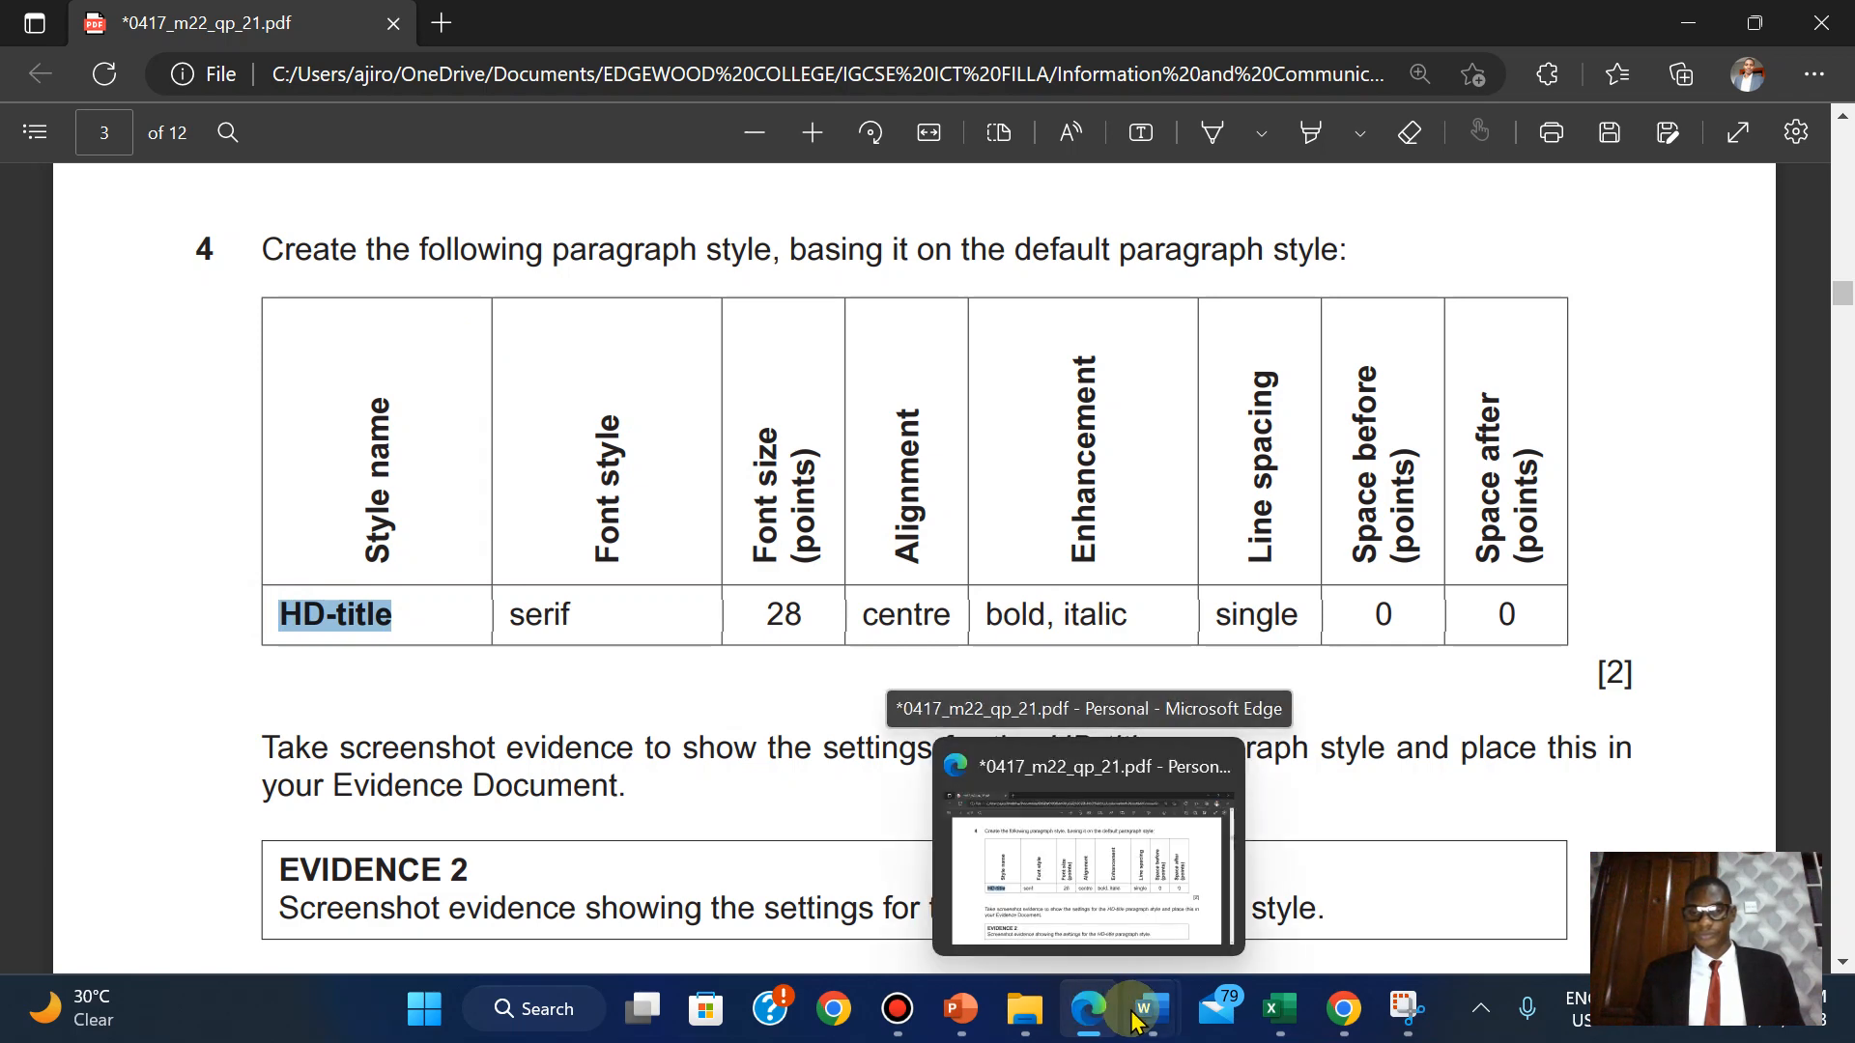
left_click(1447, 874)
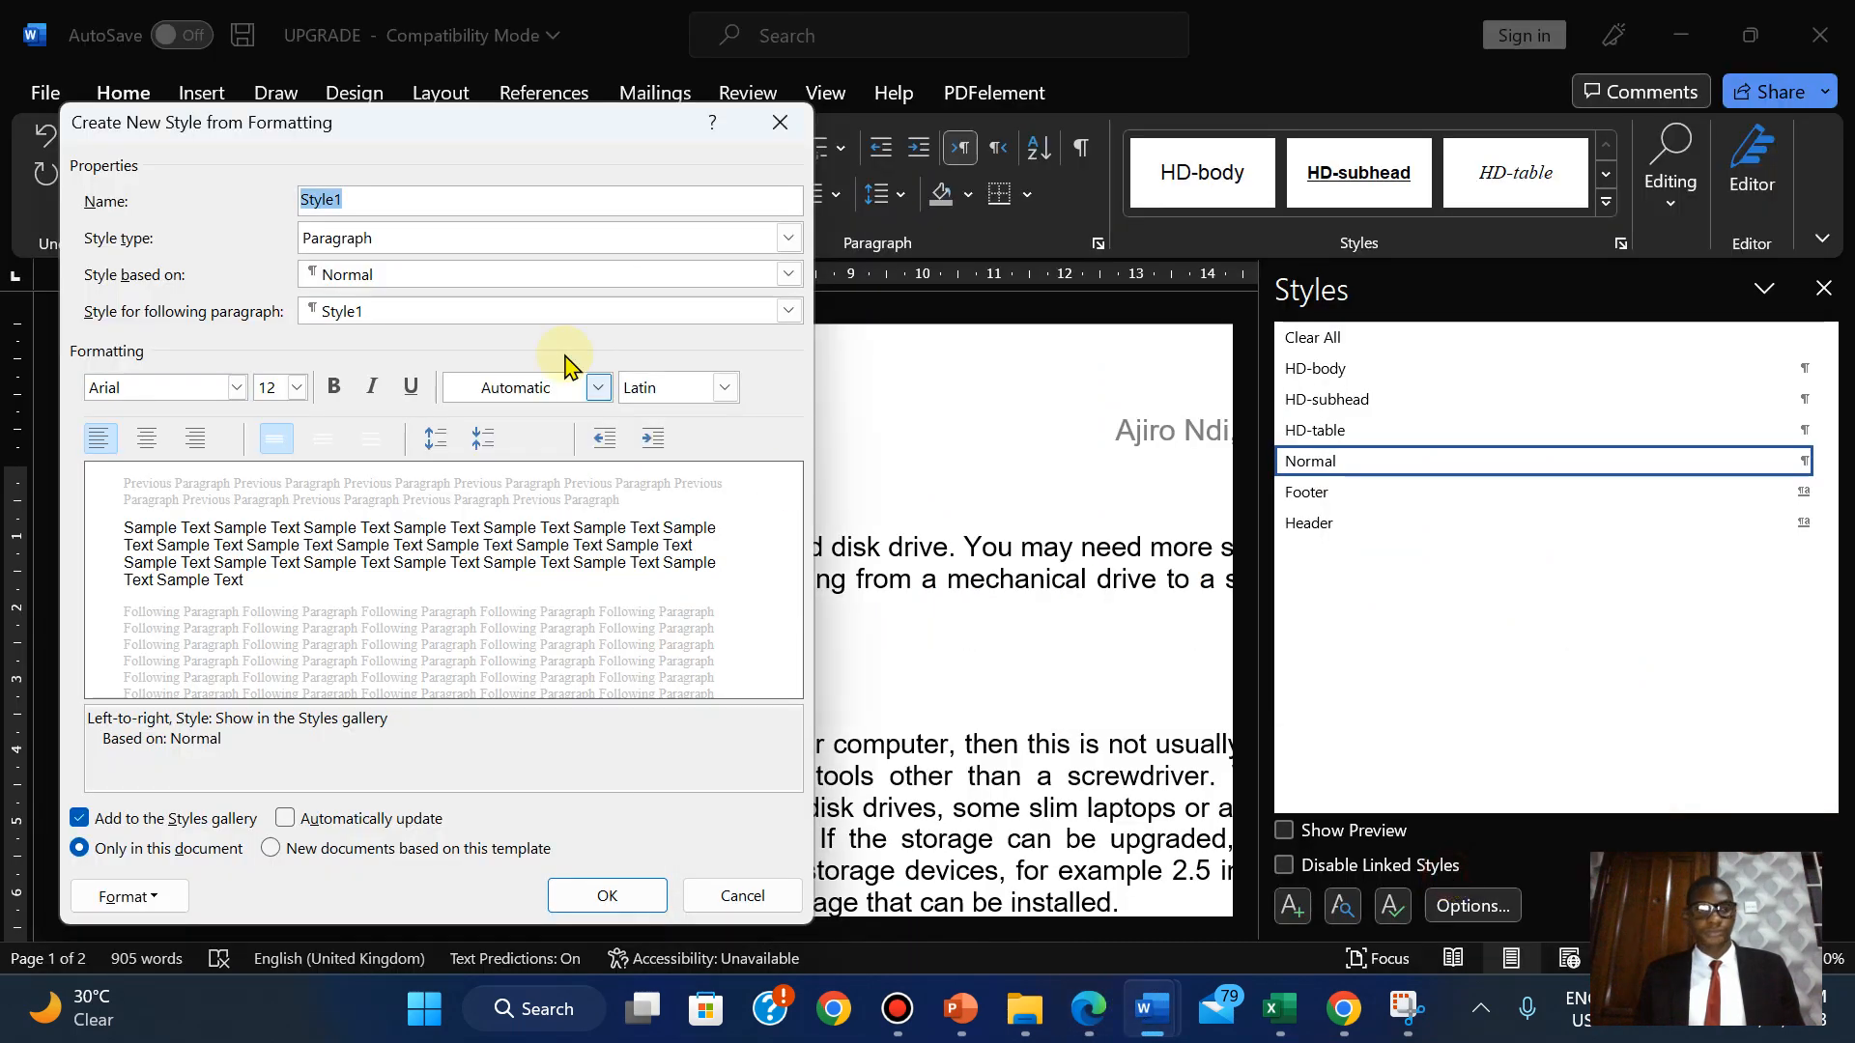
right_click(317, 200)
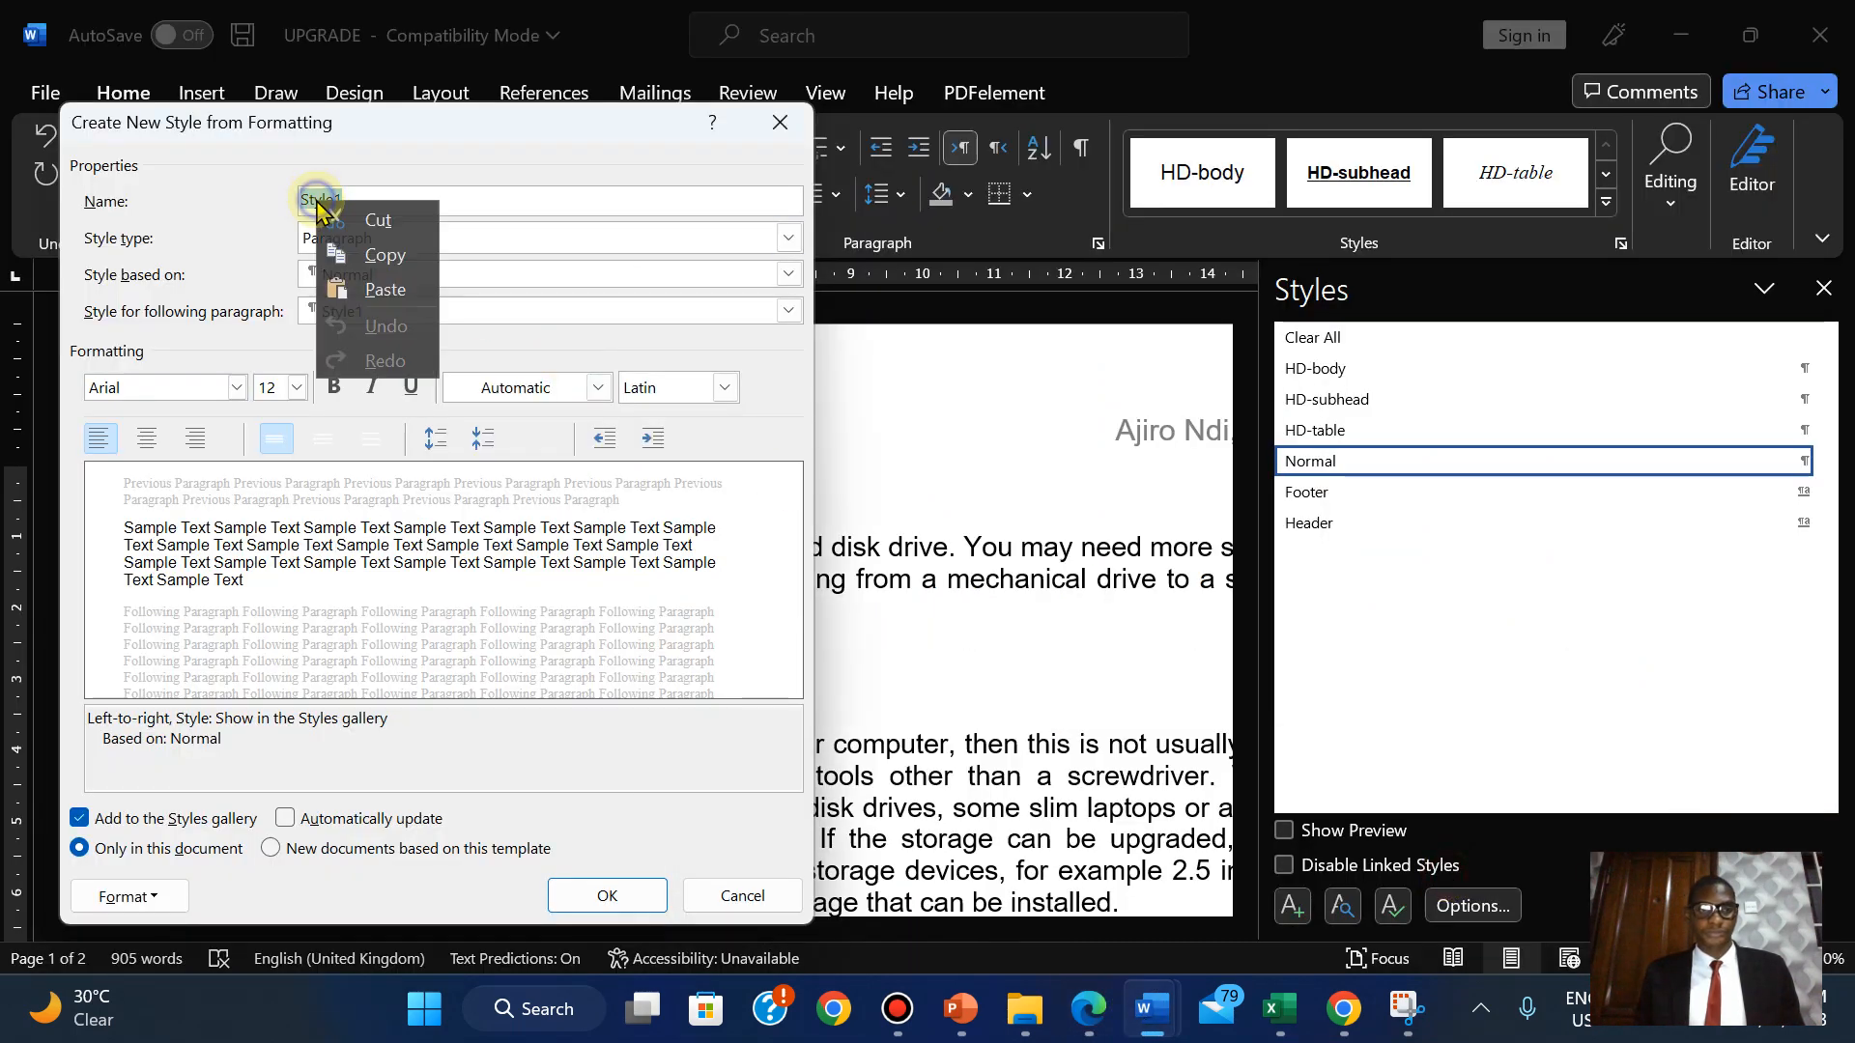
left_click(362, 293)
Set the HD-title style's font to Times New Roman, 28 pt.
left_click(1086, 1017)
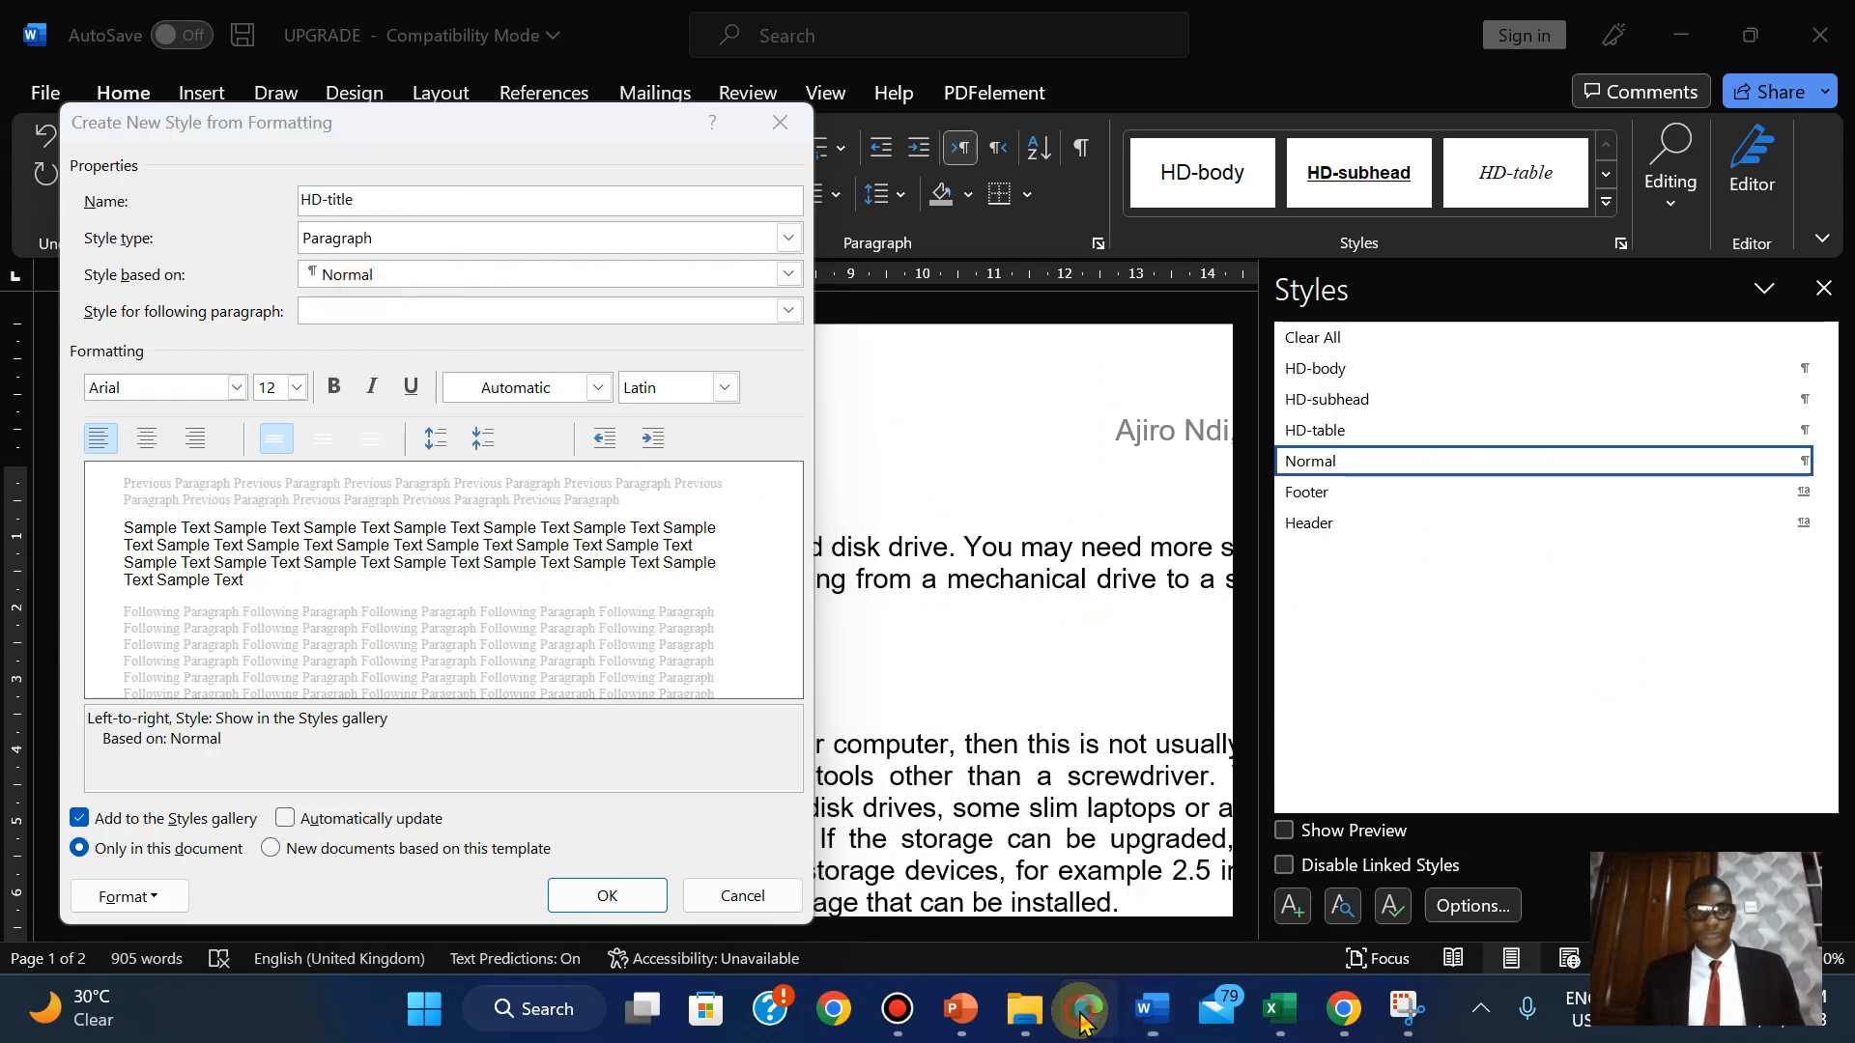
left_click(1086, 1016)
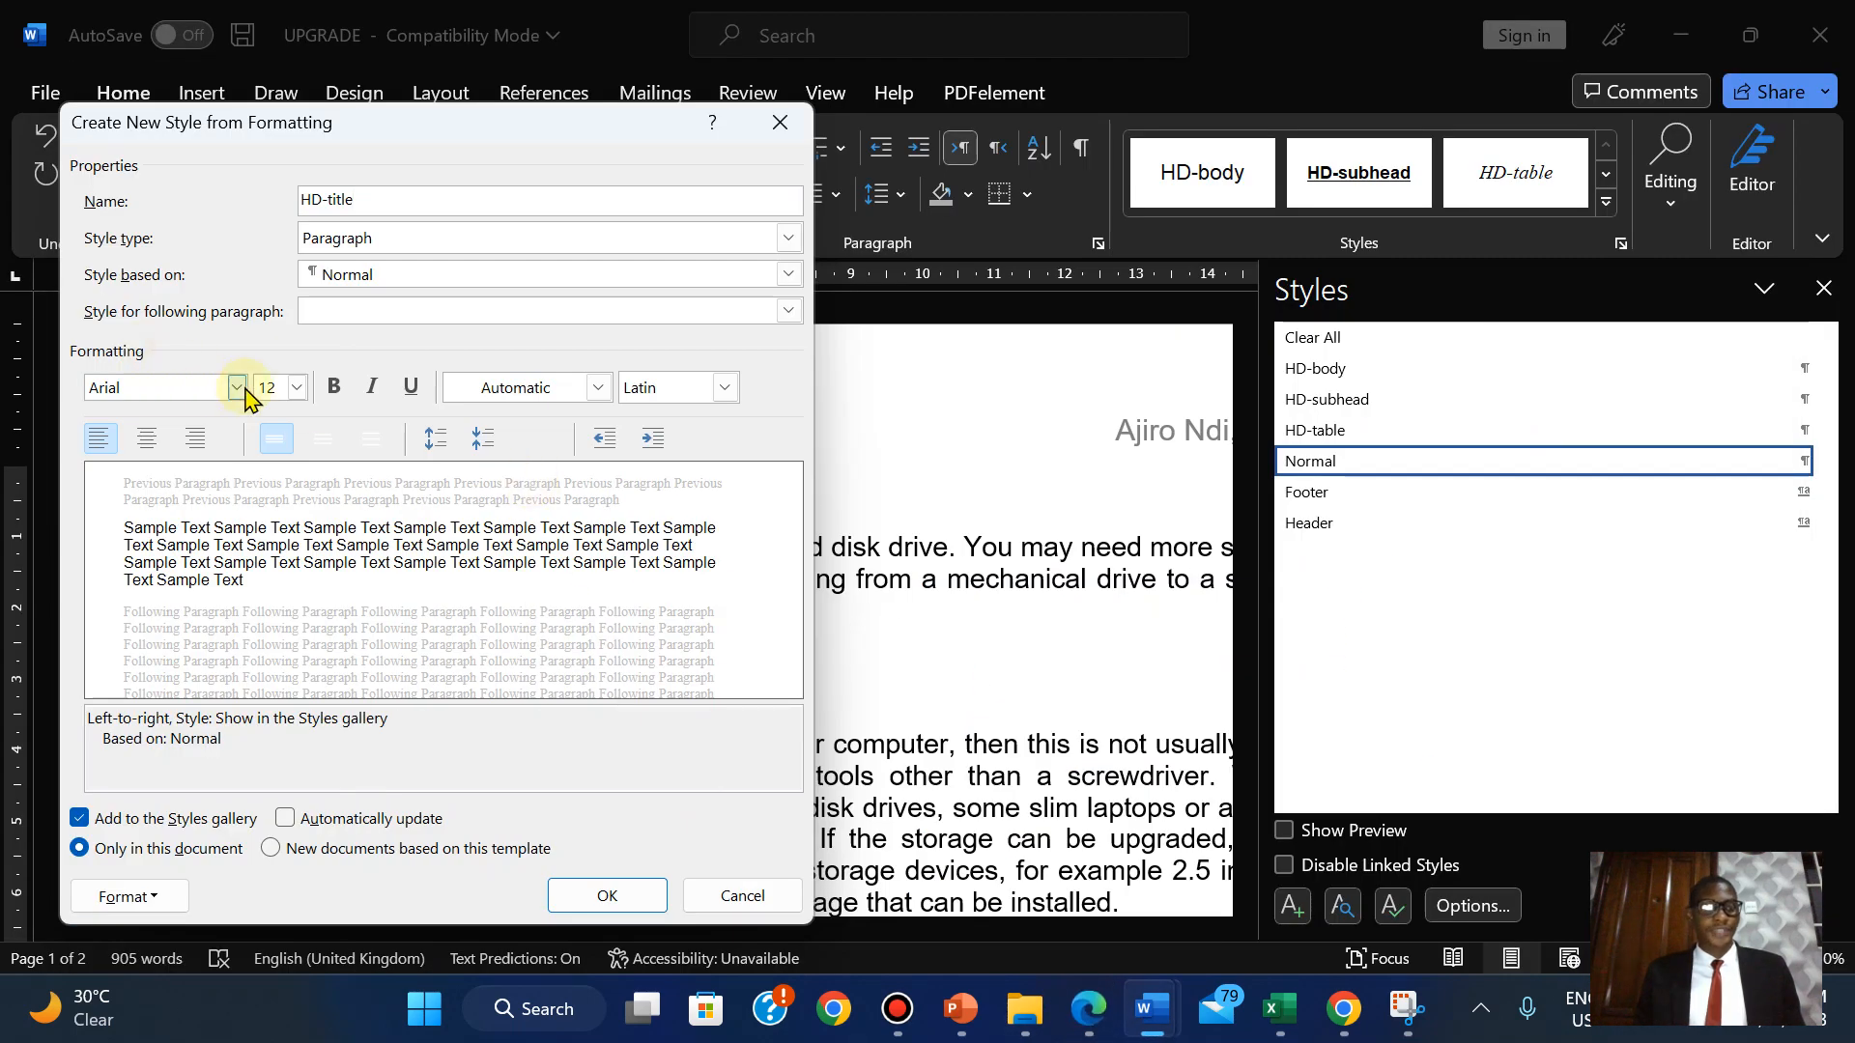
left_click(237, 388)
left_click(187, 589)
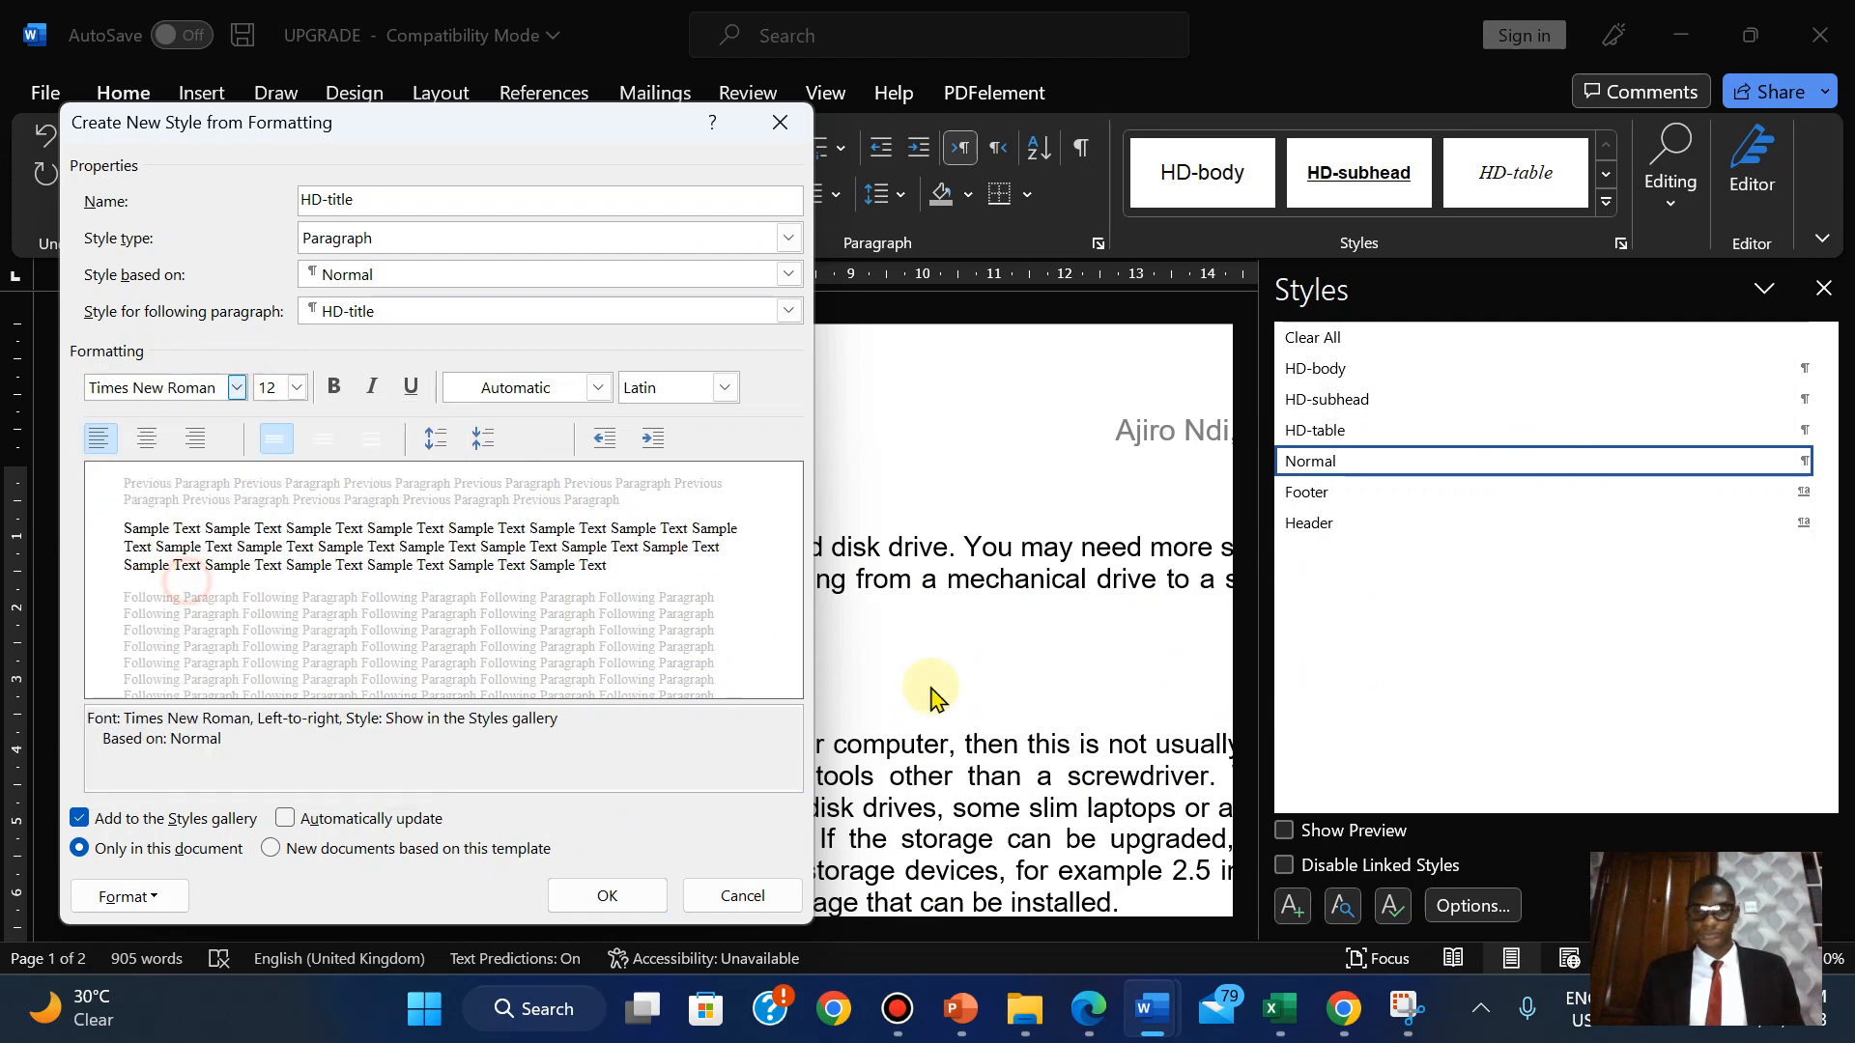
left_click(1088, 1009)
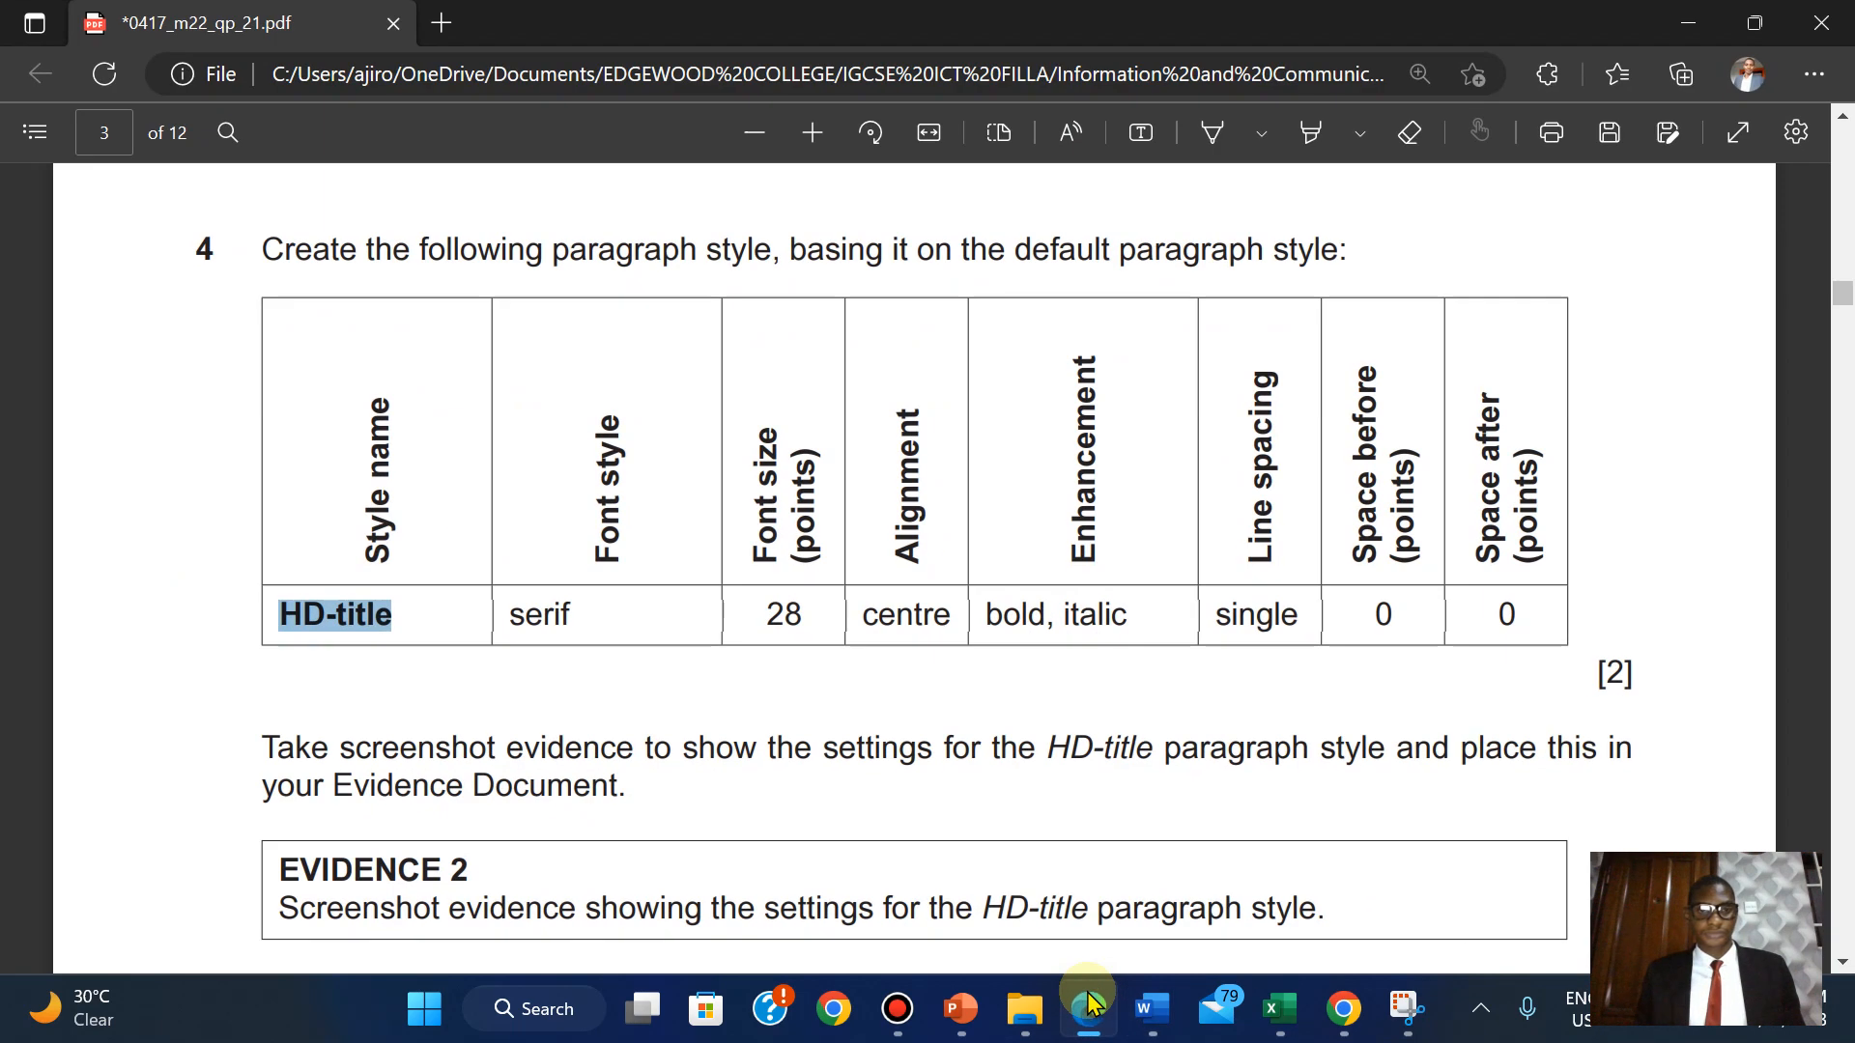
left_click(1088, 1008)
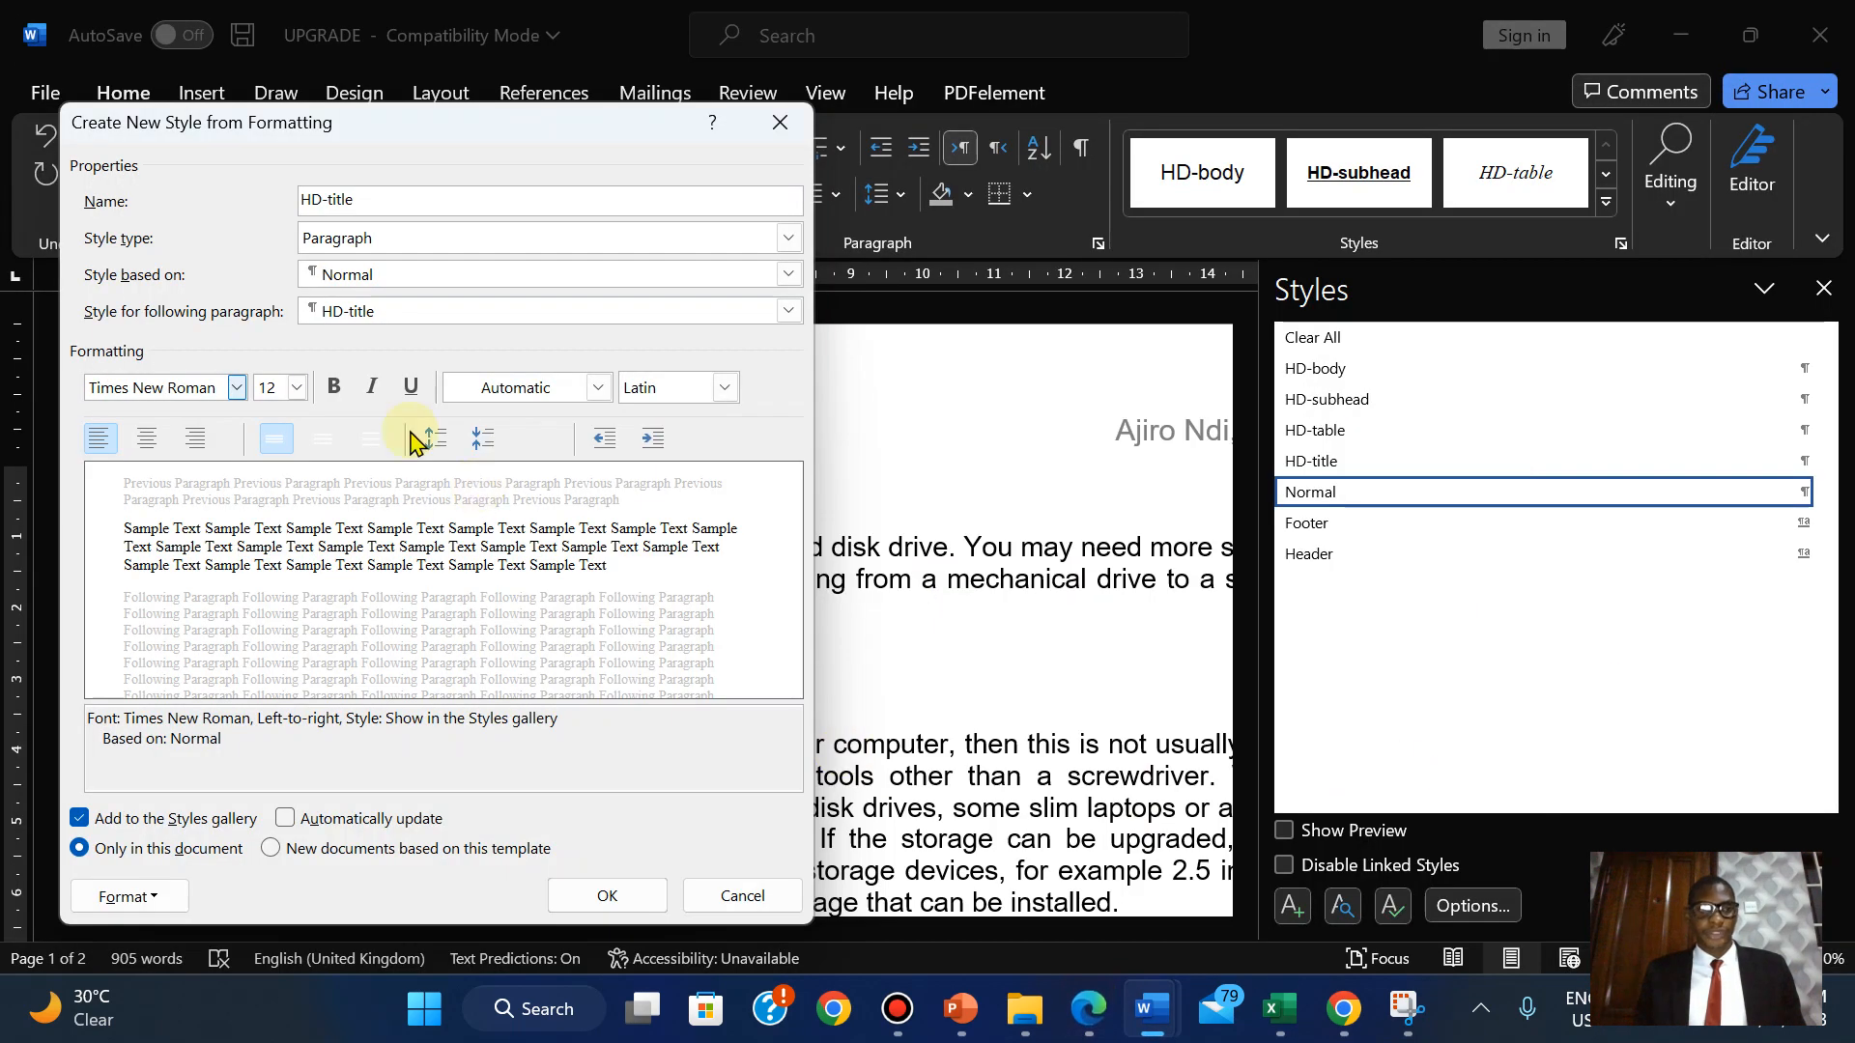
left_click(294, 388)
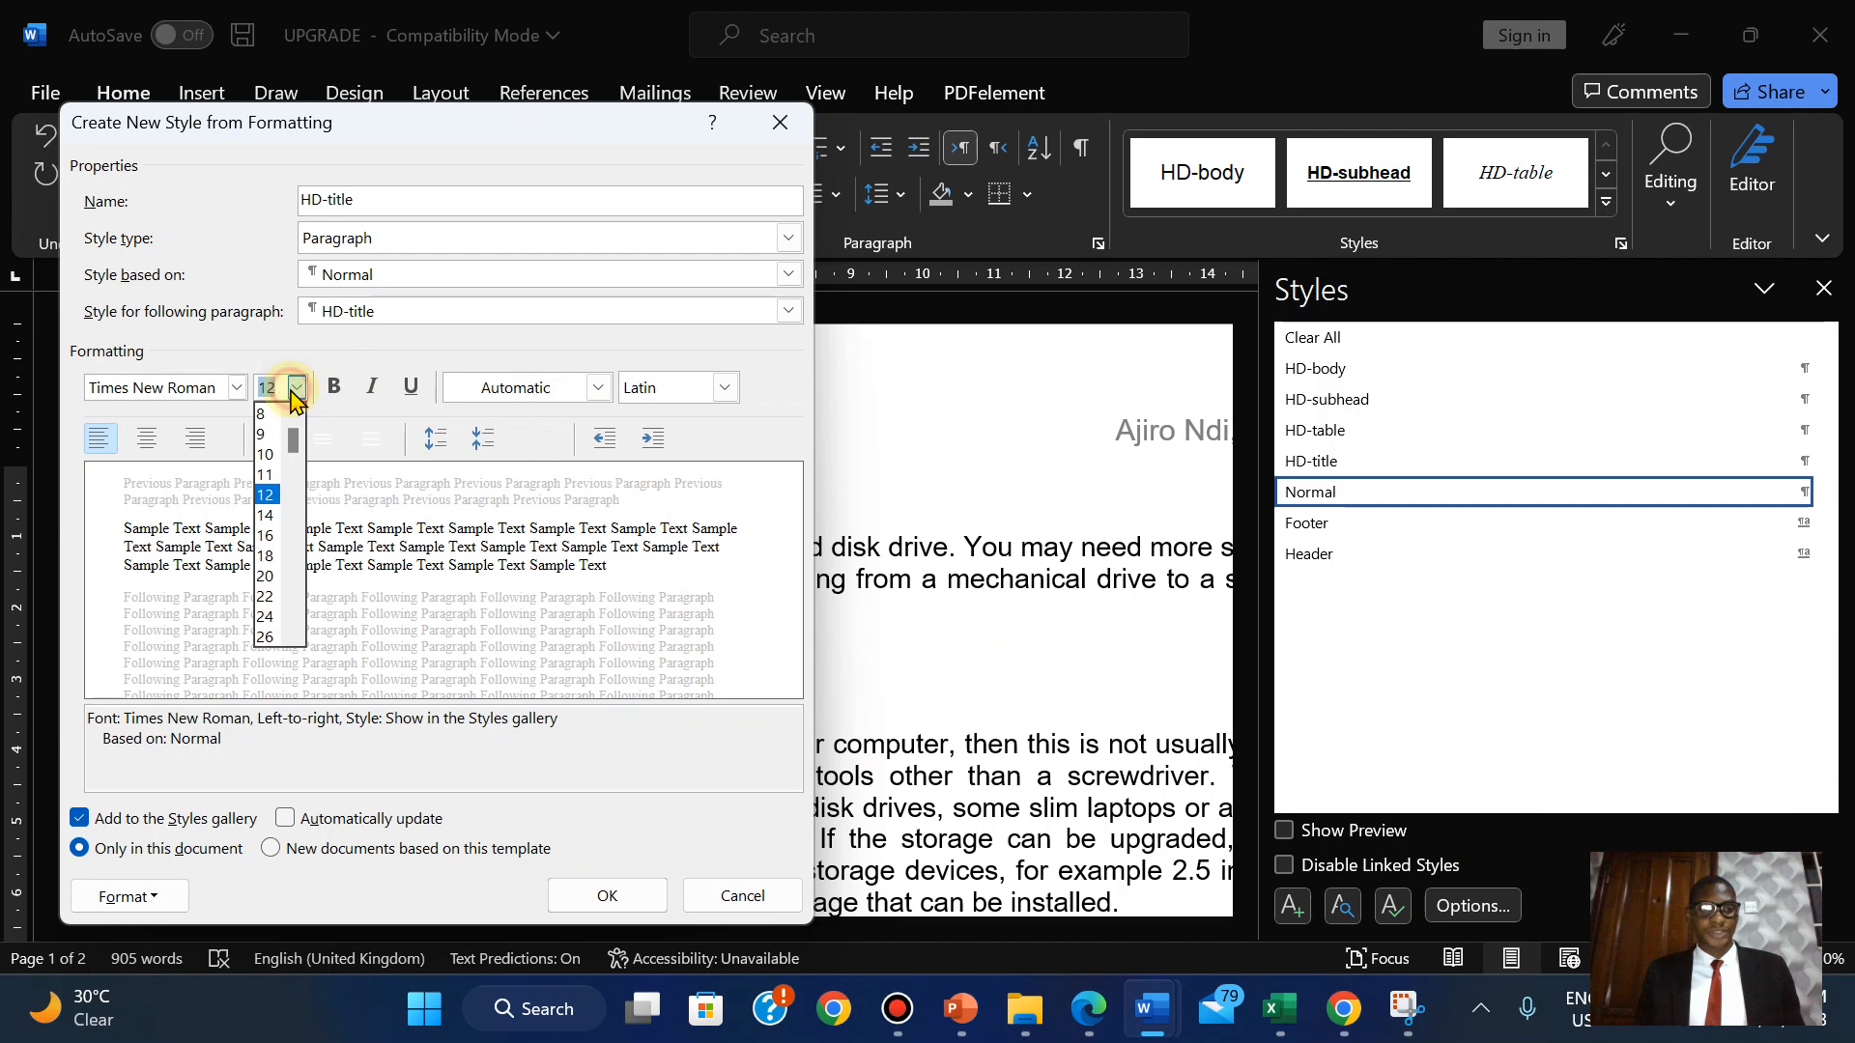
left_click(265, 638)
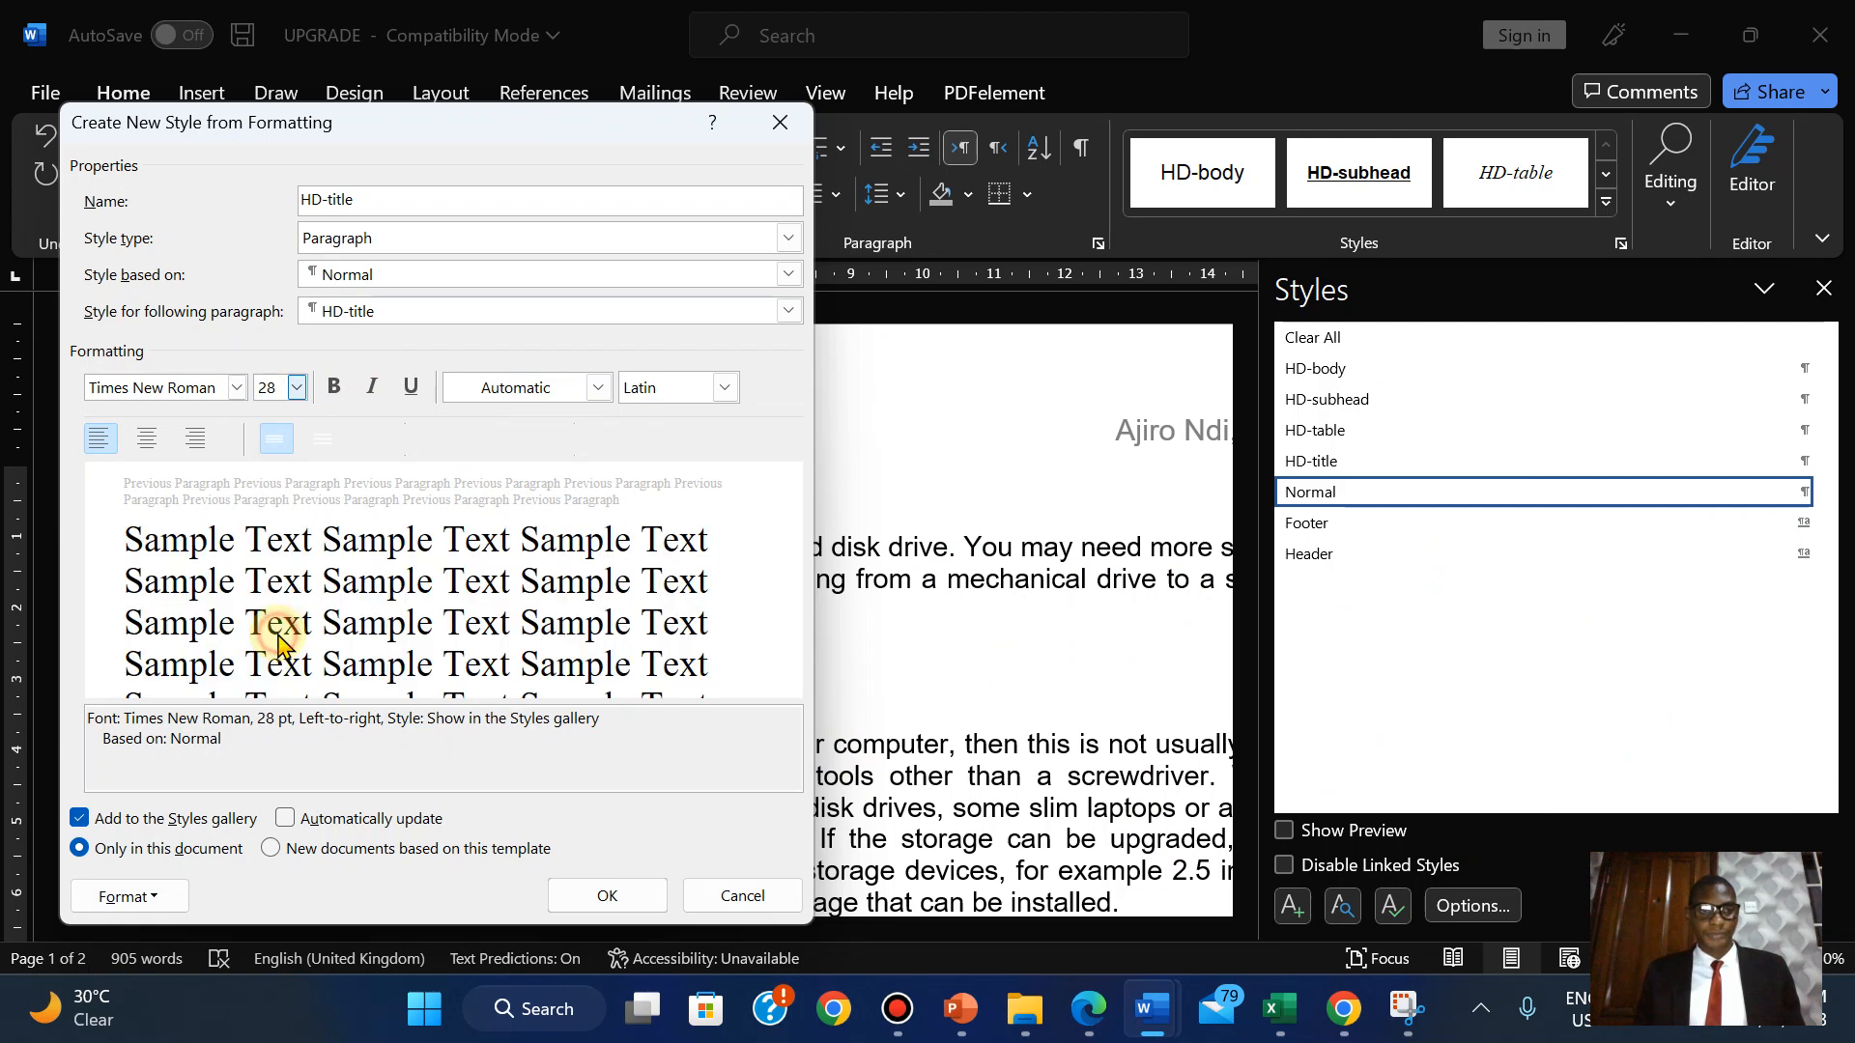
Make the HD-title style bold and italic and confirm it with OK.
left_click(1088, 1009)
left_click(1088, 1030)
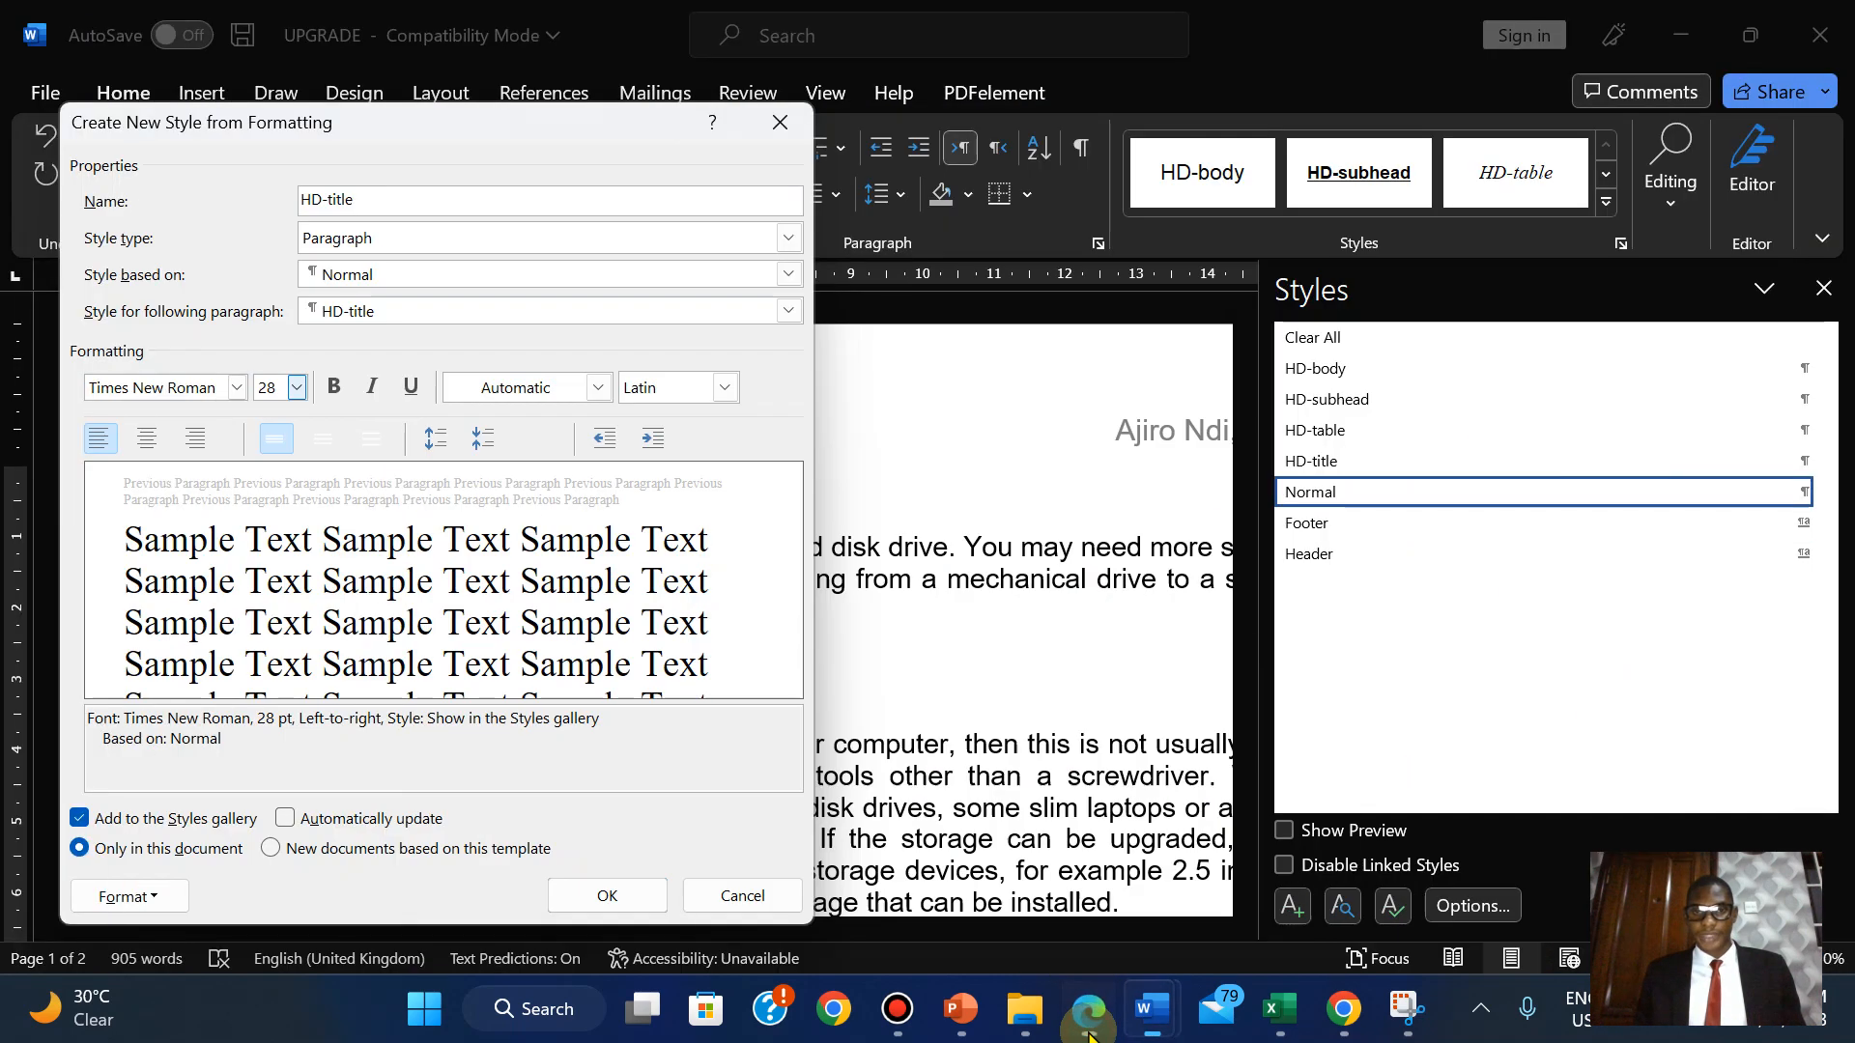
left_click(335, 387)
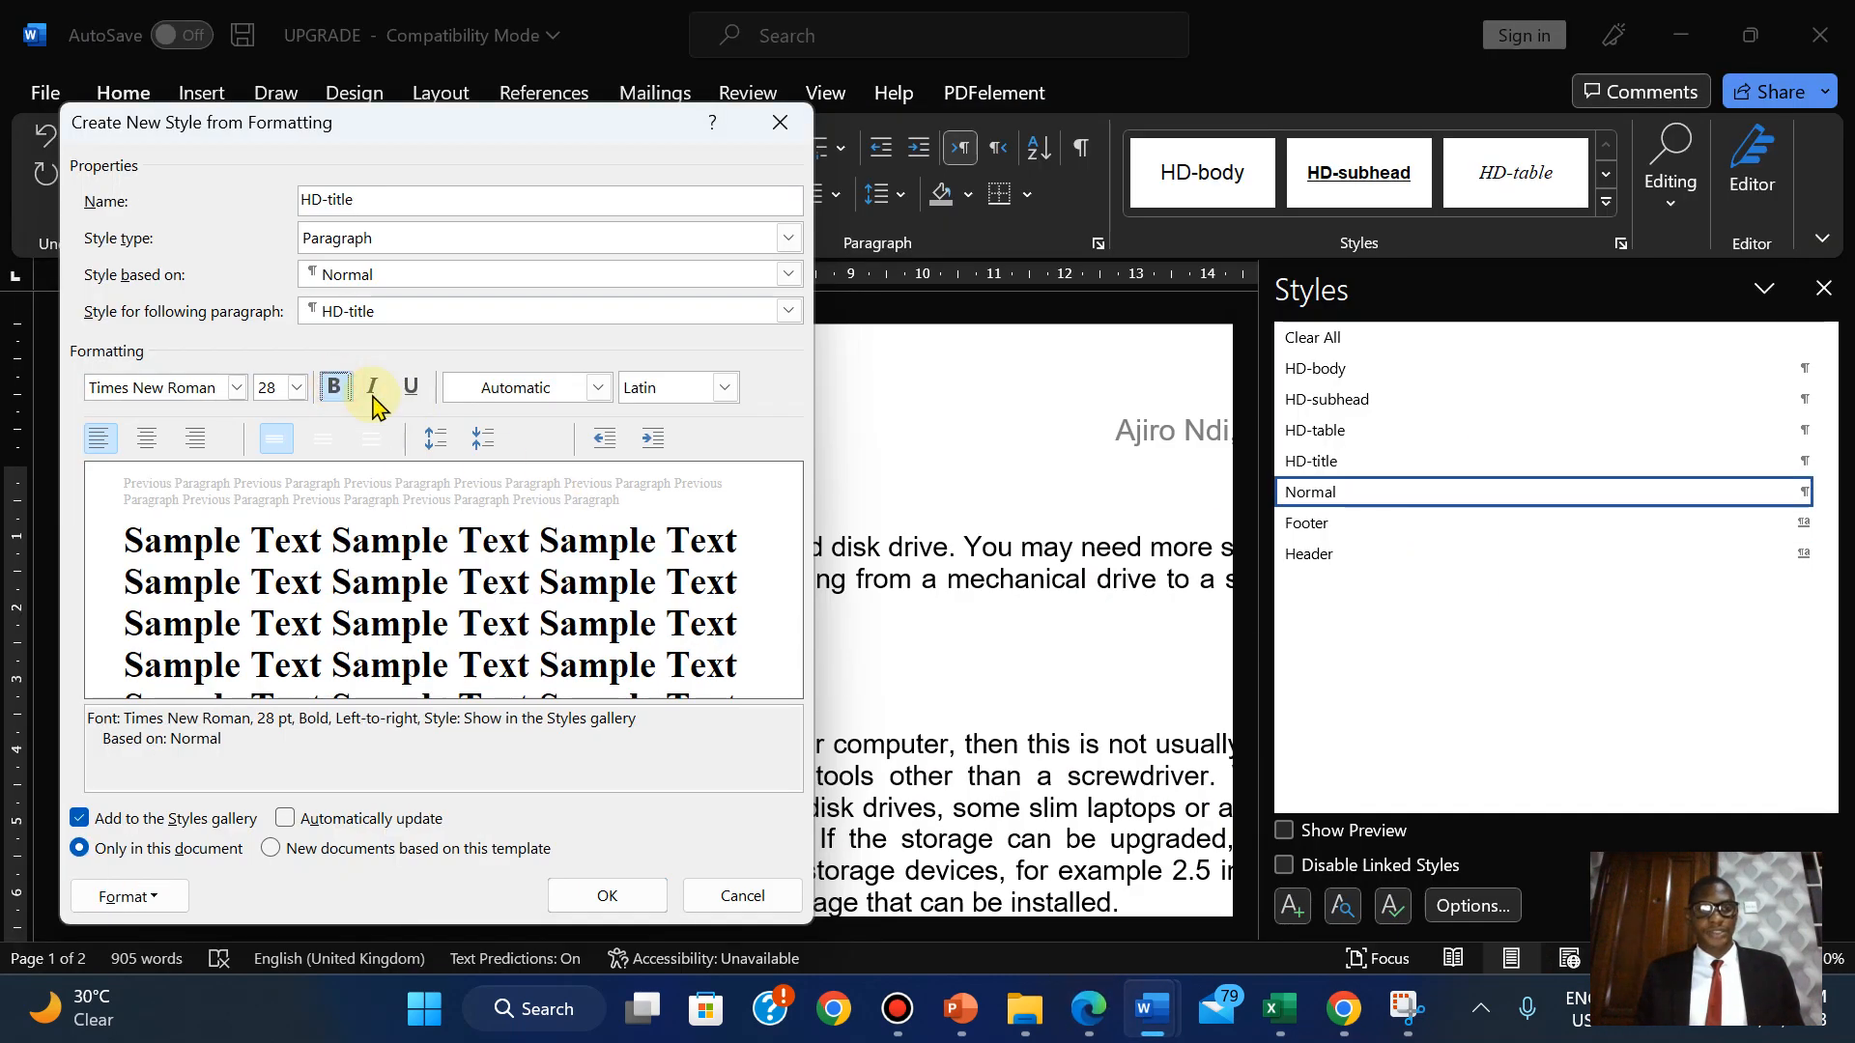
left_click(372, 388)
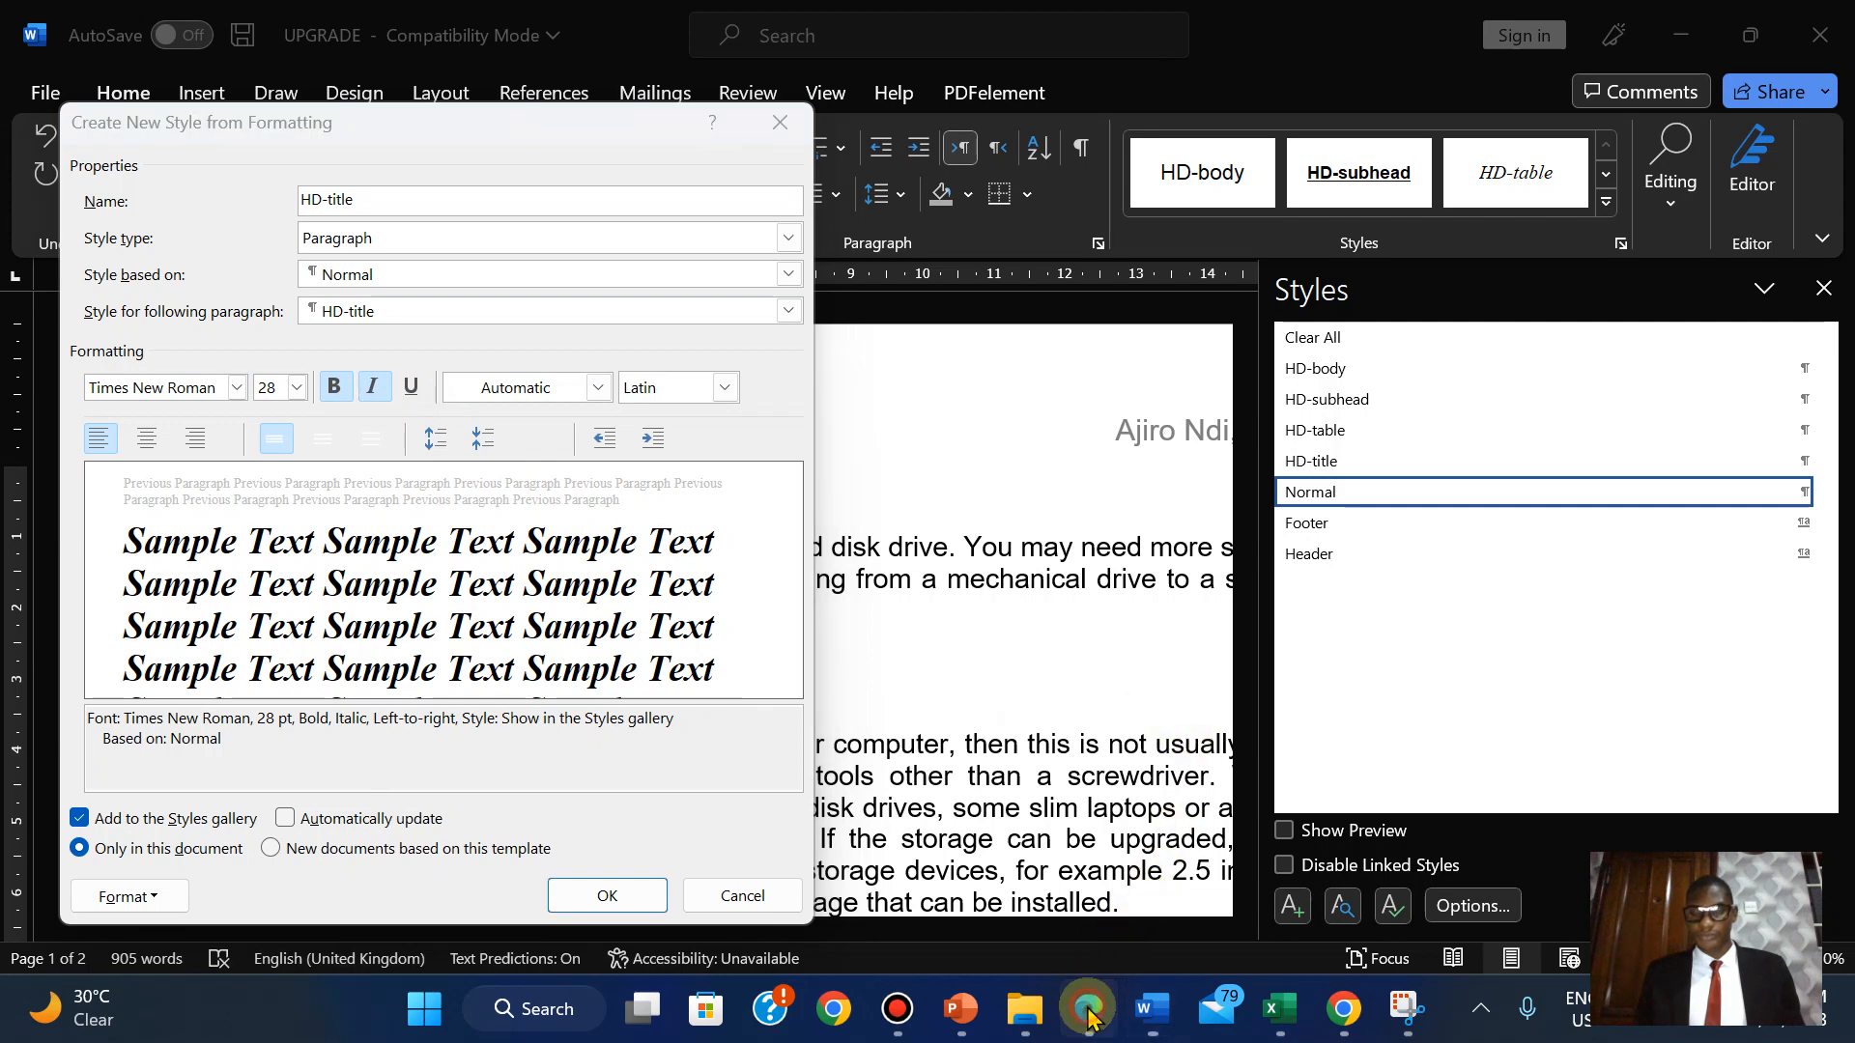
left_click(1088, 1009)
left_click(1088, 1014)
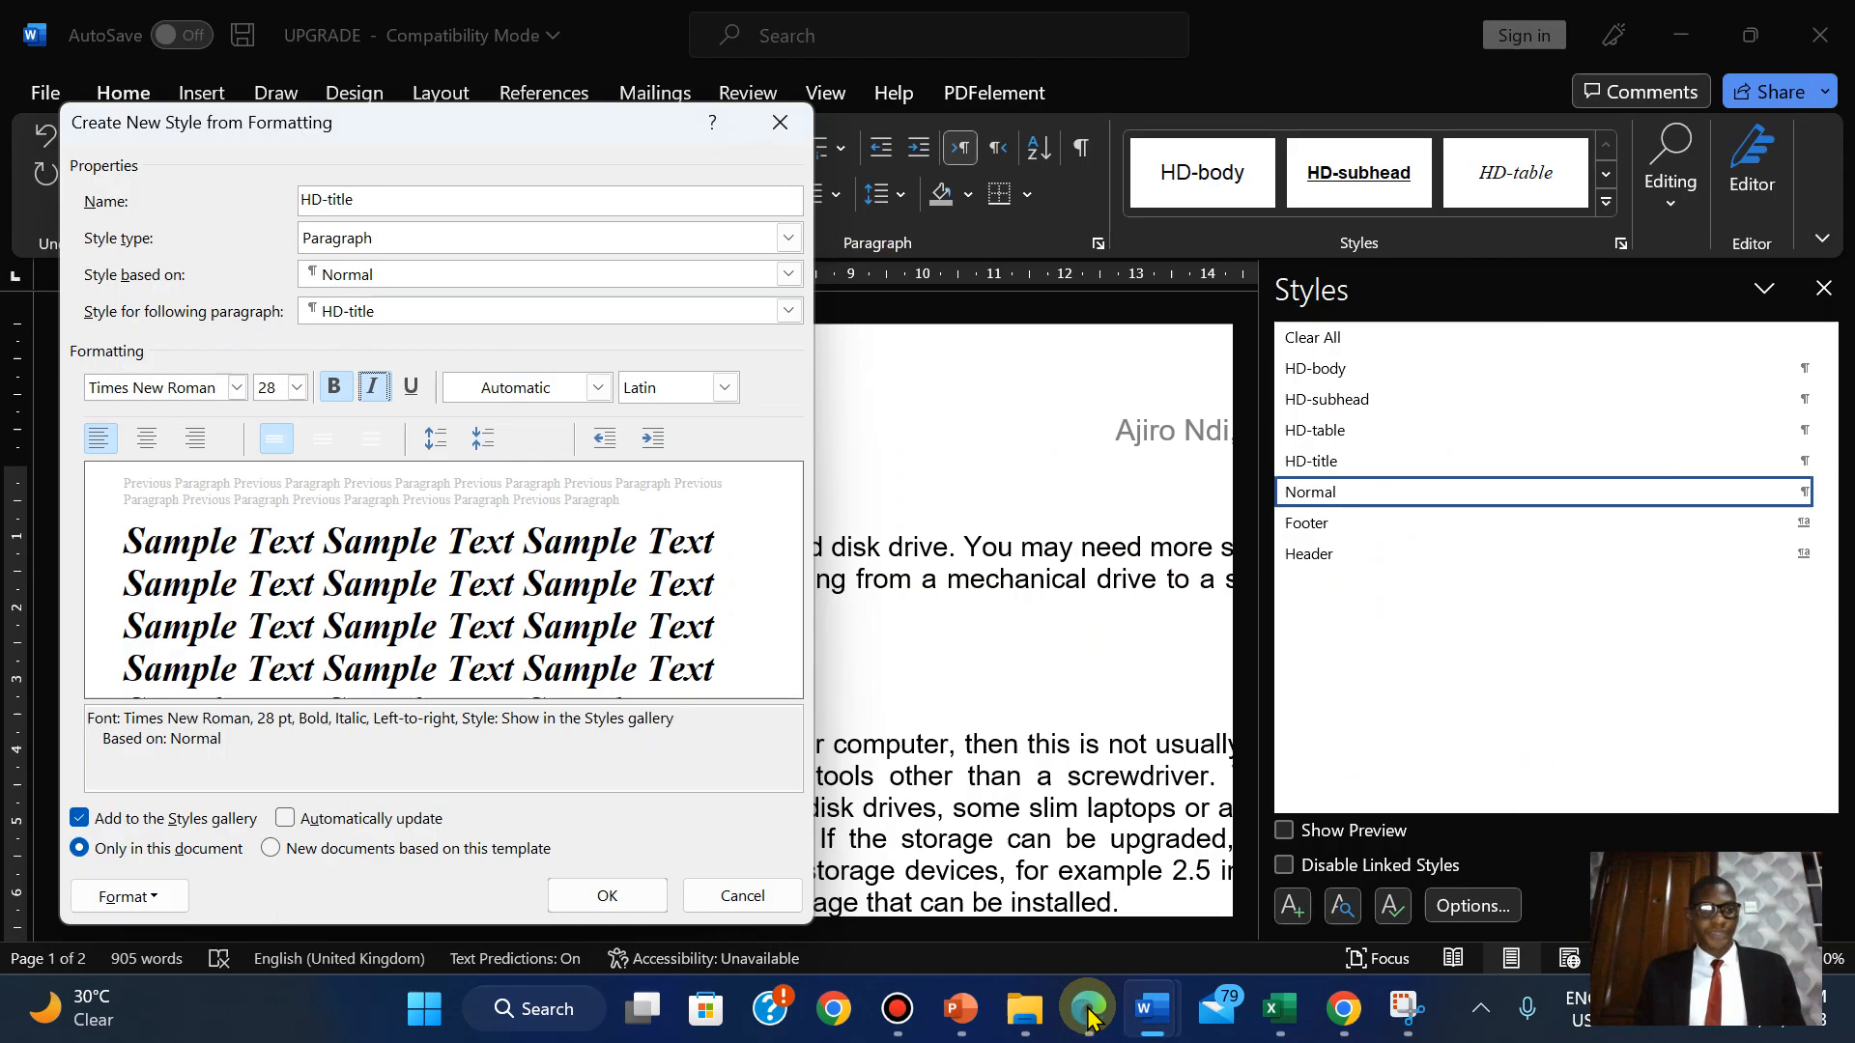
left_click(1088, 1013)
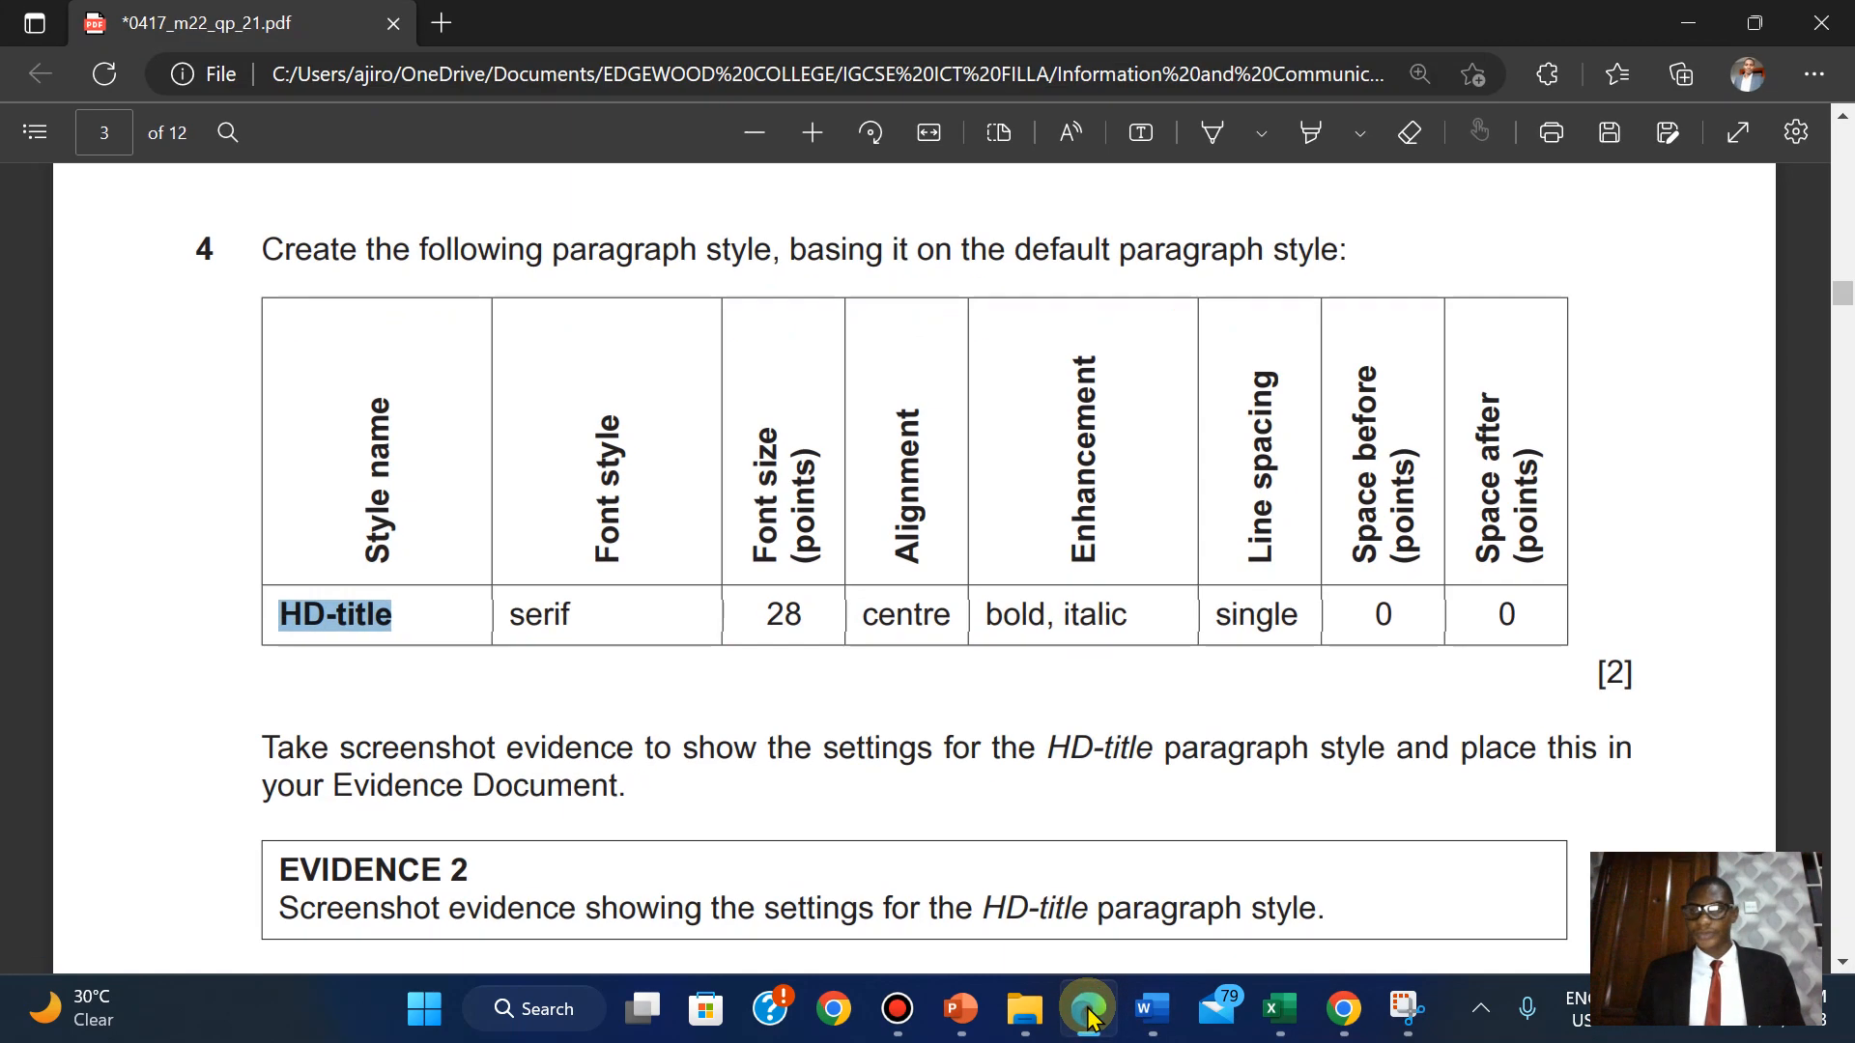
left_click(1088, 1014)
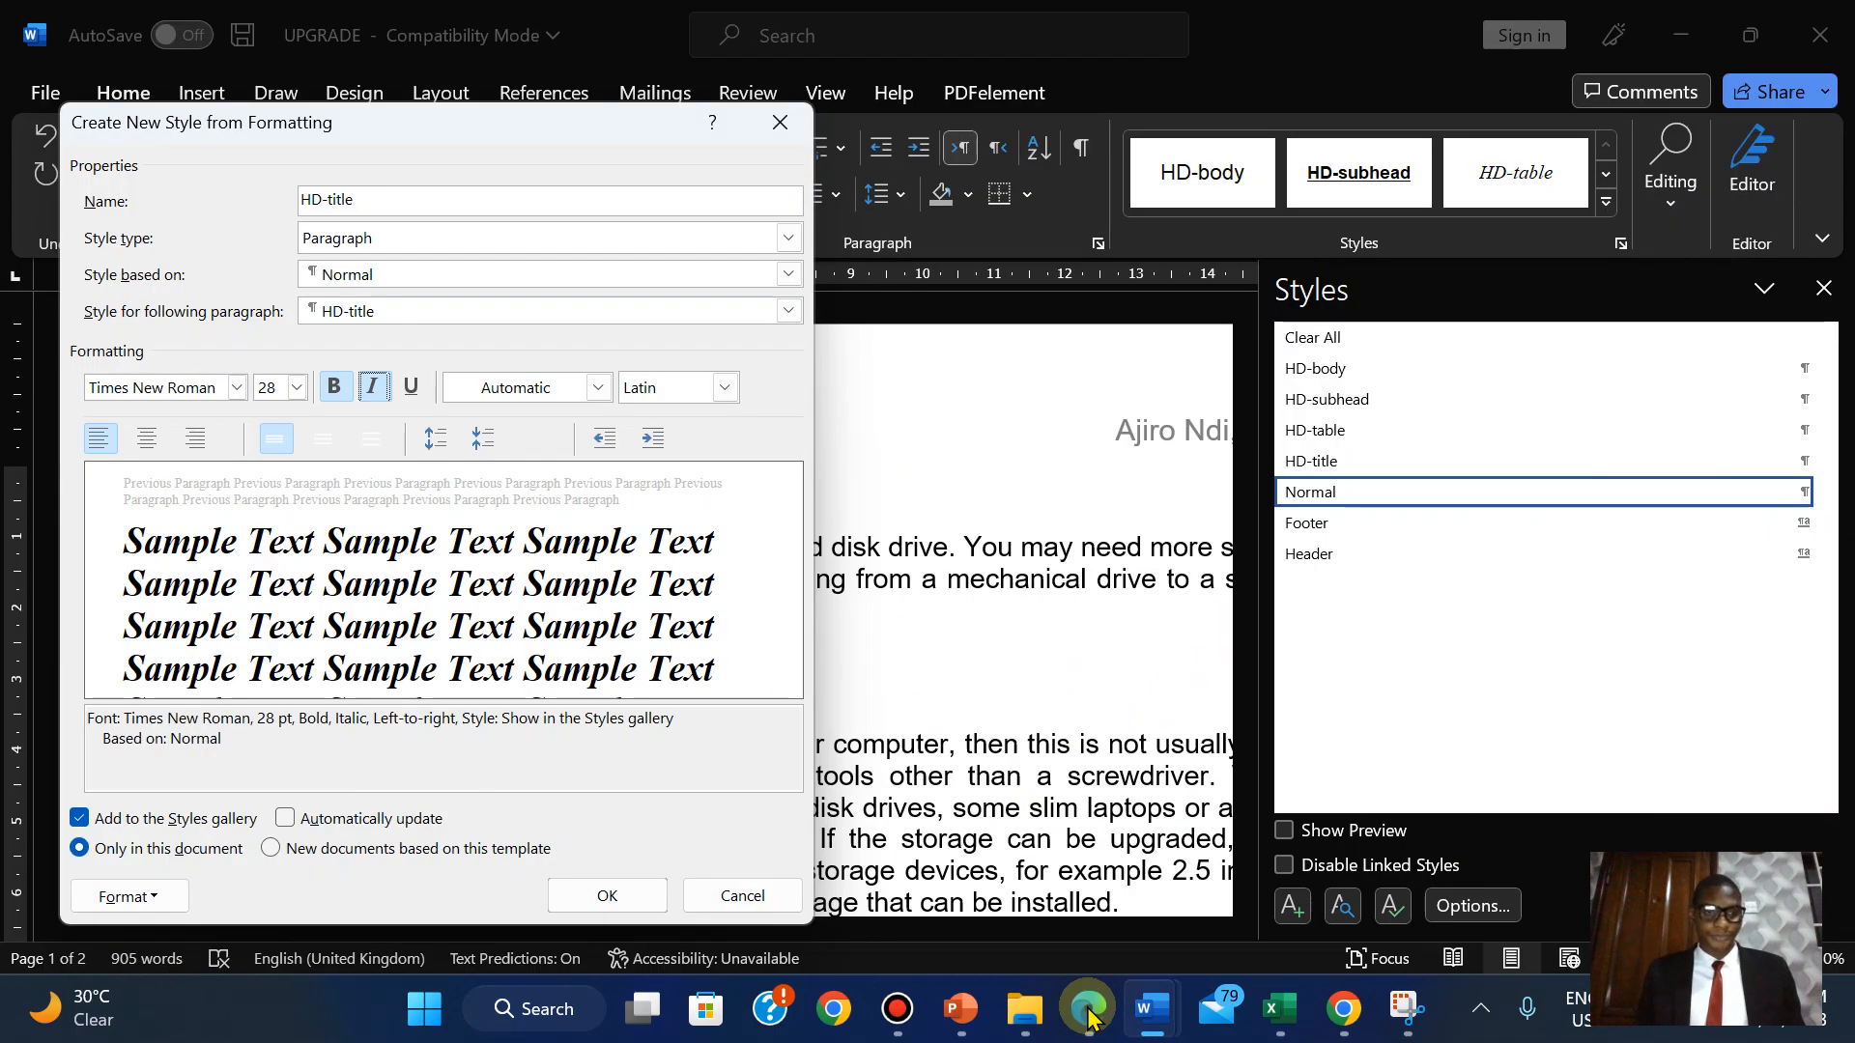
left_click(590, 897)
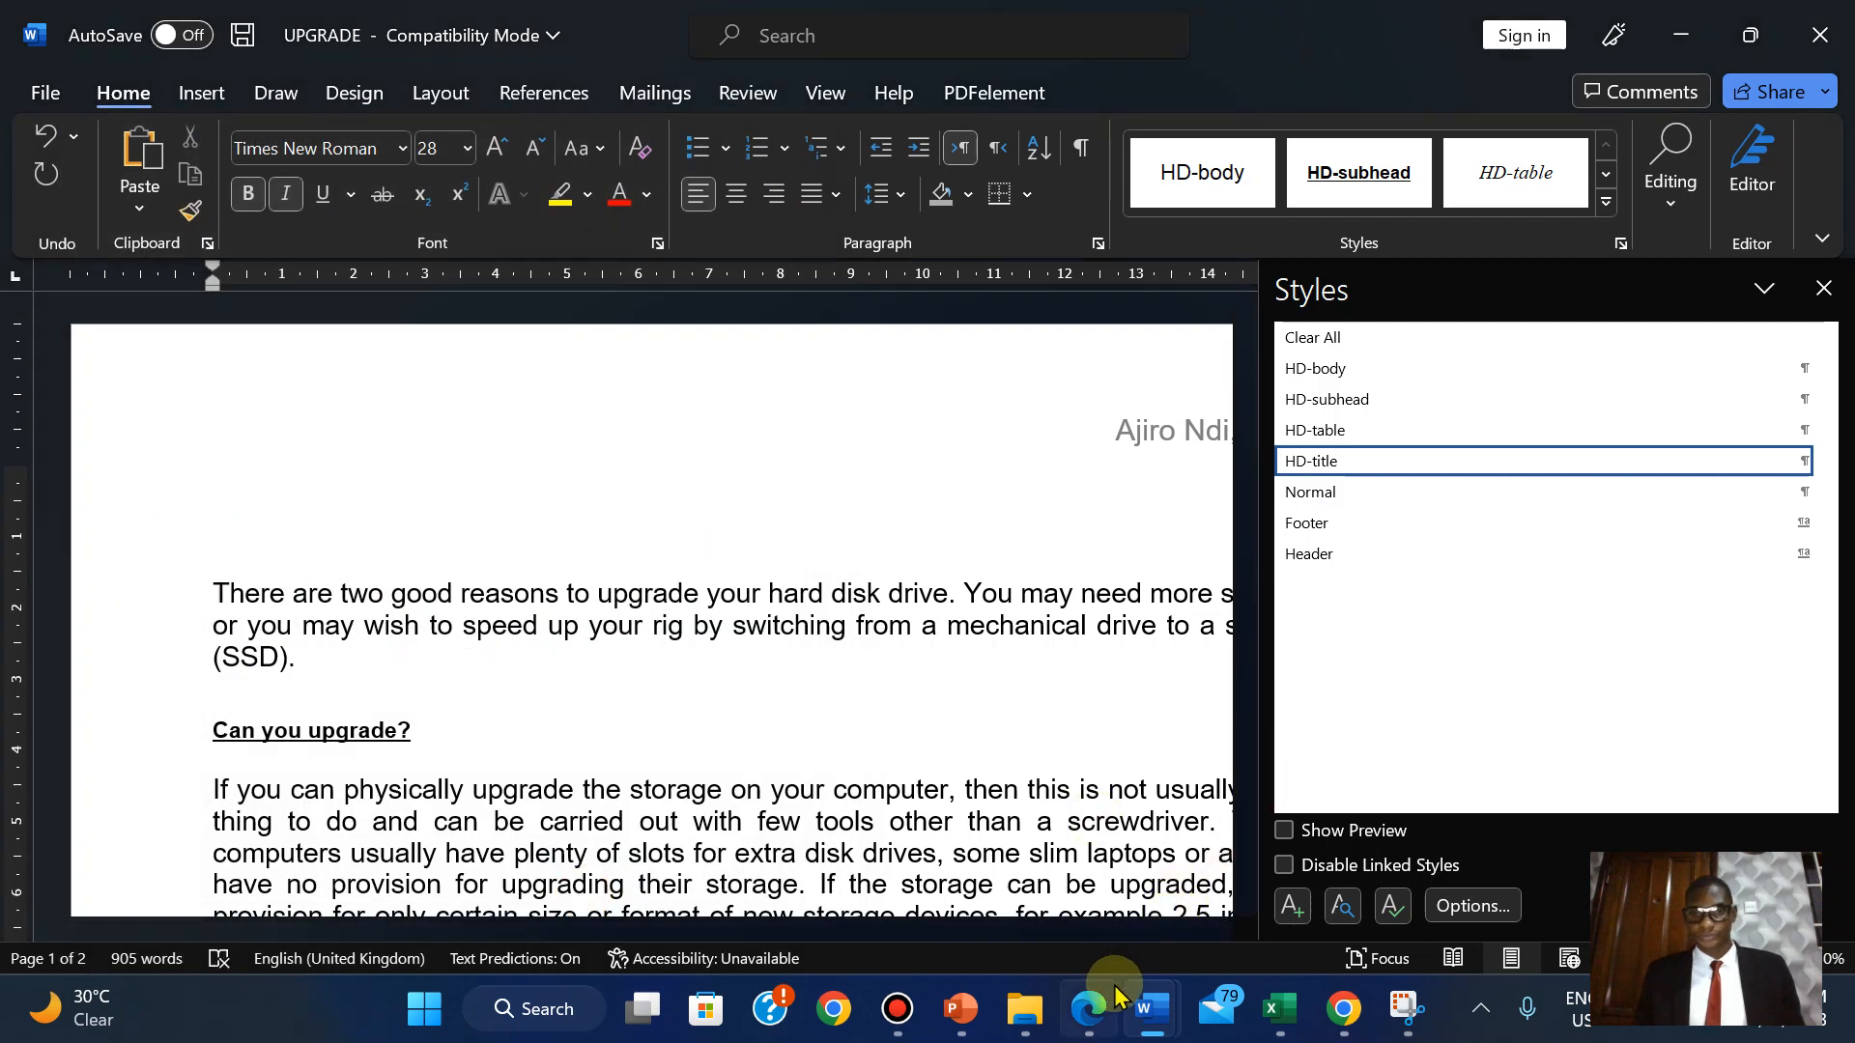
Highlight question 4's paragraph-style instruction and HD-title style table green in the exam PDF.
left_click(1089, 1008)
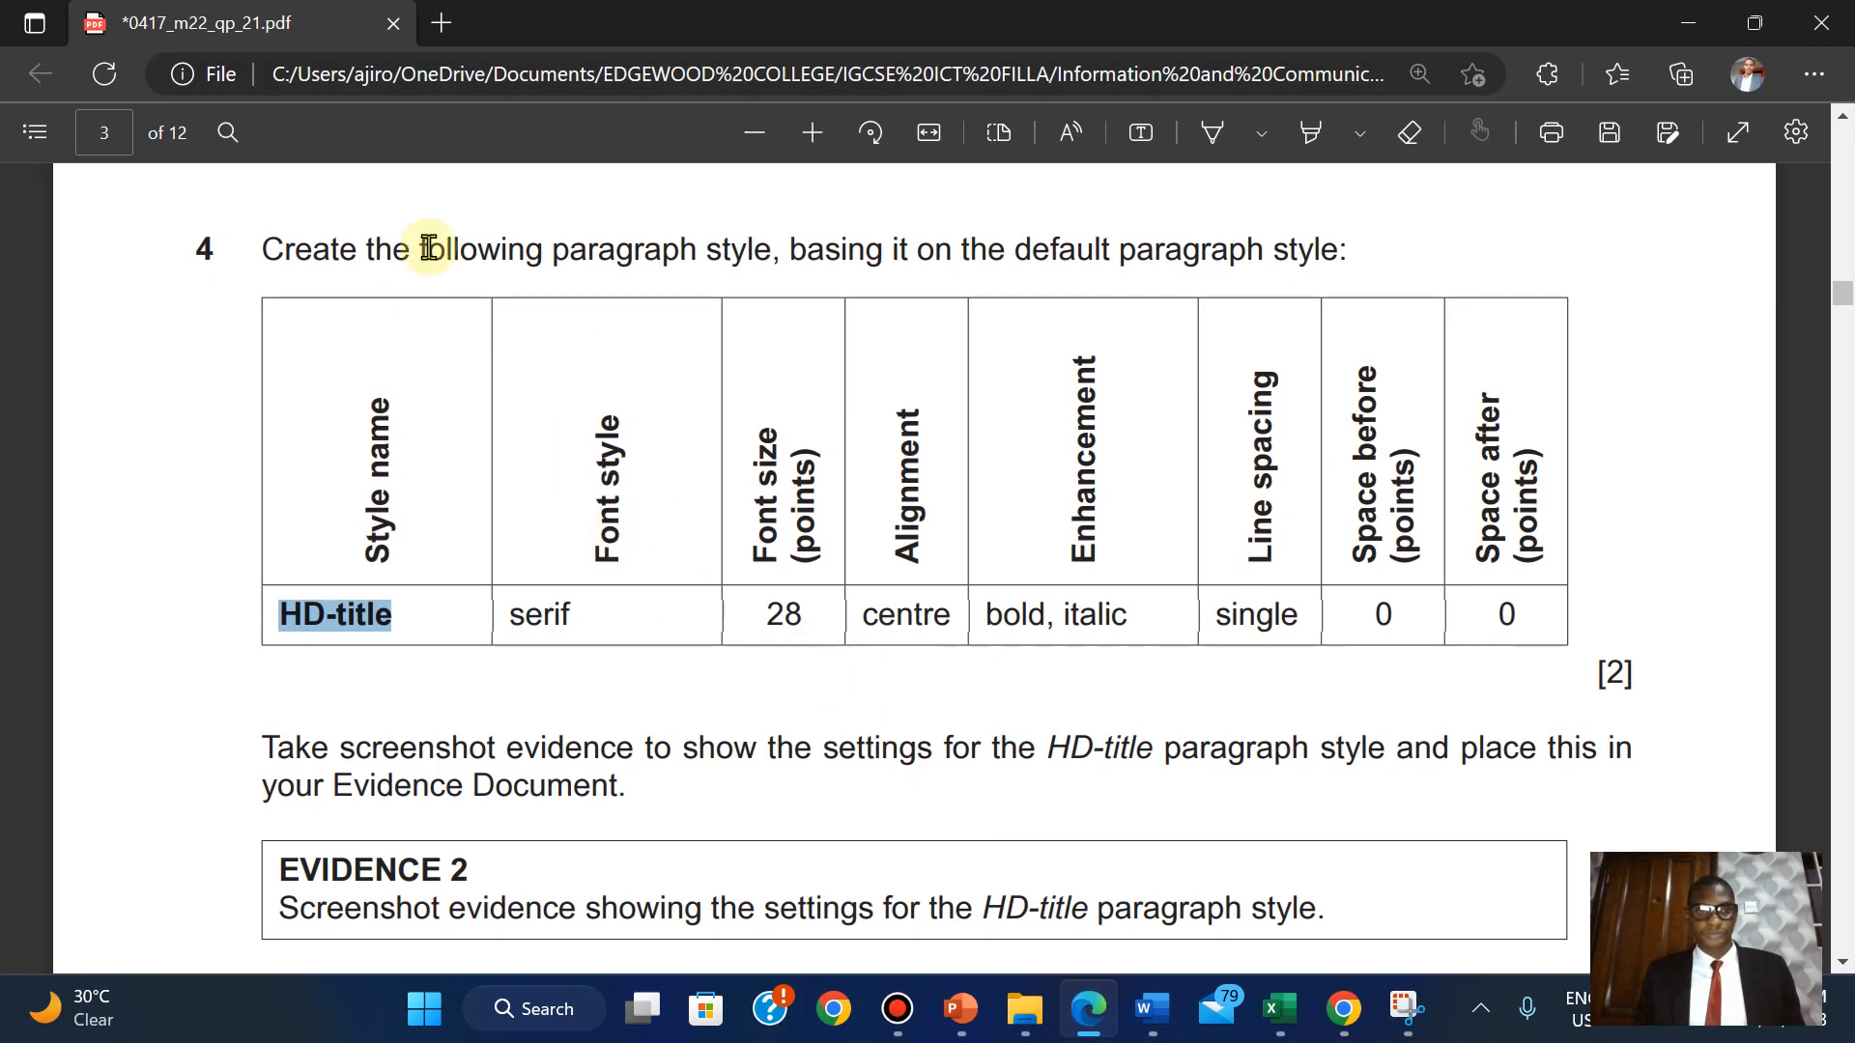
left_click_drag(271, 247, 1623, 678)
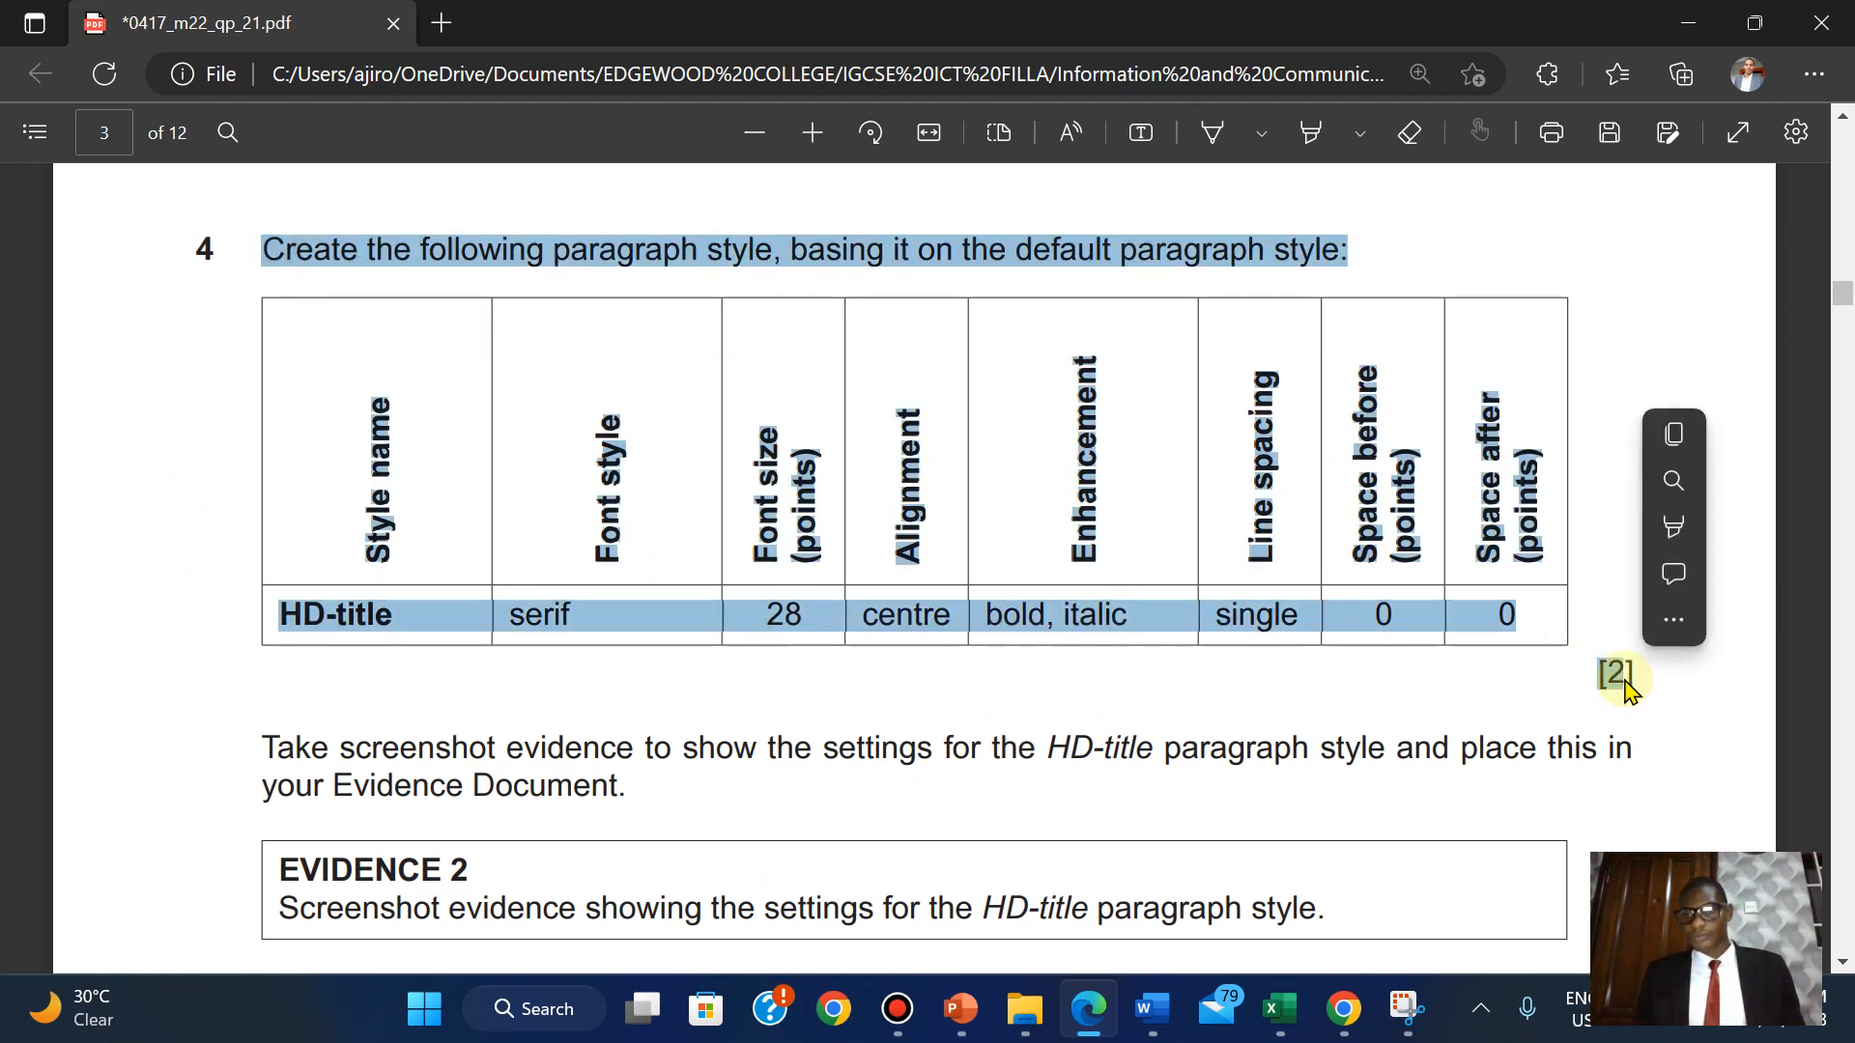
mouse_move(1676, 528)
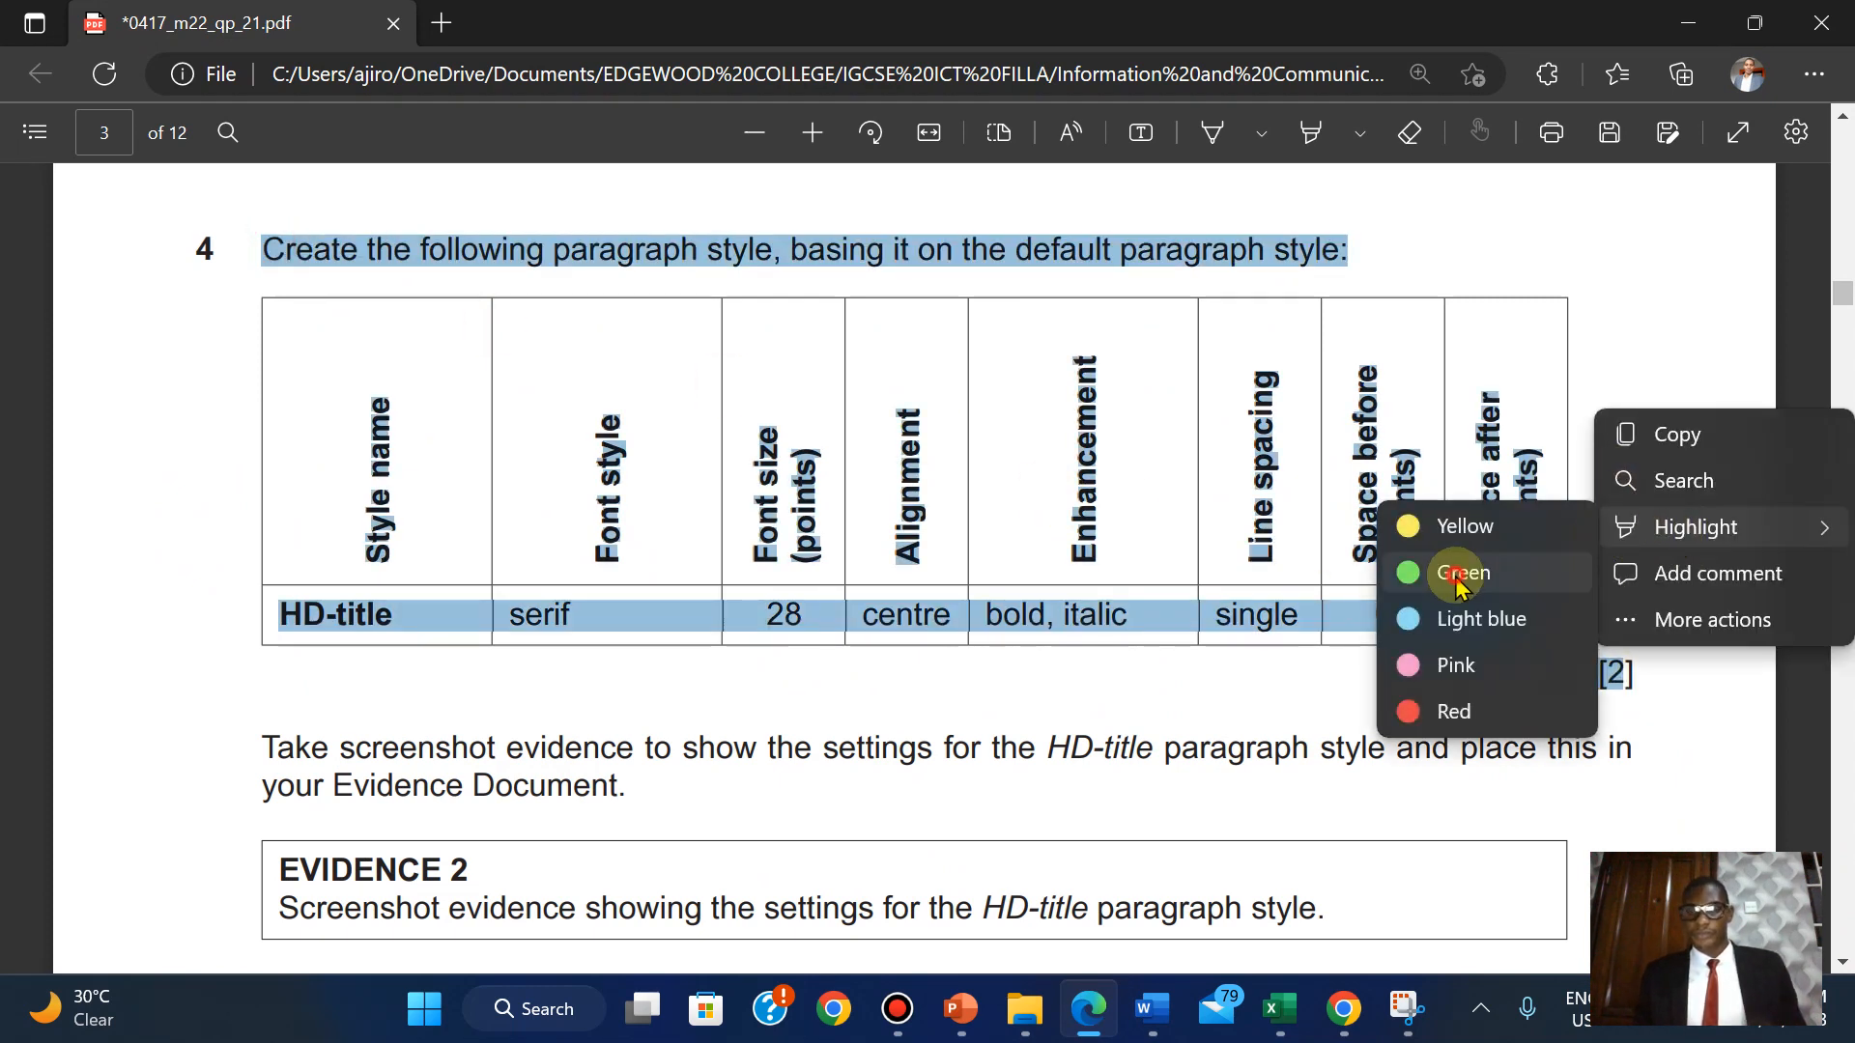
left_click(1520, 577)
scroll(1456, 579, "down", 3)
scroll(1456, 576, "down", 1)
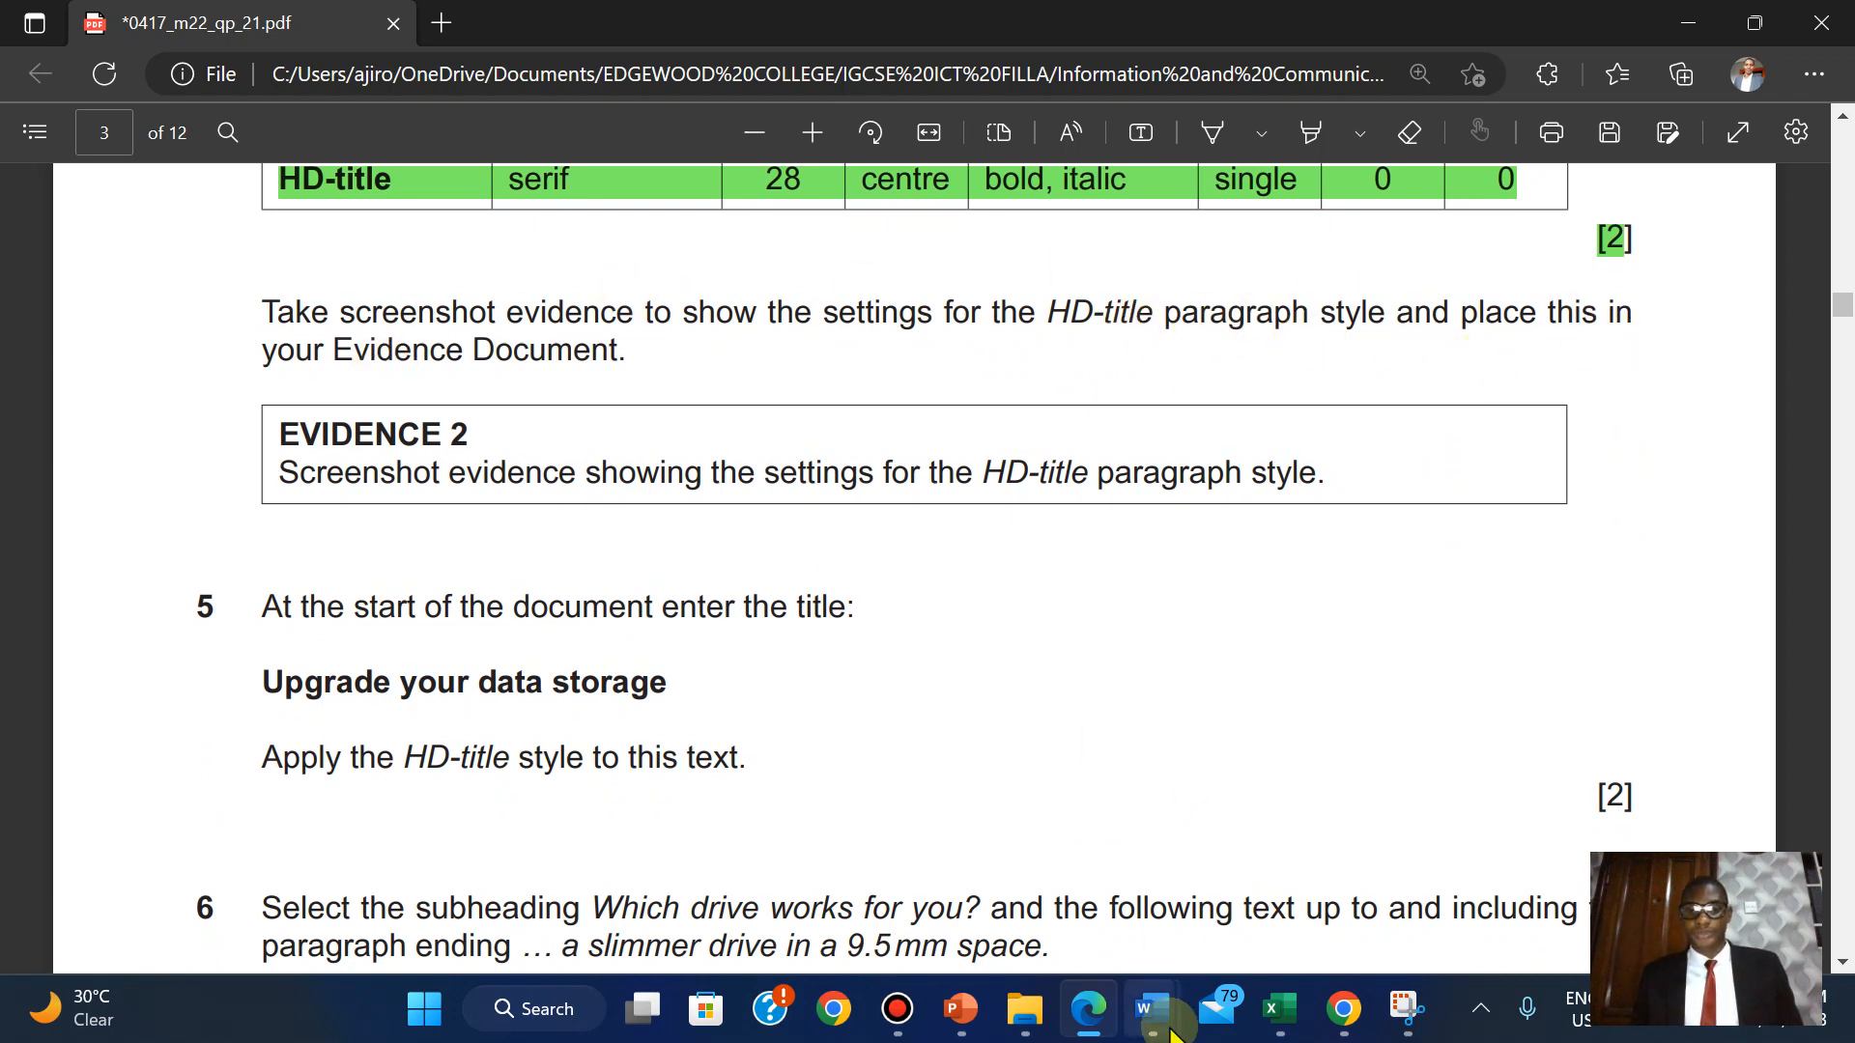
mouse_move(1169, 1011)
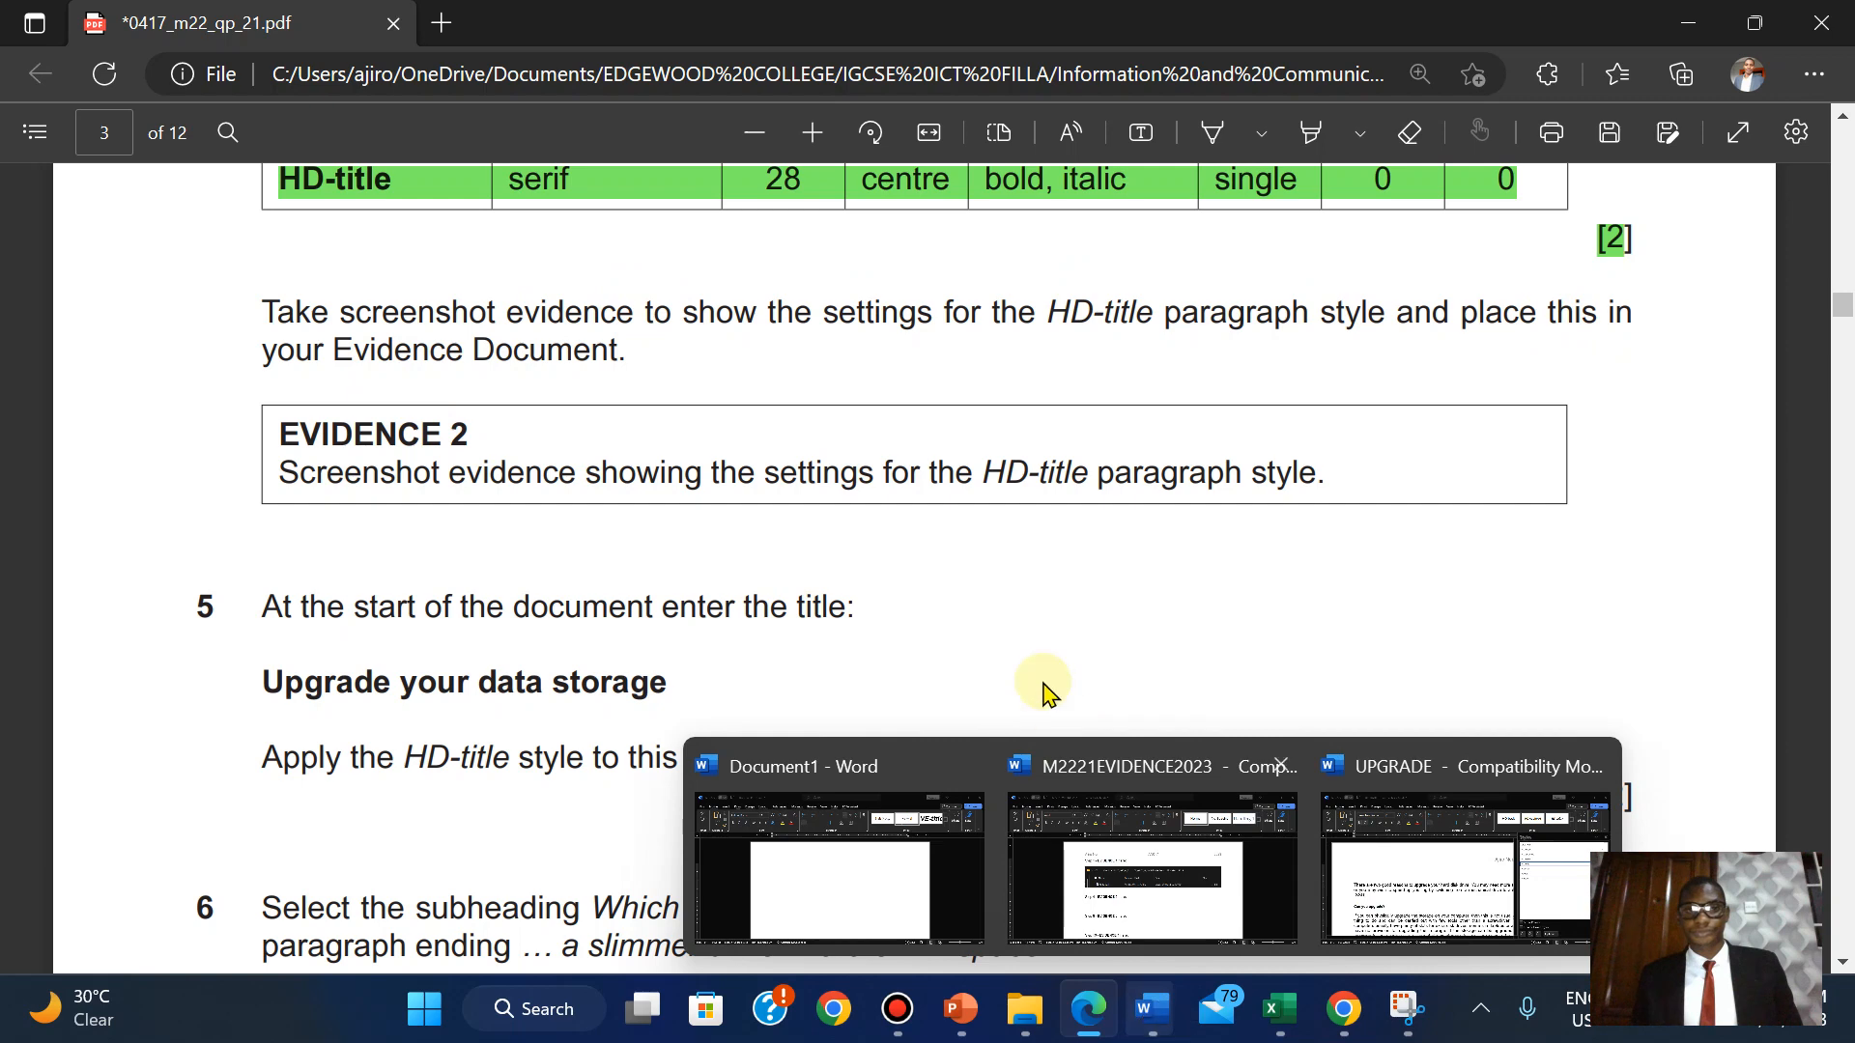
left_click(1467, 870)
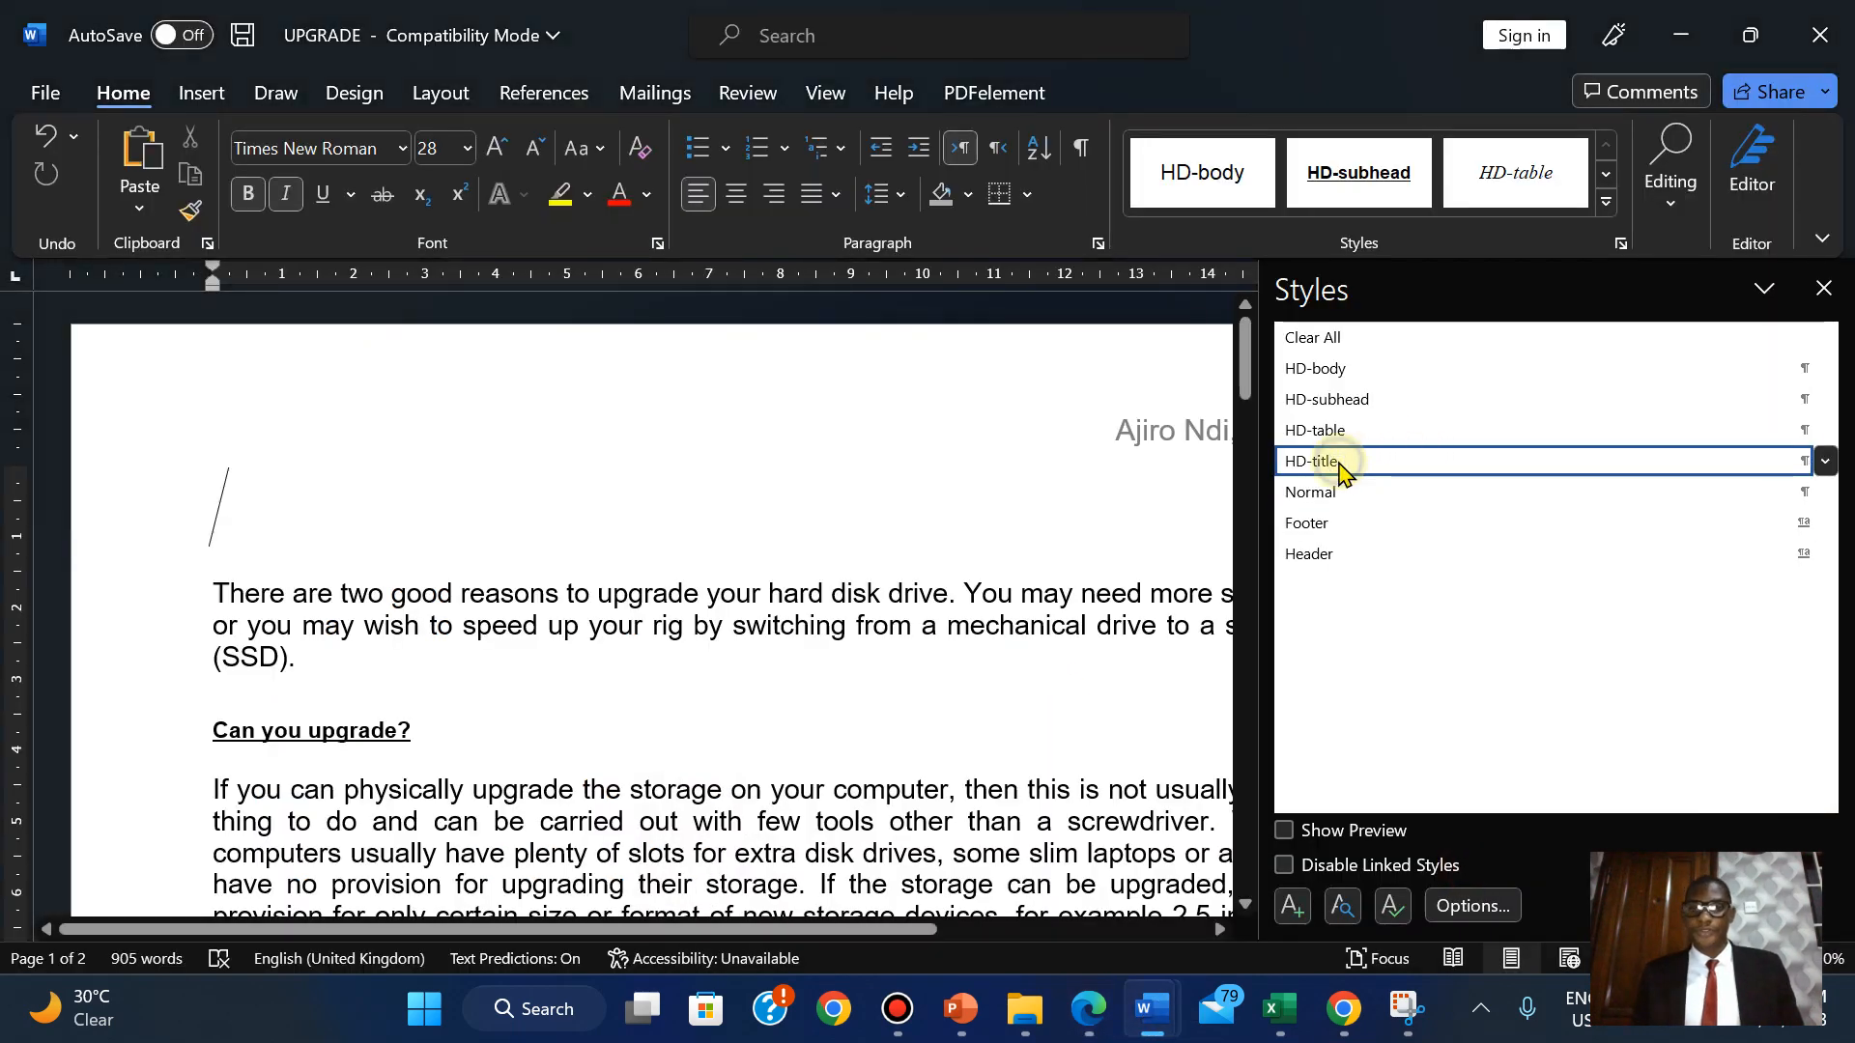
Open Modify Style for HD-title and compare its settings against the exam PDF requirements.
right_click(1340, 473)
left_click(1536, 536)
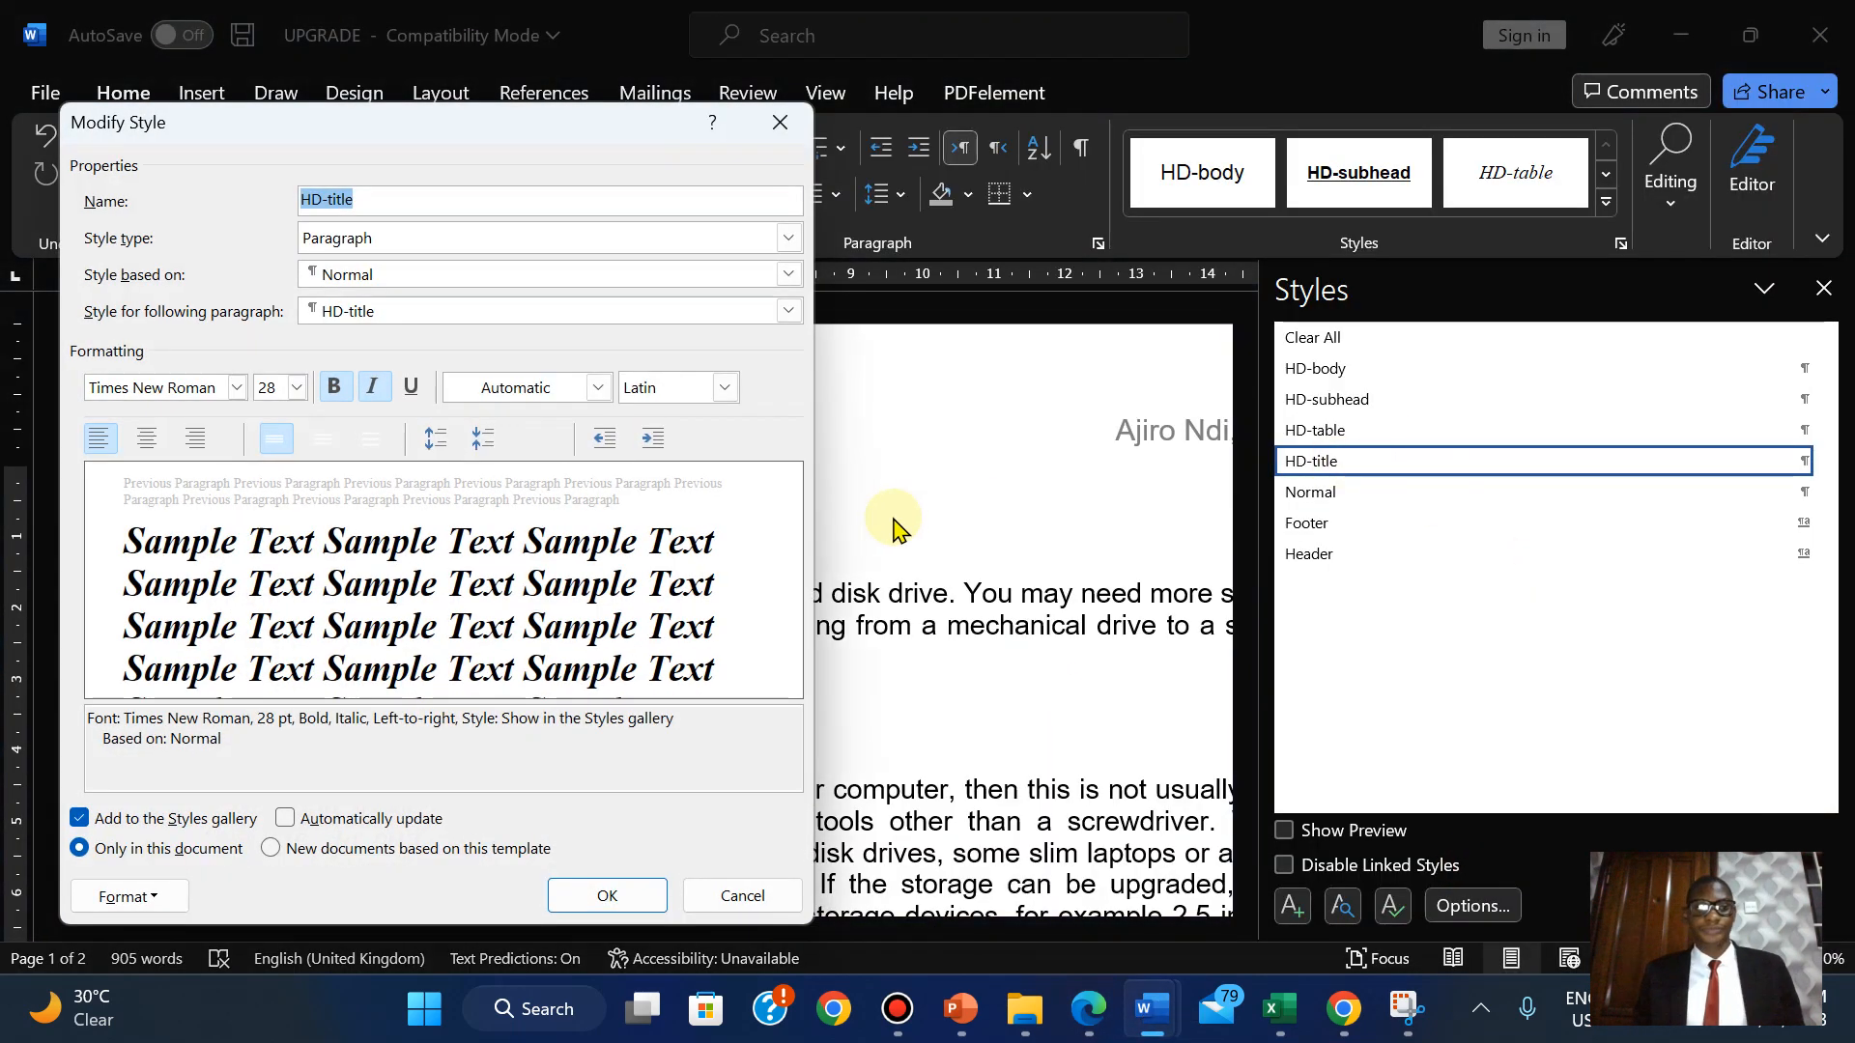
left_click(1097, 997)
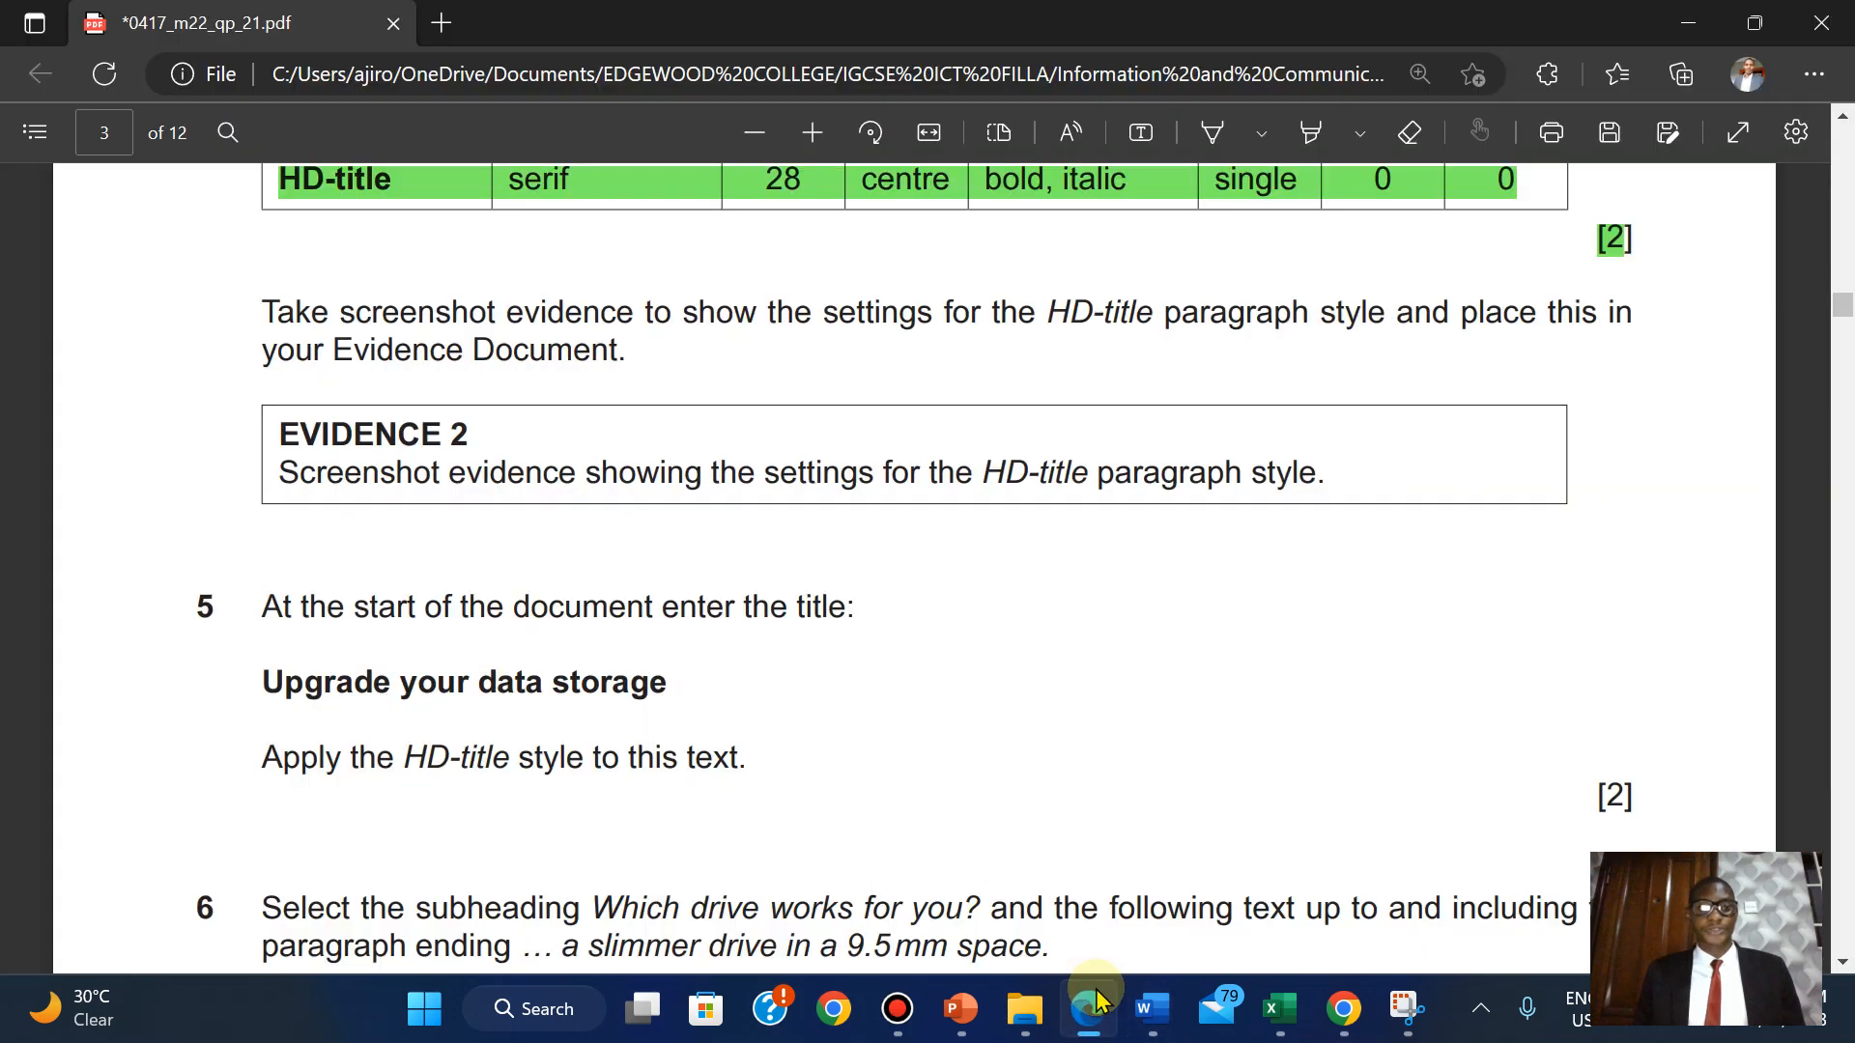
left_click(1096, 998)
left_click(1097, 997)
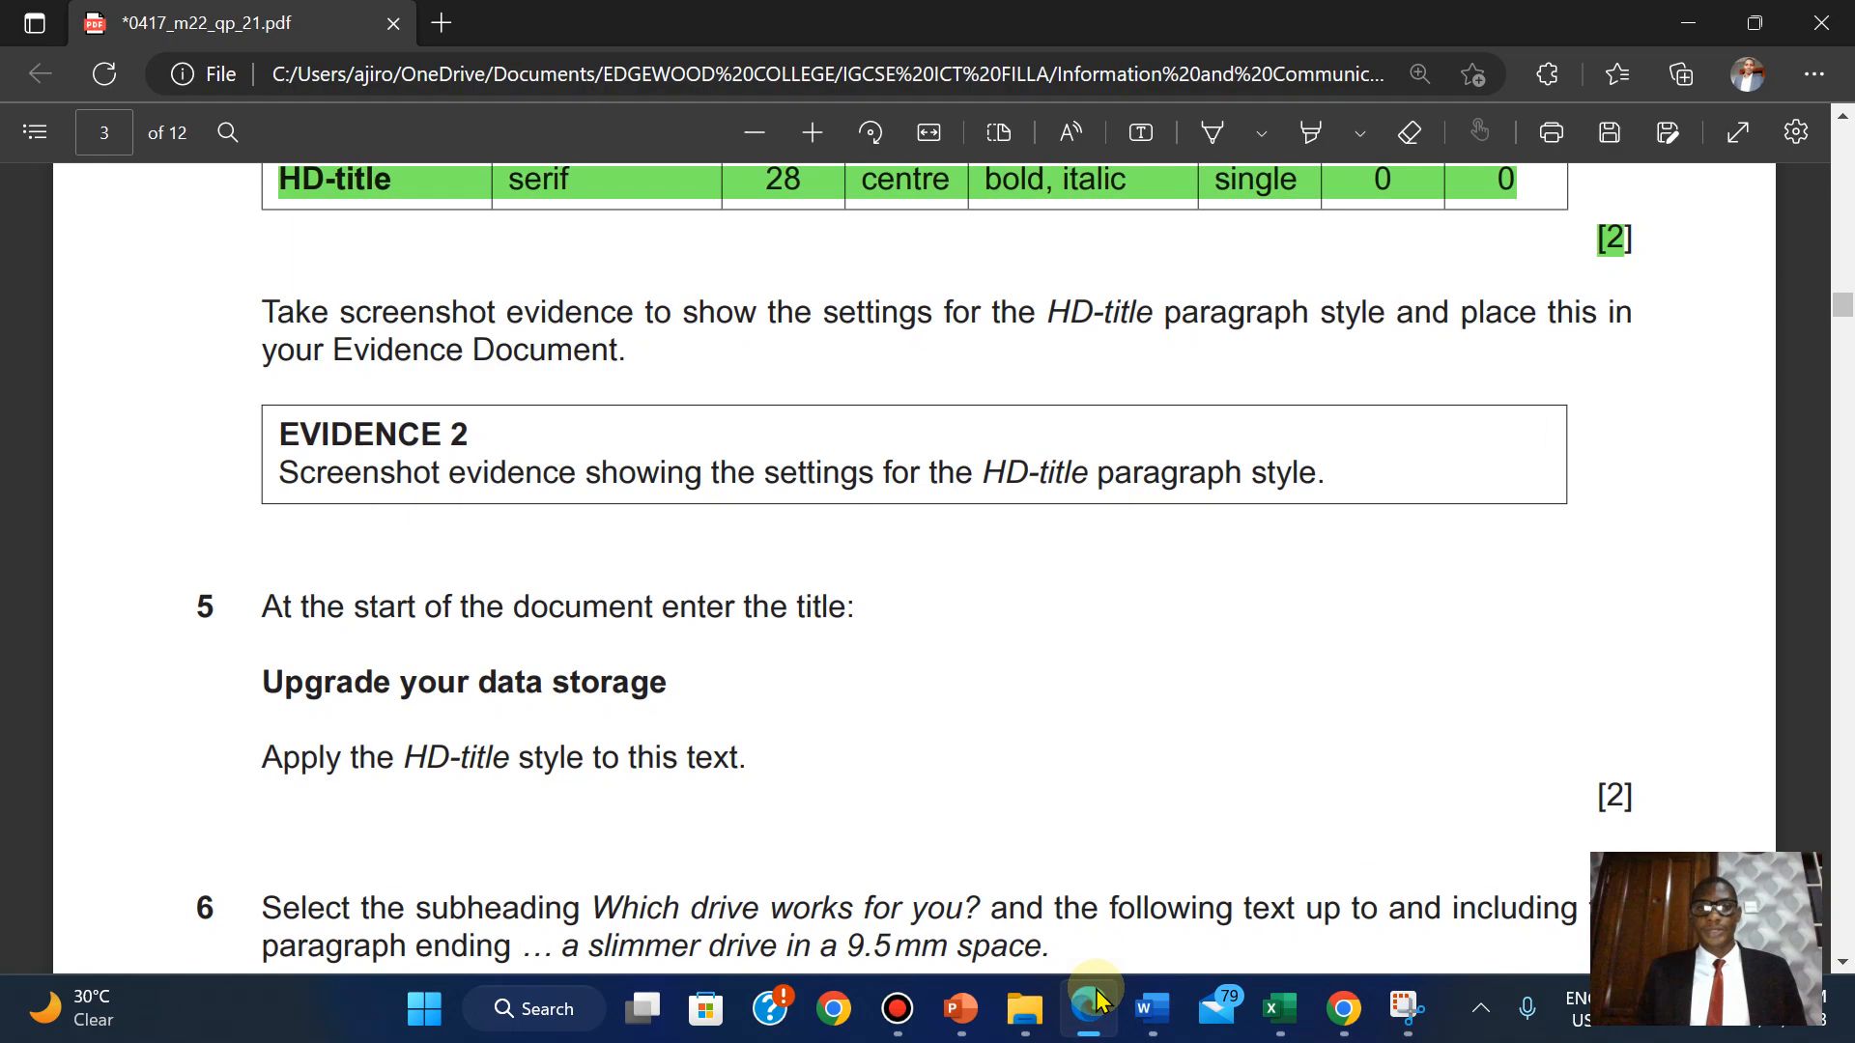
left_click(1096, 997)
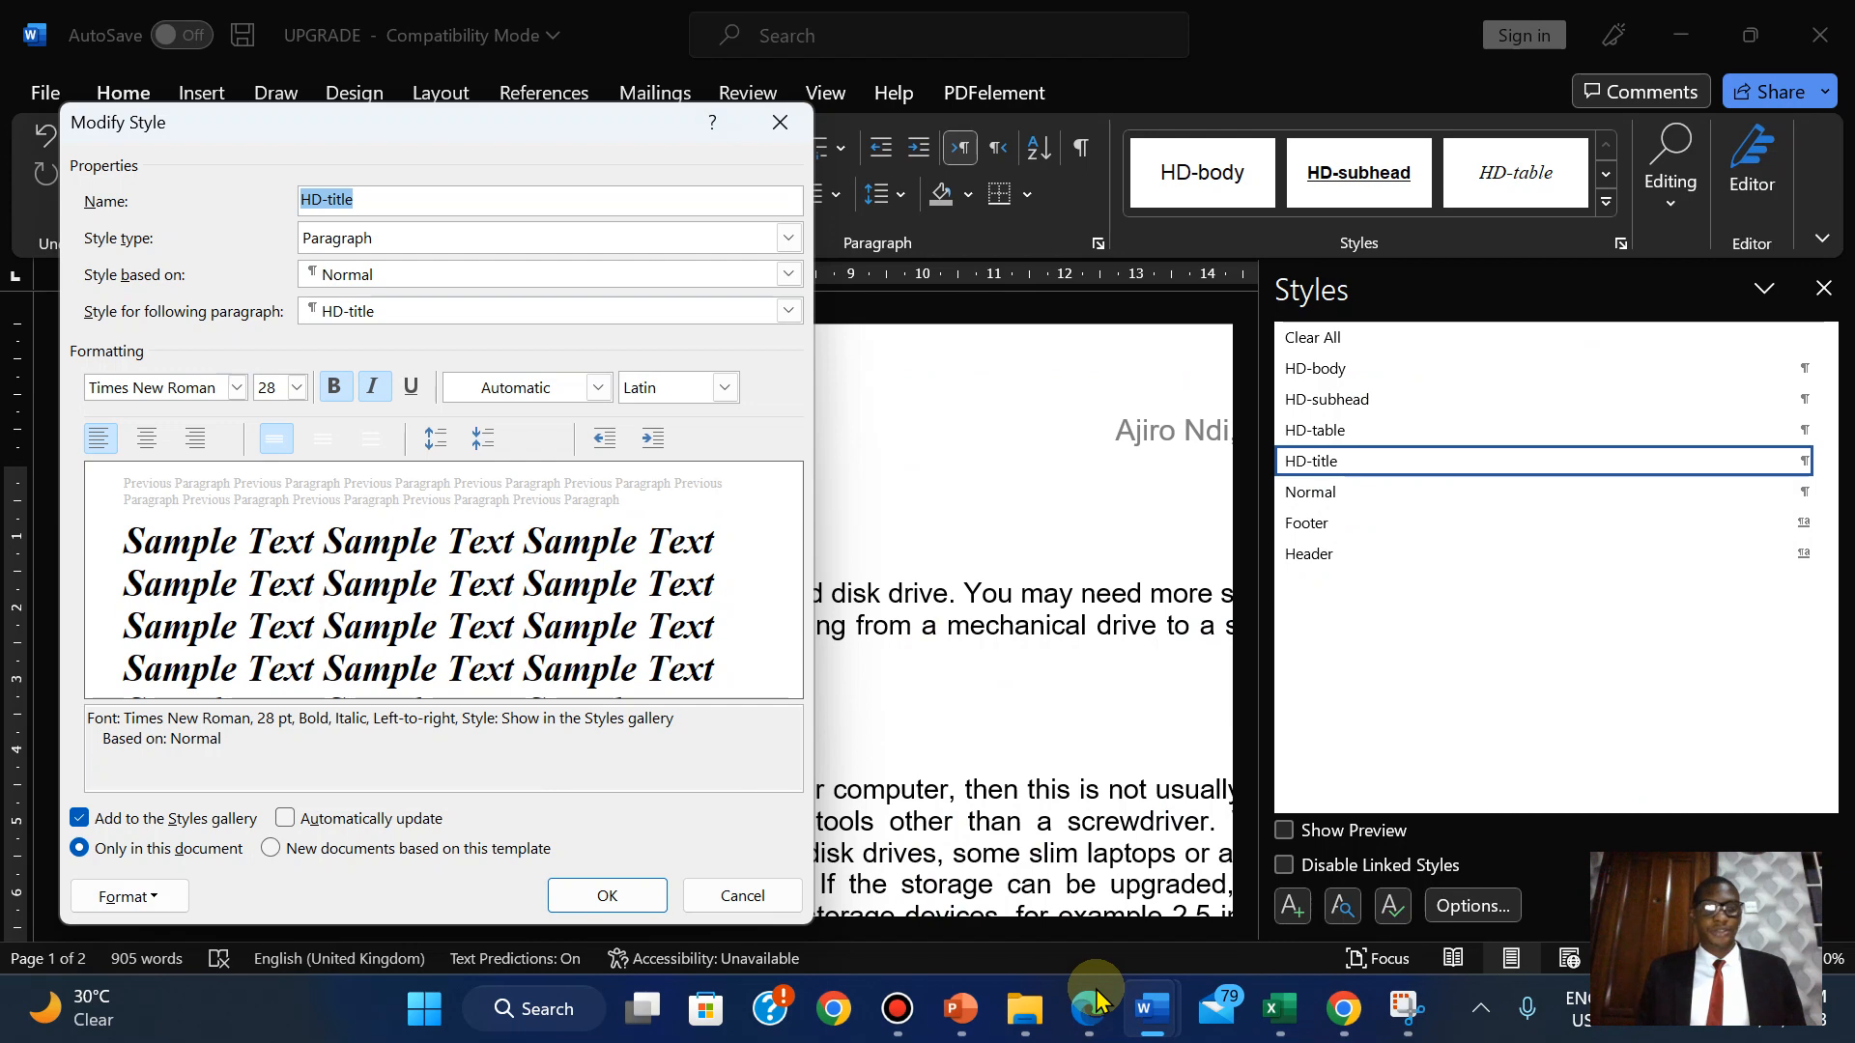
left_click(1096, 997)
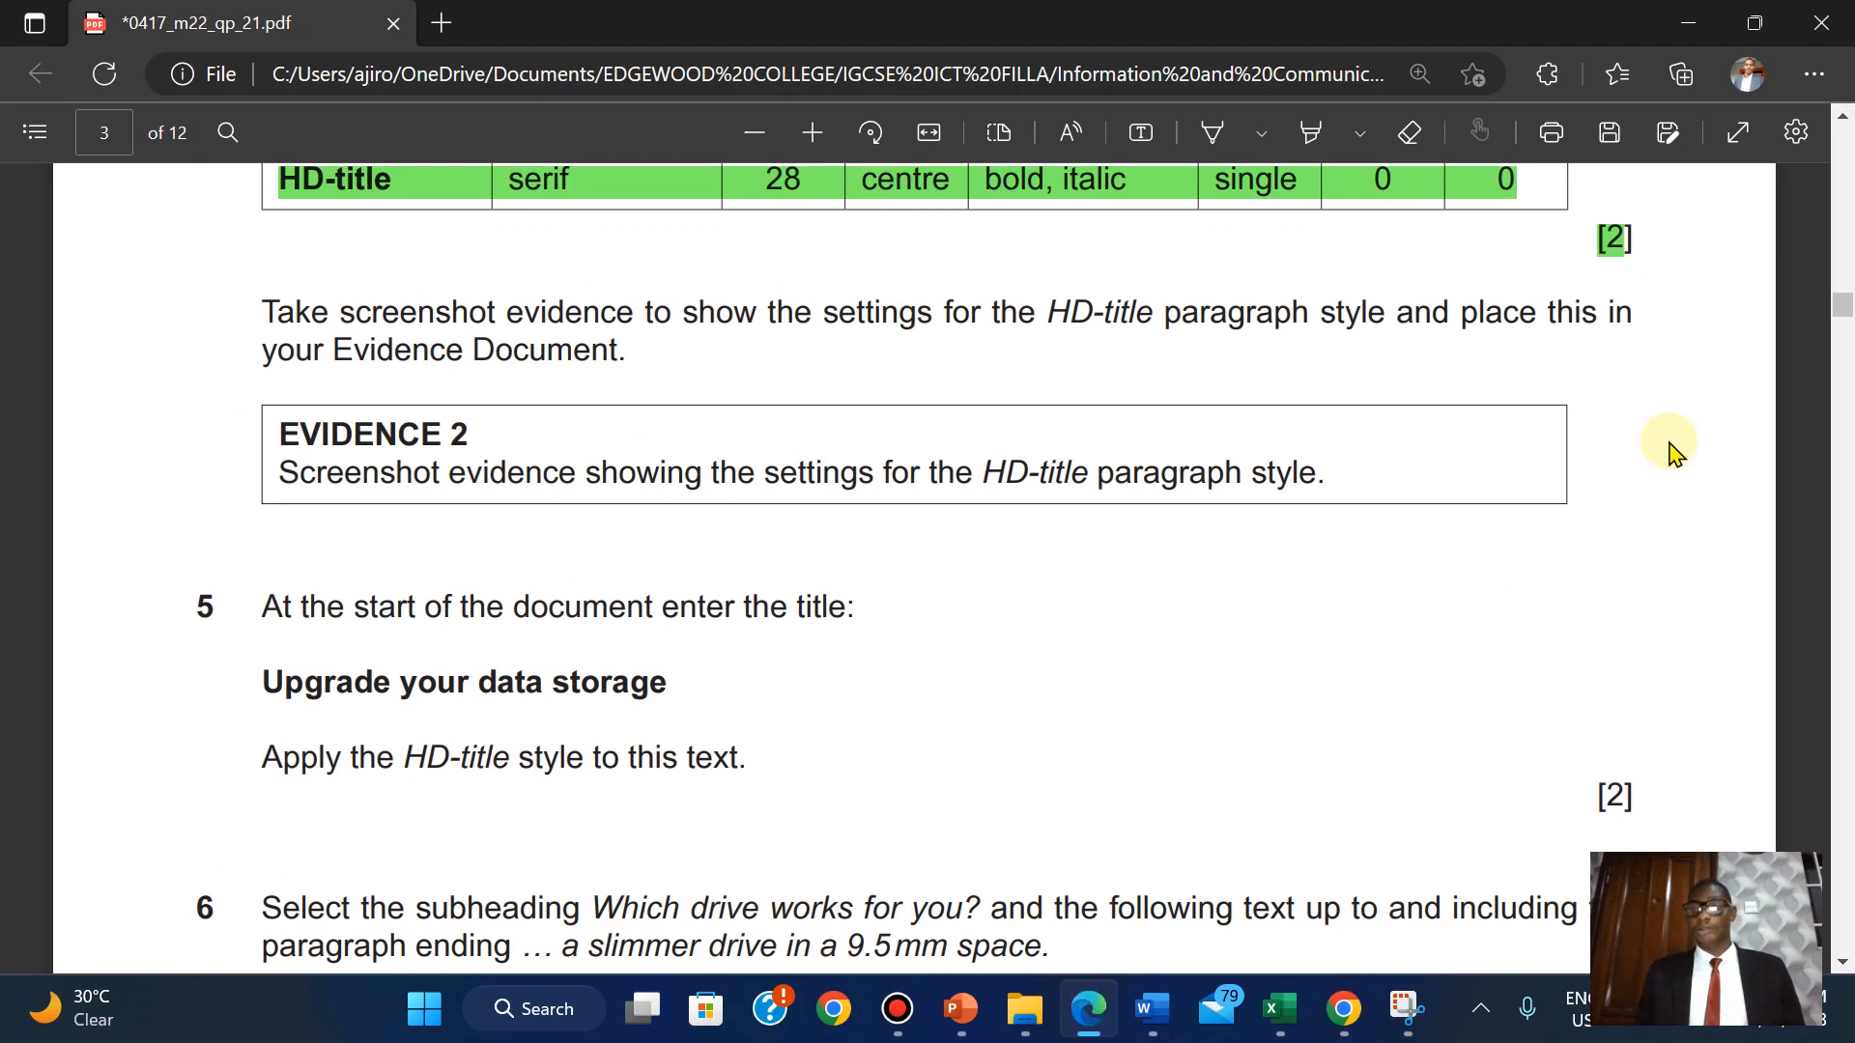
scroll(1841, 124, "up", 3)
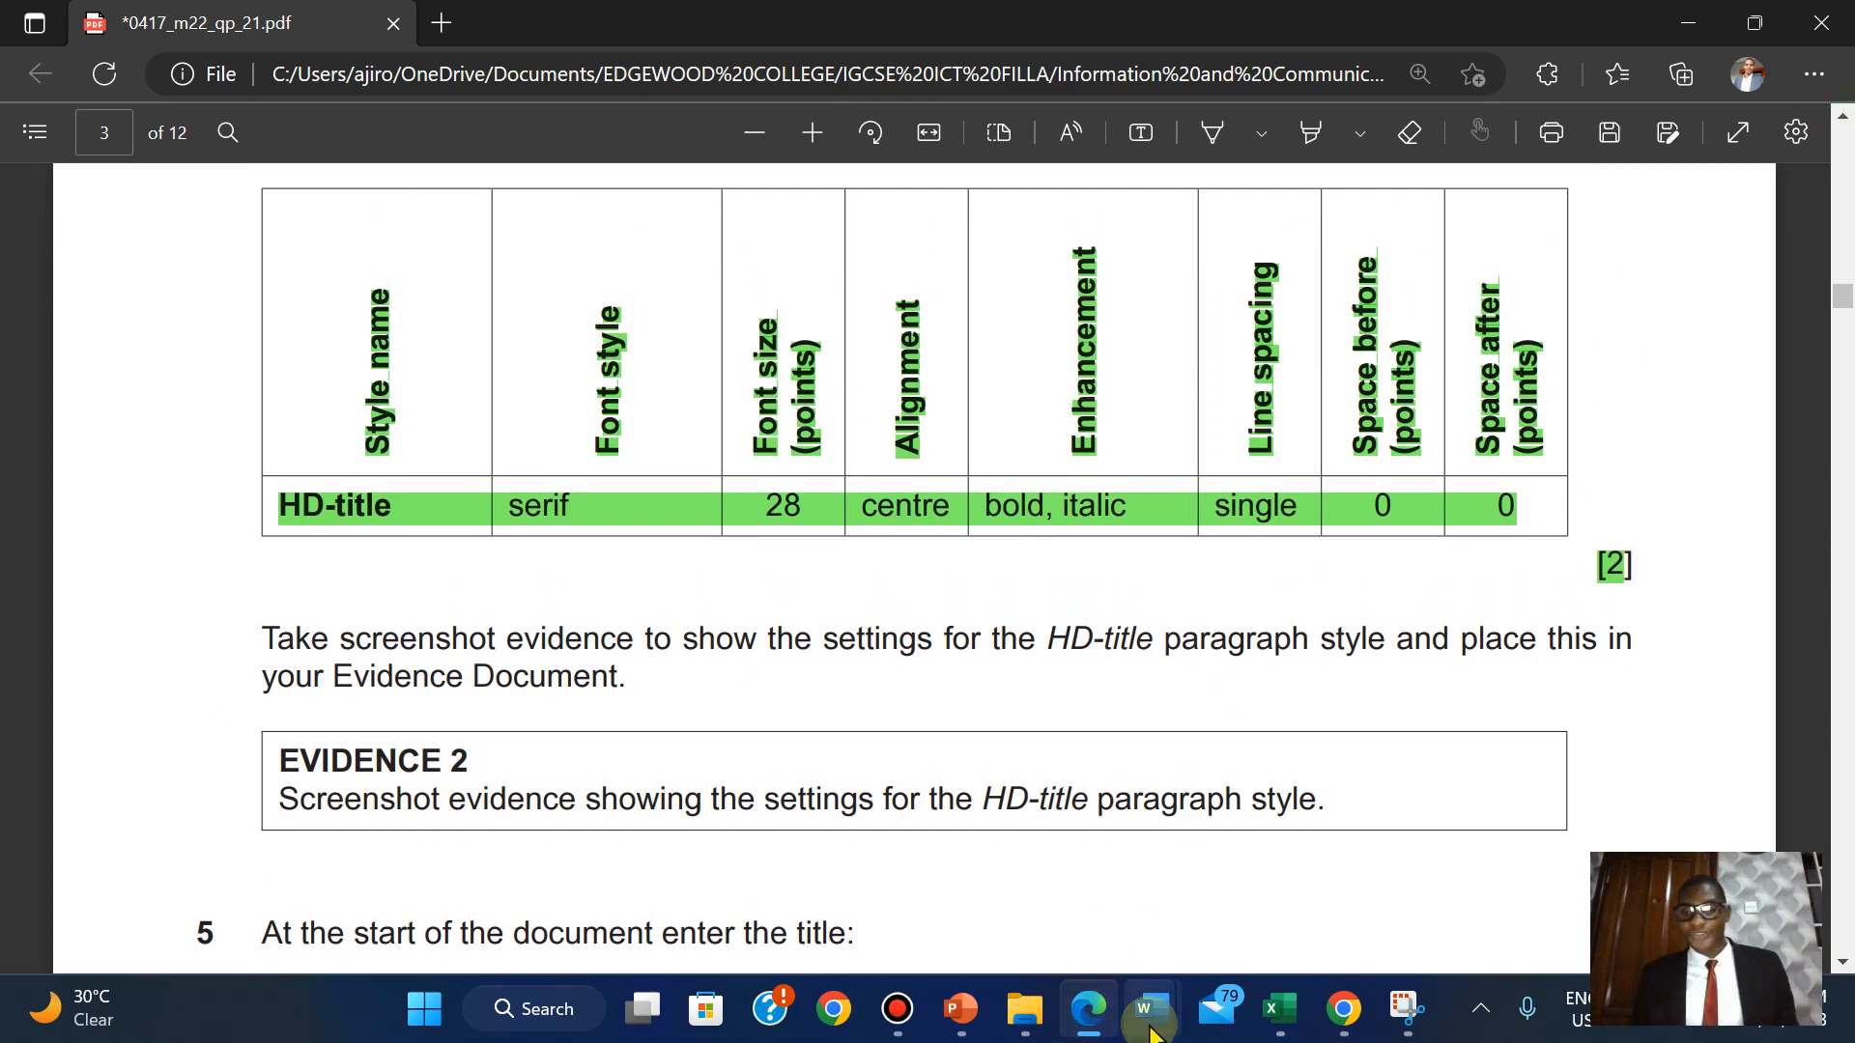
mouse_move(1150, 1005)
left_click(1525, 861)
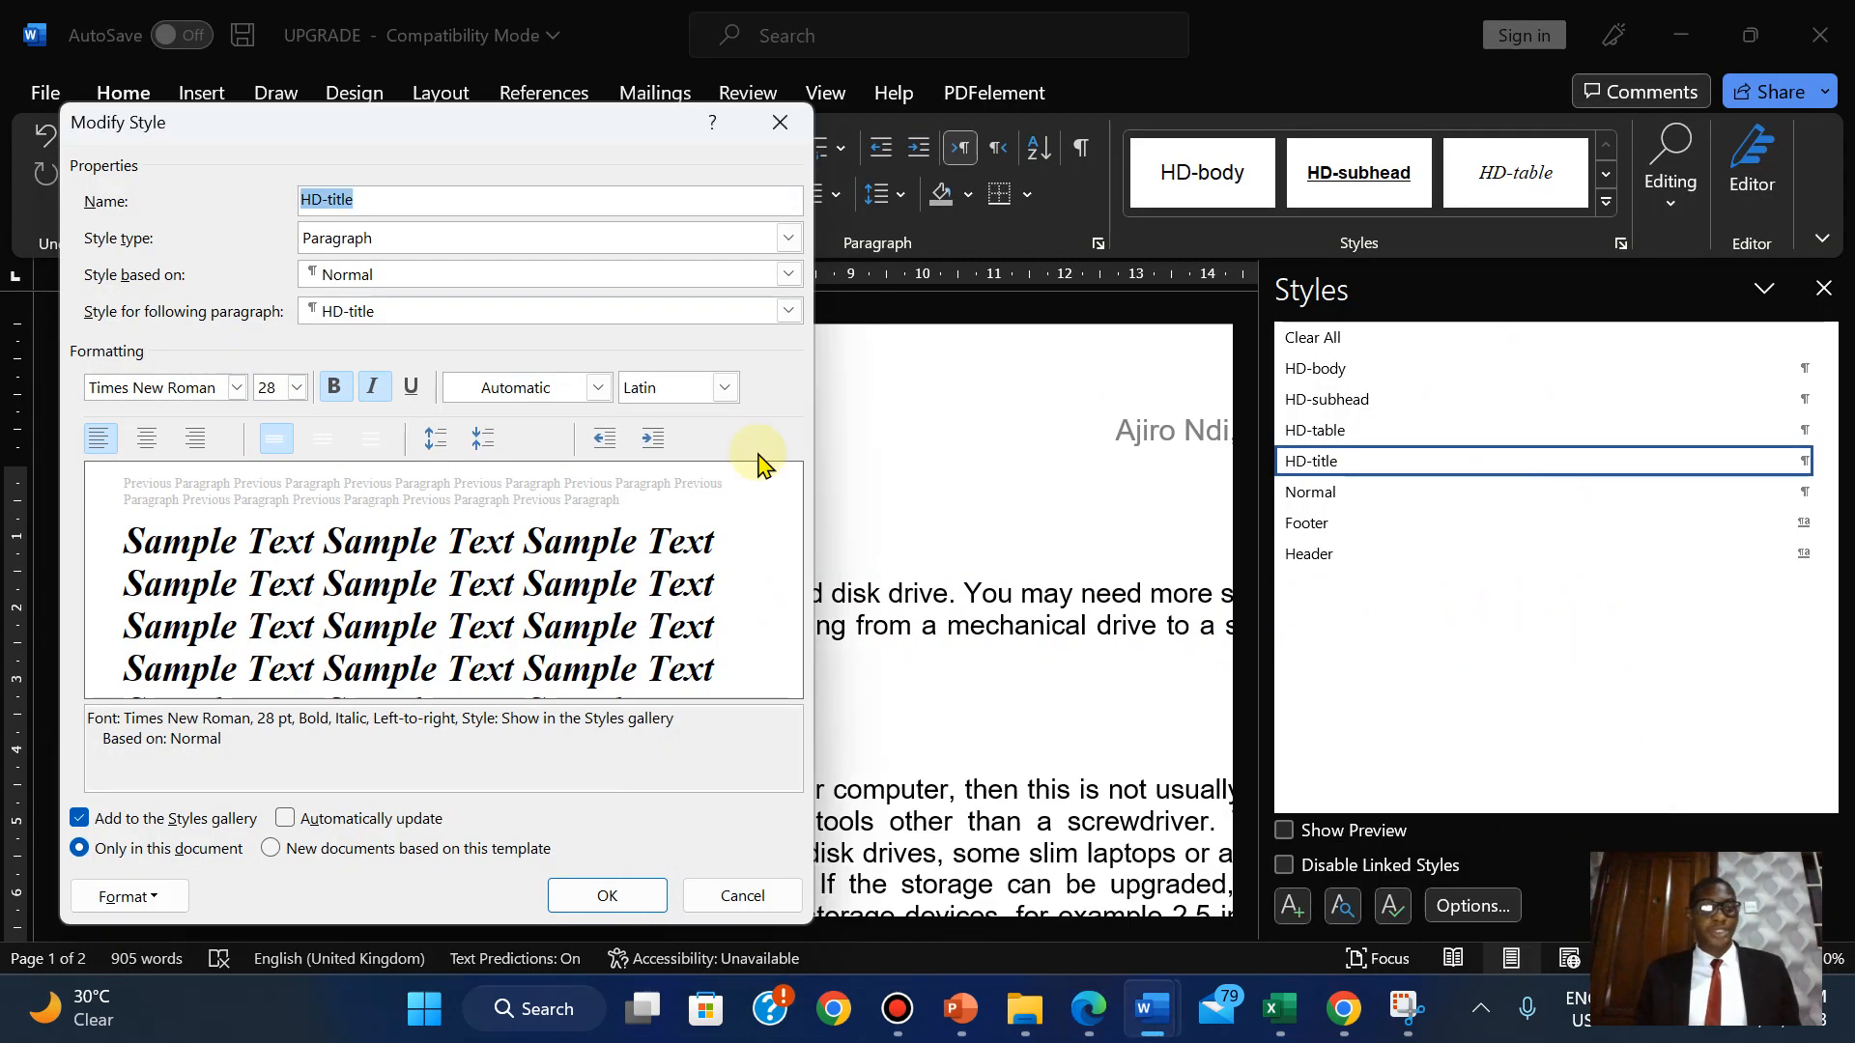
Centre-align HD-title, keeping Times New Roman 28 pt bold italic, and recheck the PDF.
left_click(148, 440)
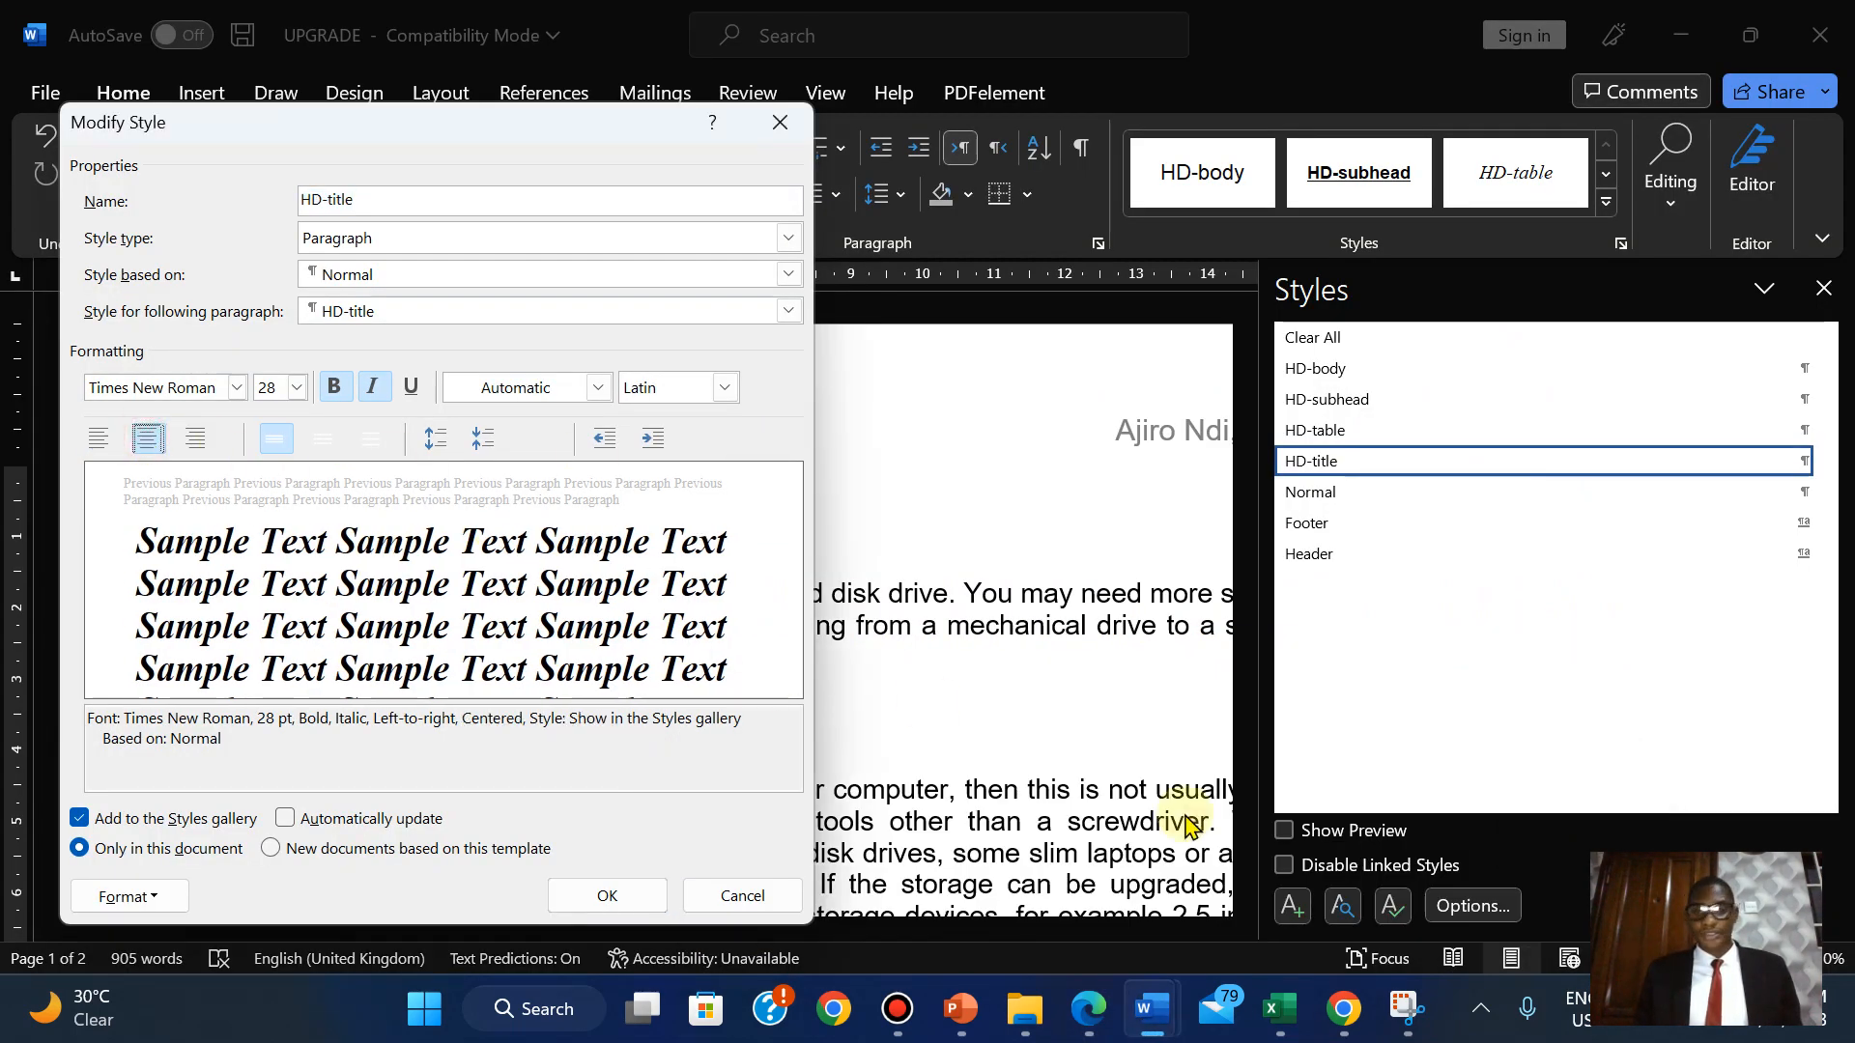
left_click(1092, 1030)
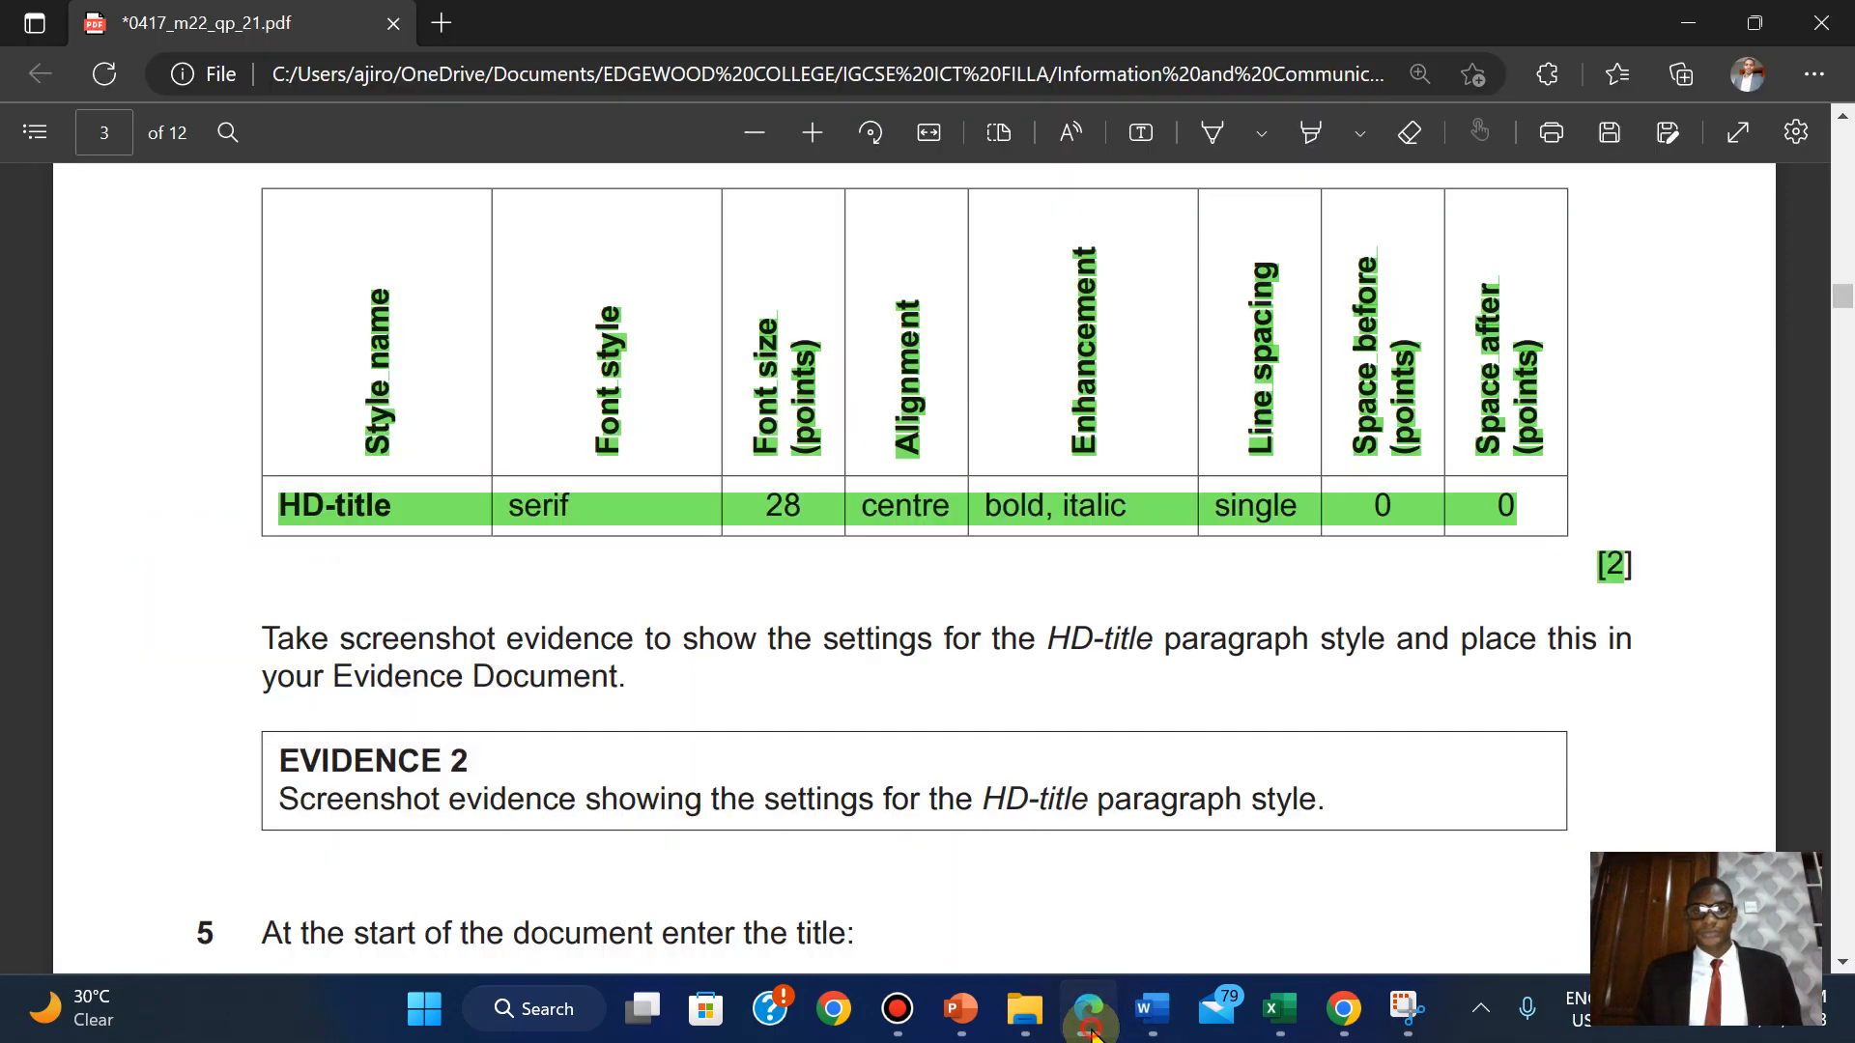
left_click(1091, 1030)
left_click(1092, 1030)
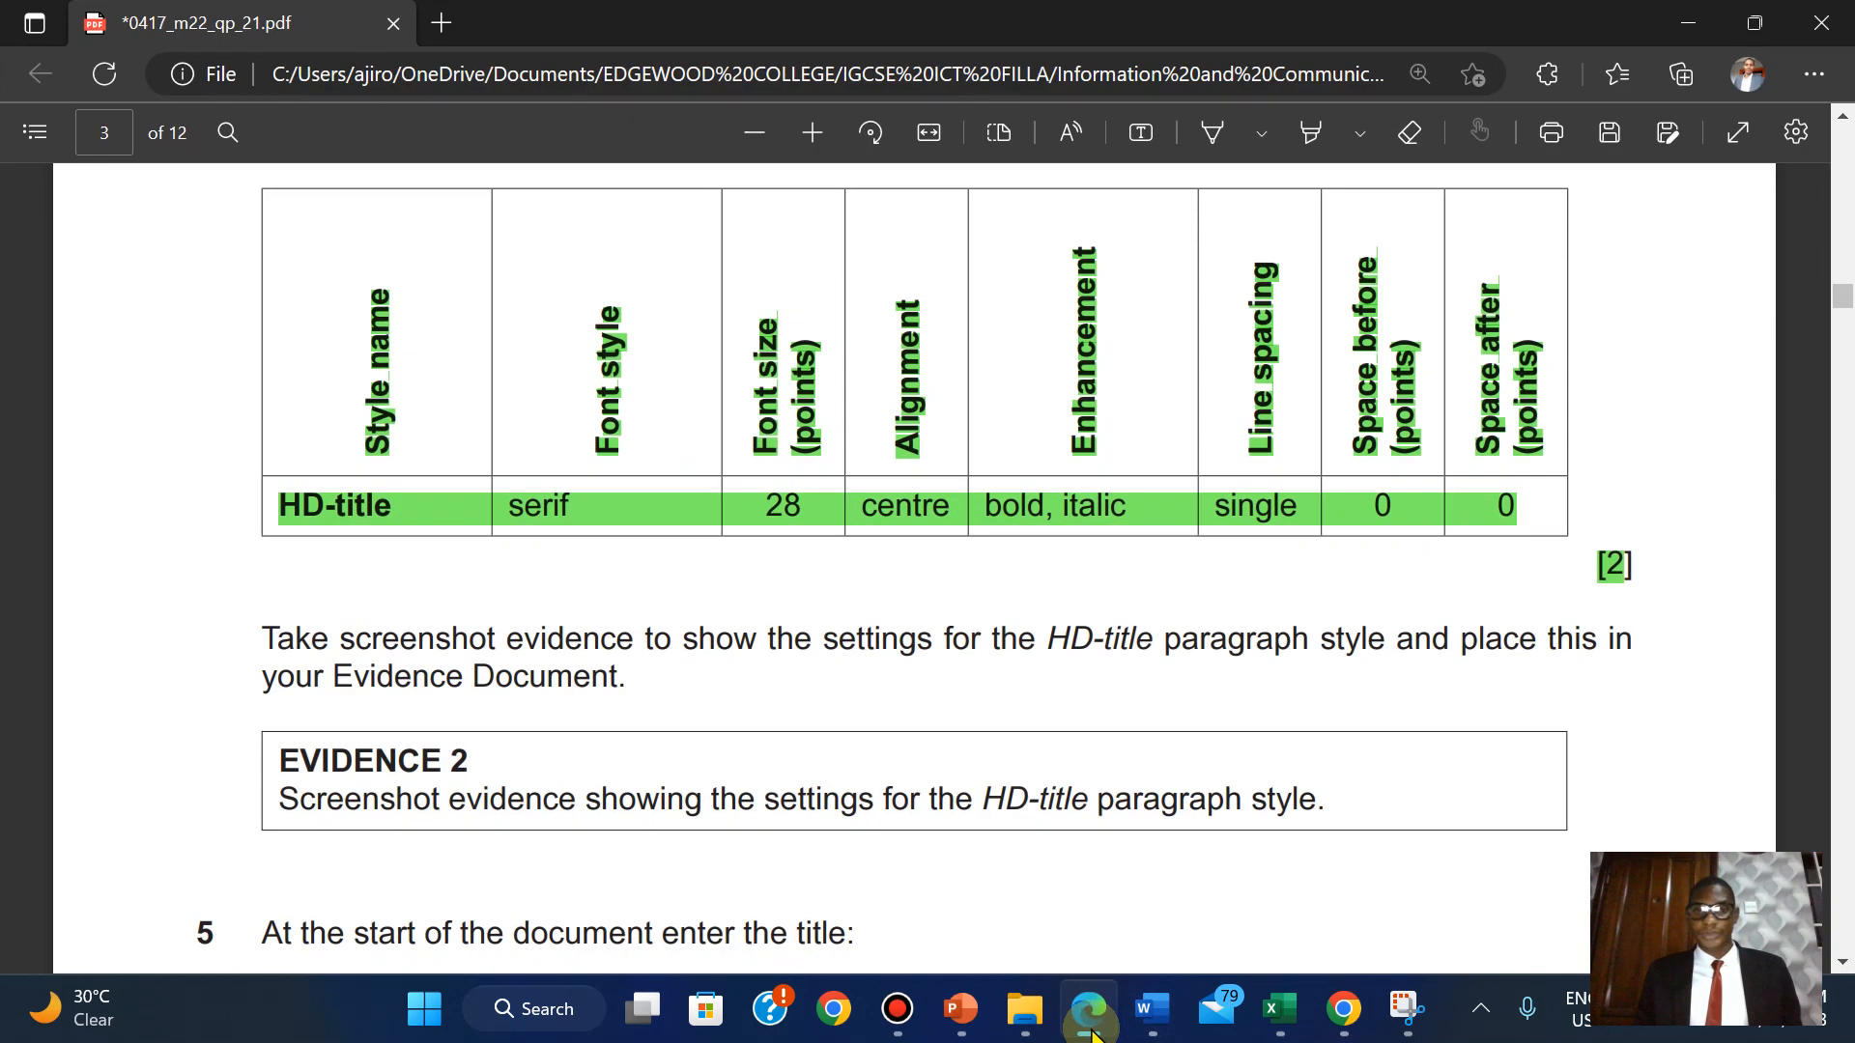
left_click(1091, 1030)
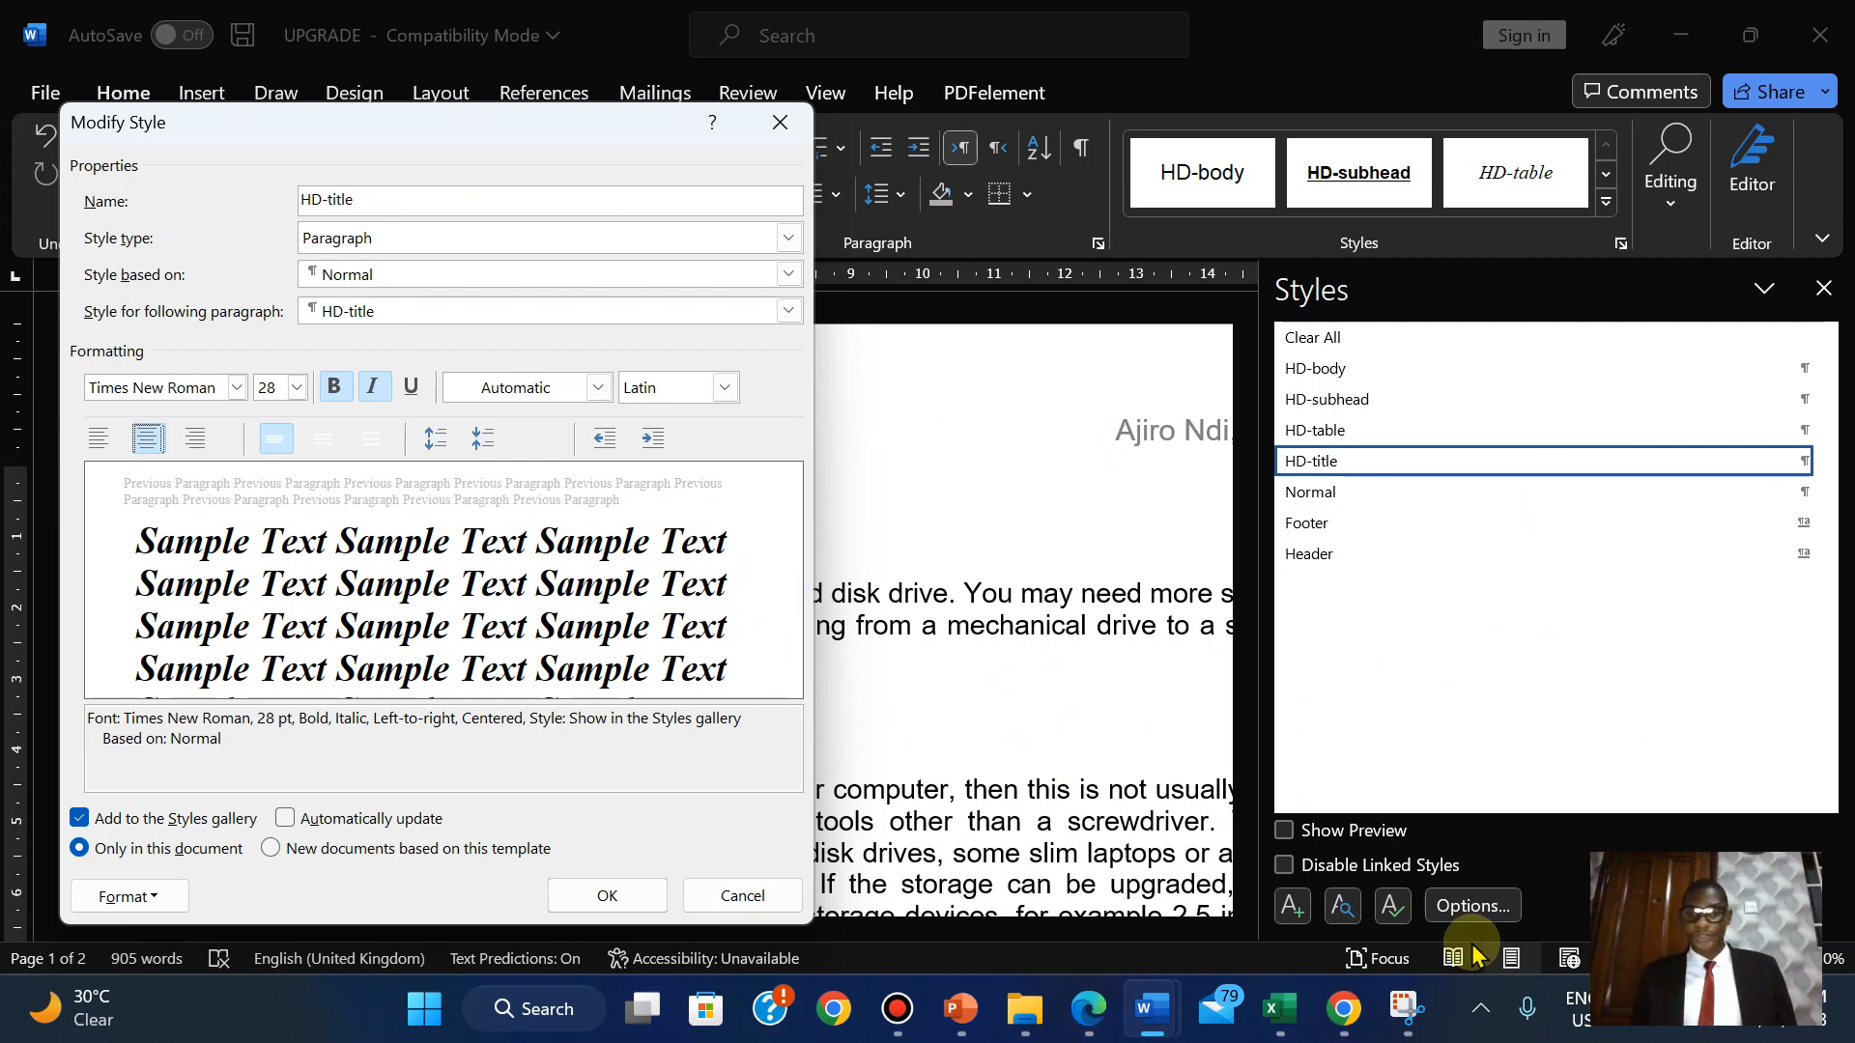
Snip the HD-title Modify Style dialog with Snipping Tool, then confirm the centred style with OK.
left_click(1406, 1008)
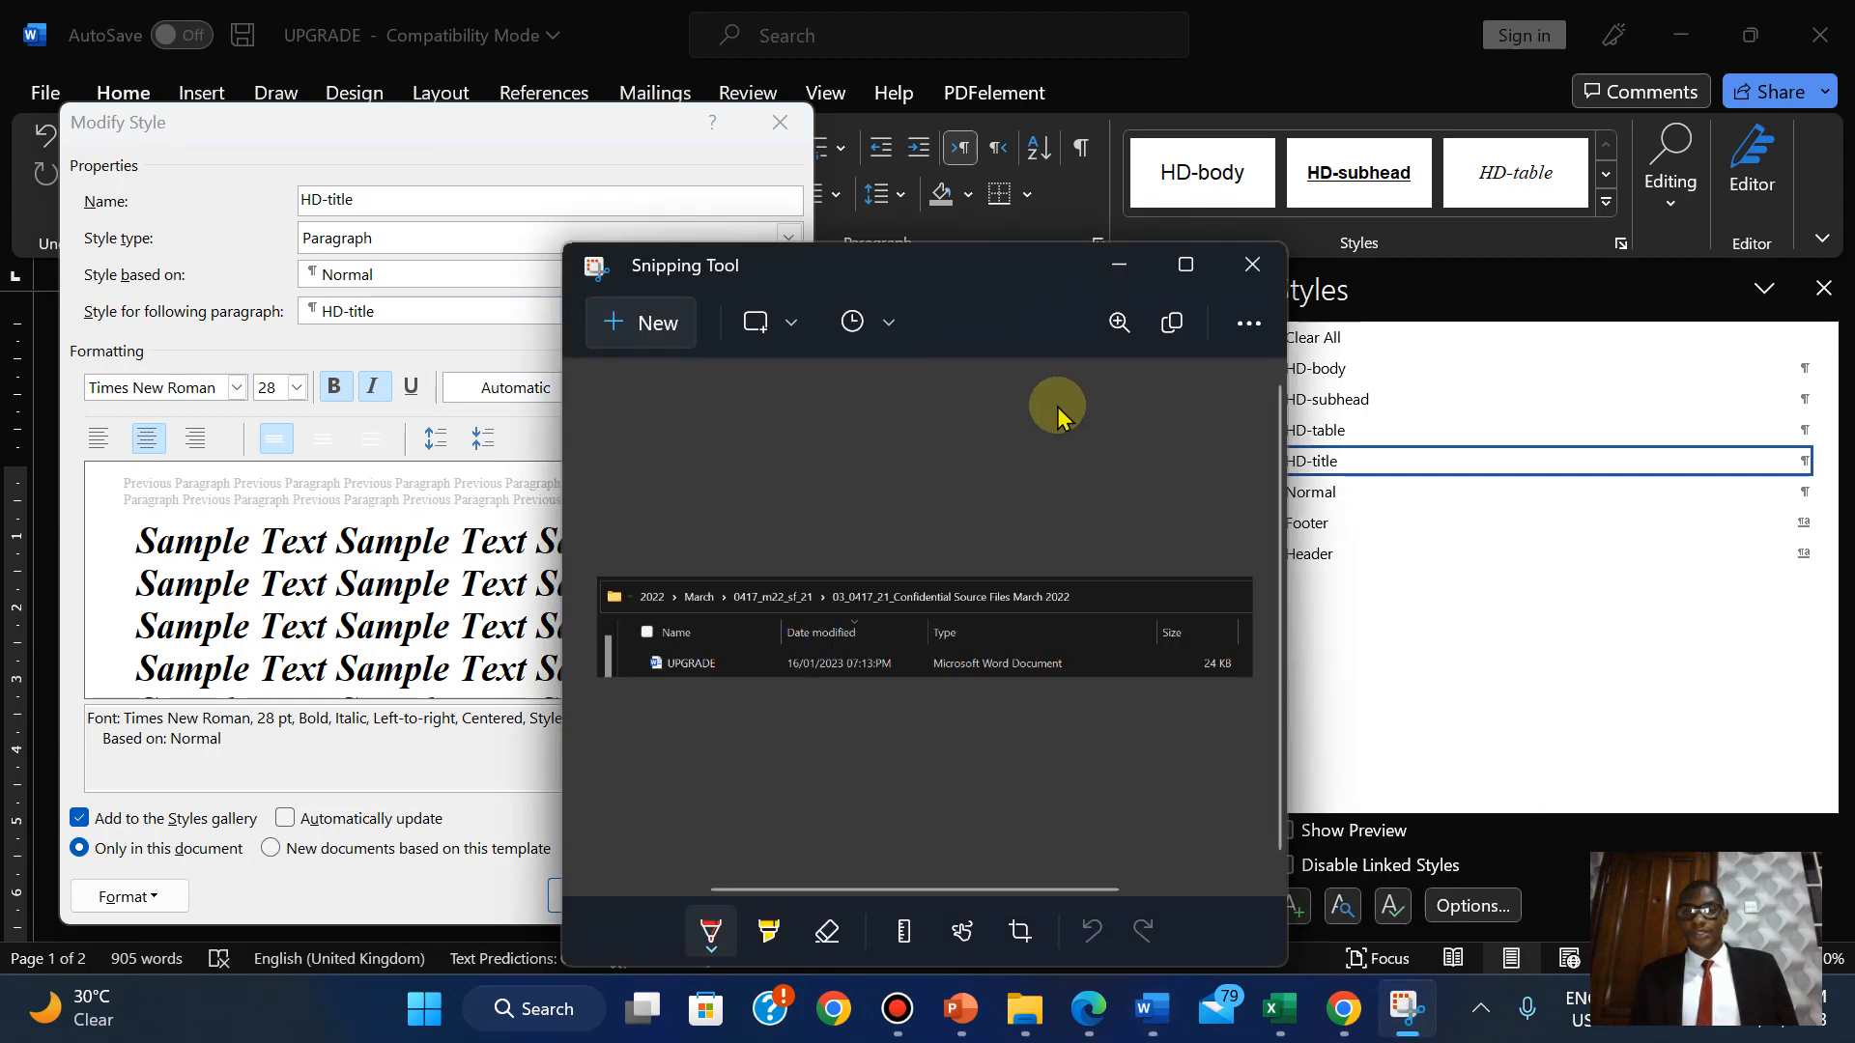
left_click(642, 325)
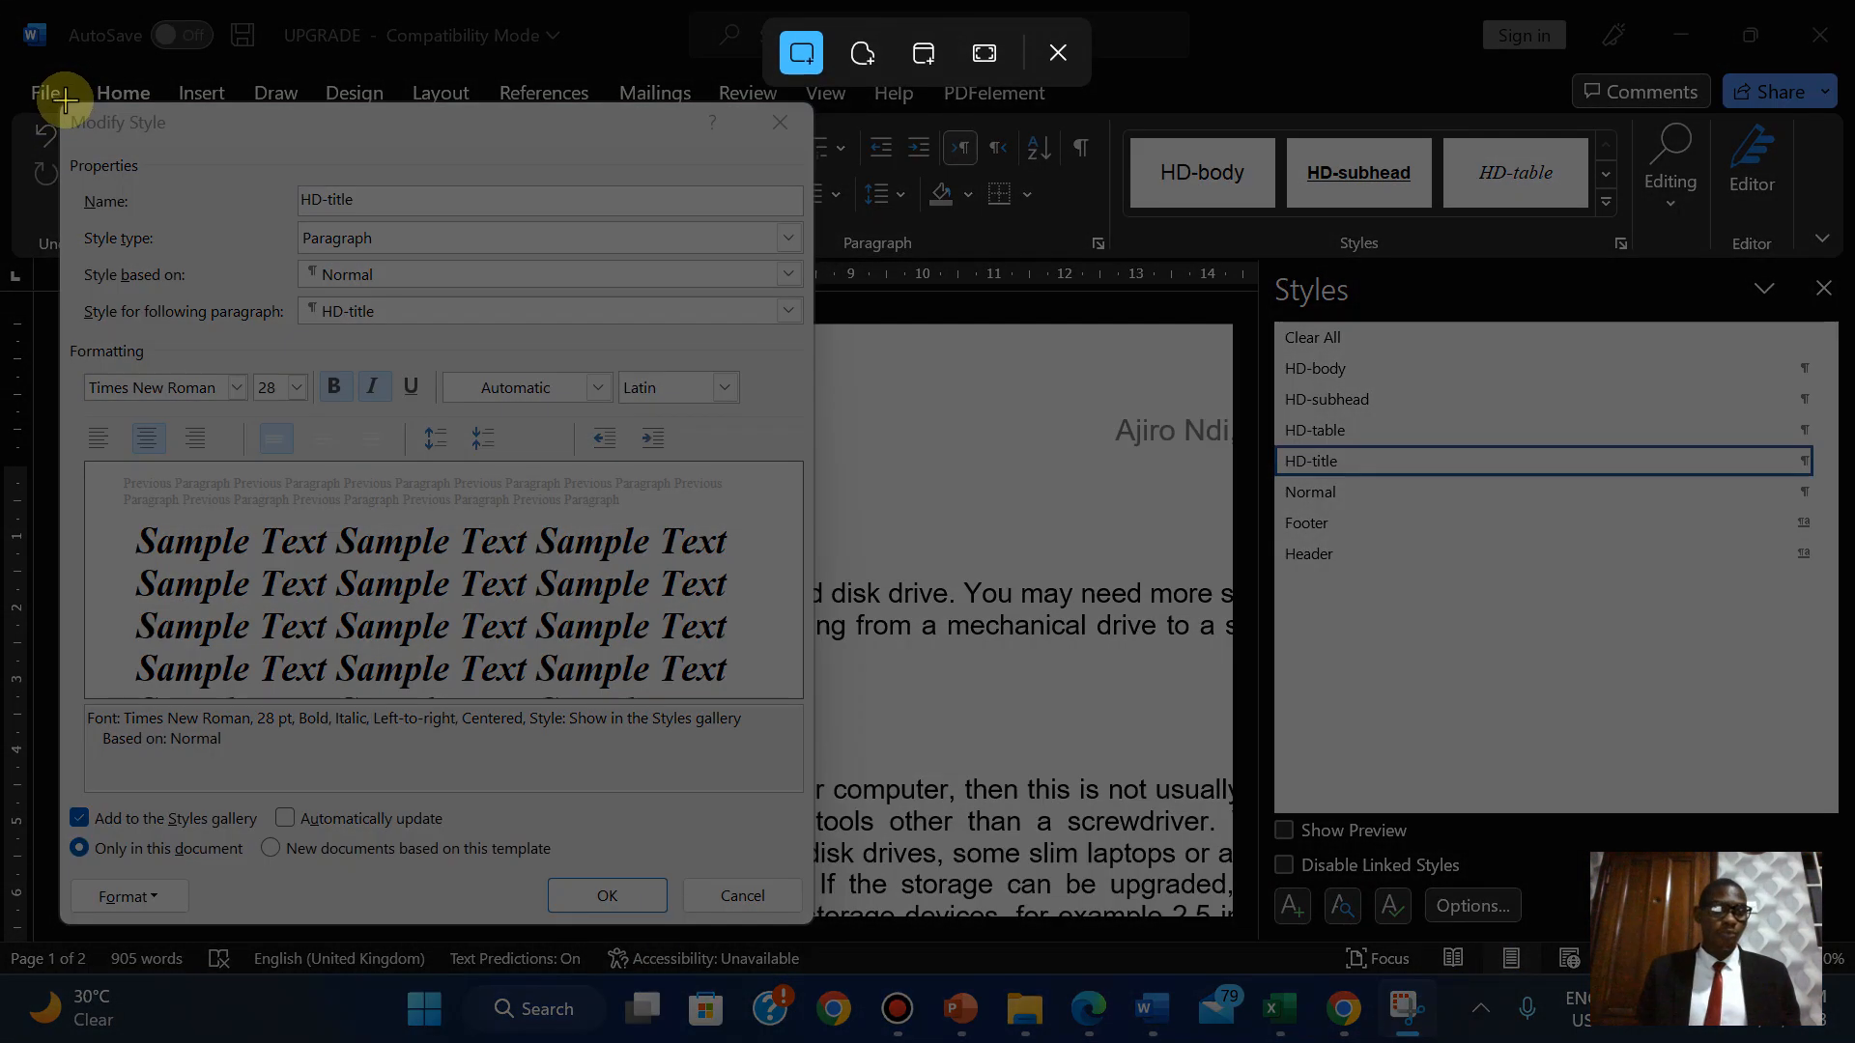
left_click_drag(65, 101, 810, 927)
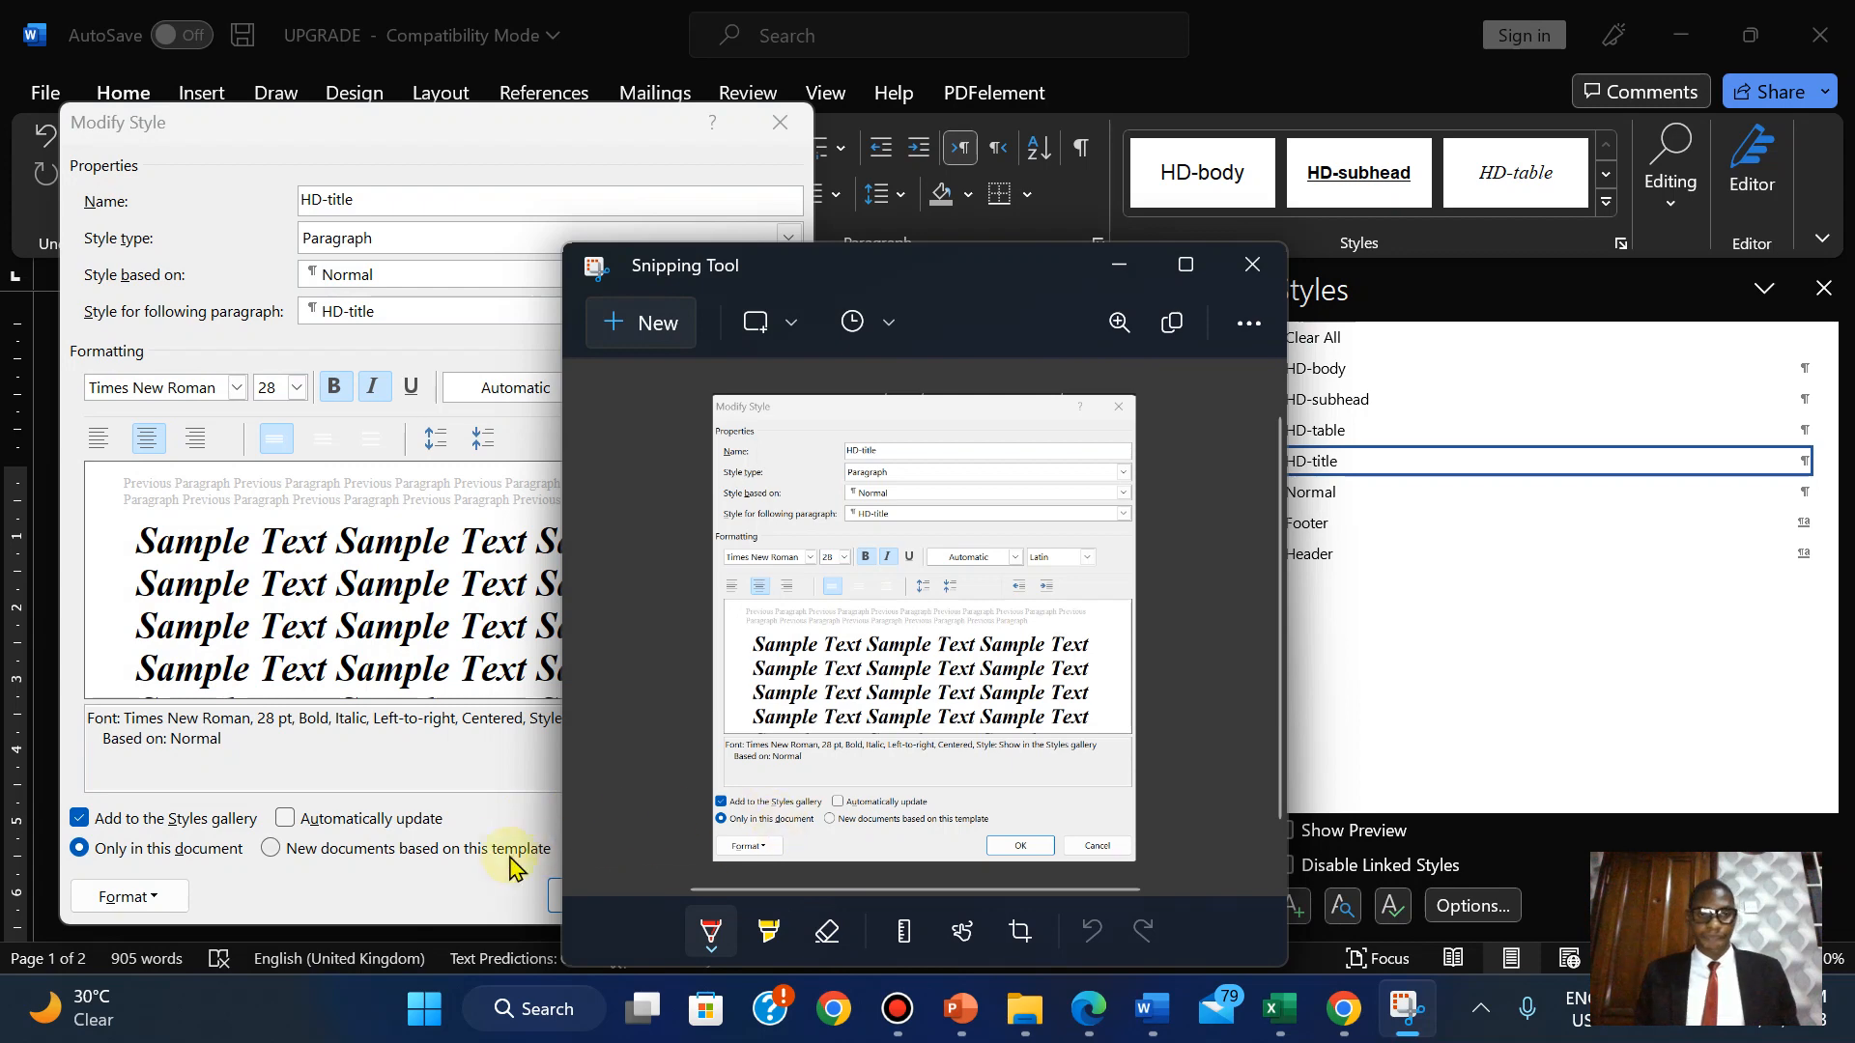
left_click(551, 893)
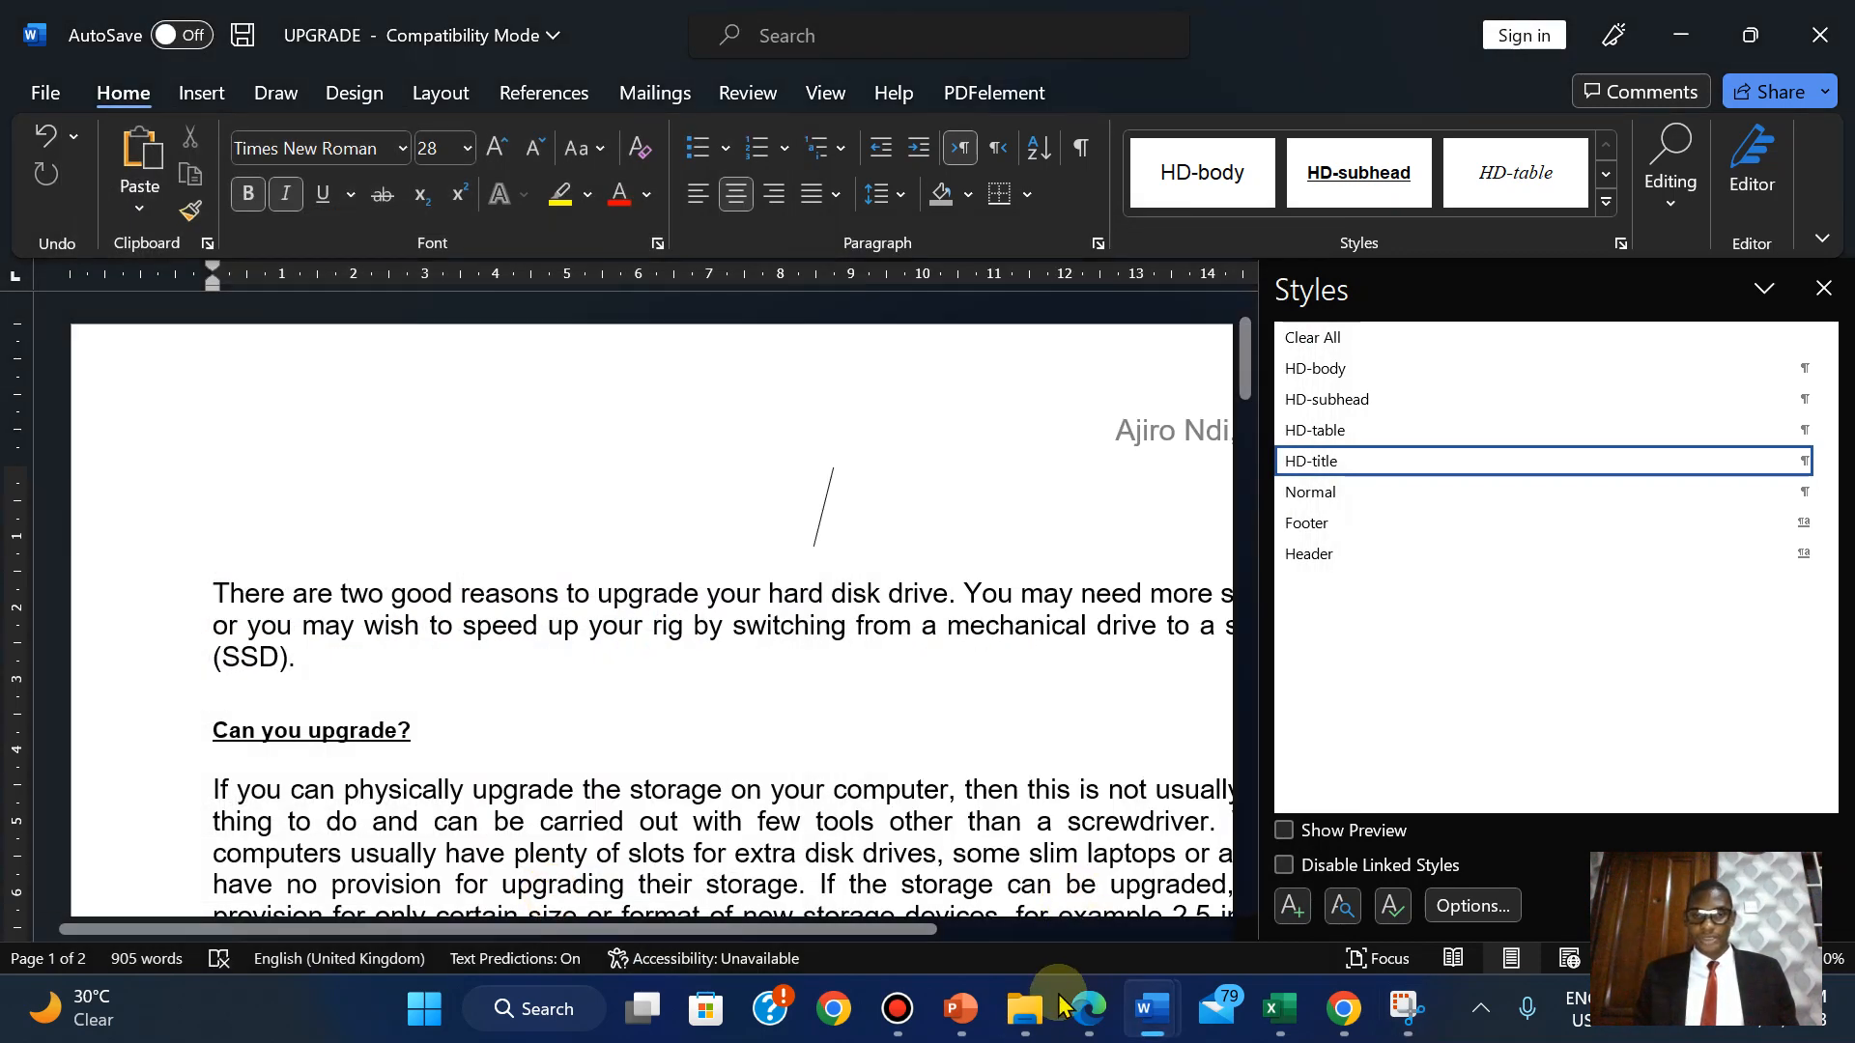
Switch to the M2221EVIDENCE2023 evidence document after briefly checking the exam PDF.
mouse_move(1084, 1014)
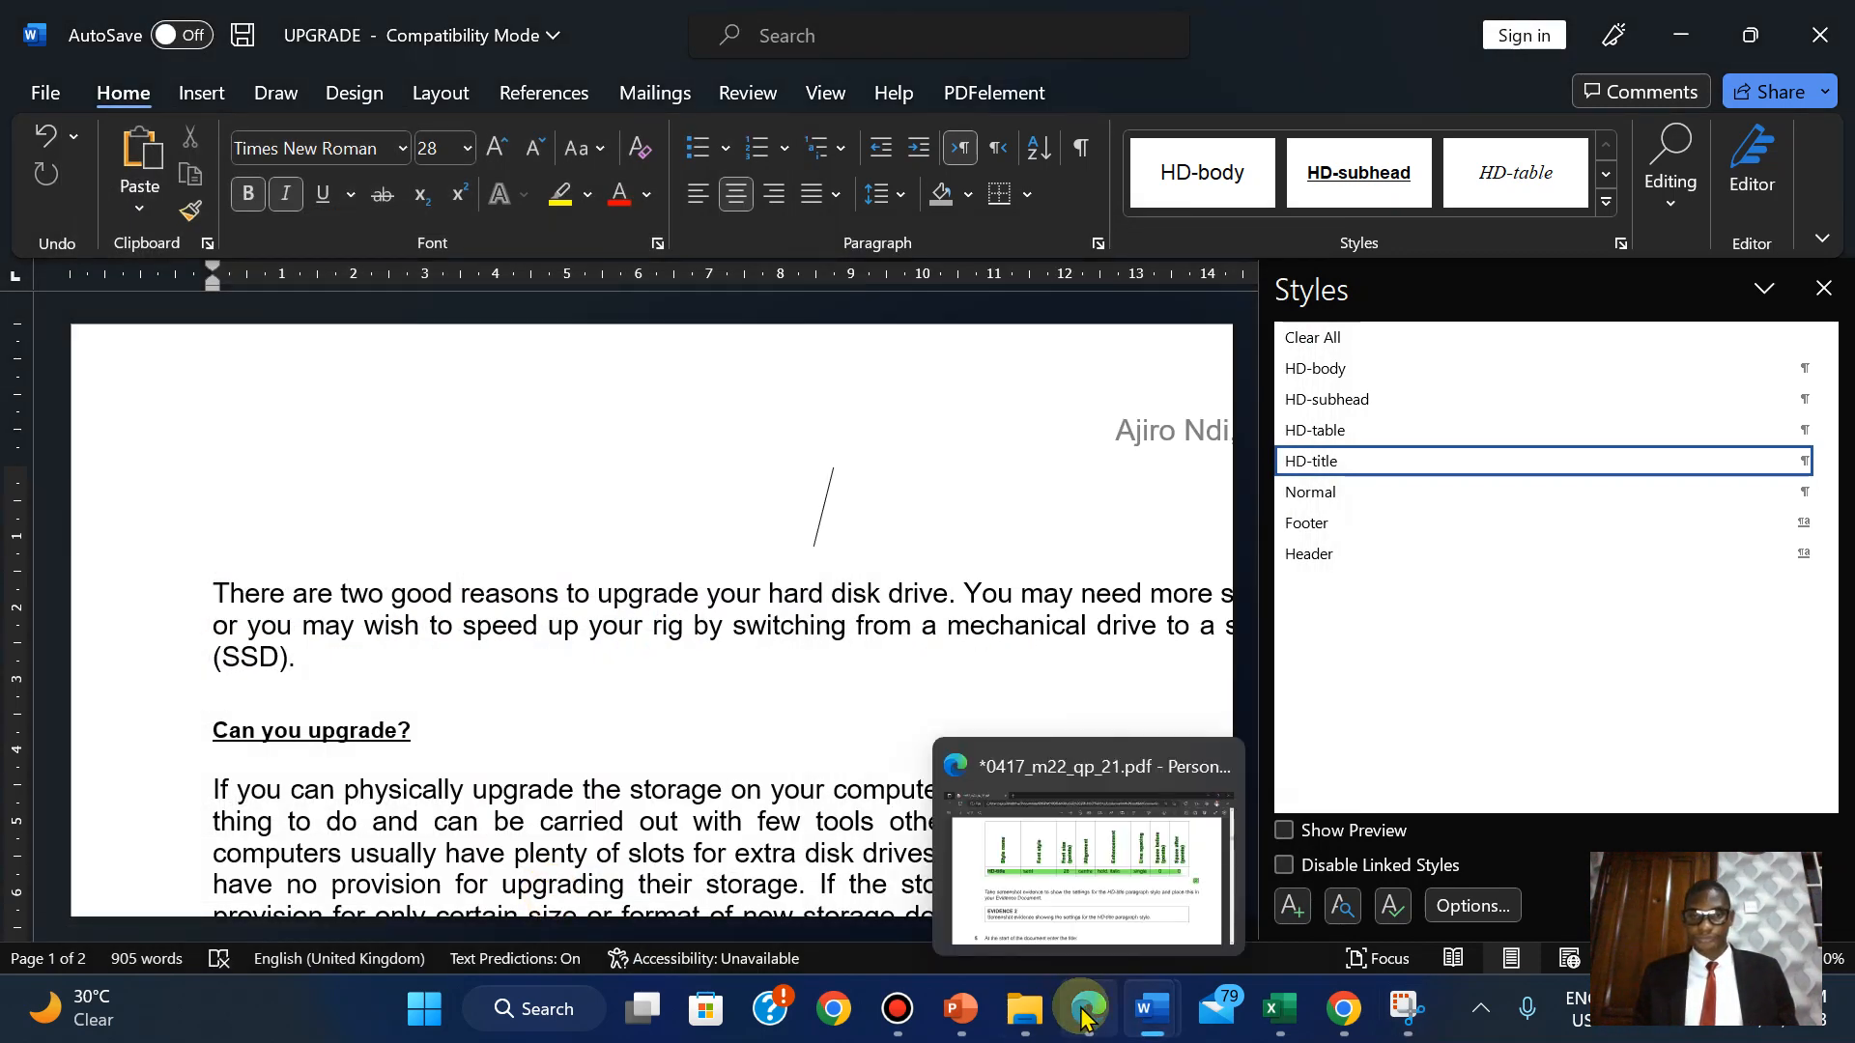
left_click(1053, 878)
left_click(1087, 1010)
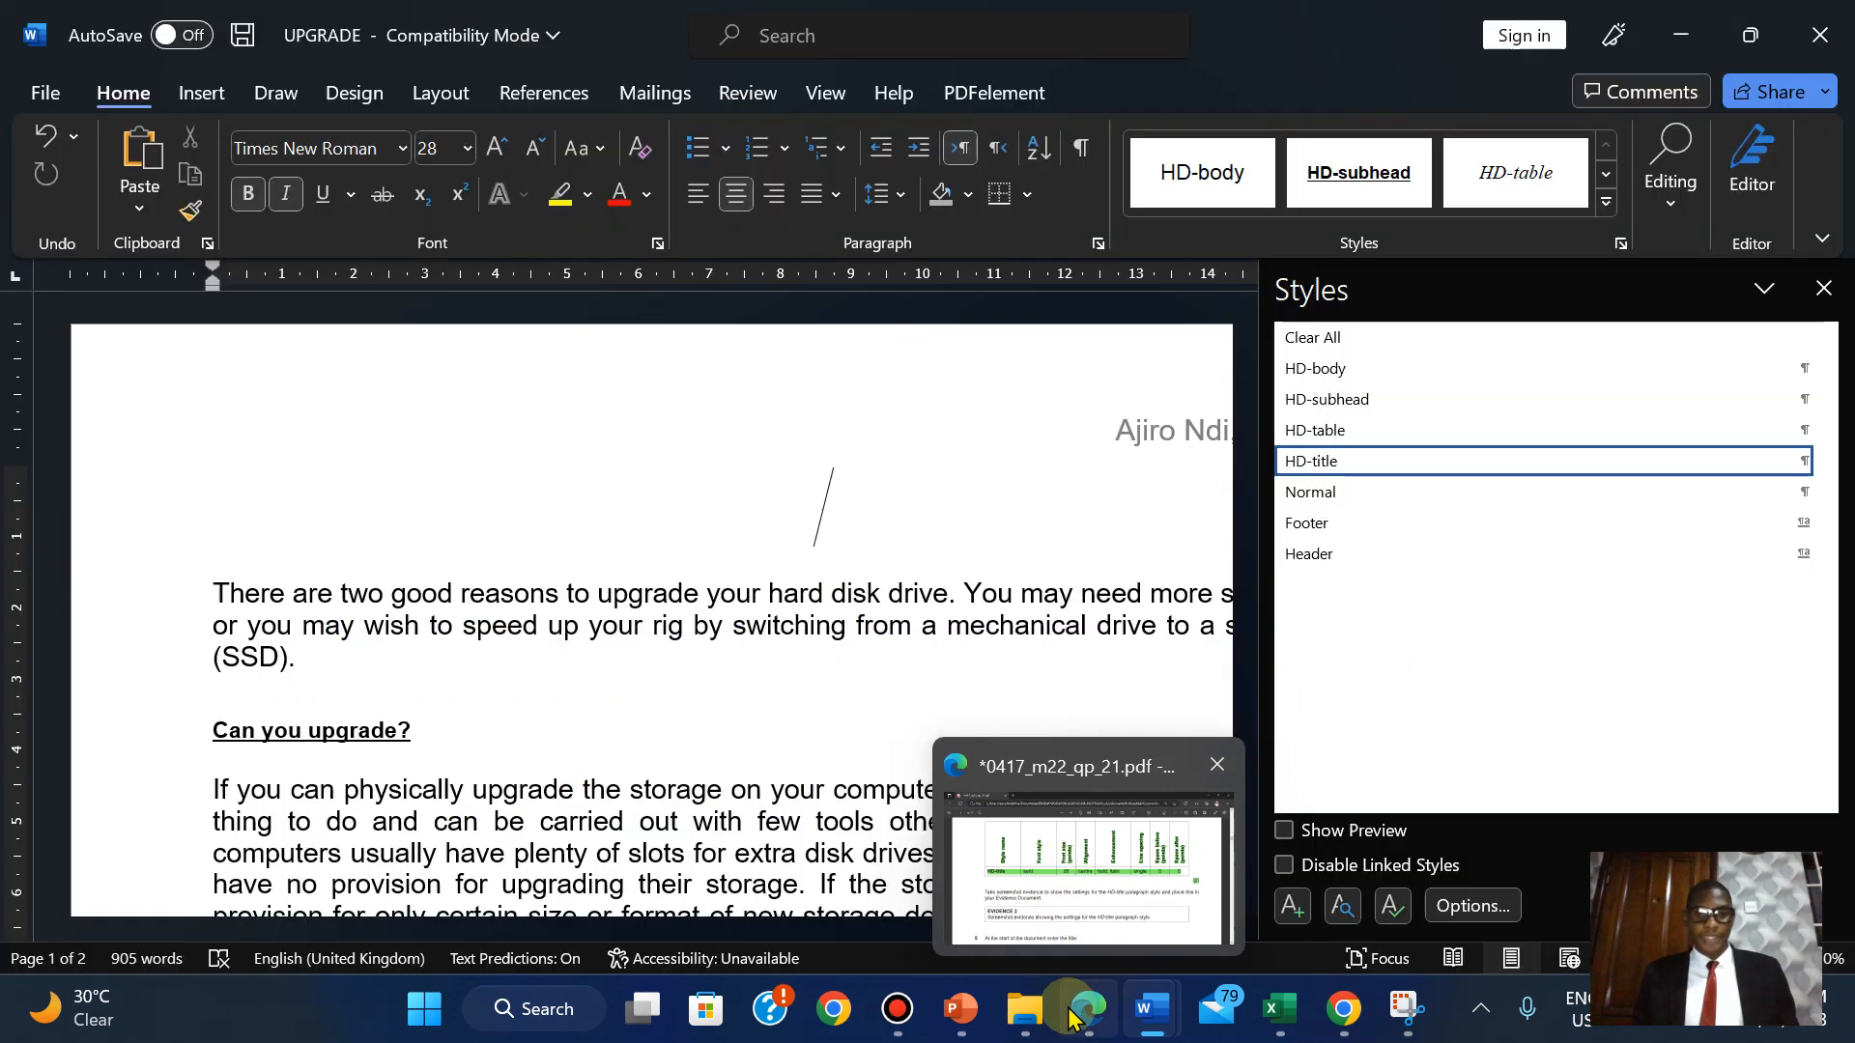
mouse_move(1156, 1016)
left_click(1140, 879)
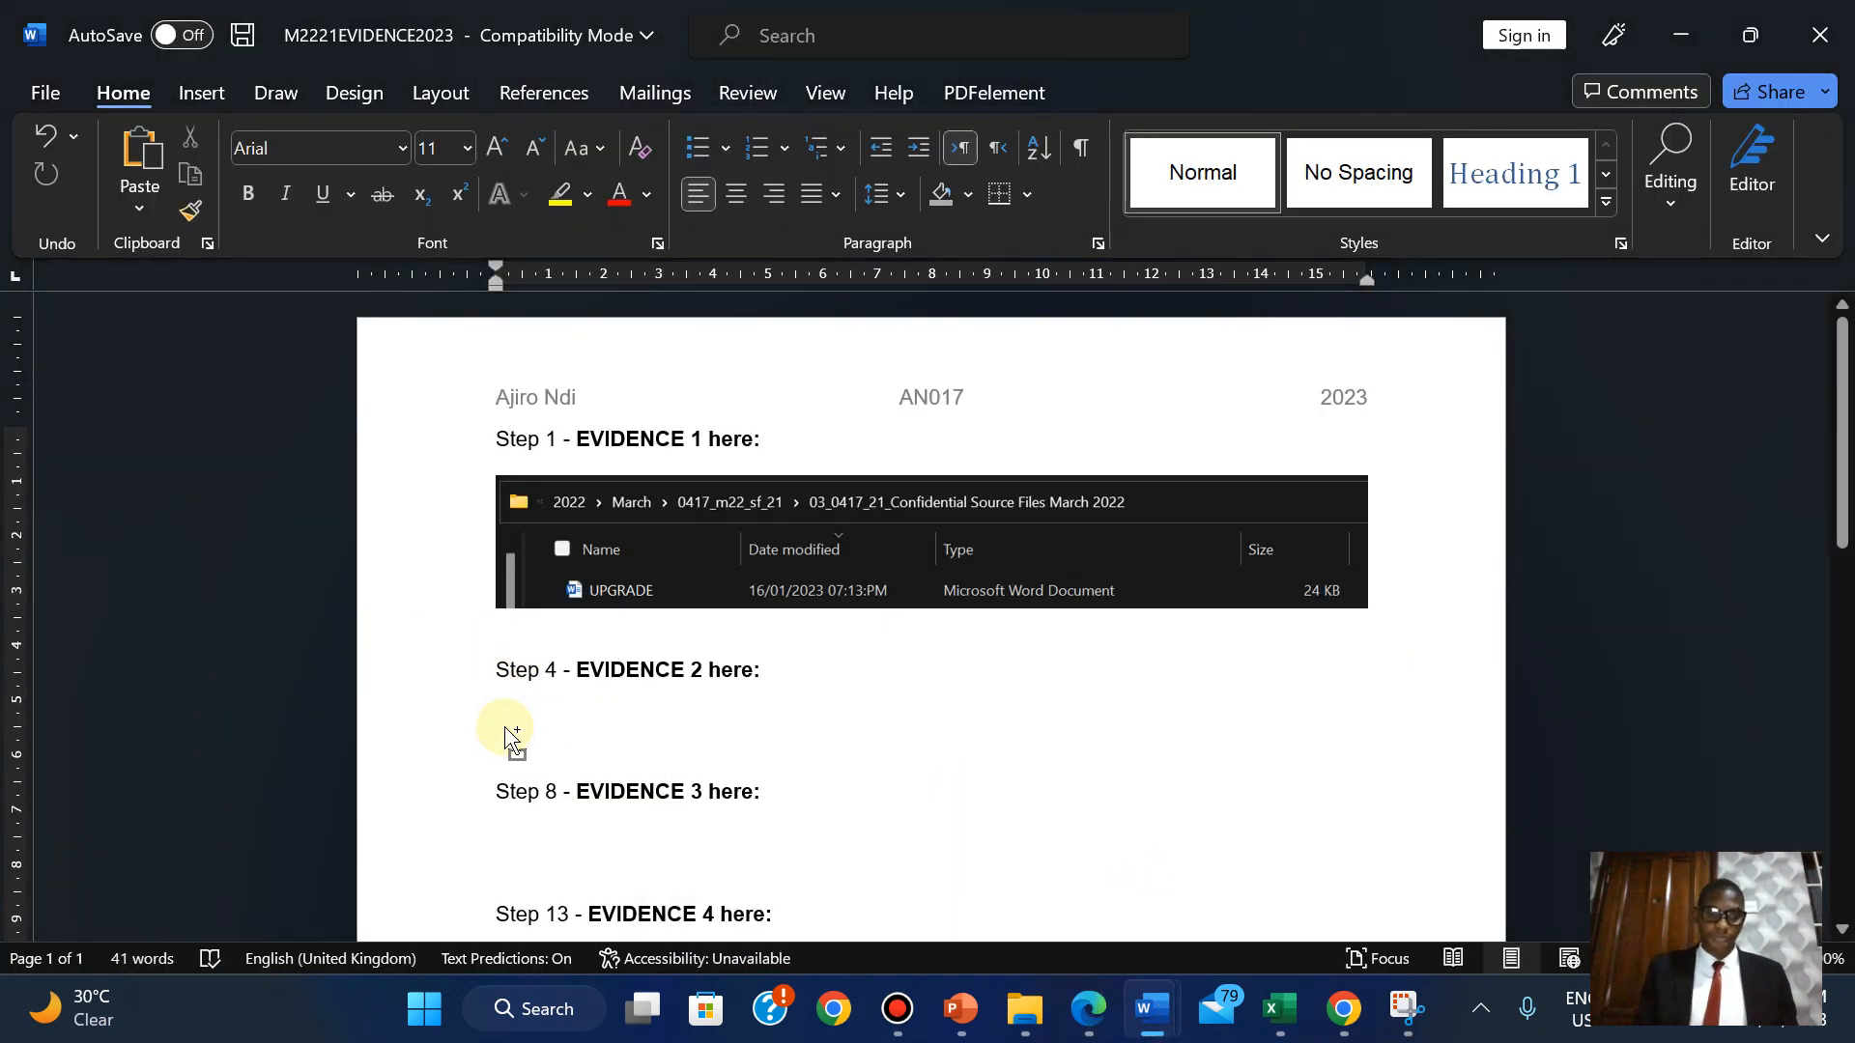
Shrink the pasted HD-title style screenshot under Step 4's EVIDENCE 2 to fit.
scroll(854, 763, "down", 6)
left_click(1143, 710)
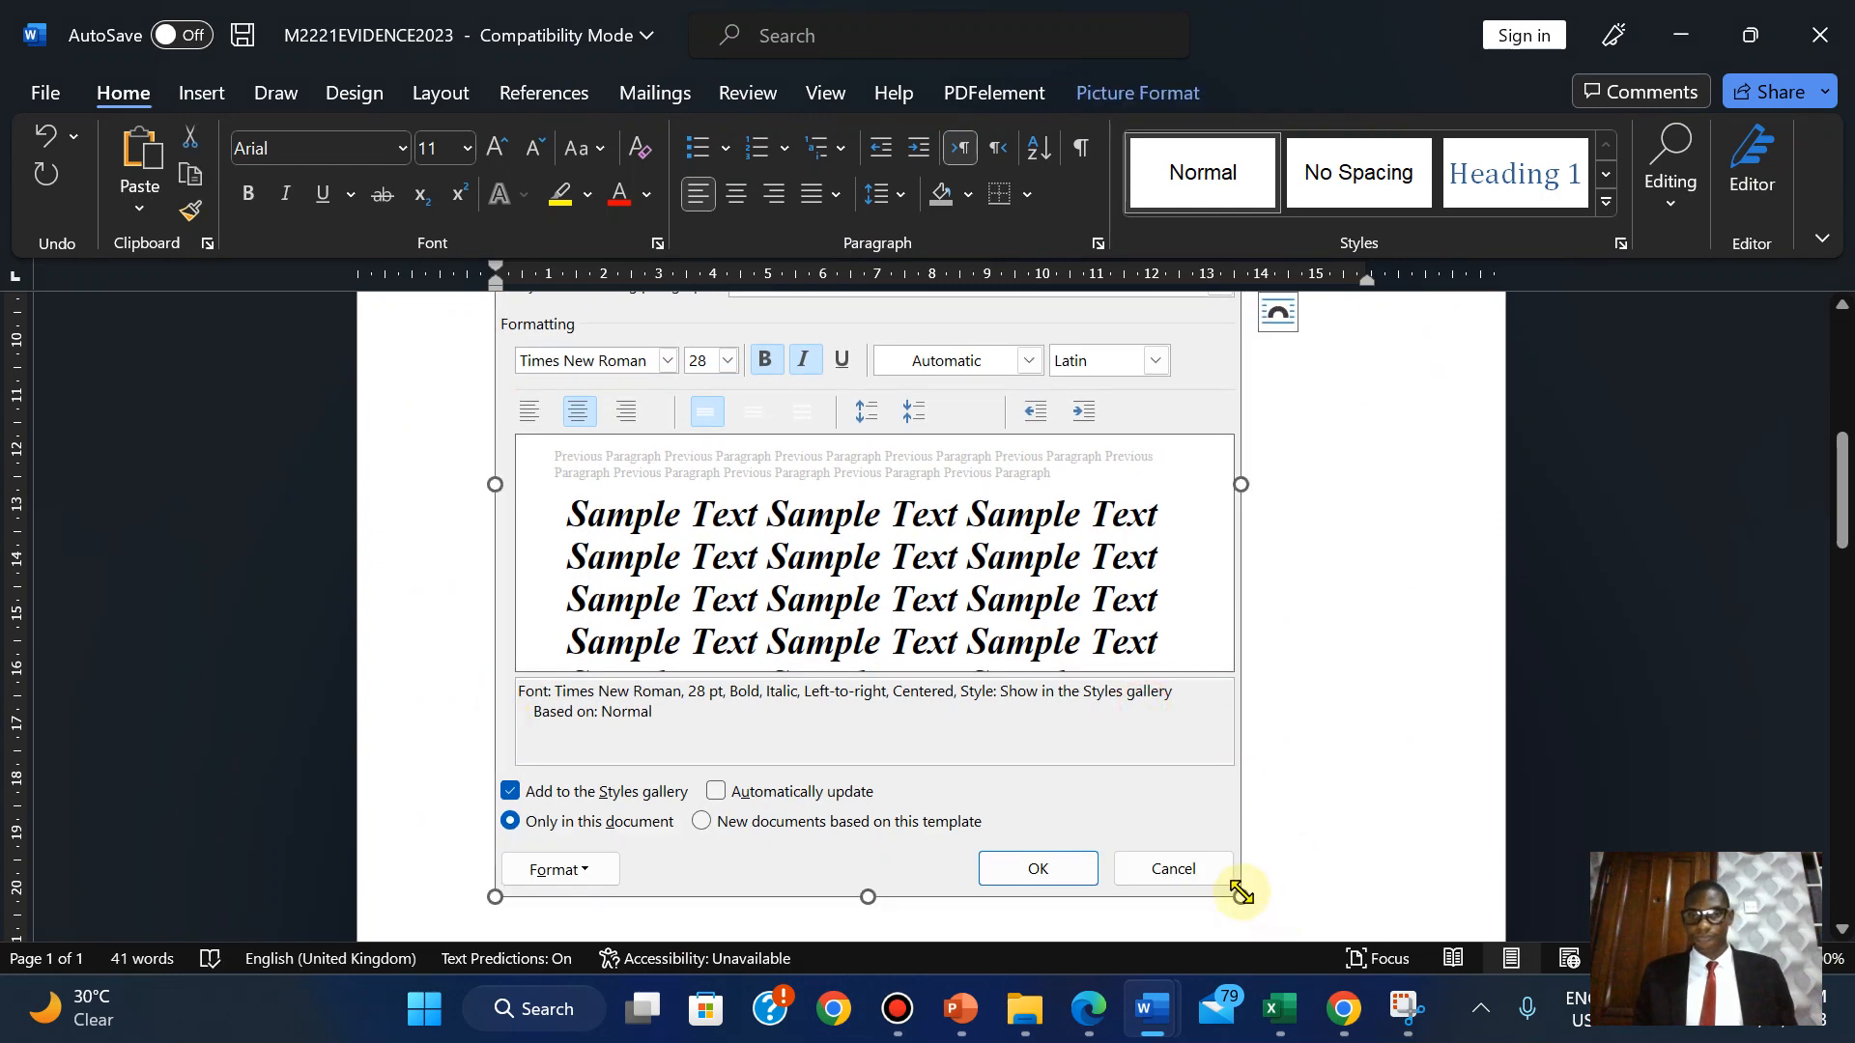
left_click_drag(1242, 894, 995, 663)
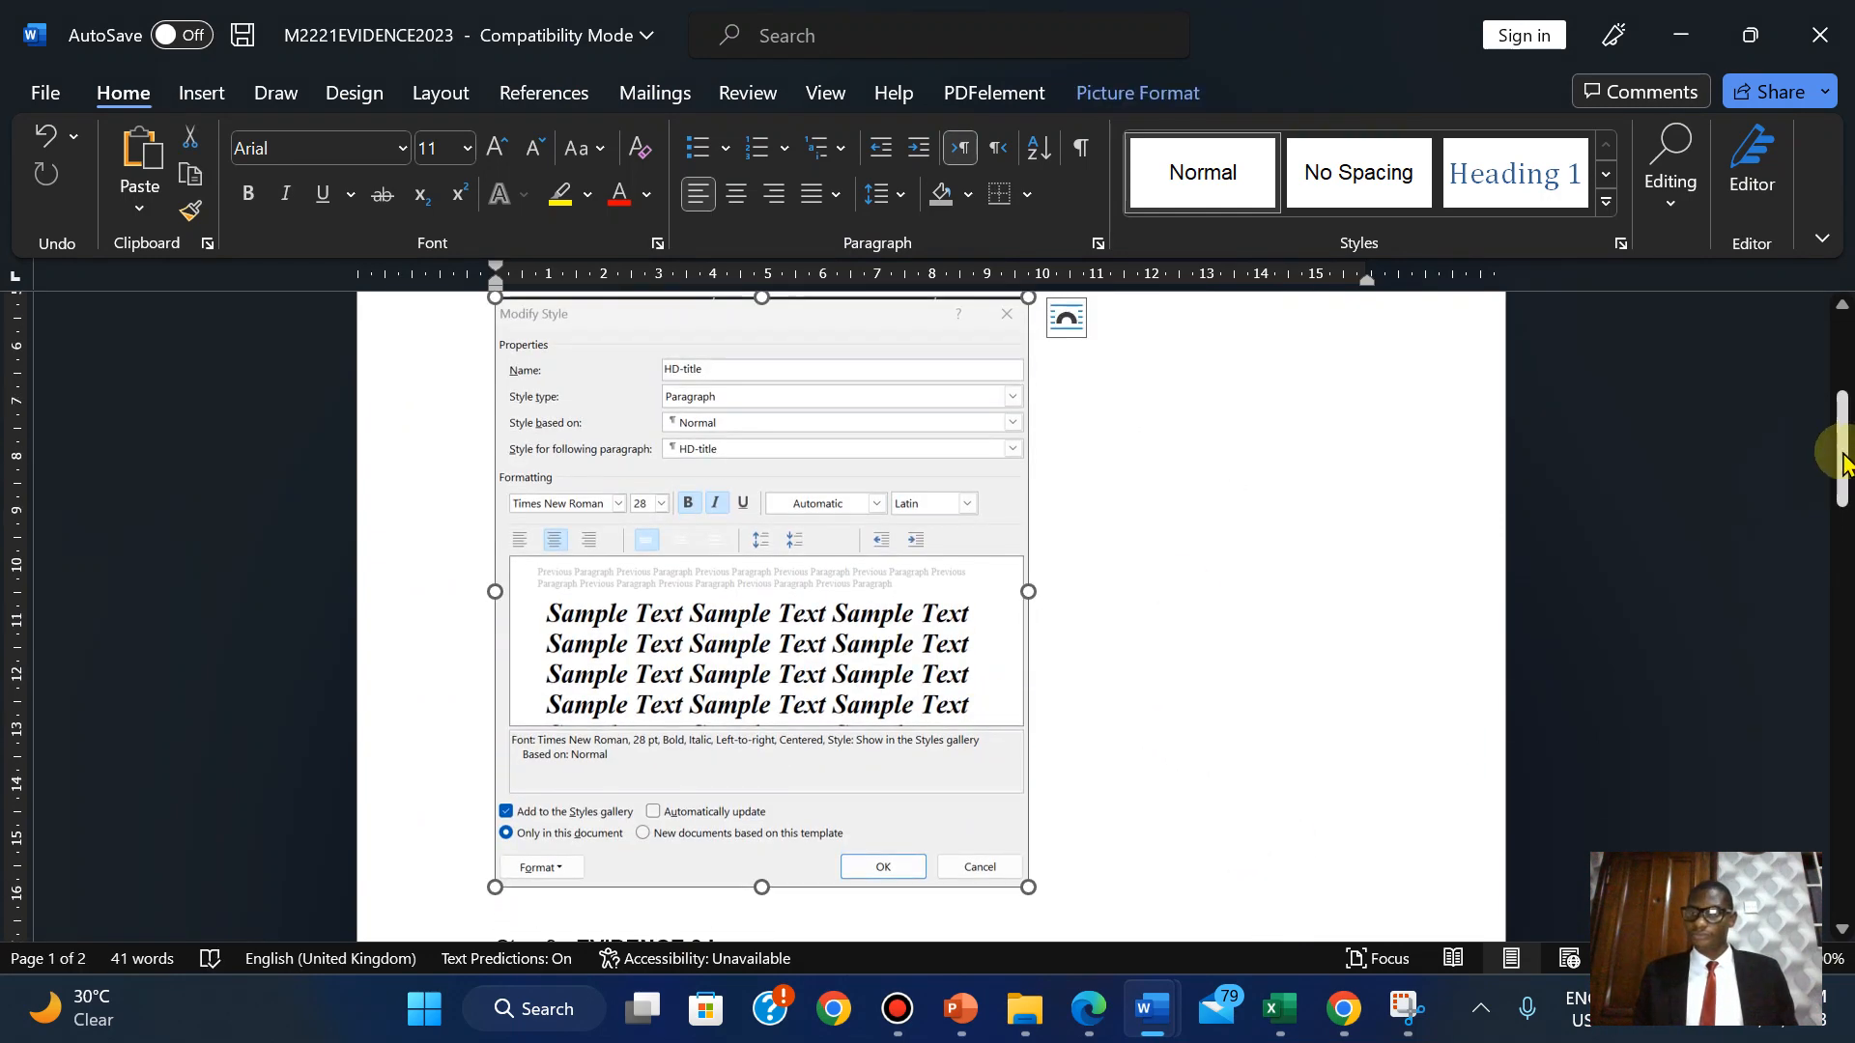
left_click_drag(1844, 462, 1848, 503)
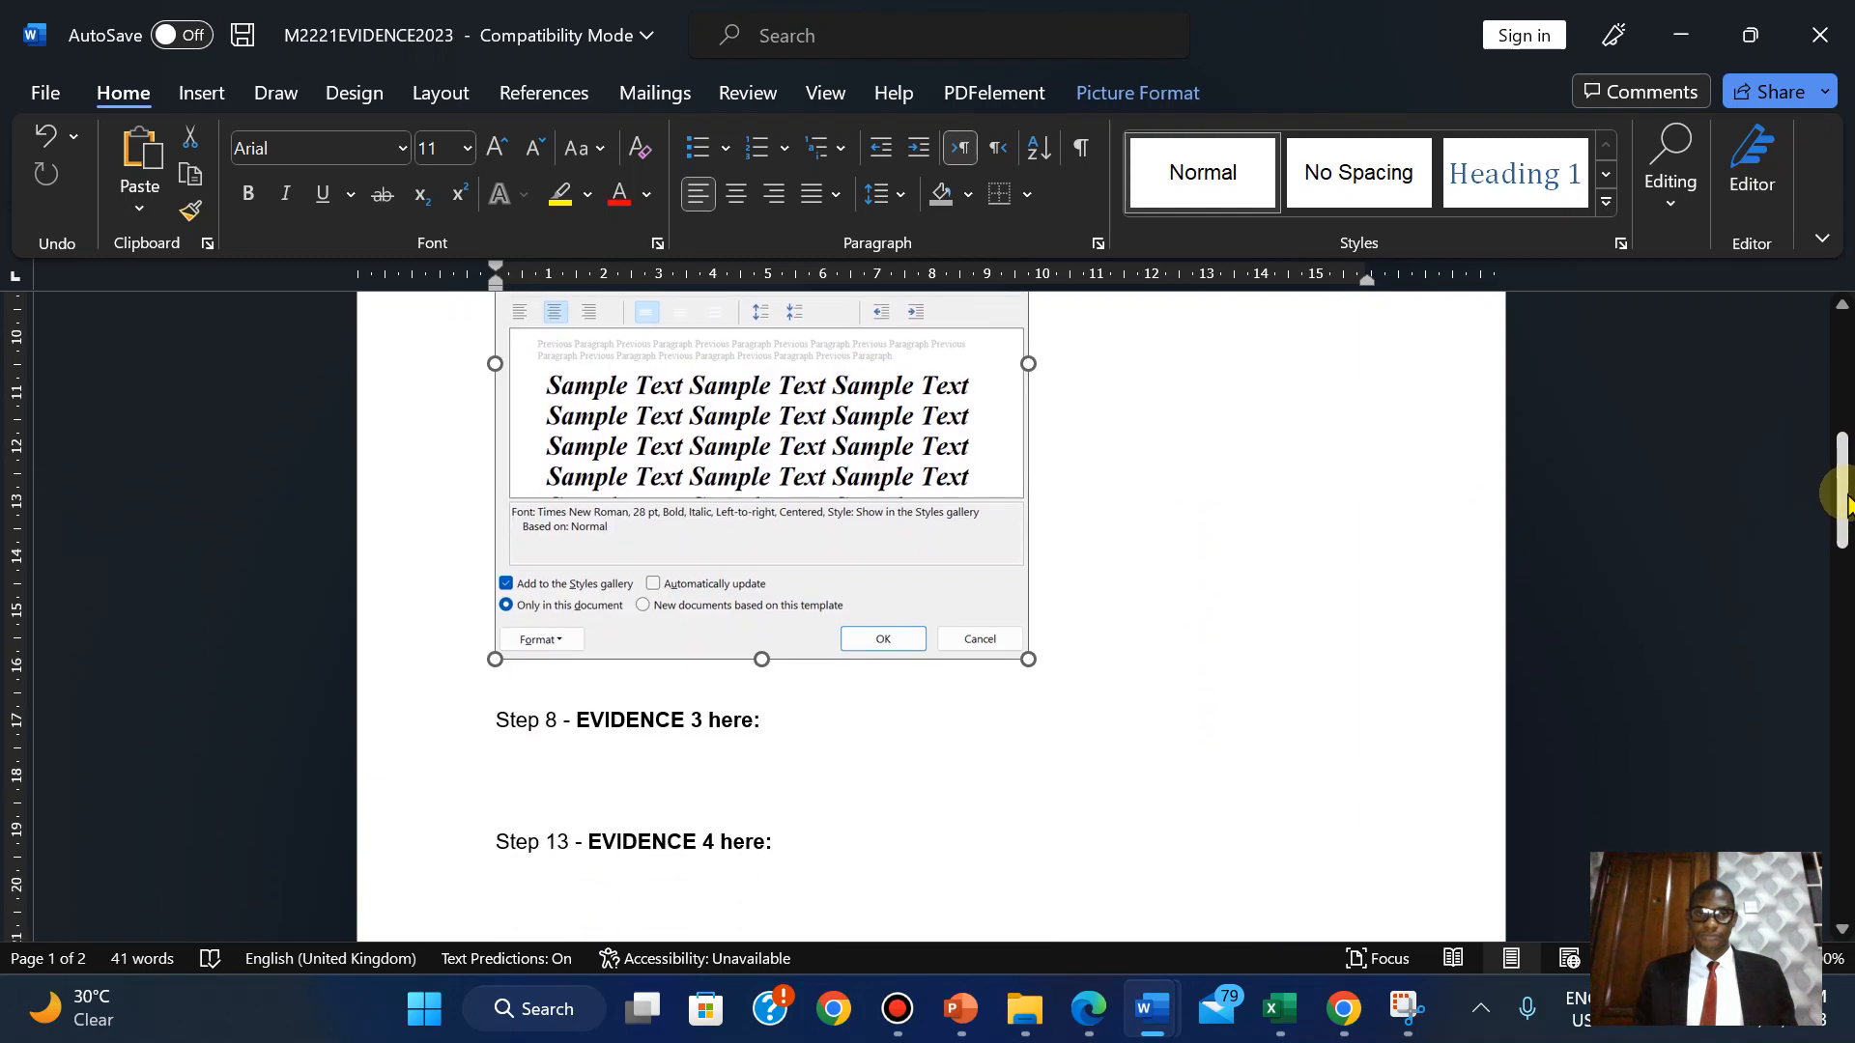
left_click_drag(1024, 659, 996, 632)
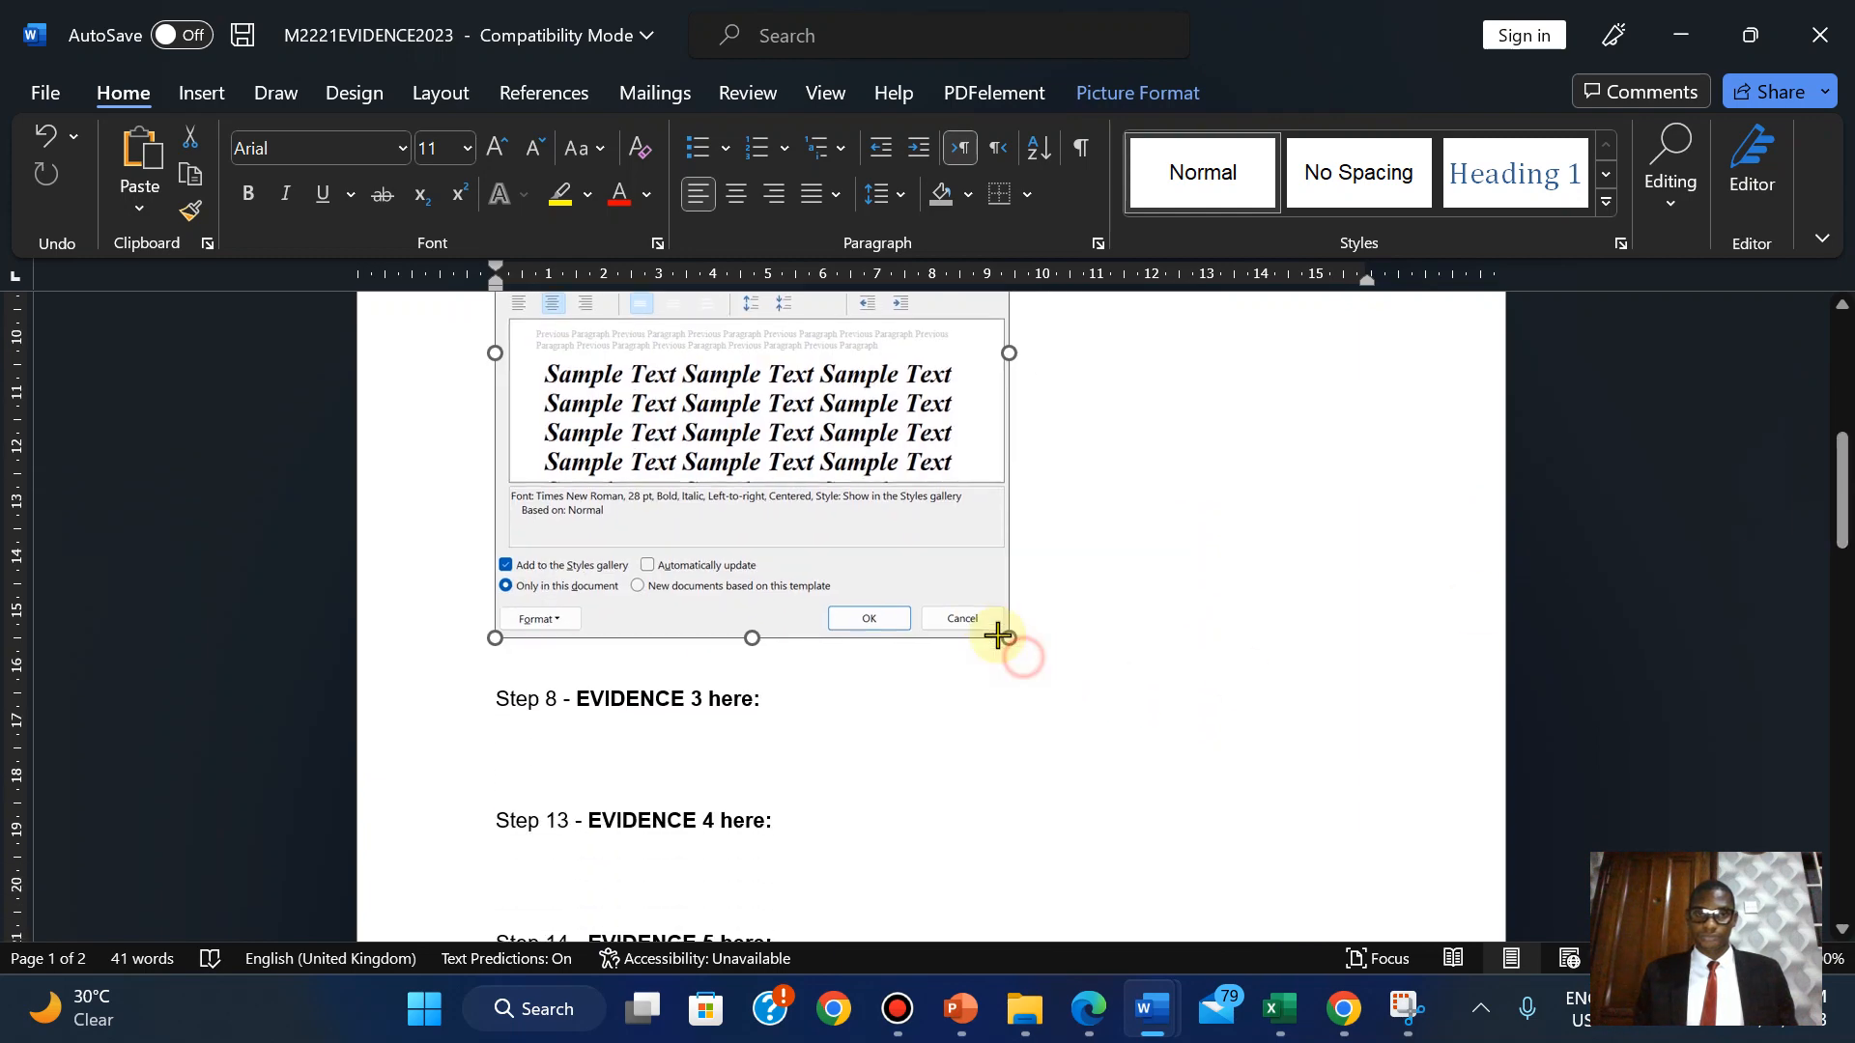
left_click_drag(1844, 454, 1842, 488)
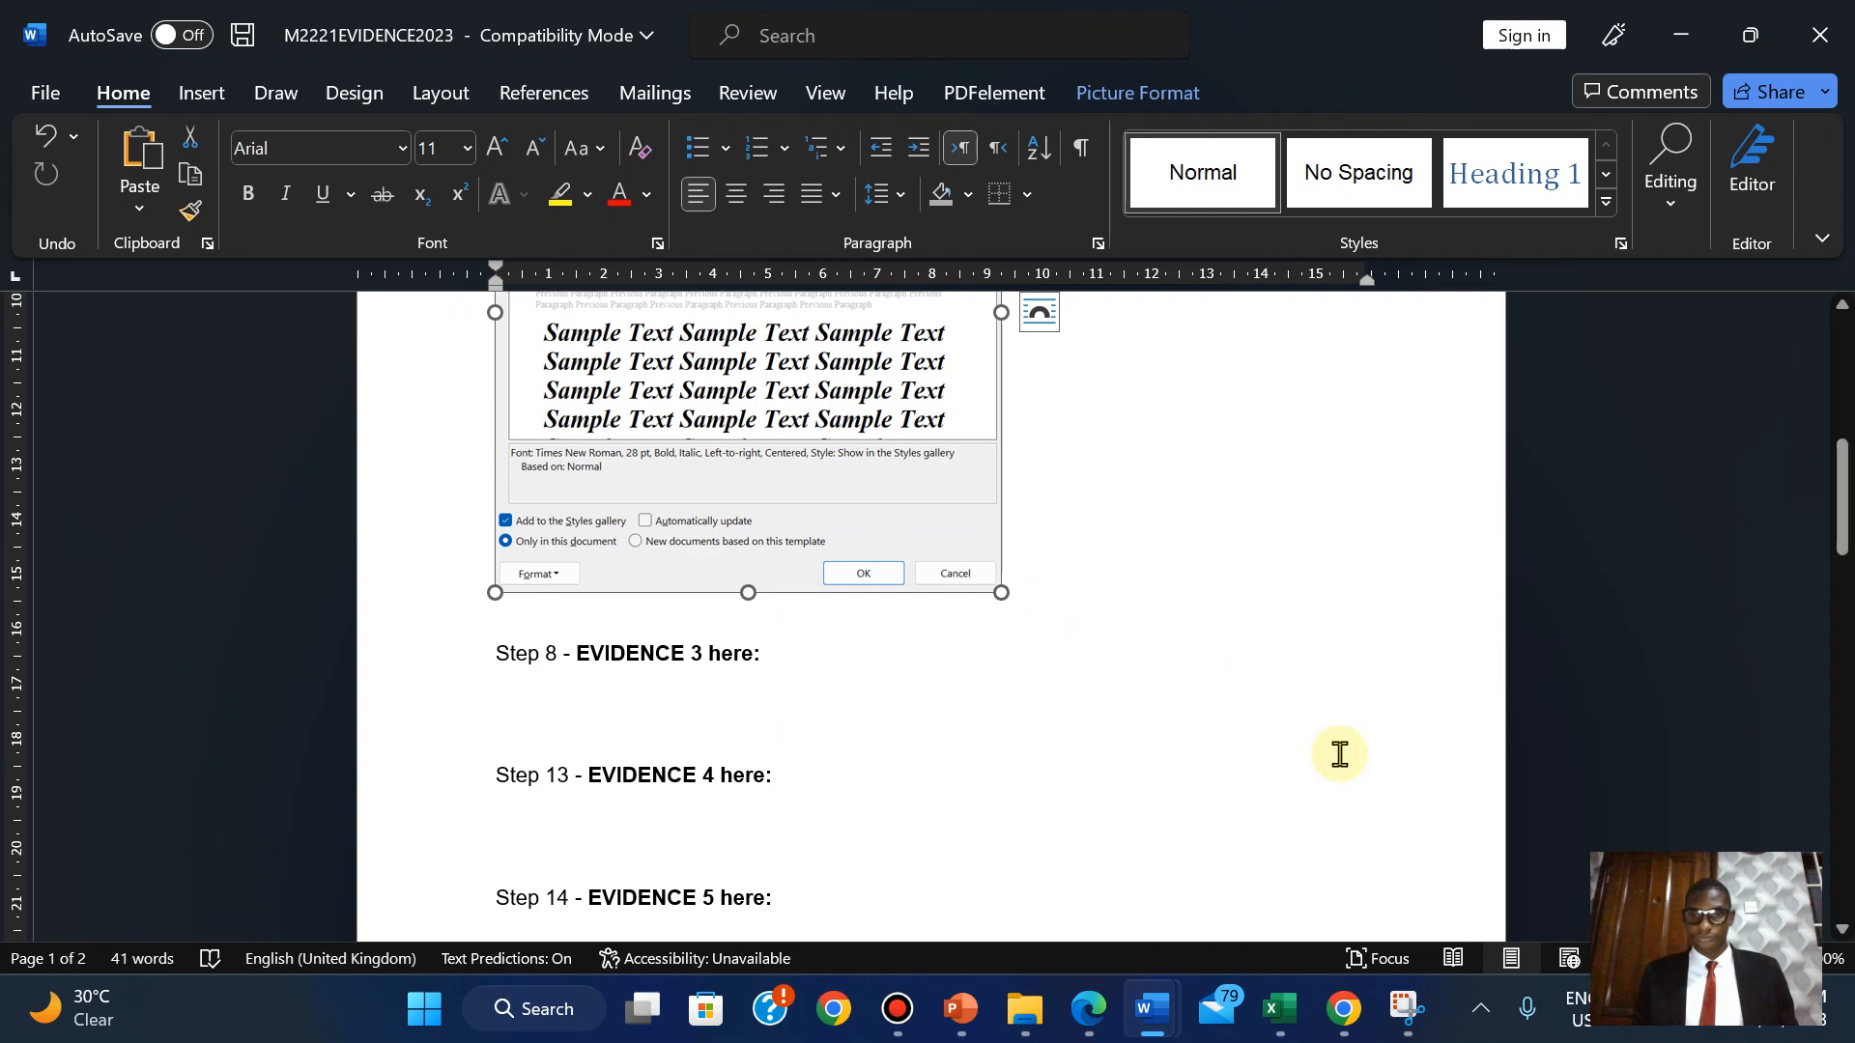
left_click(1086, 1003)
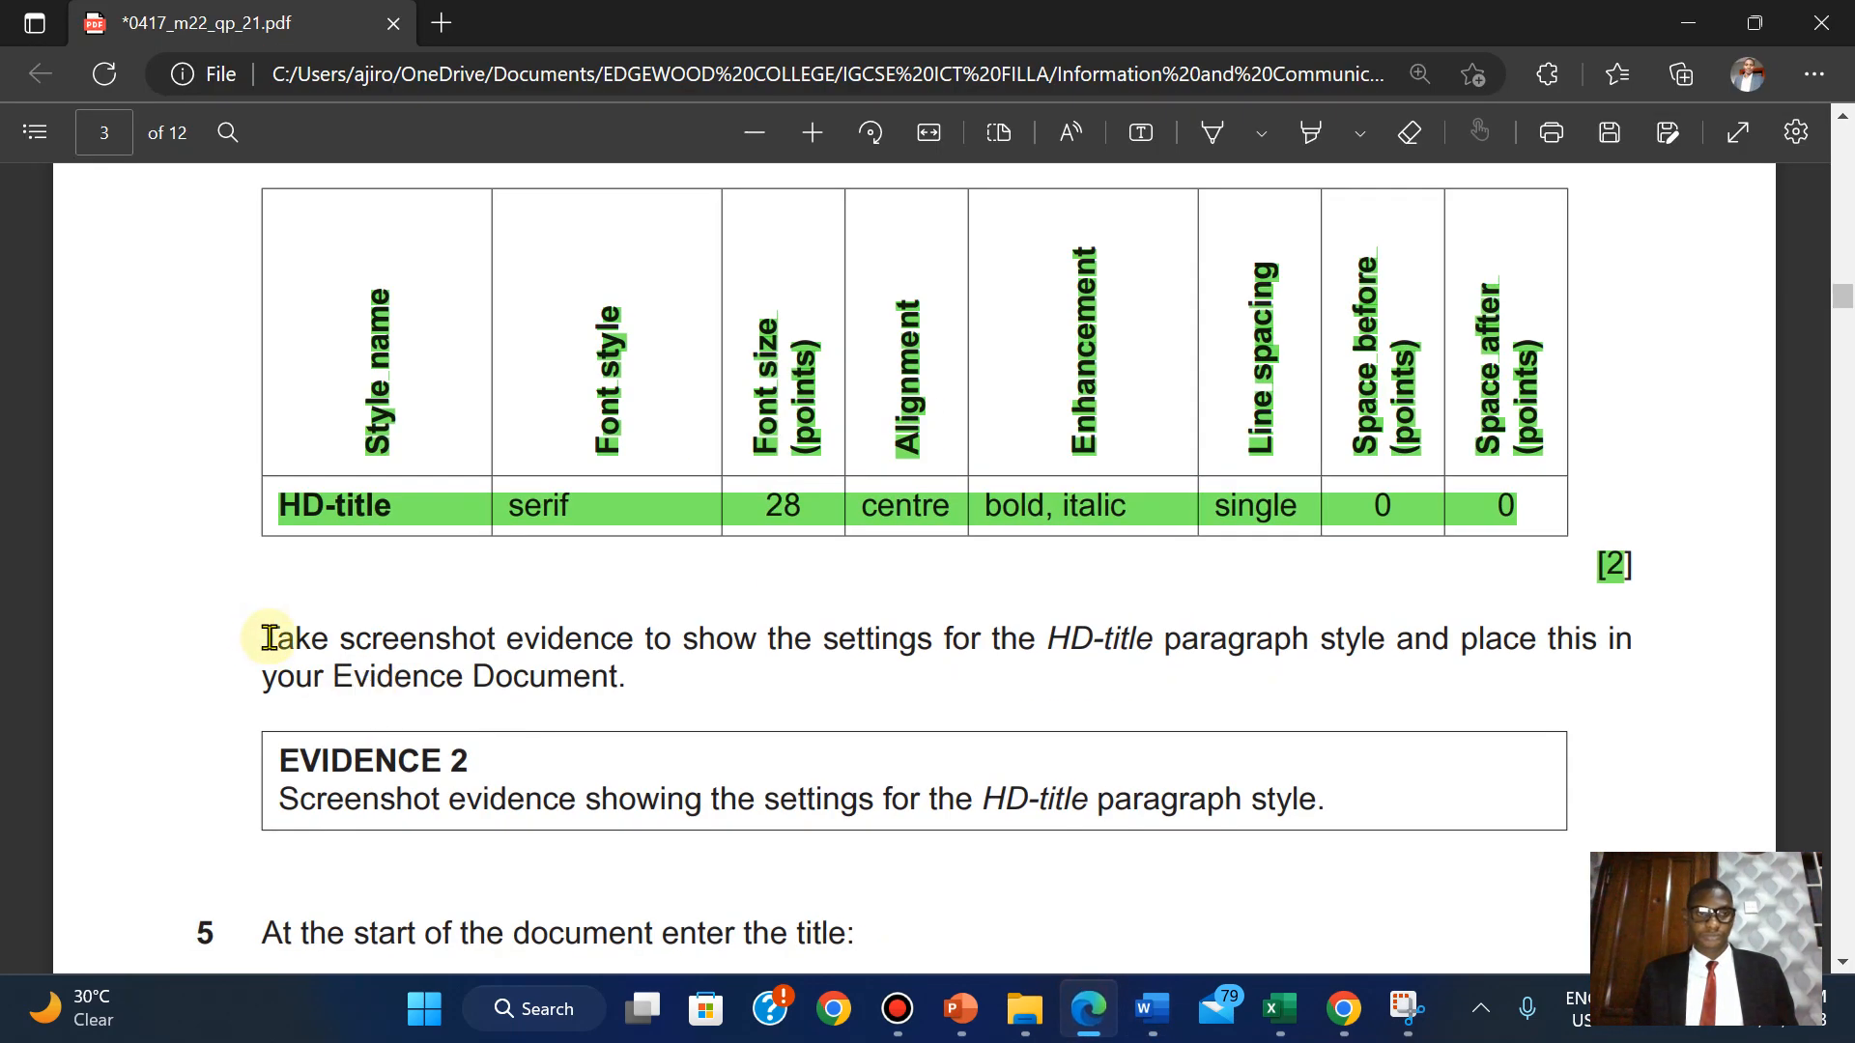
Highlight question 4's screenshot instruction and EVIDENCE 2 box green.
left_click_drag(263, 636, 1340, 794)
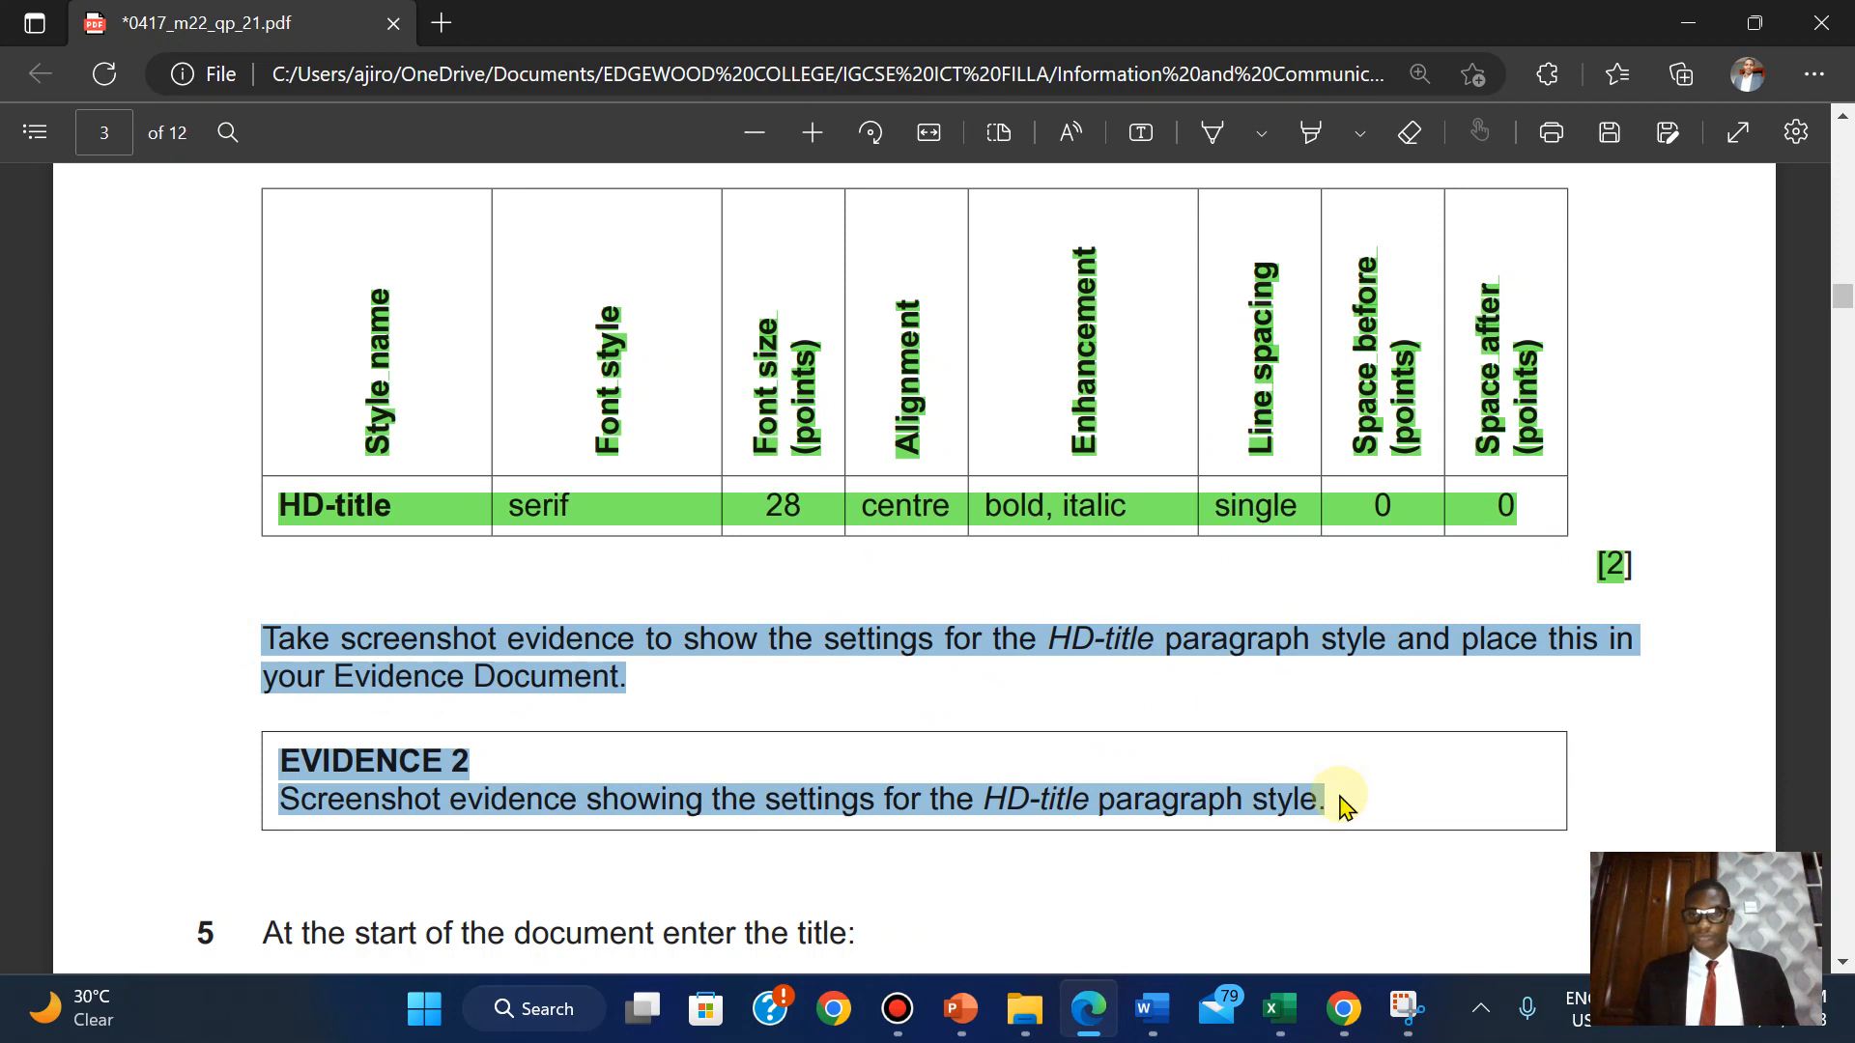
mouse_move(1393, 645)
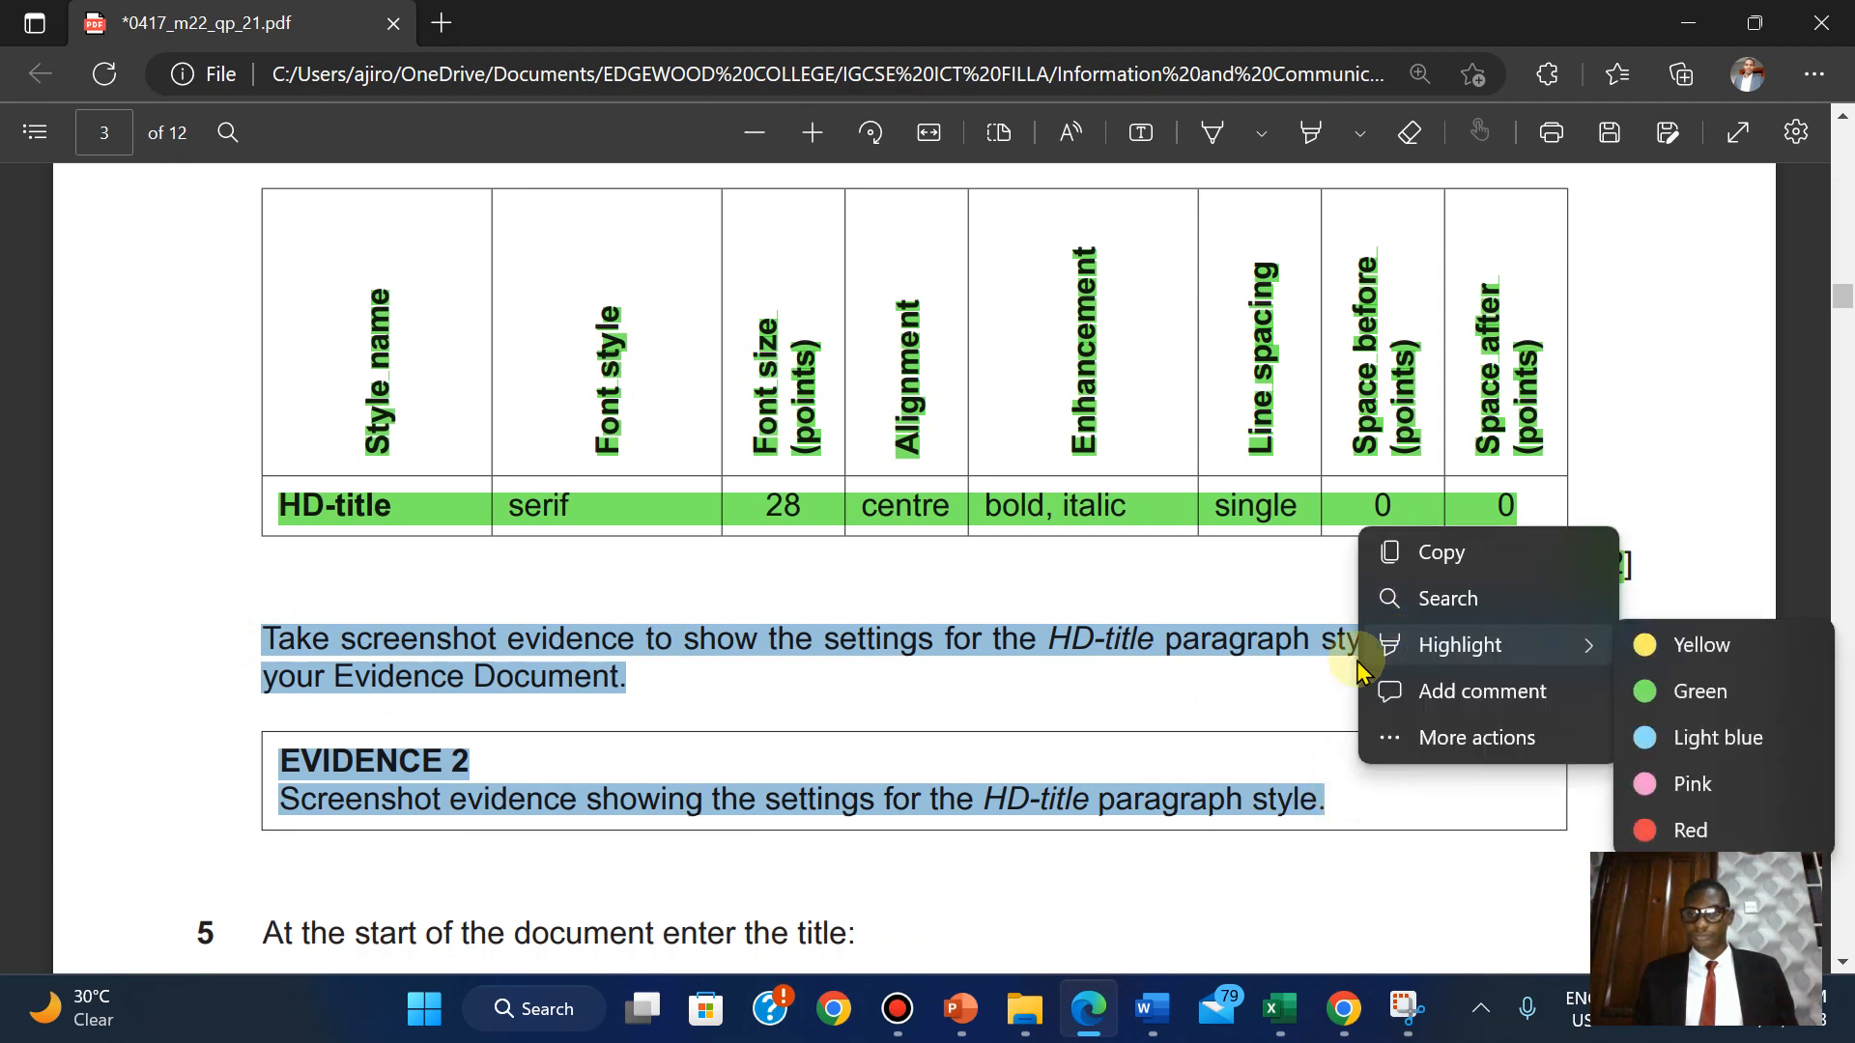
left_click(1667, 690)
scroll(1669, 691, "down", 5)
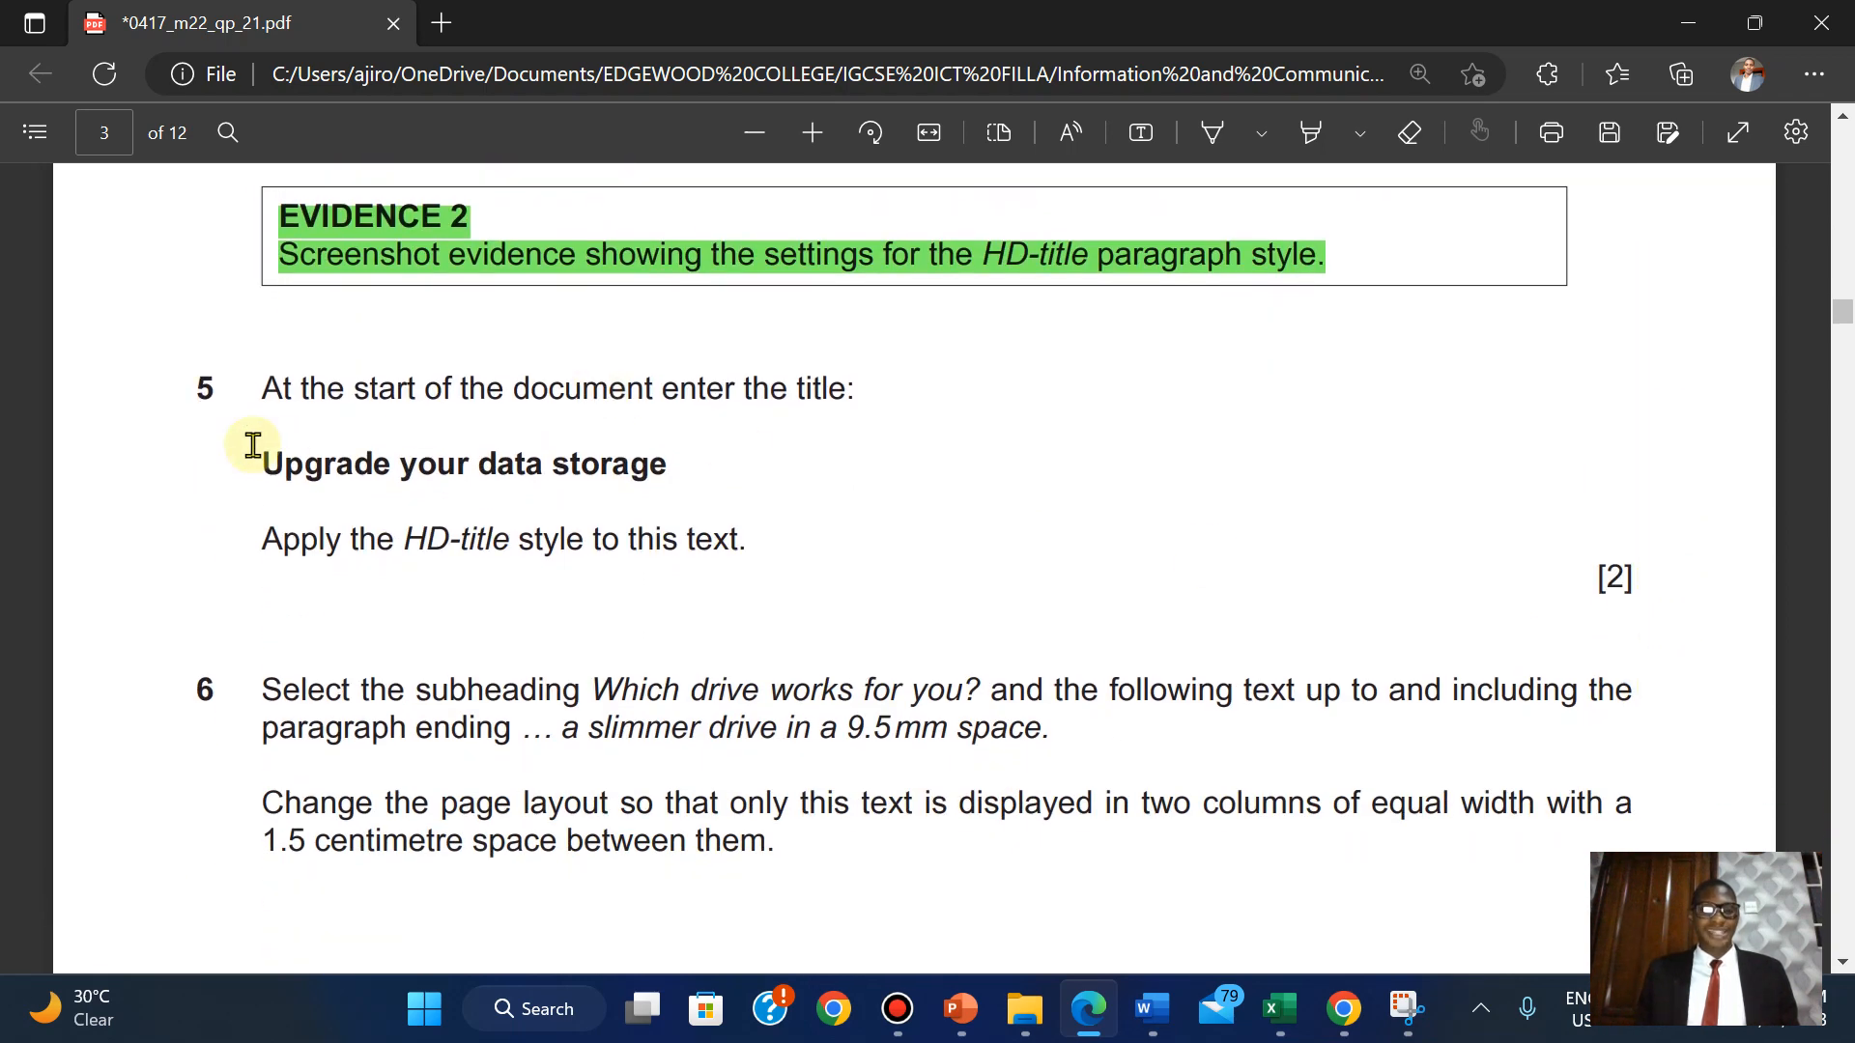
Copy question 5's title 'Upgrade your data storage' from the exam paper.
left_click_drag(274, 463, 667, 463)
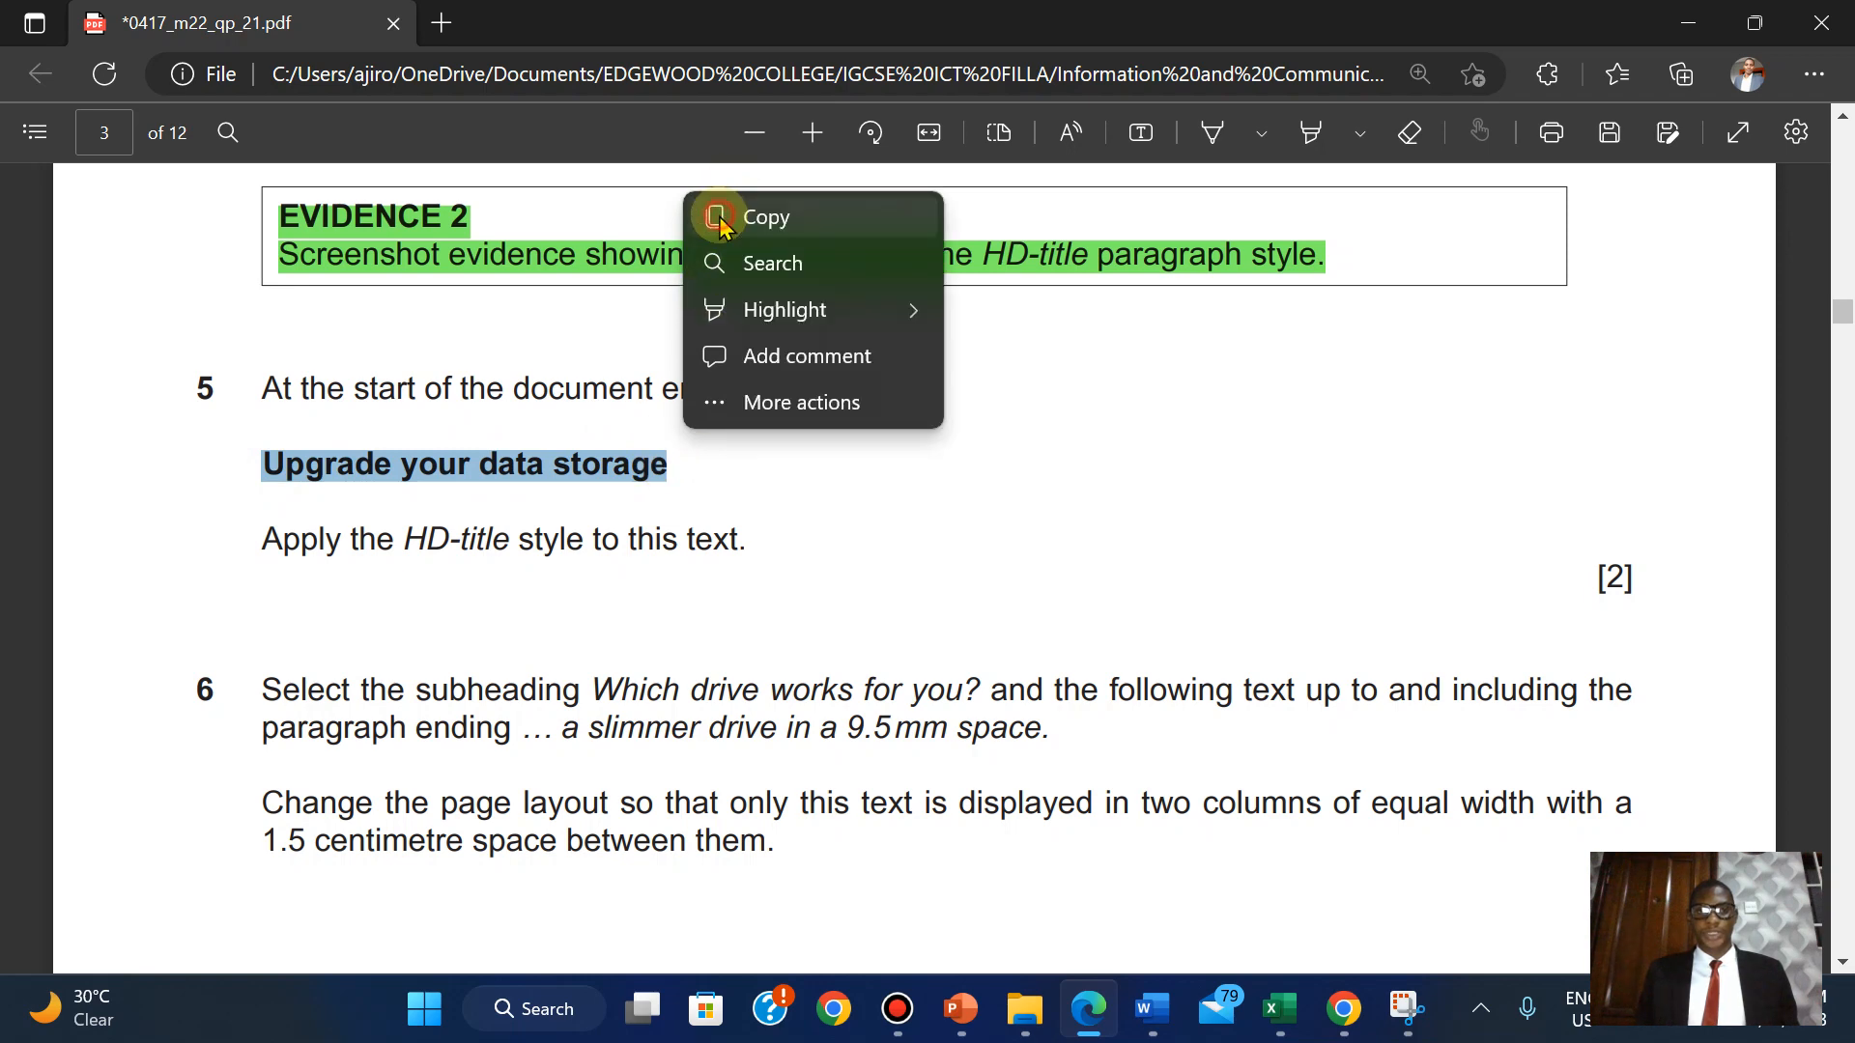
left_click(720, 218)
mouse_move(1158, 1023)
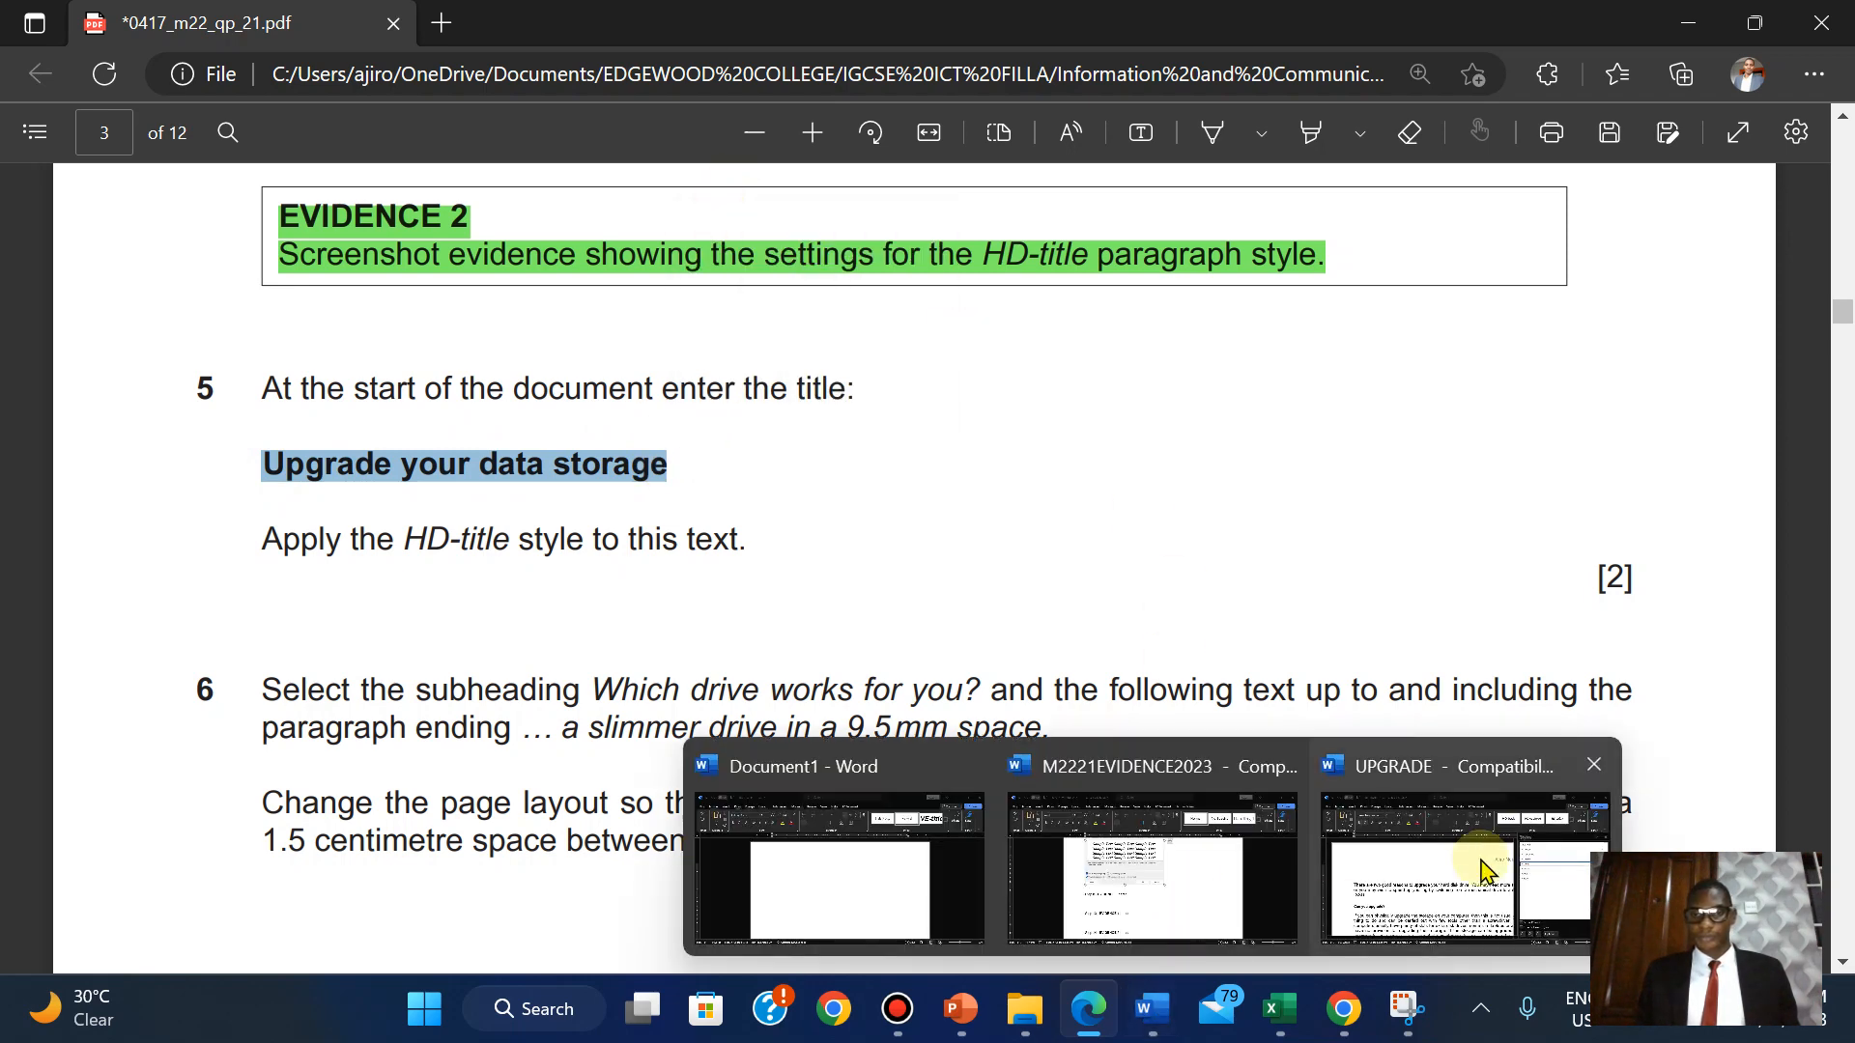
left_click(1474, 870)
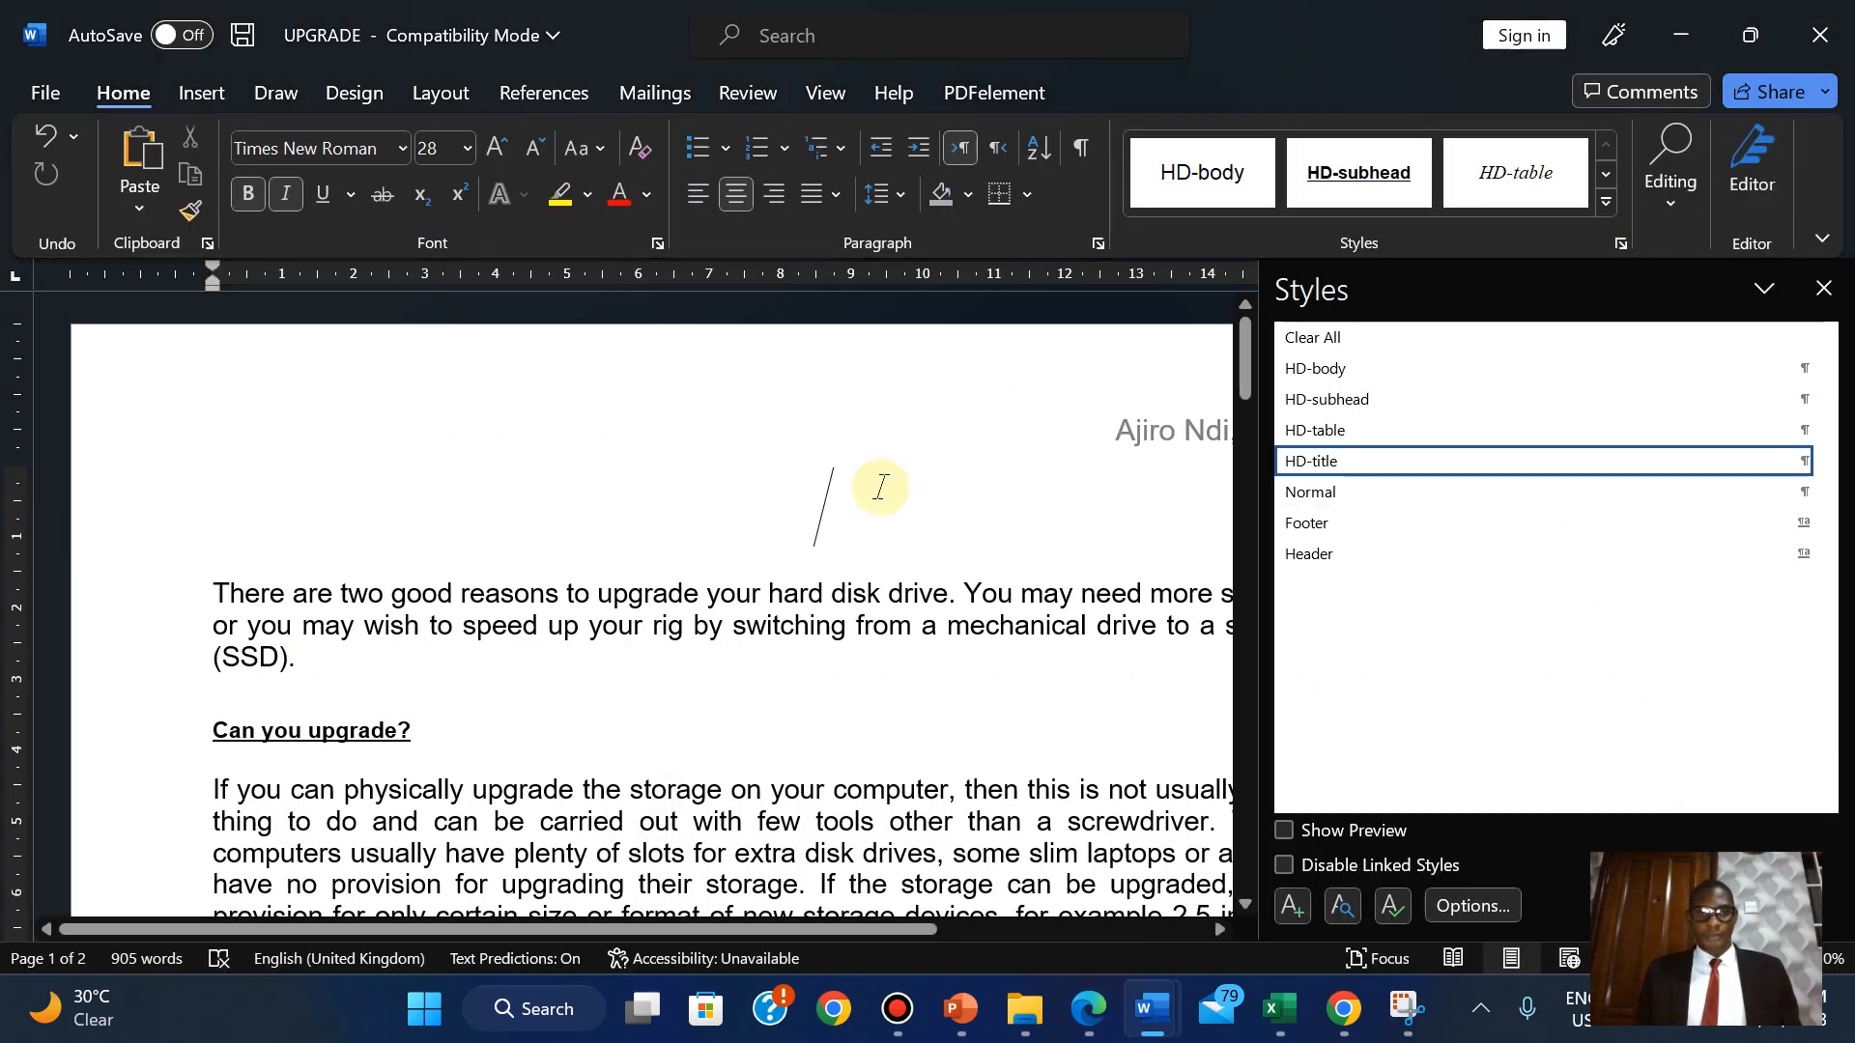
Paste 'Upgrade your data storage' onto UPGRADE's empty HD-title line and narrow the Styles pane.
right_click(830, 519)
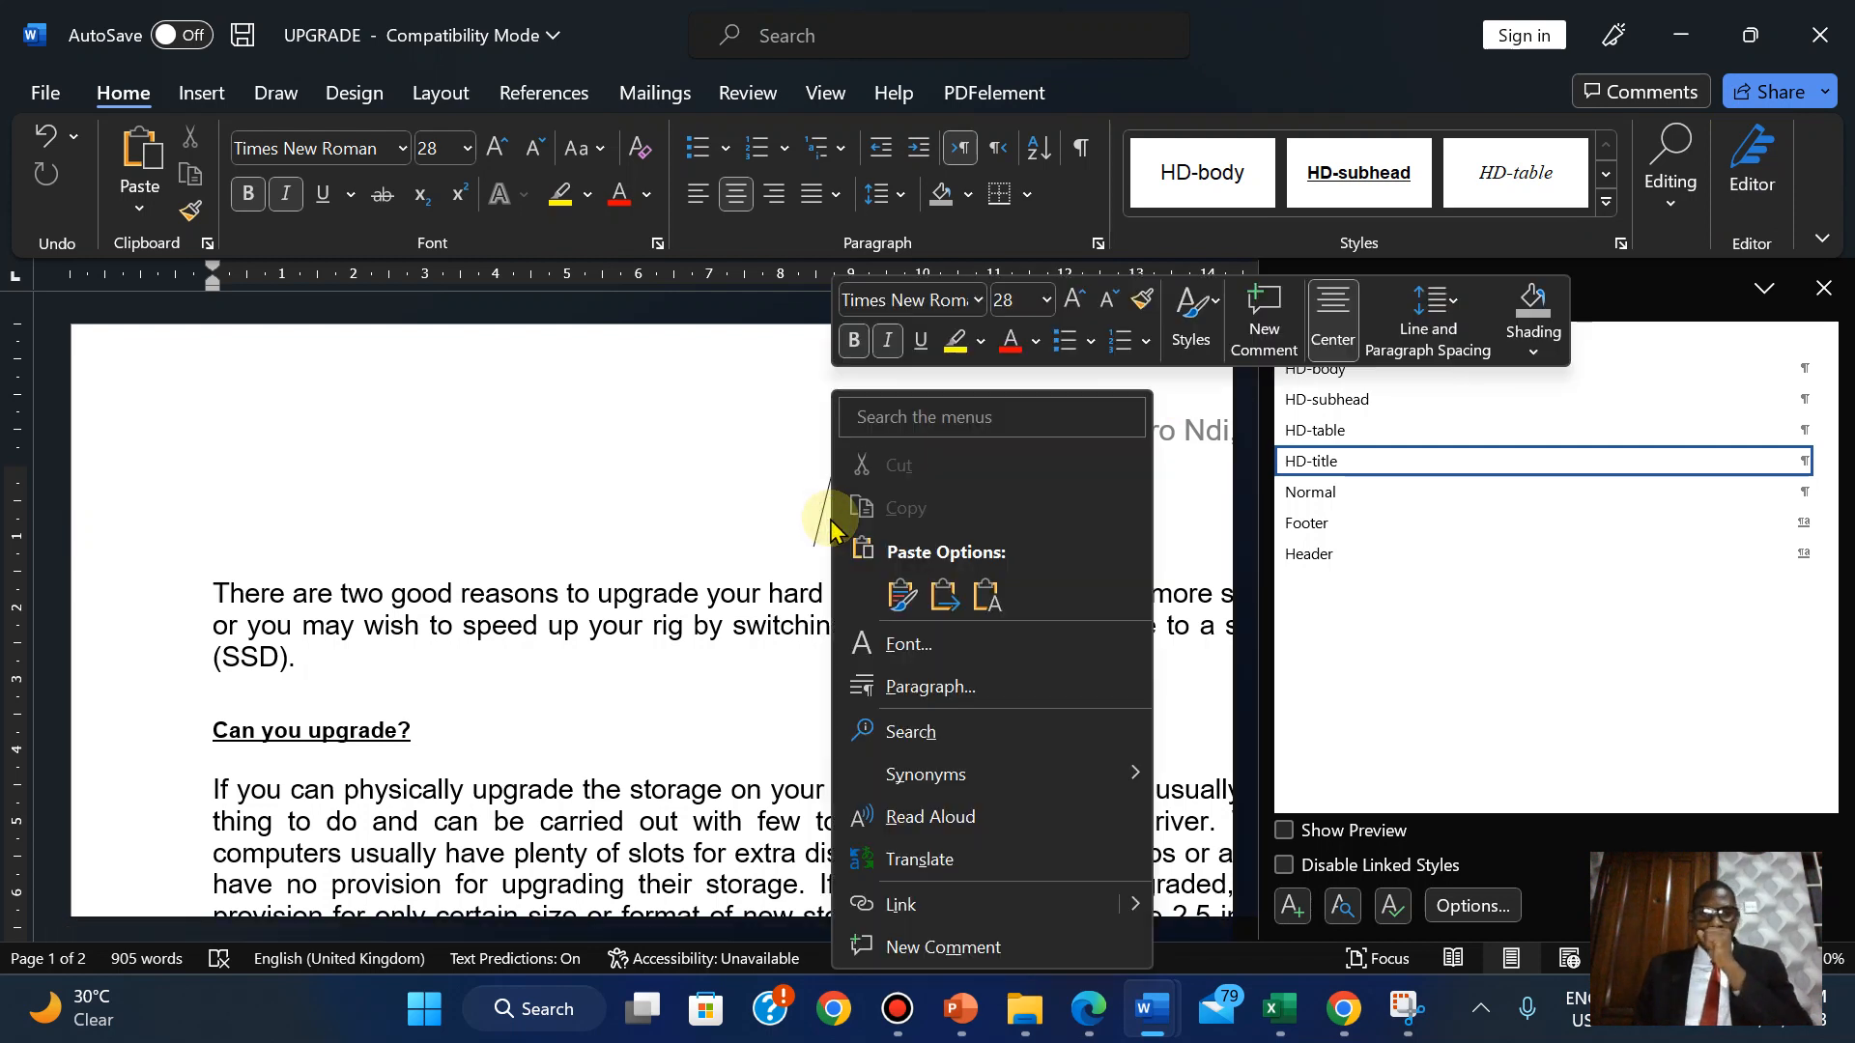
left_click(979, 580)
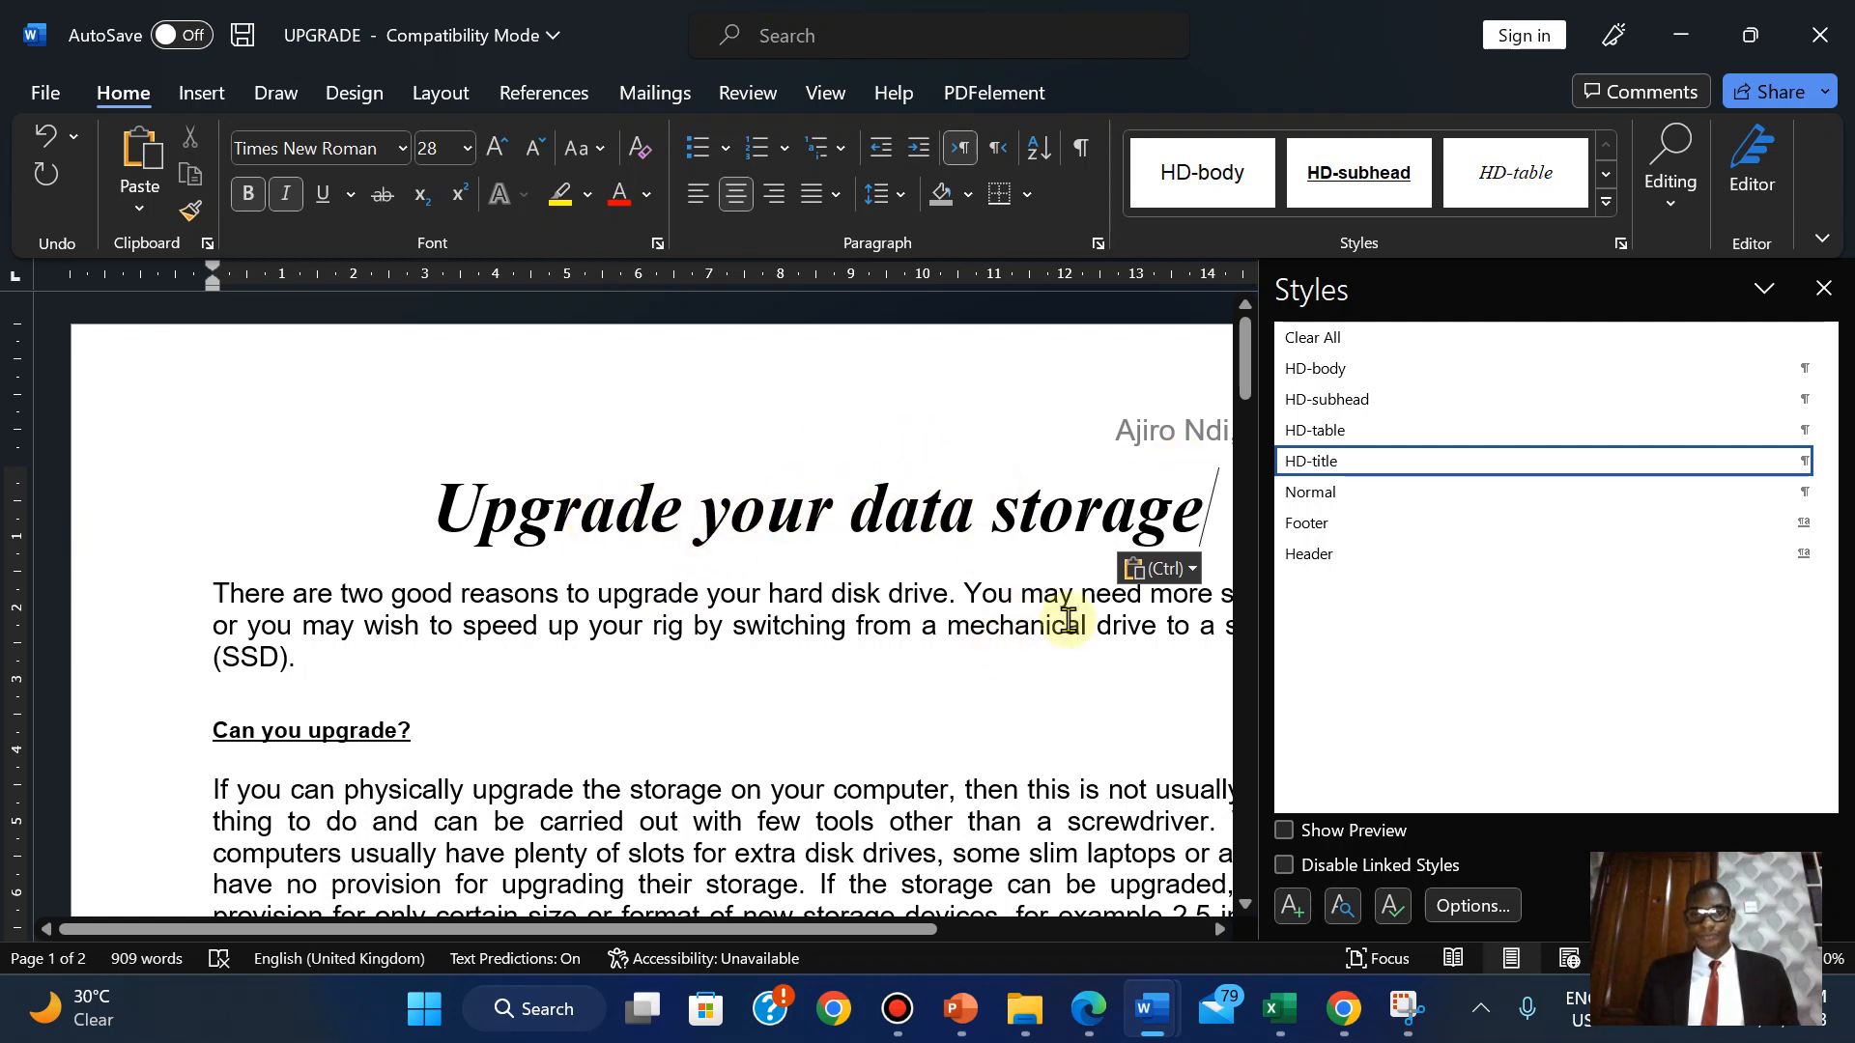
left_click_drag(1261, 658, 1664, 698)
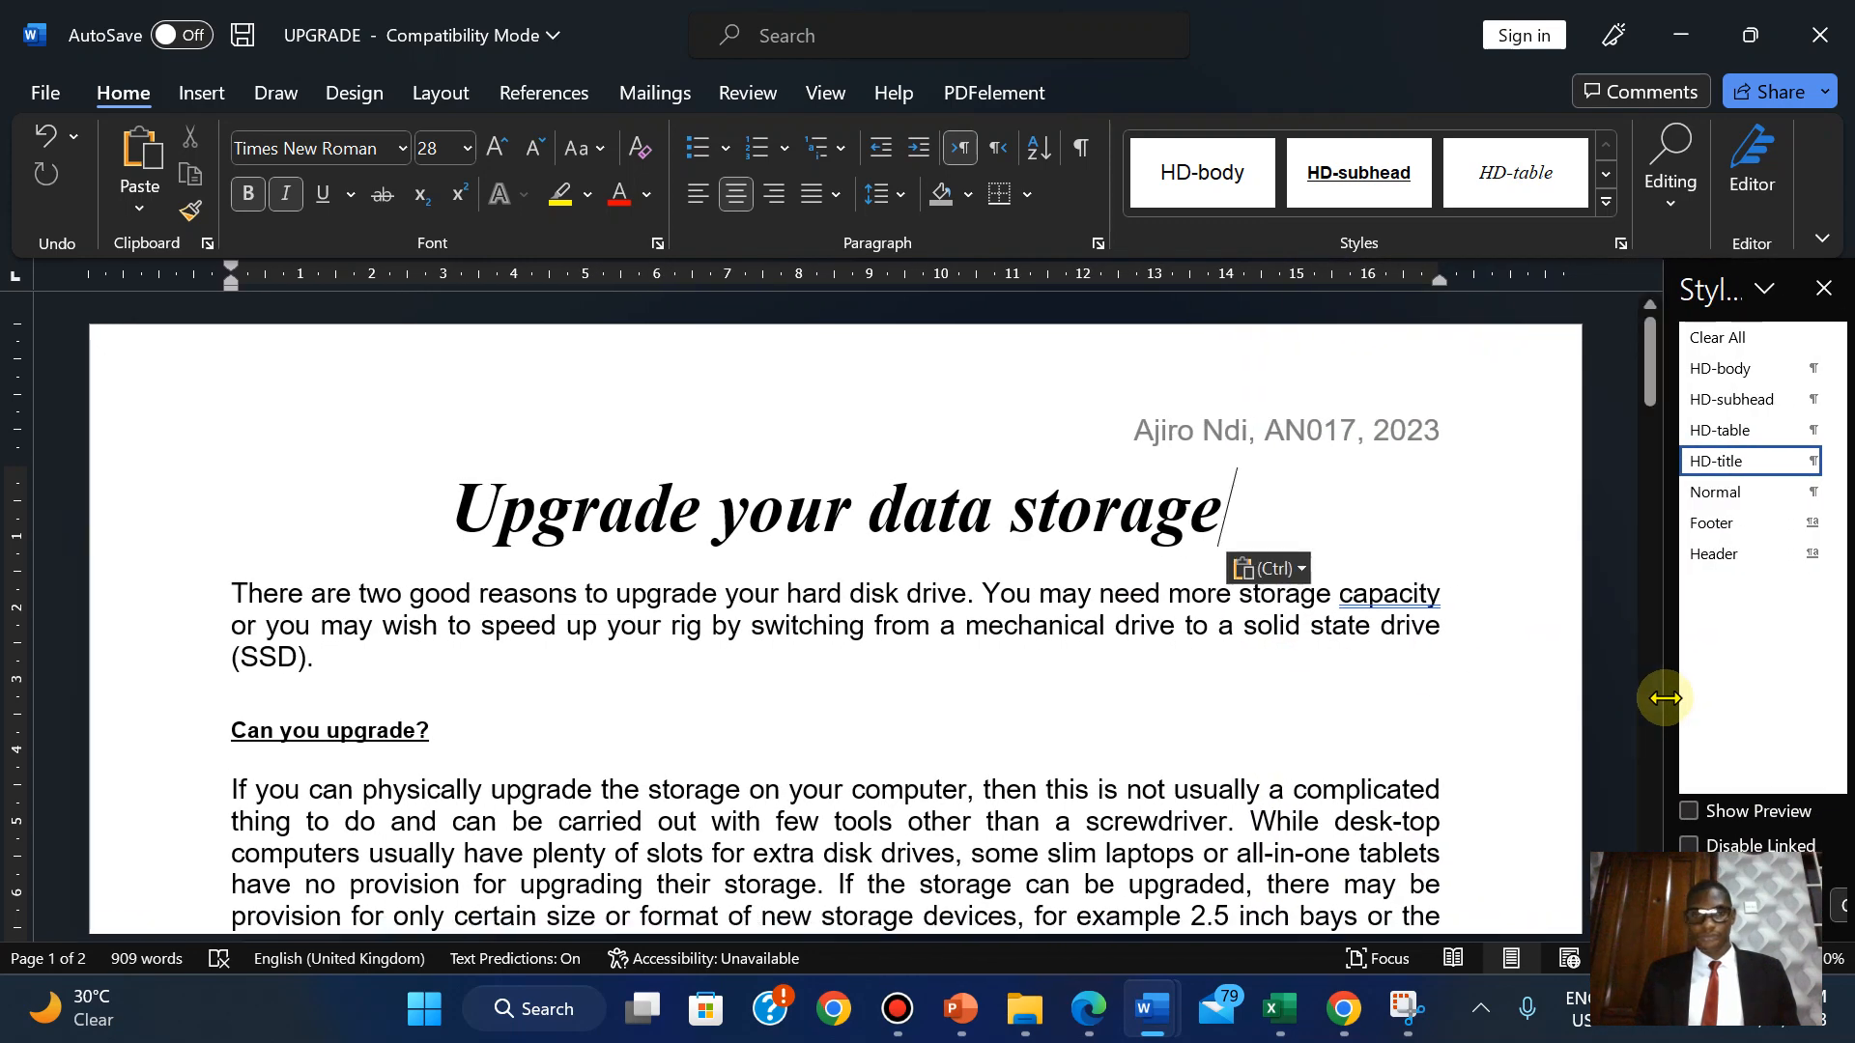
left_click(1095, 1005)
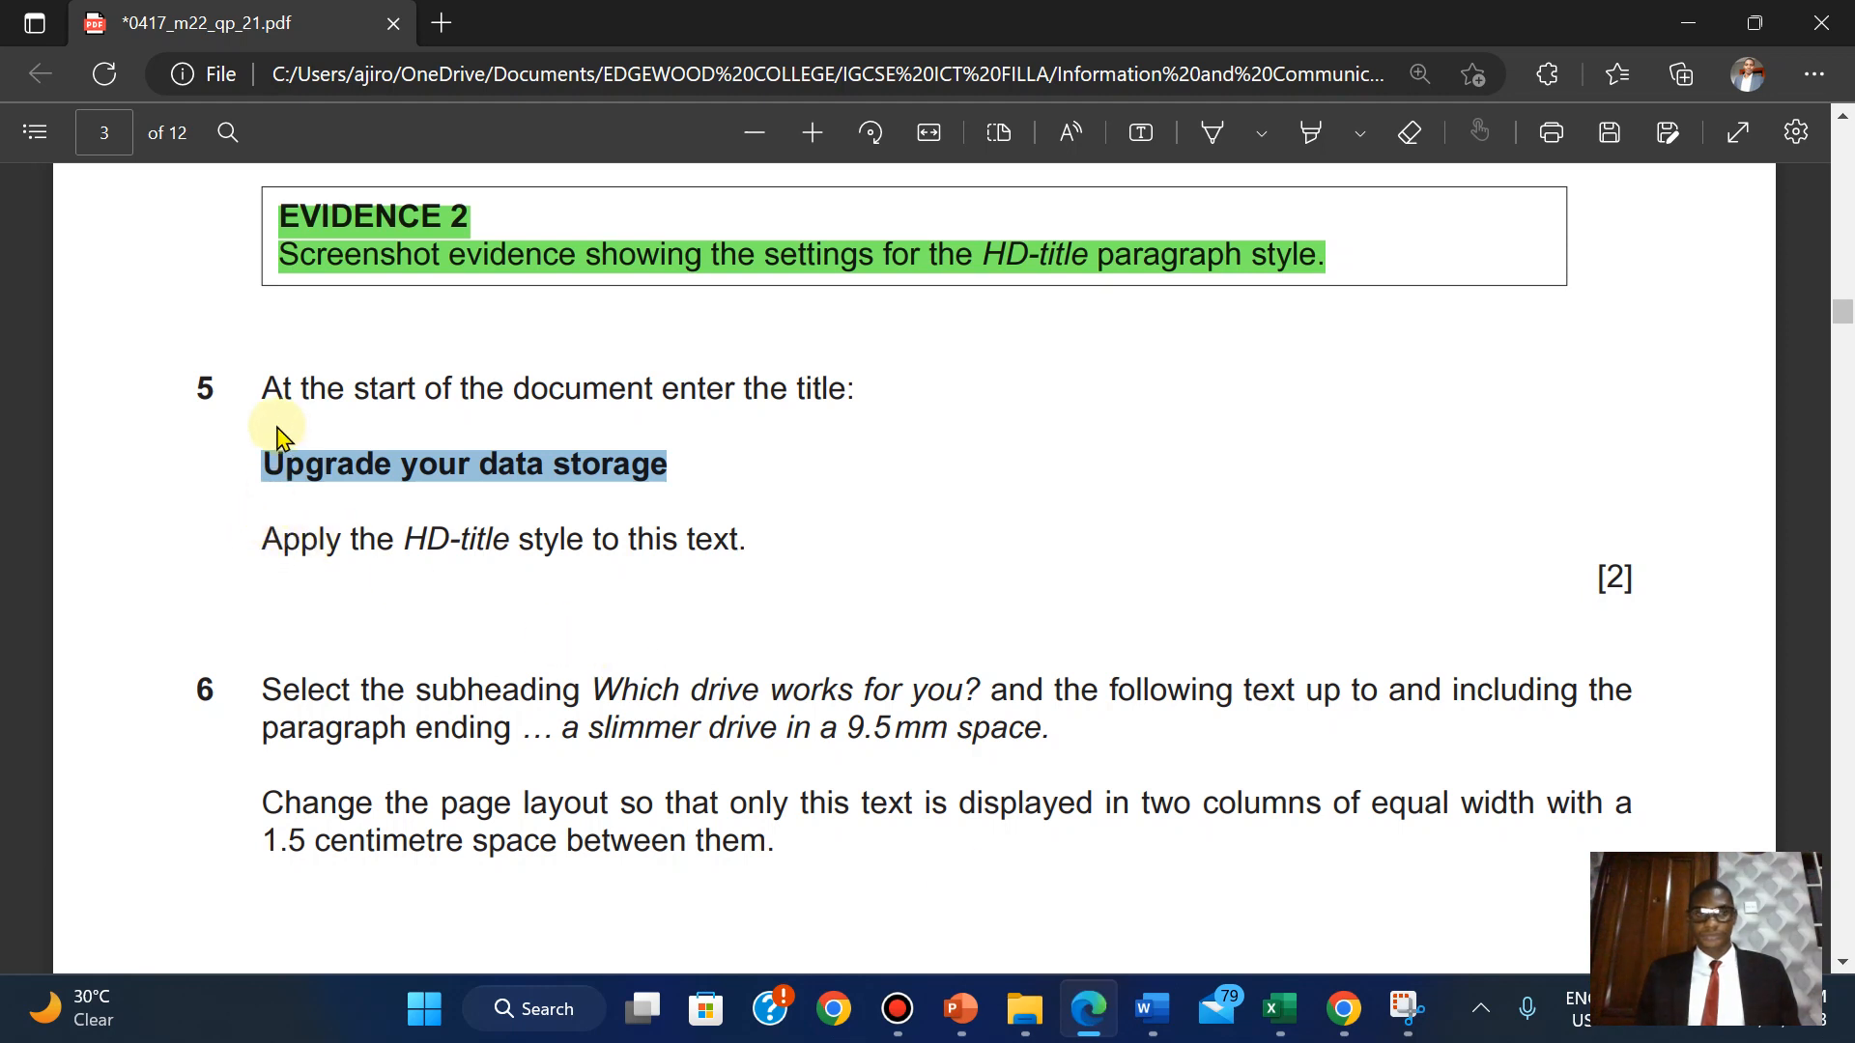
Highlight question 5 green and select question 6's closing phrase 'a slimmer drive in a 9.5mm space.'.
left_click_drag(271, 392, 1540, 529)
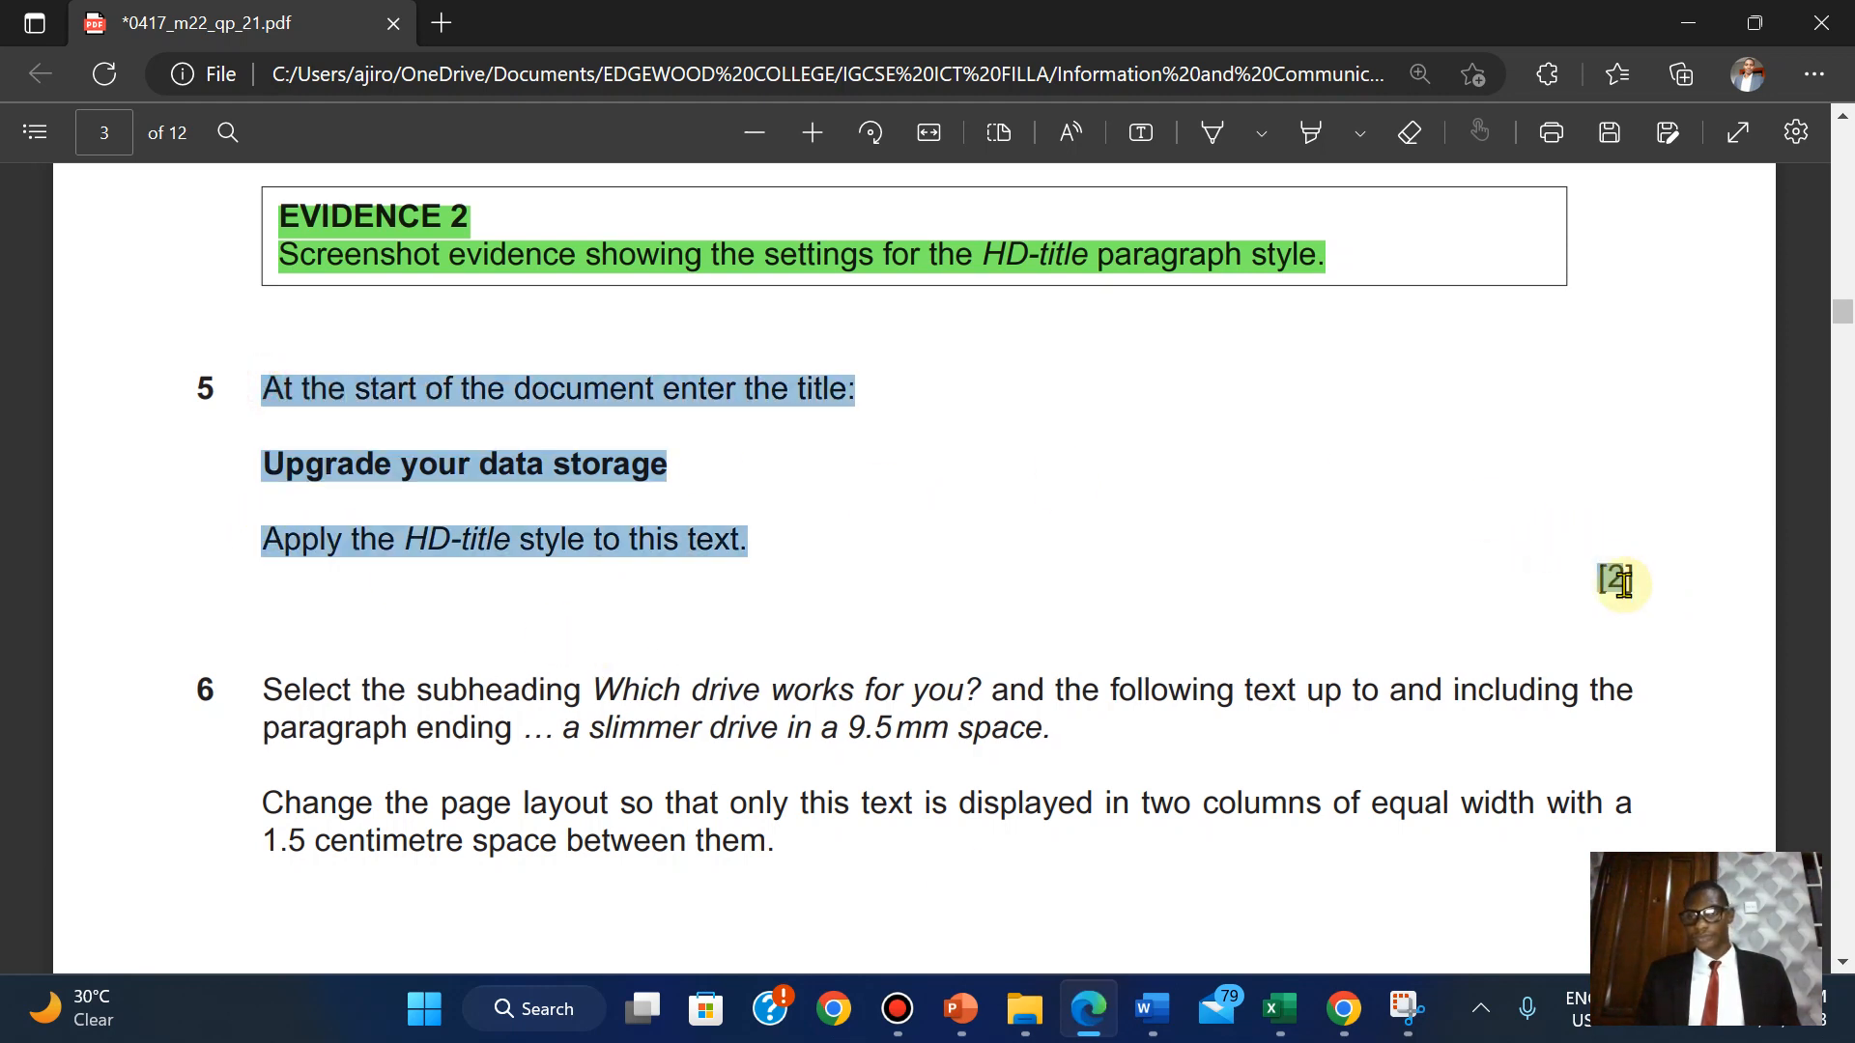
left_click_drag(1636, 582, 1640, 594)
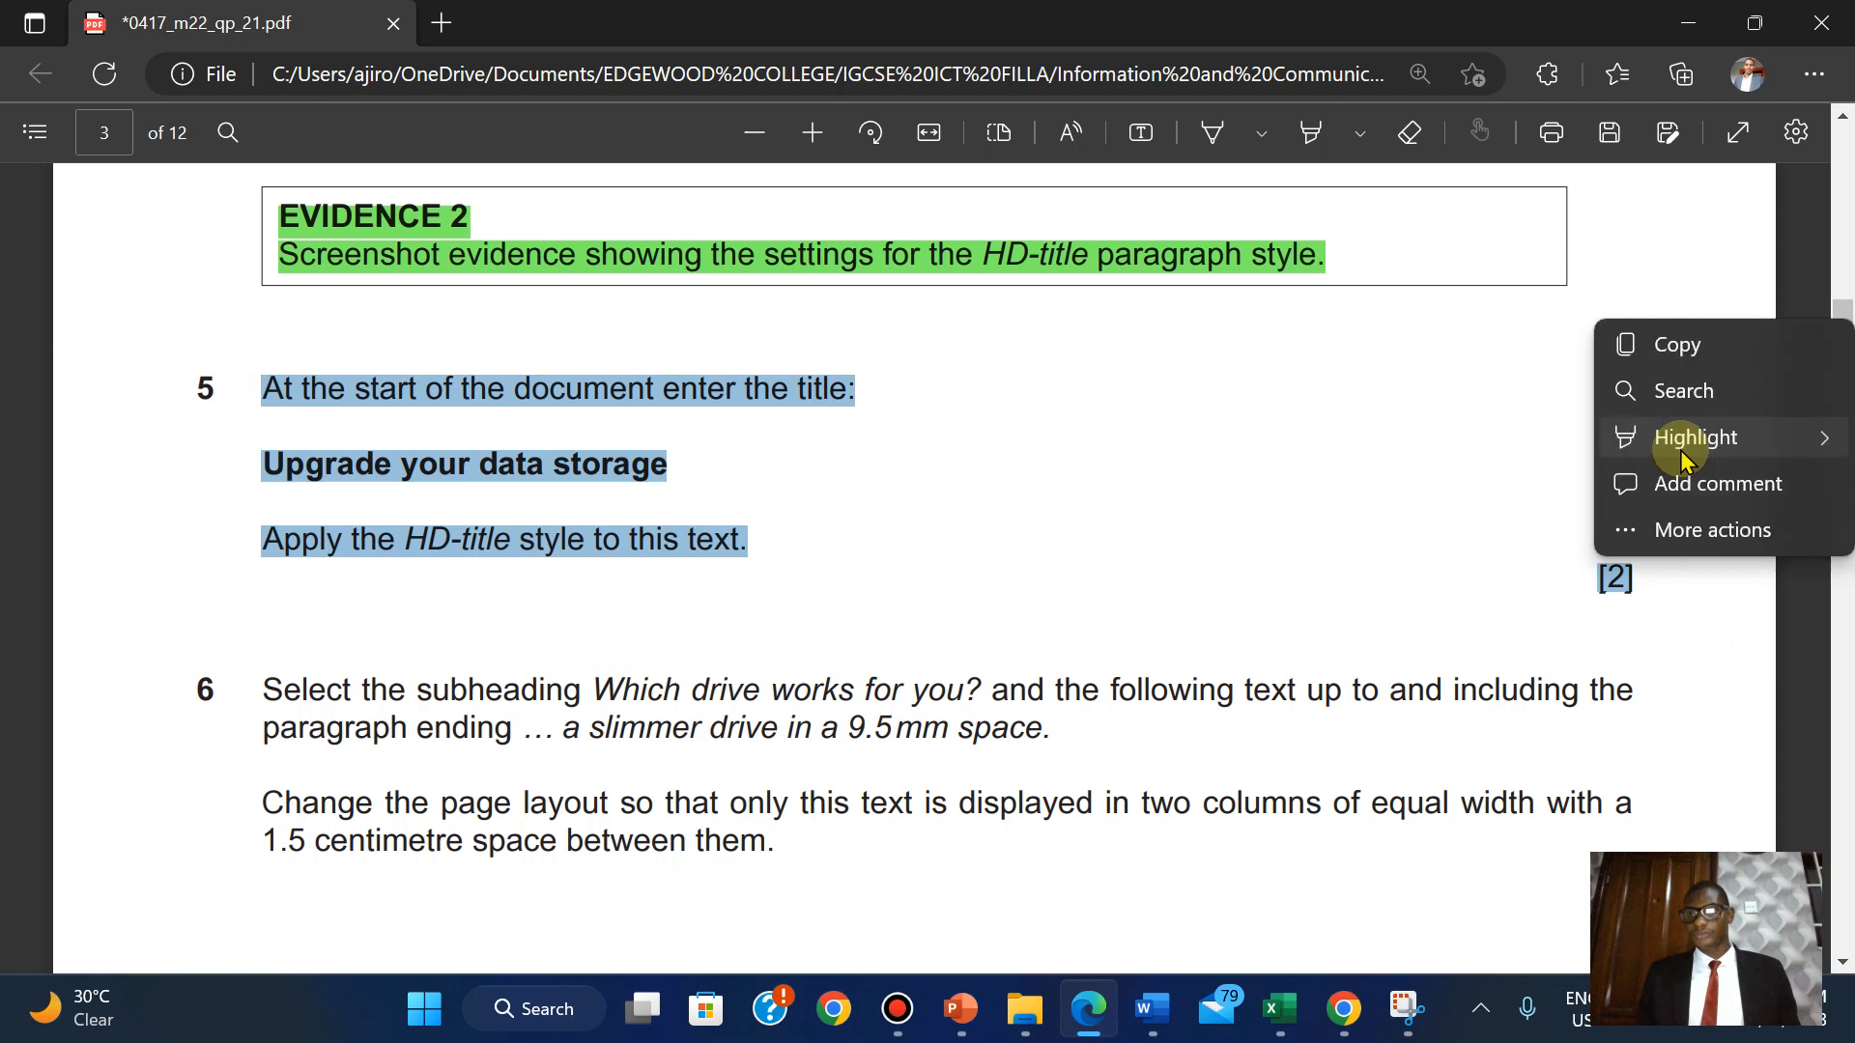
mouse_move(1643, 437)
left_click(1470, 483)
scroll(1472, 488, "down", 3)
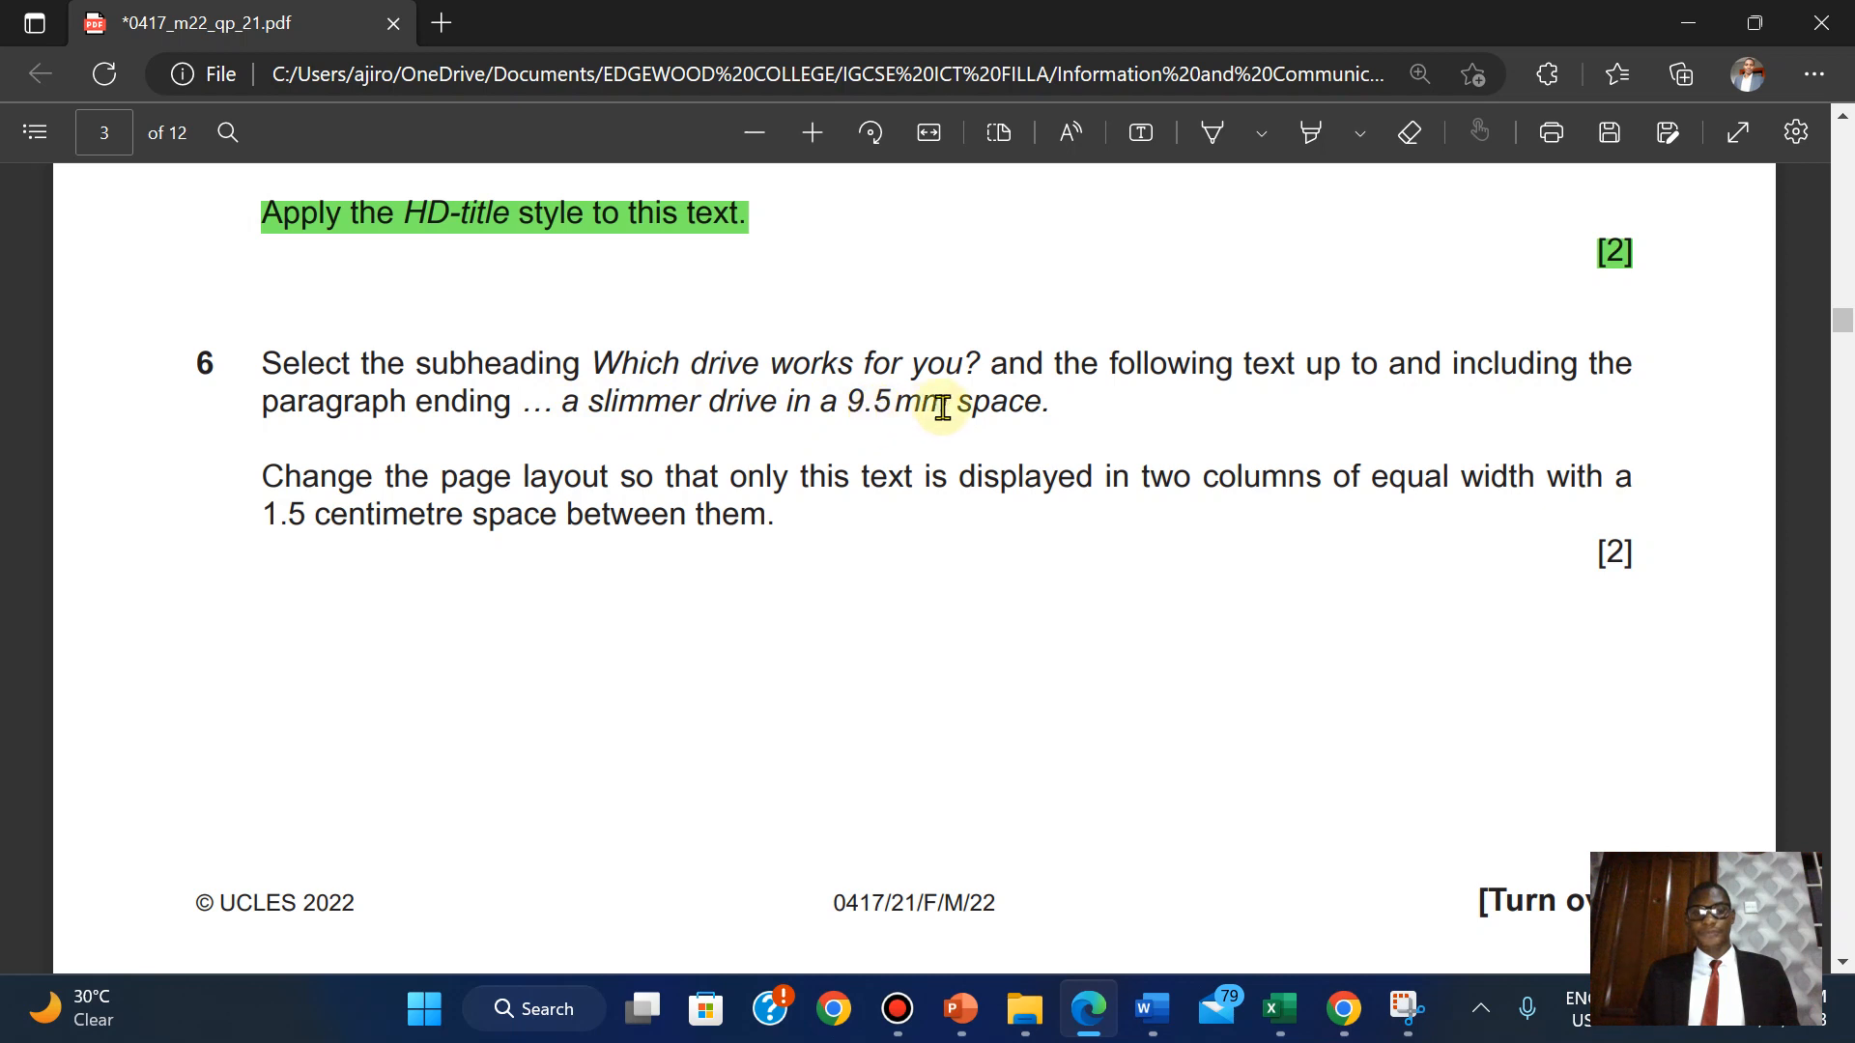
left_click_drag(568, 401, 1049, 423)
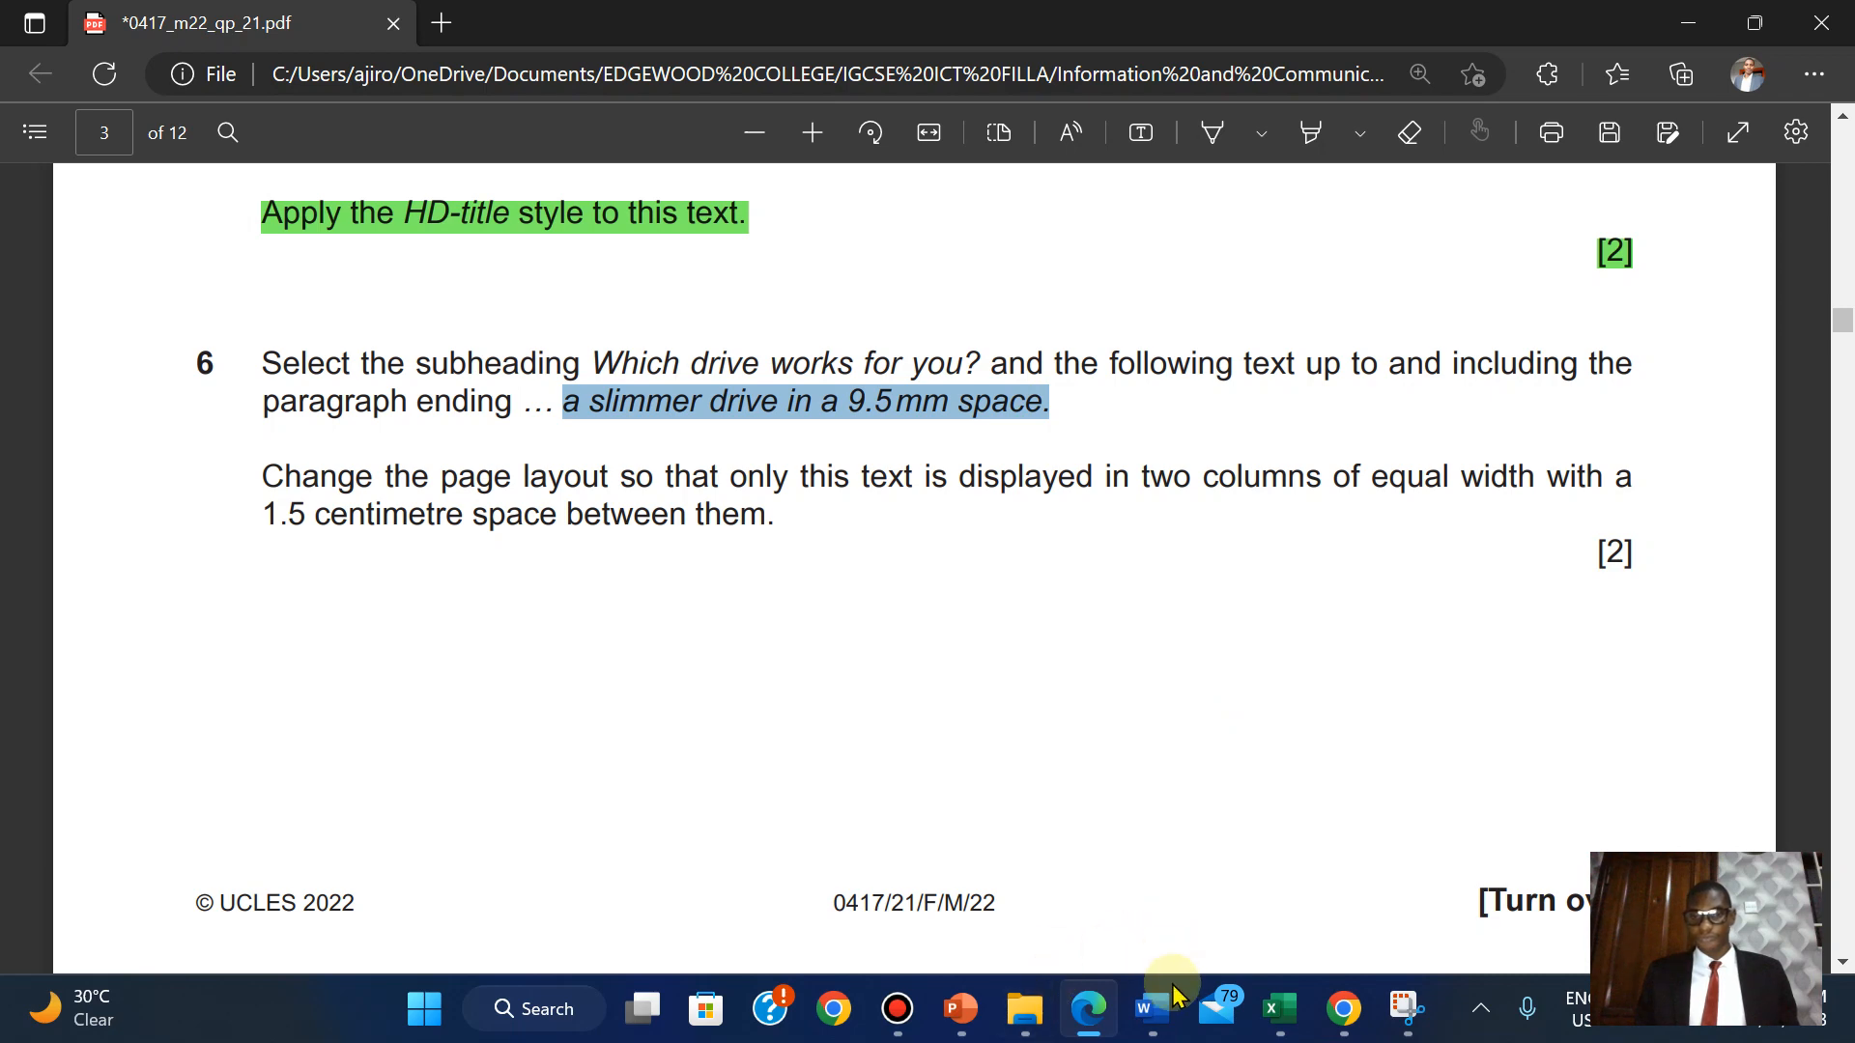
Find the pasted phrase in UPGRADE and place the insertion point after '9.5 mm space.'.
mouse_move(1153, 1009)
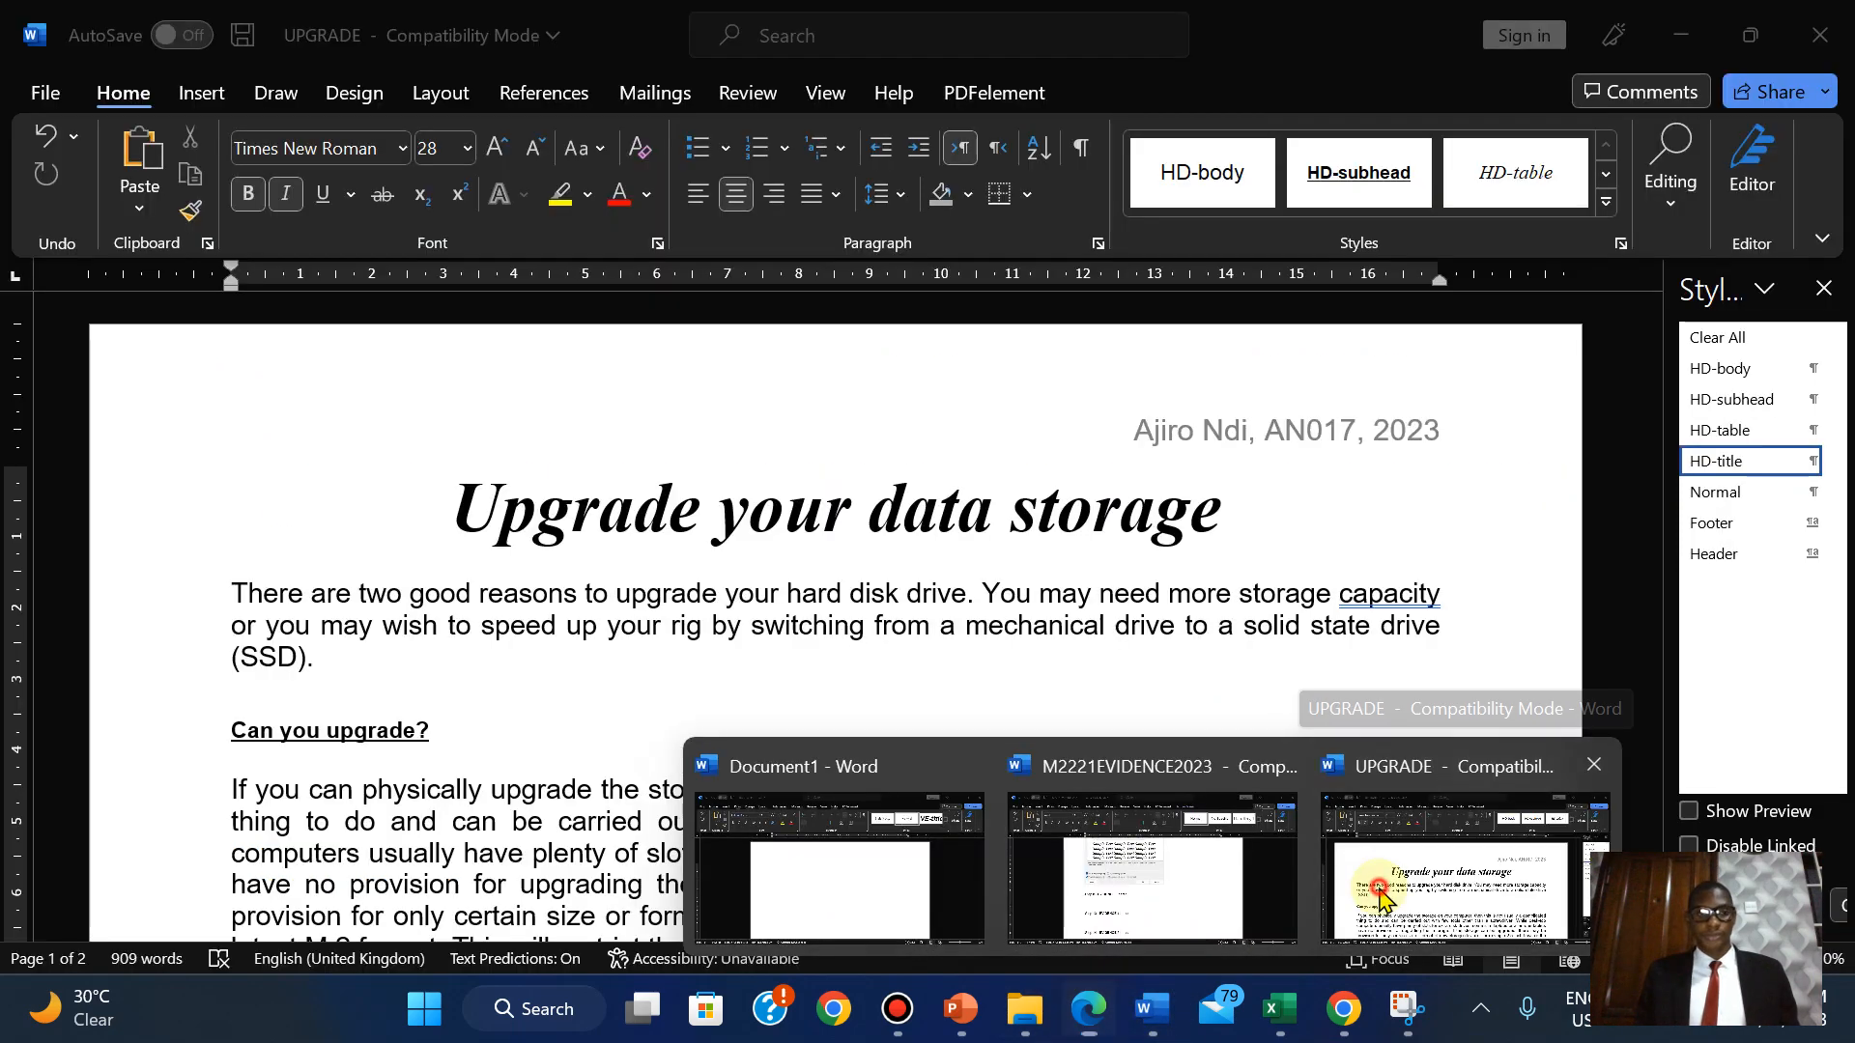
left_click(1384, 899)
left_click_drag(1652, 372, 1652, 455)
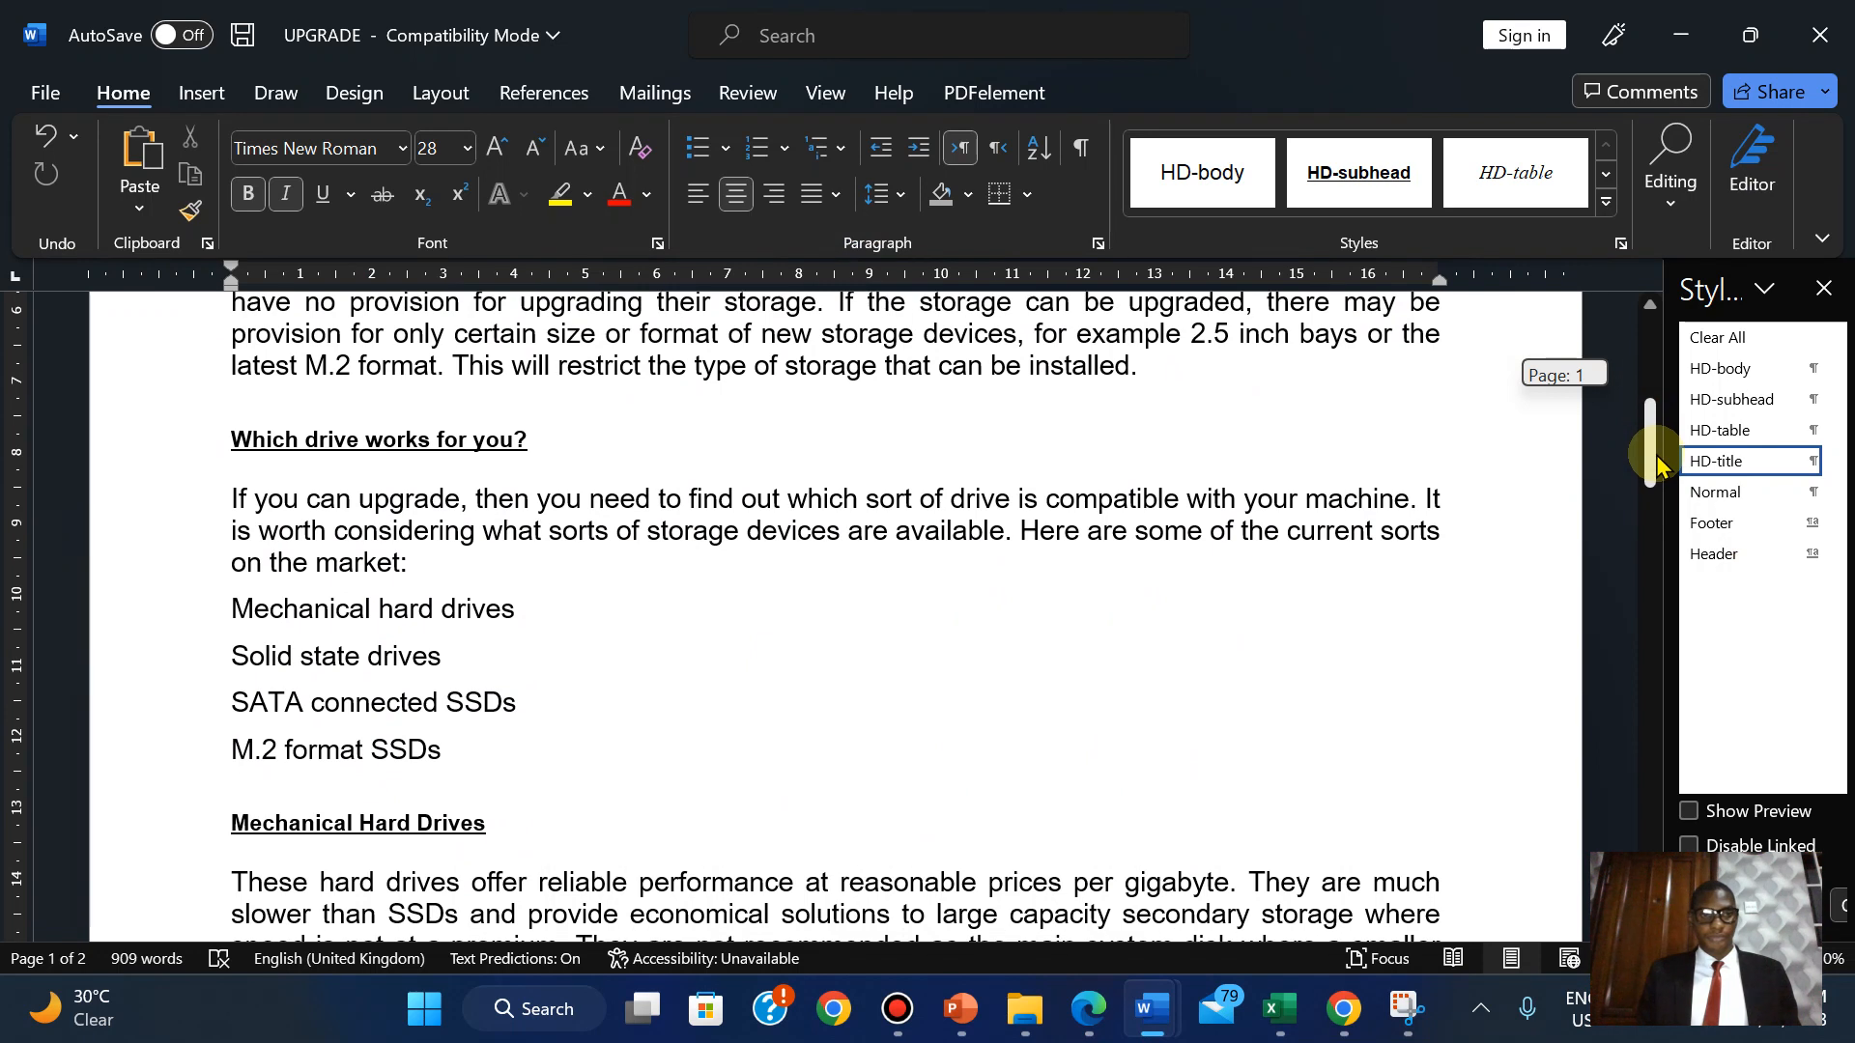
left_click(234, 441)
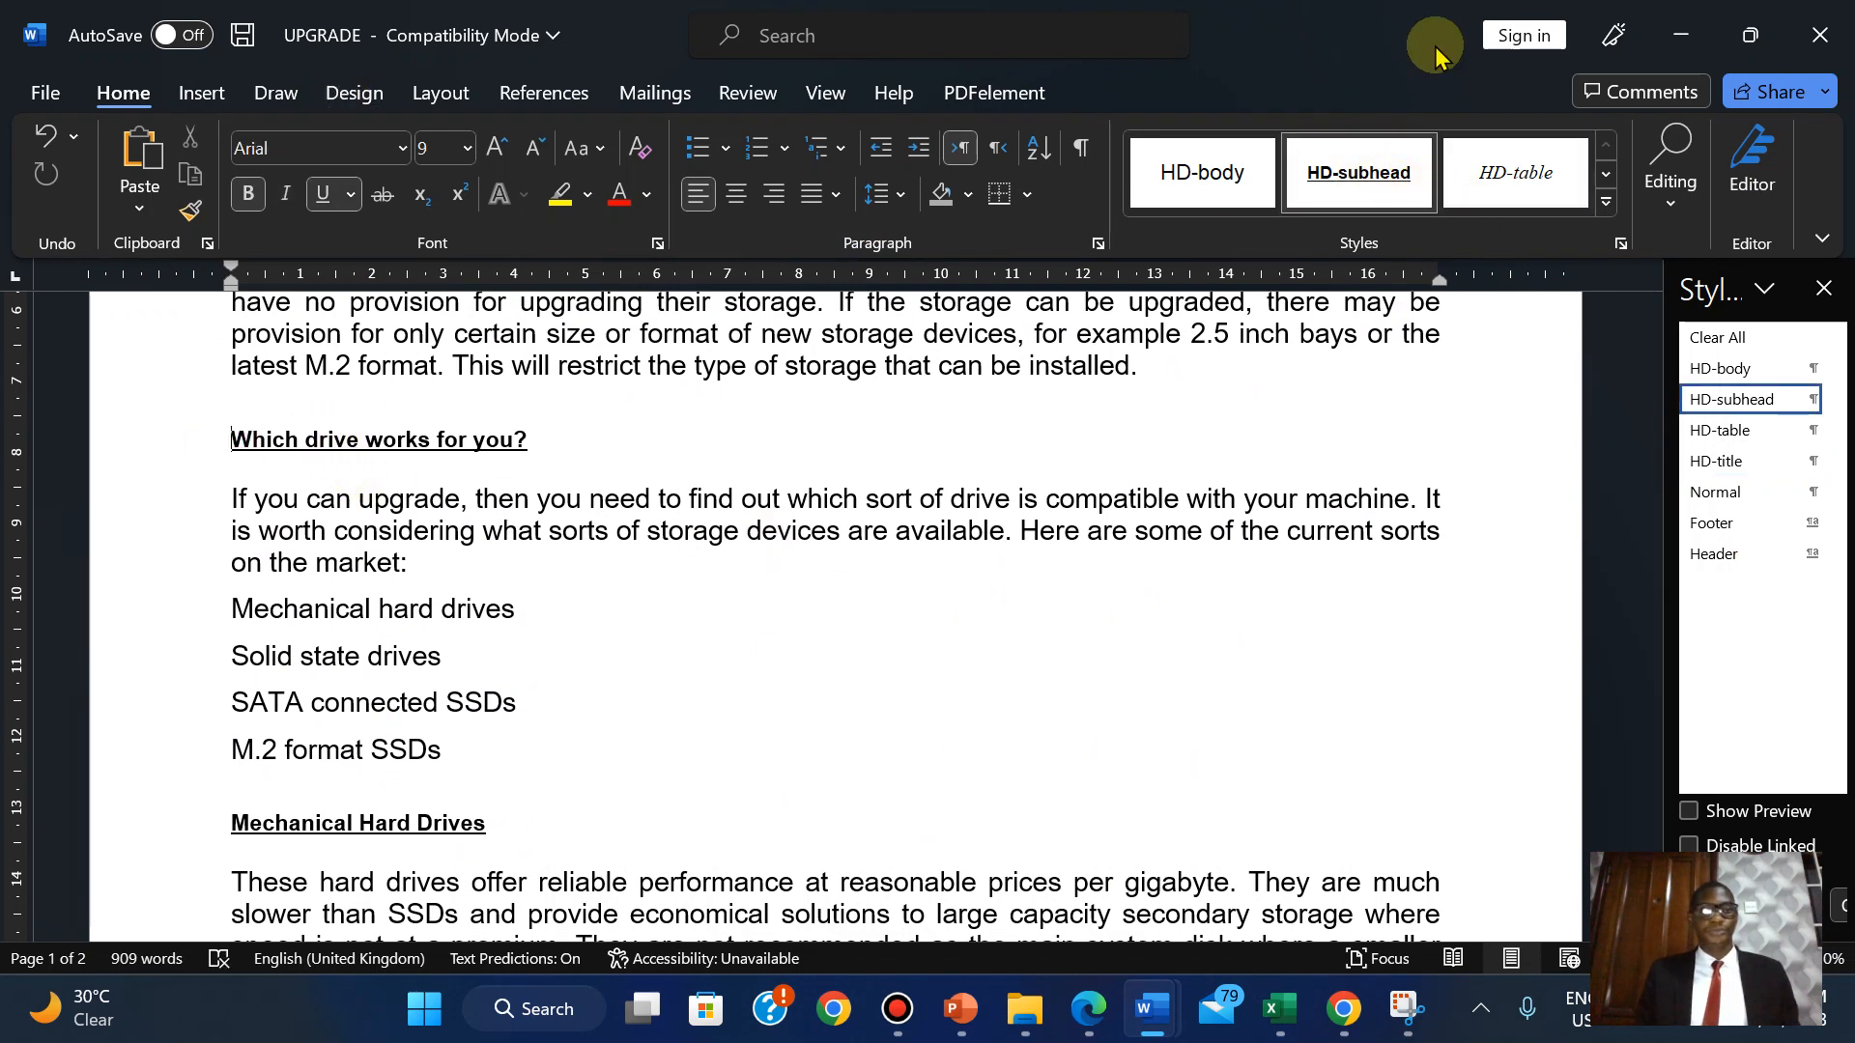
left_click(1671, 224)
left_click(1691, 259)
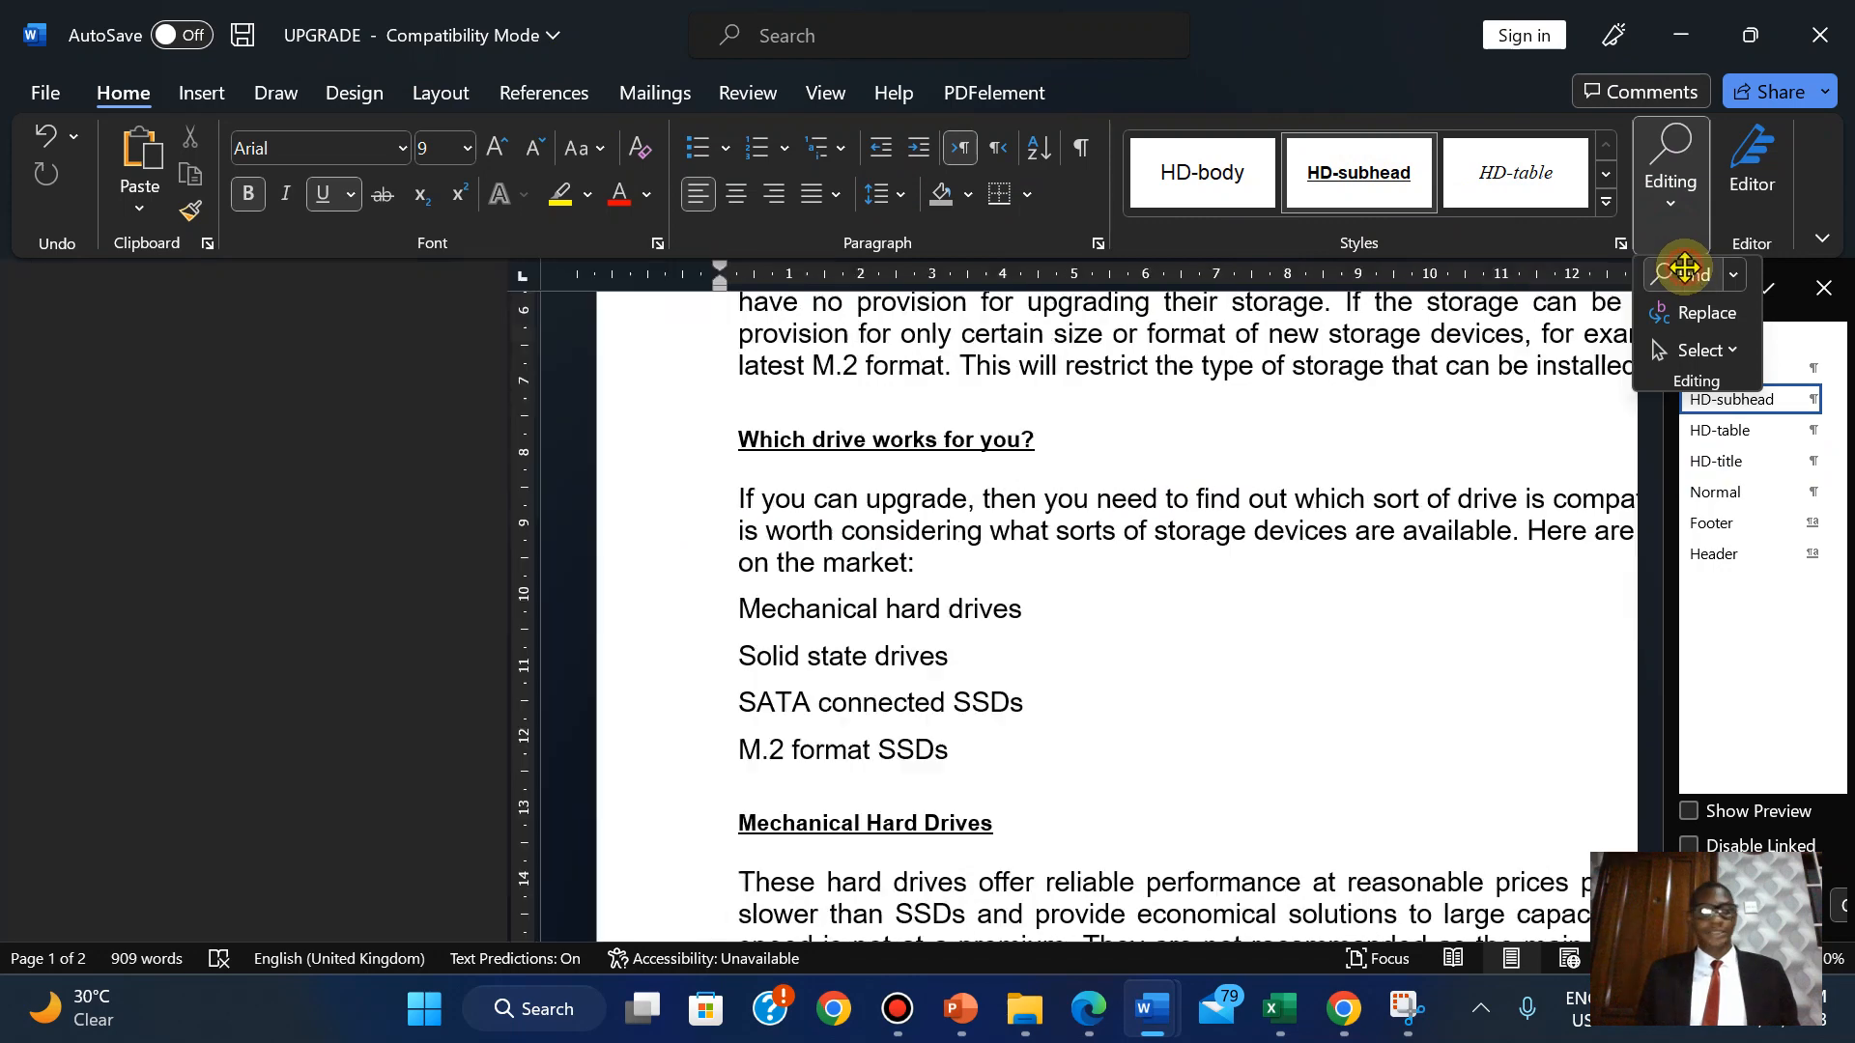
key("ctrl+v")
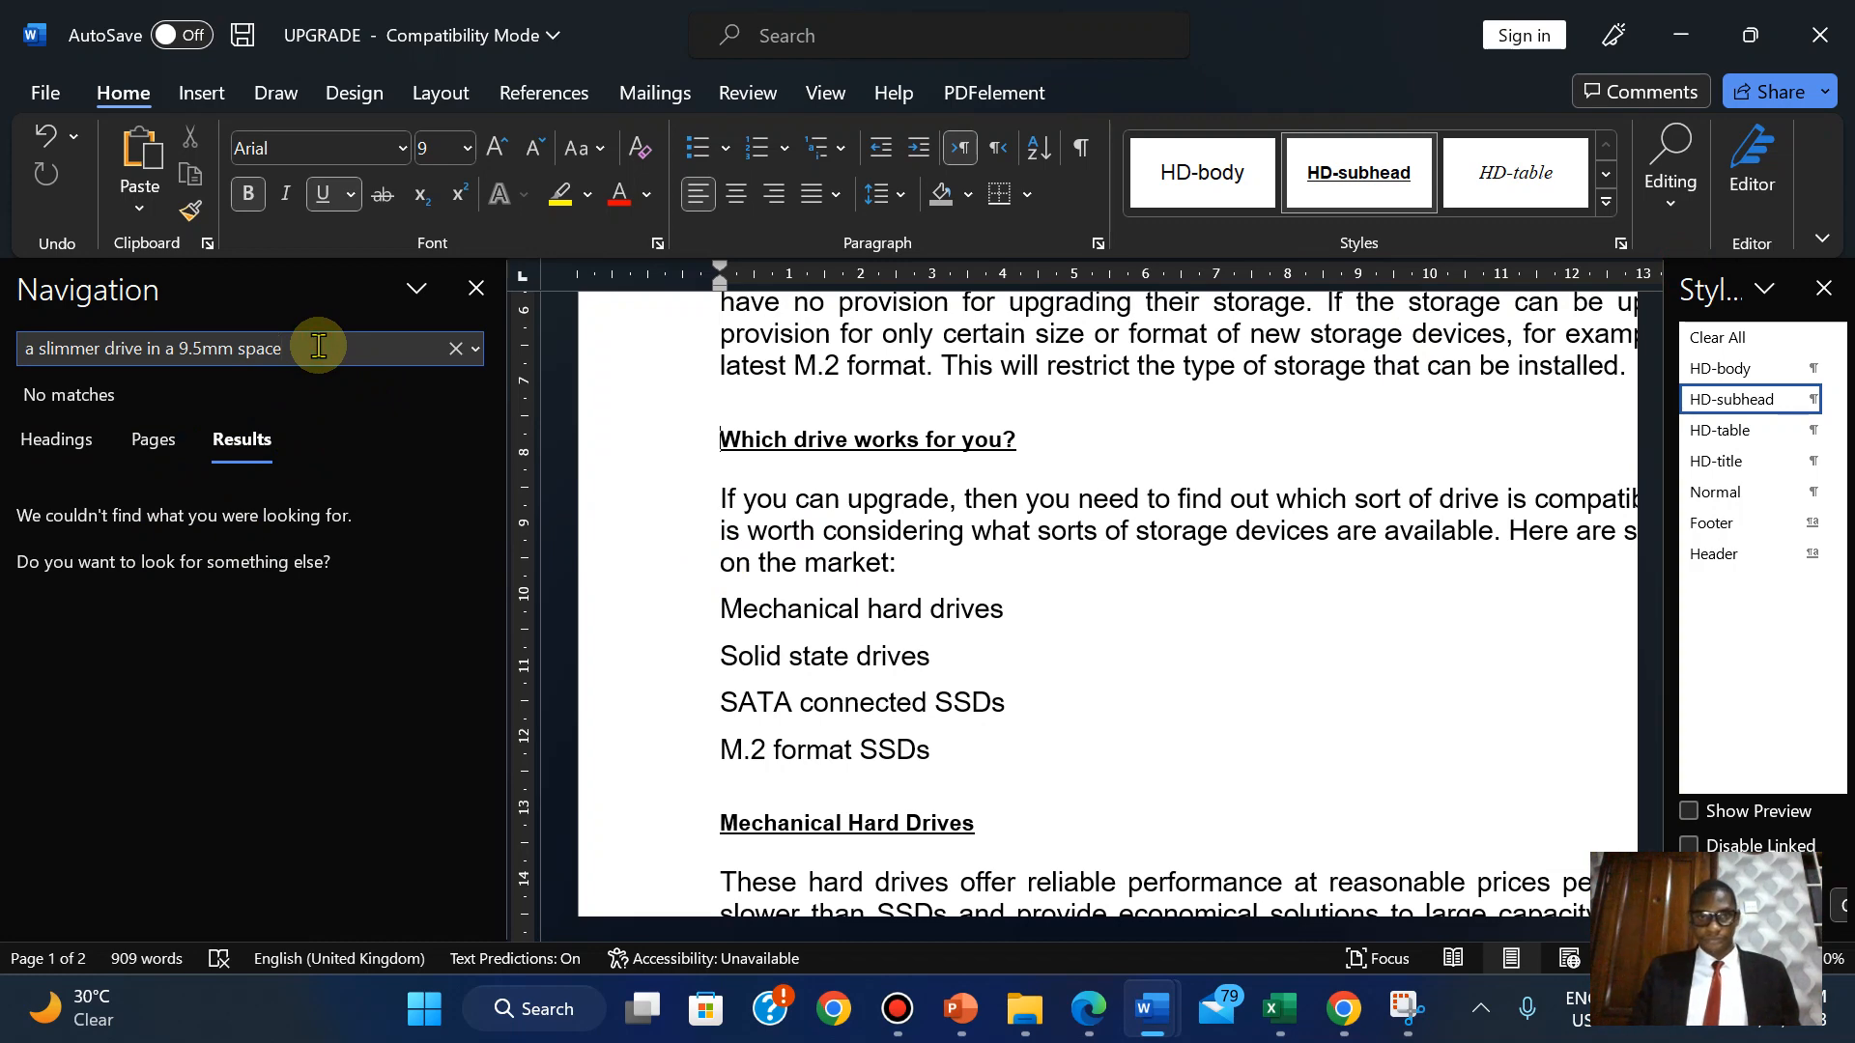
key("BackSpace")
key("BackSpace")
key("BackSpace")
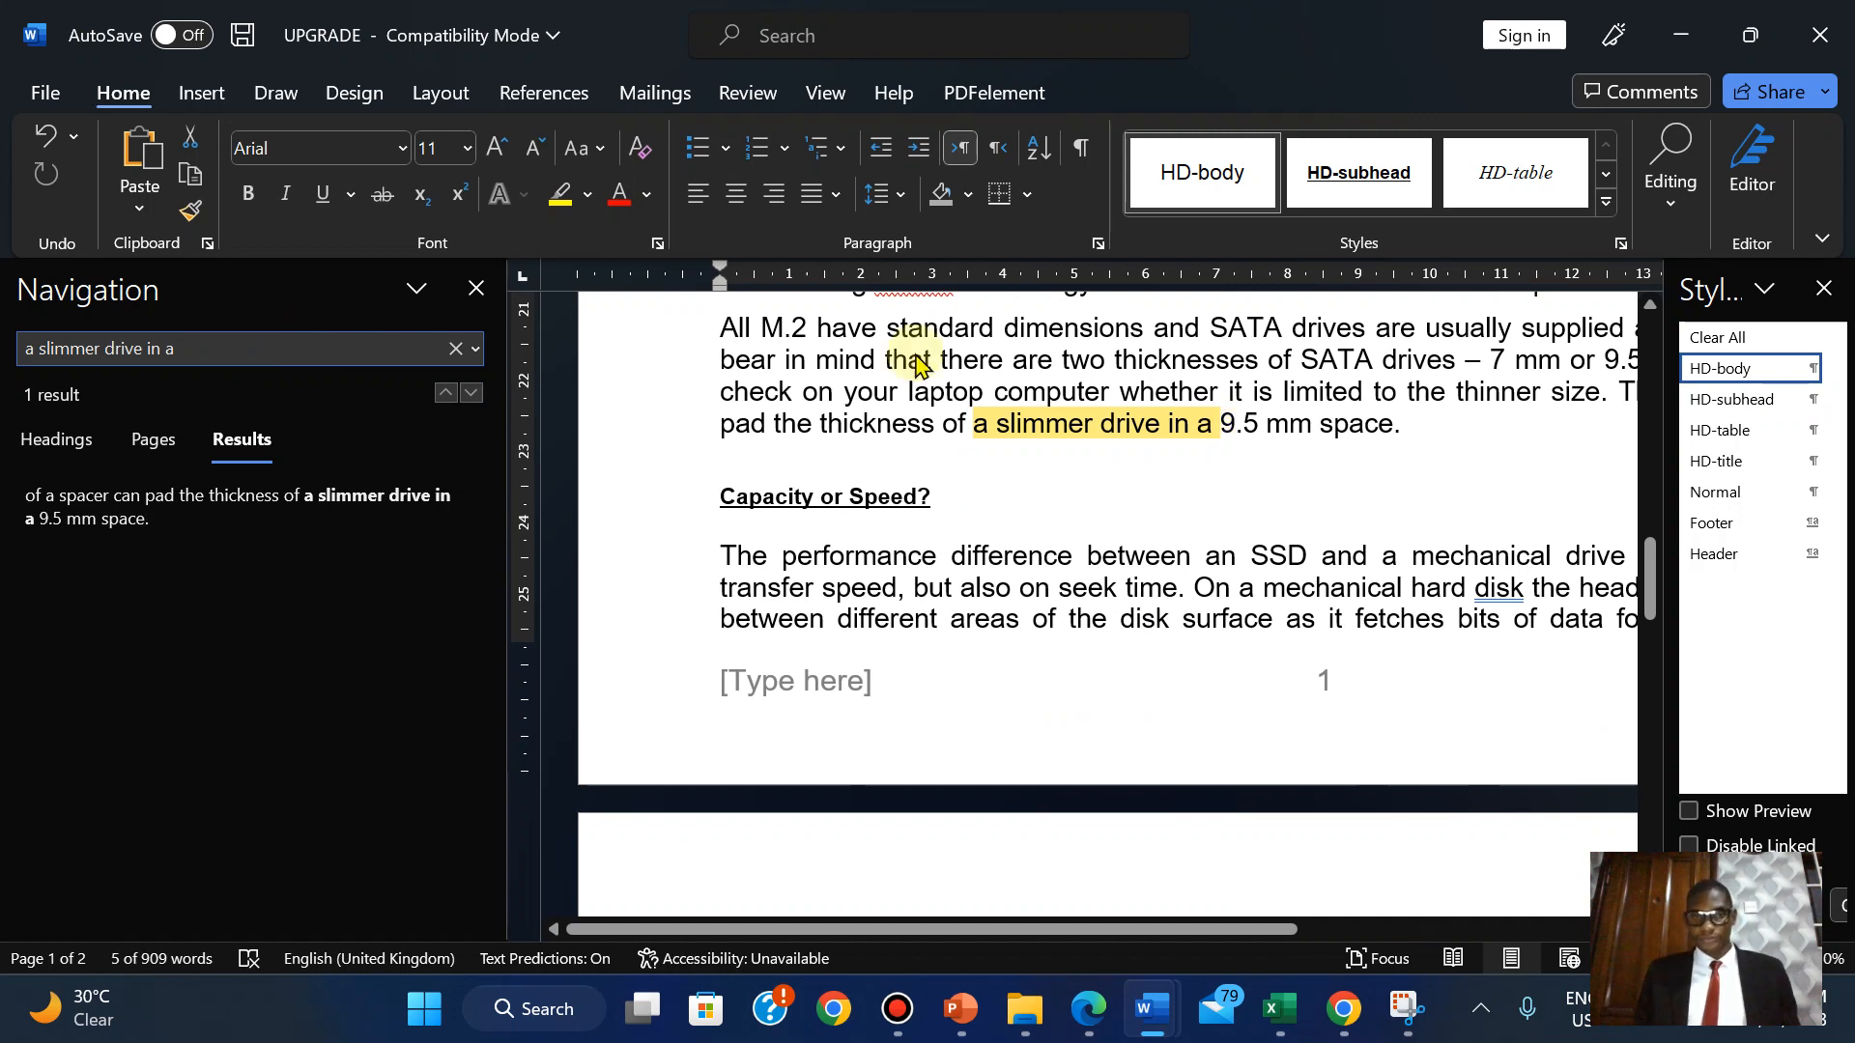
left_click(1400, 425)
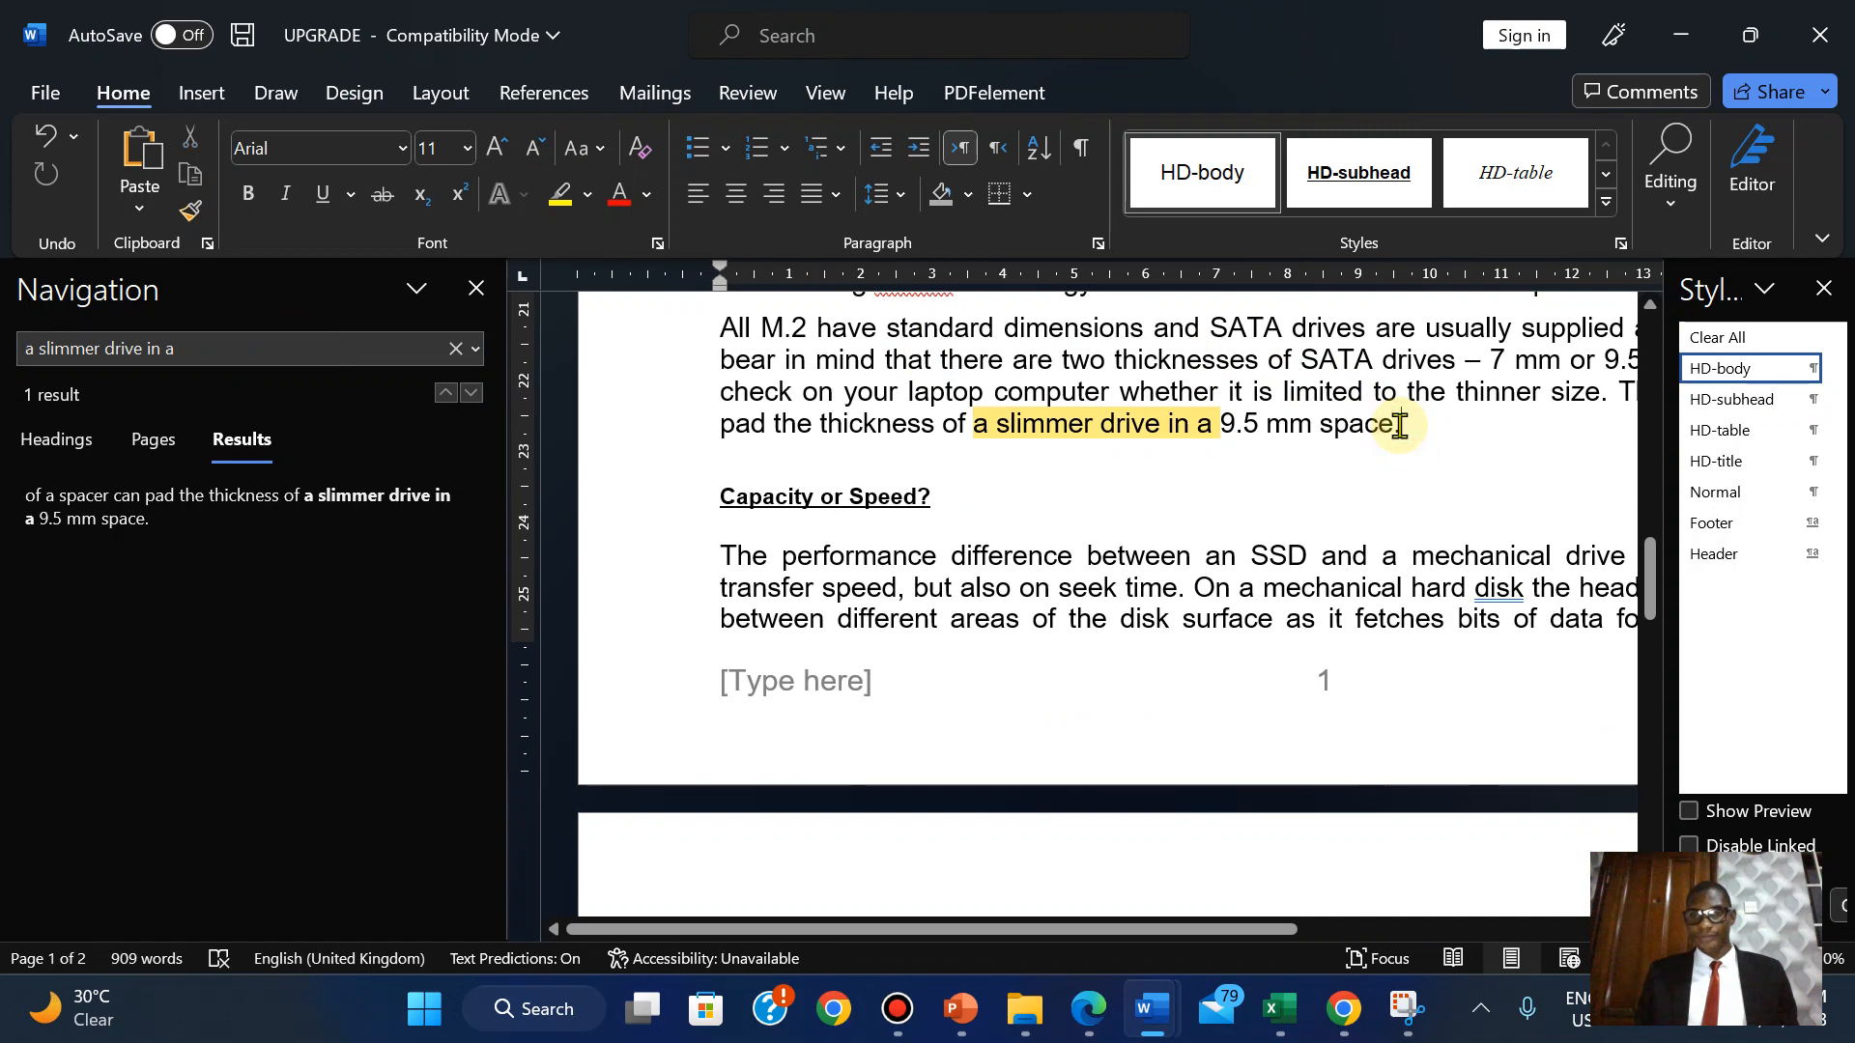
left_click(477, 290)
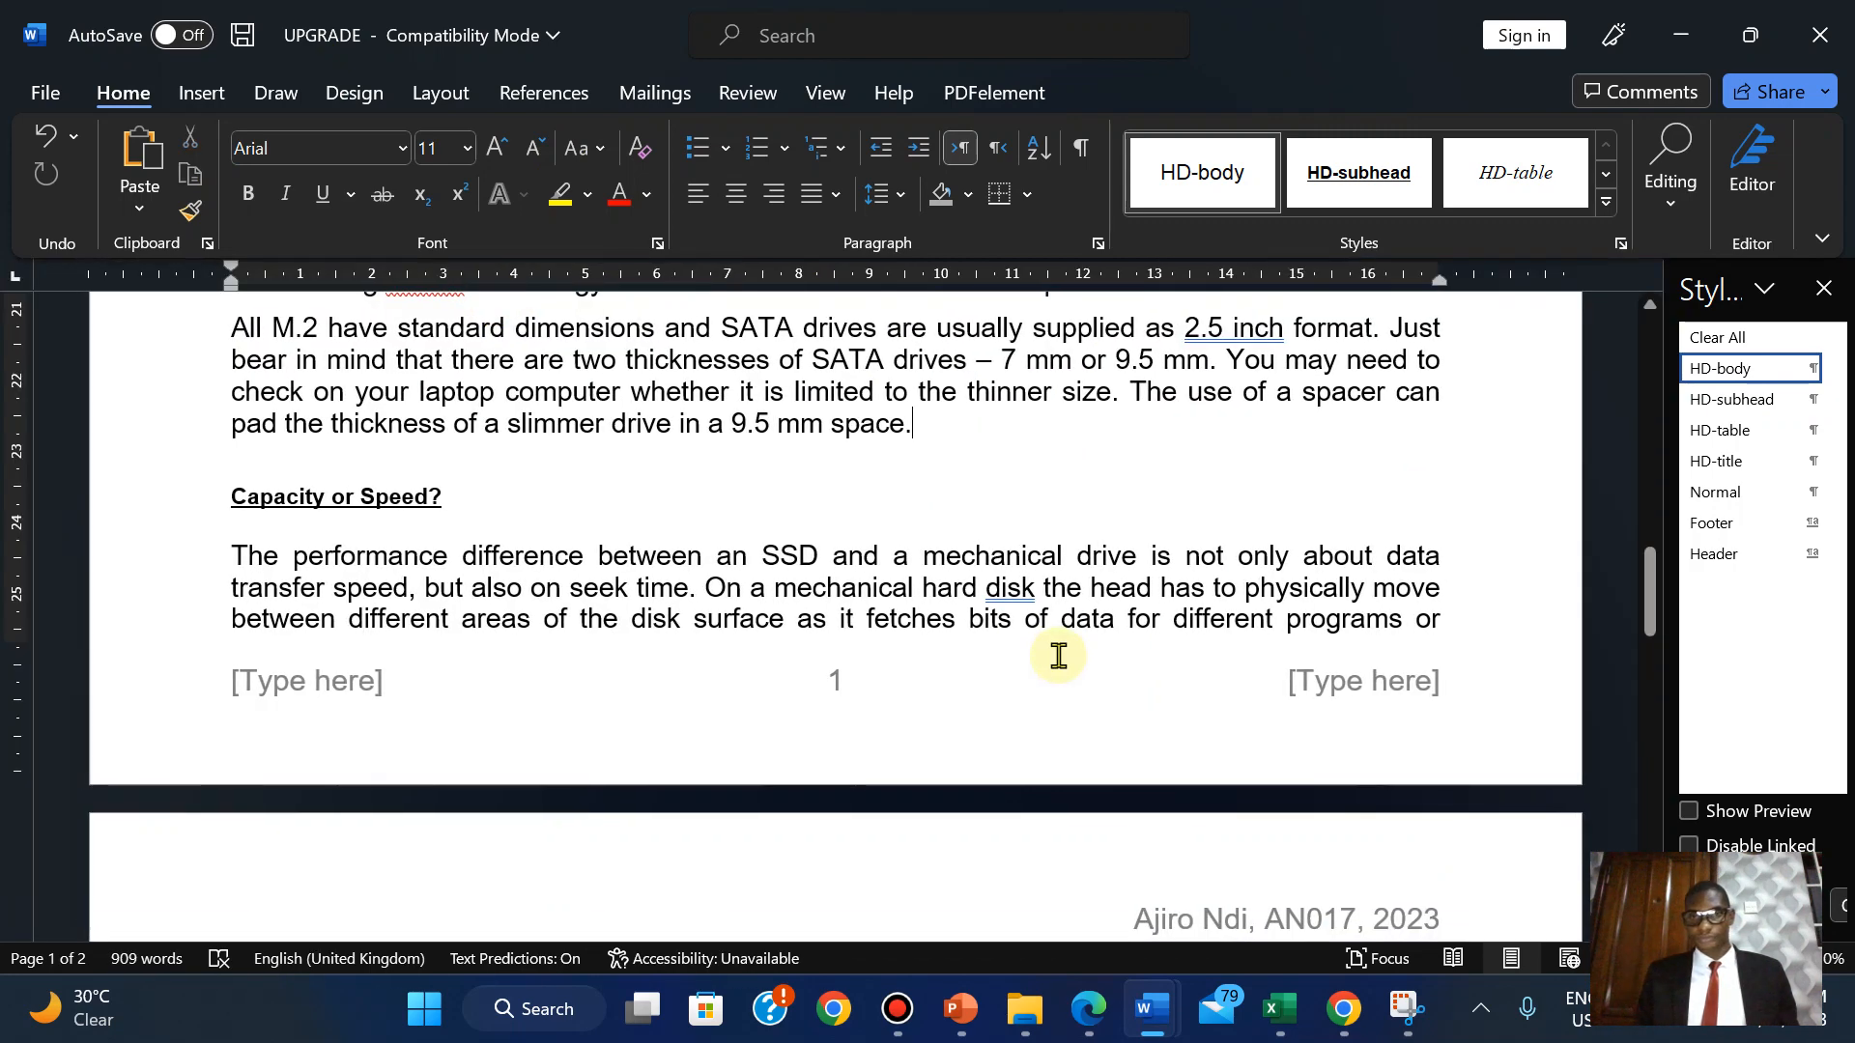
left_click(1089, 1009)
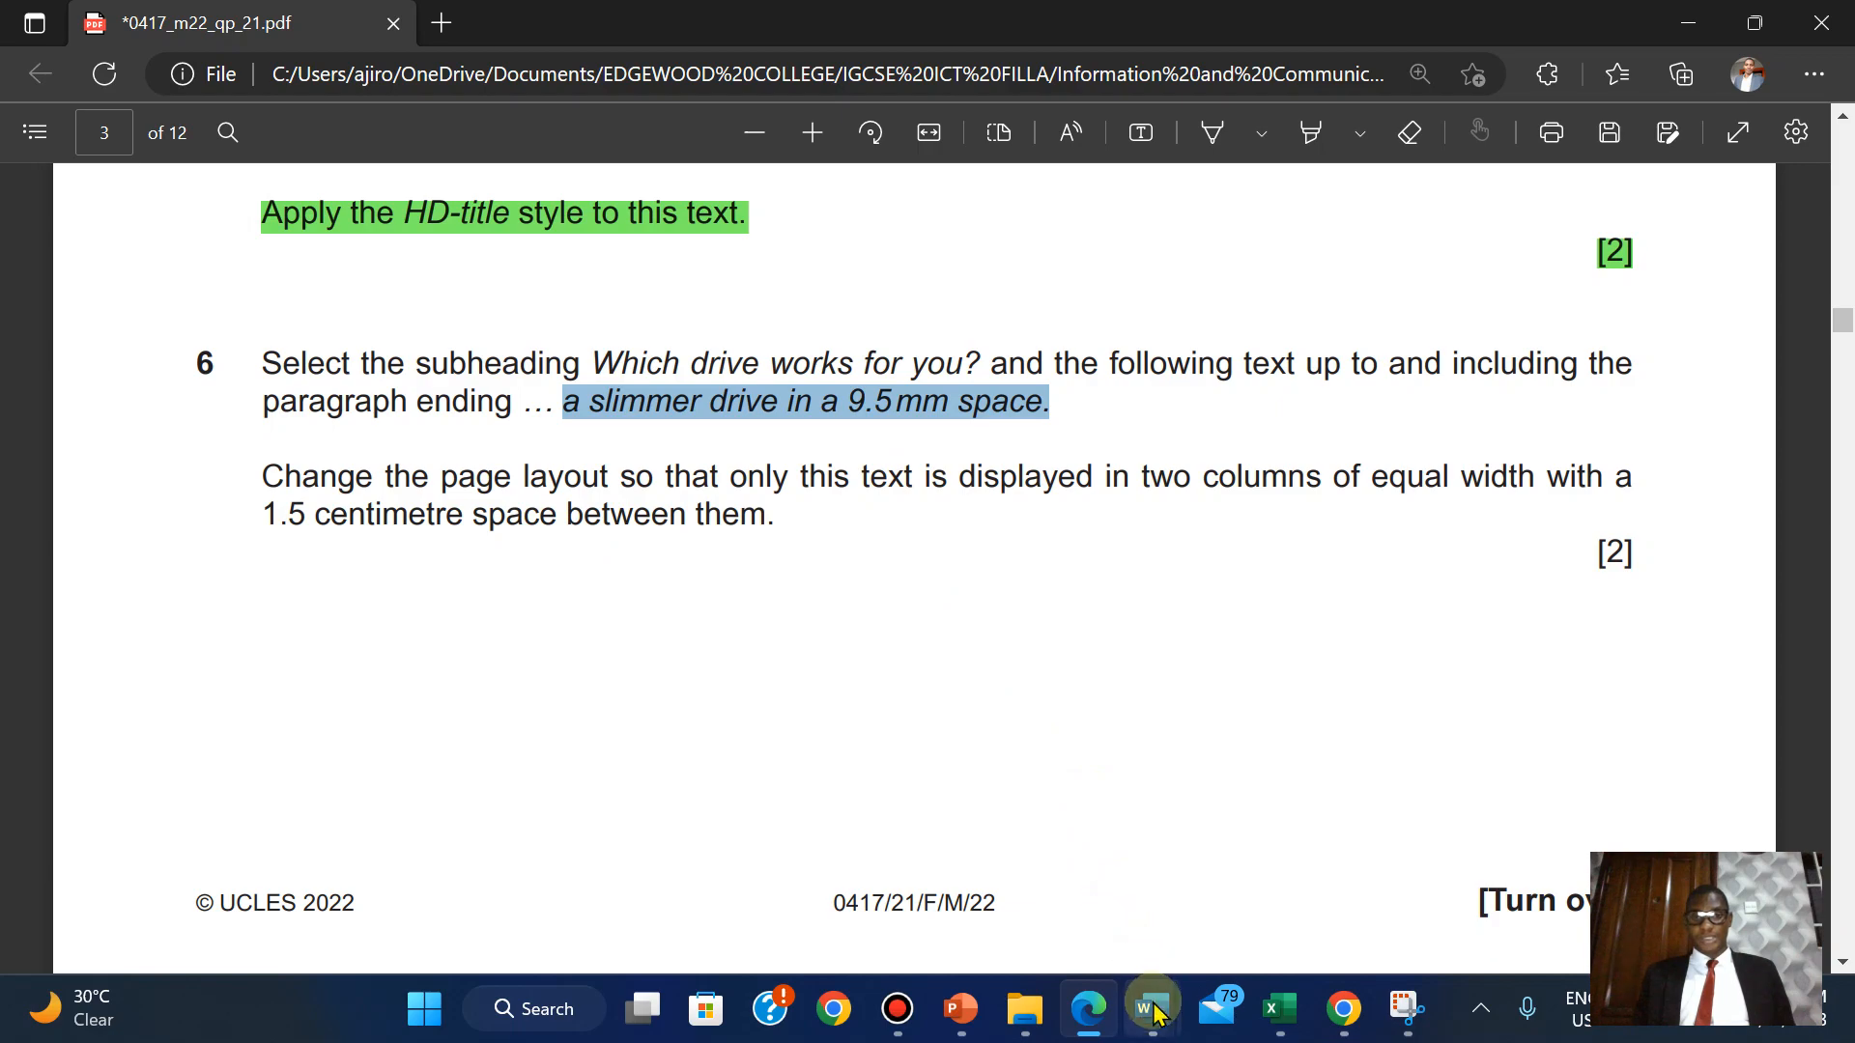
Select the passage from '…9.5 mm space.' back up to 'Which drive works for you?'.
mouse_move(1152, 1009)
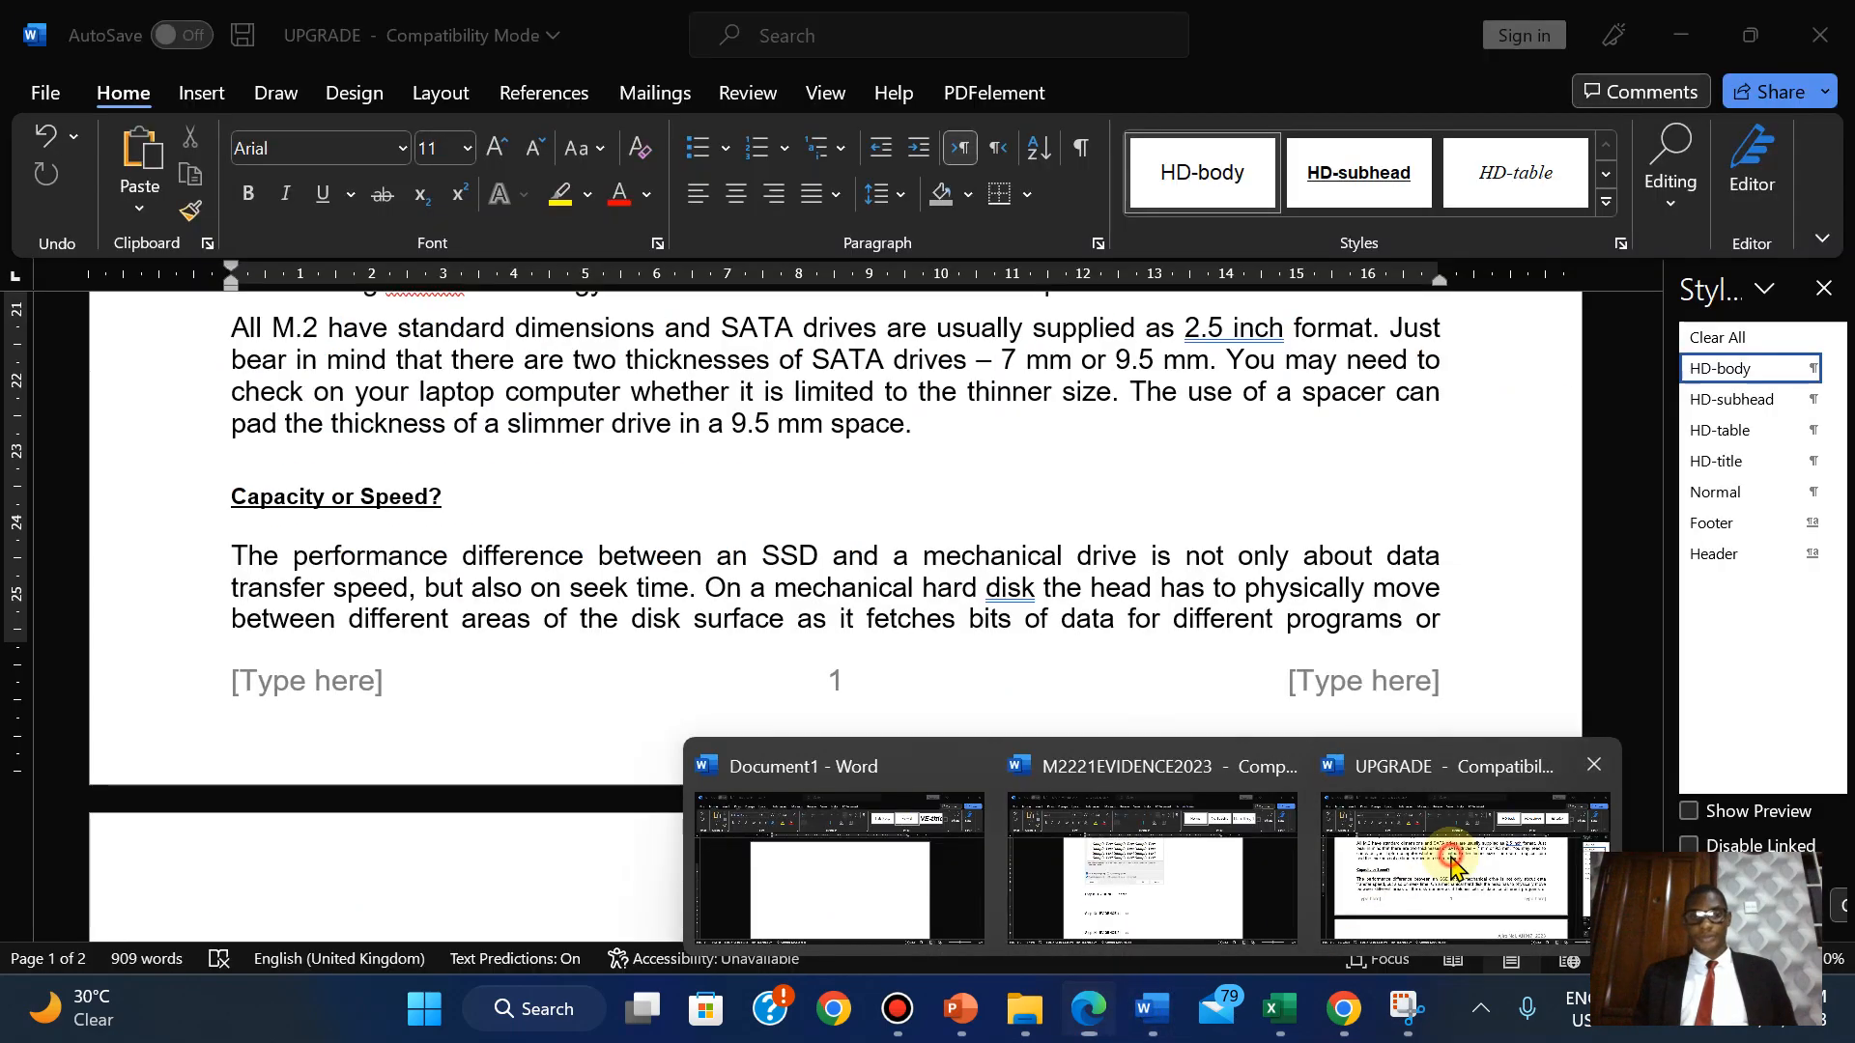
left_click(1395, 889)
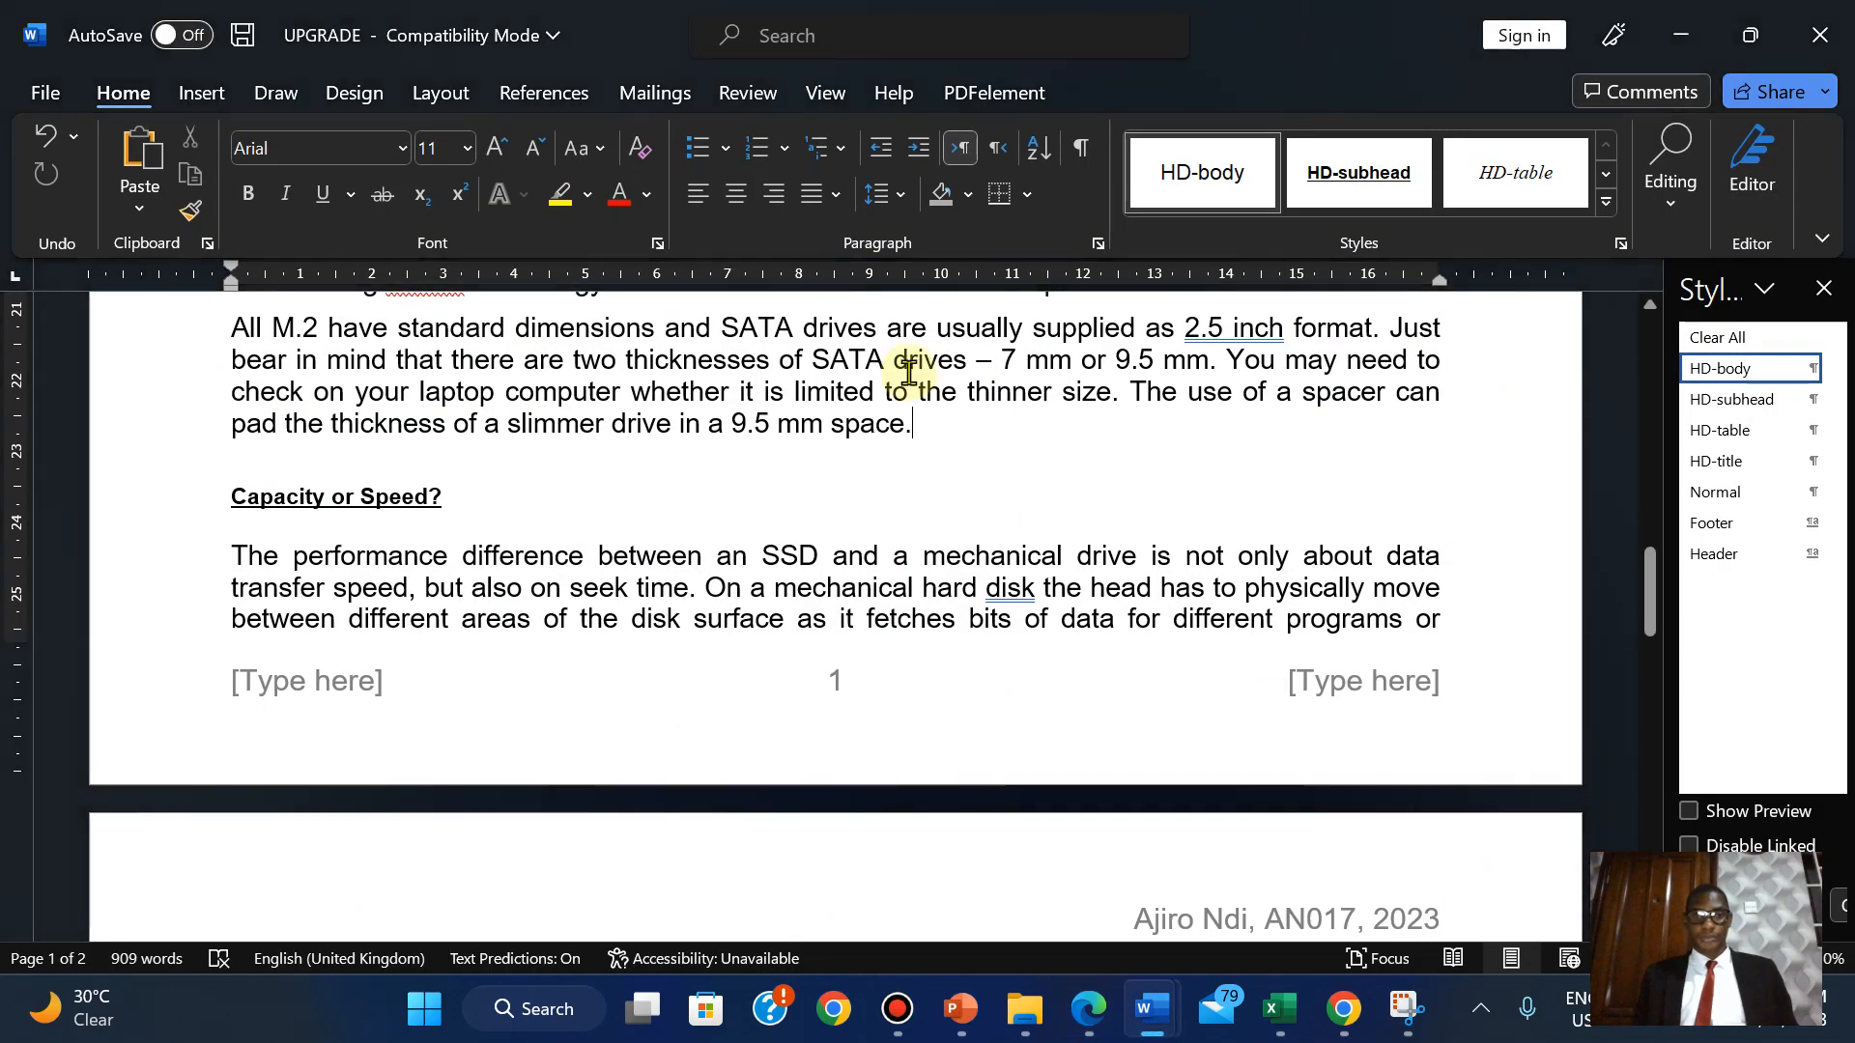
left_click_drag(917, 439, 230, 870)
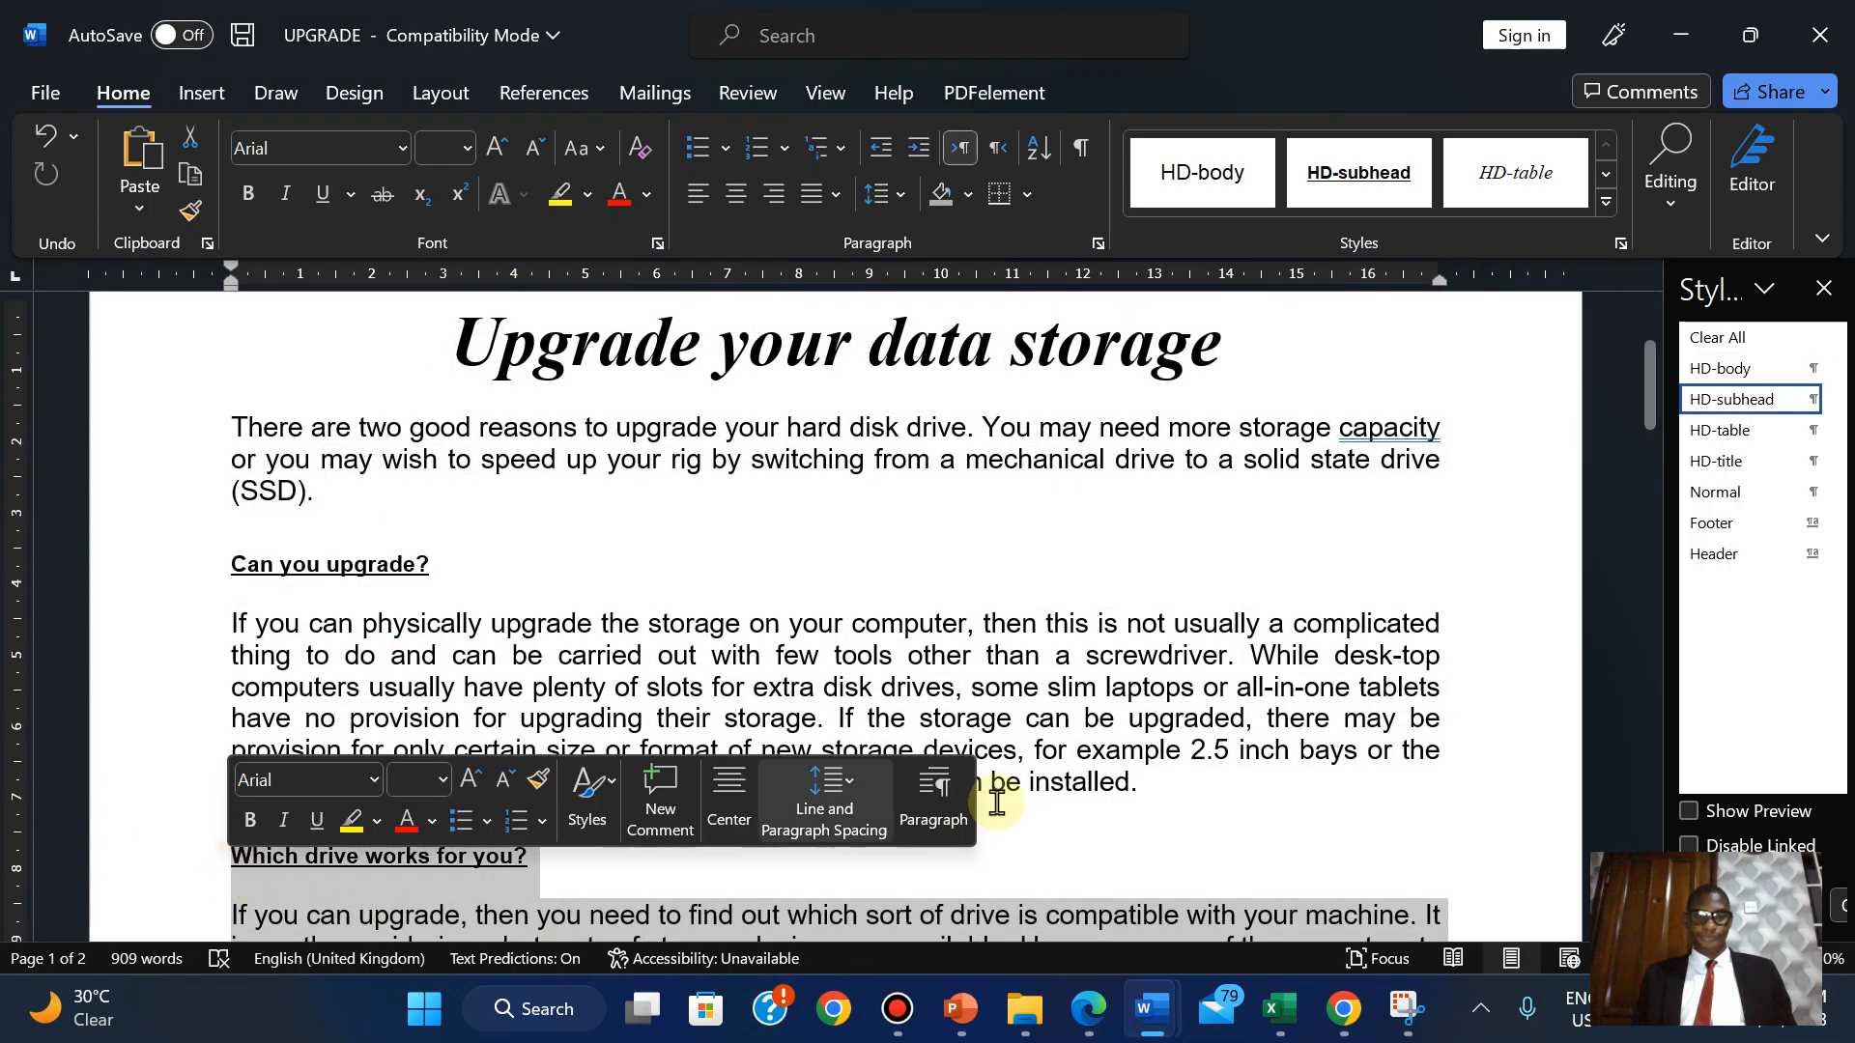
left_click(1084, 1013)
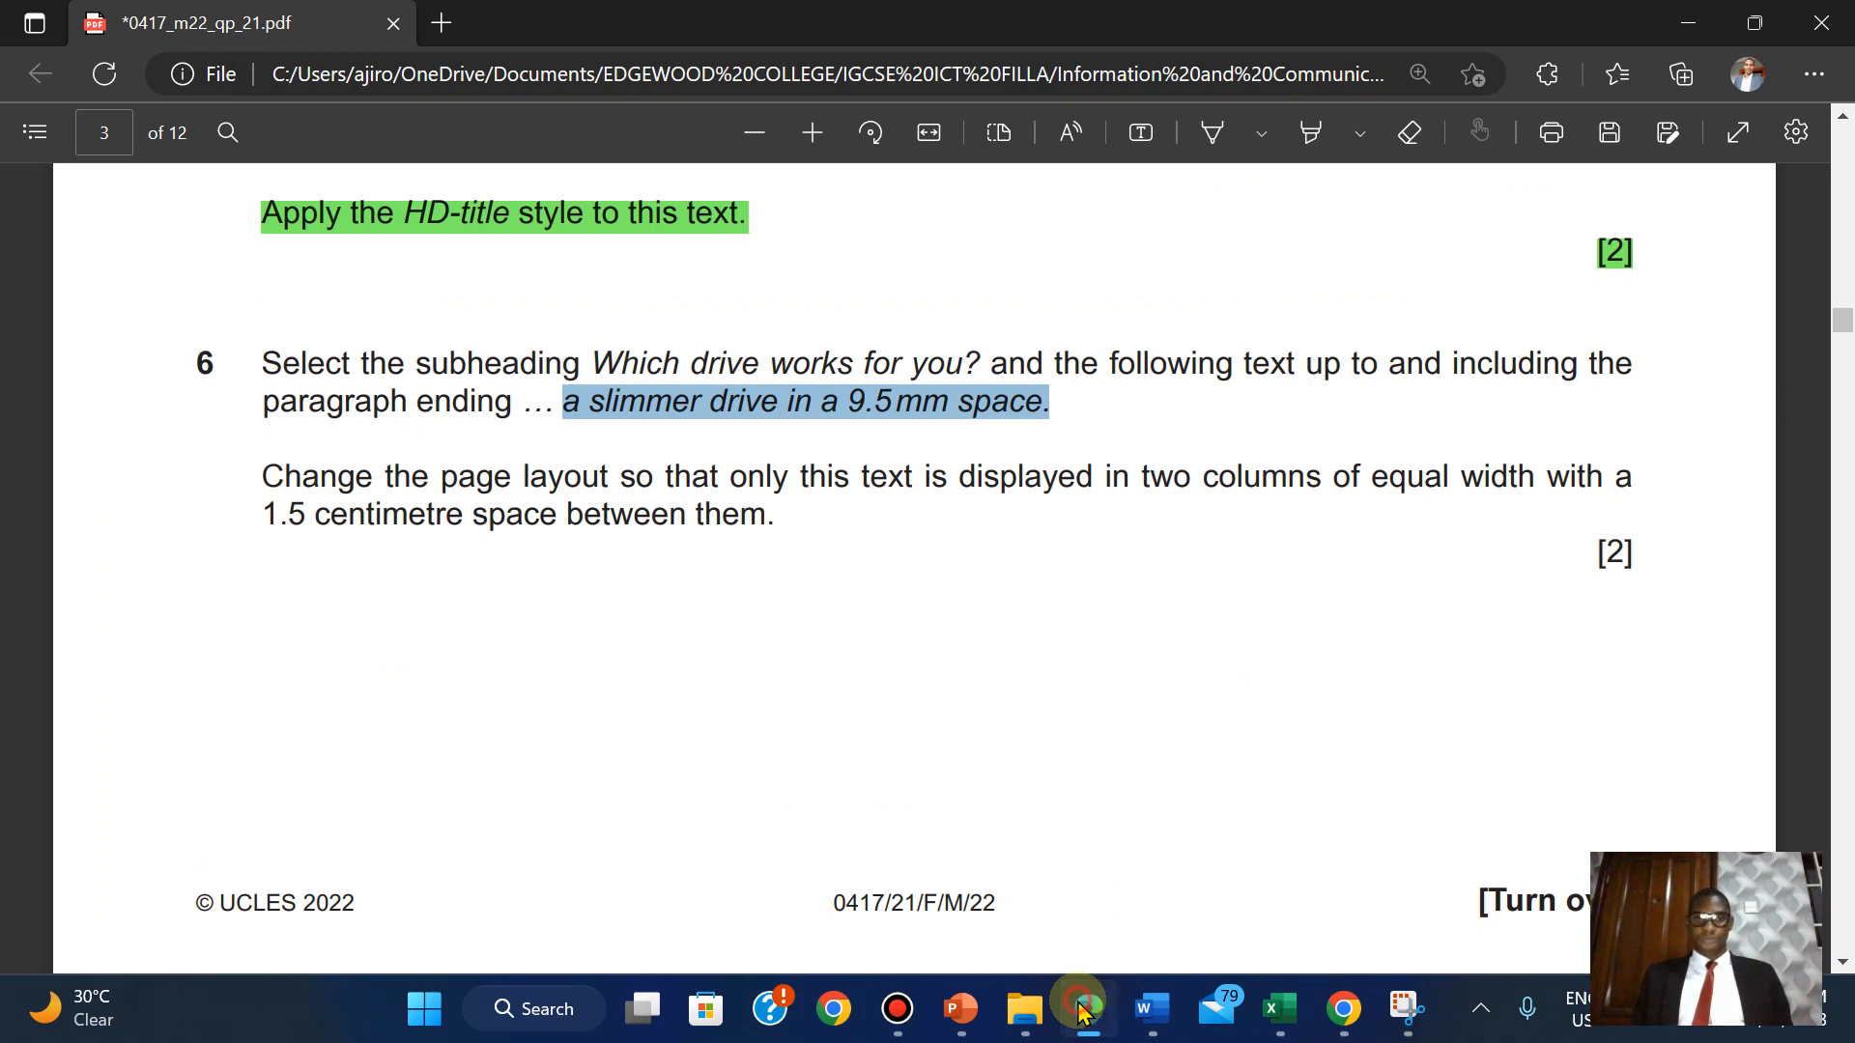
left_click(1084, 1013)
Set the selected text to two equal columns with 1.5 cm spacing.
left_click(442, 93)
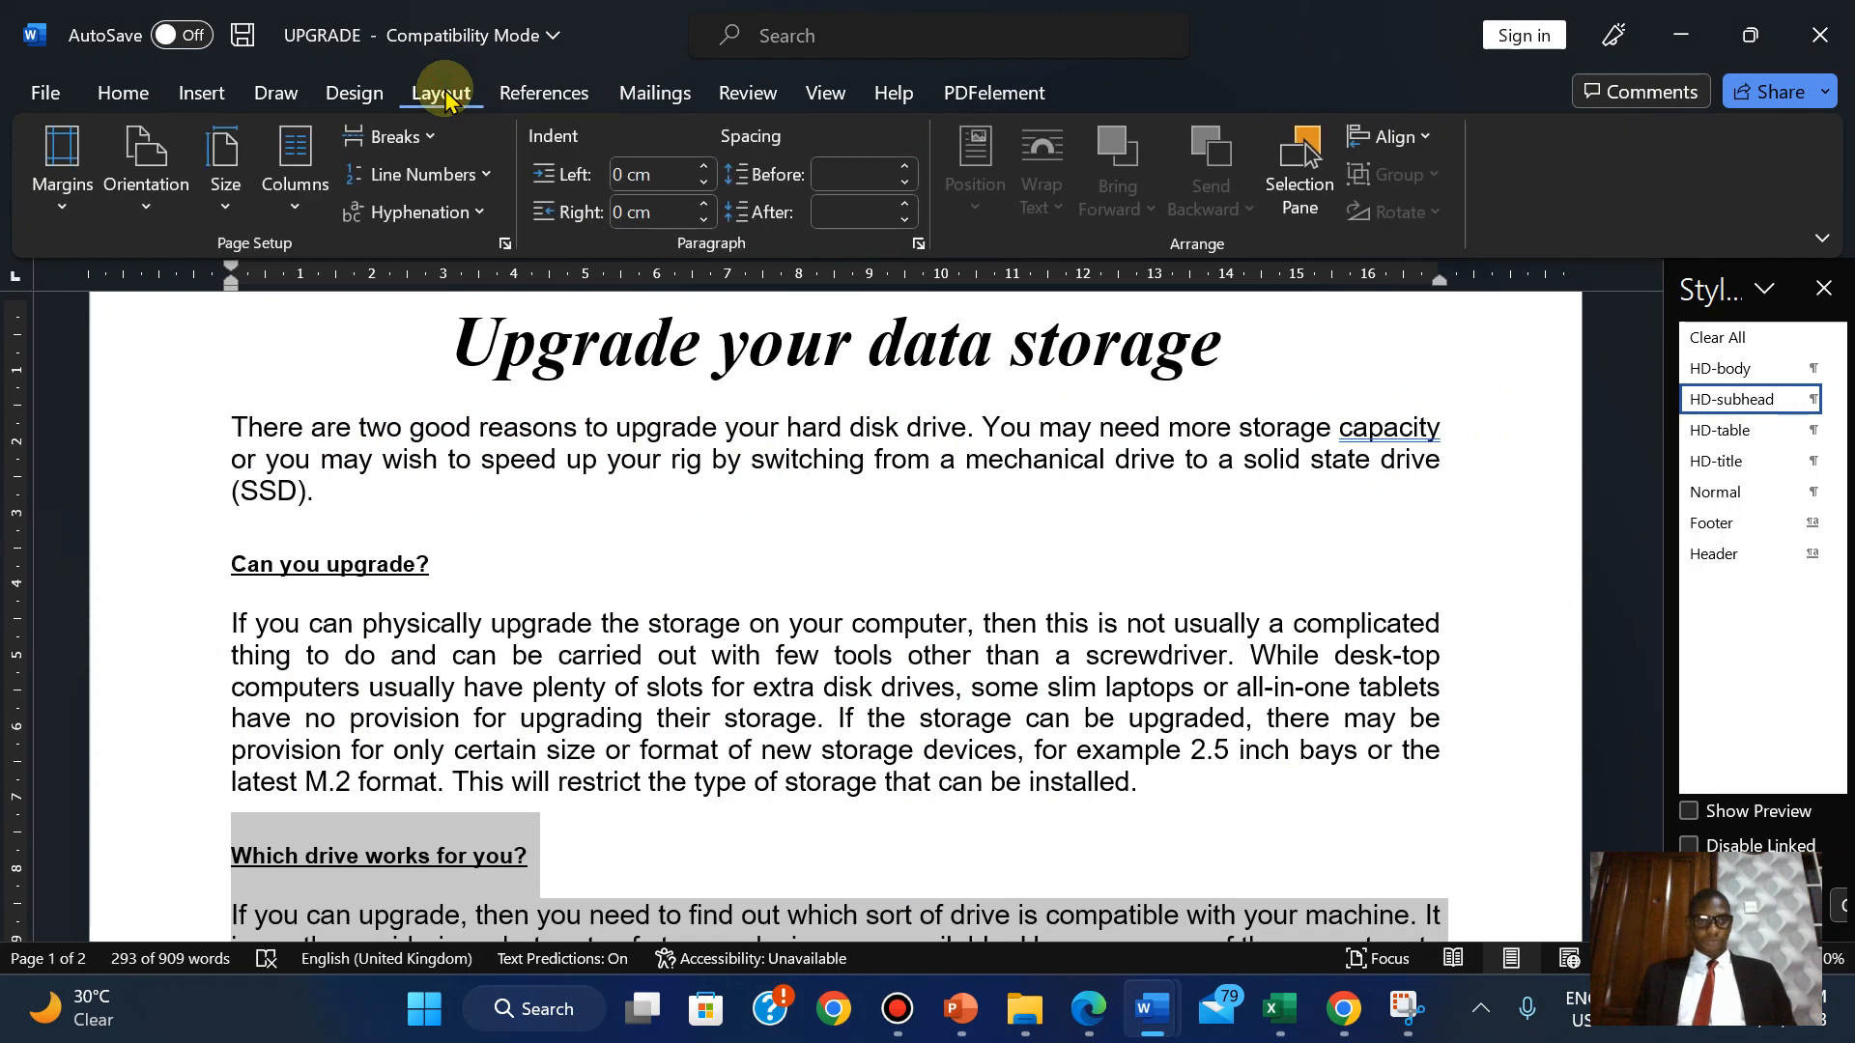
left_click(294, 169)
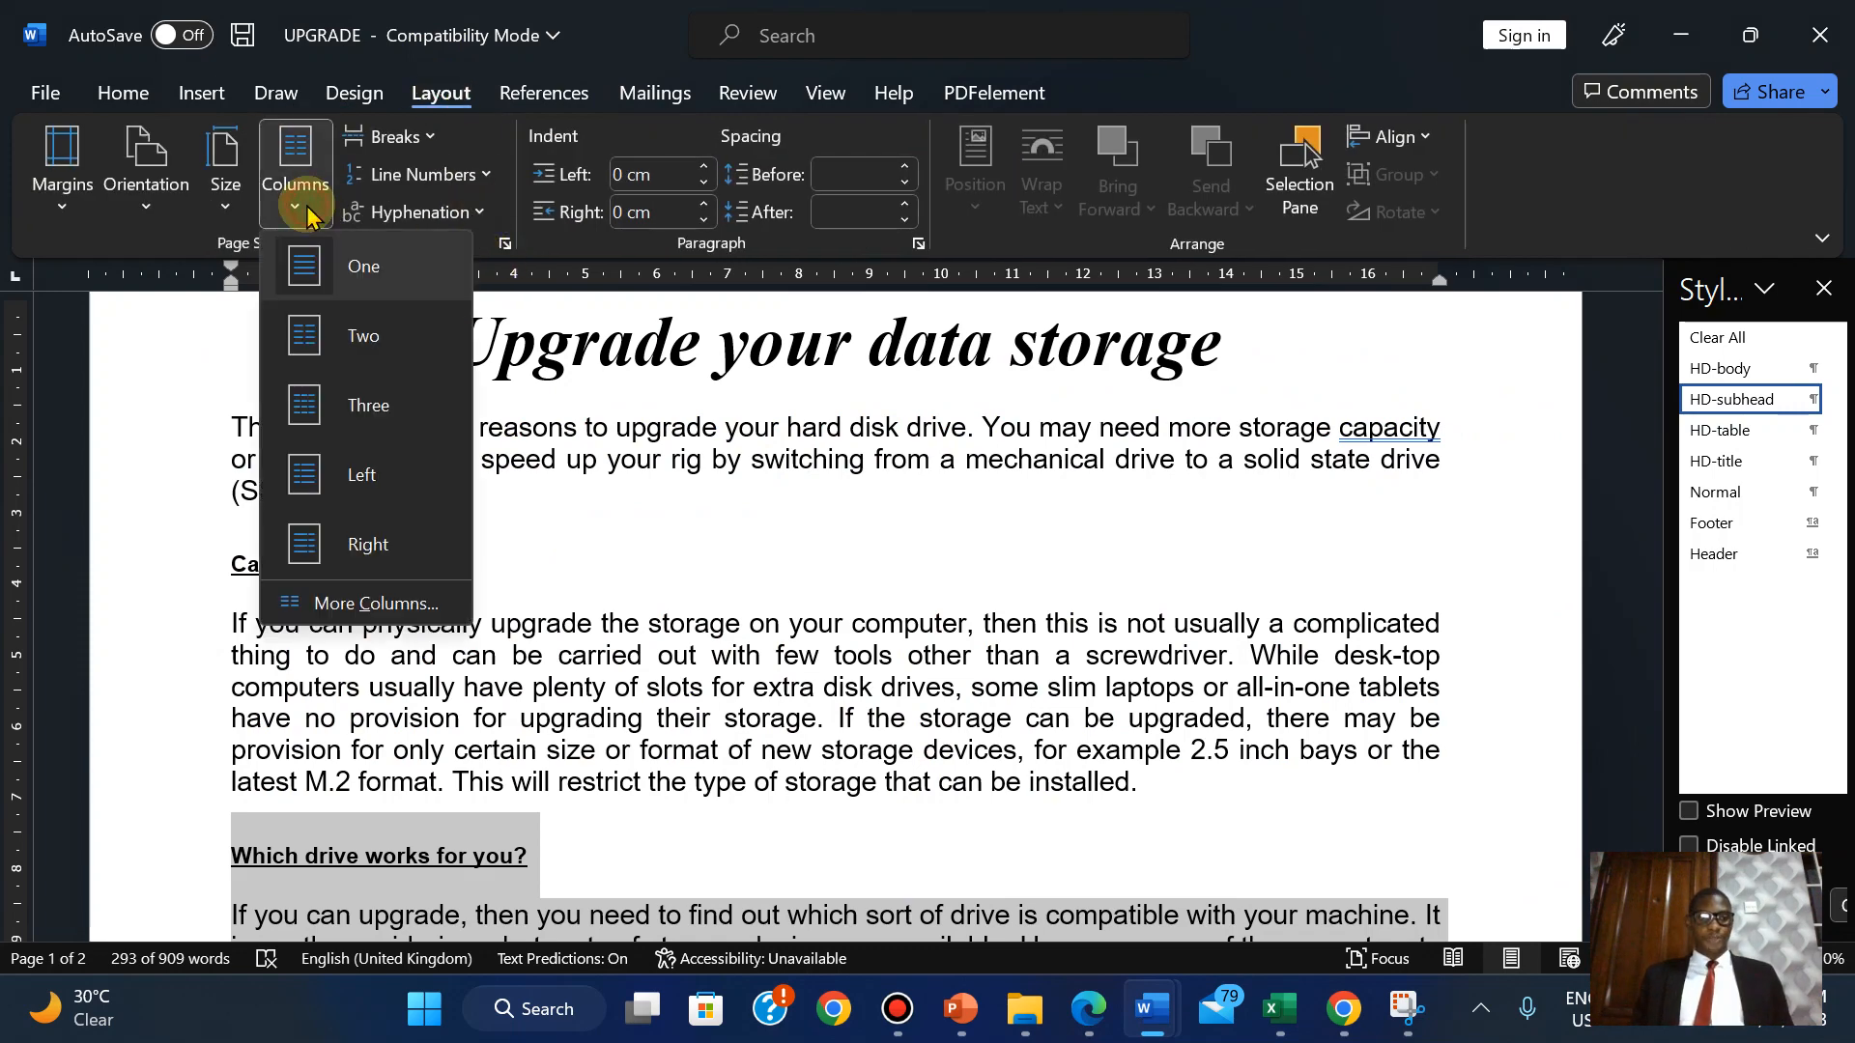
left_click(394, 601)
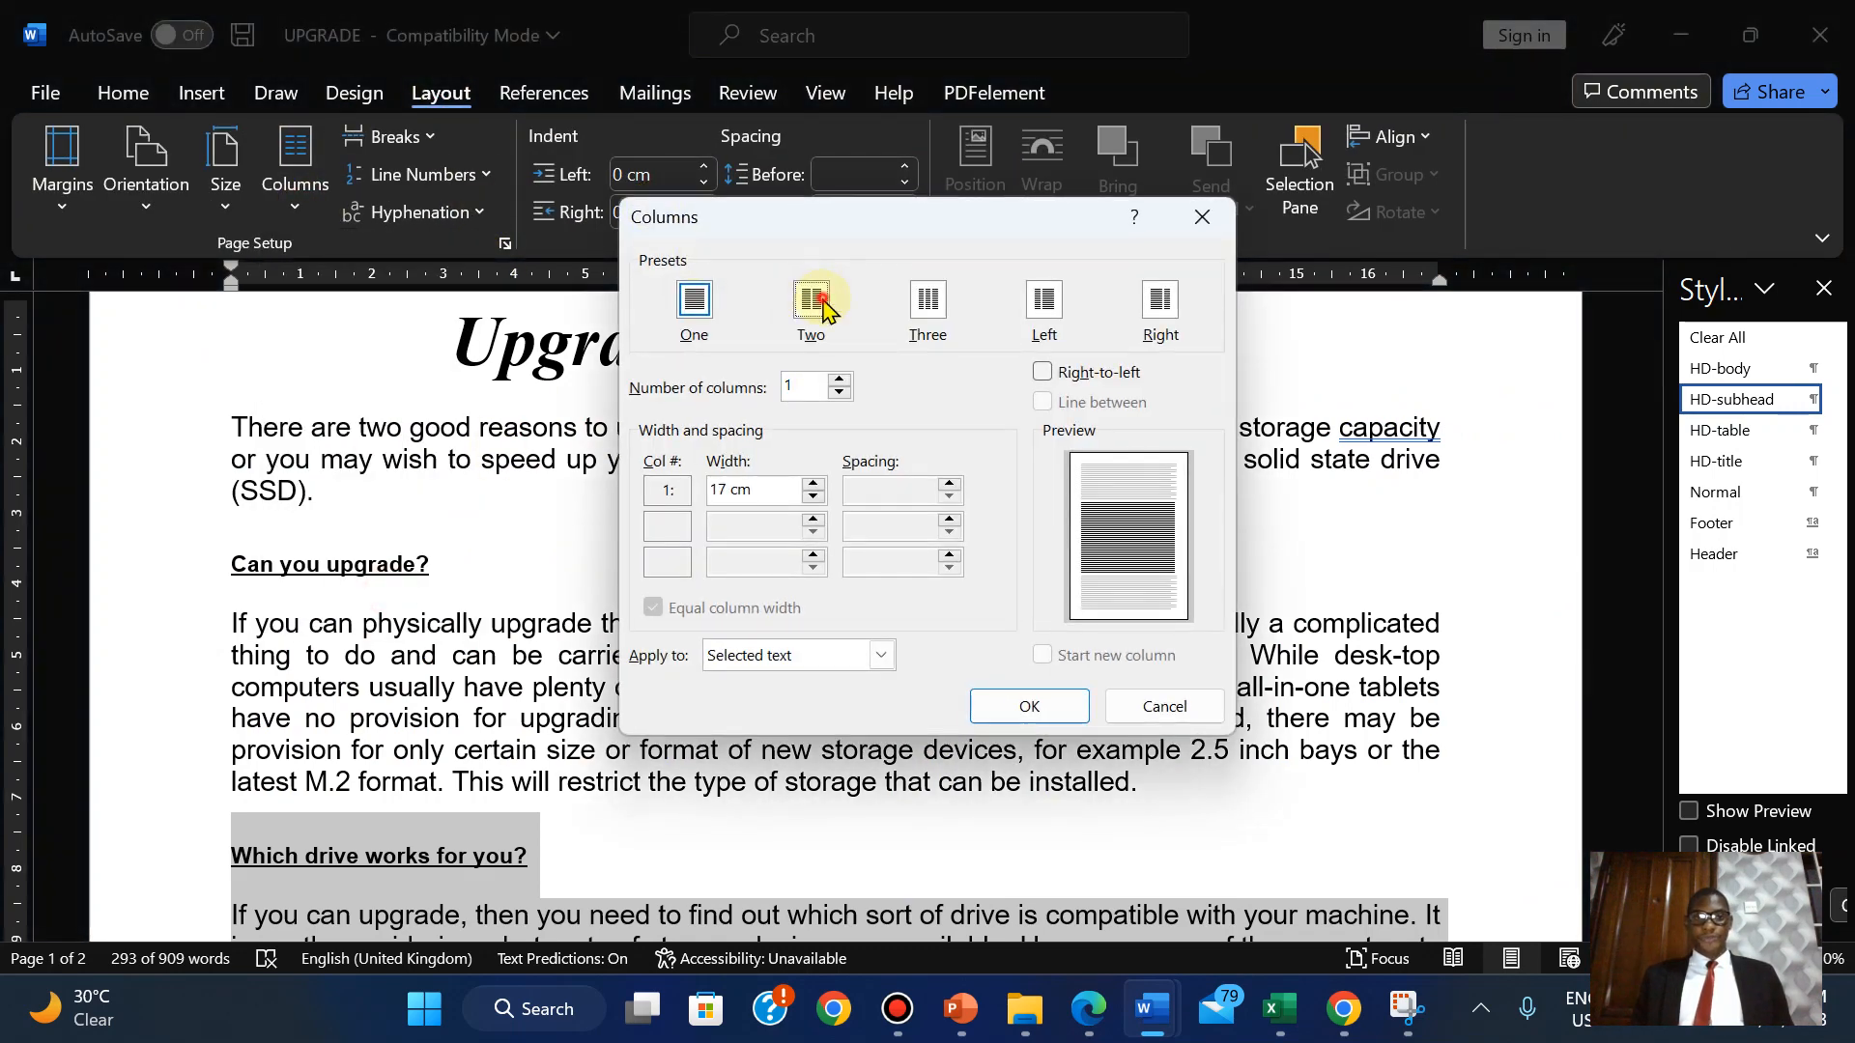
left_click(819, 301)
left_click(1080, 1017)
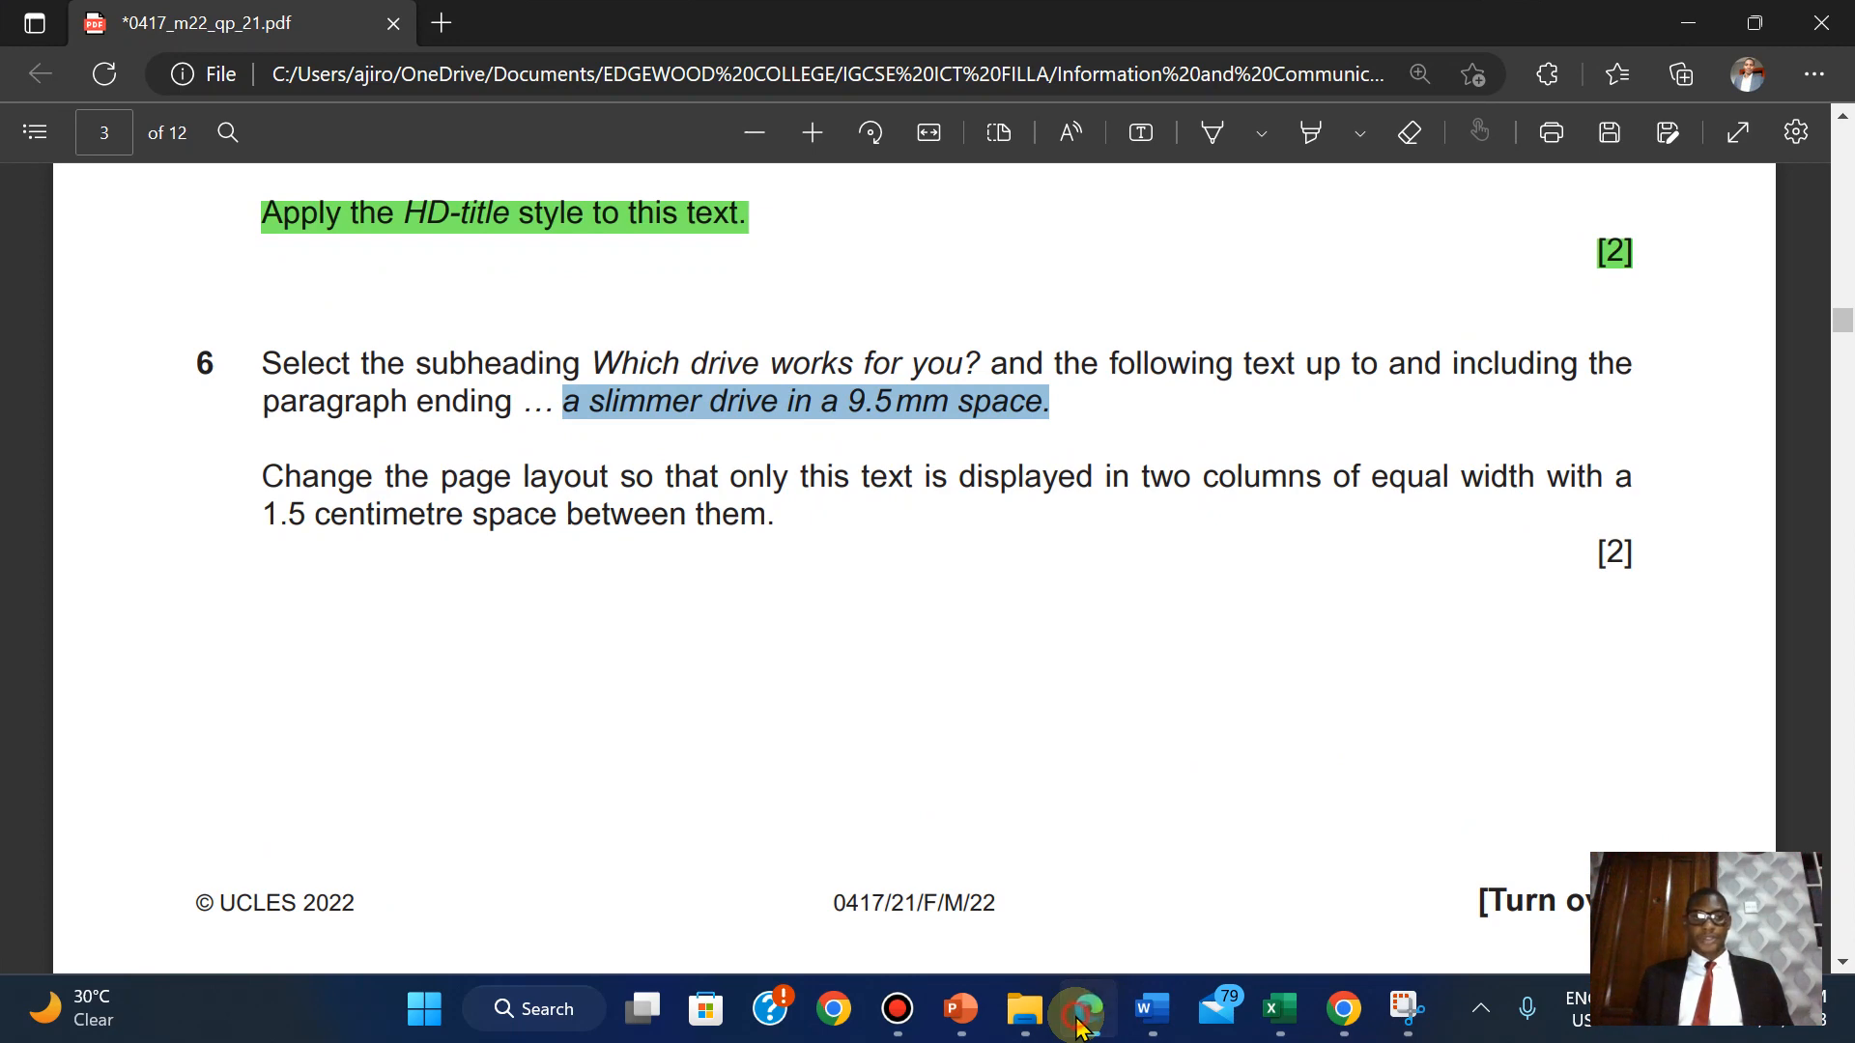
left_click(1080, 1016)
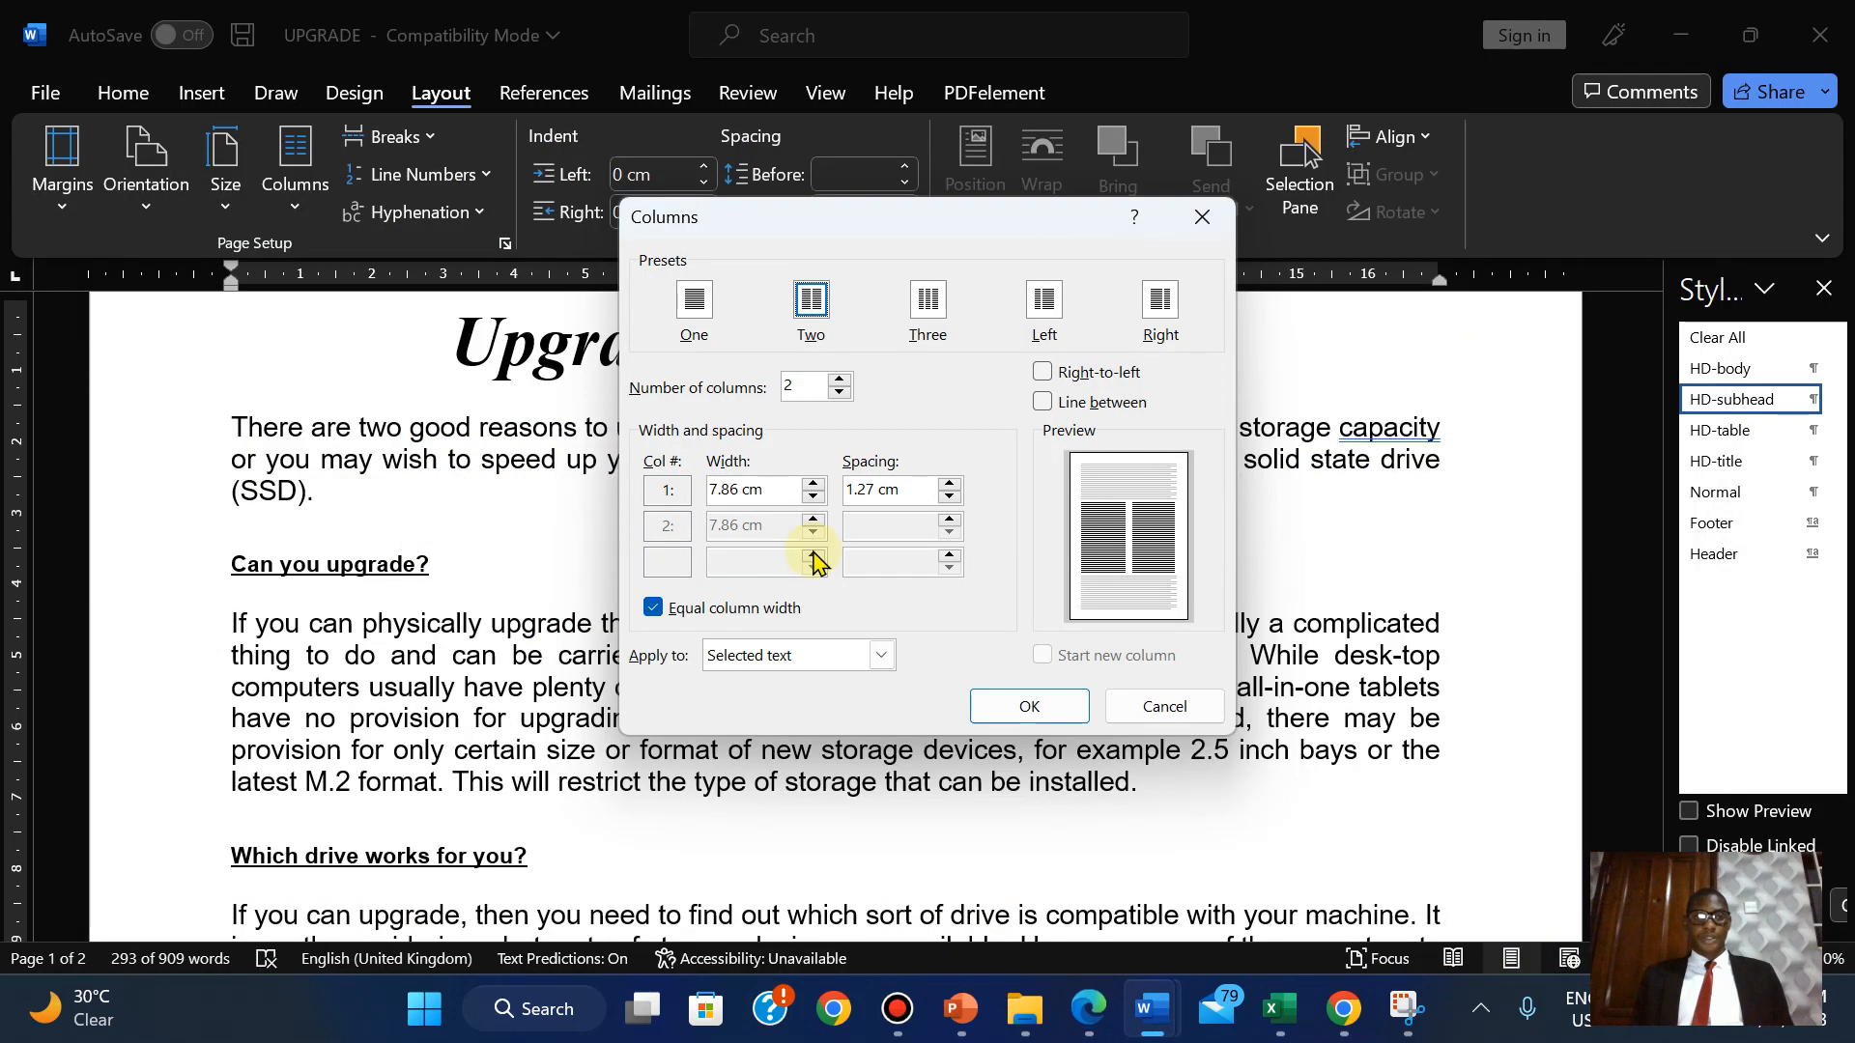
left_click(951, 484)
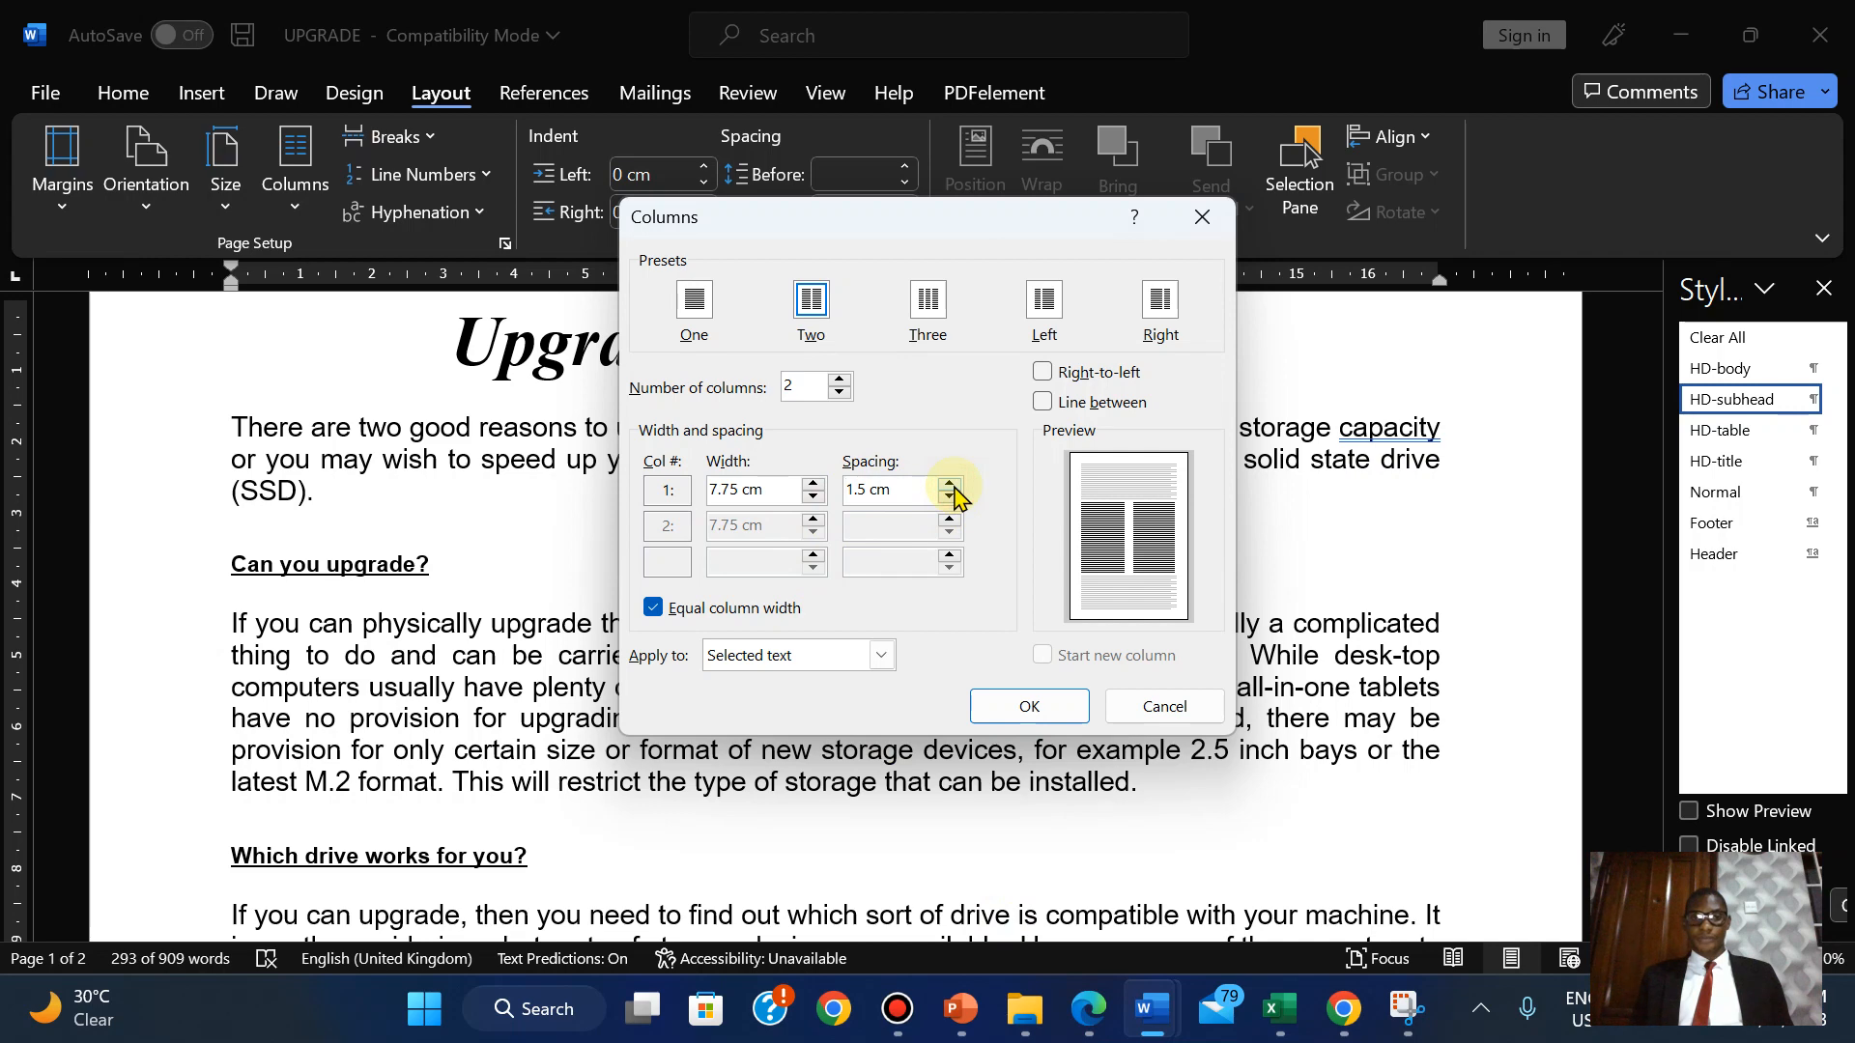
left_click(1086, 1013)
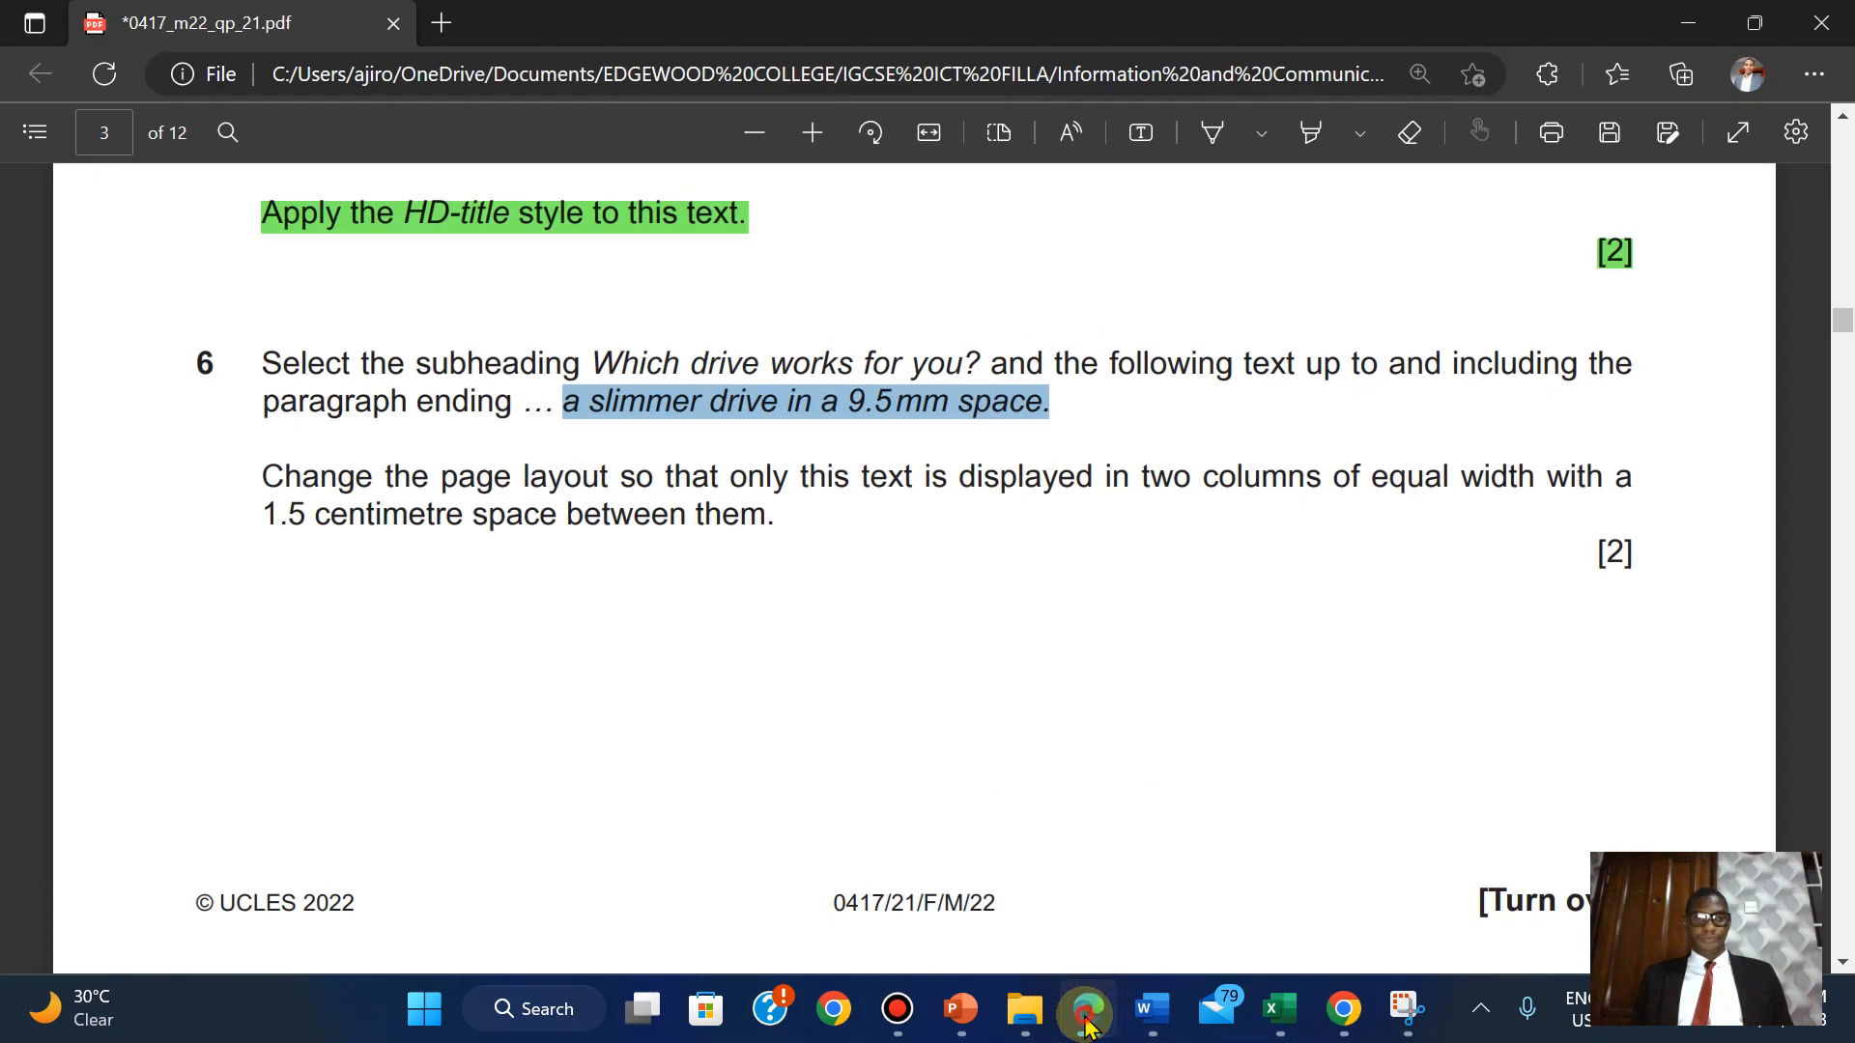
left_click(1086, 1017)
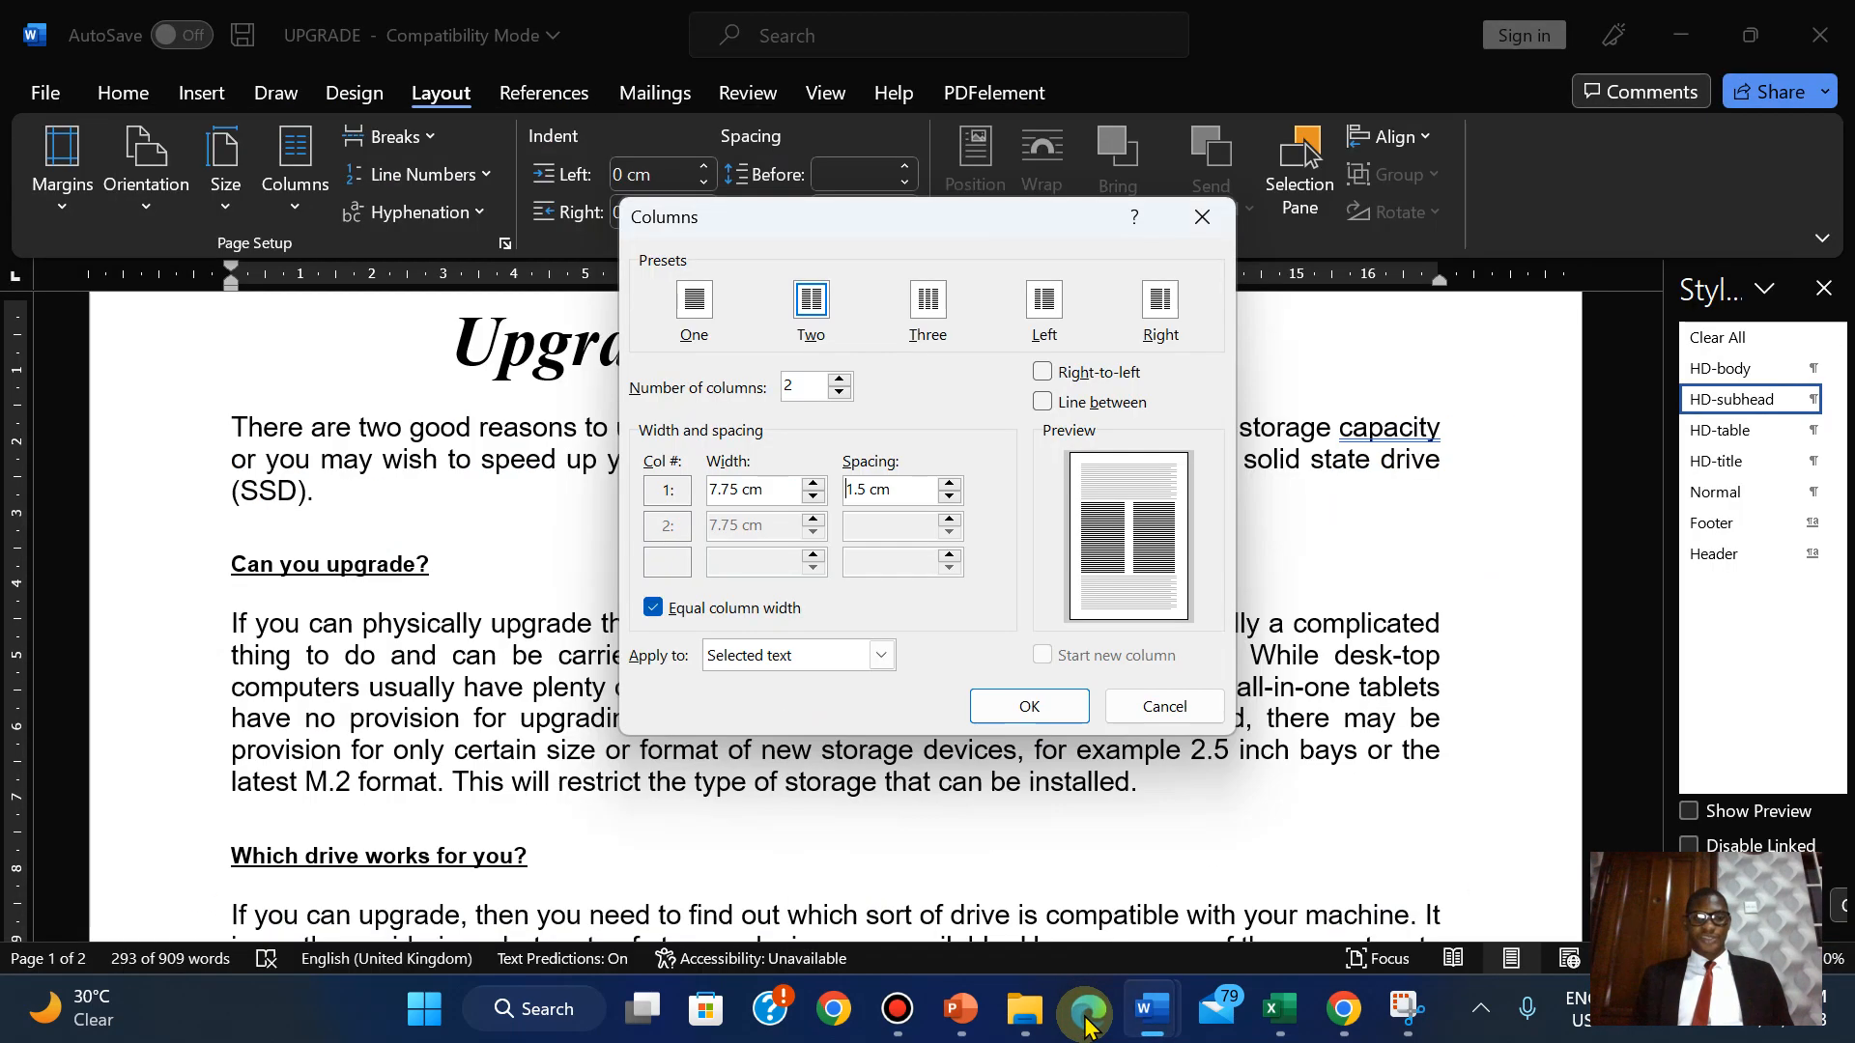
left_click(1011, 723)
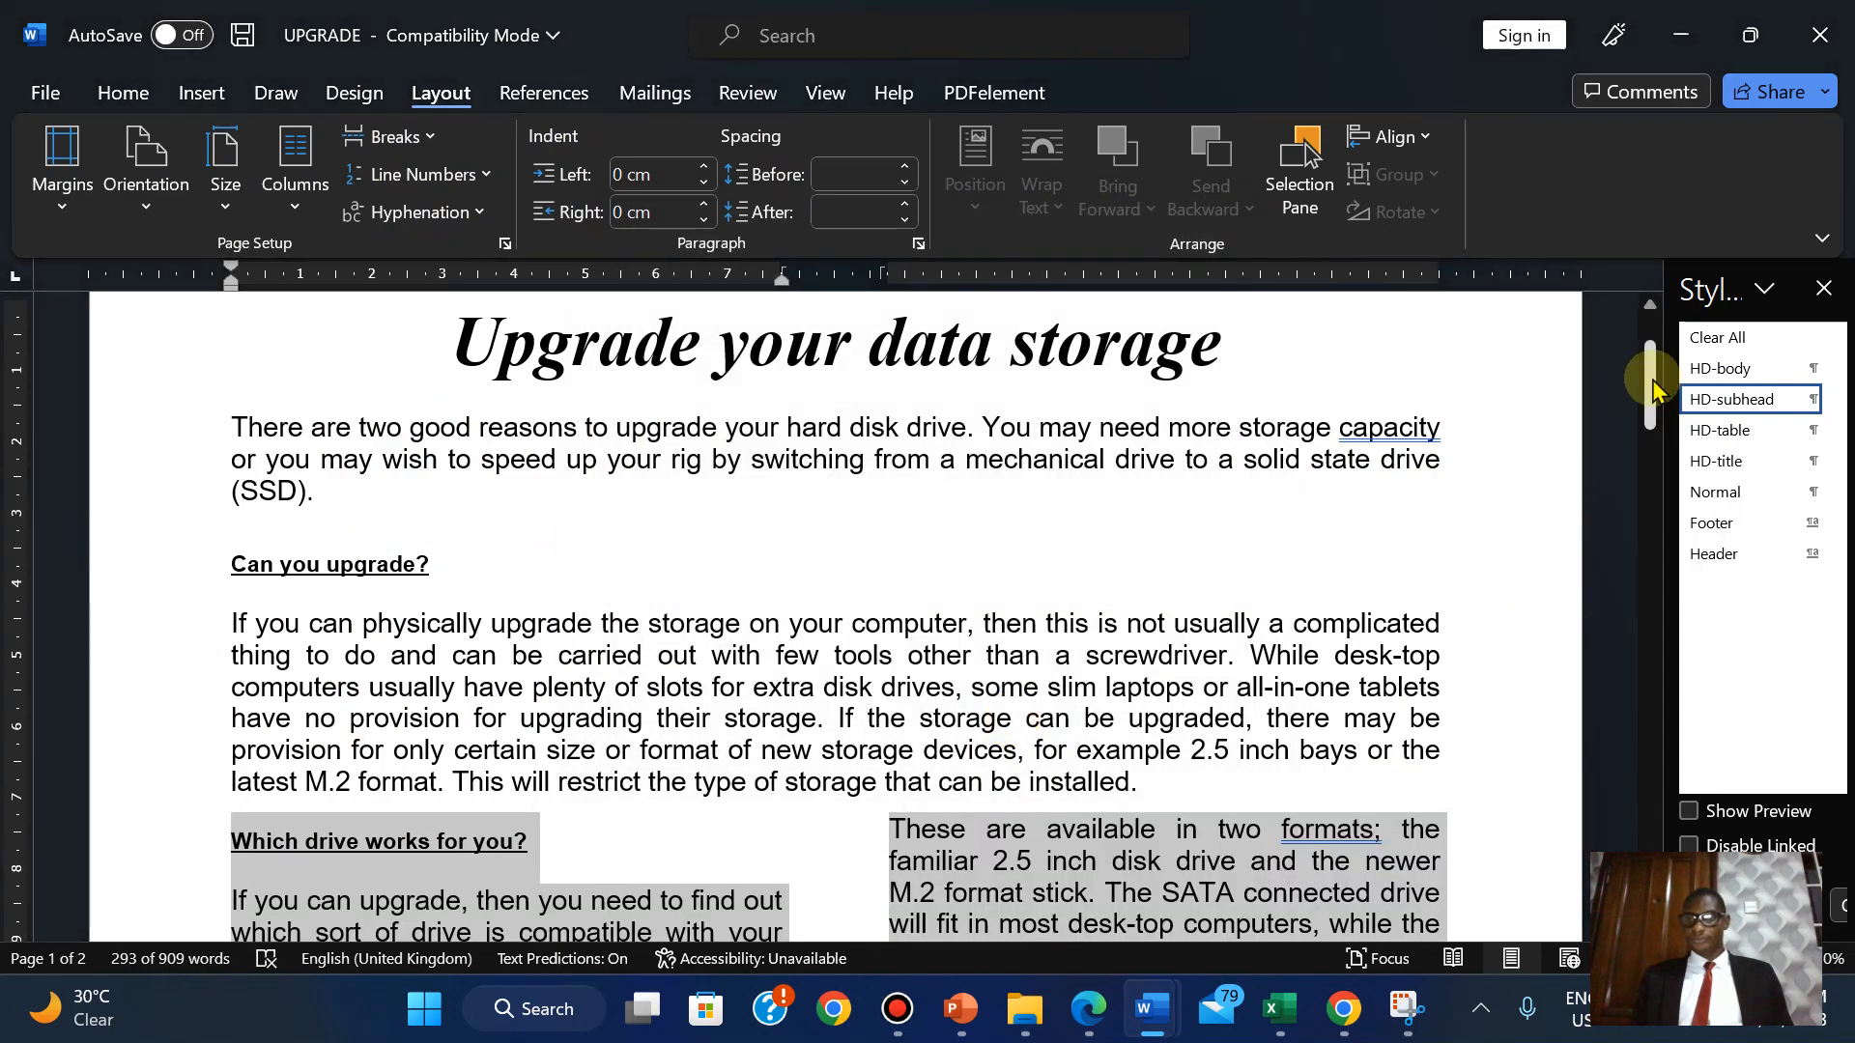
left_click_drag(1652, 382, 1546, 512)
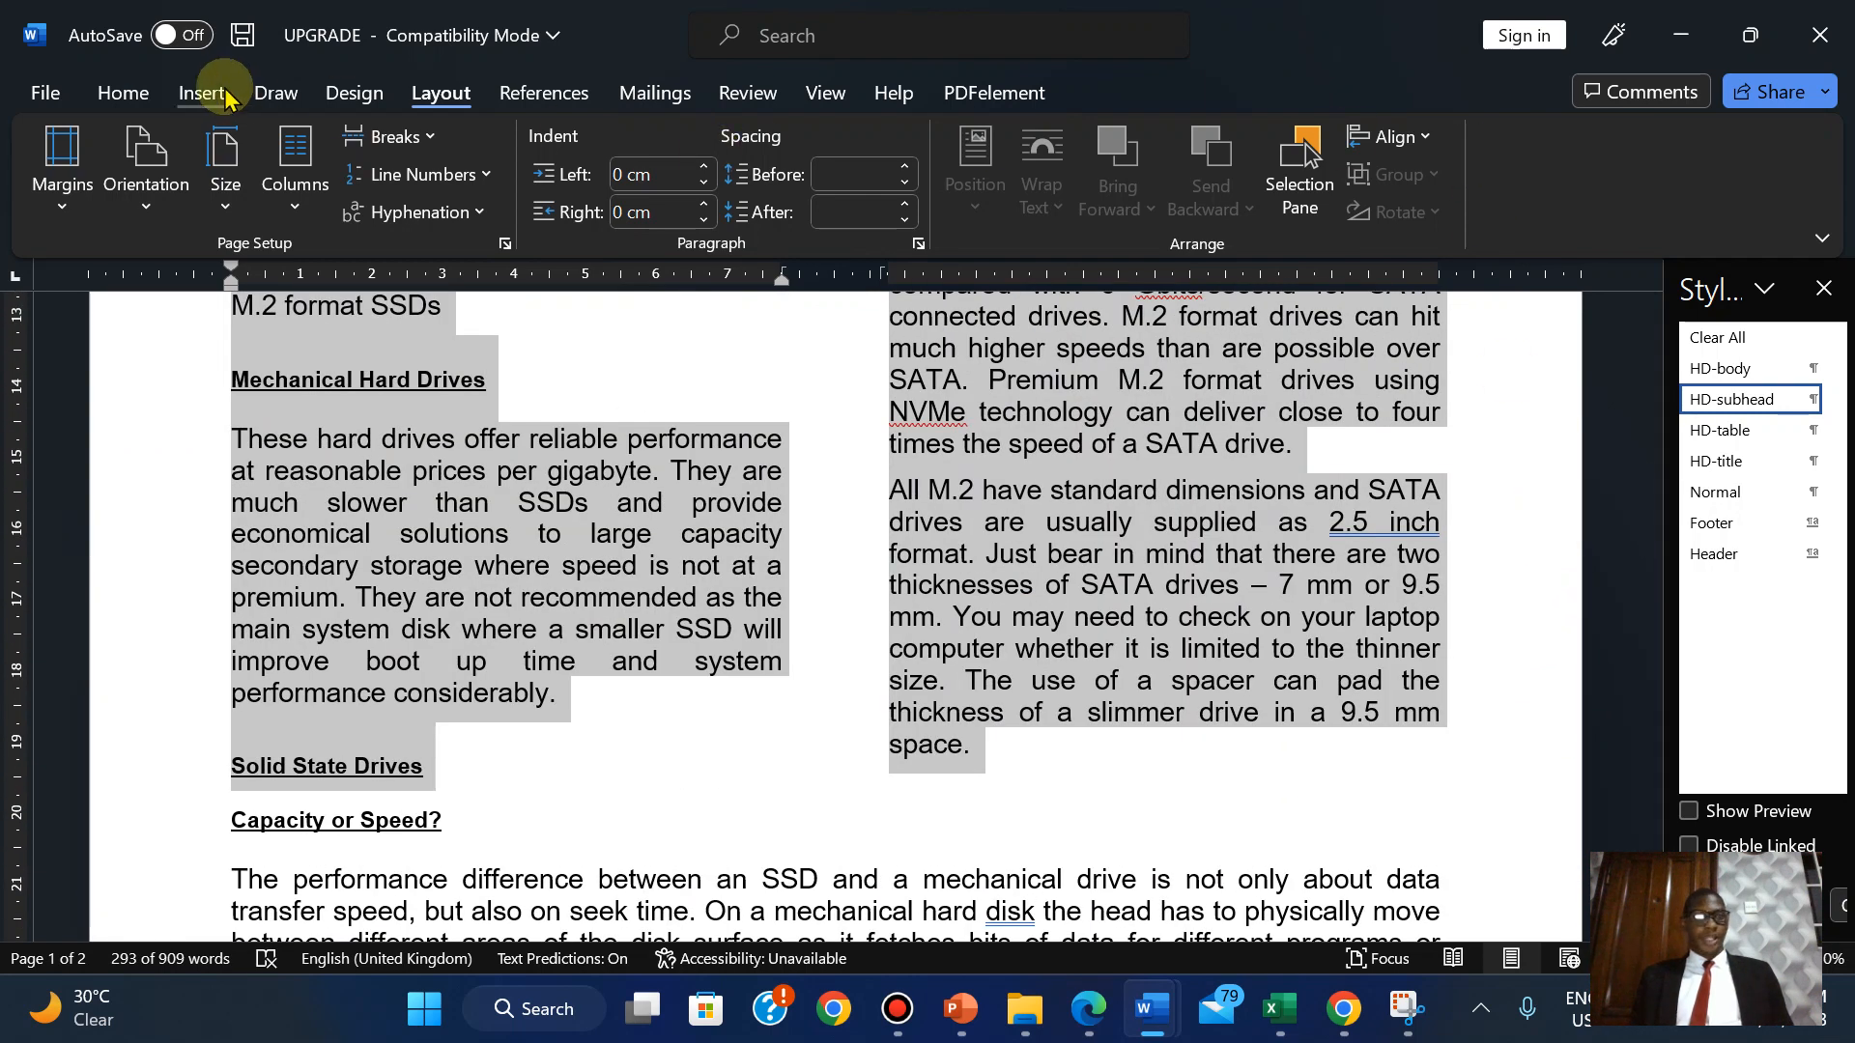
Verify with Find that the two-column section ends at 'a slimmer drive in a 9.5 mm space.'.
left_click(123, 92)
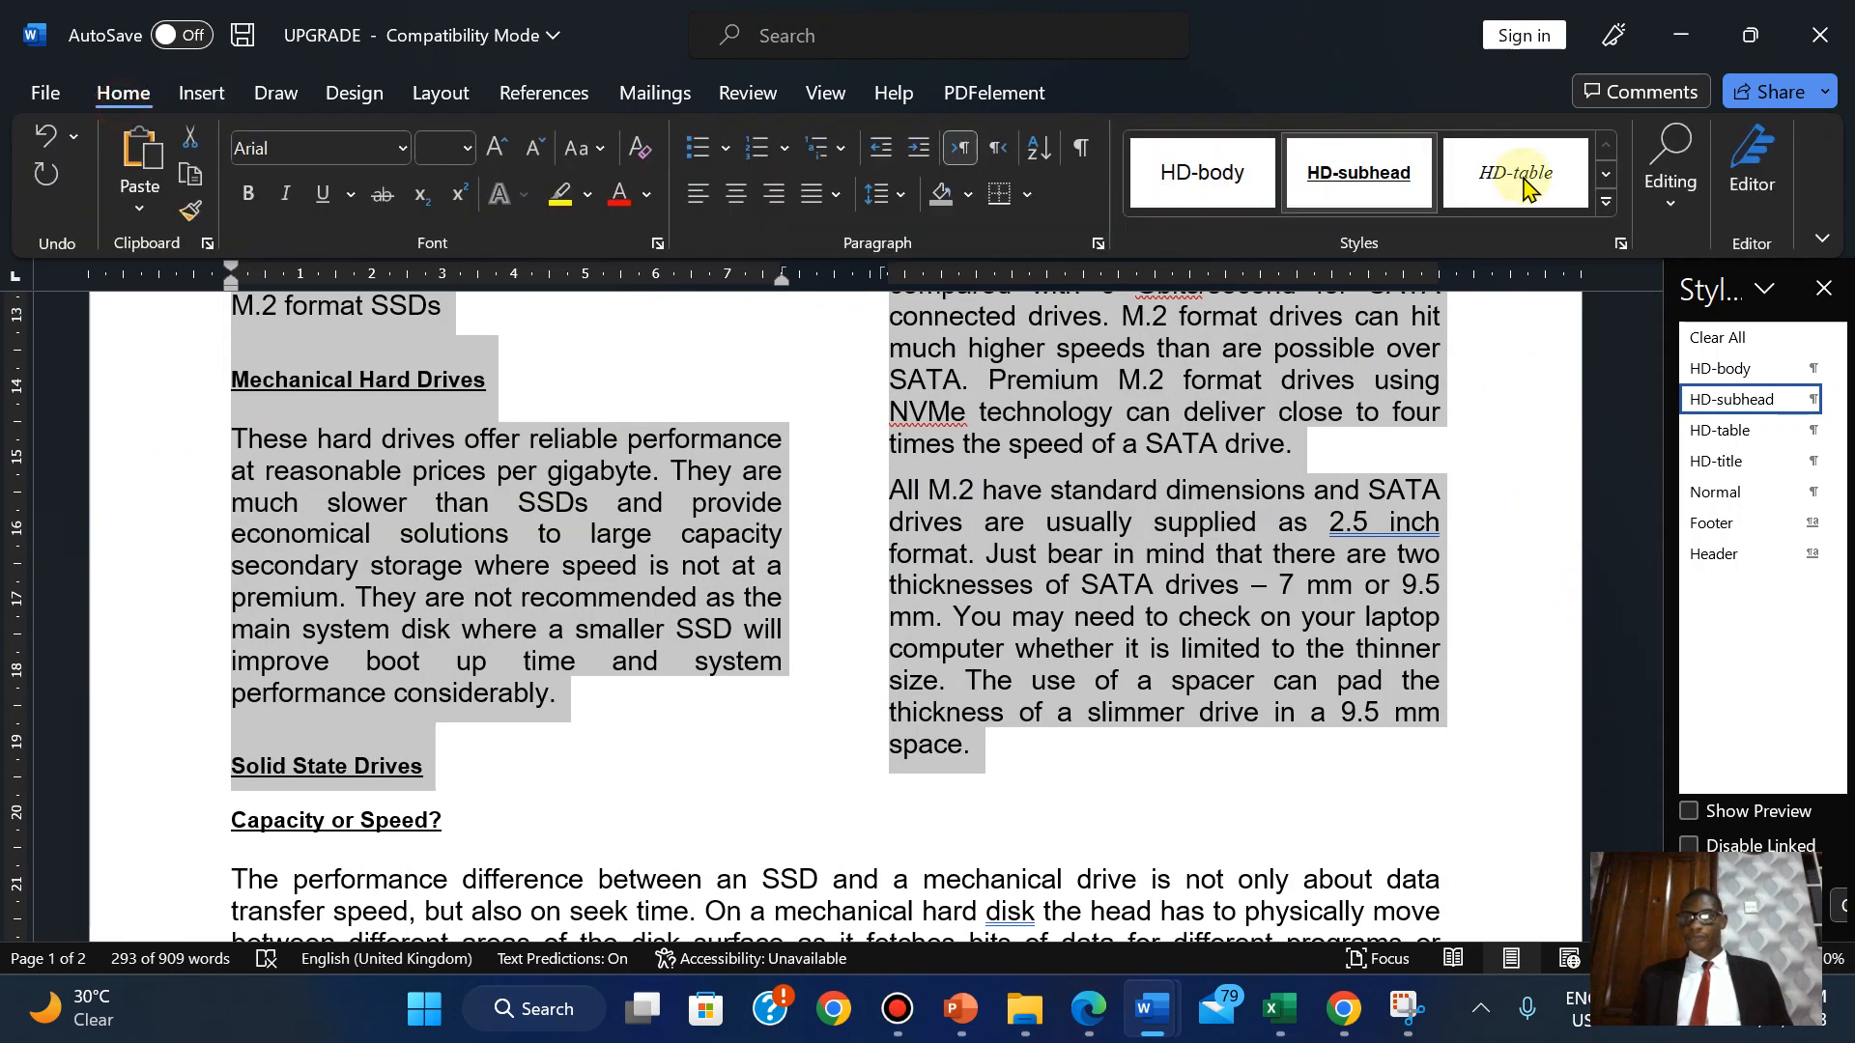
left_click(1310, 776)
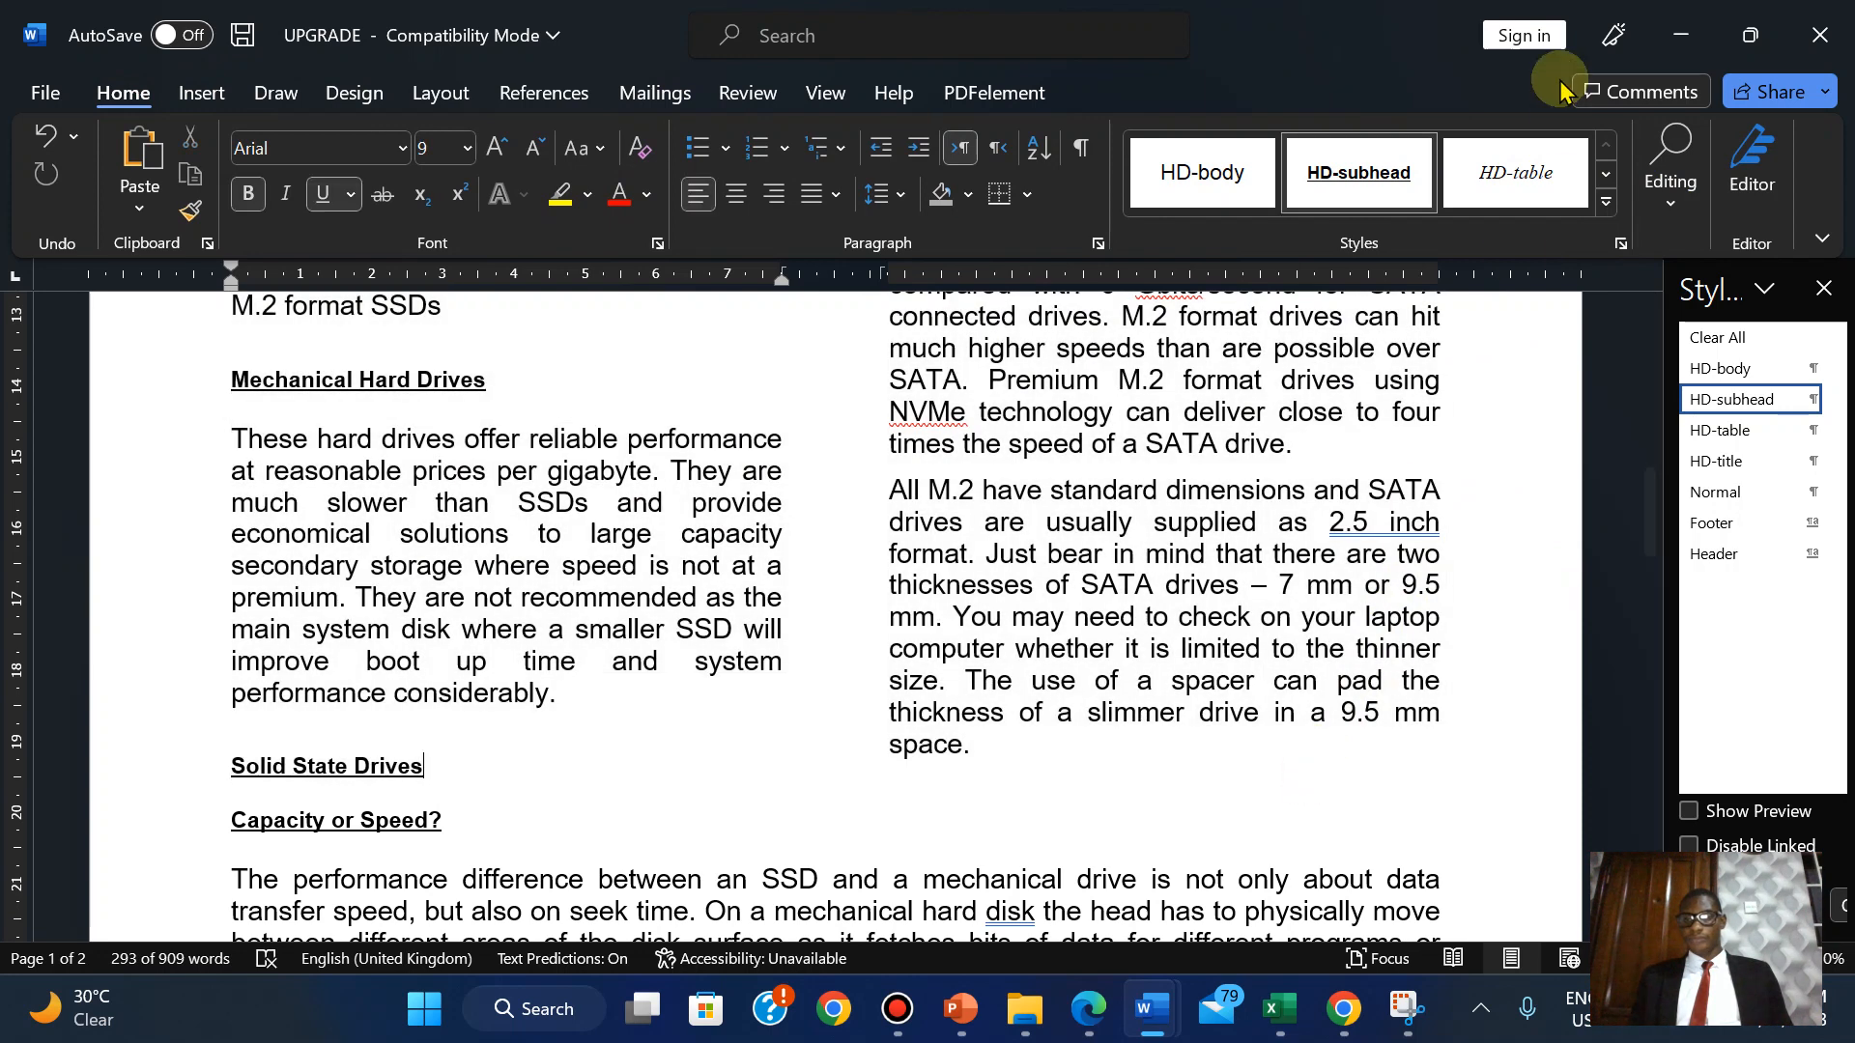
left_click(1671, 194)
left_click(1689, 268)
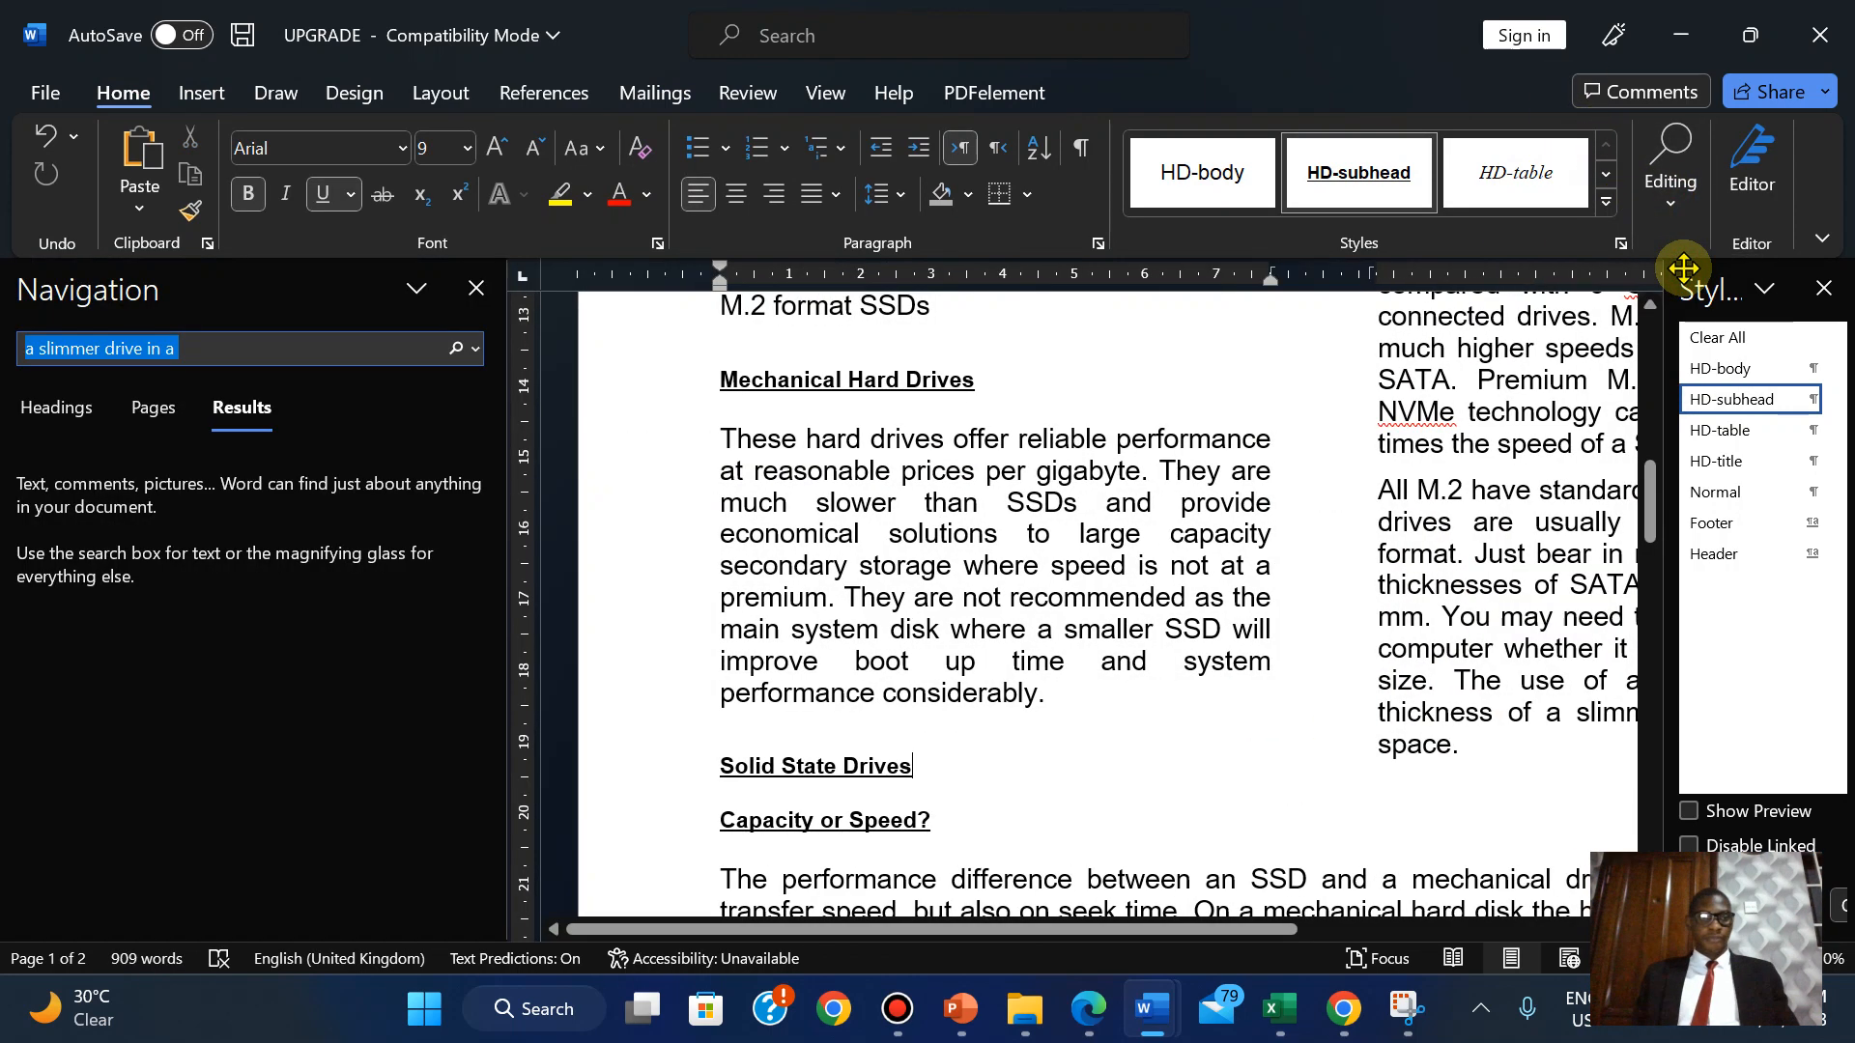
left_click(476, 288)
left_click(725, 449)
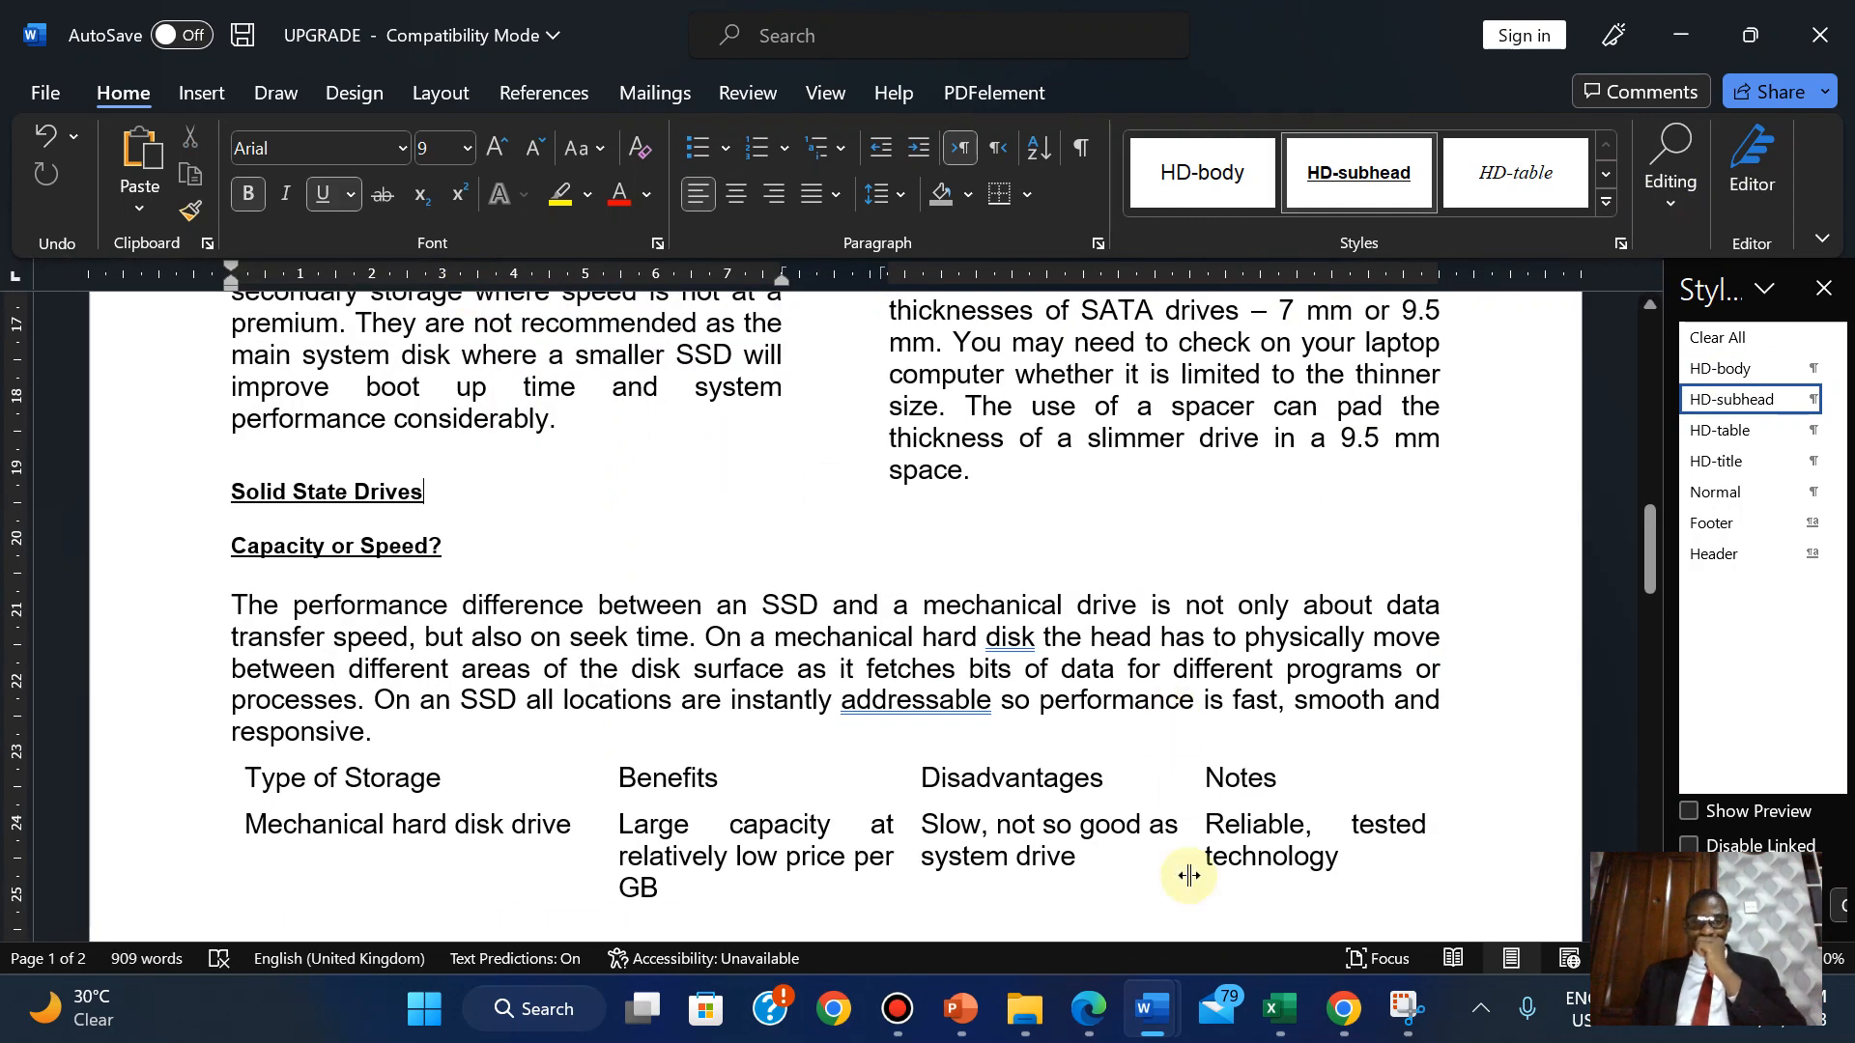
left_click(1109, 1006)
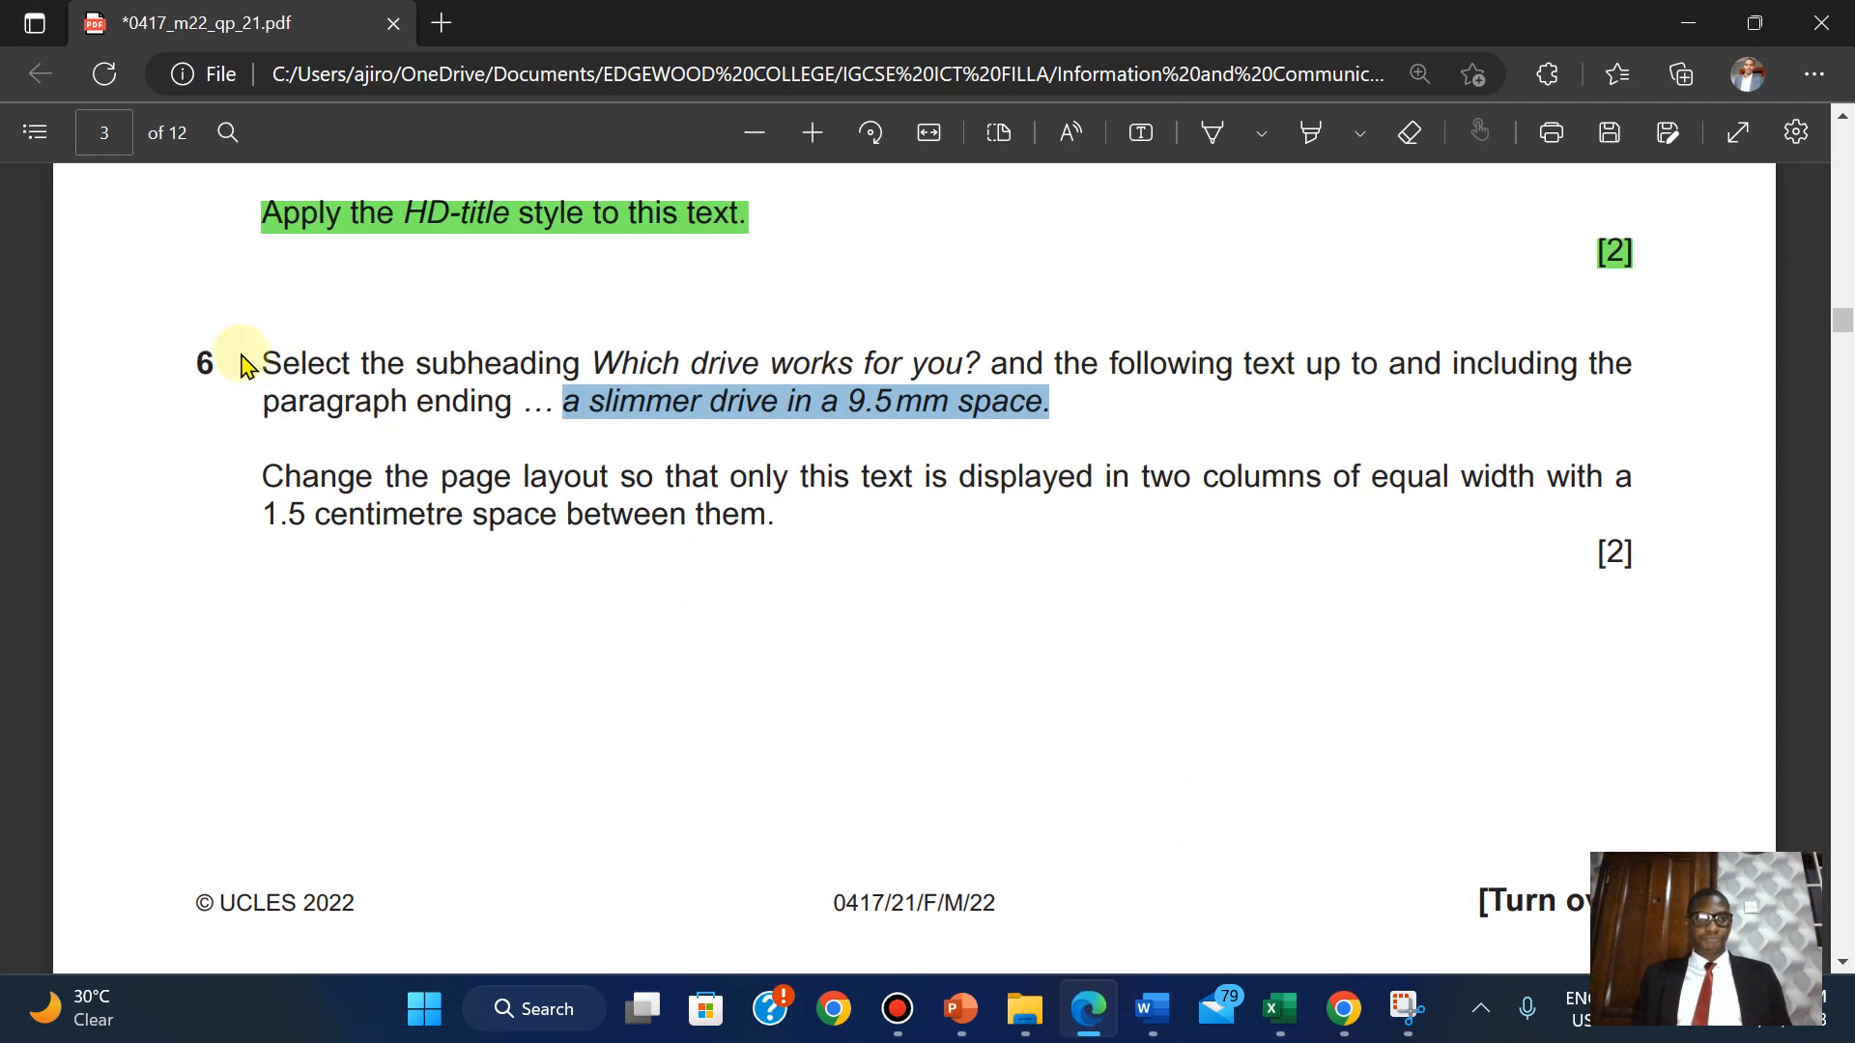
Highlight question 6 green as done and scroll down to question 7 on square bullets.
left_click_drag(268, 365, 1642, 557)
mouse_move(1551, 406)
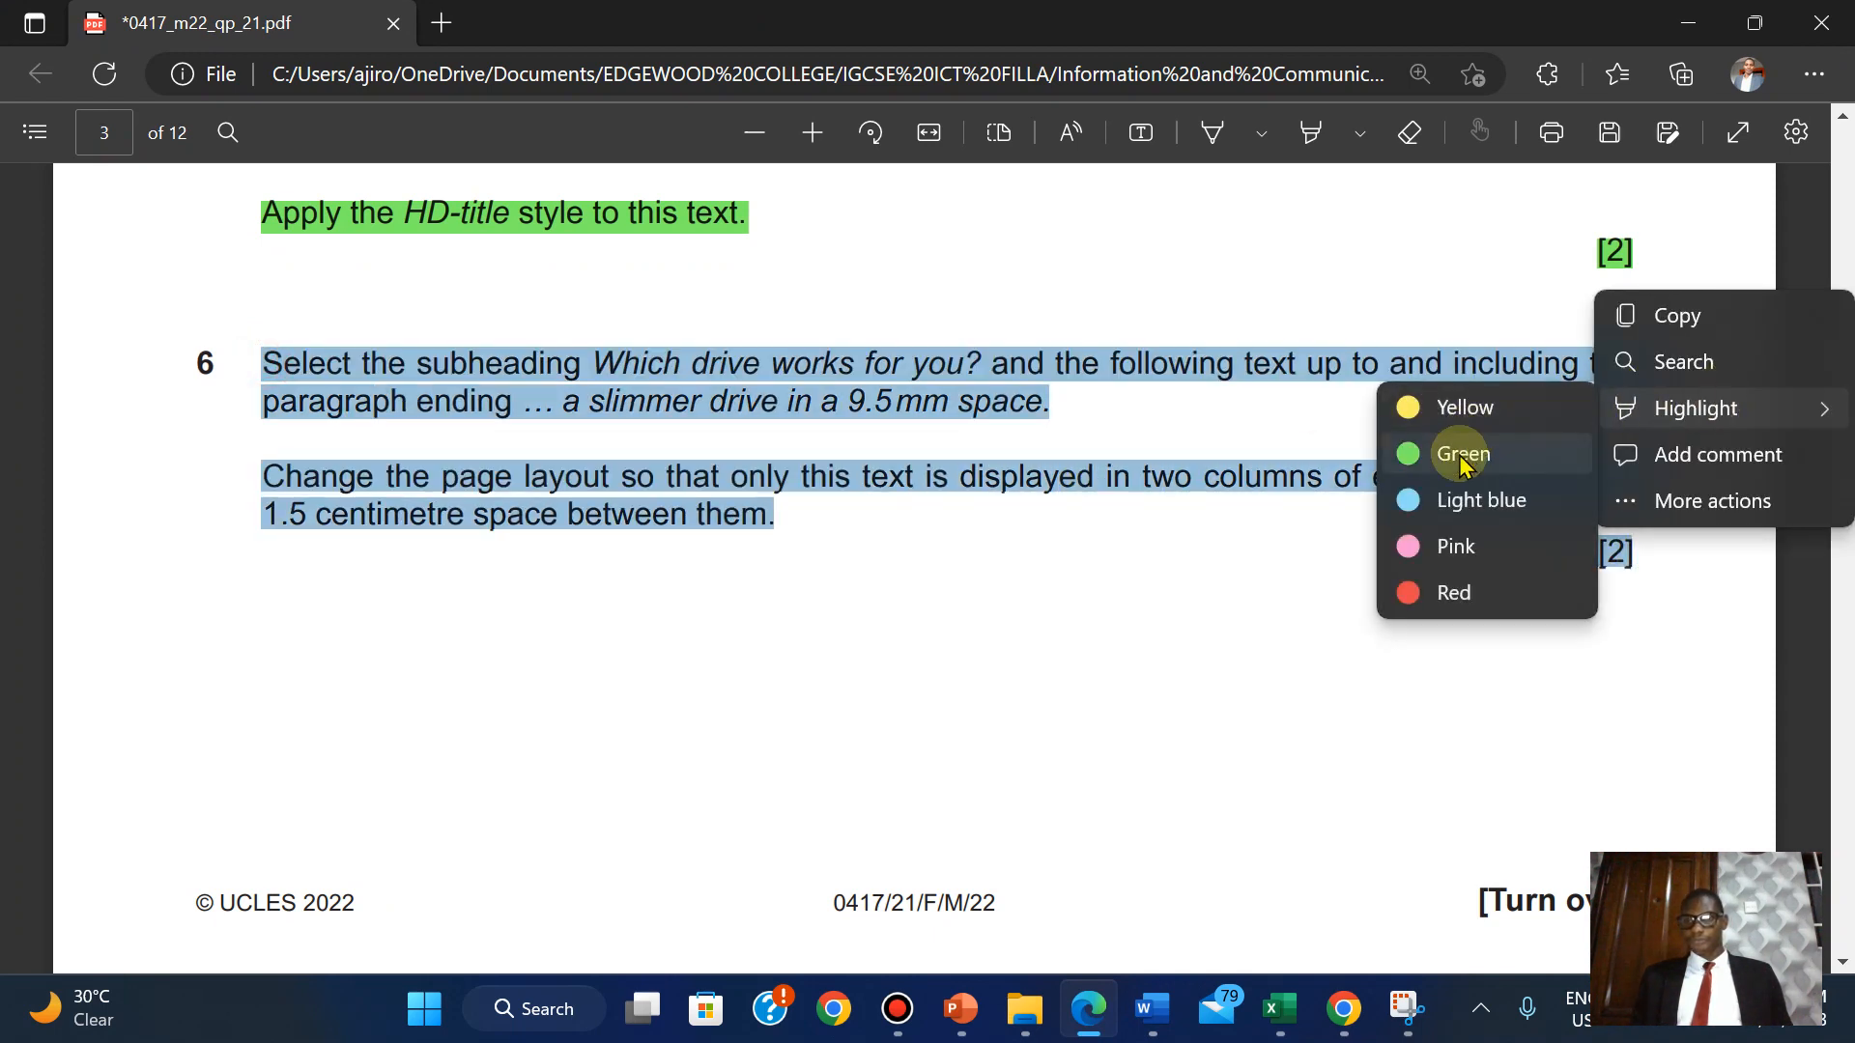
left_click(1459, 454)
scroll(1459, 454, "down", 7)
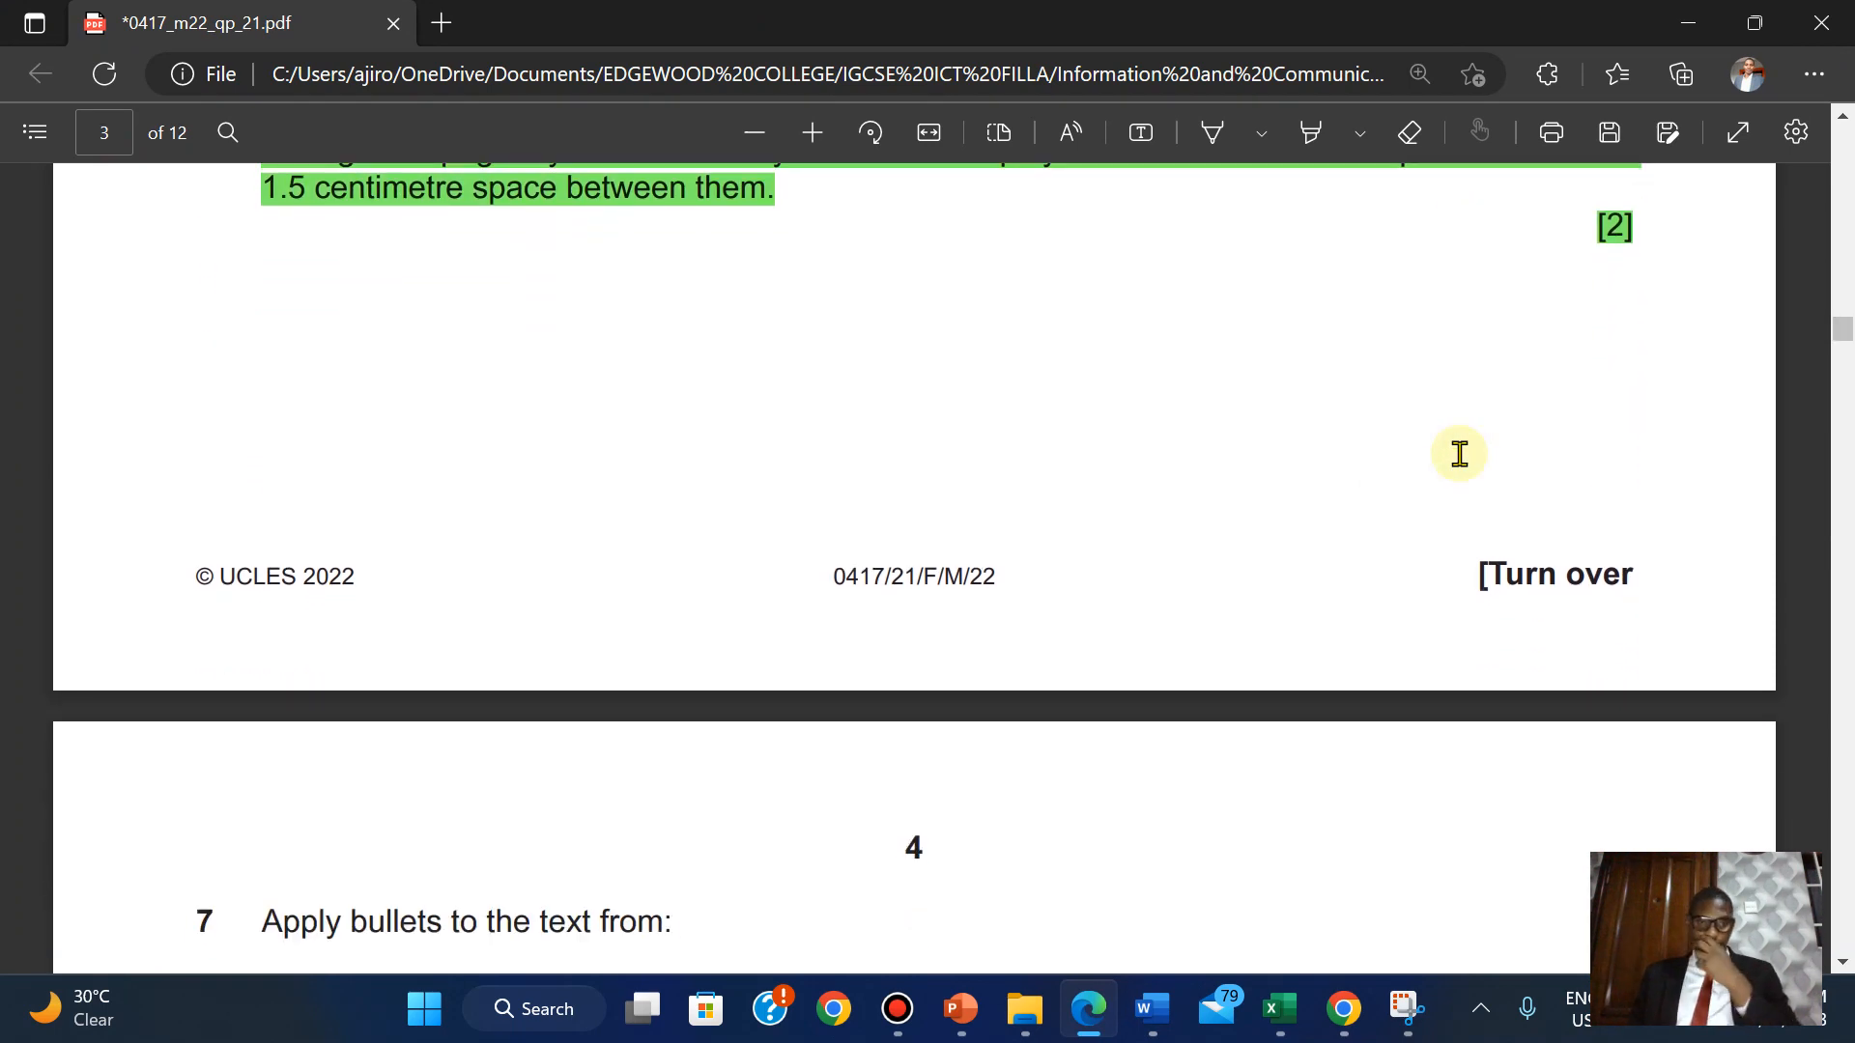
scroll(1459, 454, "down", 2)
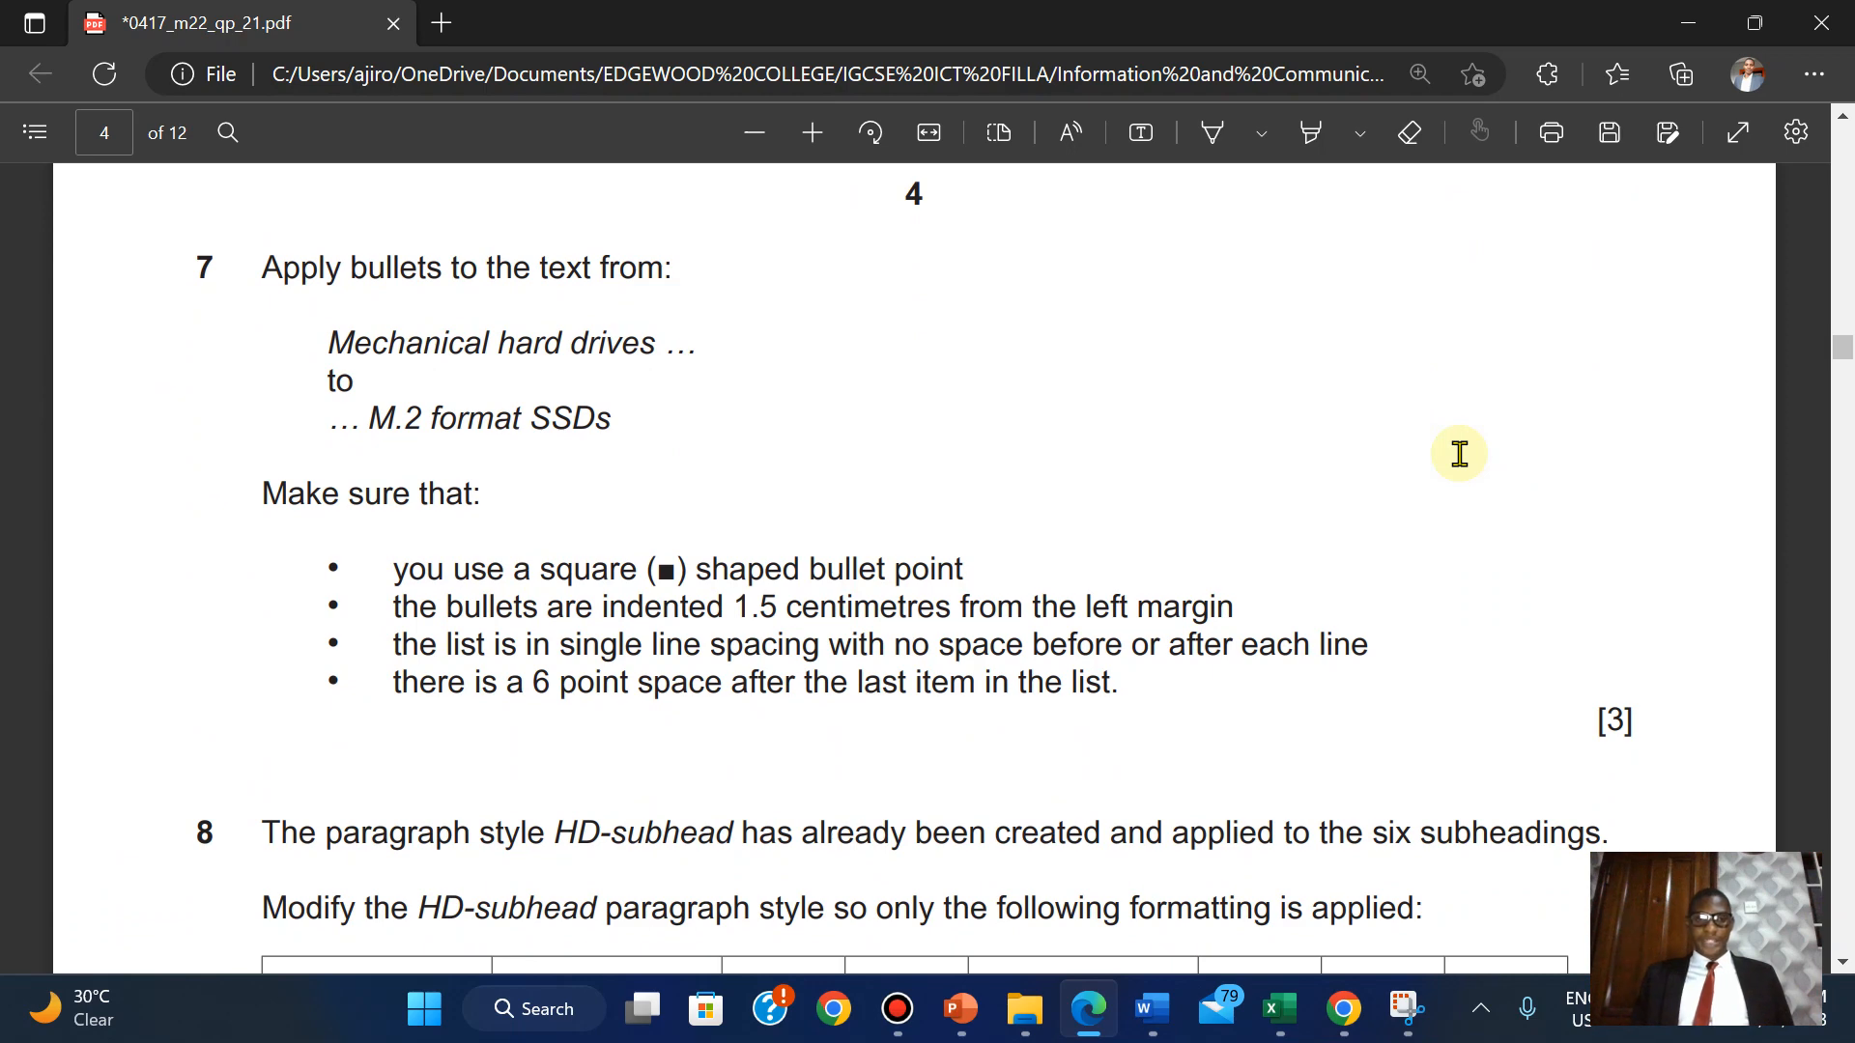
Switch to the UPGRADE document, glance back at the question paper, then return to Word.
mouse_move(1152, 1008)
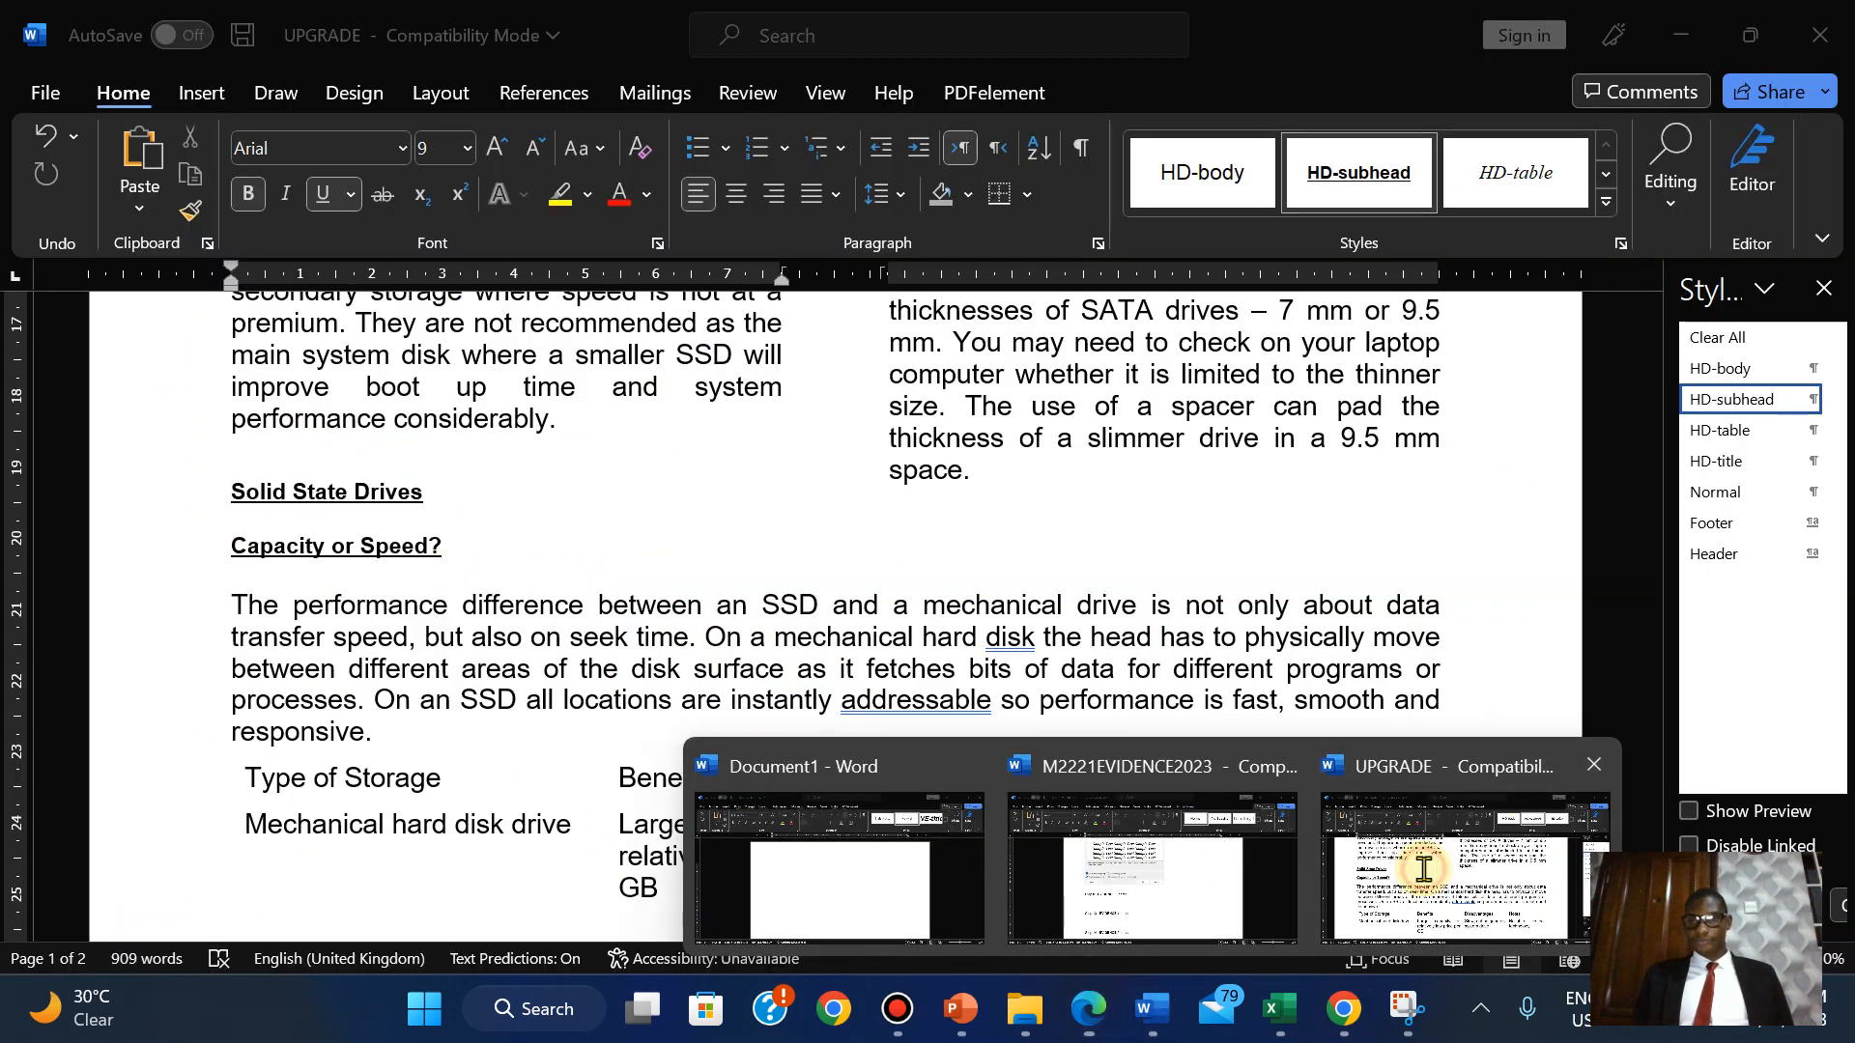
left_click(1424, 881)
left_click(1000, 392)
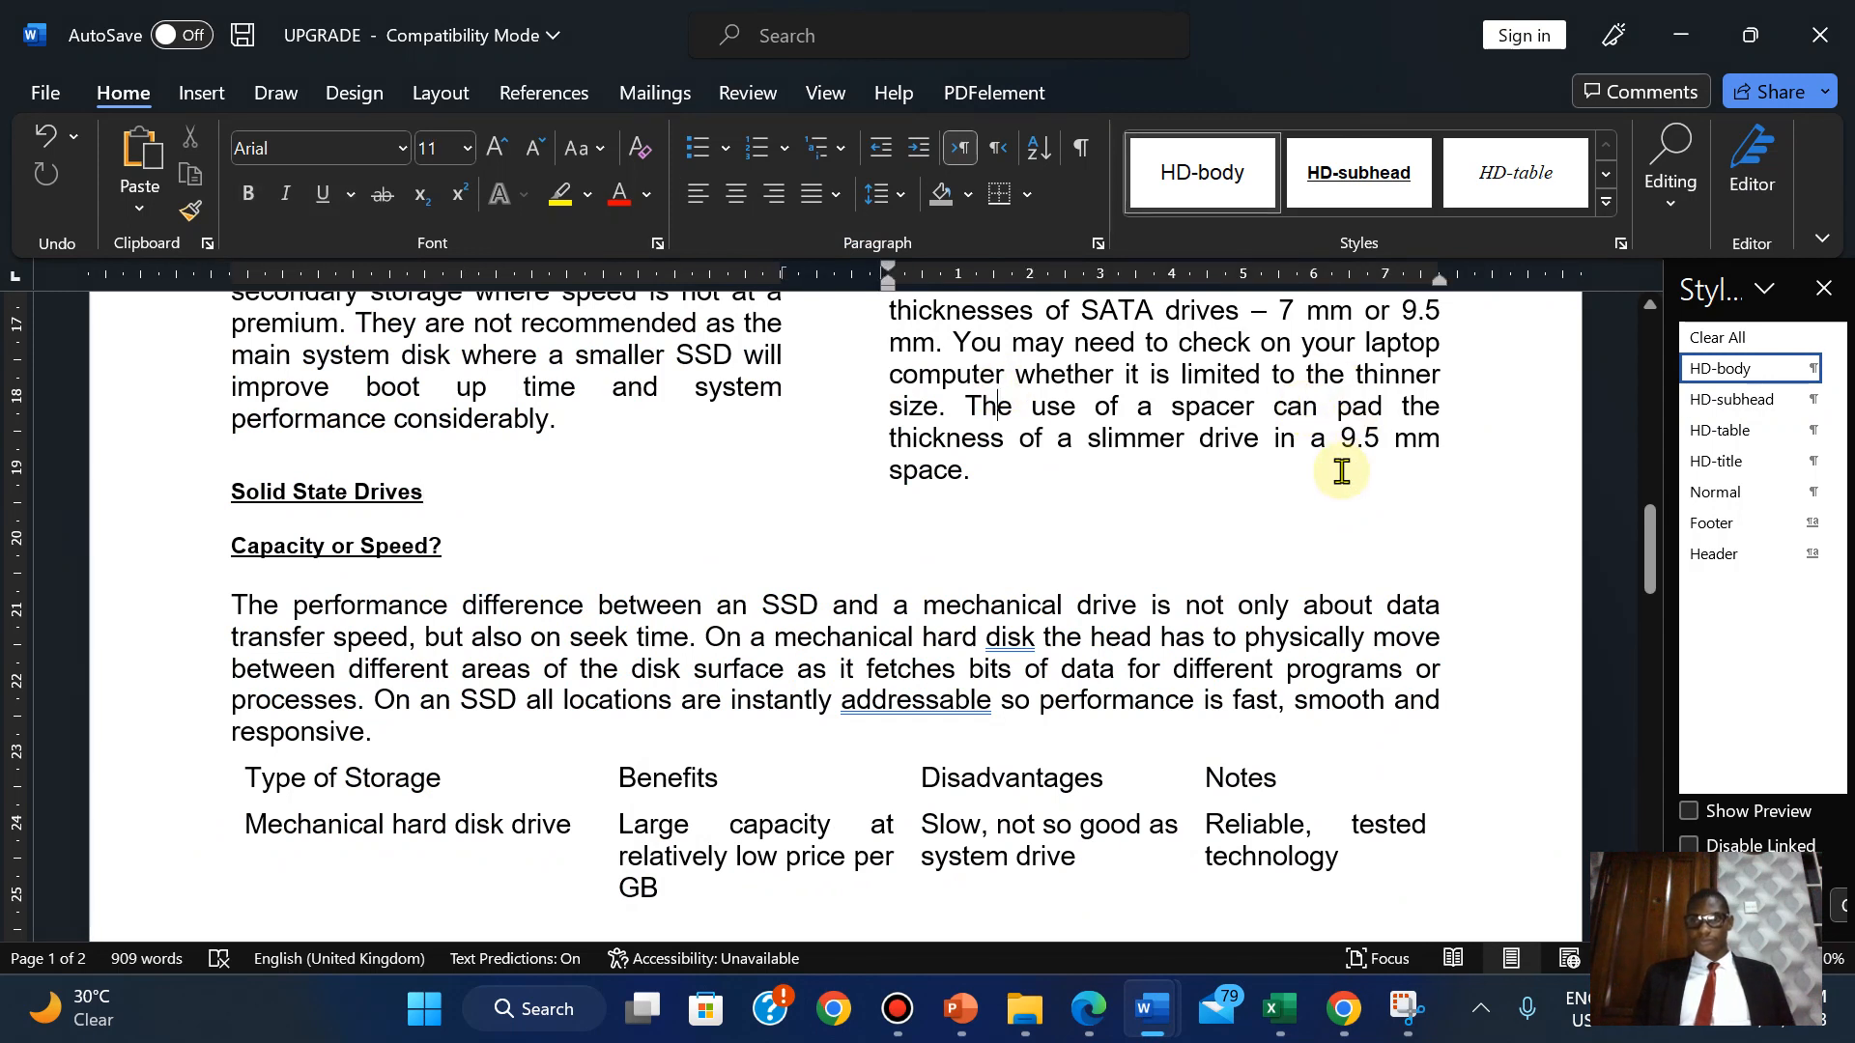
mouse_move(1087, 1001)
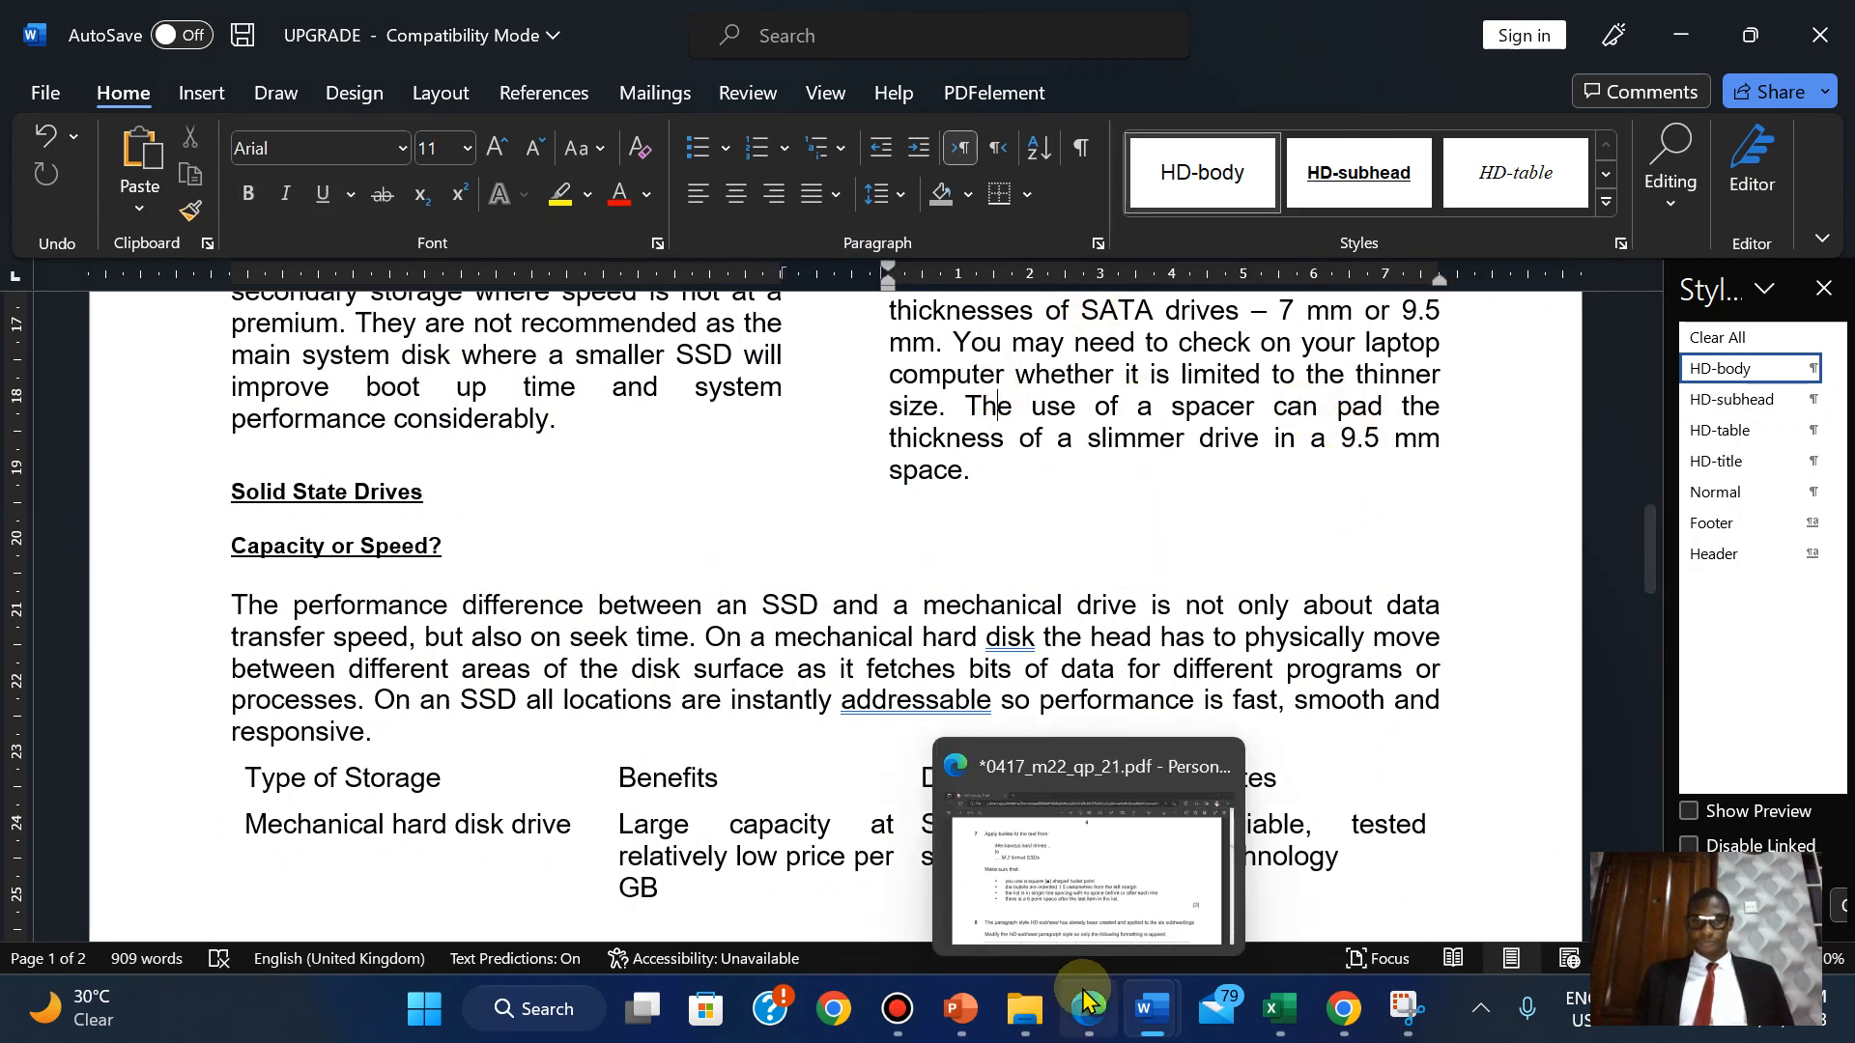
left_click(1082, 894)
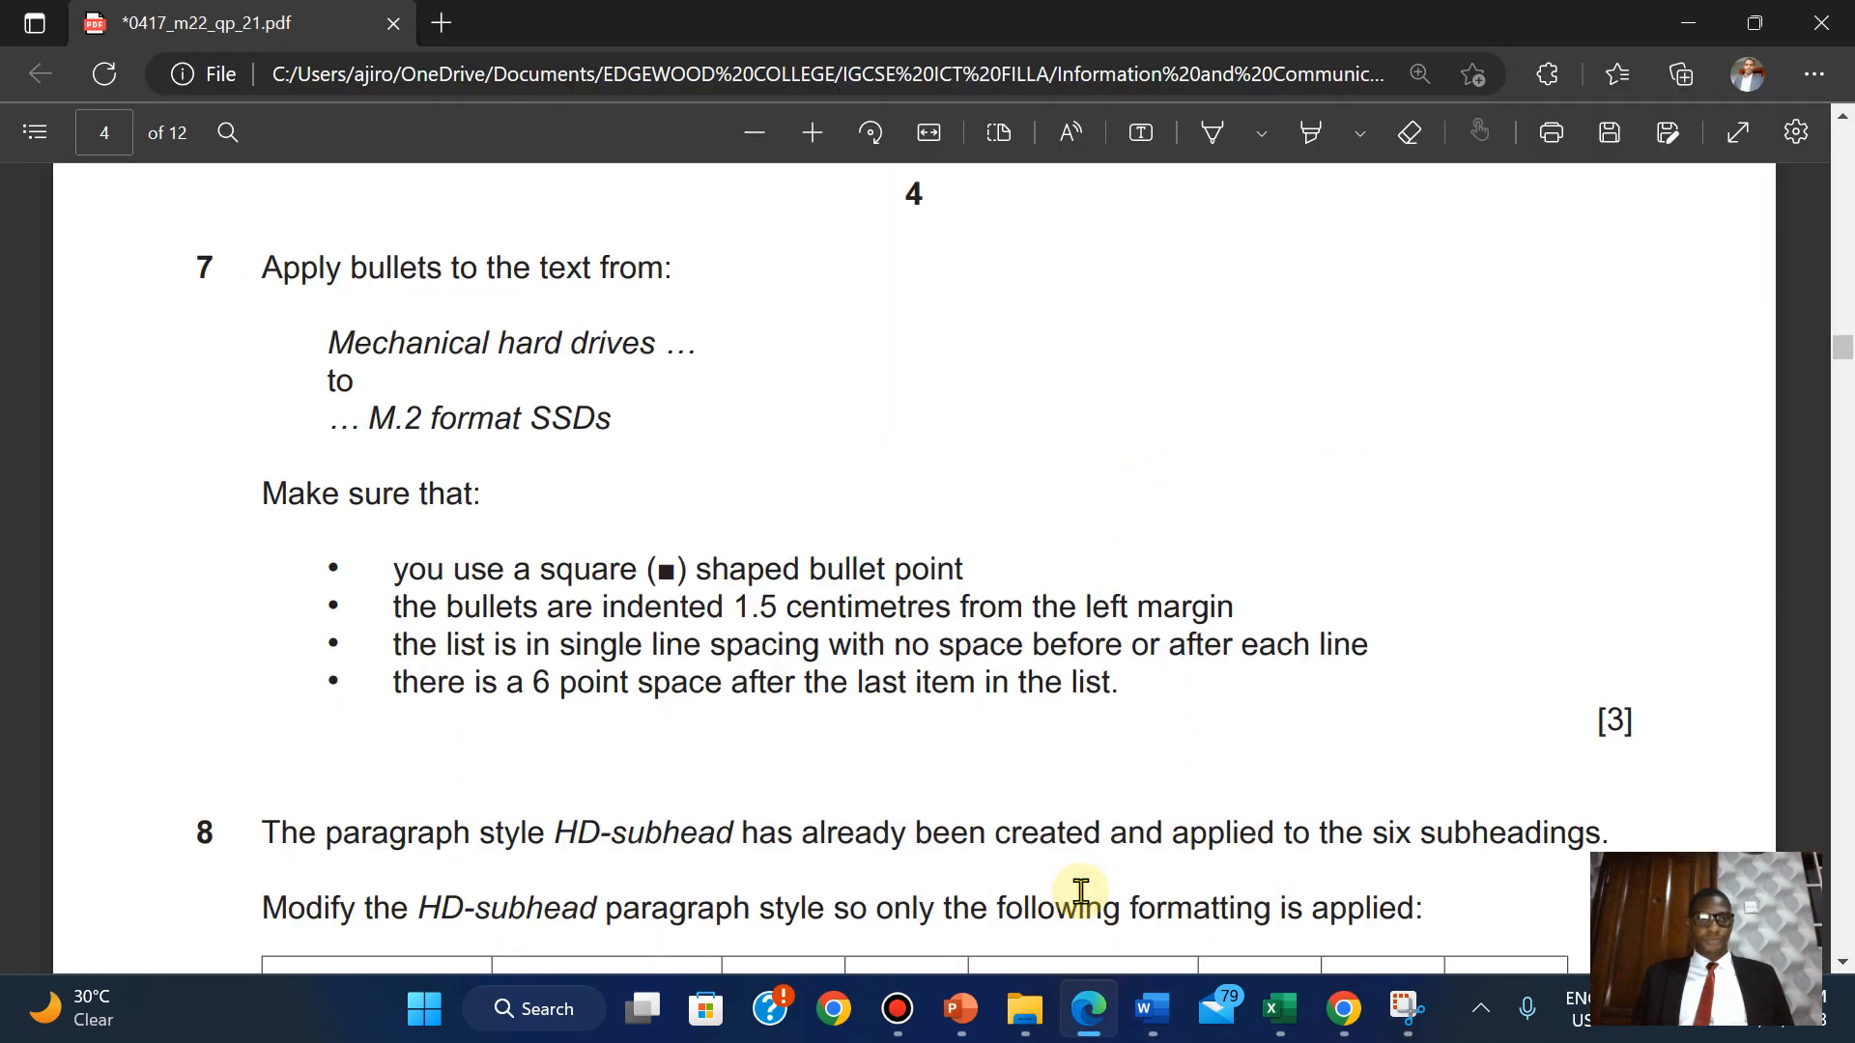
mouse_move(1152, 1013)
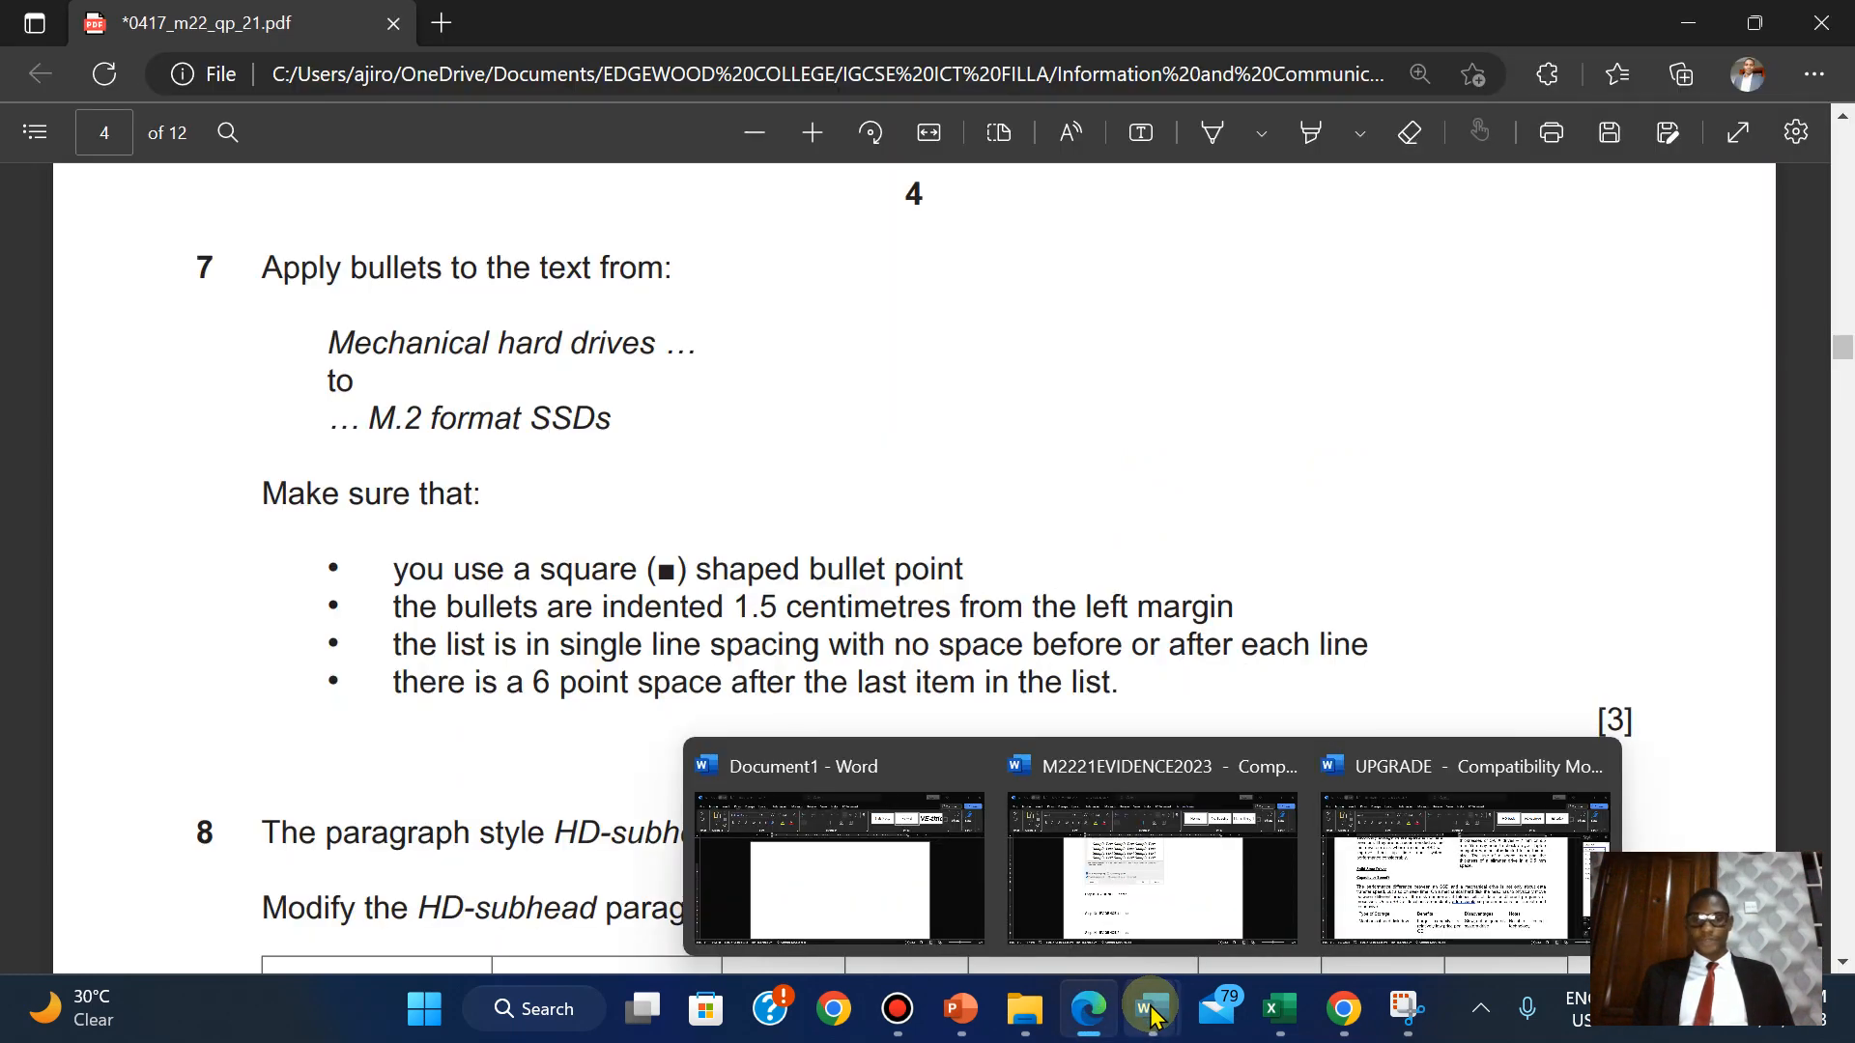
left_click(1430, 869)
Apply square bullets to the four drive lines, Mechanical hard drives through M.2 format SSDs.
left_click_drag(1662, 570, 1628, 467)
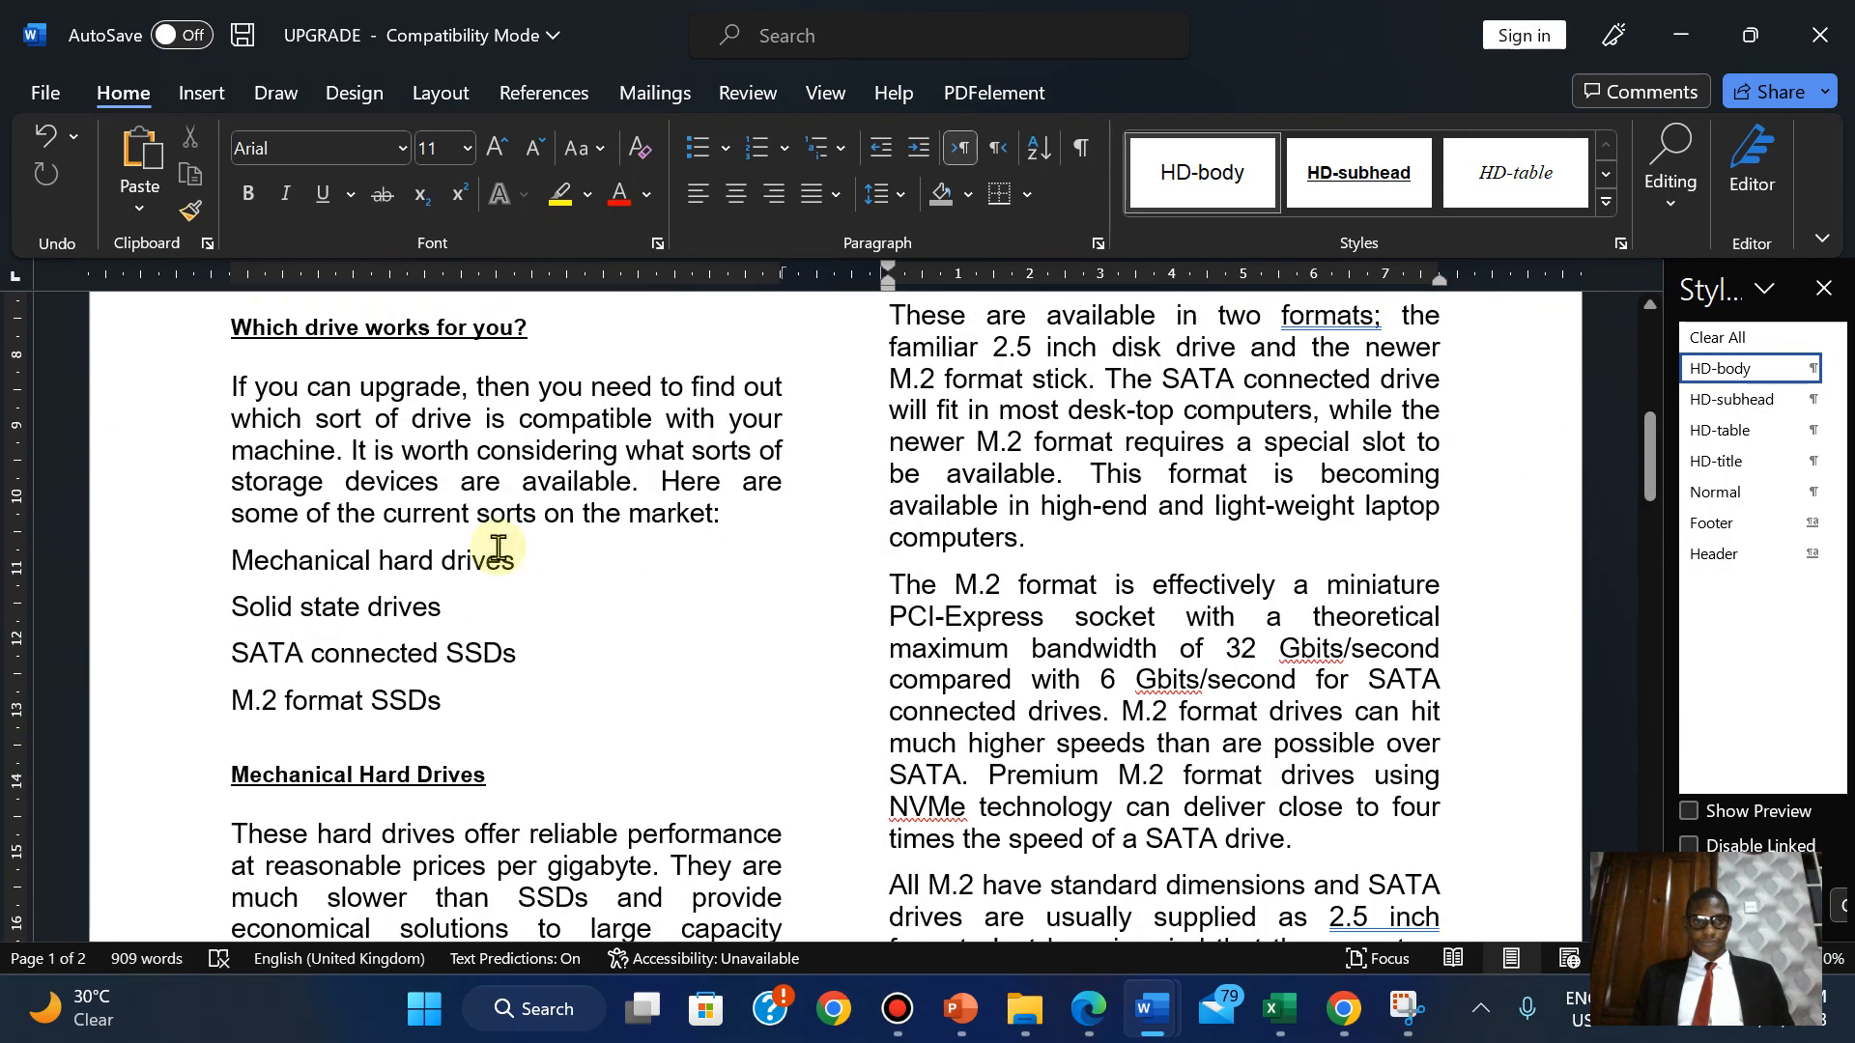
left_click_drag(233, 558, 441, 707)
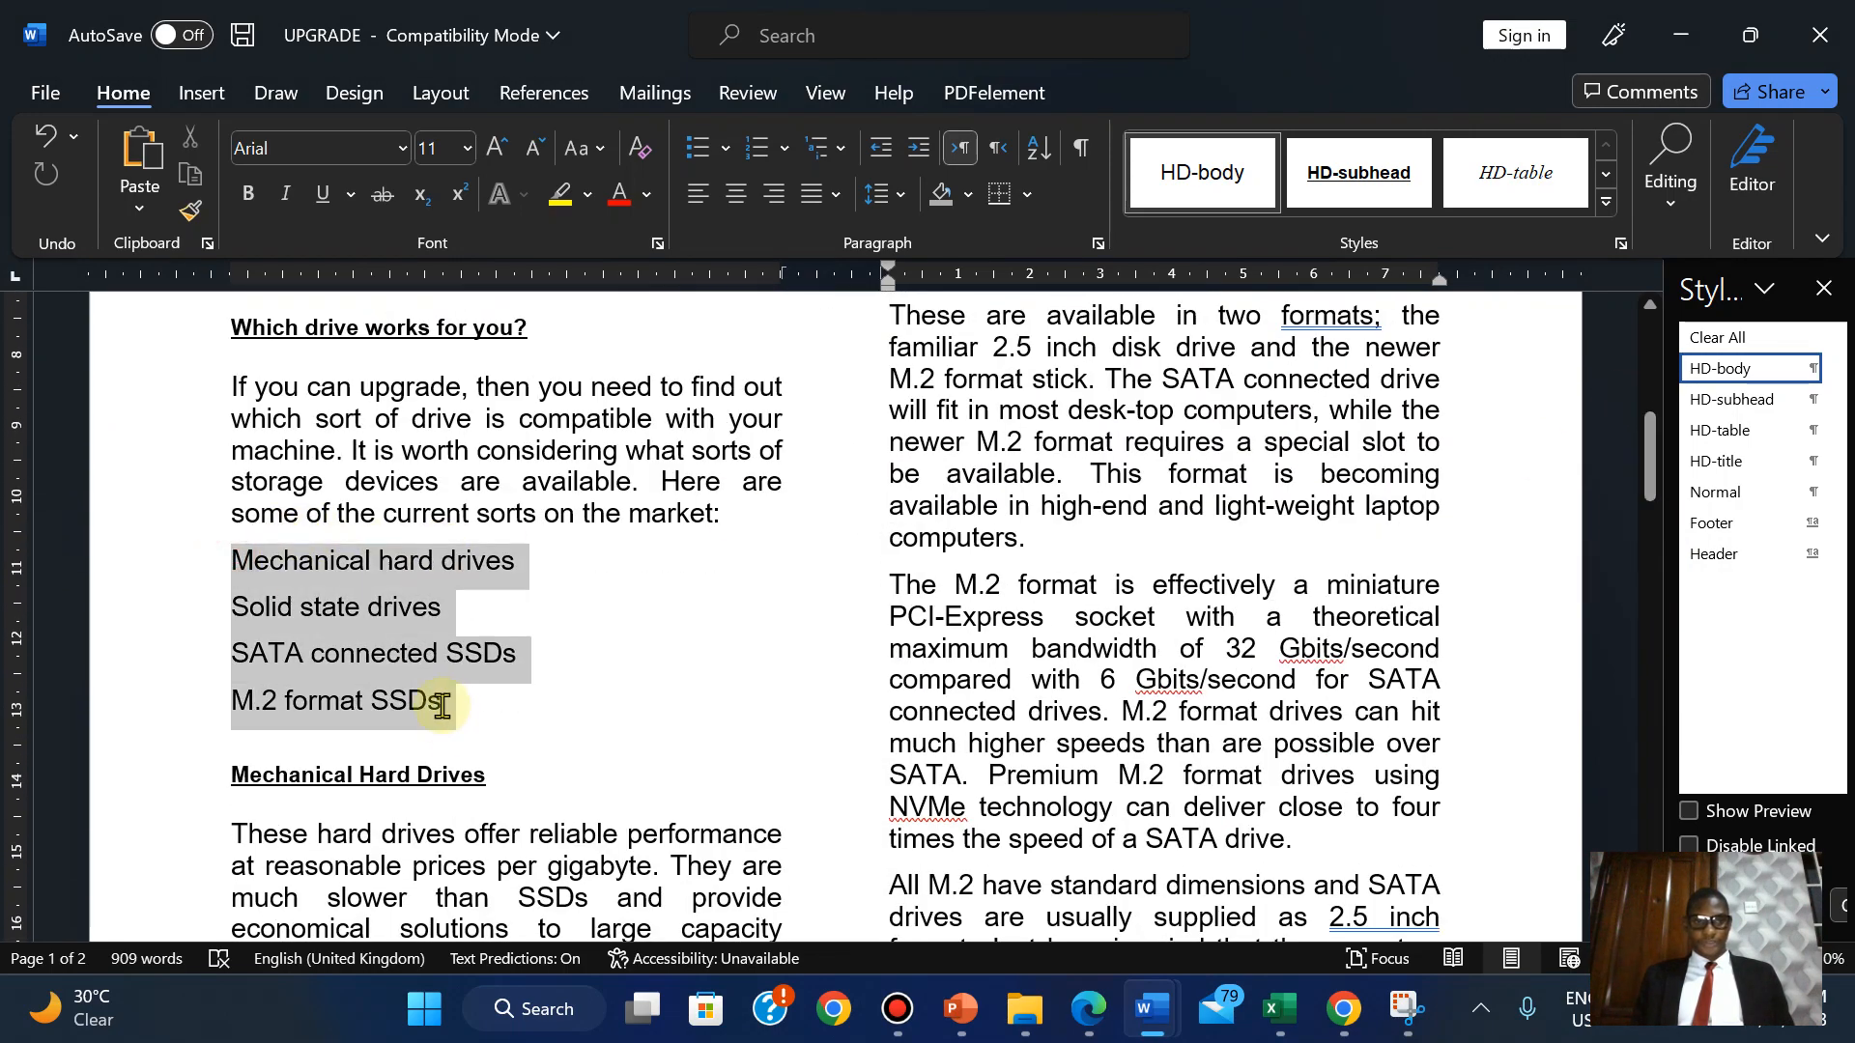
left_click(1097, 1024)
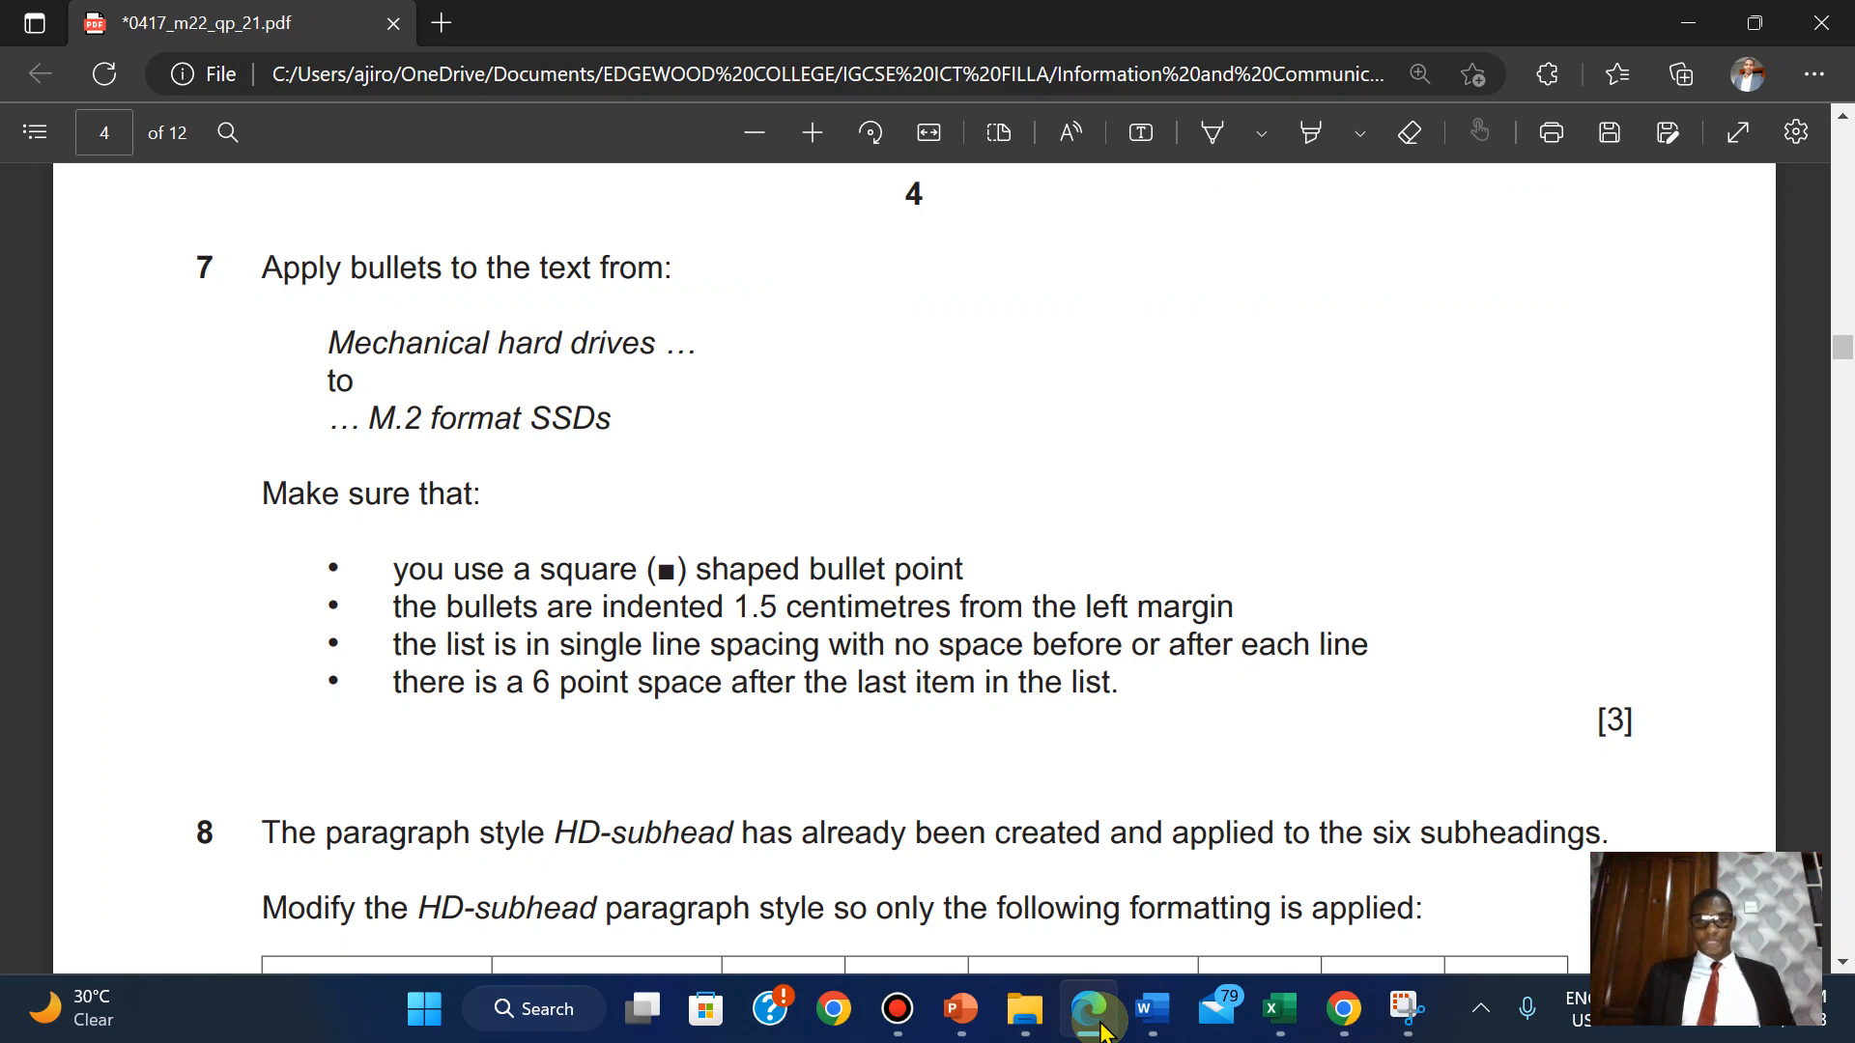
left_click(1100, 1024)
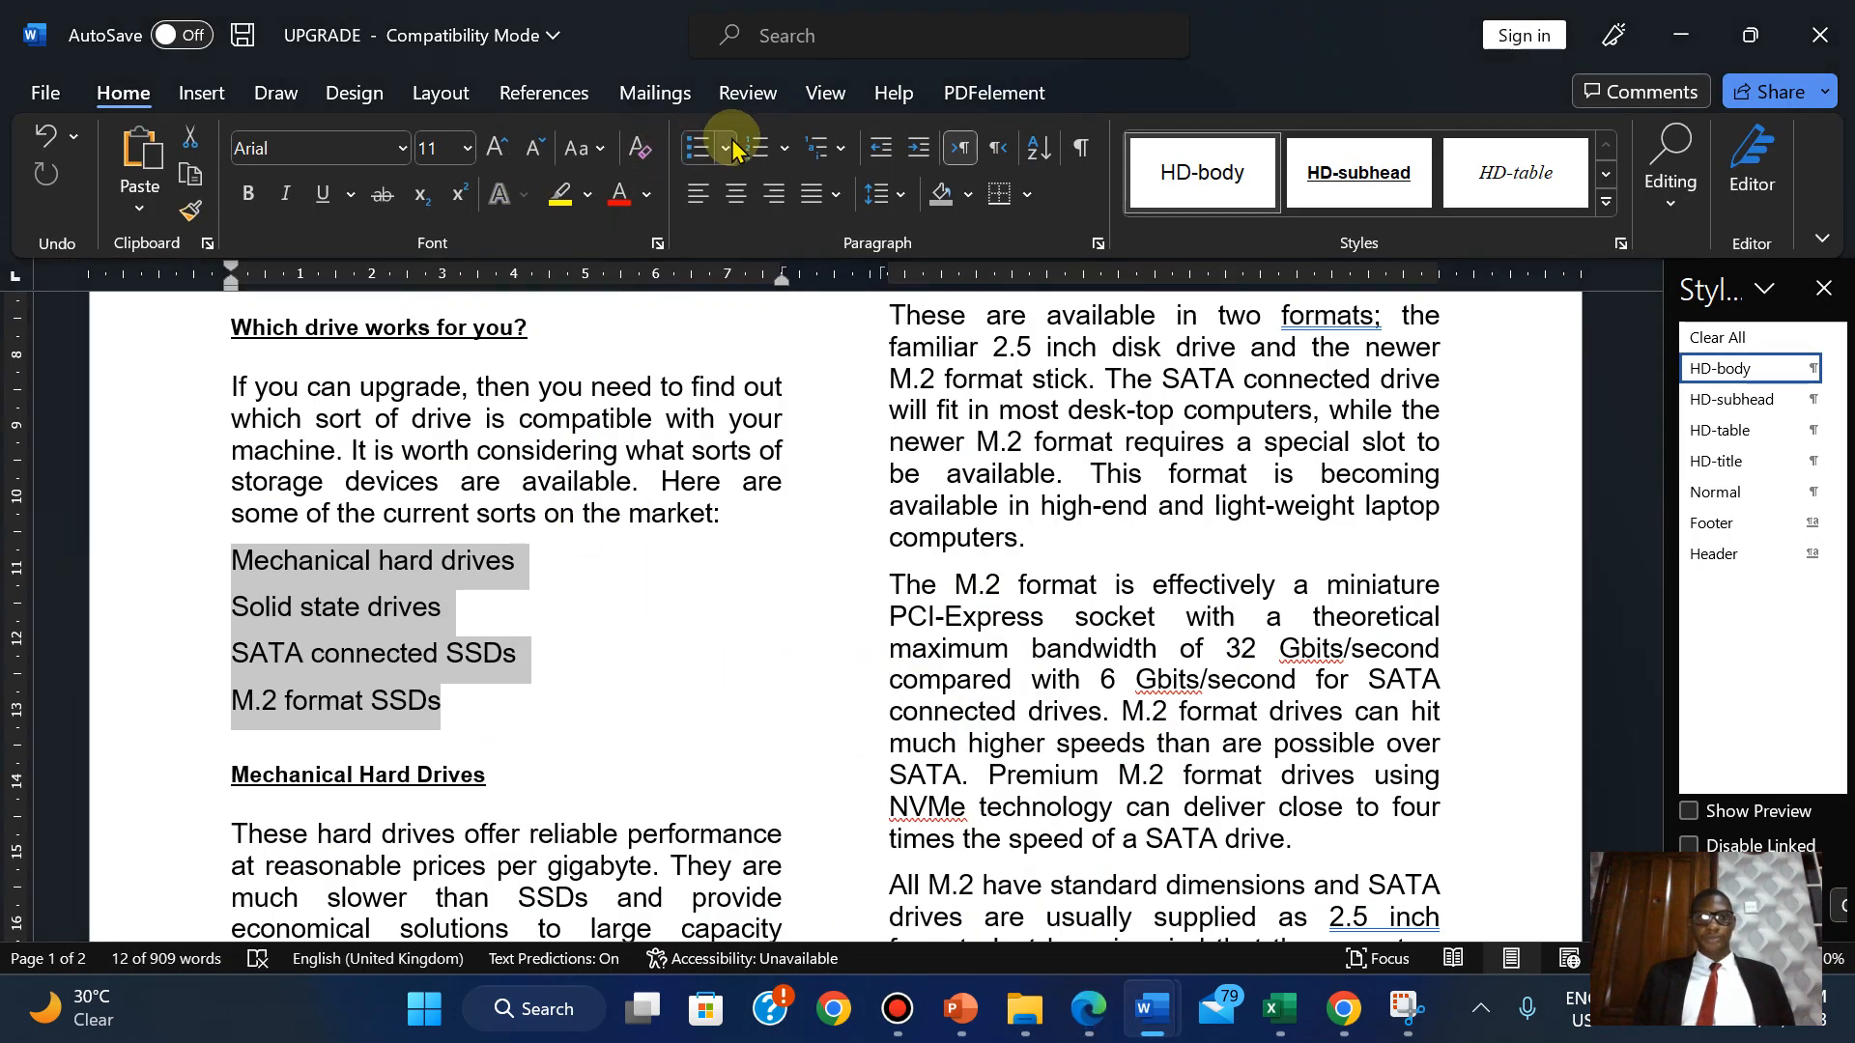
left_click(726, 148)
left_click(719, 239)
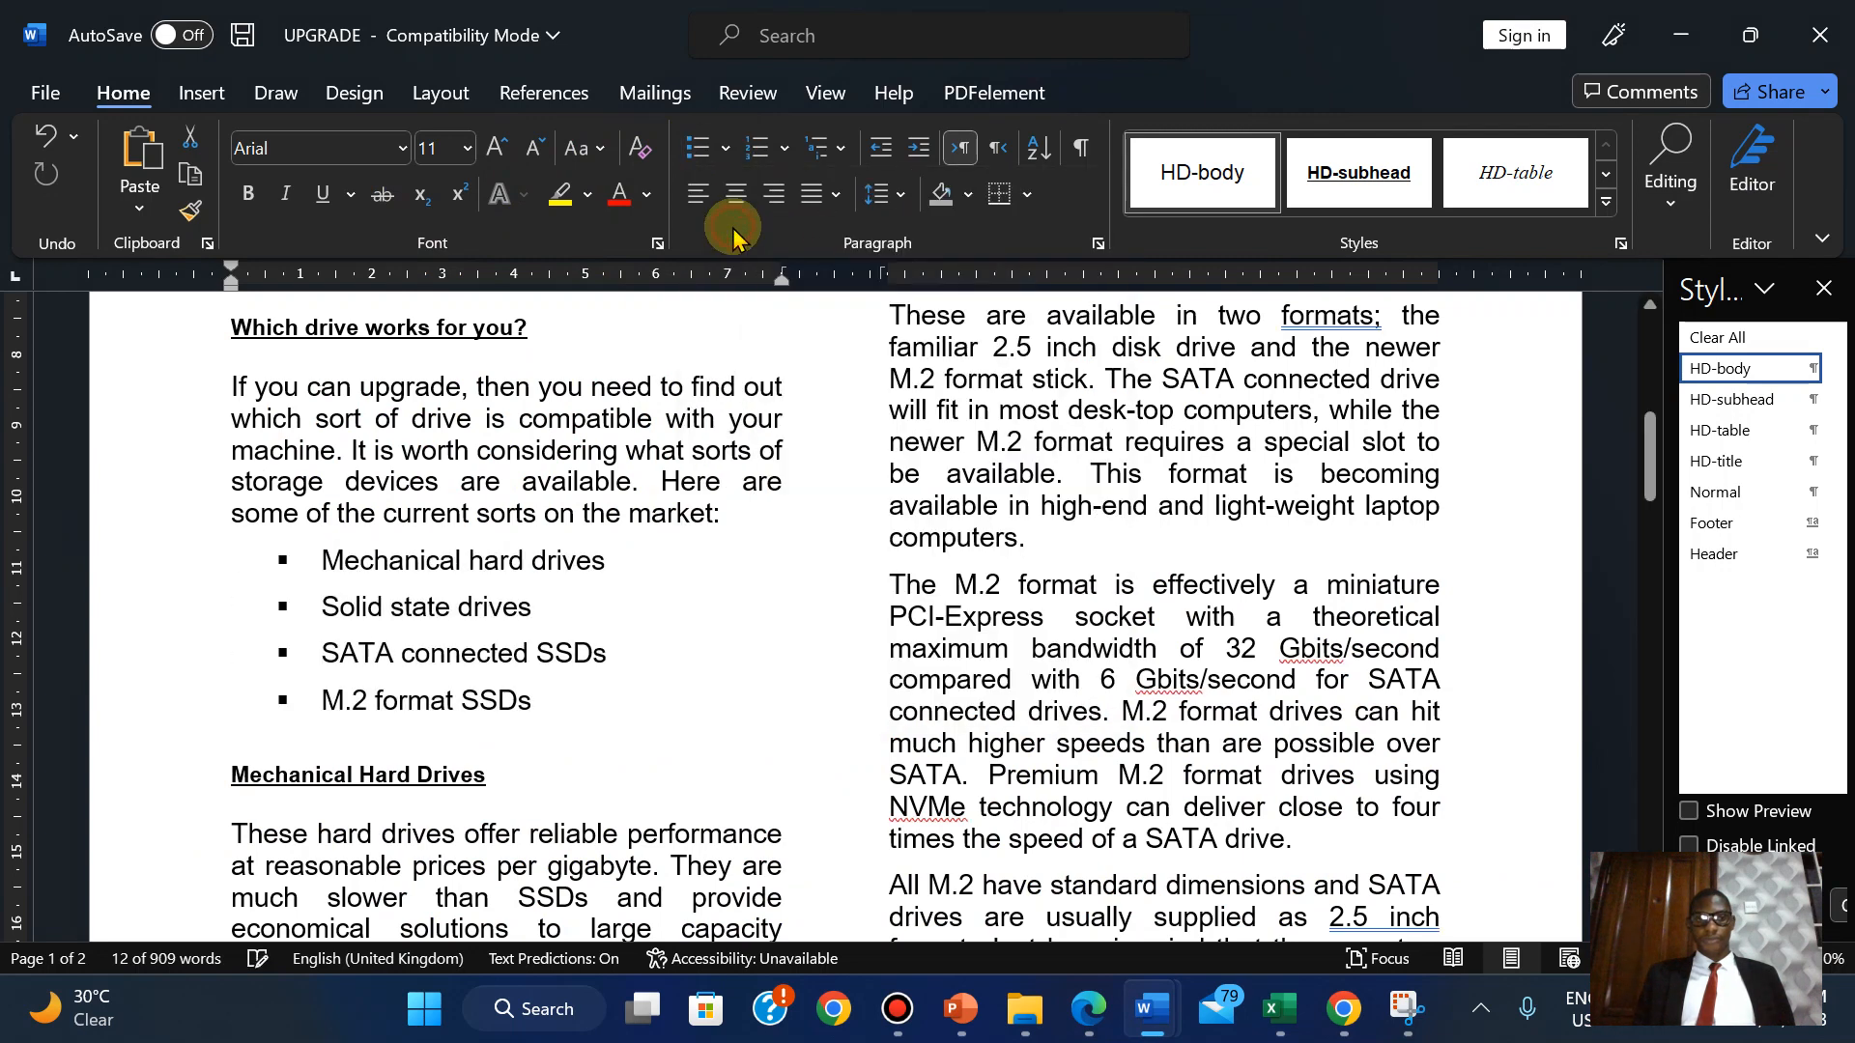
left_click(1084, 1011)
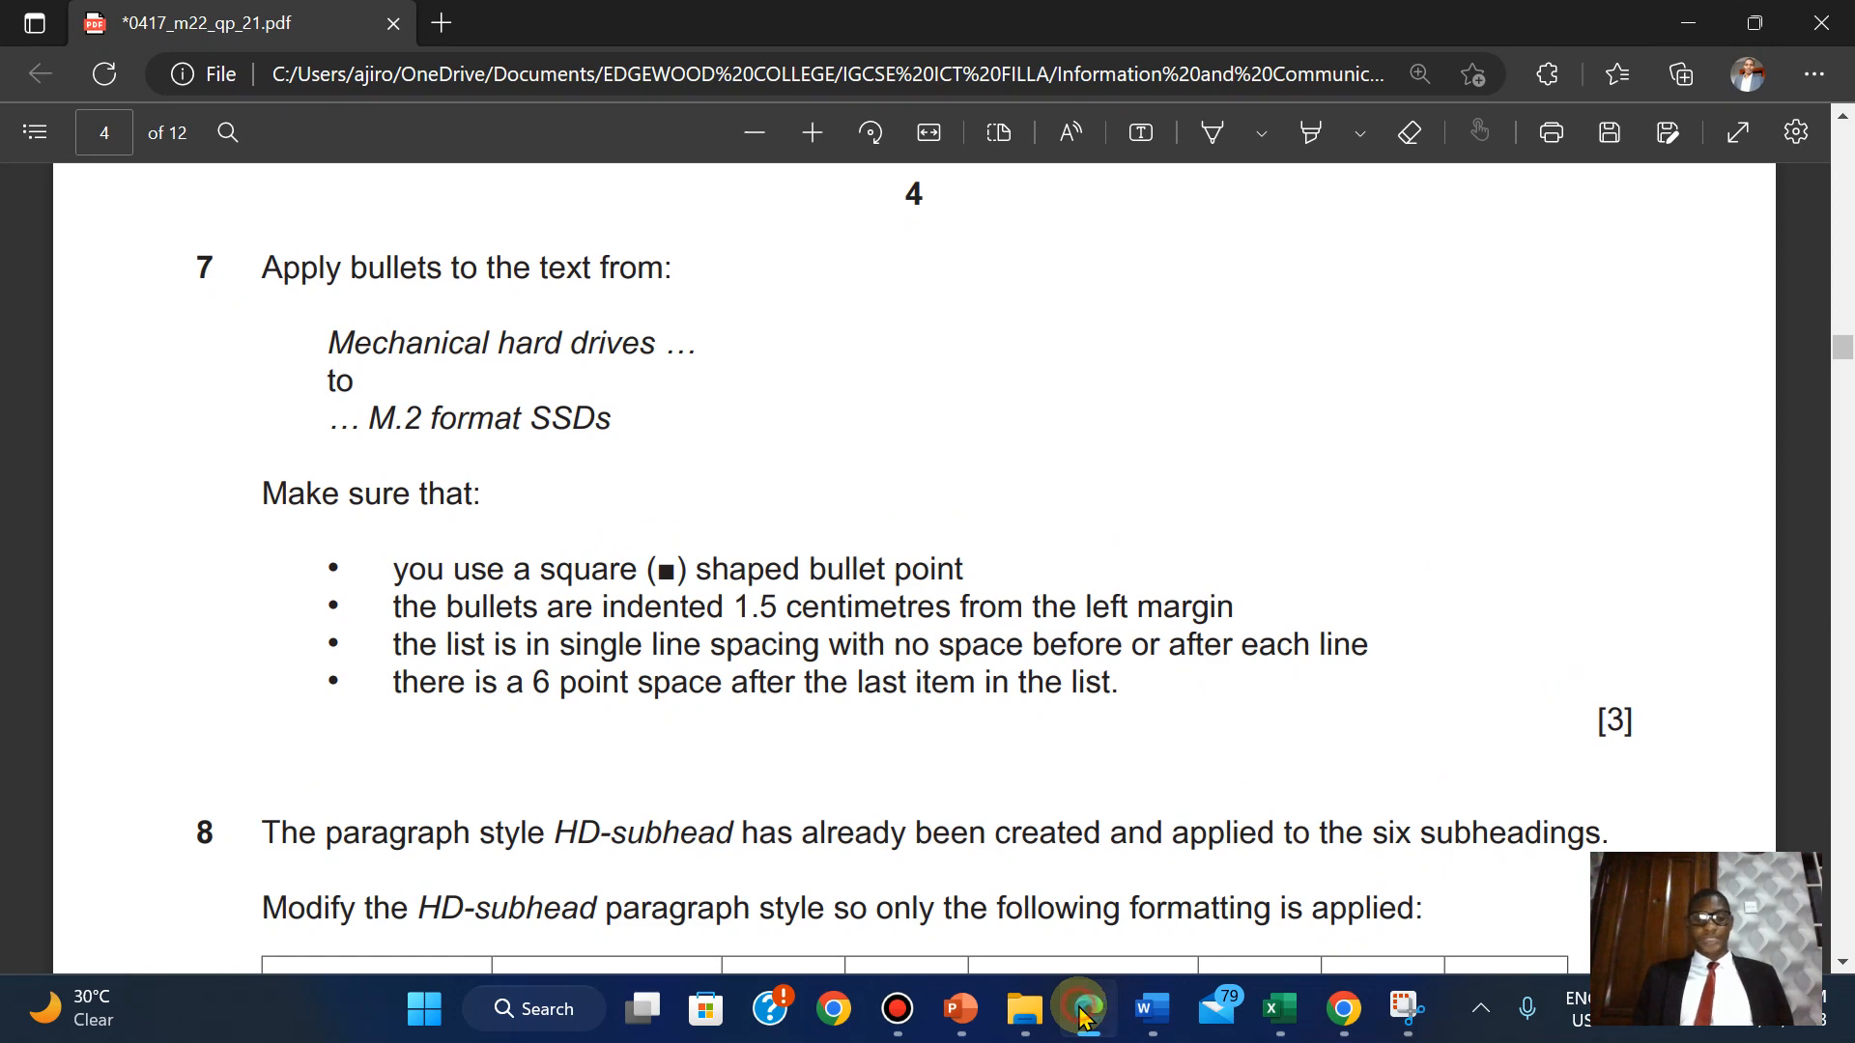
left_click(1084, 1014)
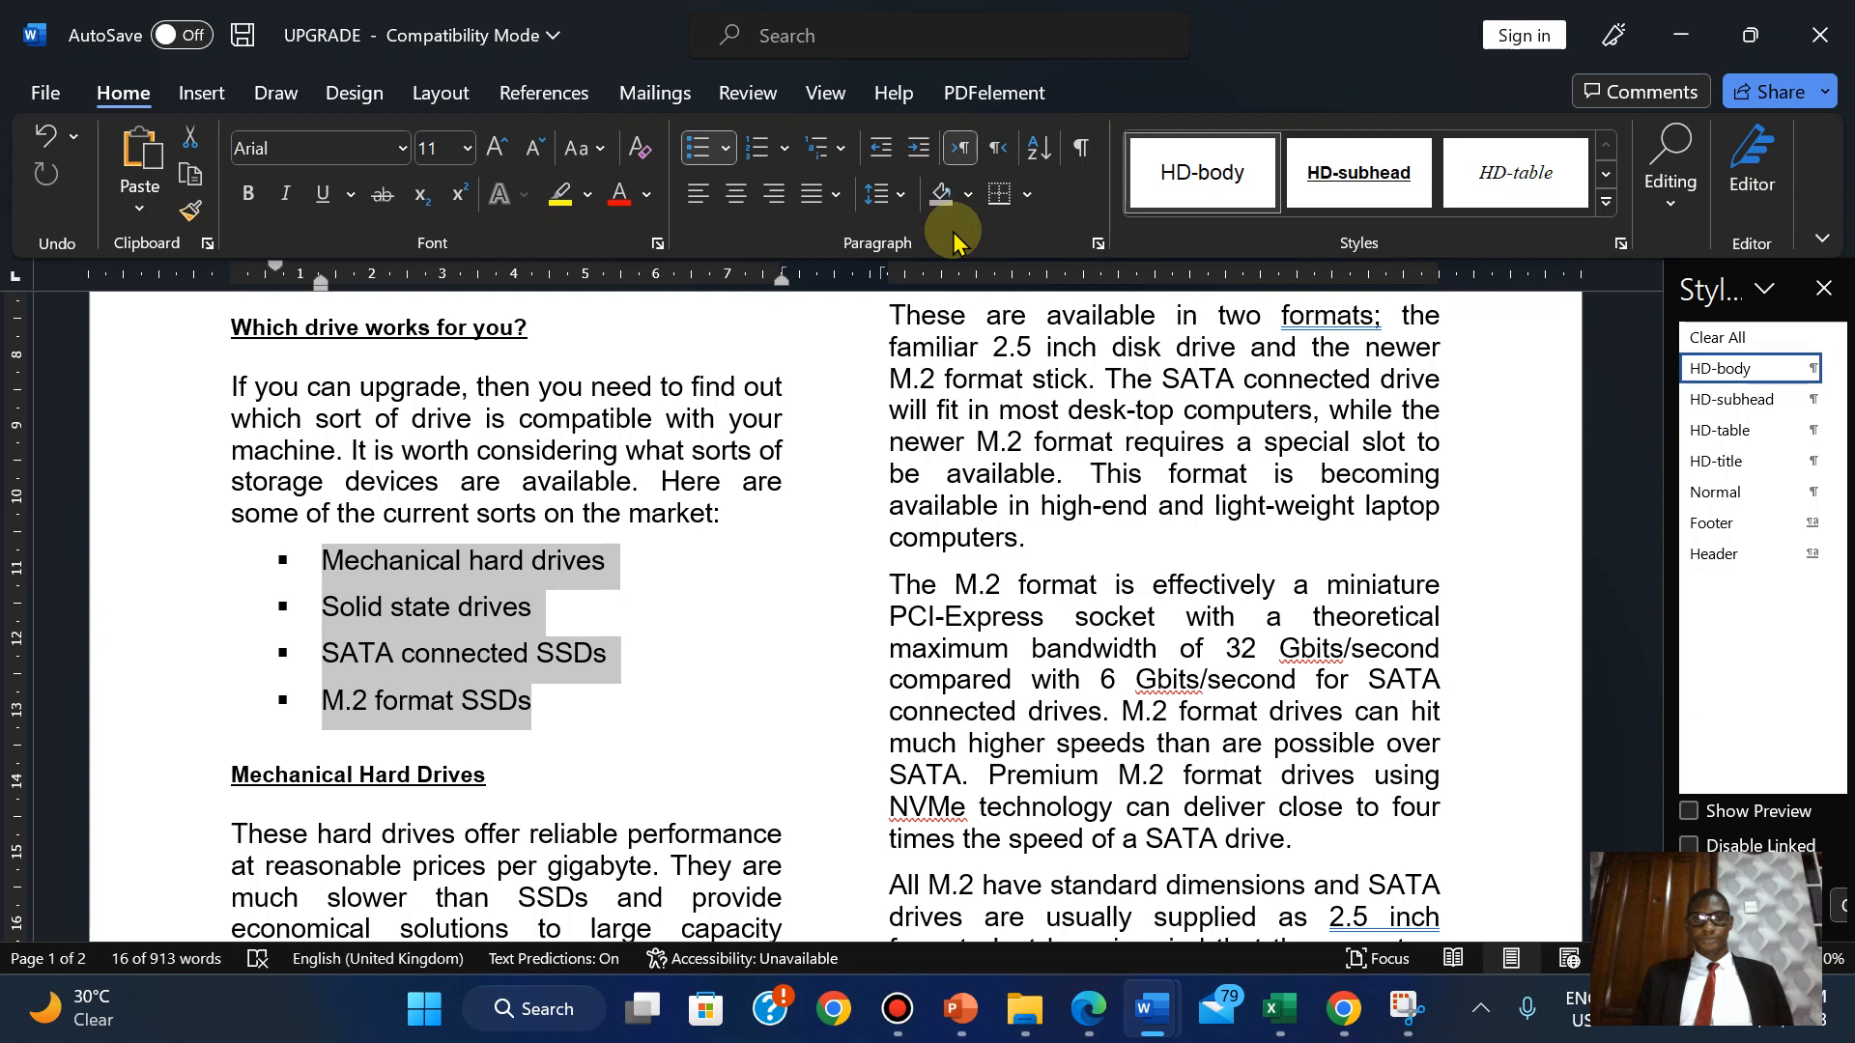
In the list's Paragraph settings, raise the left indent to 1.5 cm.
left_click(1099, 245)
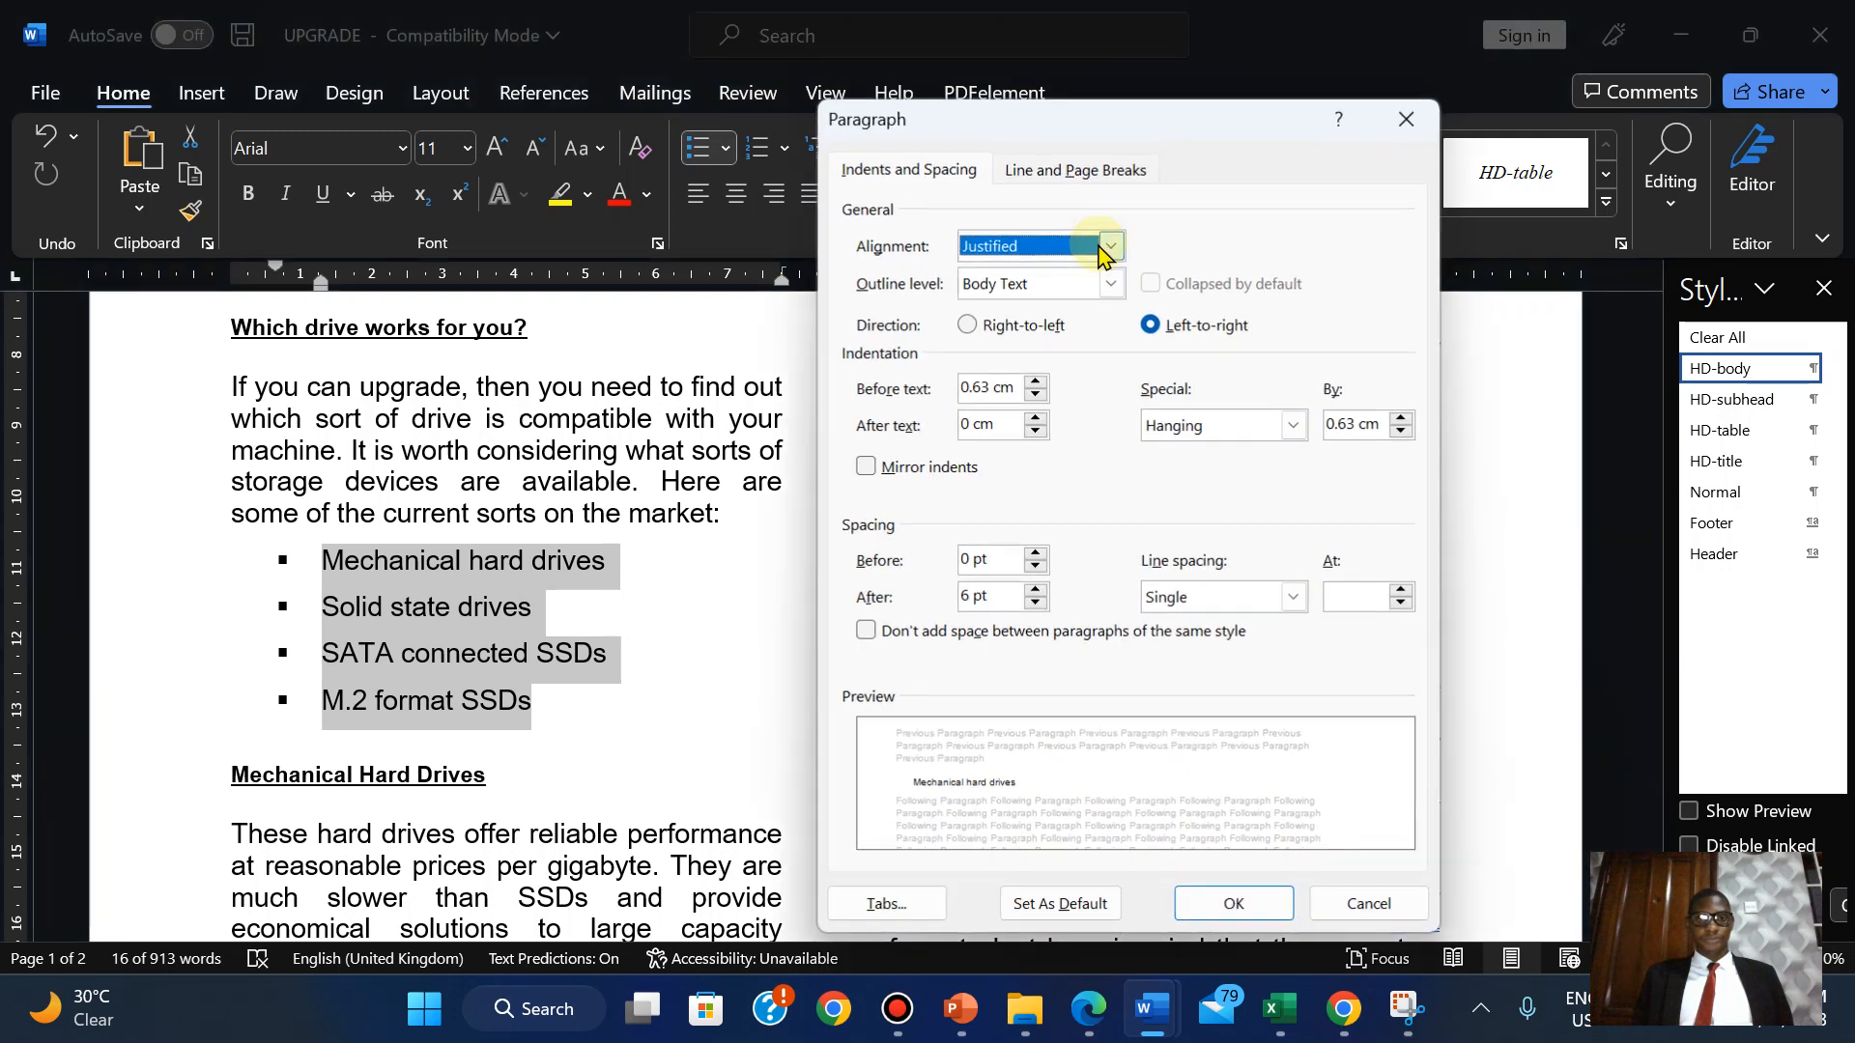
left_click(1036, 382)
left_click(1036, 383)
left_click(1036, 383)
left_click(1035, 383)
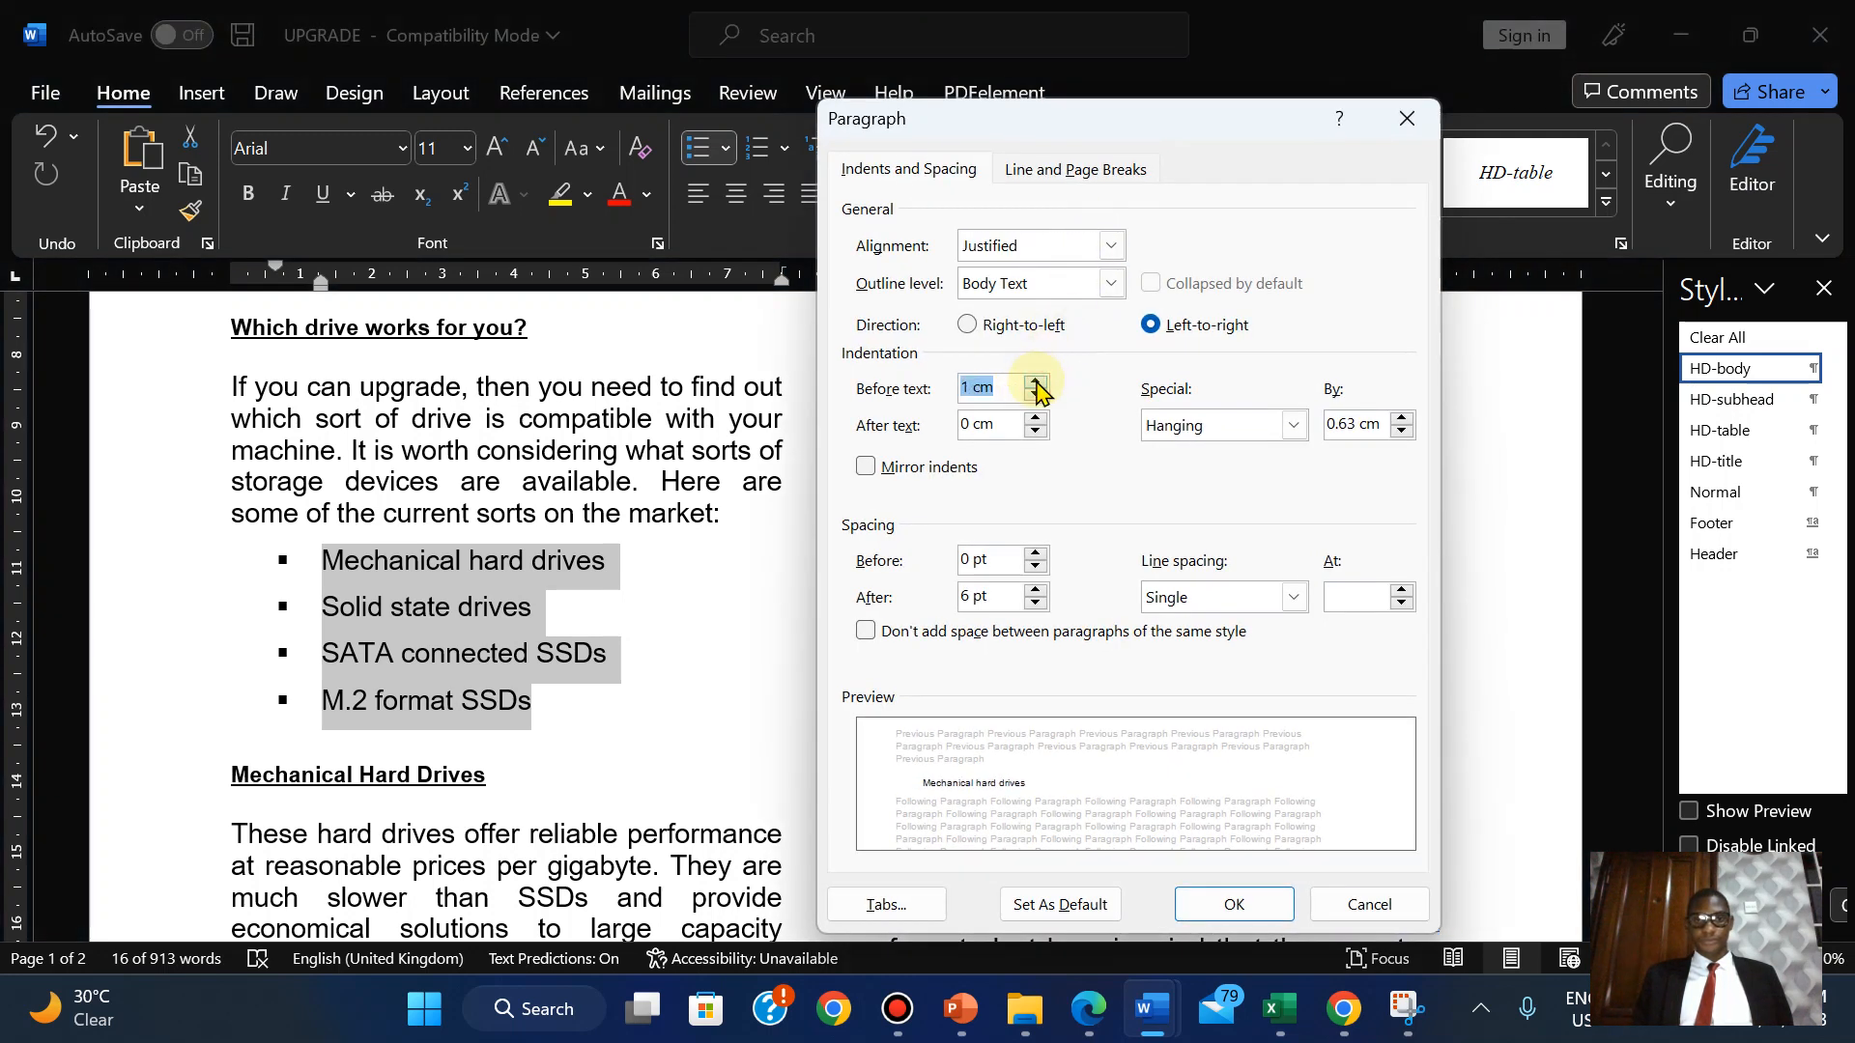
left_click(1036, 383)
left_click(1035, 382)
left_click(1036, 383)
left_click(1036, 382)
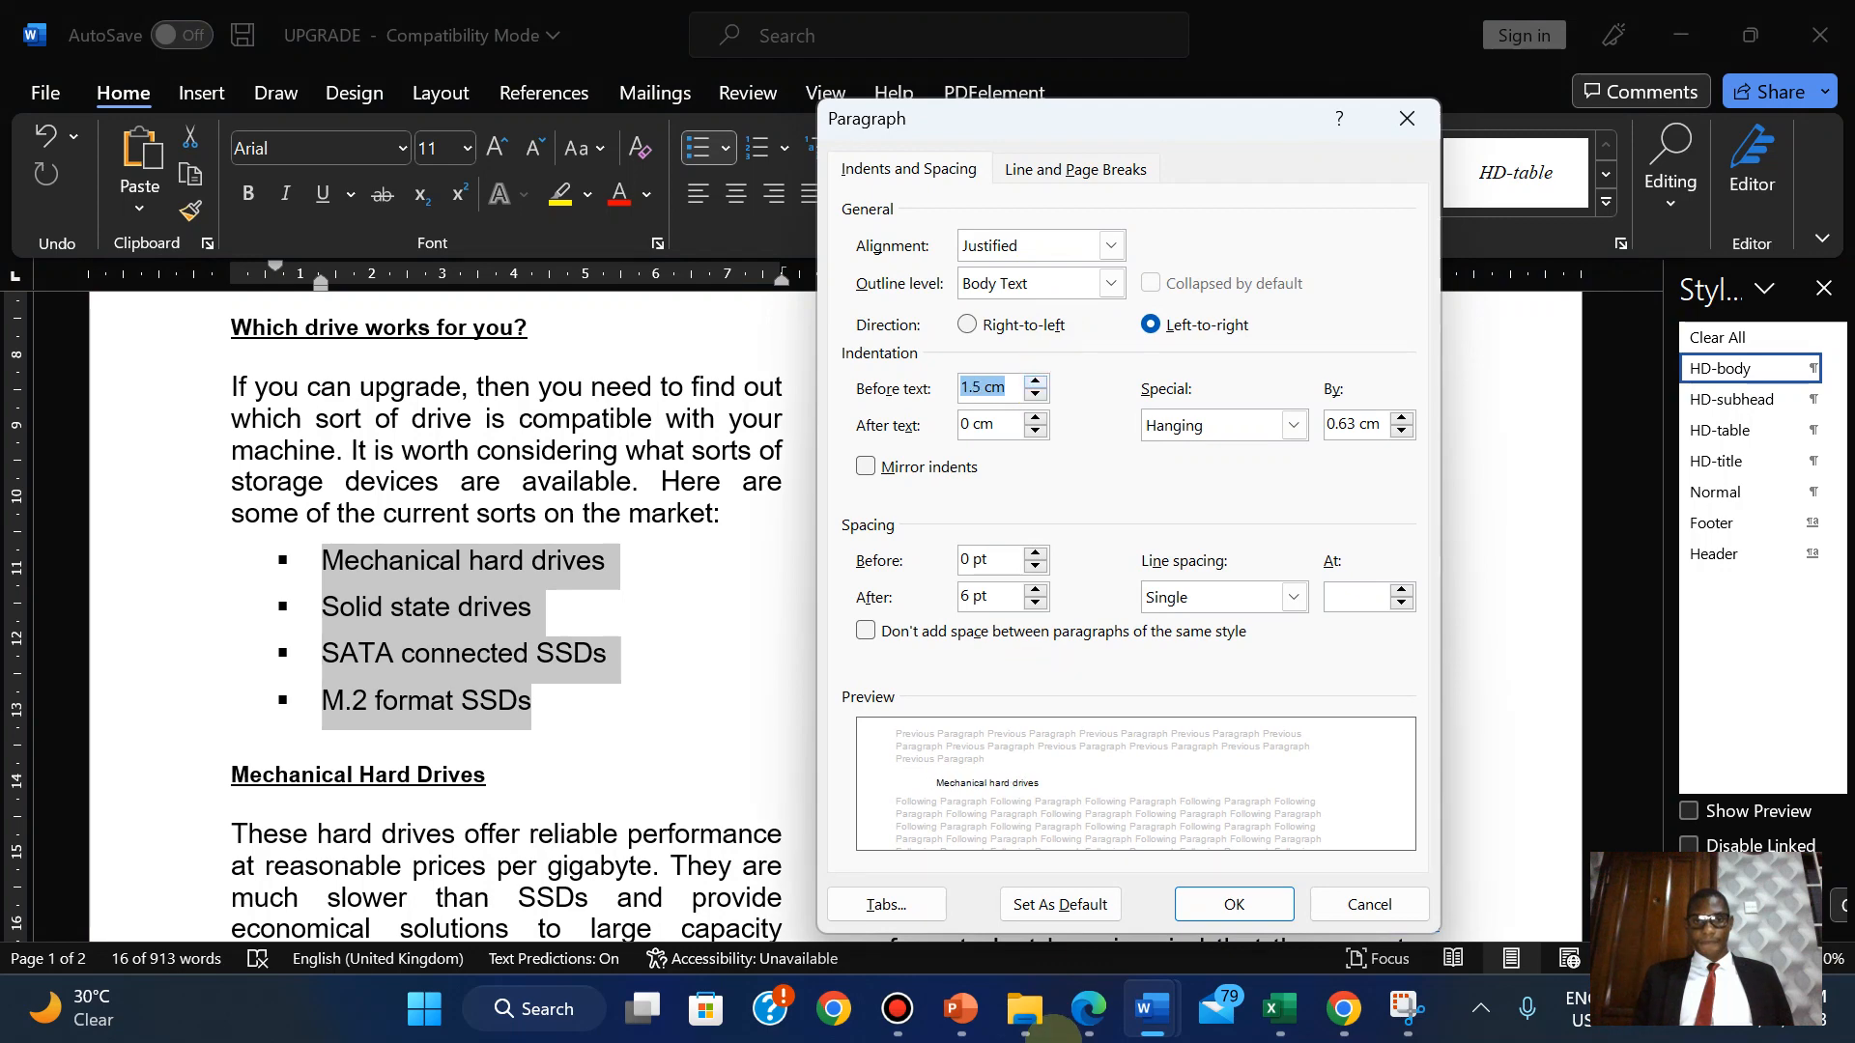
After rechecking the question paper, set the list's spacing after to 0 pt and apply it.
left_click(1109, 1027)
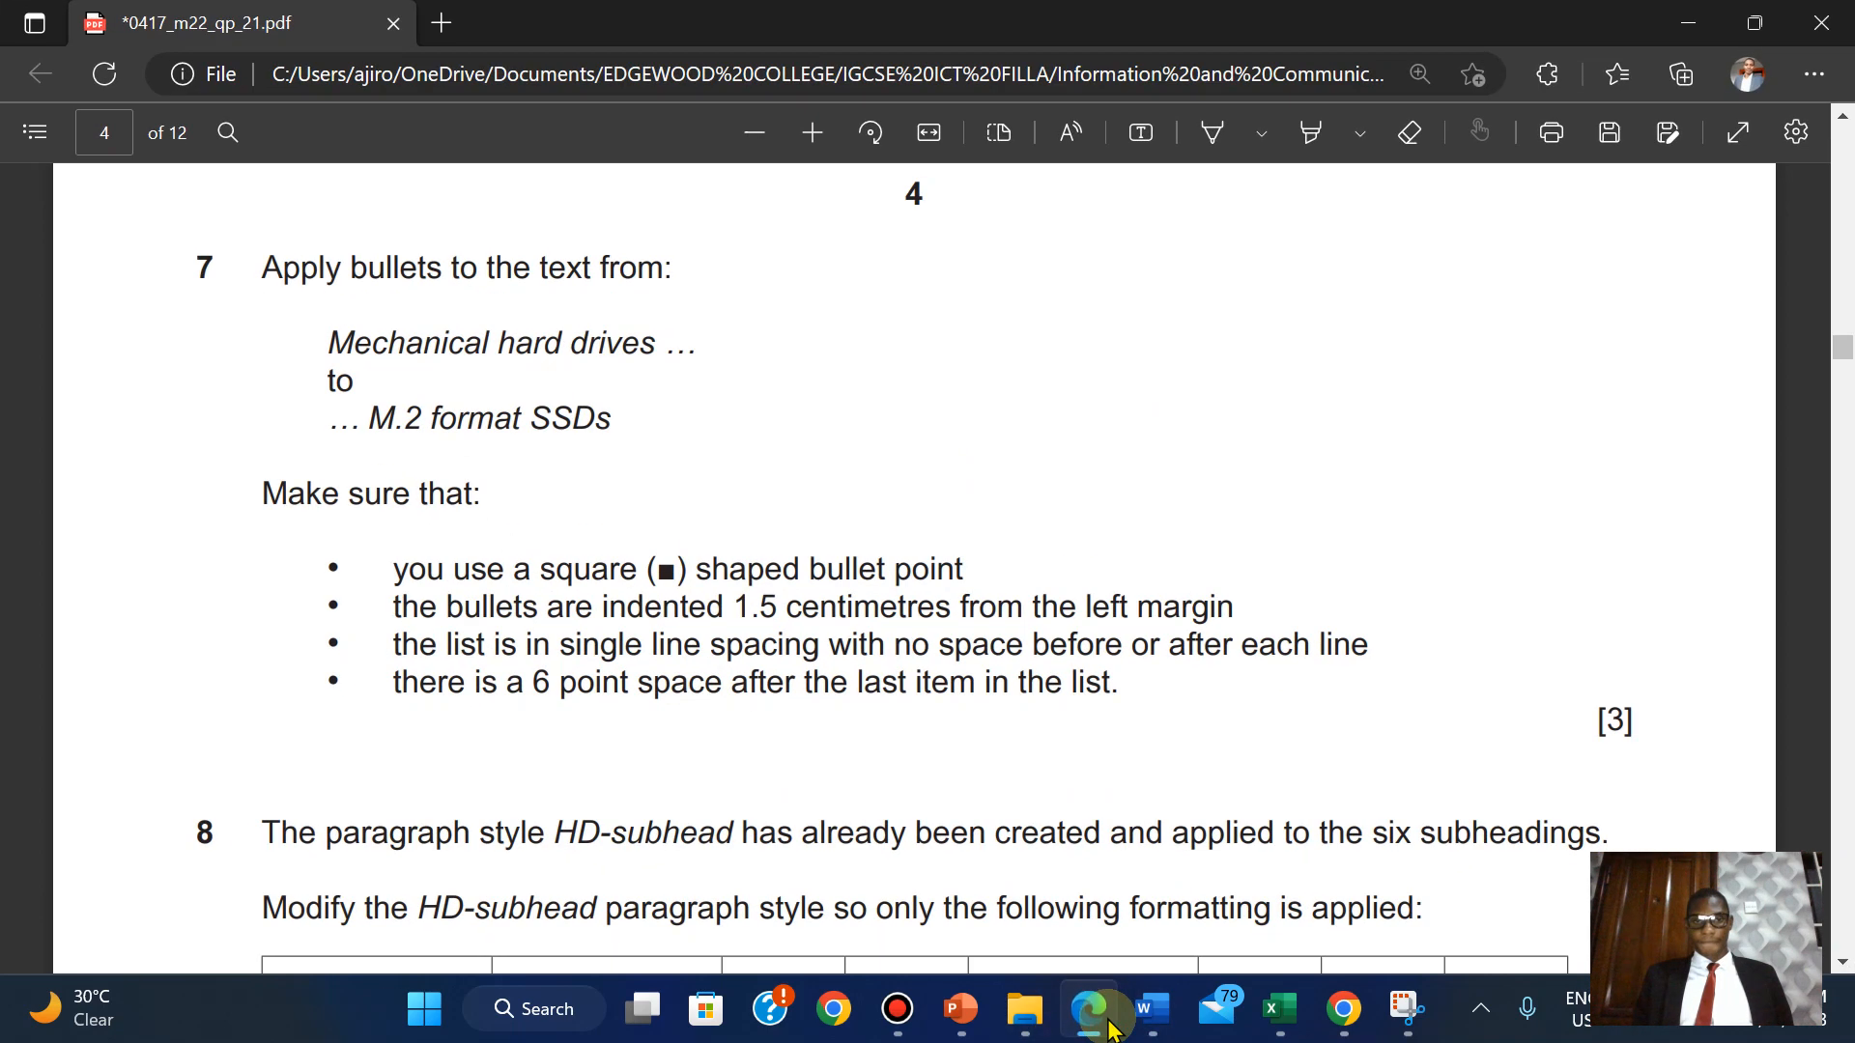
left_click(1109, 1026)
left_click(1109, 1026)
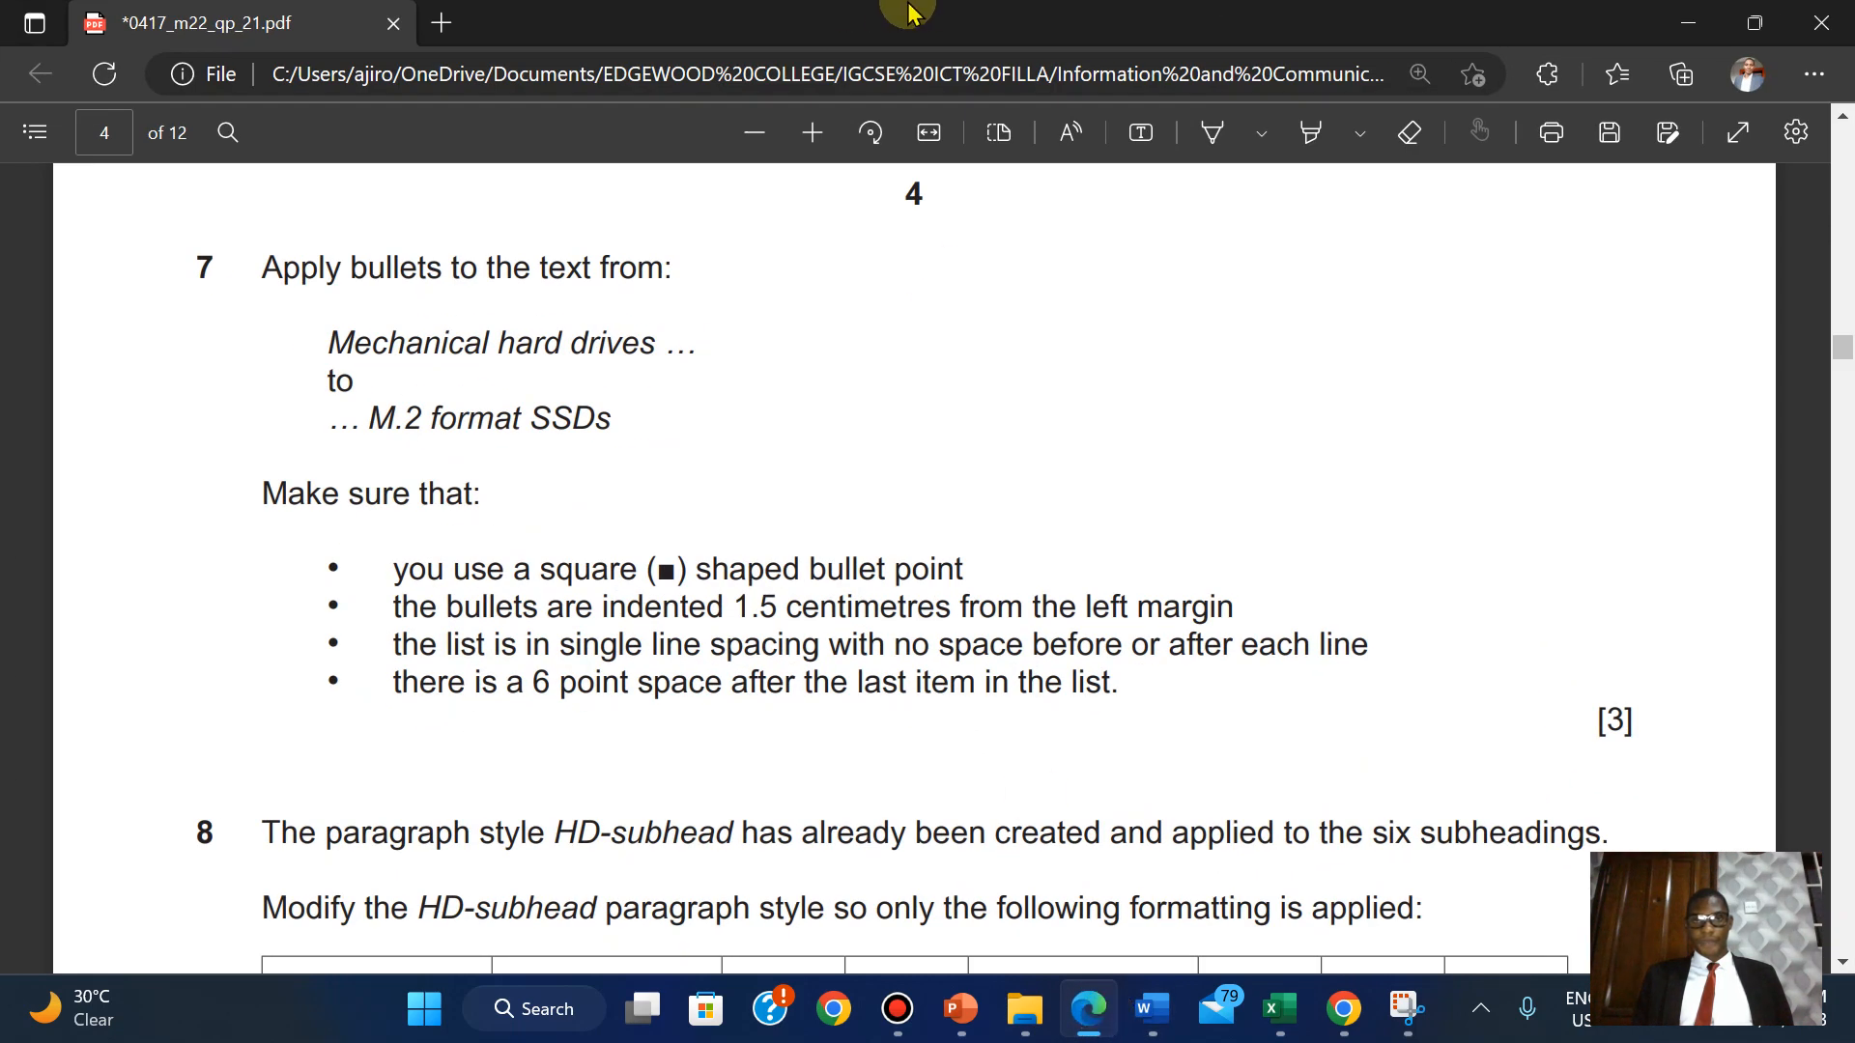
mouse_move(908, 12)
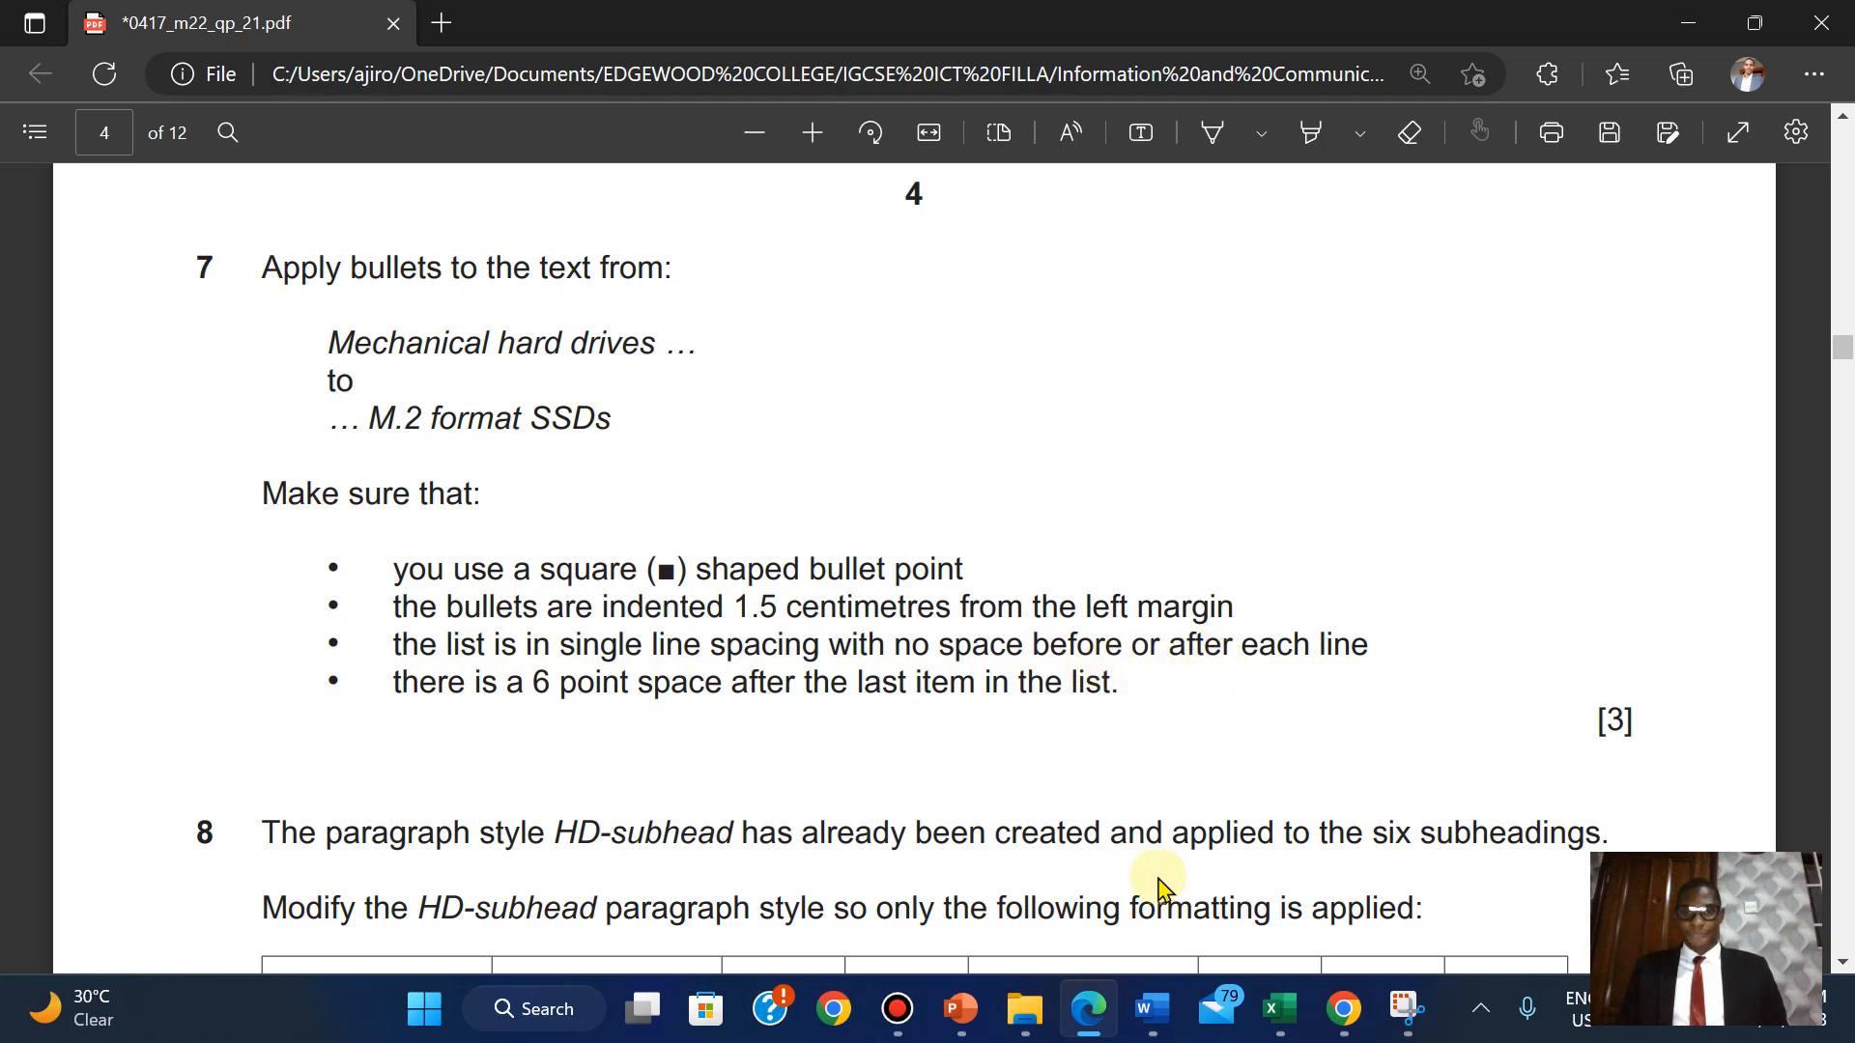
mouse_move(1160, 1022)
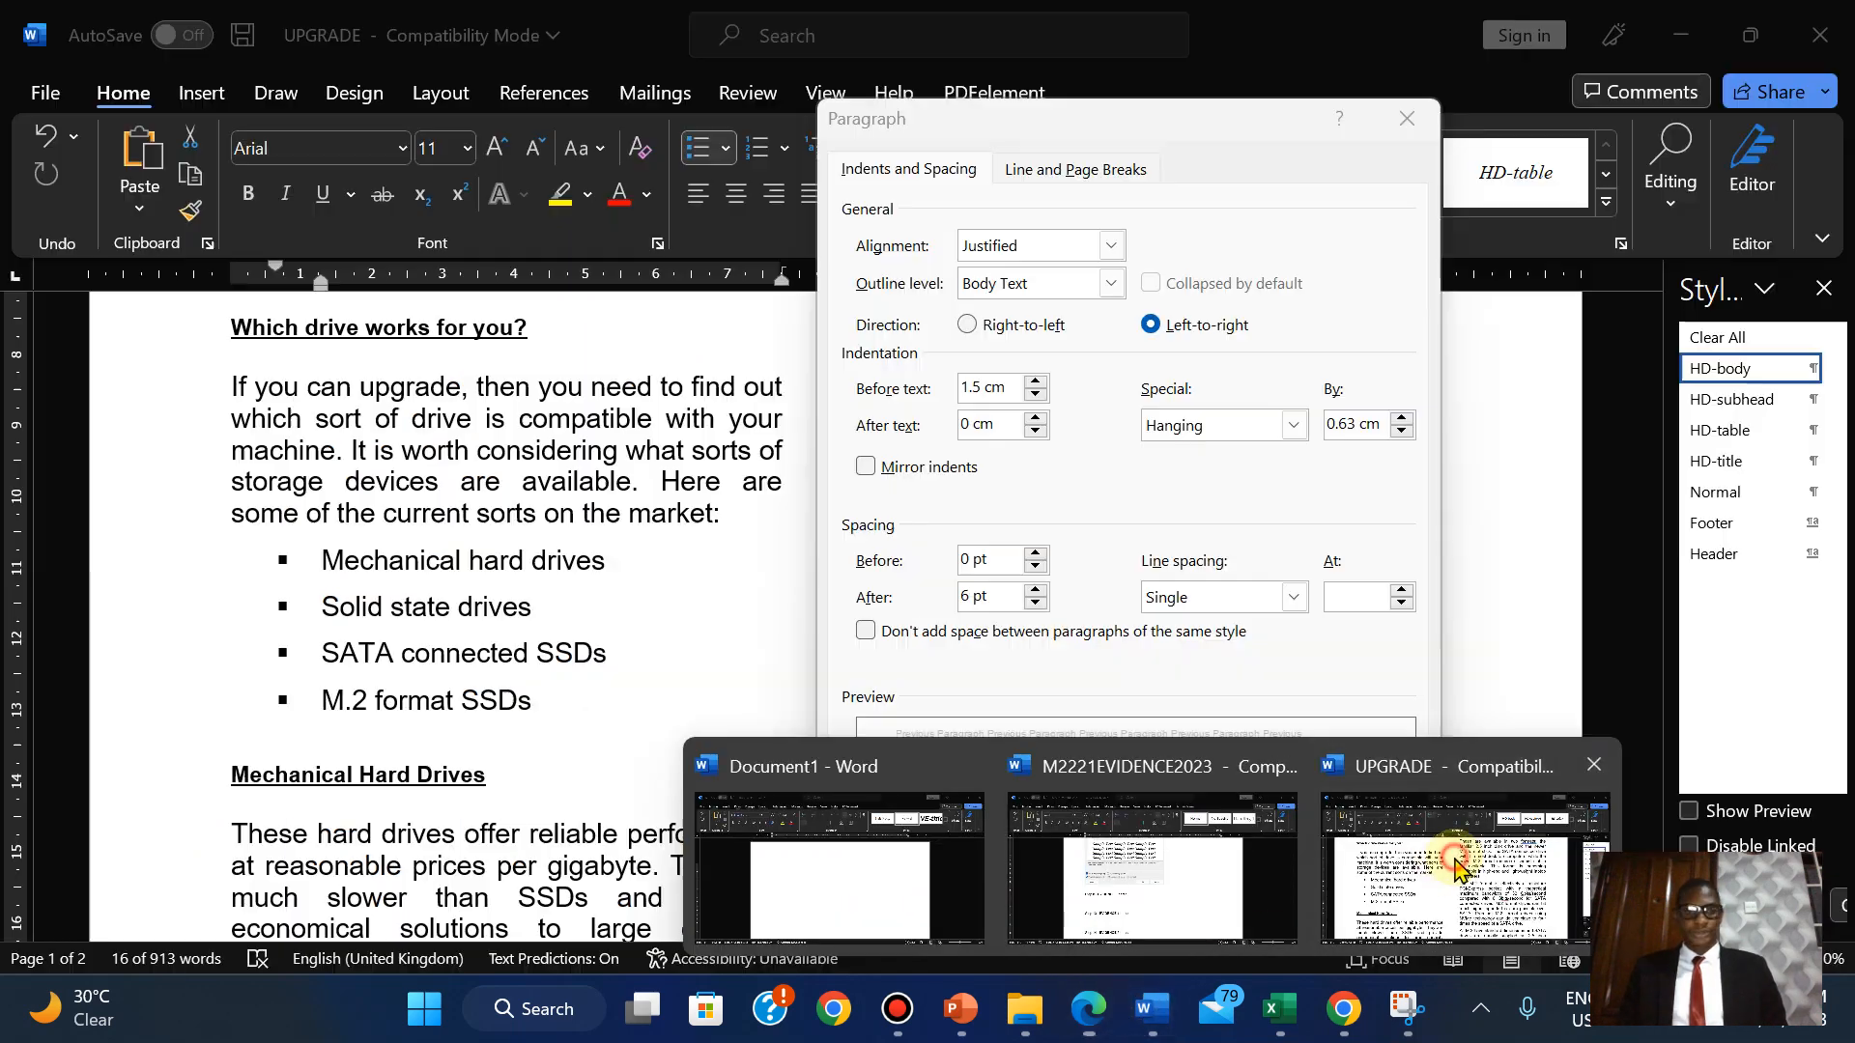
left_click(1459, 860)
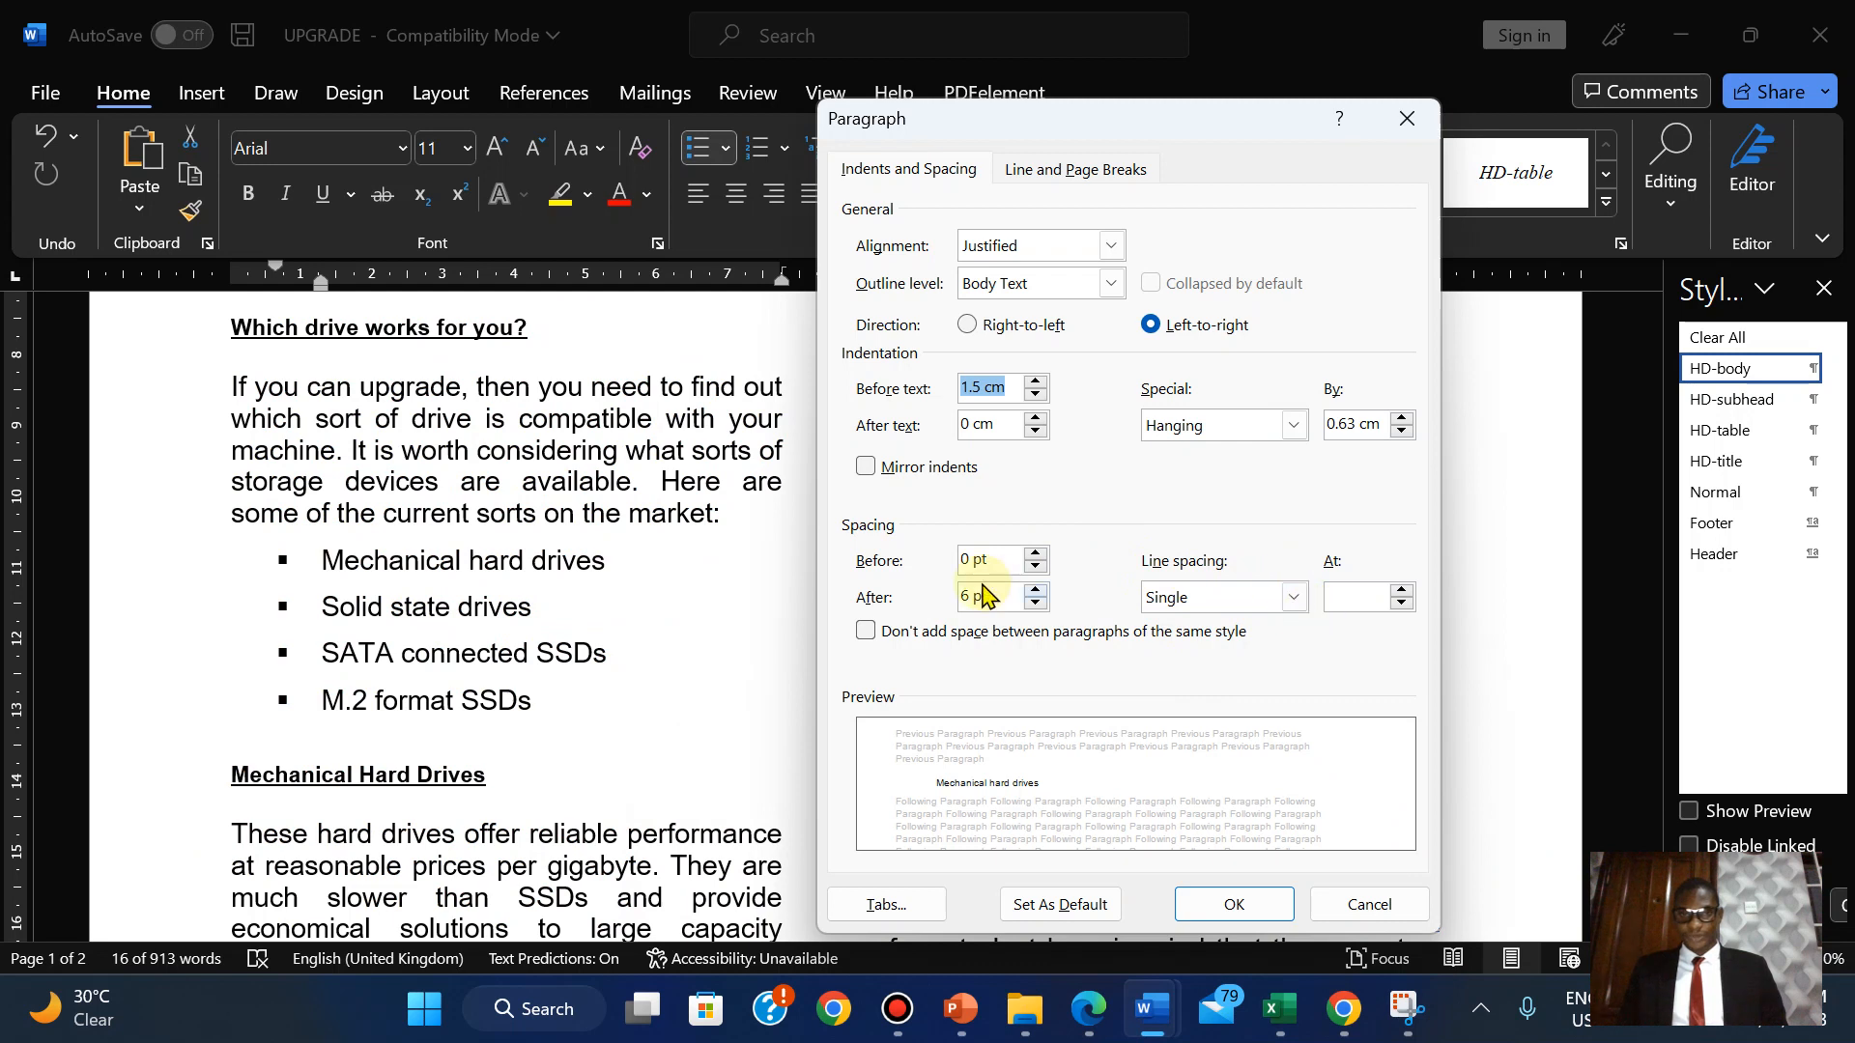
left_click(1036, 604)
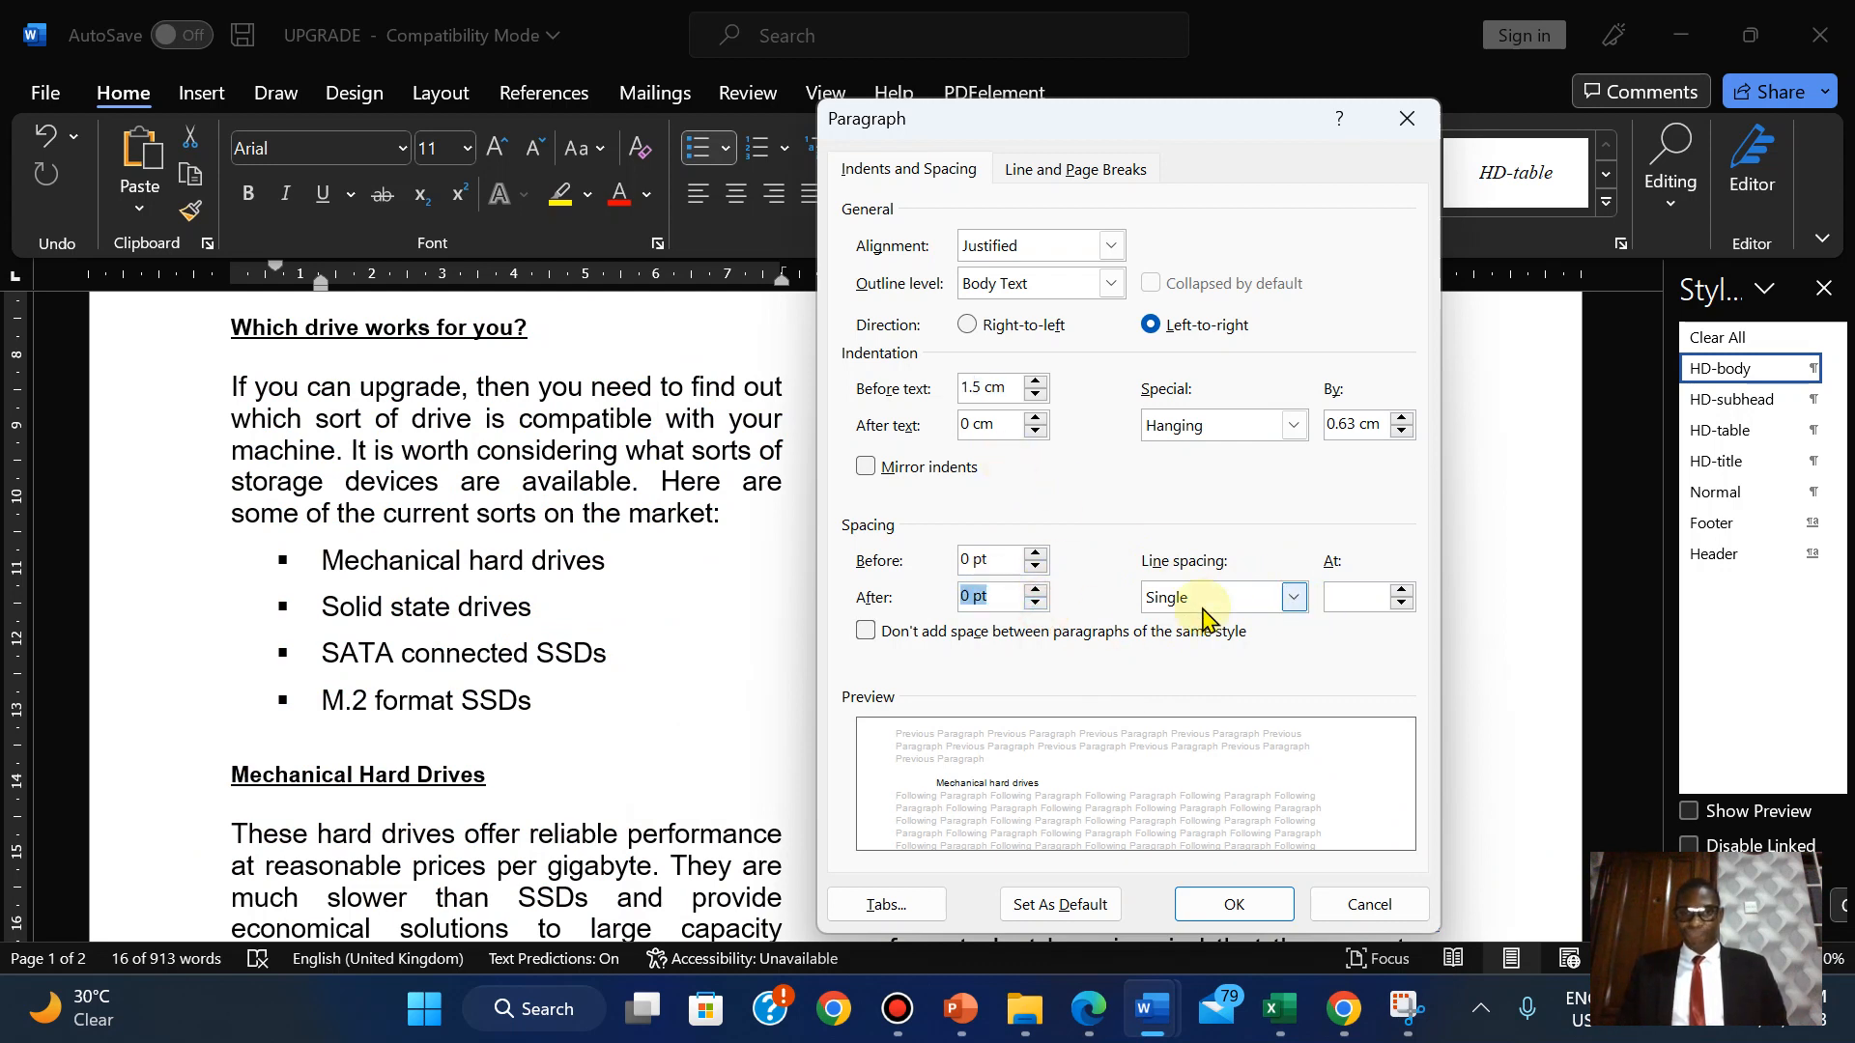
left_click(1235, 905)
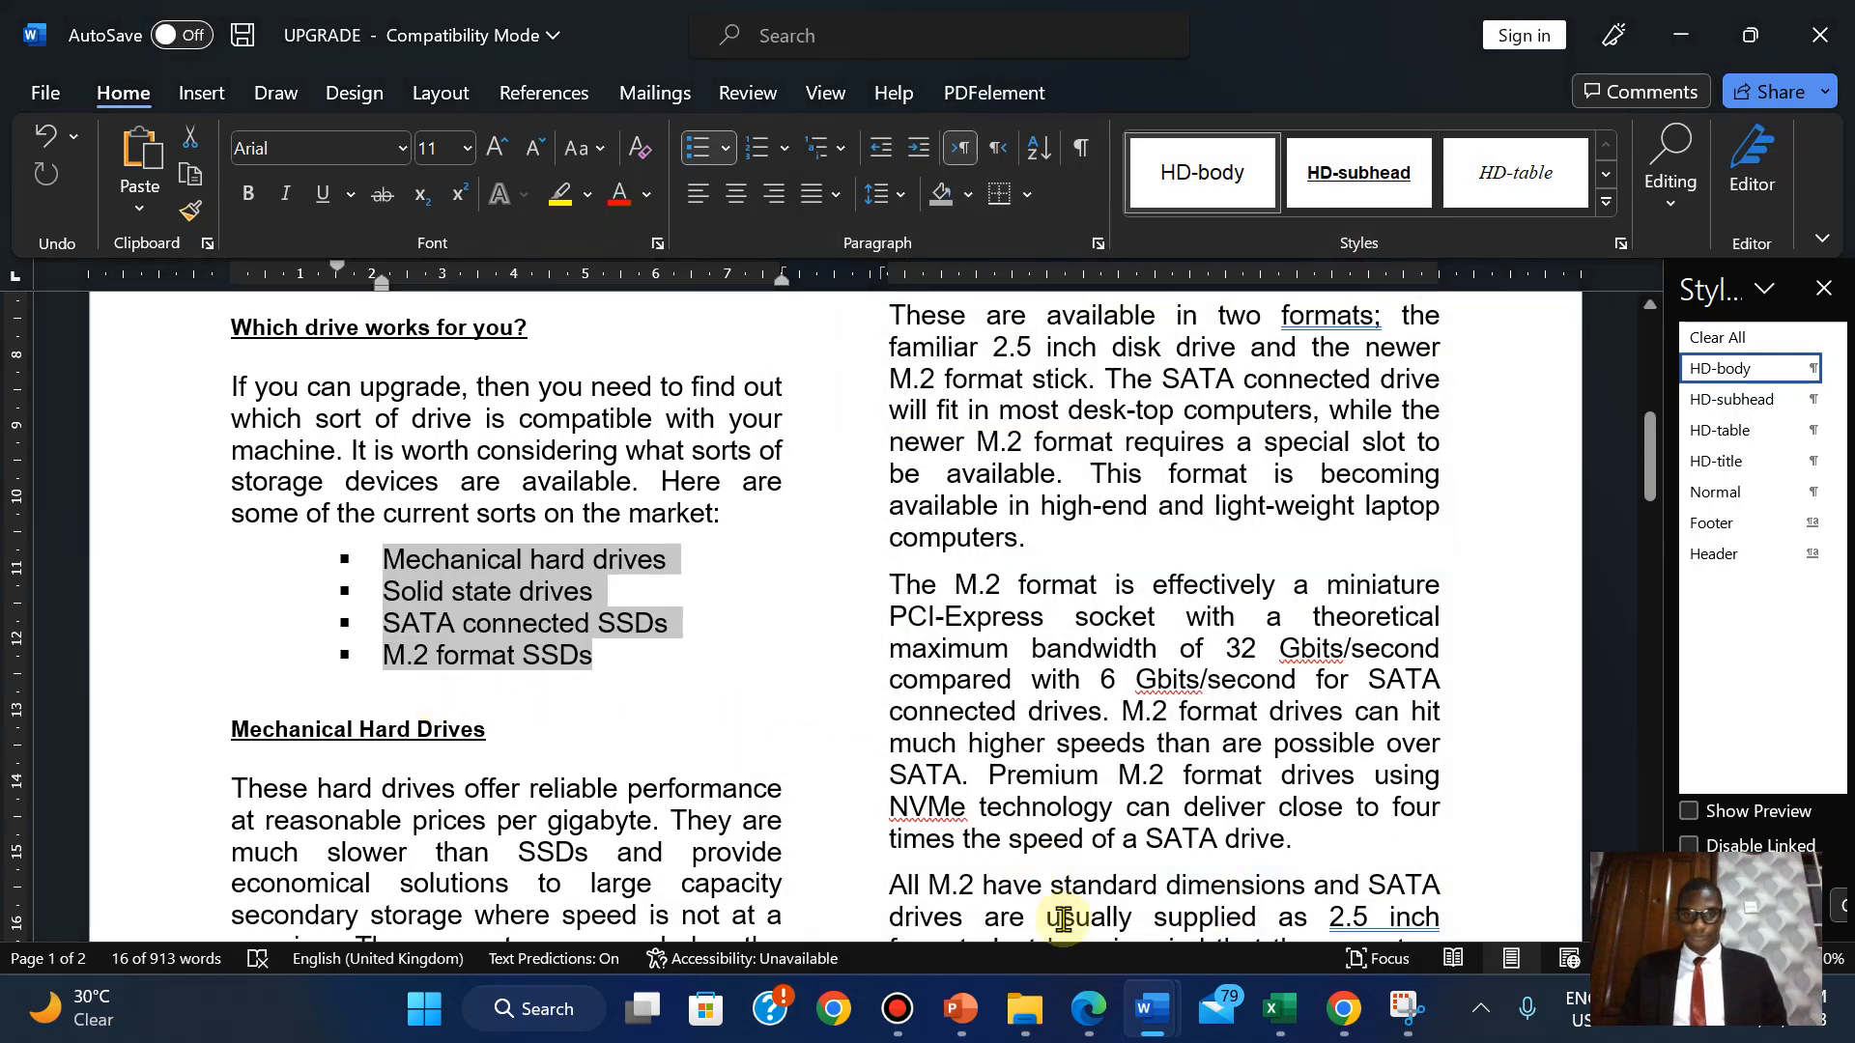
left_click(1084, 1016)
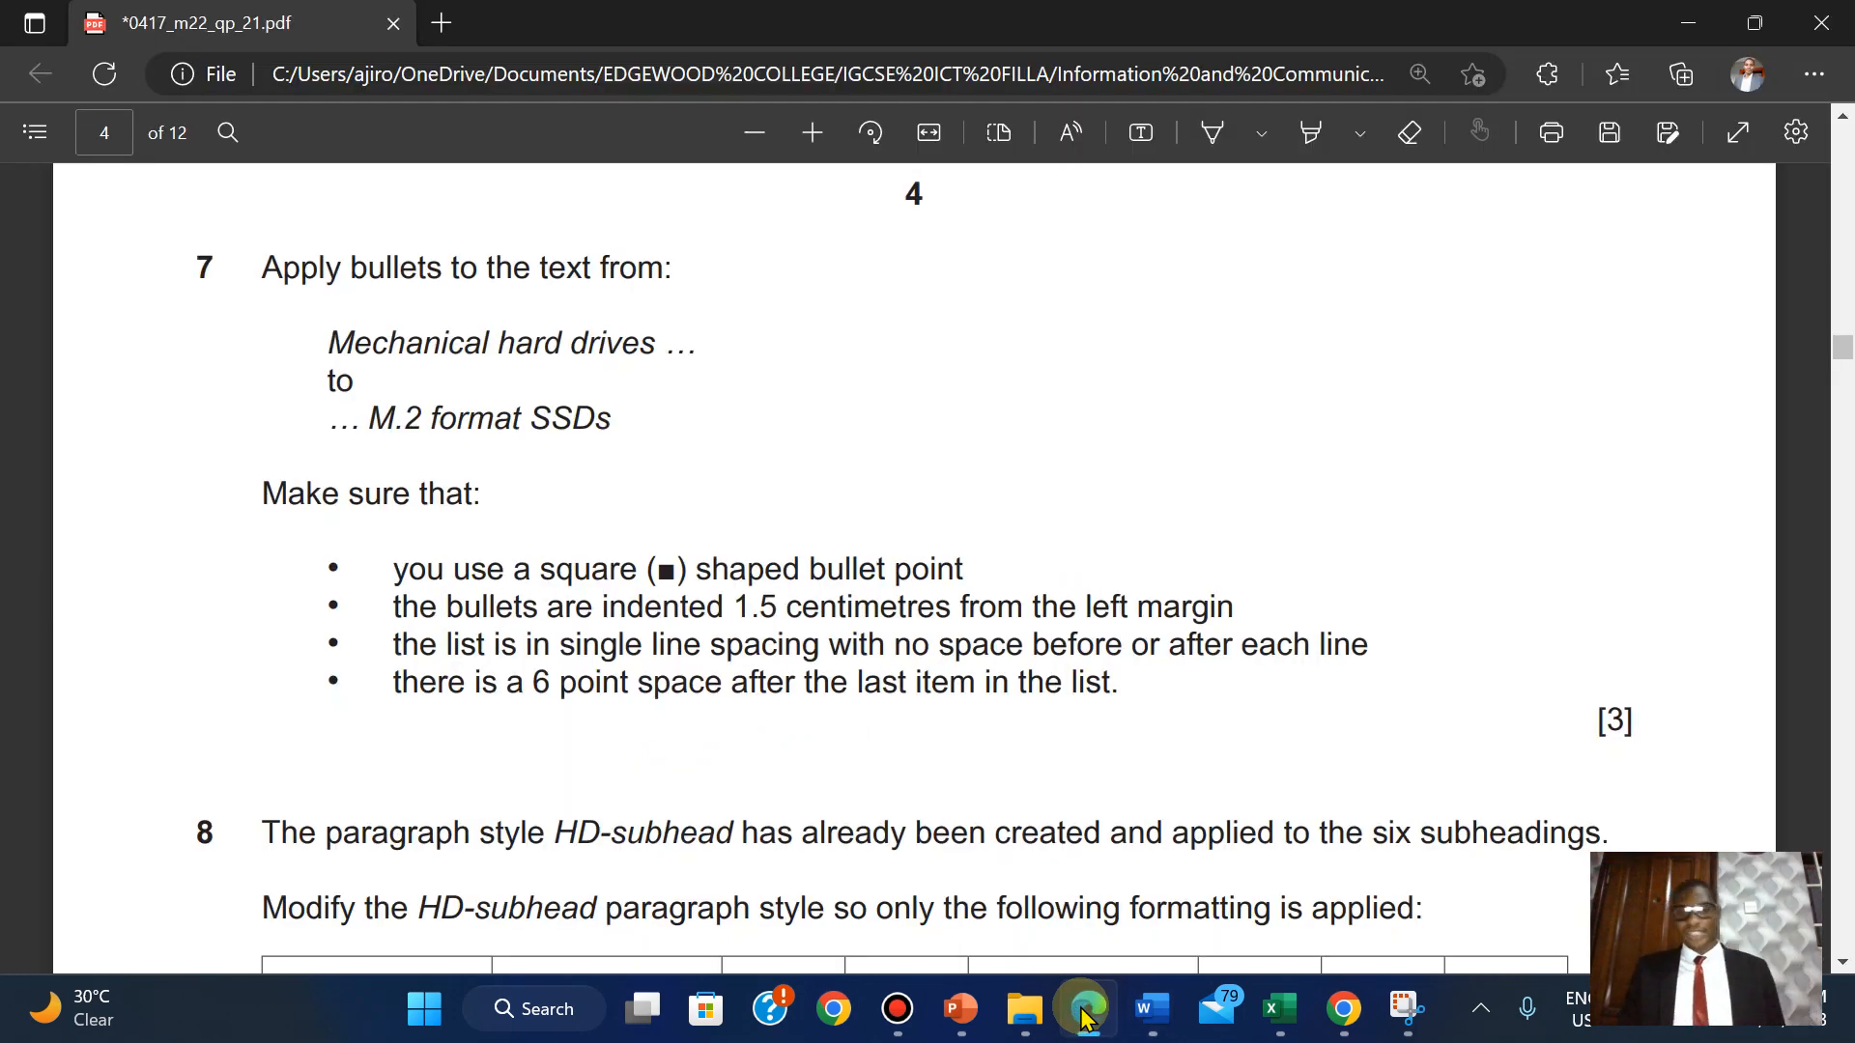
Add an empty unbulleted 6 pt line after M.2 format SSDs, above the Mechanical Hard Drives heading.
left_click(1084, 1017)
left_click(483, 704)
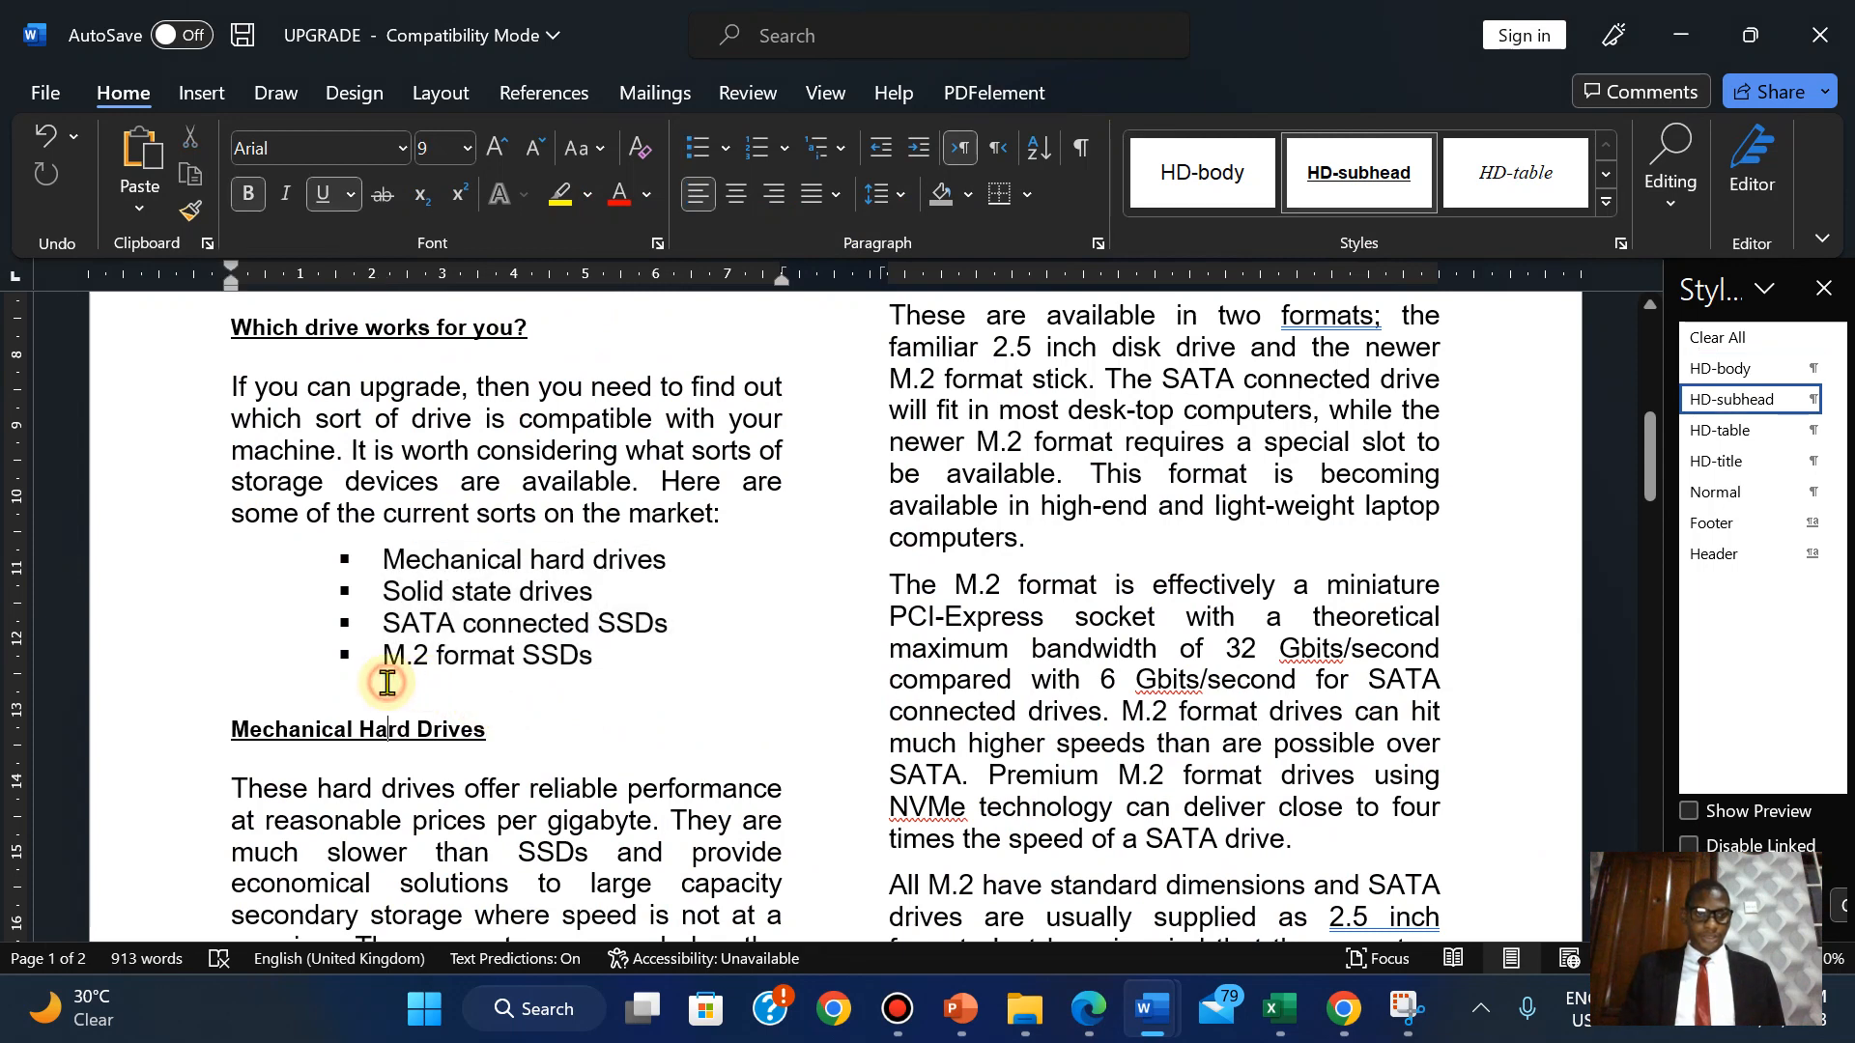
left_click(611, 654)
key("Return")
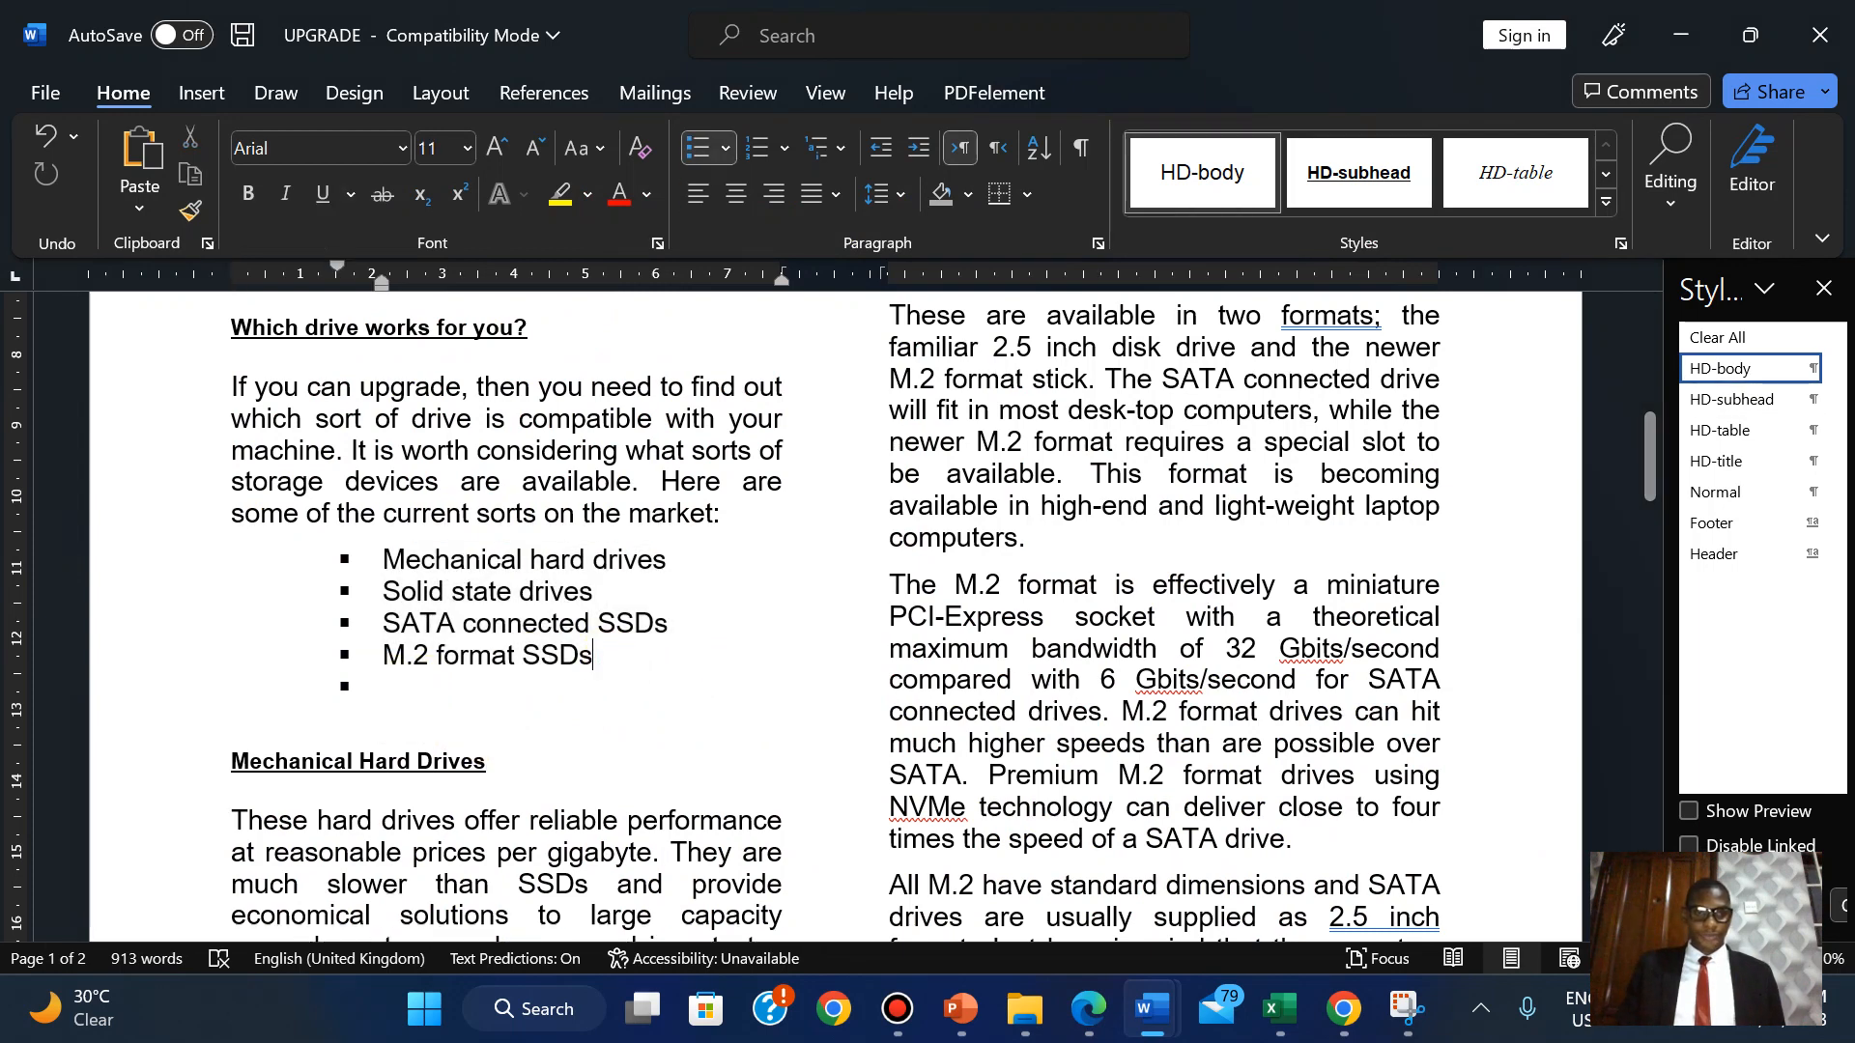
key("BackSpace")
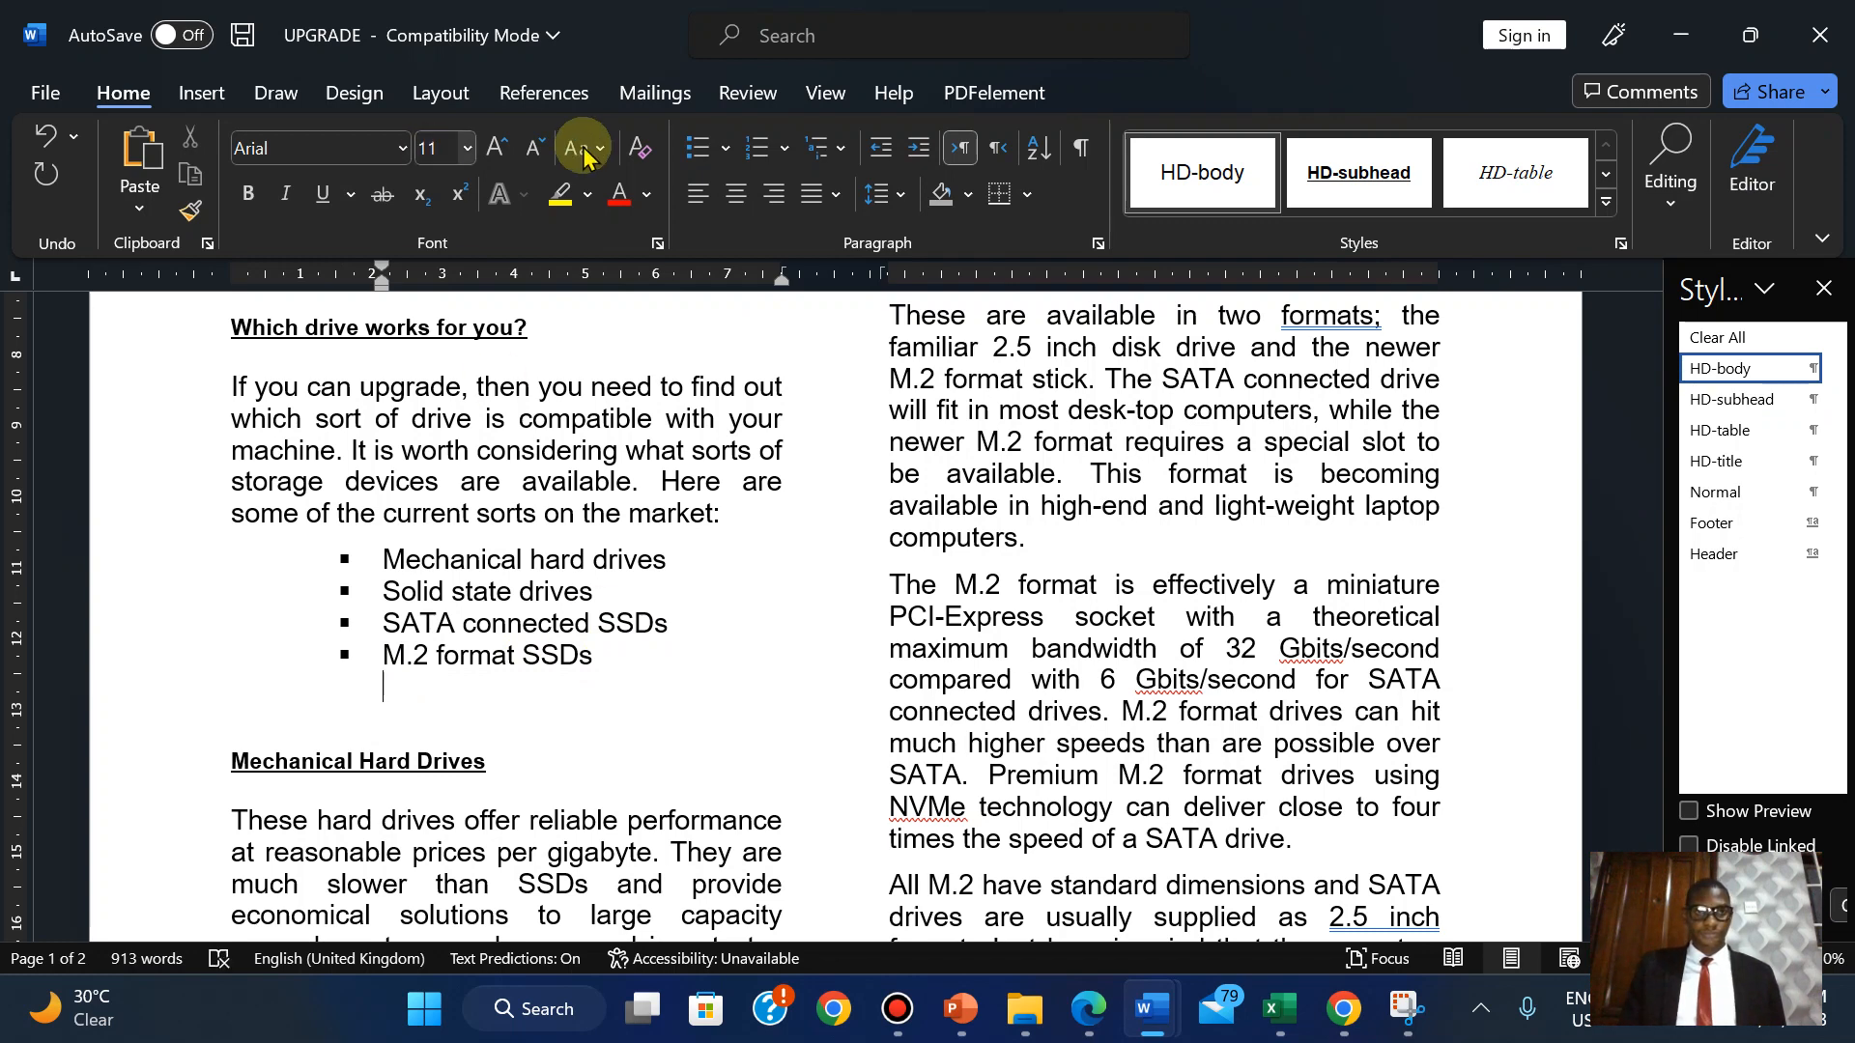
left_click(536, 152)
left_click(536, 152)
left_click(536, 151)
left_click(536, 151)
left_click(537, 152)
left_click(536, 152)
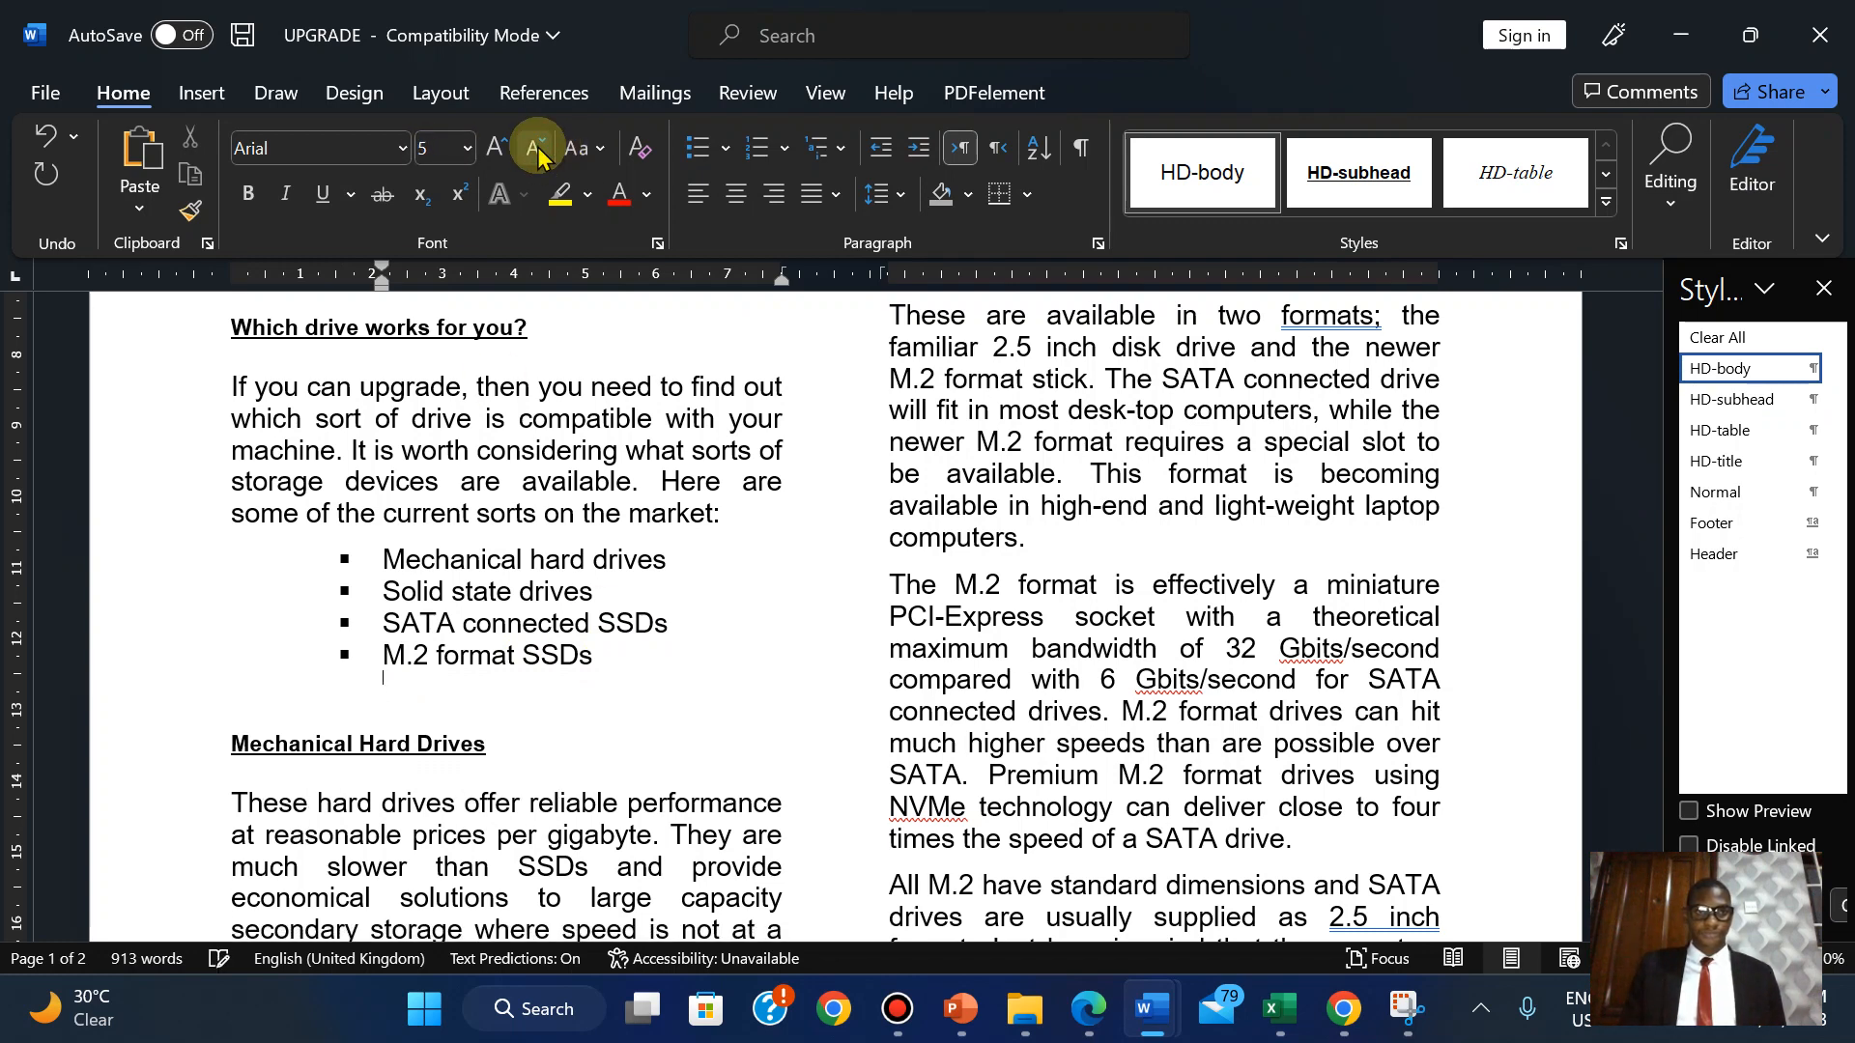
left_click(496, 147)
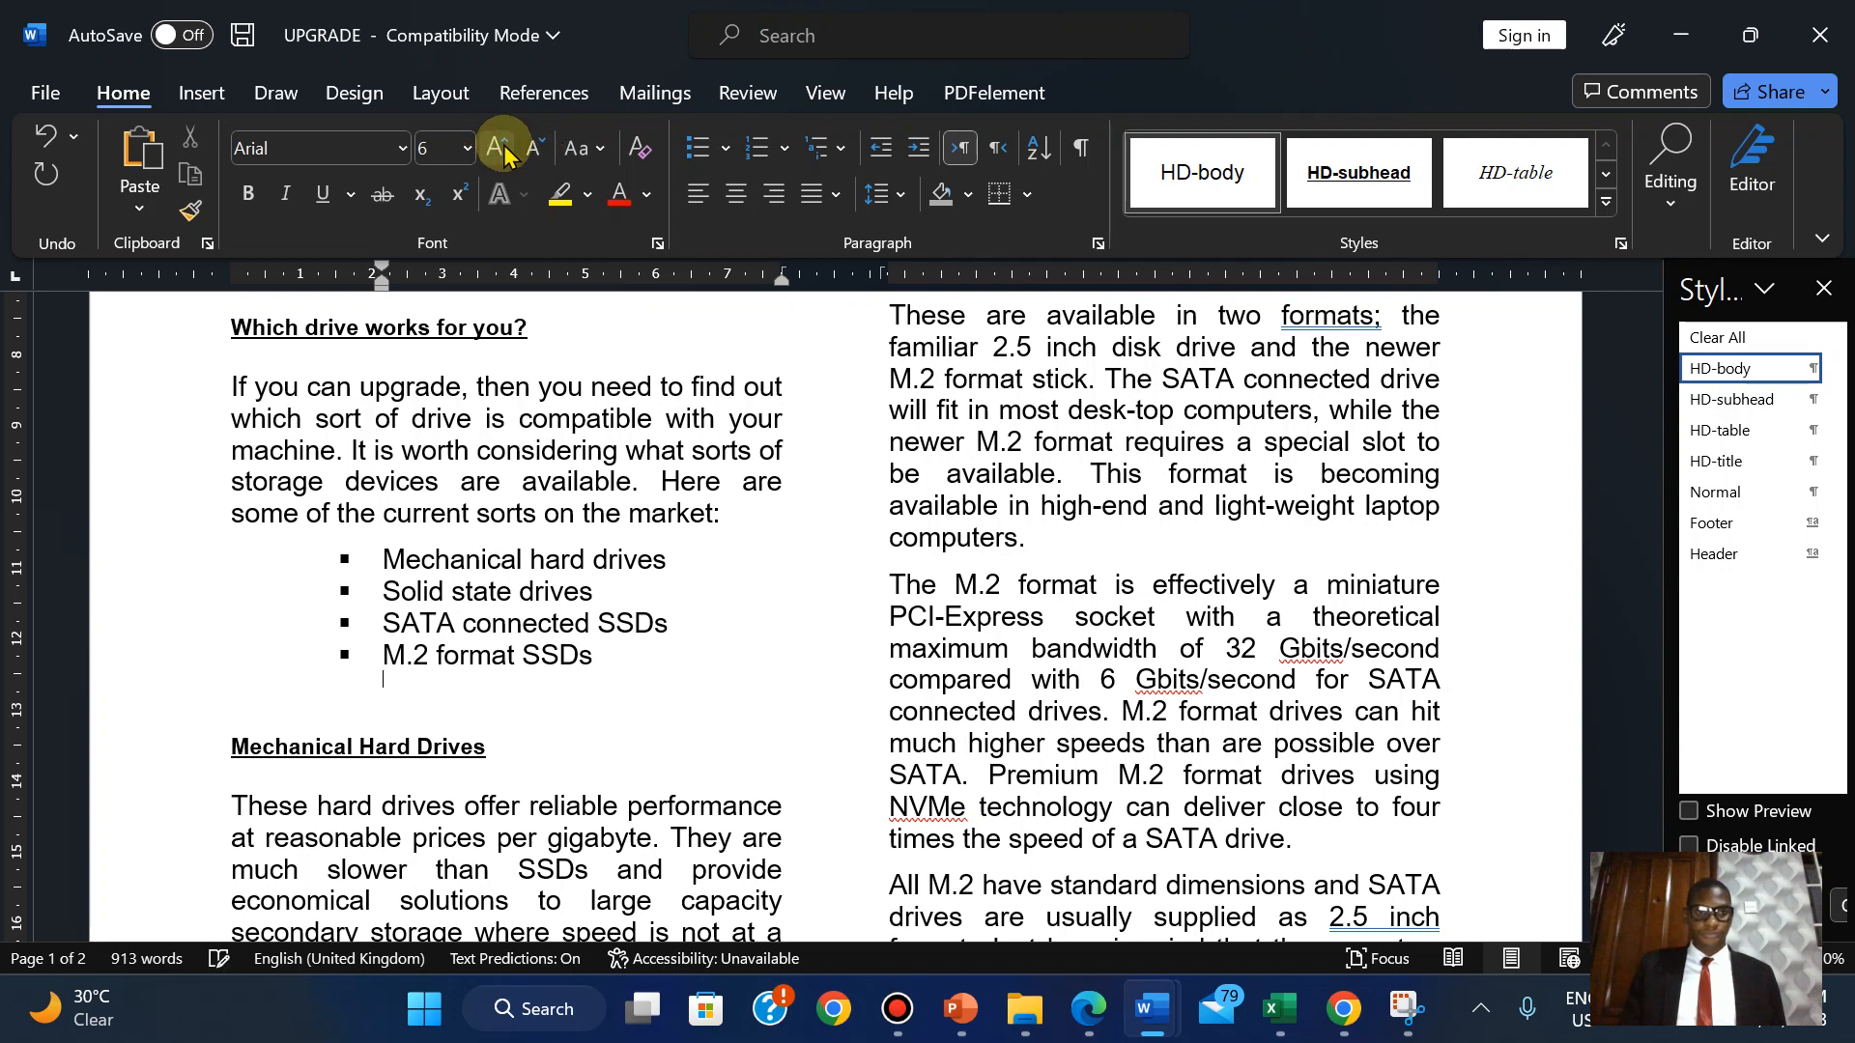
left_click(677, 705)
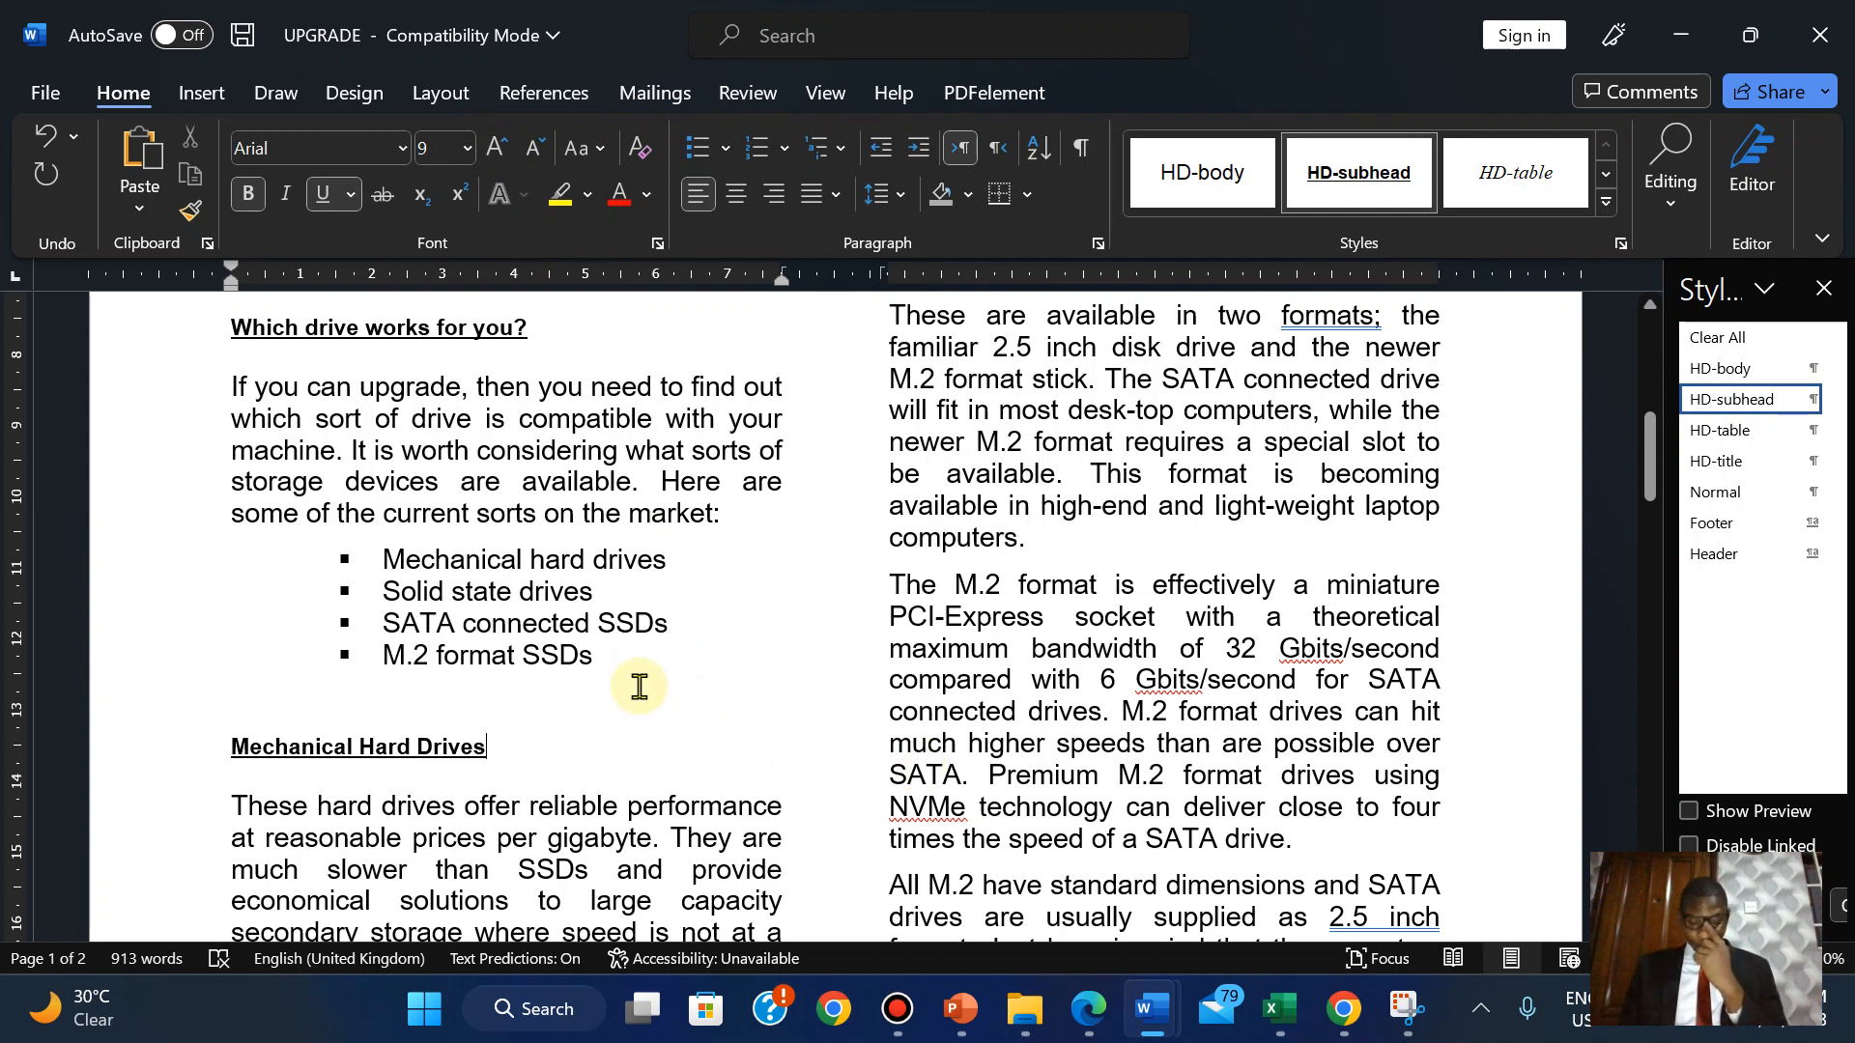
left_click(1089, 1009)
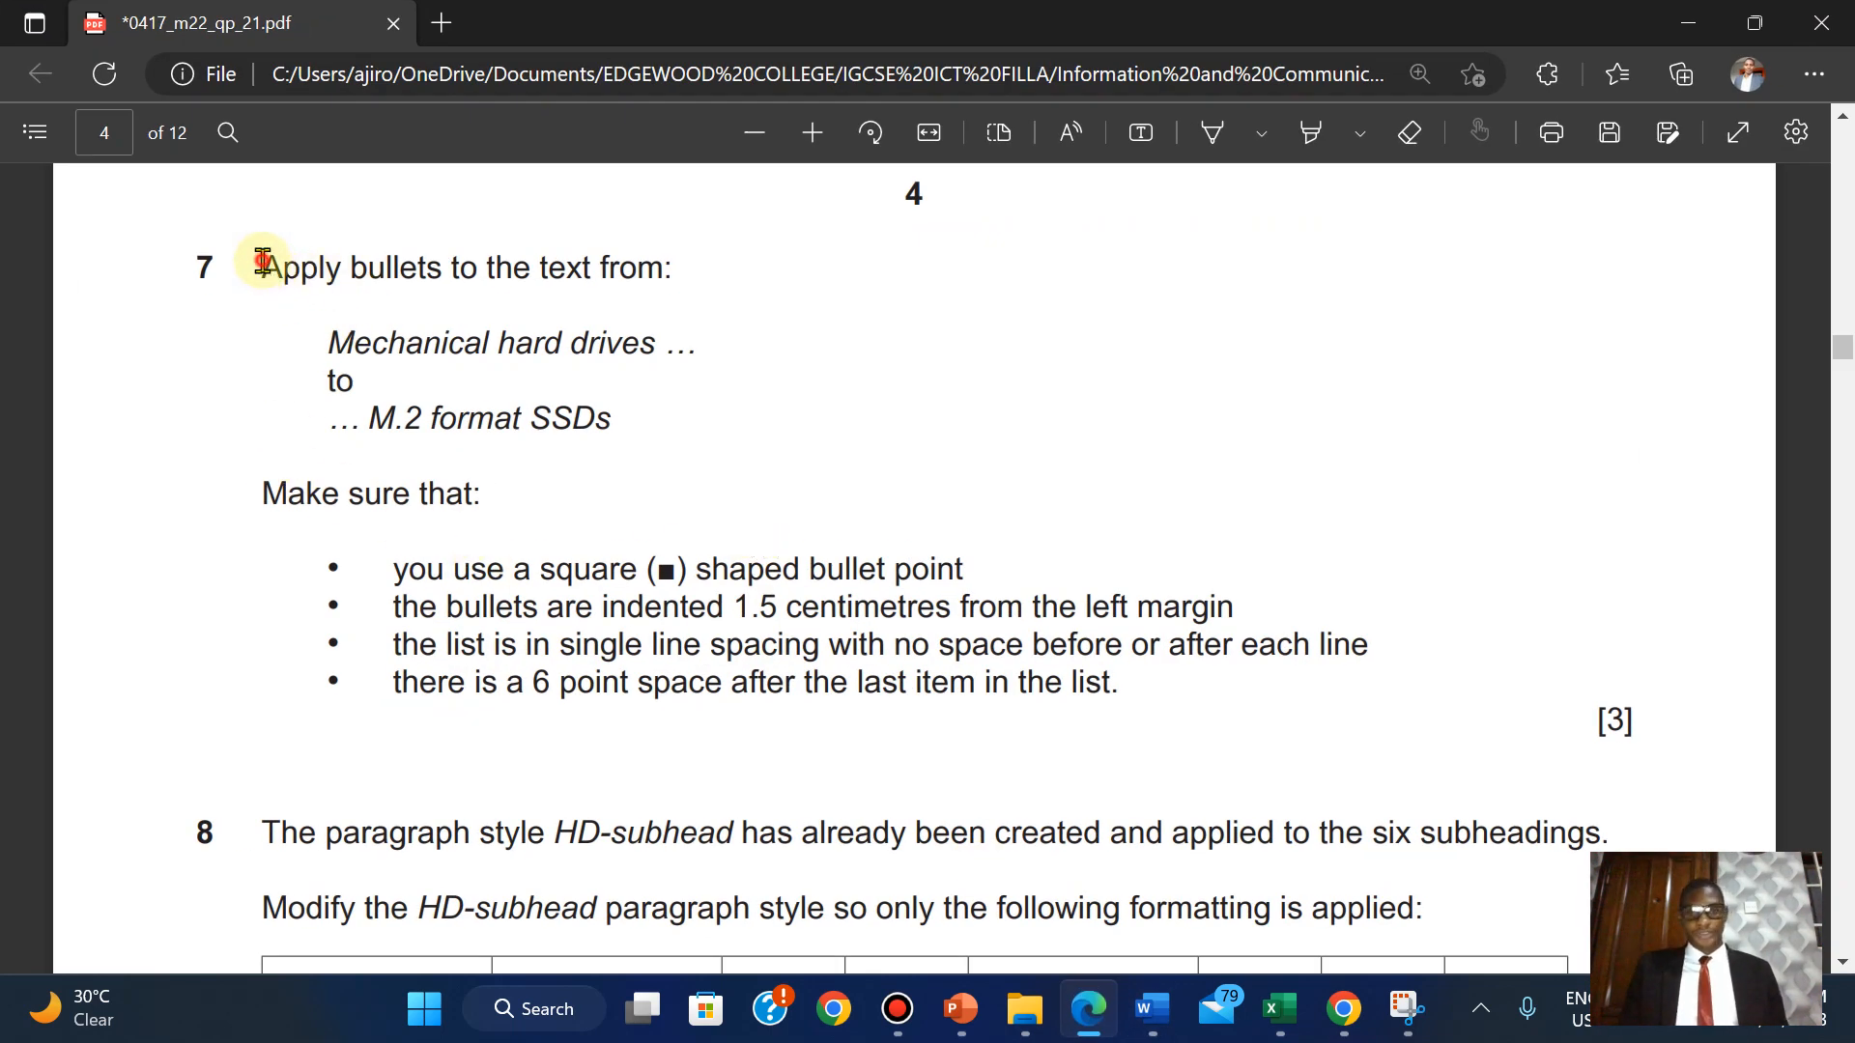
Highlight question 7 green and scroll down to question 8's HD-subhead formatting table.
left_click_drag(263, 261, 1633, 727)
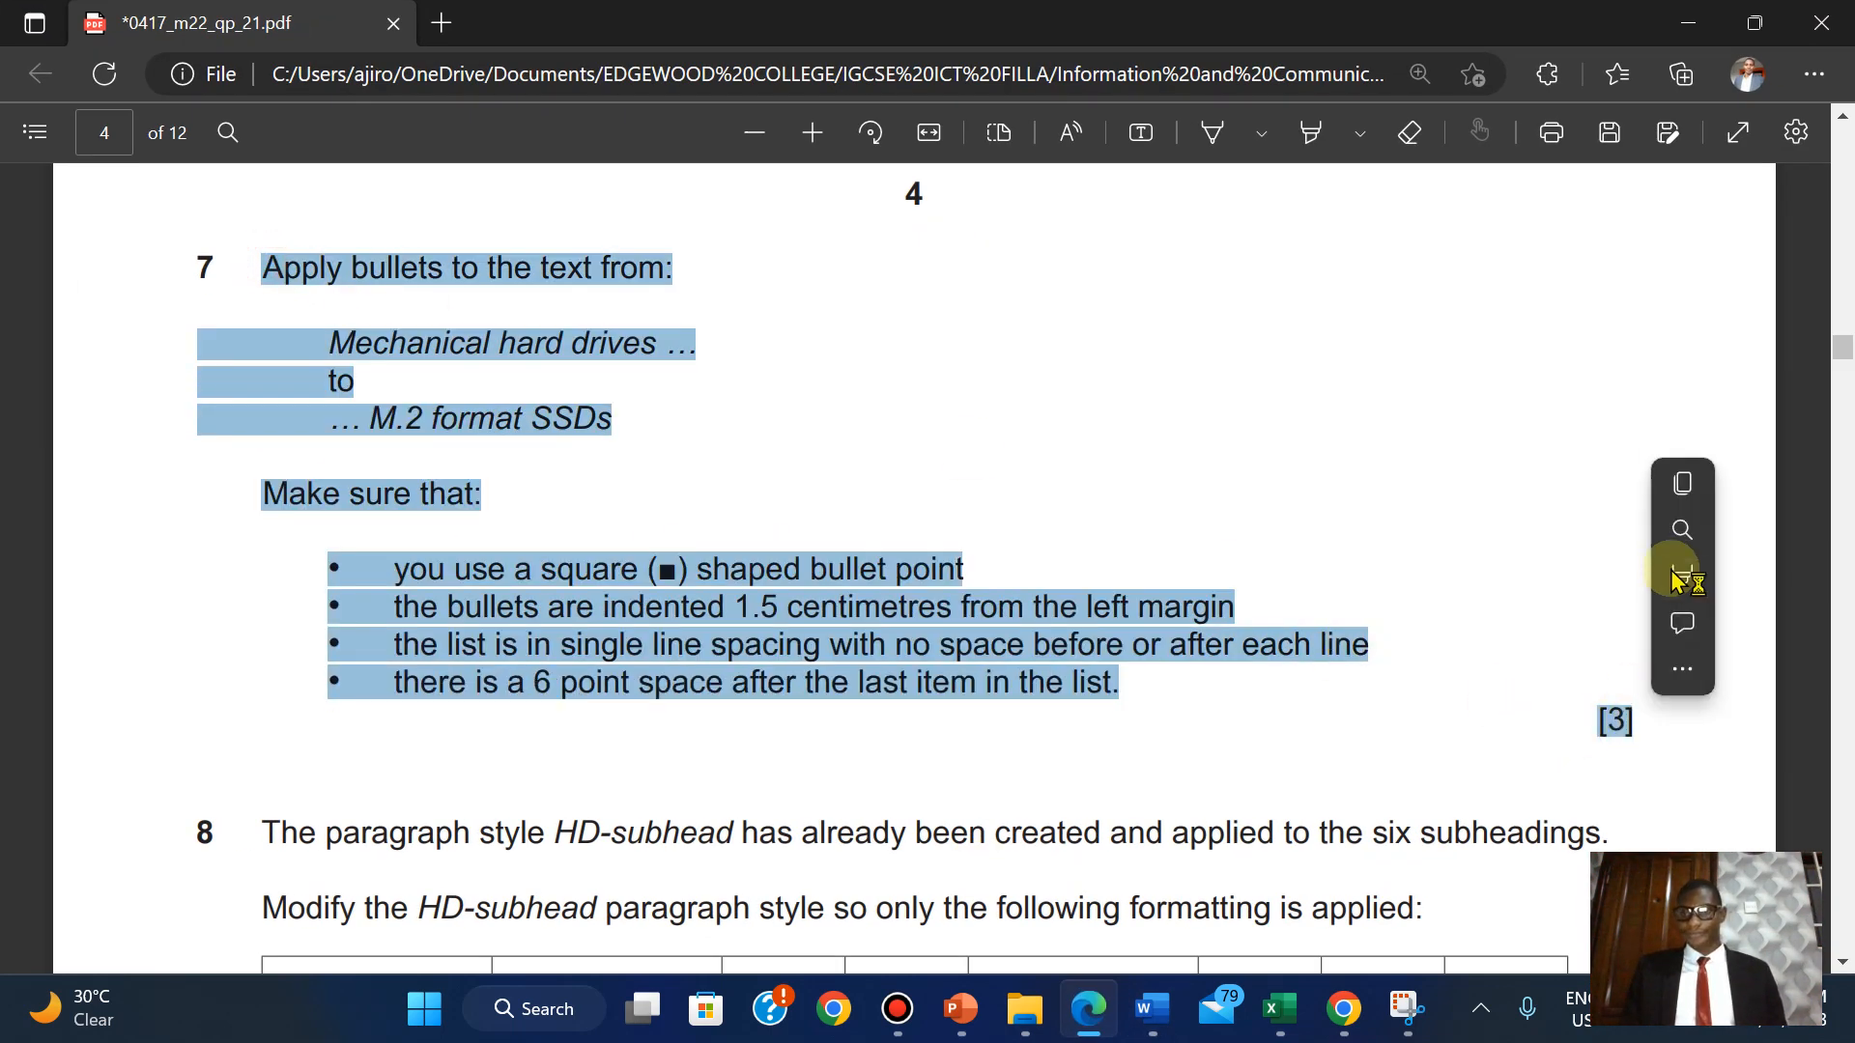
mouse_move(1586, 585)
left_click(1460, 622)
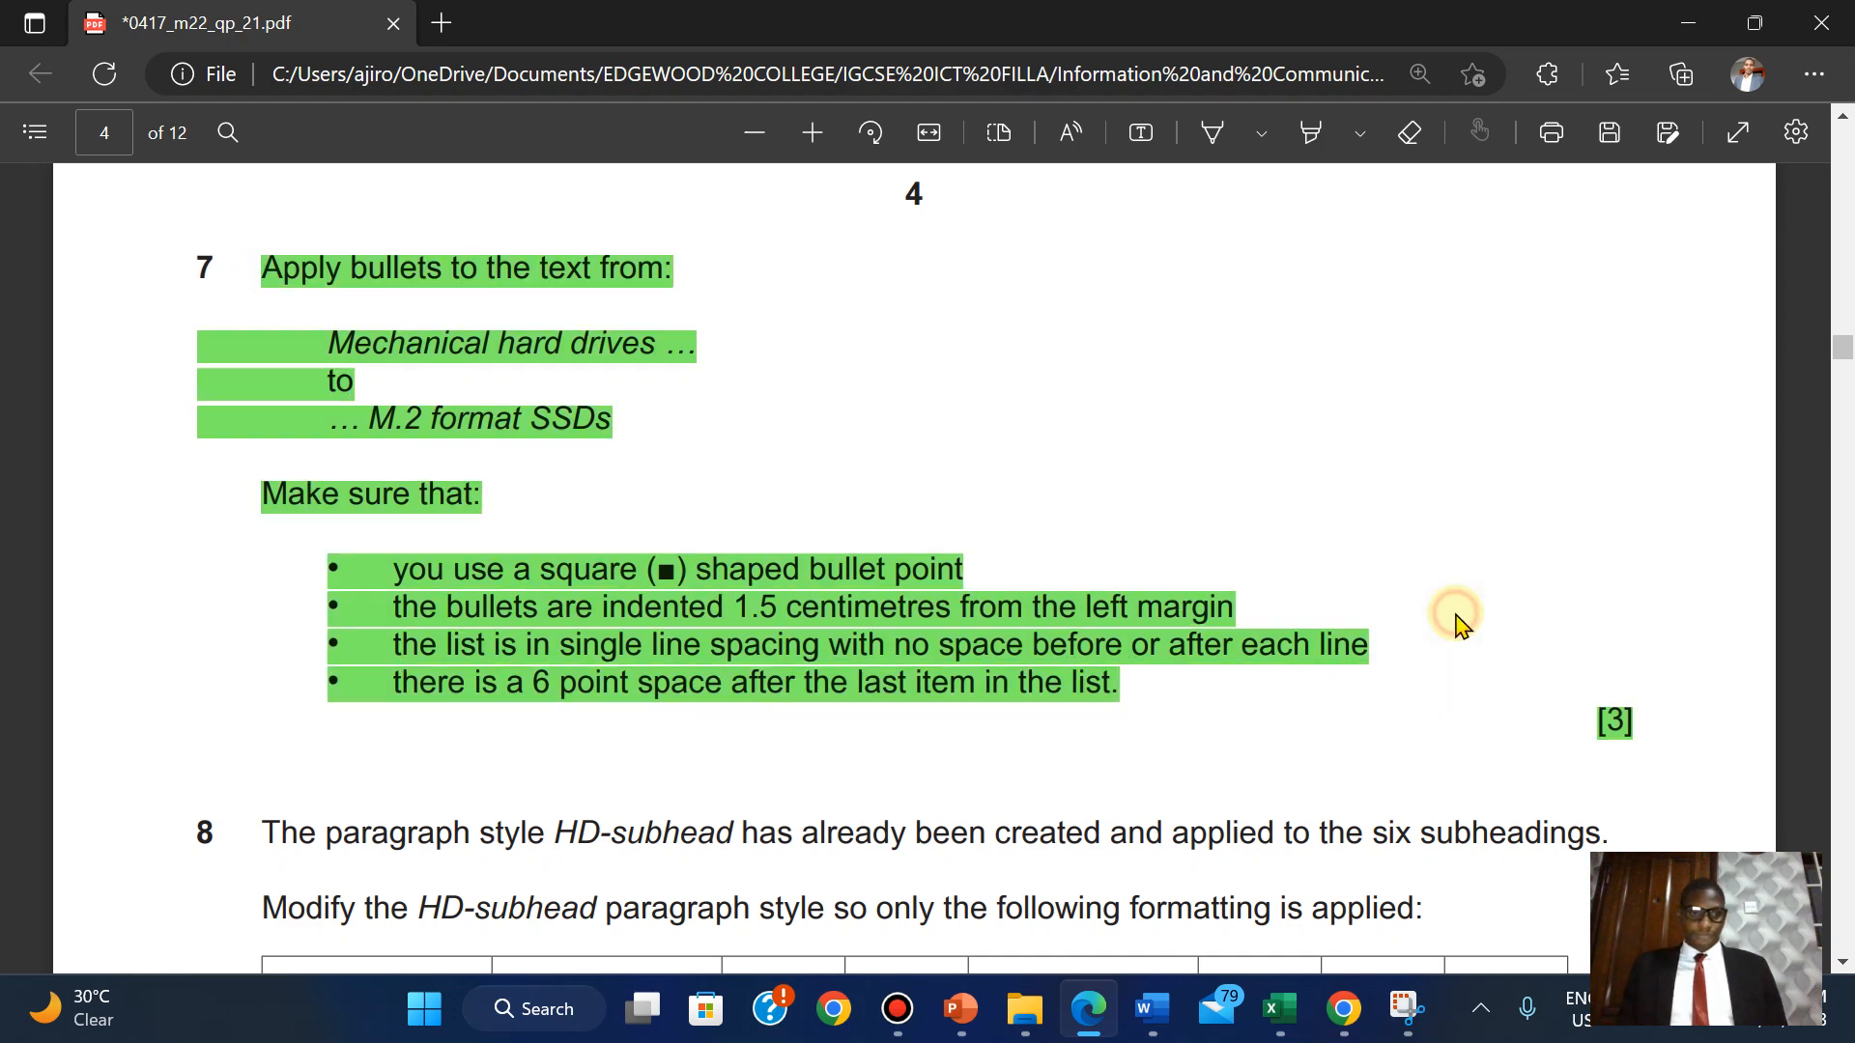
scroll(1459, 622, "down", 5)
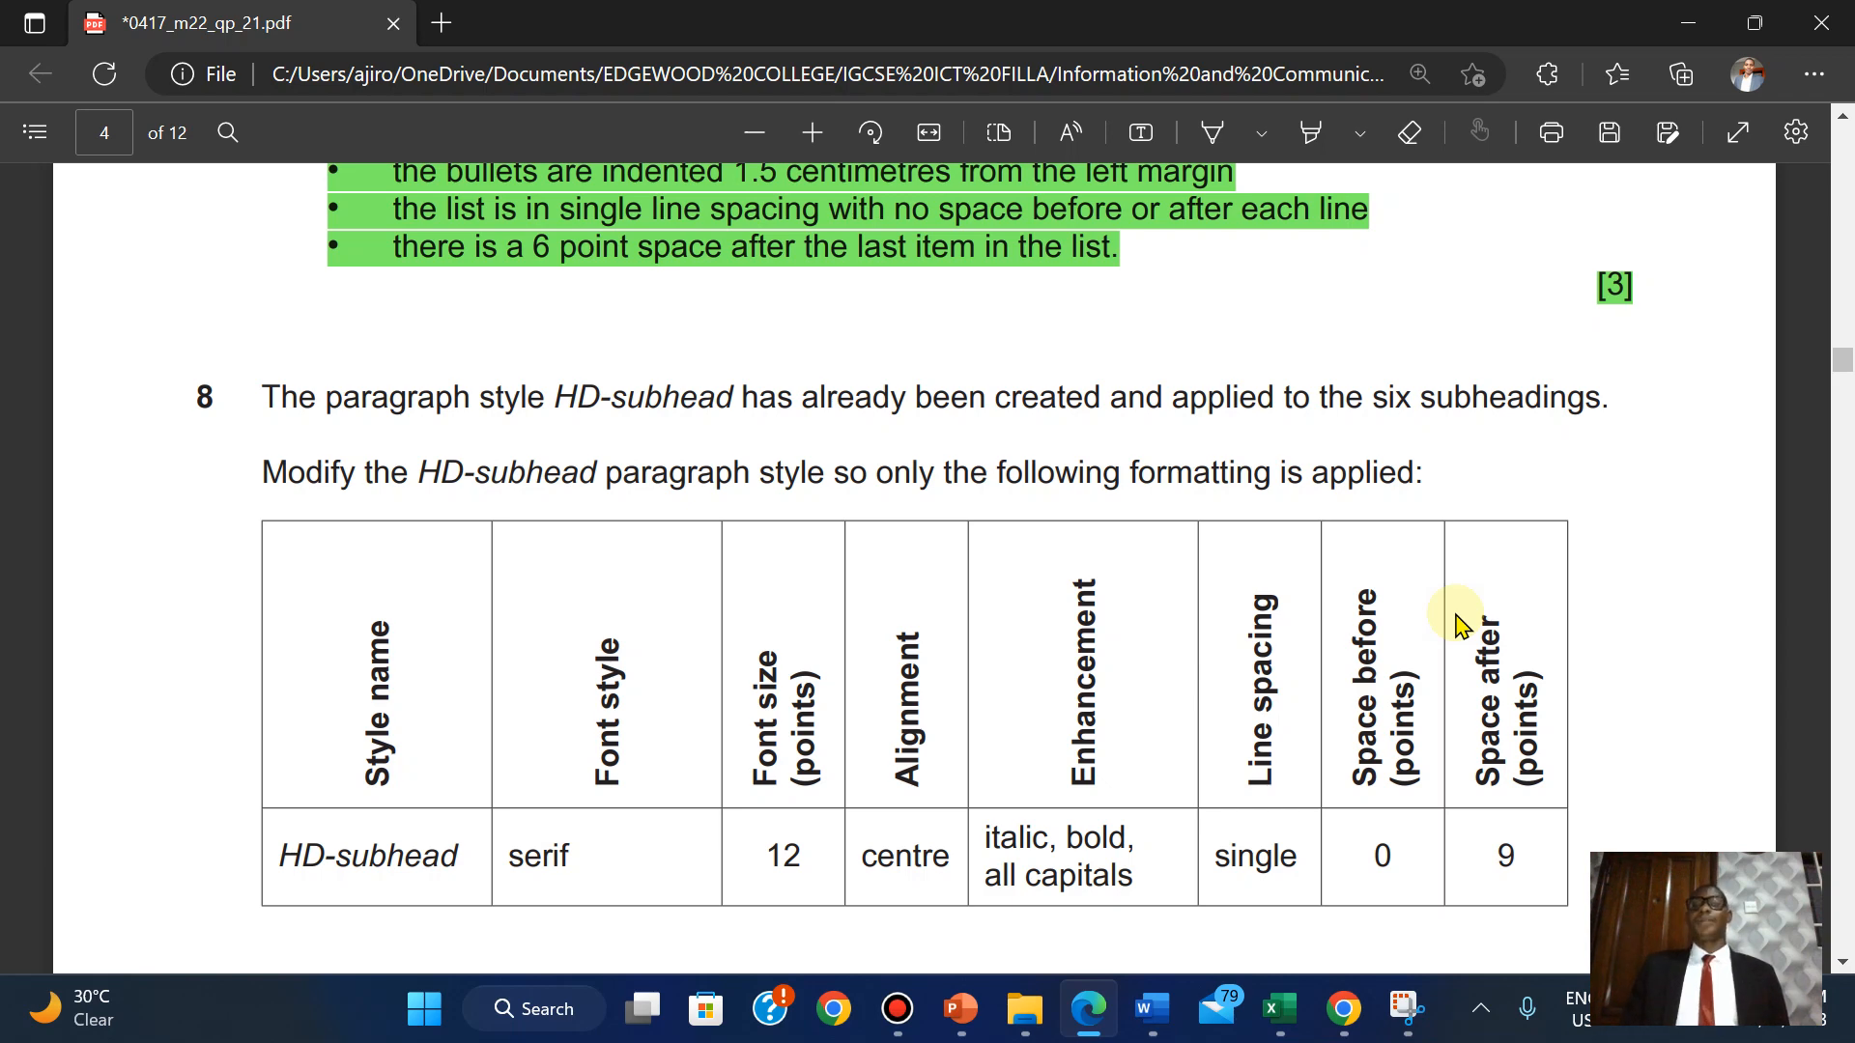
scroll(1460, 622, "down", 1)
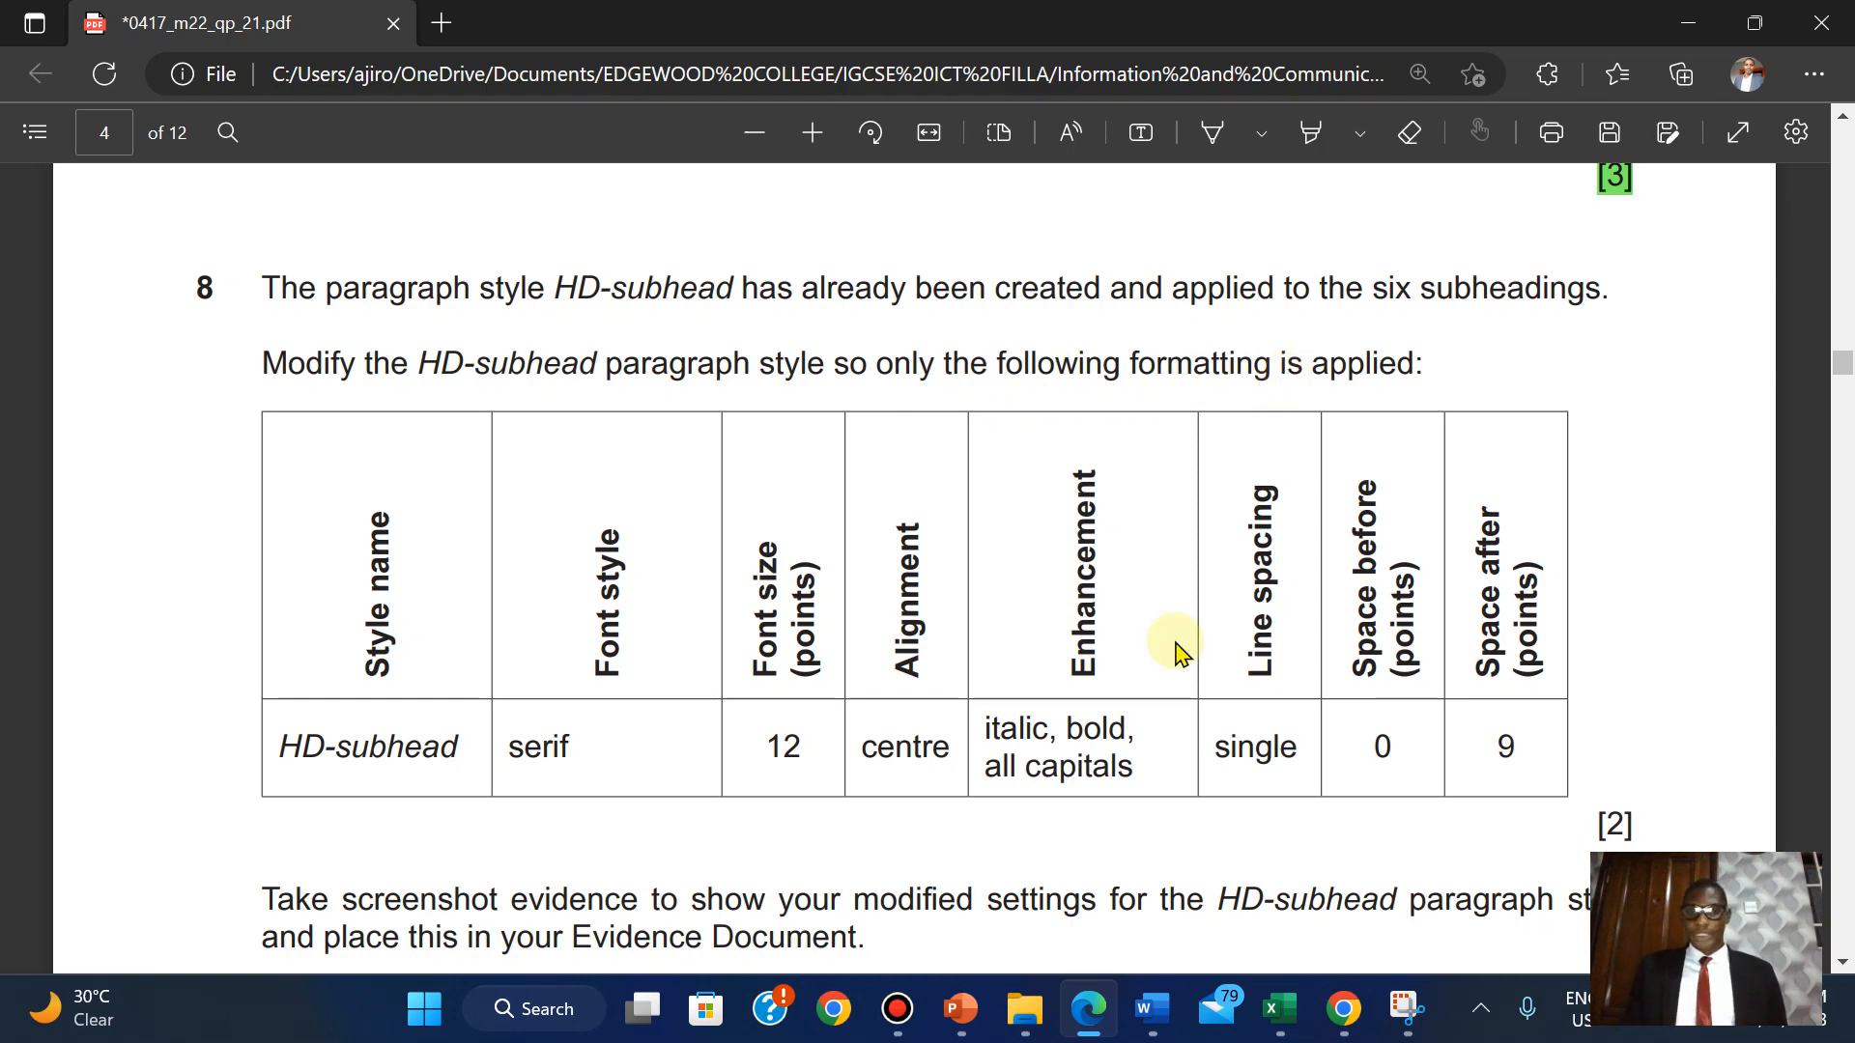
Back in the UPGRADE document, open Modify Style for the HD-subhead style.
mouse_move(1152, 1008)
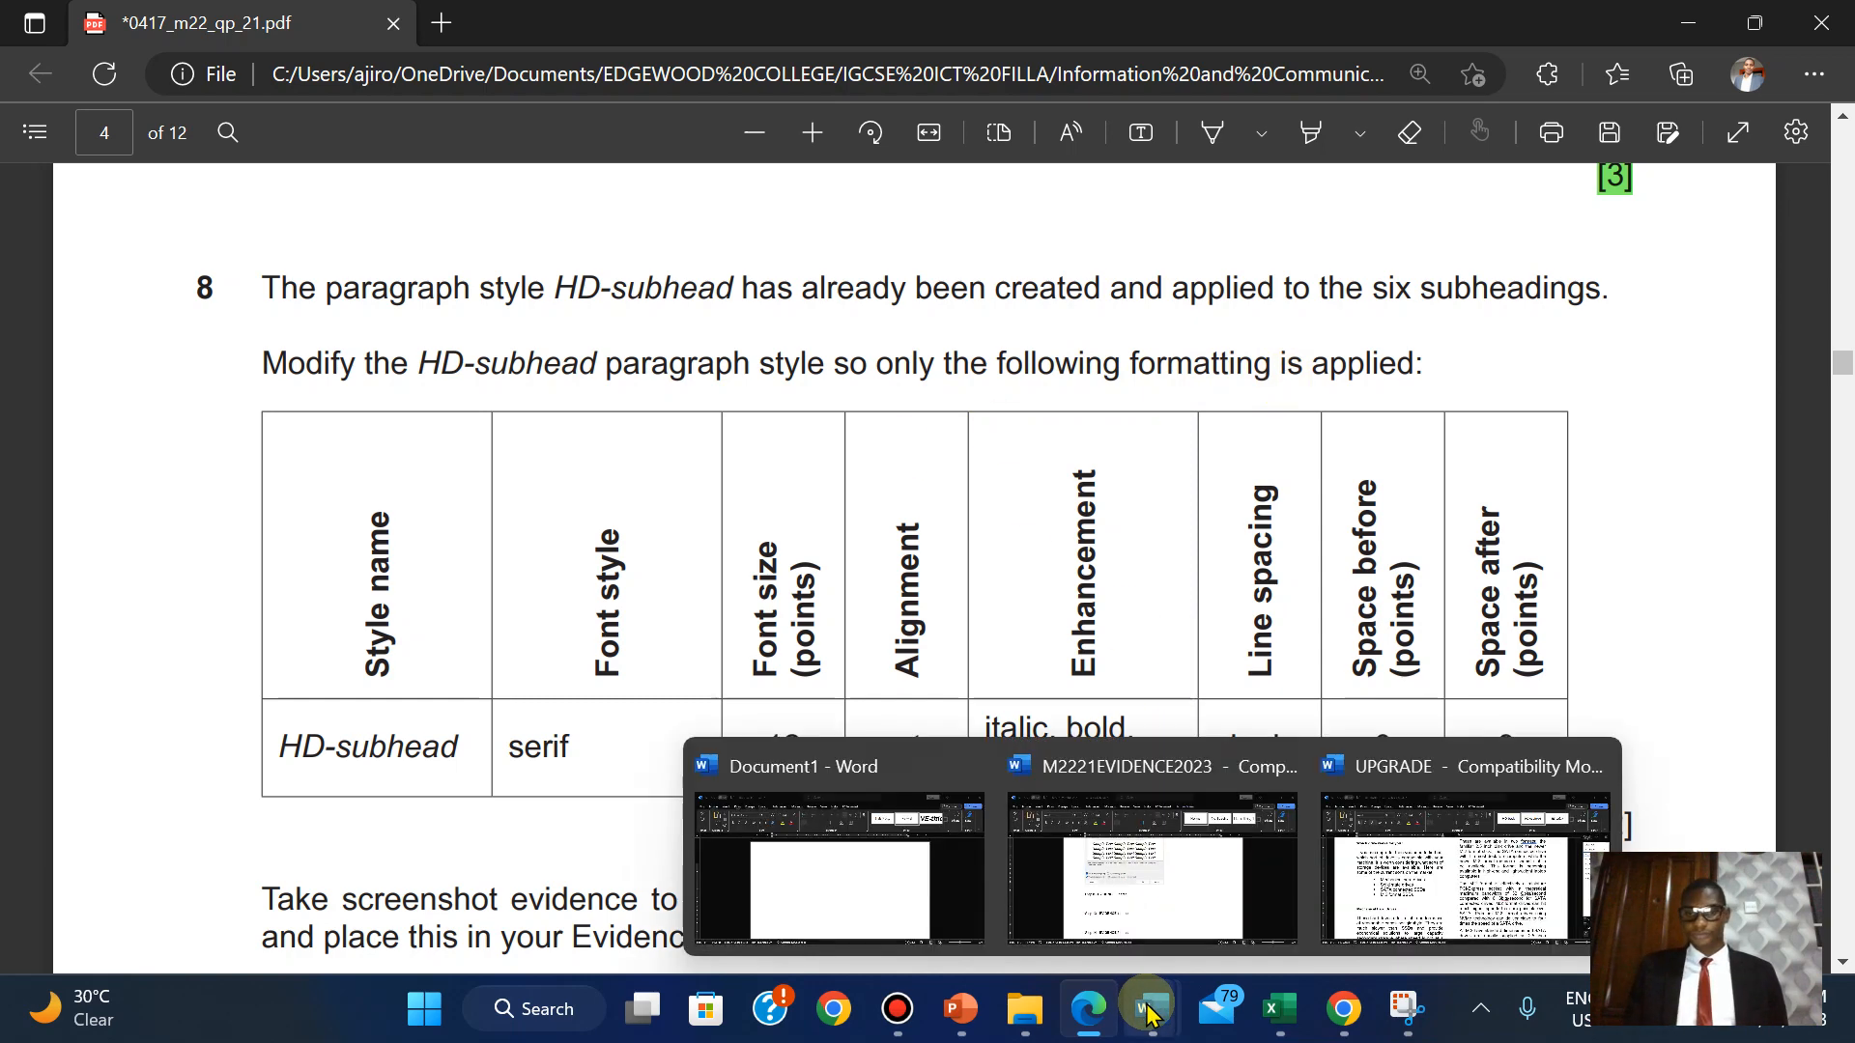
left_click(1386, 842)
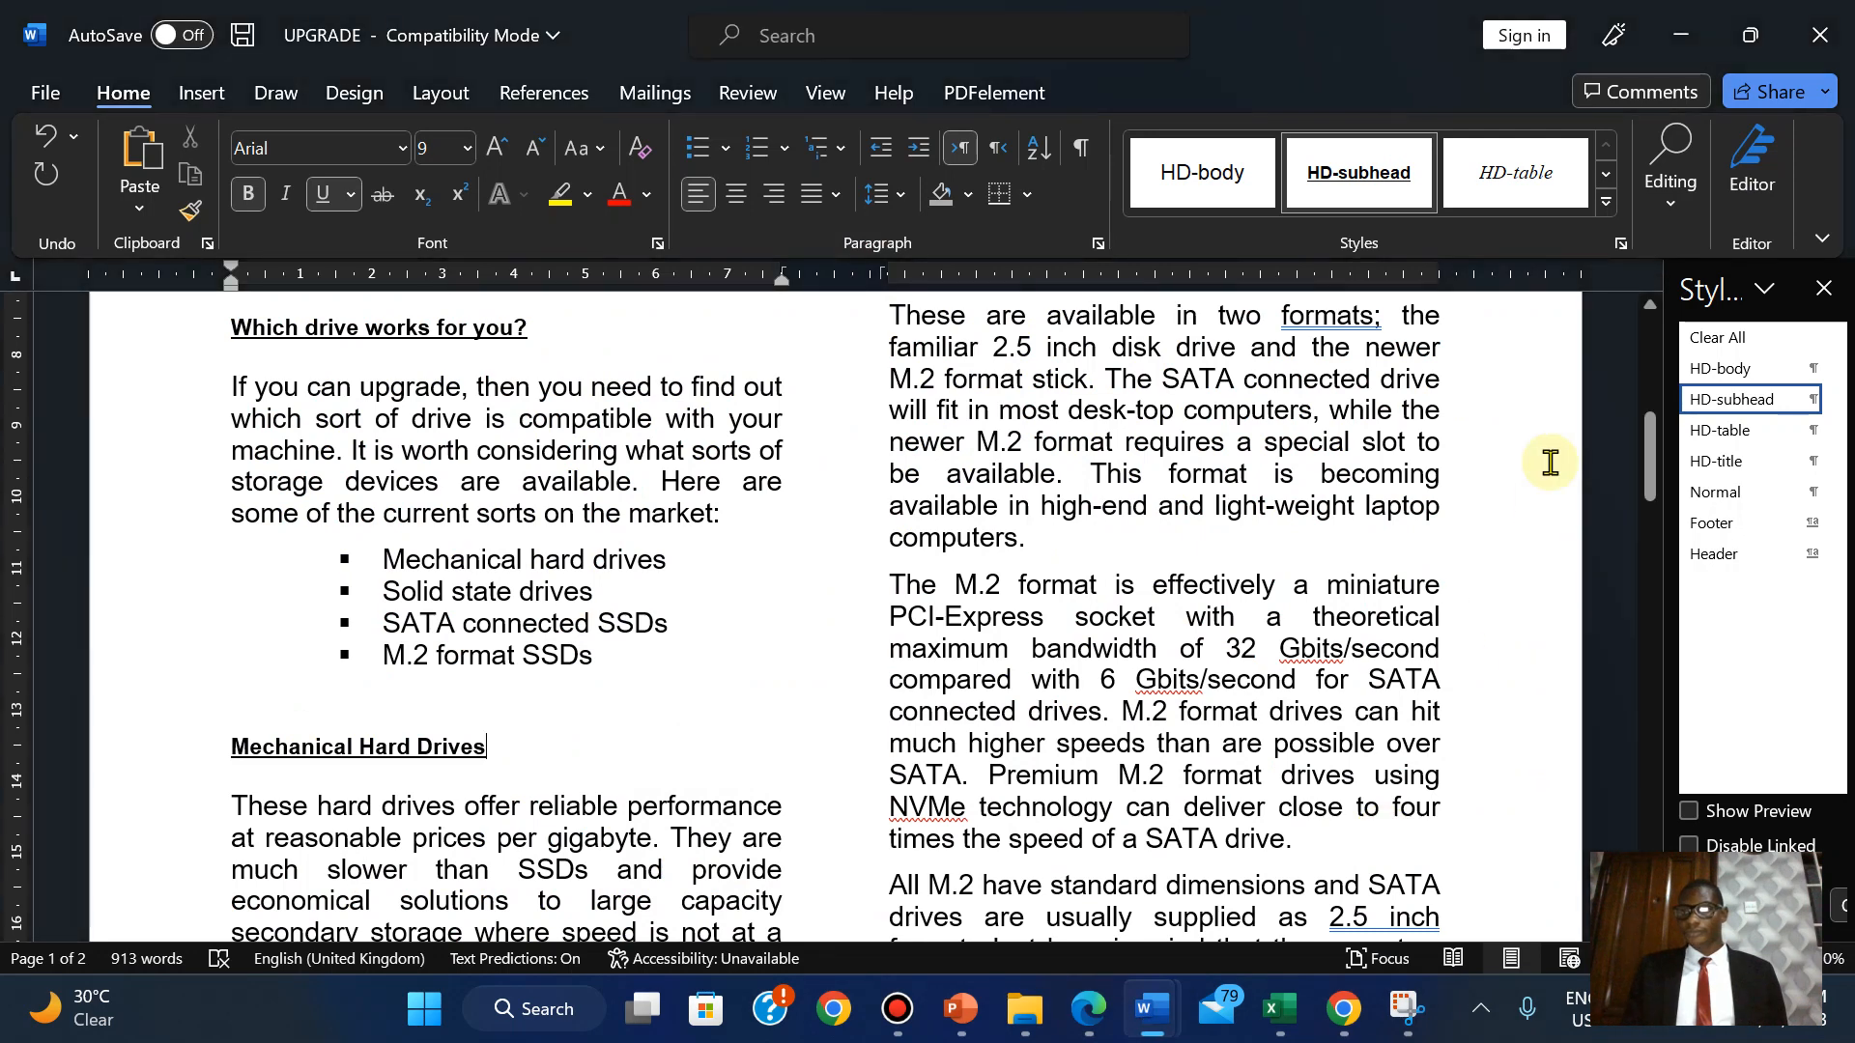
right_click(1725, 404)
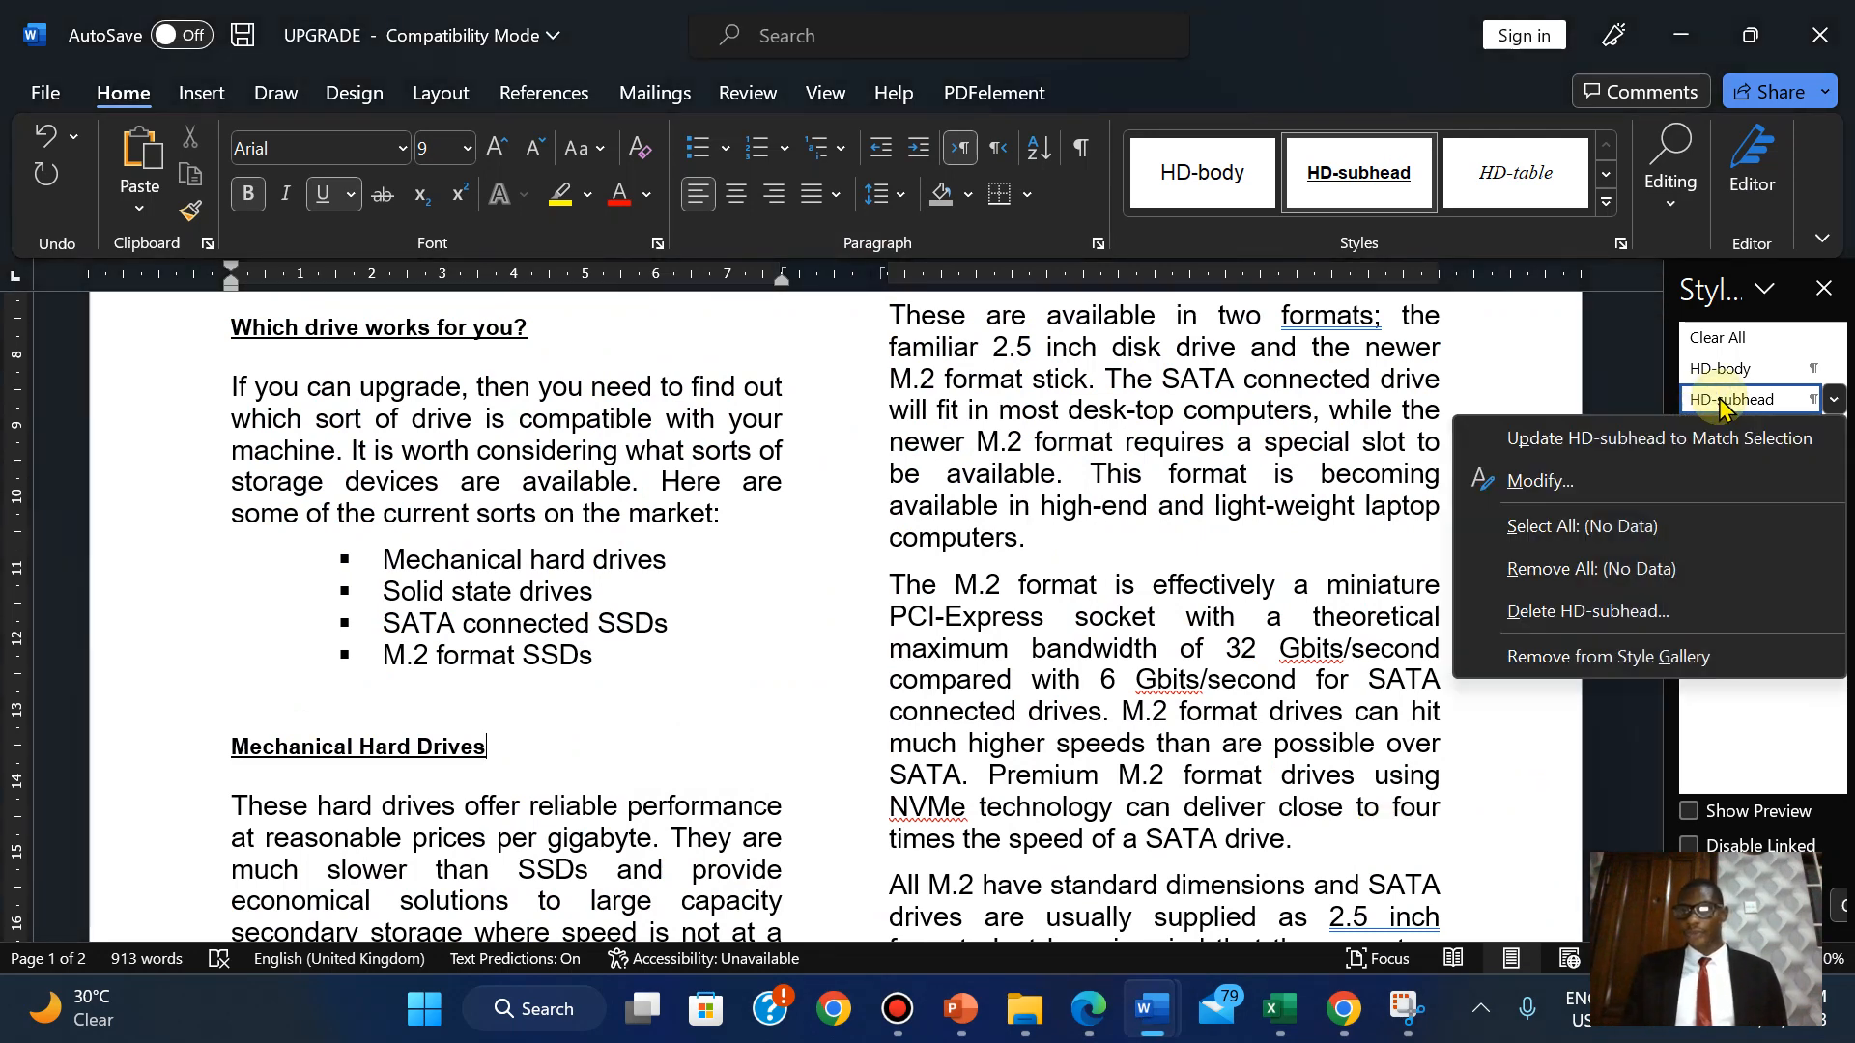
left_click(1570, 476)
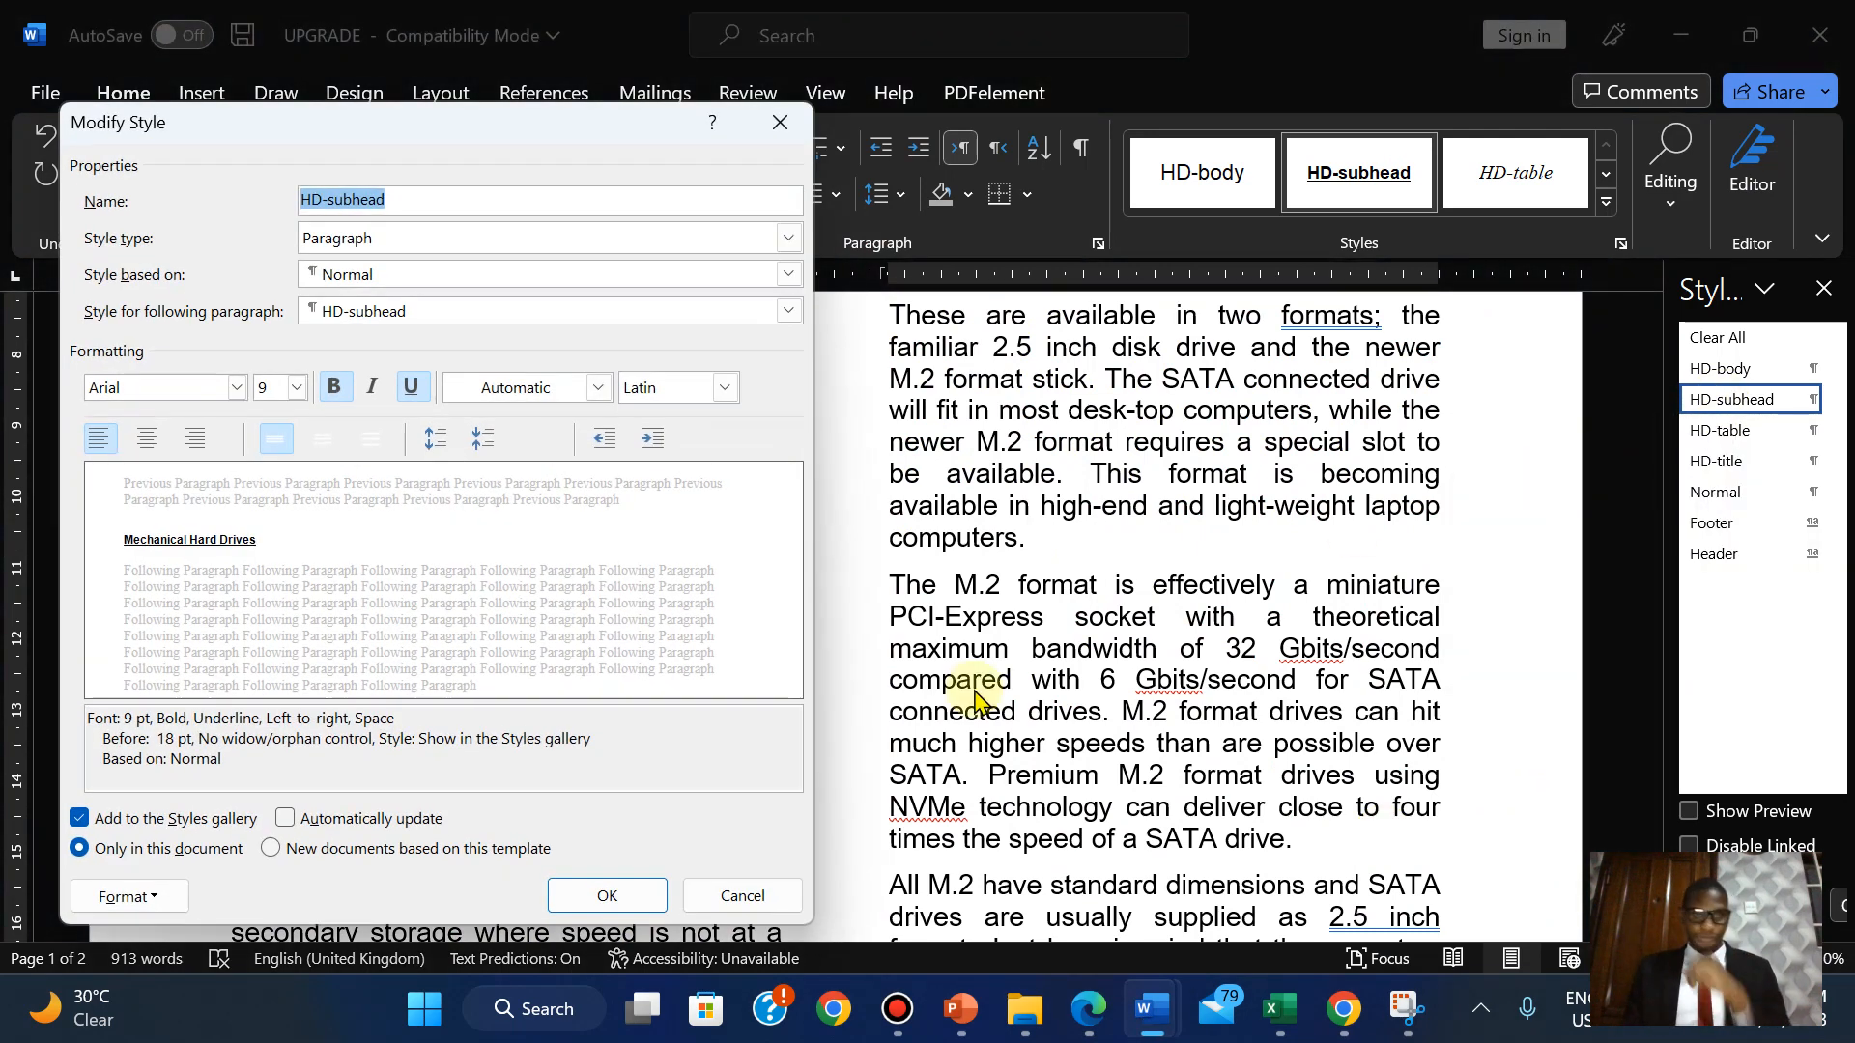
left_click(1106, 1028)
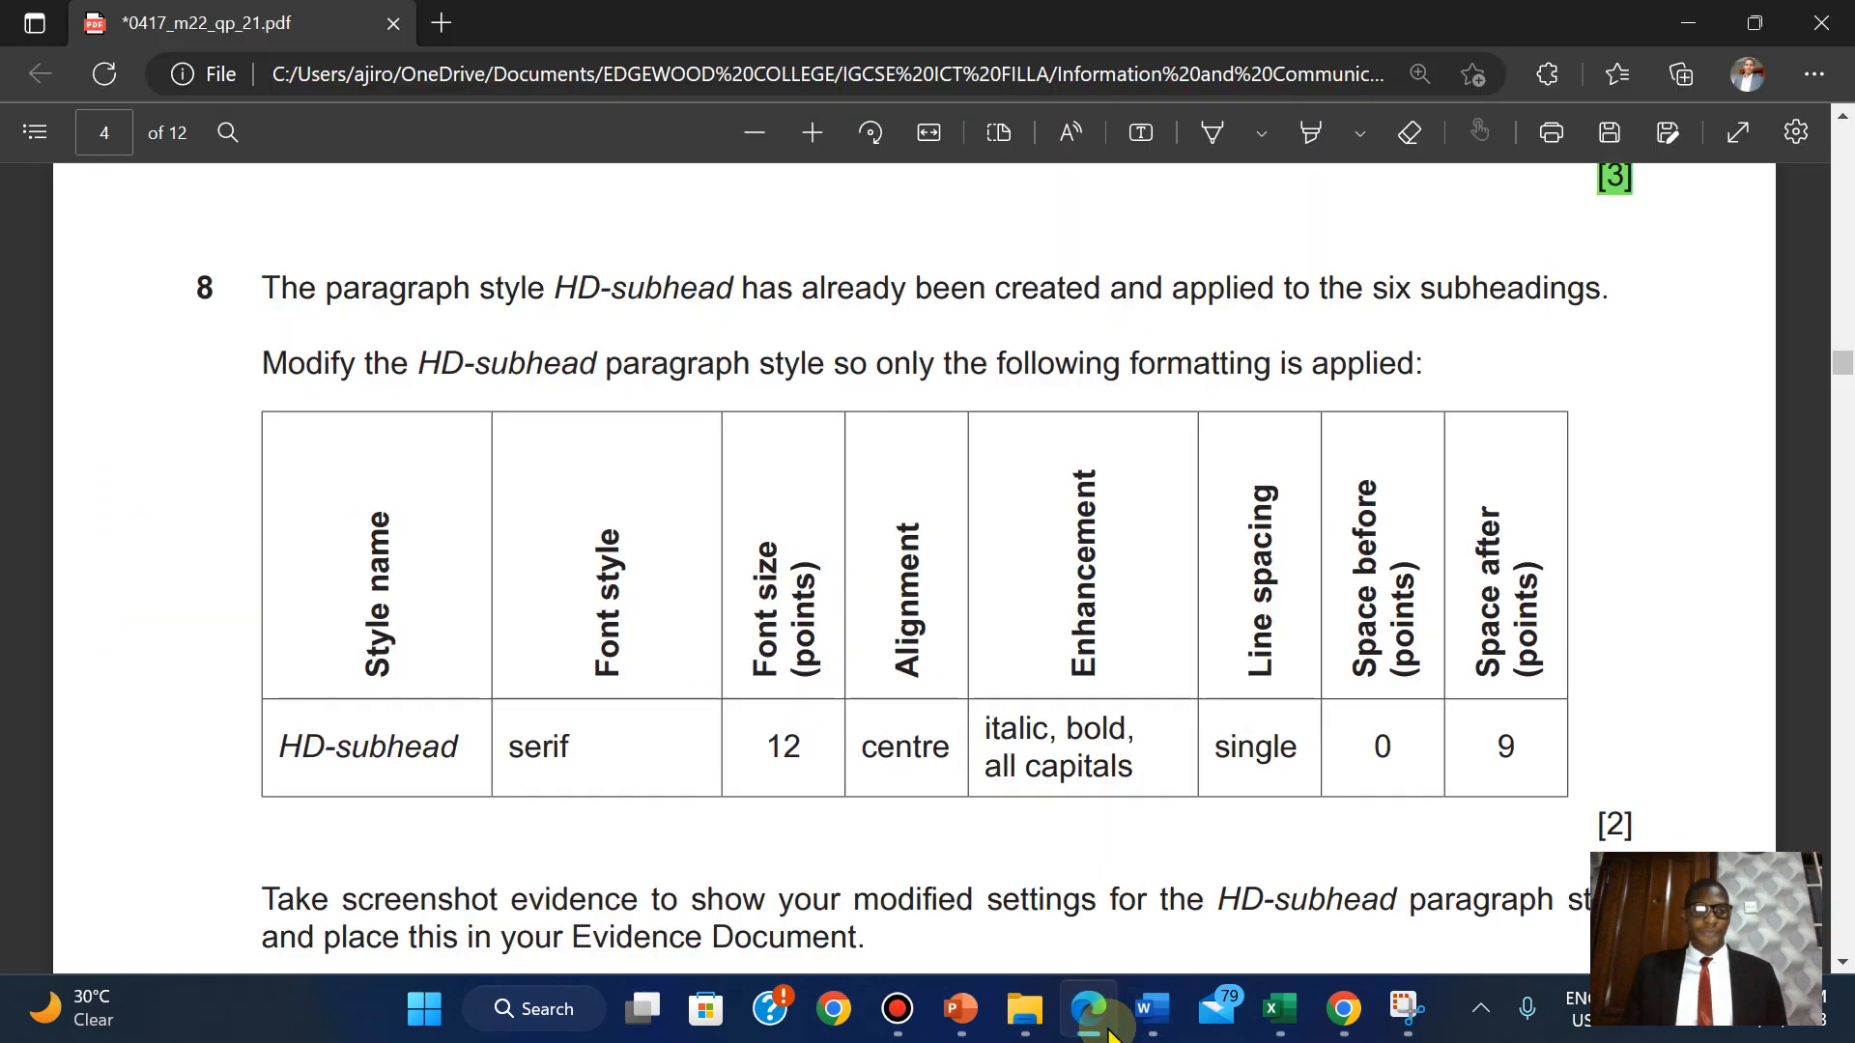
left_click(1109, 1032)
Set the HD-subhead font to Times New Roman, 12 pt.
left_click(235, 387)
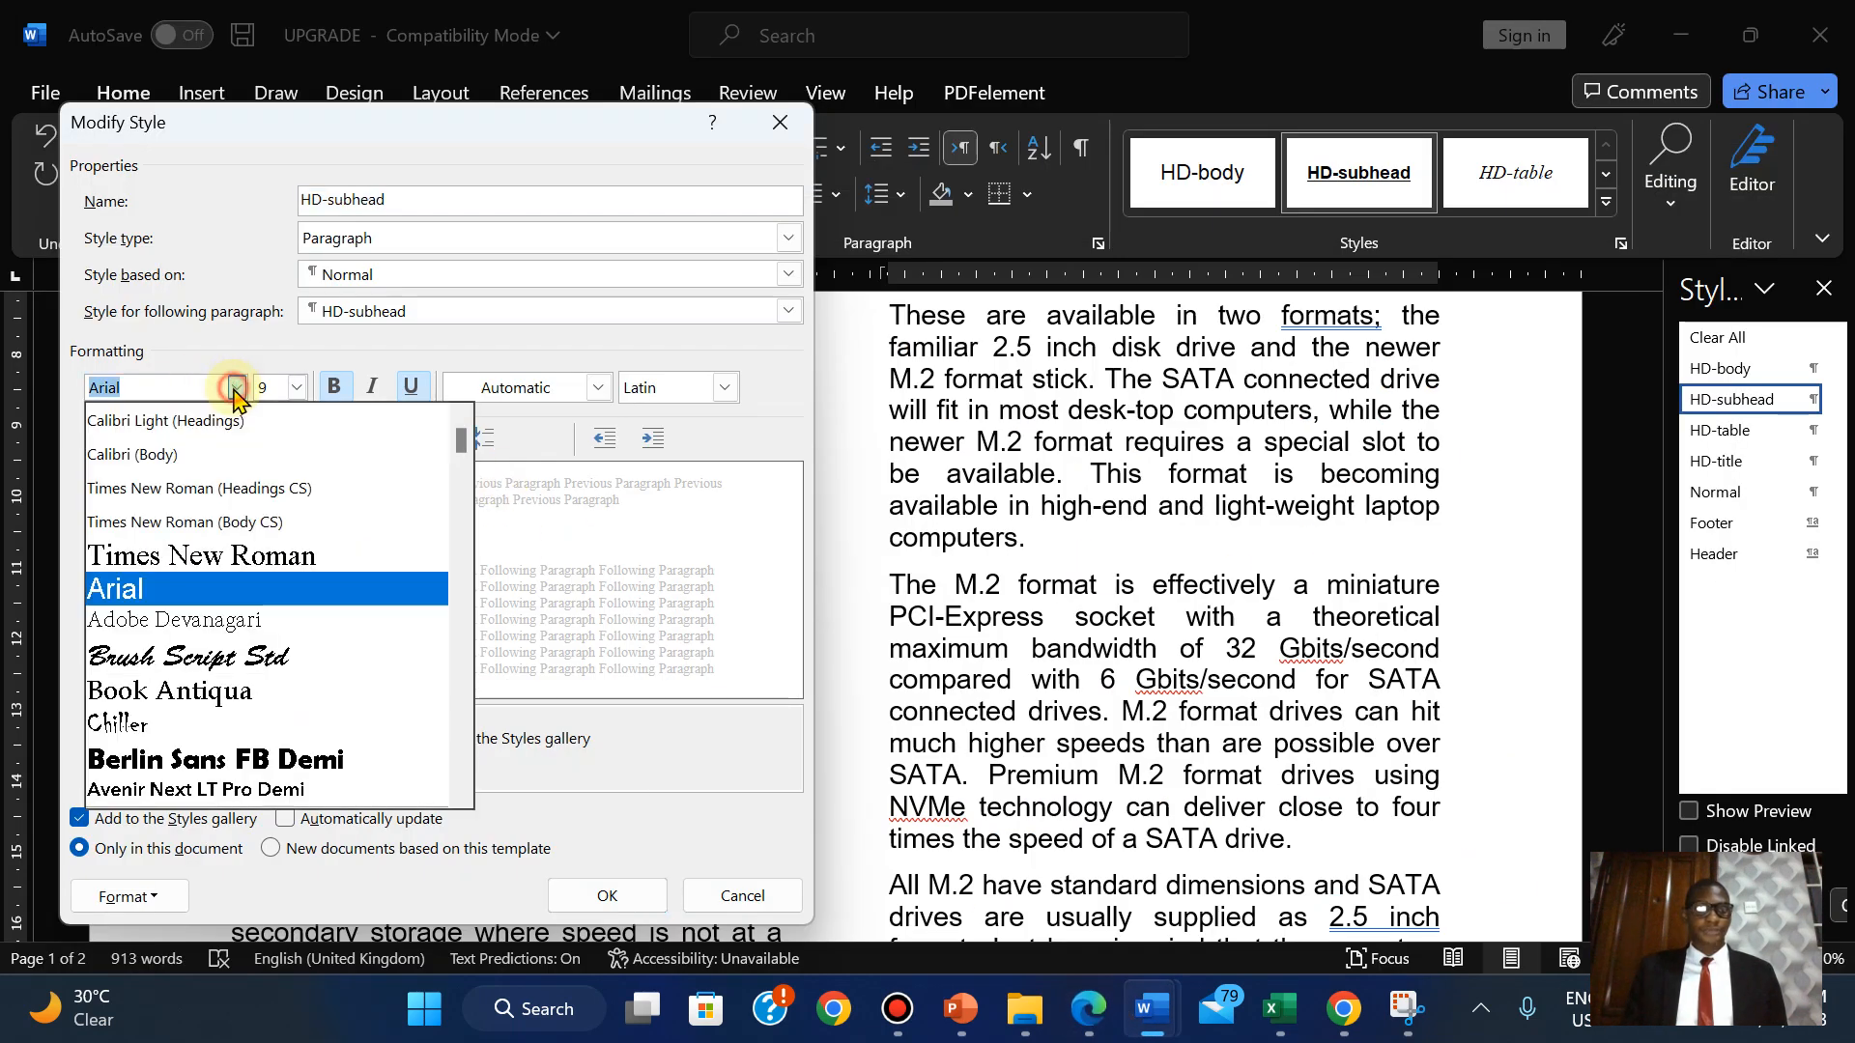
left_click(189, 556)
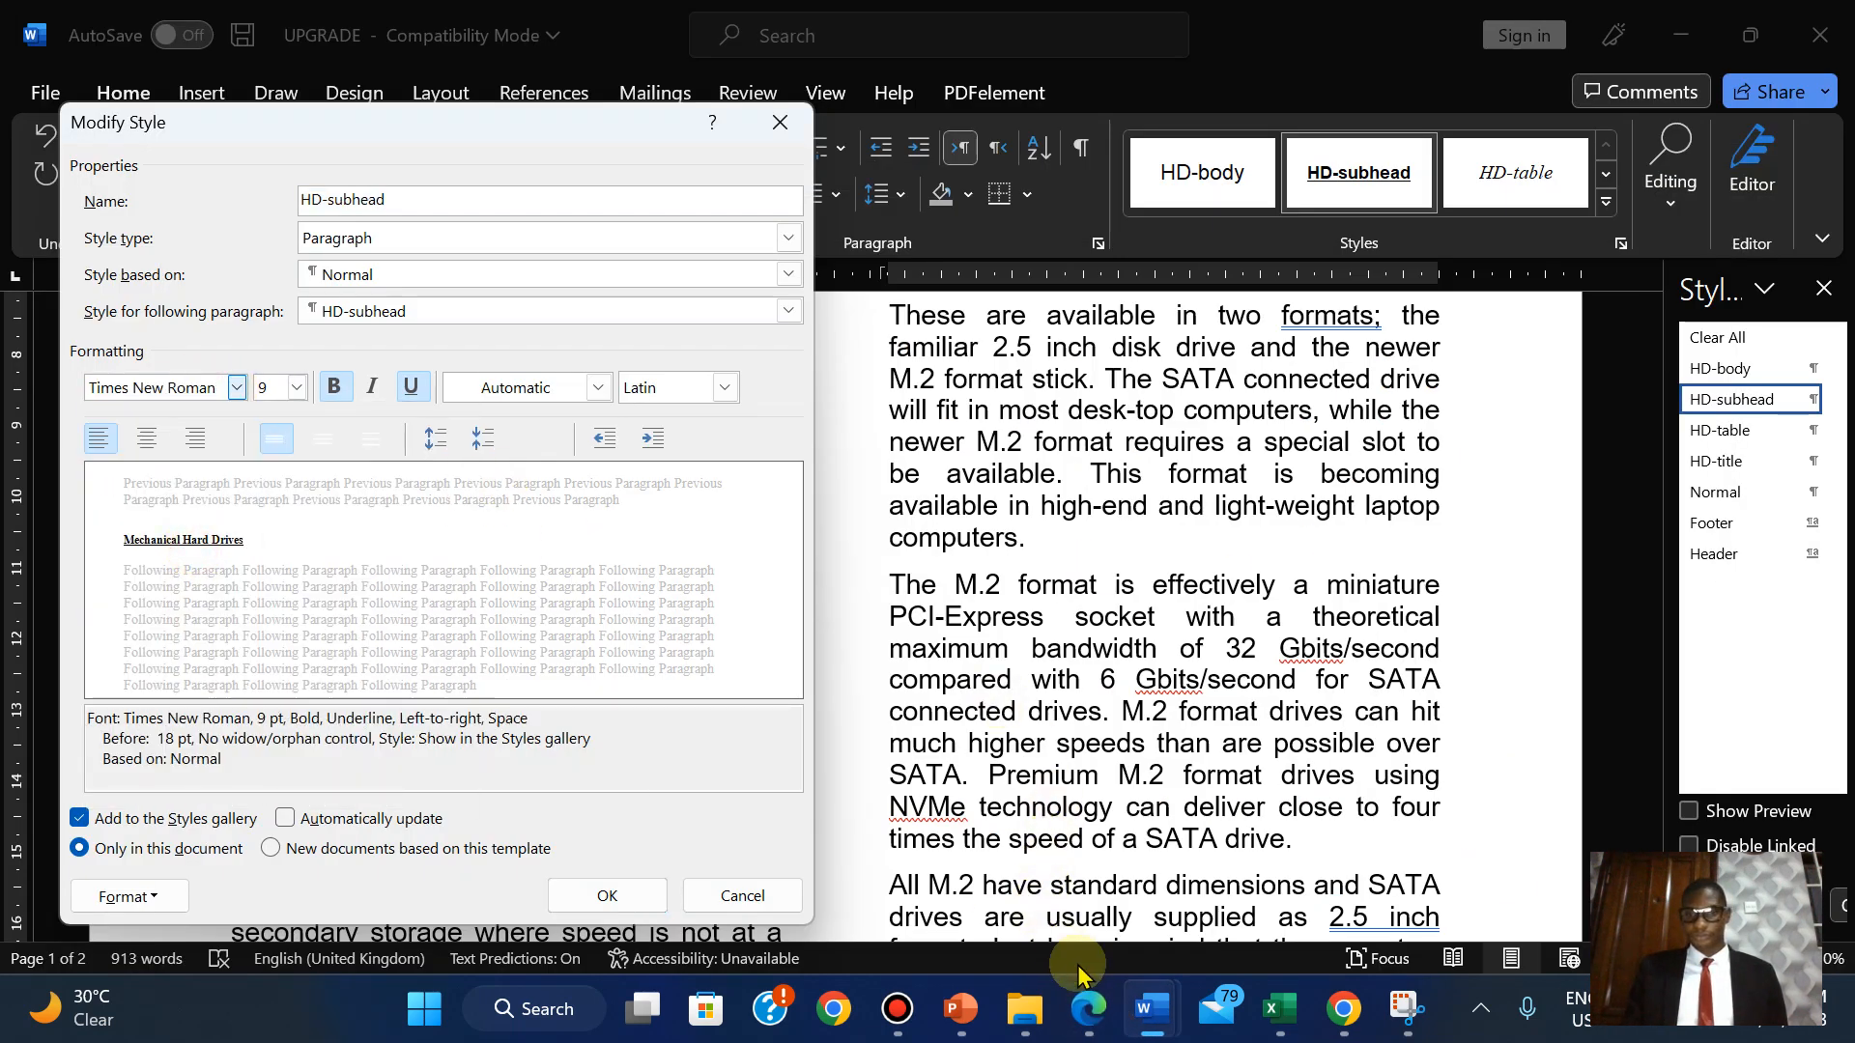
left_click(1097, 1019)
left_click(1096, 1020)
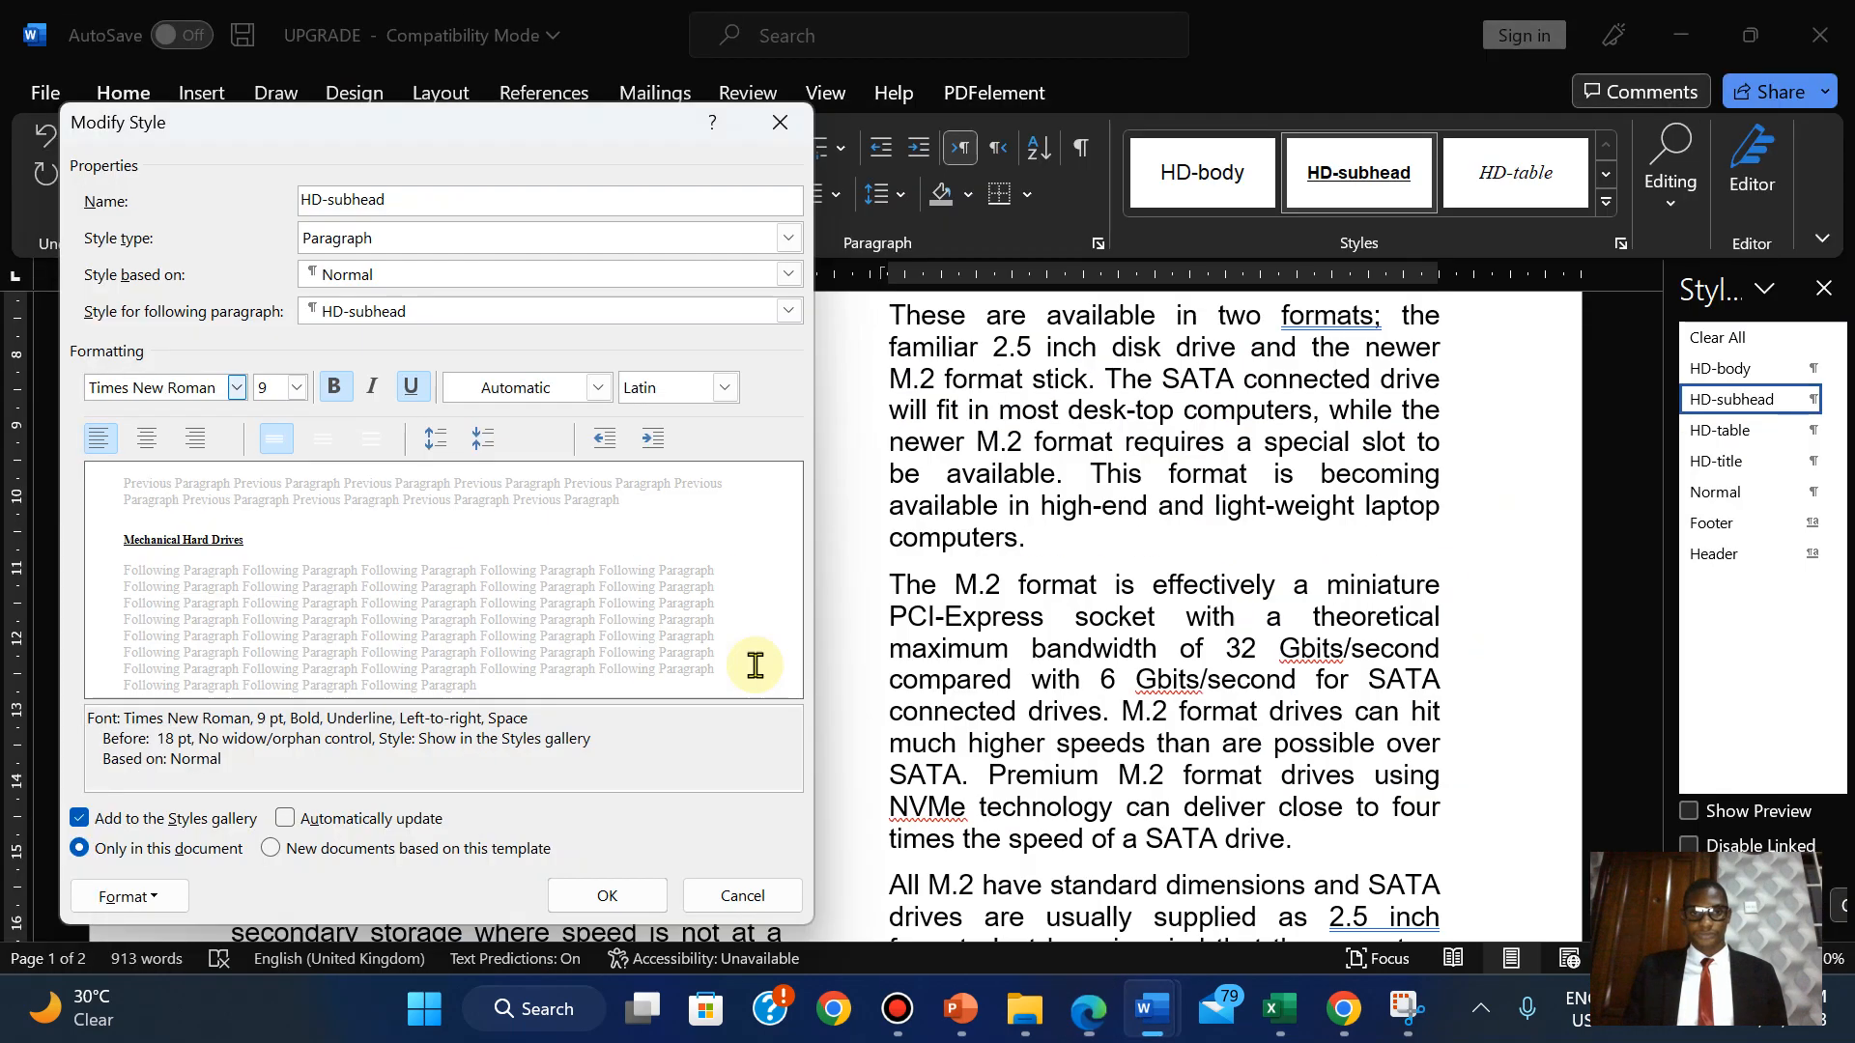
left_click(298, 389)
left_click(267, 494)
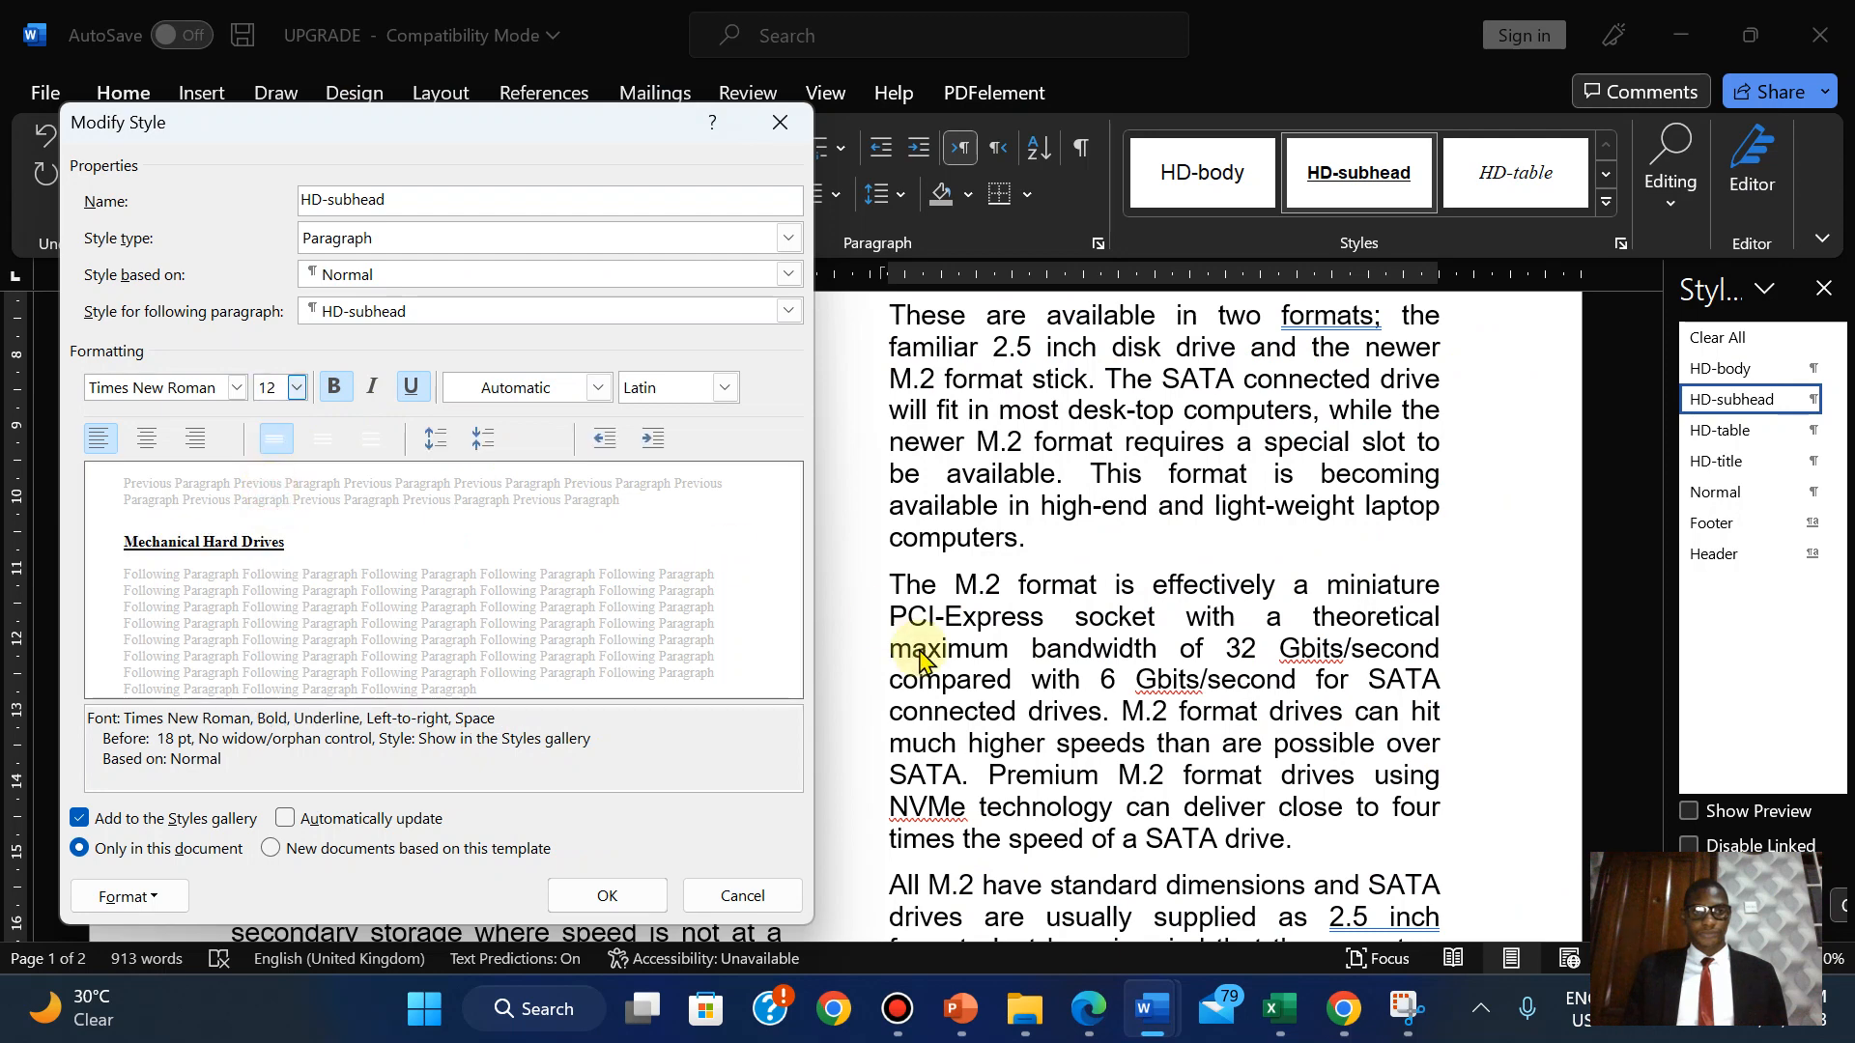
left_click(1086, 1013)
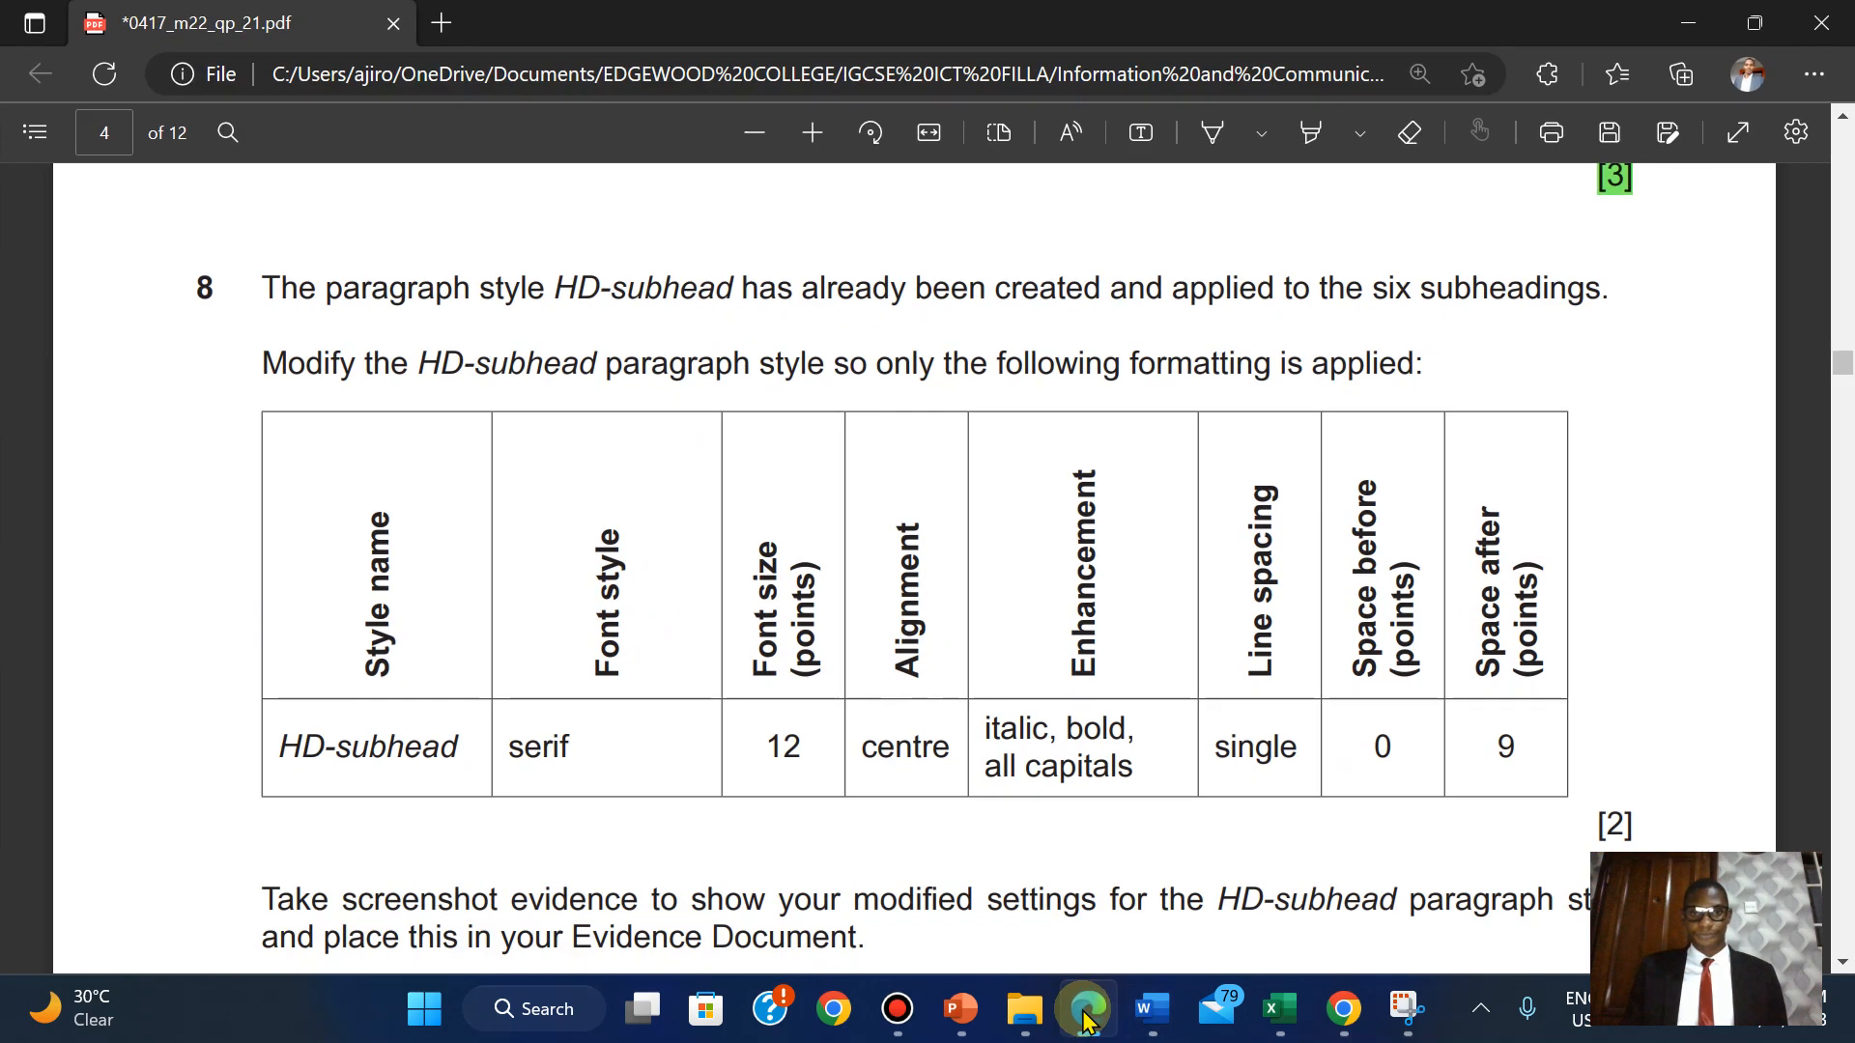
left_click(1086, 1014)
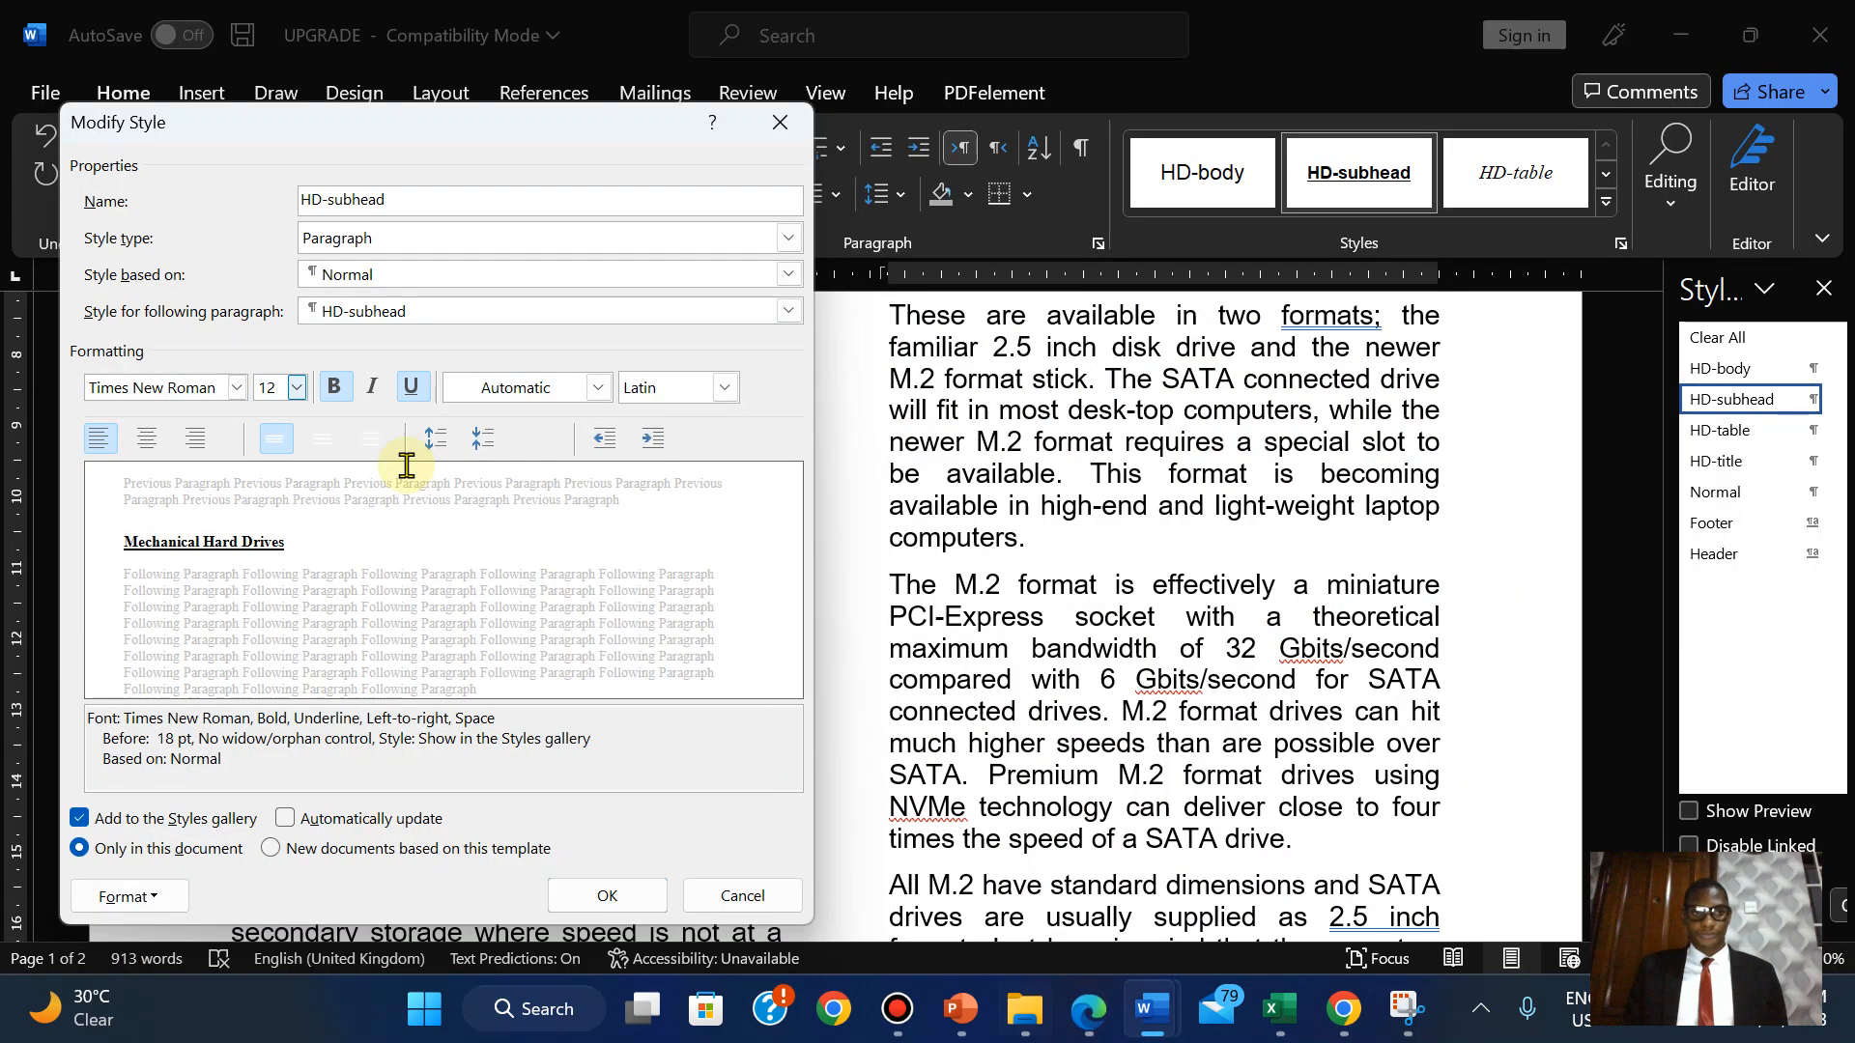
Make HD-subhead centred and italic, and turn off its underline.
left_click(148, 439)
left_click(1087, 1012)
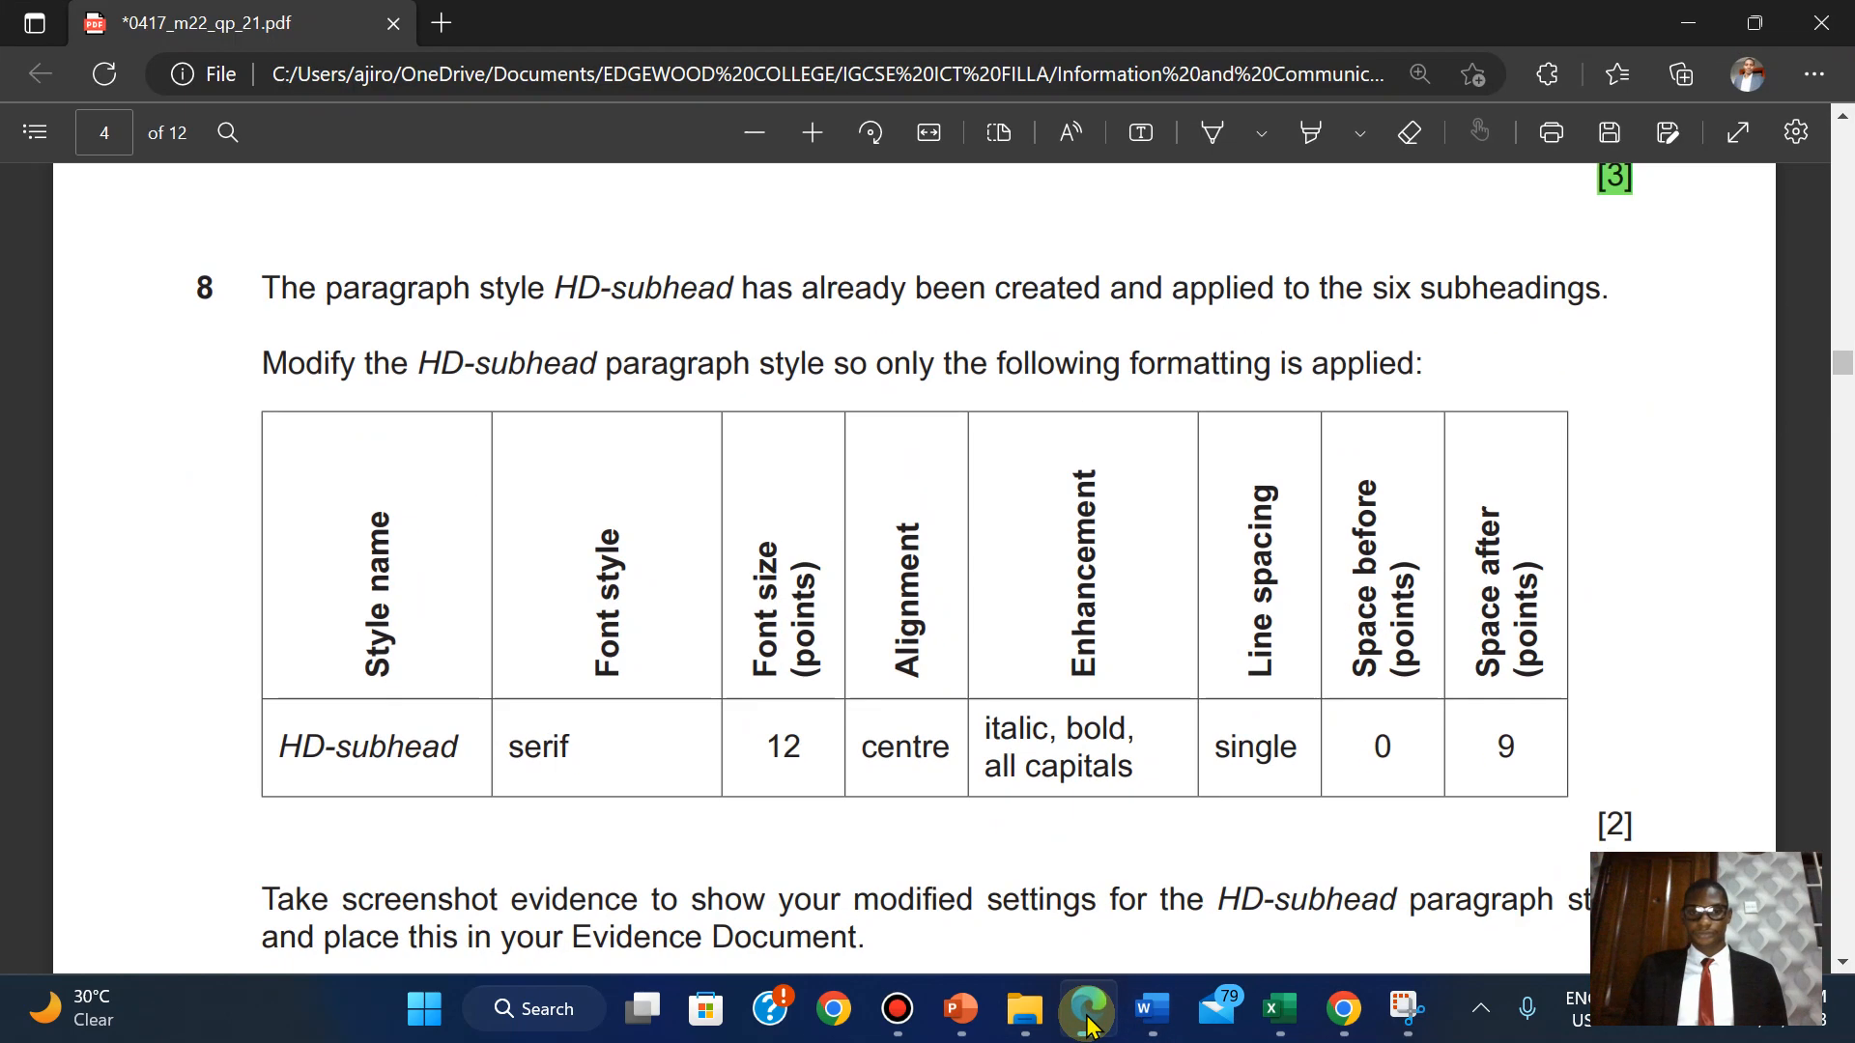
left_click(1087, 1019)
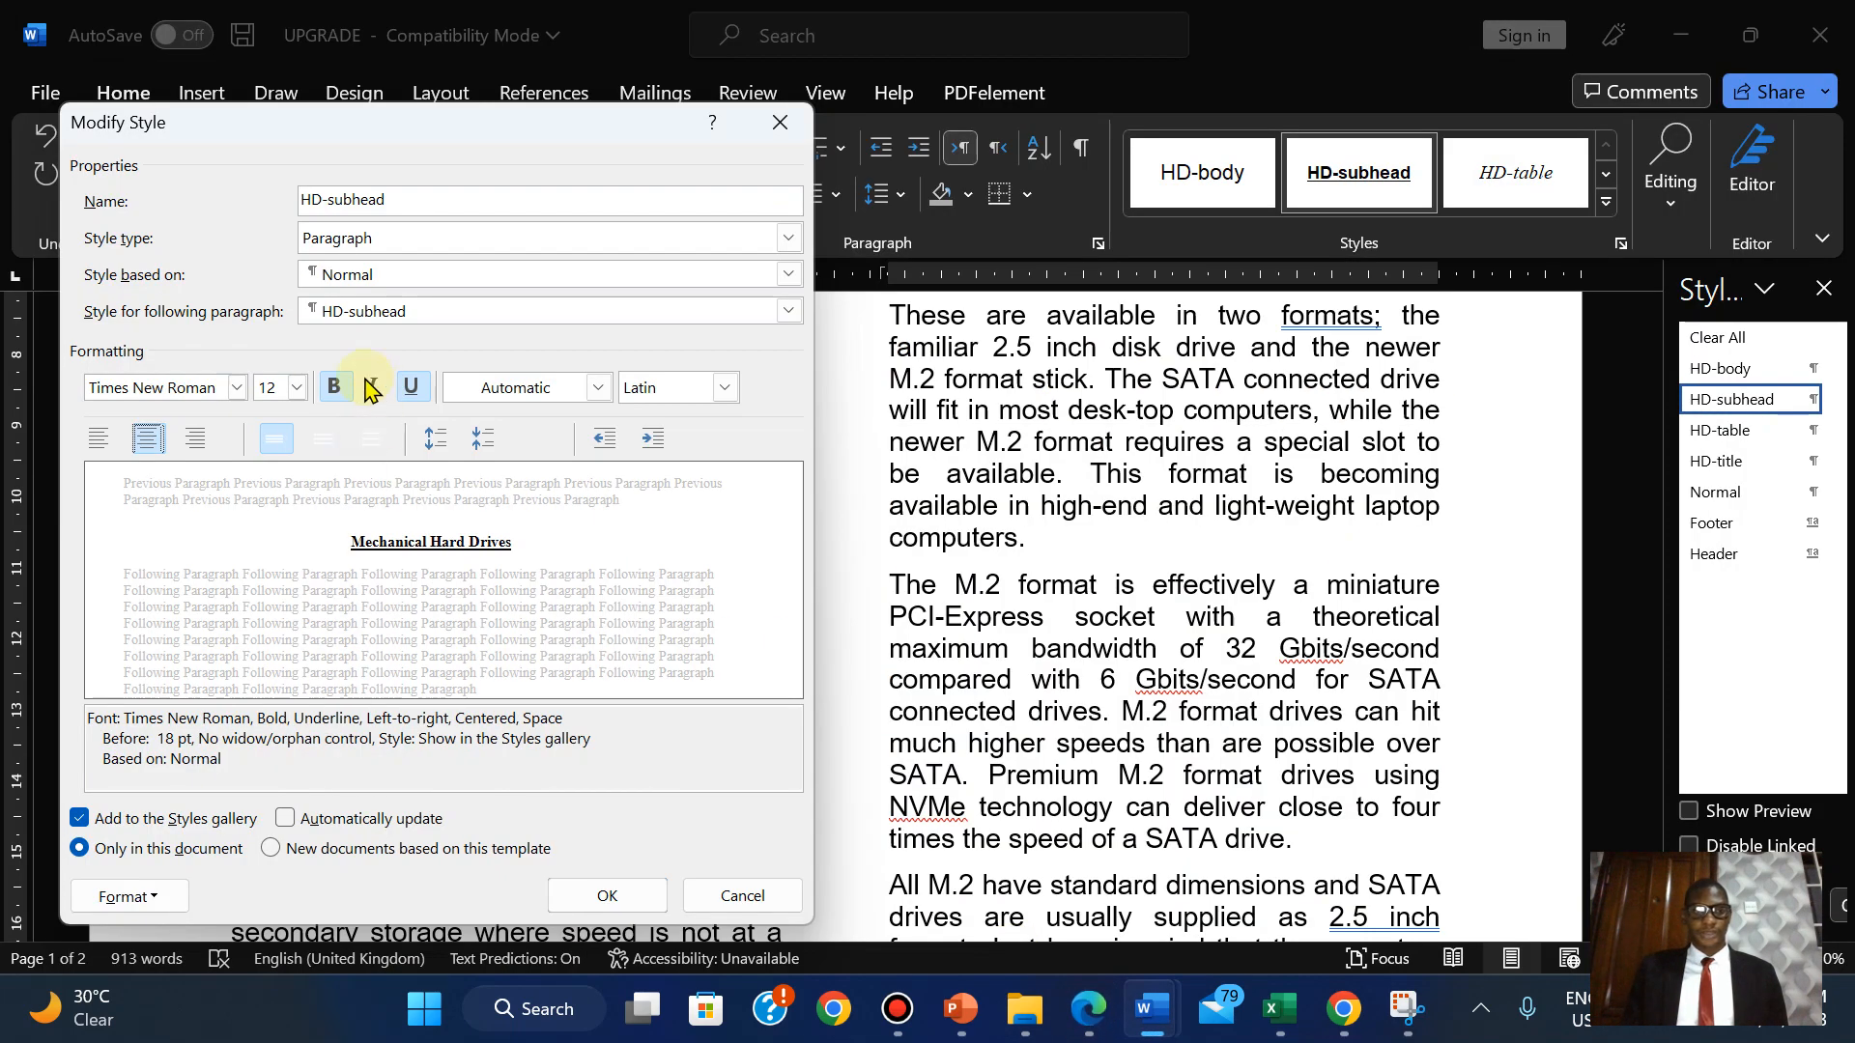
left_click(1087, 1012)
left_click(1087, 1013)
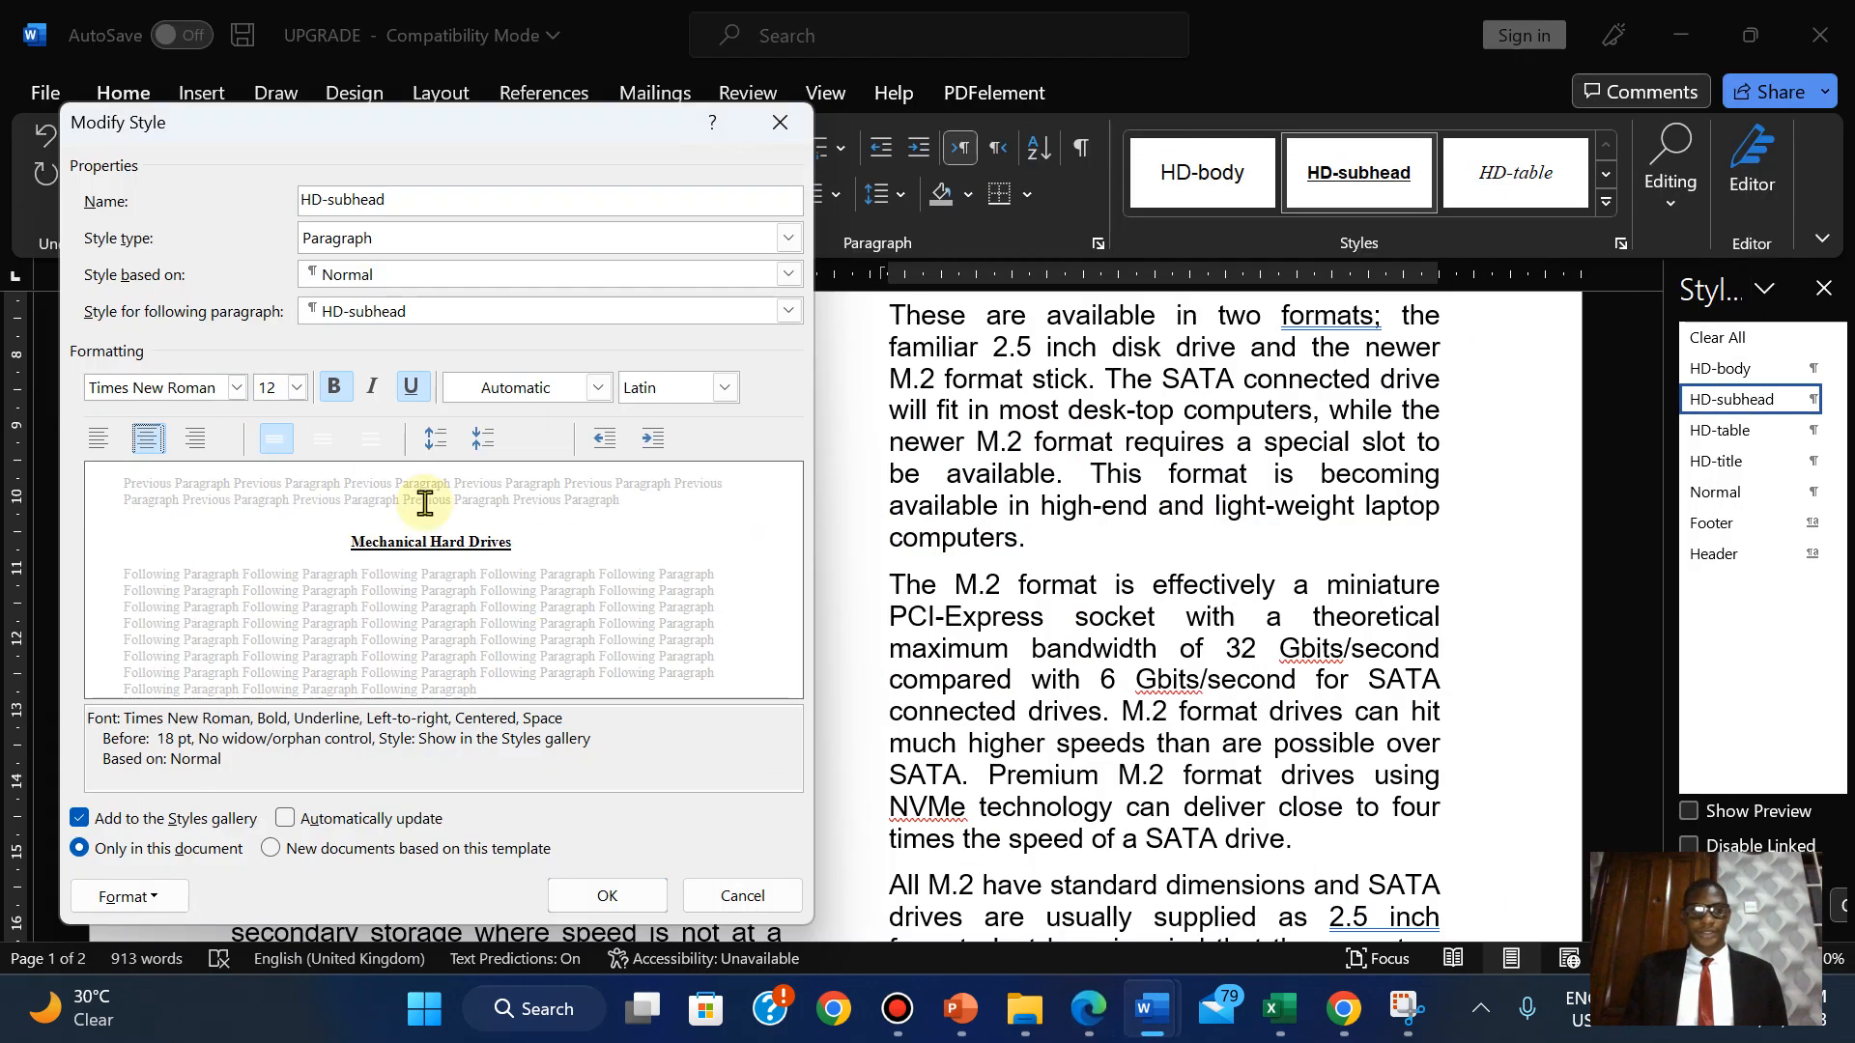
left_click(372, 388)
left_click(411, 388)
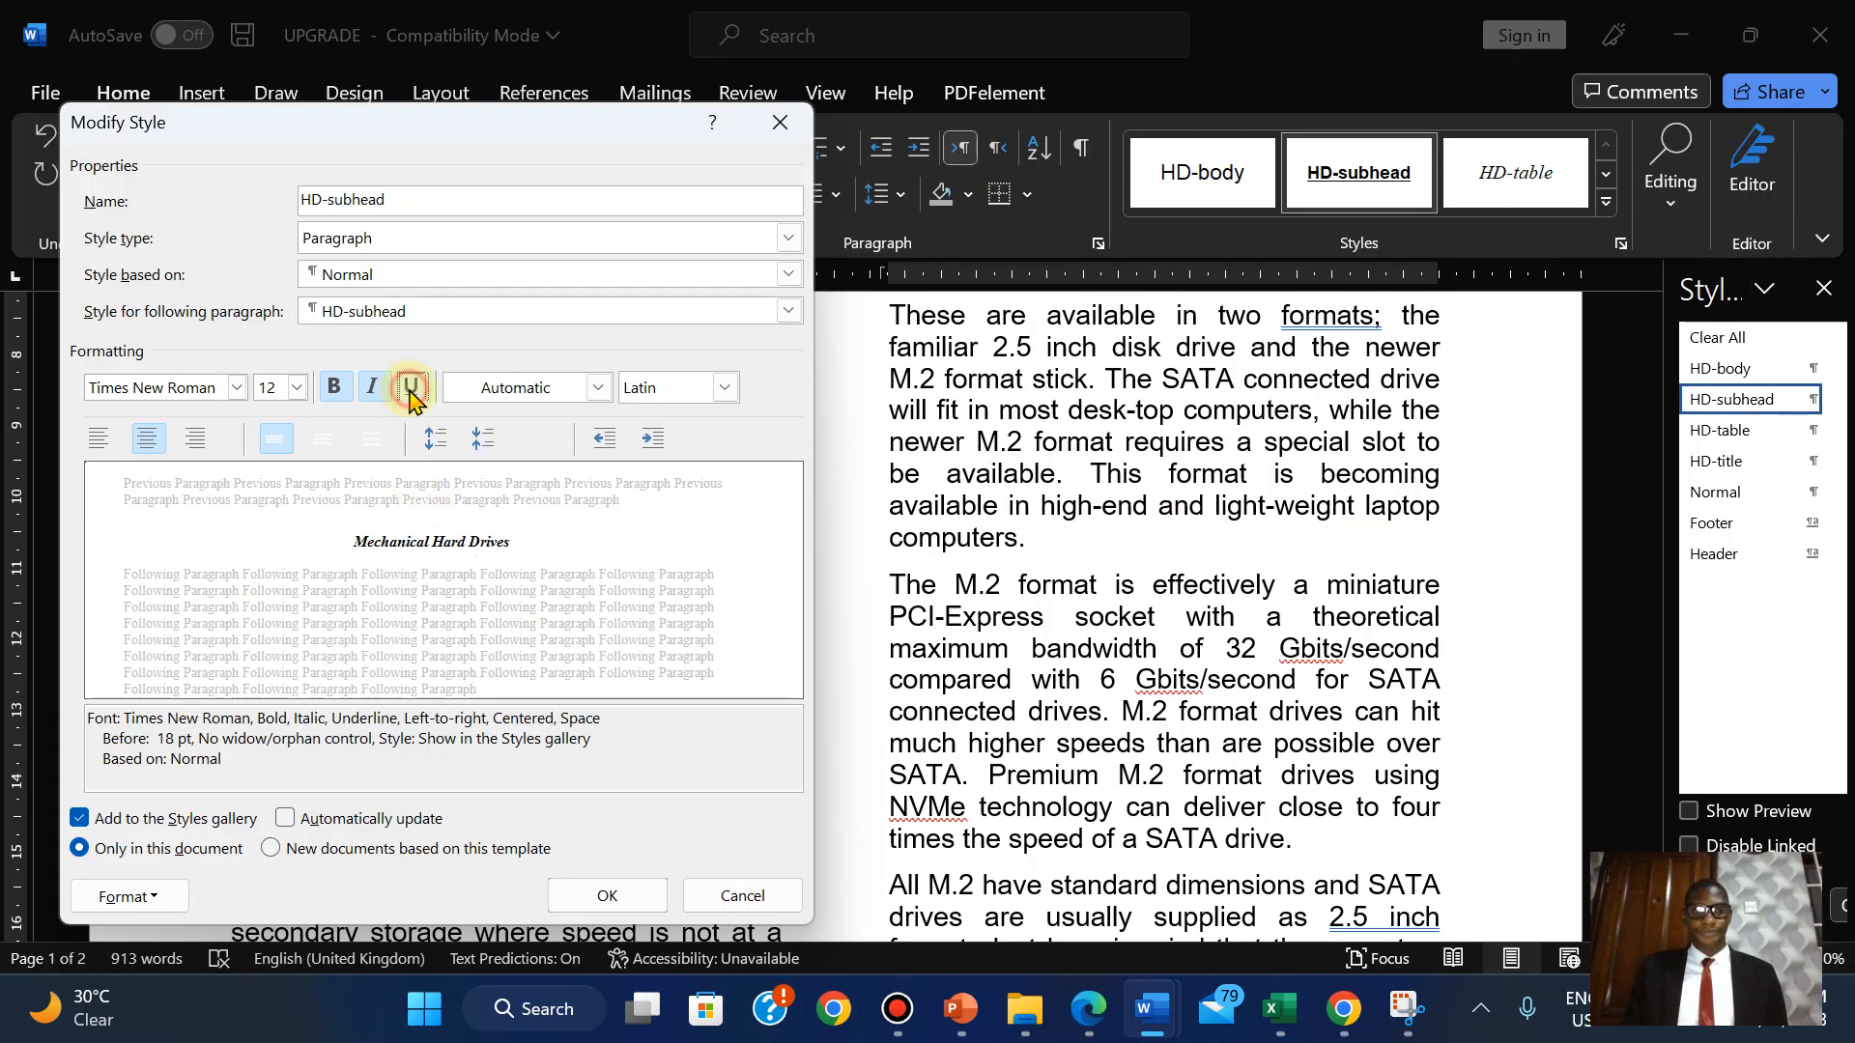
left_click(1092, 1011)
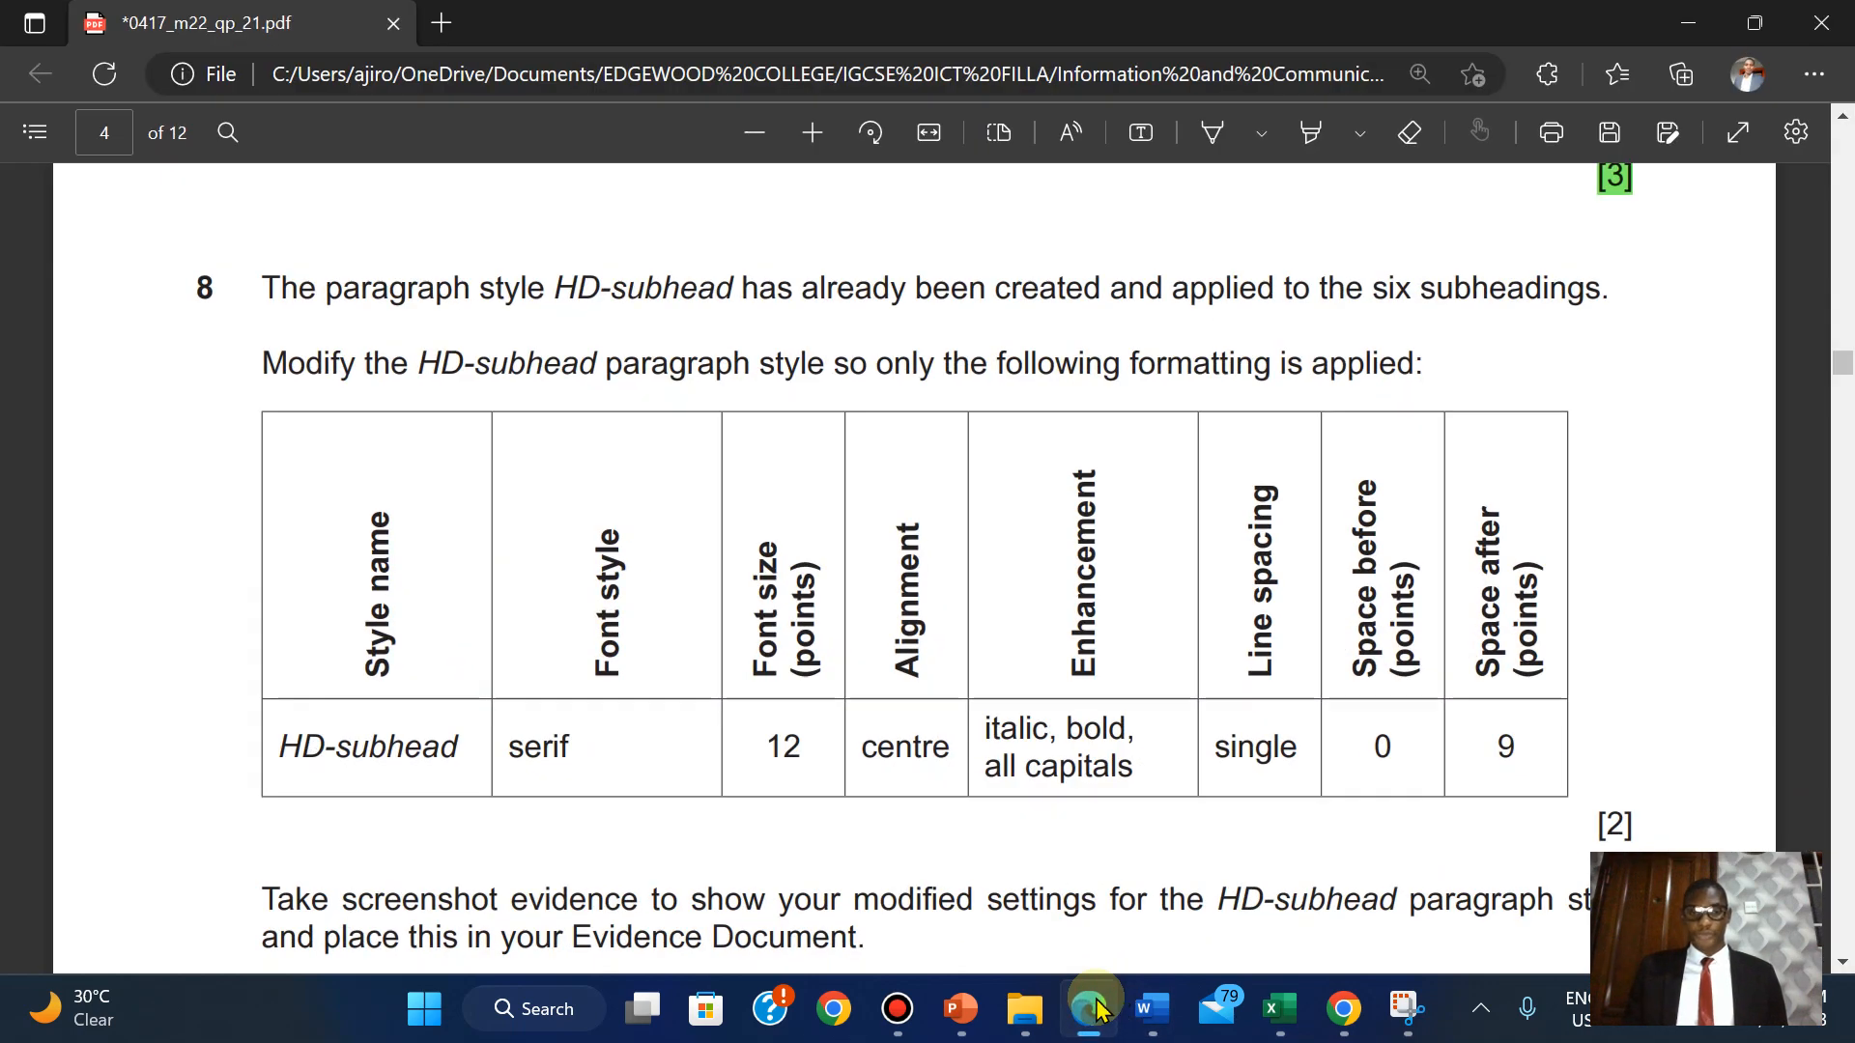
left_click(1092, 1011)
left_click(145, 896)
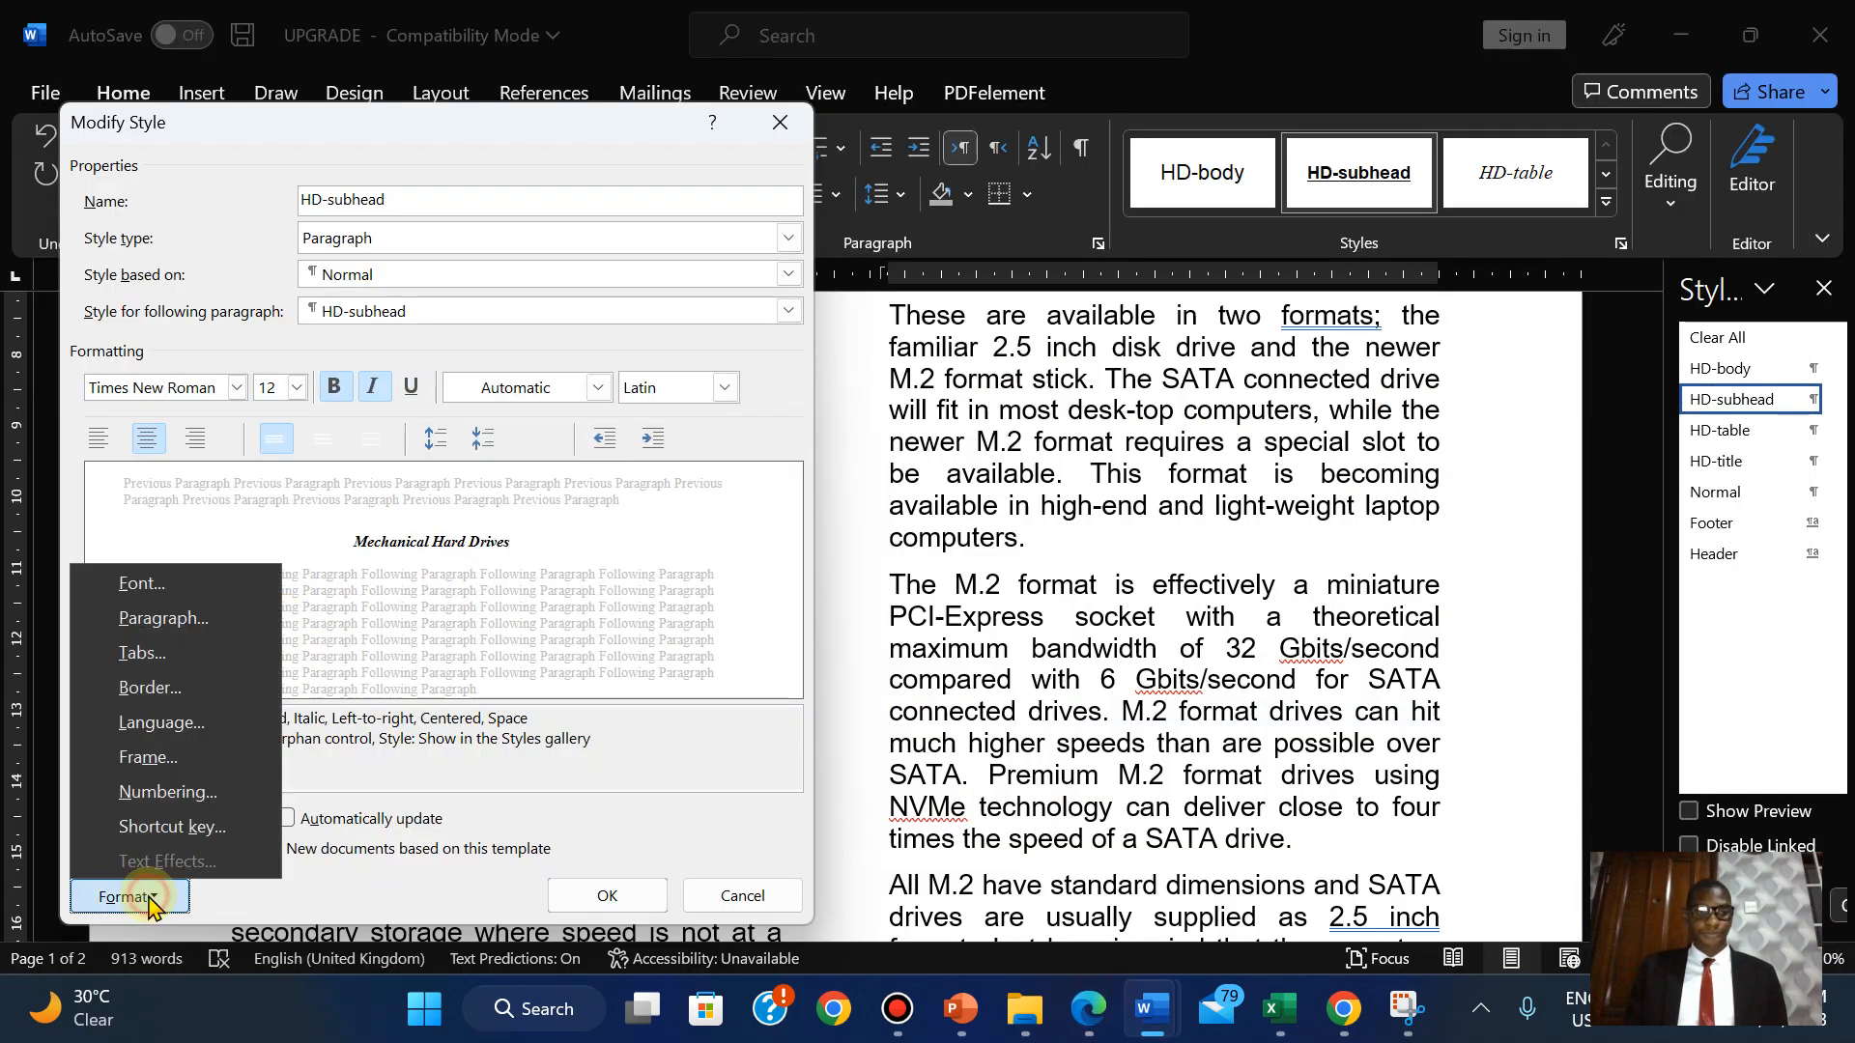
Turn on All caps in the HD-subhead style's font settings.
left_click(141, 584)
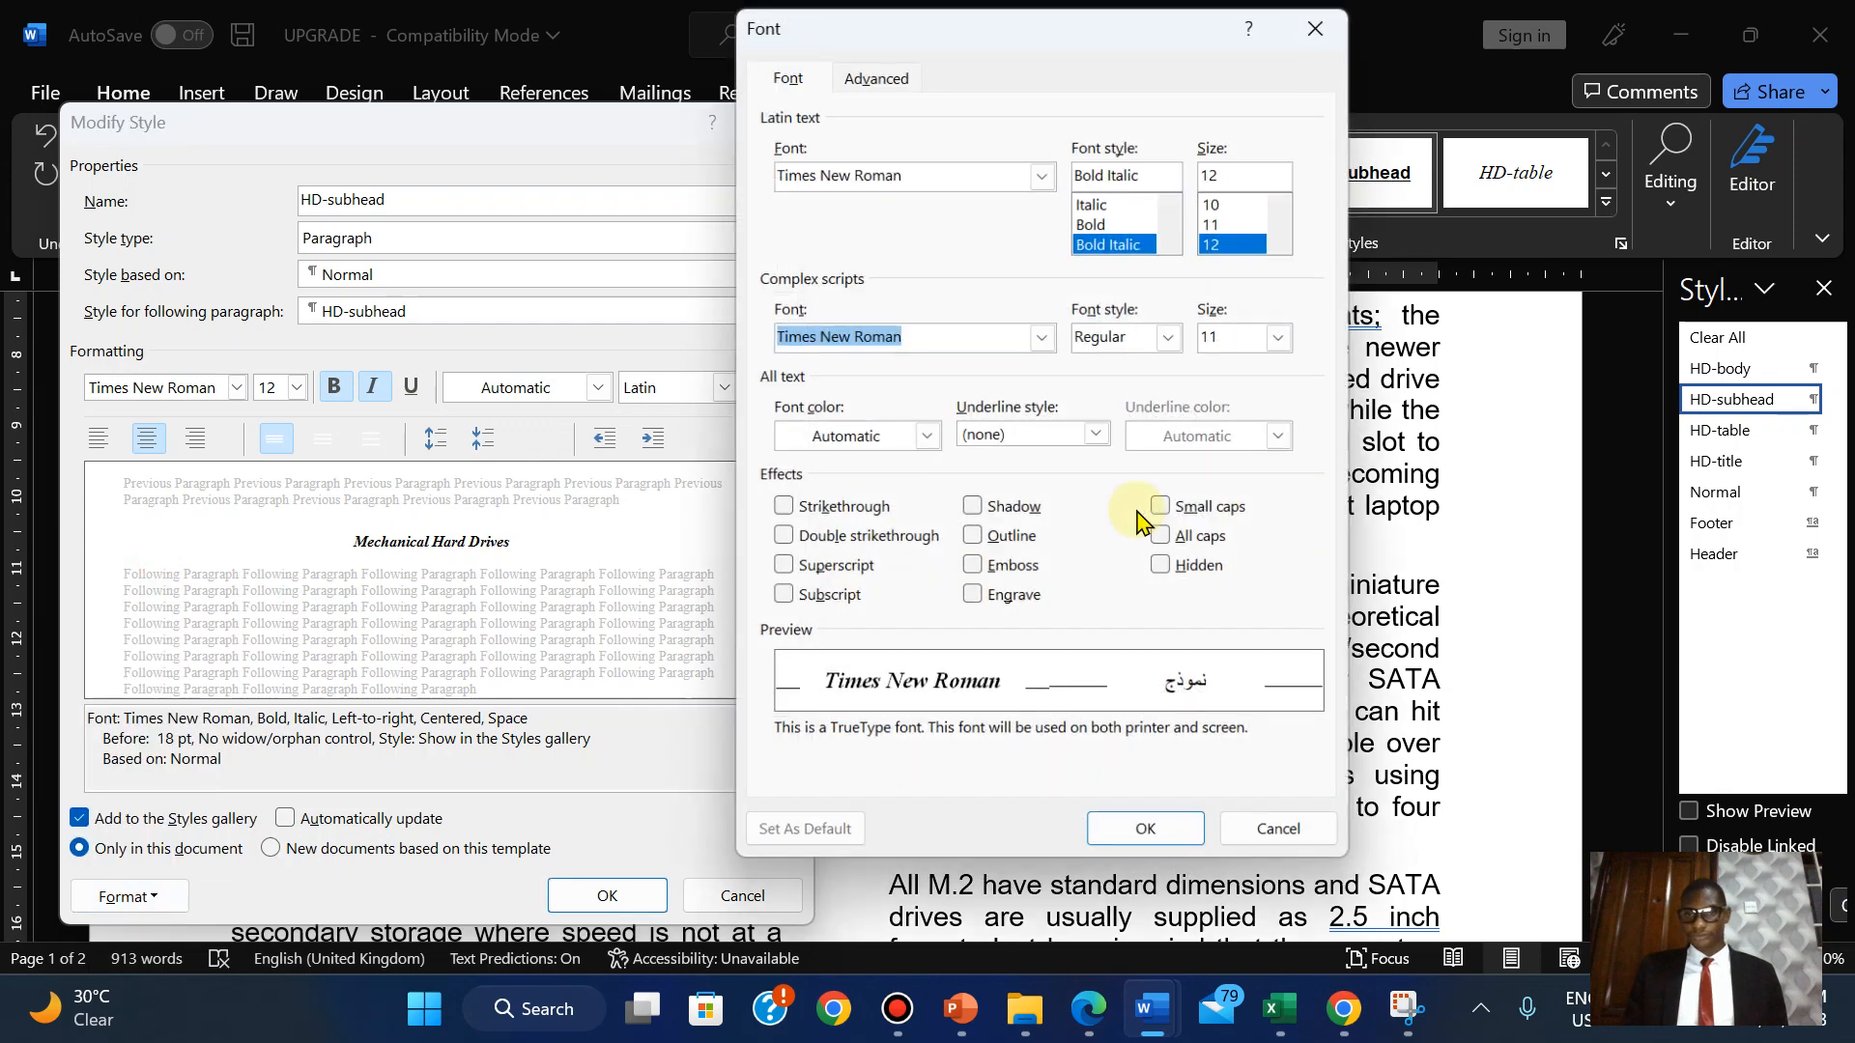
left_click(1198, 547)
left_click(1113, 843)
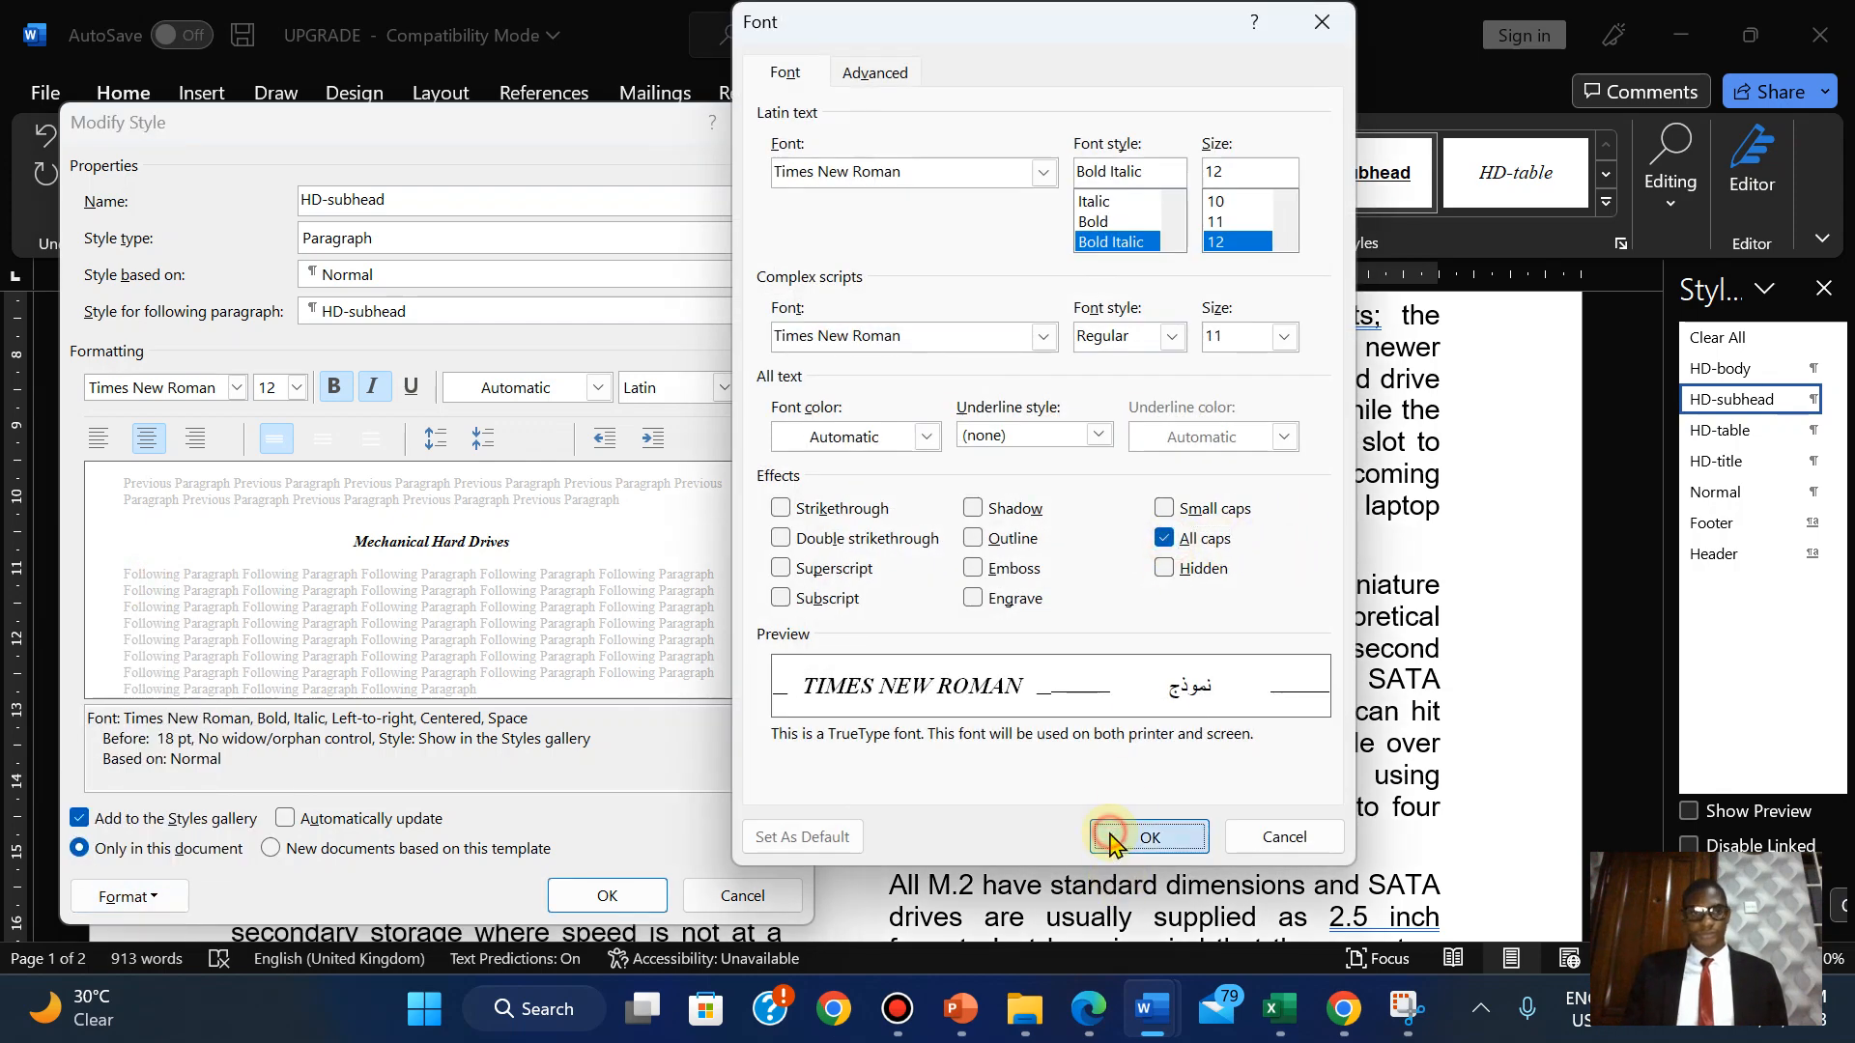
left_click(1084, 1024)
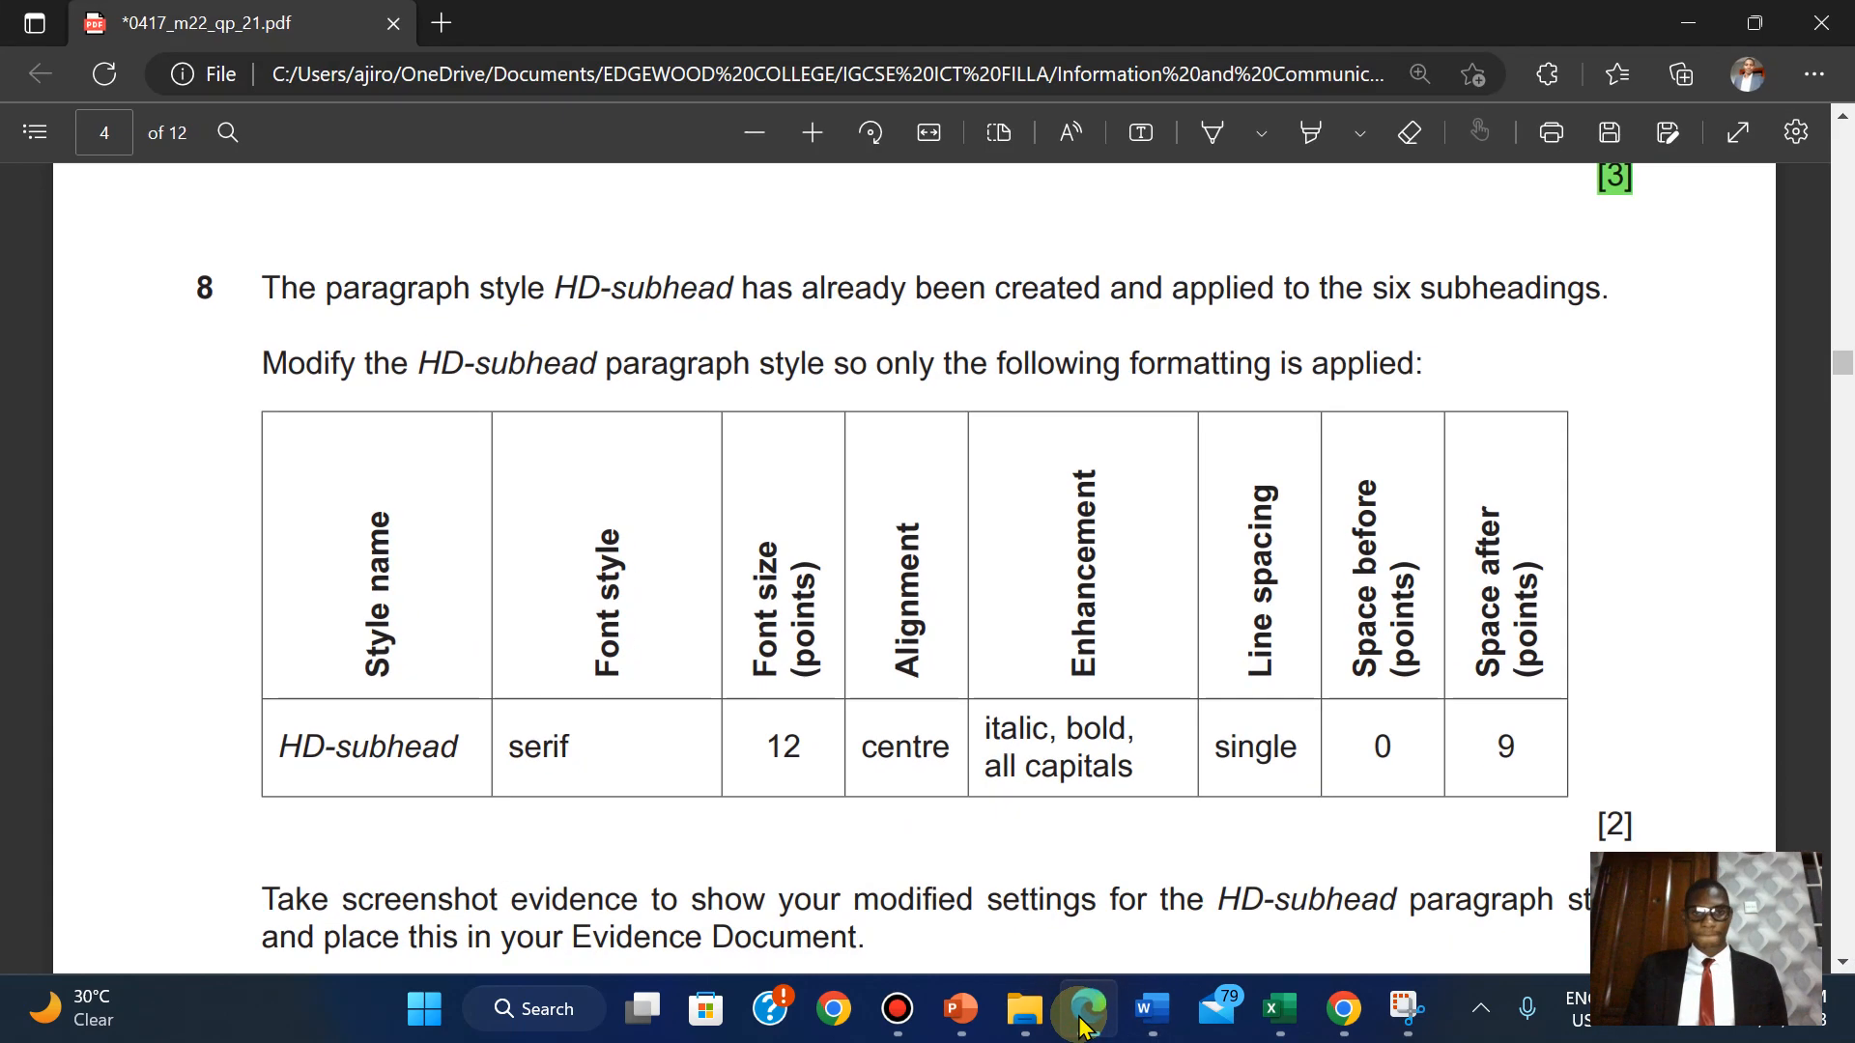
left_click(1084, 1026)
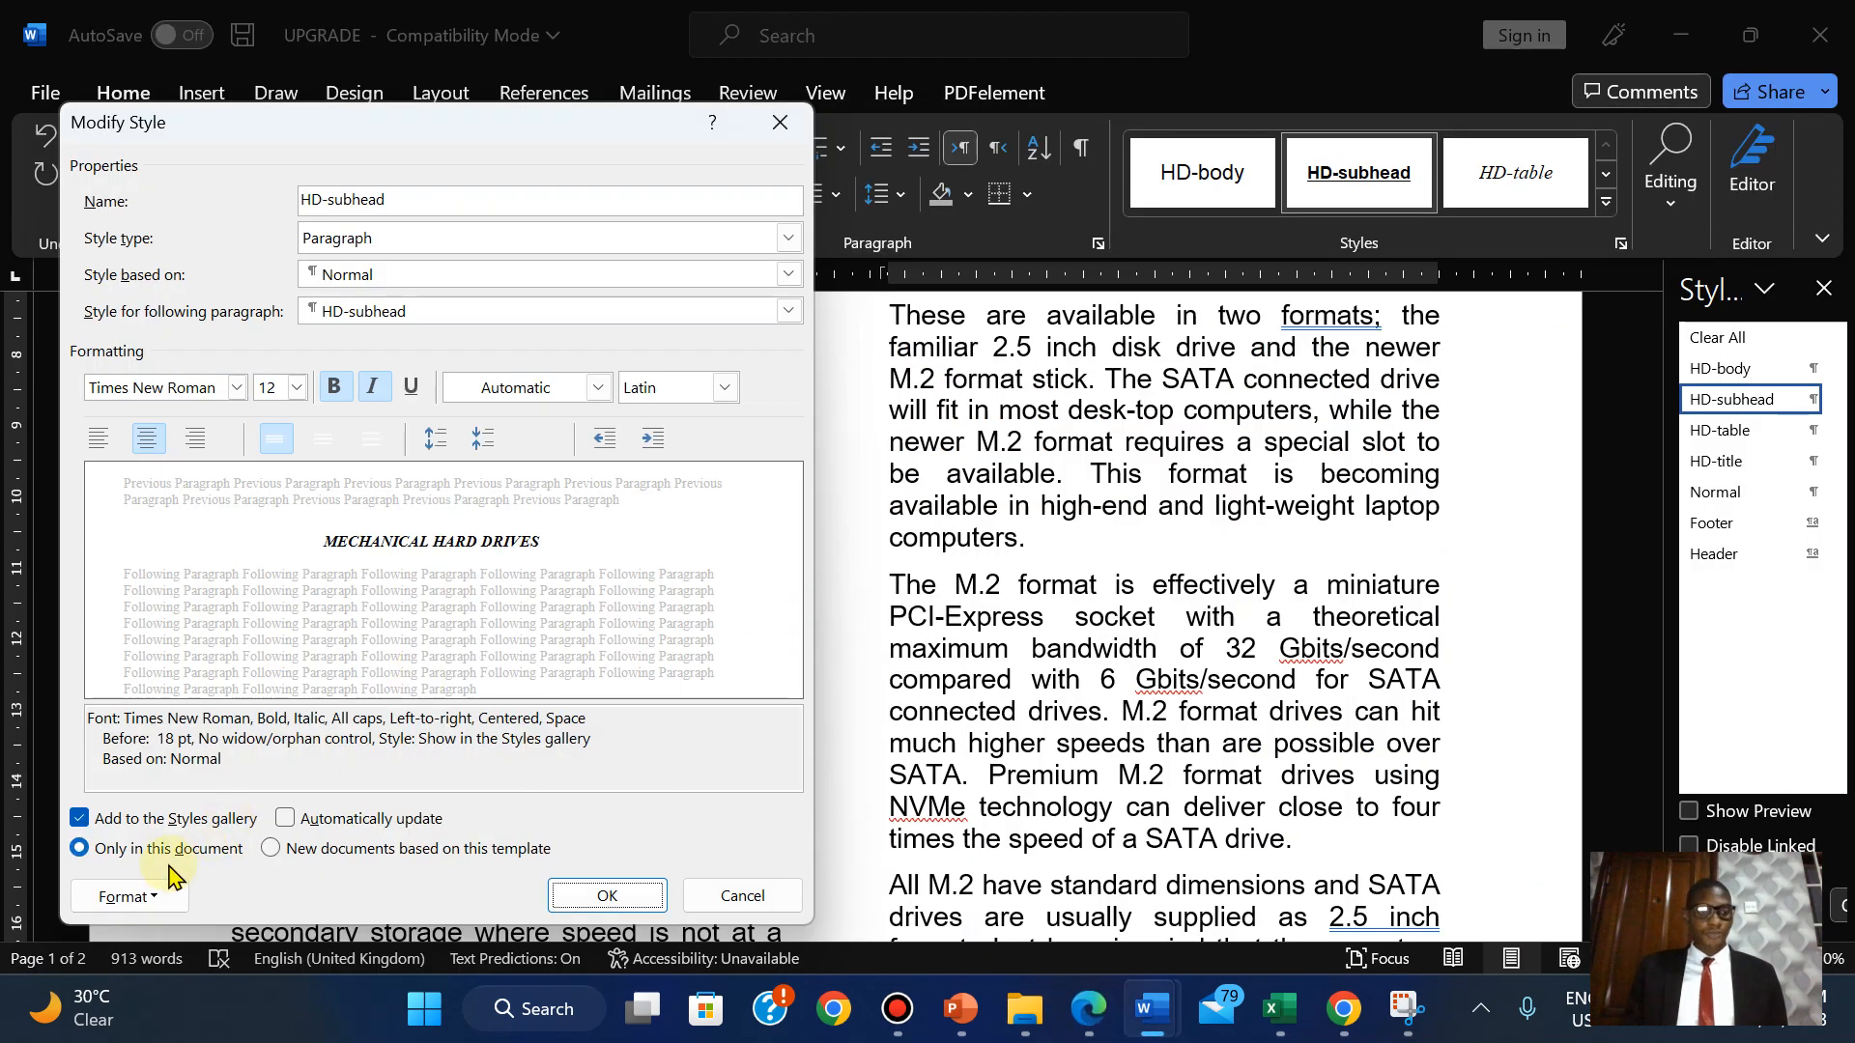
Set HD-subhead paragraph spacing to 0 pt before and 9 pt after.
left_click(127, 898)
left_click(160, 618)
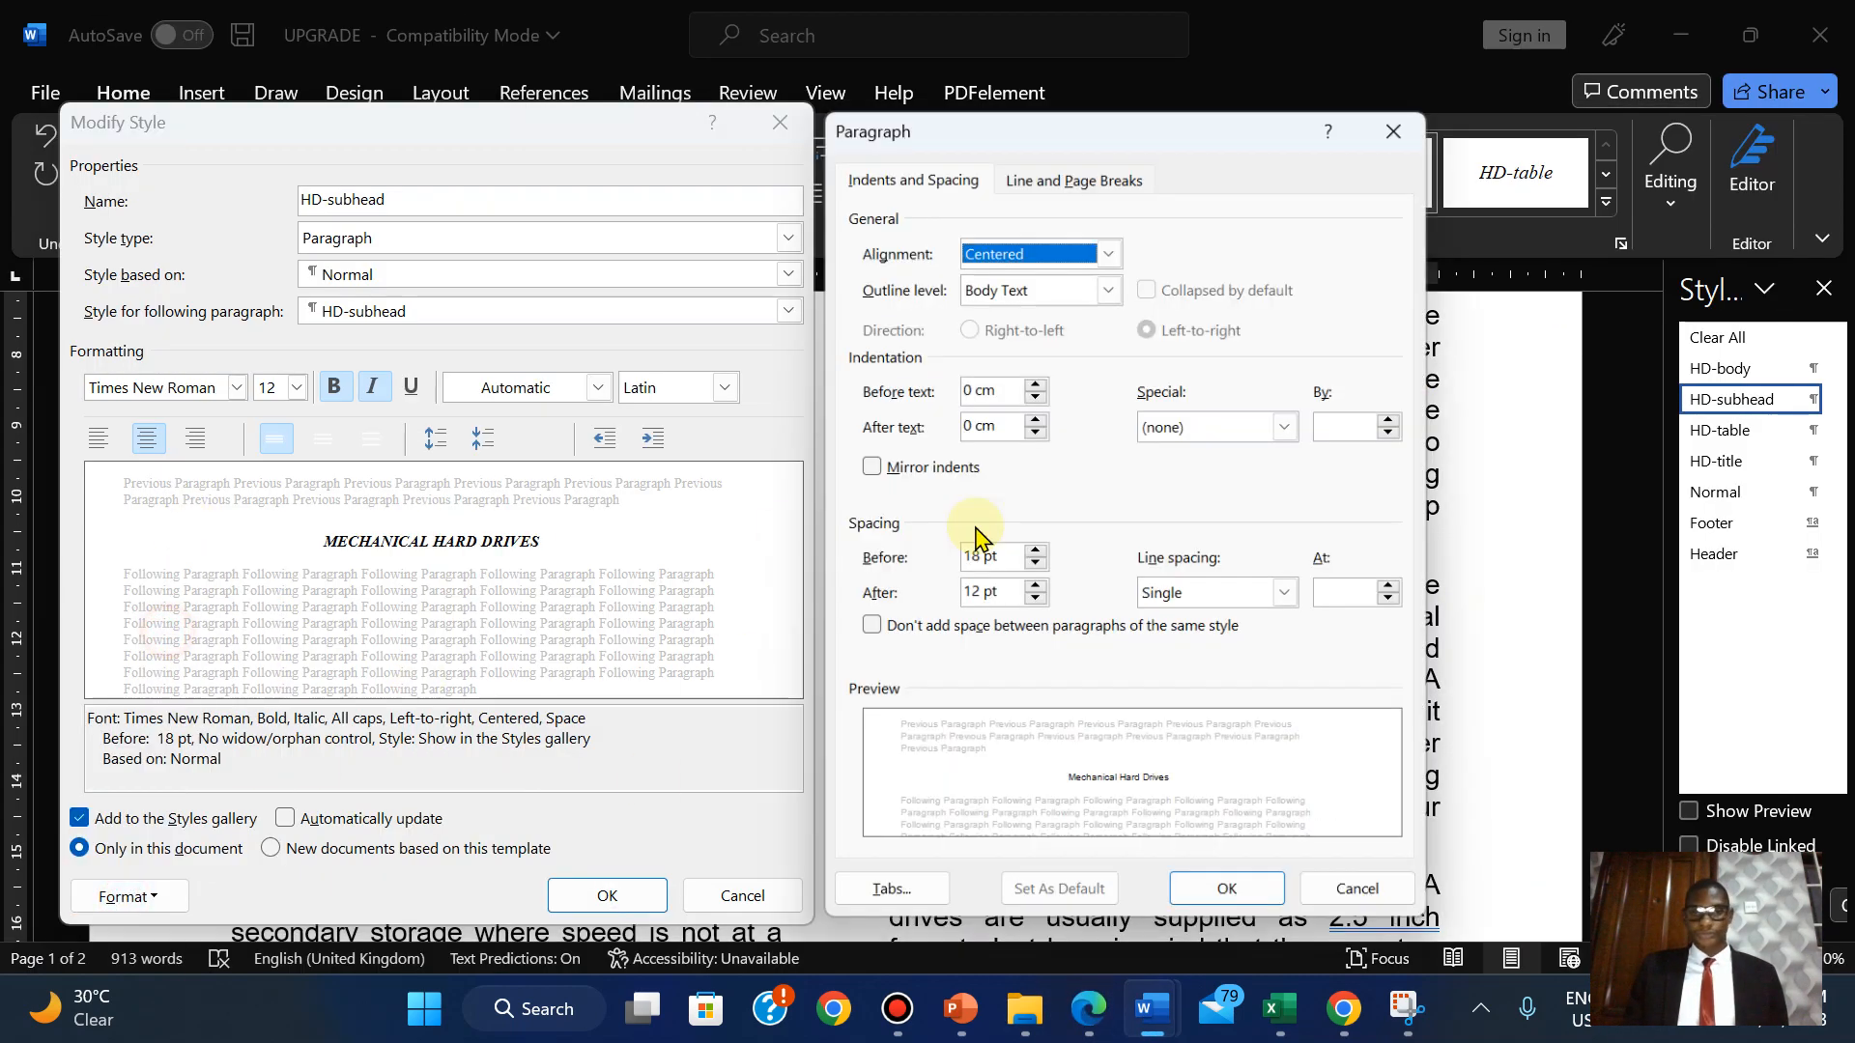
left_click(1090, 1009)
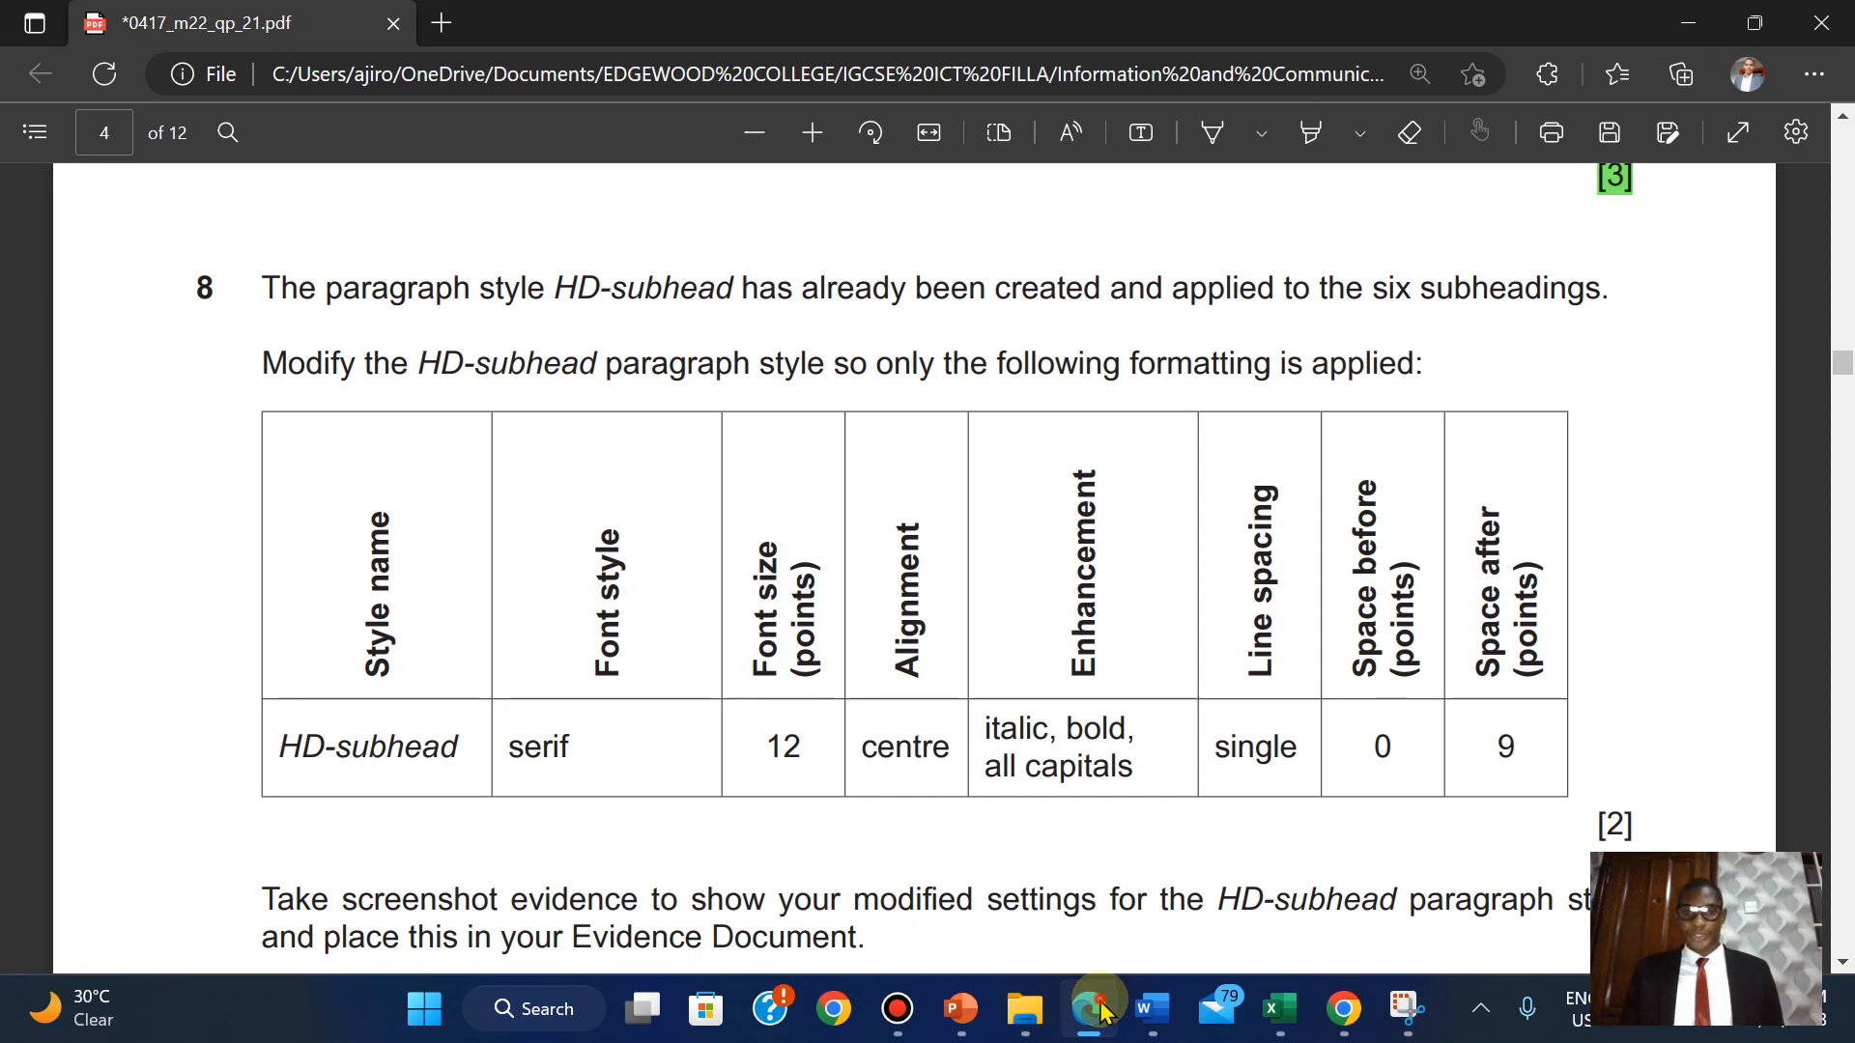
left_click(1101, 1006)
left_click(1036, 570)
left_click(1036, 570)
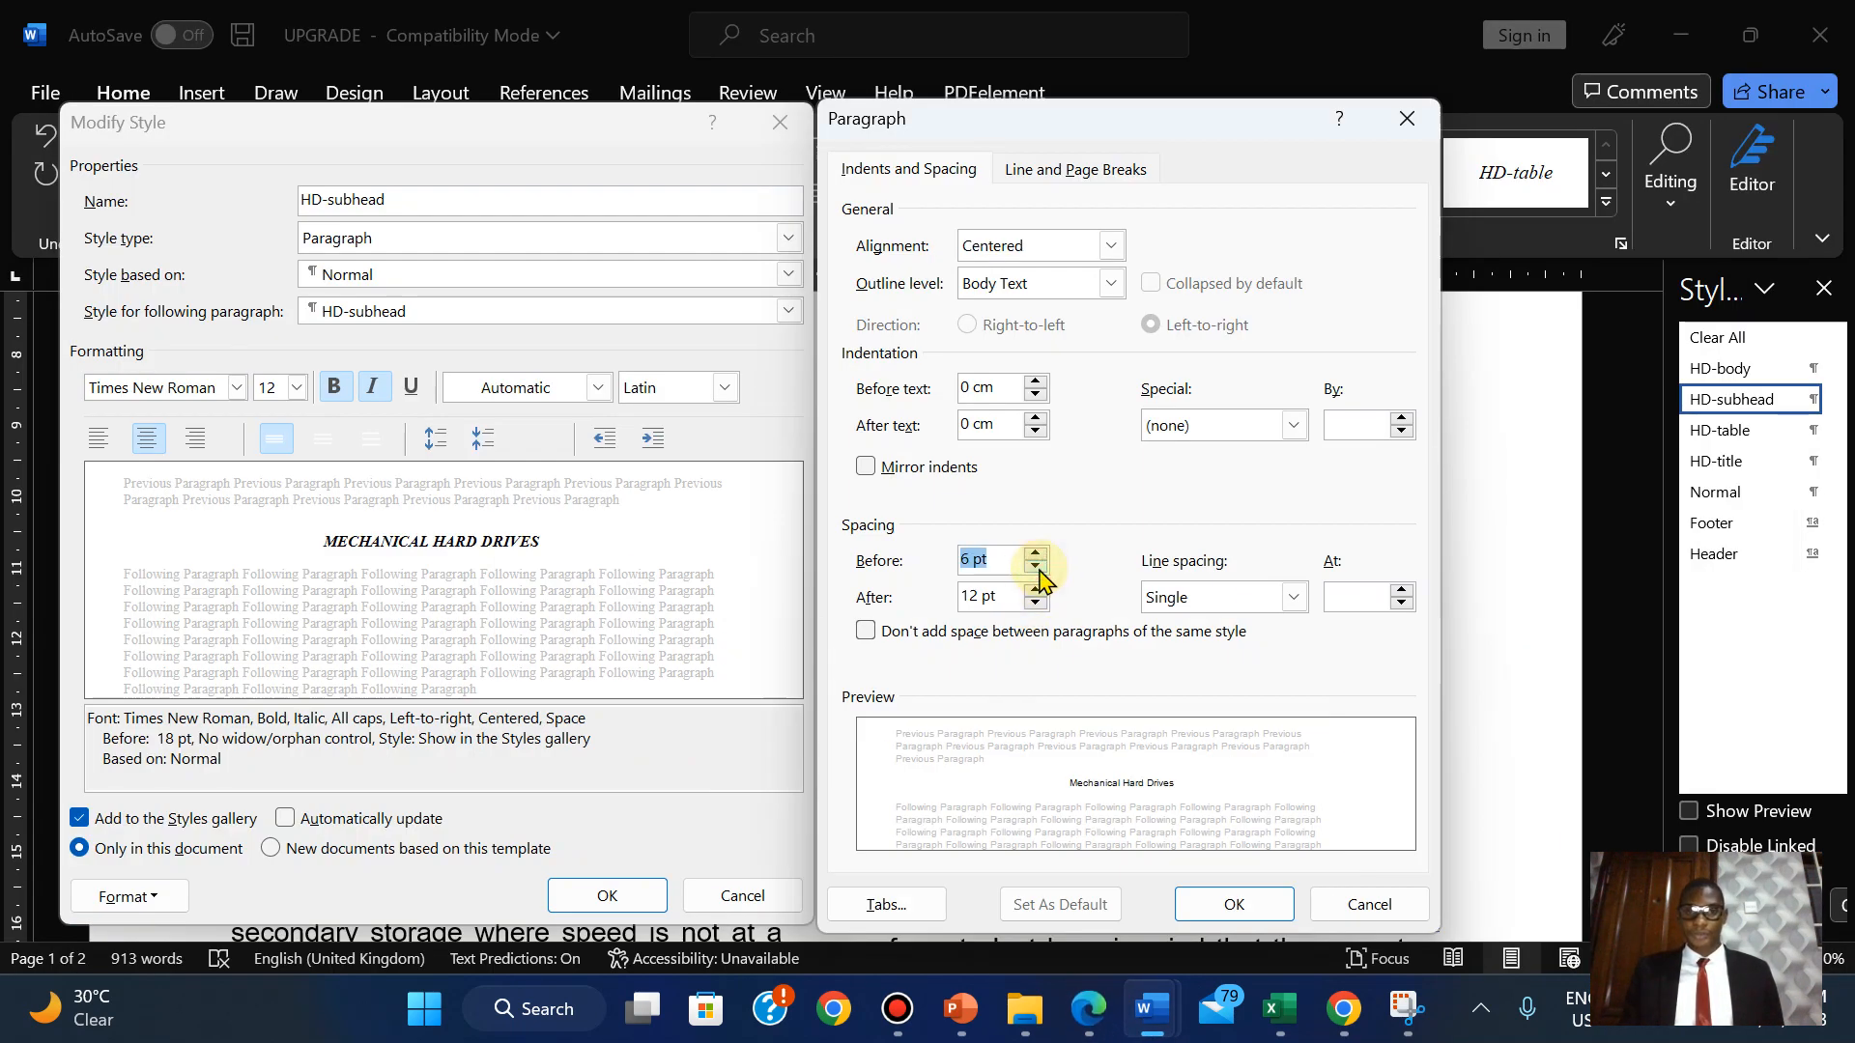
double_click(966, 601)
type("9")
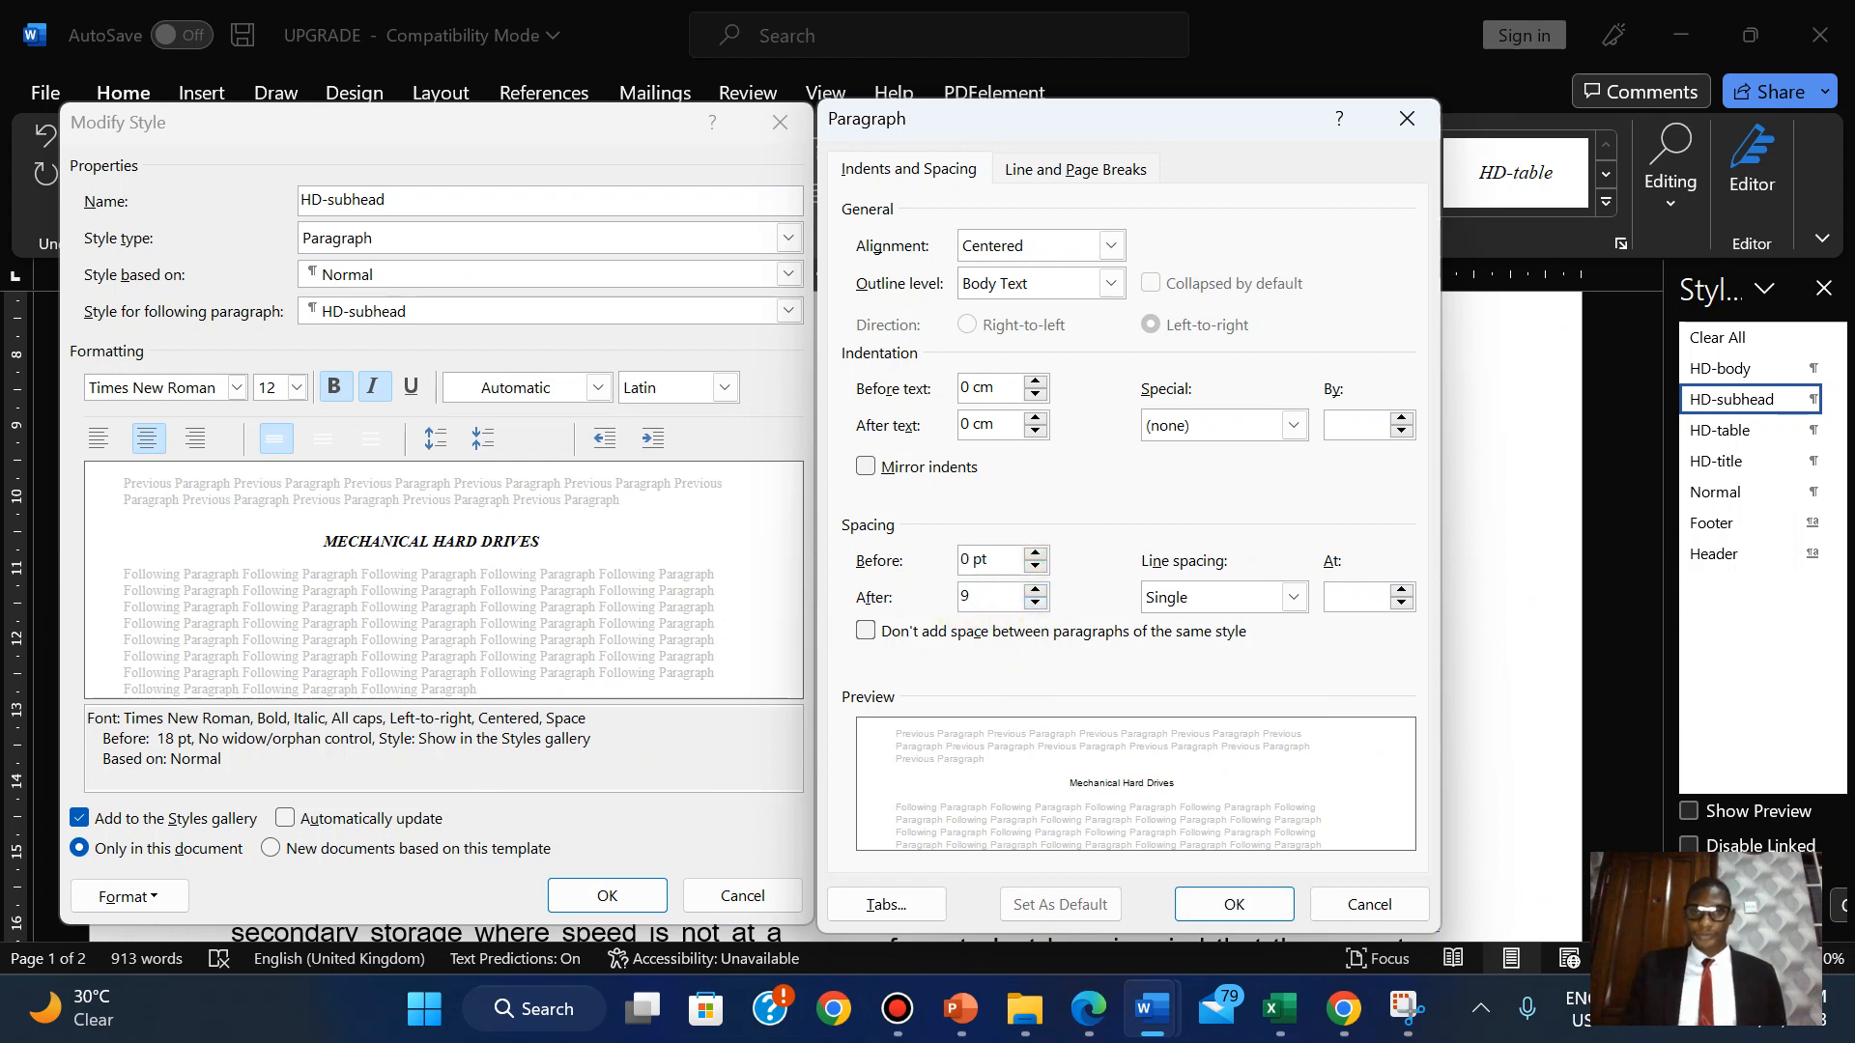
left_click(1237, 901)
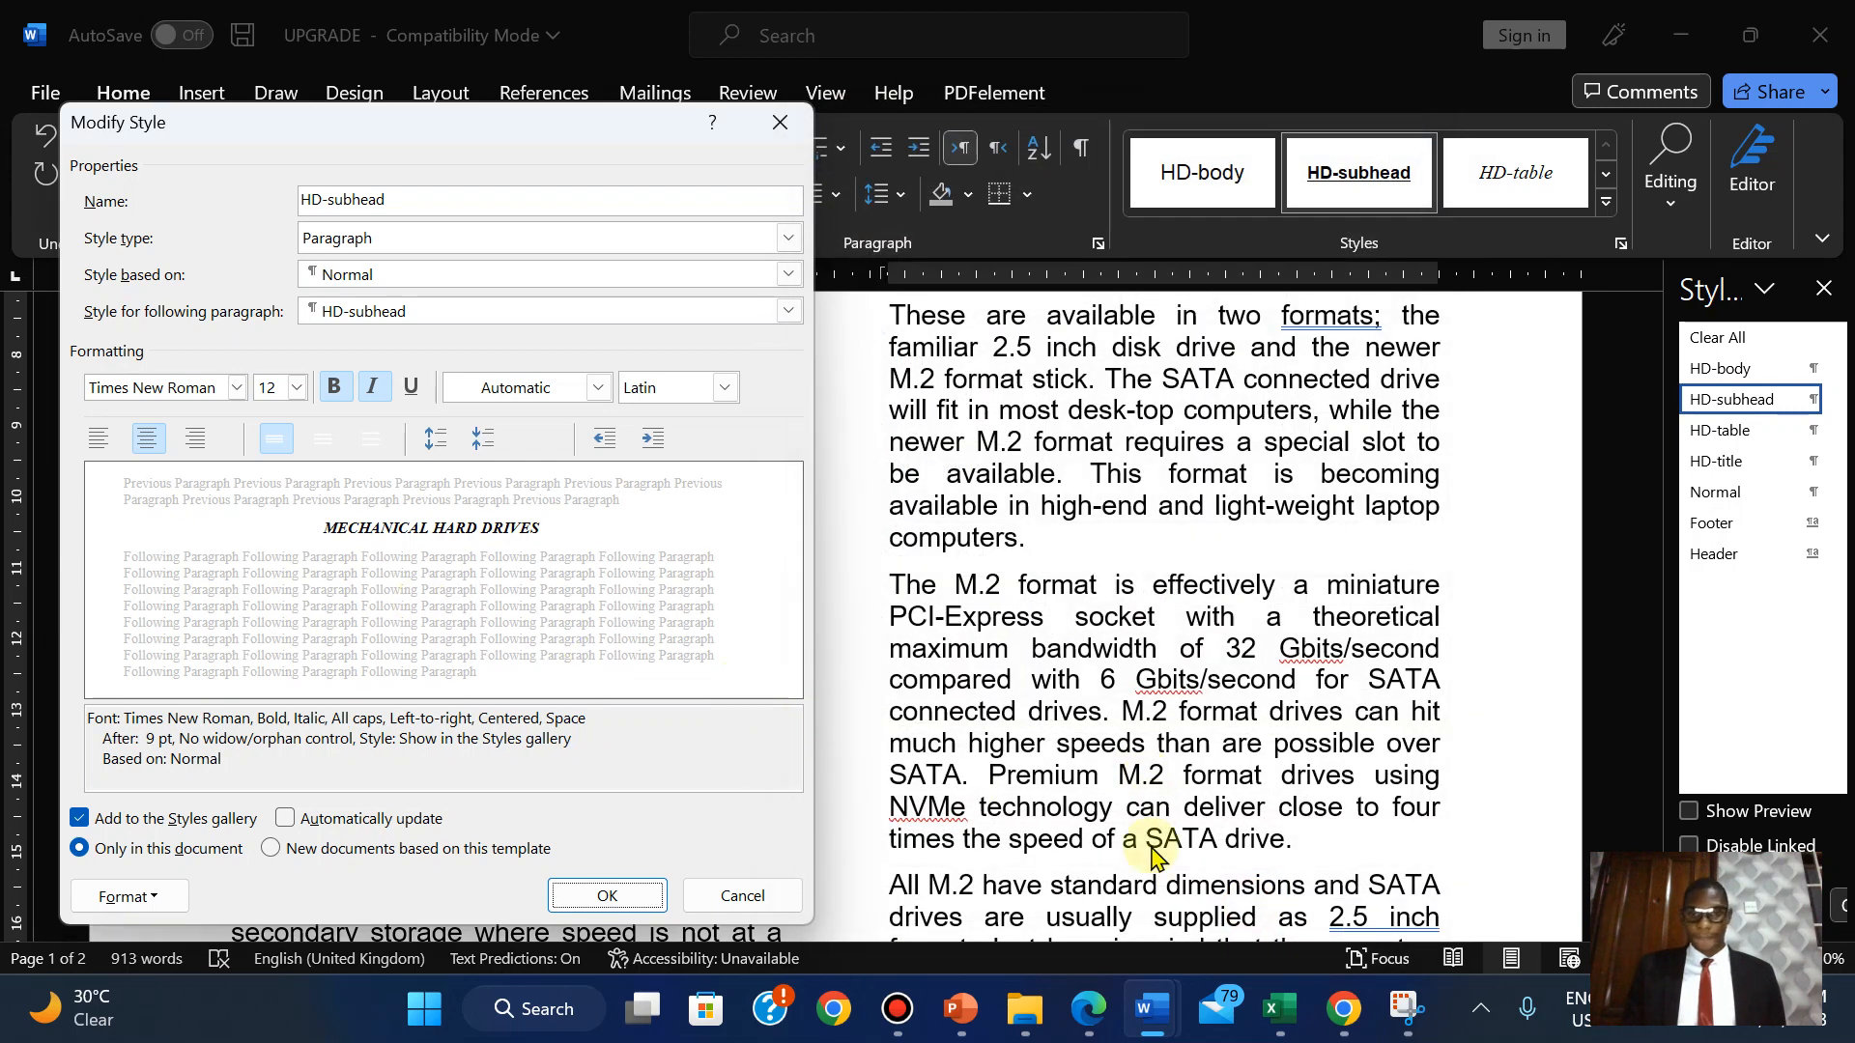
left_click(1086, 1014)
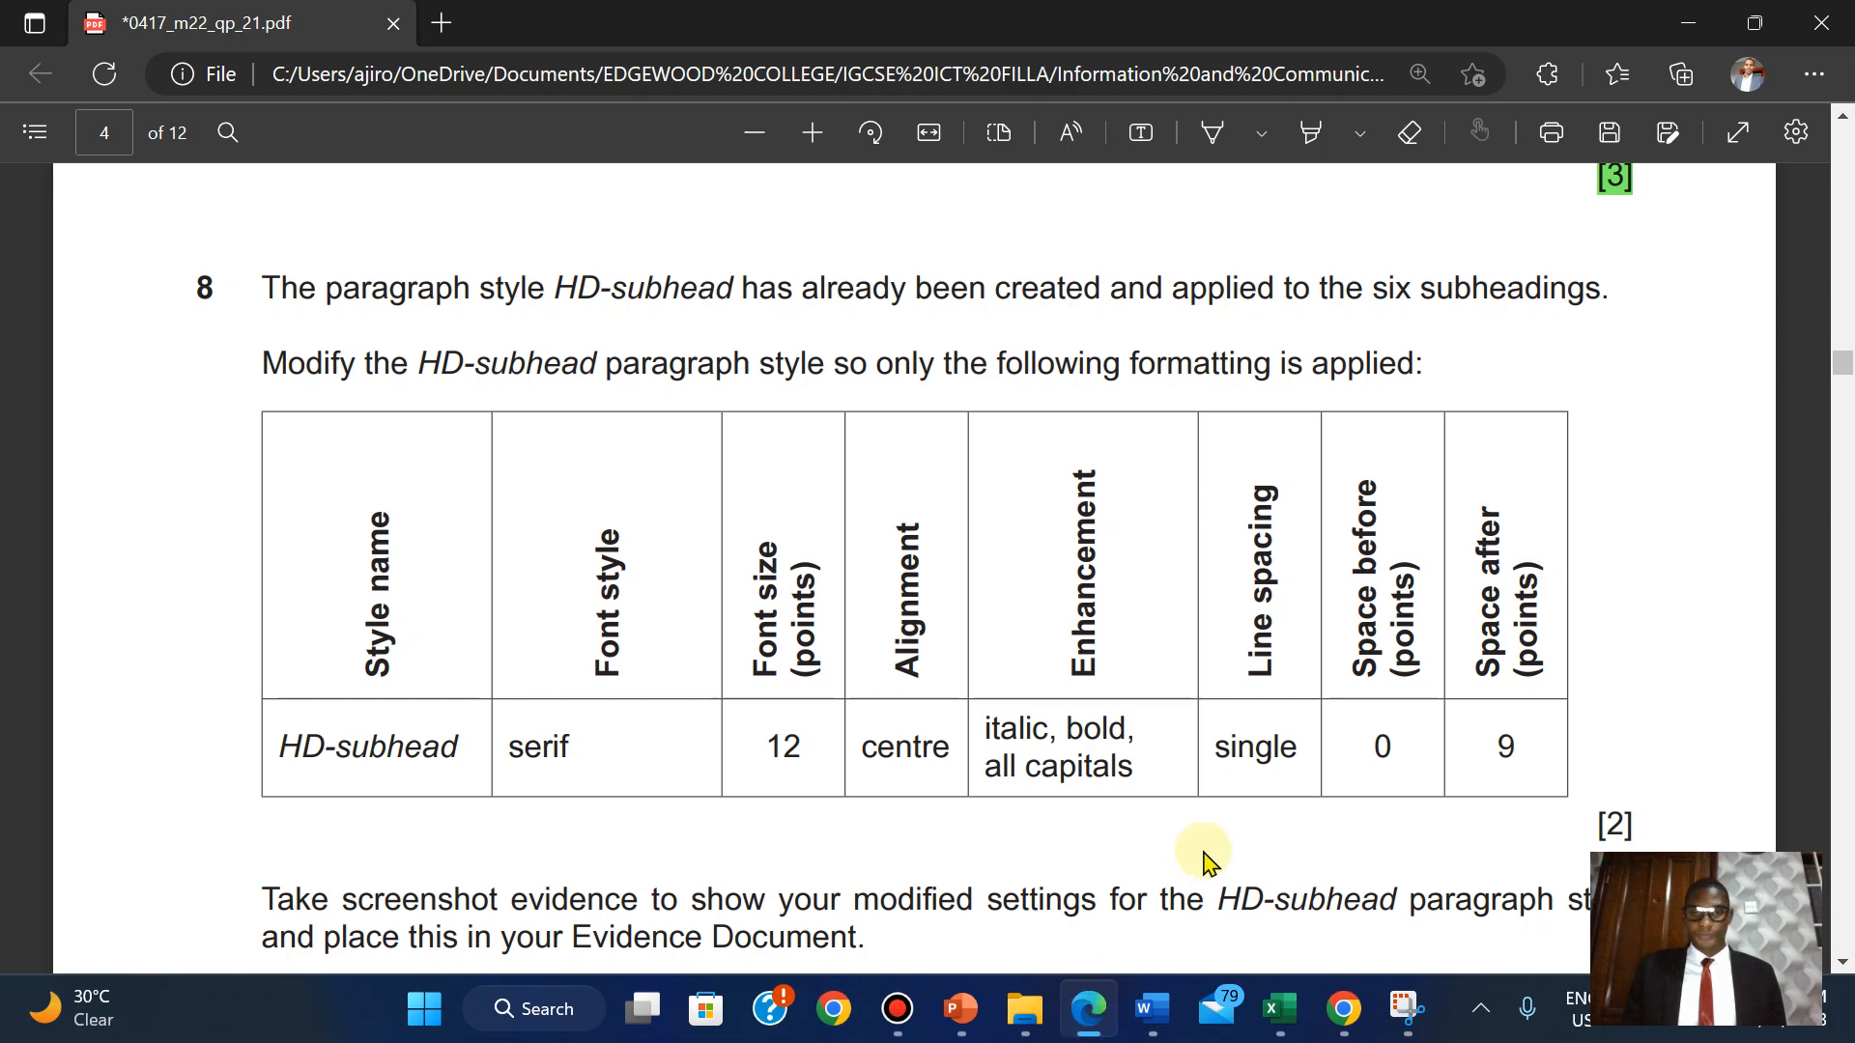
scroll(1205, 863, "down", 1)
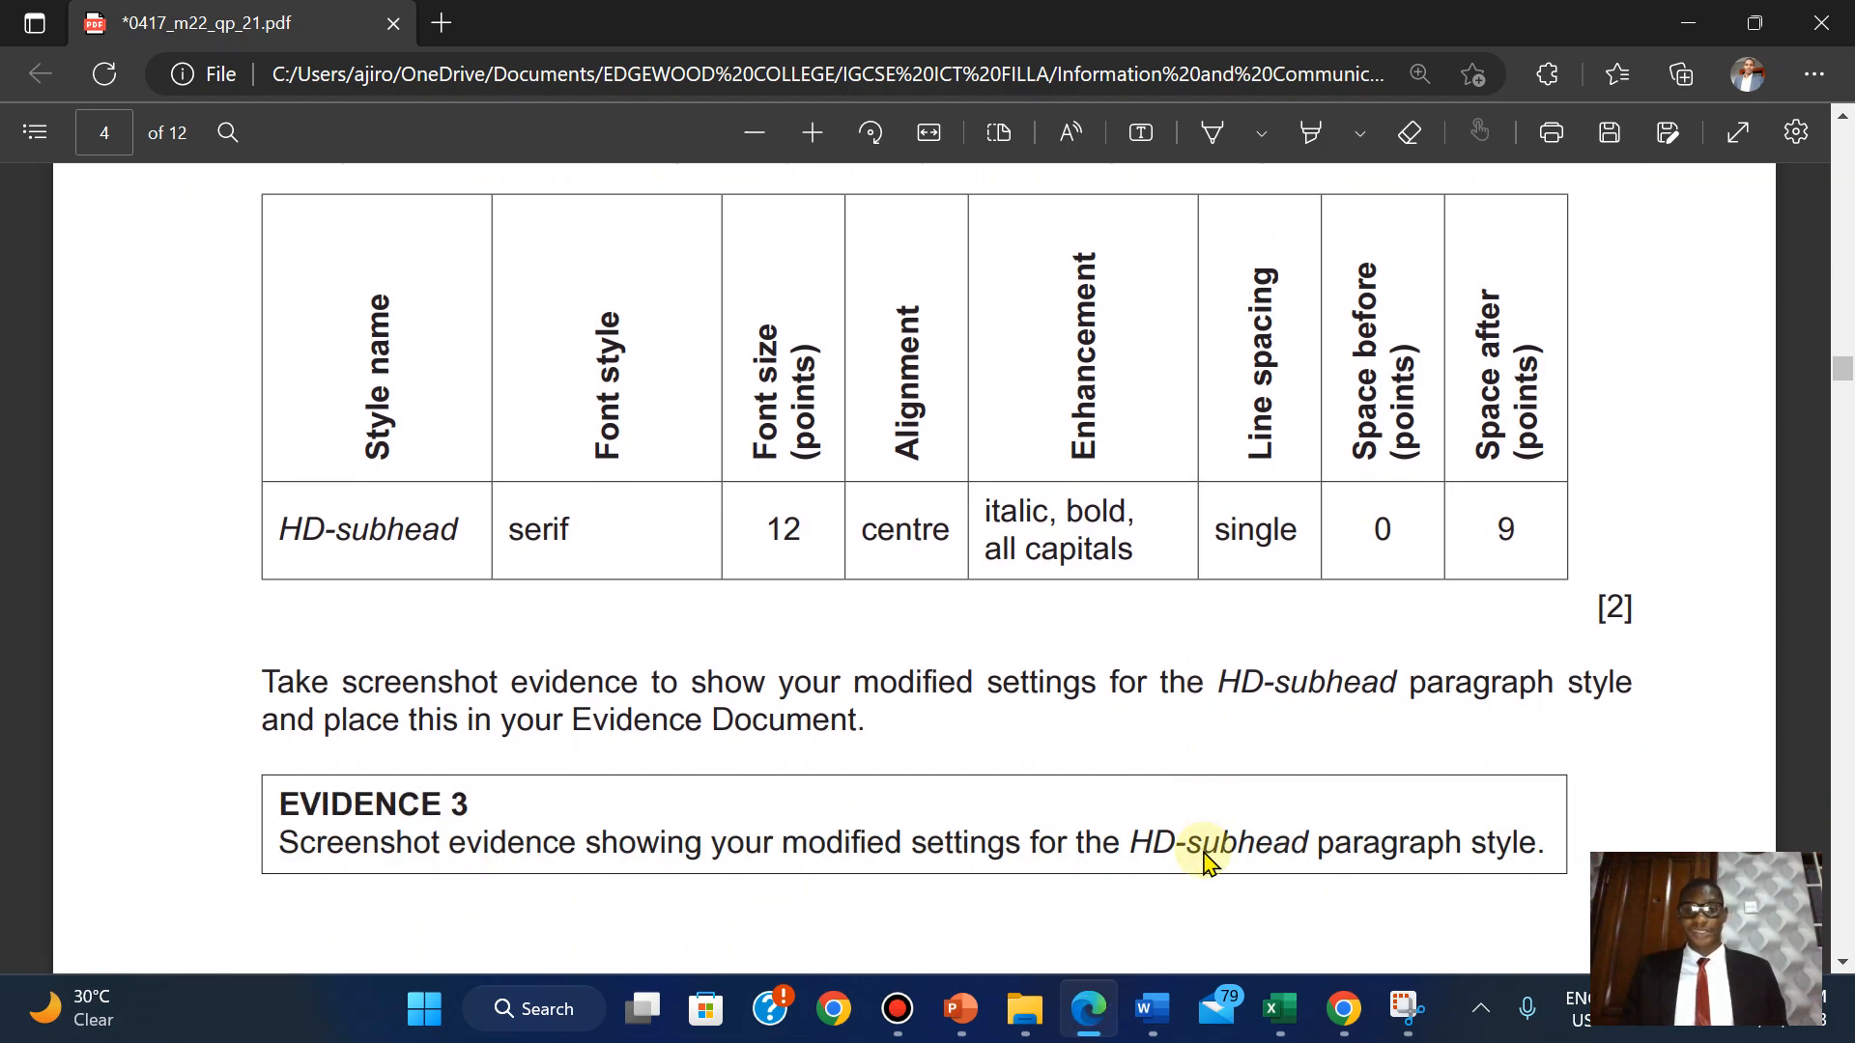
scroll(1204, 862, "up", 1)
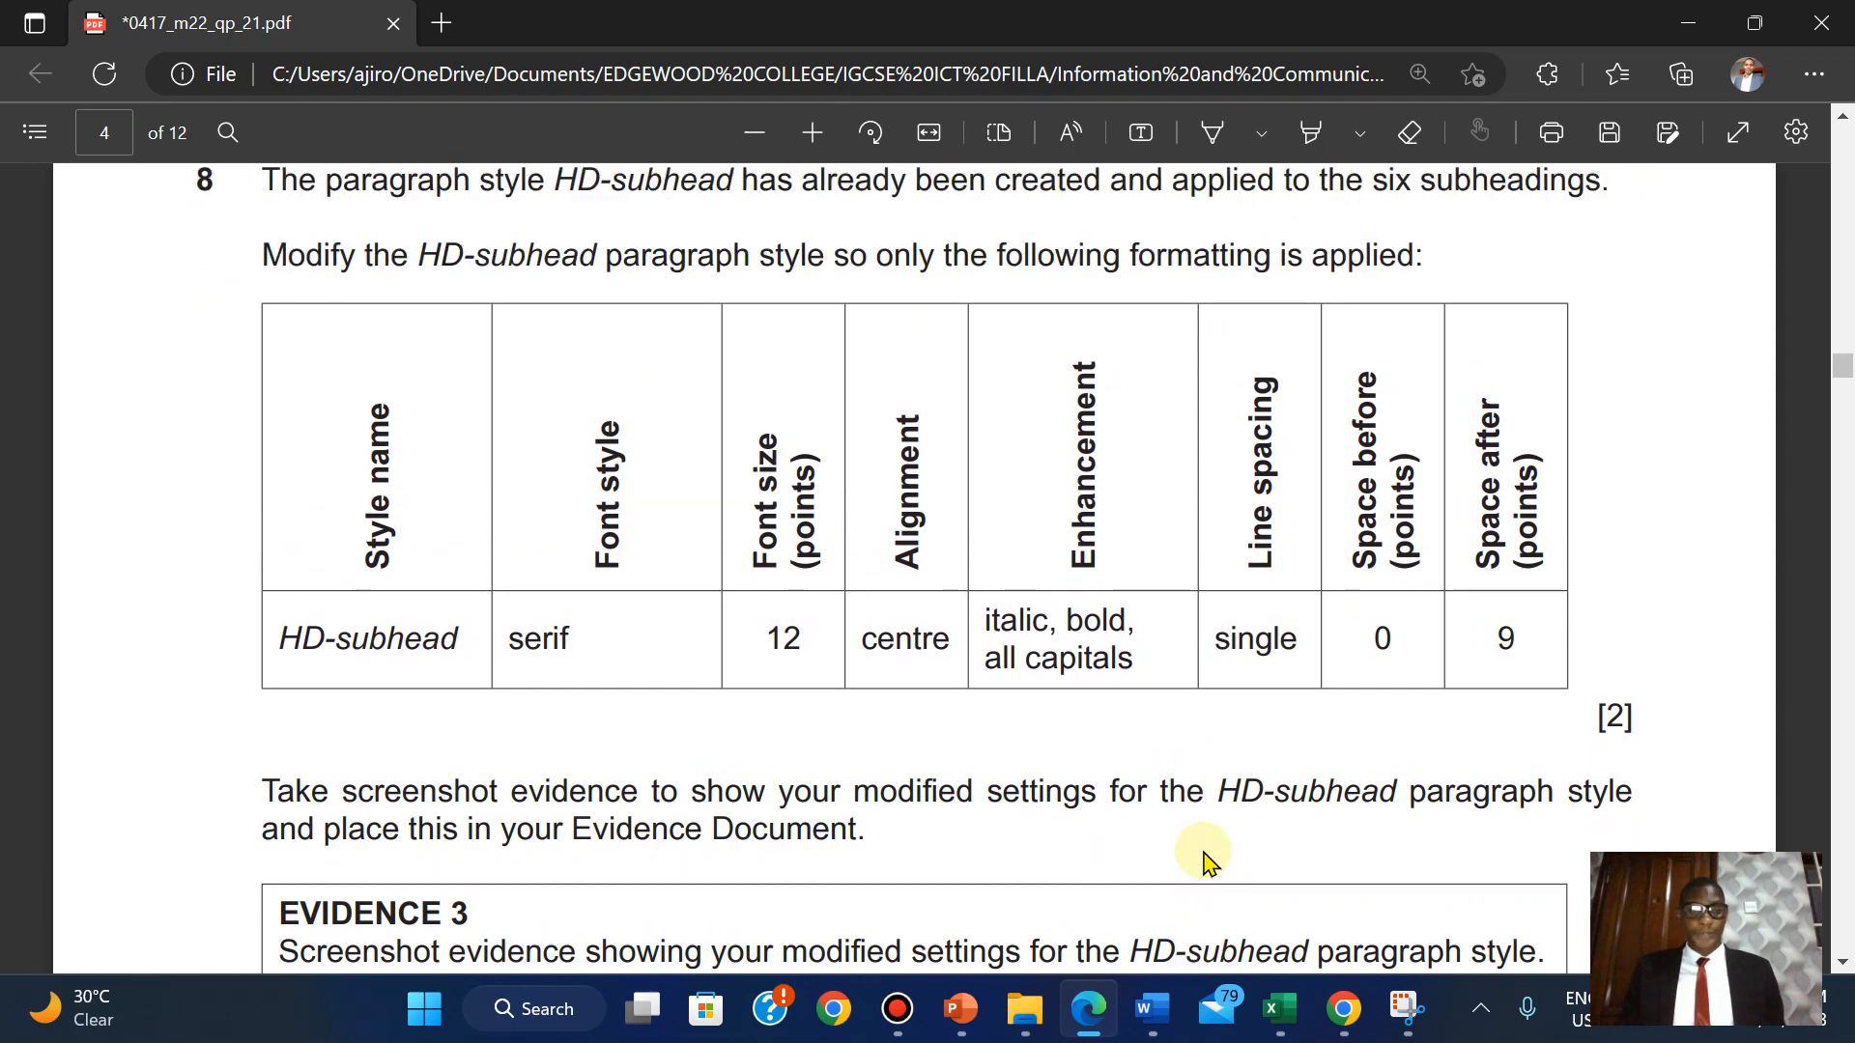
mouse_move(1152, 1008)
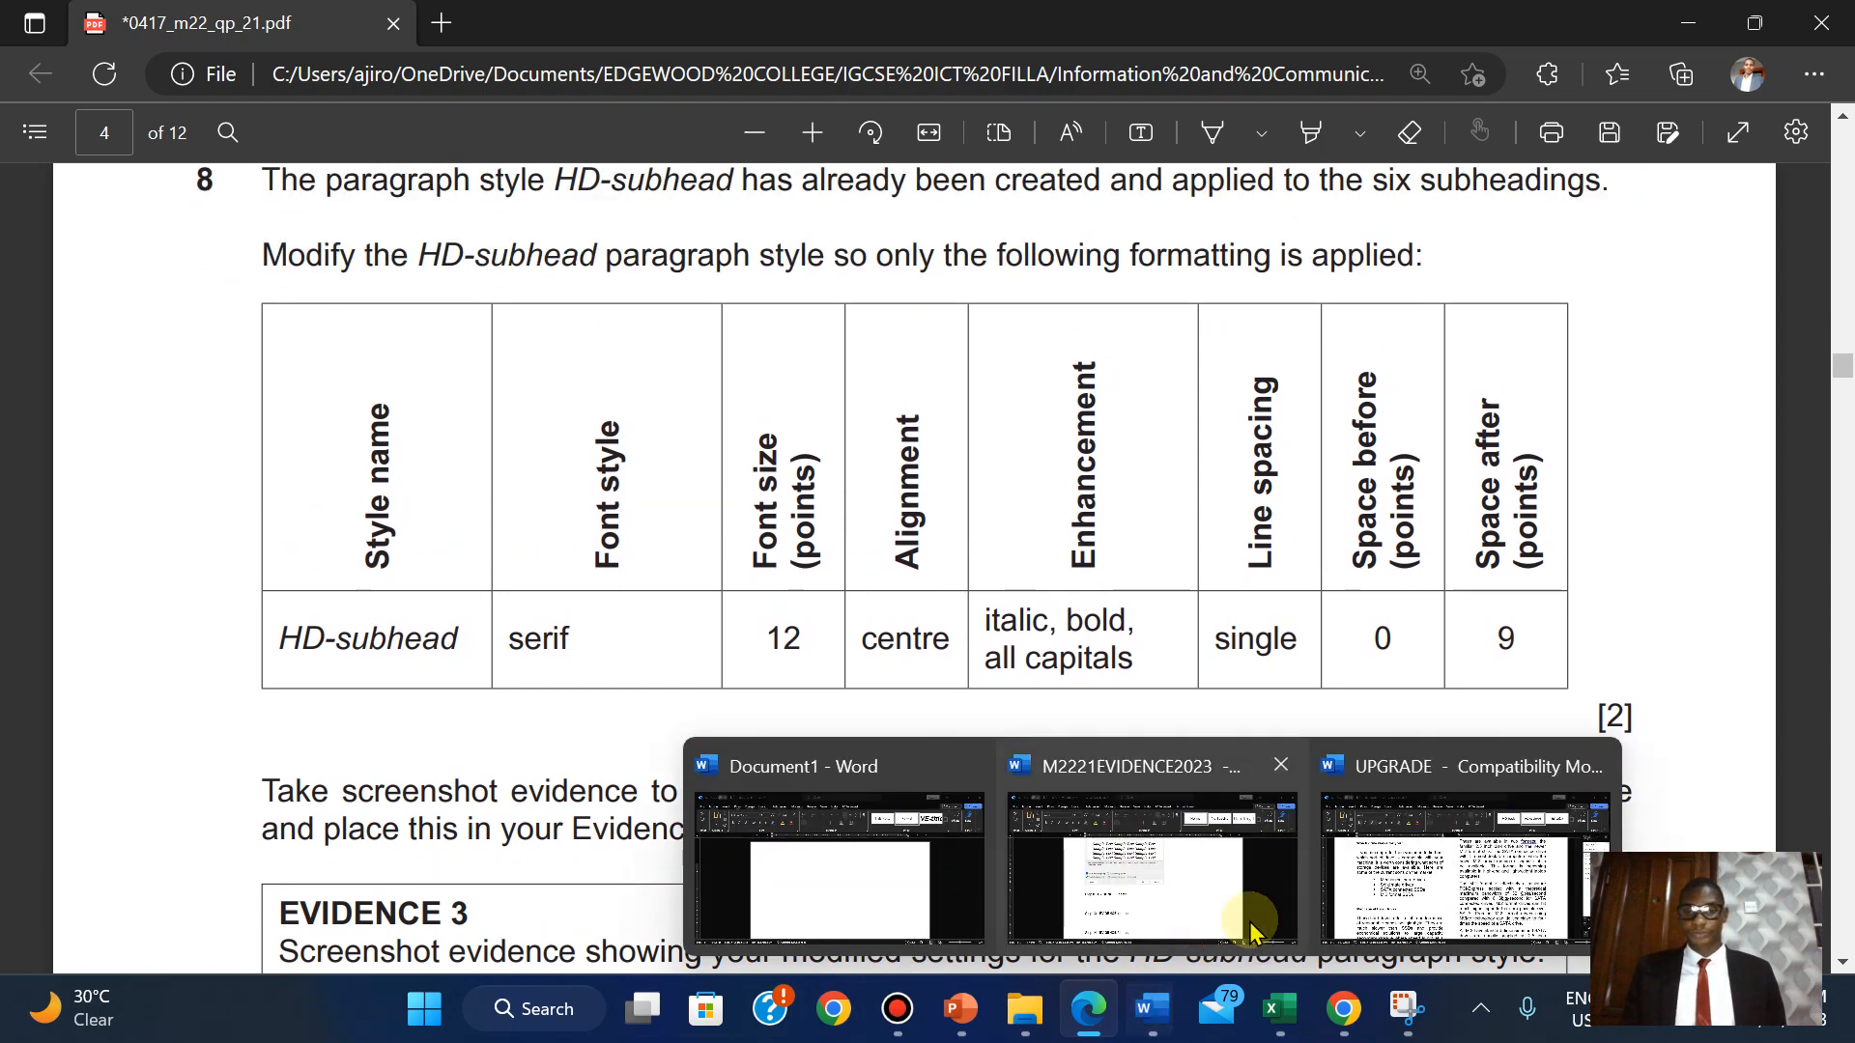
left_click(1411, 913)
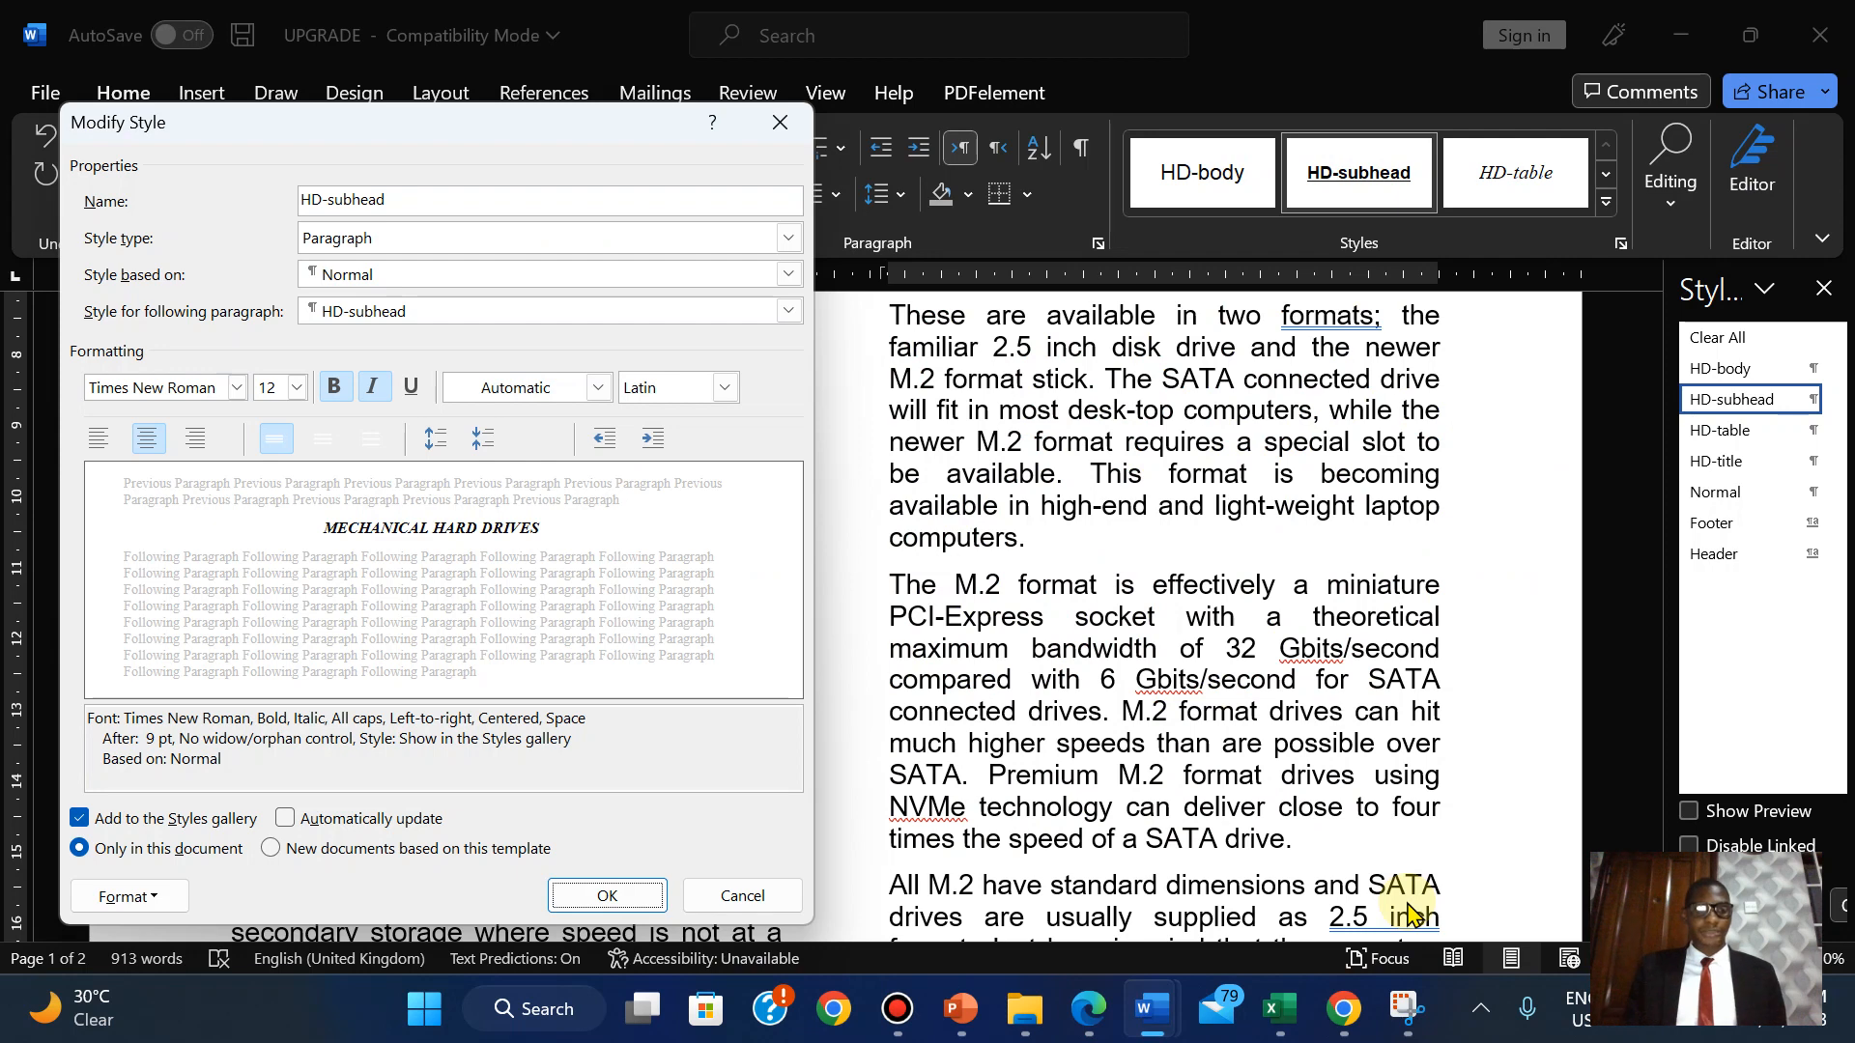
mouse_move(1100, 1015)
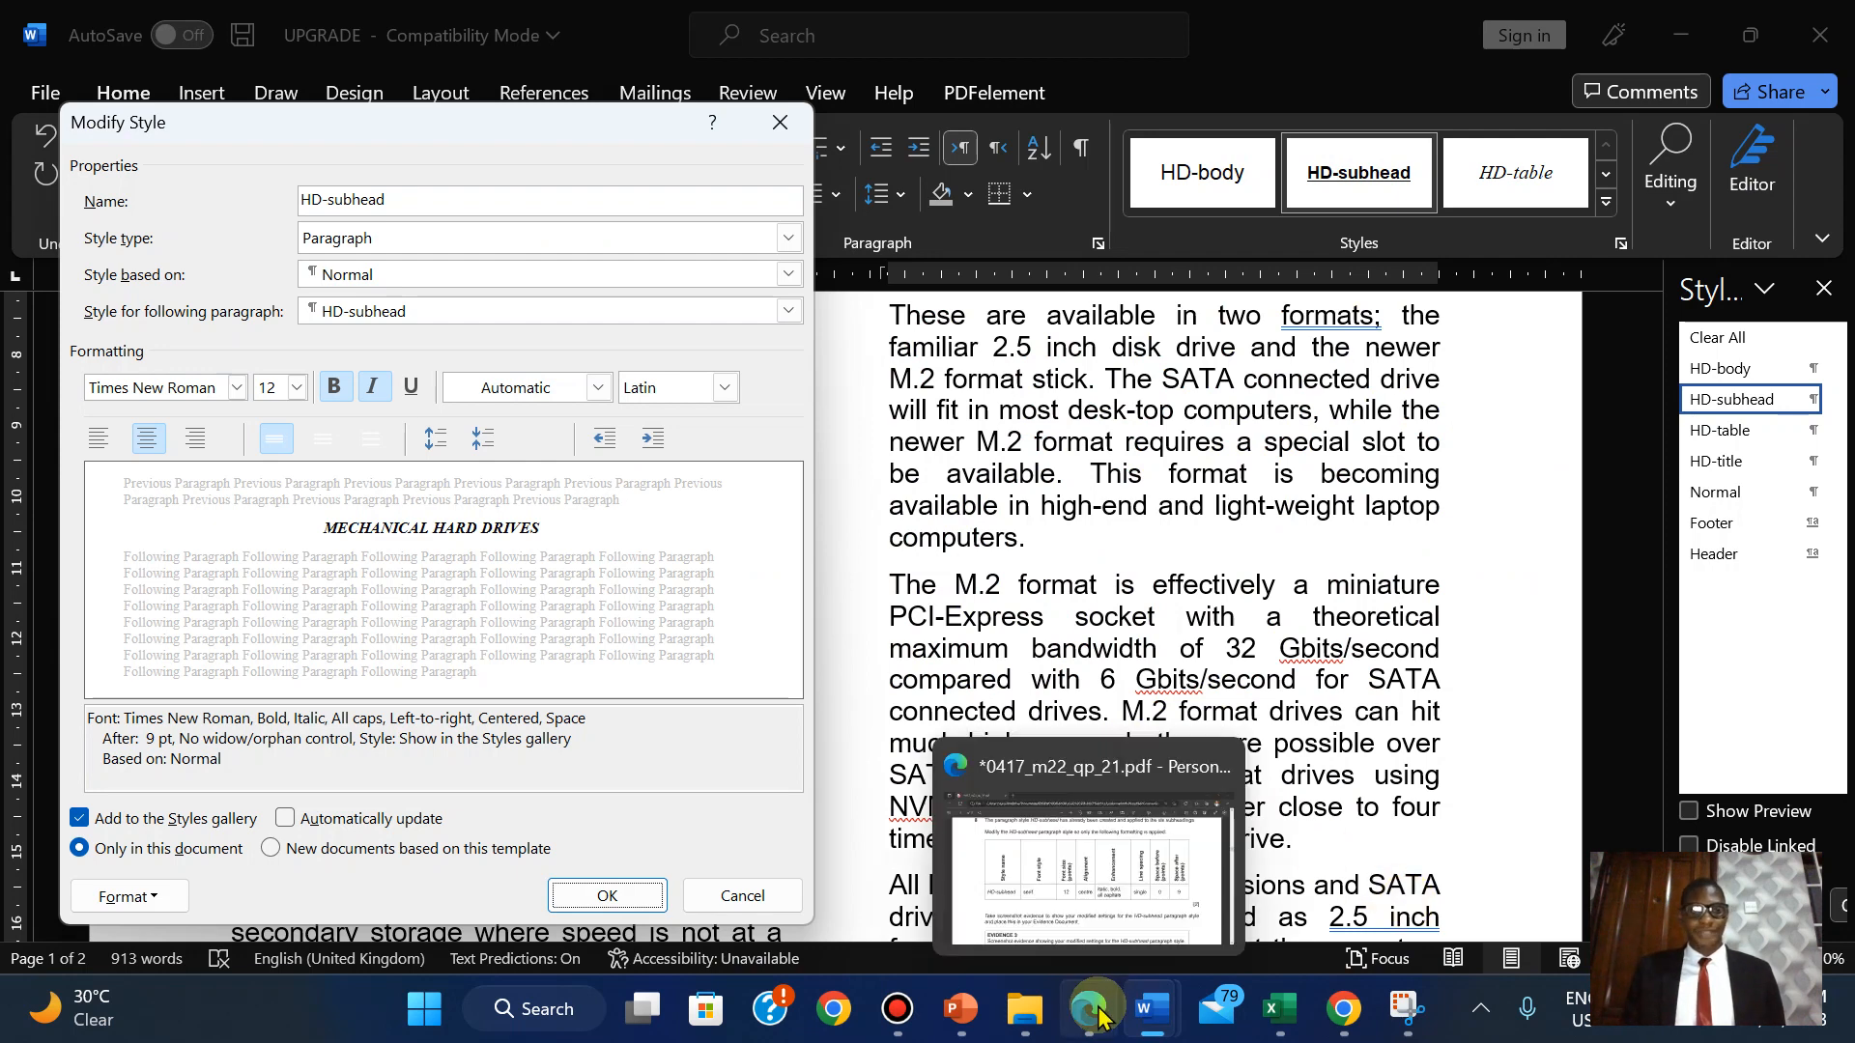
mouse_move(1152, 894)
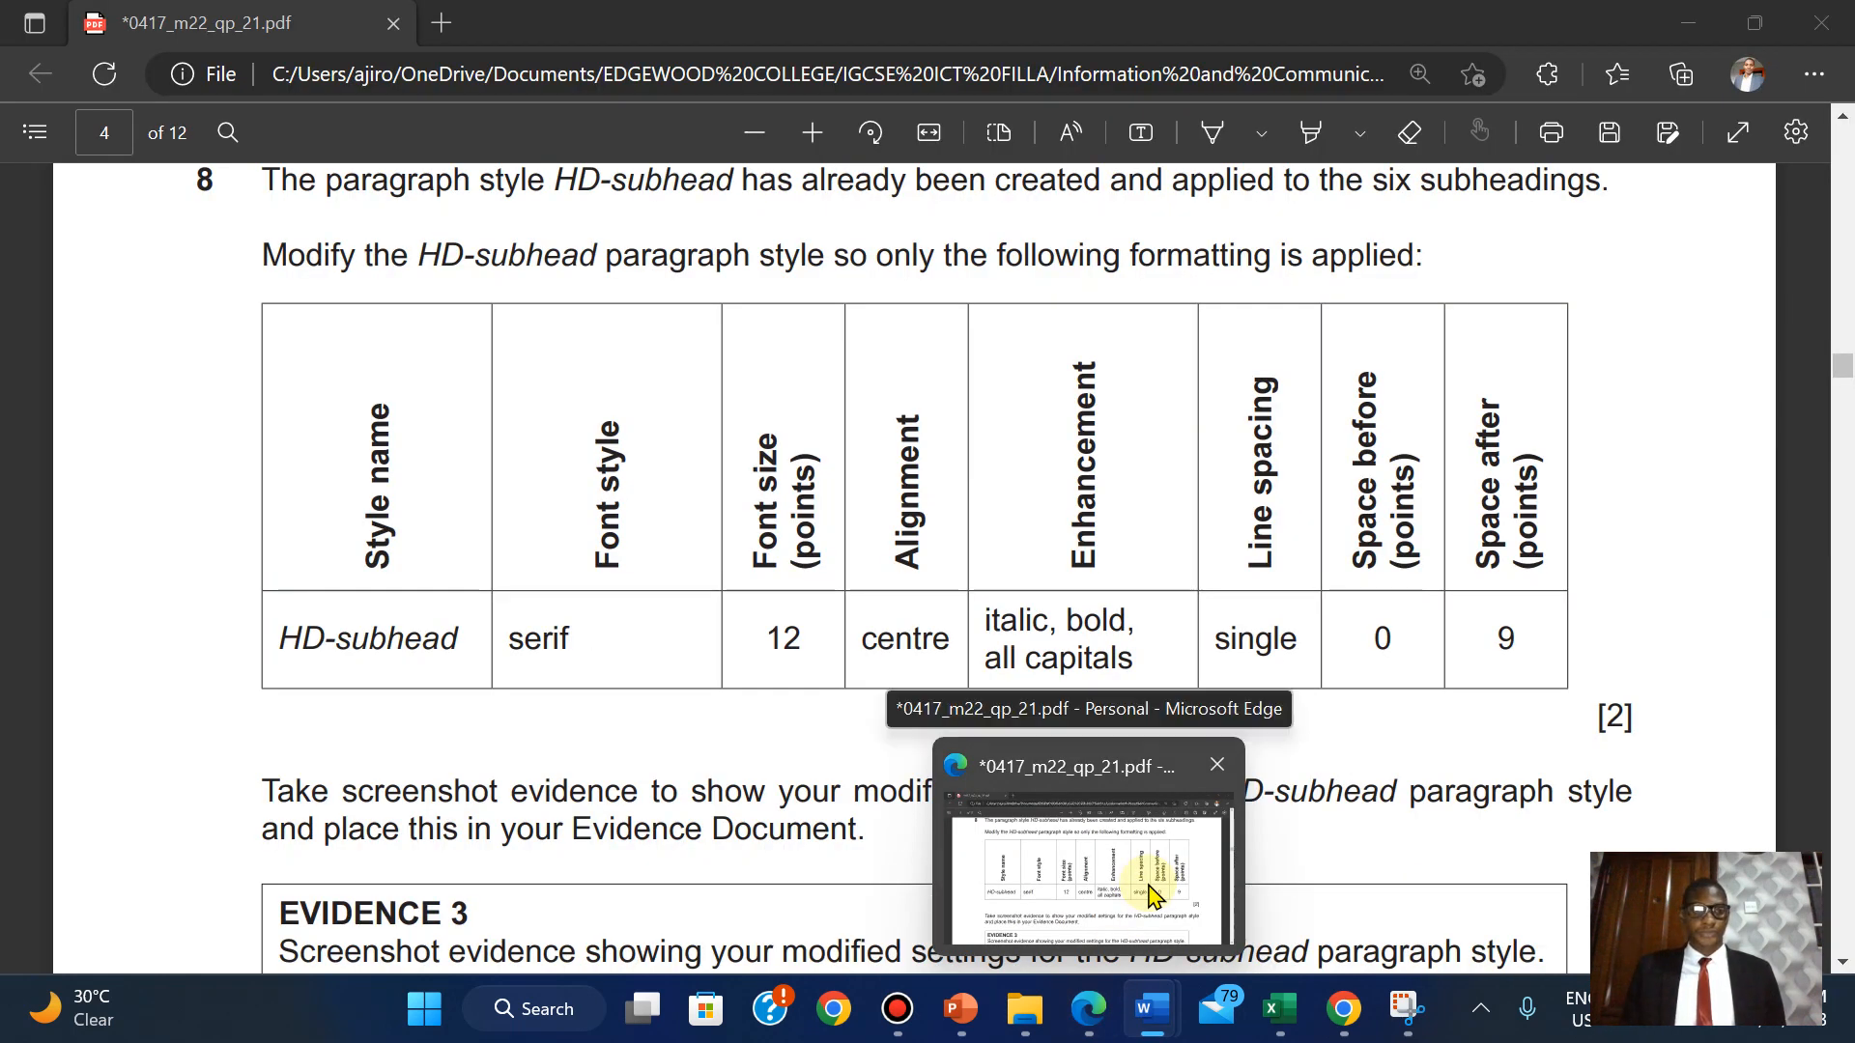
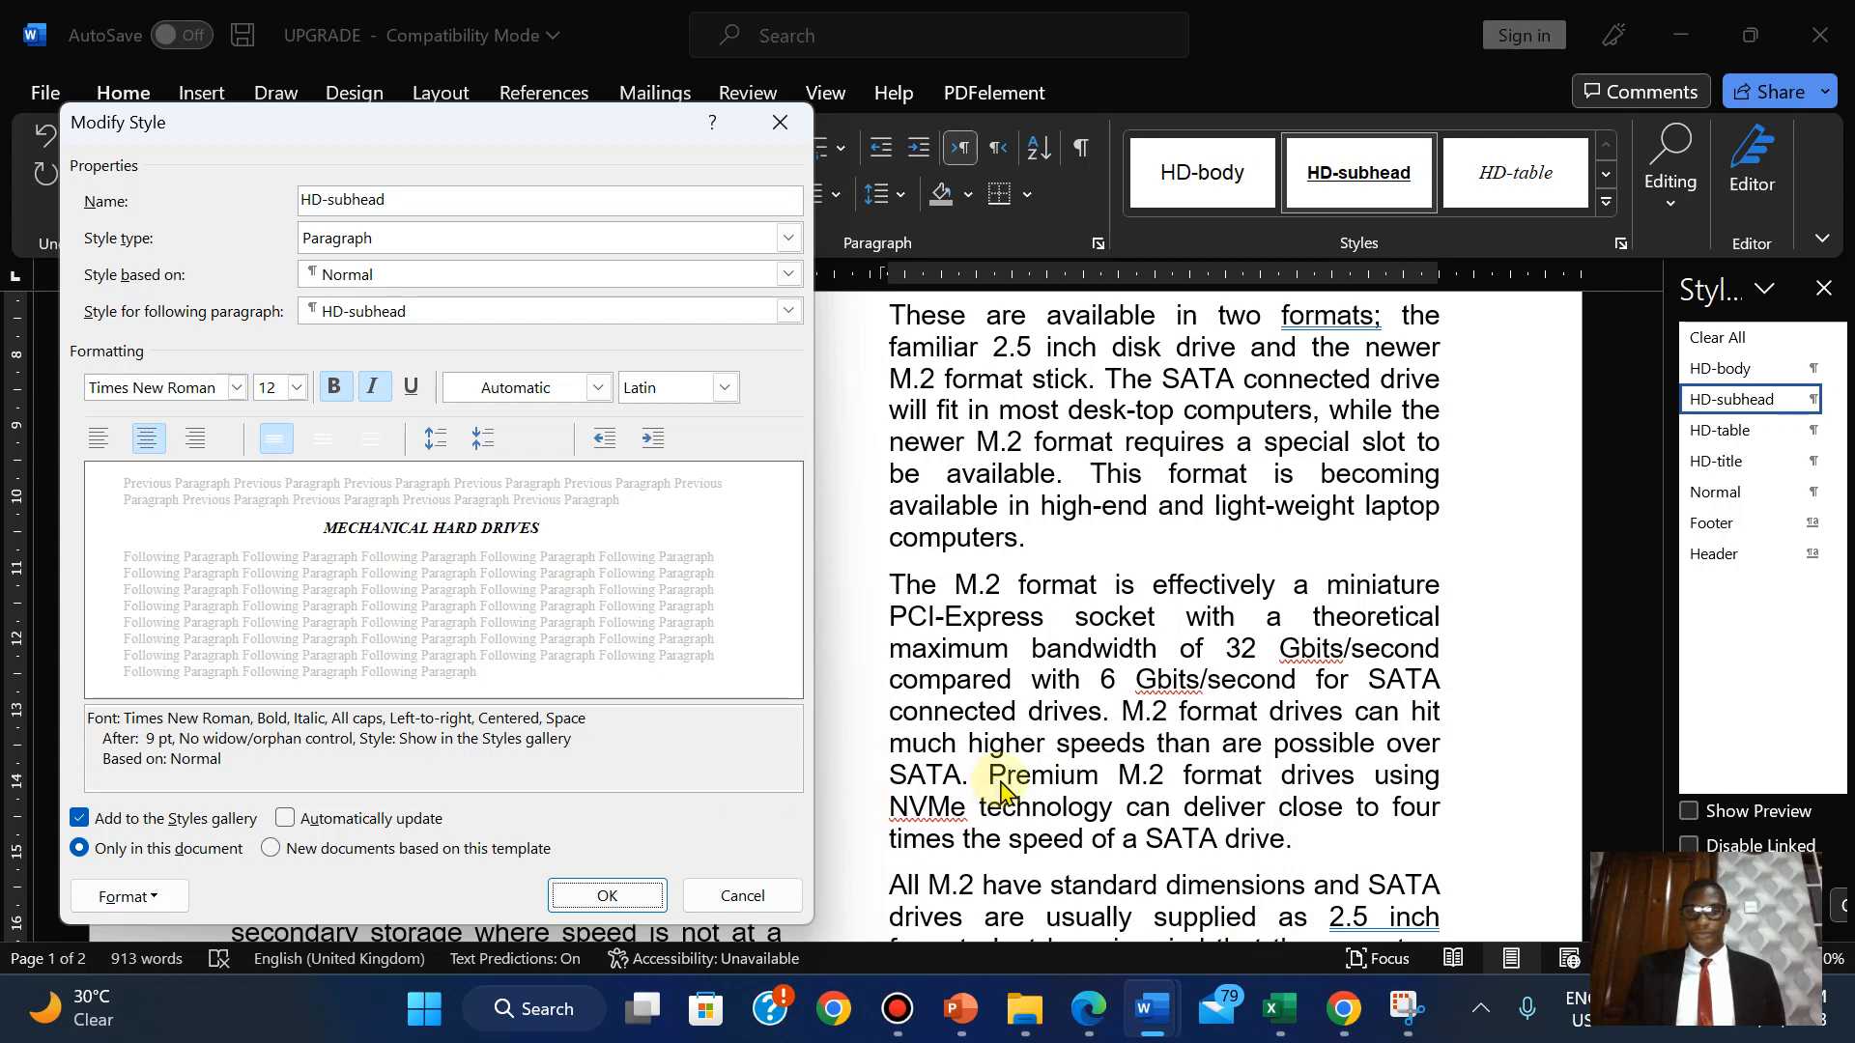
Capture the HD-subhead Modify Style dialog with Snipping Tool.
mouse_move(1406, 1008)
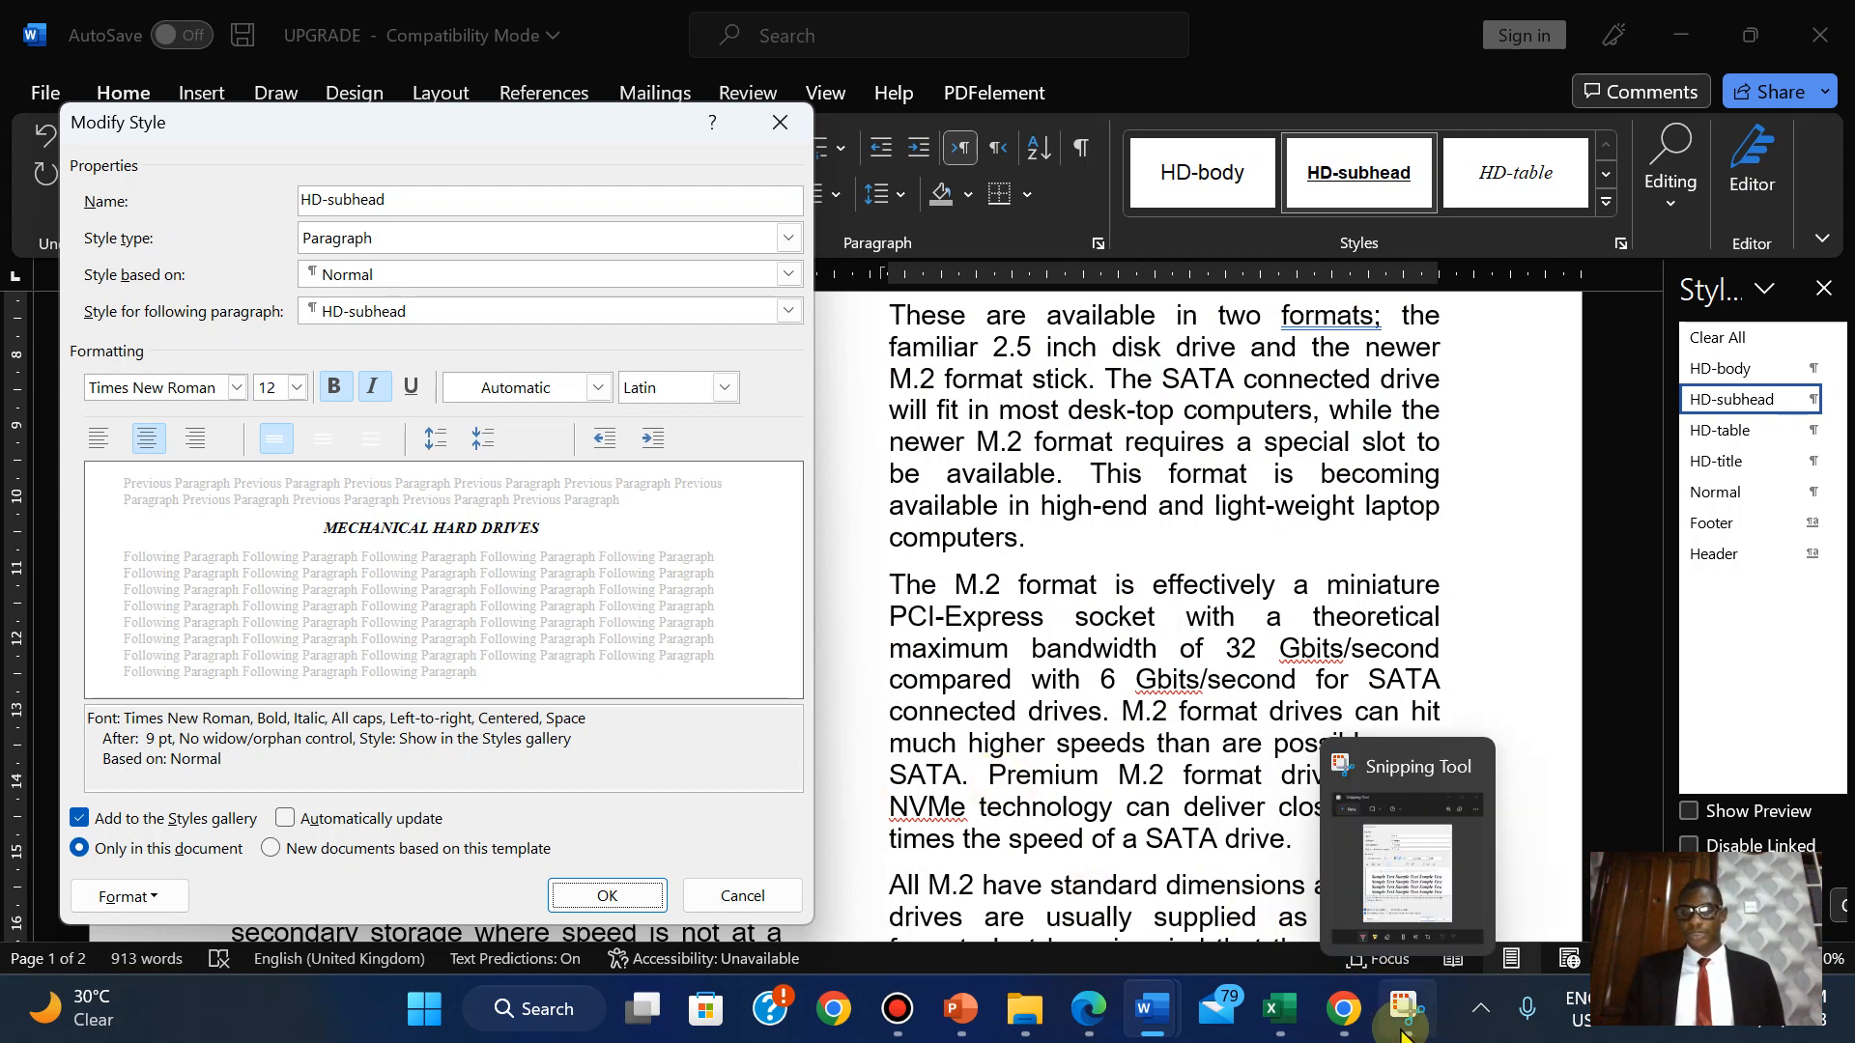
left_click(1378, 819)
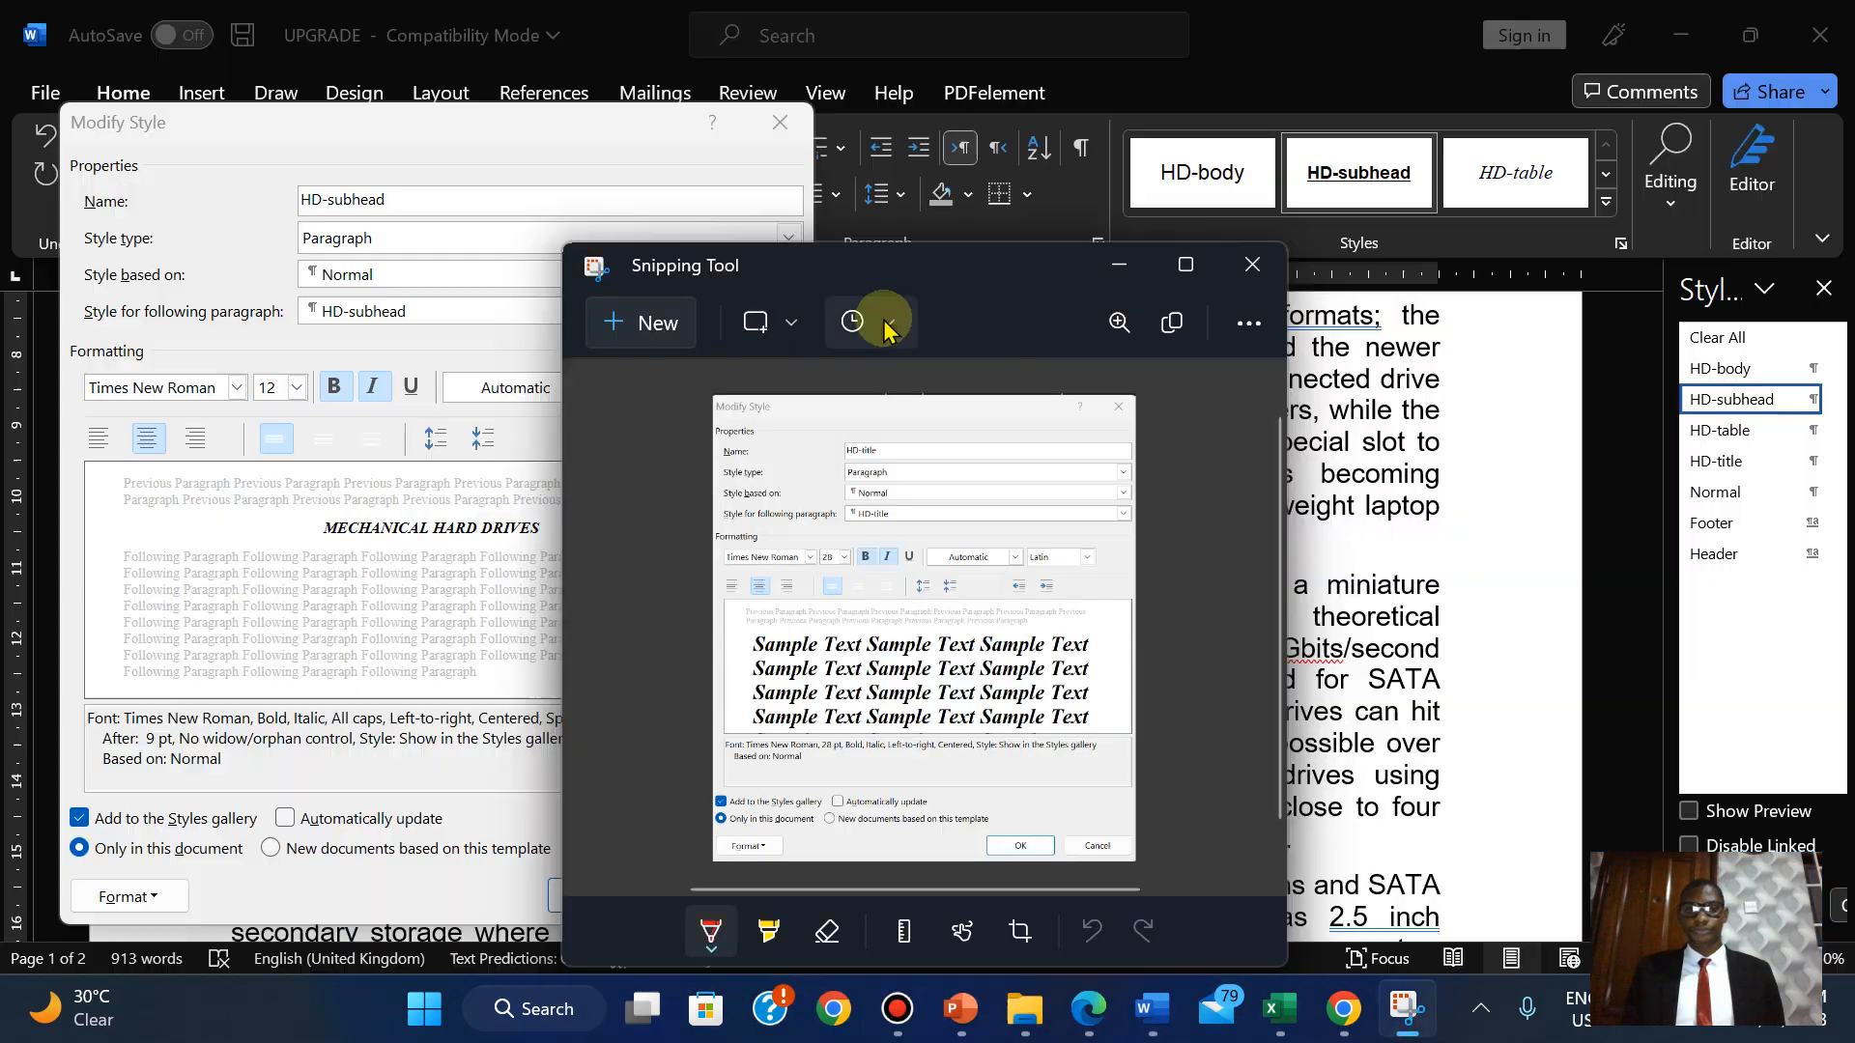
left_click(645, 325)
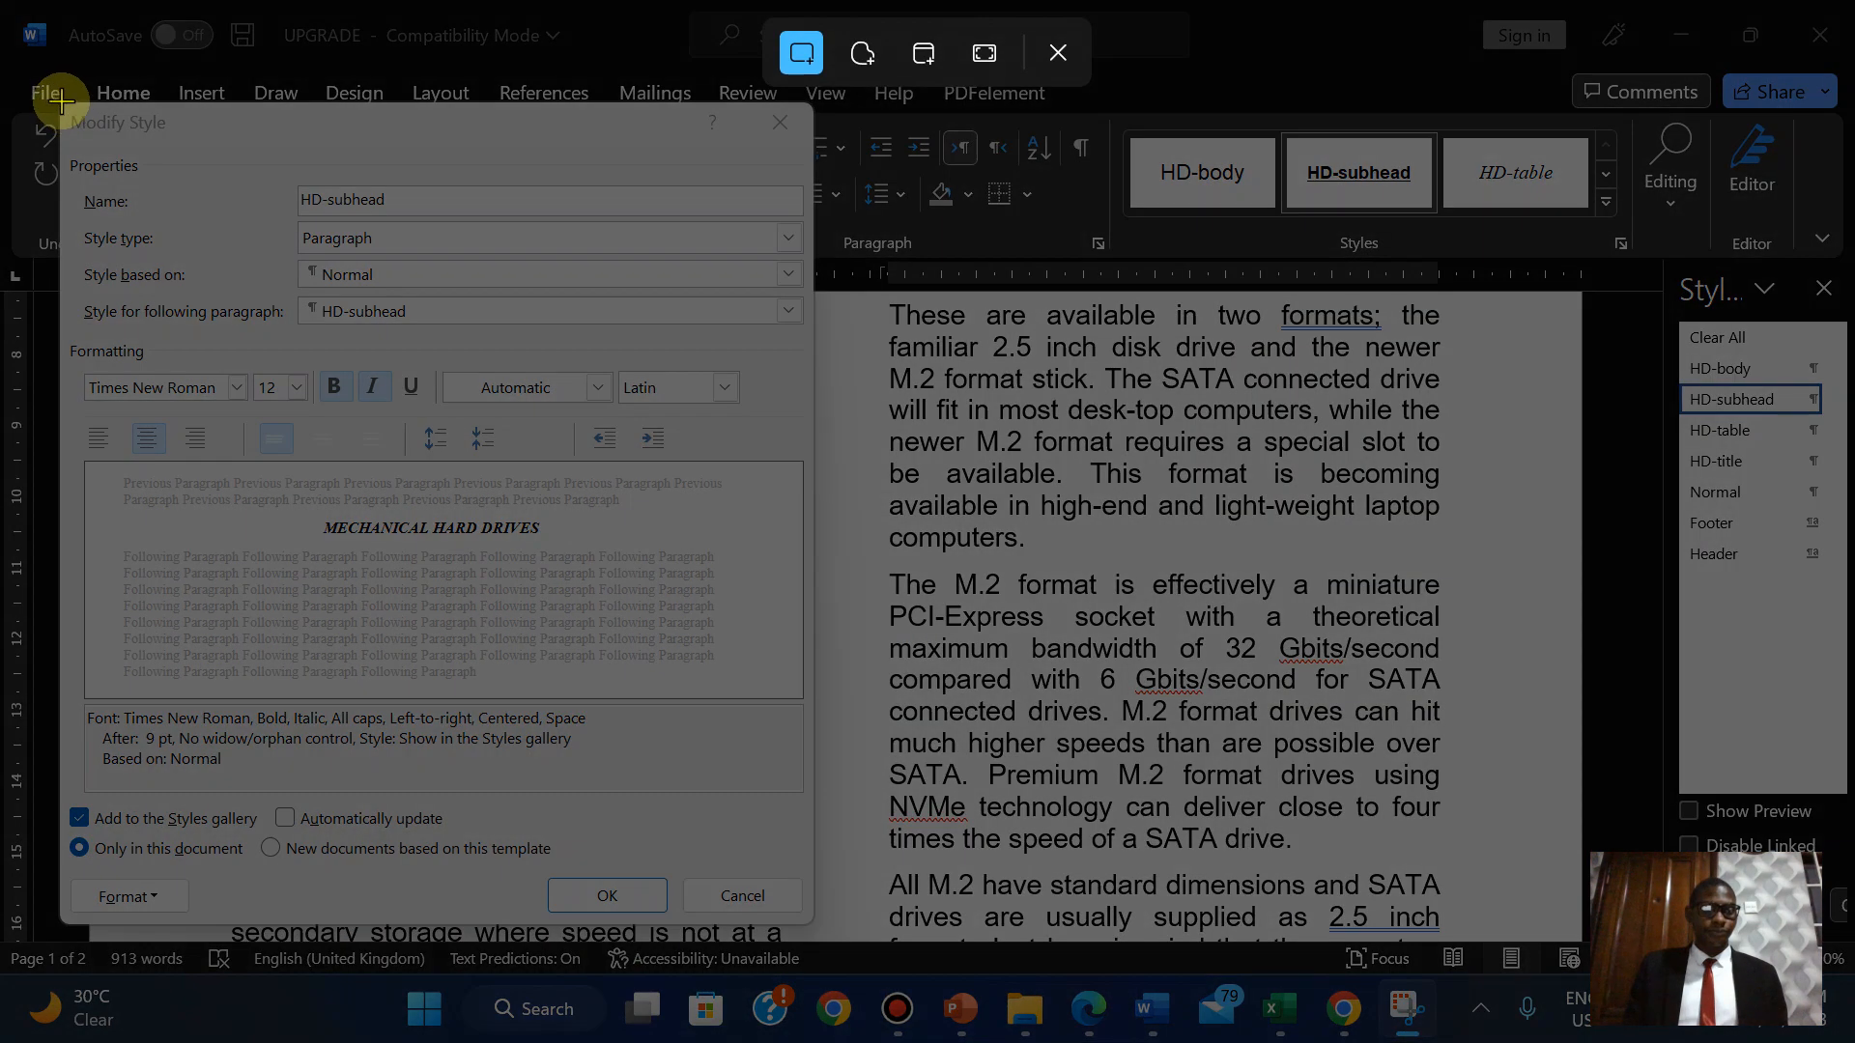
left_click_drag(58, 101, 814, 921)
Return to Word's Modify Style dialog and confirm the HD-subhead style changes with OK.
left_click(1091, 1015)
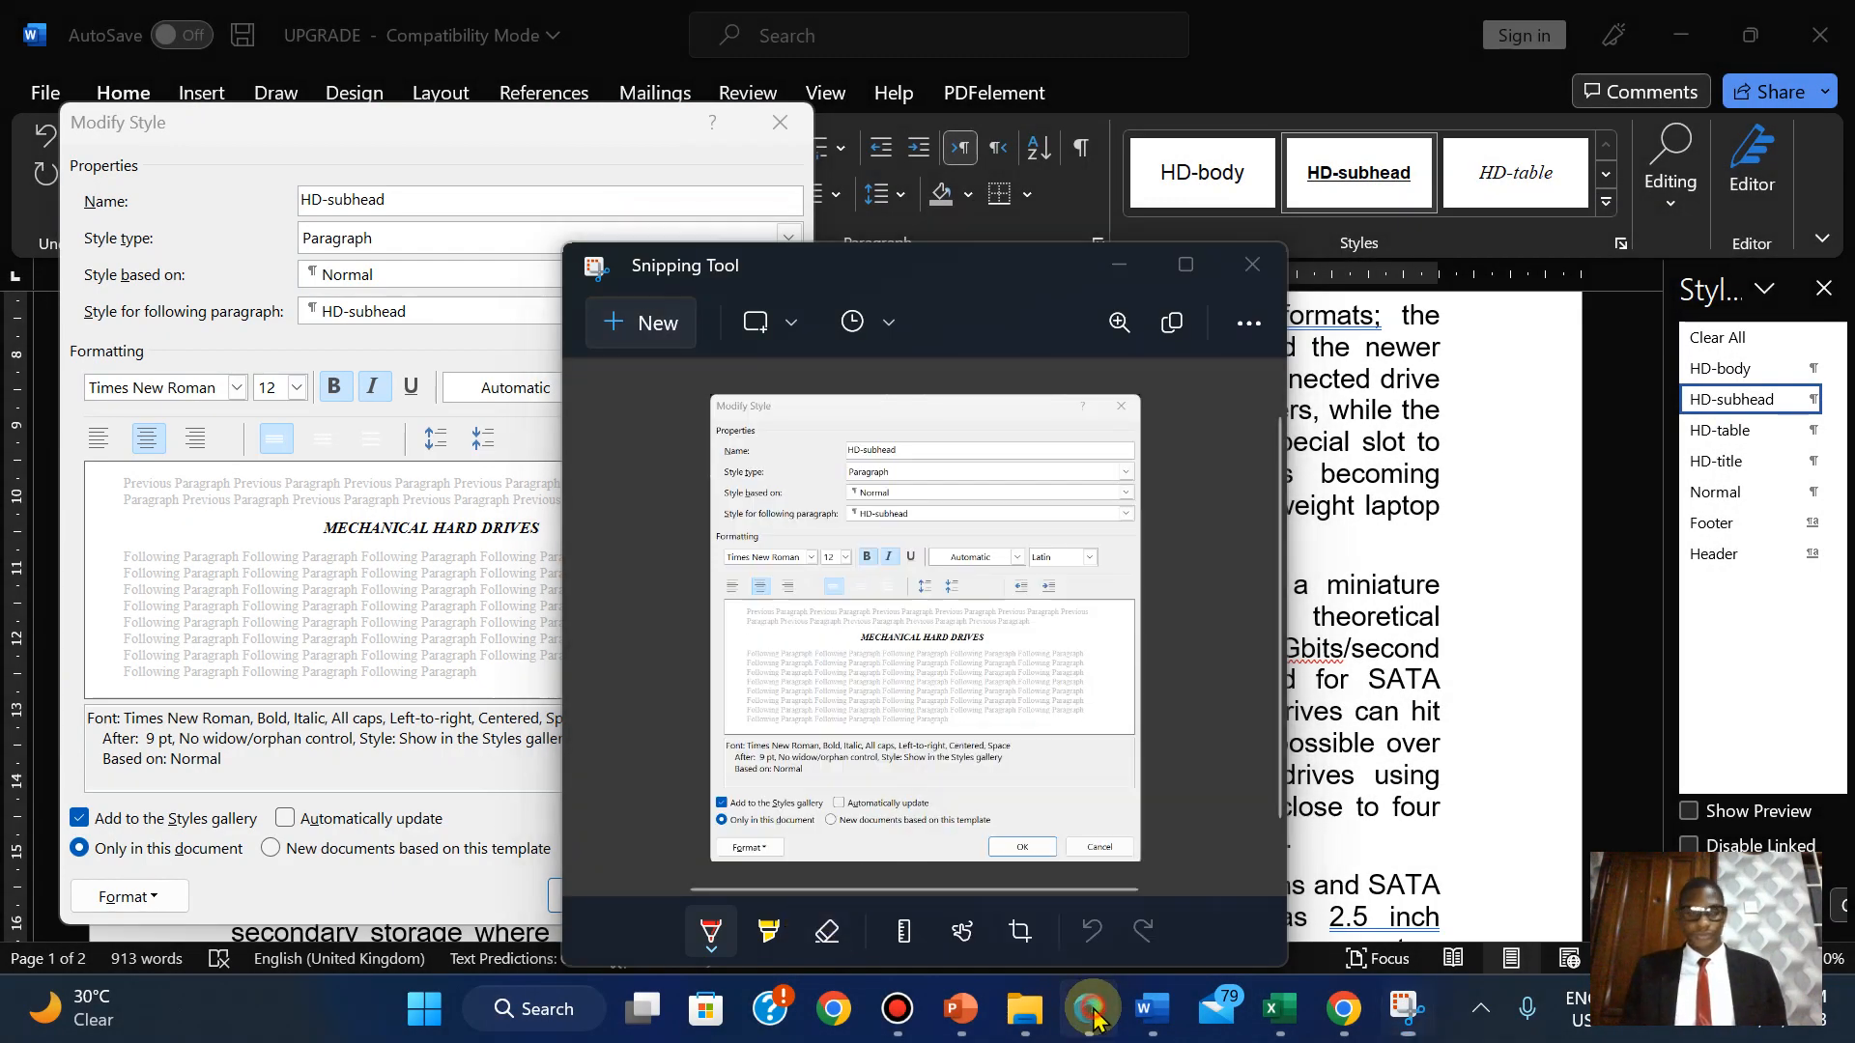
left_click(1091, 1015)
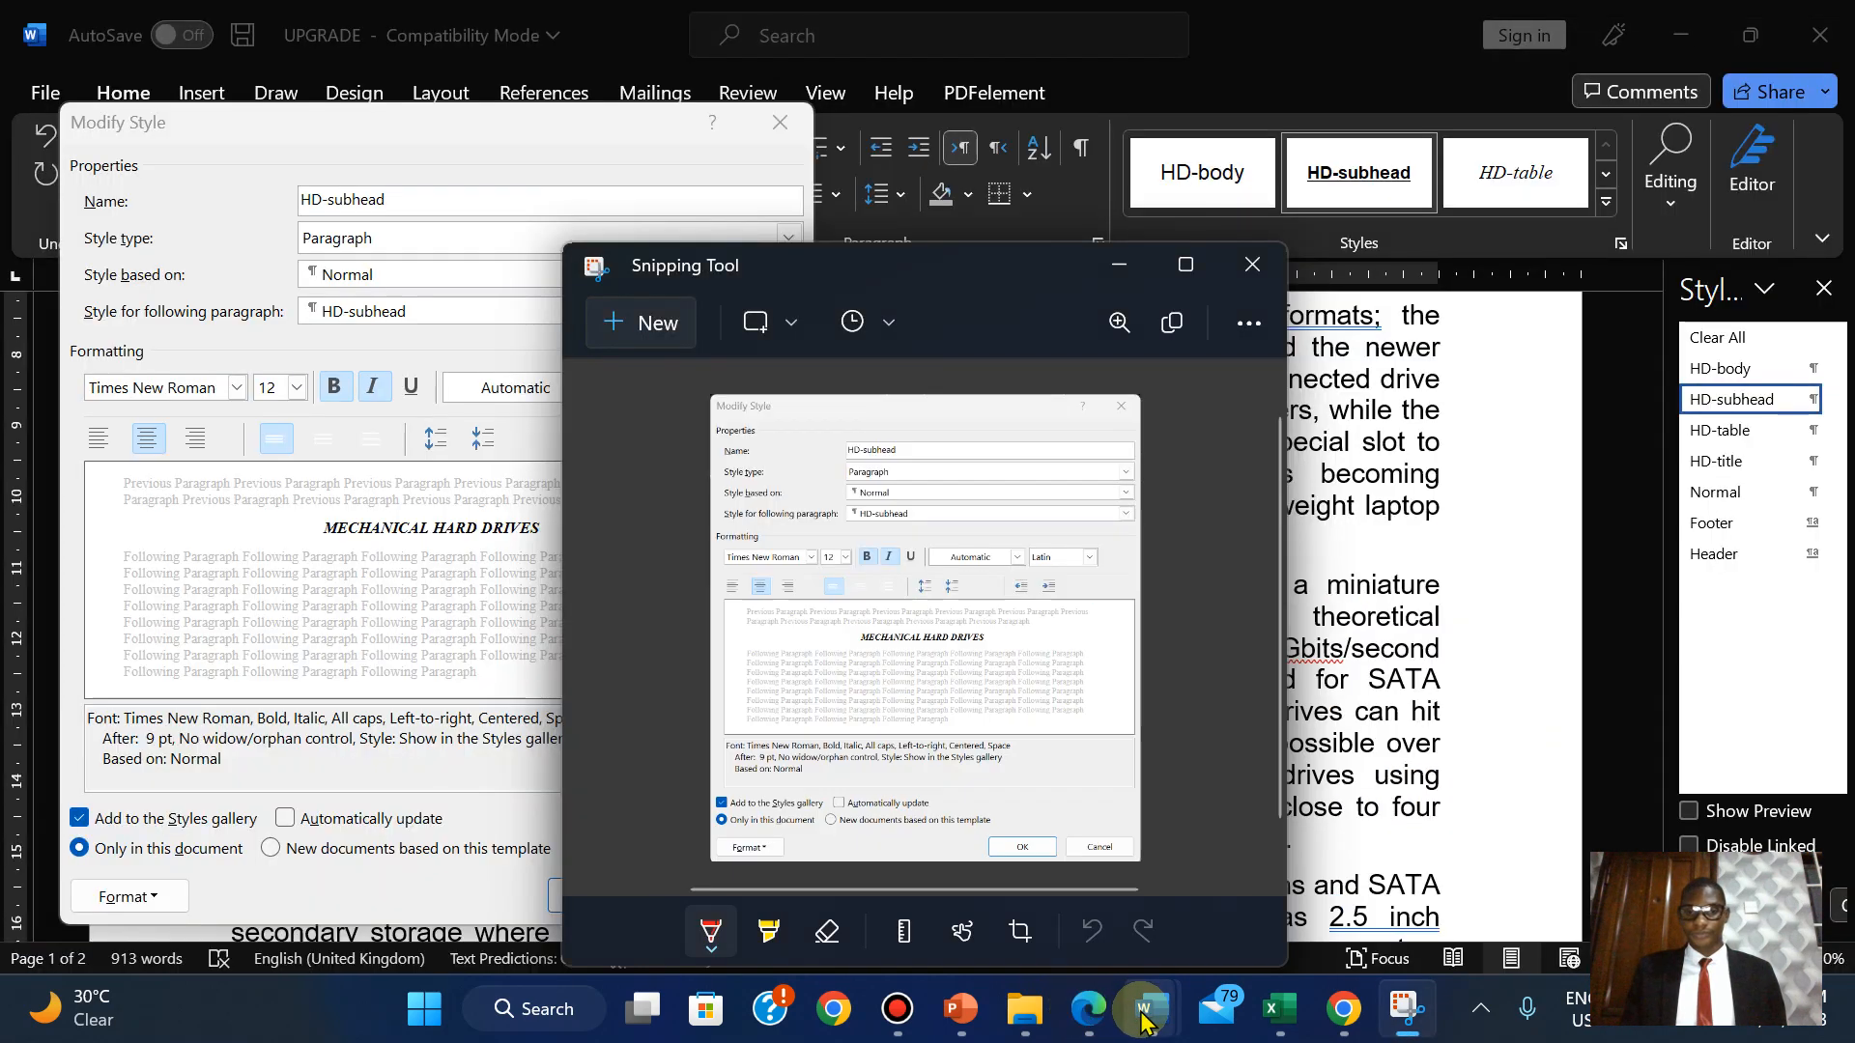
left_click(522, 783)
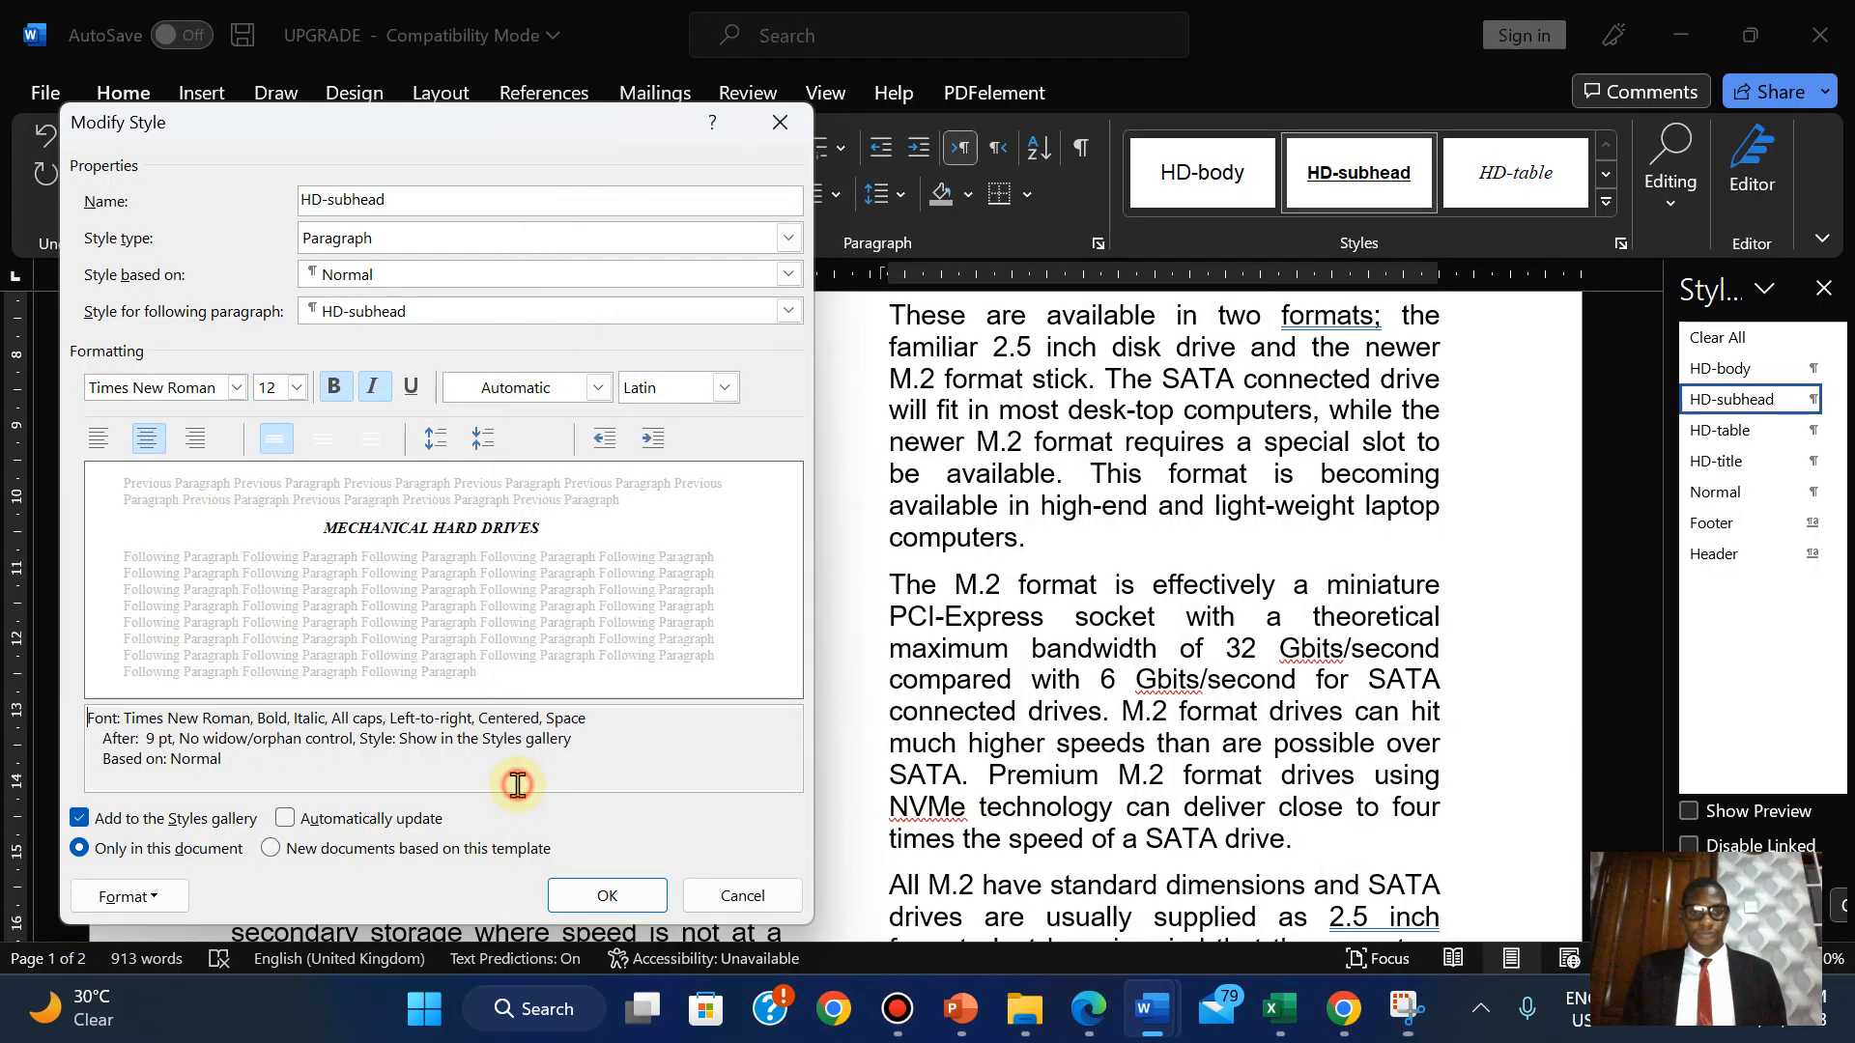
left_click(608, 894)
Paste the HD-subhead settings screenshot below Step 8 in M2221EVIDENCE2023.
mouse_move(1169, 1029)
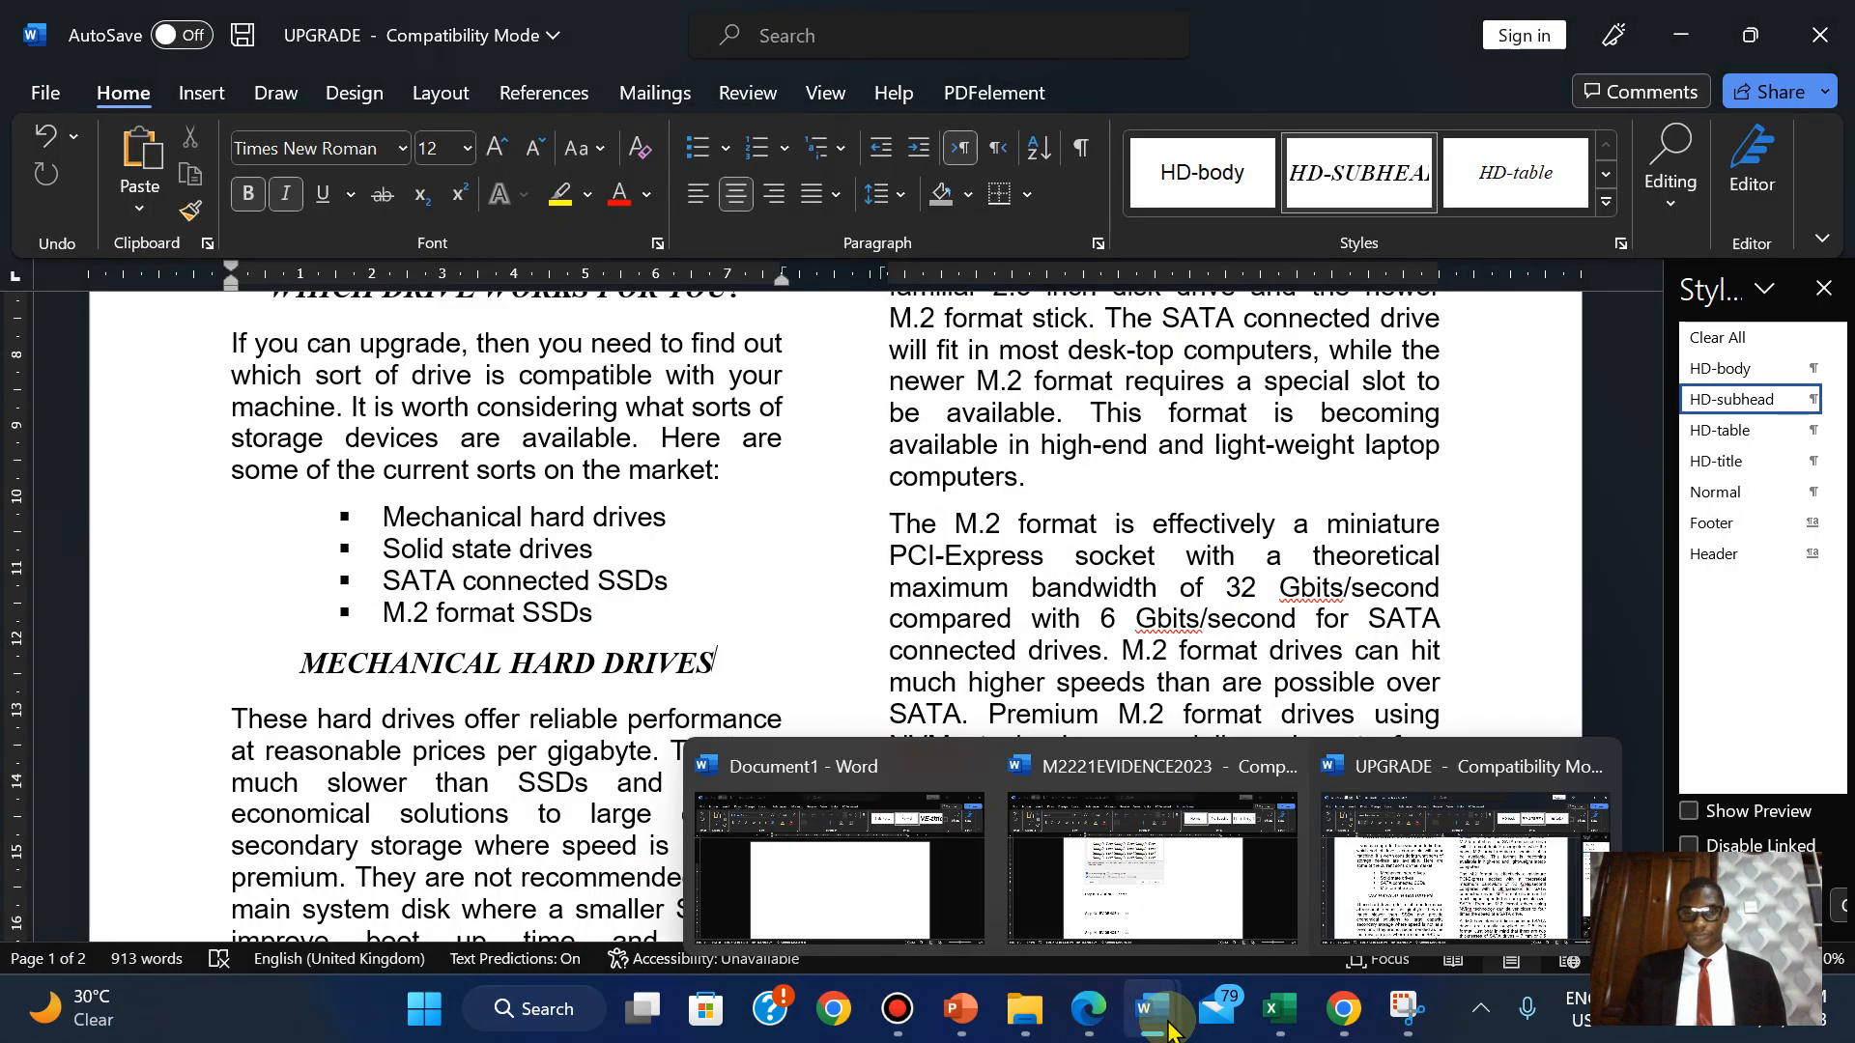
left_click(1151, 878)
left_click(511, 710)
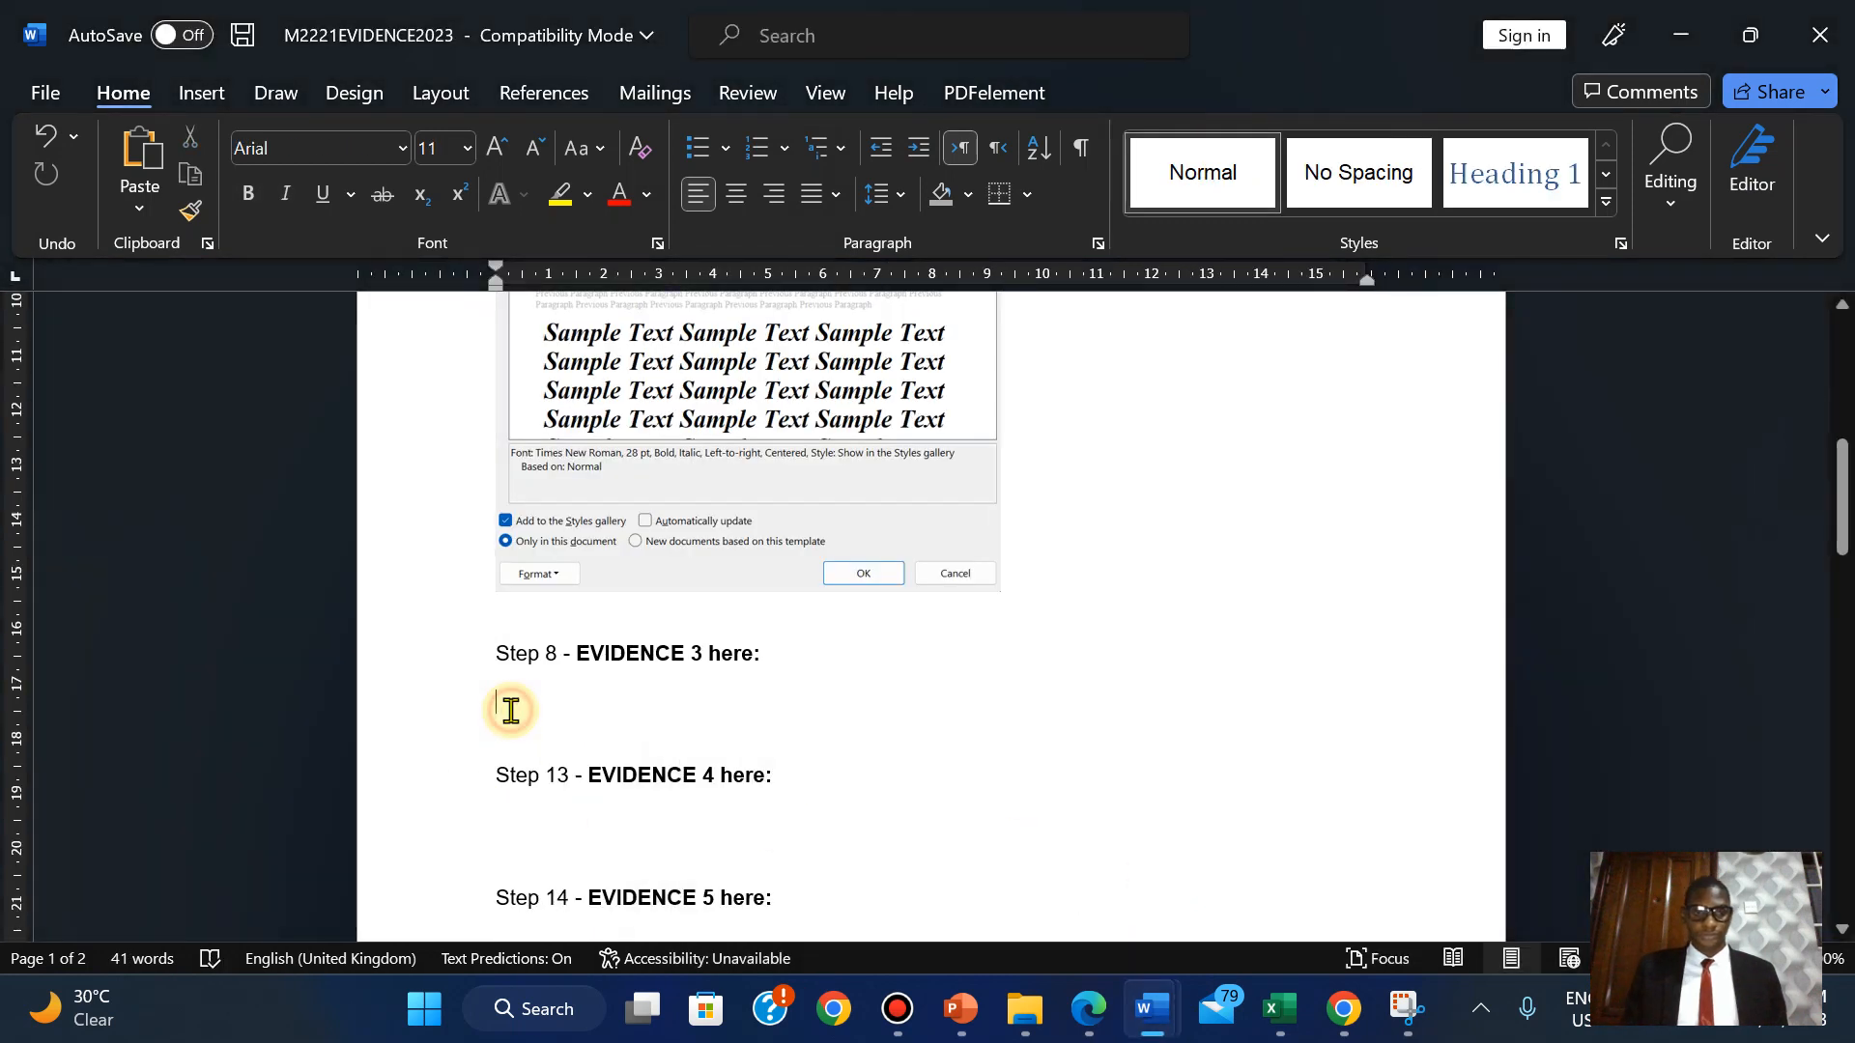
key("ctrl+v")
Shrink the pasted HD-subhead screenshot so it fits on the page.
left_click(1251, 856)
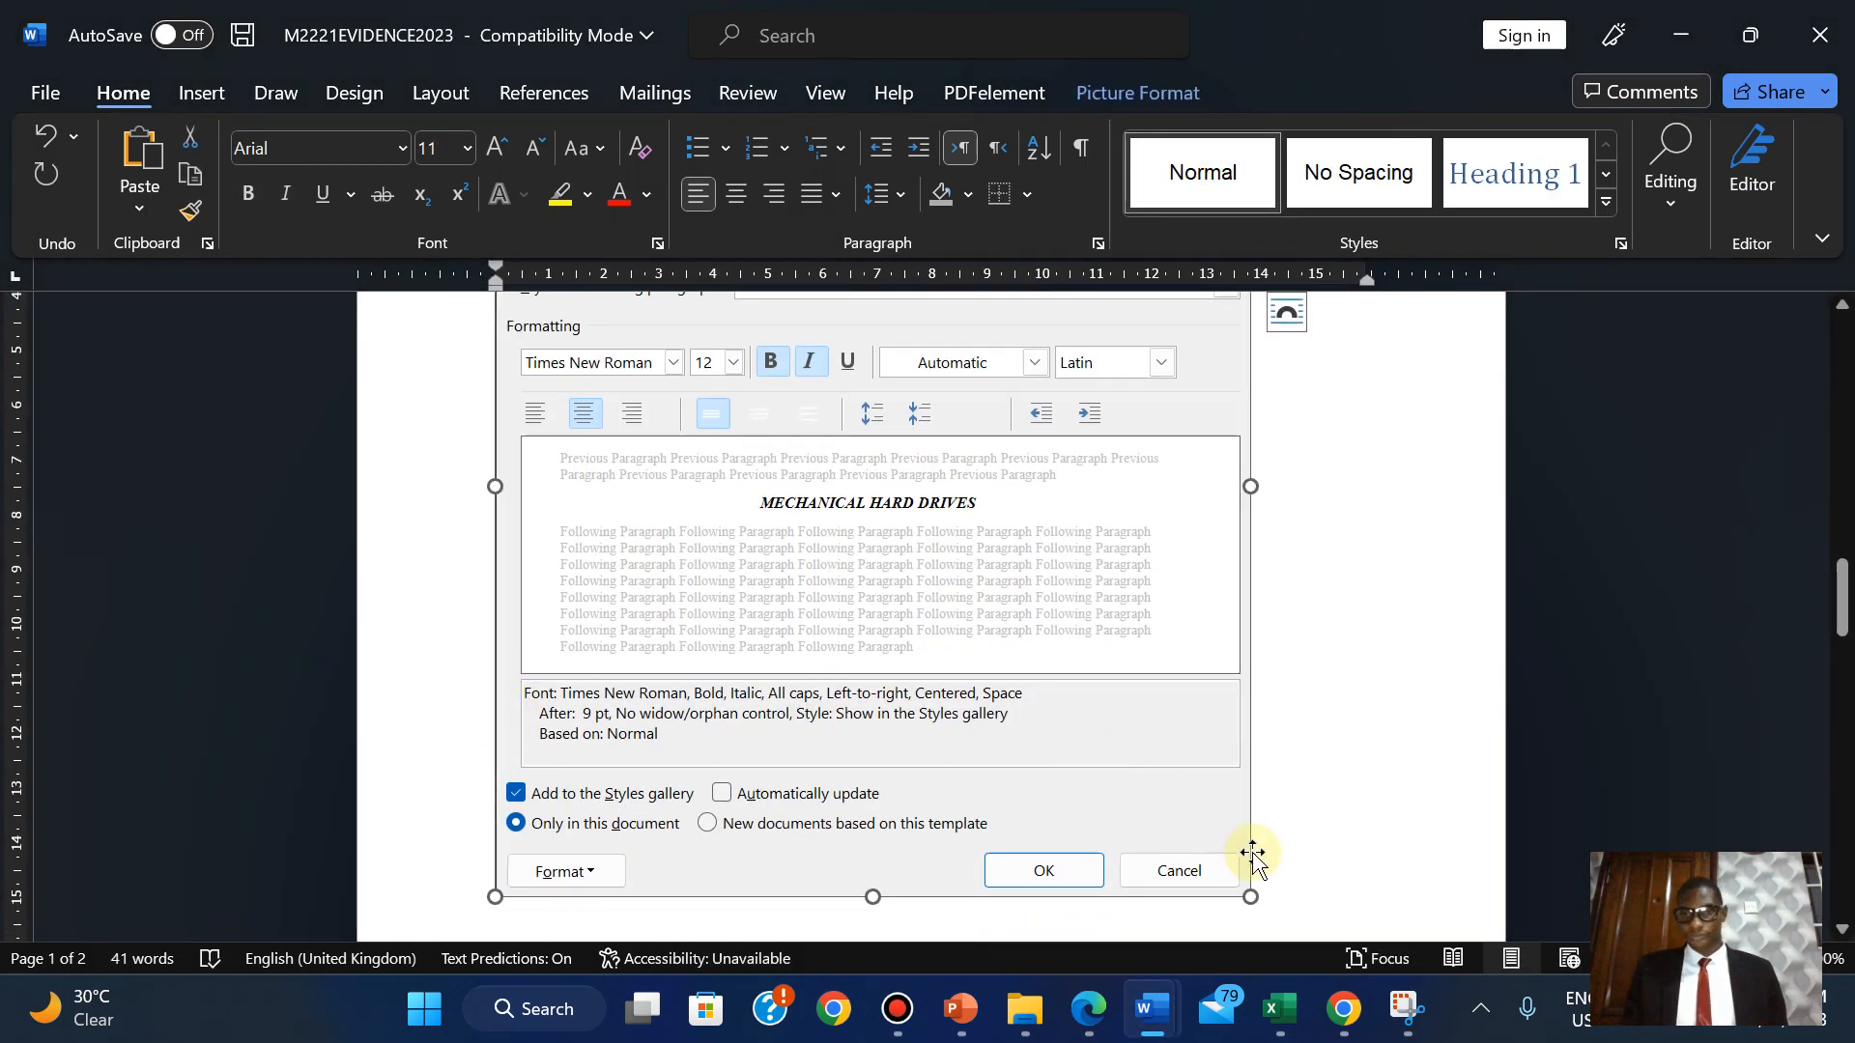
left_click_drag(1249, 892, 973, 600)
scroll(1810, 571, "up", 2)
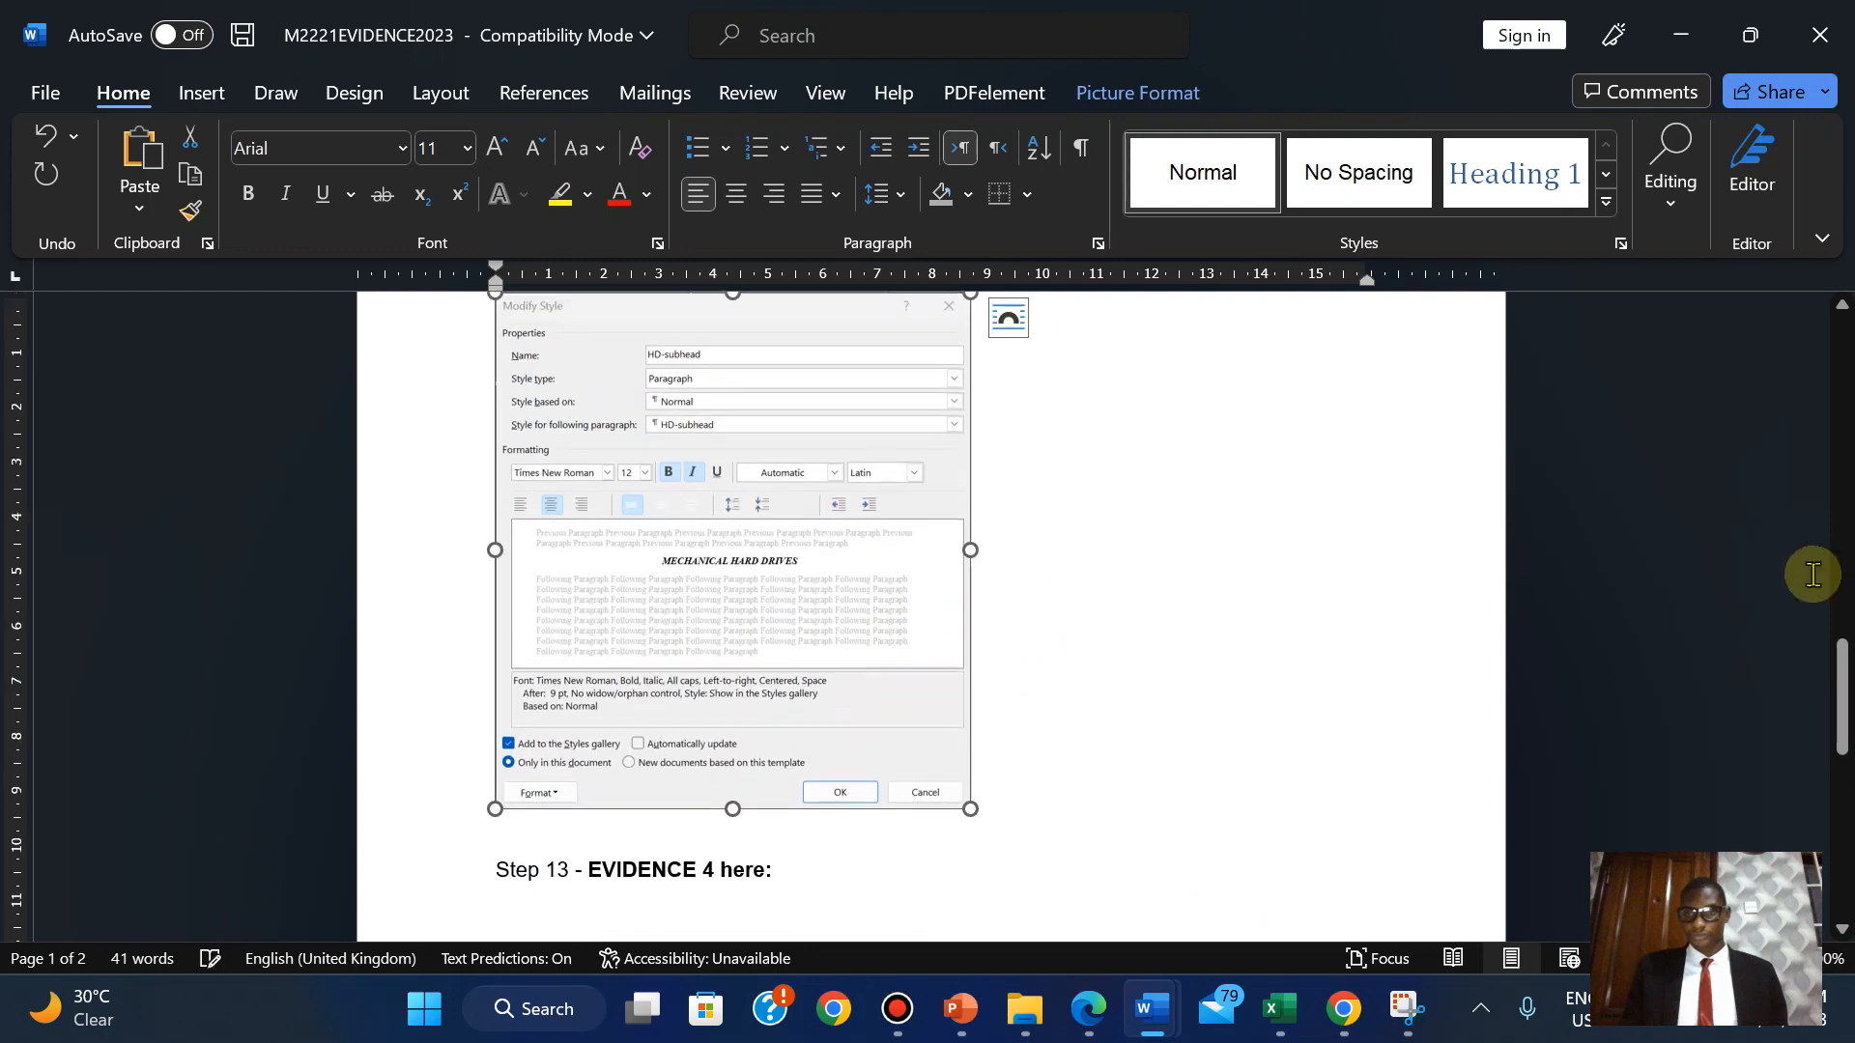
mouse_move(1836, 688)
left_mouse_down()
mouse_move(1810, 600)
mouse_move(1754, 529)
mouse_move(1810, 676)
left_mouse_up()
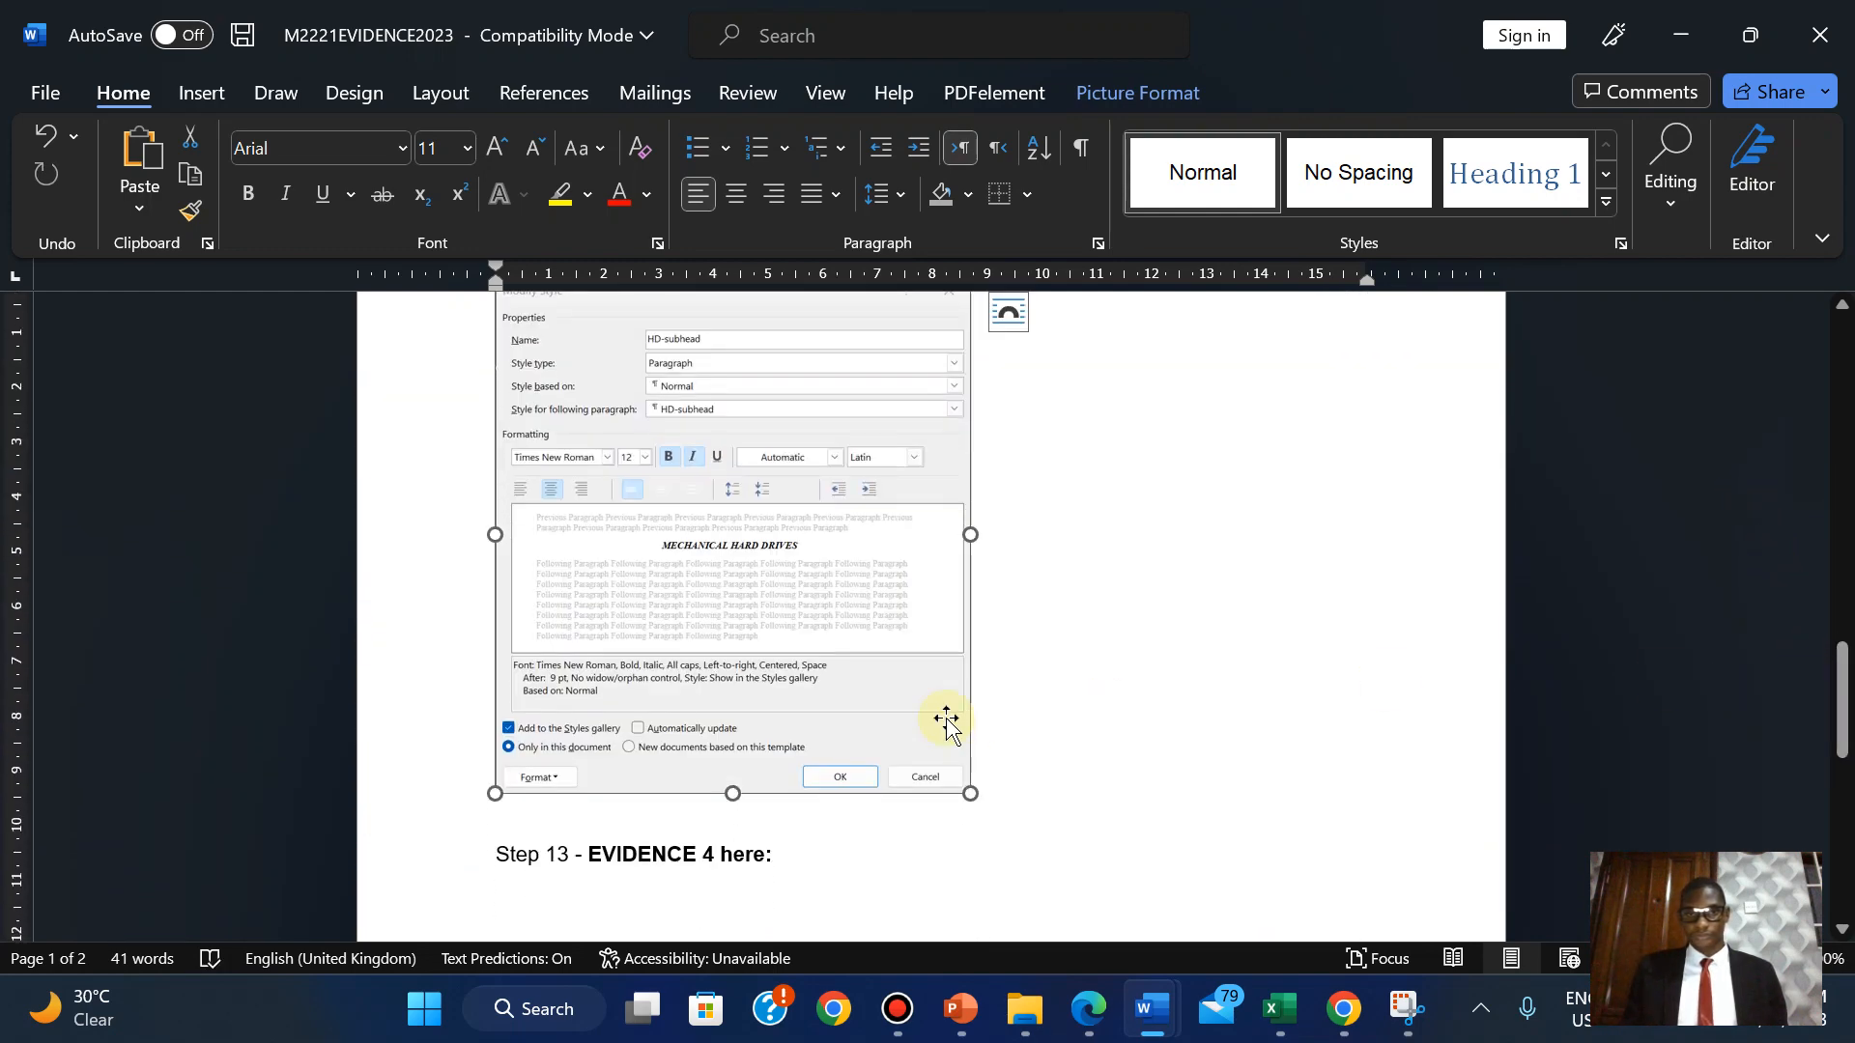
left_click_drag(969, 792, 907, 709)
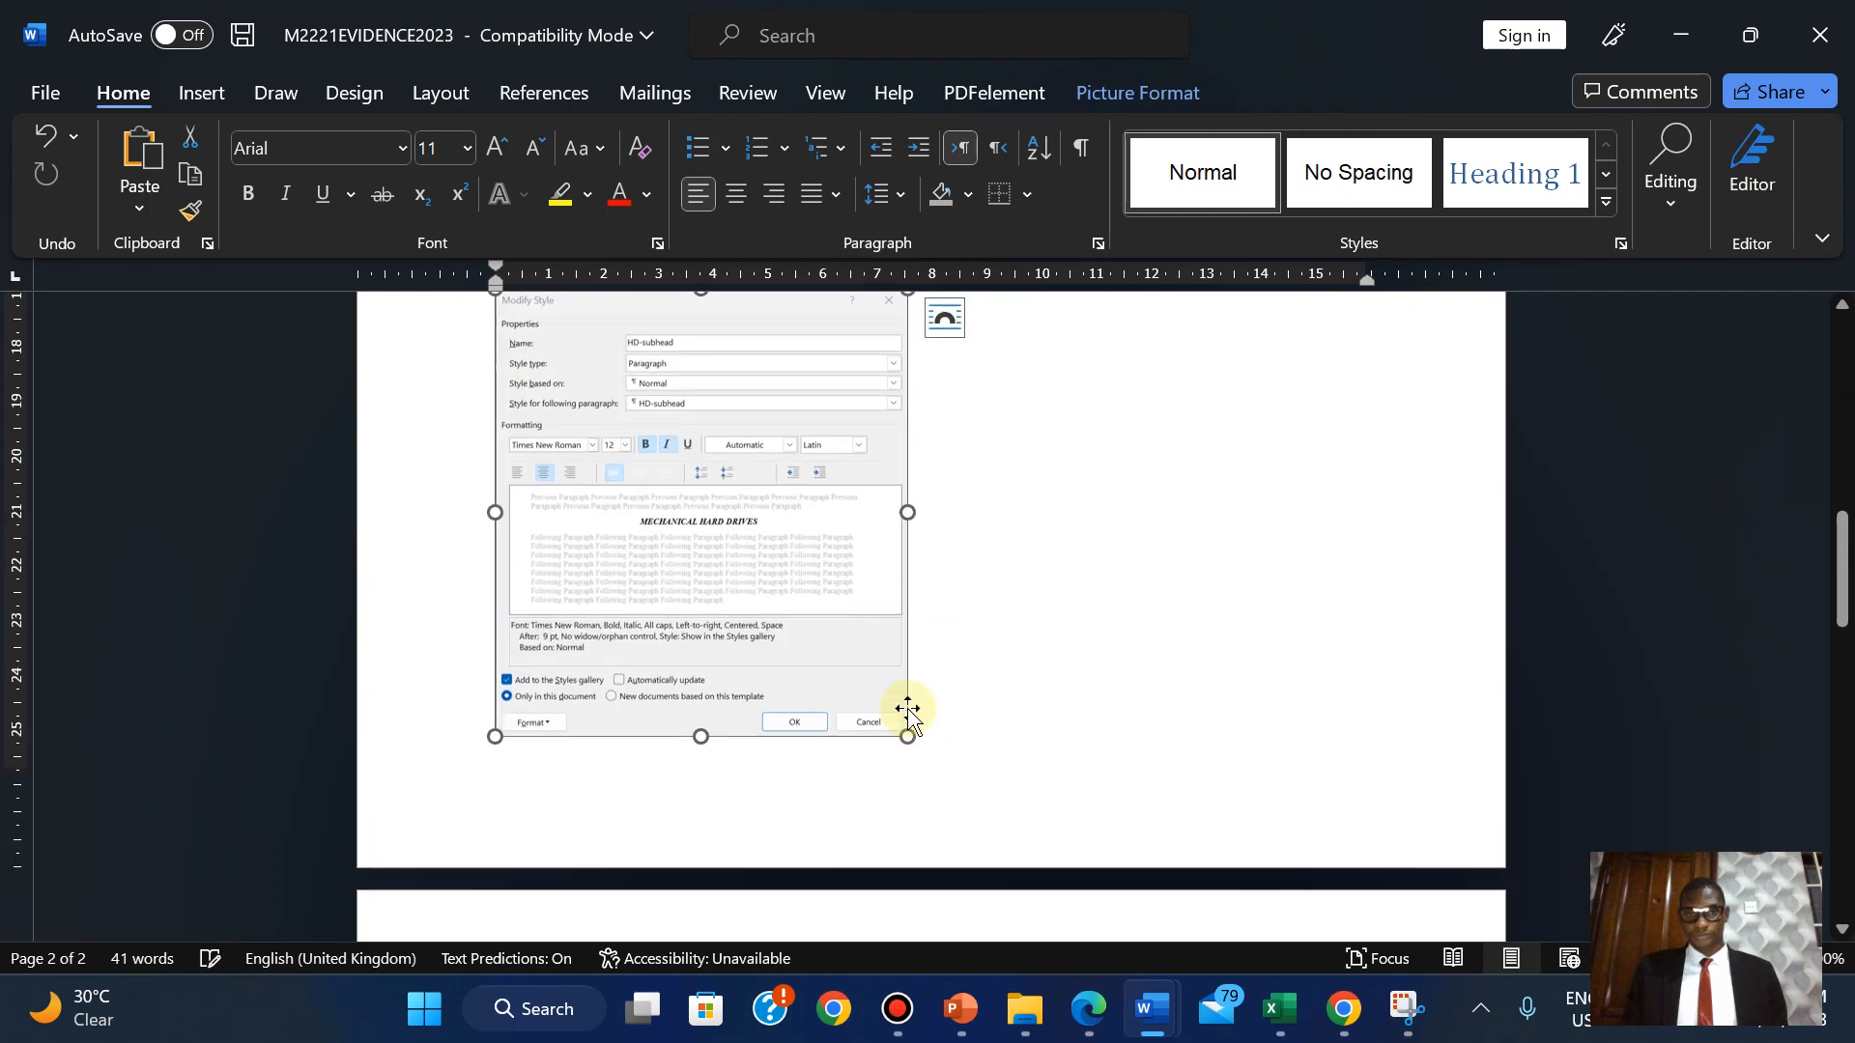
left_click_drag(1846, 570, 1809, 502)
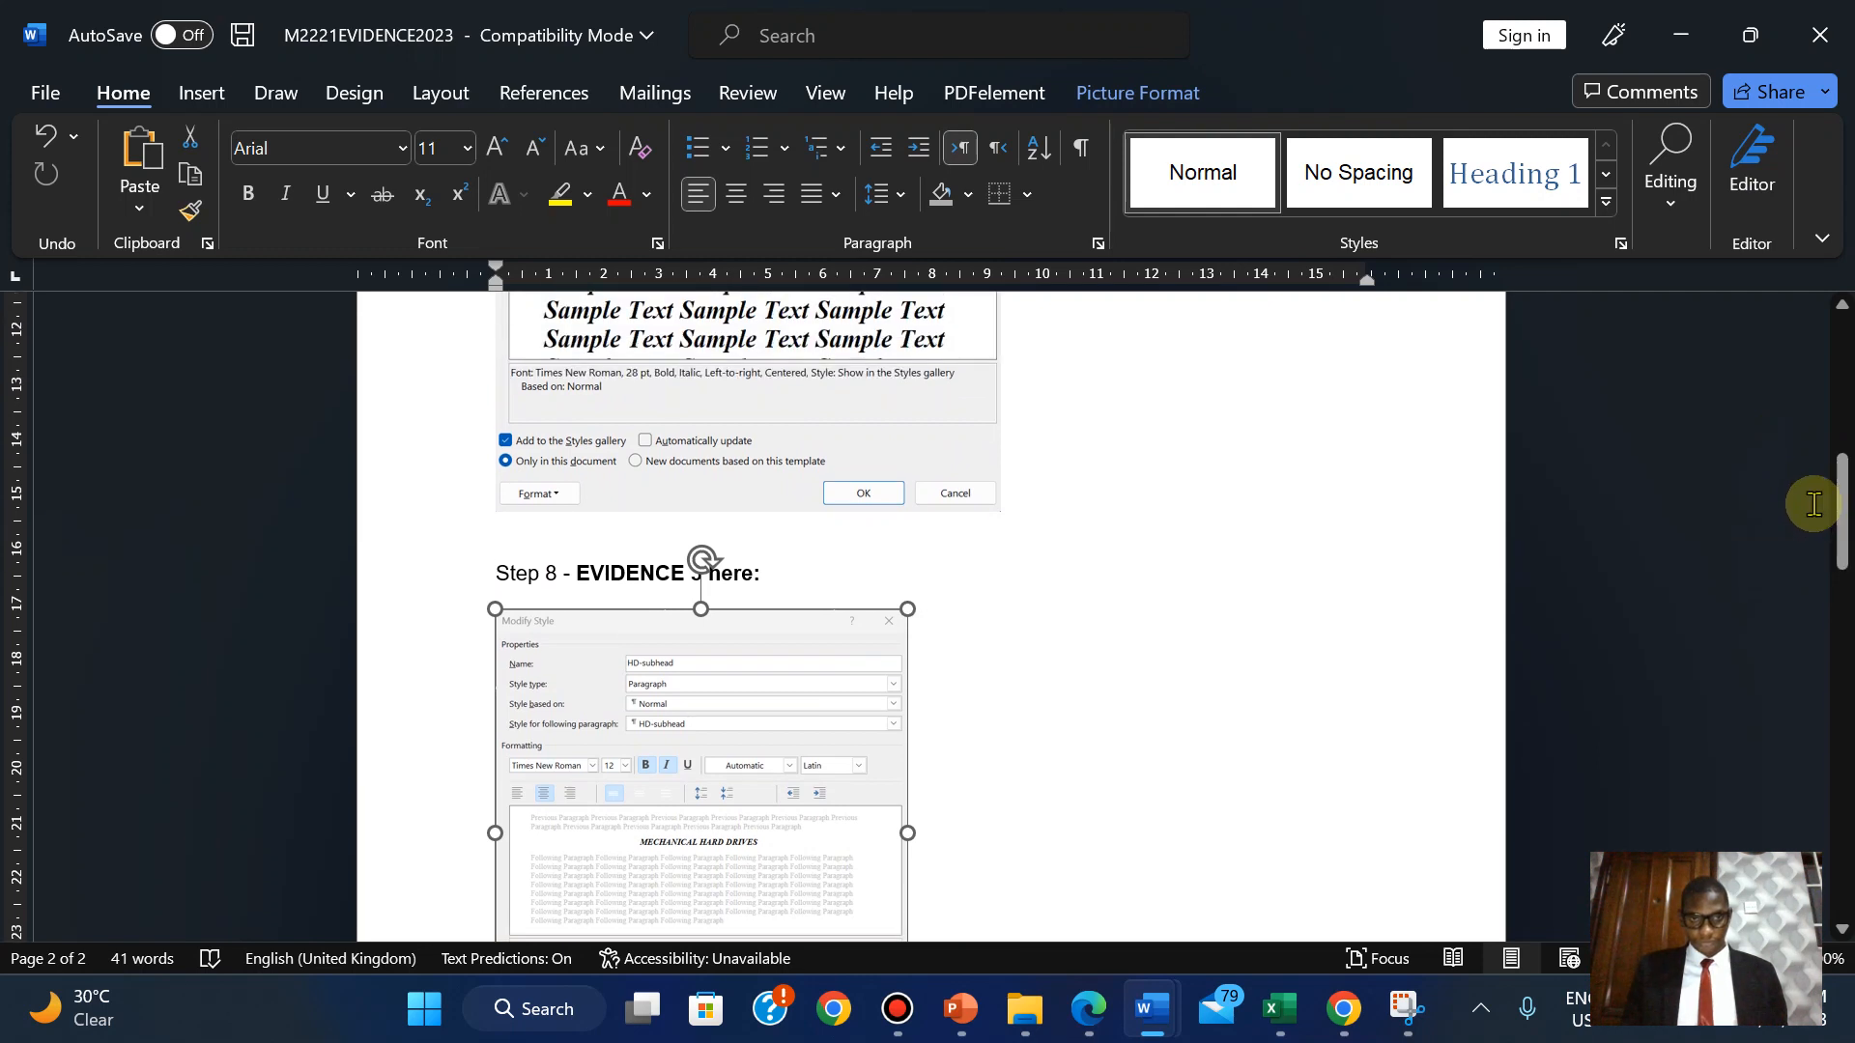
Resize the HD-title and HD-subhead settings pictures so both fit under their steps.
left_click(833, 386)
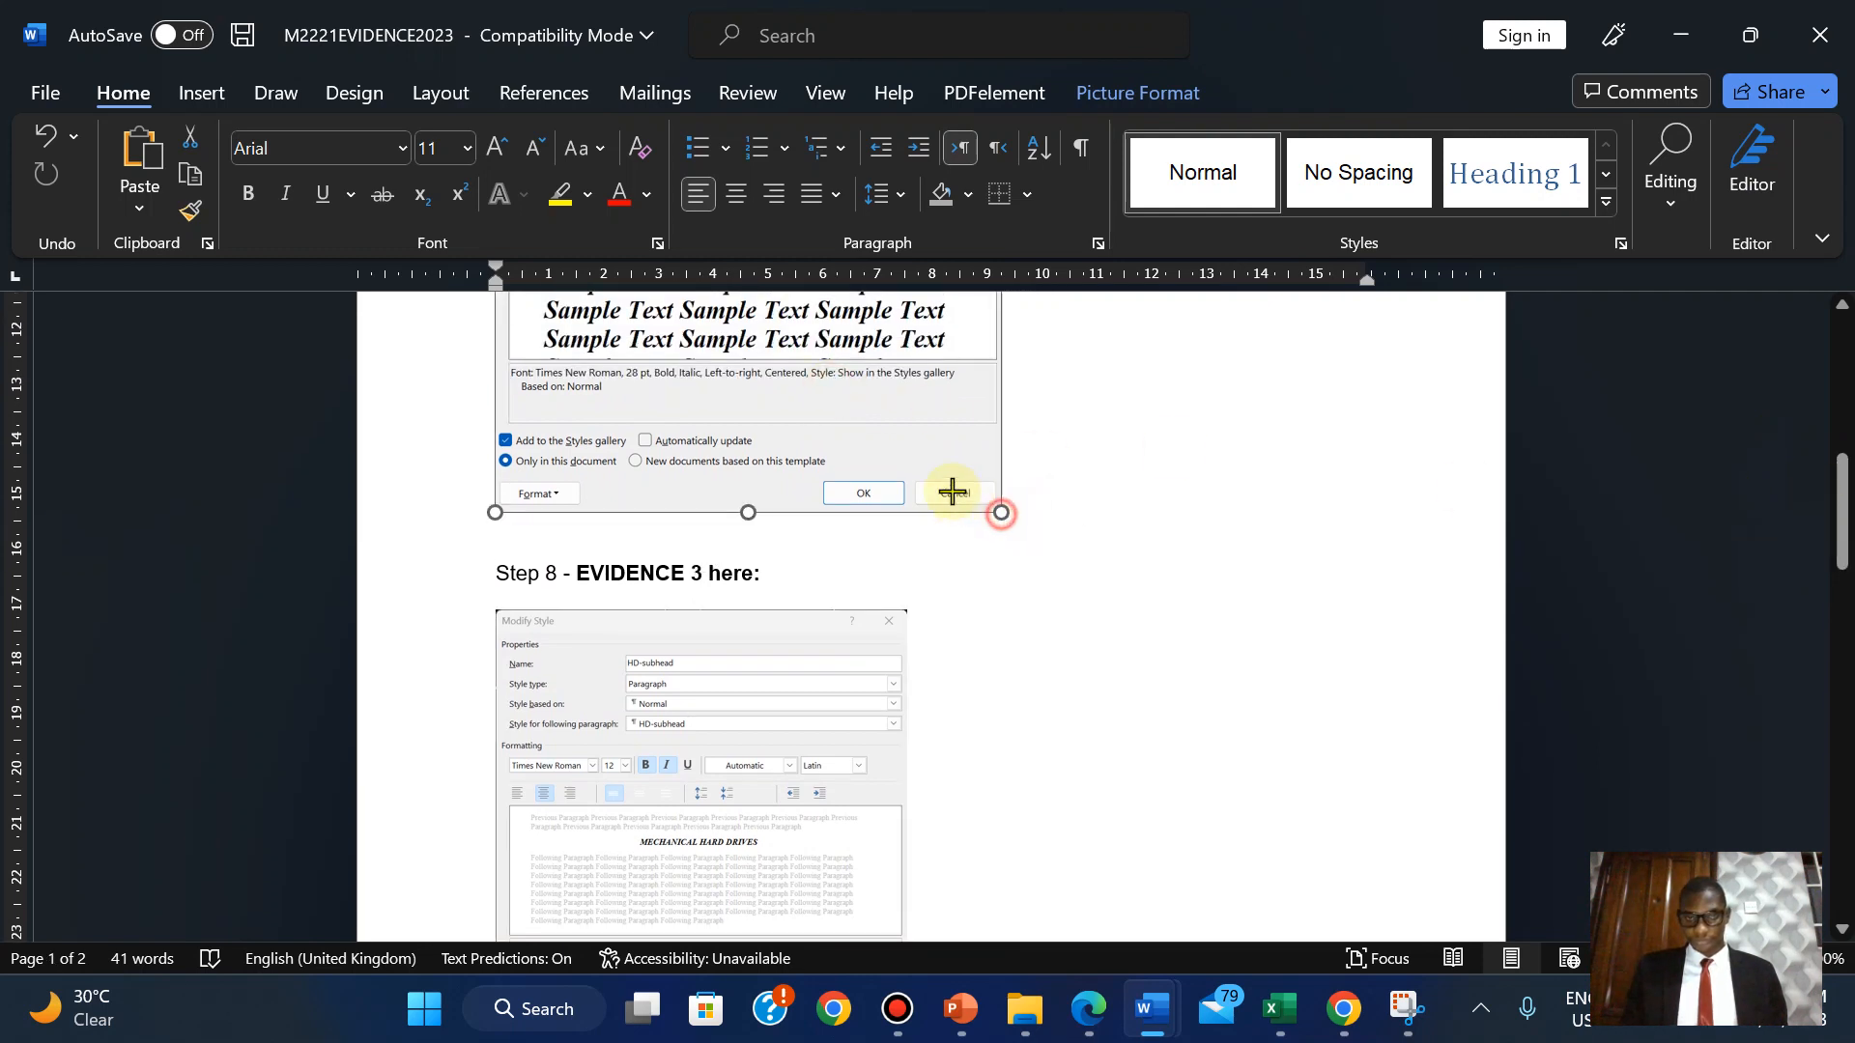
left_click_drag(1001, 513, 908, 460)
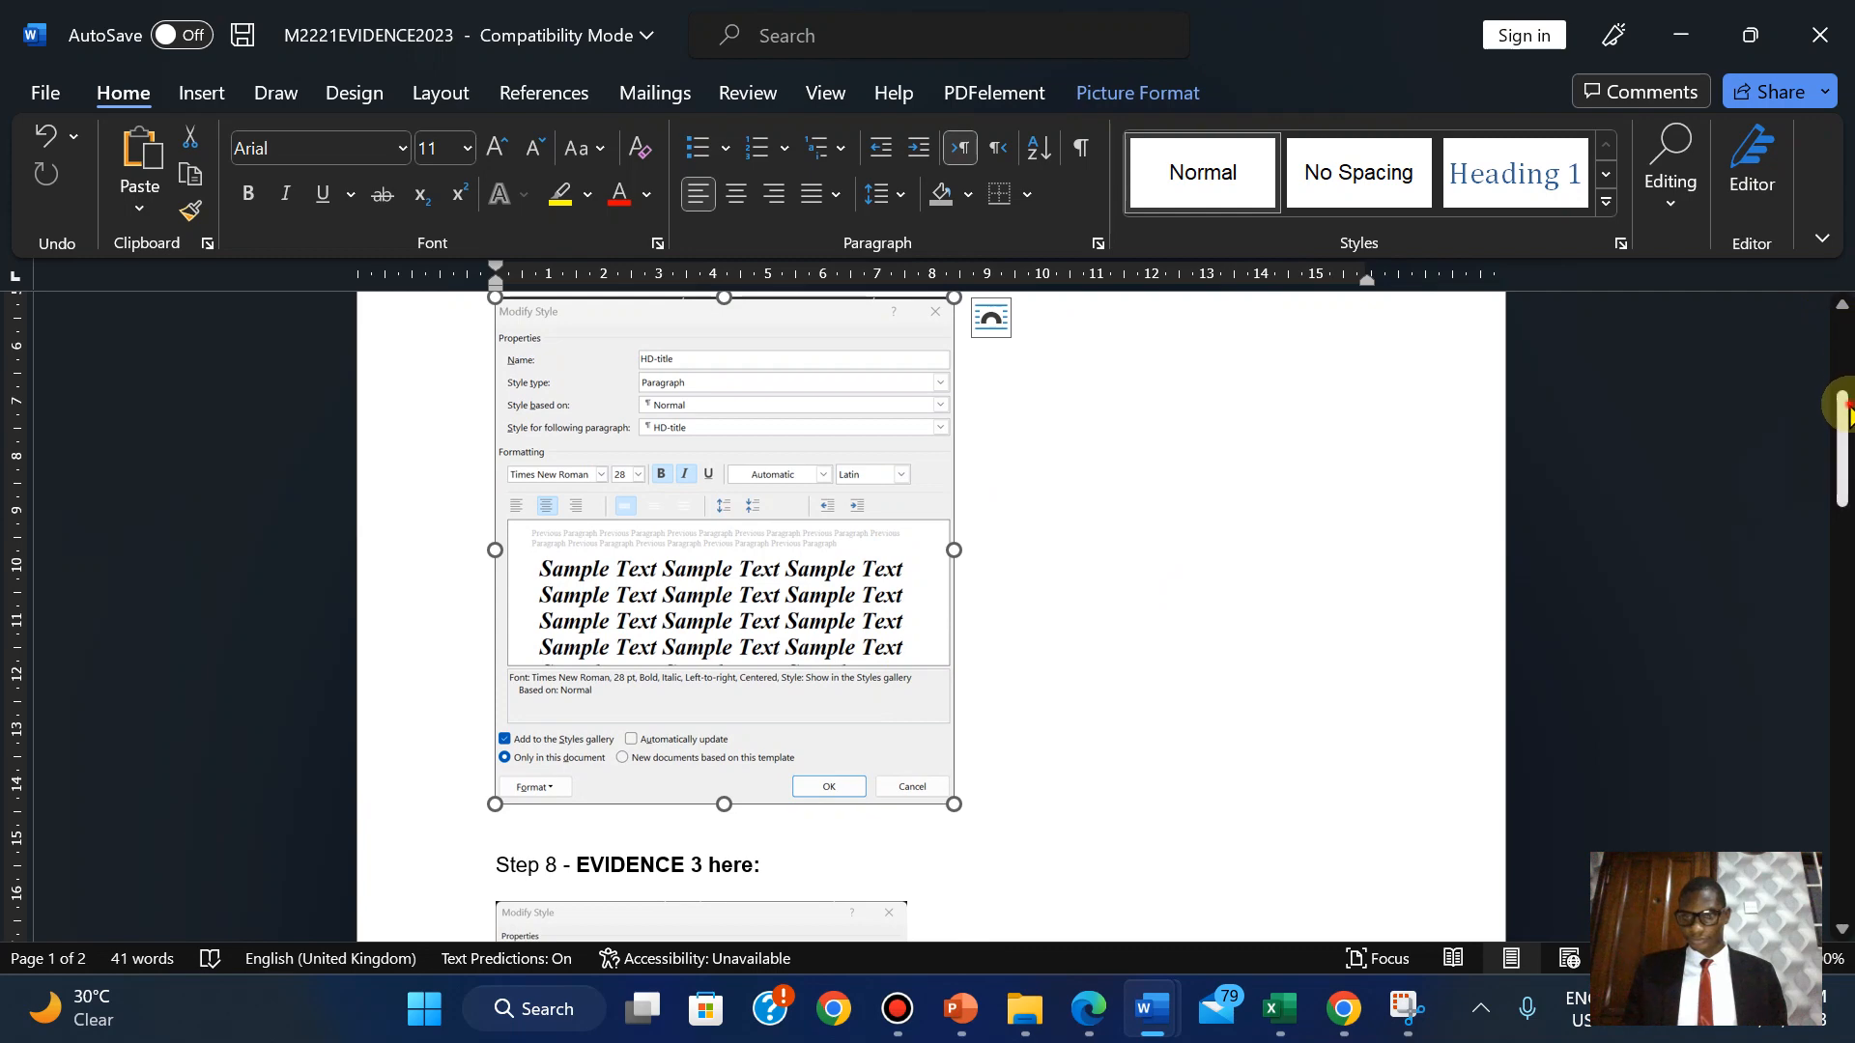
left_click_drag(1840, 405, 1826, 518)
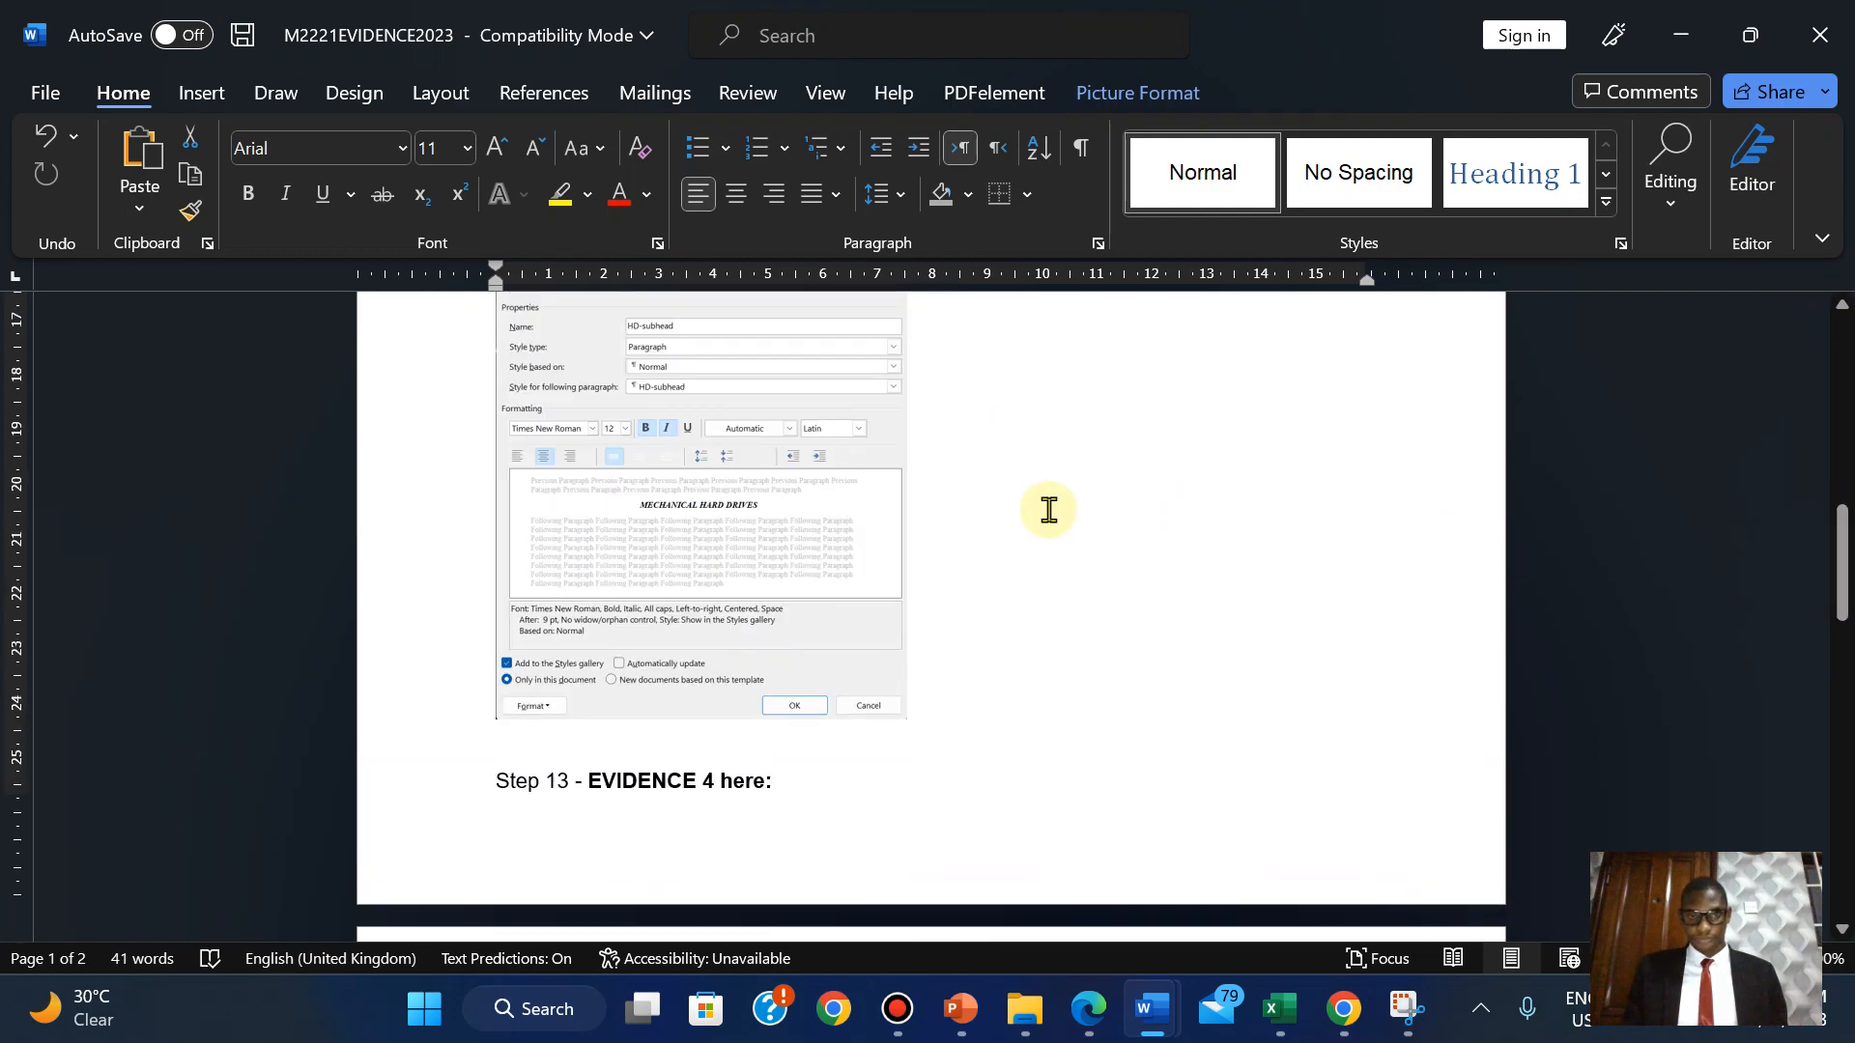
left_click(813, 590)
left_click_drag(908, 720, 954, 744)
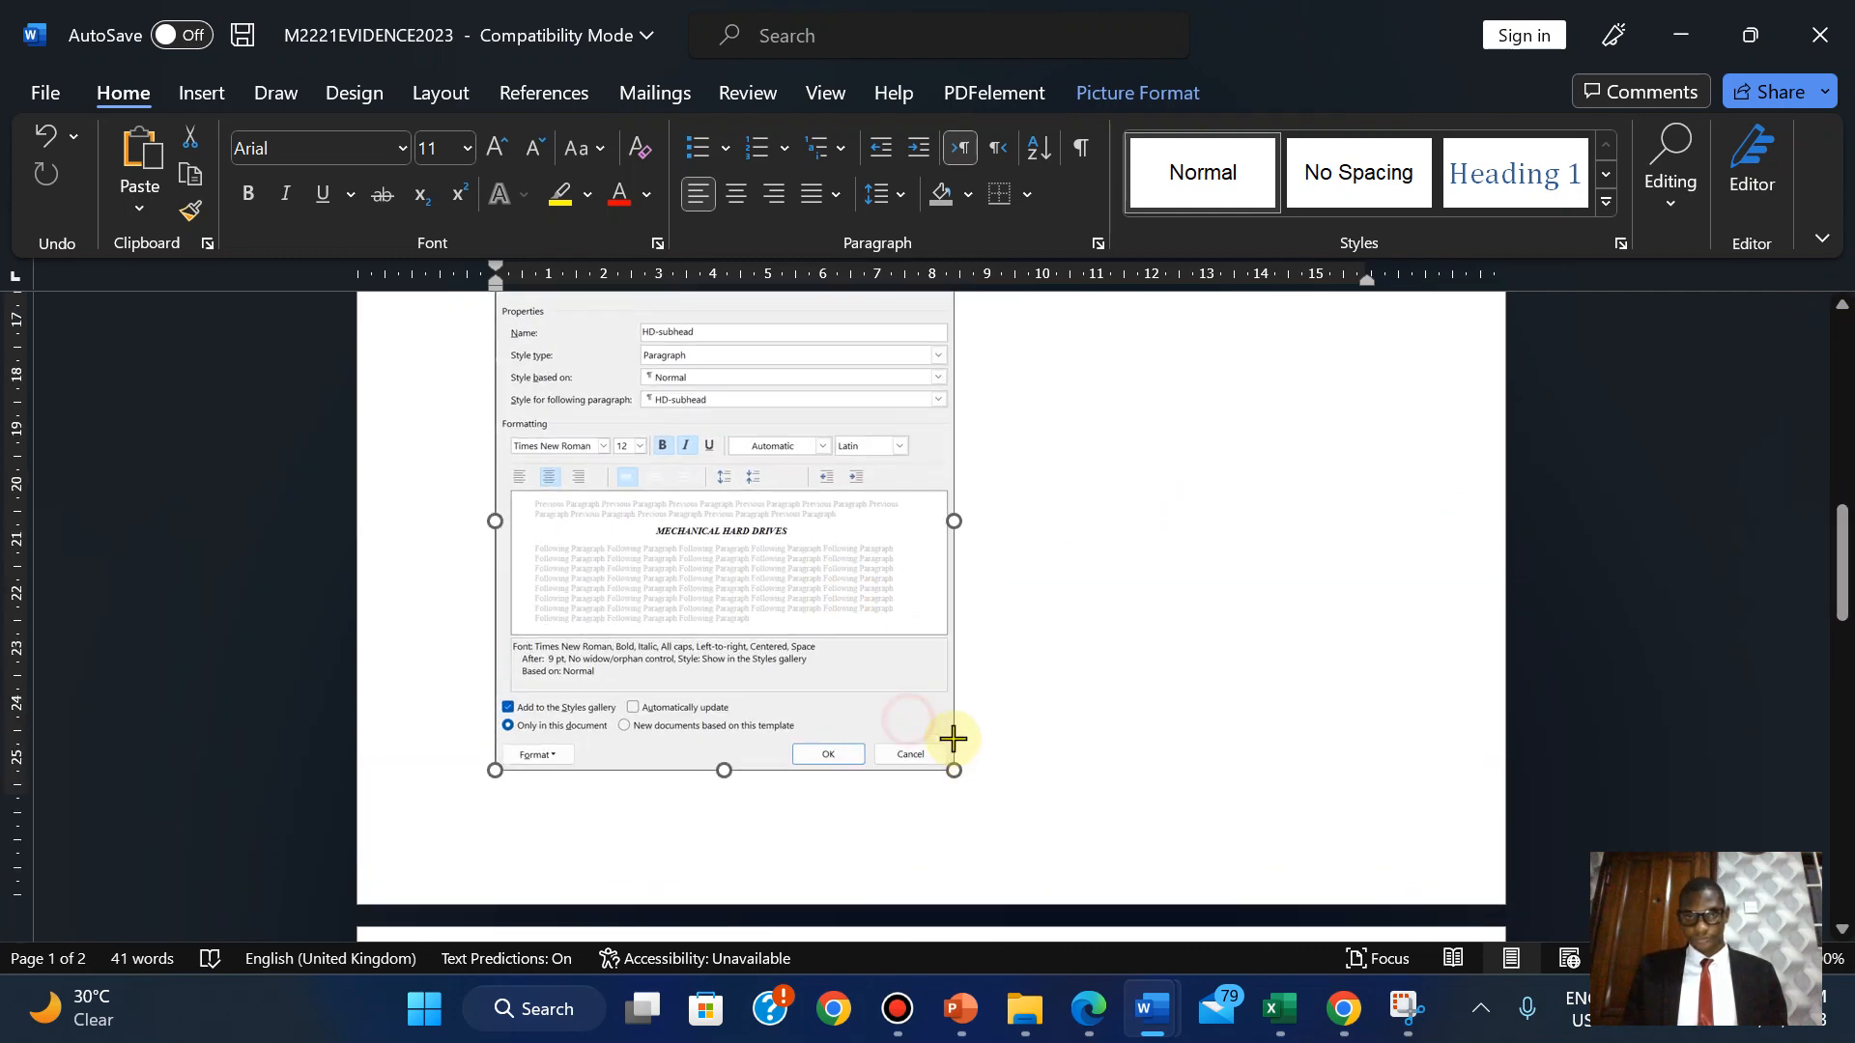
left_click_drag(1840, 543, 1838, 666)
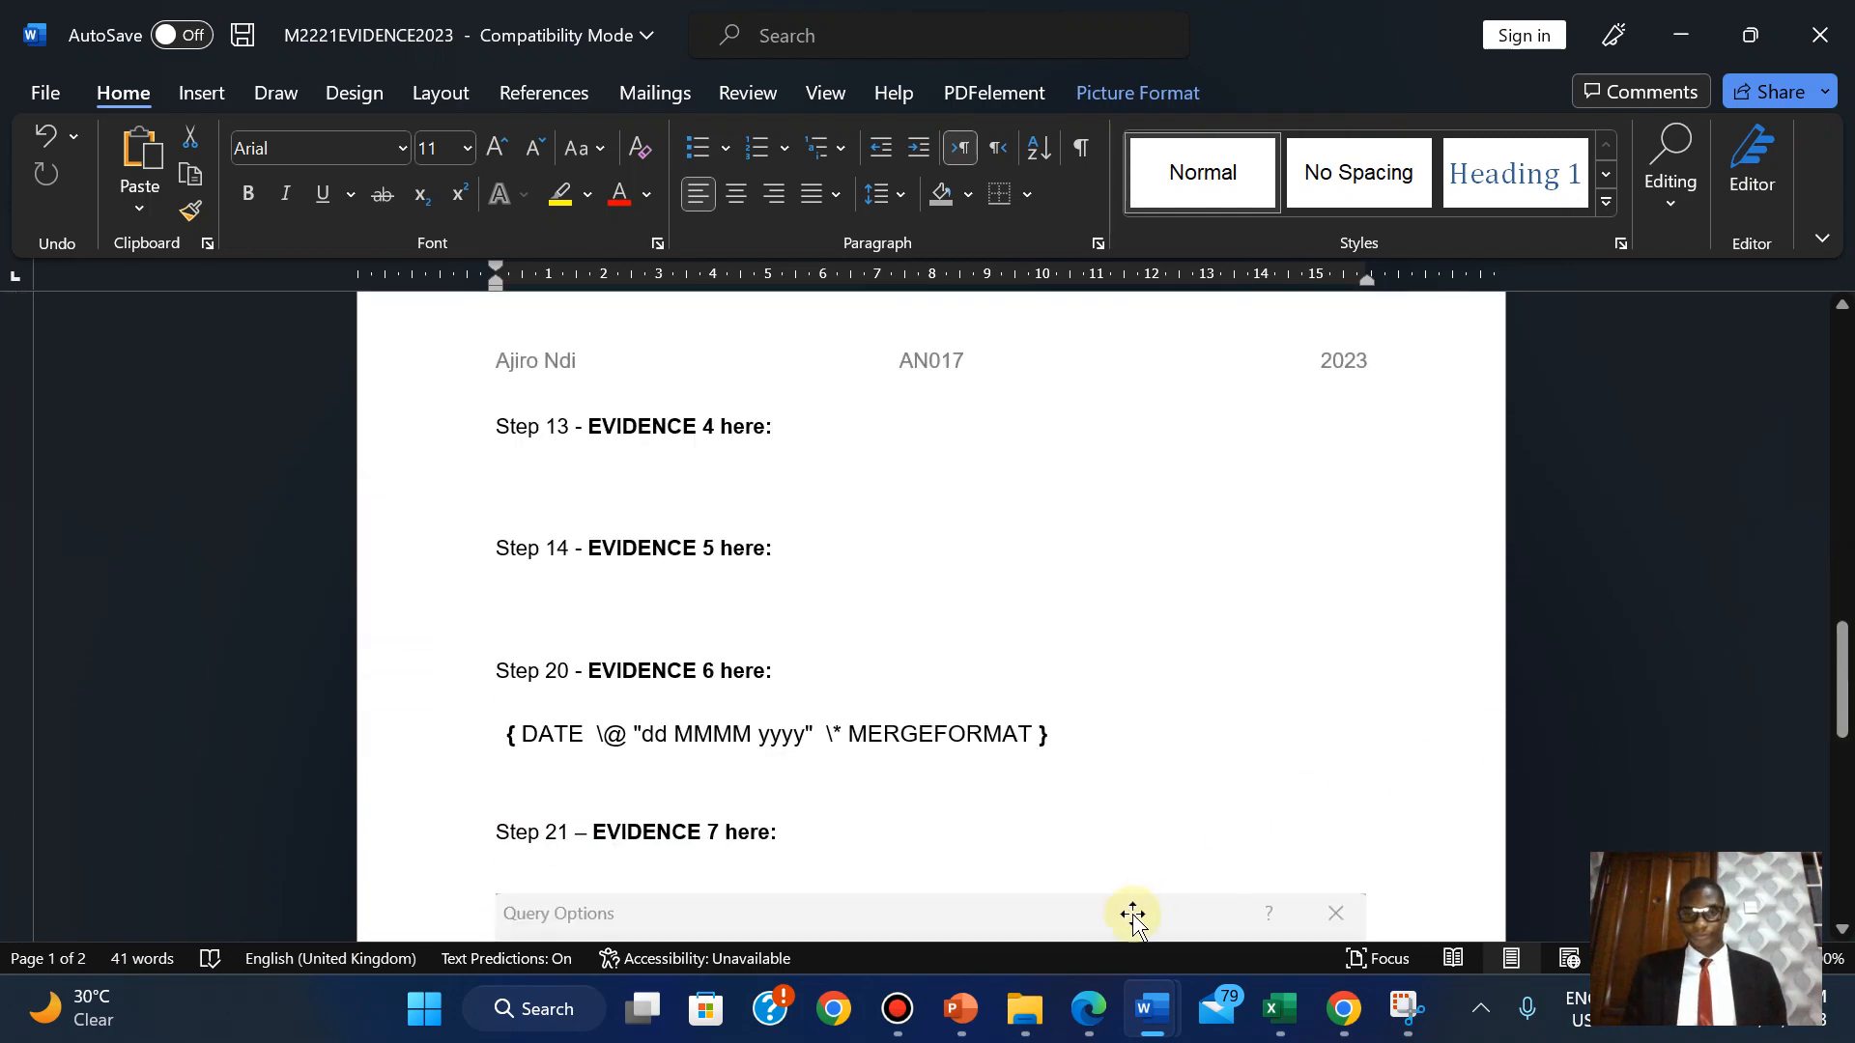
left_click(1089, 1008)
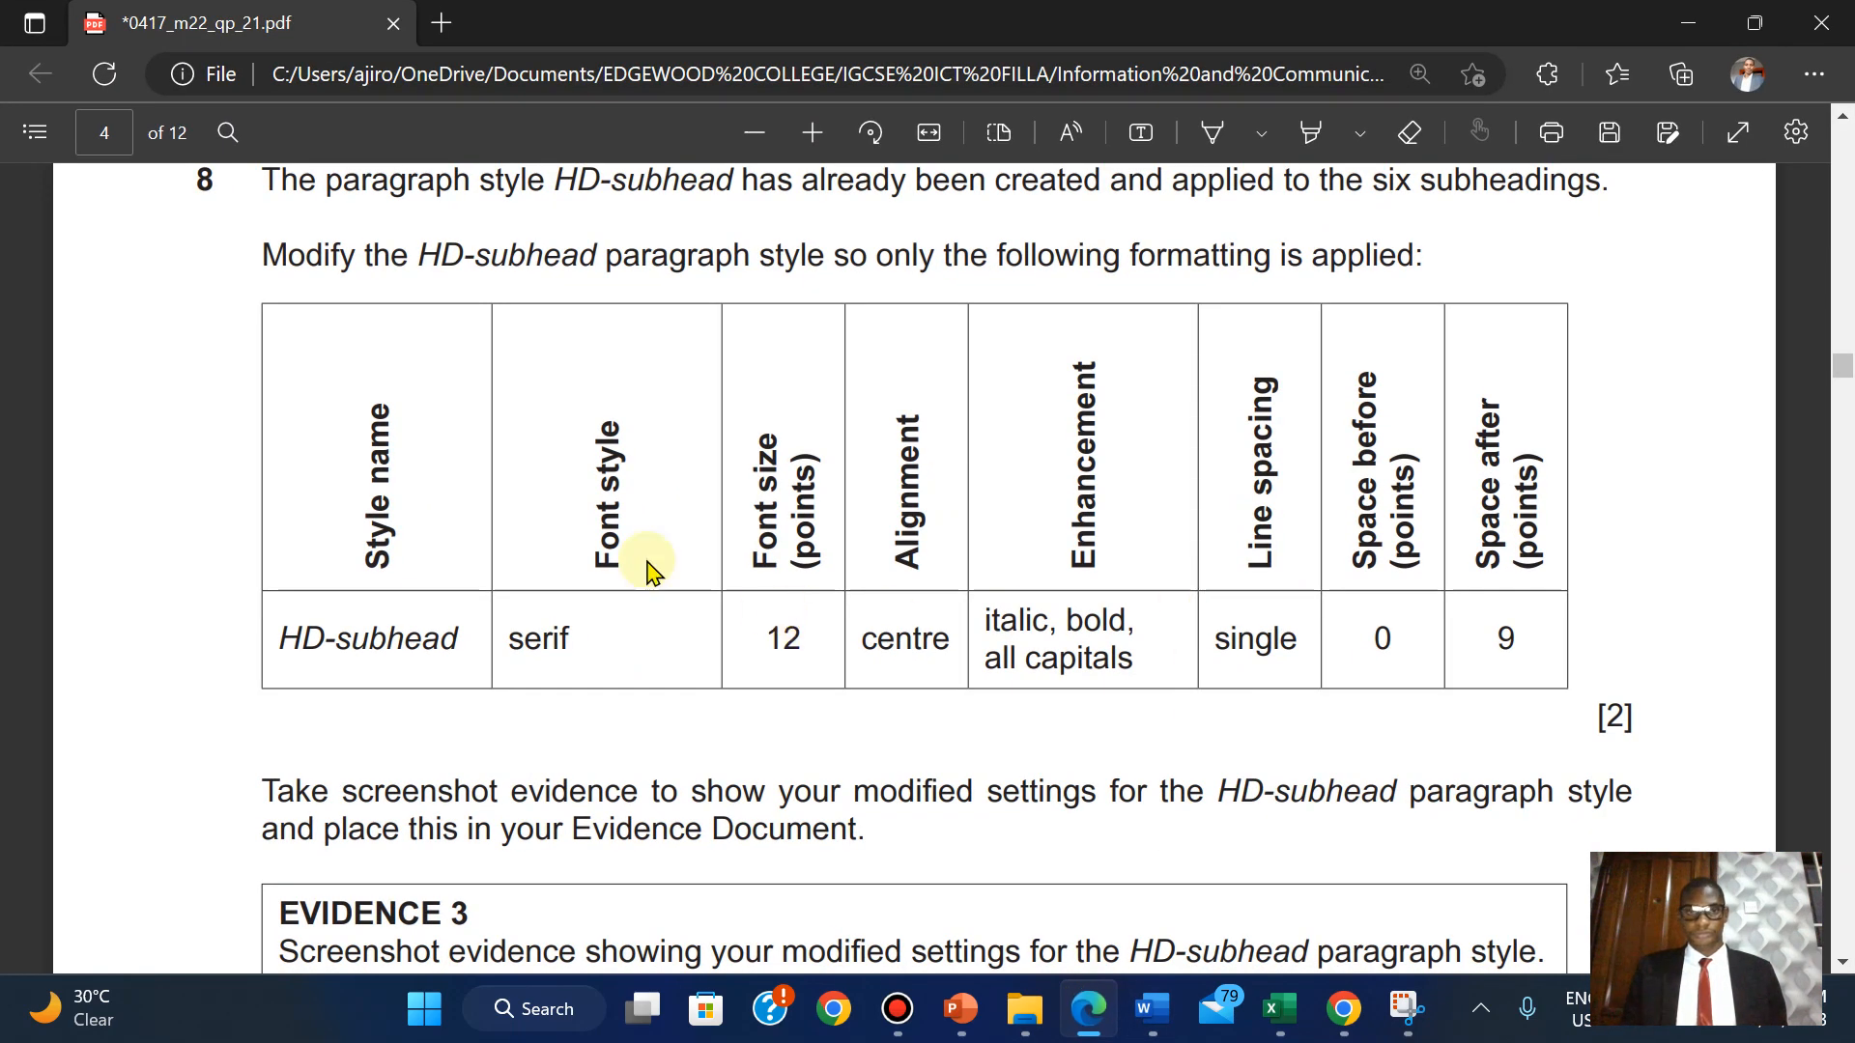
Highlight question 8's instructions and formatting table green in the exam PDF.
scroll(1364, 200, "up", 3)
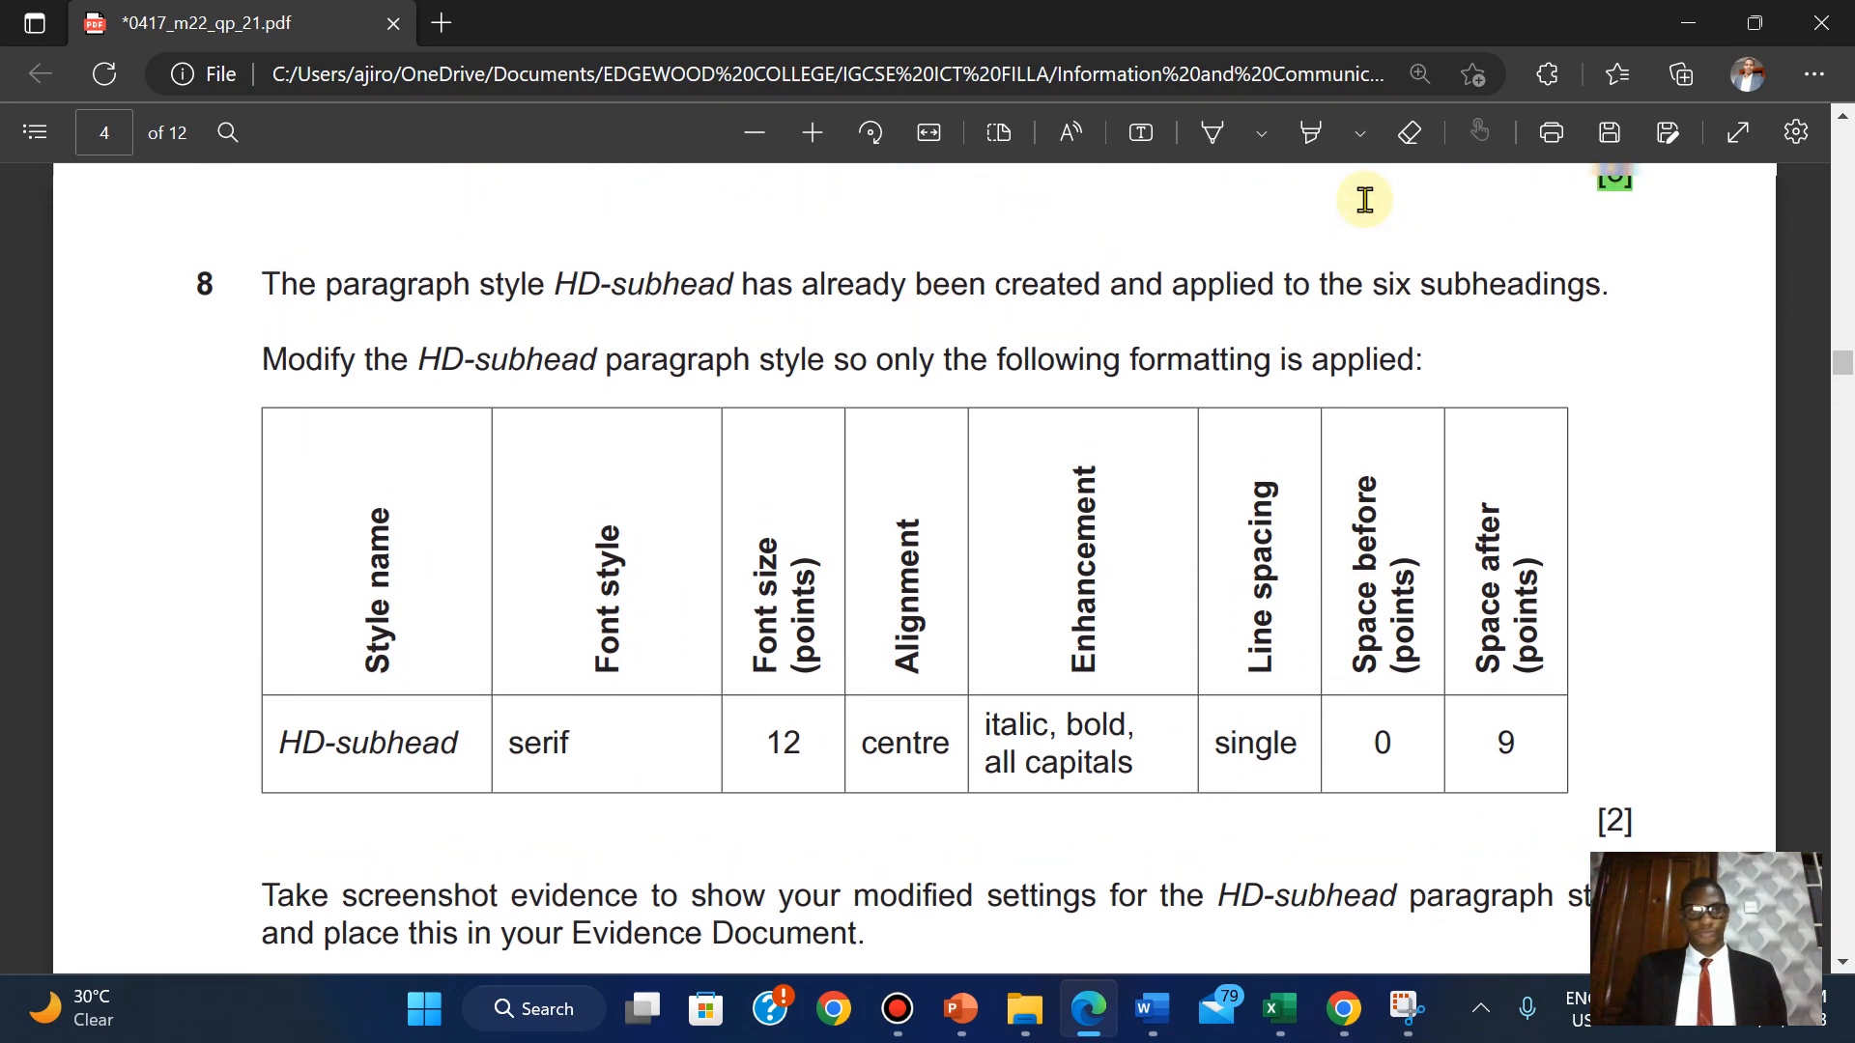
scroll(1364, 198, "down", 2)
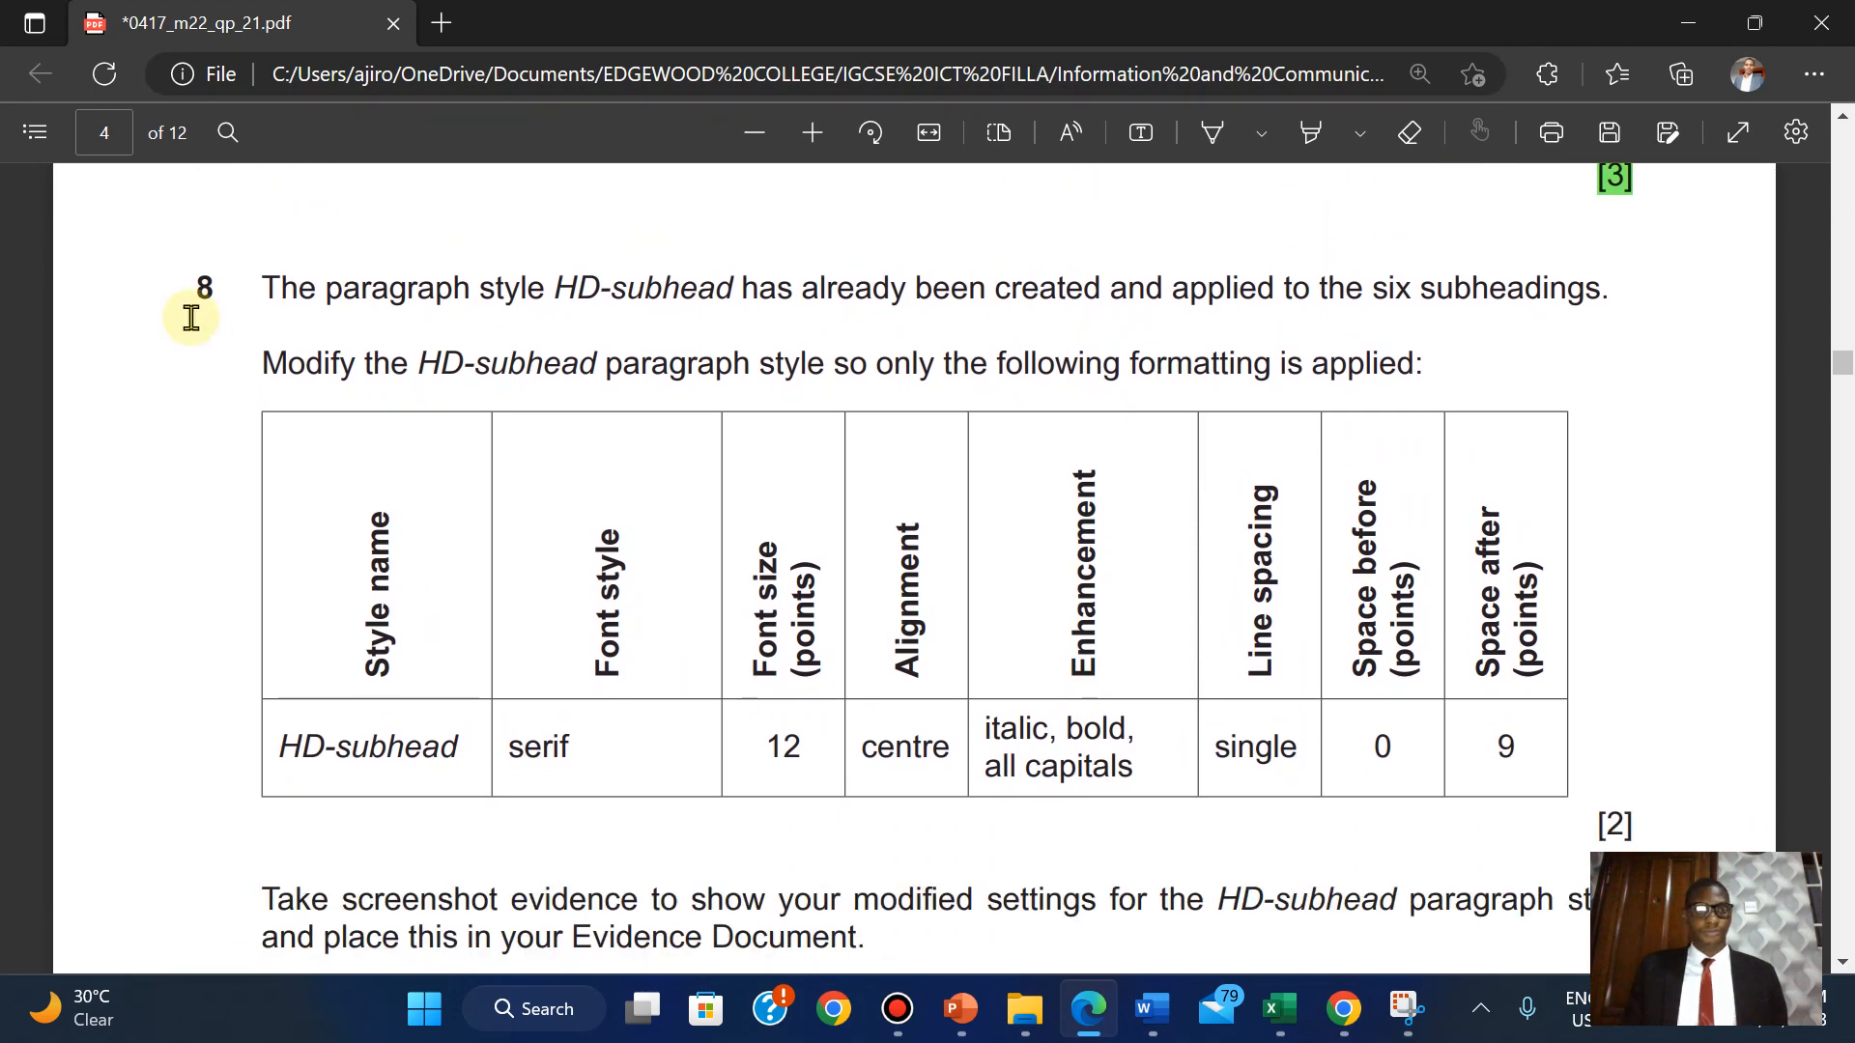
left_click_drag(260, 280, 1633, 829)
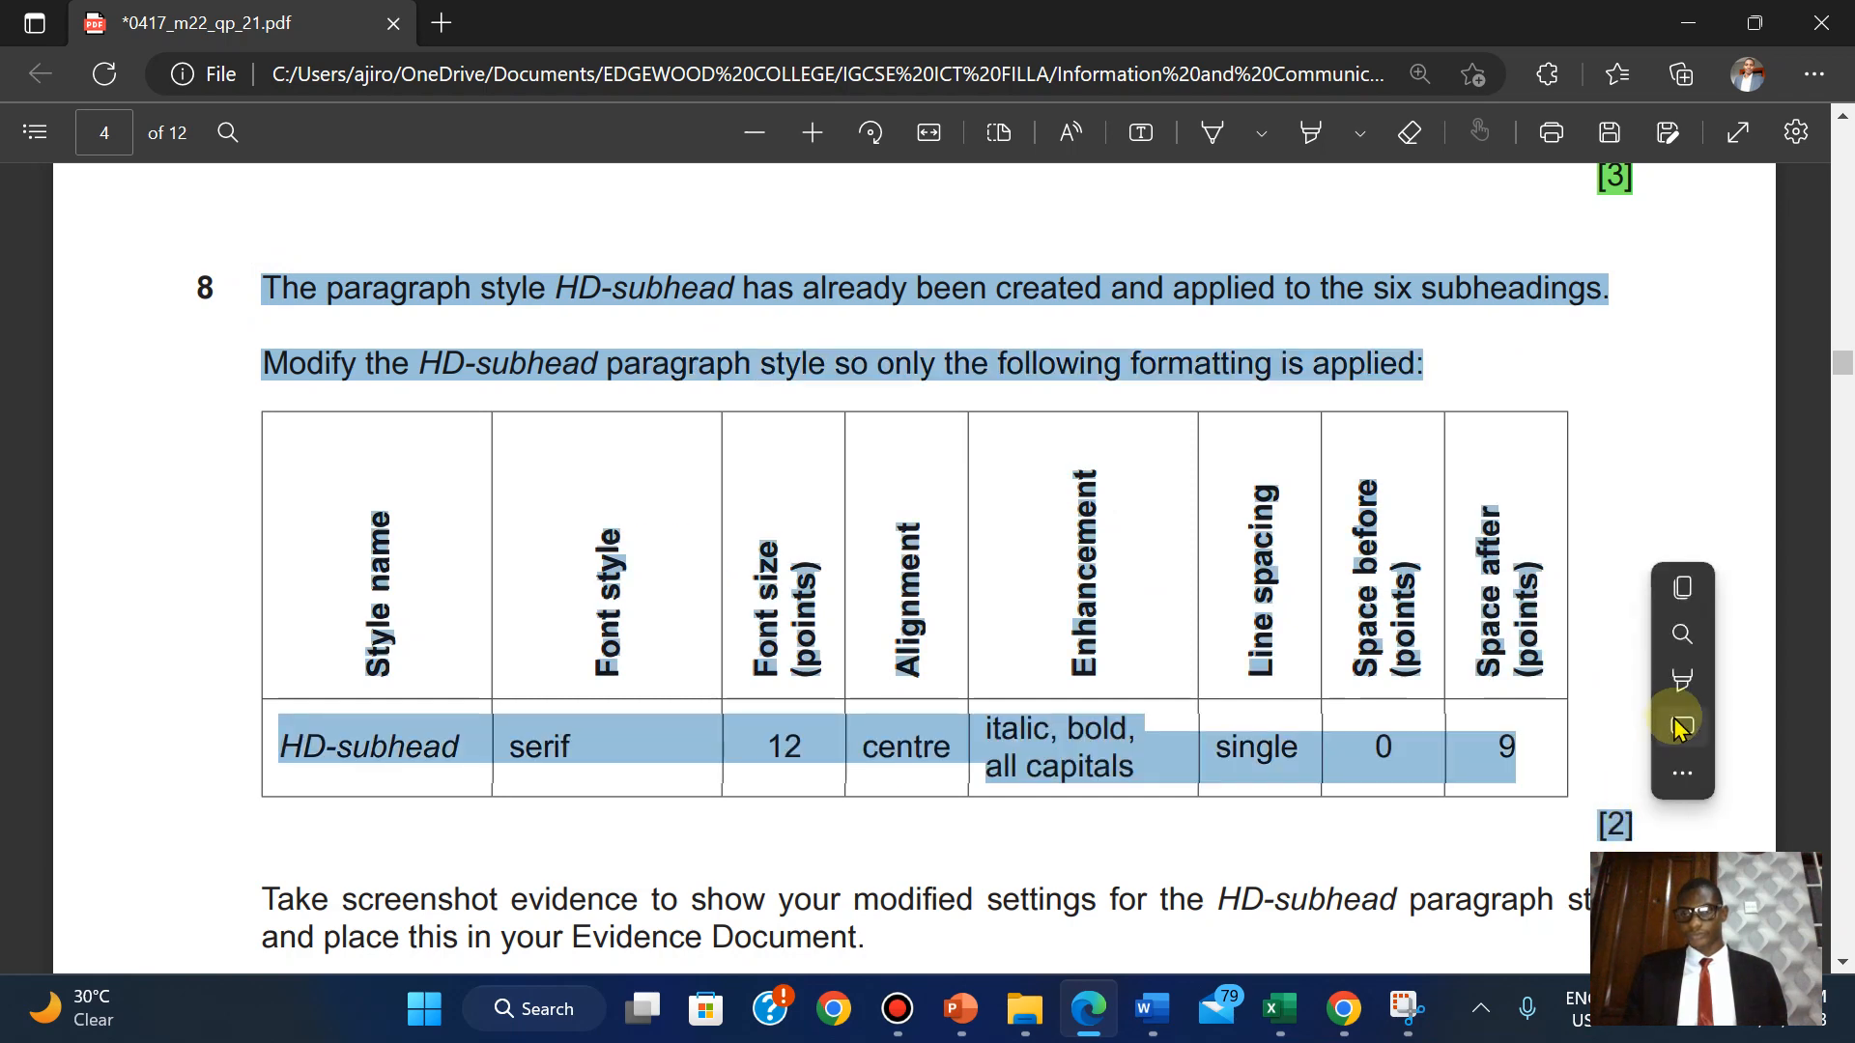
left_click(1672, 710)
mouse_move(1681, 681)
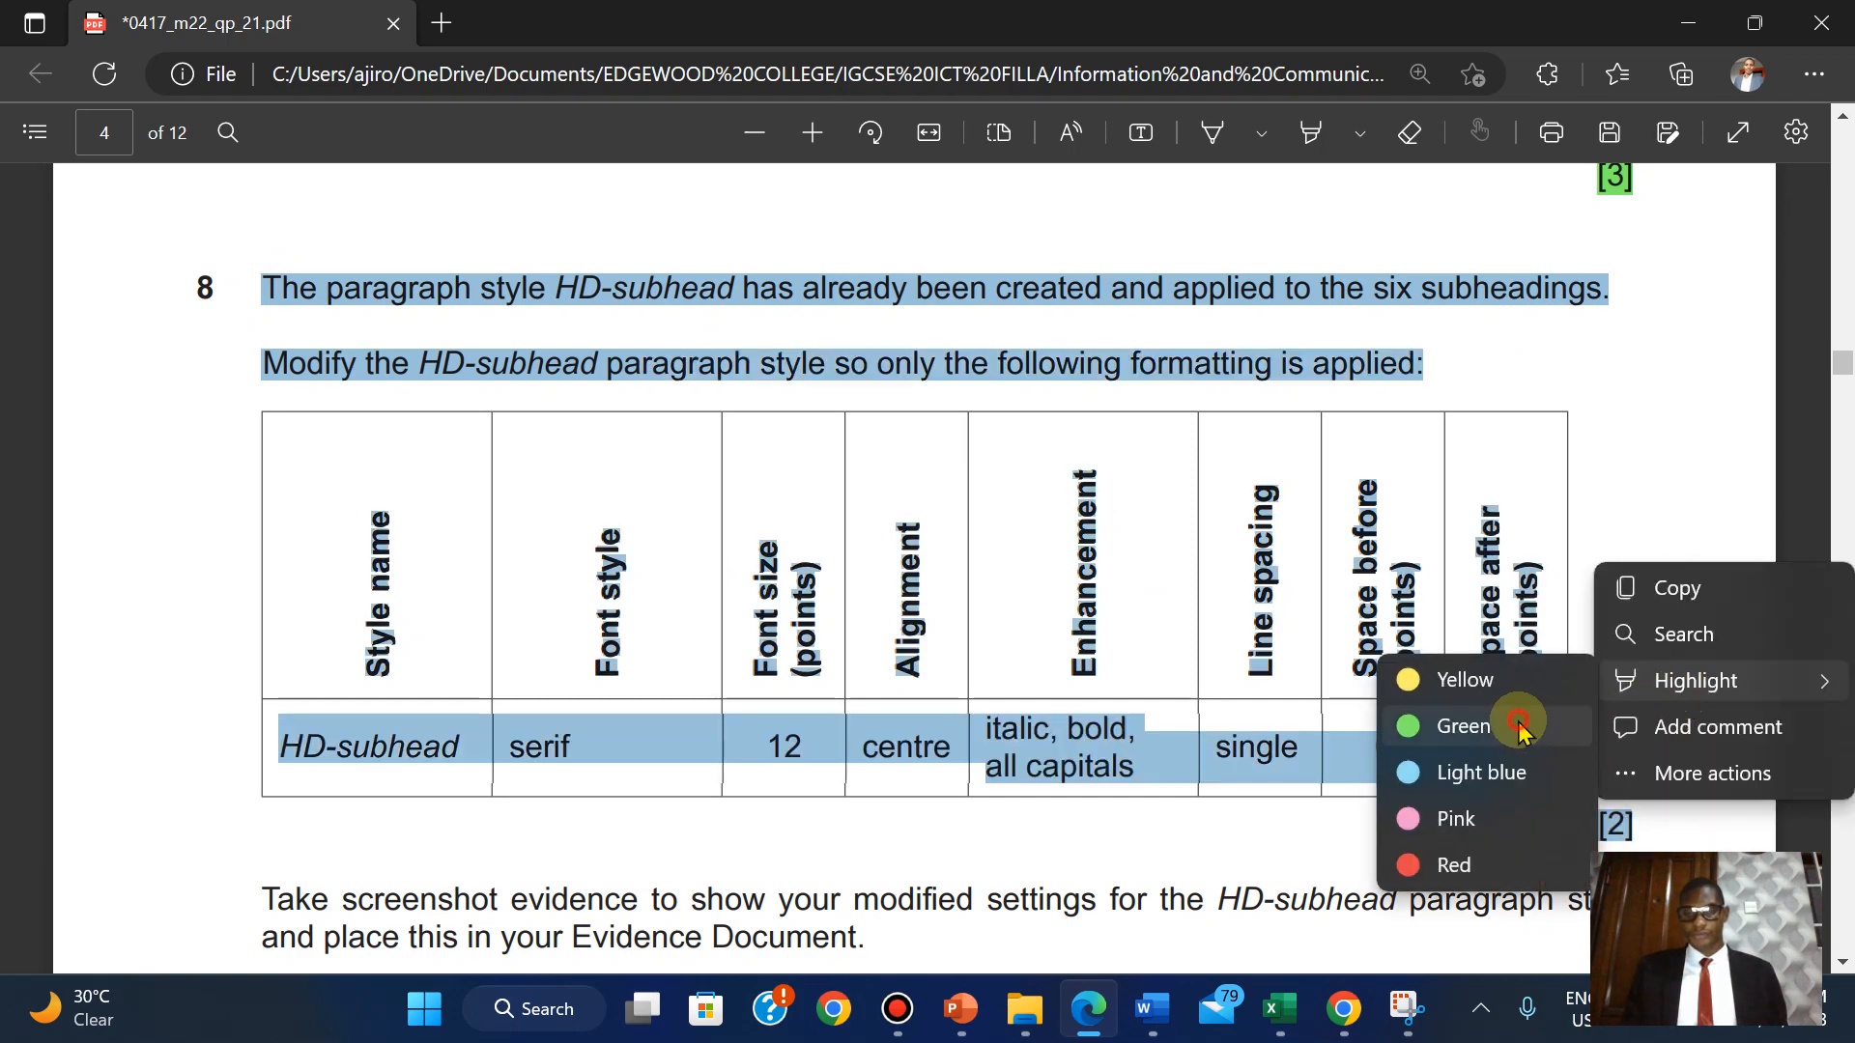
left_click(1519, 731)
Highlight question 8's screenshot instruction and EVIDENCE 3 box green.
scroll(1519, 724, "down", 5)
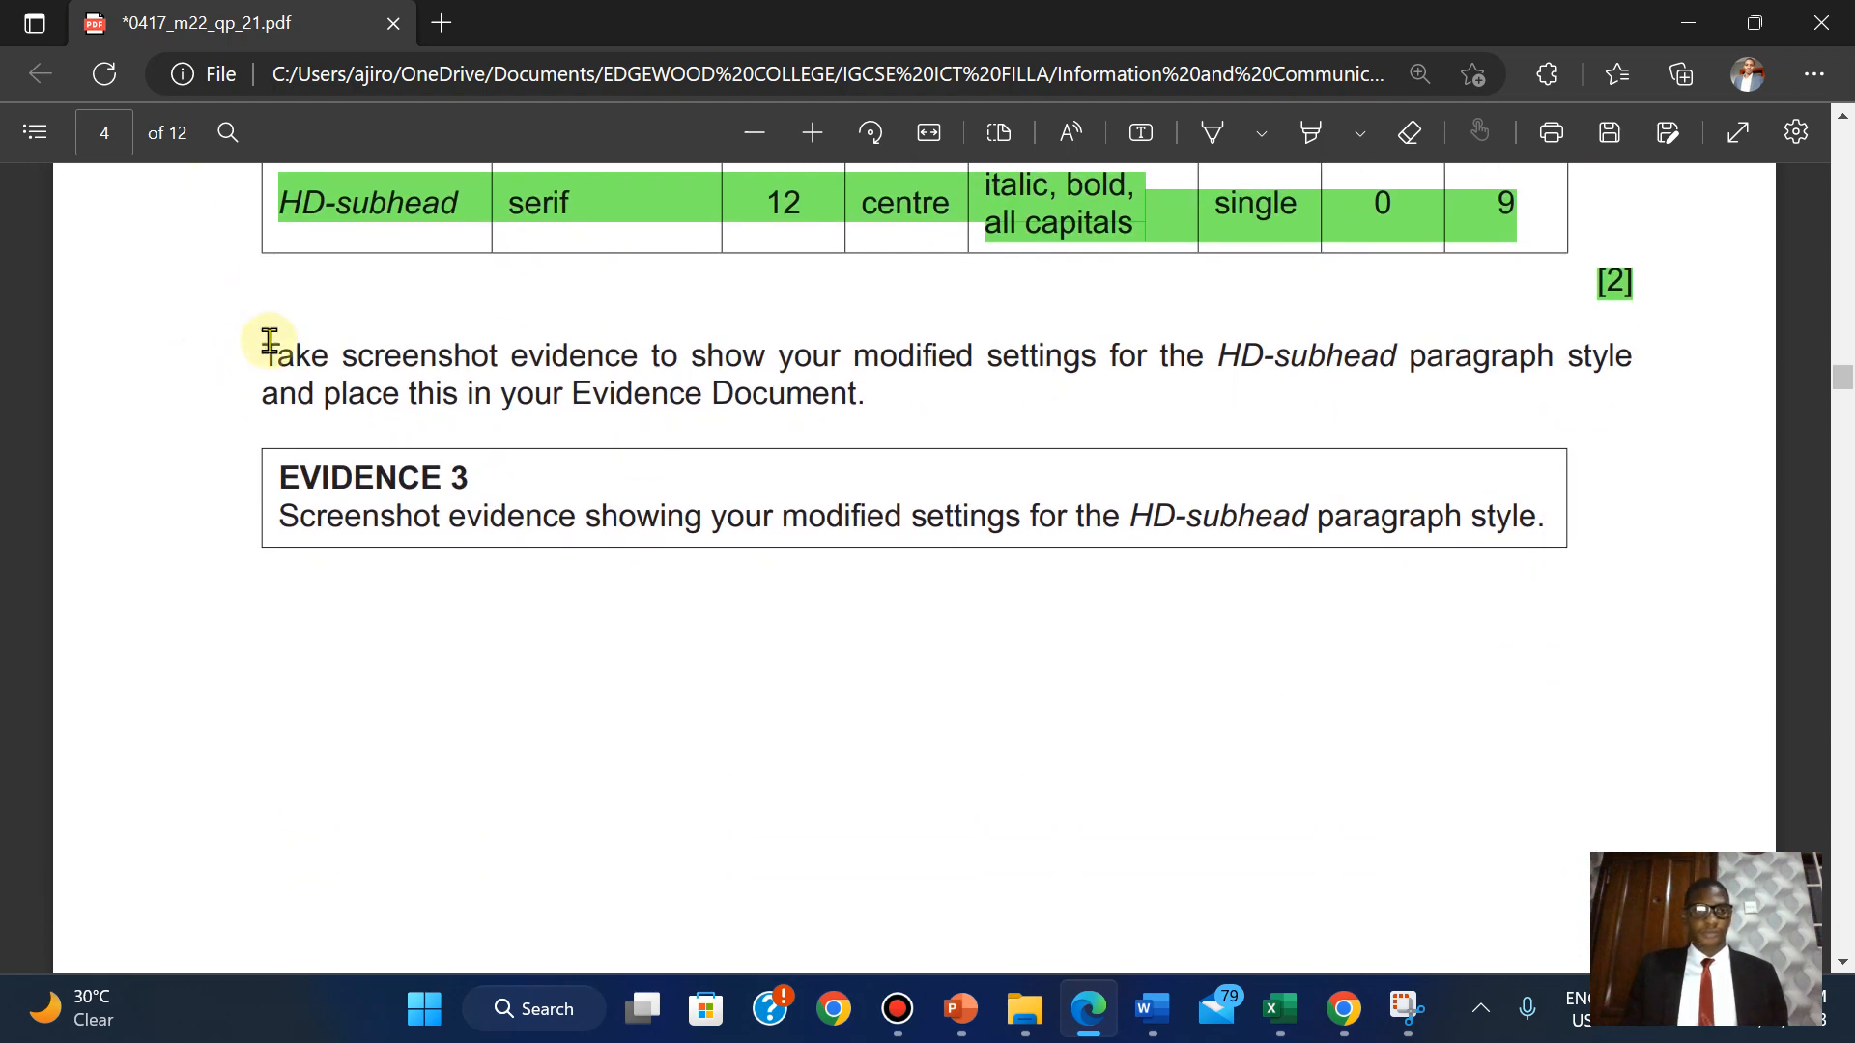
left_click_drag(261, 346, 1579, 522)
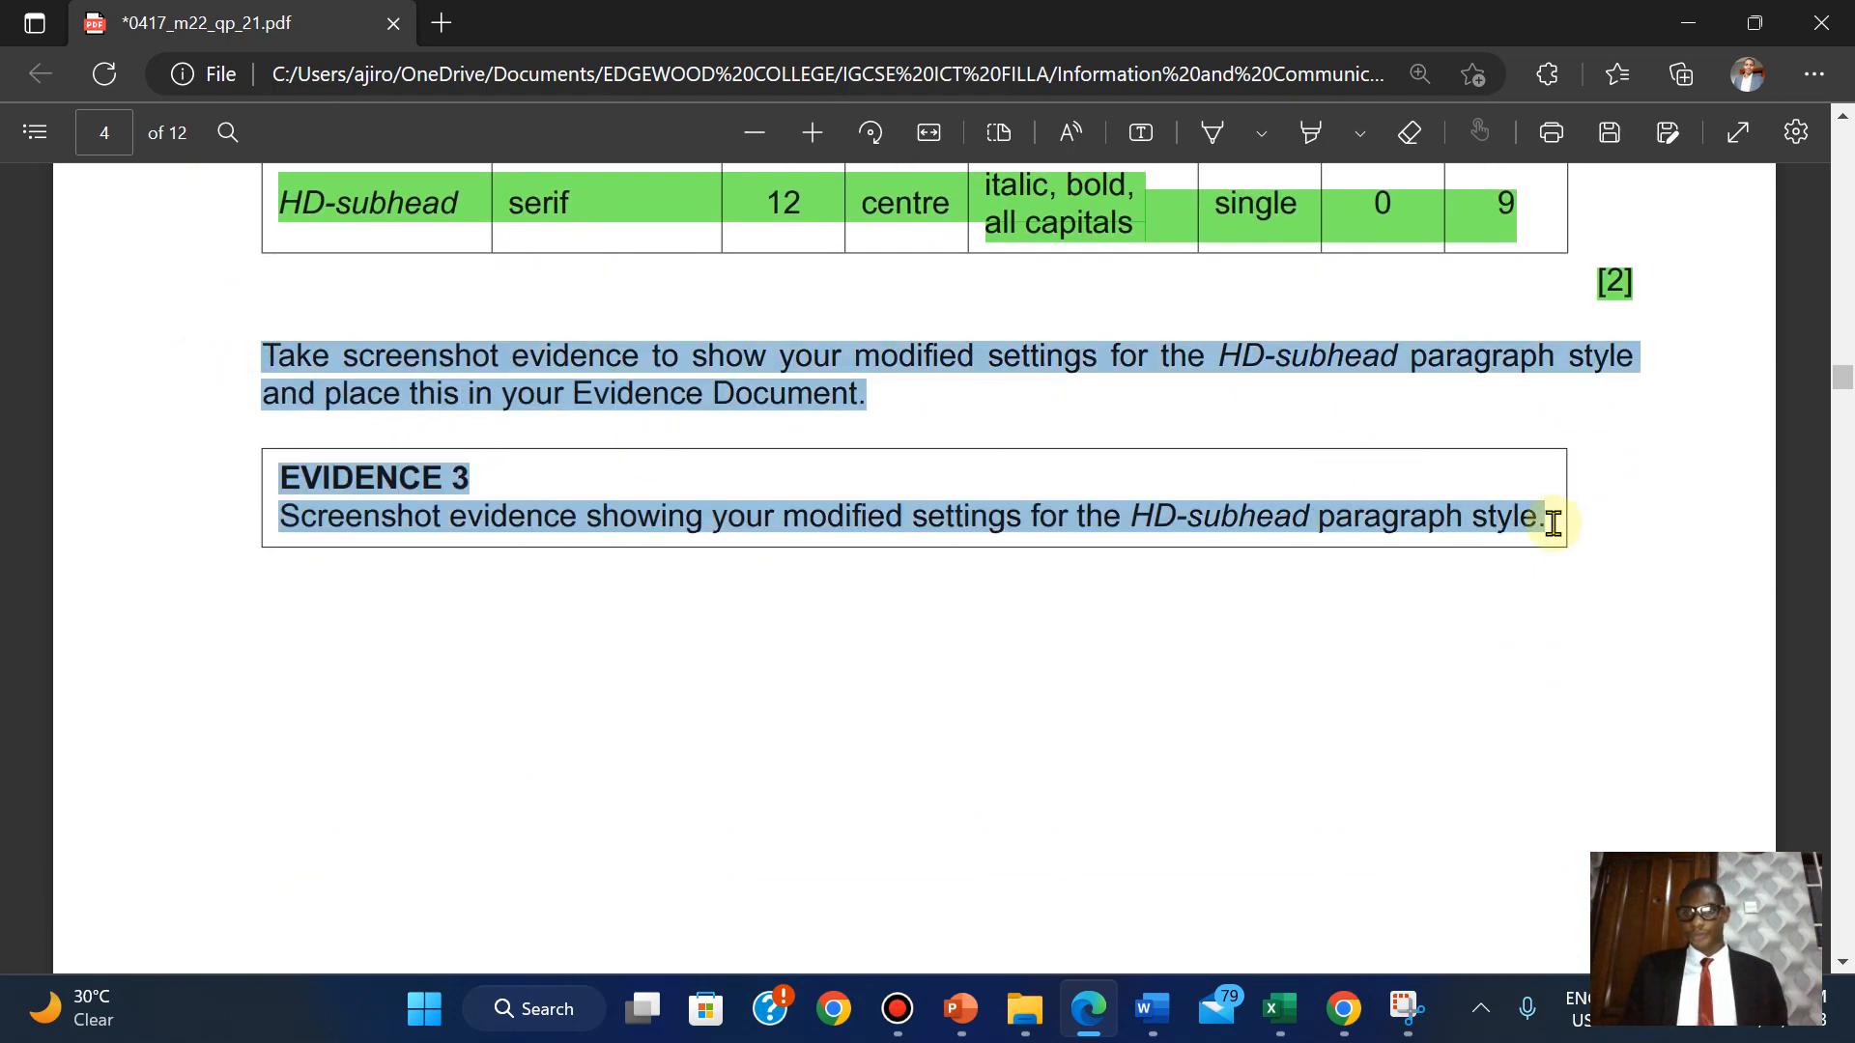
mouse_move(1602, 406)
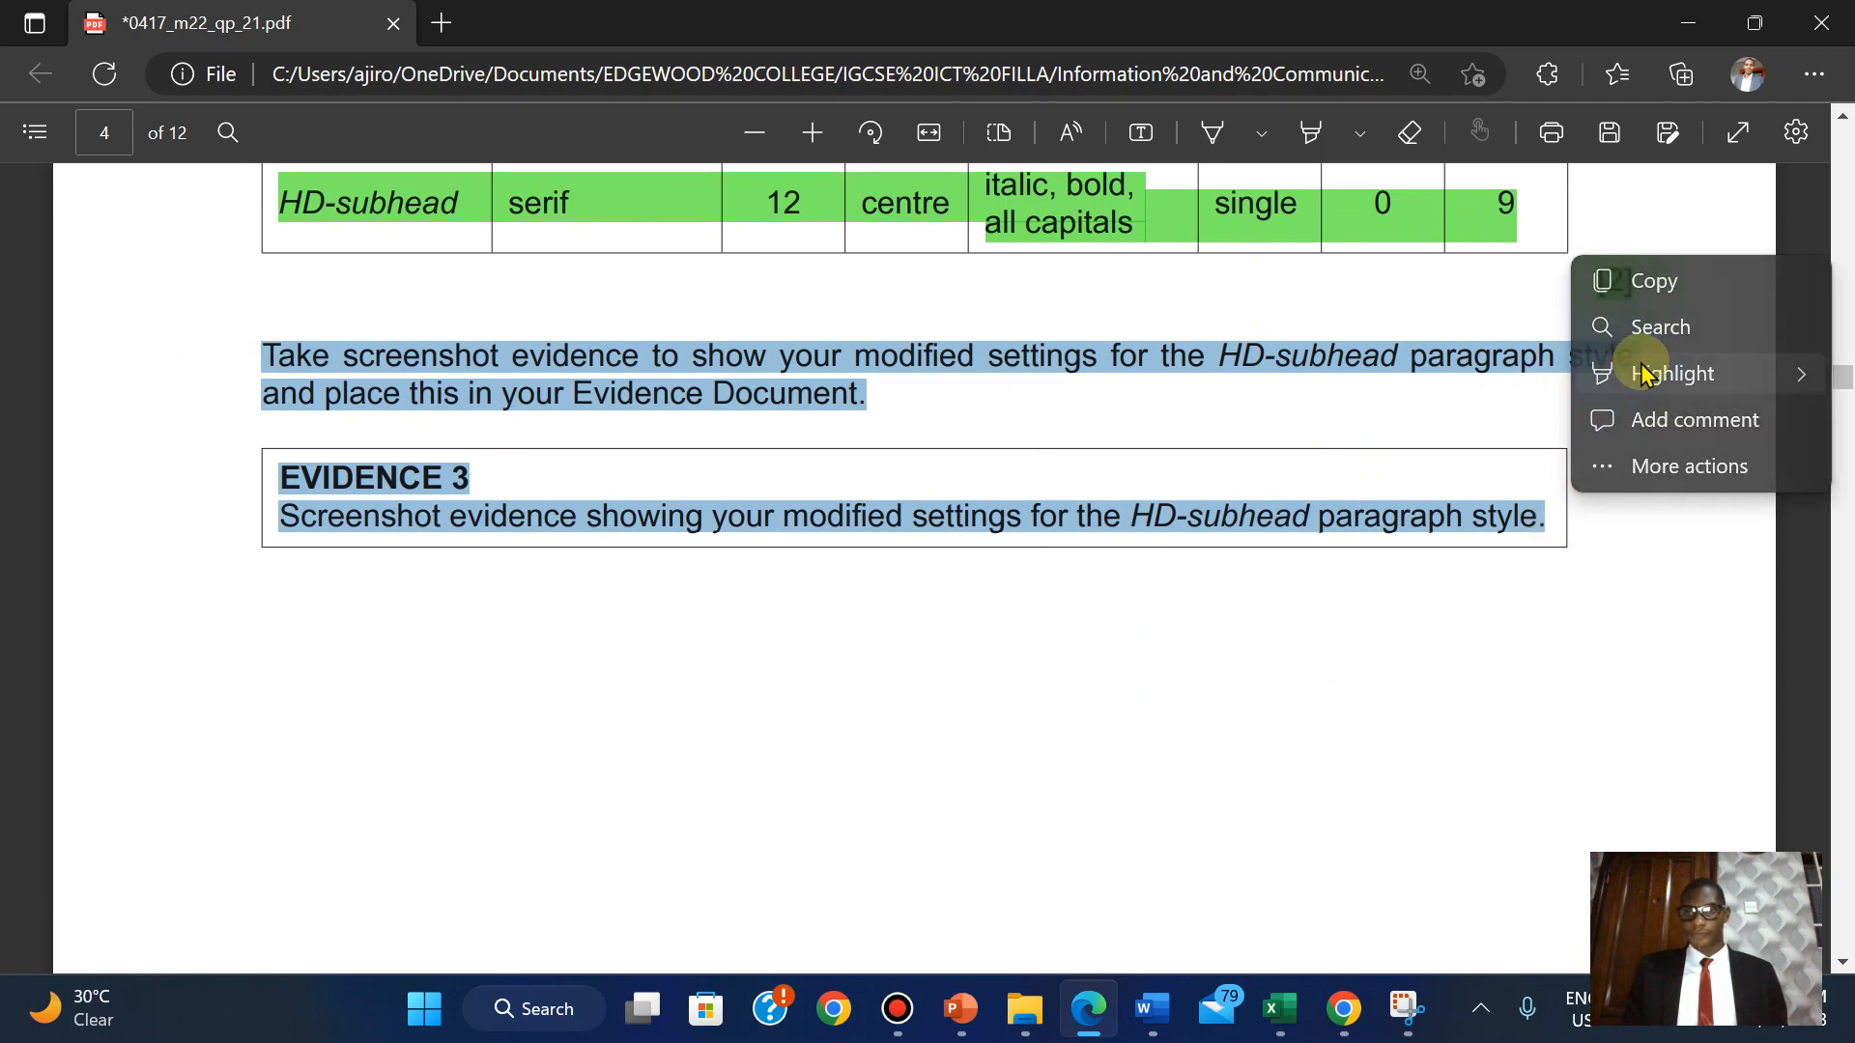
mouse_move(1643, 372)
left_click(1384, 419)
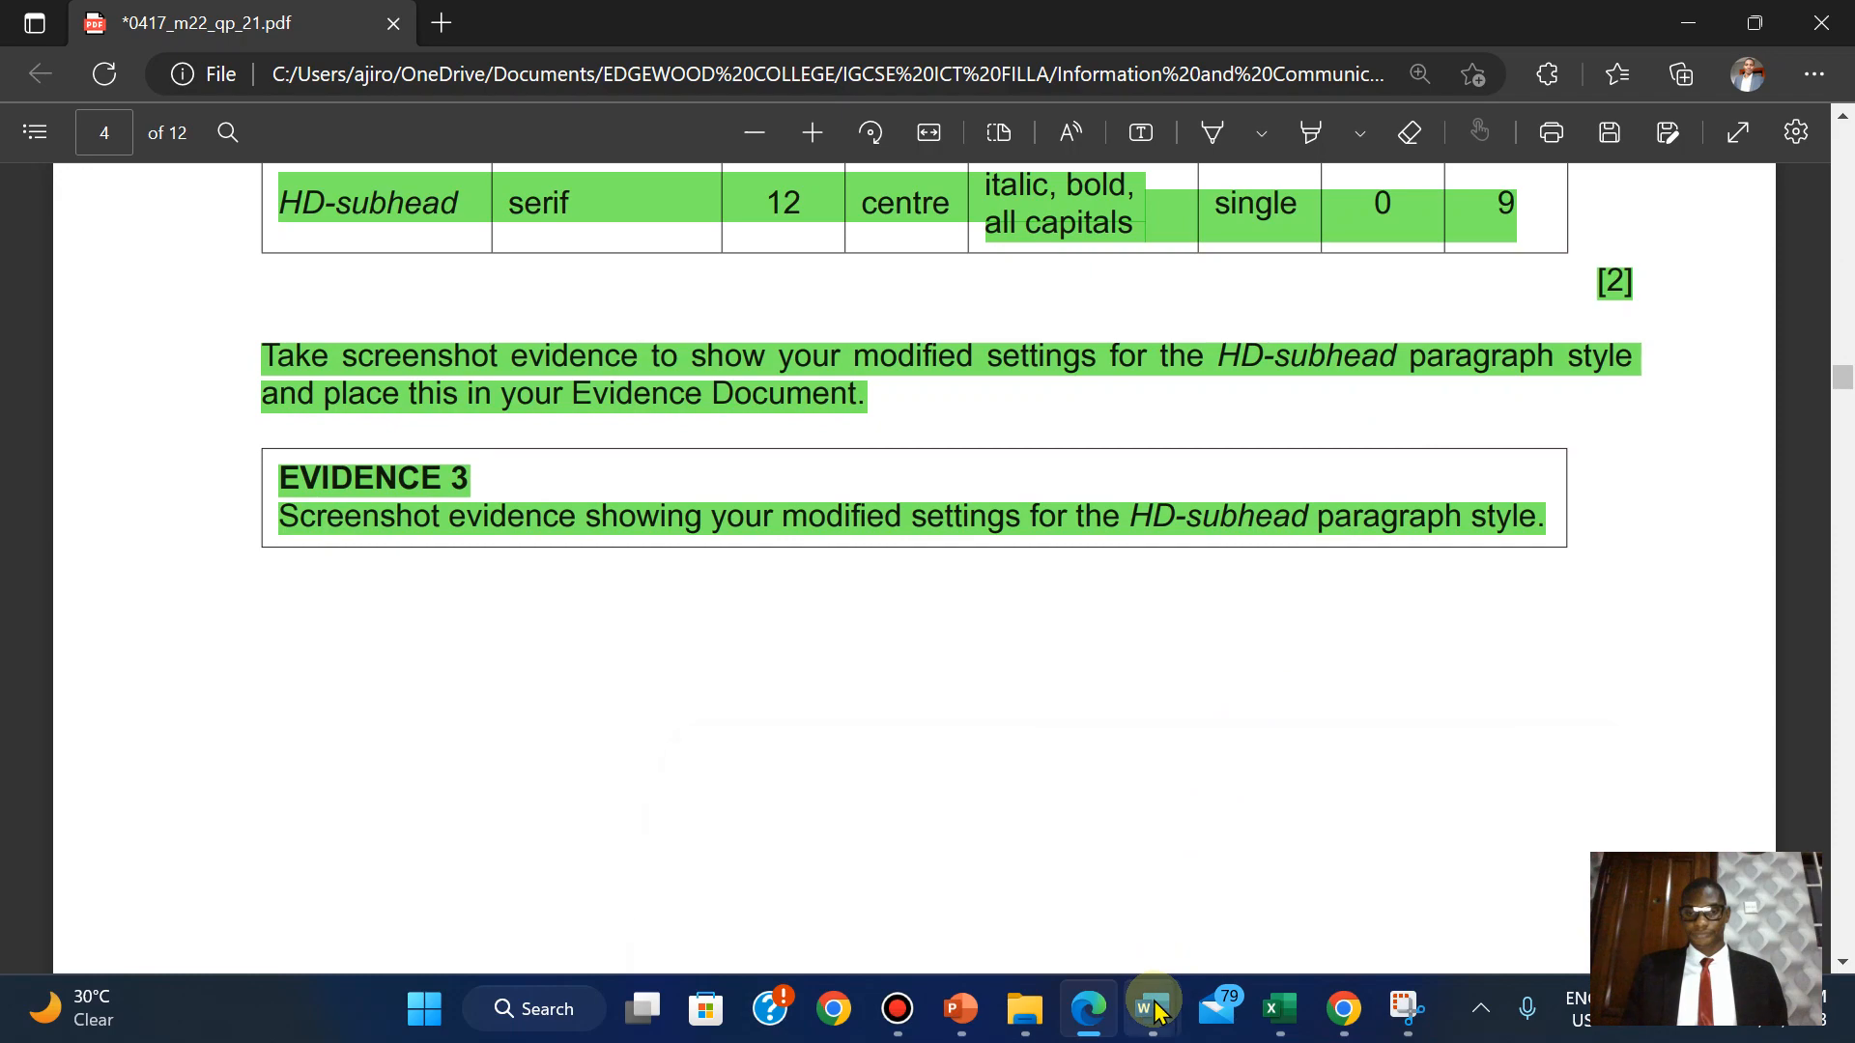
mouse_move(1156, 1009)
left_click(1393, 816)
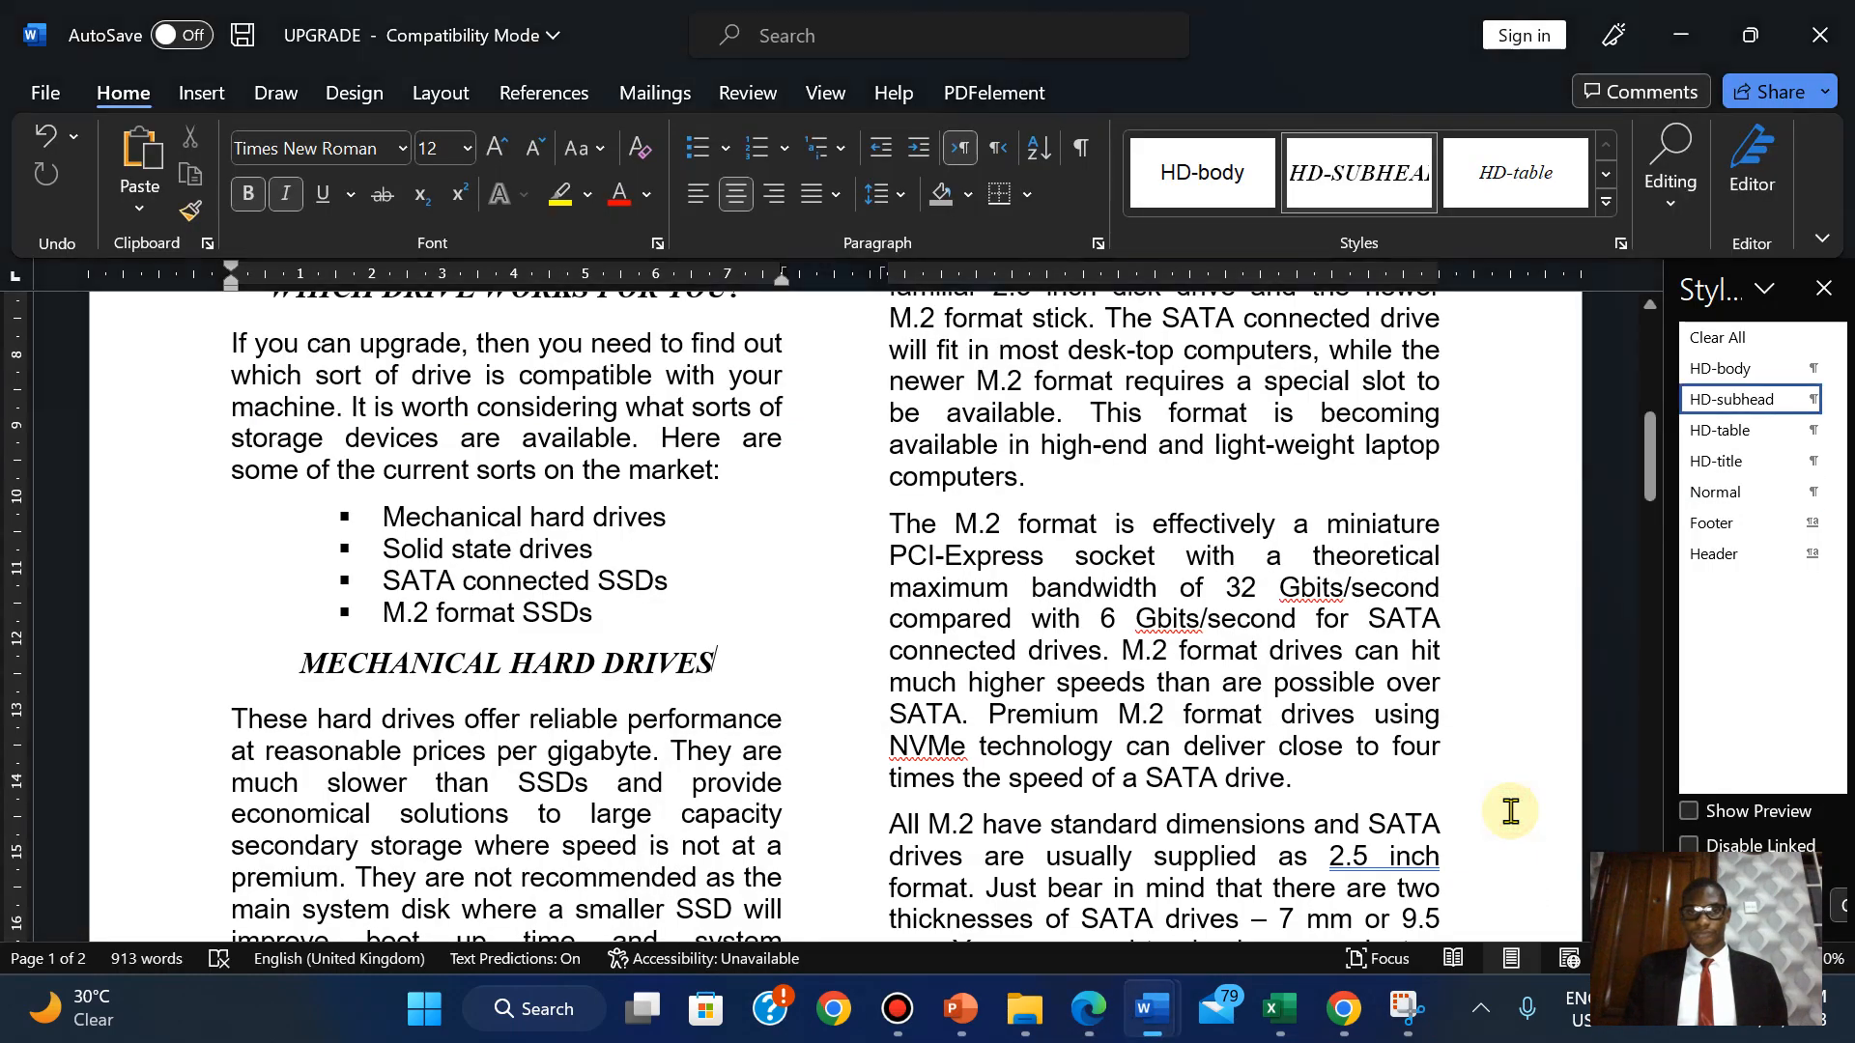
Scroll through UPGRADE's HD-subhead-styled subheadings, then bring the exam PDF forward.
left_click_drag(1651, 456, 1650, 537)
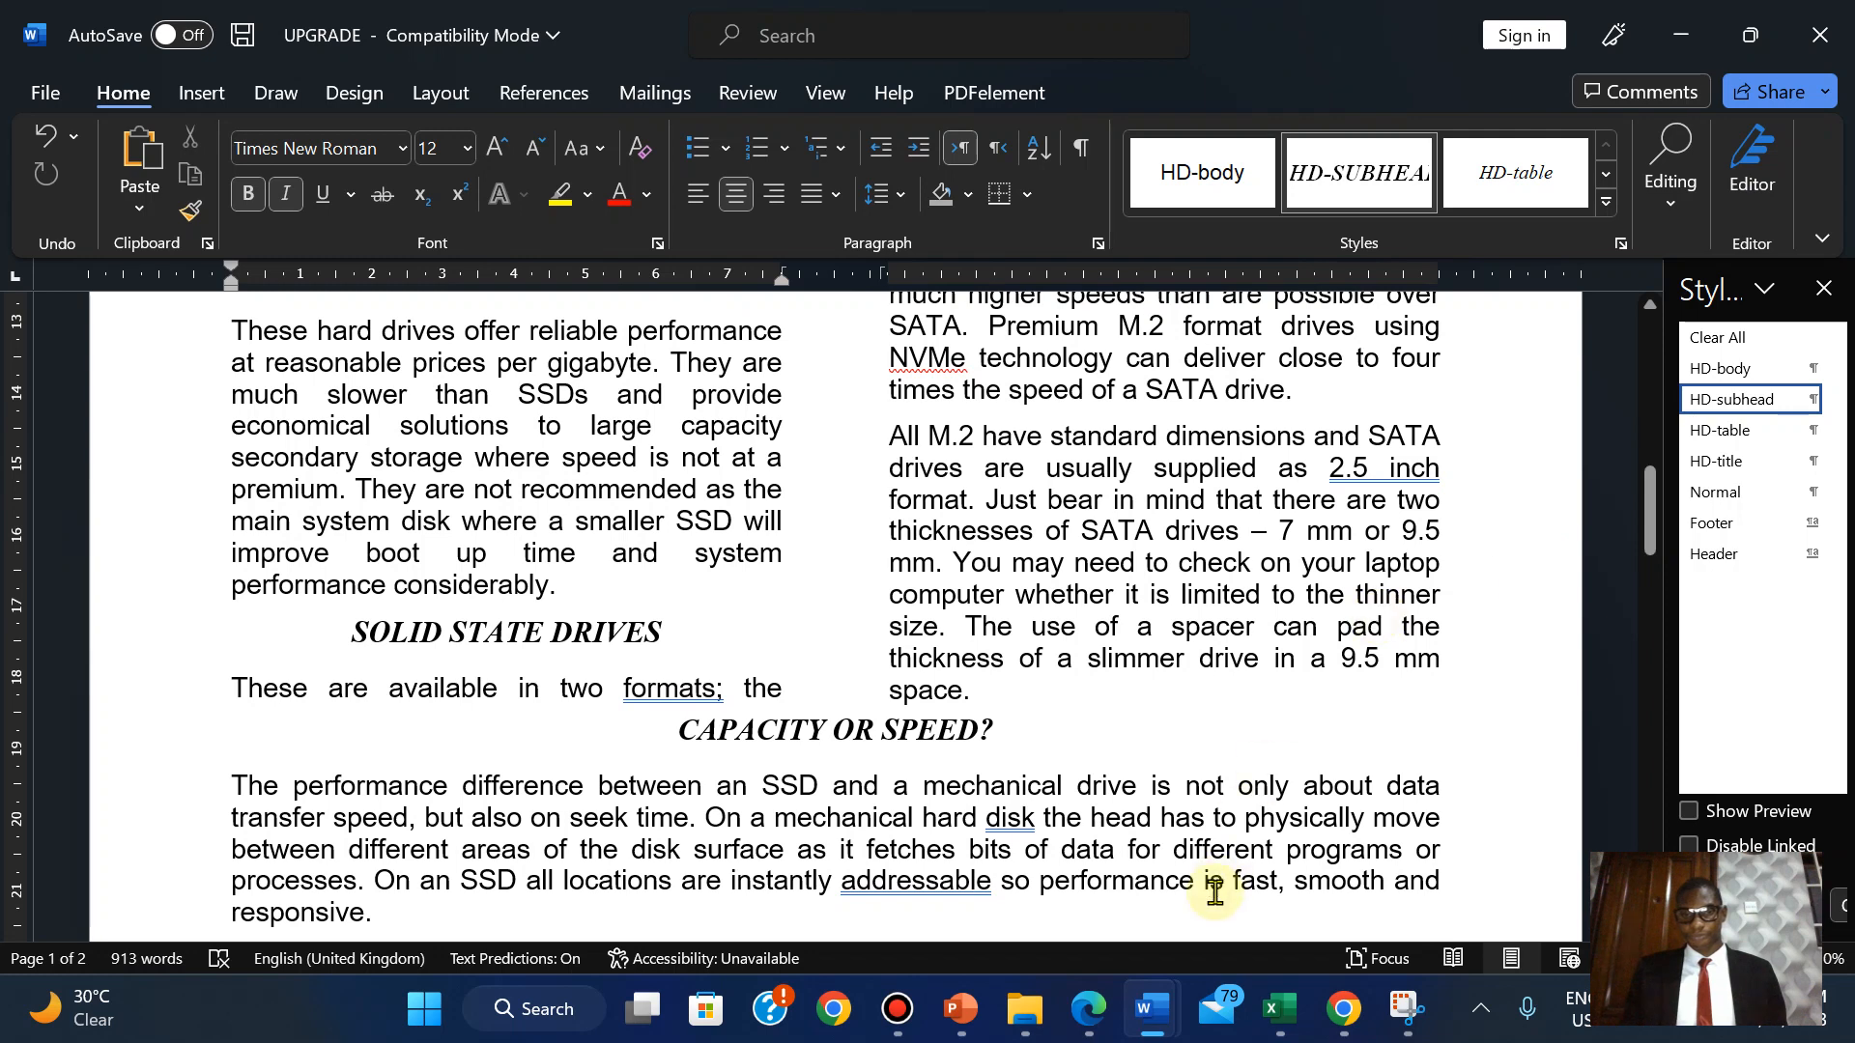
left_click(1090, 1016)
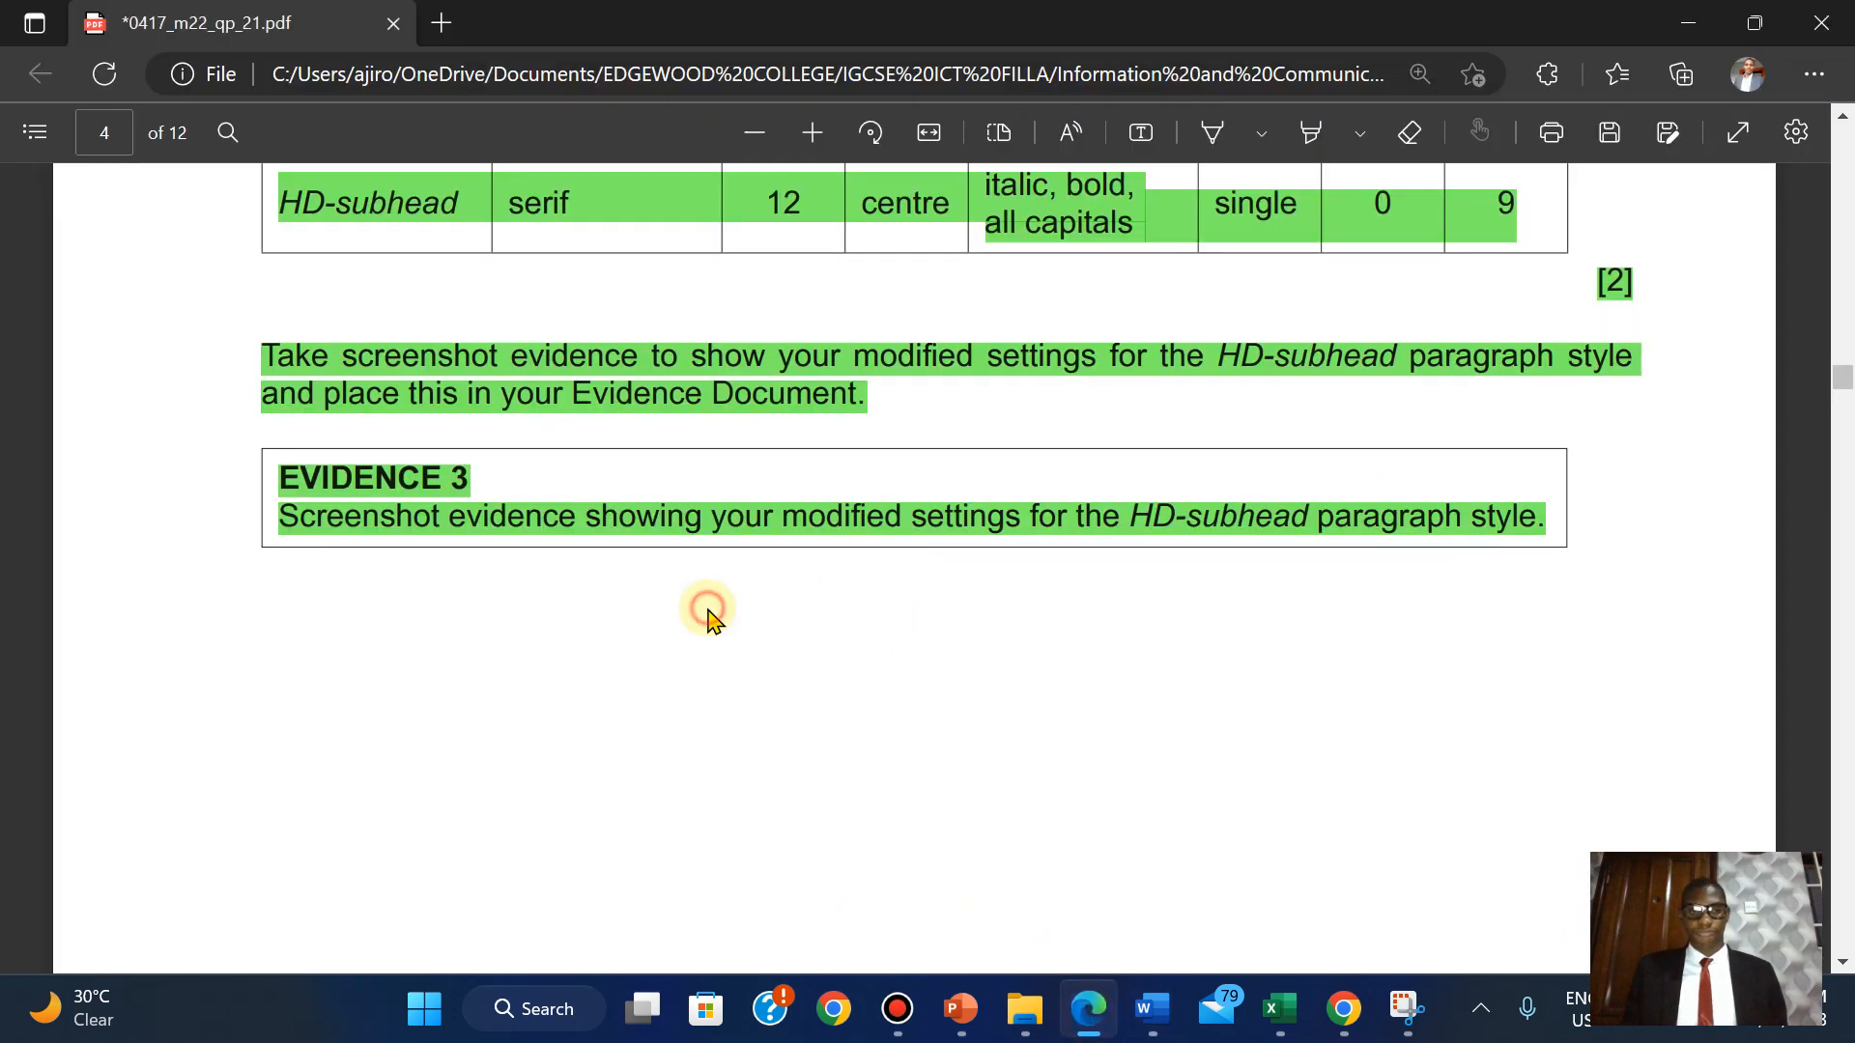
Copy the phrase 'If you can physically upgrade' from question 9 in the exam PDF.
scroll(709, 618, "down", 10)
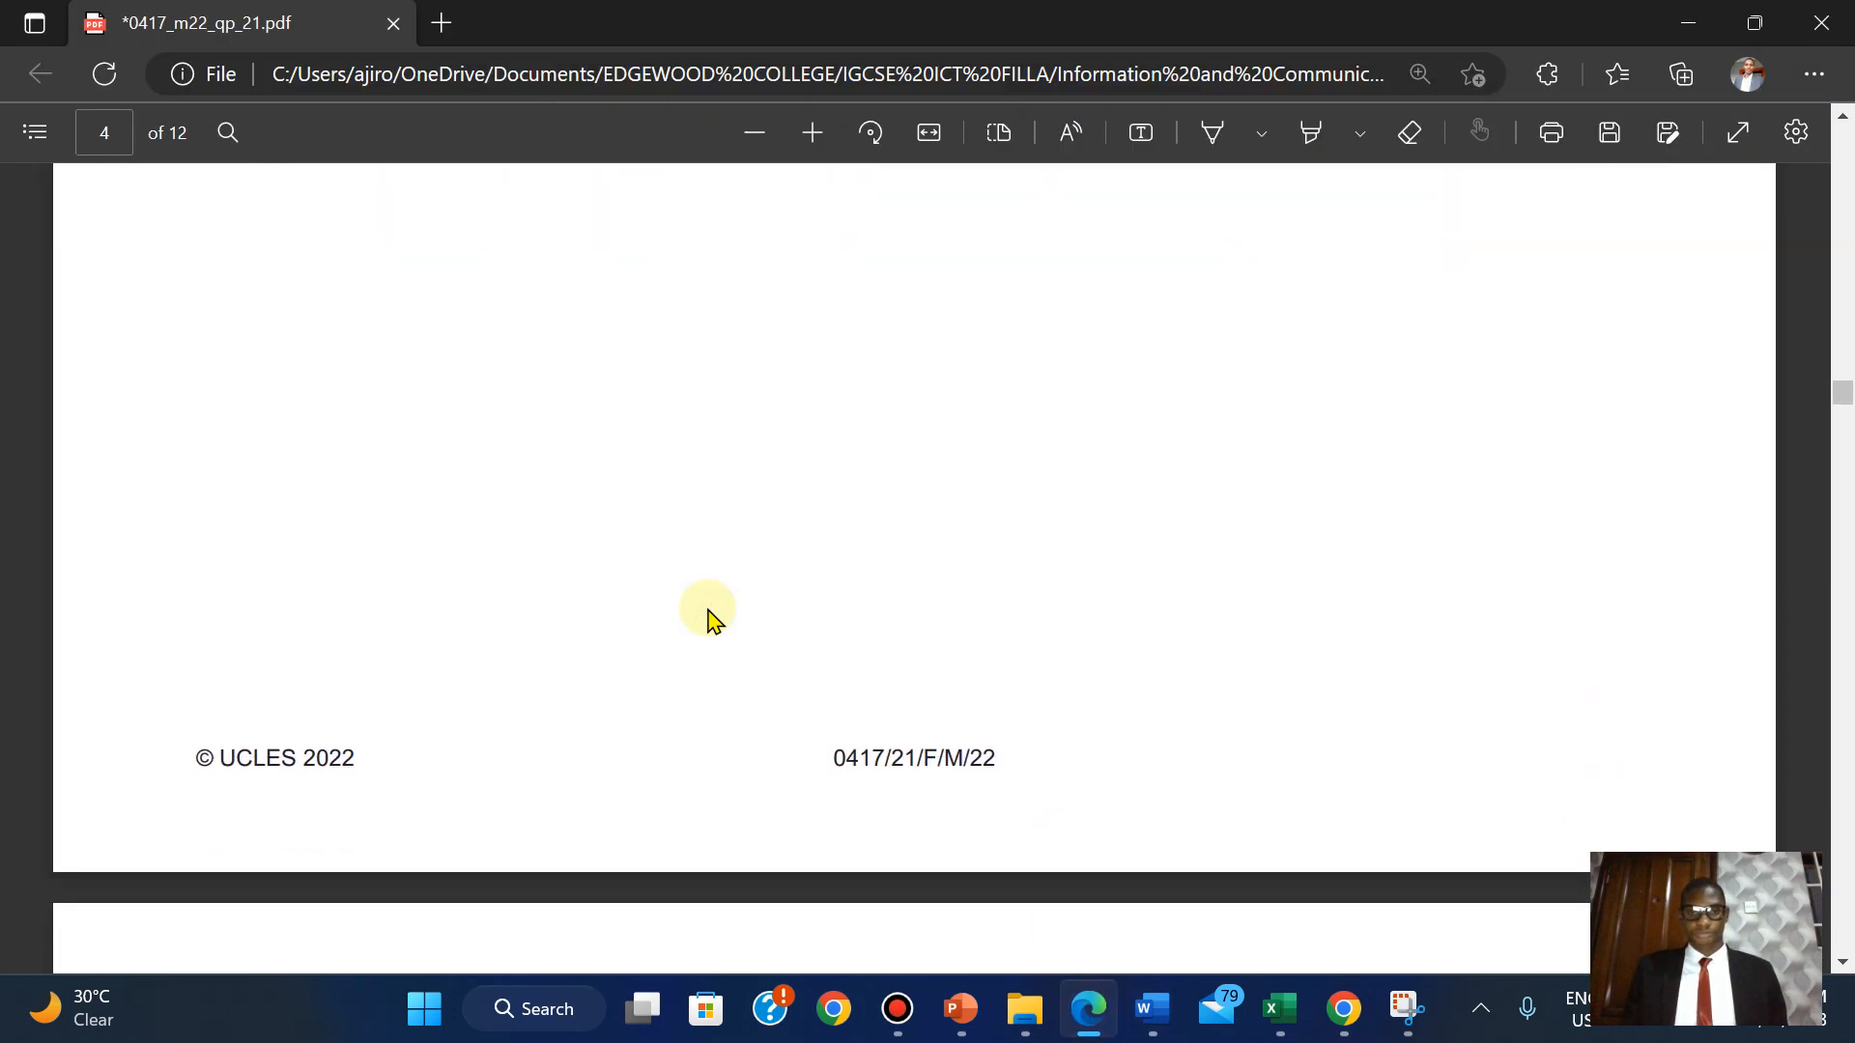
scroll(708, 619, "down", 3)
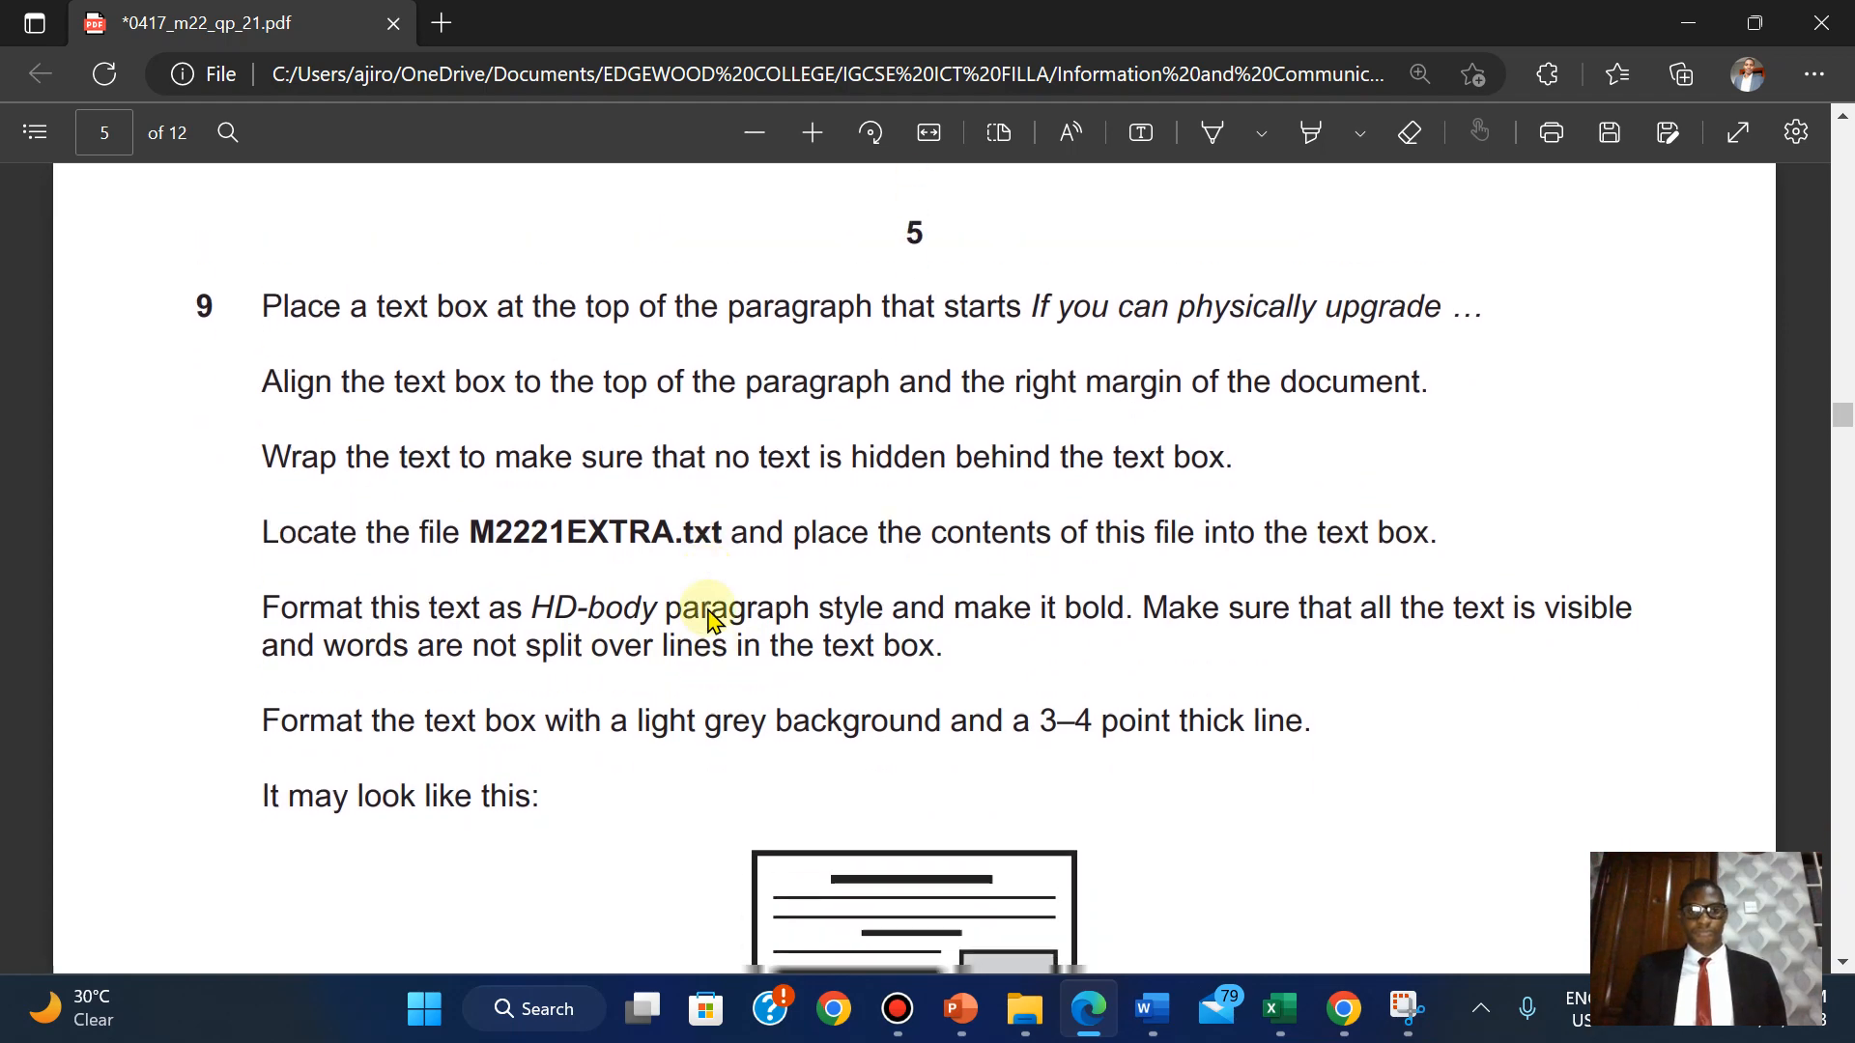
scroll(708, 618, "up", 1)
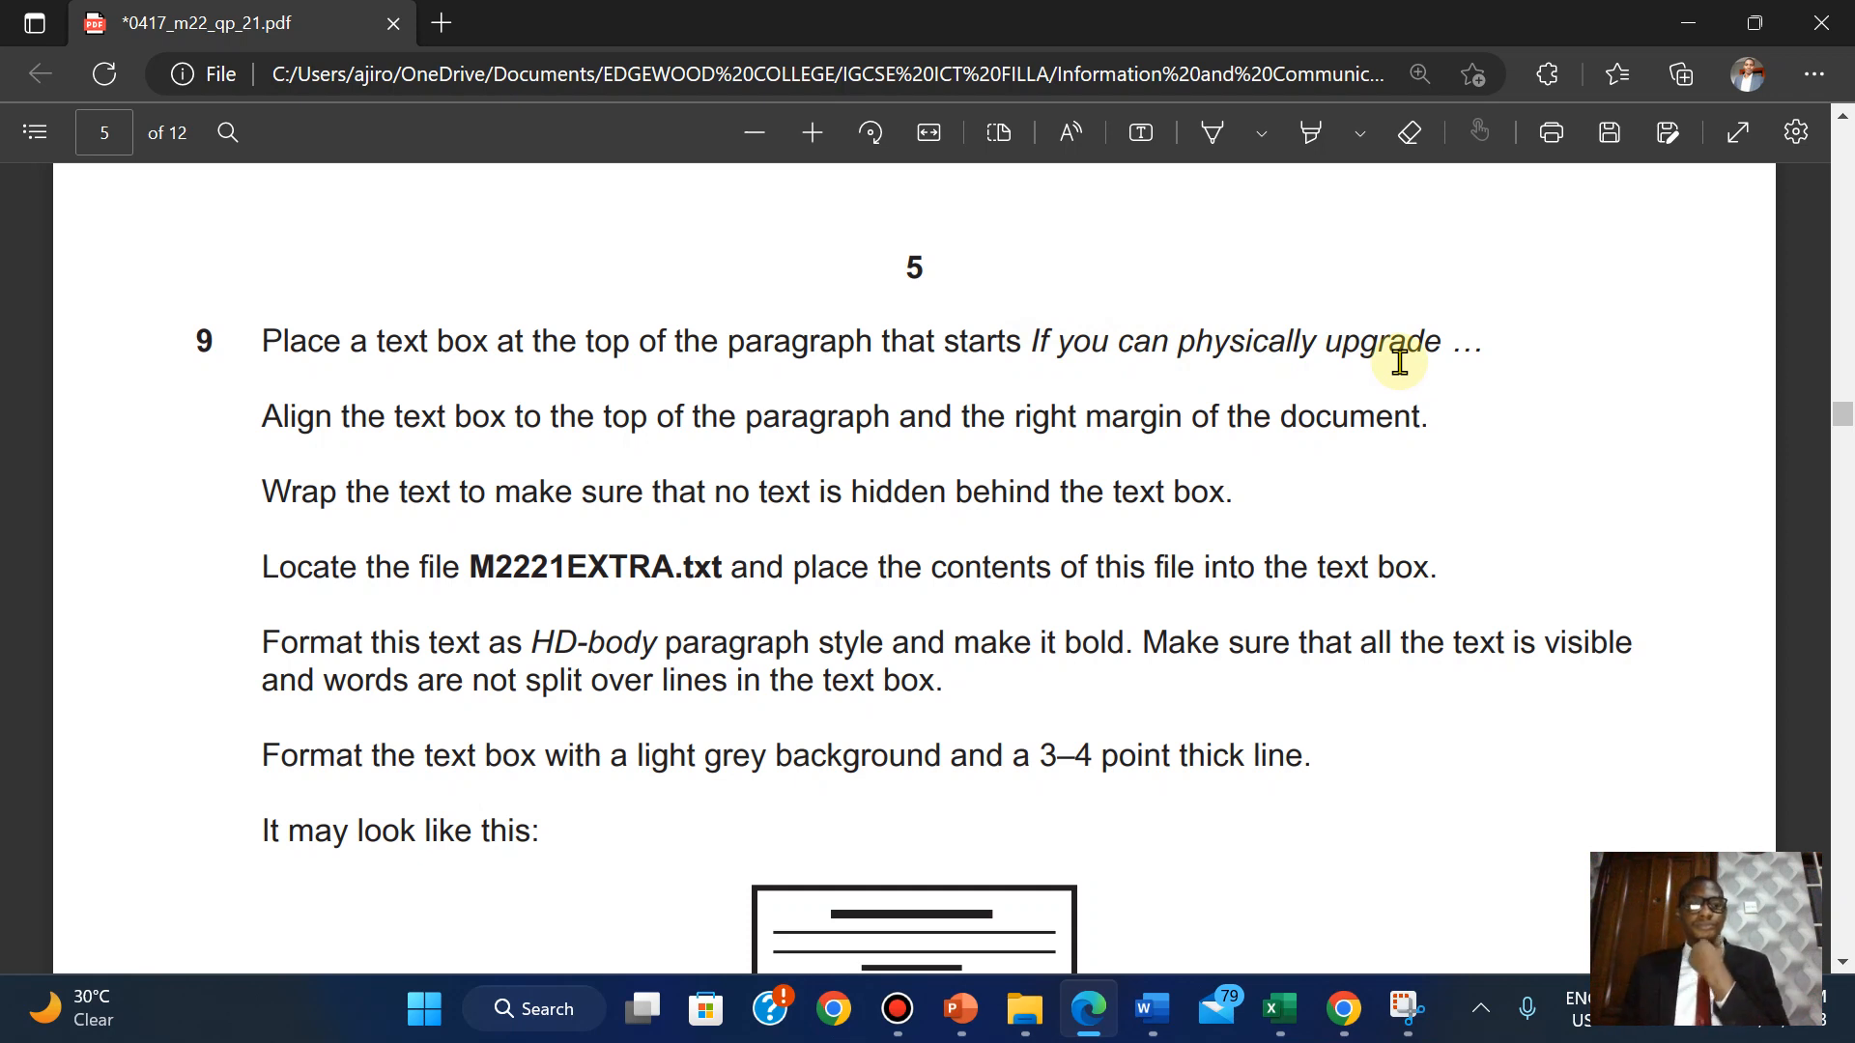
scroll(1400, 362, "down", 2)
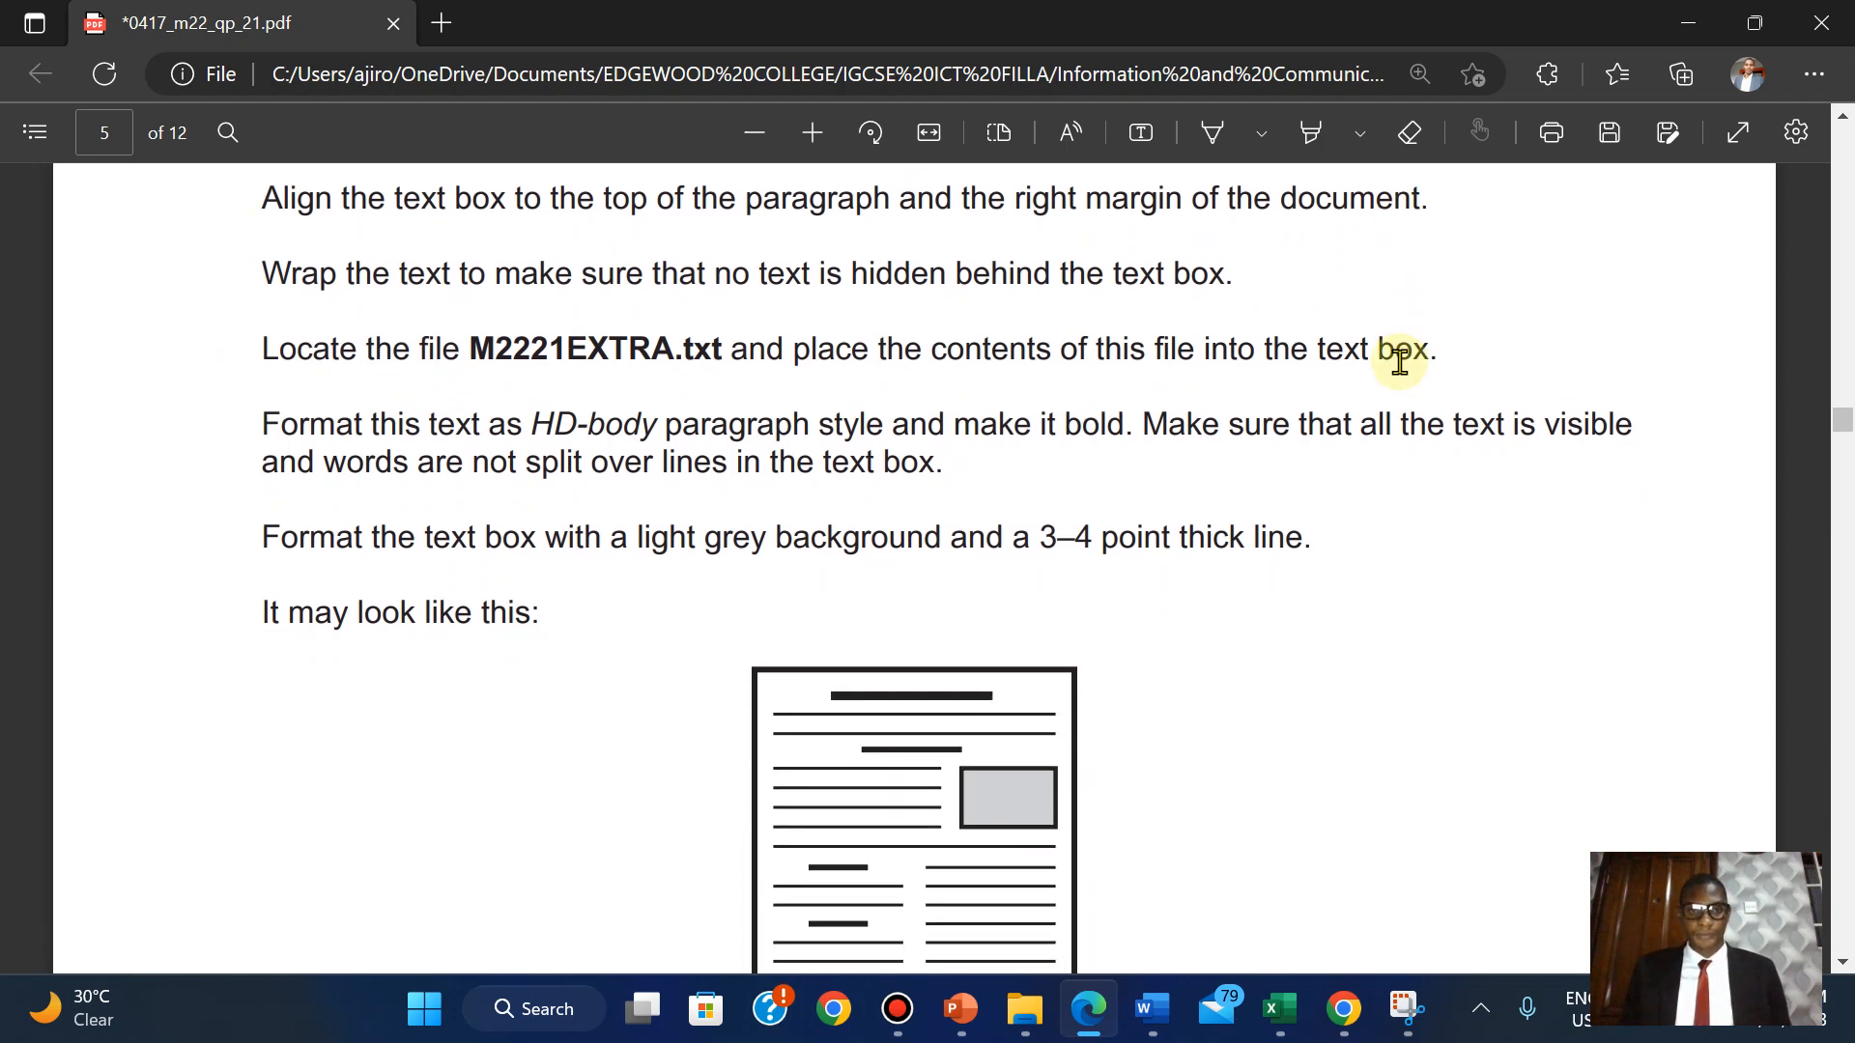
scroll(1400, 362, "up", 1)
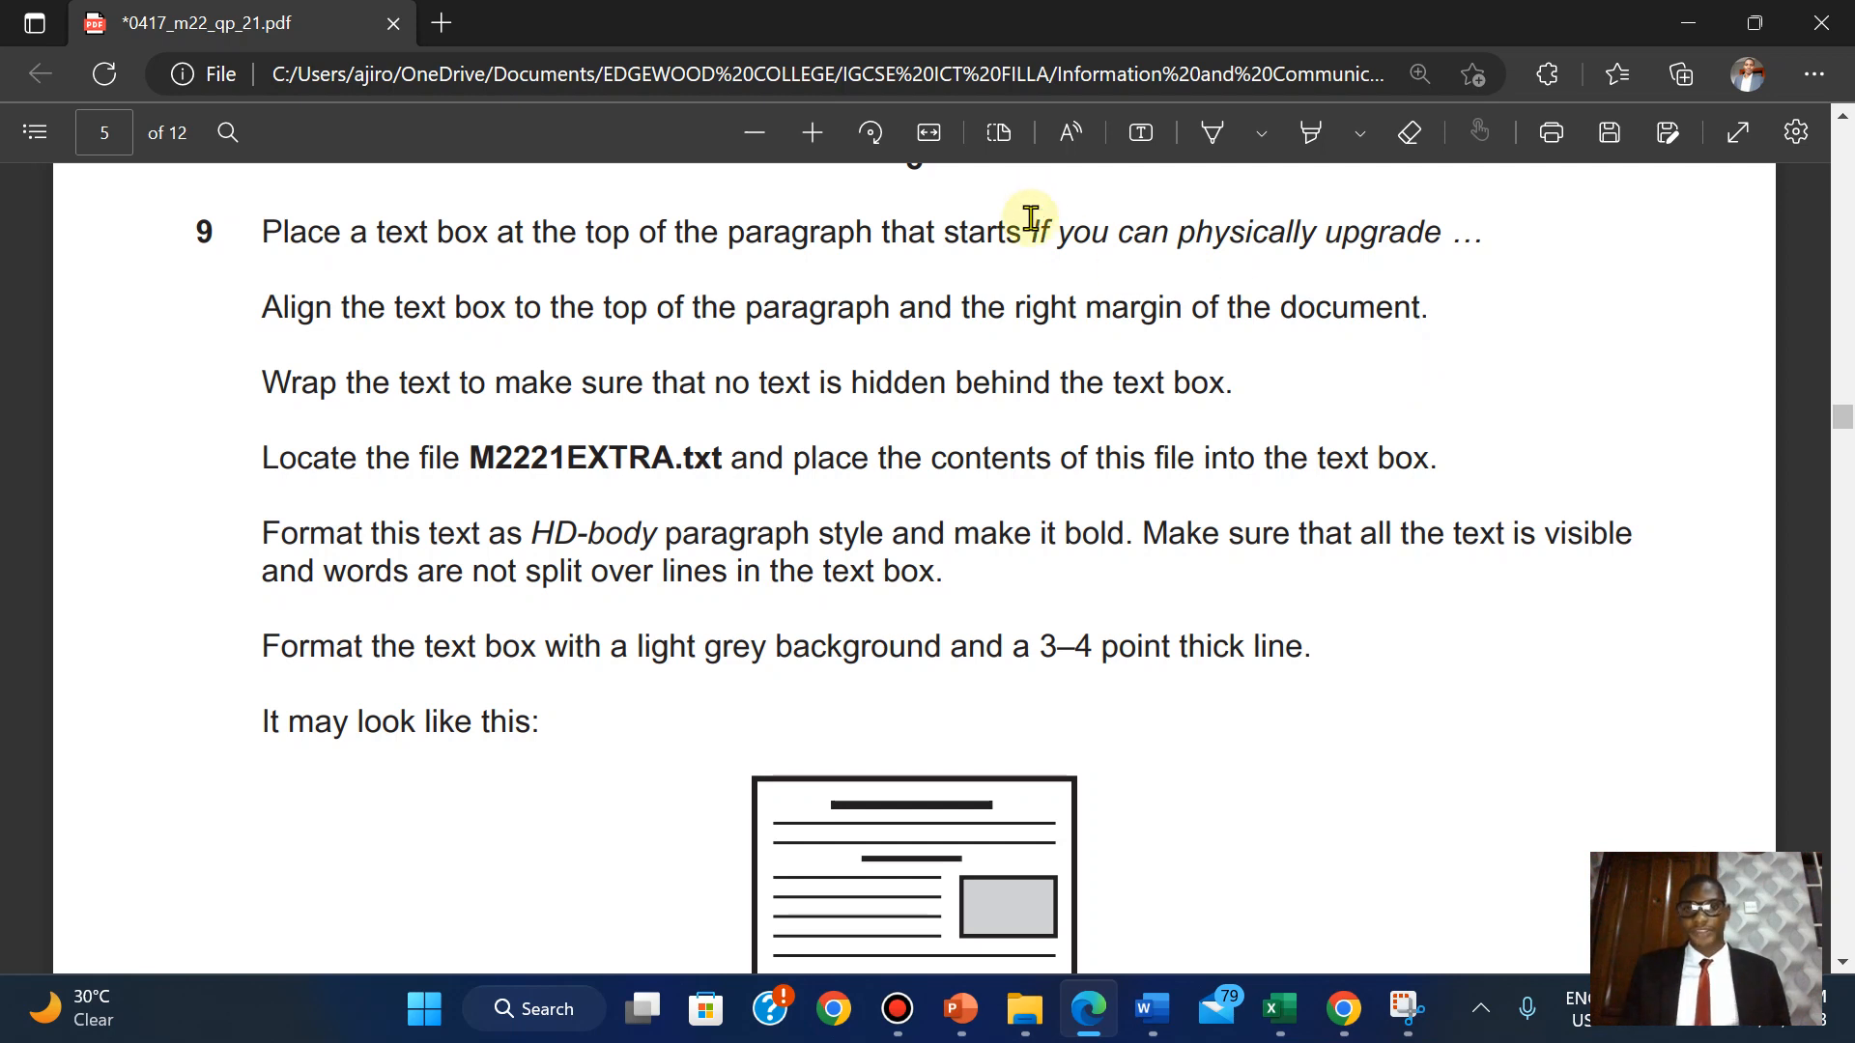
left_click_drag(1031, 233, 1447, 253)
key("ctrl+c")
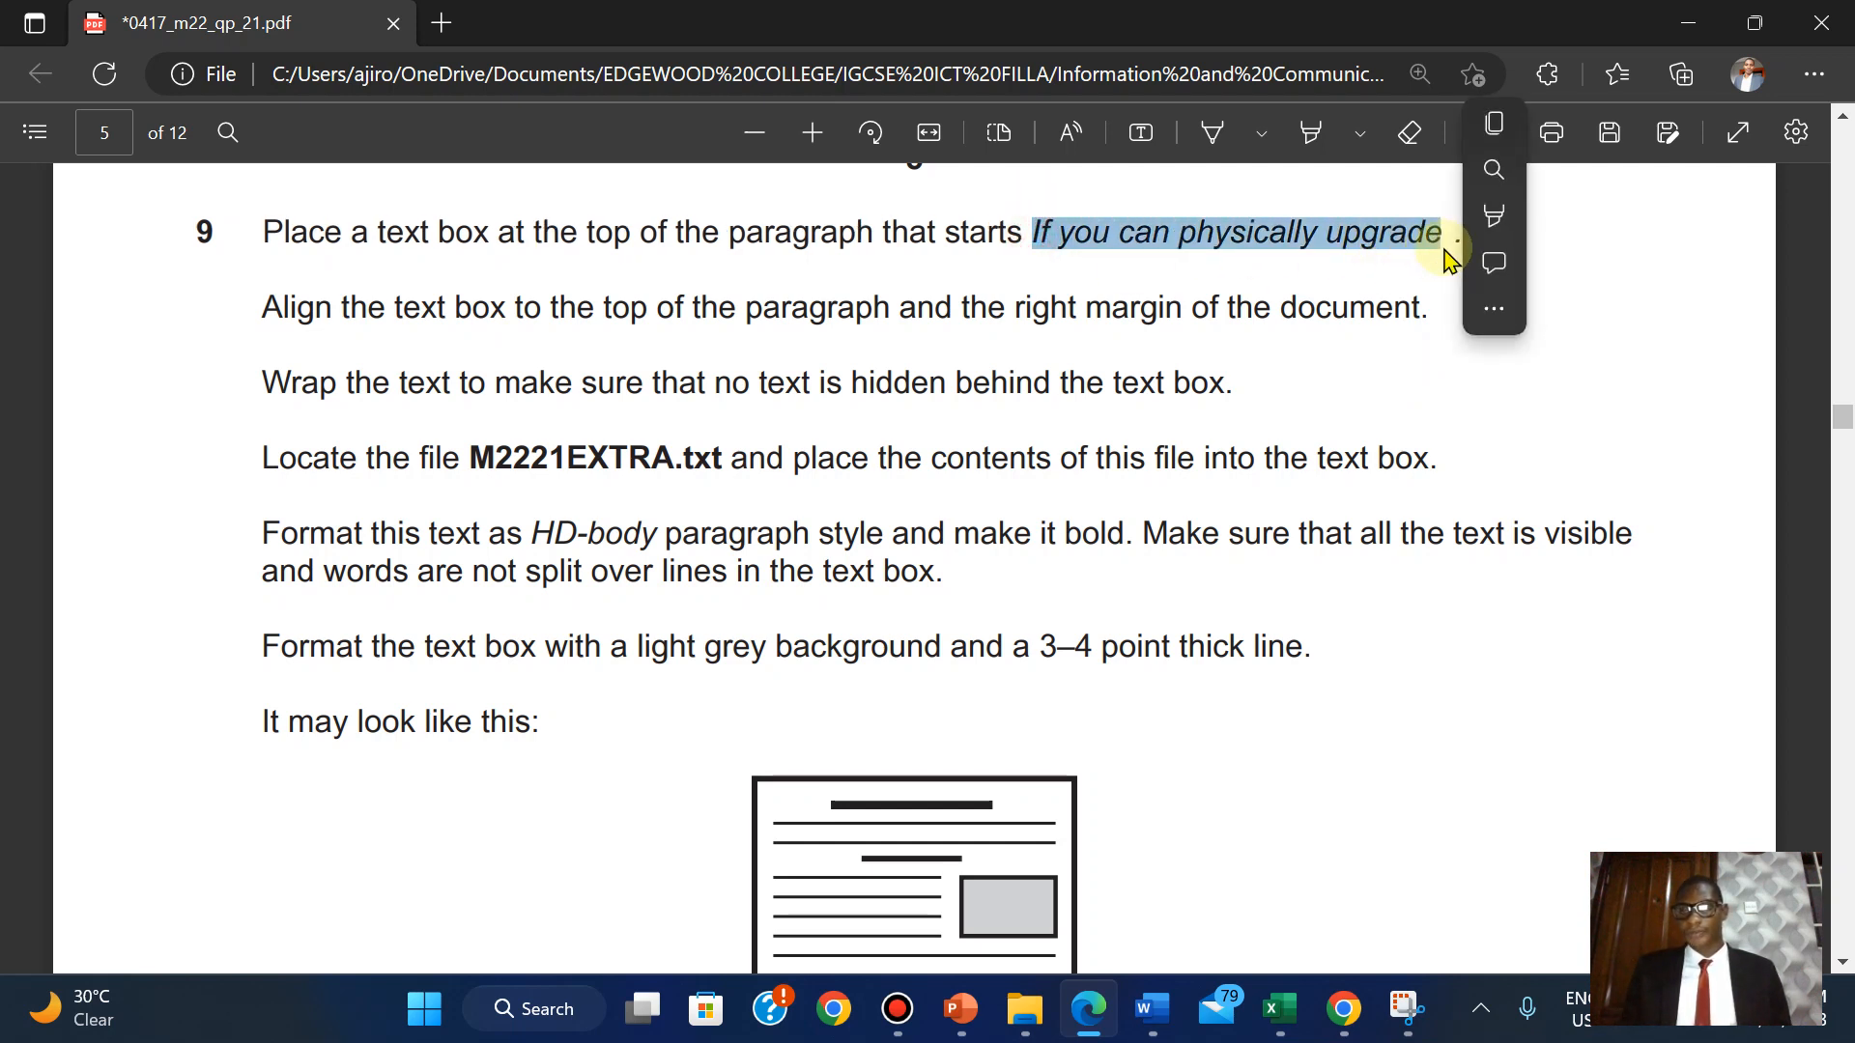
left_click(1495, 123)
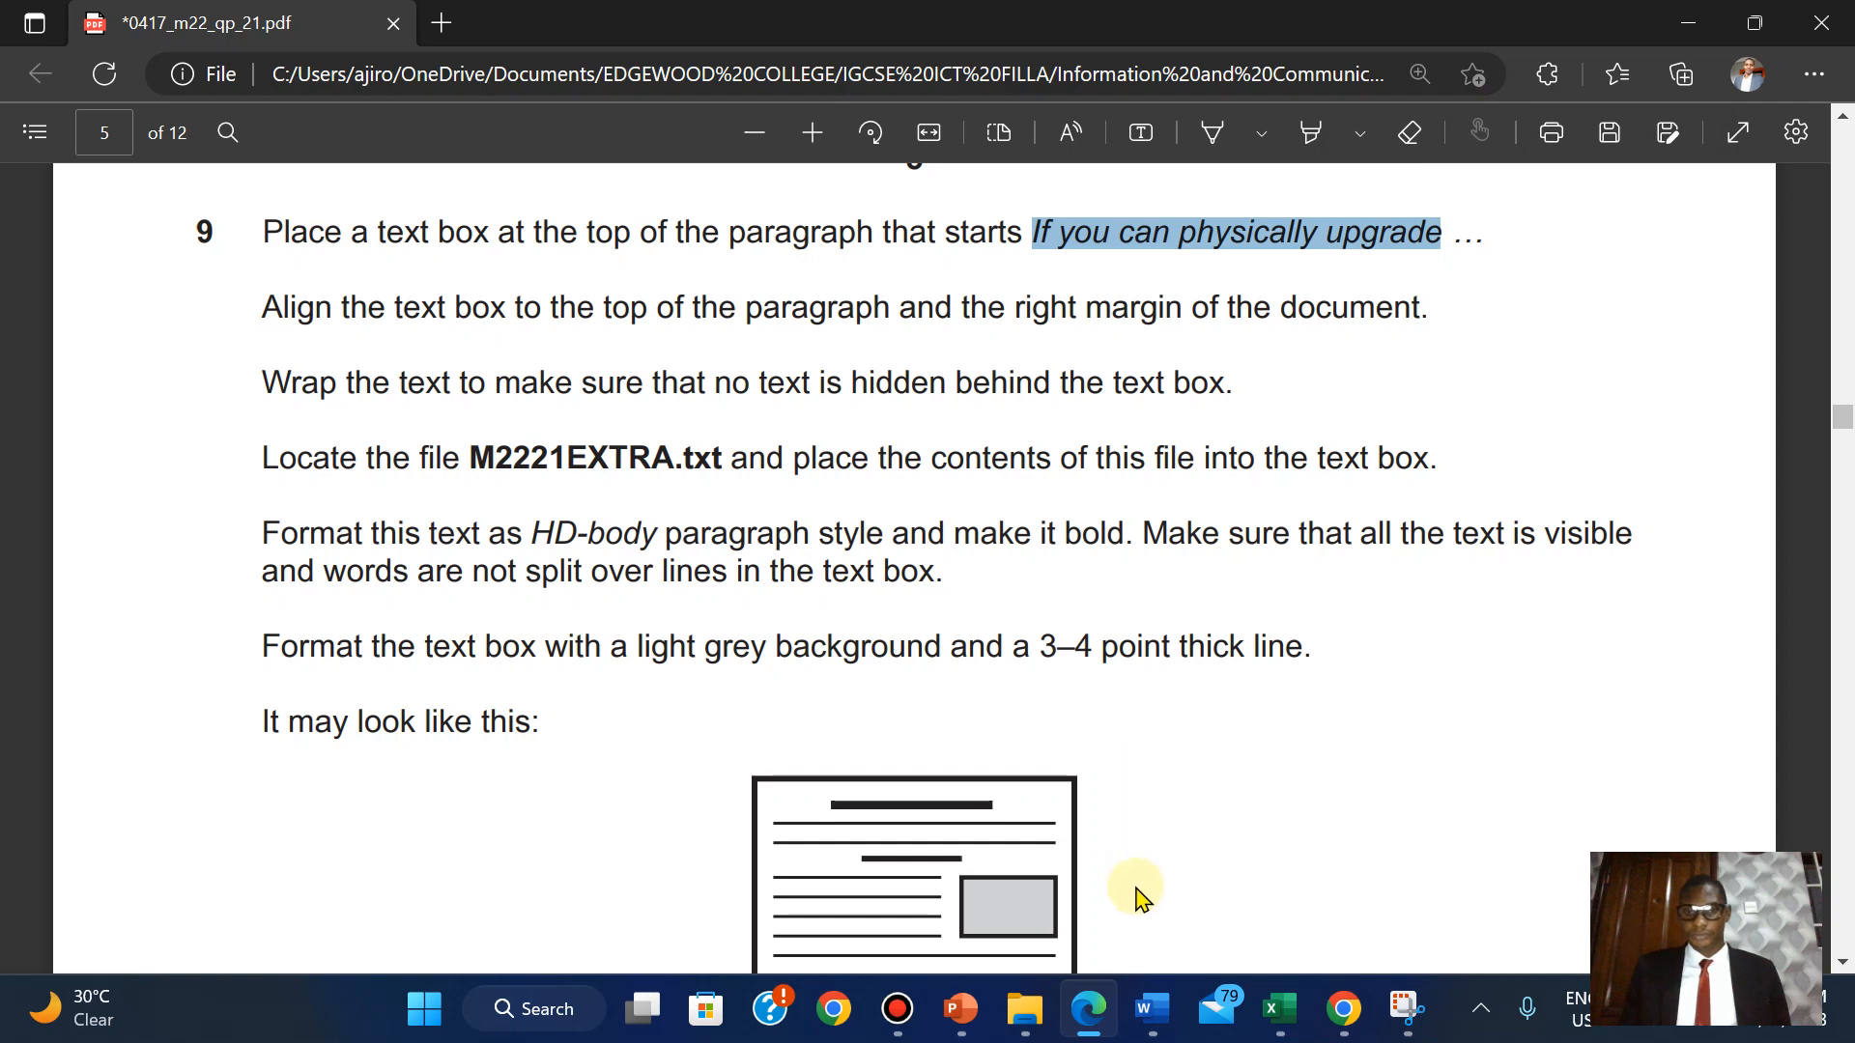
left_click(1157, 1000)
left_click(1491, 826)
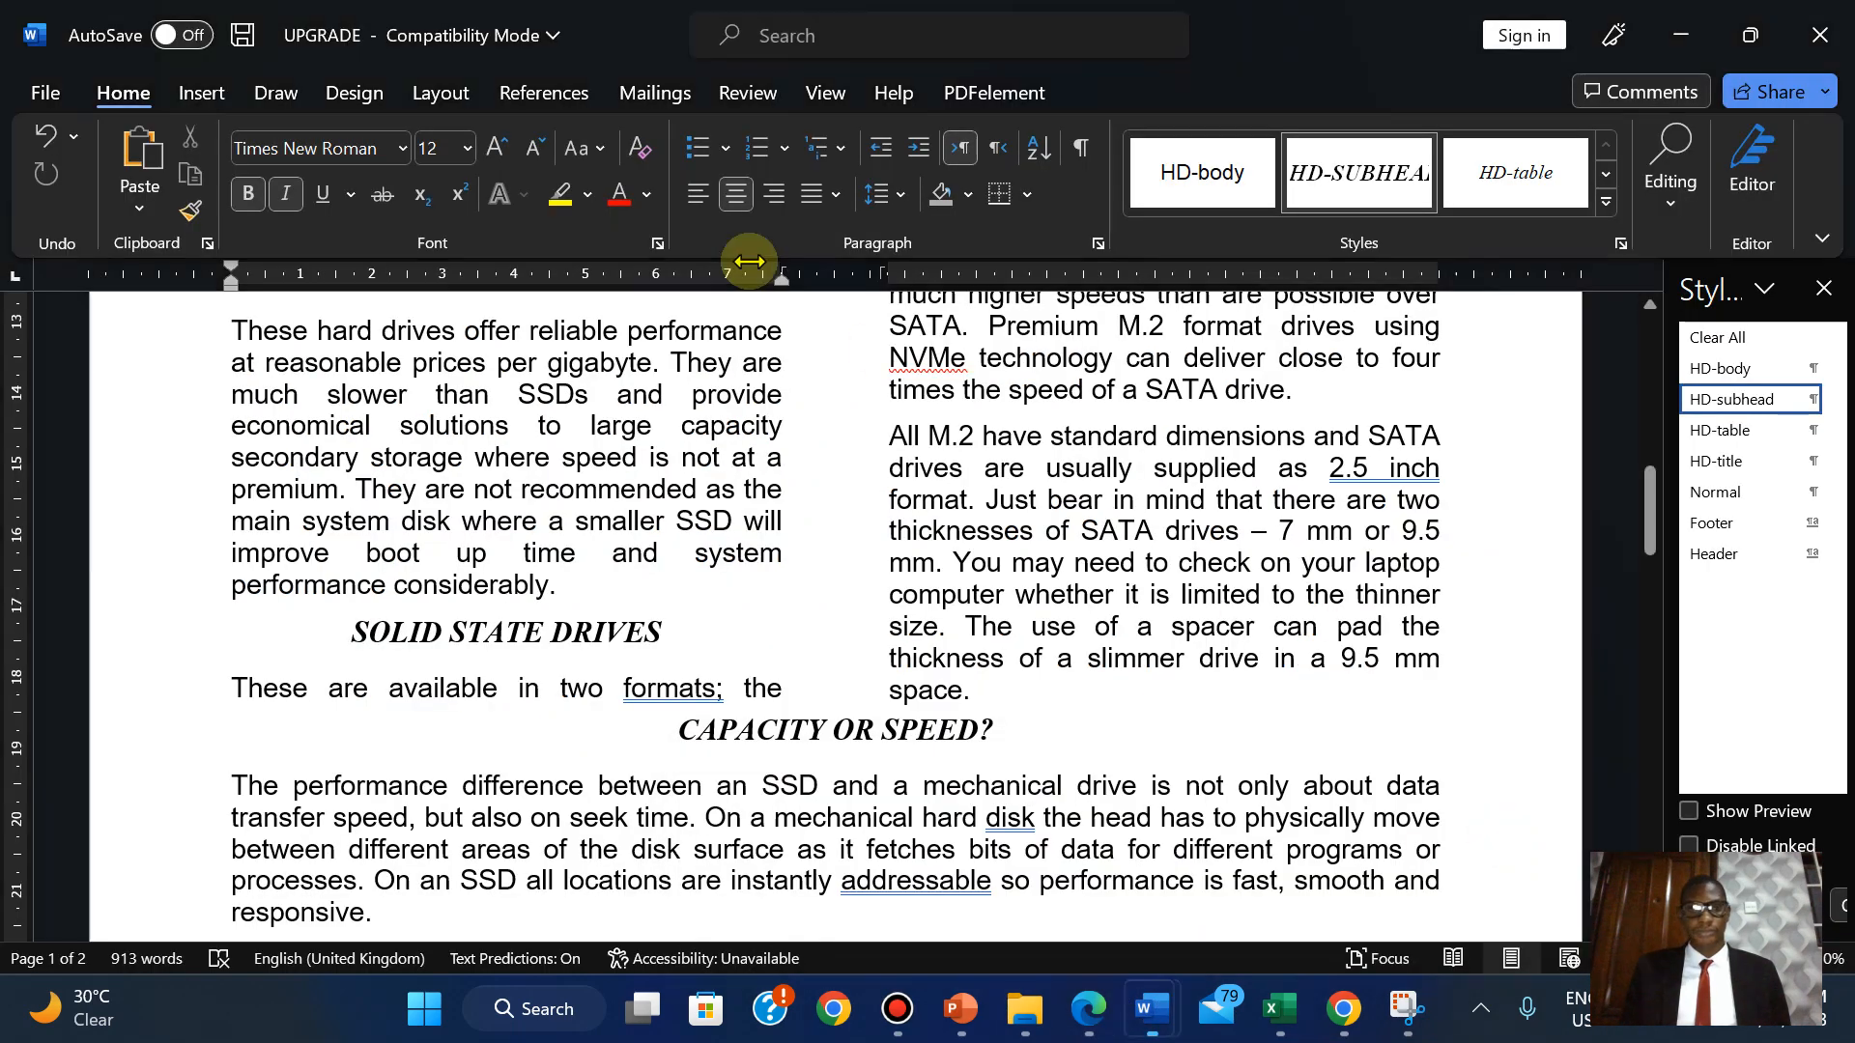
Search UPGRADE for 'If you can physically upgrade' and place the cursor at that paragraph's start.
left_click(1672, 198)
left_click(1692, 274)
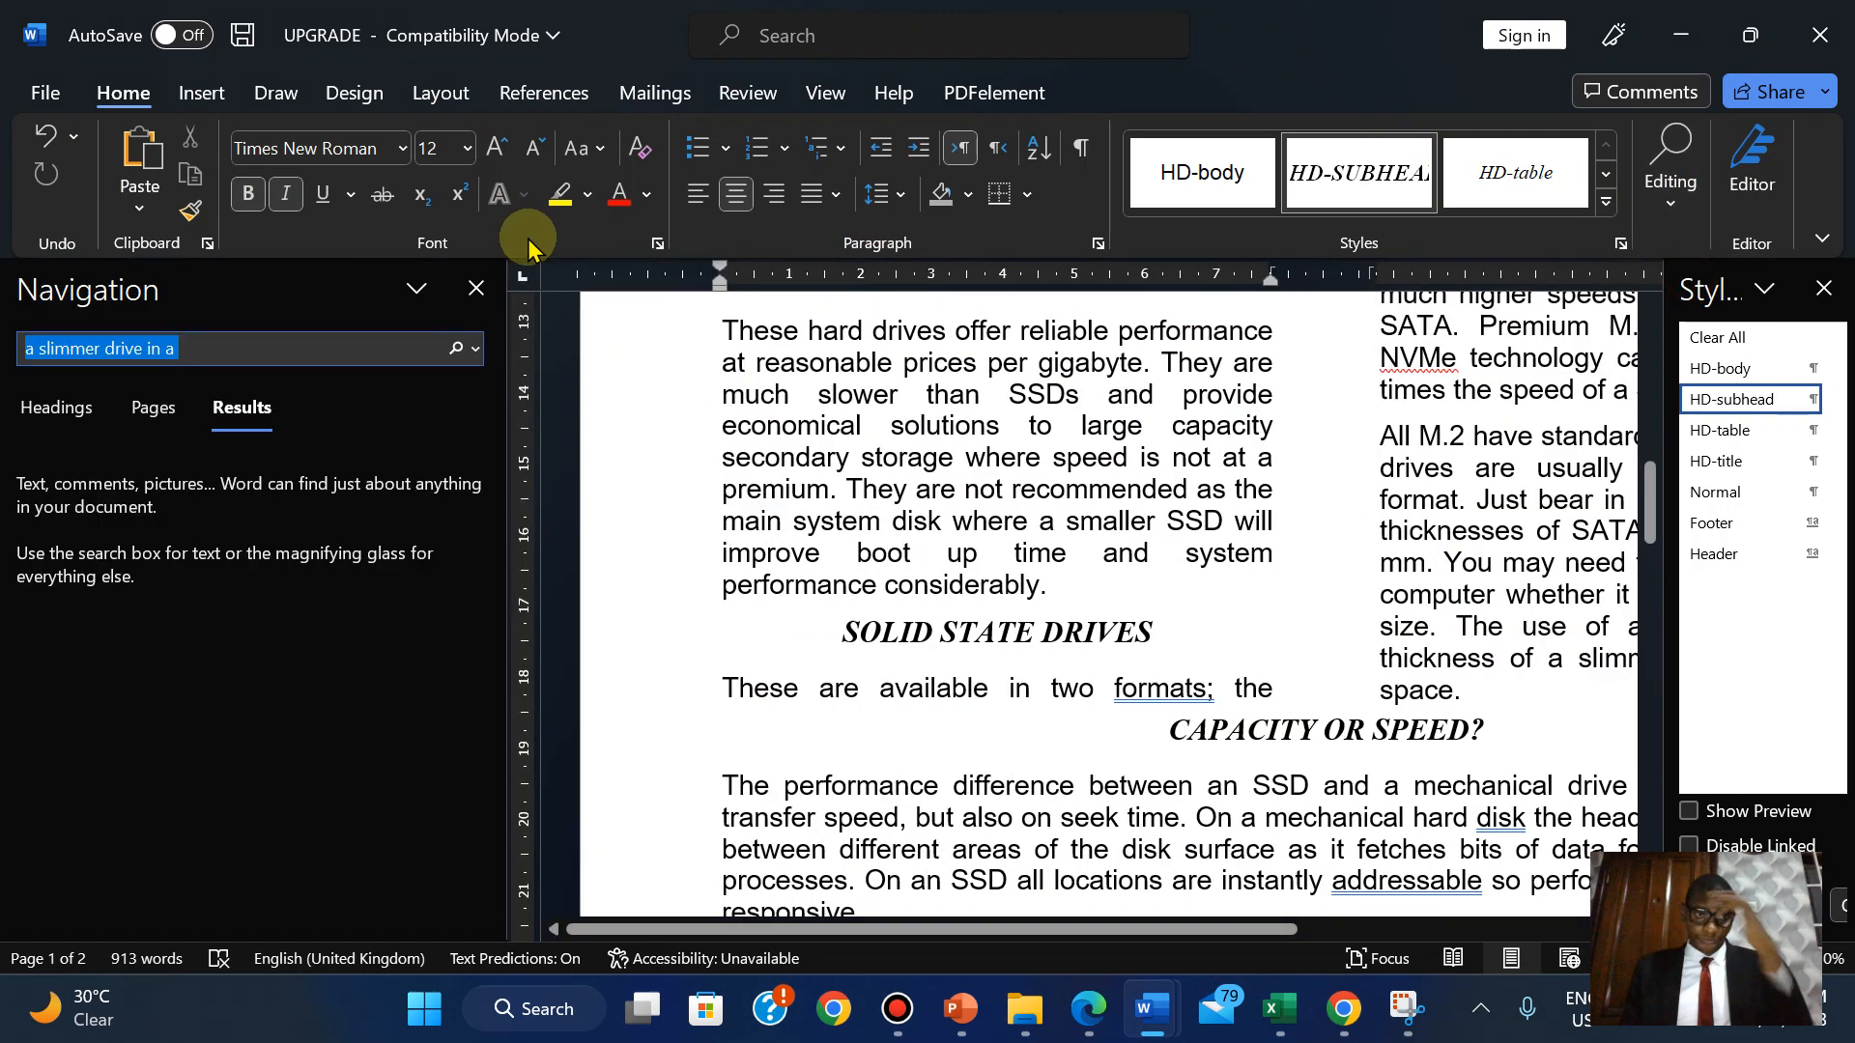
key("ctrl+v")
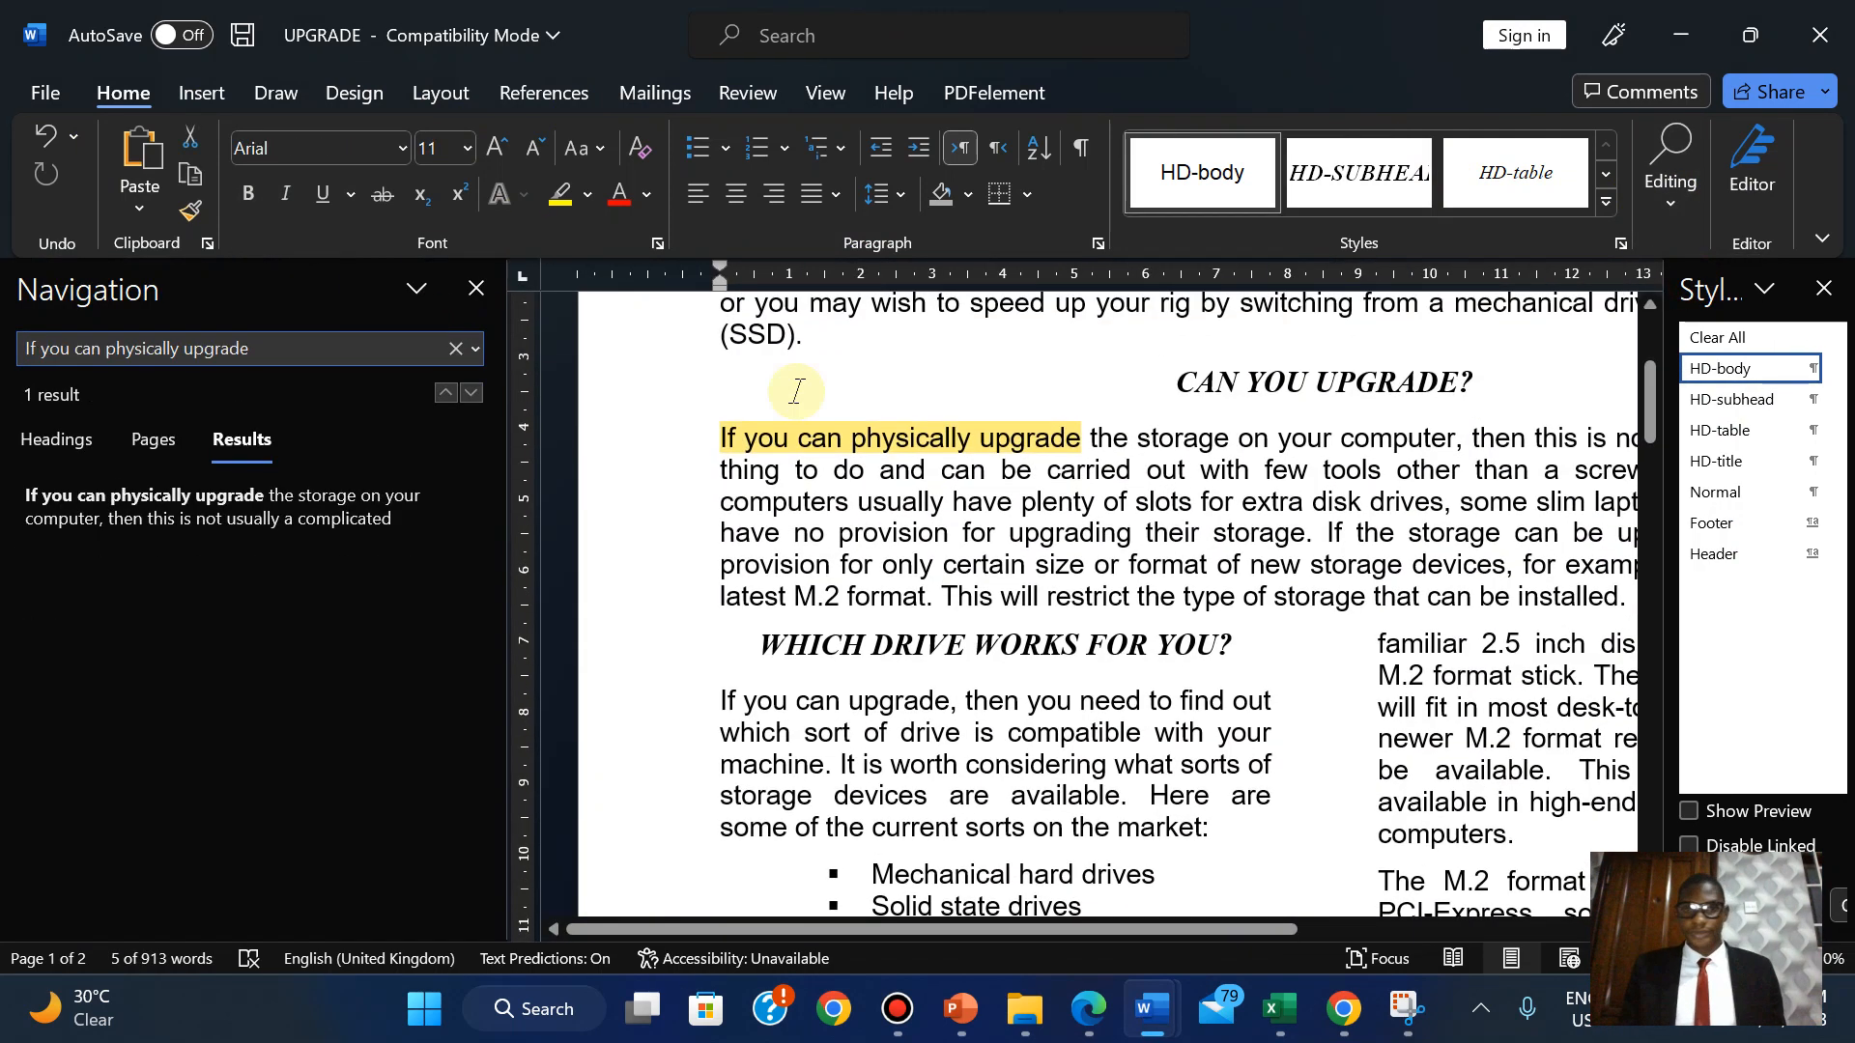
left_click(726, 449)
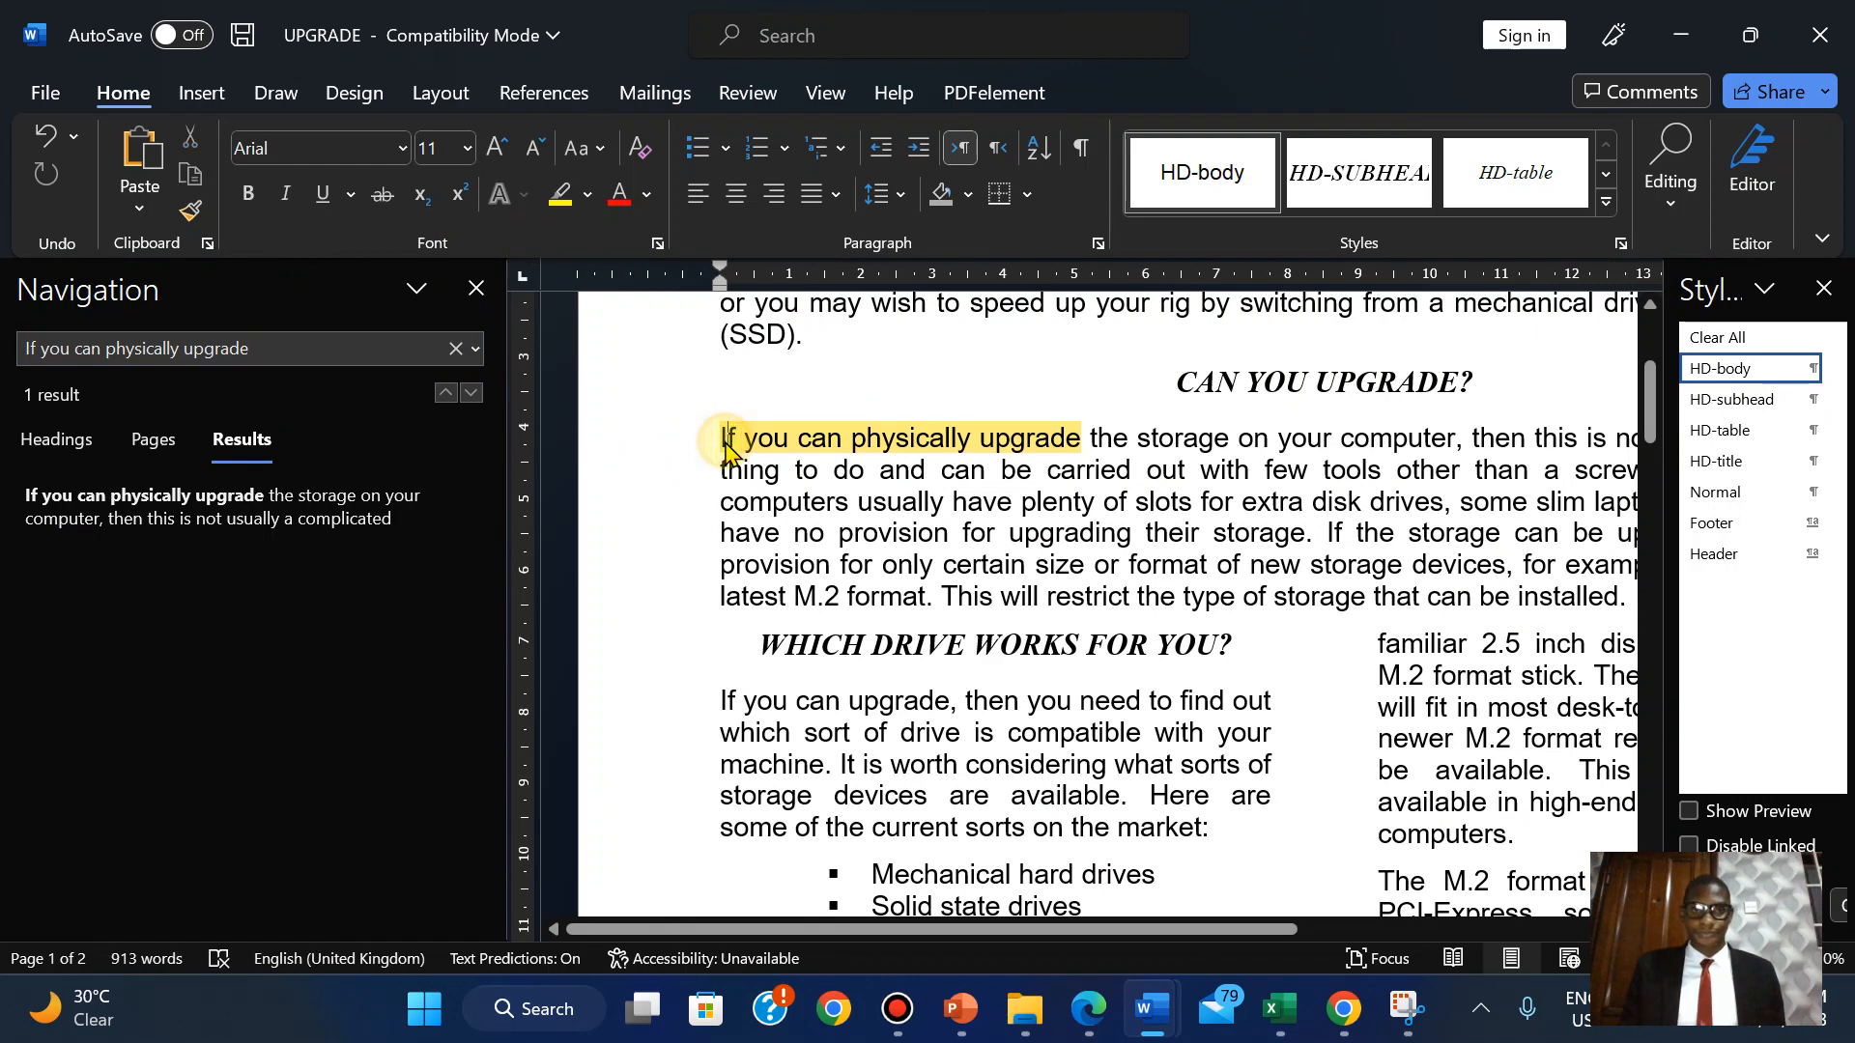
left_click(475, 290)
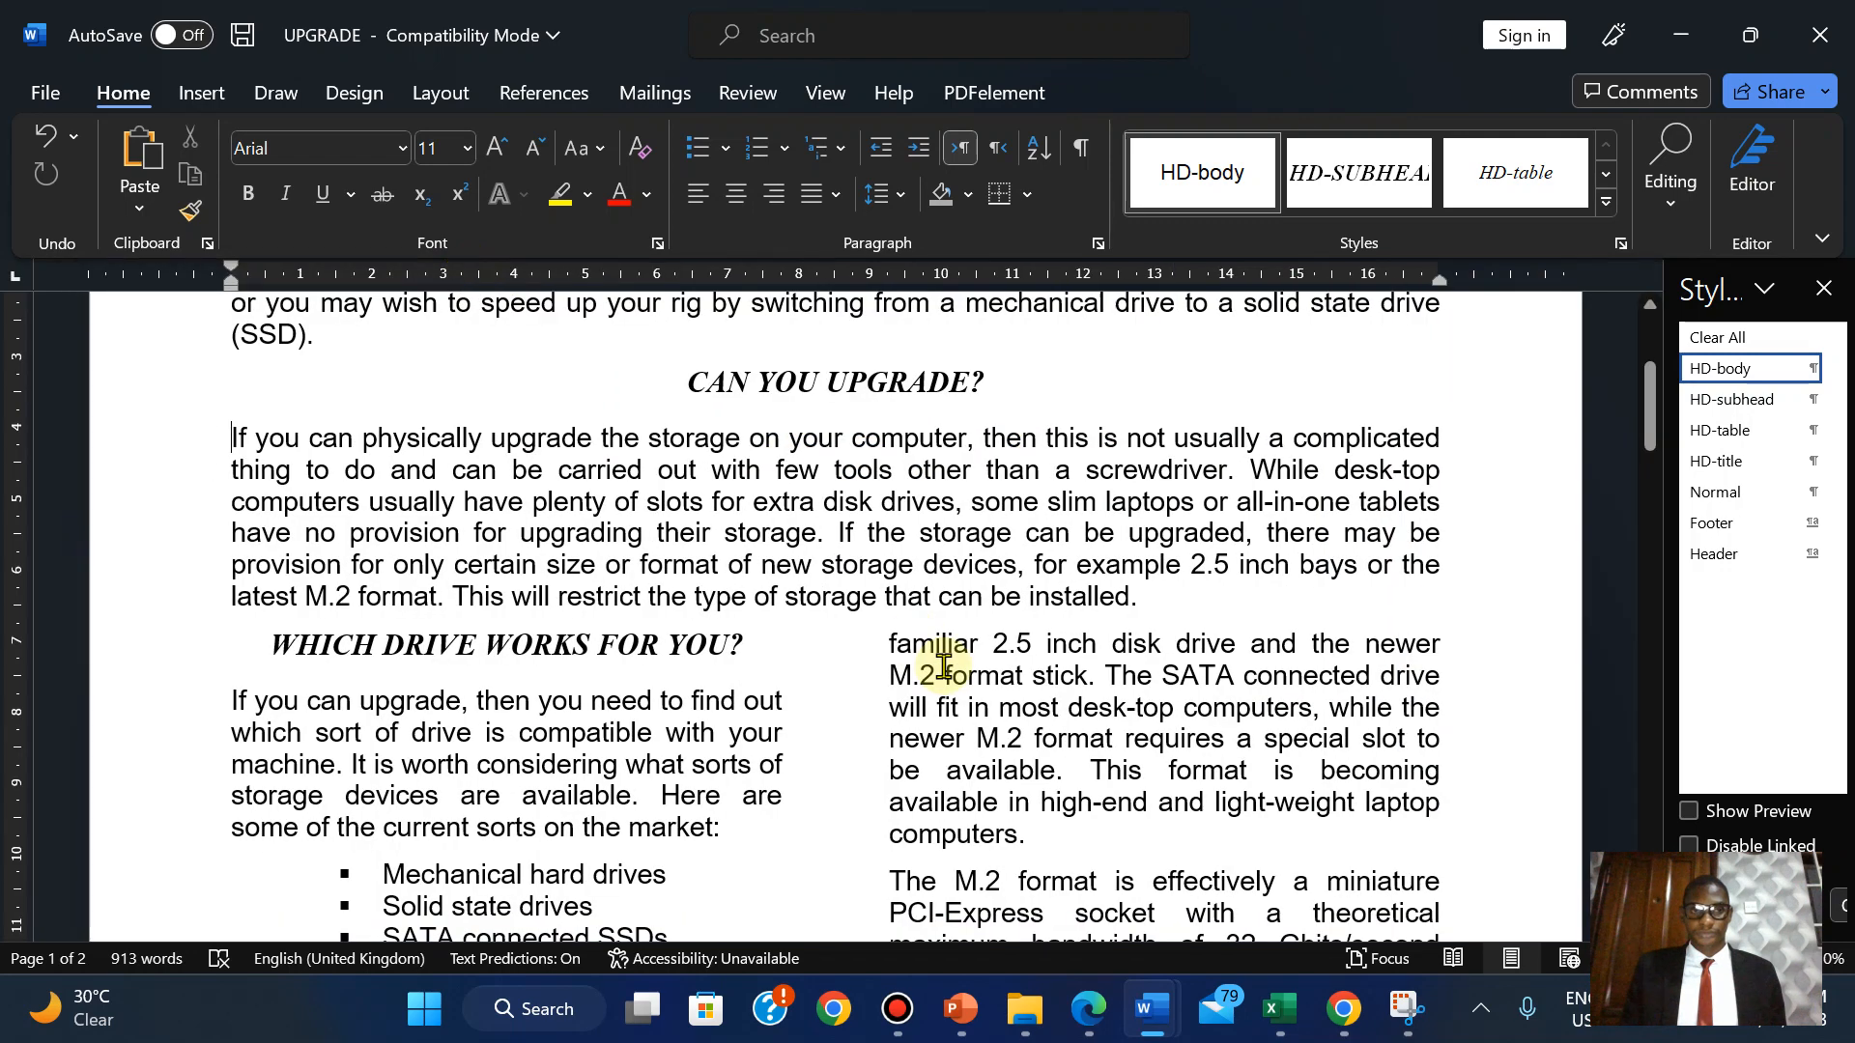
left_click(1087, 1009)
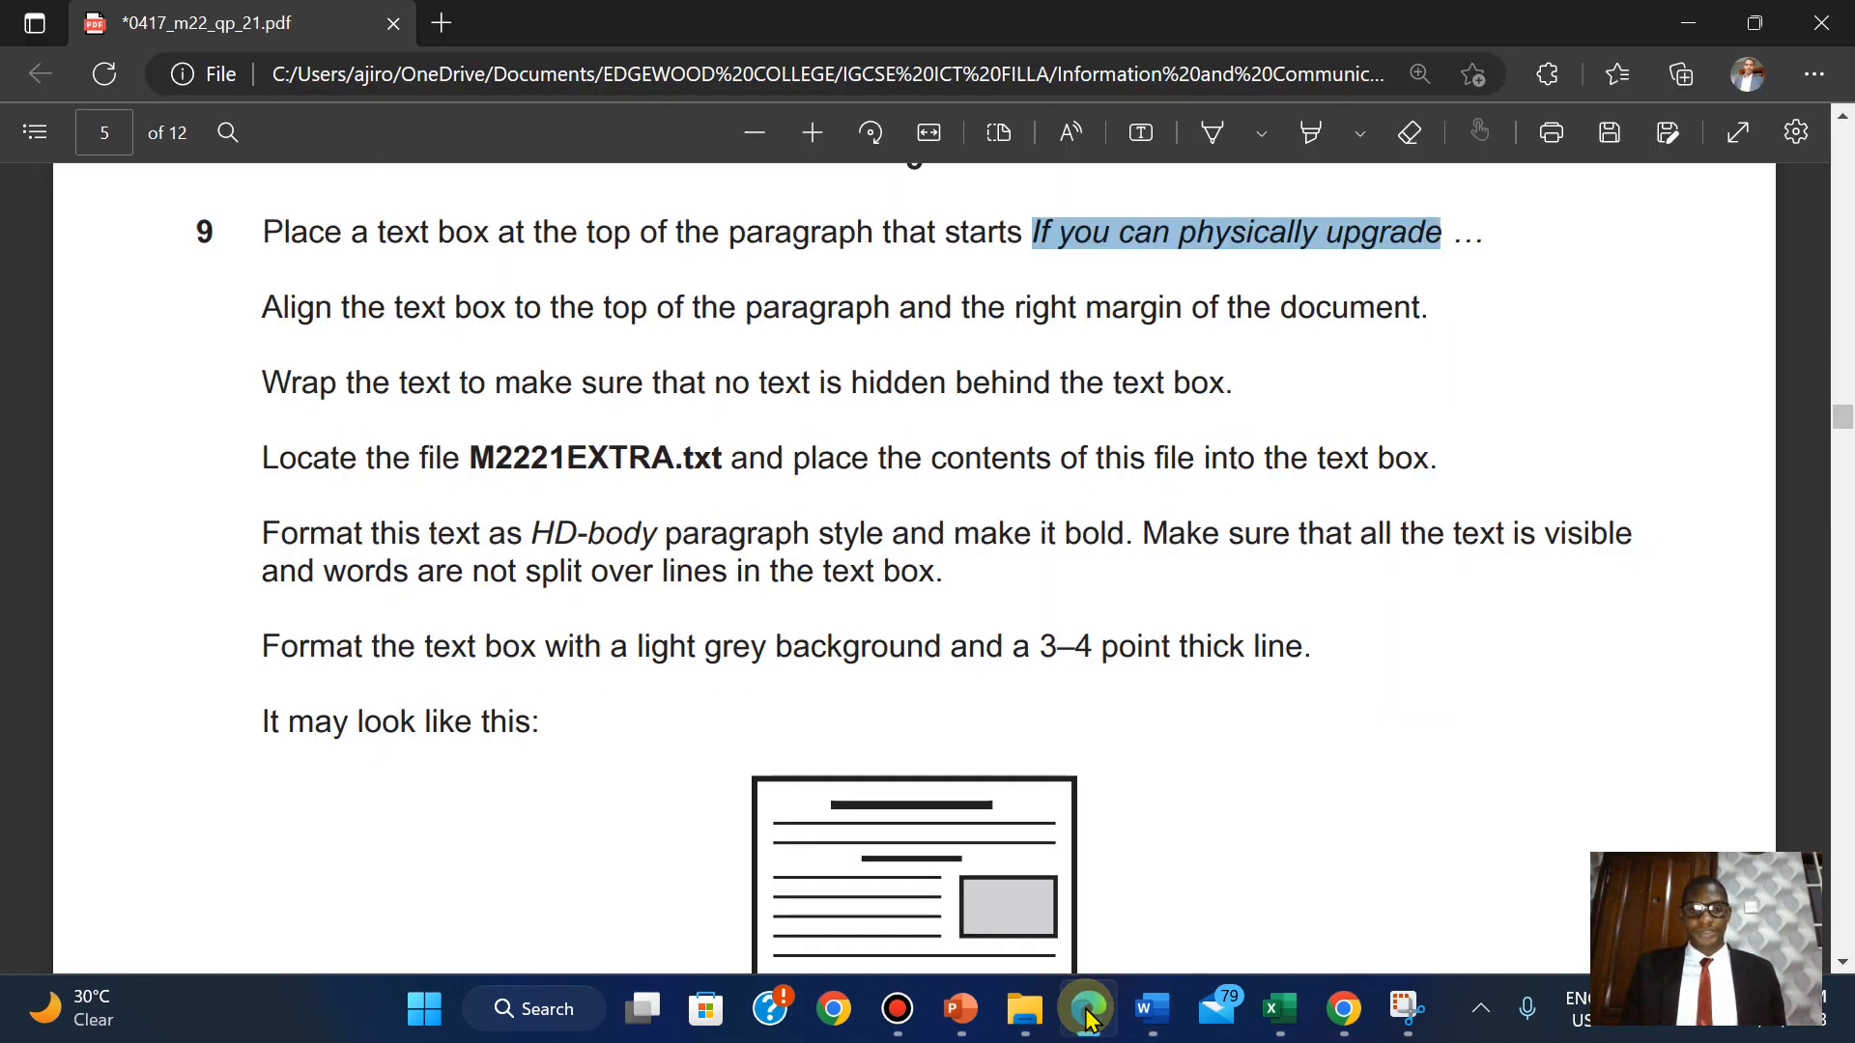
left_click(1087, 1020)
Draw a text box at the top left of the 'If you can physically upgrade' paragraph and enlarge it.
left_click(230, 440)
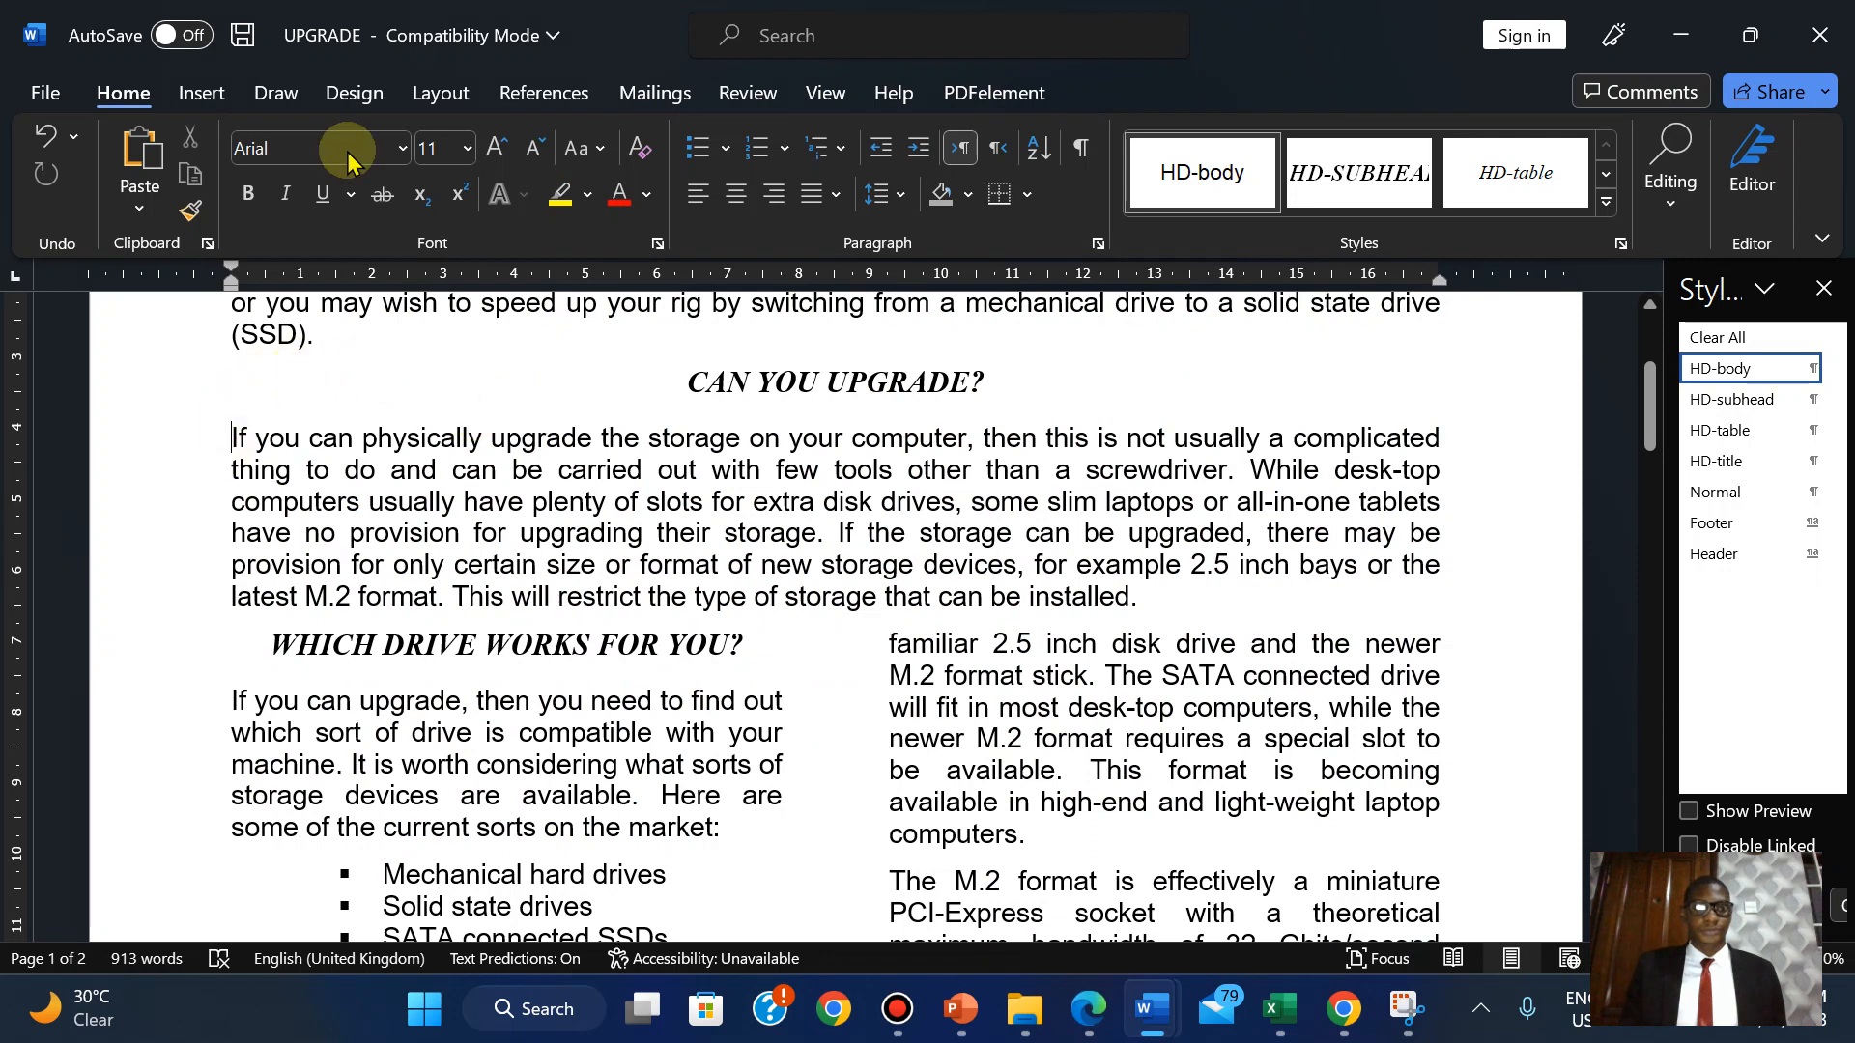
left_click(198, 91)
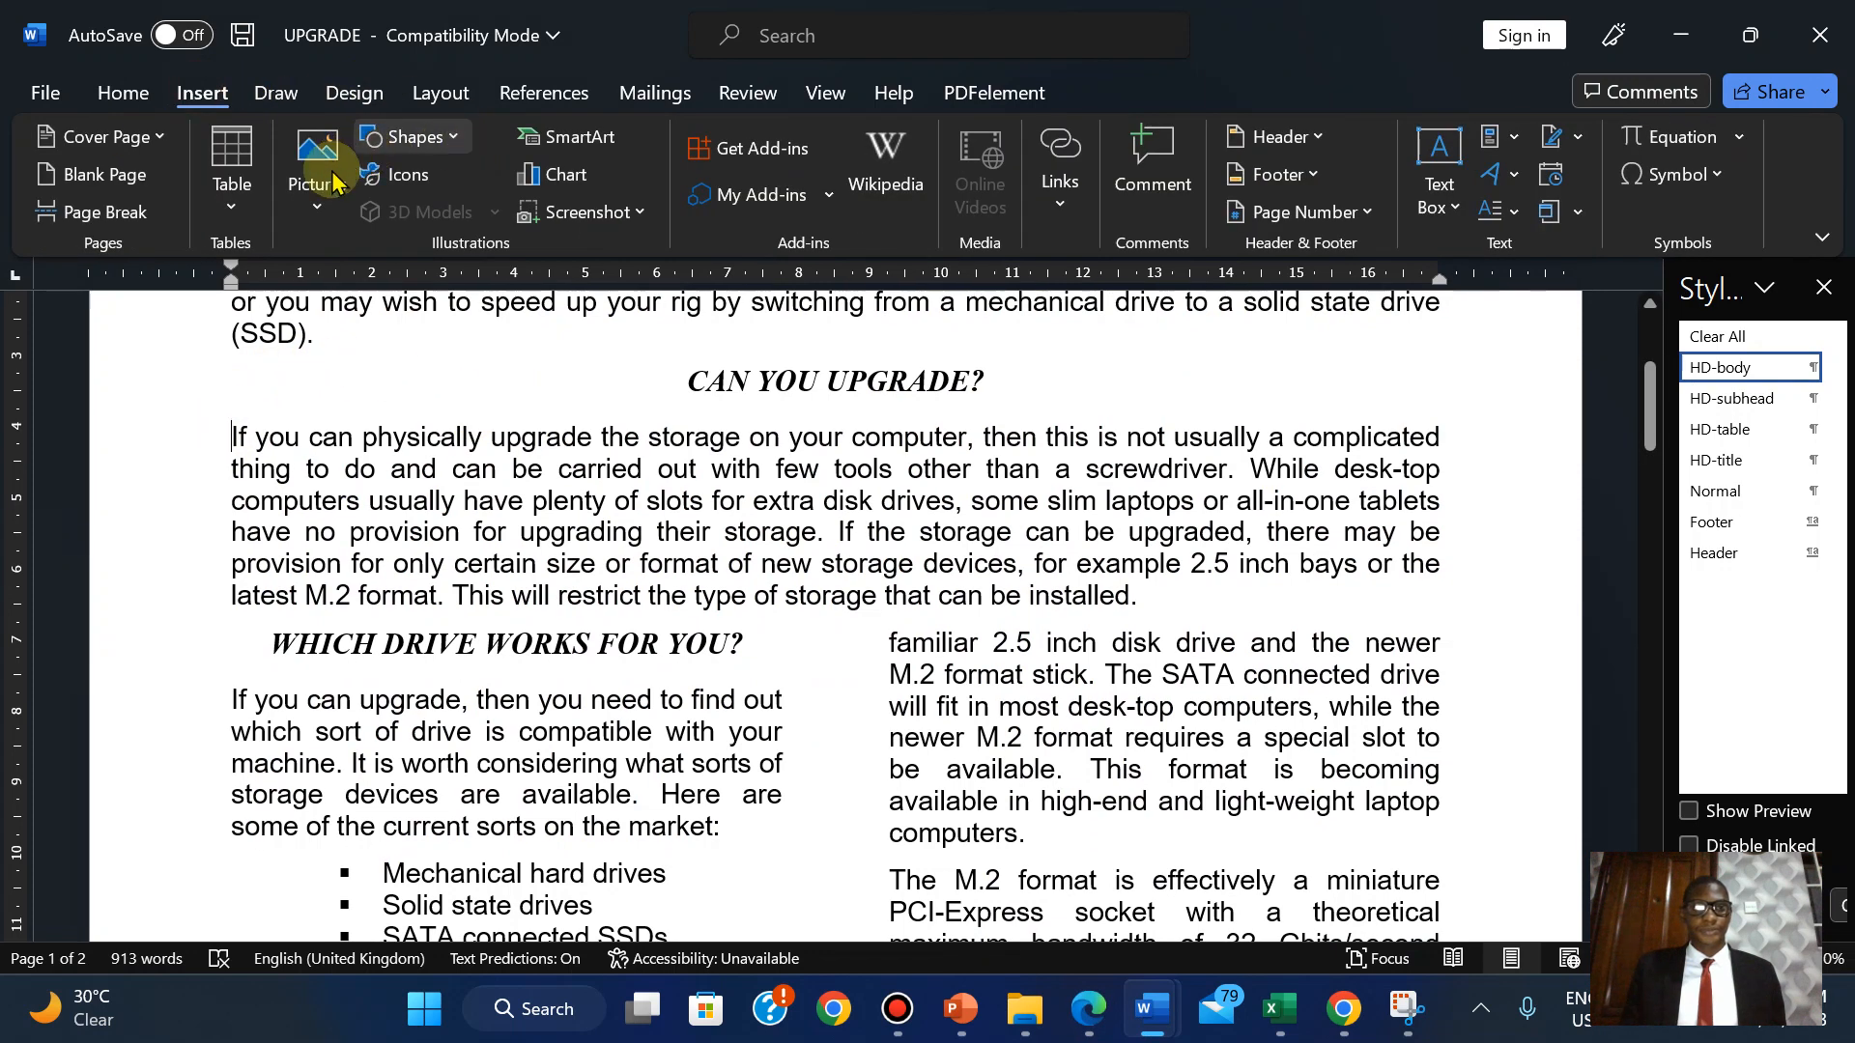
left_click(408, 136)
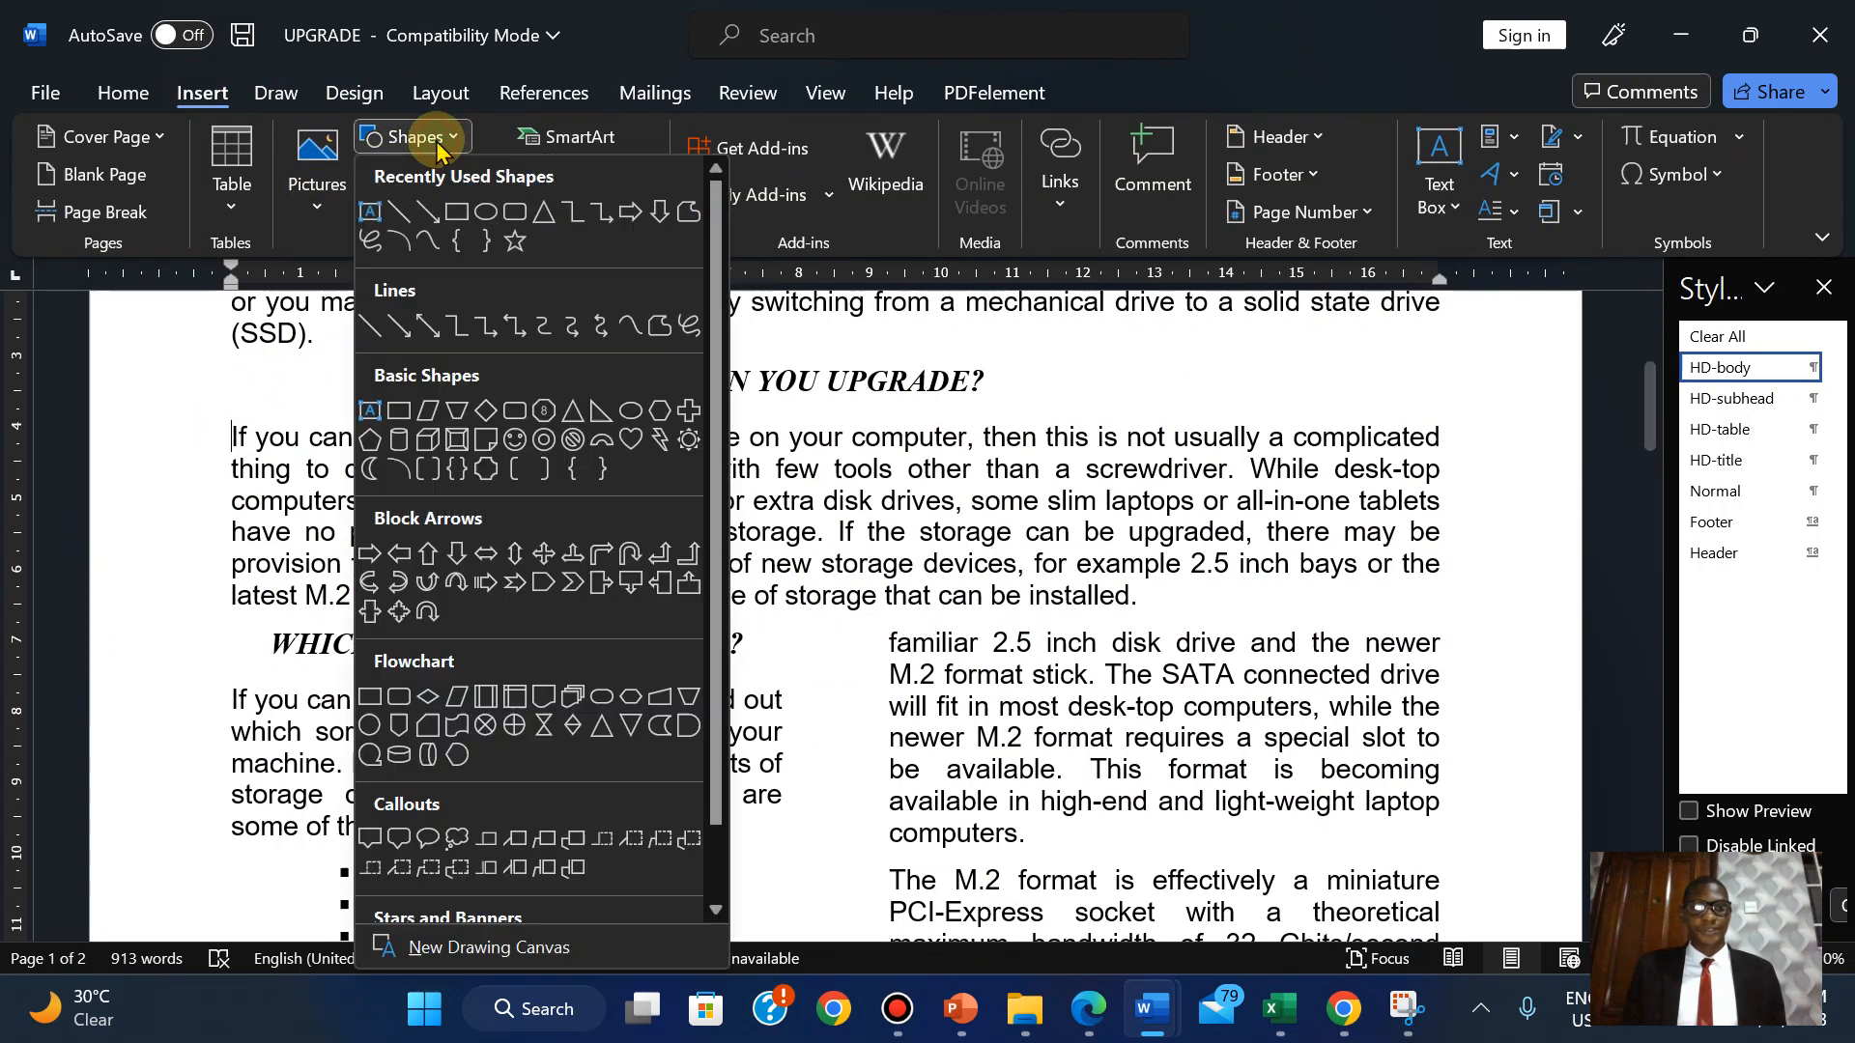
left_click(370, 210)
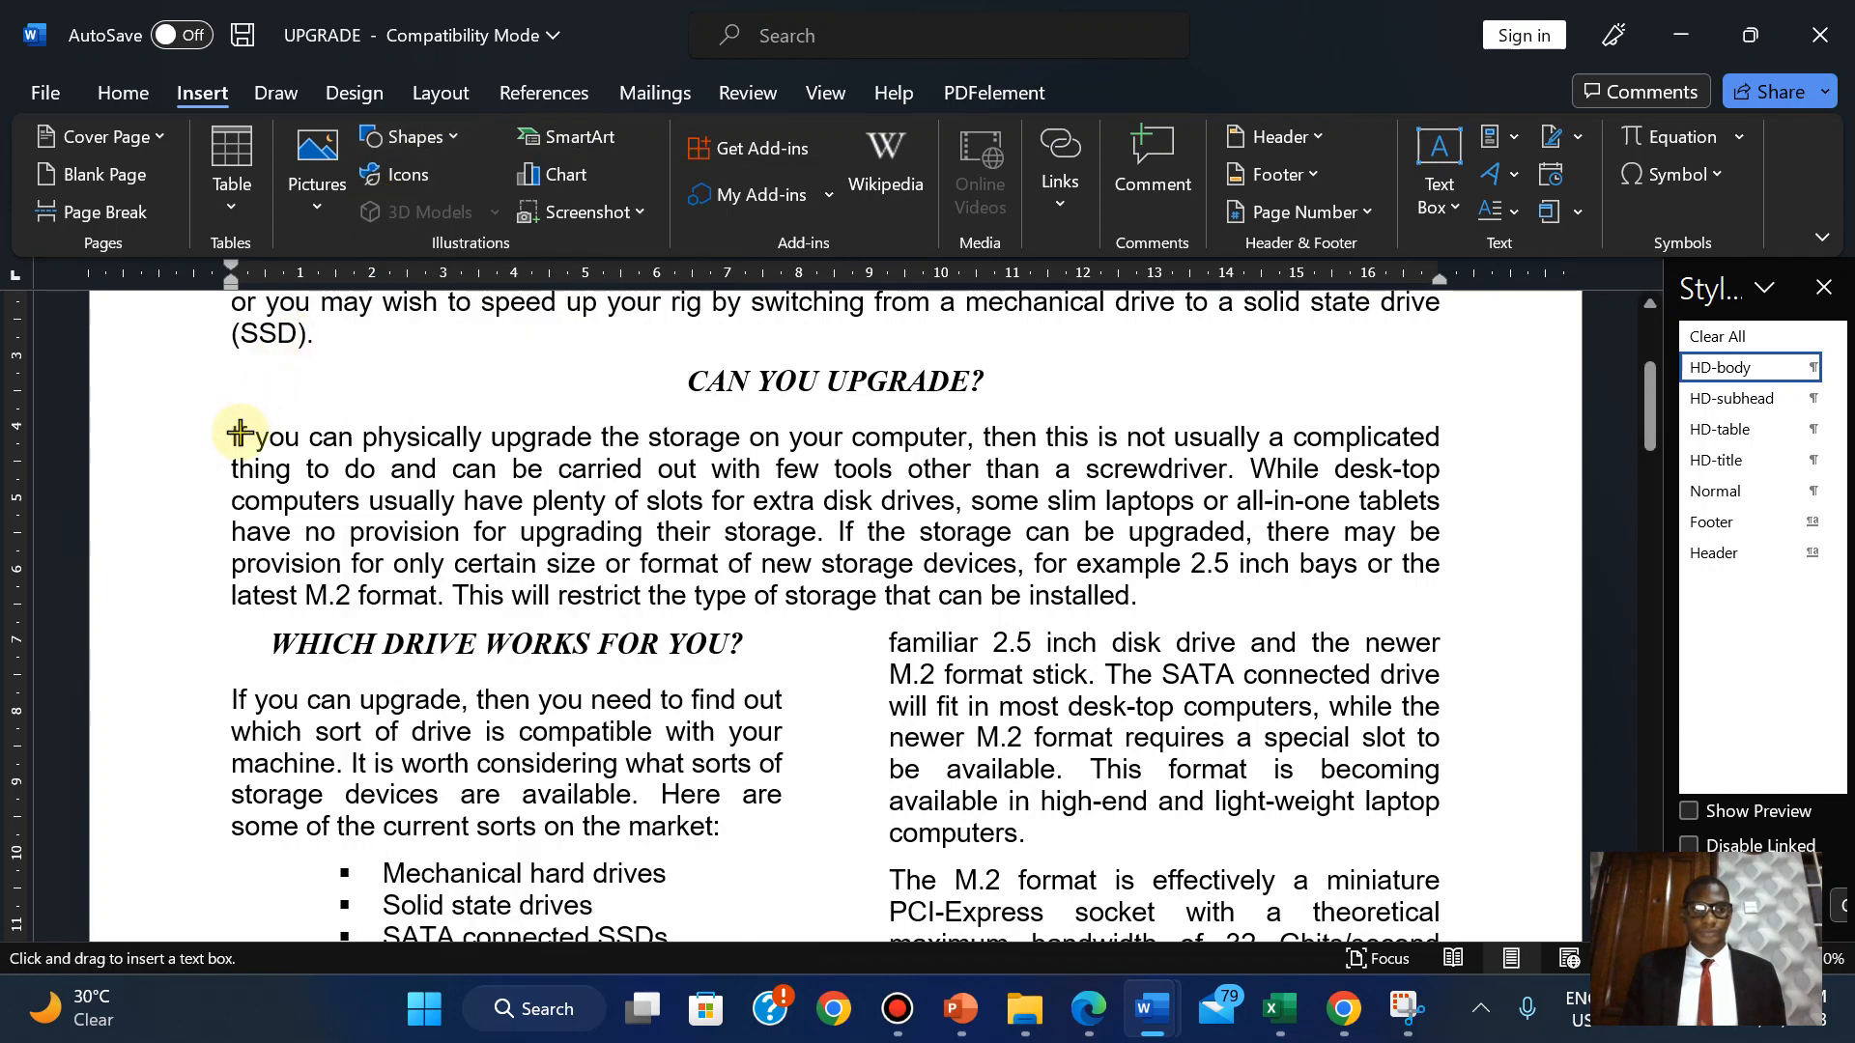
left_click_drag(262, 446, 428, 502)
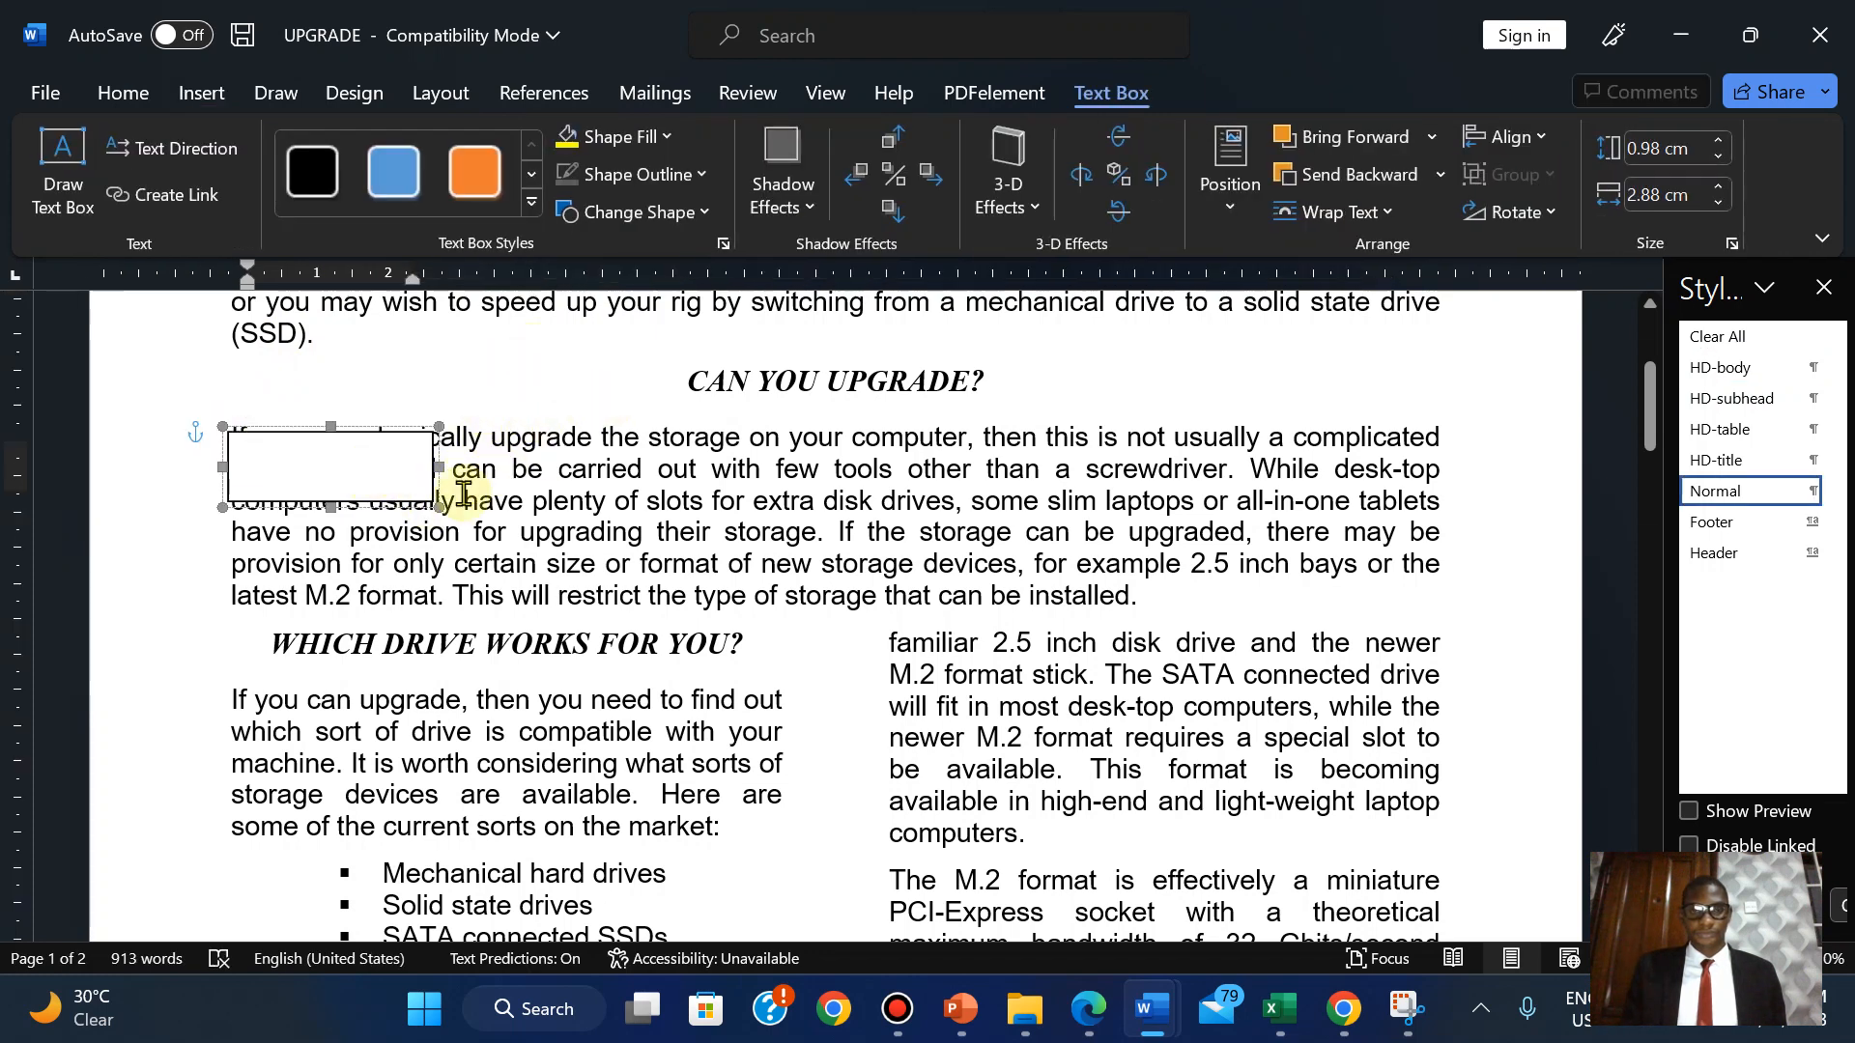
left_click_drag(437, 504, 491, 529)
left_click(530, 459)
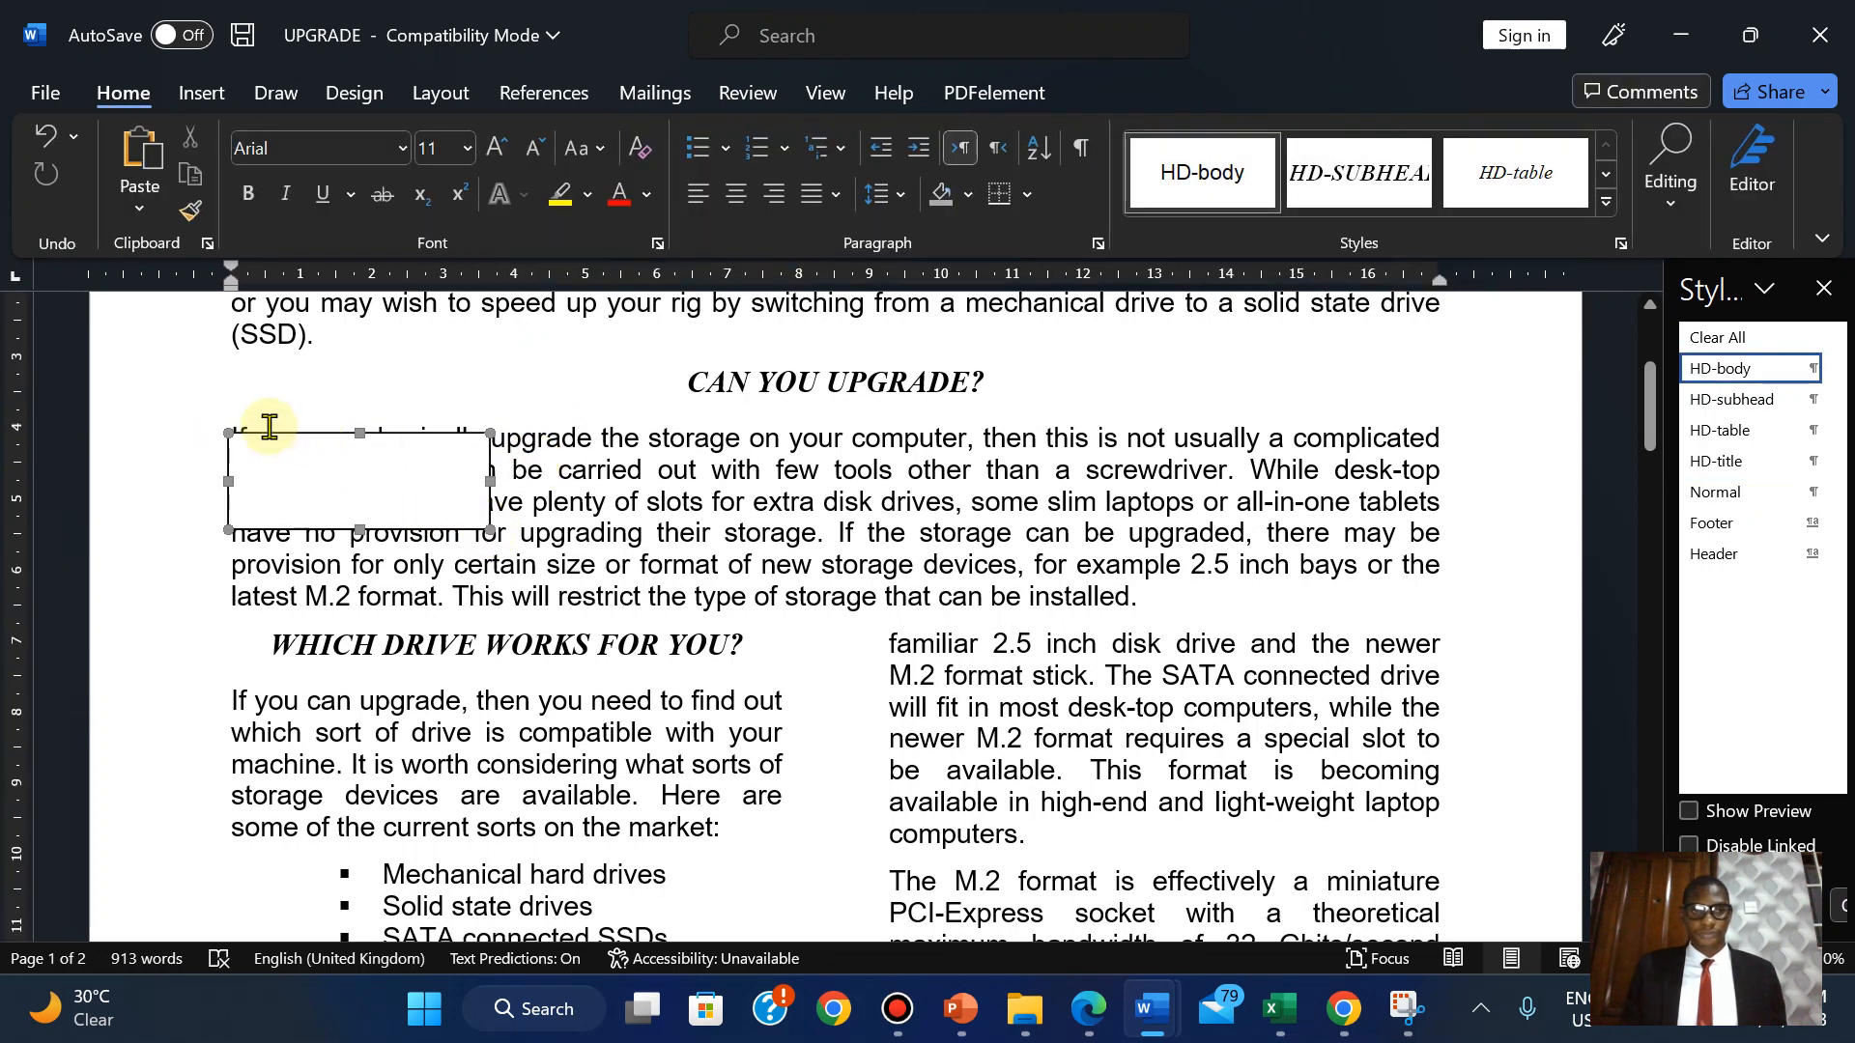
Try In Line with Text and top-left square positioning for the text box, then undo.
left_click(404, 437)
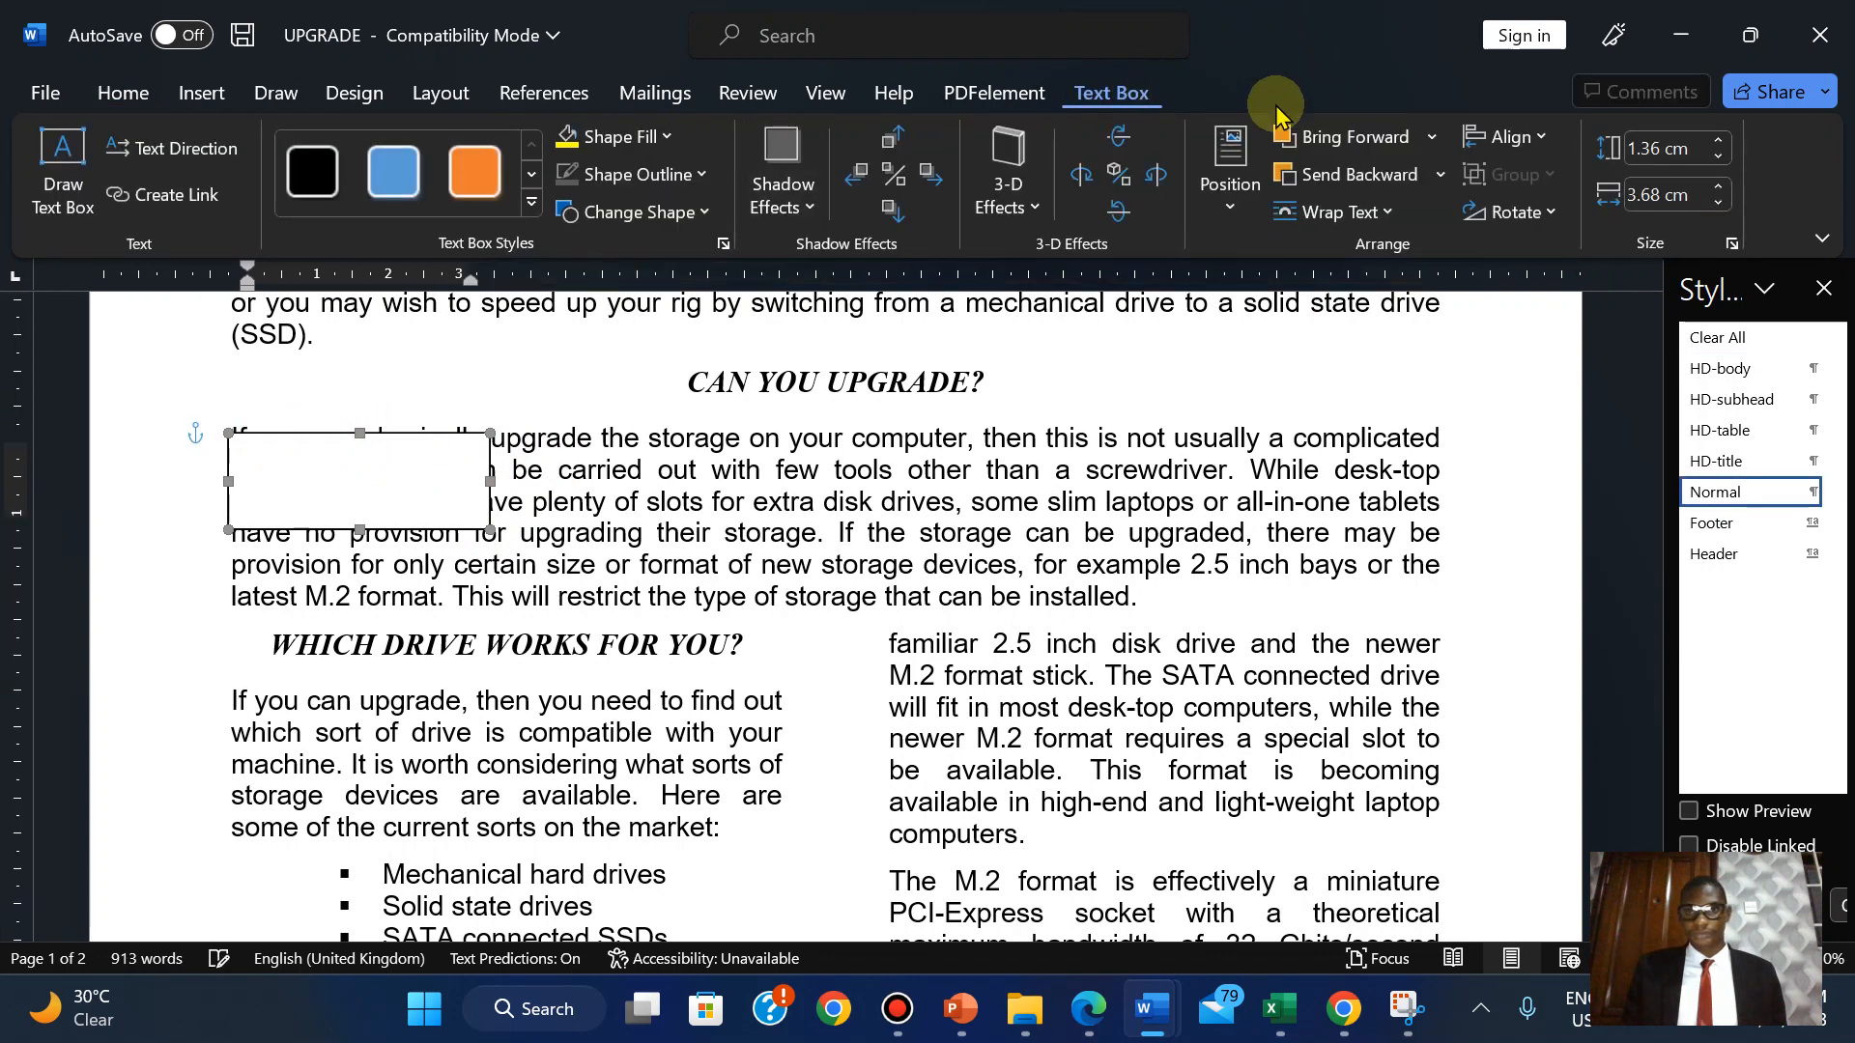
left_click(1230, 172)
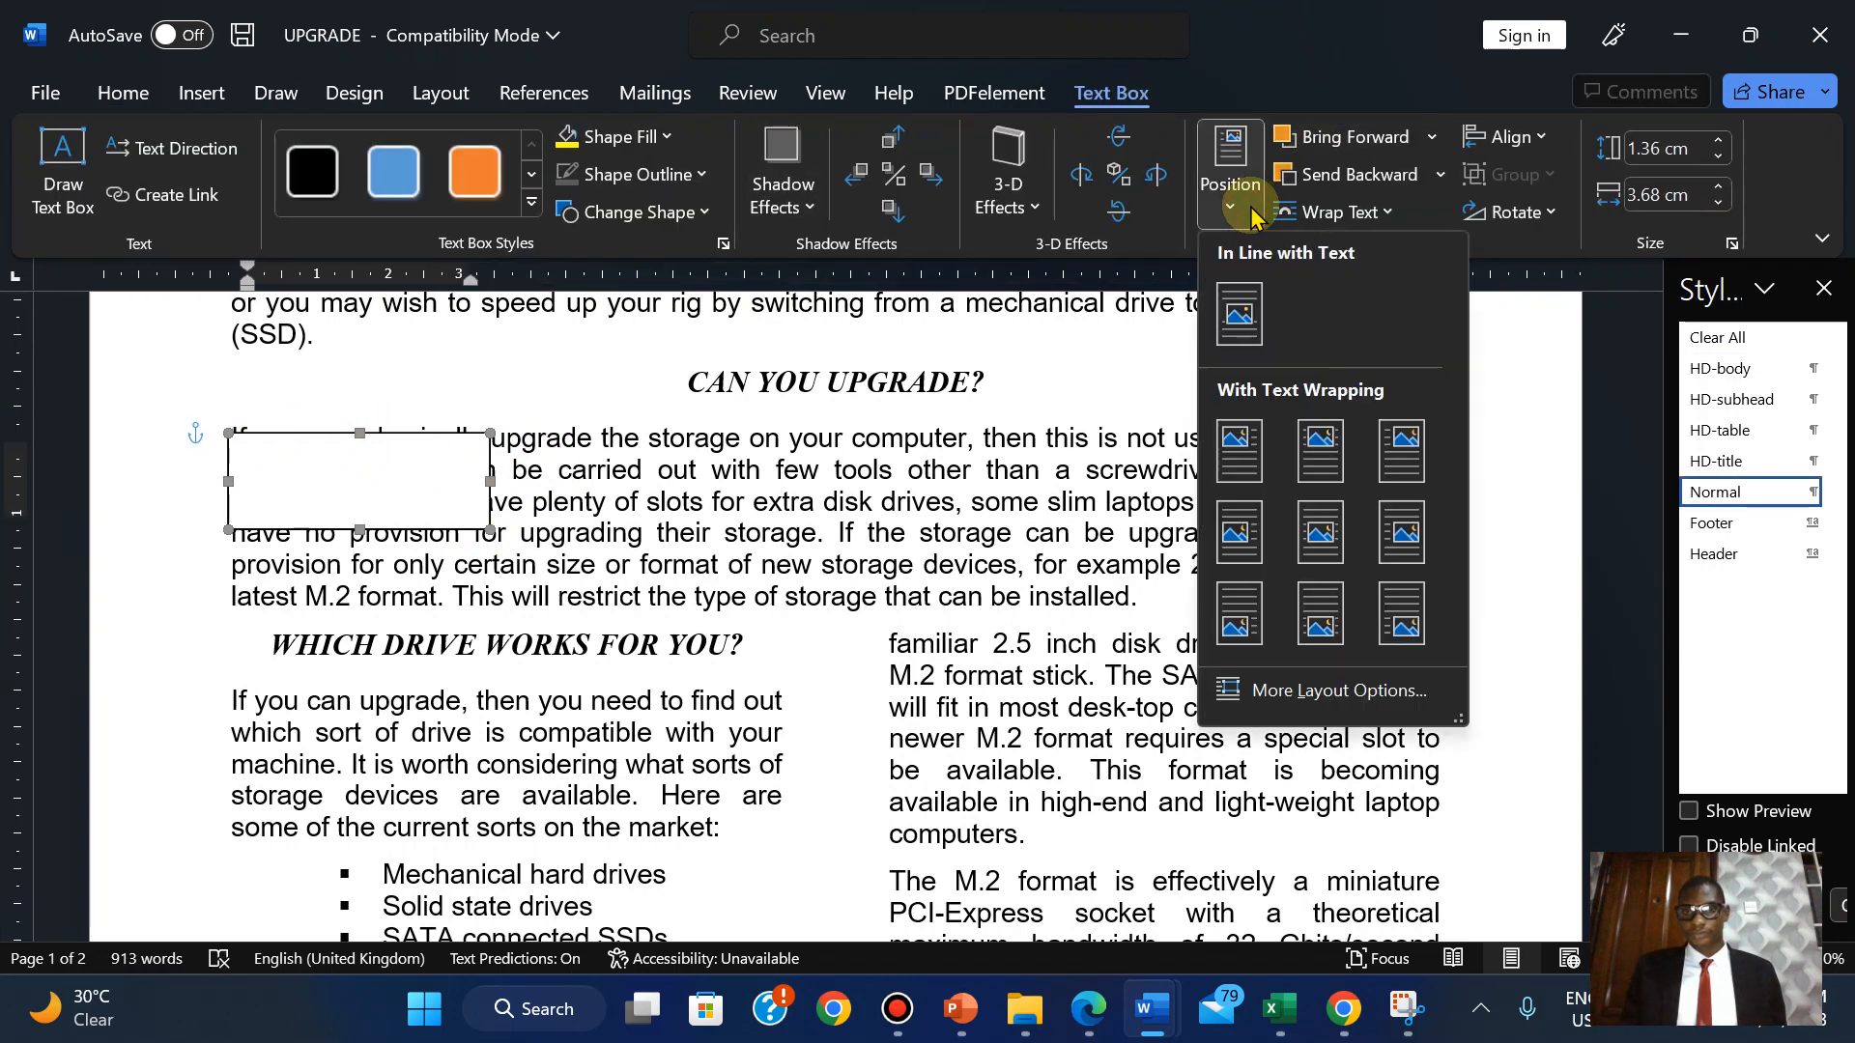
left_click(1241, 314)
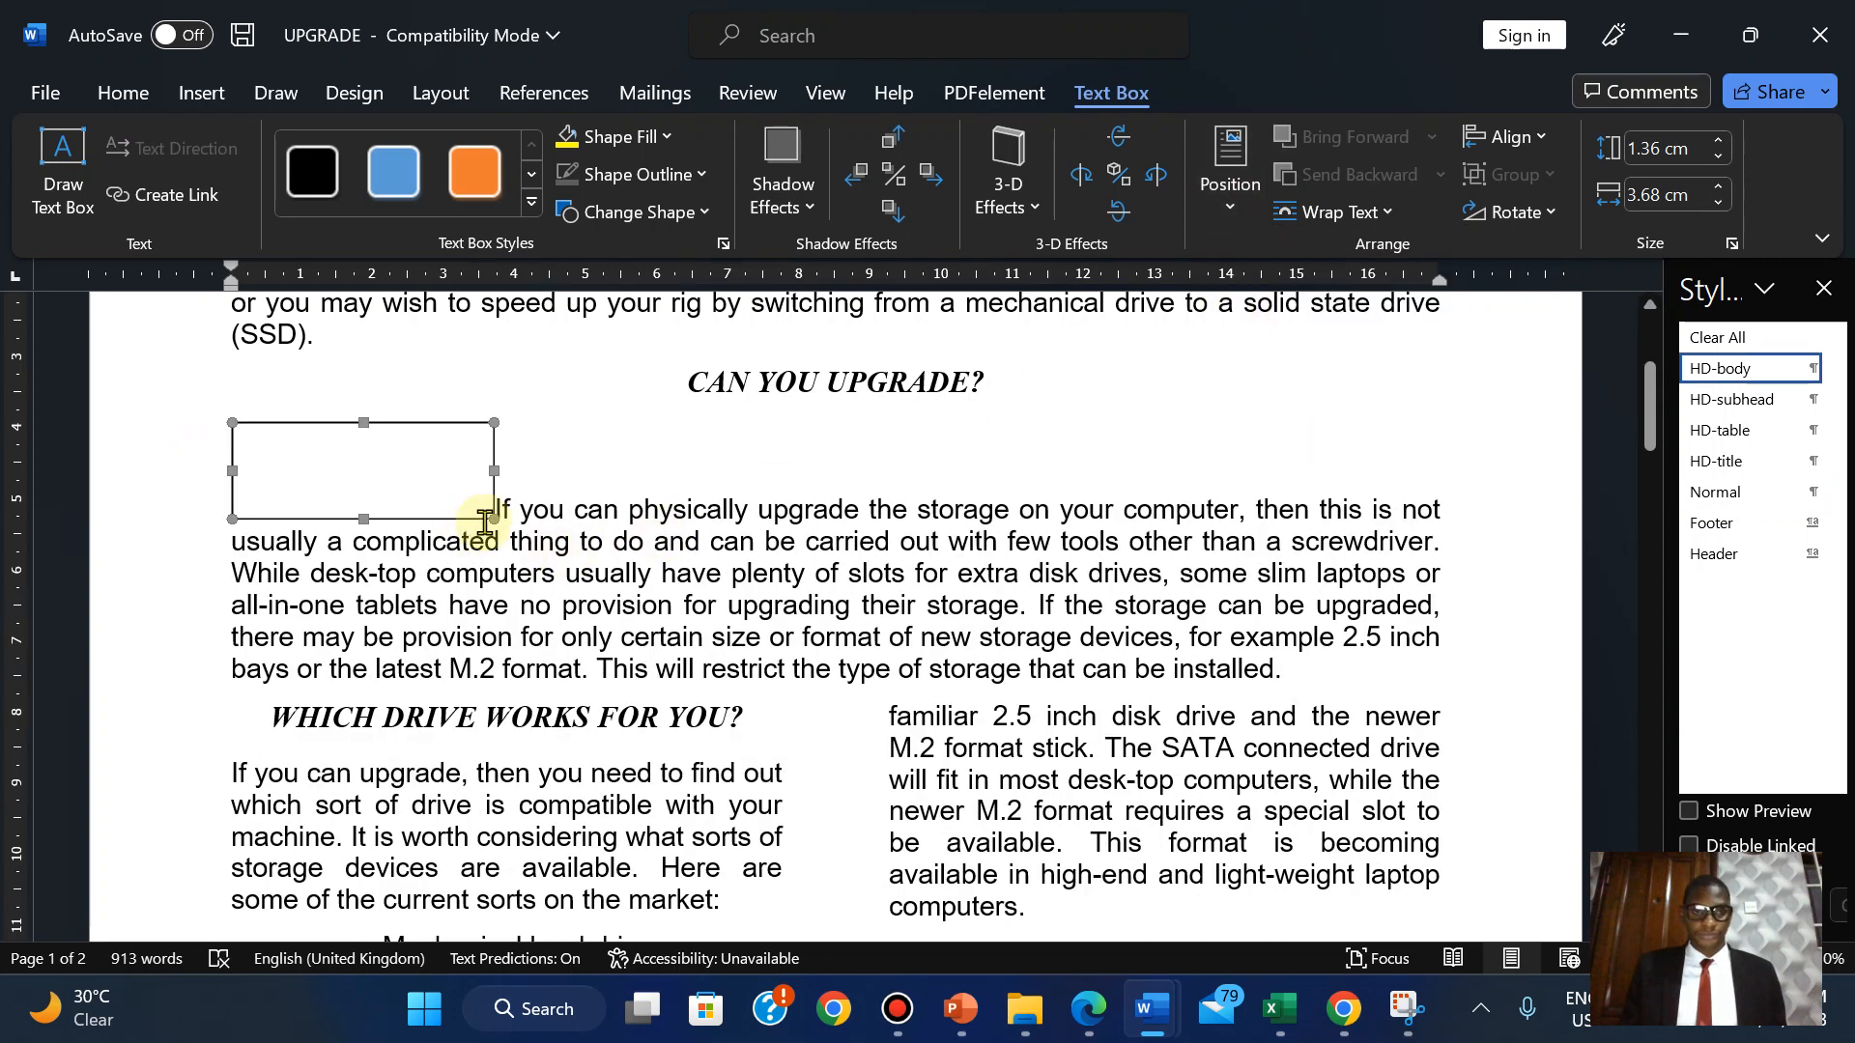
left_click(1227, 210)
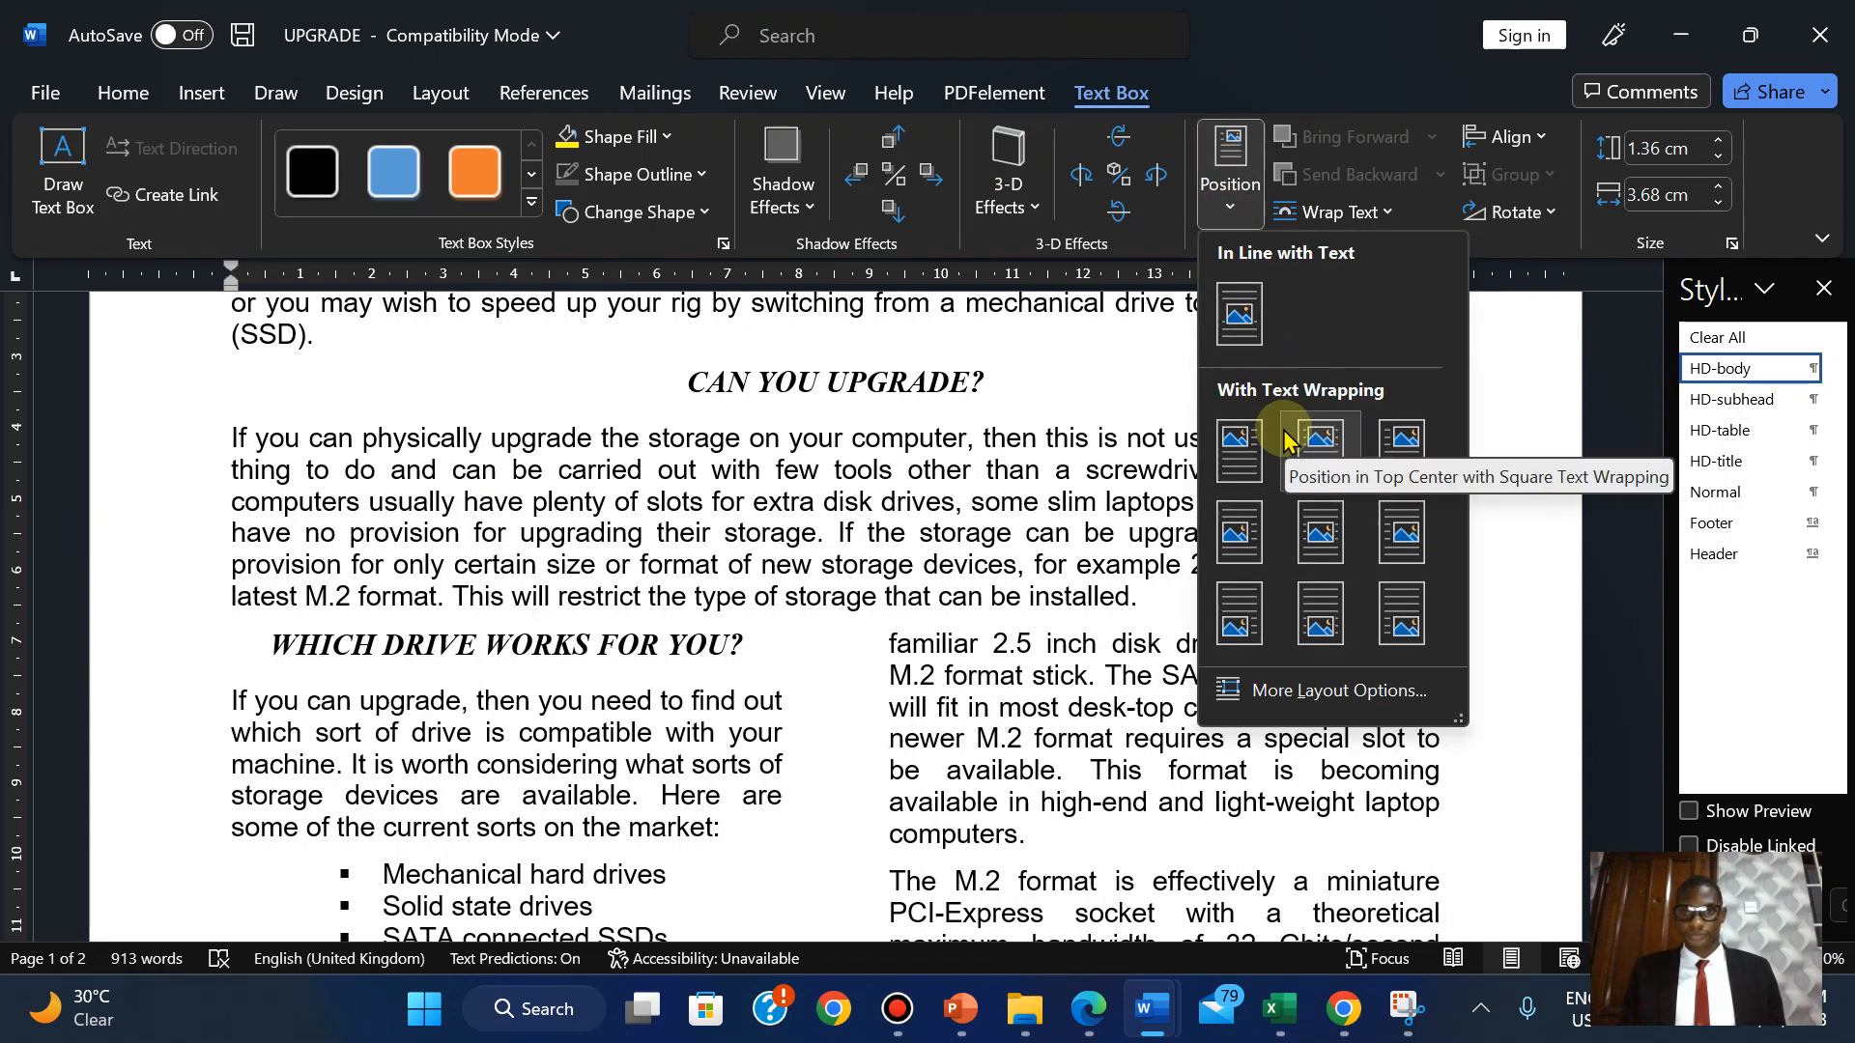
left_click(1233, 445)
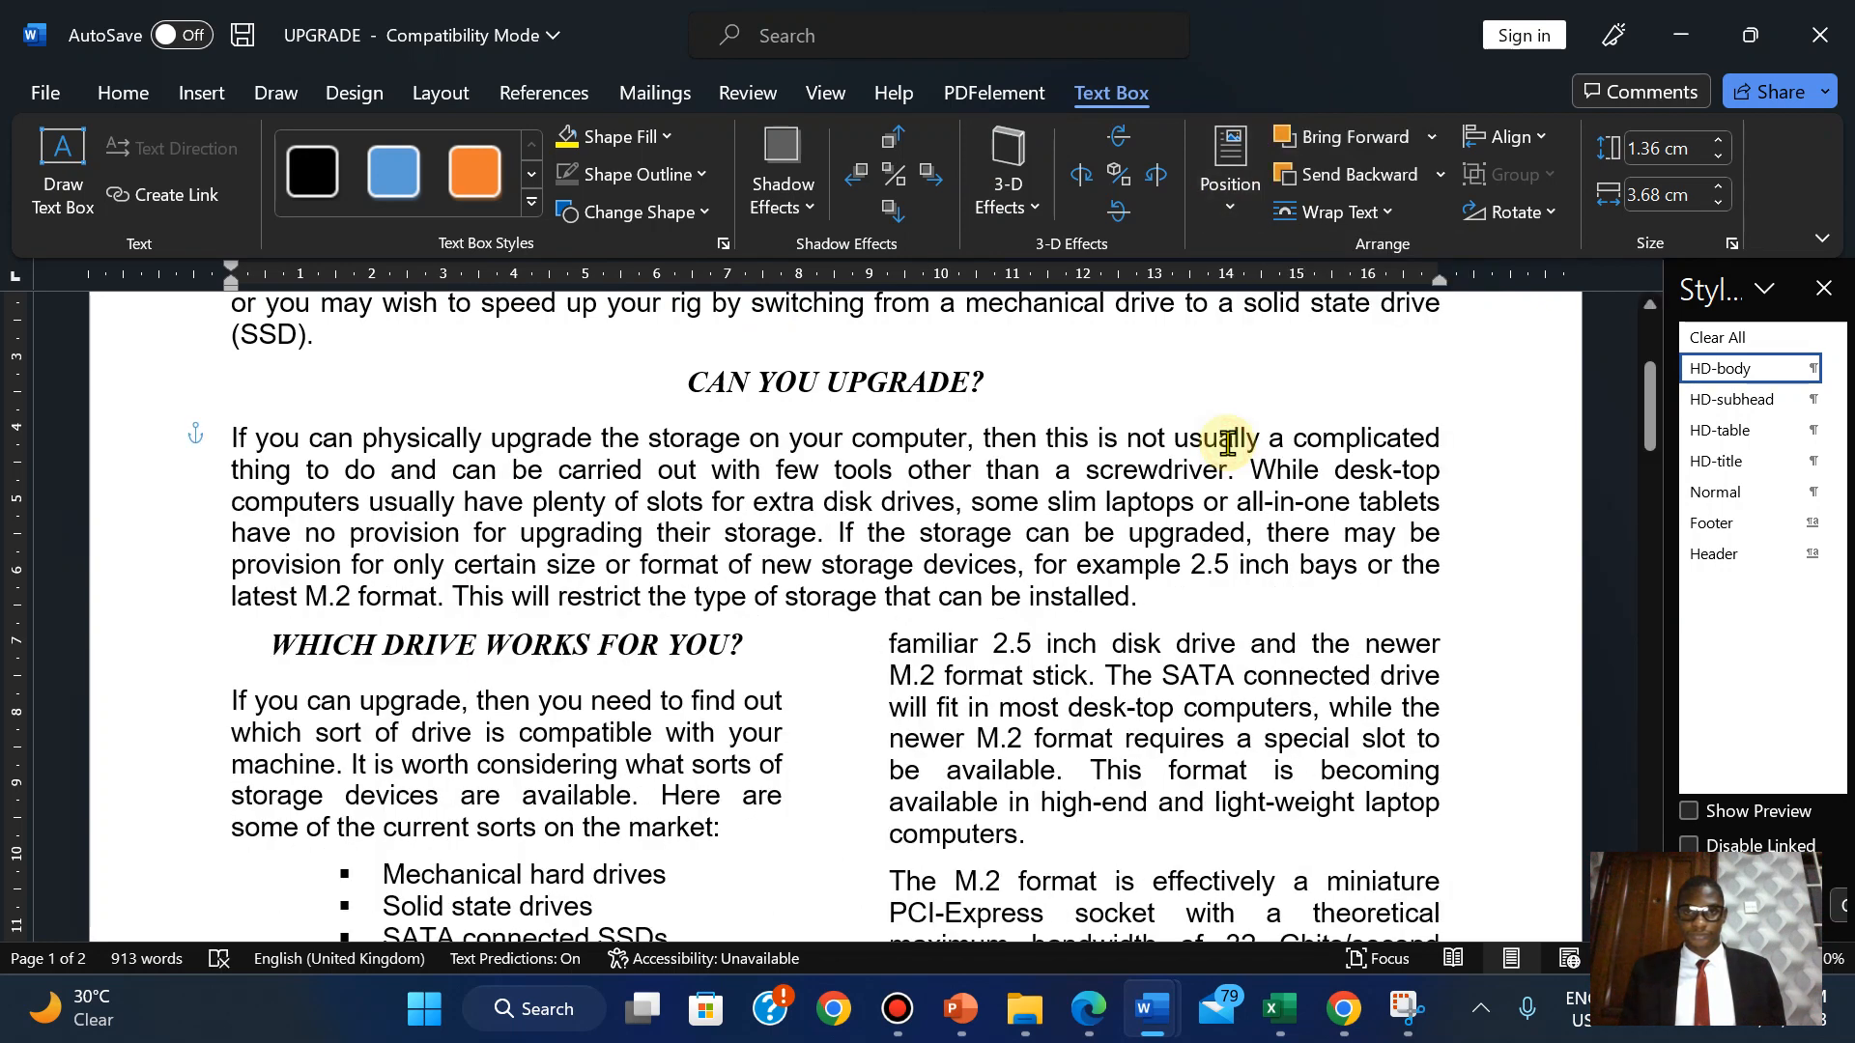
left_click(238, 440)
key("ctrl+z")
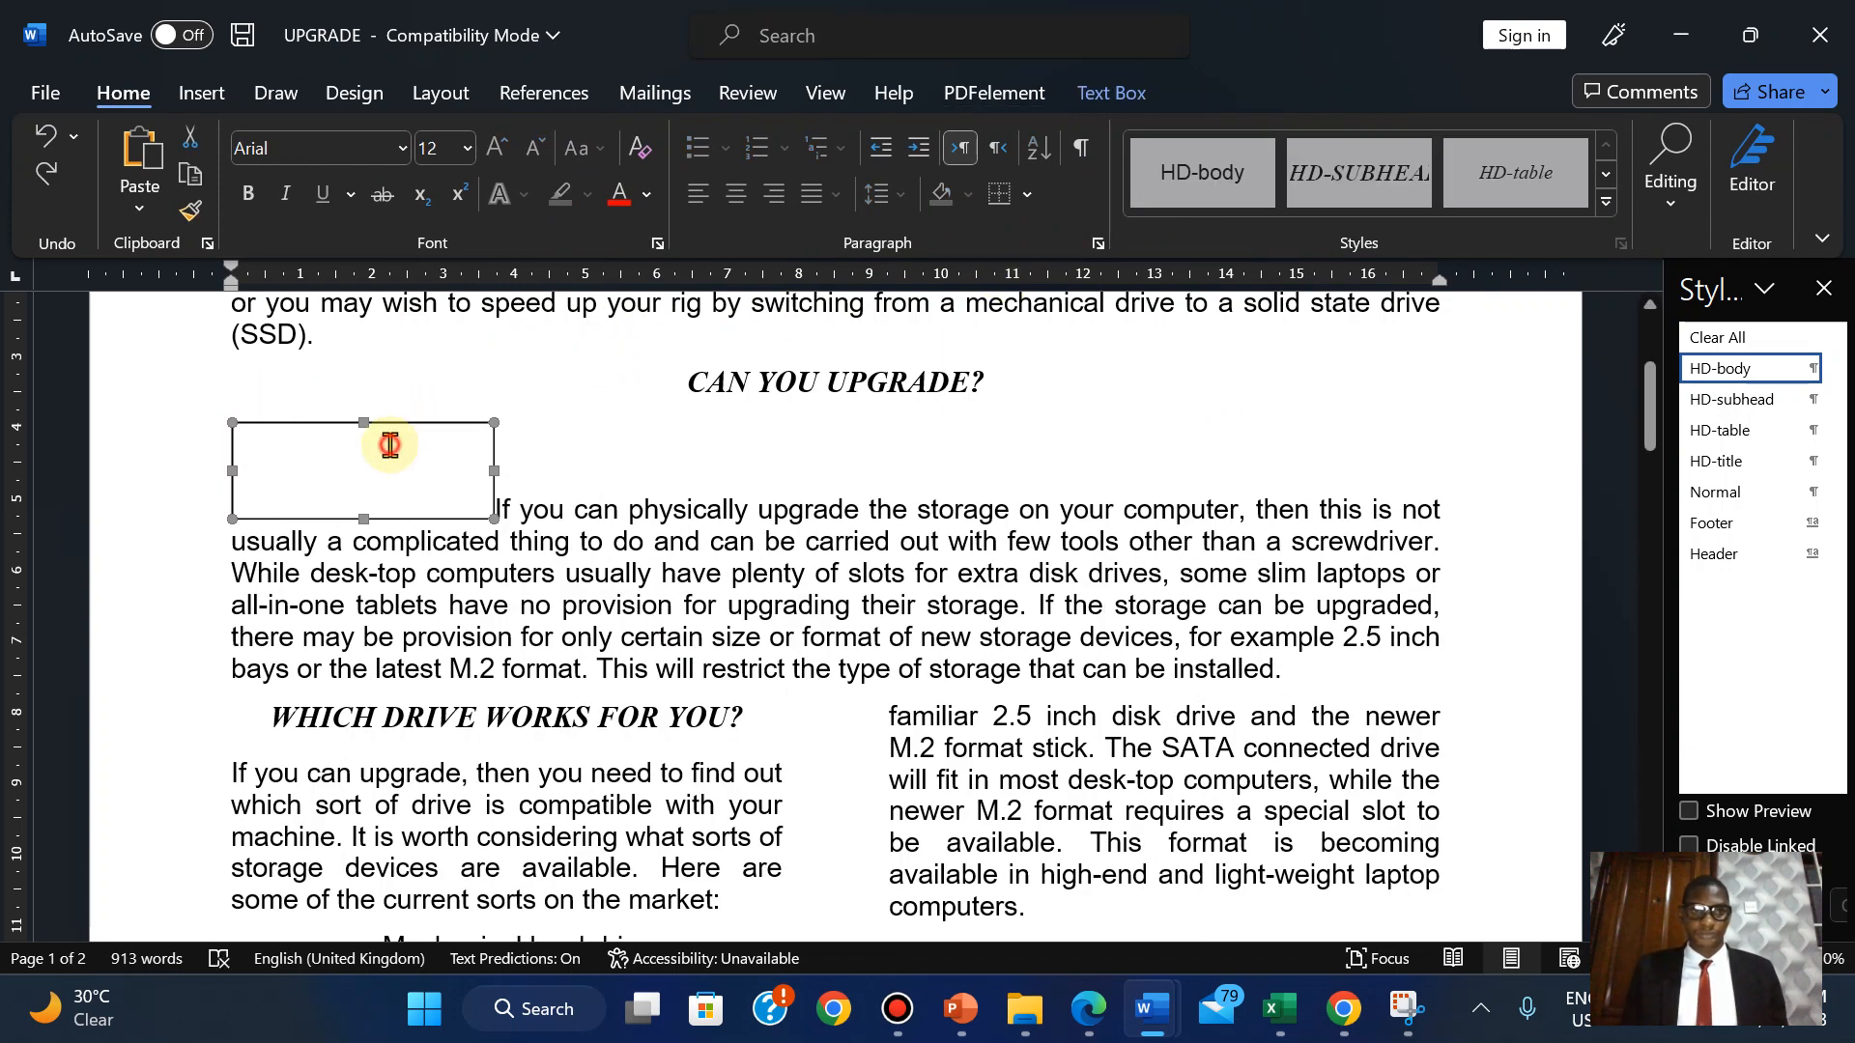
Set the text box's text wrapping to Tight.
left_click(386, 437)
type("L")
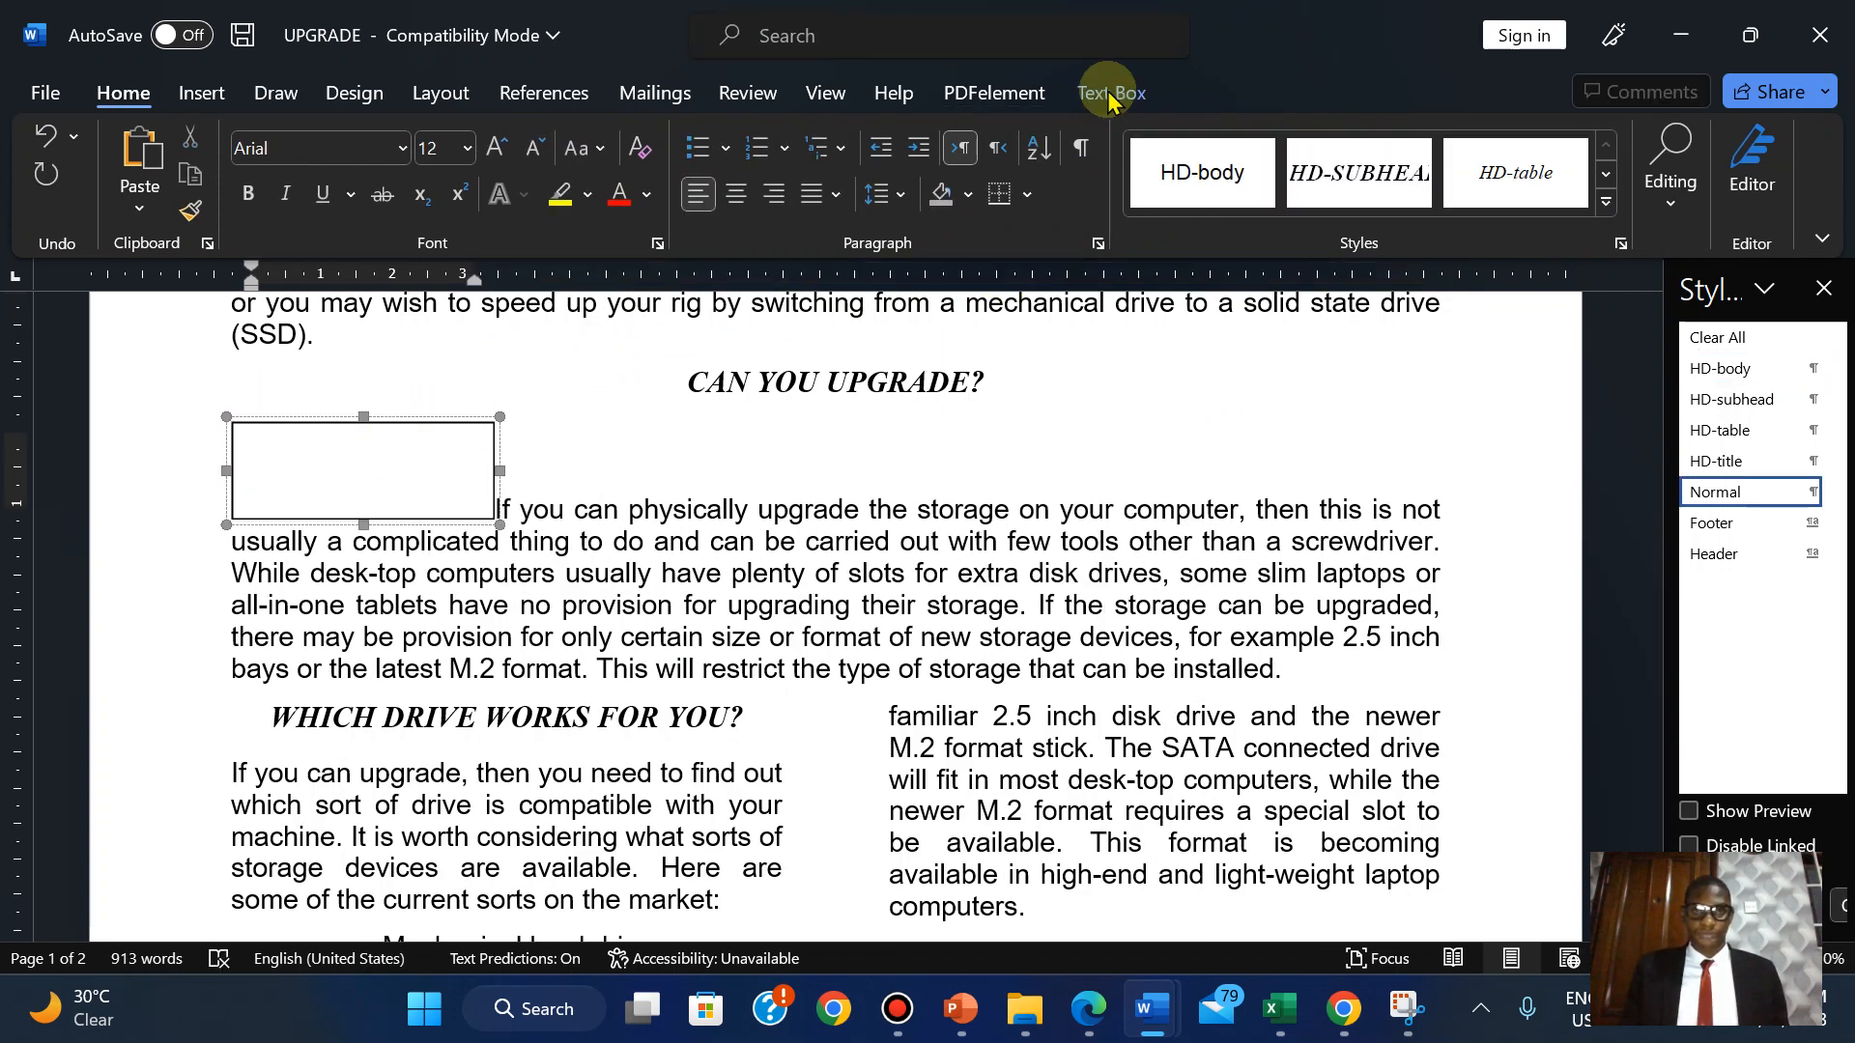
left_click(1107, 91)
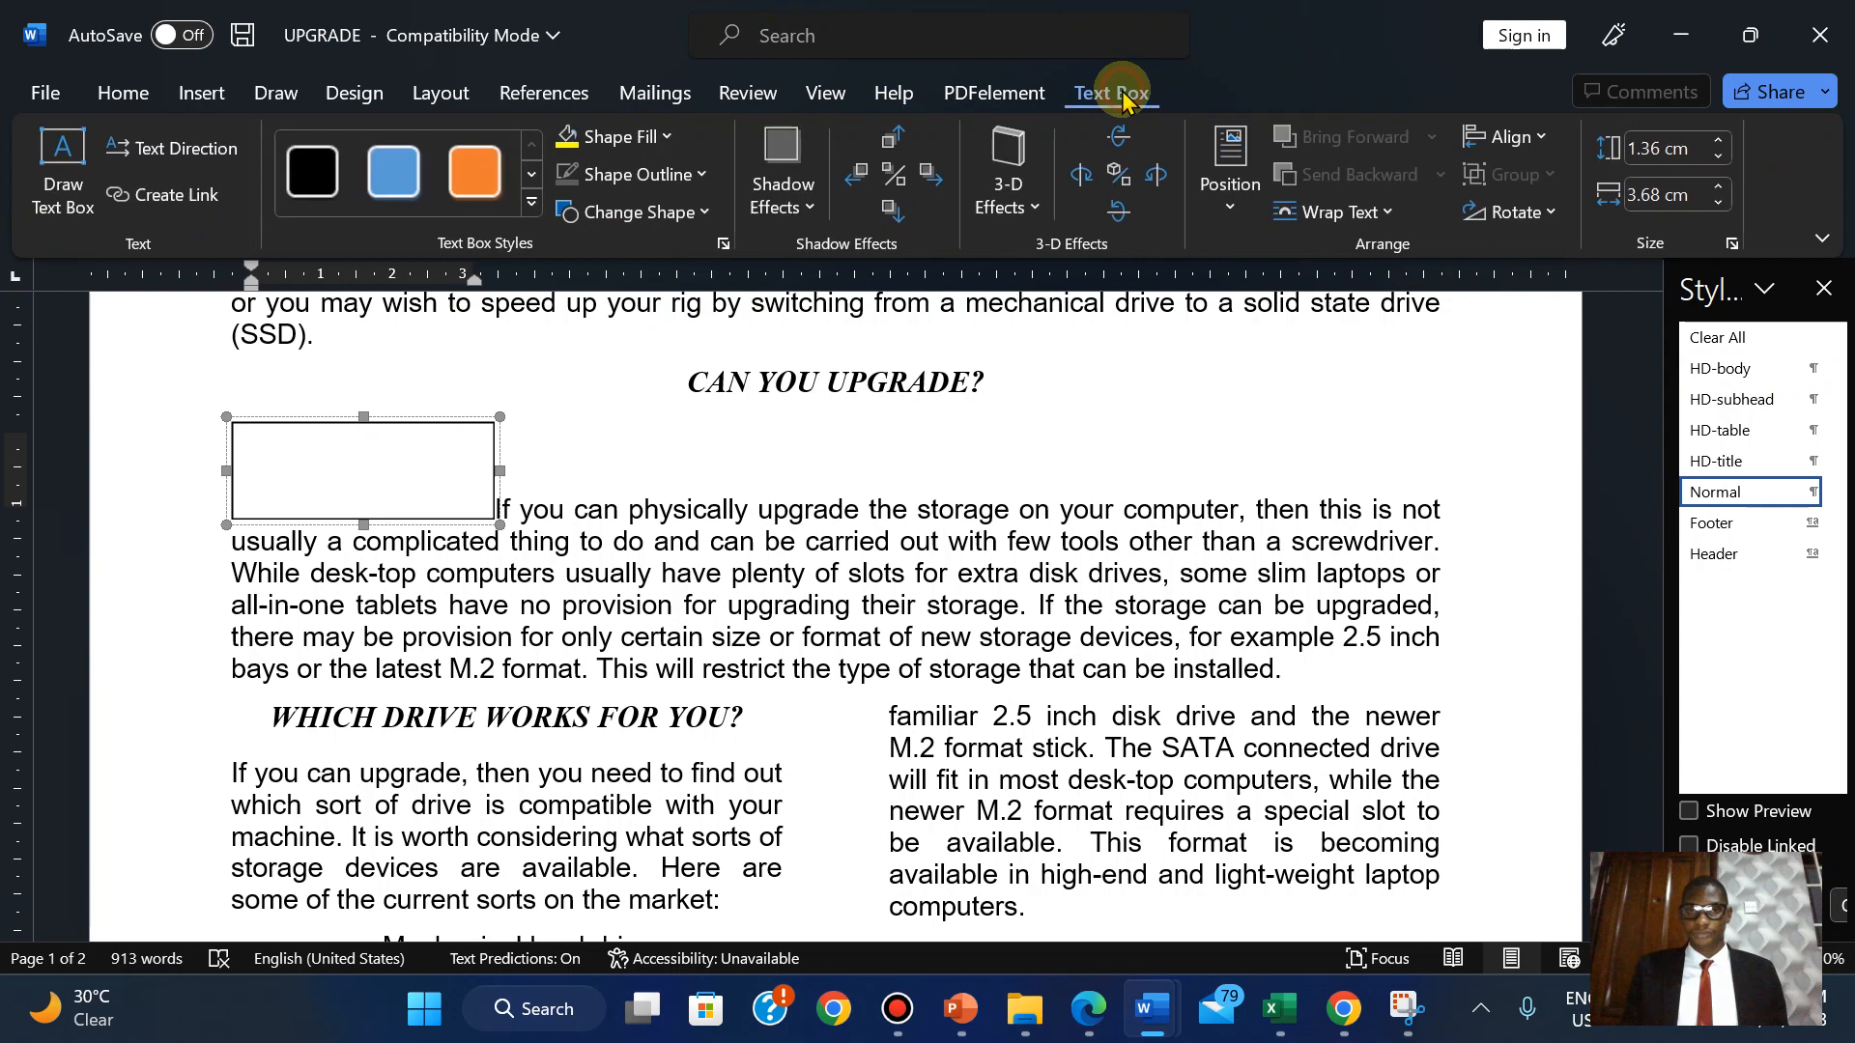
left_click(1242, 184)
left_click(1370, 213)
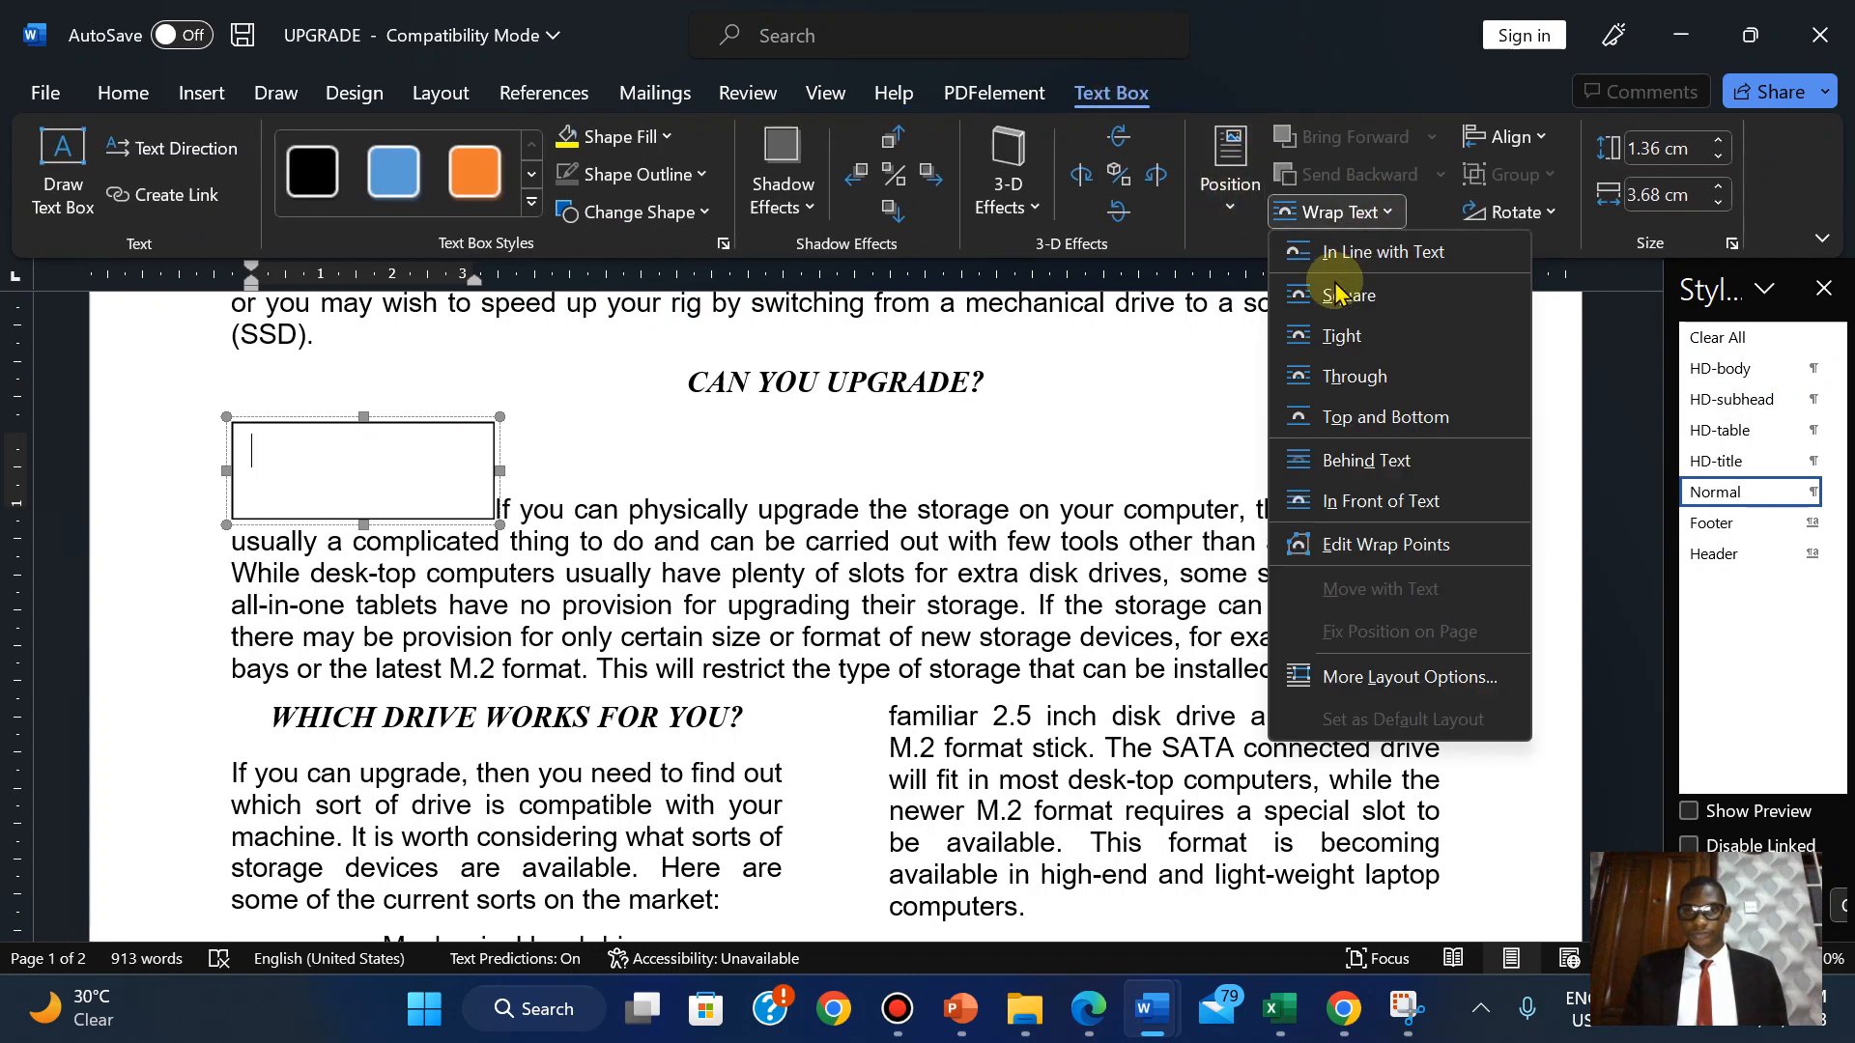
left_click(1340, 337)
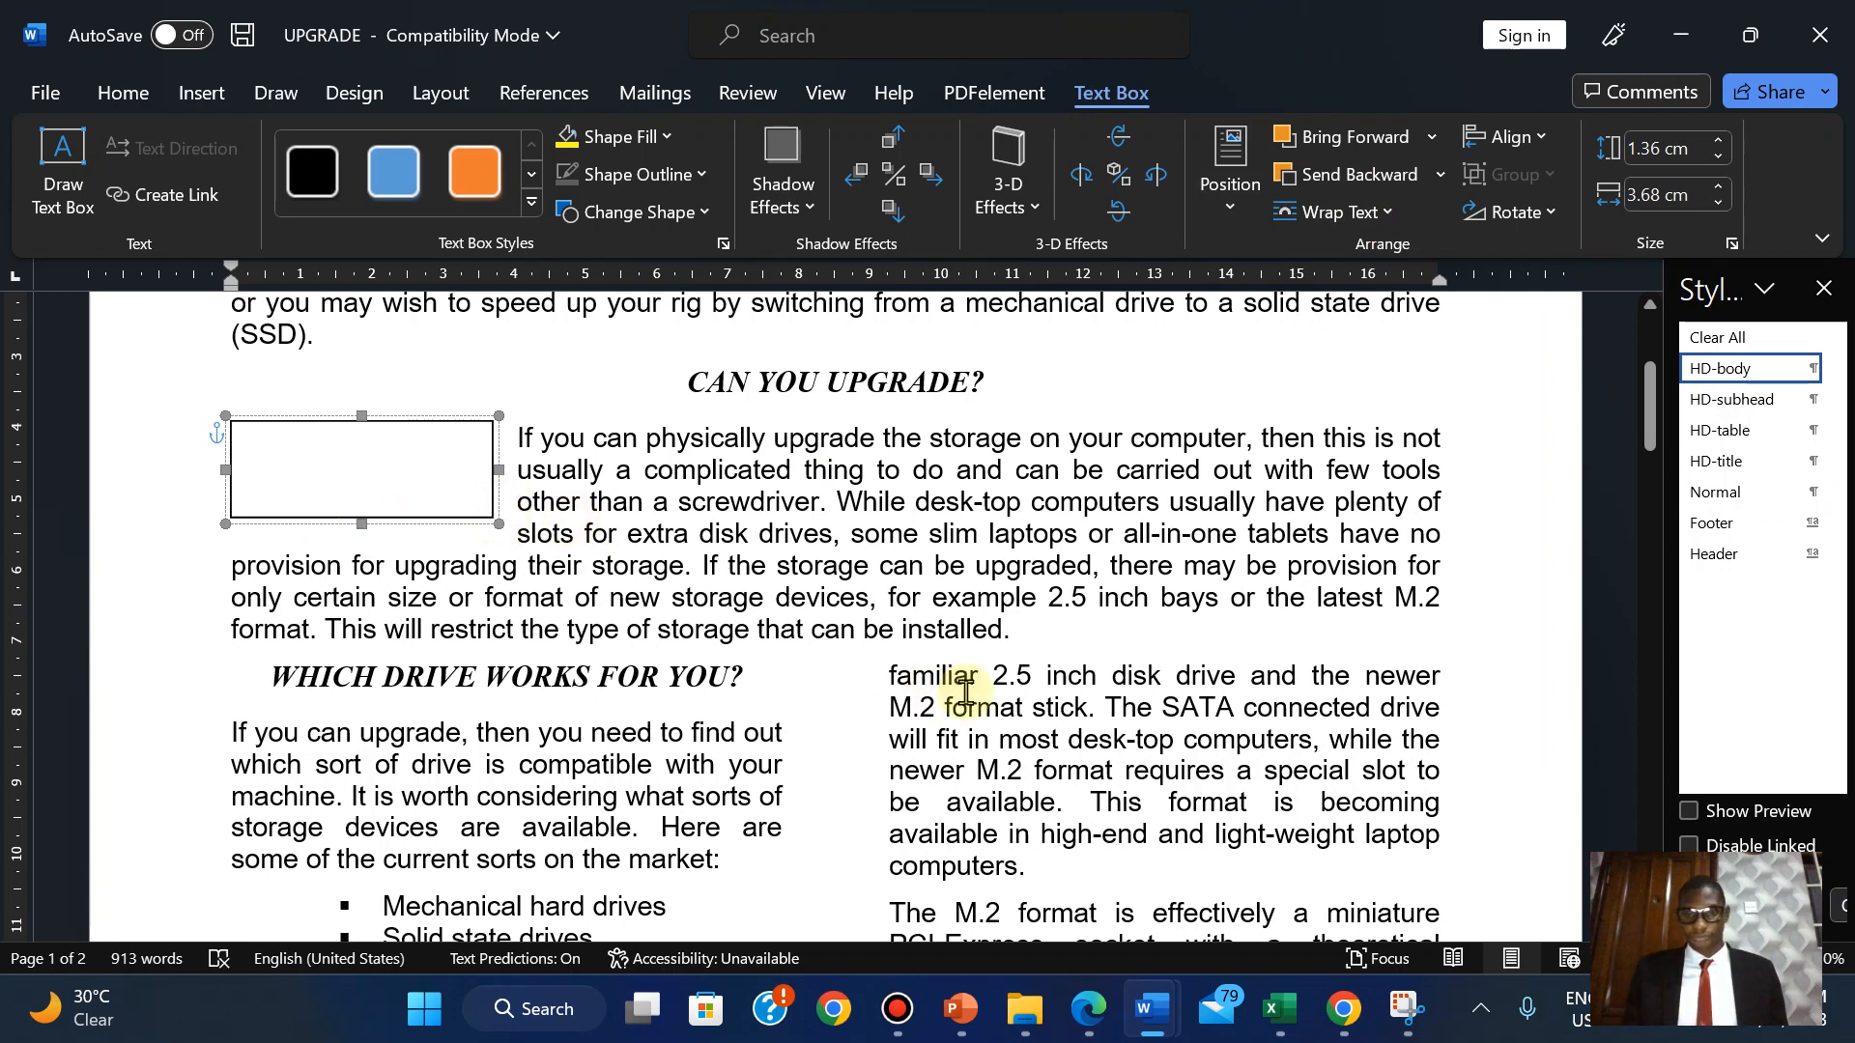
left_click(1085, 1015)
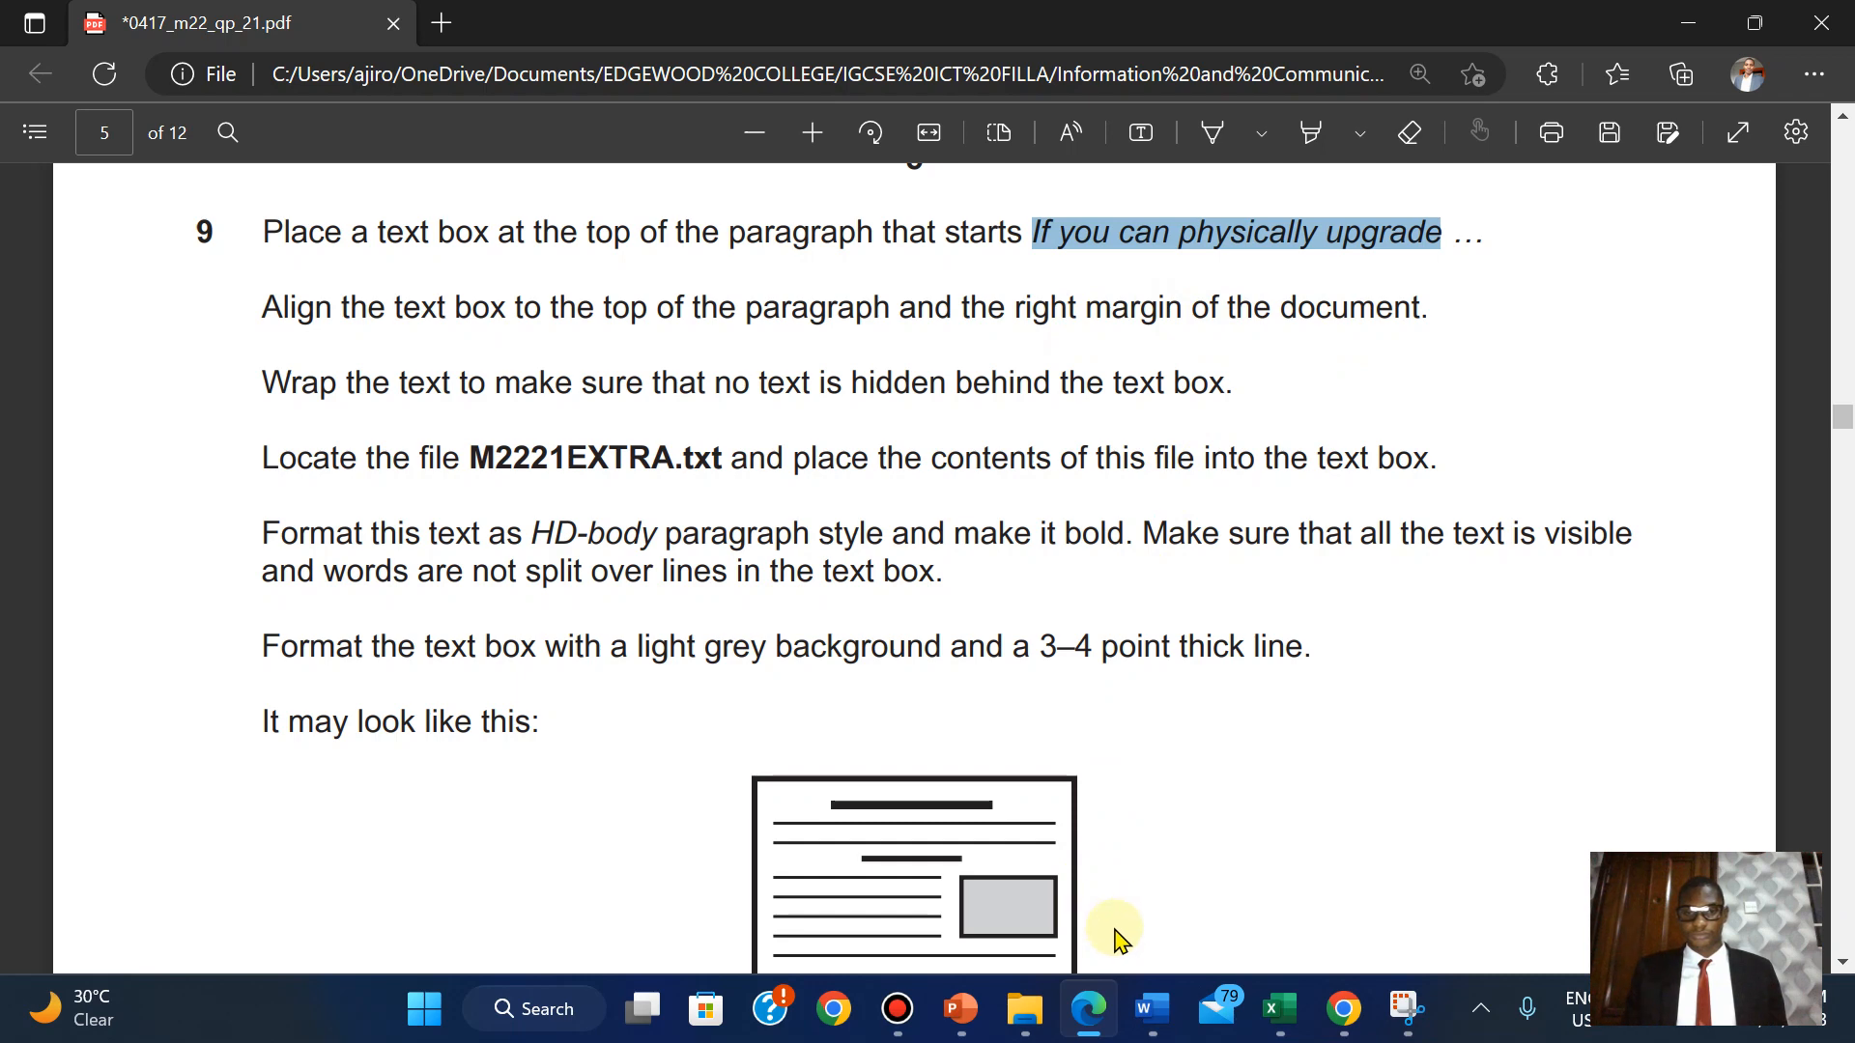
Move the text box to the paragraph's right side, nudging it to the top against the right margin.
mouse_move(1153, 1009)
left_click(1446, 891)
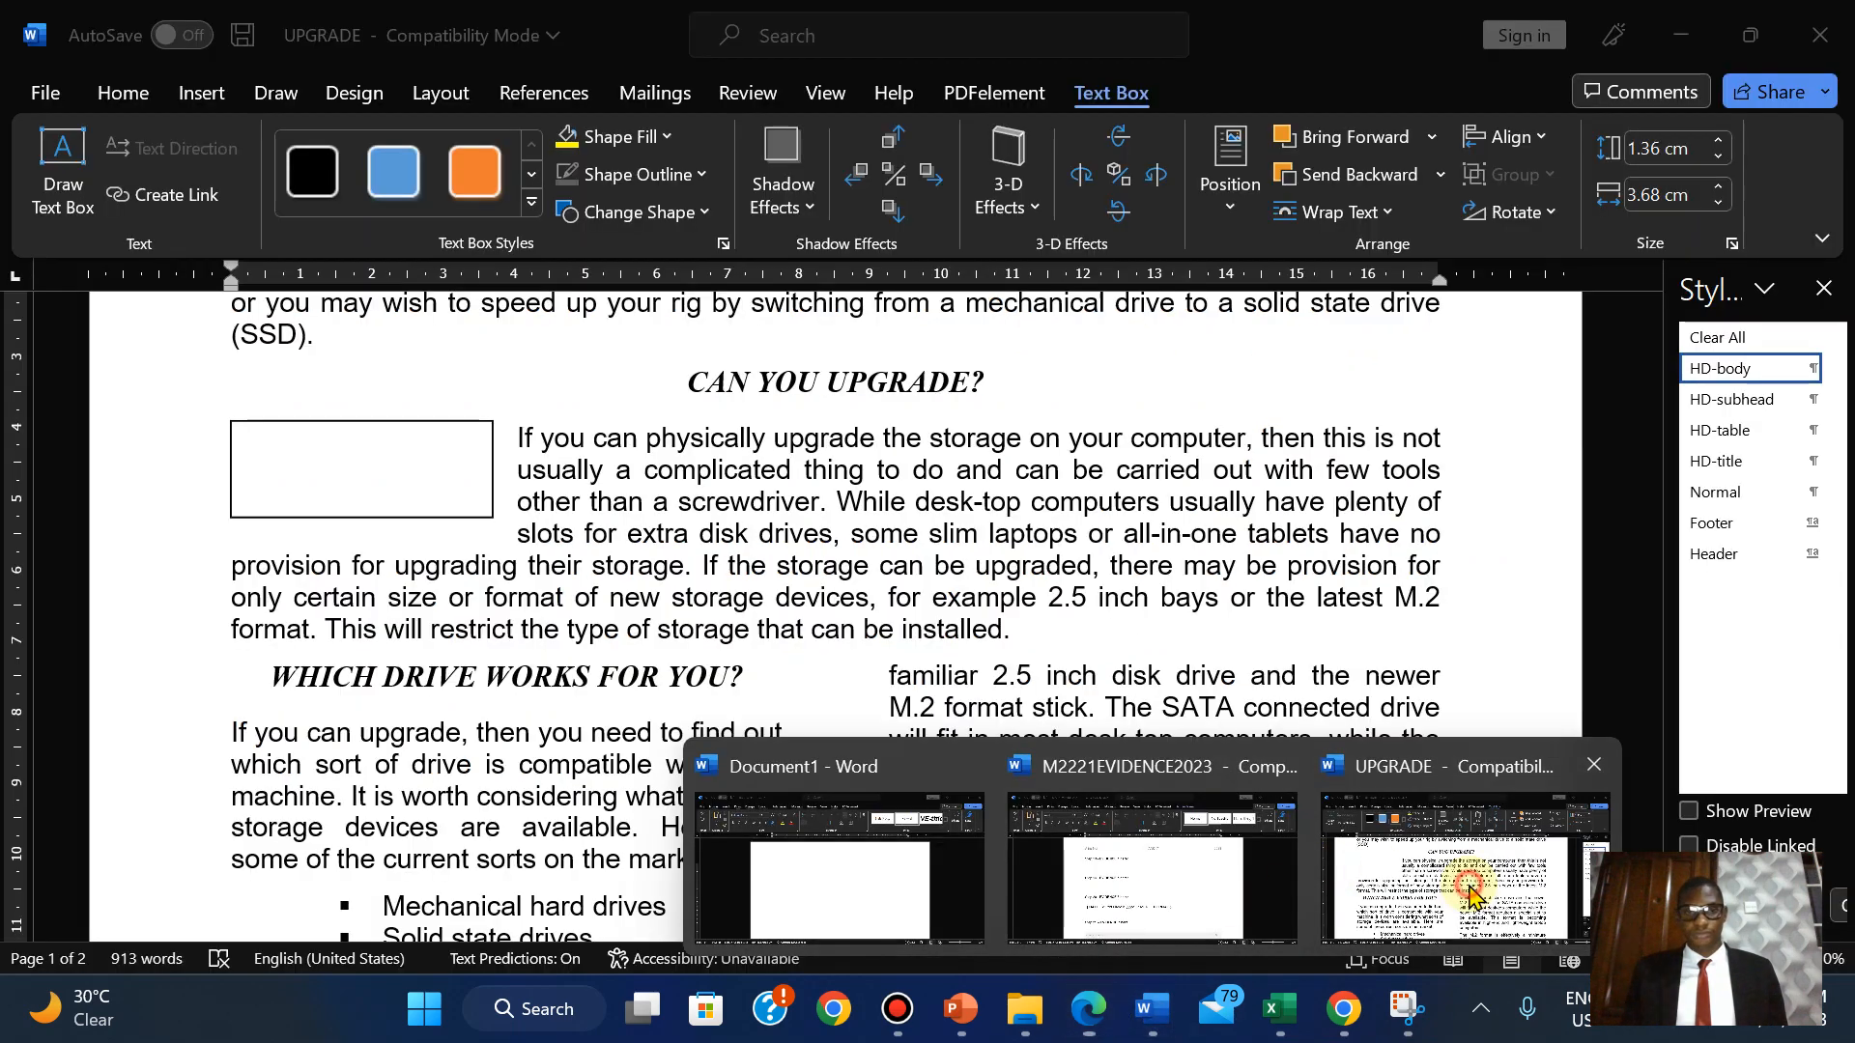
left_click(387, 470)
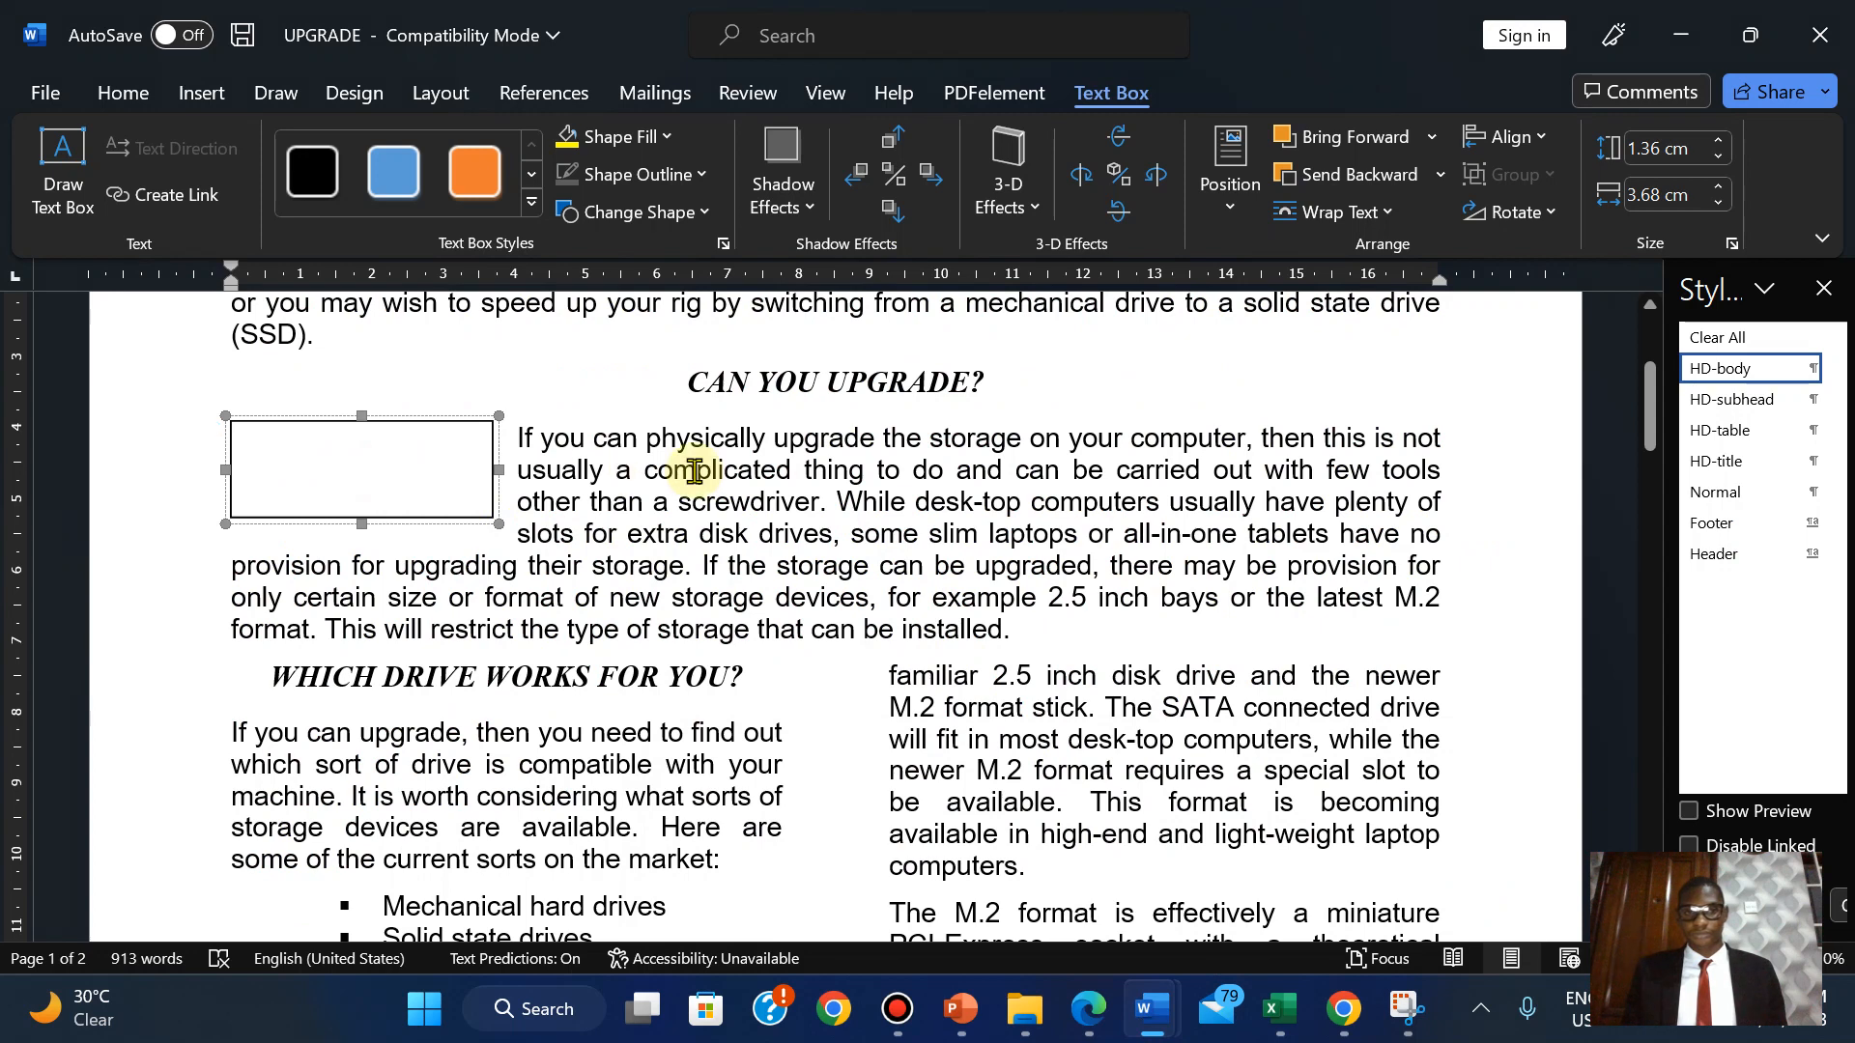
left_click_drag(489, 522, 1246, 521)
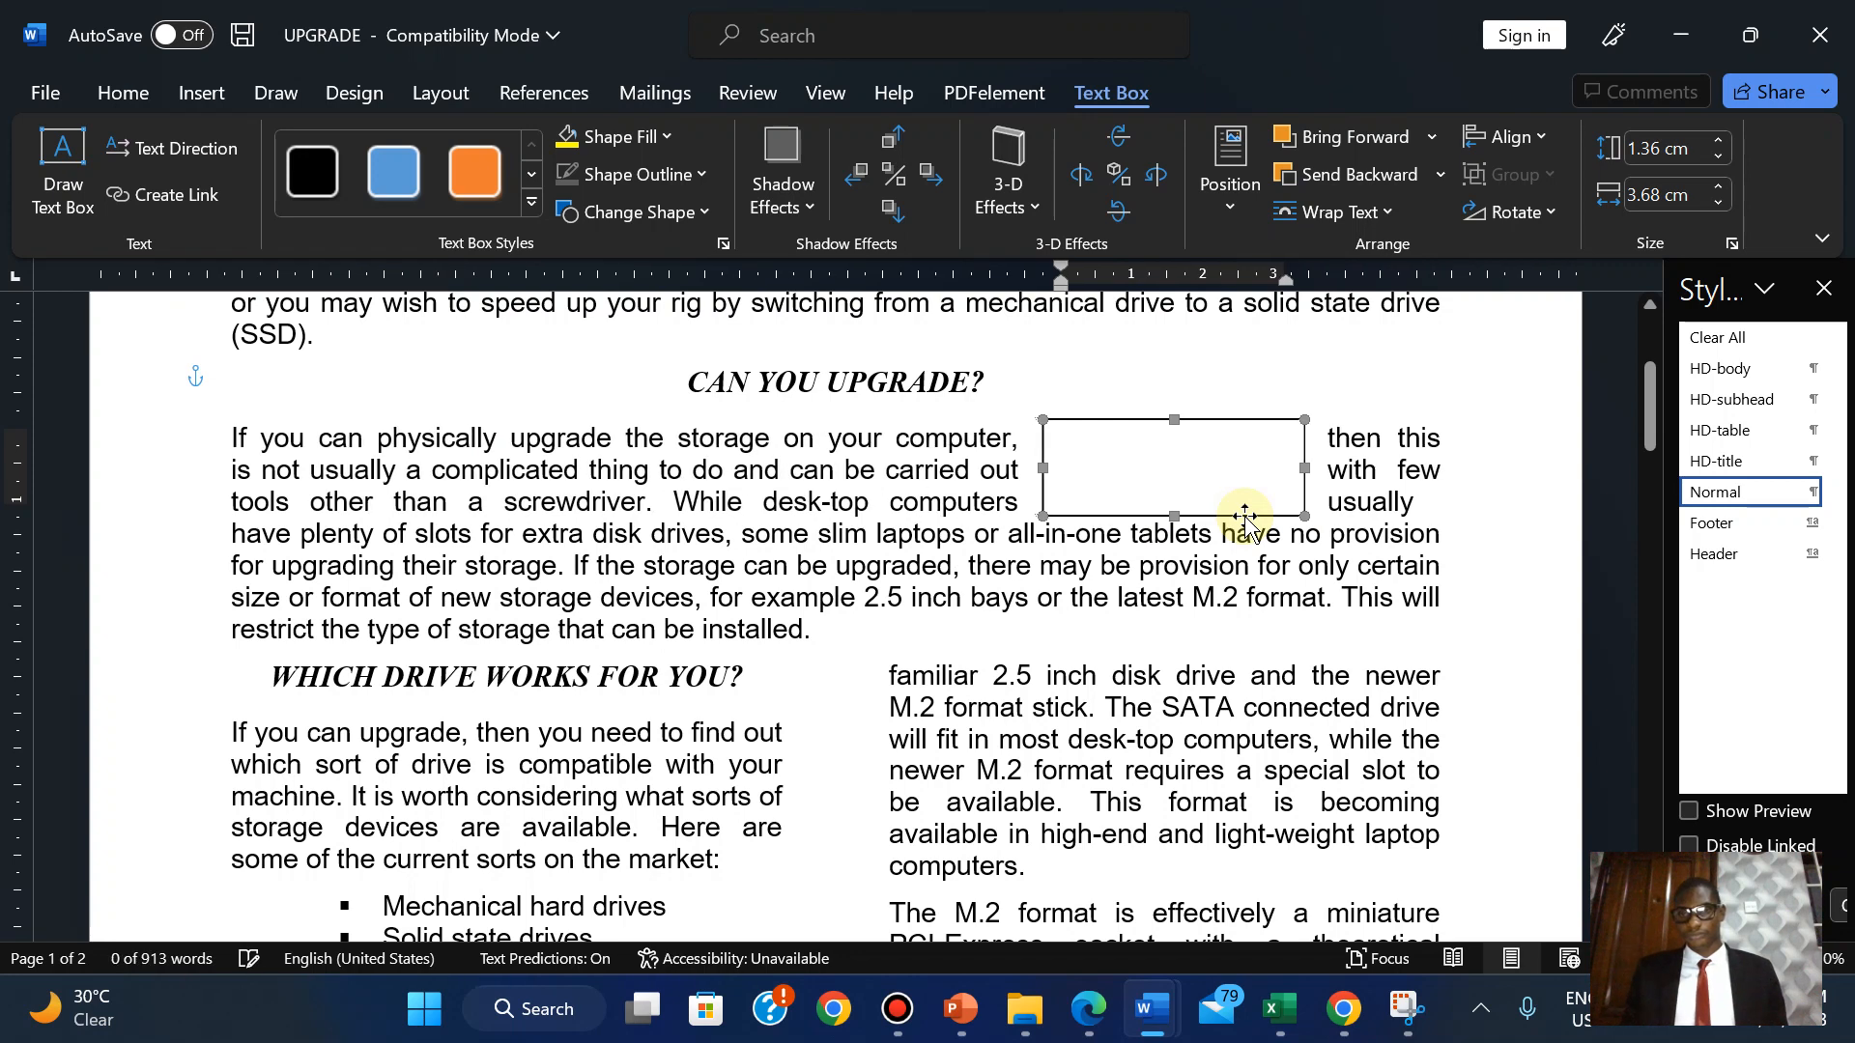
key("Right")
key("Right")
key("Right")
key("Right")
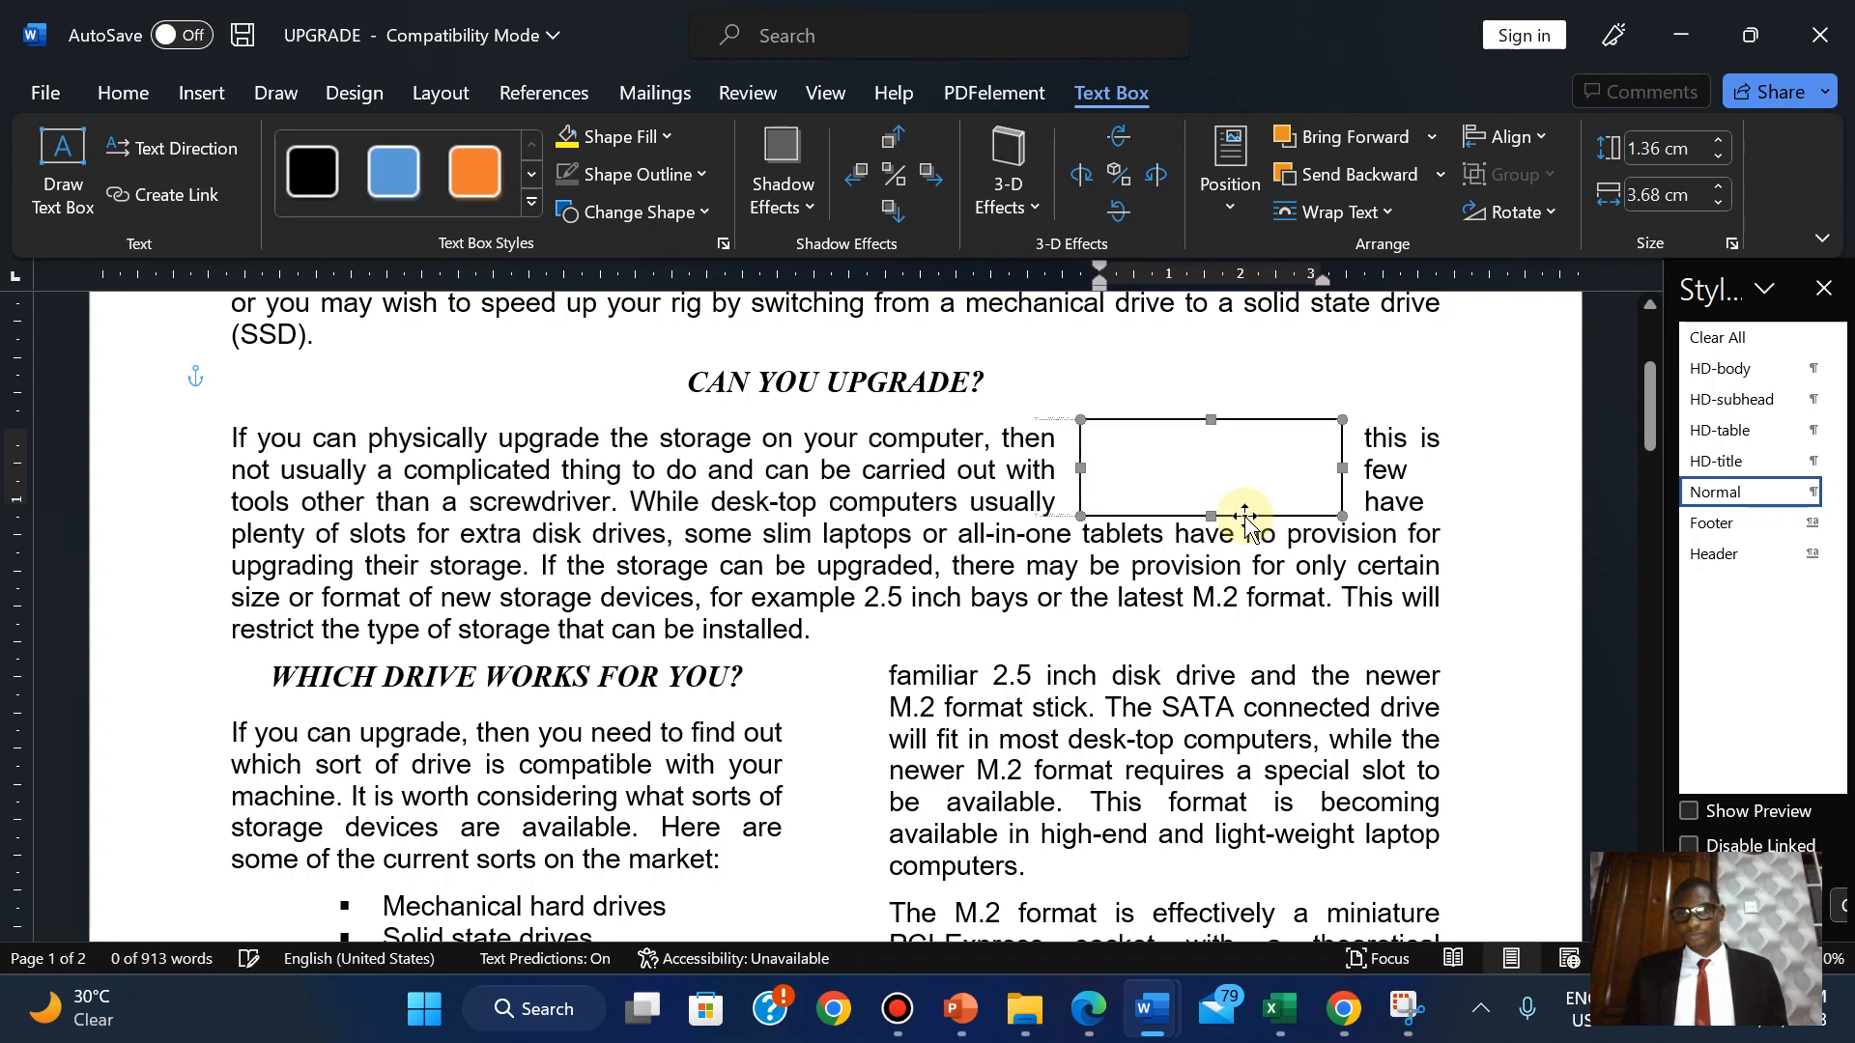
key("Down")
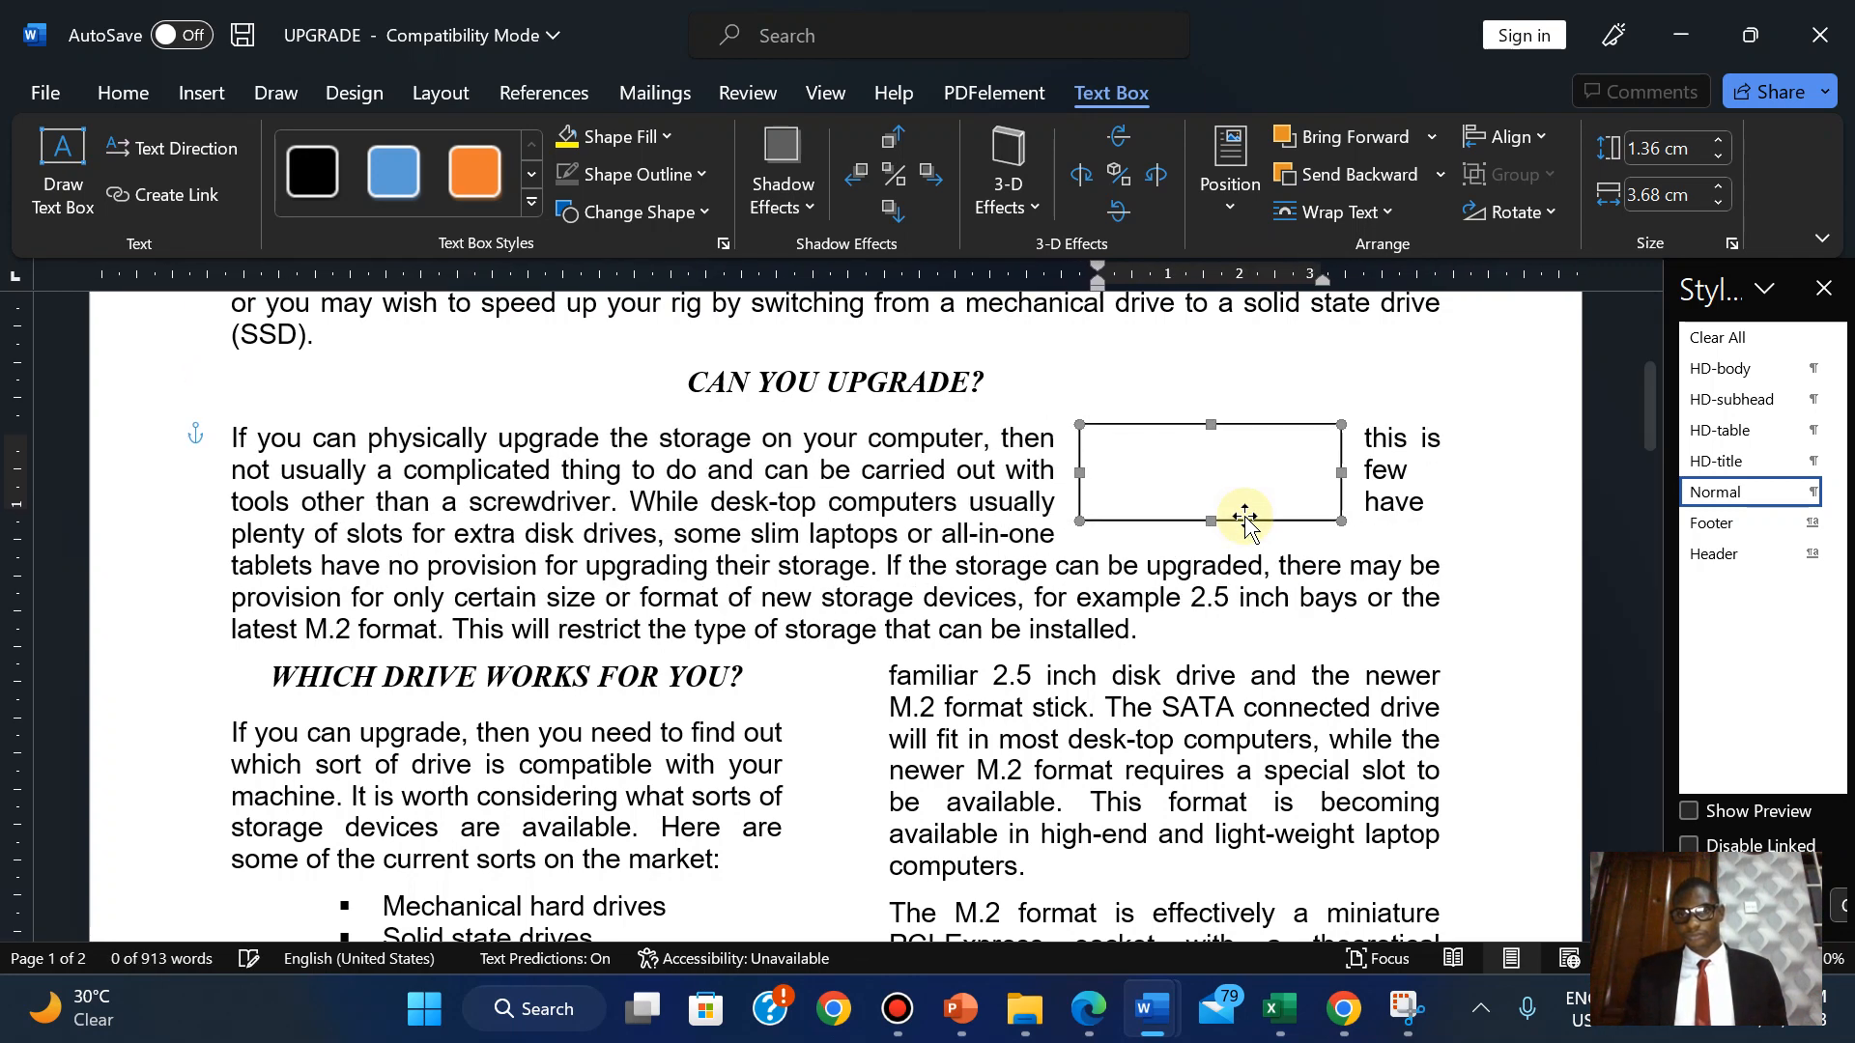
key("Right")
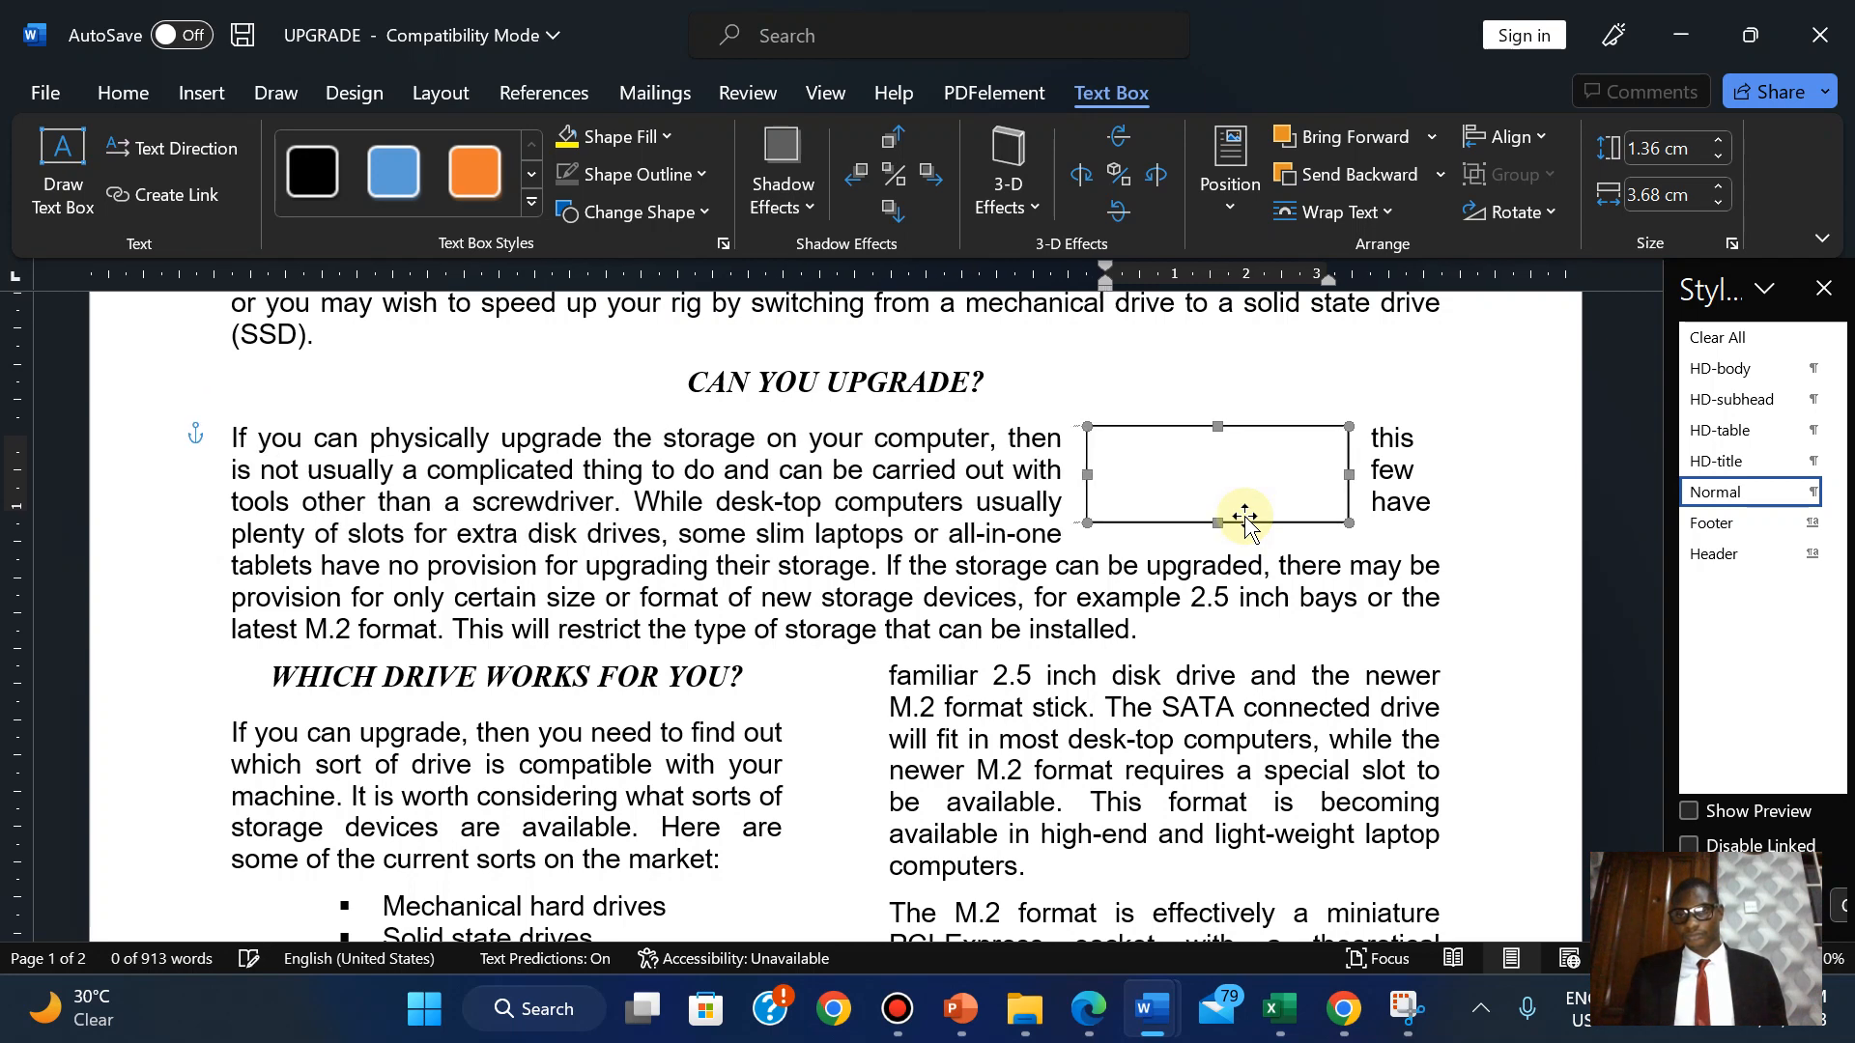
key("Right")
key("Right")
key("Right")
key("Right")
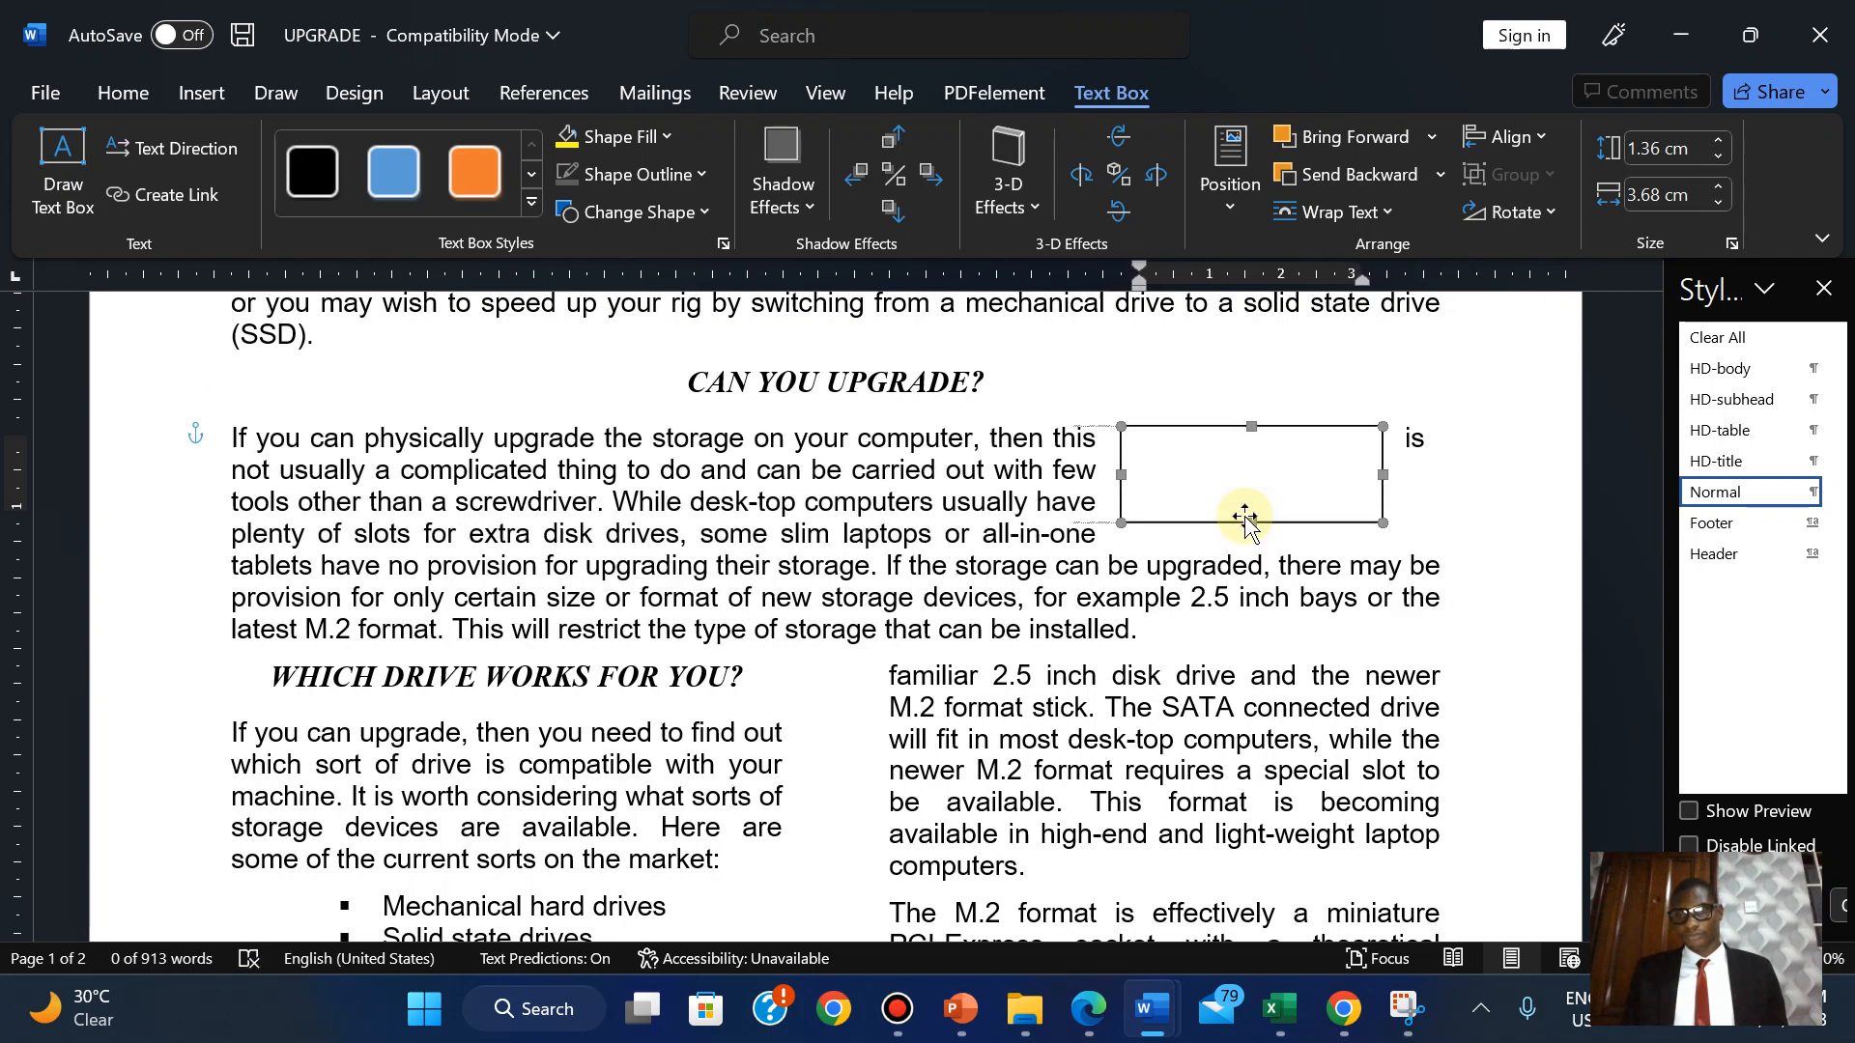
key("Right")
key("Right")
key("Right")
key("Right")
key("Right")
key("Right")
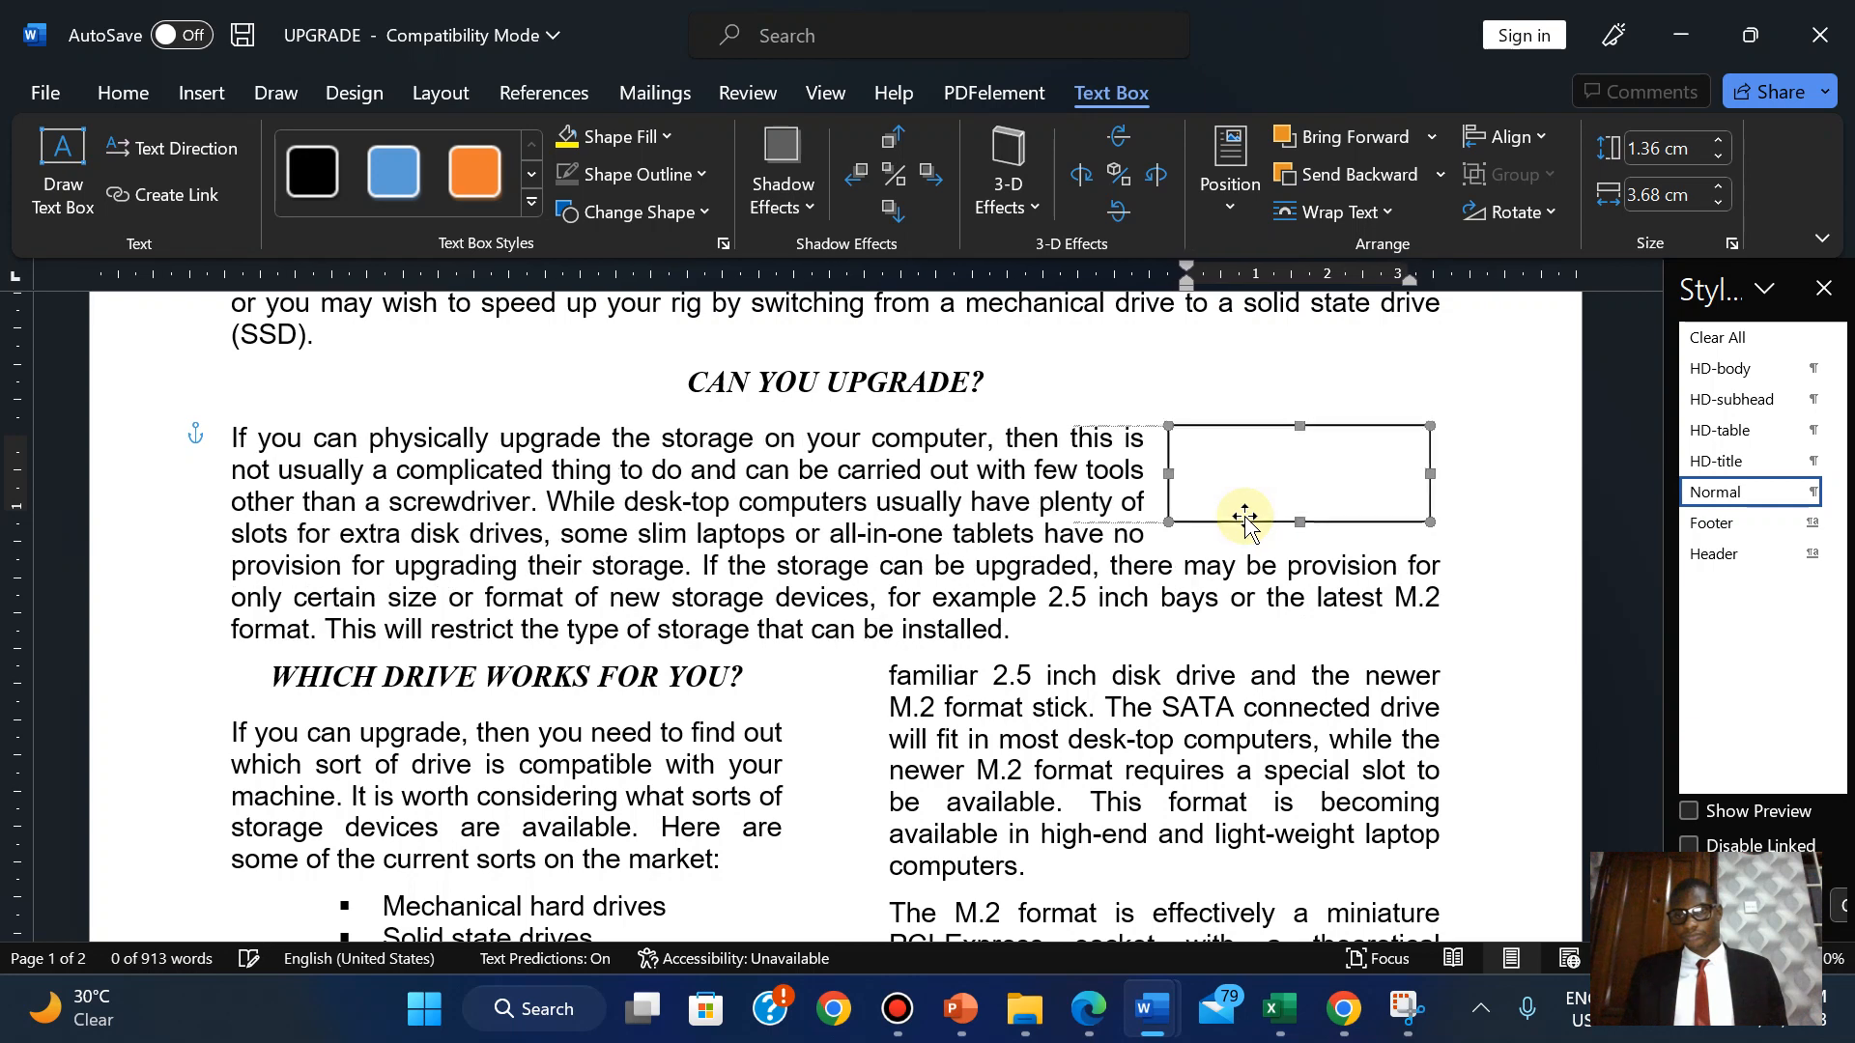
key("Right")
key("Right")
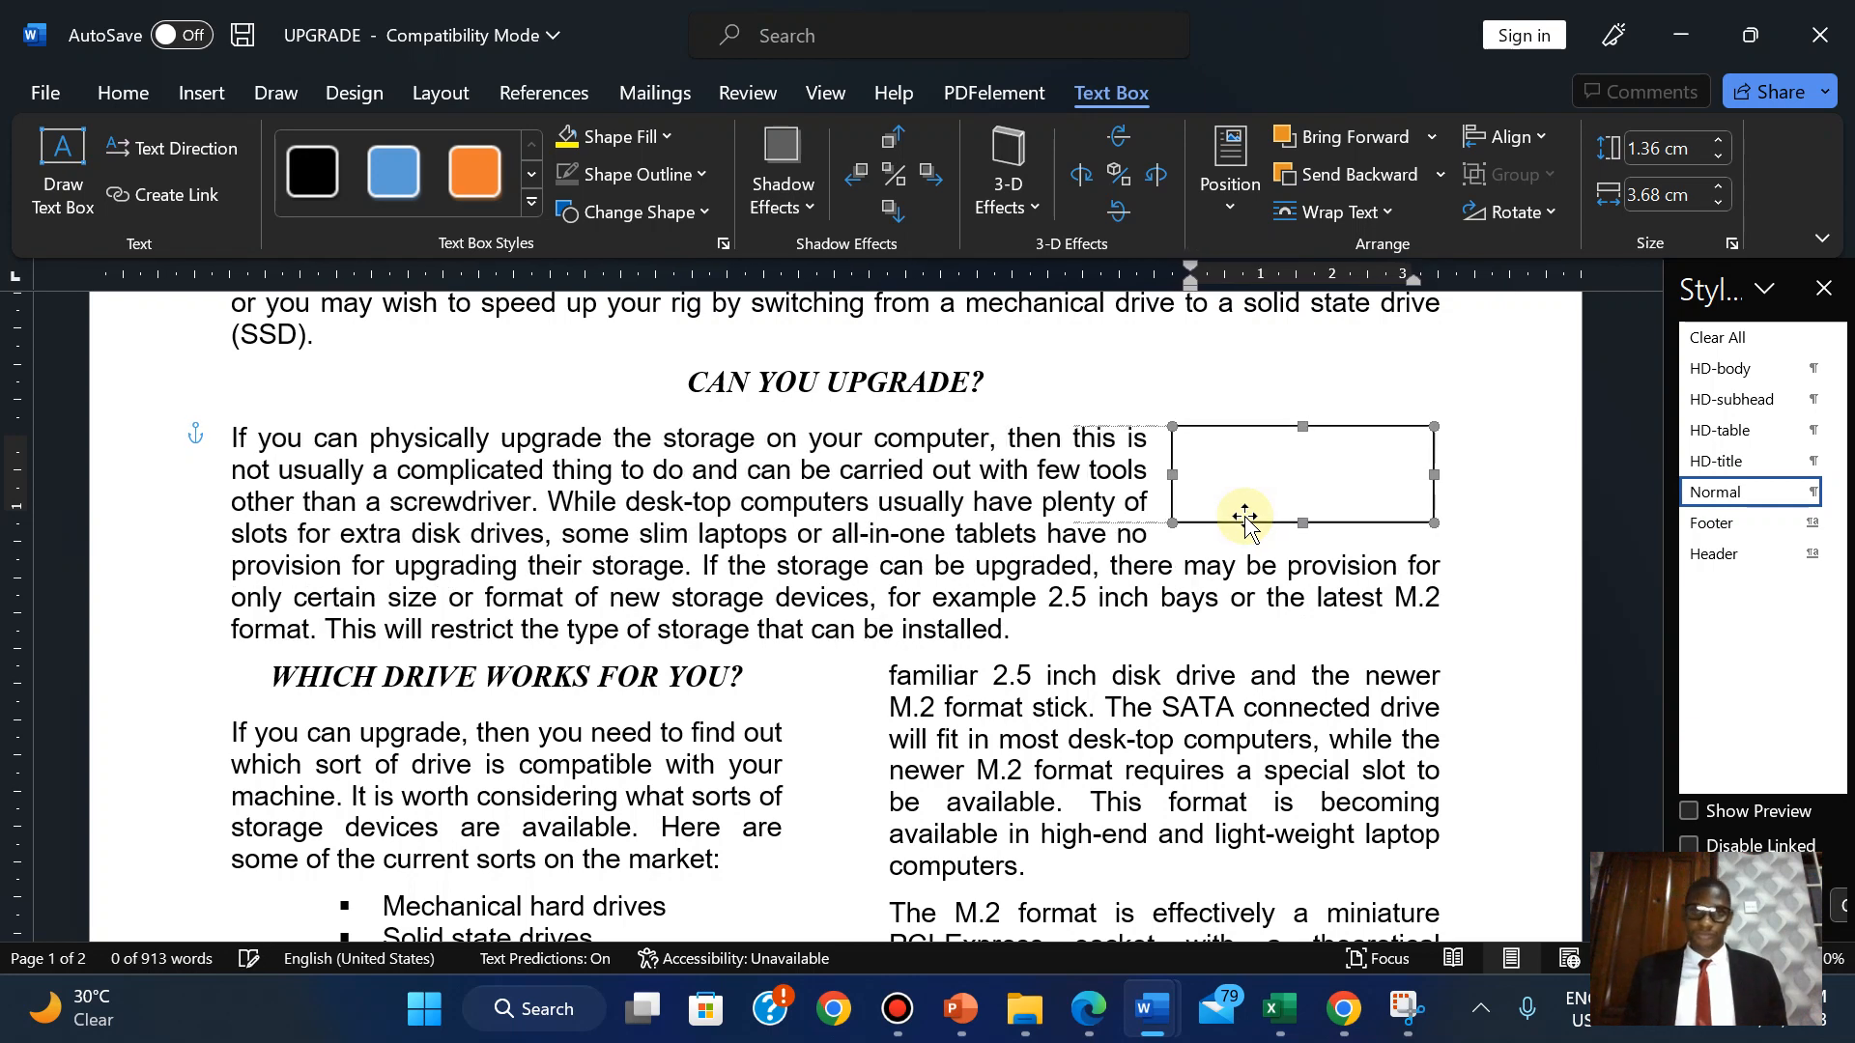
key("Down")
key("Down")
key("Down")
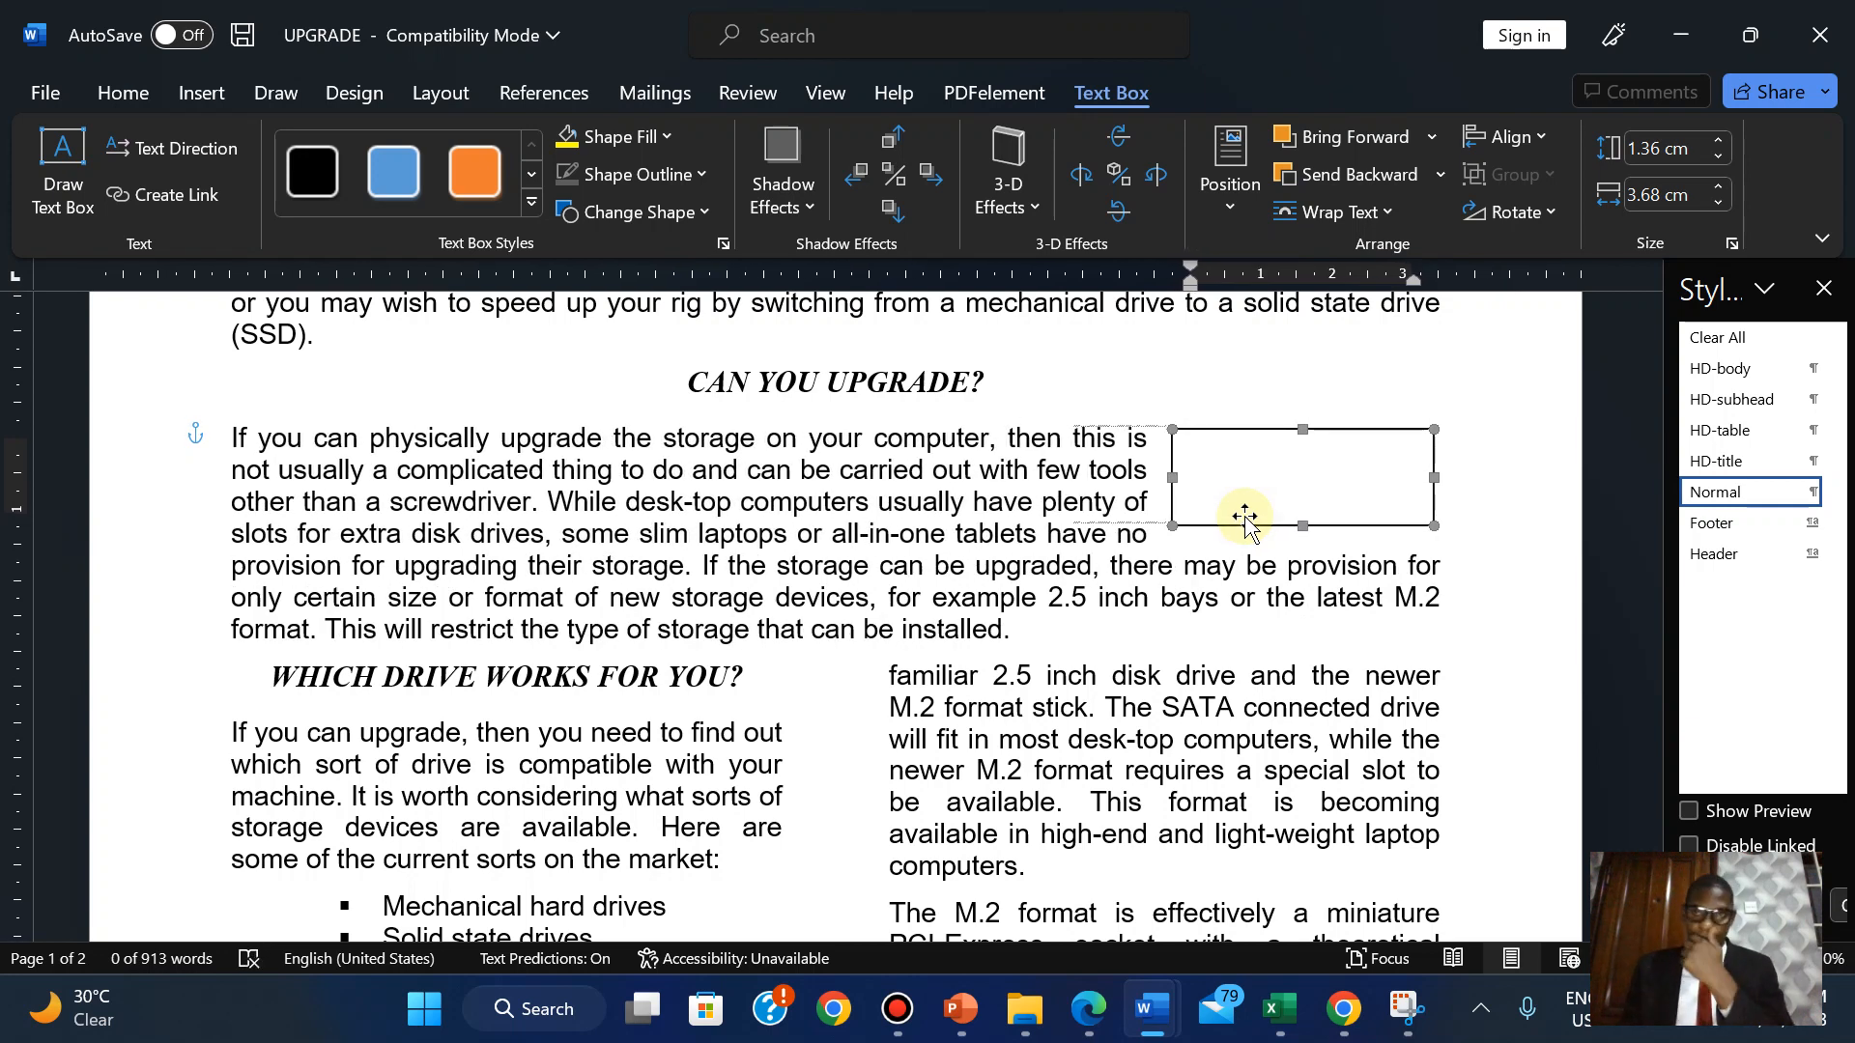
left_click(1103, 1019)
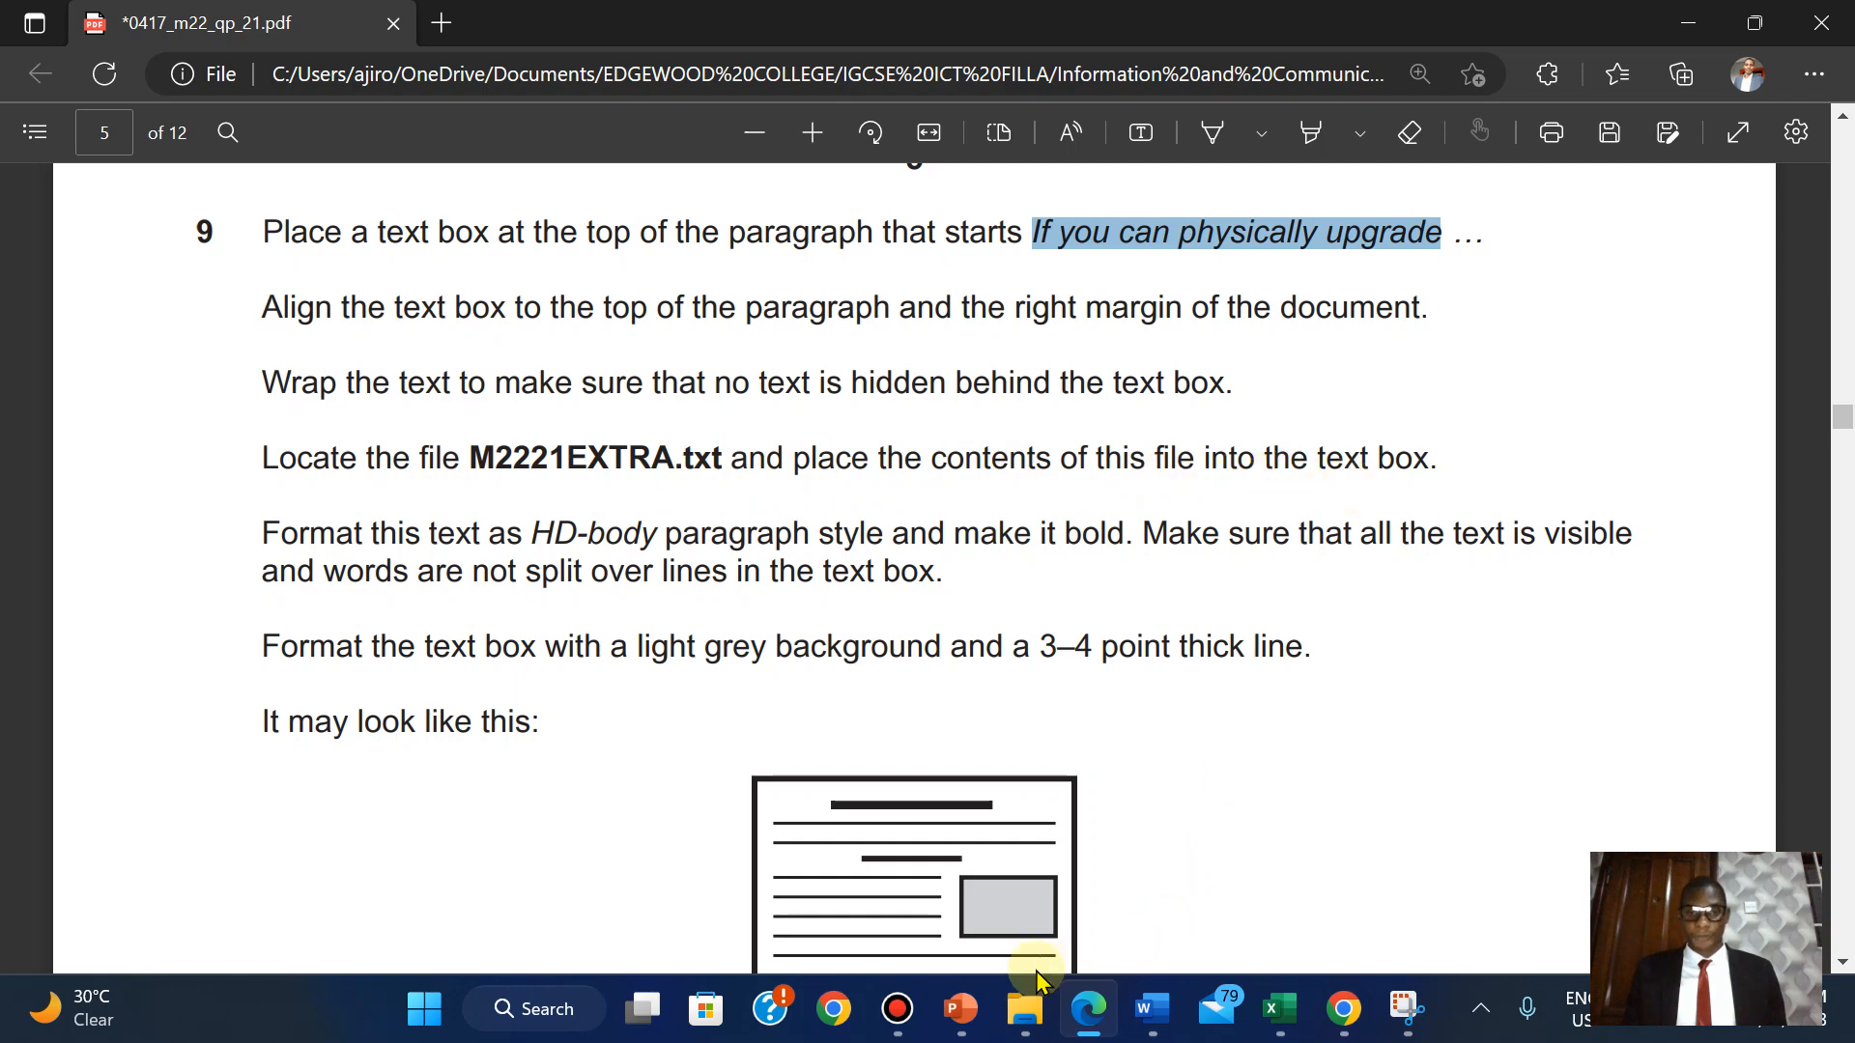
Open M2221EXTRA in maximized Notepad and turn on Word wrap.
mouse_move(1039, 981)
left_click(1069, 841)
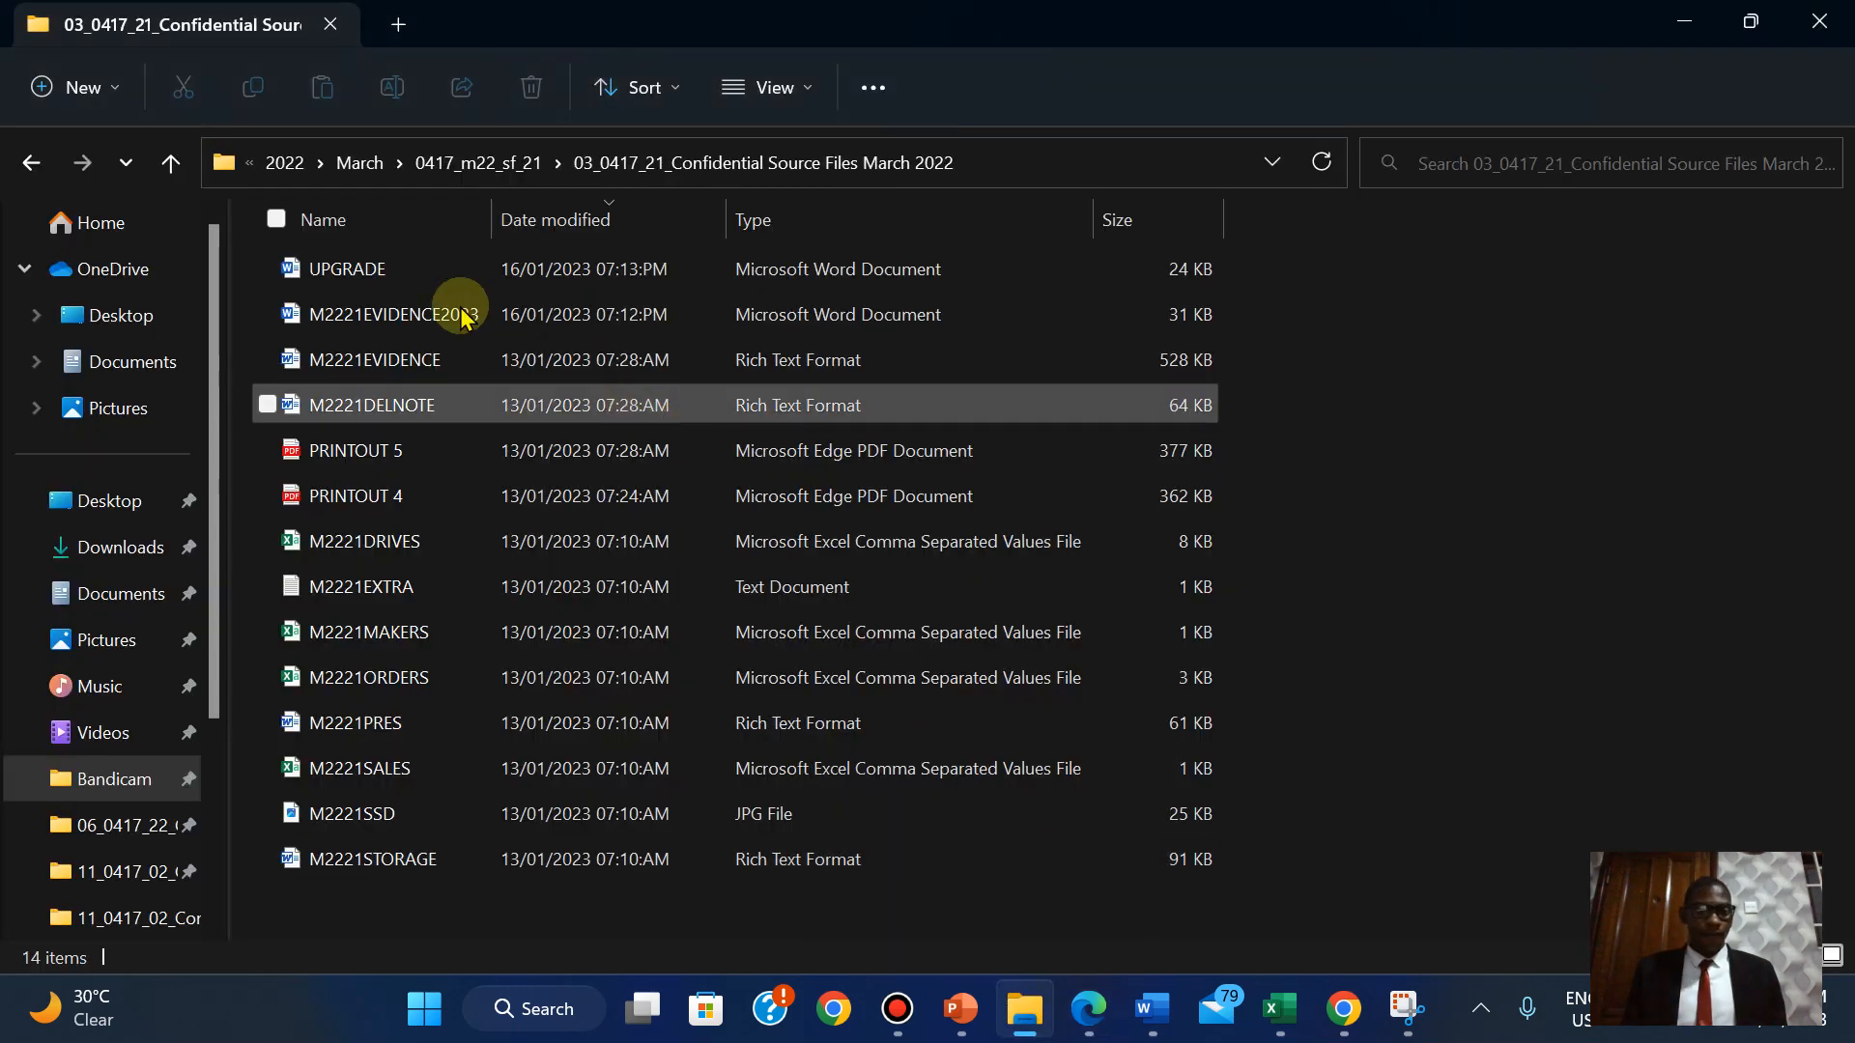
left_click(379, 587)
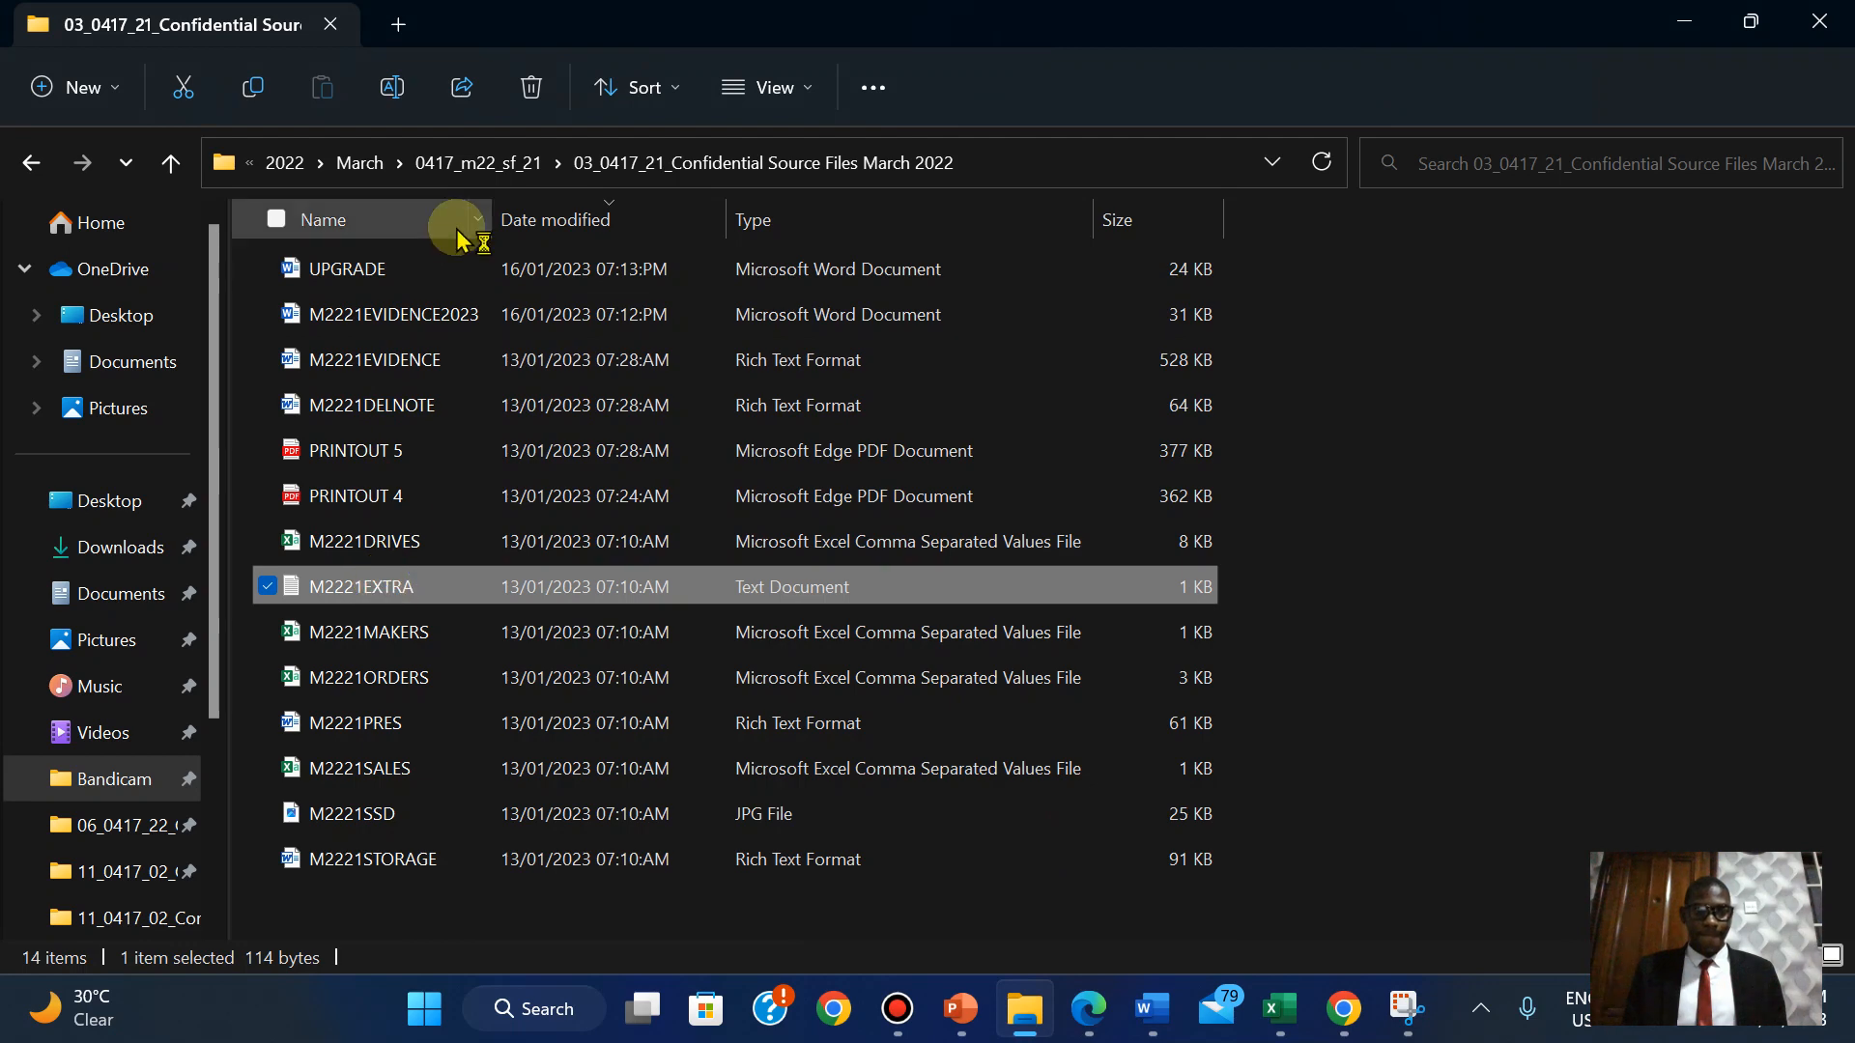
left_click(1325, 359)
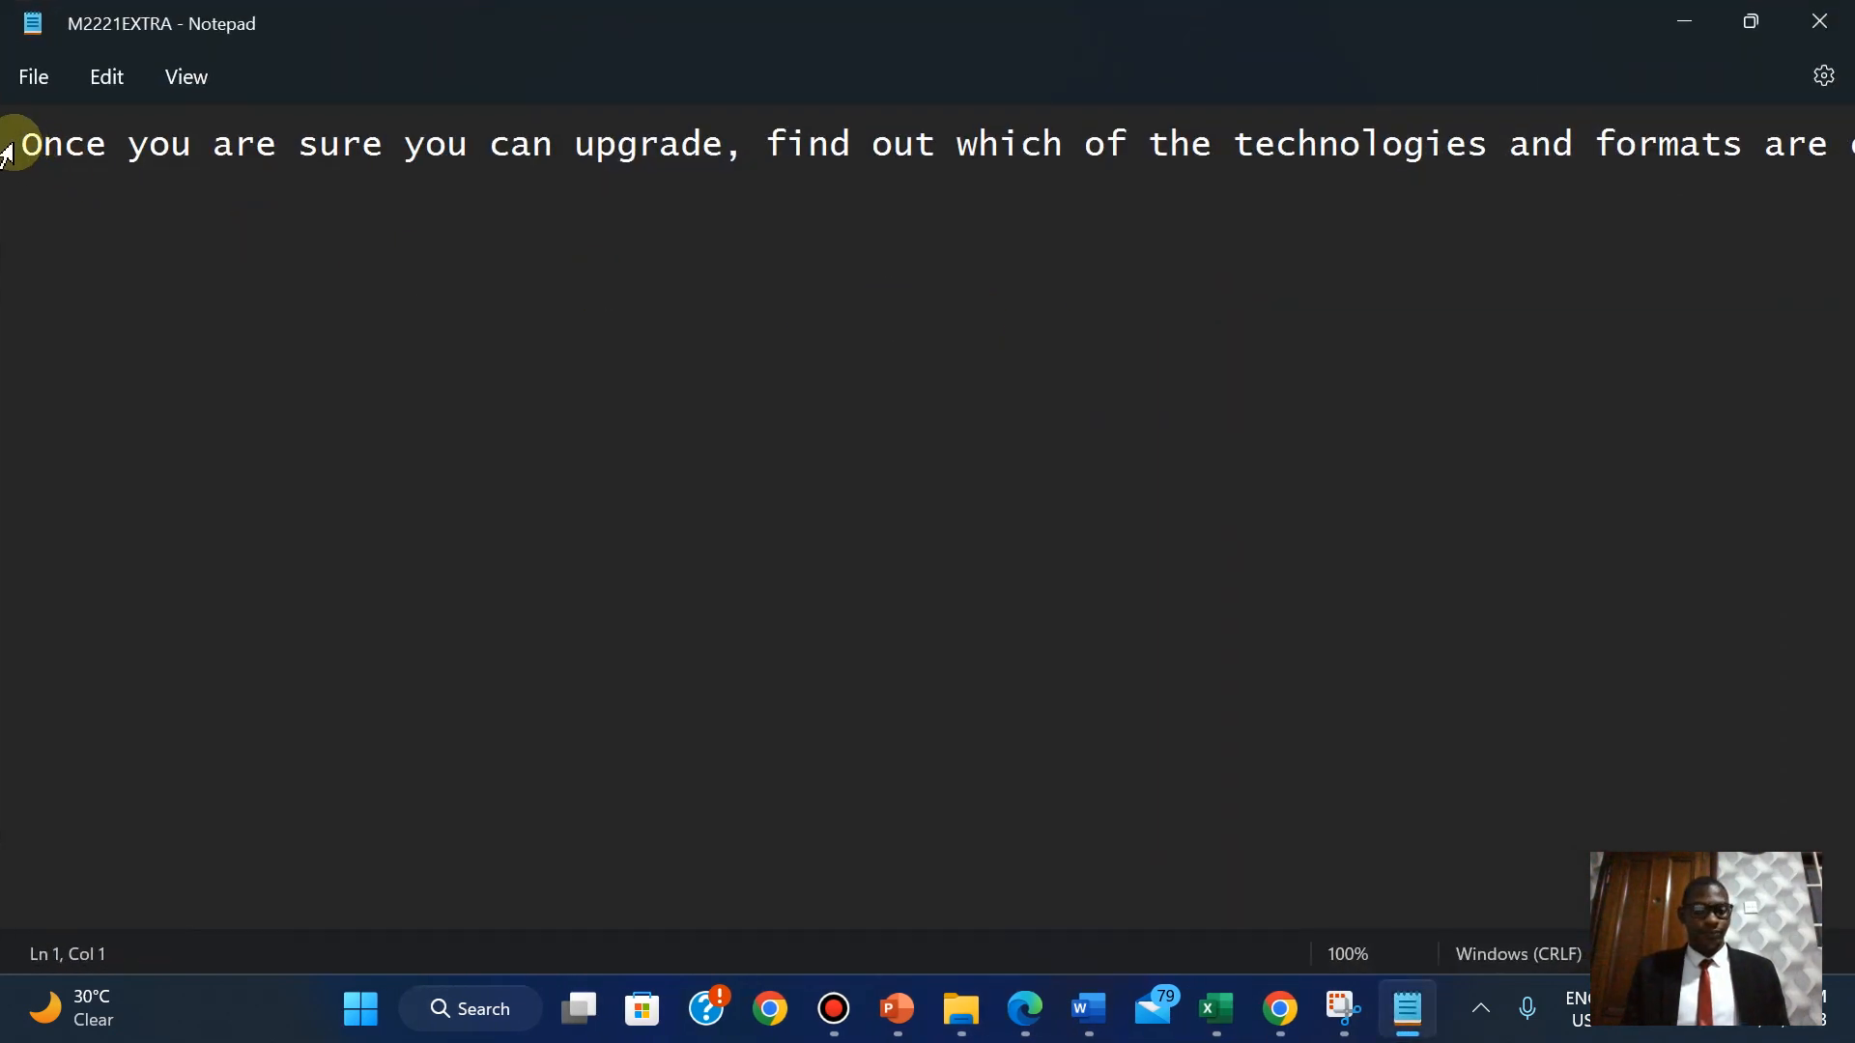
triple_click(8, 147)
left_click(183, 82)
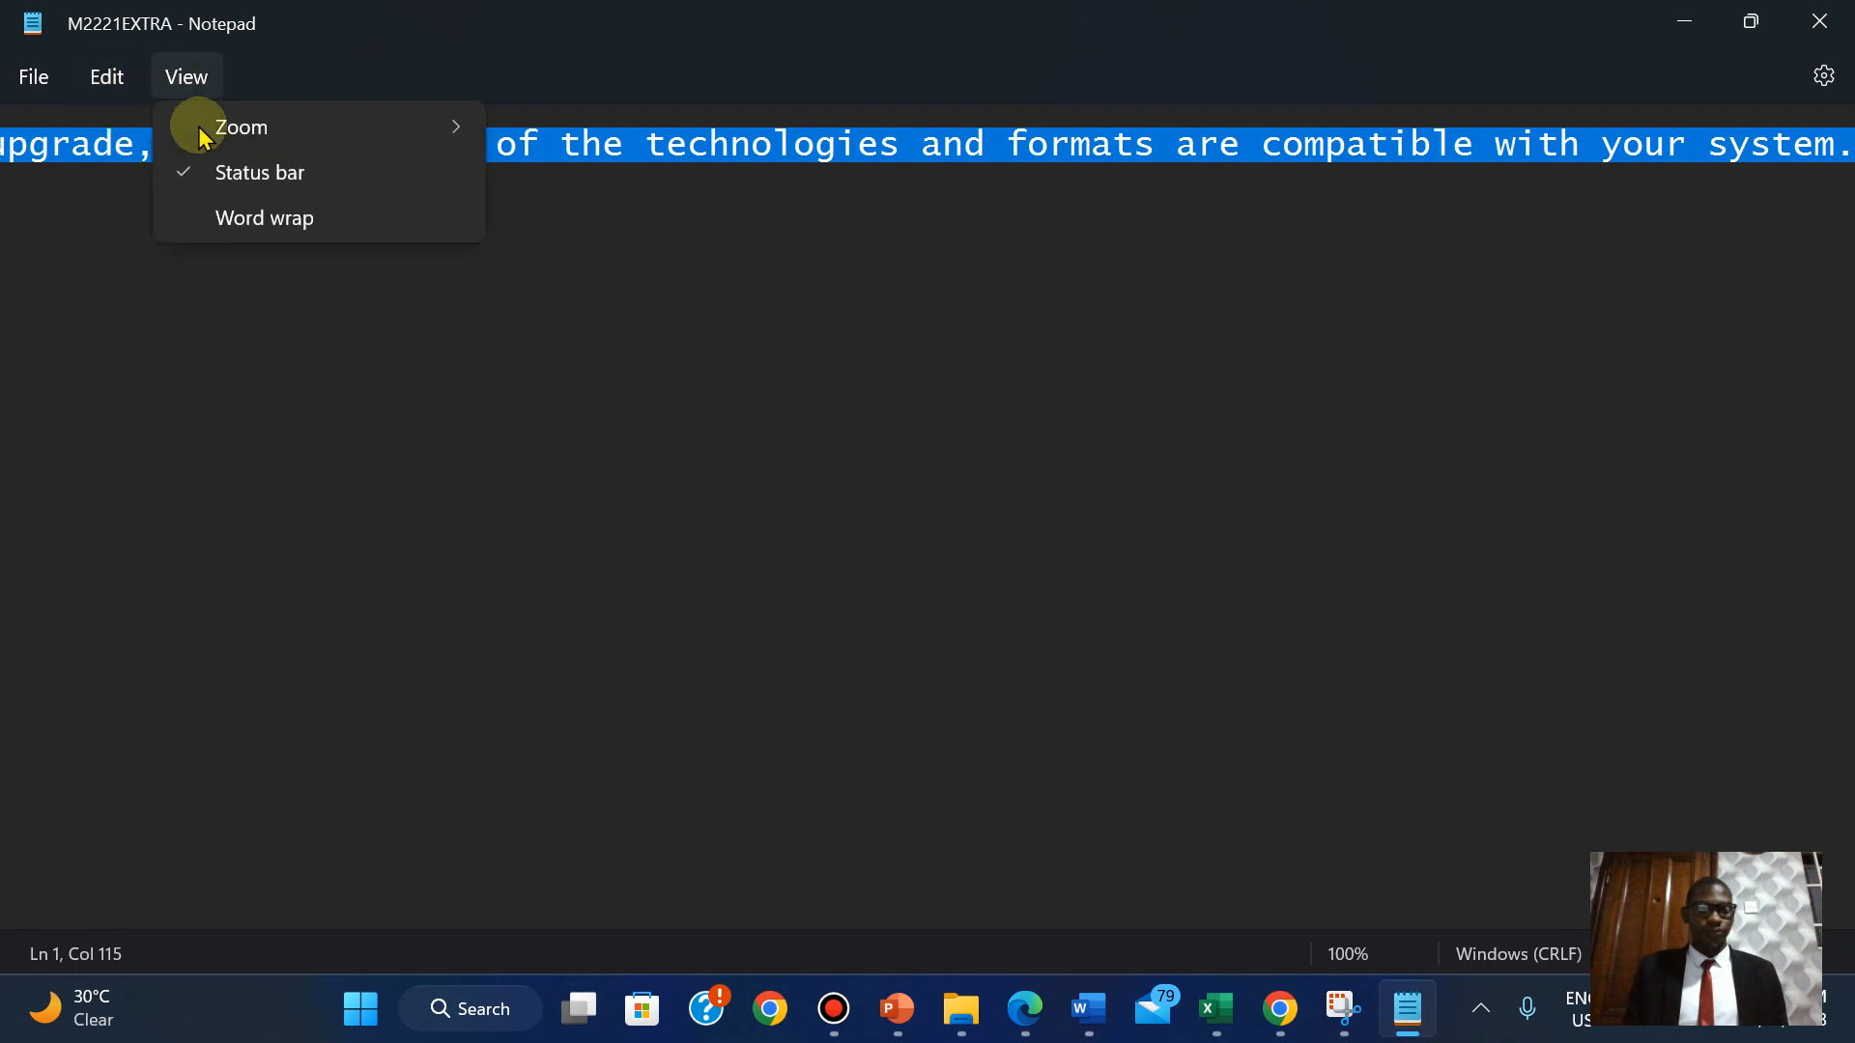
left_click(231, 213)
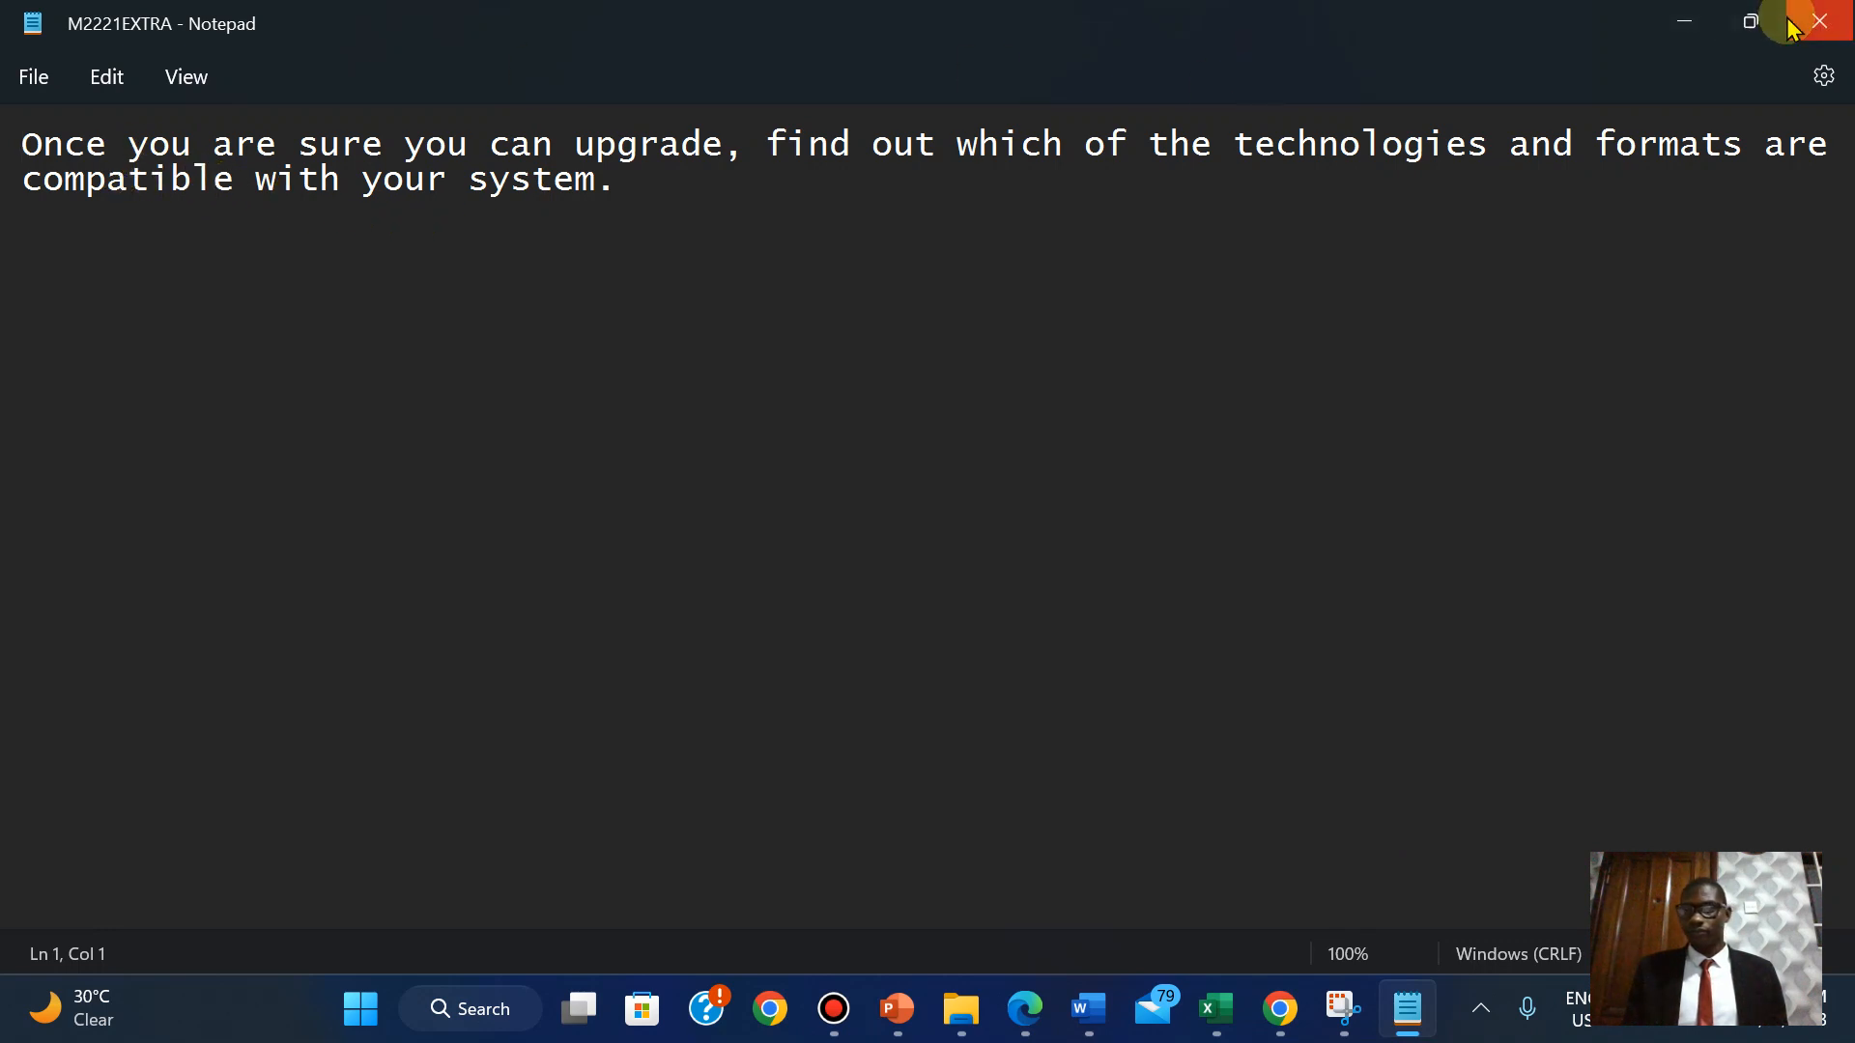
Restore the Notepad window and select M2221EXTRA's whole compatibility sentence to copy.
left_click(1751, 21)
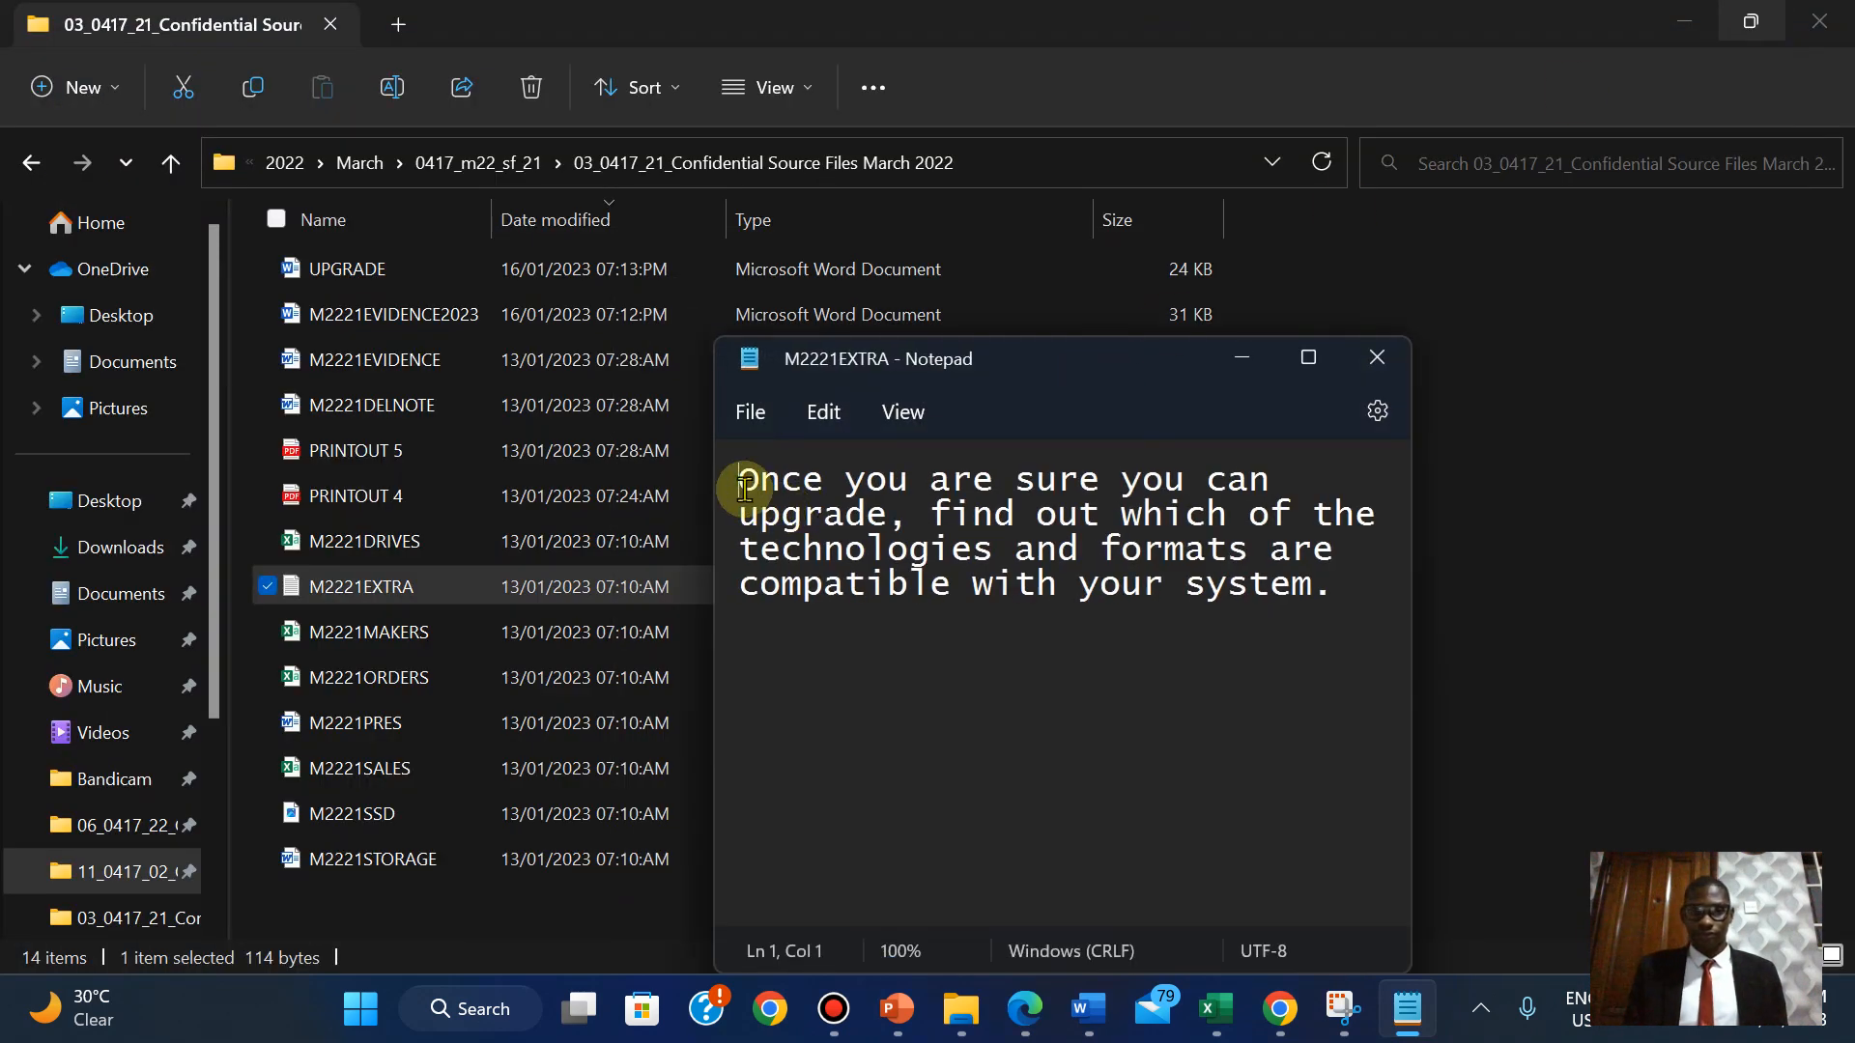
left_click_drag(742, 485, 1333, 589)
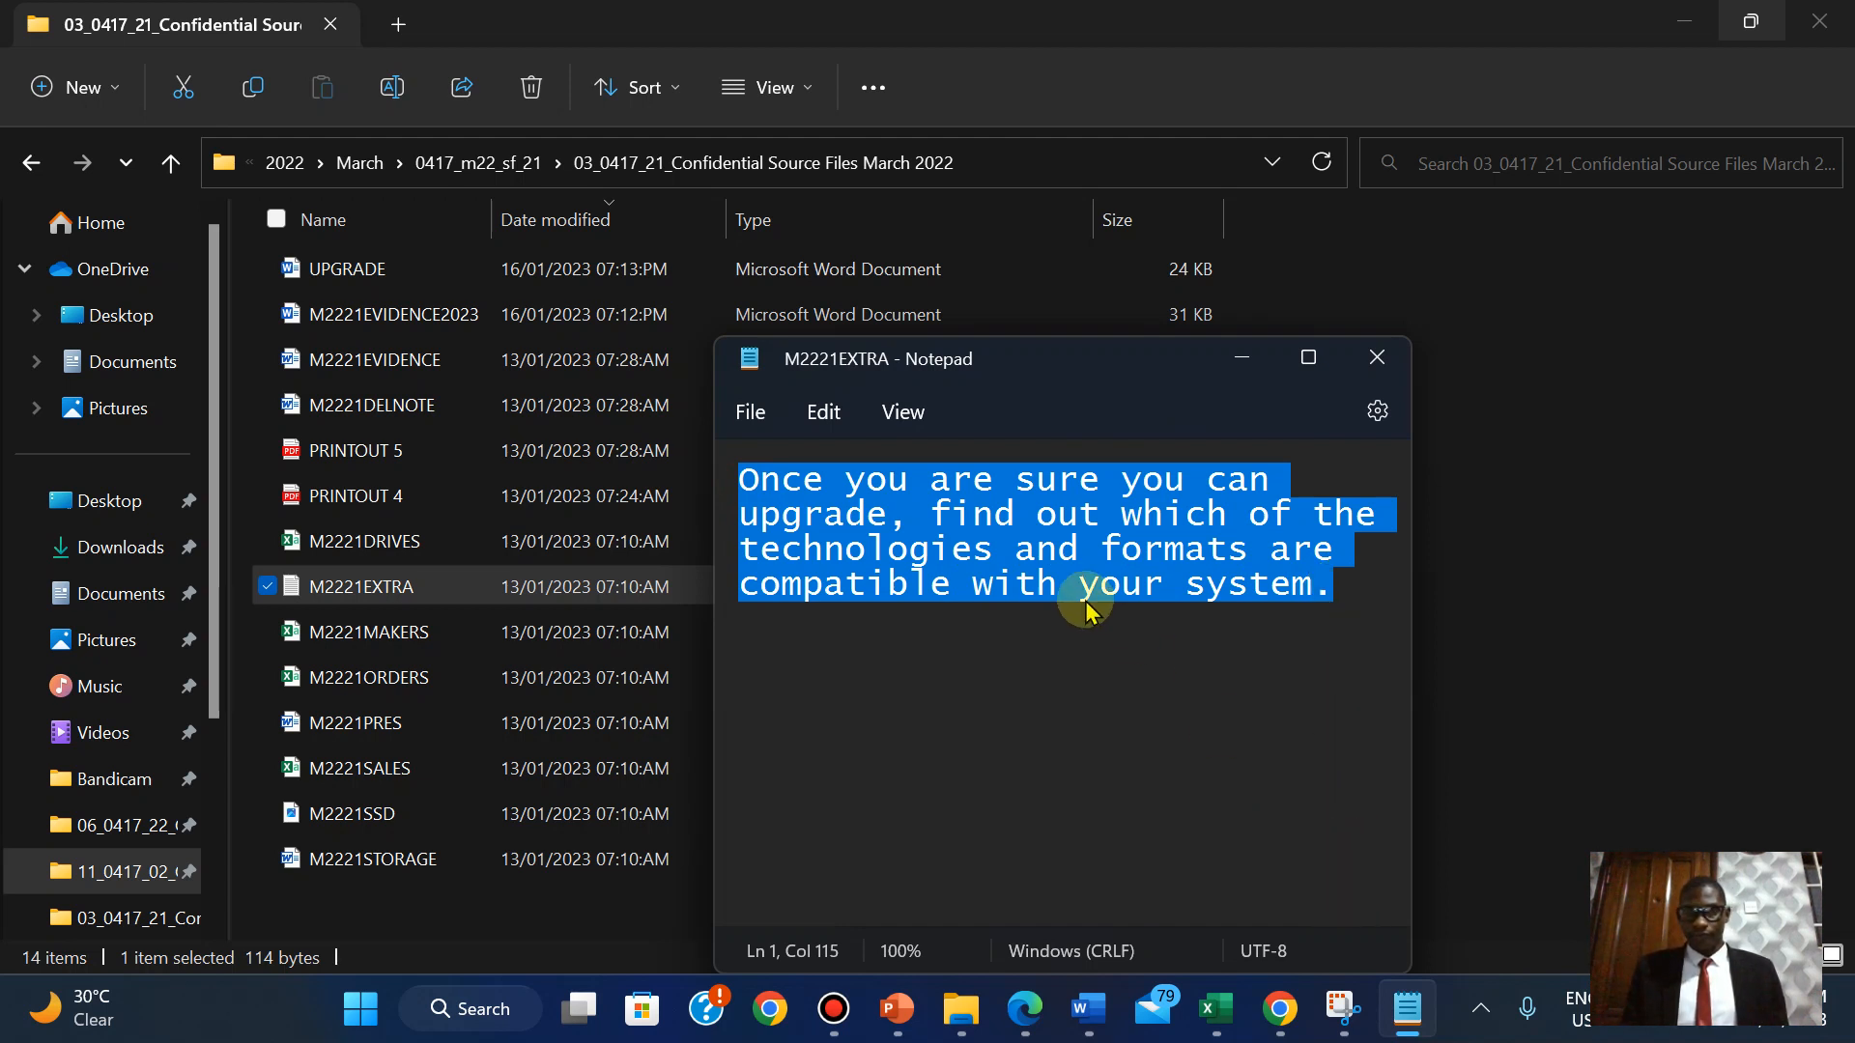
mouse_move(1089, 1009)
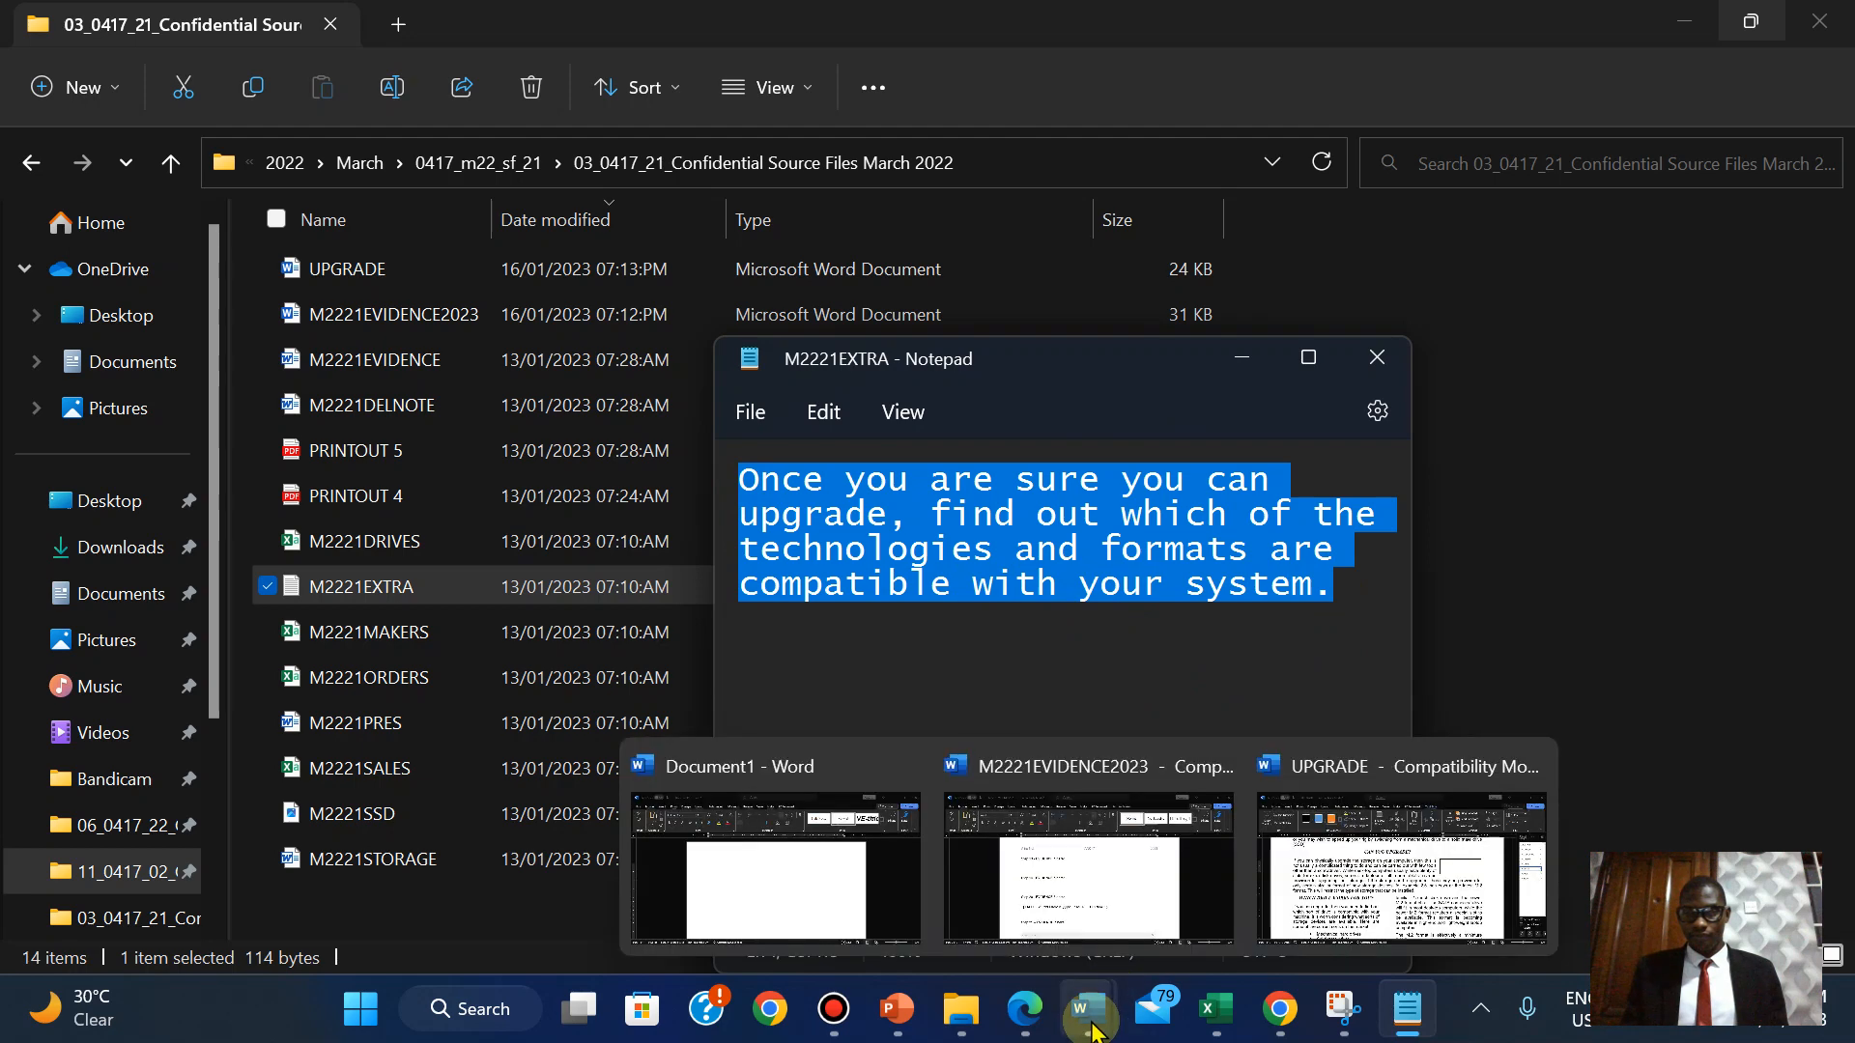
left_click(1395, 894)
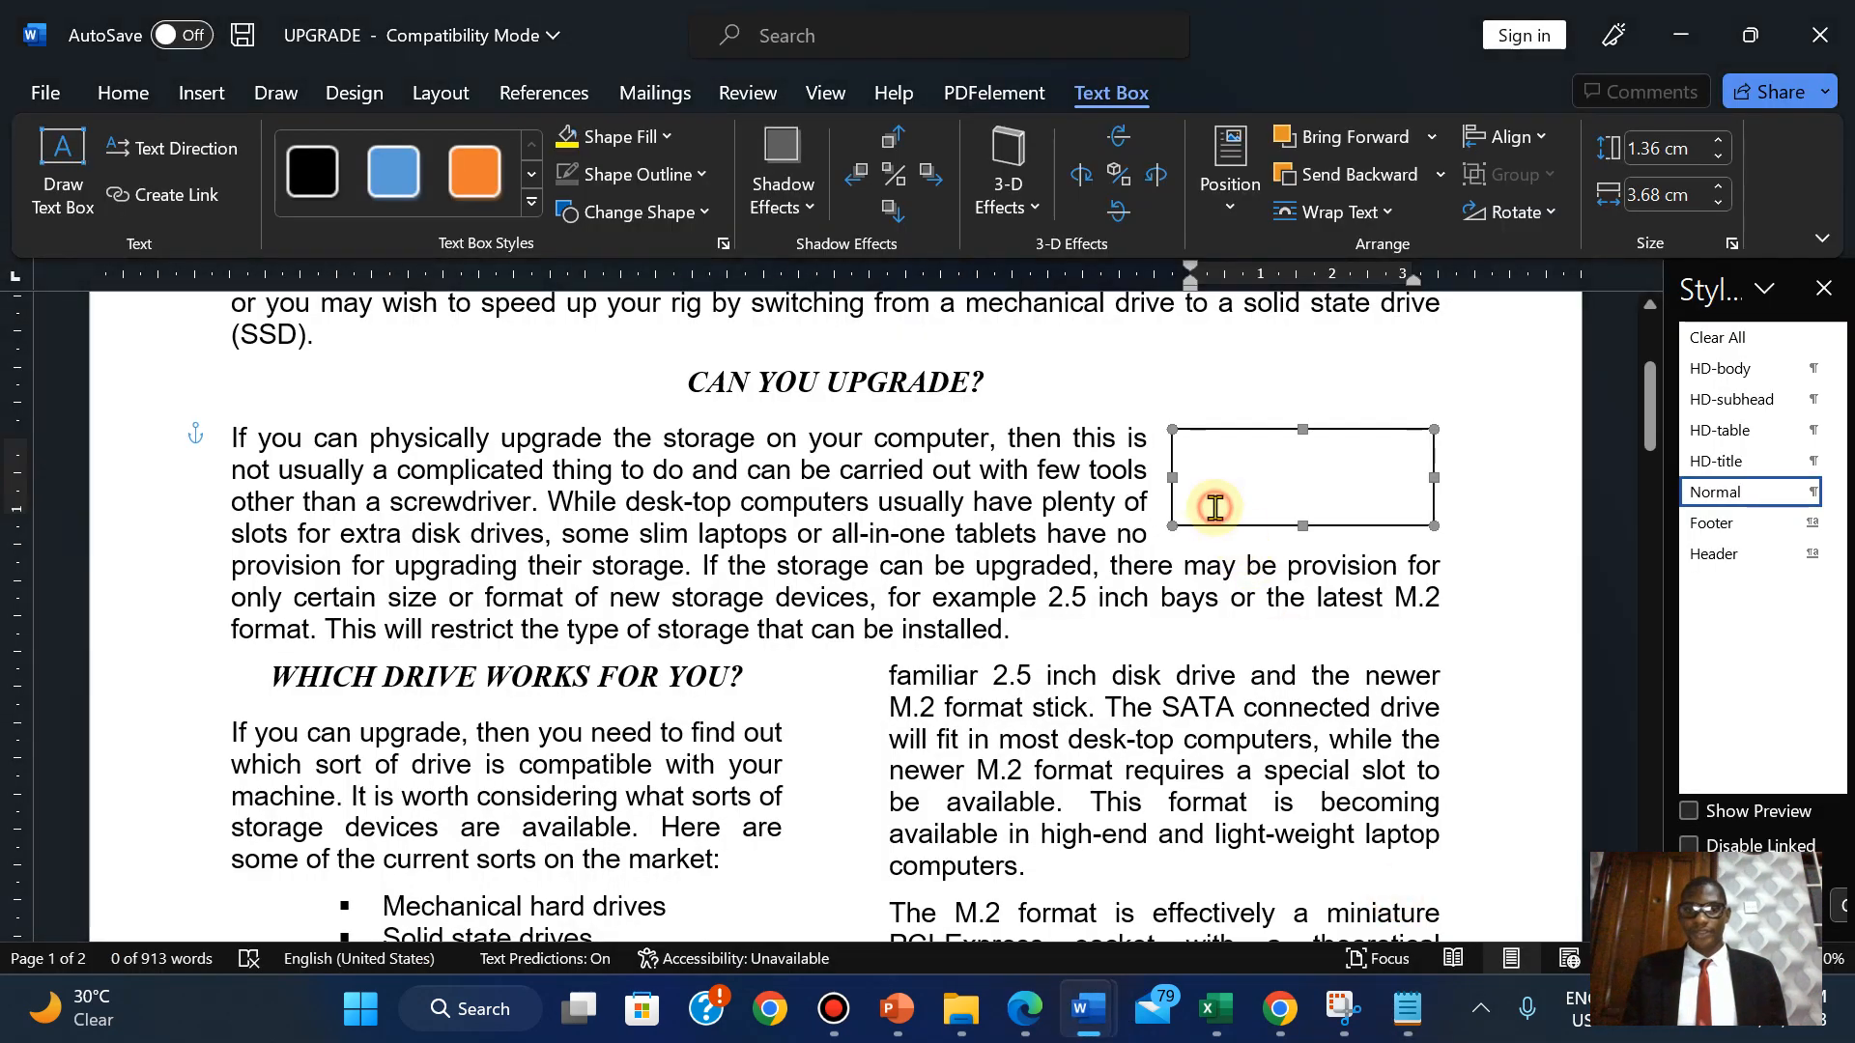
Paste the copied compatibility sentence into the text box and give it the HD-body style.
left_click(1215, 507)
type("Once you are sure you can")
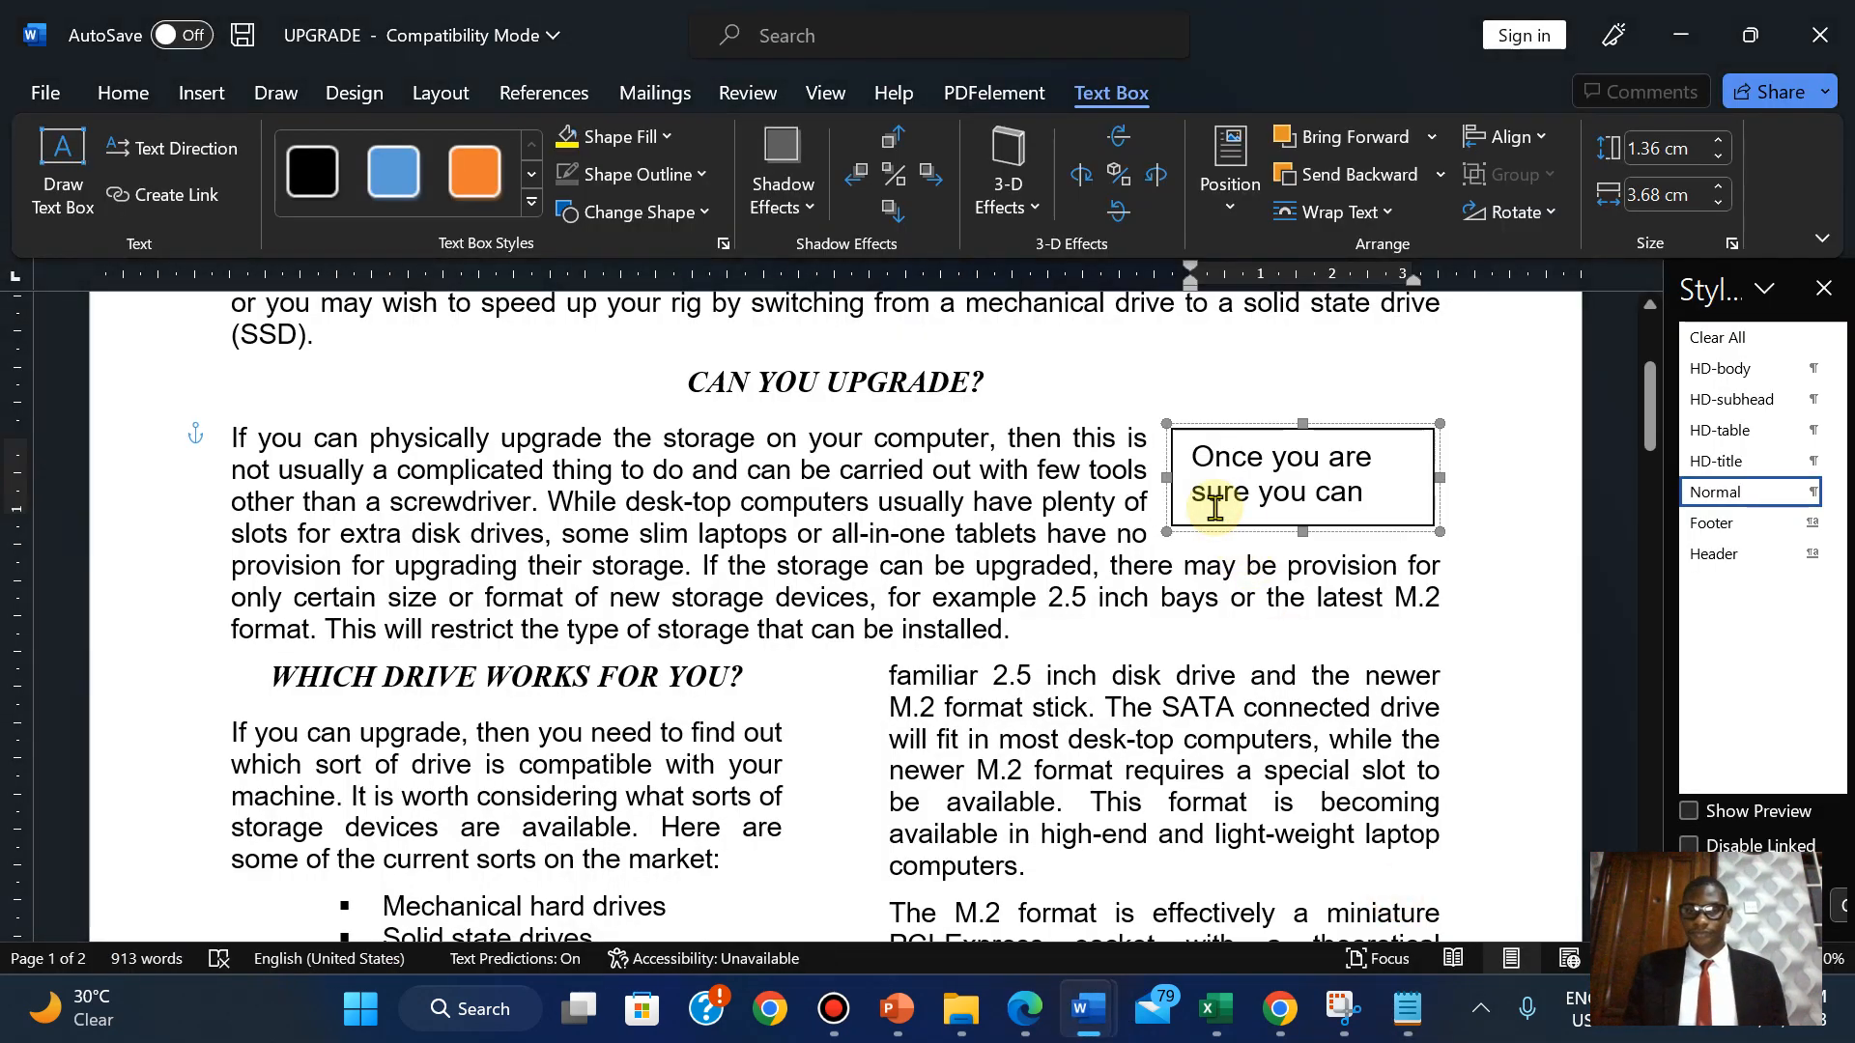
left_click(1024, 1008)
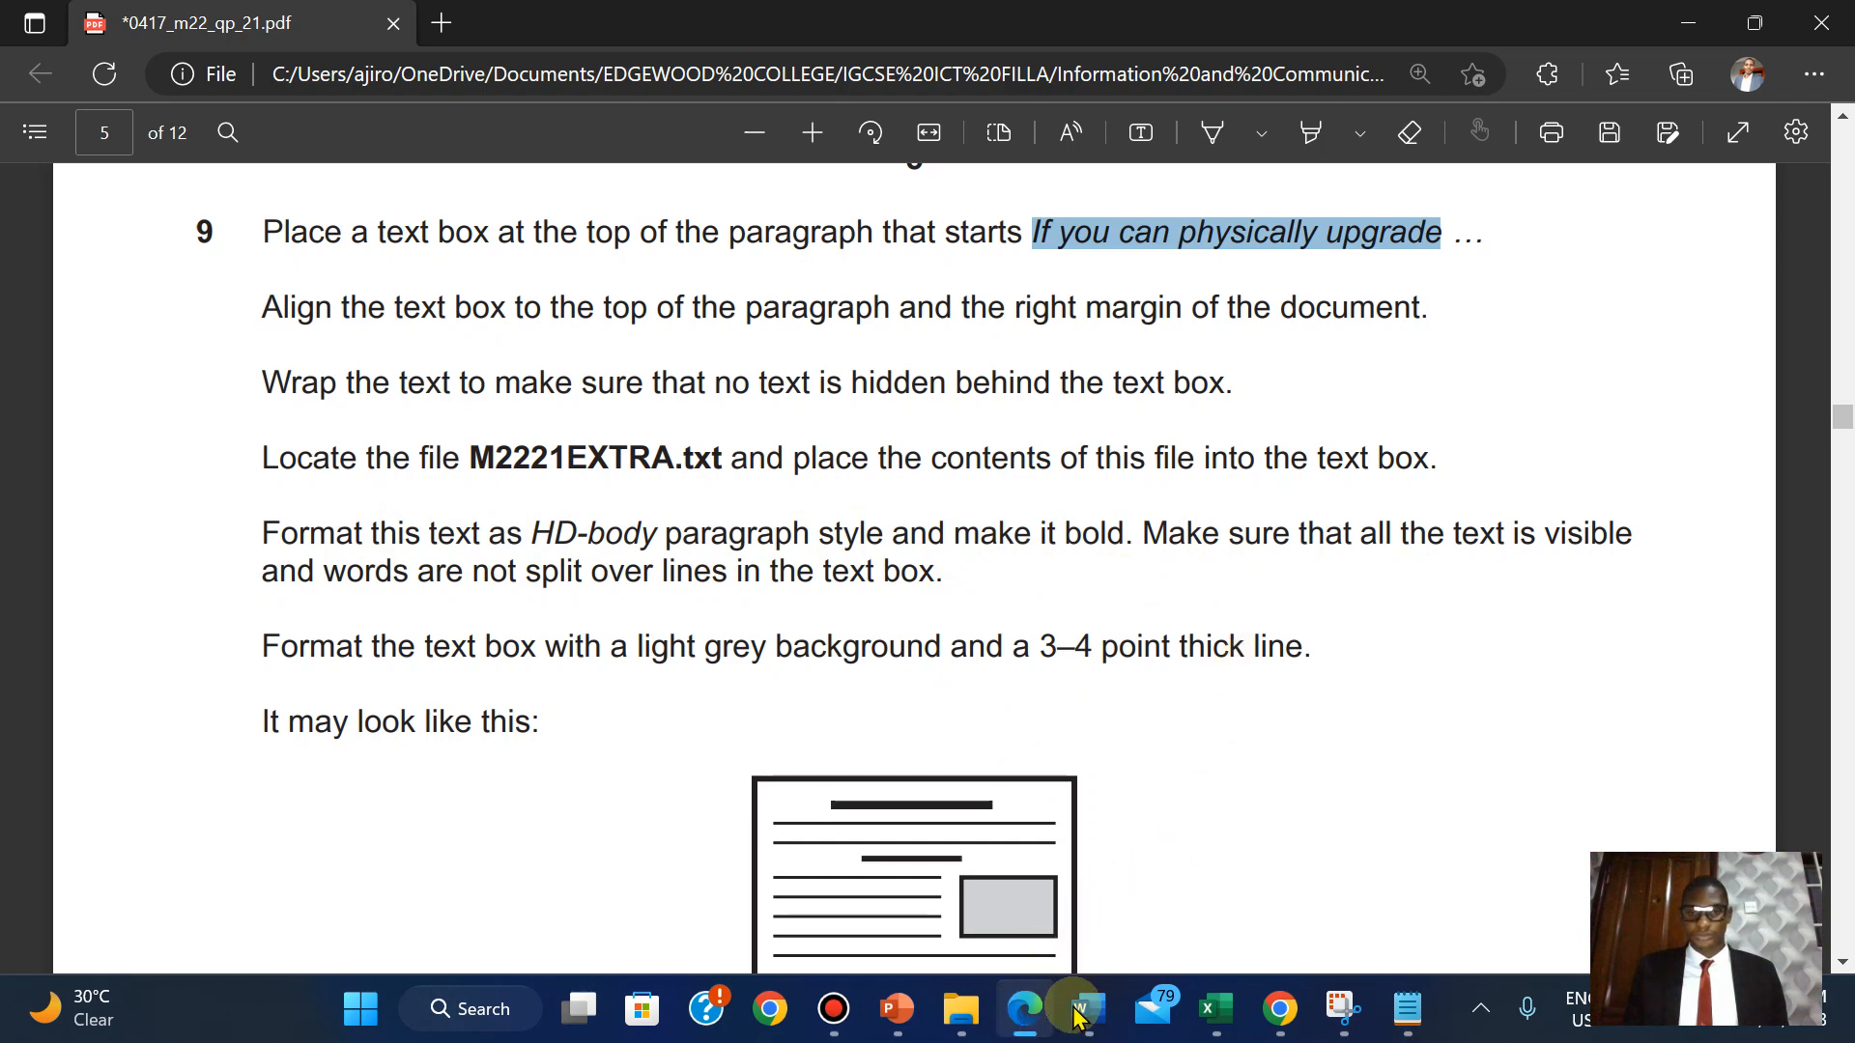
mouse_move(1096, 1021)
left_click(1343, 860)
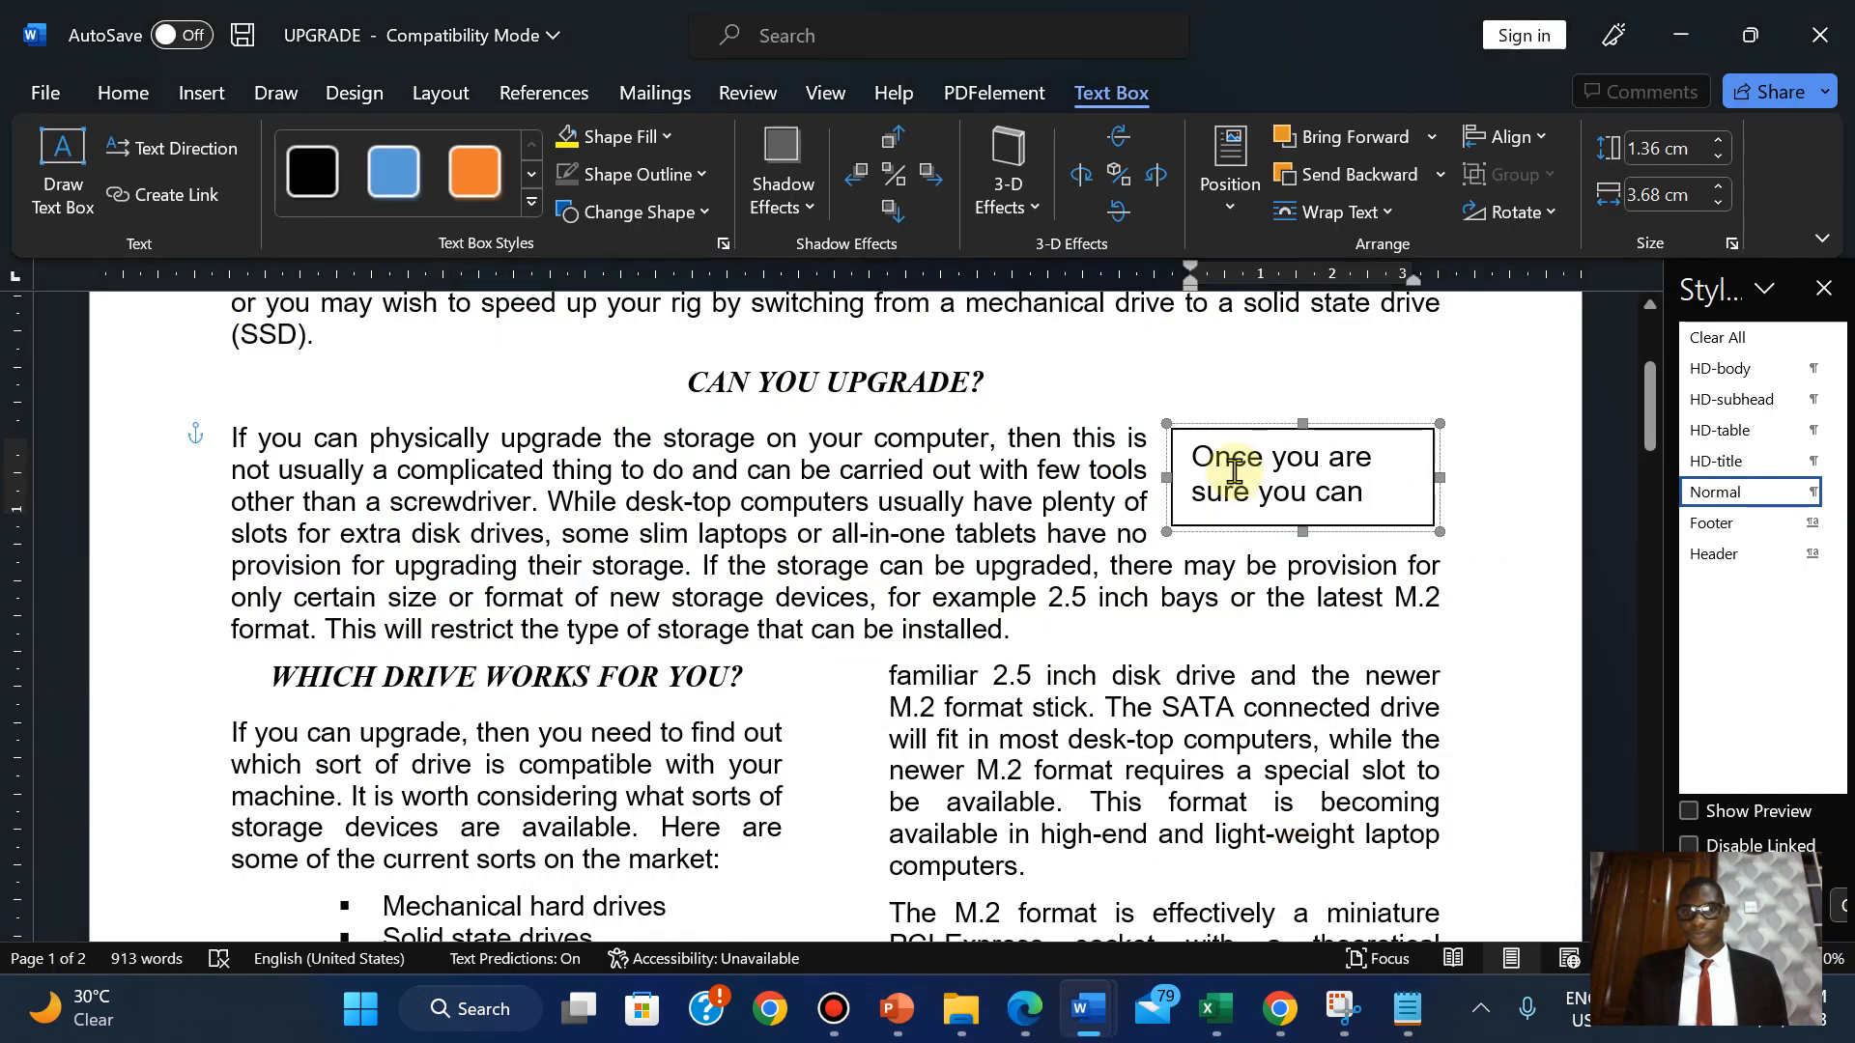
key("ctrl+a")
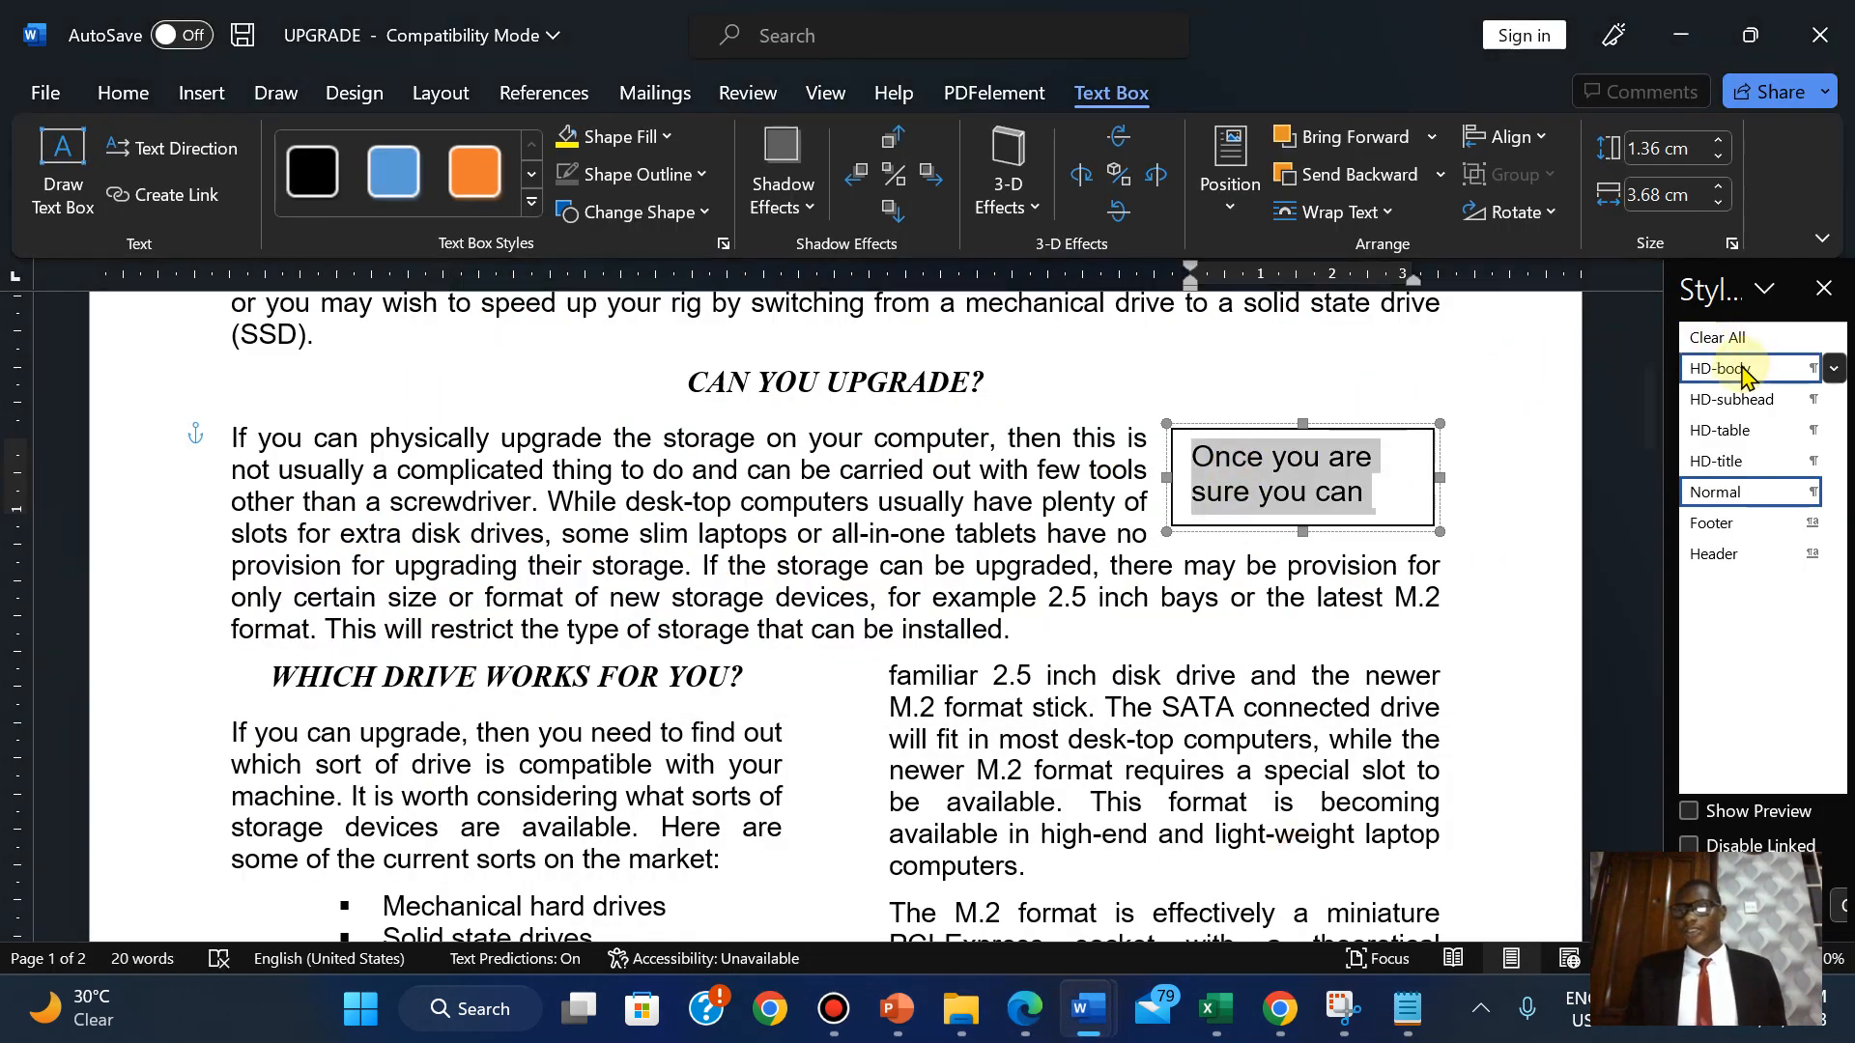
left_click(1739, 370)
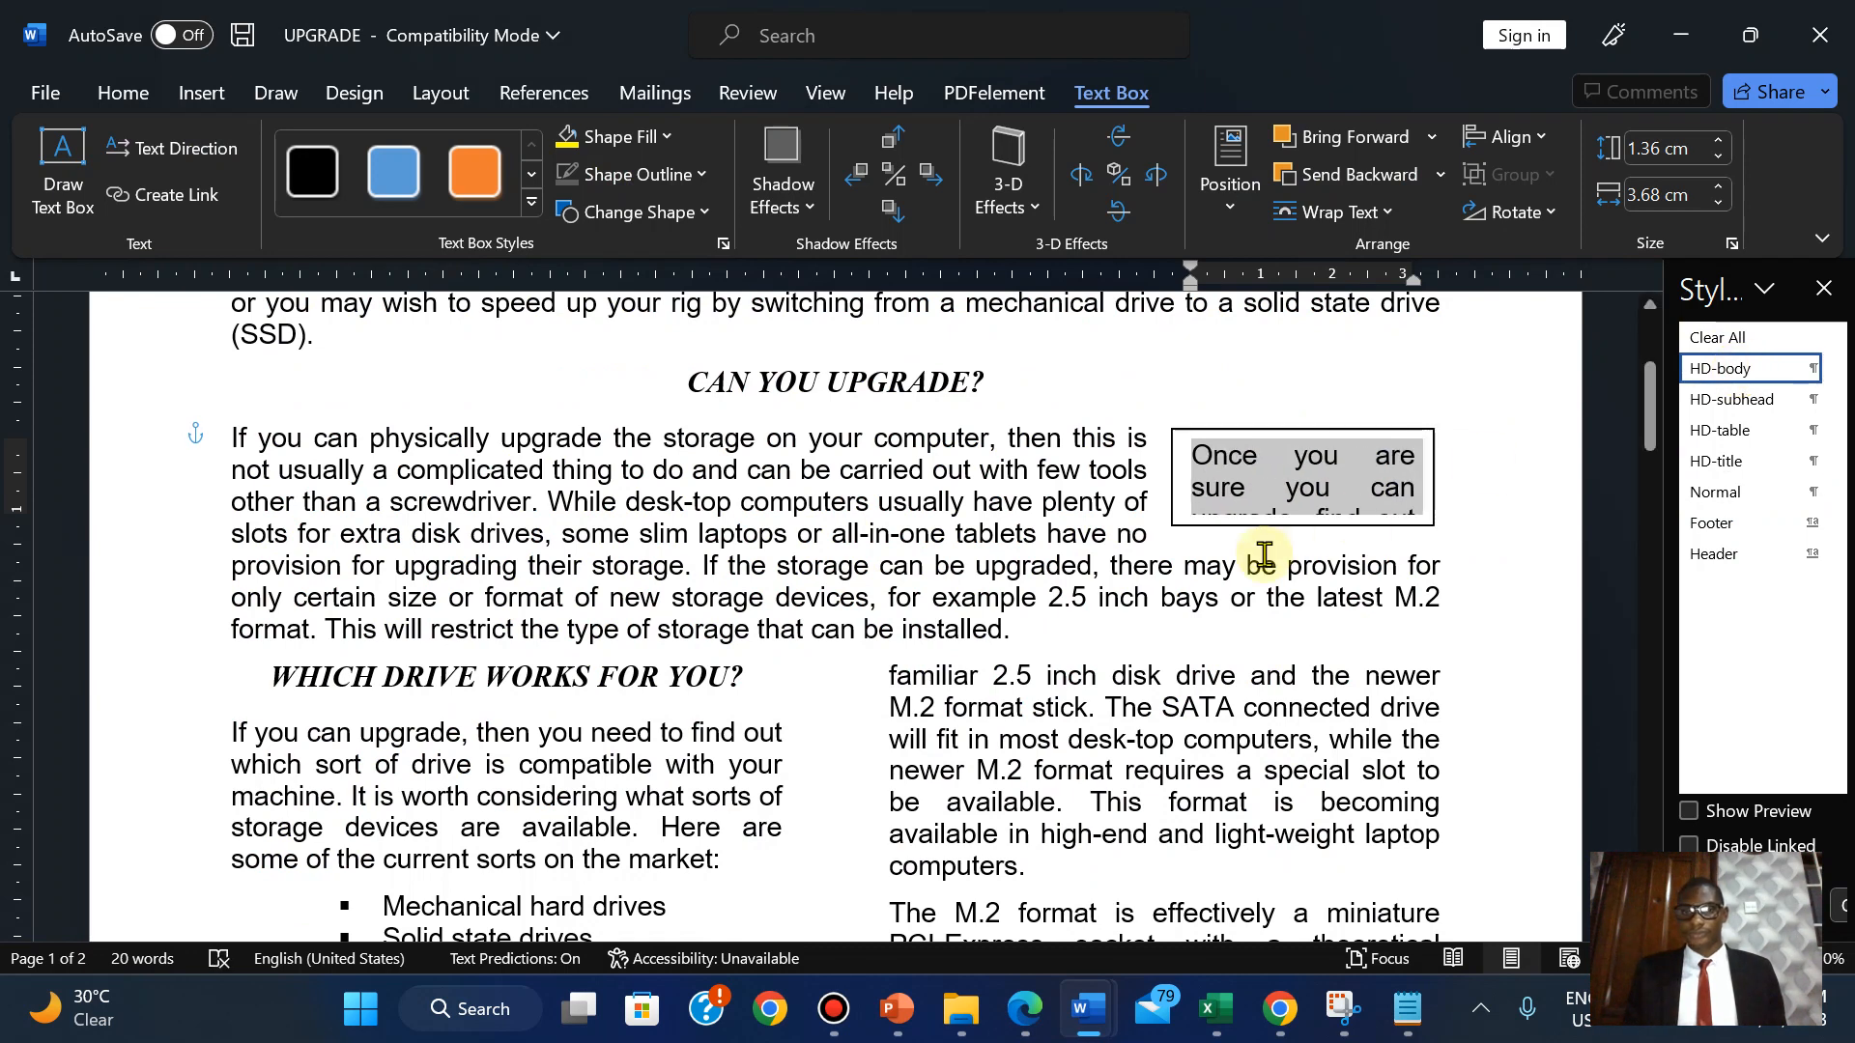
Resize the text box from its bottom-left corner to about 5.51 cm wide so the sentence shows.
left_click(1175, 519)
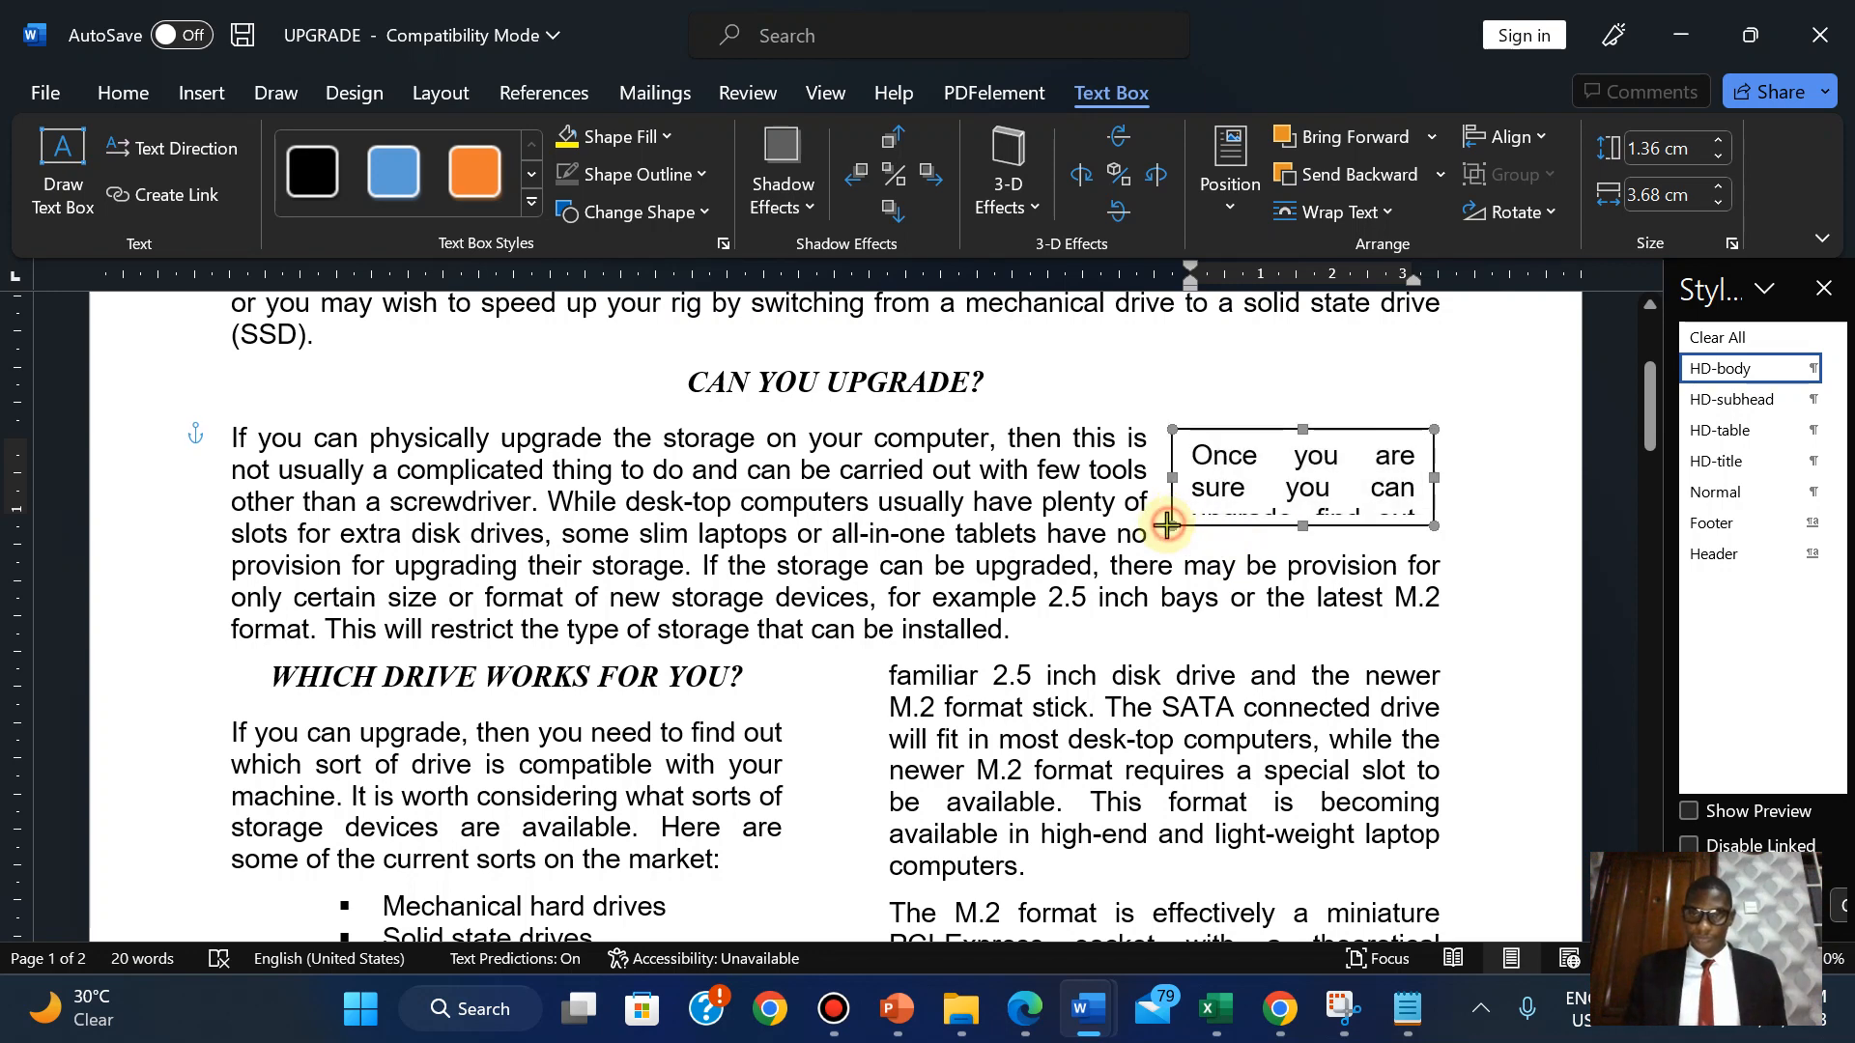
left_click_drag(1168, 525, 1047, 618)
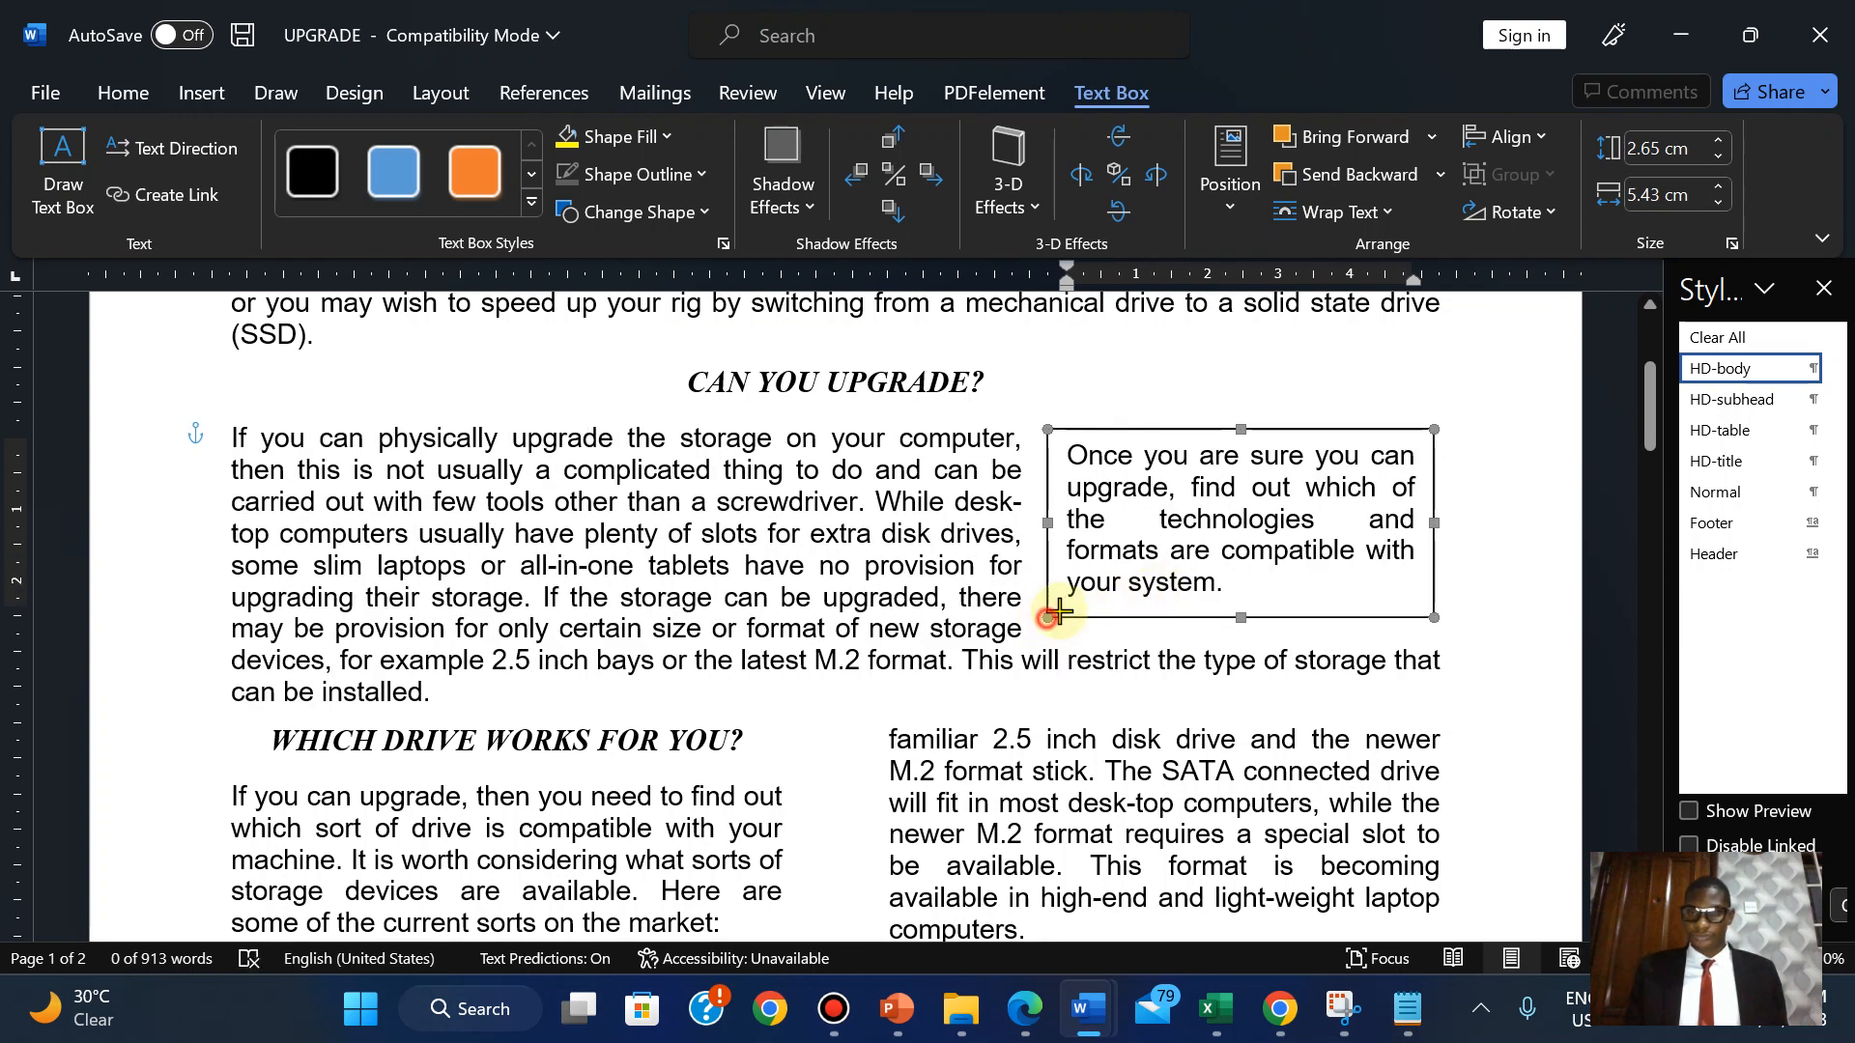
left_click(1043, 617)
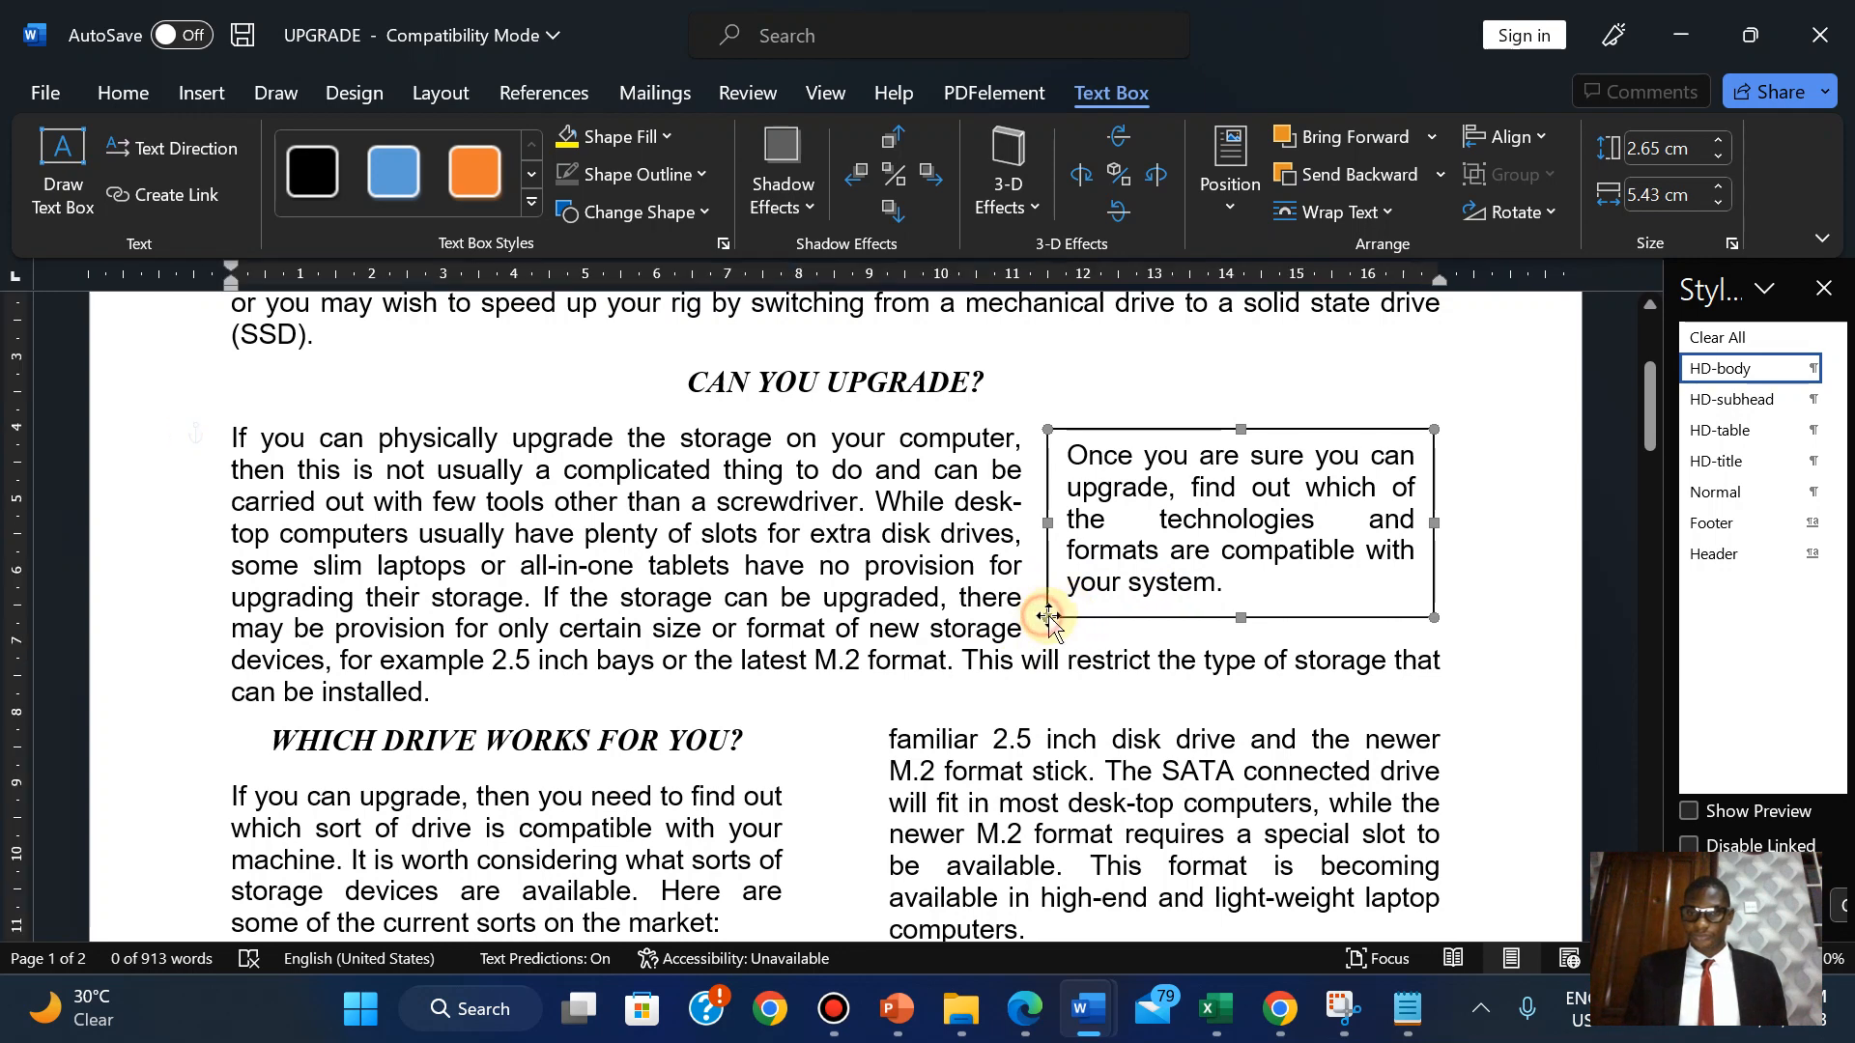
left_click(1048, 616)
mouse_move(1047, 615)
left_mouse_down()
mouse_move(1057, 592)
mouse_move(1041, 616)
left_mouse_up()
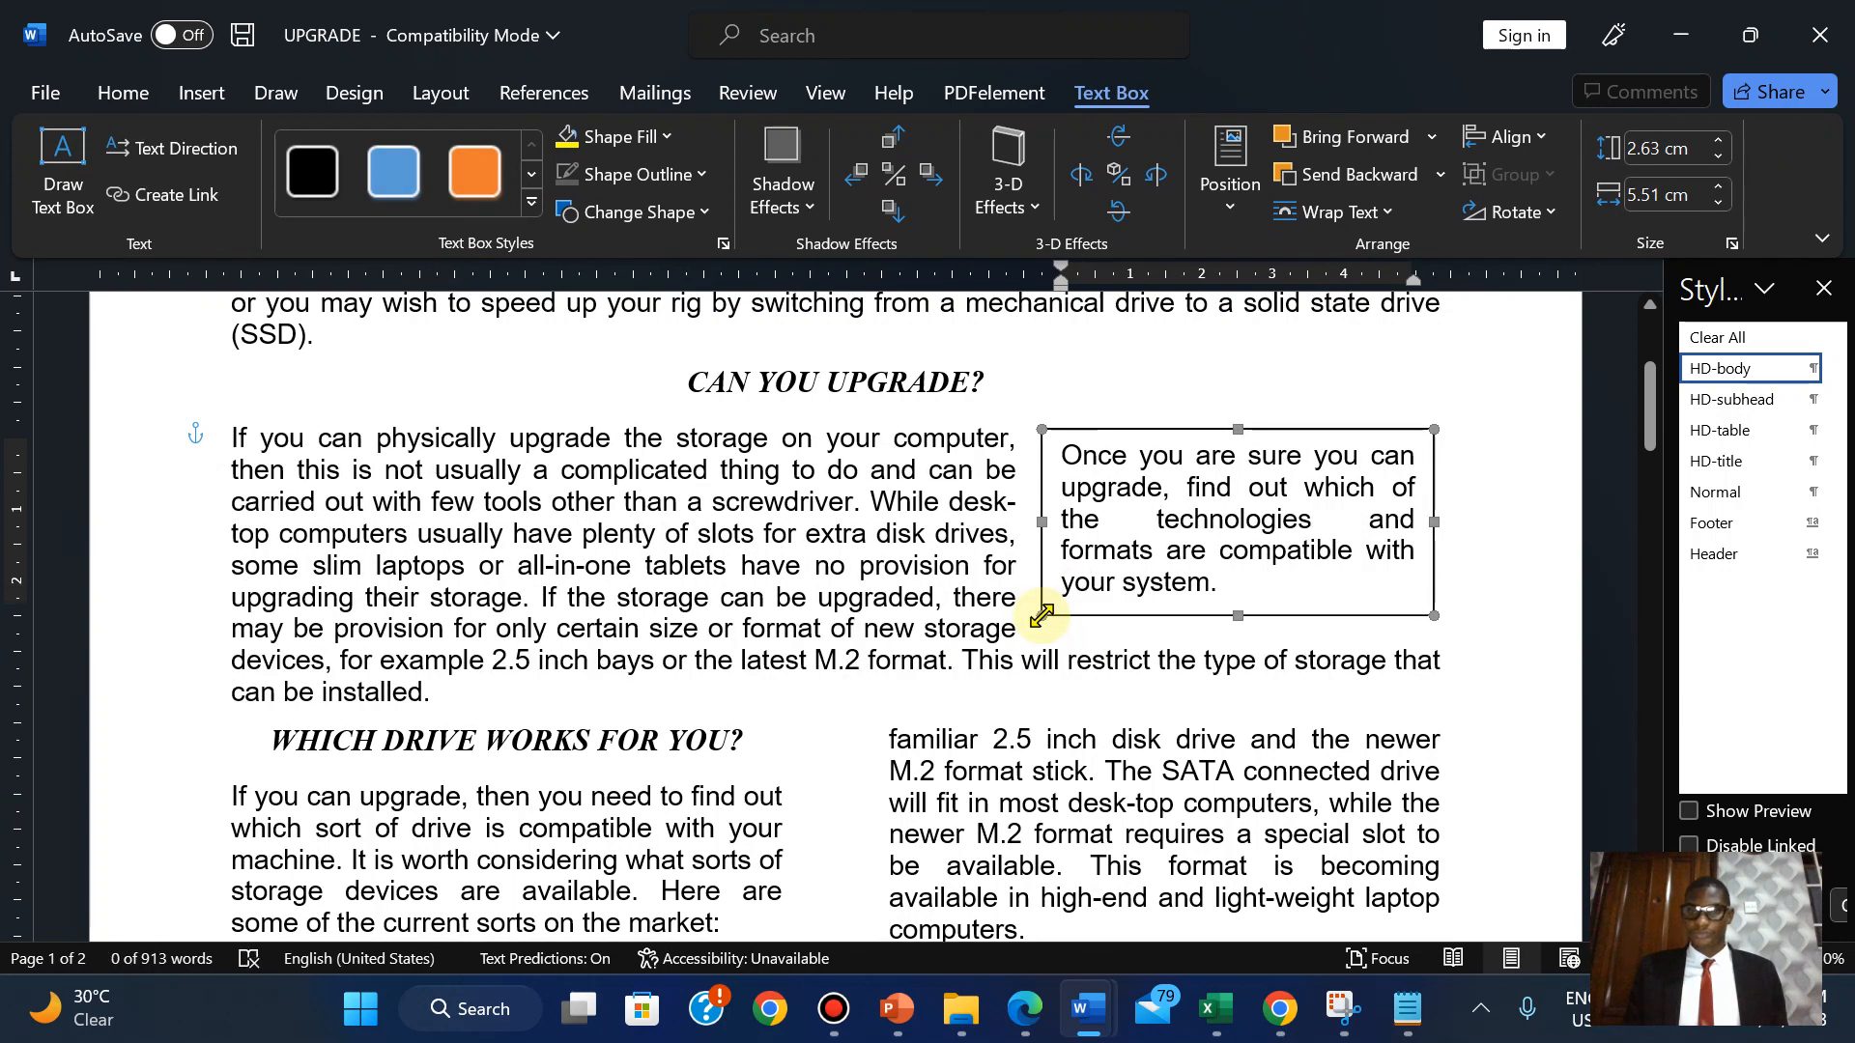
left_click(1174, 658)
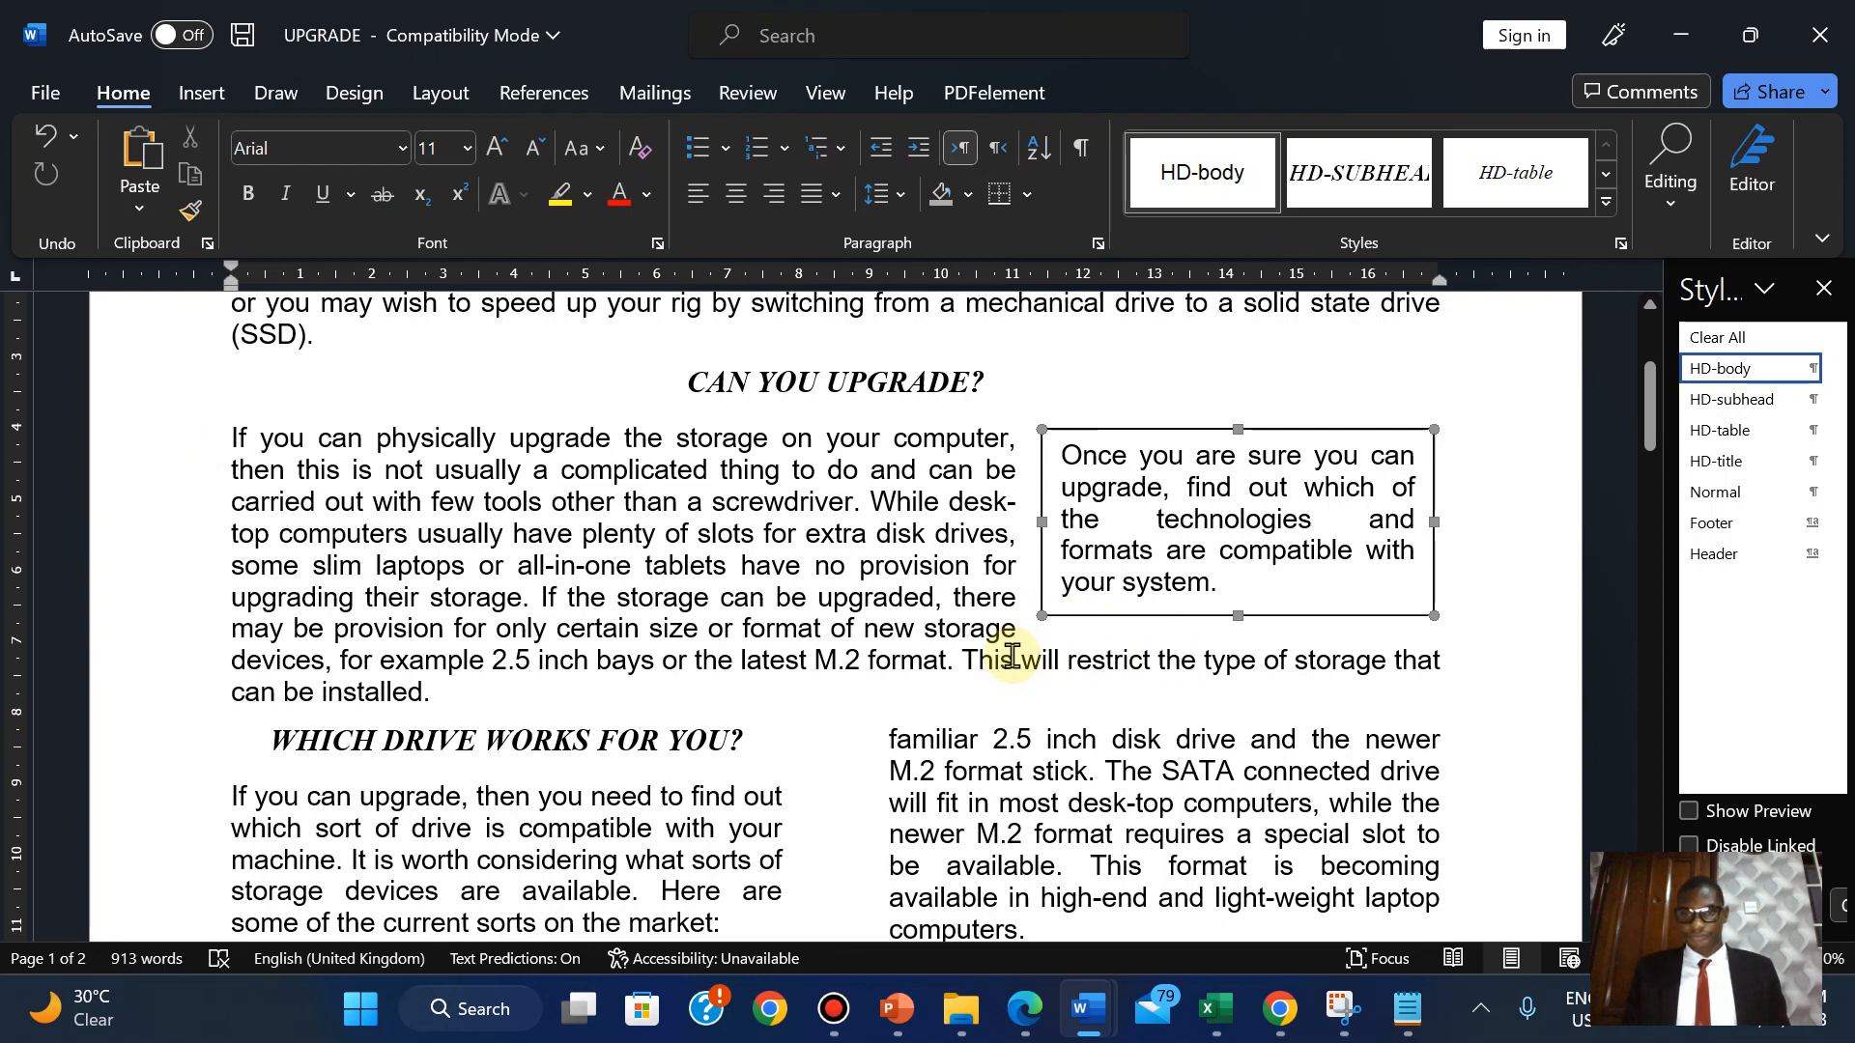
Make the entire text-box sentence bold.
left_click(1029, 1012)
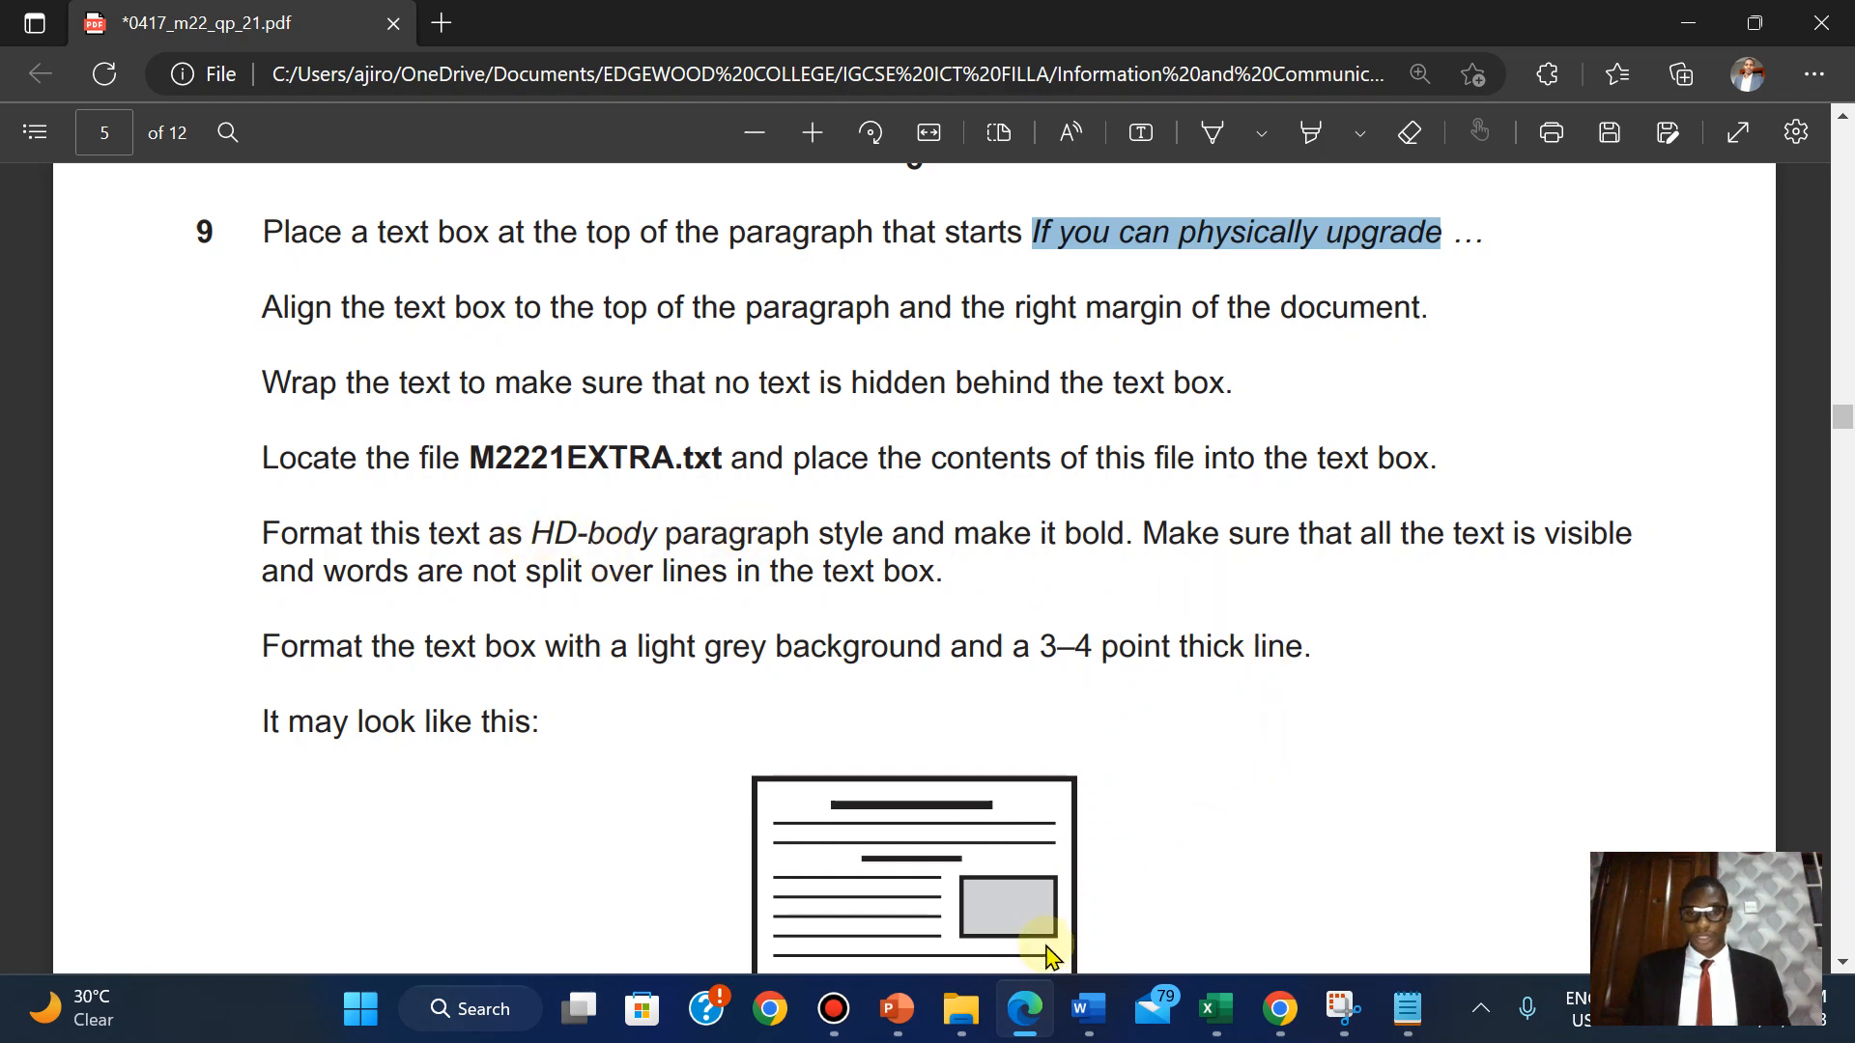
mouse_move(1082, 1000)
left_click(1392, 865)
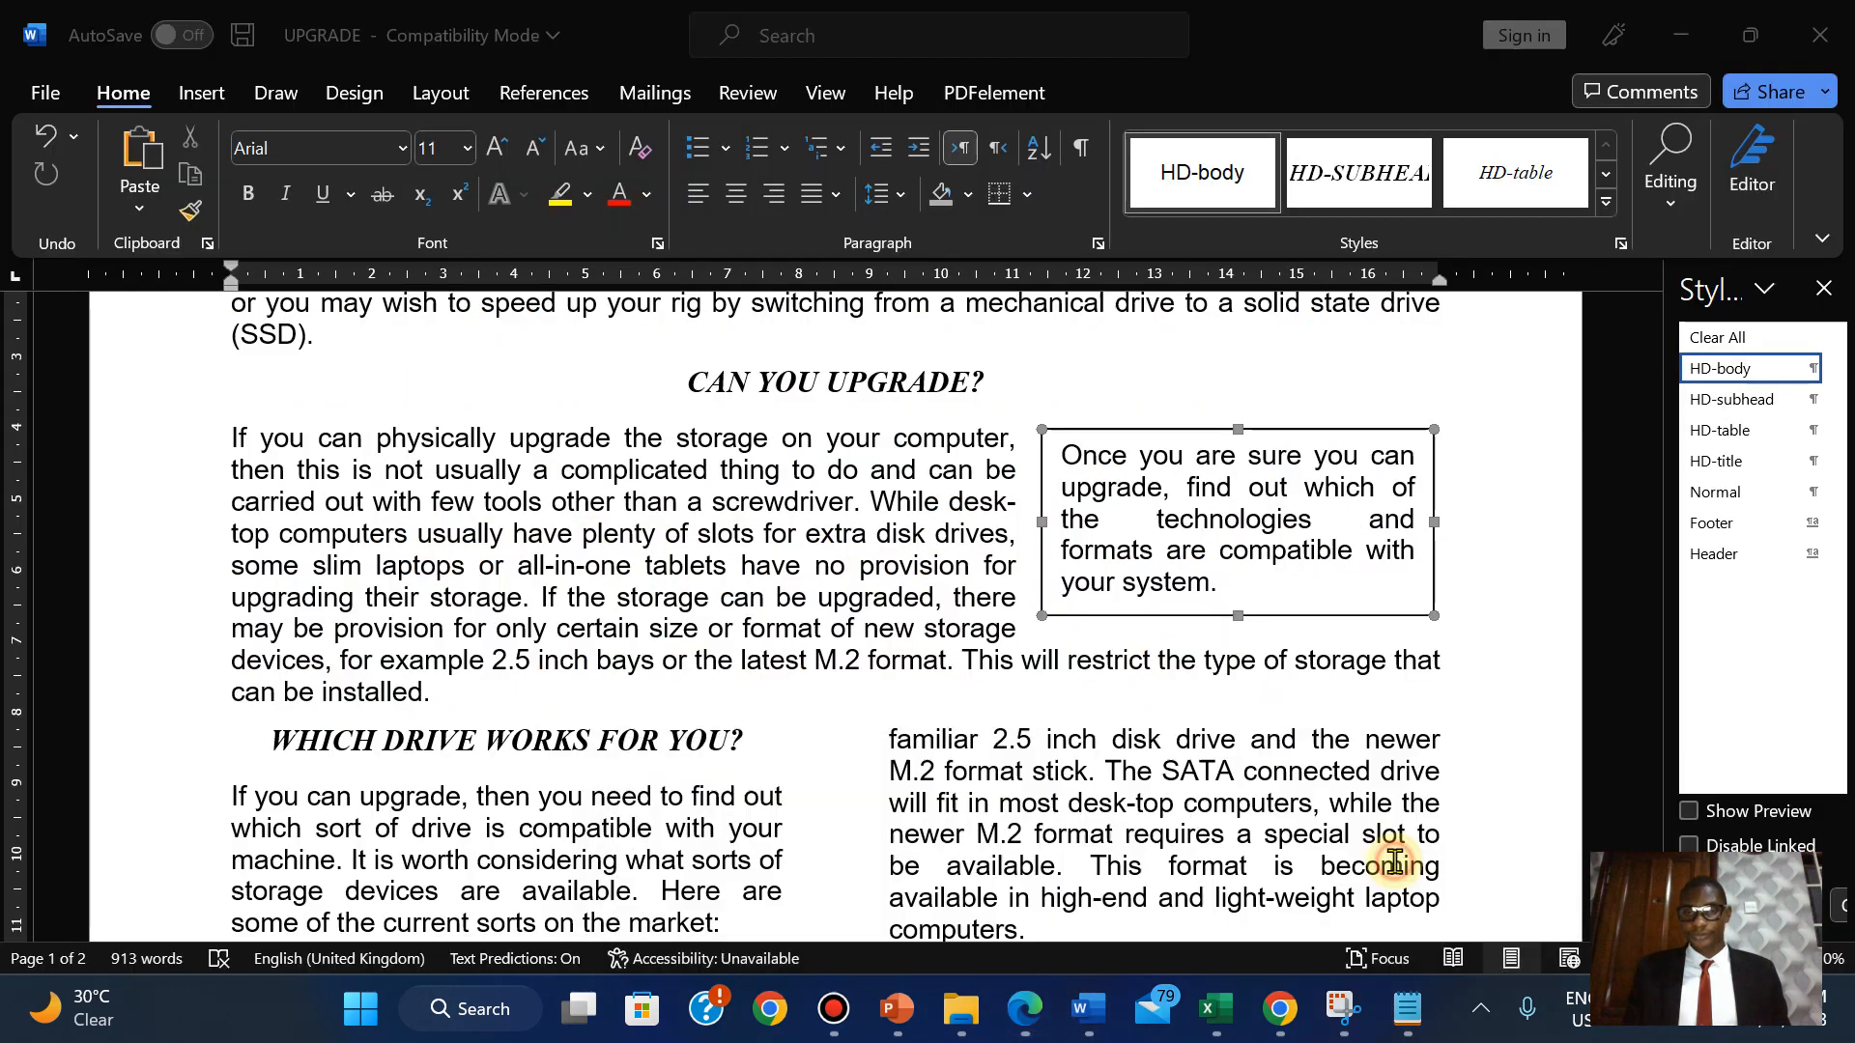
left_click(1143, 461)
key("ctrl+a")
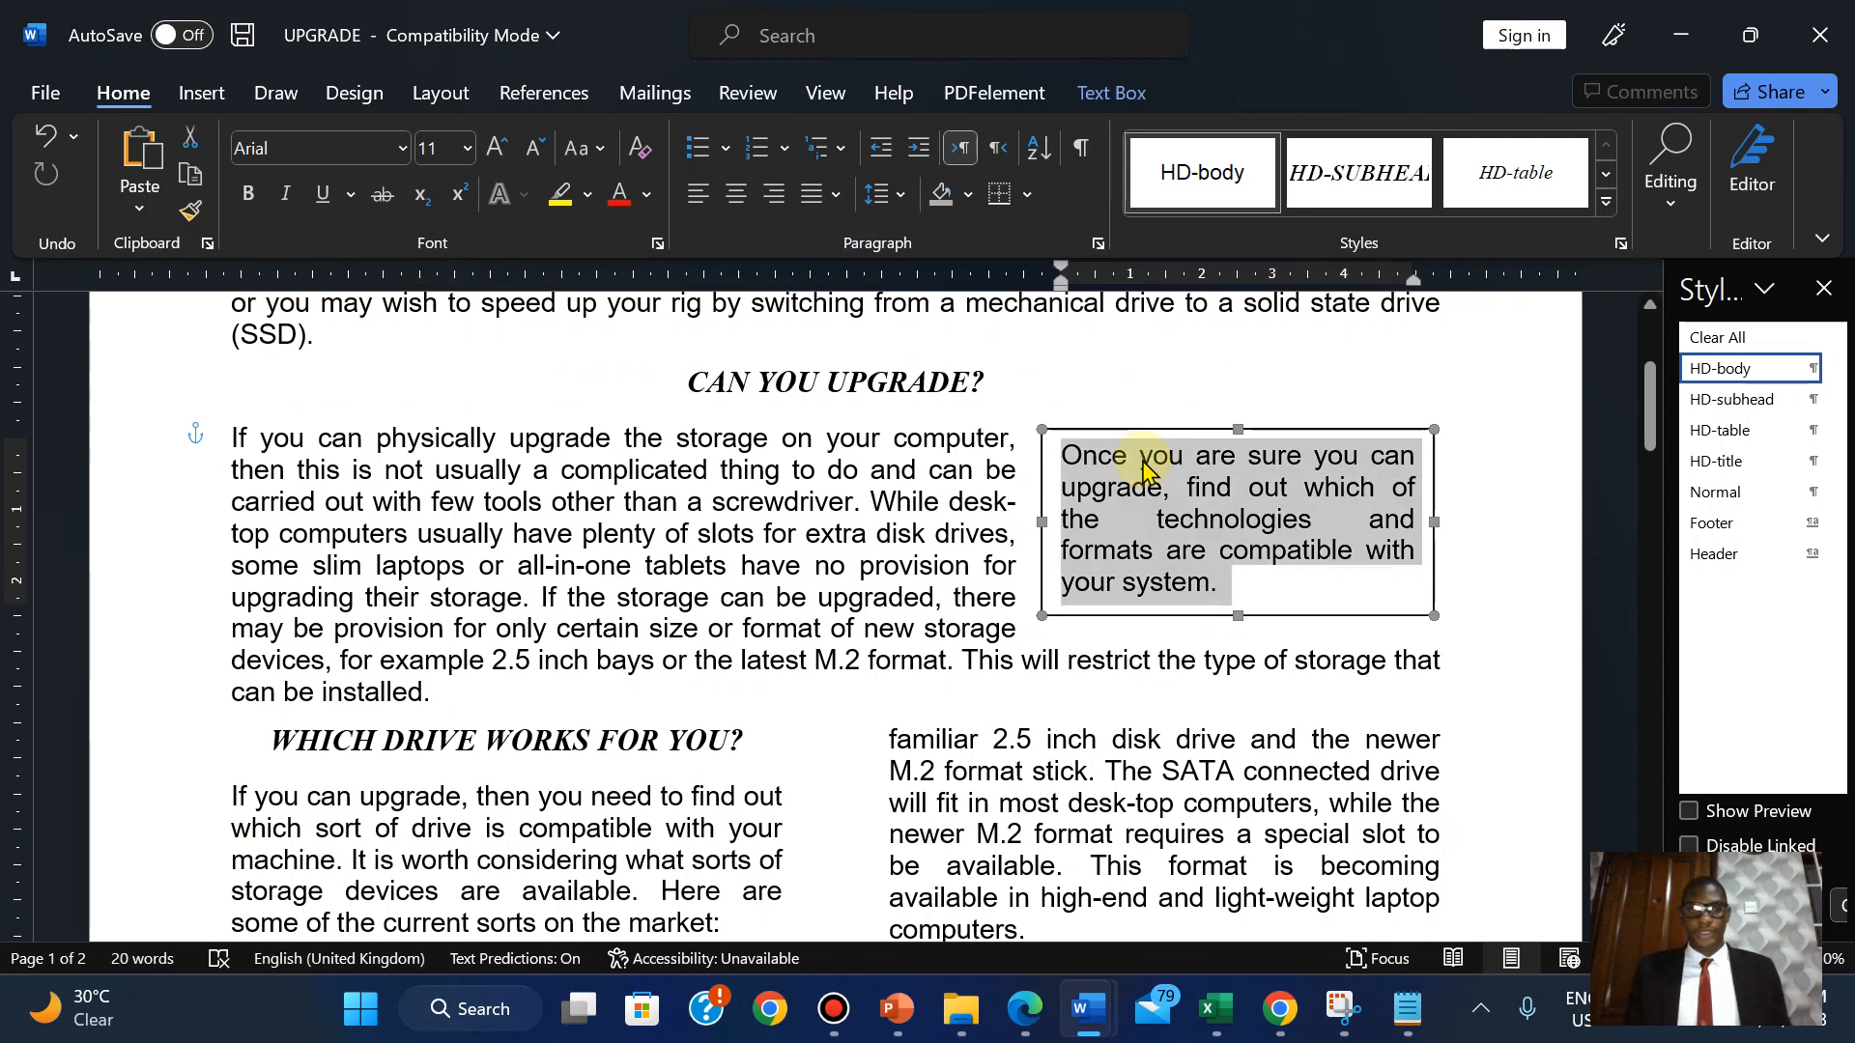
left_click(248, 193)
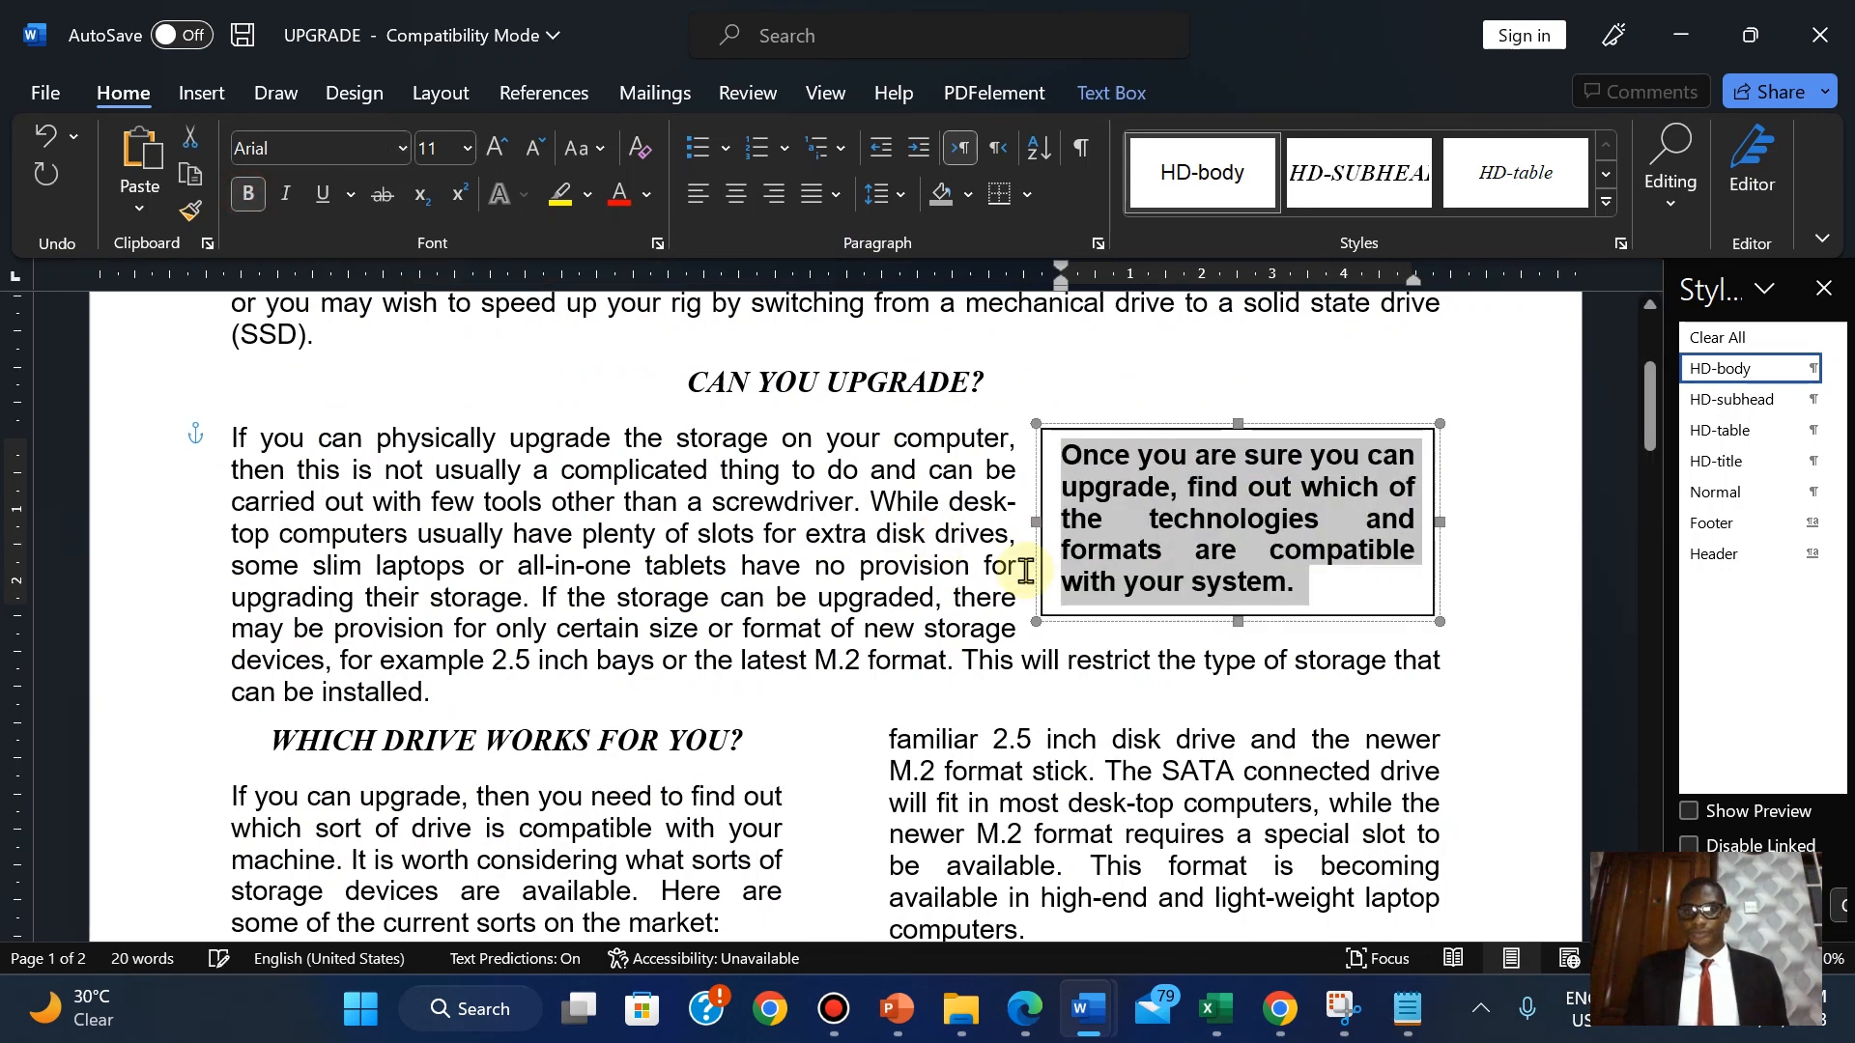
left_click(1041, 615)
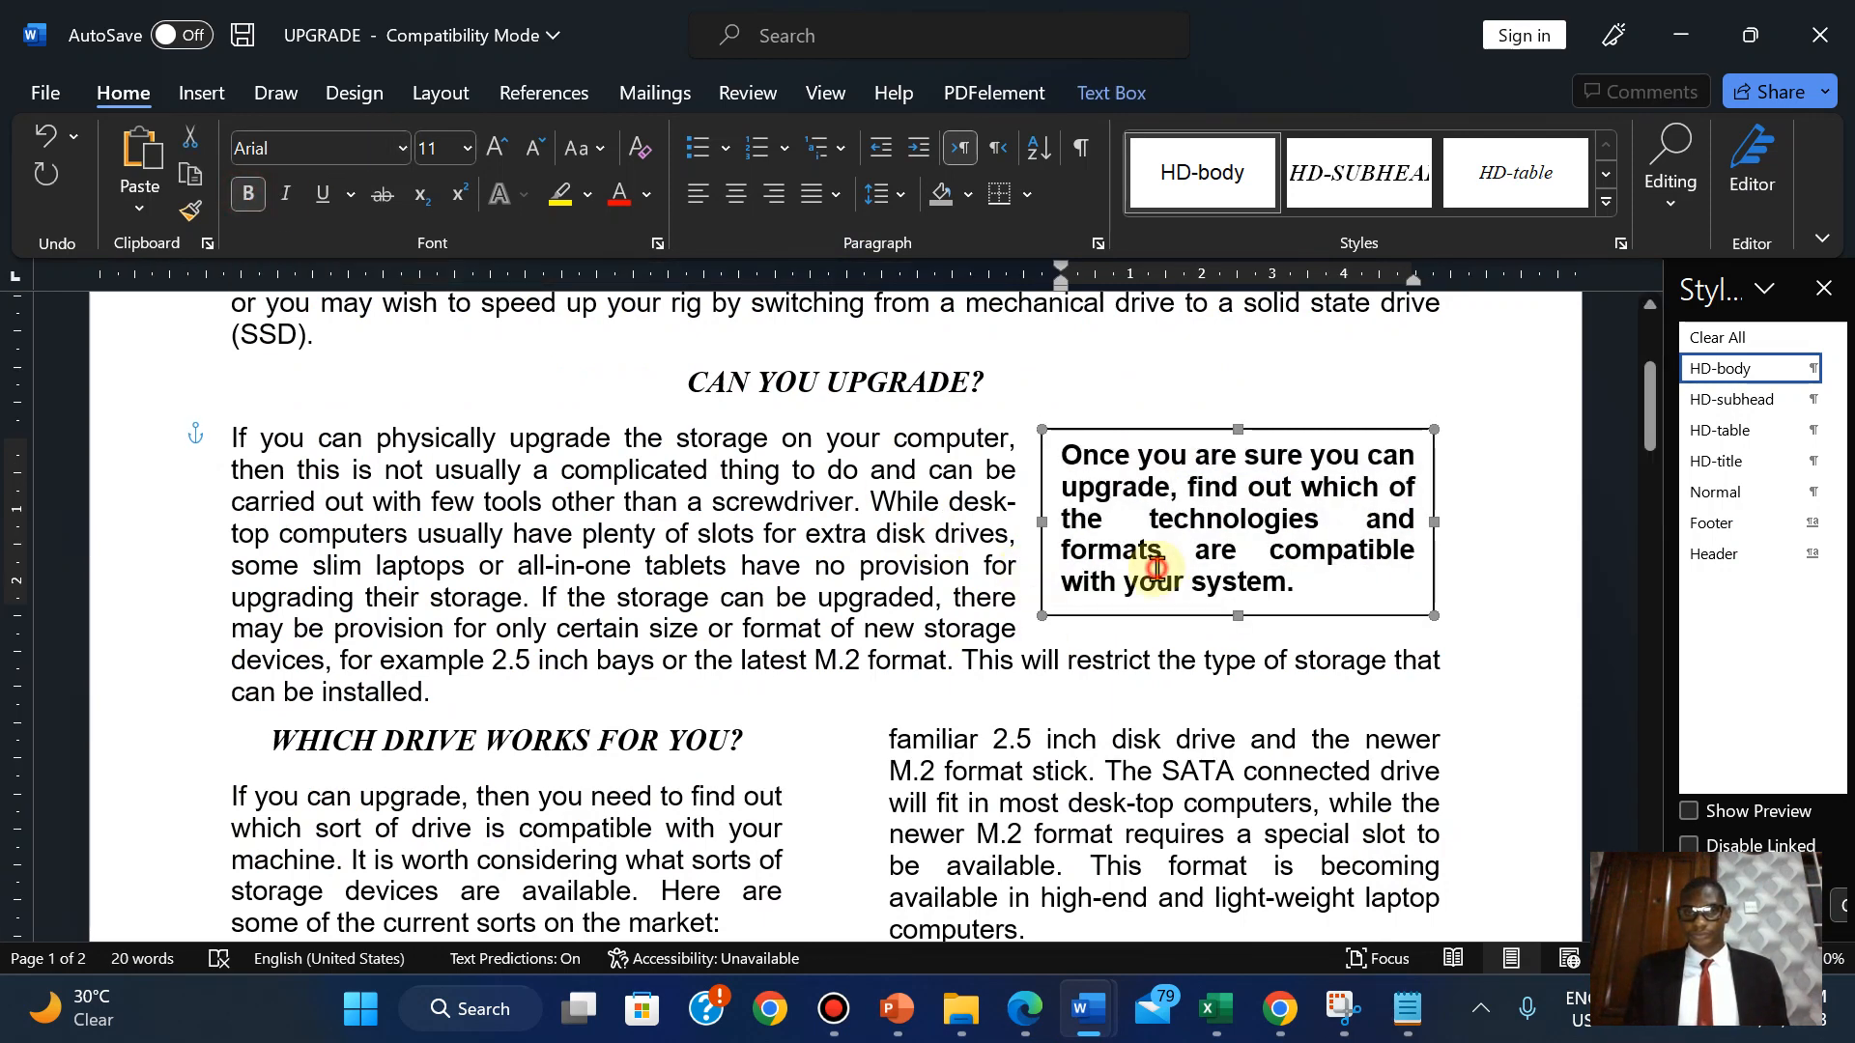
Recheck question 9 in the exam PDF against the text box, ending on the PDF.
left_click(1005, 923)
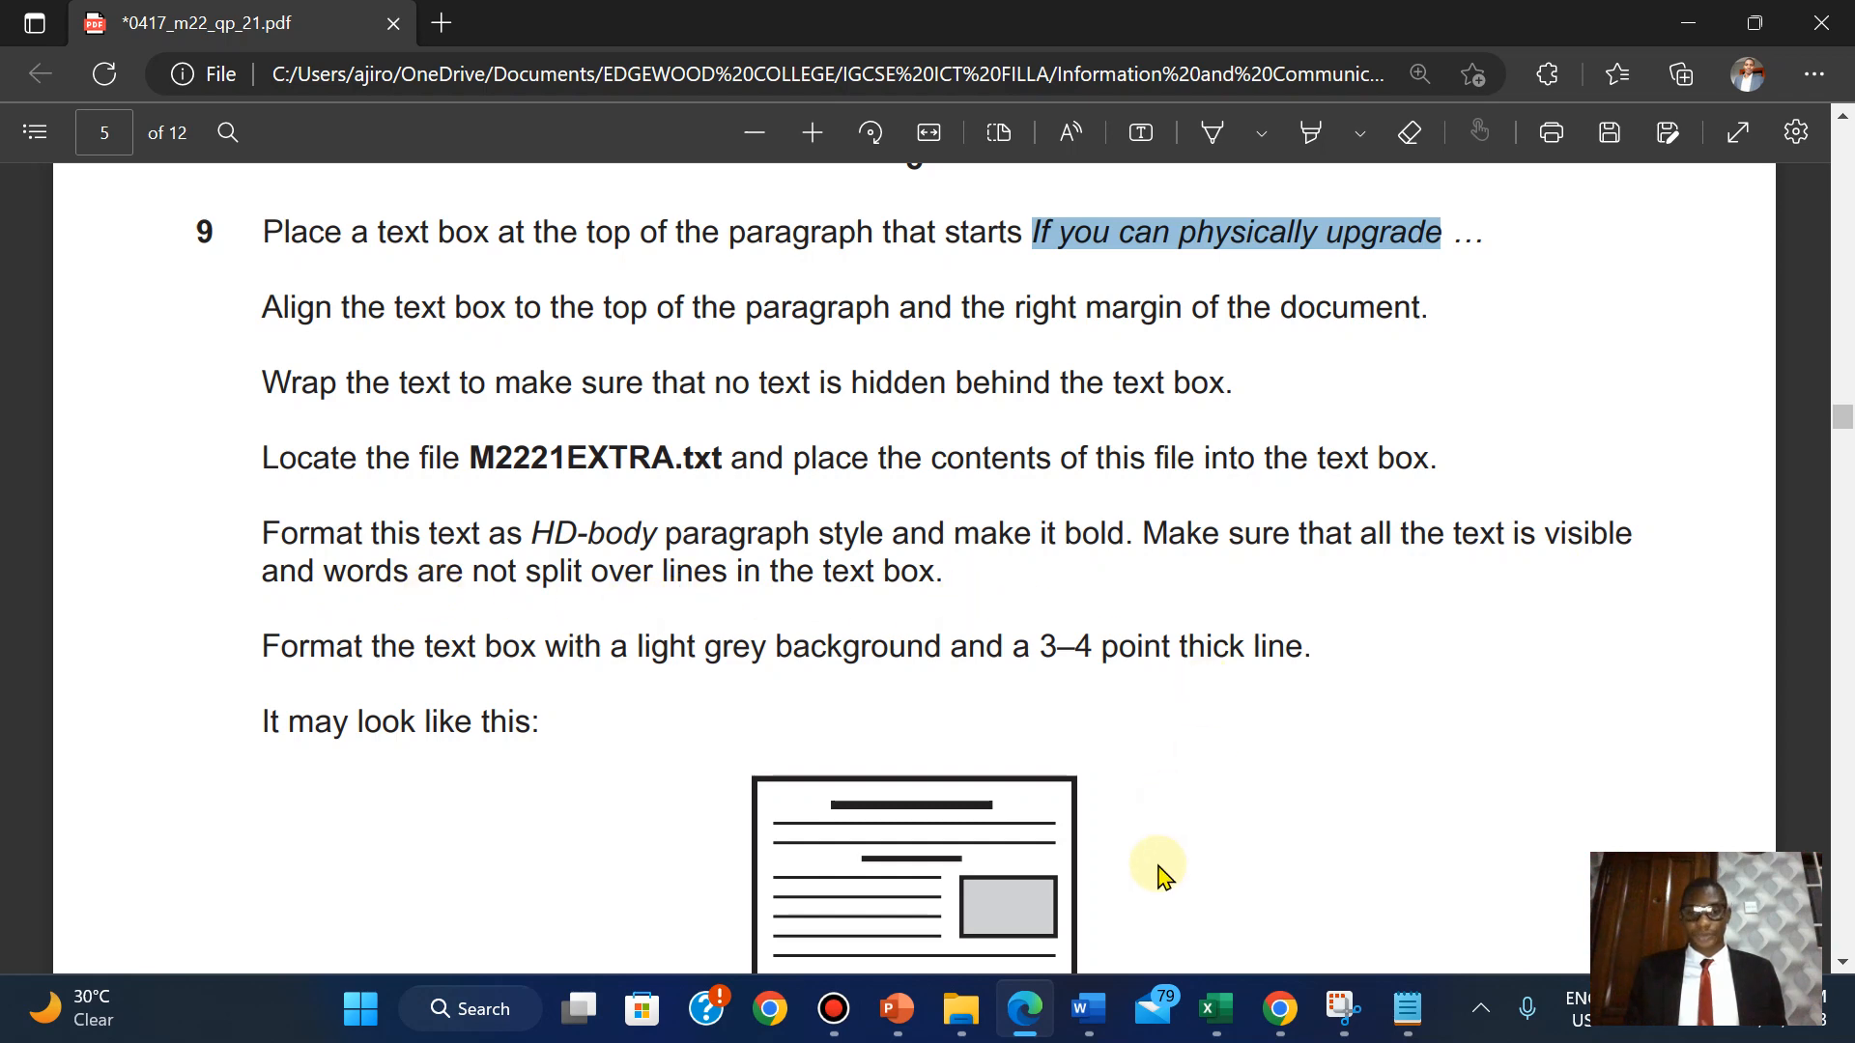
mouse_move(1094, 1005)
left_click(1386, 867)
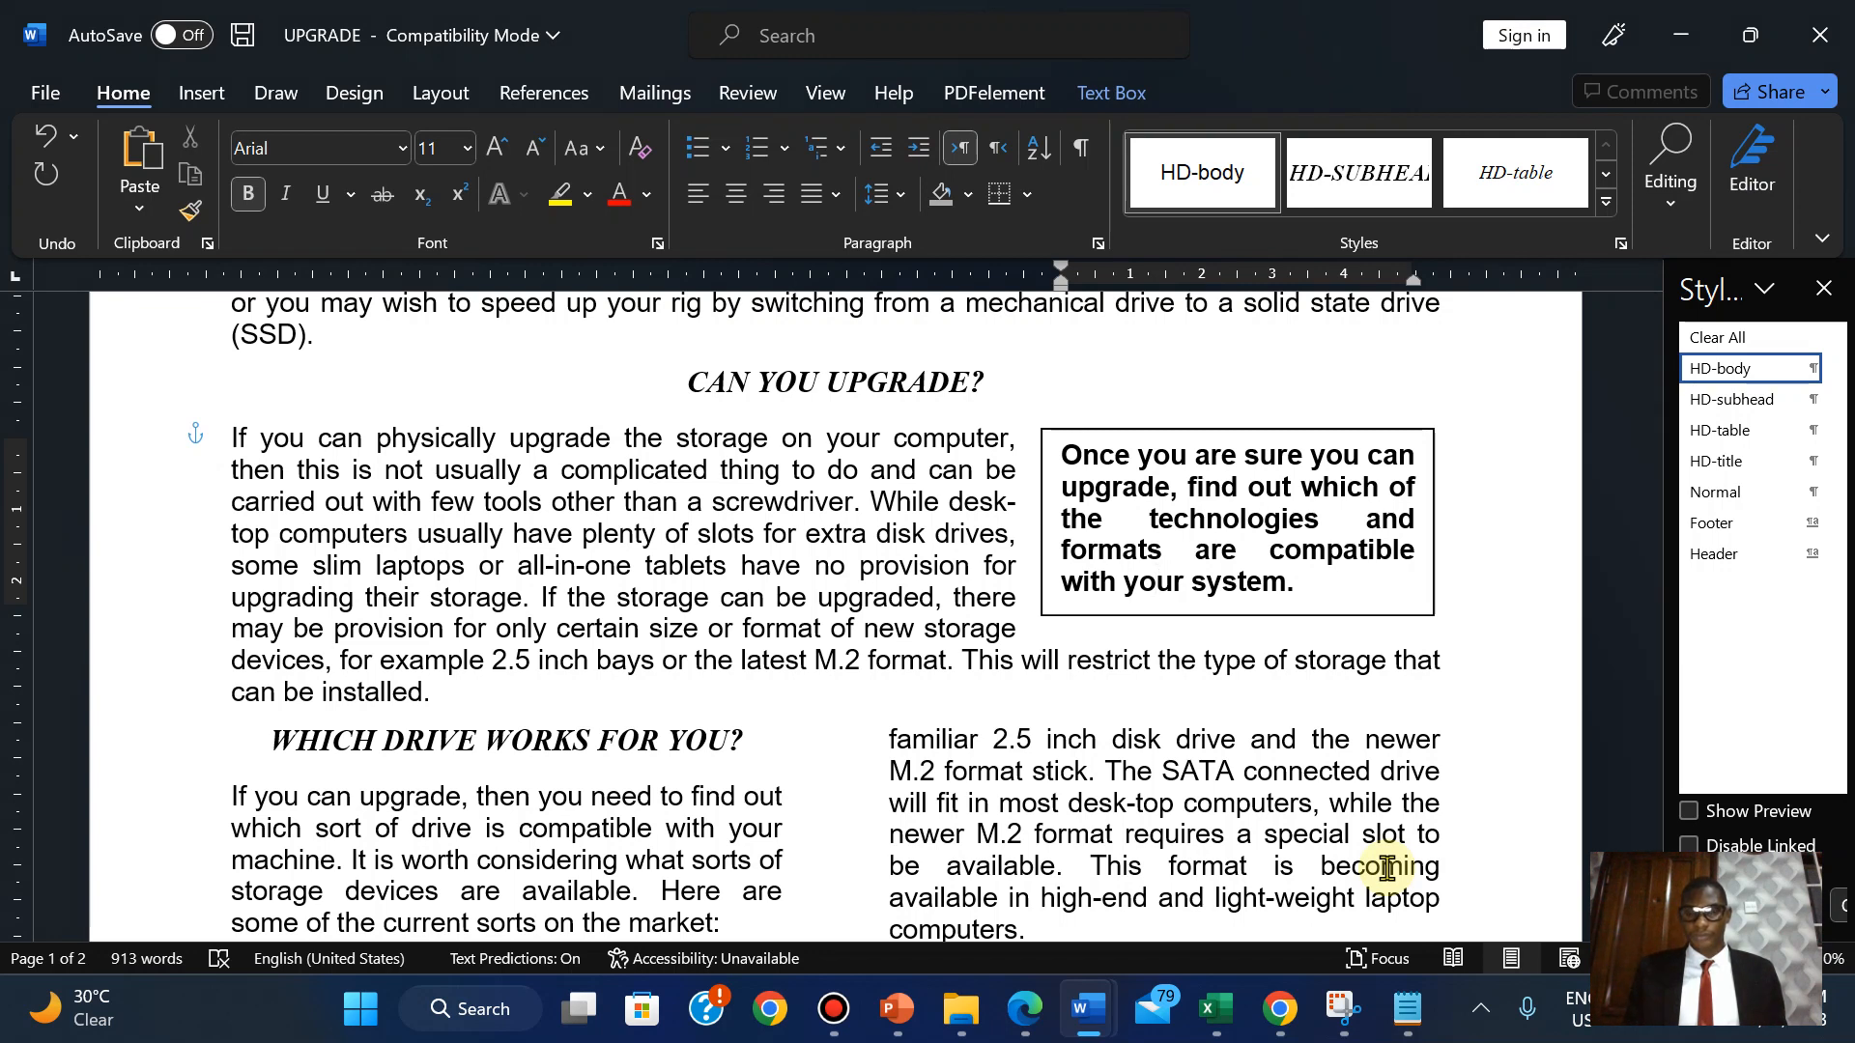
left_click(1303, 552)
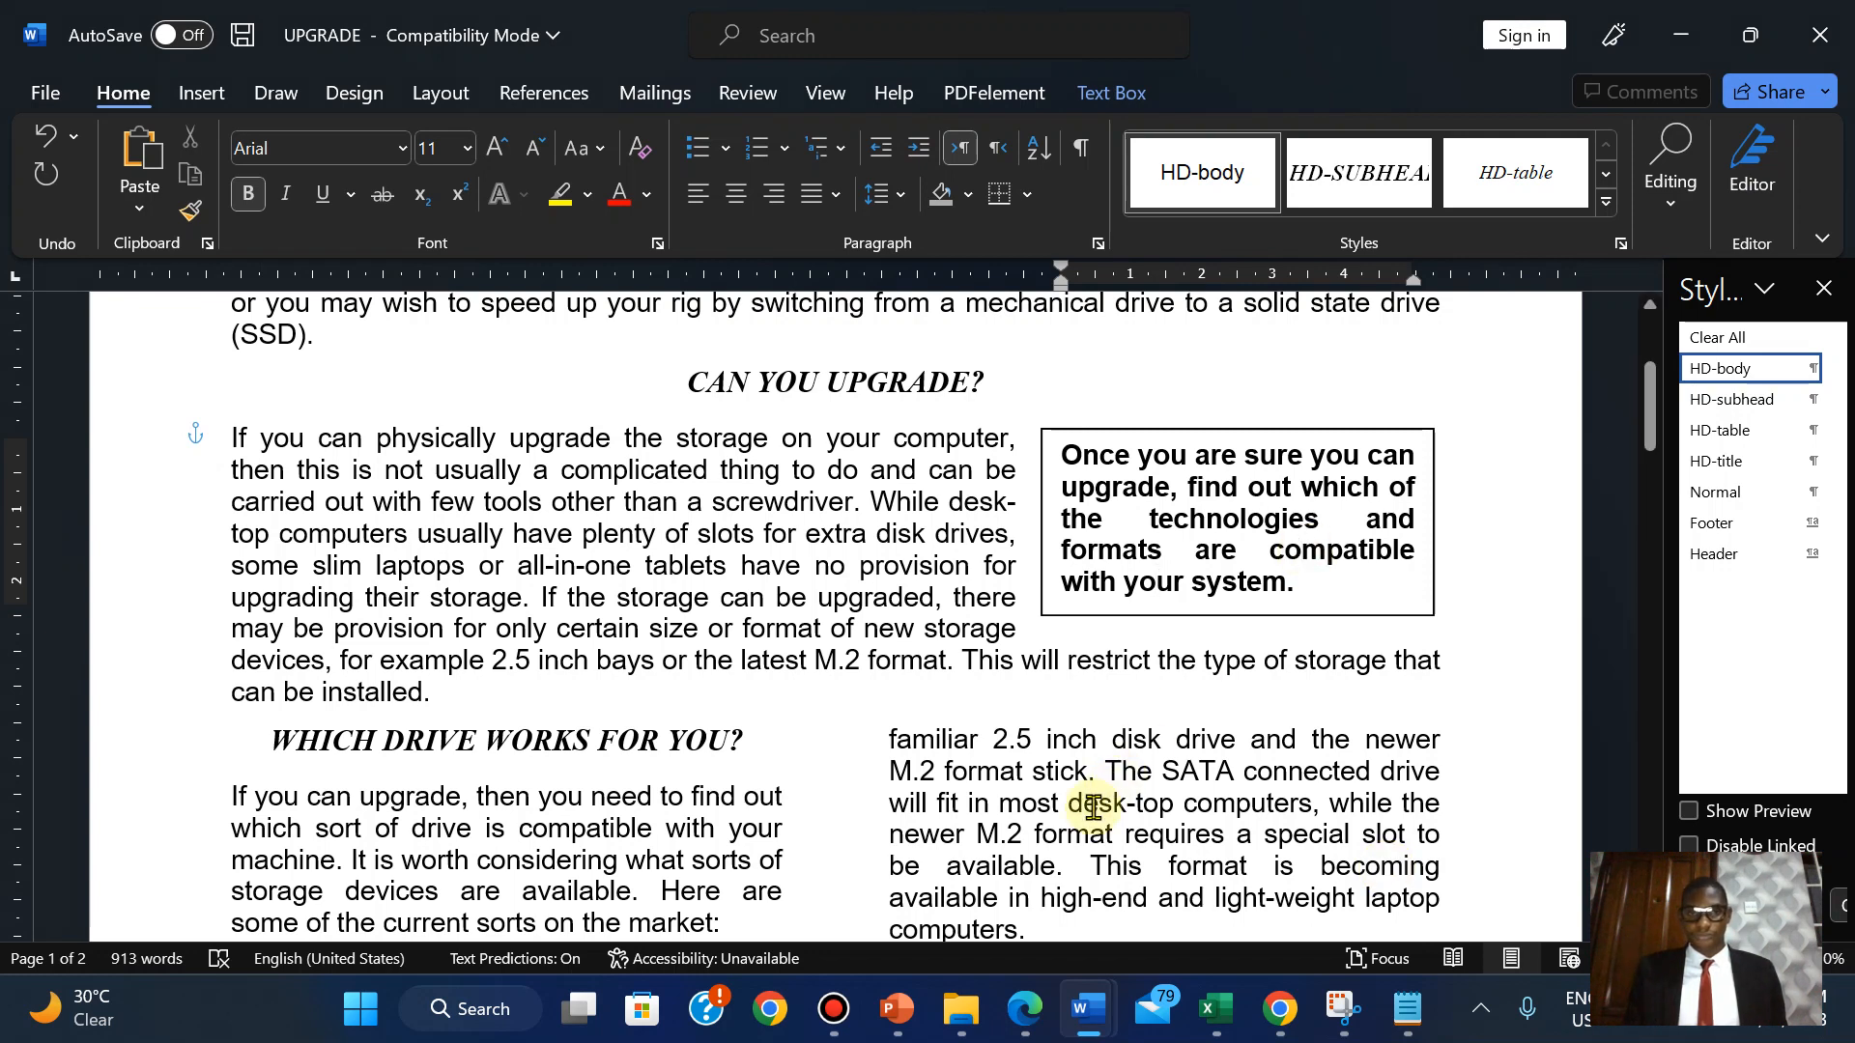
left_click(1093, 806)
left_click(1140, 544)
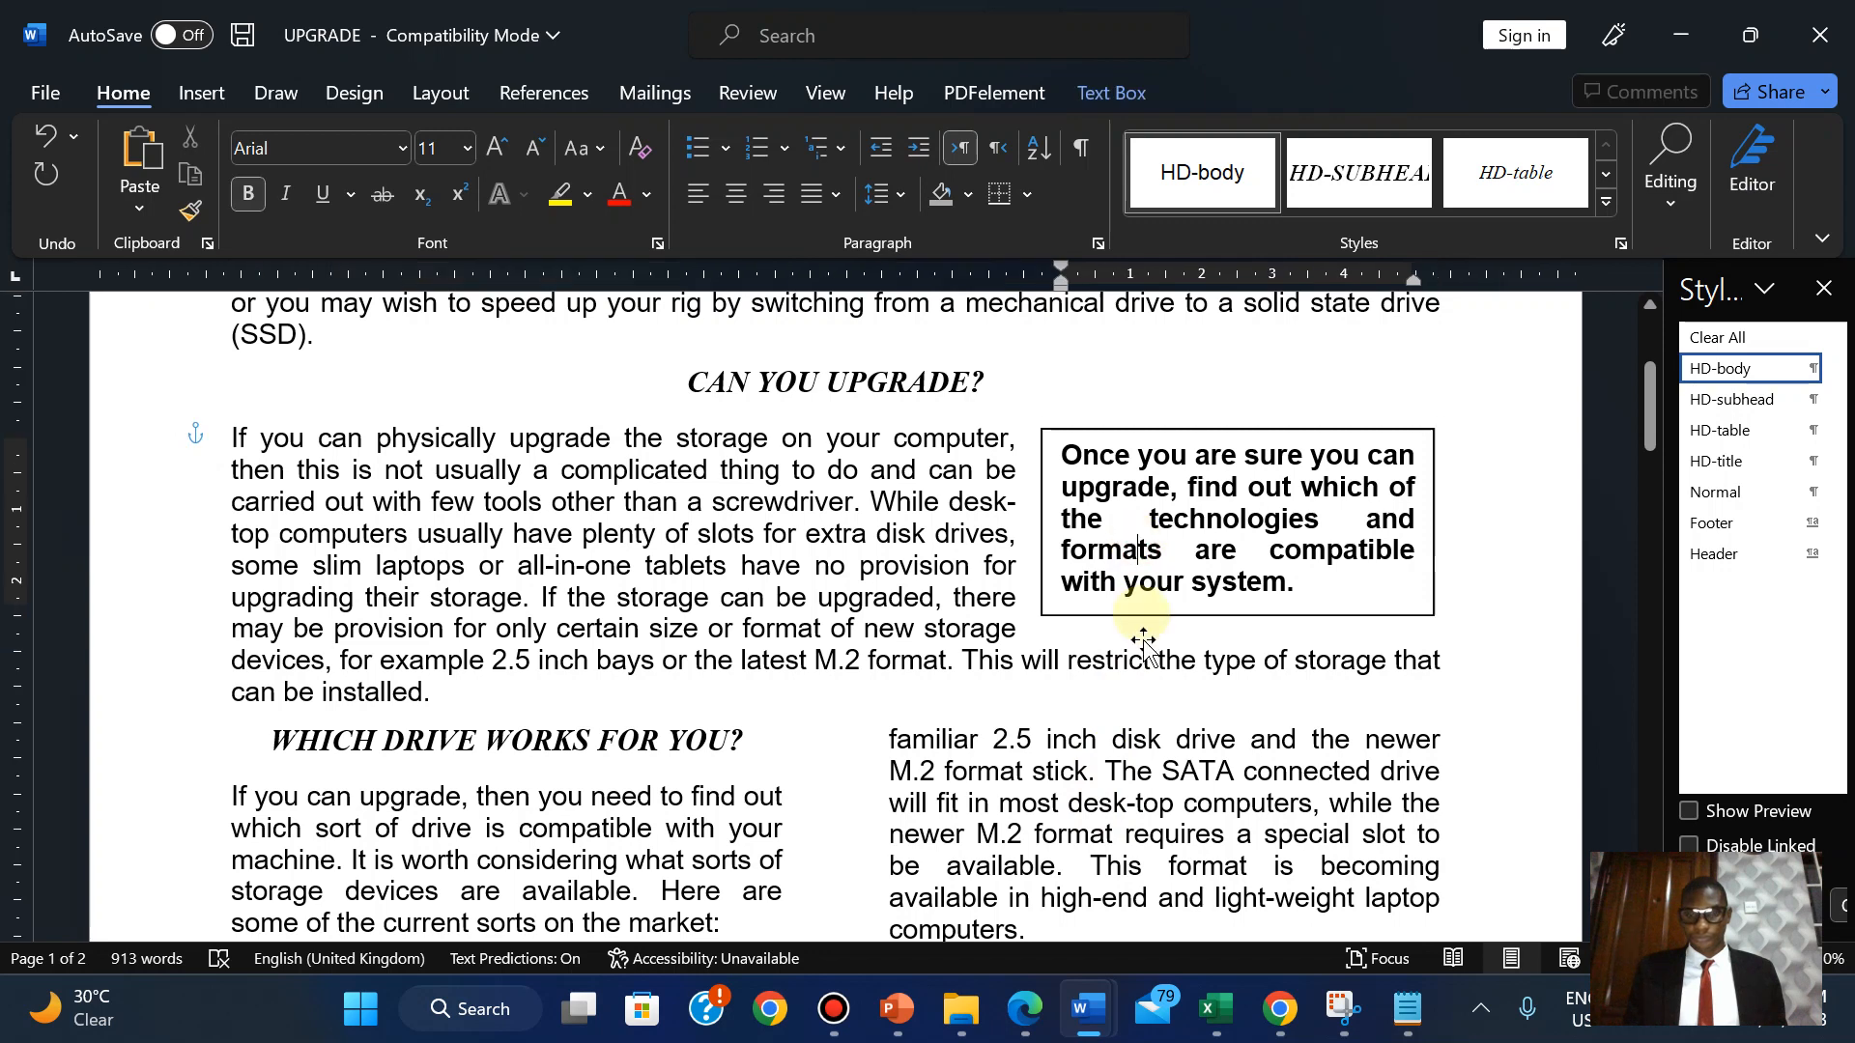
left_click(1028, 1013)
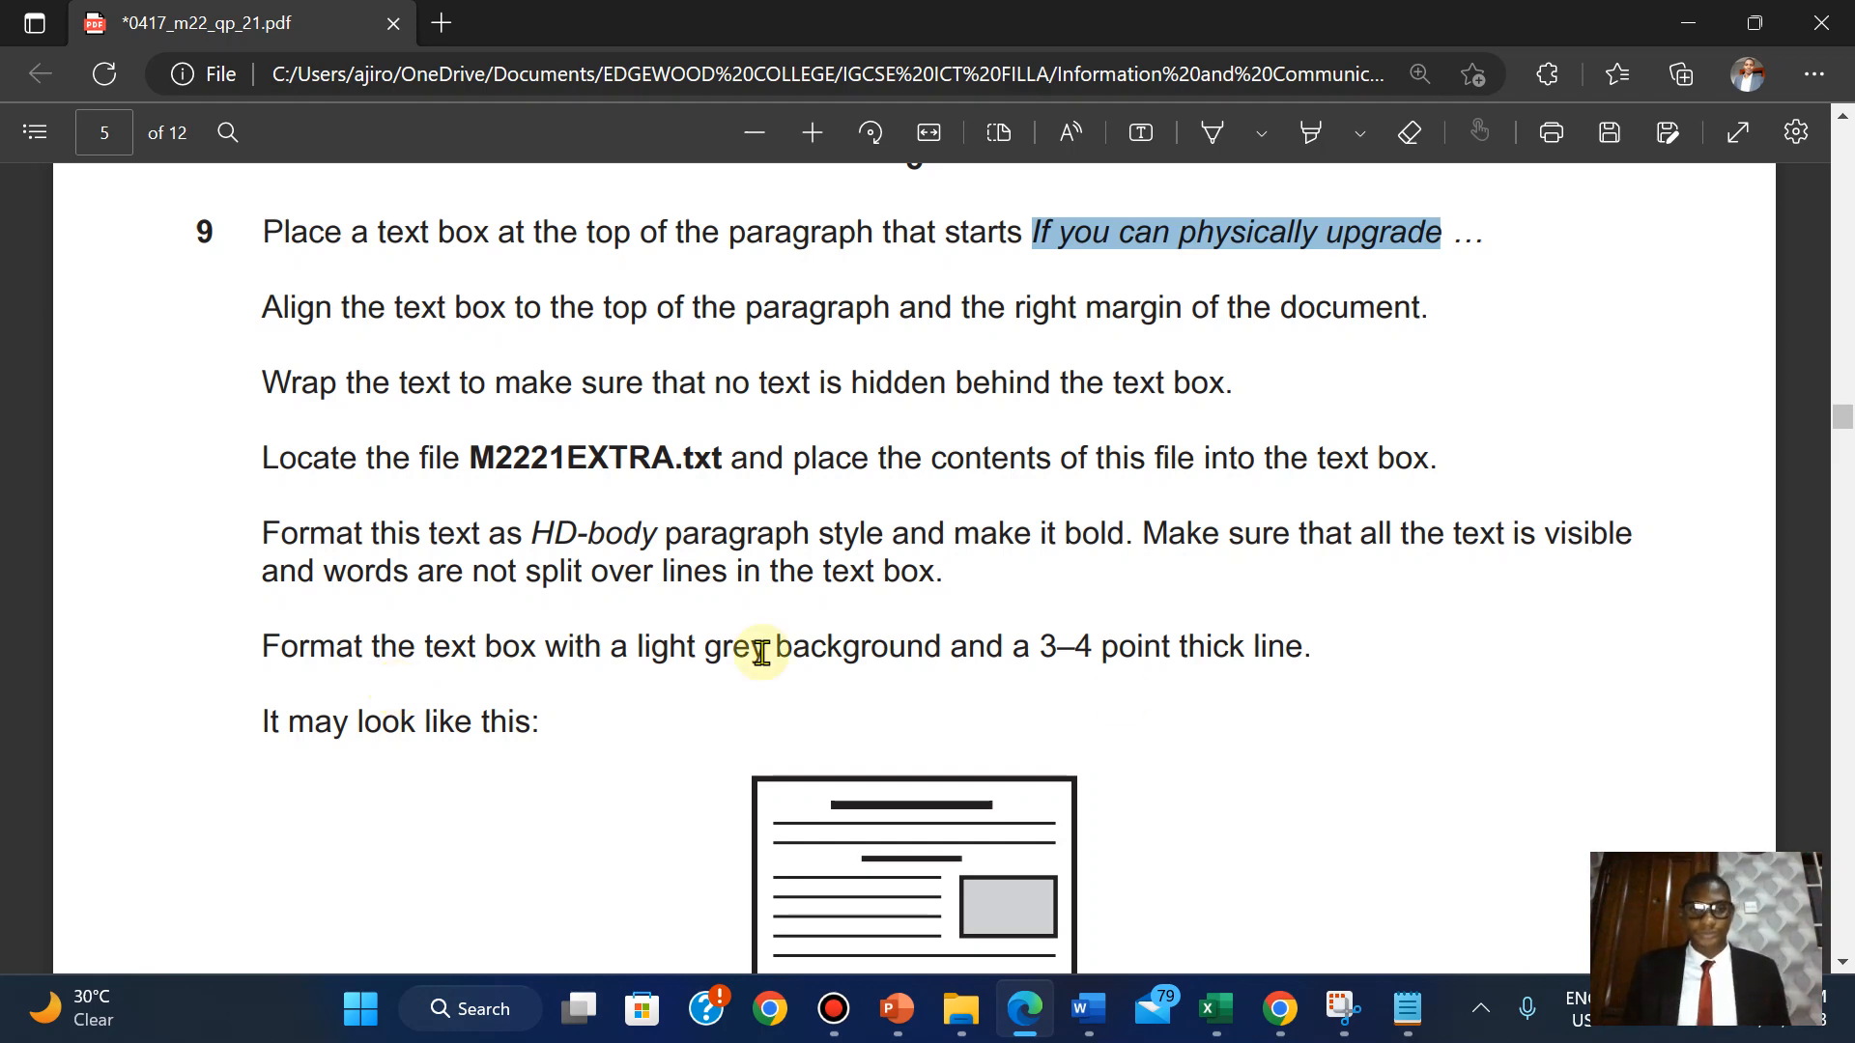
Shade the bold text-box sentence Light Gray, Background 2, Darker 25%, then view question 9.
mouse_move(1087, 1009)
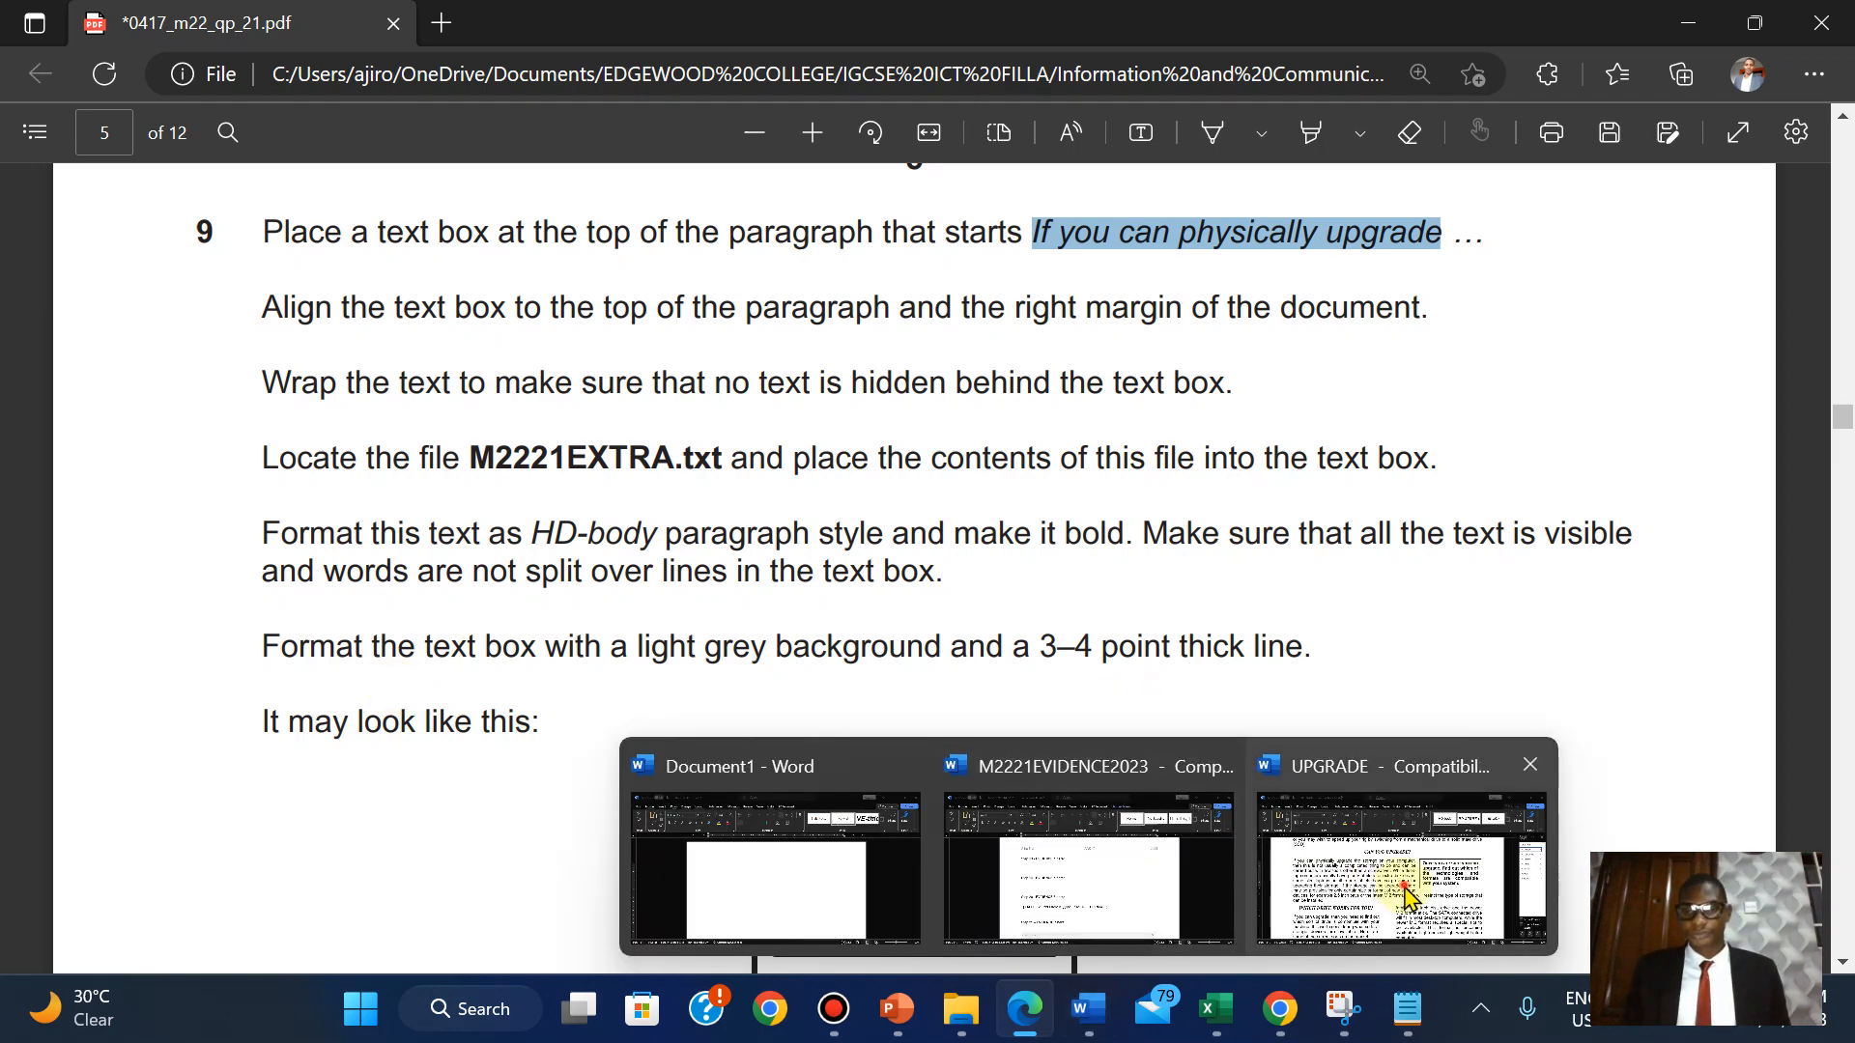
left_click(1401, 840)
triple_click(1181, 460)
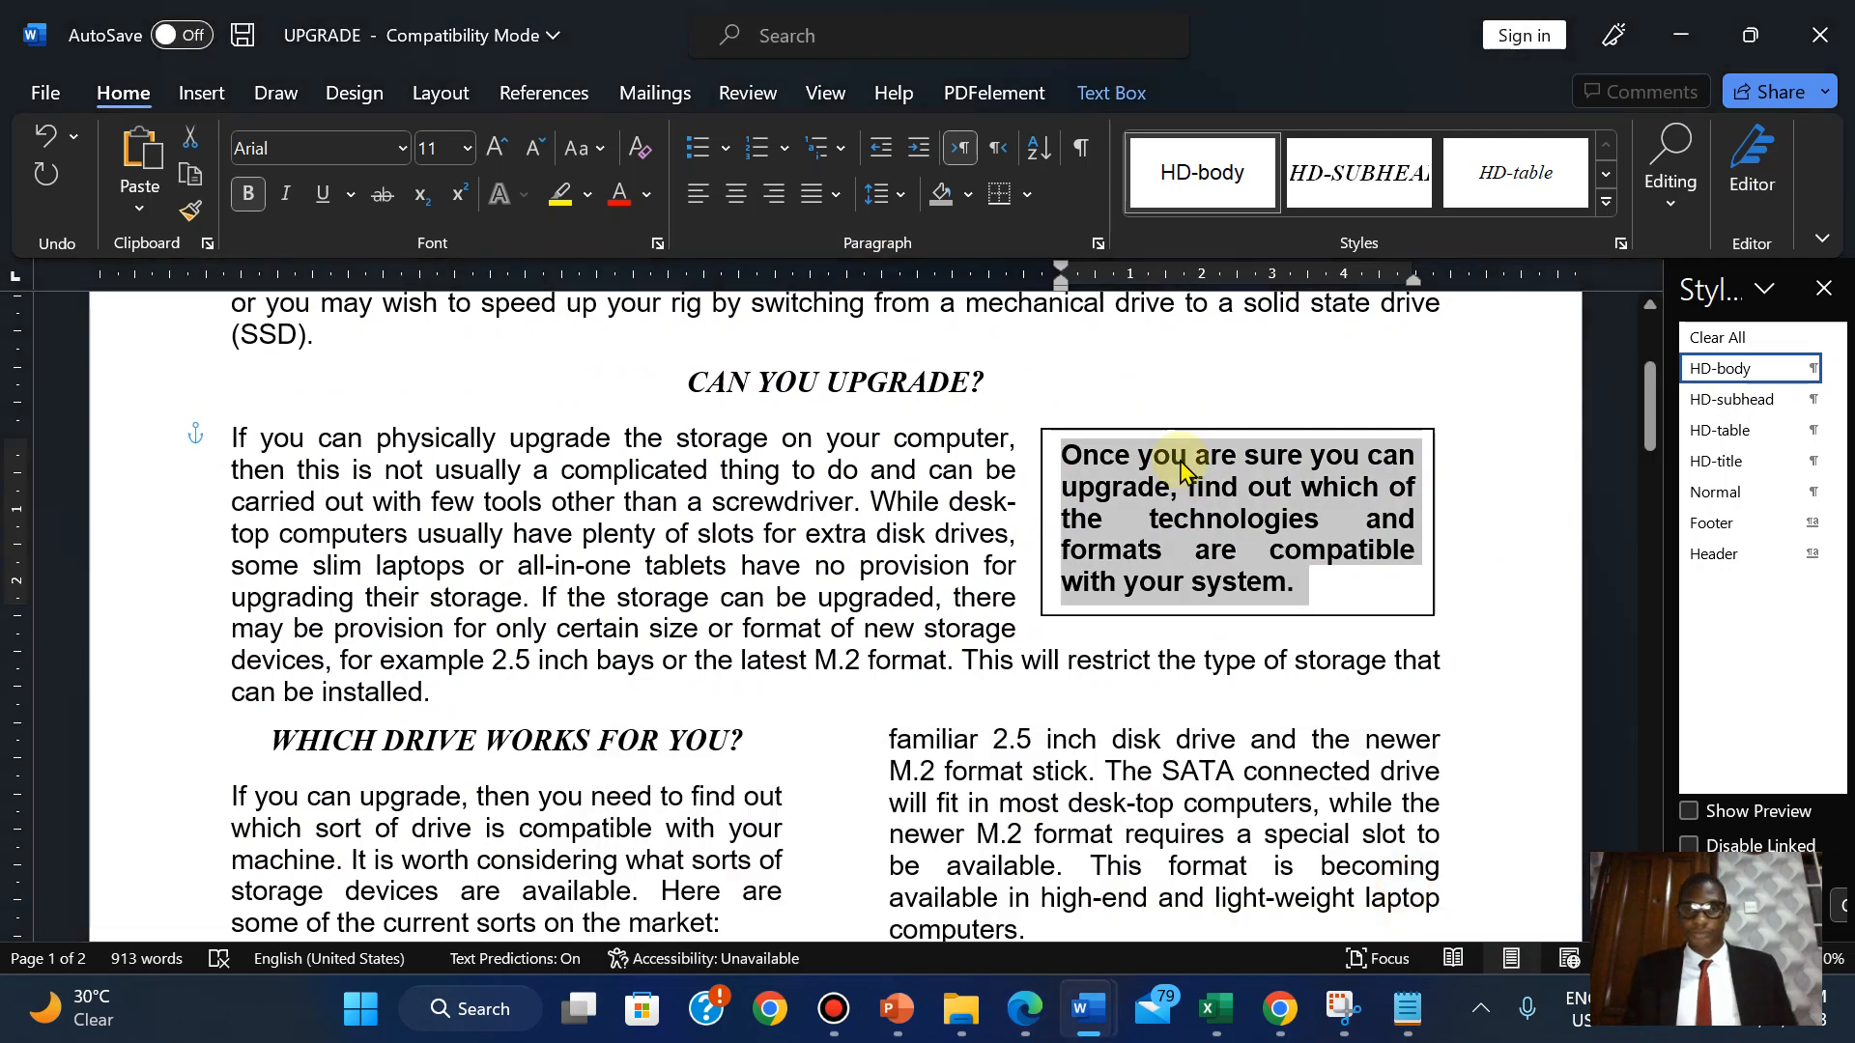
left_click(967, 196)
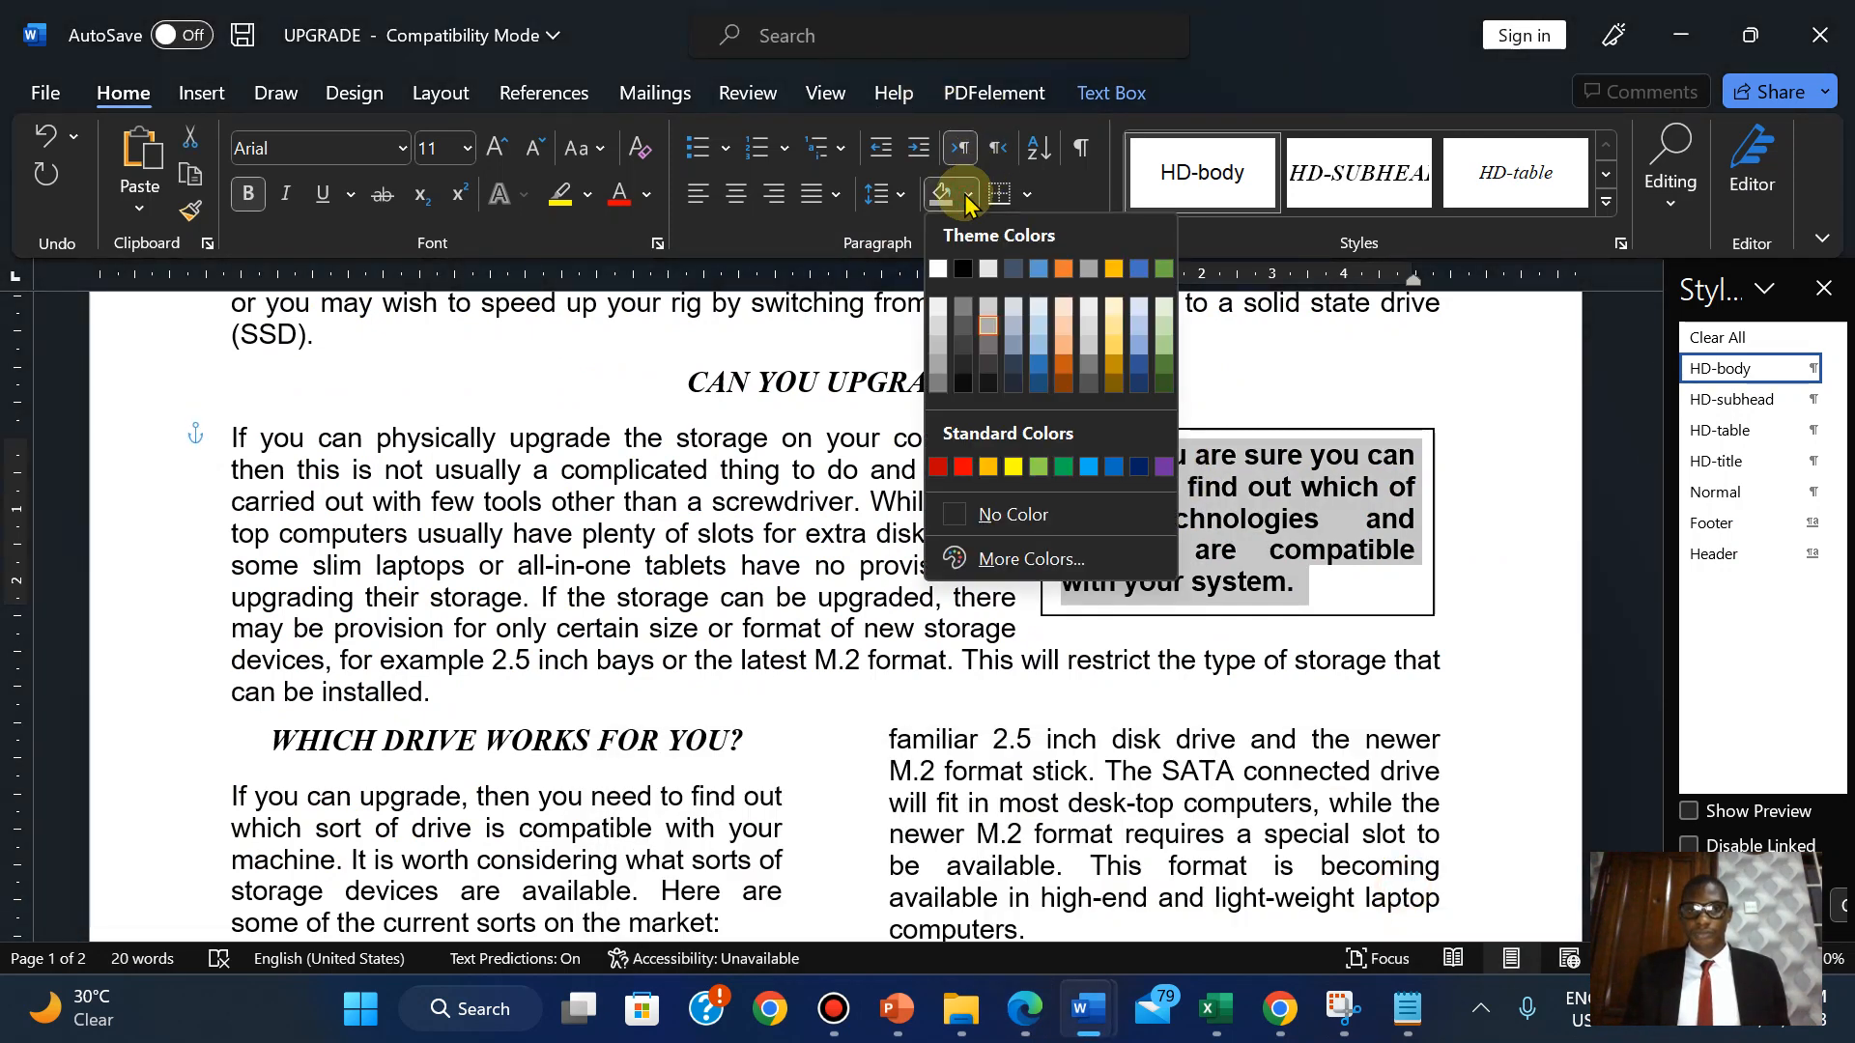
left_click(985, 325)
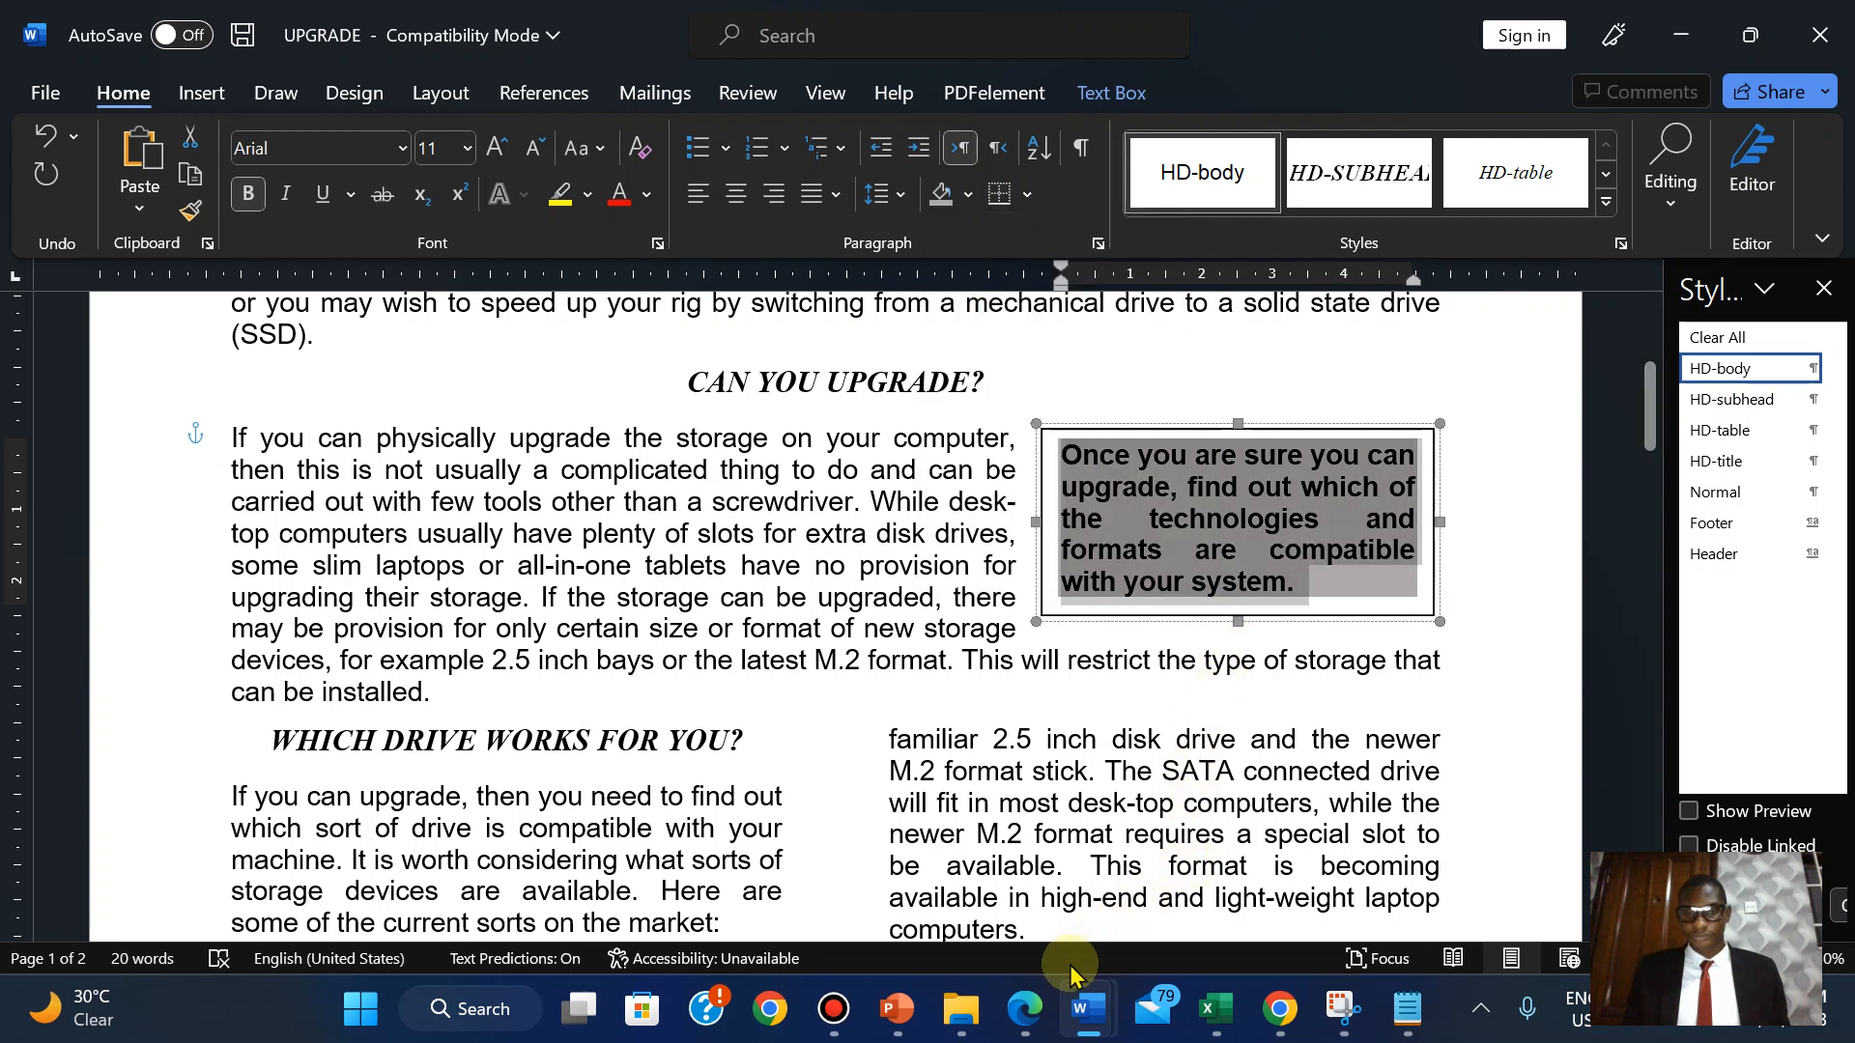
left_click(1030, 1010)
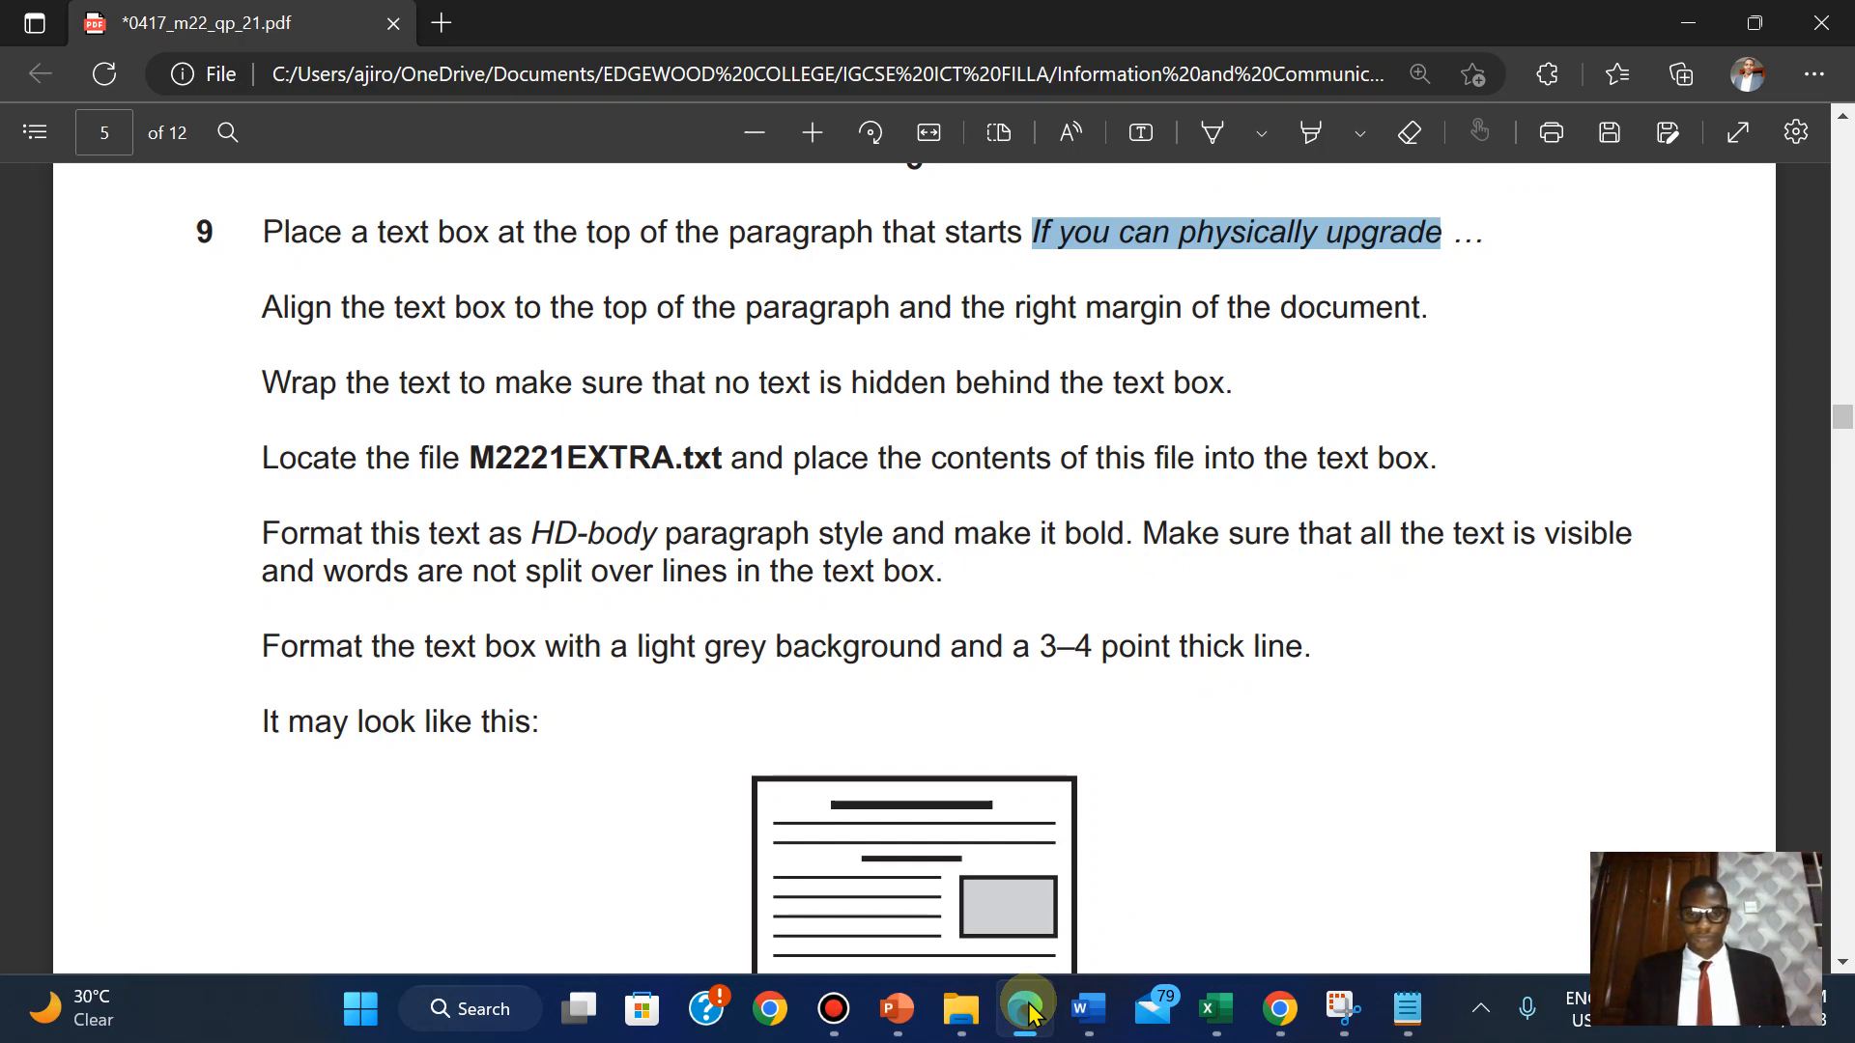
Recheck question 9 in the PDF, then select the shaded text box.
left_click(1030, 1010)
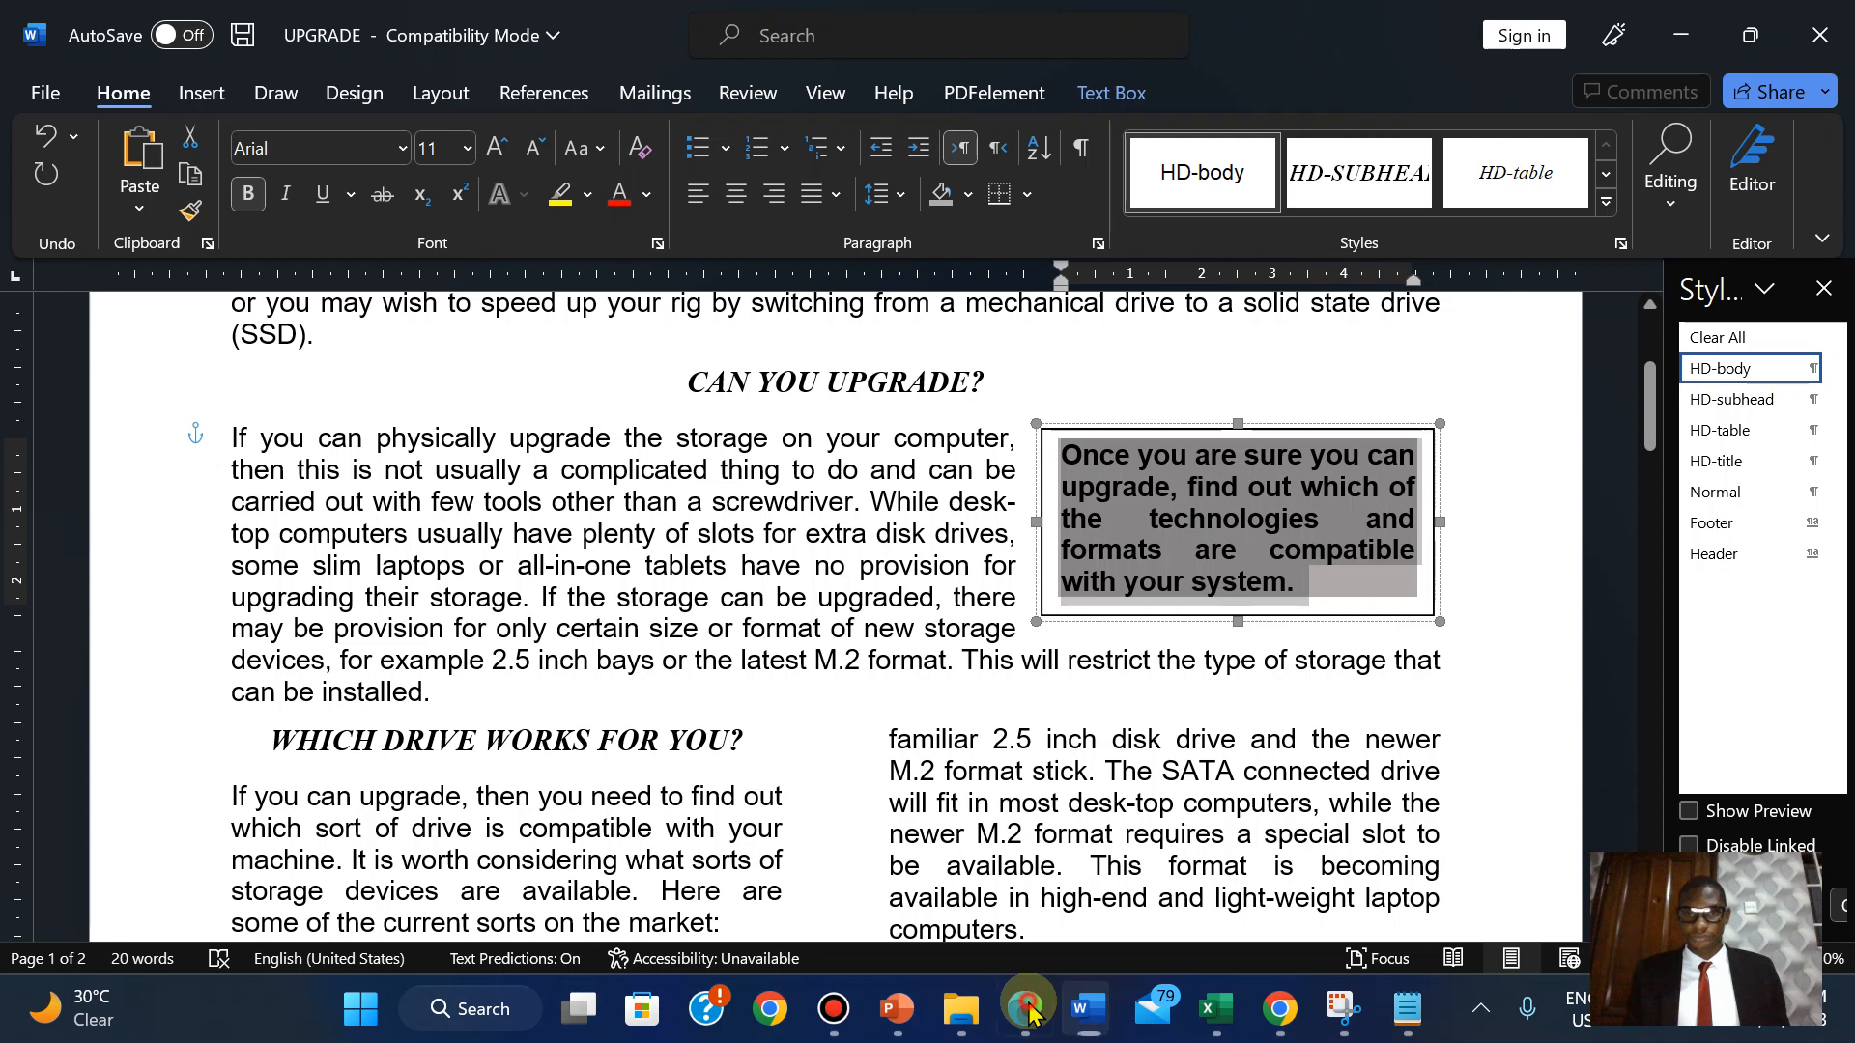
left_click(1030, 1010)
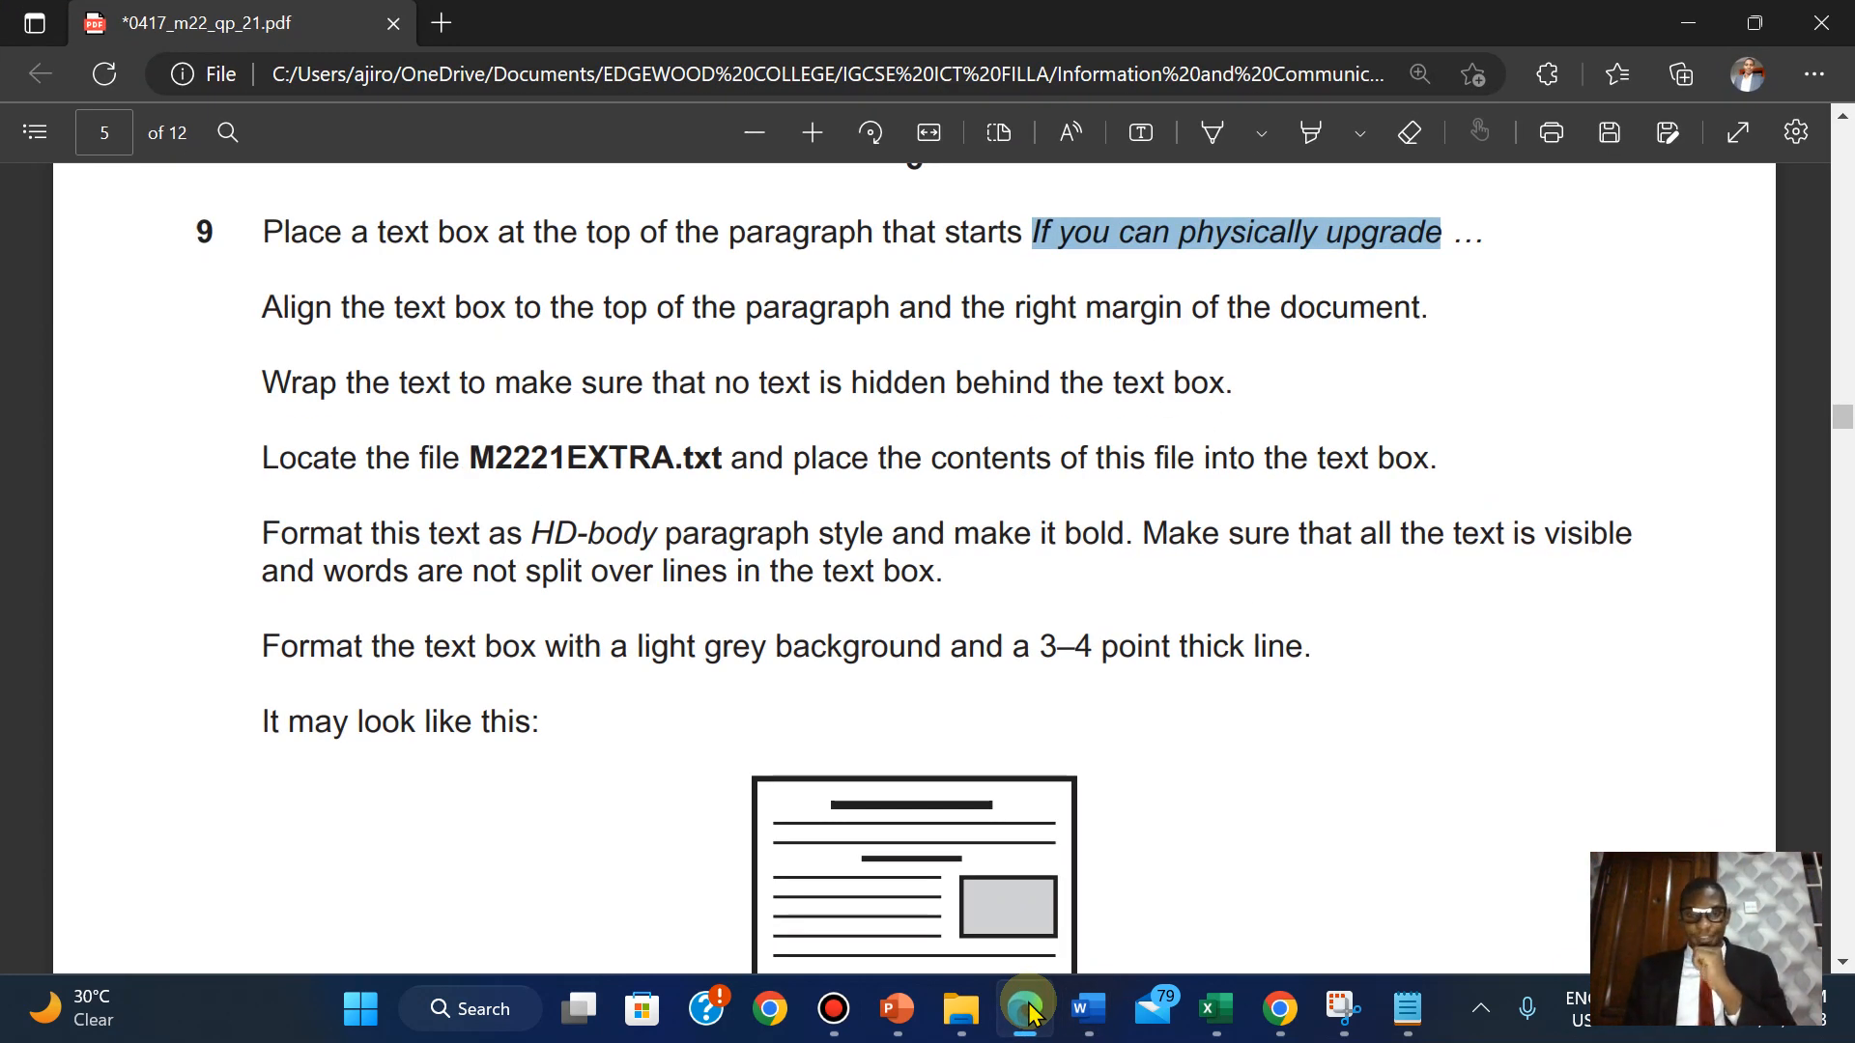
left_click(1030, 1010)
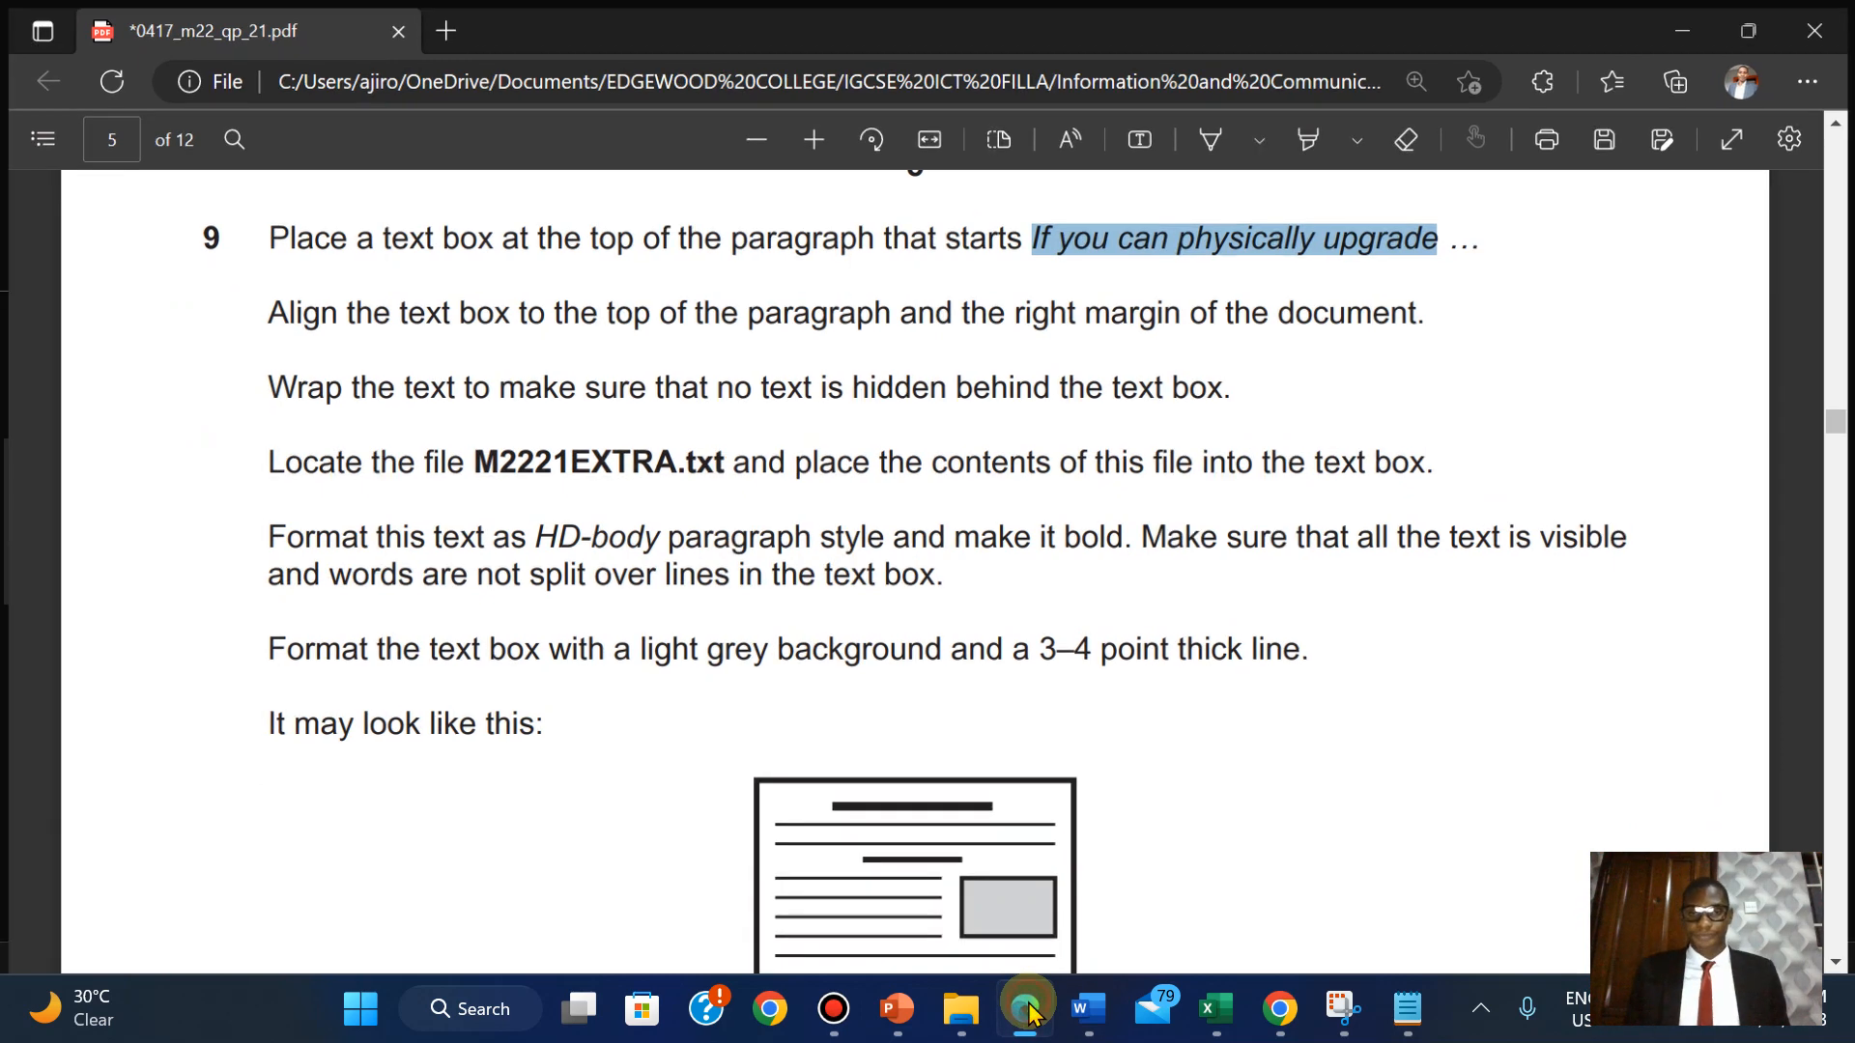
left_click(1179, 660)
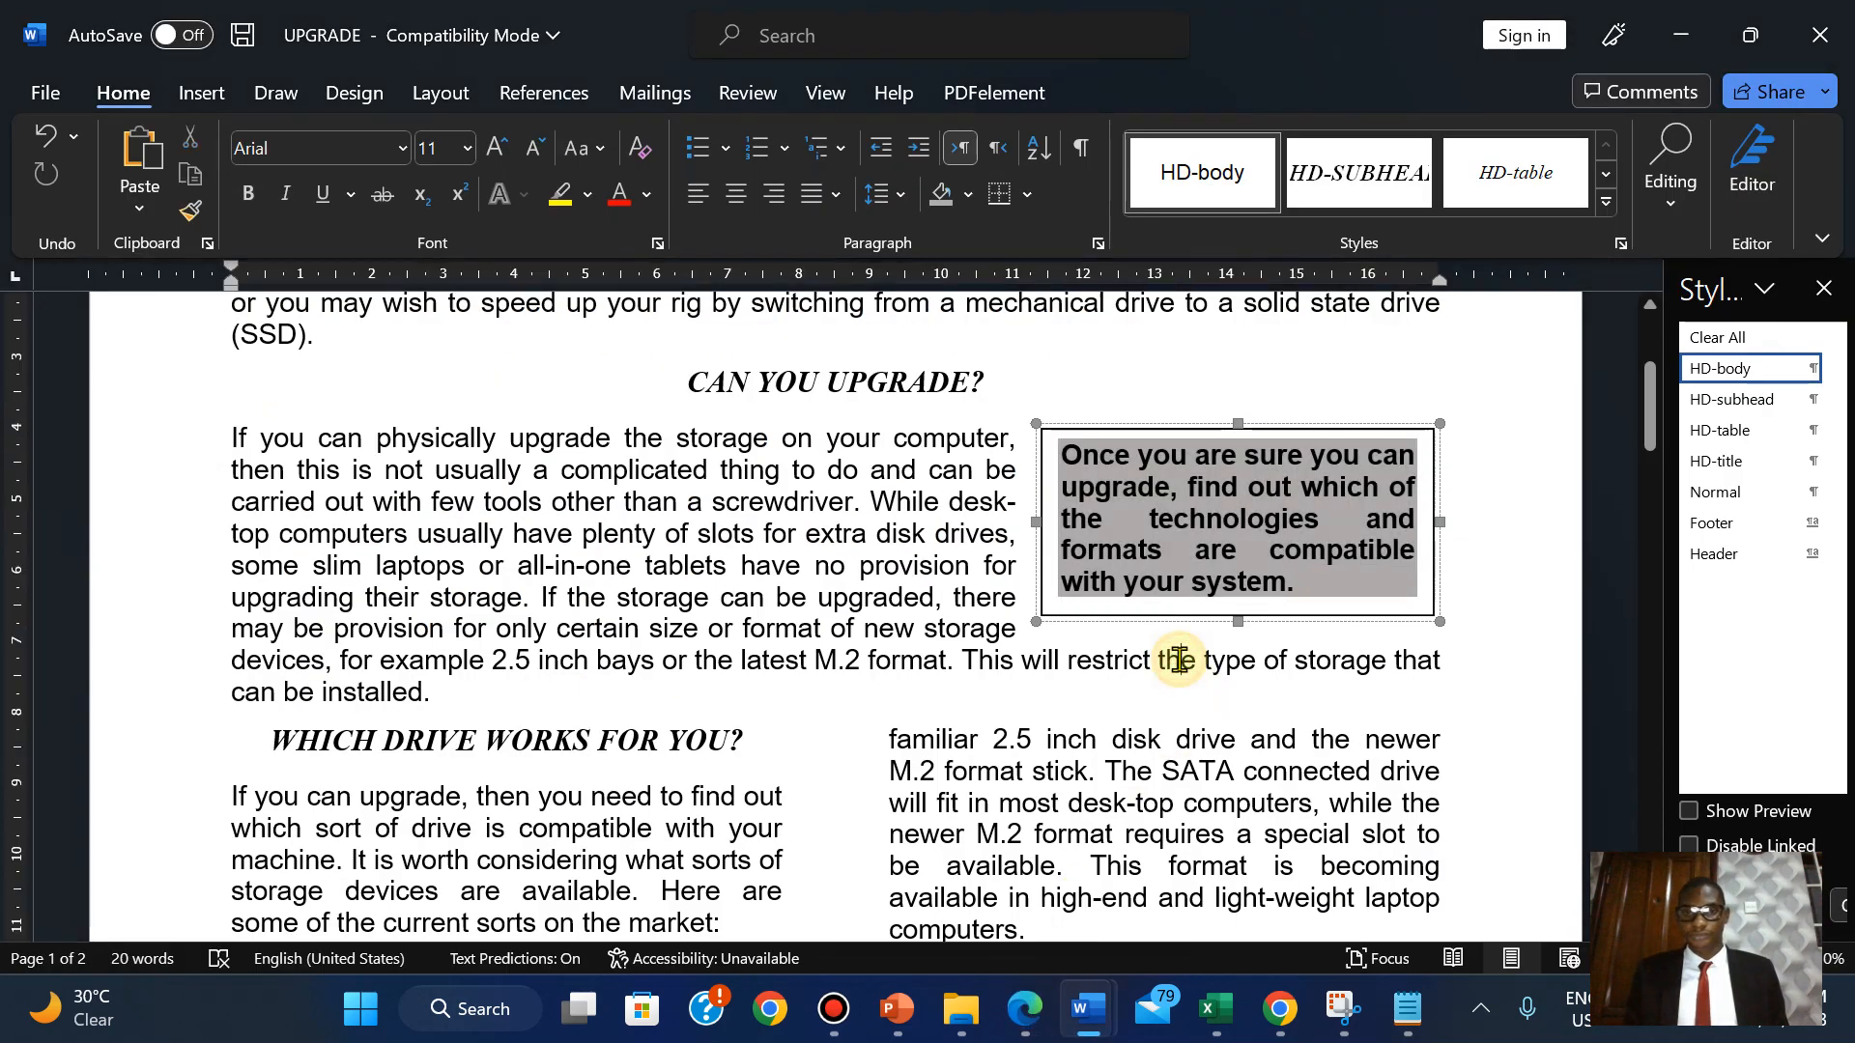
left_click(1259, 430)
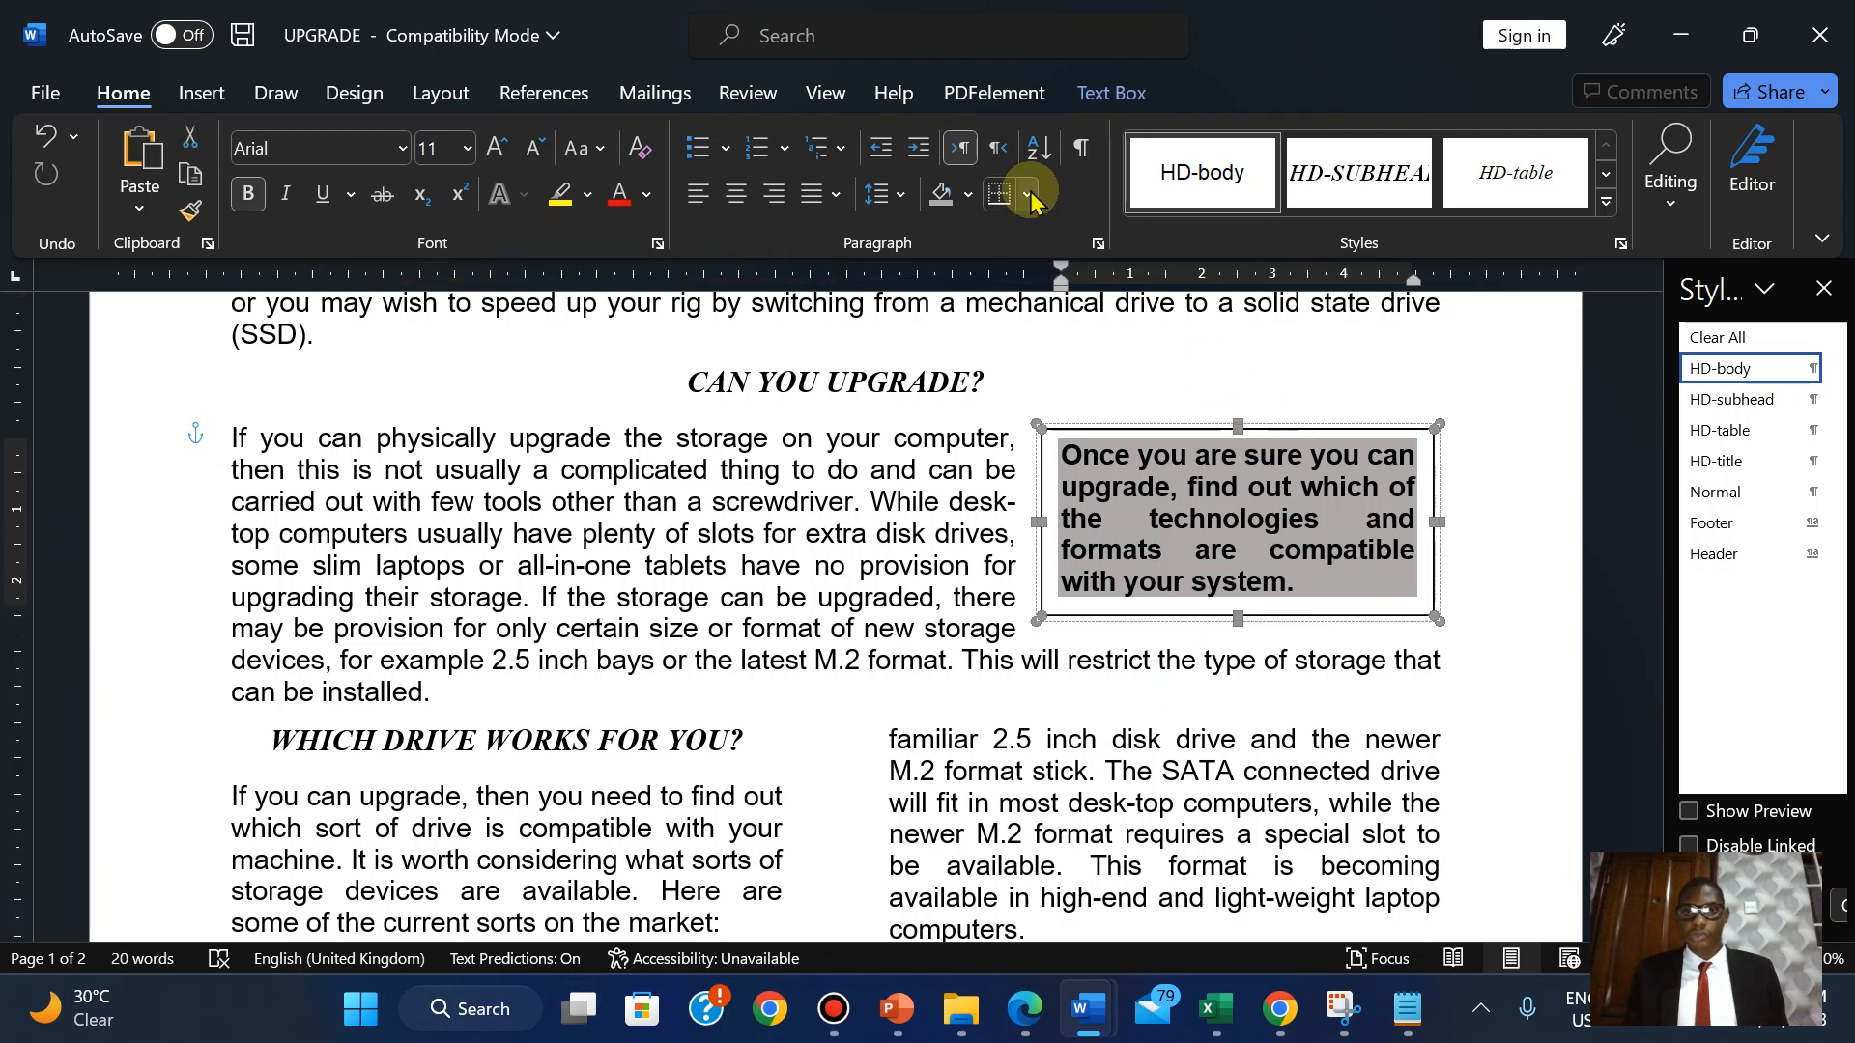
Set the text box outline to a 3 pt black line.
left_click(1108, 92)
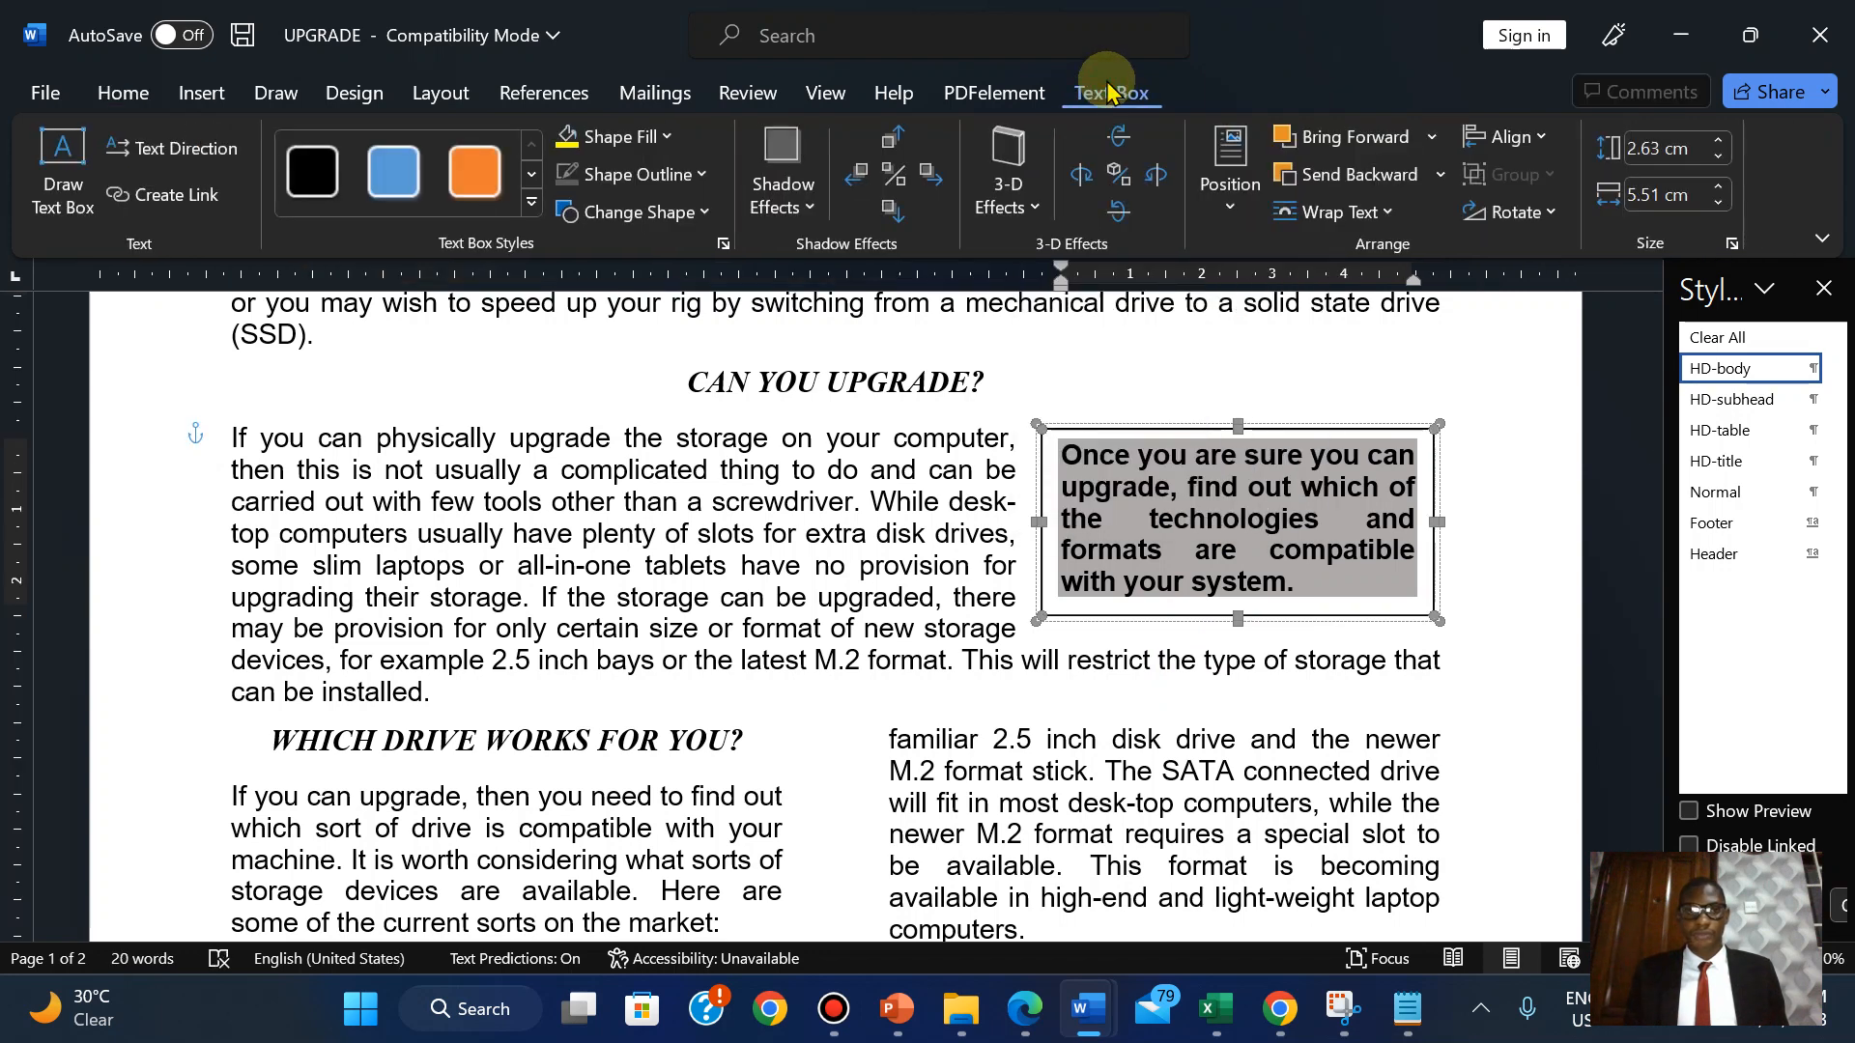
left_click(682, 180)
mouse_move(662, 329)
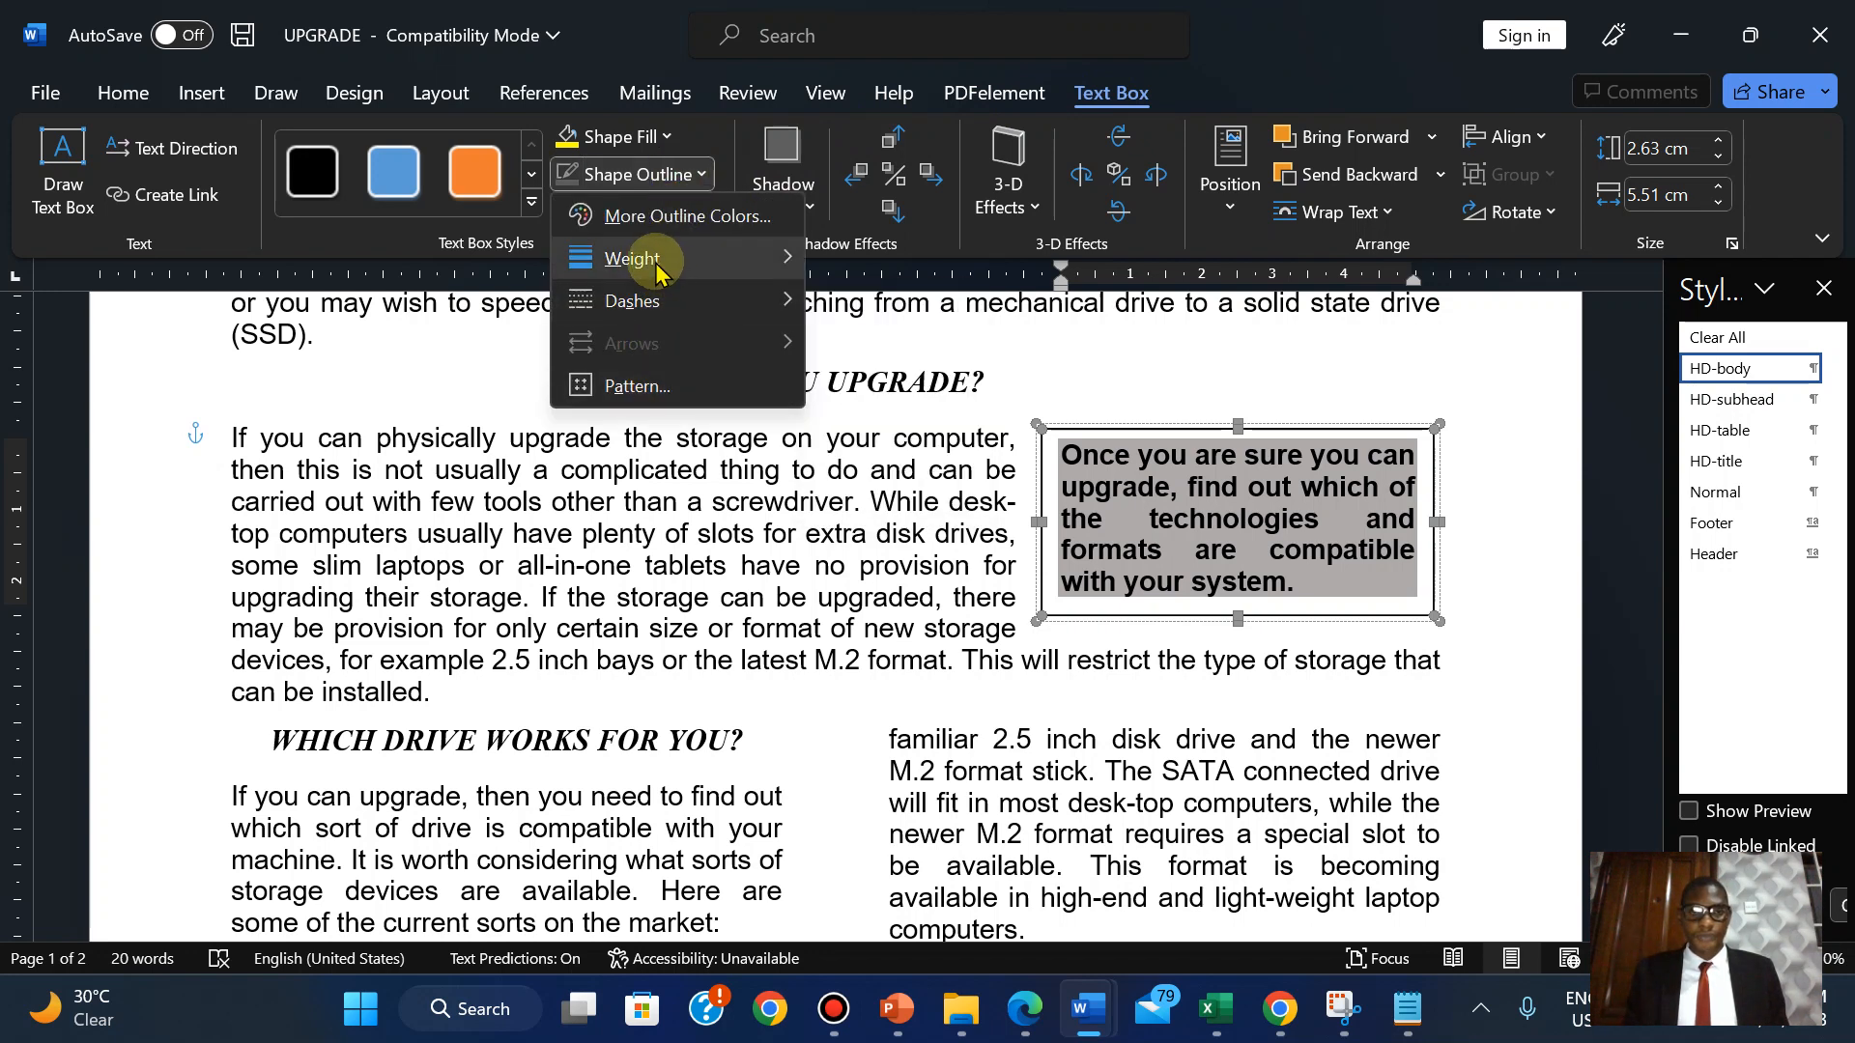
mouse_move(657, 271)
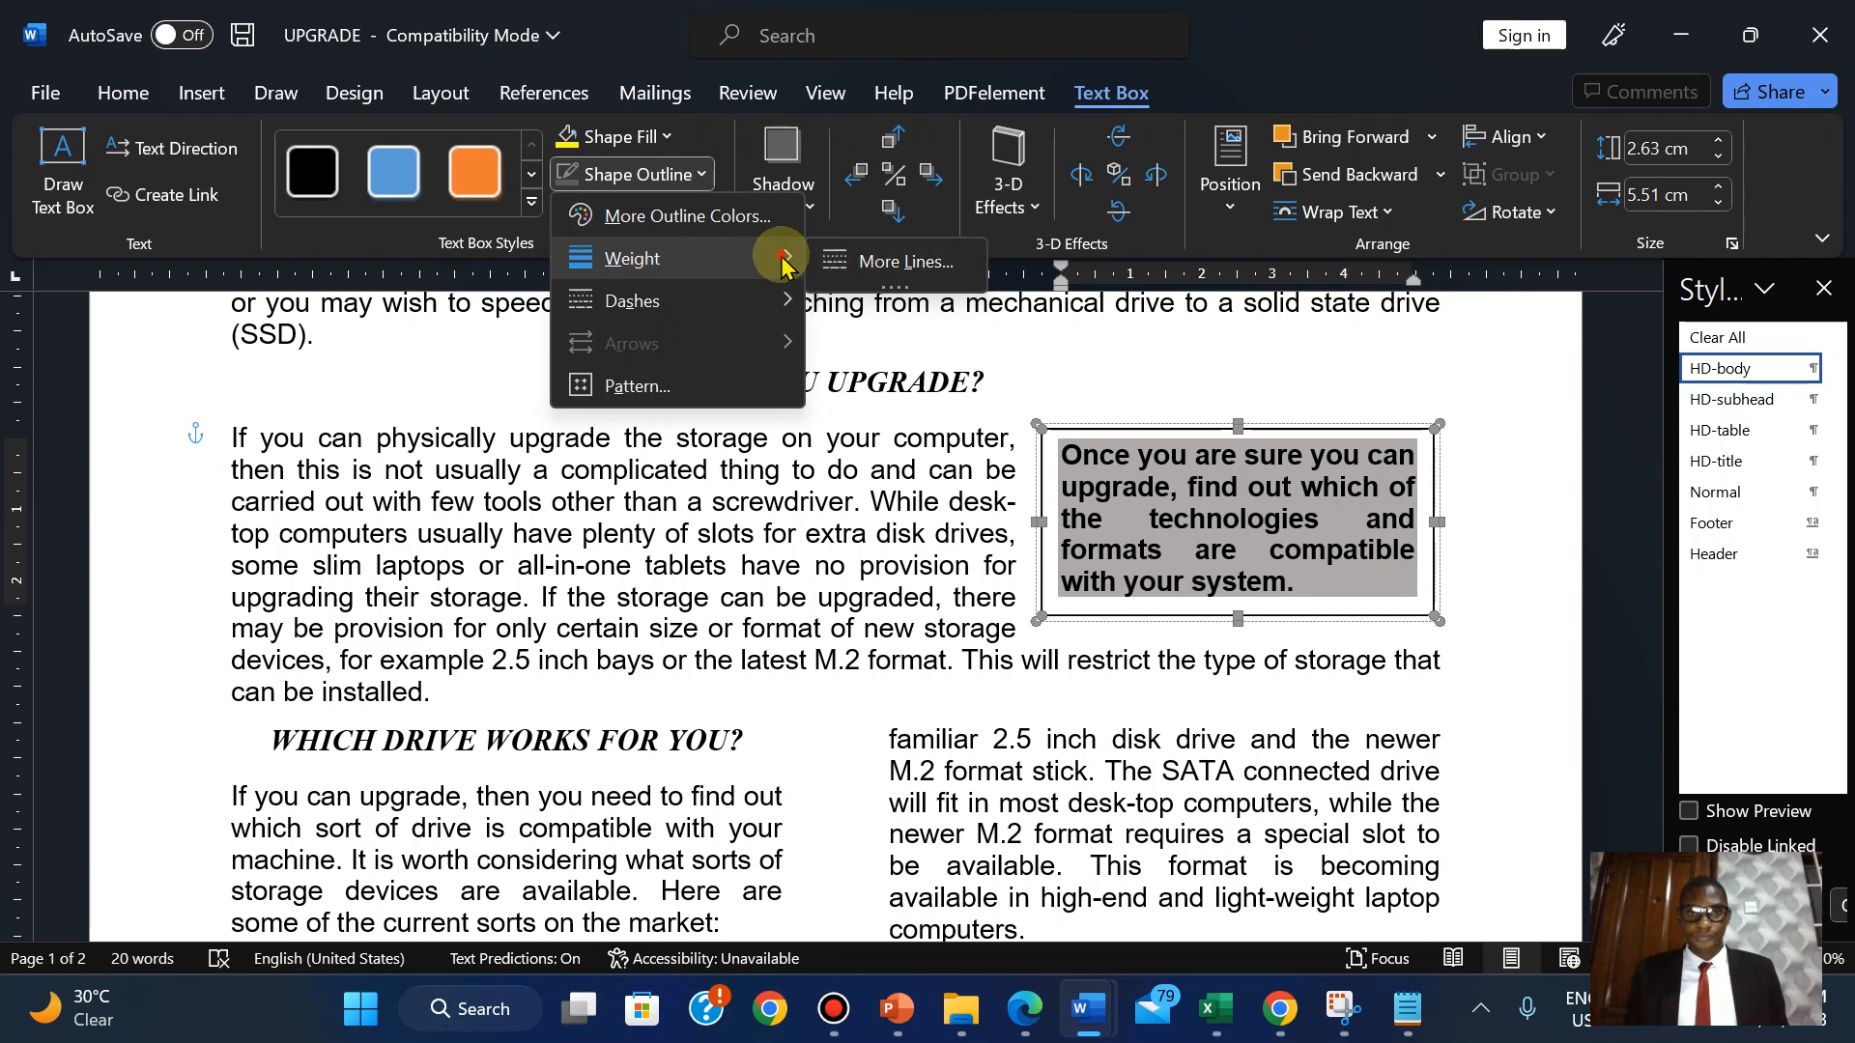
left_click(906, 263)
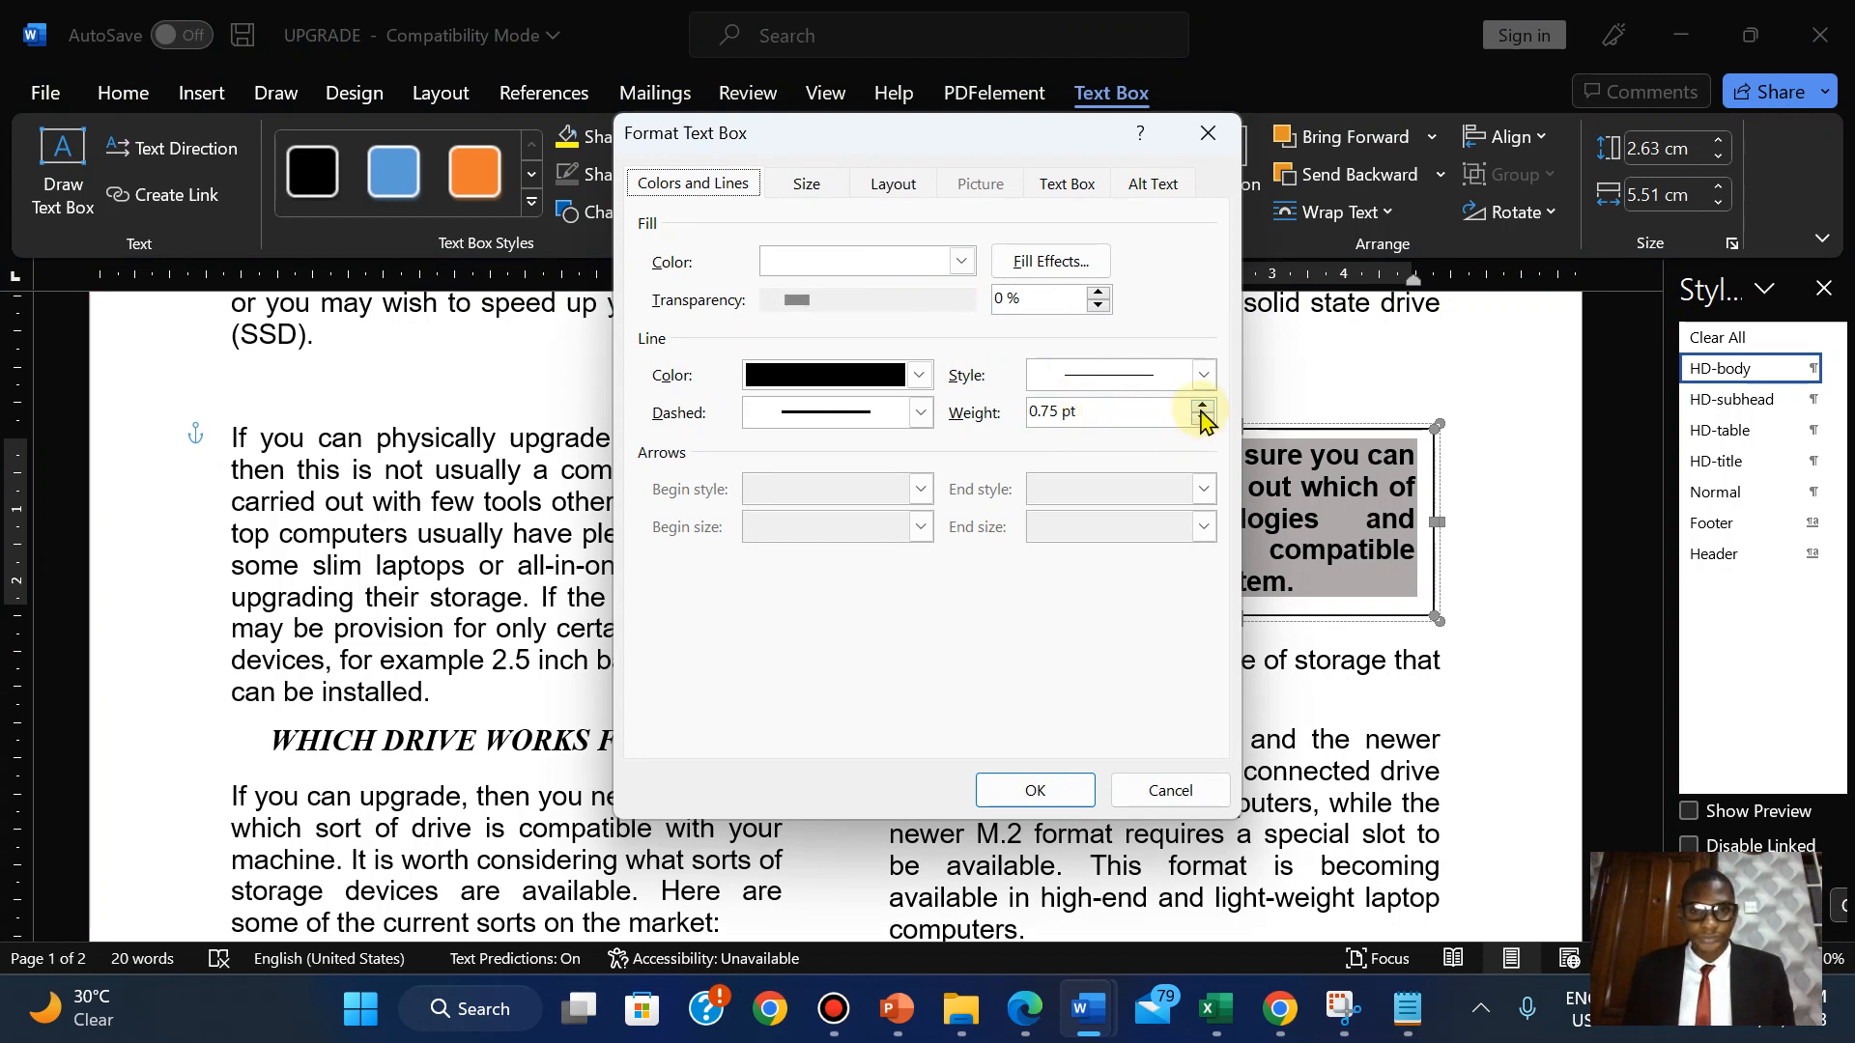
left_click(1203, 375)
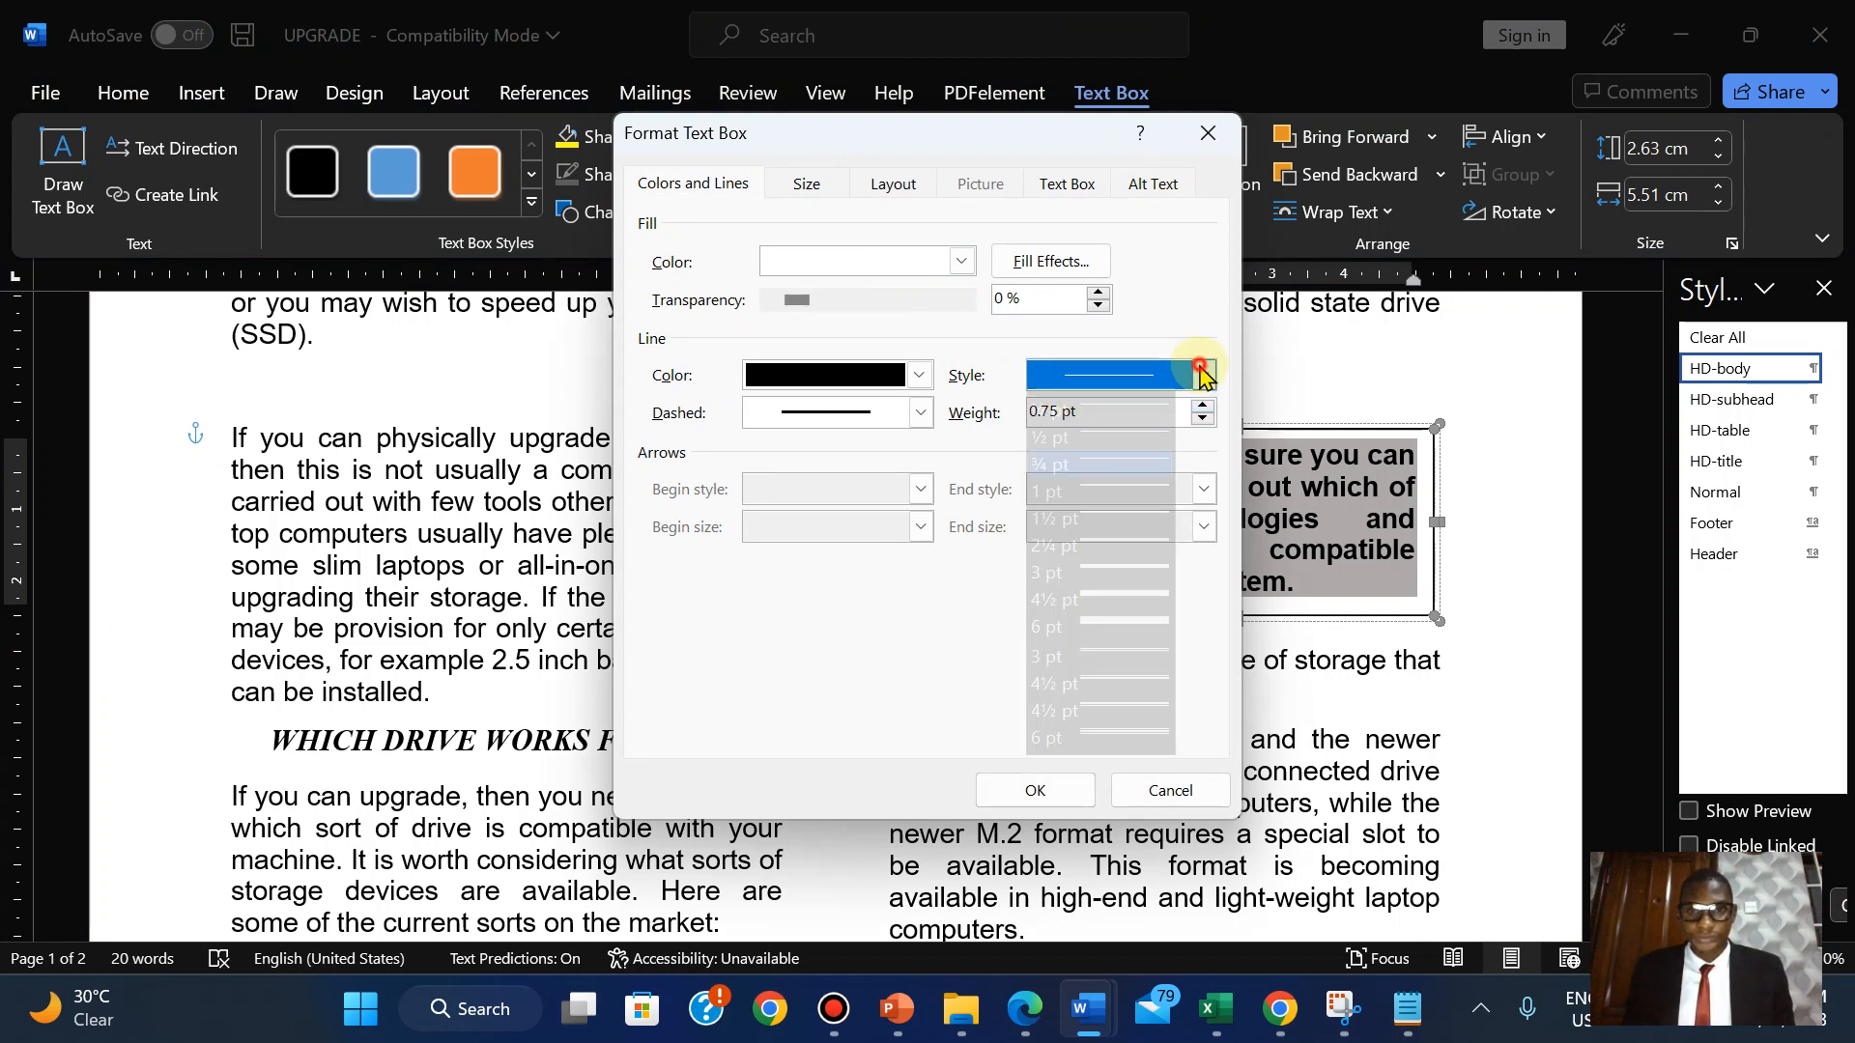
left_click(1114, 573)
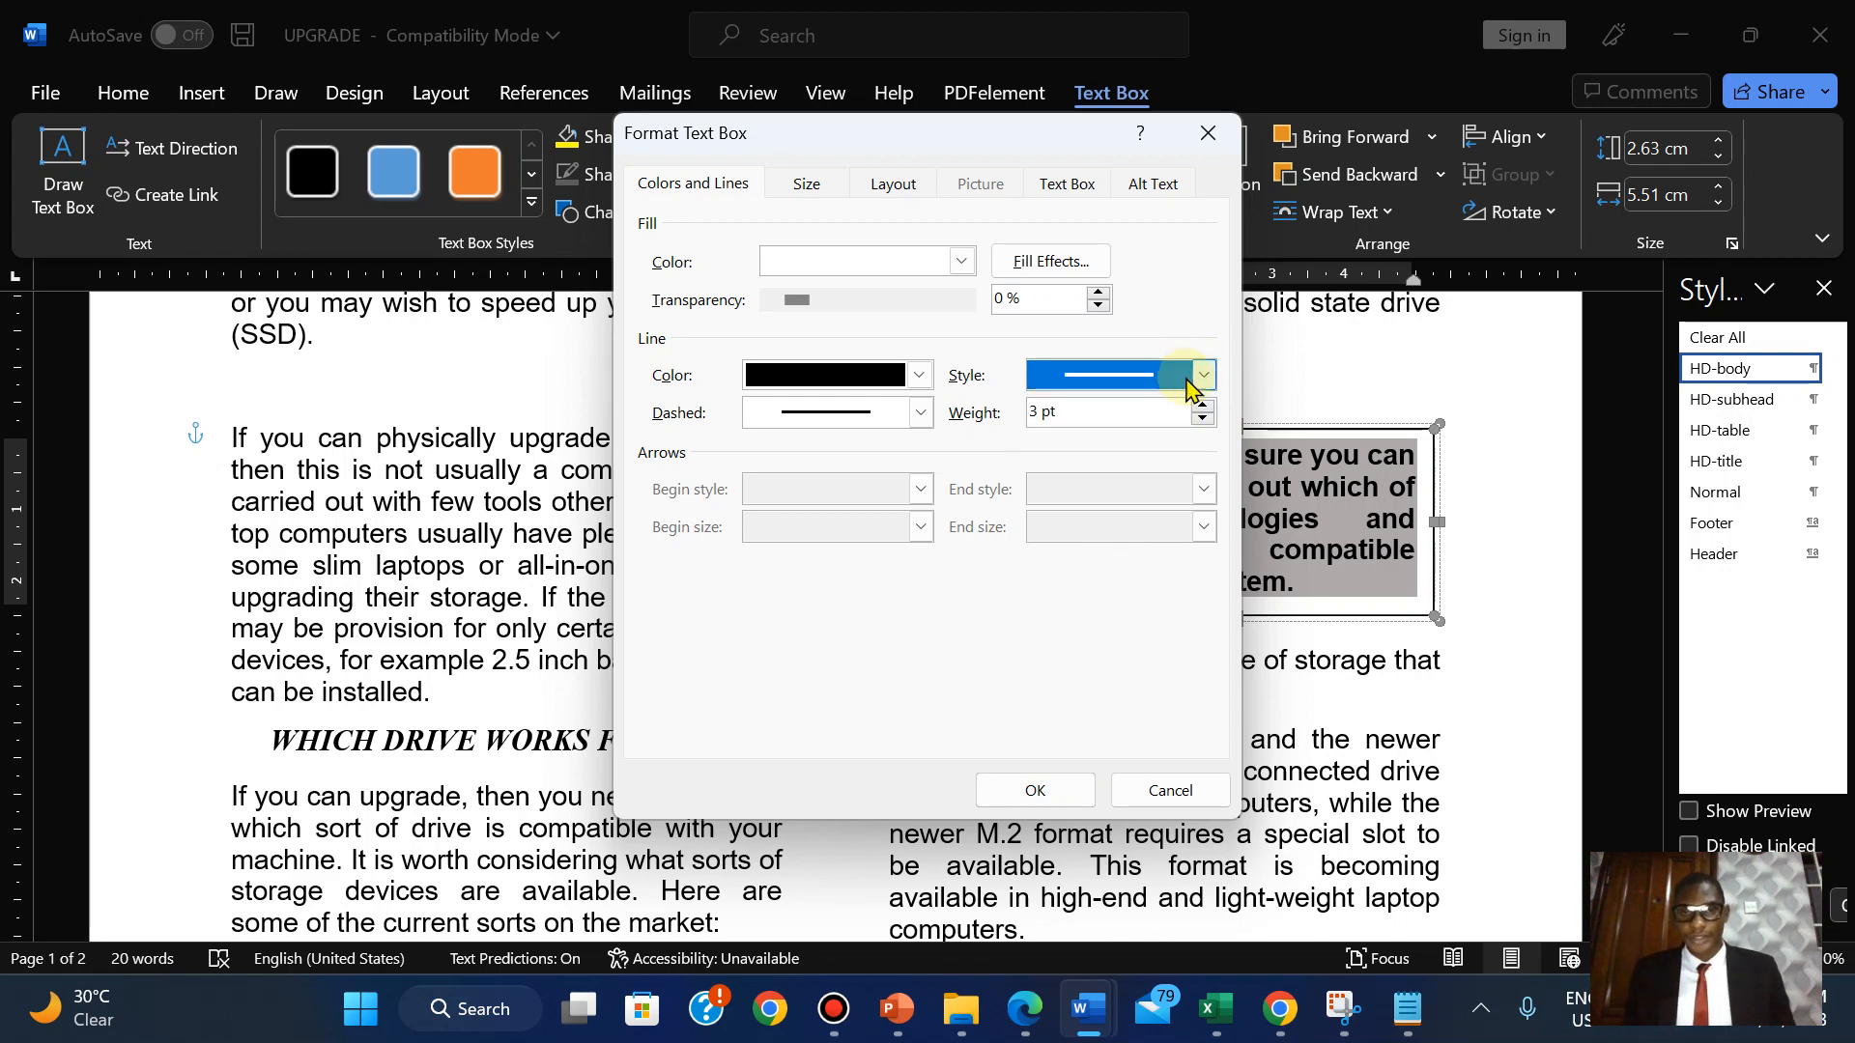
left_click(1035, 792)
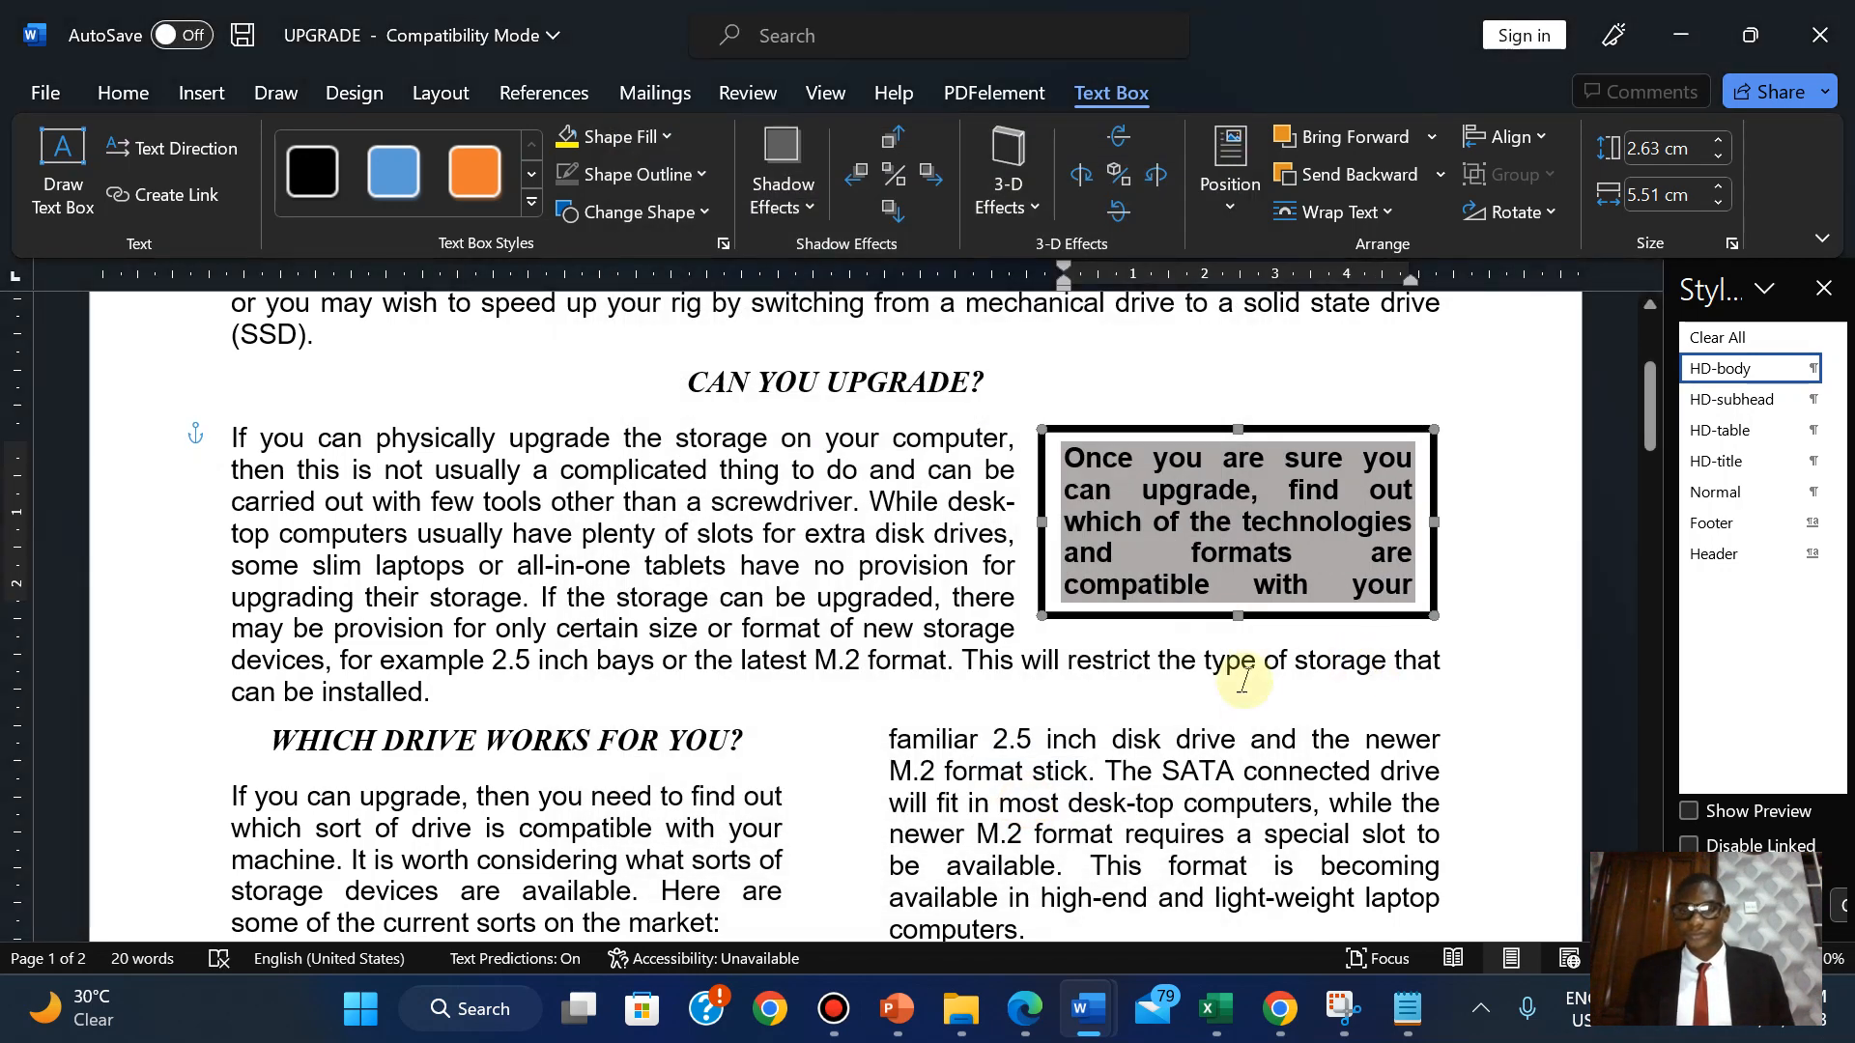
left_click(976, 612)
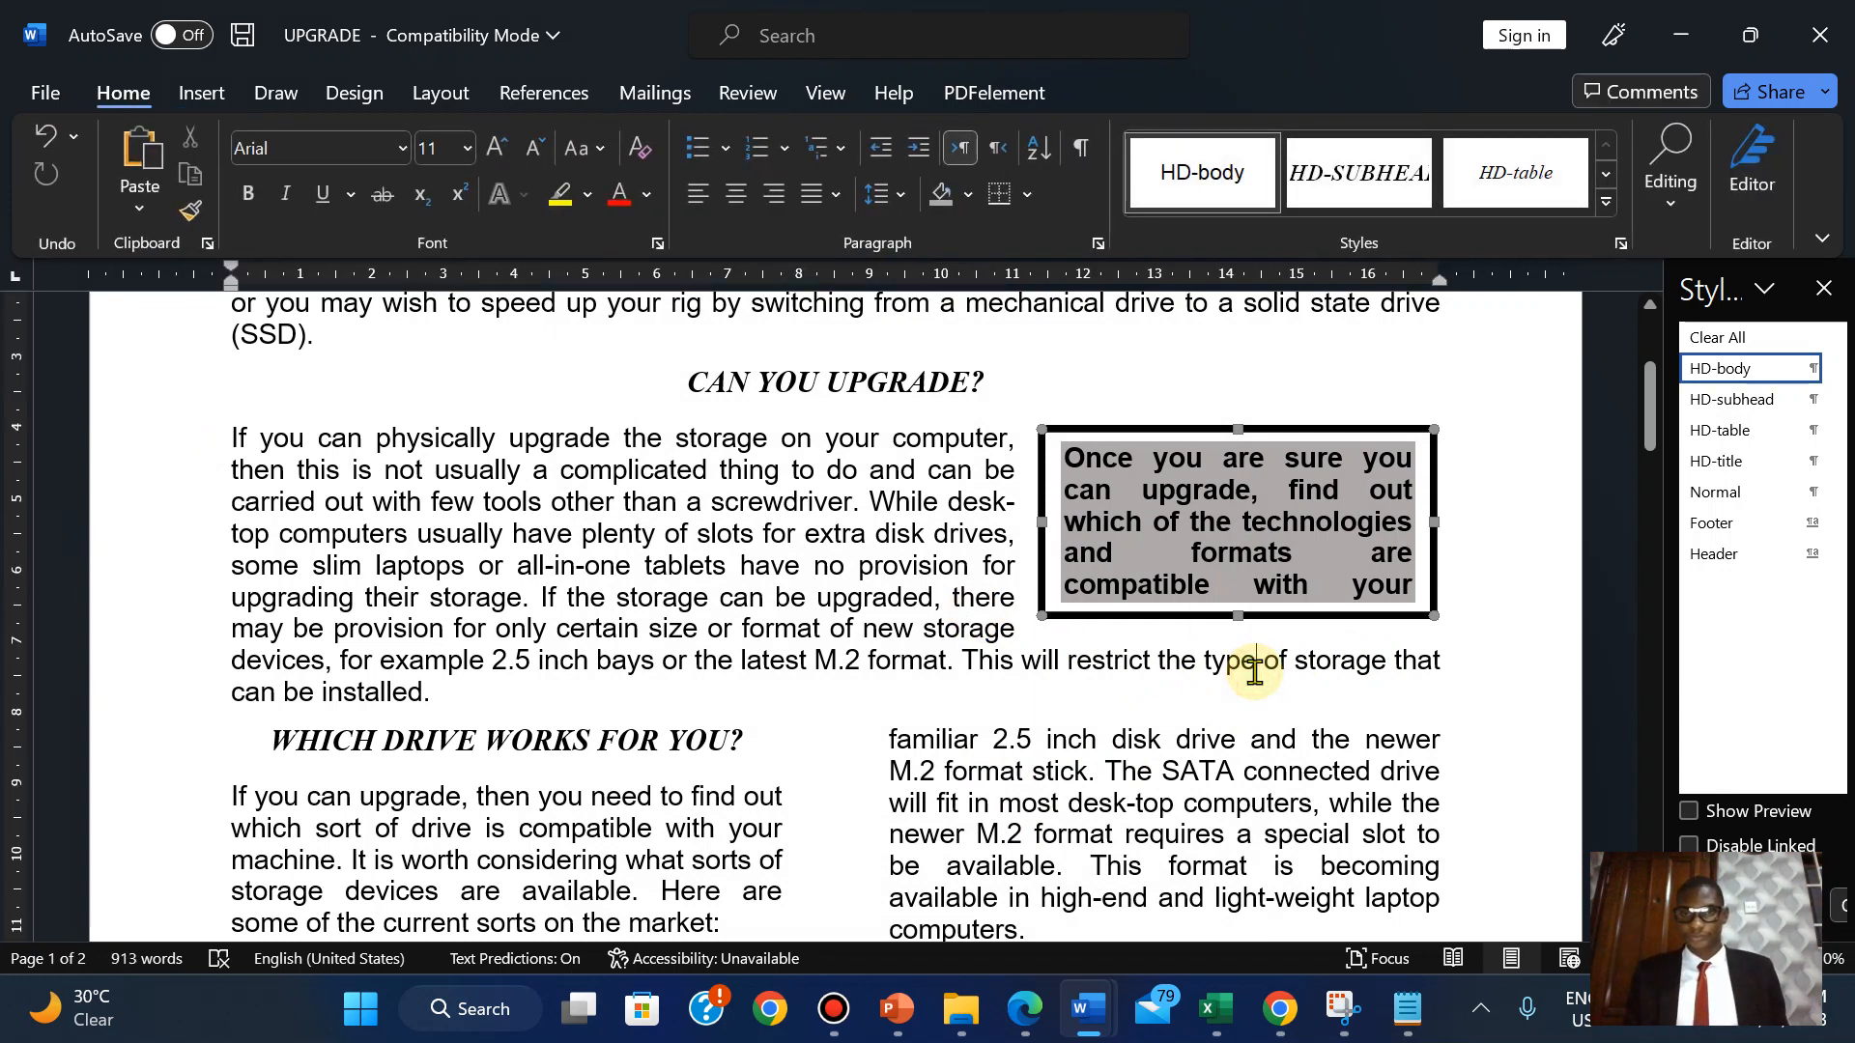
Browse the Shapes and Text Box galleries without inserting, then open File > Save As.
left_click(1227, 428)
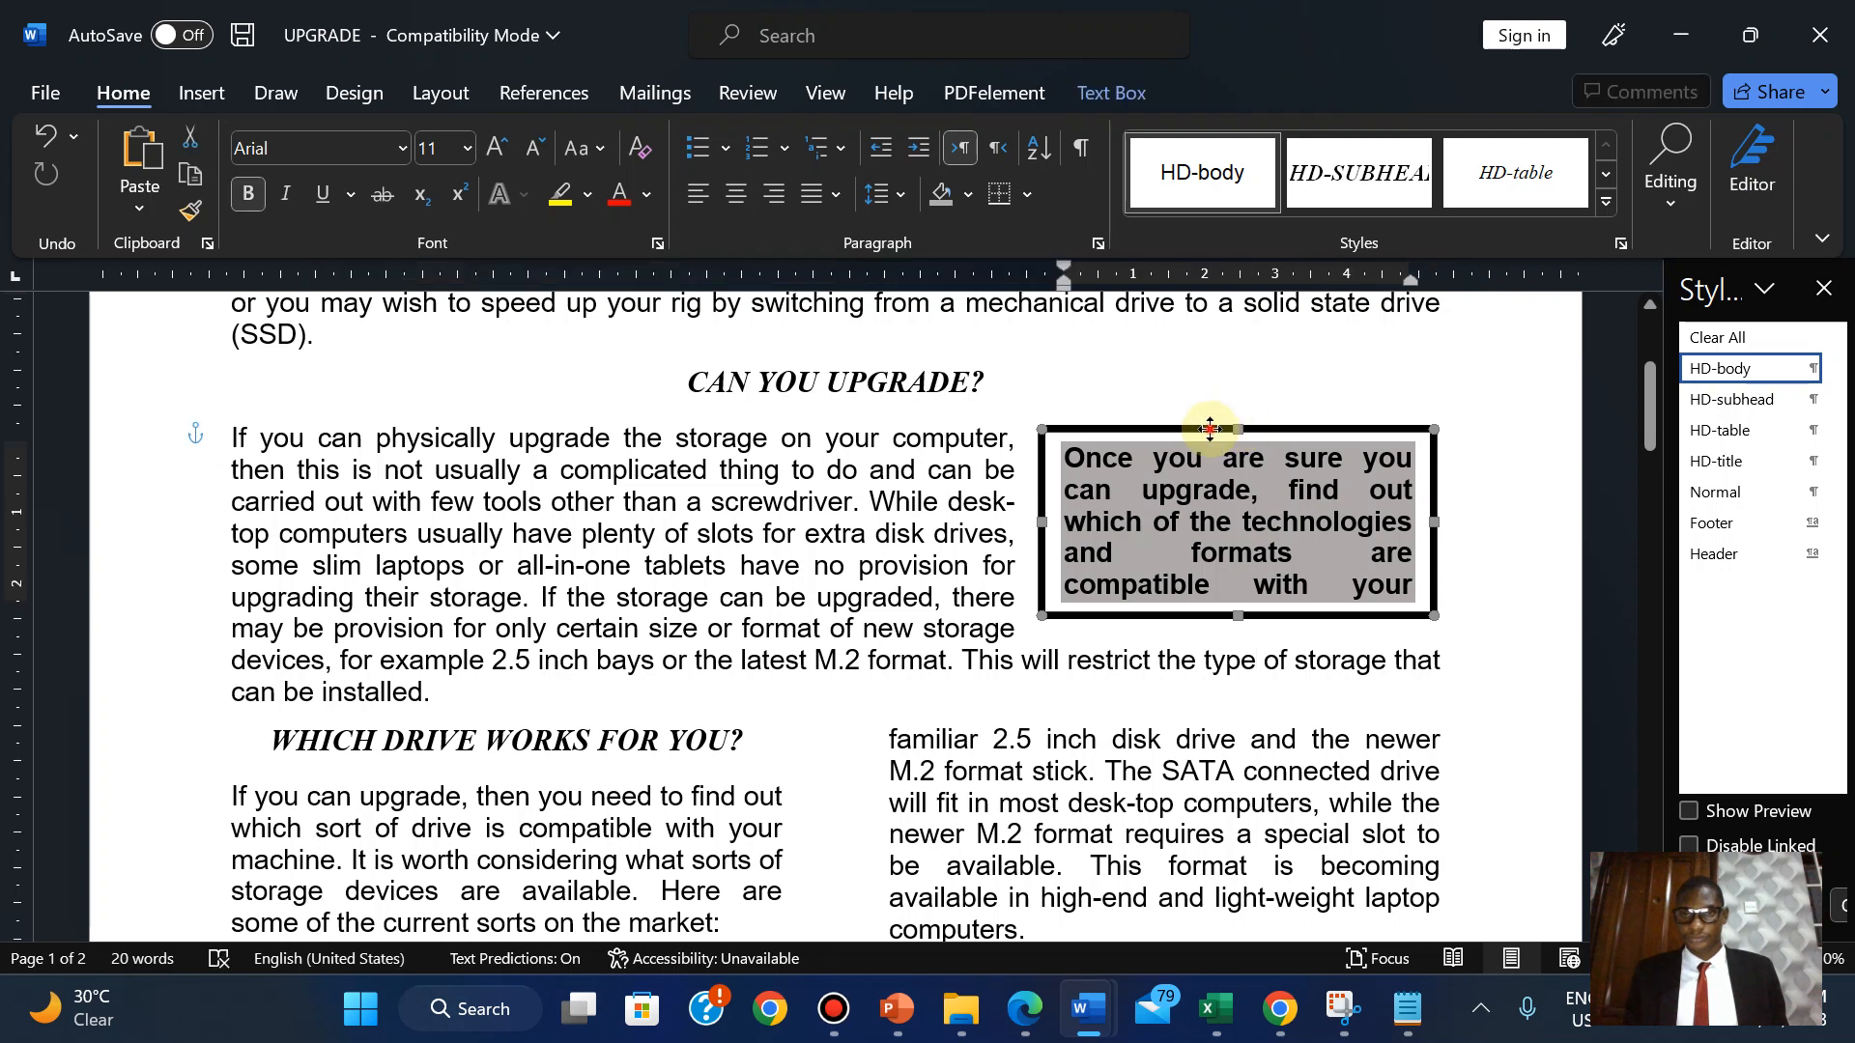
left_click(807, 531)
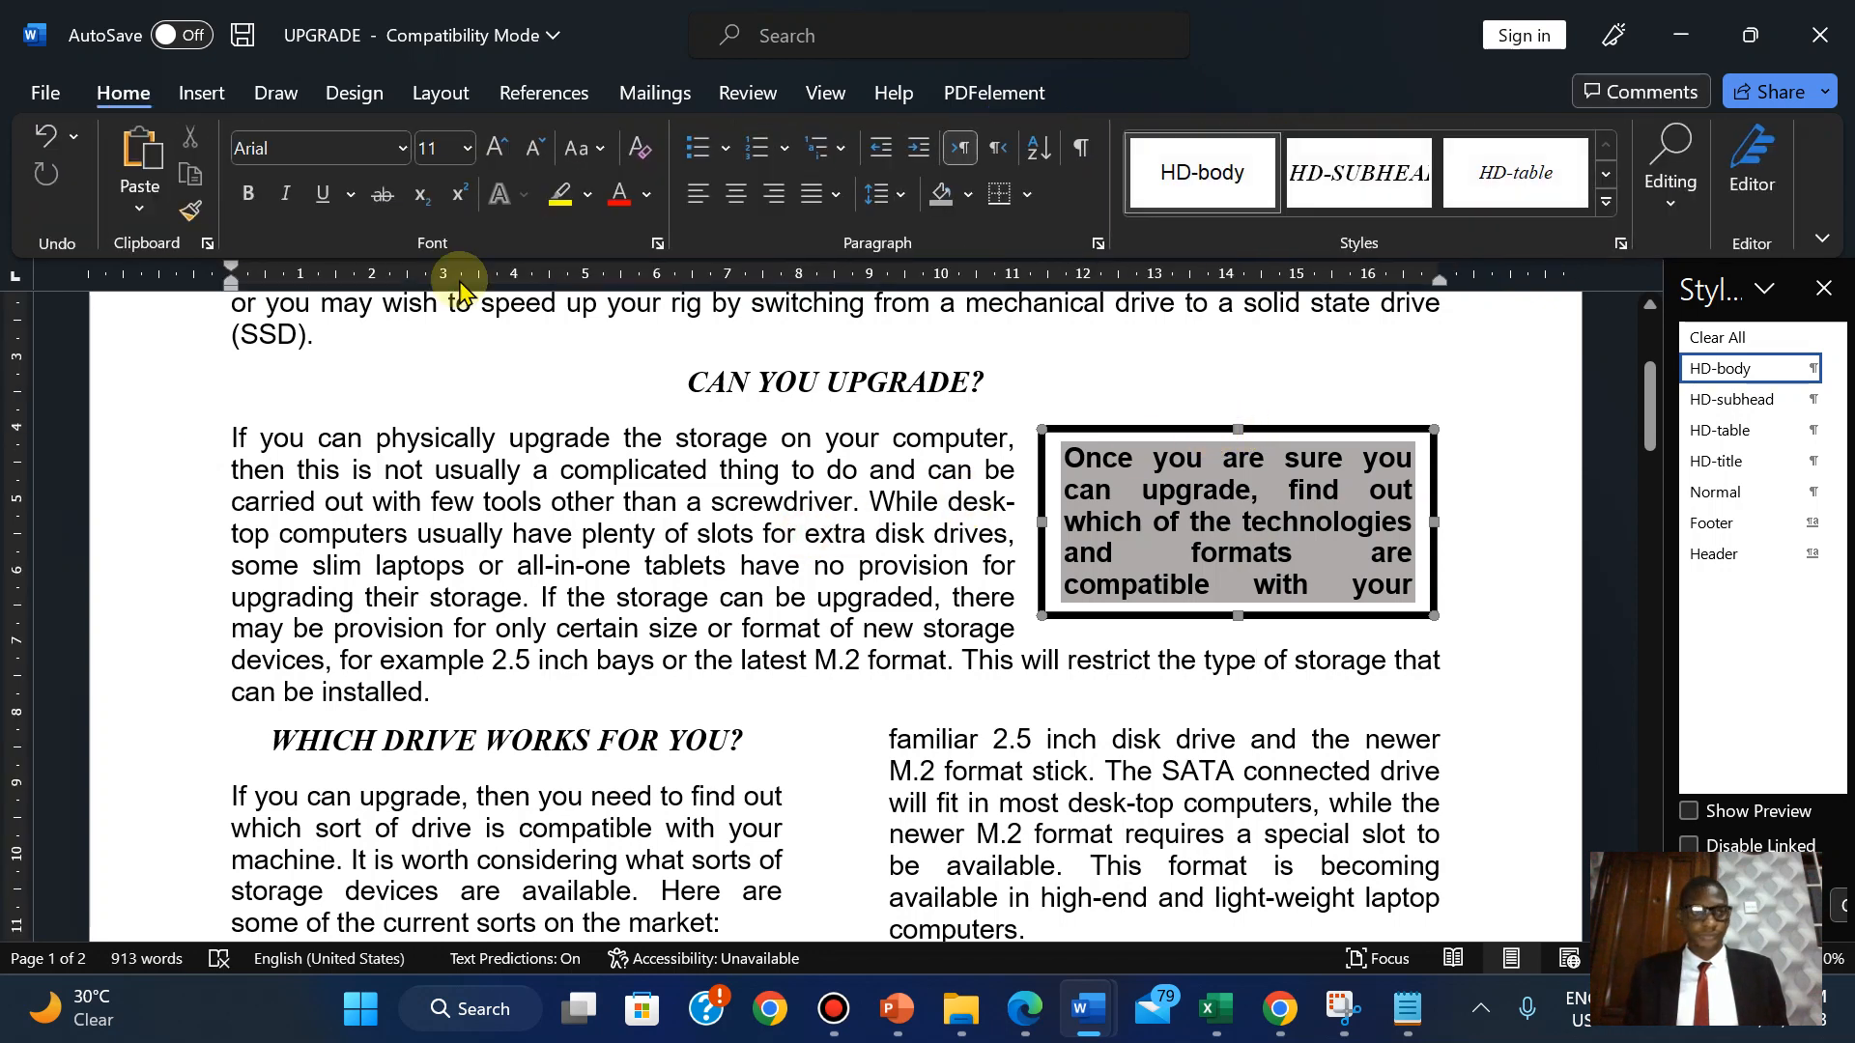
left_click(201, 93)
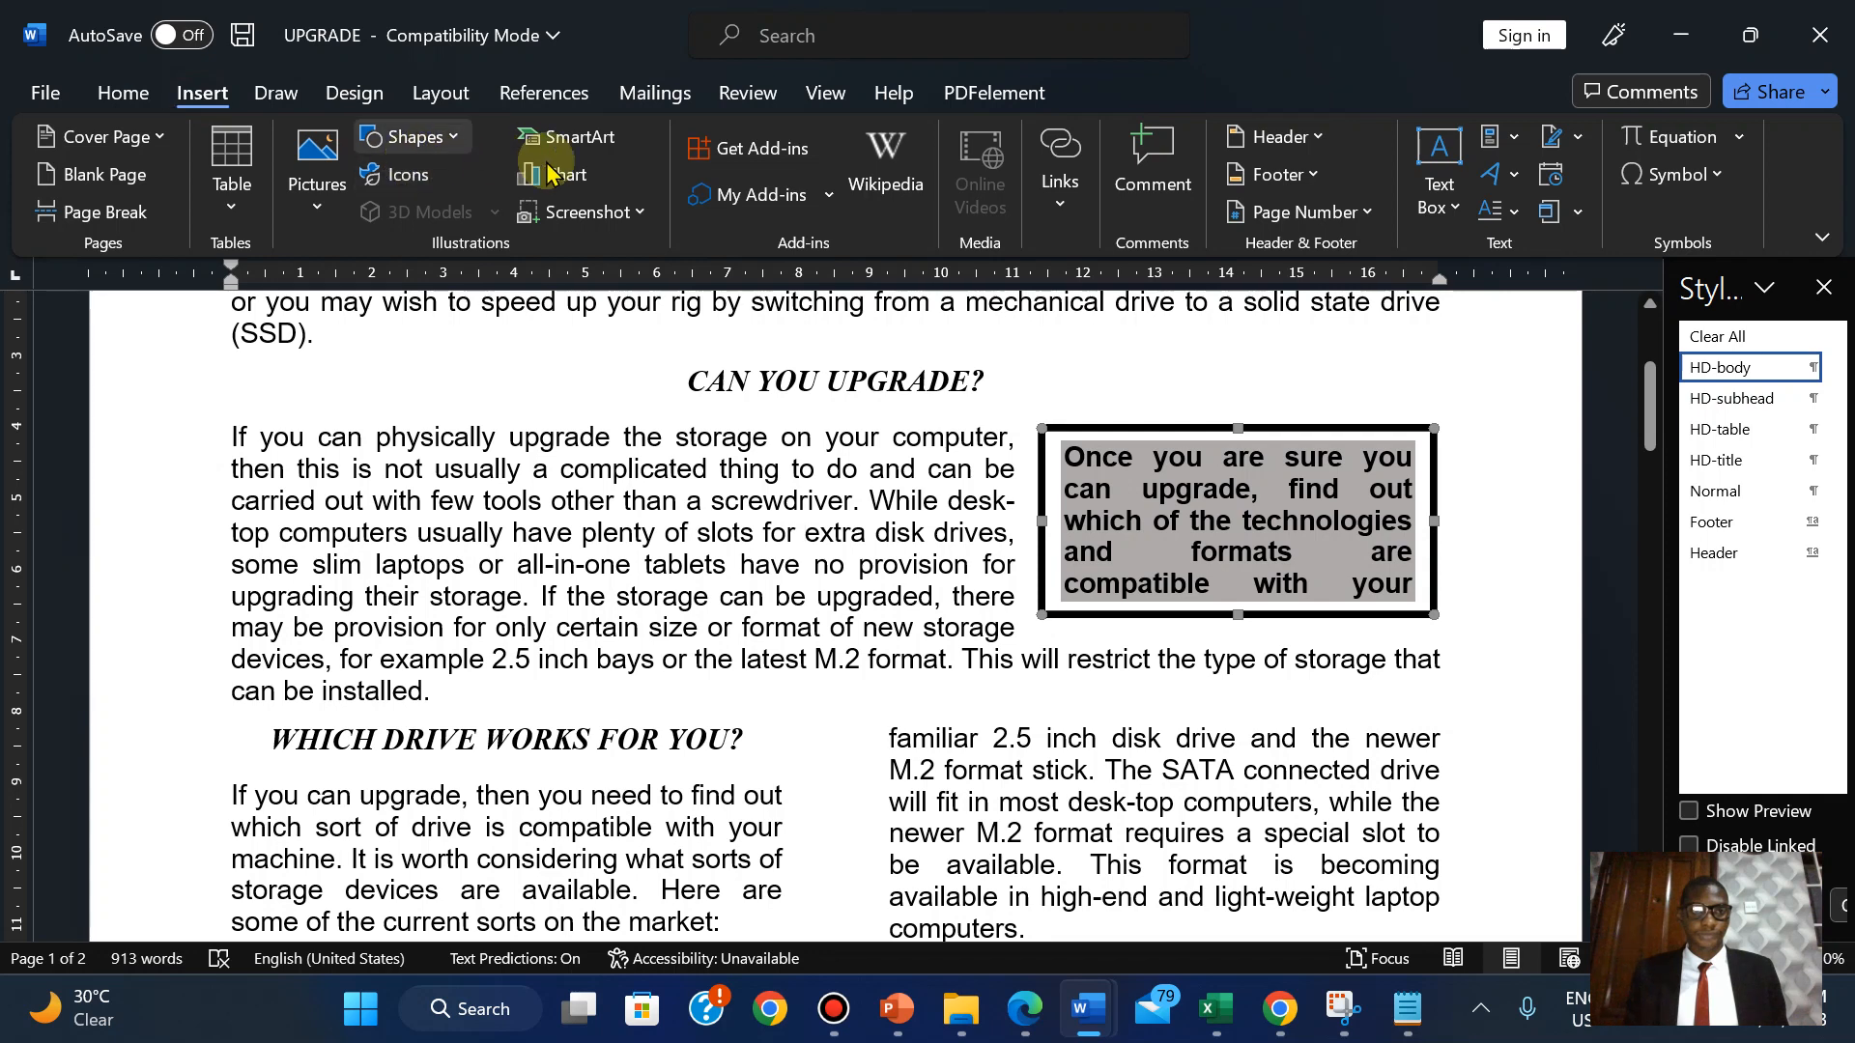
left_click(437, 138)
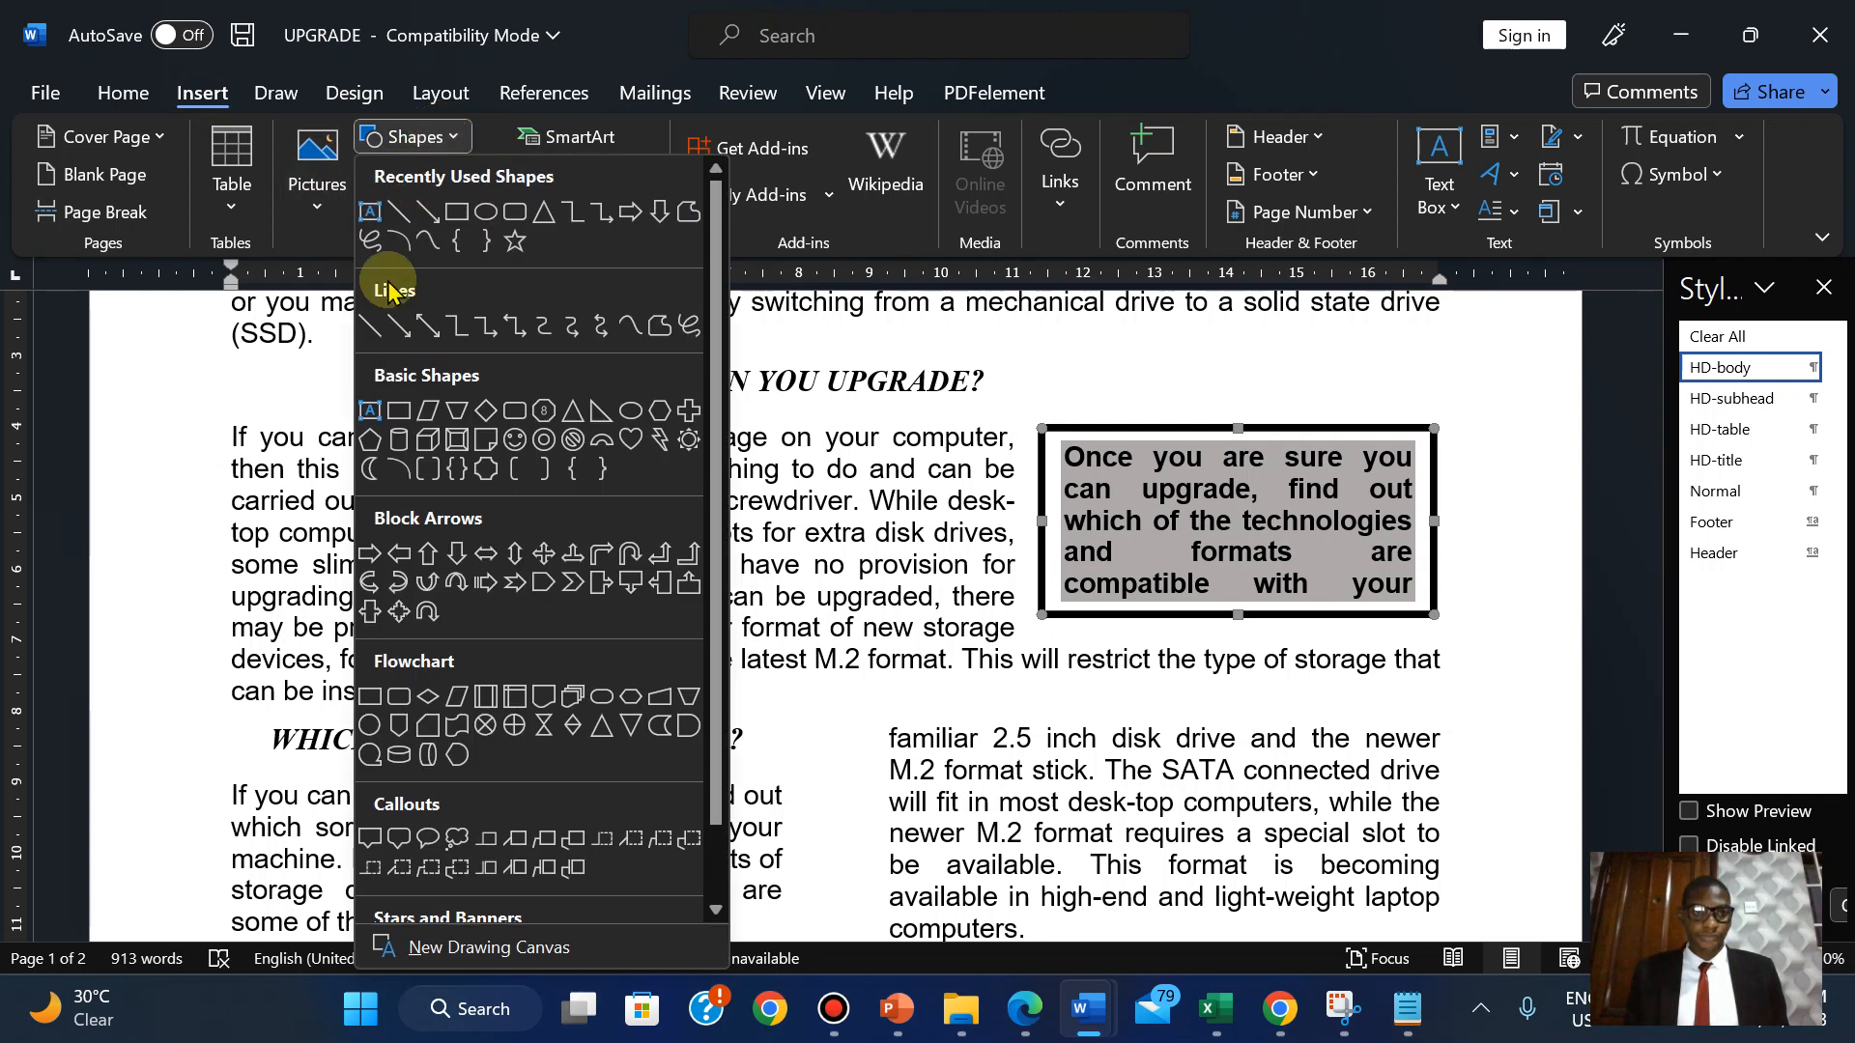
left_click(1453, 162)
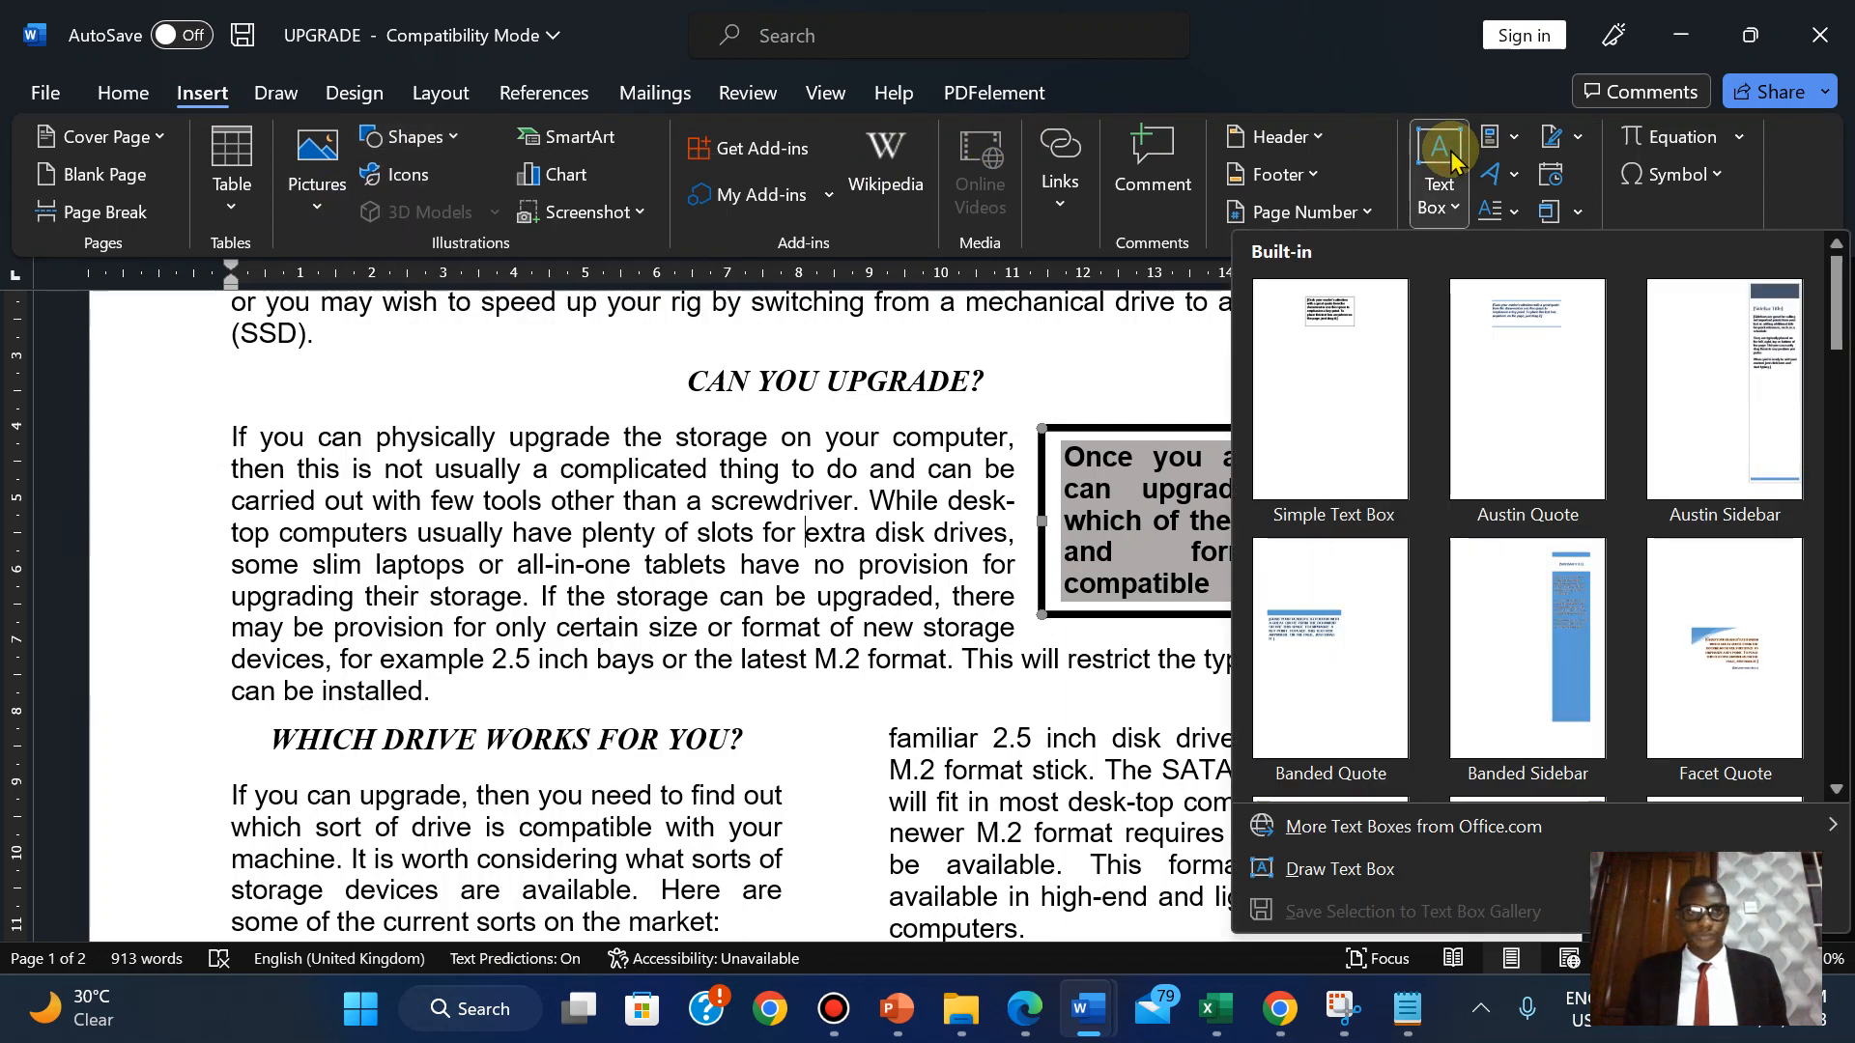
left_click(687, 394)
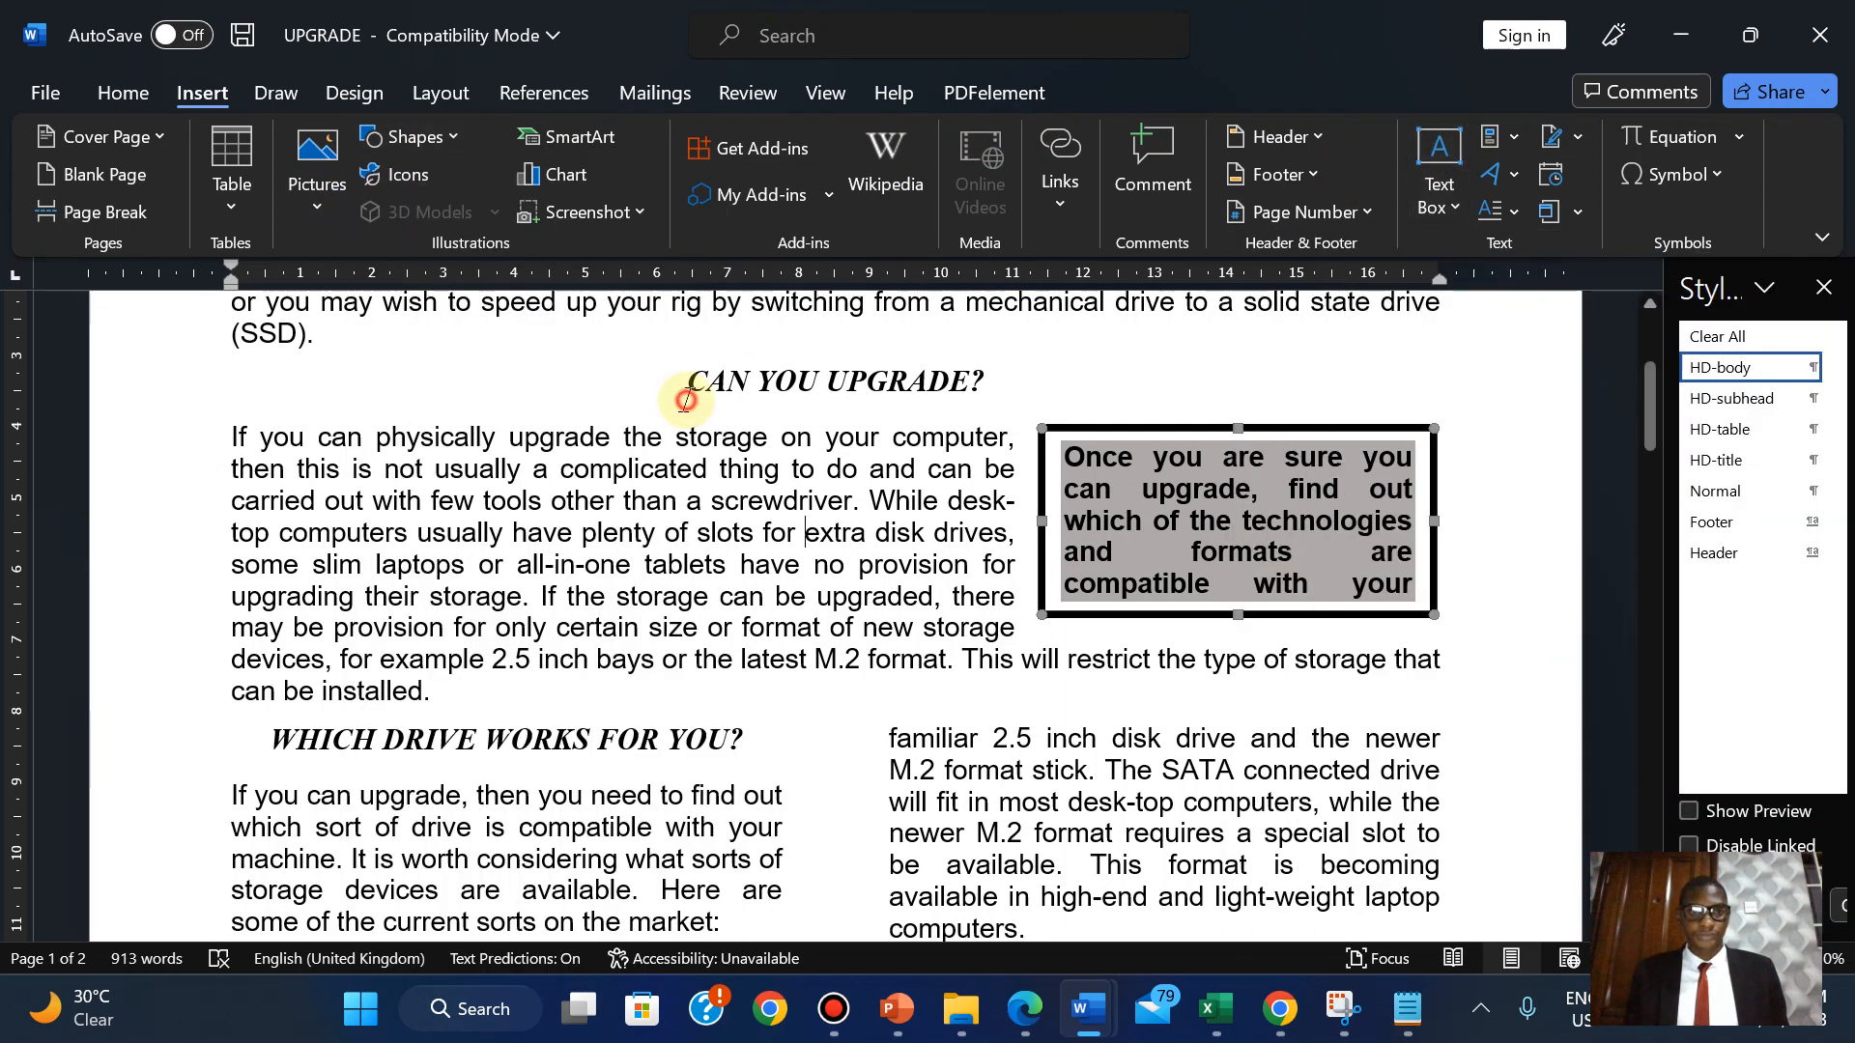
left_click(40, 76)
left_click(94, 483)
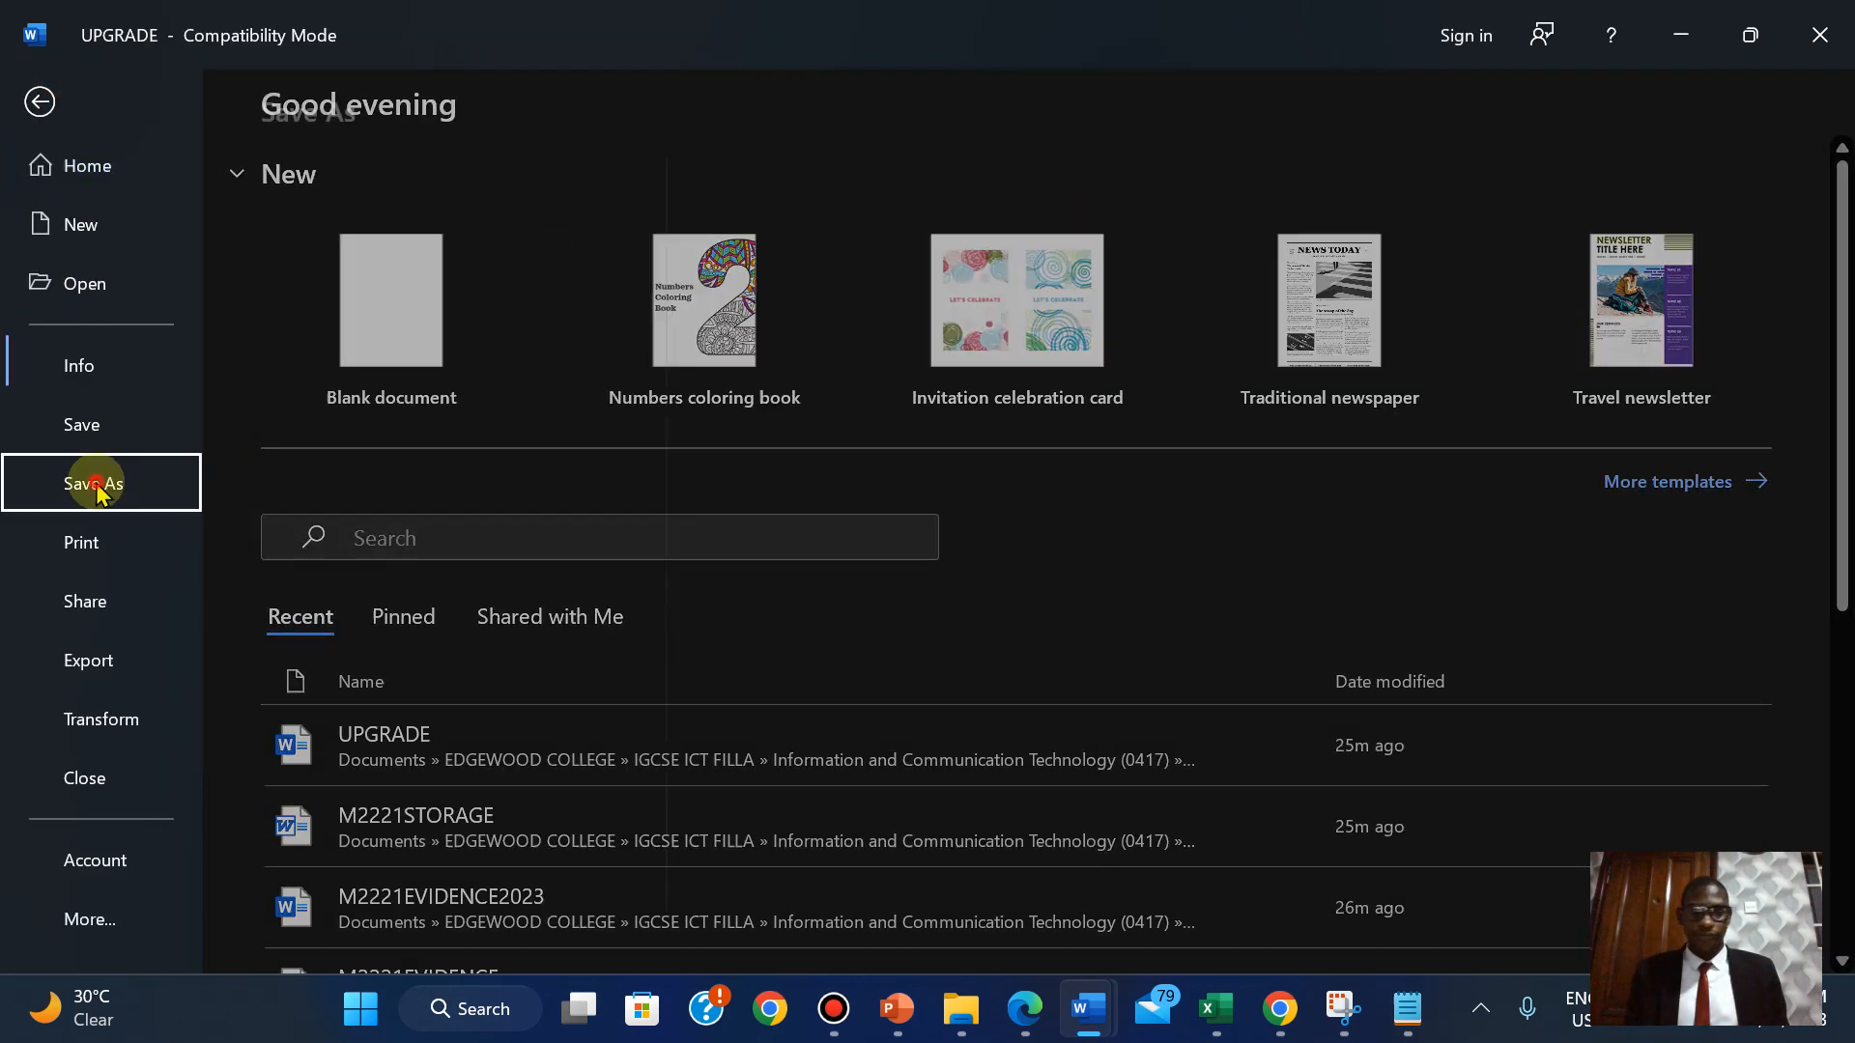
Save the UPGRADE document with File > Save and check the text box contents.
left_click(39, 101)
left_click(37, 92)
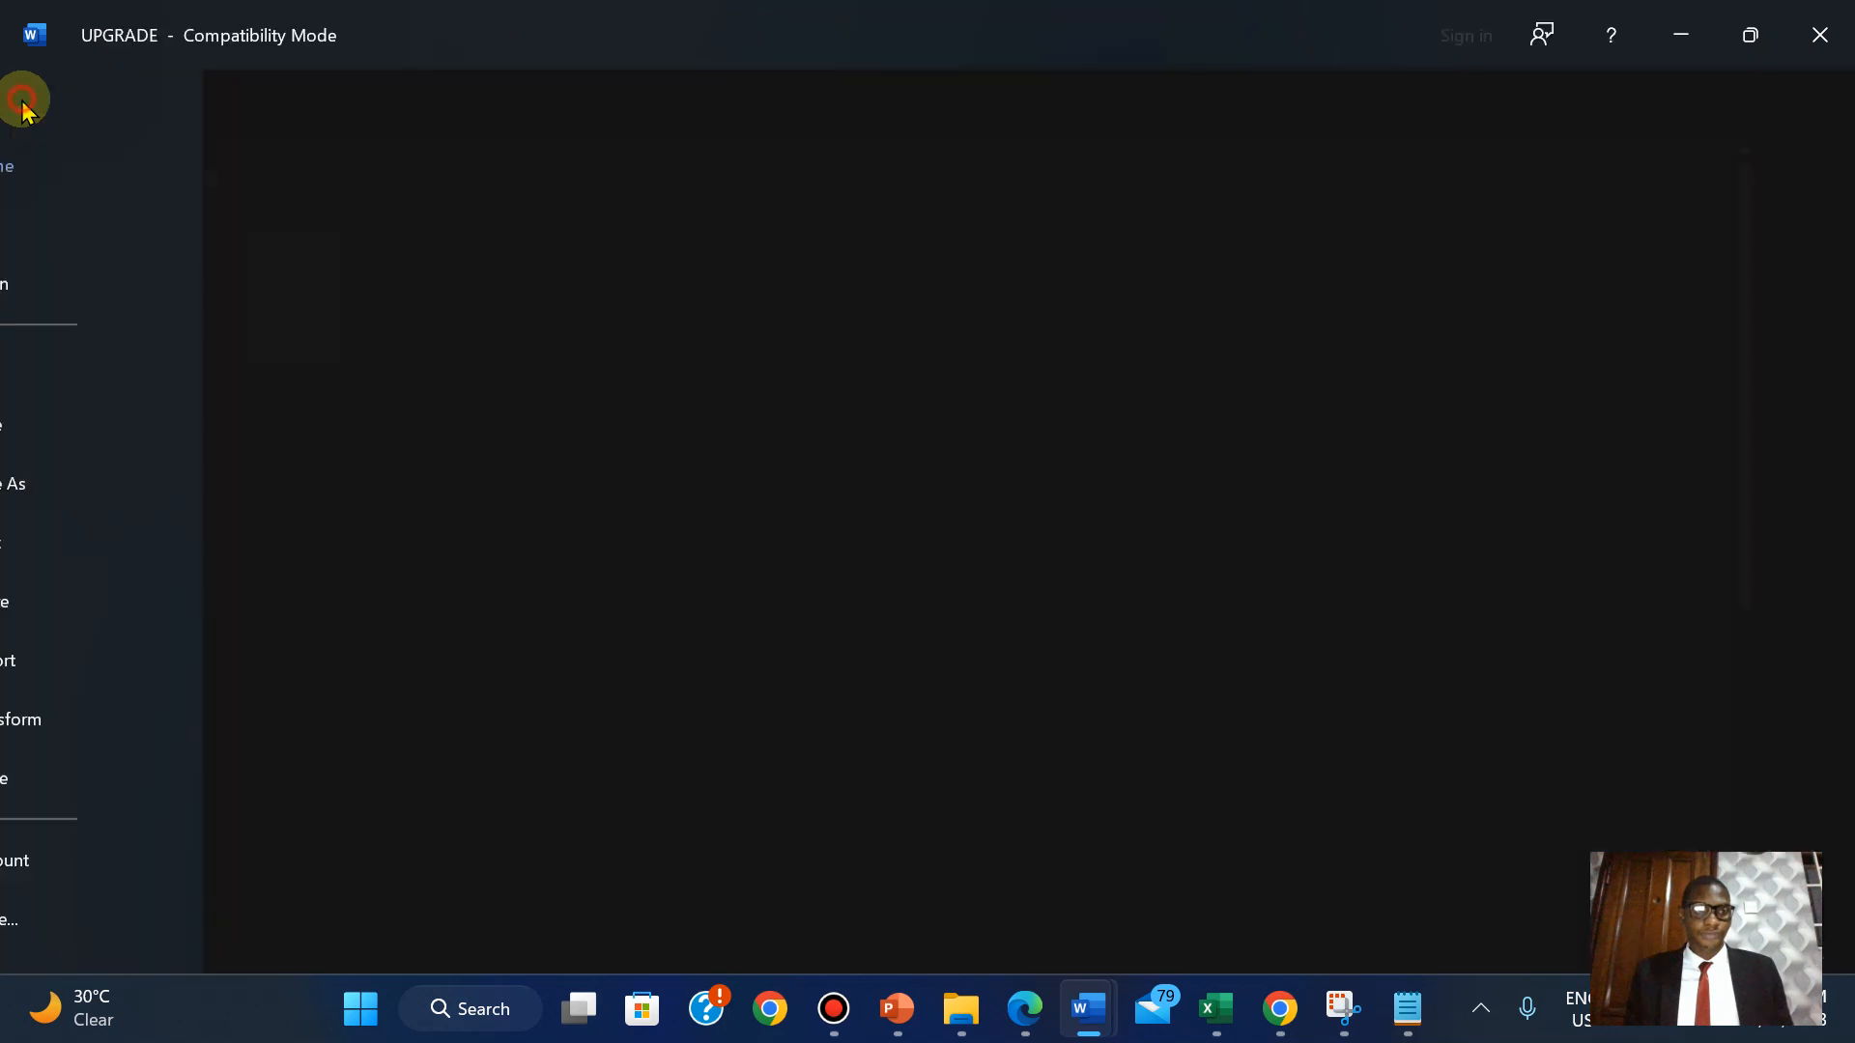
left_click(70, 427)
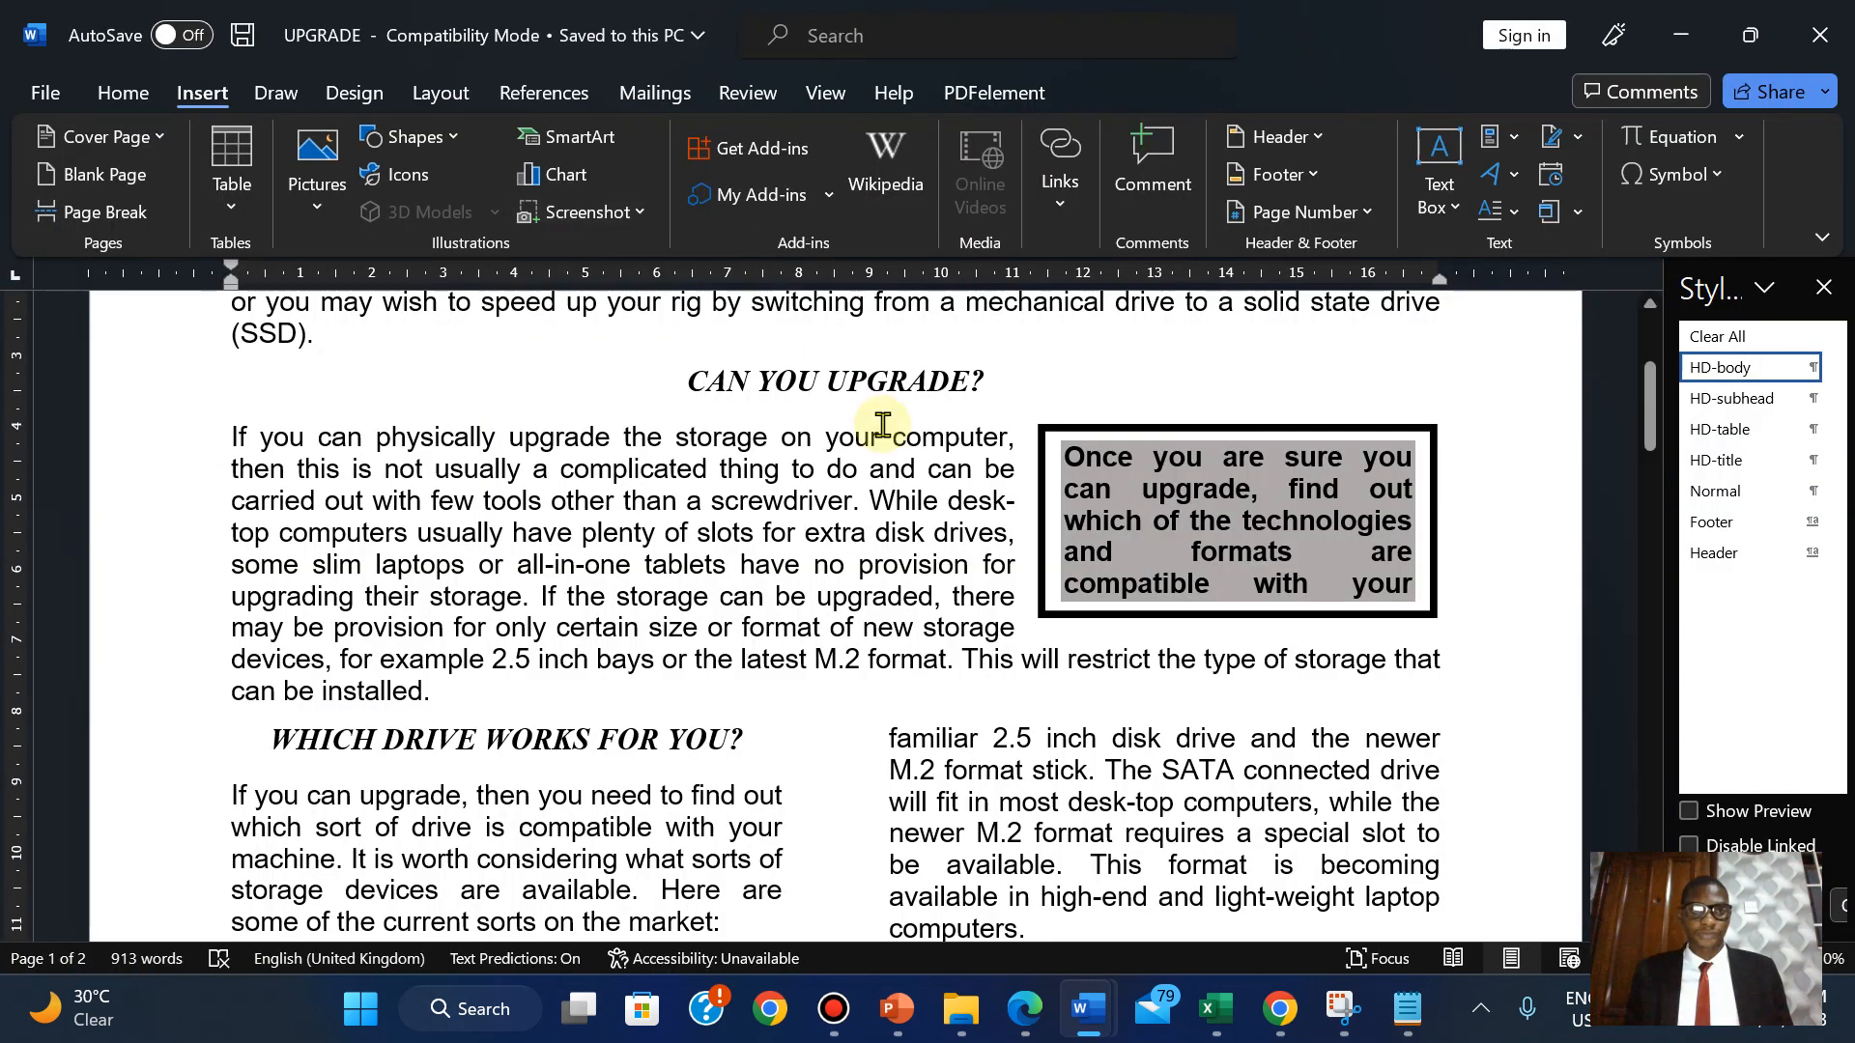
left_click(1297, 490)
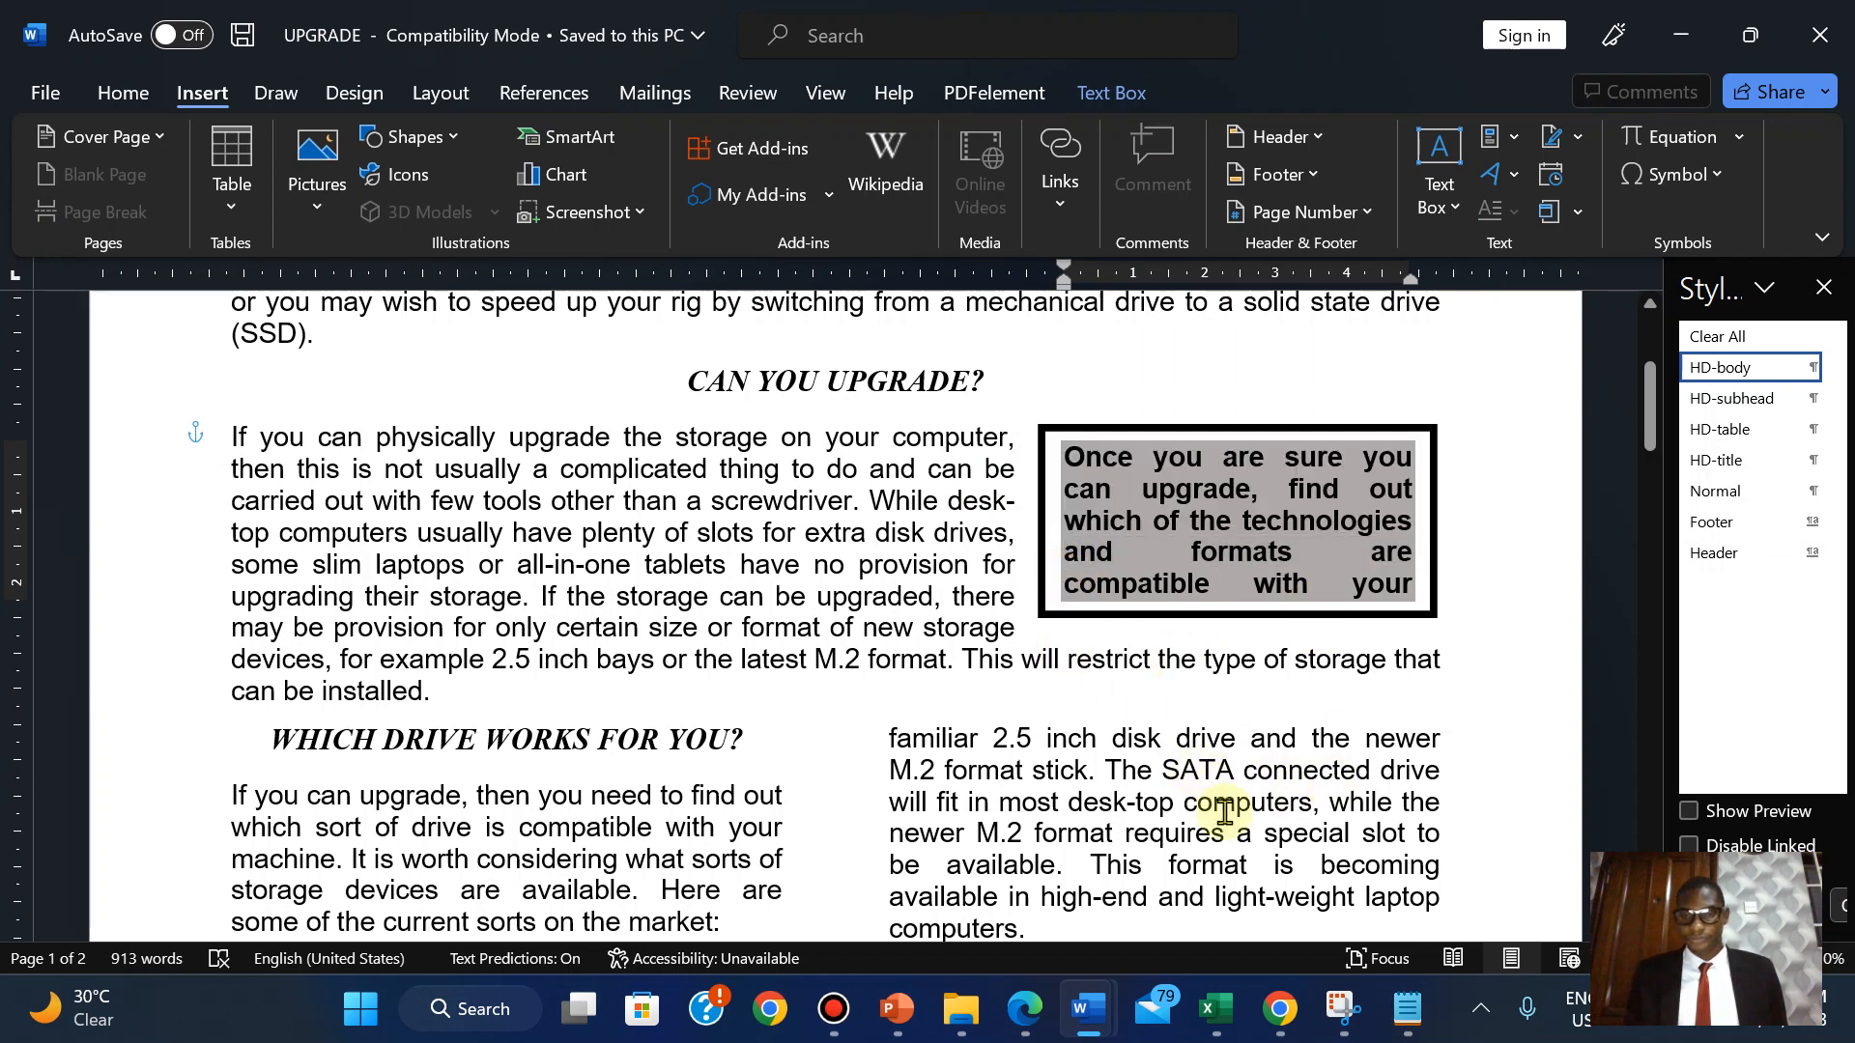
Switch to the exam PDF and scroll to question 9's text-box instructions.
left_click(1024, 1008)
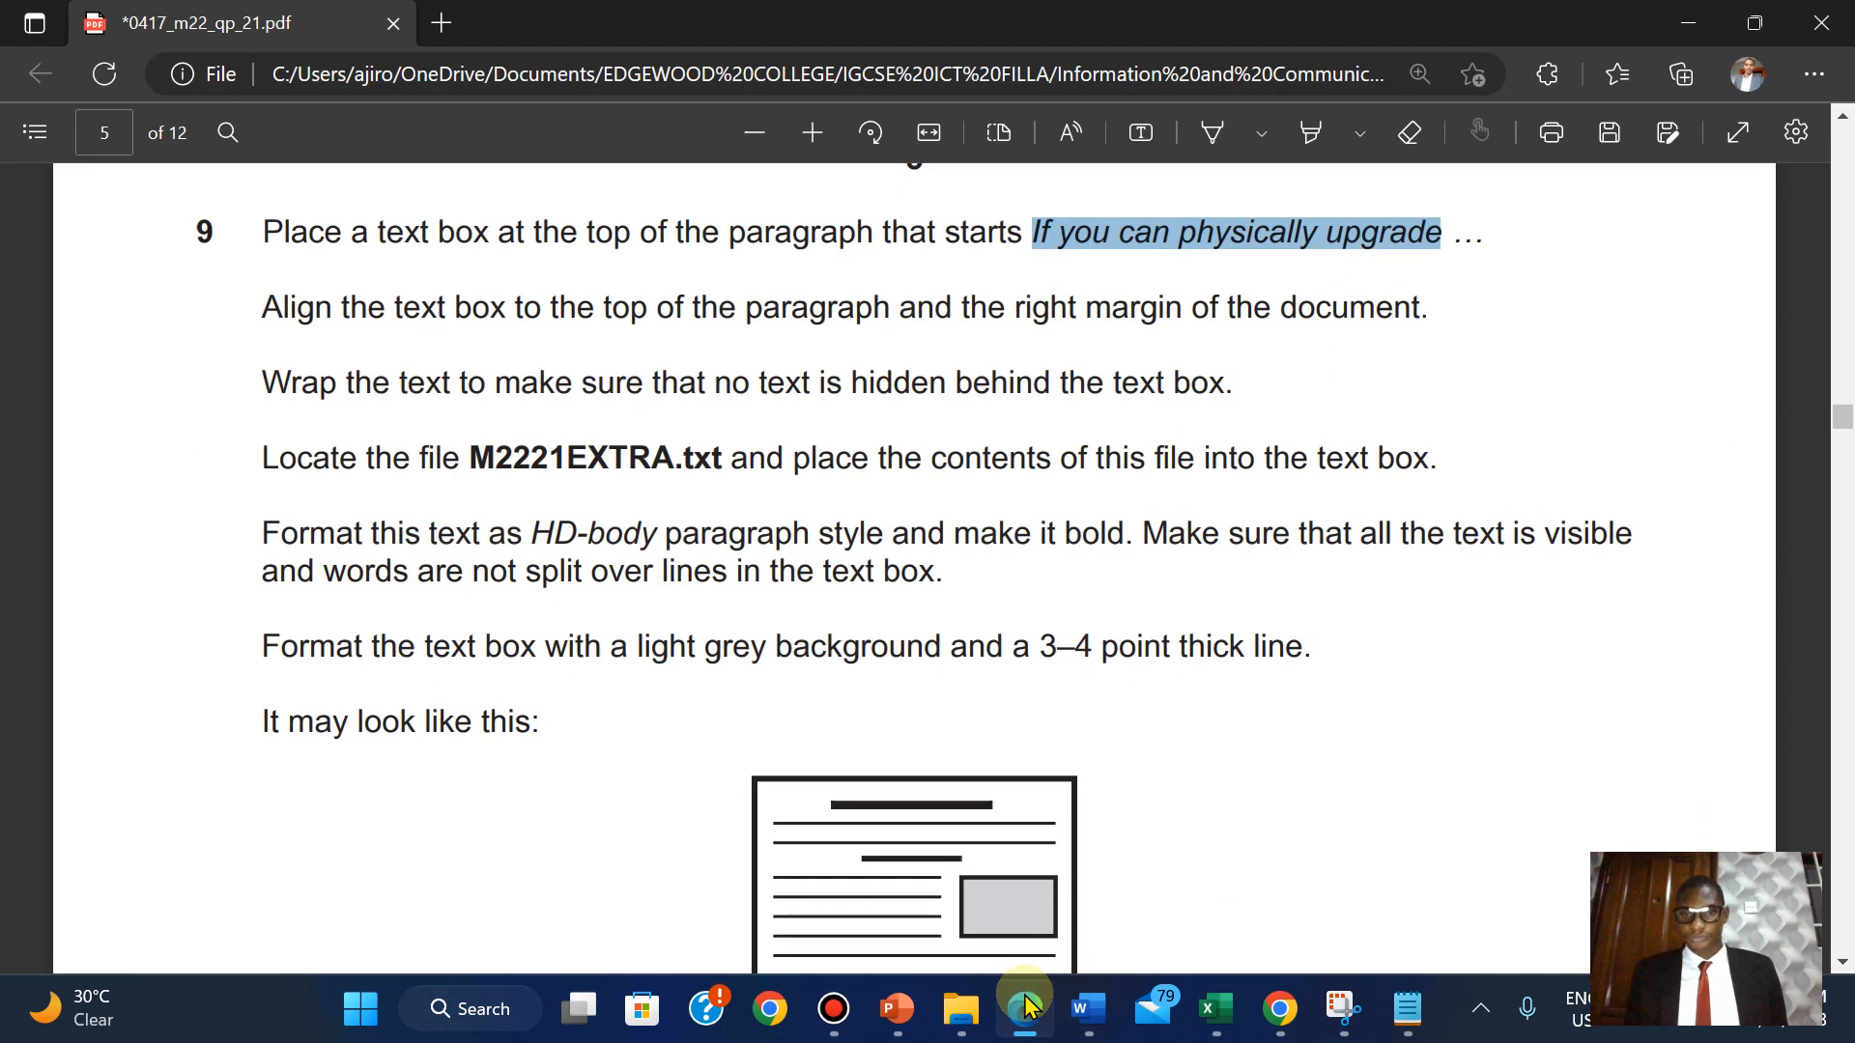
left_click(1025, 1008)
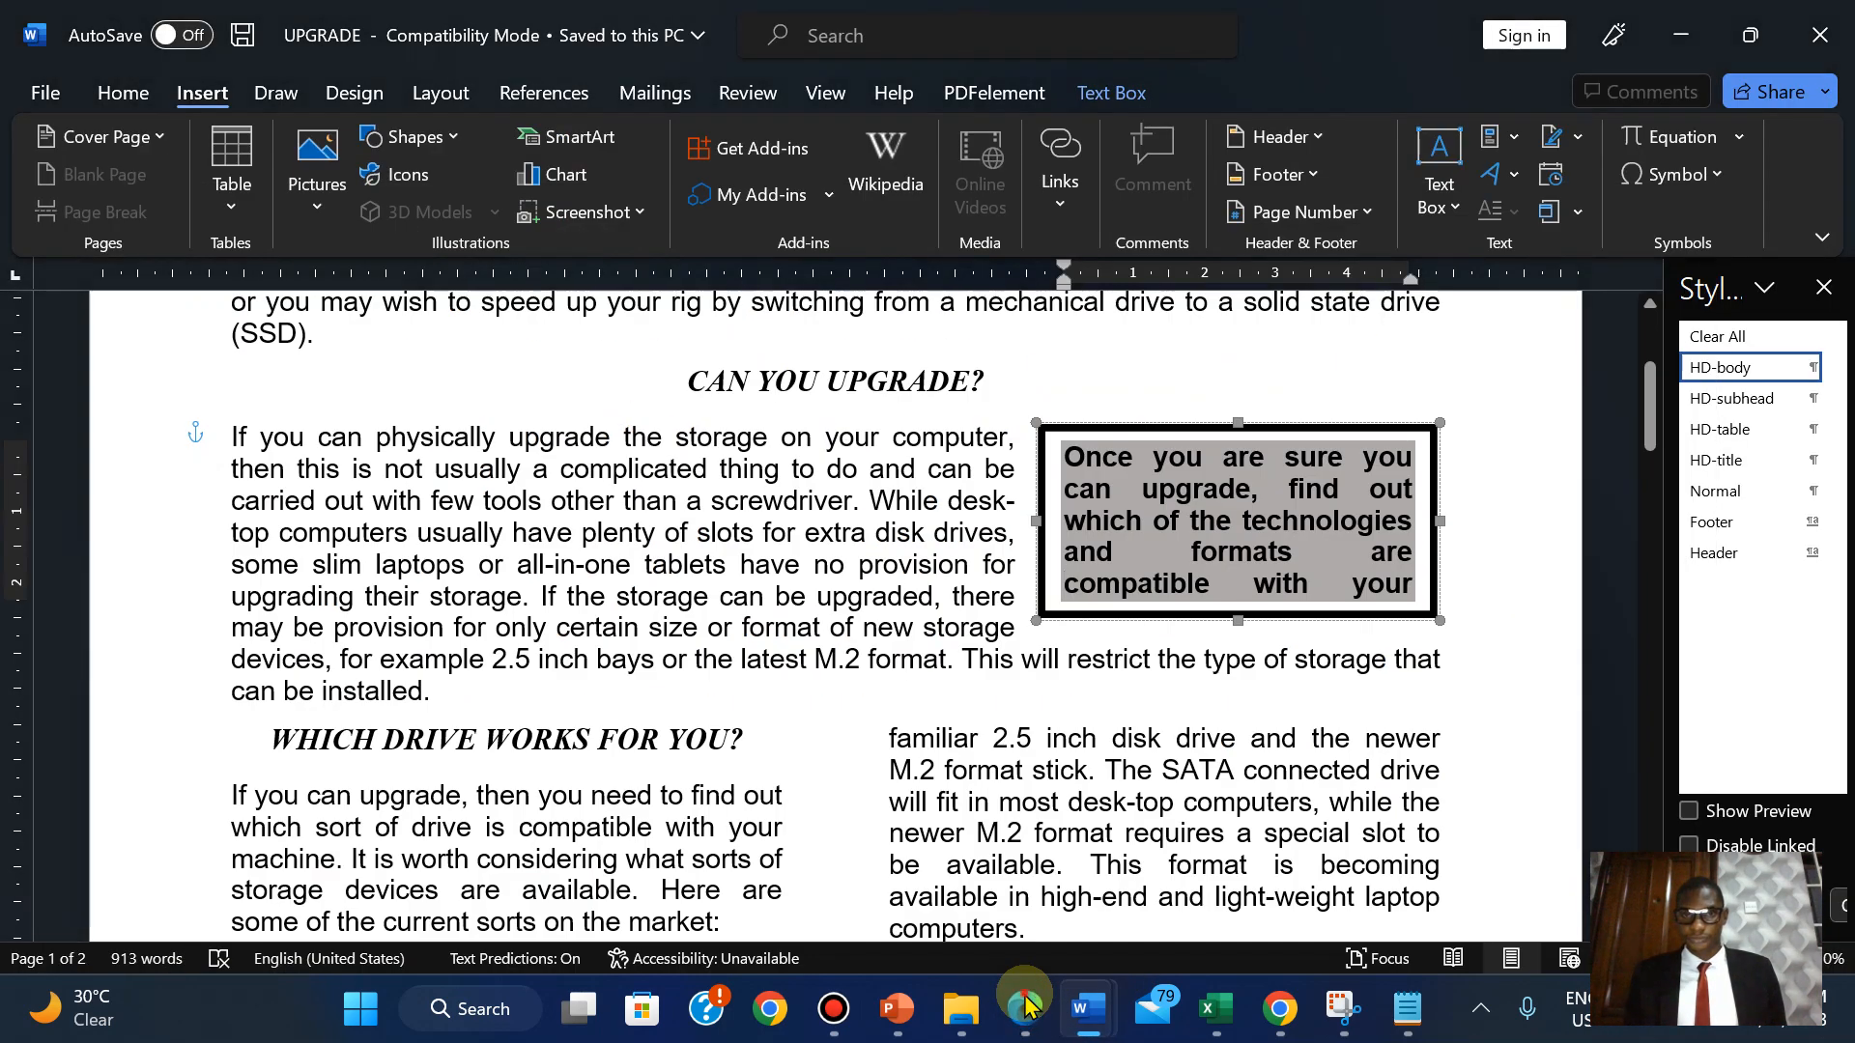
left_click(1026, 1006)
left_click(1026, 1006)
left_click(1026, 1006)
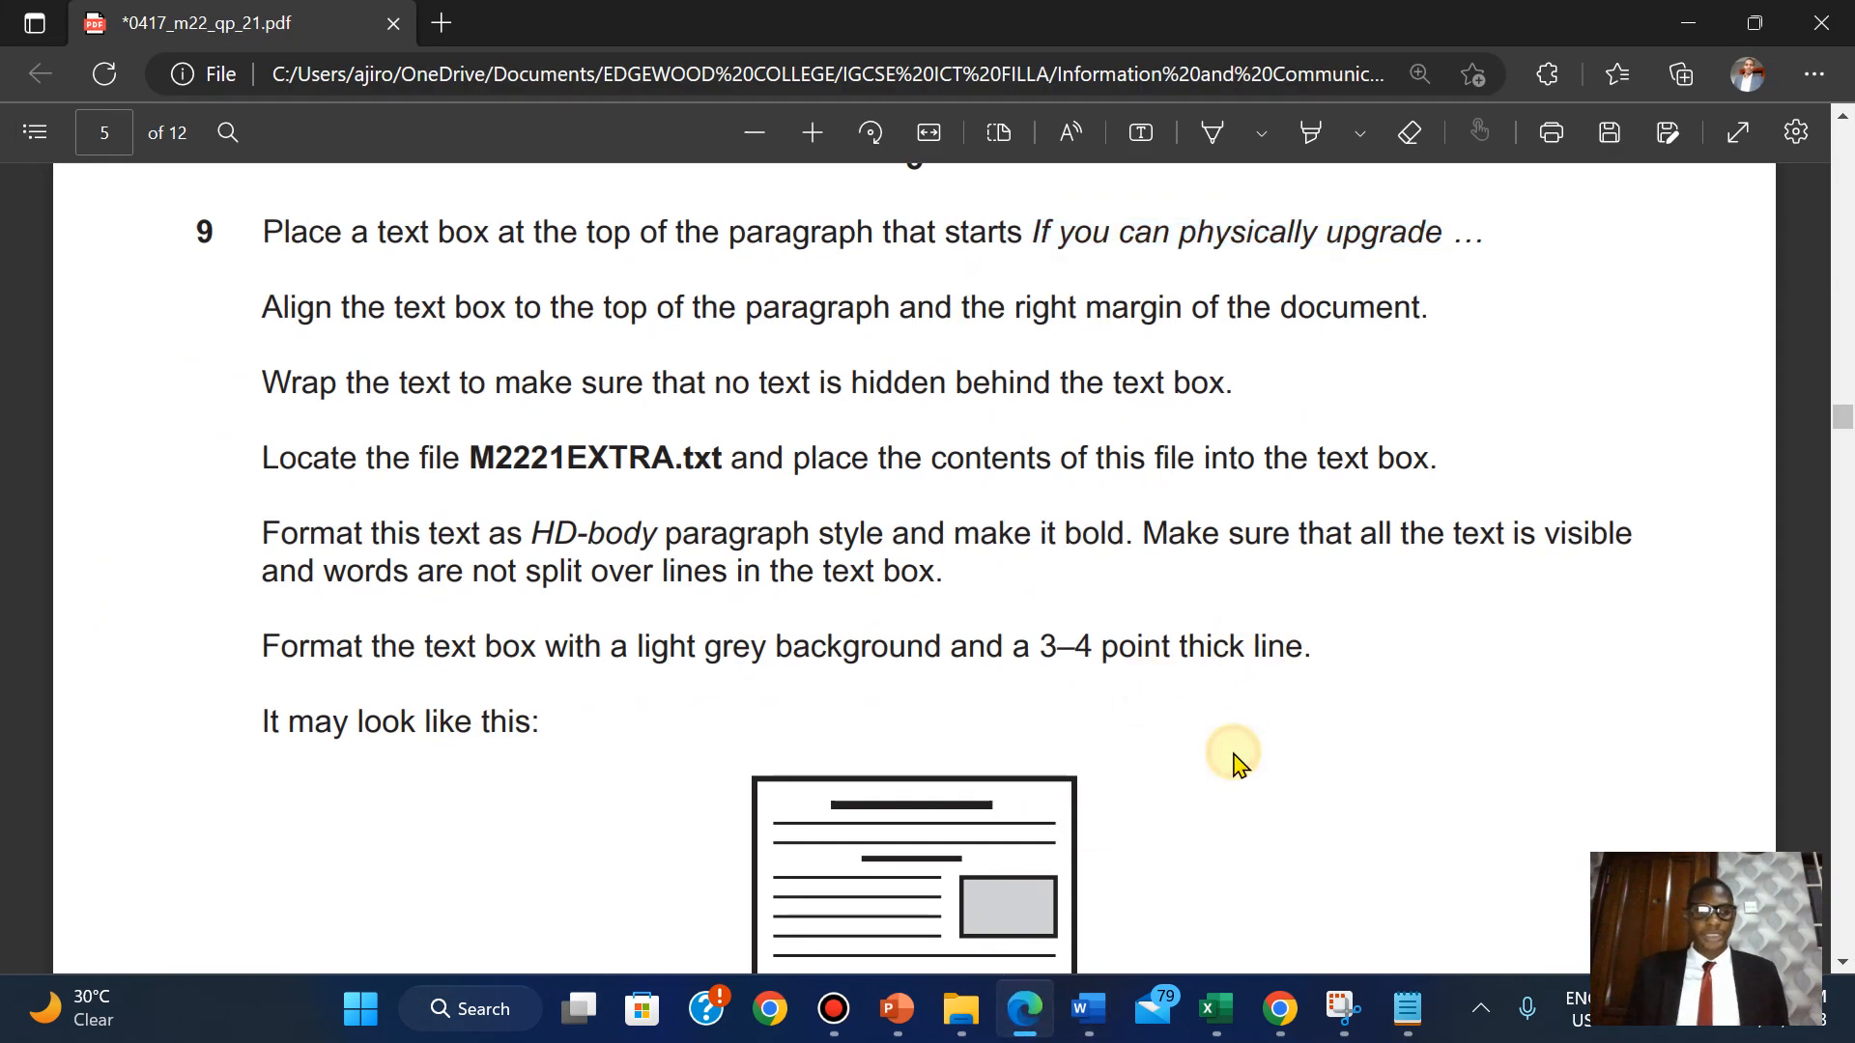
scroll(1239, 763, "down", 3)
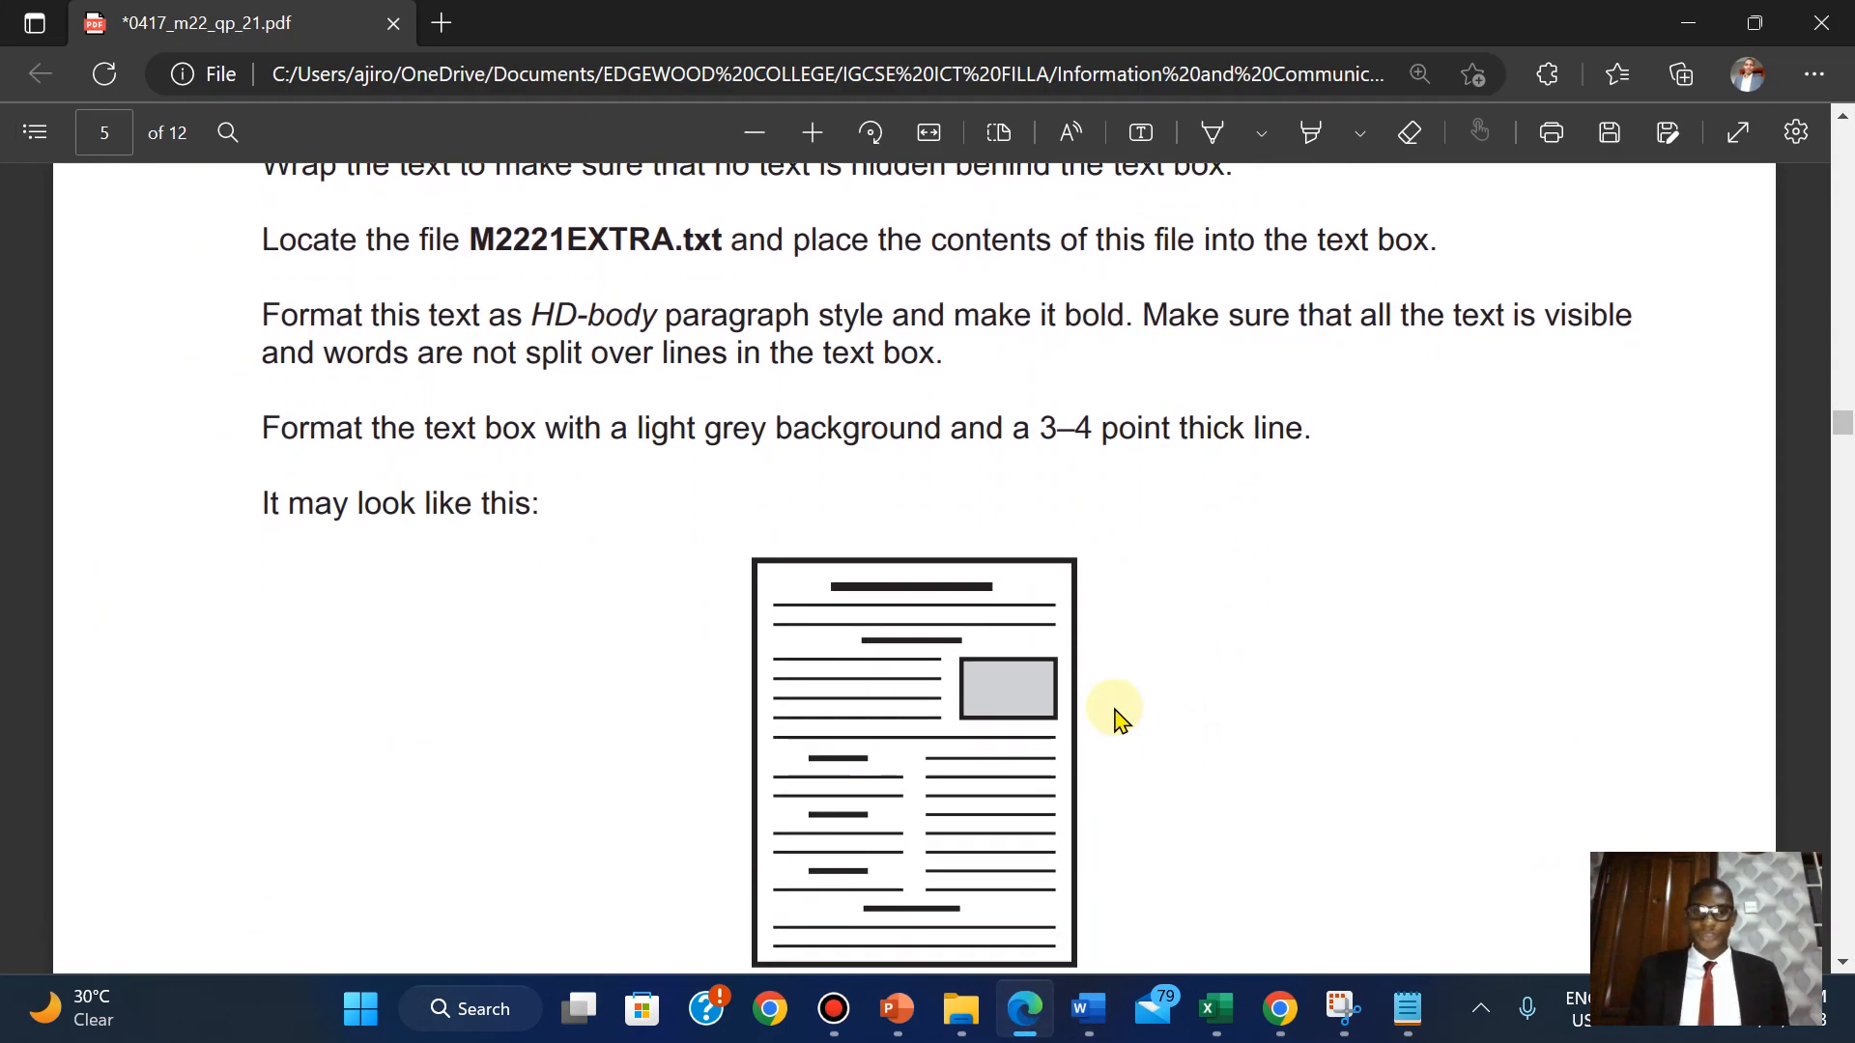
Highlight question 9's instructions in green in the exam PDF.
mouse_move(1084, 1012)
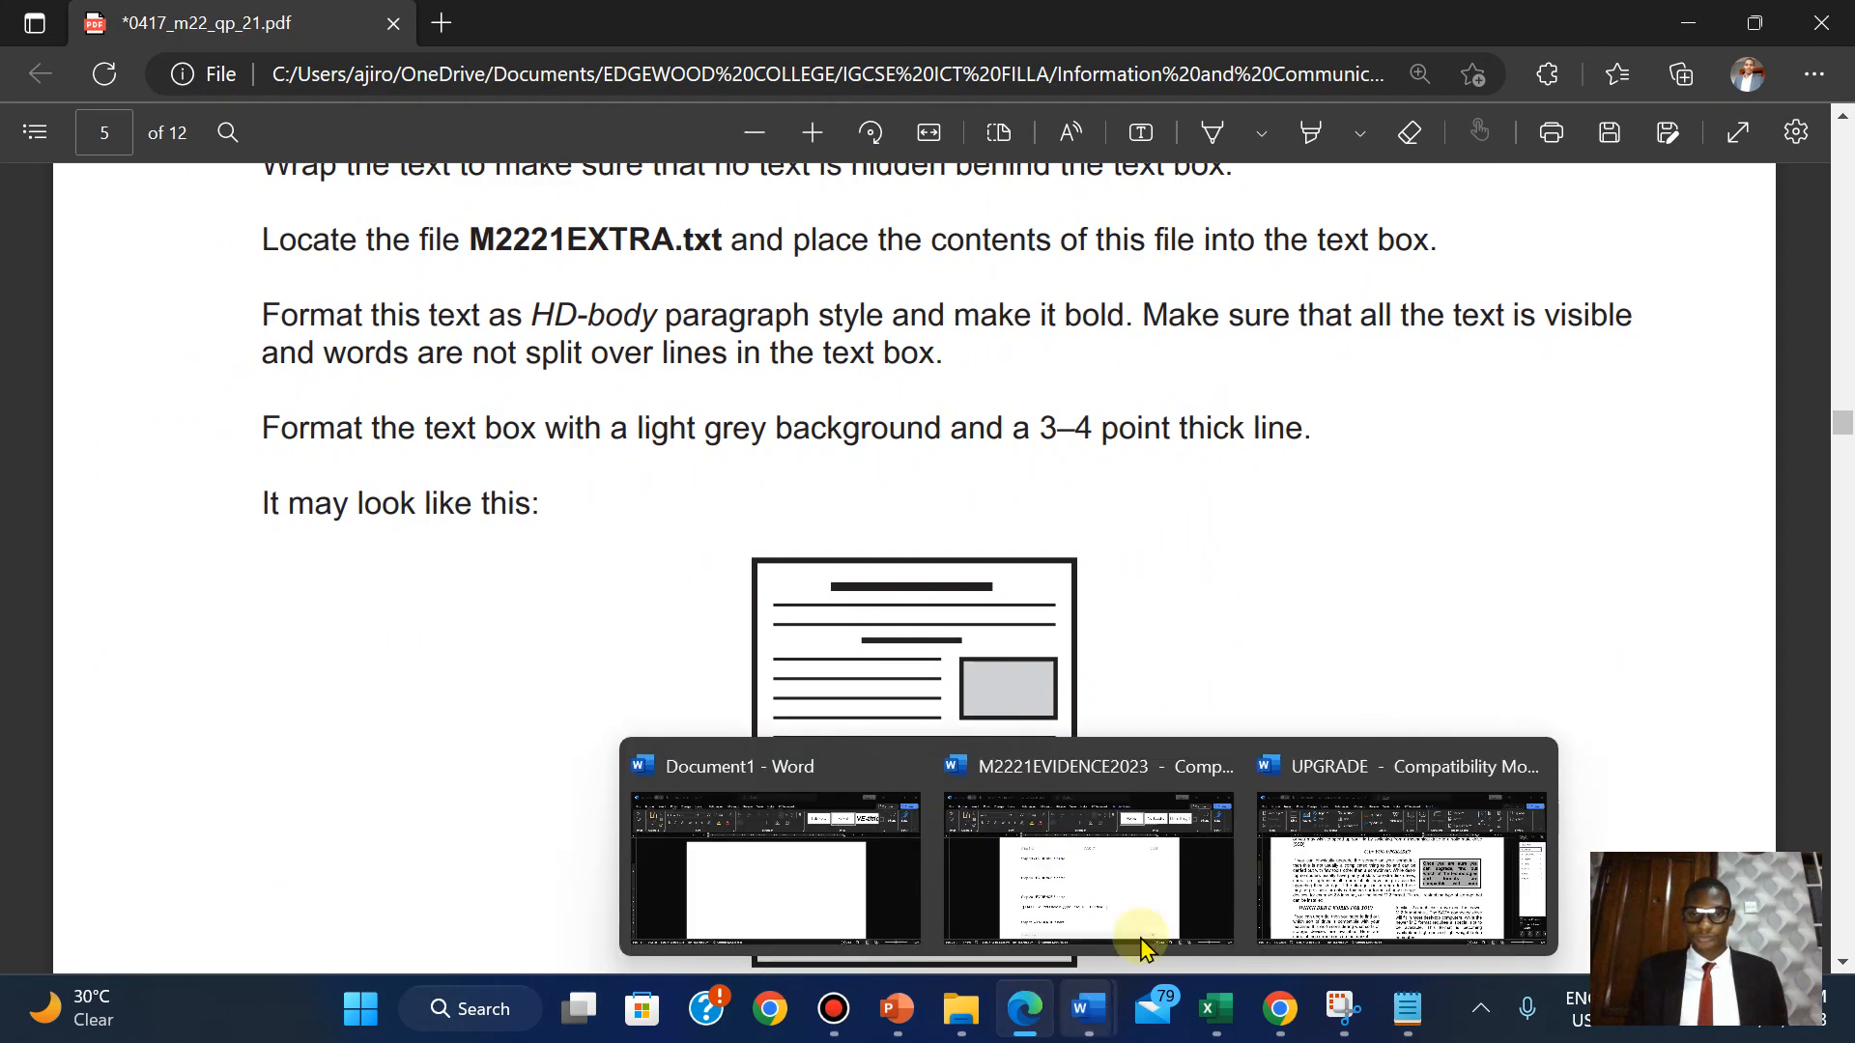
mouse_move(1358, 911)
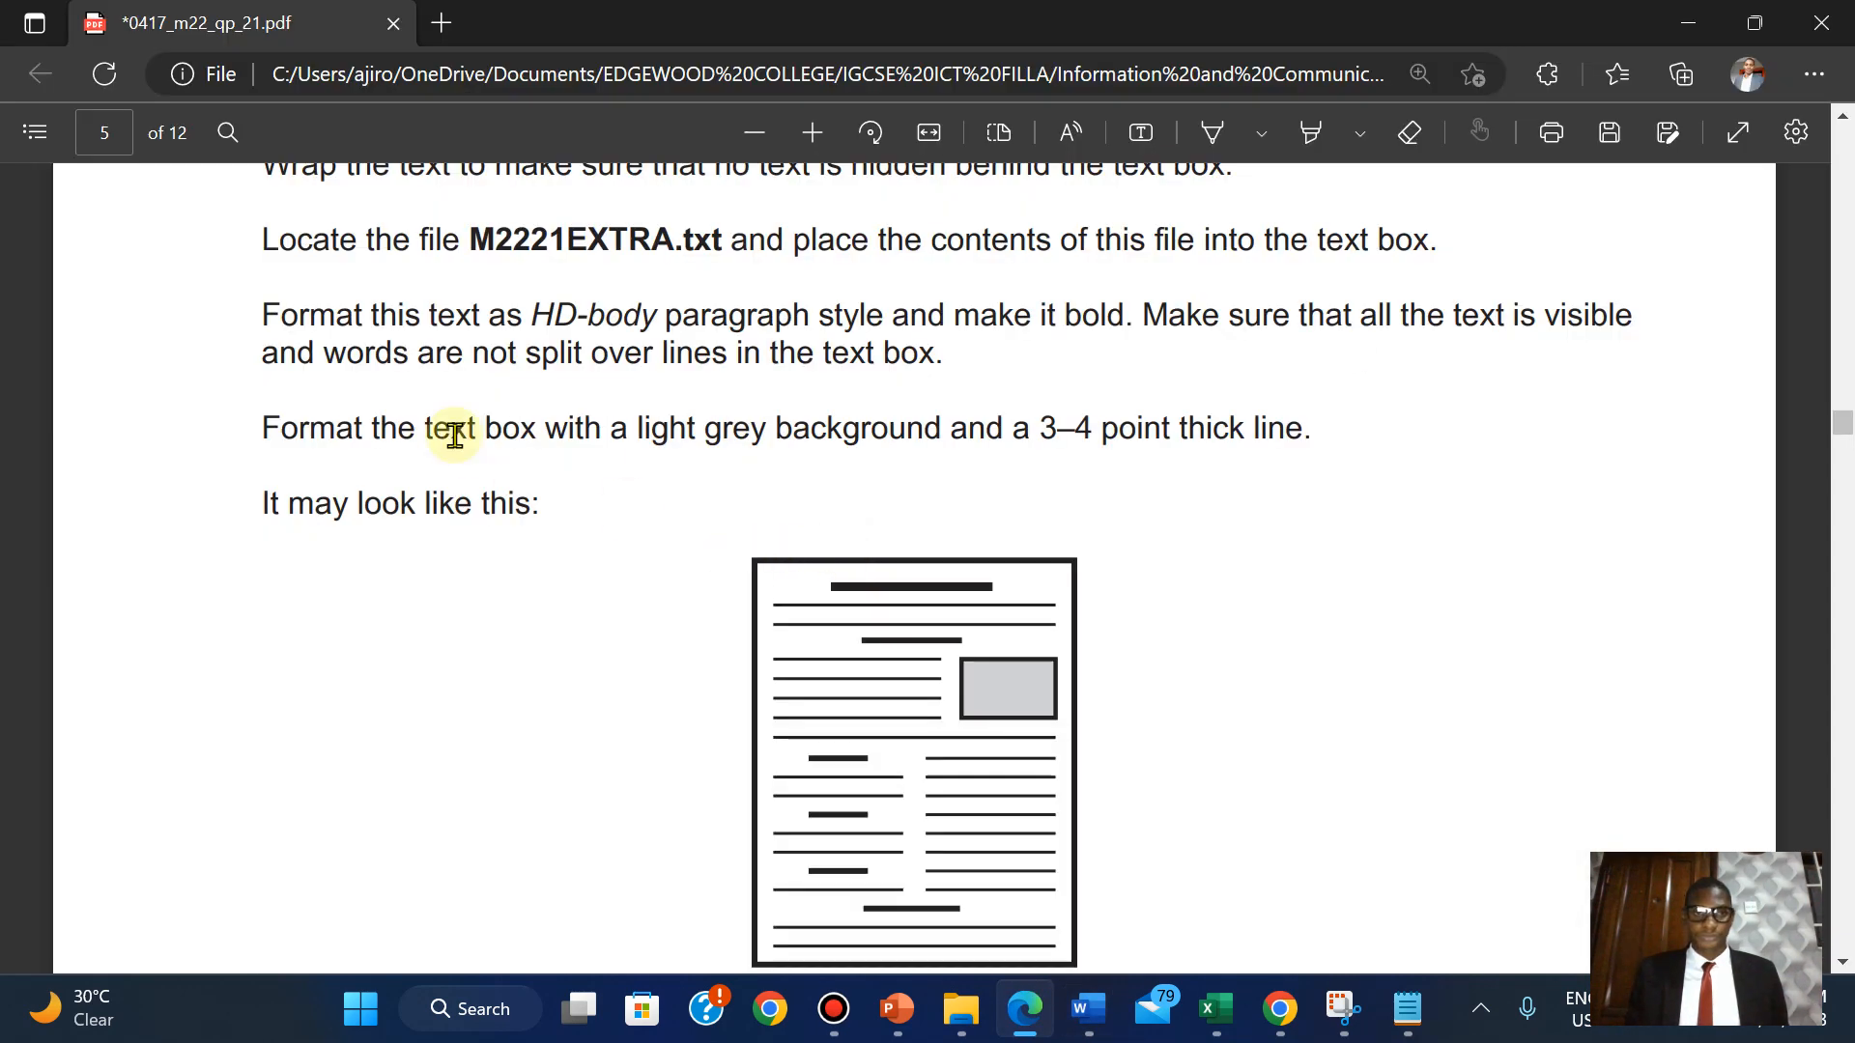
scroll(553, 344, "up", 3)
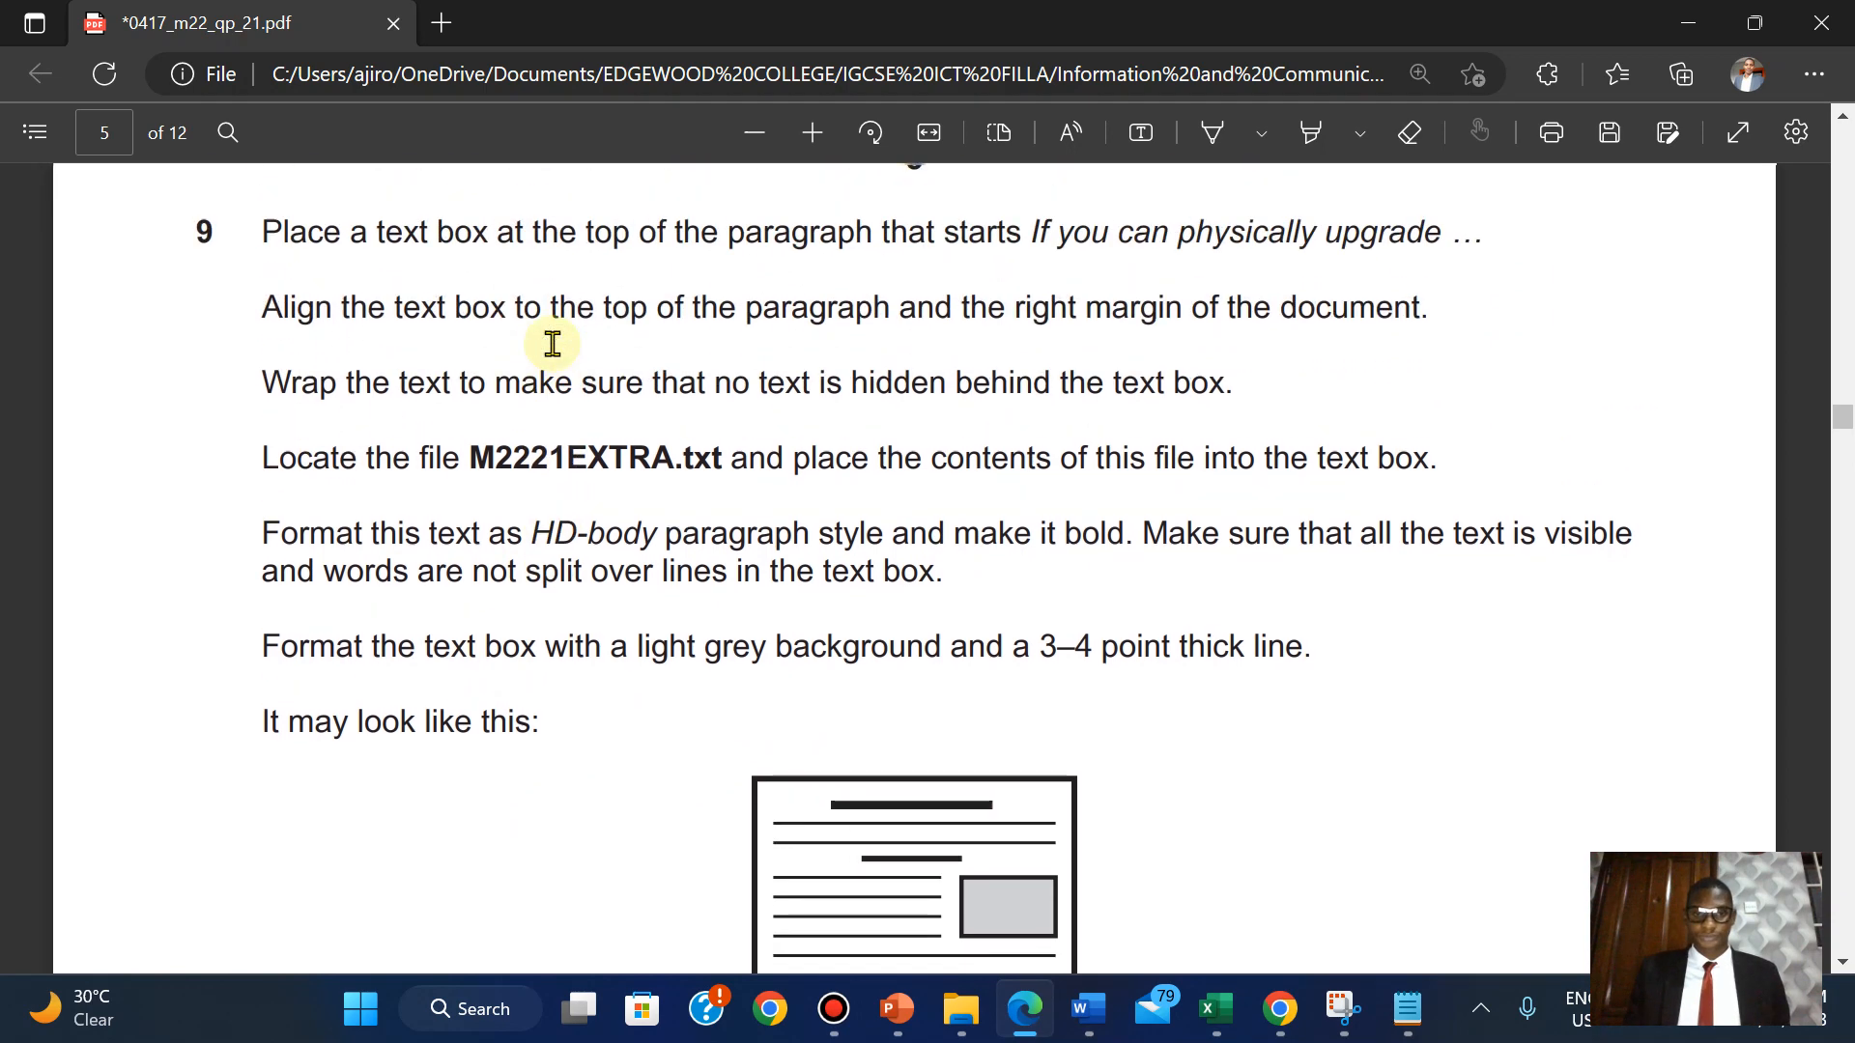
scroll(552, 344, "up", 5)
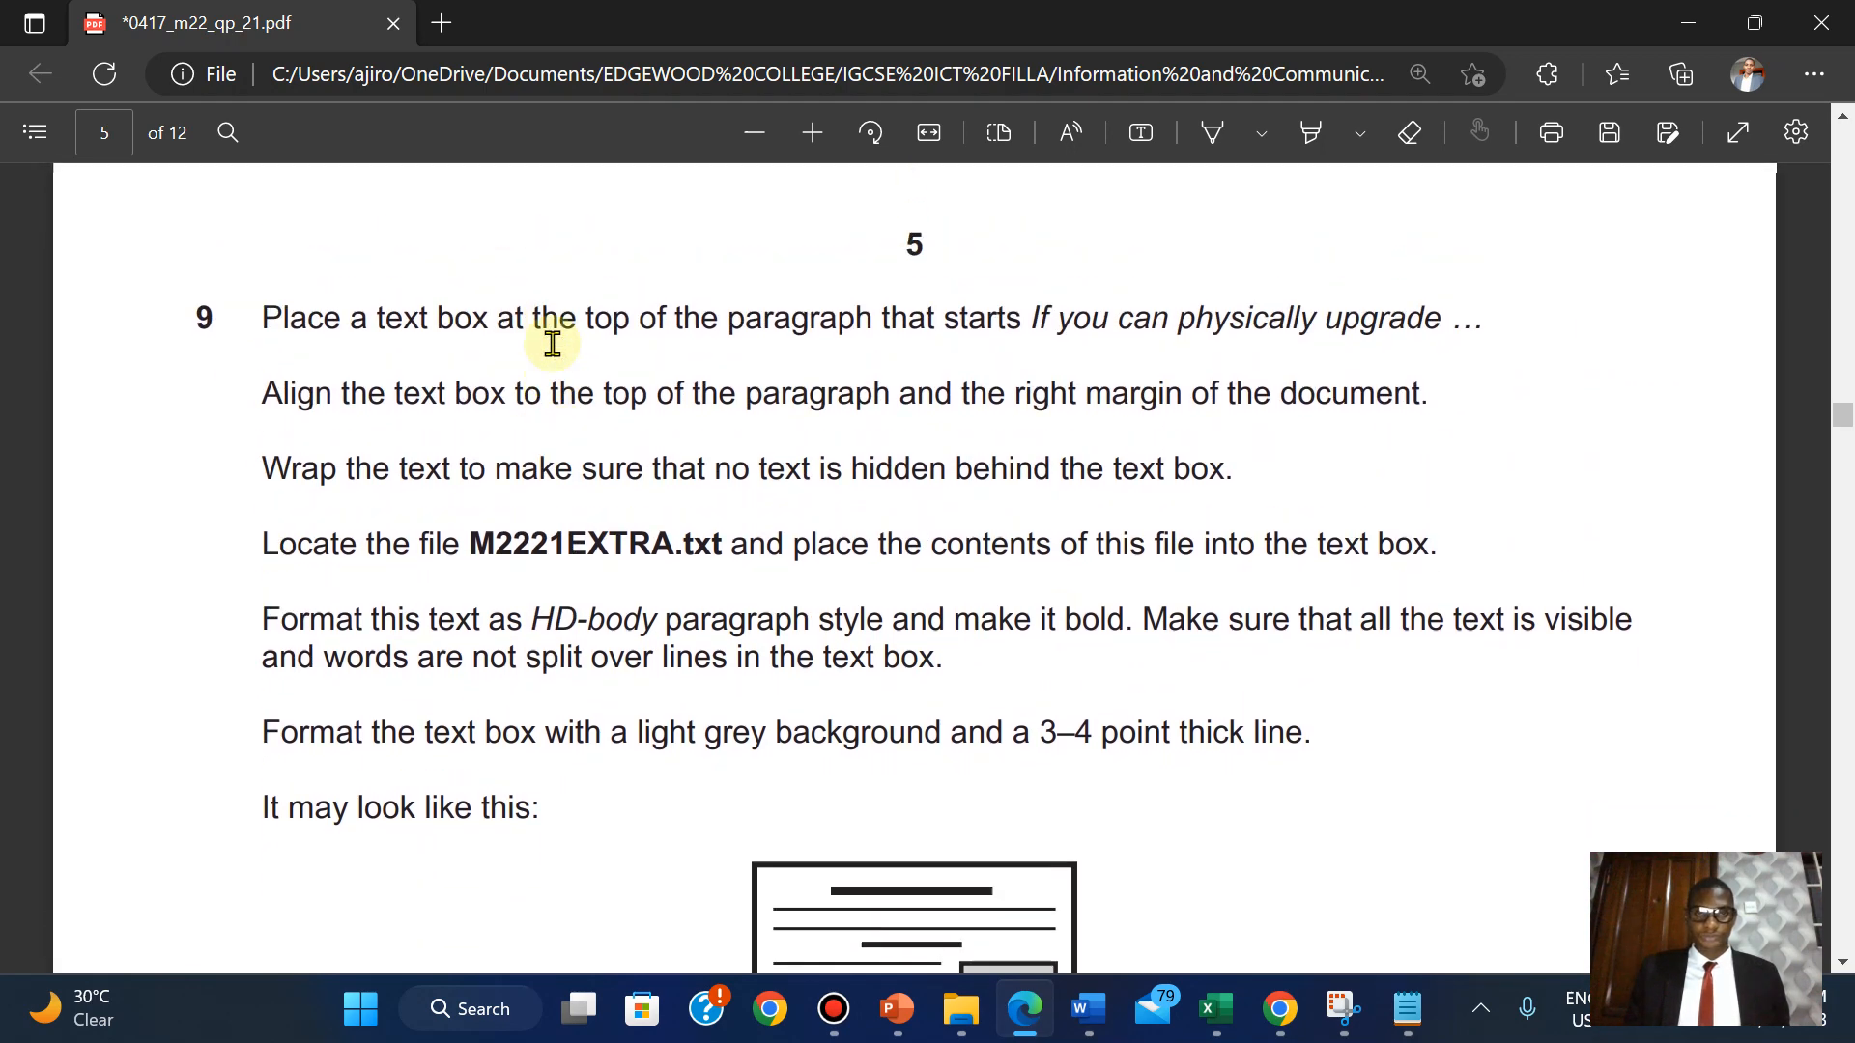
scroll(553, 344, "up", 8)
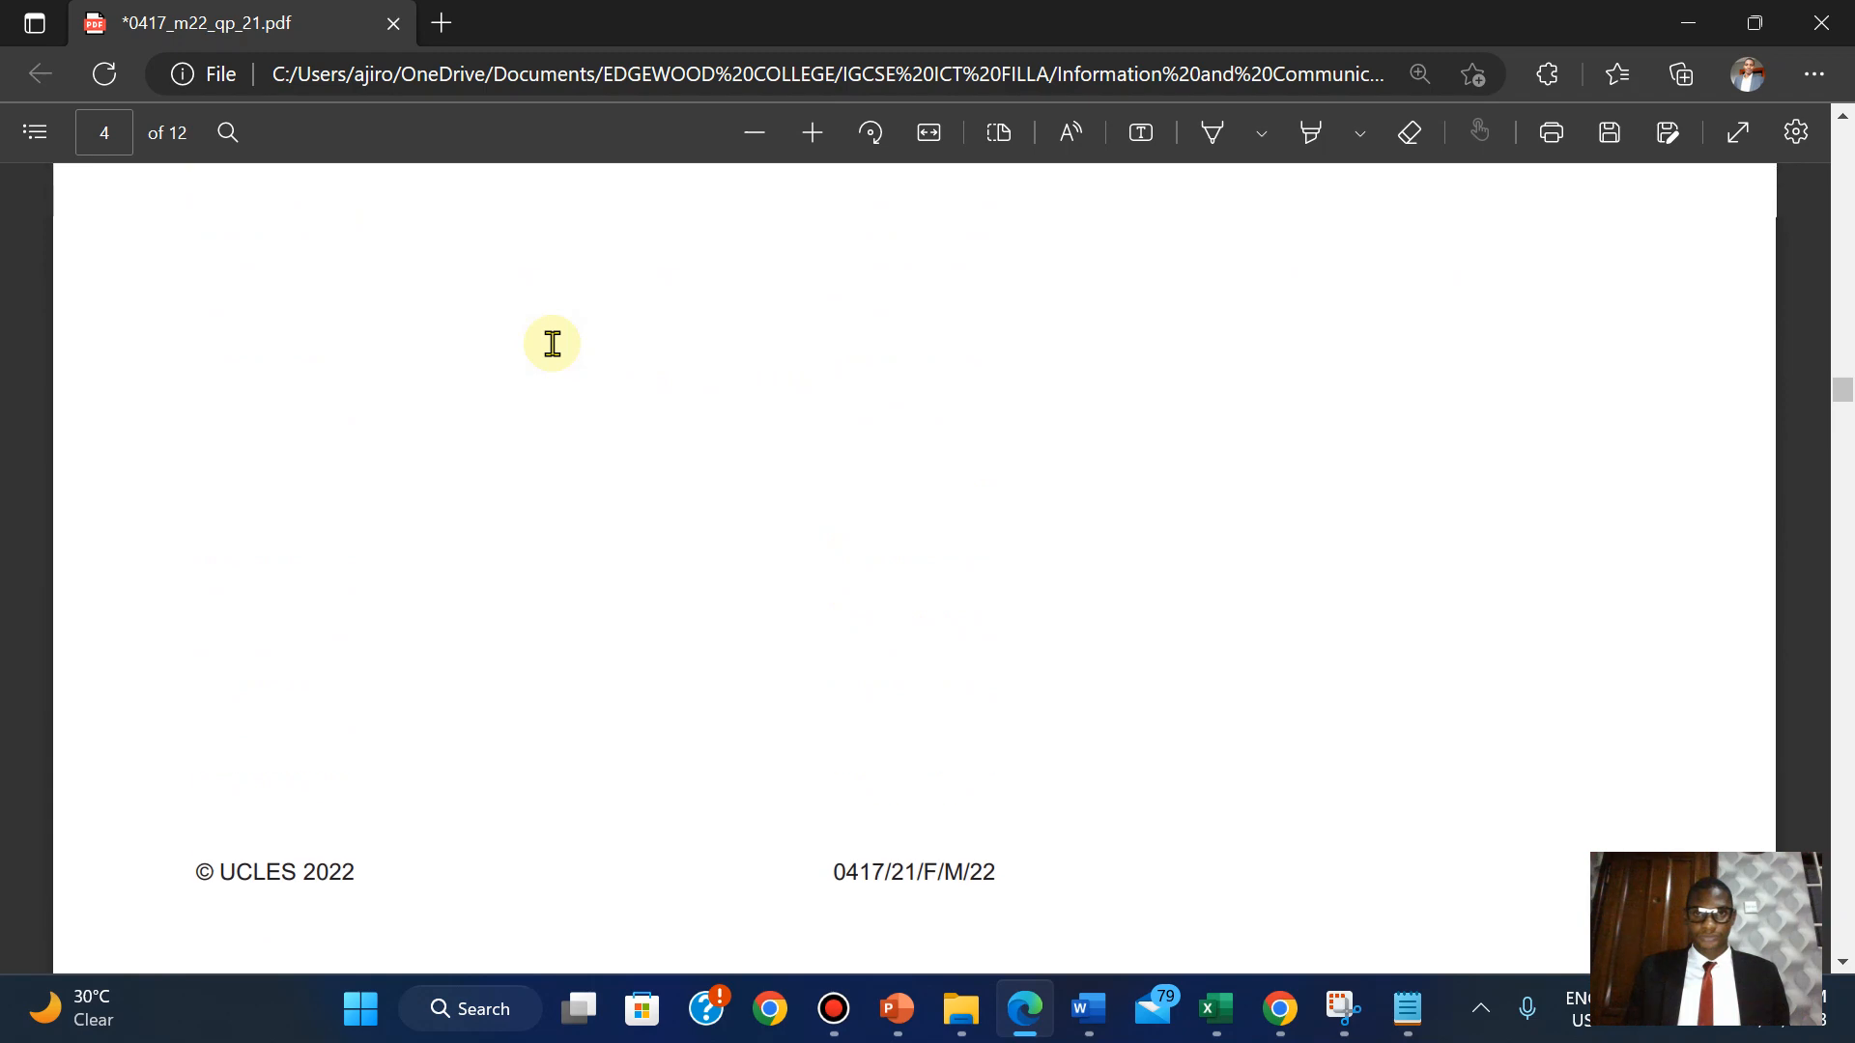
scroll(553, 344, "down", 10)
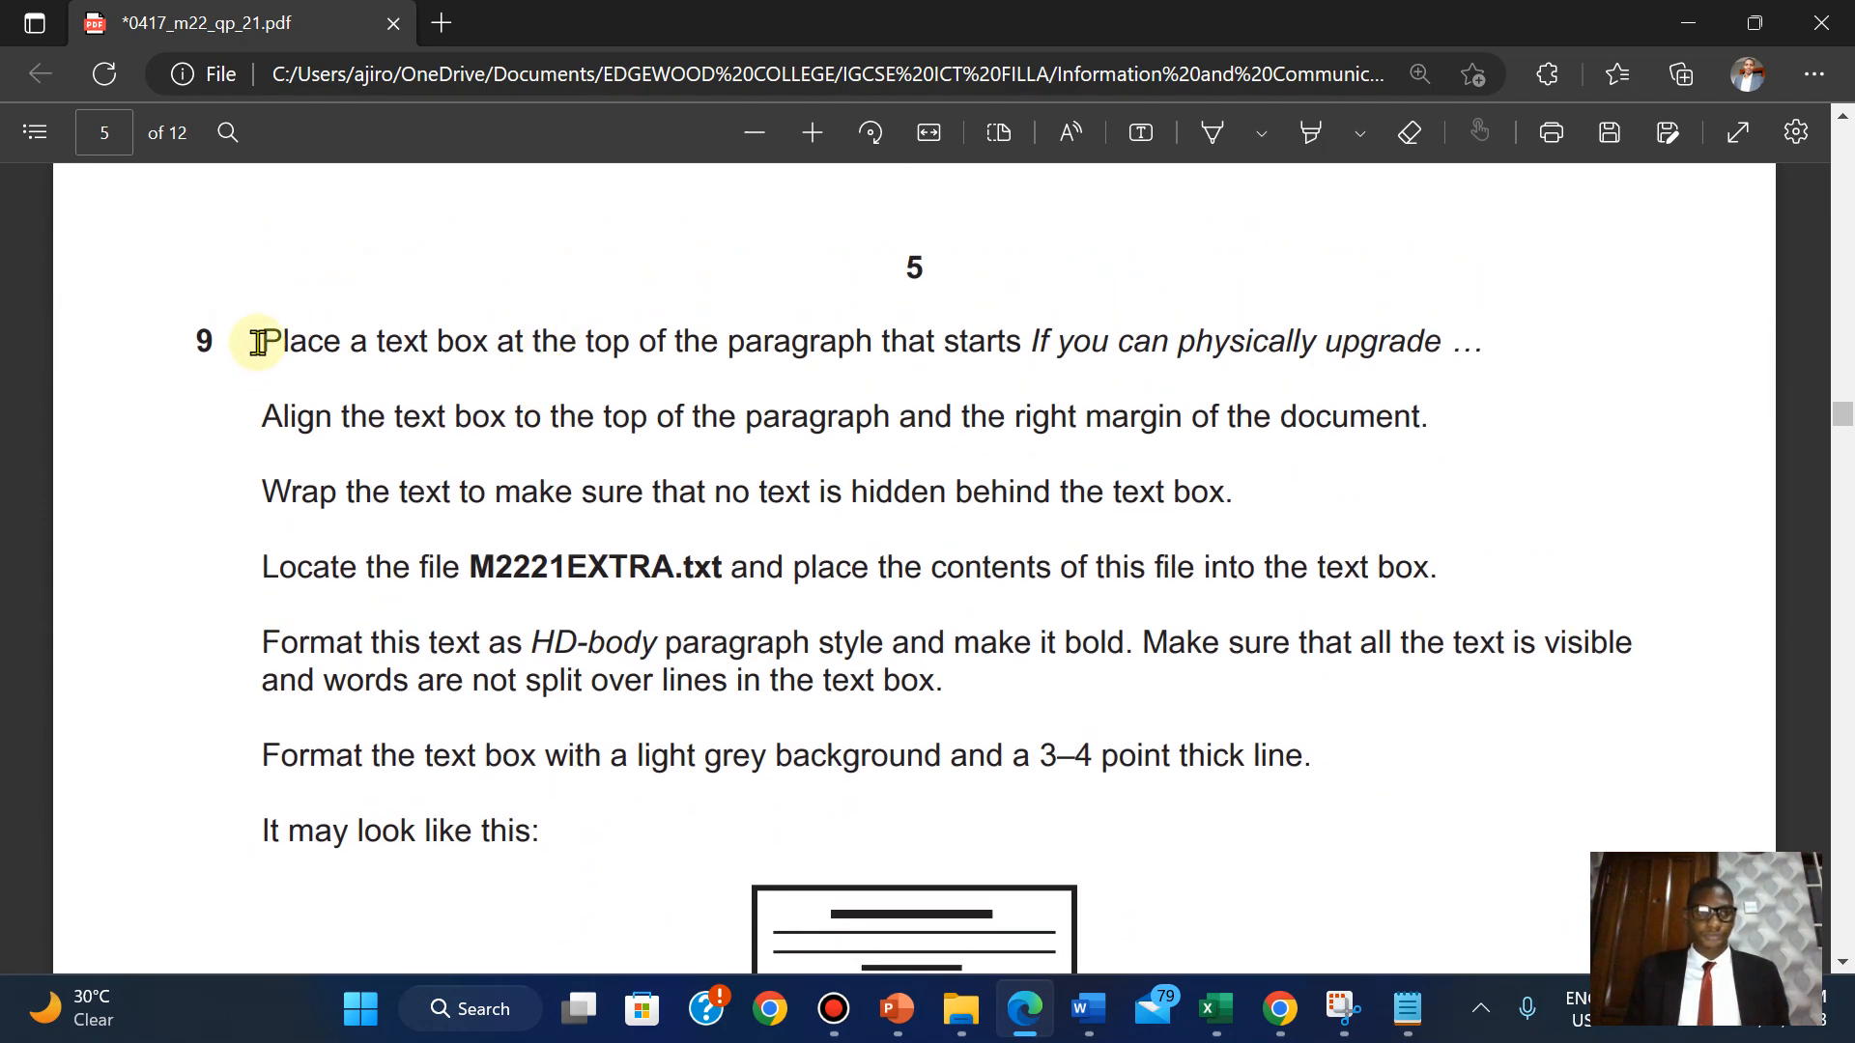
left_click_drag(259, 344, 1316, 768)
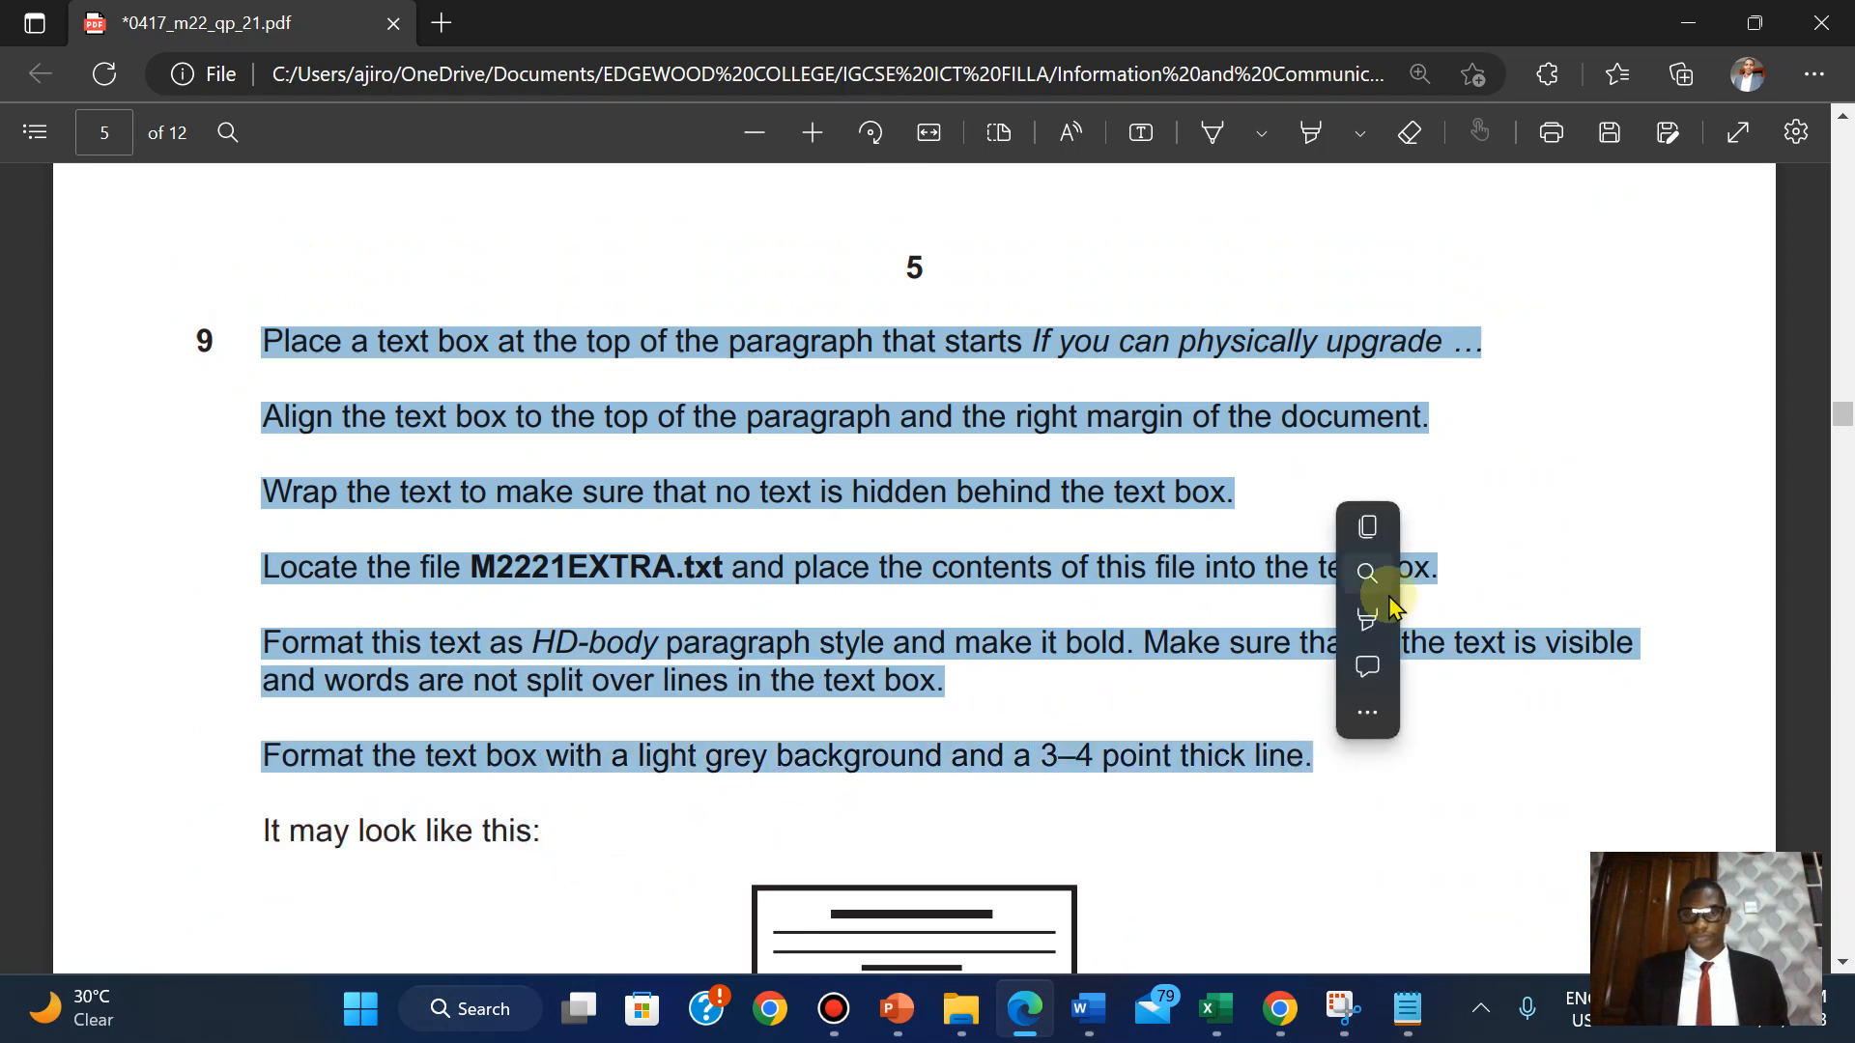
mouse_move(1368, 626)
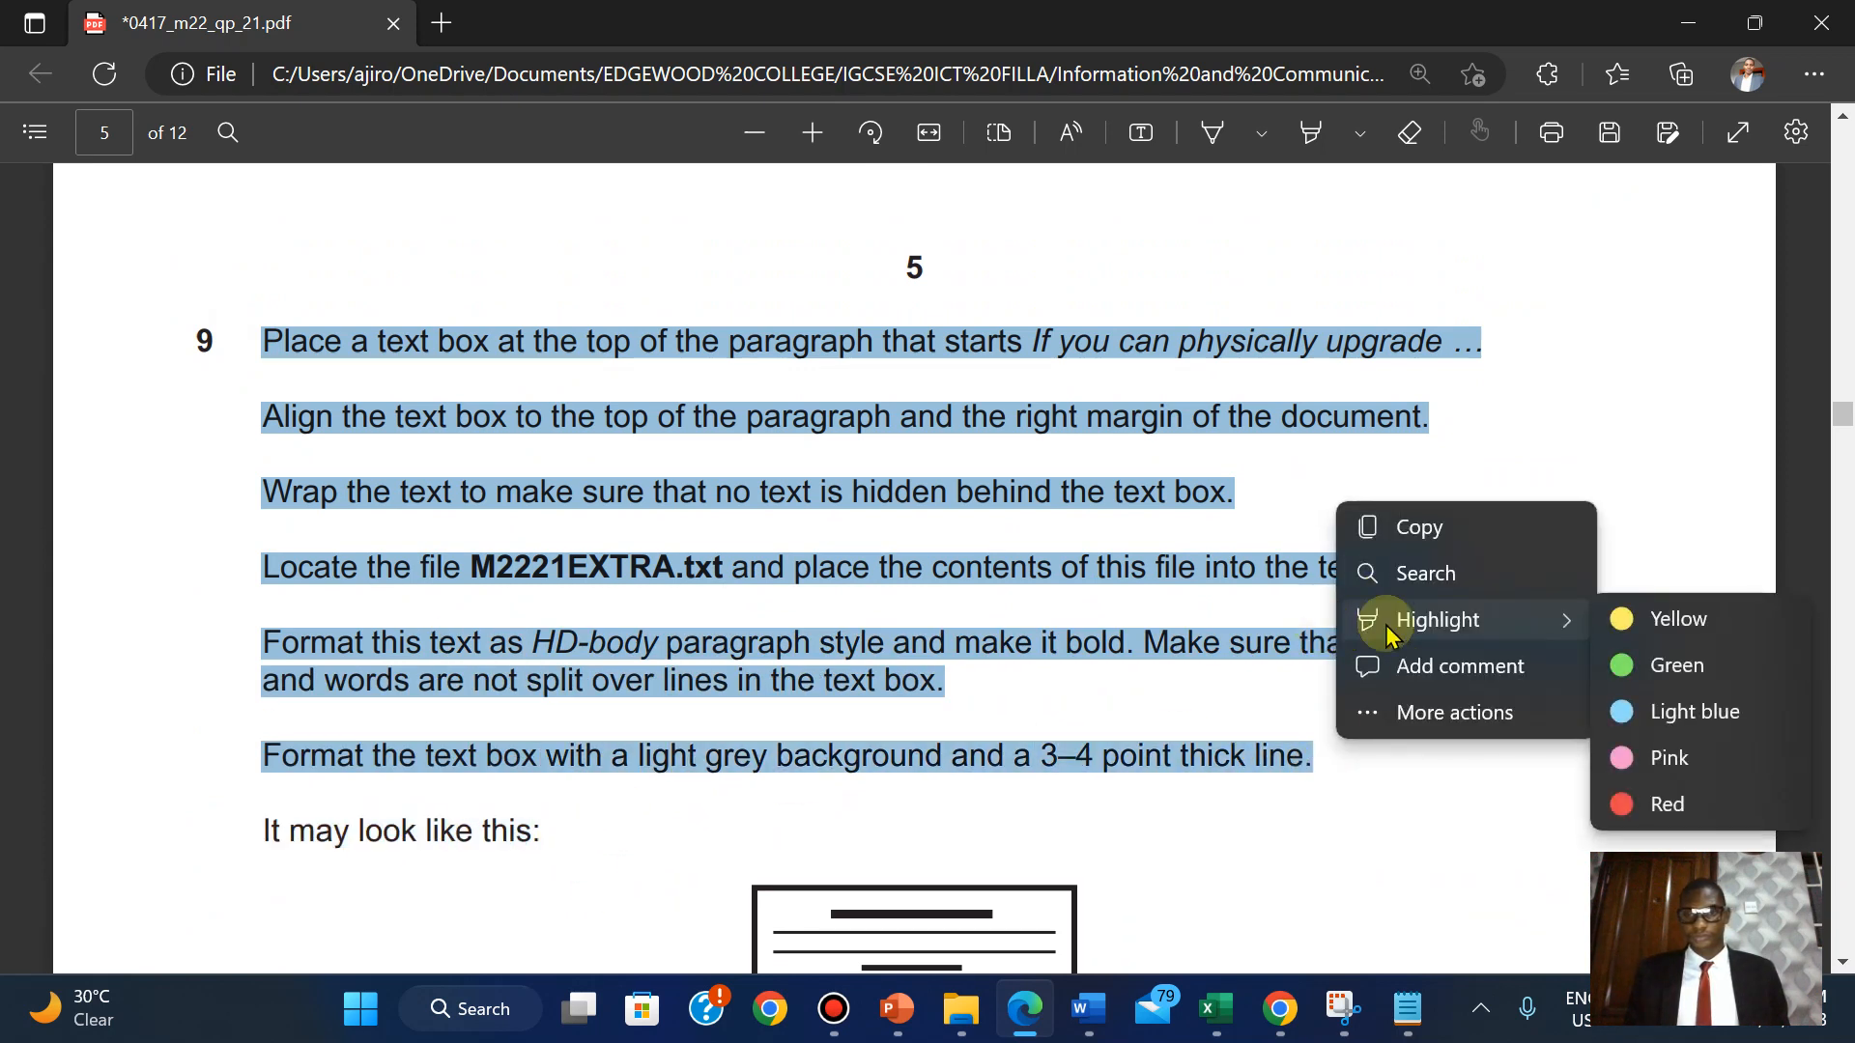
left_click(1679, 665)
Look over question 10, then return to the UPGRADE document.
scroll(1681, 667, "down", 8)
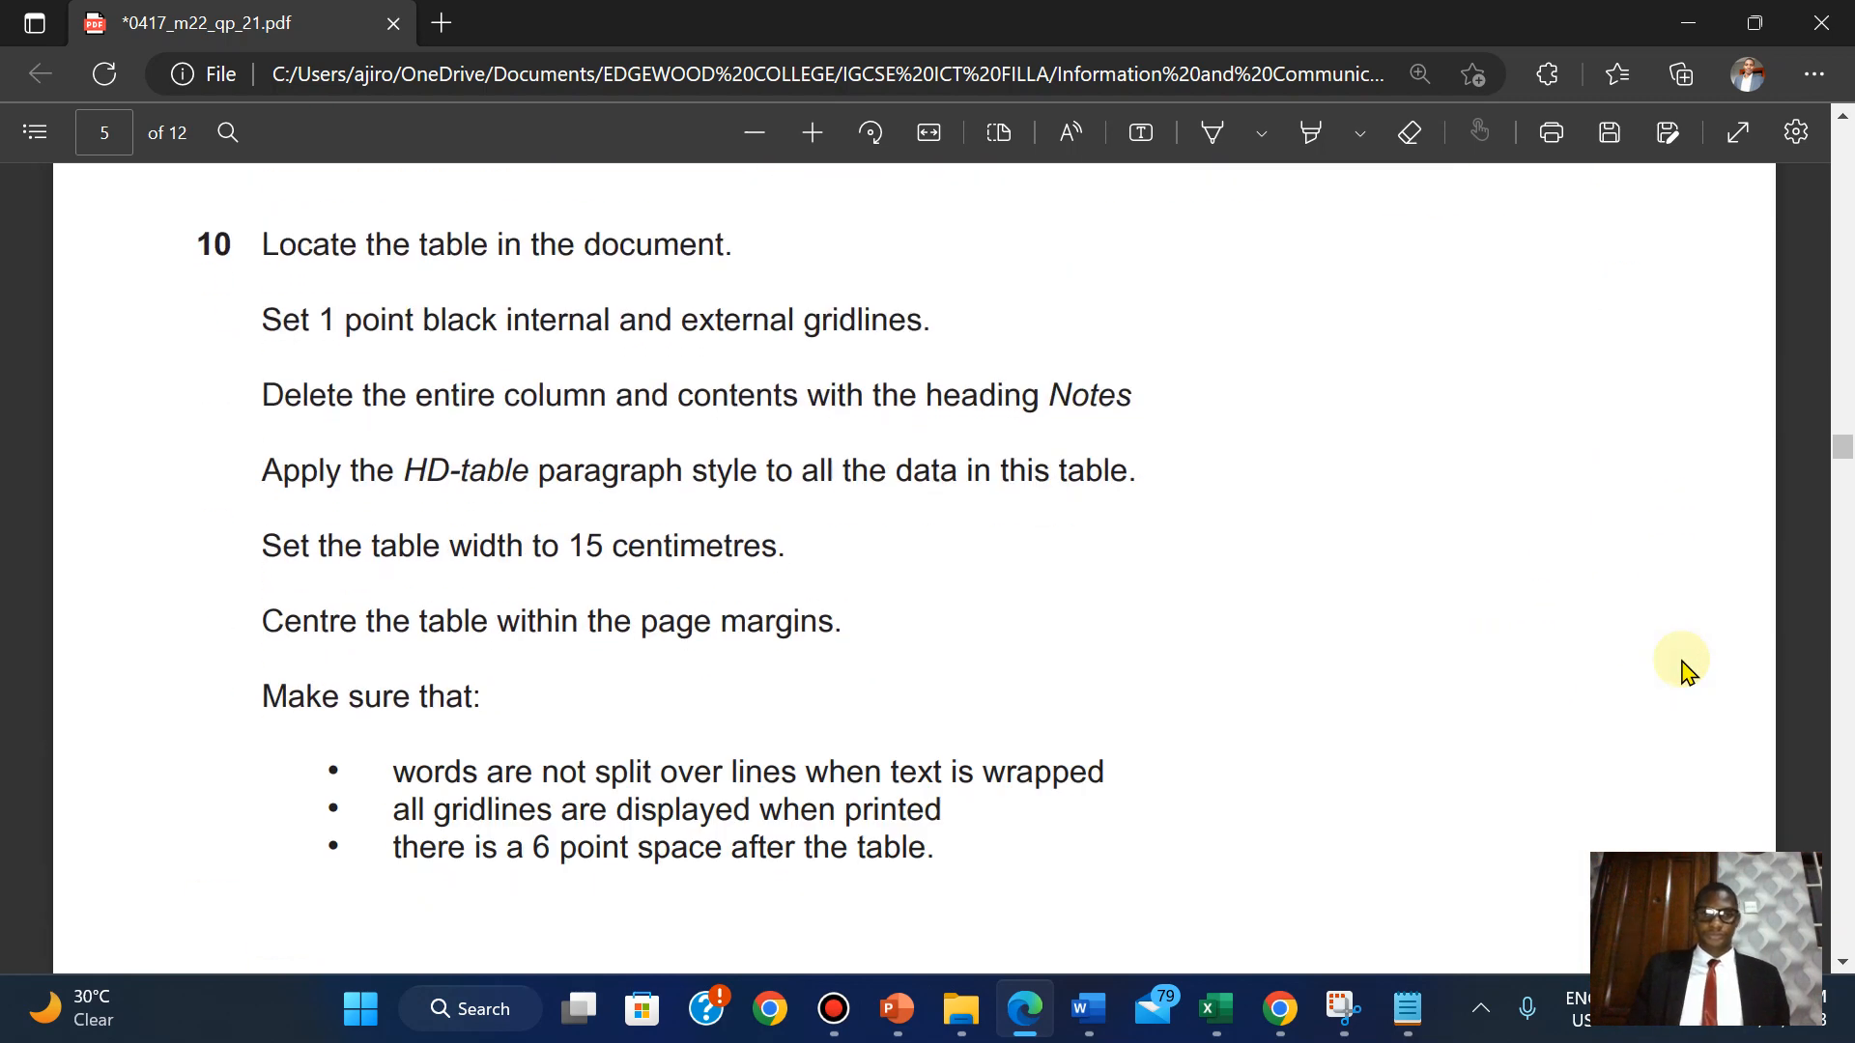
scroll(1681, 667, "up", 1)
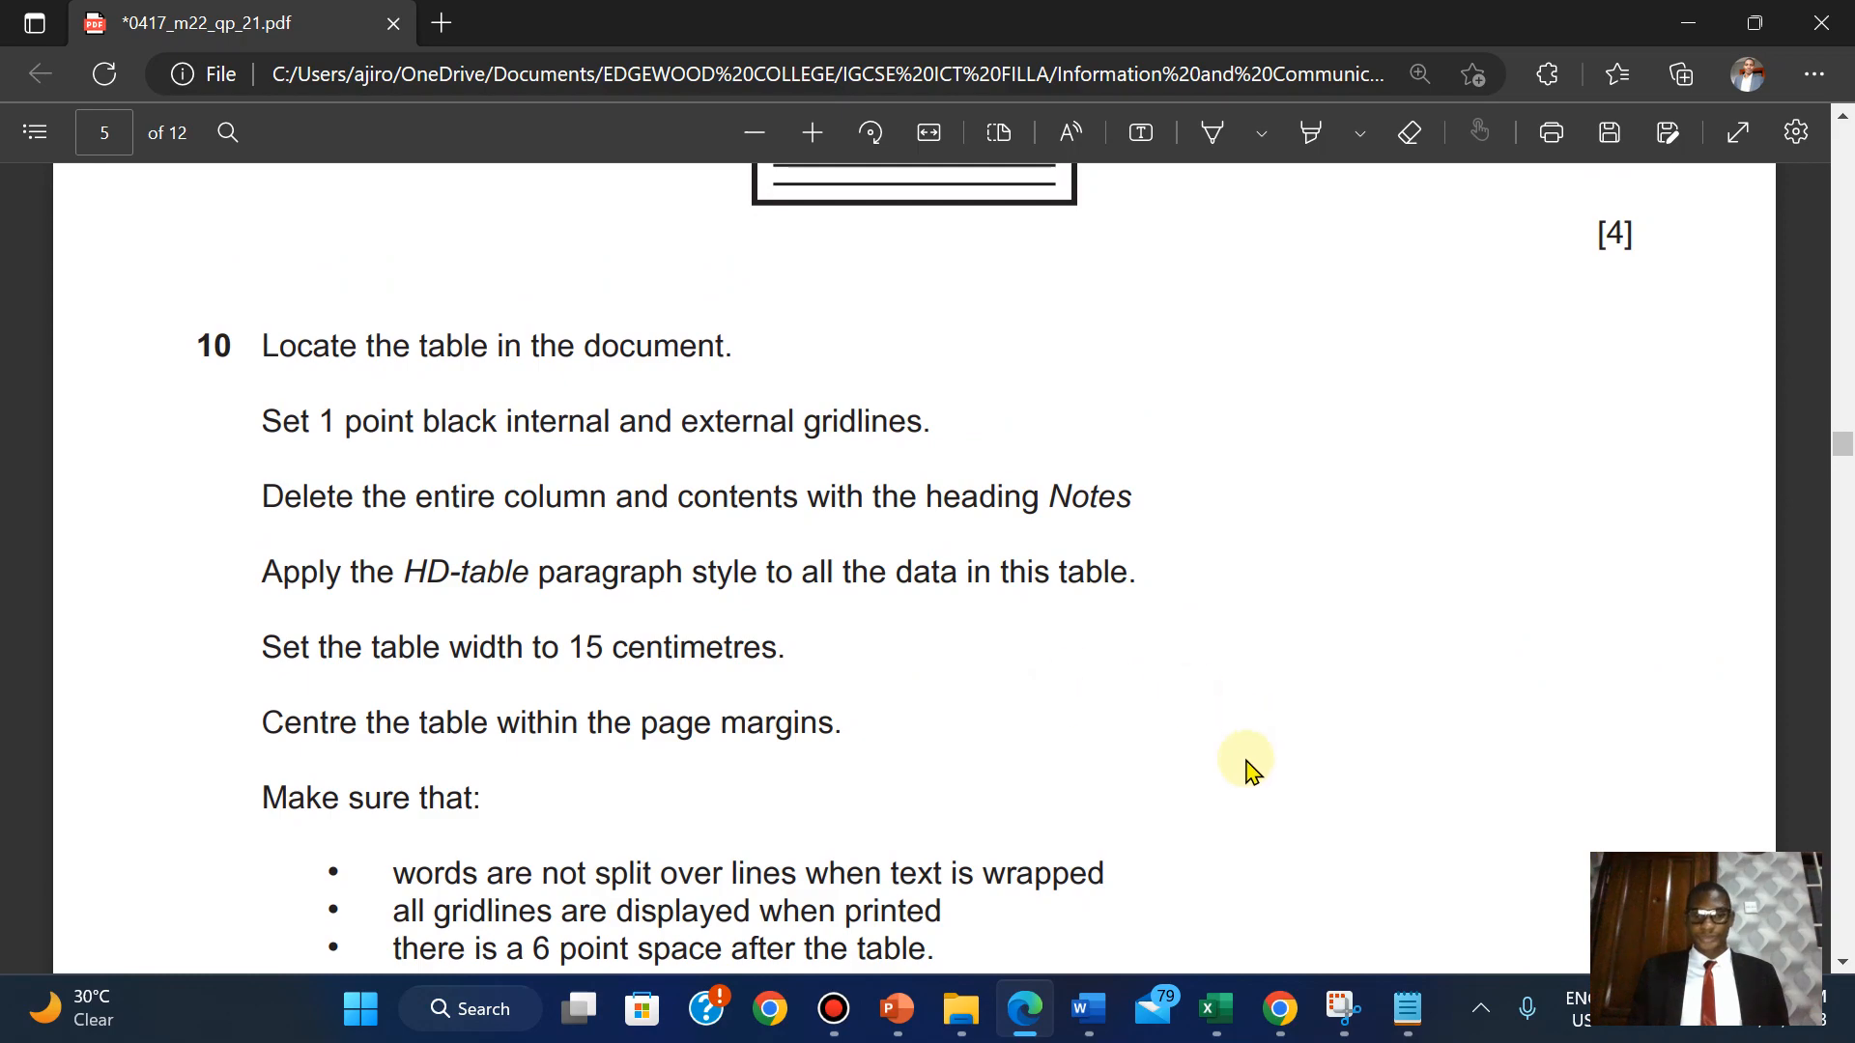
left_click(1353, 898)
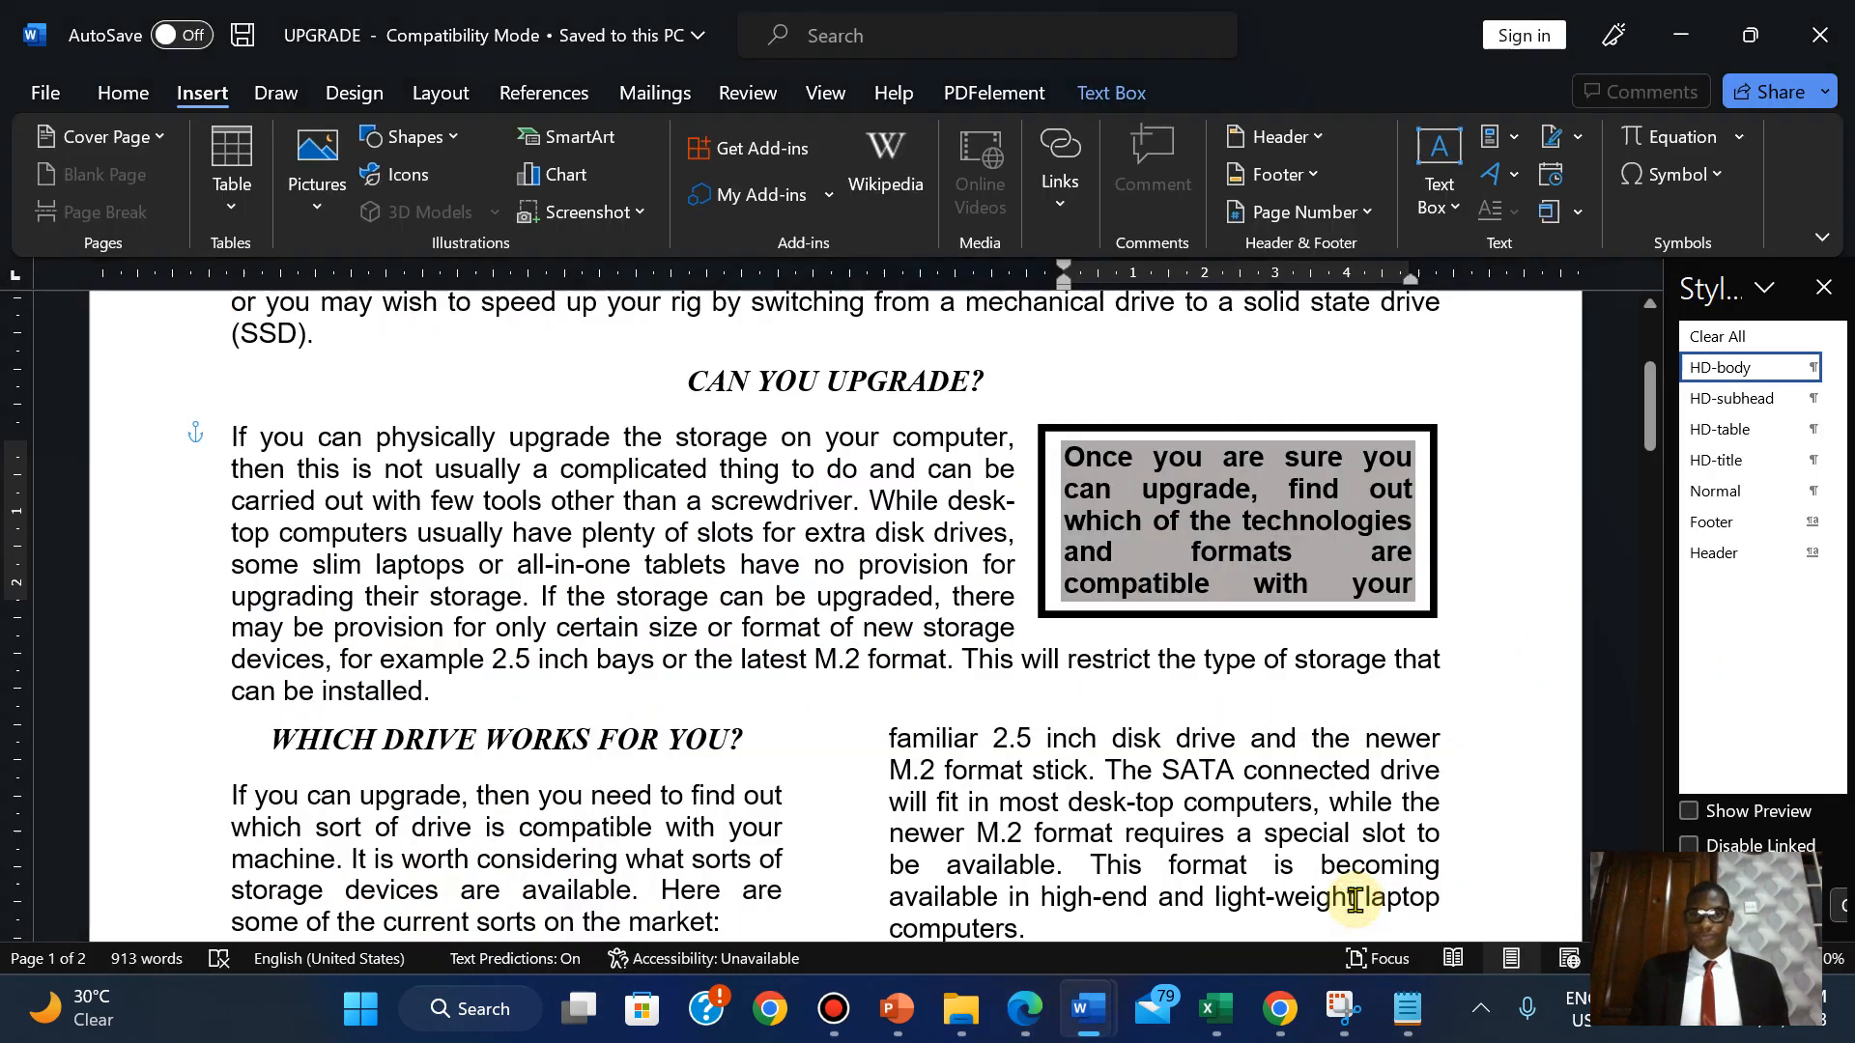
Select the whole storage types table, checking the exam PDF along the way.
left_click_drag(1652, 425, 1652, 600)
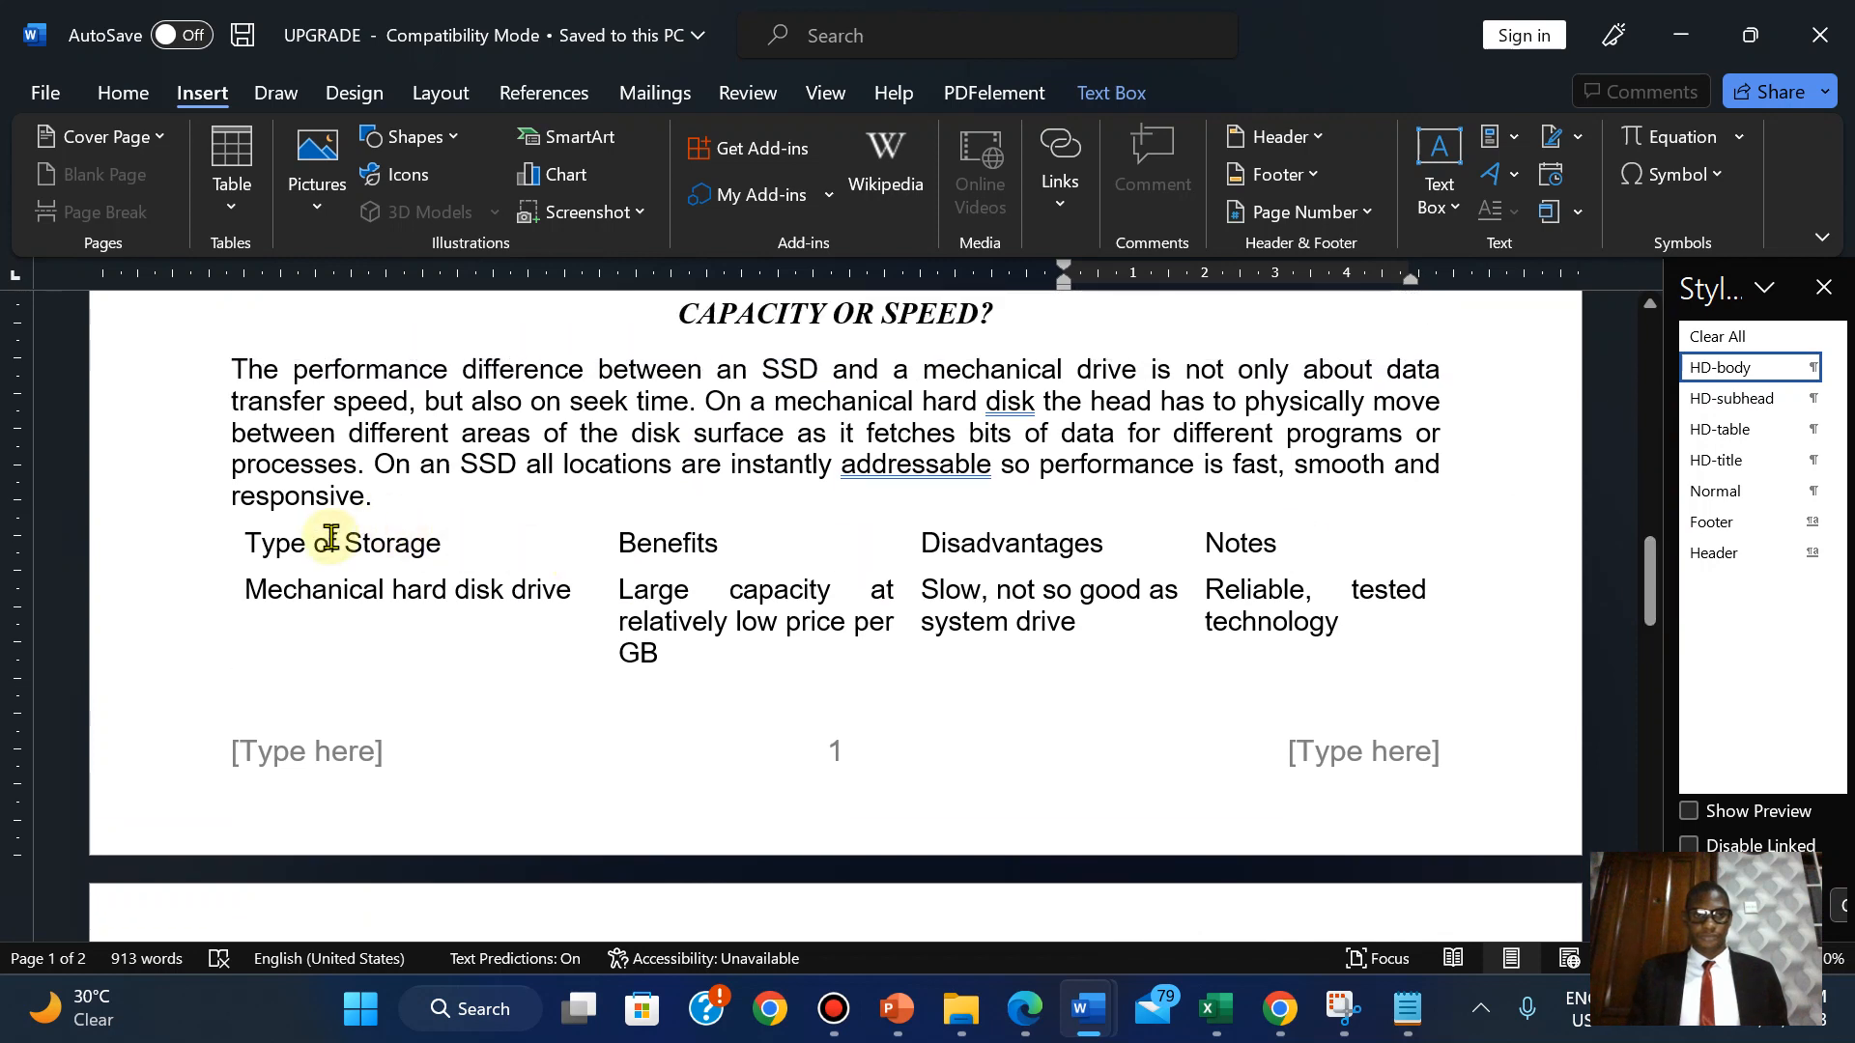
left_click(325, 542)
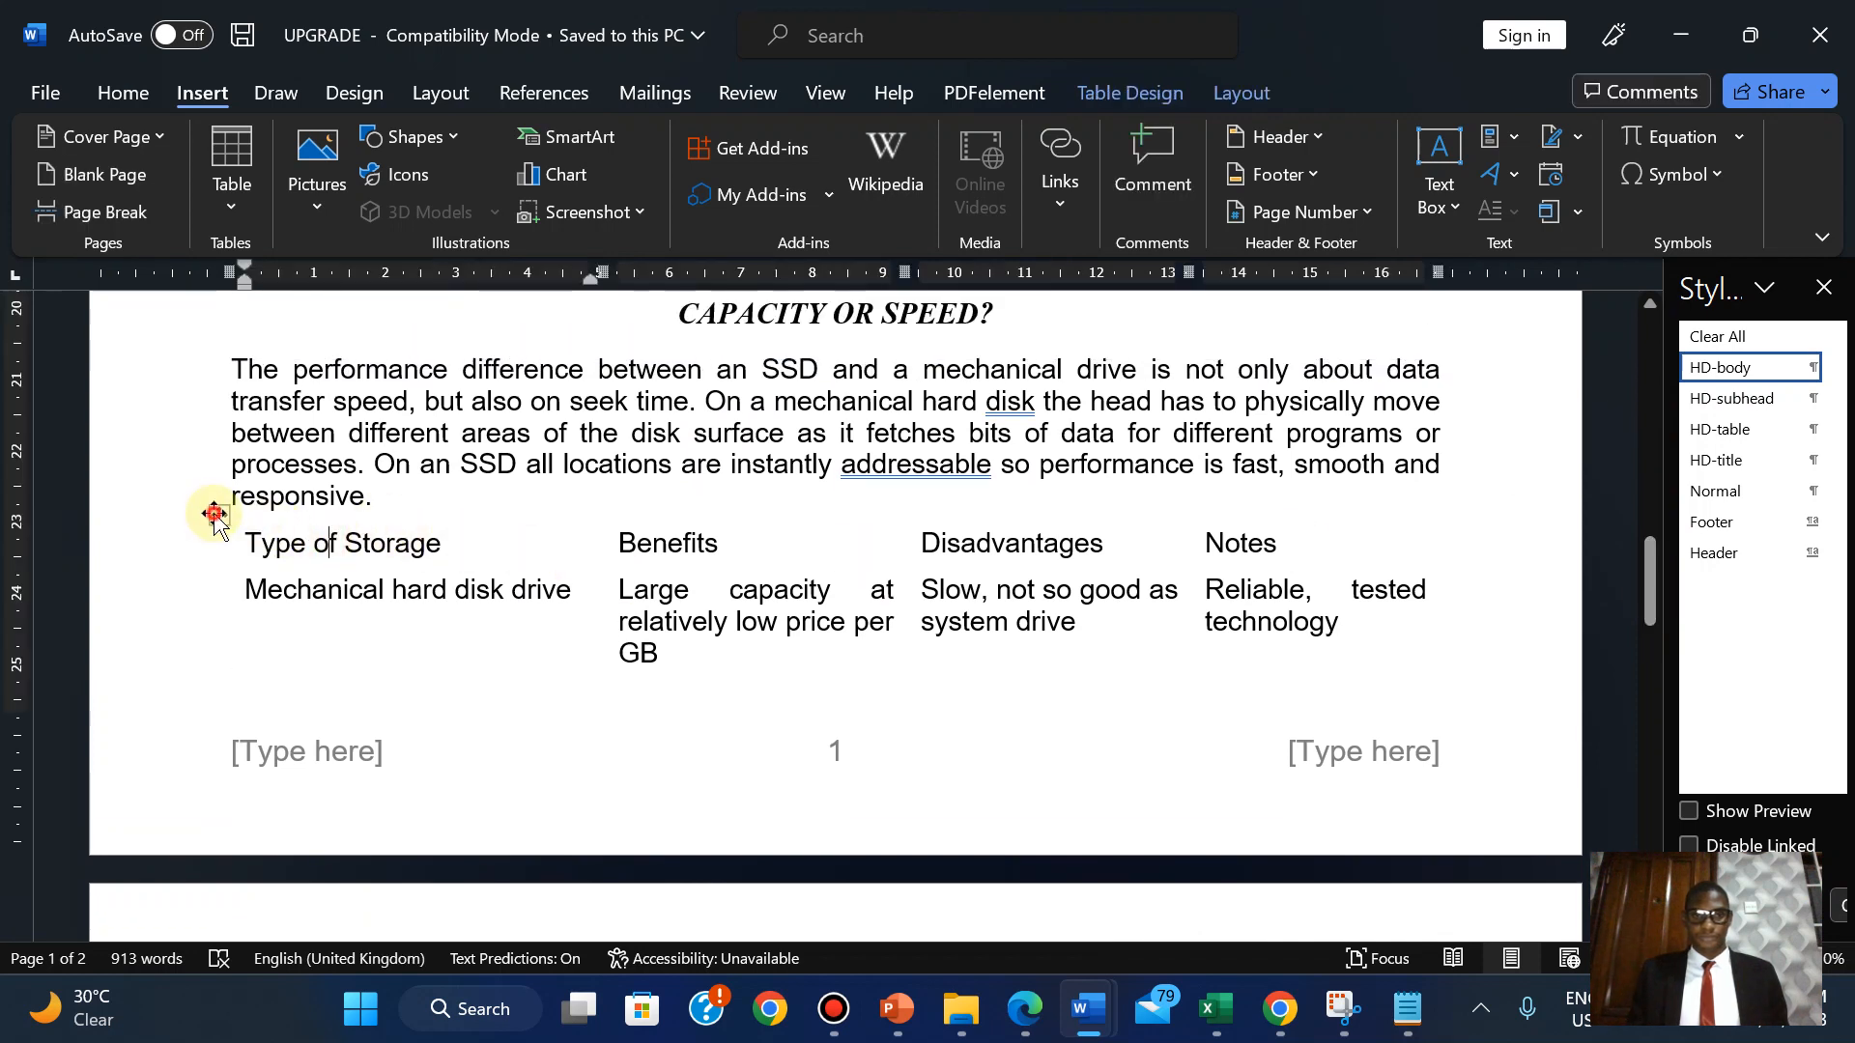
left_click(218, 514)
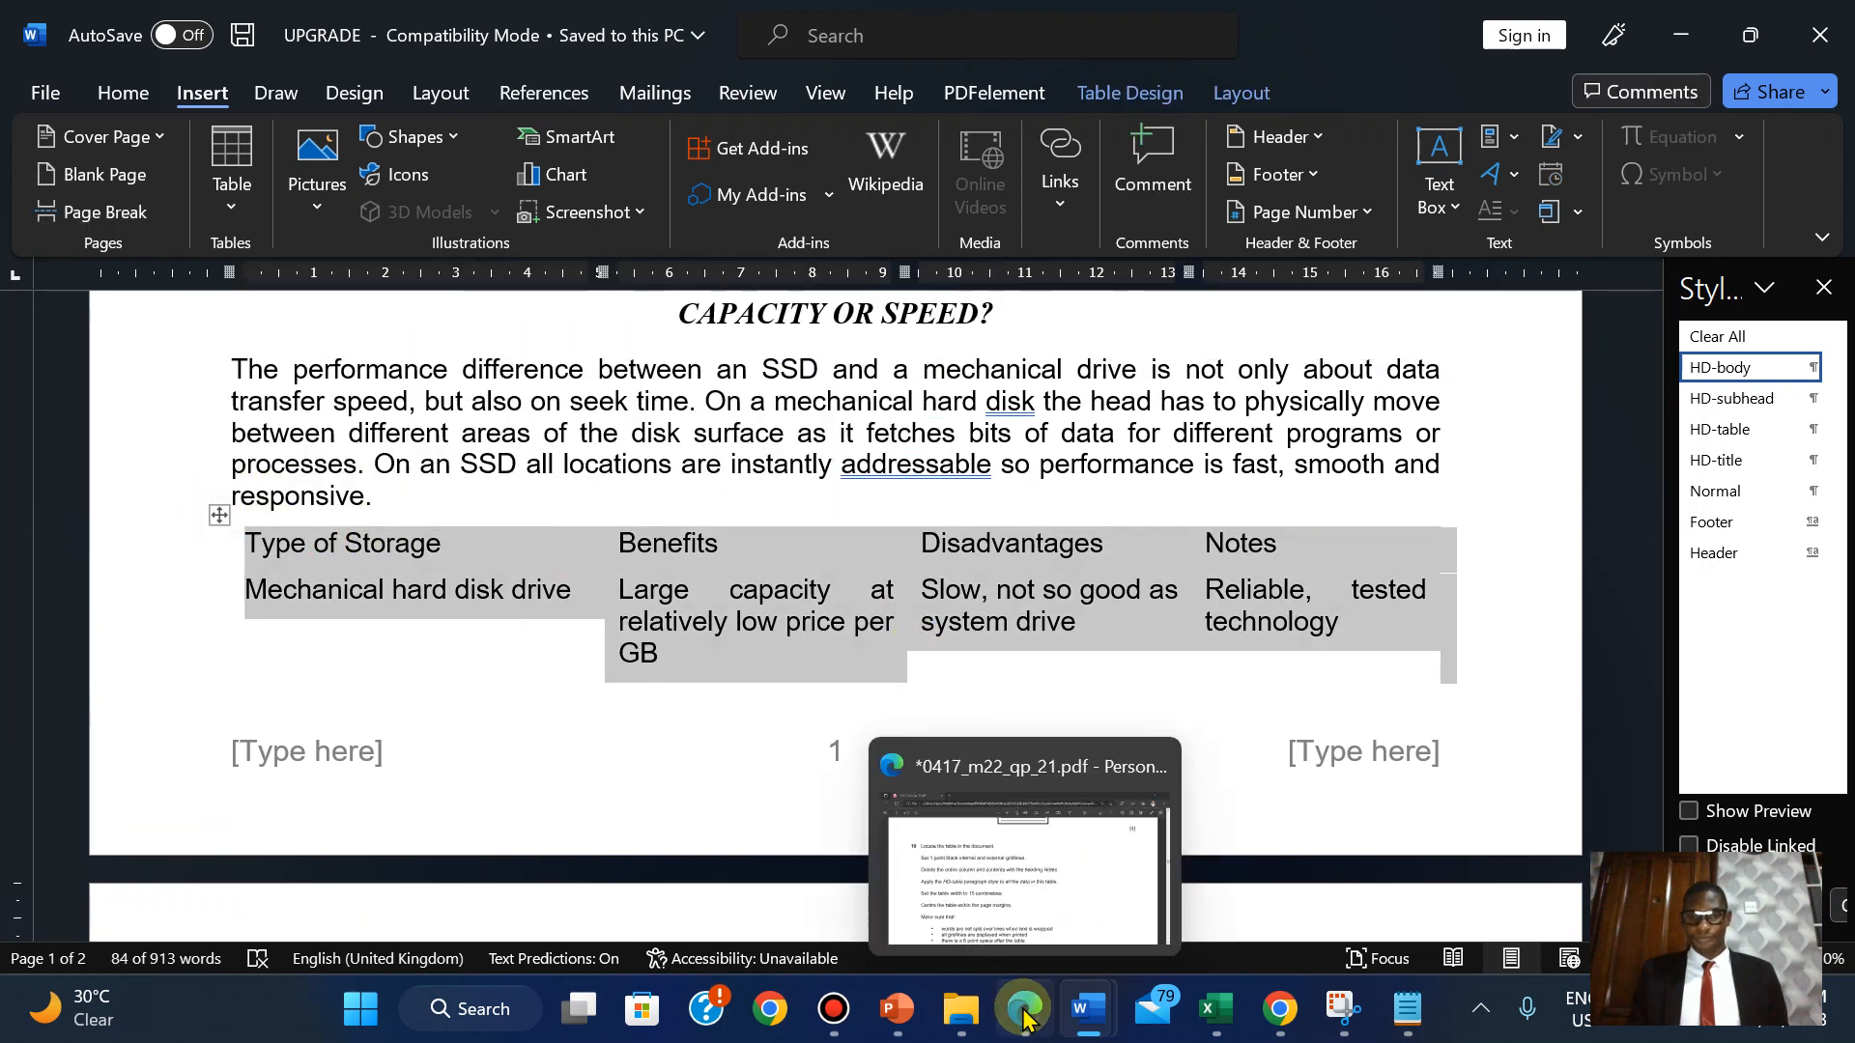
left_click(1024, 1014)
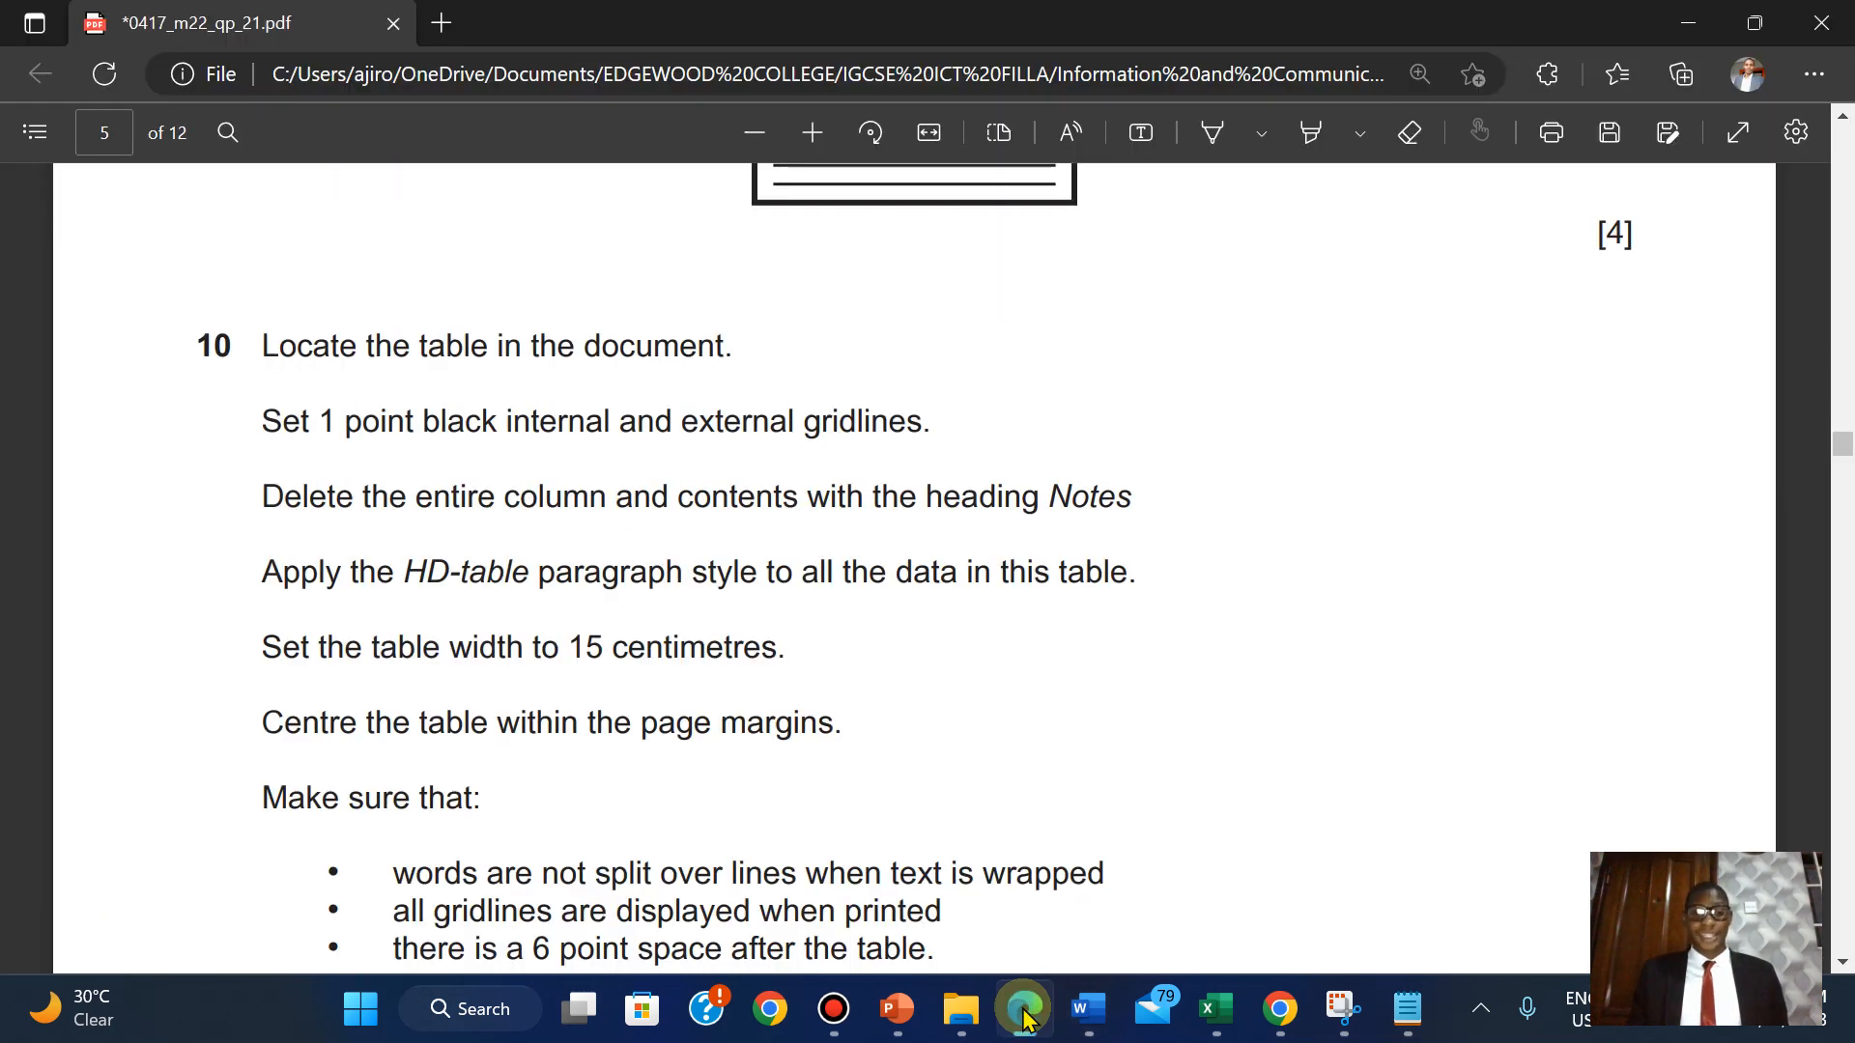
left_click(1024, 1014)
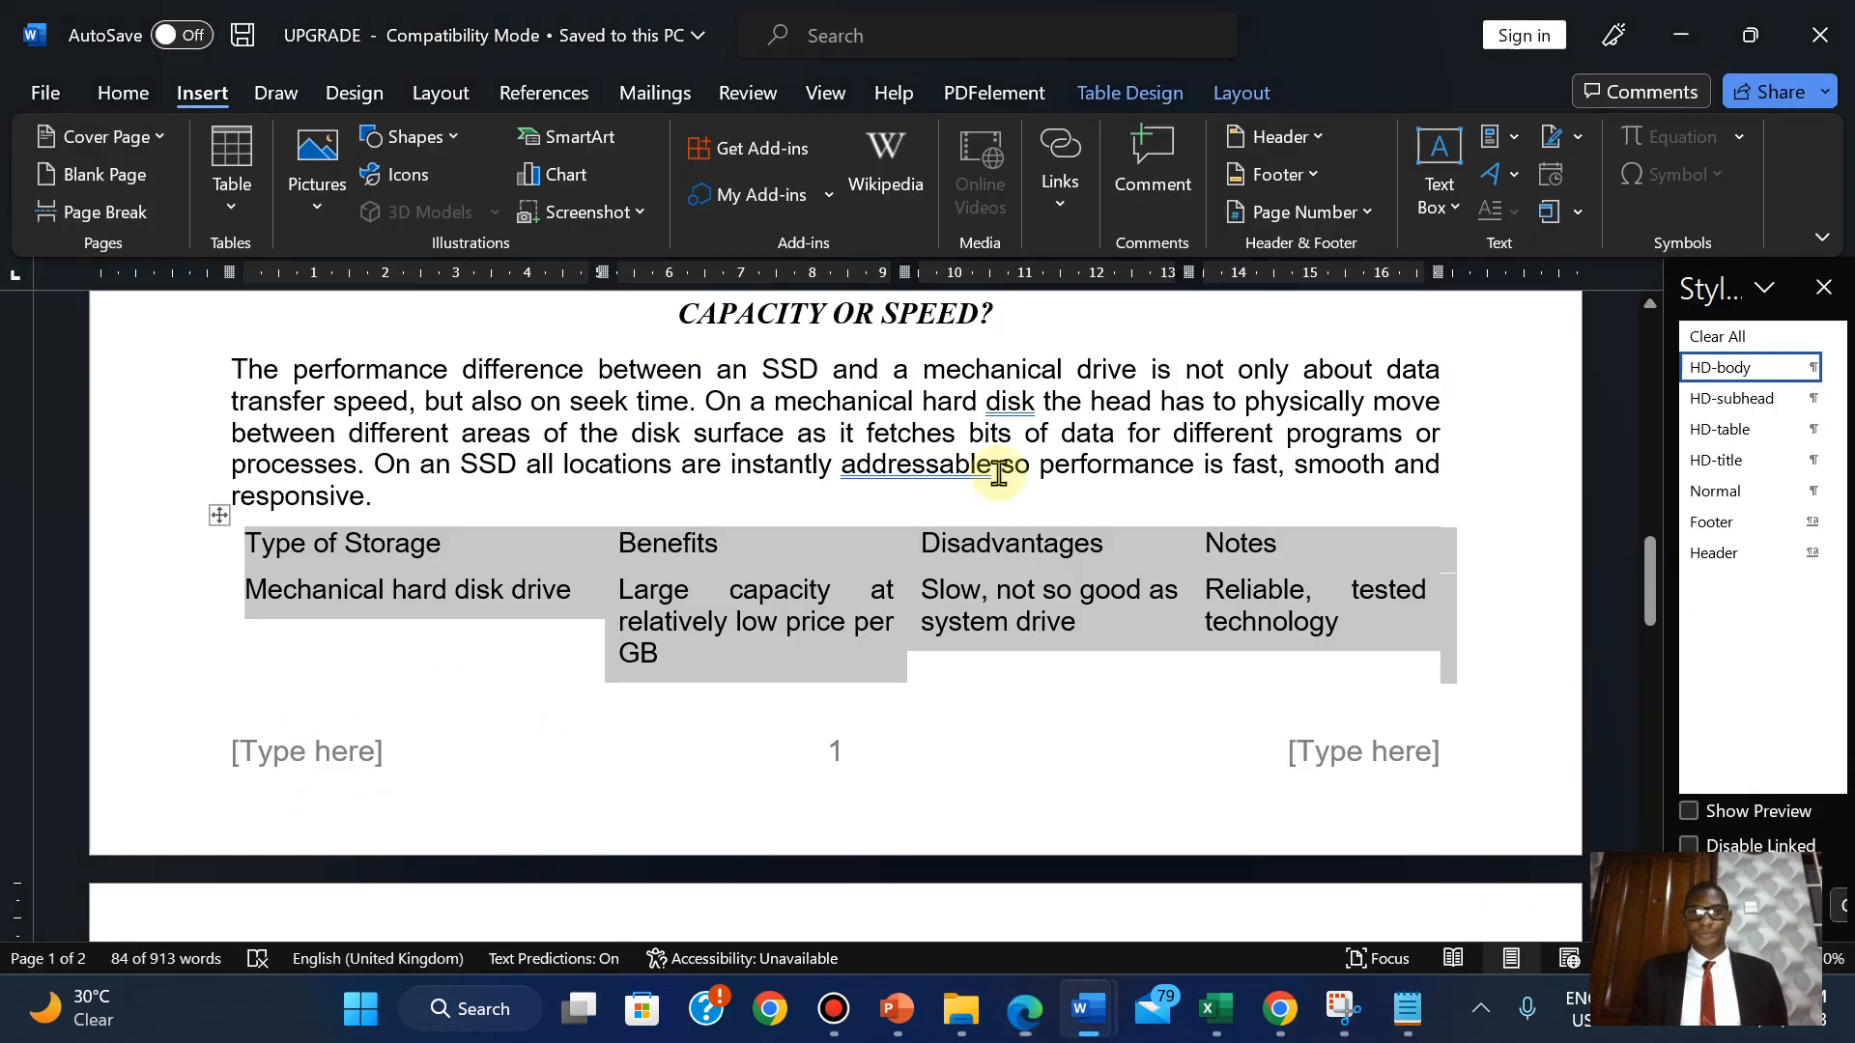
Apply All borders at 1 pt width to the table via Borders and Shading.
left_click(1237, 91)
left_click(1155, 89)
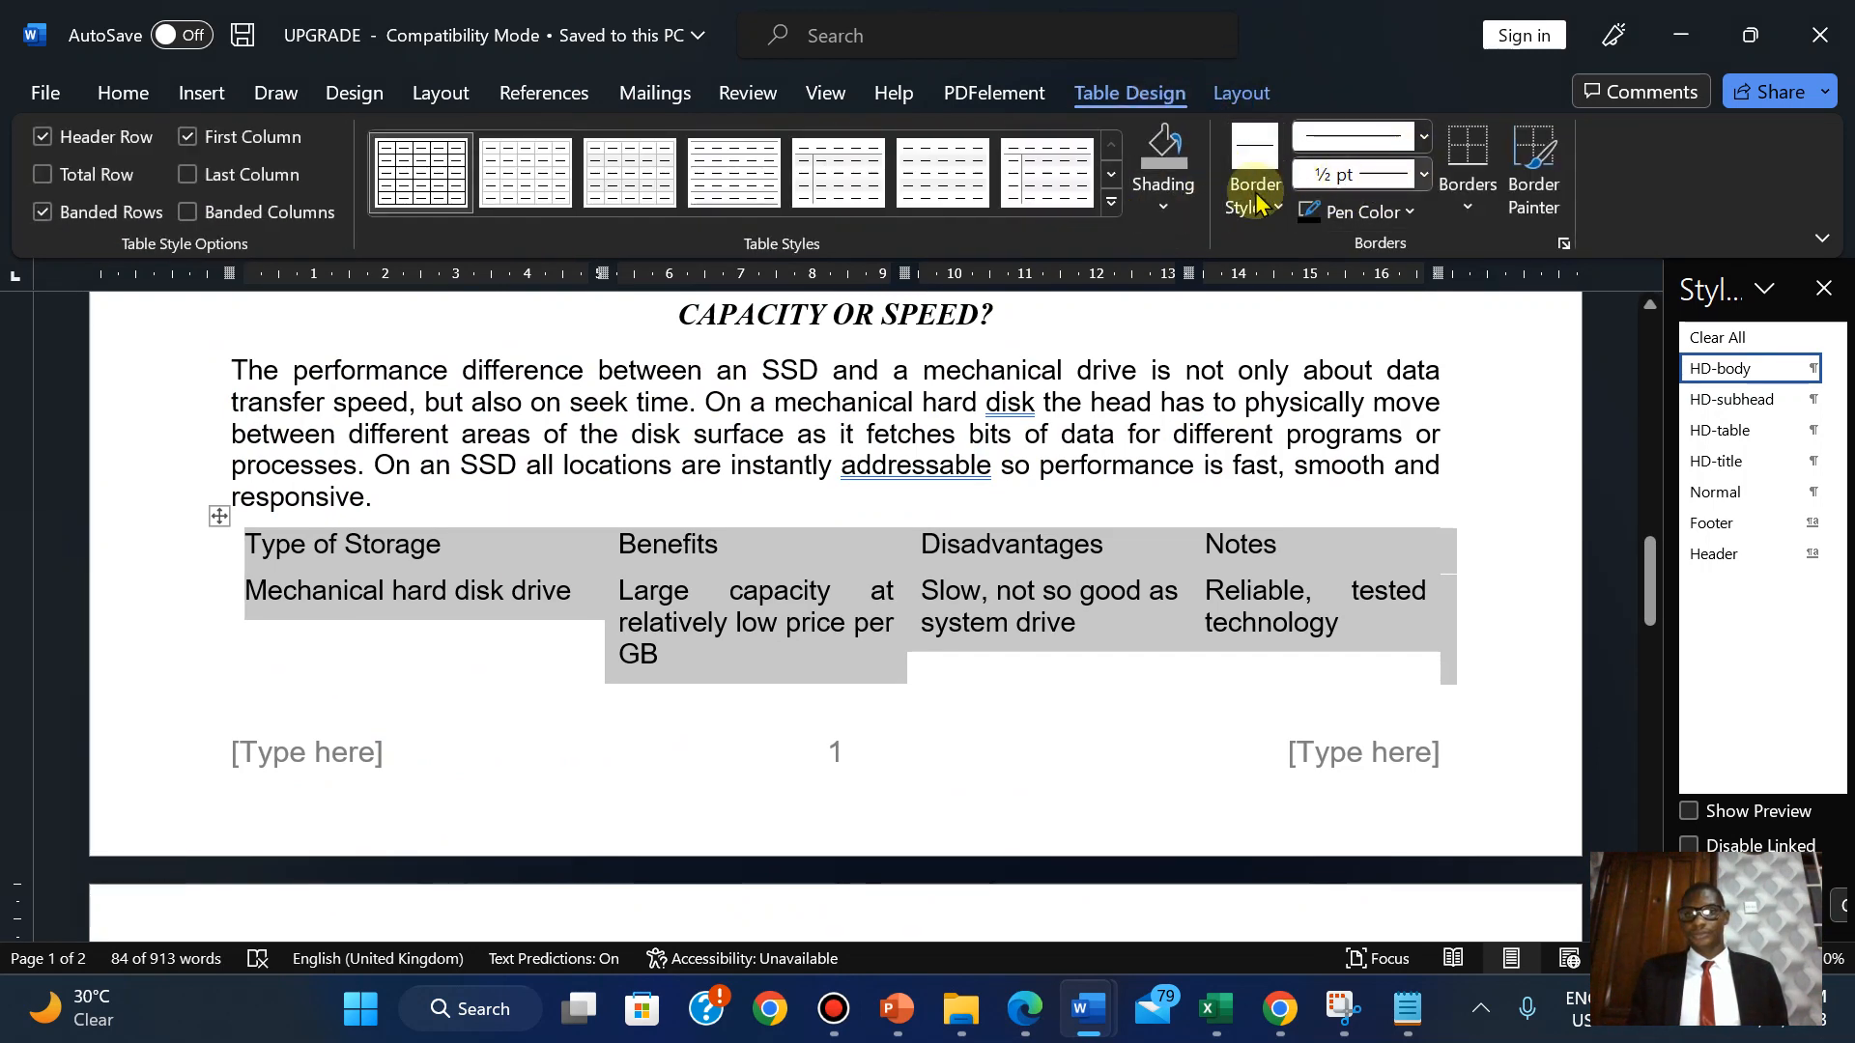
left_click(1467, 198)
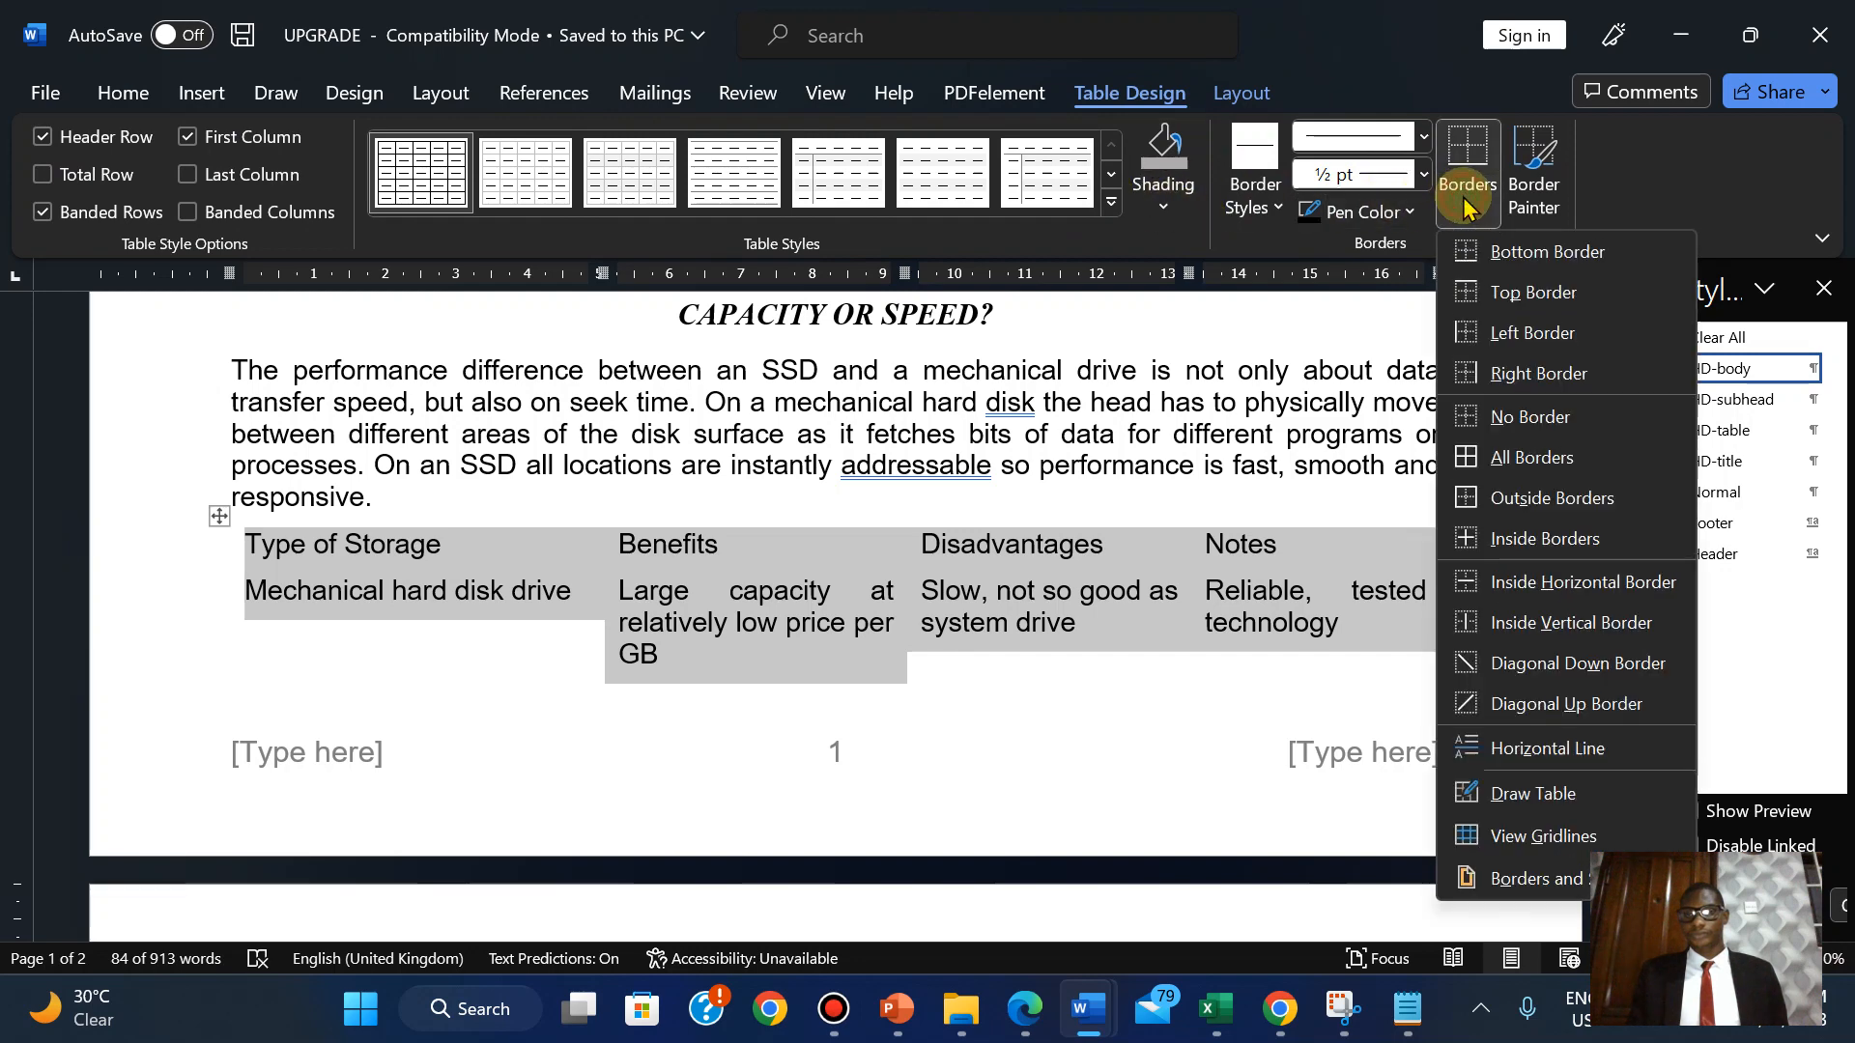
left_click(1518, 879)
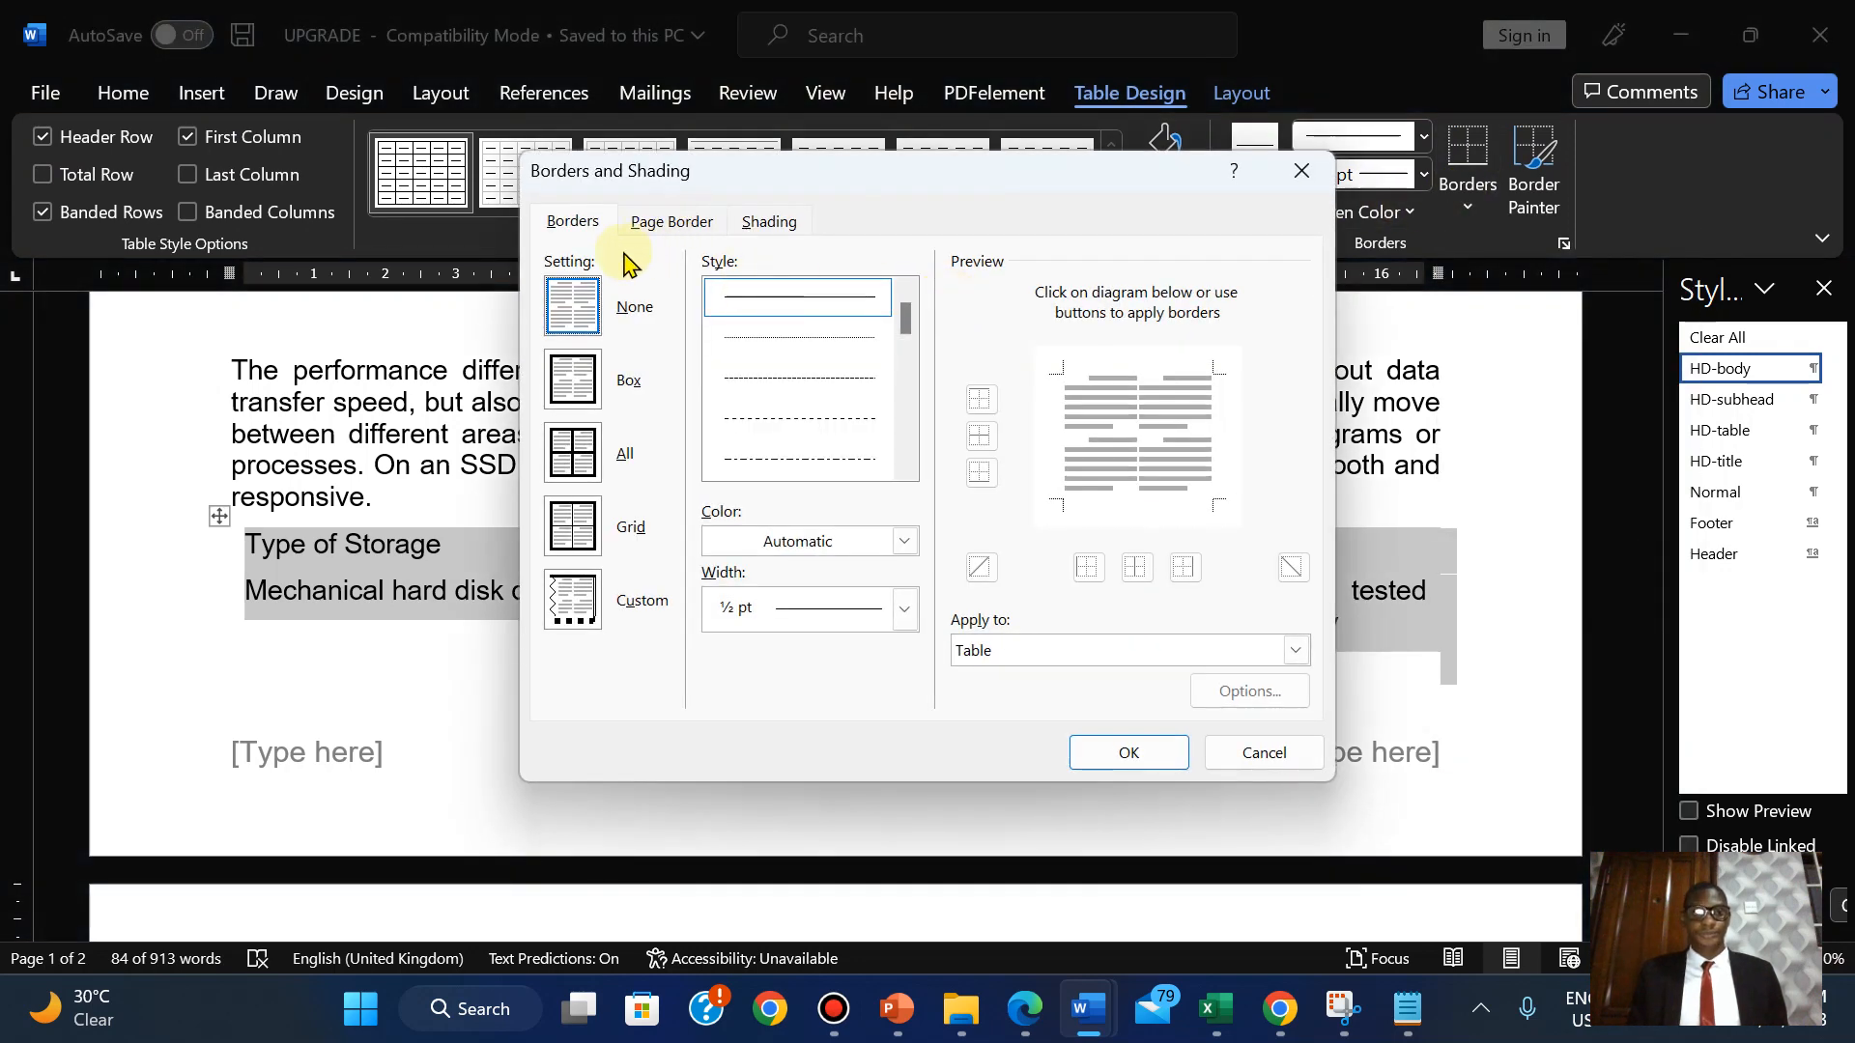
left_click(574, 458)
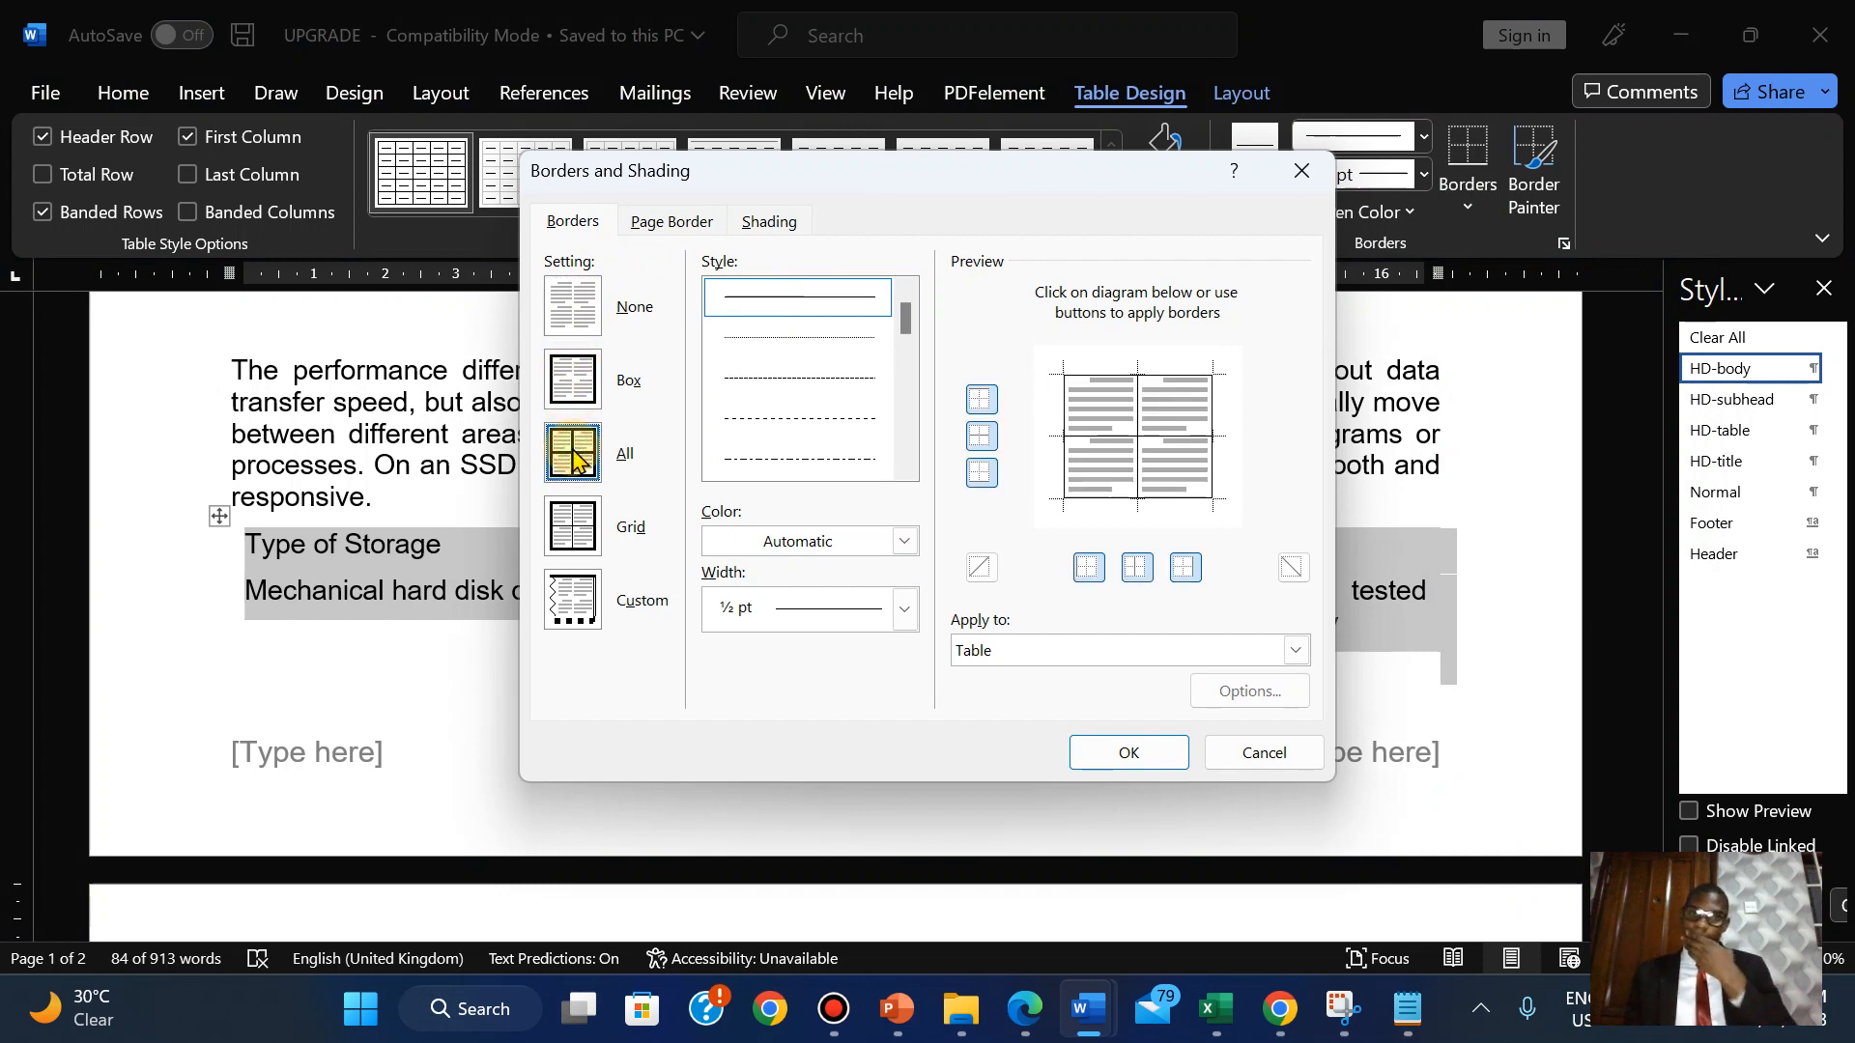
left_click(905, 608)
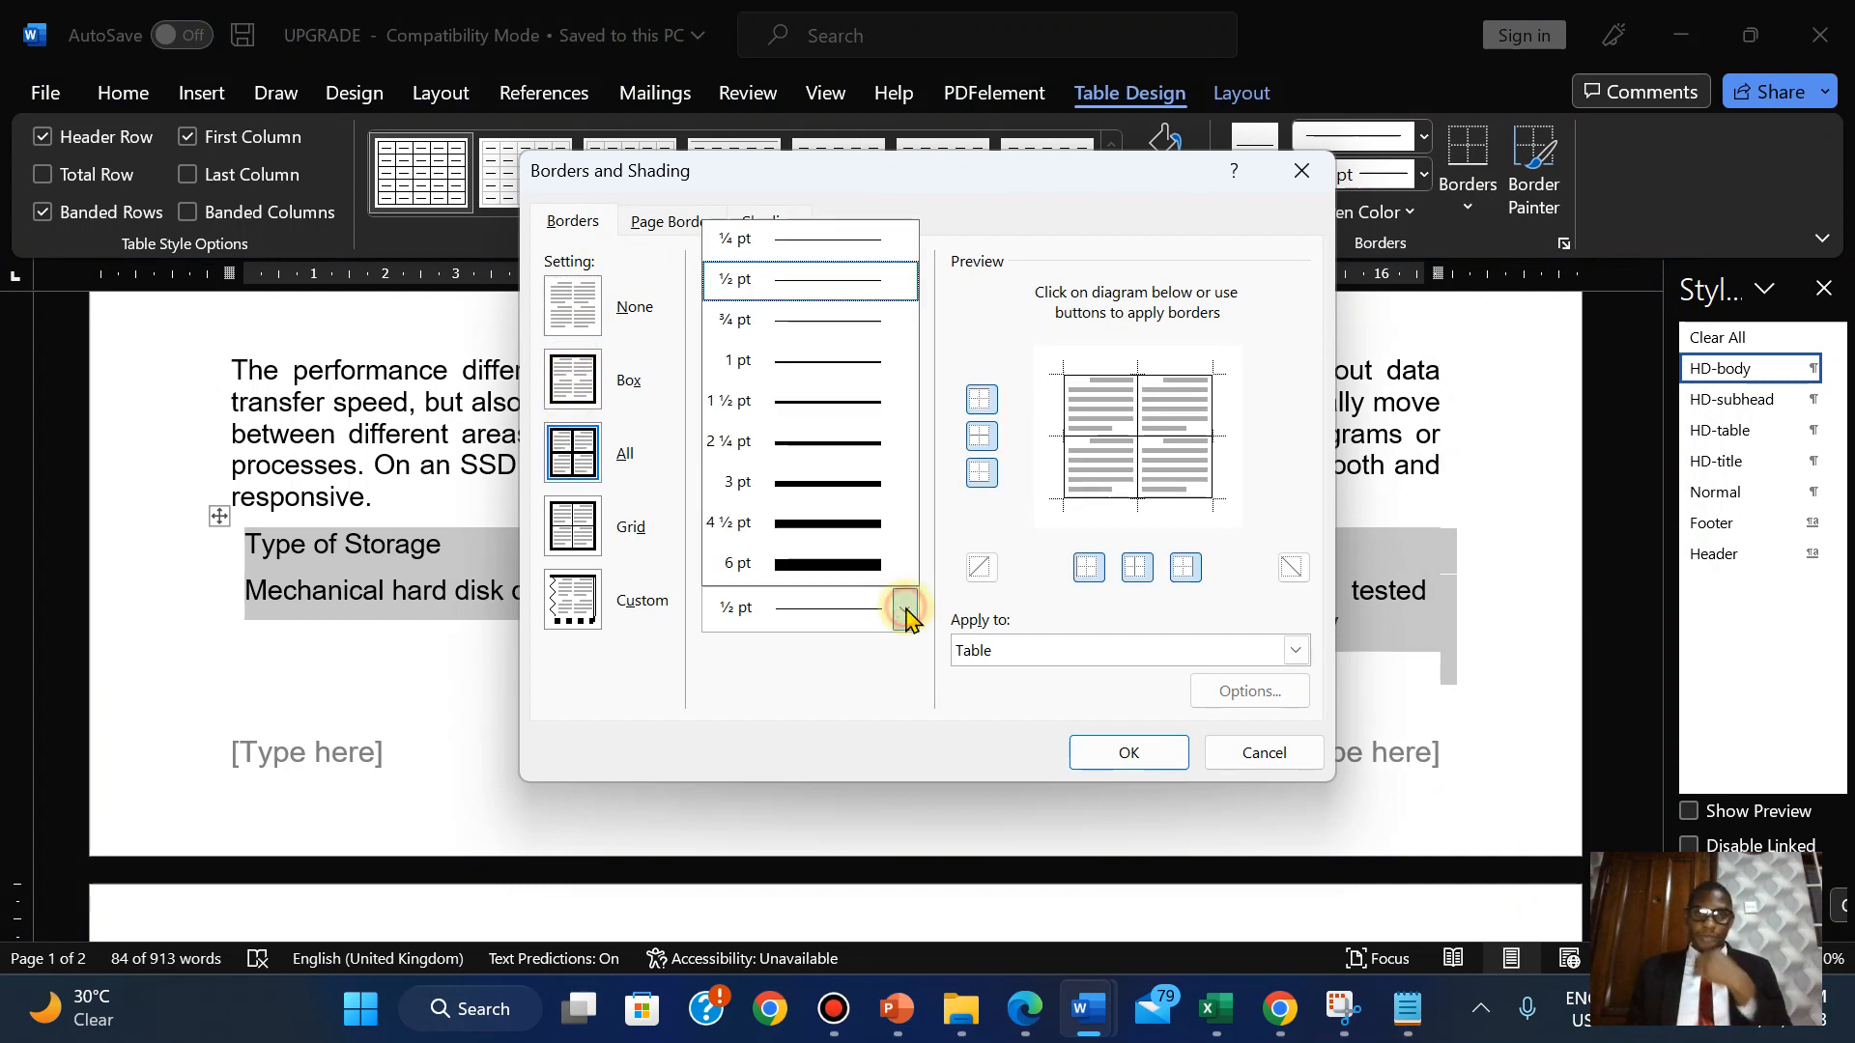
left_click(808, 365)
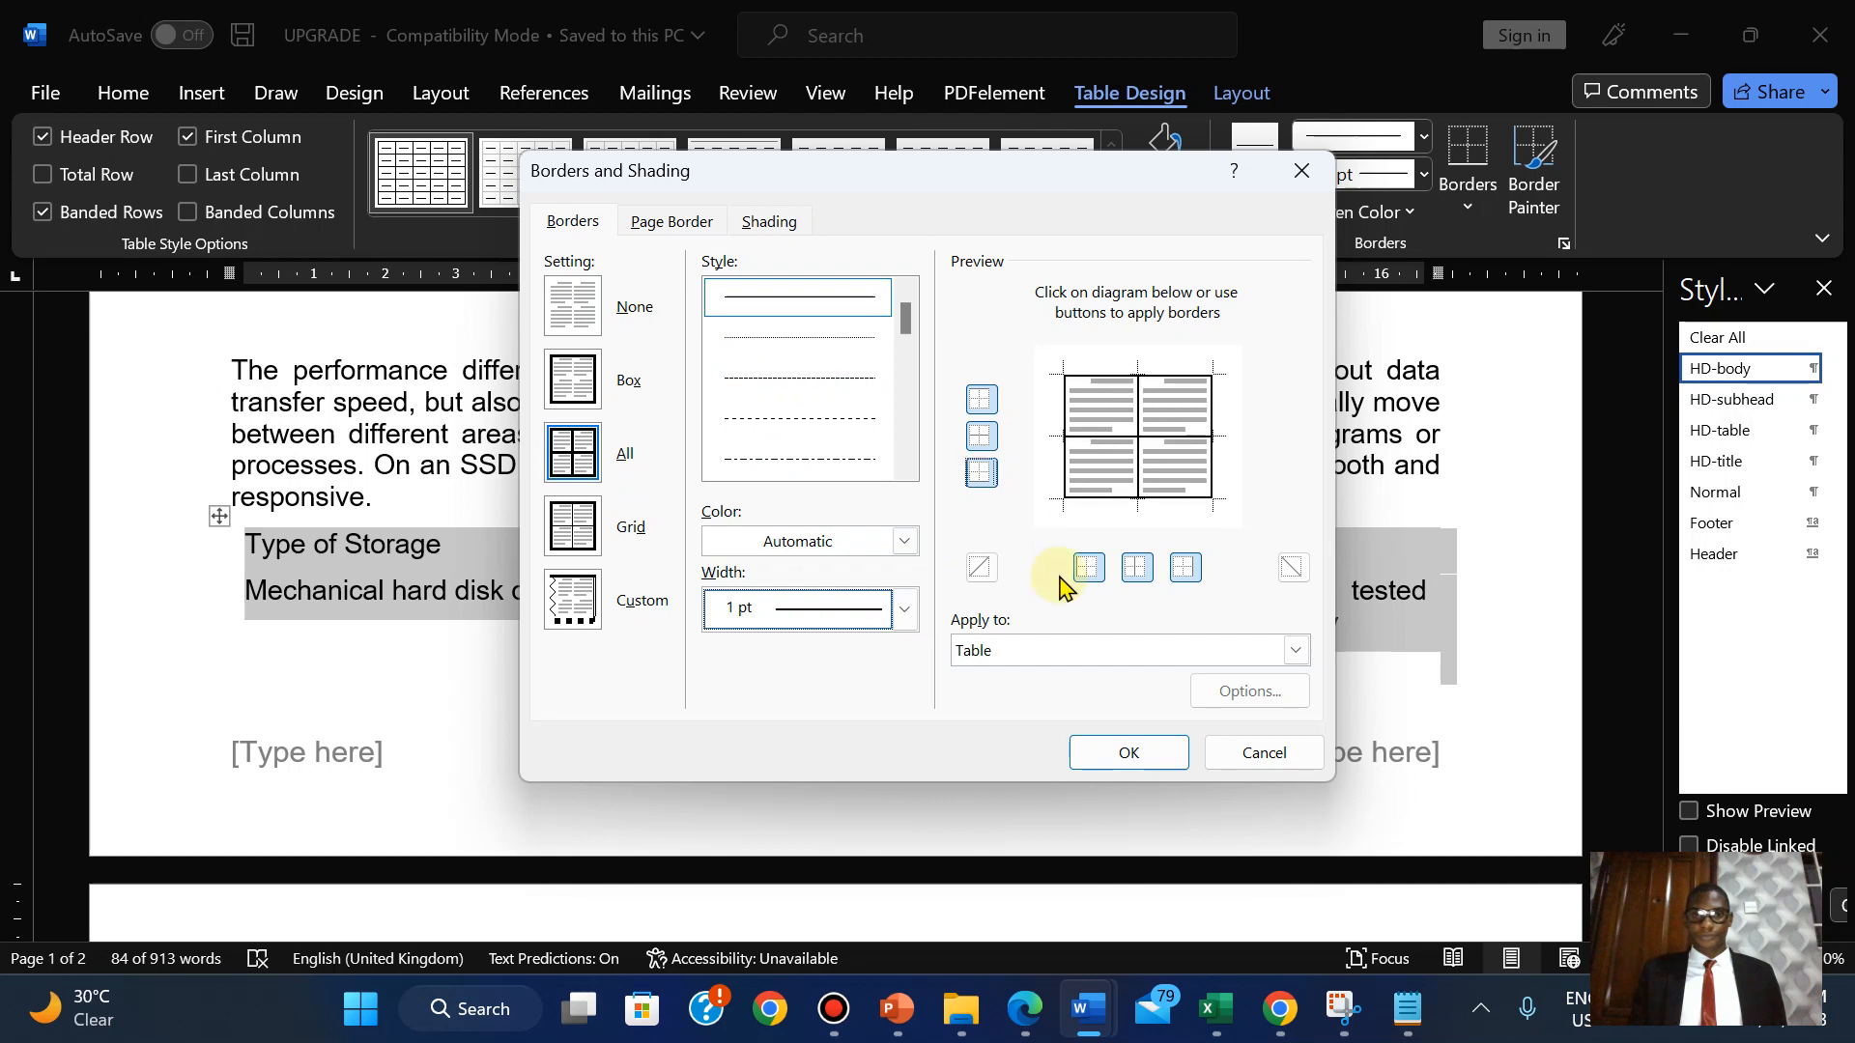
left_click(1101, 762)
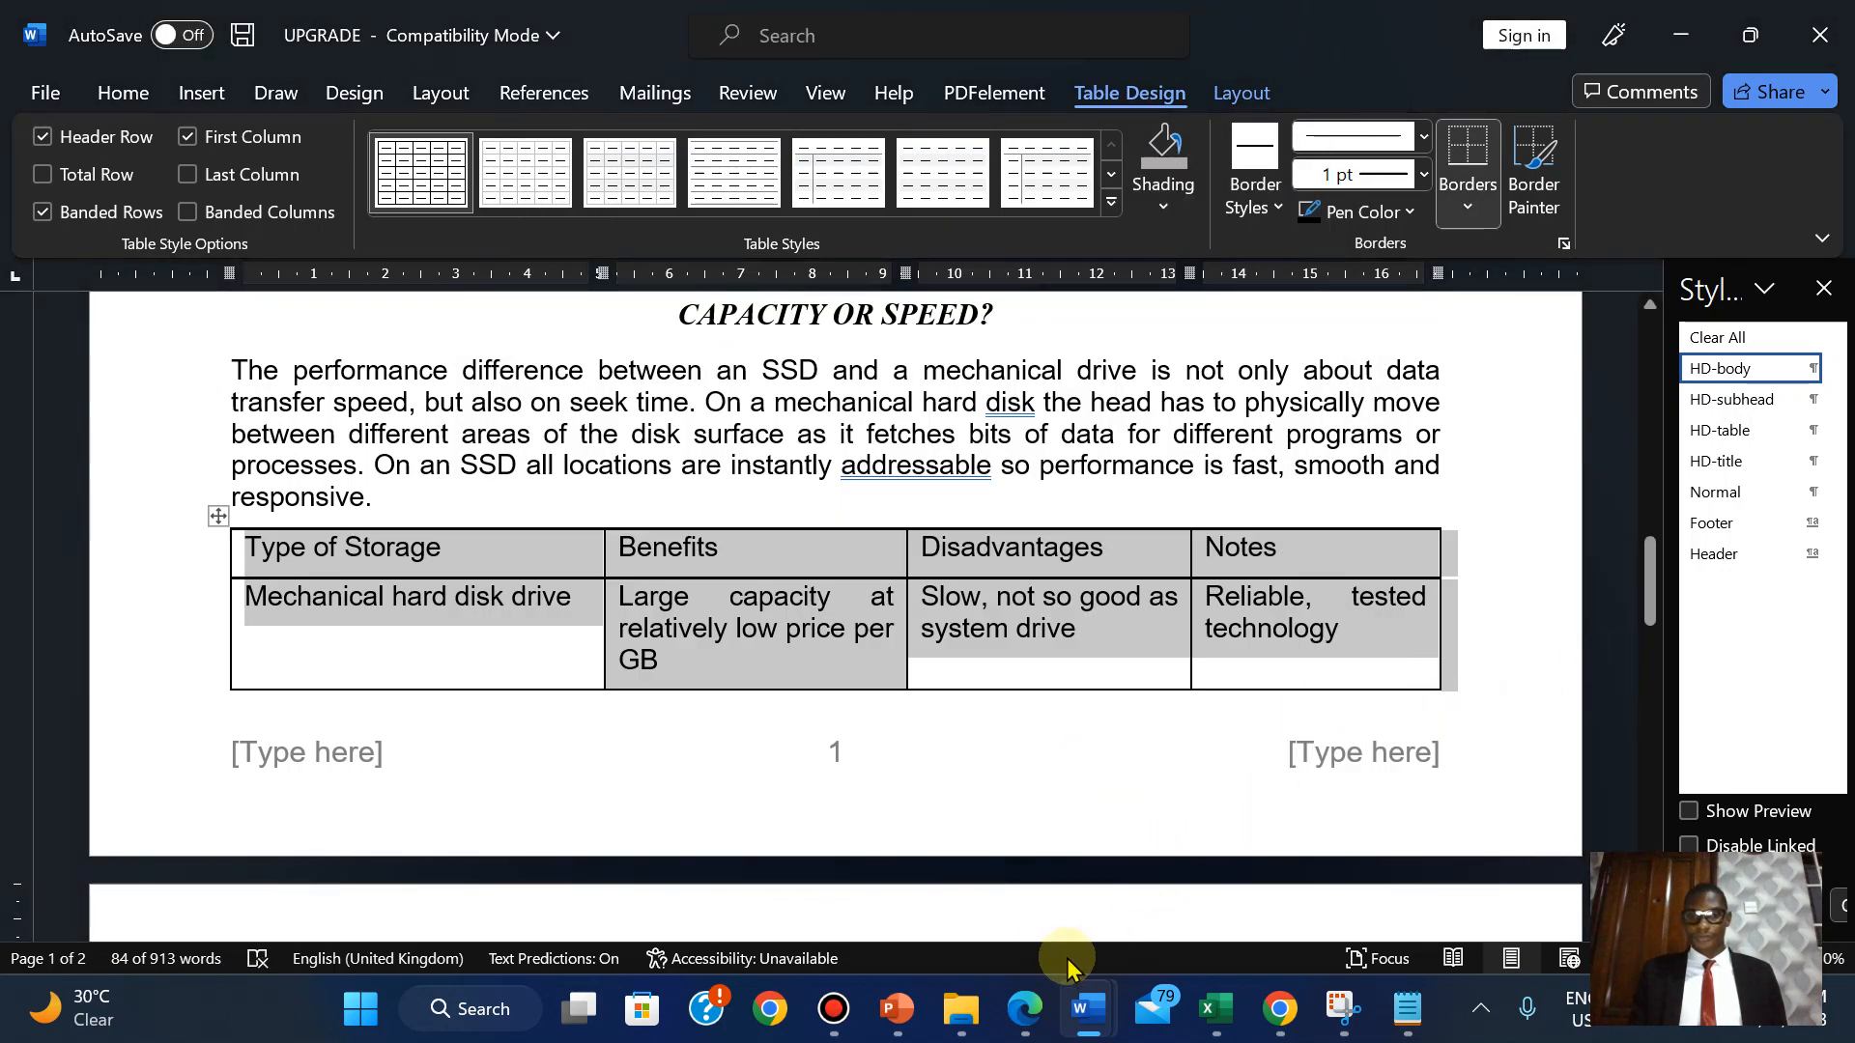
left_click(1025, 1009)
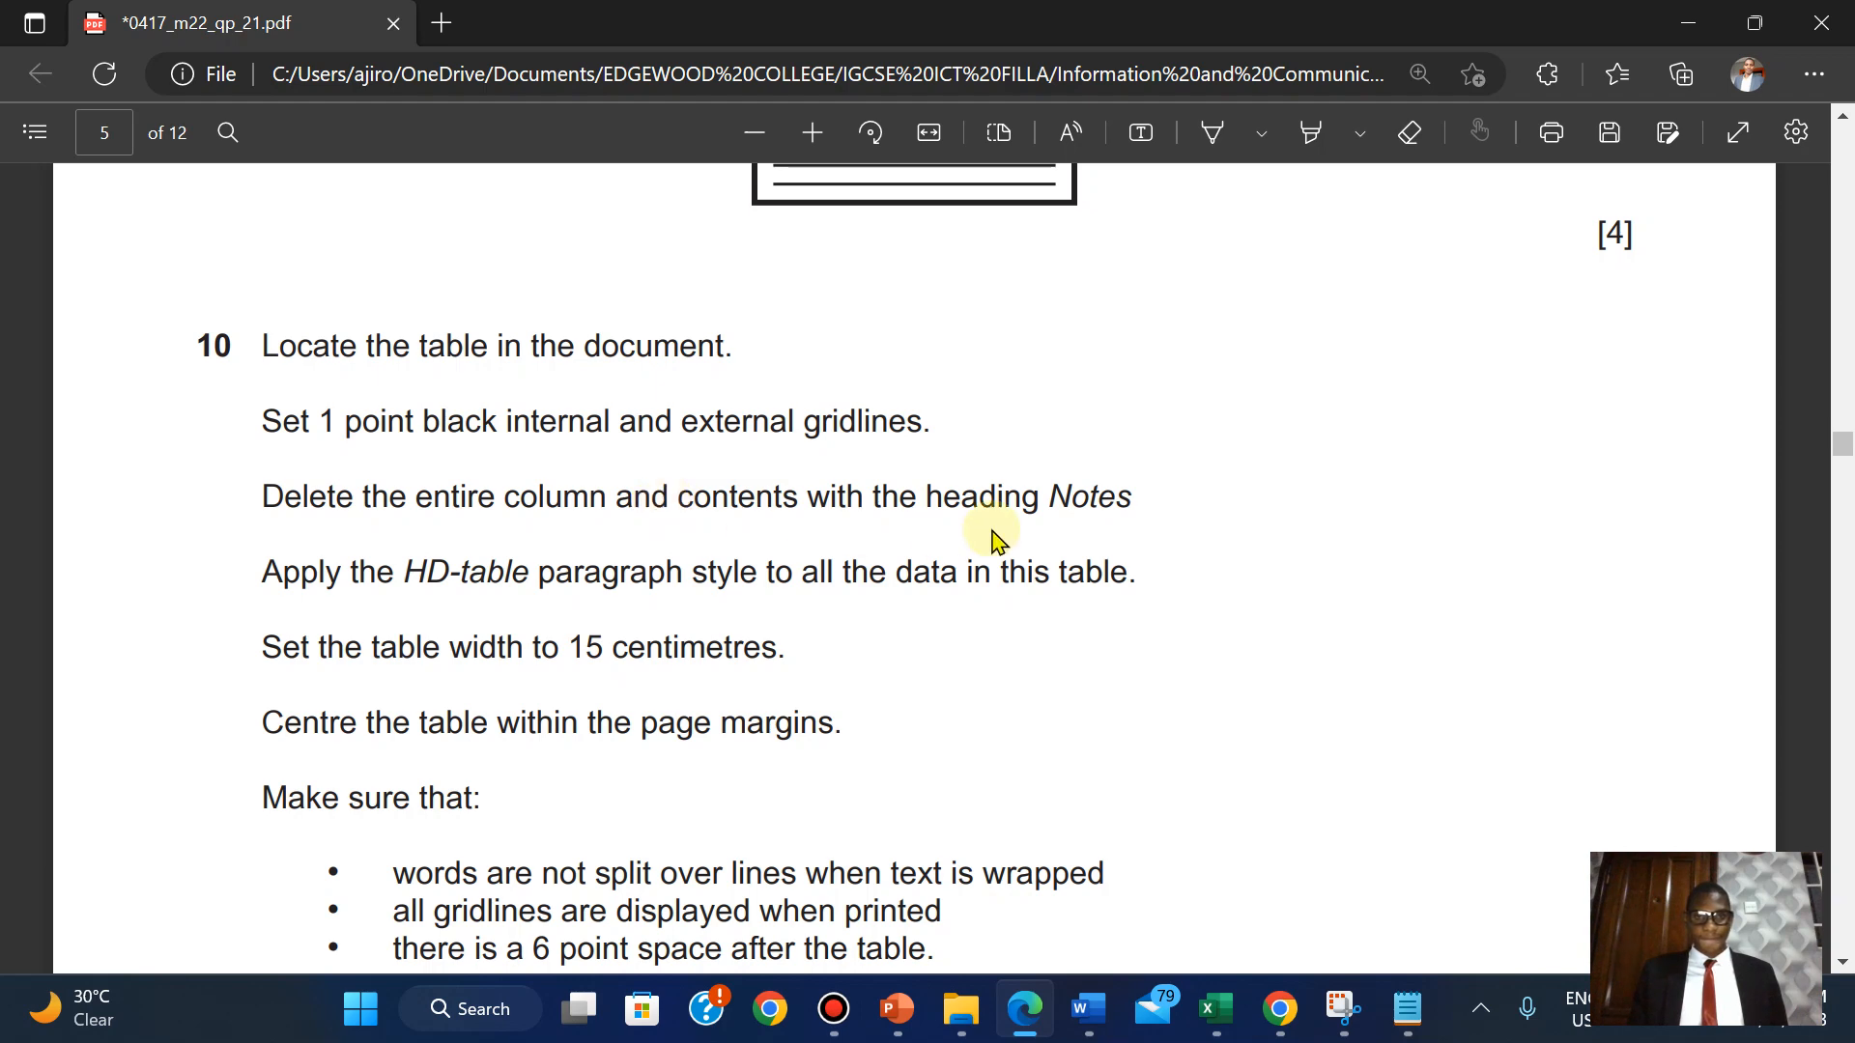
Select every cell of the storage table's Notes column, rechecking the exam PDF midway.
mouse_move(1084, 1007)
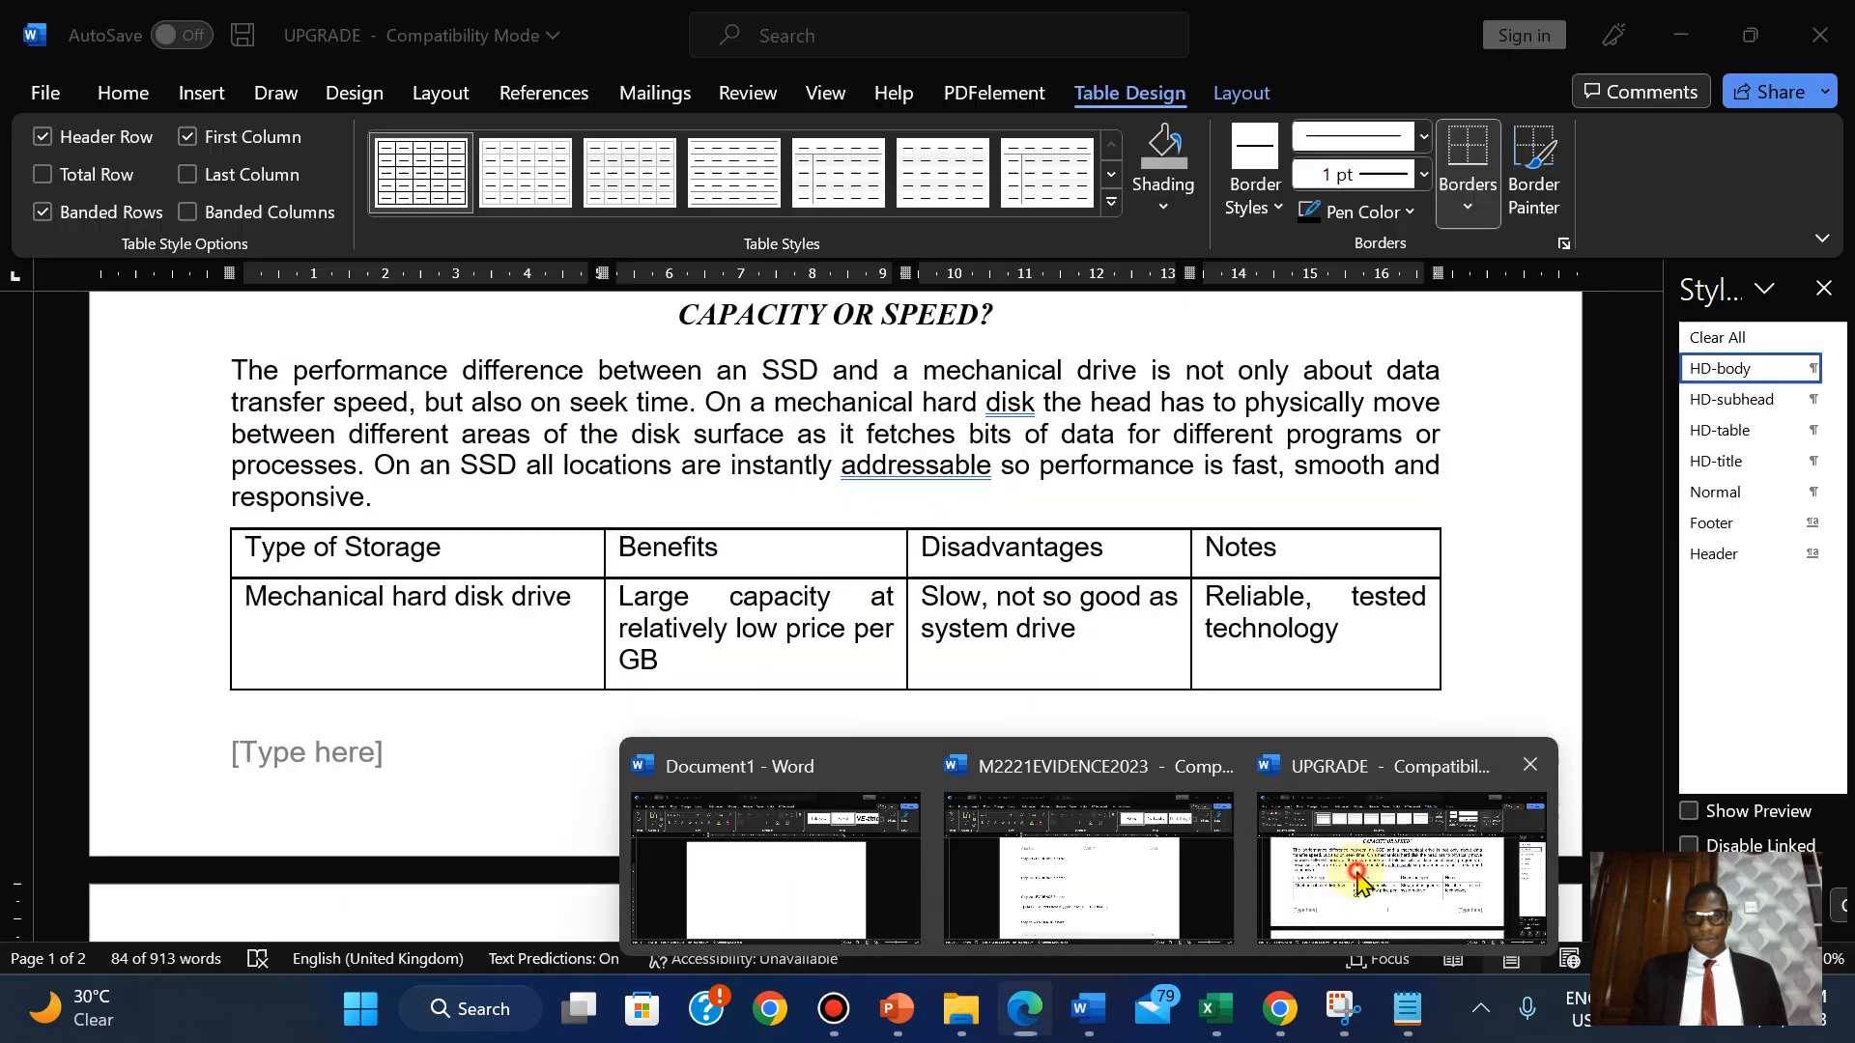
left_click(1401, 870)
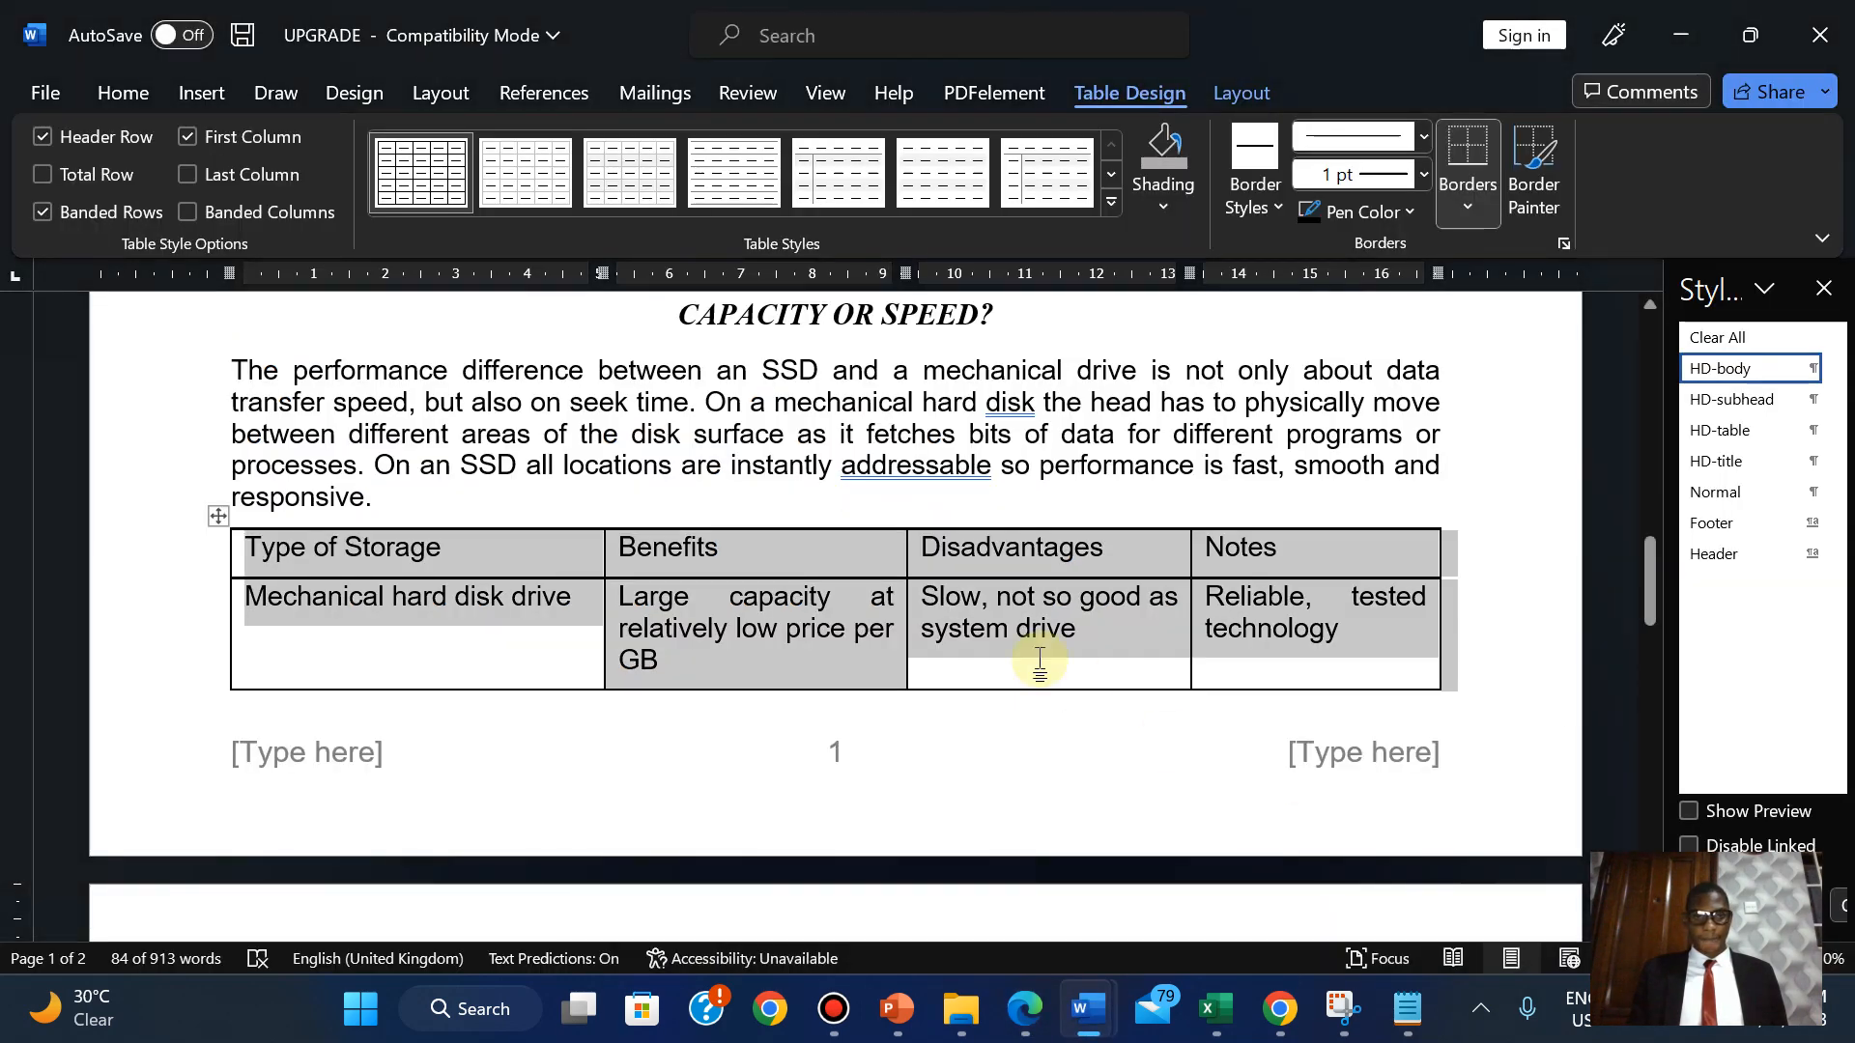
left_click(1225, 549)
double_click(1220, 545)
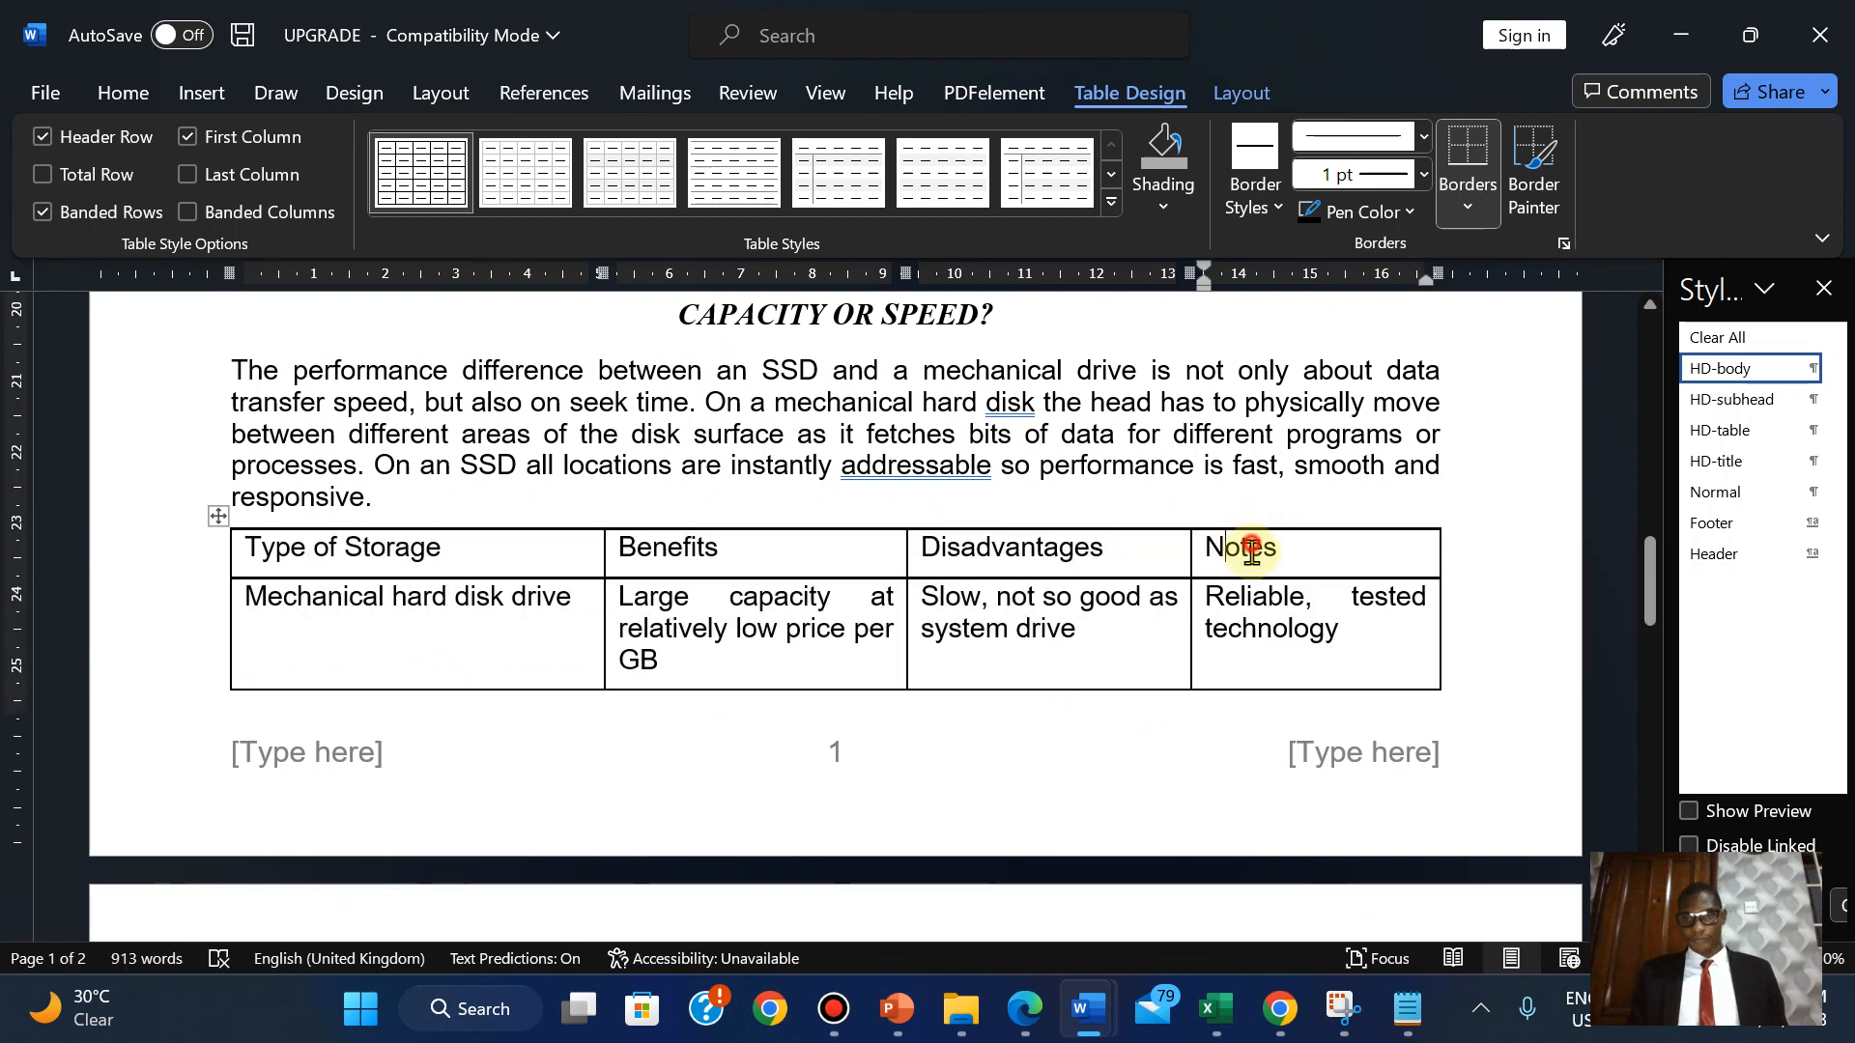
left_click_drag(1252, 551, 1281, 122)
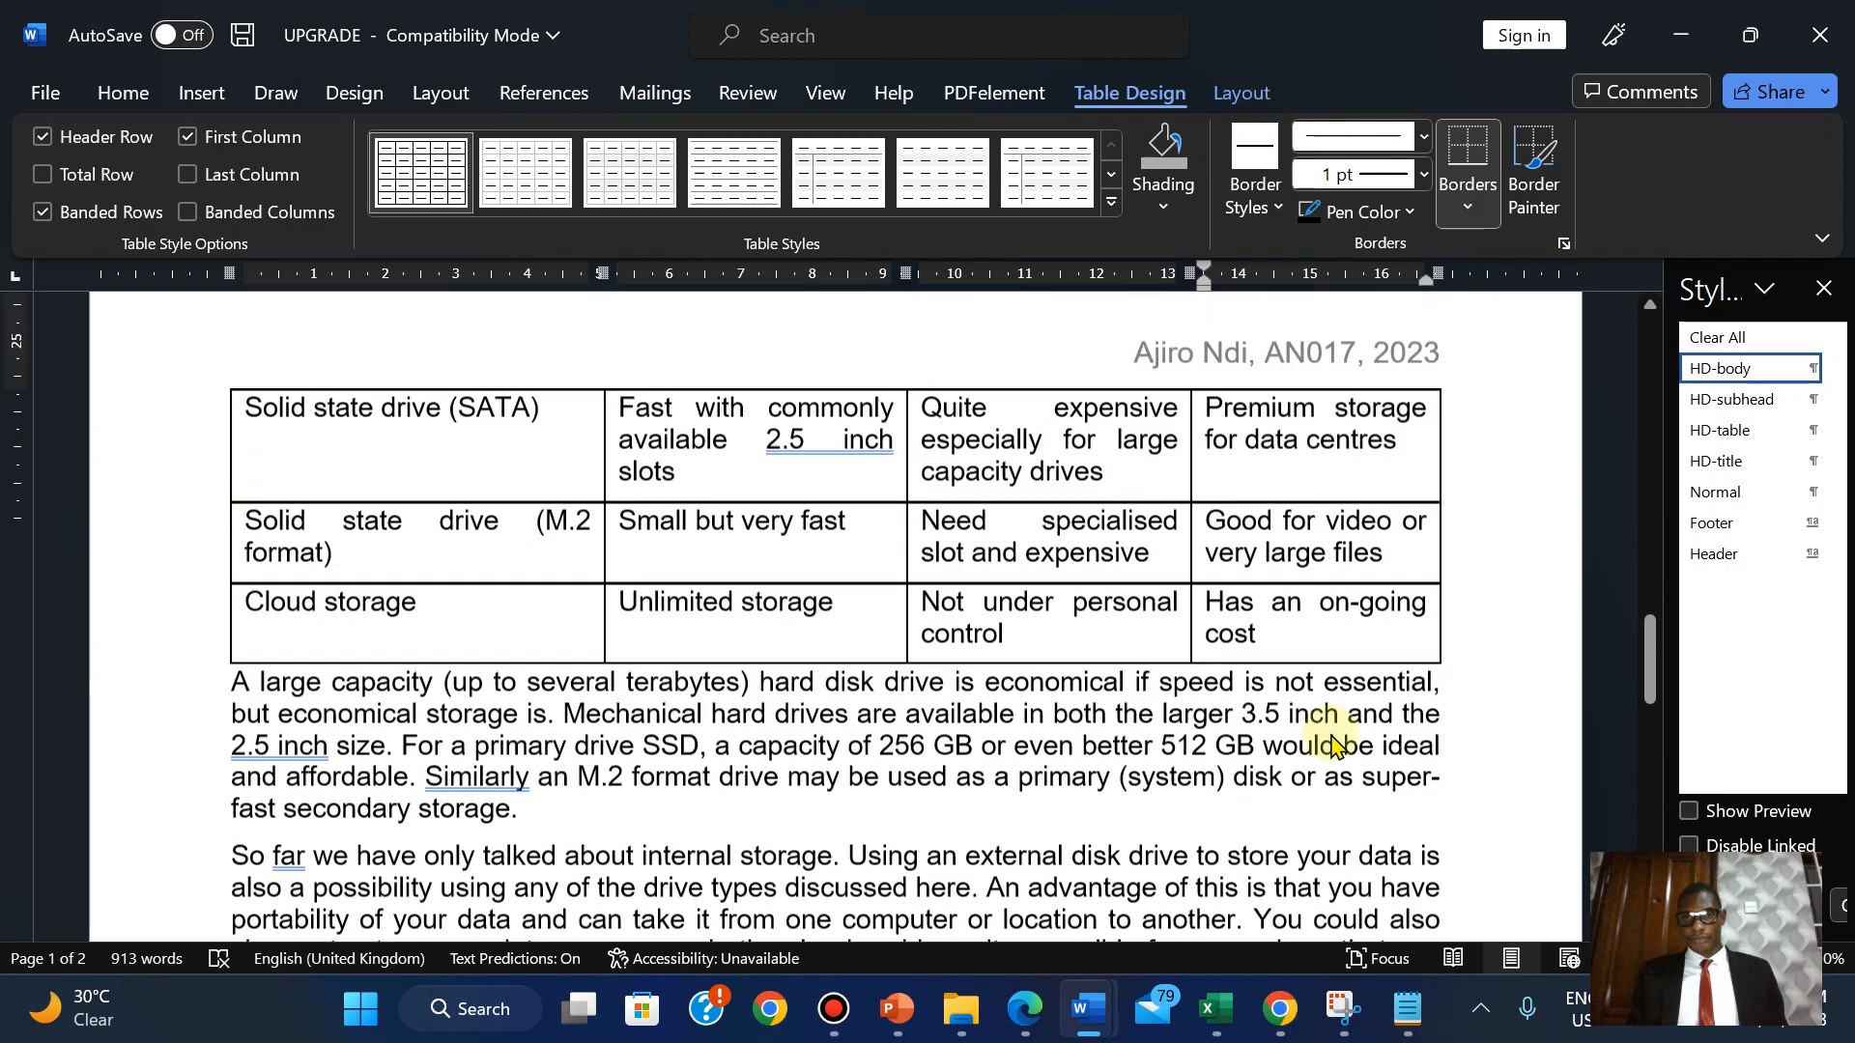
mouse_move(1334, 745)
left_mouse_down()
mouse_move(1325, 920)
mouse_move(1319, 737)
mouse_move(1318, 831)
left_mouse_up()
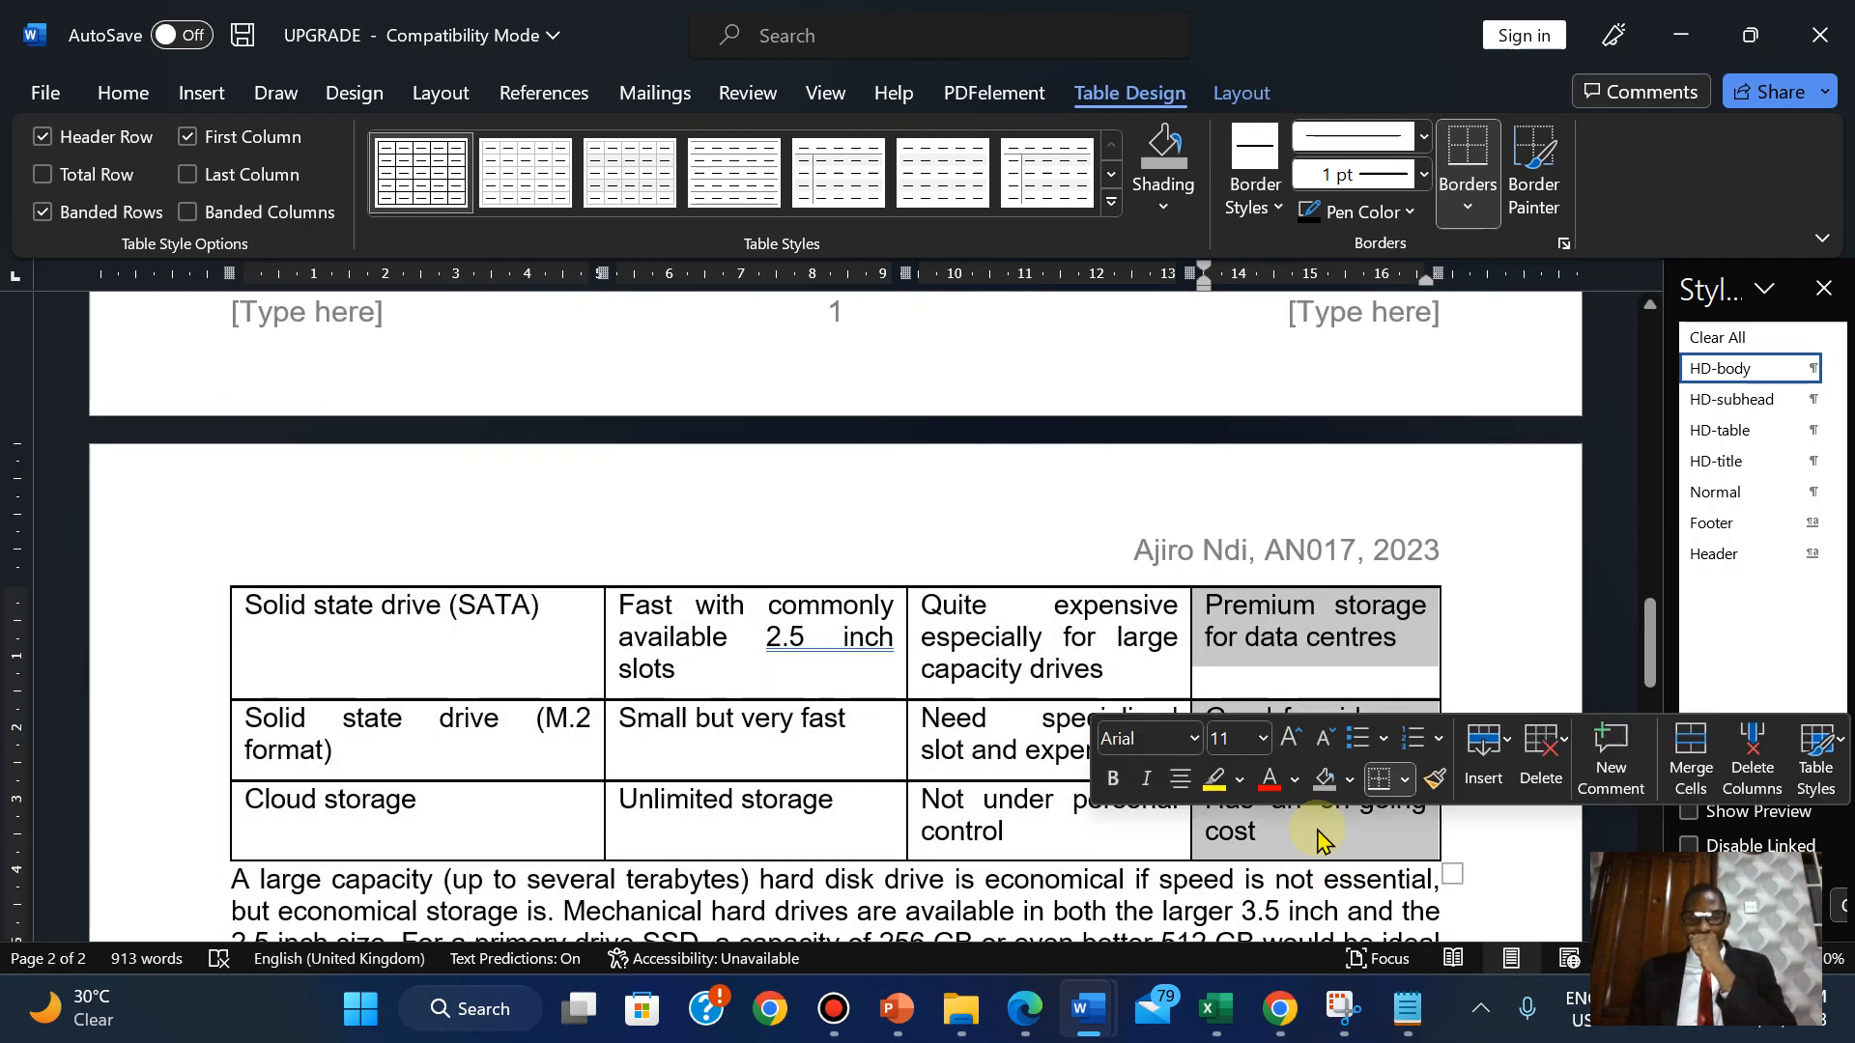
mouse_move(1651, 644)
left_mouse_down()
mouse_move(1649, 588)
mouse_move(1643, 665)
left_mouse_up()
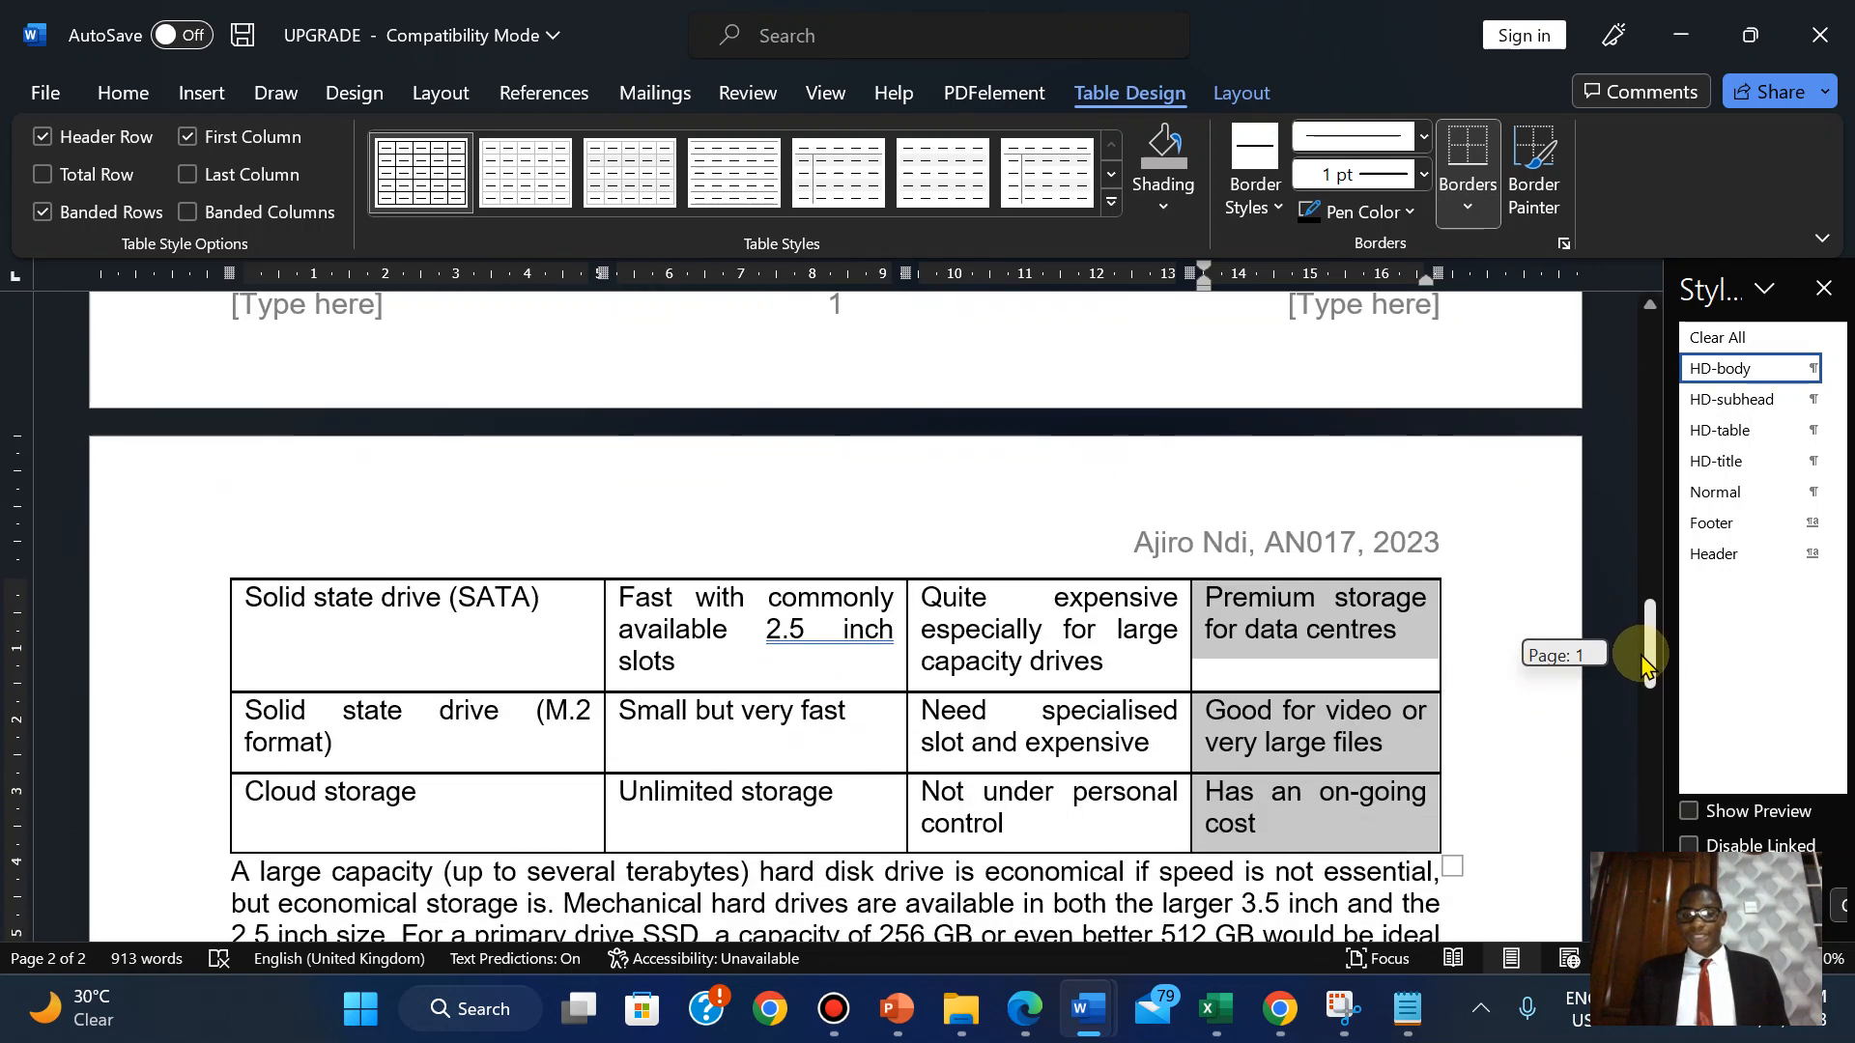
left_click(1027, 1008)
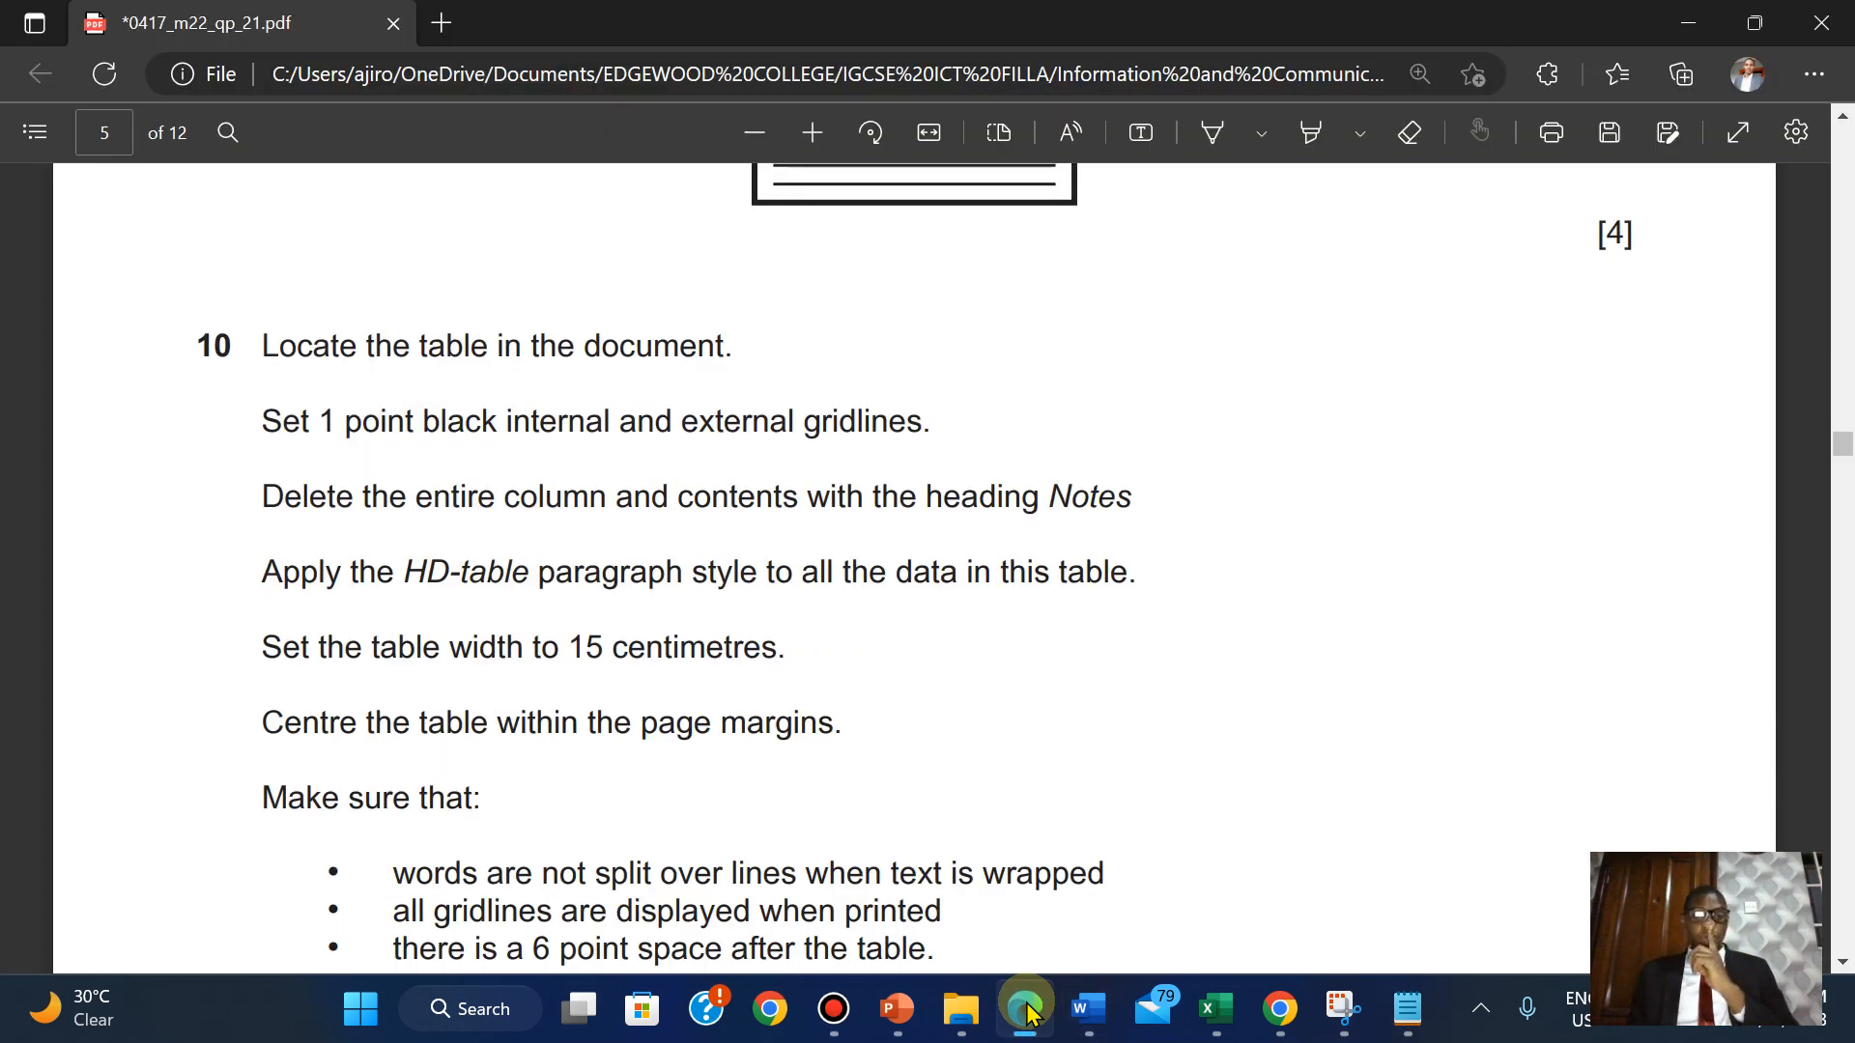
left_click(1027, 1009)
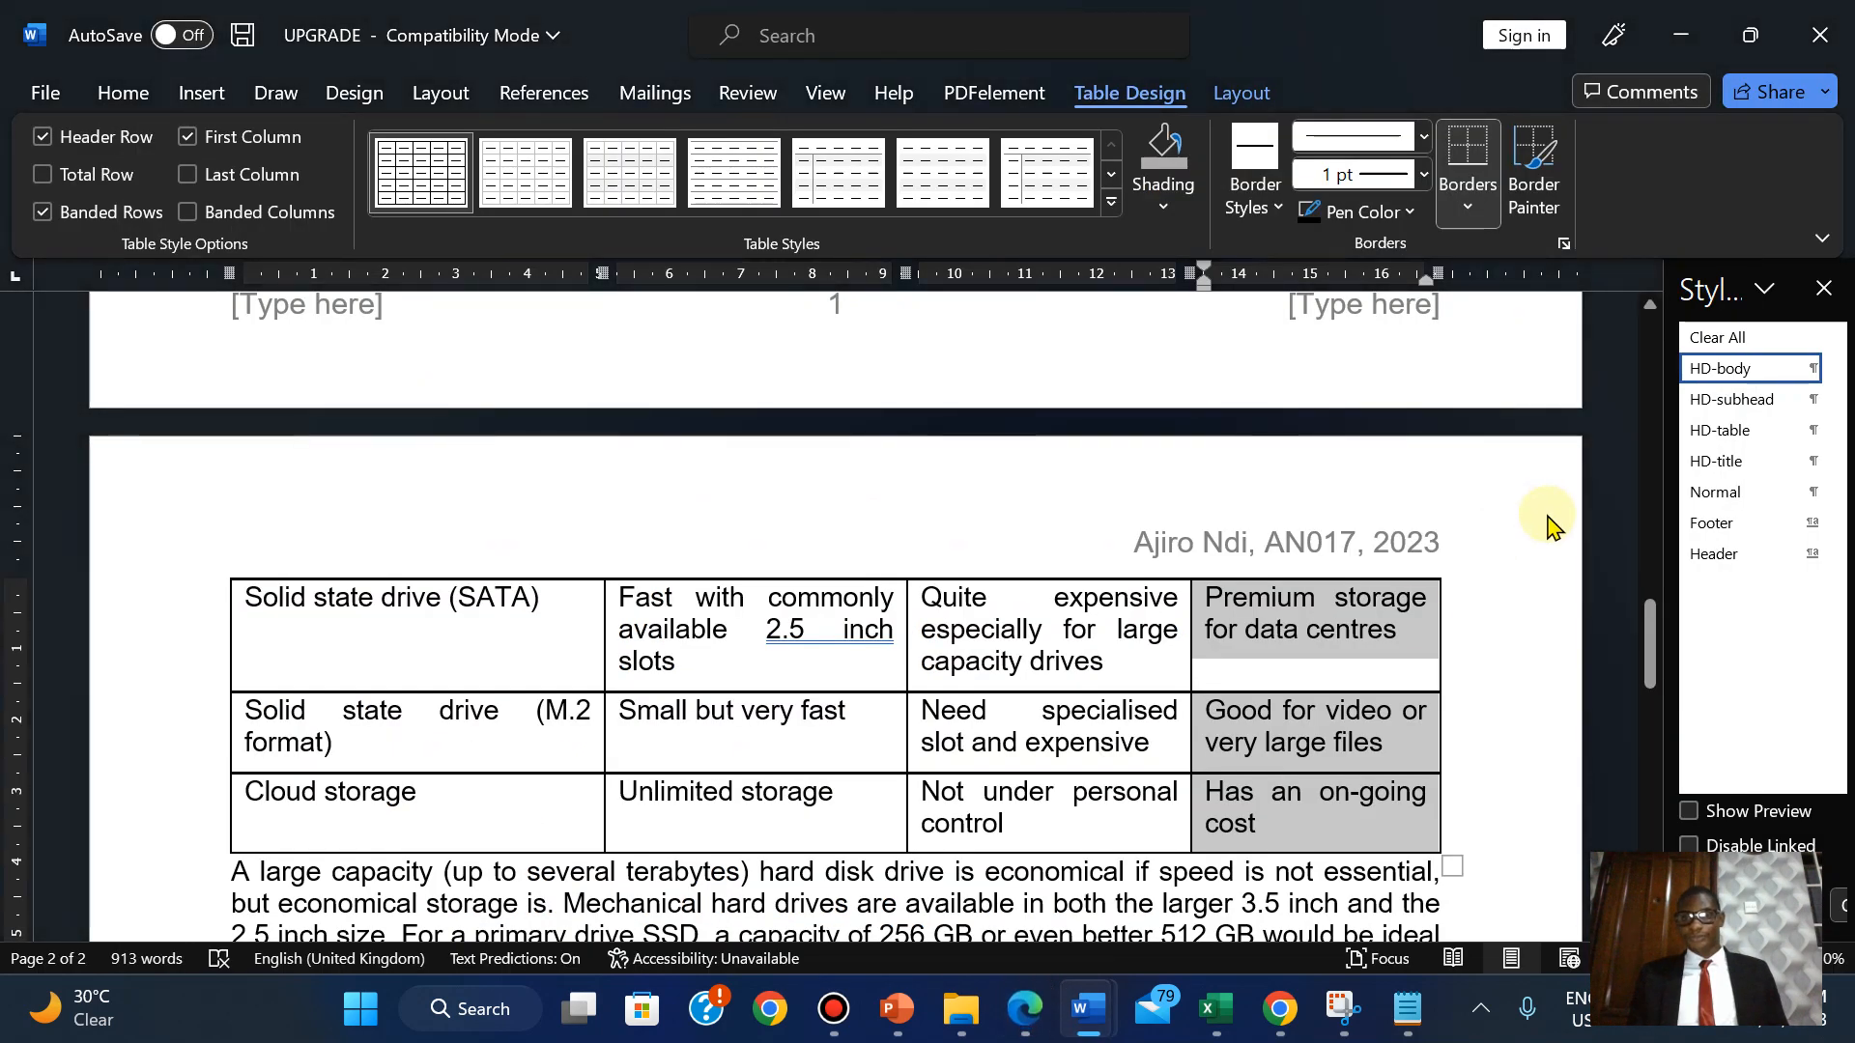
left_click_drag(1646, 657, 1642, 609)
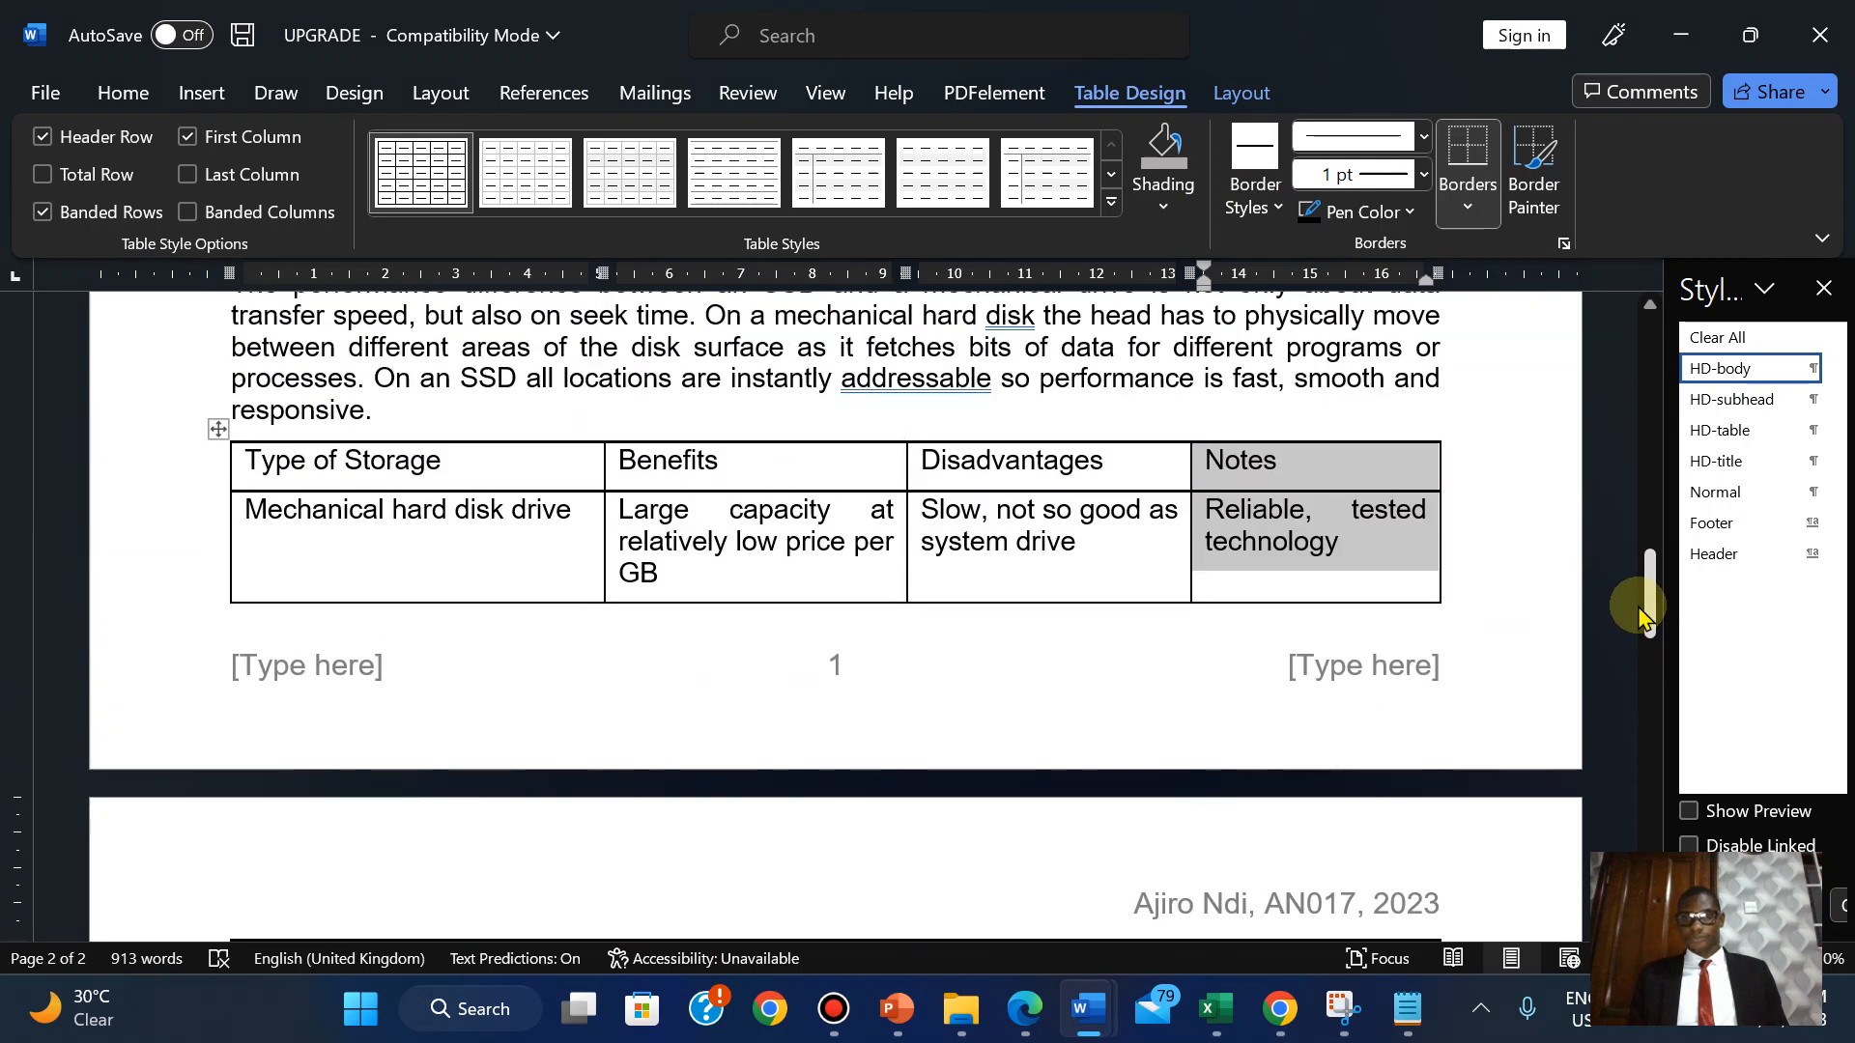
left_click(1240, 94)
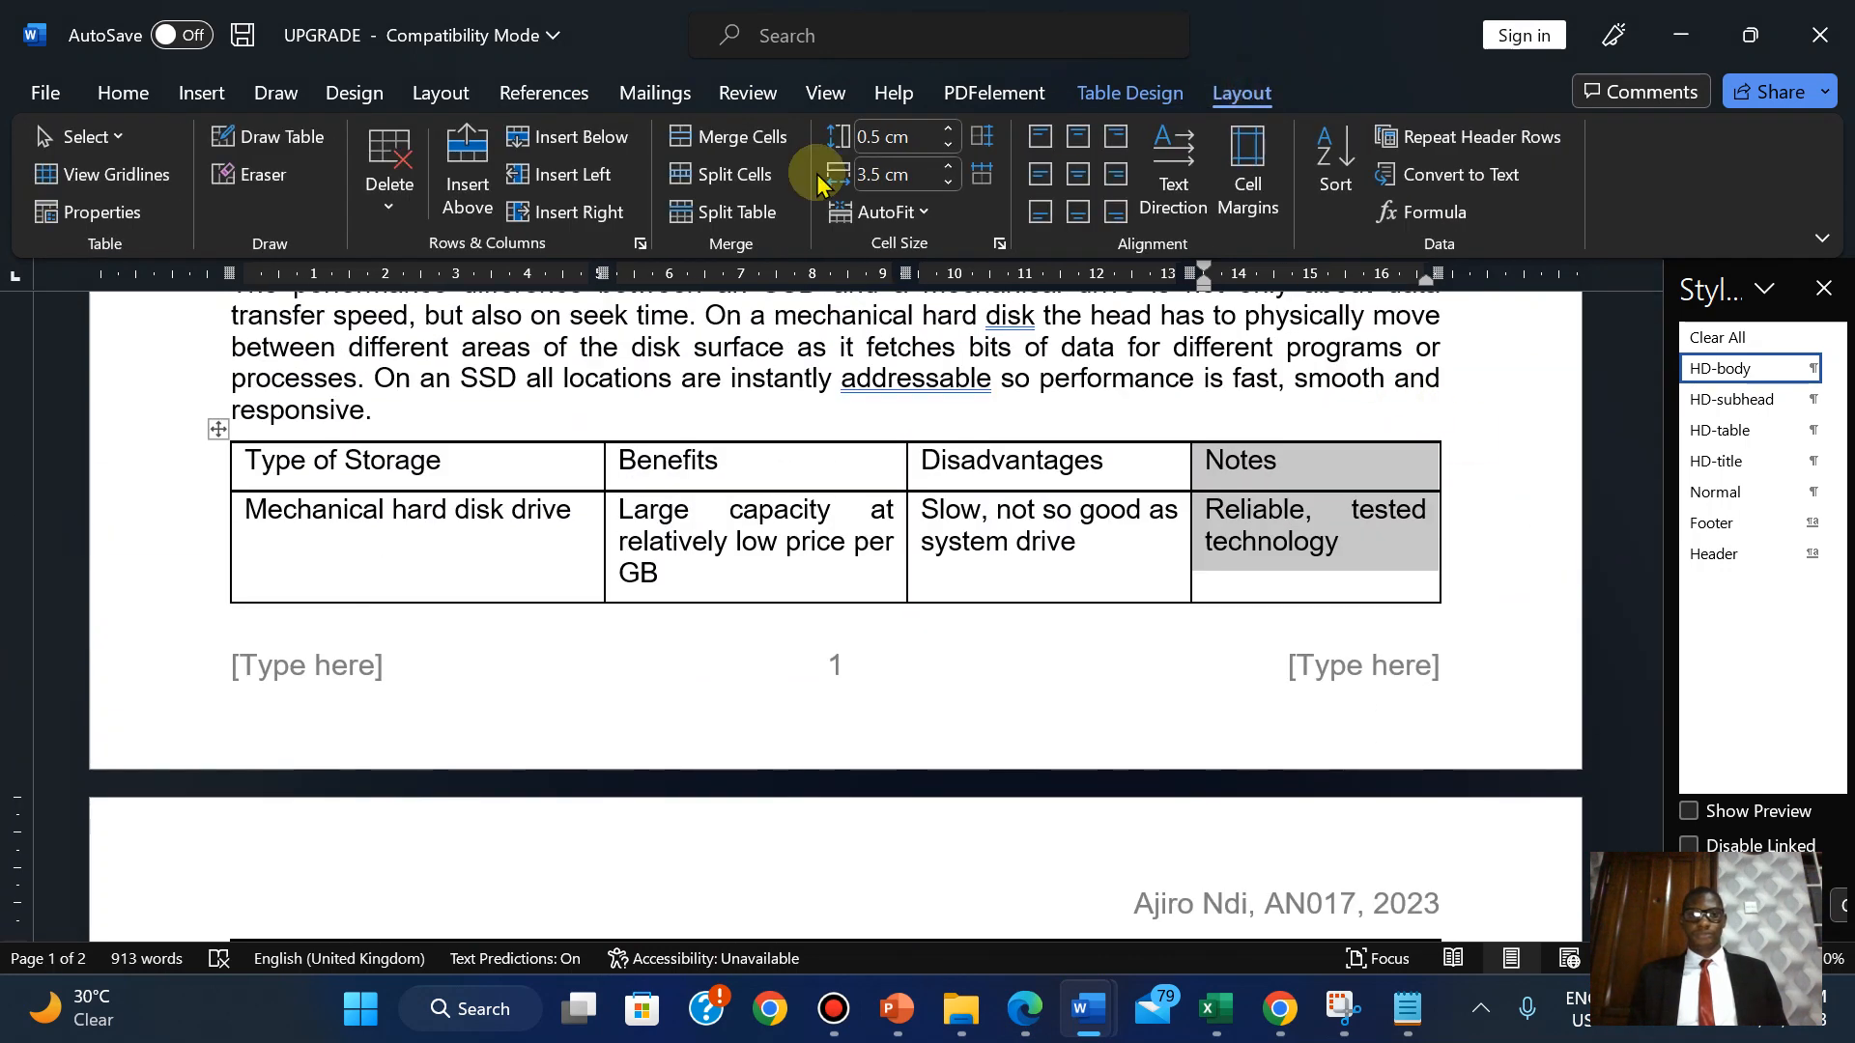
Delete the Notes column with Delete Columns, then view the exam PDF.
left_click(392, 205)
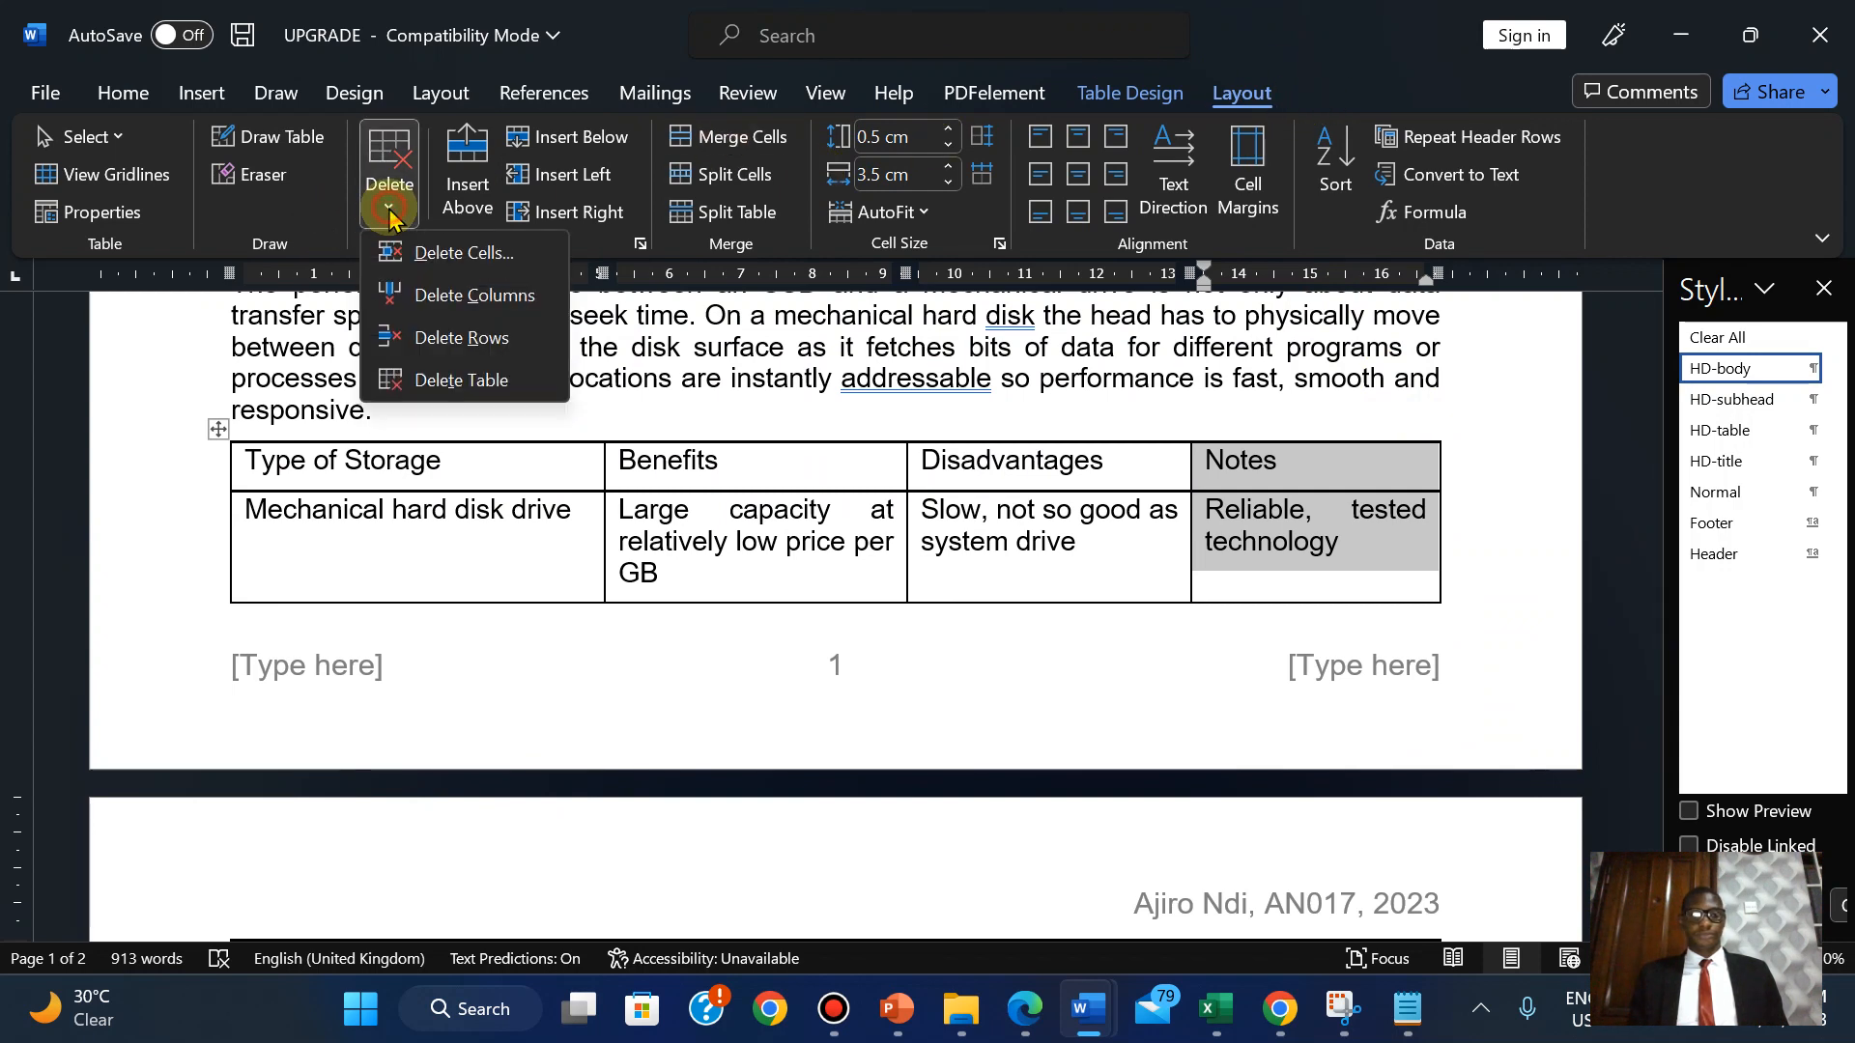
left_click(425, 295)
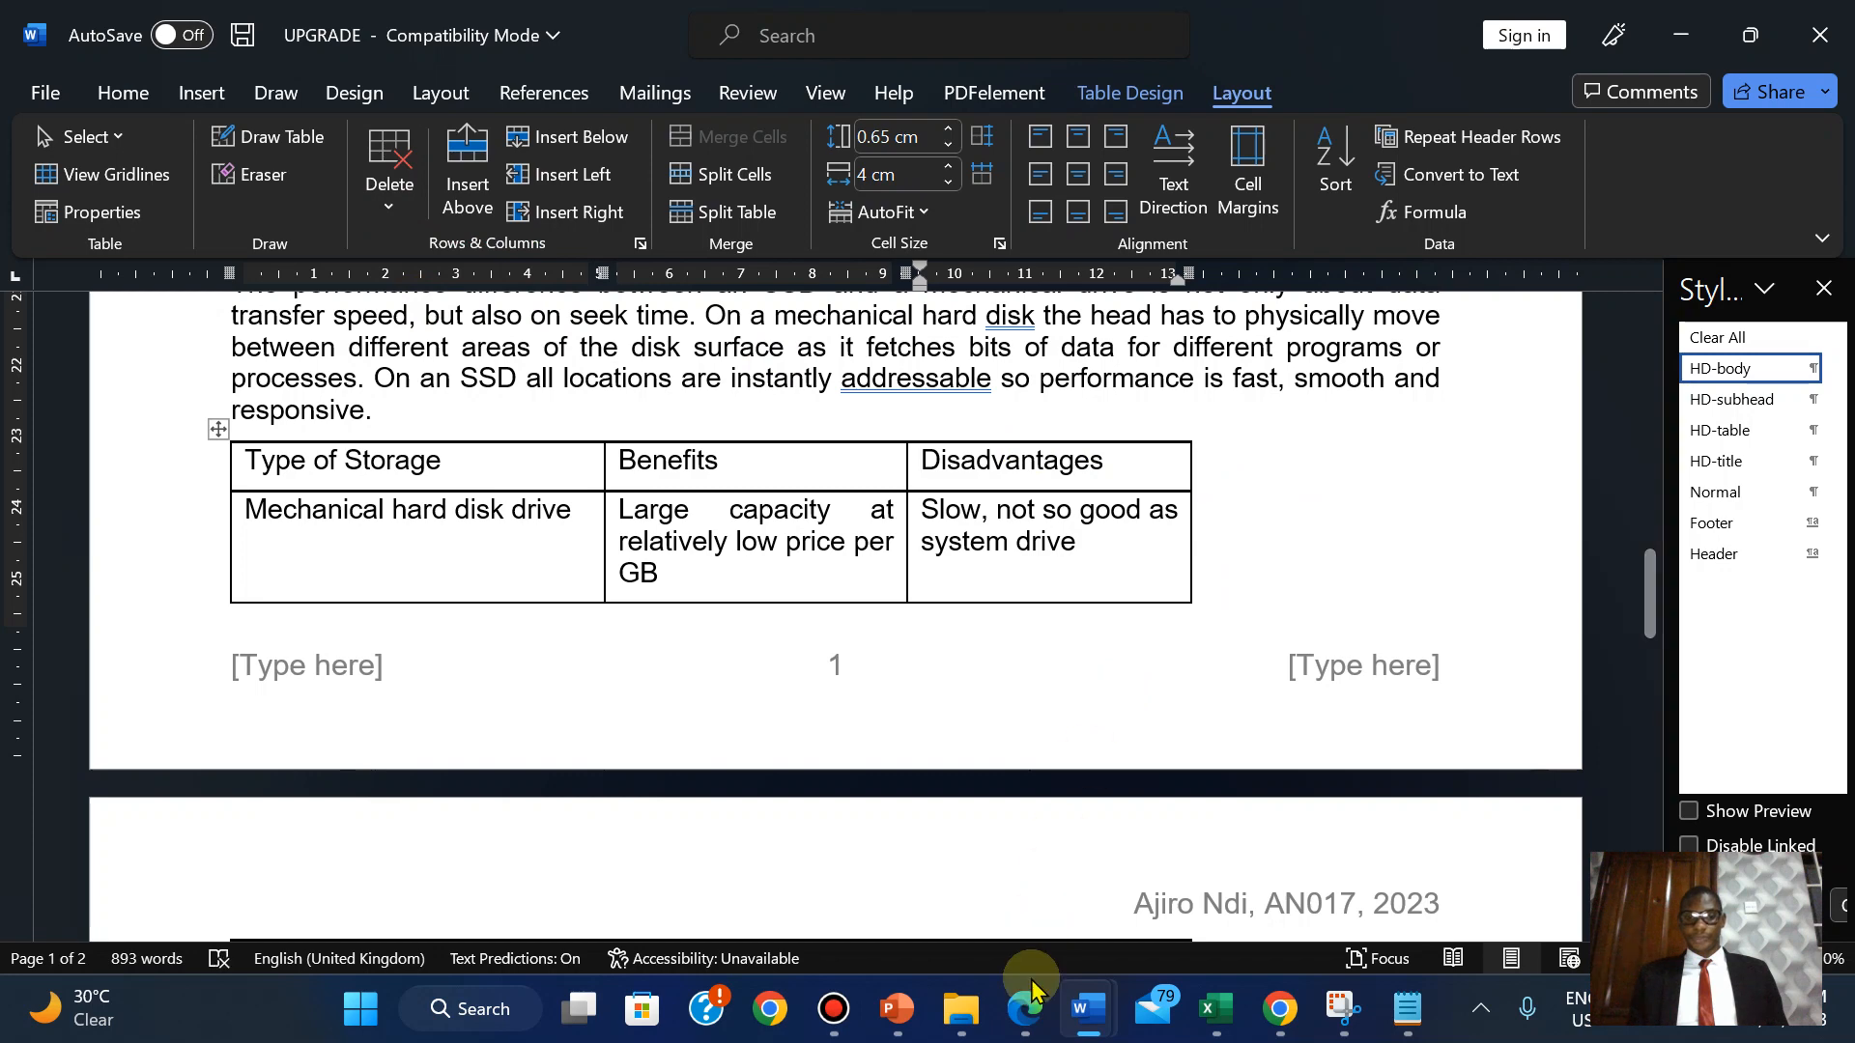
left_click(1025, 1009)
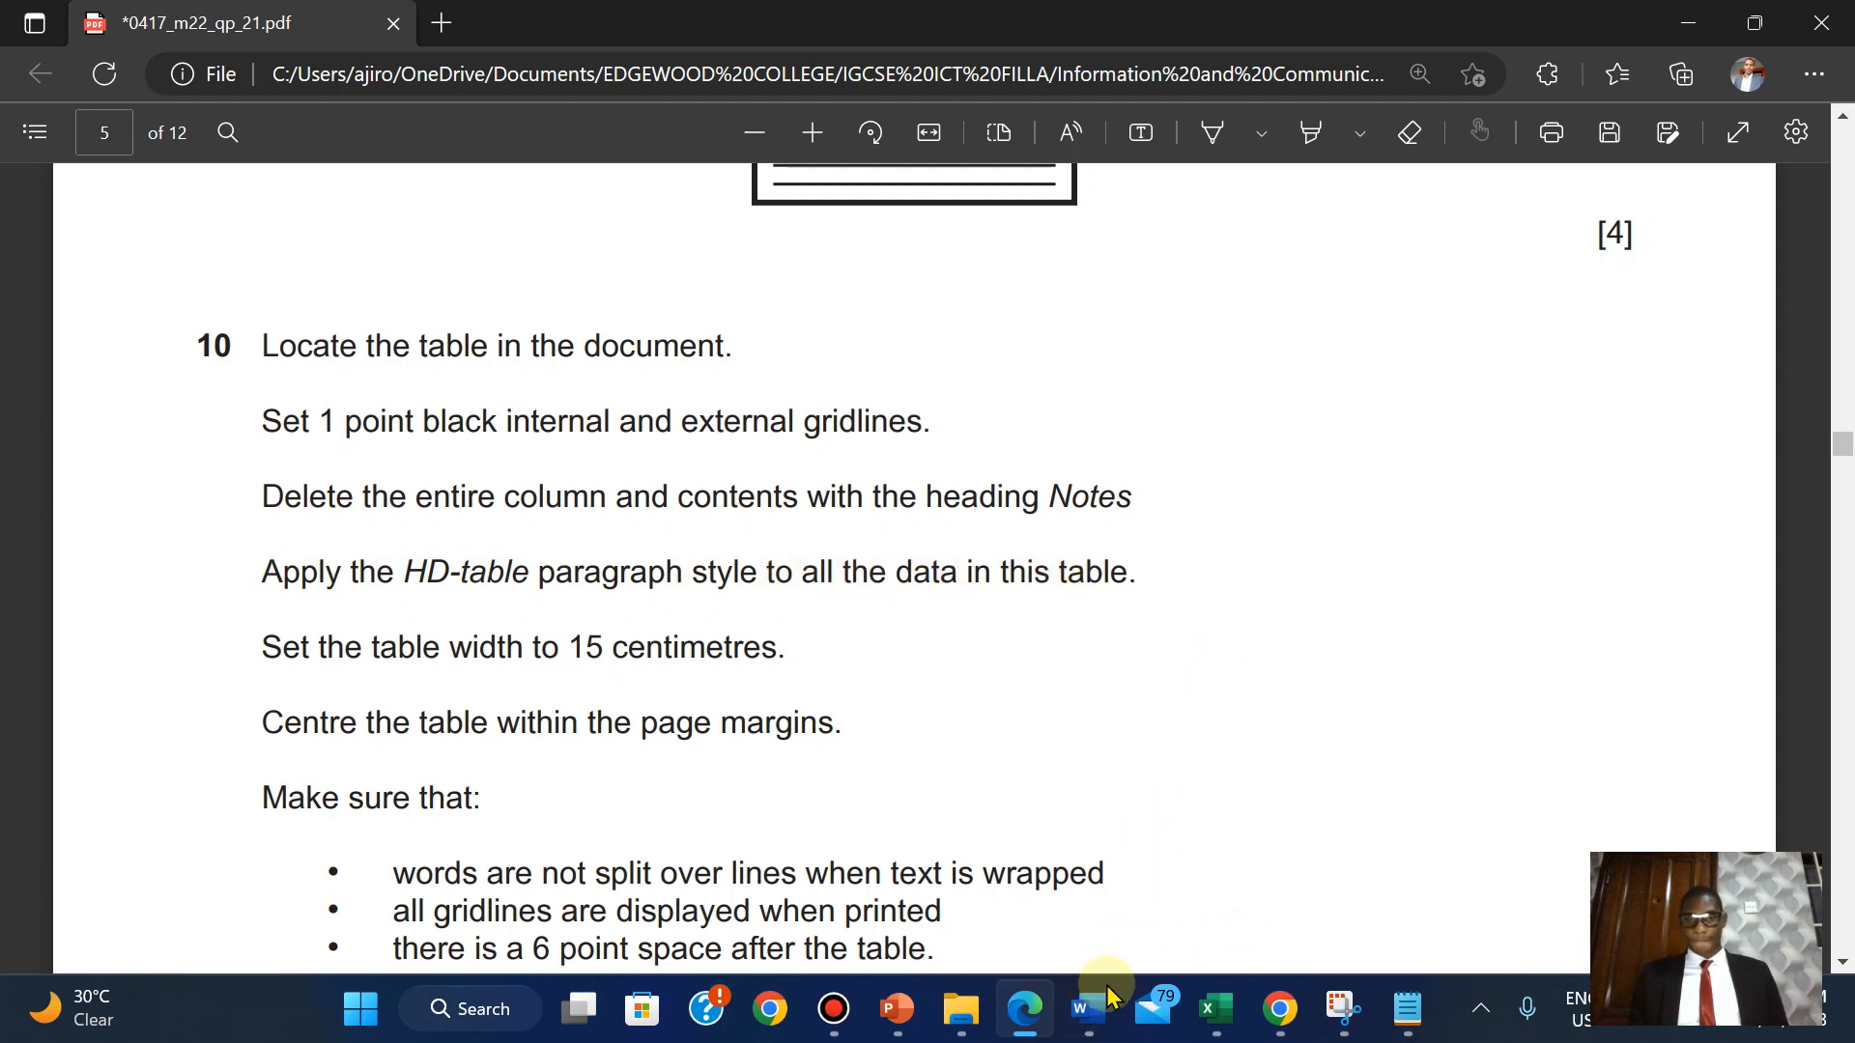
Select the whole storage table and apply the HD-table style.
mouse_move(1089, 1004)
left_click(1407, 828)
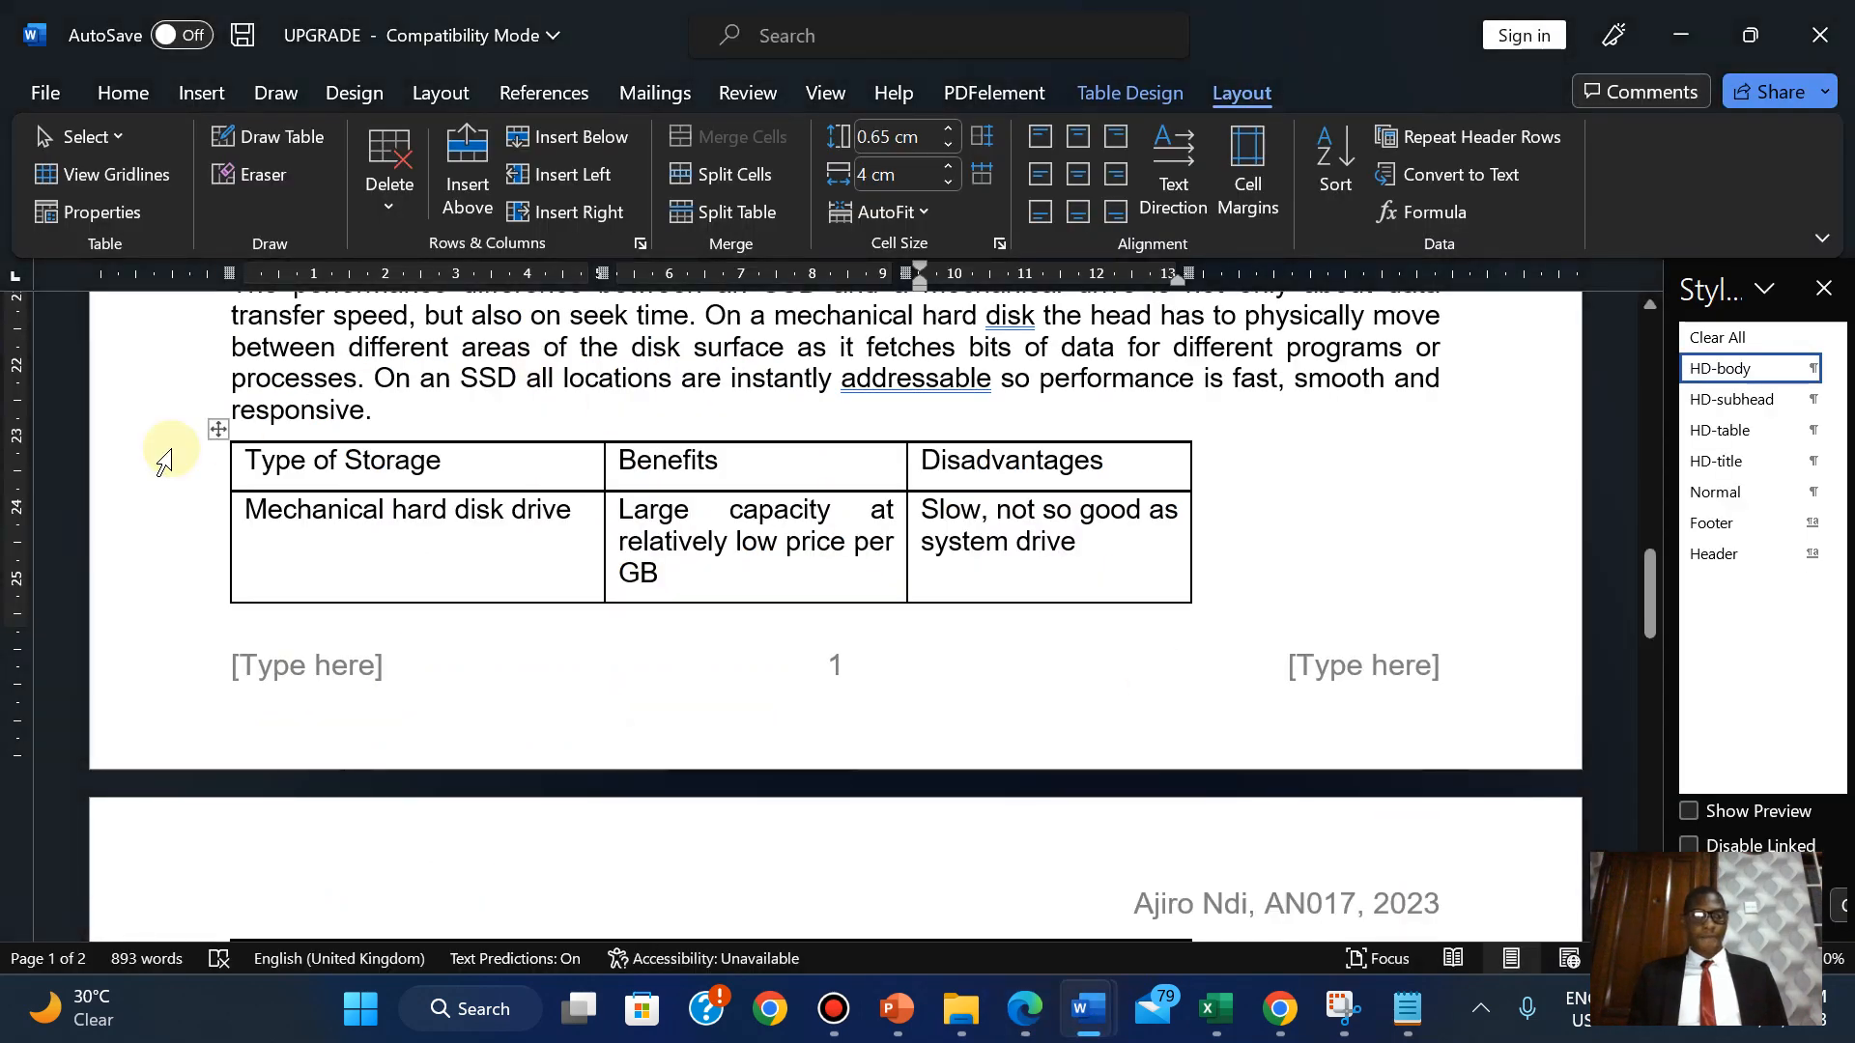
left_click(217, 431)
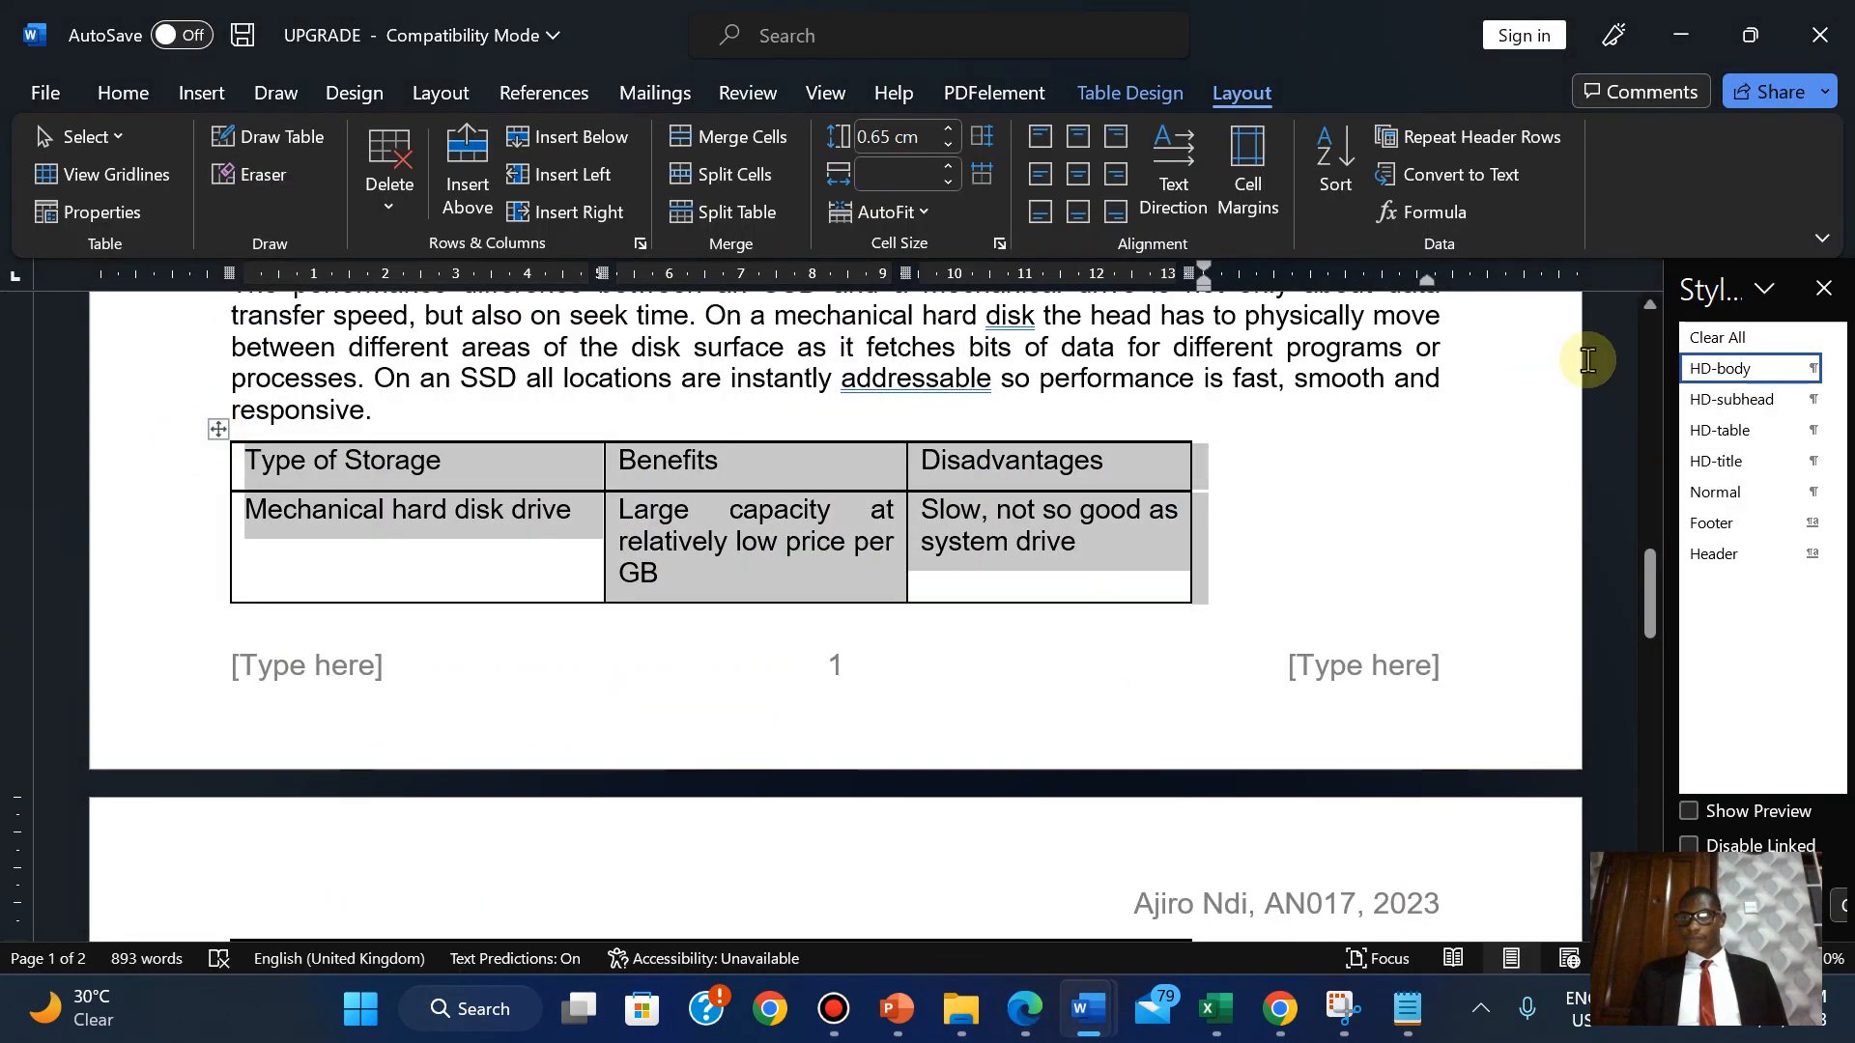
left_click(1700, 443)
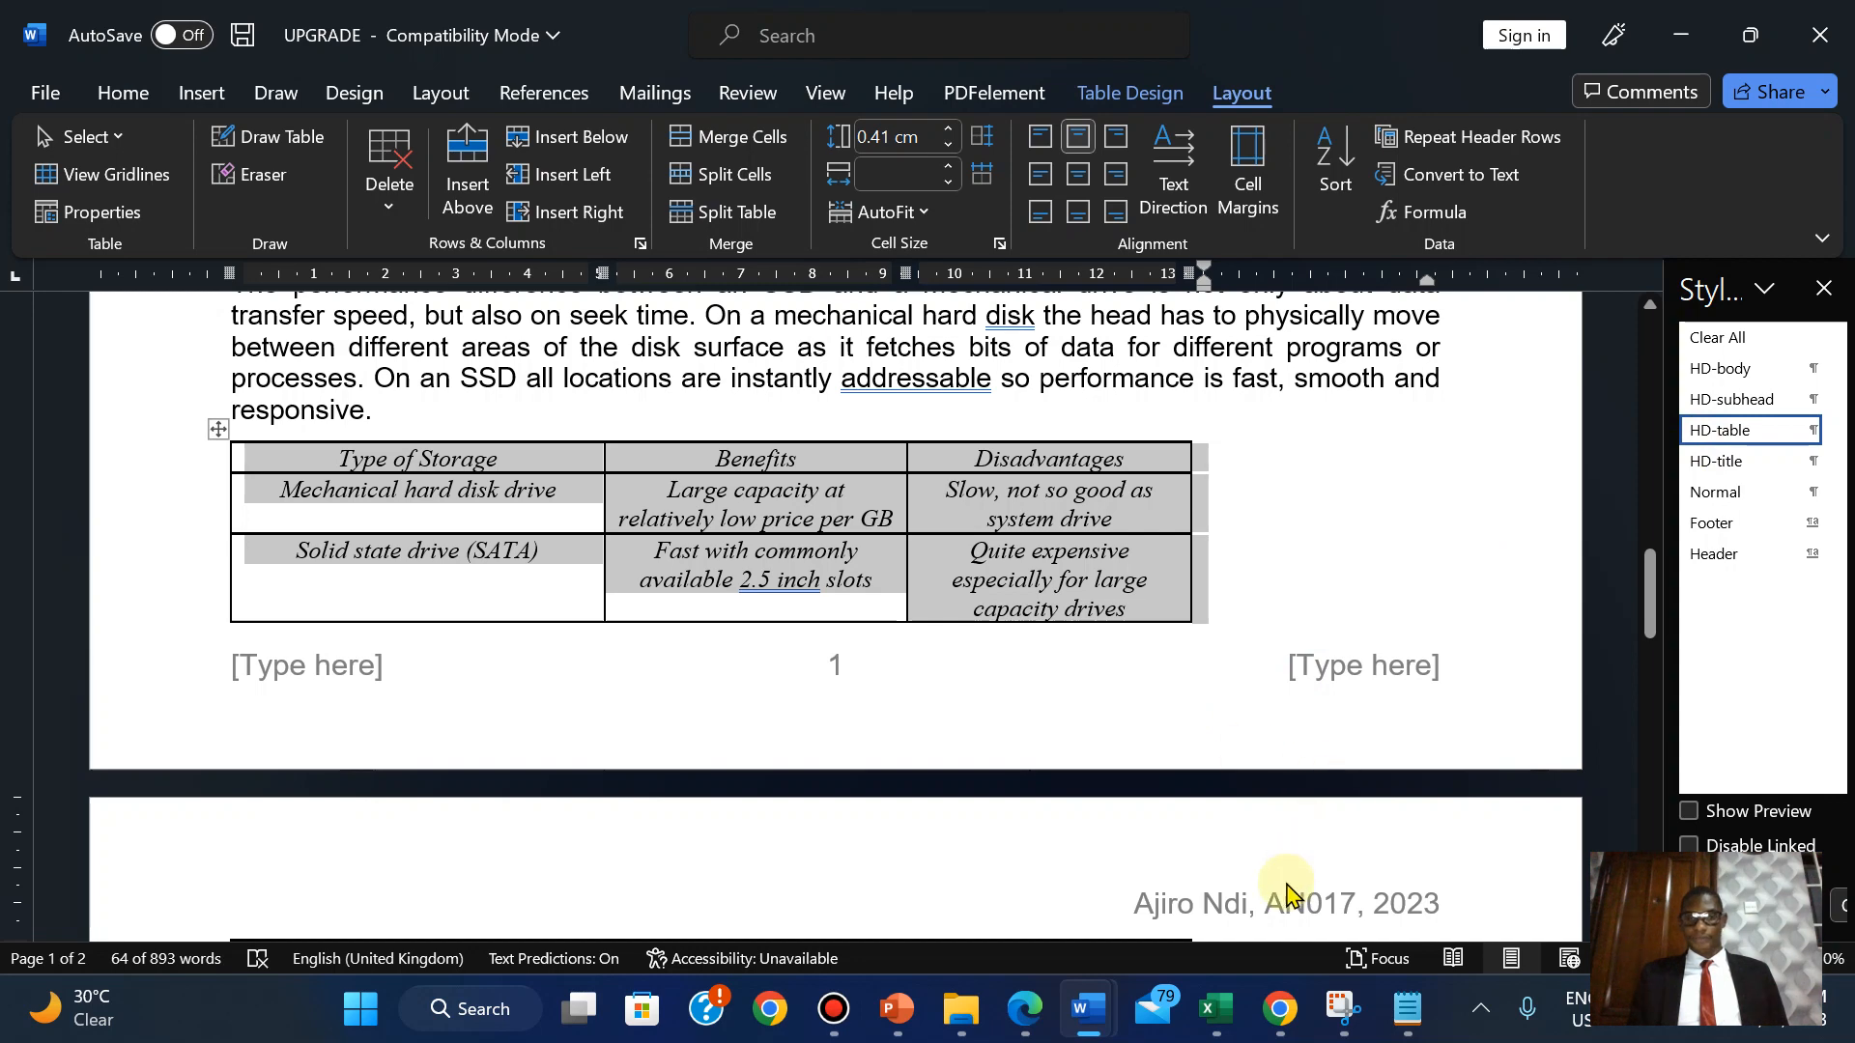
After checking the exam PDF, set the storage table's column width to 15 cm.
left_click(1025, 1005)
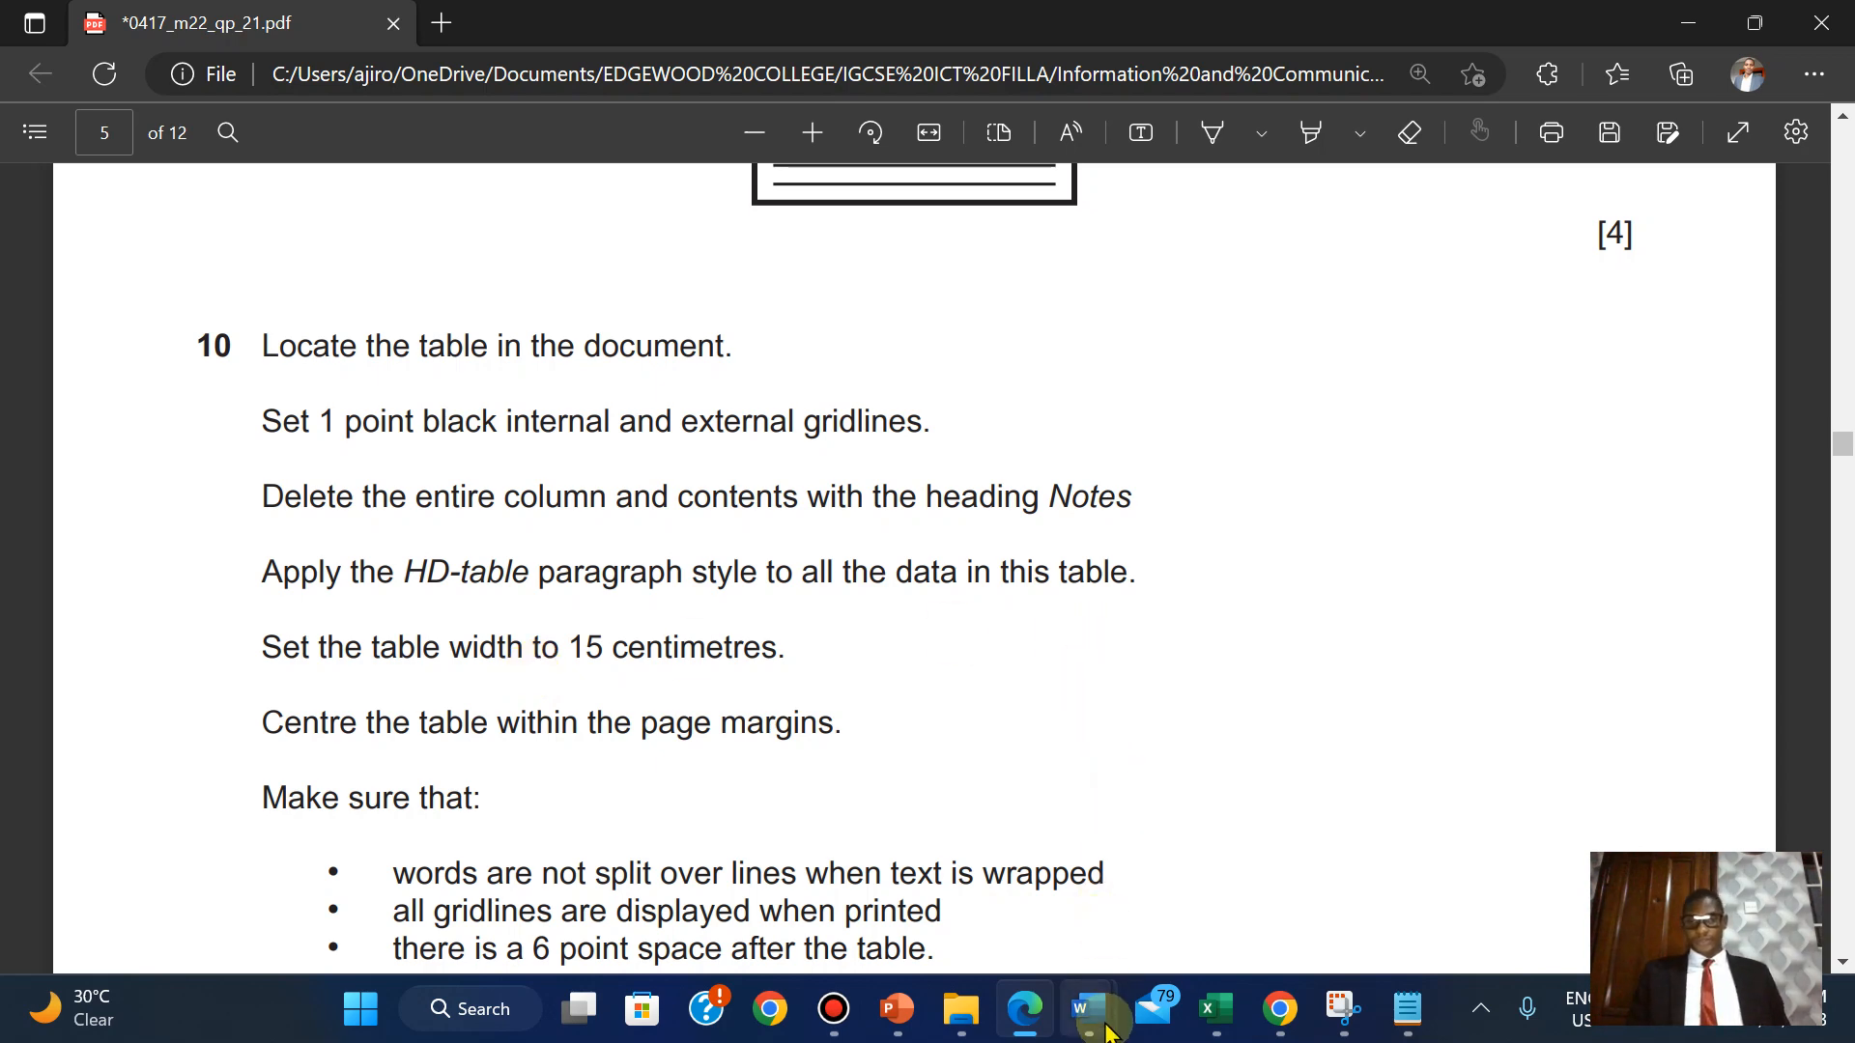
mouse_move(1108, 1032)
left_click(1369, 855)
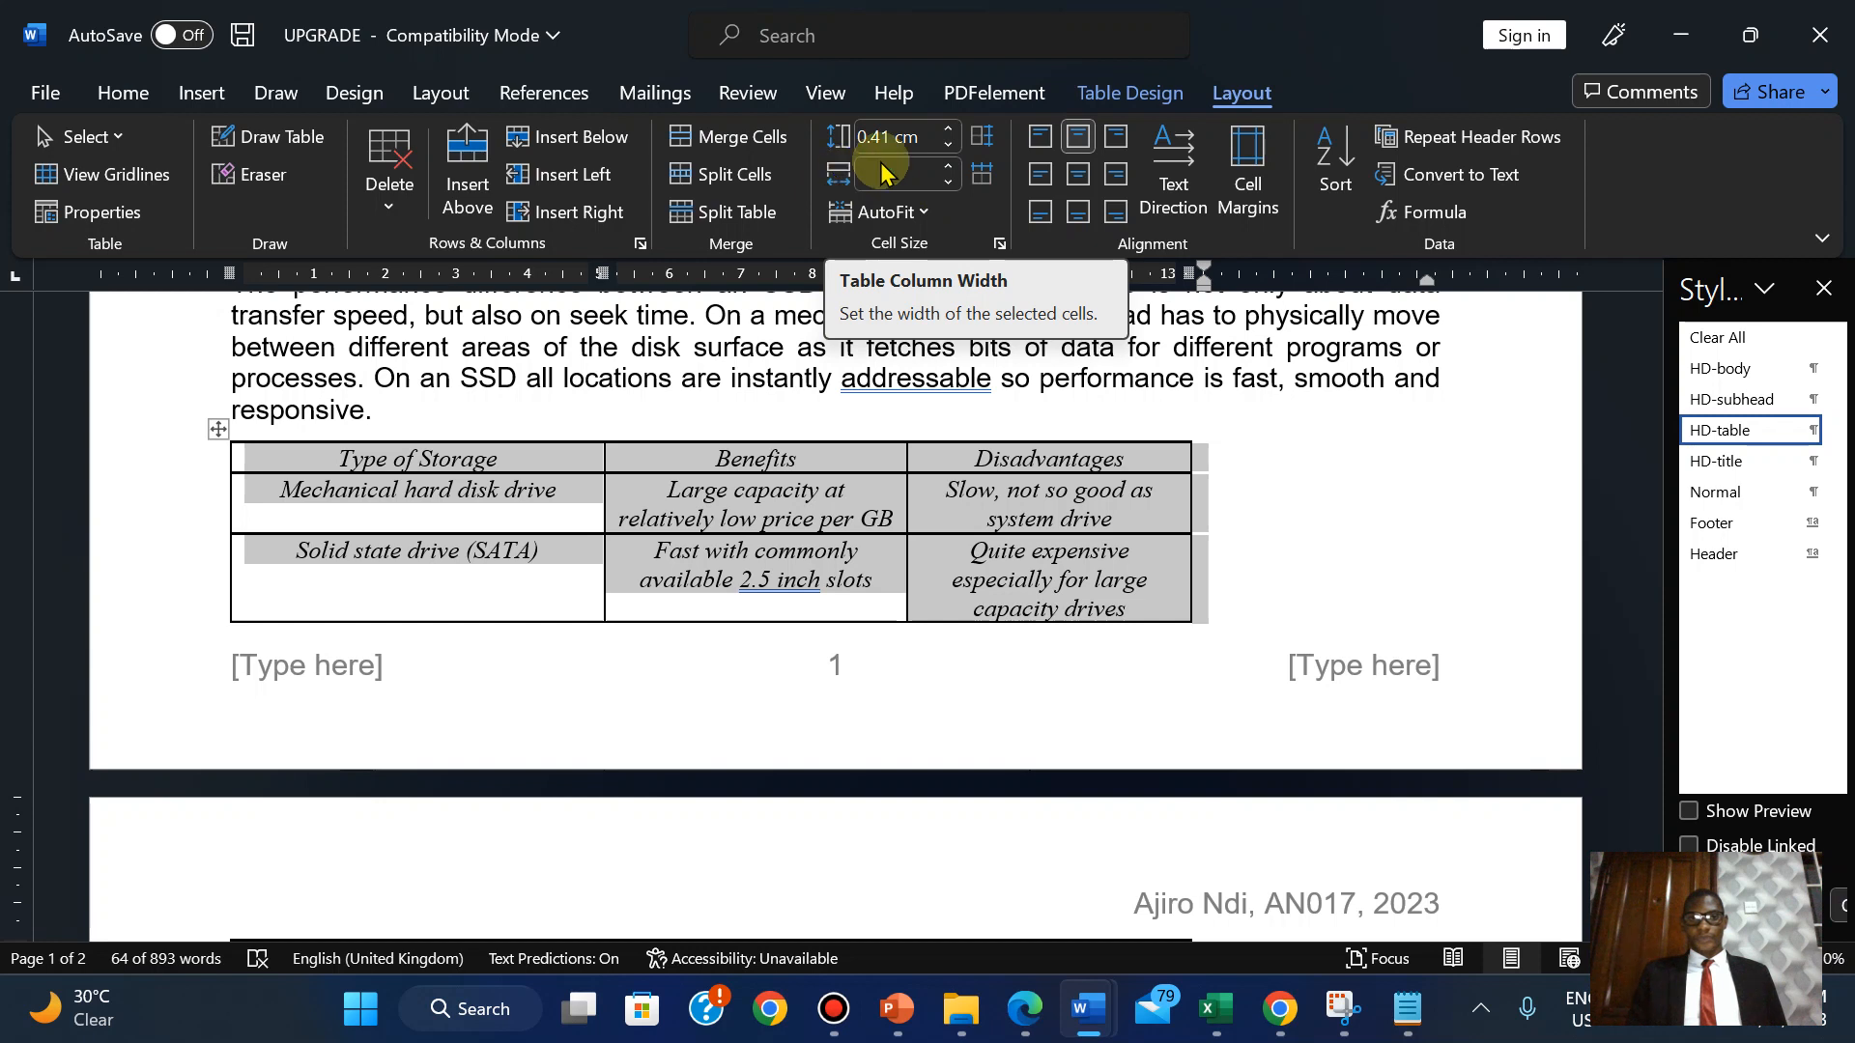
left_click(950, 174)
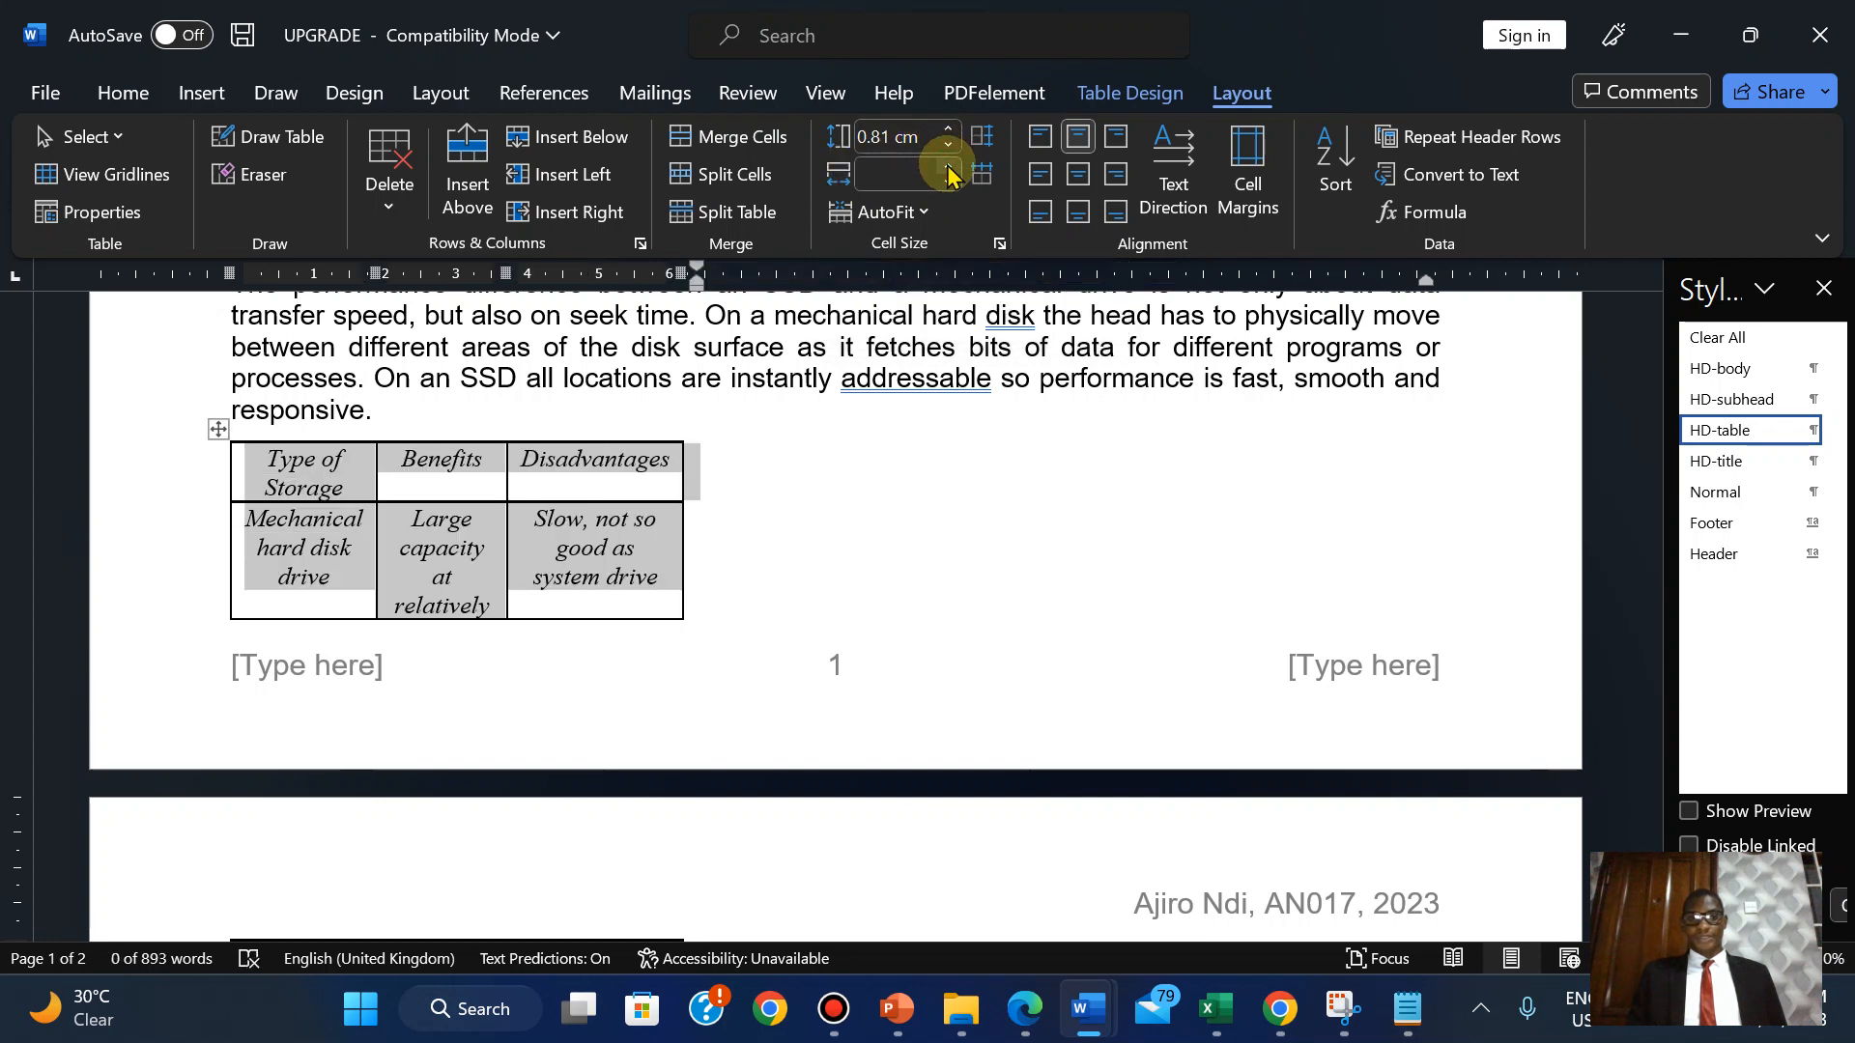
left_click(950, 174)
left_click(950, 173)
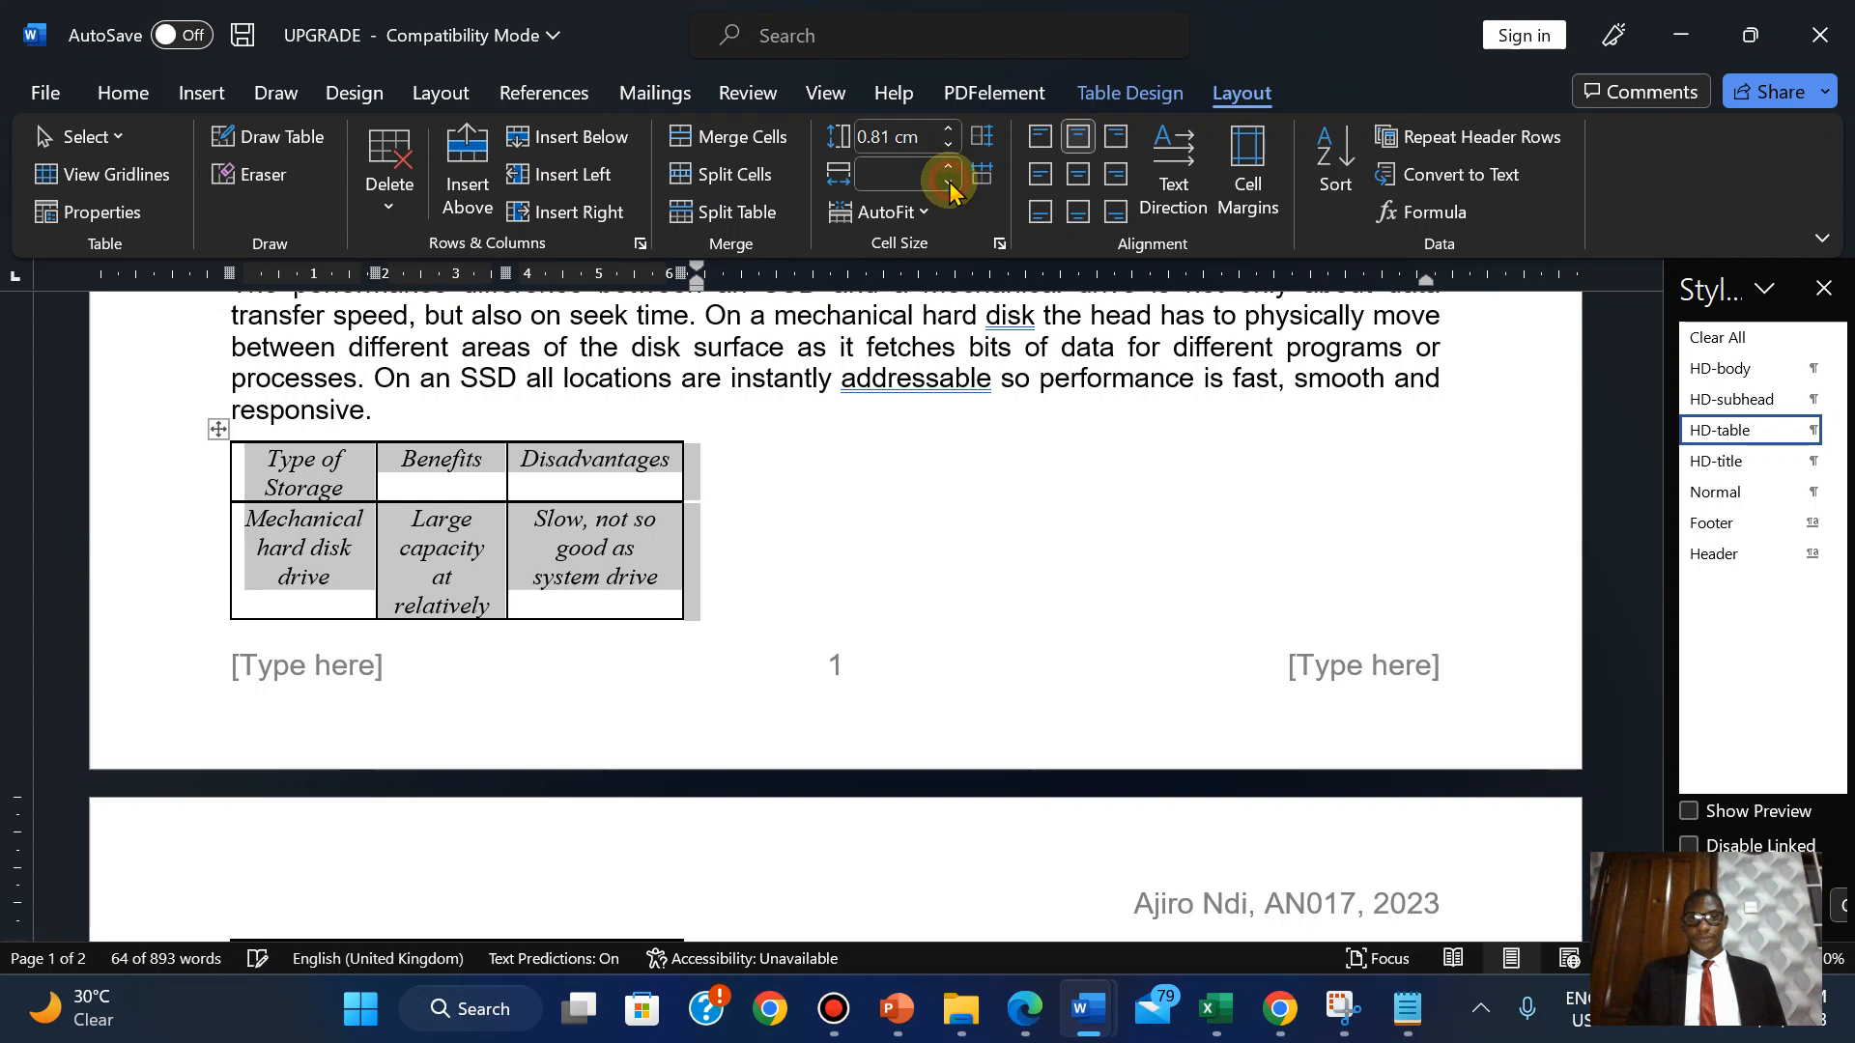
left_click(918, 177)
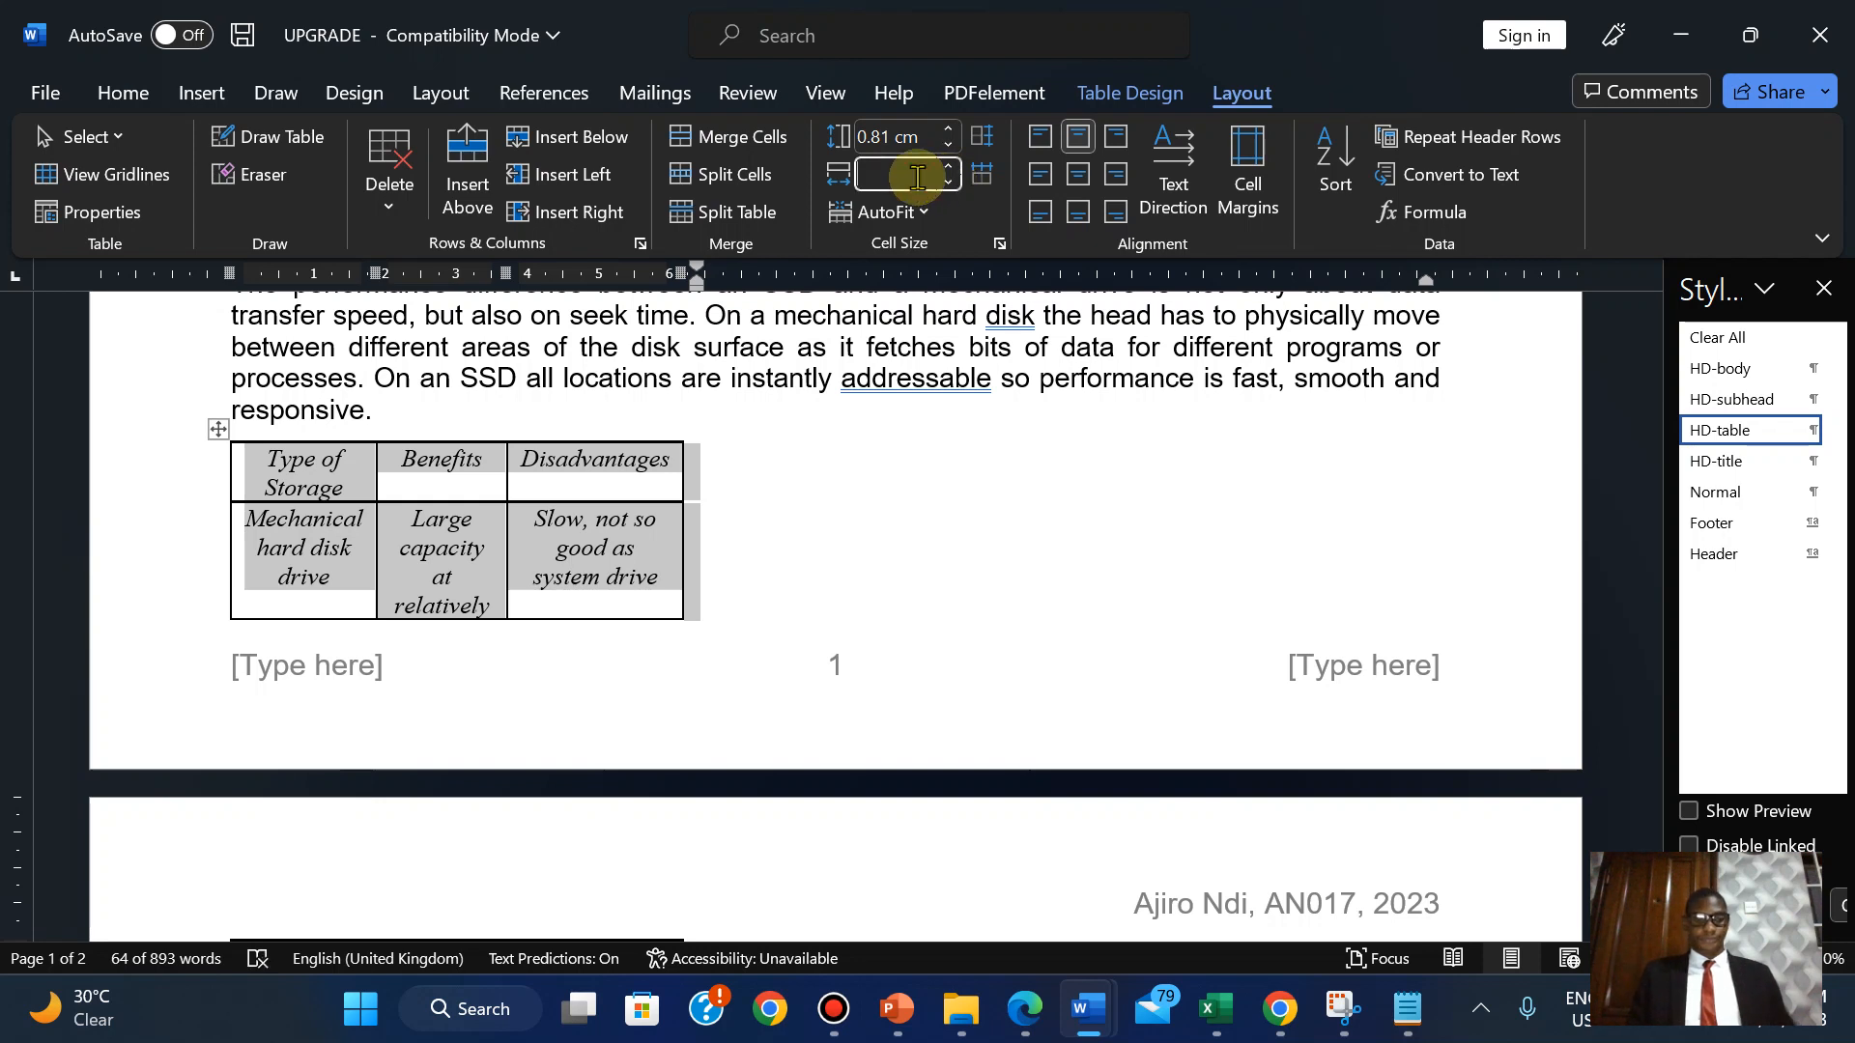
type("15")
key("Return")
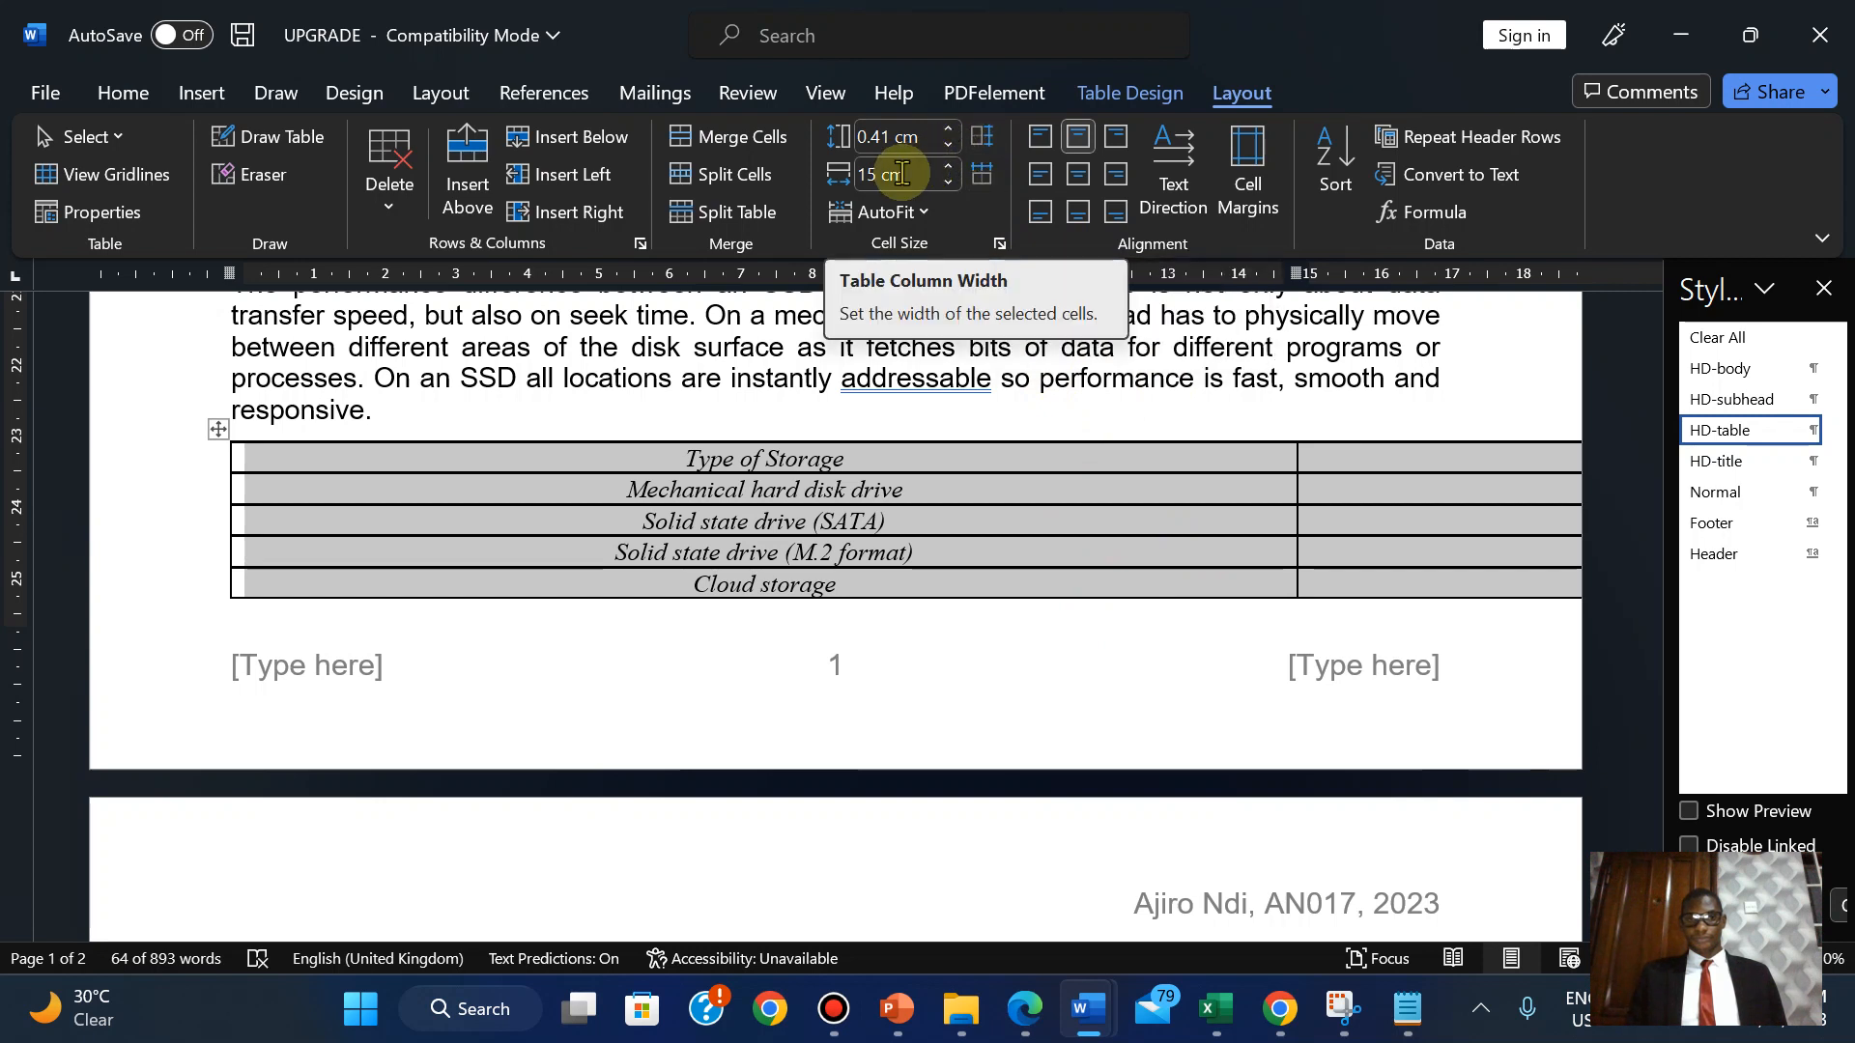
Review the Table Design and Layout options, then compare with the exam's table instructions.
left_click(1130, 93)
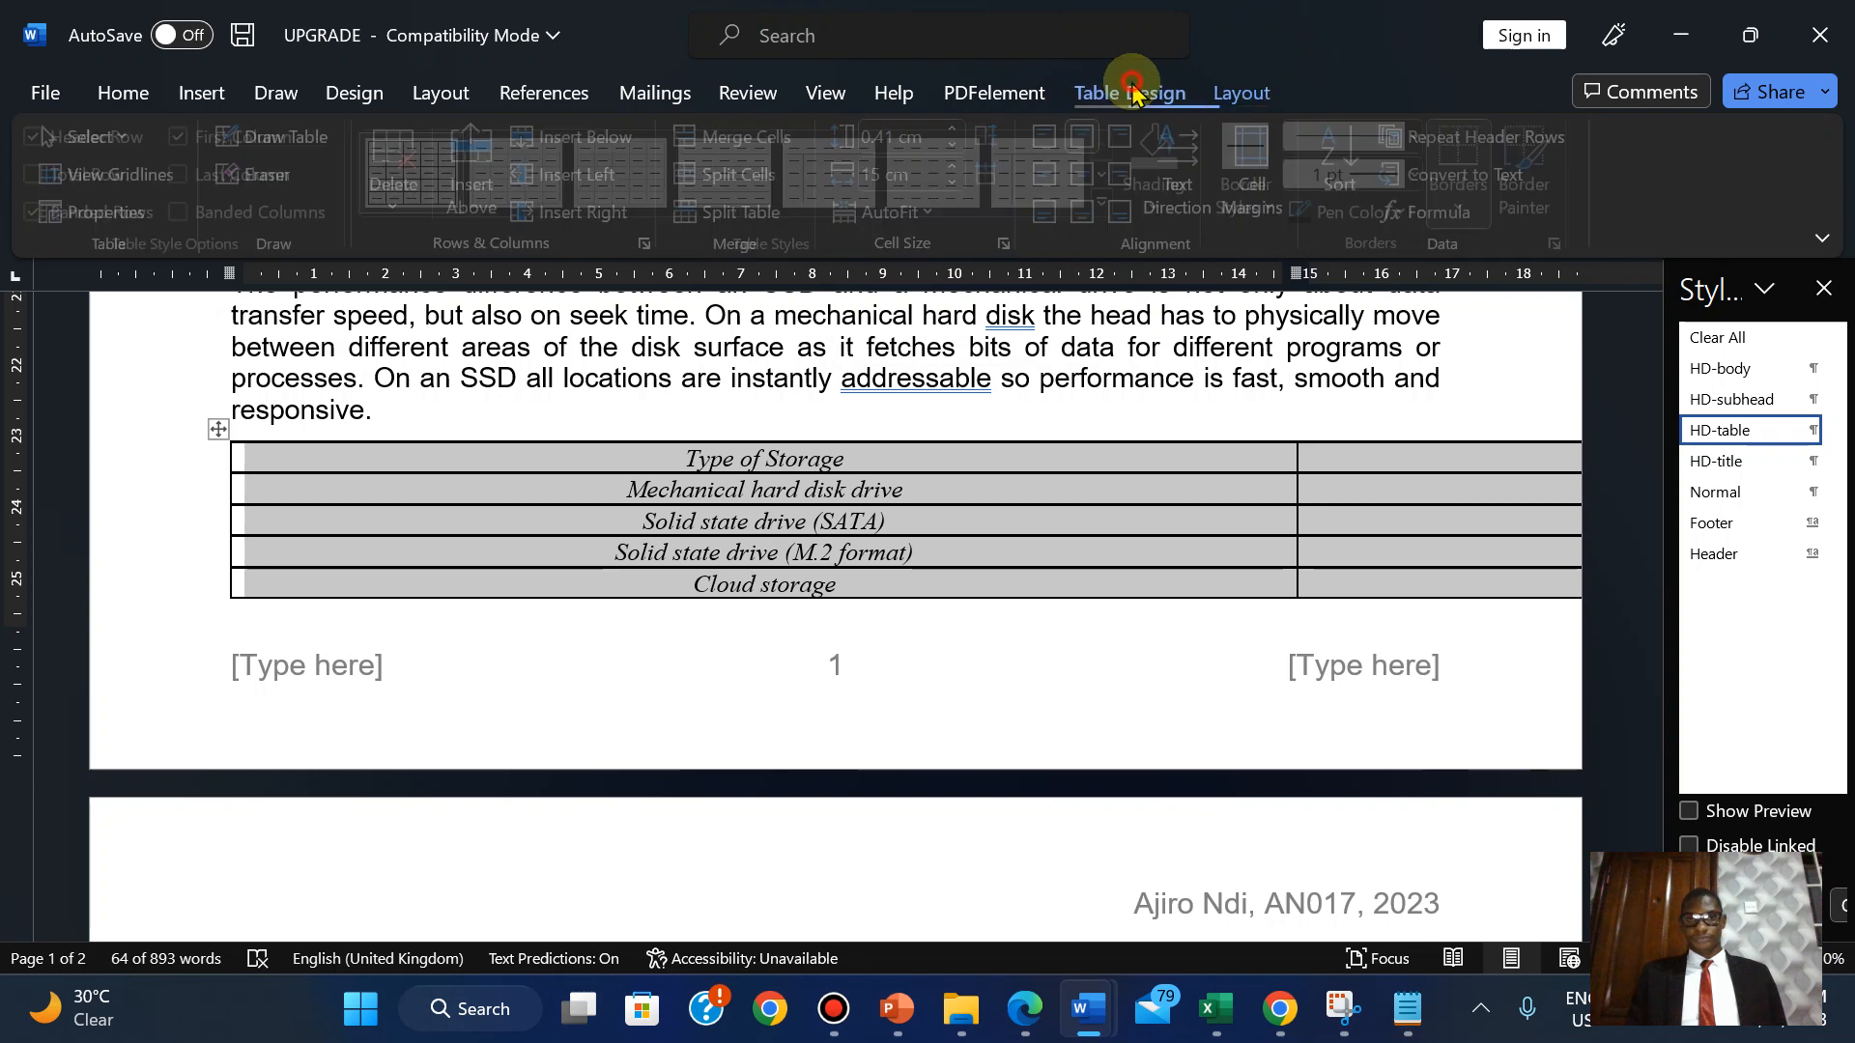
left_click(1247, 94)
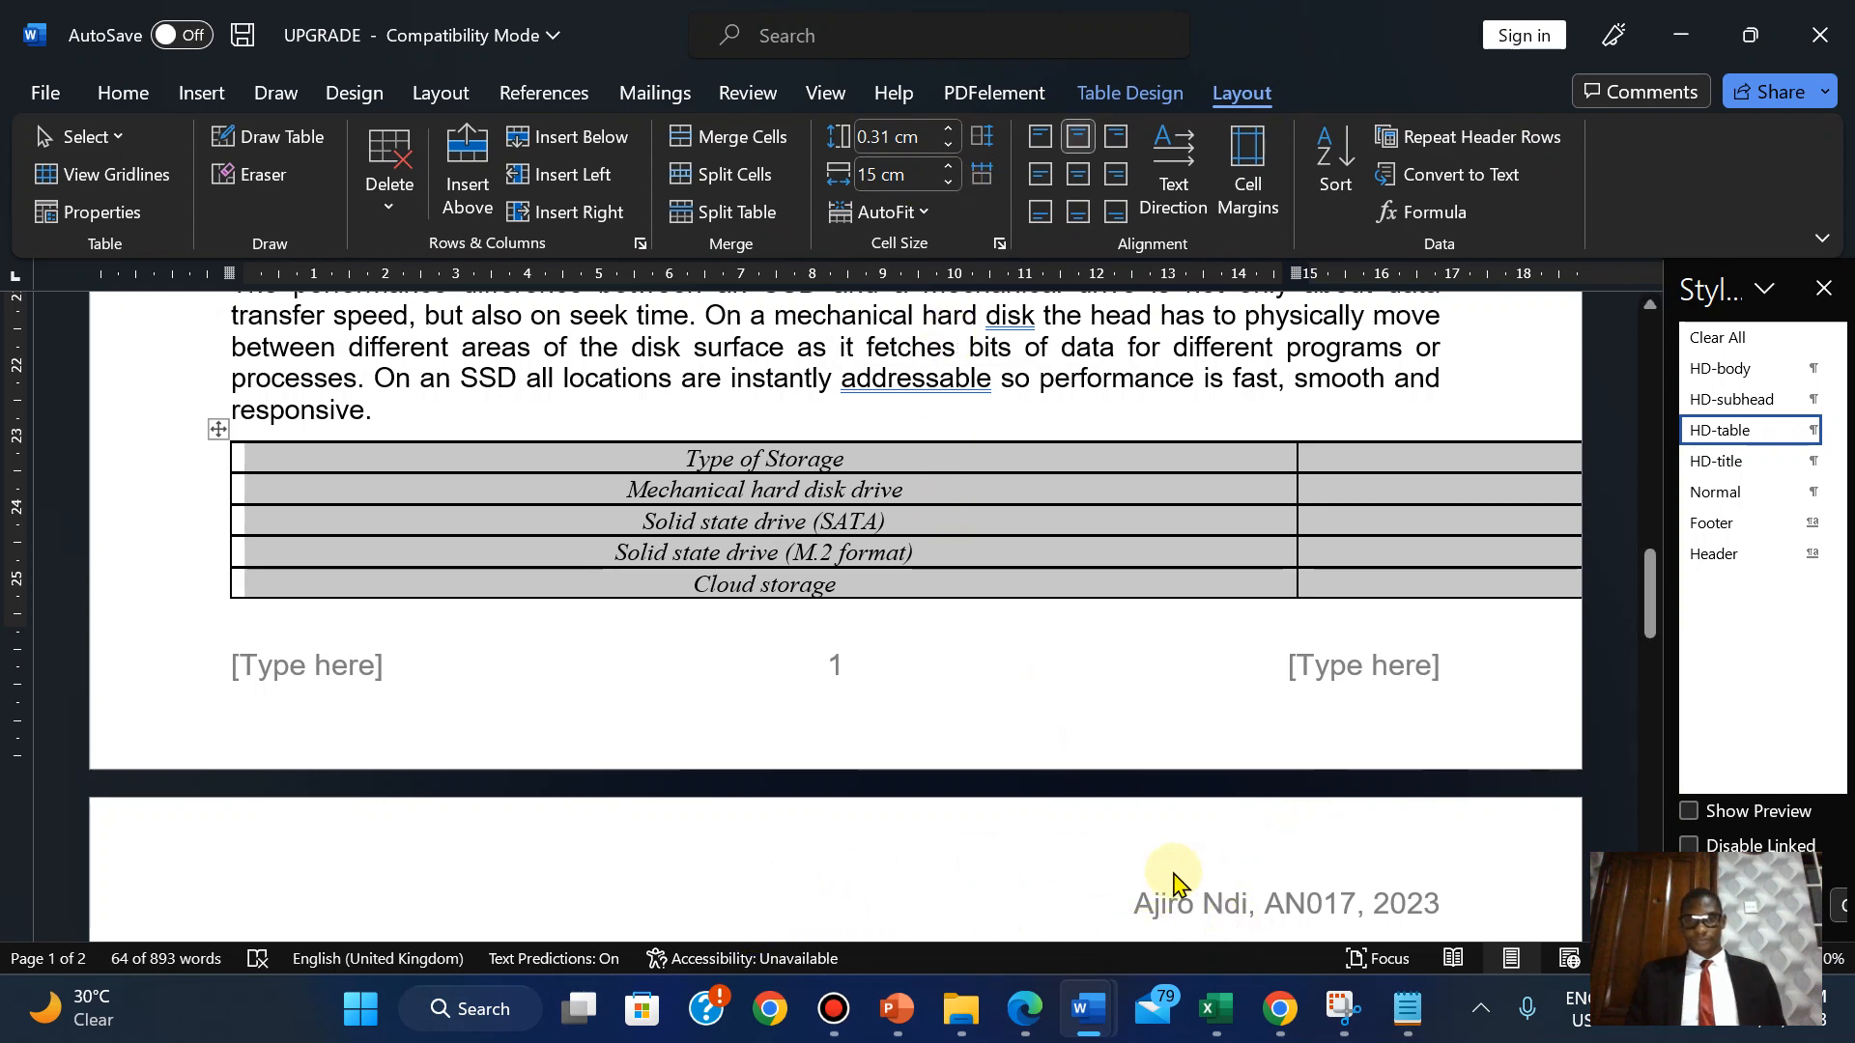
left_click(1028, 1009)
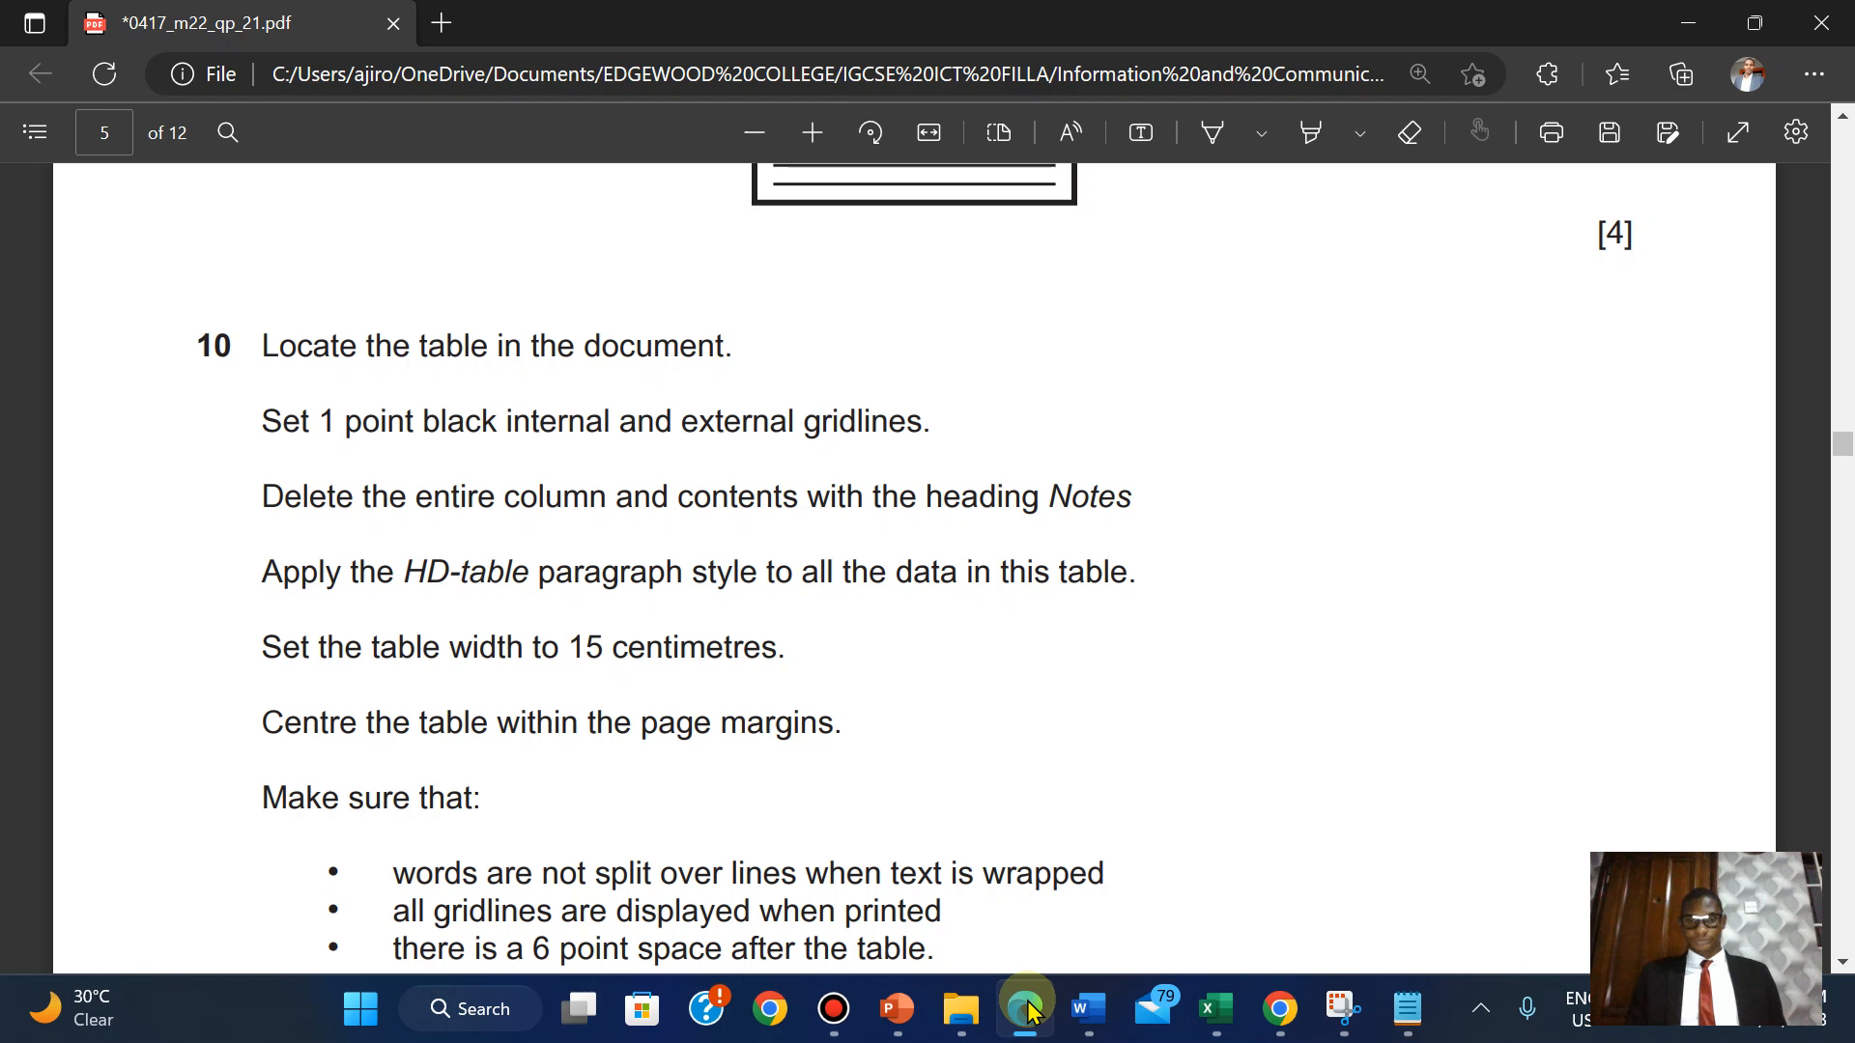
left_click(1028, 1009)
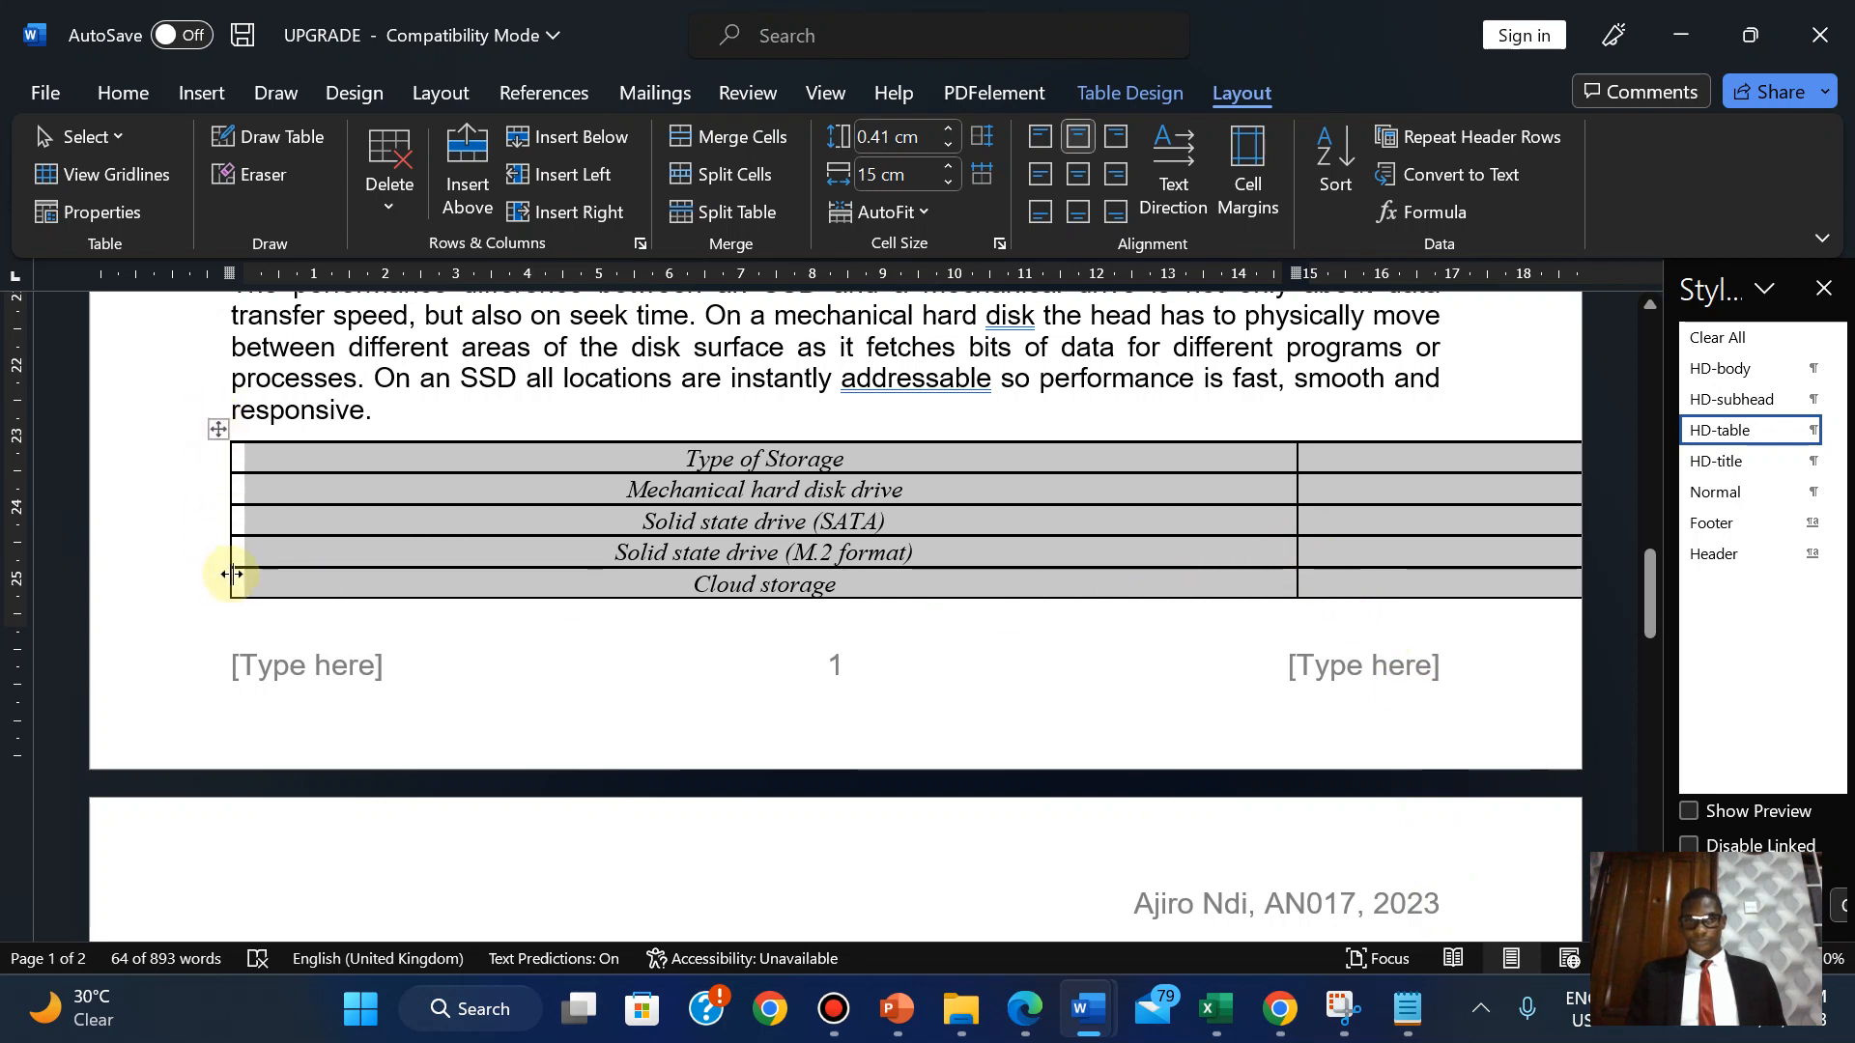
Try dragging the table's edges and position, undo back to narrow columns, then view the exam PDF.
left_click(406, 641)
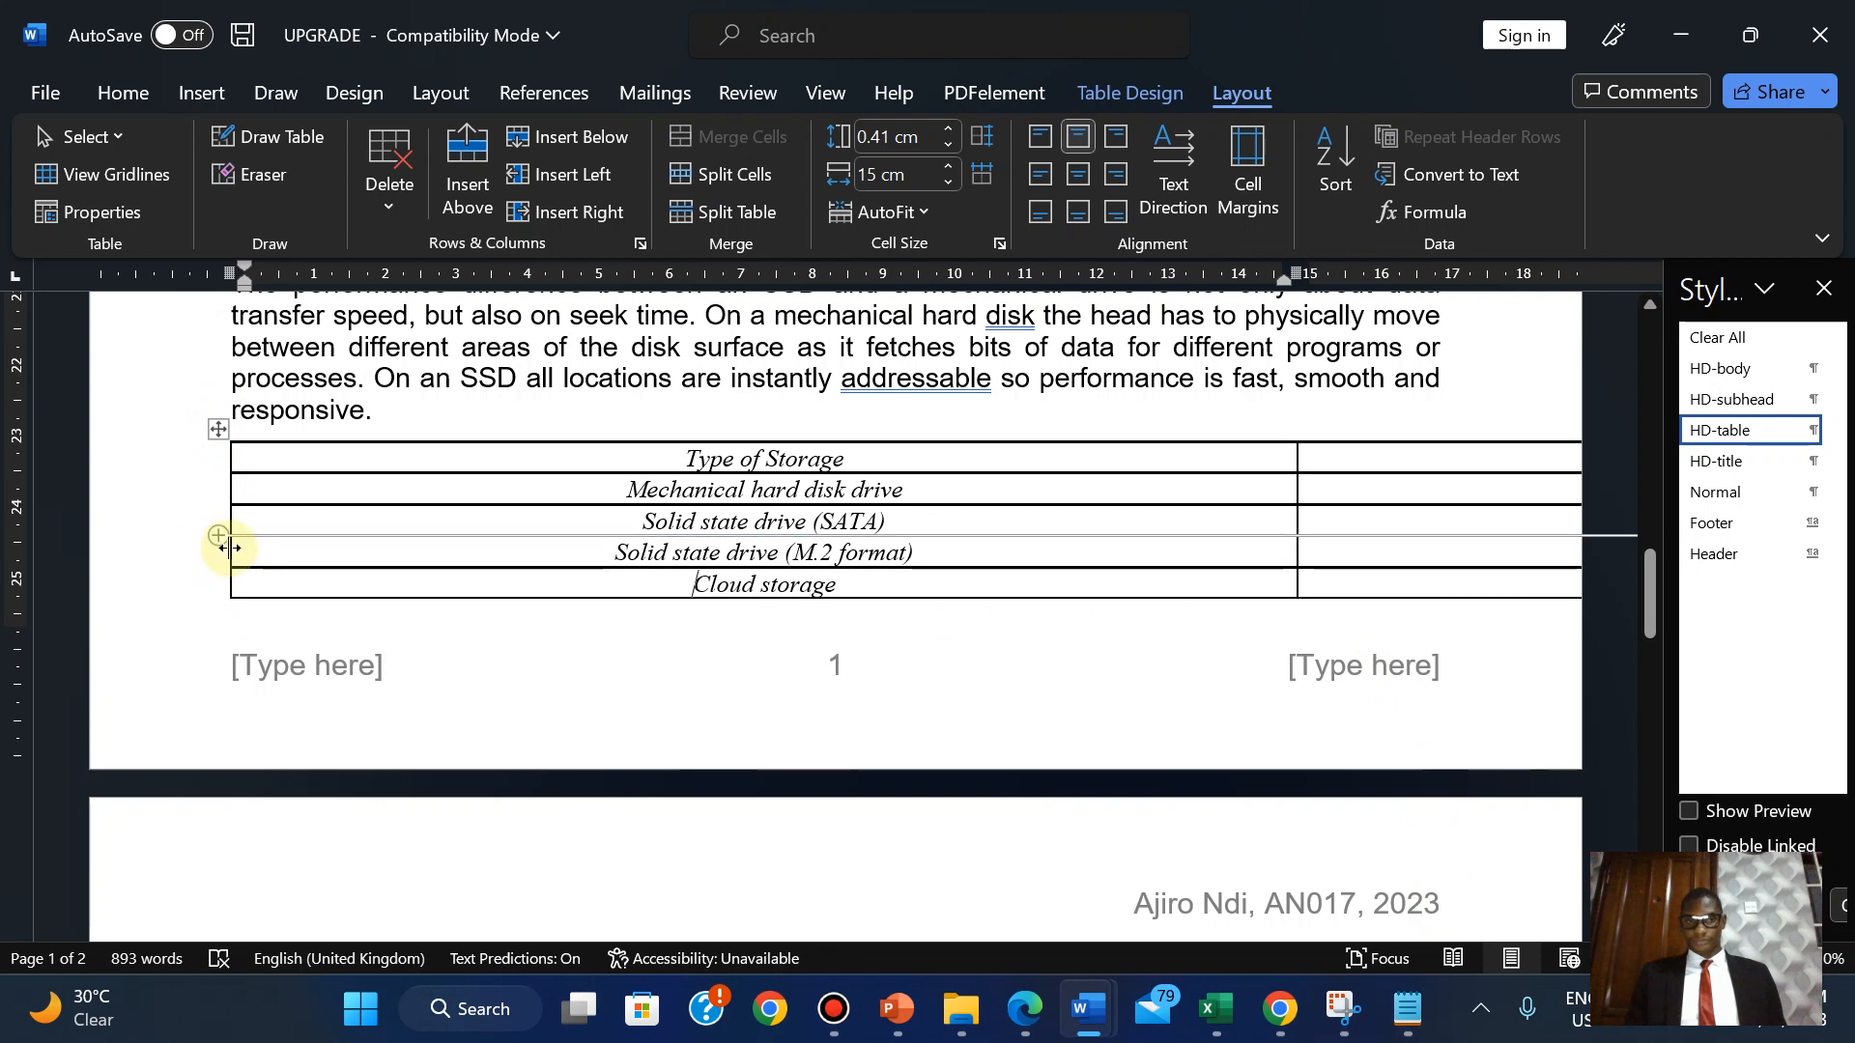
left_click_drag(229, 548, 571, 538)
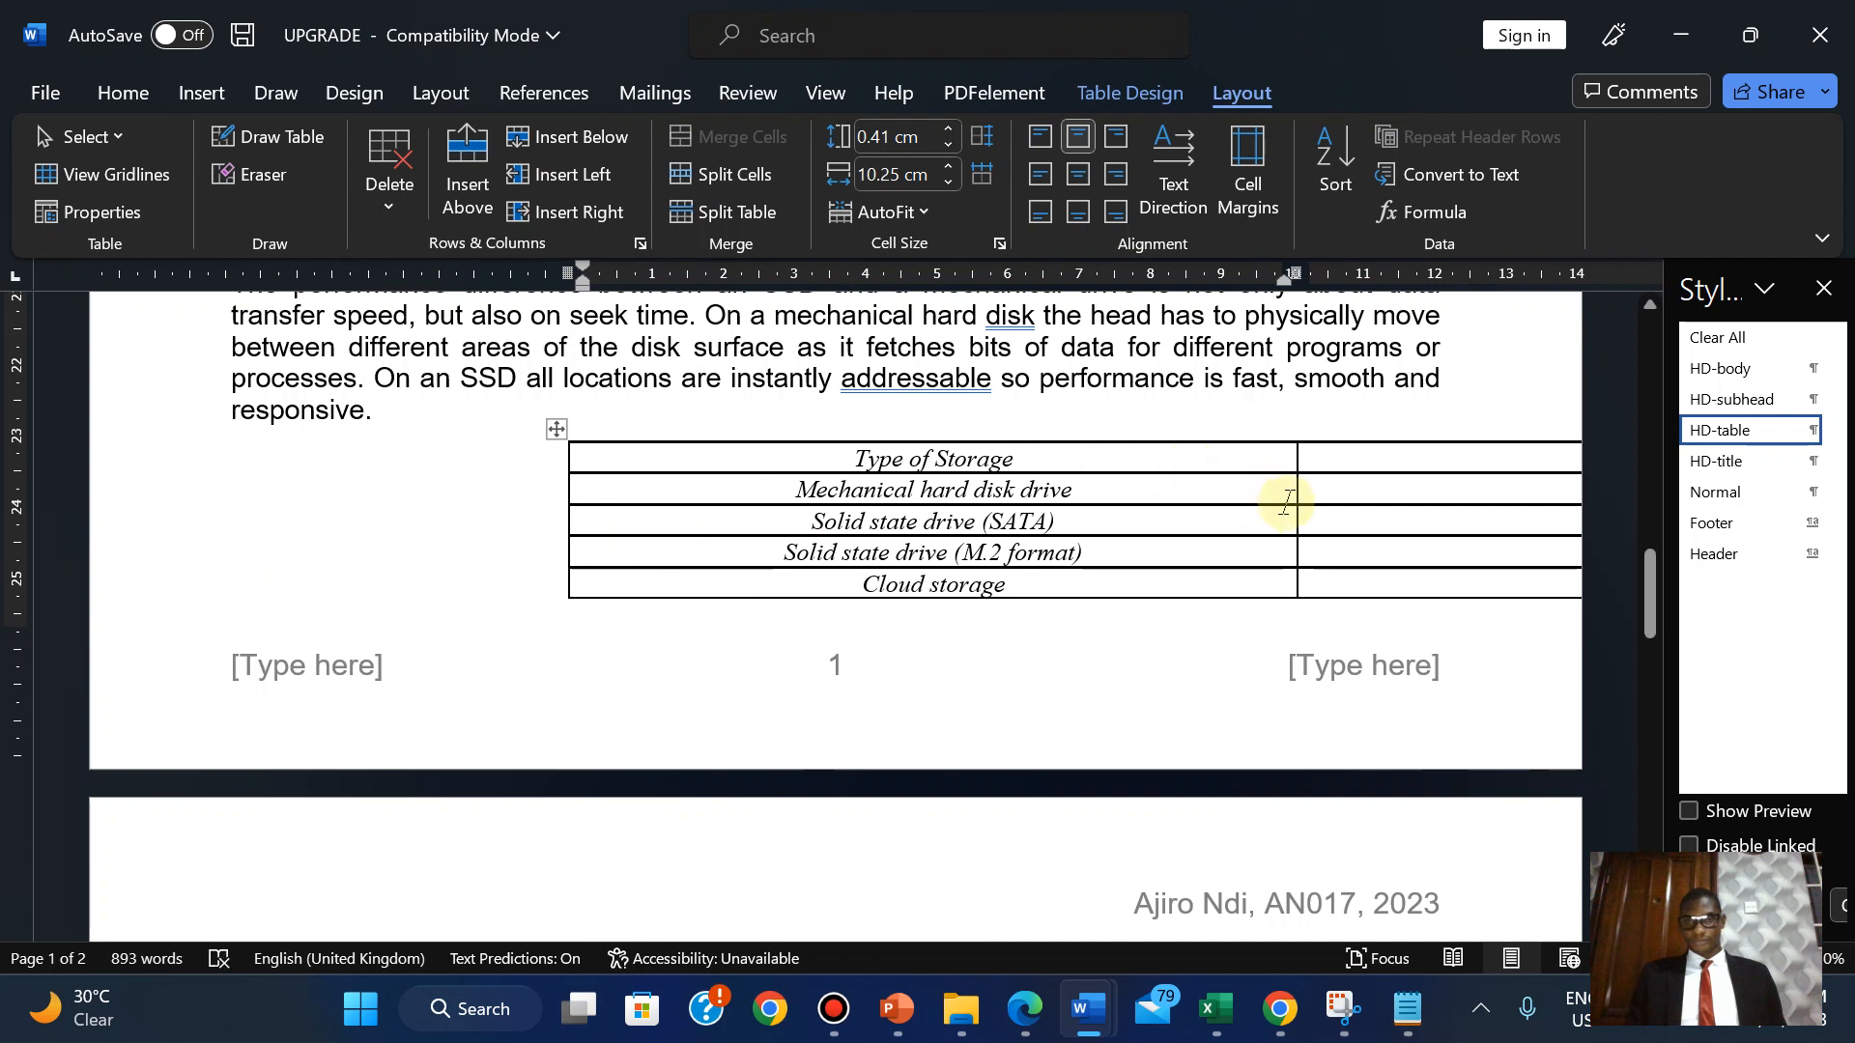
left_click_drag(1297, 521, 978, 512)
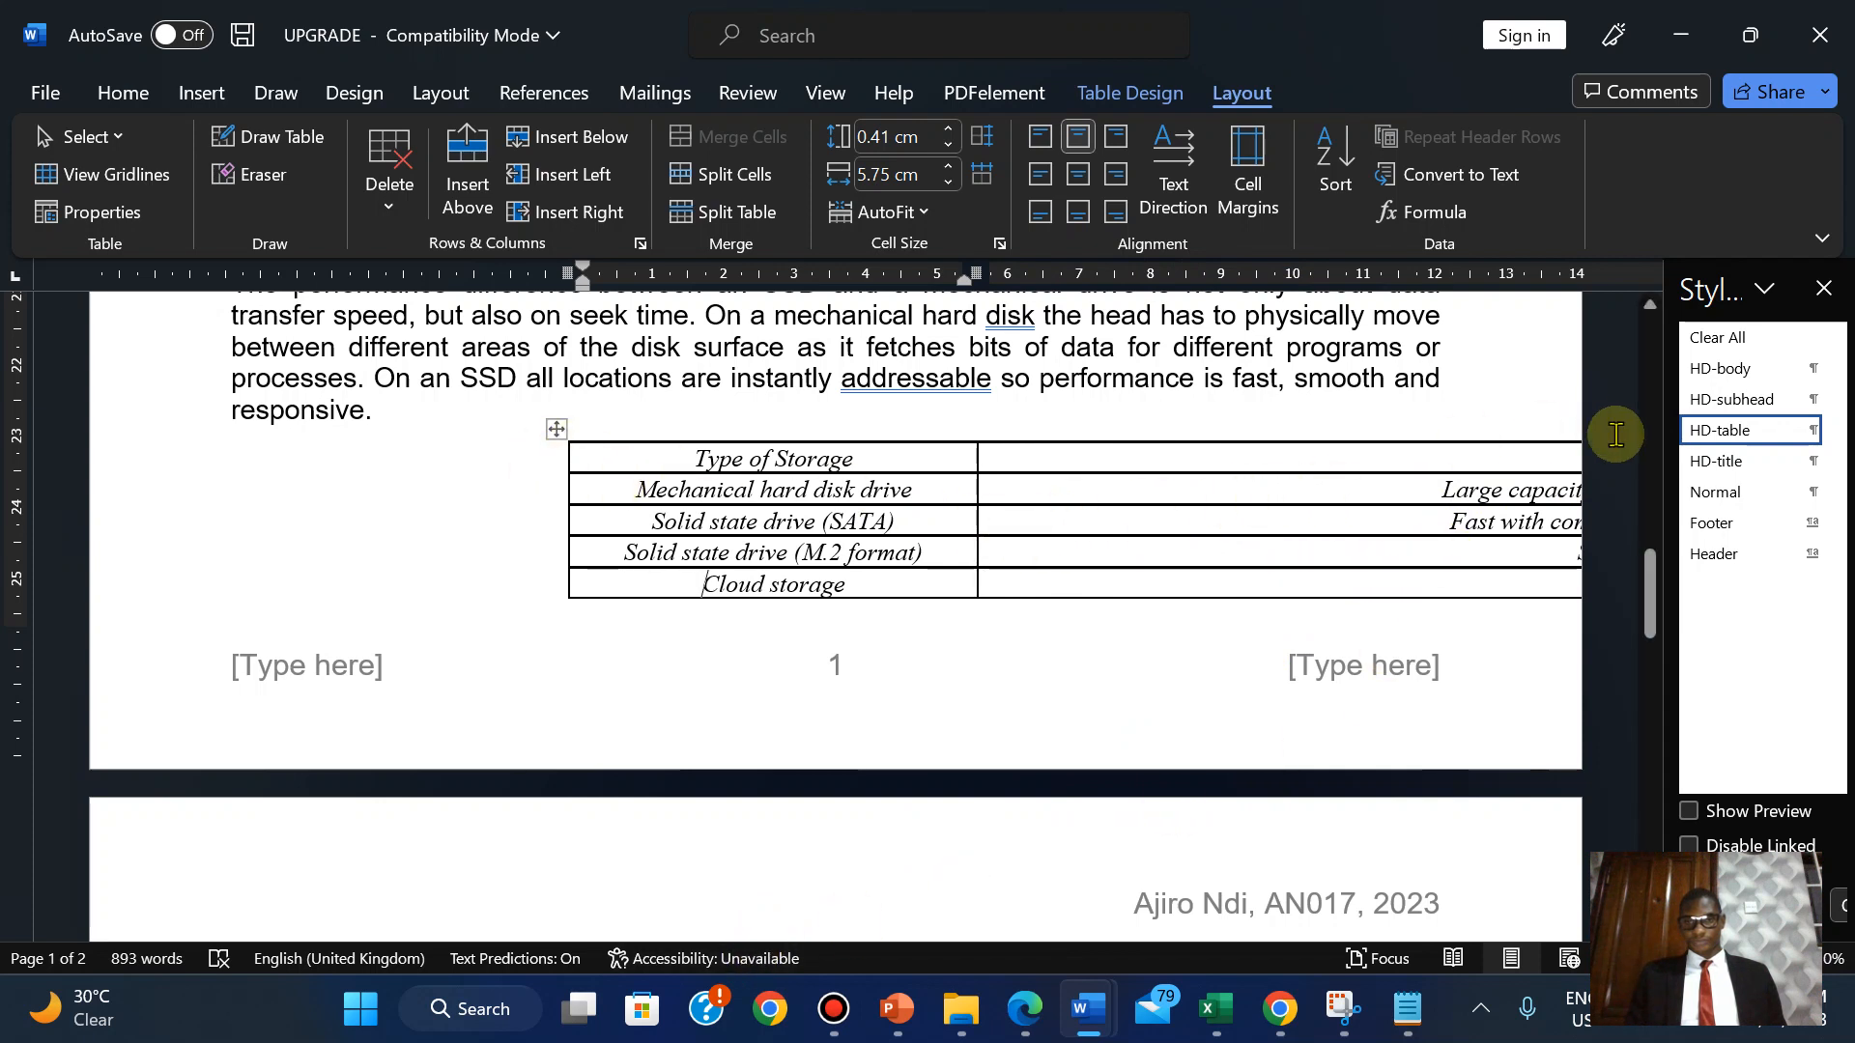
left_click(1821, 290)
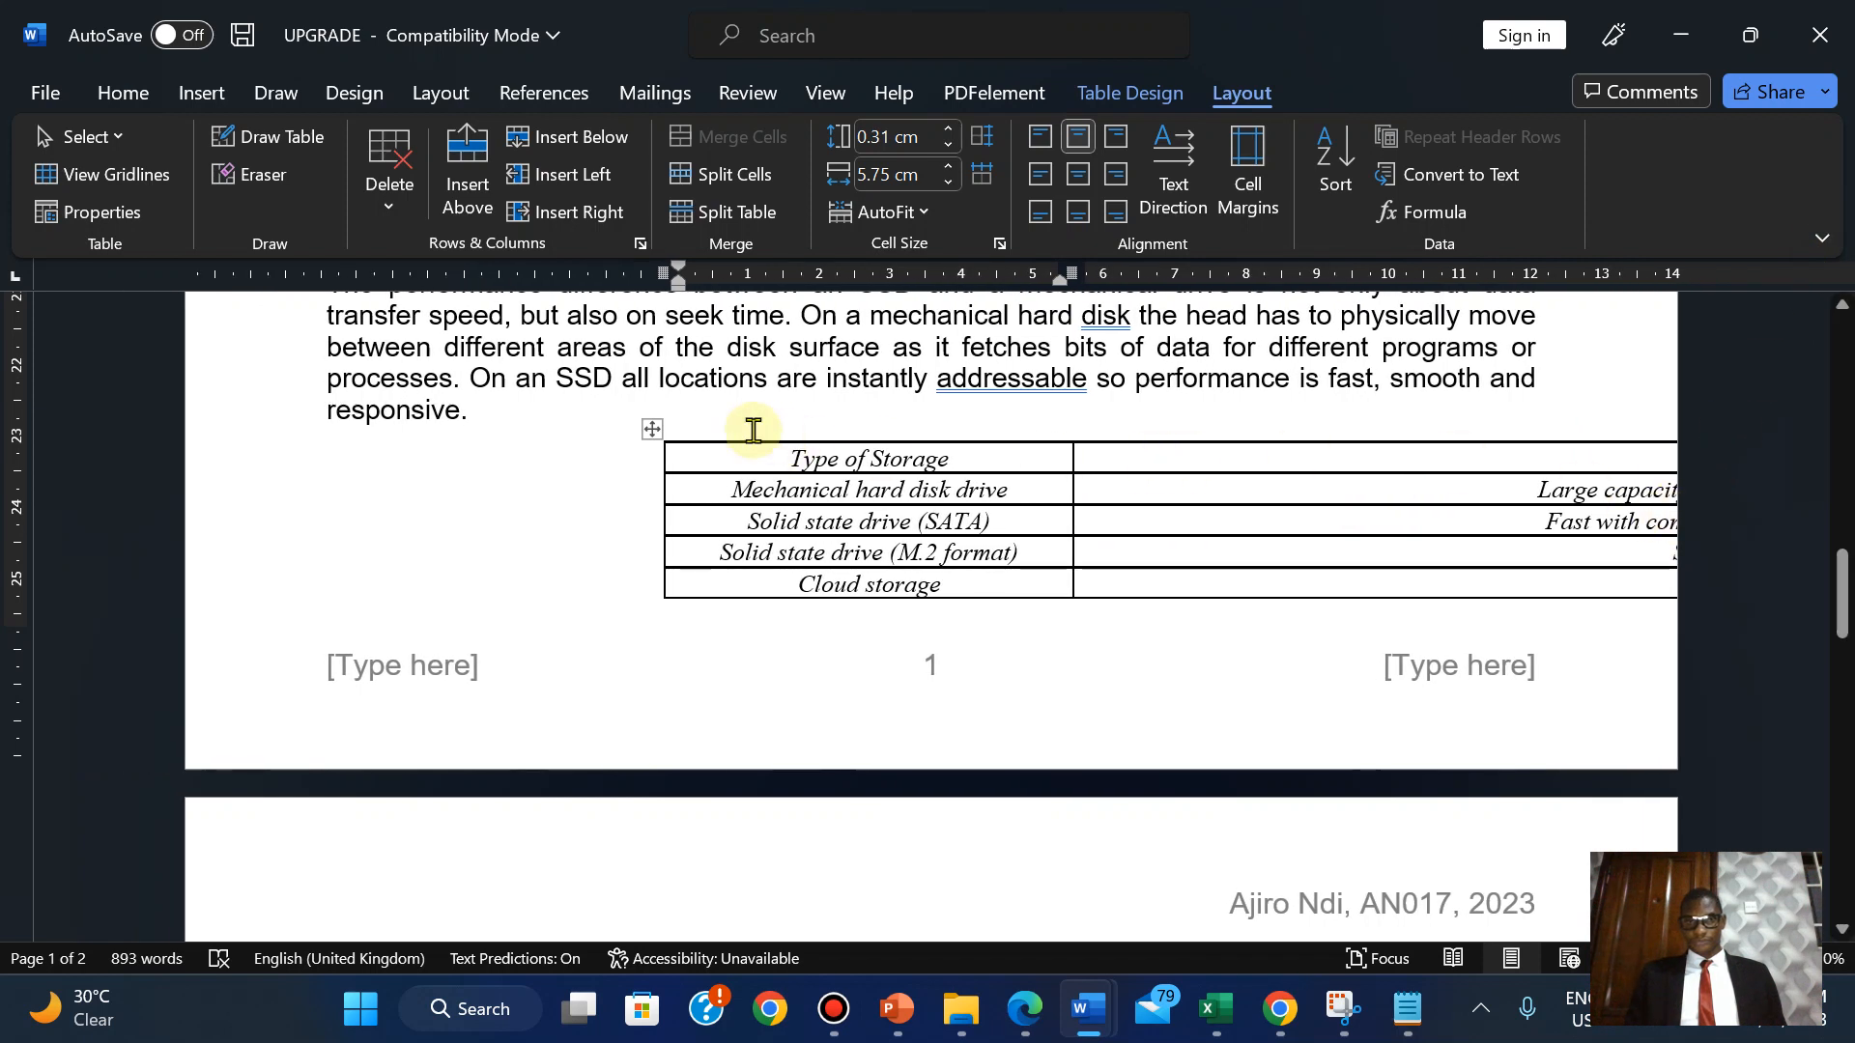
left_click_drag(652, 426, 11, 469)
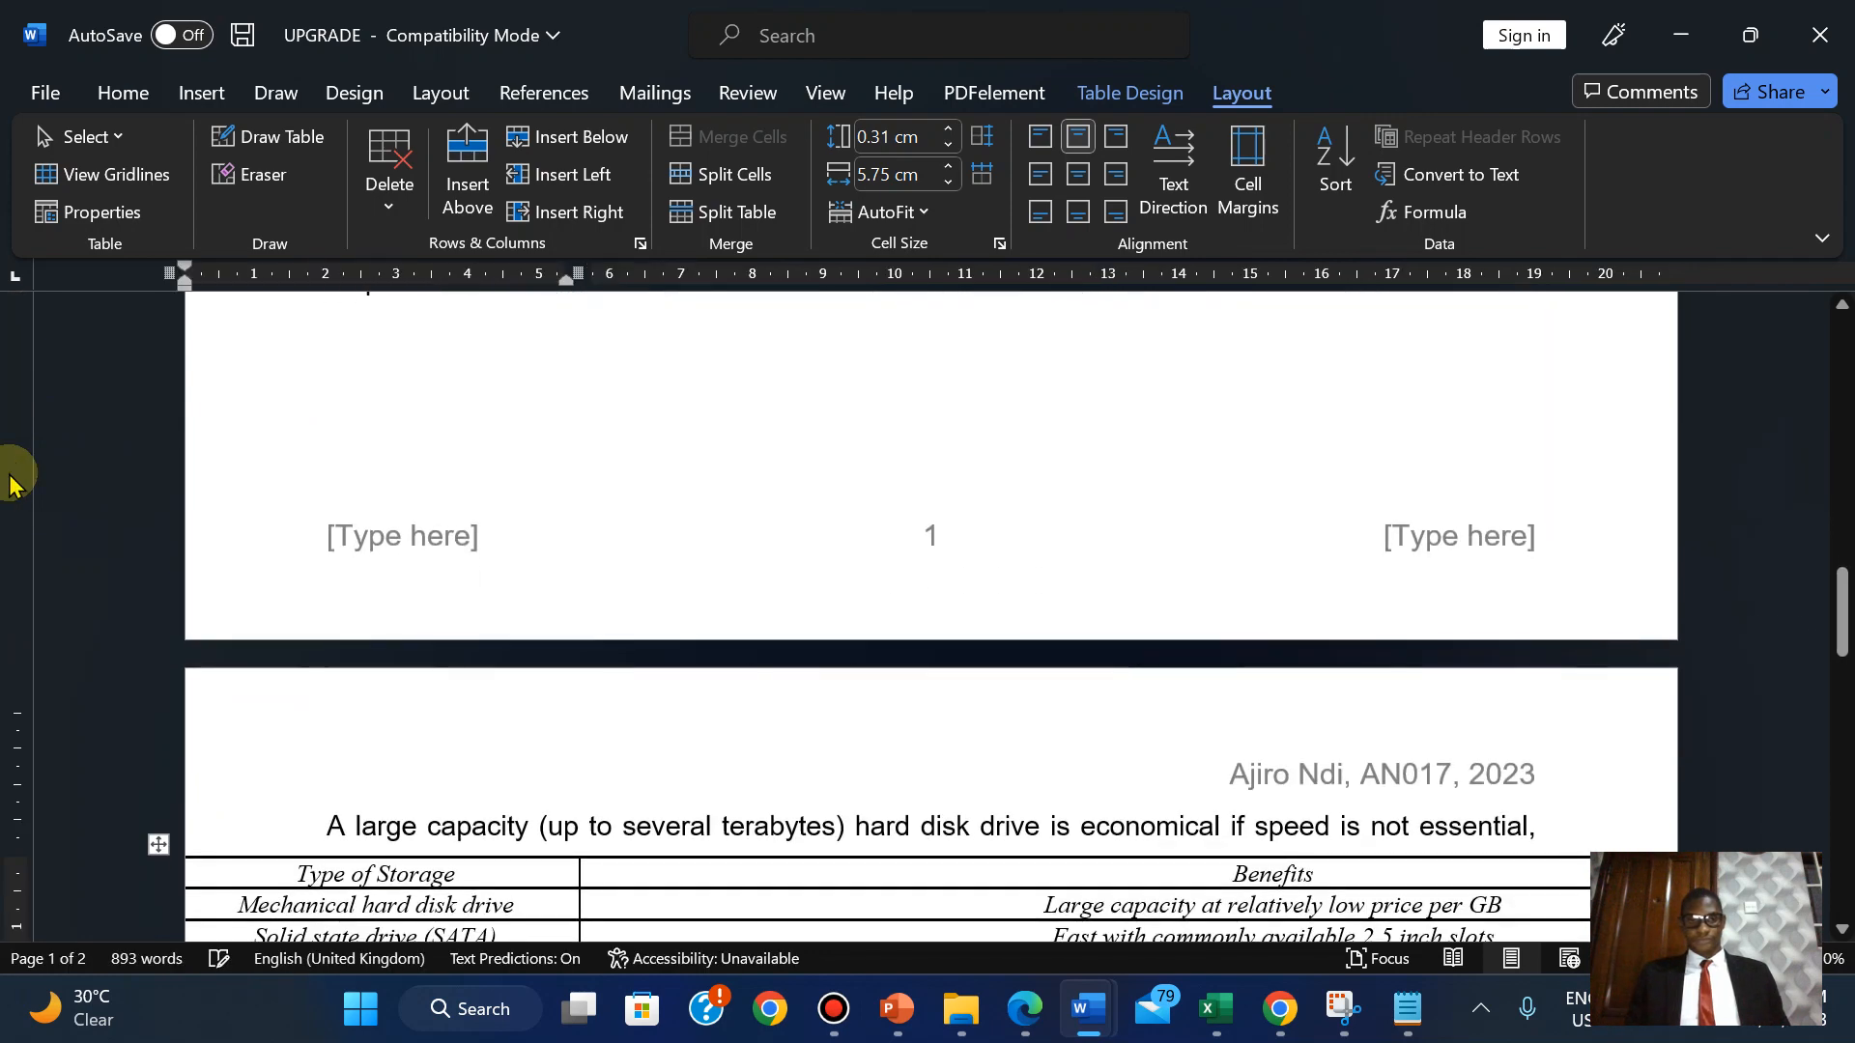
key("ctrl+z")
key("ctrl+z")
key("ctrl+z")
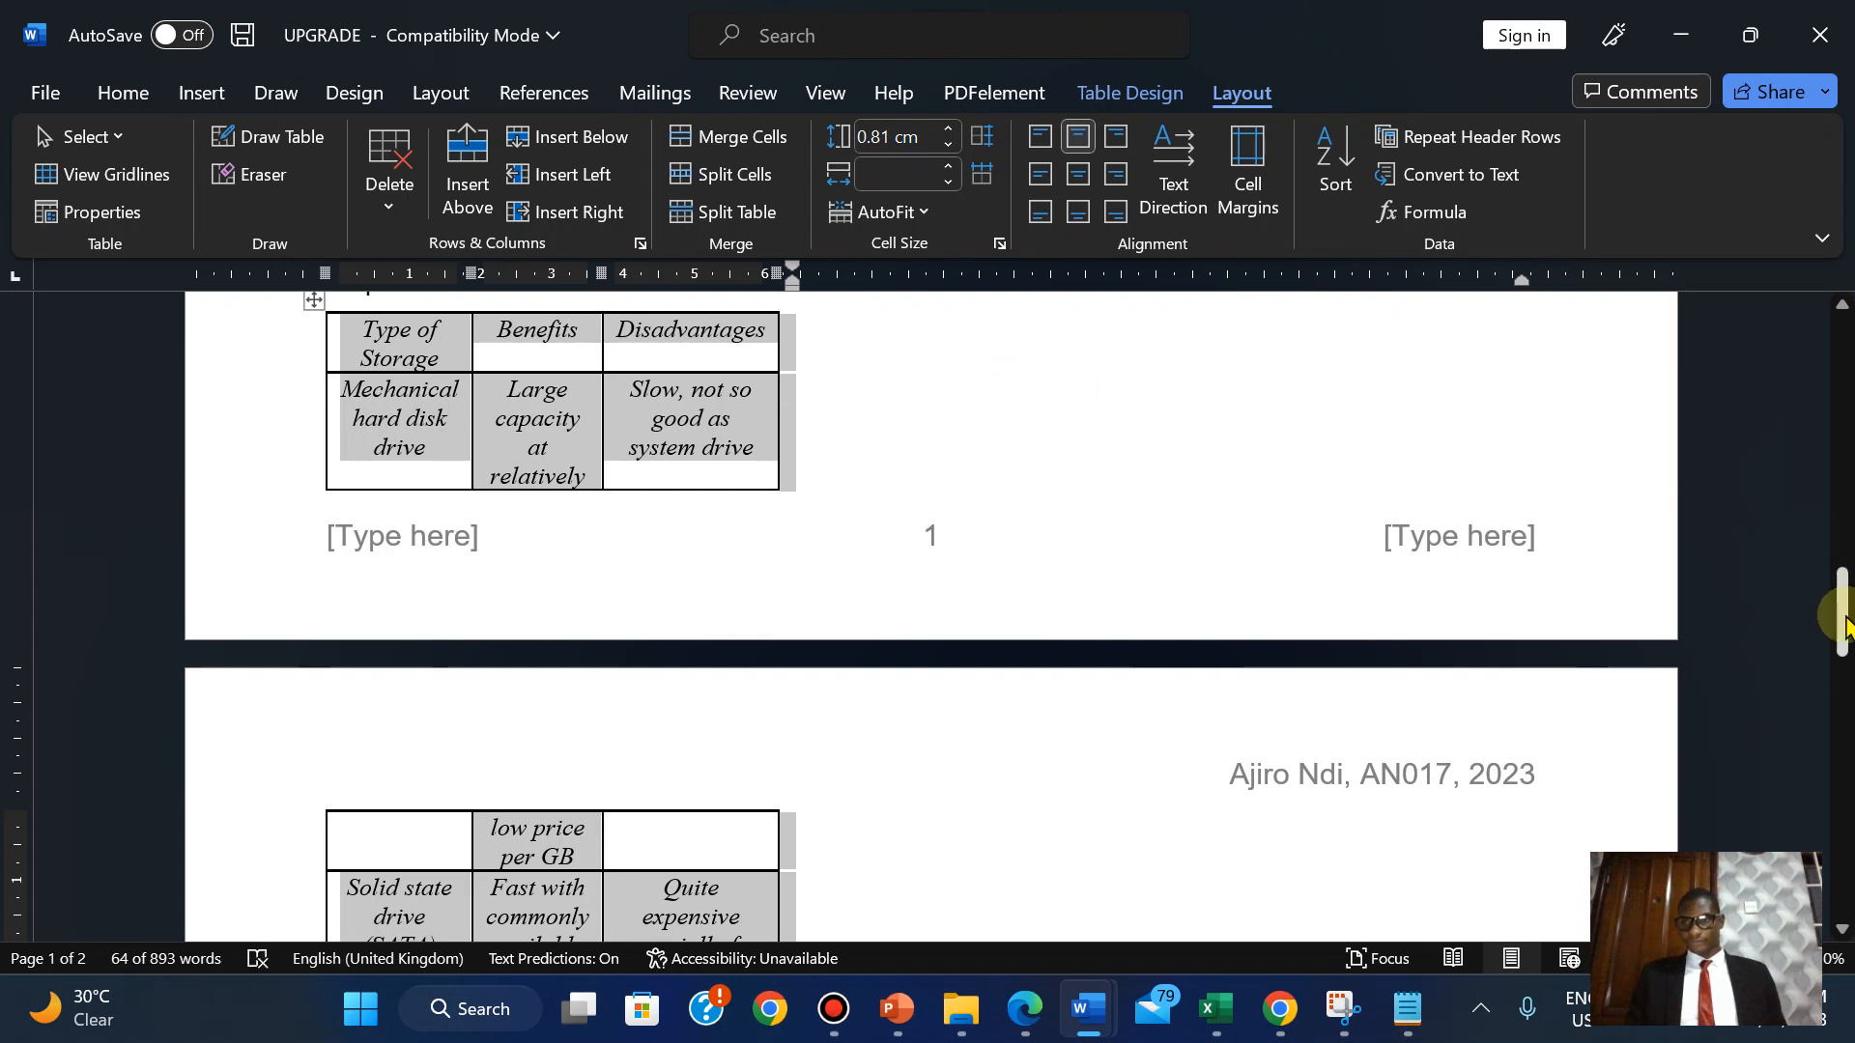
left_click_drag(1839, 613, 1840, 593)
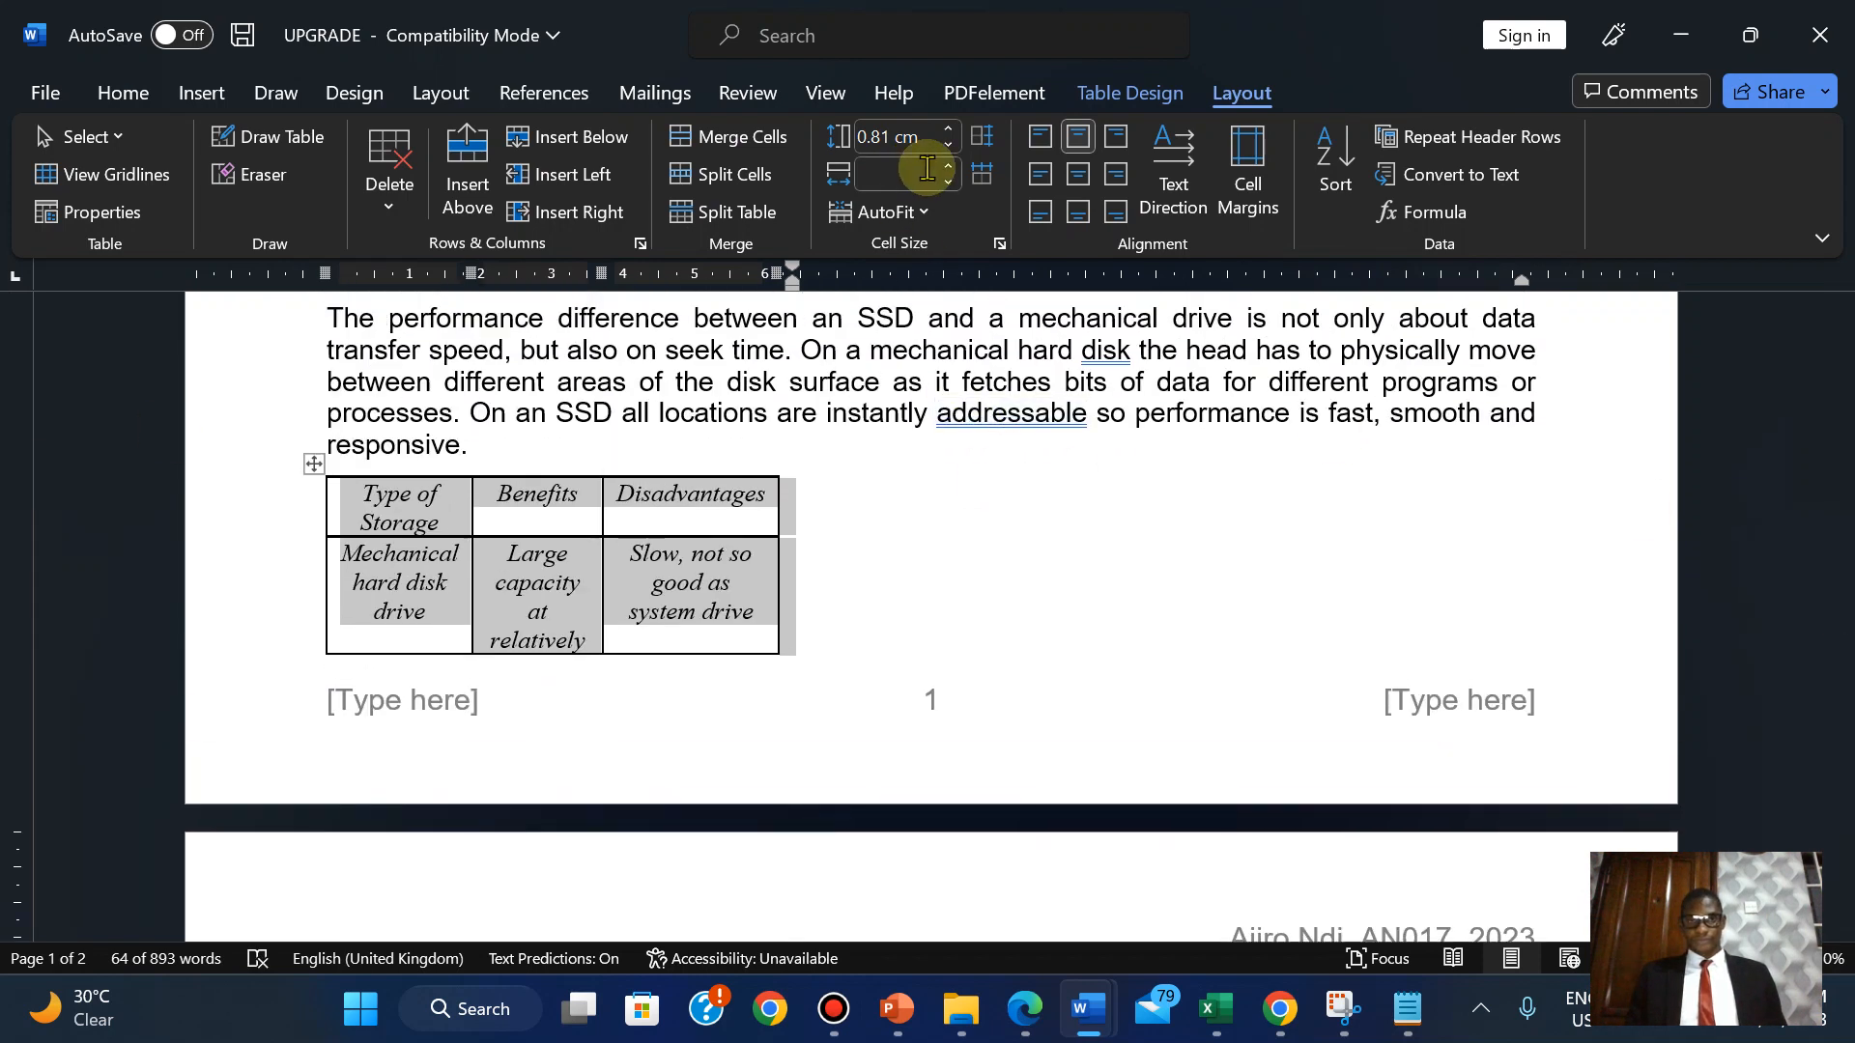
left_click(1025, 1013)
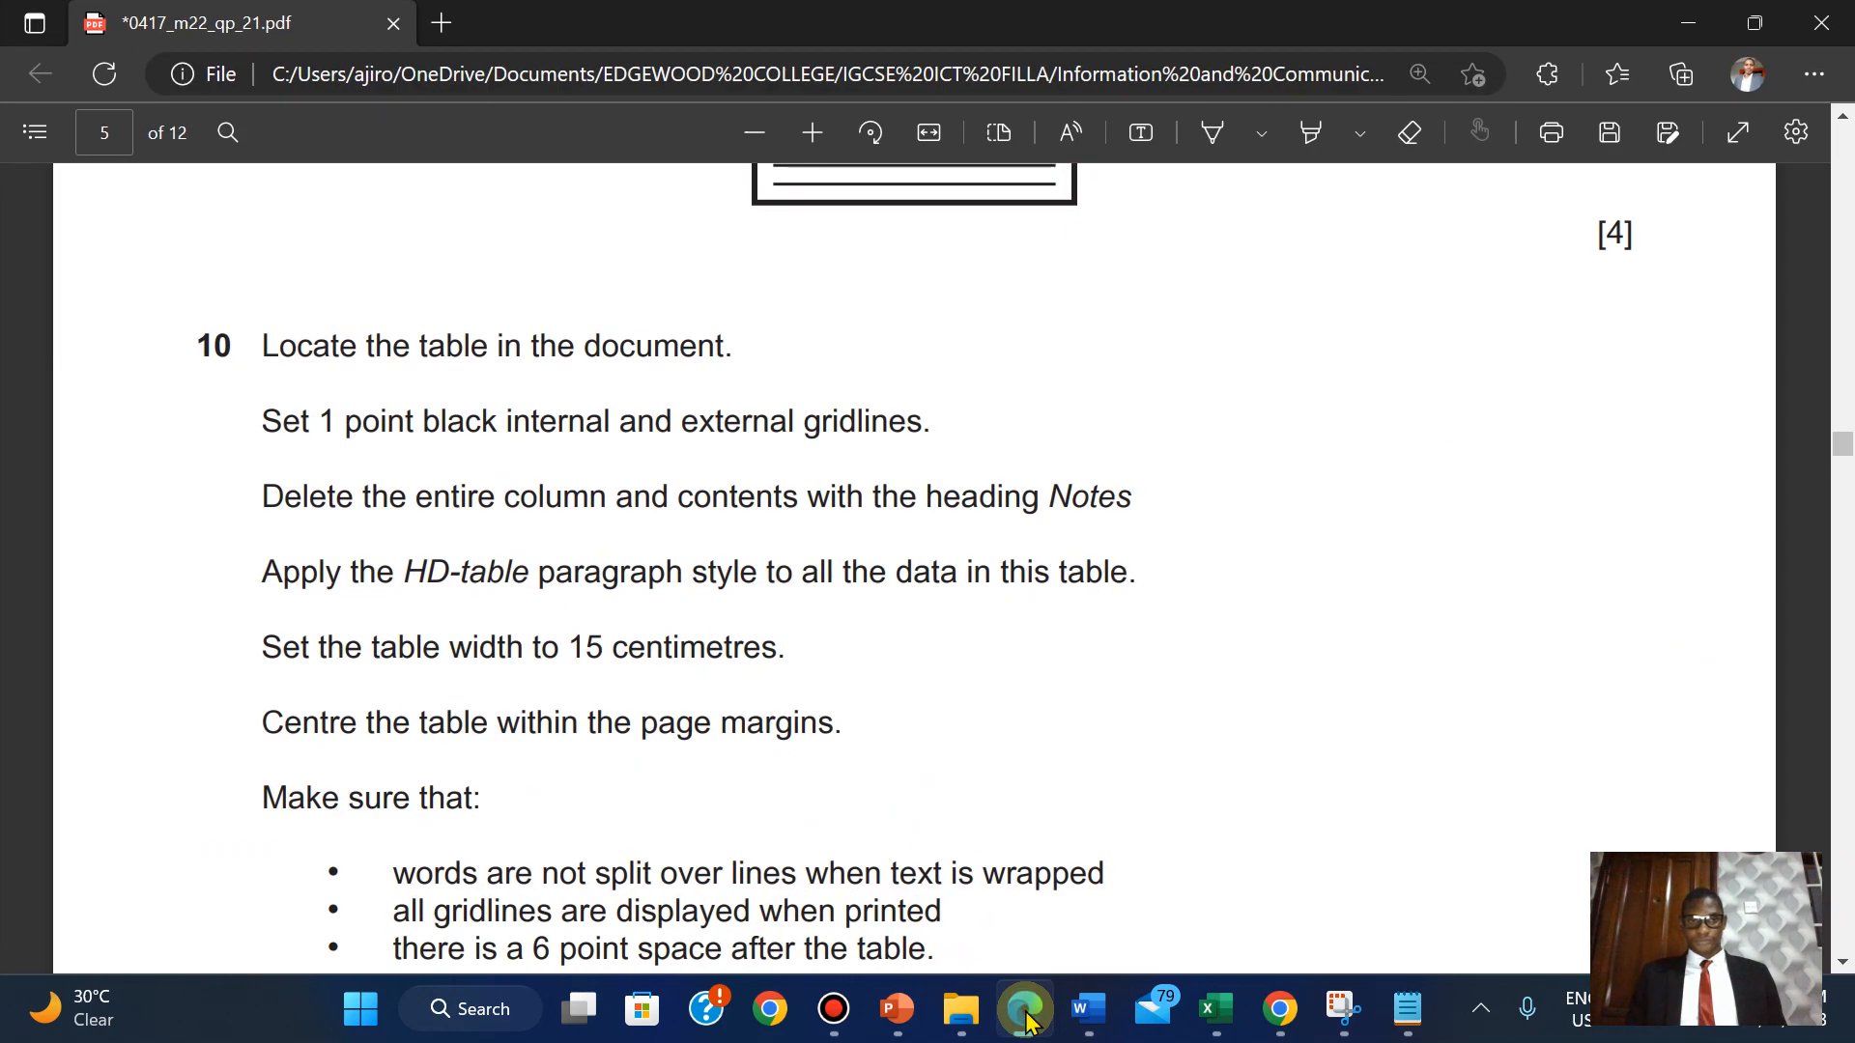
Look through the Table Design, Layout and AutoFit options, then check the exam PDF.
left_click(1027, 1015)
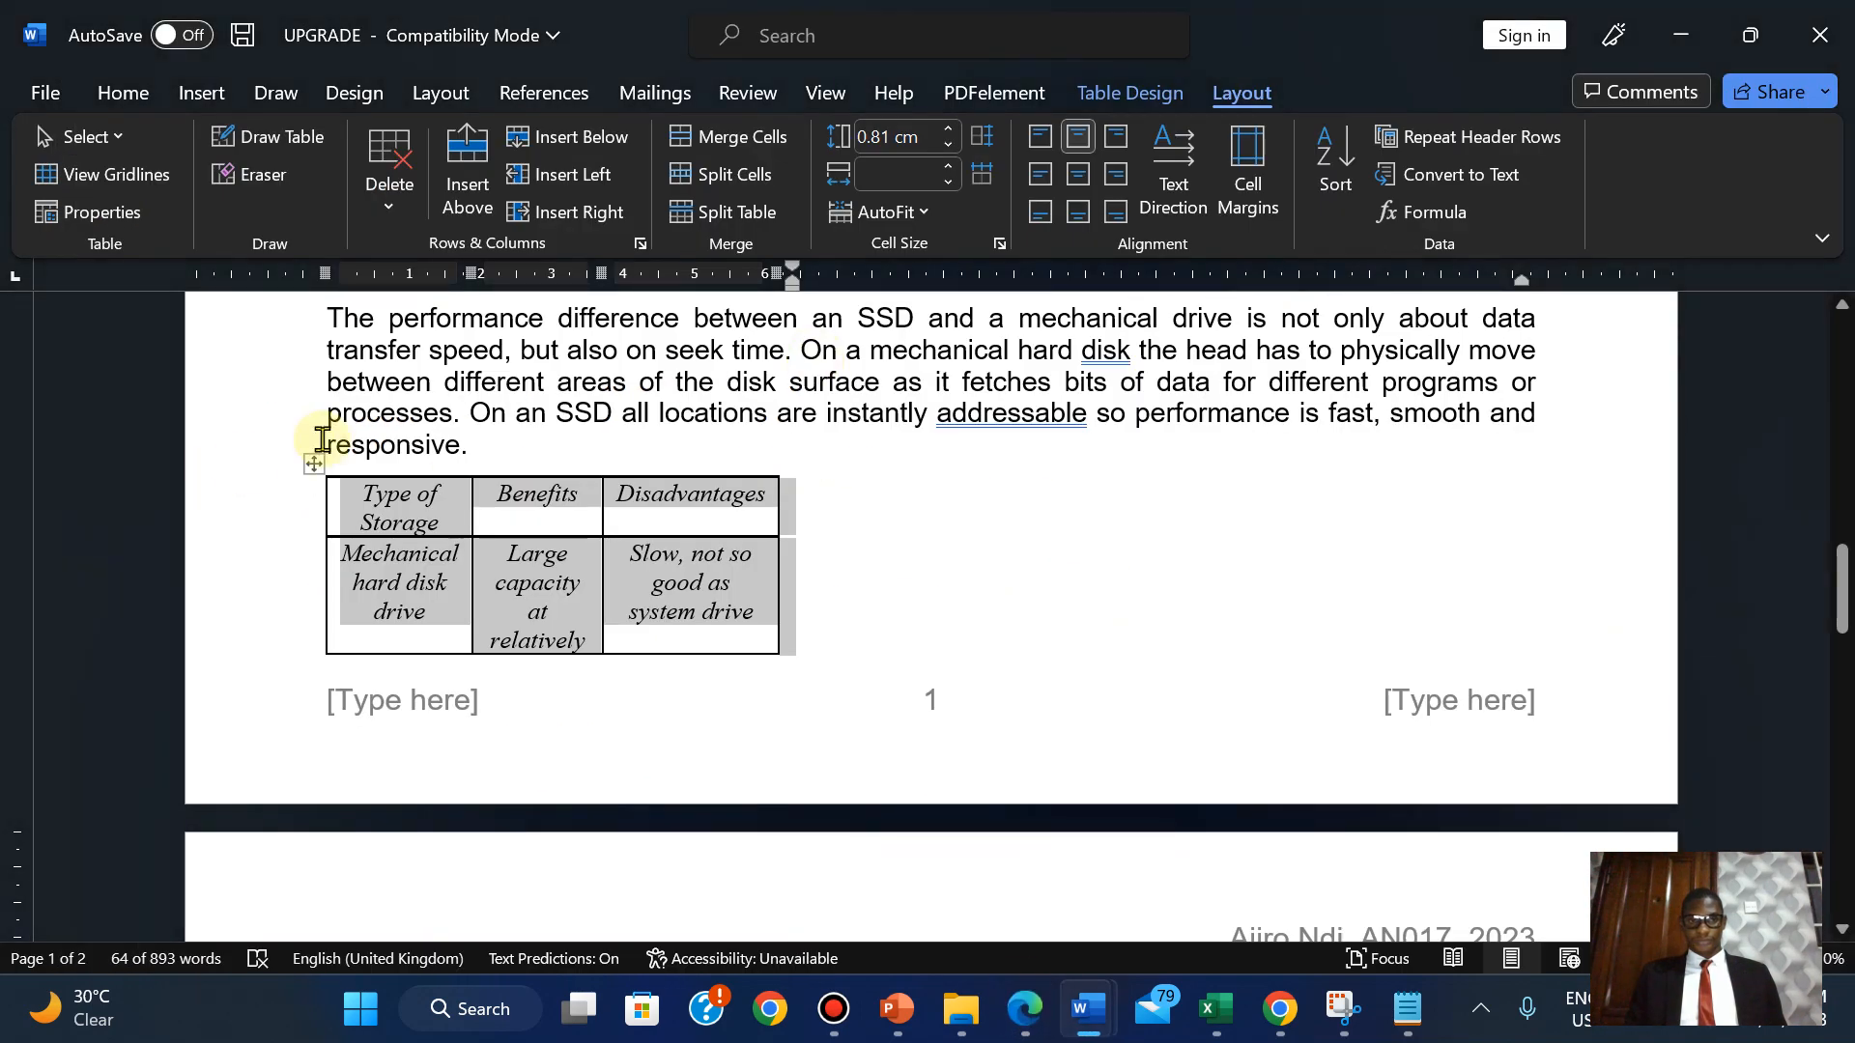
left_click(1153, 93)
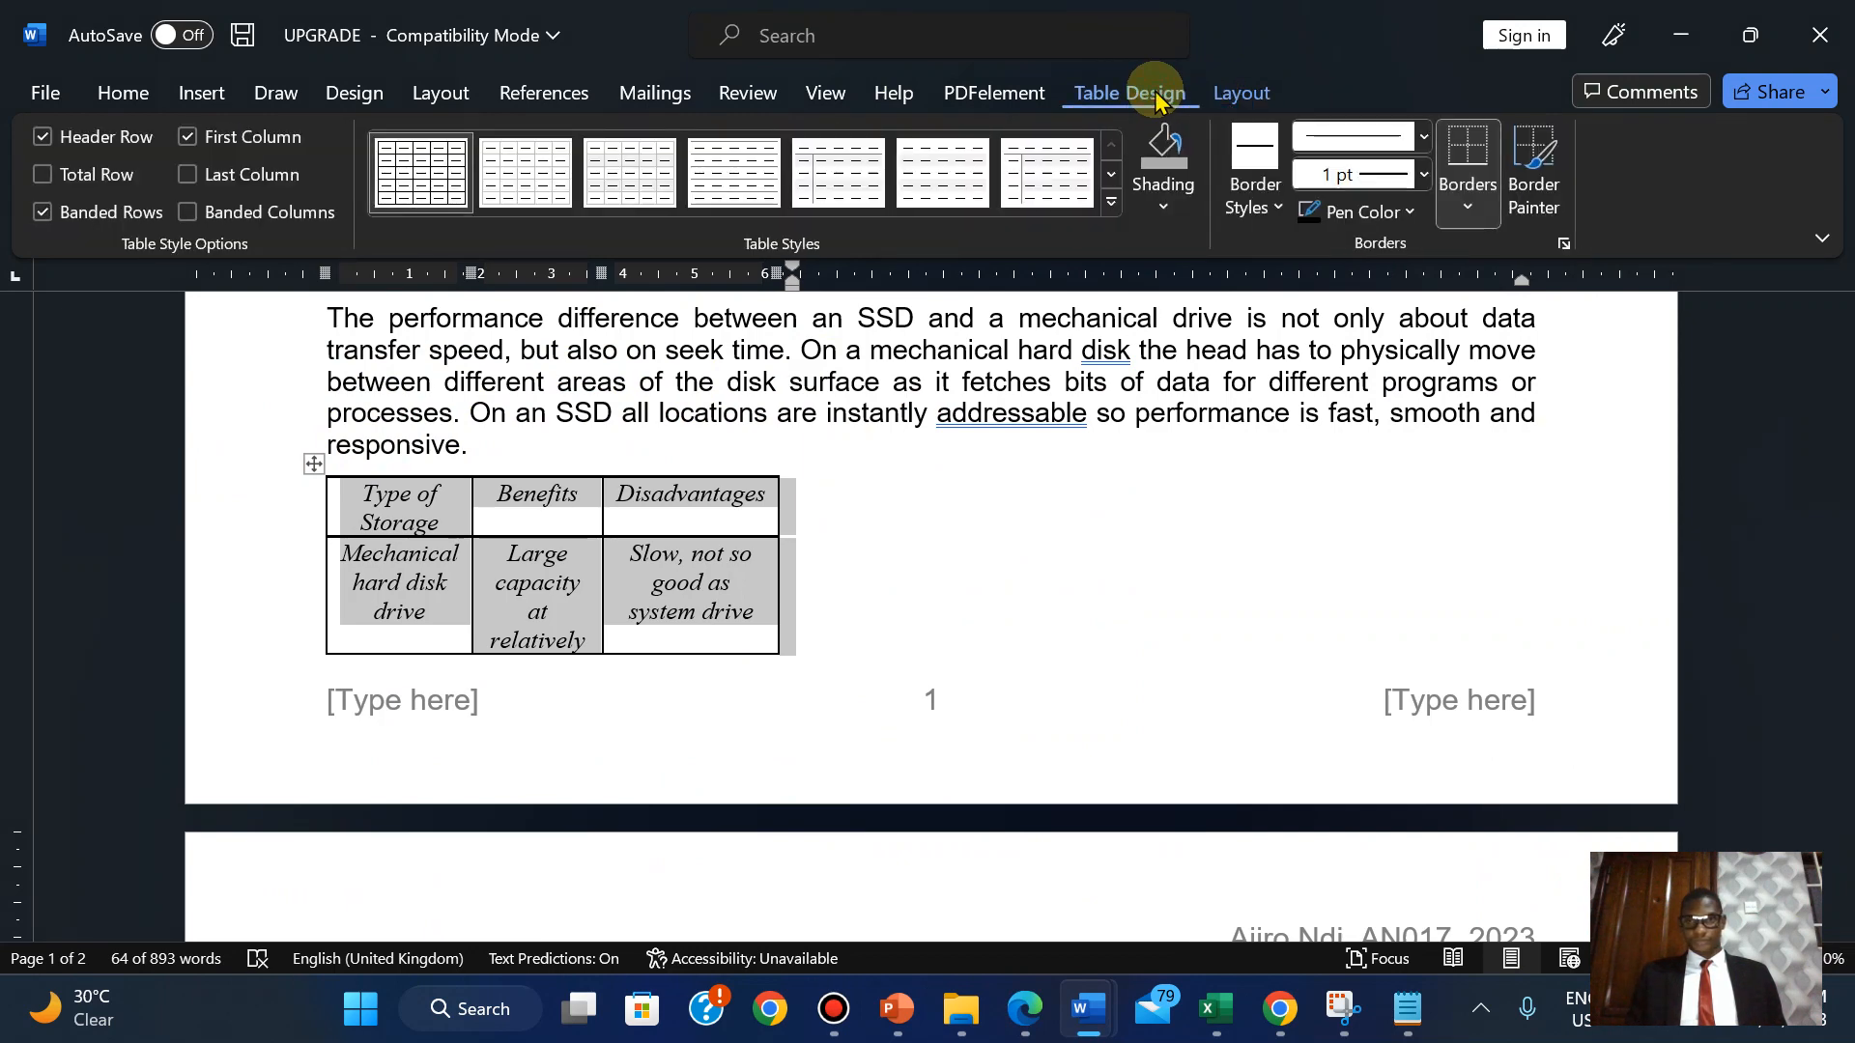
left_click(1245, 93)
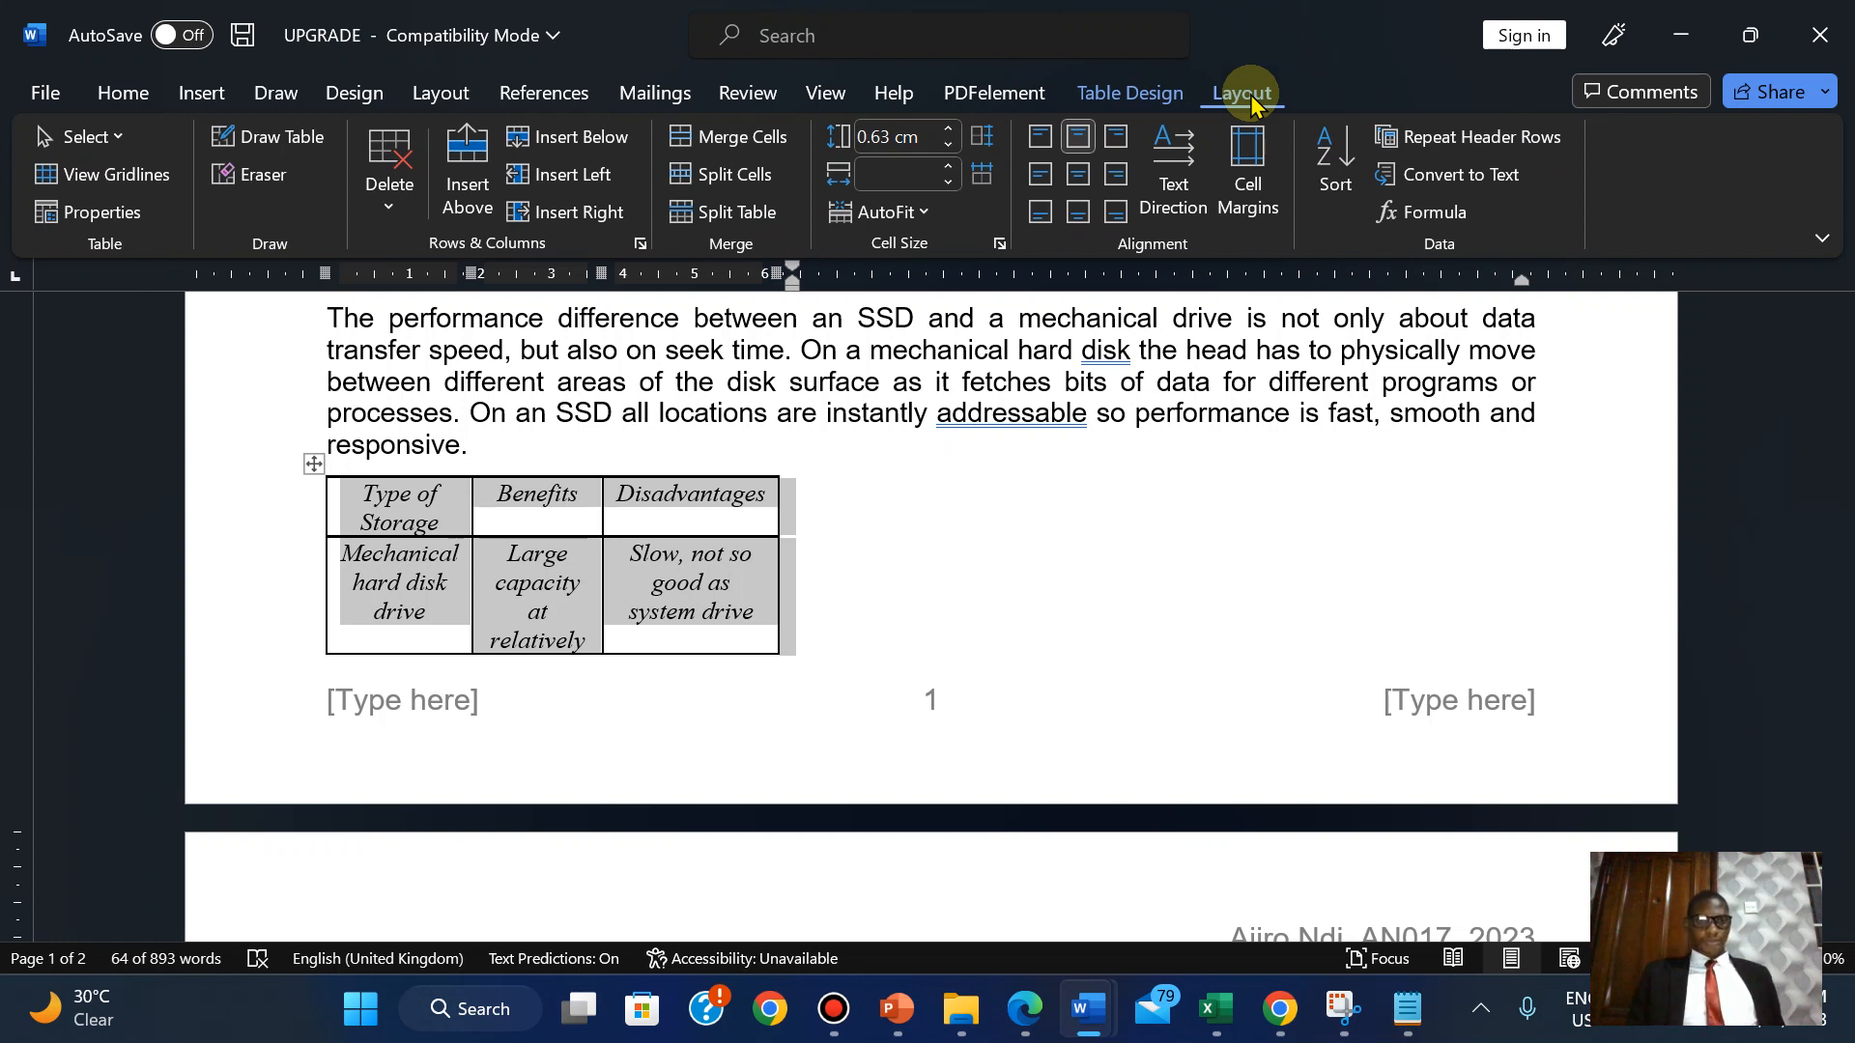
left_click(914, 214)
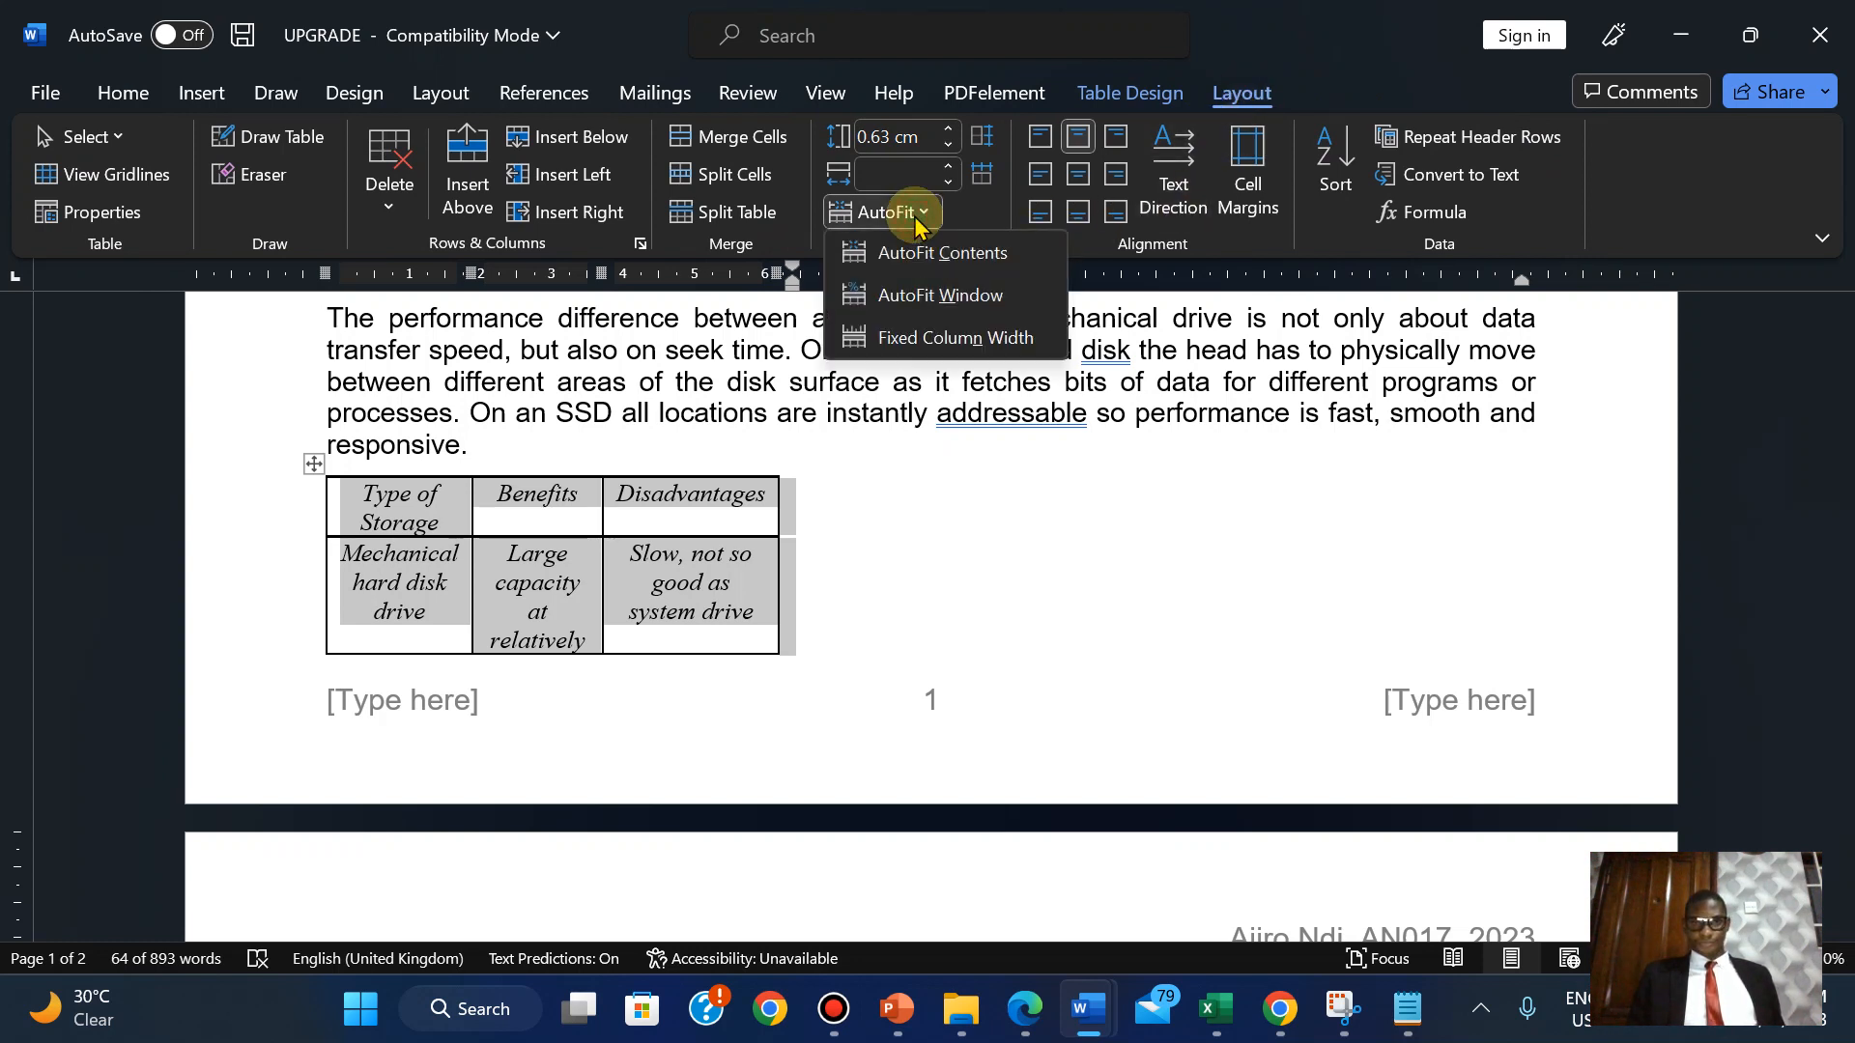
left_click(914, 215)
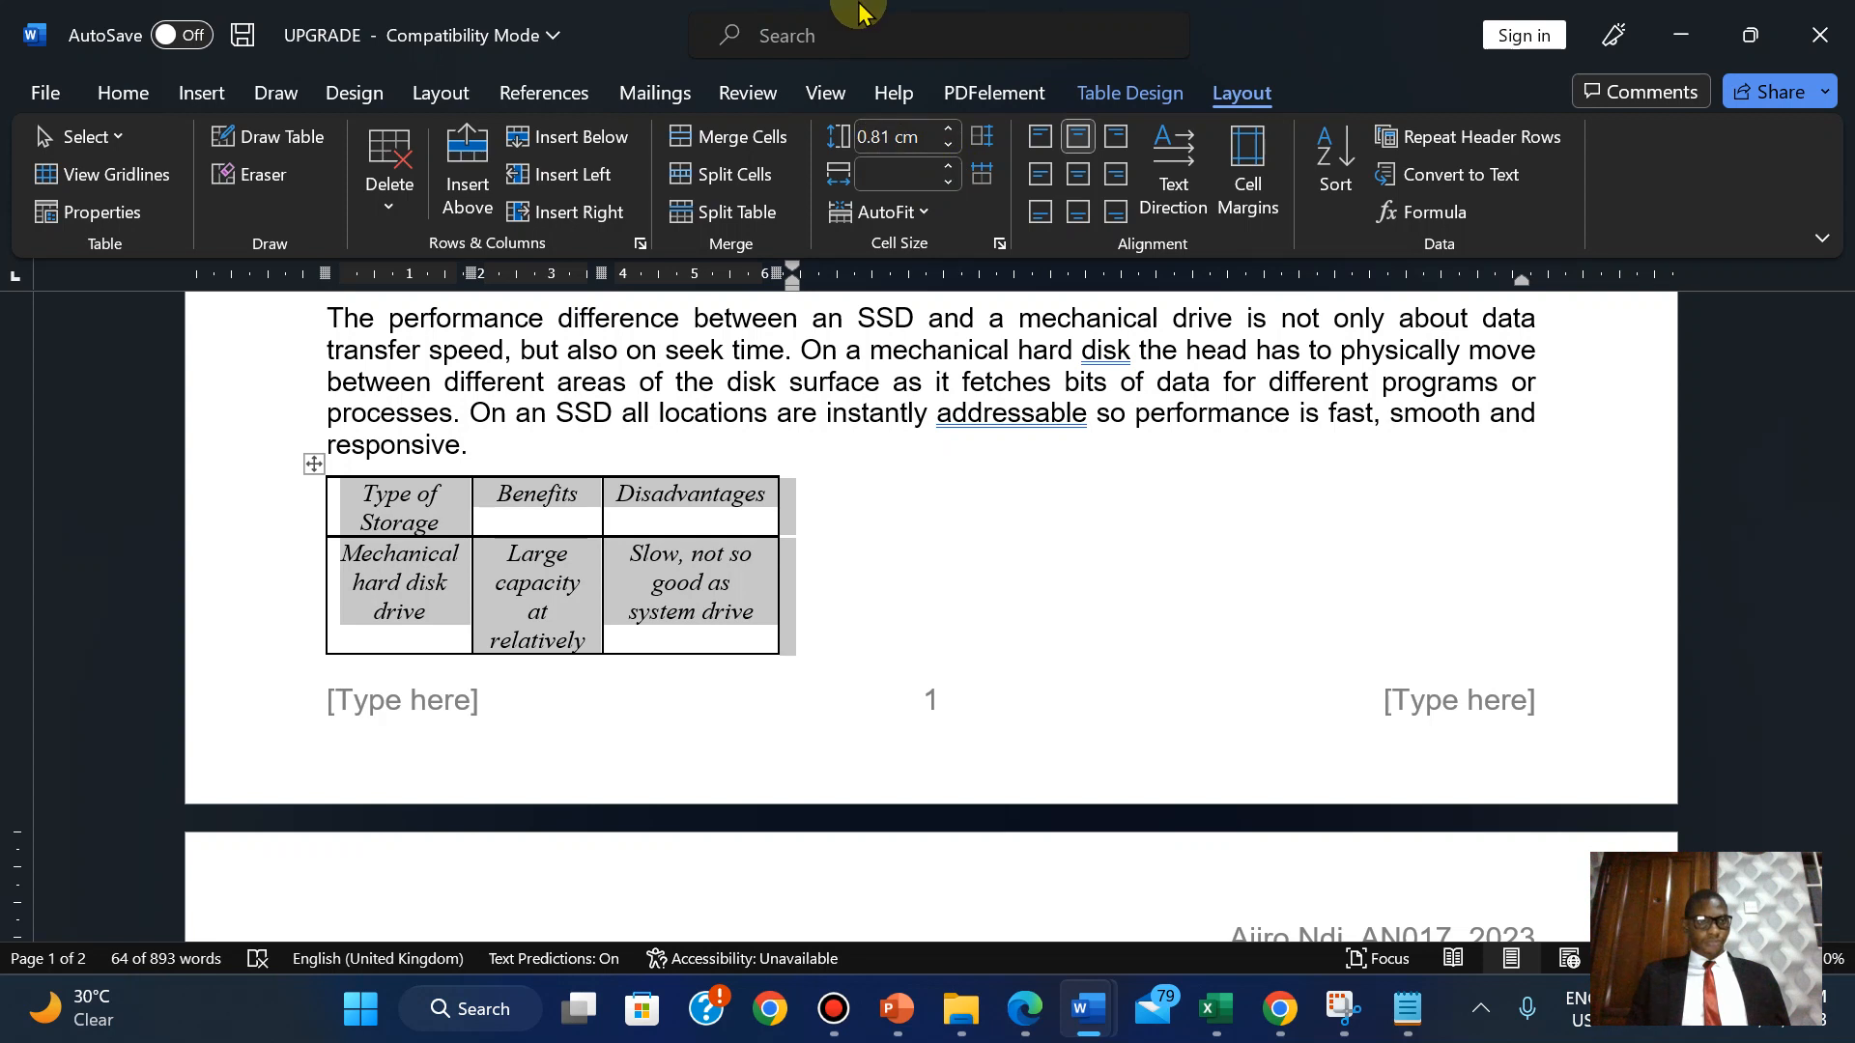
mouse_move(860, 8)
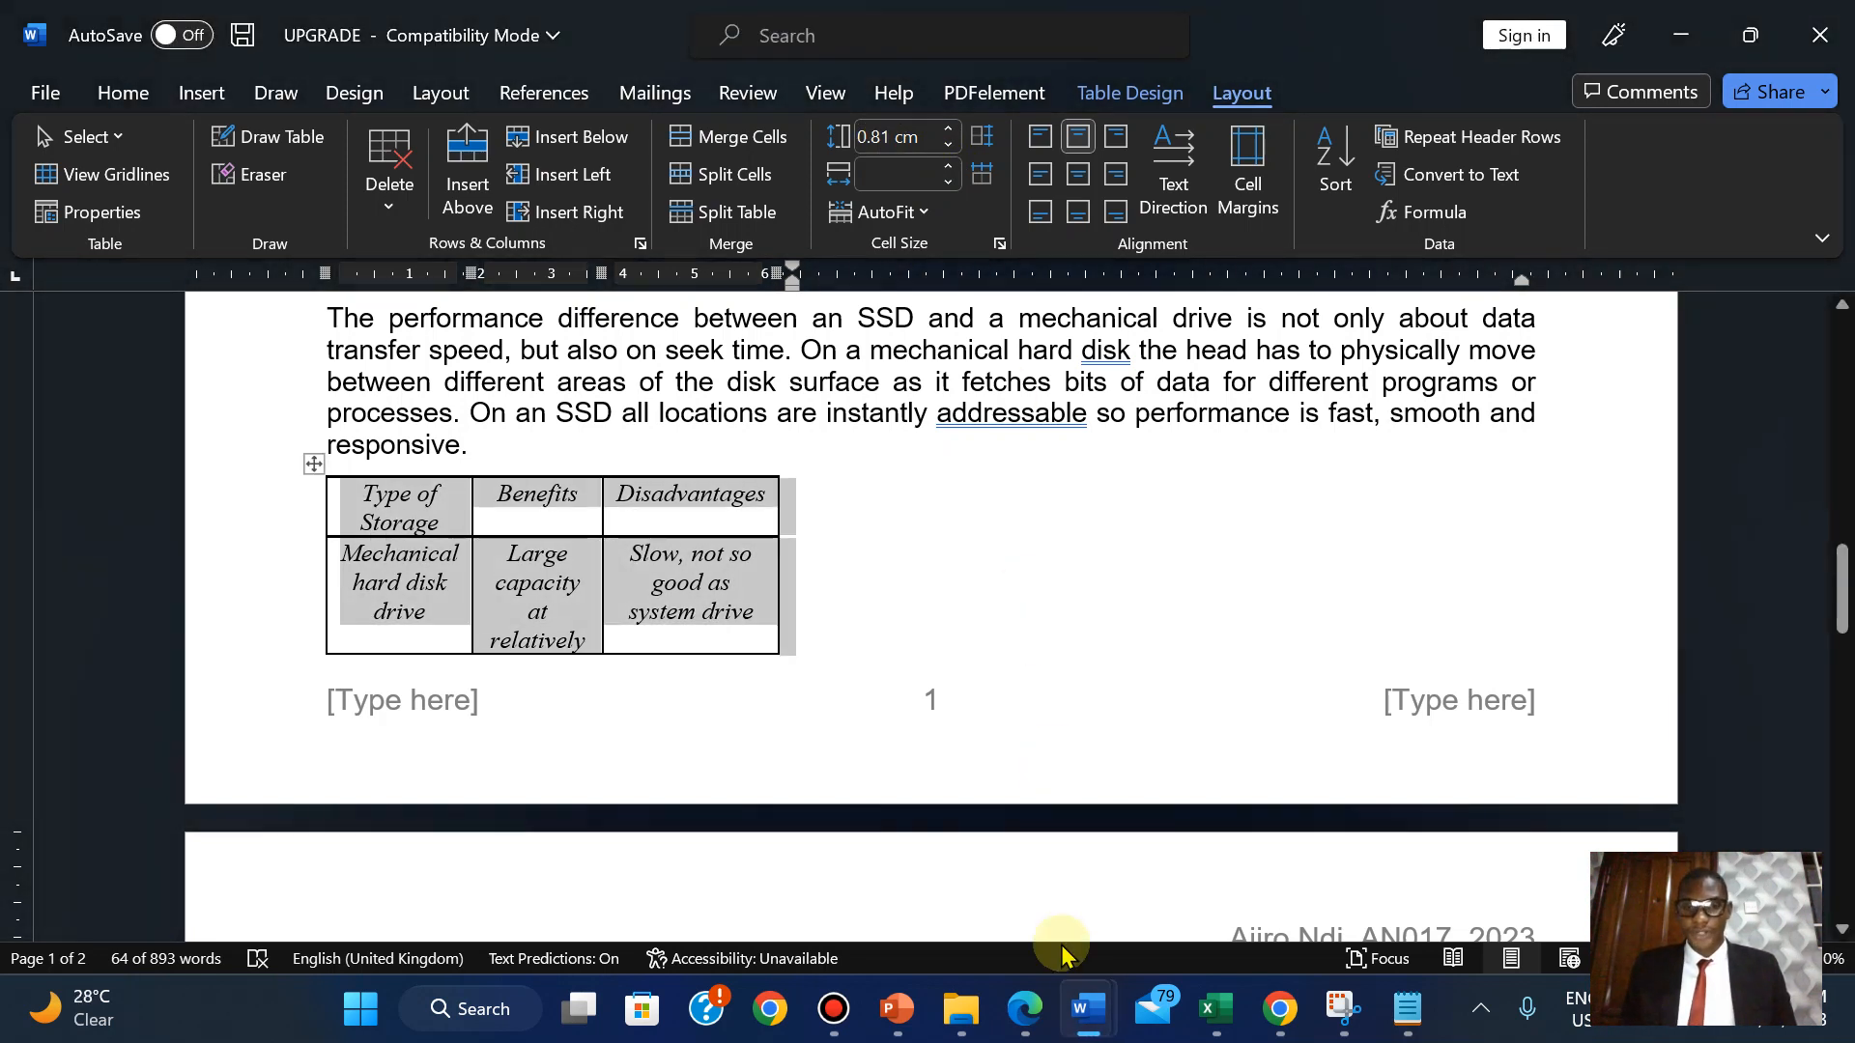
left_click(1022, 1013)
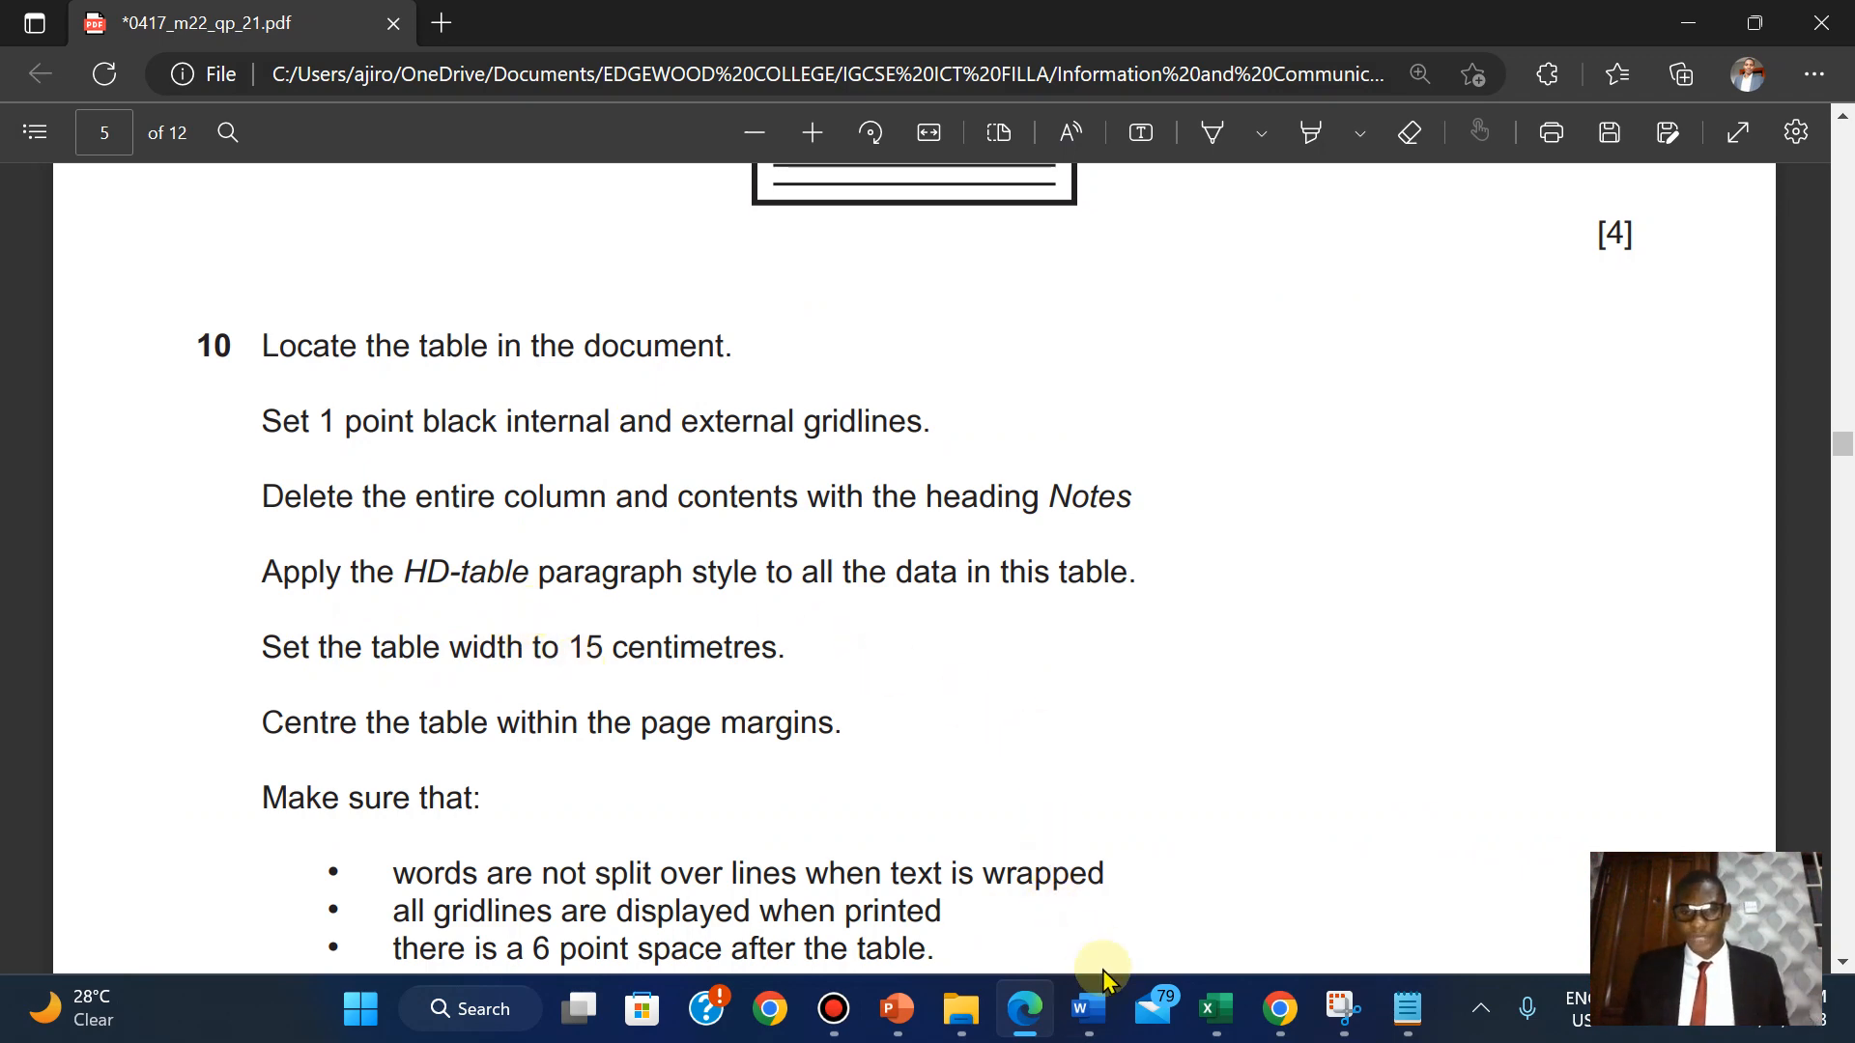
Try a 15 cm column width, undo it, and click into the system drive disadvantages cell.
mouse_move(1089, 1005)
left_click(1290, 875)
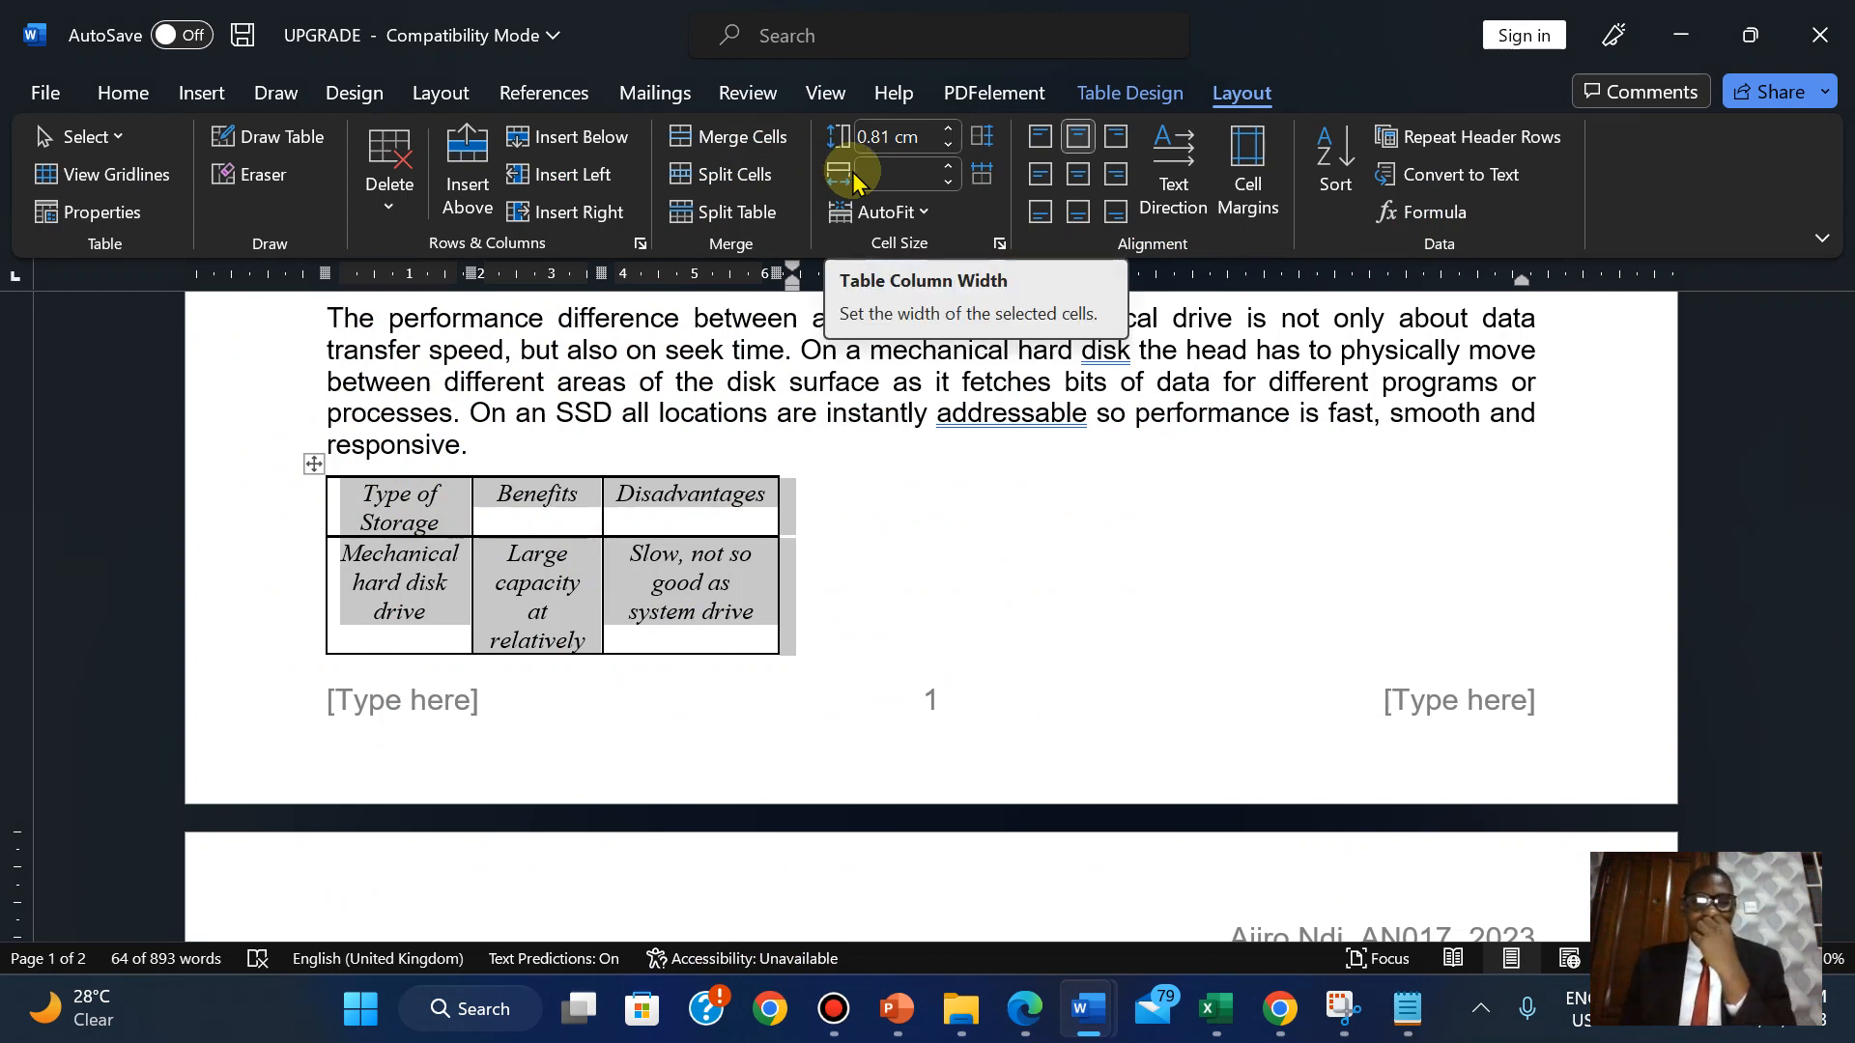
left_click(889, 172)
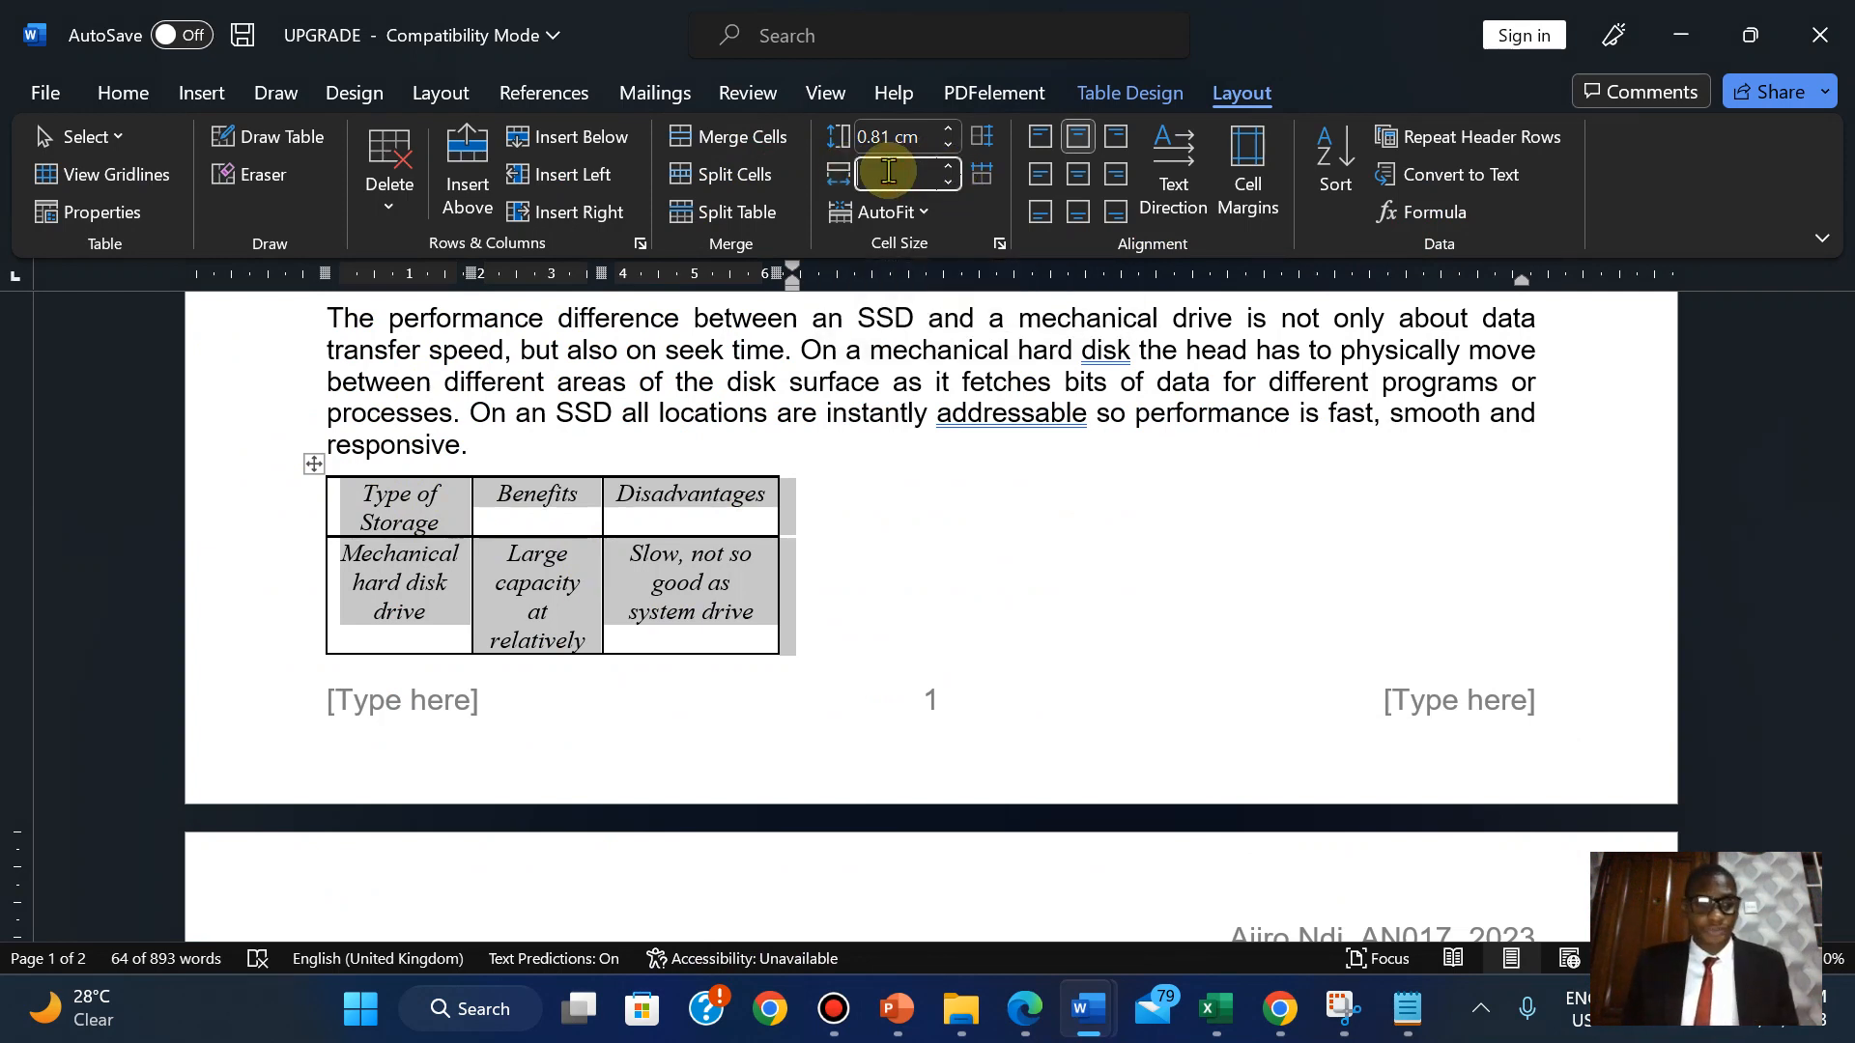
type("15")
key("Return")
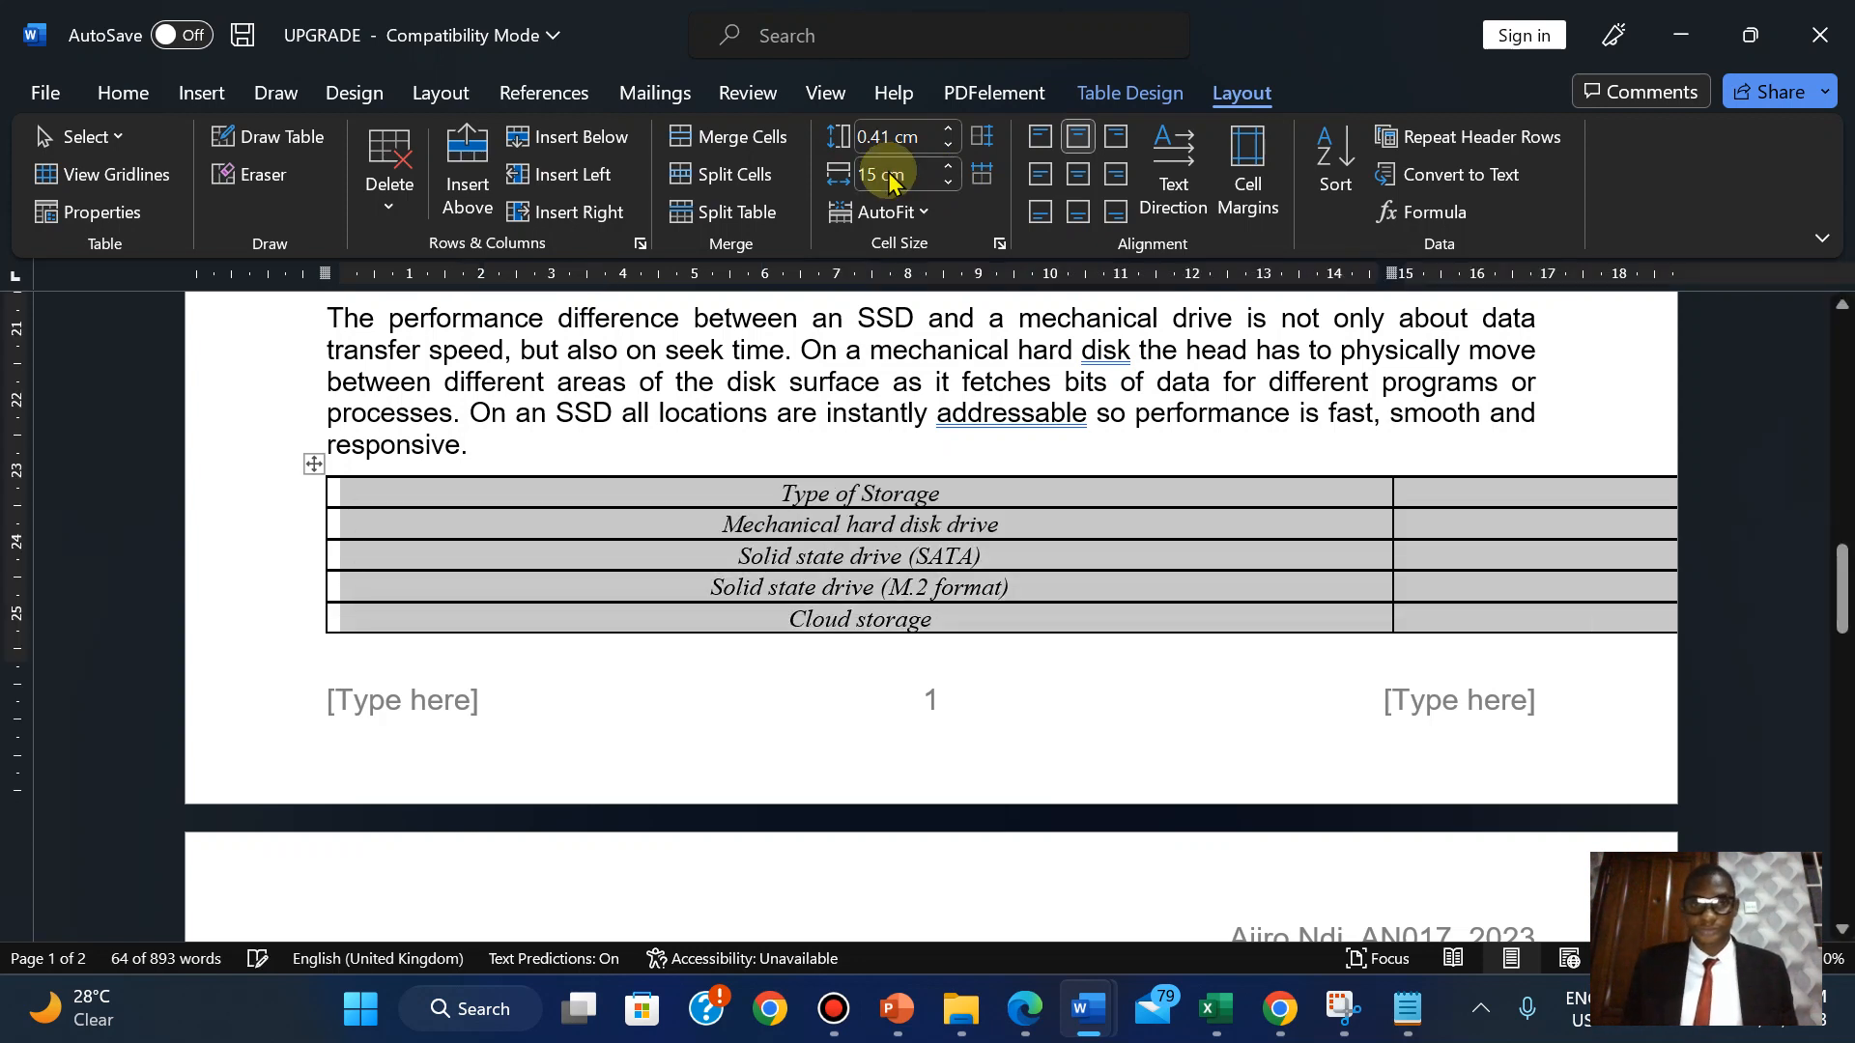
key("ctrl+z")
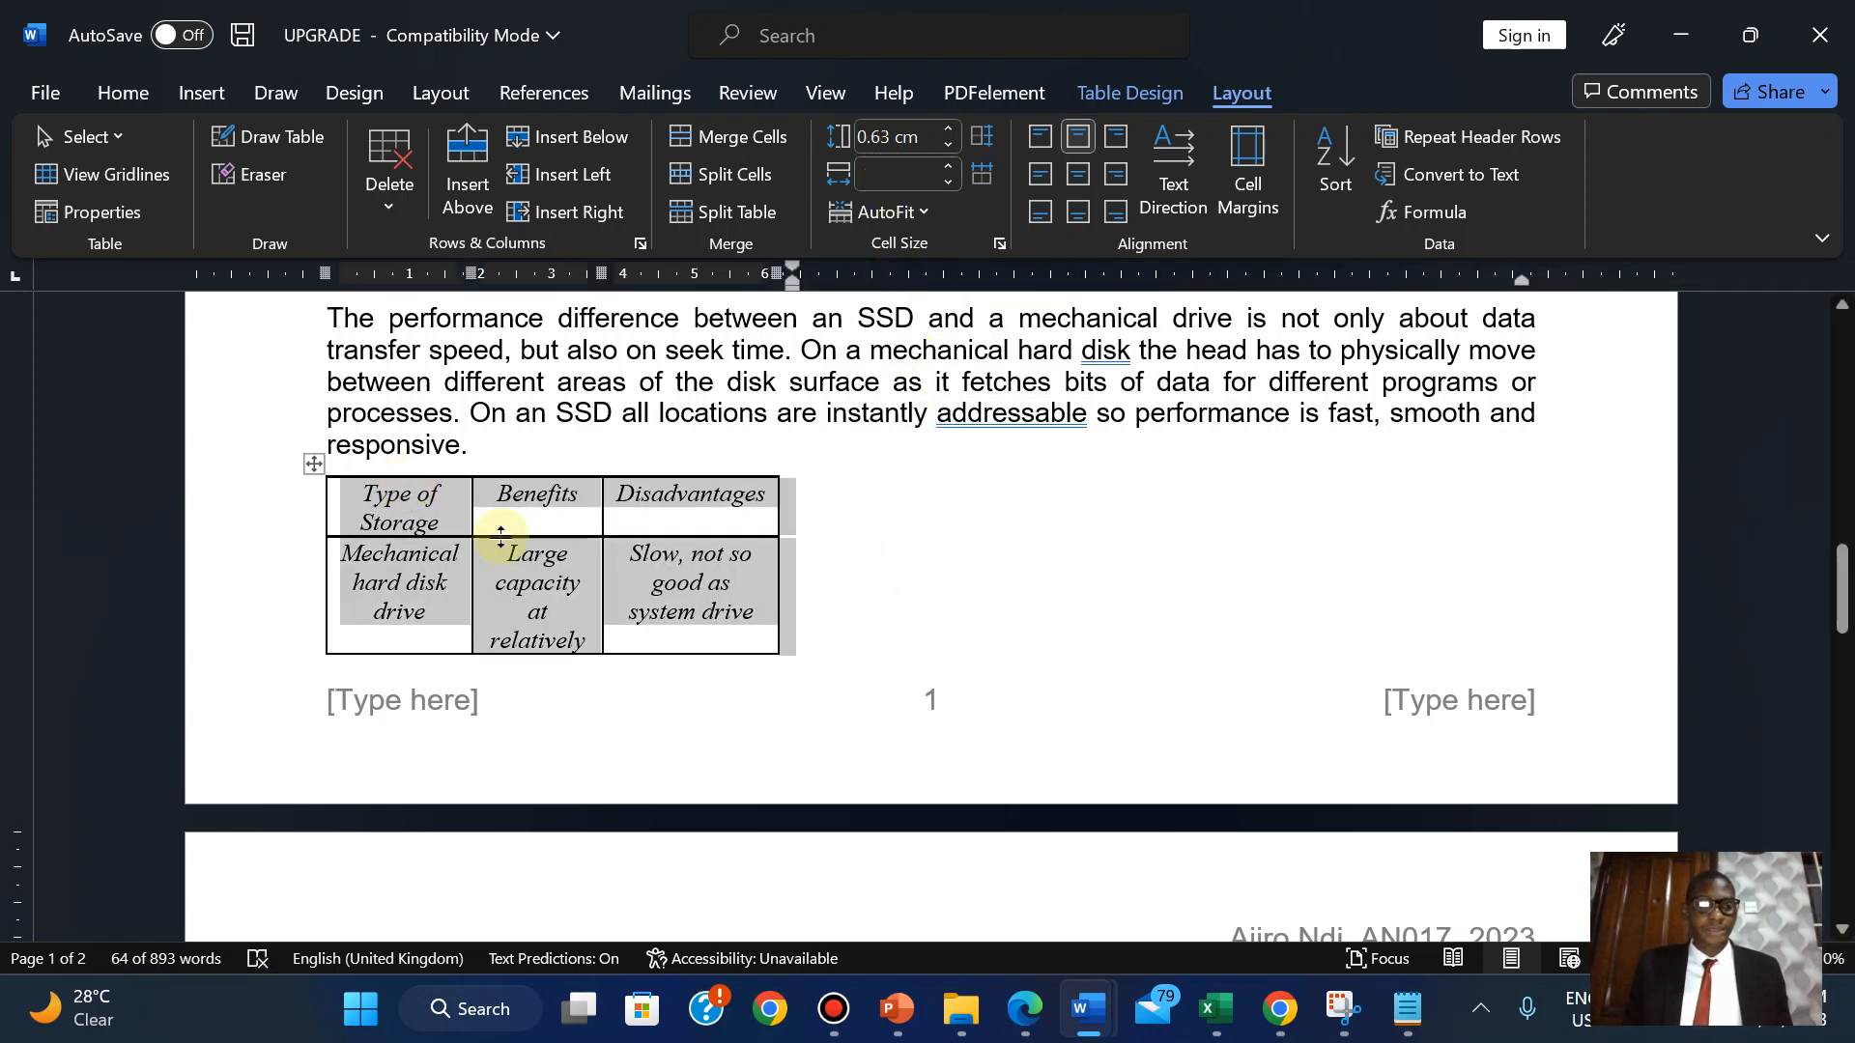
left_click(653, 597)
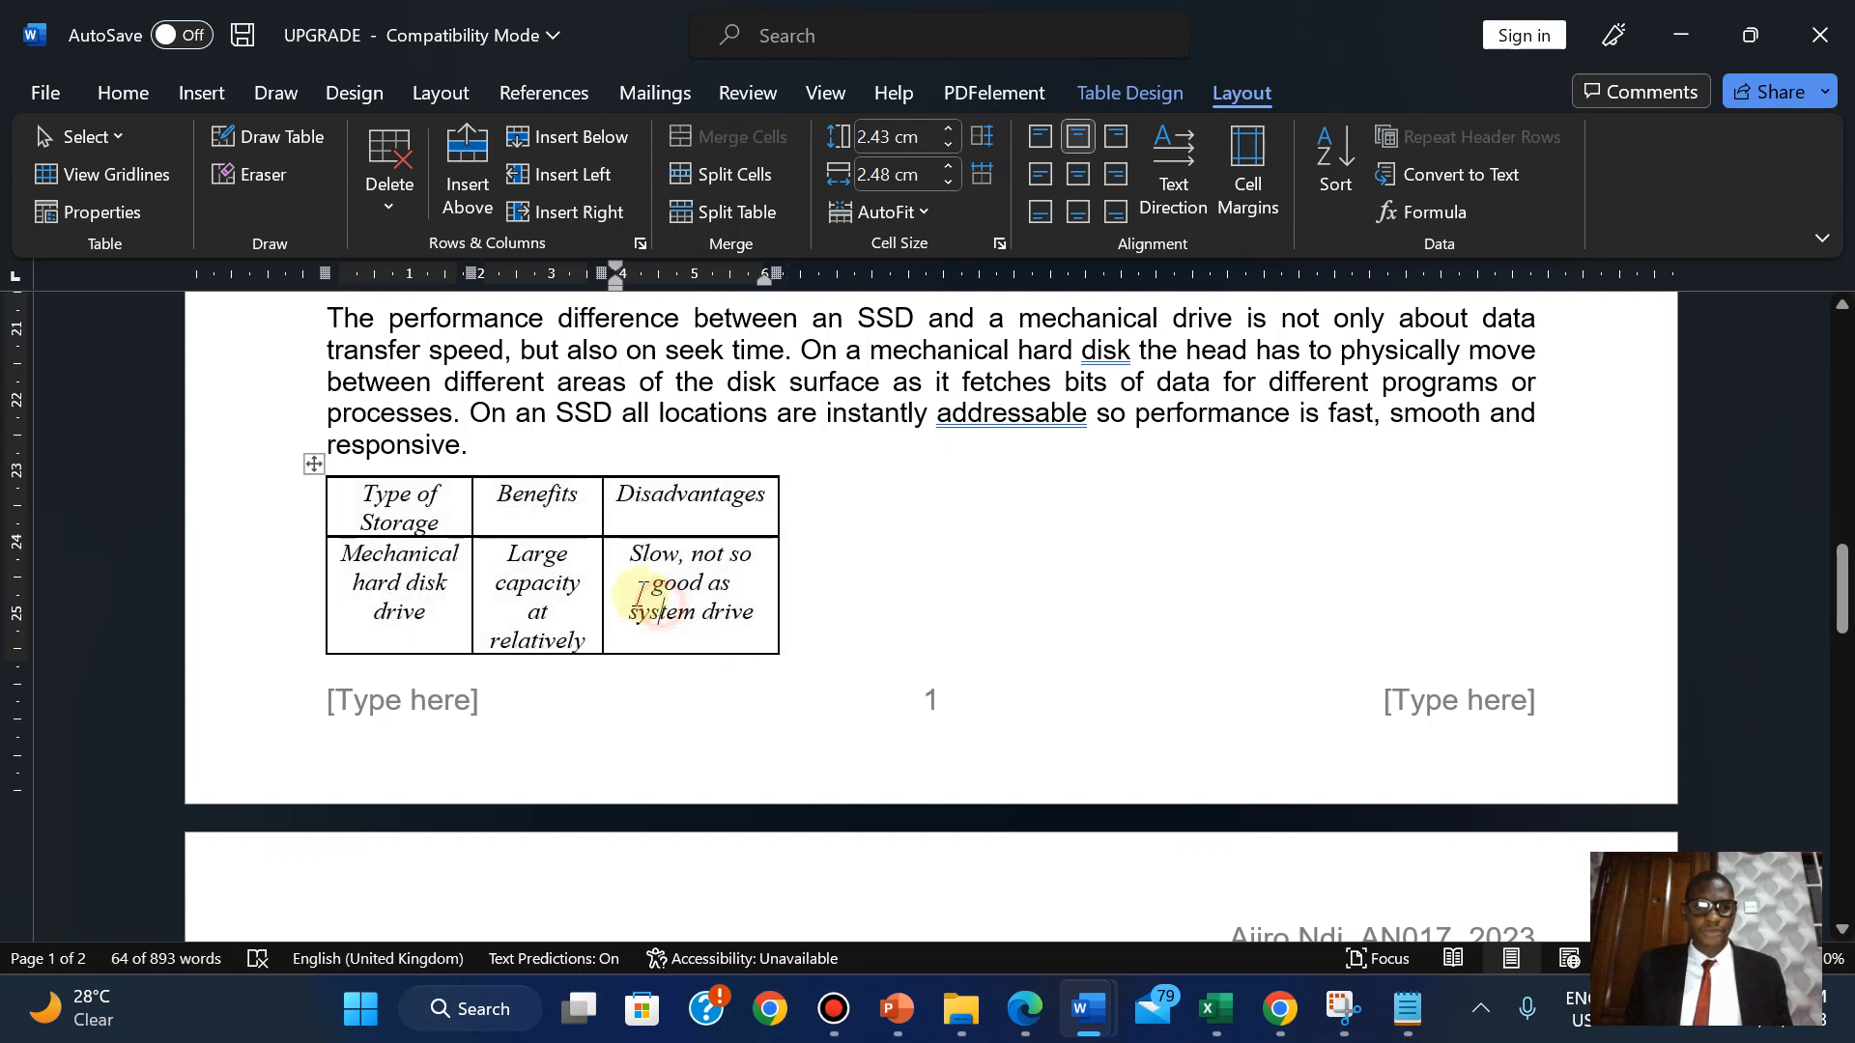
In Table Properties, give the storage table a 15 cm preferred width and Center alignment.
left_click(309, 468)
right_click(309, 470)
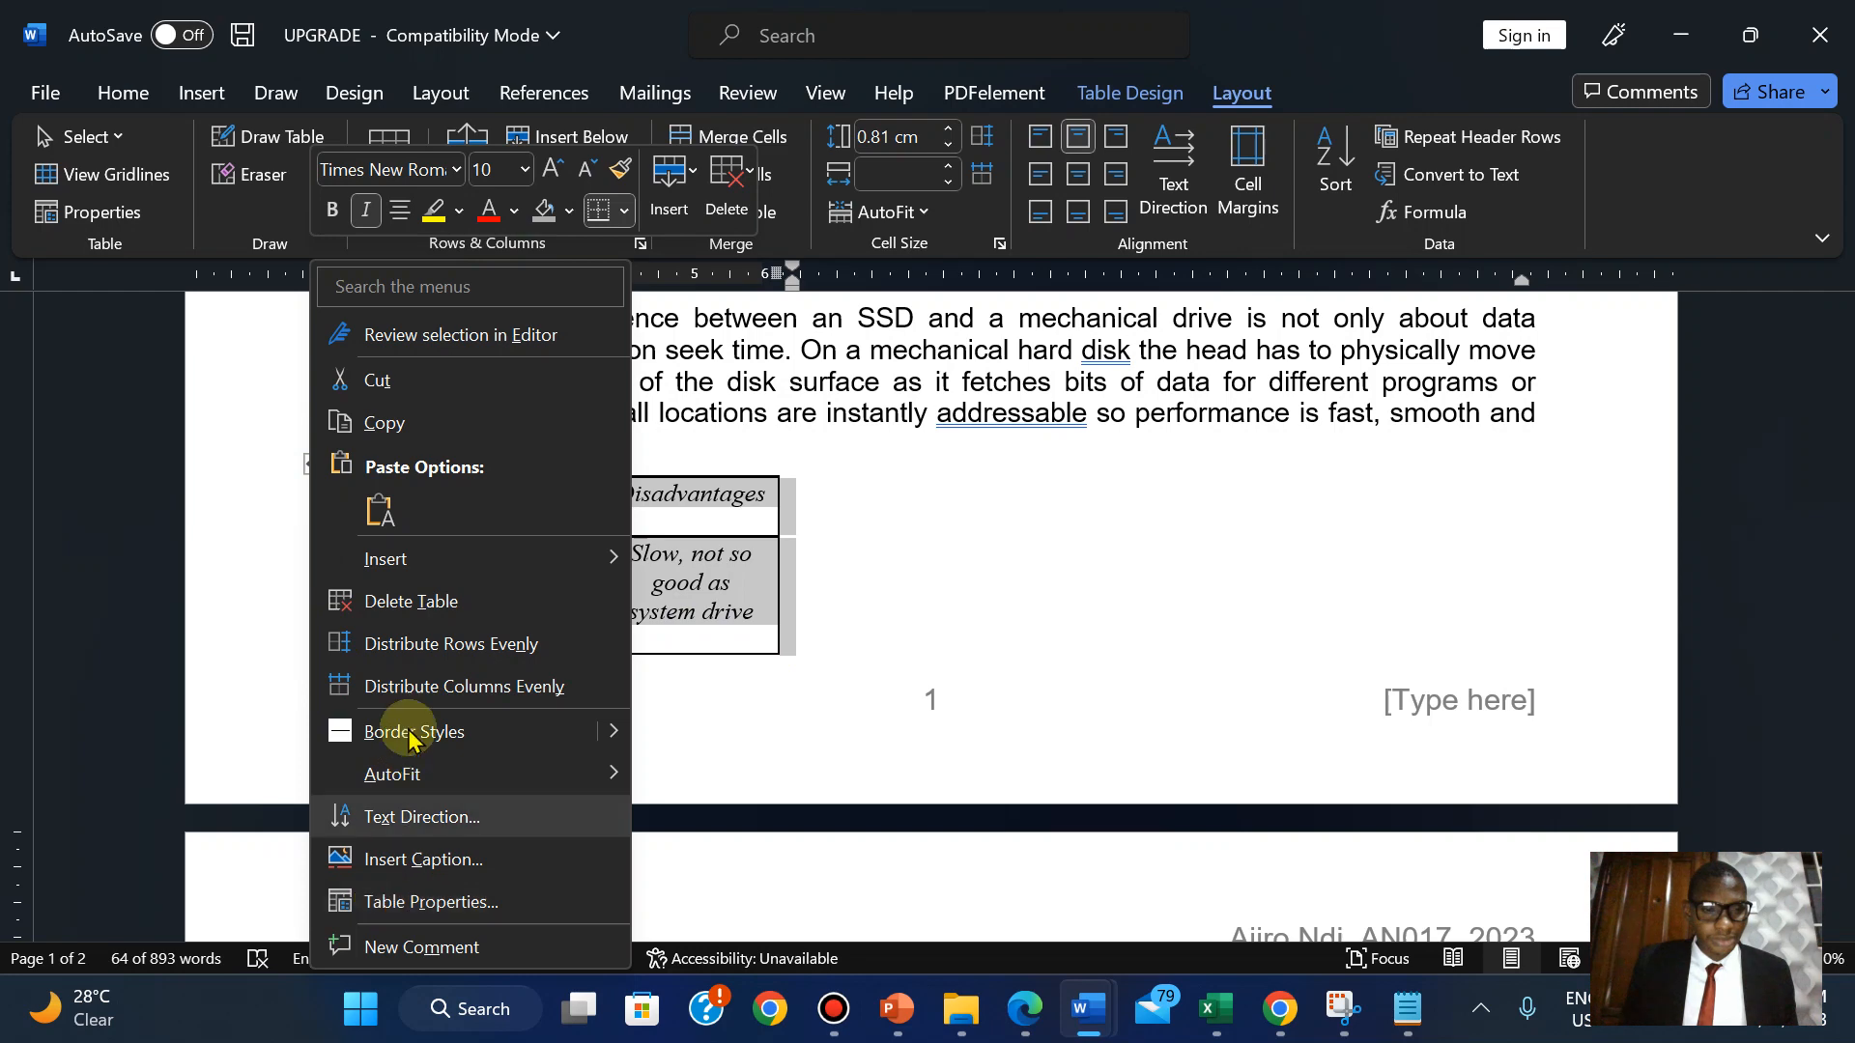
left_click(421, 901)
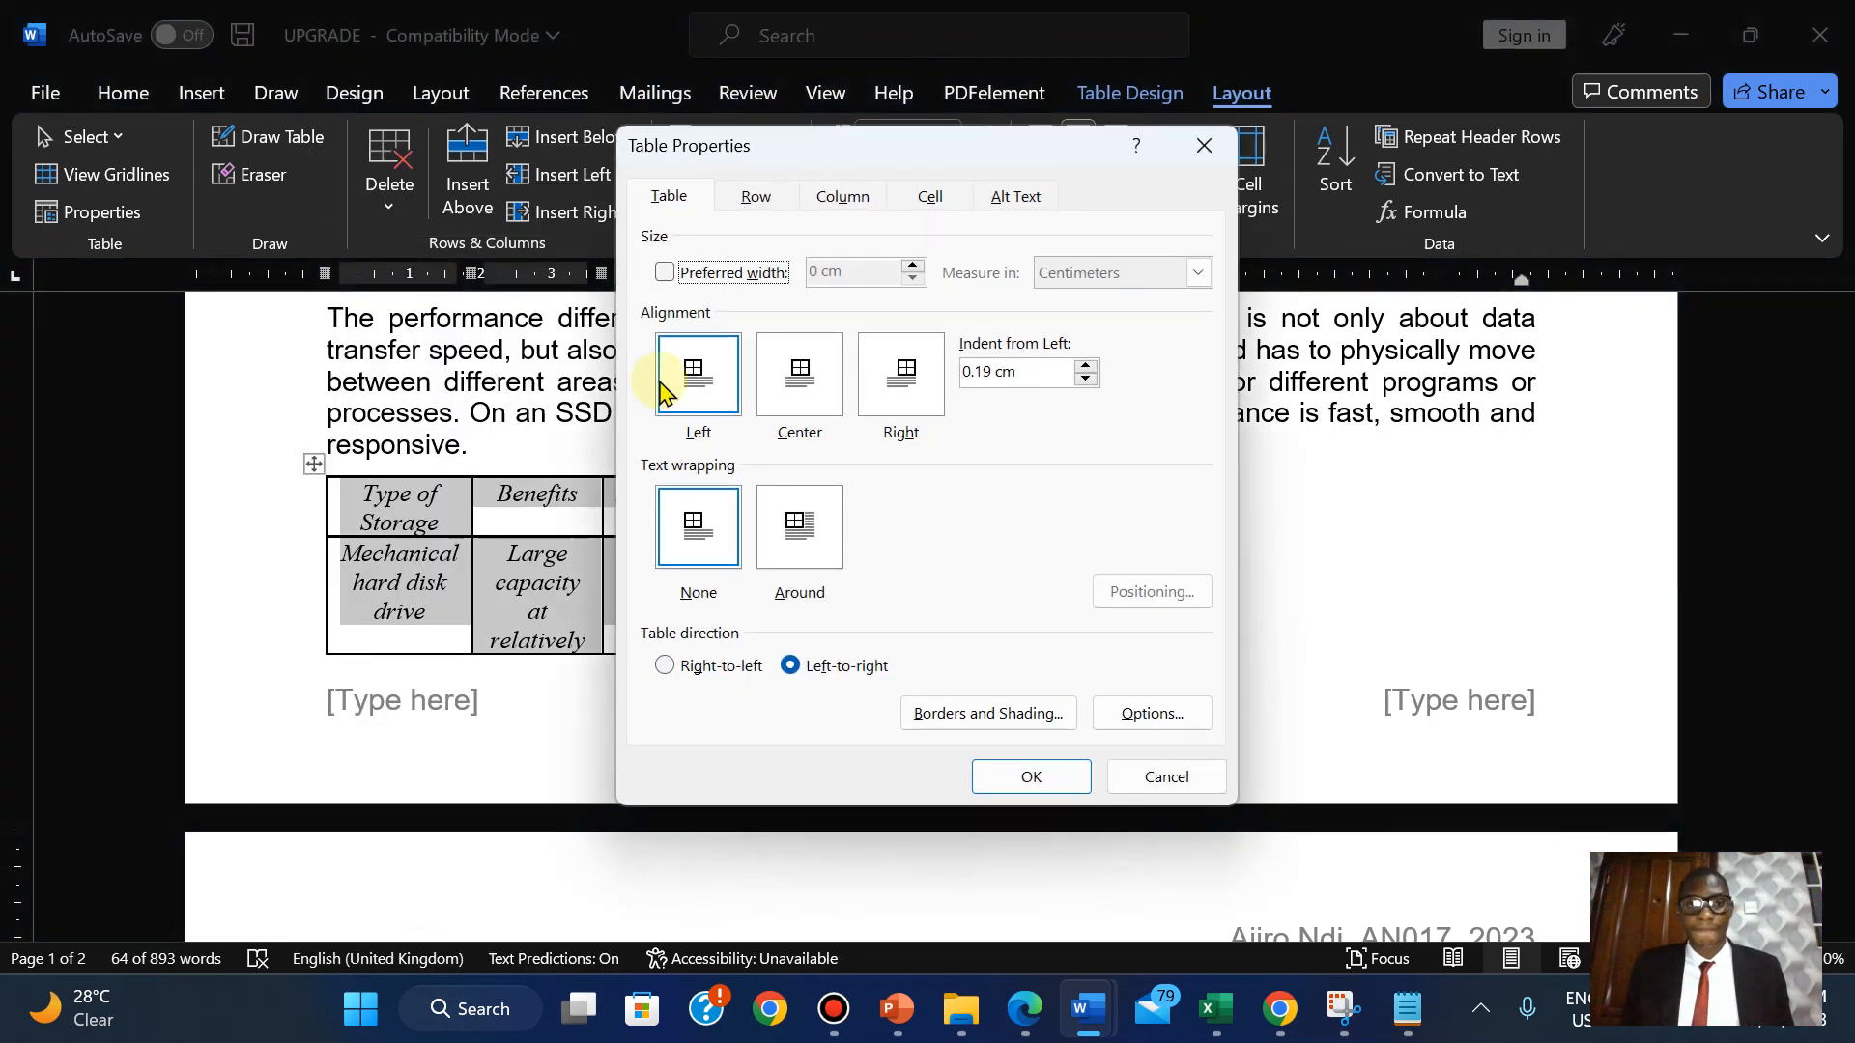
left_click(664, 271)
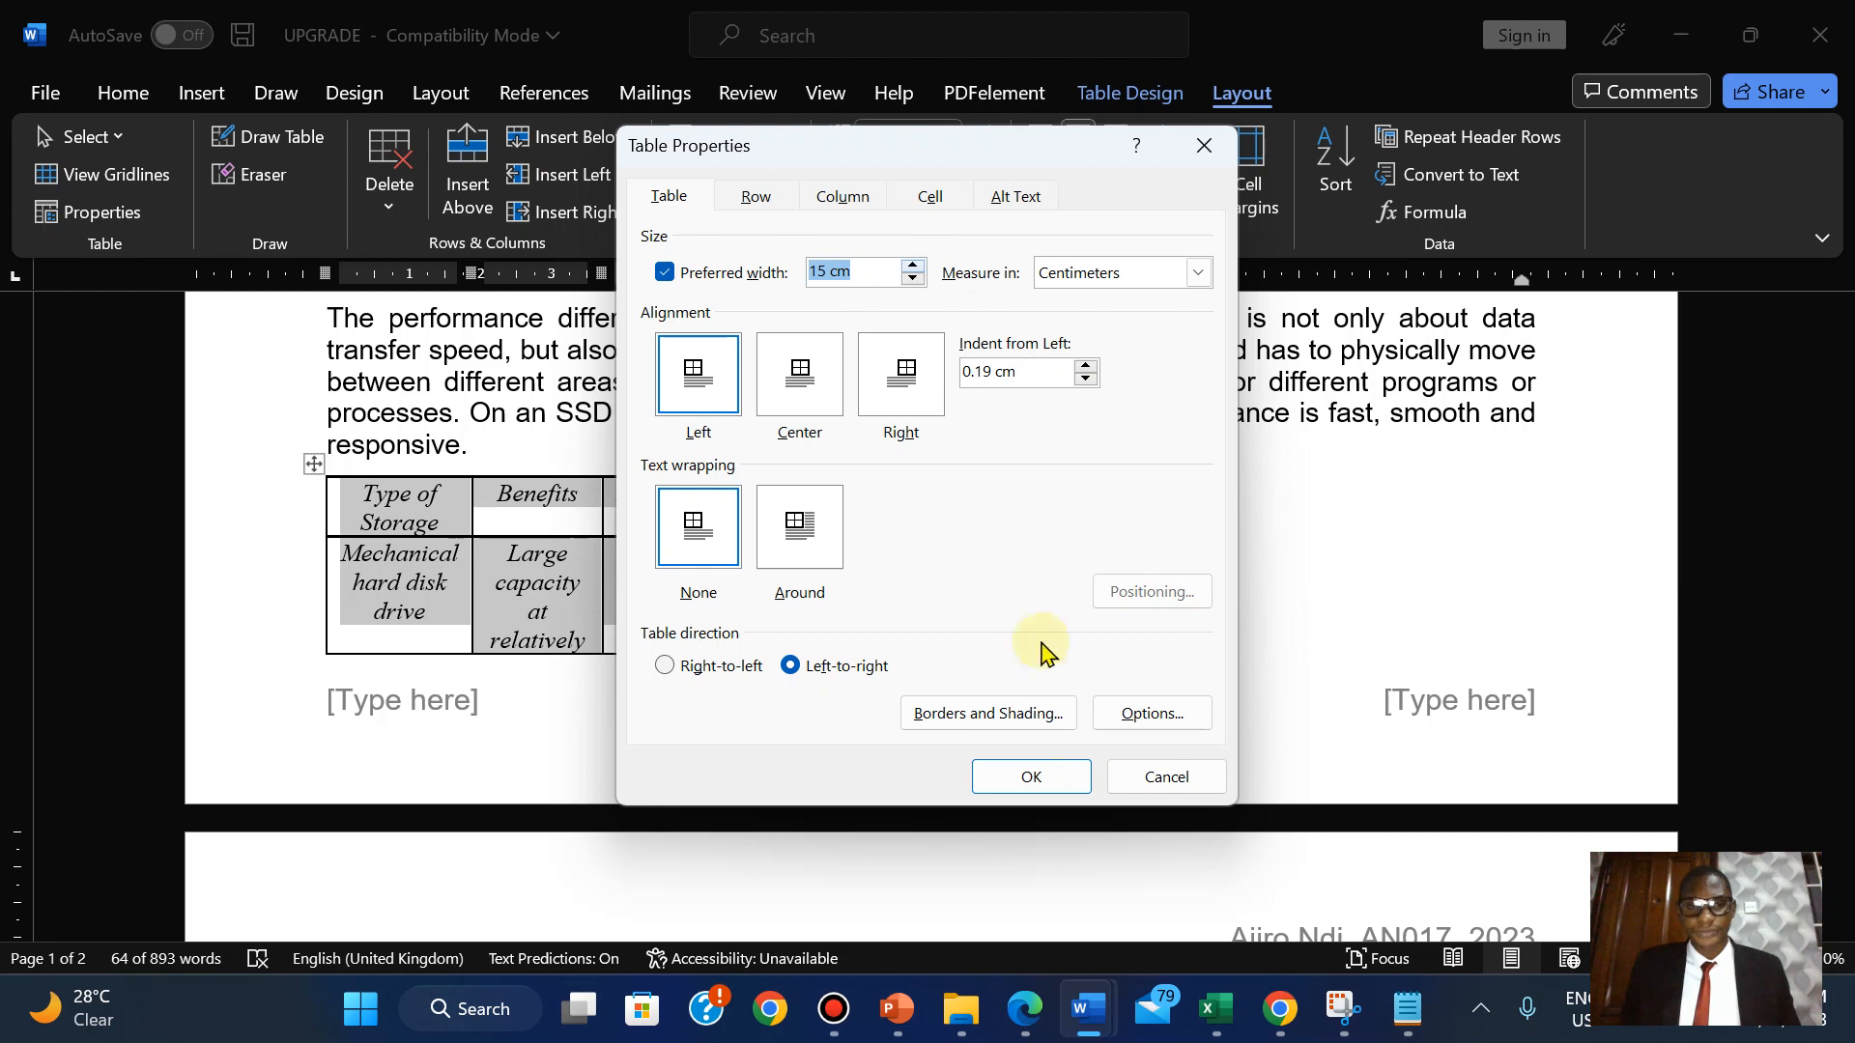
left_click(1024, 1008)
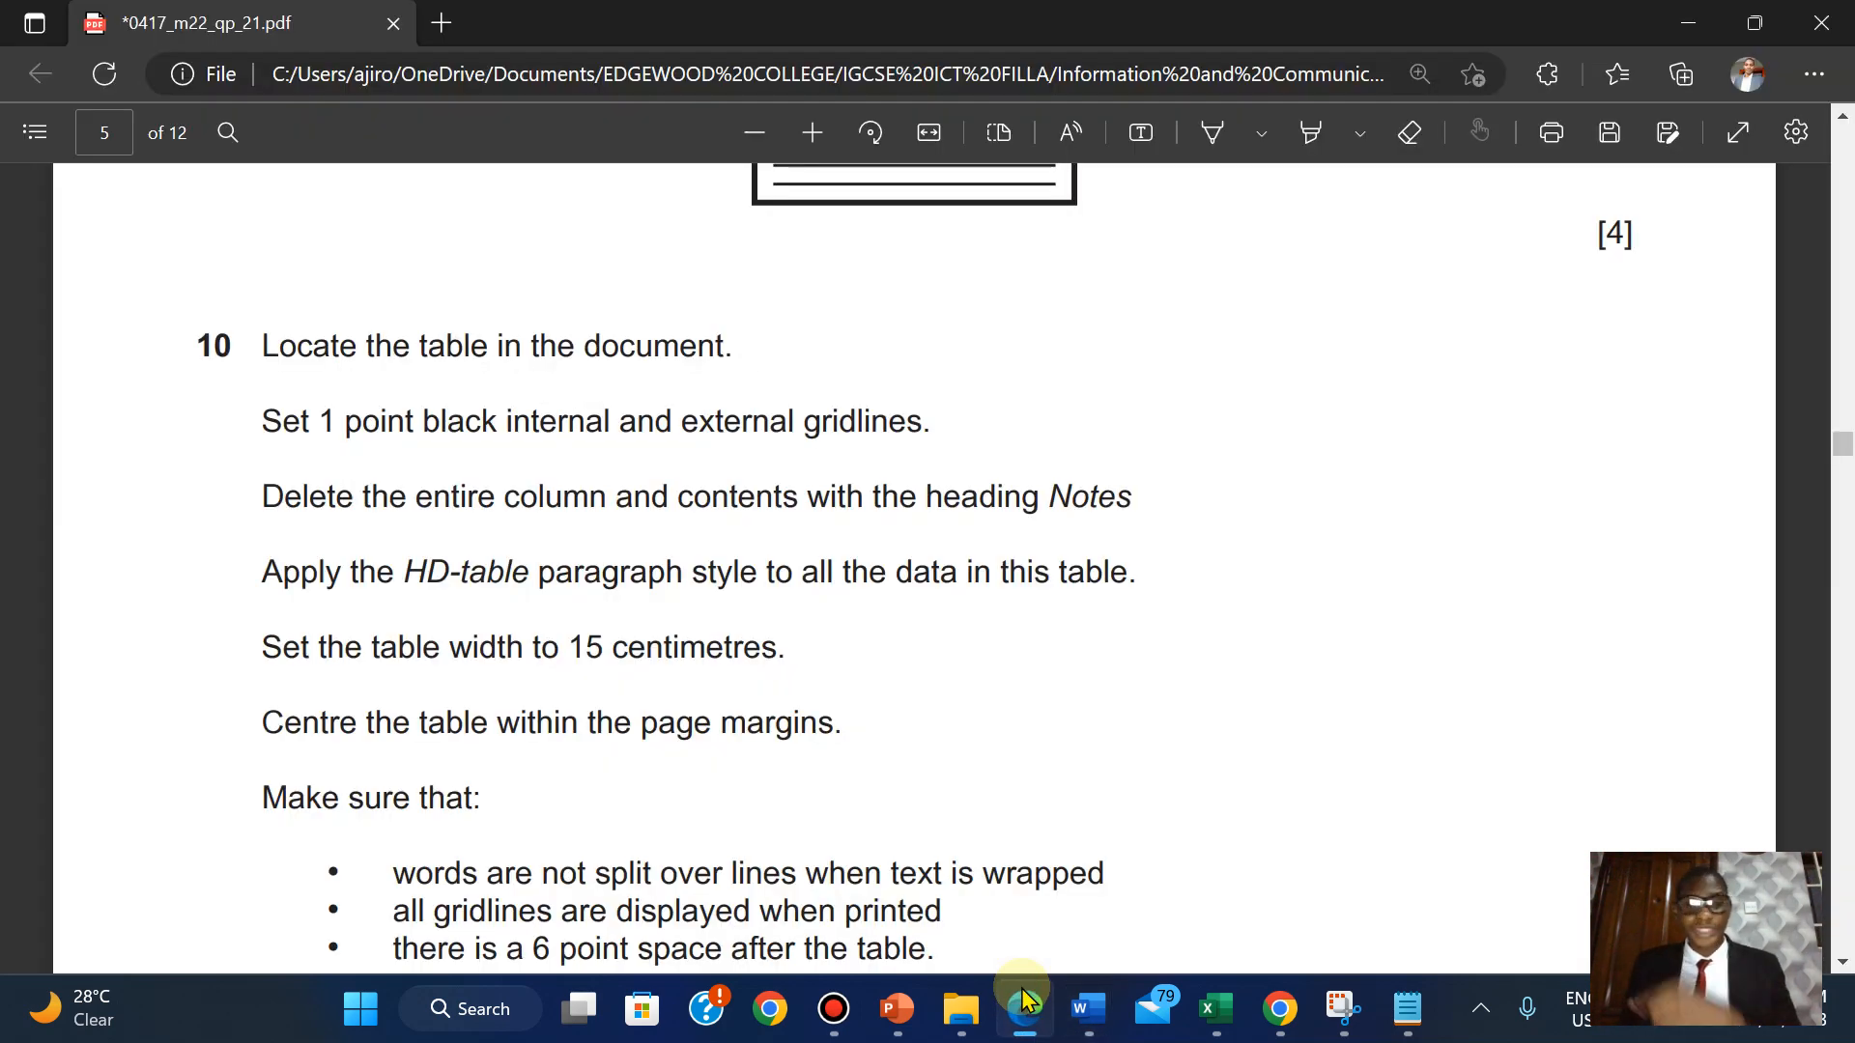
left_click(1025, 1003)
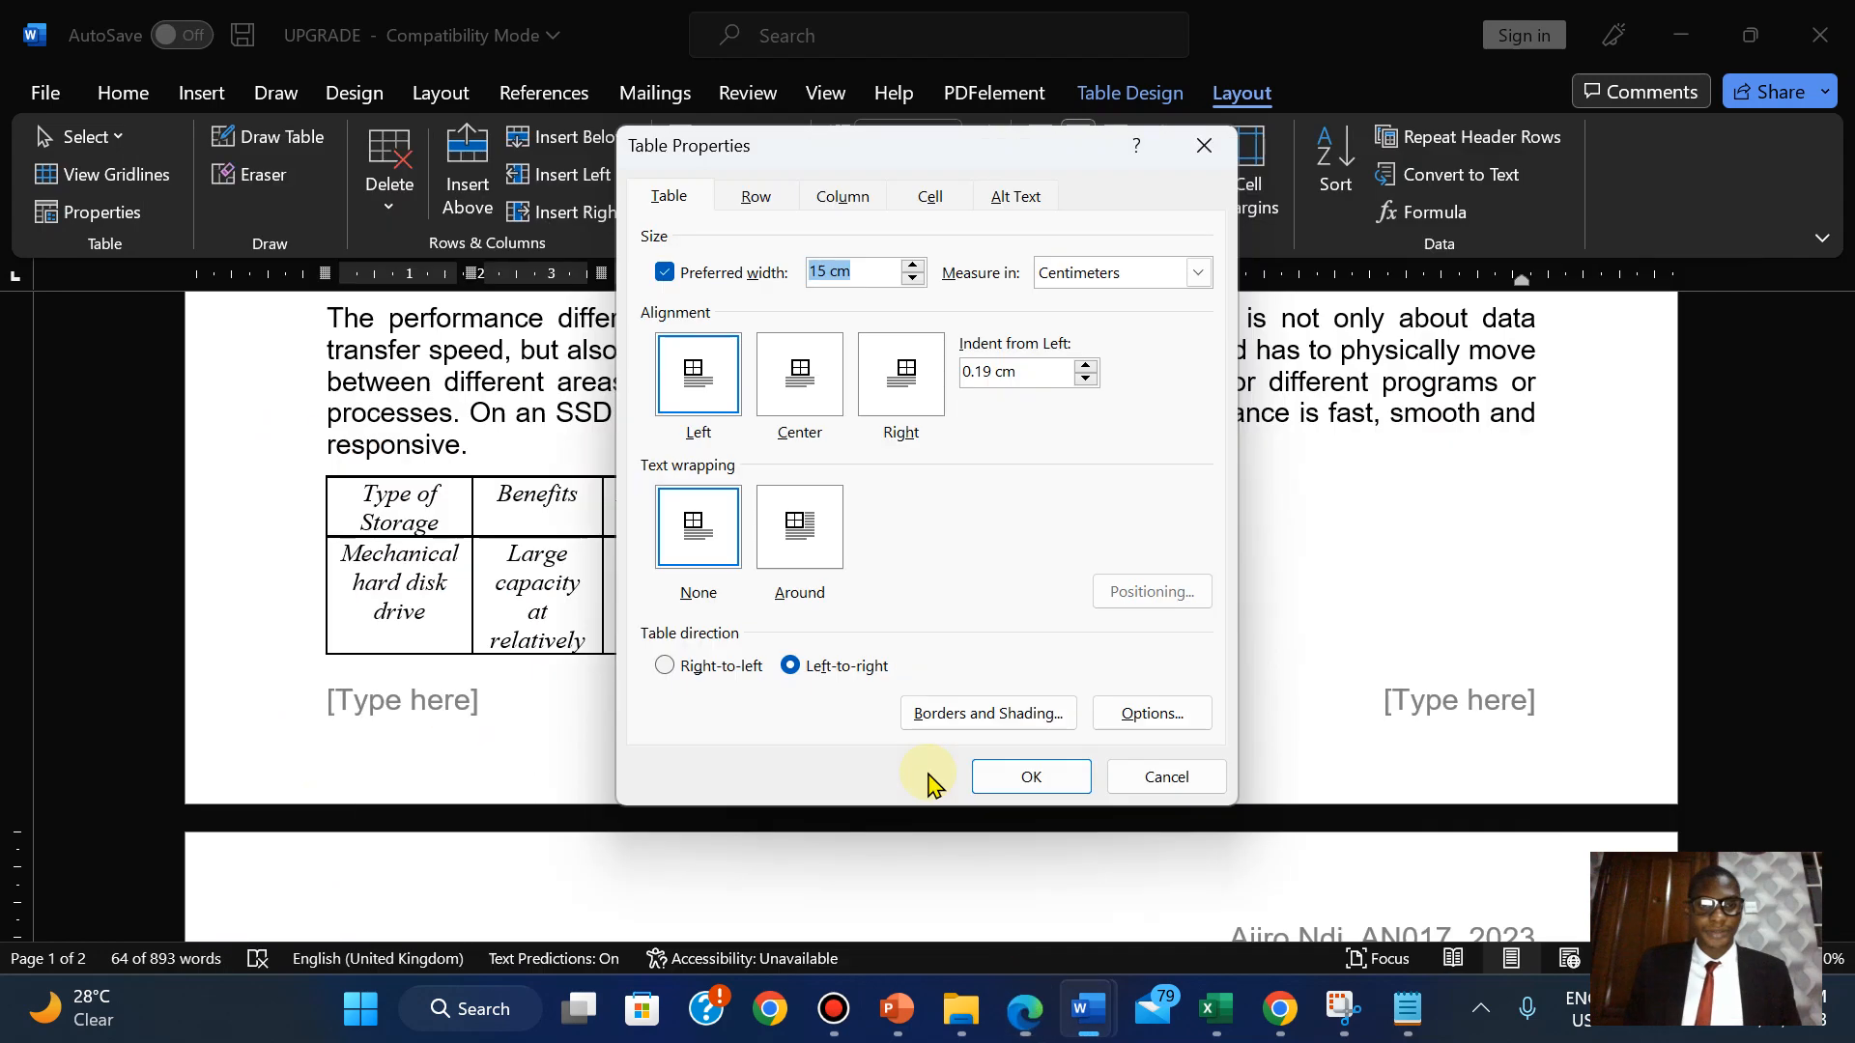
left_click(808, 394)
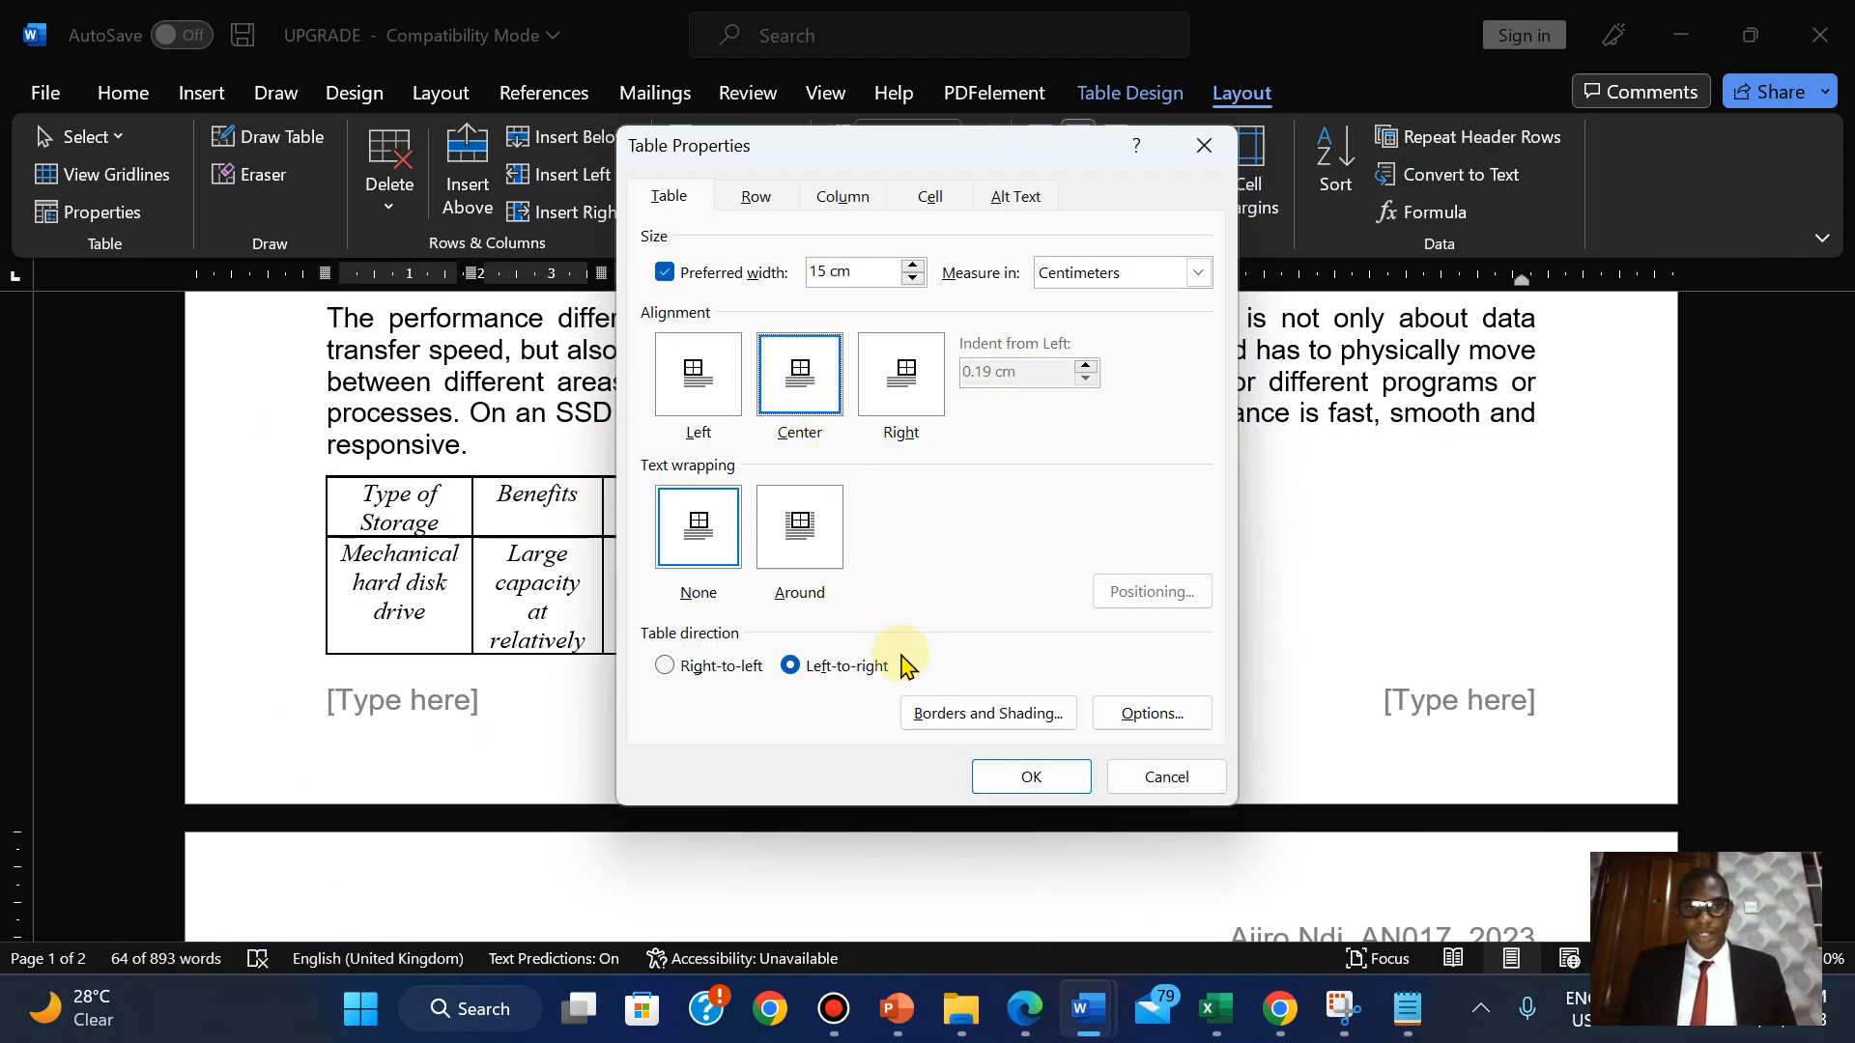
left_click(1024, 778)
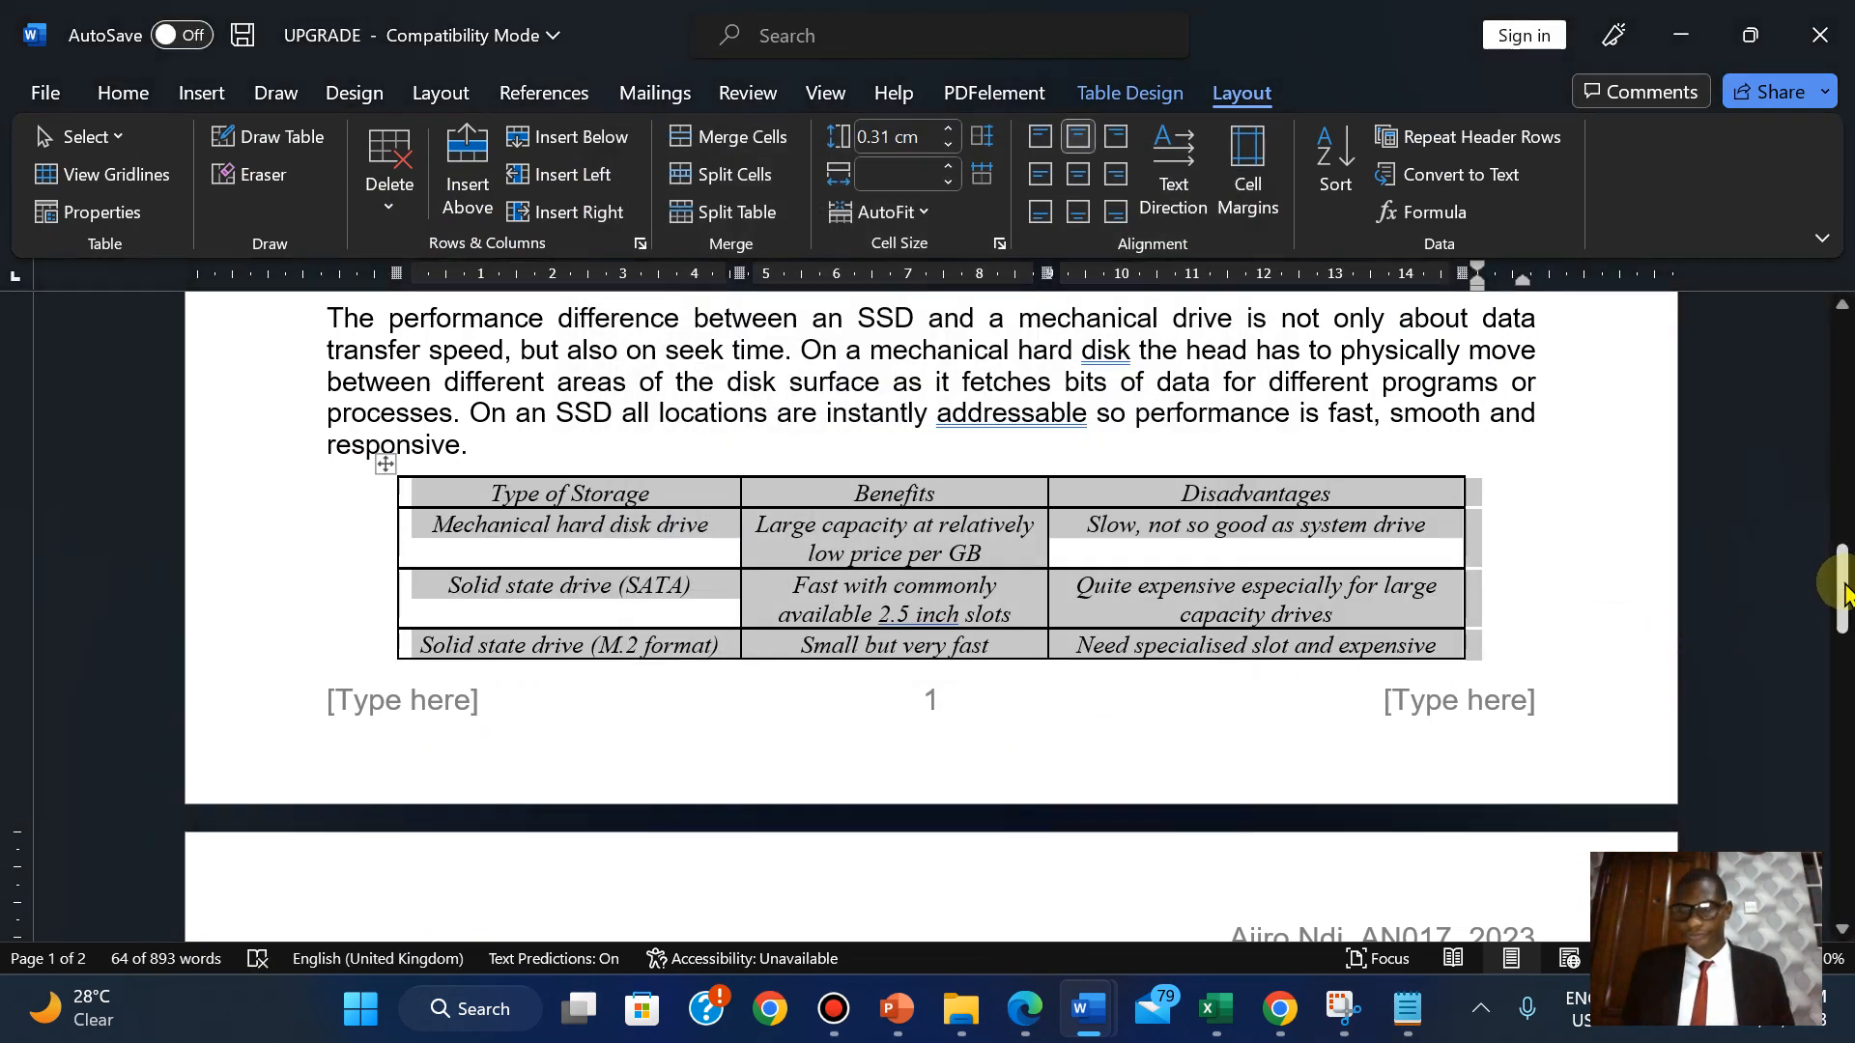
Highlight question 10's completed table instructions in green in the exam PDF.
mouse_move(1843, 585)
left_mouse_down()
mouse_move(1842, 635)
mouse_move(1829, 577)
left_mouse_up()
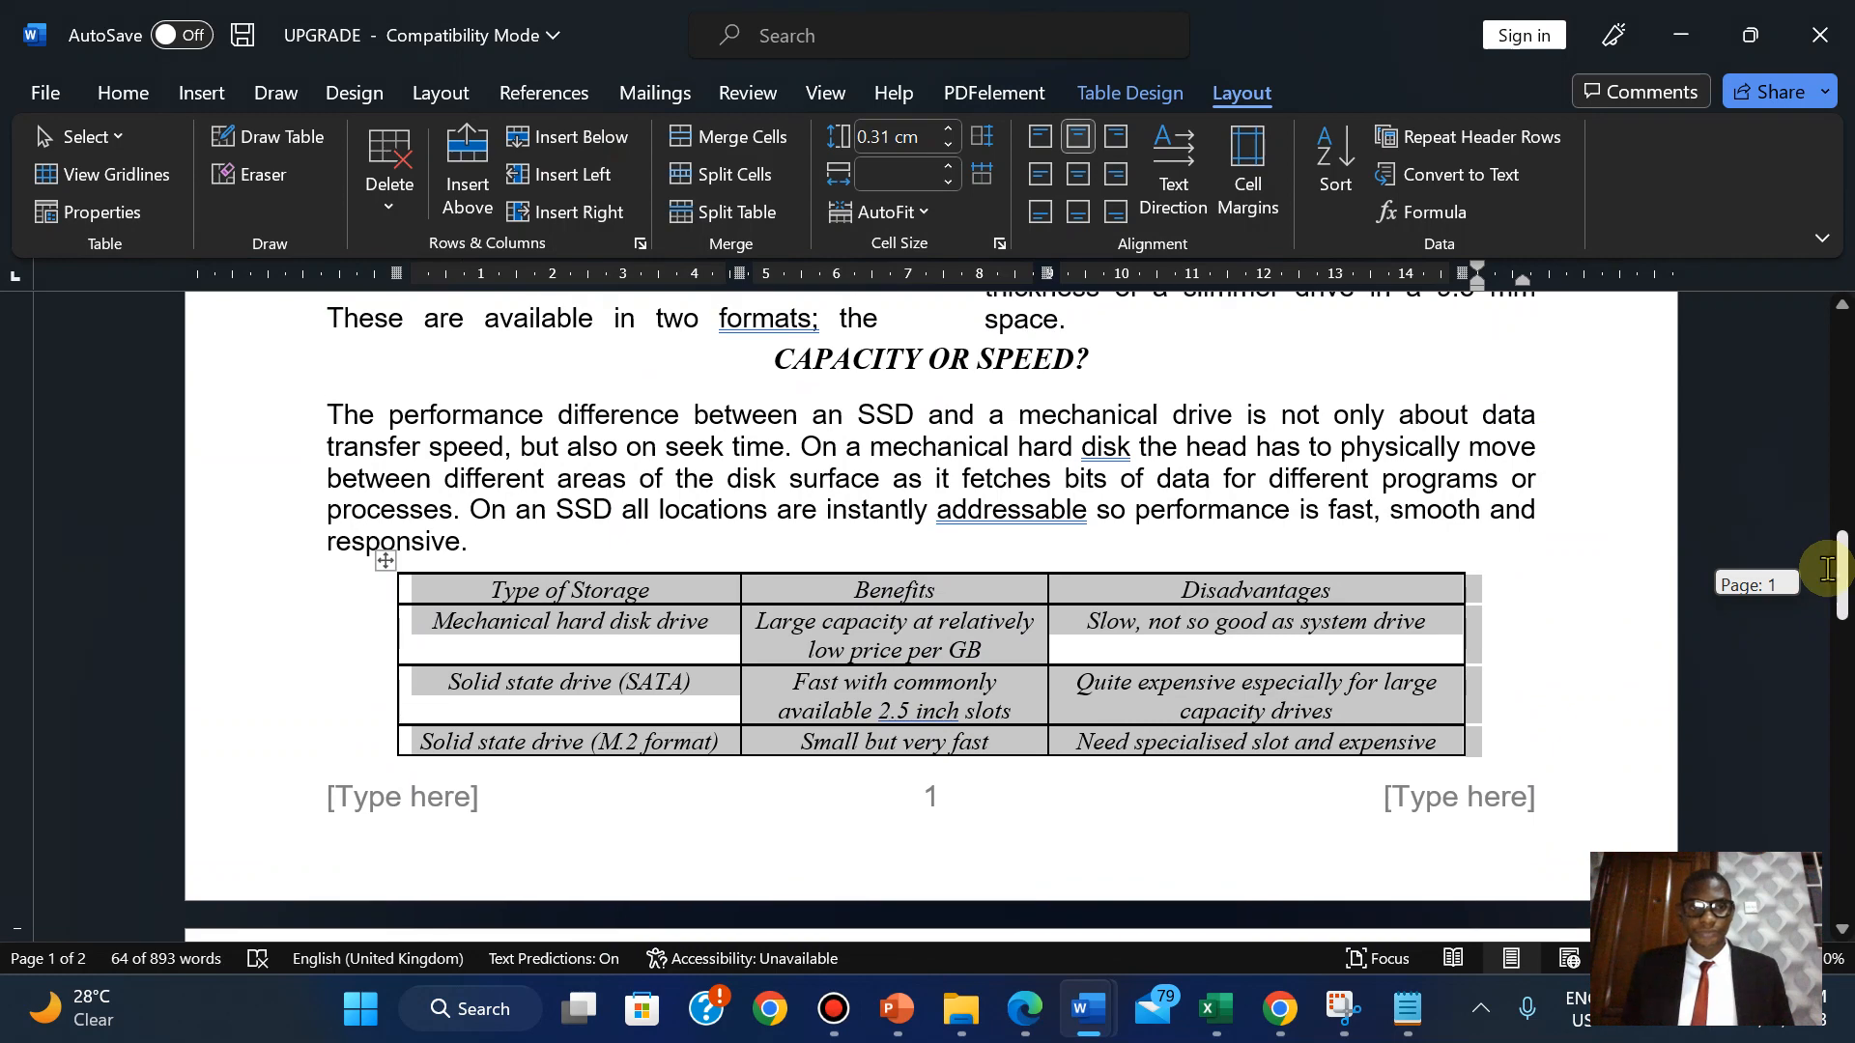
left_click(1025, 1008)
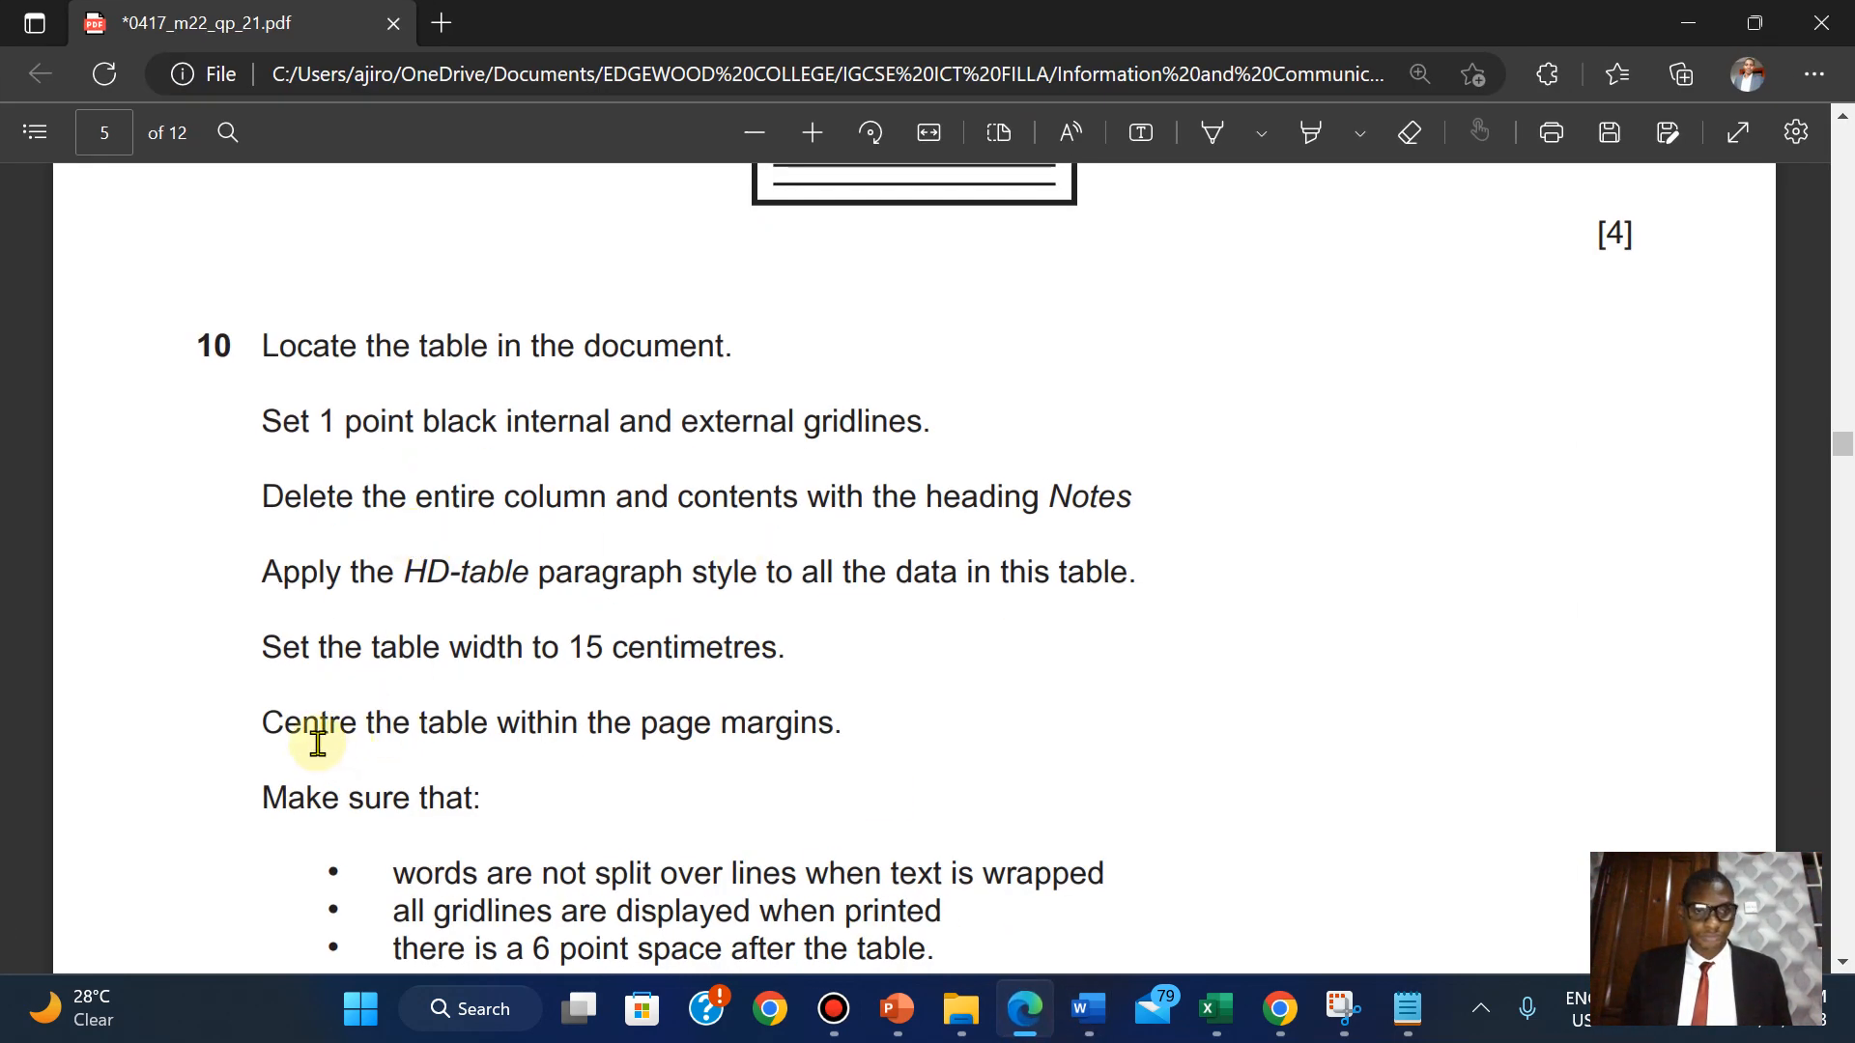
left_click_drag(263, 344, 831, 708)
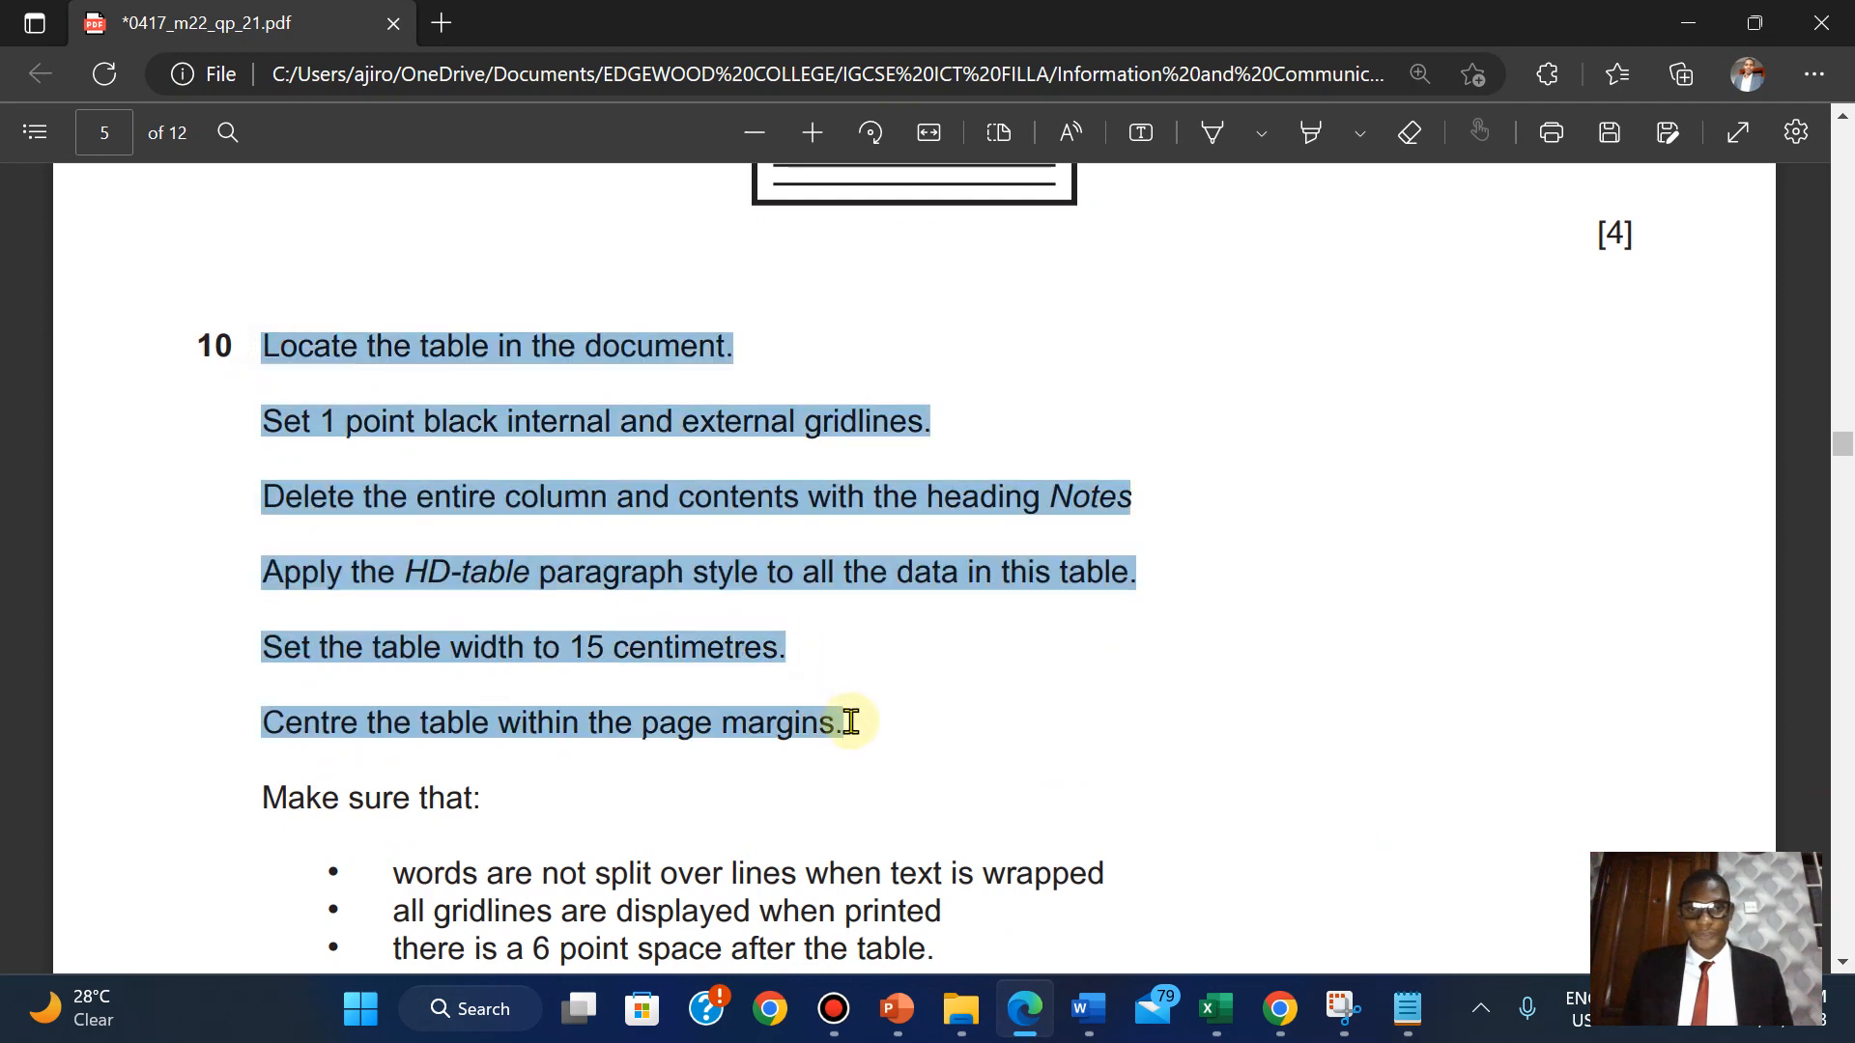
mouse_move(906, 682)
mouse_move(970, 577)
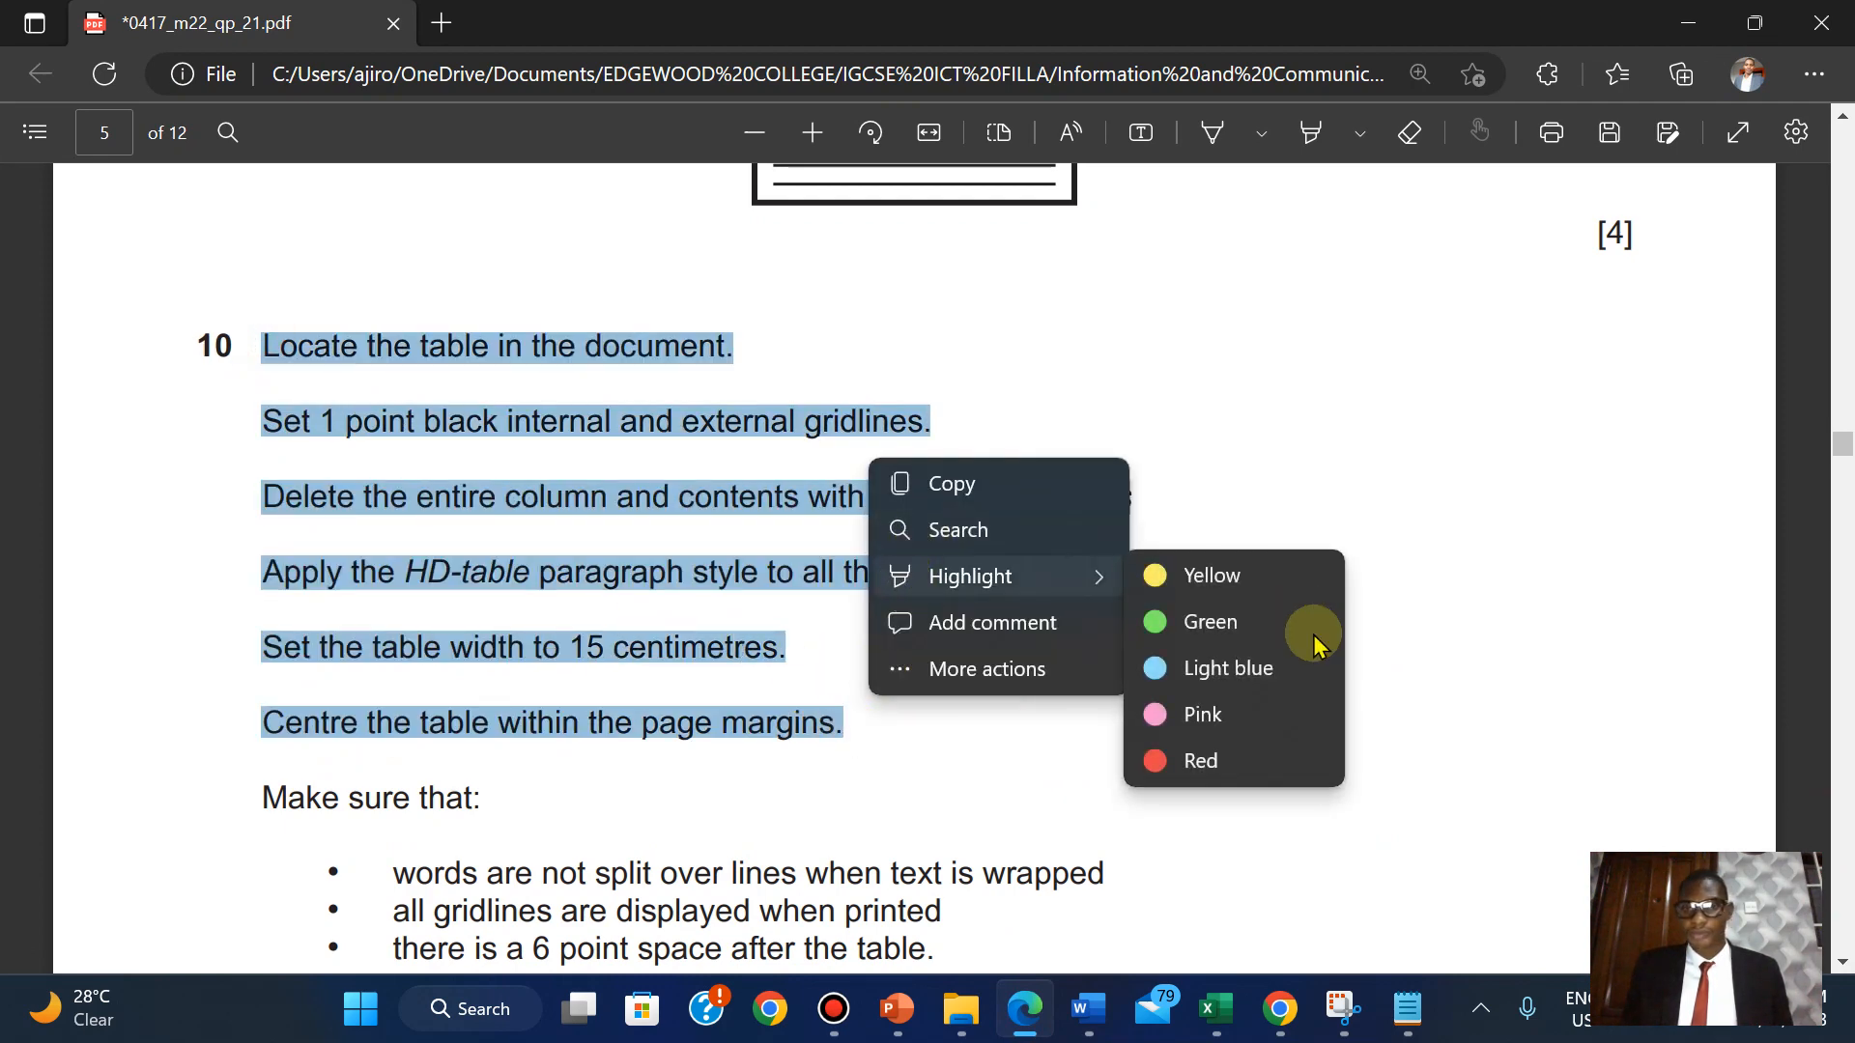
left_click(1232, 623)
Review question 10's remaining checklist, then return to the UPGRADE document.
scroll(1237, 648, "down", 2)
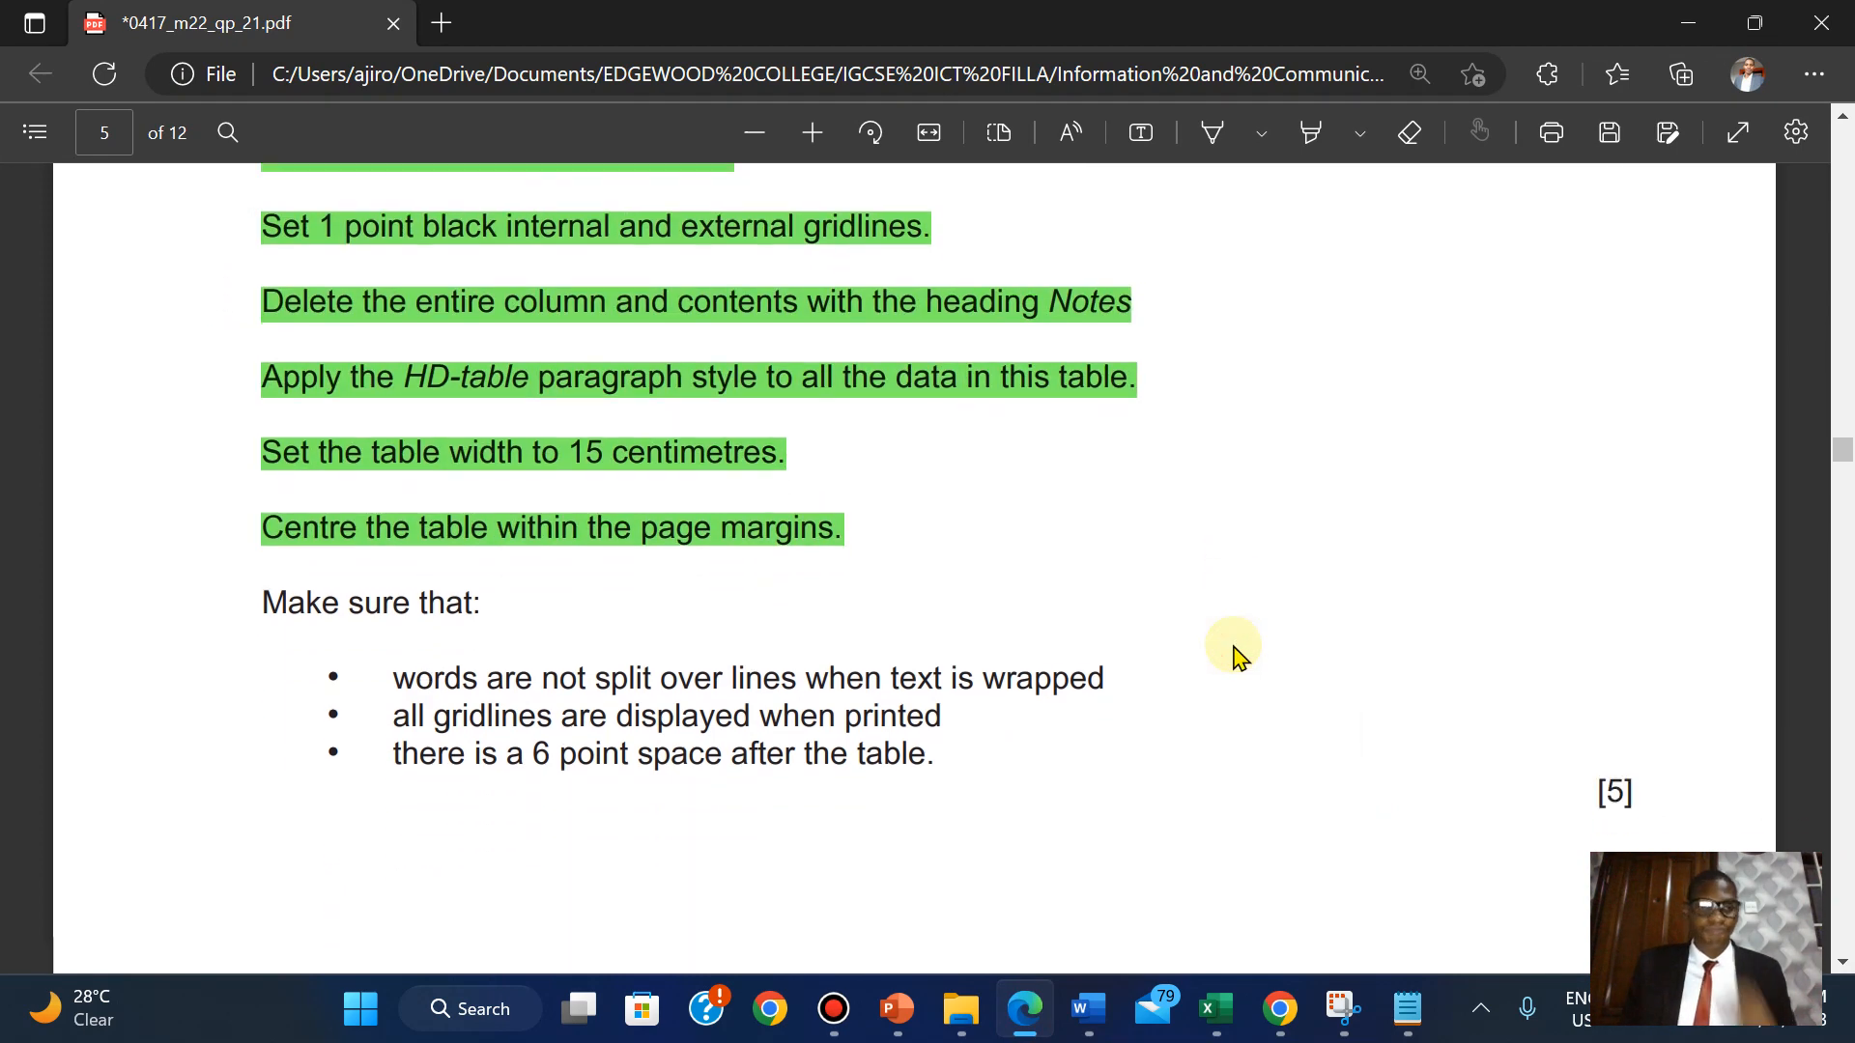
scroll(1237, 655, "down", 3)
scroll(1237, 655, "up", 2)
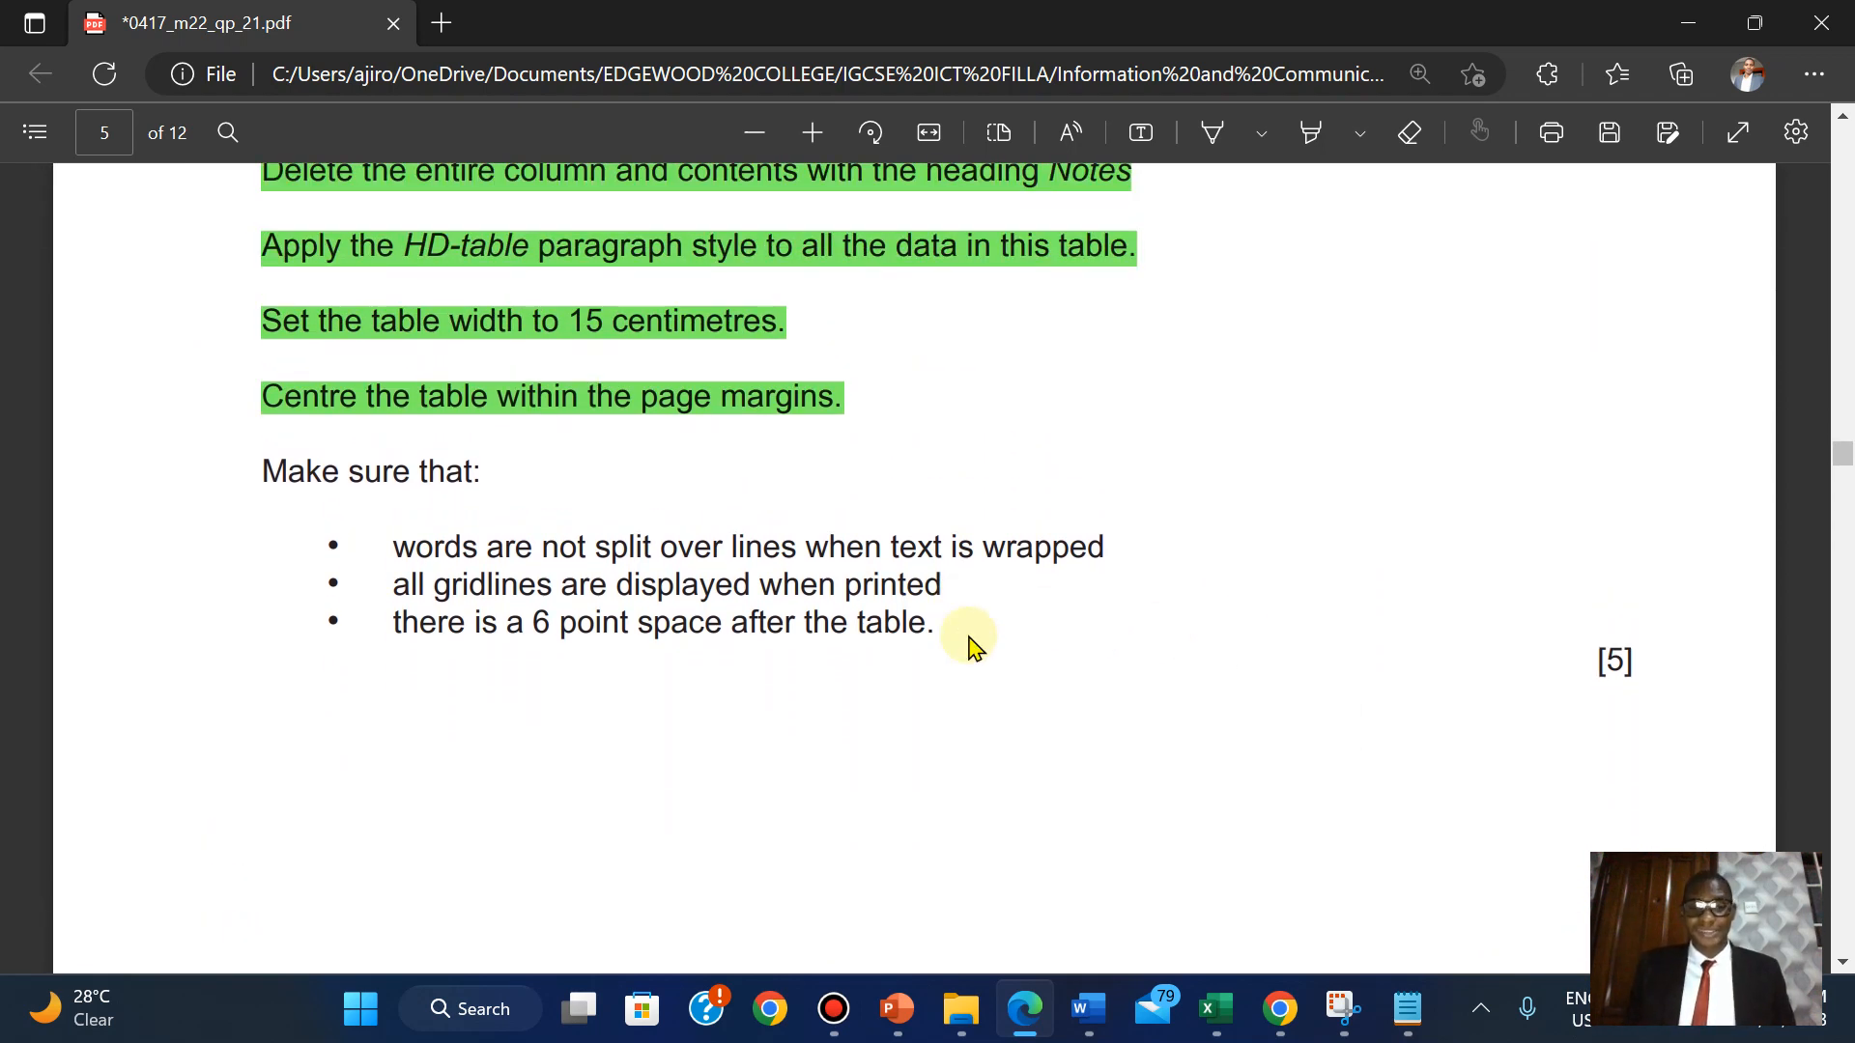
mouse_move(1089, 1011)
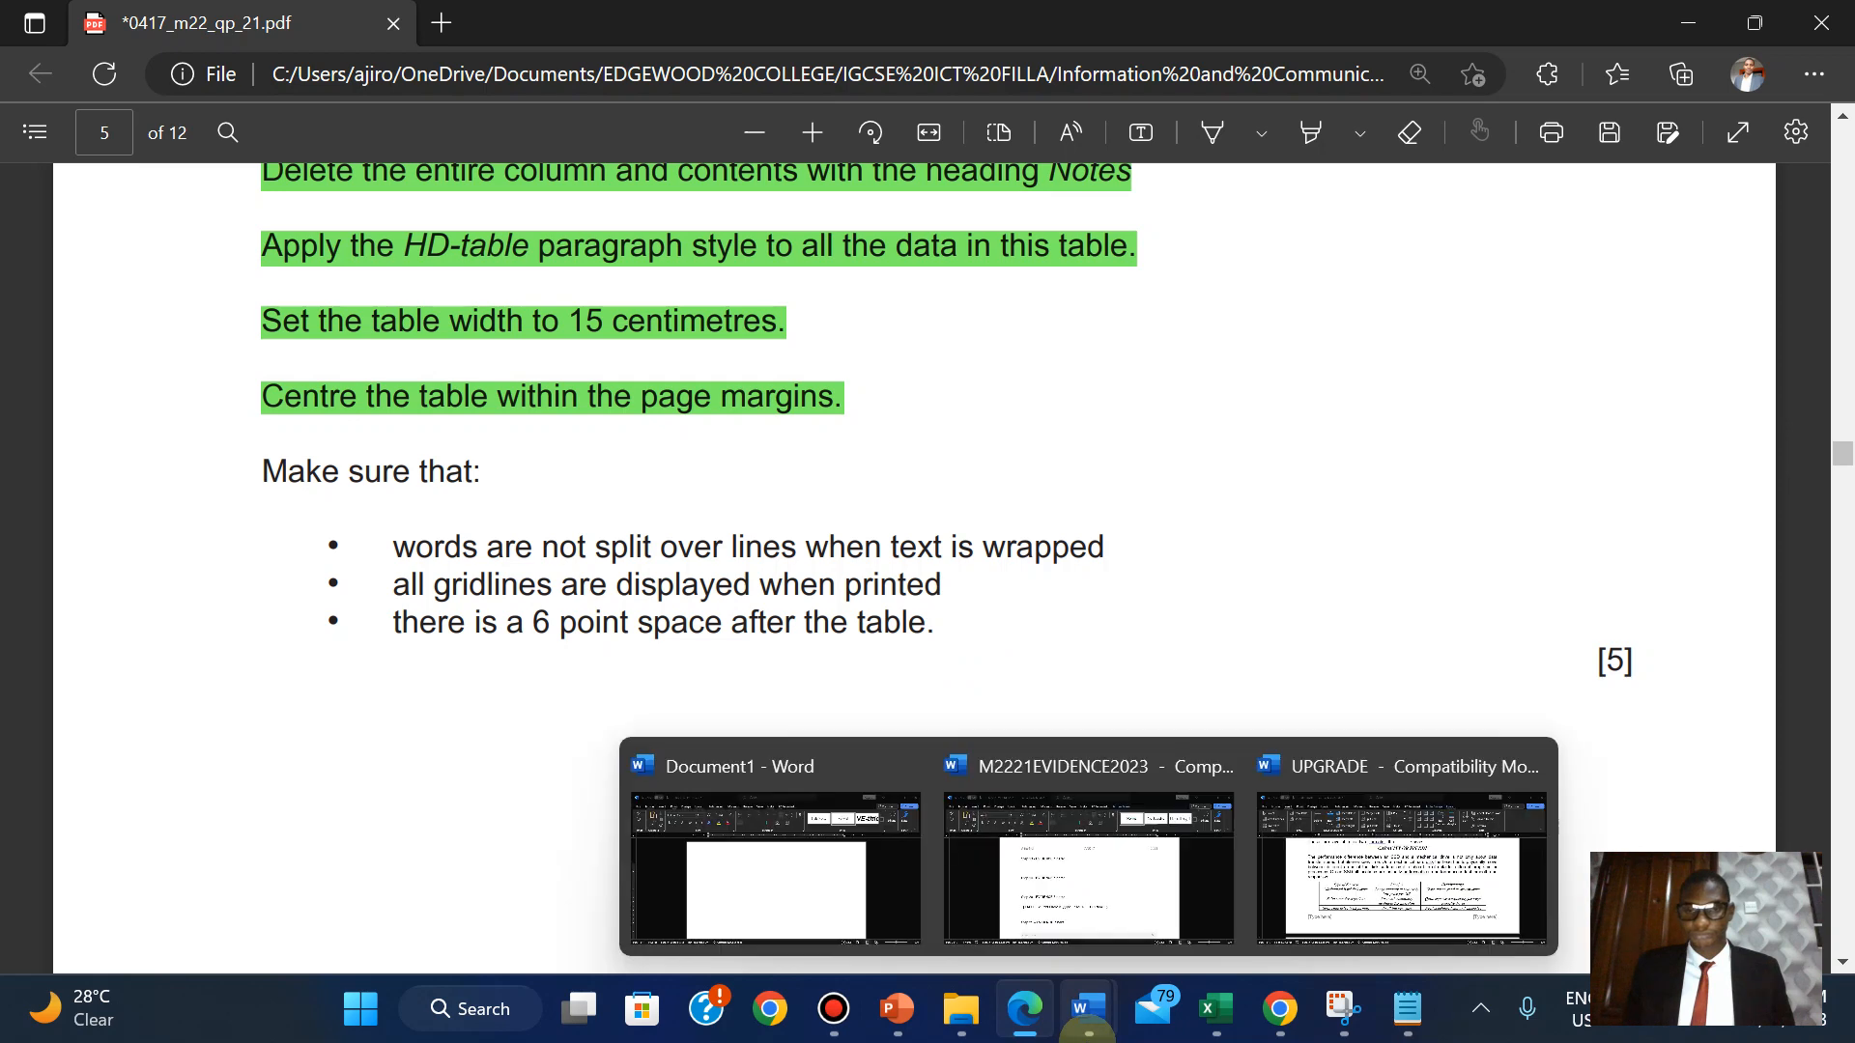
left_click(1320, 877)
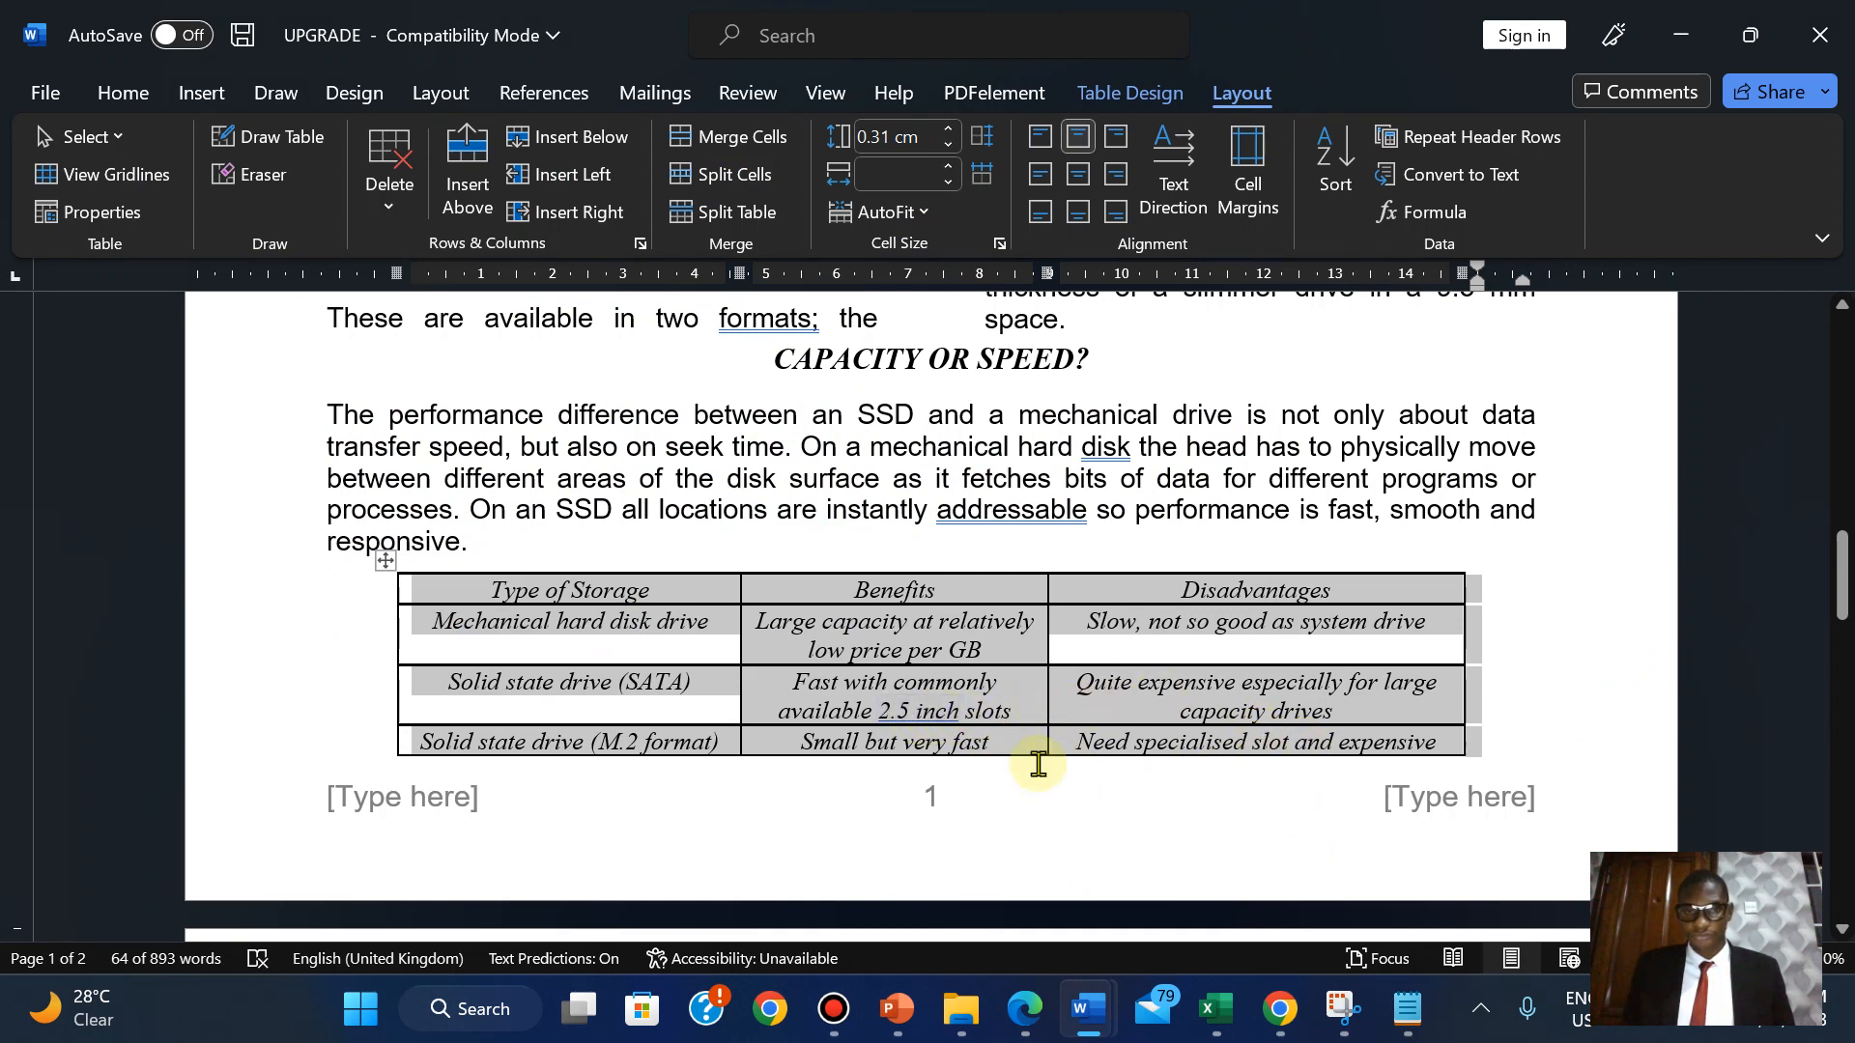
Scroll to page 2 to see where the storage table ends, then bring up the exam PDF.
left_click_drag(1815, 572, 1816, 625)
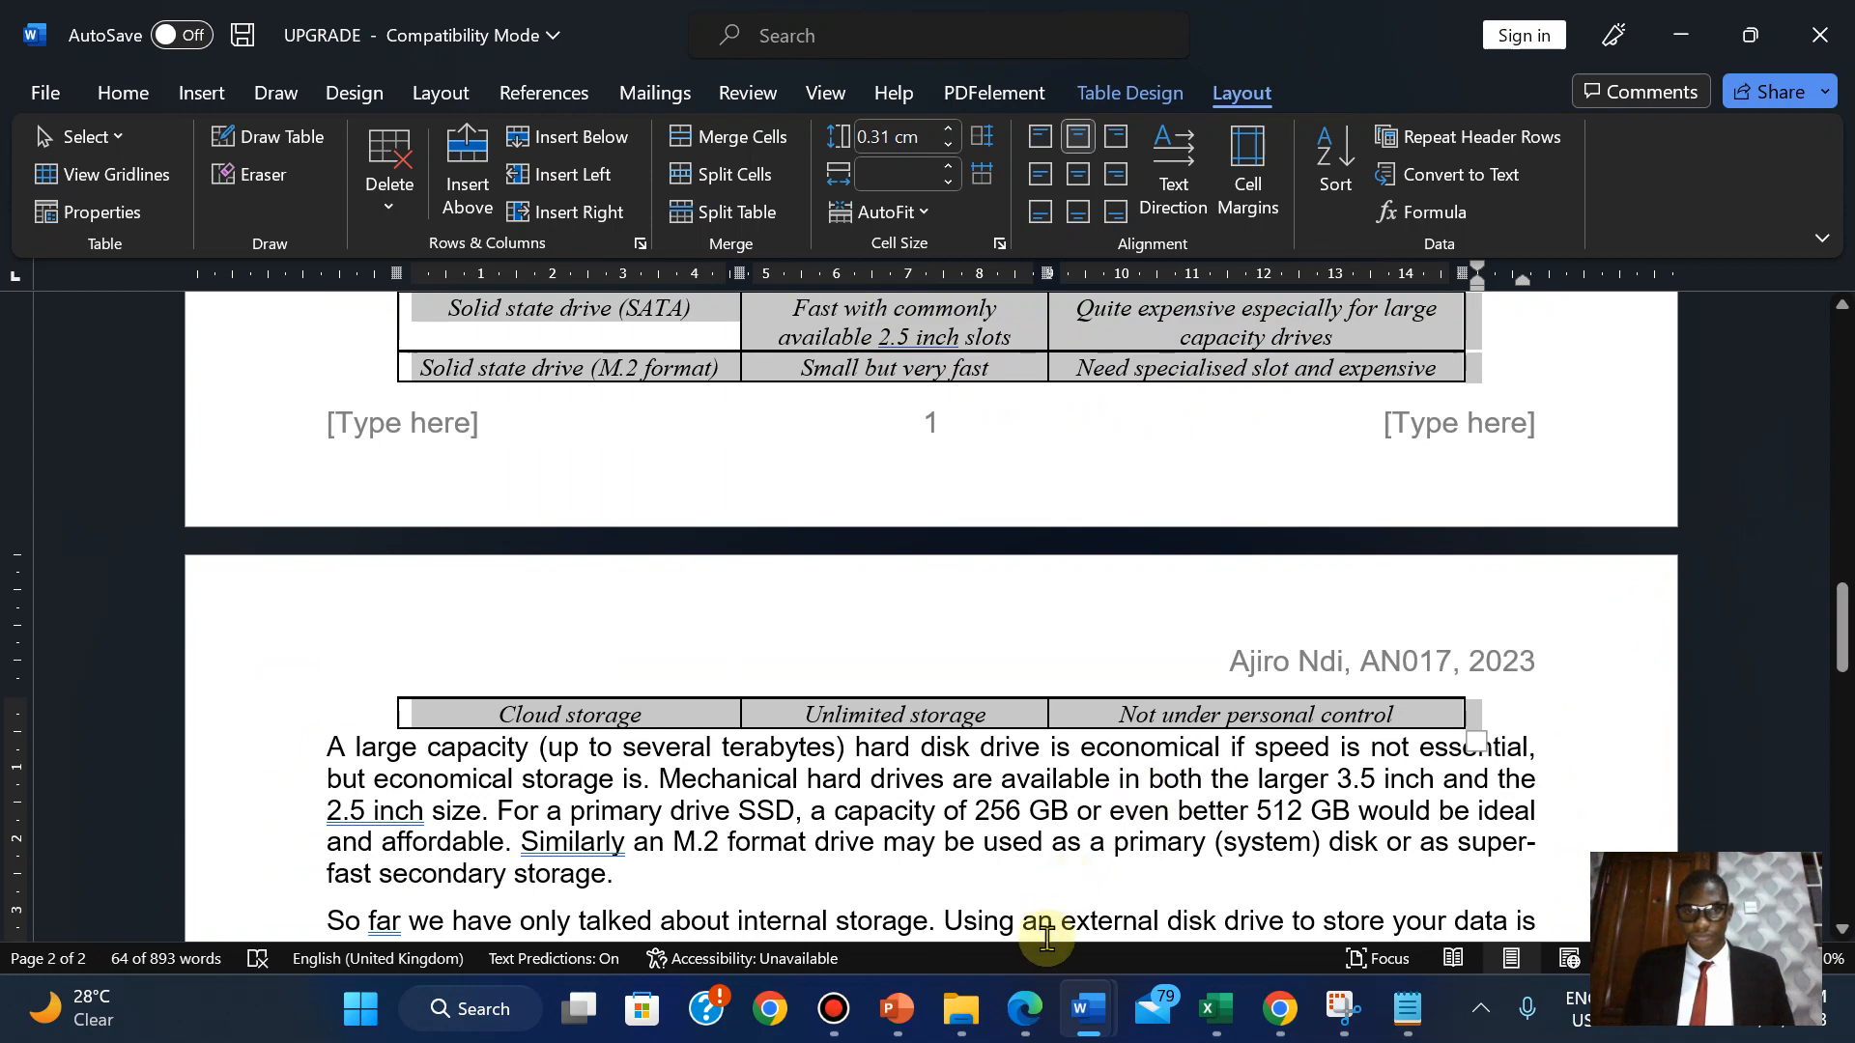
mouse_move(1025, 1008)
left_click(1022, 896)
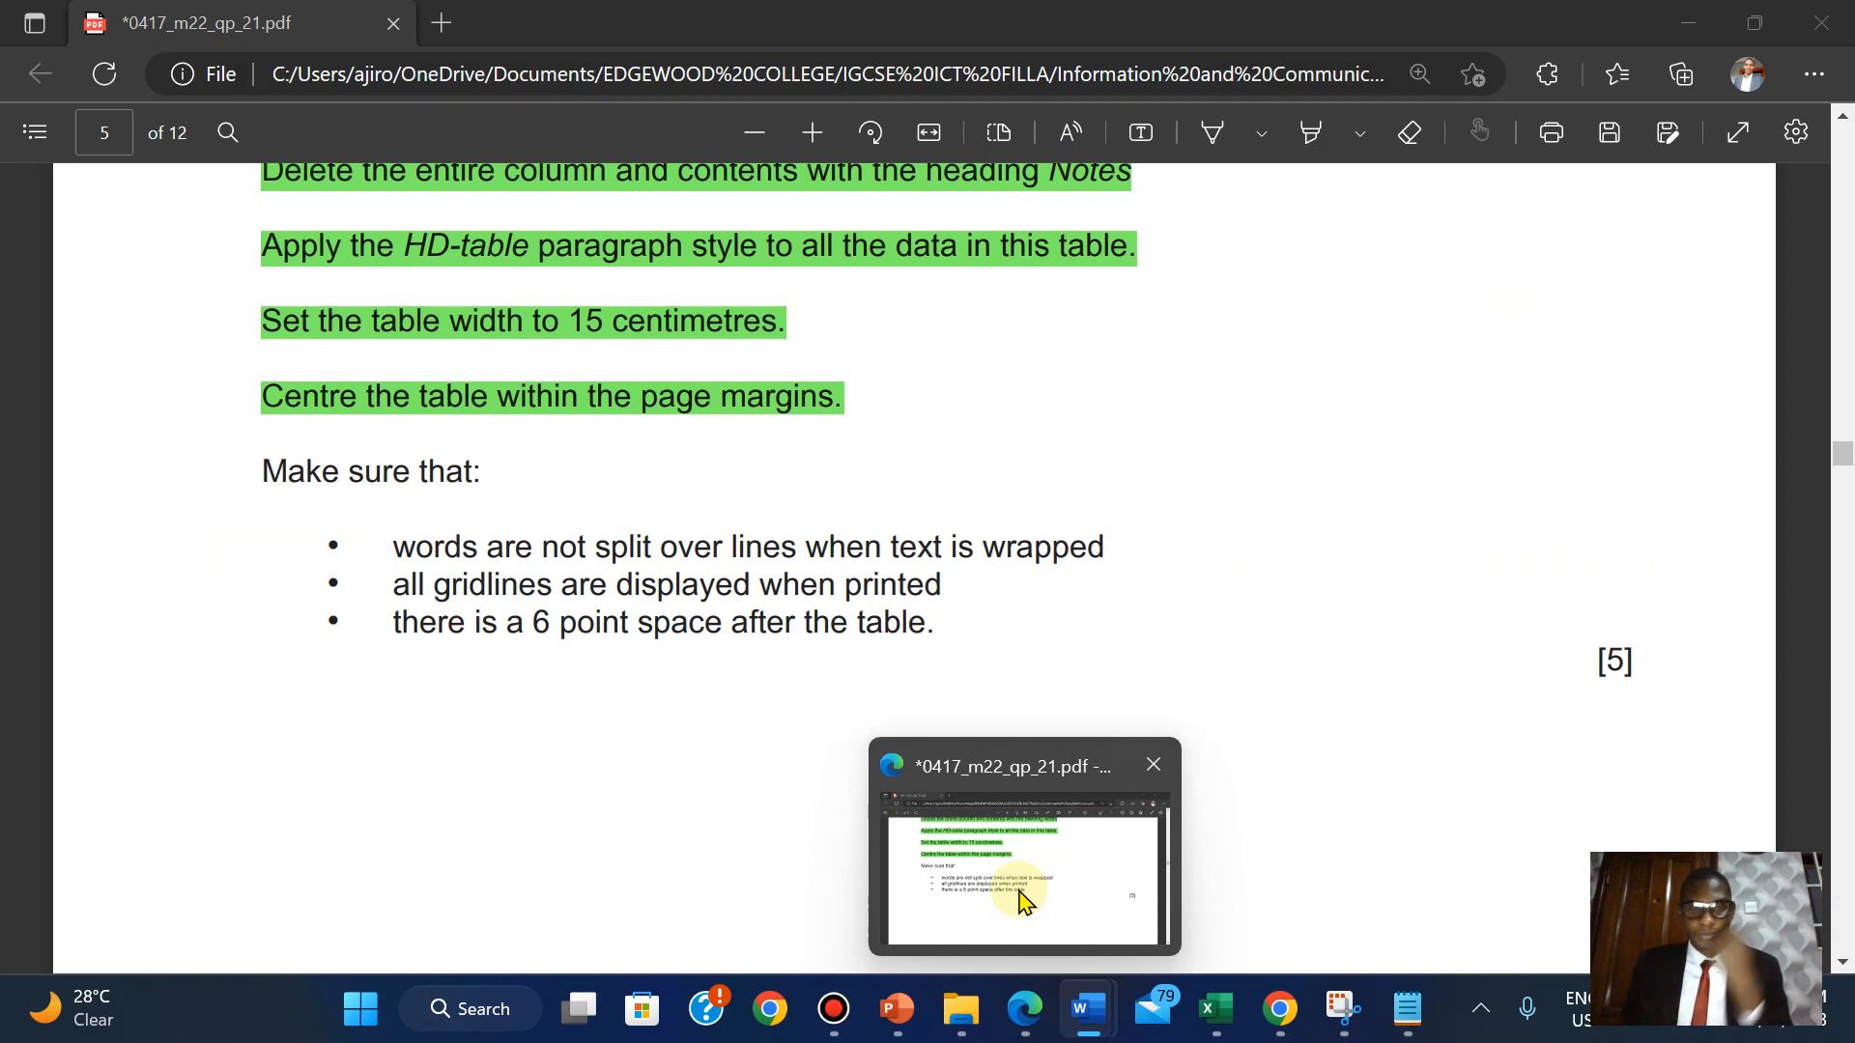
left_click(1022, 898)
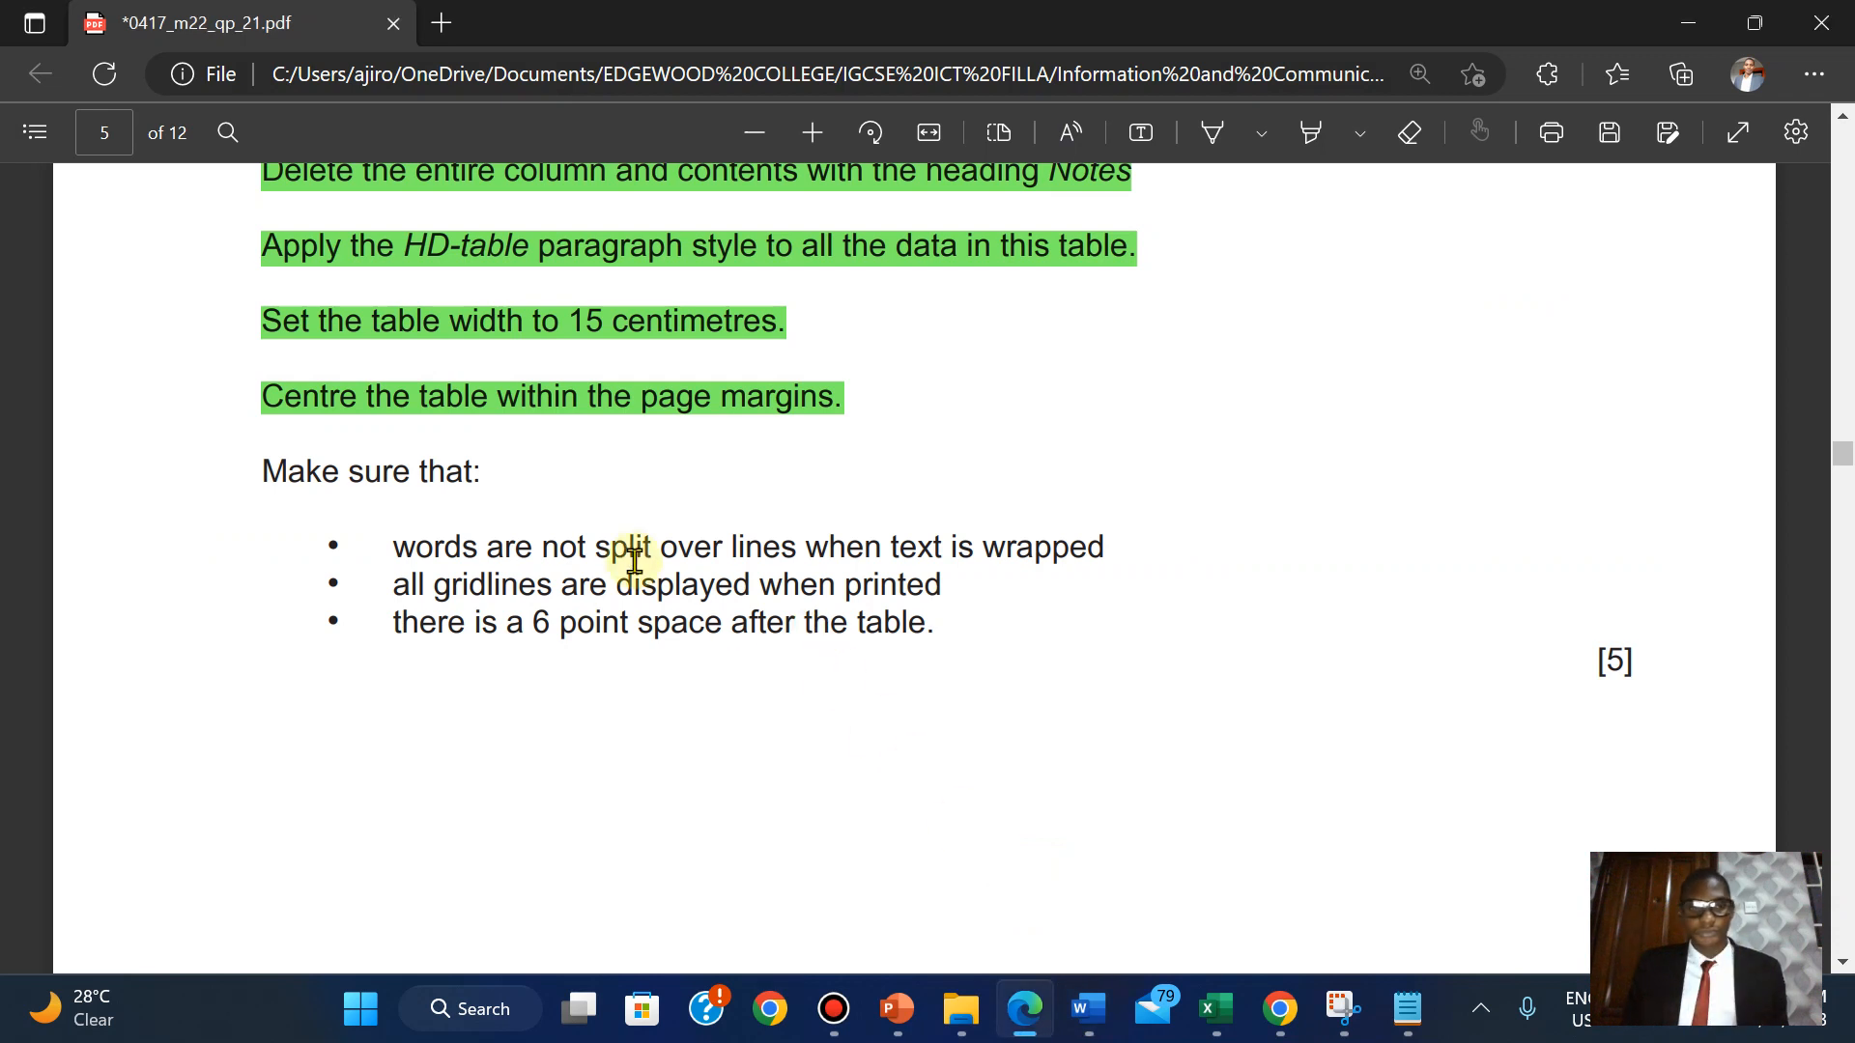
scroll(632, 556, "down", 4)
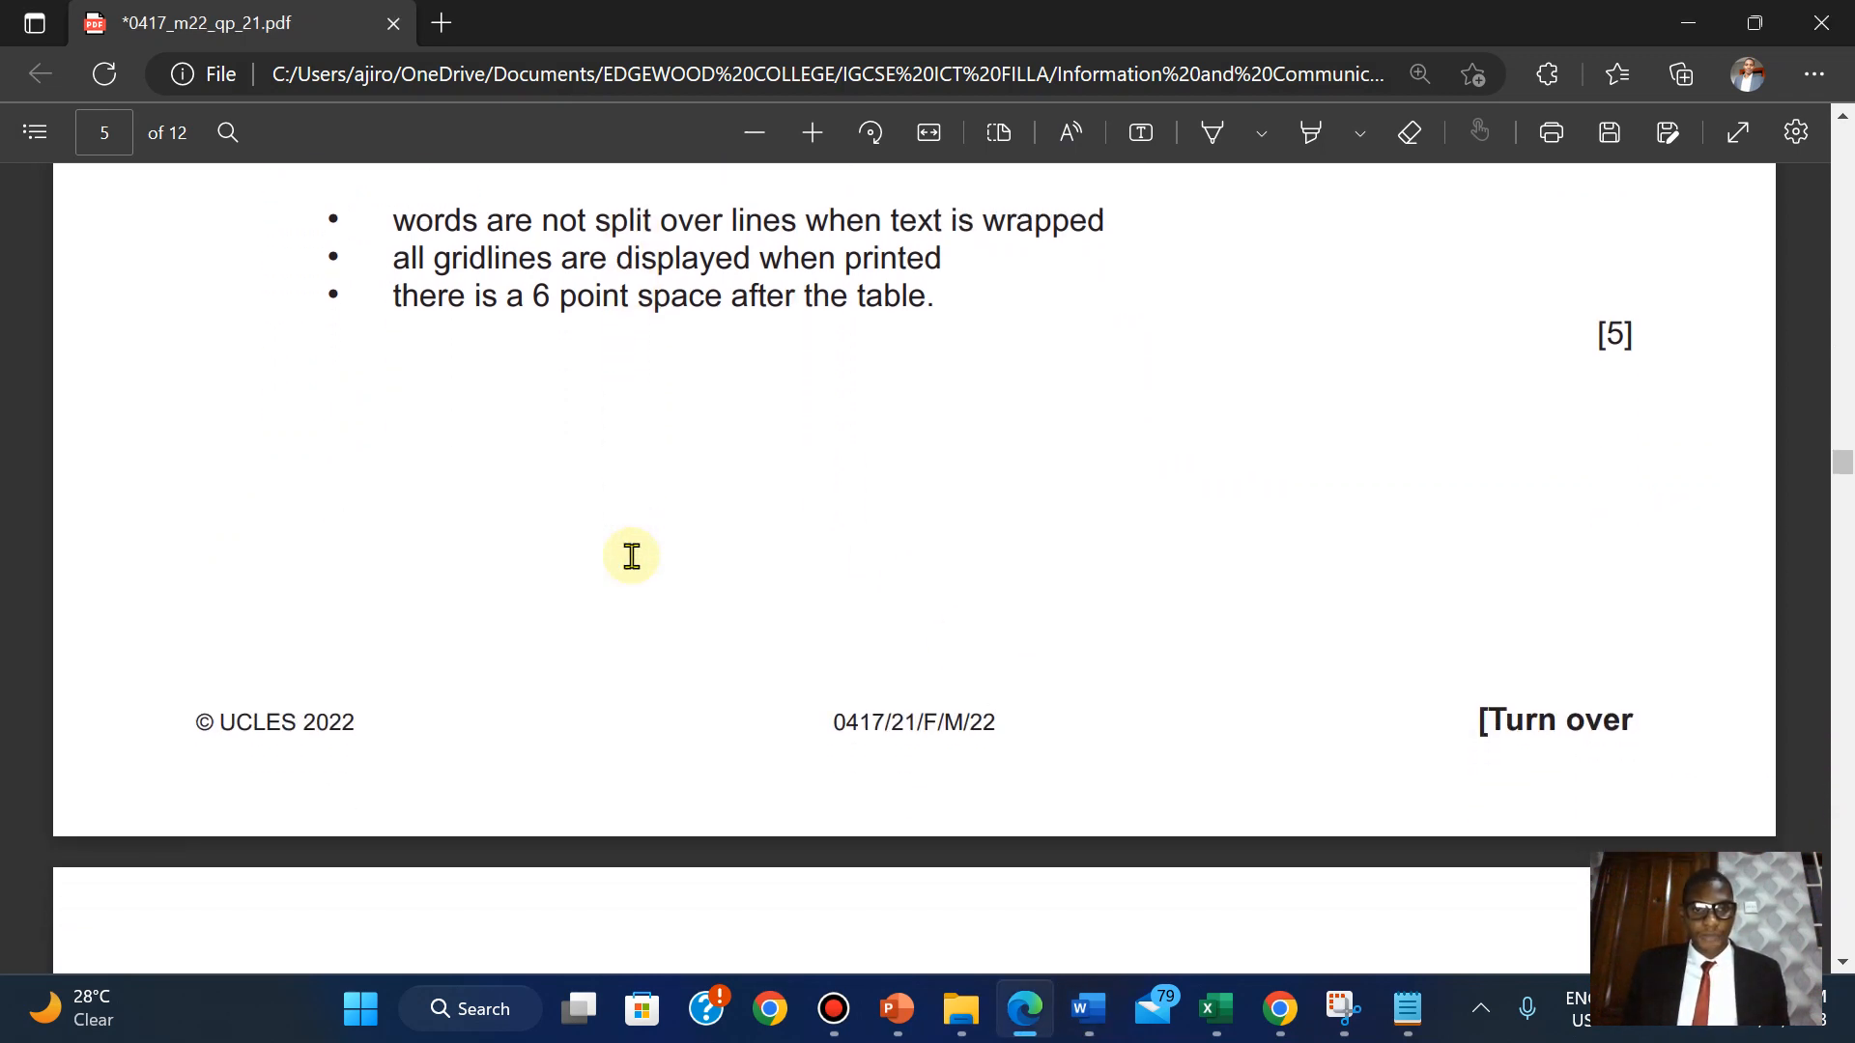
scroll(632, 556, "up", 3)
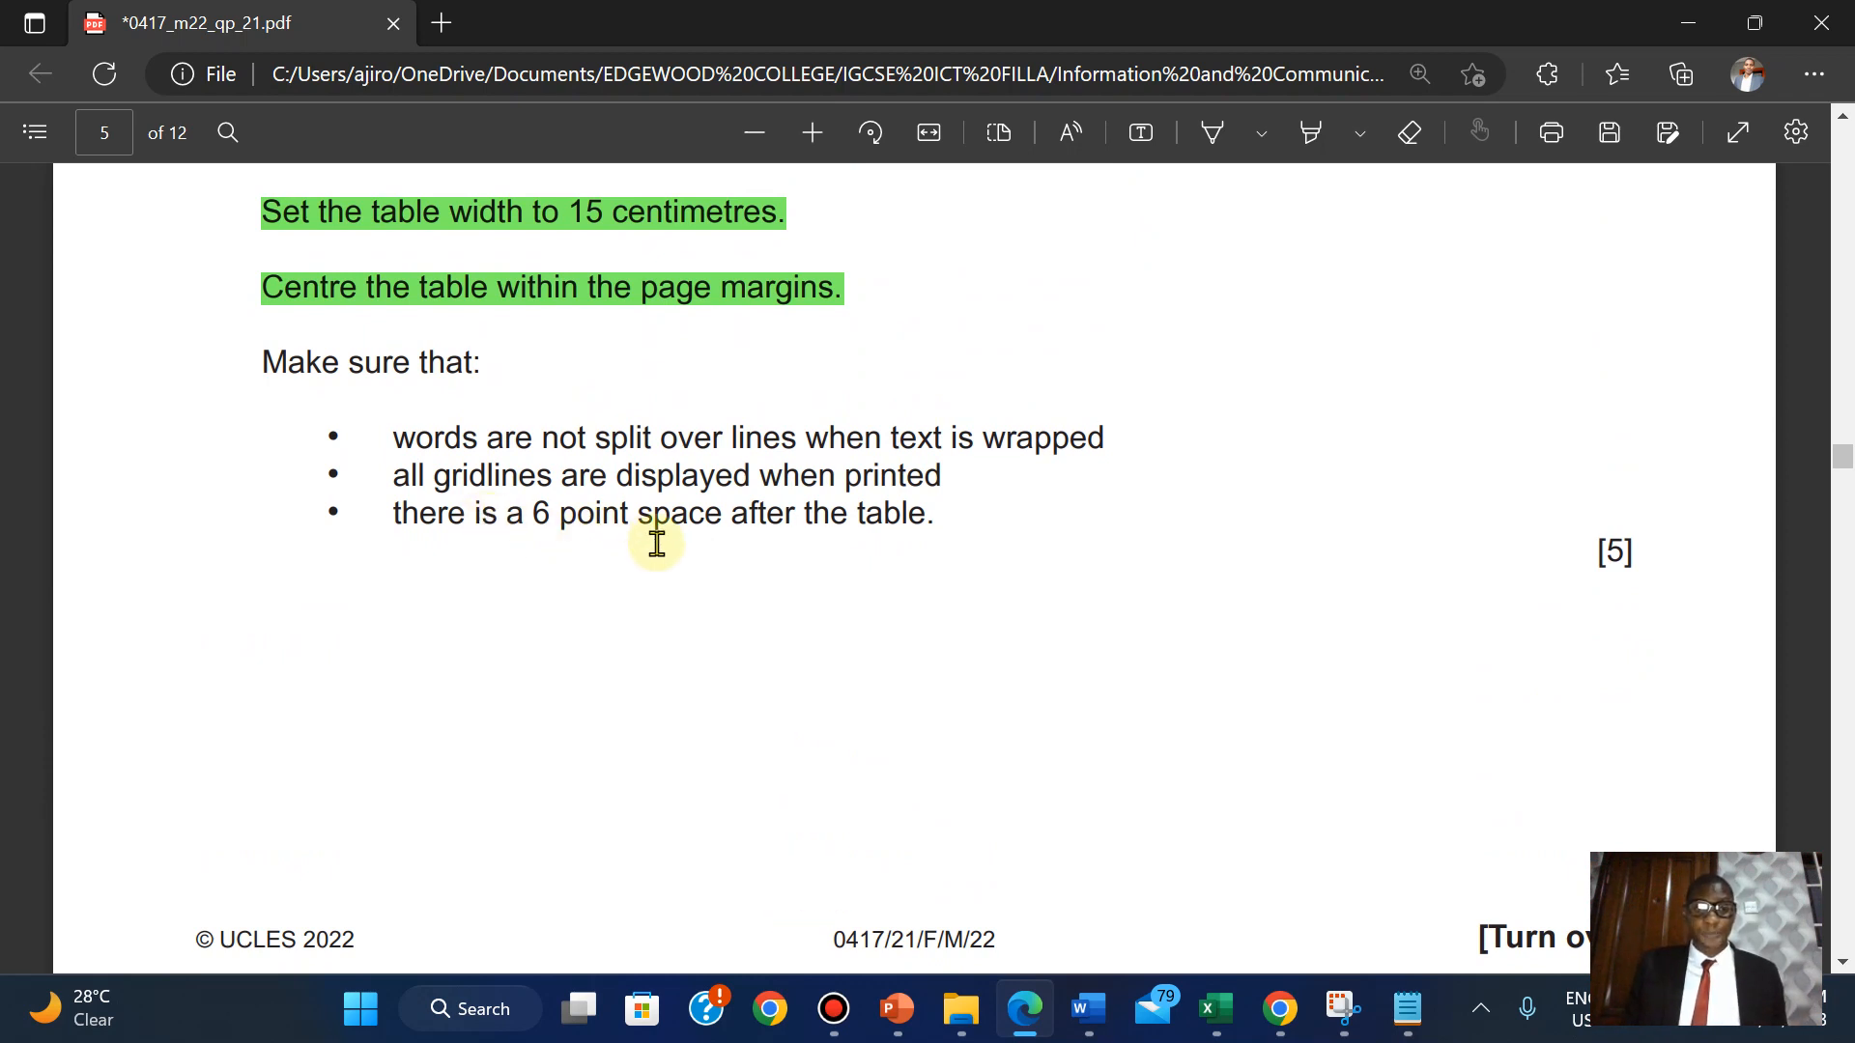
mouse_move(1089, 1009)
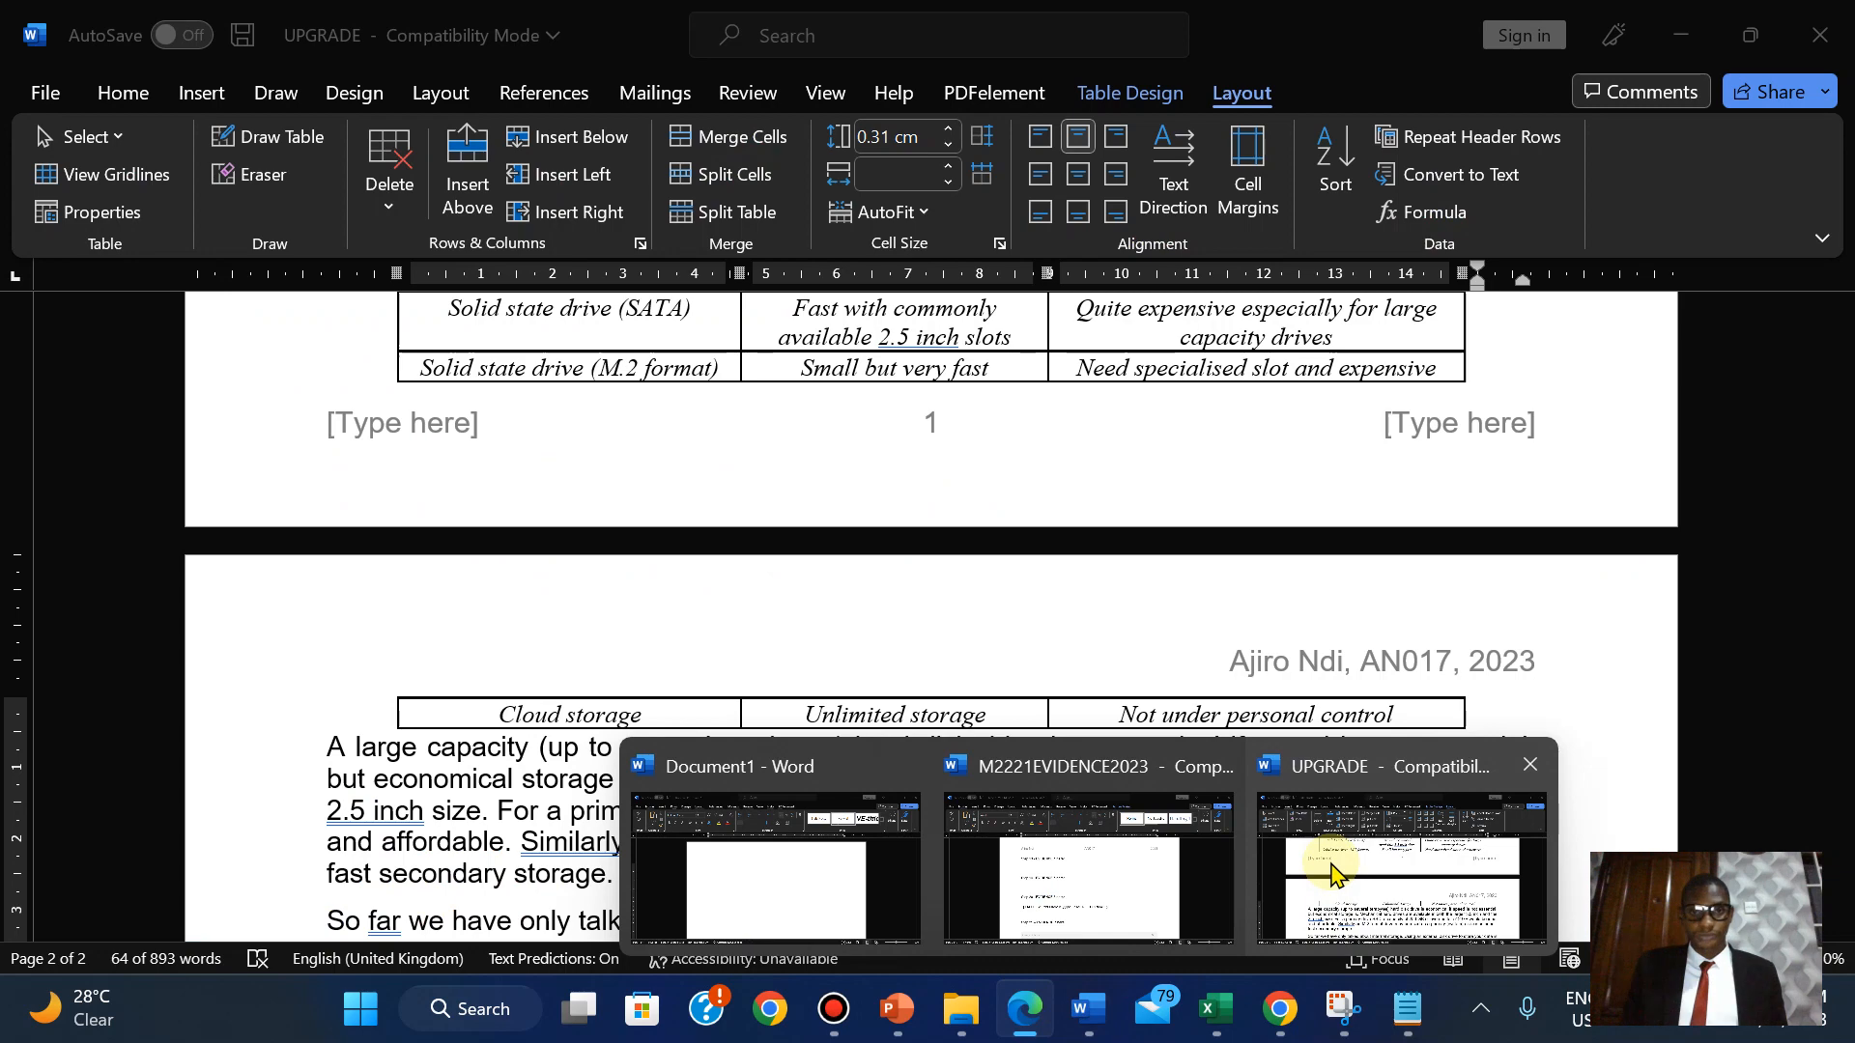
Insert an empty paragraph after the storage table and reduce its font size to 6 pt.
left_click(1331, 873)
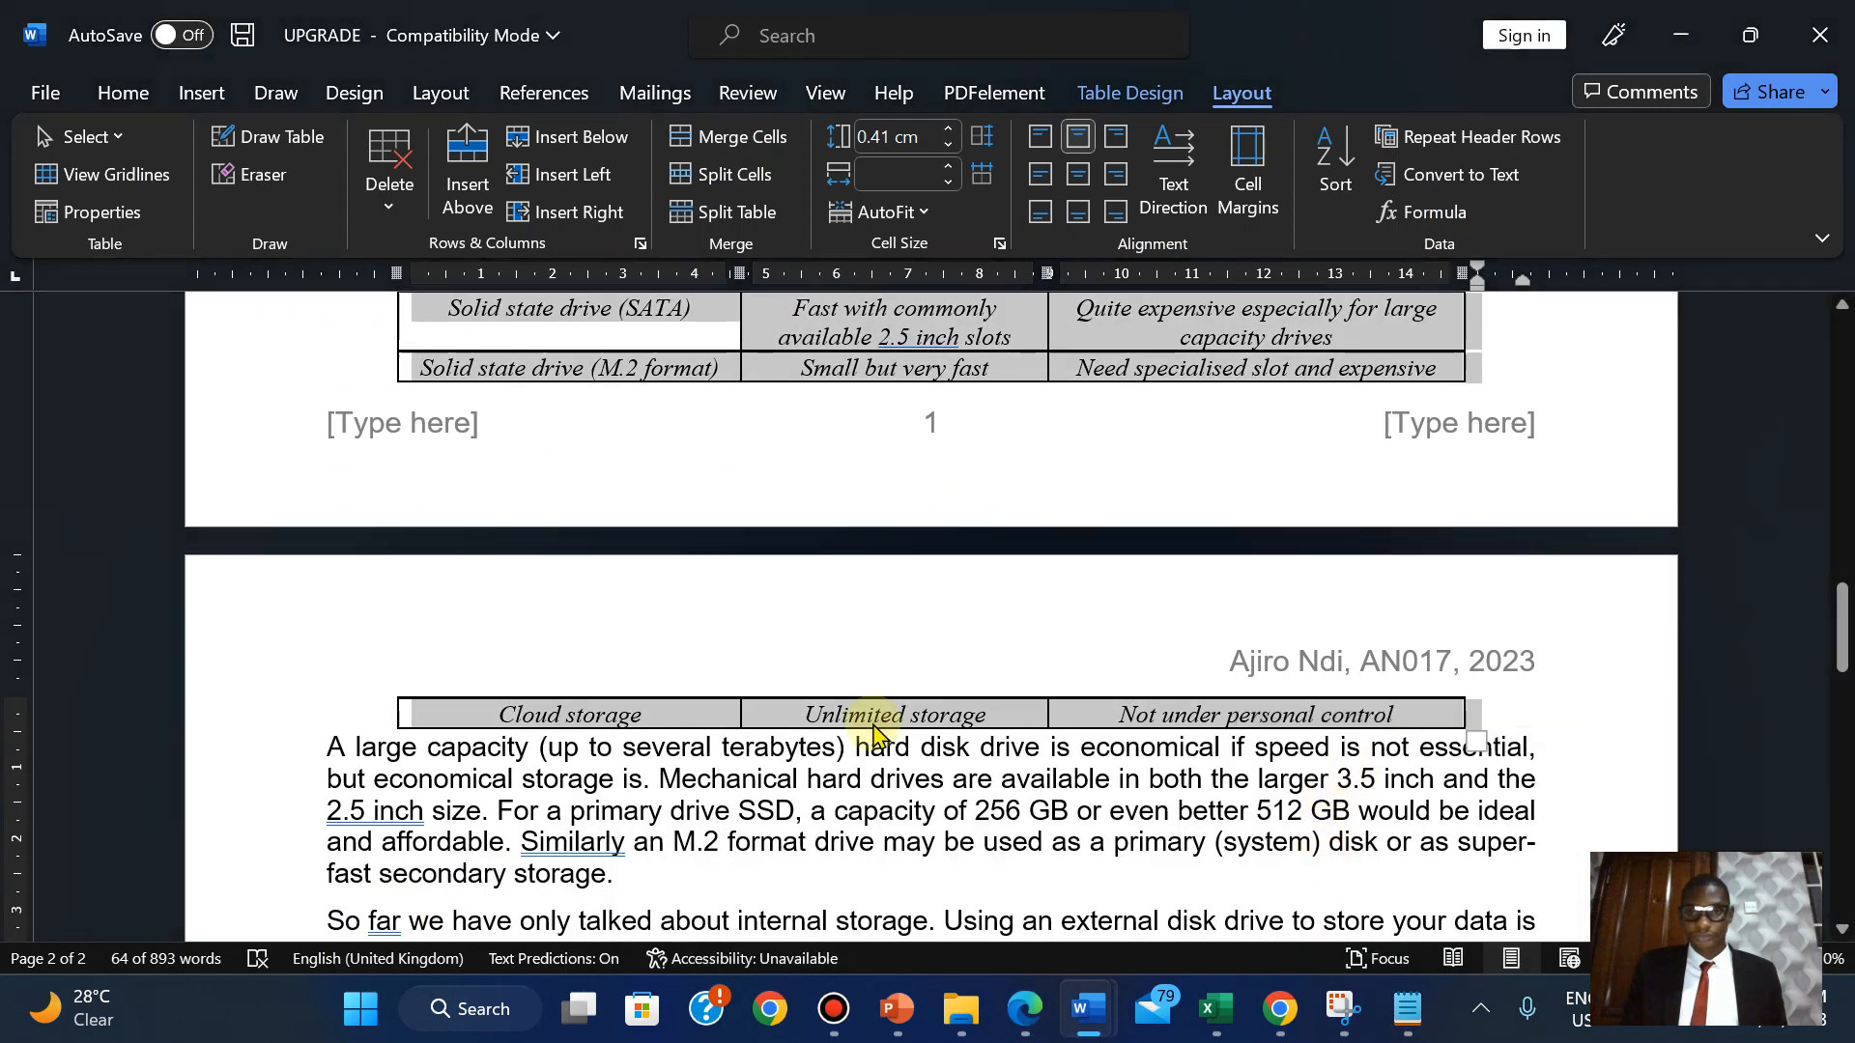
left_click(329, 751)
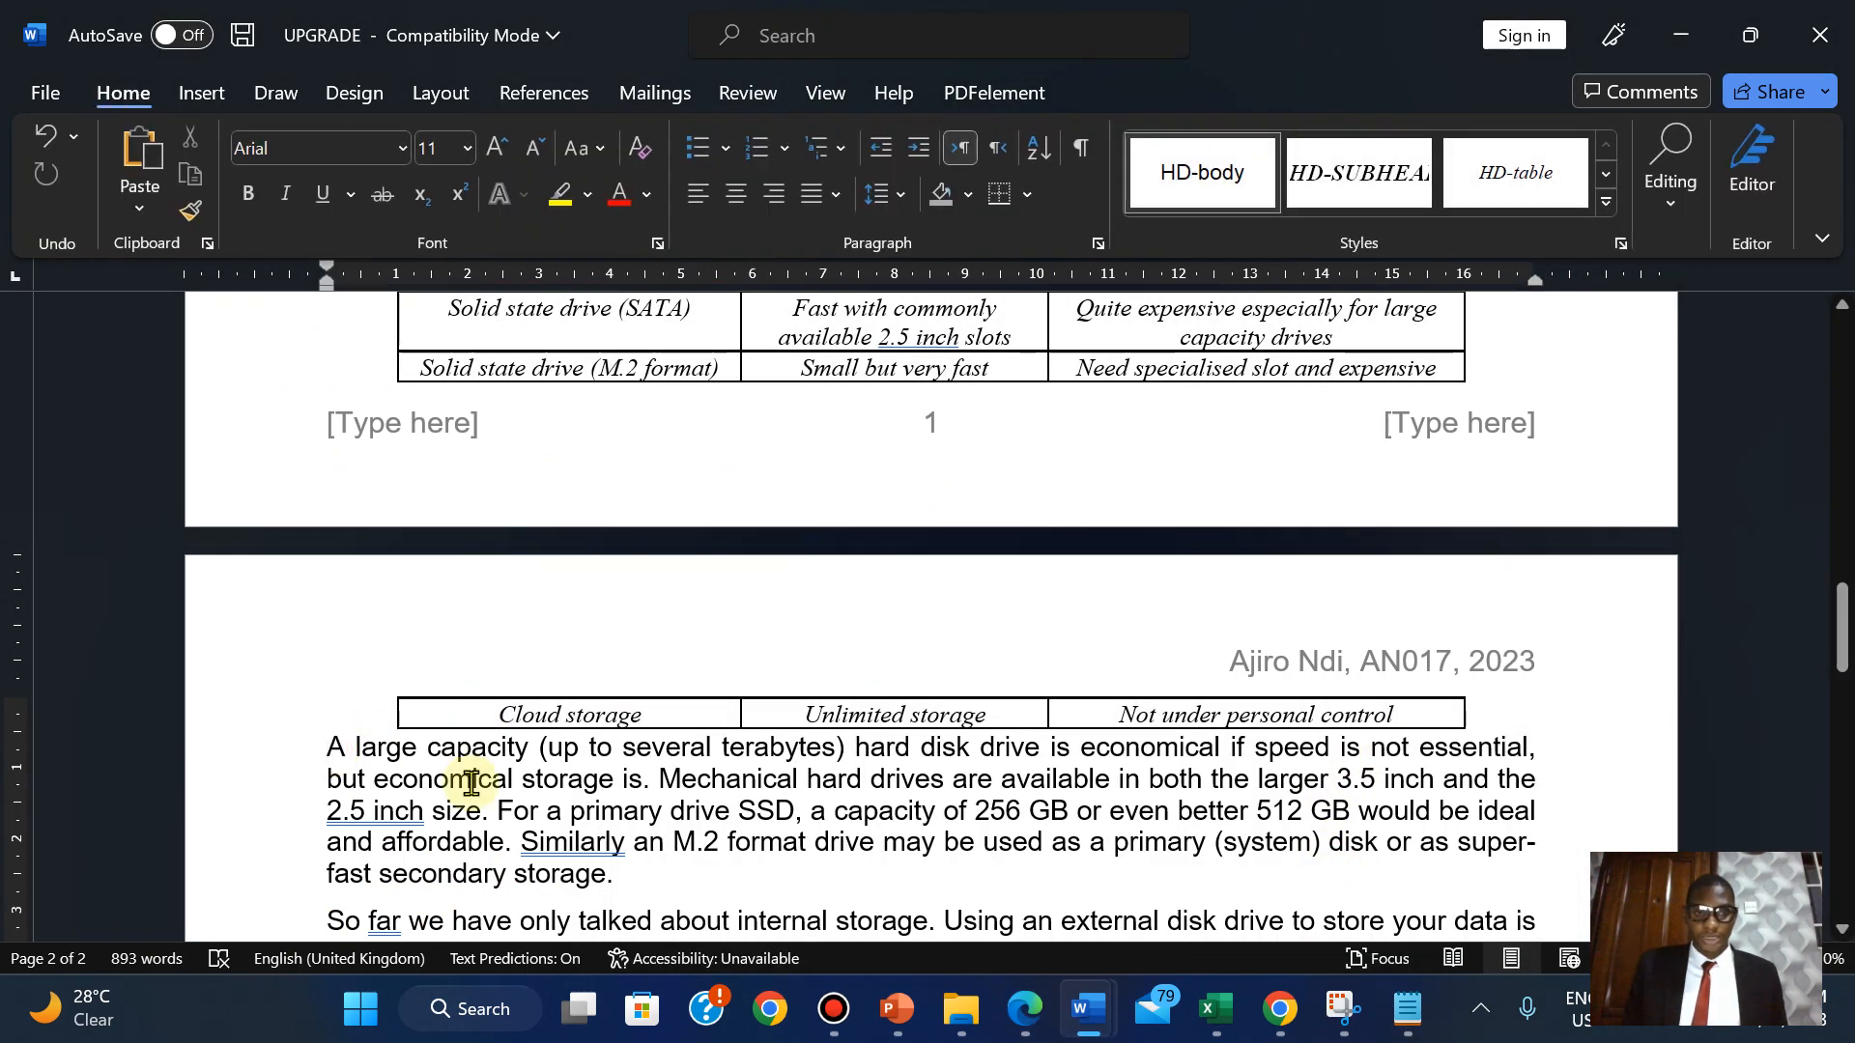
key("Return")
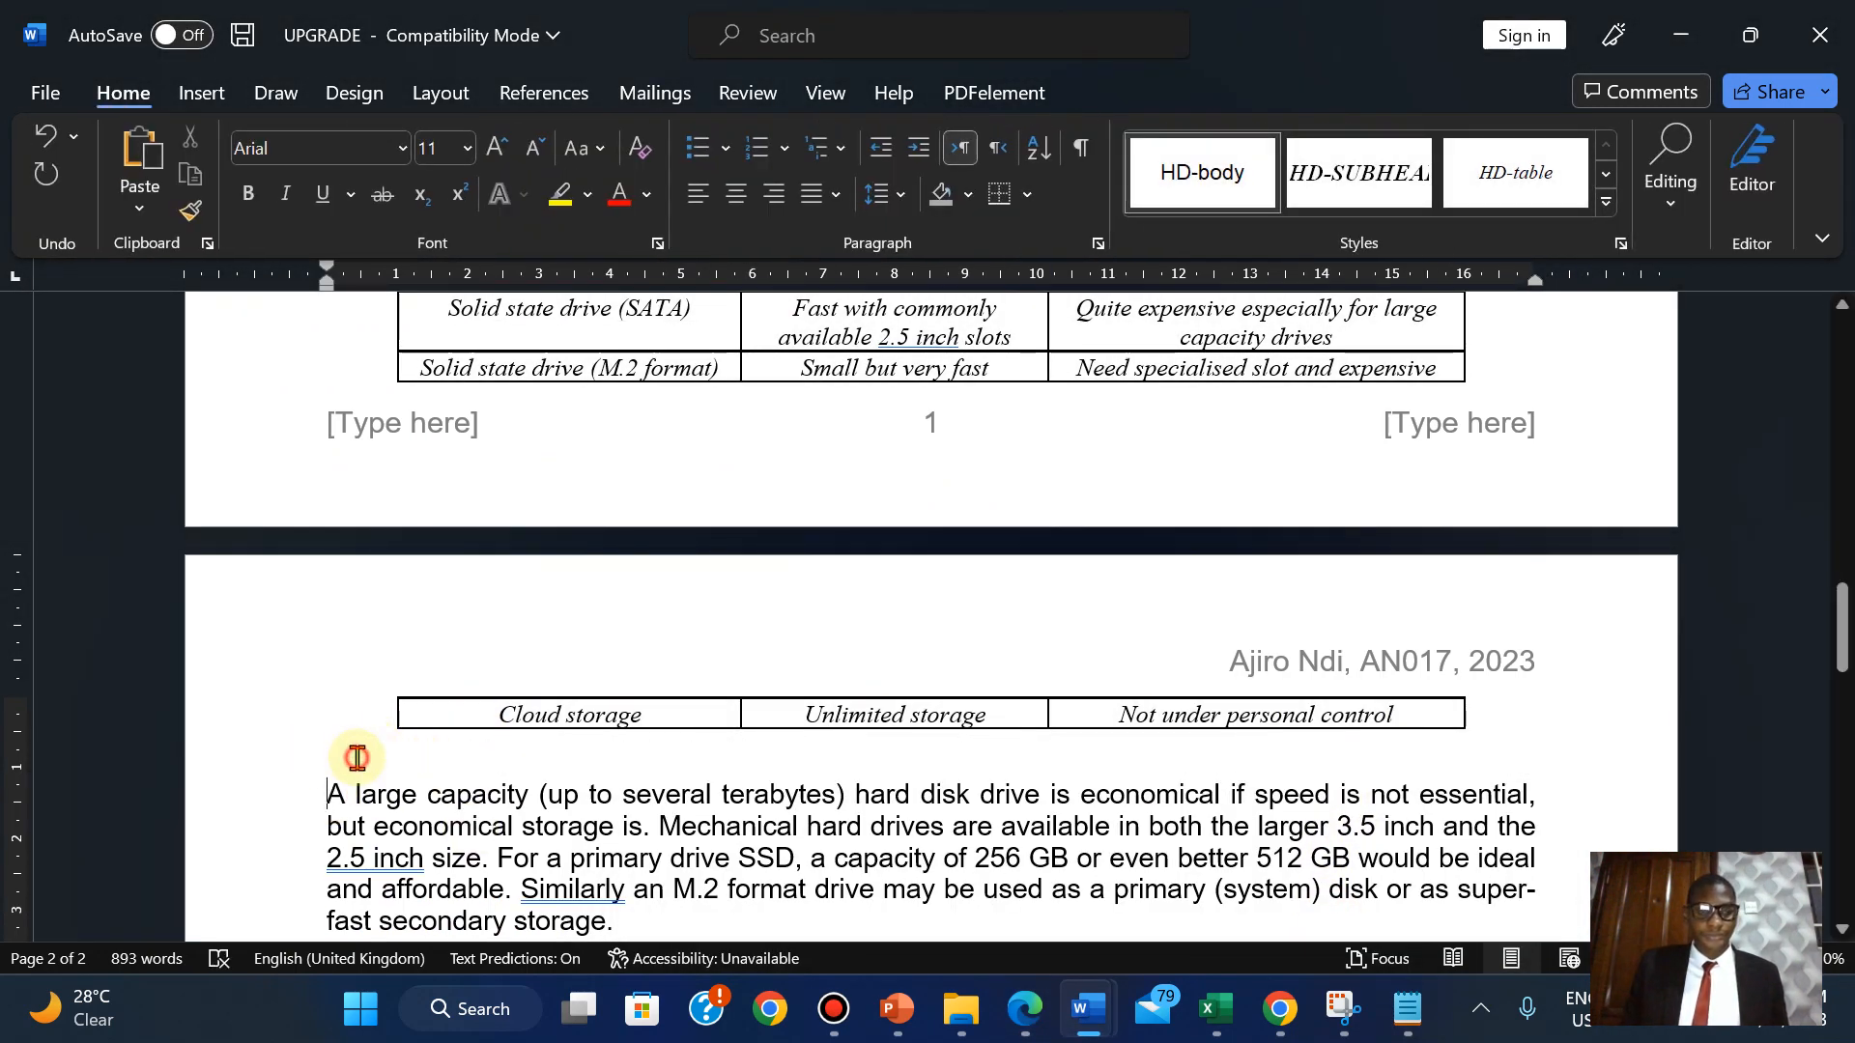
left_click(533, 150)
left_click(533, 150)
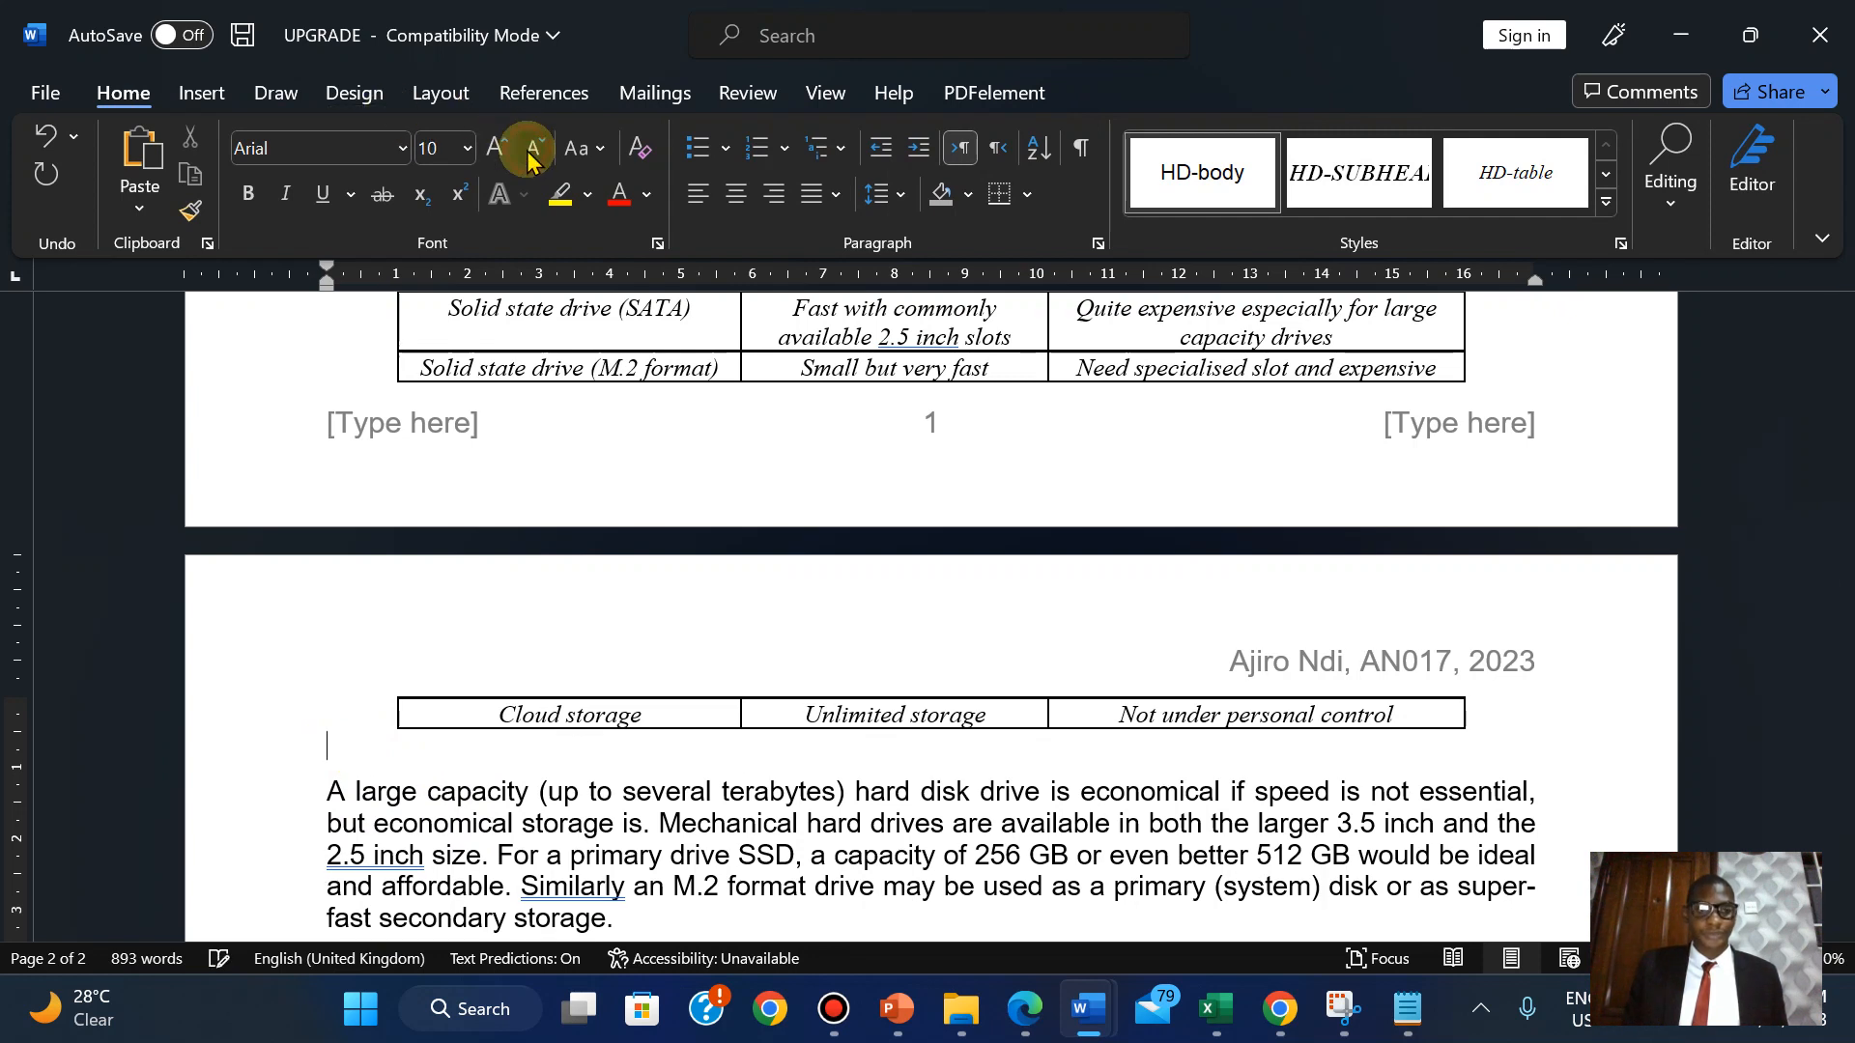
left_click(532, 150)
left_click(533, 149)
left_click(527, 155)
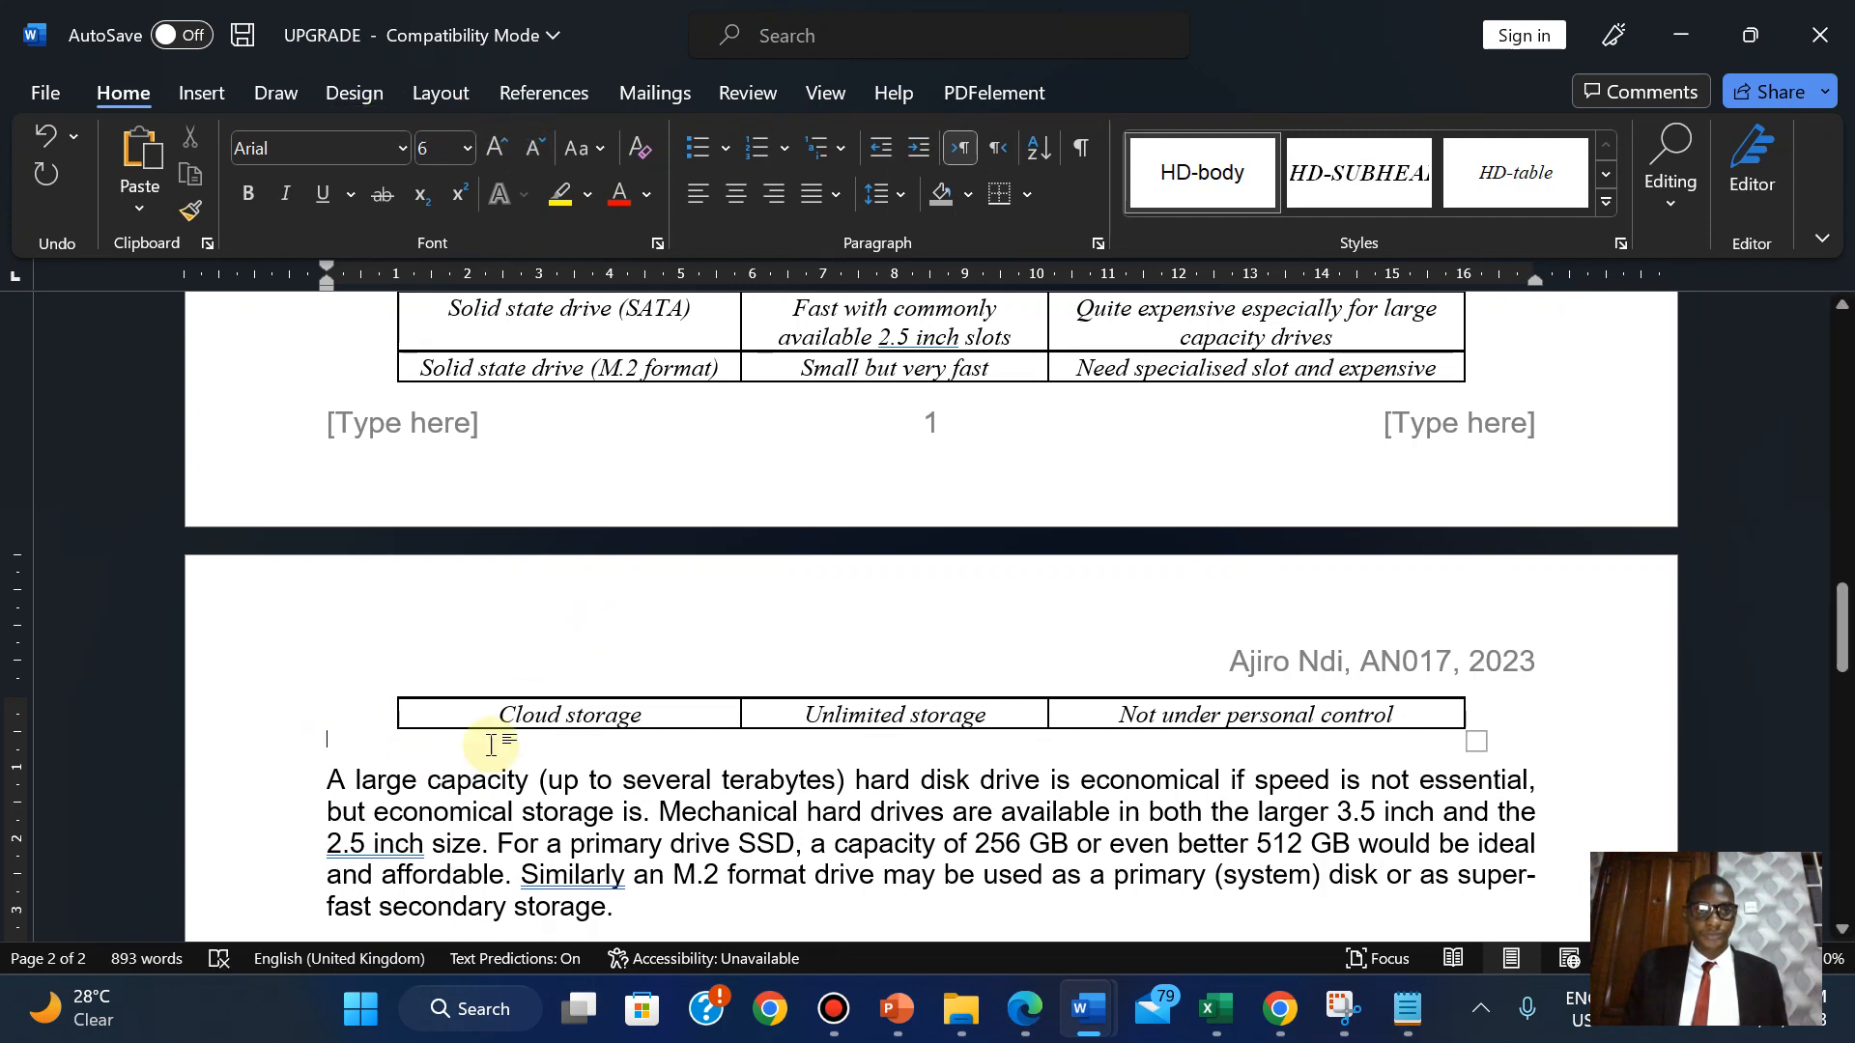
left_click(1025, 1009)
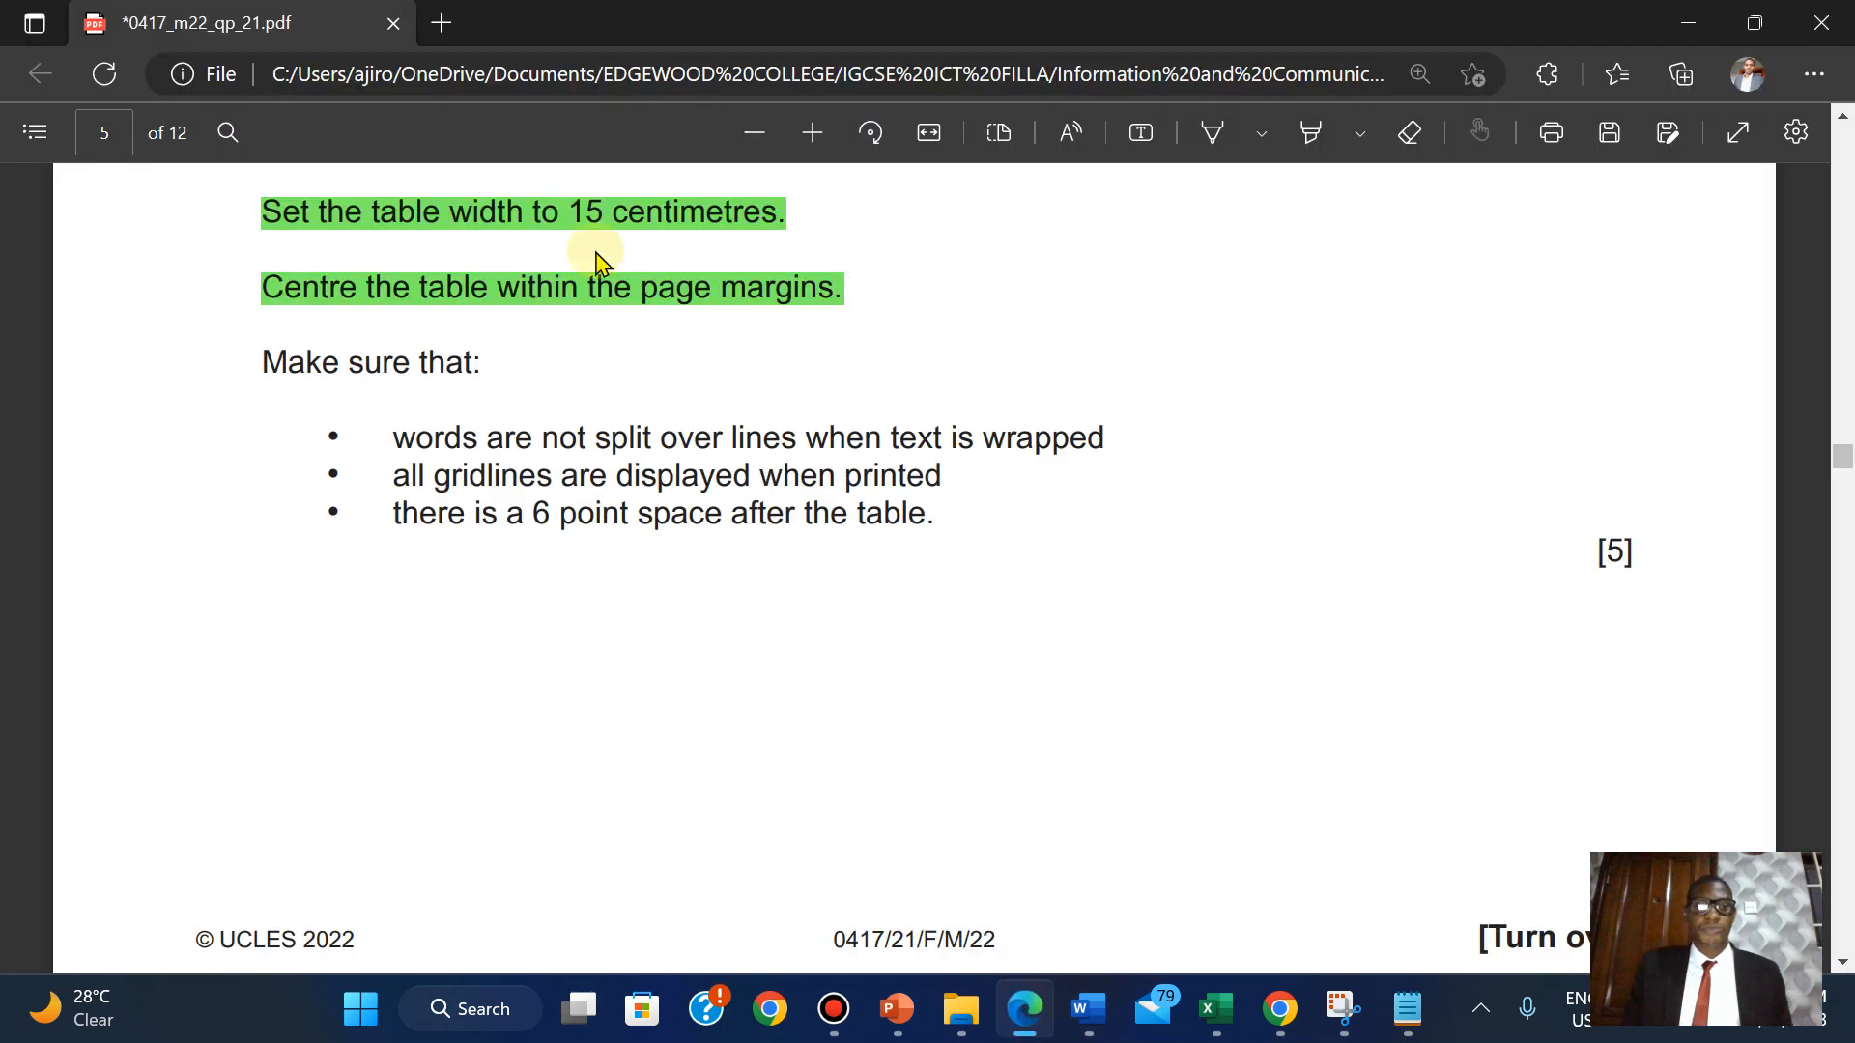
Highlight the remaining table checklist requirements in green.
left_click_drag(268, 357, 1644, 559)
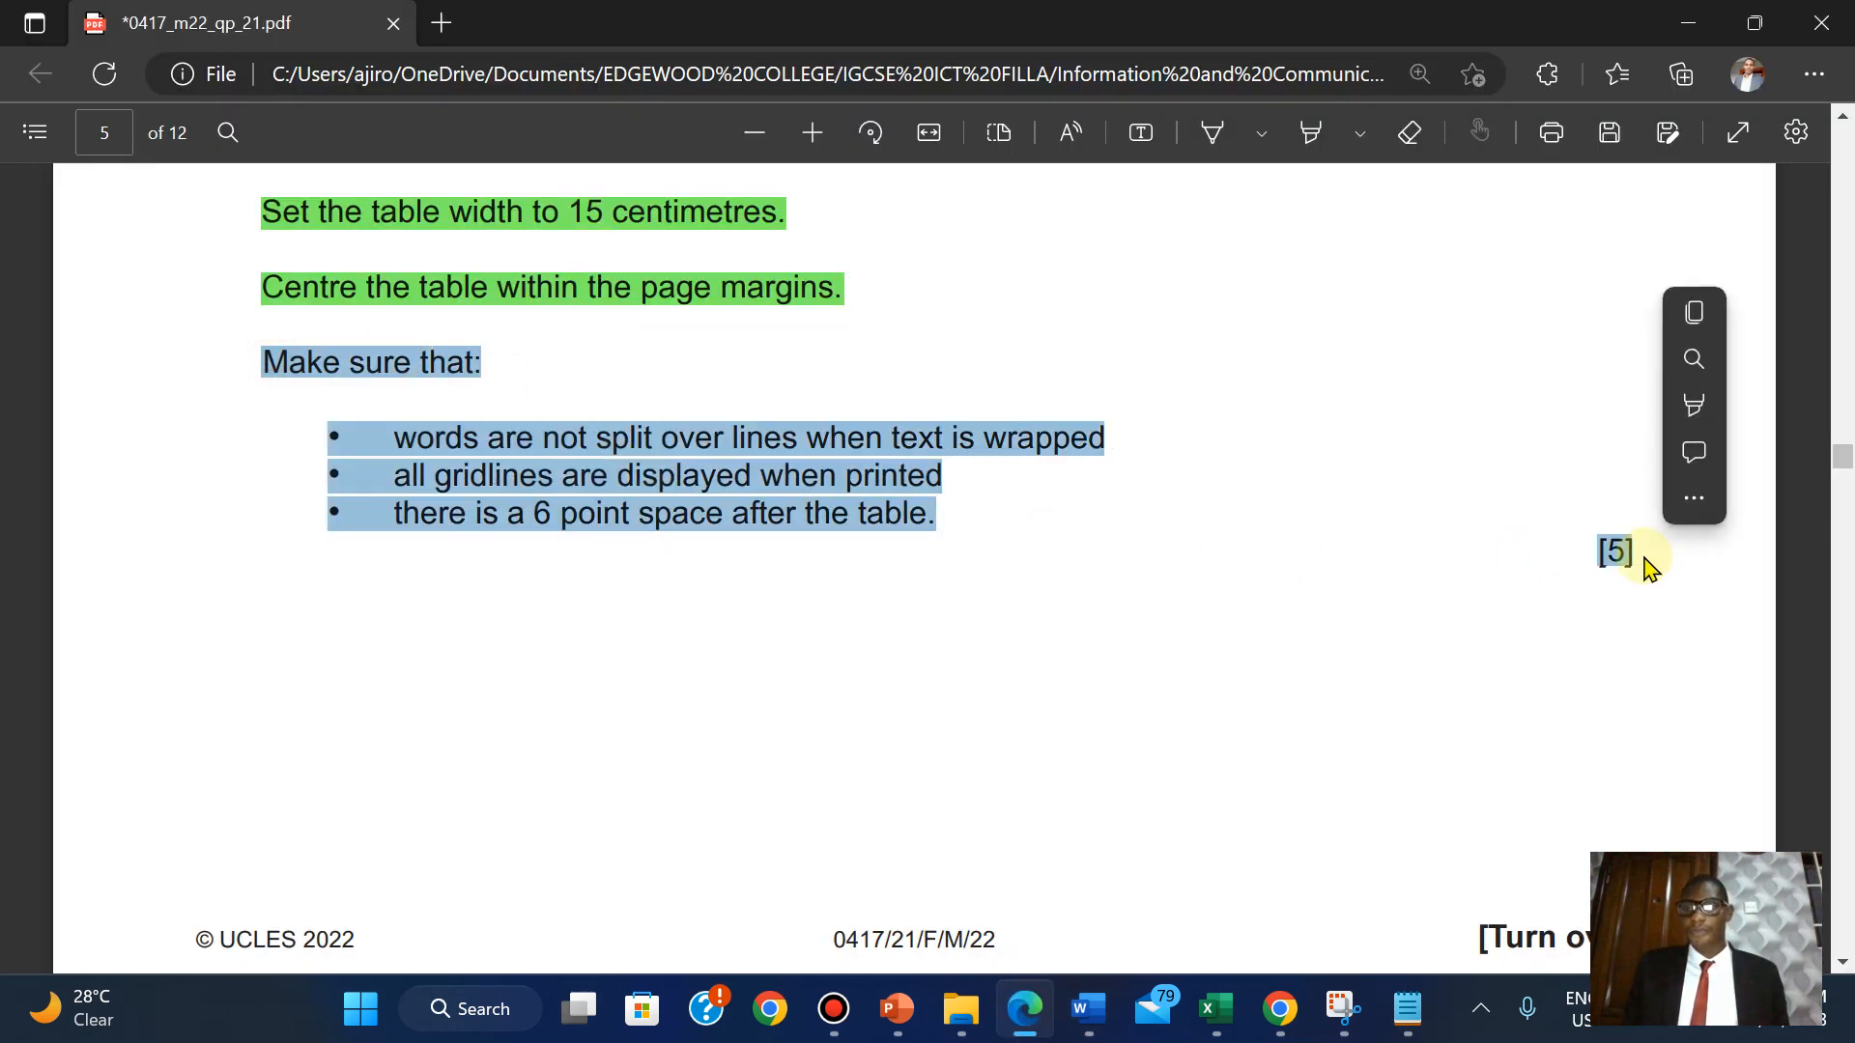
mouse_move(1693, 391)
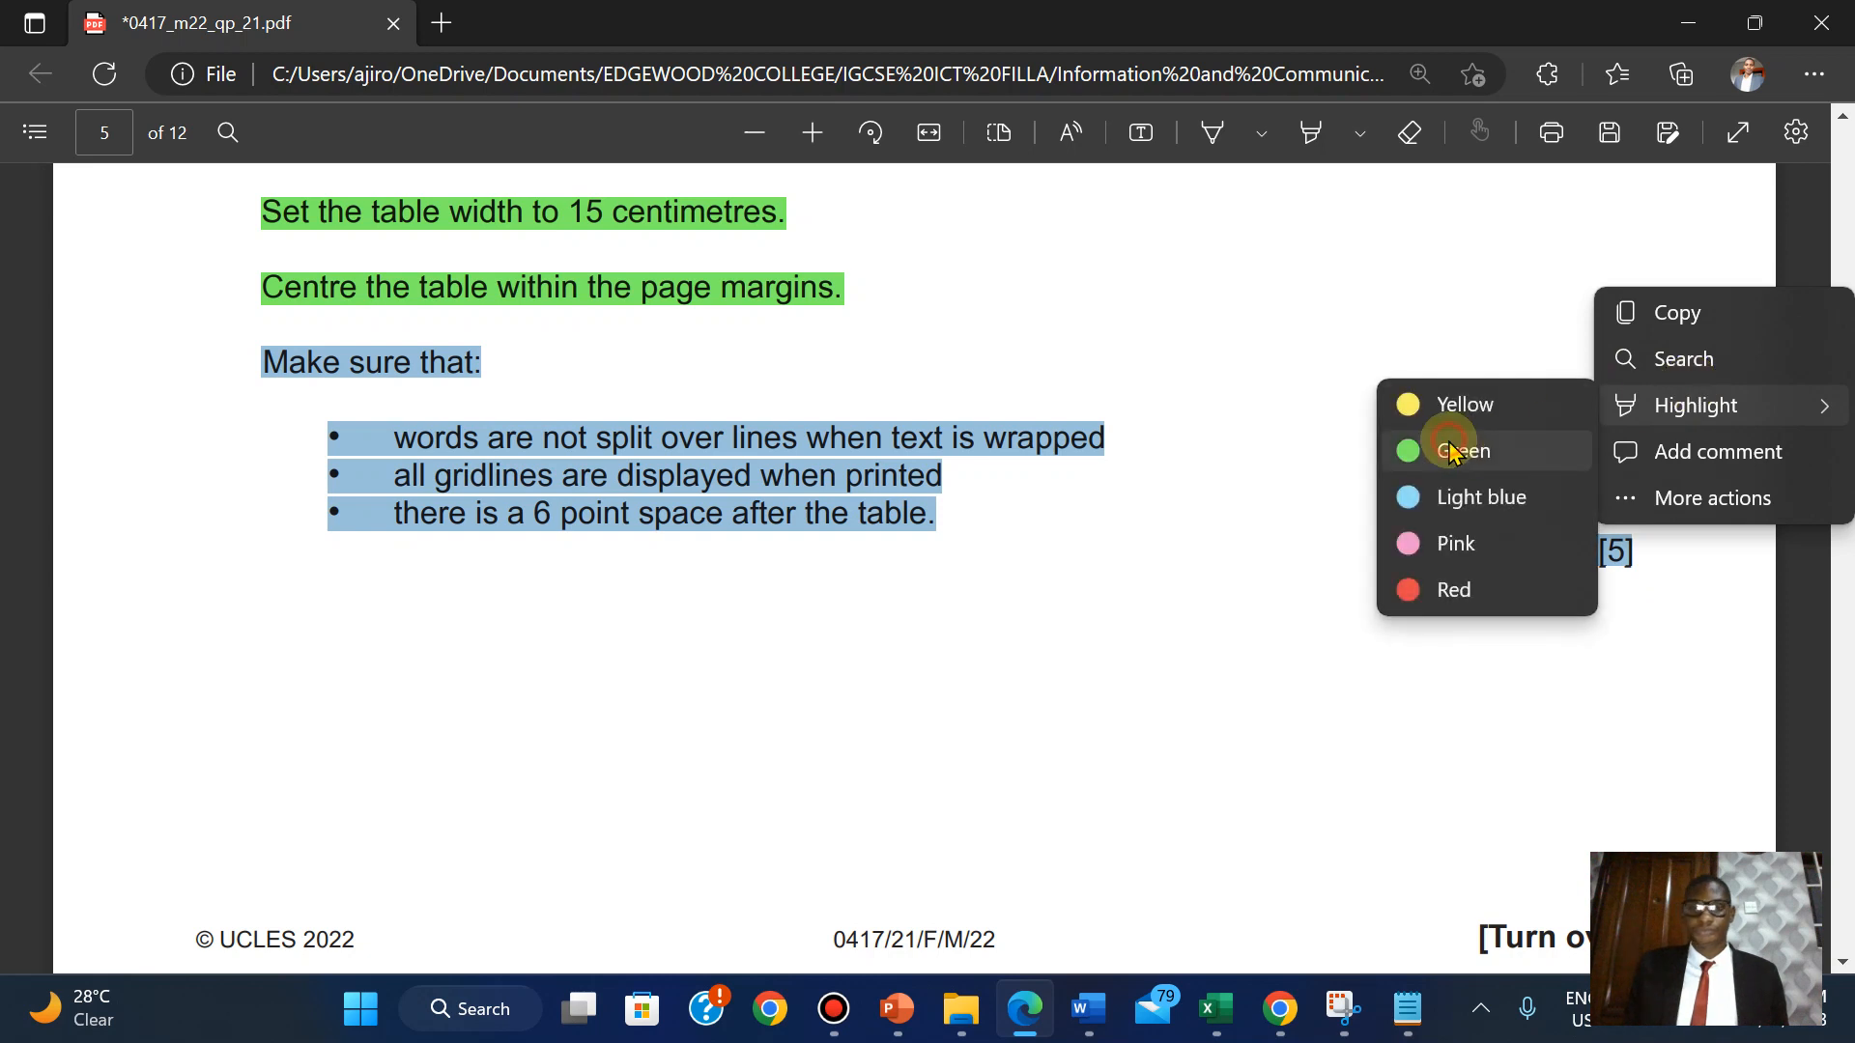
left_click(1452, 450)
Select 'The M.2 format' in question 11 and switch back to the UPGRADE document.
scroll(1452, 451, "down", 8)
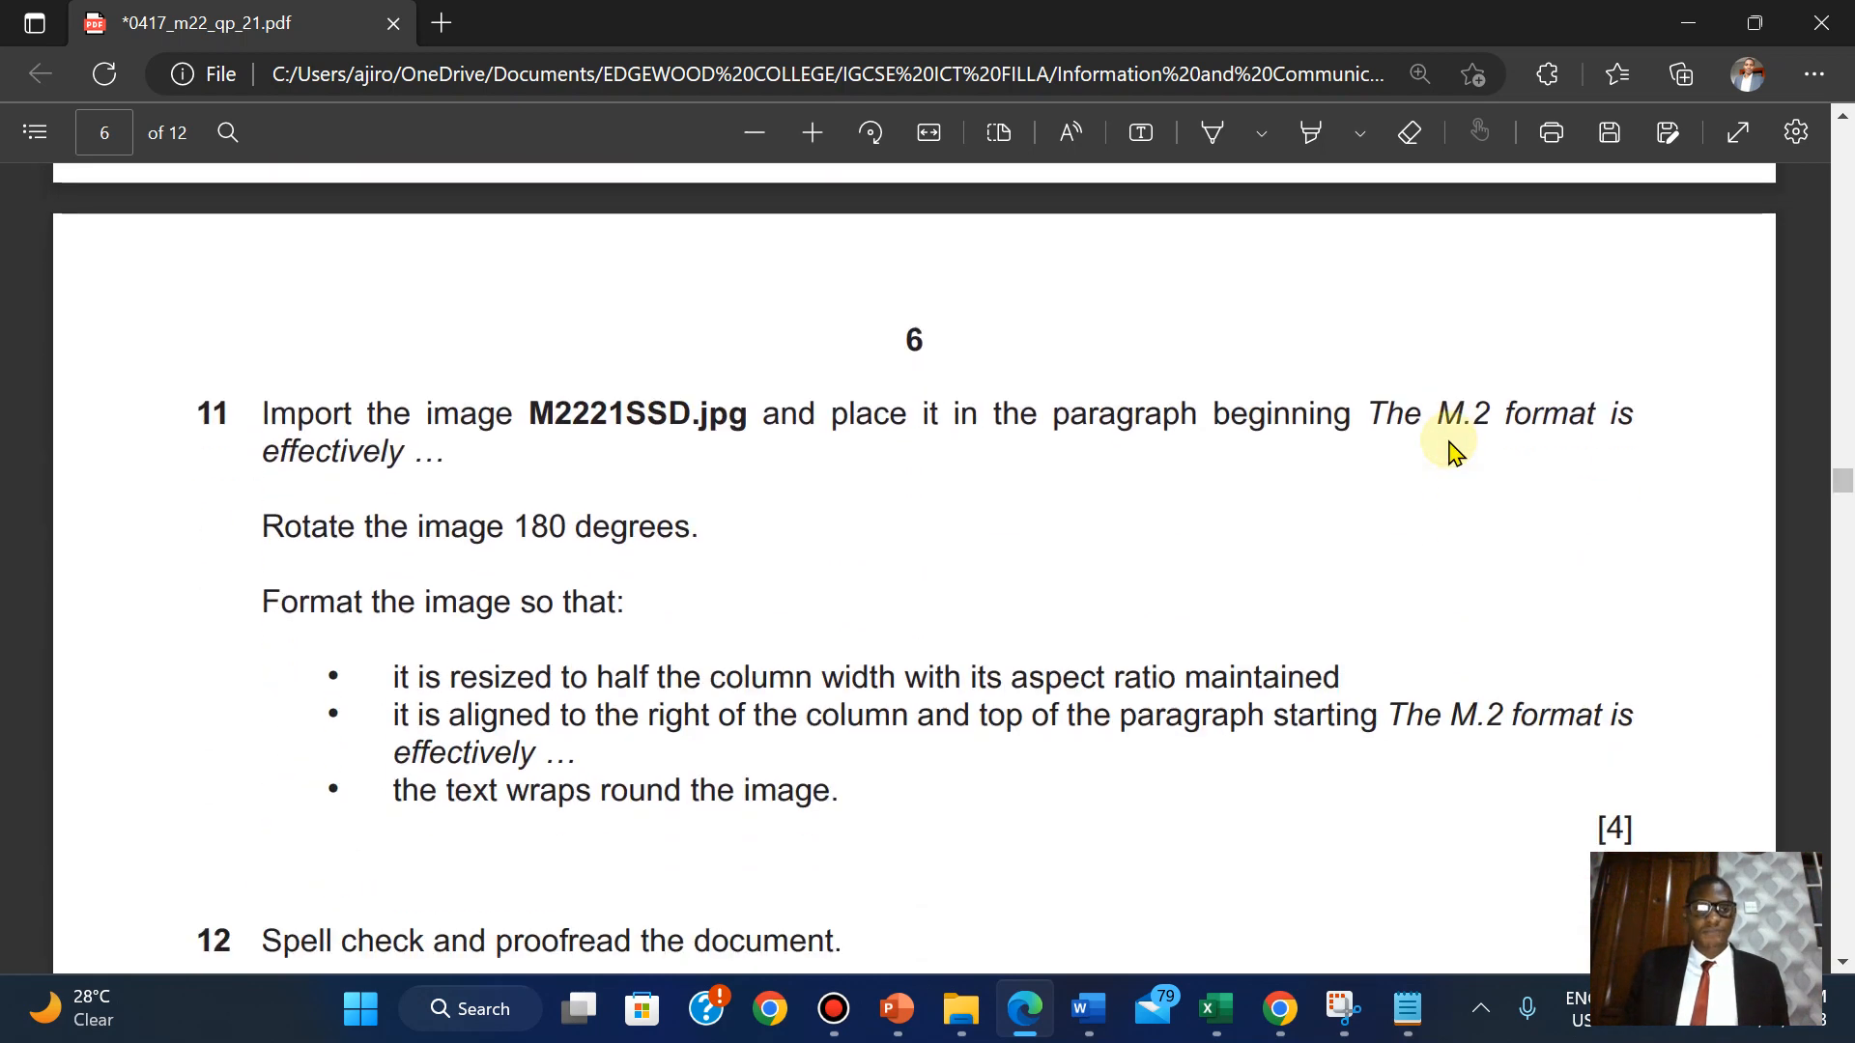
scroll(1452, 450, "down", 1)
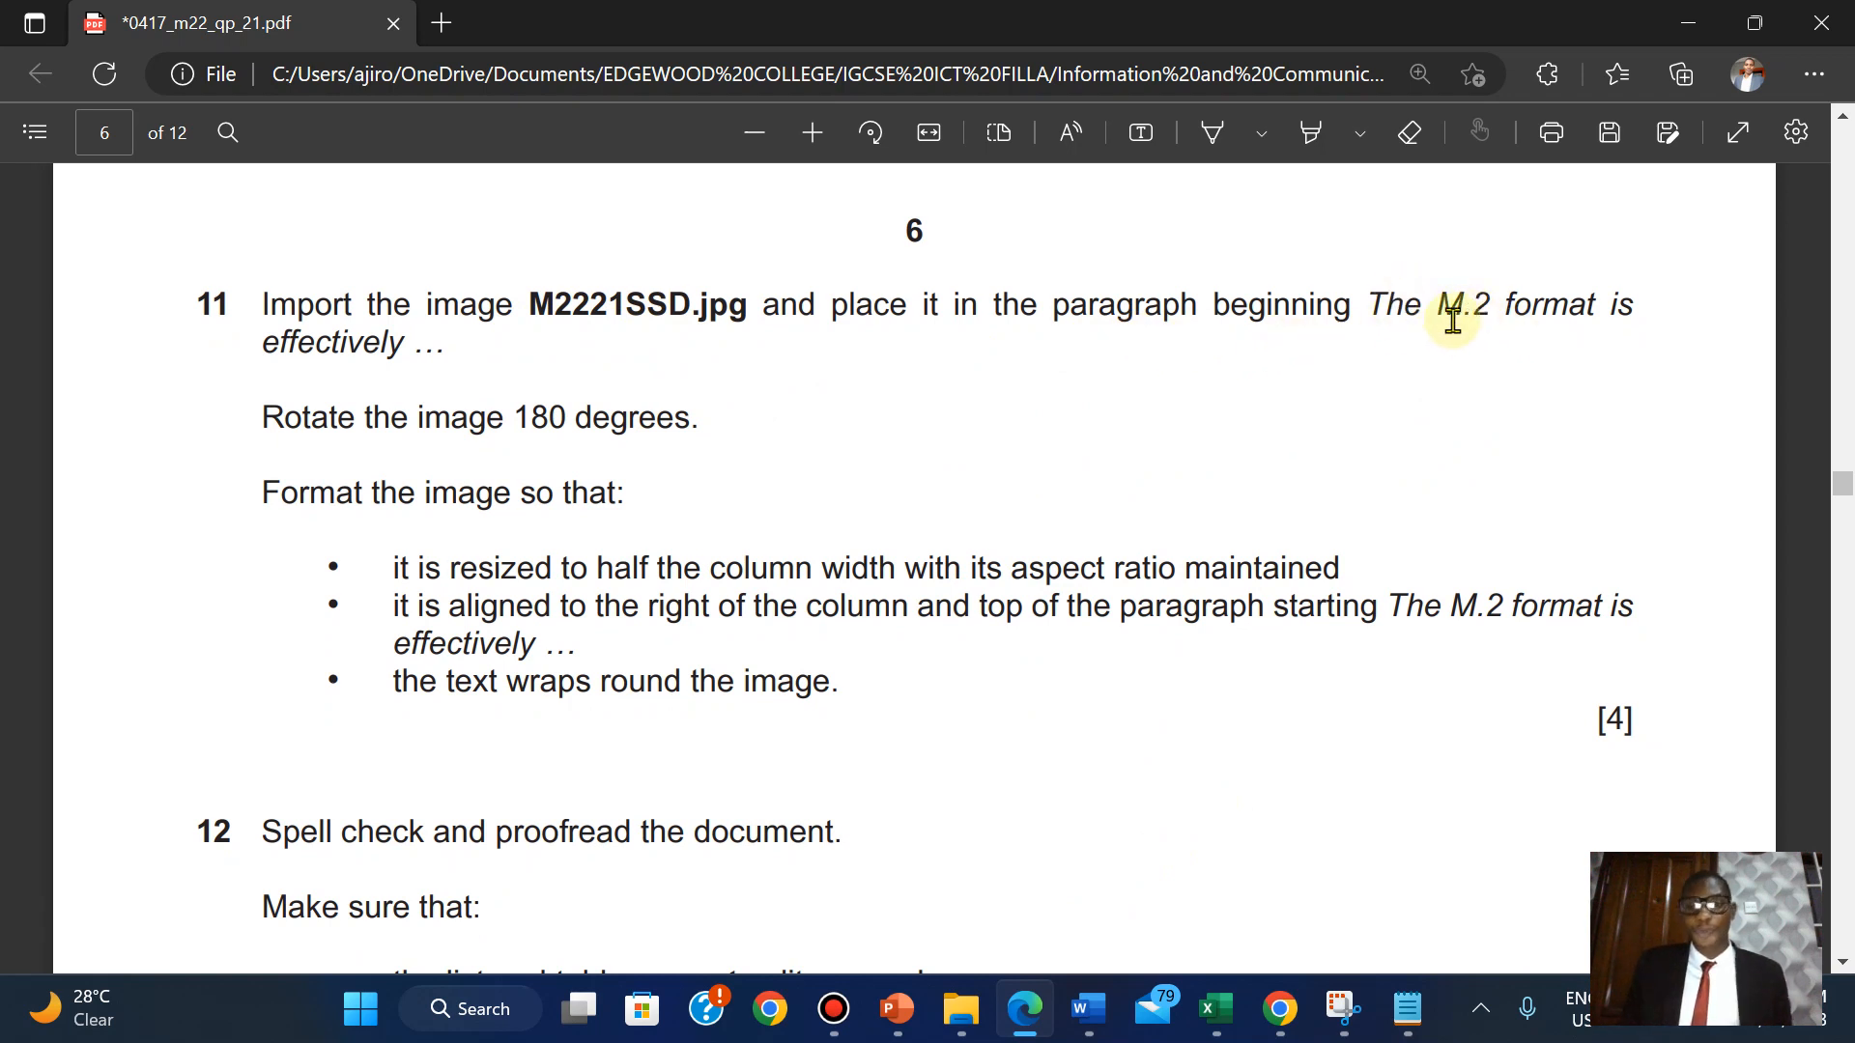
left_click_drag(1380, 302, 1596, 307)
key("ctrl+c")
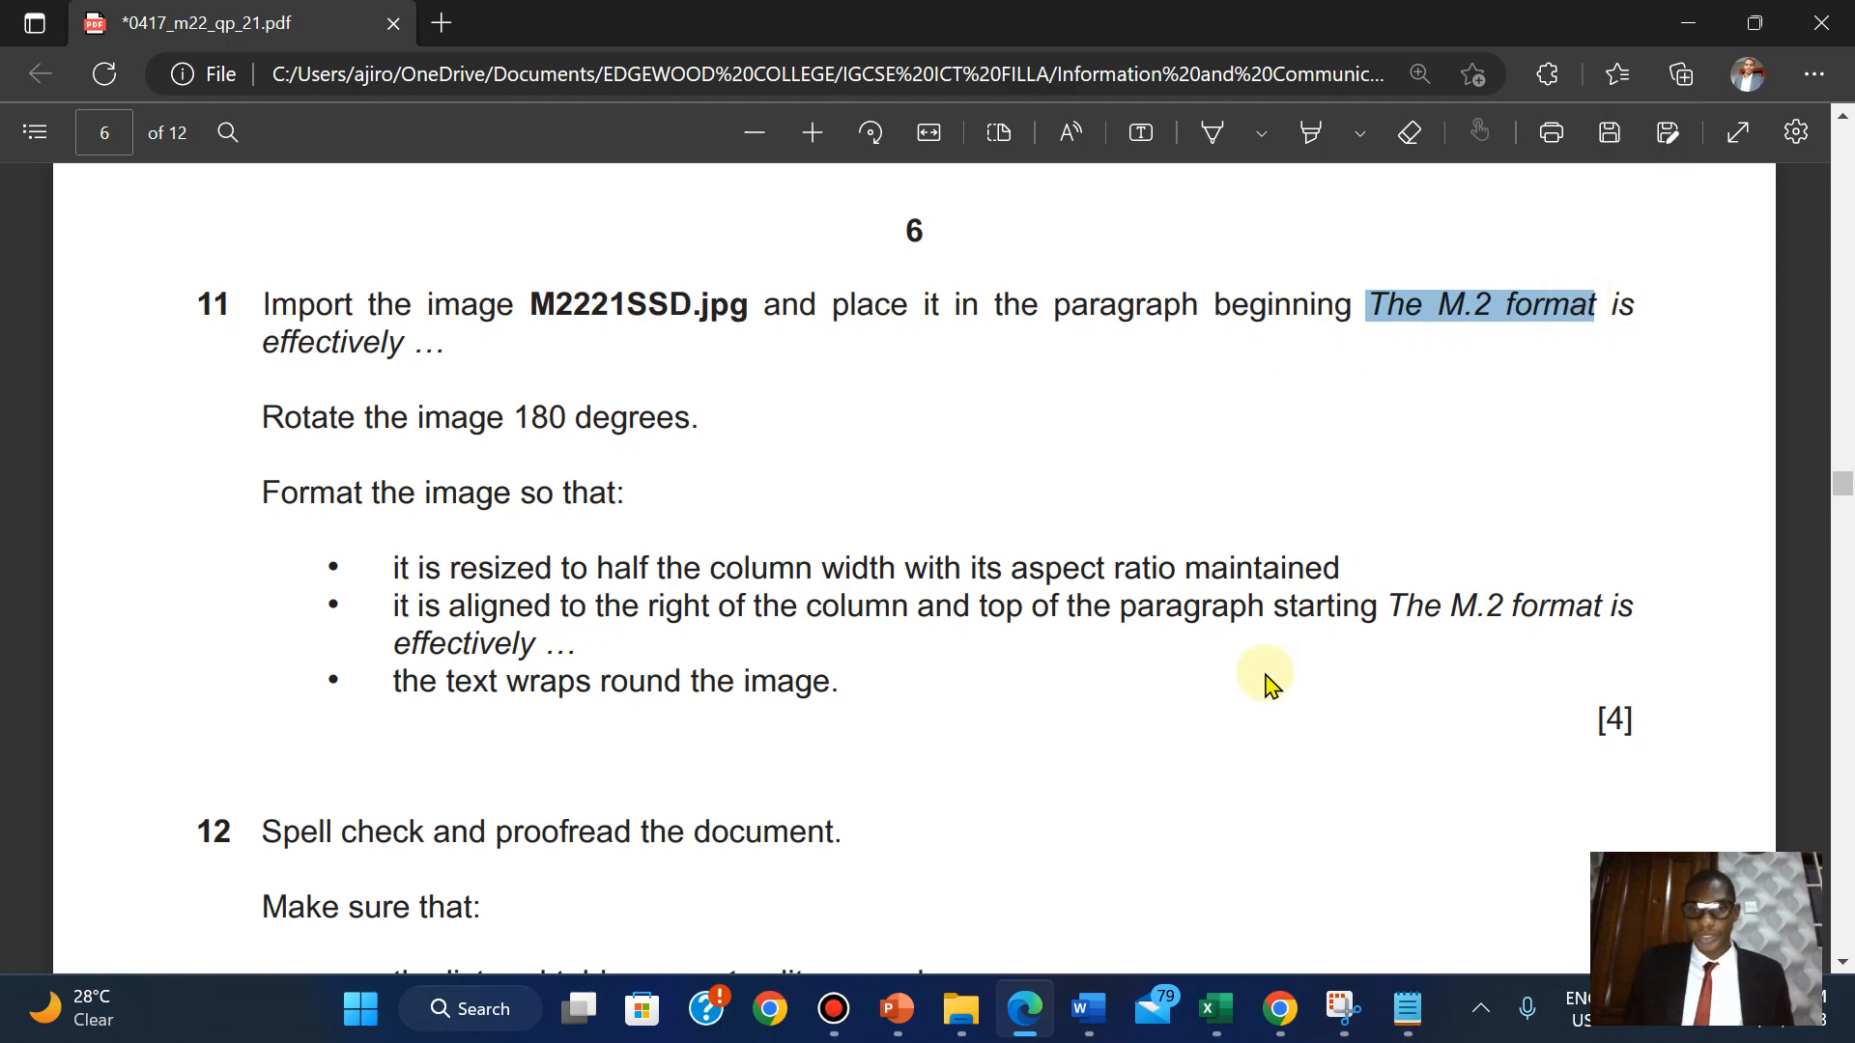
mouse_move(1108, 1000)
left_click(1401, 850)
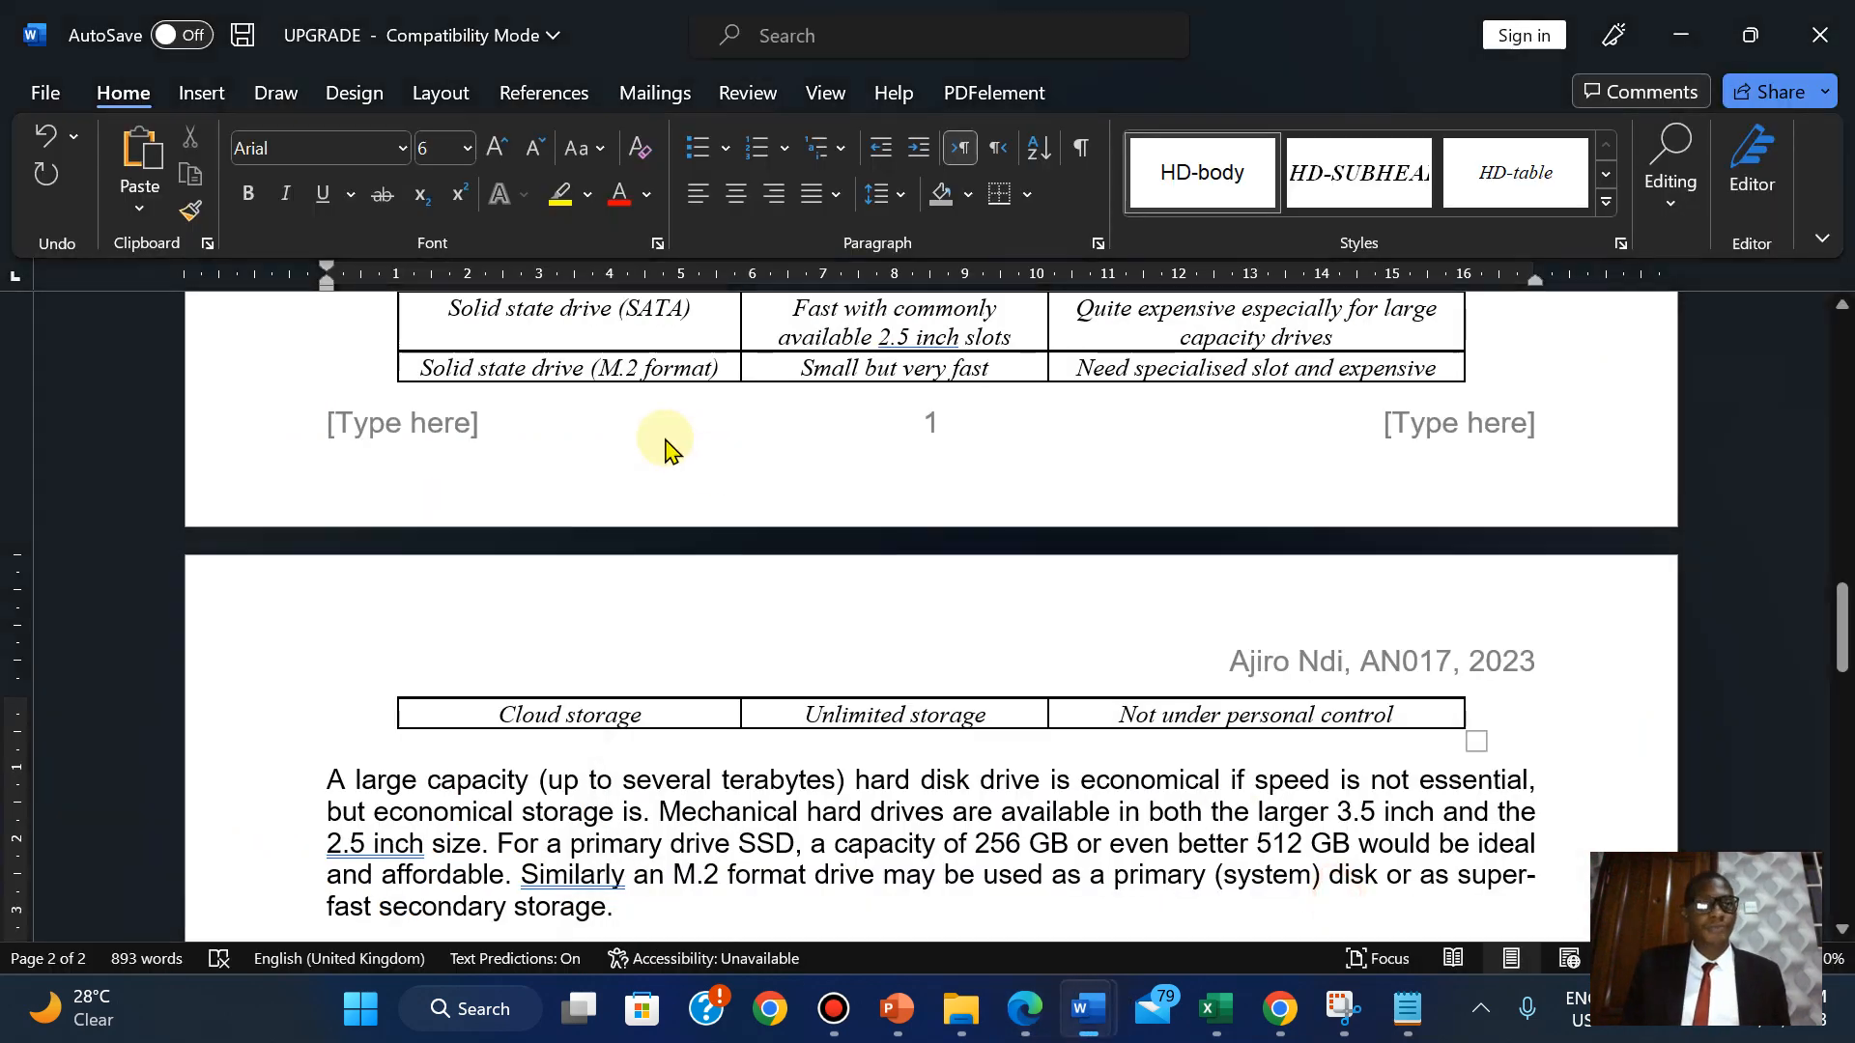
Search the document for 'The M.2 format' and place the cursor at that paragraph's start.
left_click(1672, 205)
left_click(1686, 275)
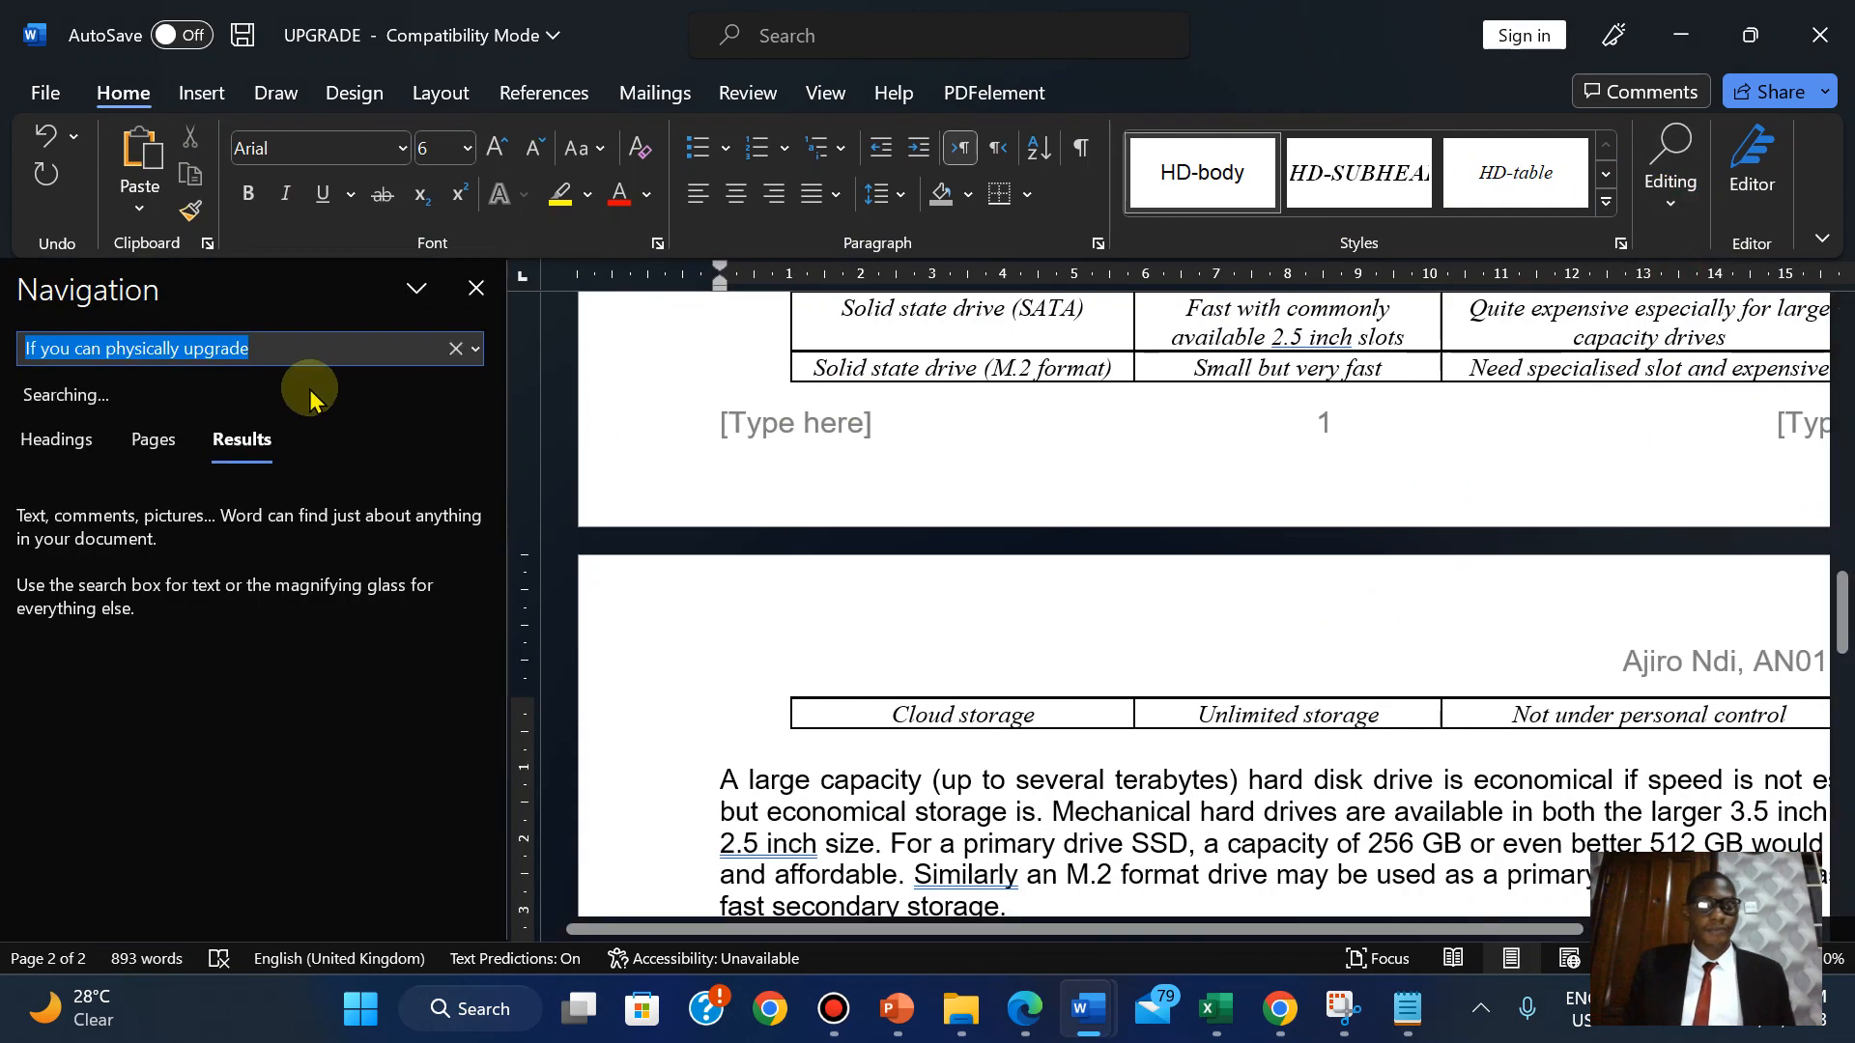
key("ctrl+v")
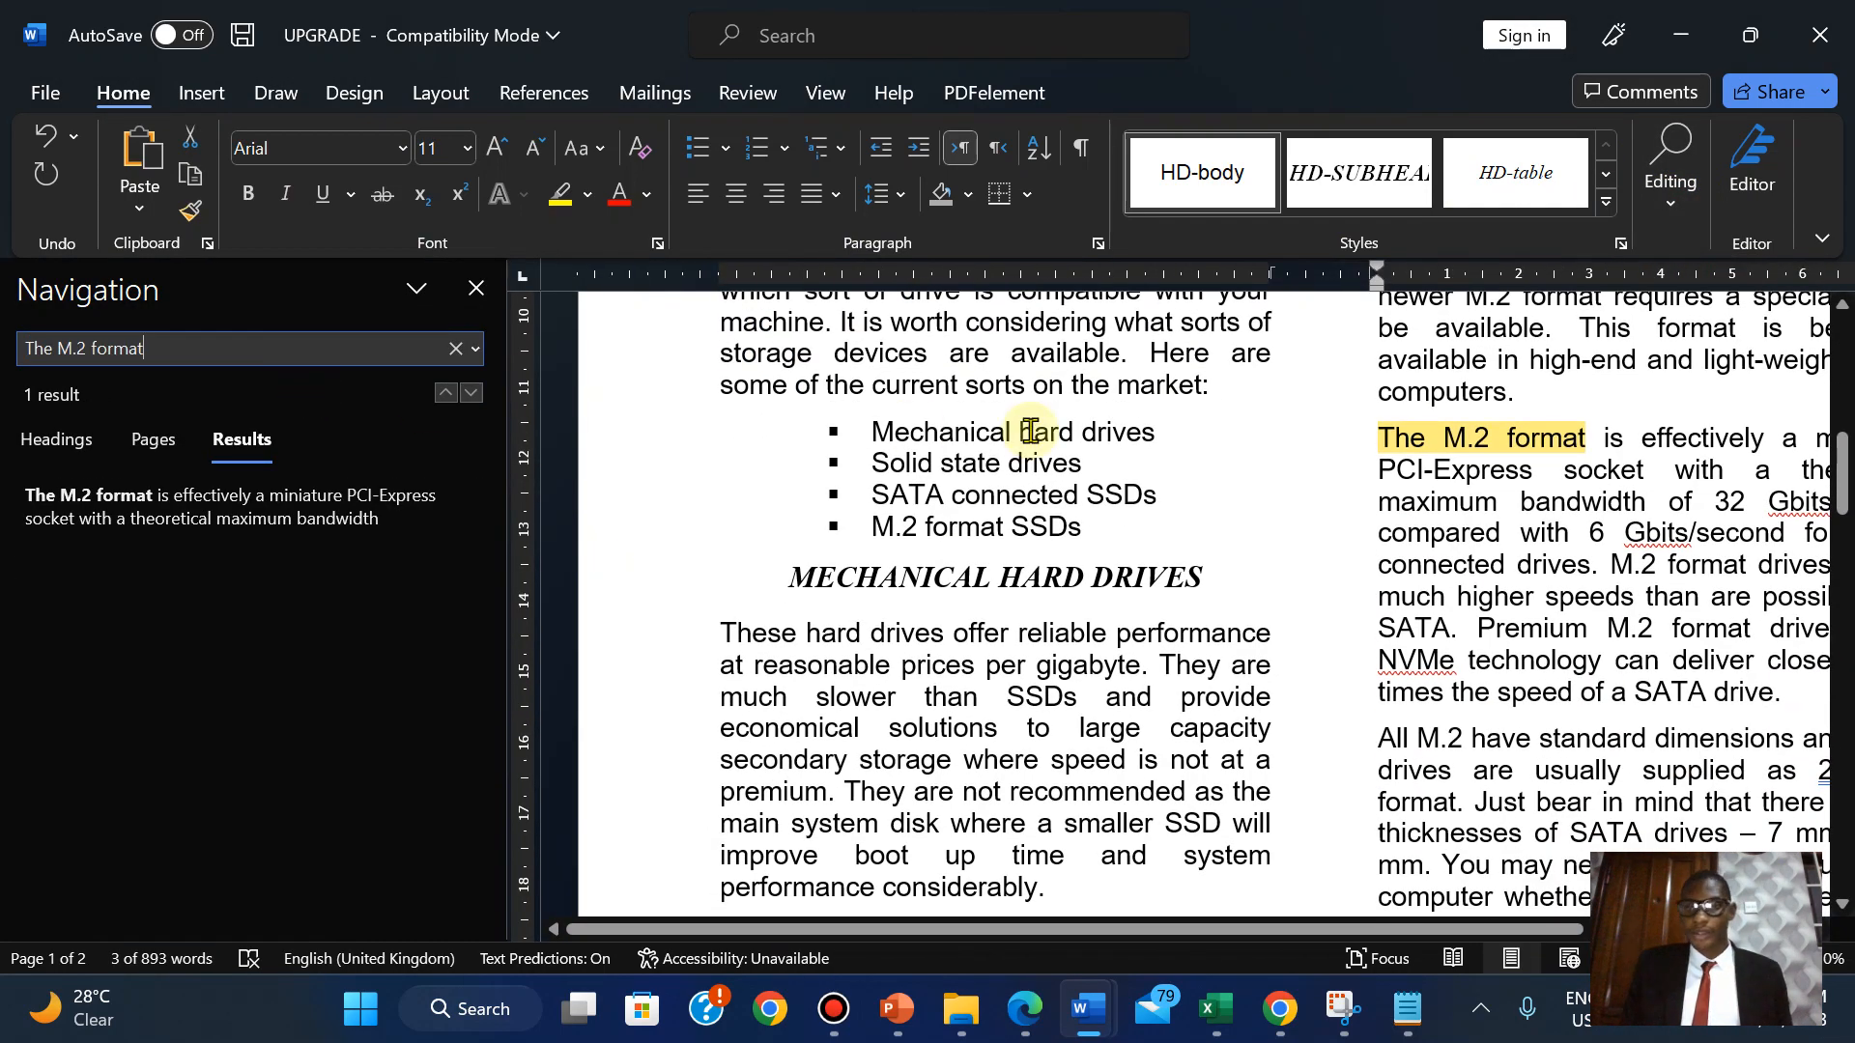
left_click(1381, 444)
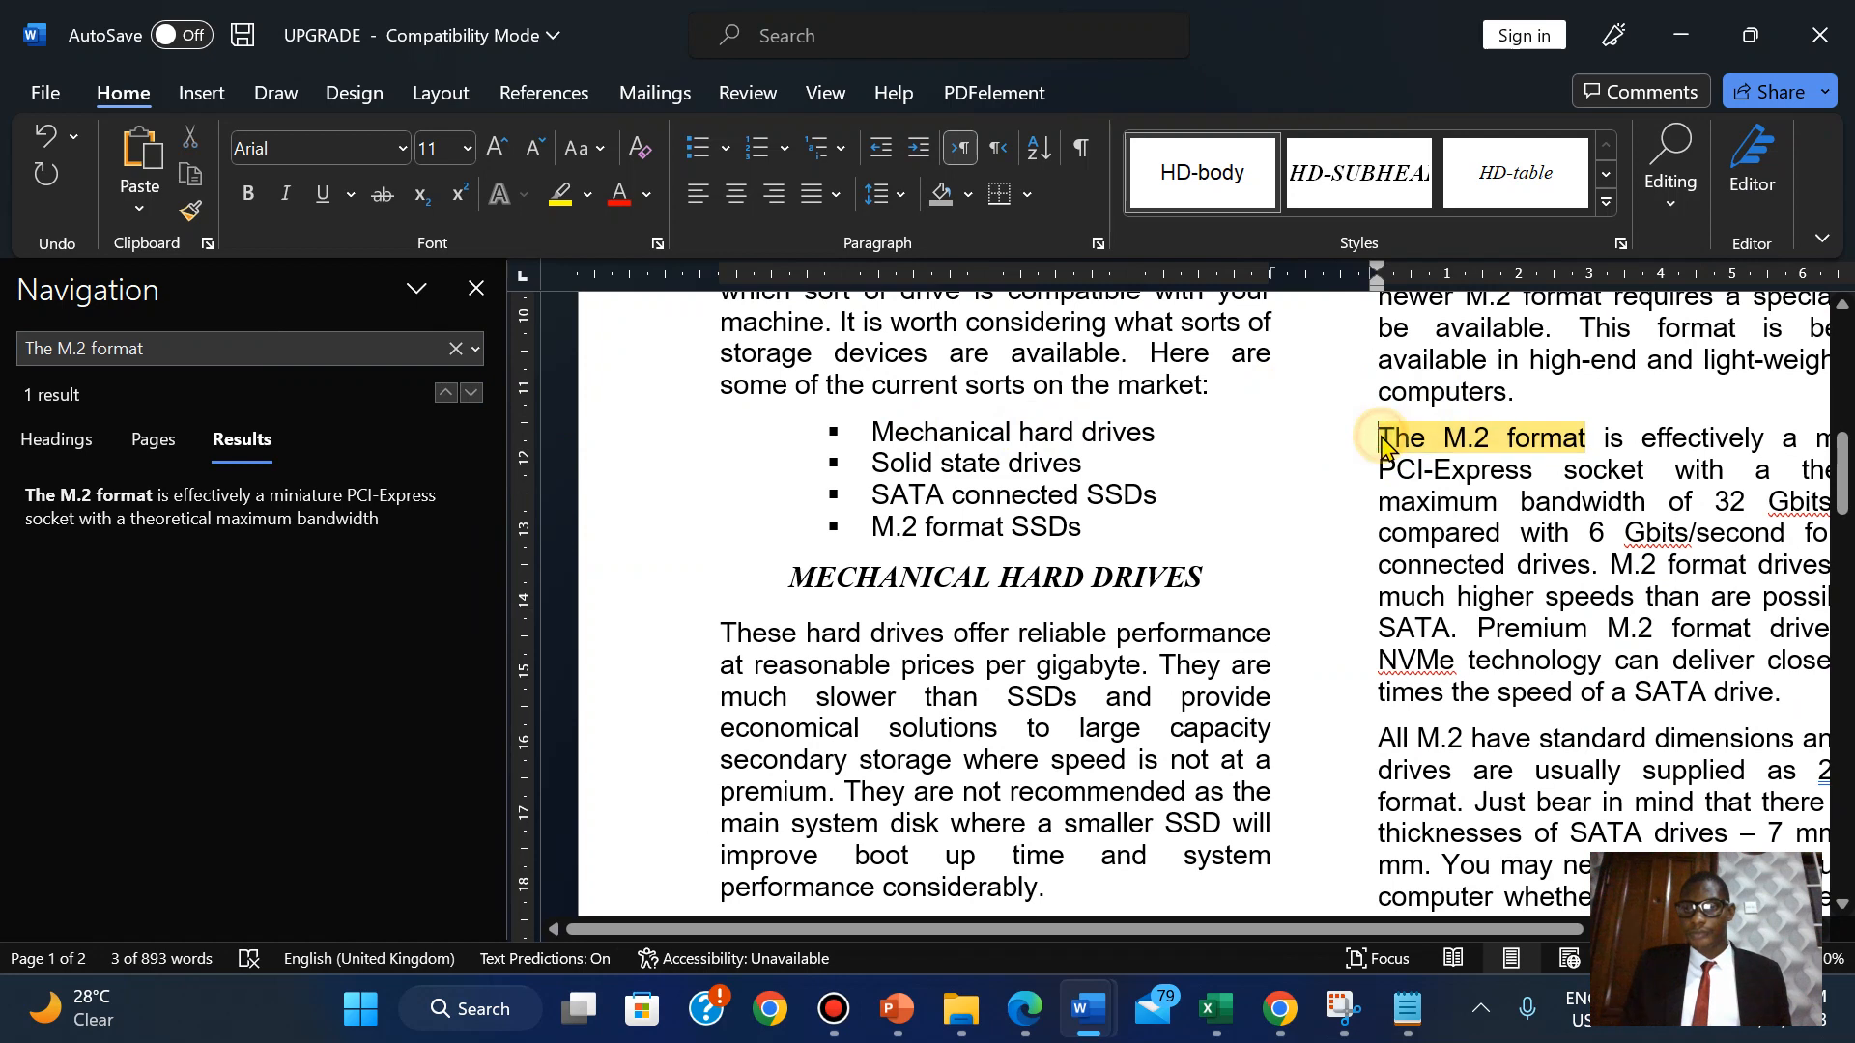
left_click(473, 292)
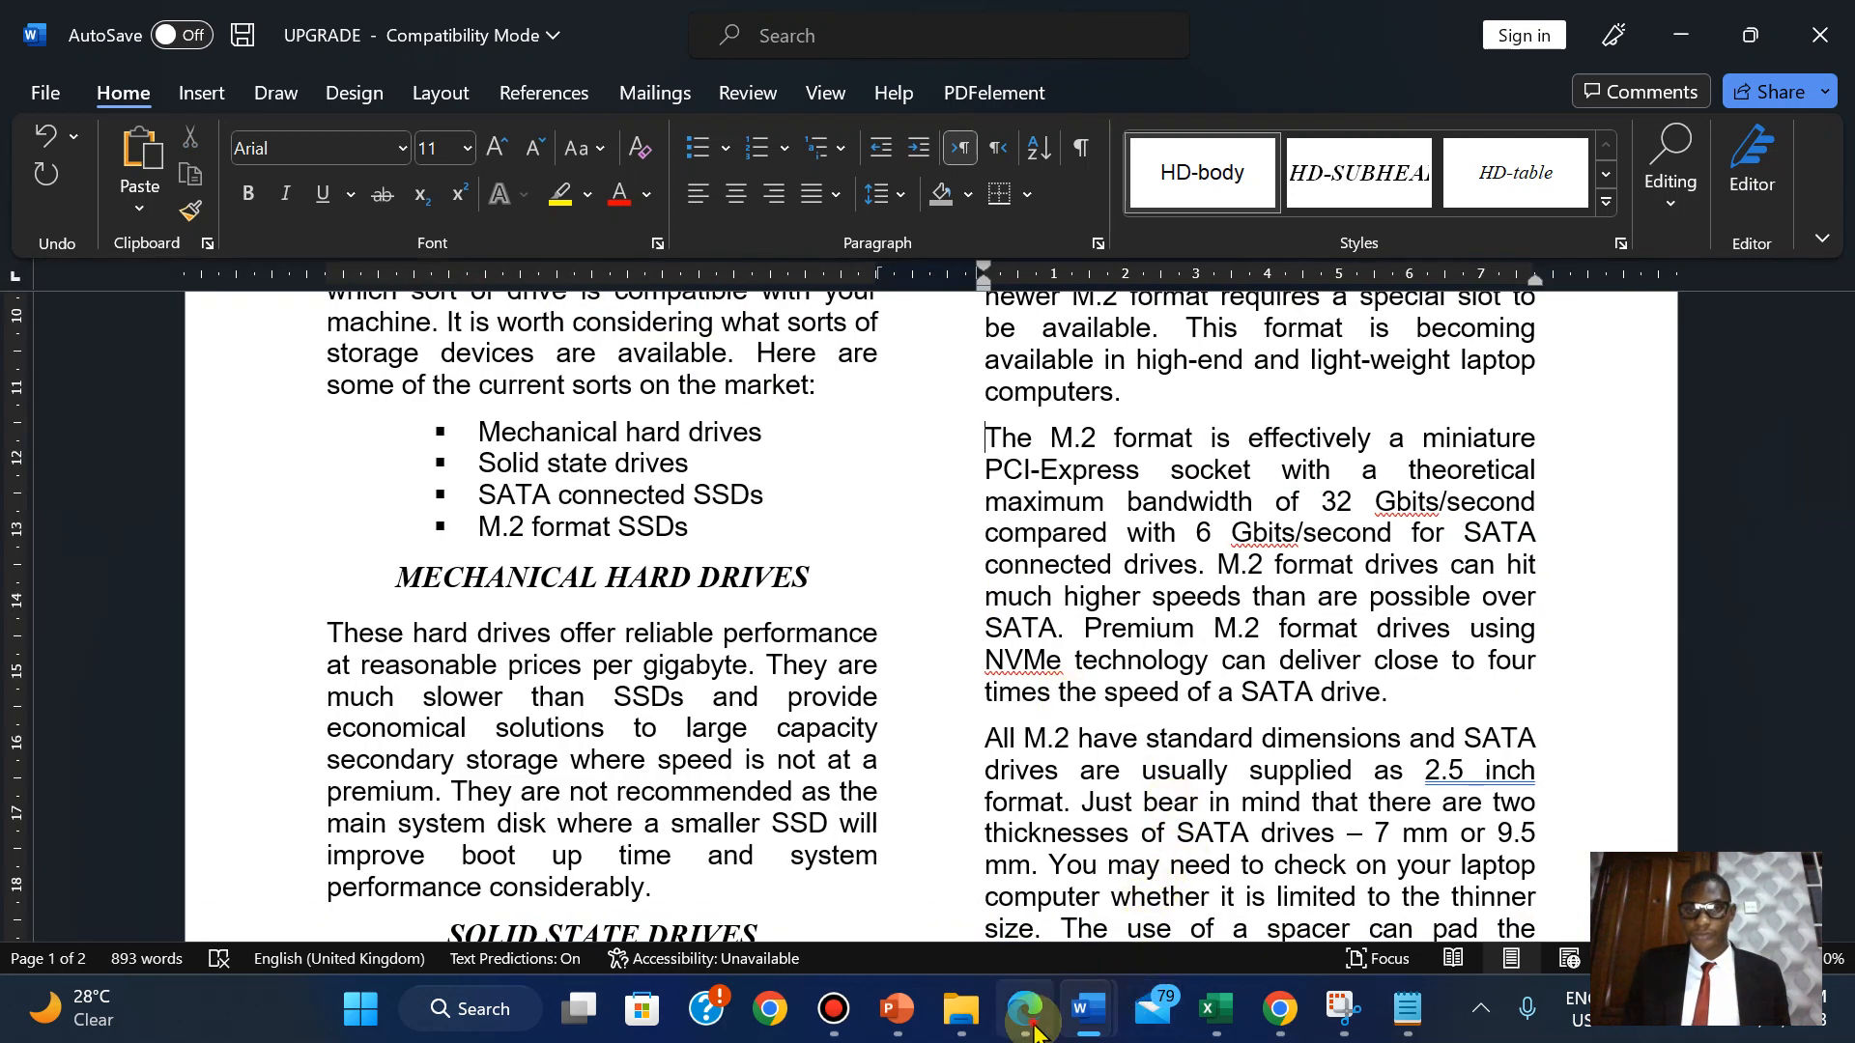
Compare the document against question 11's image instructions in the exam PDF.
left_click(1034, 1030)
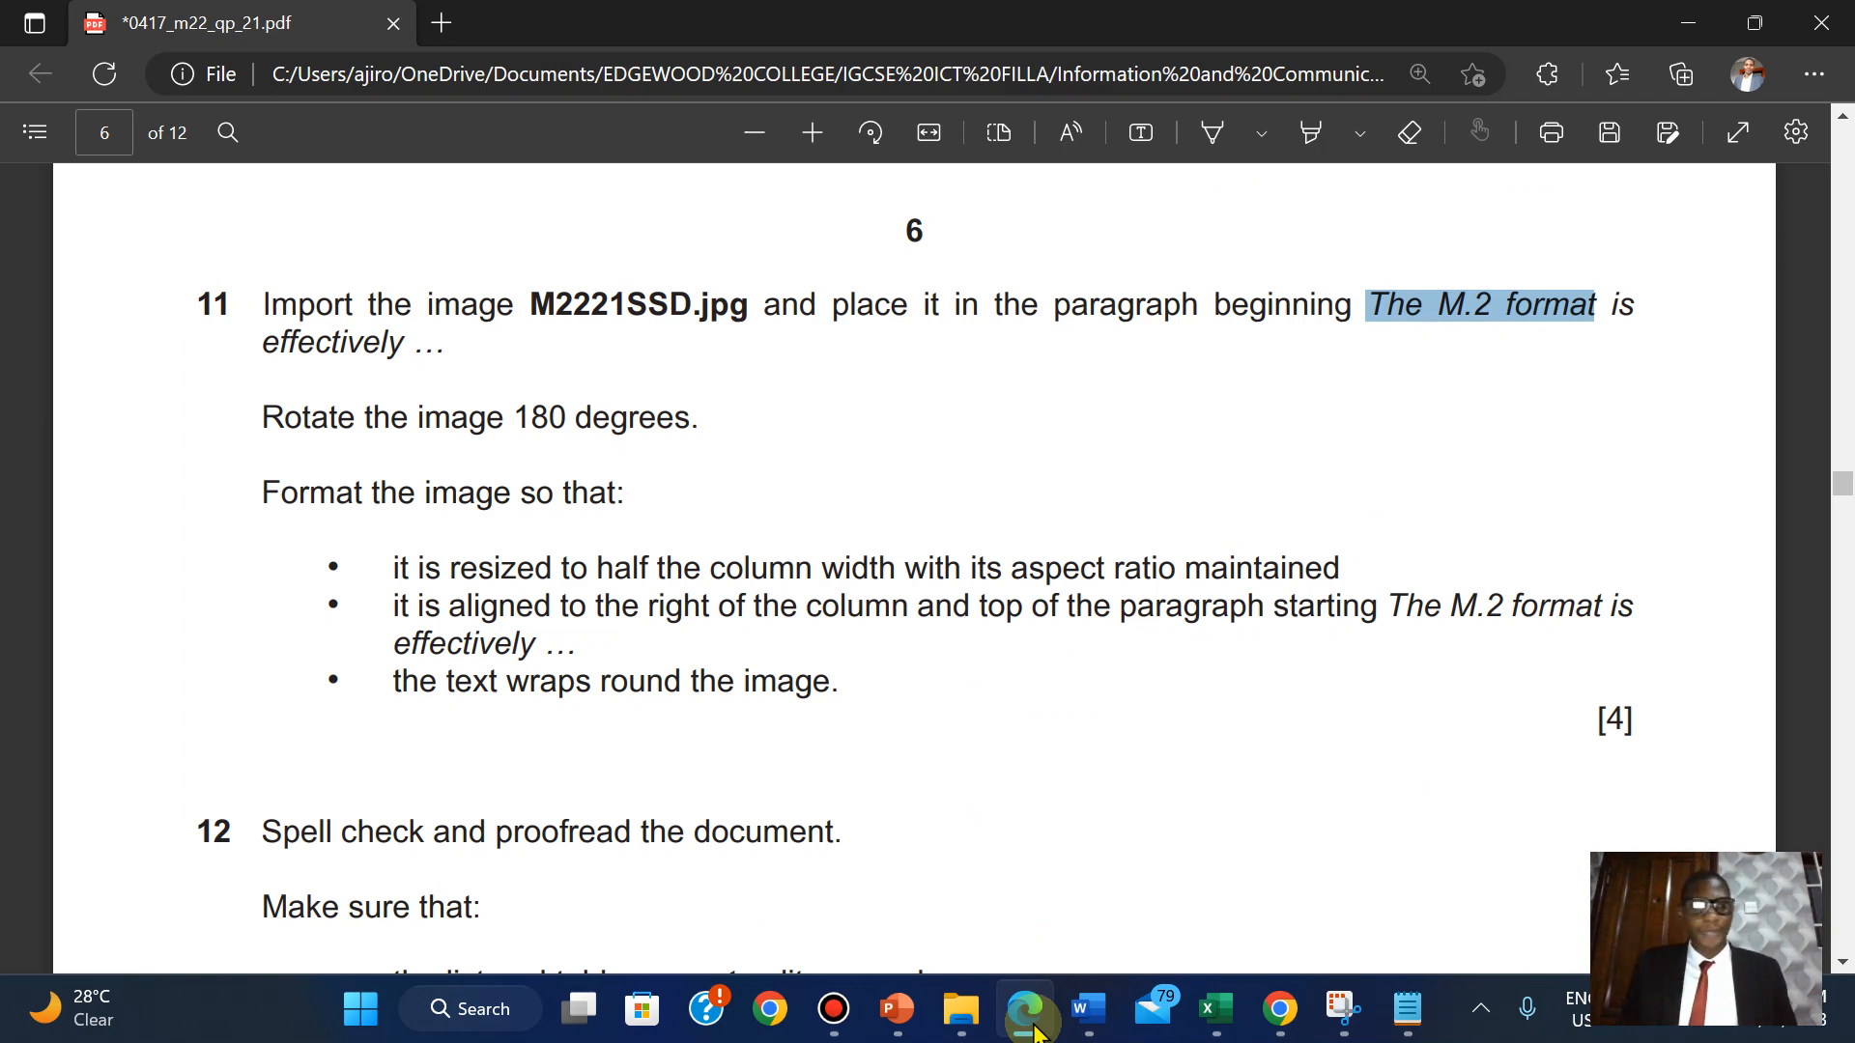
left_click(1034, 1030)
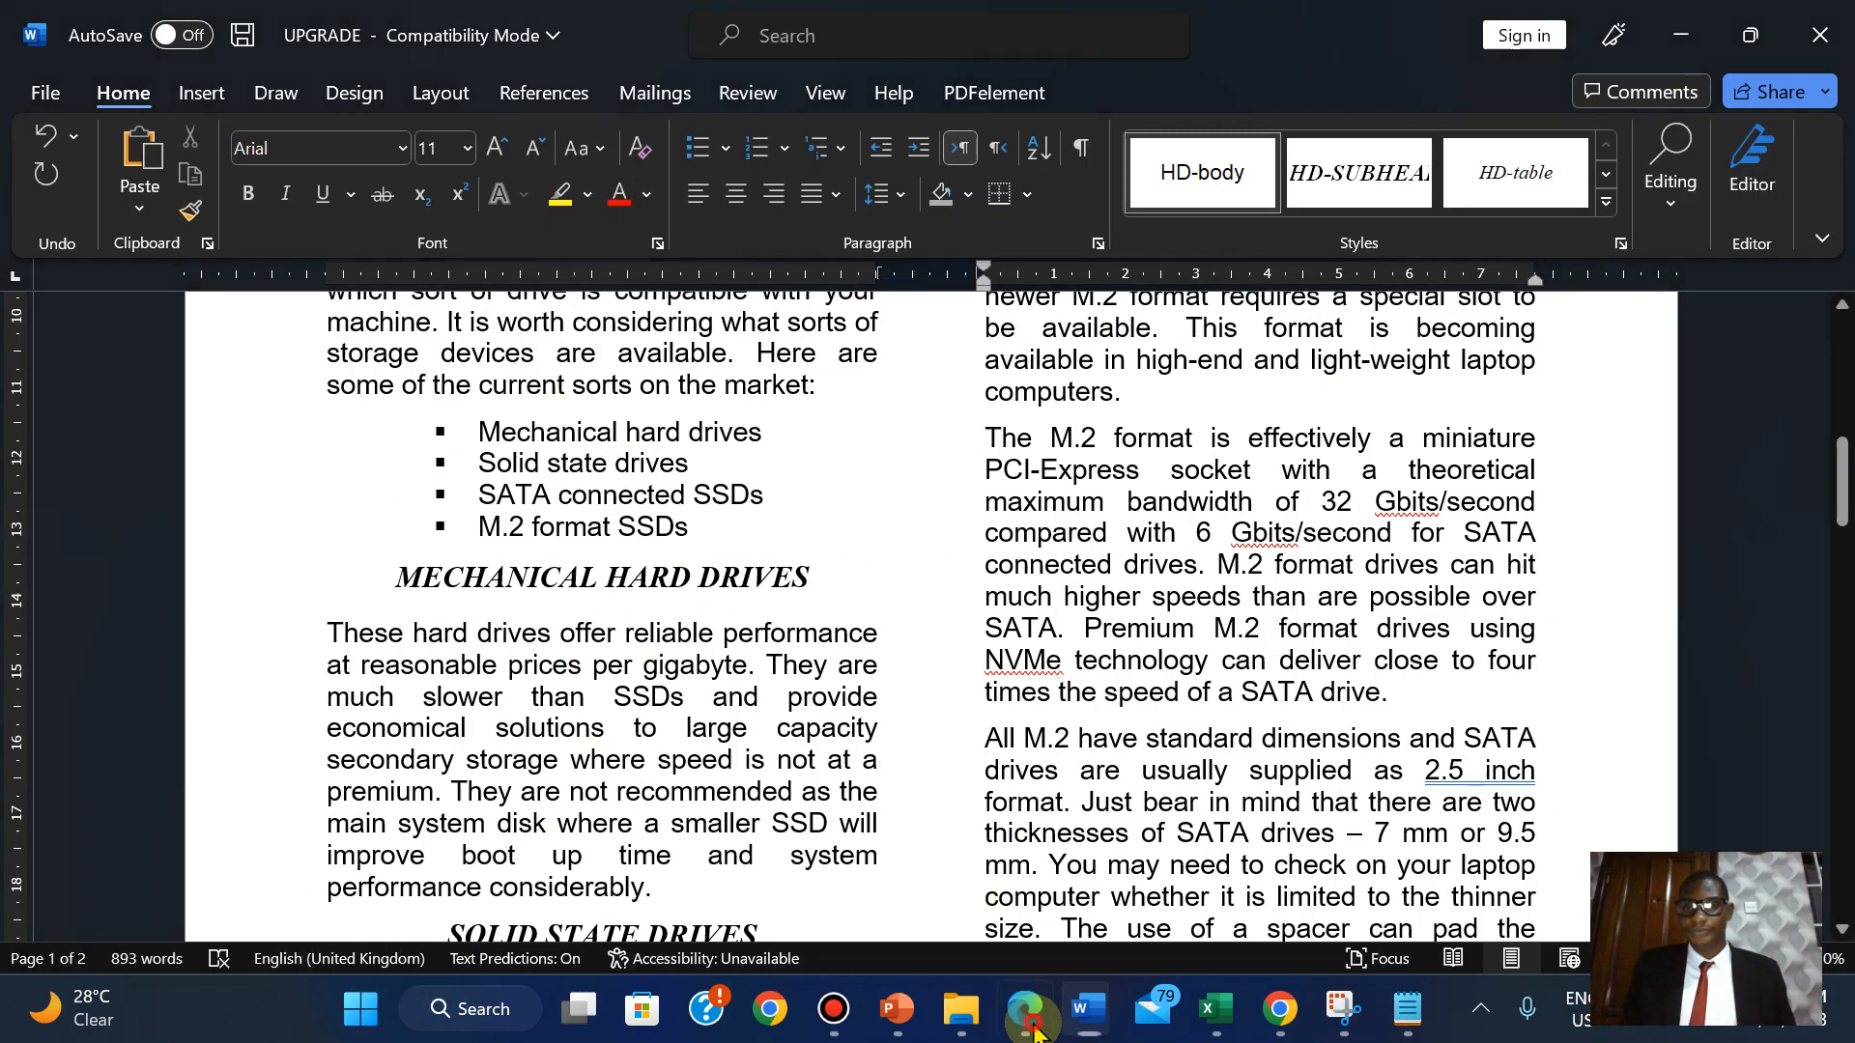
left_click(1034, 1030)
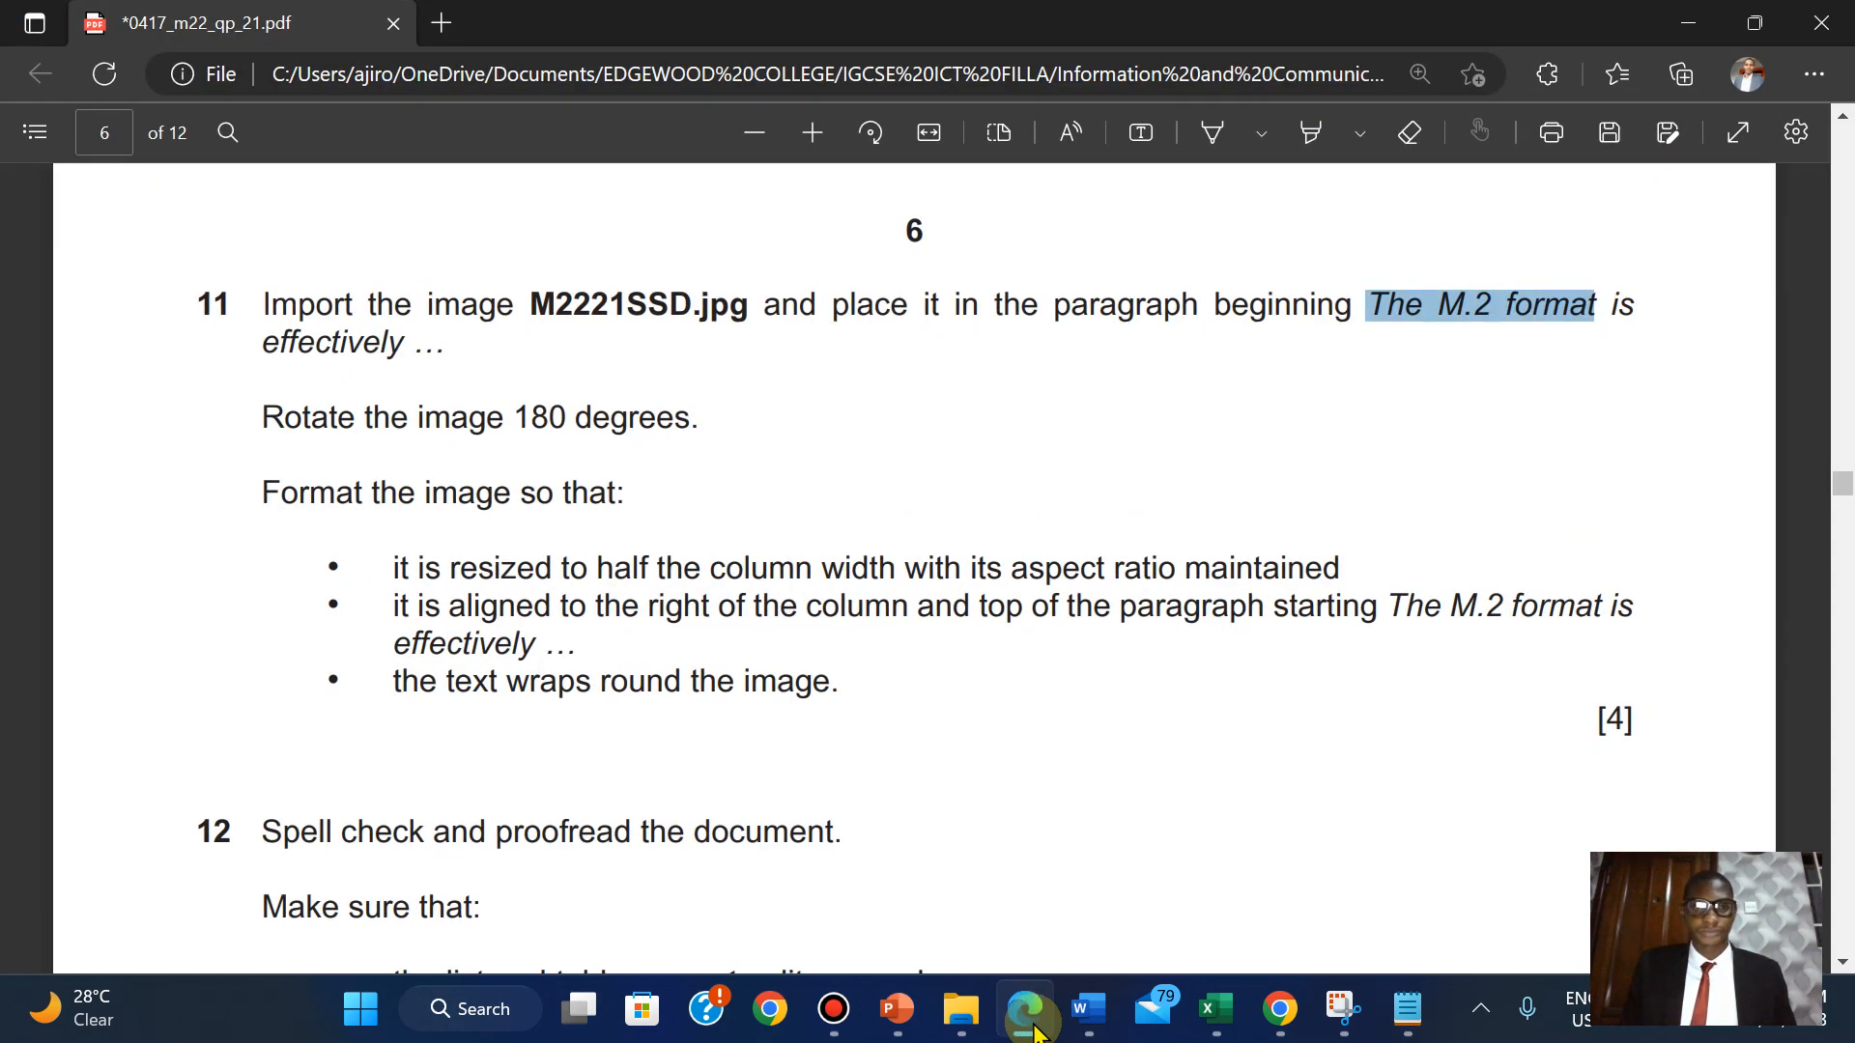
left_click(1034, 1030)
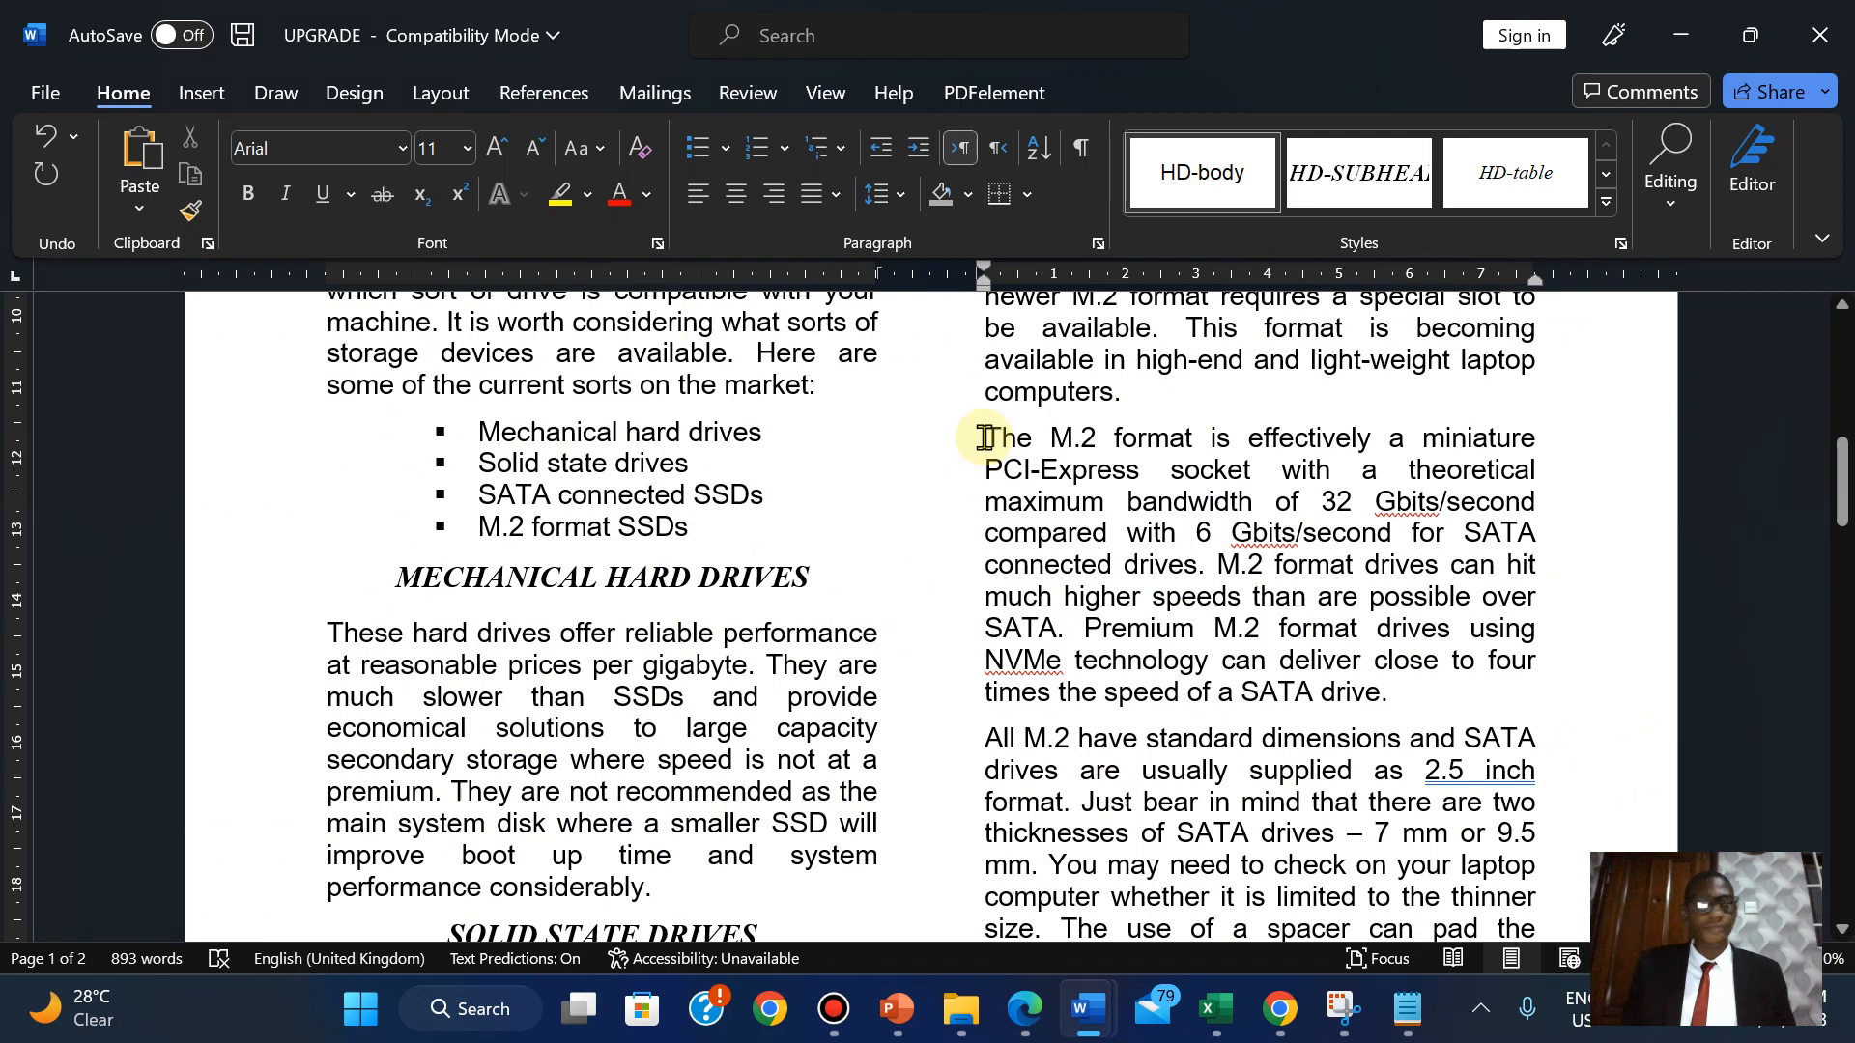
Insert the M2221SSD picture from this device at the start of the M.2 paragraph.
left_click(202, 91)
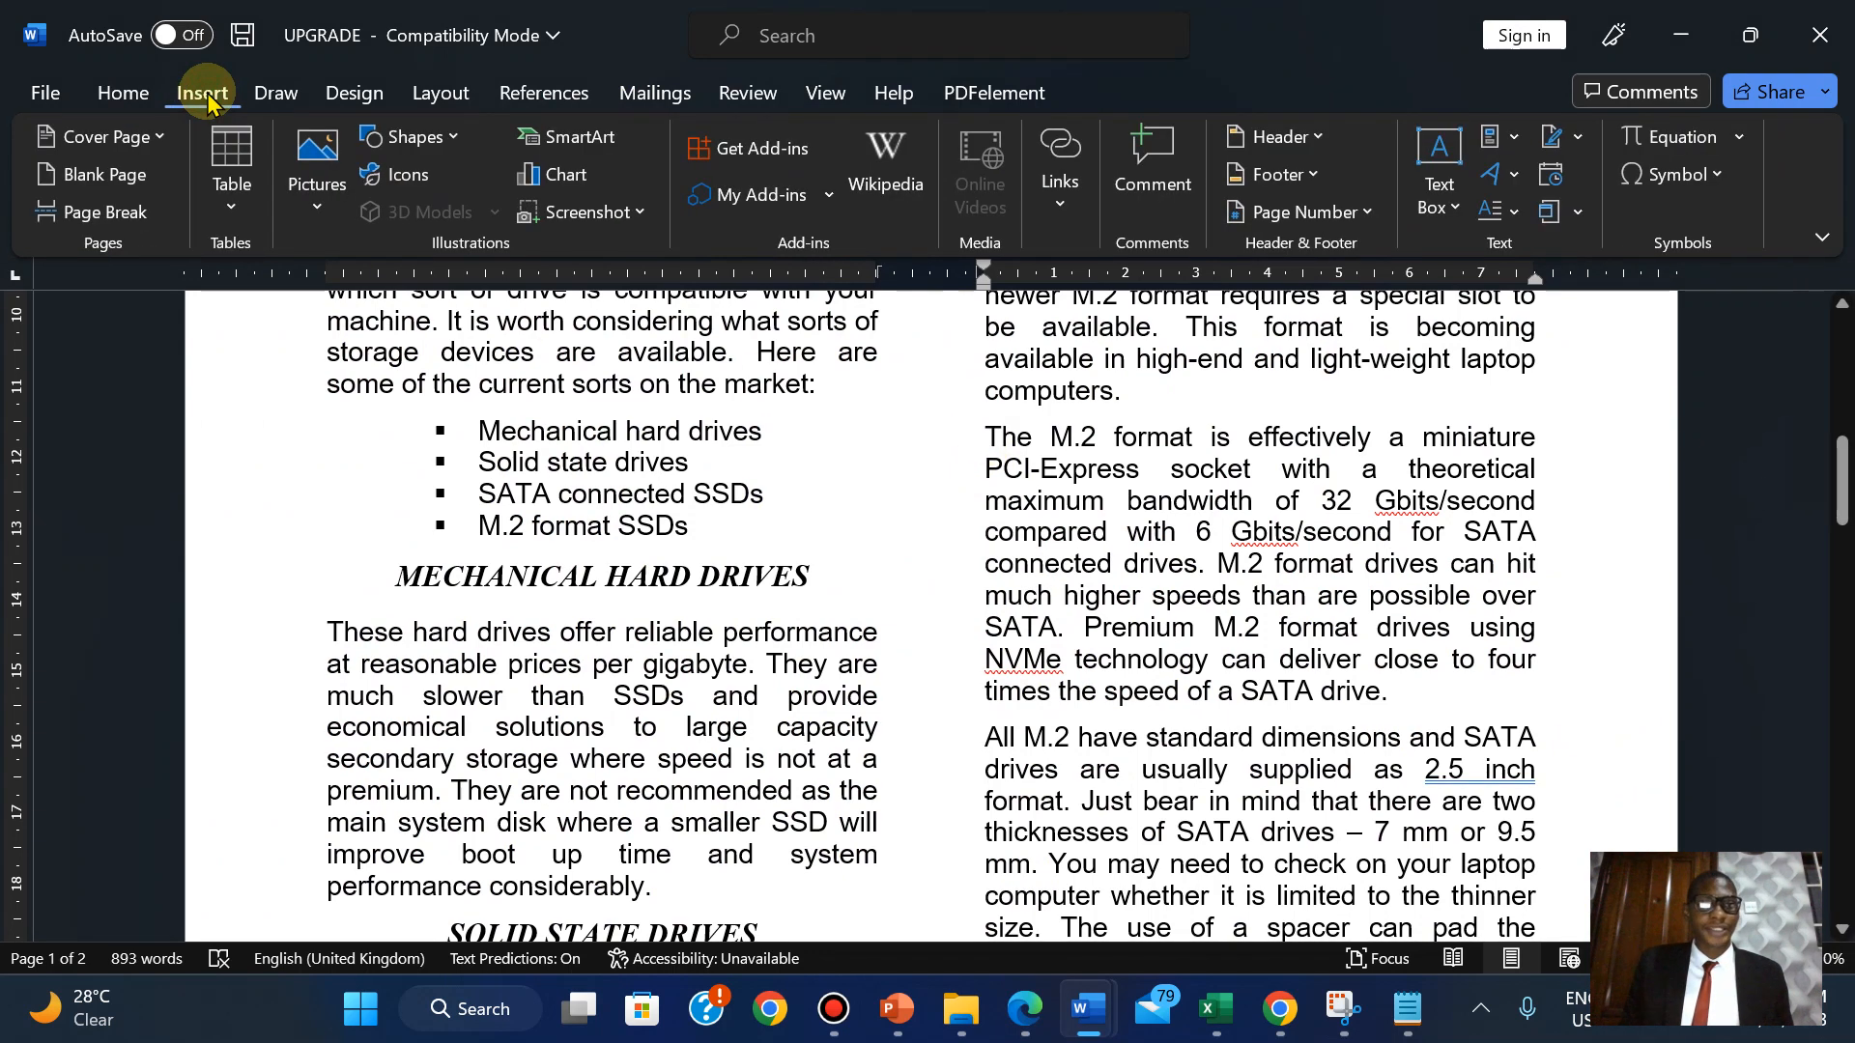
left_click(317, 208)
left_click(359, 299)
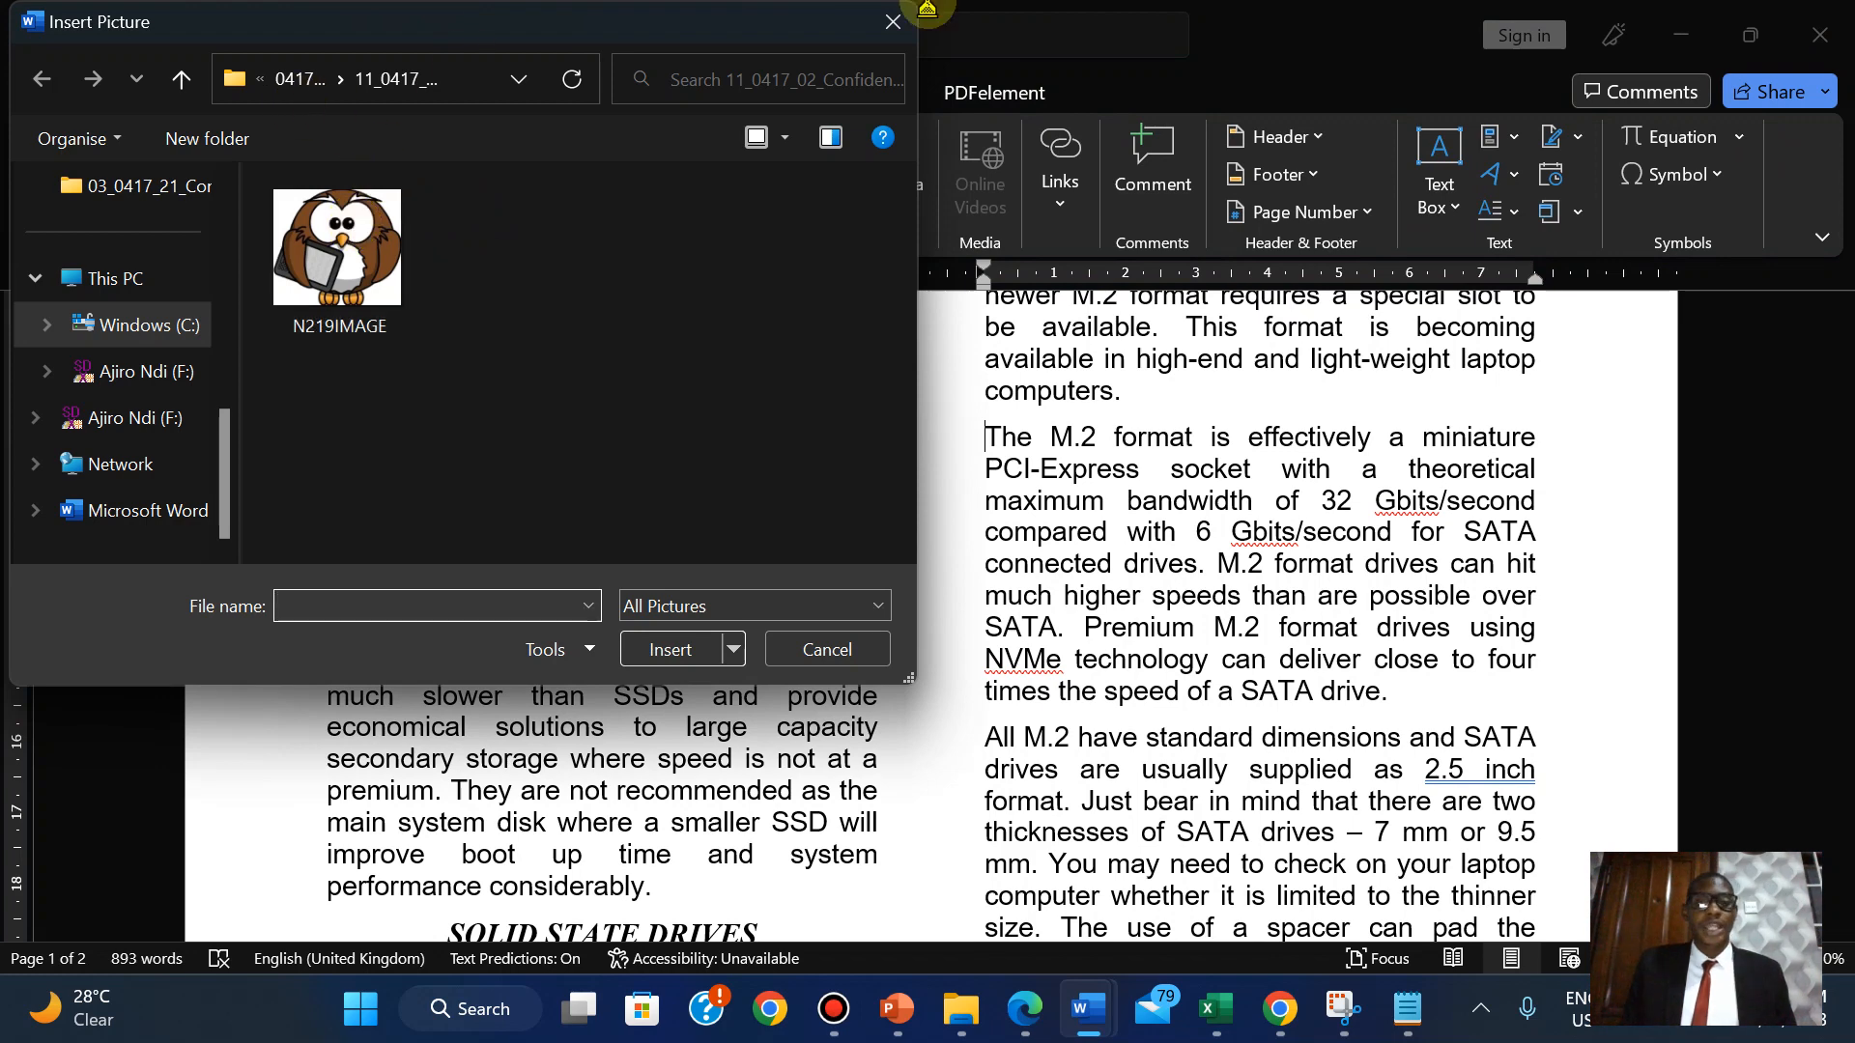
mouse_move(1001, 9)
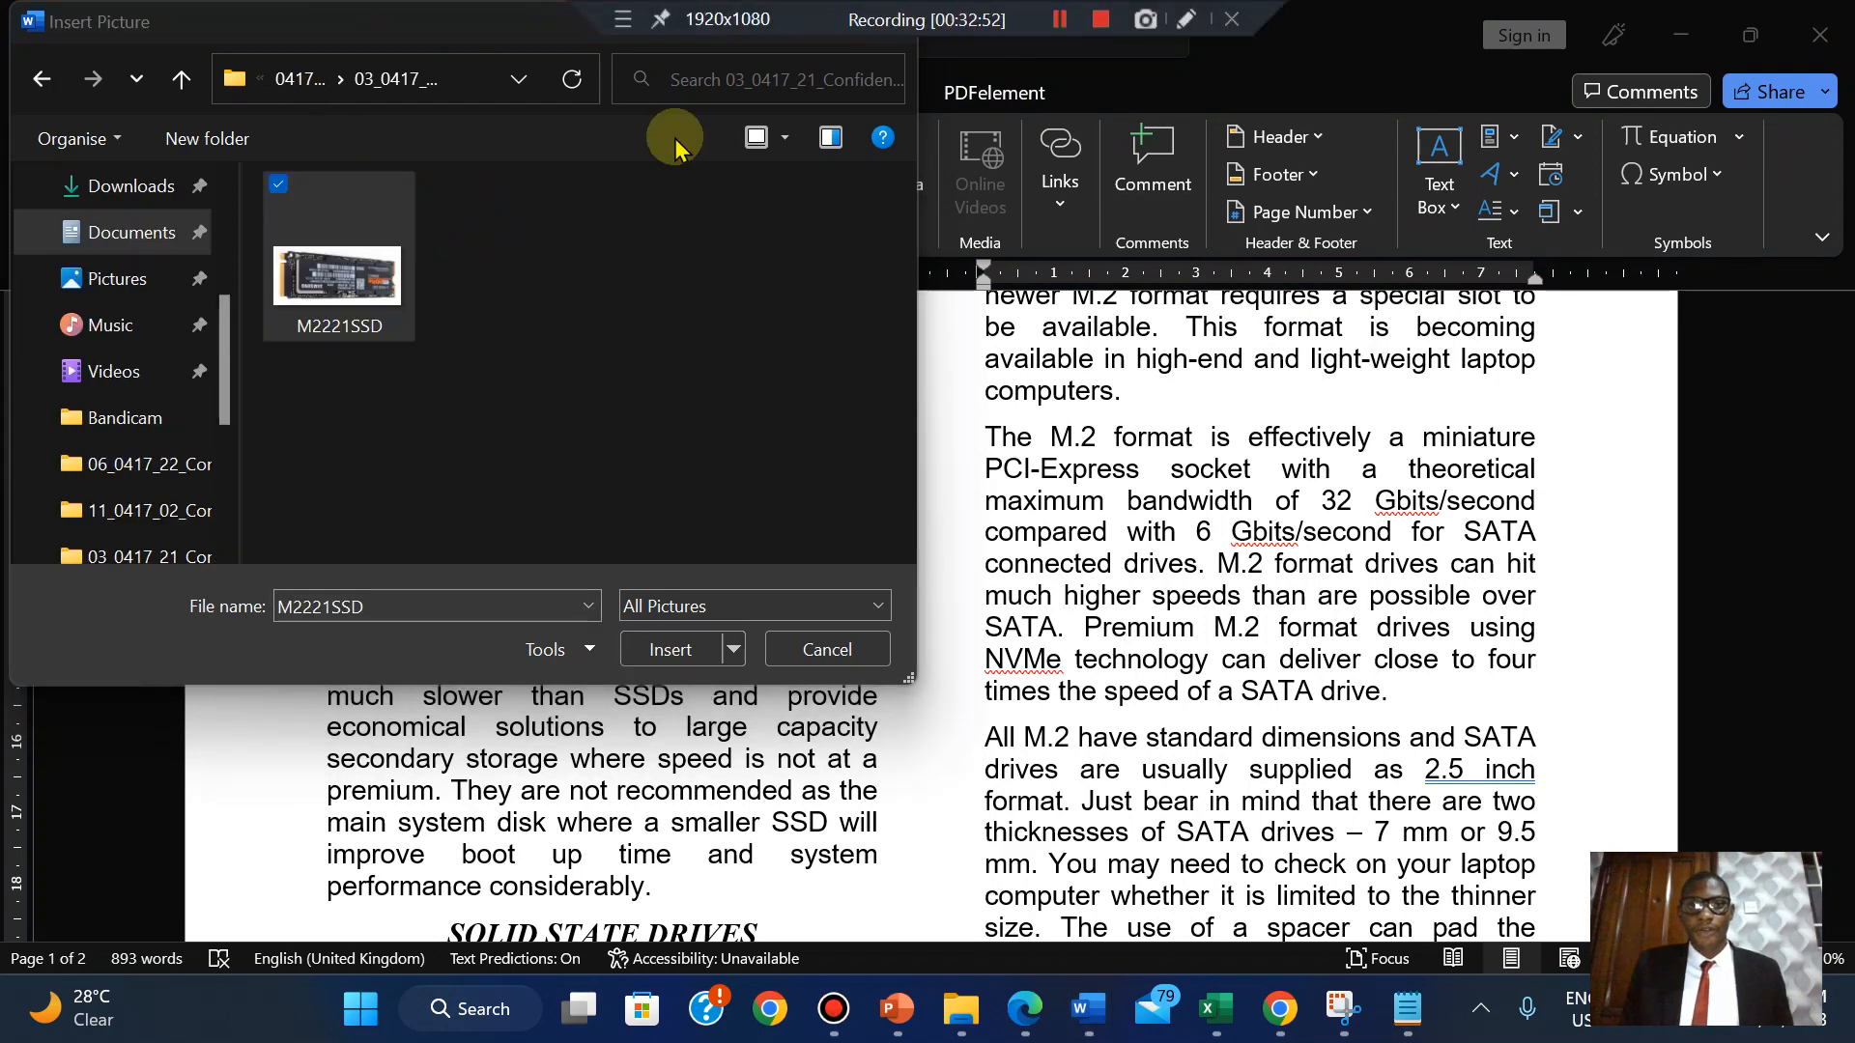
left_click(412, 318)
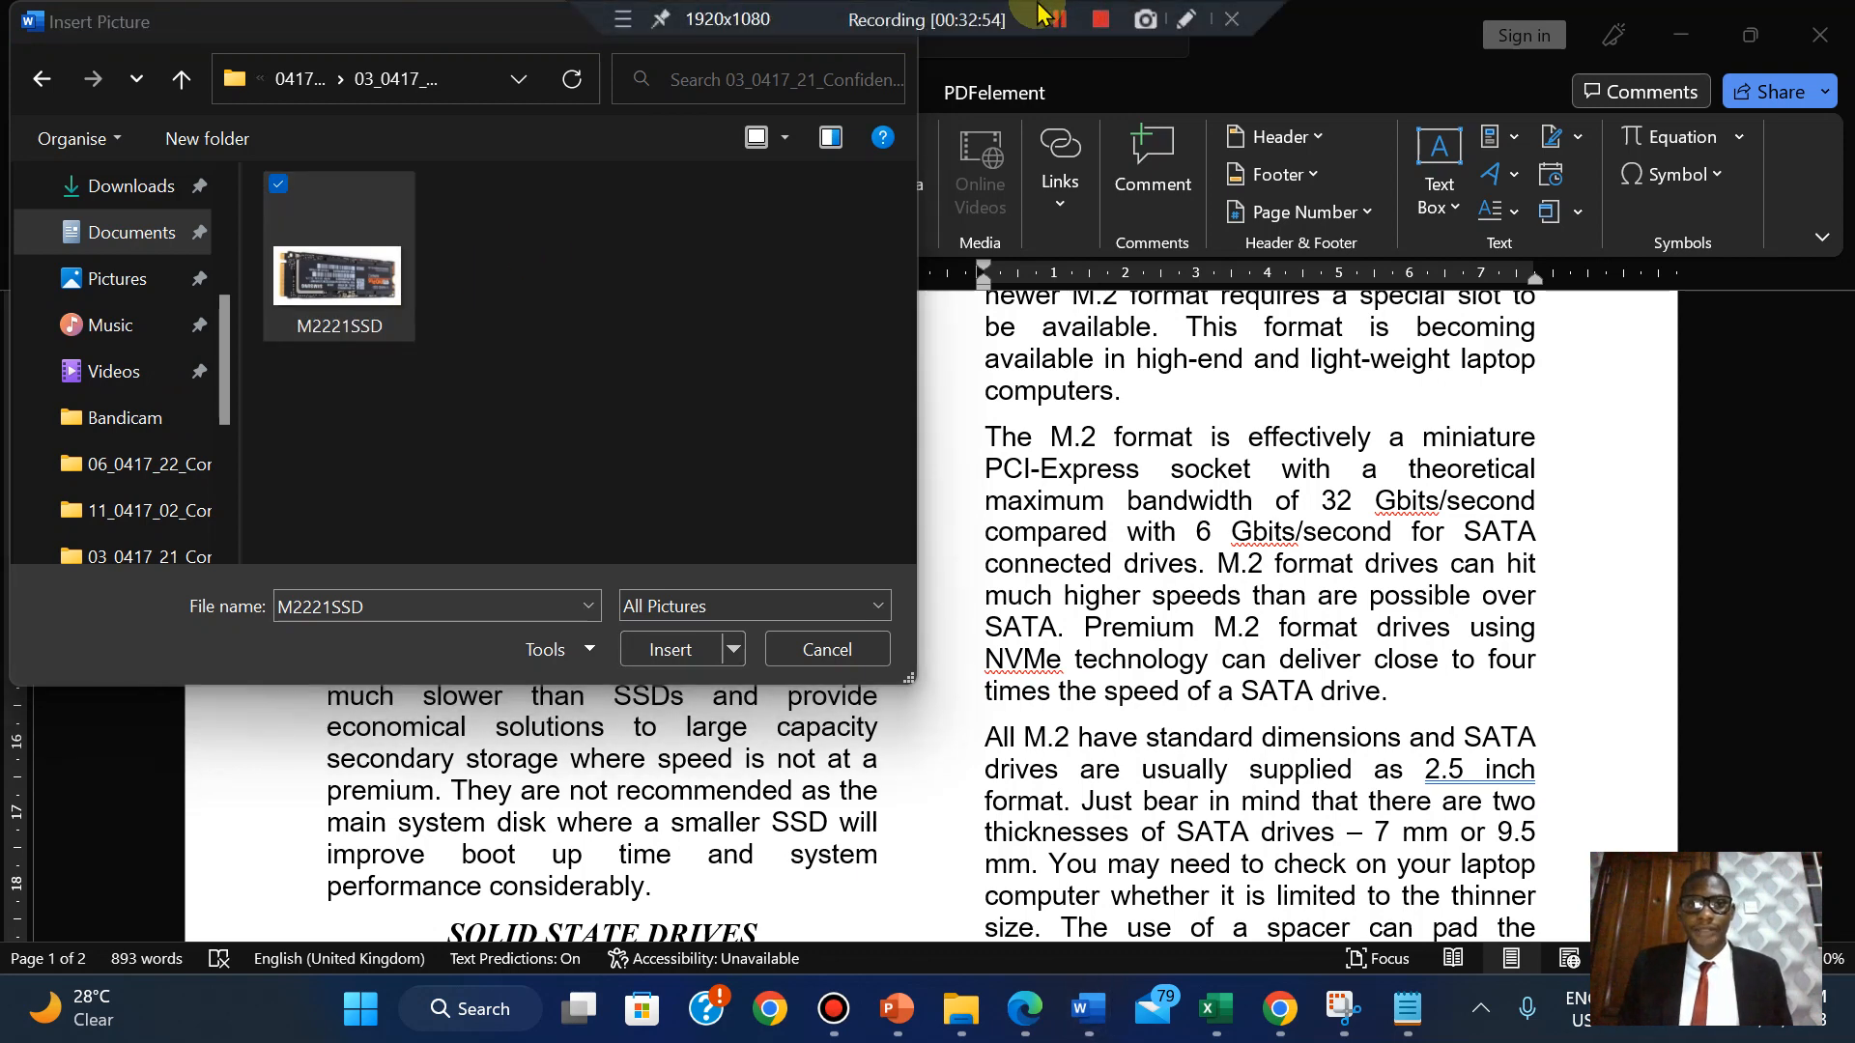
left_click(357, 277)
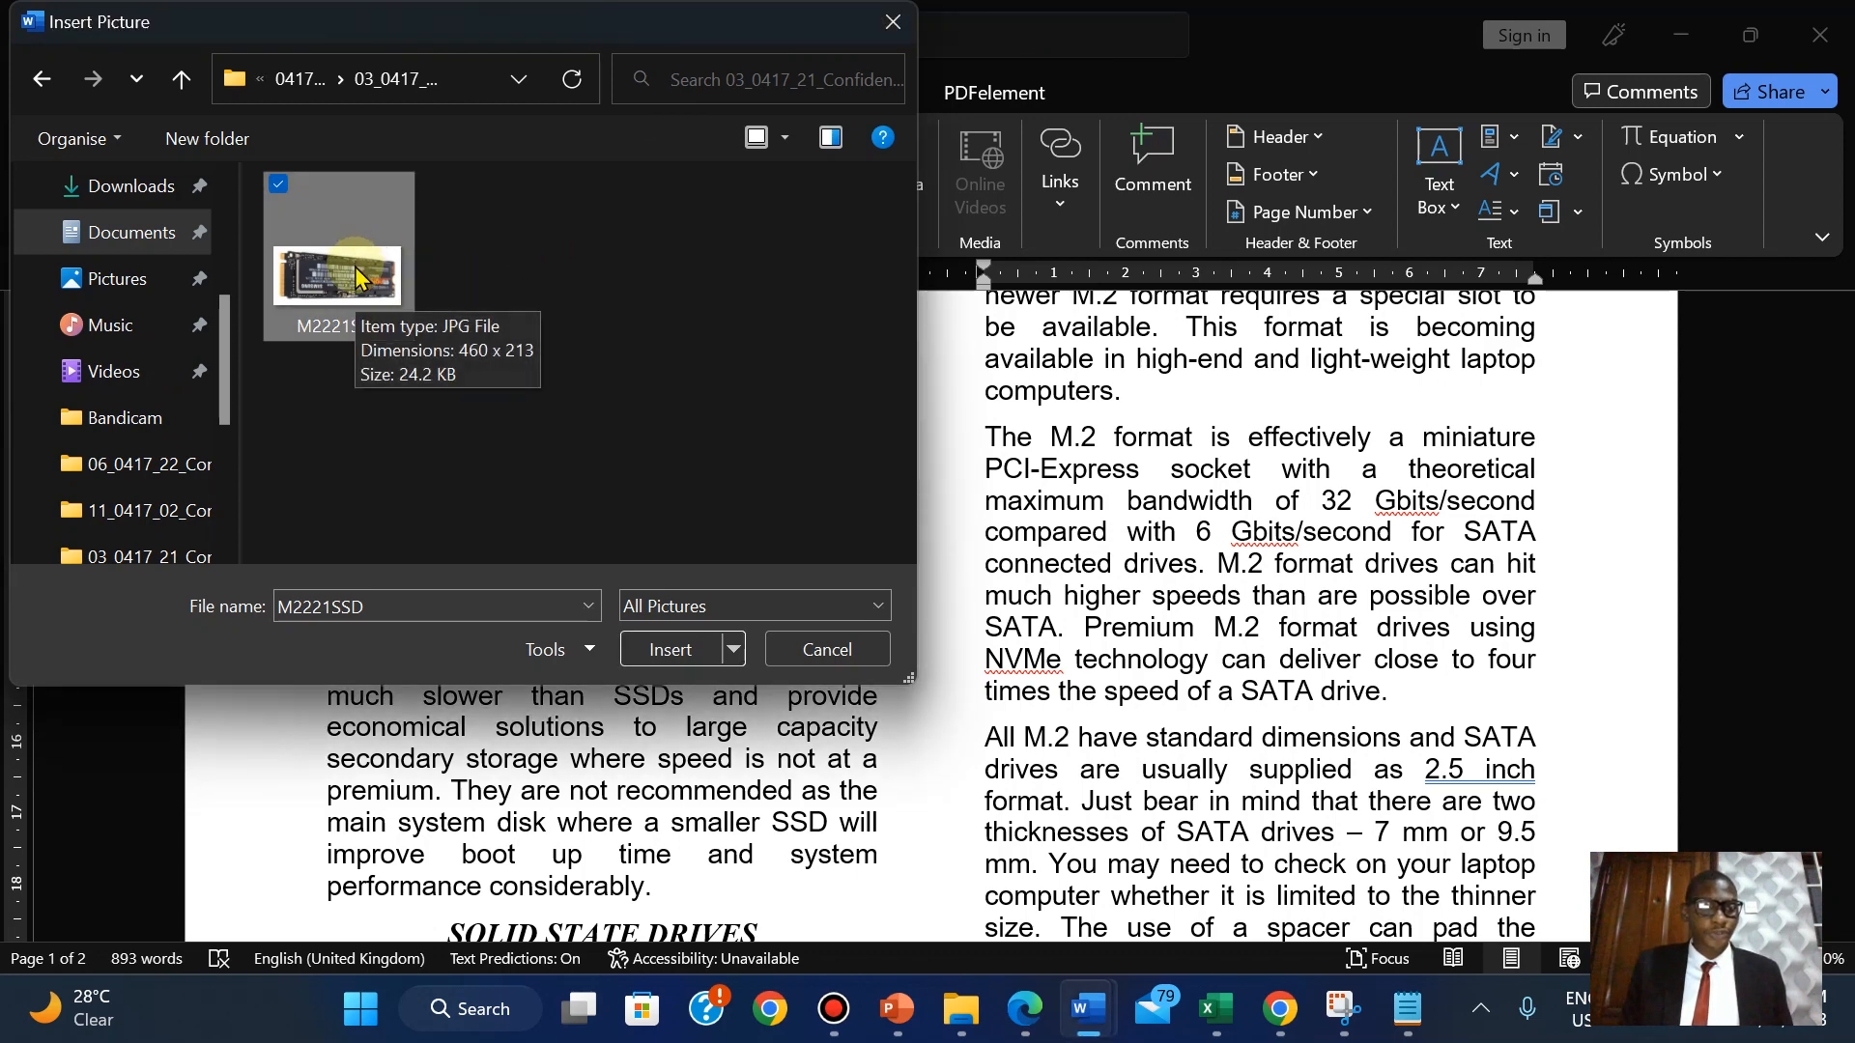
left_click(673, 649)
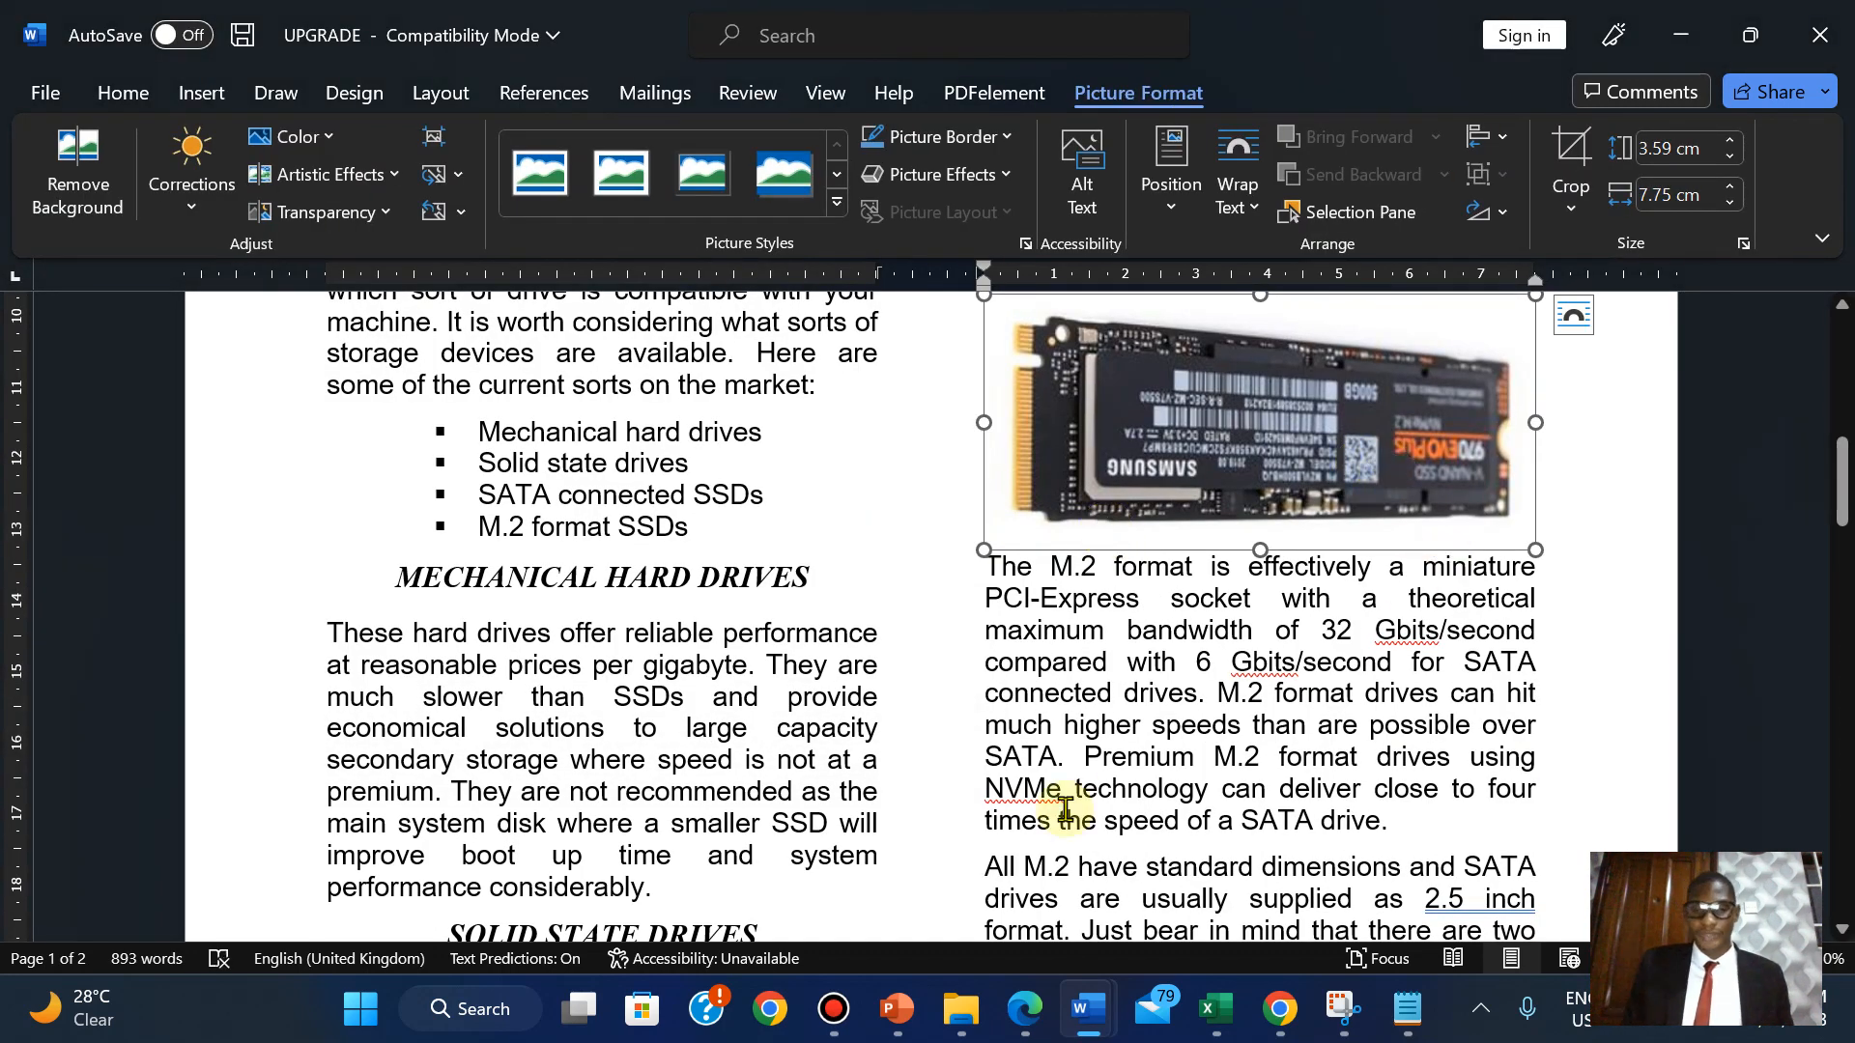
Check question 11 in the exam PDF, then return to the UPGRADE document.
left_click(1026, 1030)
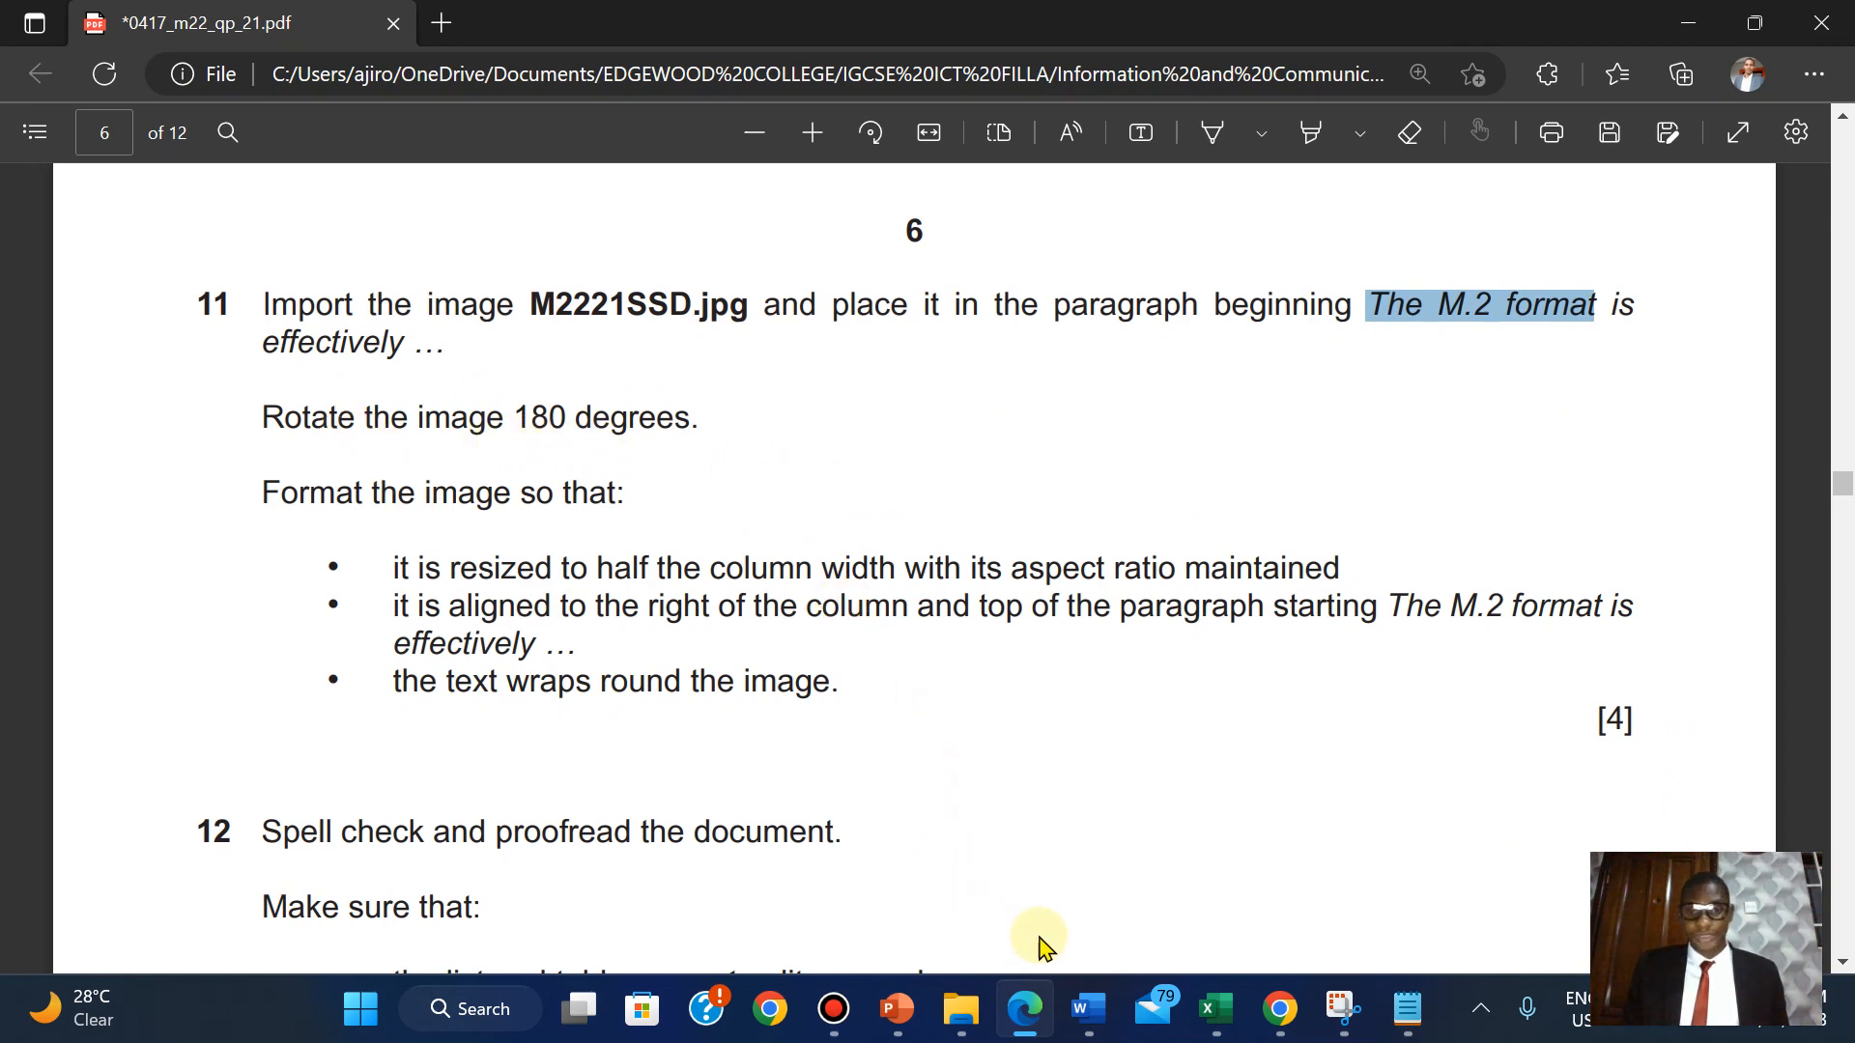
mouse_move(1086, 1009)
left_click(1362, 846)
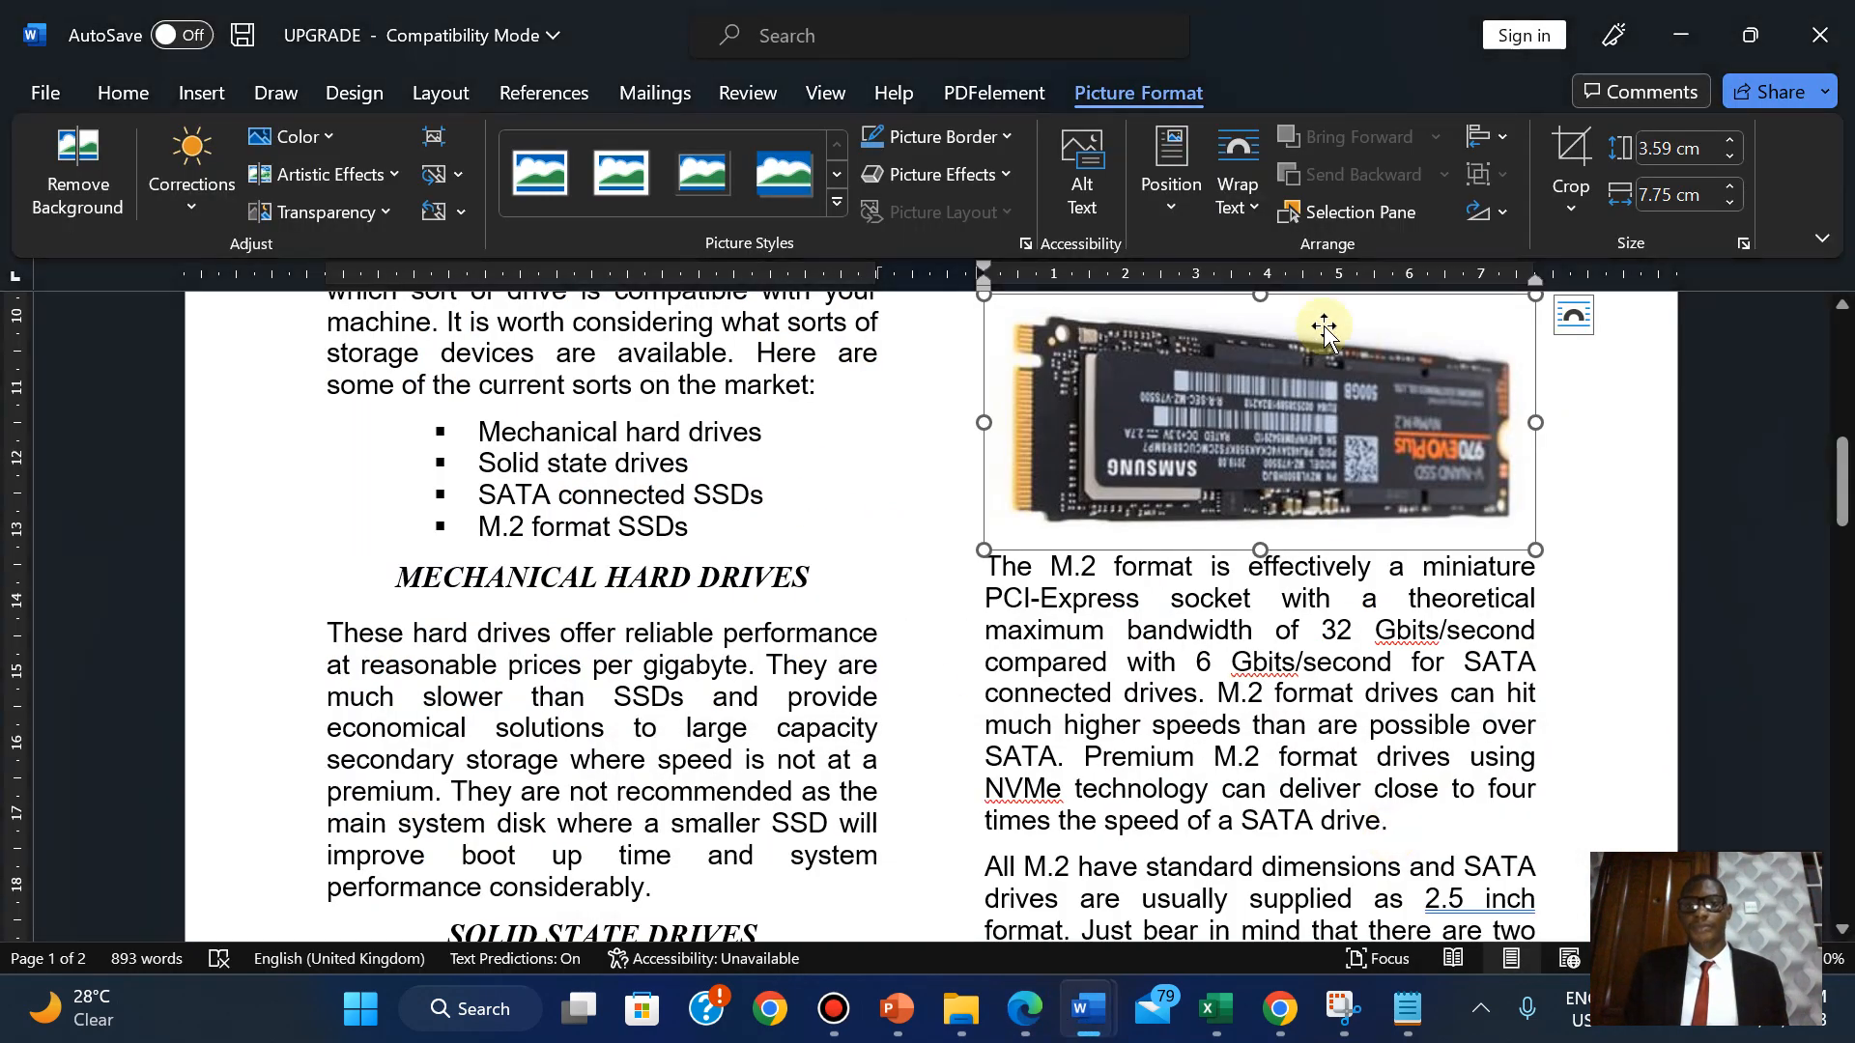
Rotate the M2221SSD picture 180° by applying Rotate Right 90° twice.
left_click(1486, 220)
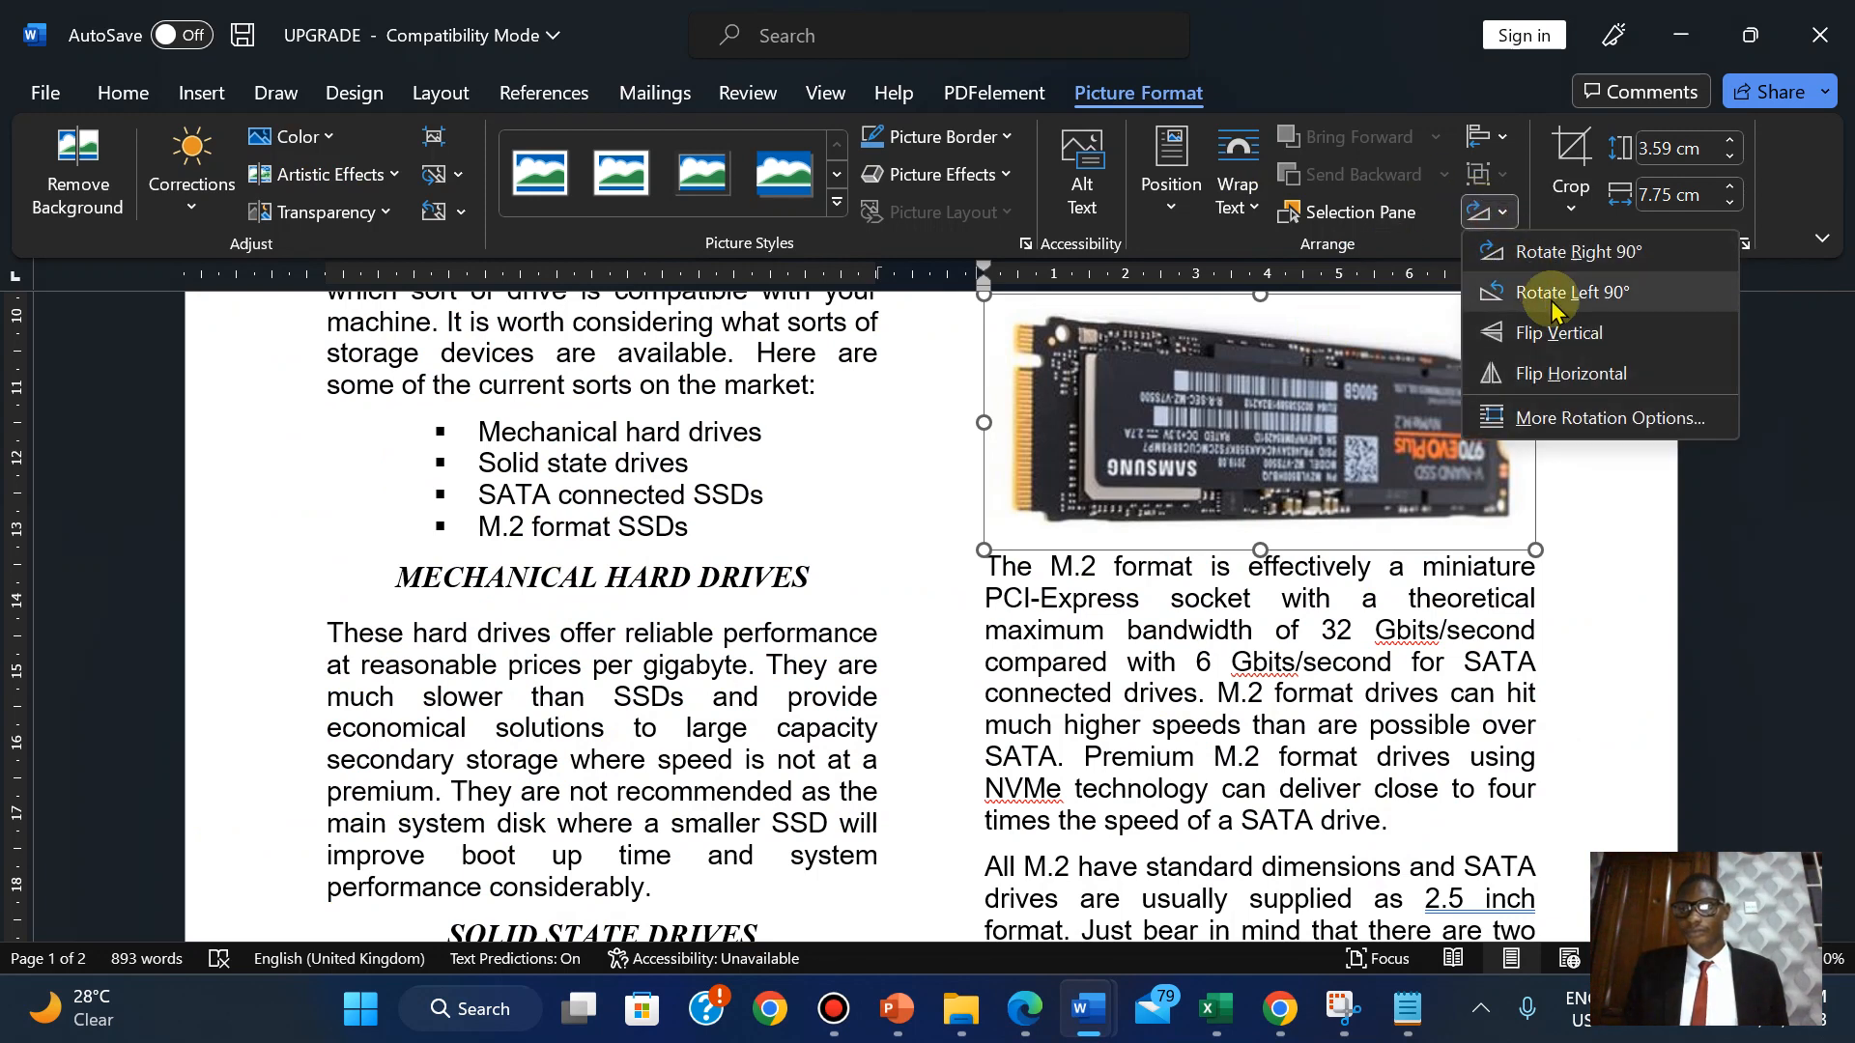
left_click(1552, 306)
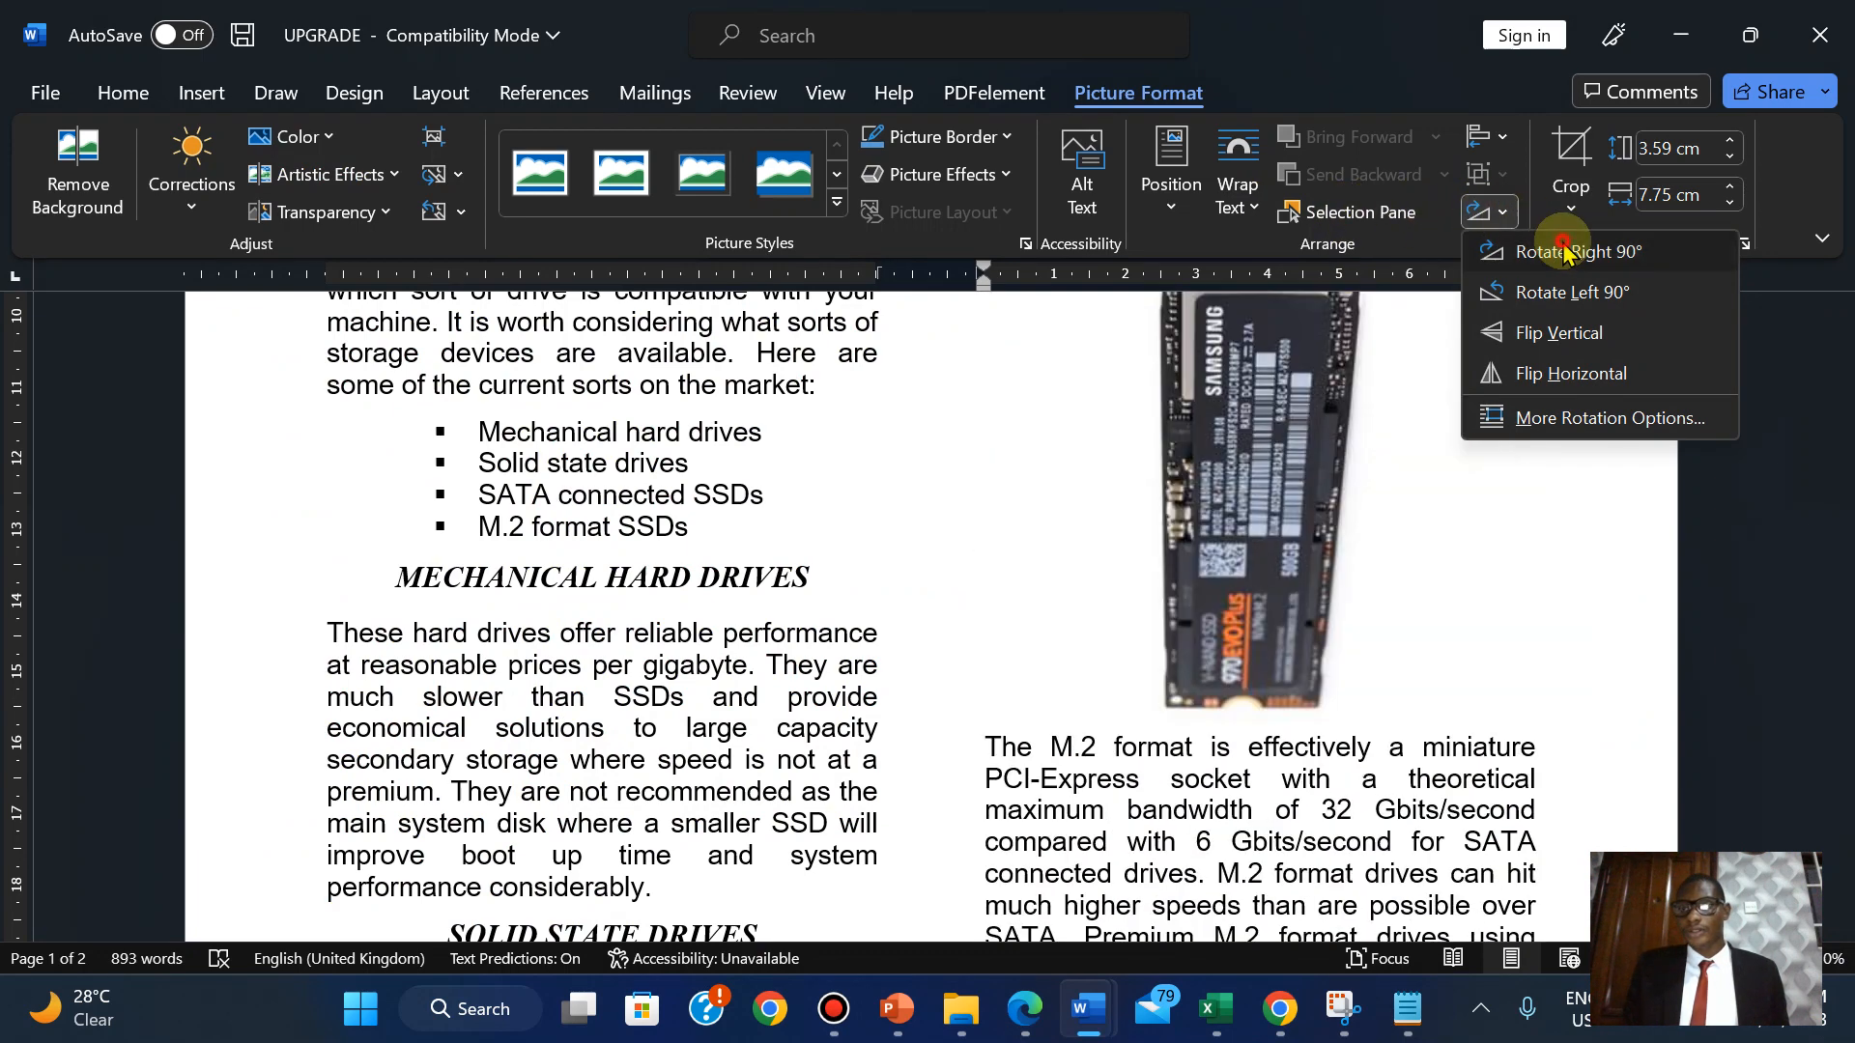
left_click(1564, 249)
left_click(1488, 212)
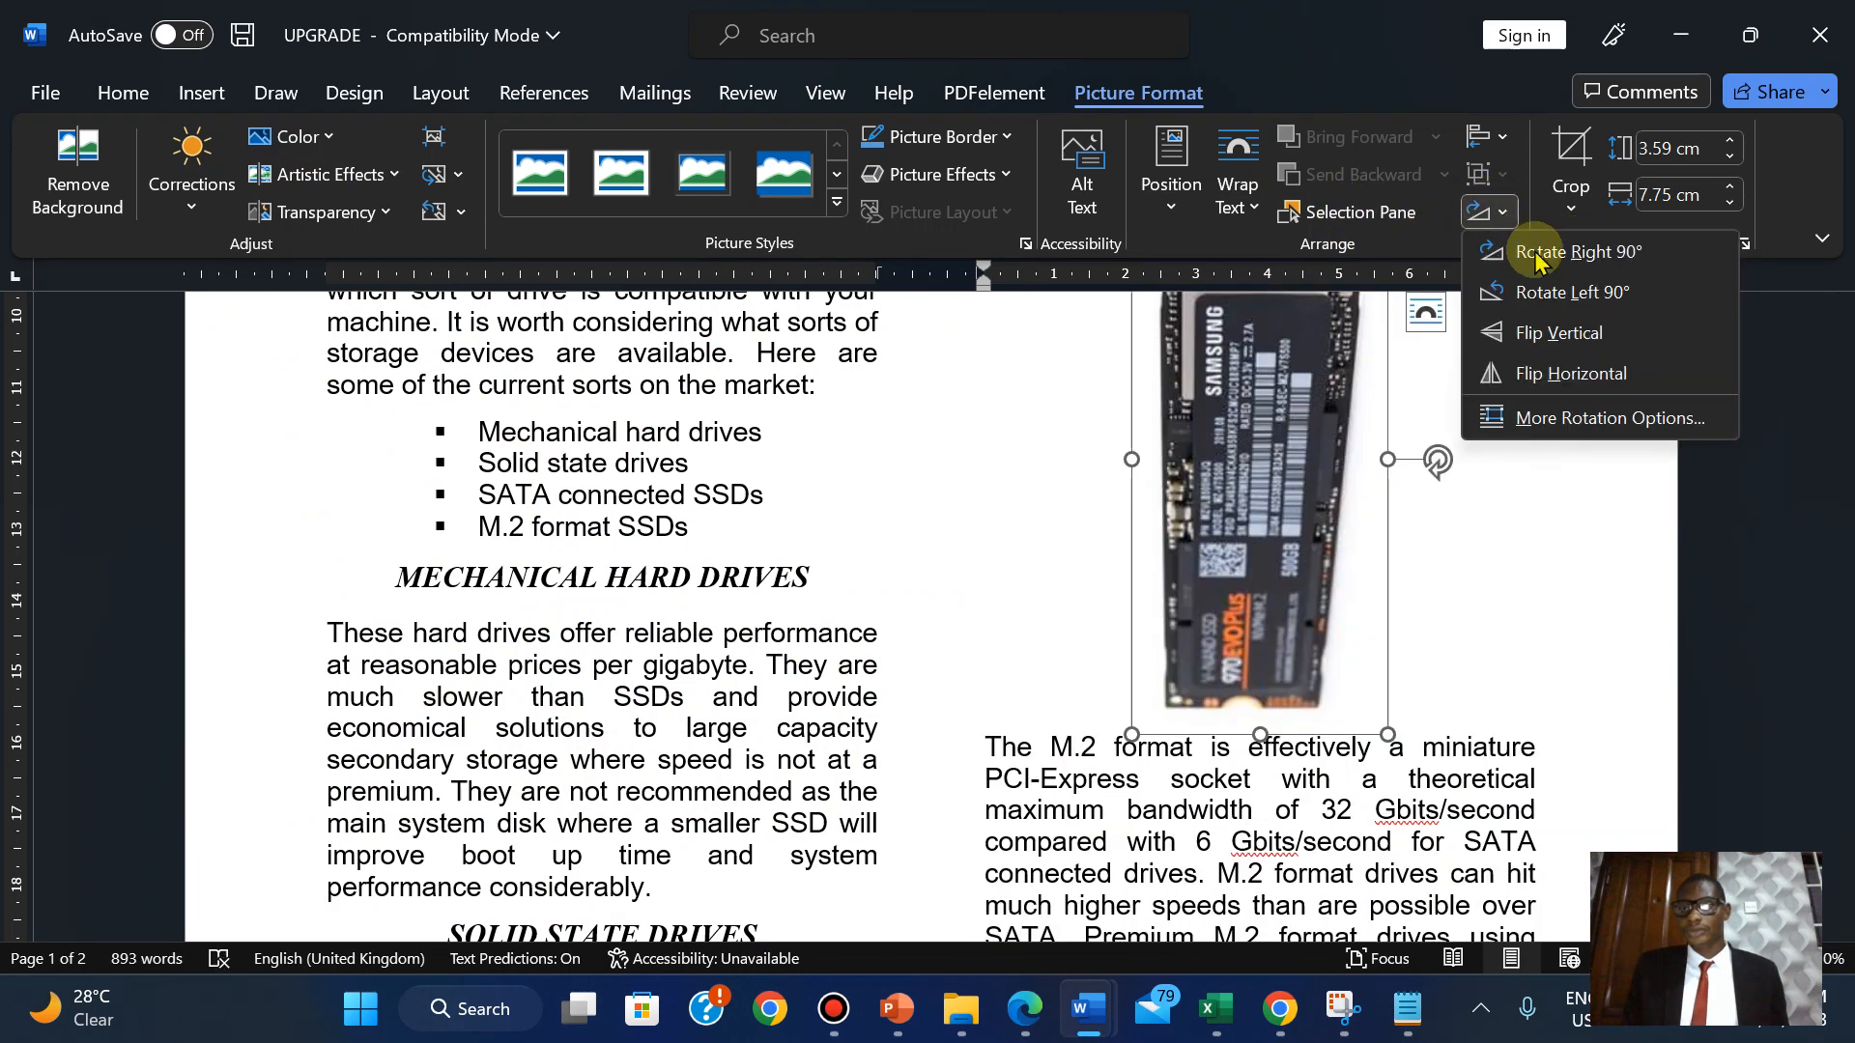
left_click(1546, 253)
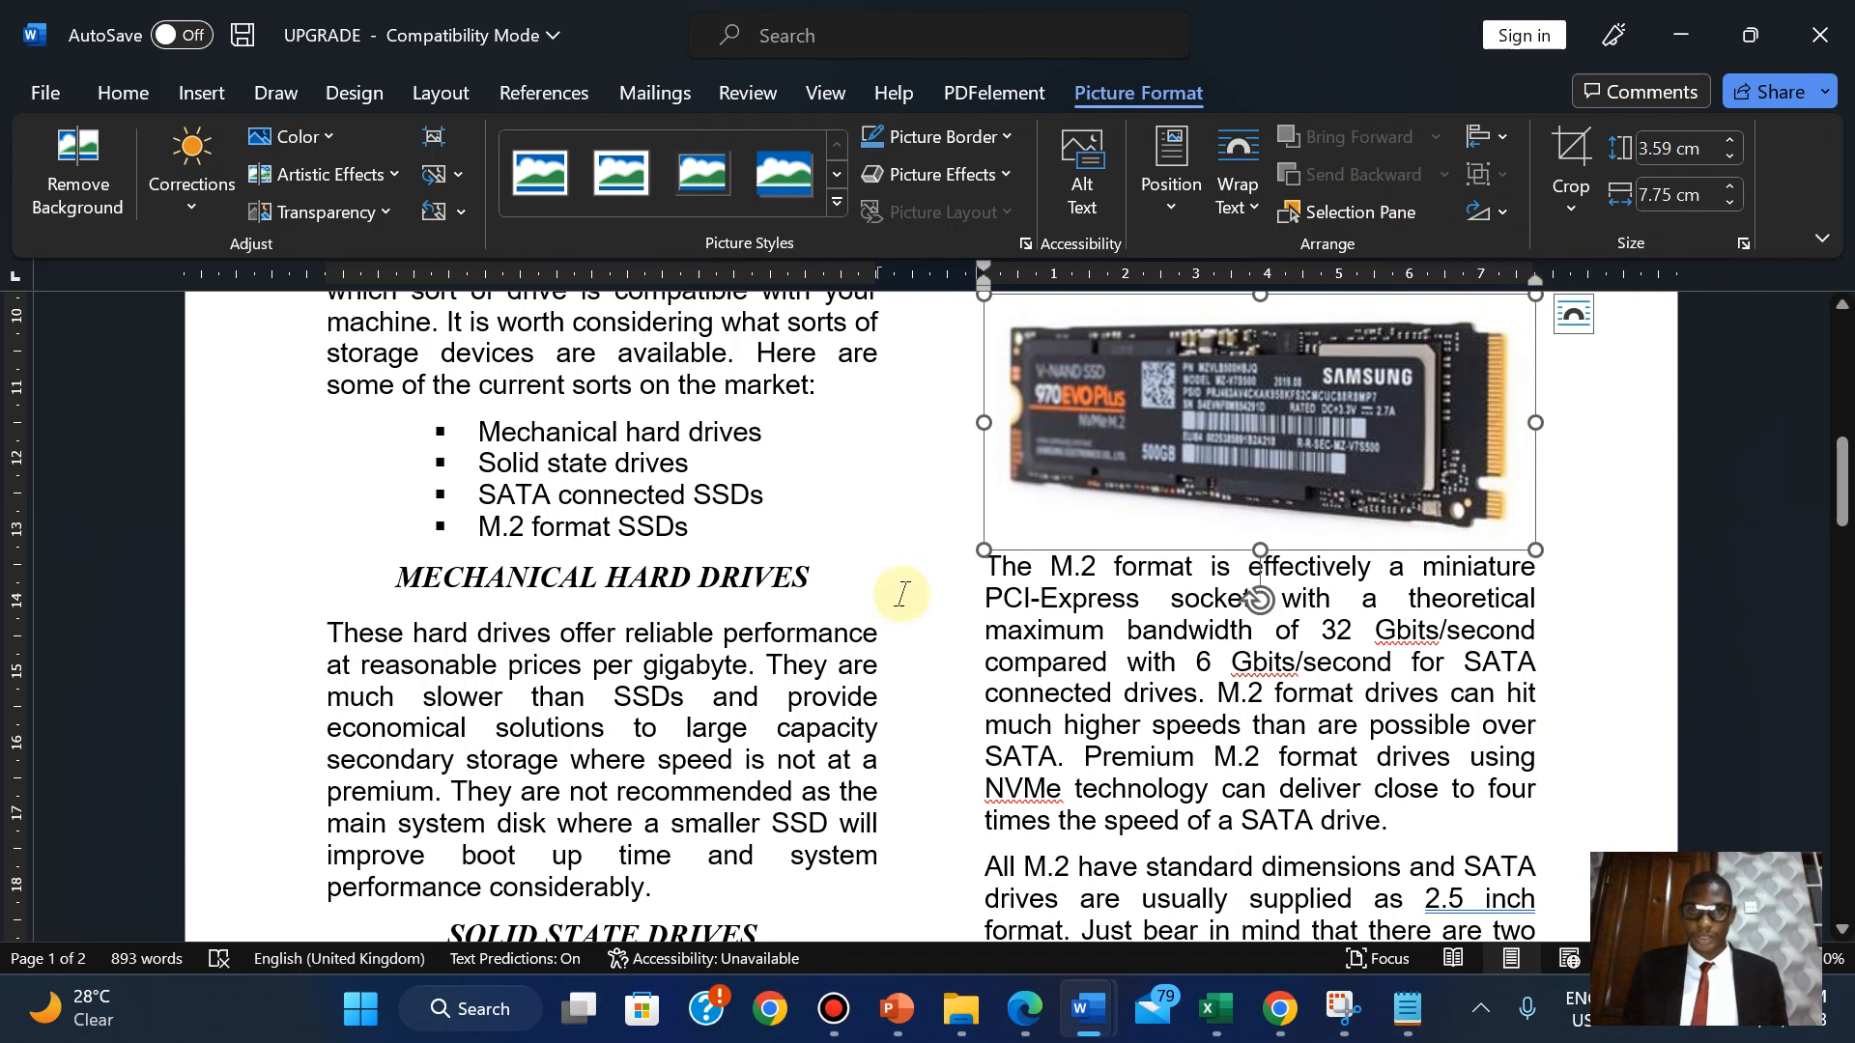
left_click(1029, 1032)
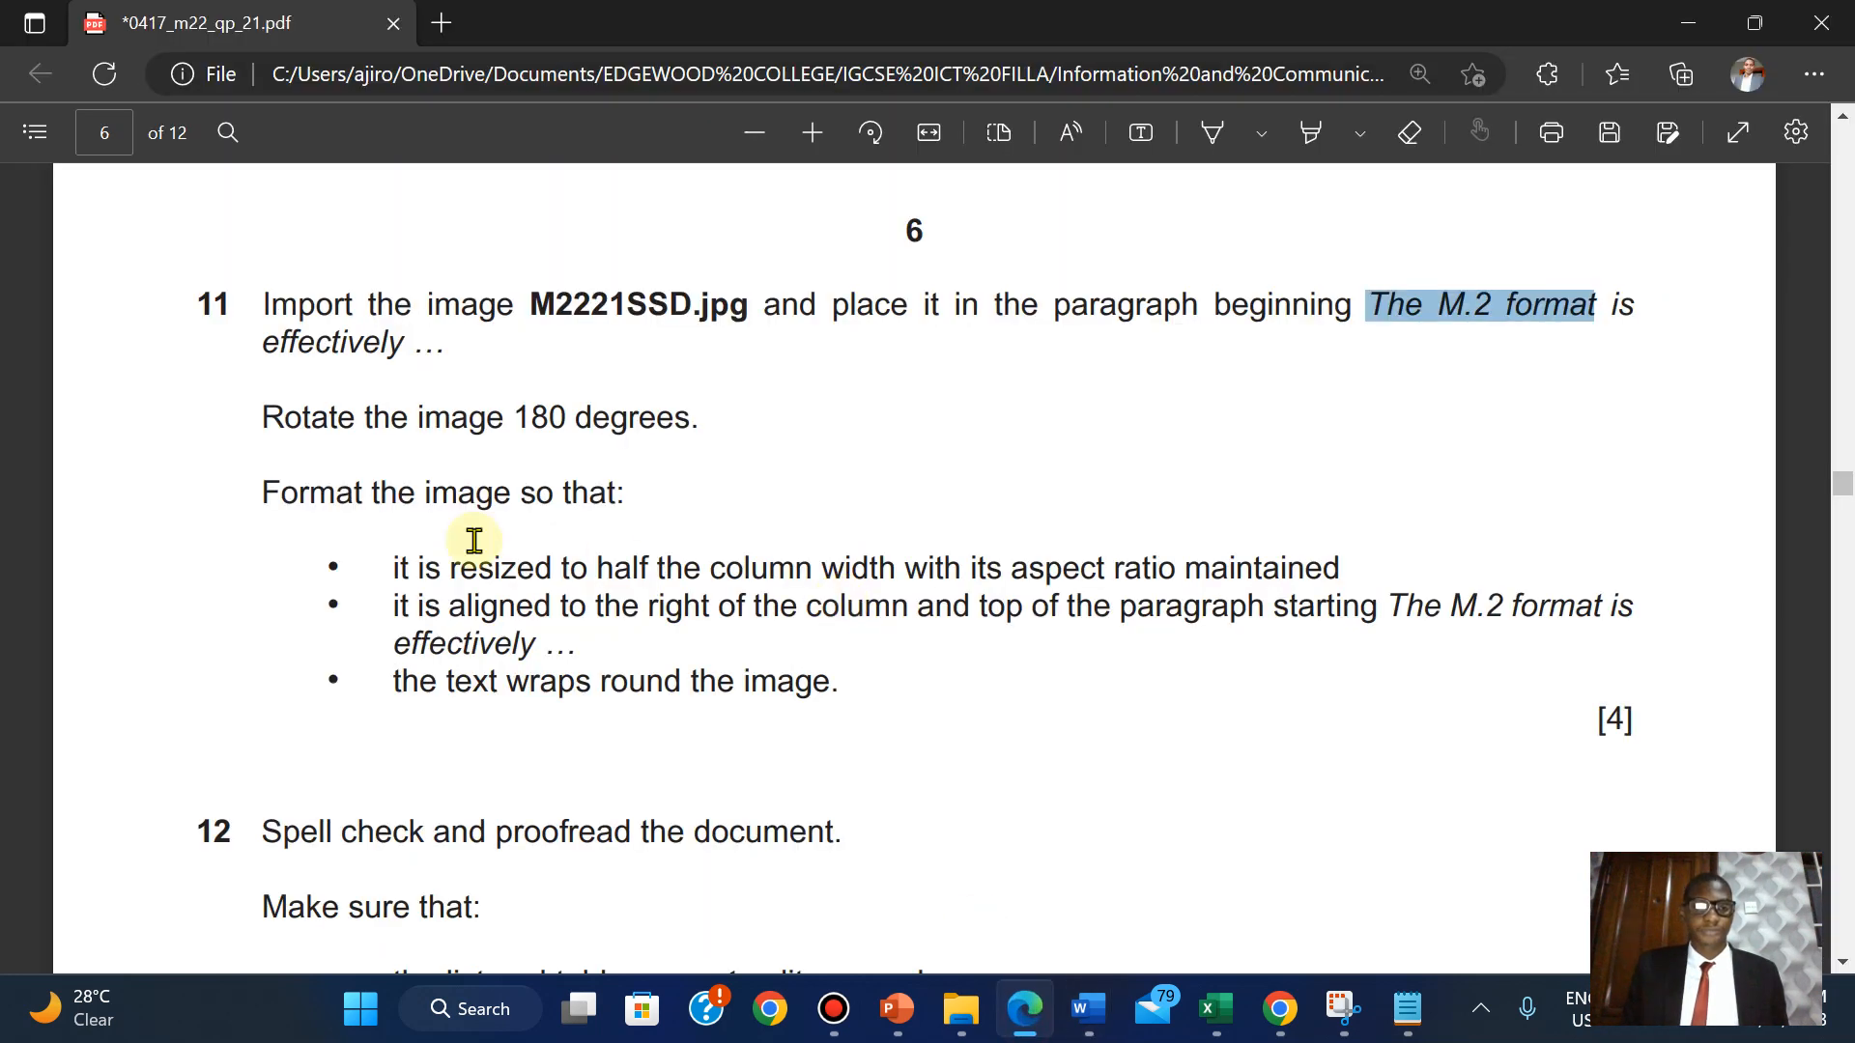
Highlight question 11's image import and 180° rotation sentences in green.
left_click_drag(265, 290, 706, 426)
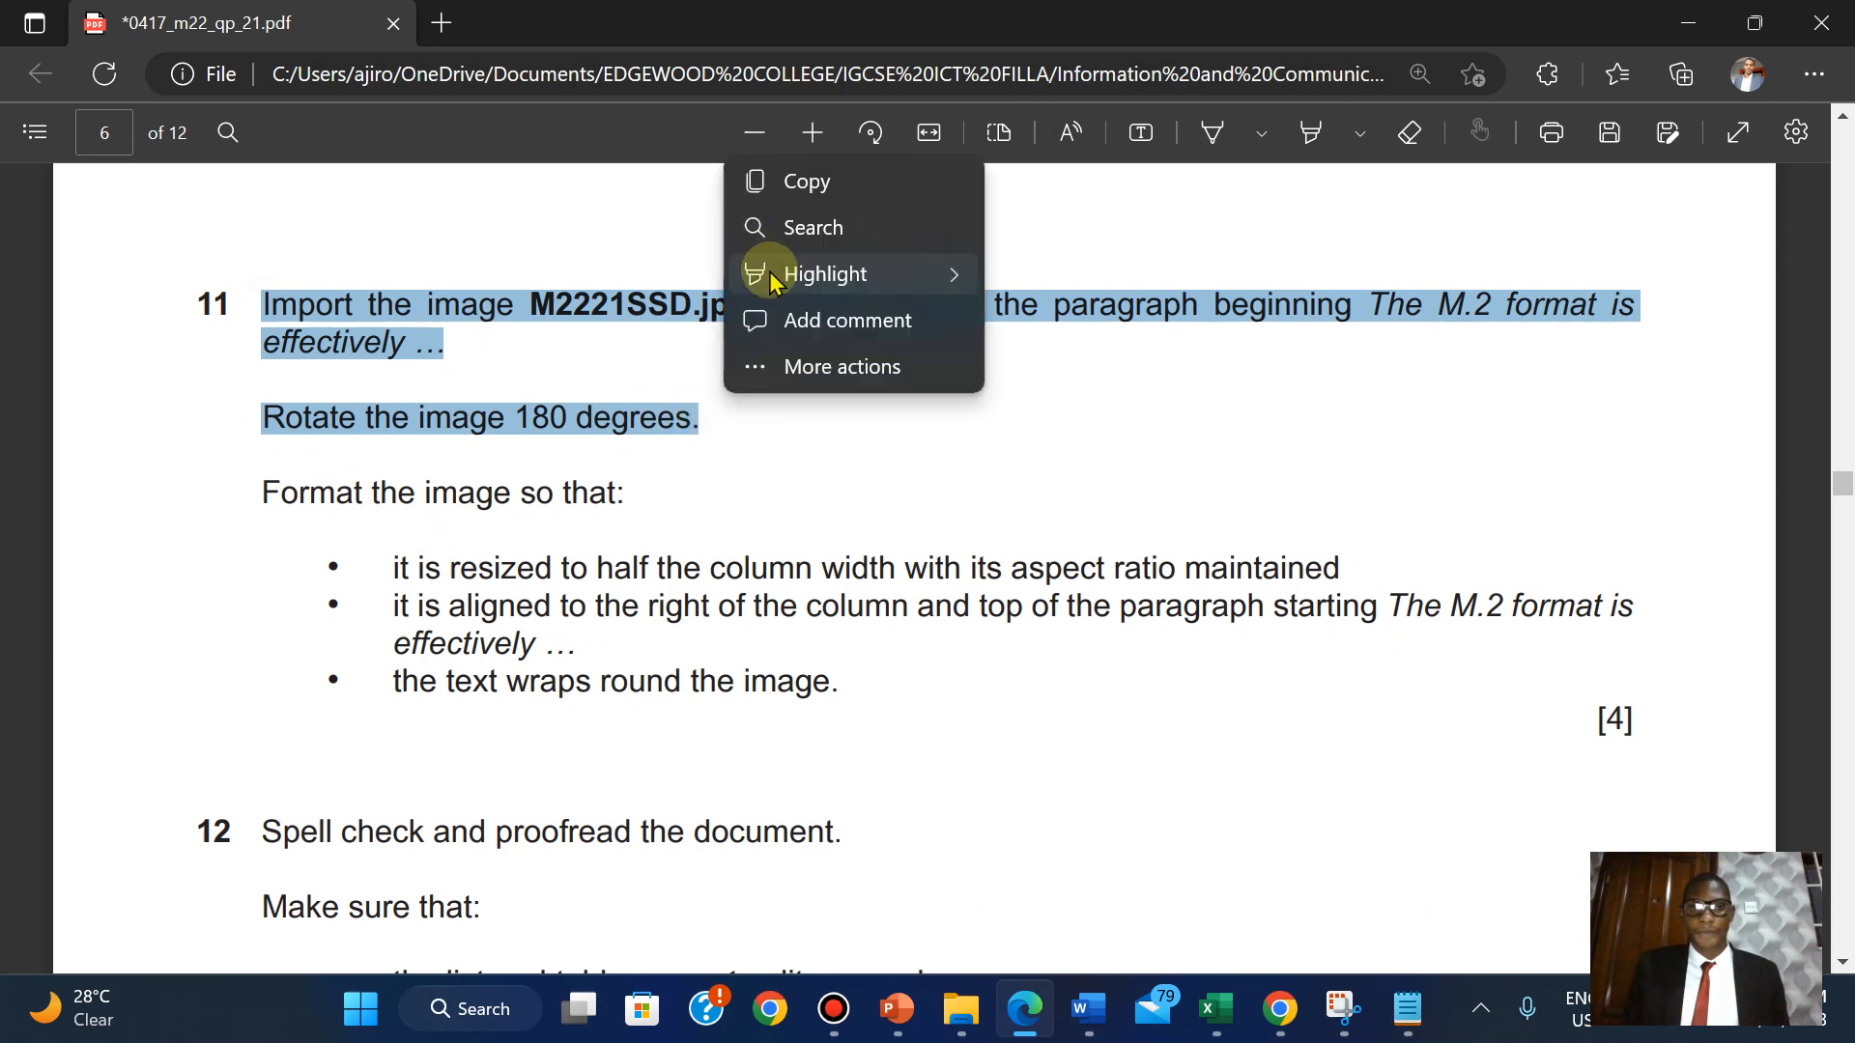
mouse_move(812, 271)
left_click(1045, 322)
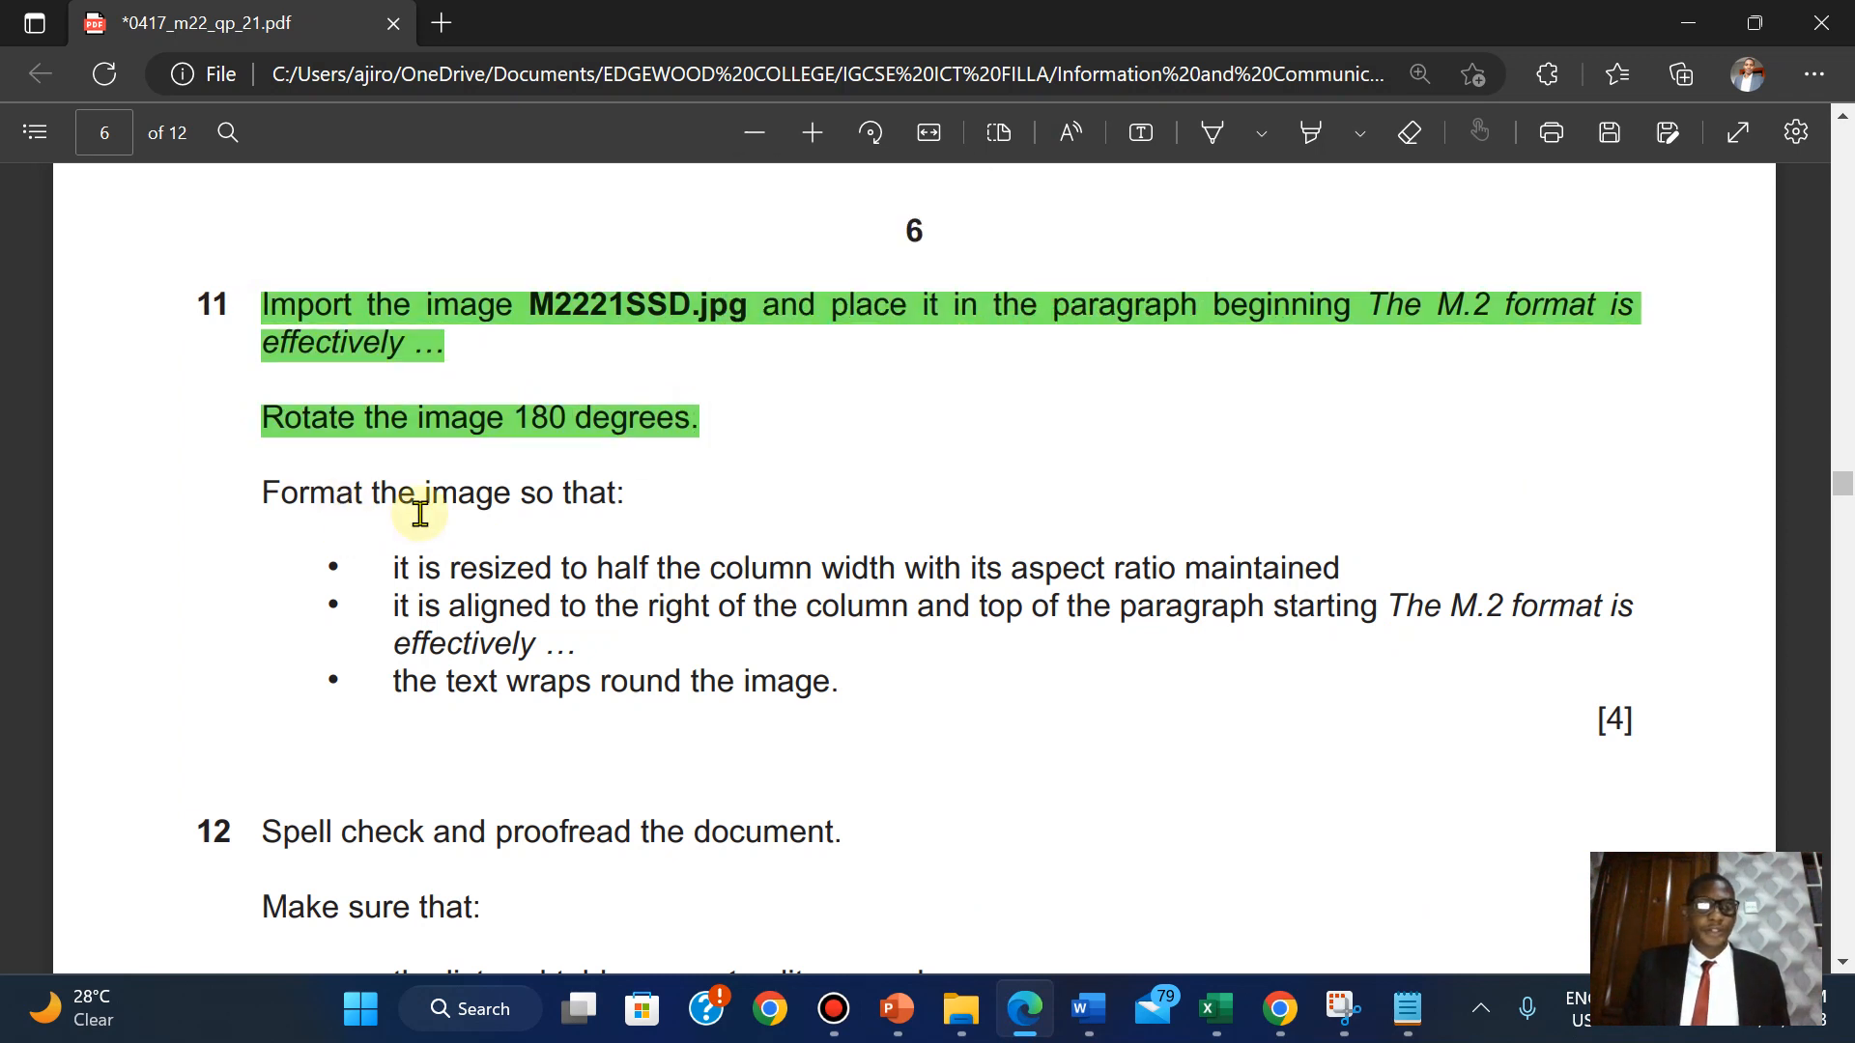
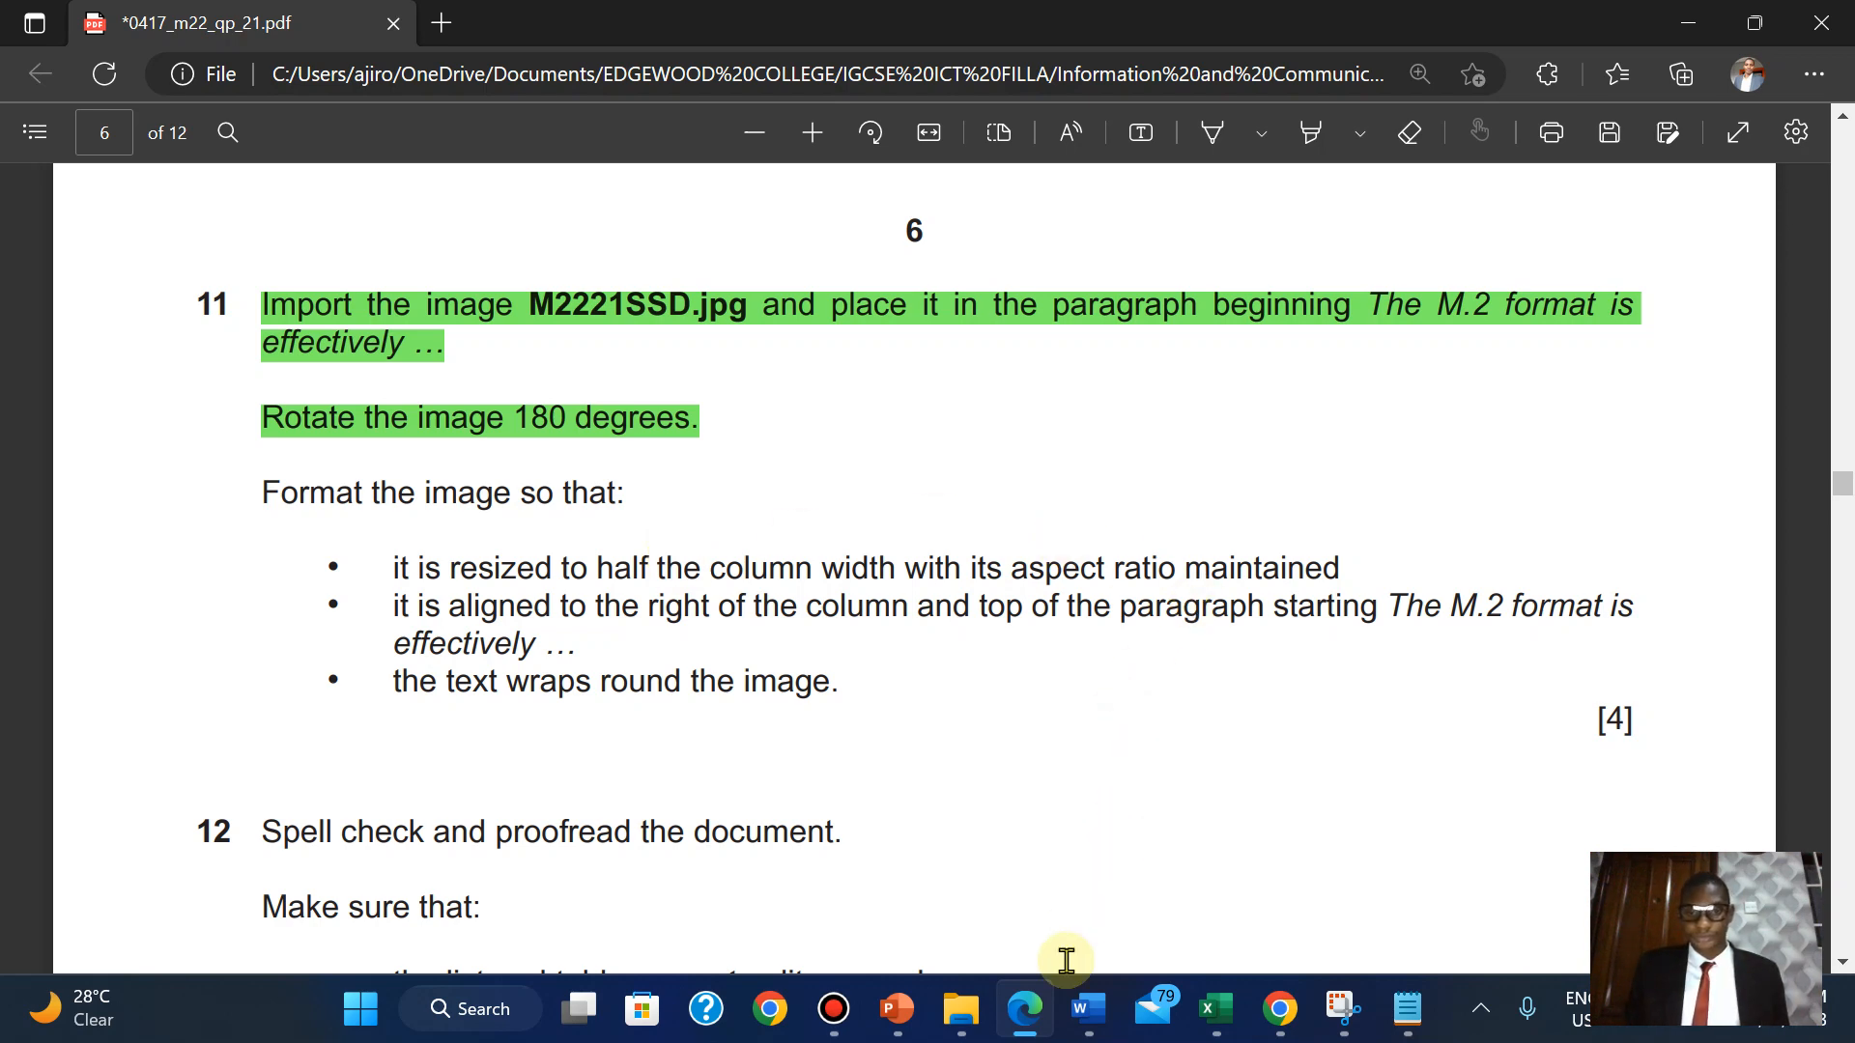
Launch Calculator from the Start search over the UPGRADE document.
mouse_move(1089, 1009)
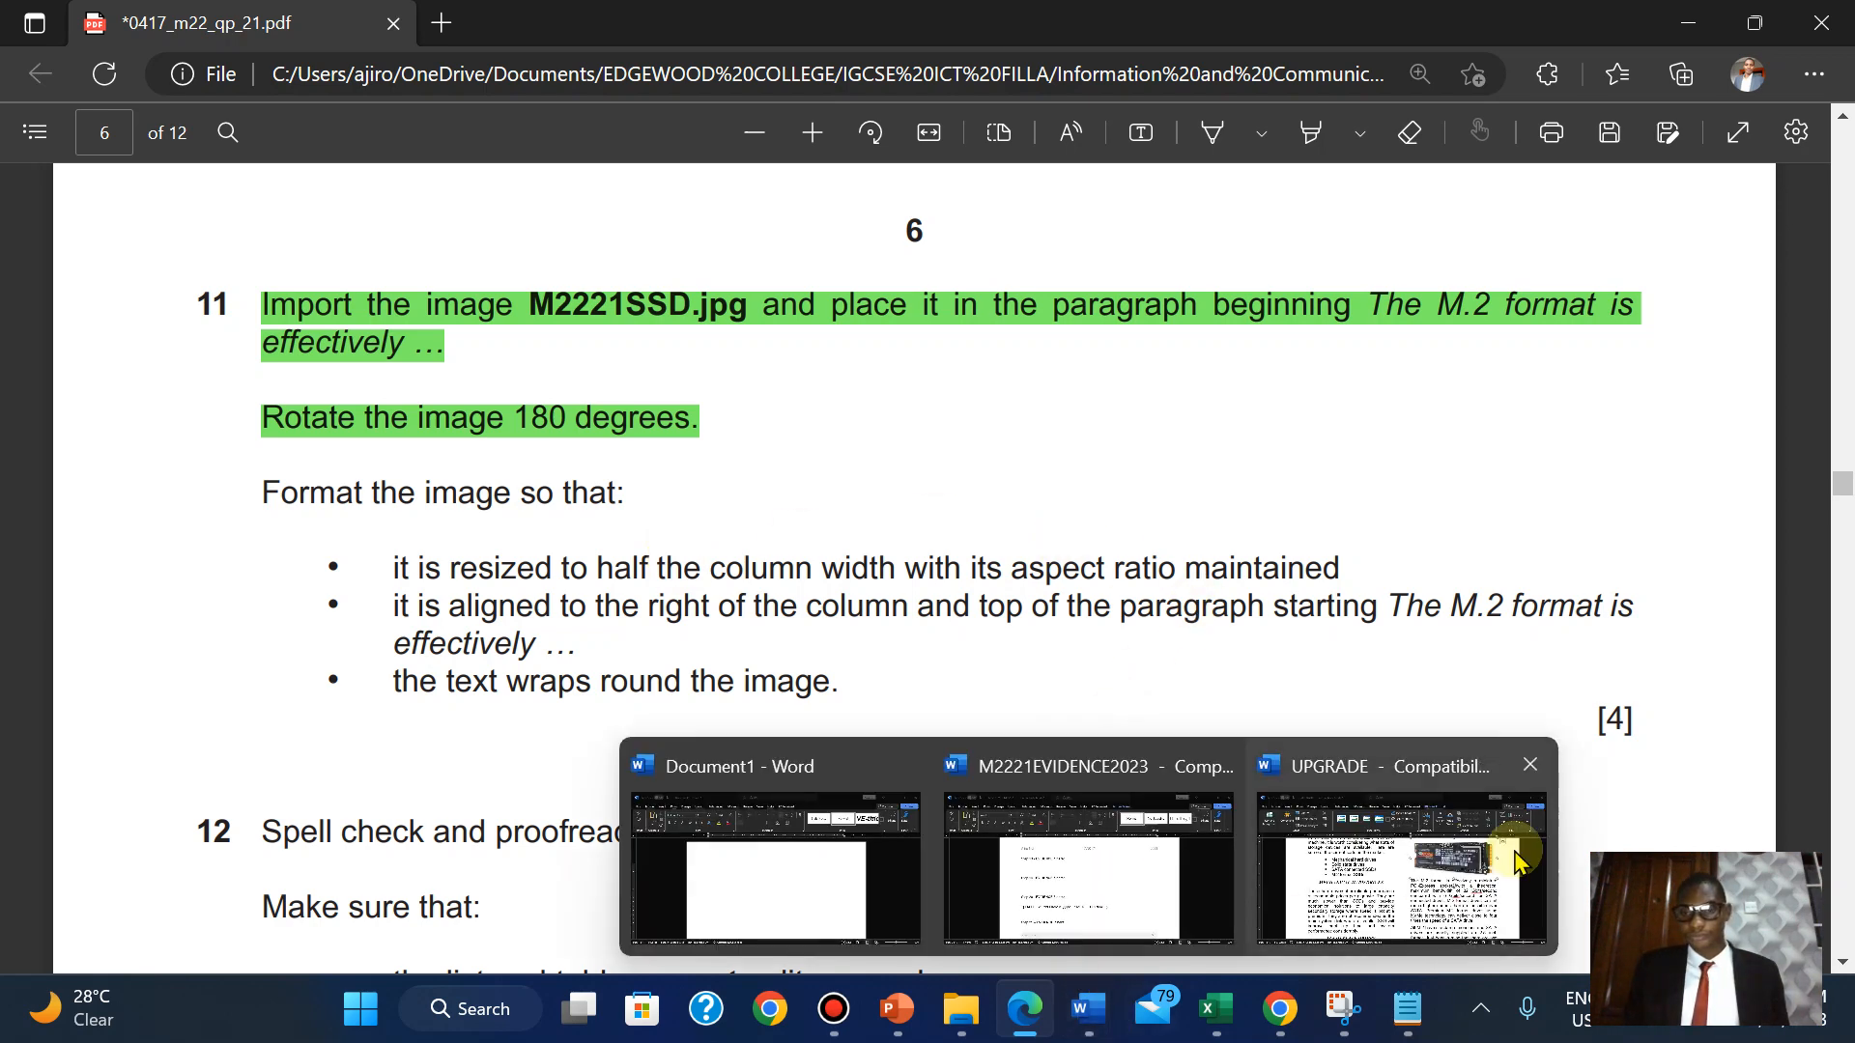
left_click(1514, 850)
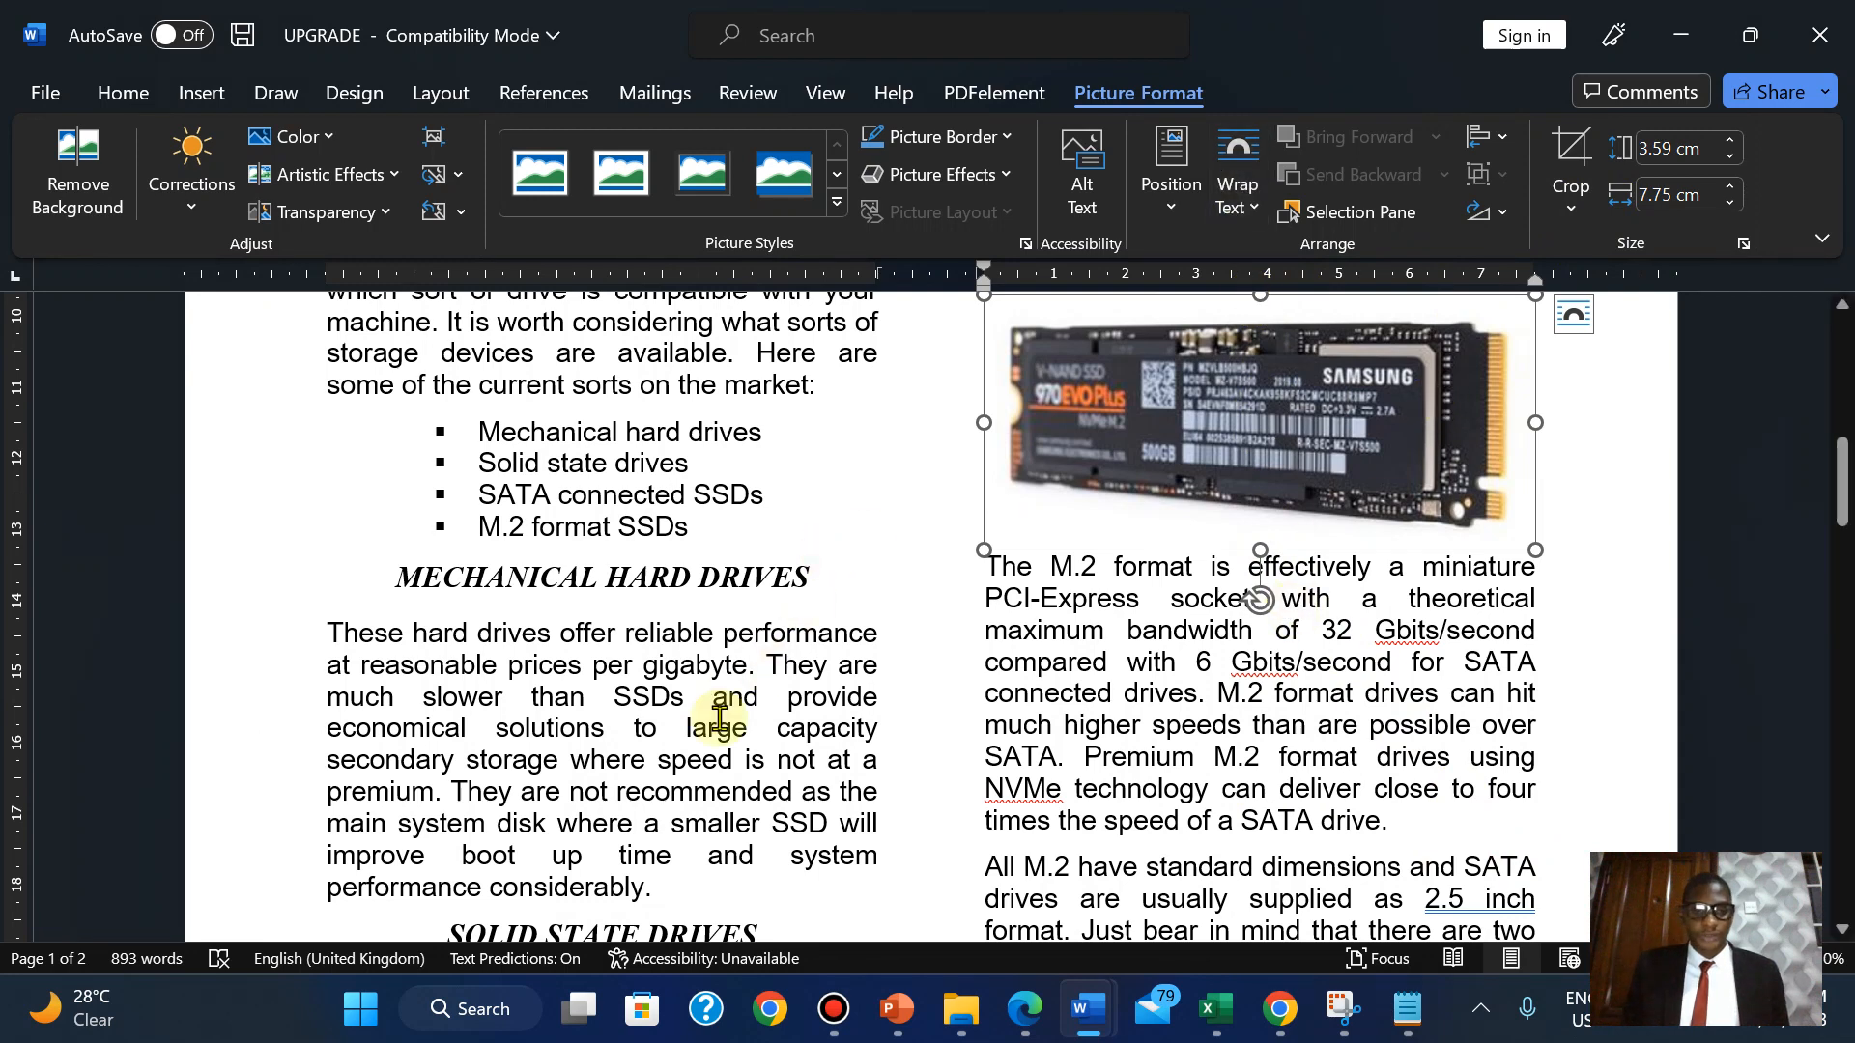
left_click(350, 1007)
type("CA")
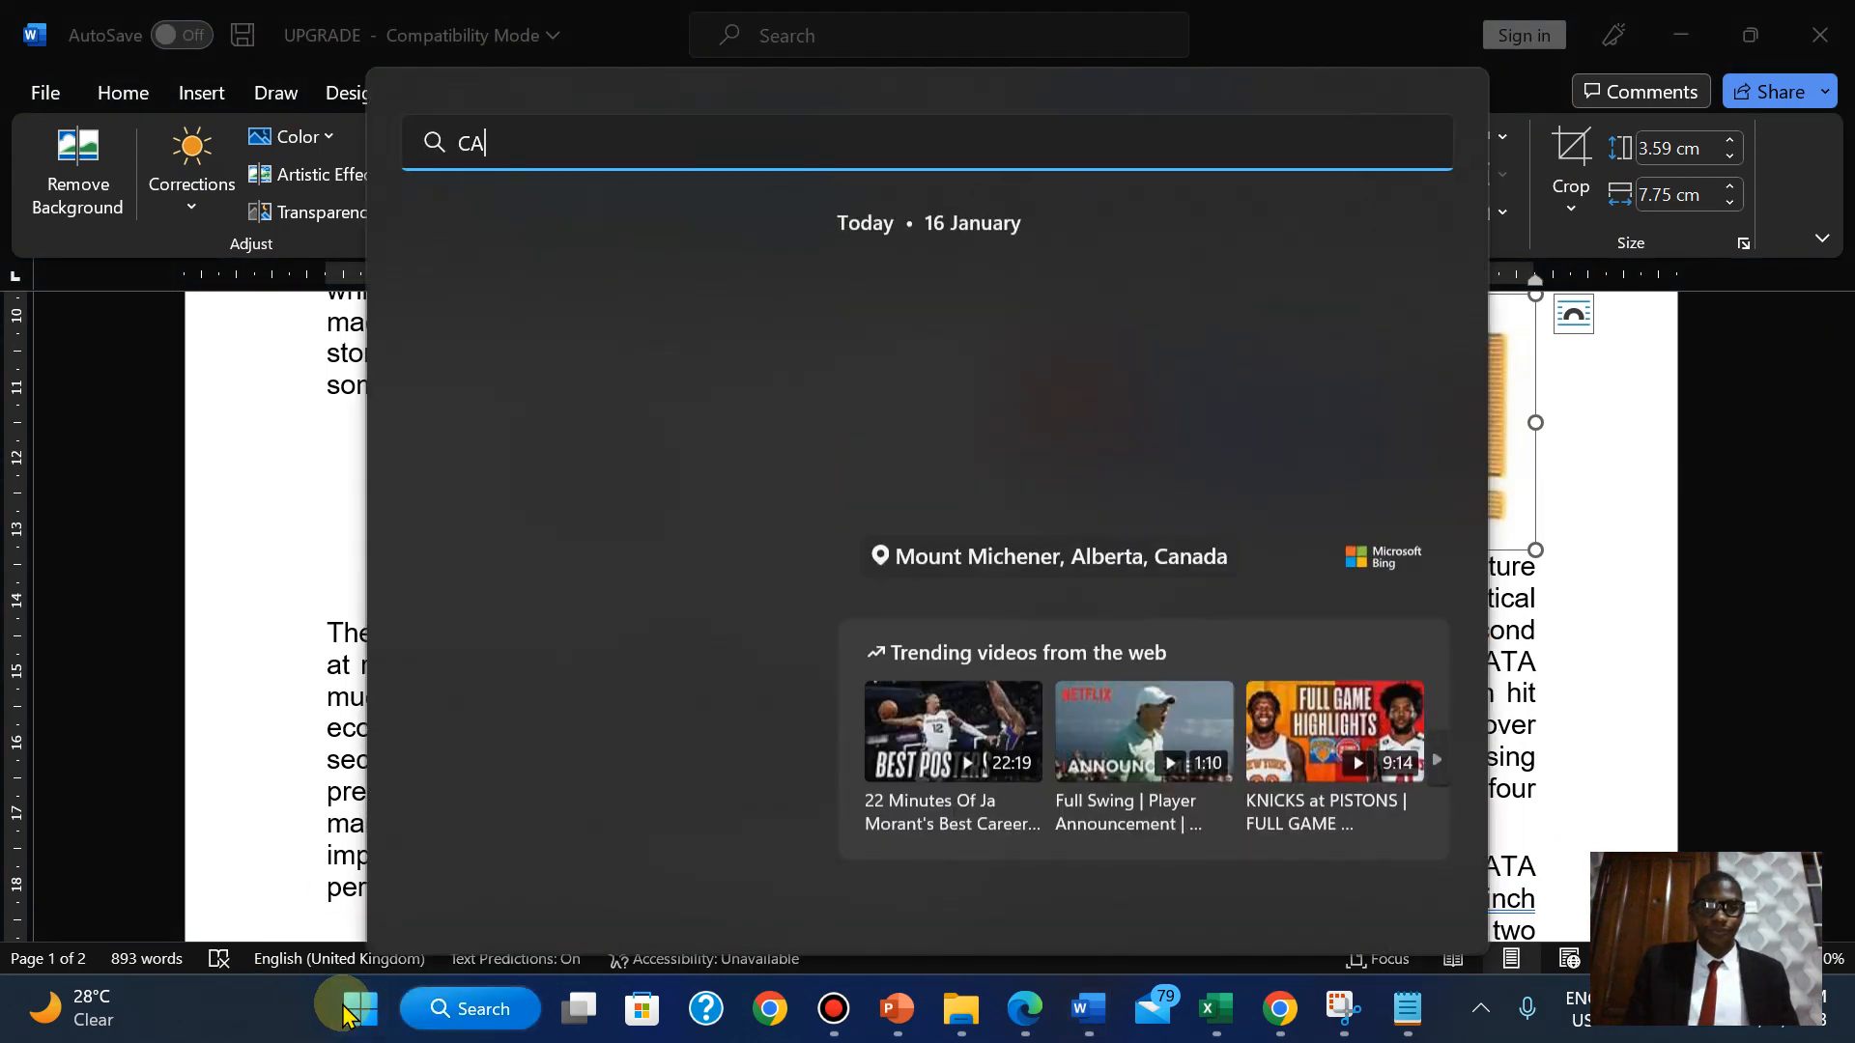
left_click(609, 504)
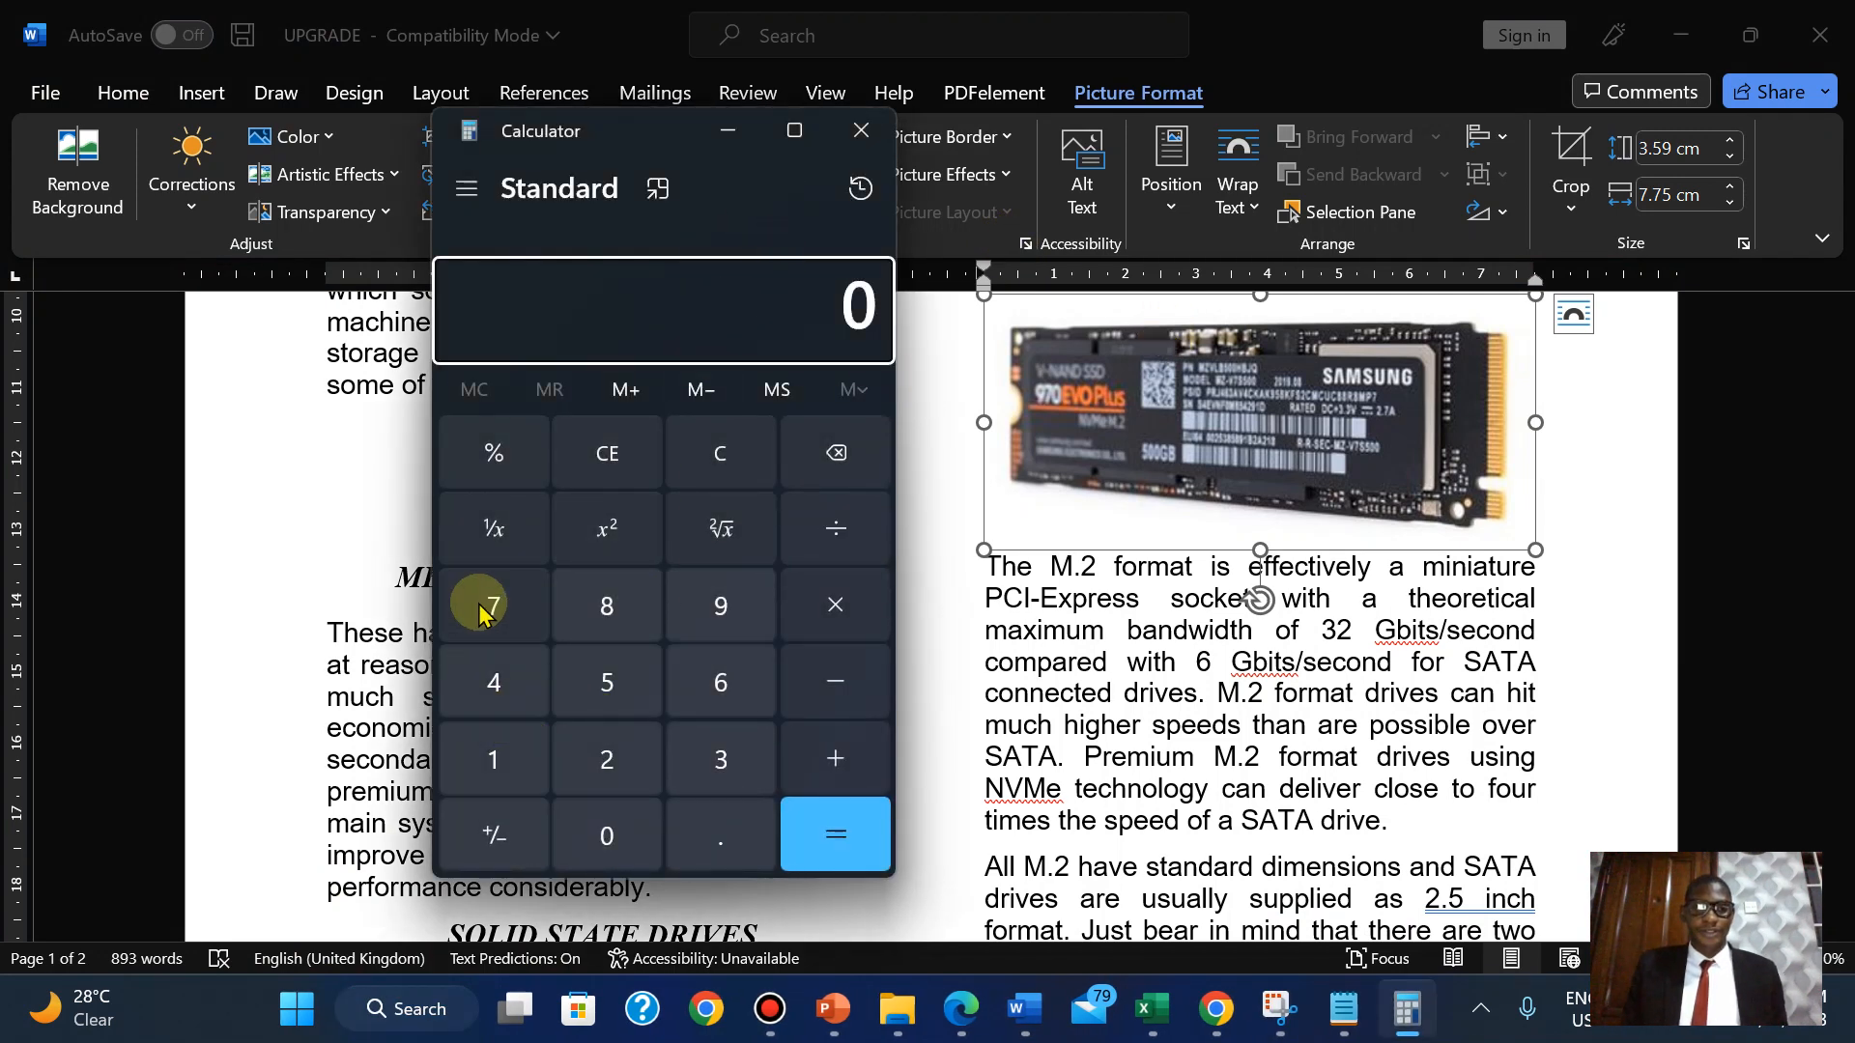
Calculate 7.75 ÷ 2 = 3.875, correcting a mistyped 7.5 entry first.
left_click(481, 607)
left_click(716, 837)
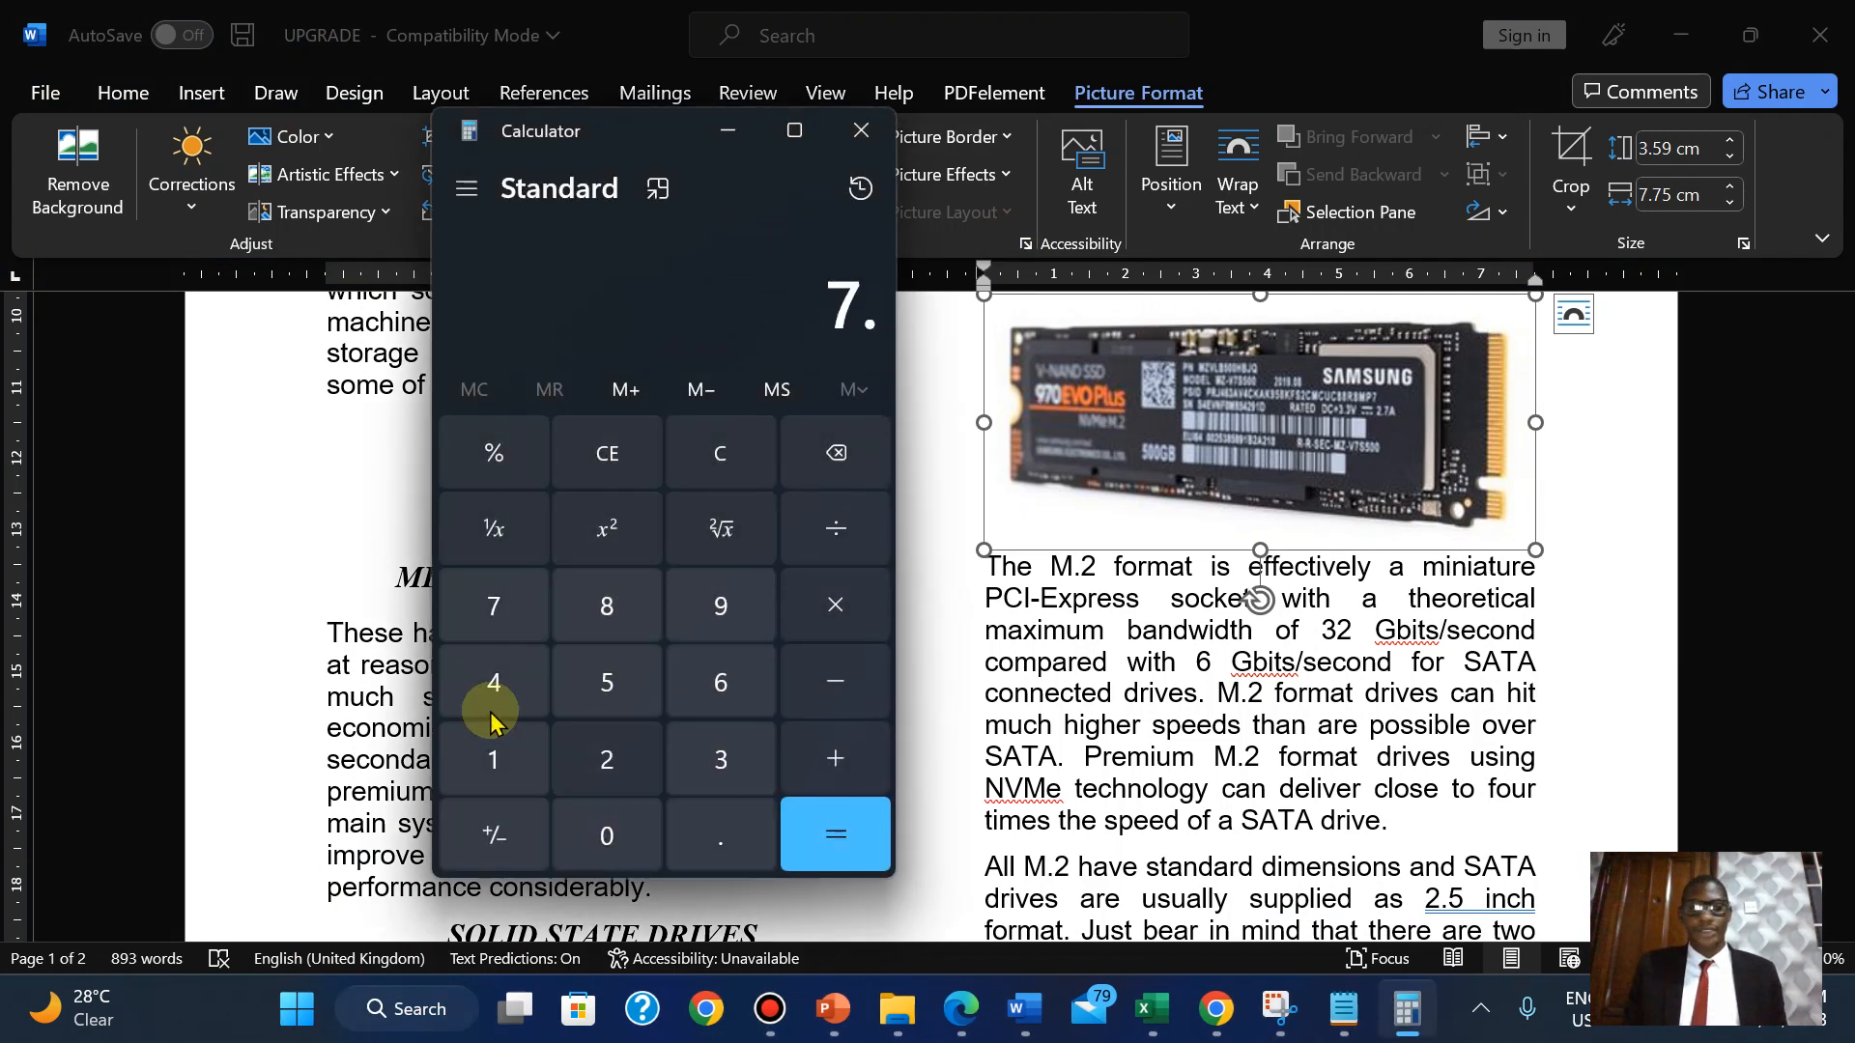
left_click(609, 665)
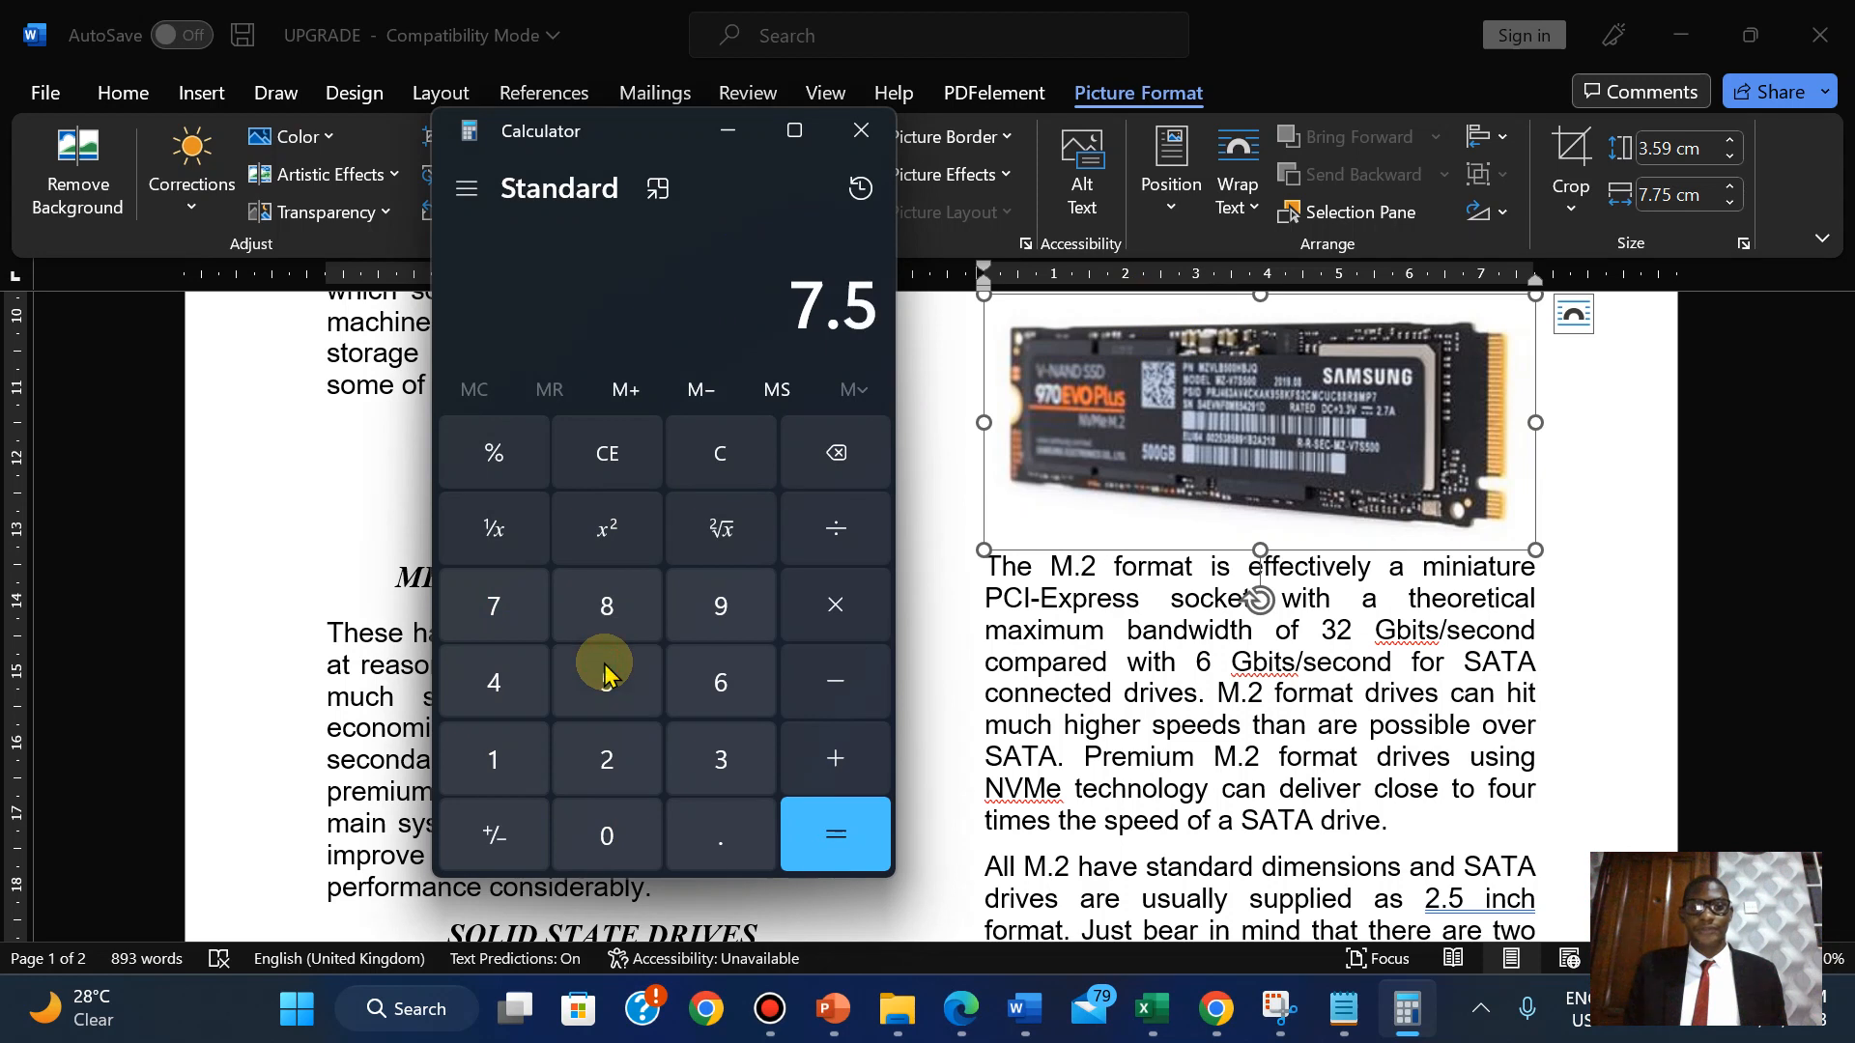
left_click(732, 458)
left_click(496, 603)
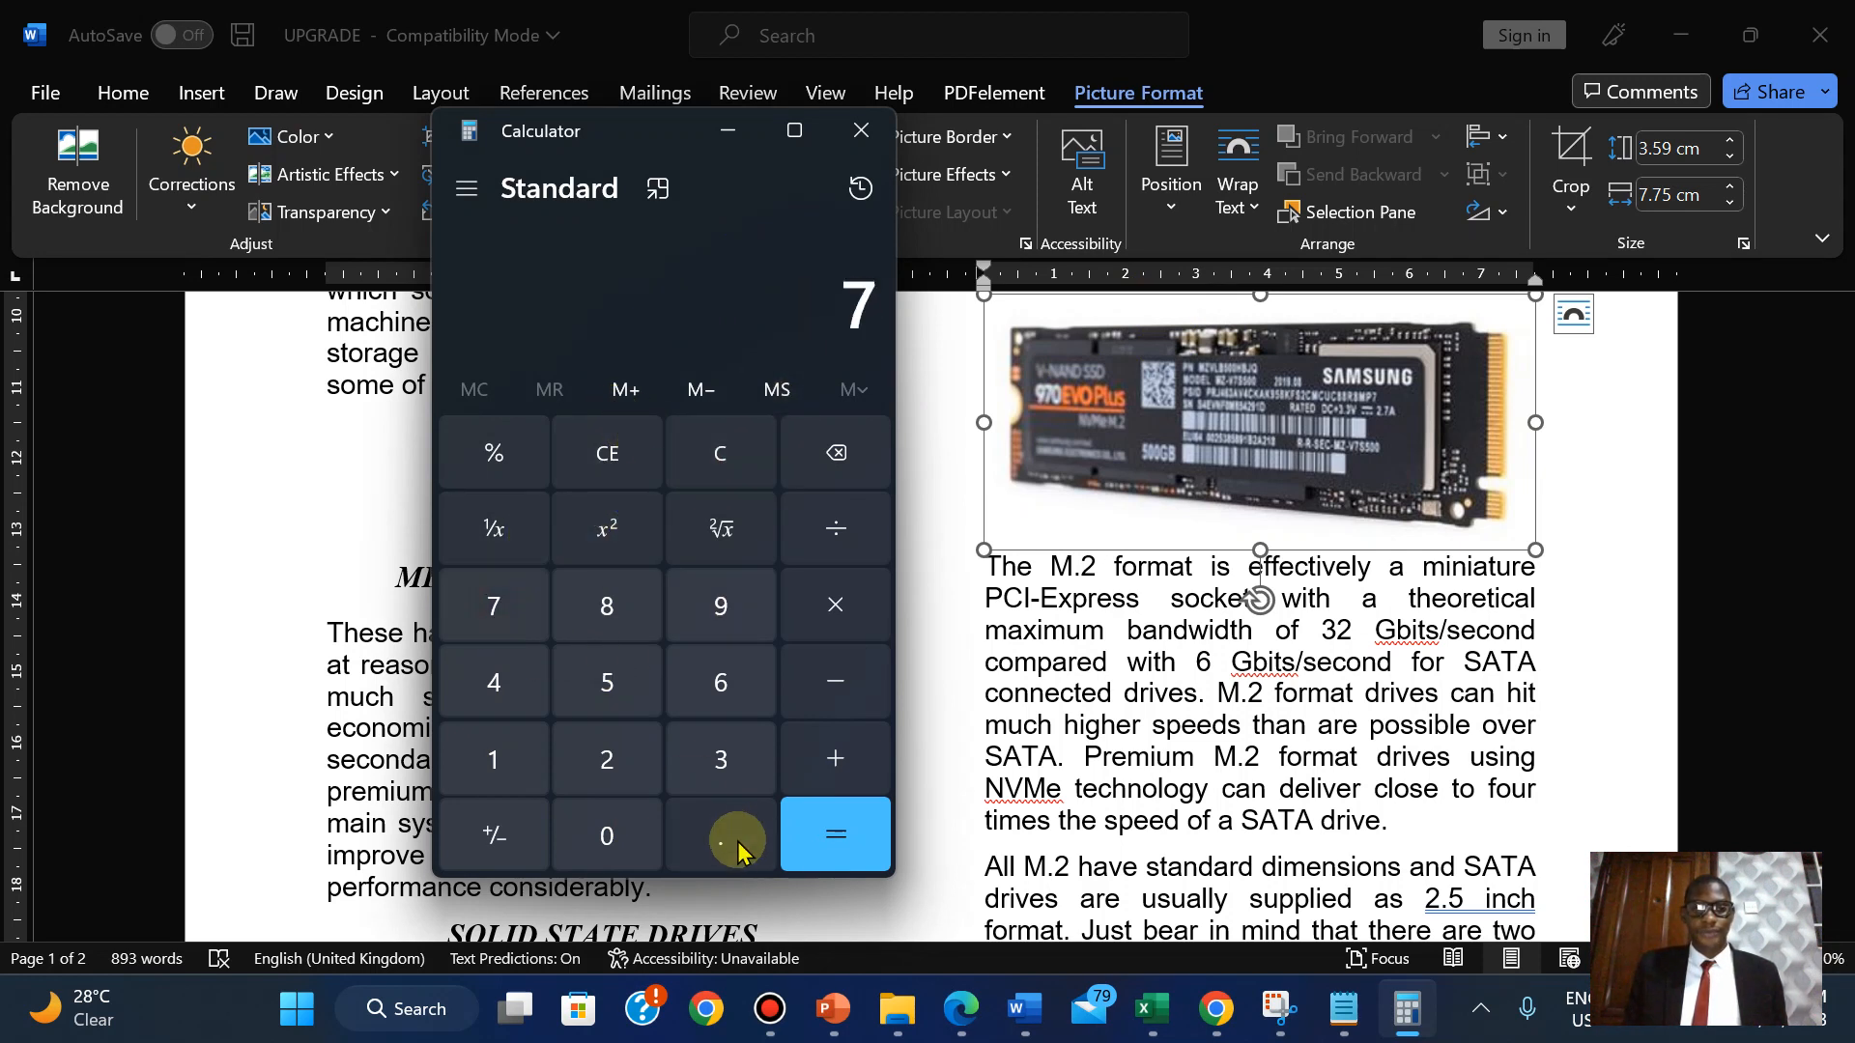
left_click(703, 838)
left_click(491, 593)
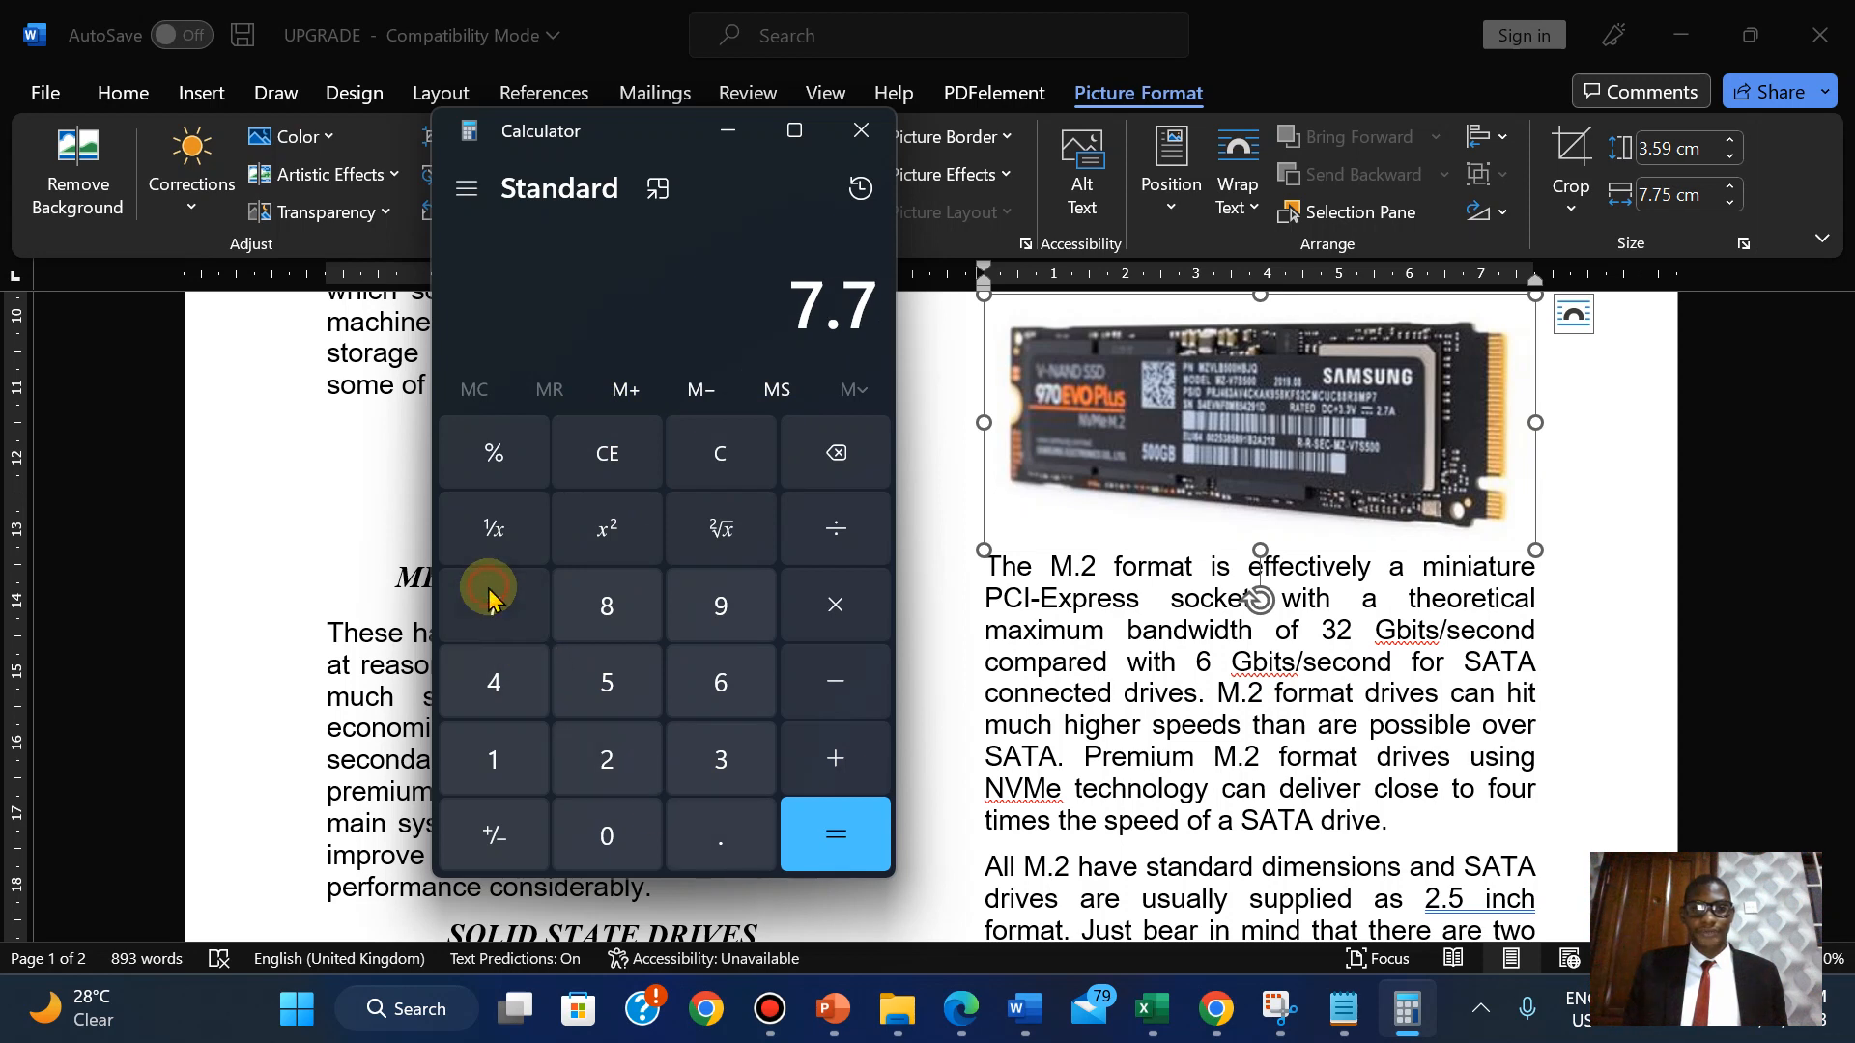
left_click(615, 666)
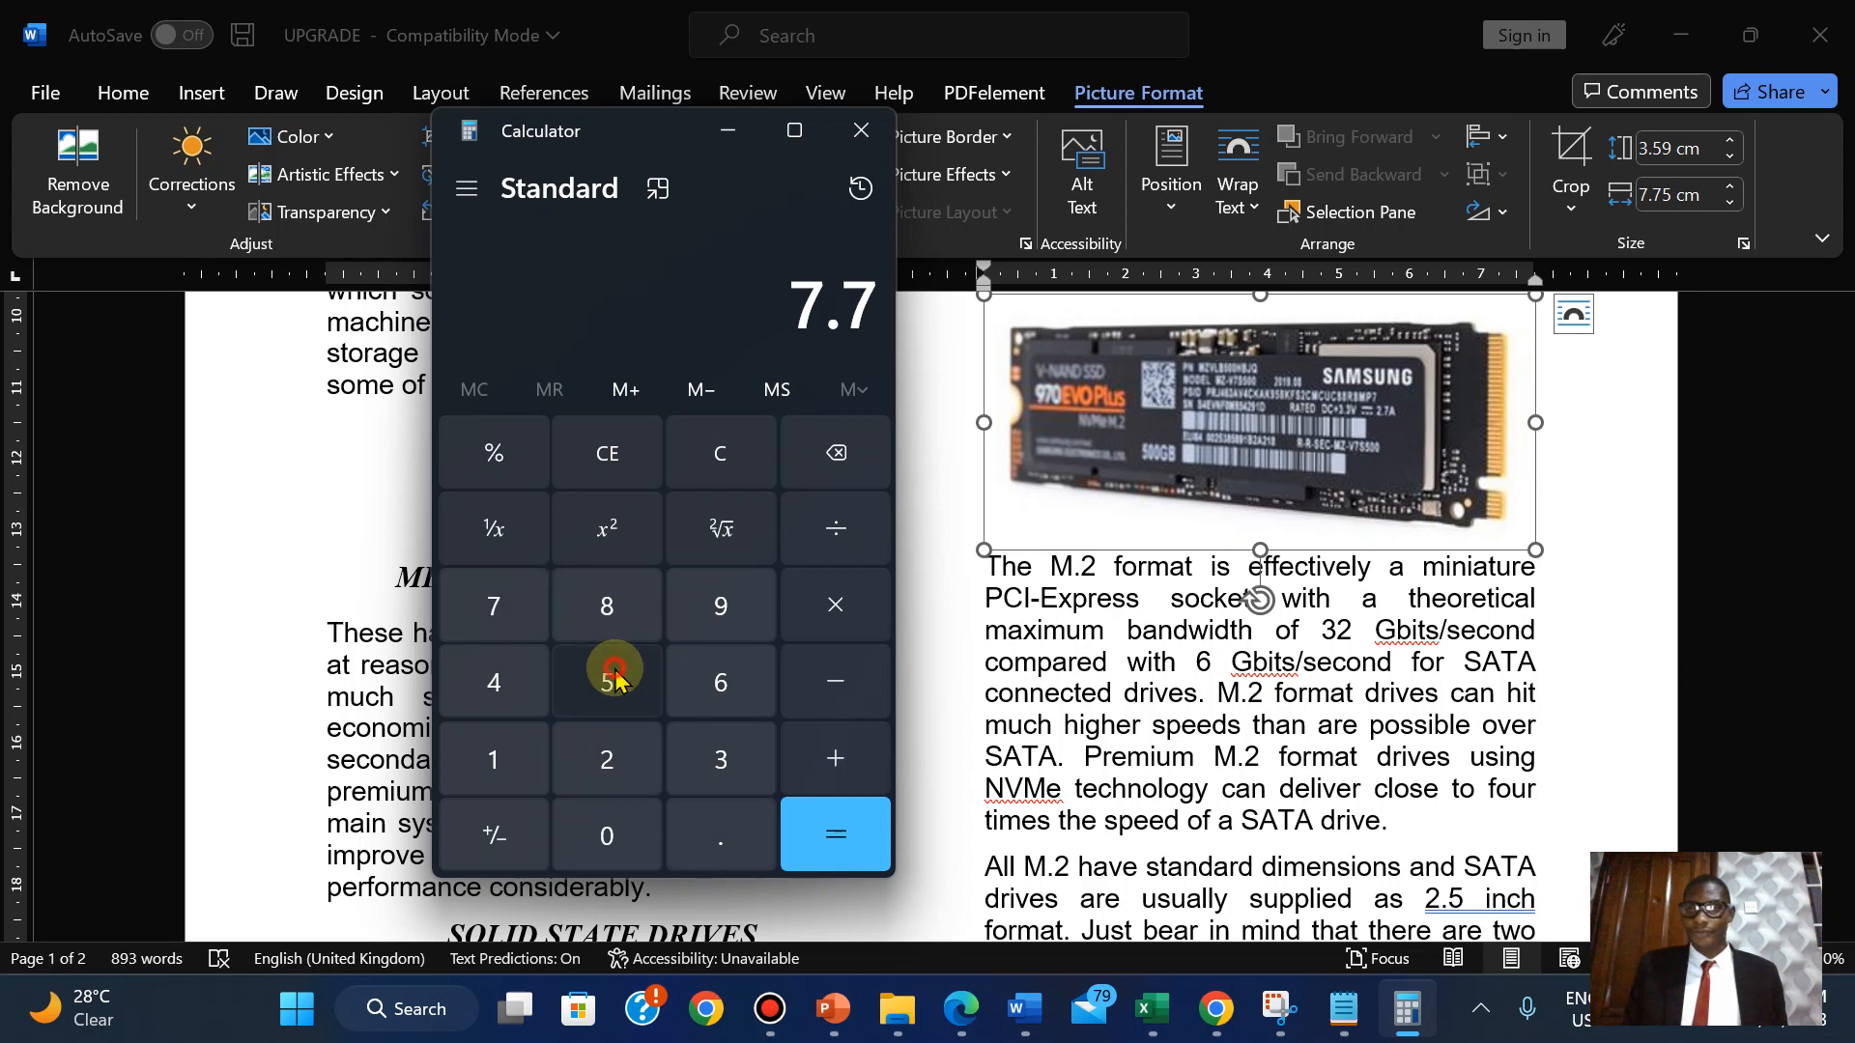
left_click(837, 543)
left_click(604, 754)
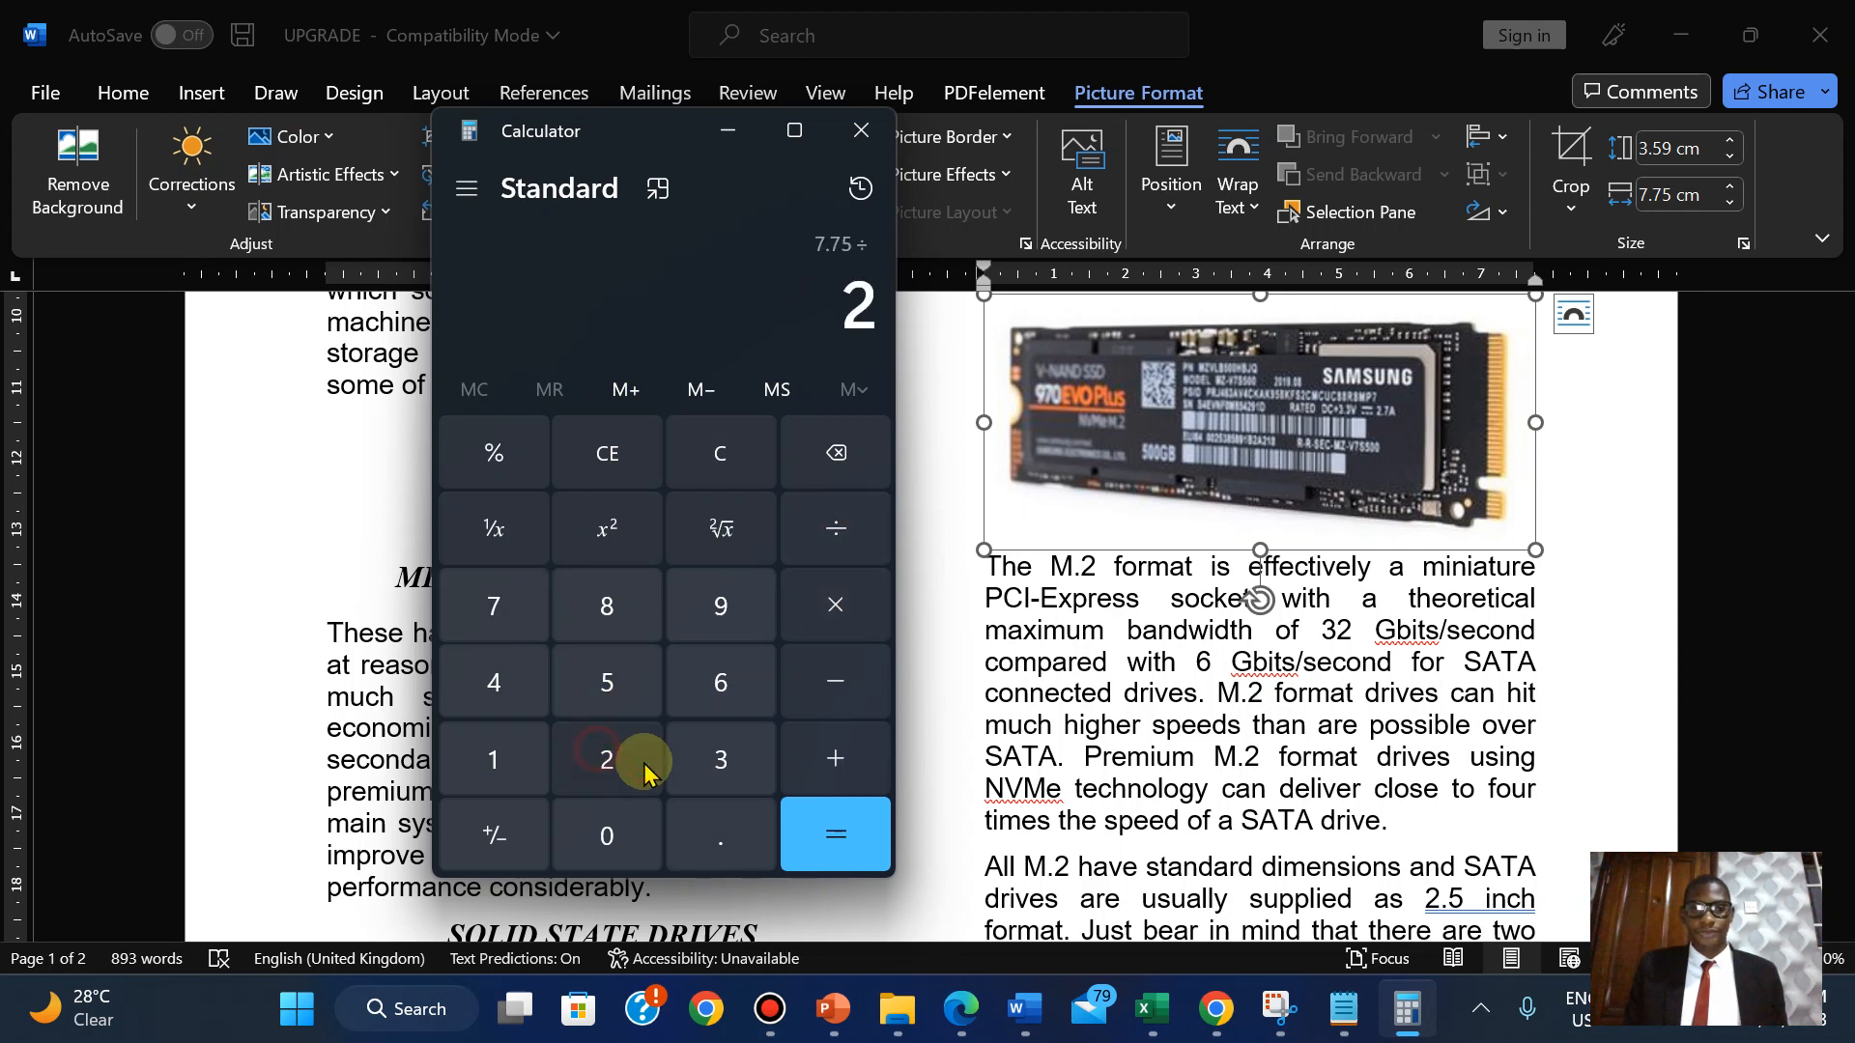
left_click(839, 841)
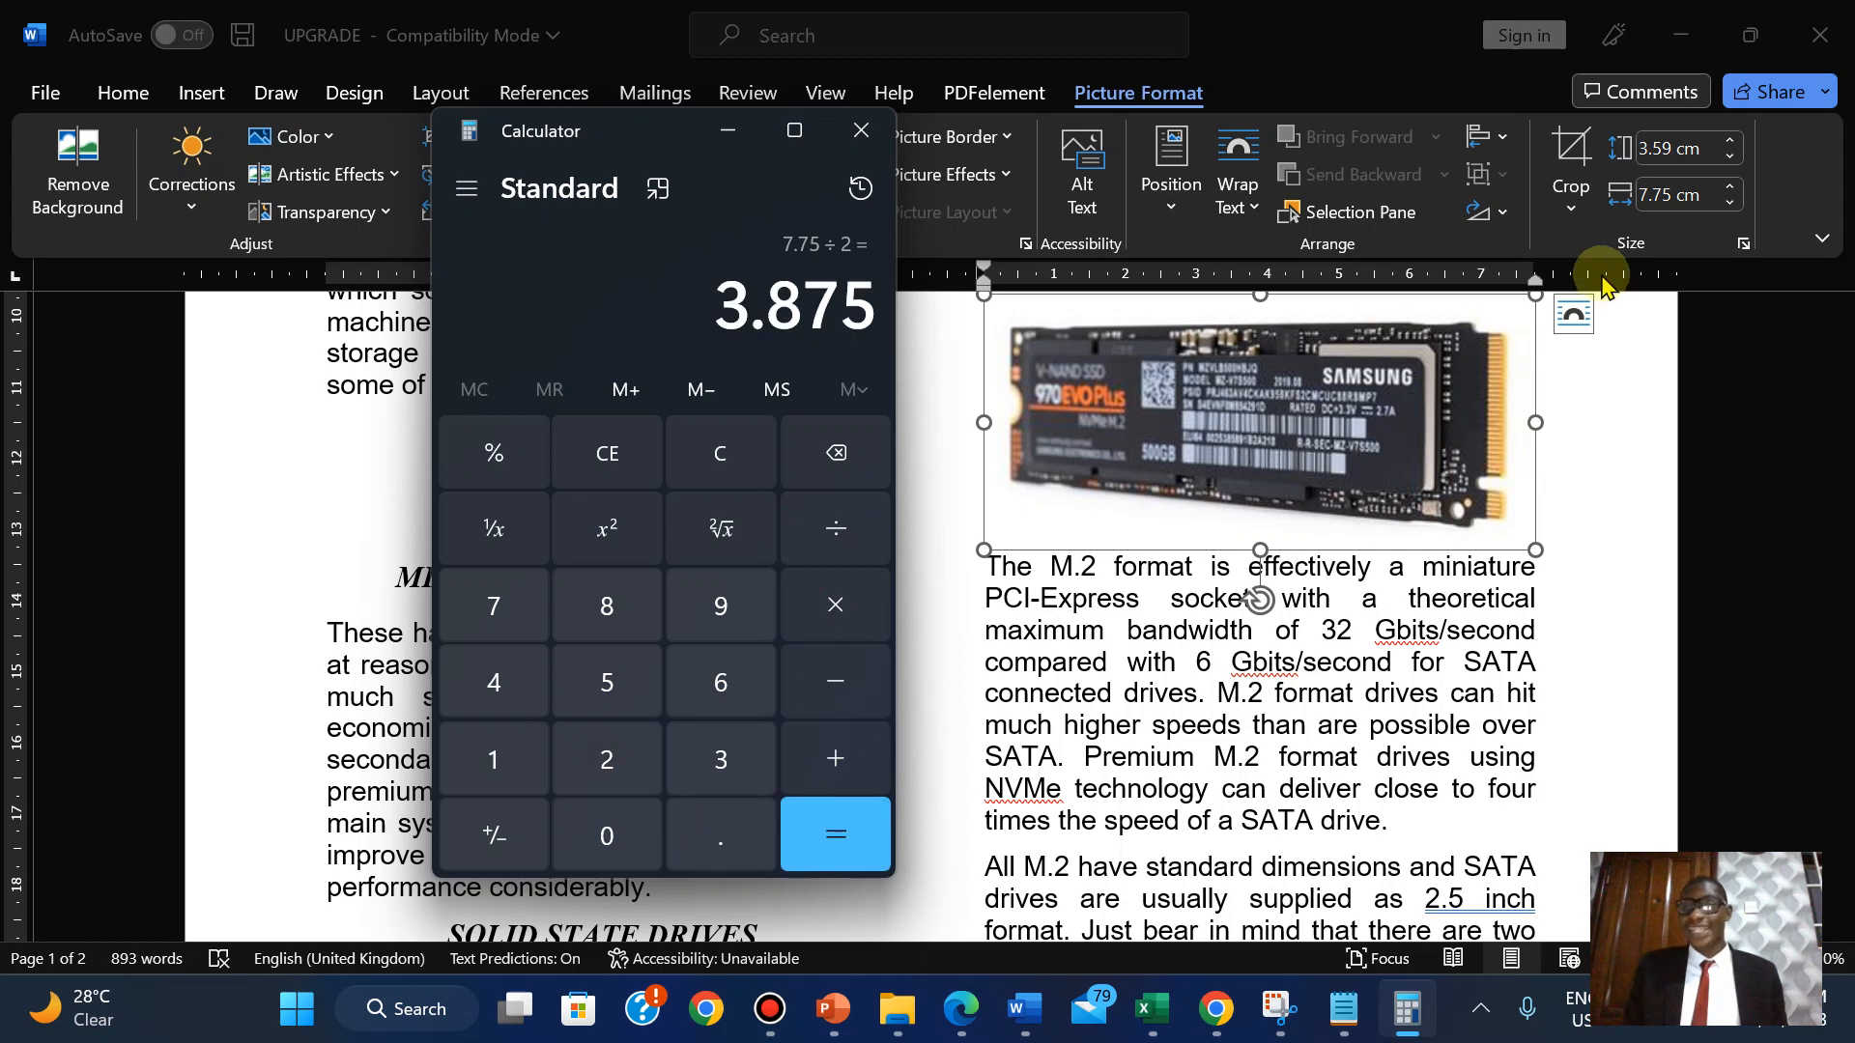
Step the SSD picture's width down to 3.8 cm, then bring up the question paper.
left_click(1727, 205)
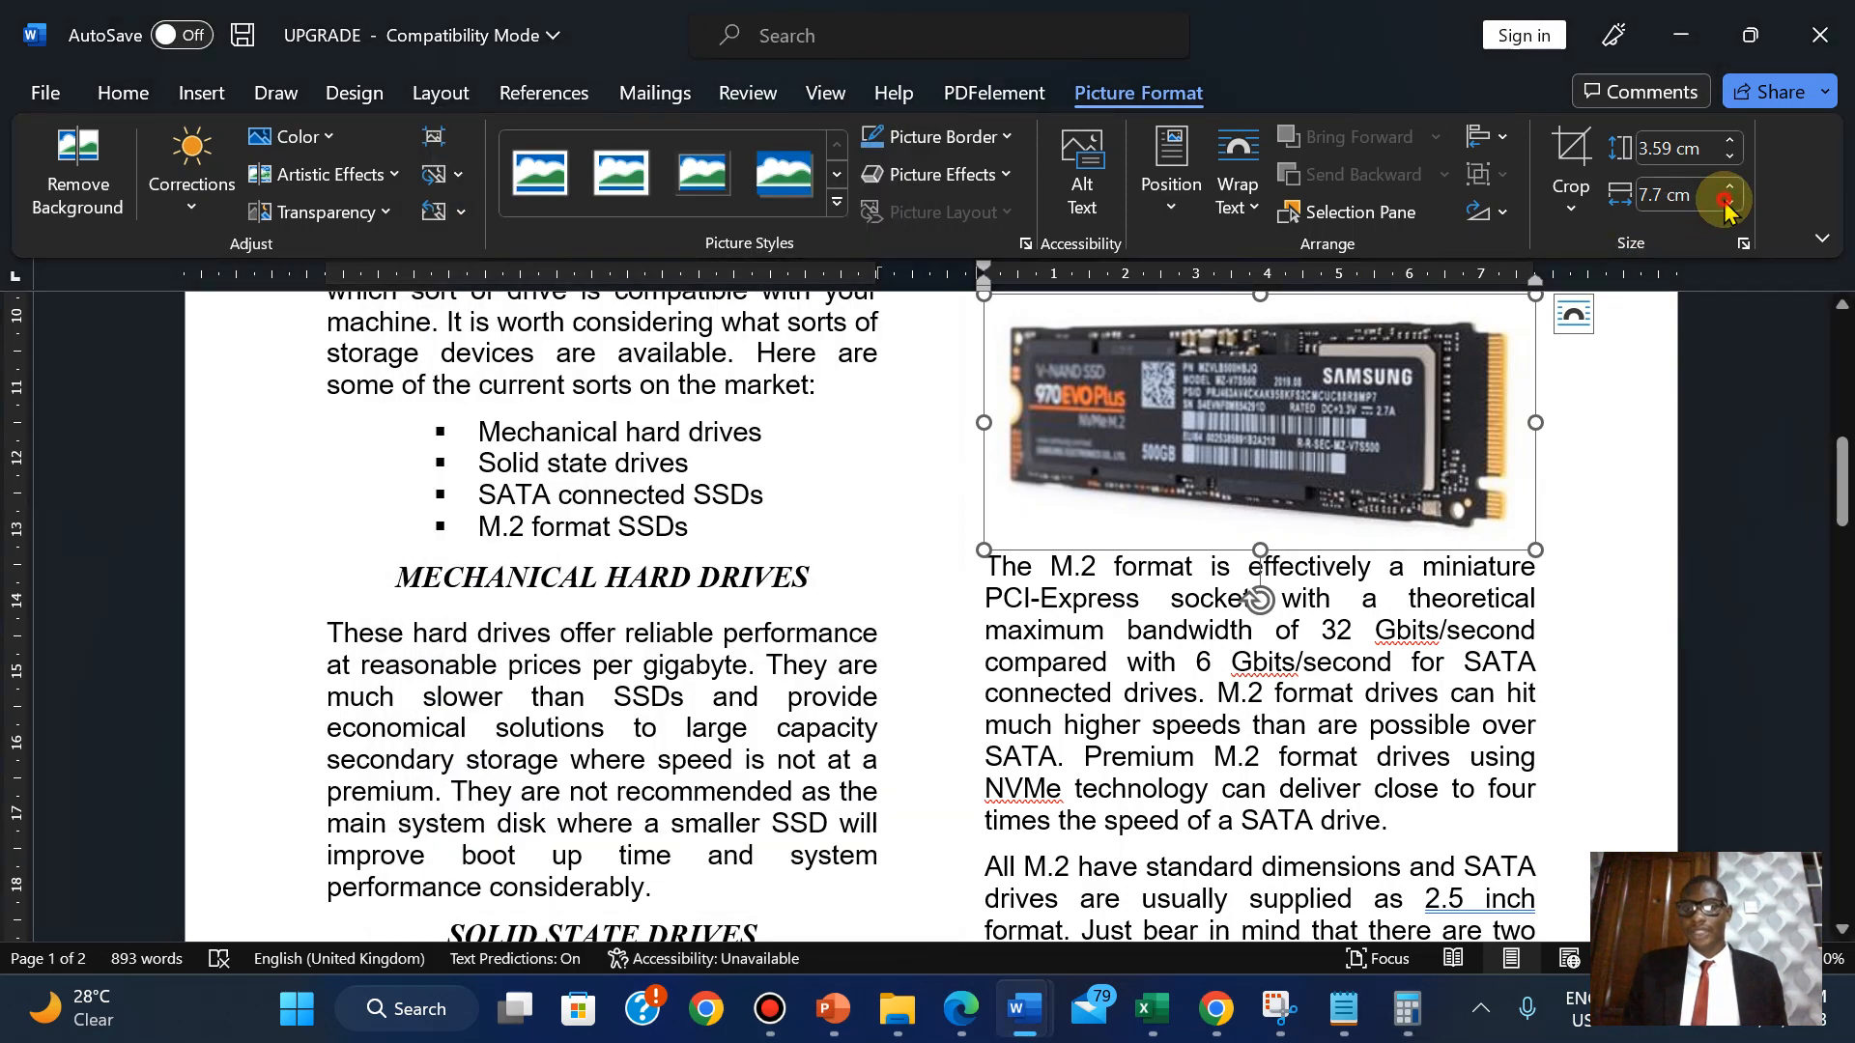
left_click(1727, 205)
left_click(1727, 205)
left_click(1726, 205)
left_click(1726, 205)
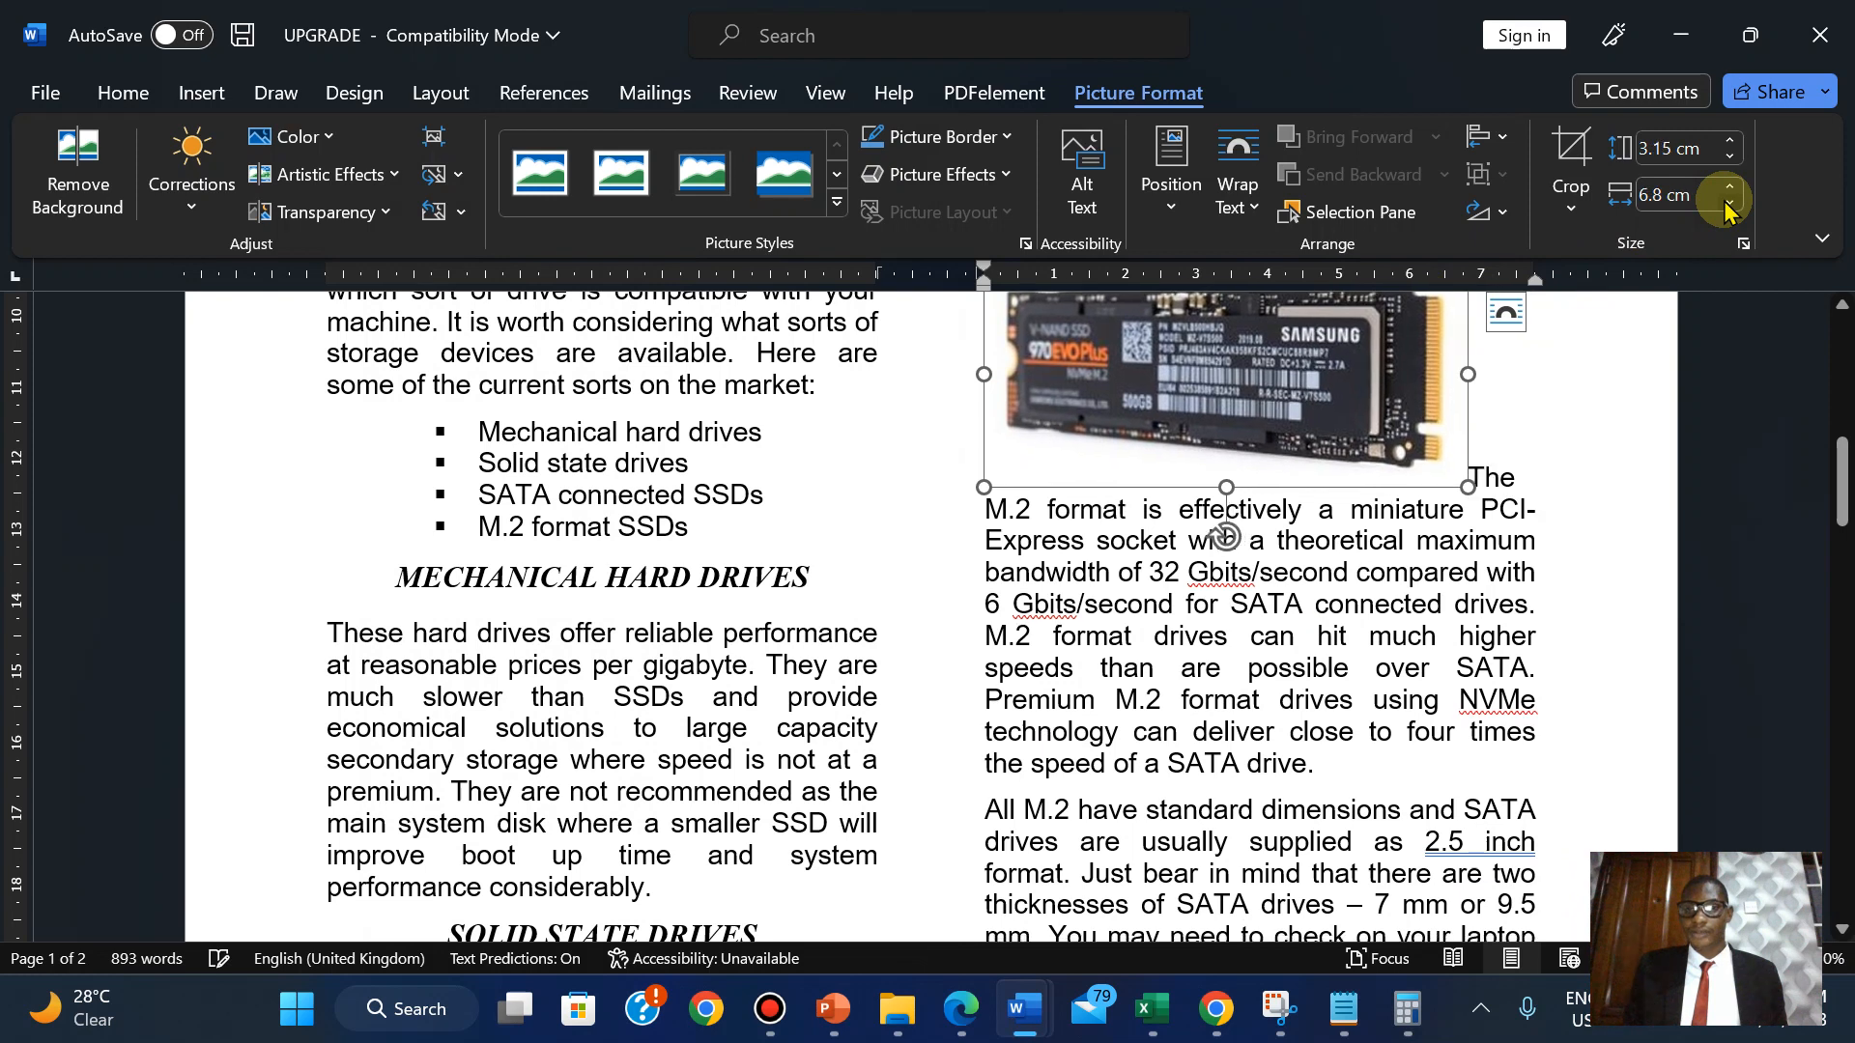
left_click(1726, 205)
left_click(1727, 205)
left_click(1726, 205)
left_click(1727, 204)
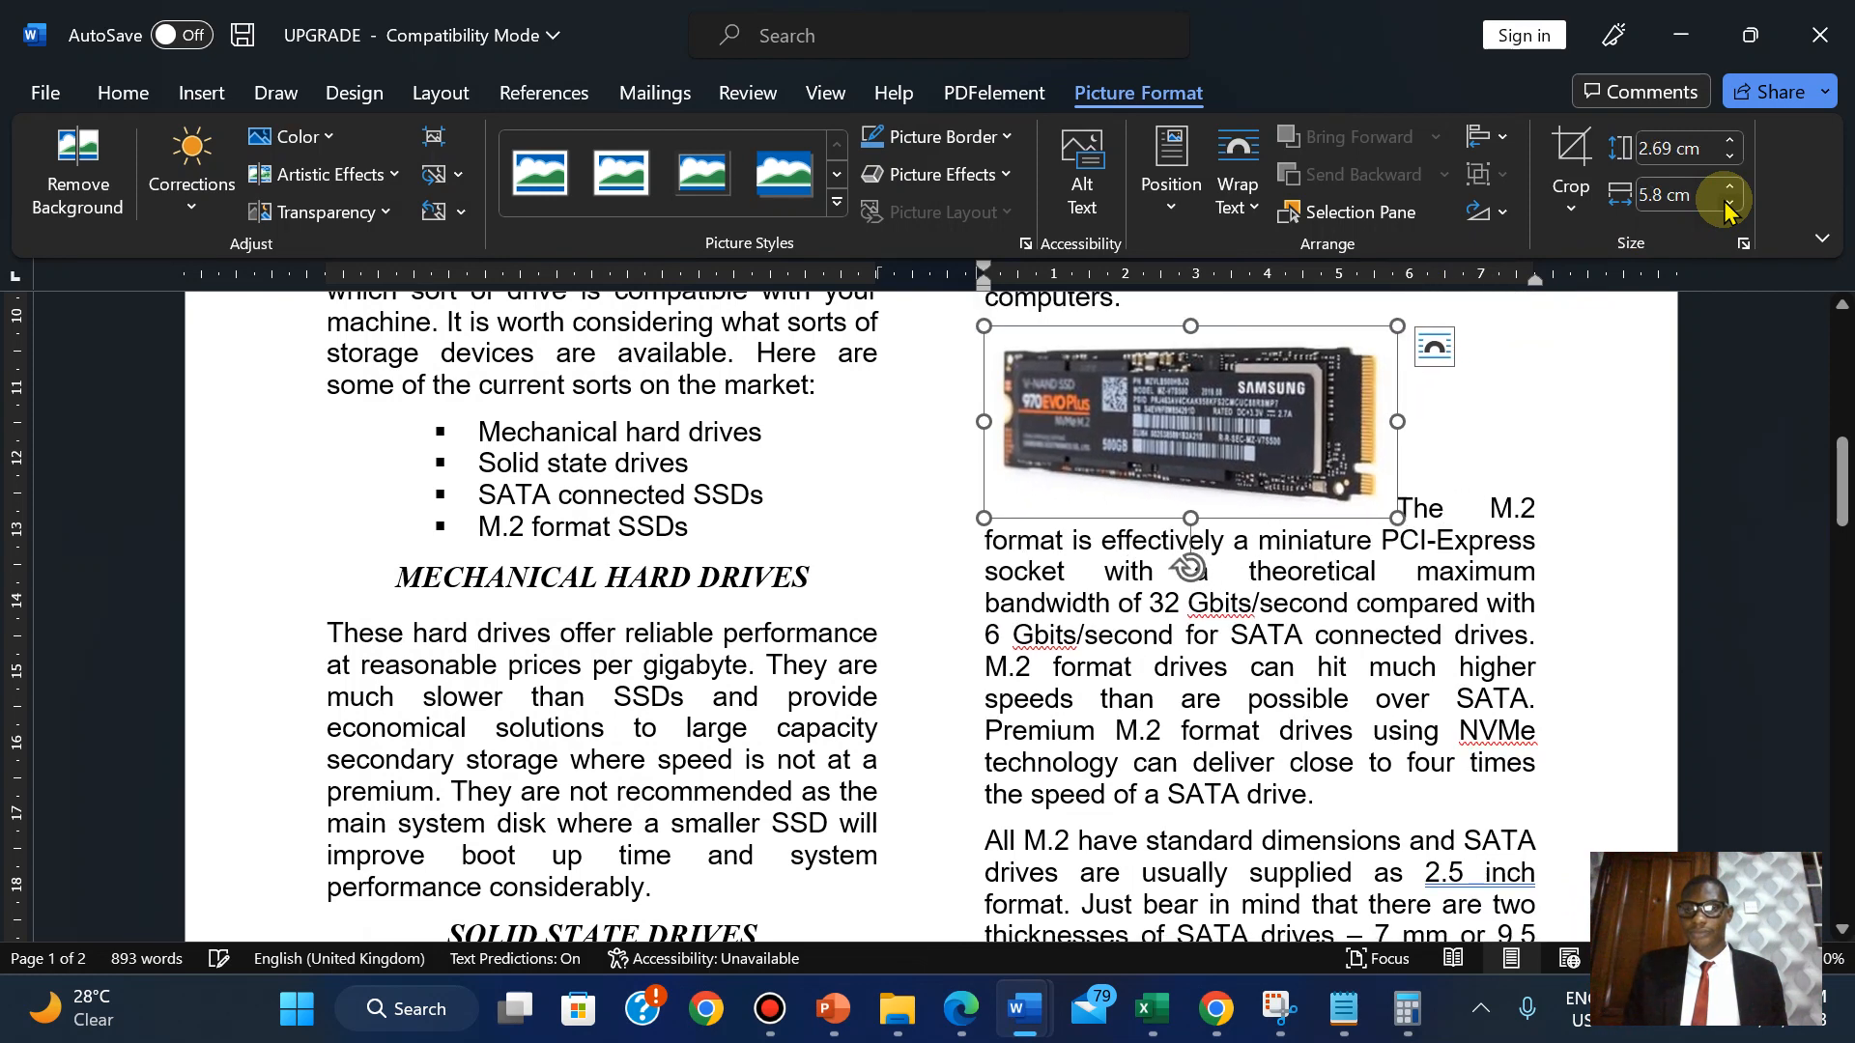
left_click(1726, 205)
left_click(1727, 204)
left_click(1727, 204)
left_click(1726, 204)
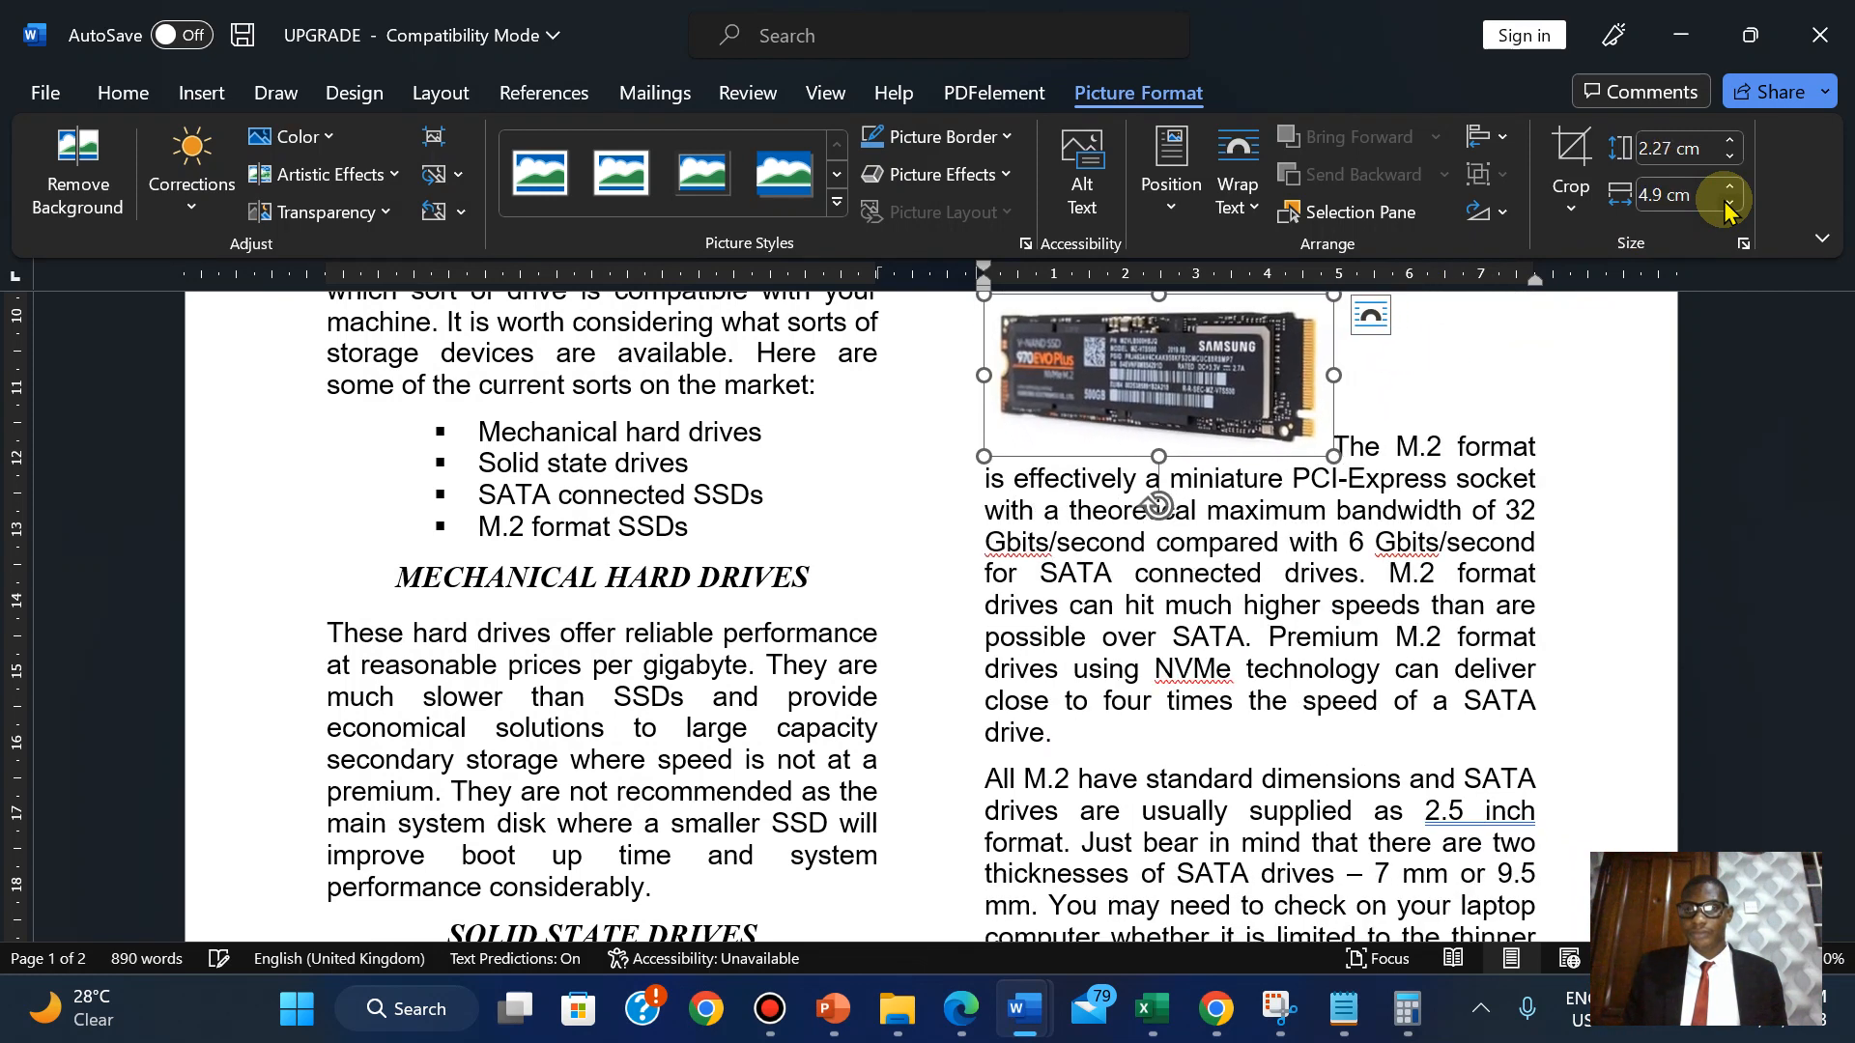
left_click(1726, 205)
left_click(1727, 205)
left_click(1726, 205)
left_click(1726, 205)
left_click(1727, 205)
left_click(1727, 205)
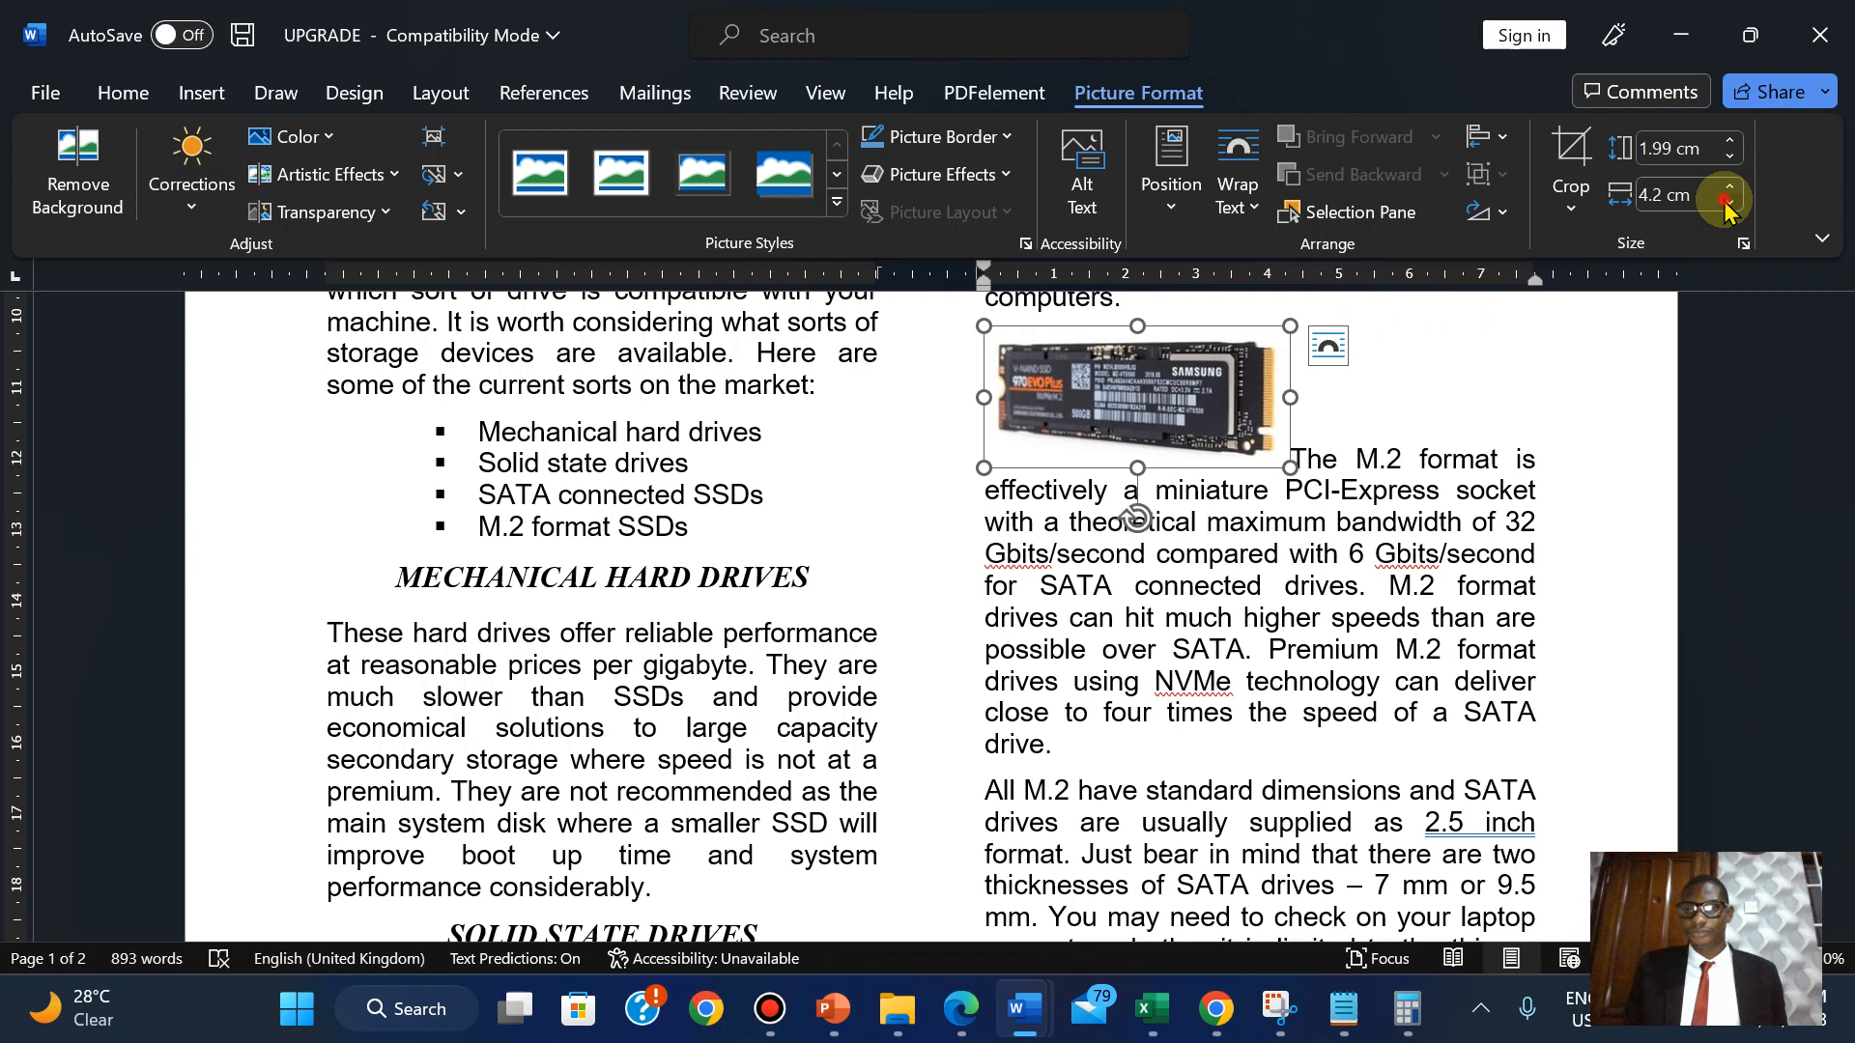
left_click(1727, 204)
left_click(1727, 205)
left_click(1727, 205)
left_click(1727, 205)
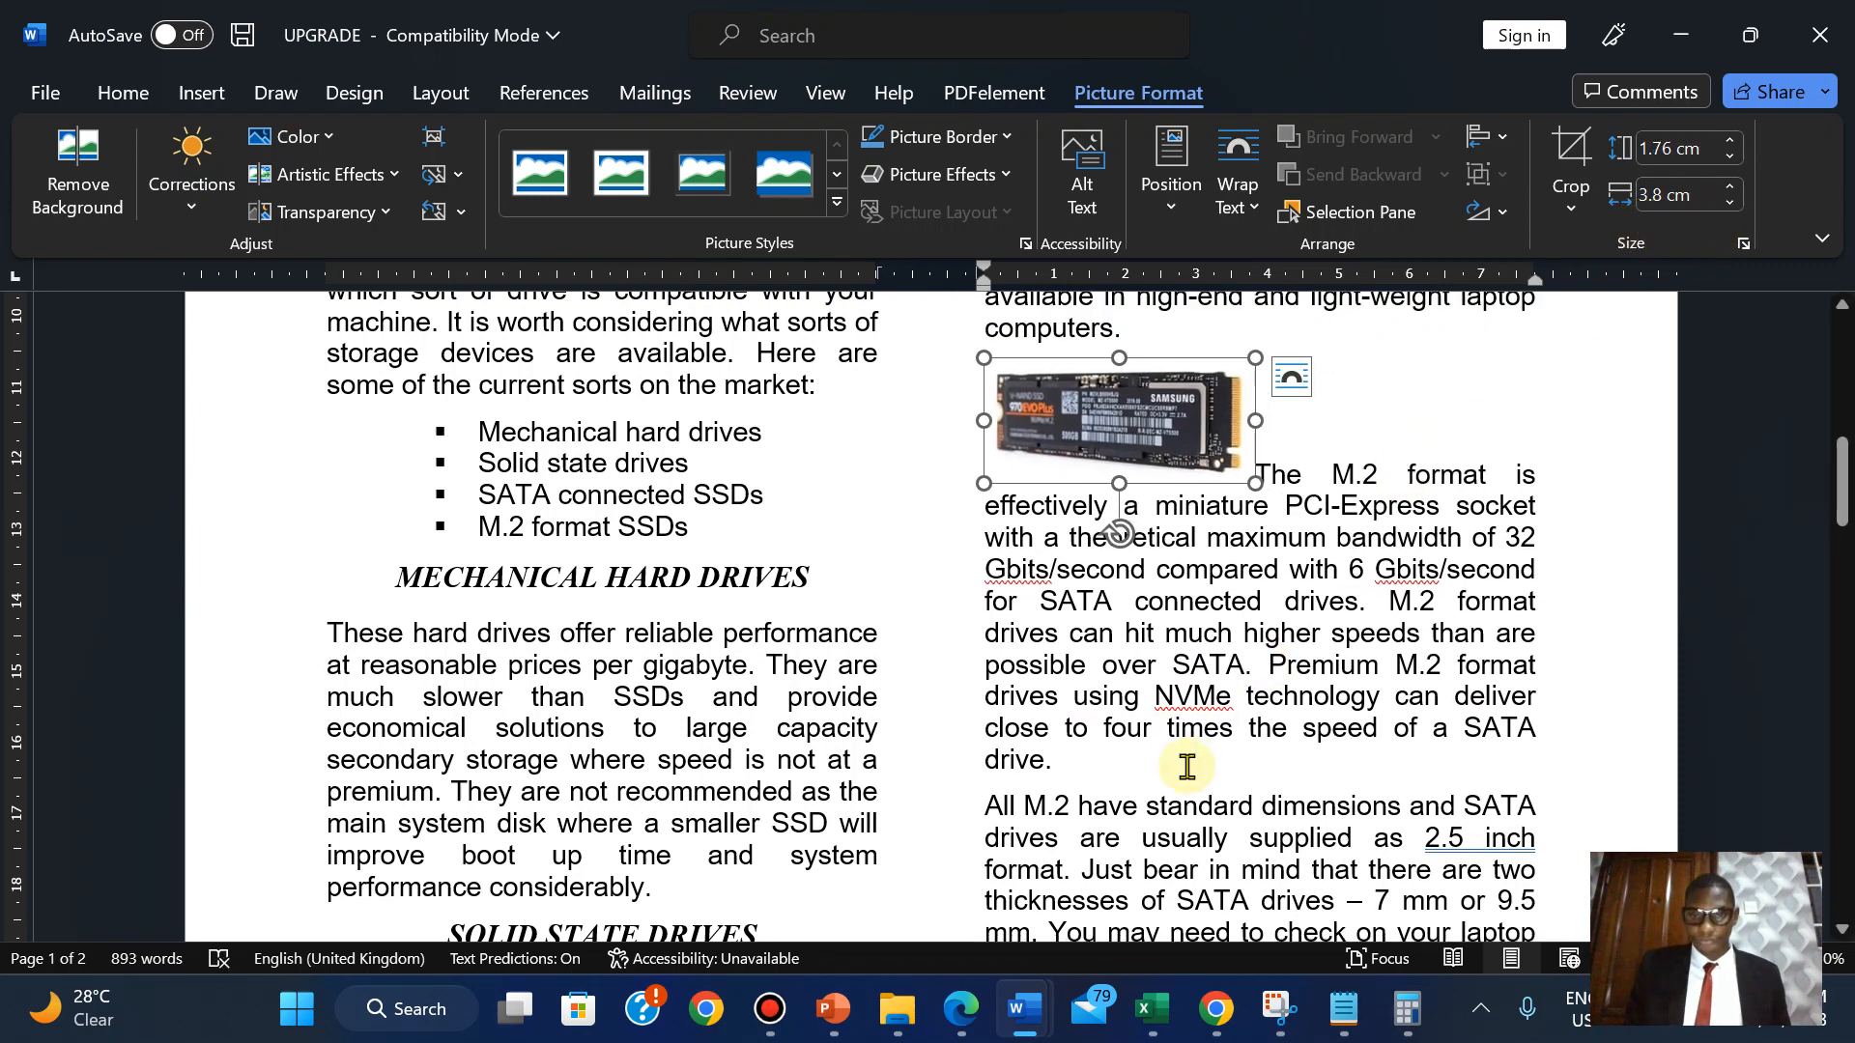
left_click(960, 1015)
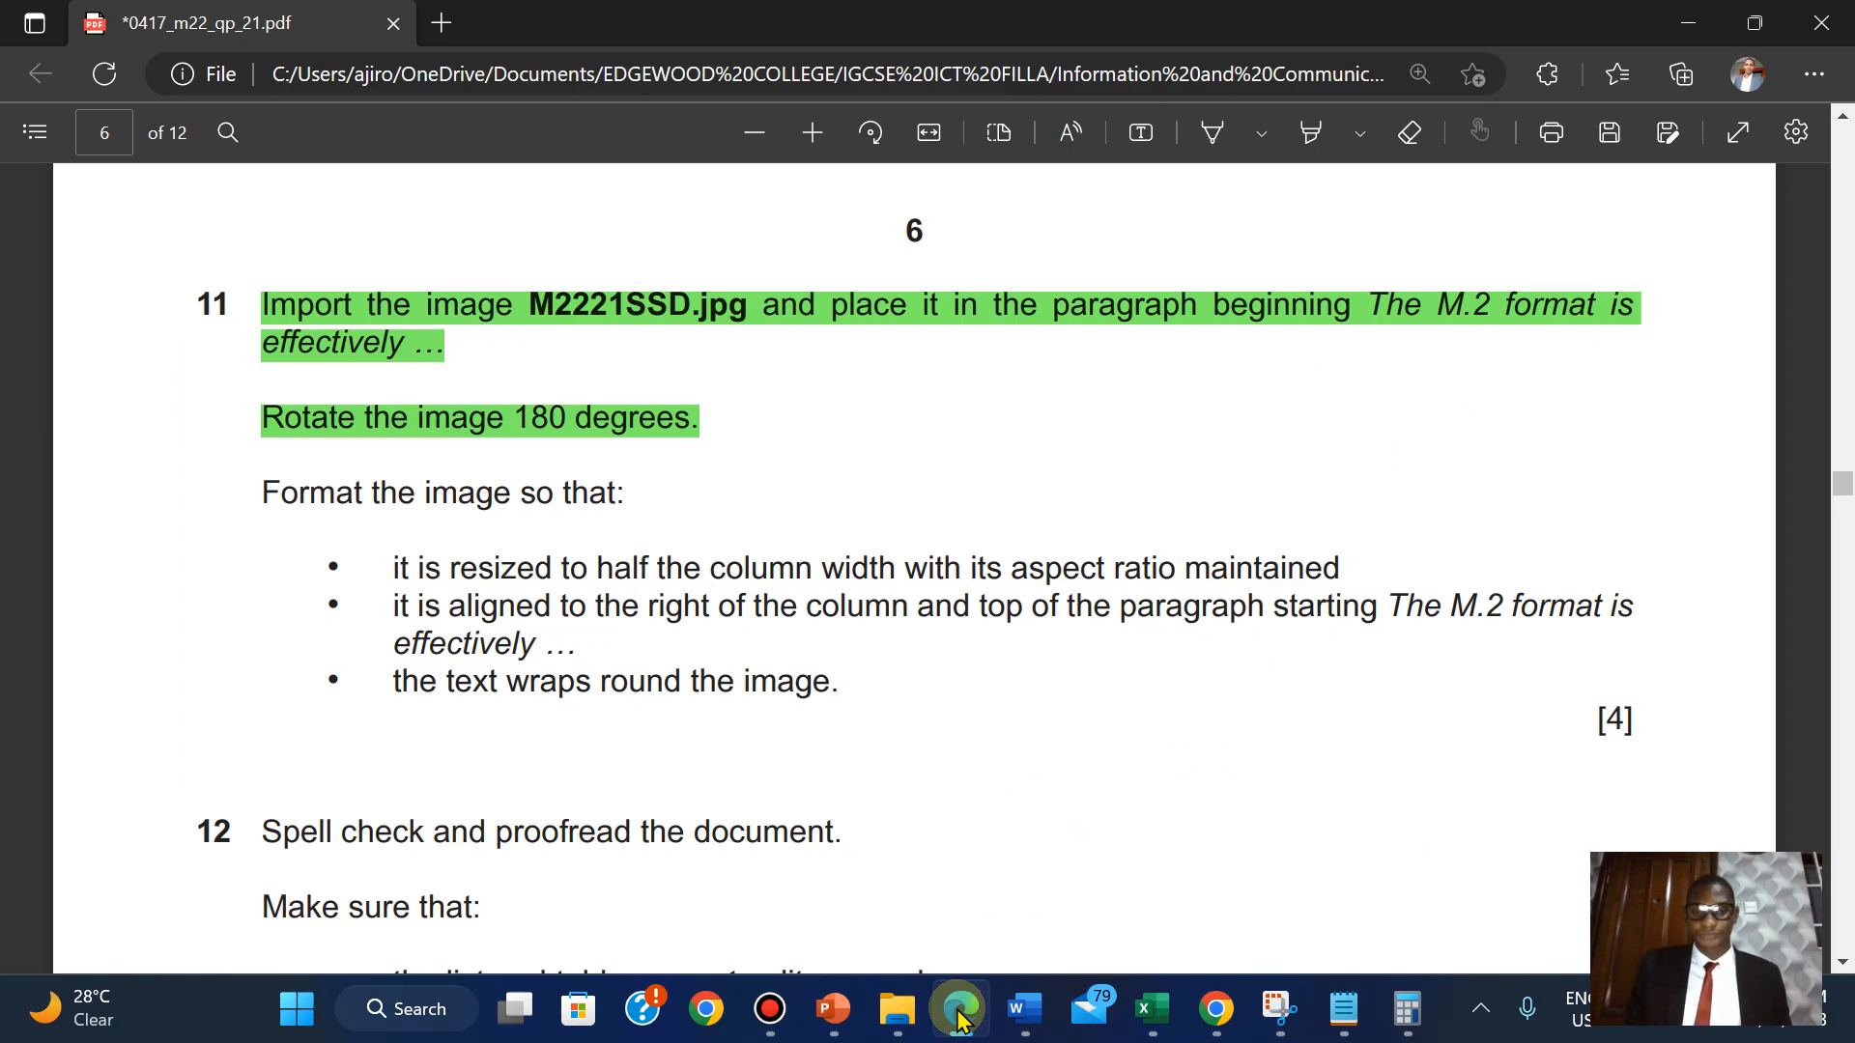
Set the 3.8 cm SSD picture to In Line with Text wrapping.
left_click(959, 1015)
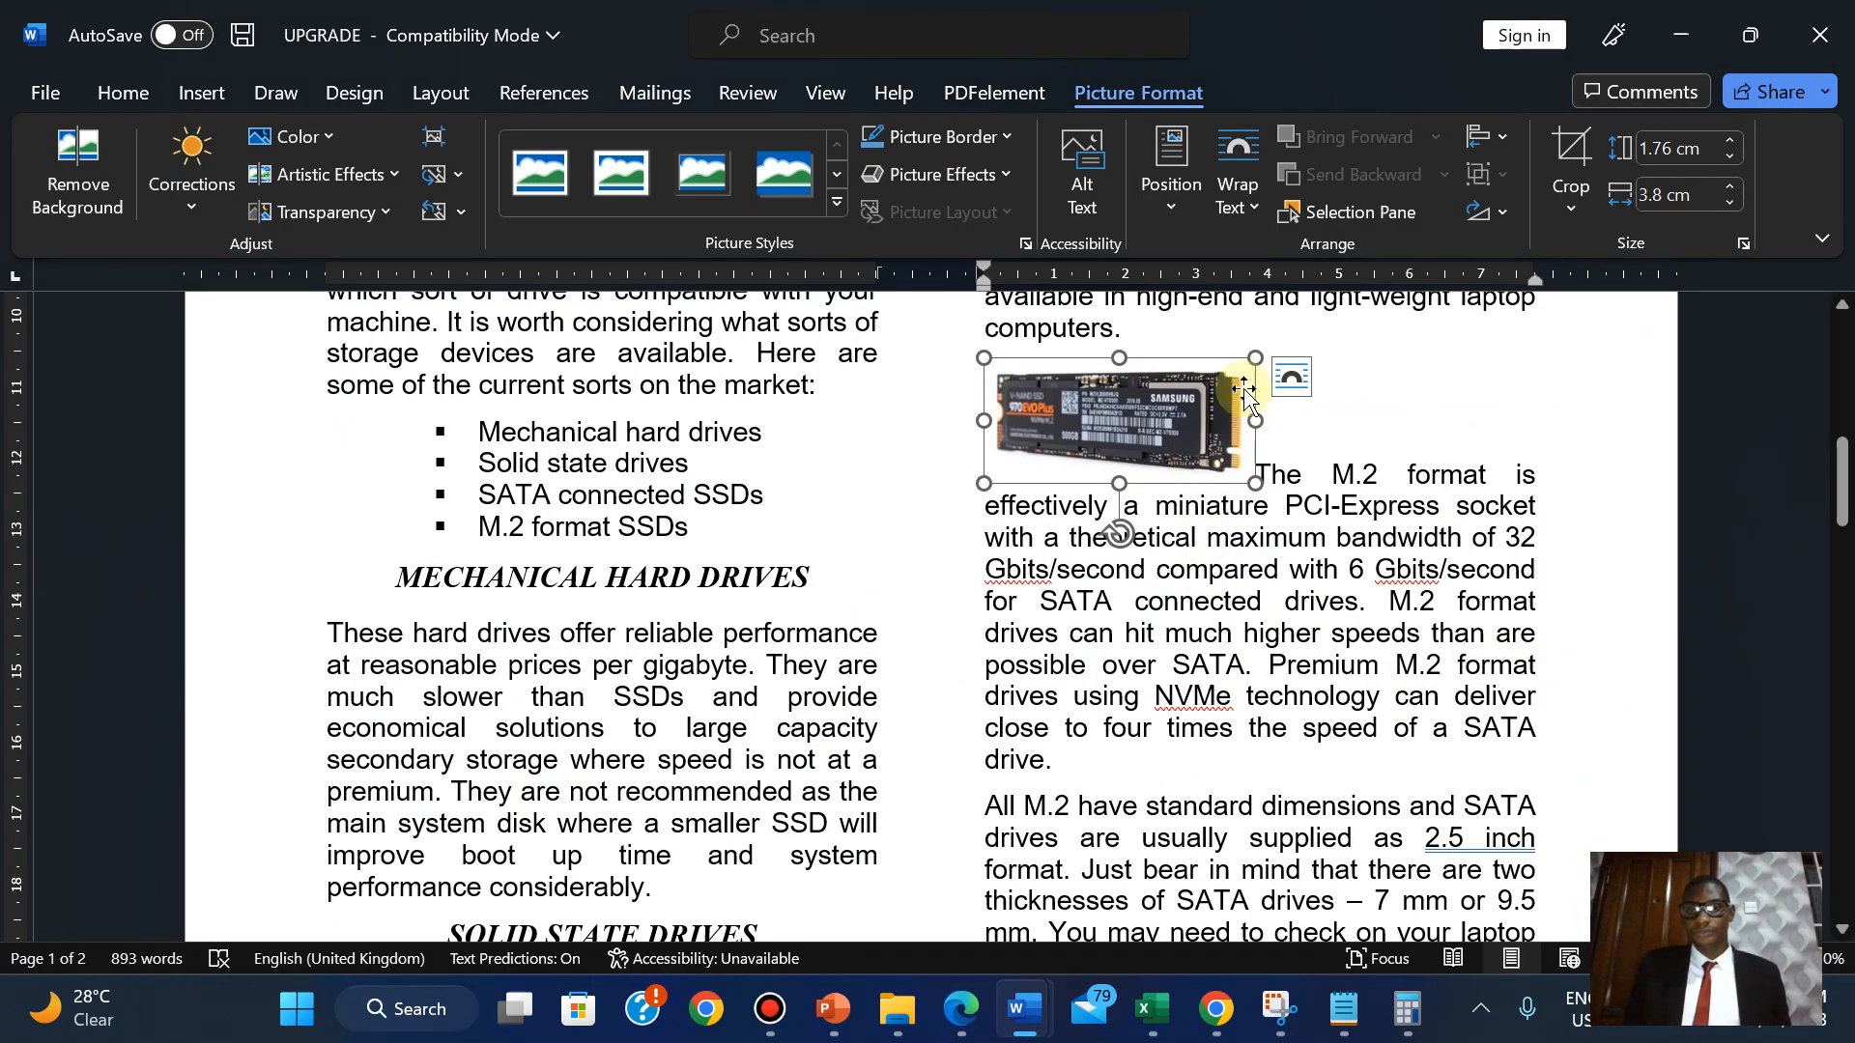
left_click(1236, 190)
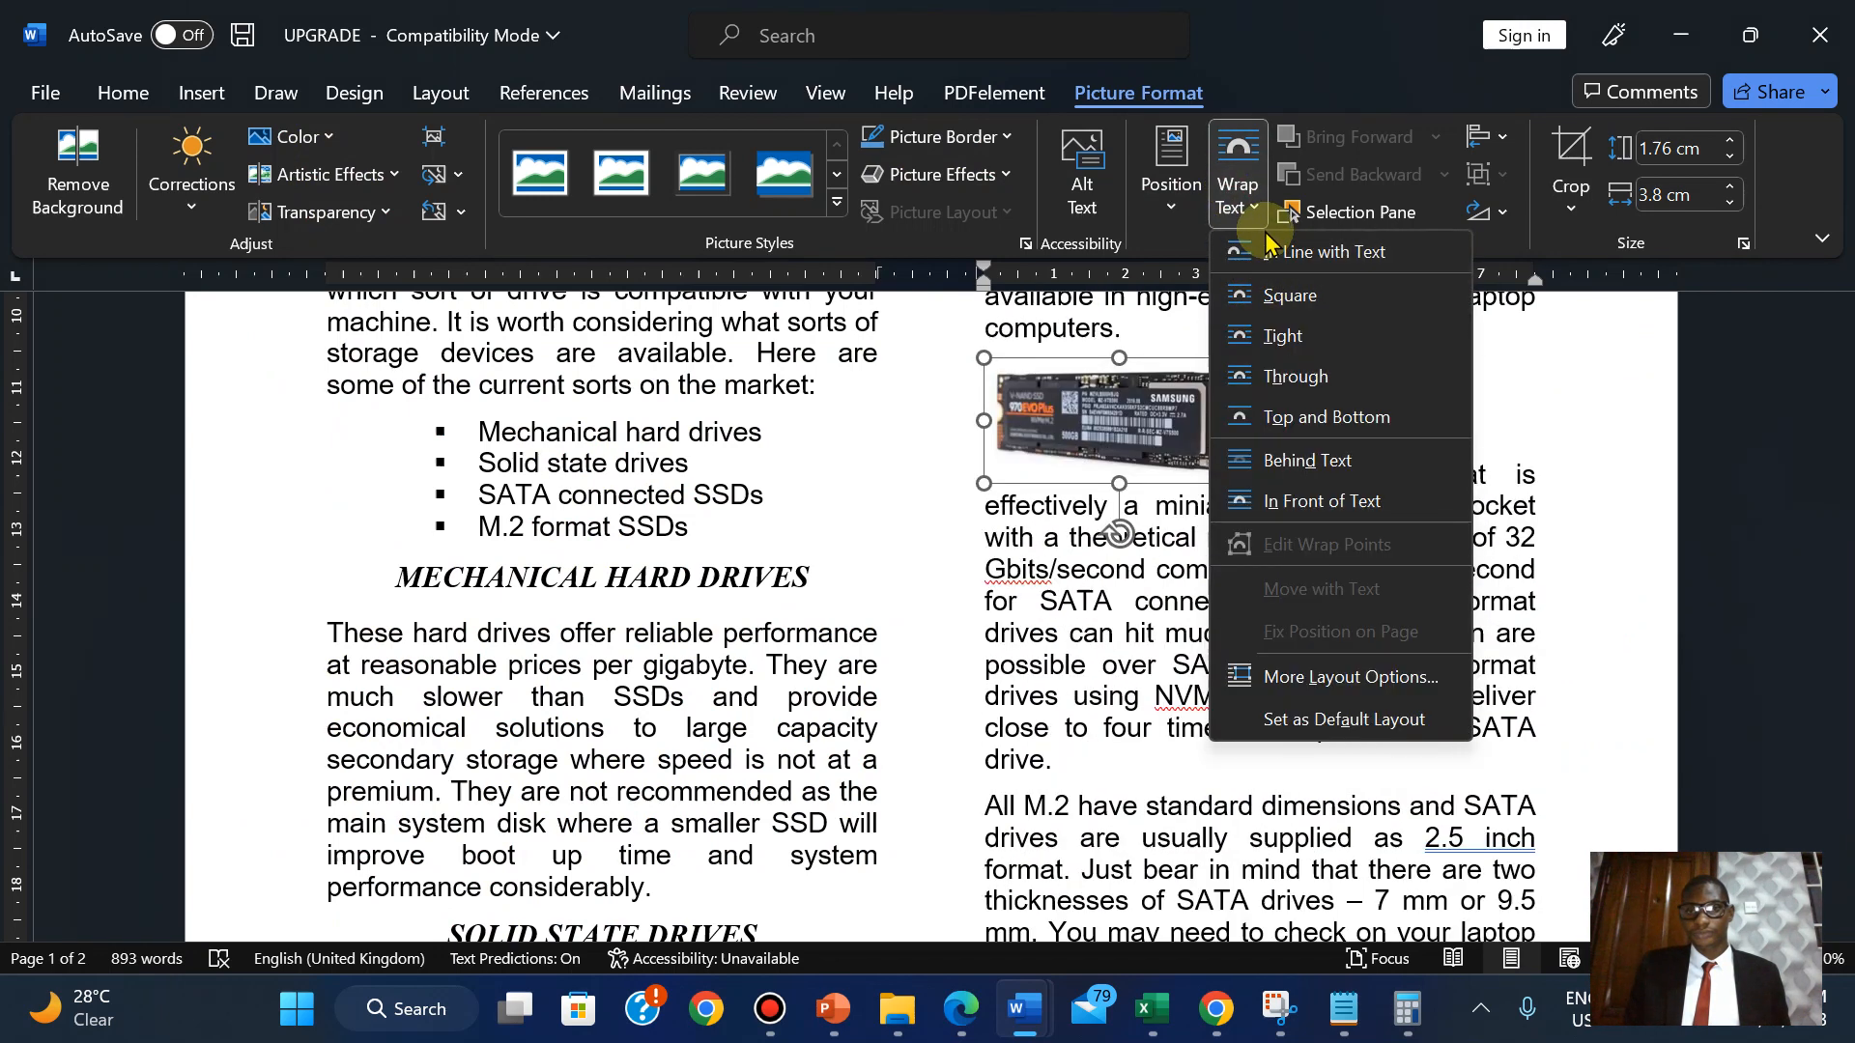
left_click(1080, 417)
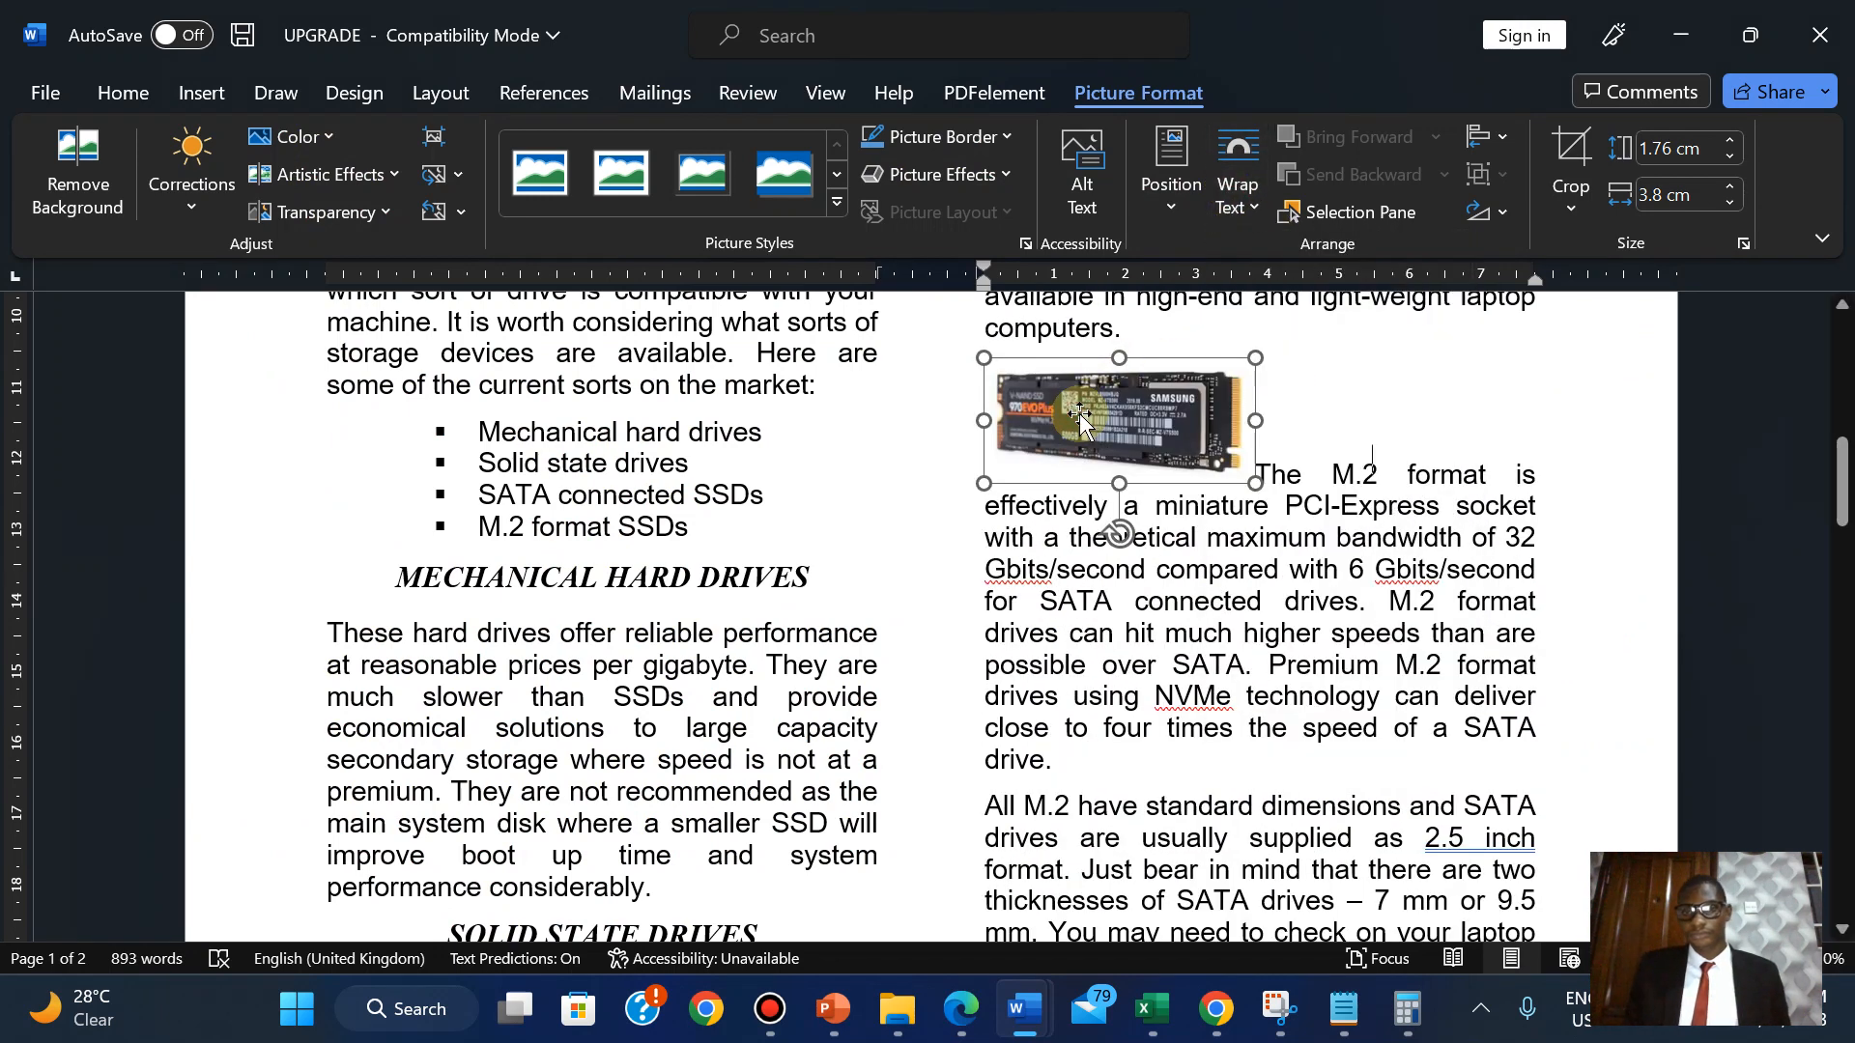
key("Right")
left_click(1105, 426)
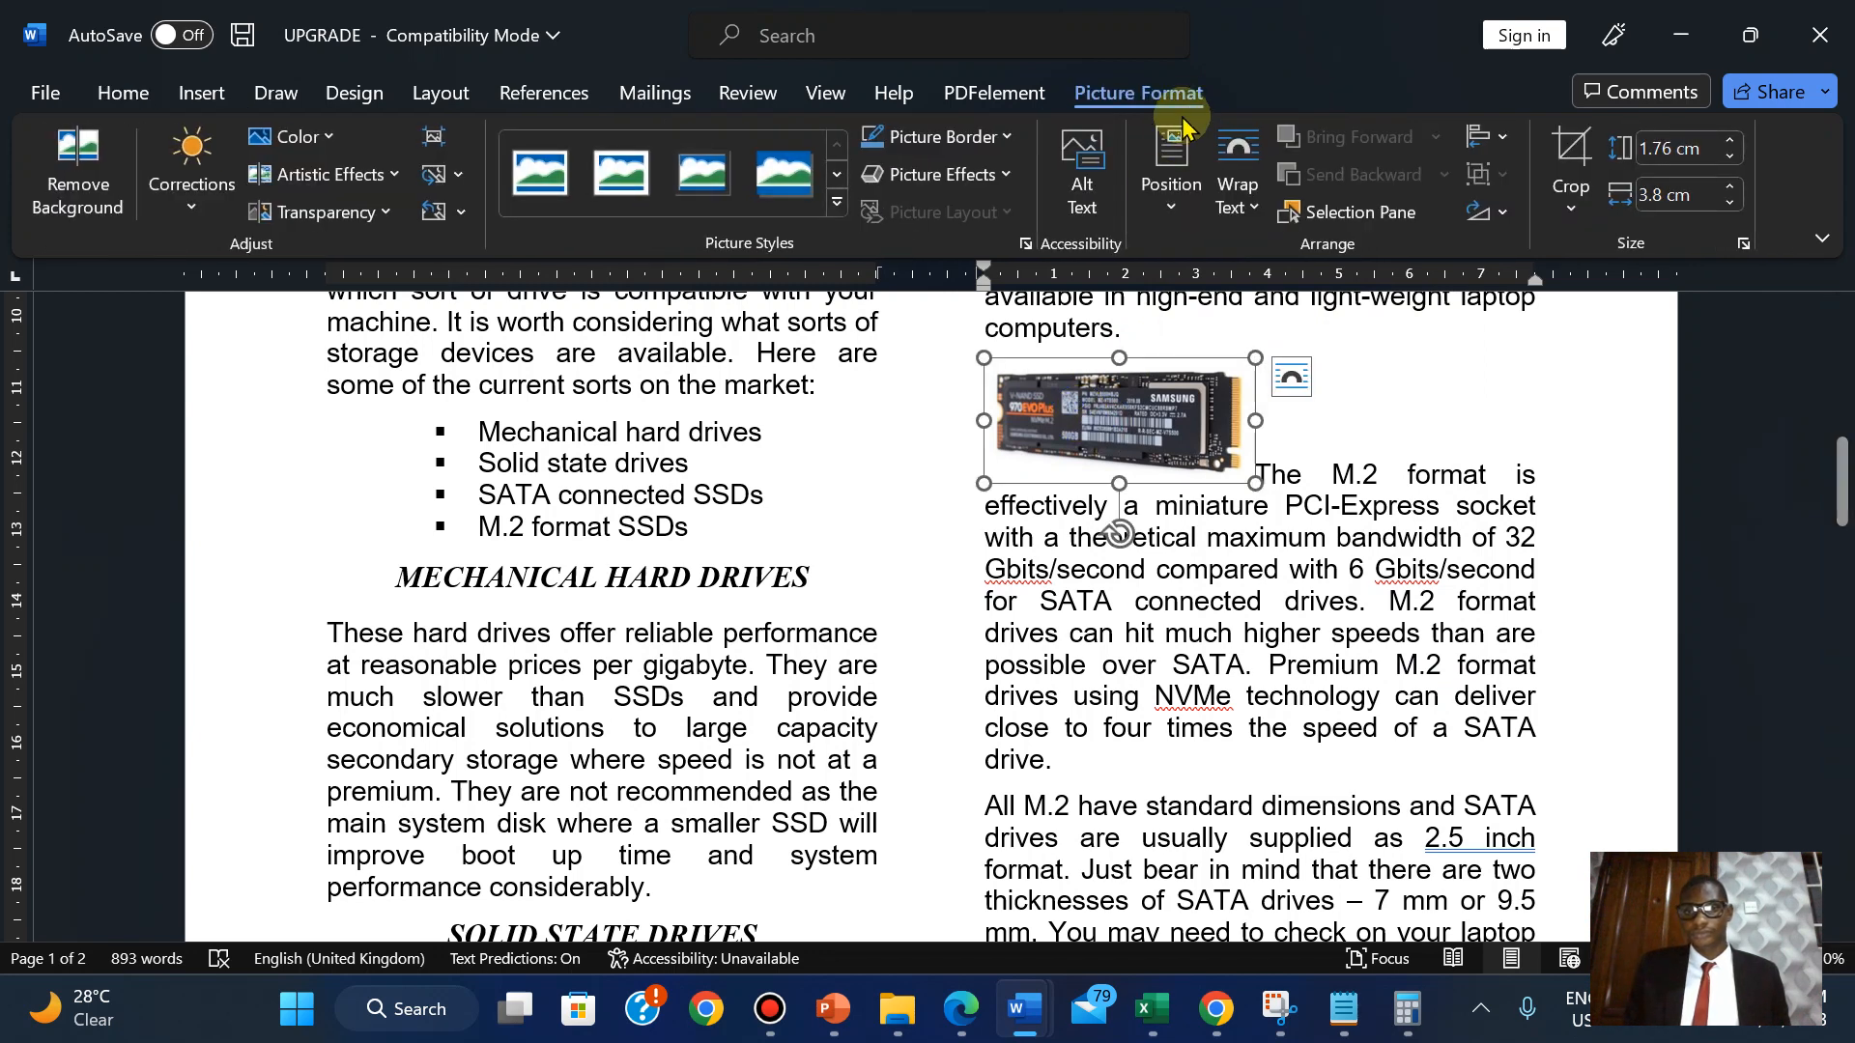
left_click(1171, 174)
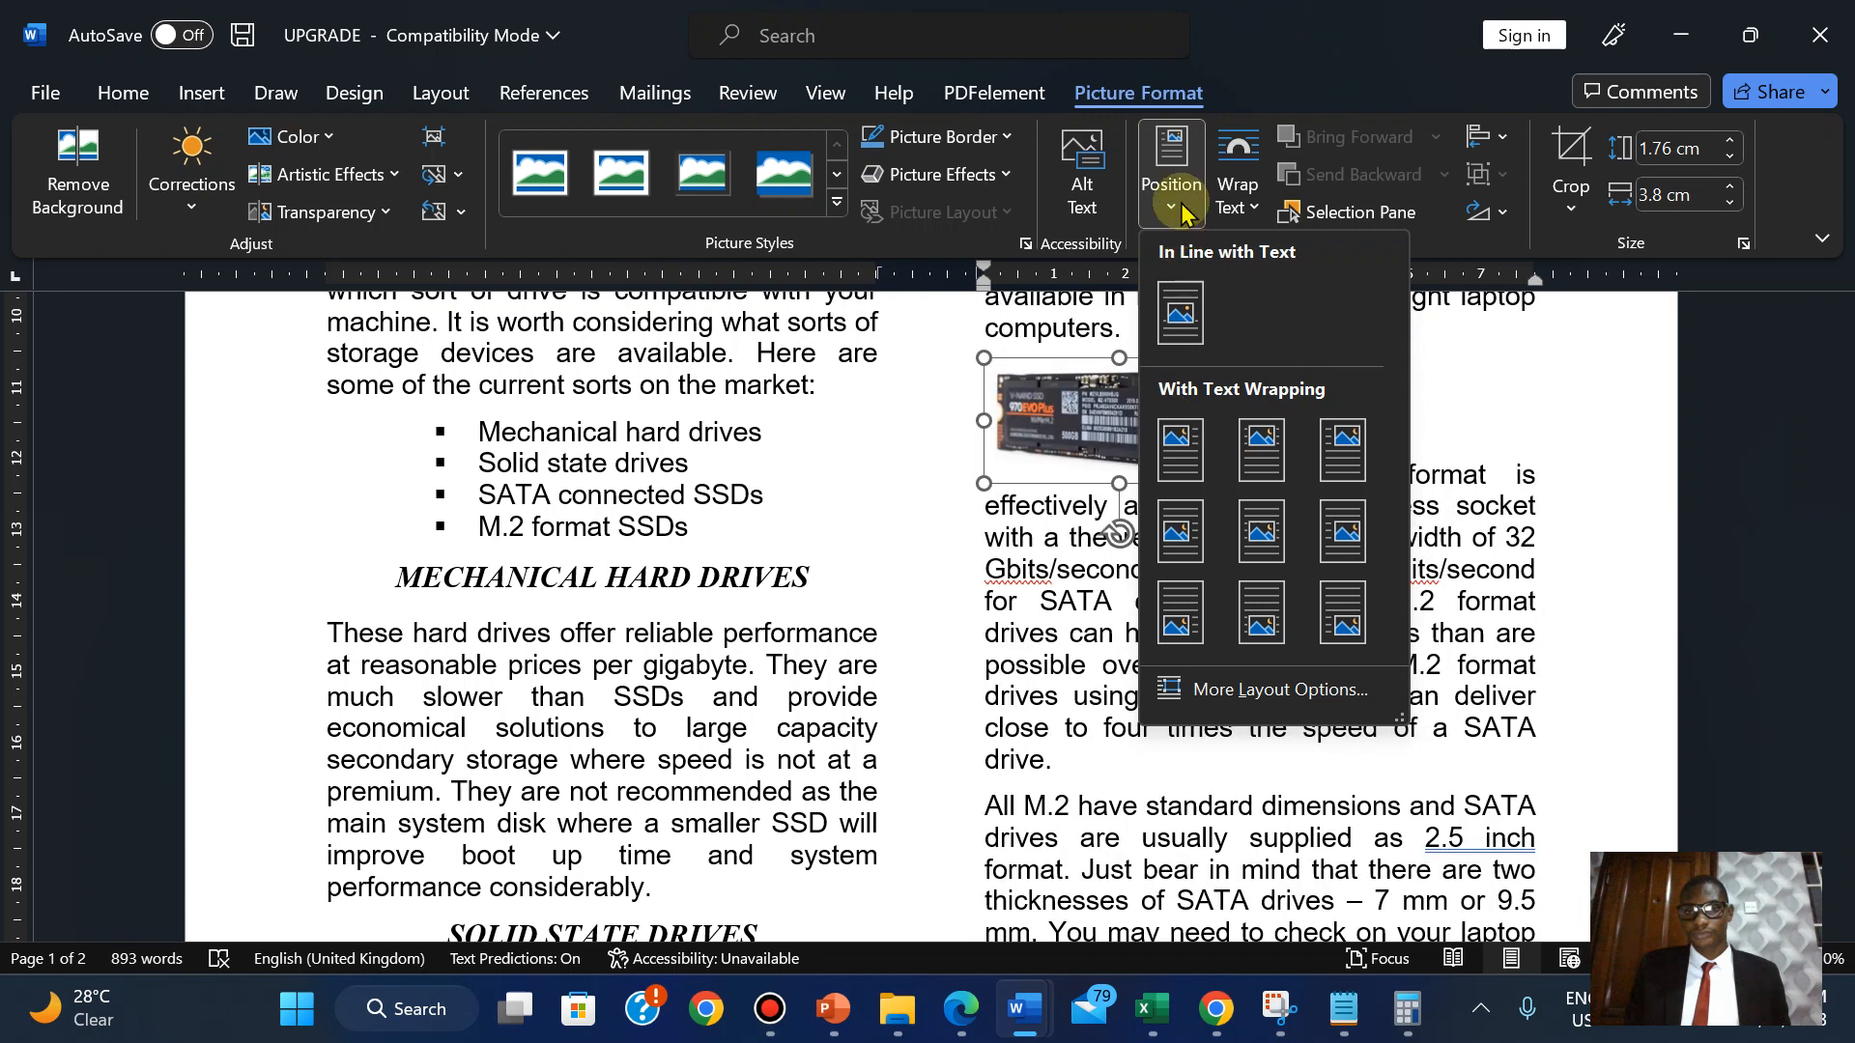
left_click(1237, 193)
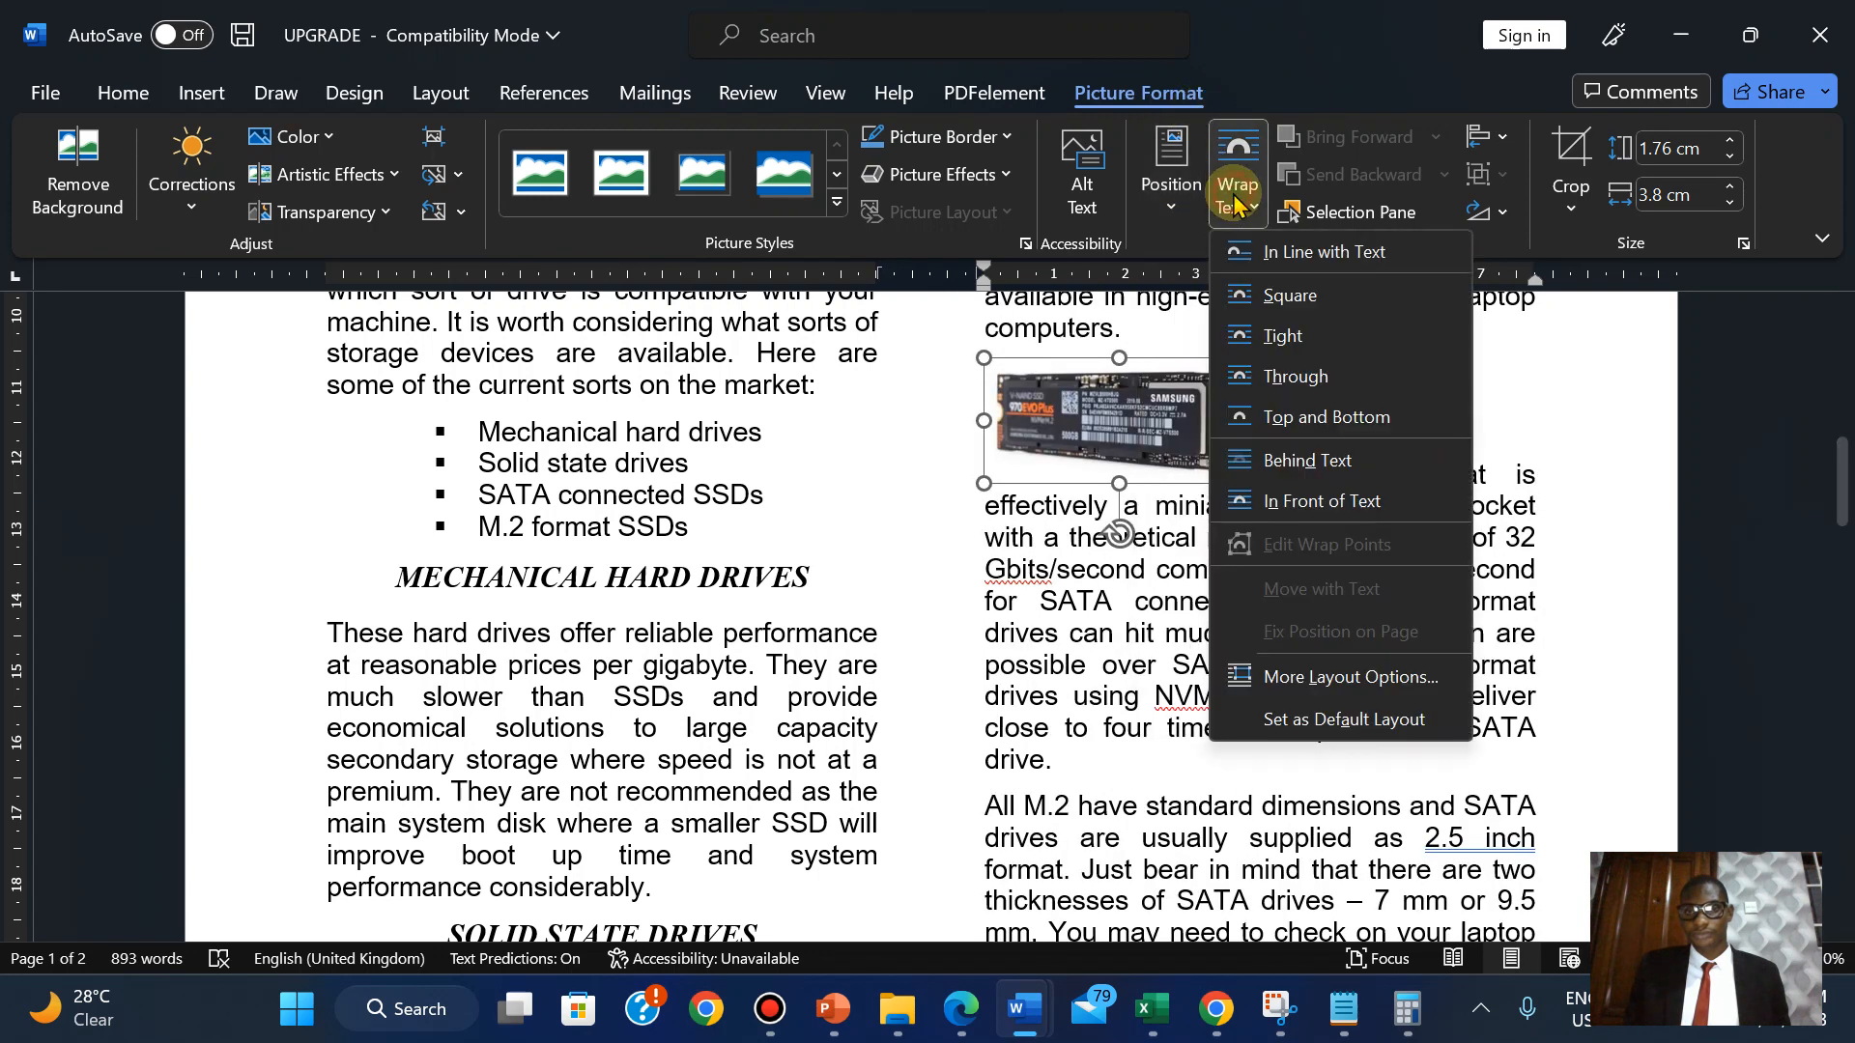
left_click(1247, 251)
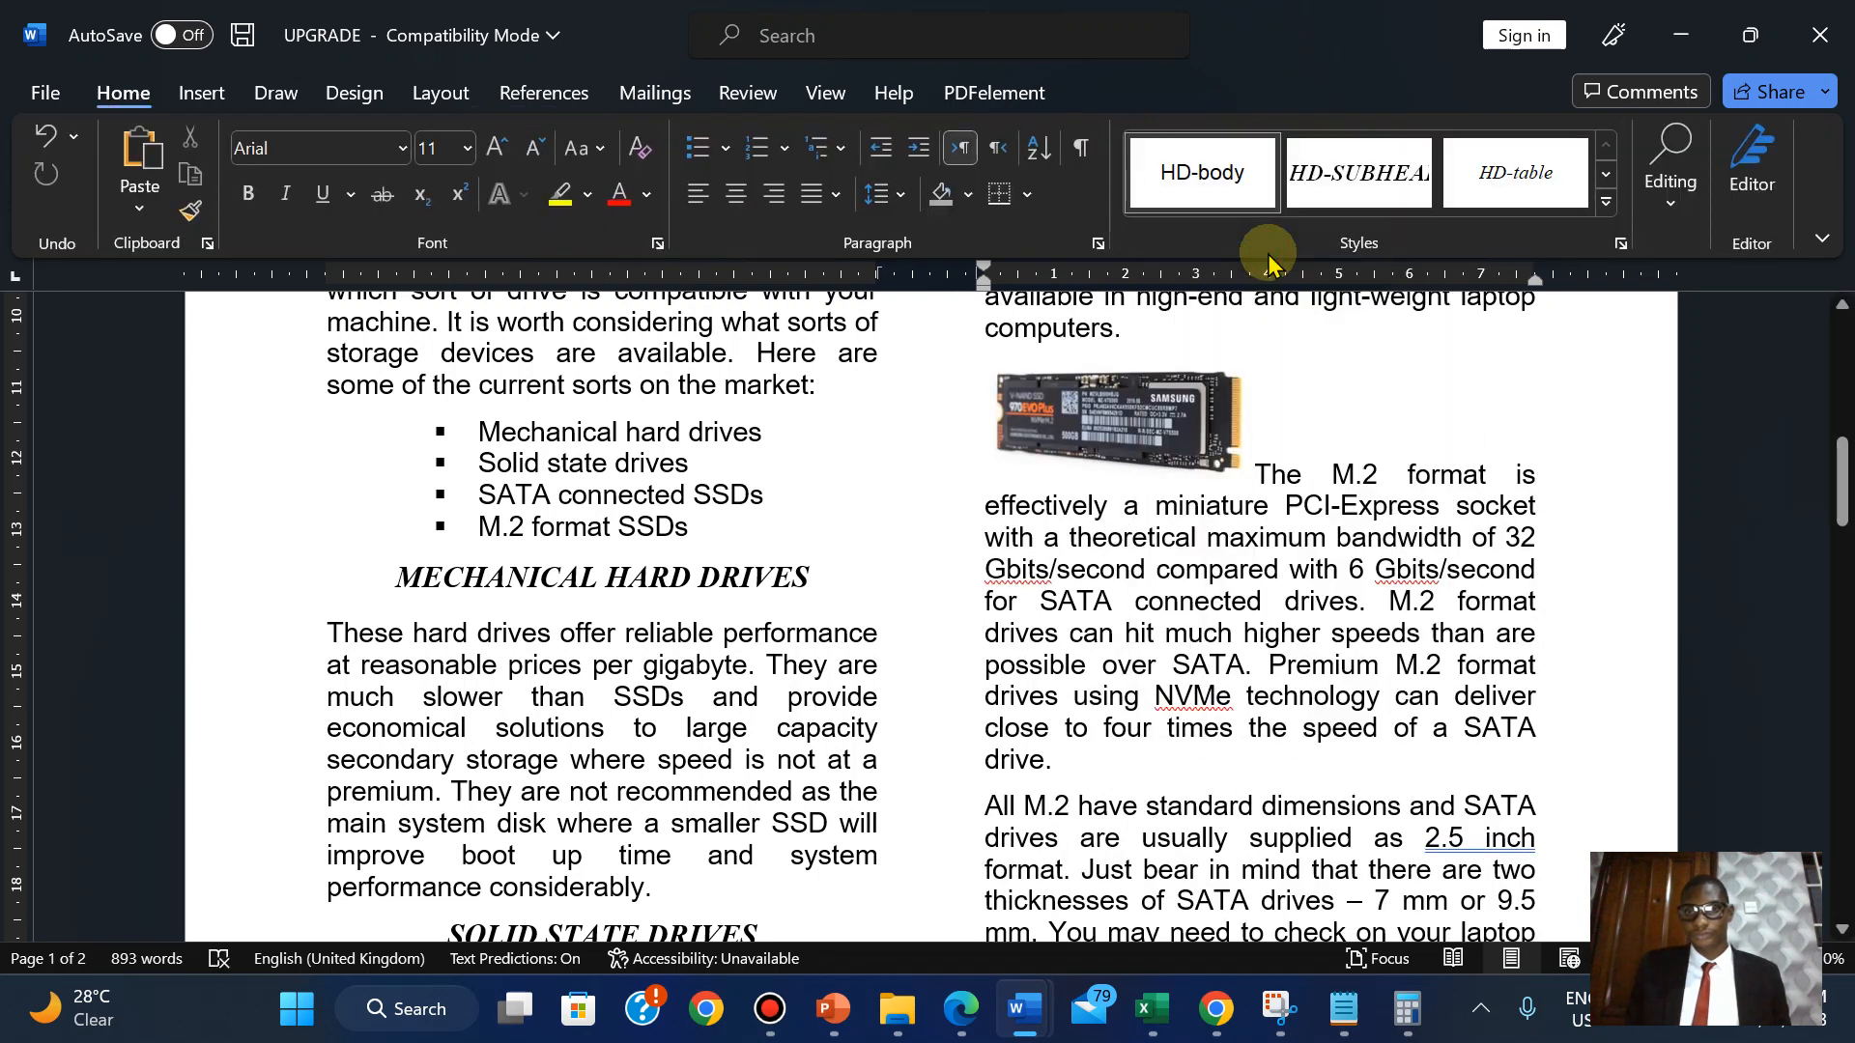
left_click(1179, 461)
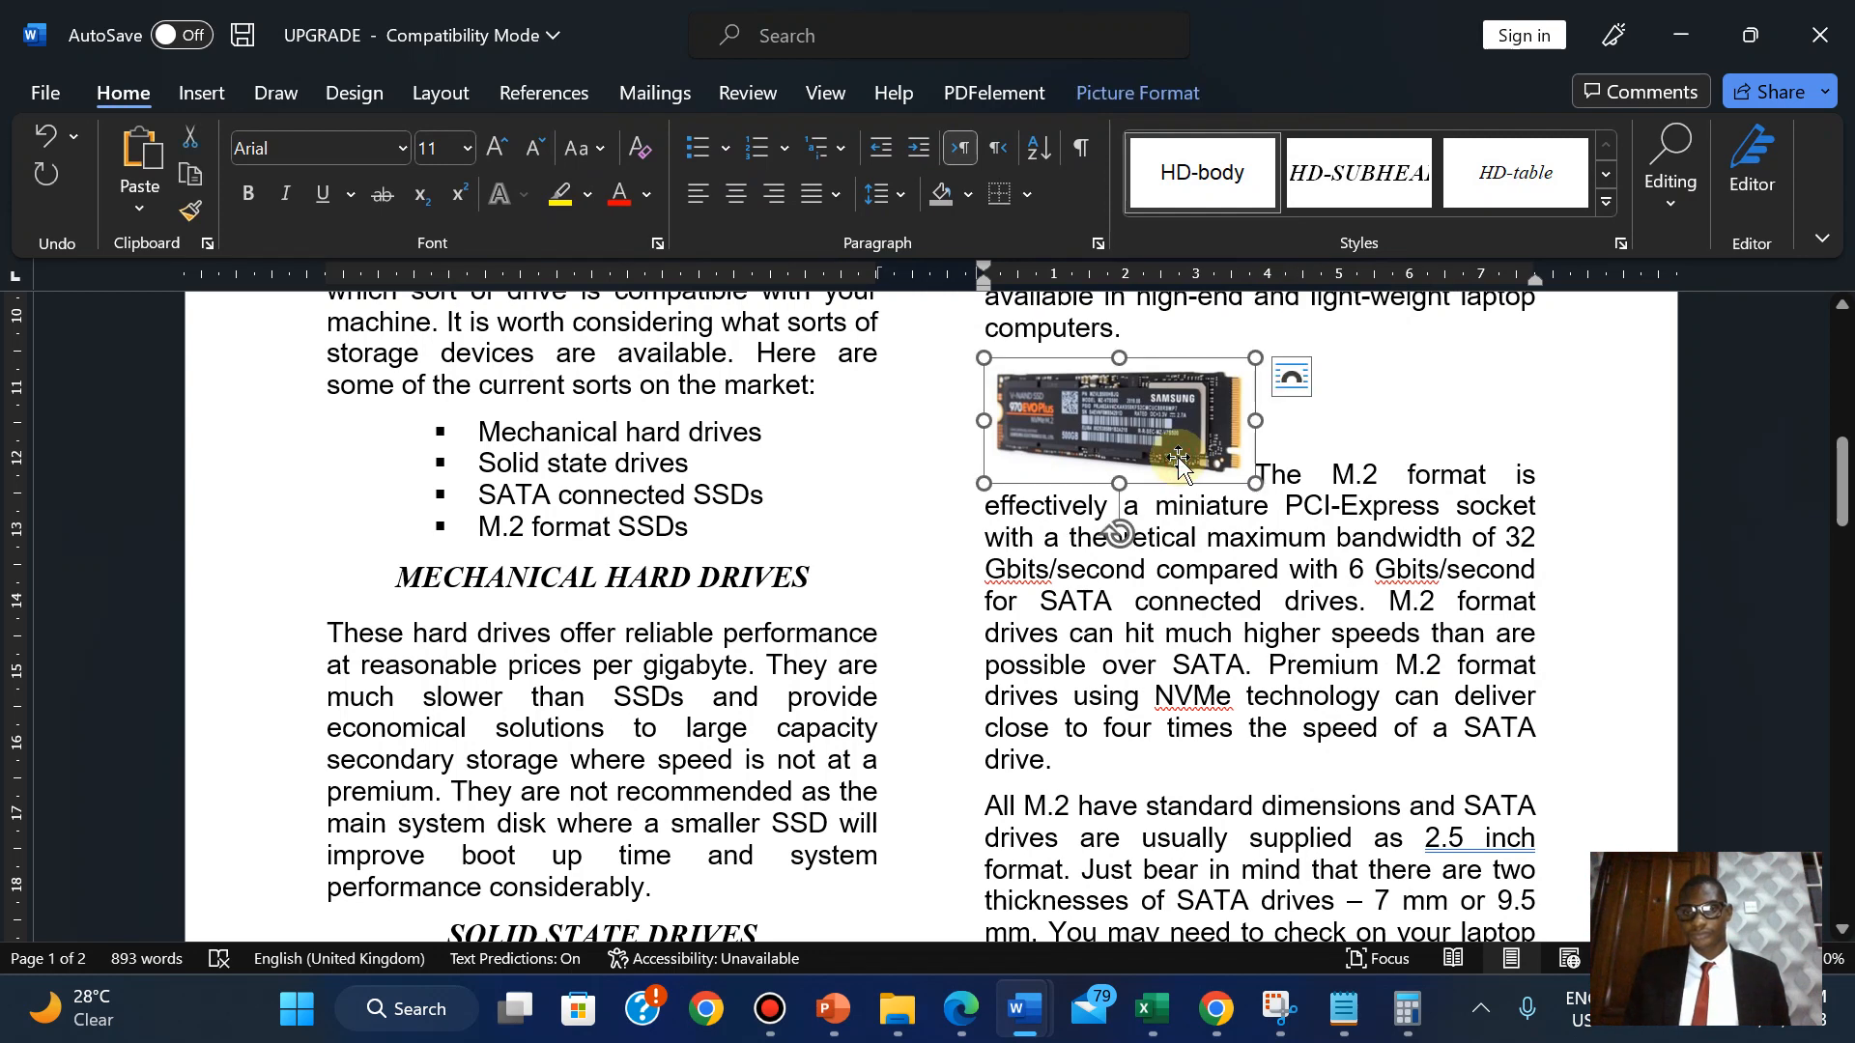
left_click(1125, 91)
Put the SSD picture In Front of Text and nudge it right five times.
left_click(1238, 186)
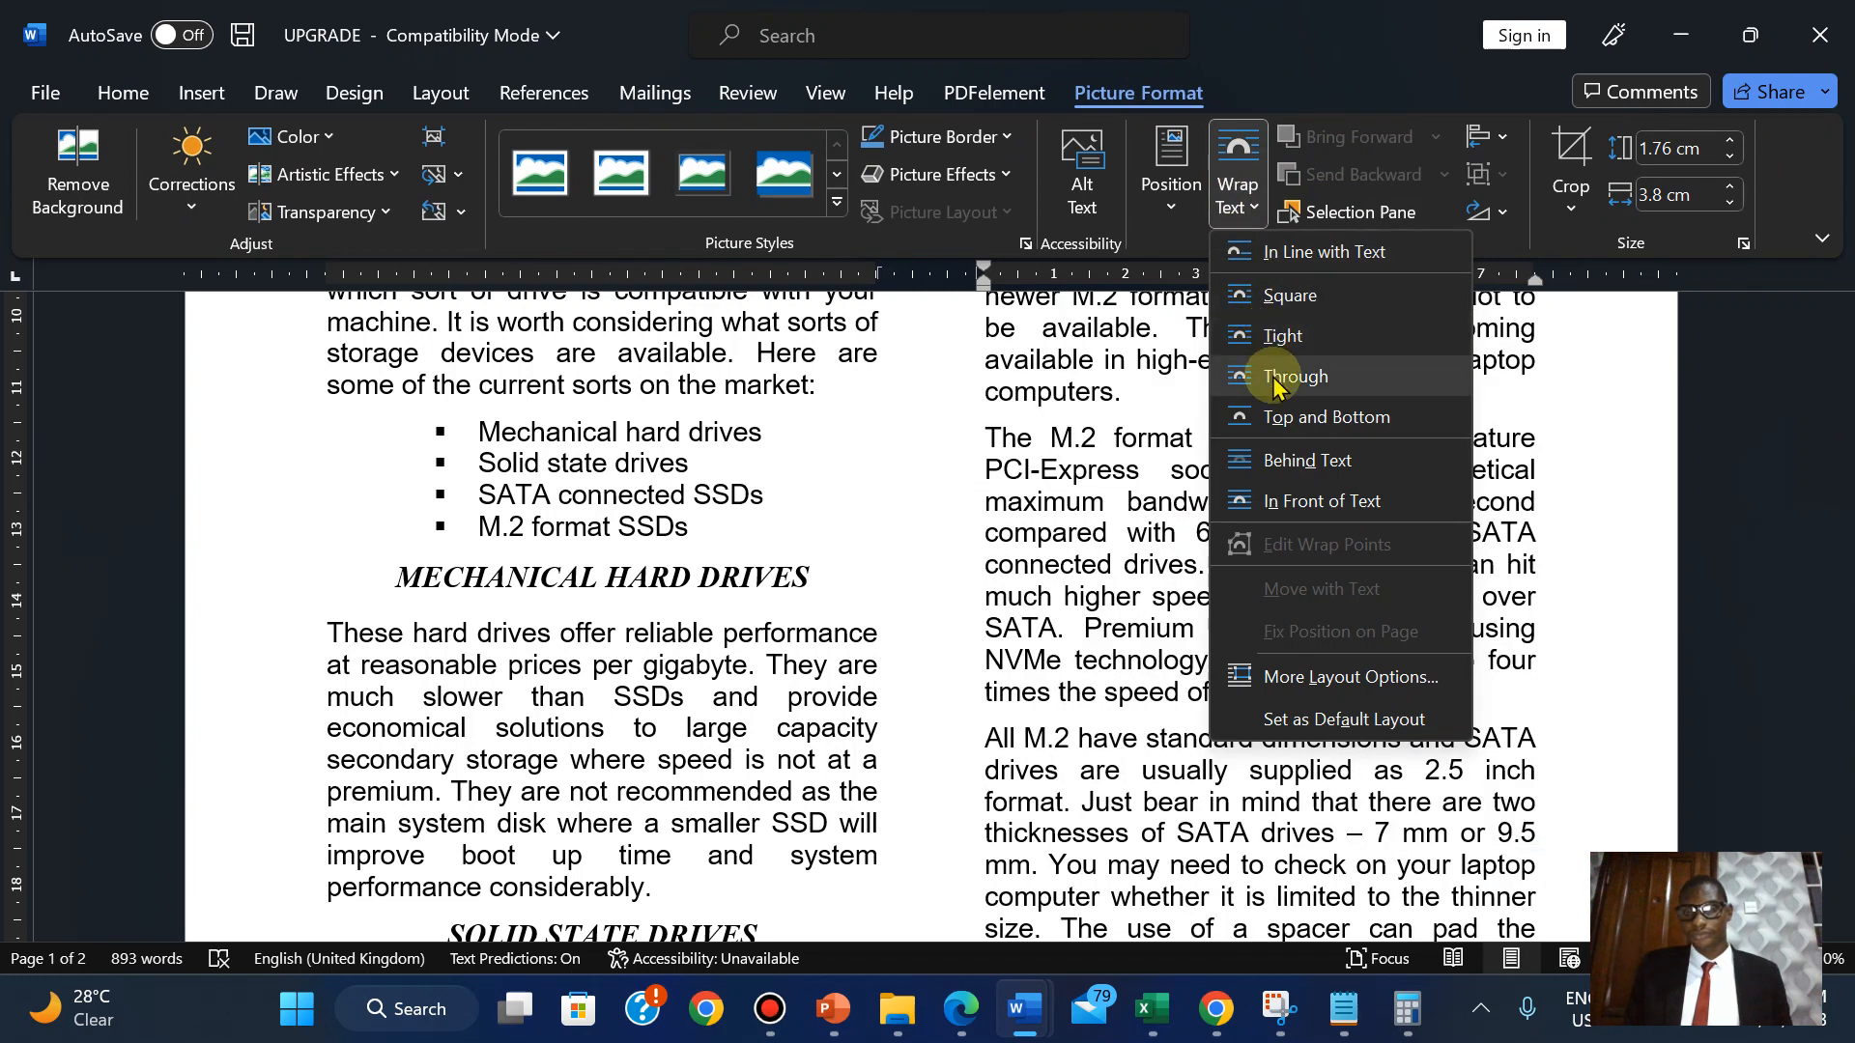
left_click(1275, 501)
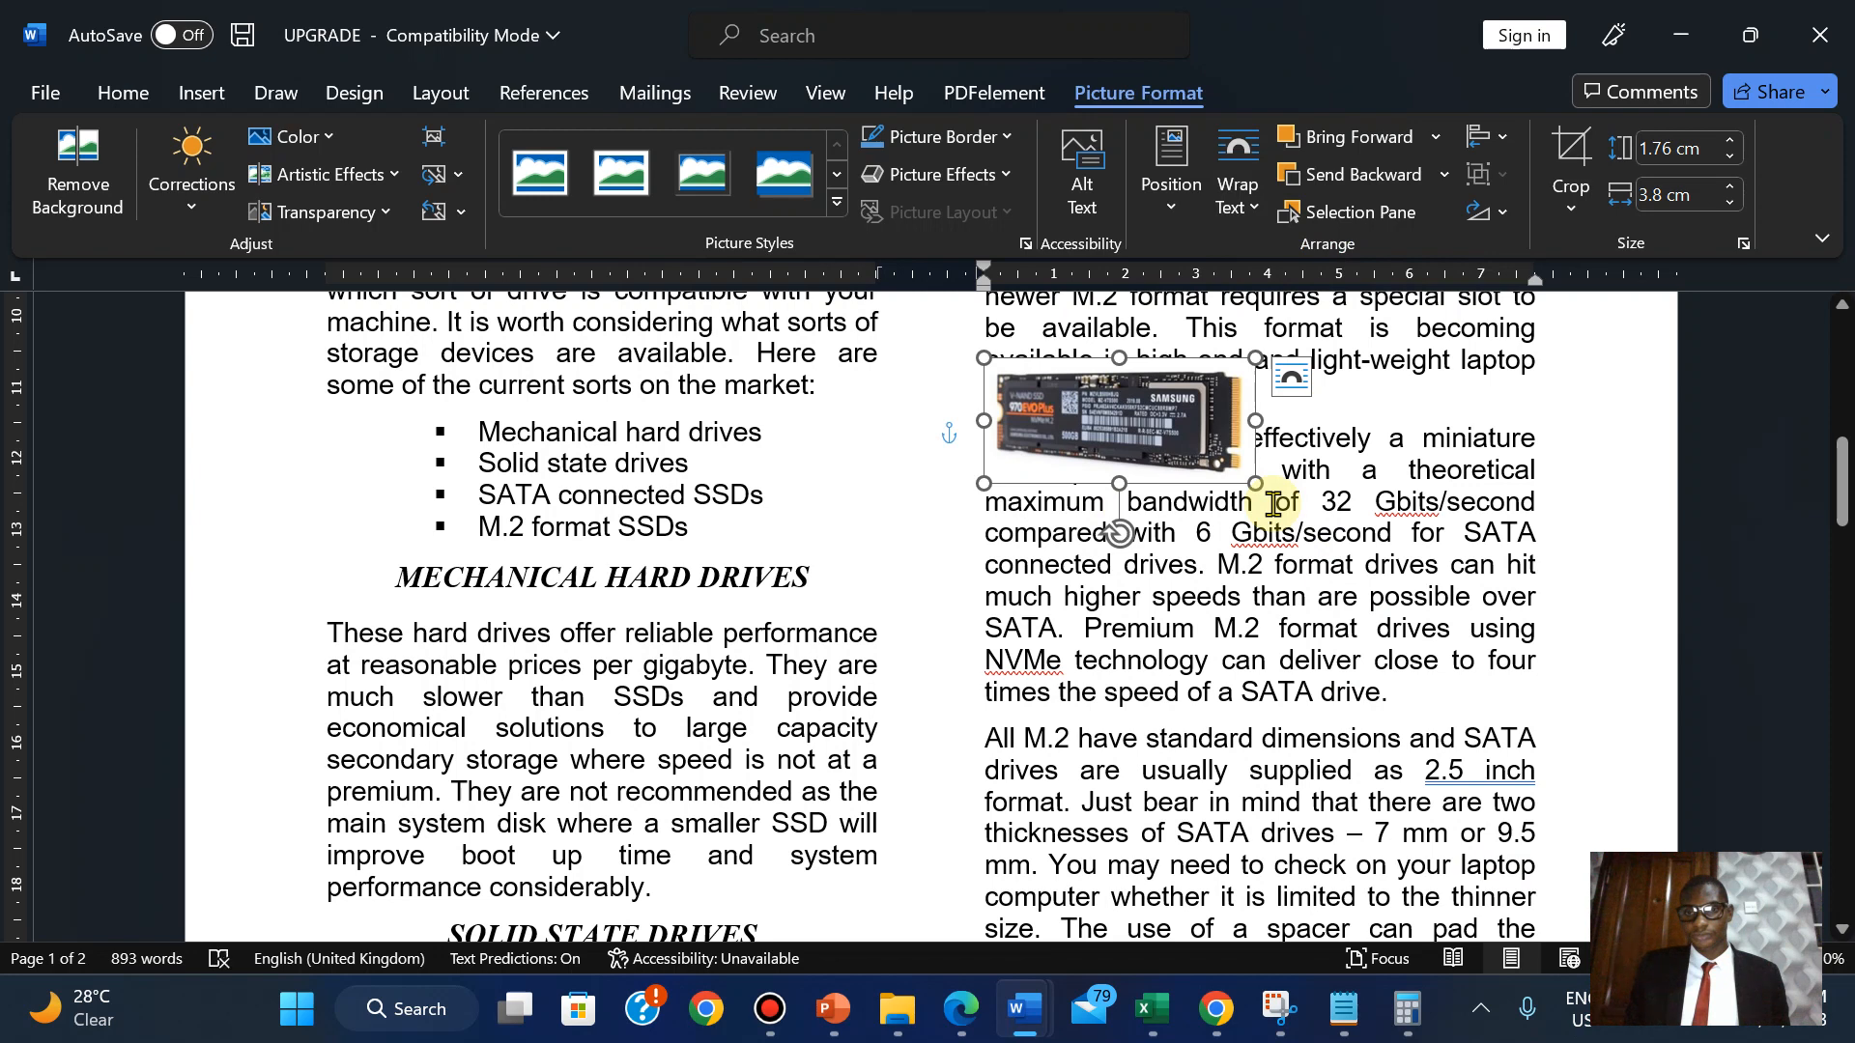
key("Right")
key("Right")
key("Right")
key("Right")
key("Right")
key("Right")
key("Right")
key("Right")
key("Right")
key("Right")
key("Right")
key("Right")
key("Right")
key("Right")
key("Right")
key("Right")
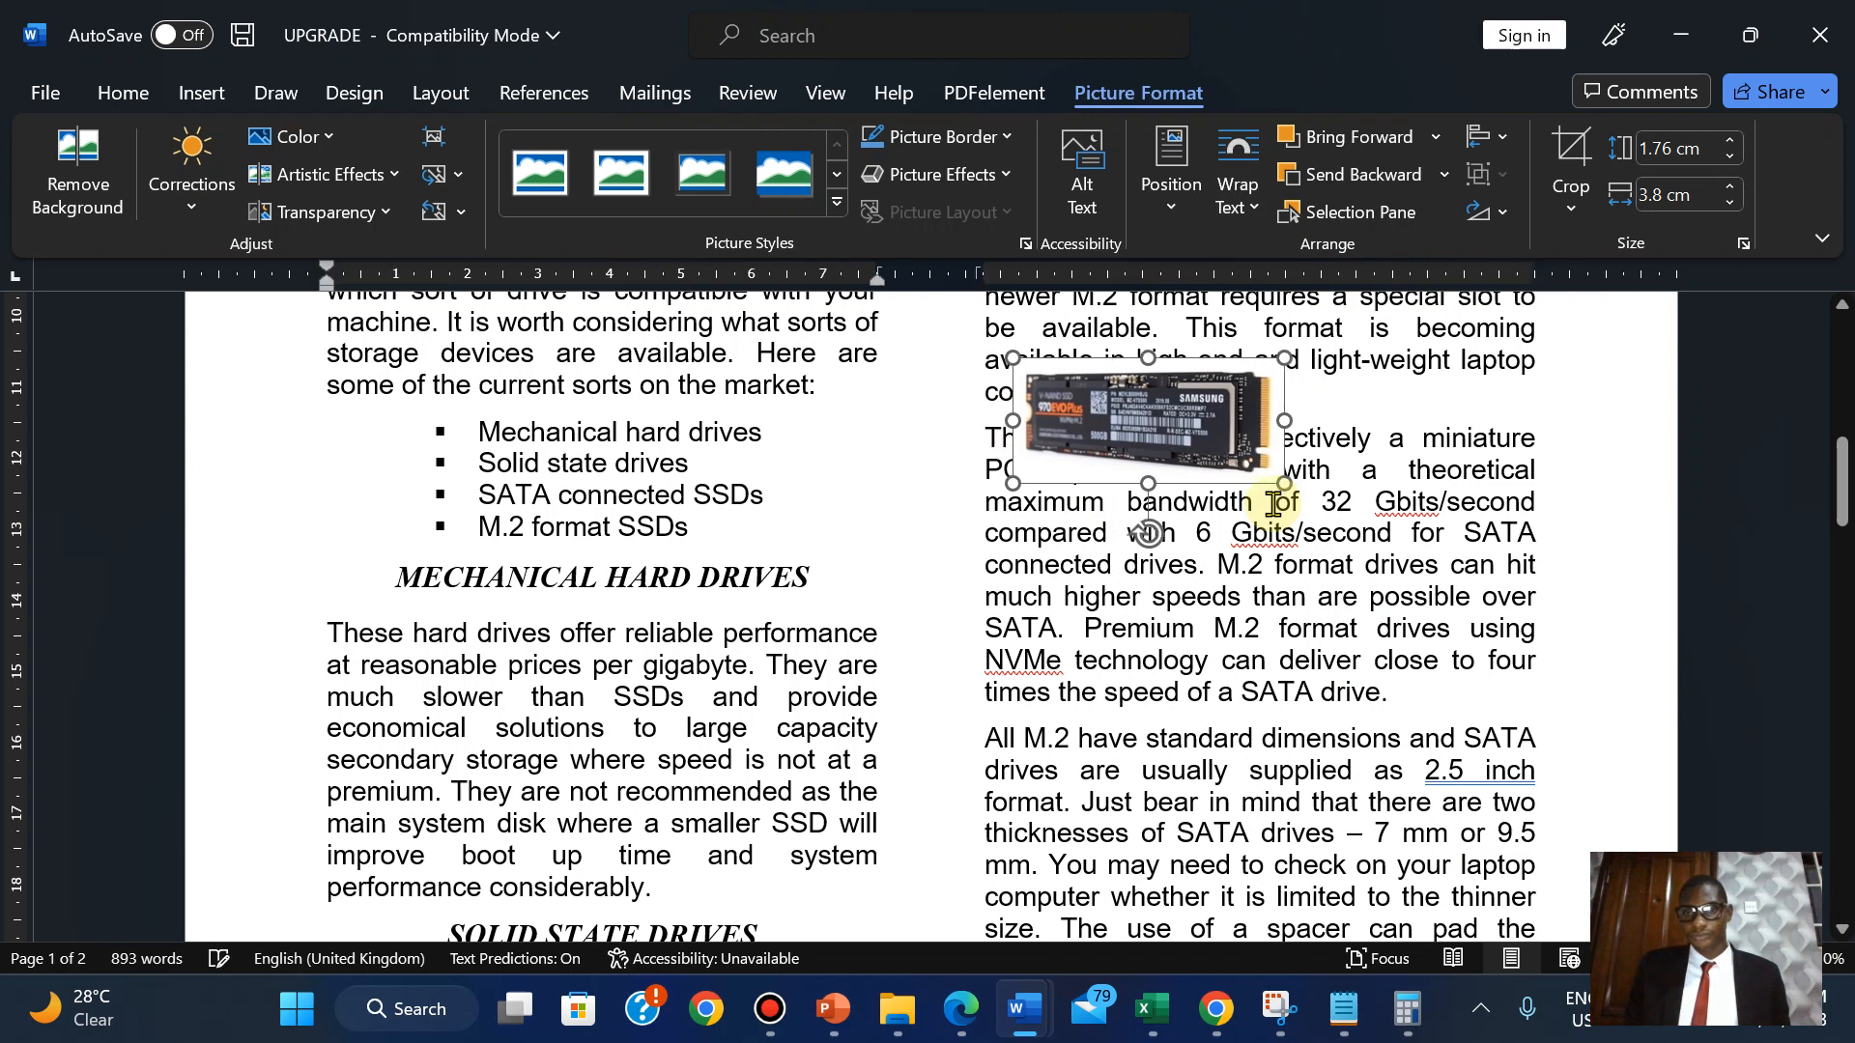
key("Right")
key("Right")
key("Right")
key("Right")
key("Right")
key("Right")
key("Right")
key("Right")
key("Right")
key("Right")
key("Right")
key("Right")
key("Right")
key("Right")
key("Right")
key("Right")
key("Right")
key("Right")
key("Right")
key("Right")
key("Right")
key("Right")
key("Right")
key("Right")
key("Right")
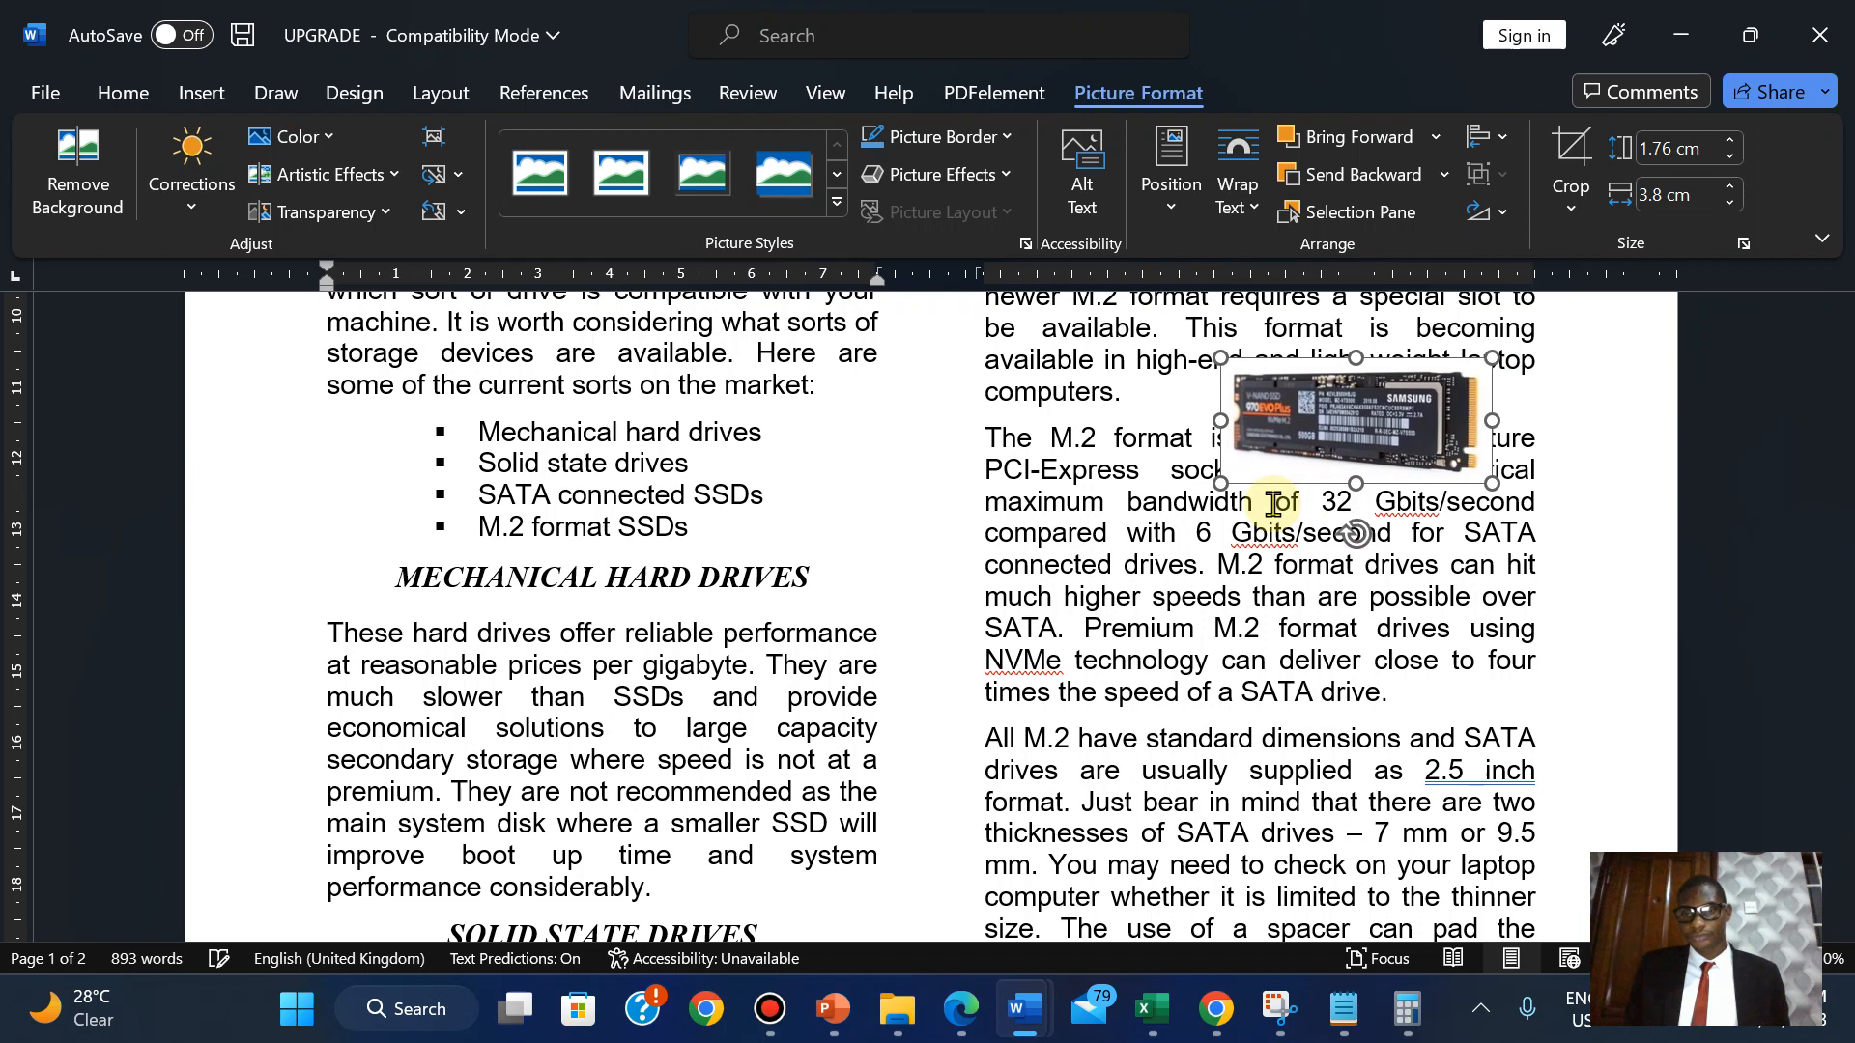
key("Right")
key("Right")
key("Right")
key("Right")
key("Right")
key("Right")
key("Right")
key("Right")
key("Right")
key("Right")
key("Right")
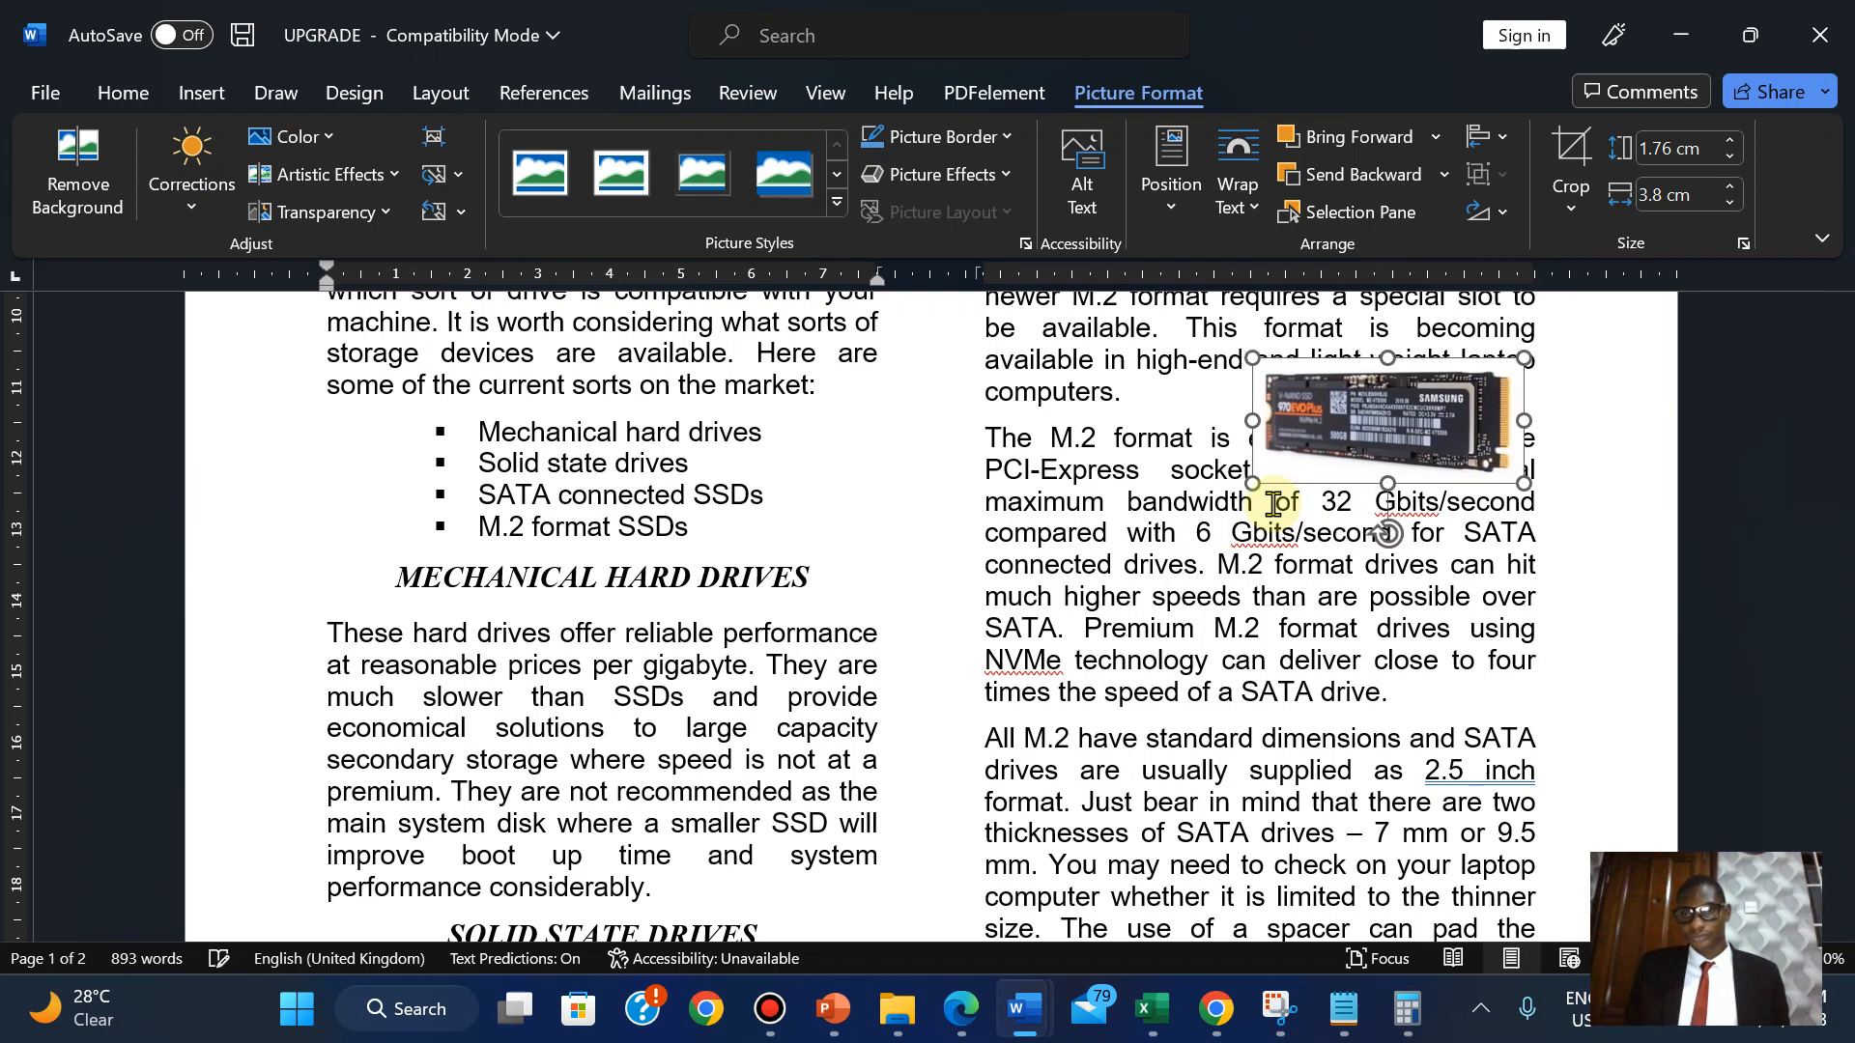
key("Right")
key("Right")
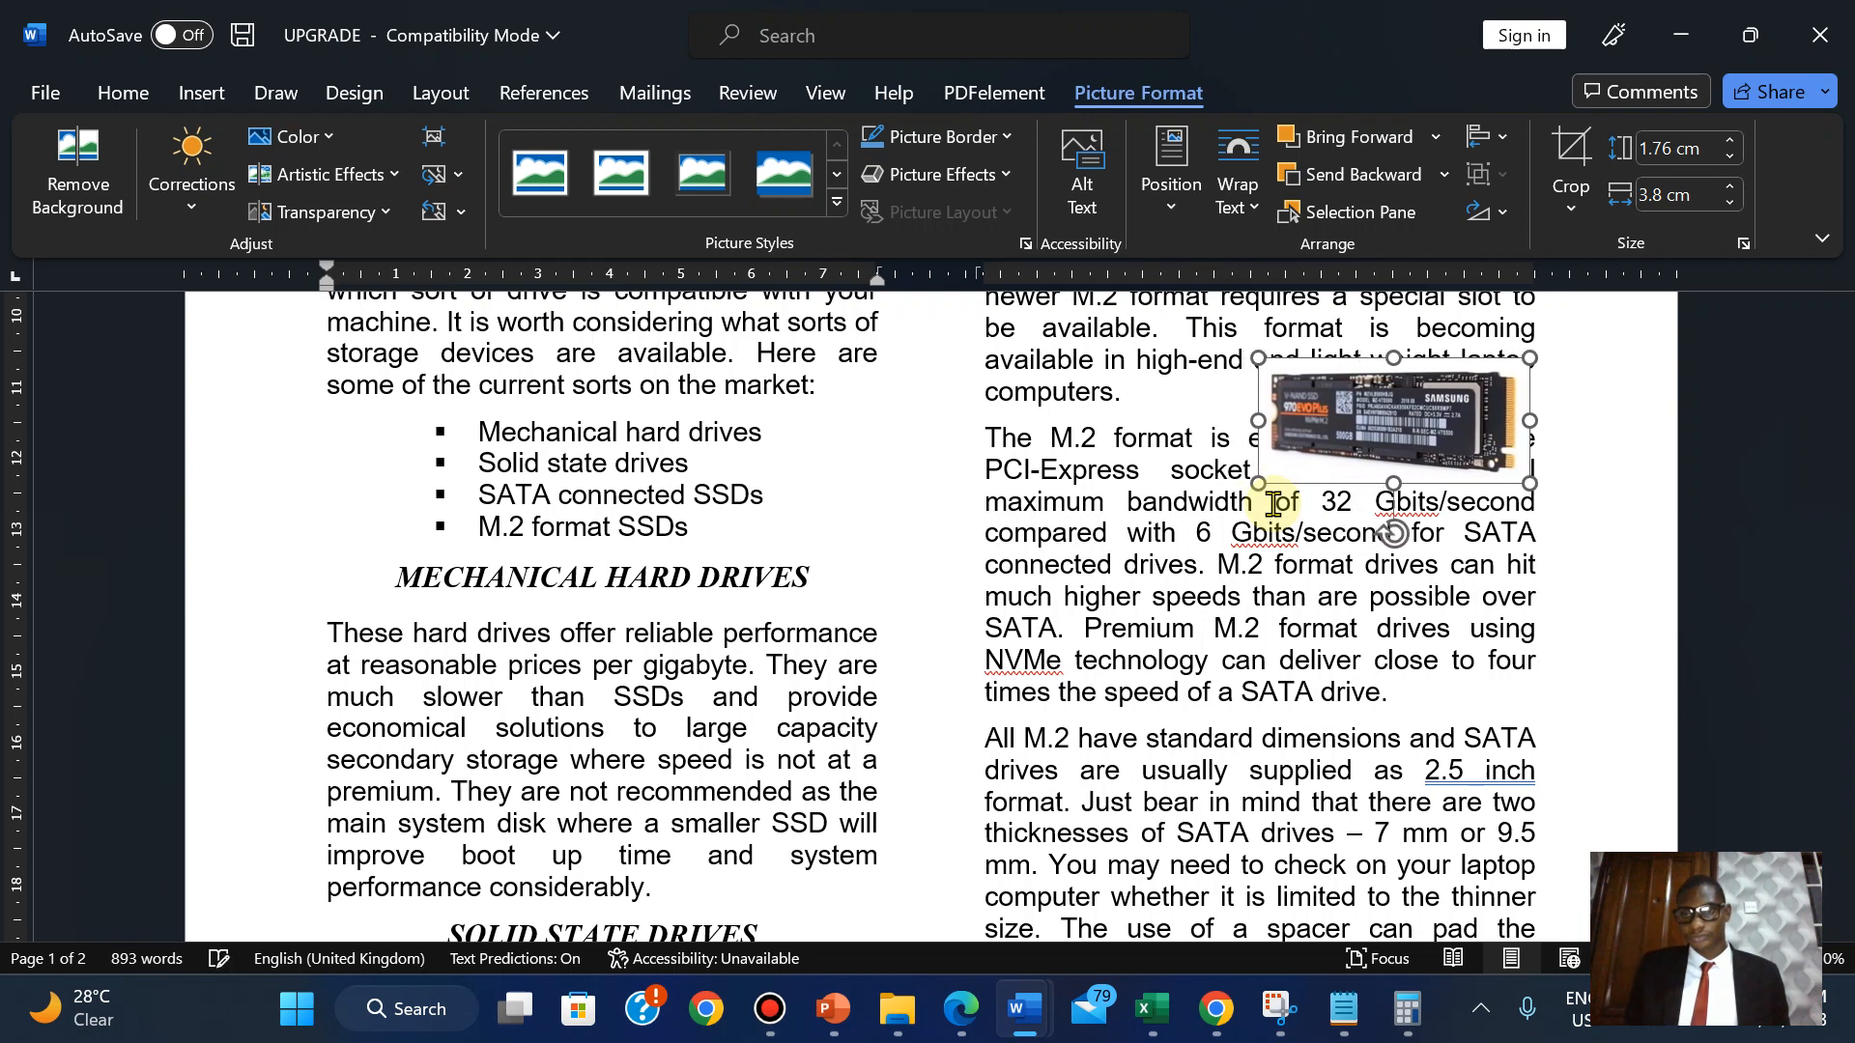
key("Right")
key("Right")
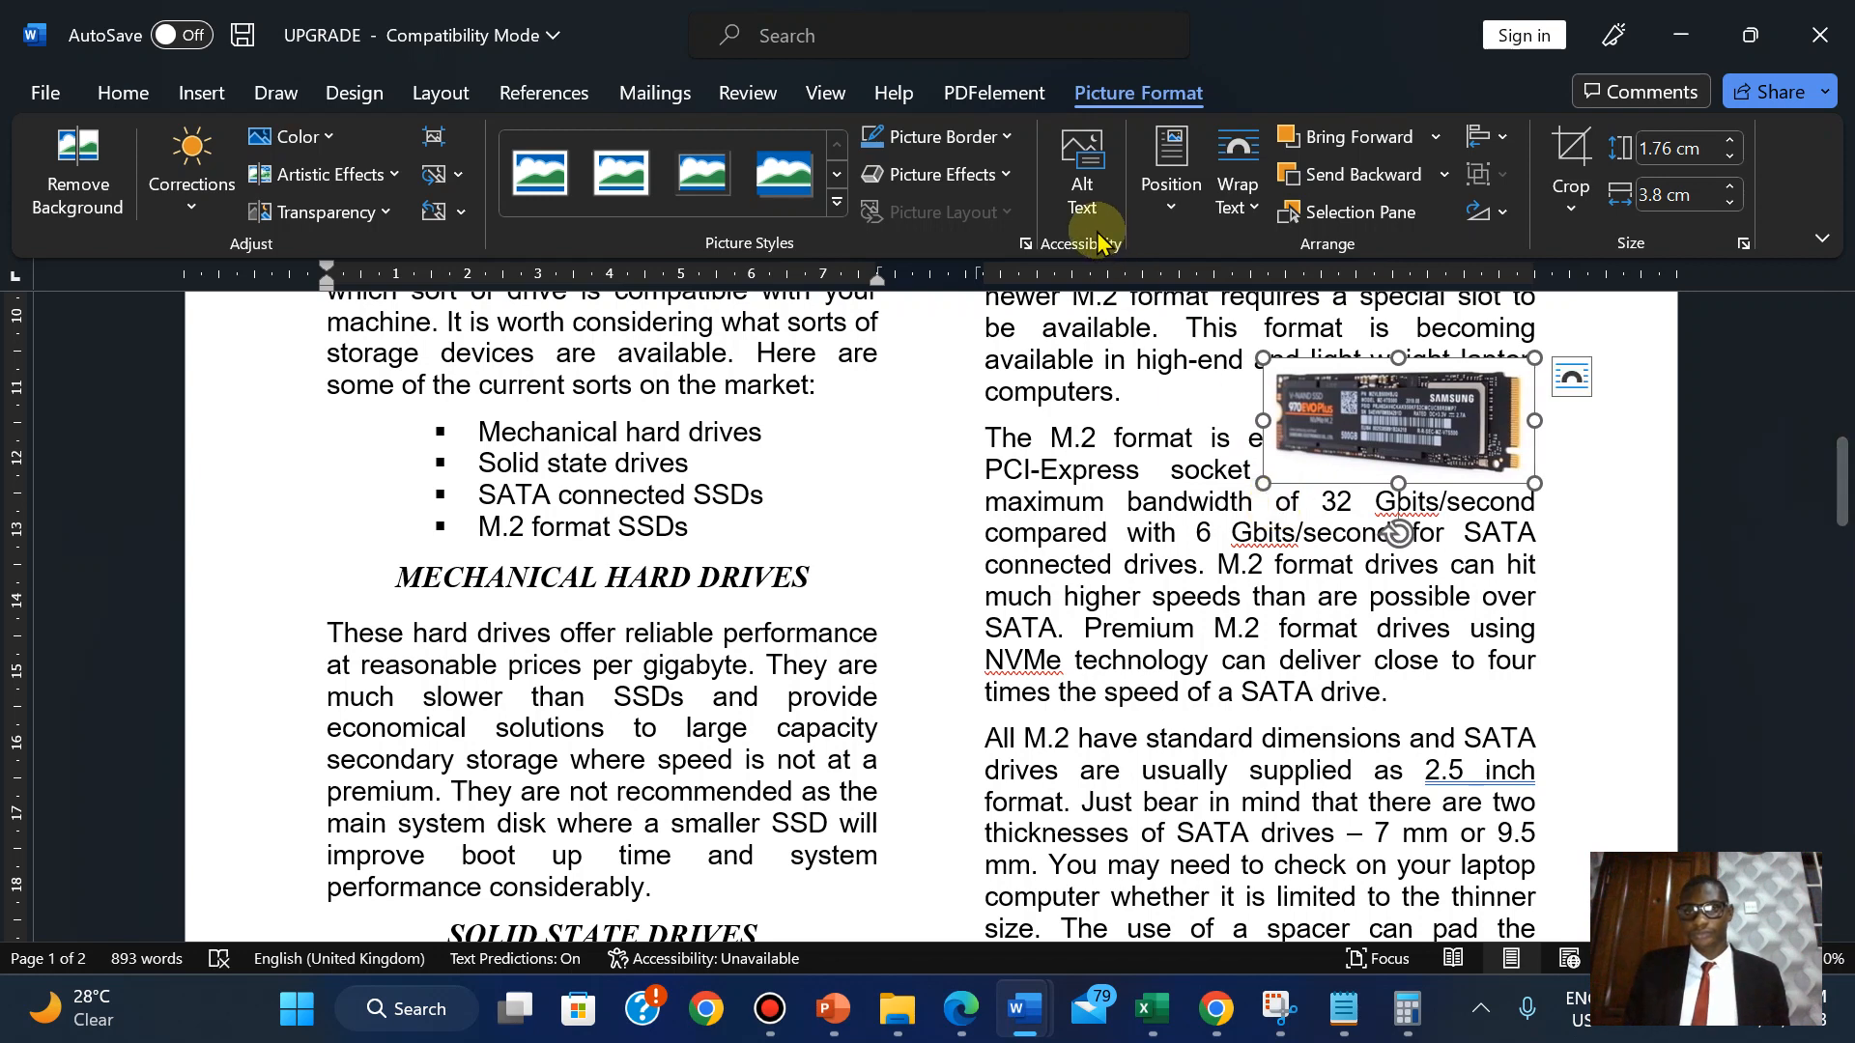
left_click(1237, 189)
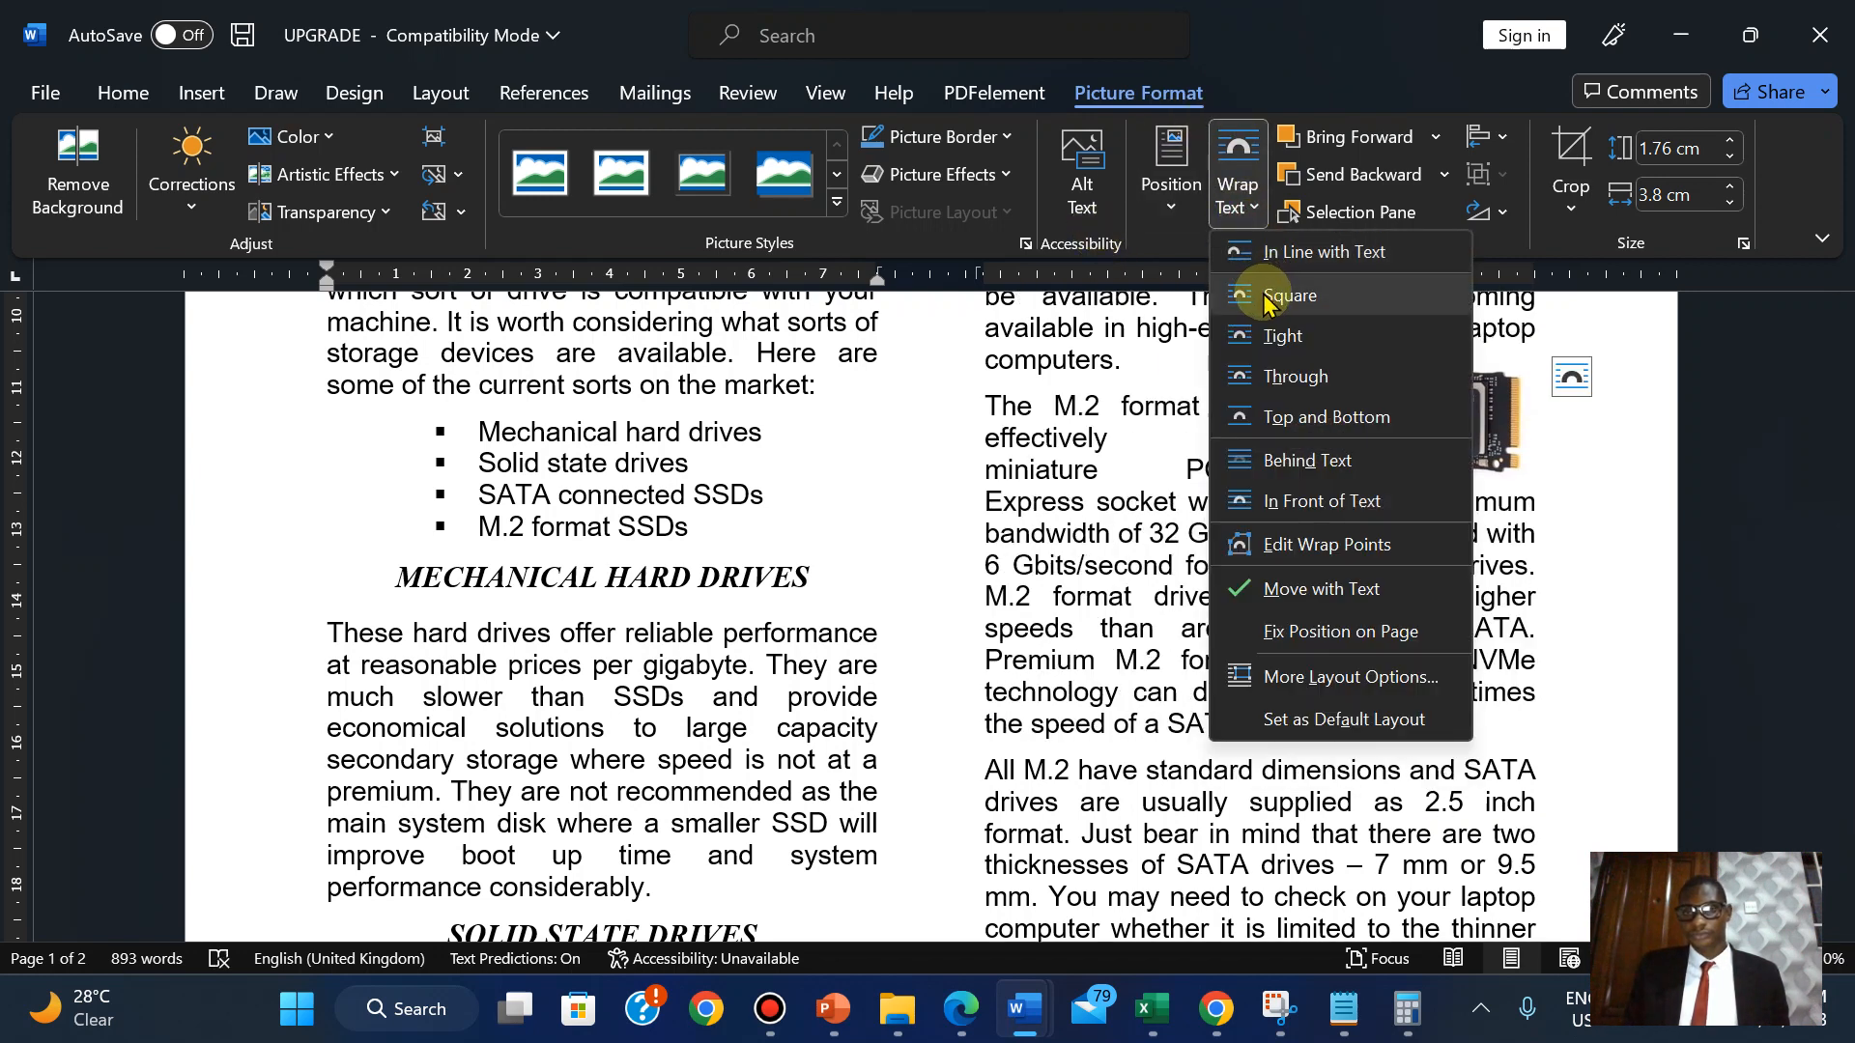
Apply Tight wrapping to the SSD picture and align it using temporarily shown gridlines.
left_click(1262, 348)
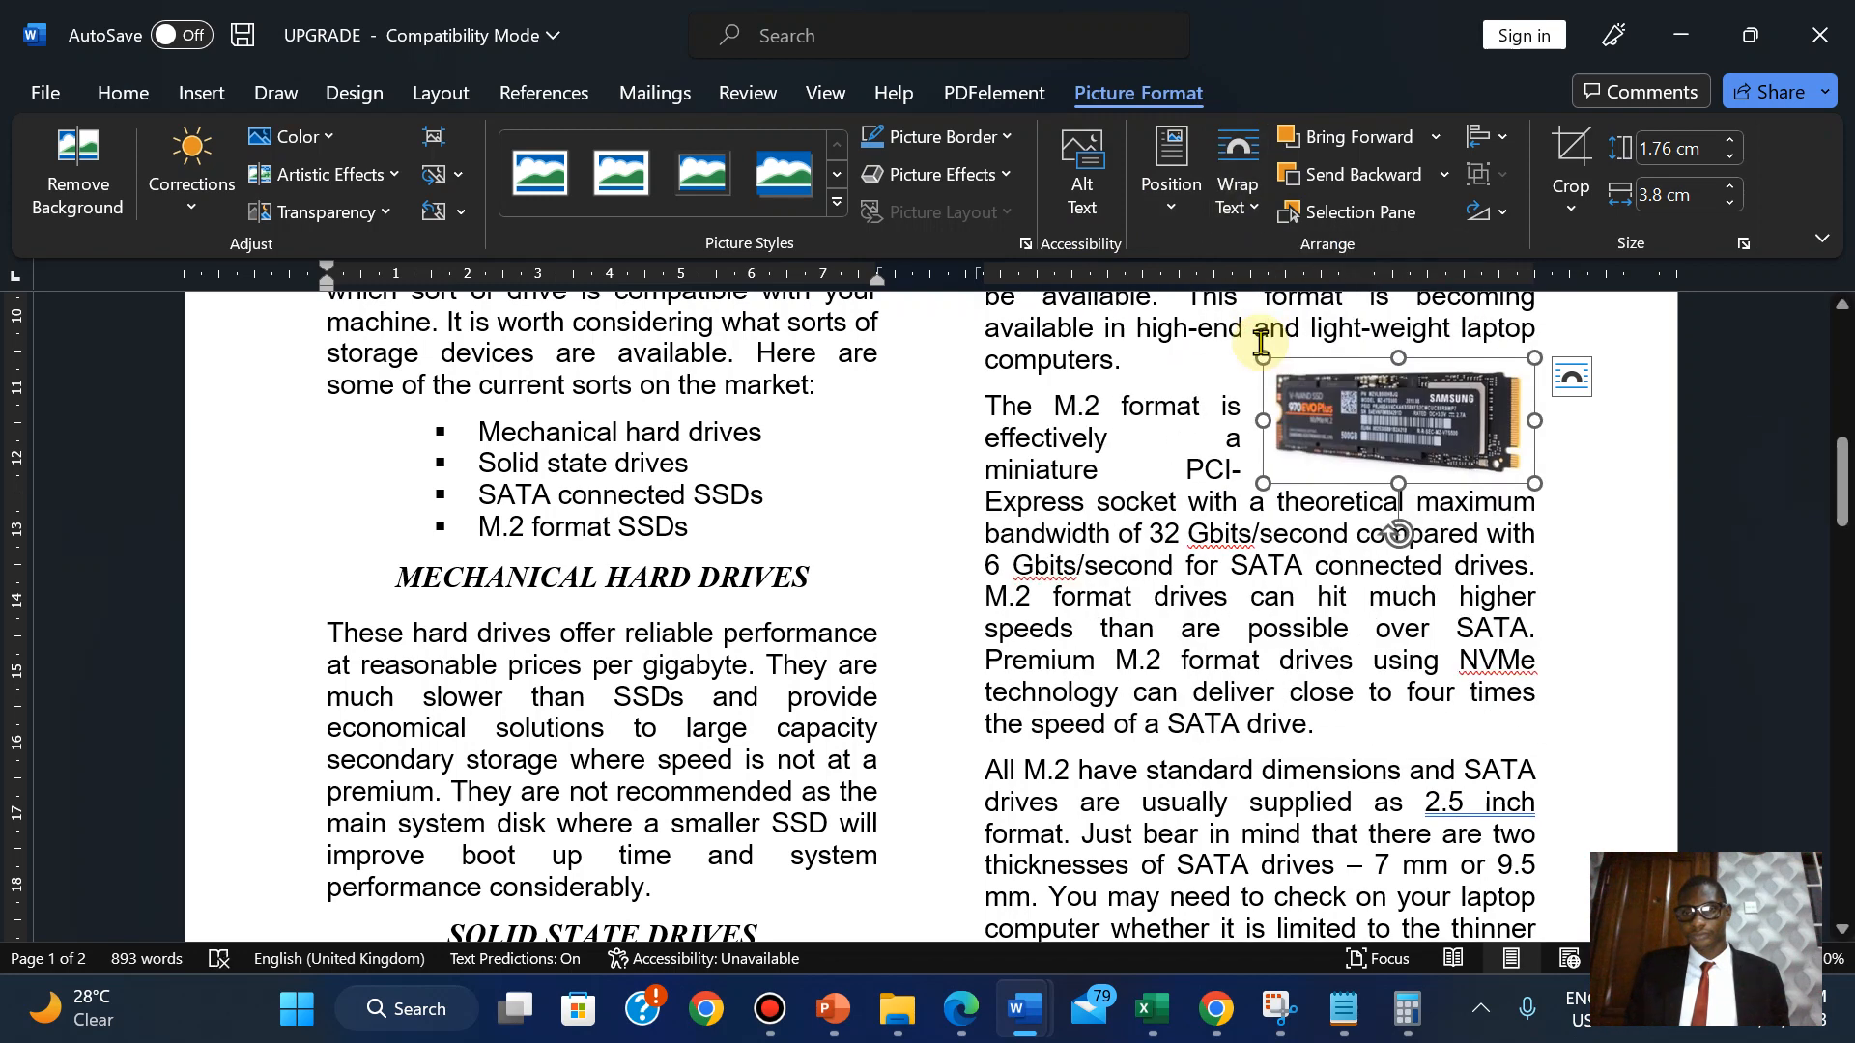
left_click(1444, 561)
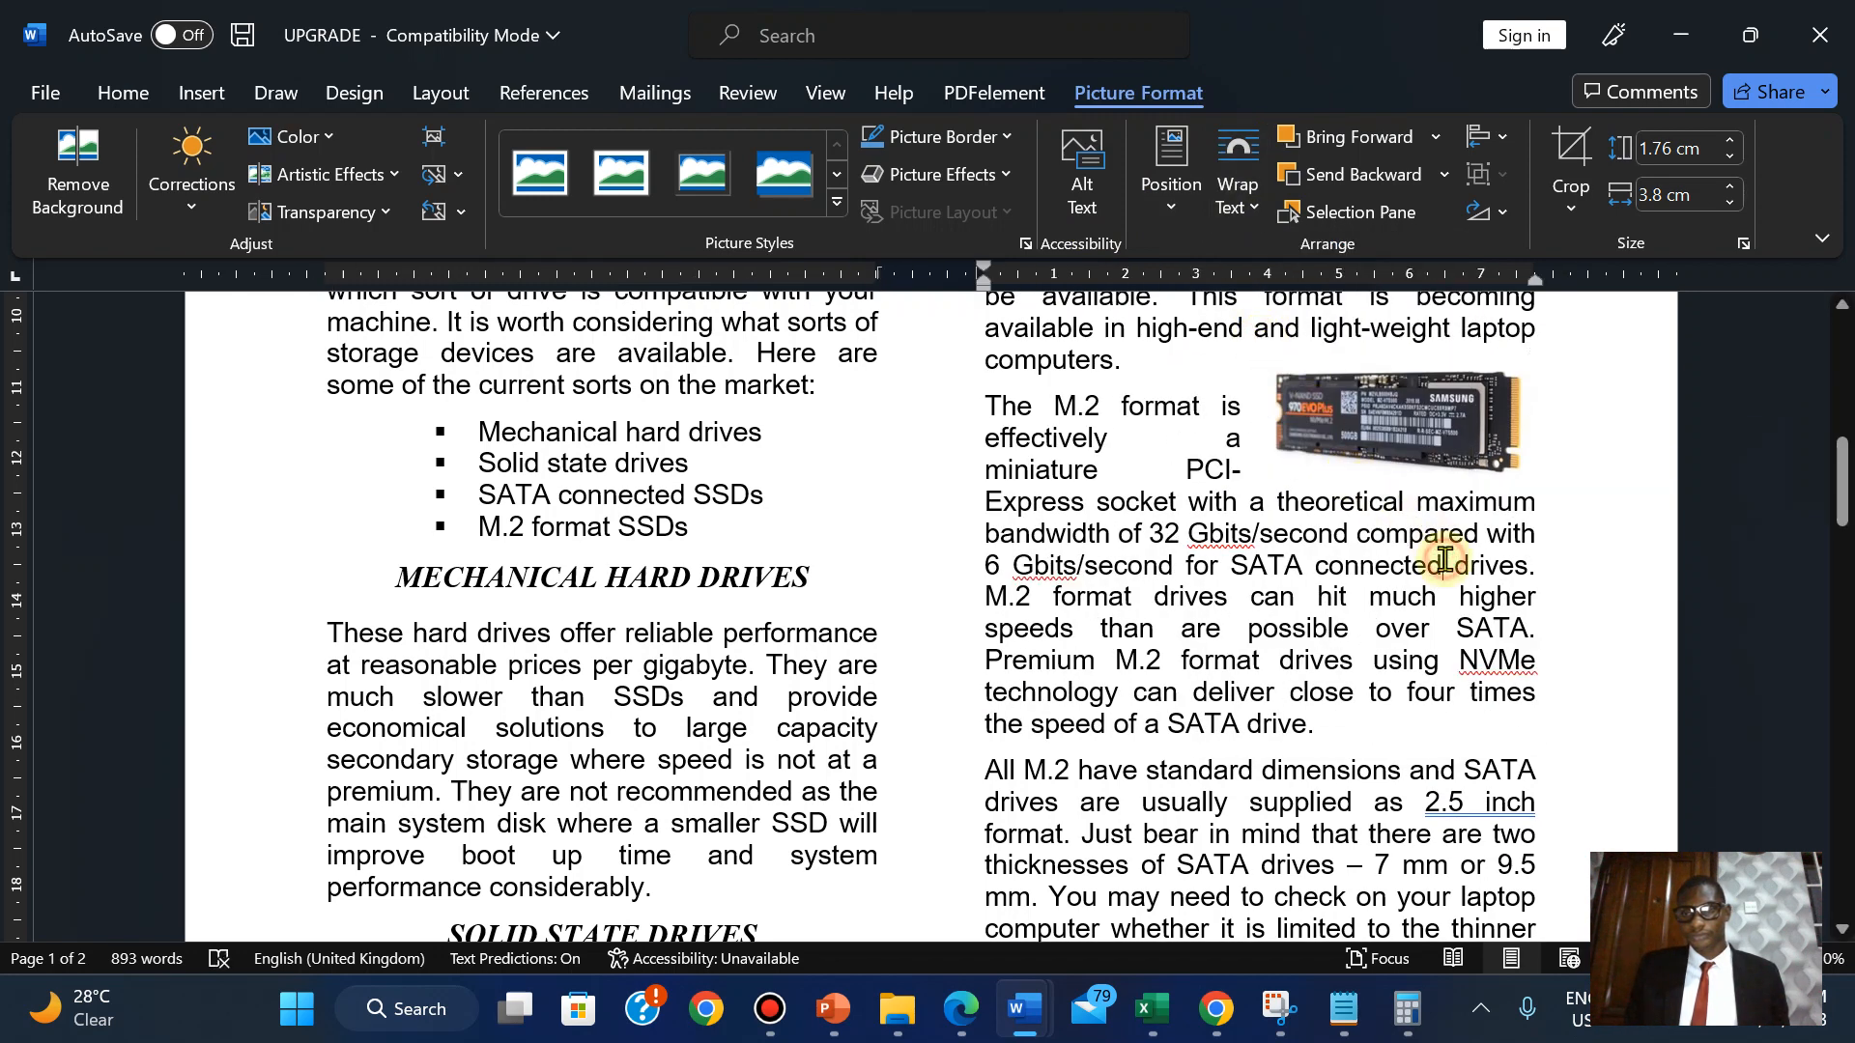
left_click(1389, 397)
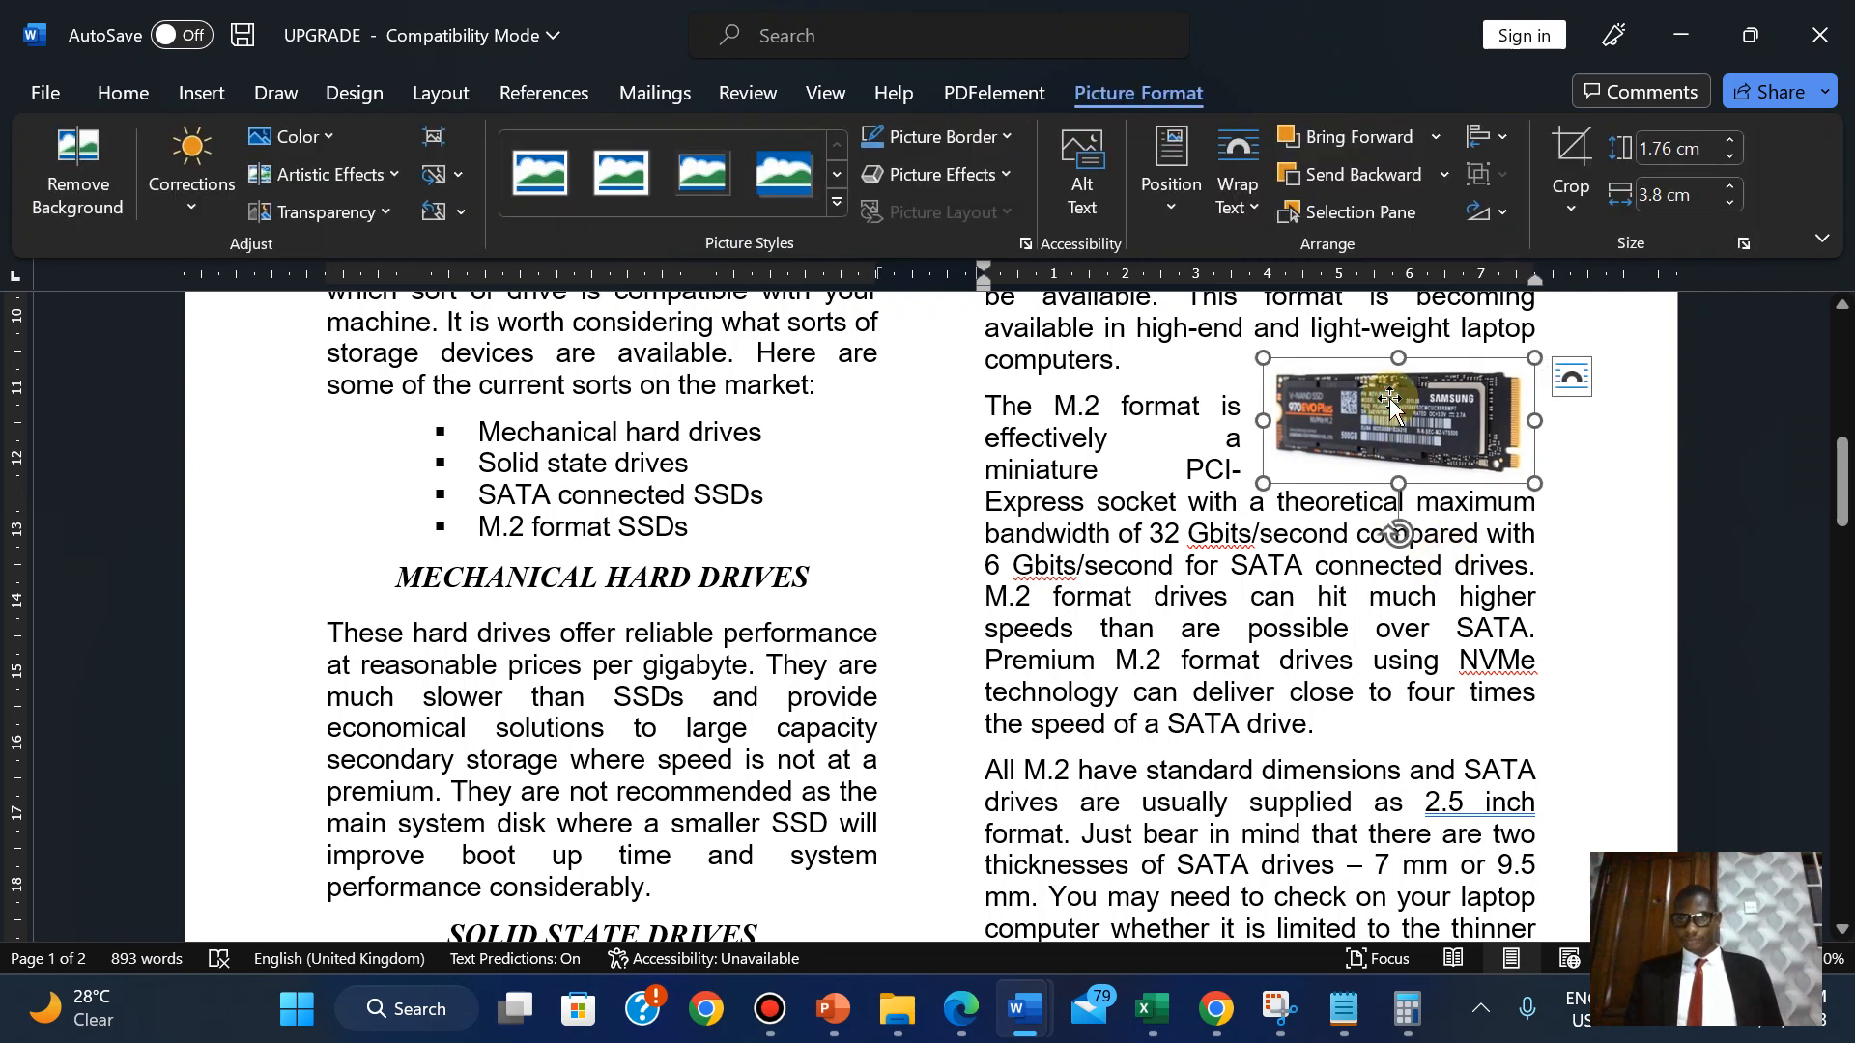
left_click(804, 94)
left_click(761, 176)
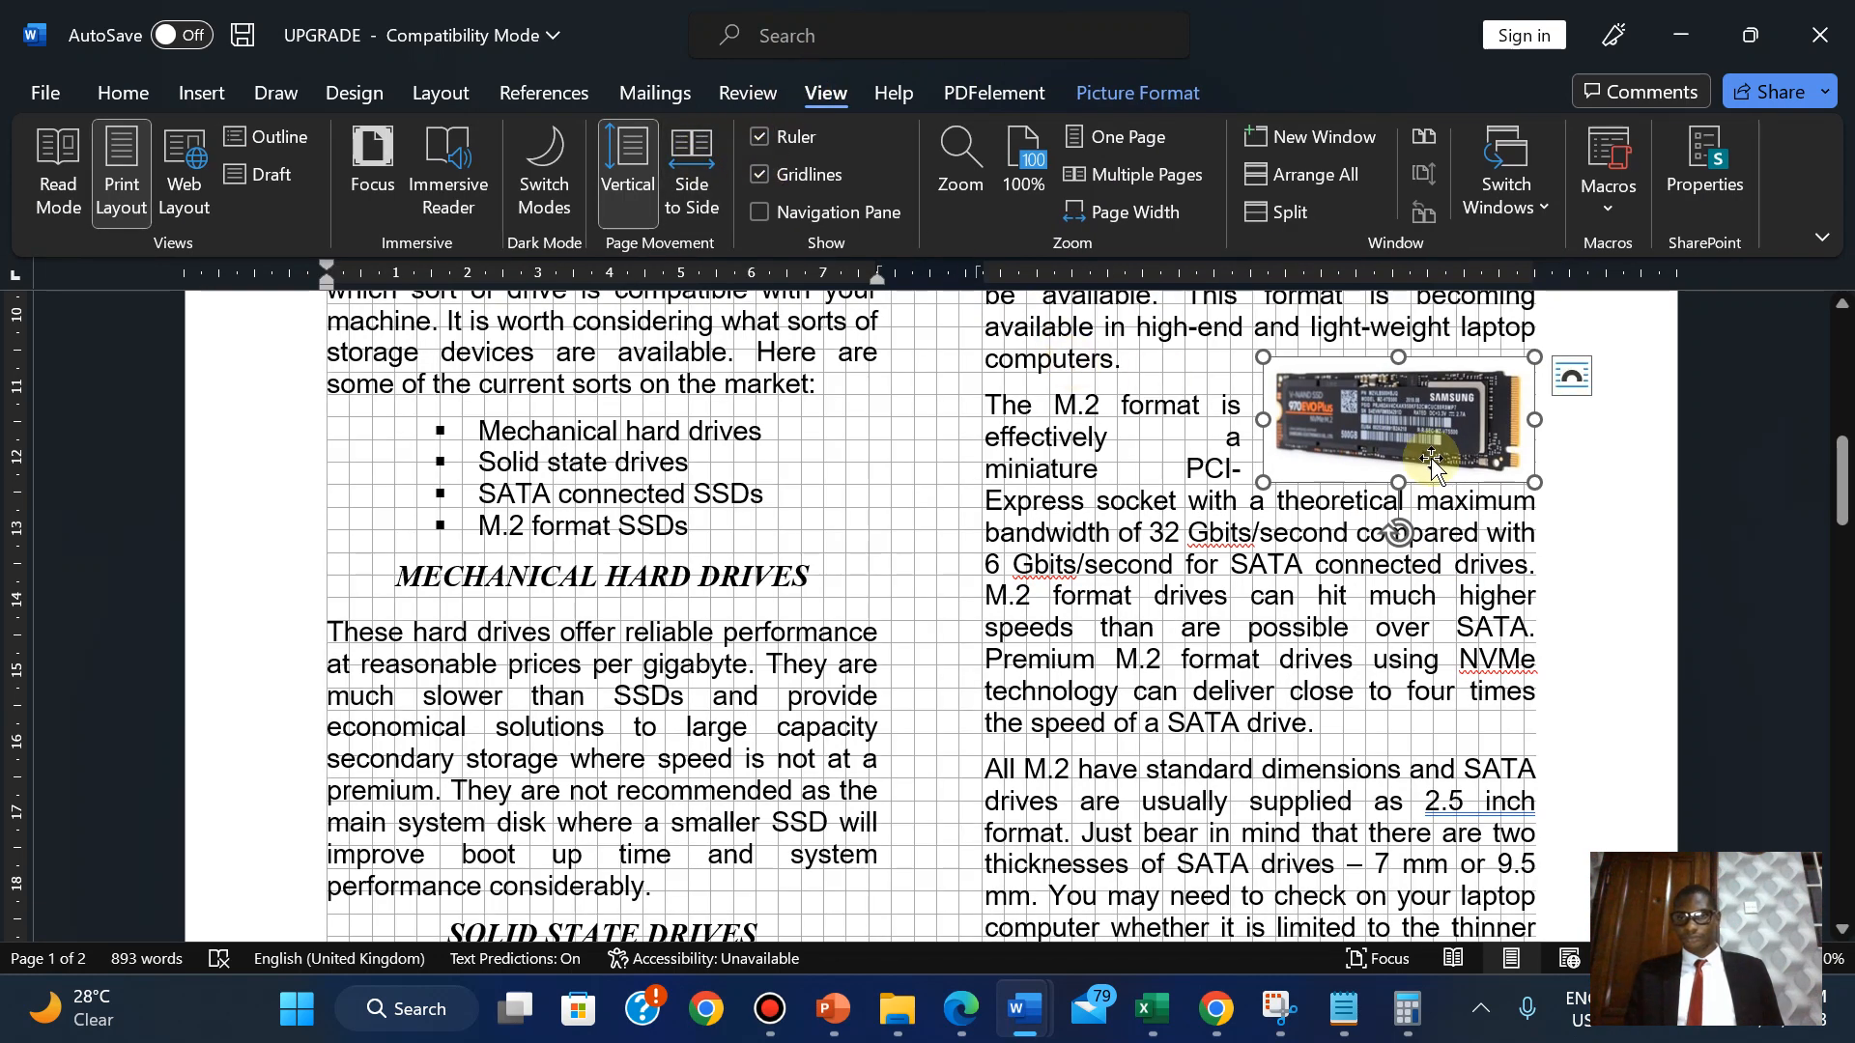
key("Left")
key("Right")
key("Right")
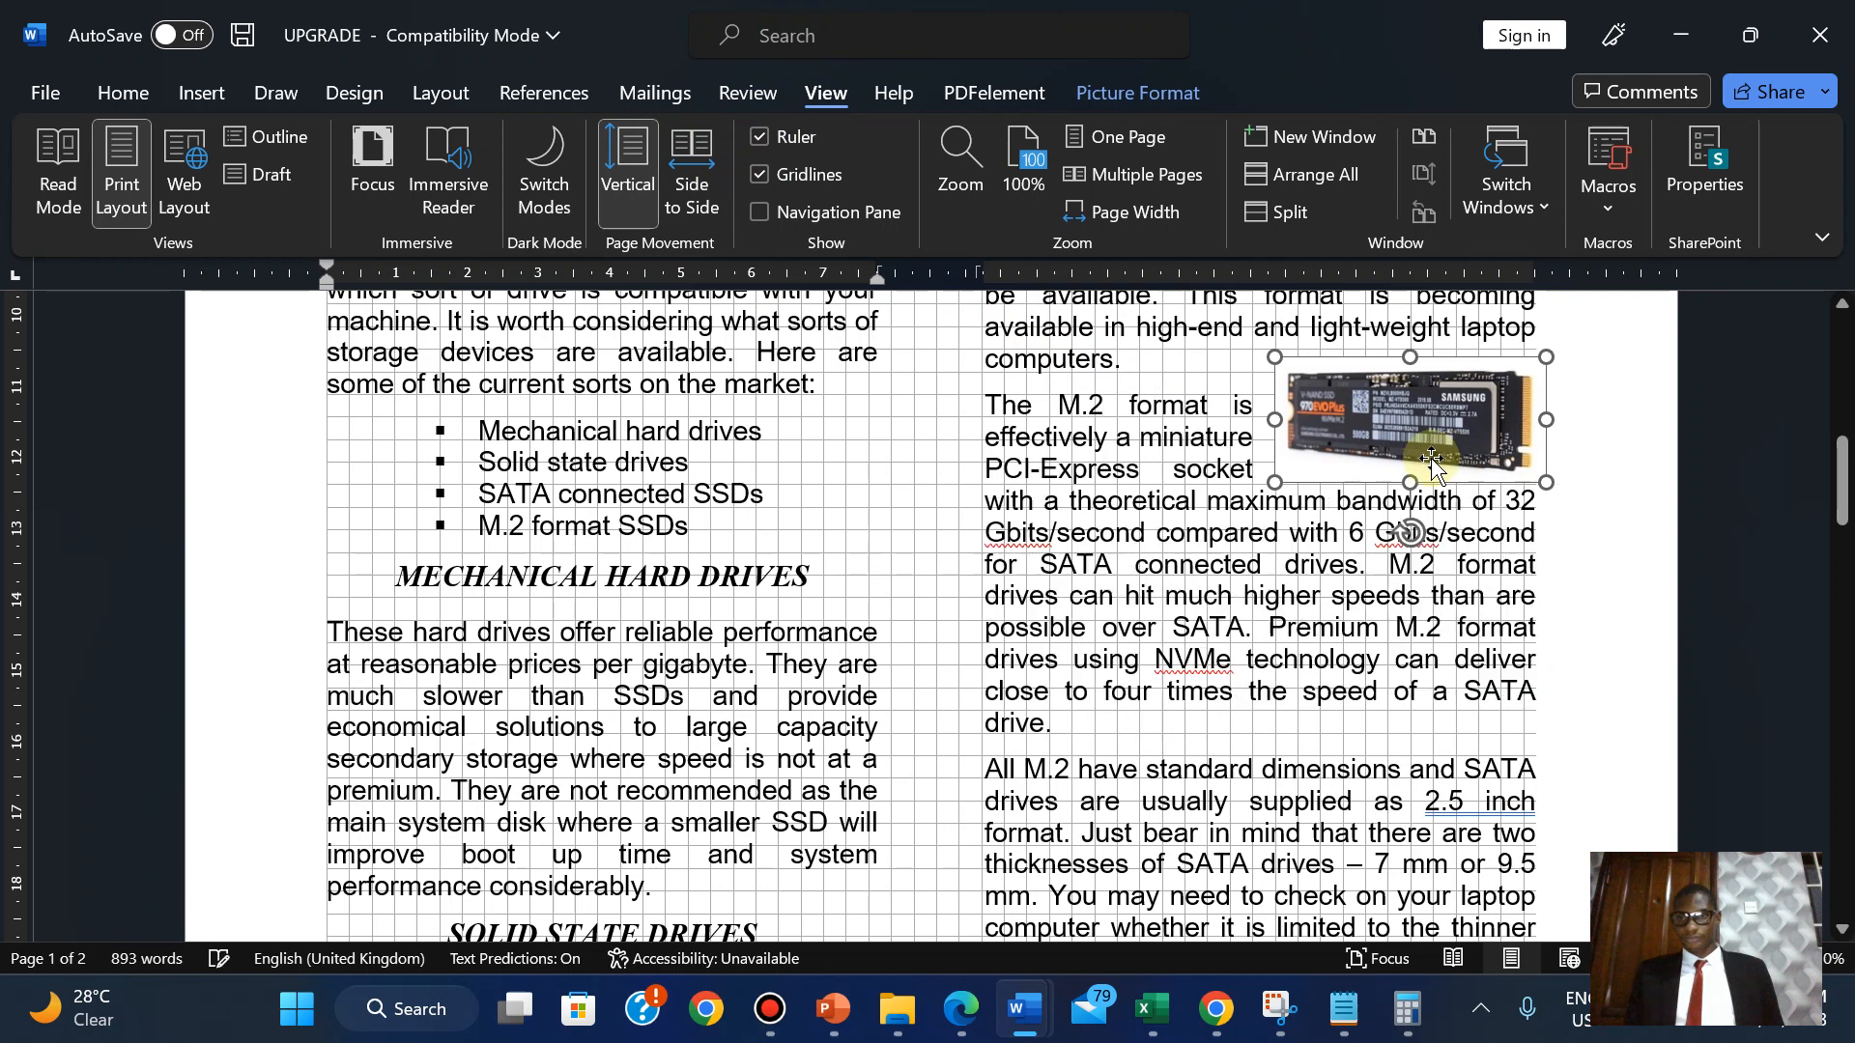
key("Left")
key("Left")
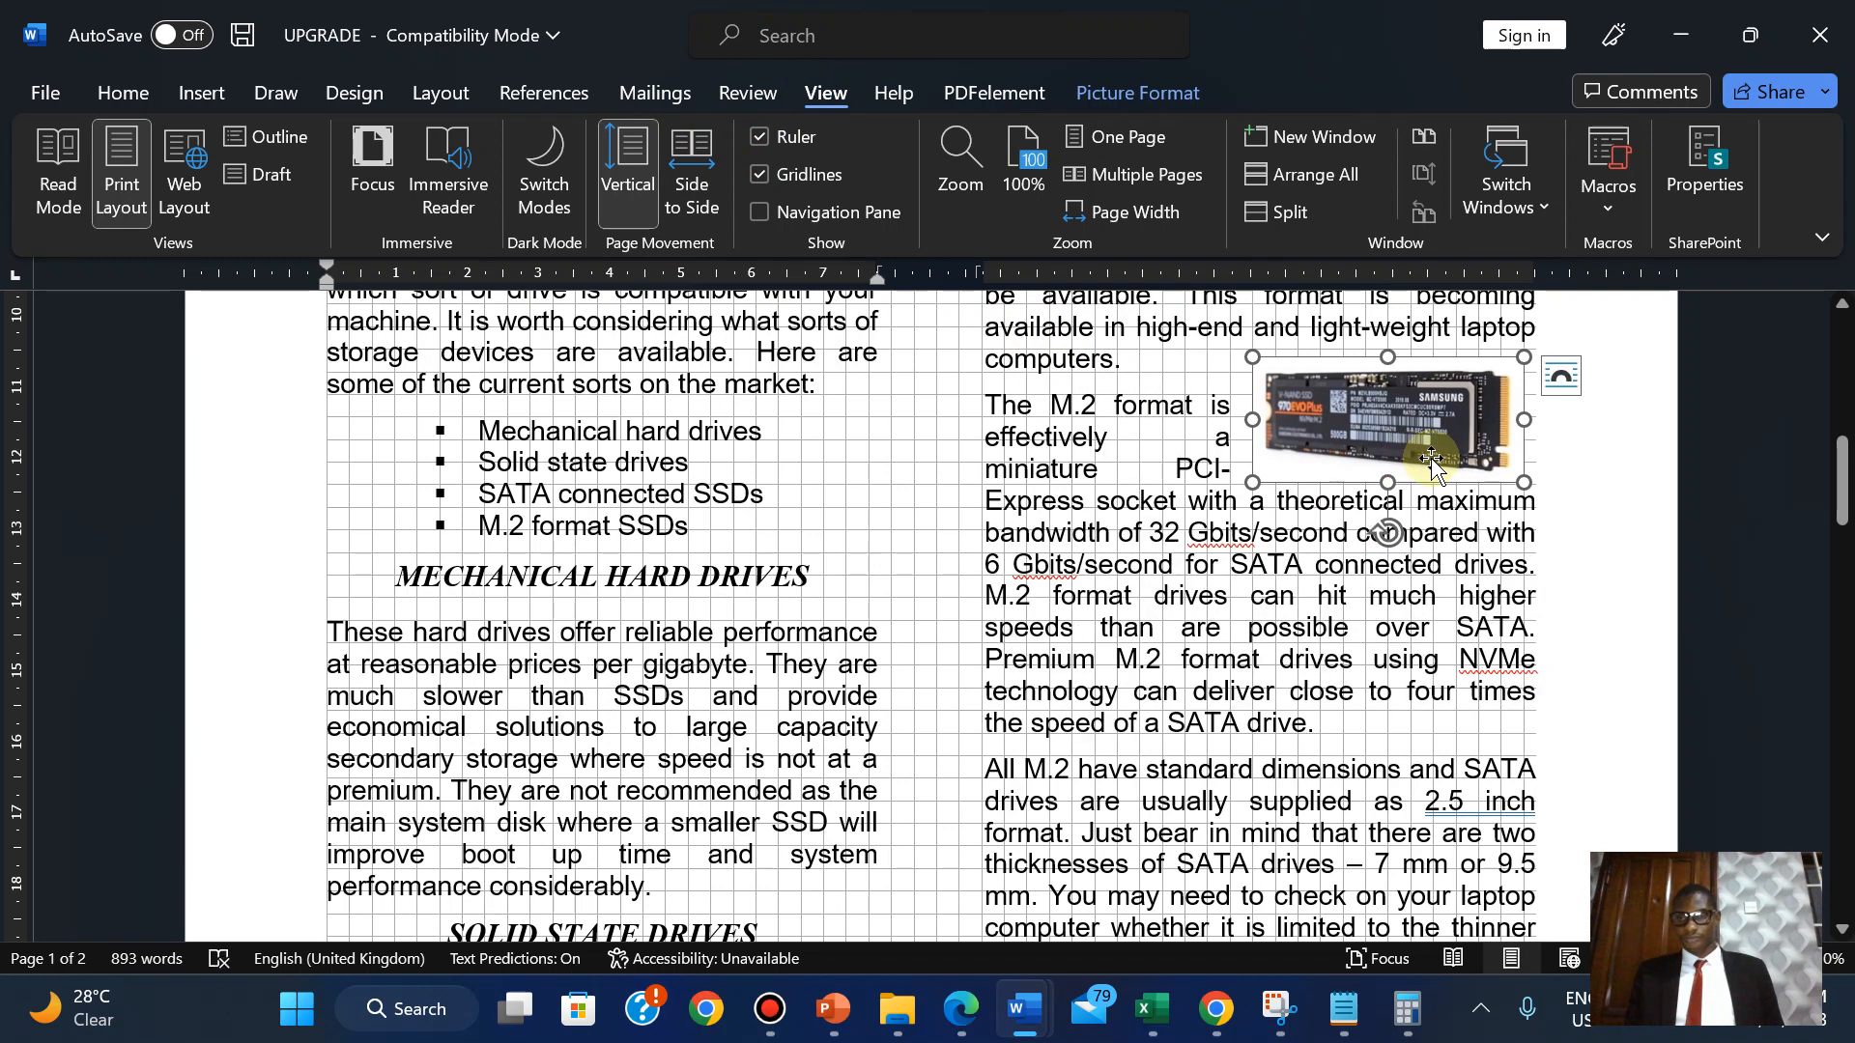
left_click(798, 175)
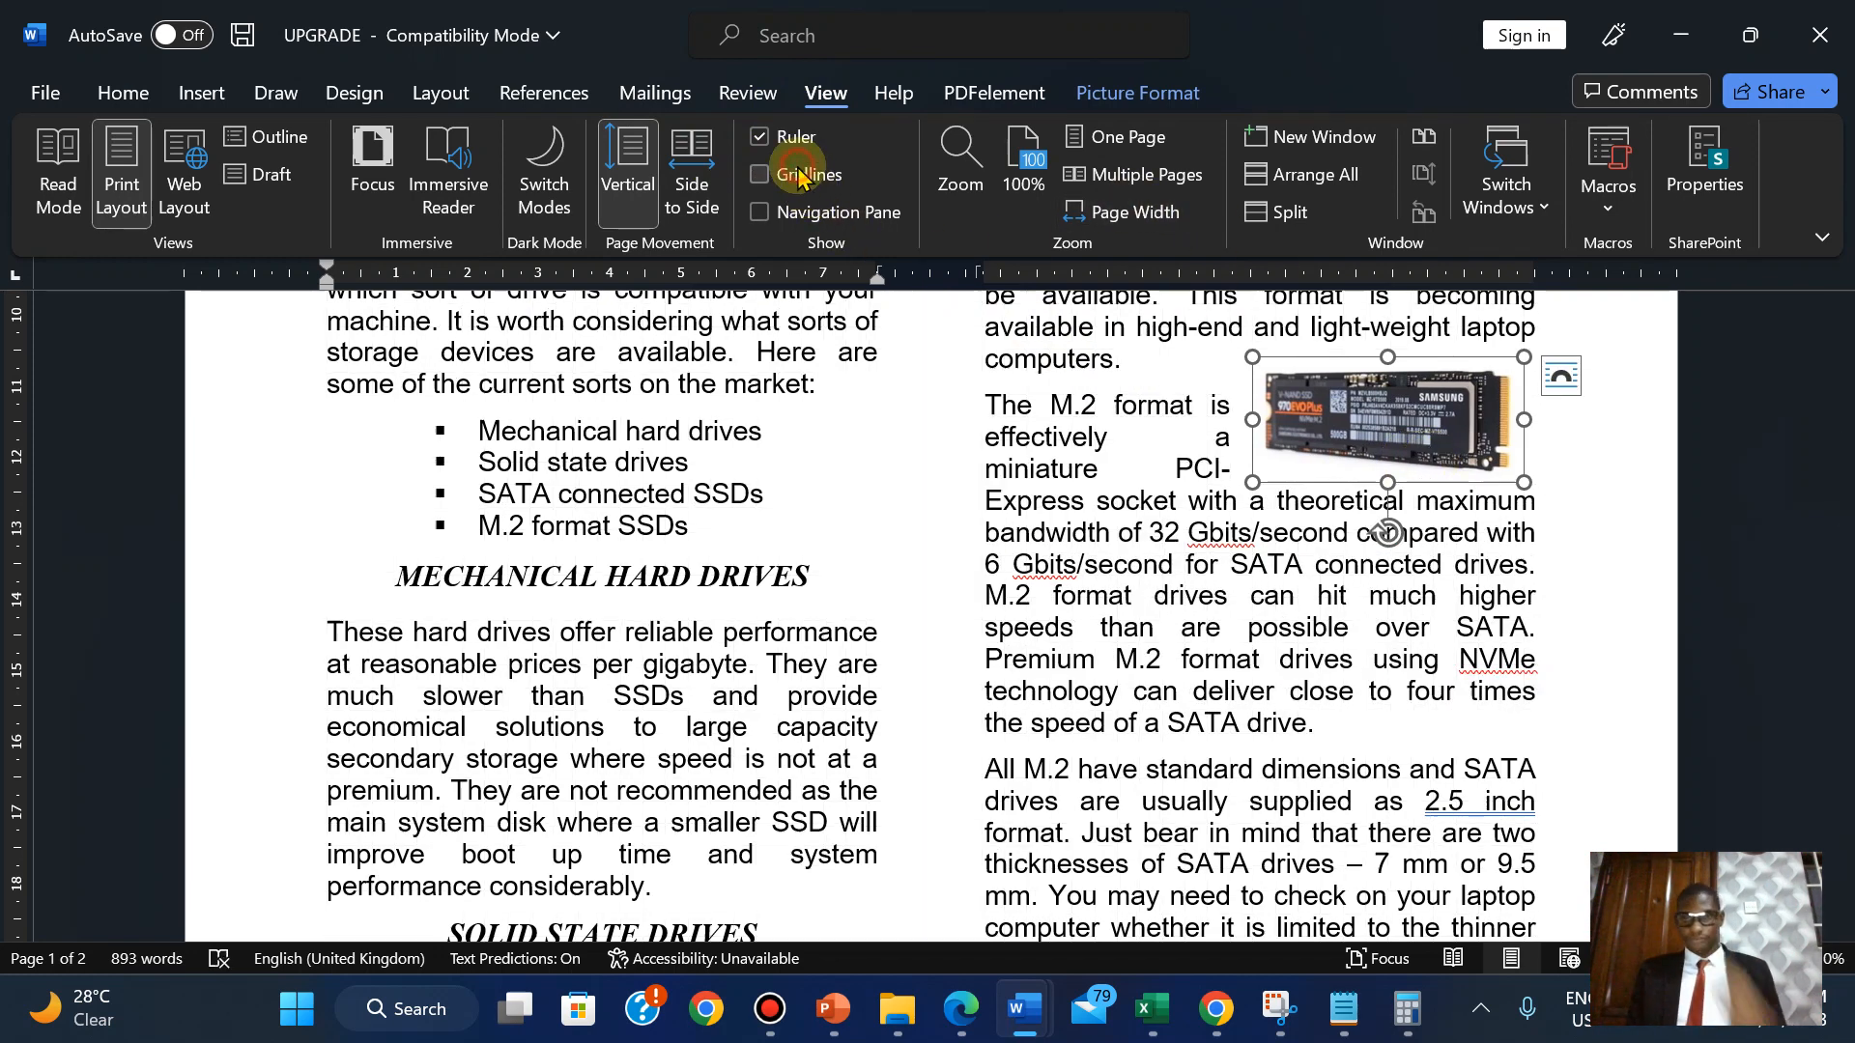
key("Right")
key("Right")
key("Right")
key("Right")
key("Right")
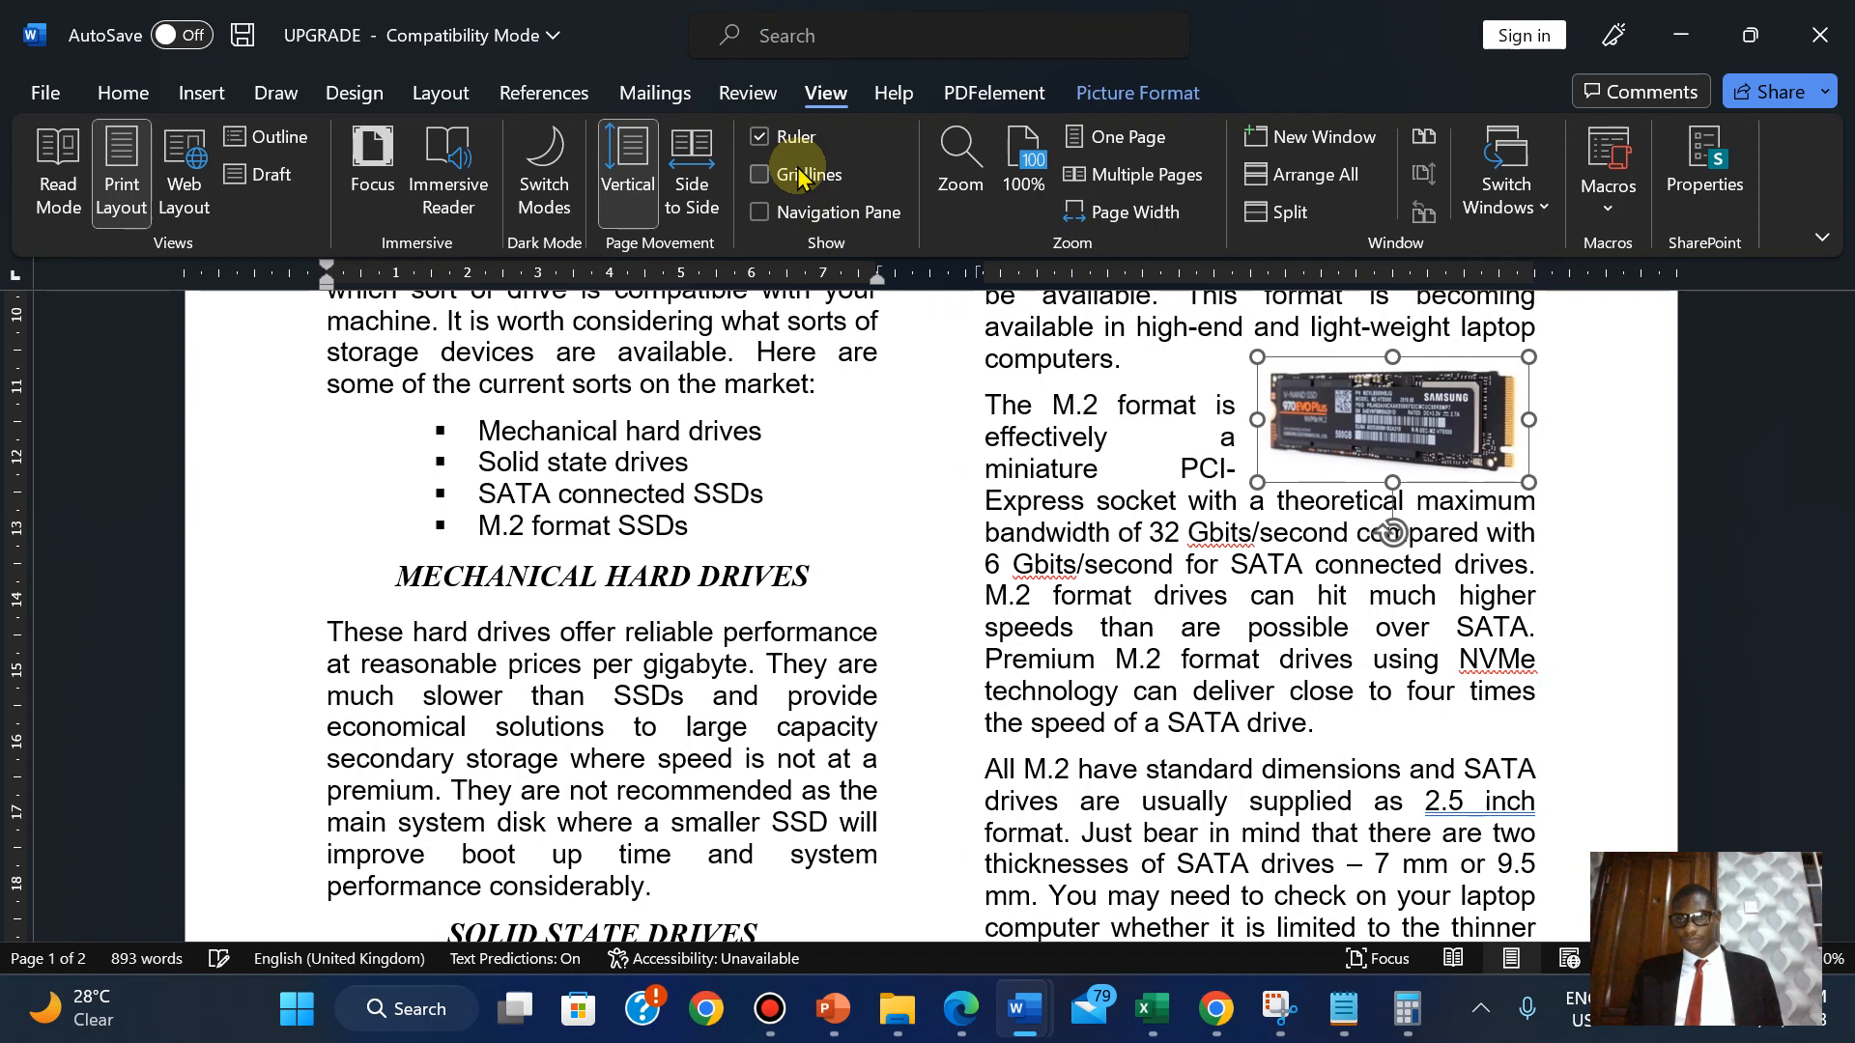
Reapply Tight wrapping, fine-tune the picture at the top right, then bring up the exam paper.
left_click(1140, 93)
left_click(1258, 218)
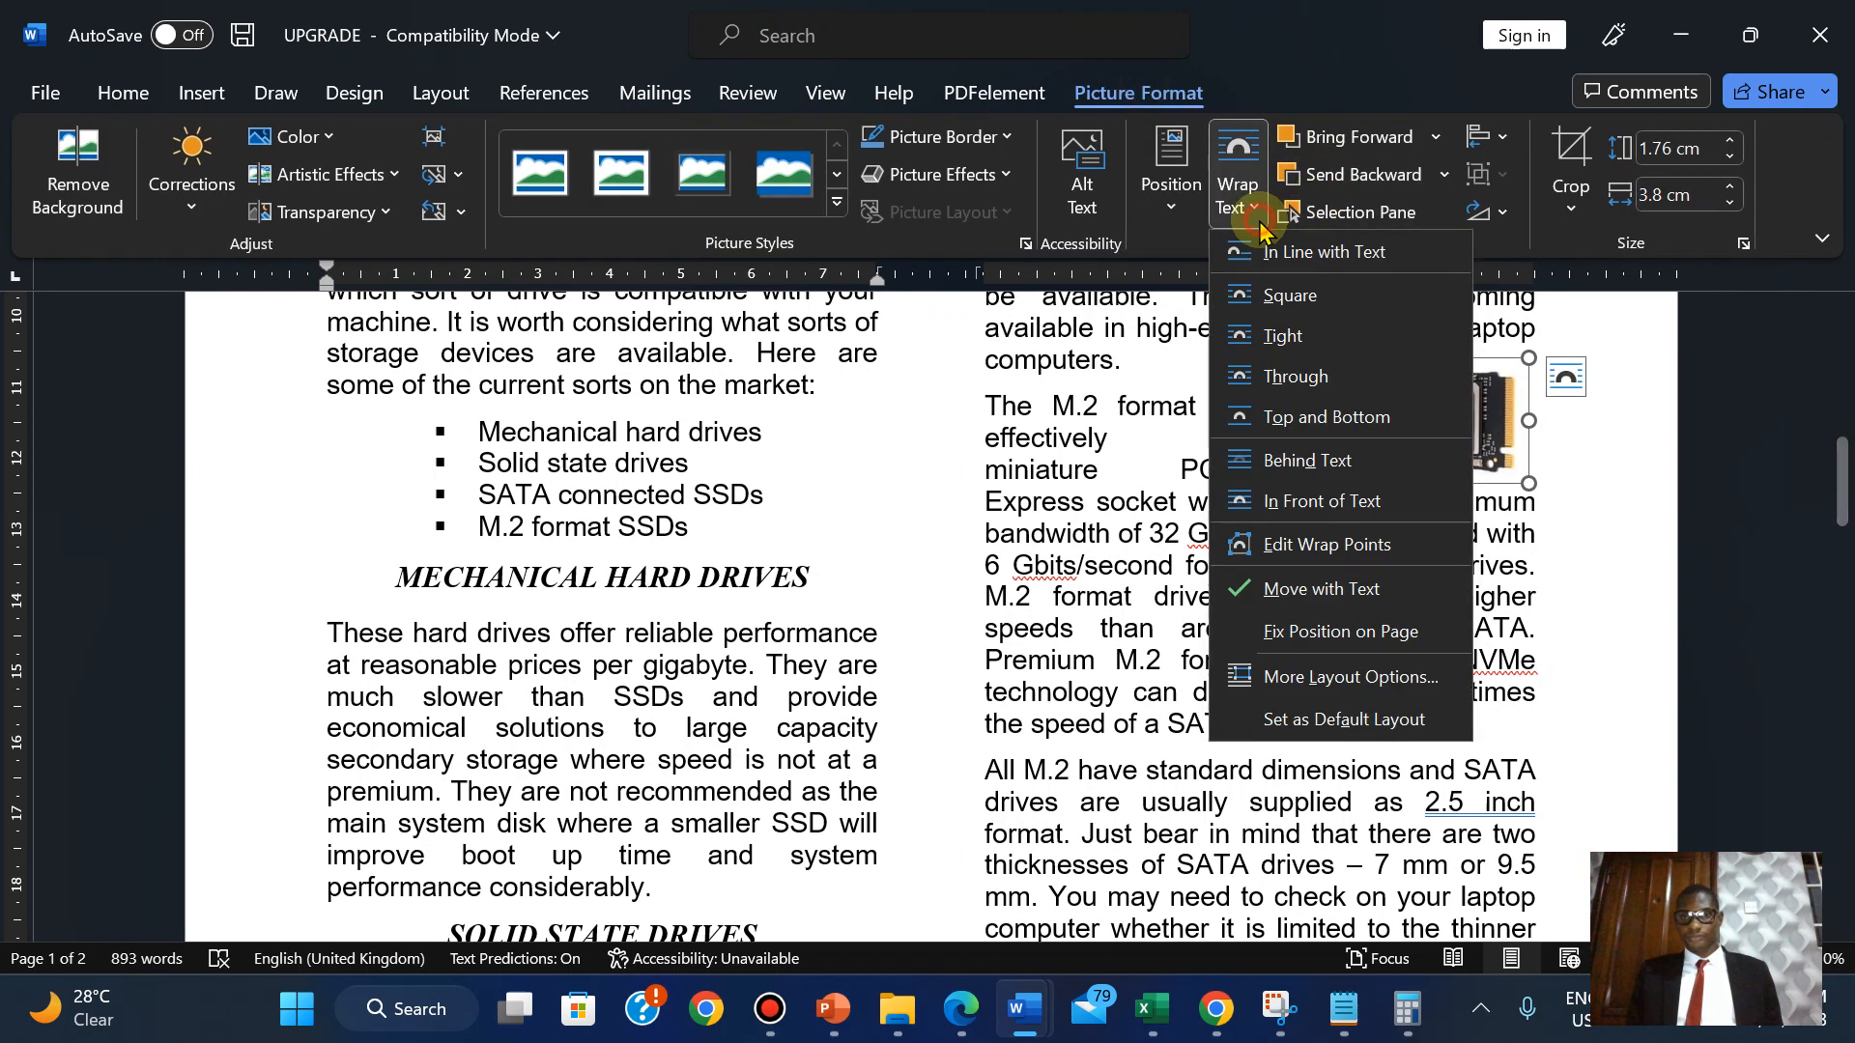
left_click(1267, 348)
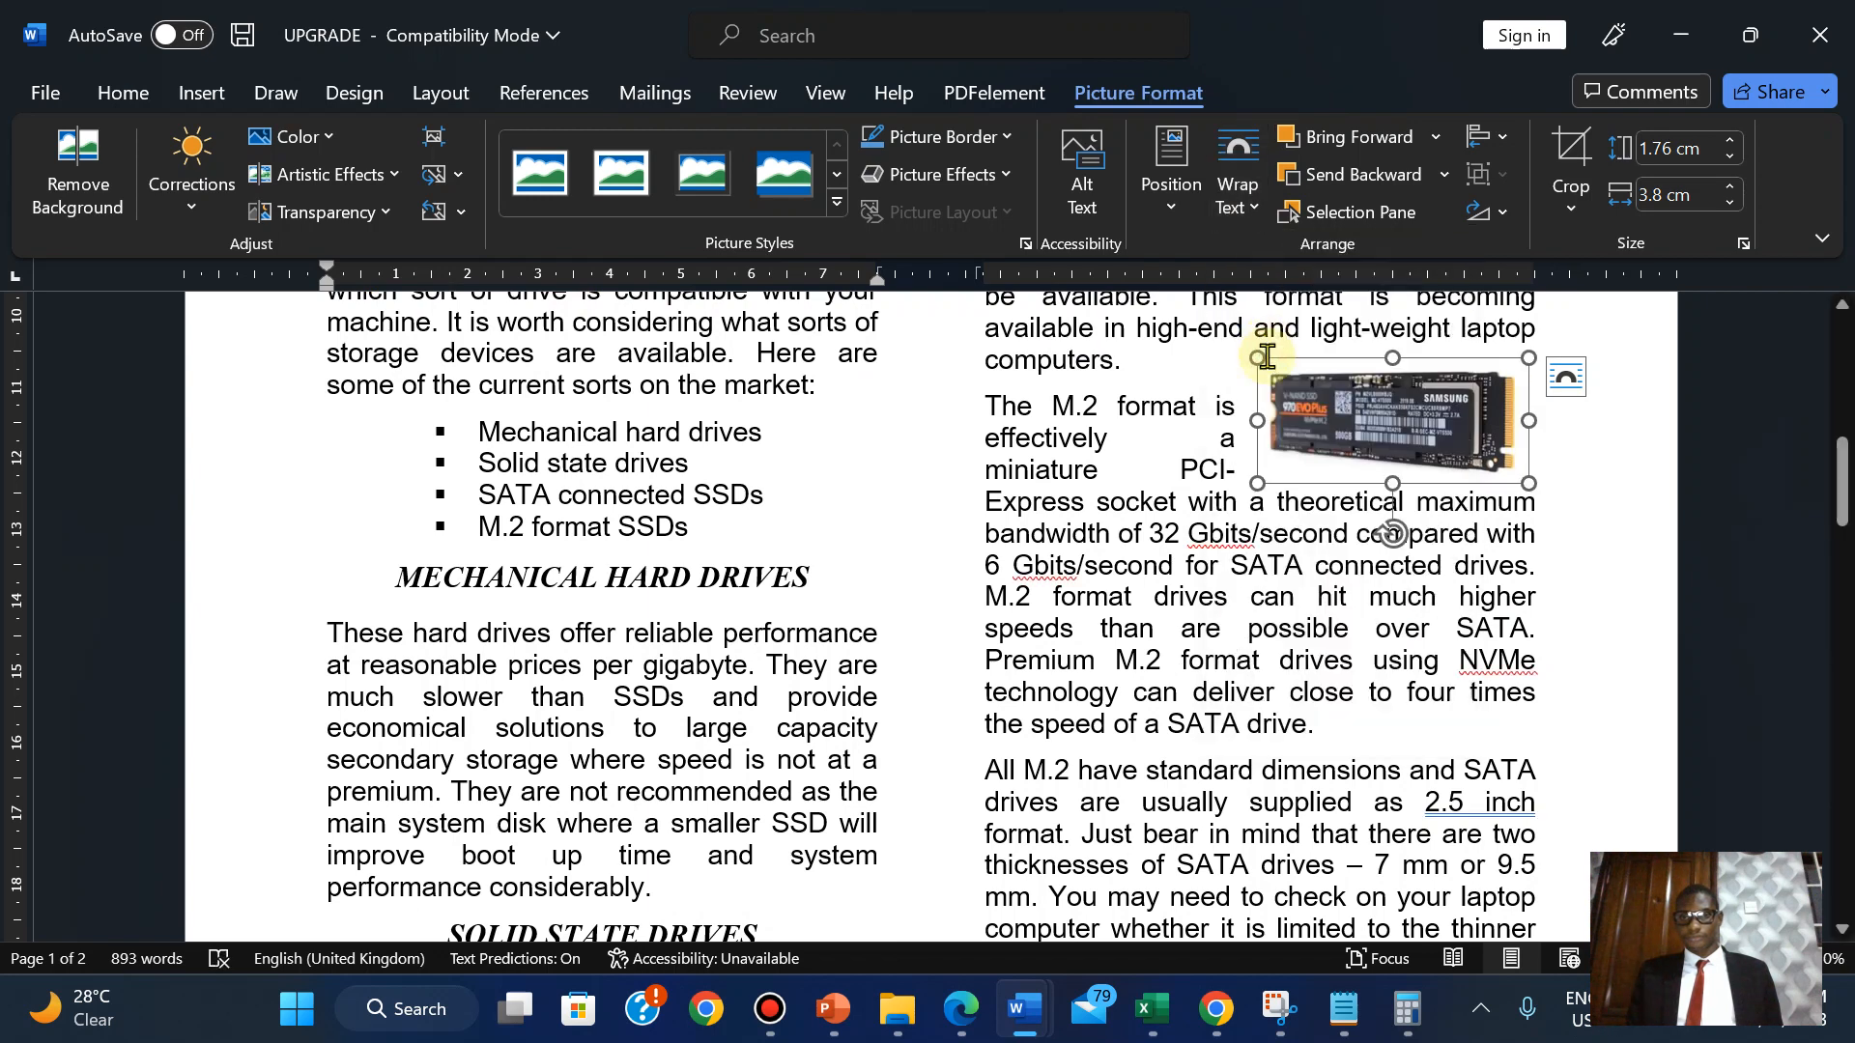
left_click(1329, 628)
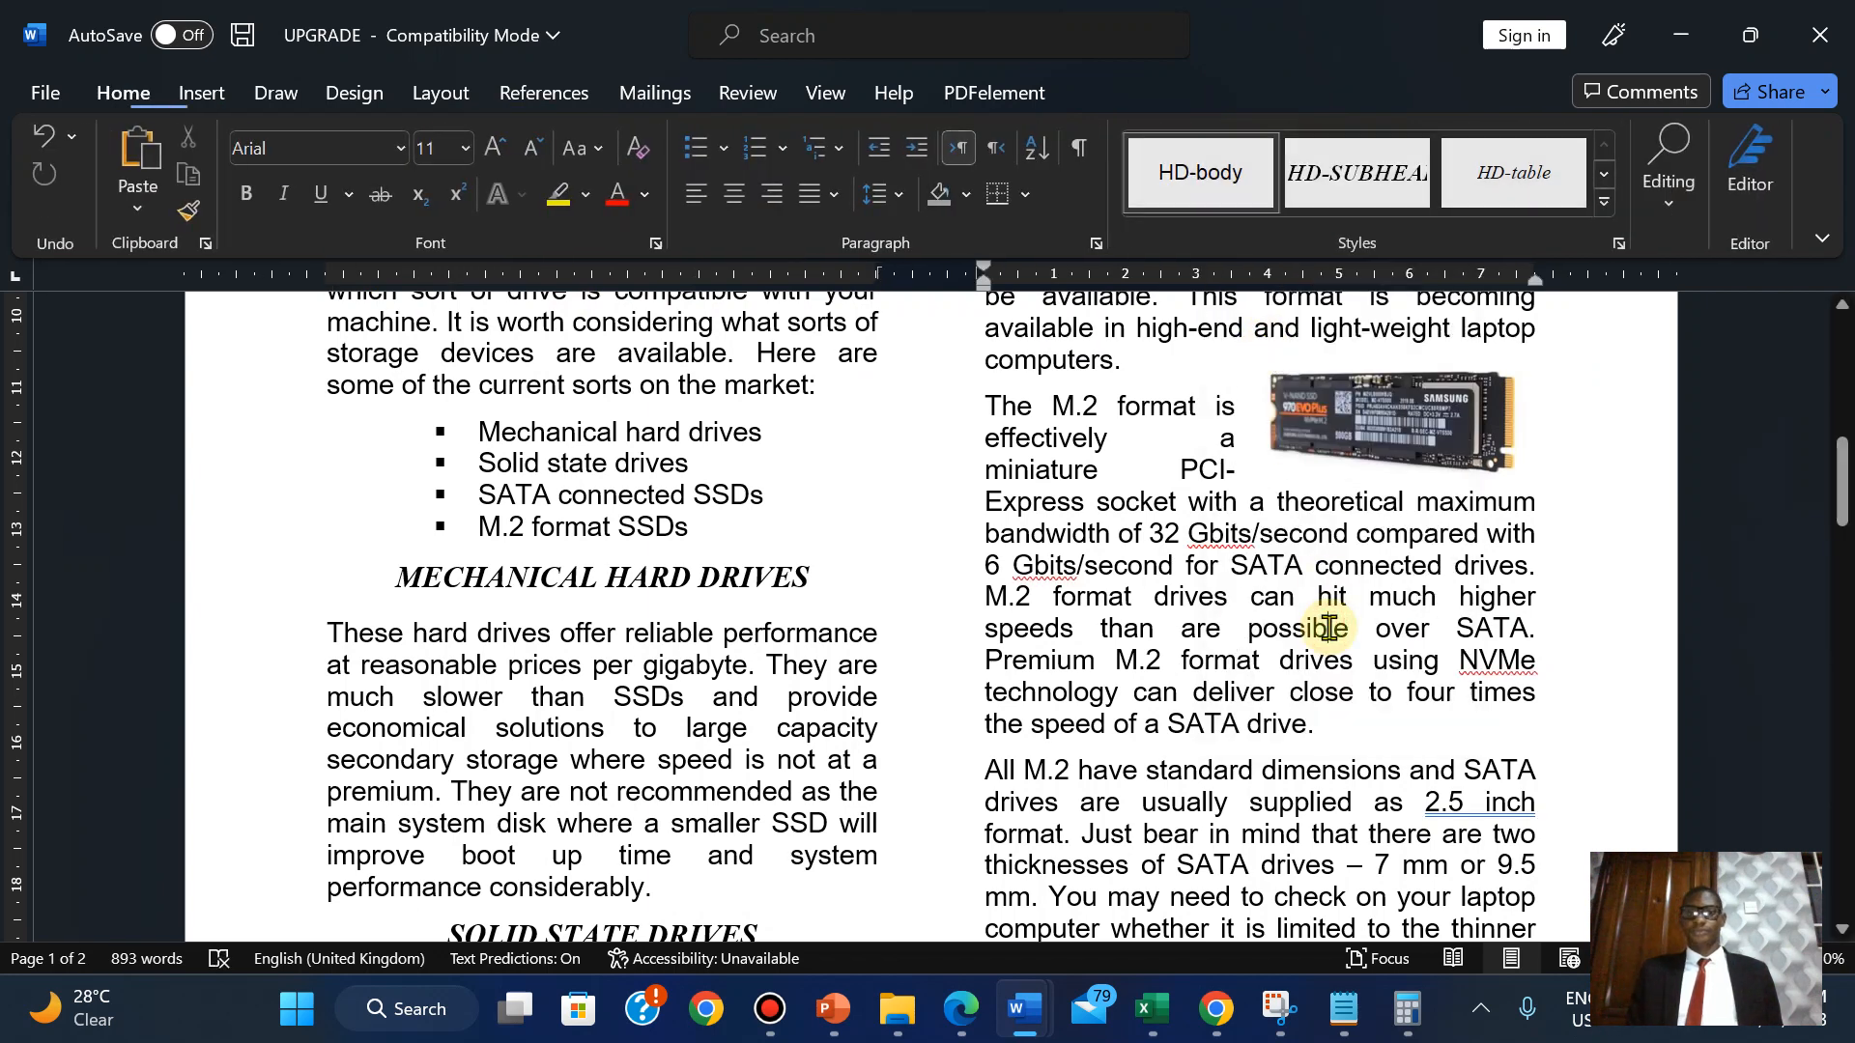
left_click(1416, 469)
key("Down")
key("Down")
key("Down")
key("Down")
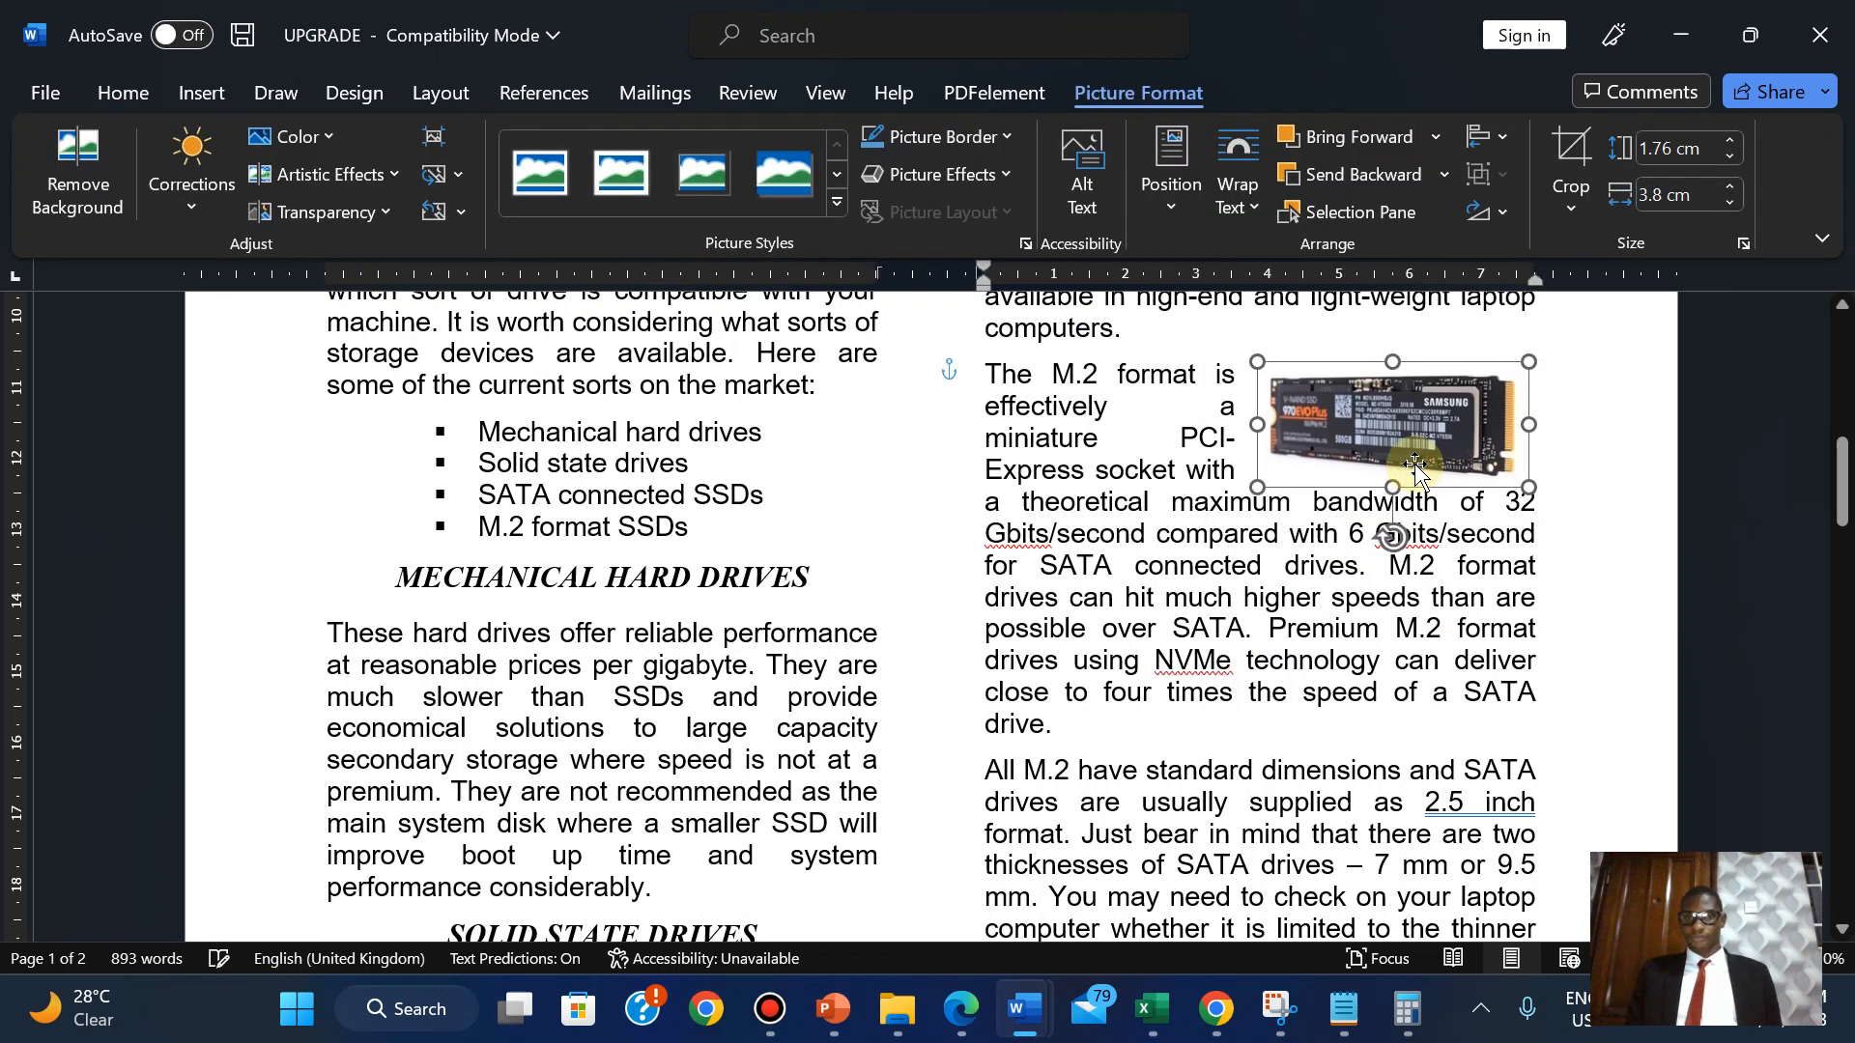
key("Up")
key("Up")
key("Up")
key("Up")
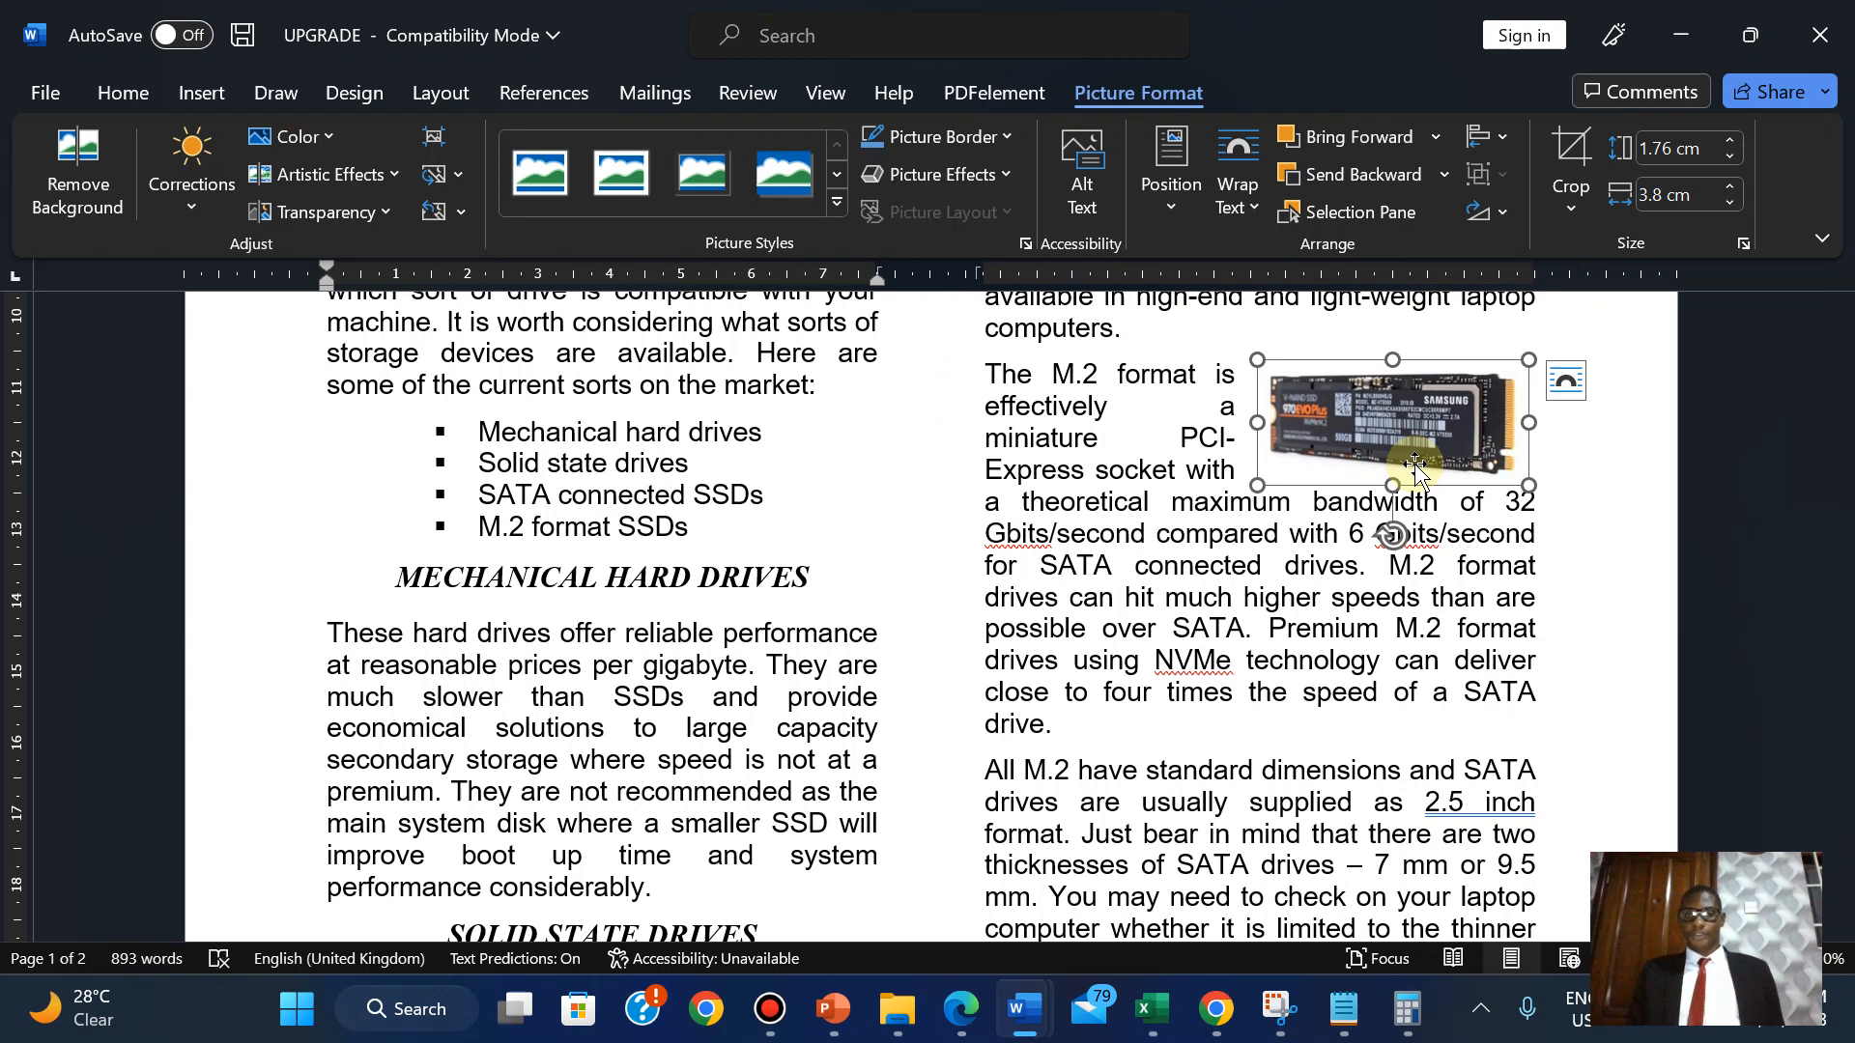
left_click(1197, 562)
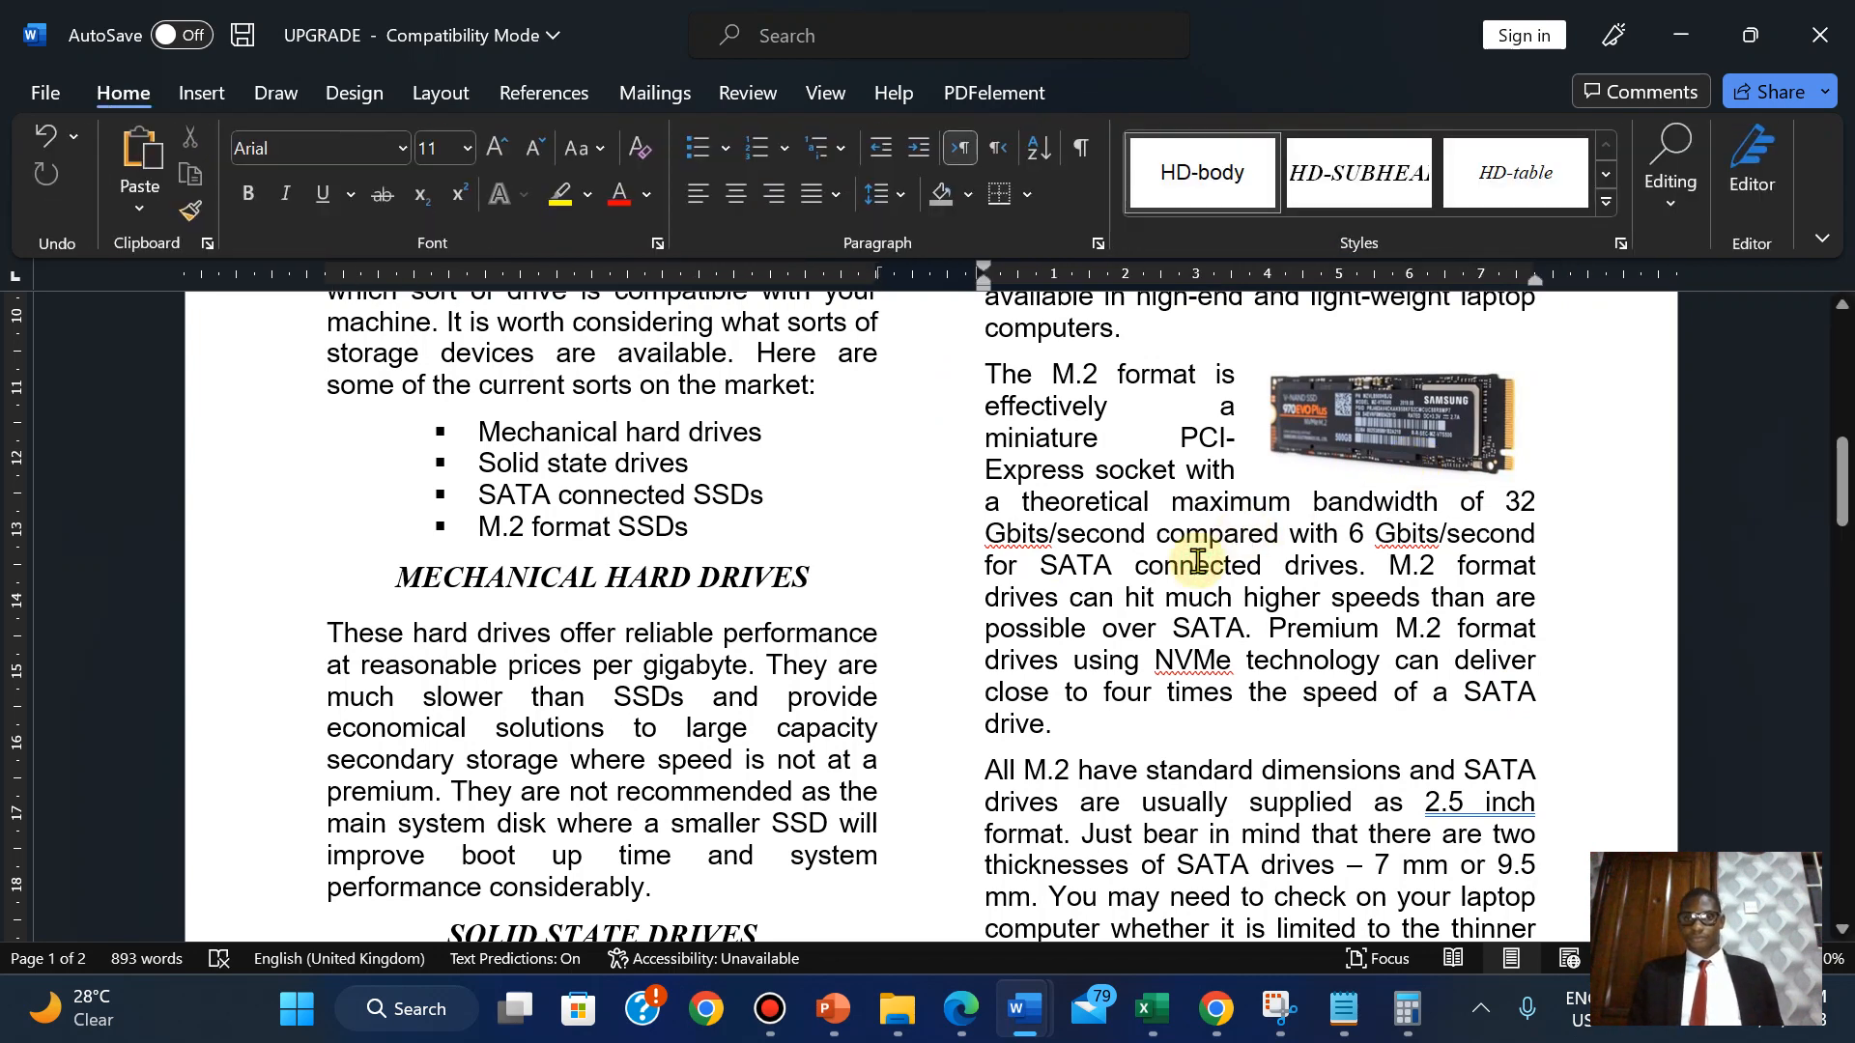
left_click(1362, 410)
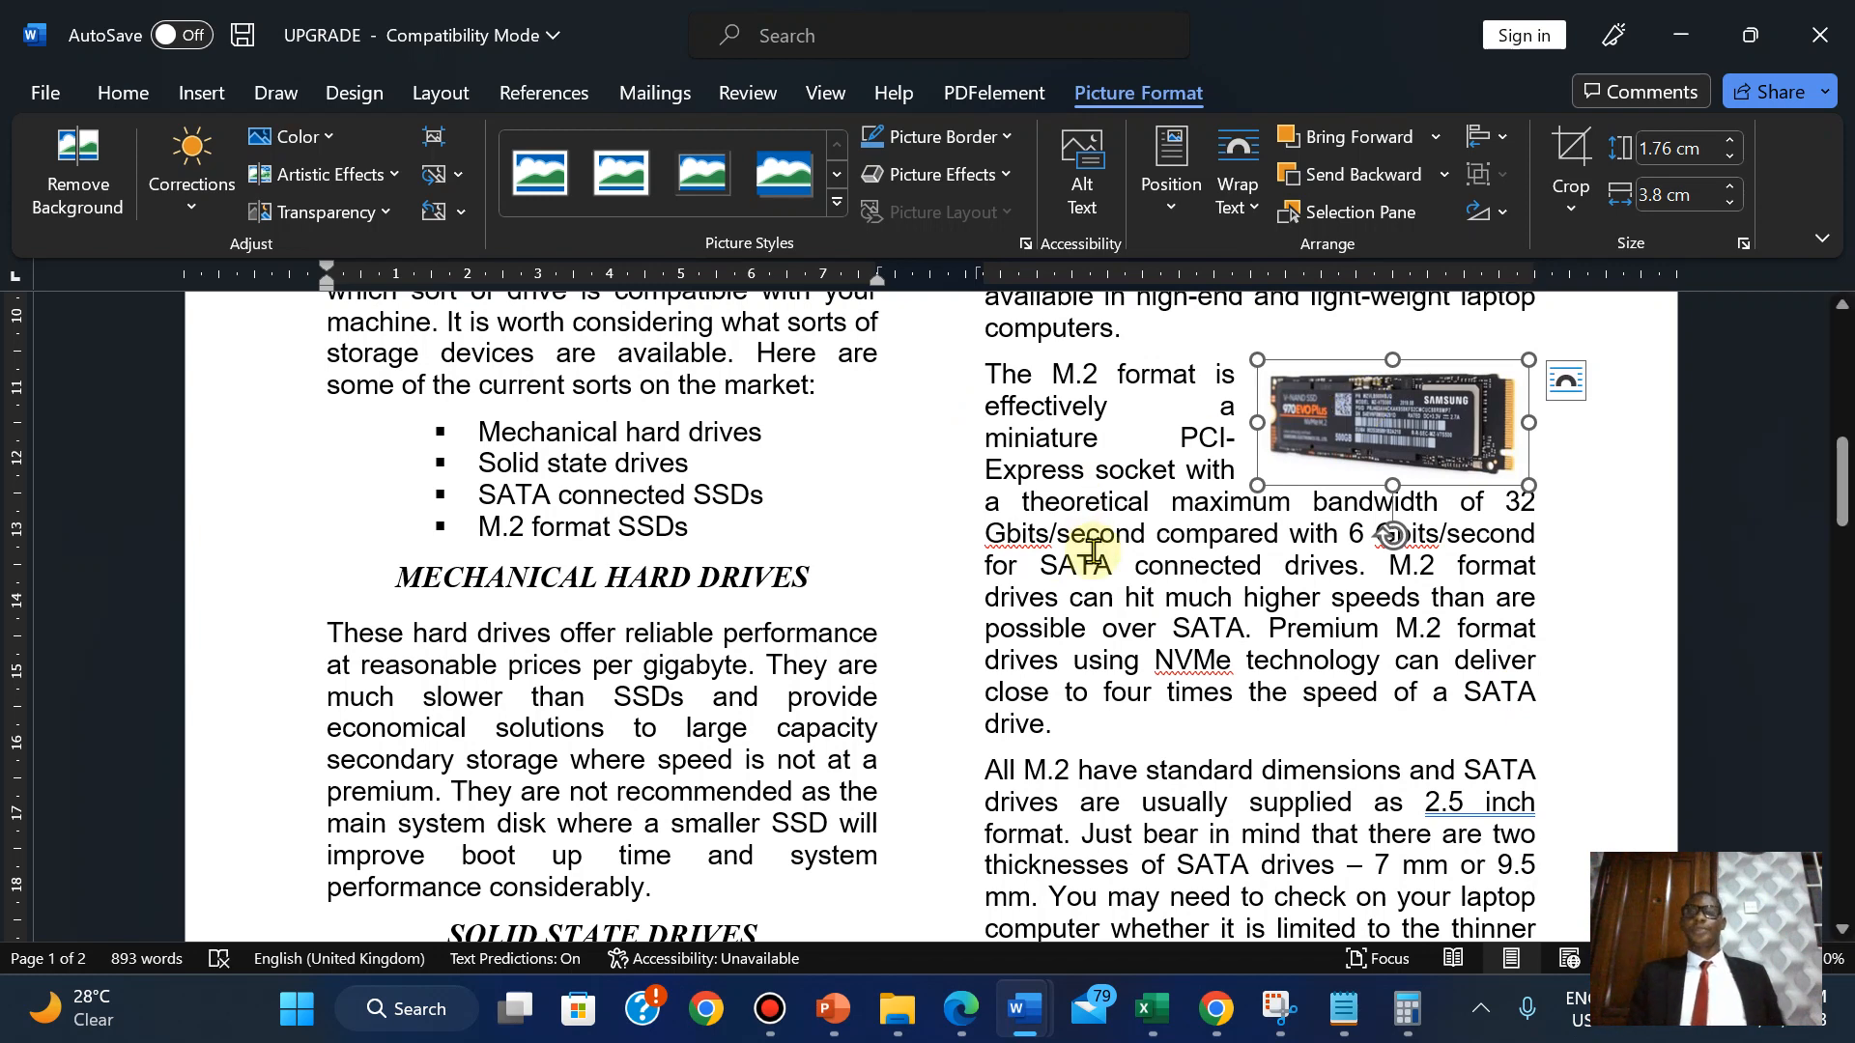
left_click(1093, 550)
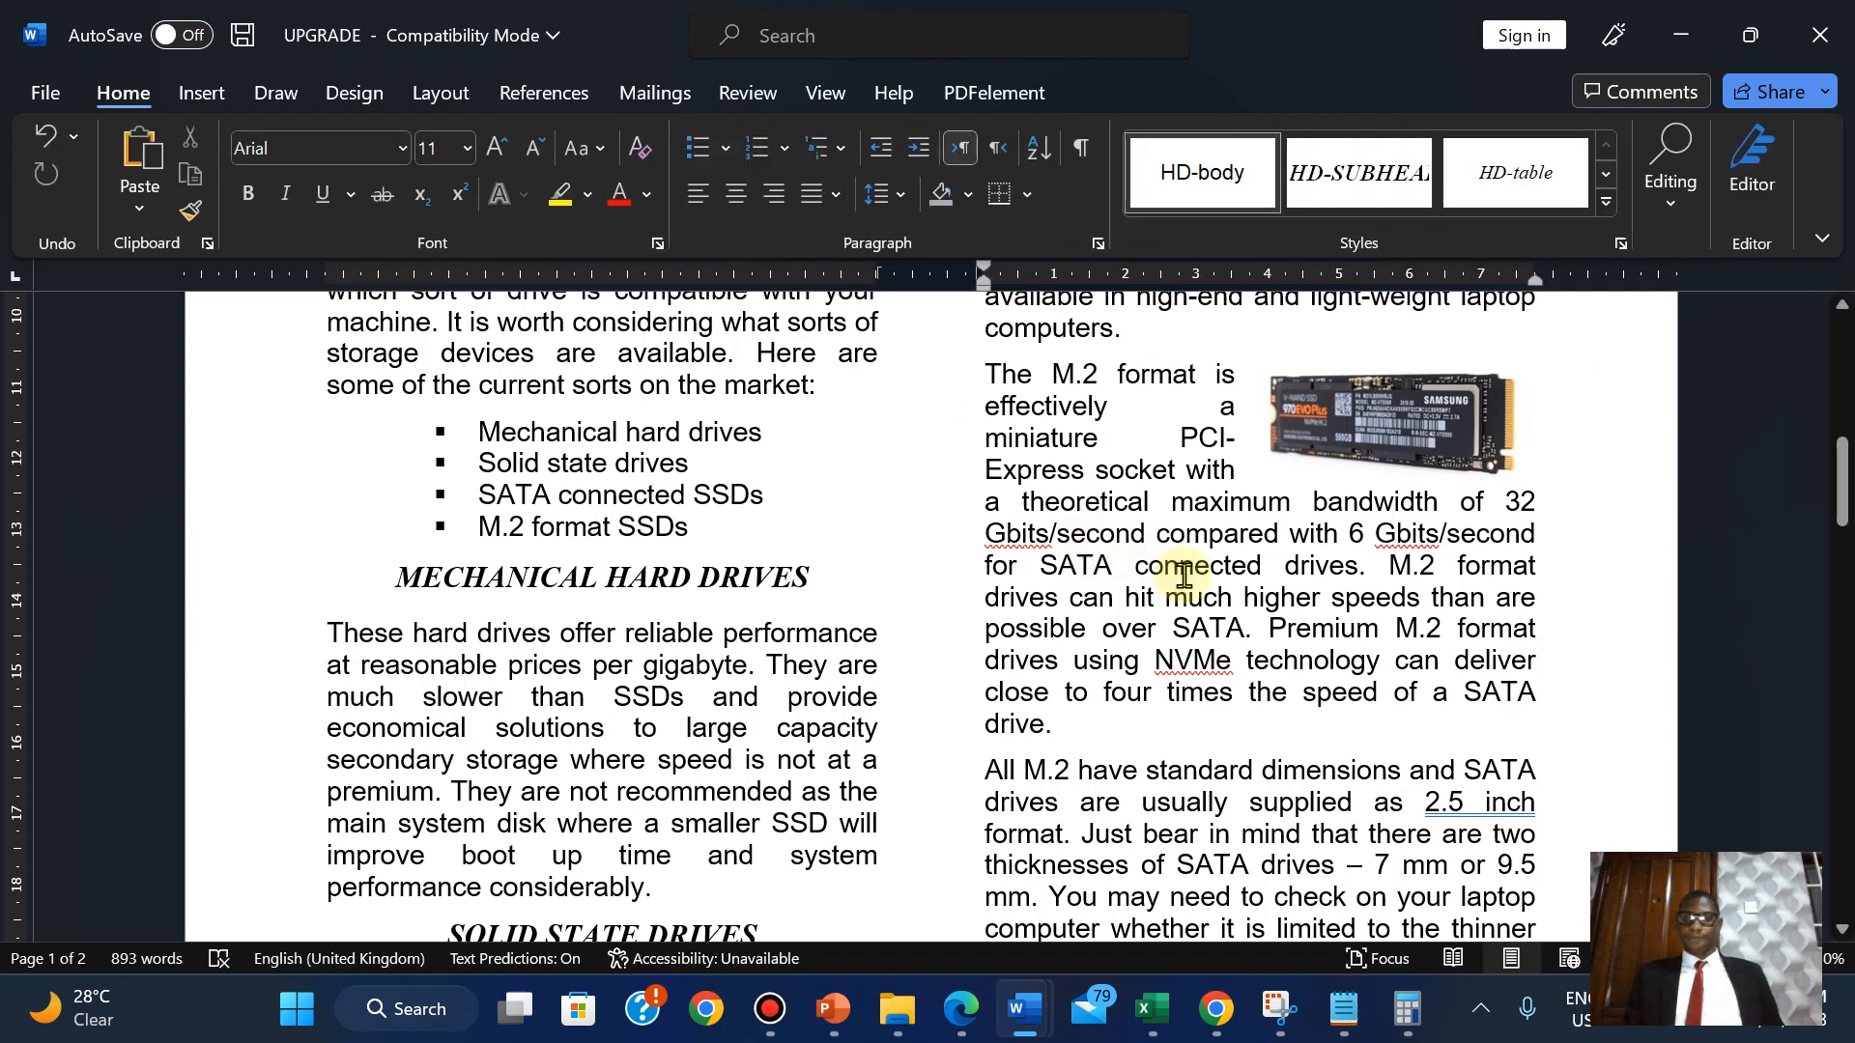
left_click(956, 1016)
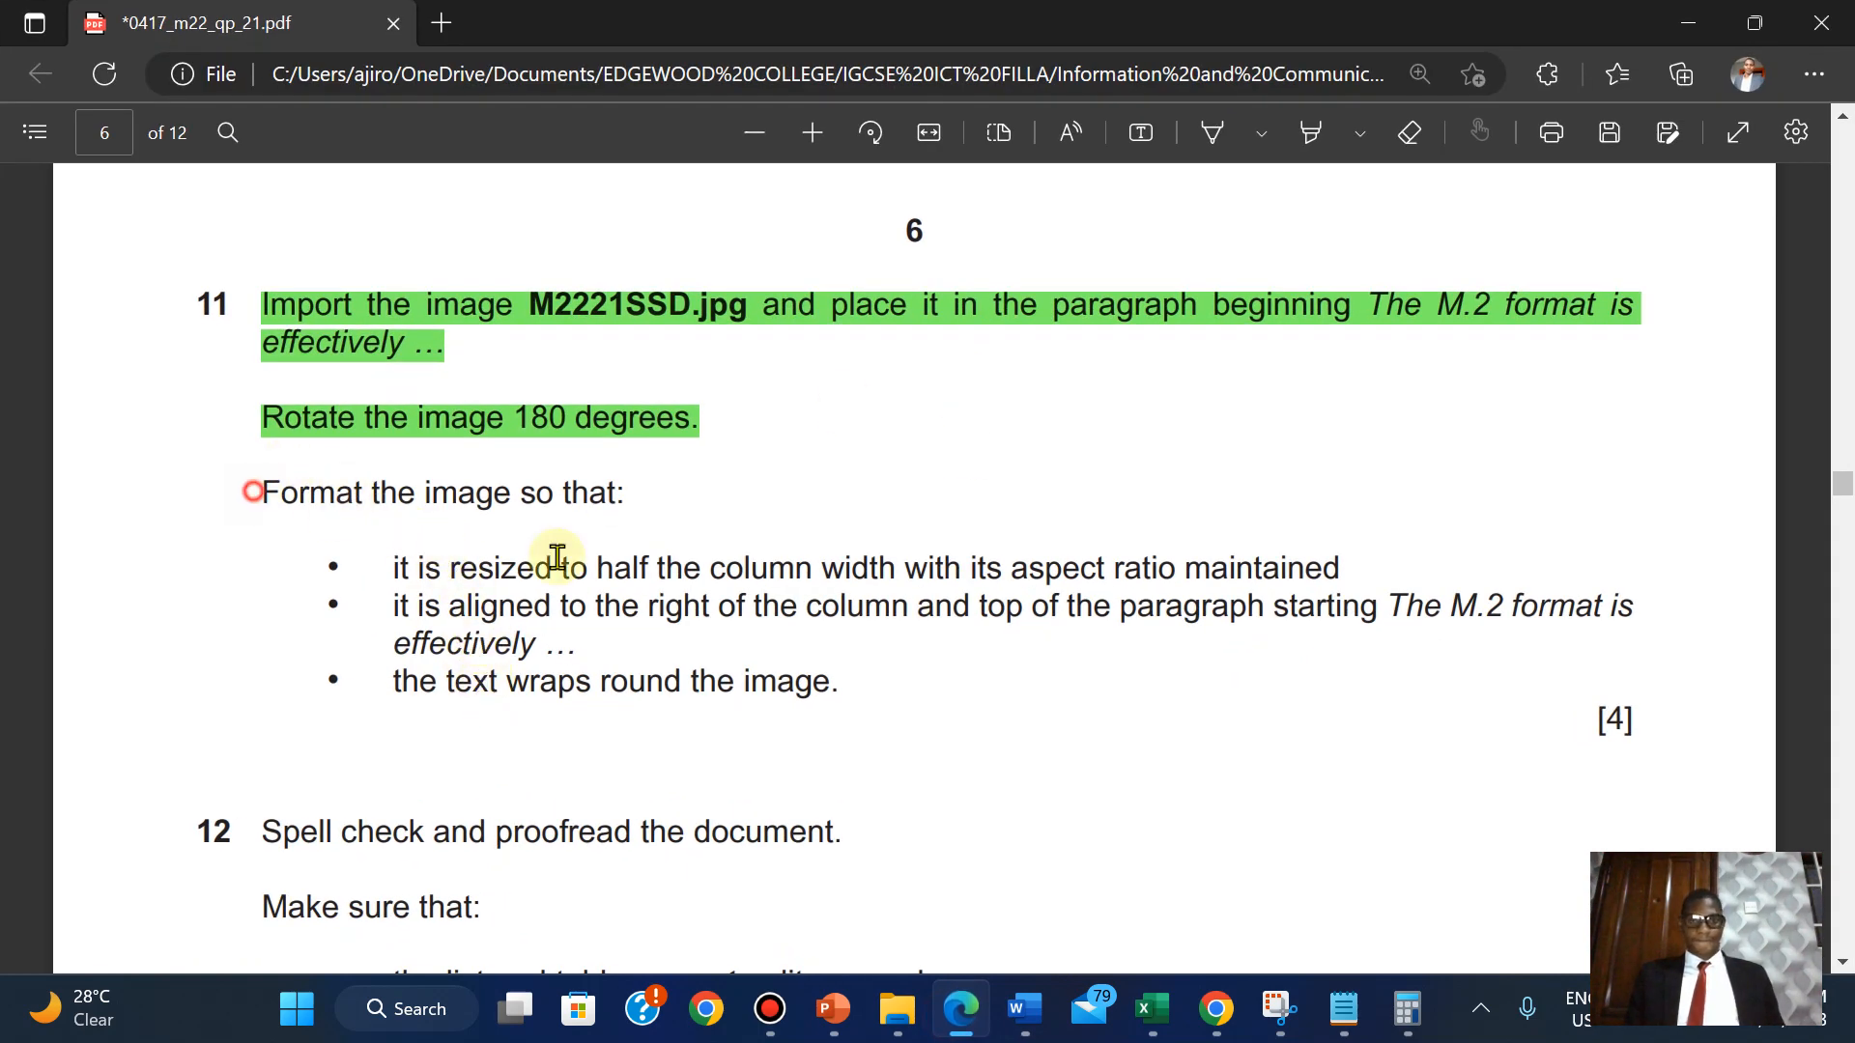
Highlight question 11's 'Format the image so that' bullets green, then return to the UPGRADE document.
left_click_drag(557, 558, 1615, 716)
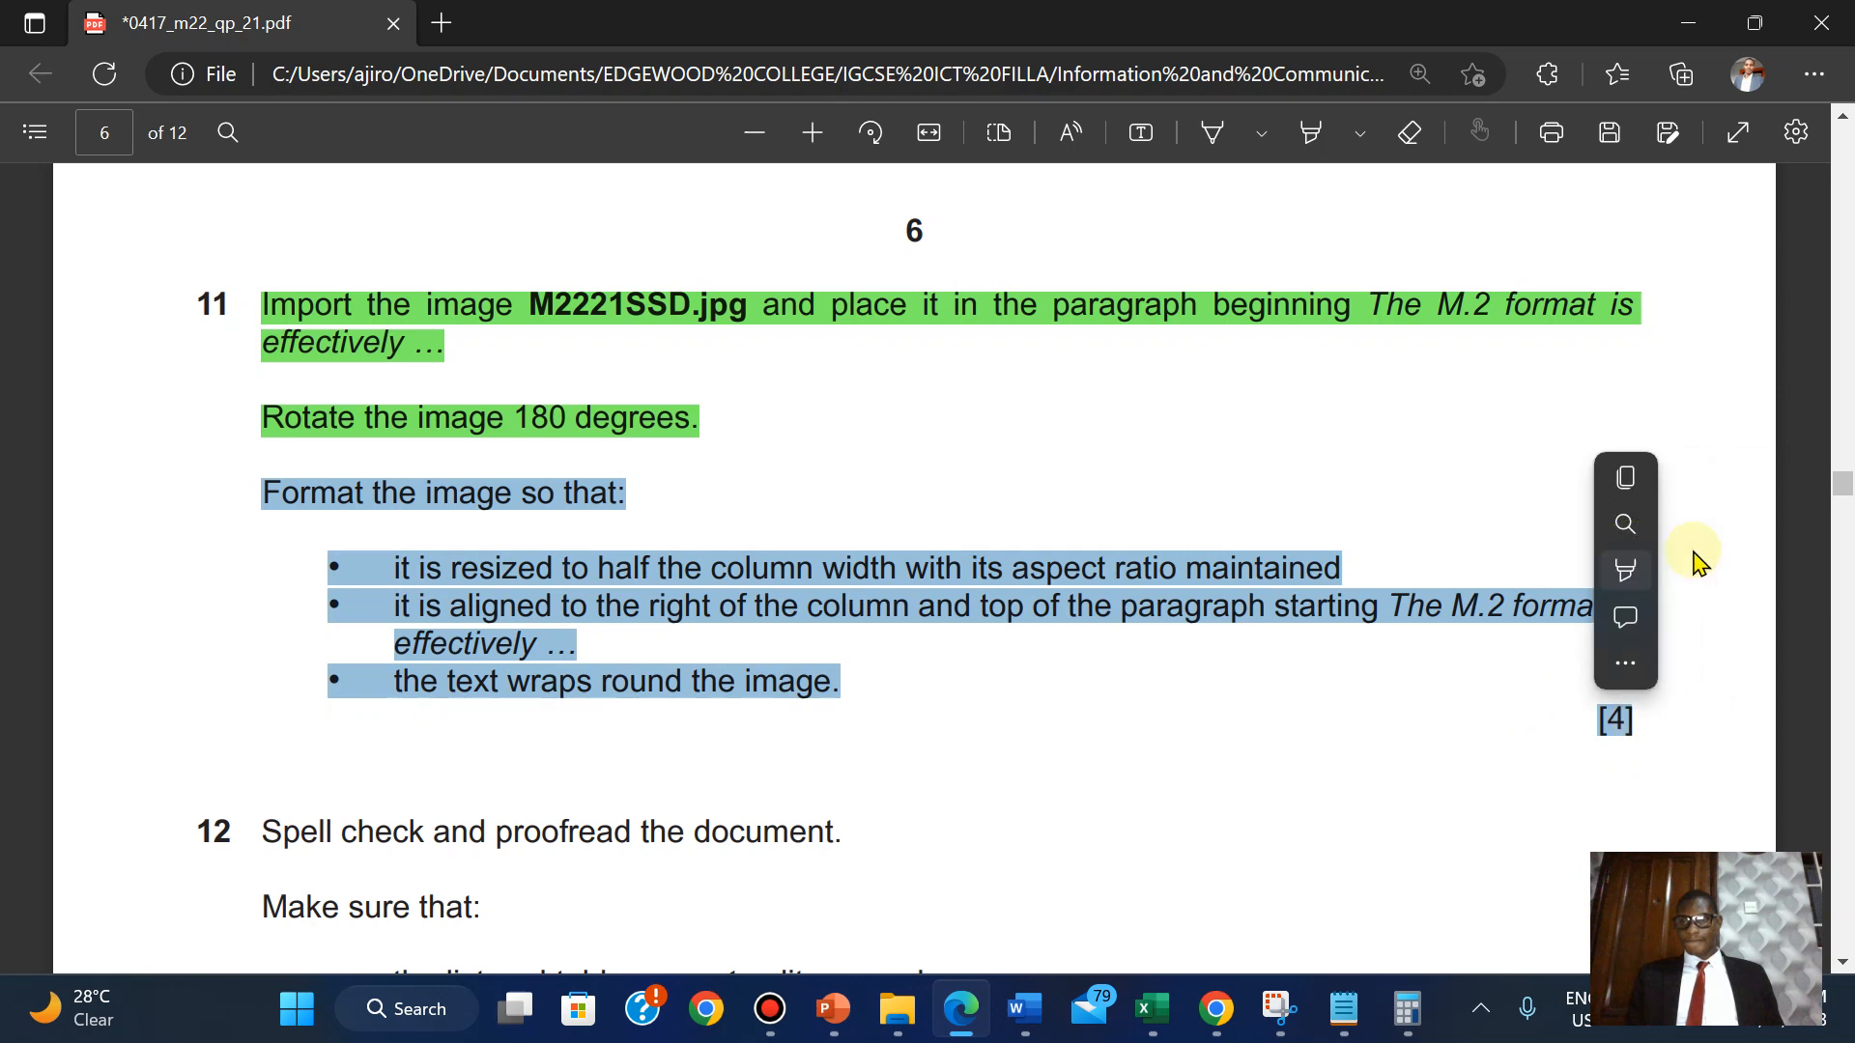
mouse_move(1677, 570)
left_click(1445, 617)
scroll(1440, 610, "down", 5)
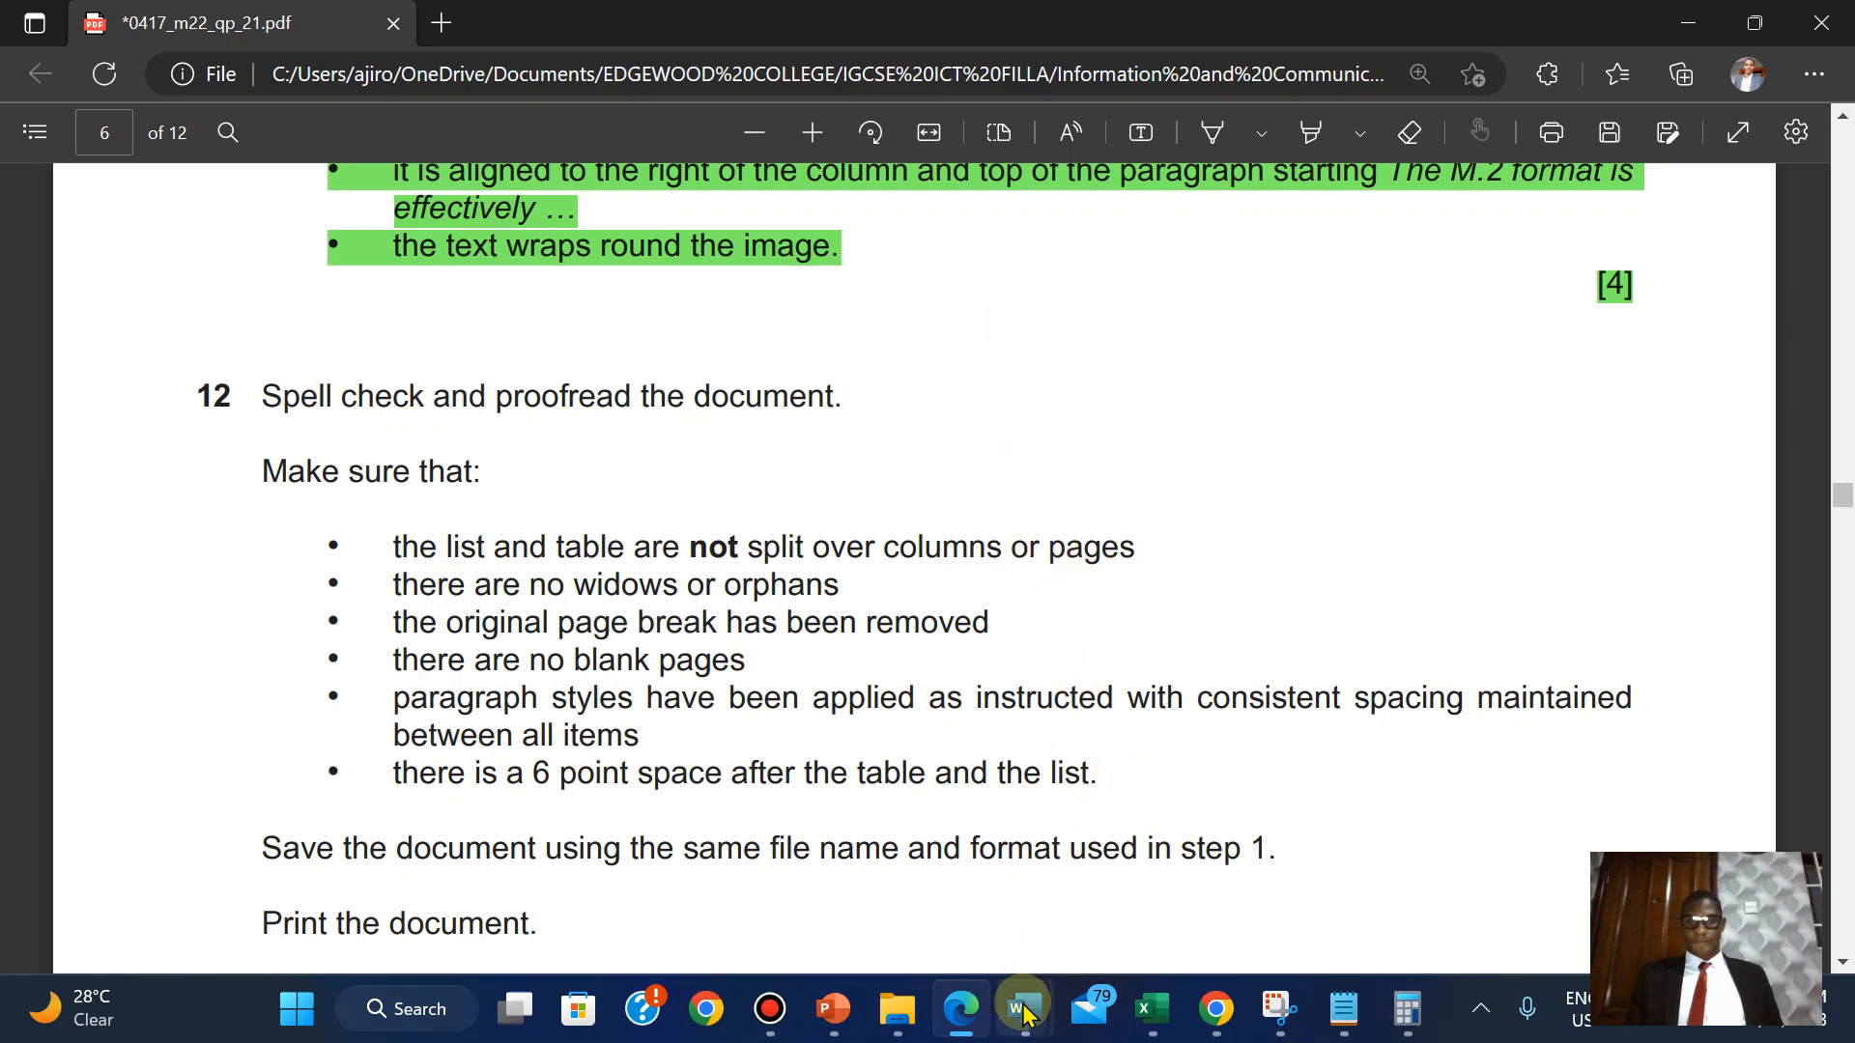
mouse_move(1025, 1009)
left_click(1261, 841)
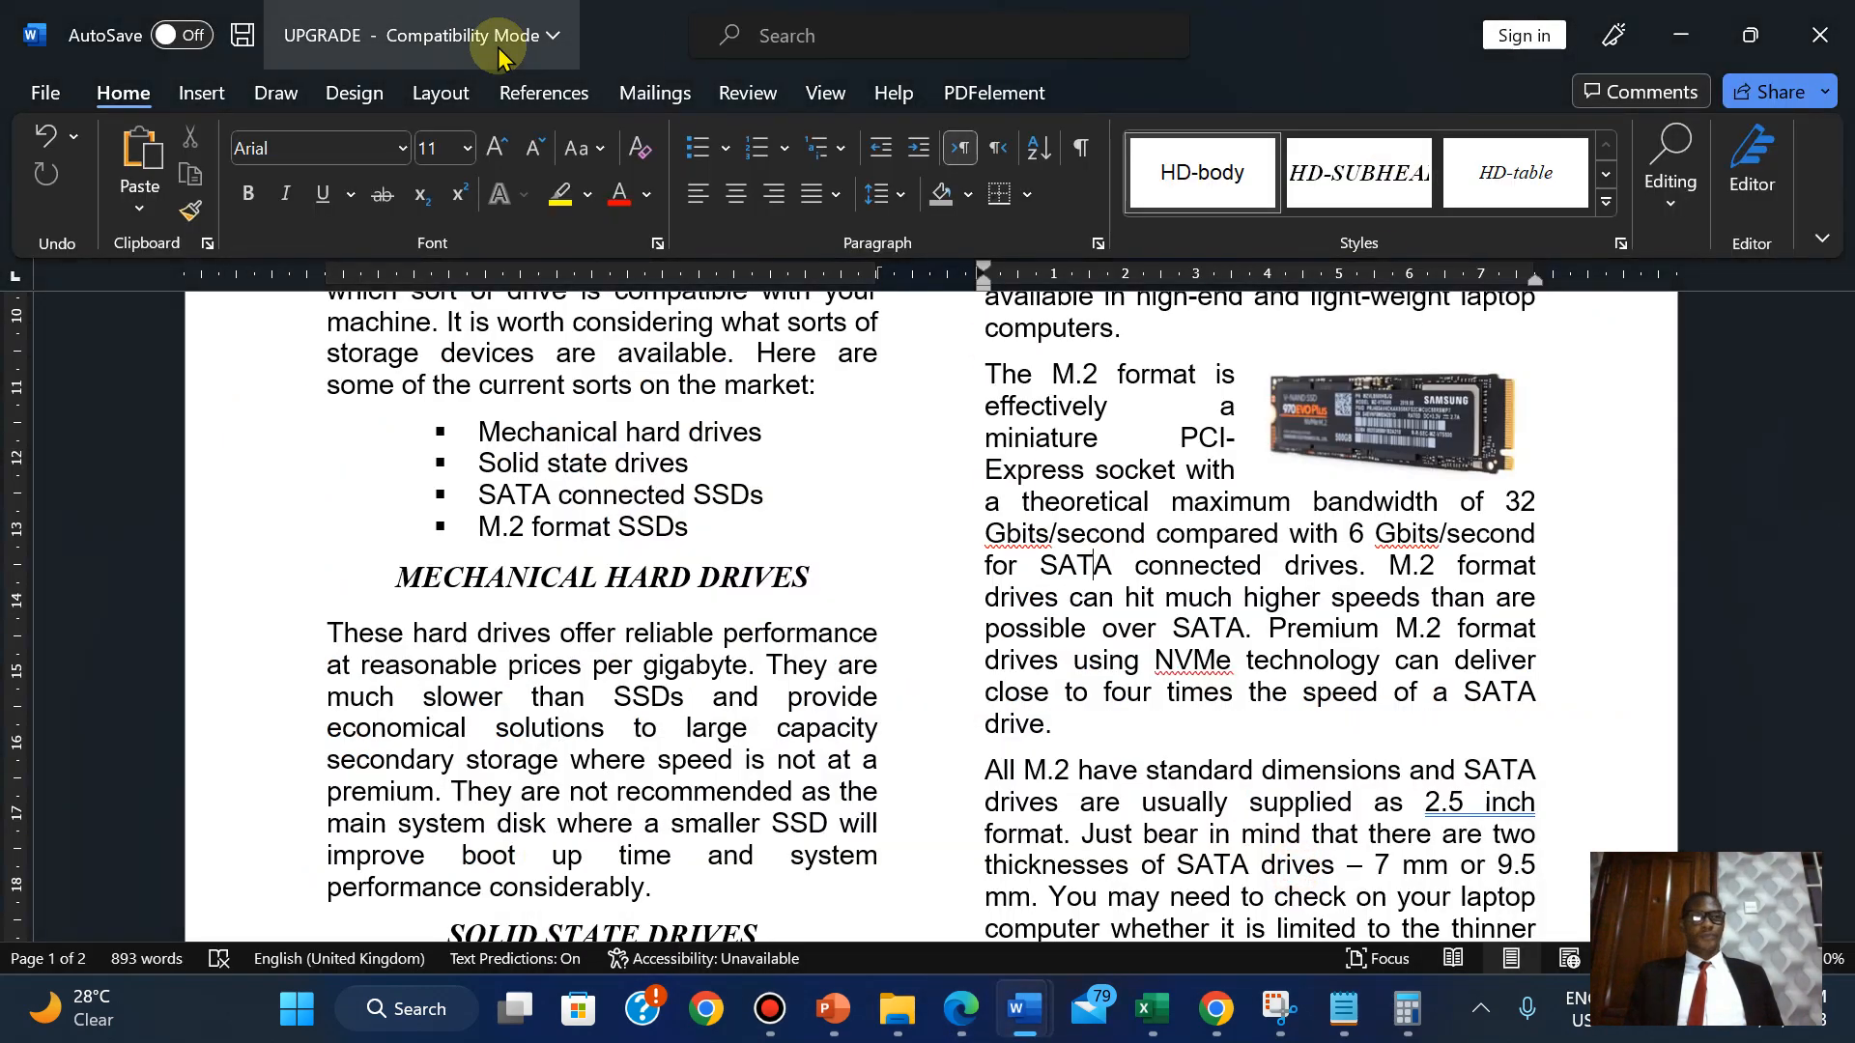
Run Spelling & Grammar and ignore the NVMe, 2.5 inch, disk and addressable flags.
left_click(748, 95)
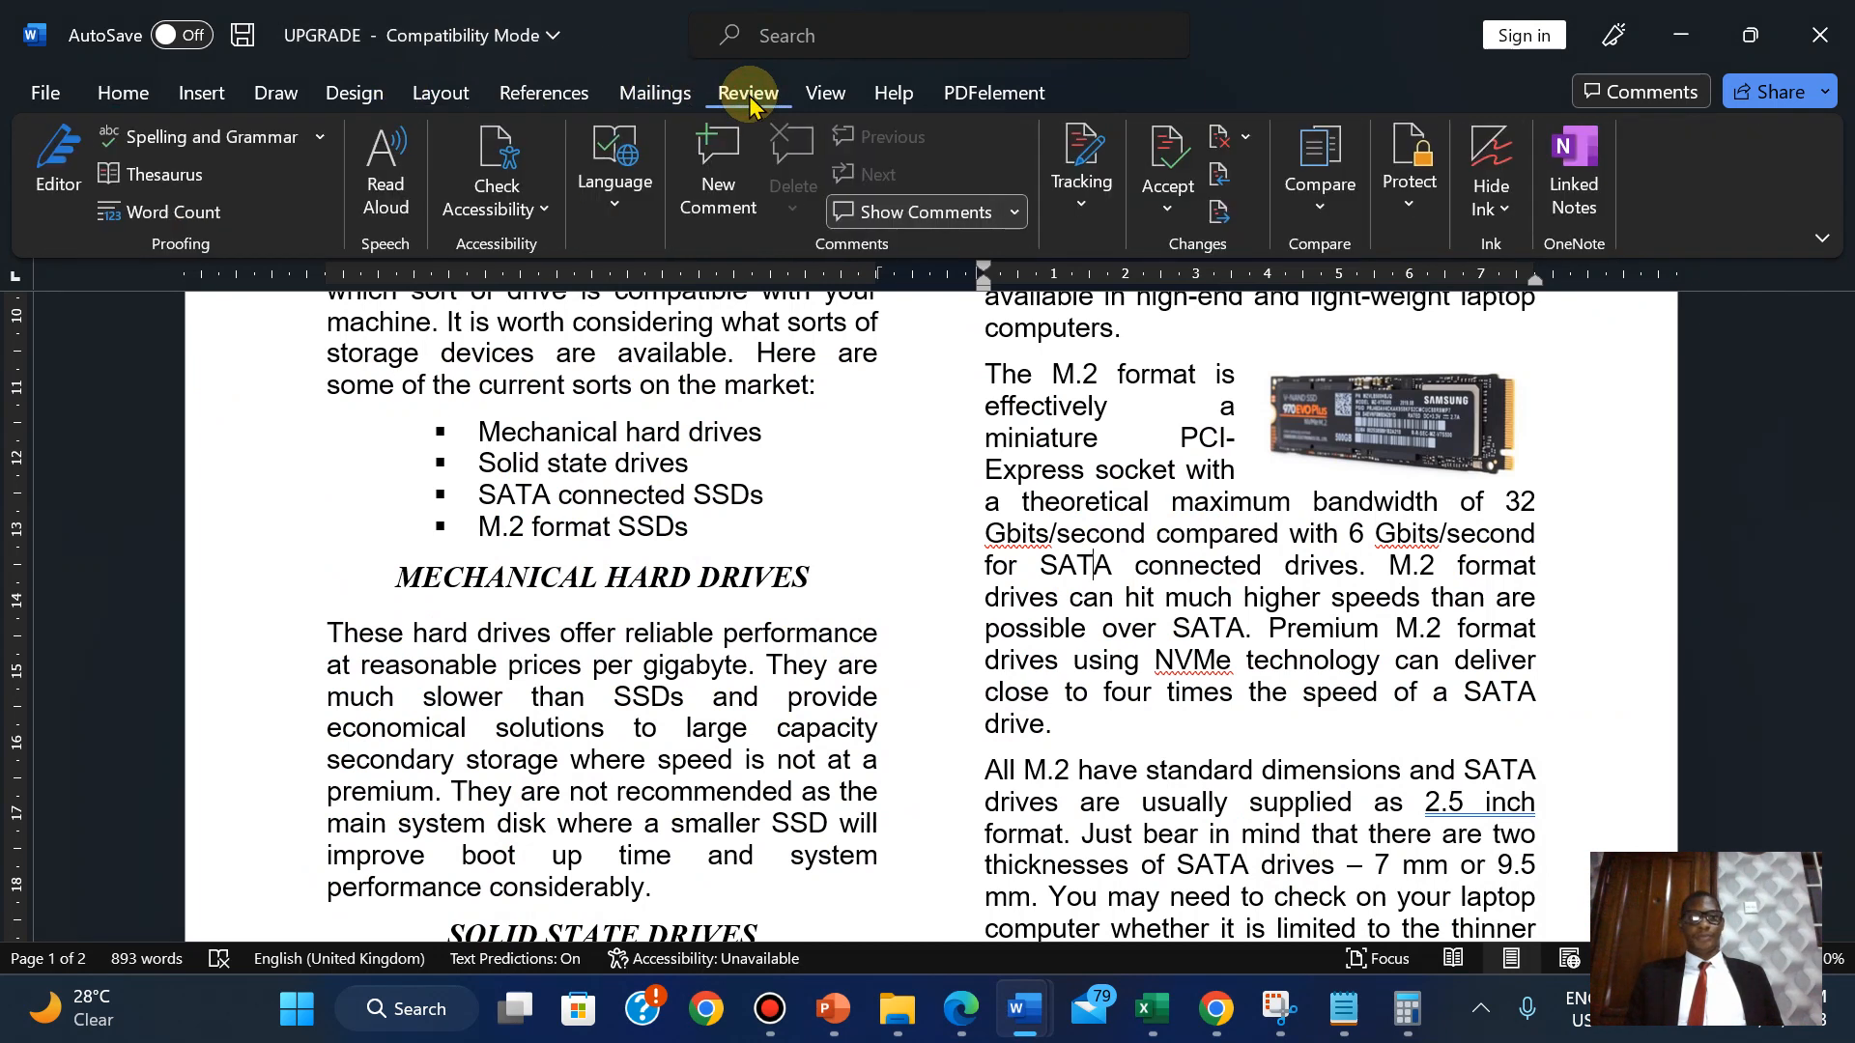
left_click(216, 136)
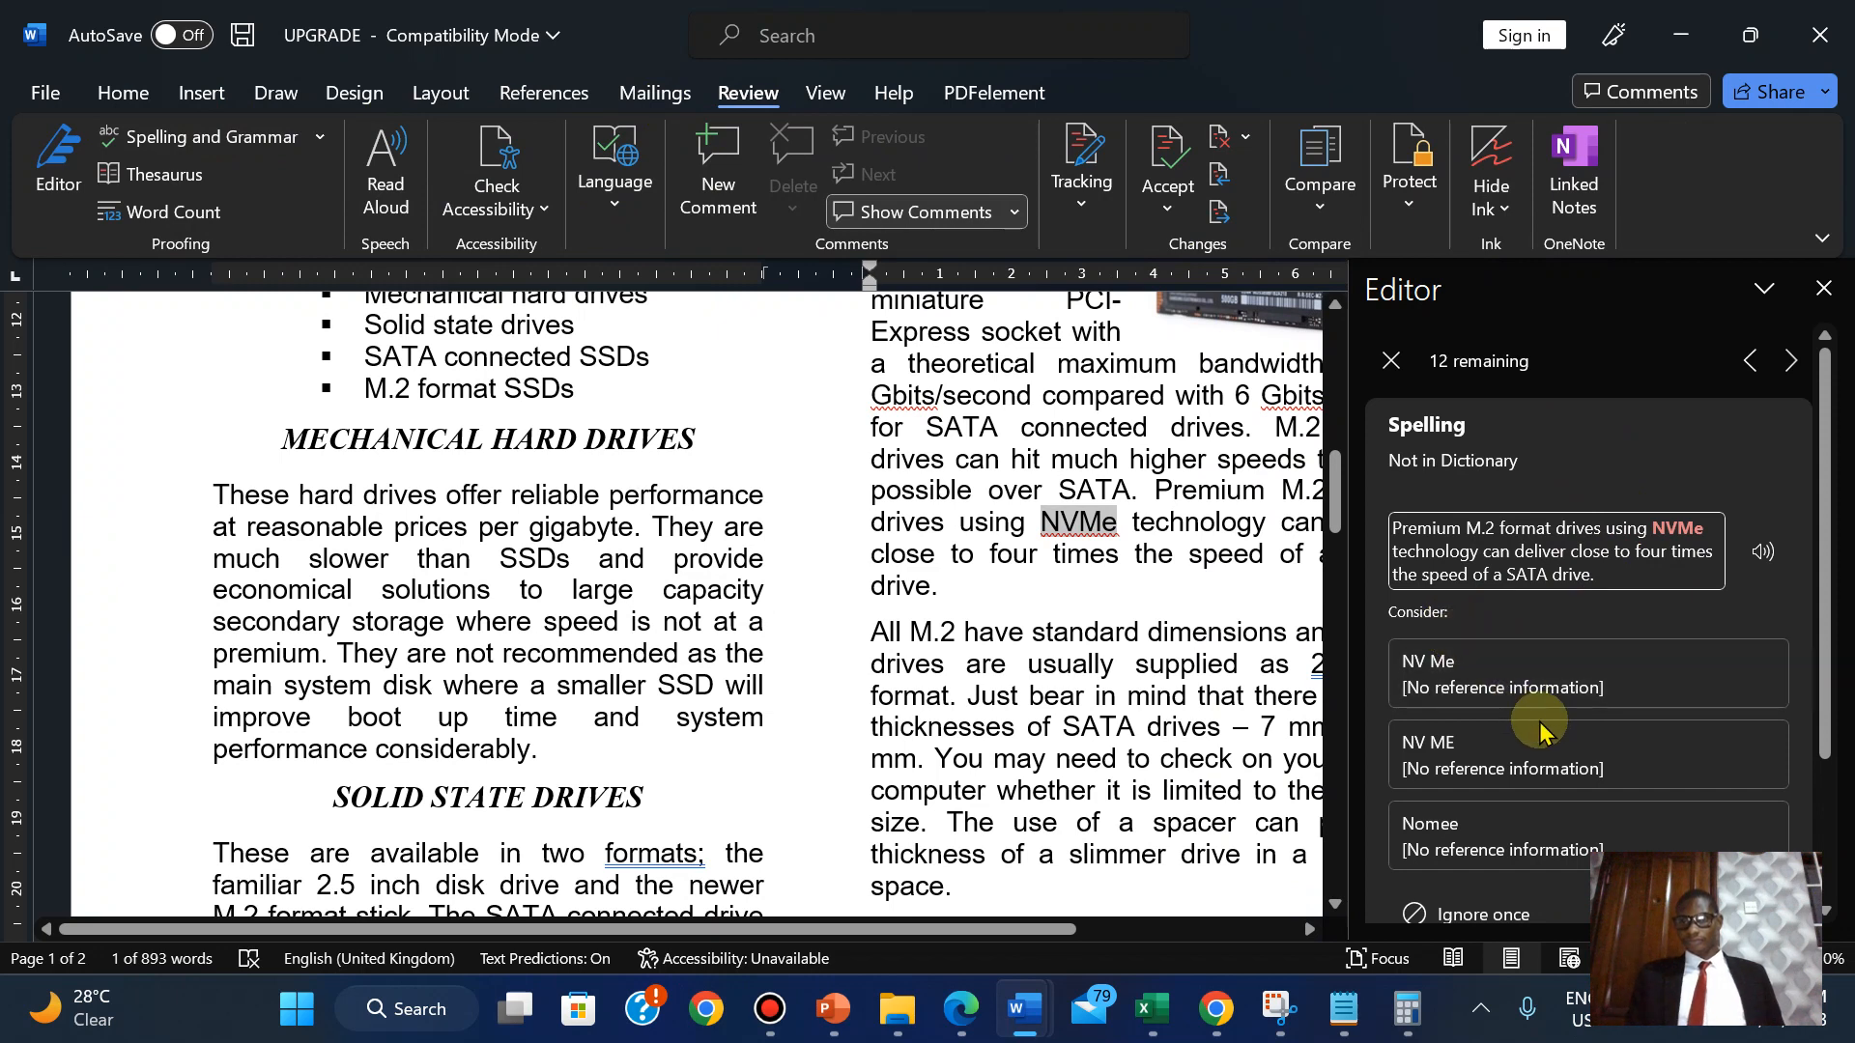
left_click(1498, 904)
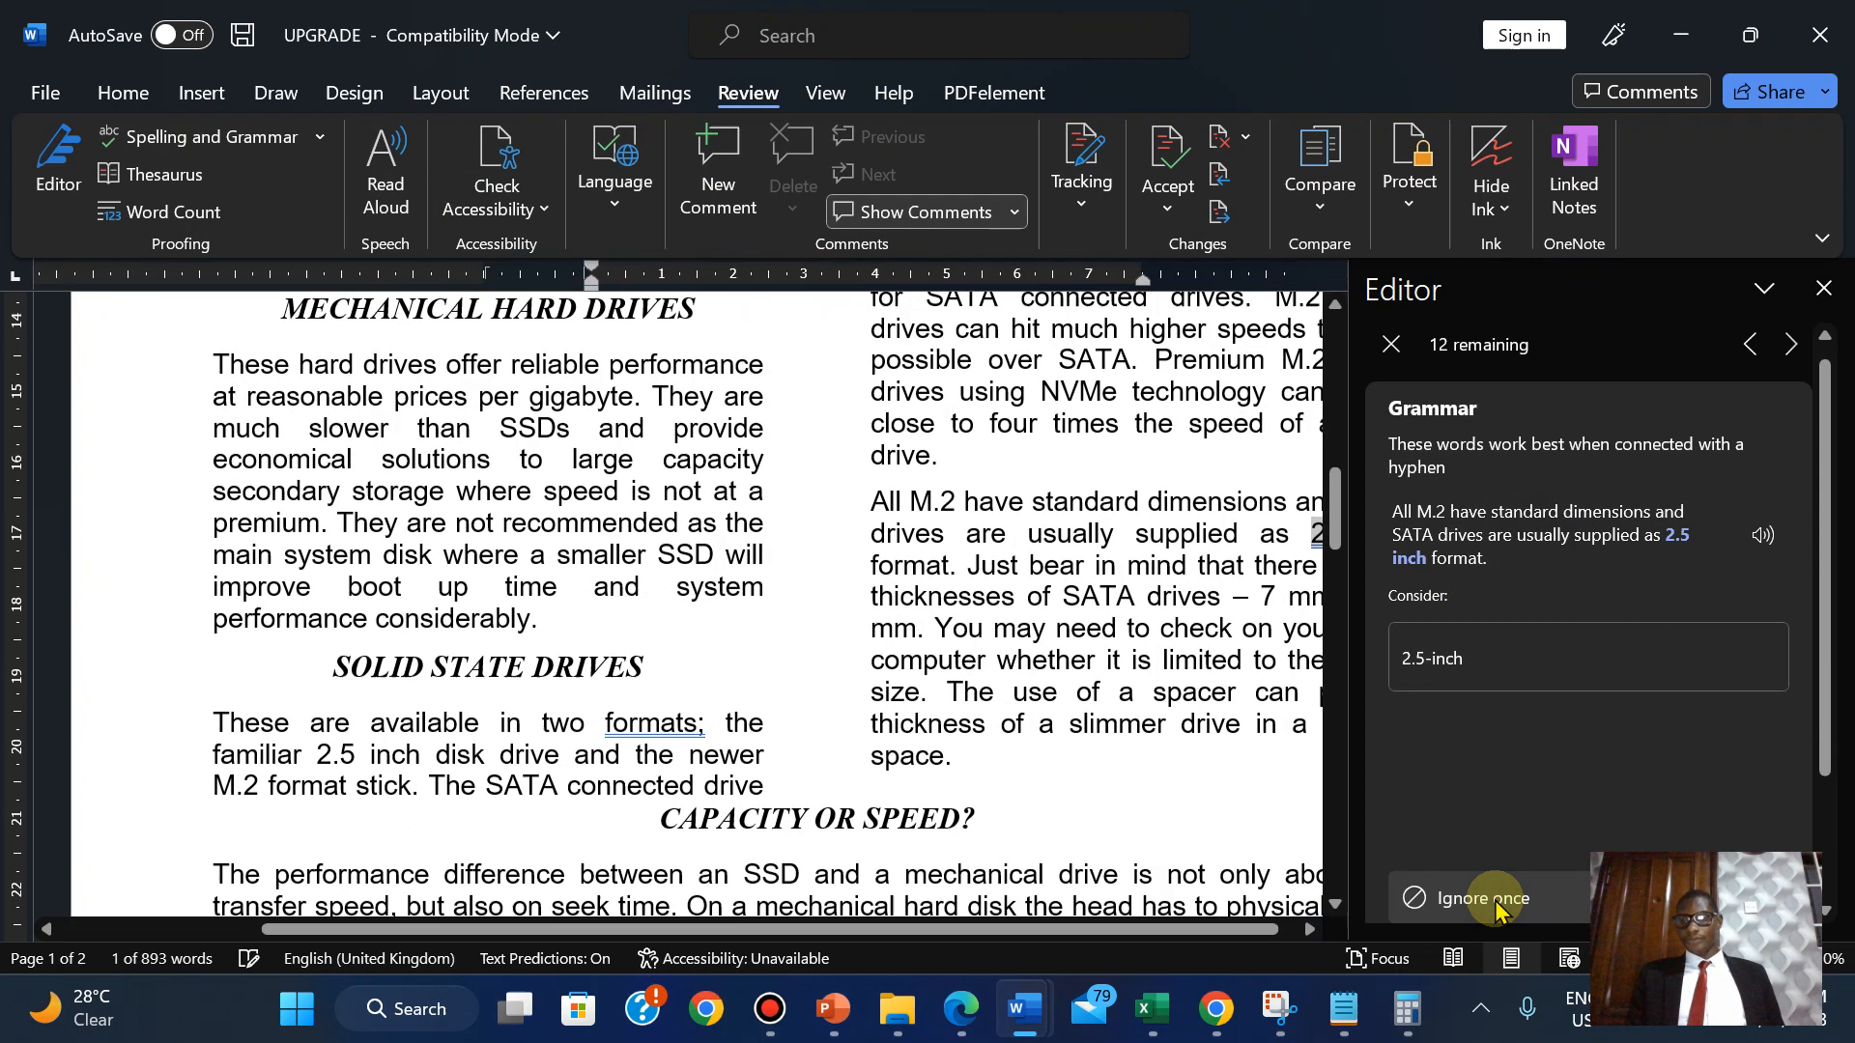
left_click(1496, 900)
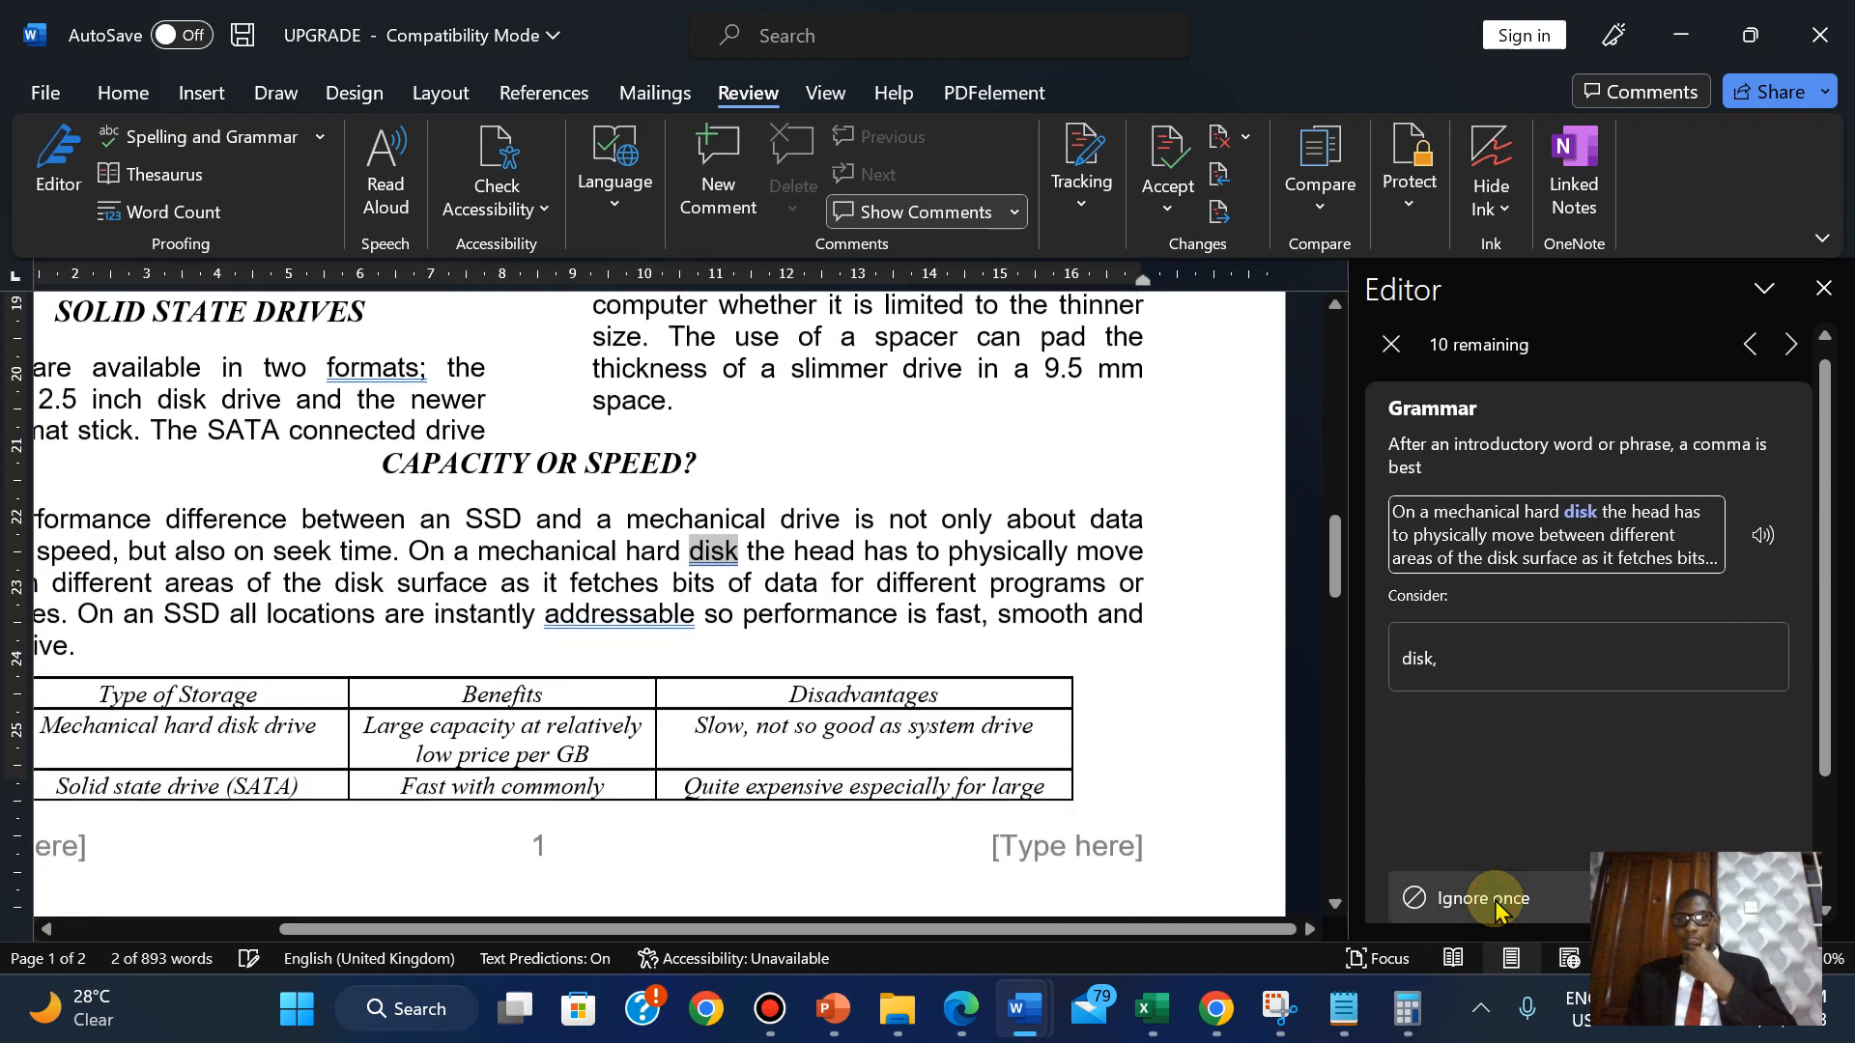
left_click(1495, 900)
left_click(1496, 900)
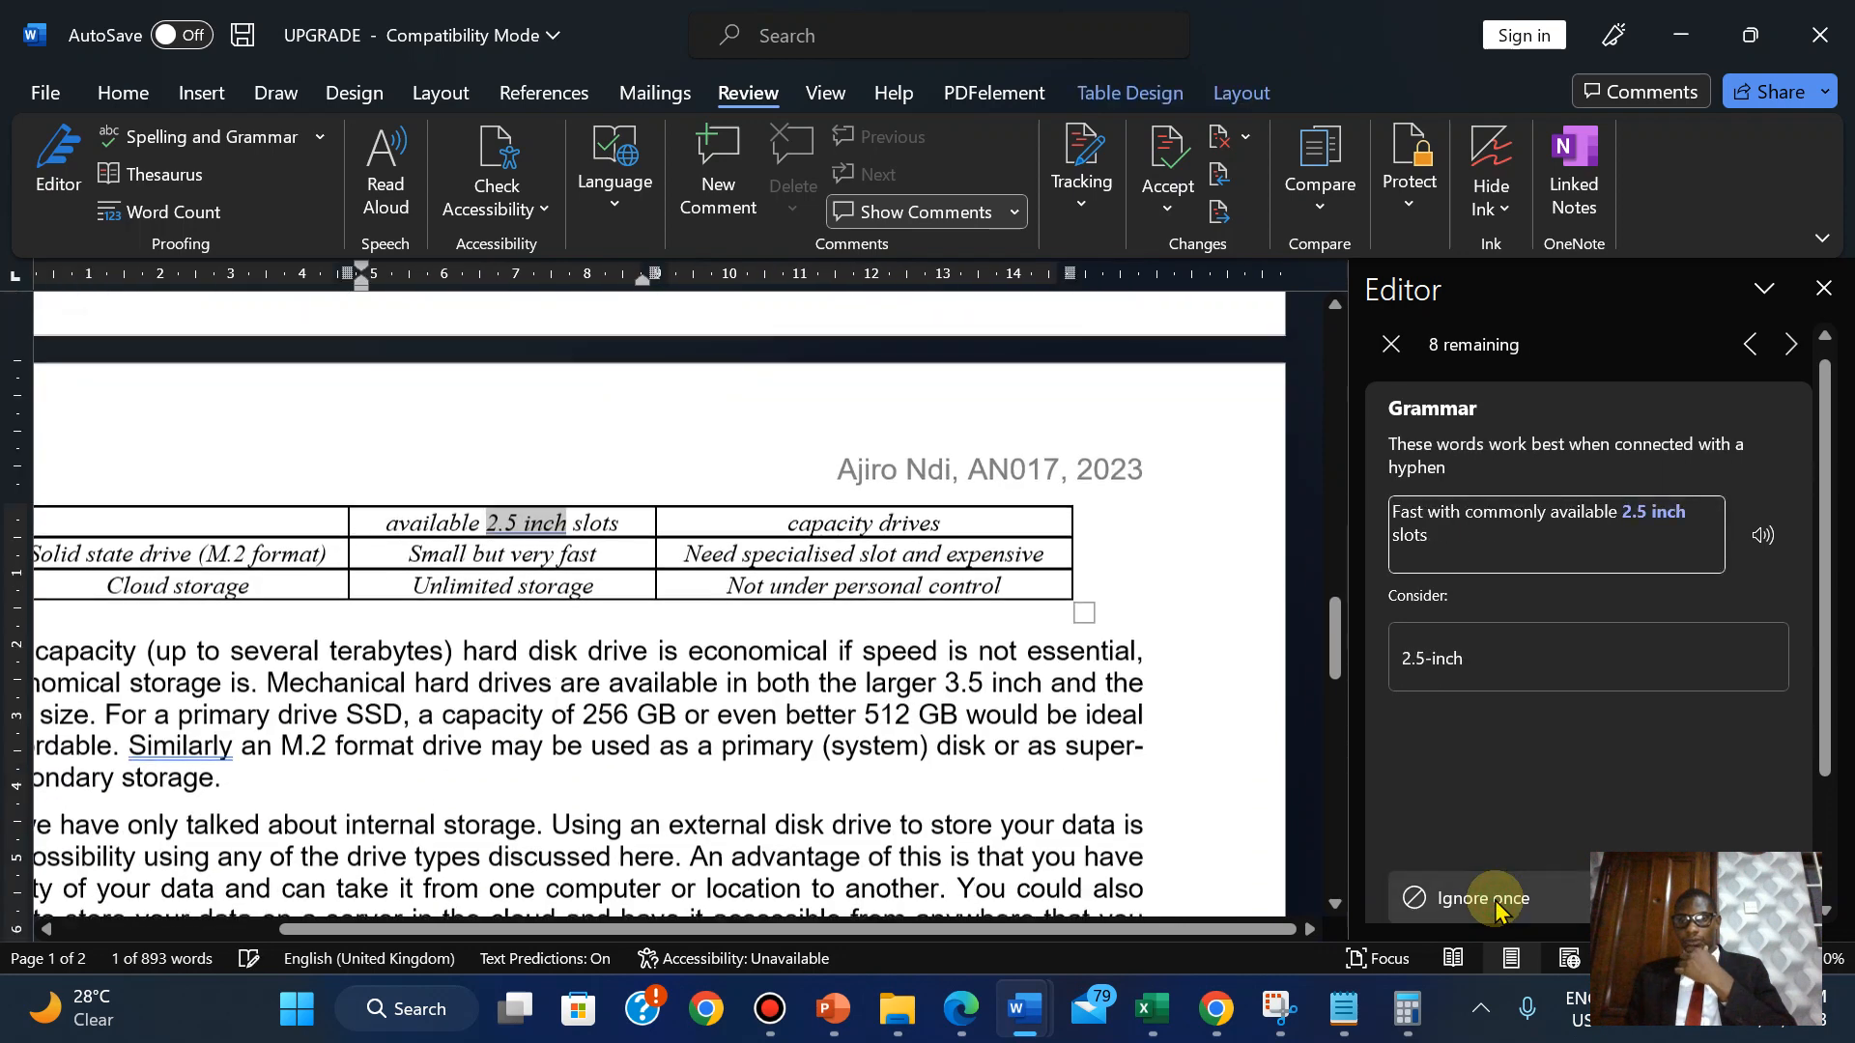
left_click(1496, 901)
left_click(1495, 906)
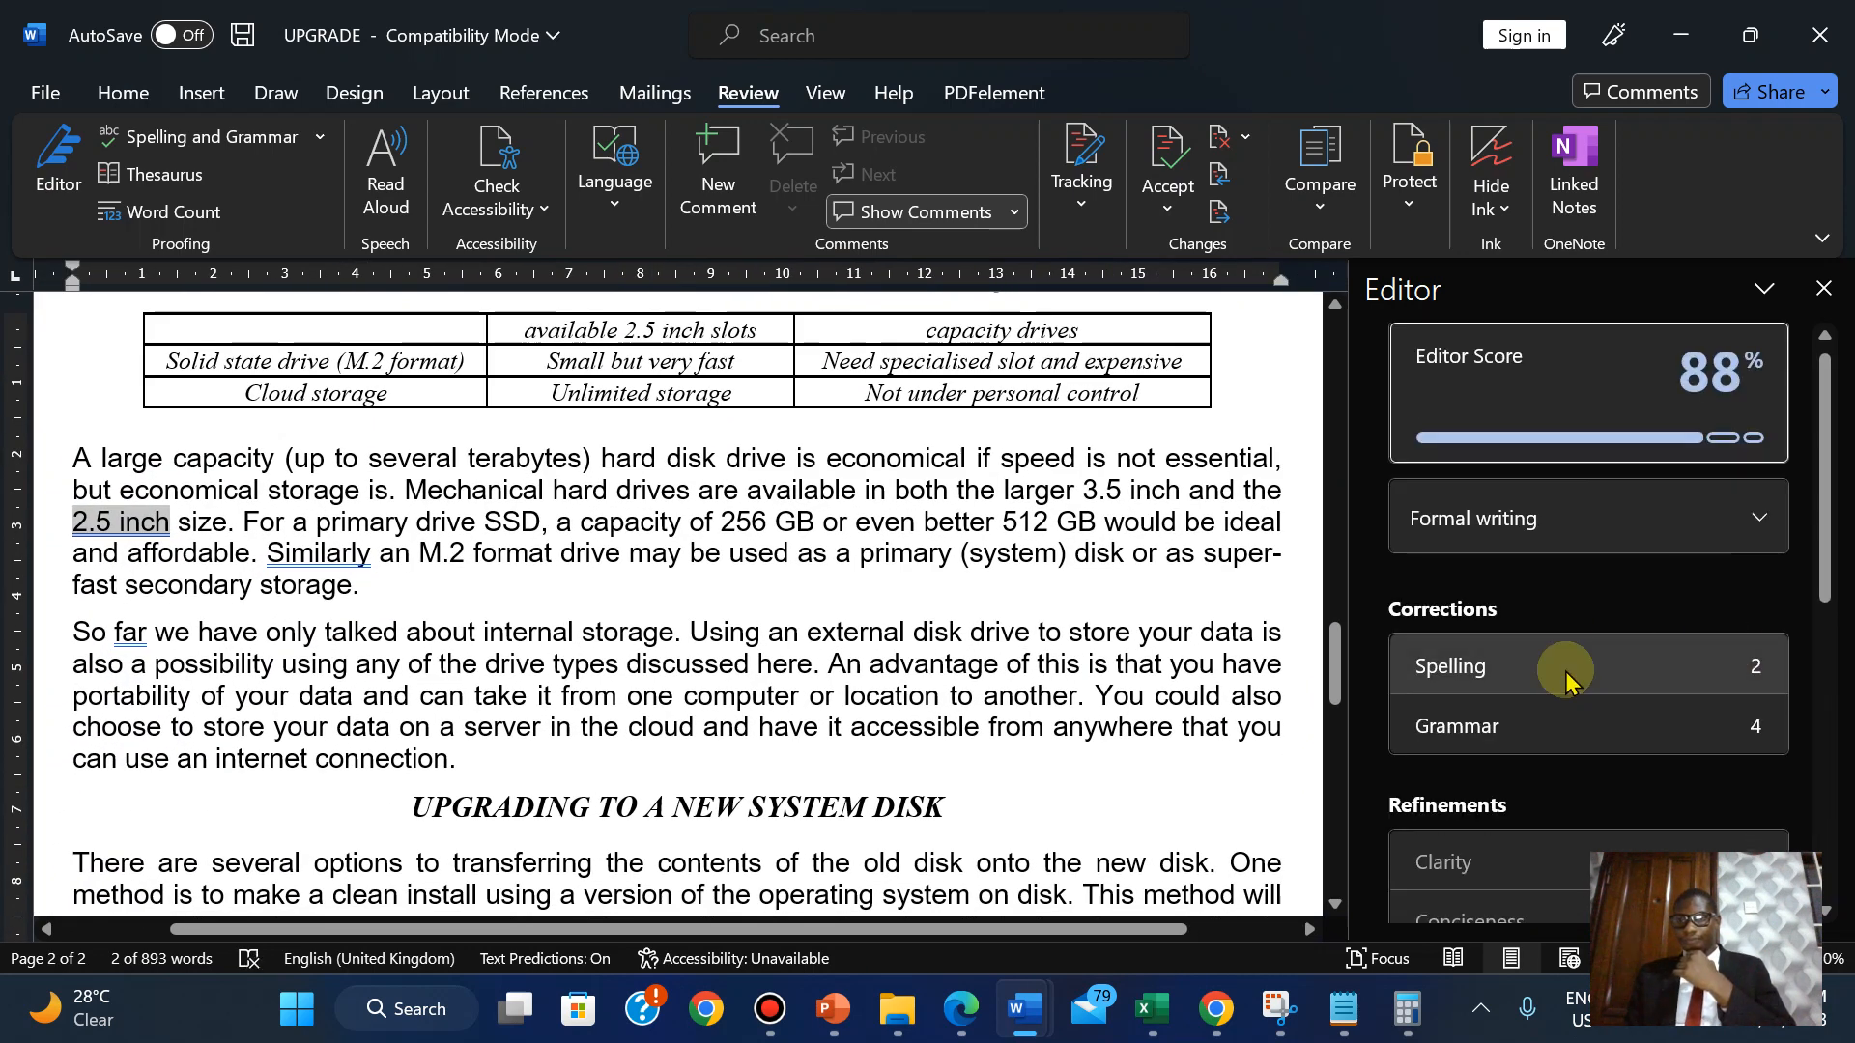
Ignore both Gbits flags and all remaining grammar suggestions, confirm completion, and close the Editor.
left_click(1565, 671)
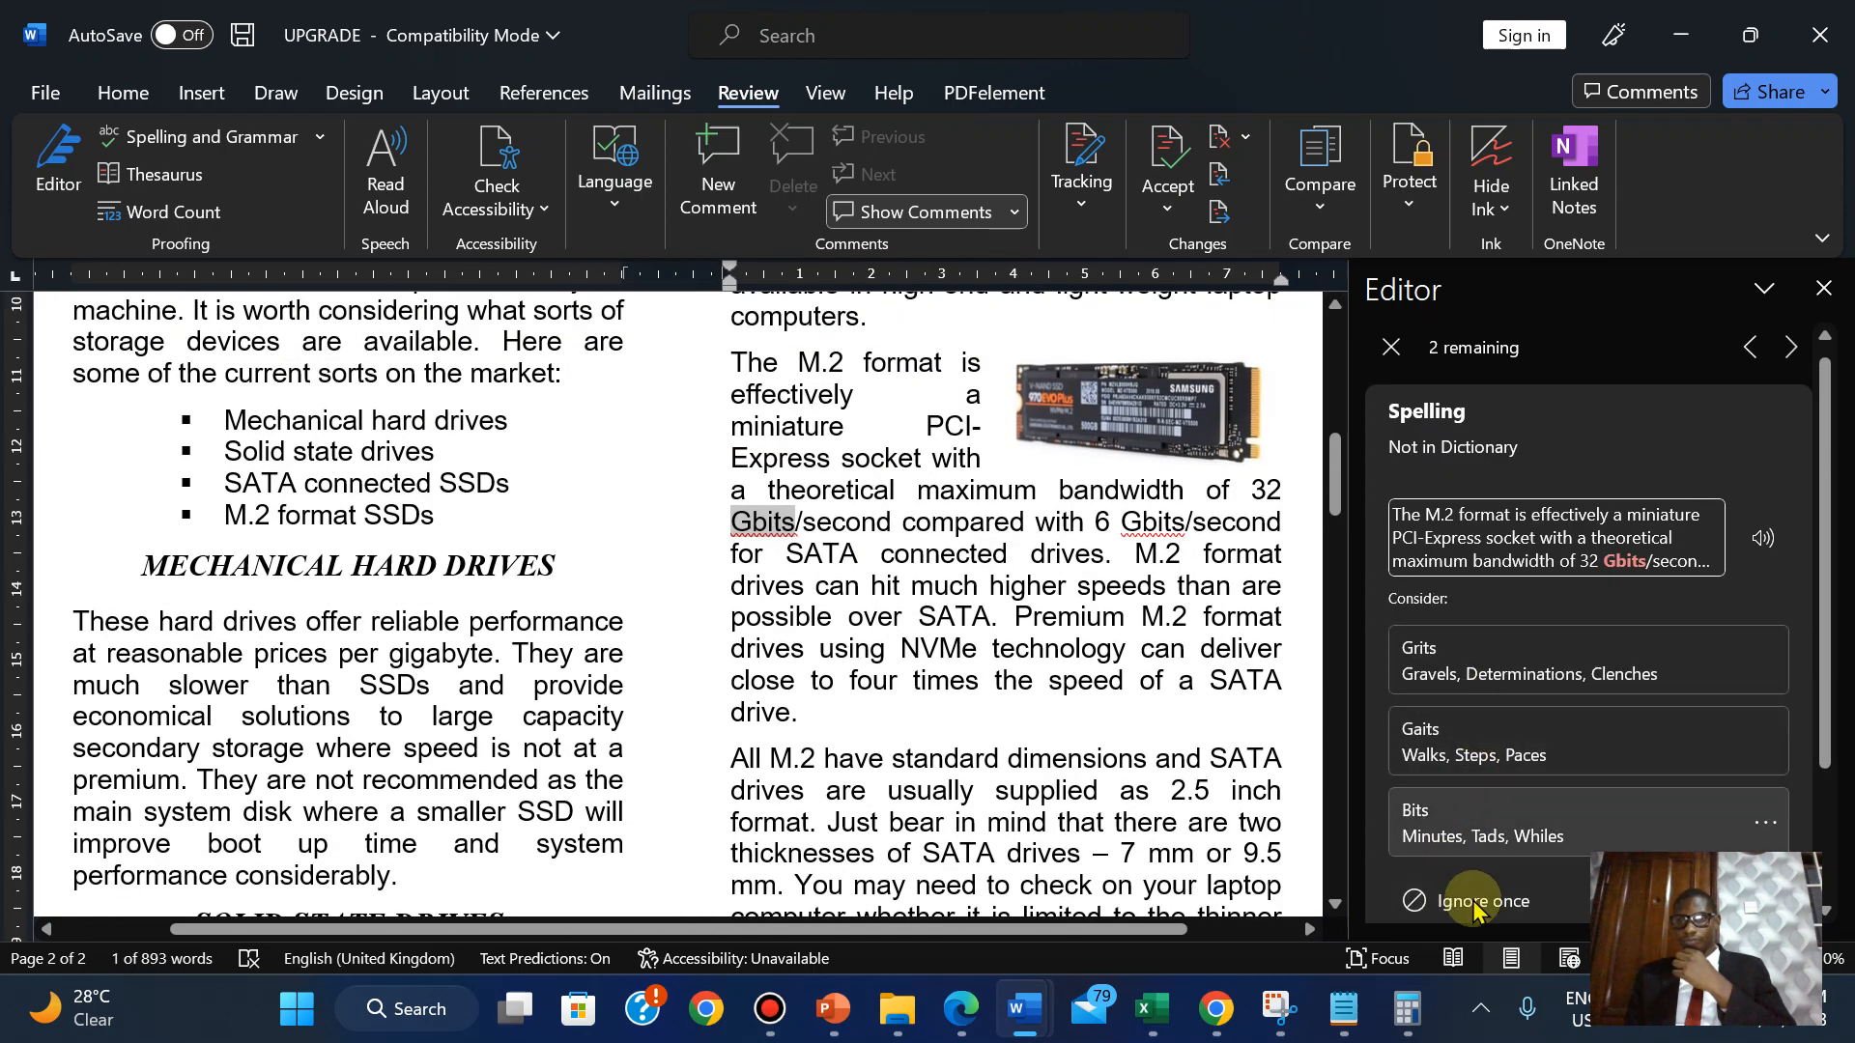
left_click(1471, 909)
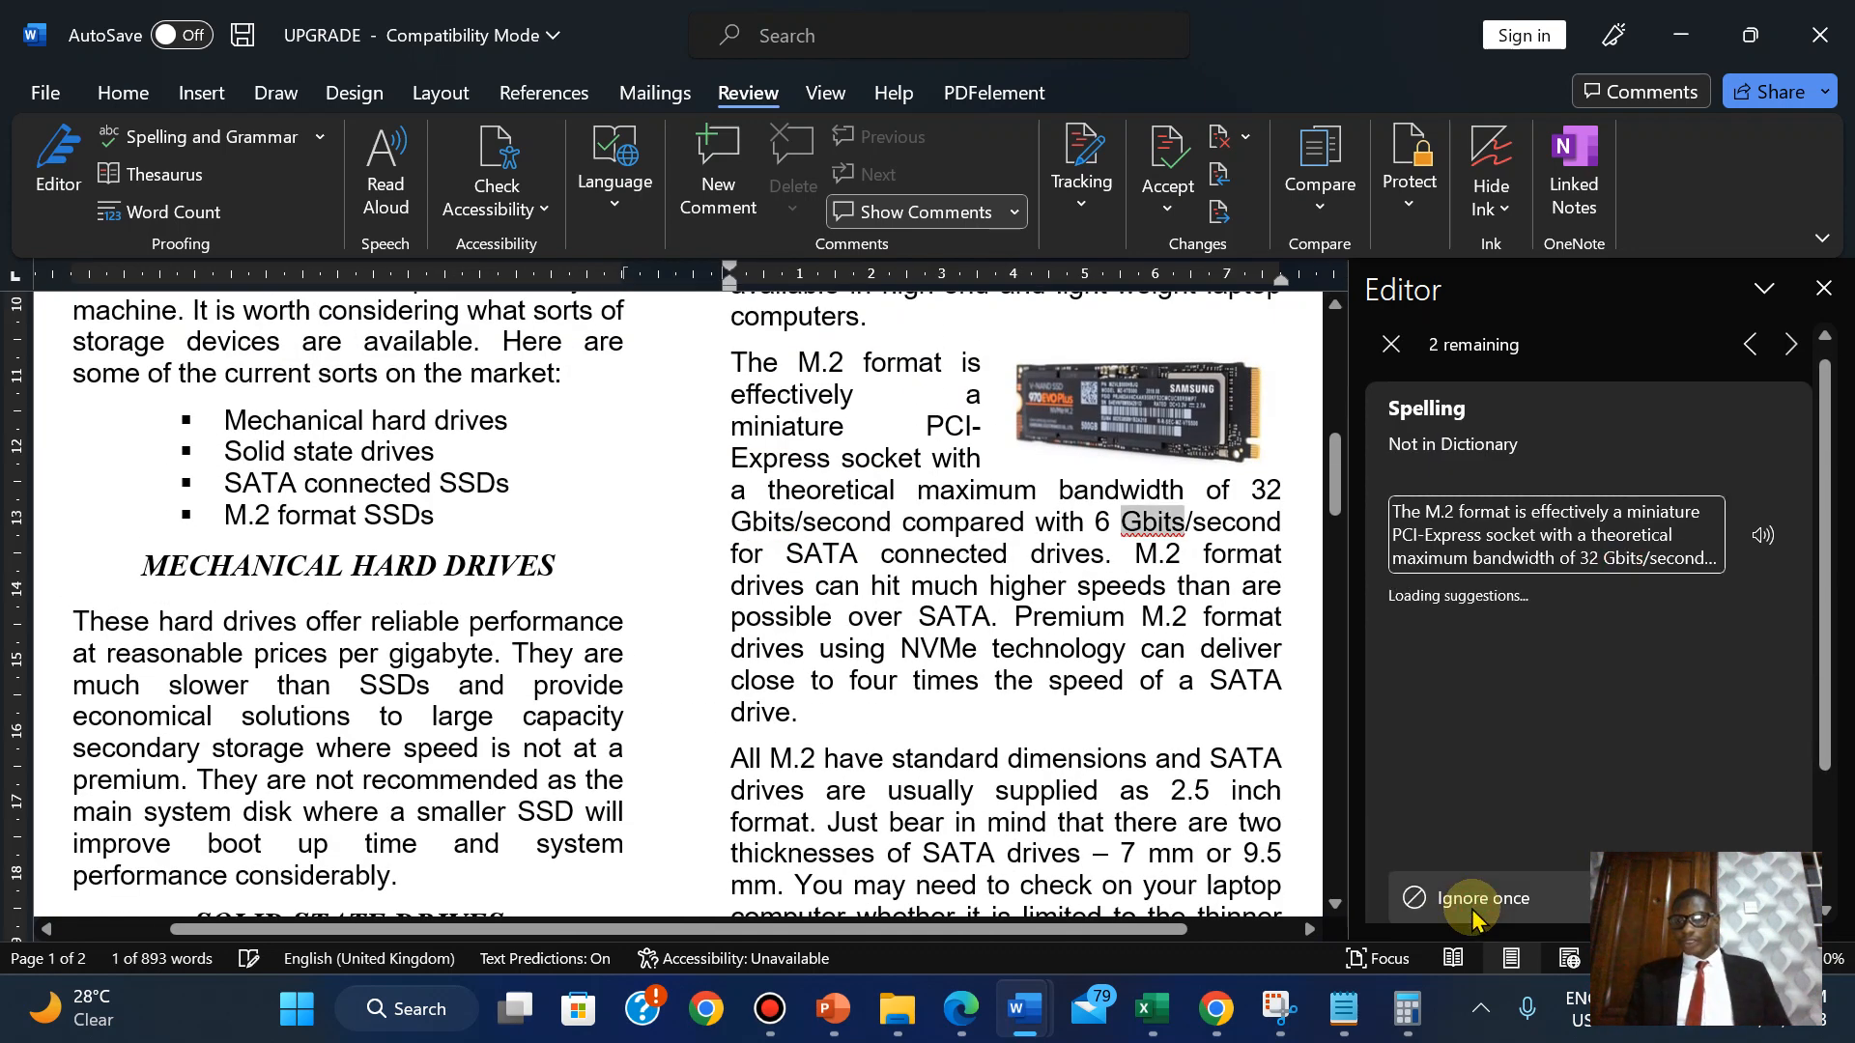
left_click(1471, 904)
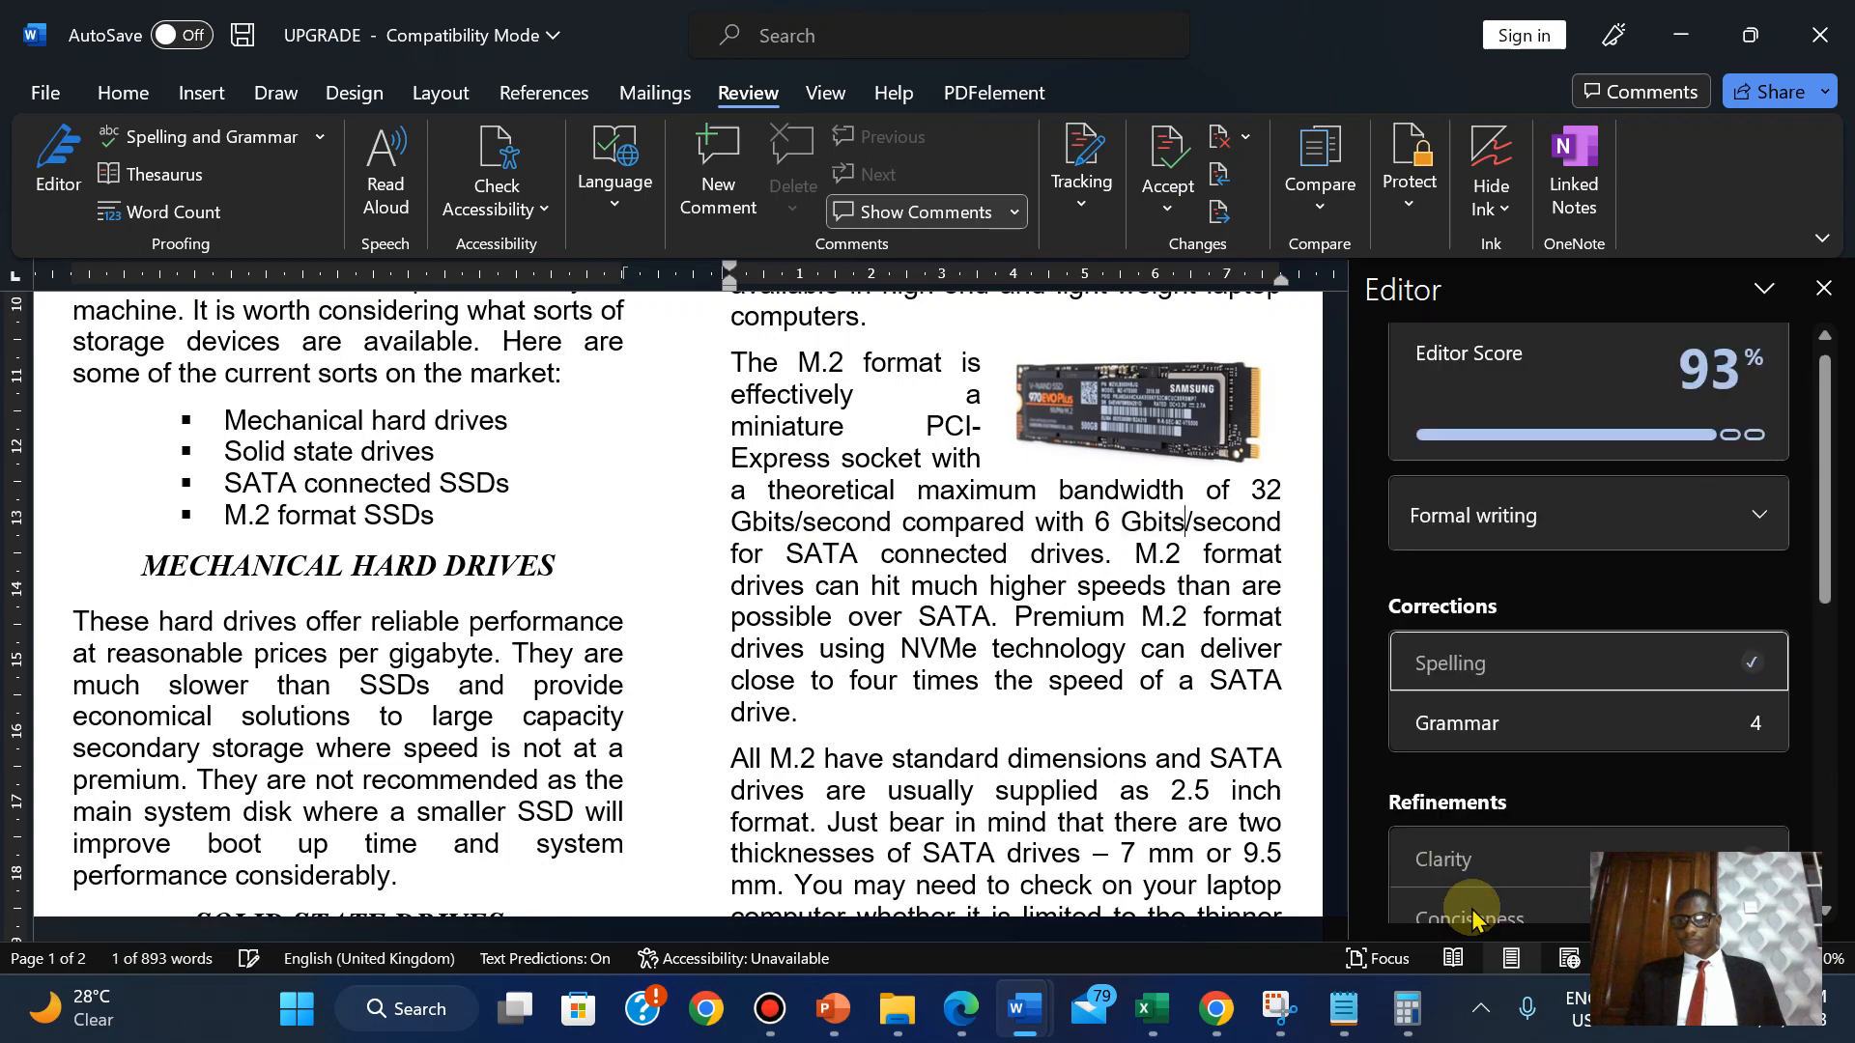
left_click(1730, 720)
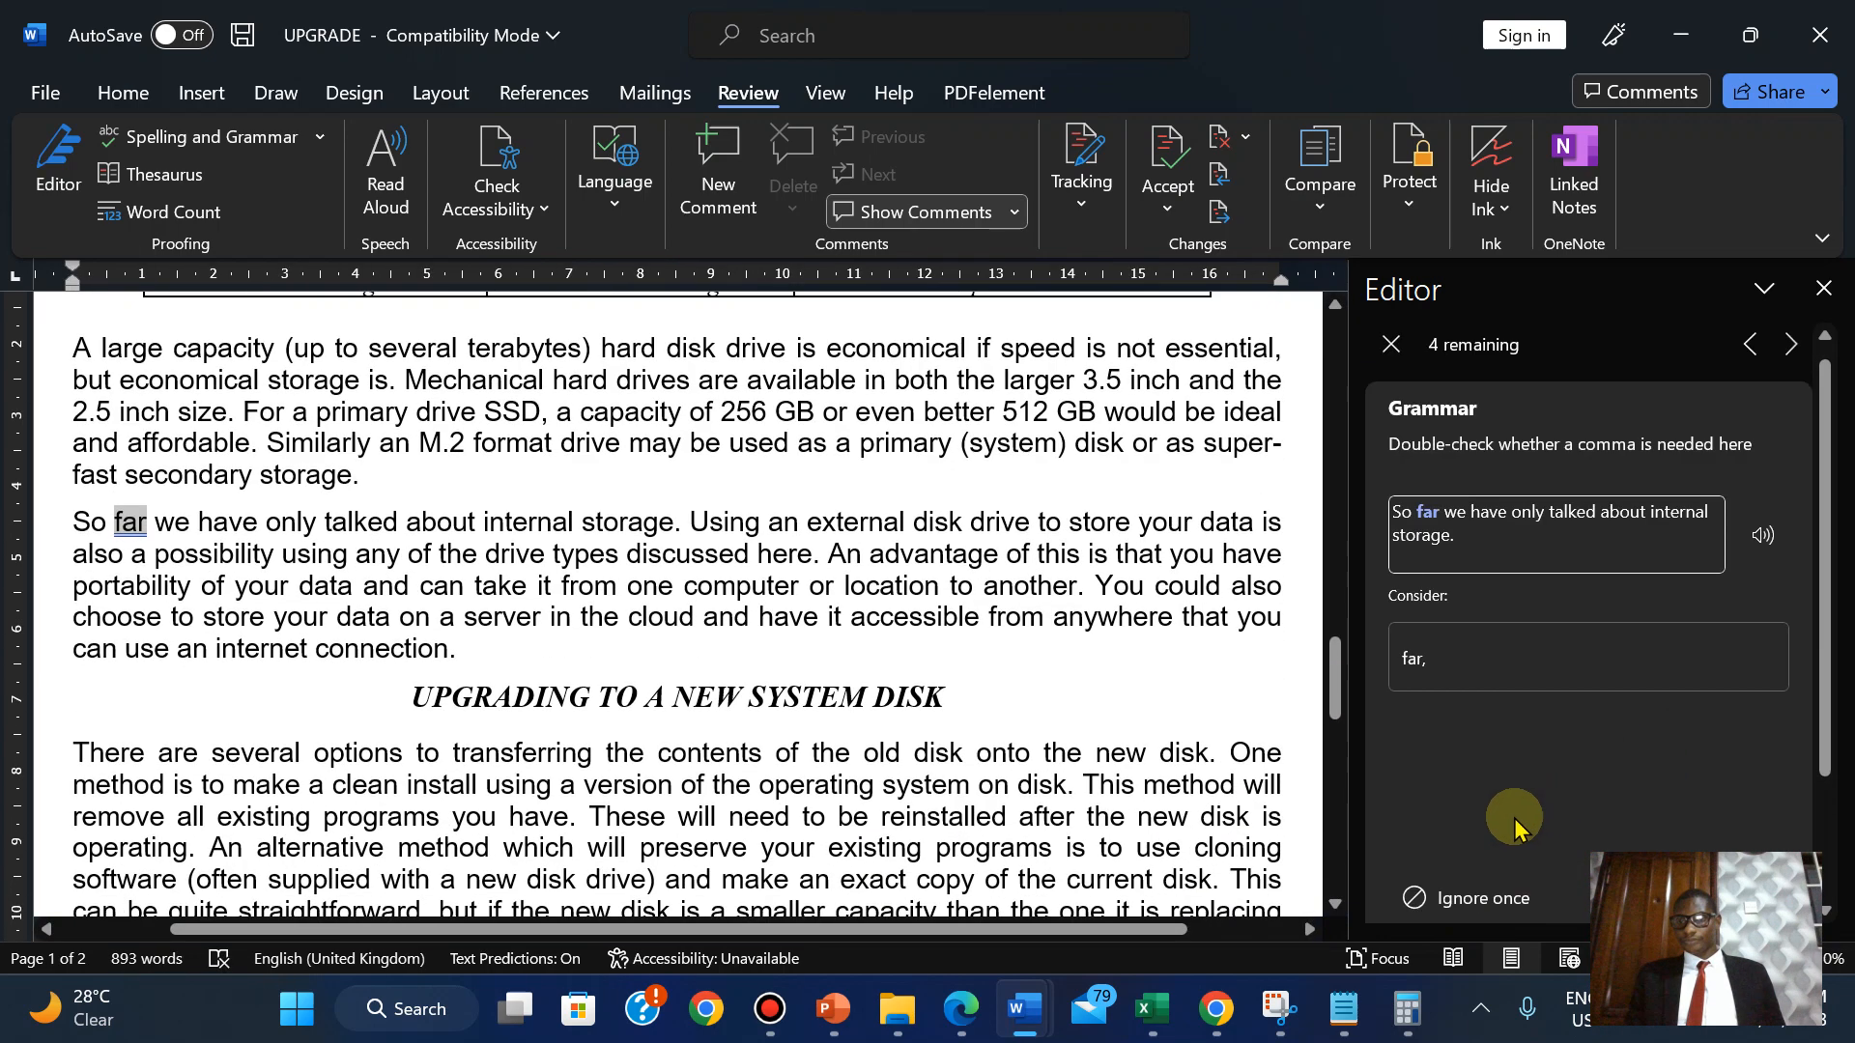
left_click(1445, 894)
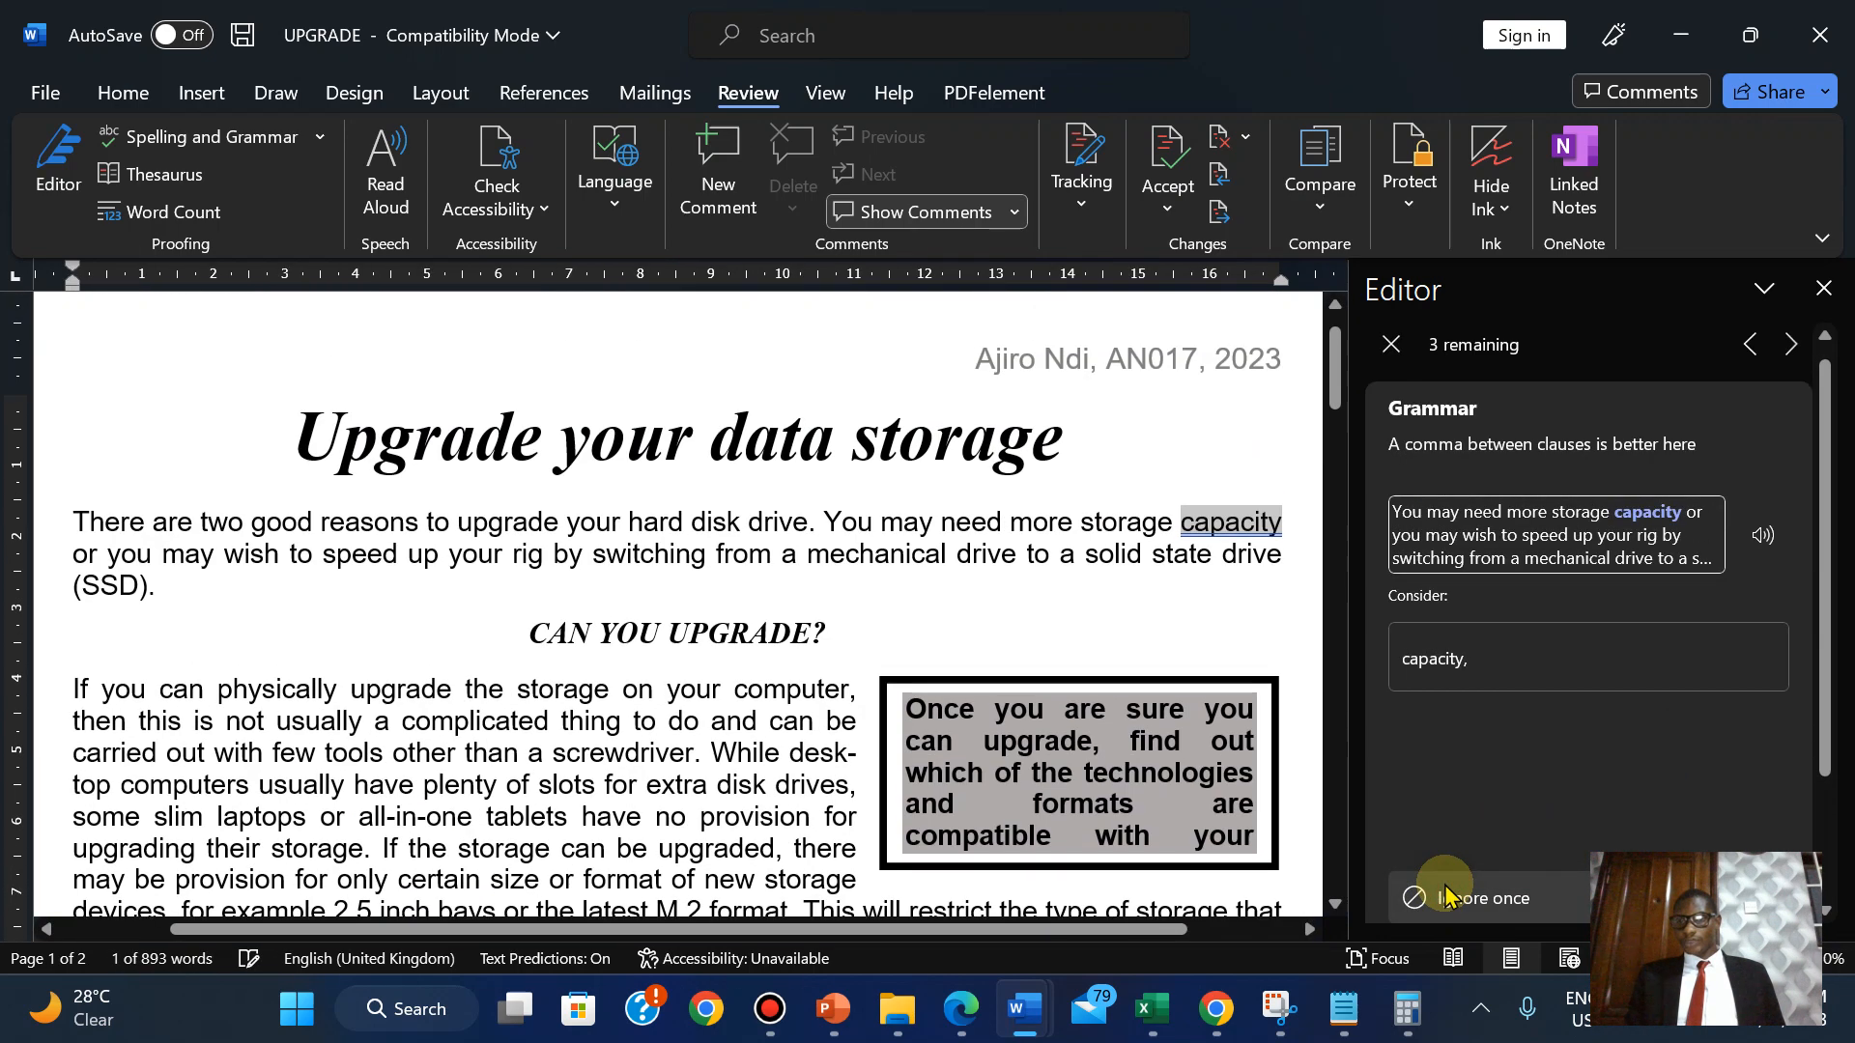
left_click(1446, 894)
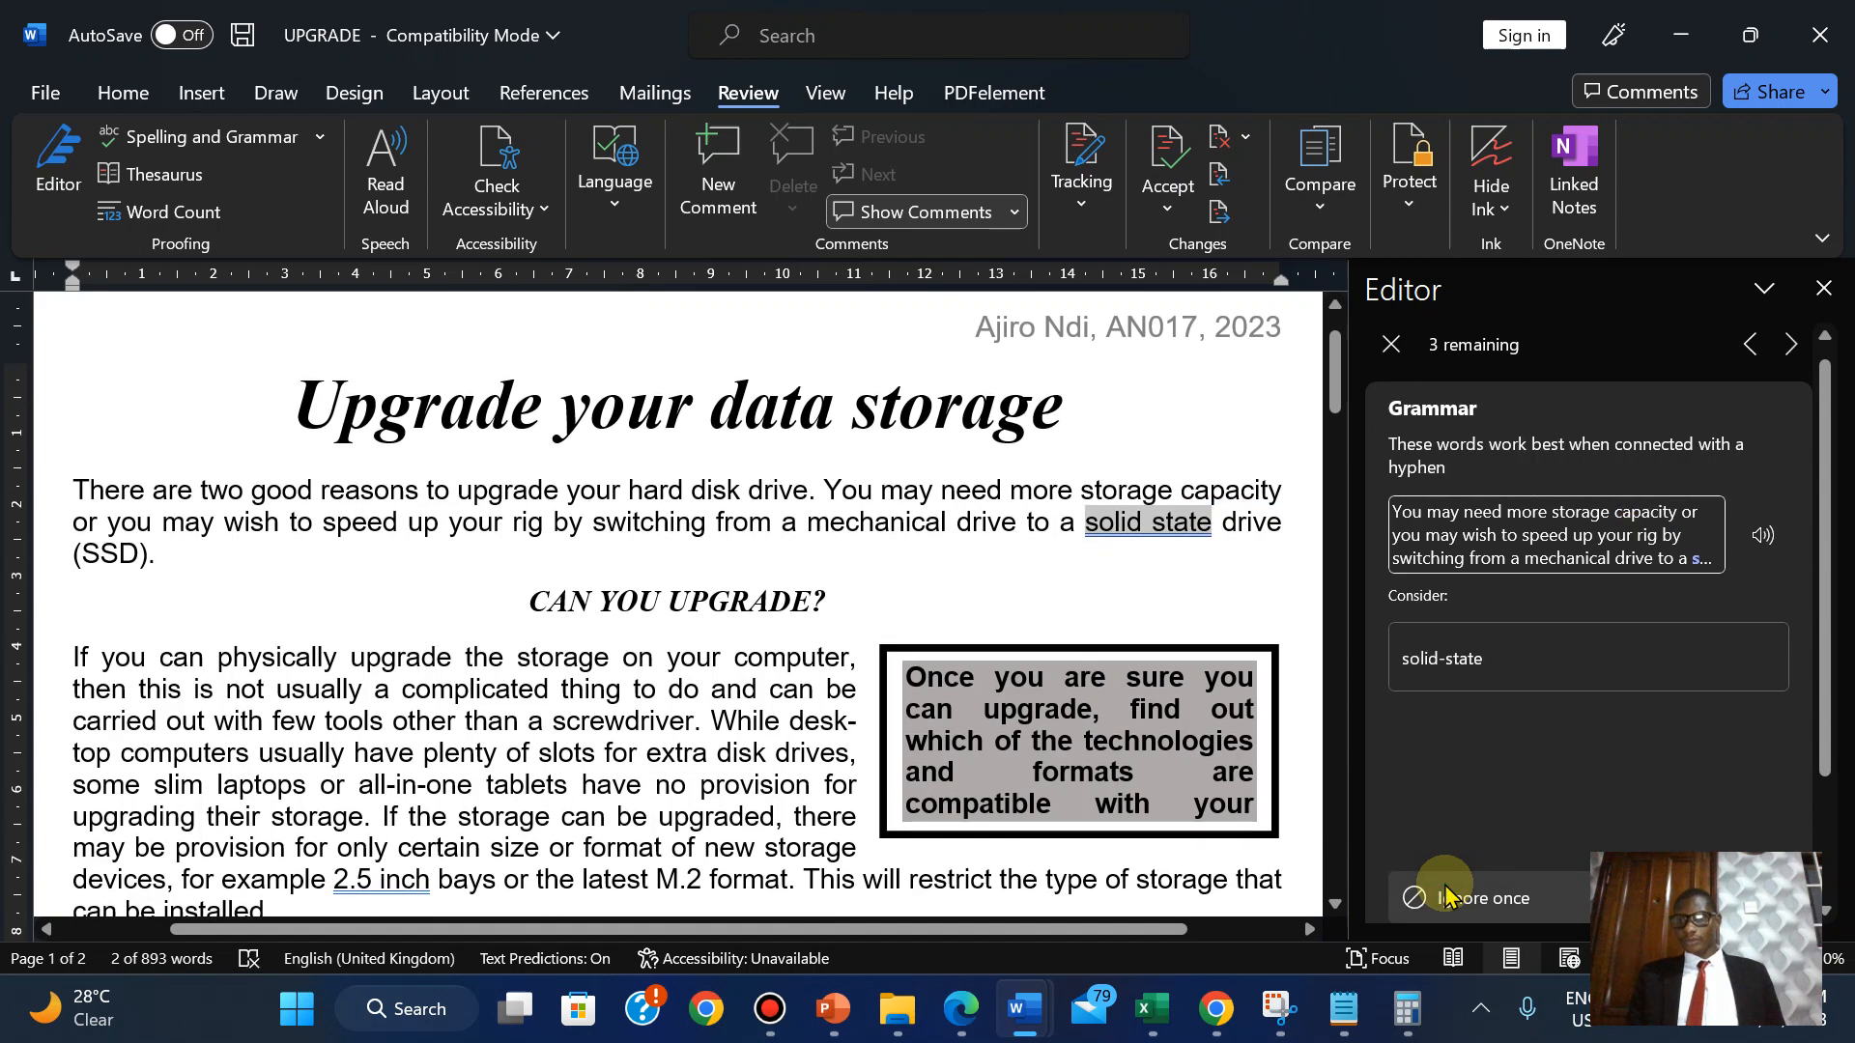
left_click(1445, 894)
left_click(1446, 894)
left_click(1445, 894)
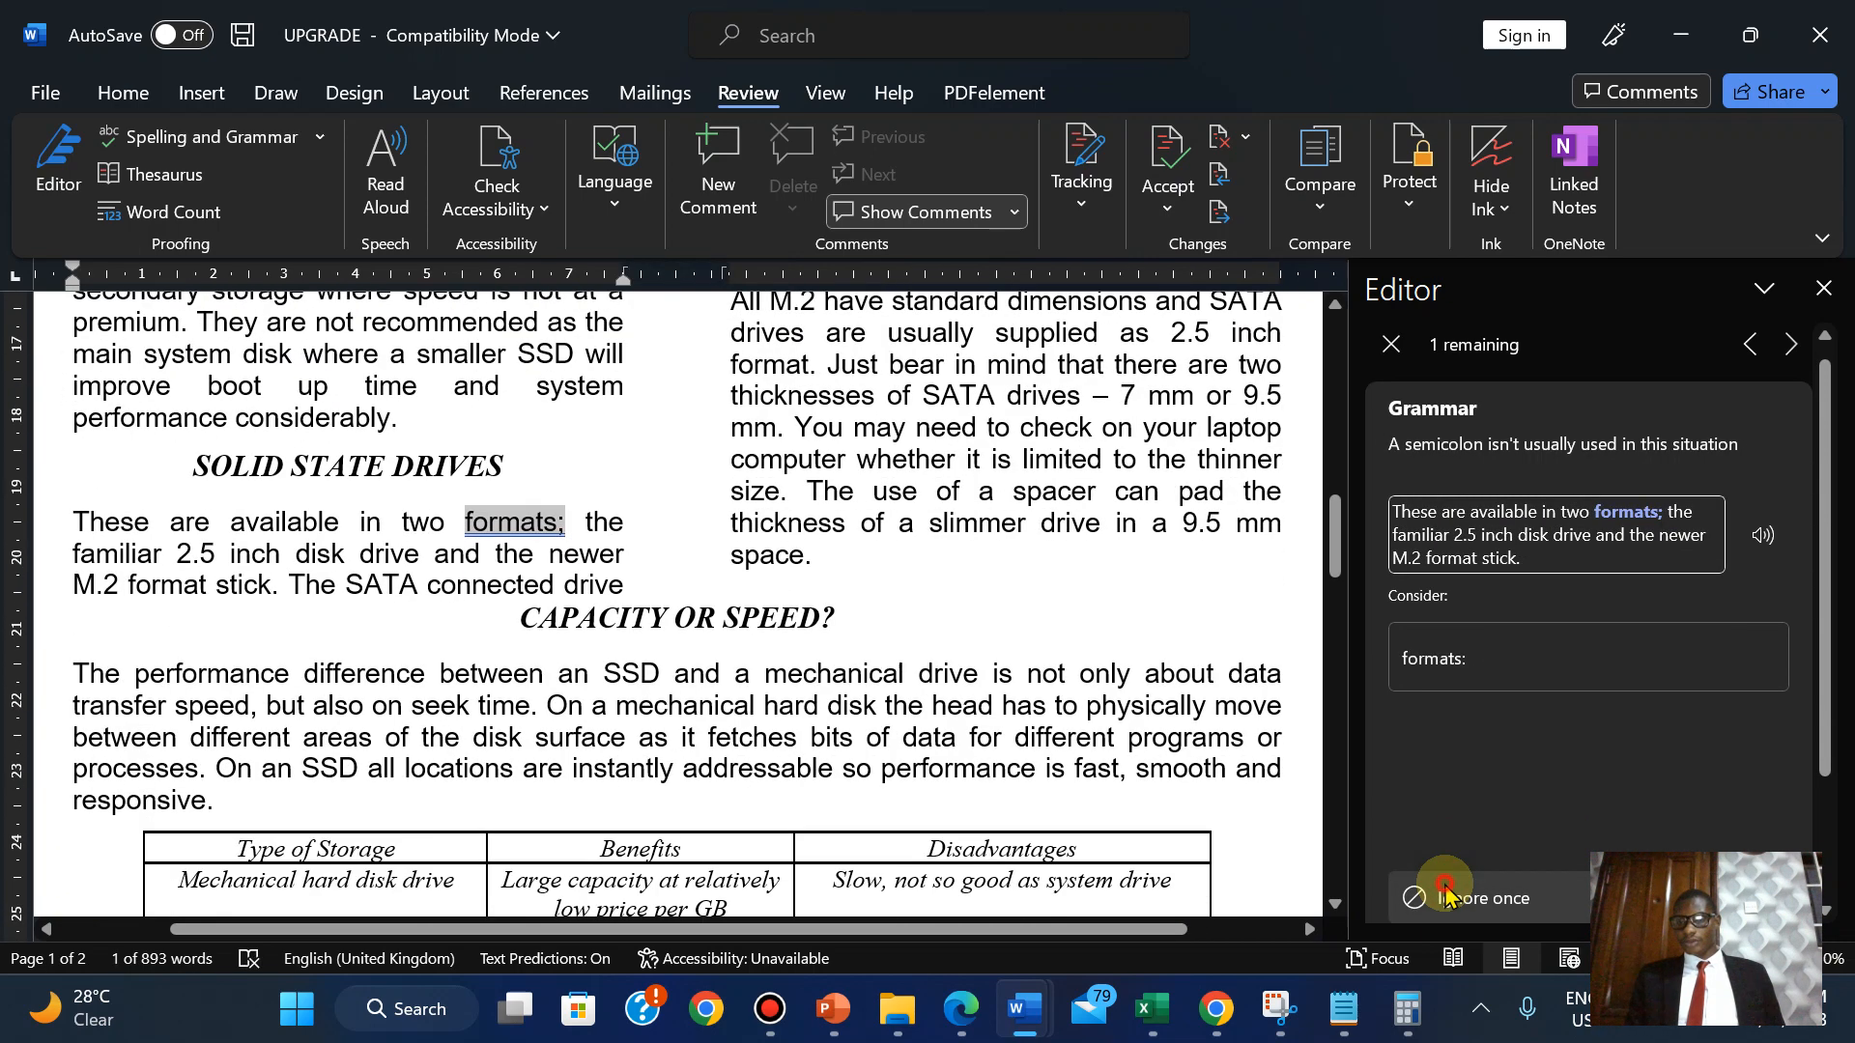
left_click(1446, 894)
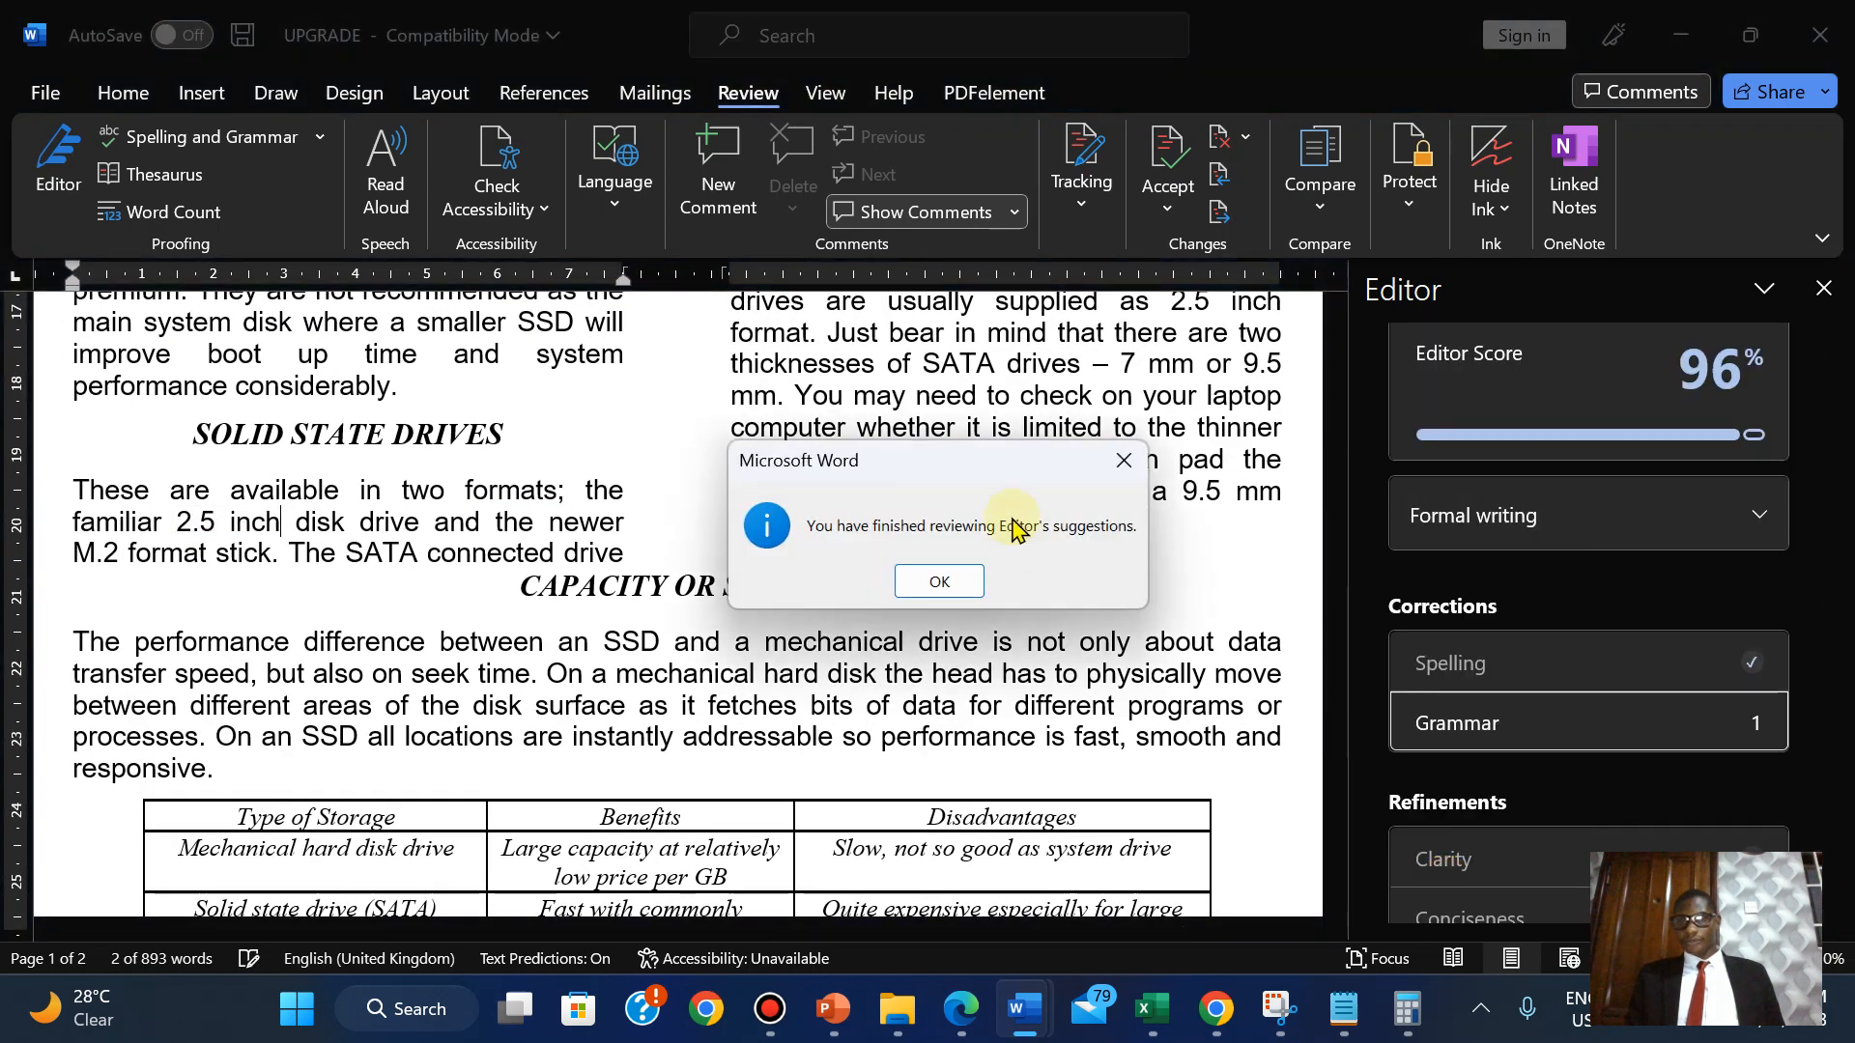
left_click(921, 578)
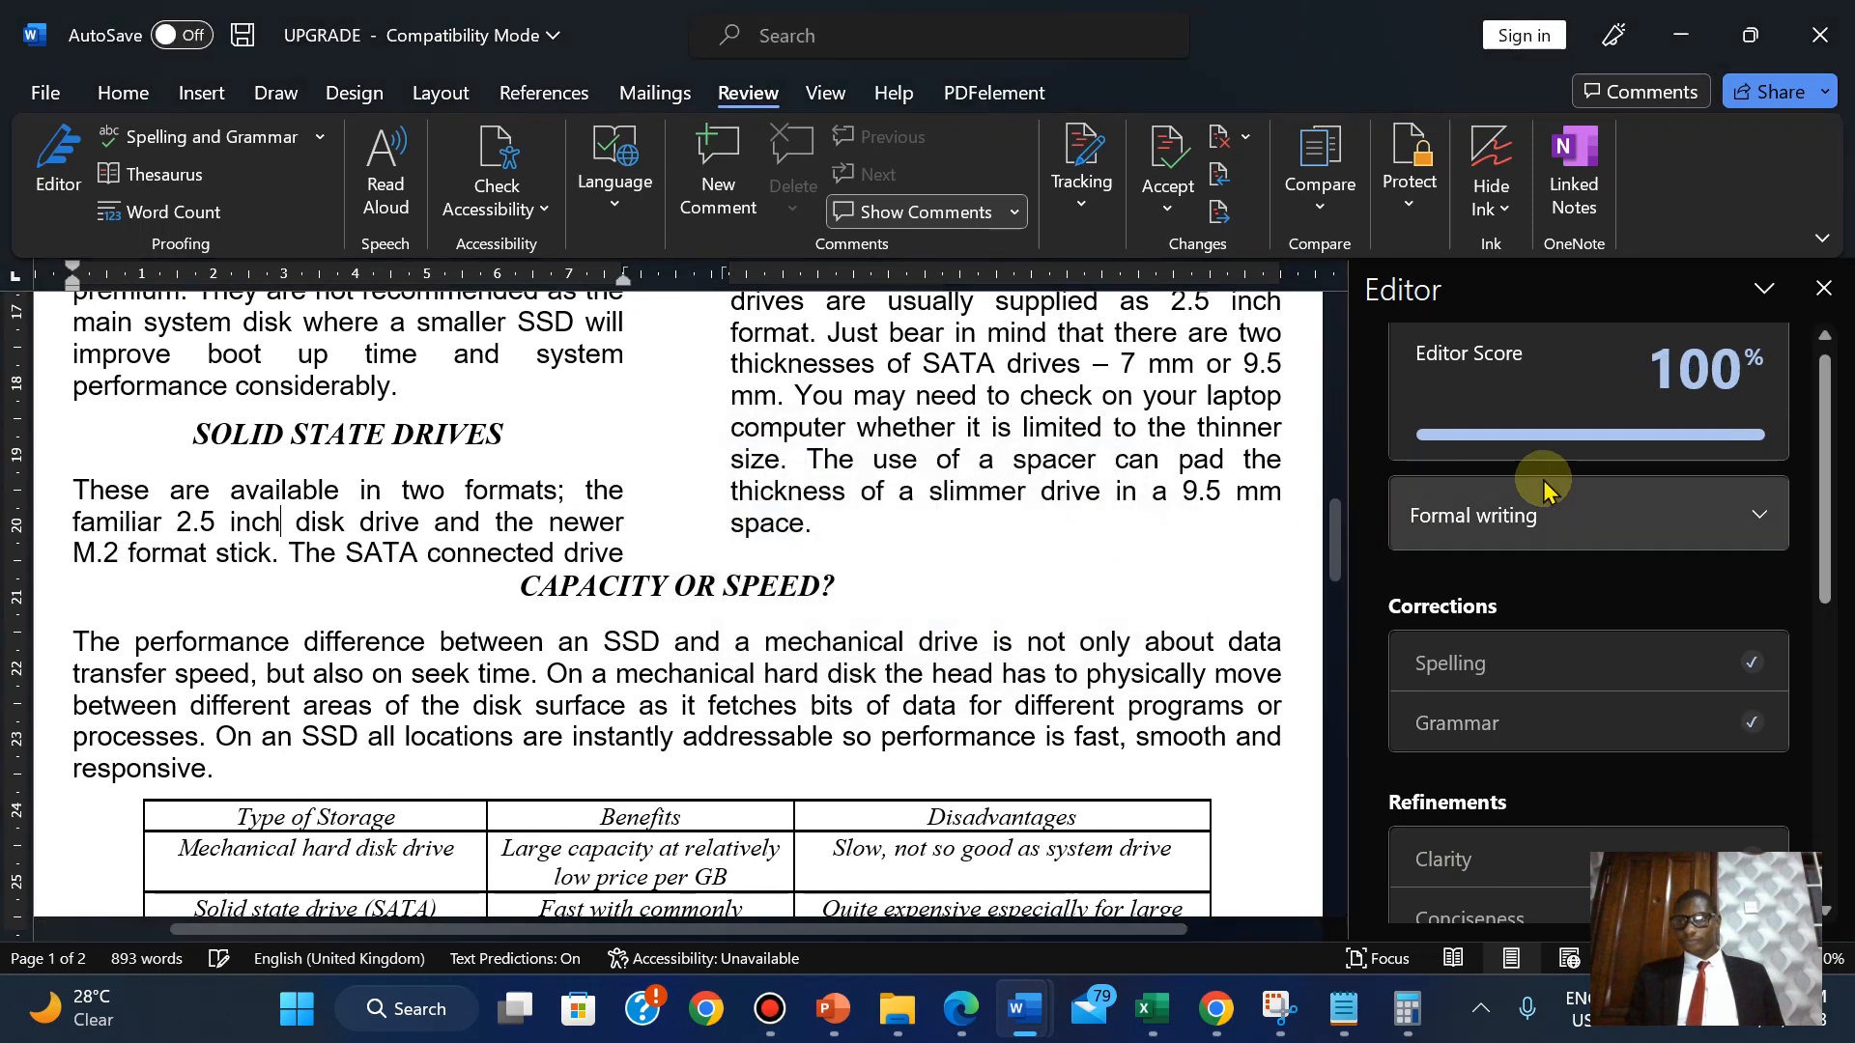
left_click(1824, 290)
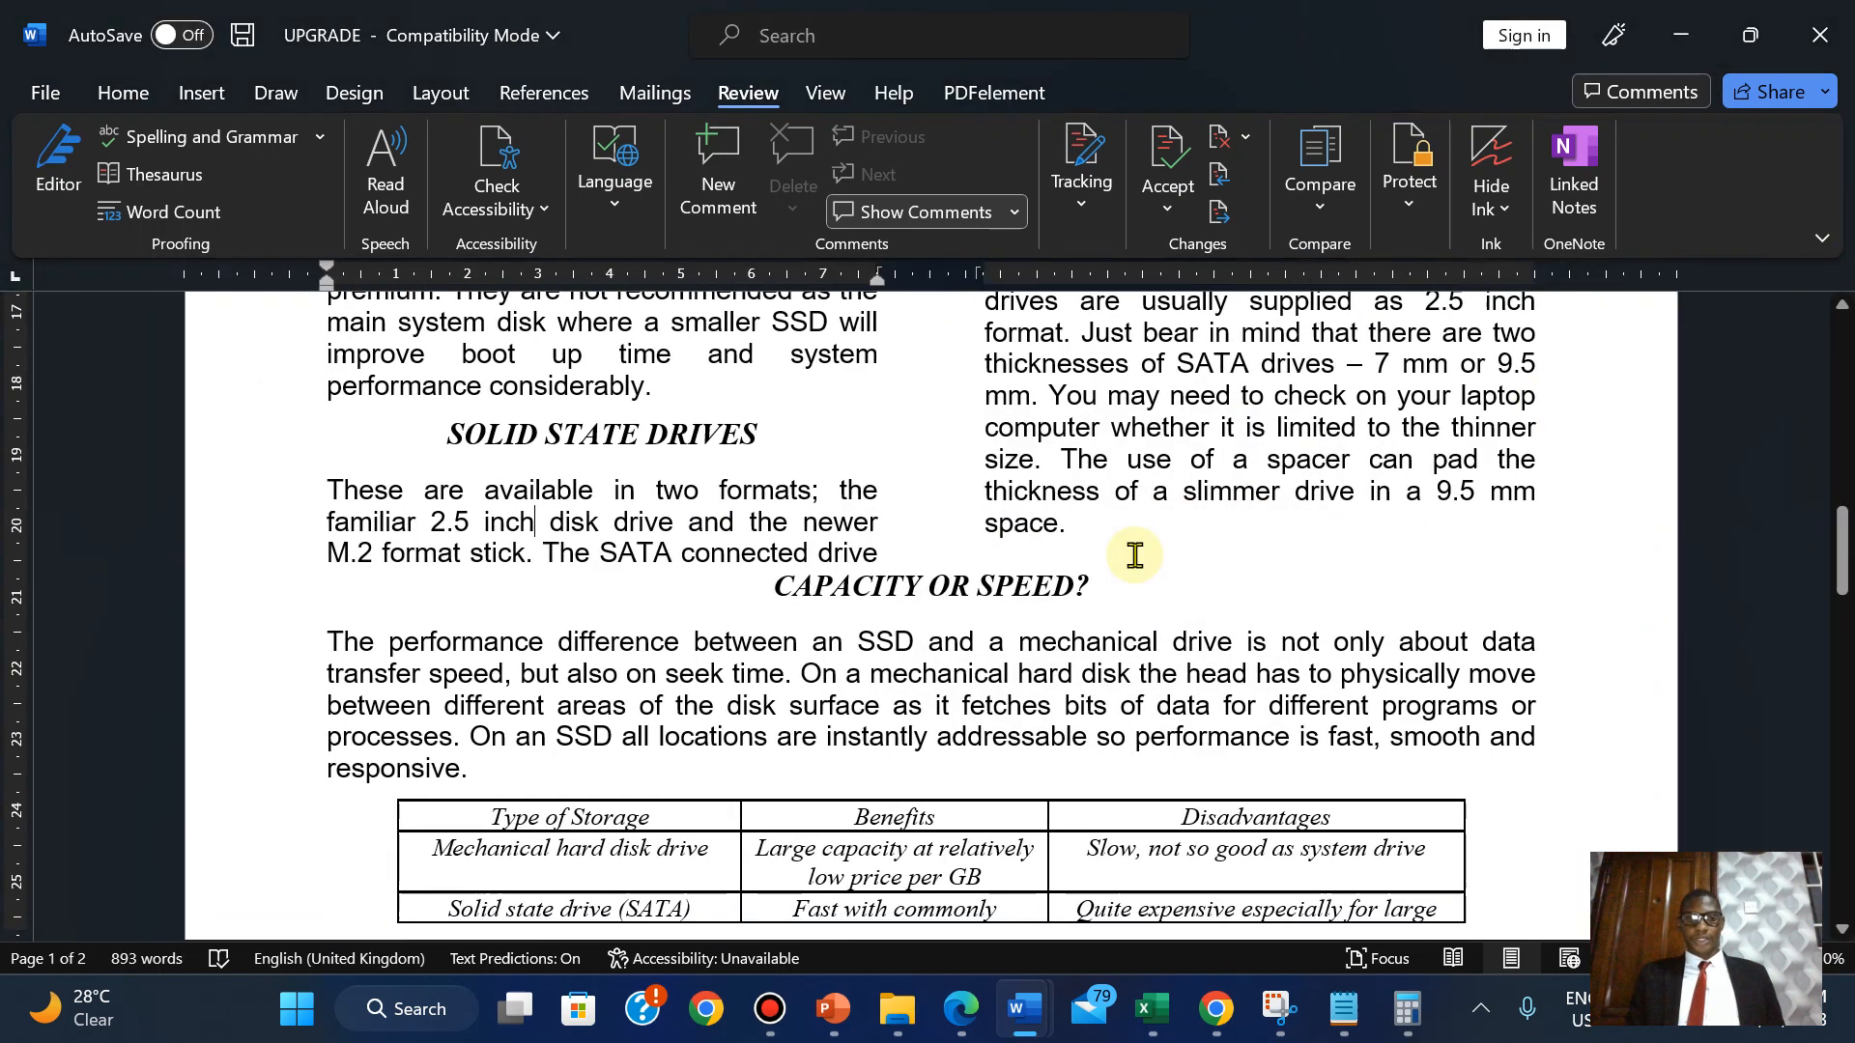
Highlight question 12's 'Spell check and proofread the document.' line green, then return to UPGRADE.
left_click(963, 1011)
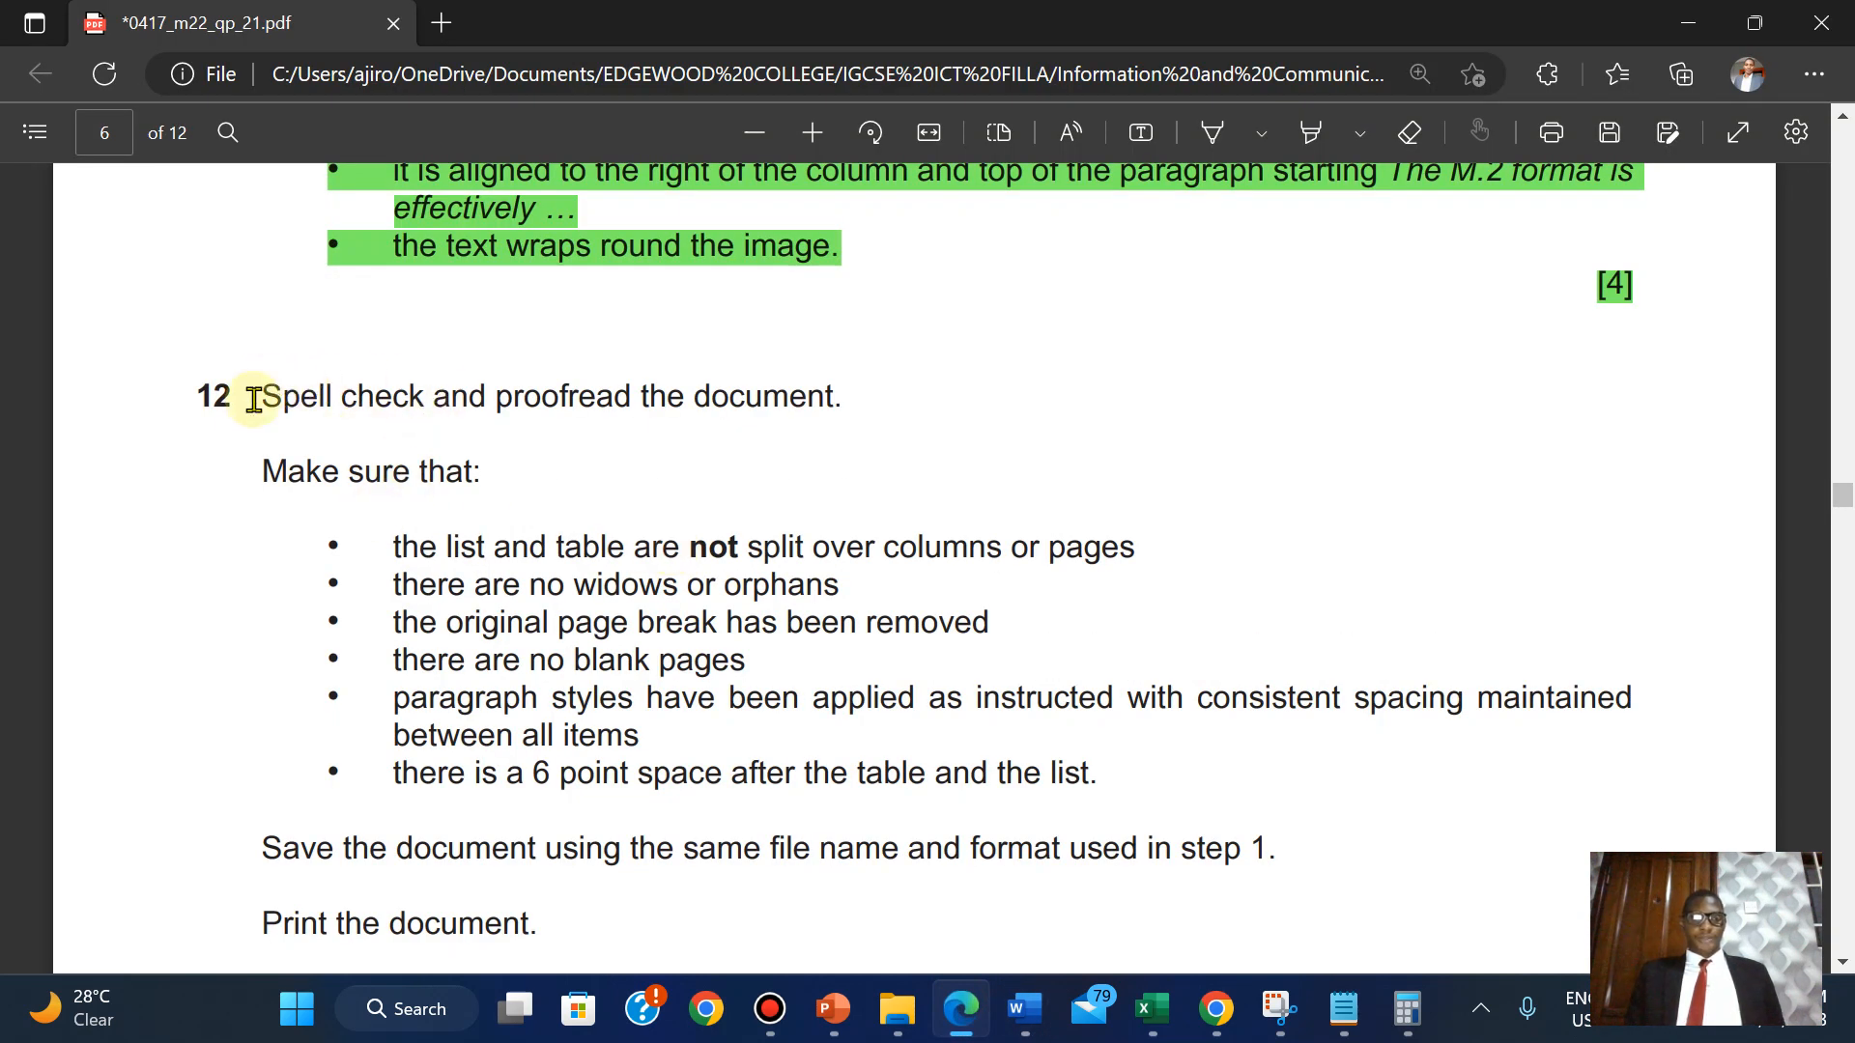
left_click_drag(262, 399, 866, 402)
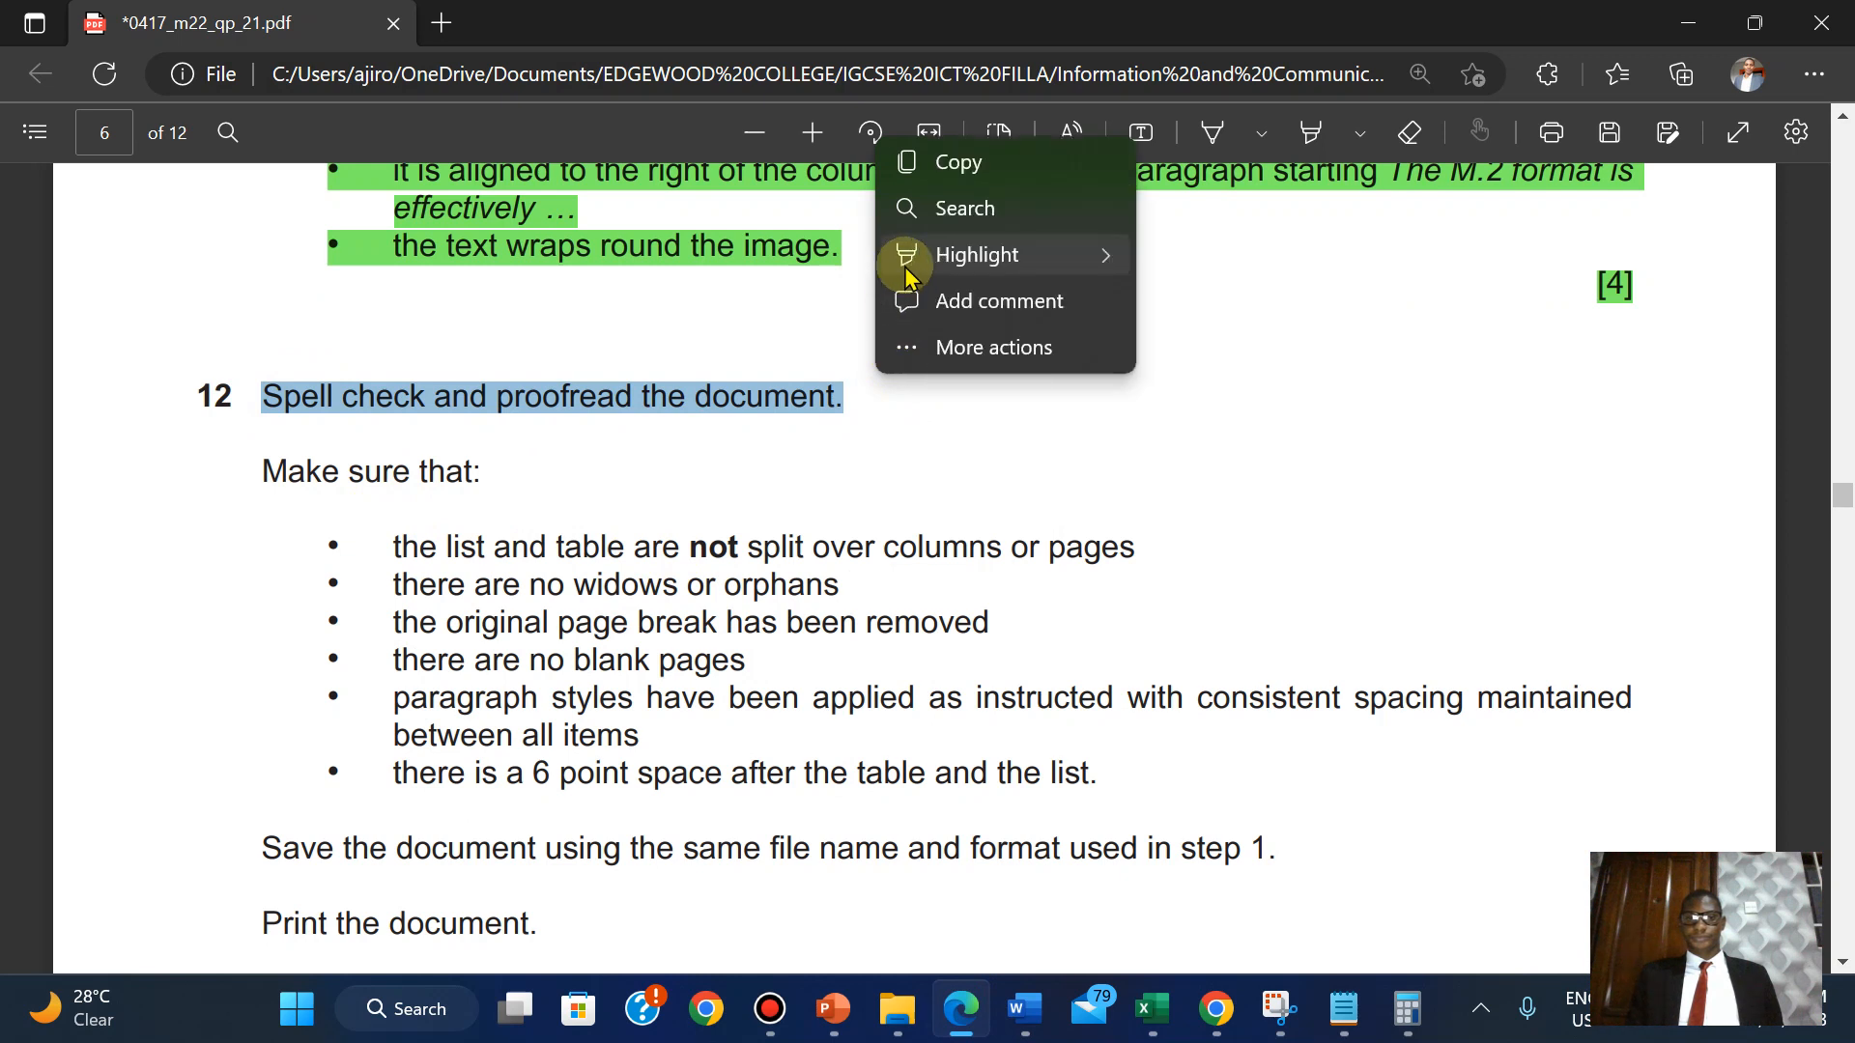
mouse_move(978, 255)
left_click(1196, 304)
scroll(1196, 307, "down", 3)
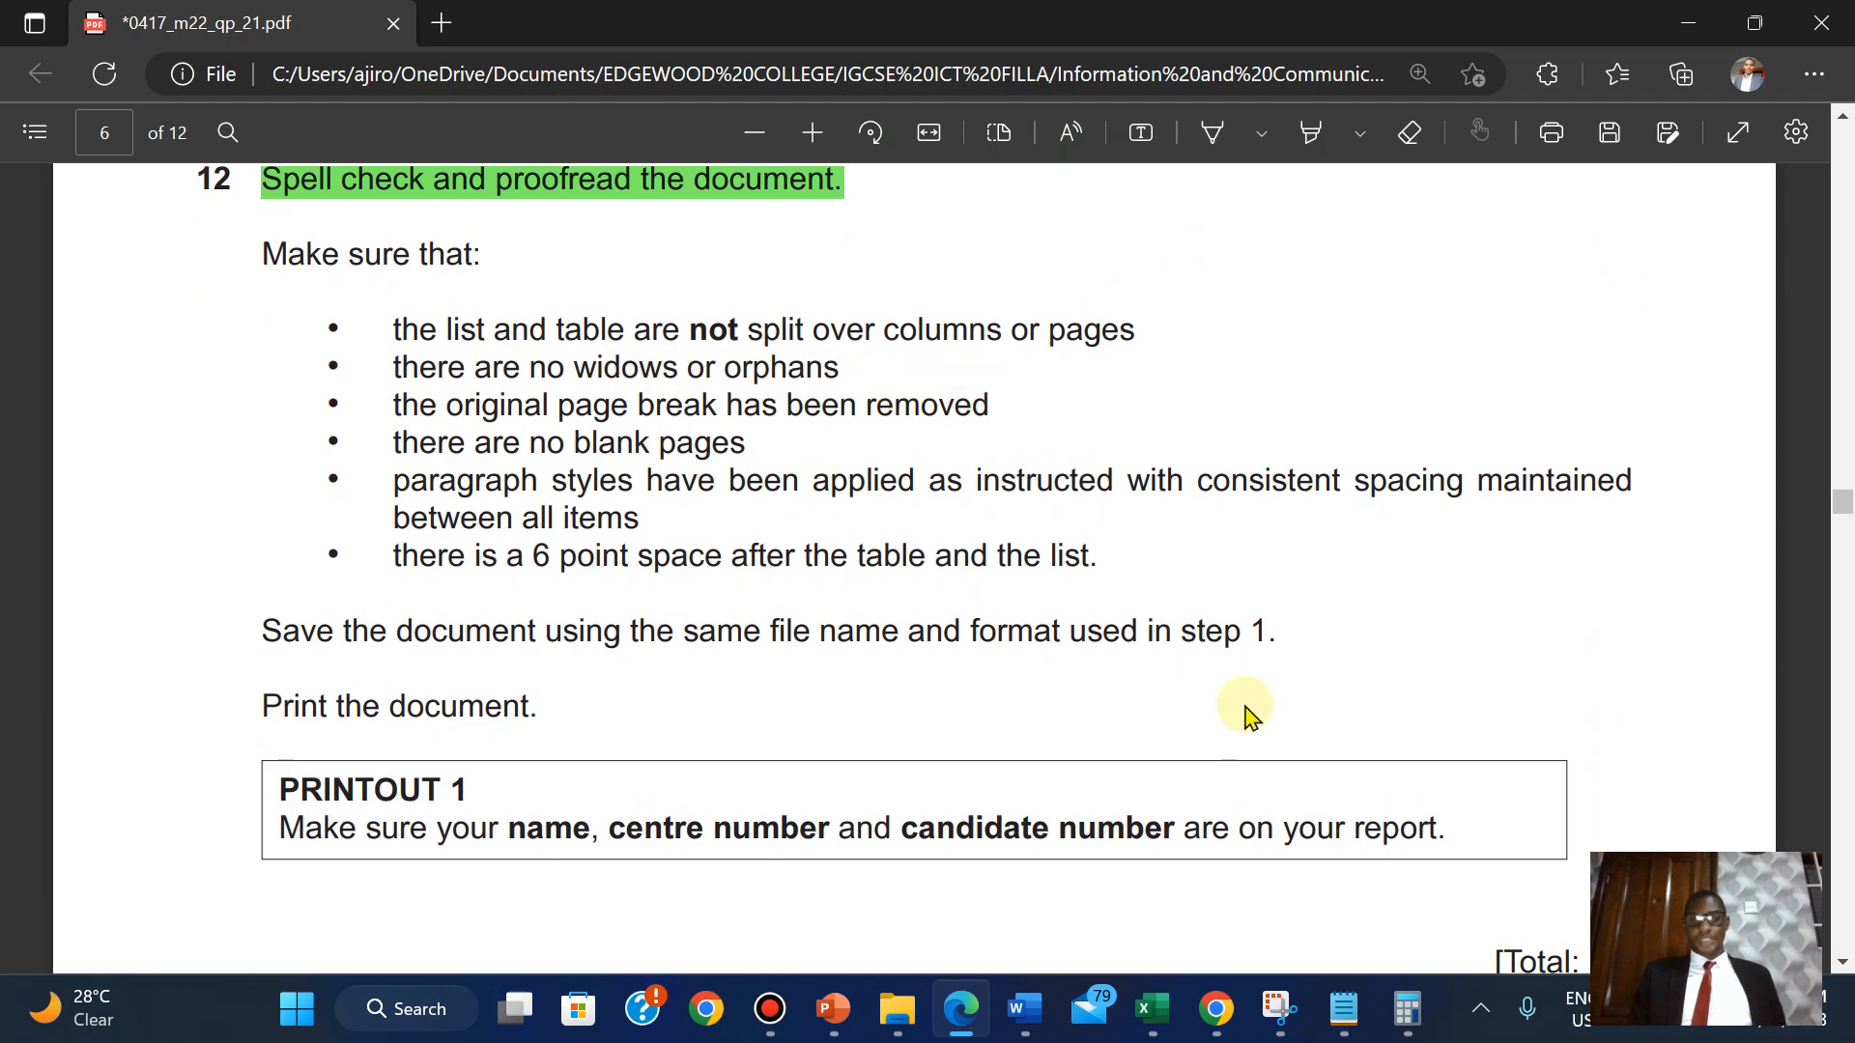
mouse_move(1024, 1009)
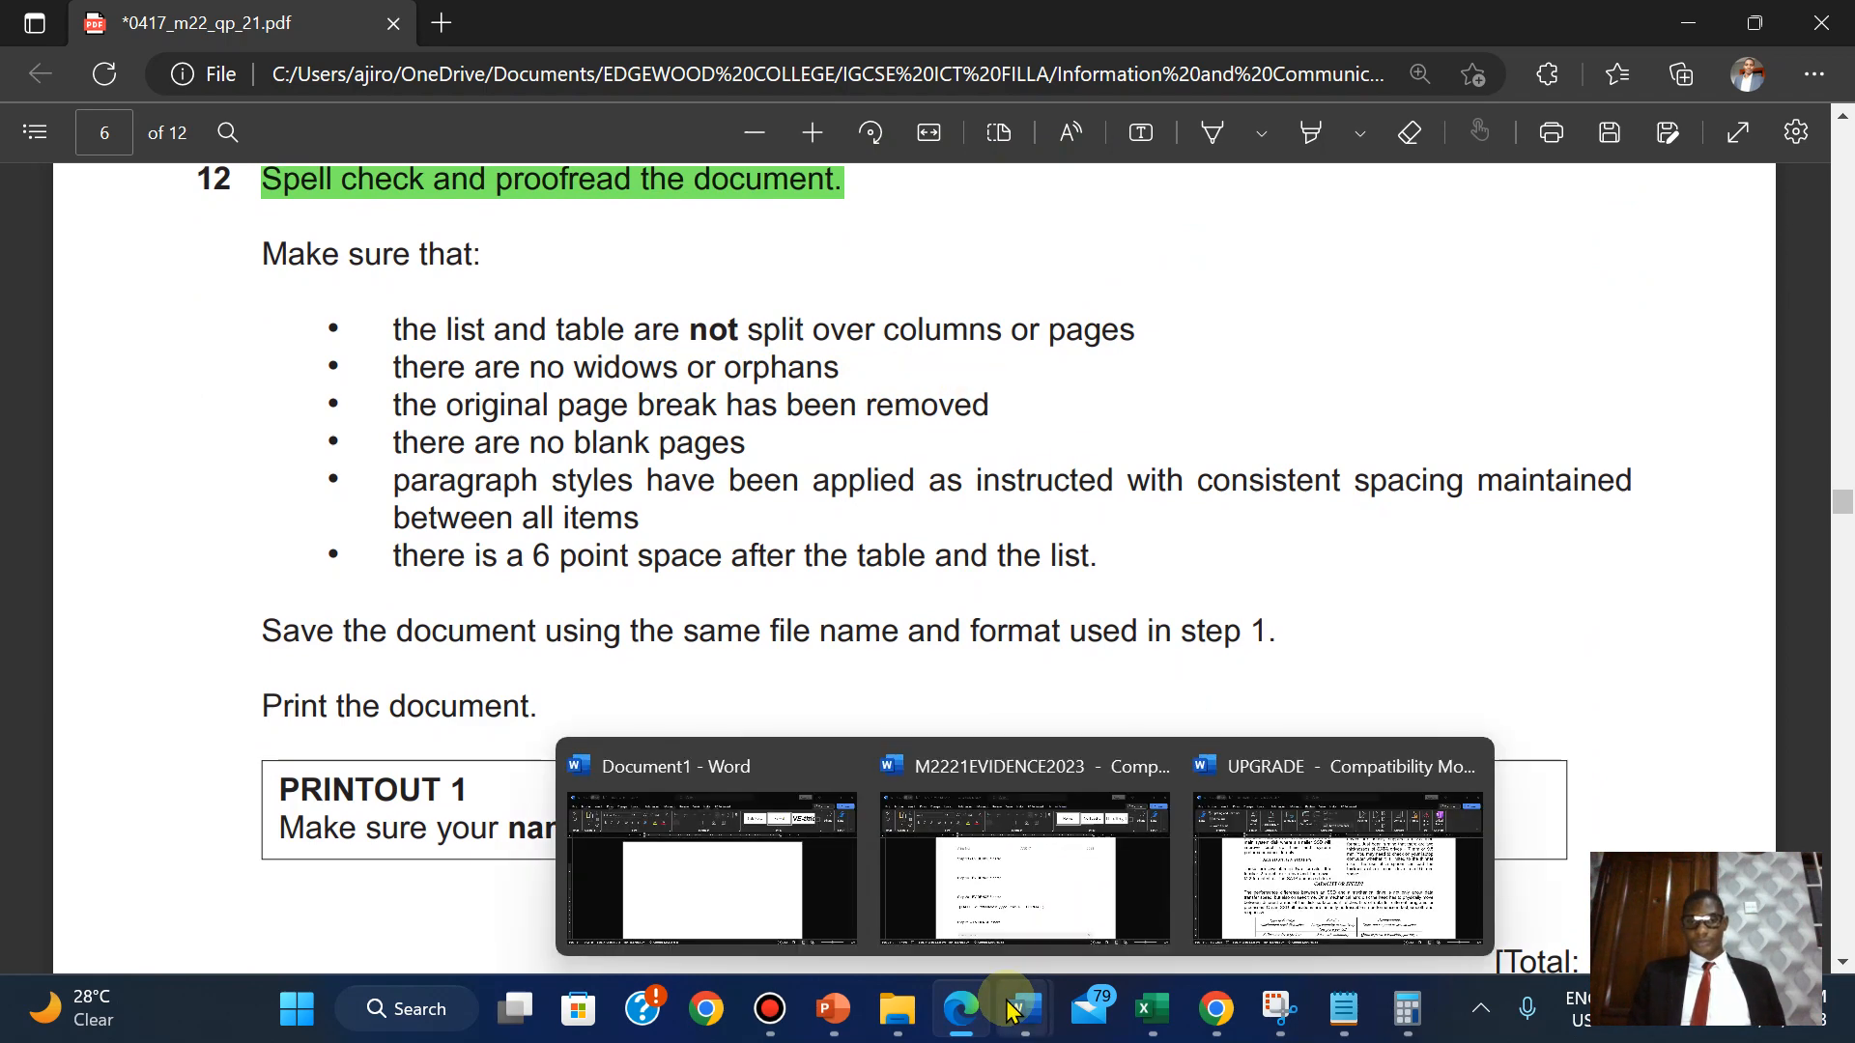
left_click(1357, 858)
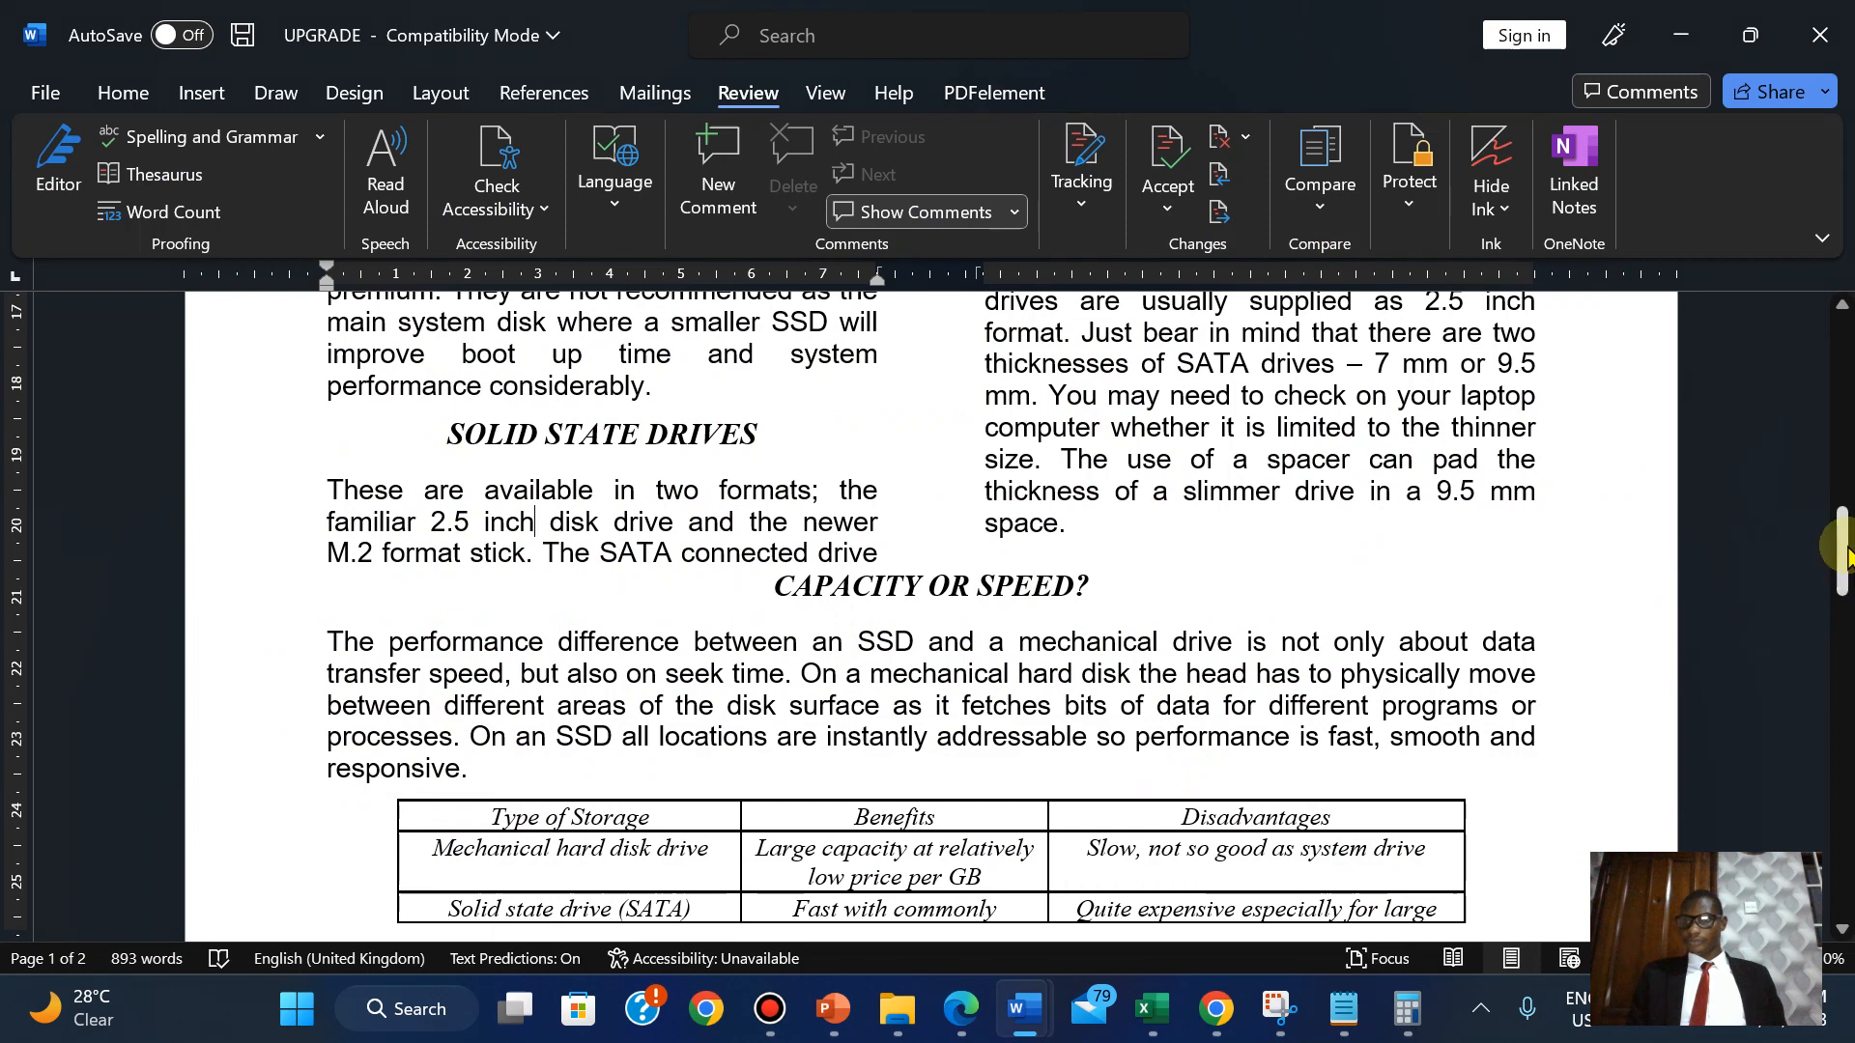
Insert a line break after 'responsive.' to push the comparison table onto page 2.
mouse_move(1834, 558)
left_mouse_down()
mouse_move(1845, 626)
mouse_move(1847, 574)
left_mouse_up()
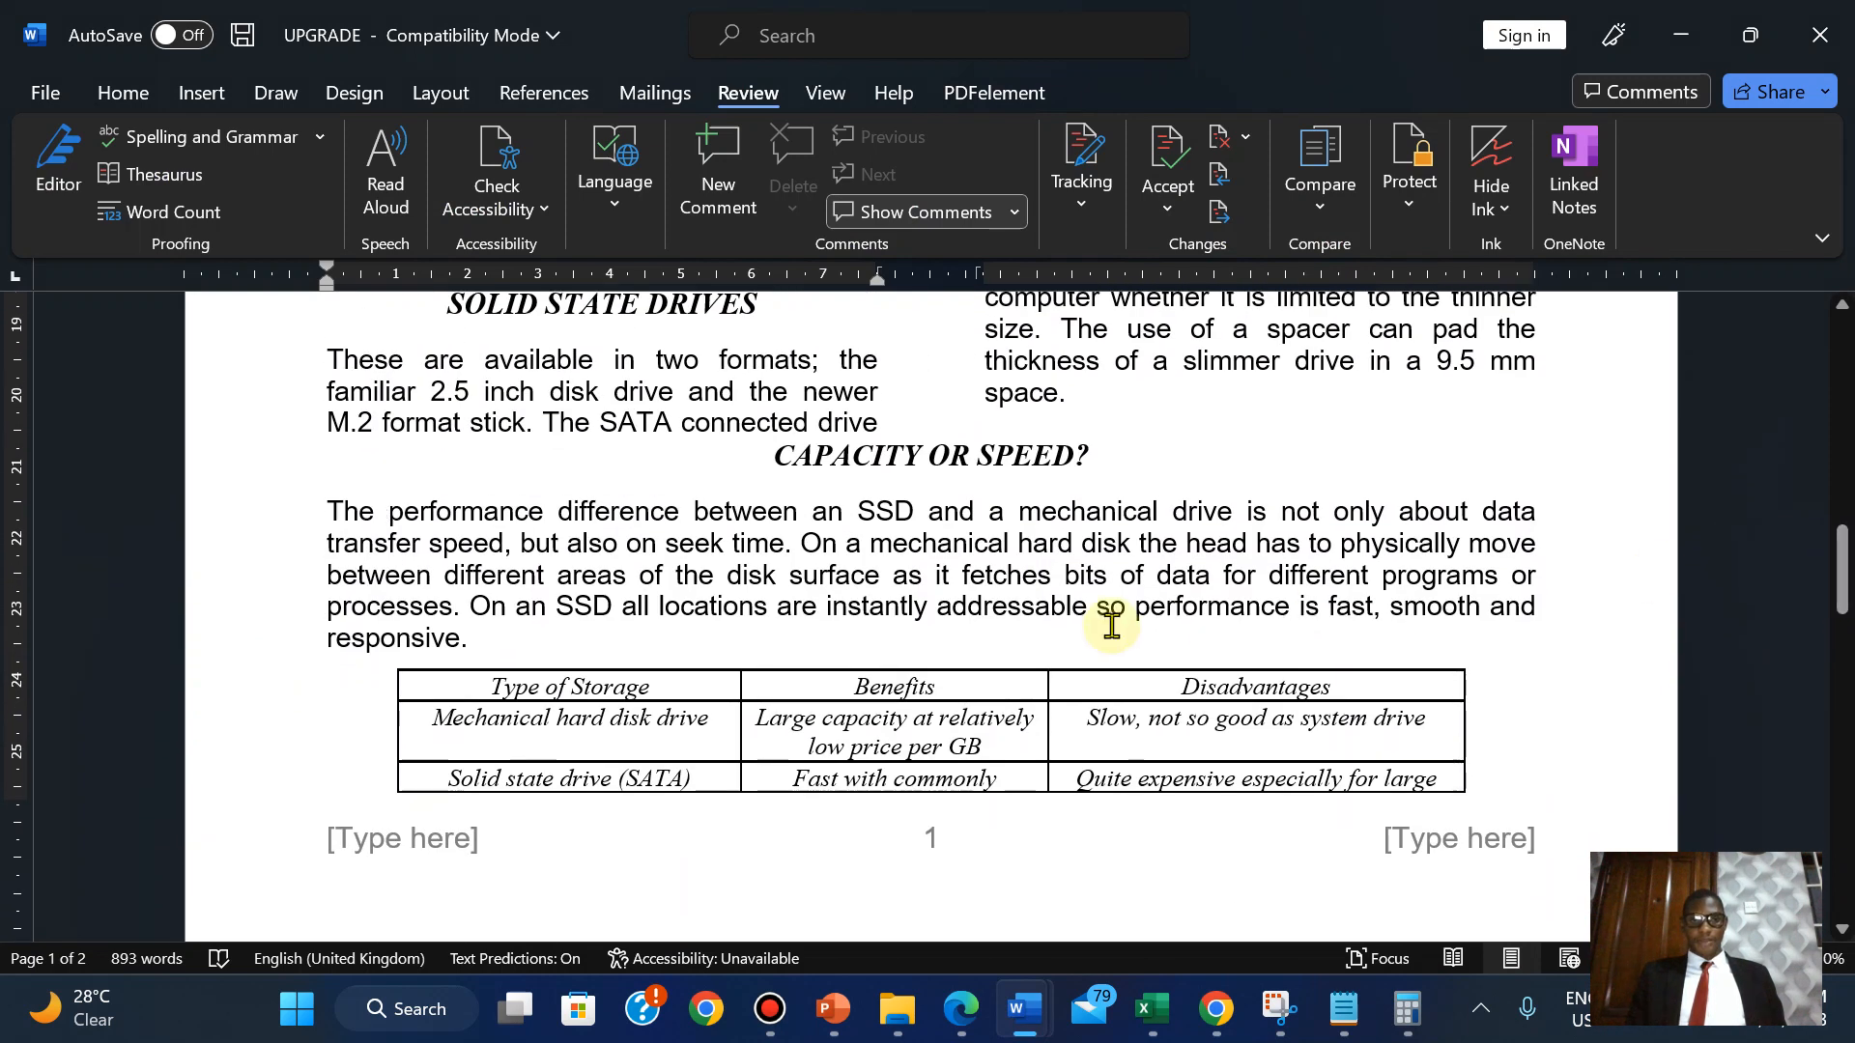
left_click(576, 641)
key("Return")
key("Return")
key("Return")
key("Return")
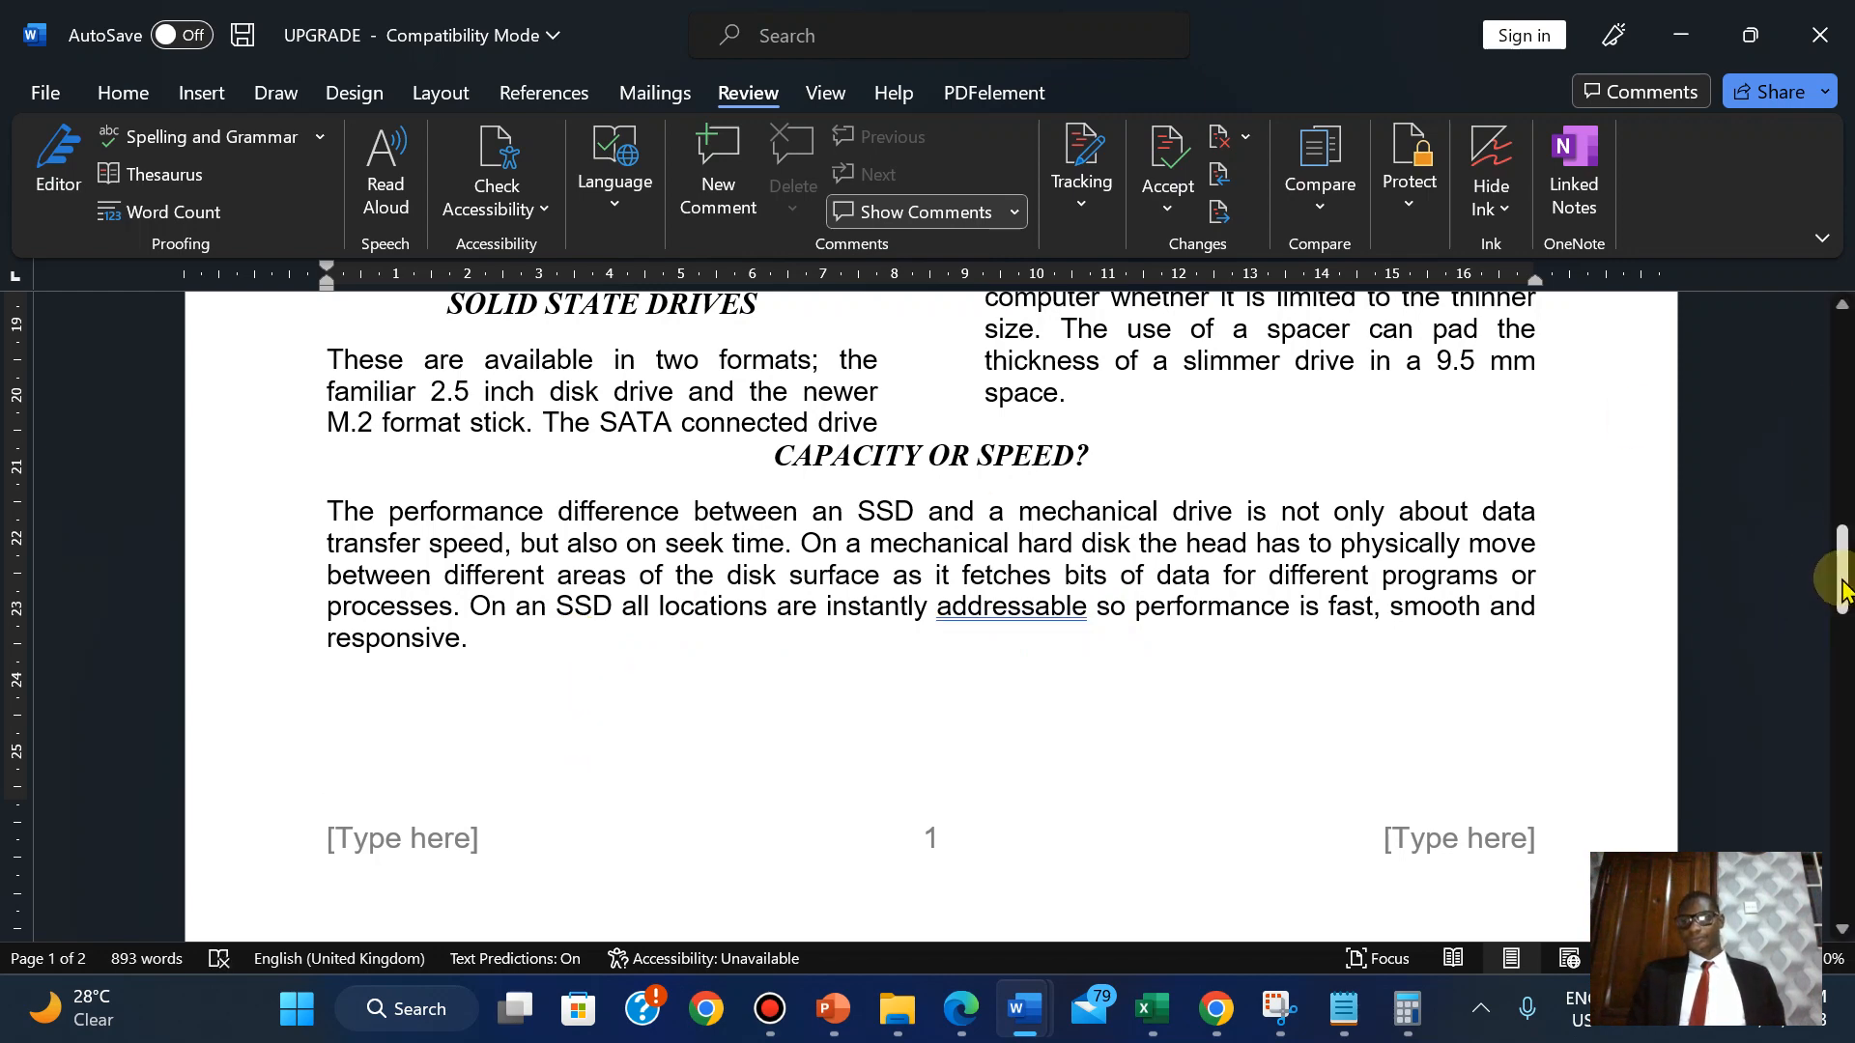
Add an empty line before CAPACITY OR SPEED? and delete the blank line above the table.
left_click_drag(1843, 589, 1844, 568)
left_click(1105, 542)
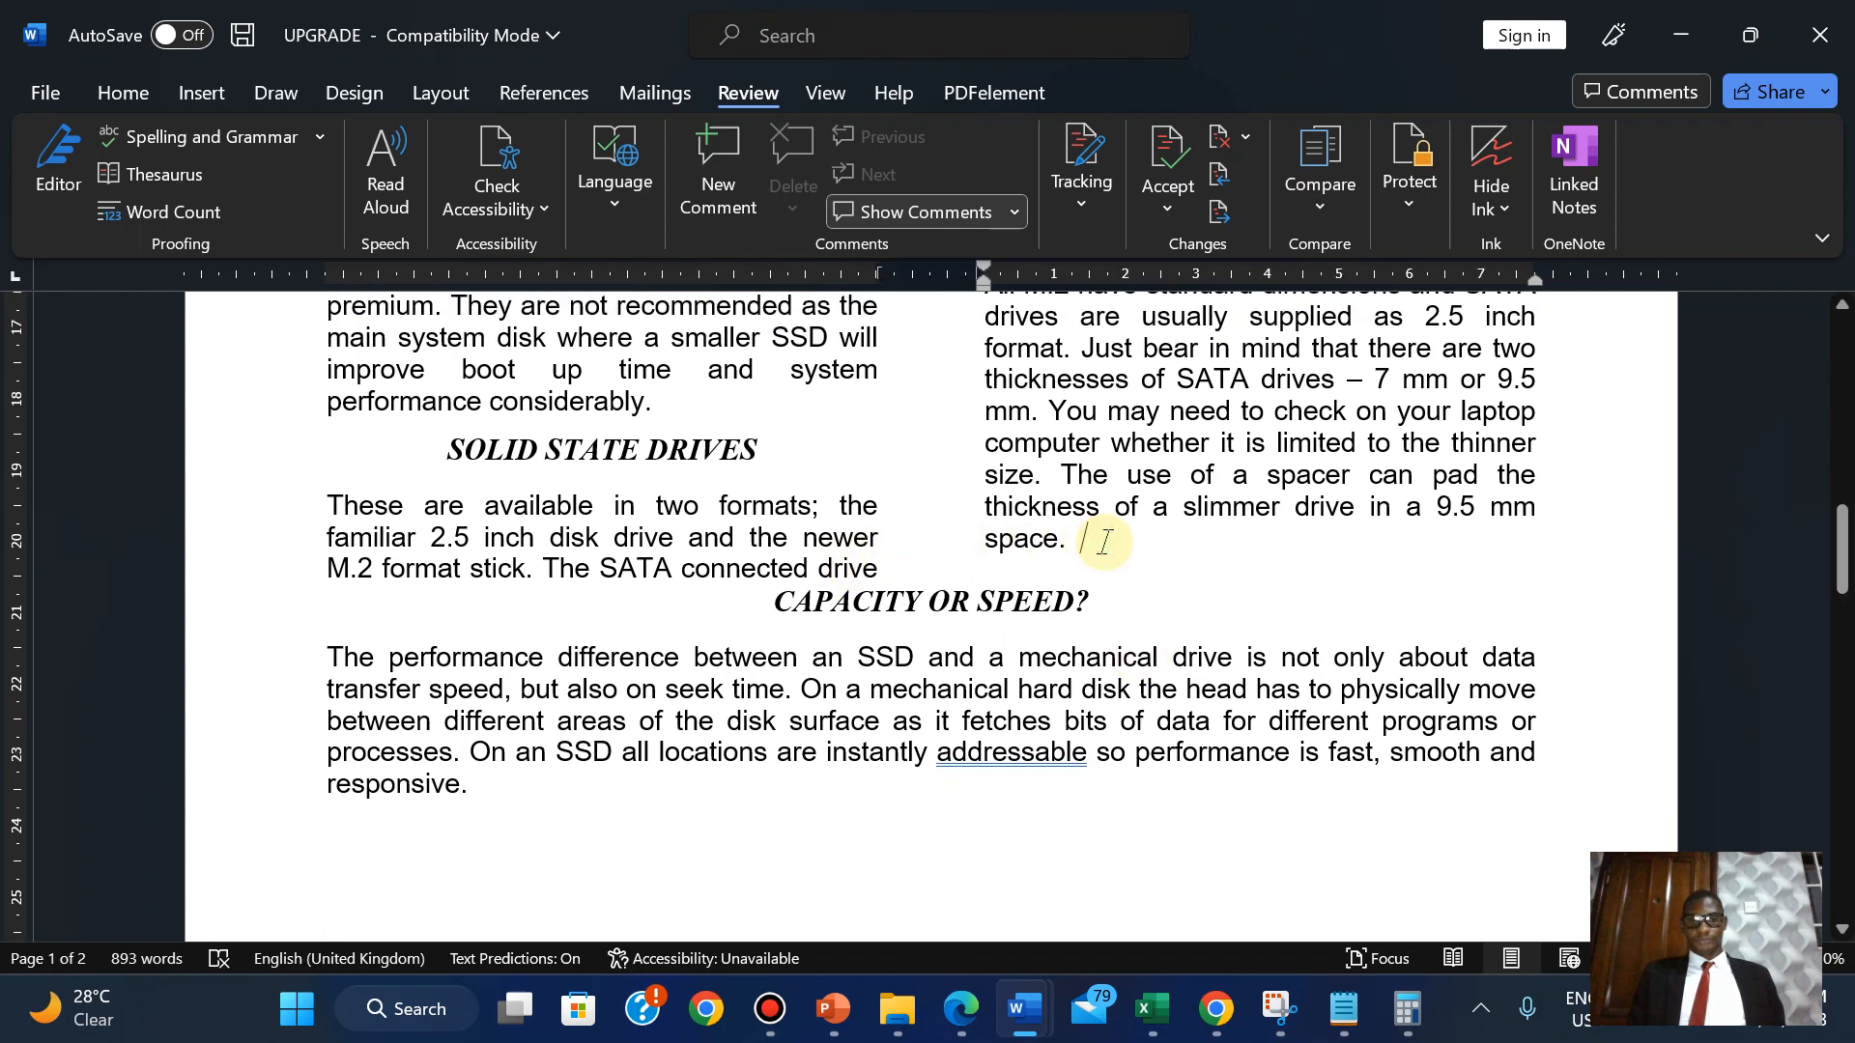
key("Return")
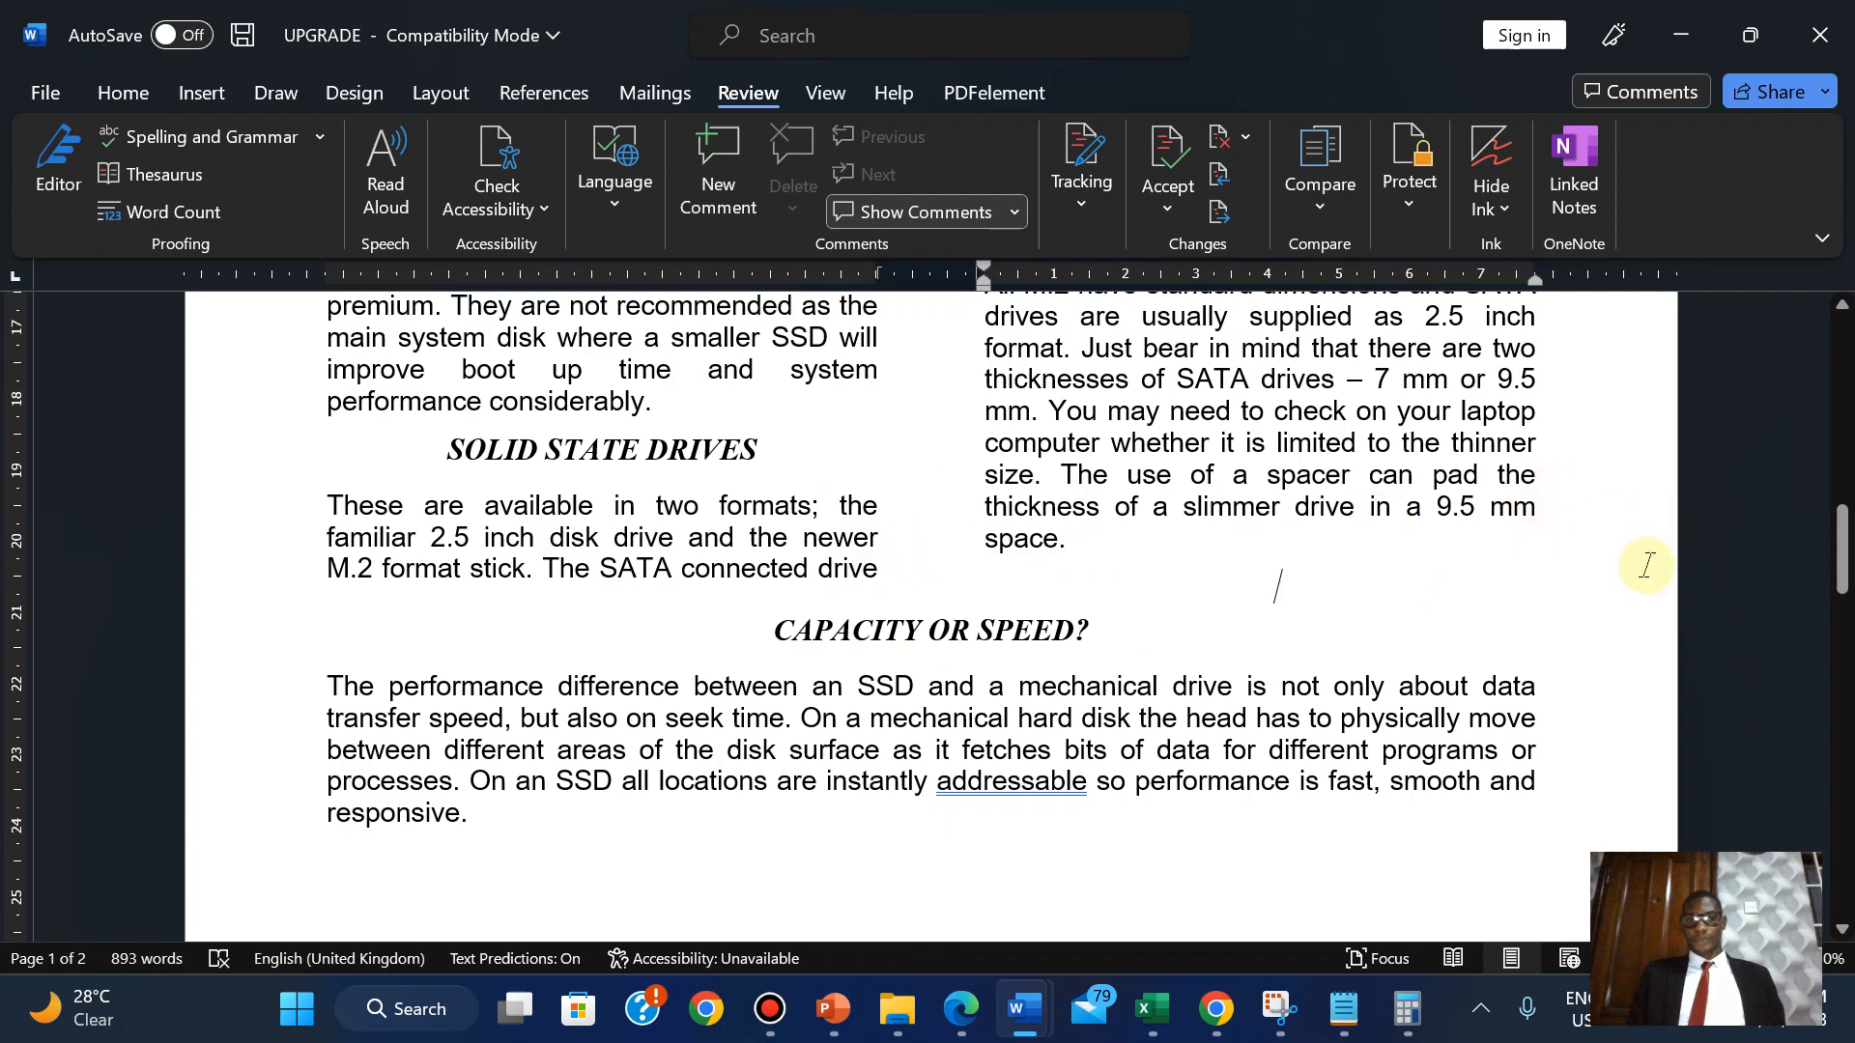
left_click_drag(1843, 565, 1841, 638)
left_click(985, 683)
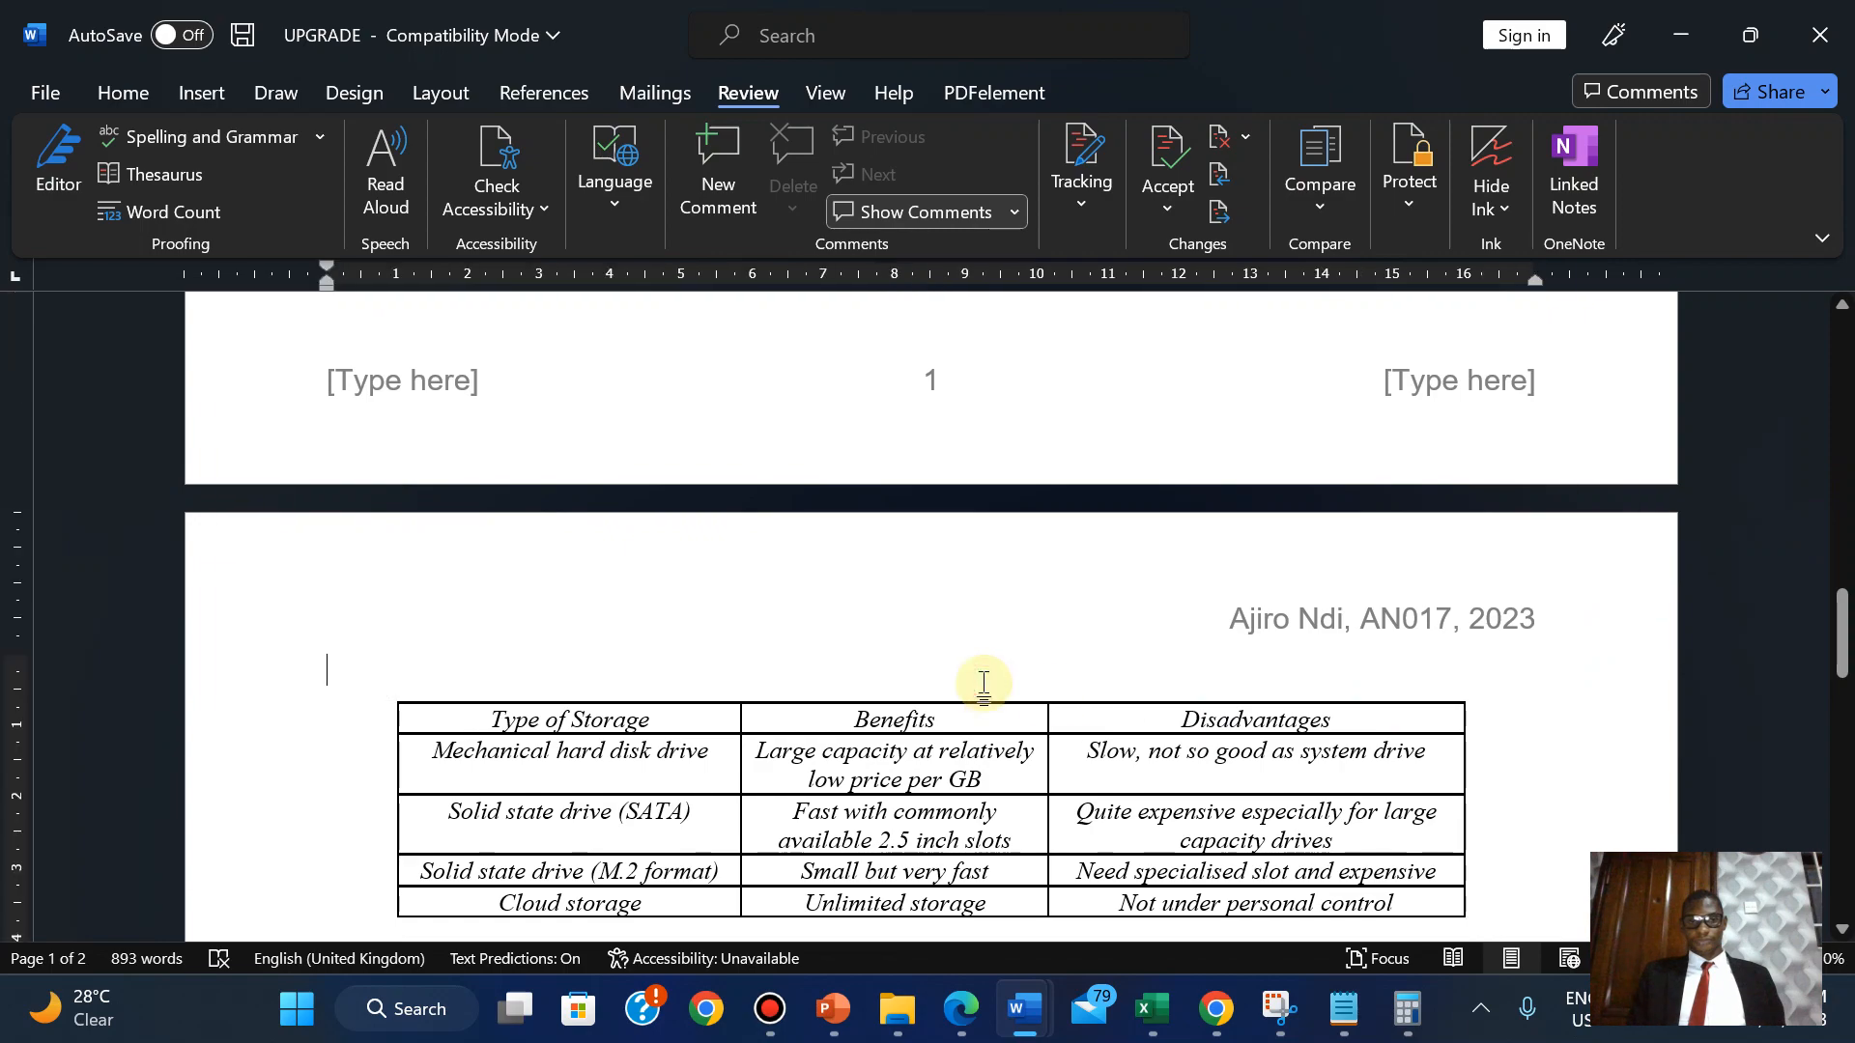
key("BackSpace")
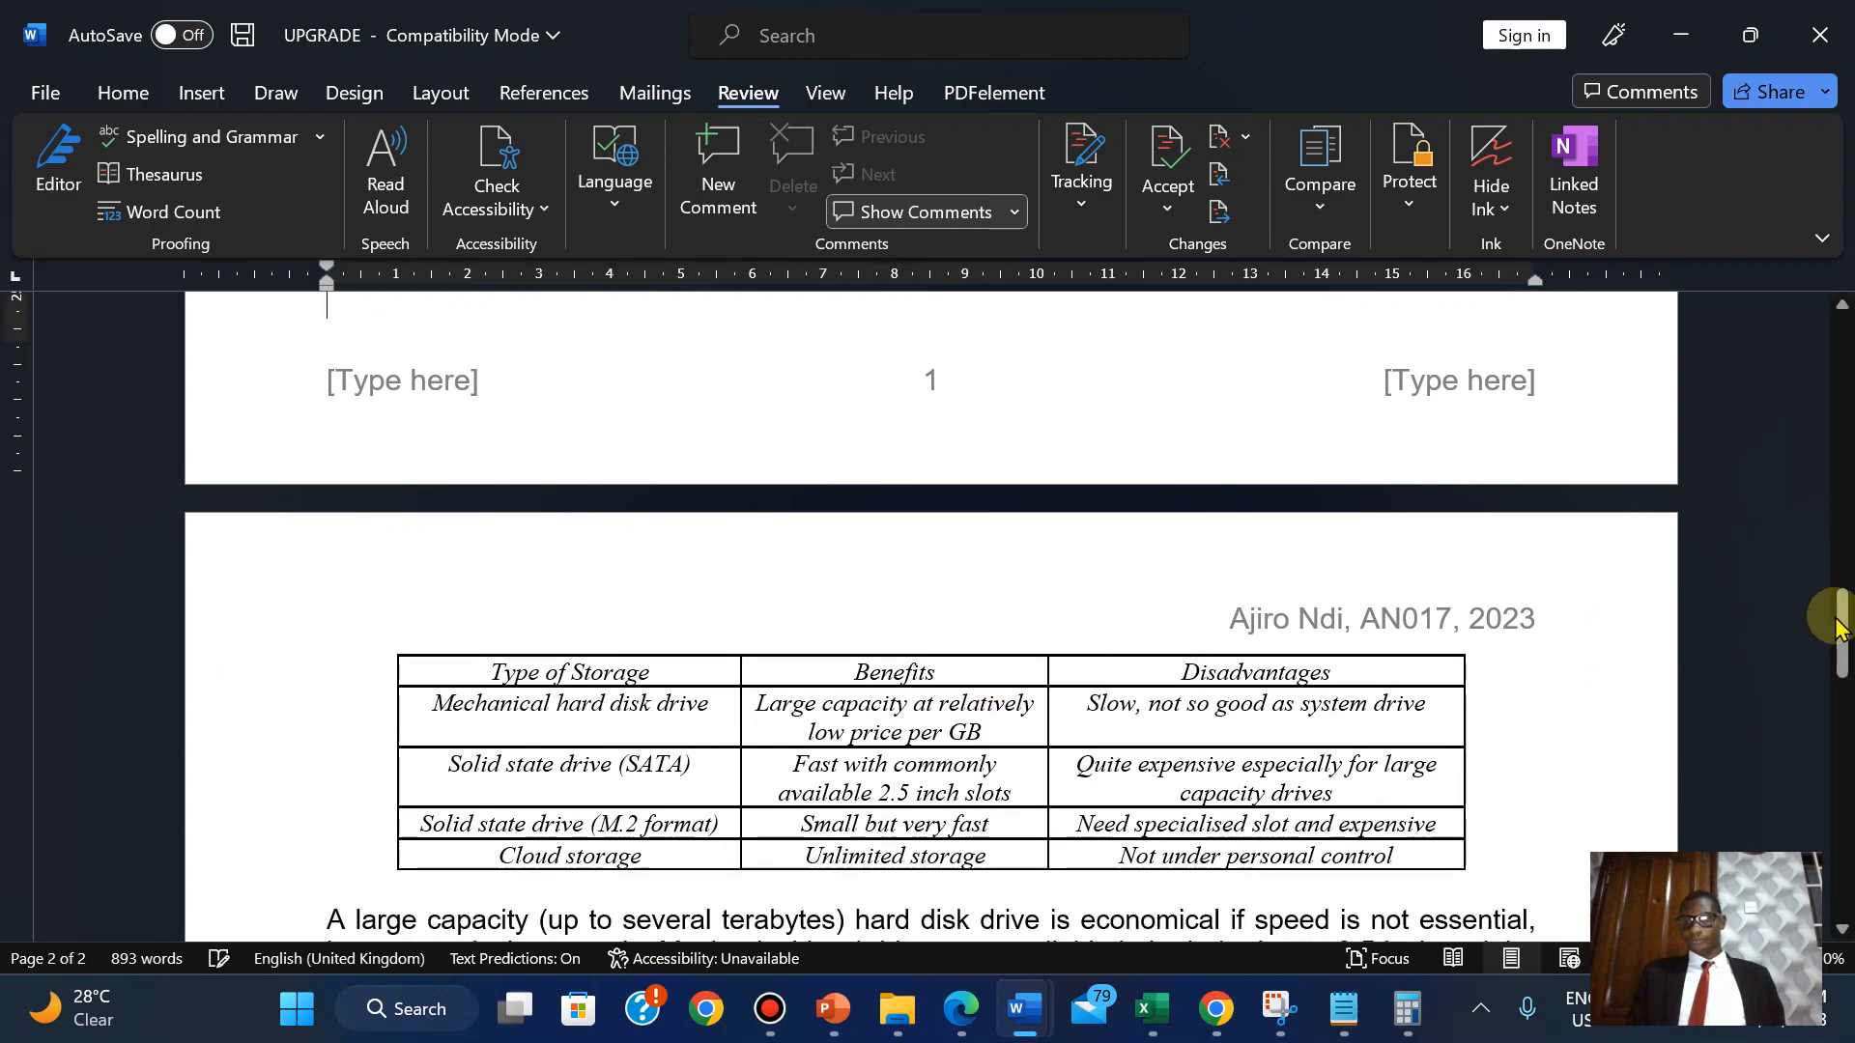
left_click_drag(1843, 643, 1810, 538)
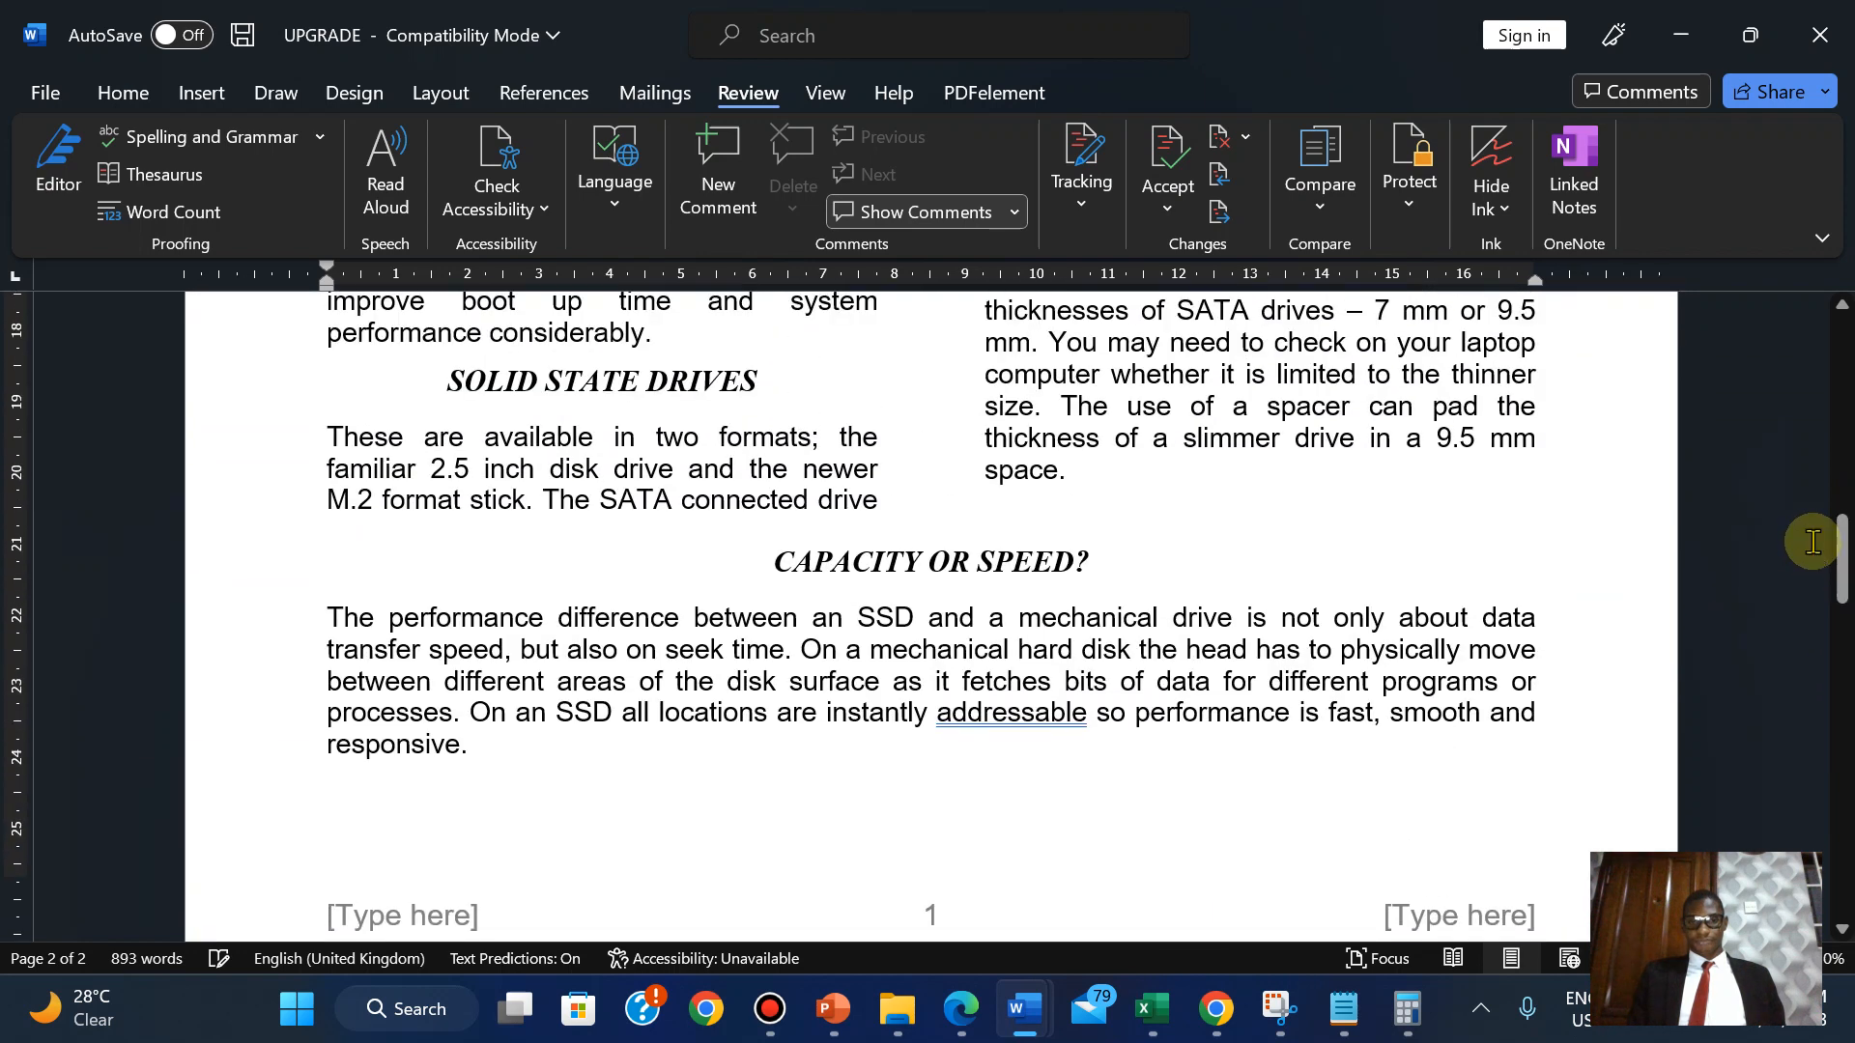
Accept Word's suggested comma after 'addressable', then bring the question paper back up.
left_click(972, 715)
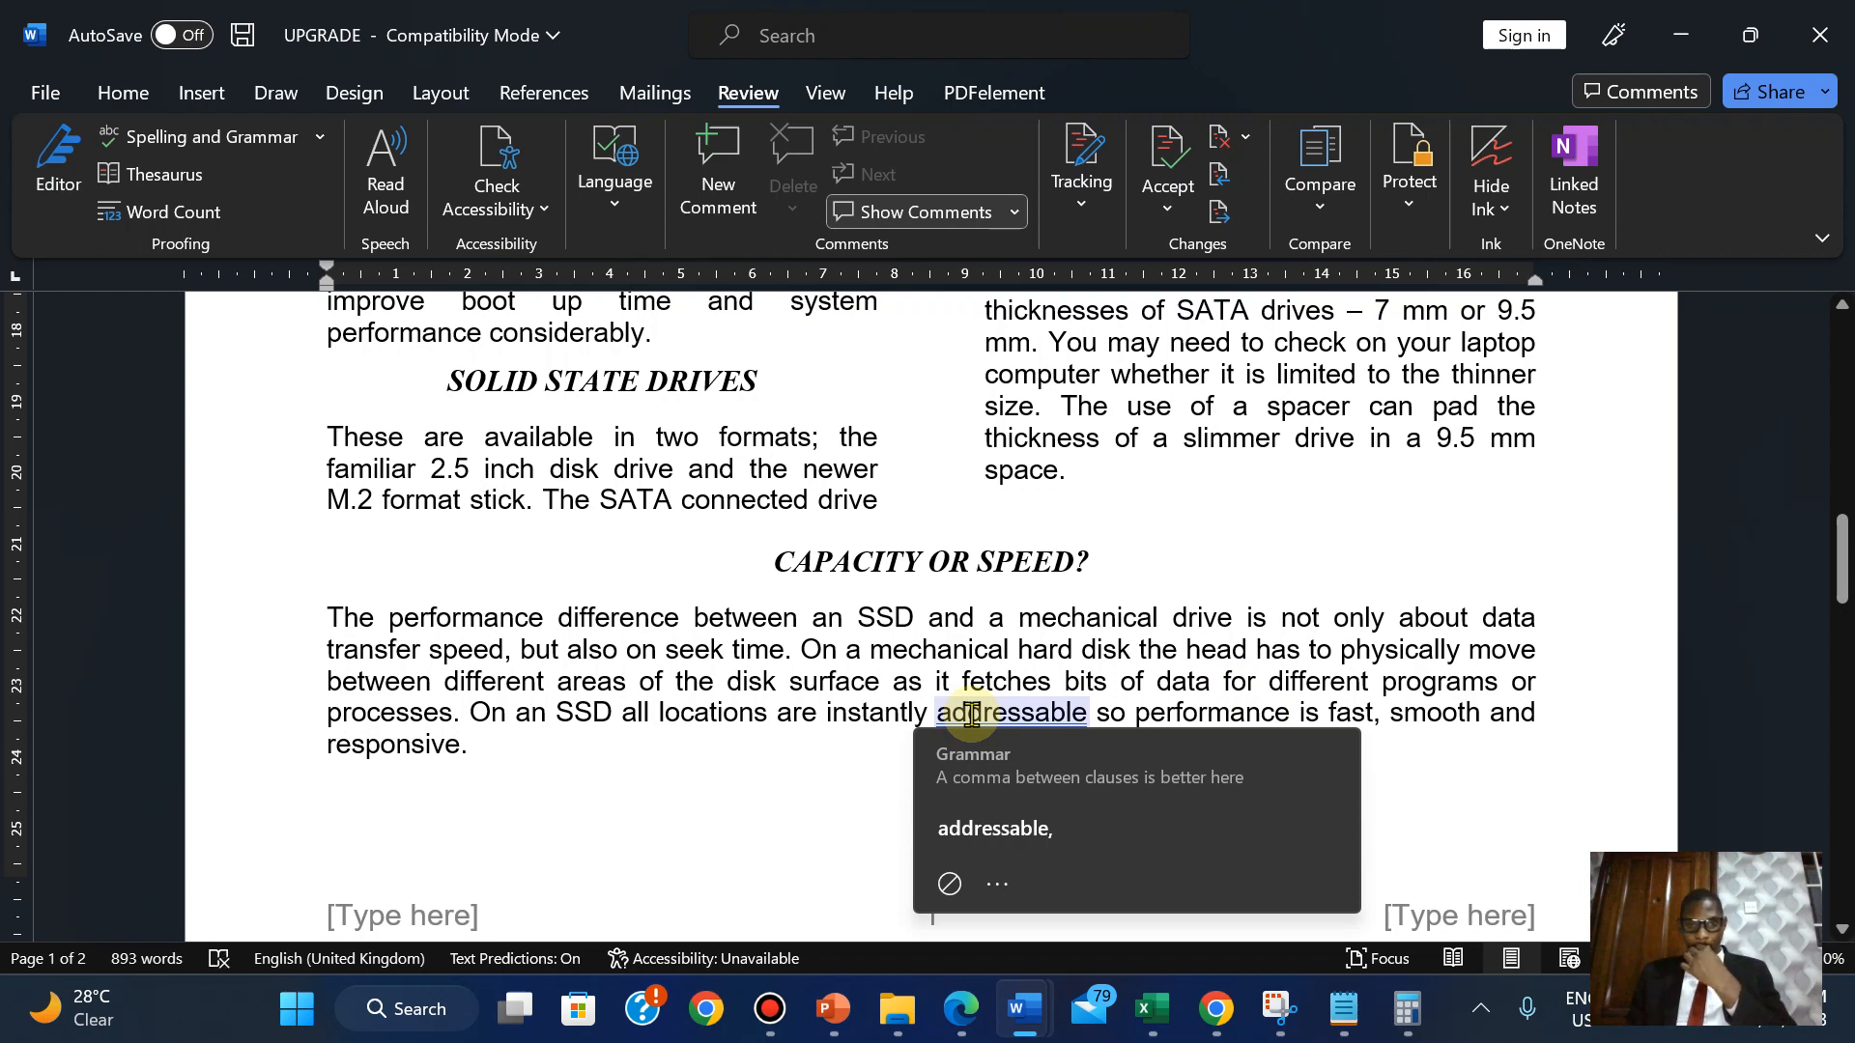
left_click(1027, 828)
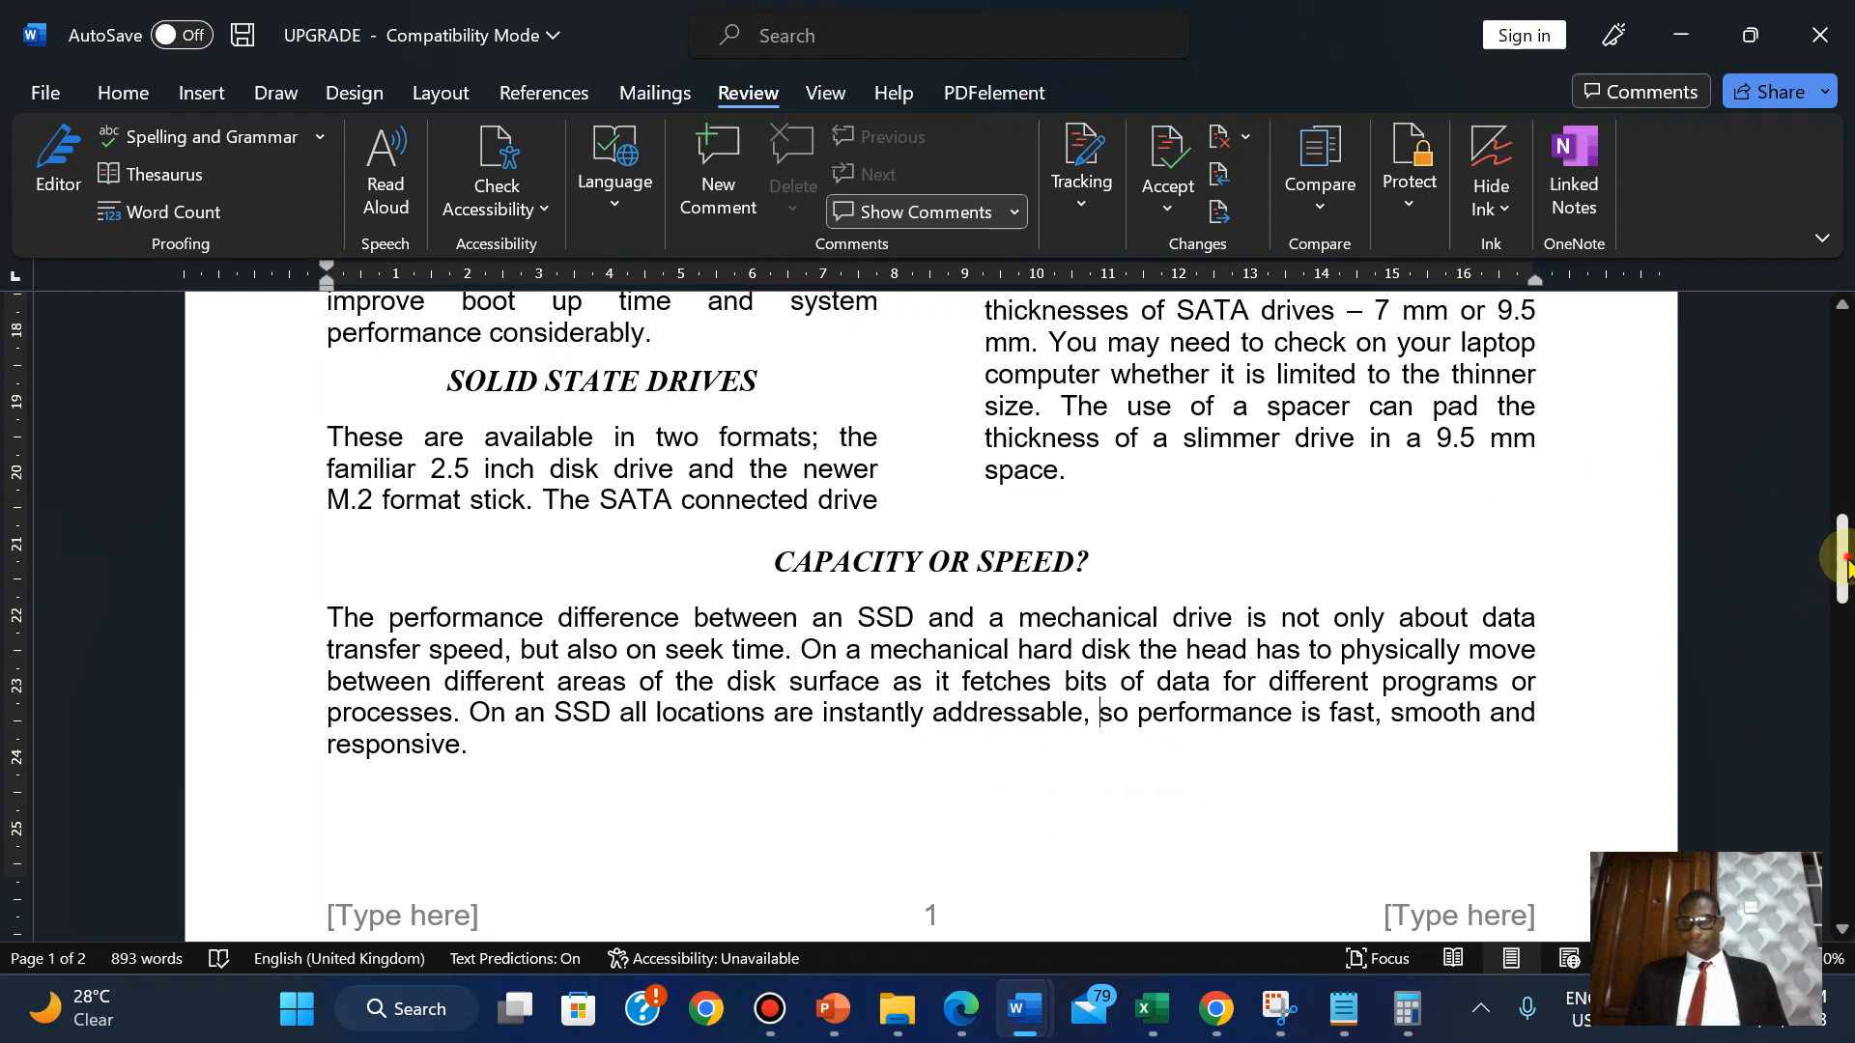
left_click_drag(1847, 565, 1847, 604)
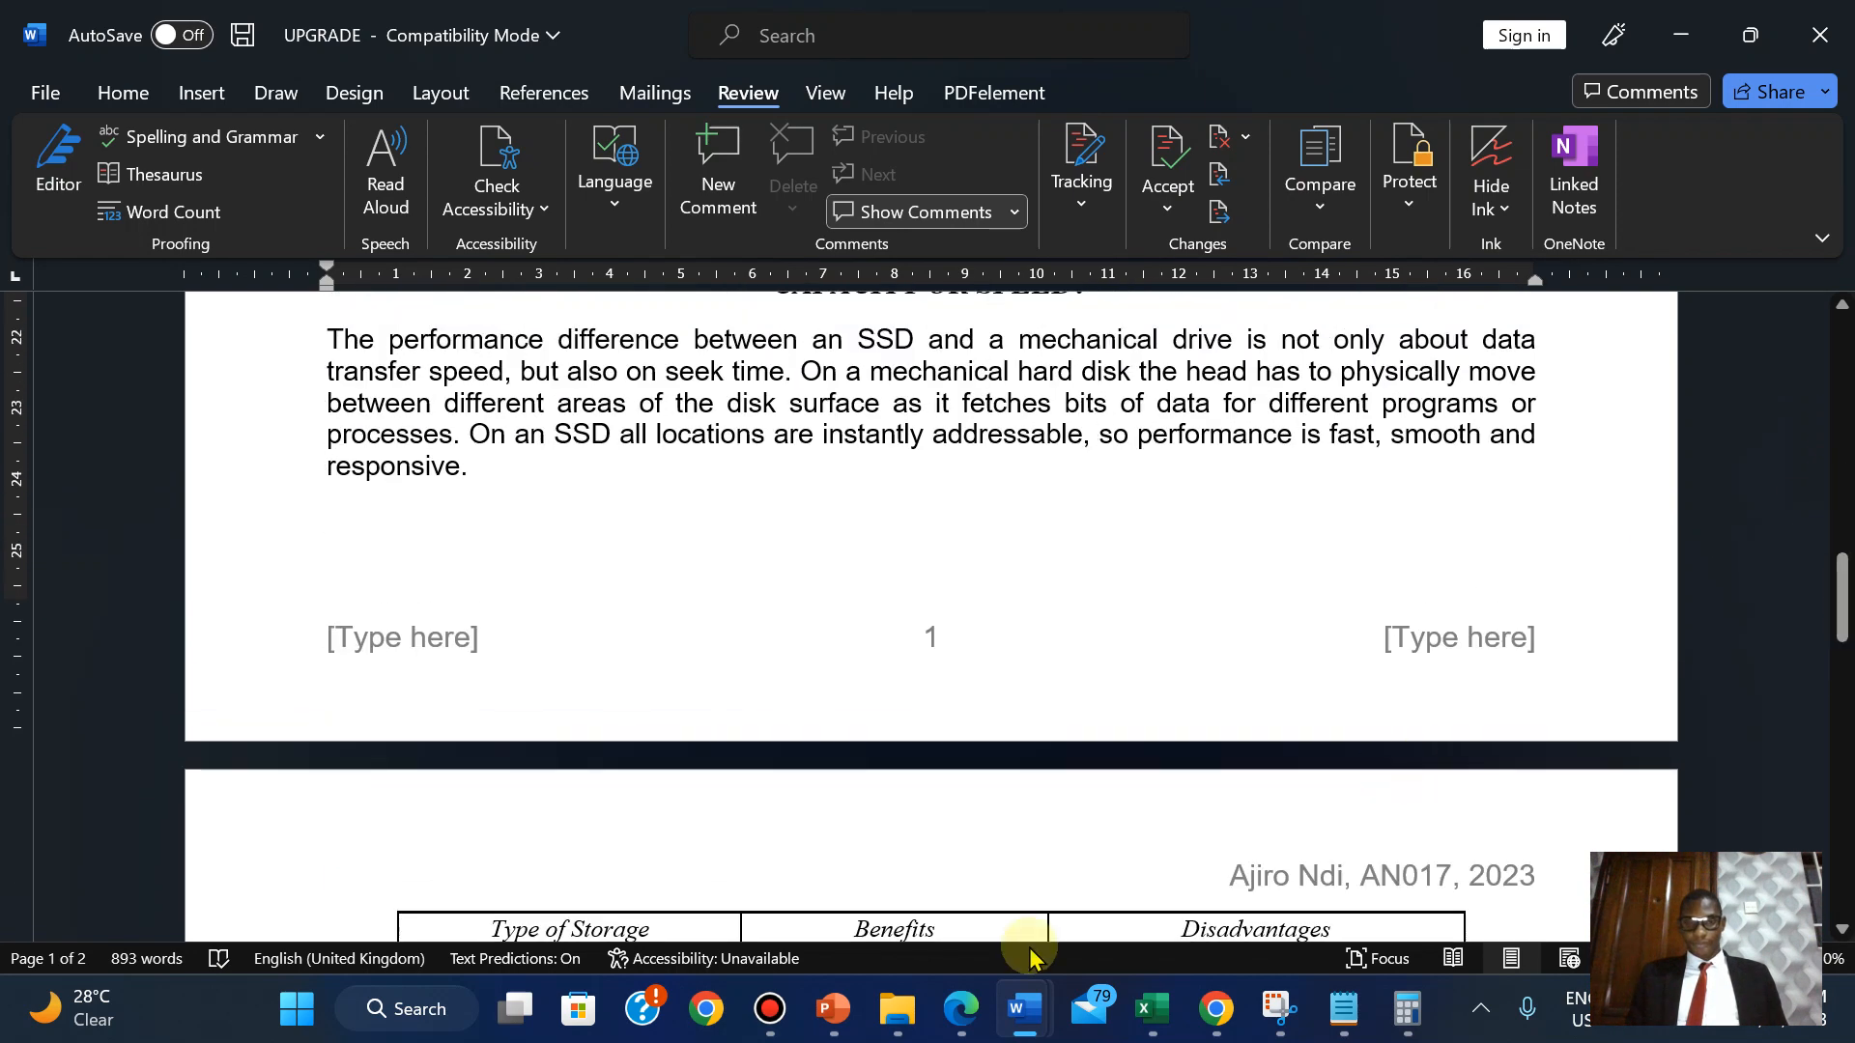
left_click(961, 1009)
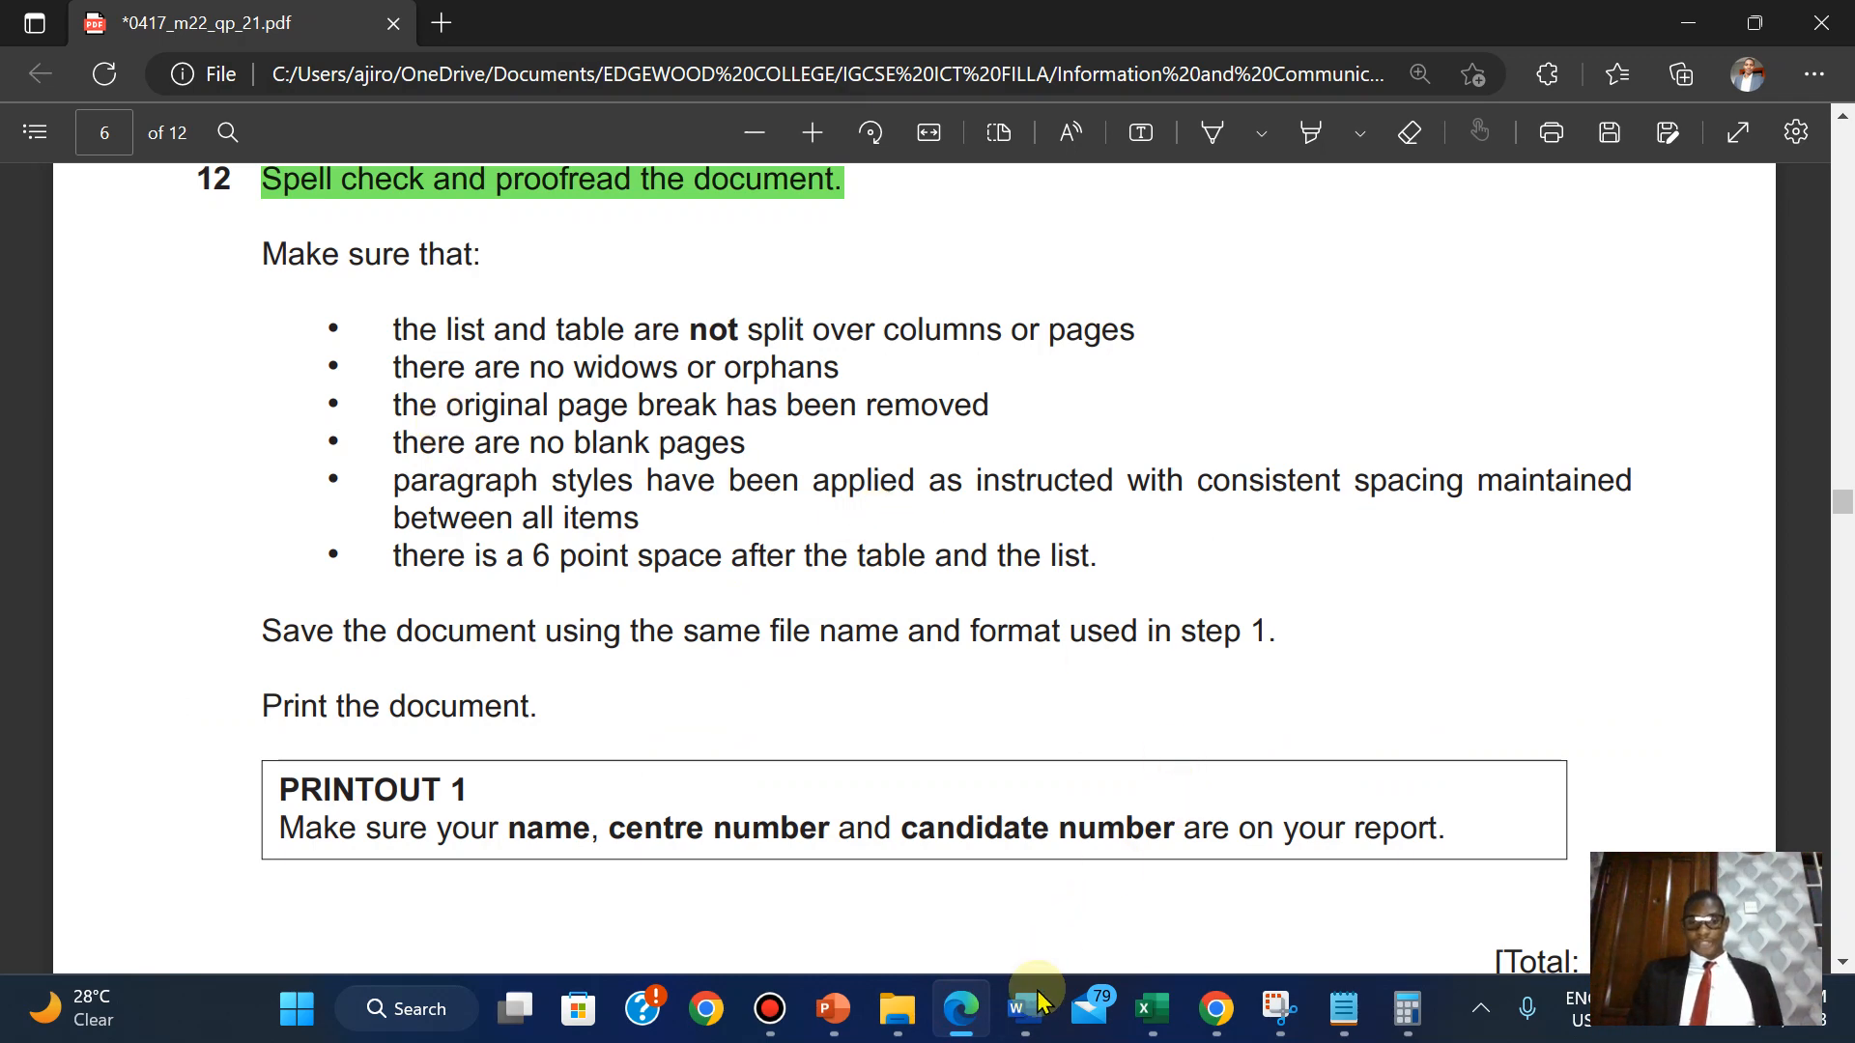
mouse_move(1024, 1009)
left_click(1310, 882)
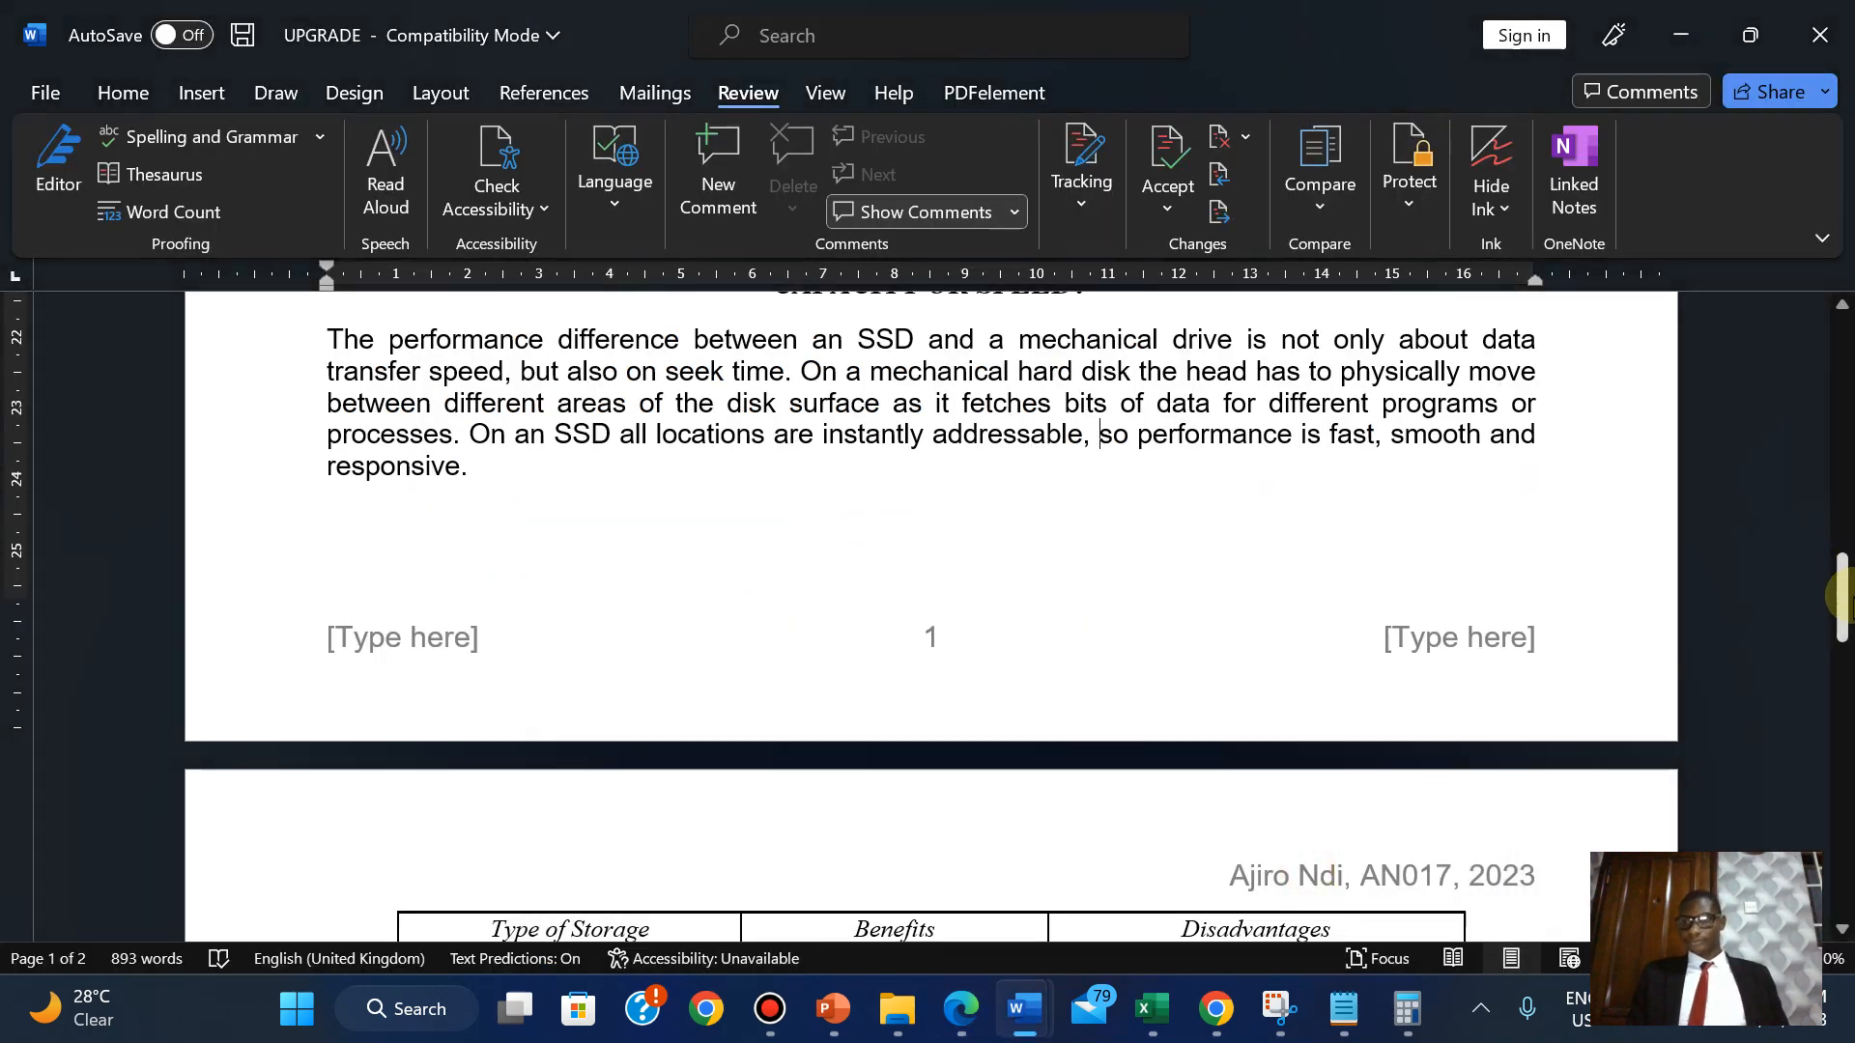
left_click_drag(1838, 609, 1818, 657)
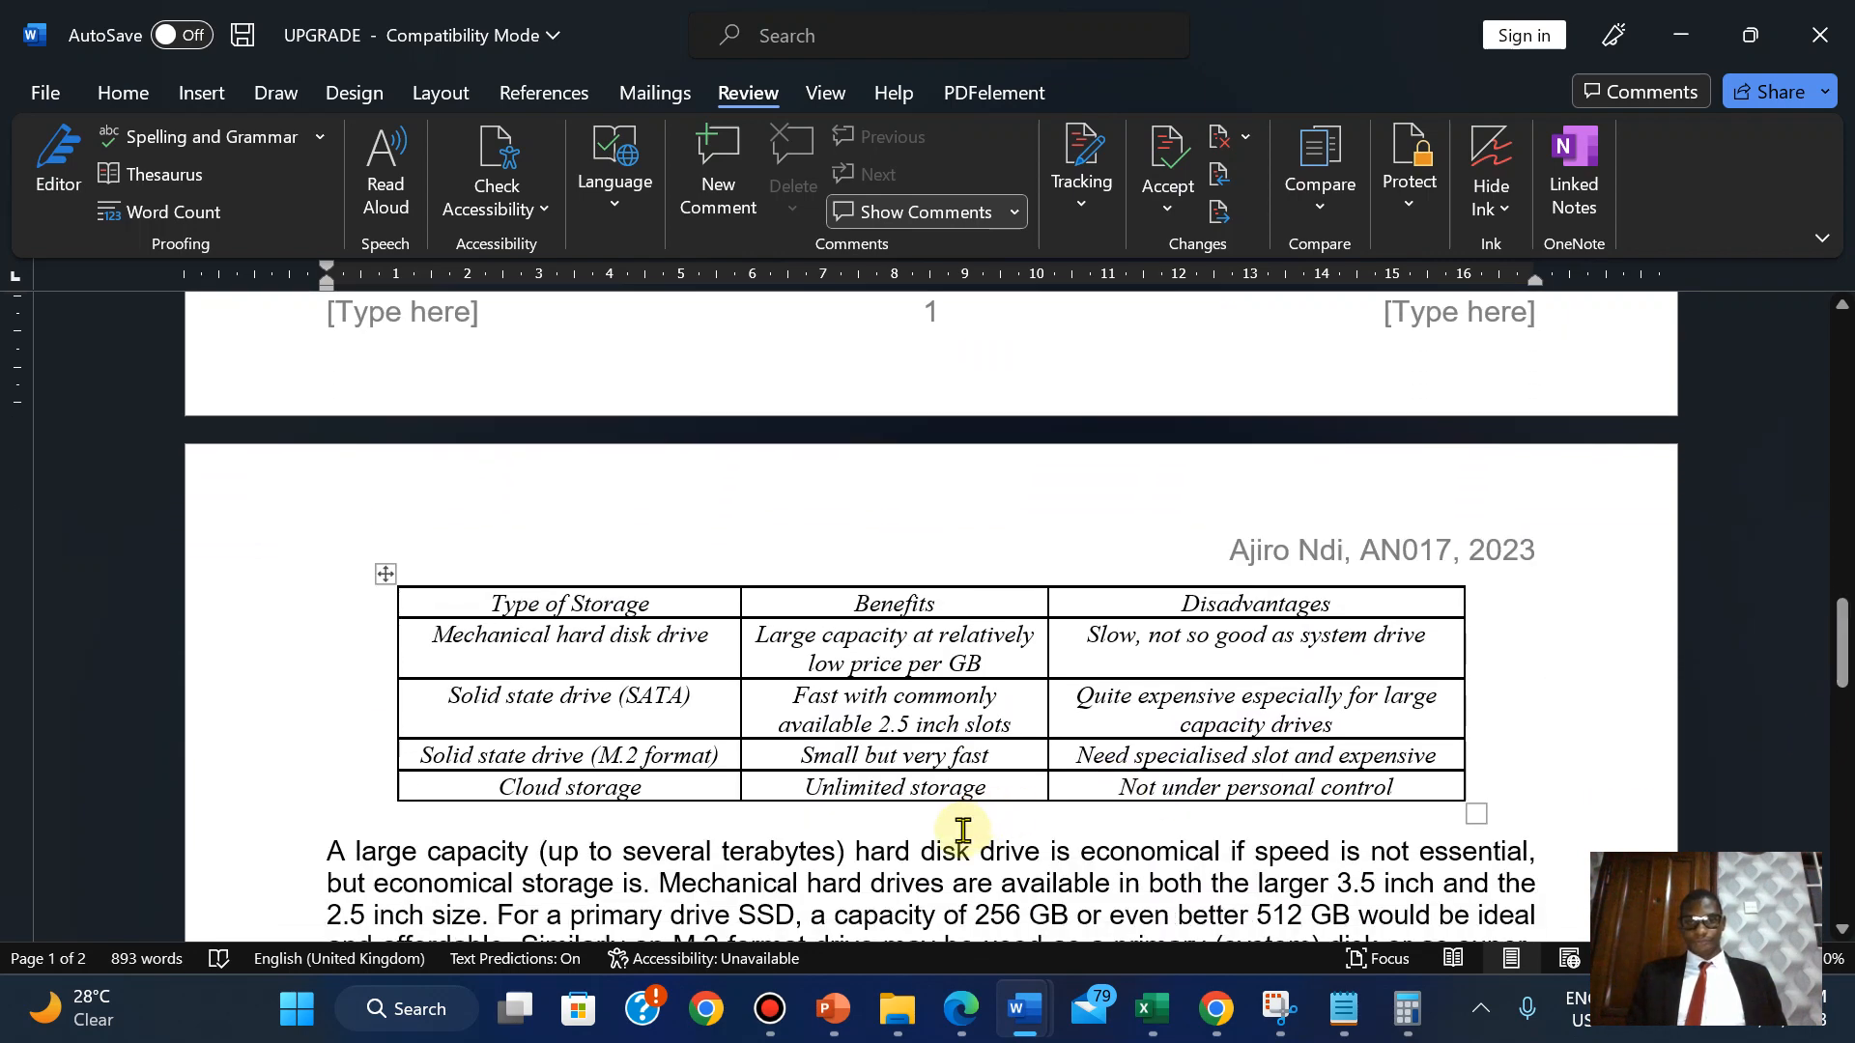
left_click(962, 1009)
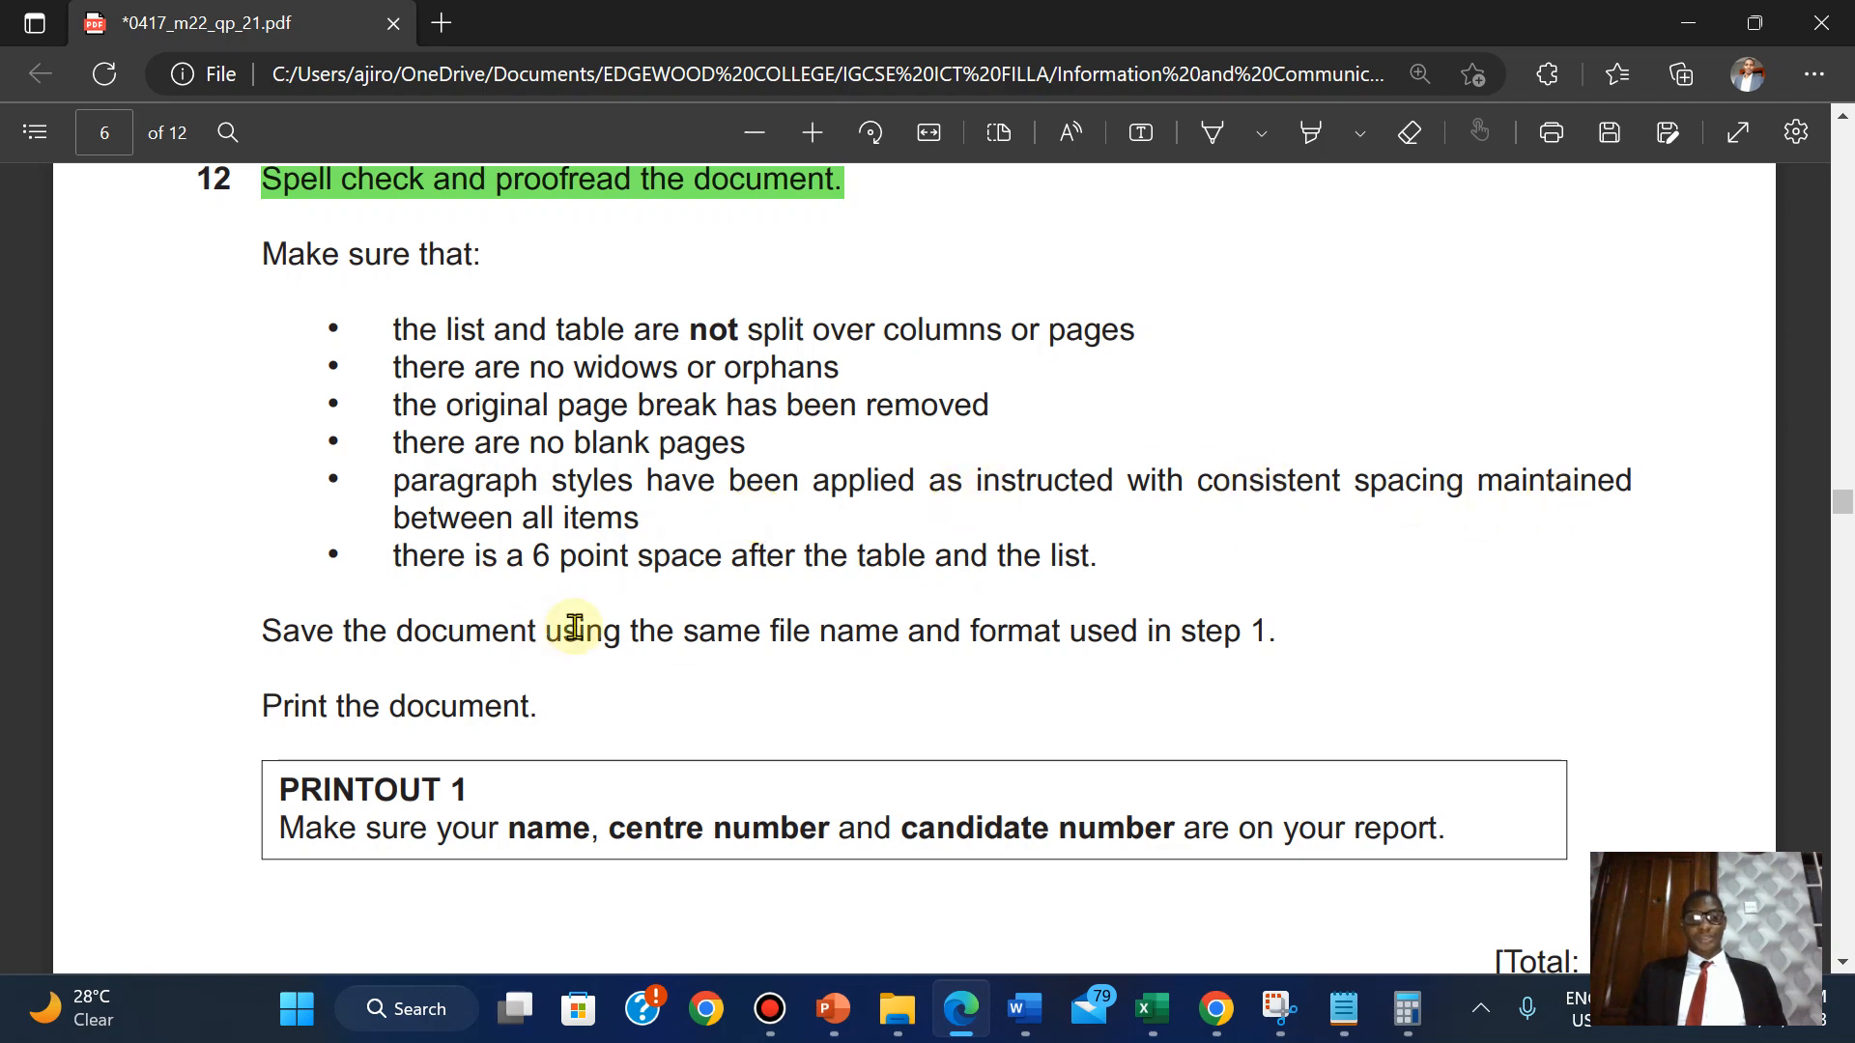
mouse_move(1023, 1009)
left_click(1323, 855)
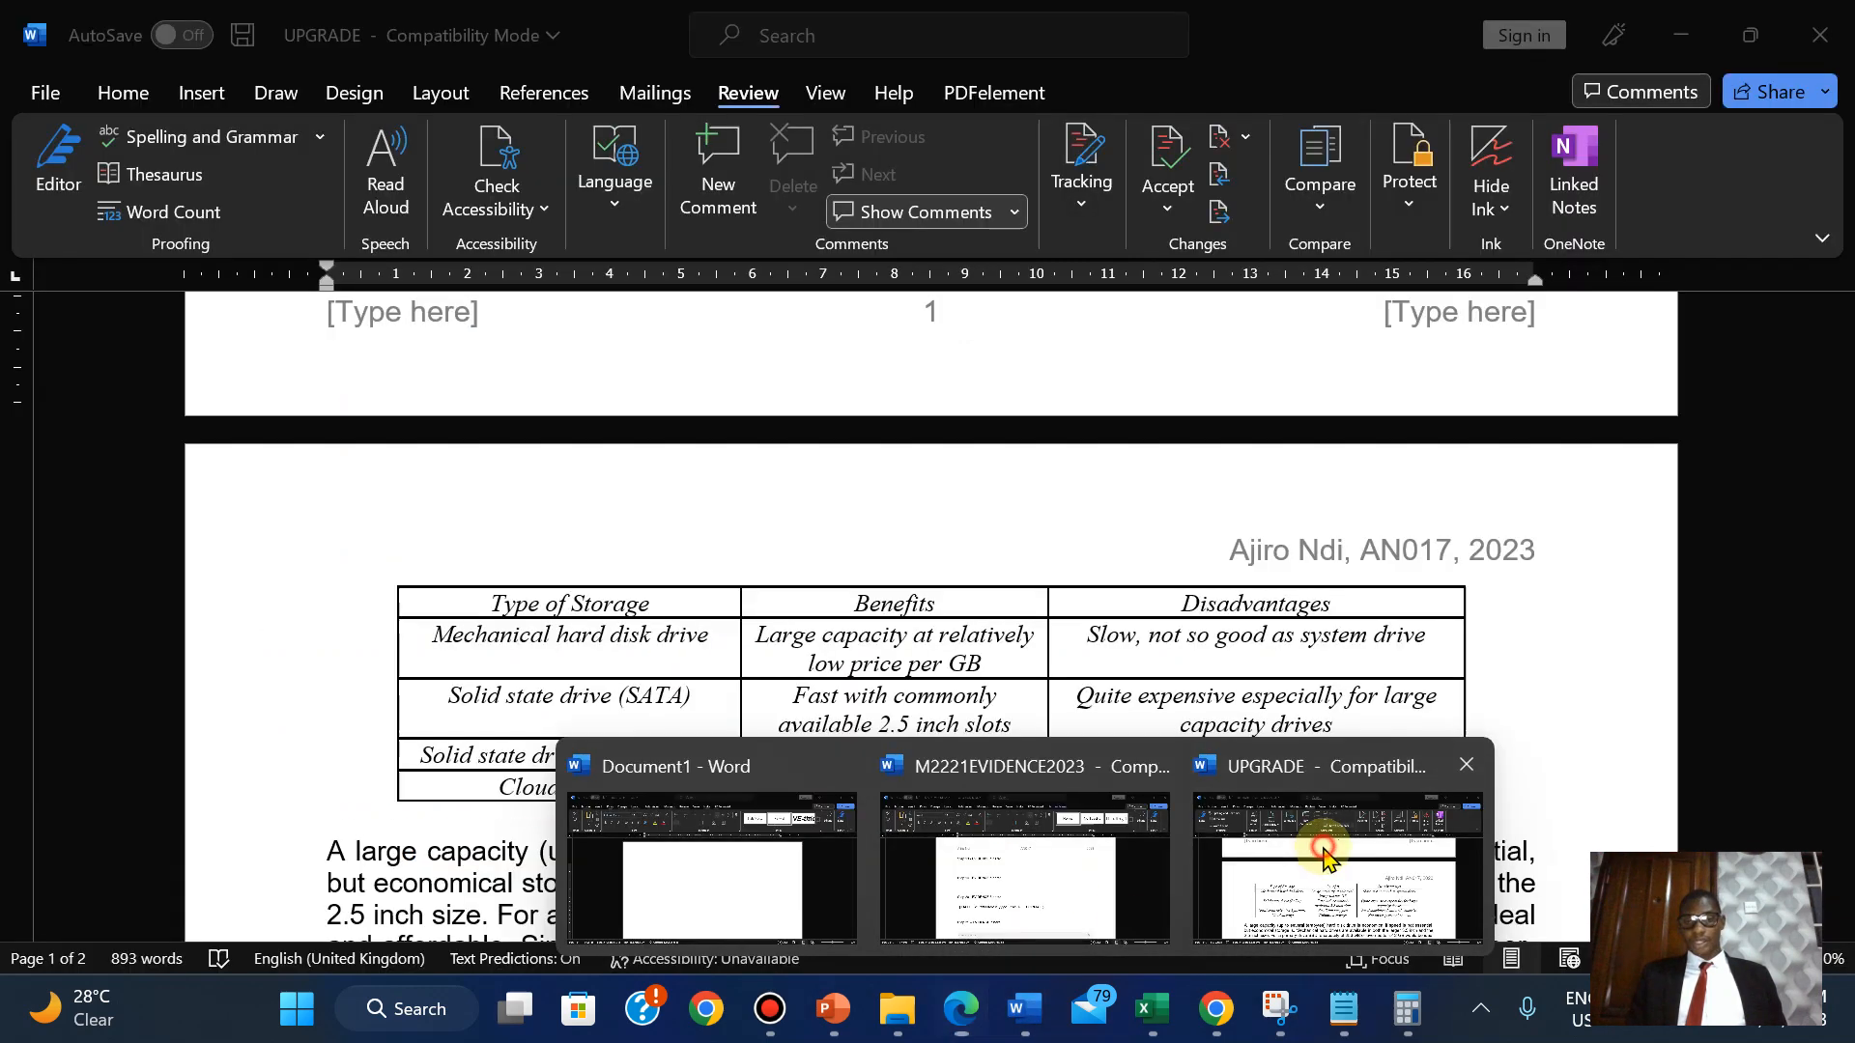
left_click_drag(1841, 624, 1796, 460)
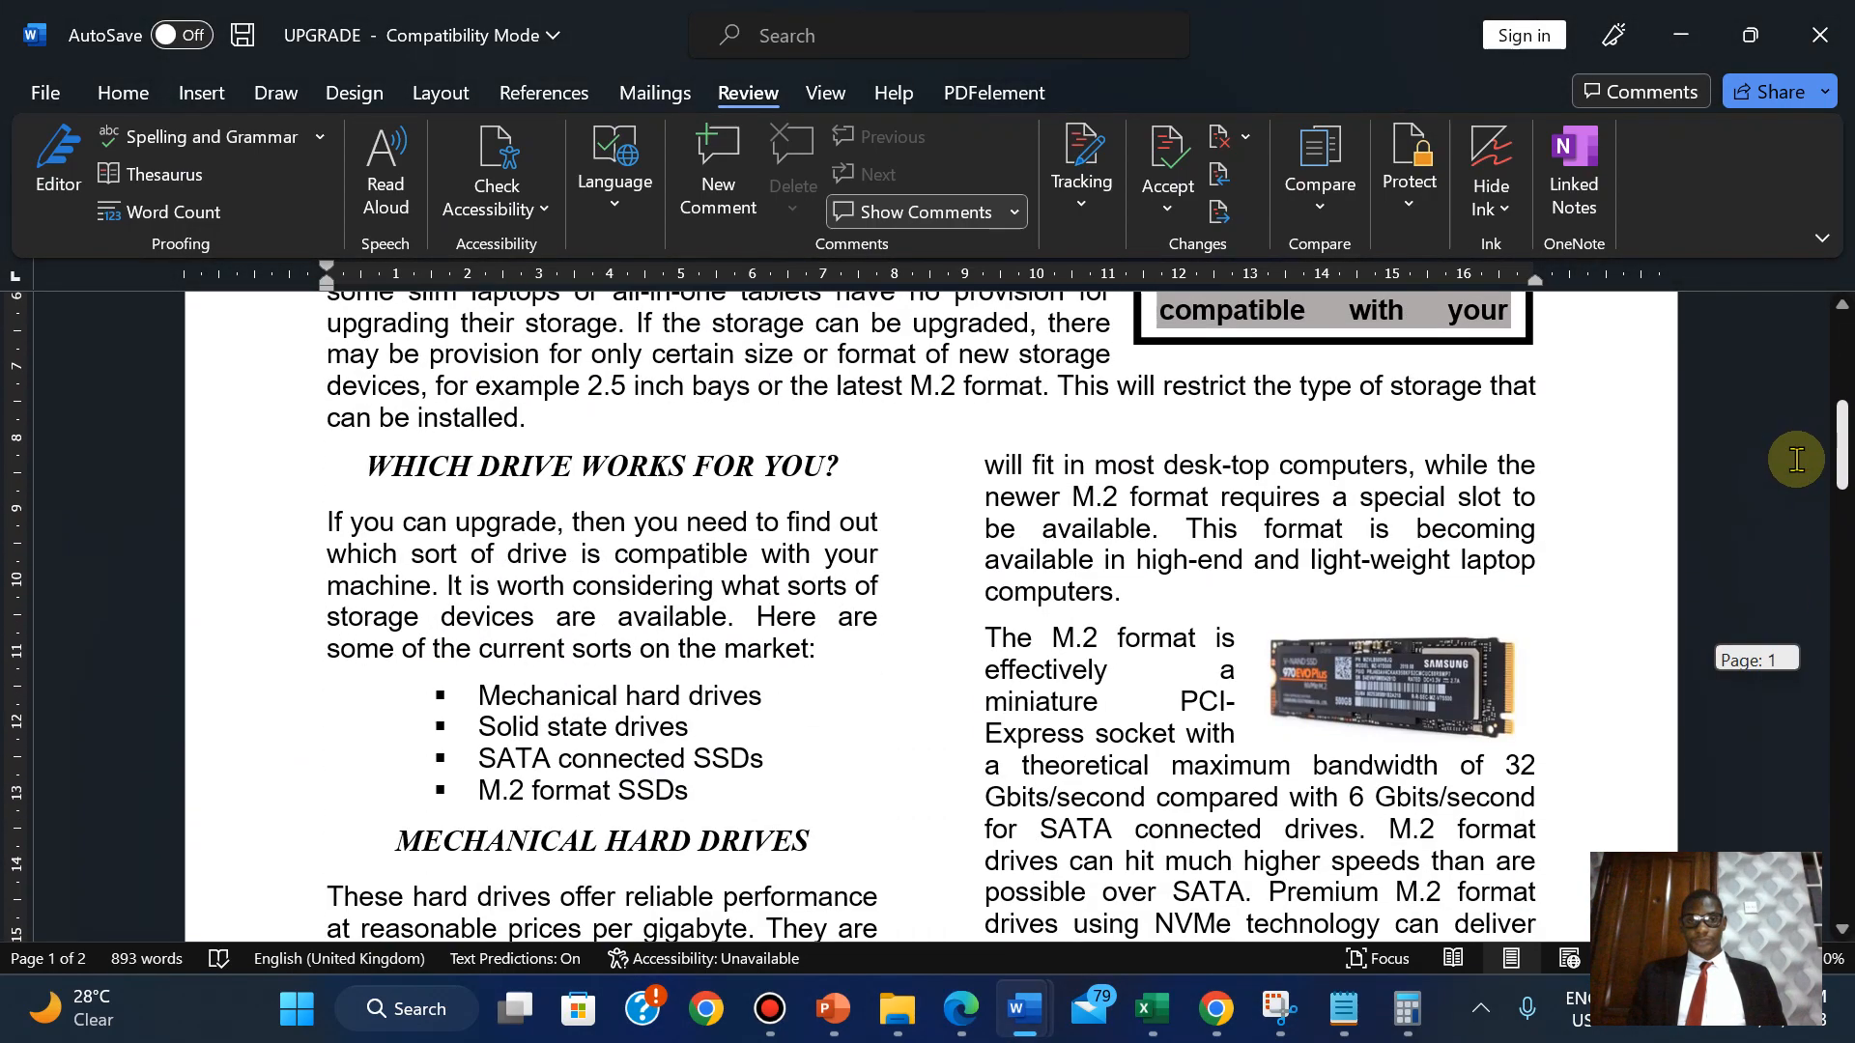
left_click(962, 1008)
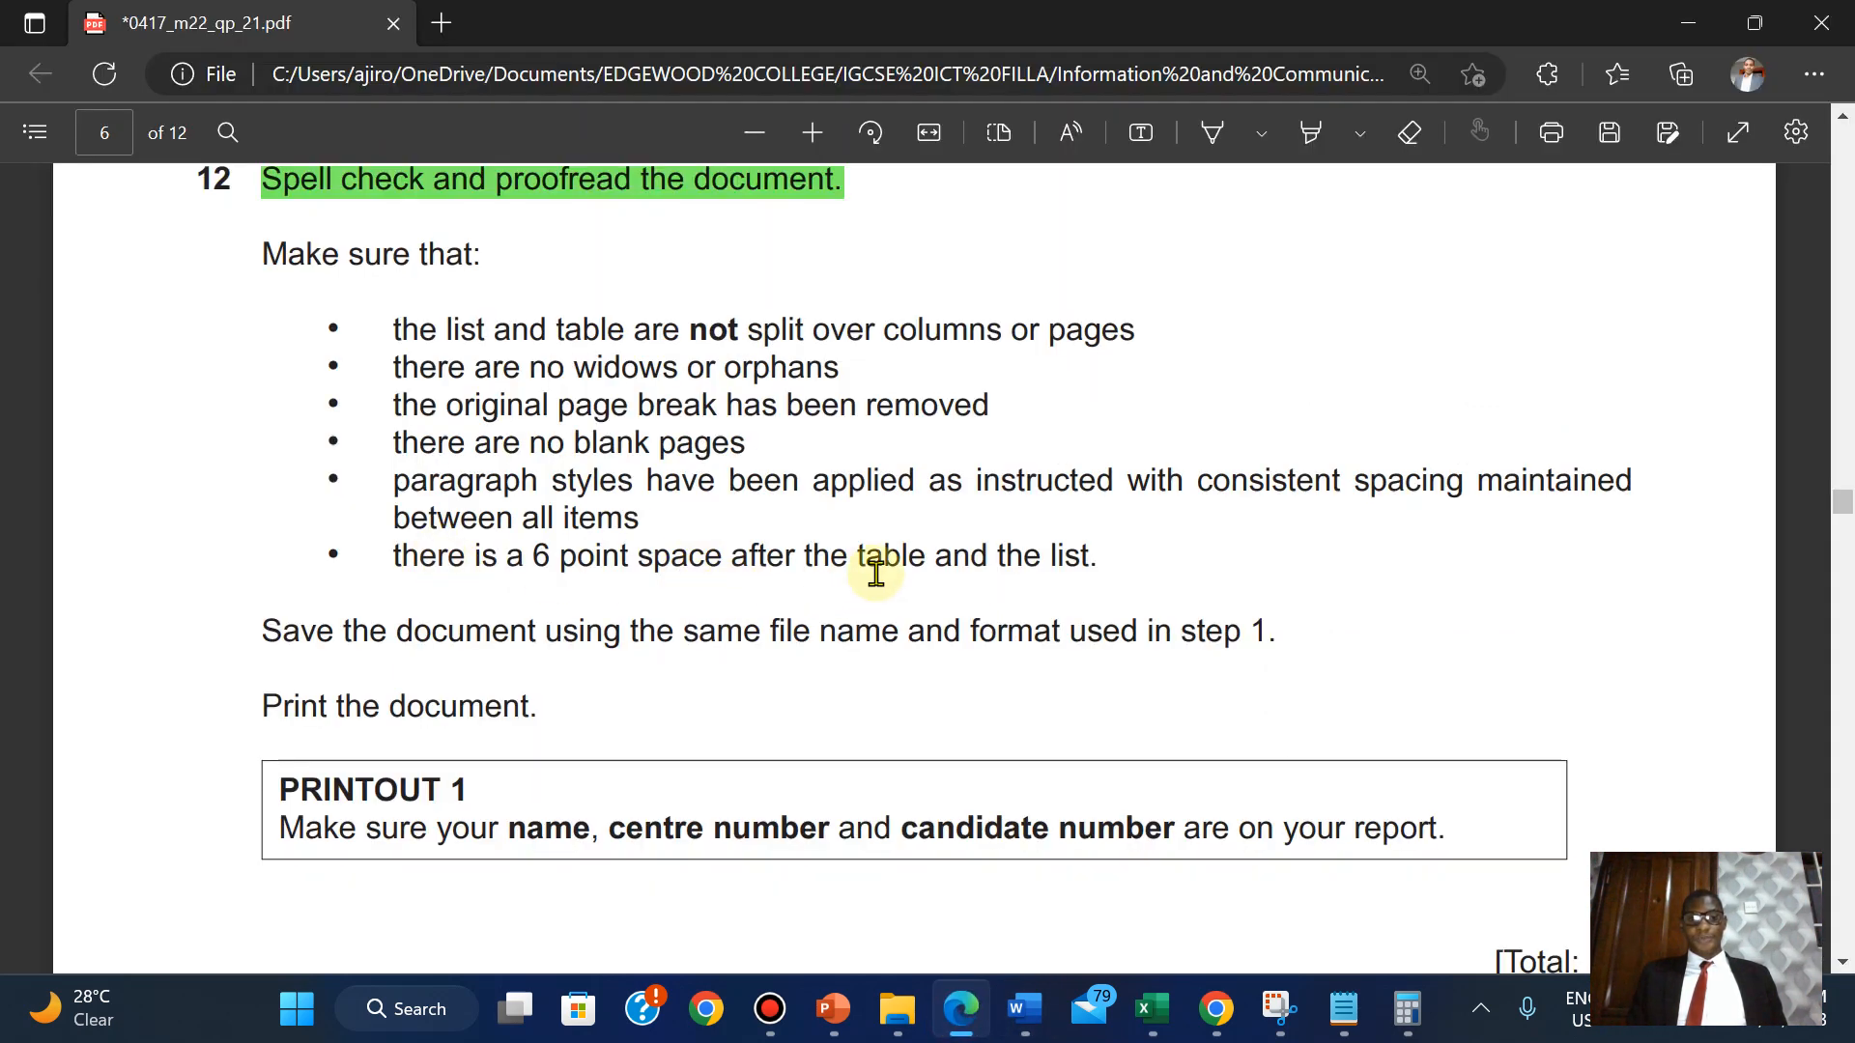
mouse_move(1024, 1007)
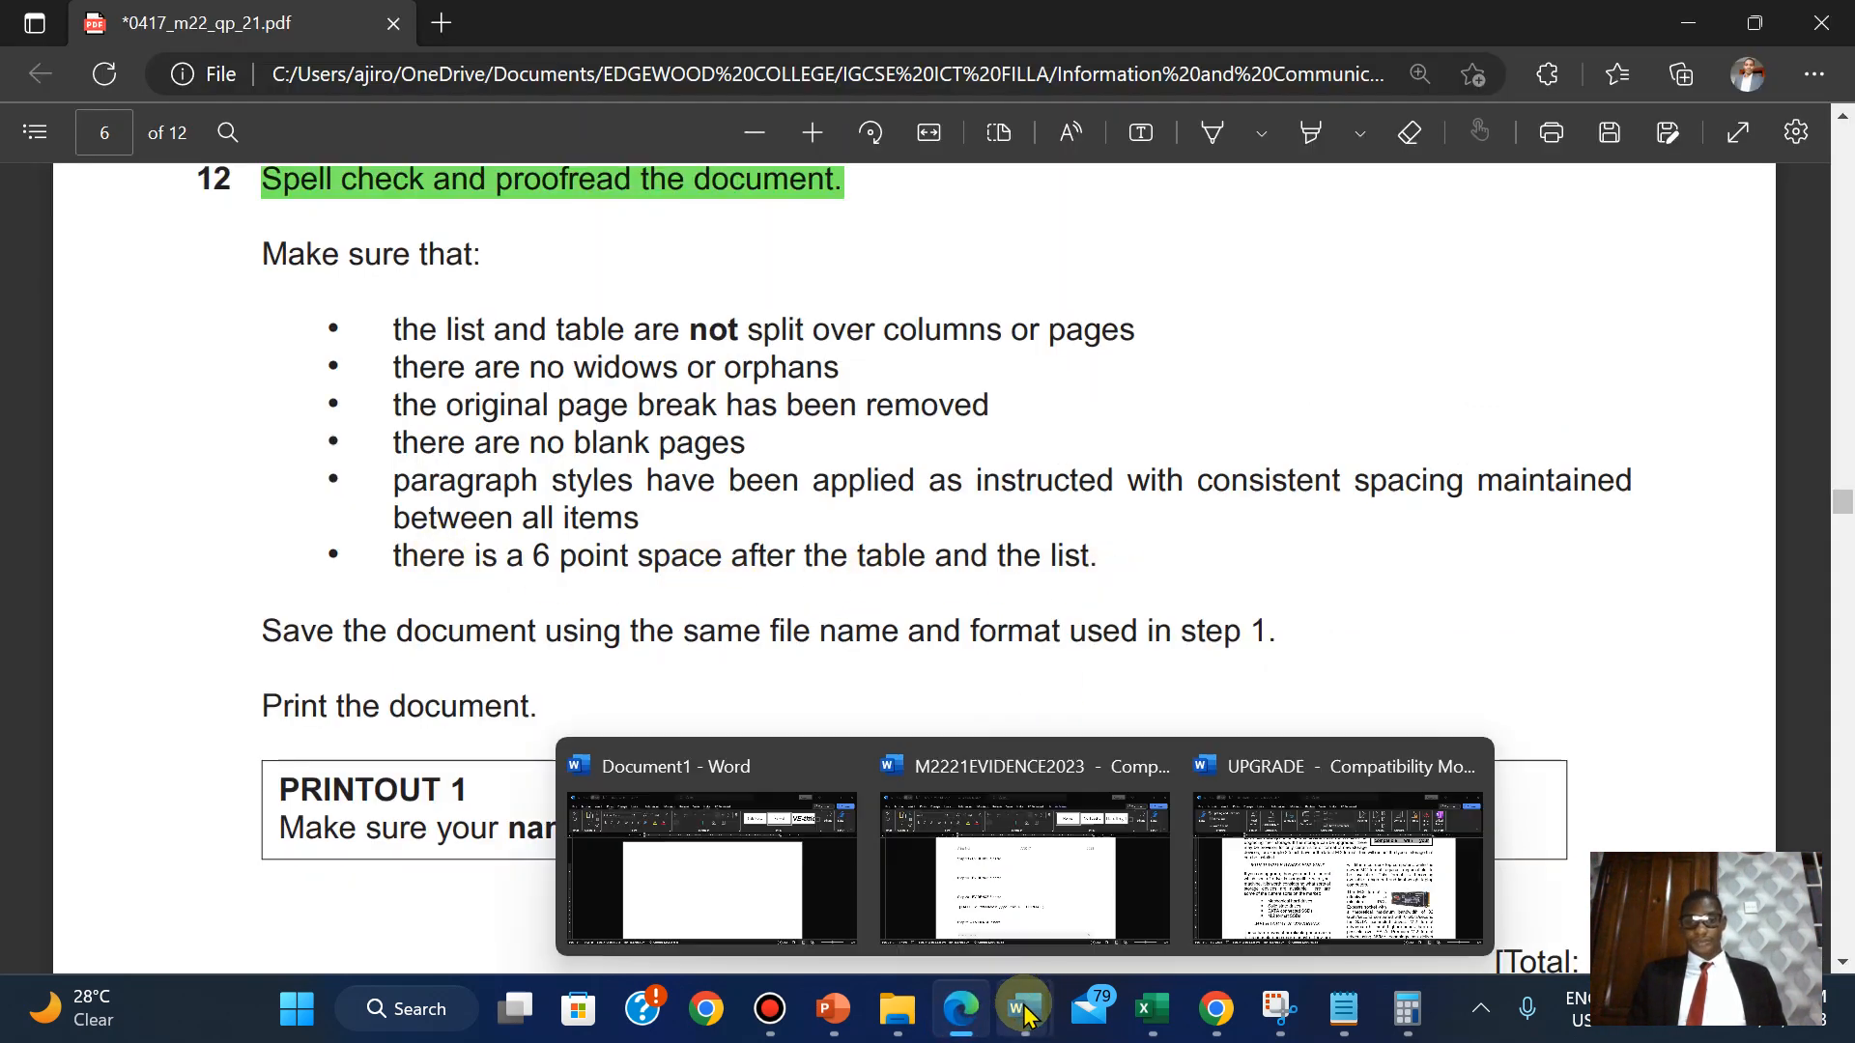
left_click(1311, 883)
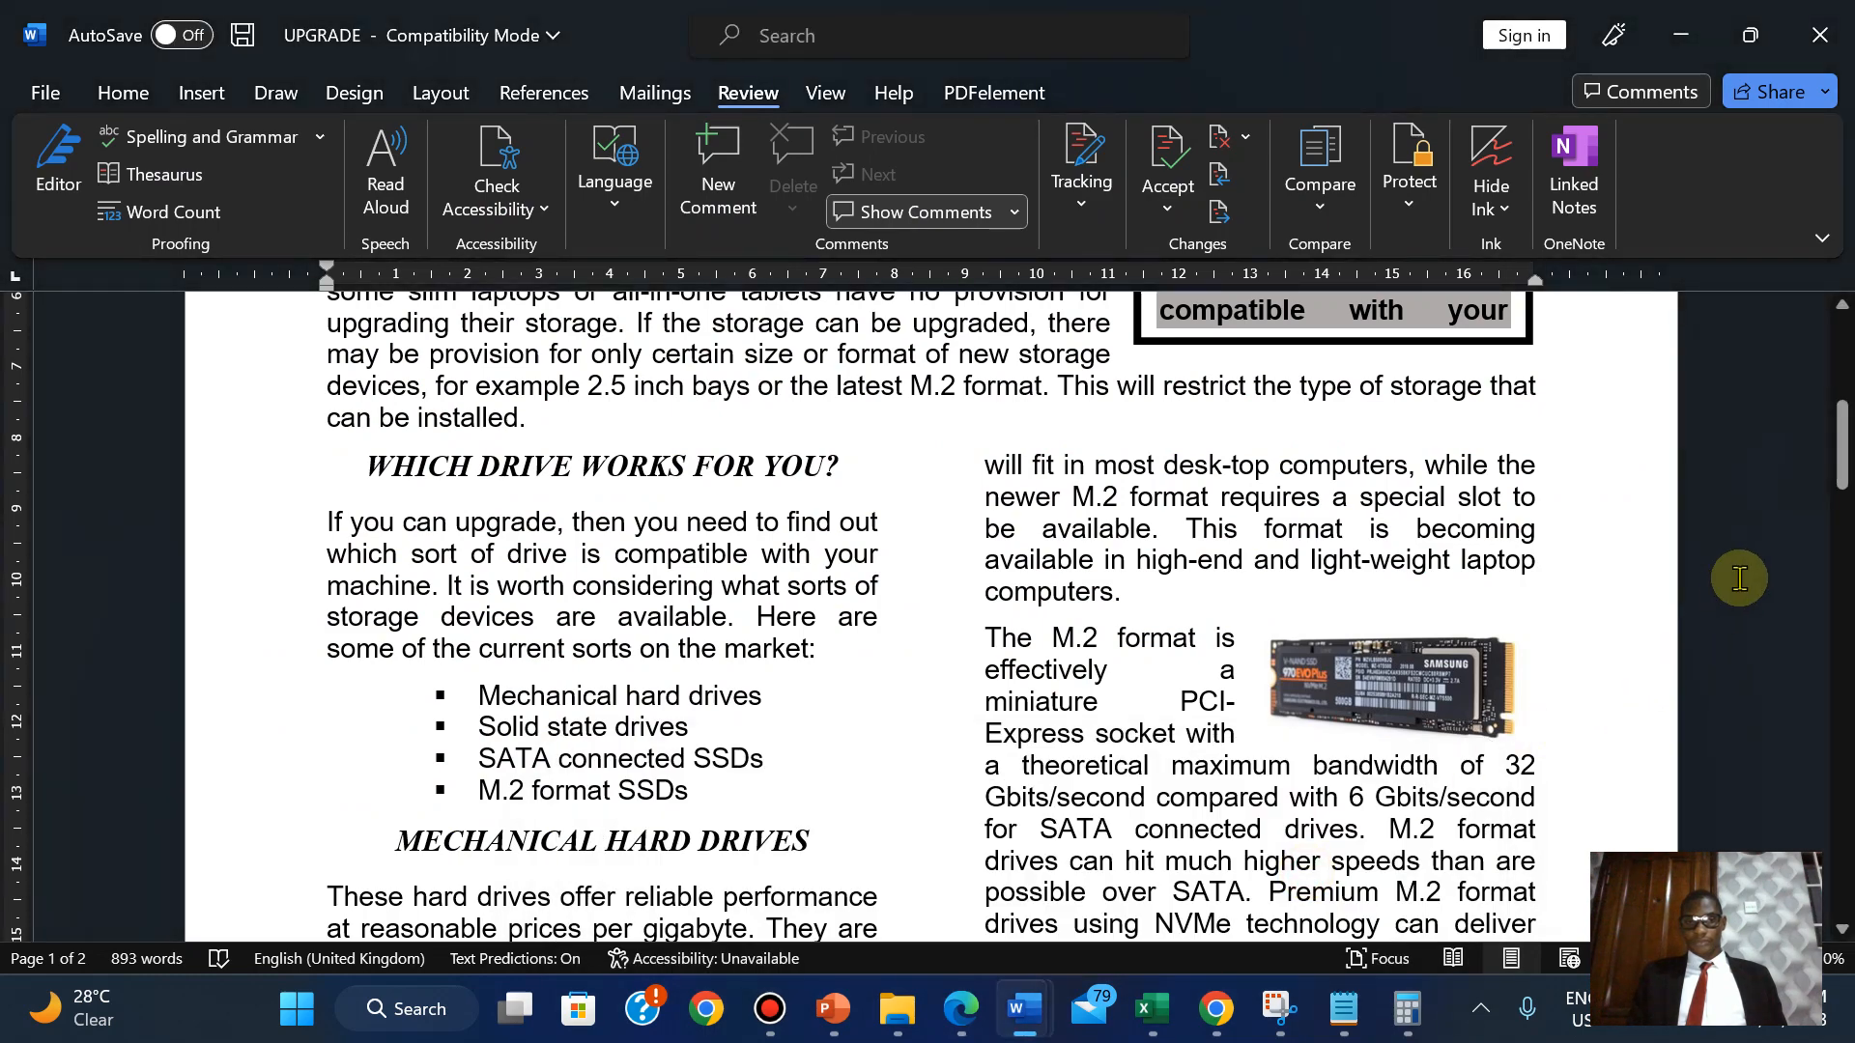
left_click(575, 820)
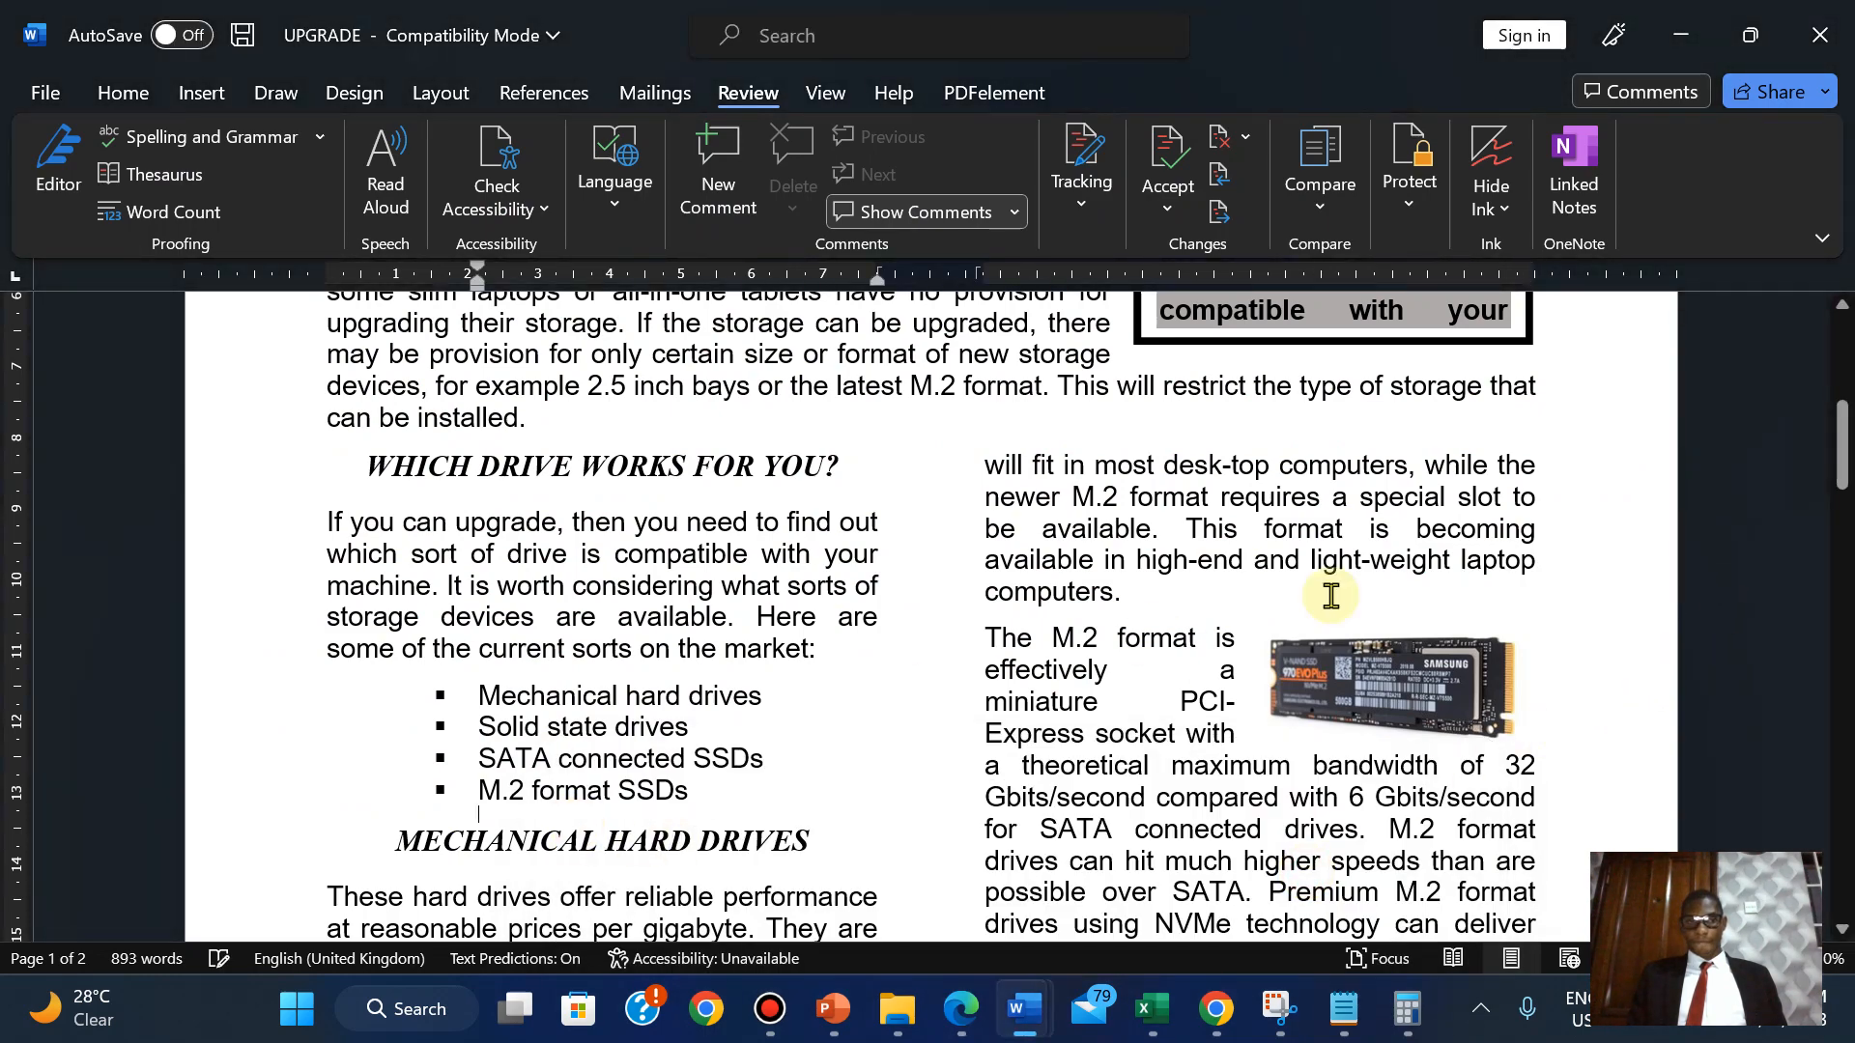
left_click_drag(1840, 425, 1841, 638)
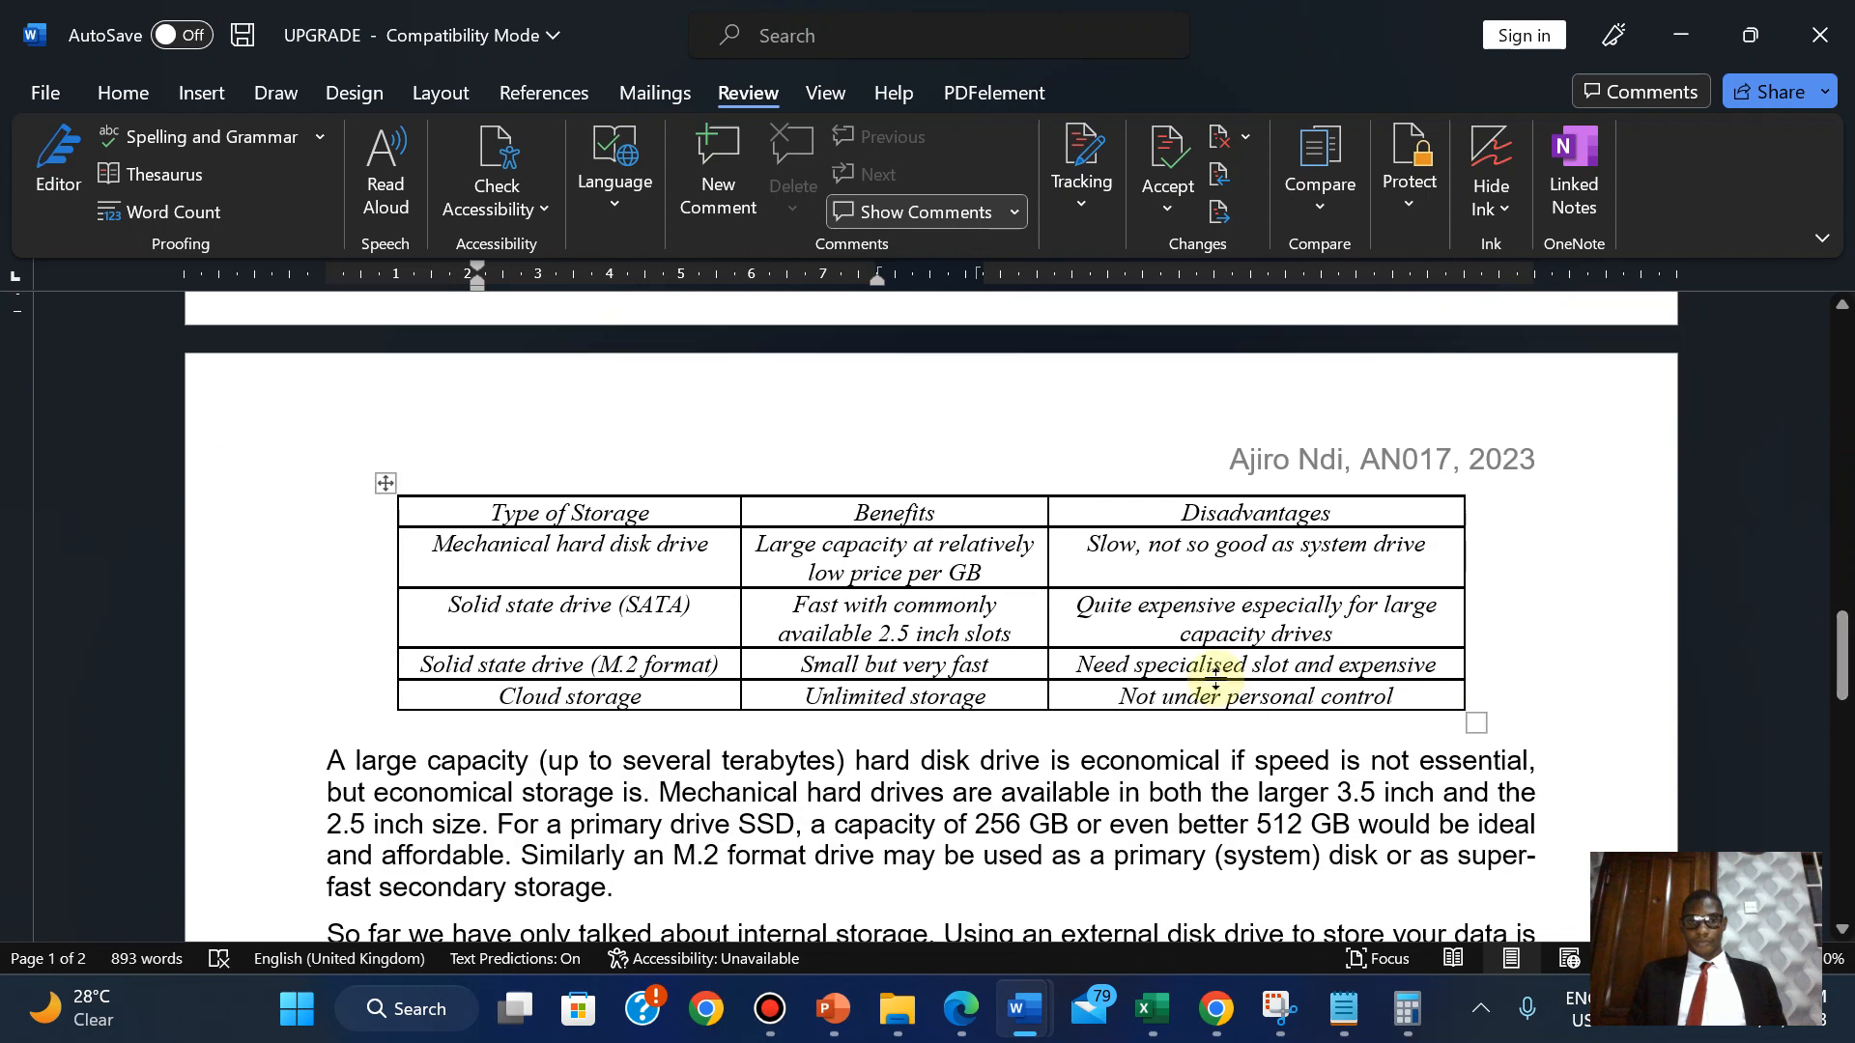
left_click(1071, 731)
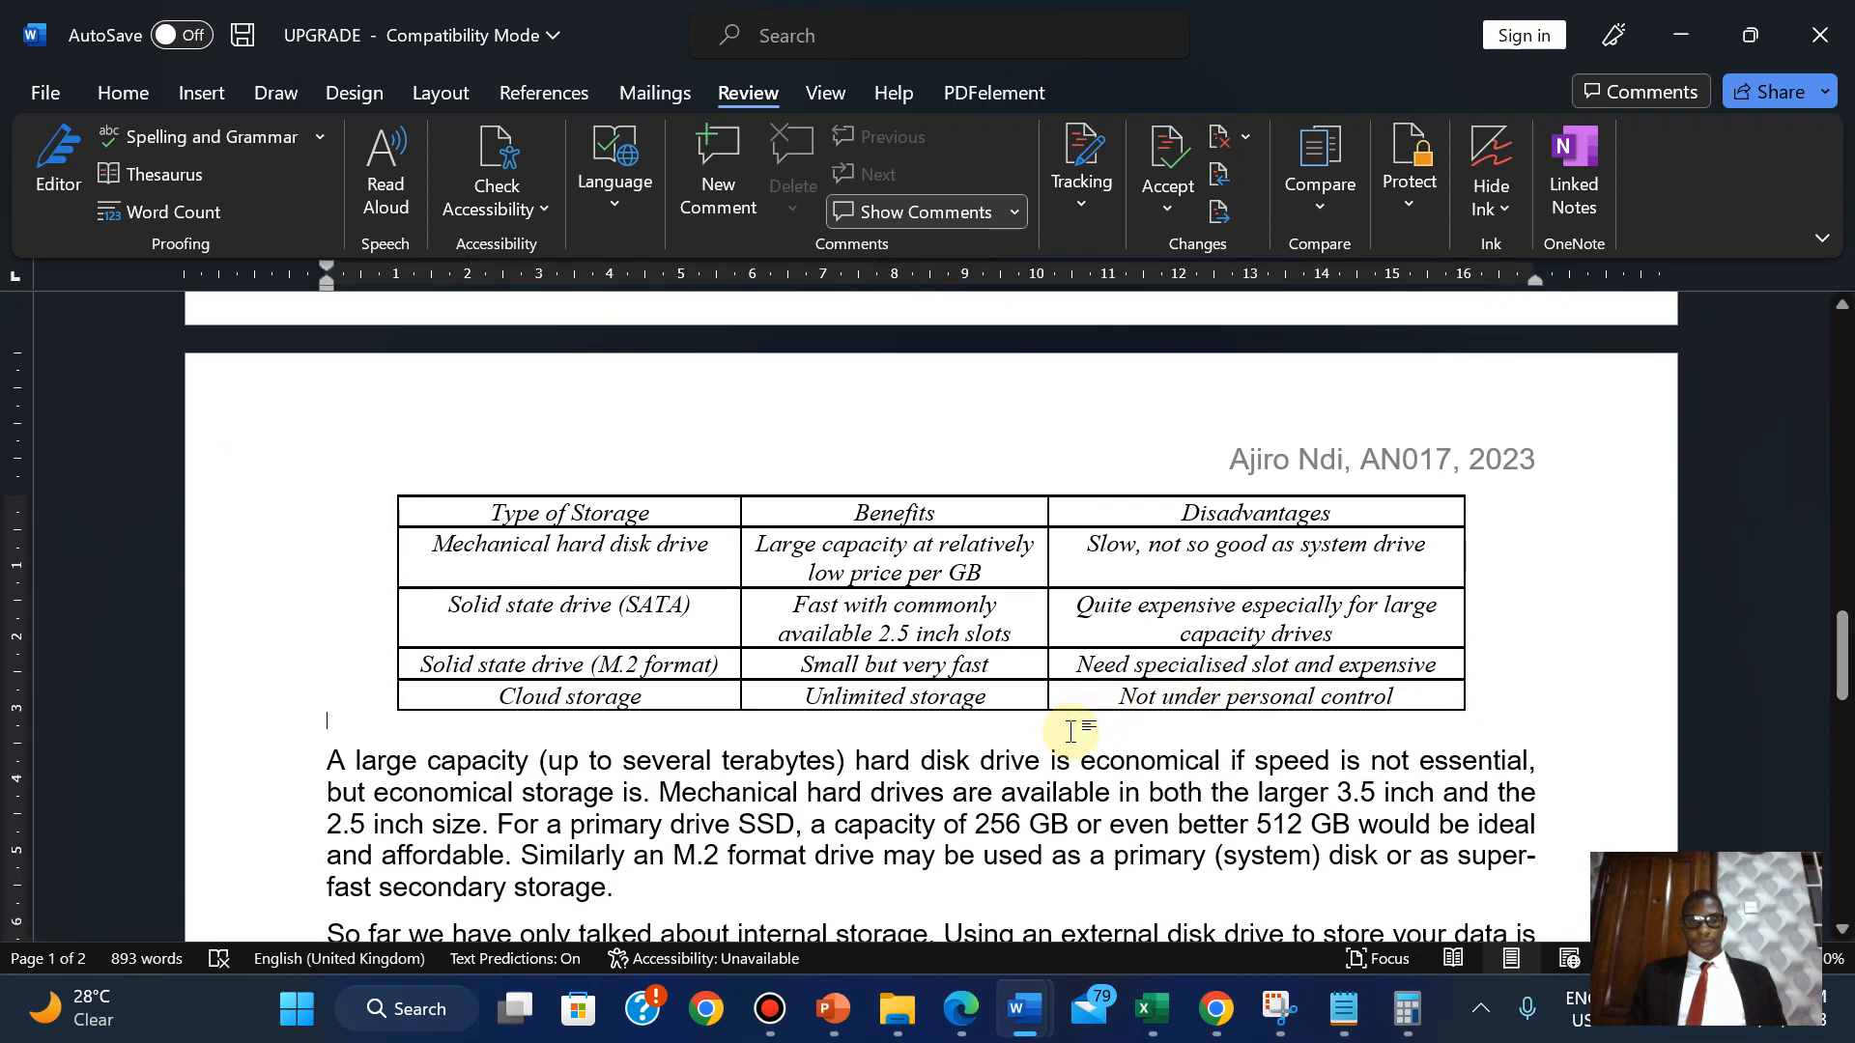
left_click(113, 94)
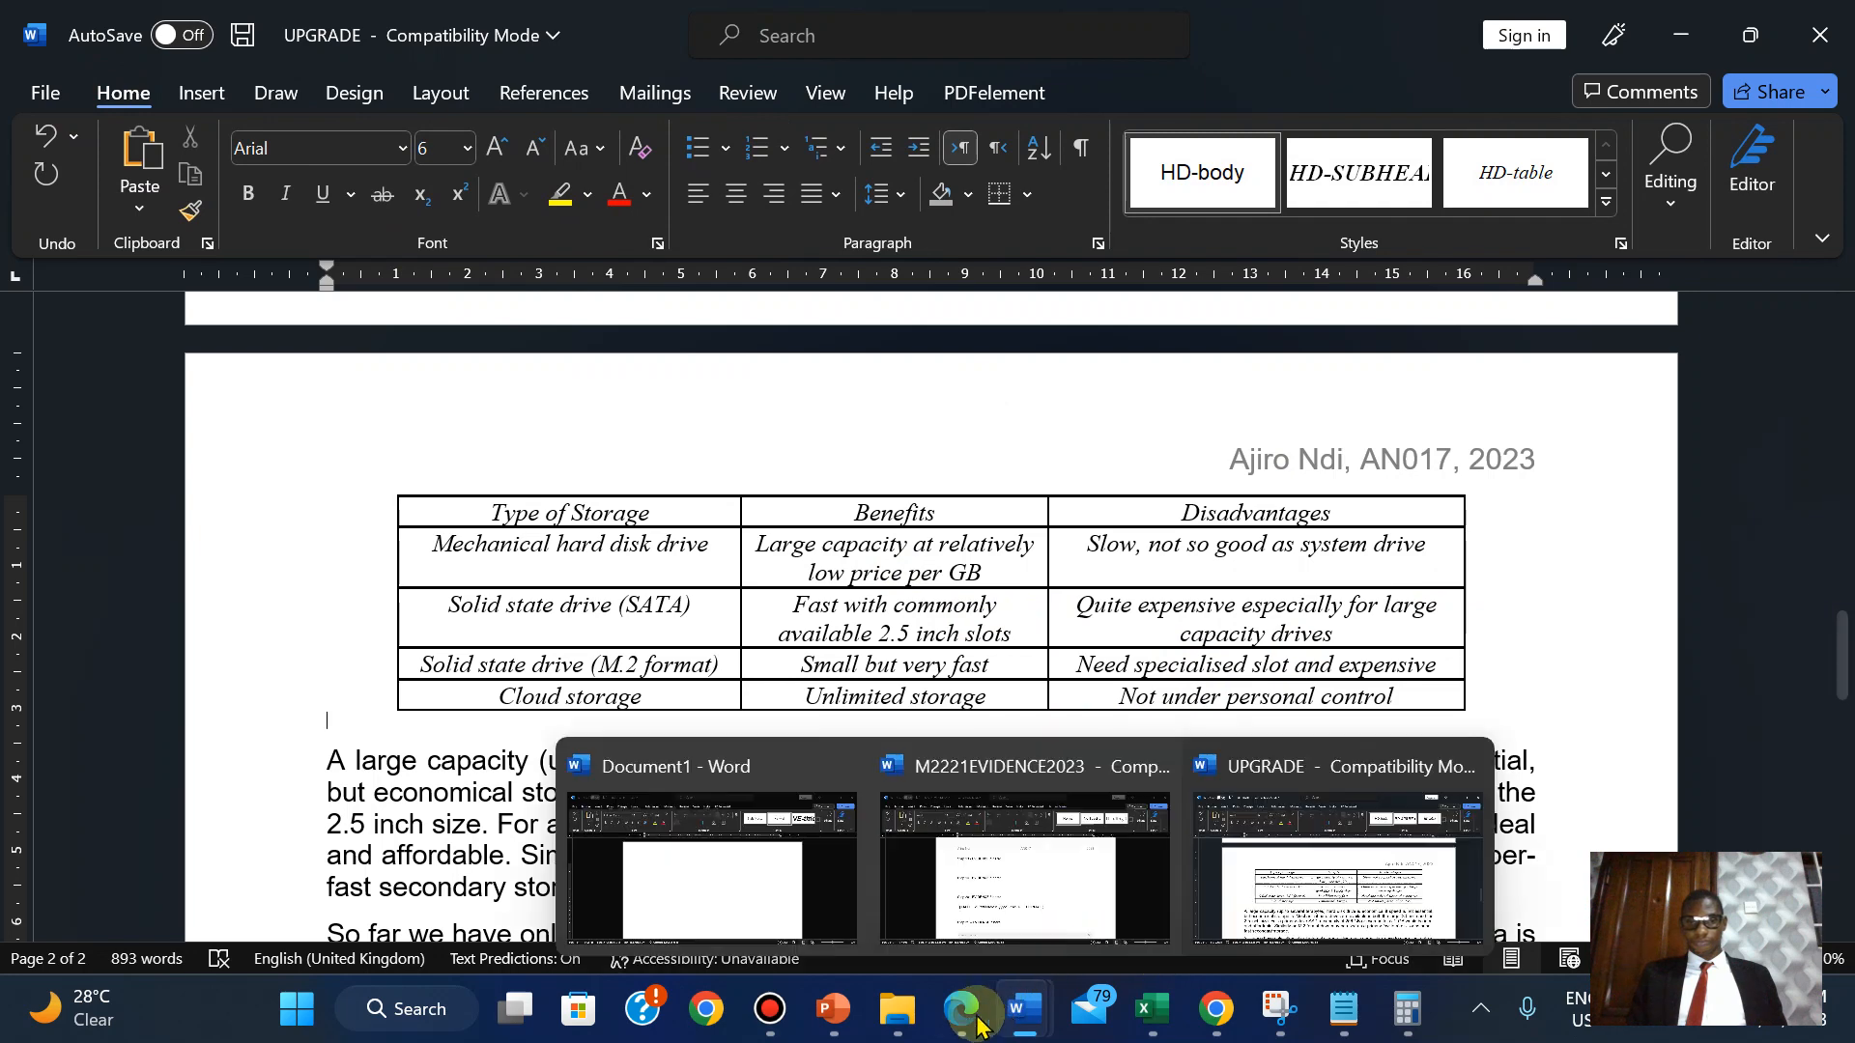
left_click(966, 1015)
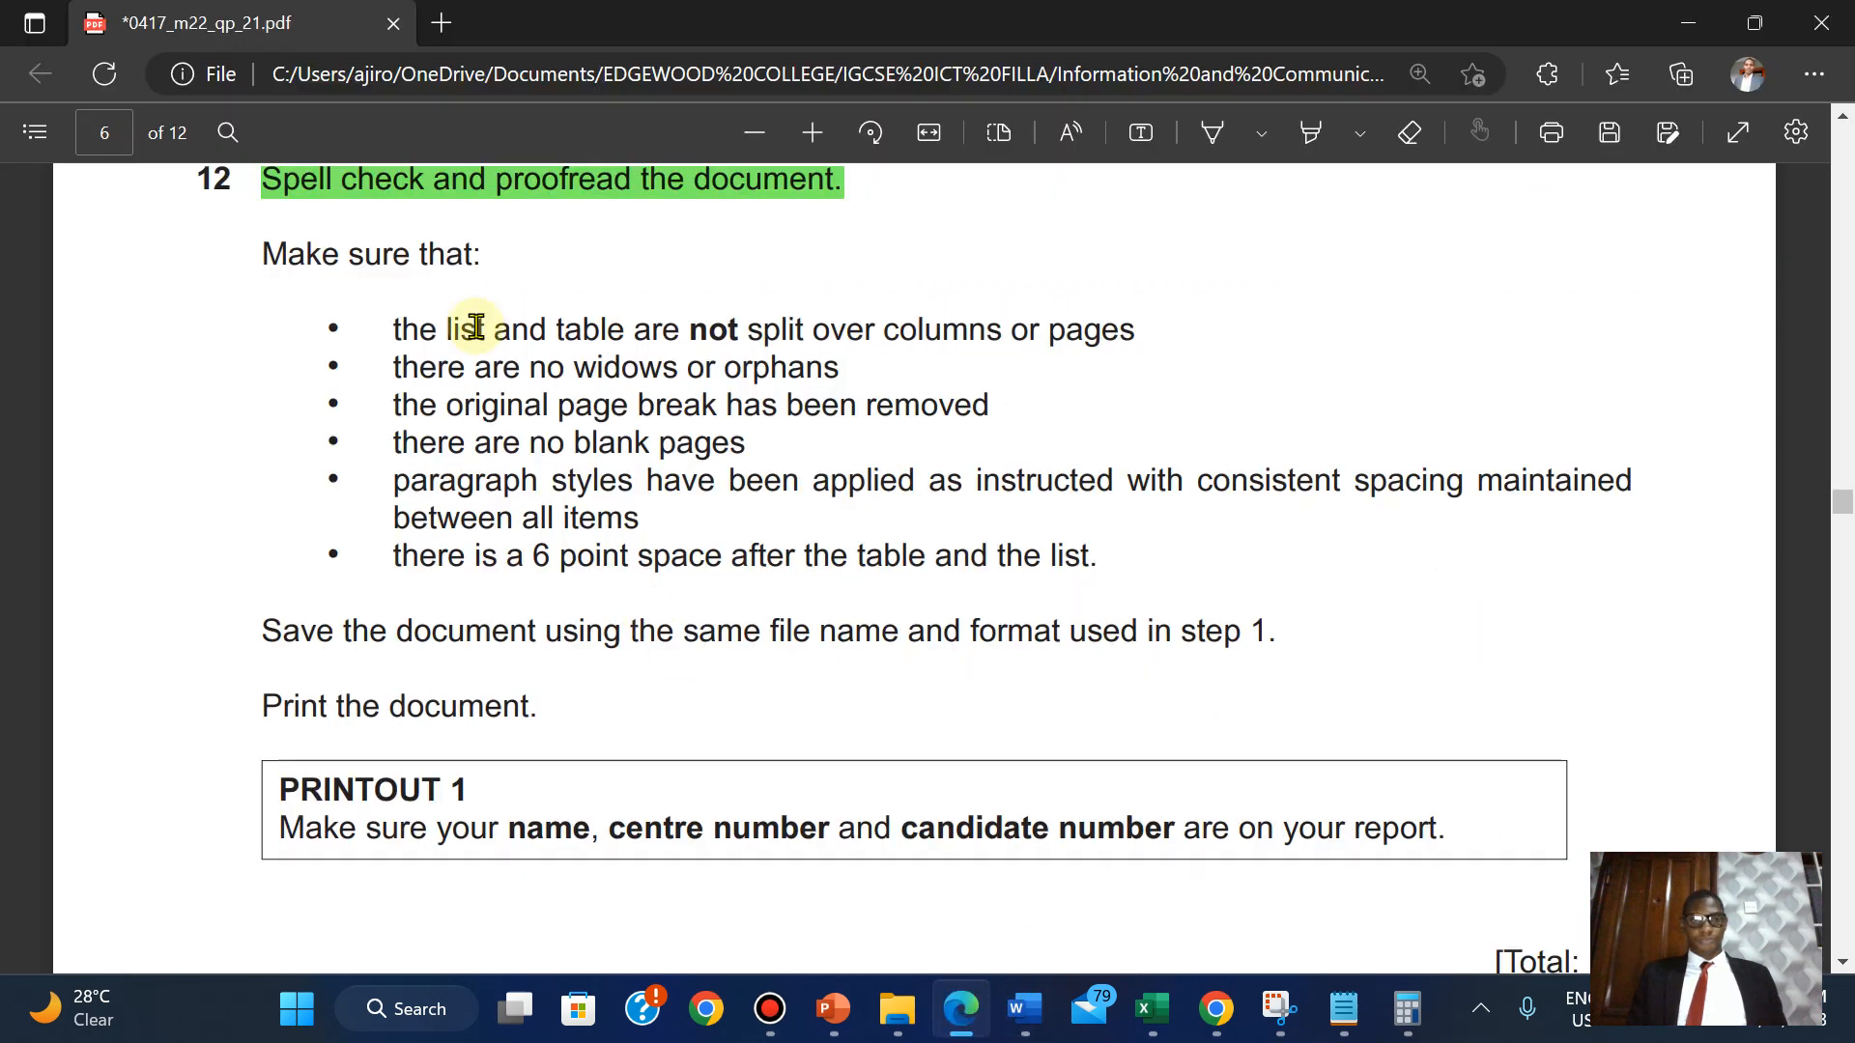
Highlight the step 12 checklist, from "Make sure that:" to the last bullet, in green.
left_click_drag(258, 249, 1118, 567)
mouse_move(1203, 405)
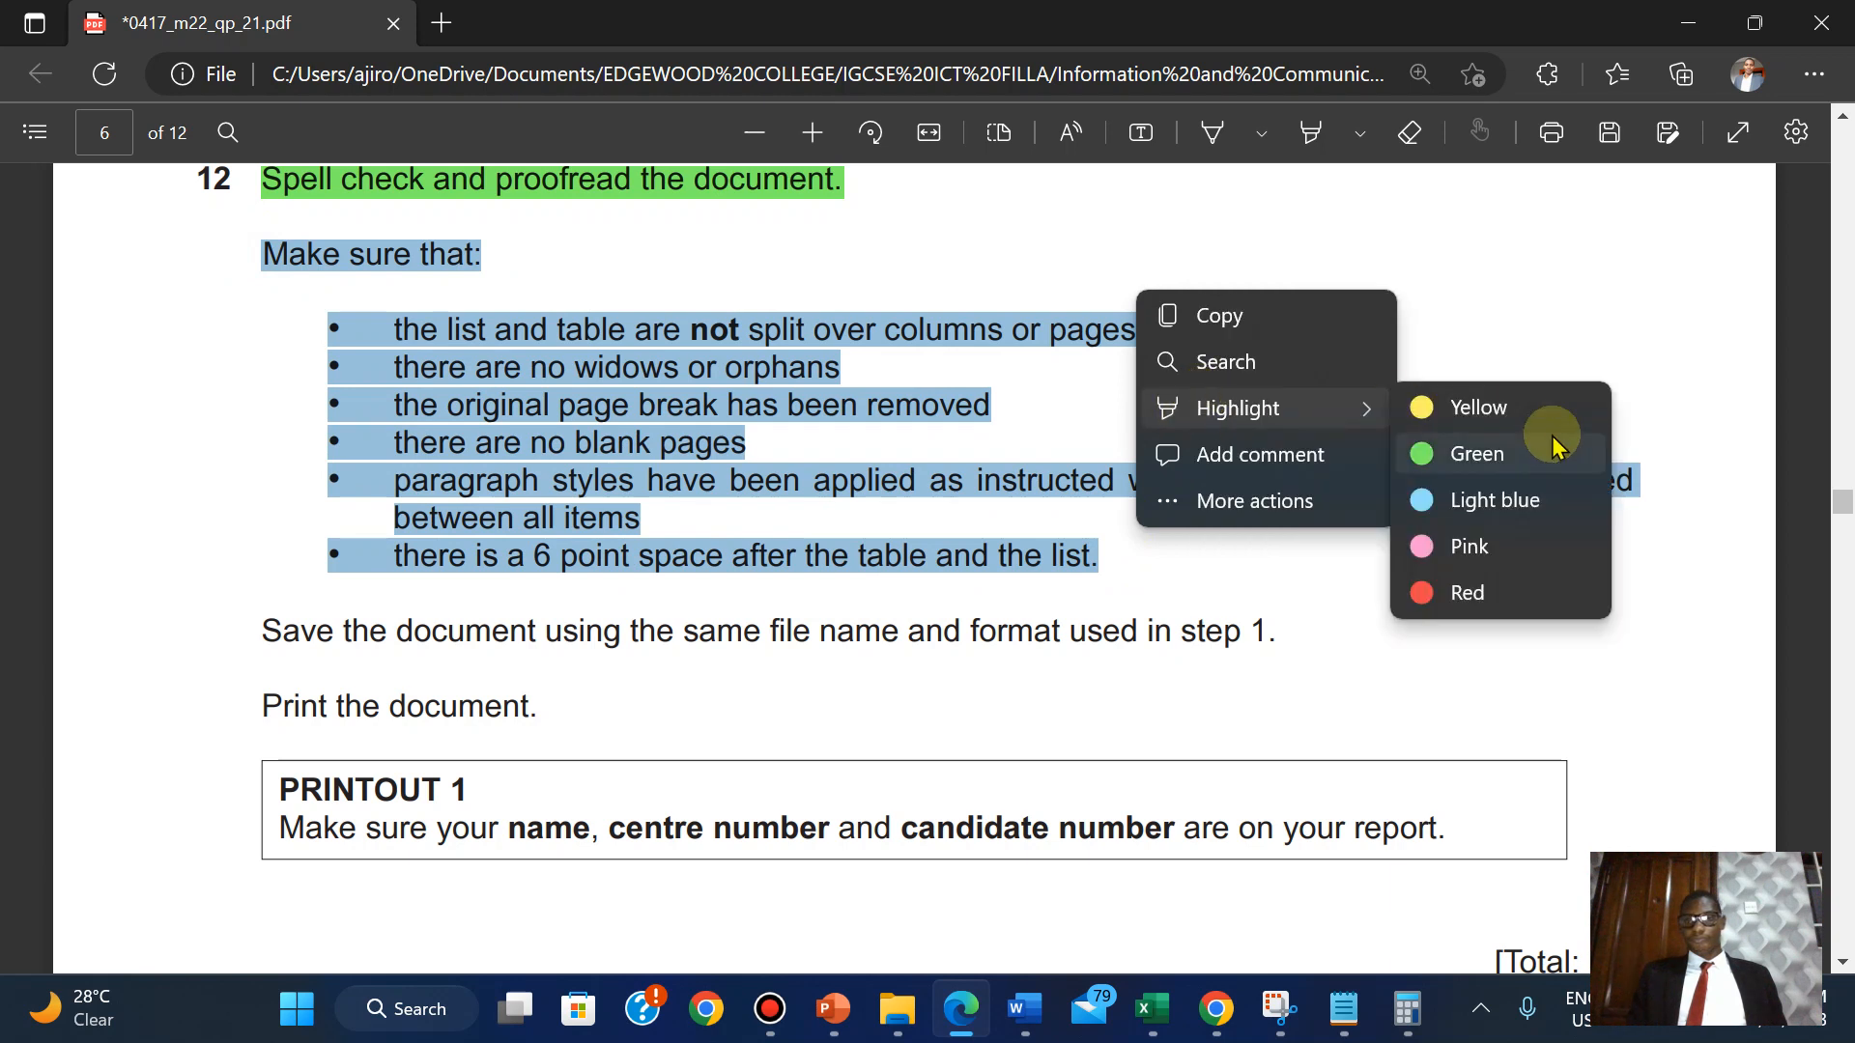
left_click(1487, 446)
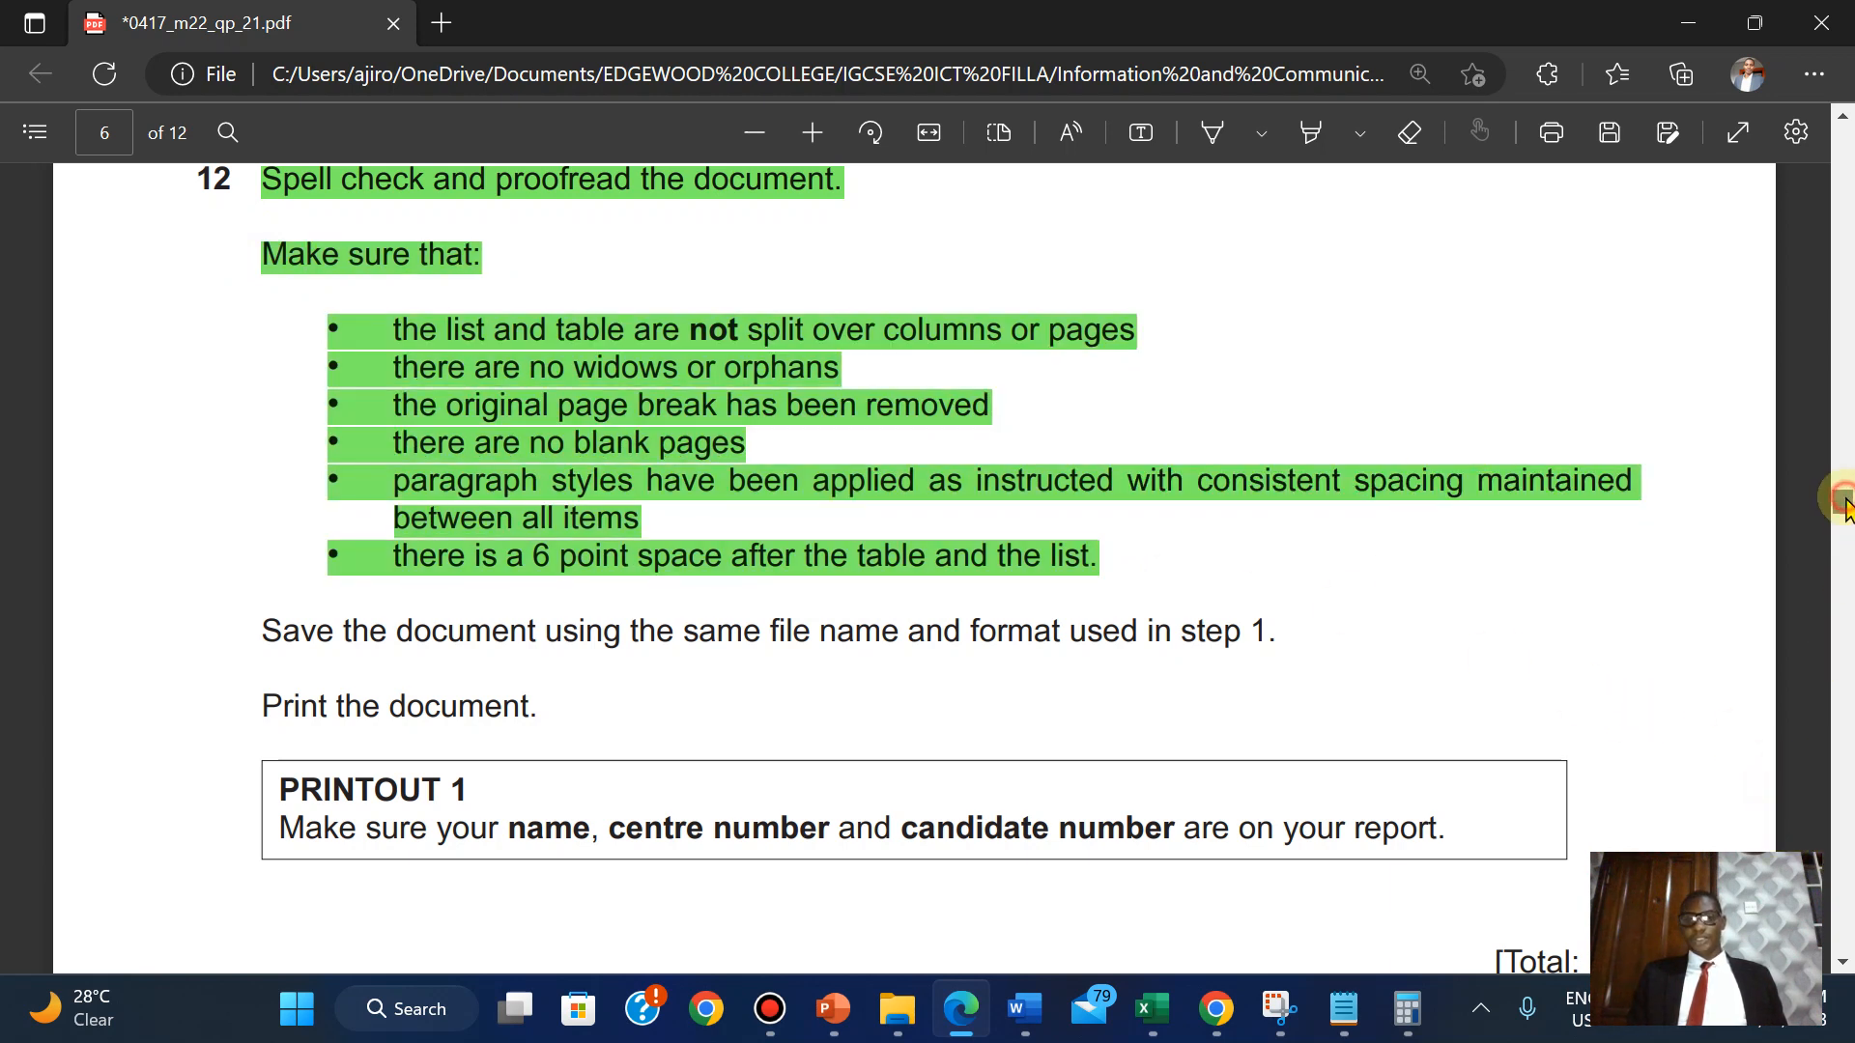
mouse_move(1845, 503)
left_mouse_down()
mouse_move(1812, 246)
mouse_move(1826, 509)
left_mouse_up()
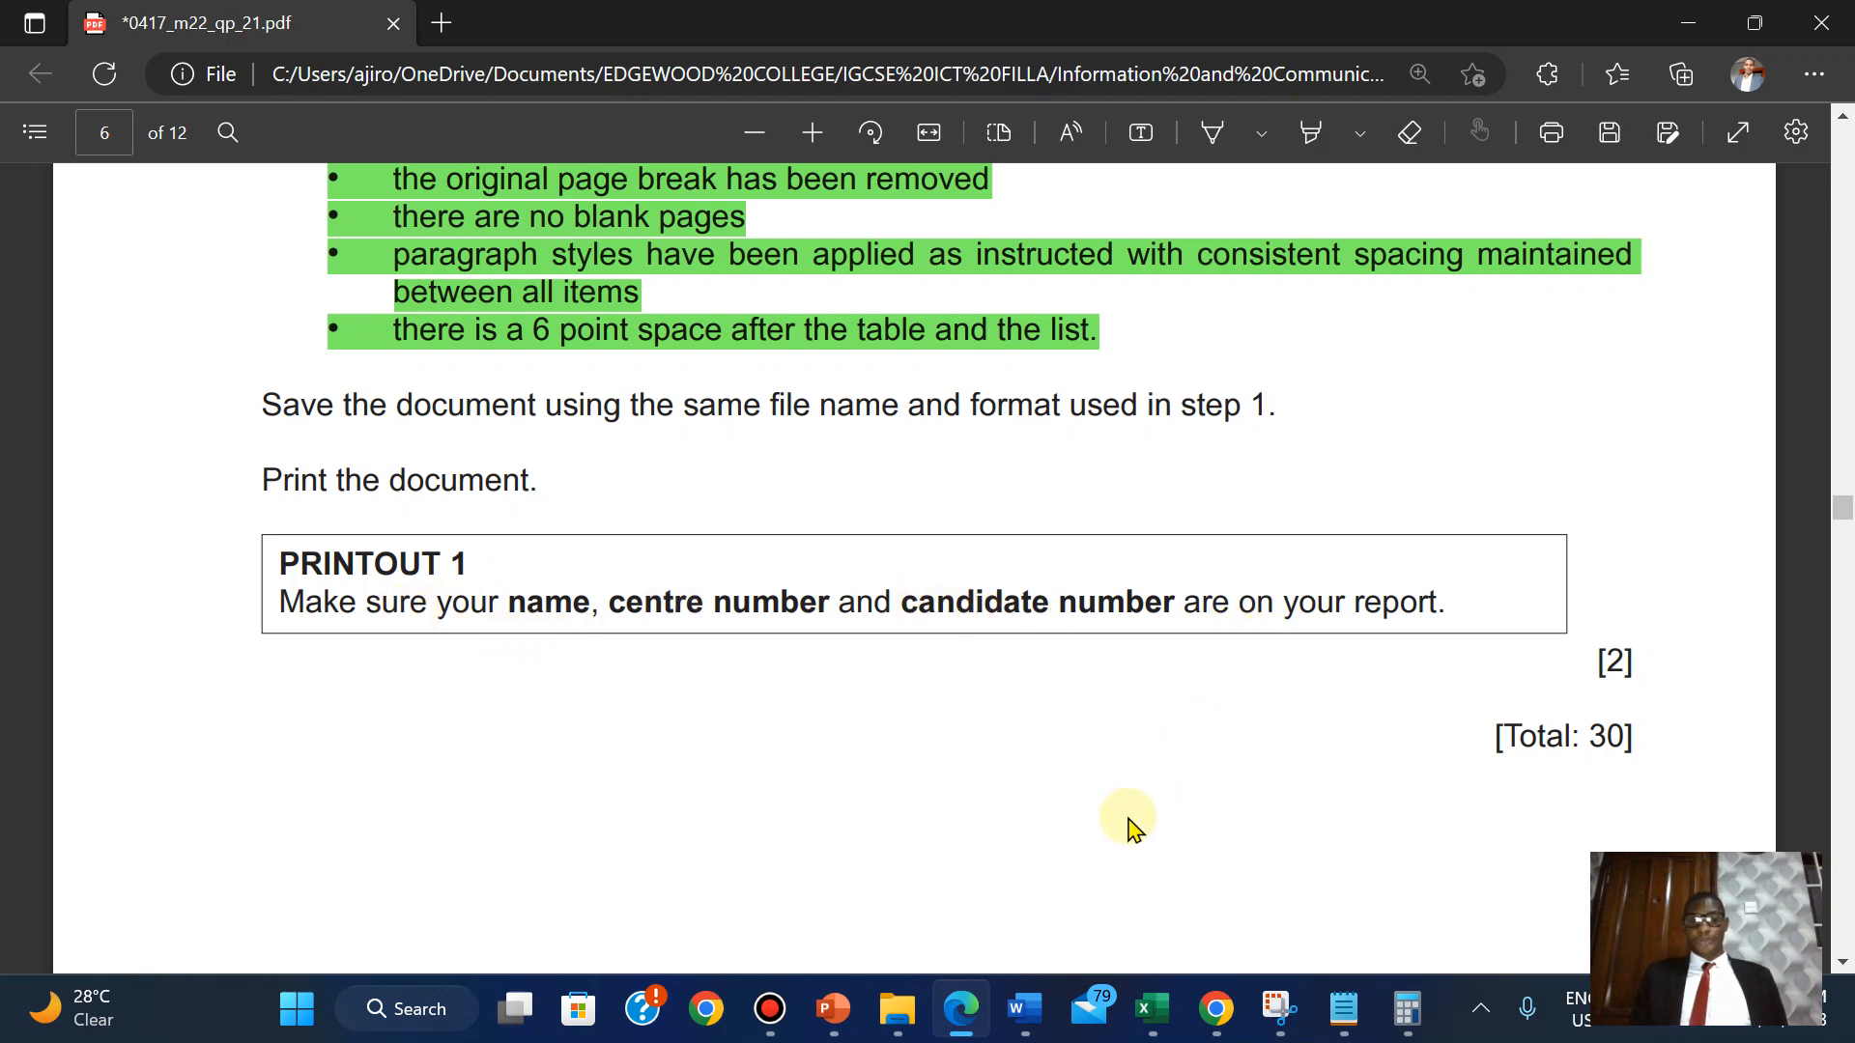
Save the UPGRADE document in Word.
mouse_move(1025, 1008)
left_click(1333, 857)
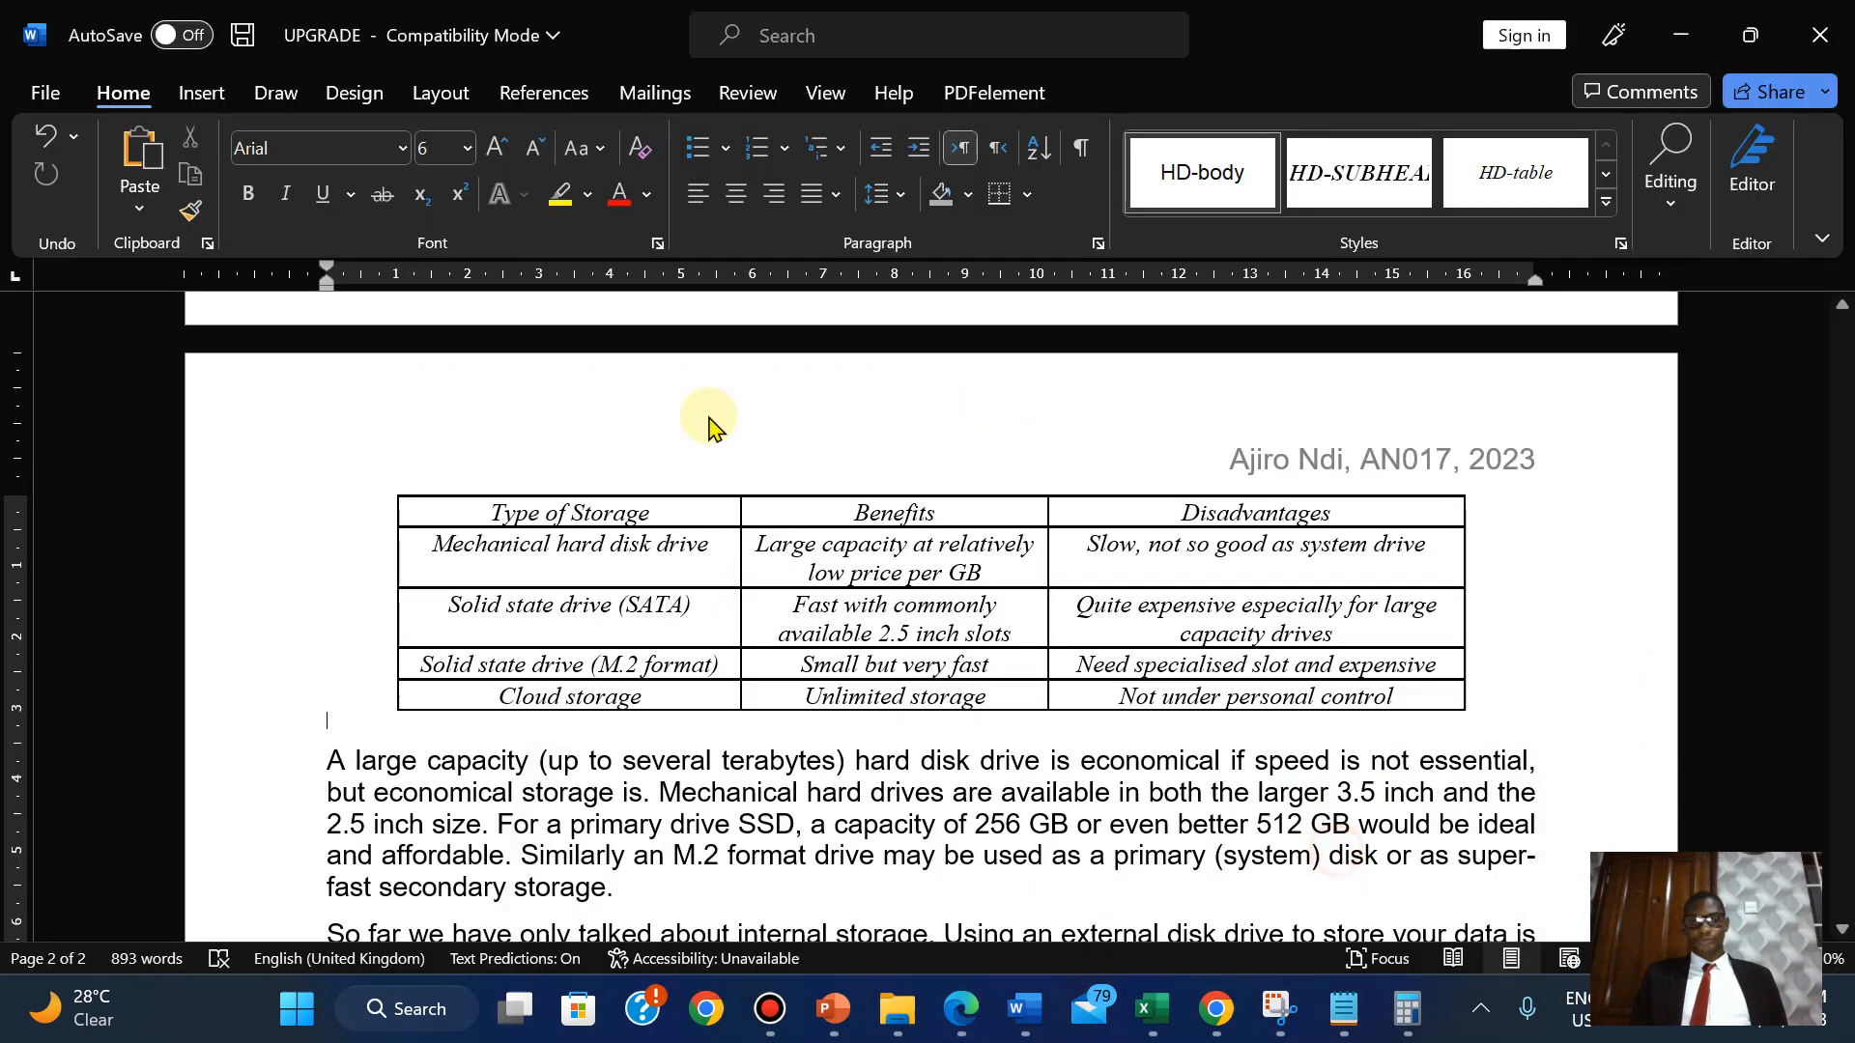
left_click(44, 92)
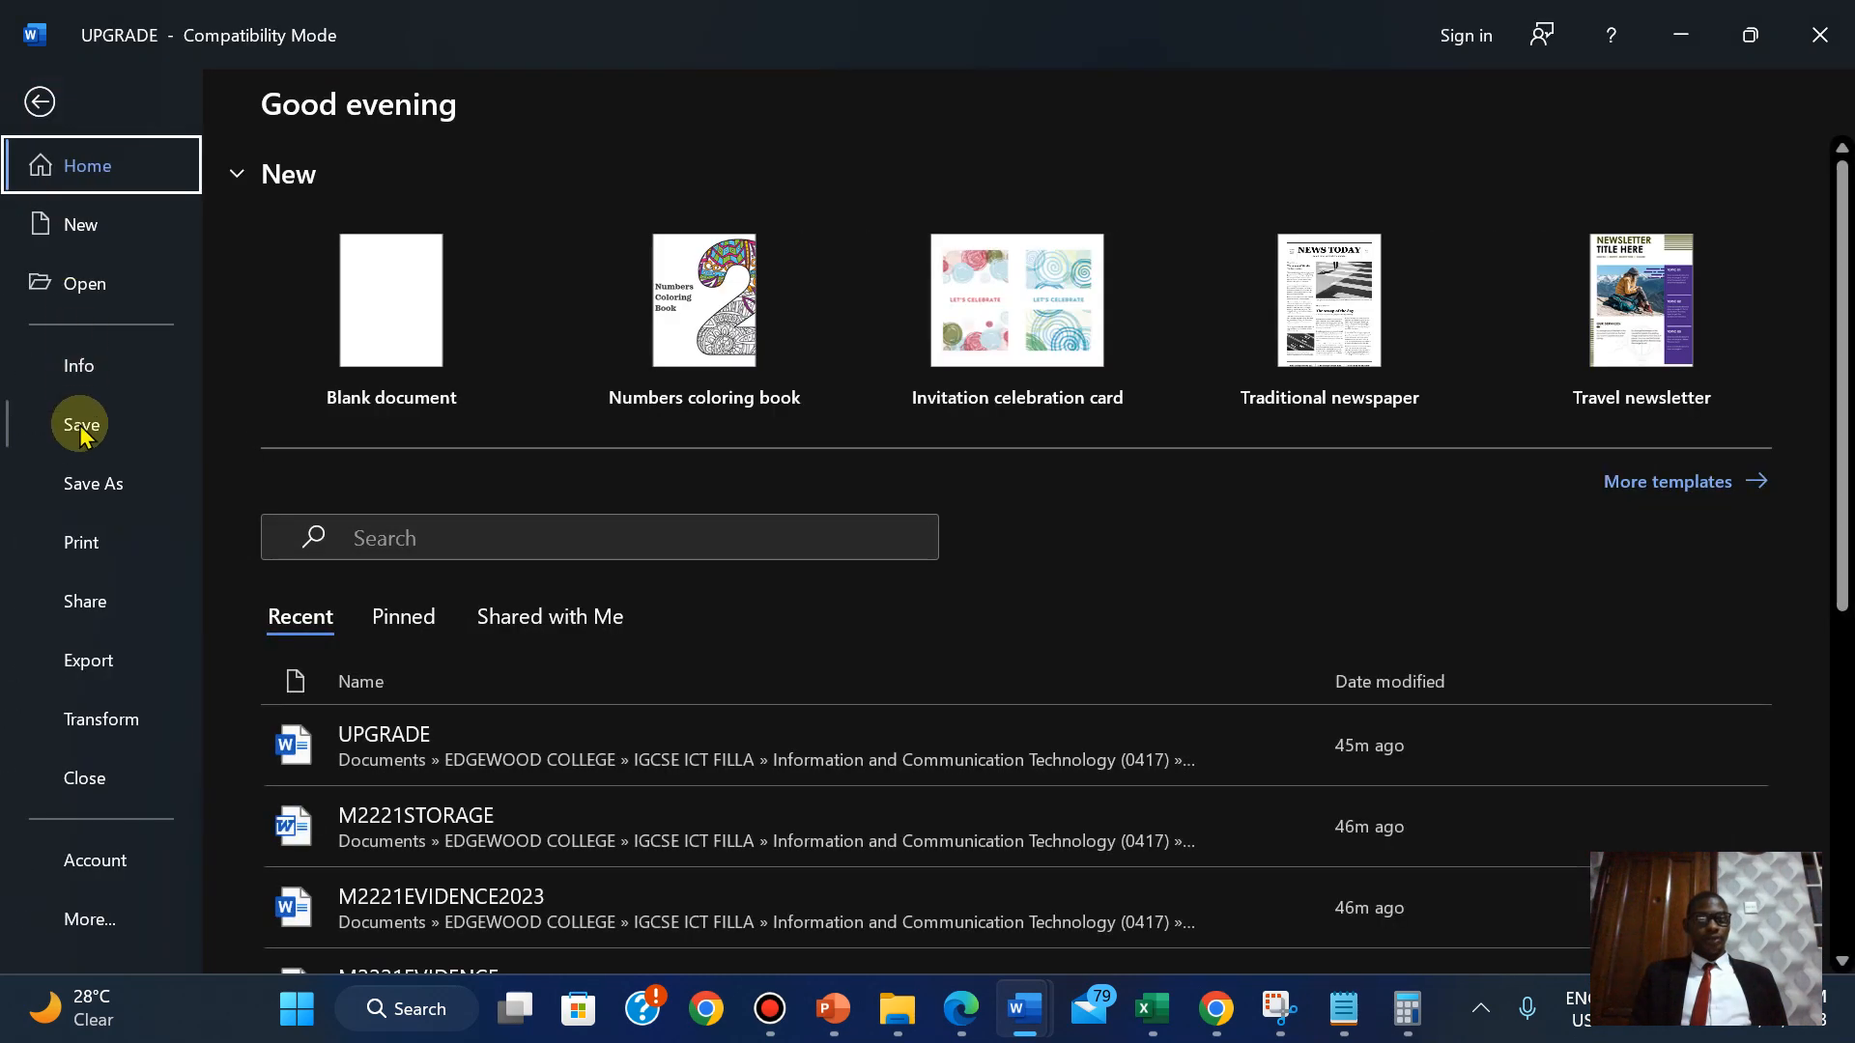
left_click(80, 429)
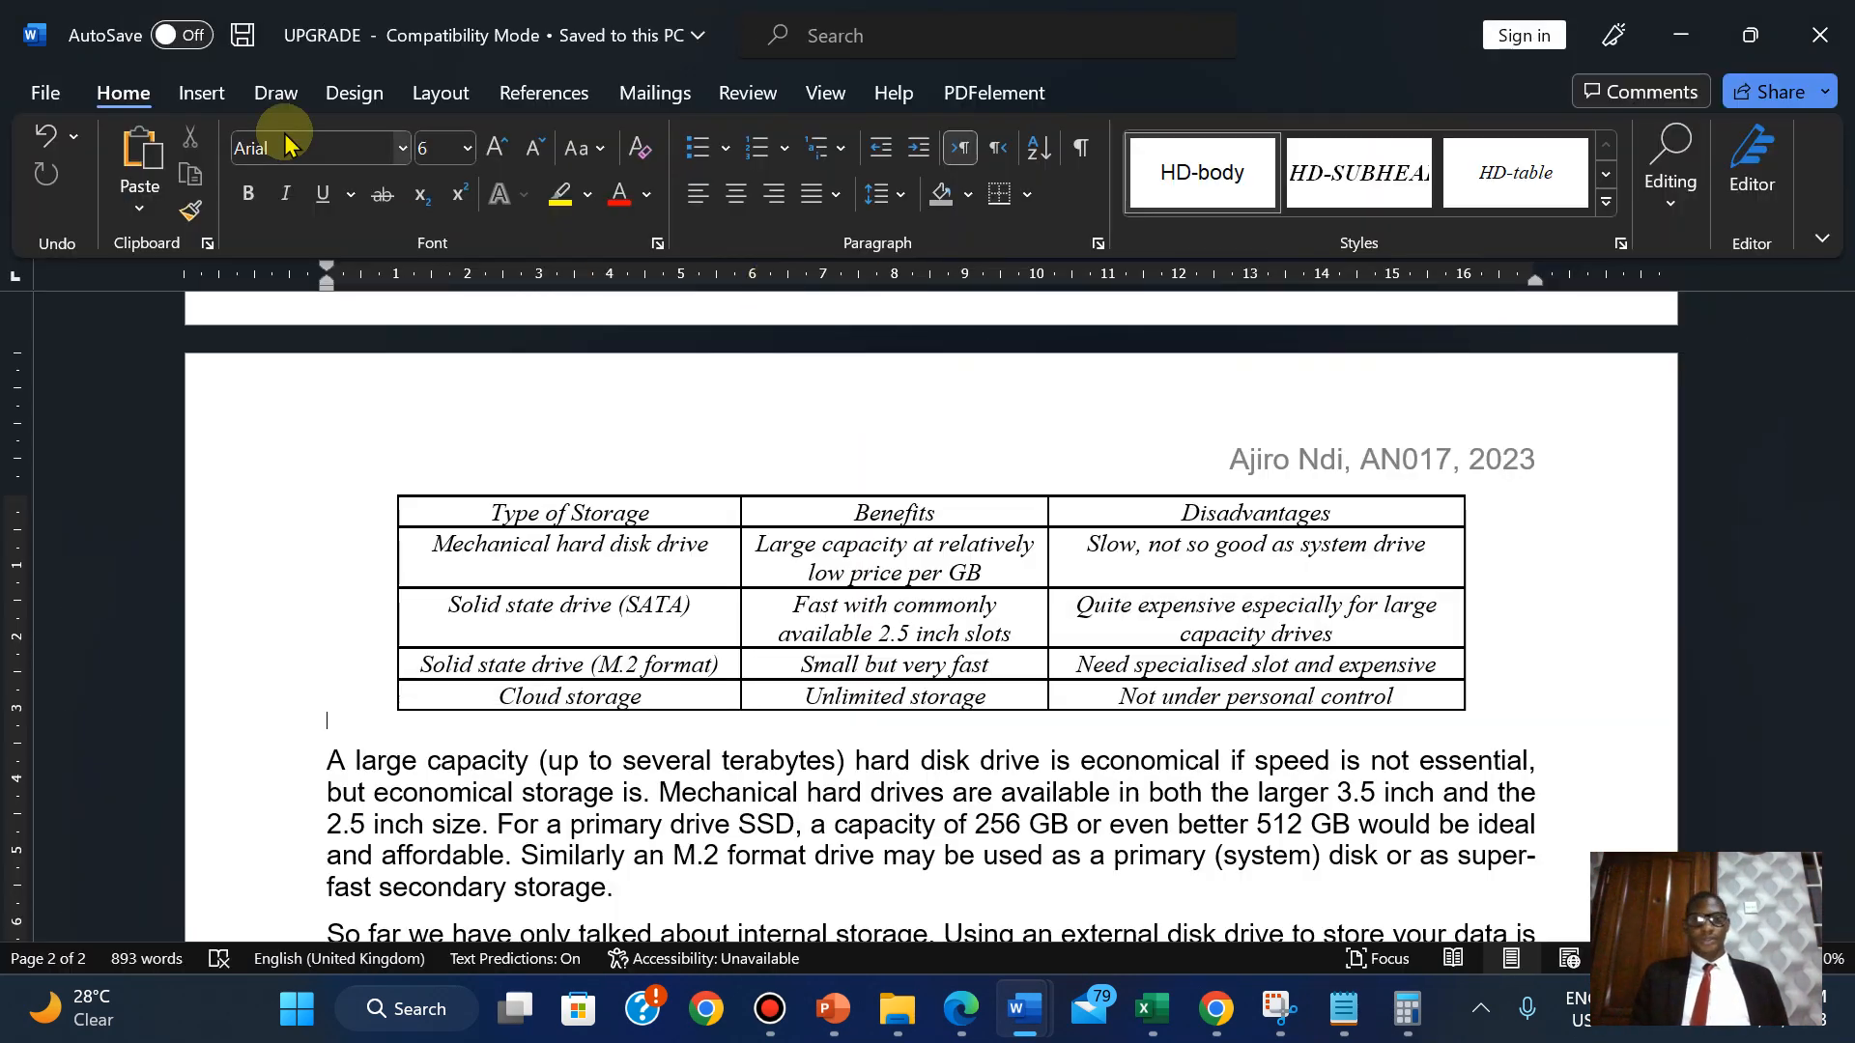
Preview both pages and print UPGRADE with Microsoft Print to PDF.
left_click(43, 94)
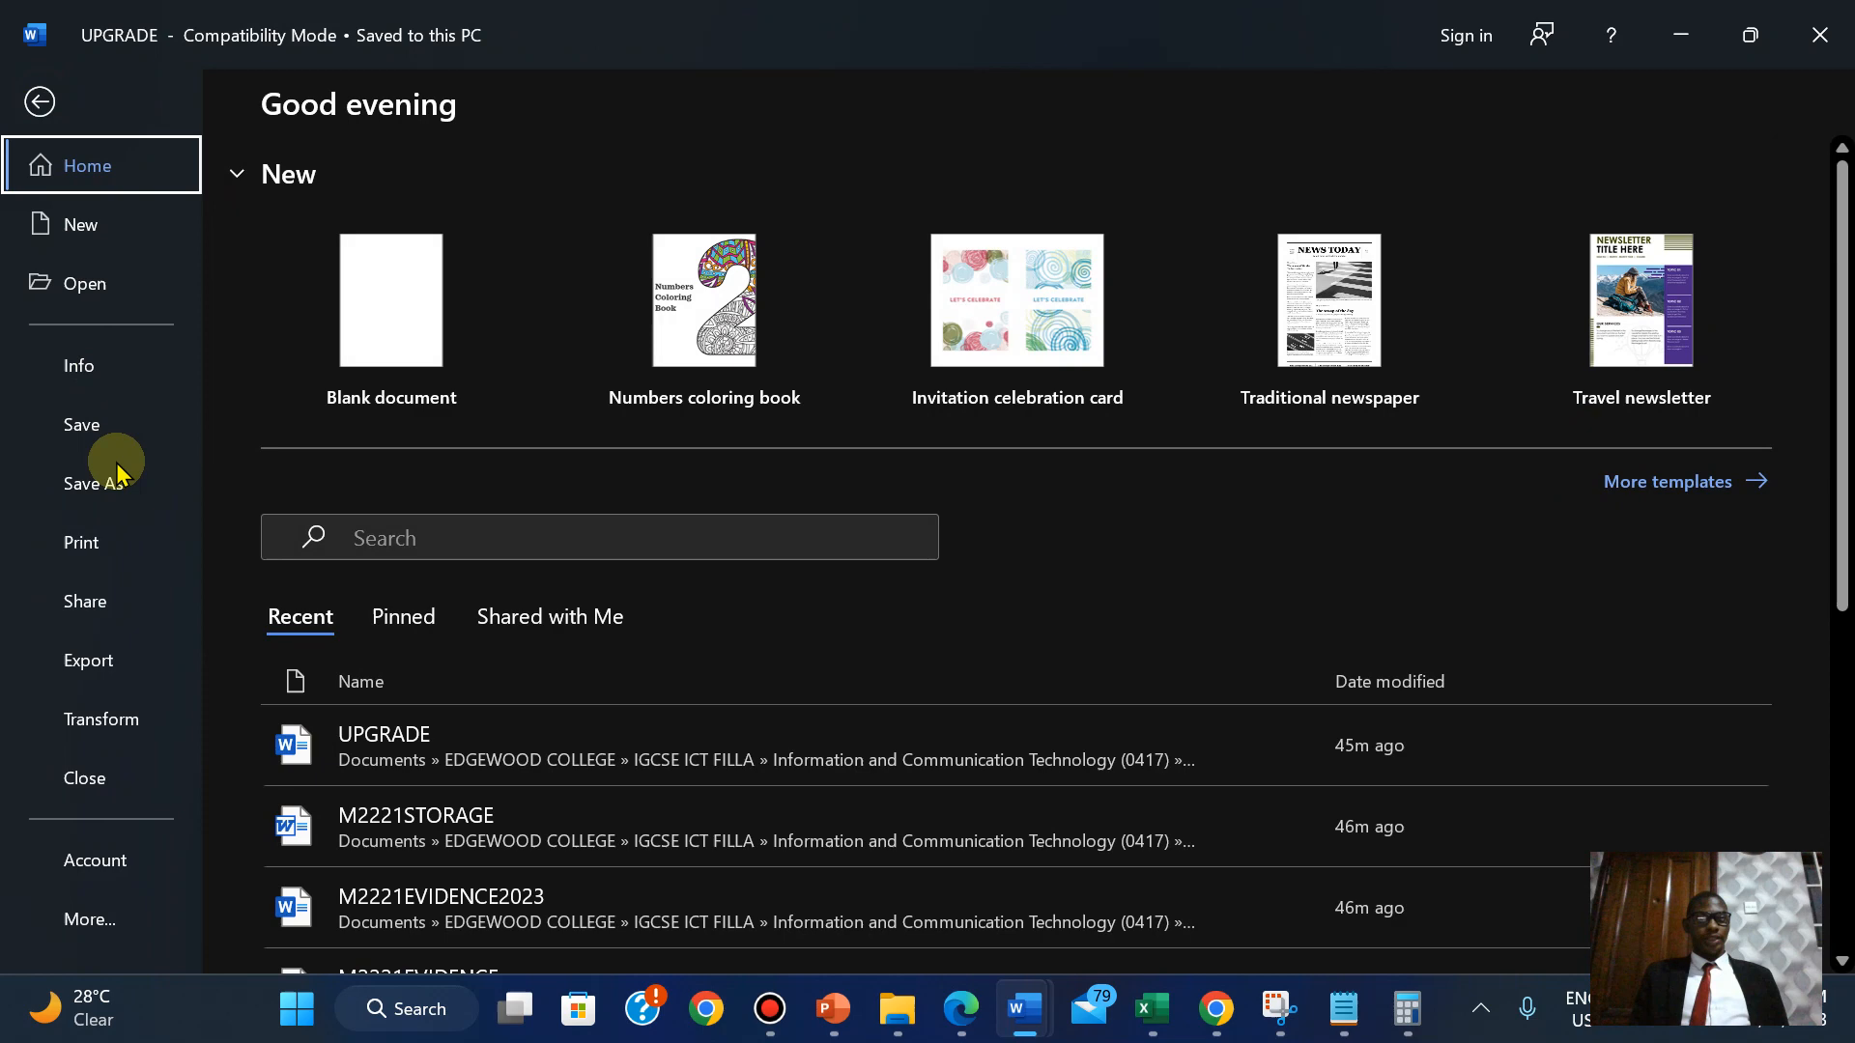
left_click(95, 544)
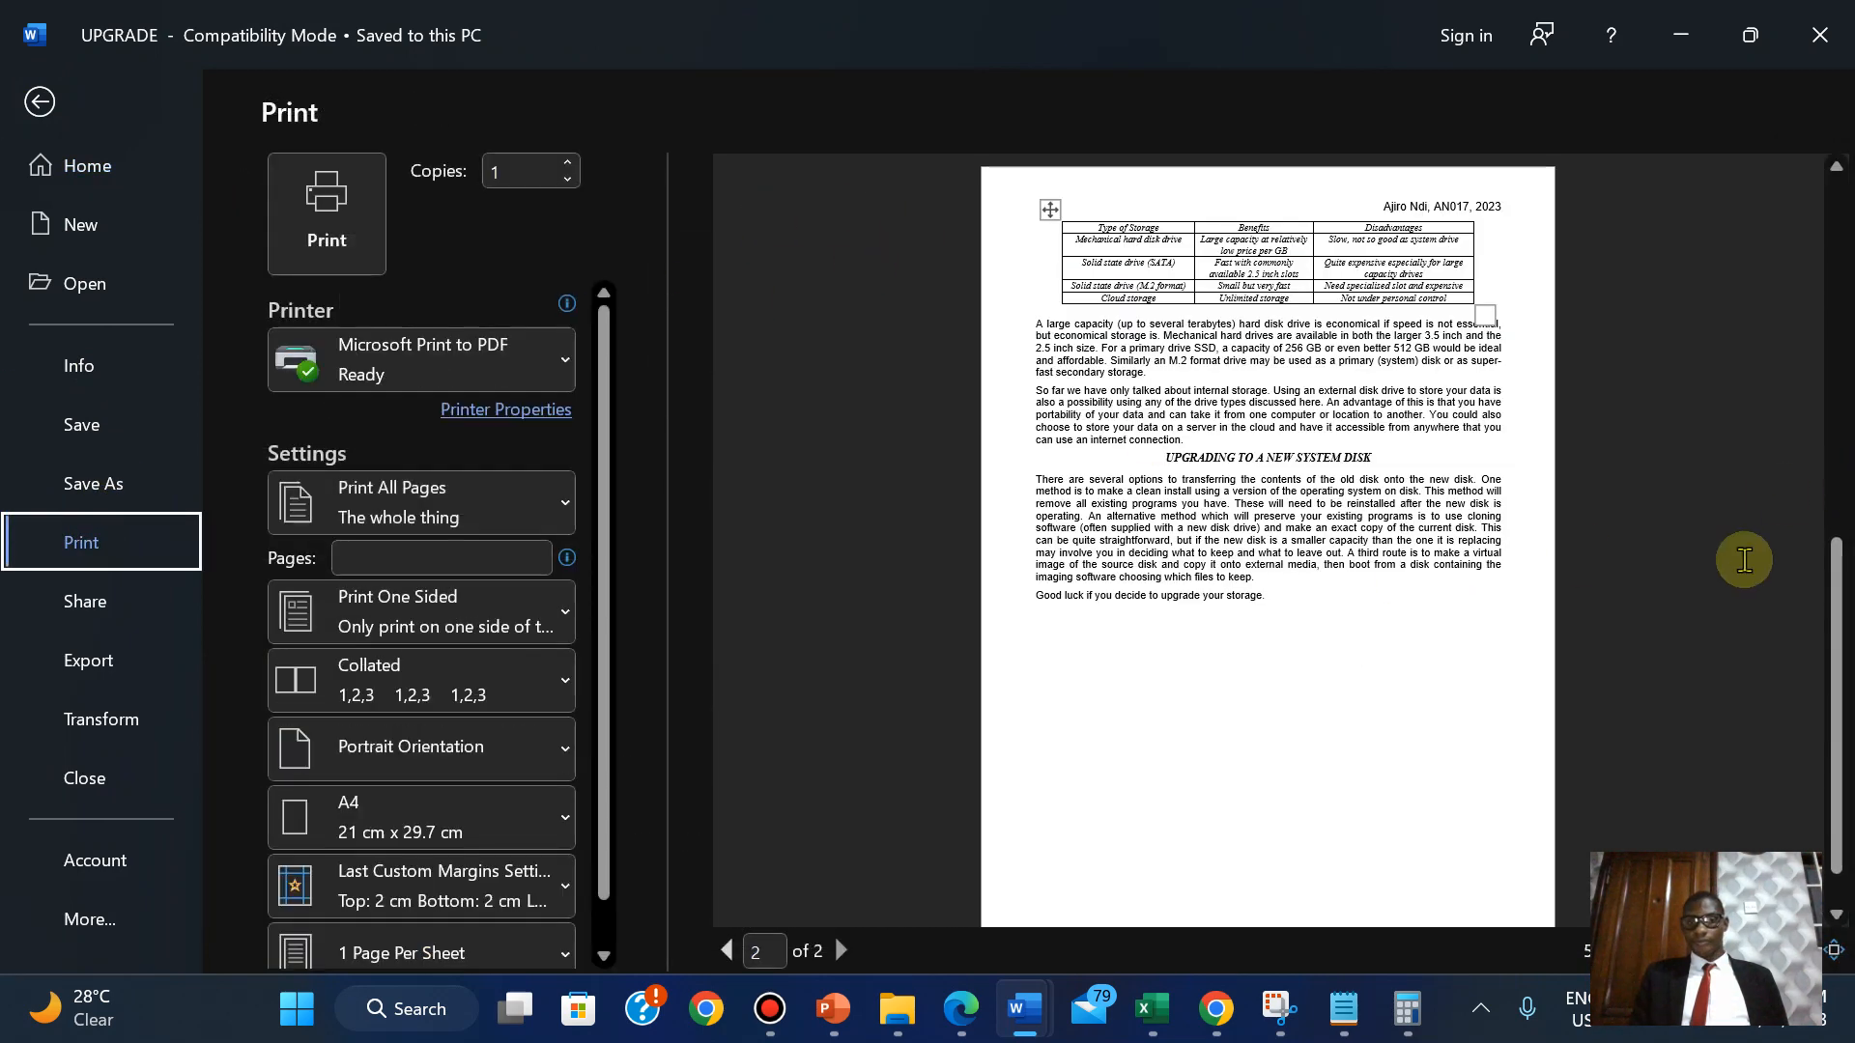
left_click(1836, 168)
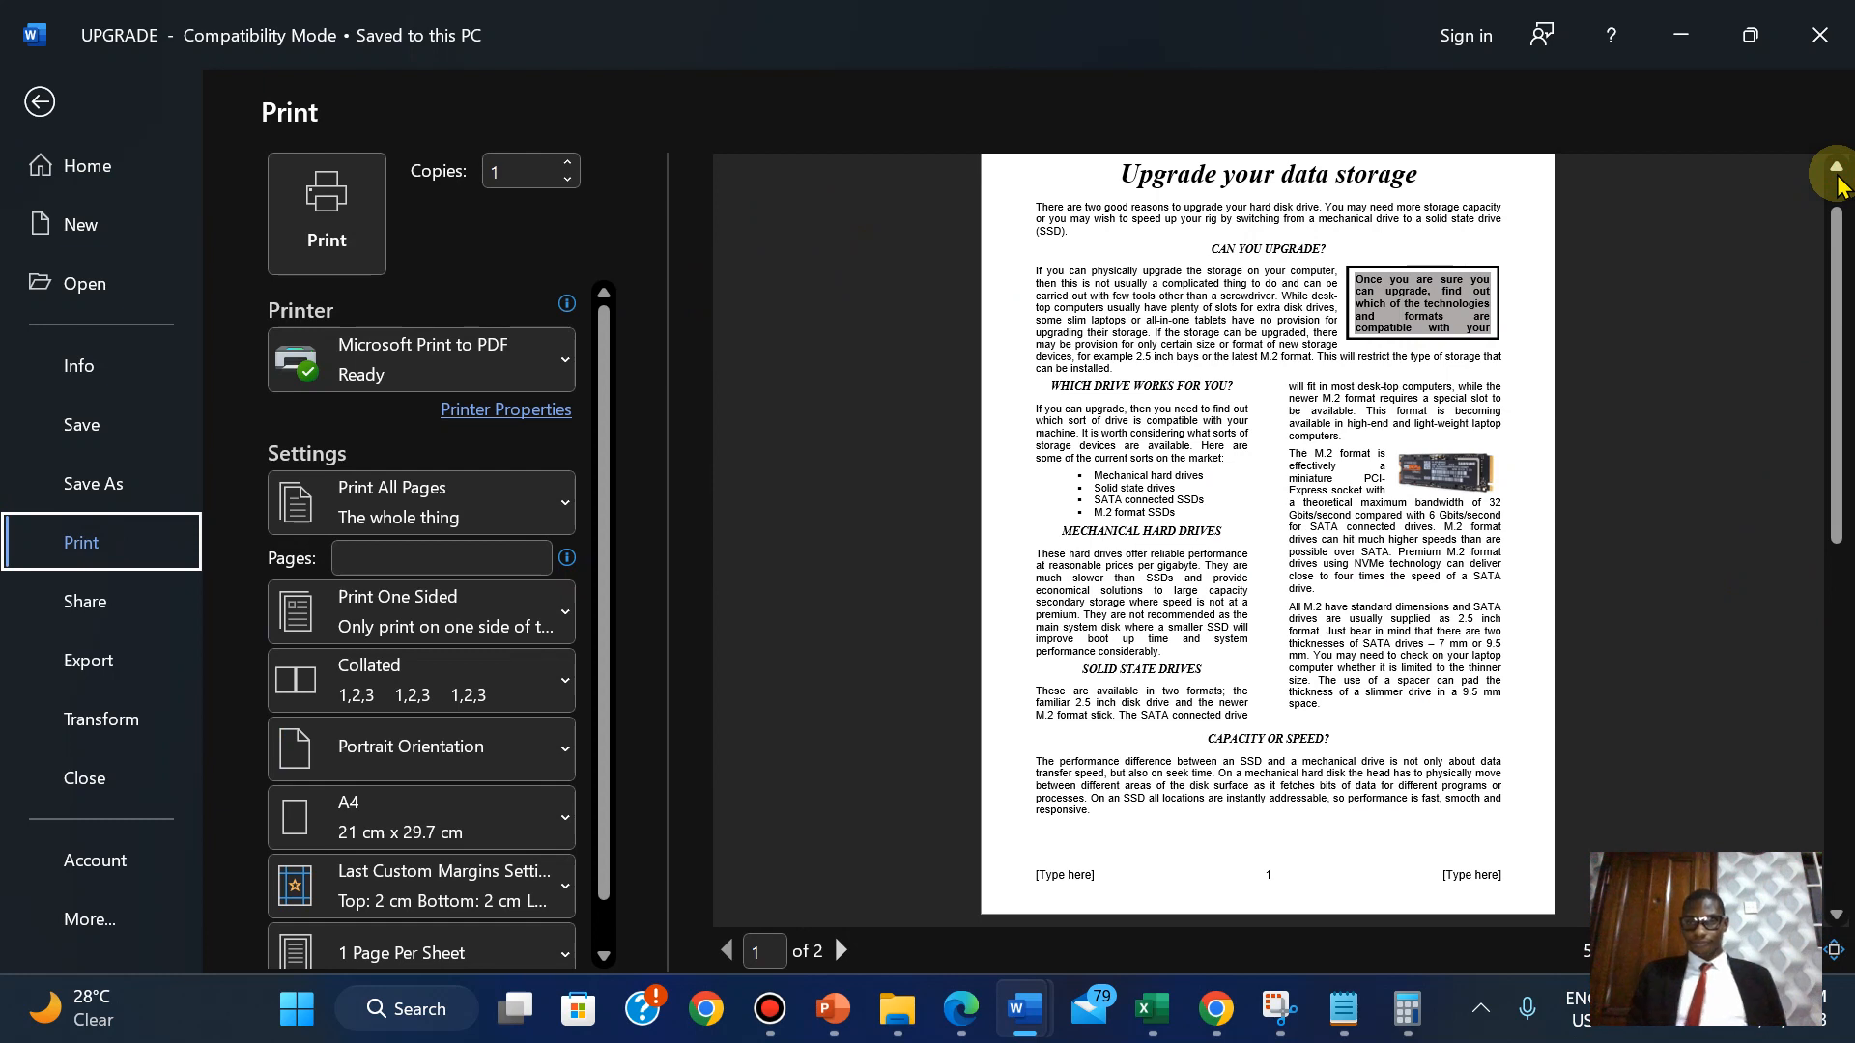
left_click(1836, 918)
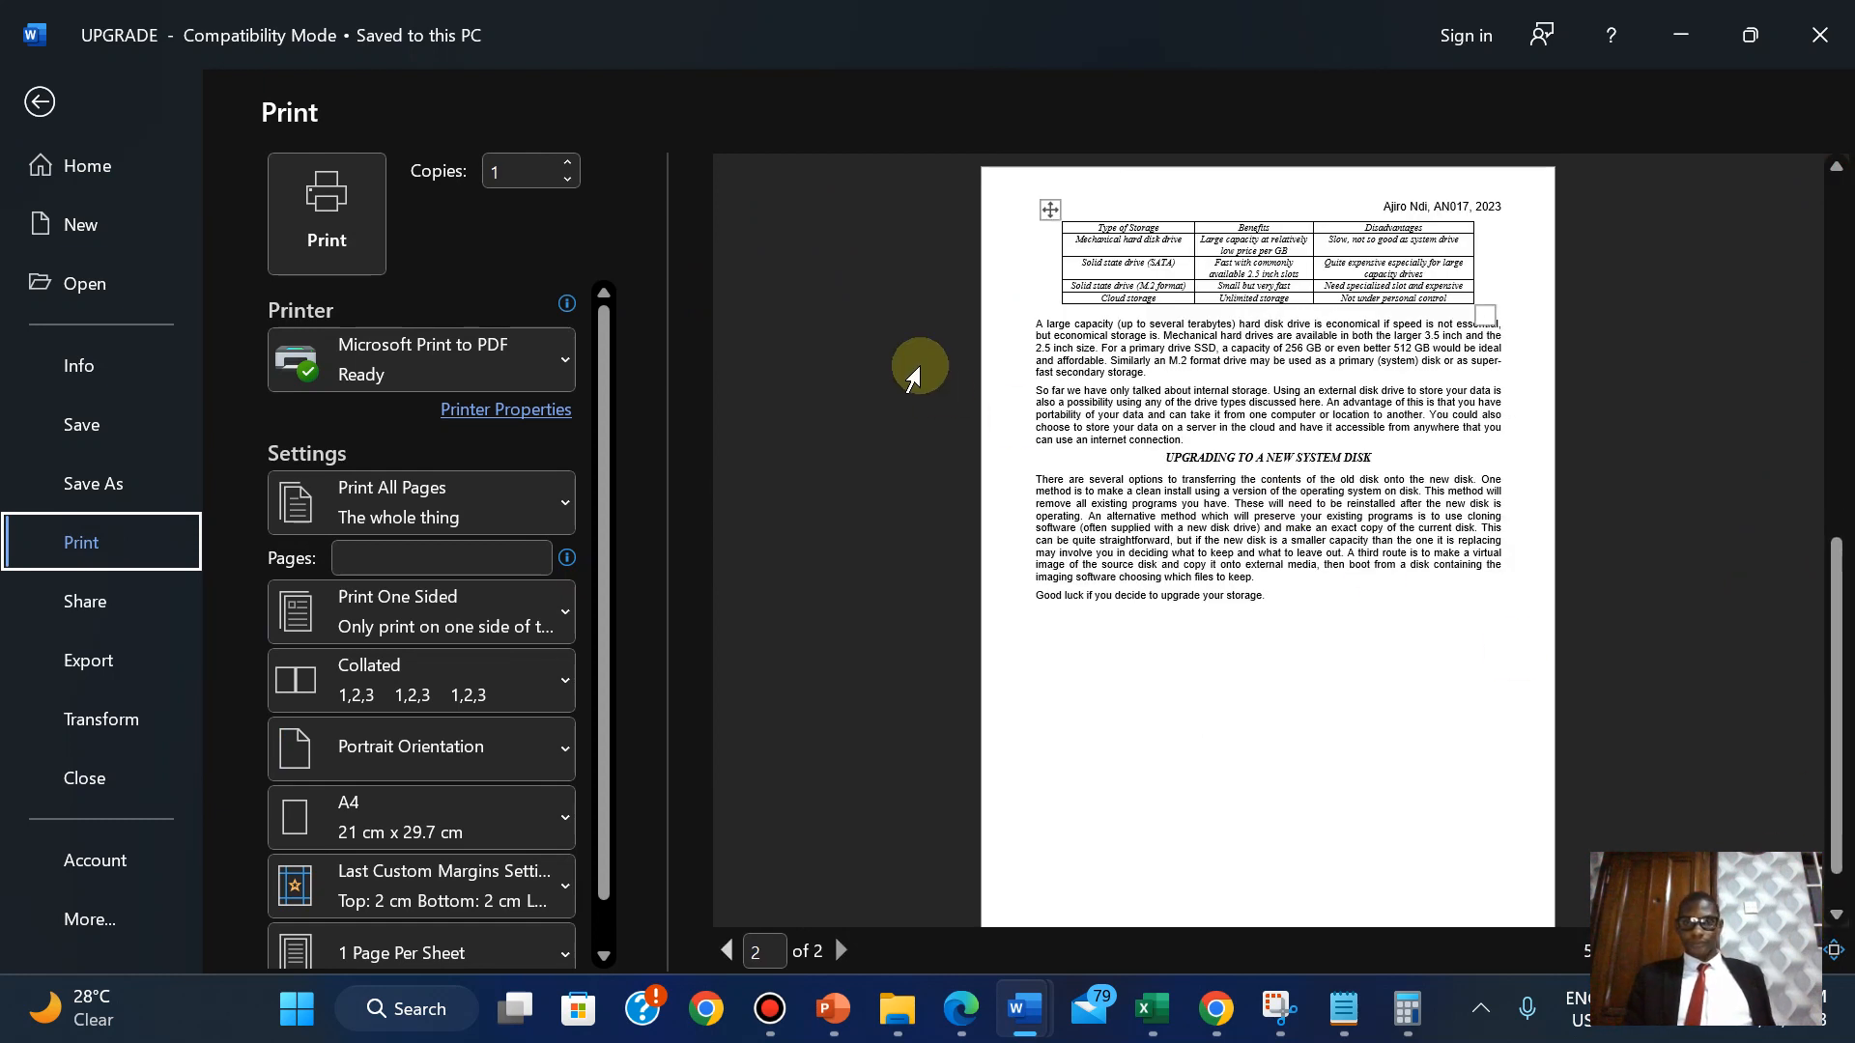
left_click(353, 232)
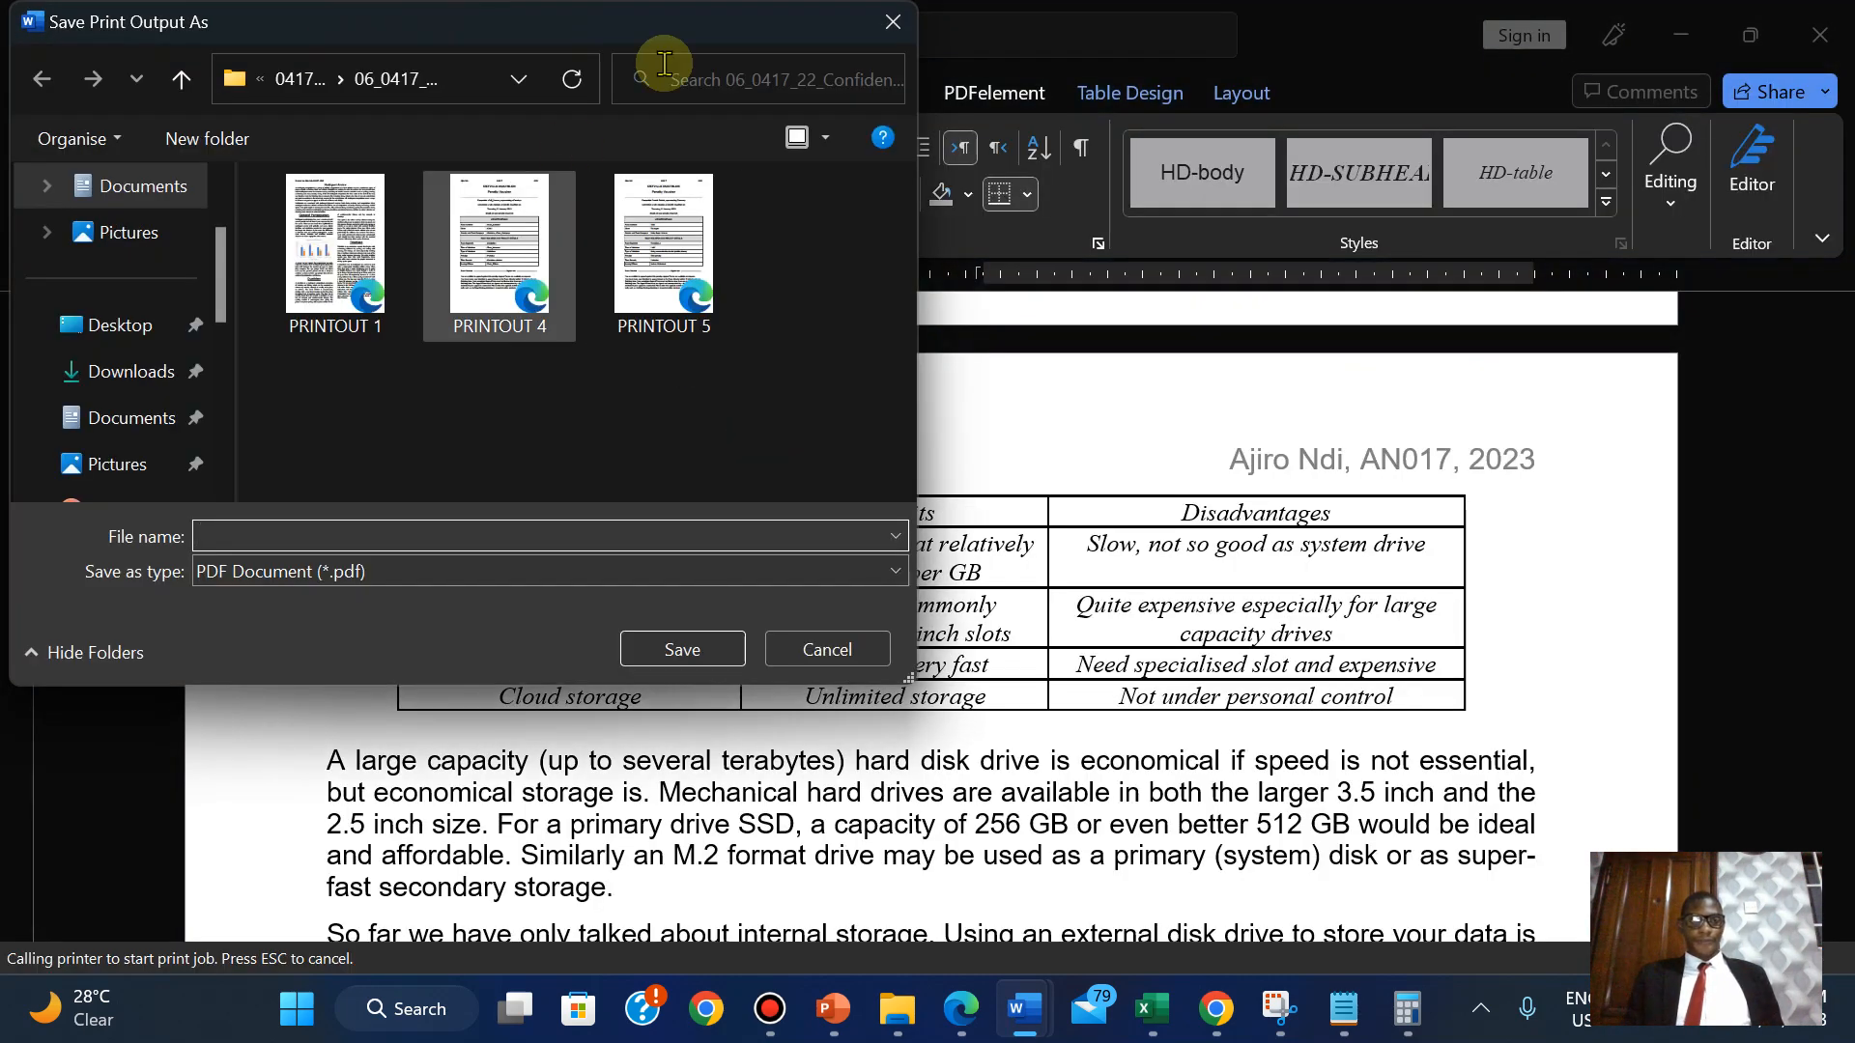
Save the PDF printout as PRINTOUT 1 in the 03_0417_21 folder beside PRINTOUT 4 and 5.
mouse_move(992, 14)
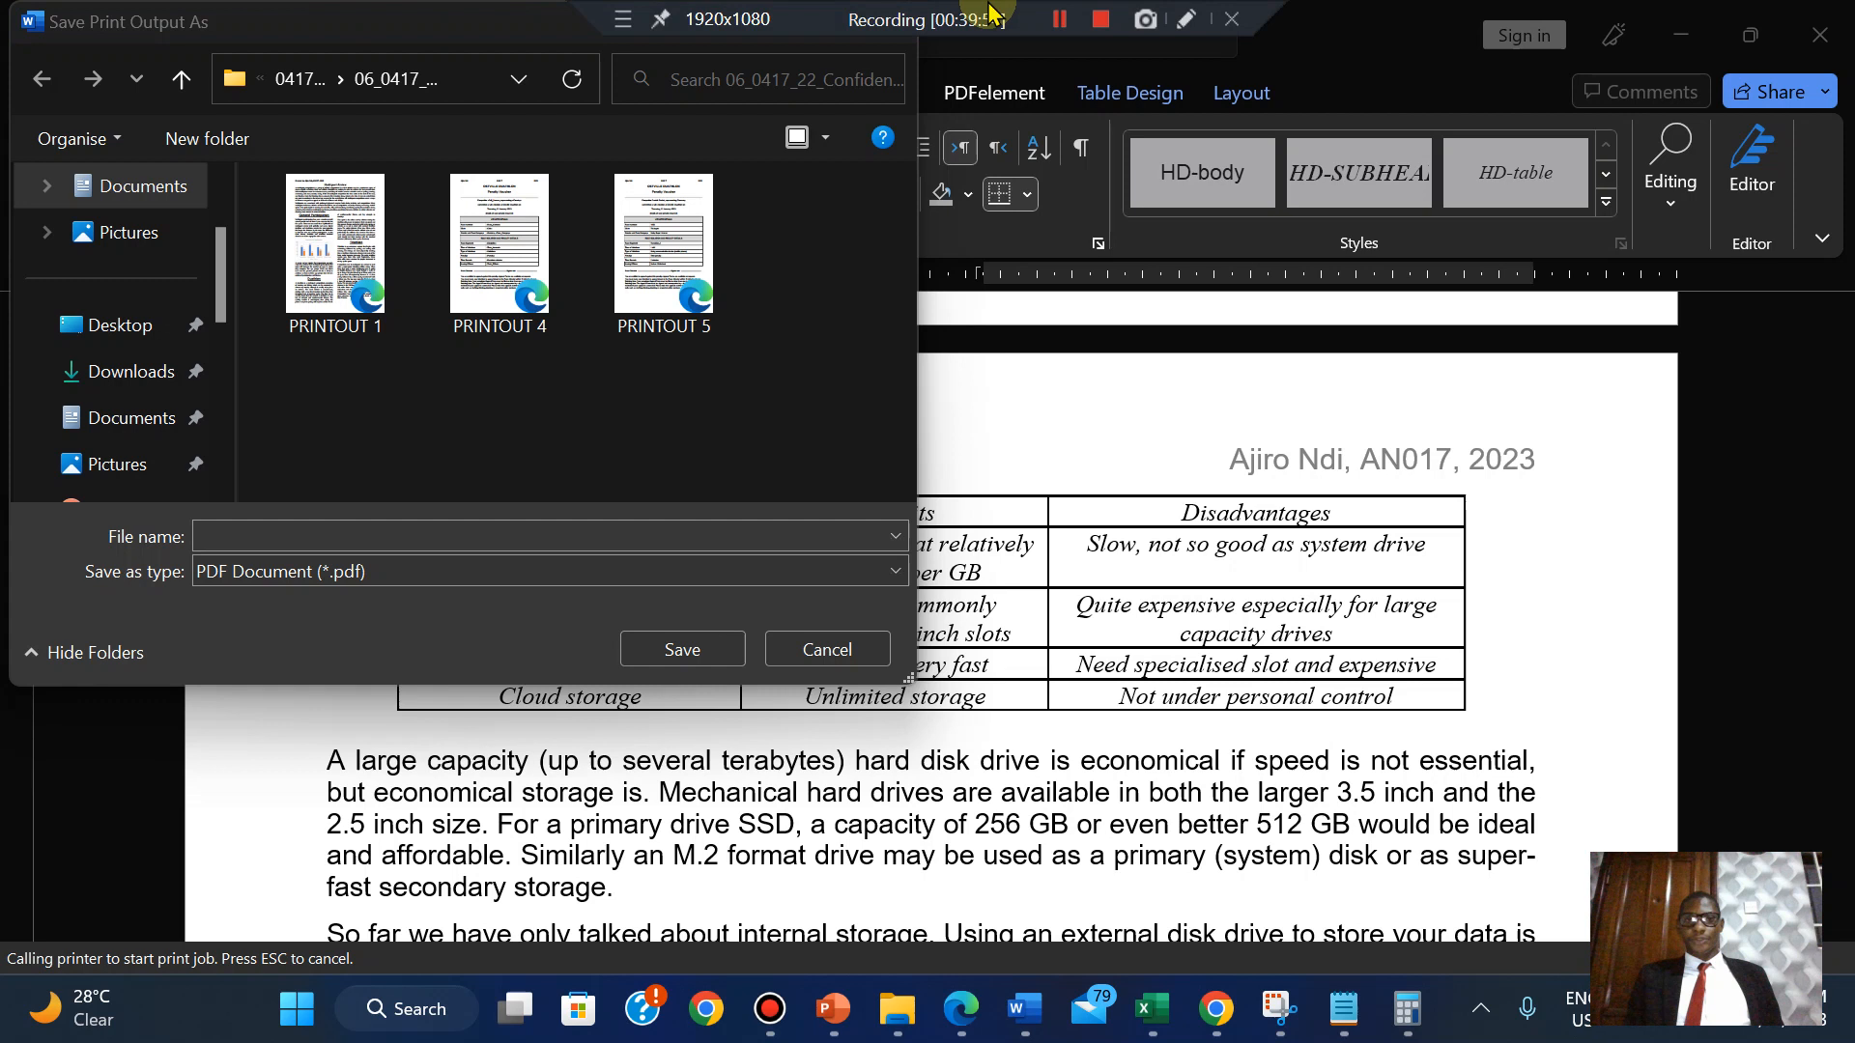
left_click(1051, 29)
left_click(1057, 19)
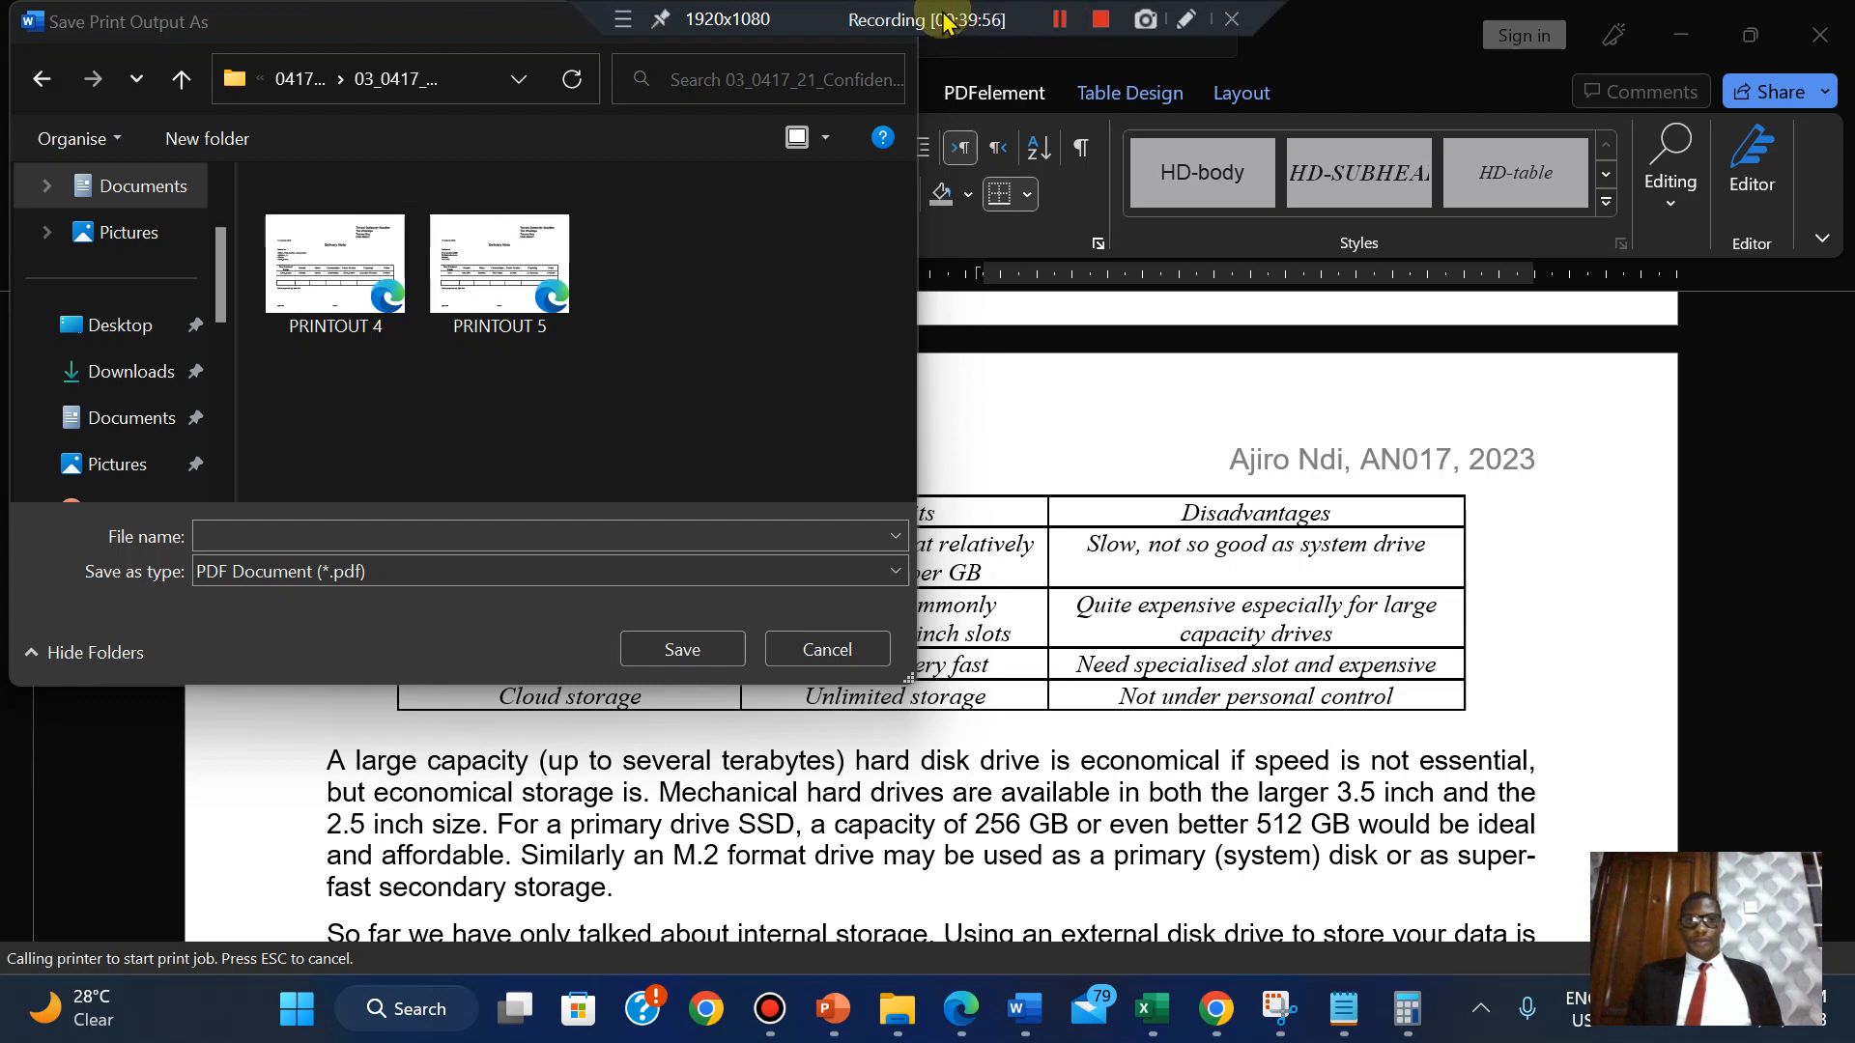
left_click(243, 534)
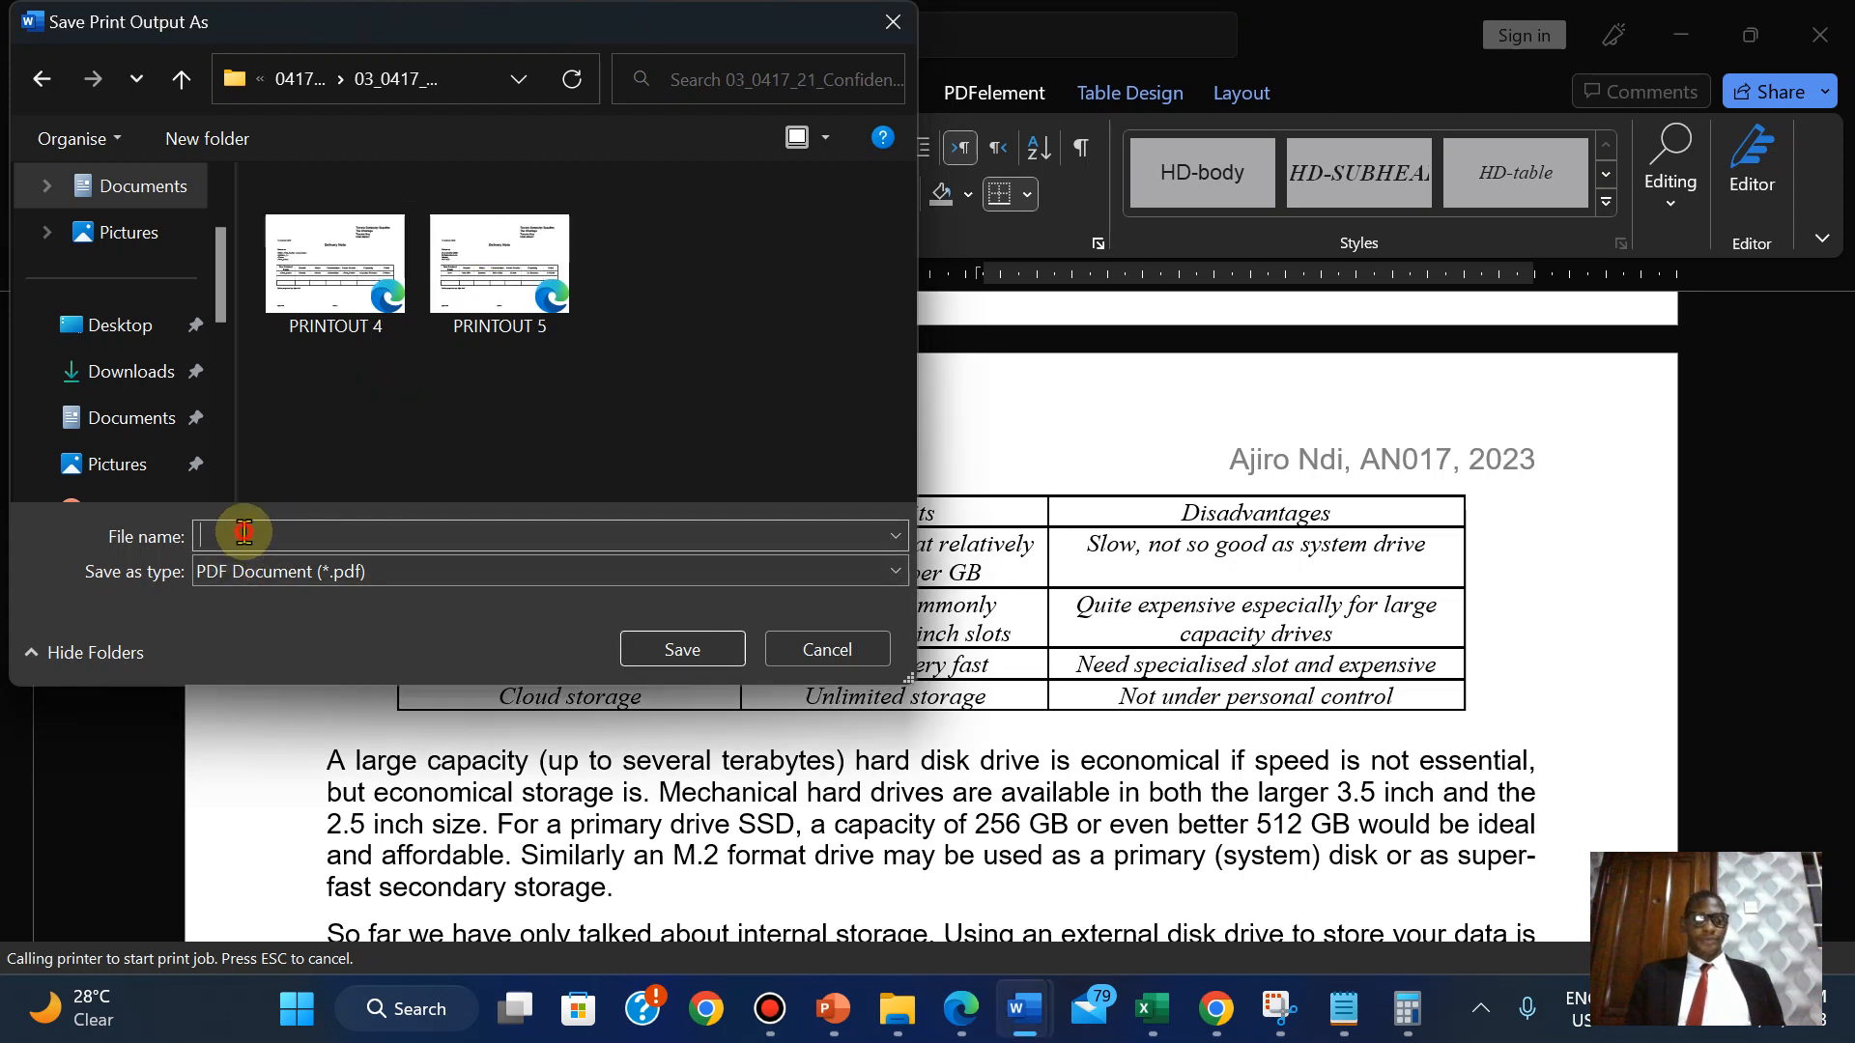
type("PR")
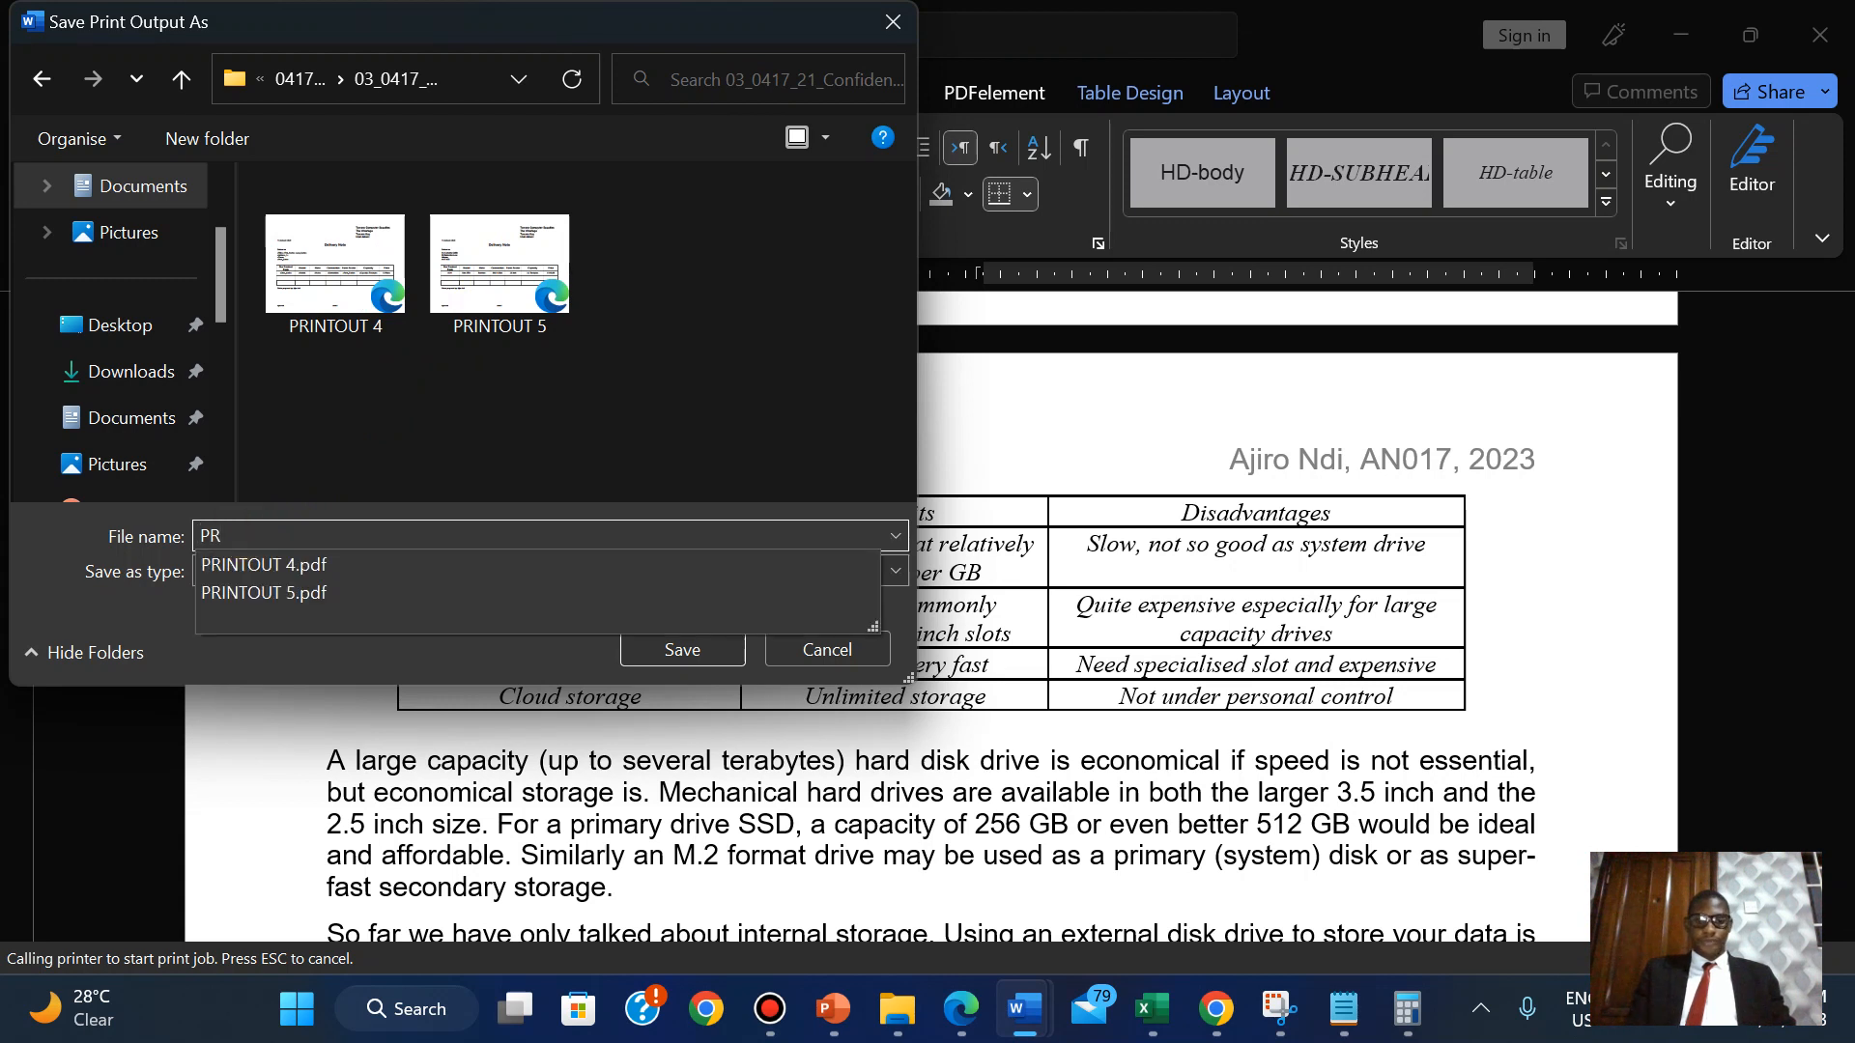
type("INTOUT")
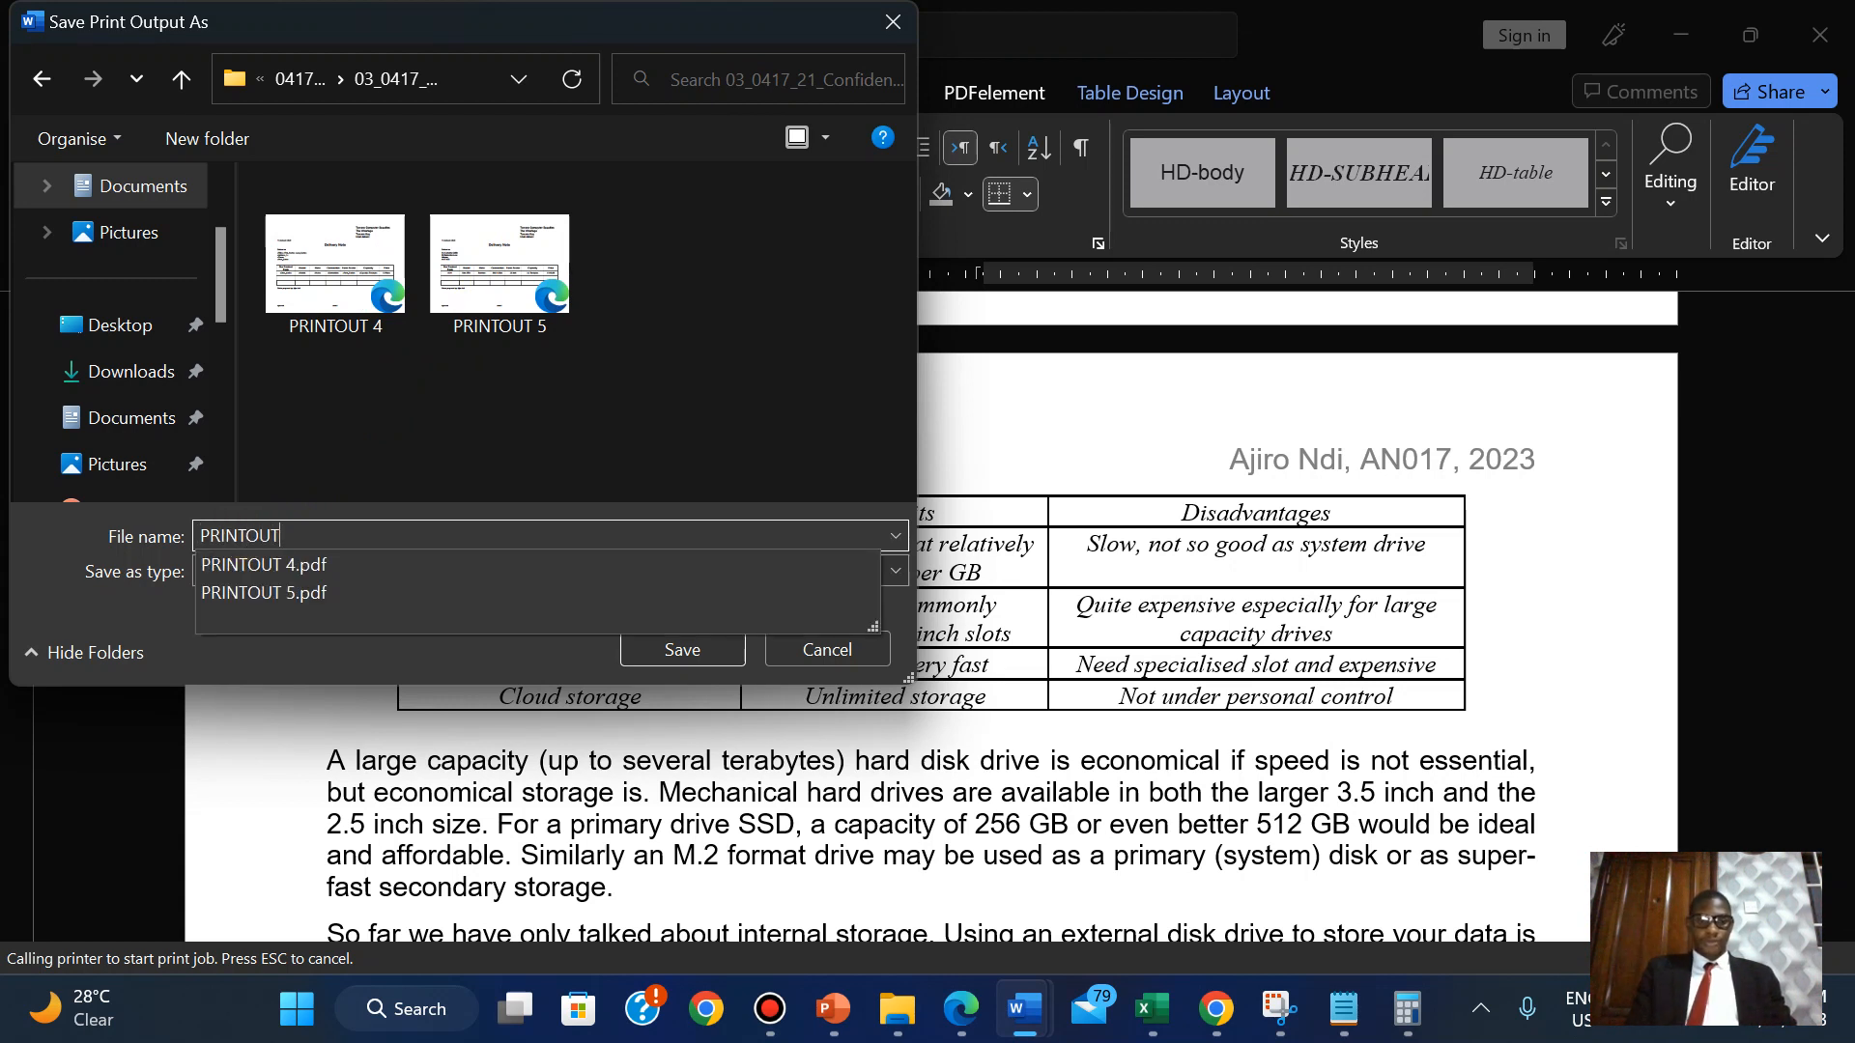
type(" 1")
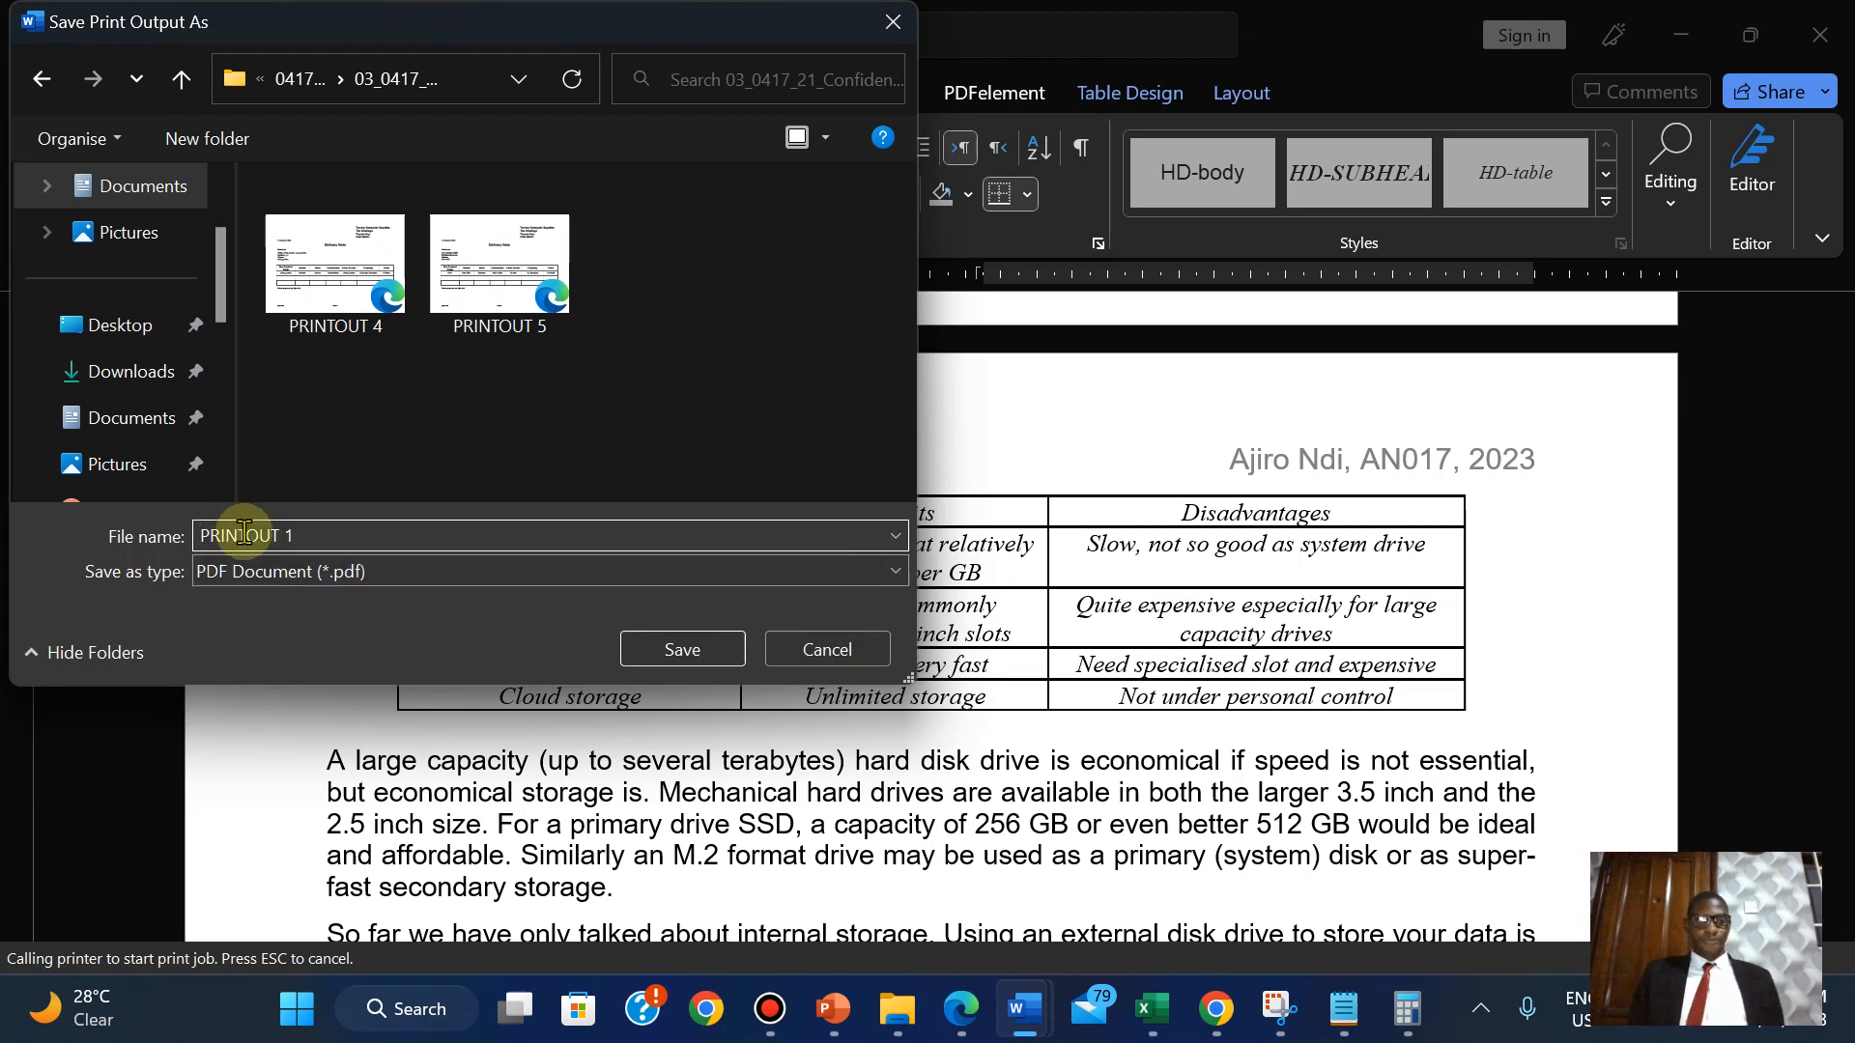
left_click(681, 647)
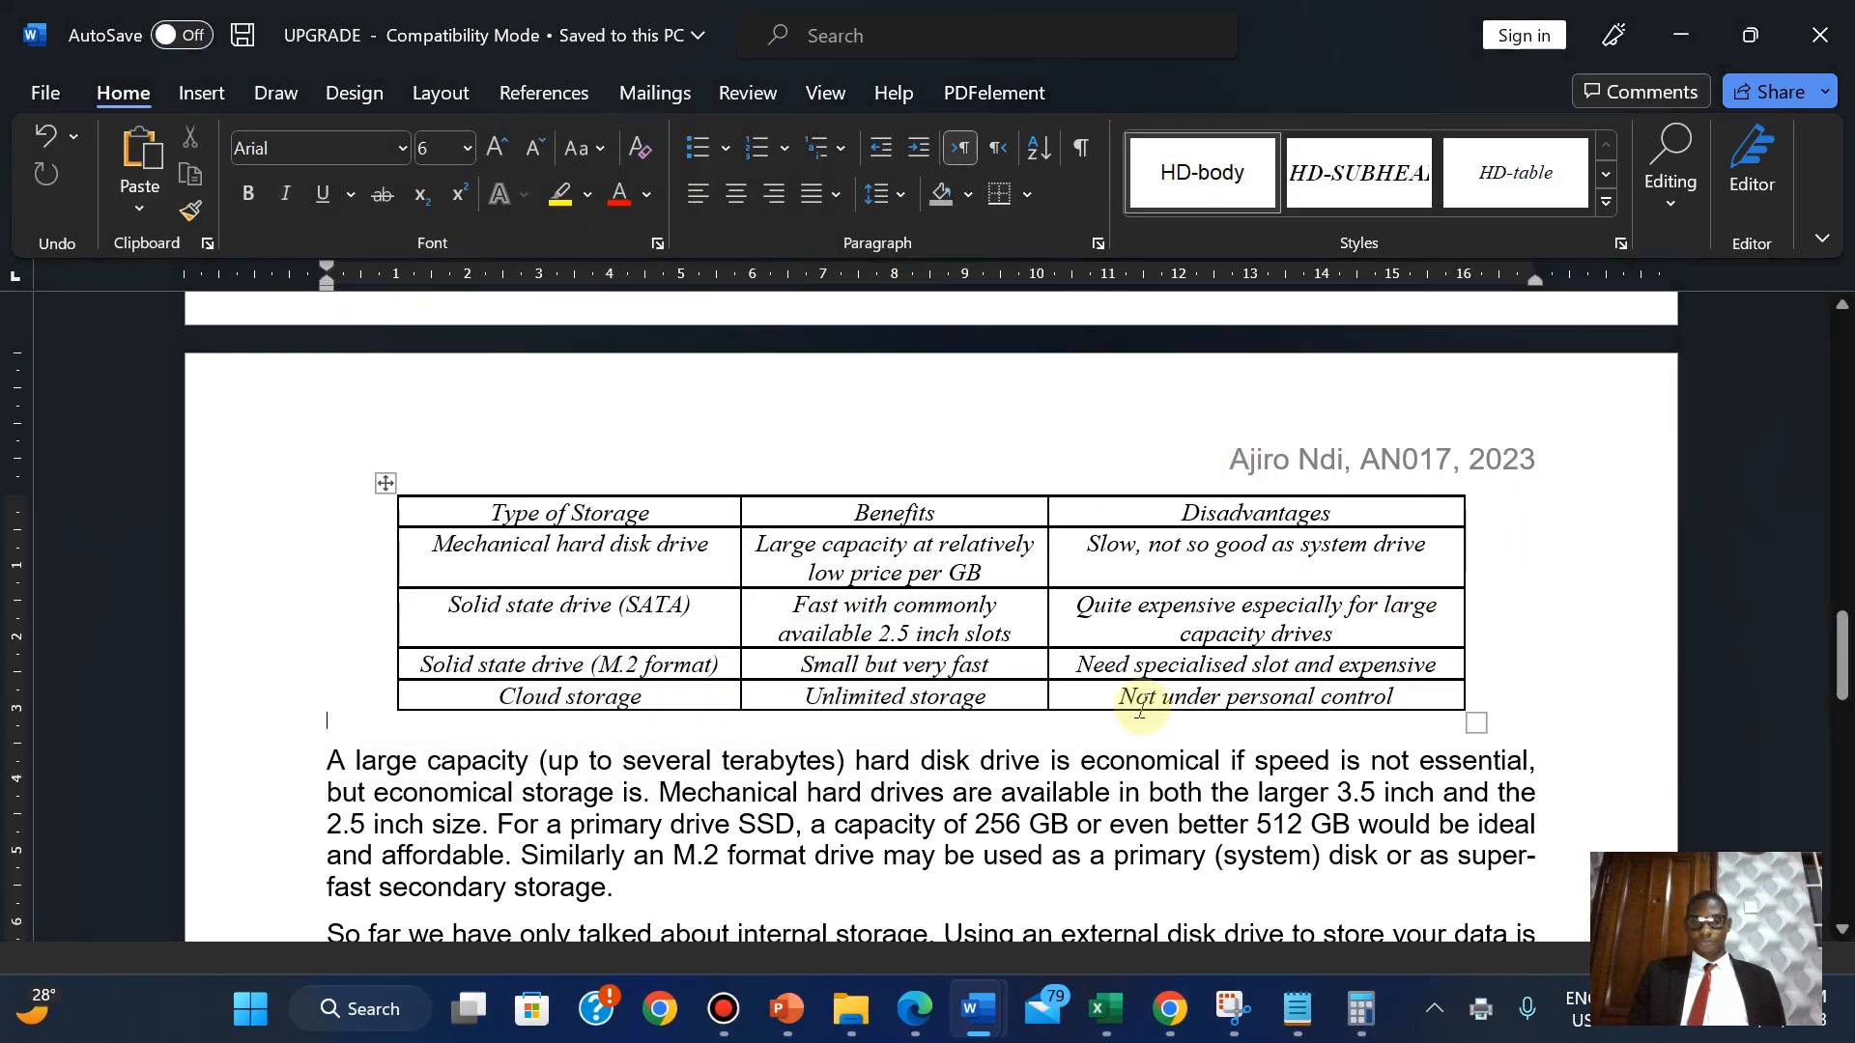
Highlight the paper's text from "Save the document" through the PRINTOUT 1 [2] mark in green.
left_click(914, 1008)
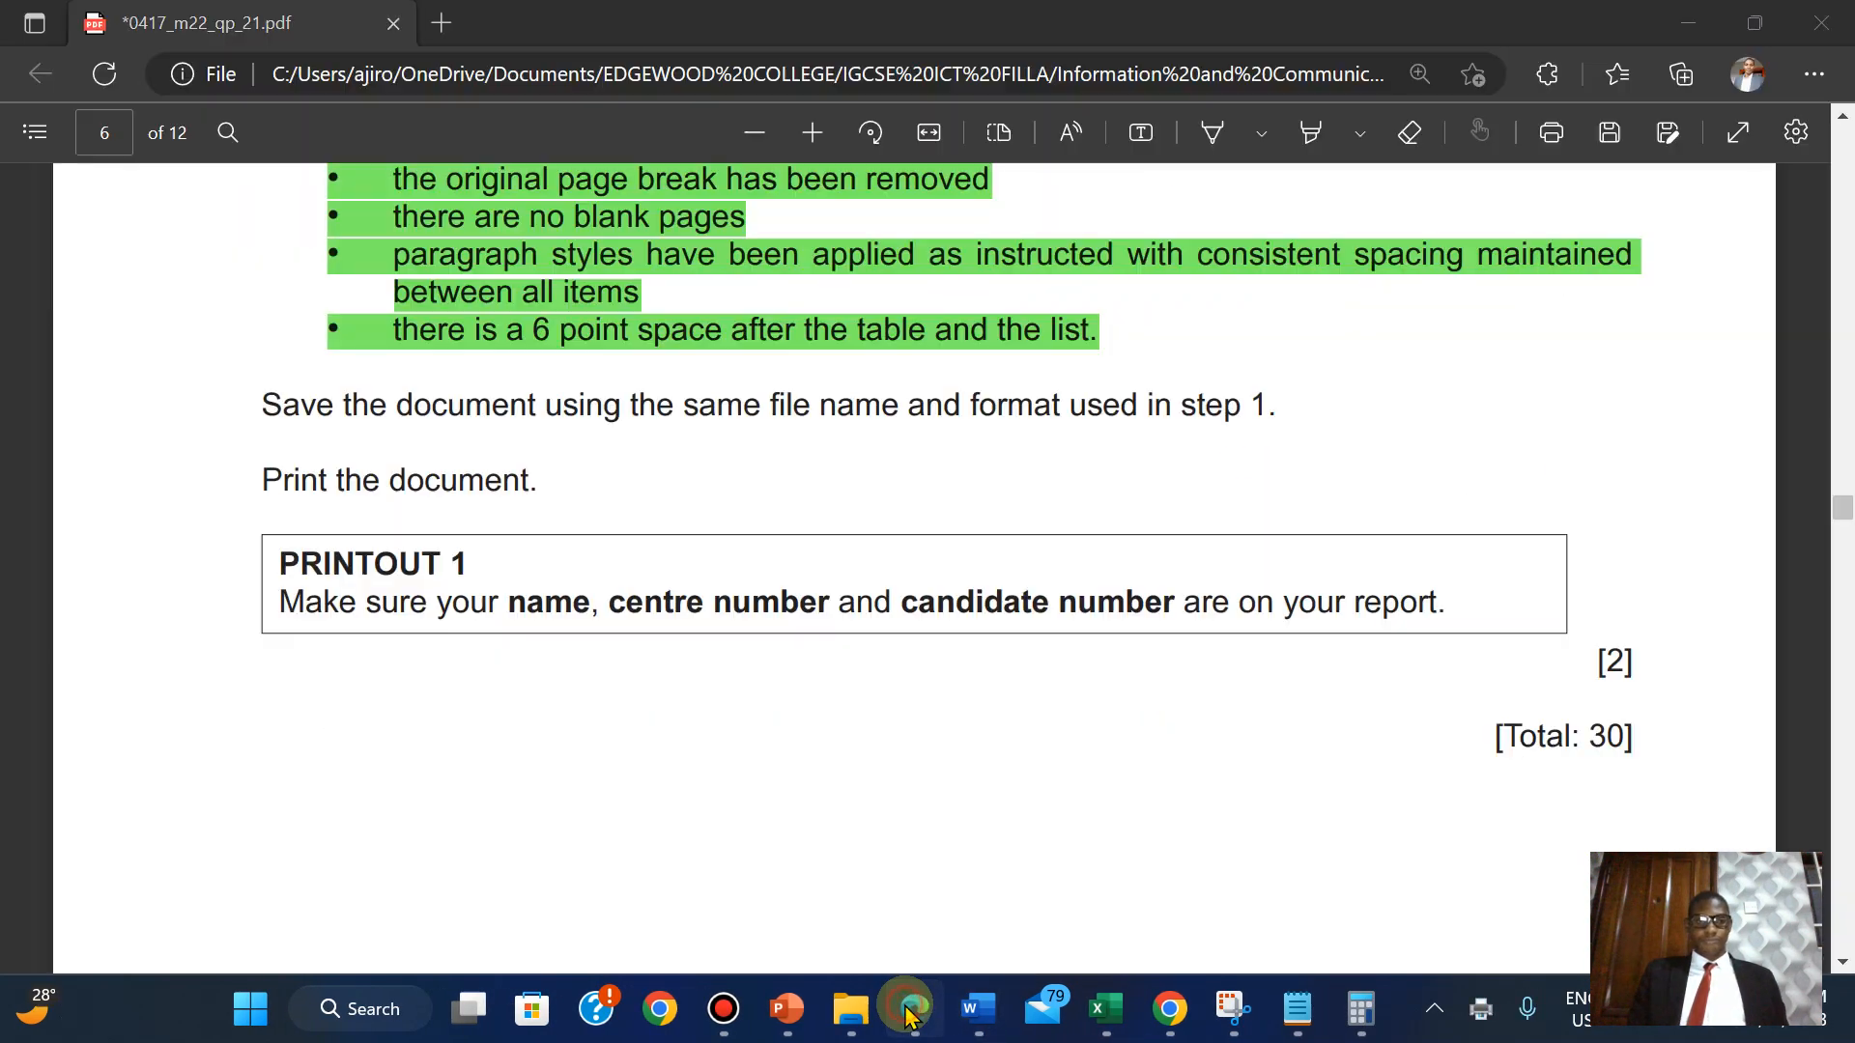
left_click_drag(959, 606, 1642, 674)
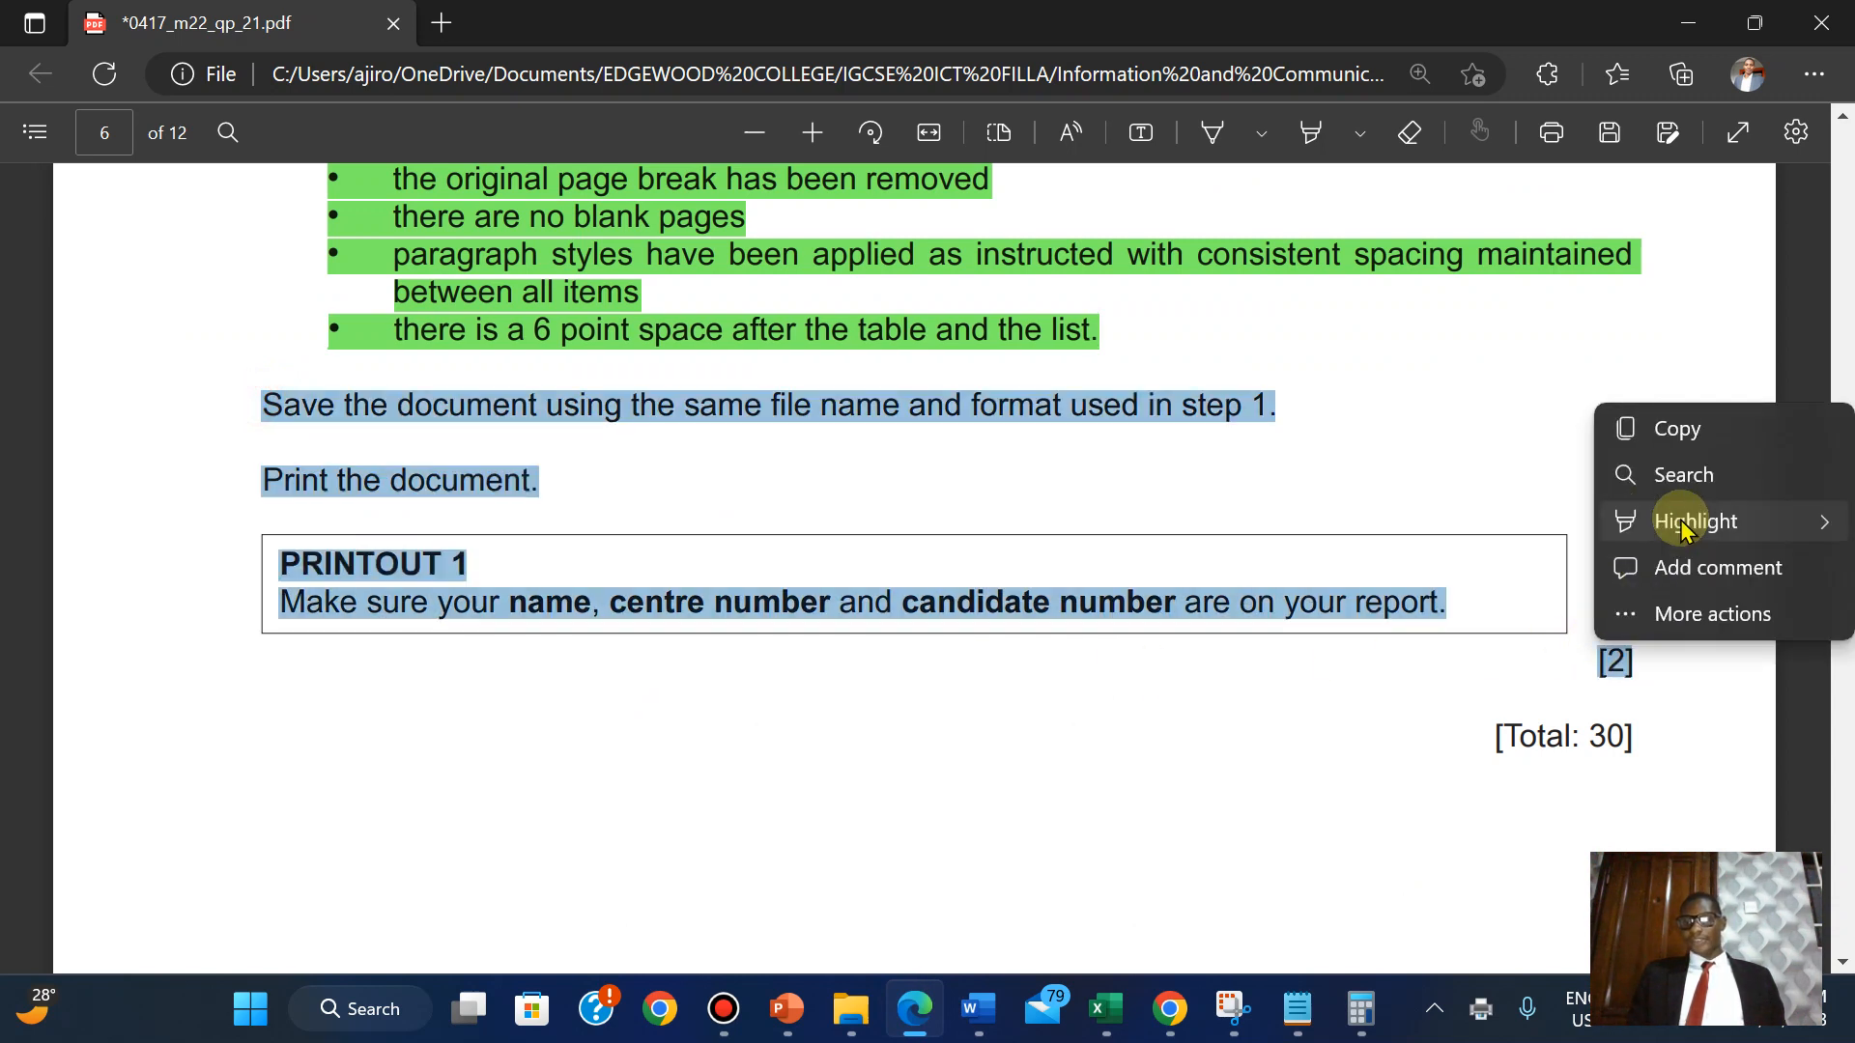
mouse_move(1686, 519)
left_click(1454, 570)
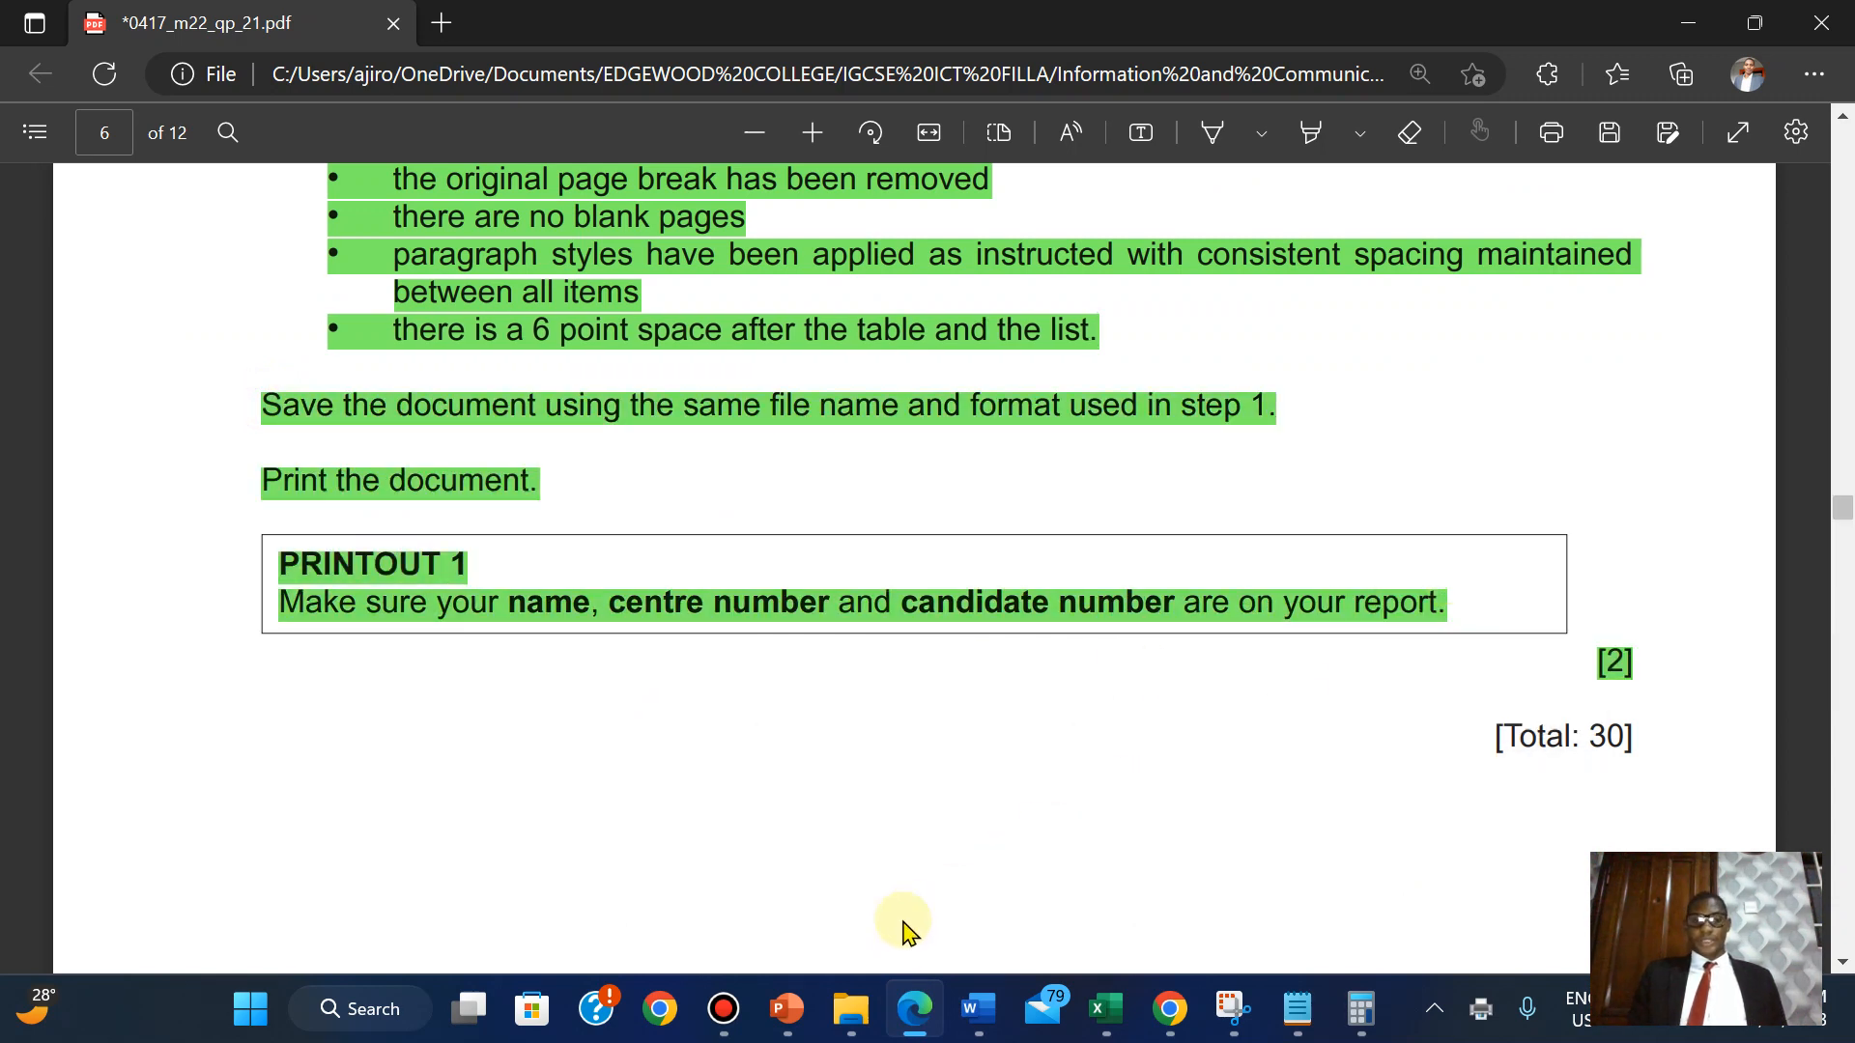
Open PRINTOUT 1.pdf from the 03_0417_21 source files folder and review it.
mouse_move(840, 1011)
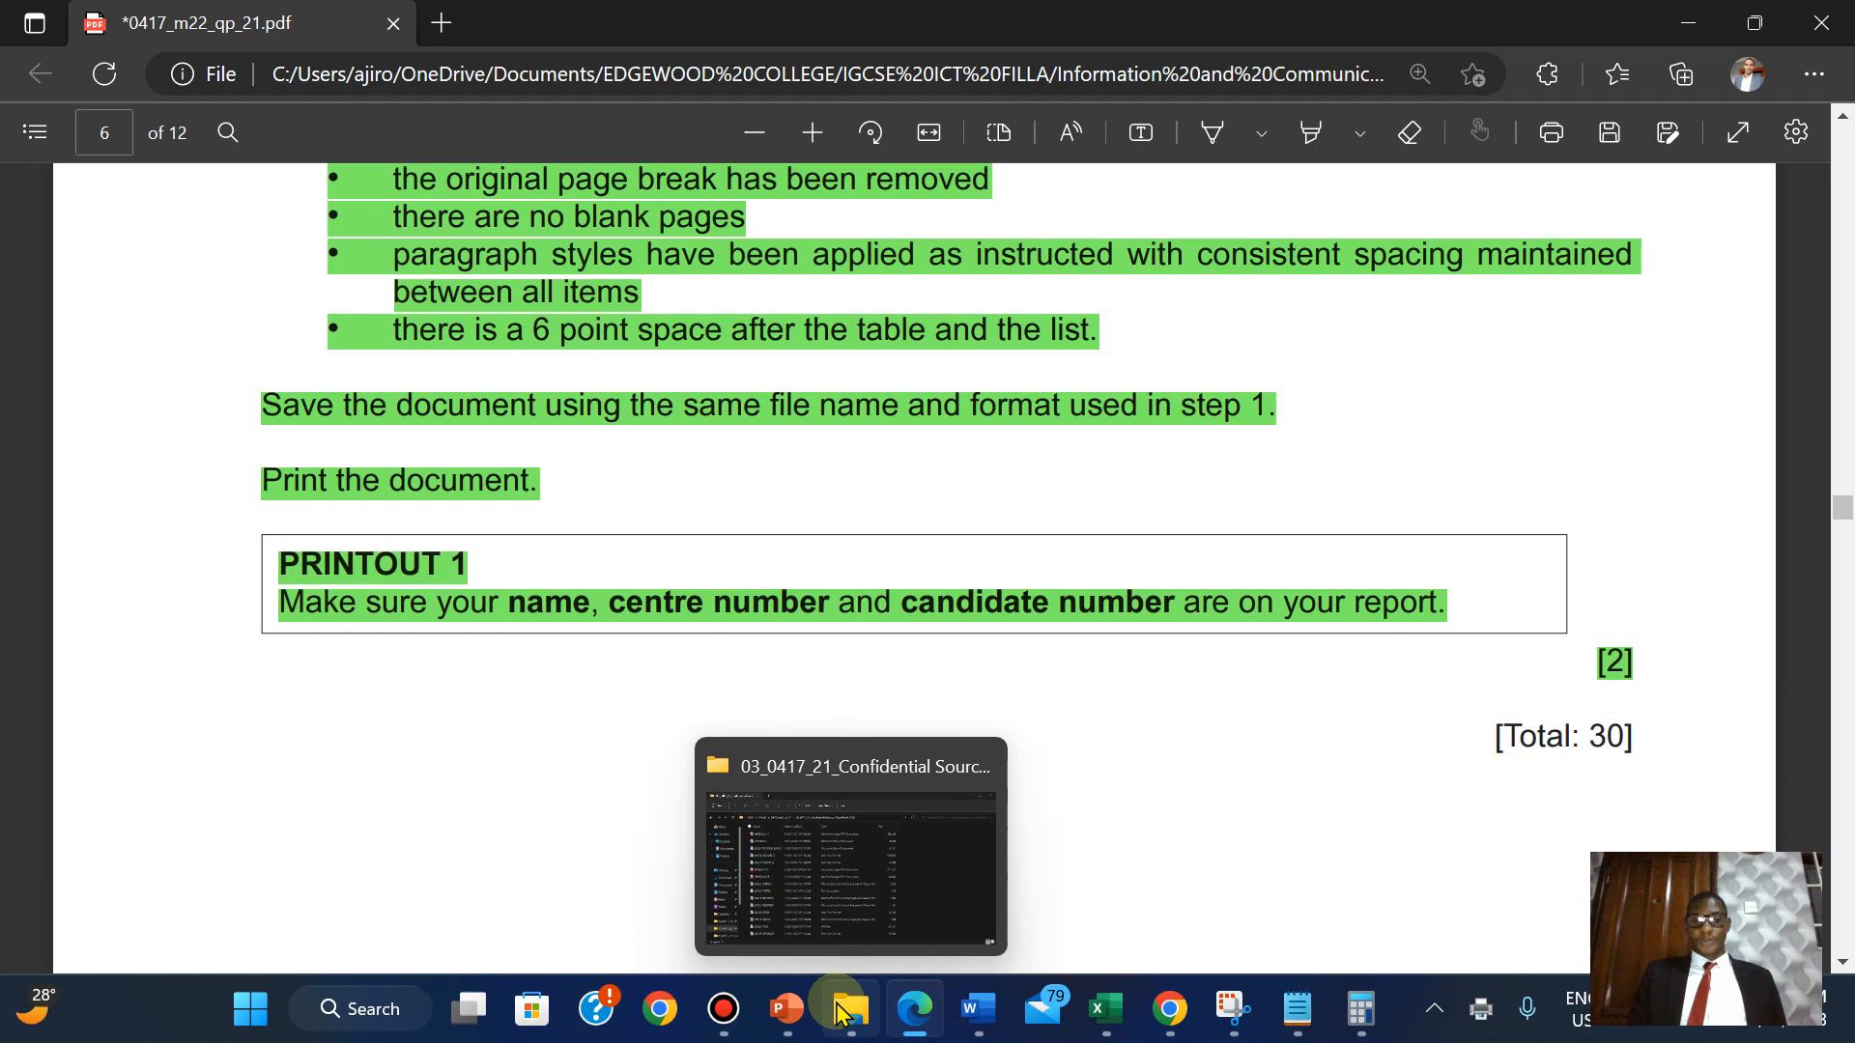
left_click(808, 875)
double_click(419, 270)
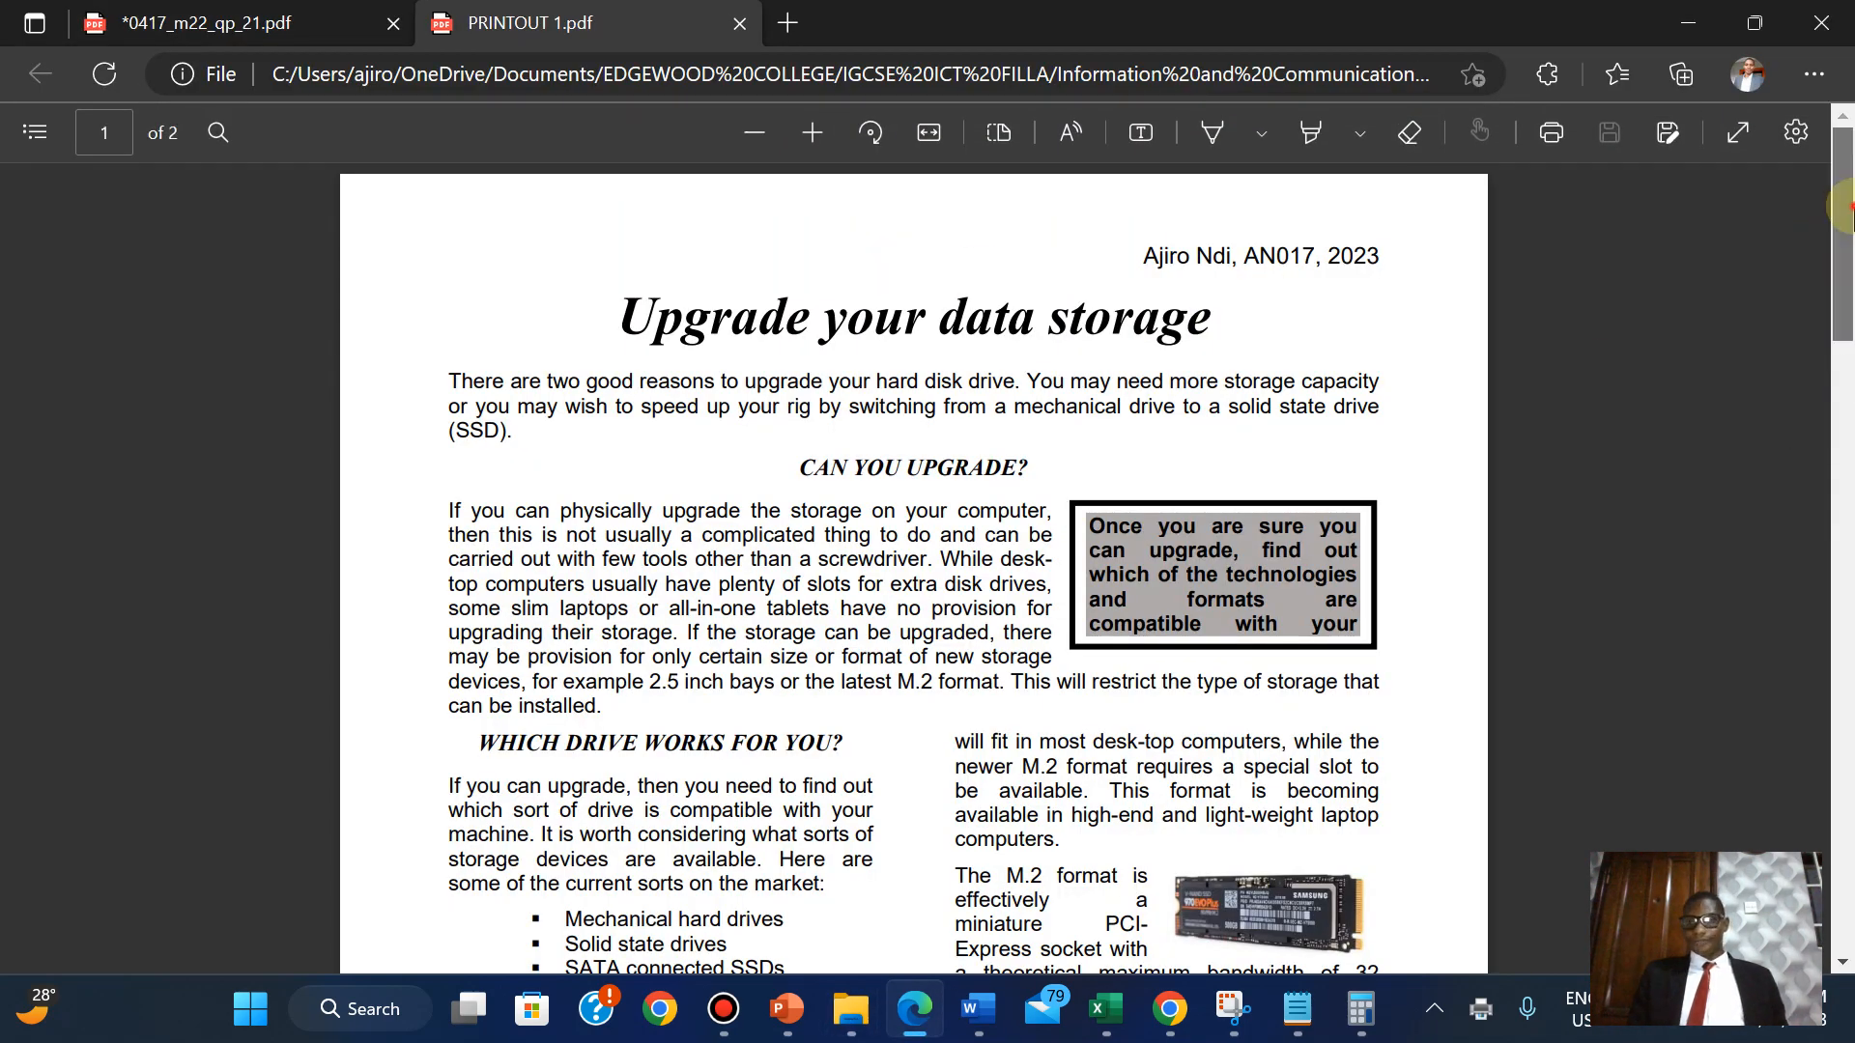
left_click_drag(1844, 210, 1780, 529)
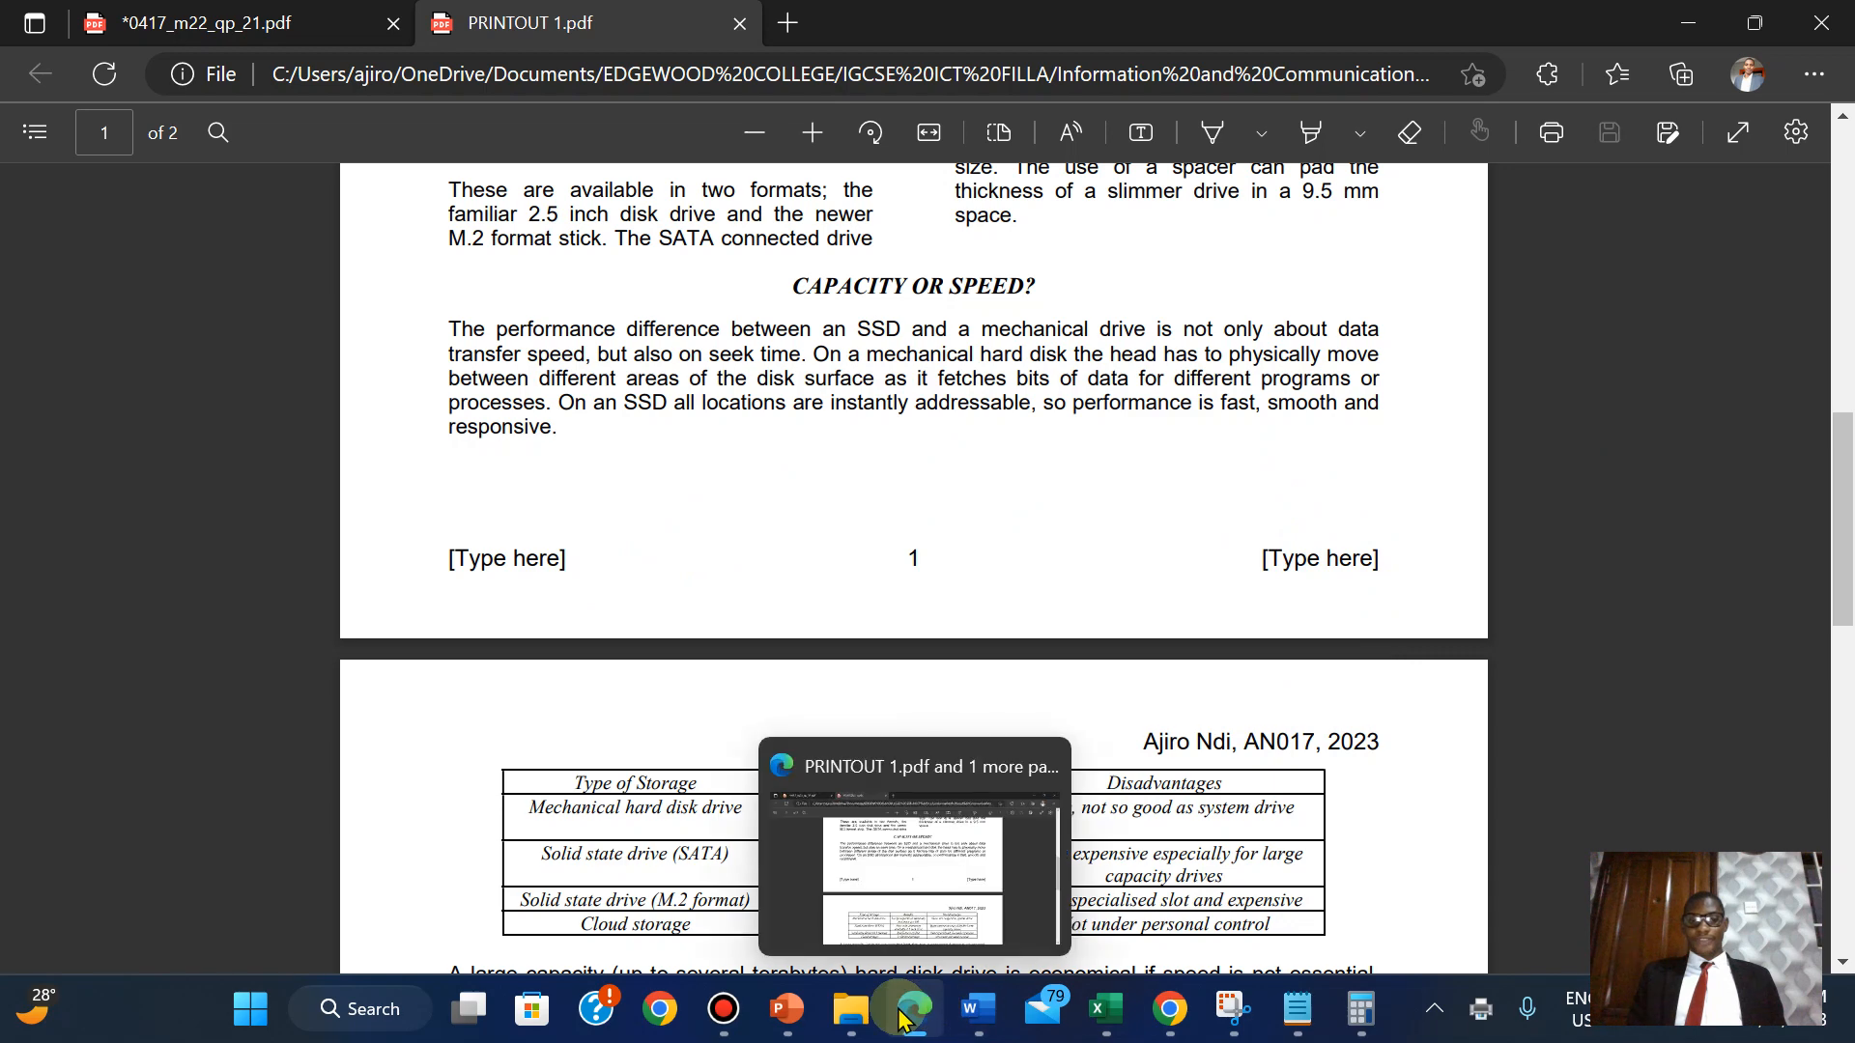
left_click(851, 1009)
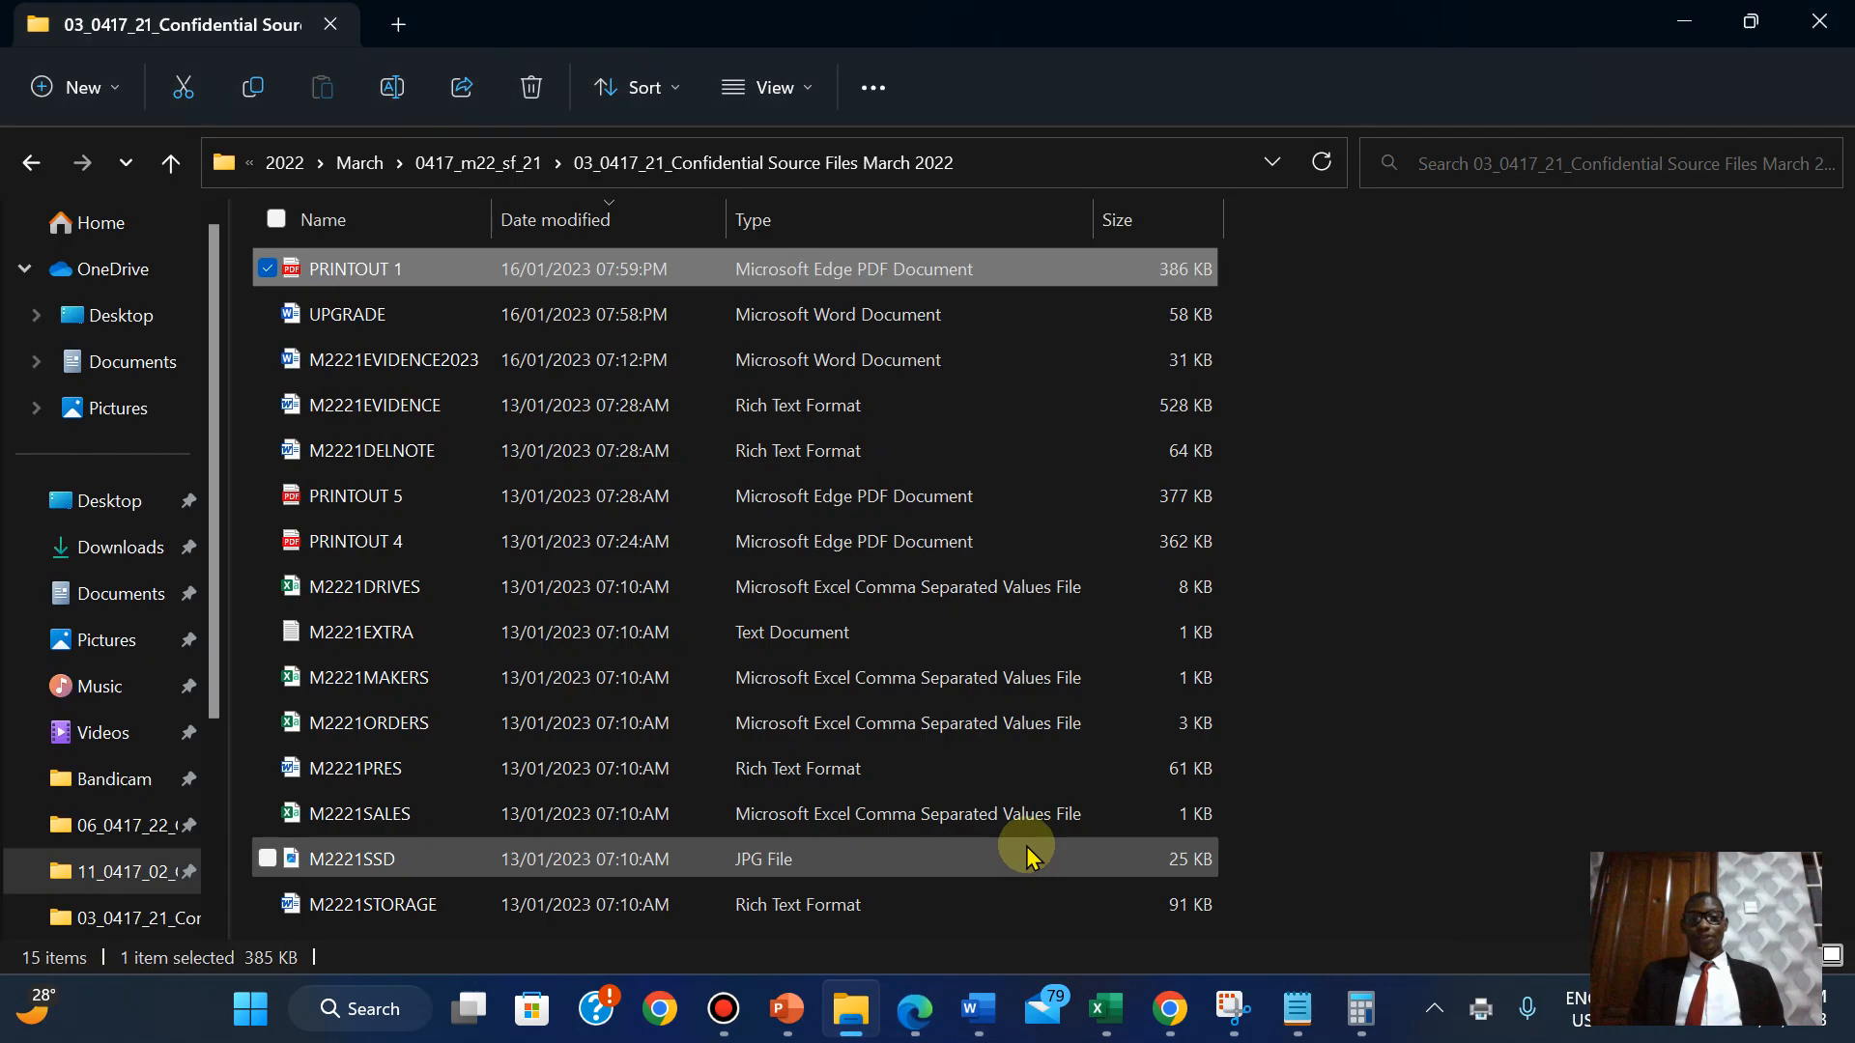
left_click(920, 1028)
Scroll the 0417_m22_qp_21 question paper up to page 3's header and footer instructions.
left_click(275, 11)
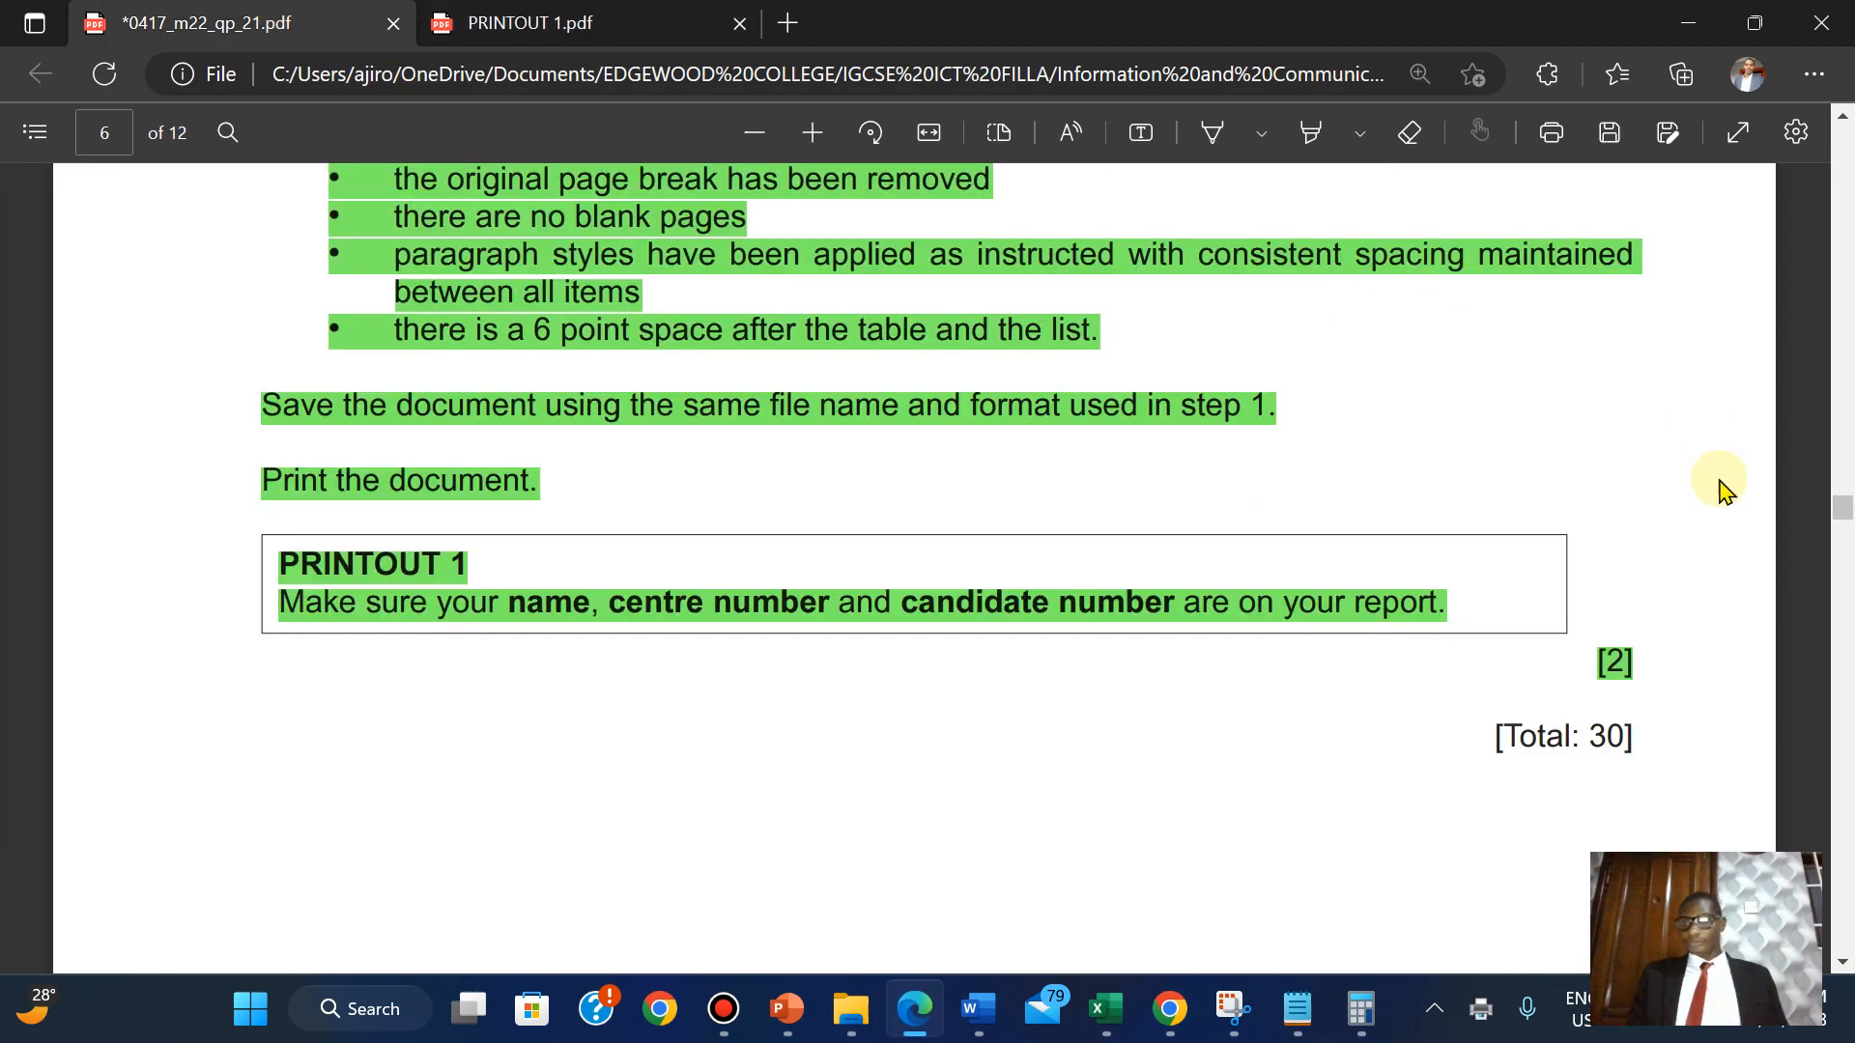
scroll(1842, 504, "up", 6)
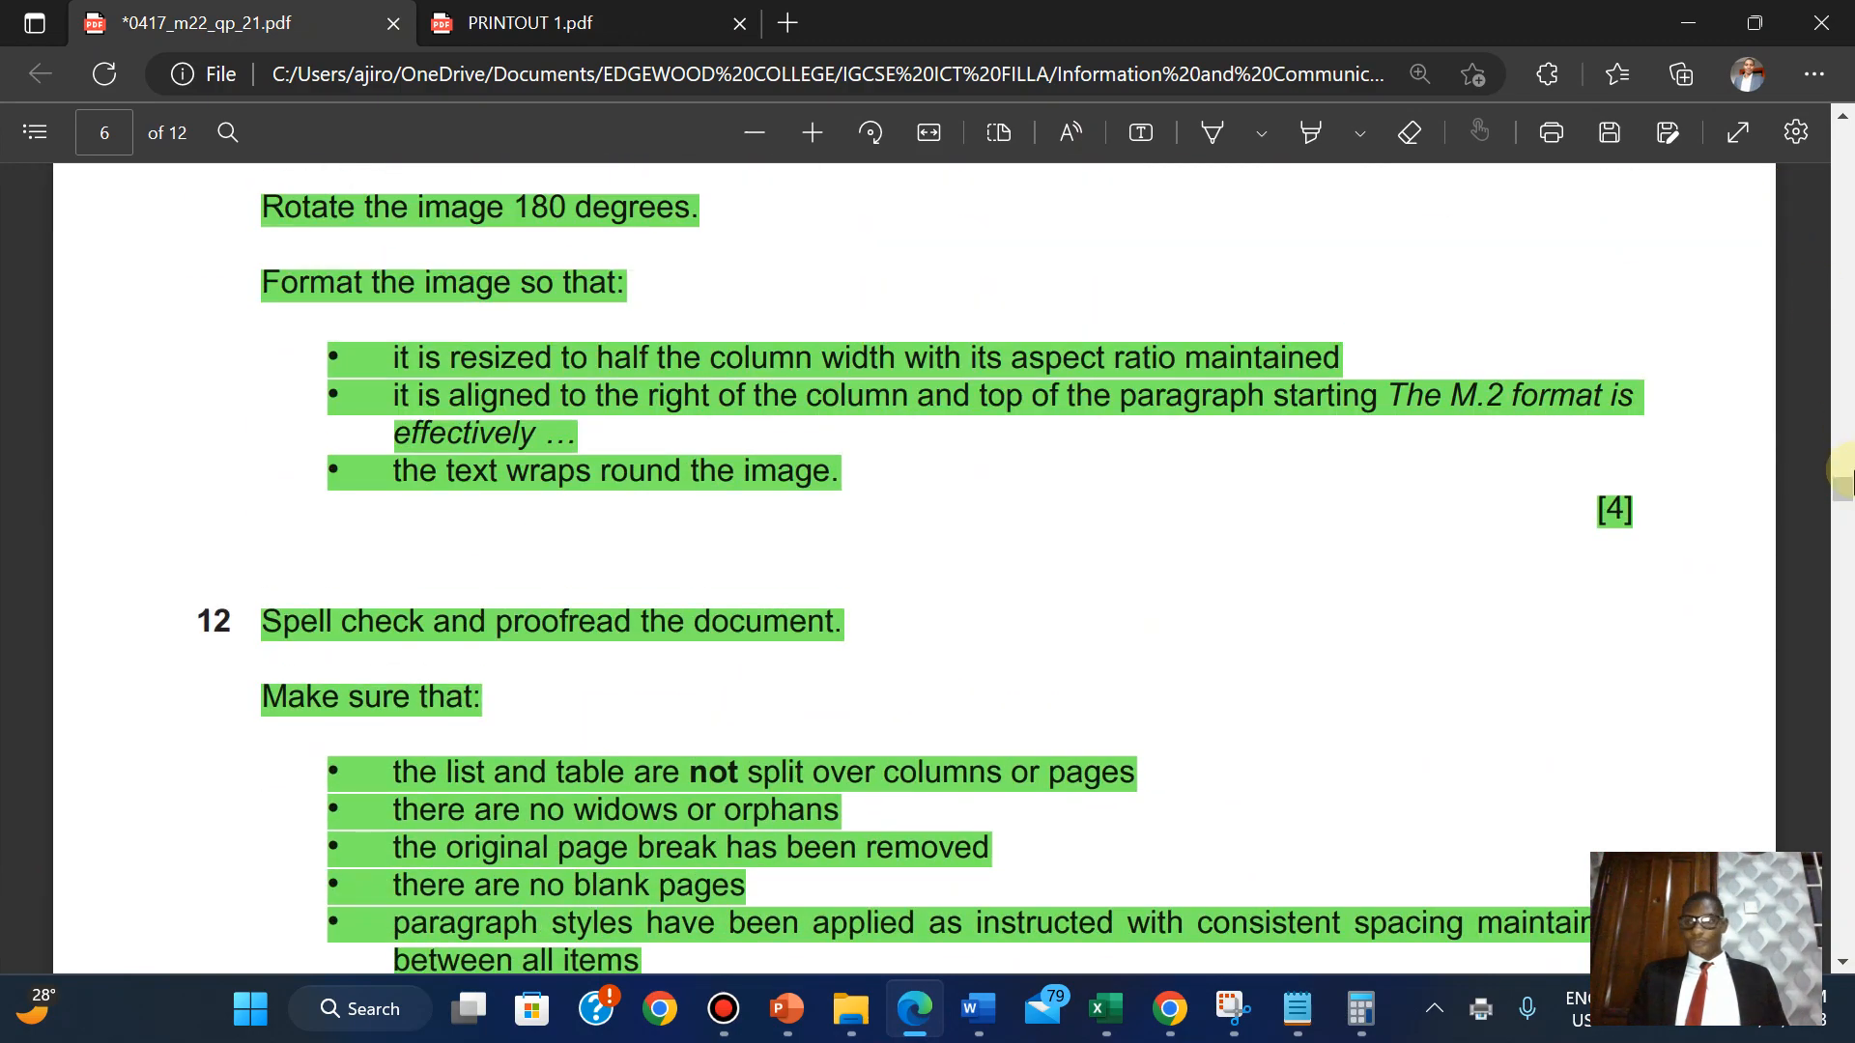
left_click_drag(1842, 496, 1805, 283)
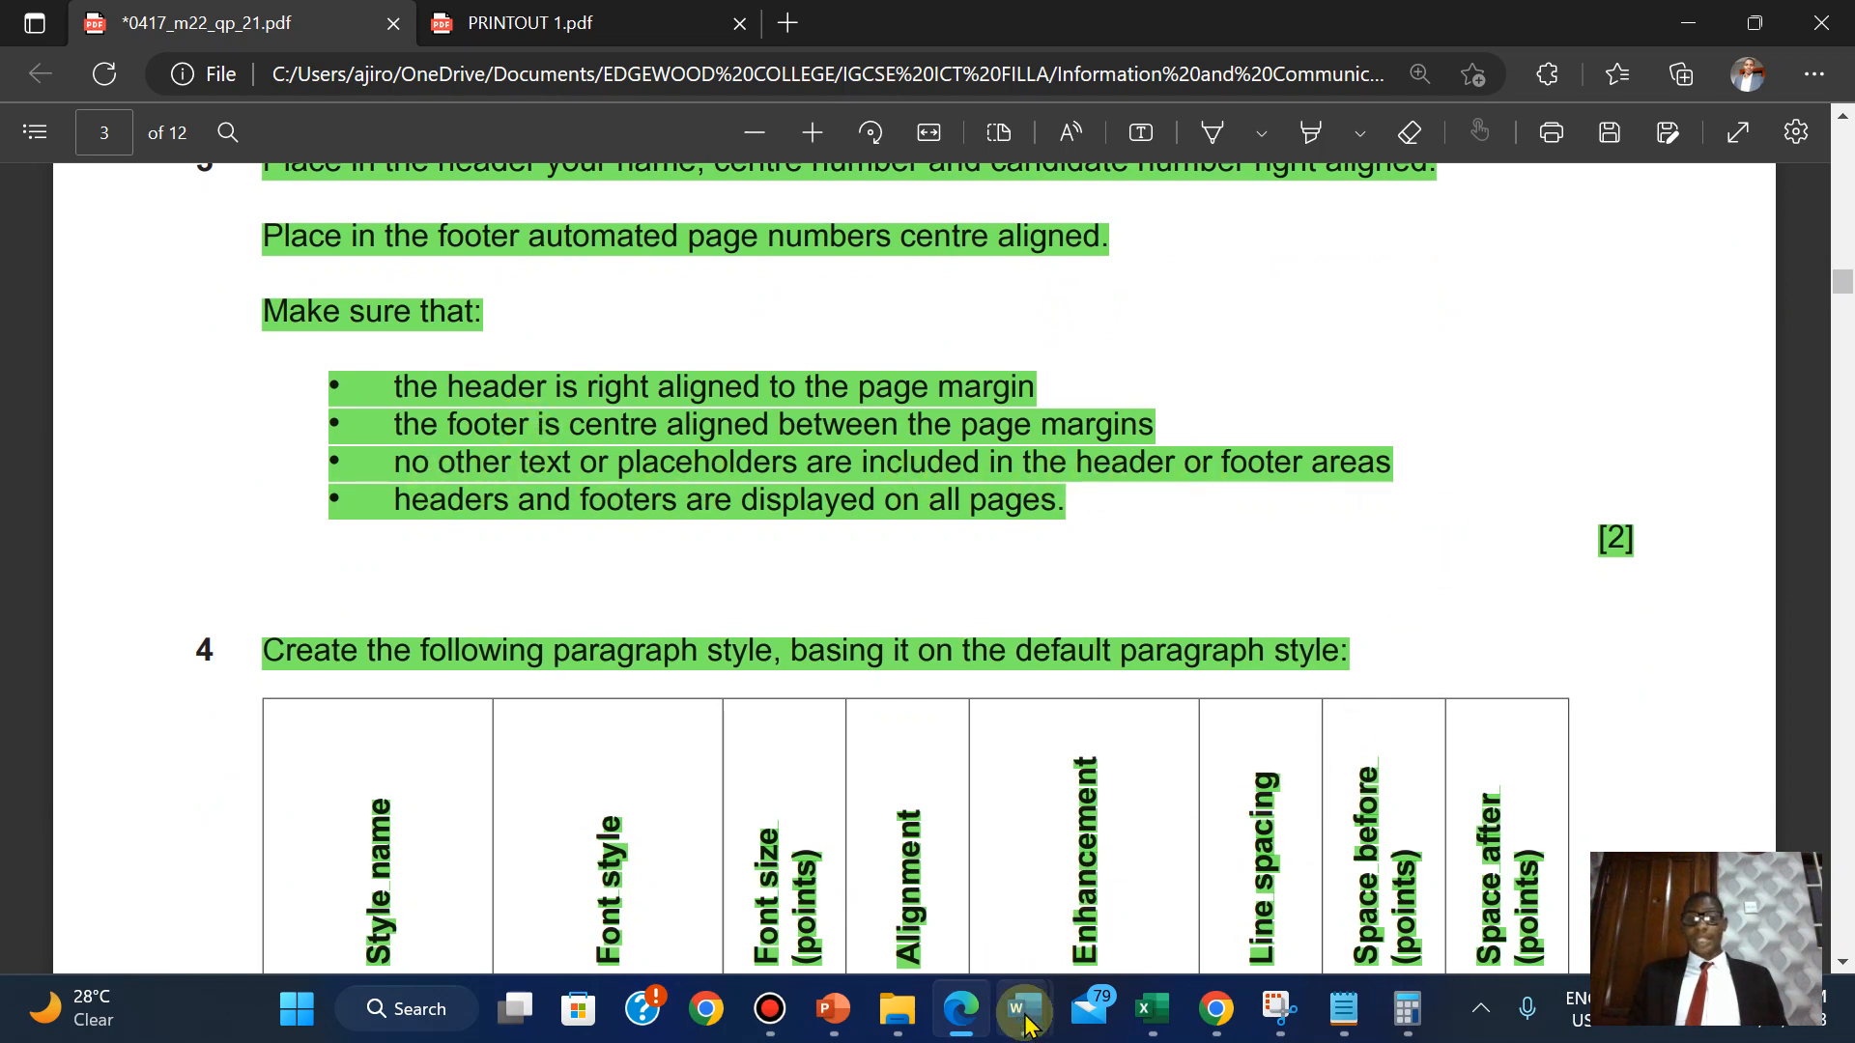
Look through Word's Insert > Footer layouts and dismiss them without choosing one.
mouse_move(1024, 1009)
left_click(1362, 913)
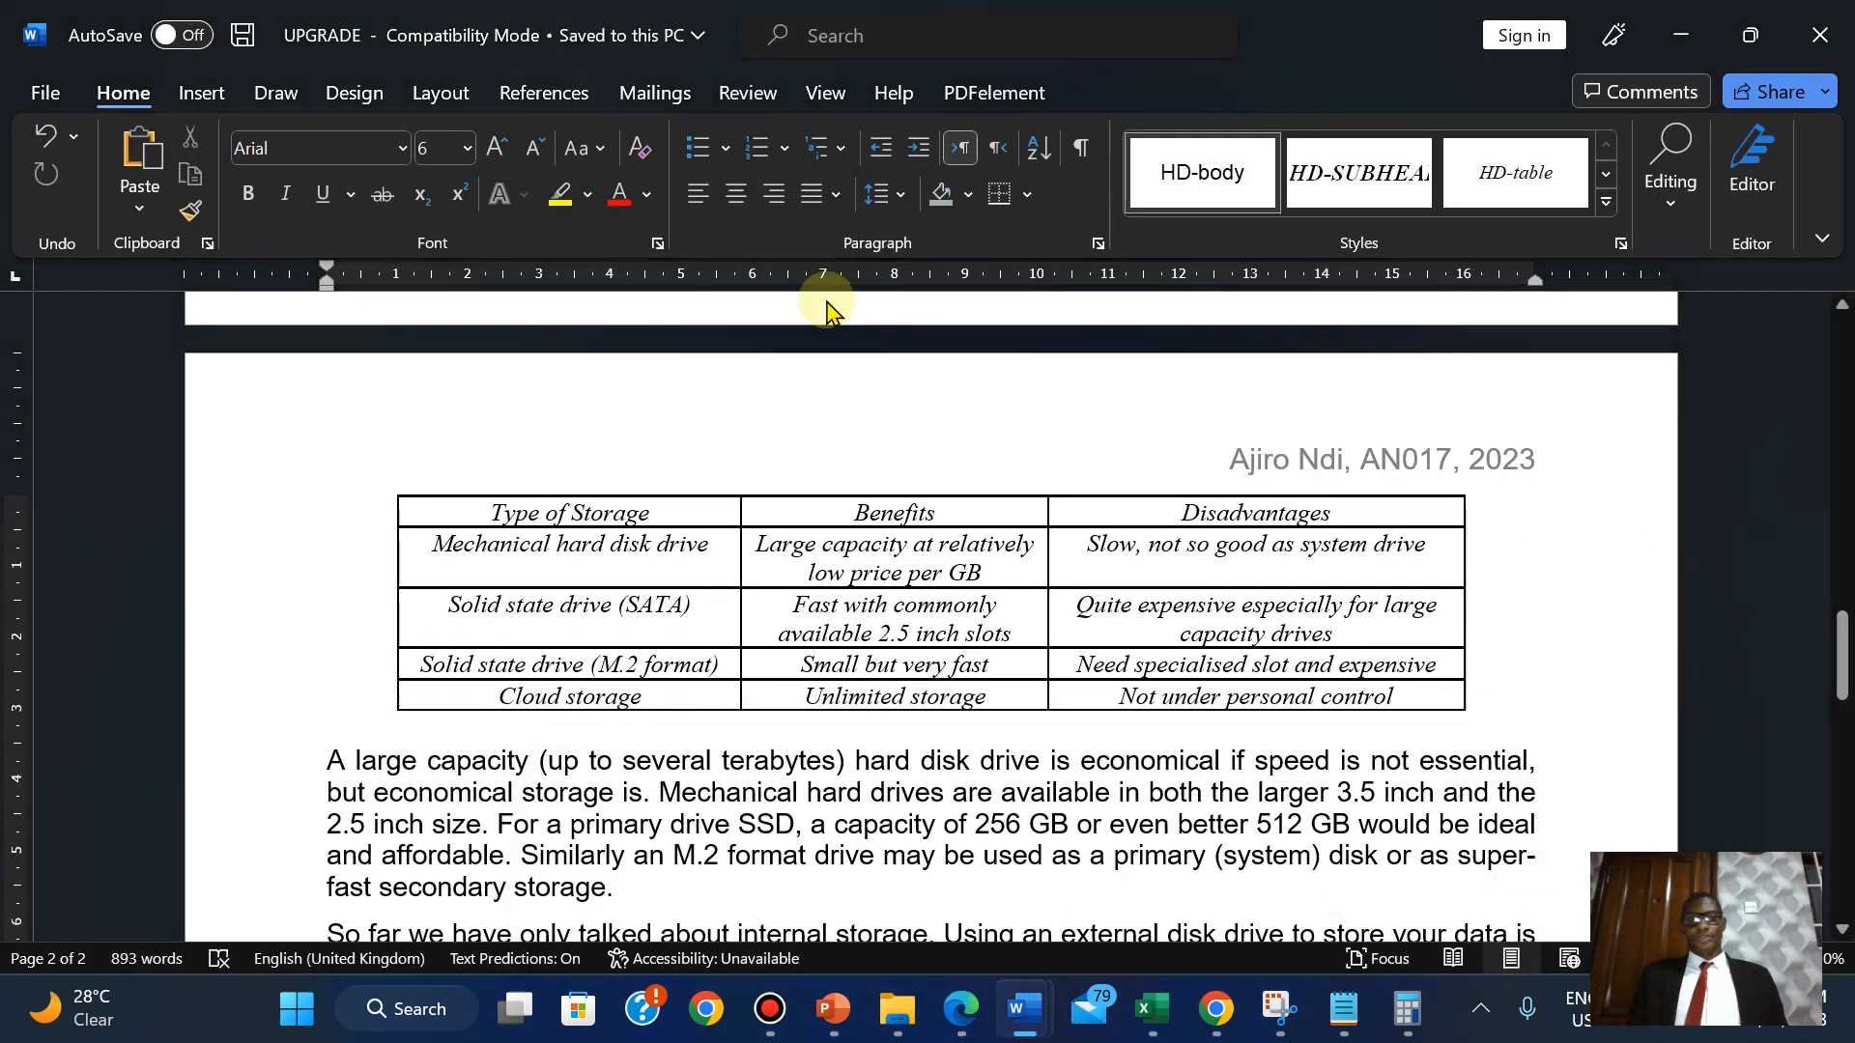
left_click(201, 93)
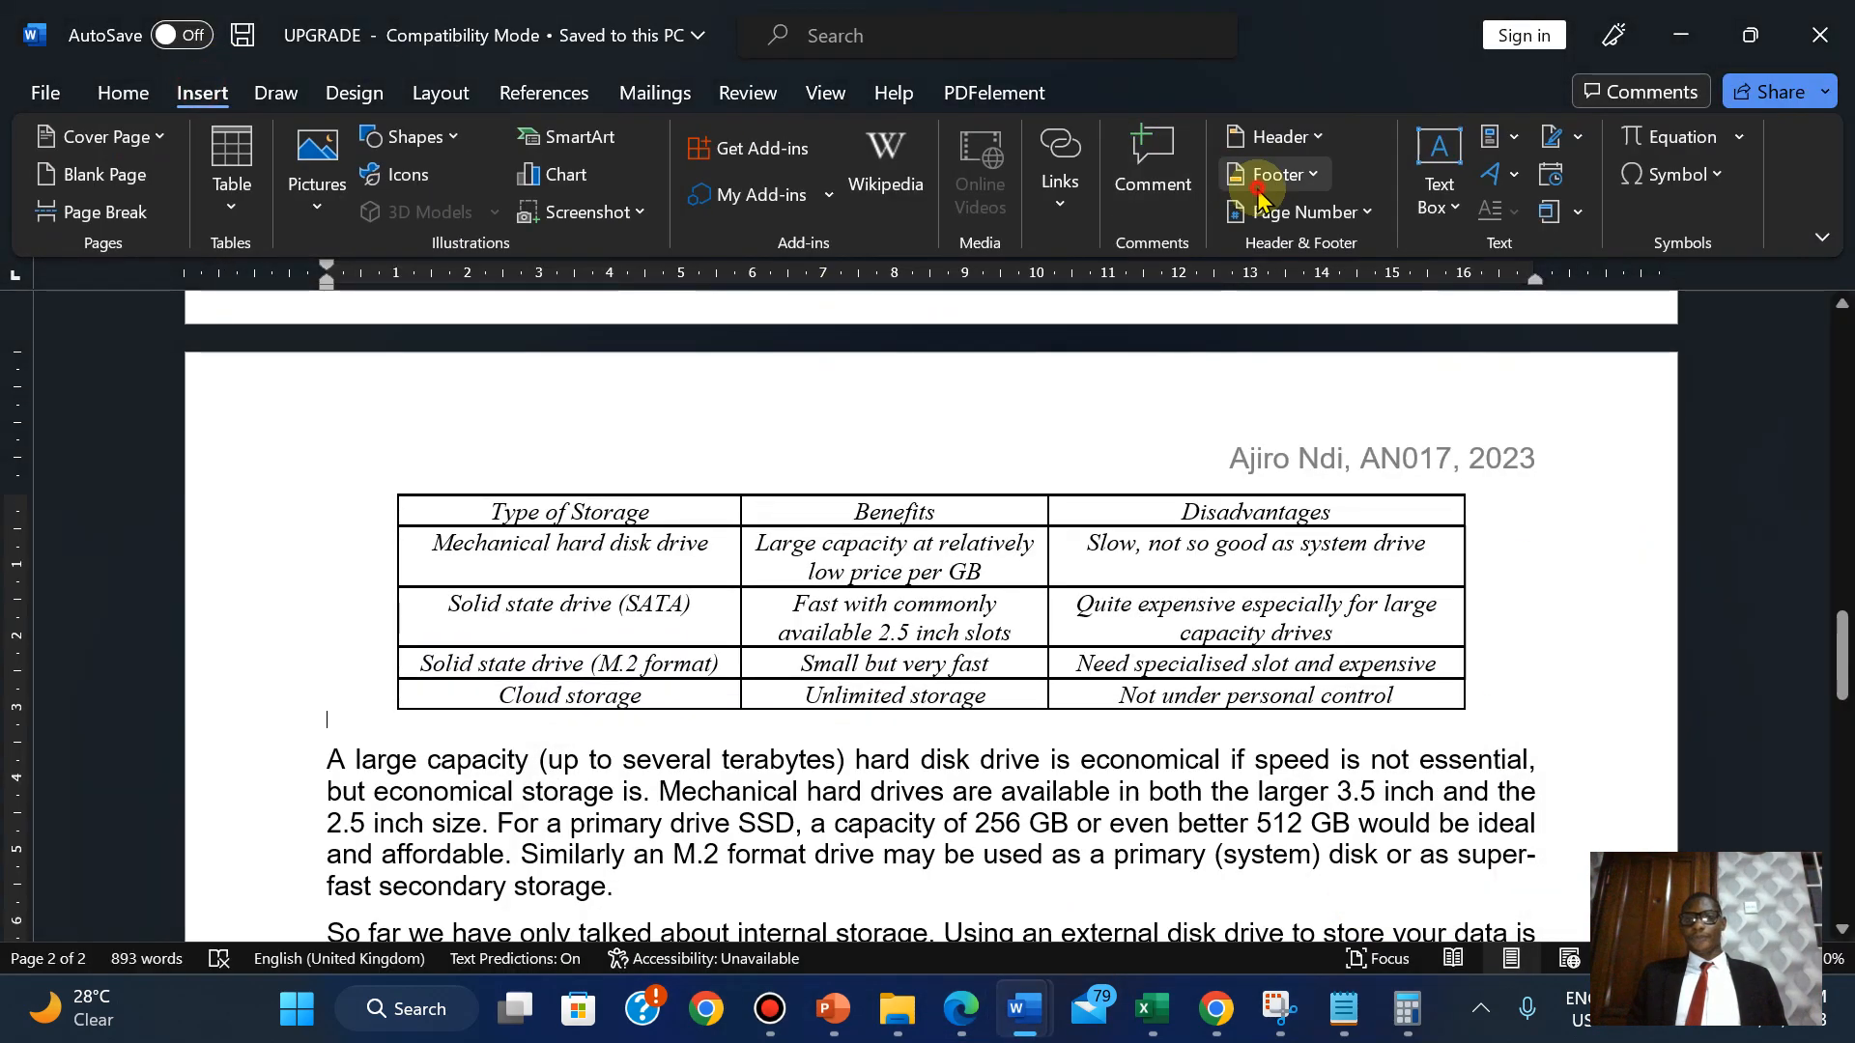
left_click(1261, 176)
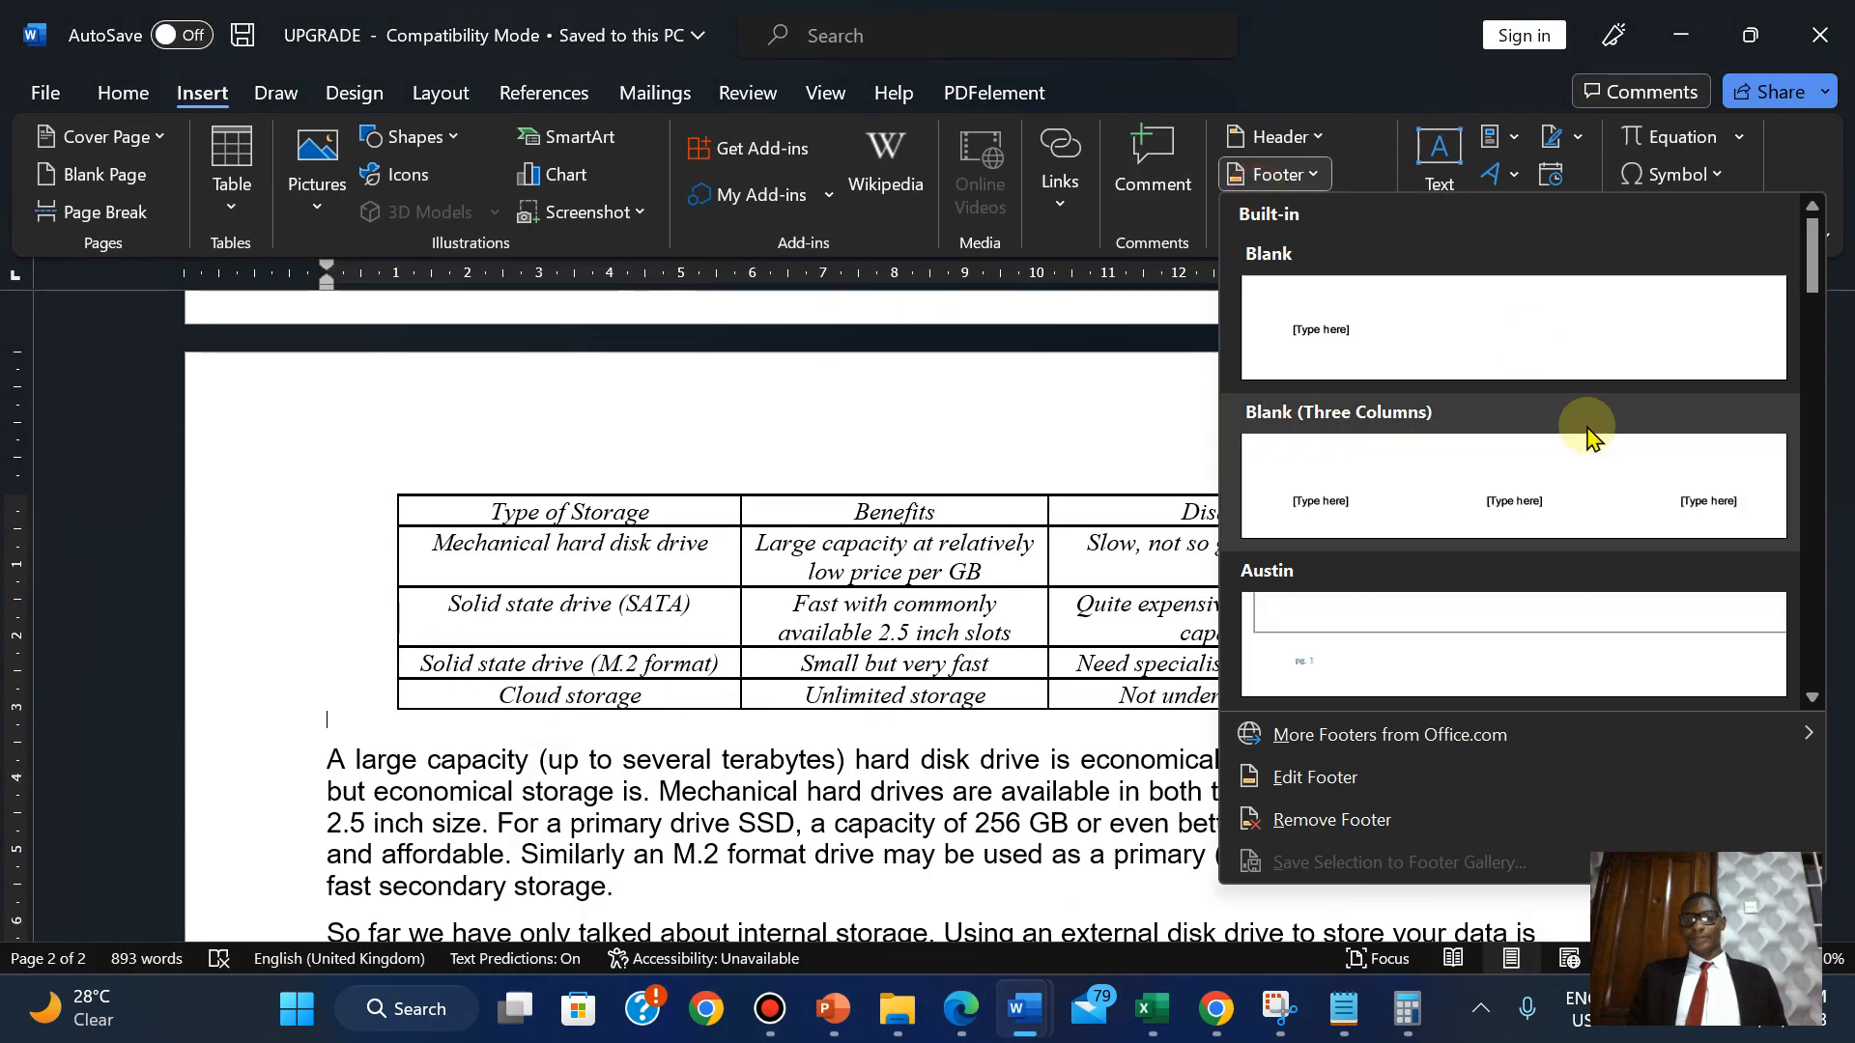
left_click(998, 501)
left_click_drag(1844, 645, 1841, 862)
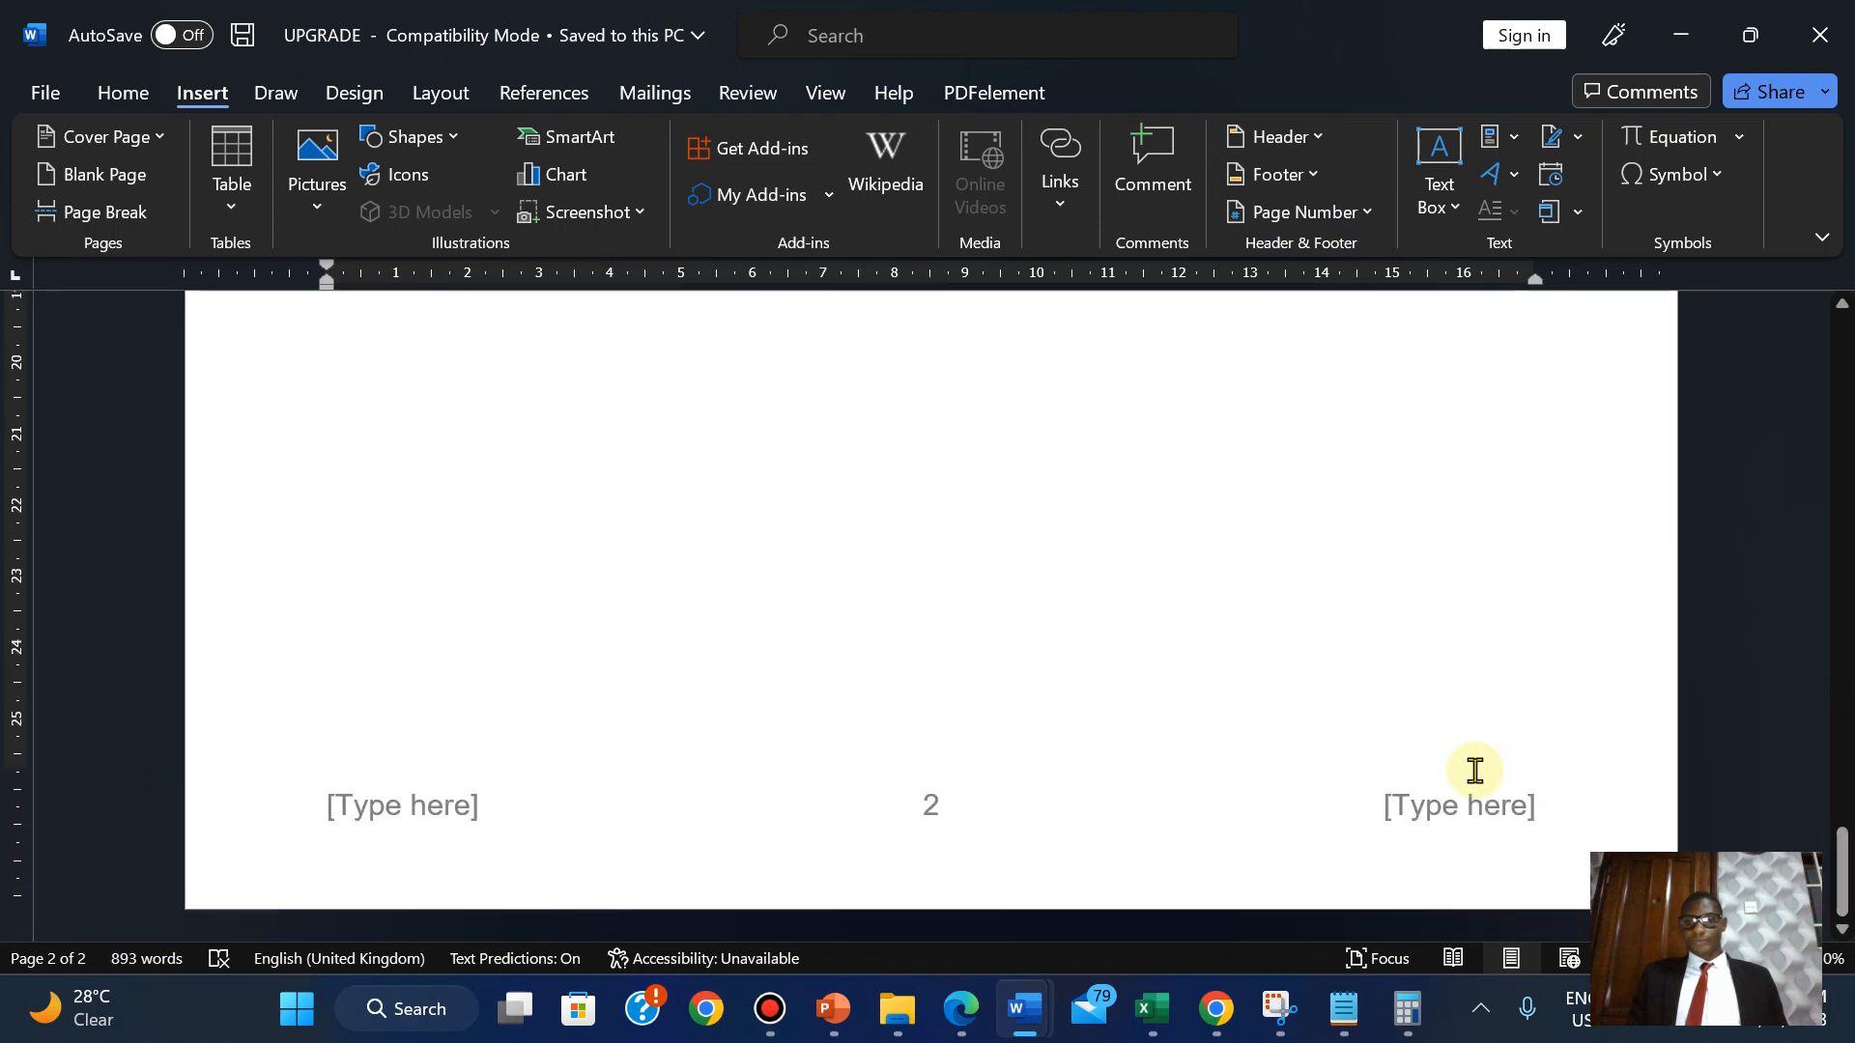
Delete the right and left [Type here] footer placeholders, keeping only the centred page number.
double_click(1425, 818)
left_click(1460, 819)
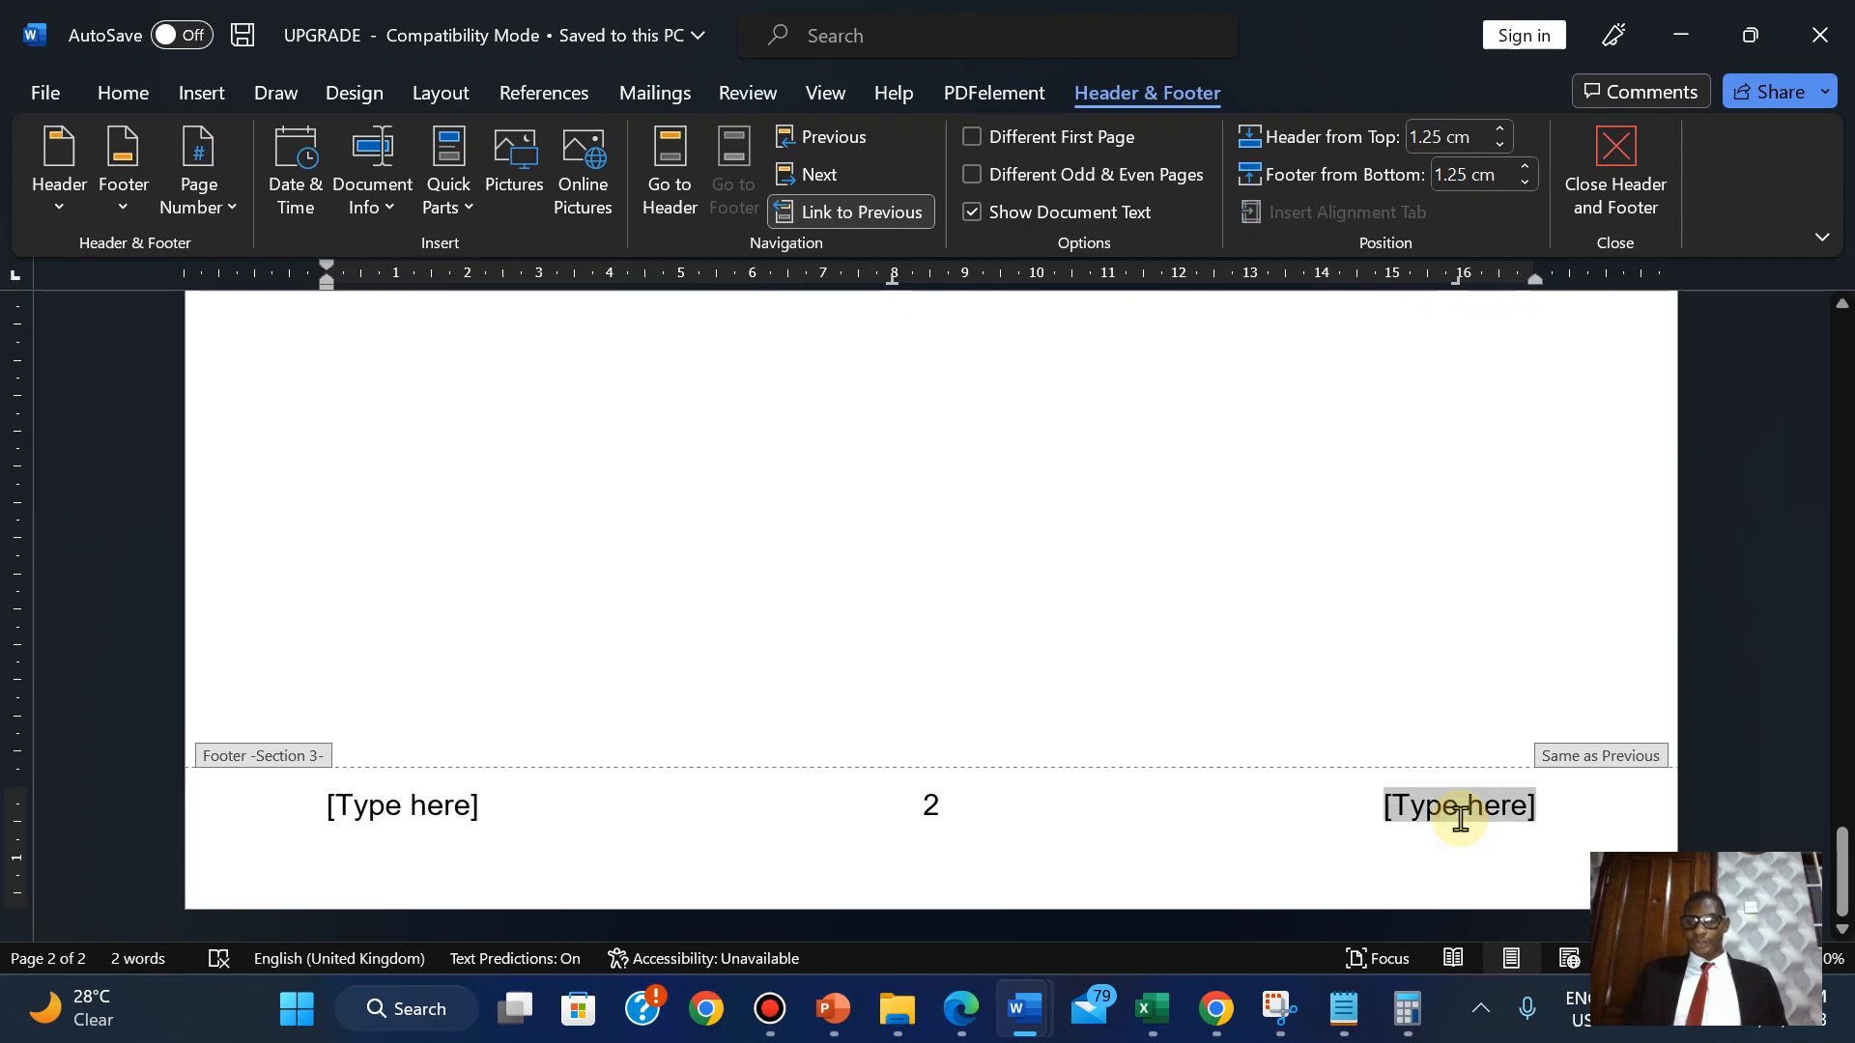
key("Delete")
left_click(377, 804)
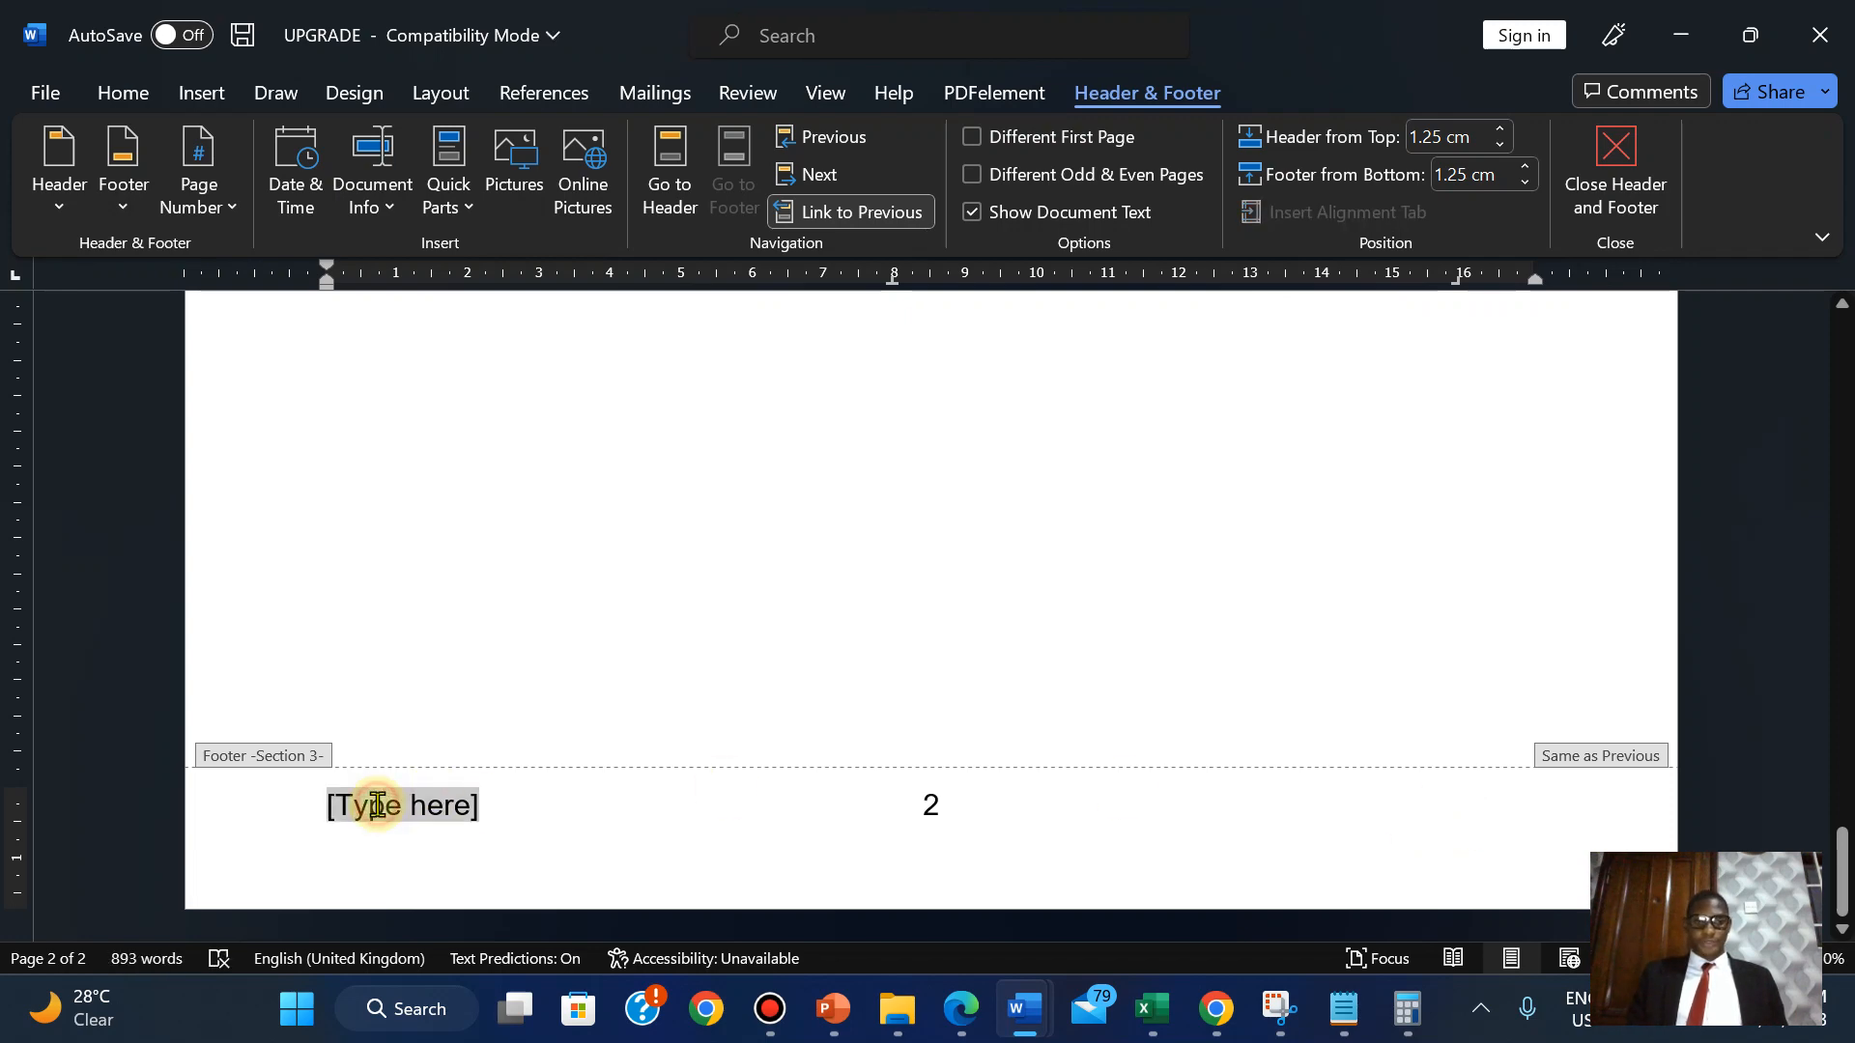
key("Delete")
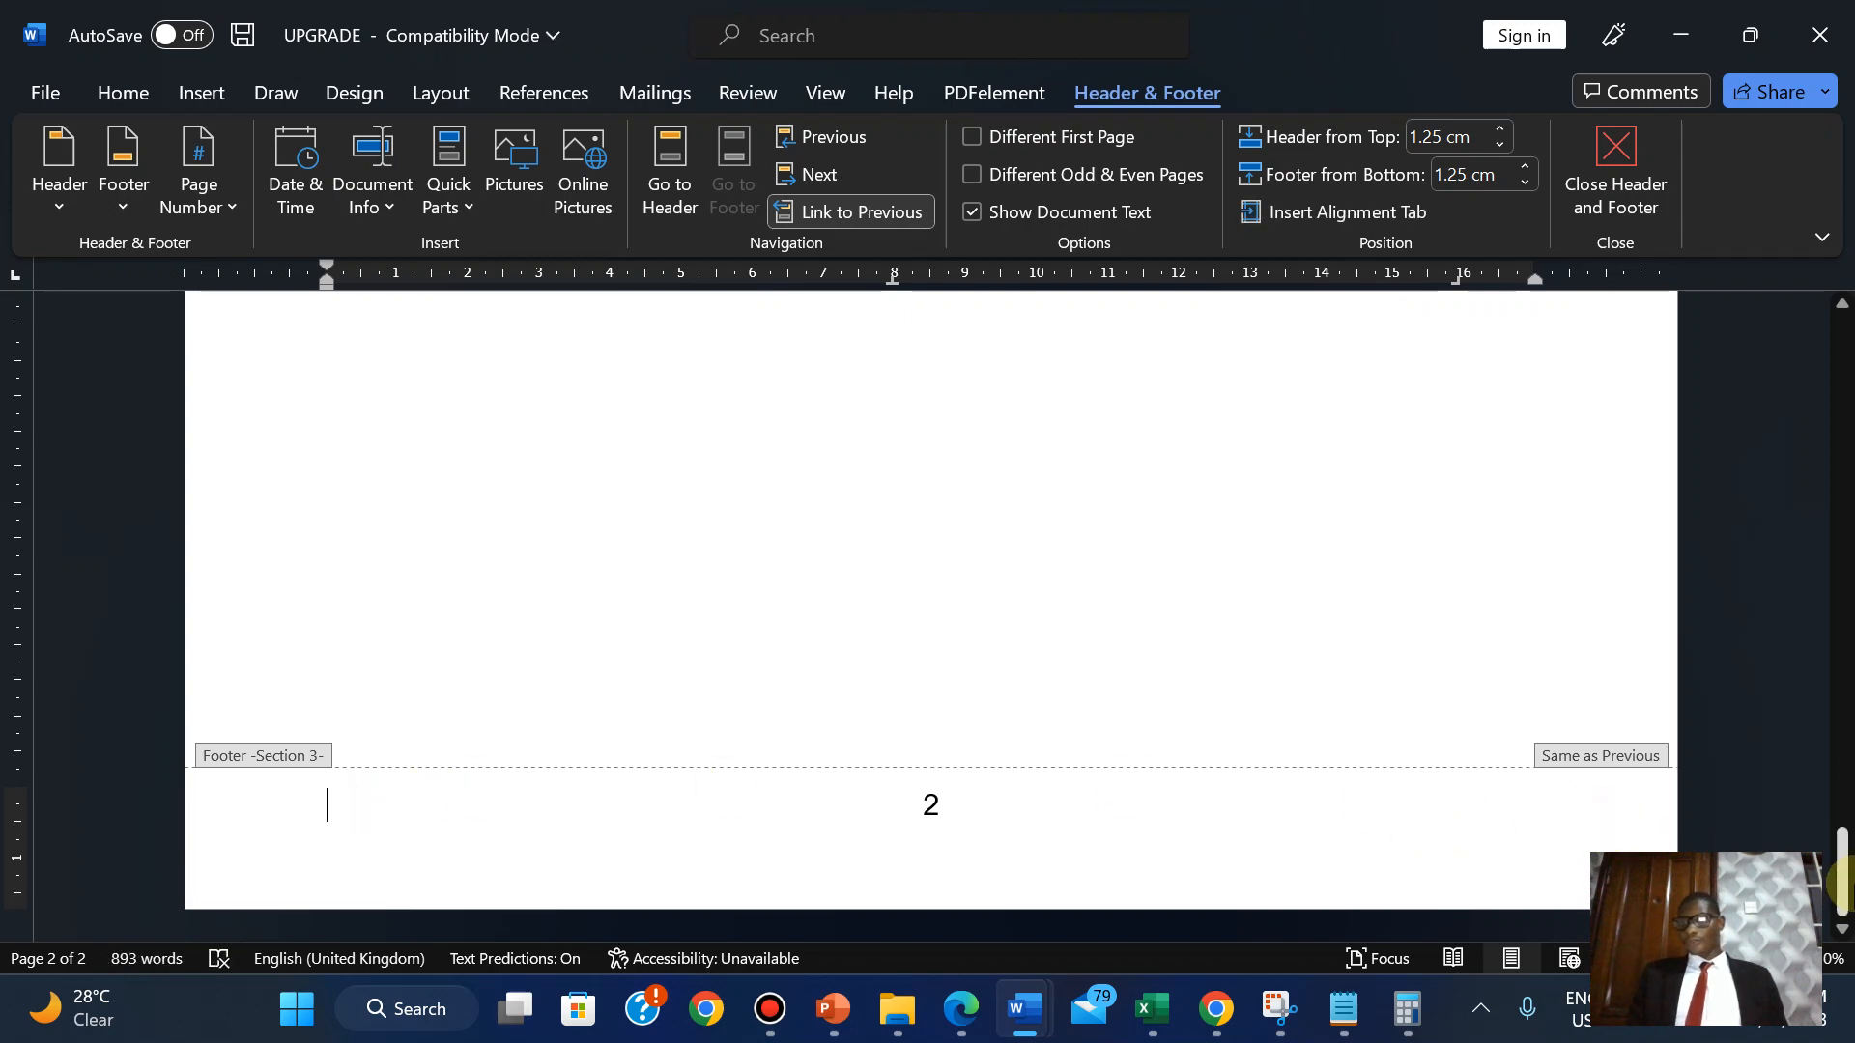
left_click_drag(1840, 875, 1794, 608)
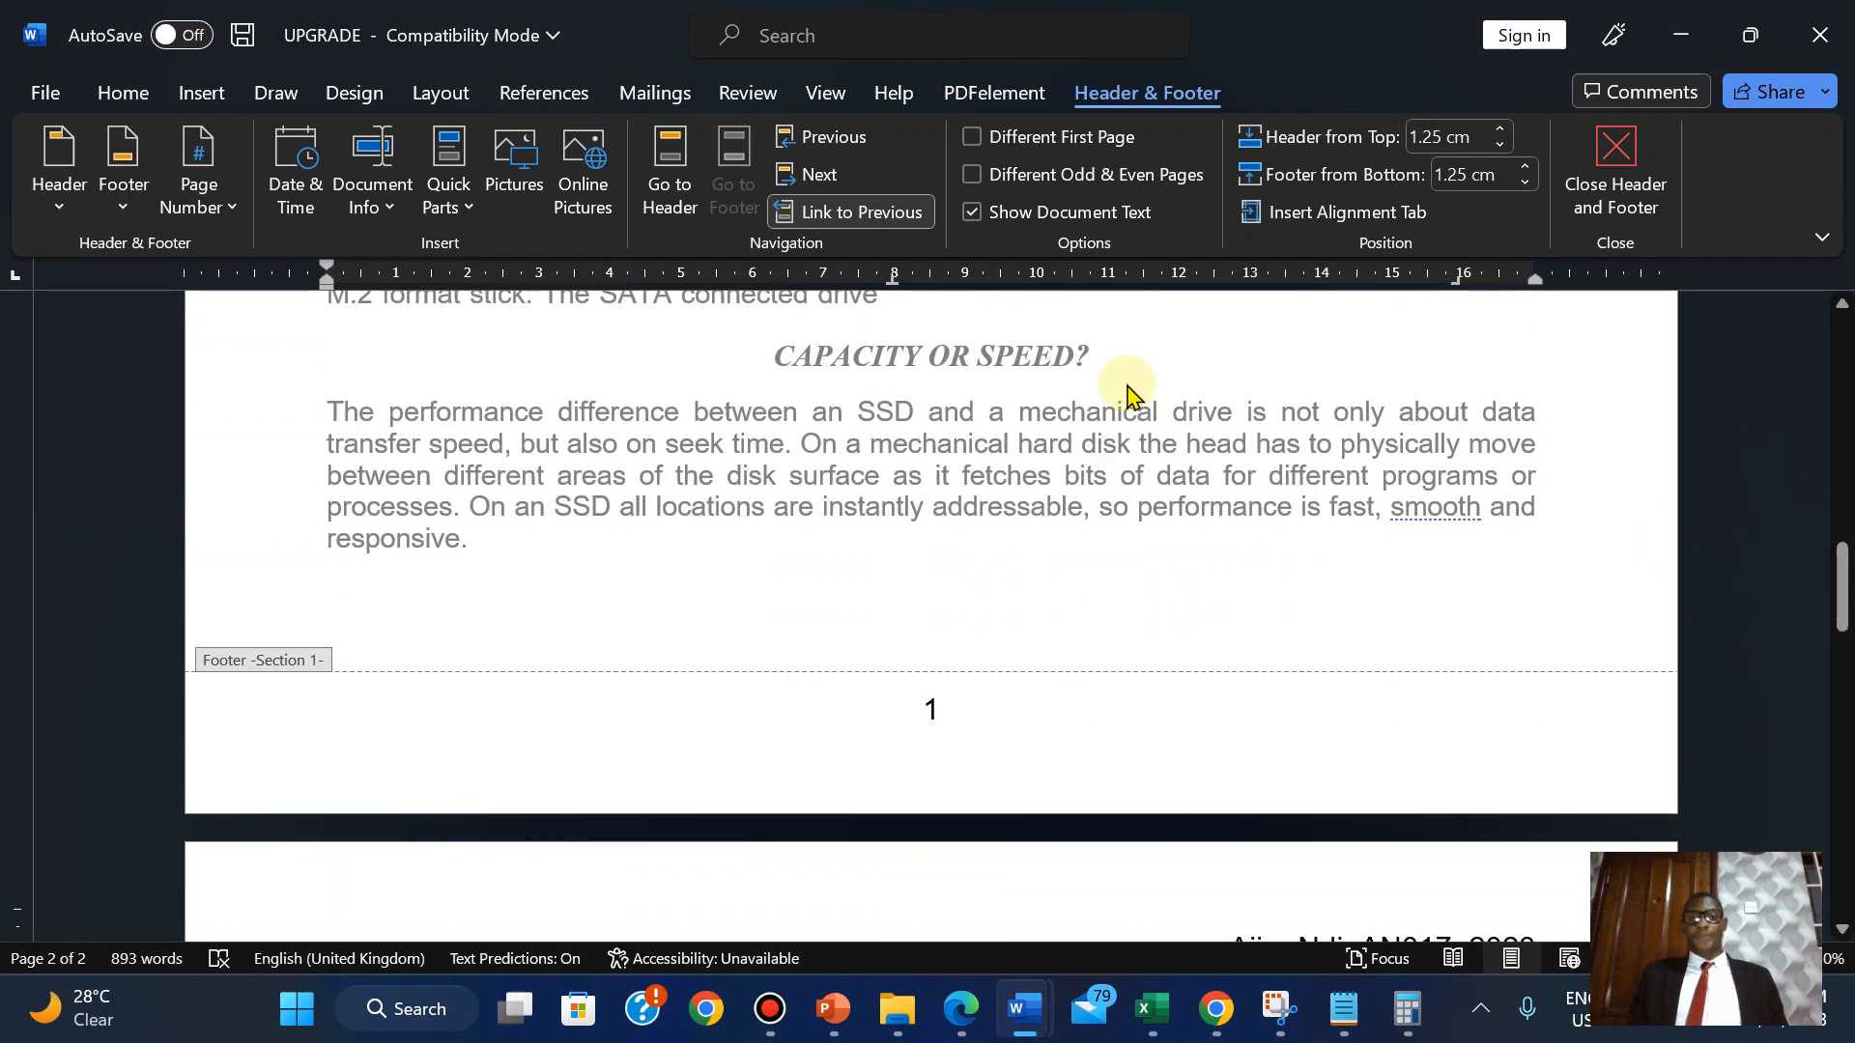
left_click(1612, 172)
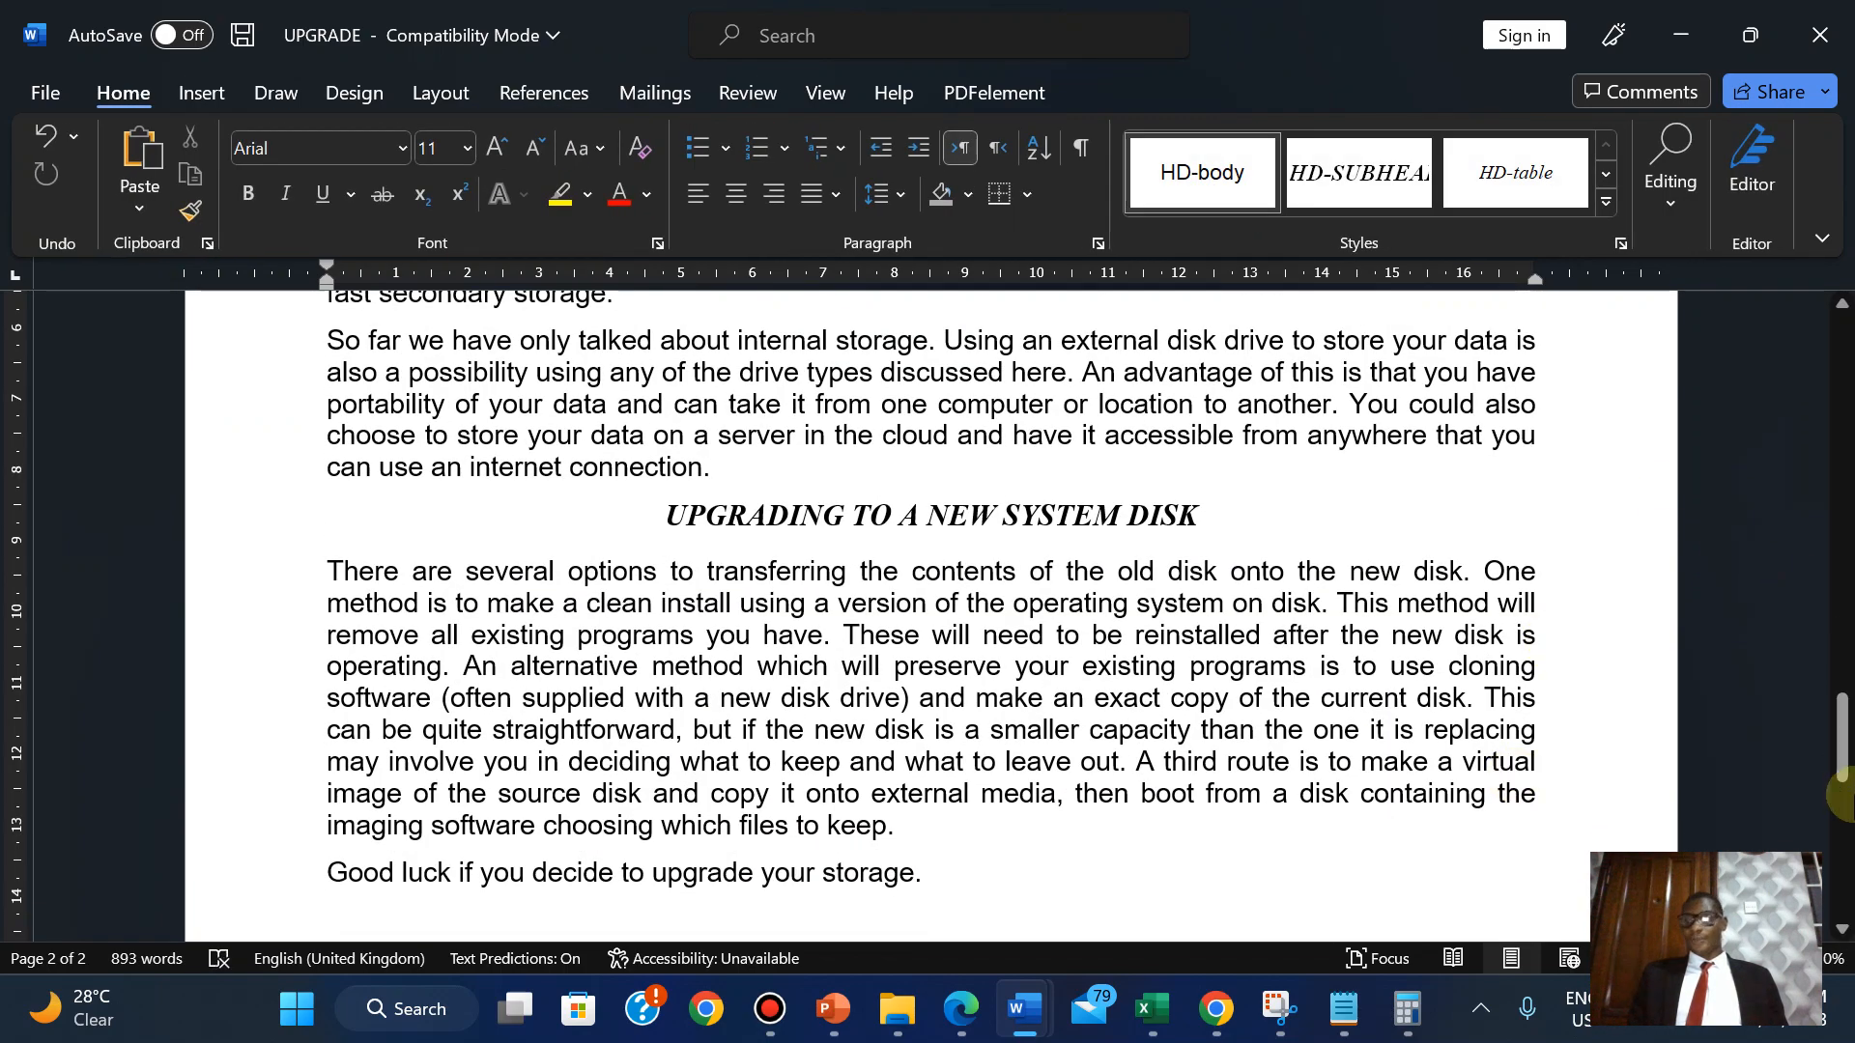
left_click_drag(1841, 793, 1755, 387)
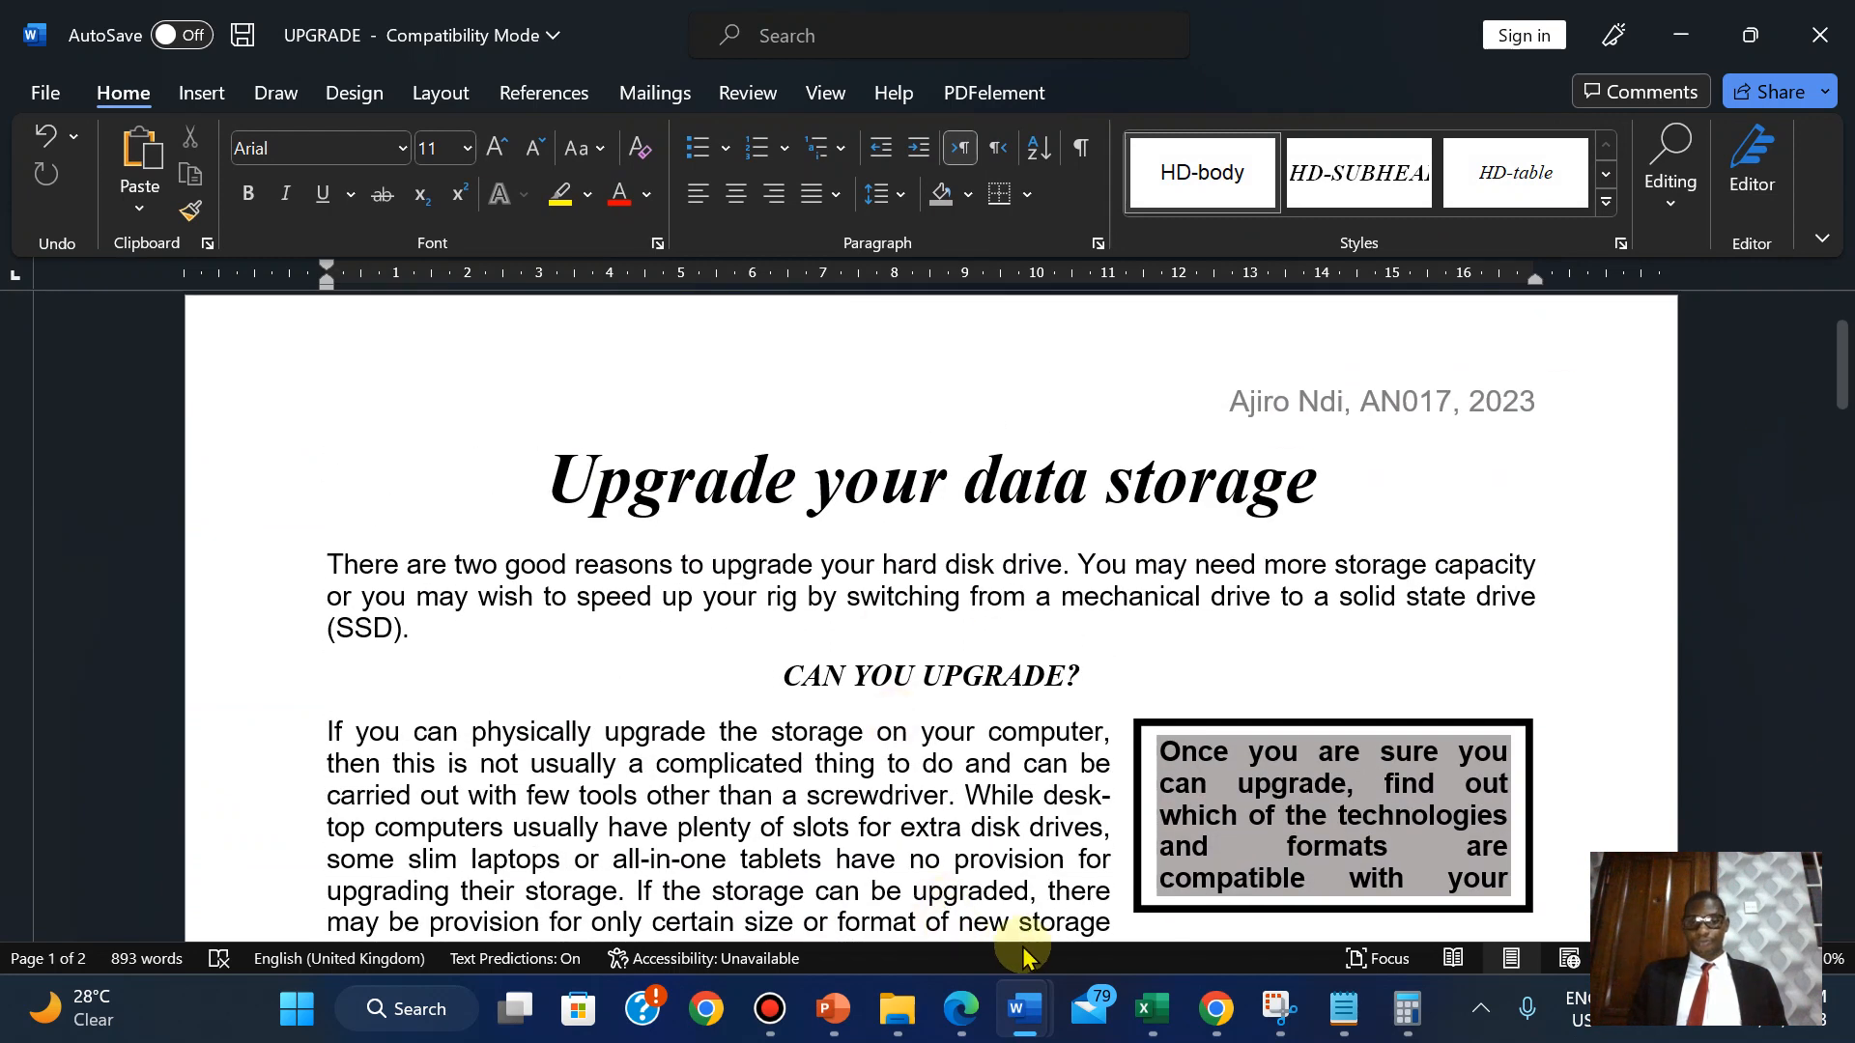
left_click(962, 1010)
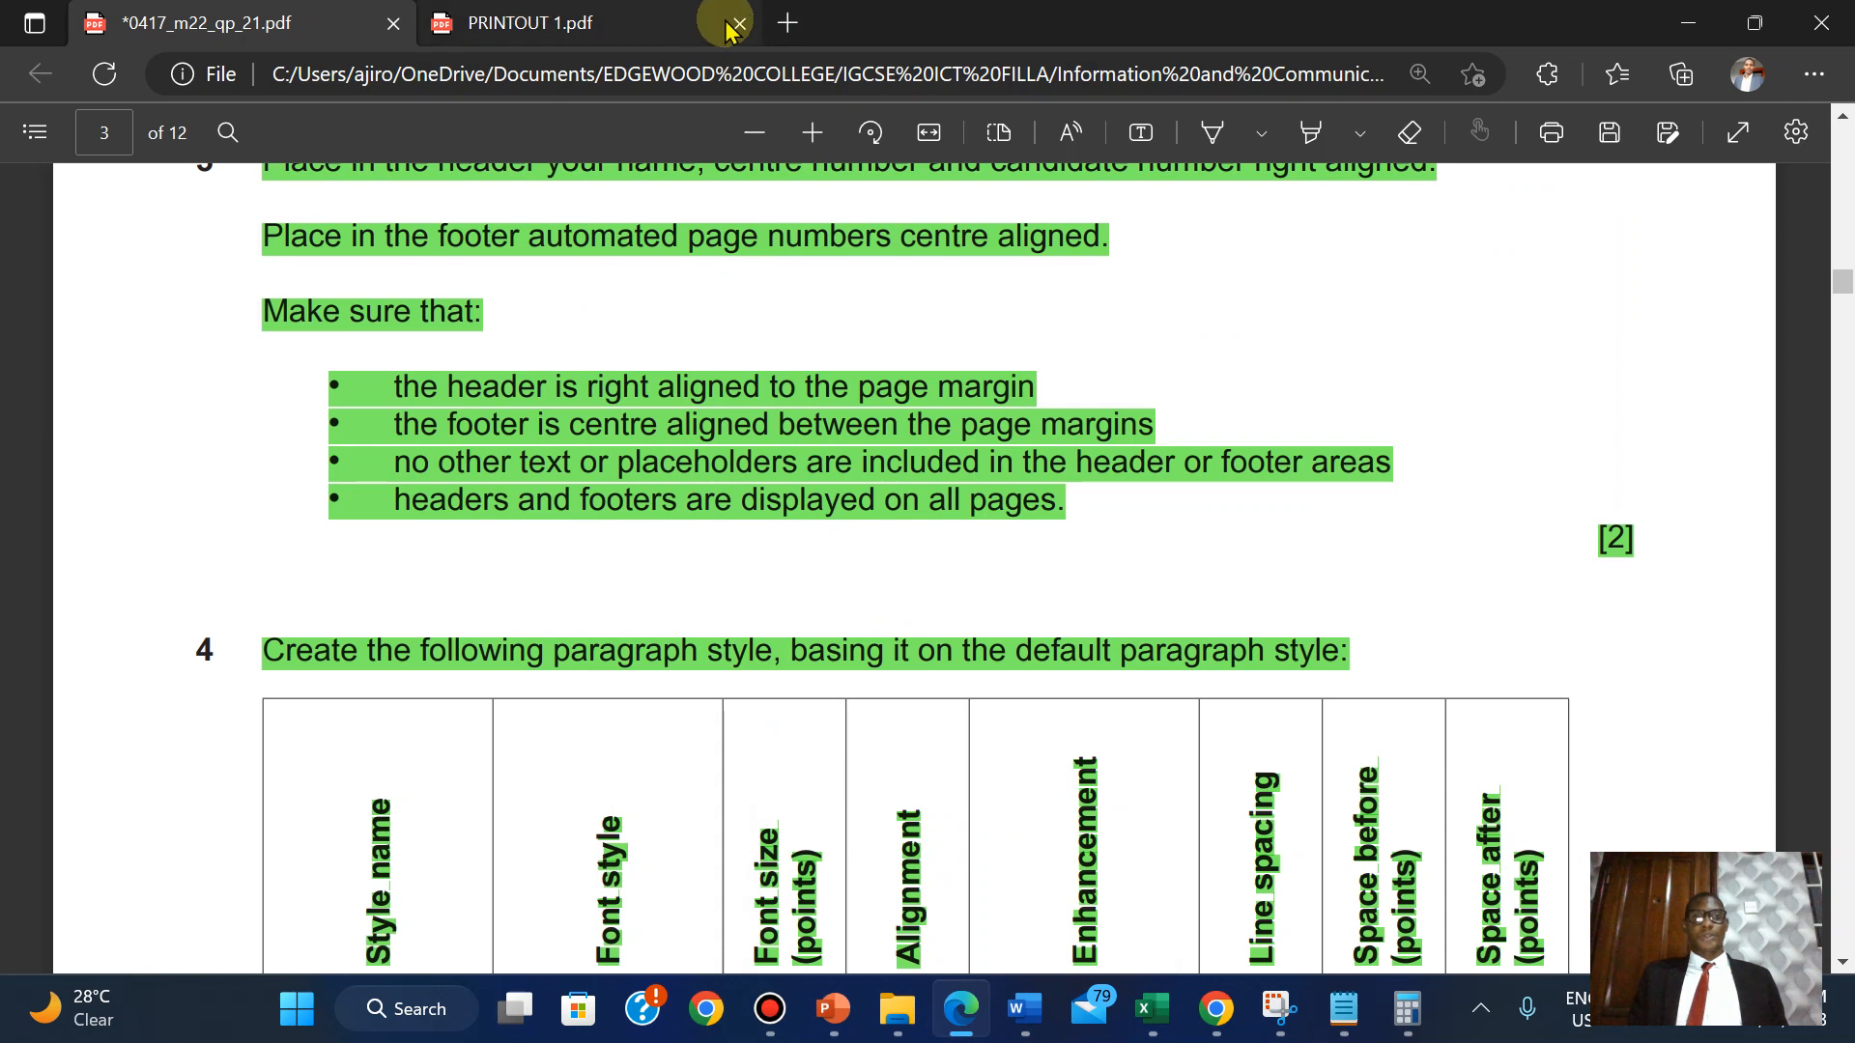
Re-save the UPGRADE document.
mouse_move(1024, 1010)
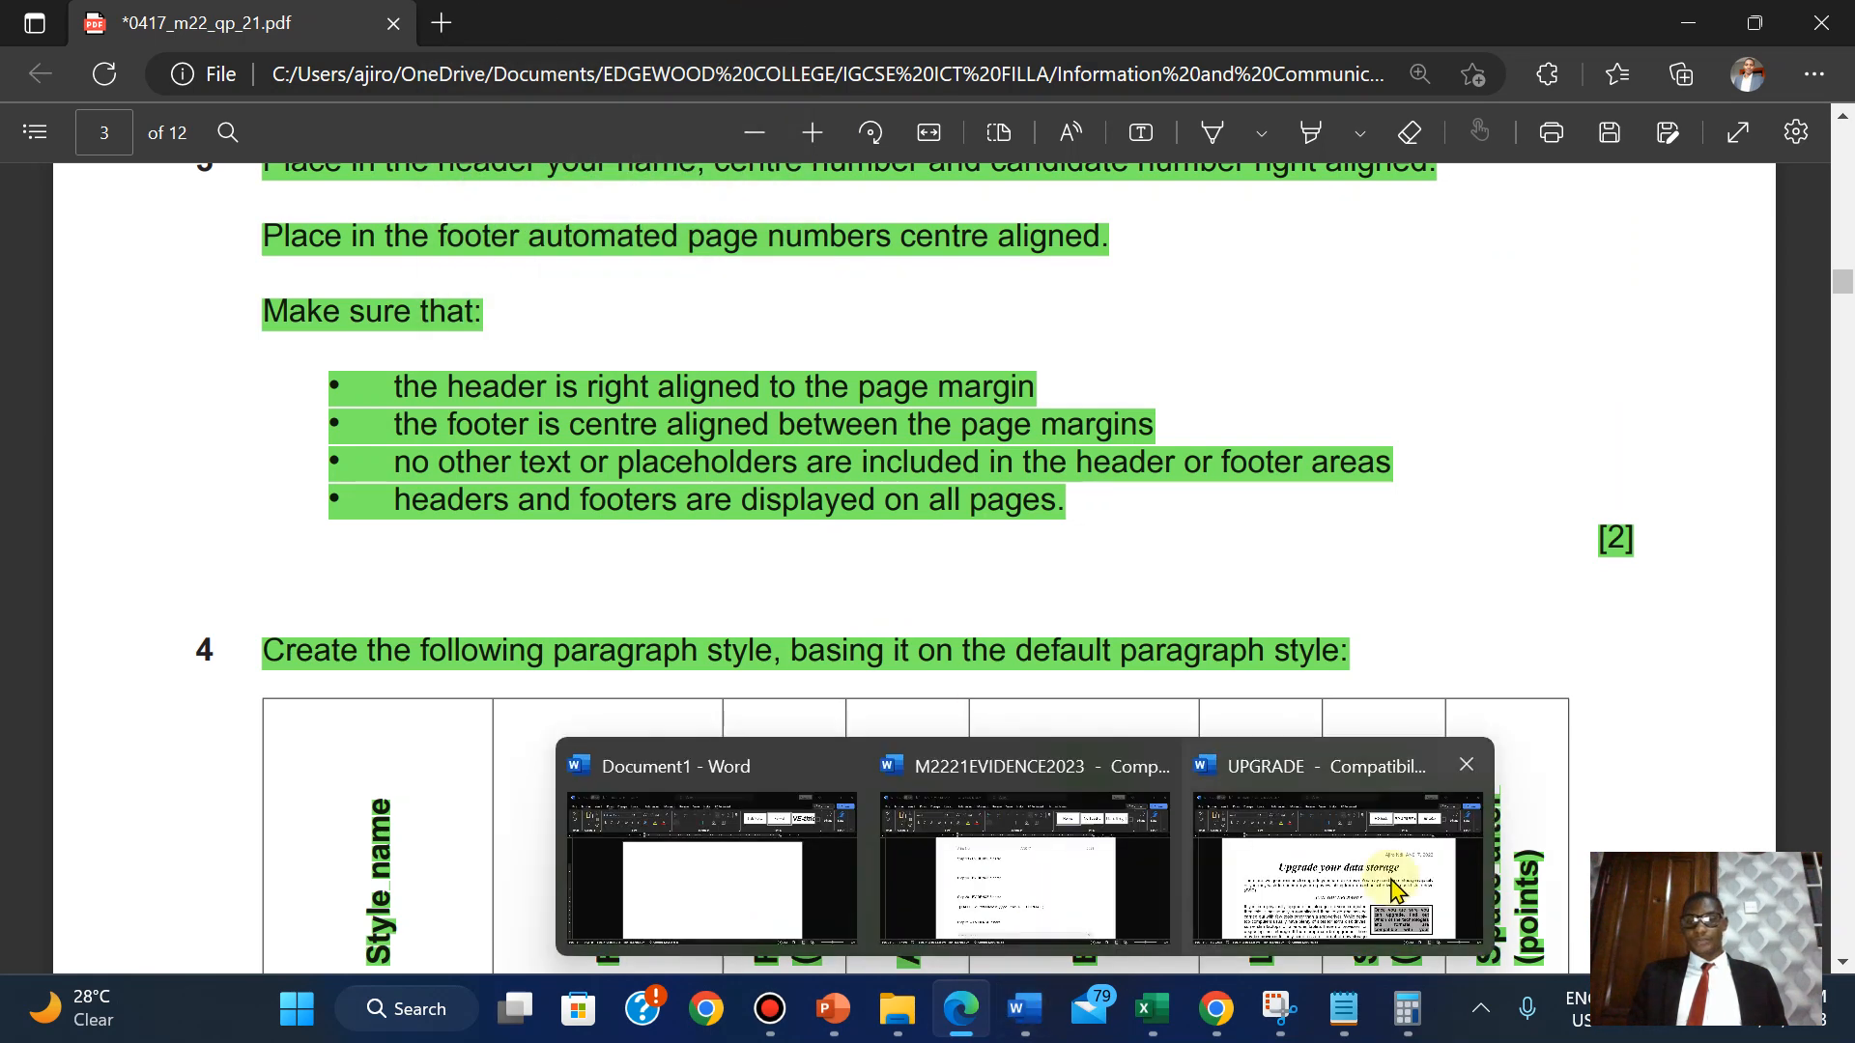
left_click(1338, 841)
left_click(45, 89)
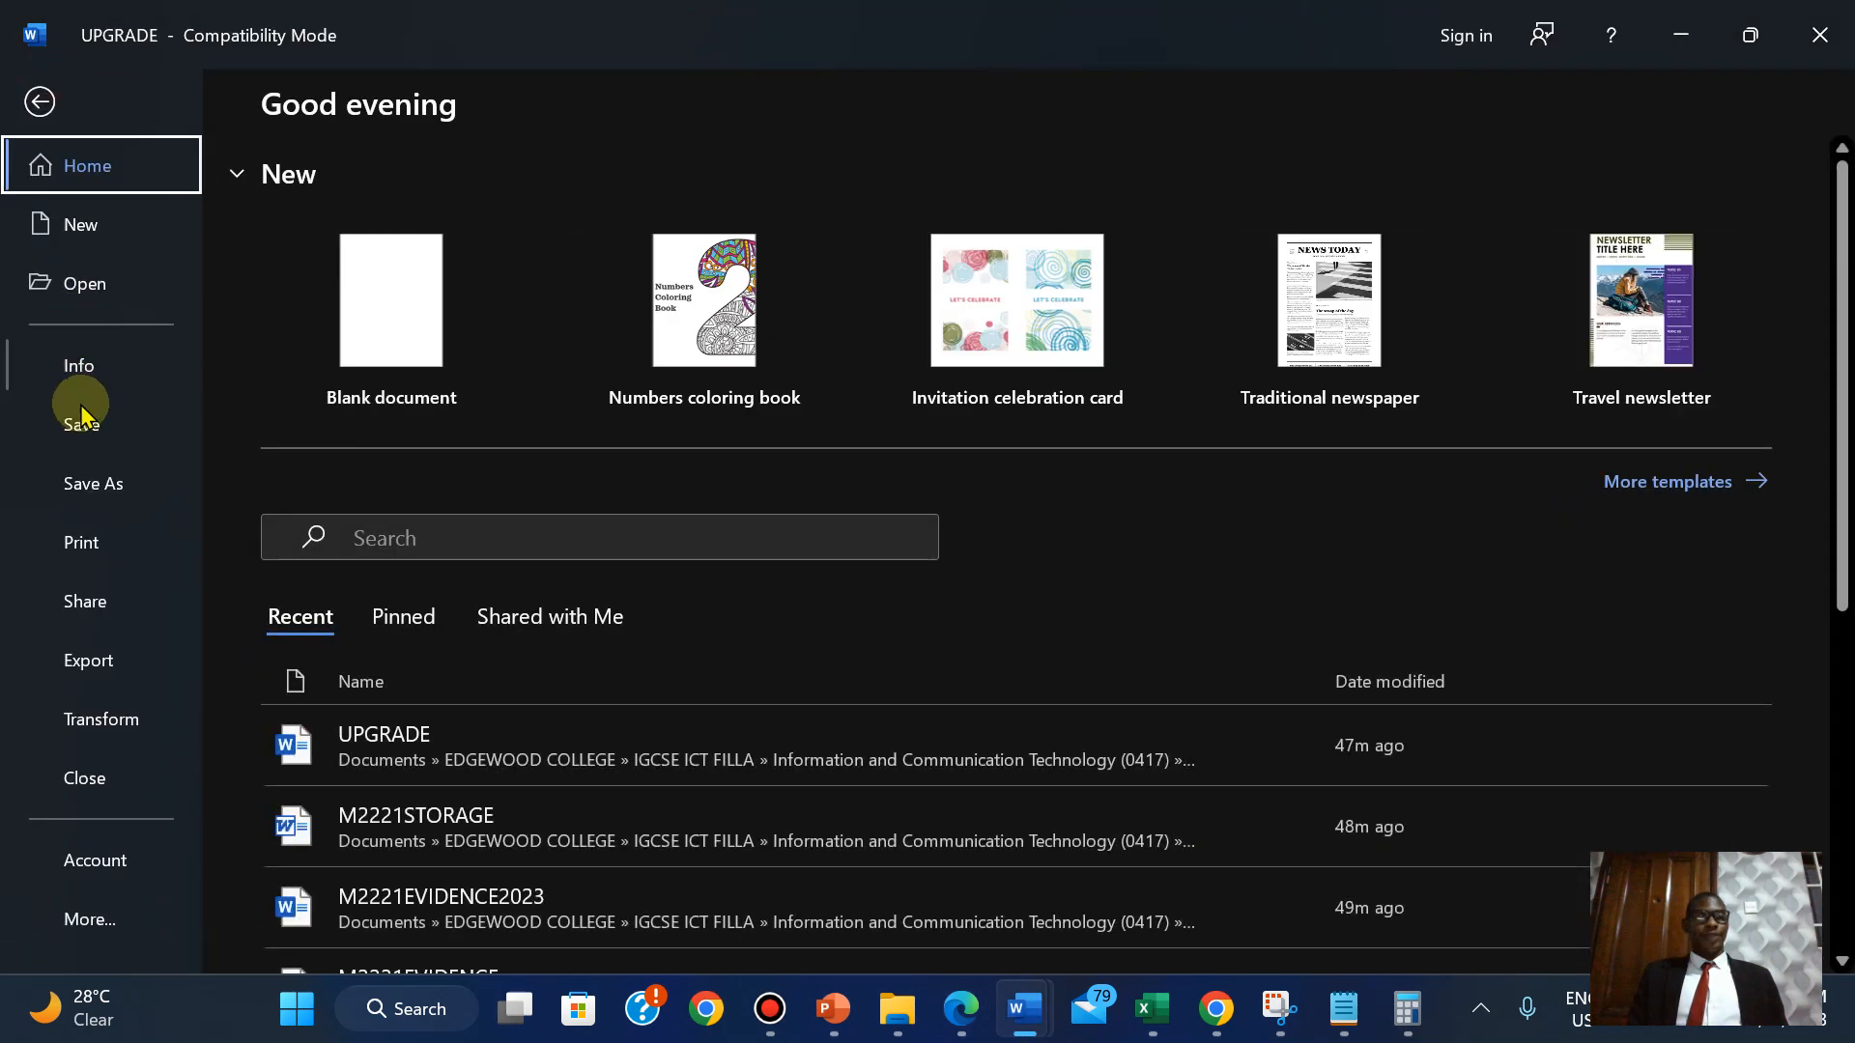
left_click(84, 444)
Print UPGRADE to PDF as PRINTOUT 1, replacing the existing PRINTOUT 1.pdf.
left_click(39, 89)
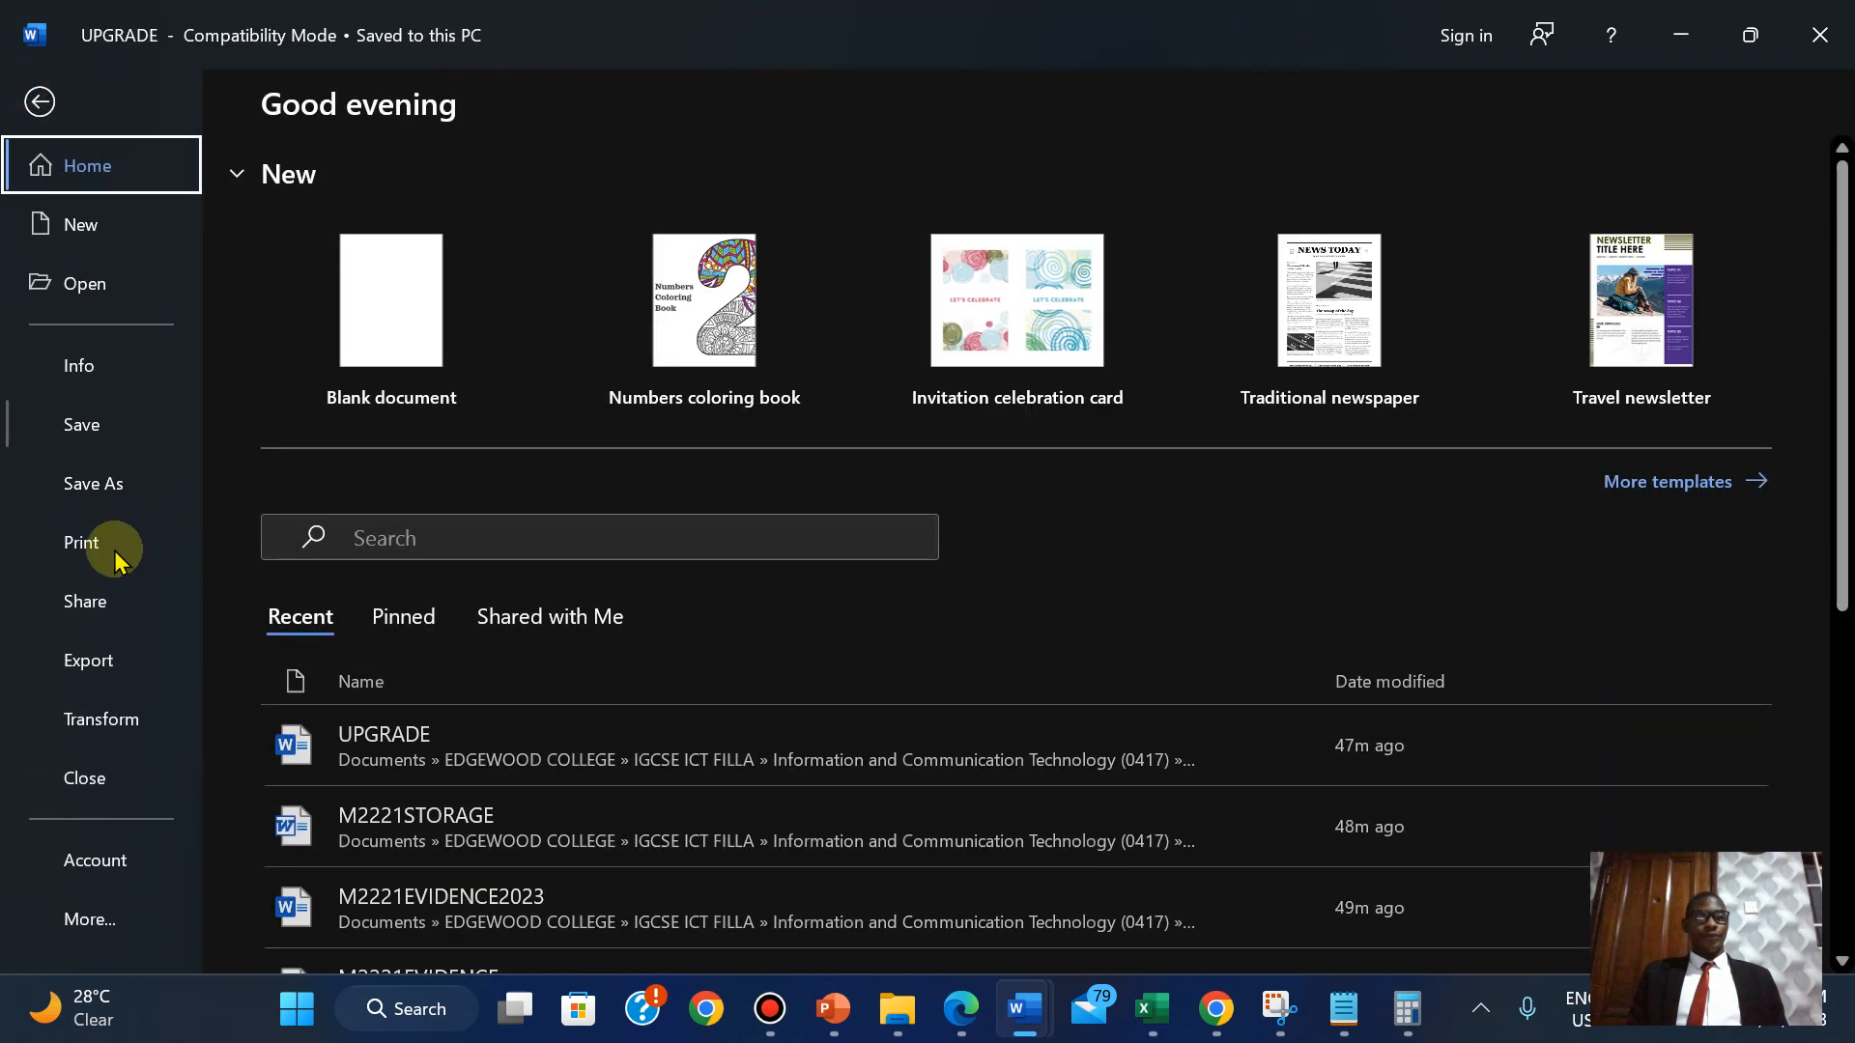
left_click(94, 563)
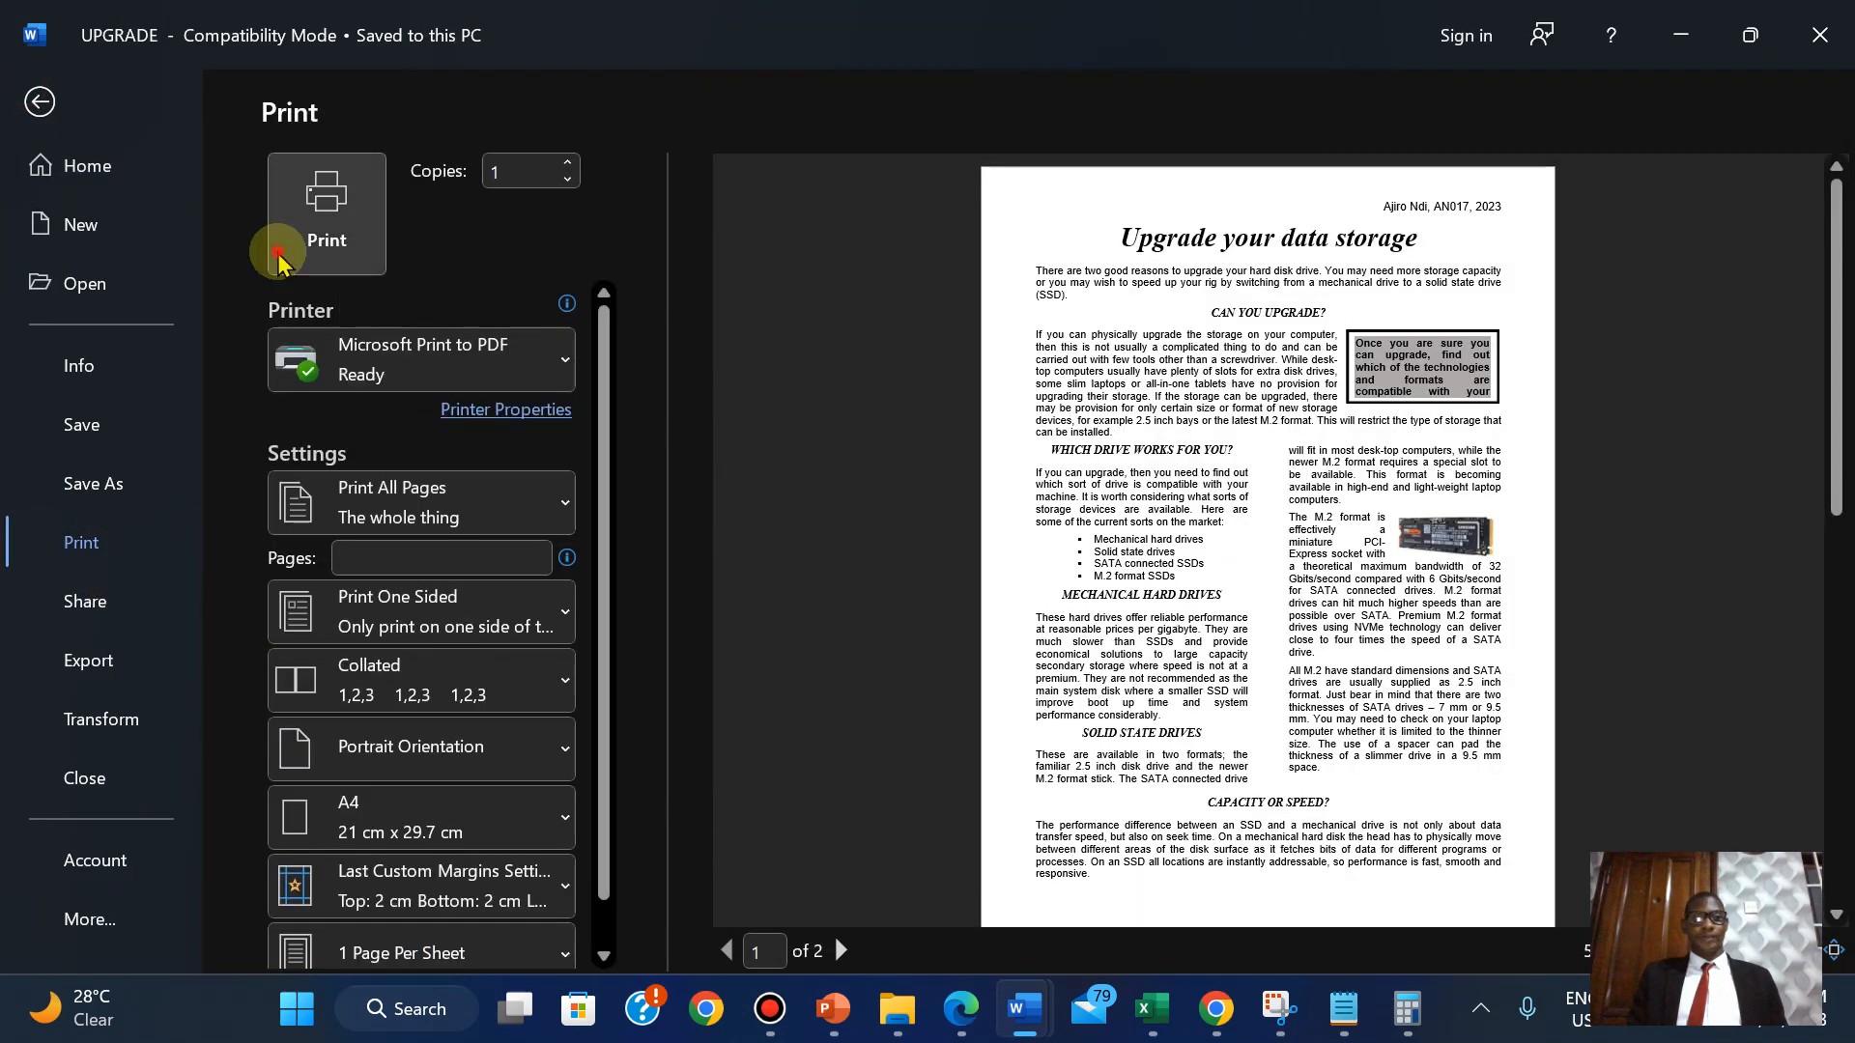
left_click(280, 258)
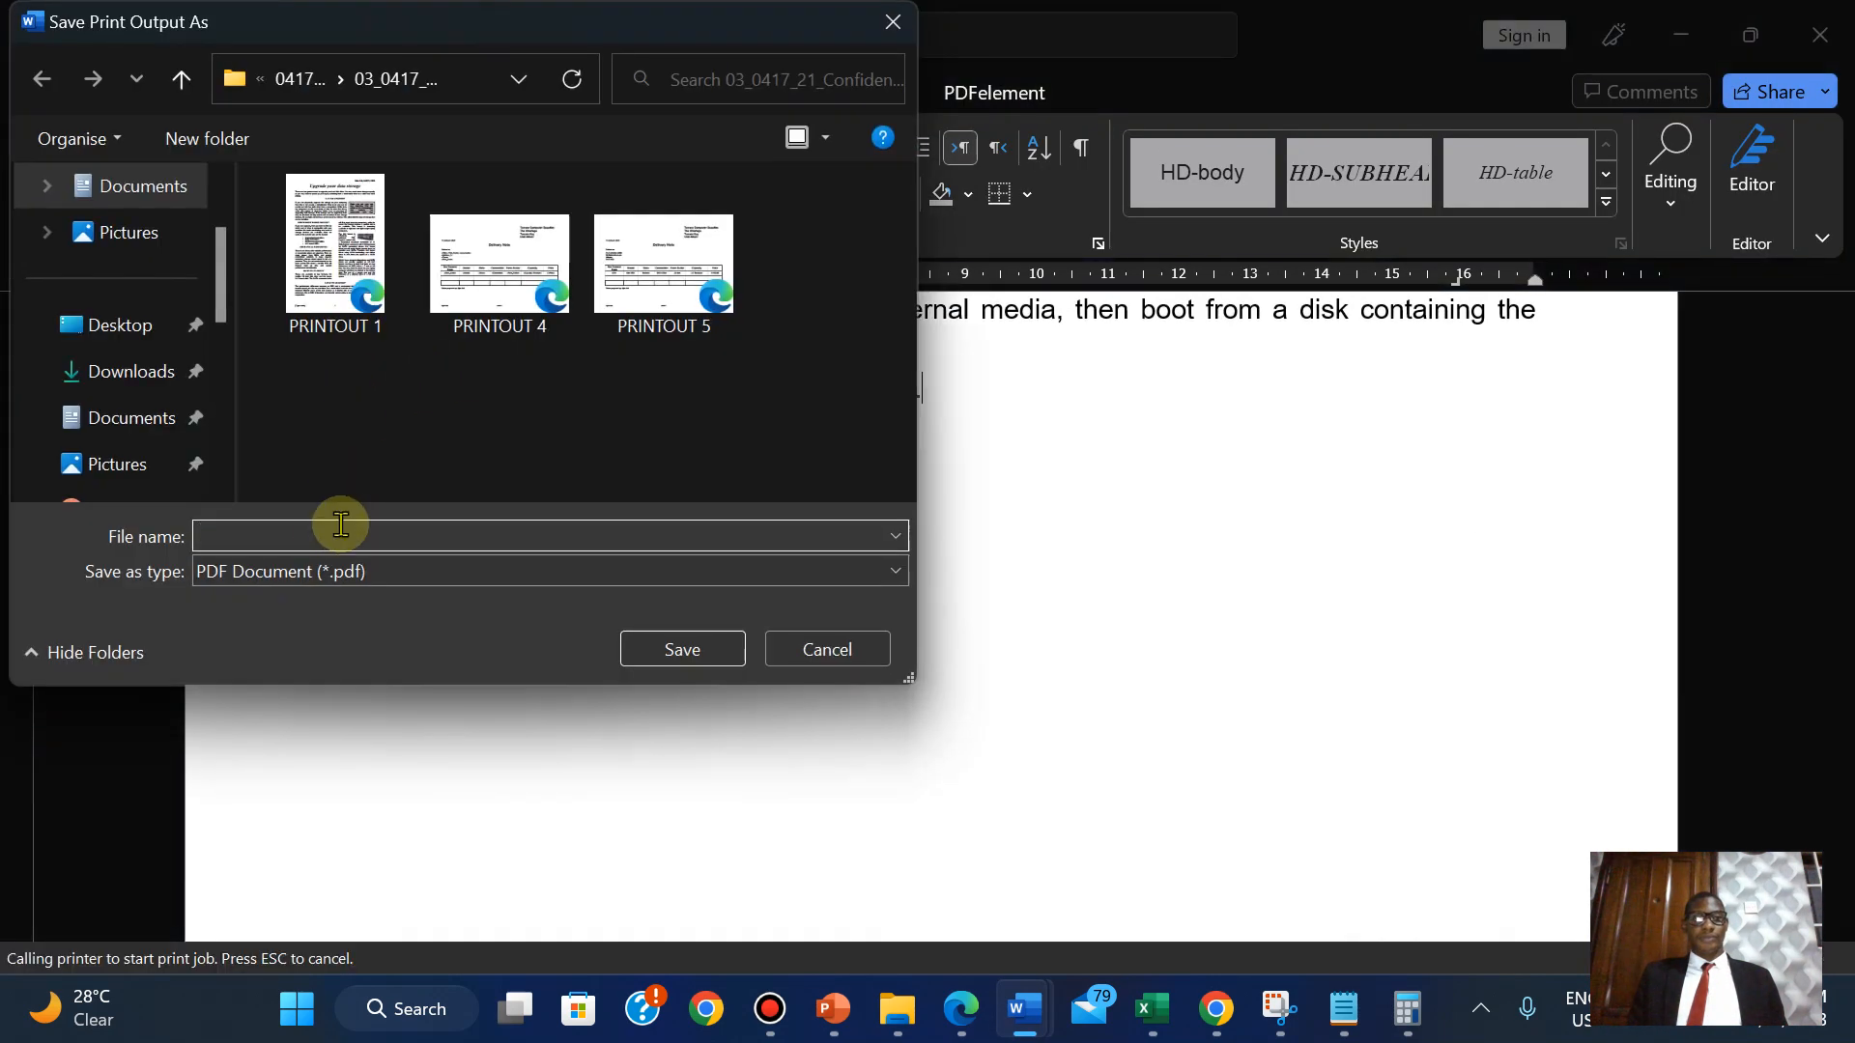
left_click(319, 529)
type("P")
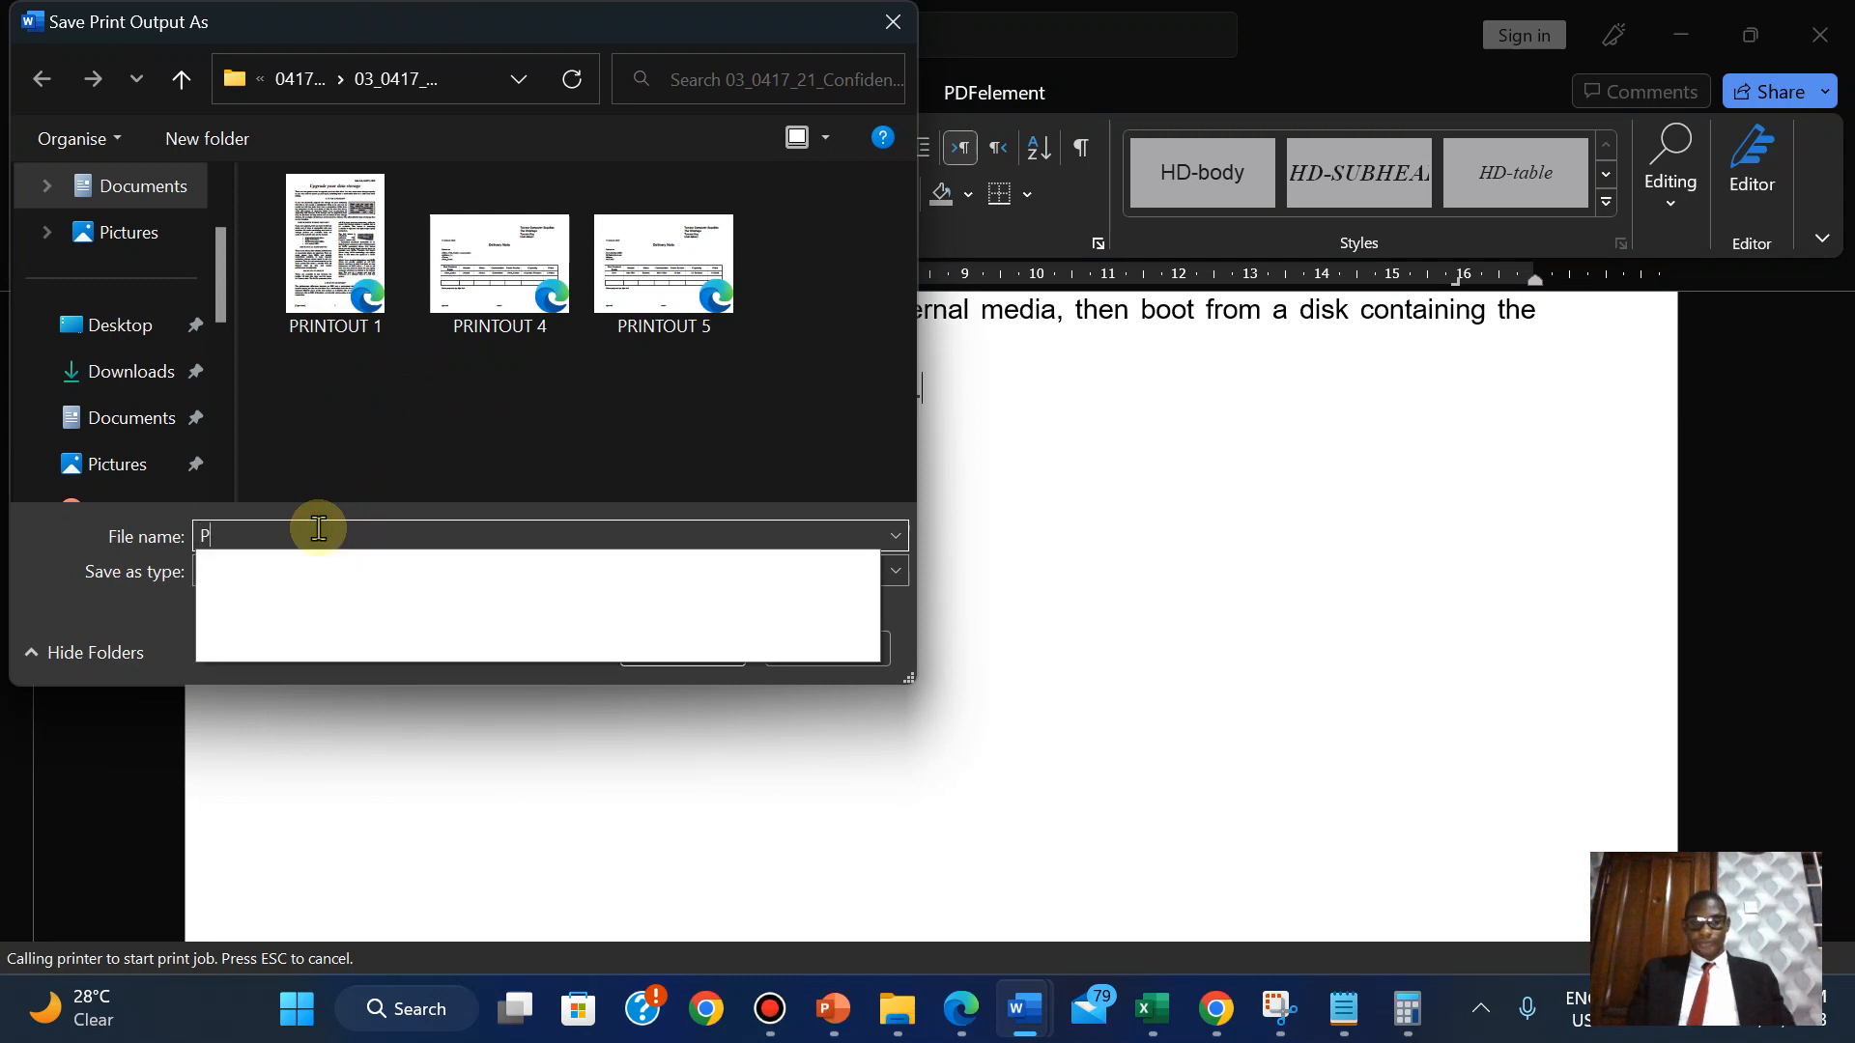
type("RINTOUT")
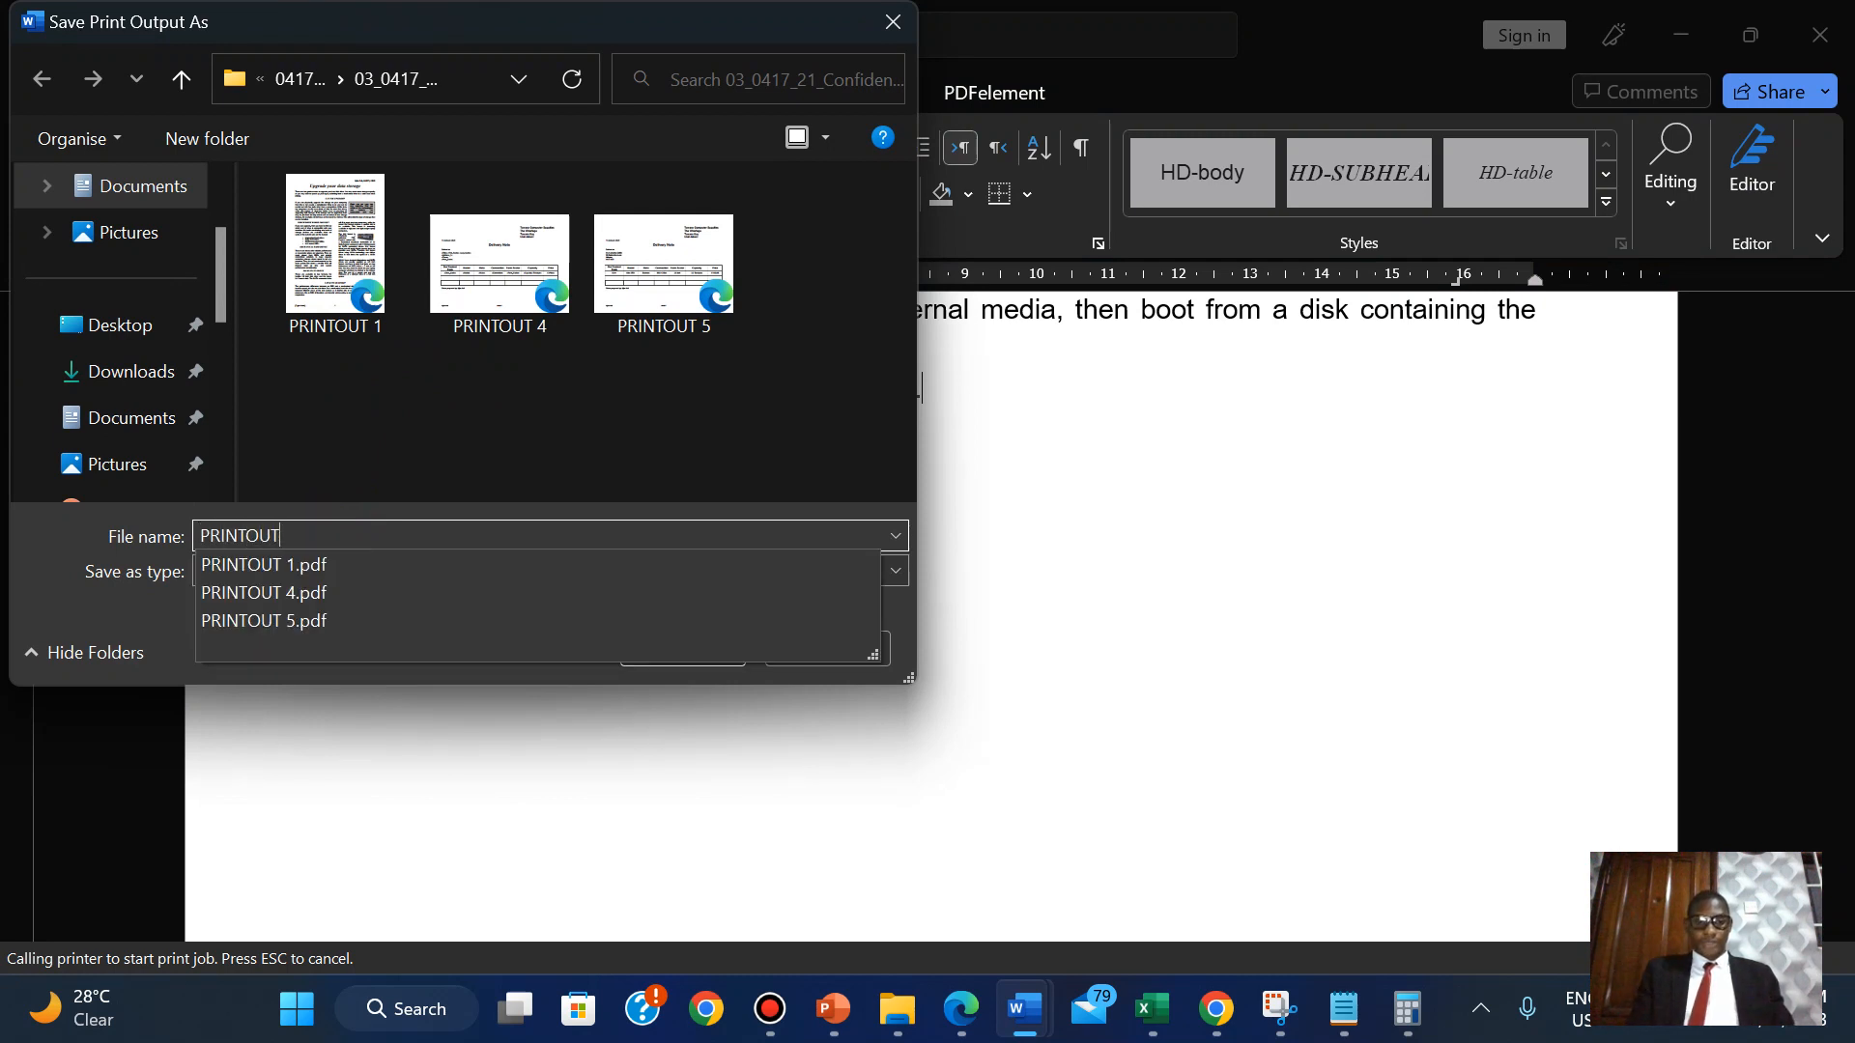
type(" 1")
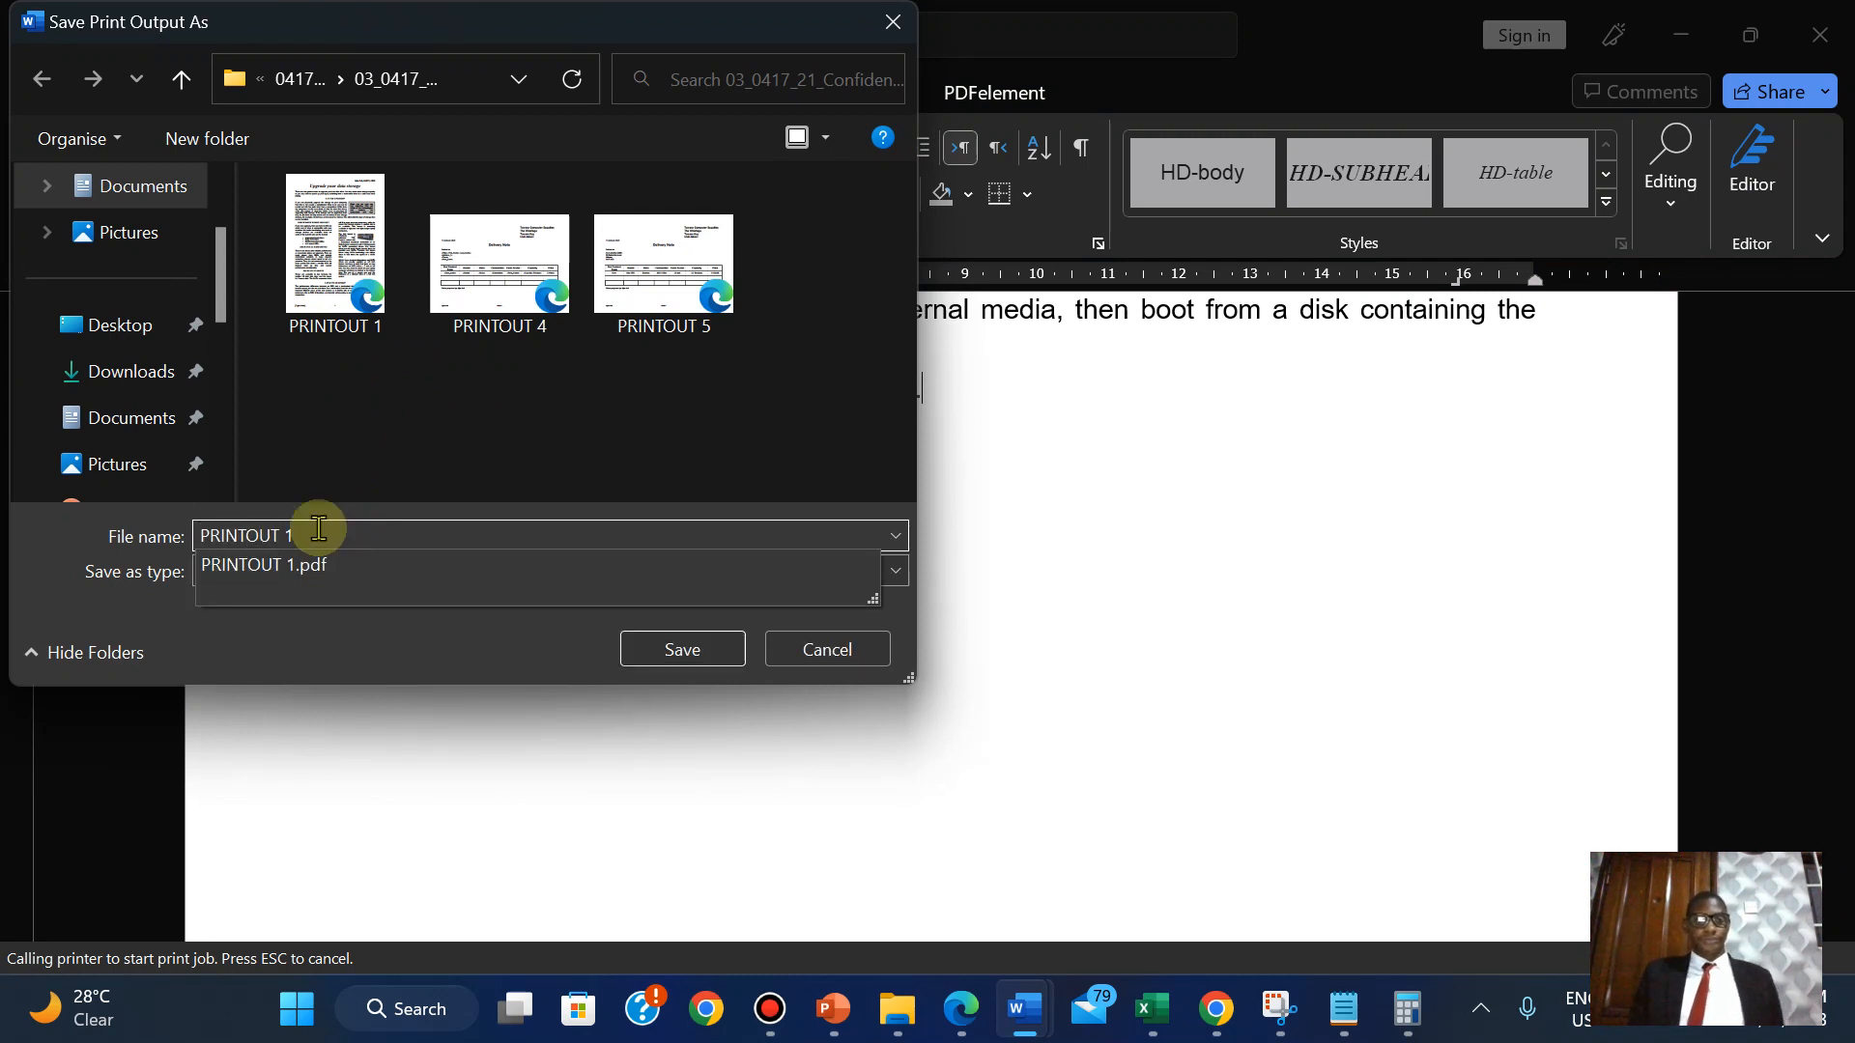
left_click(712, 658)
left_click(998, 521)
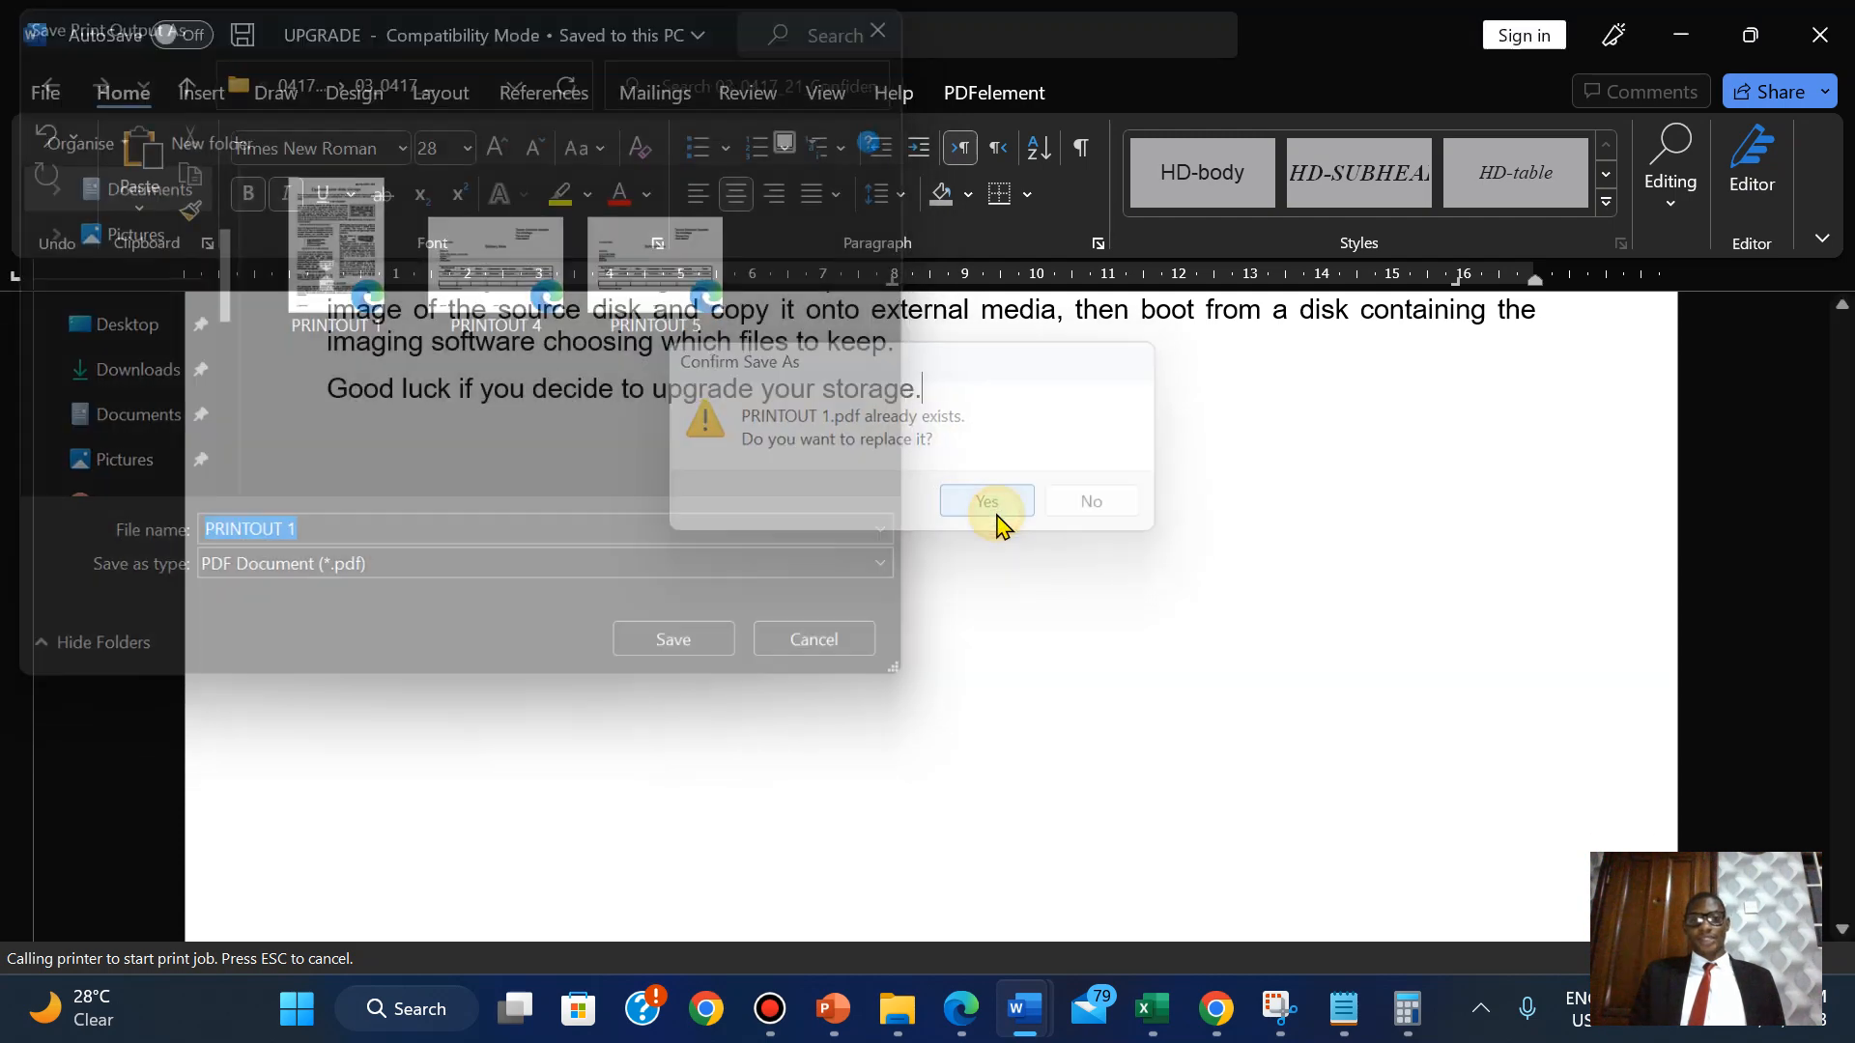
Open the reprinted PRINTOUT 1.pdf from the folder and check its footers.
mouse_move(920, 1036)
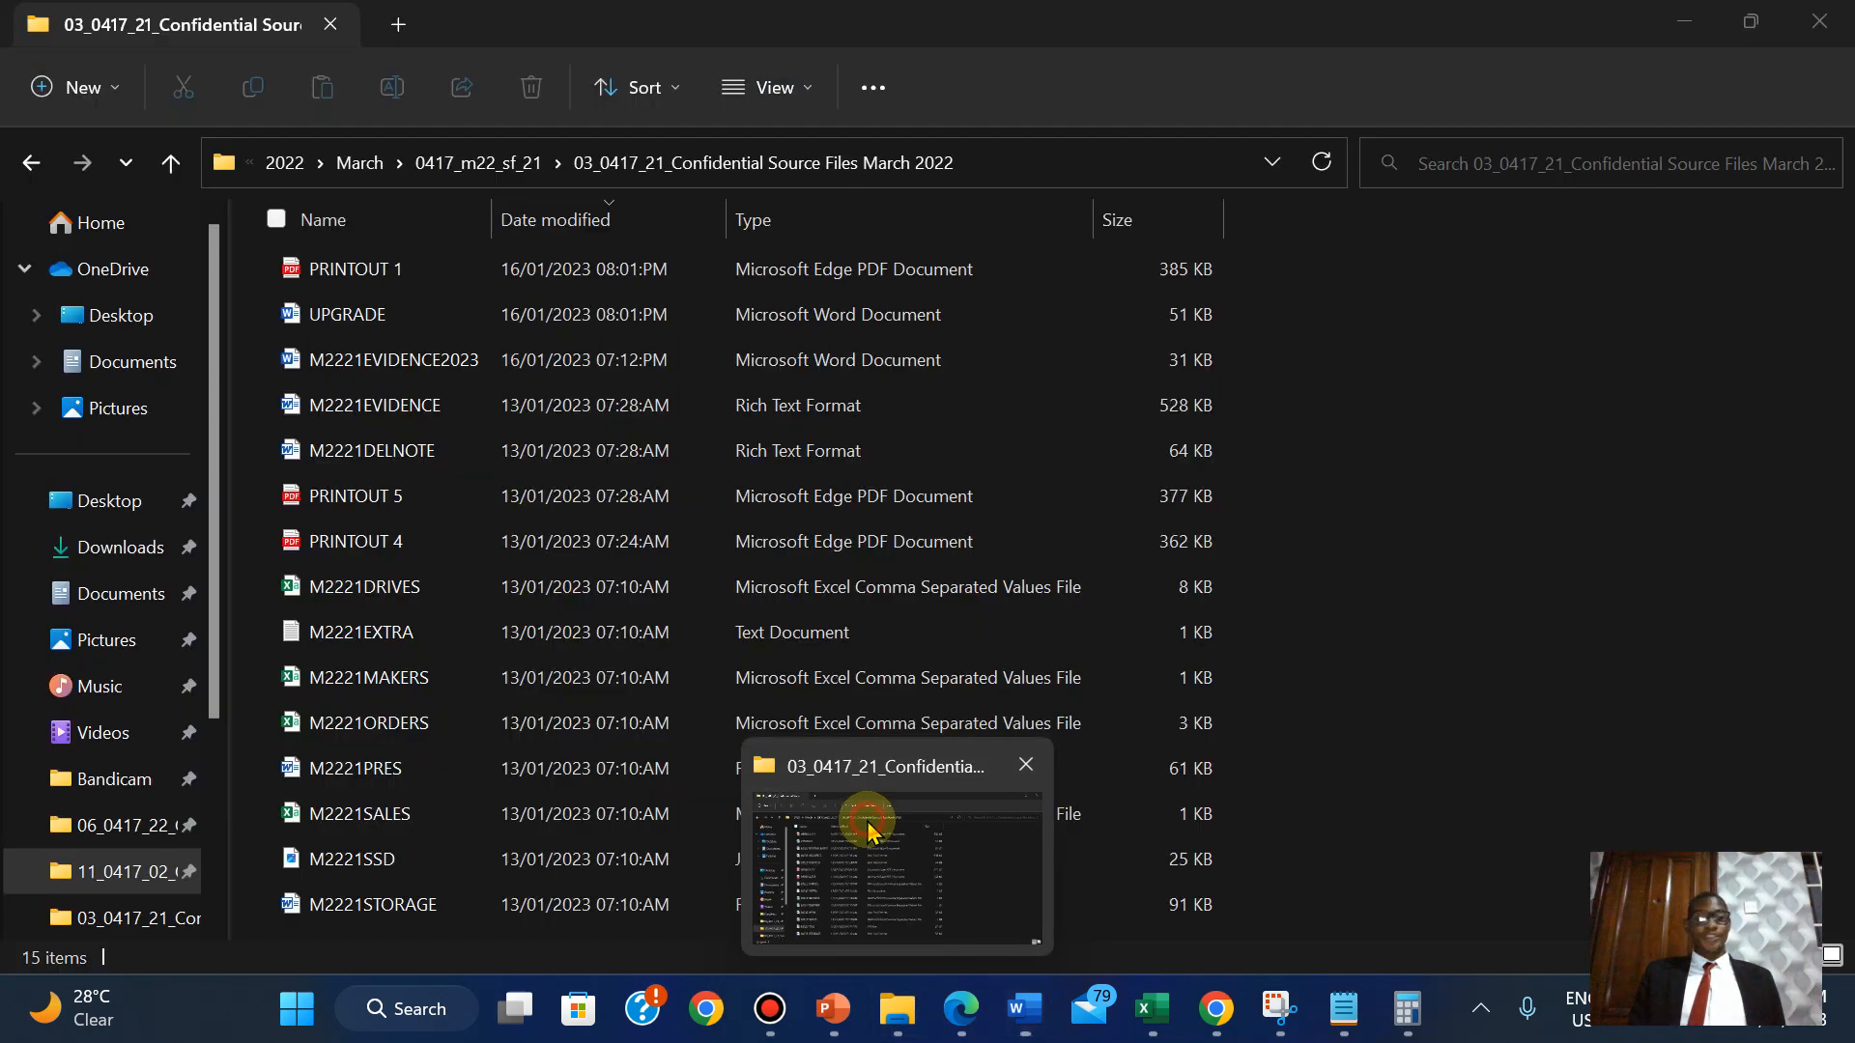
left_click(861, 814)
left_click(407, 280)
double_click(406, 281)
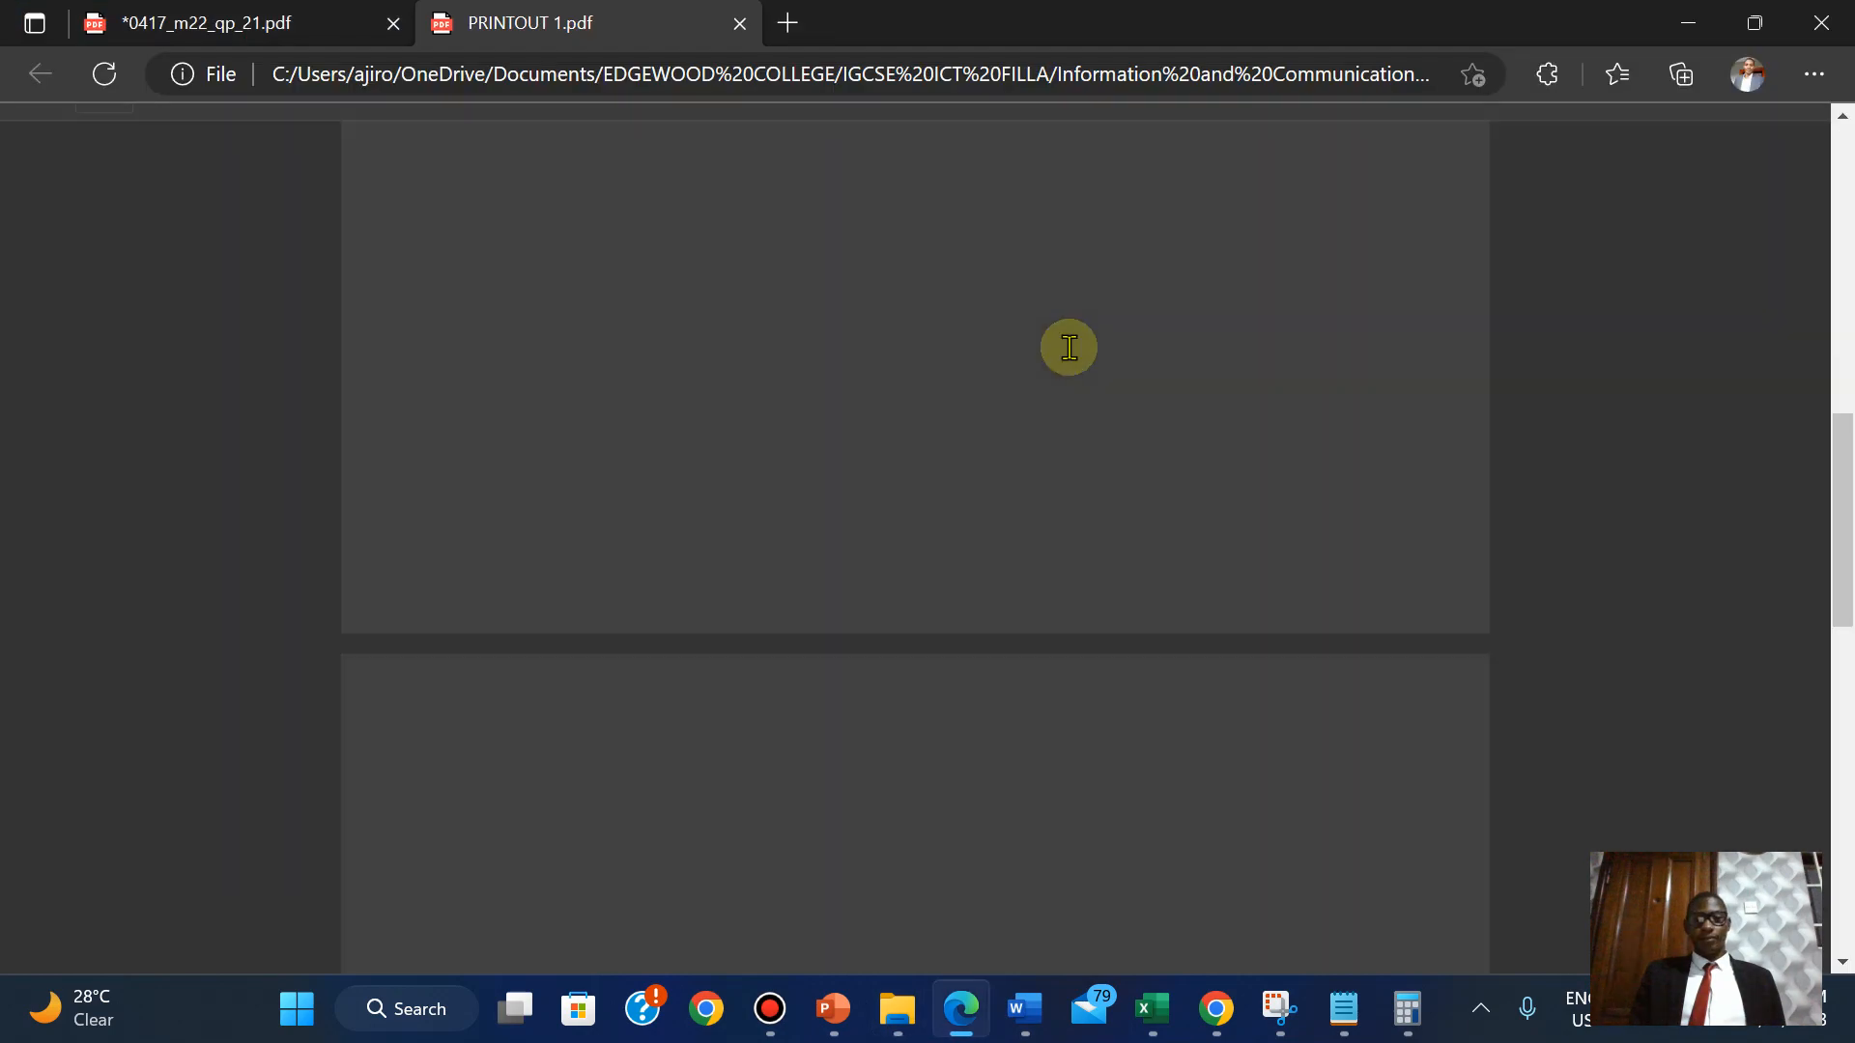
left_click_drag(1843, 513, 1826, 565)
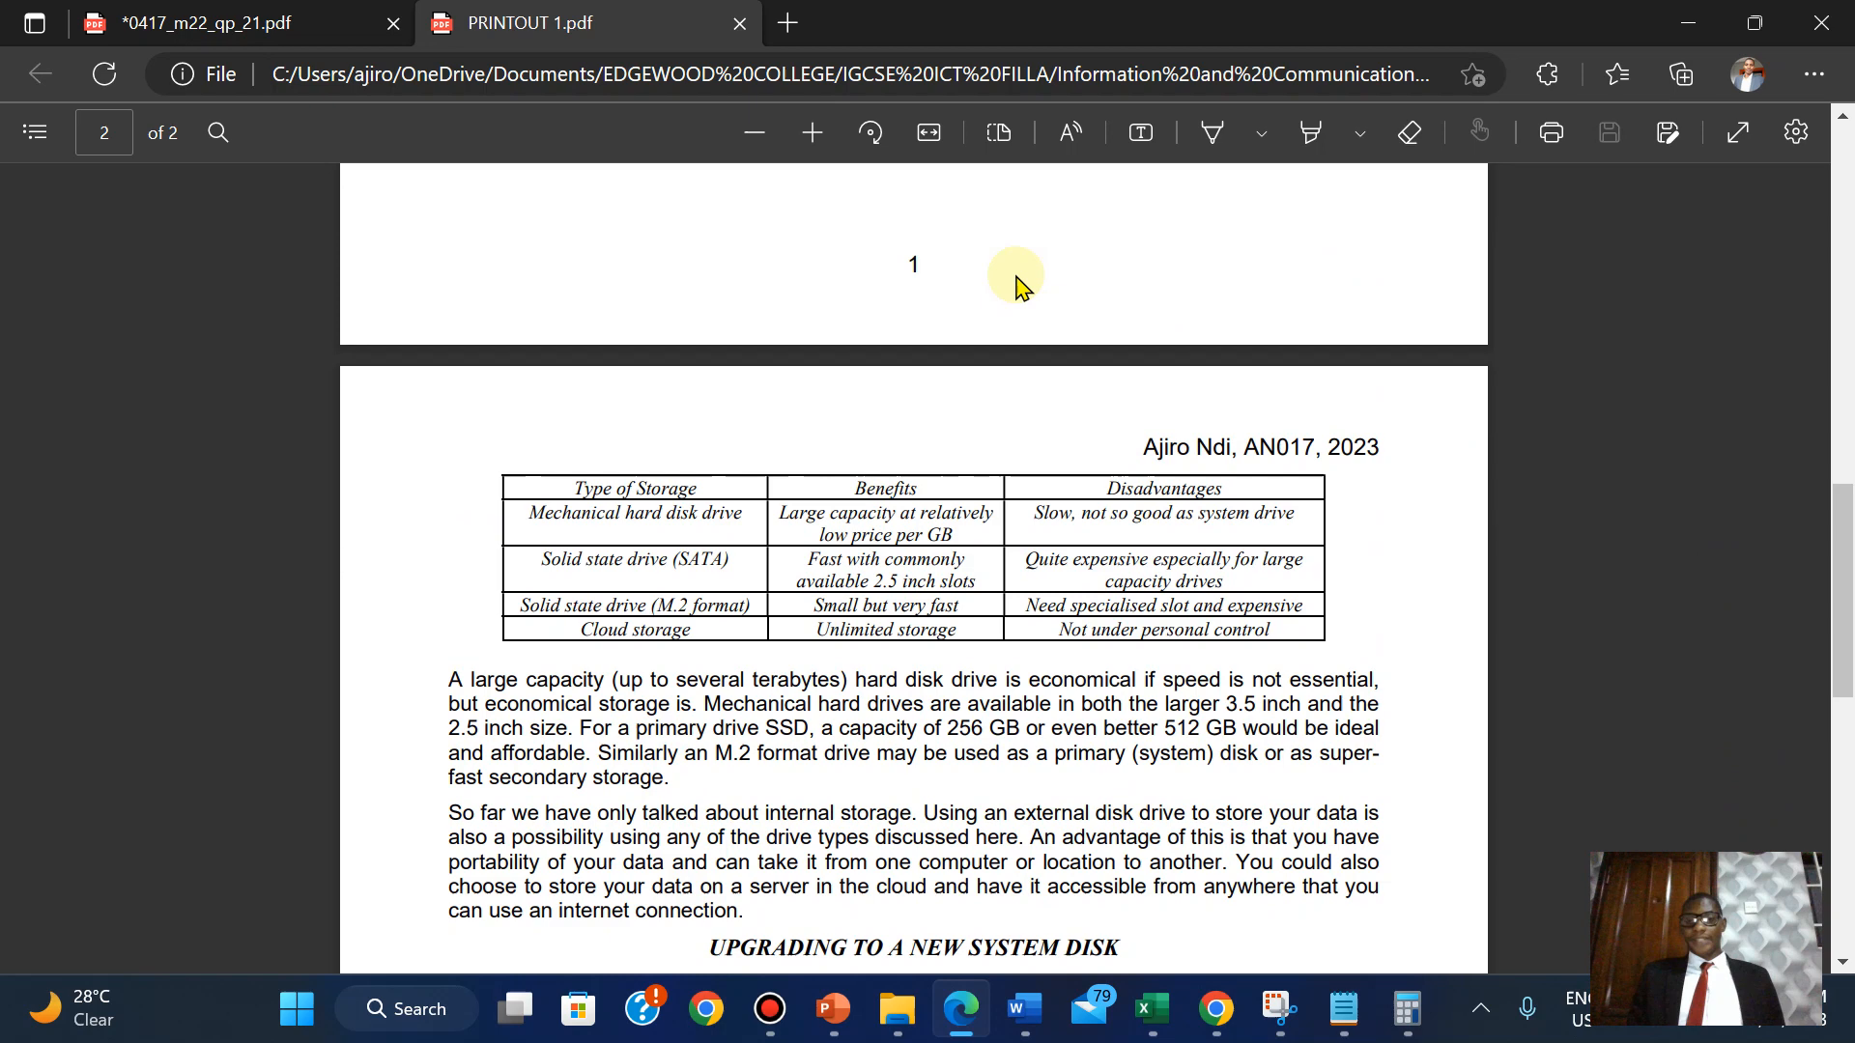
Save the highlighted question paper with Ctrl+S.
left_click(226, 18)
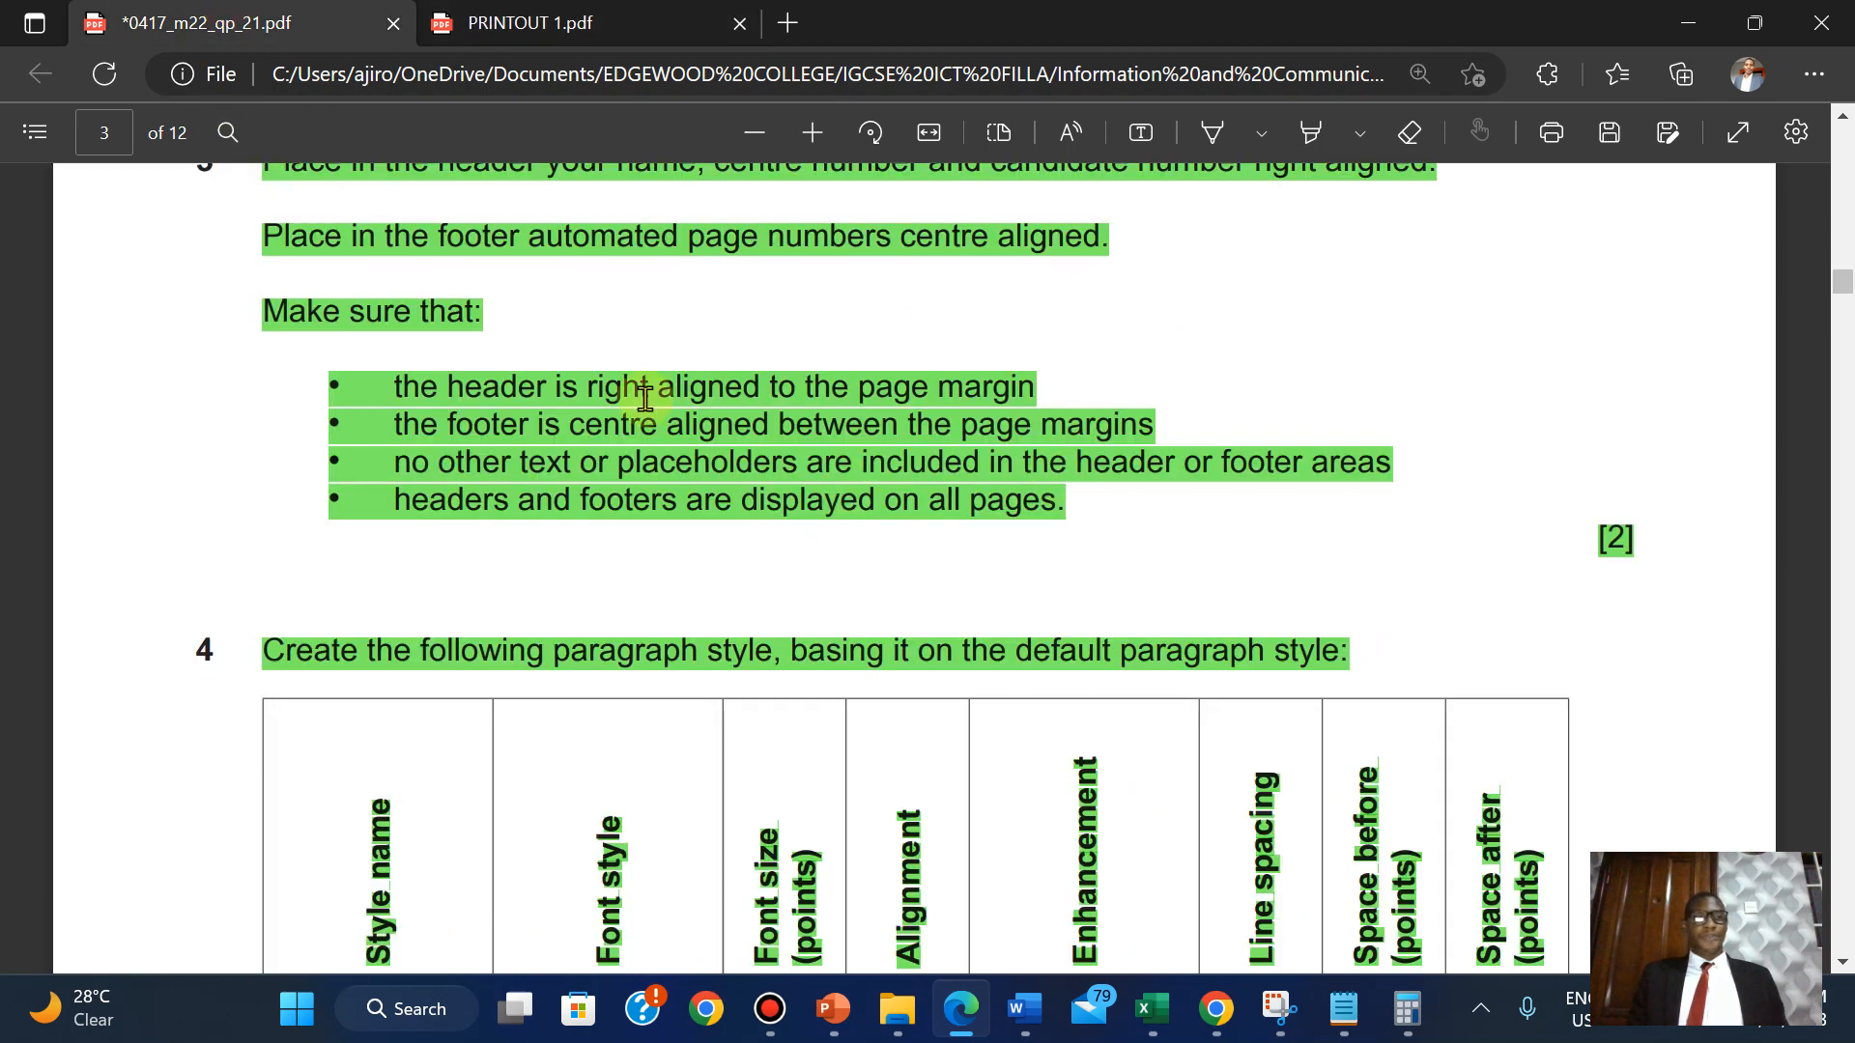
key("ctrl+s")
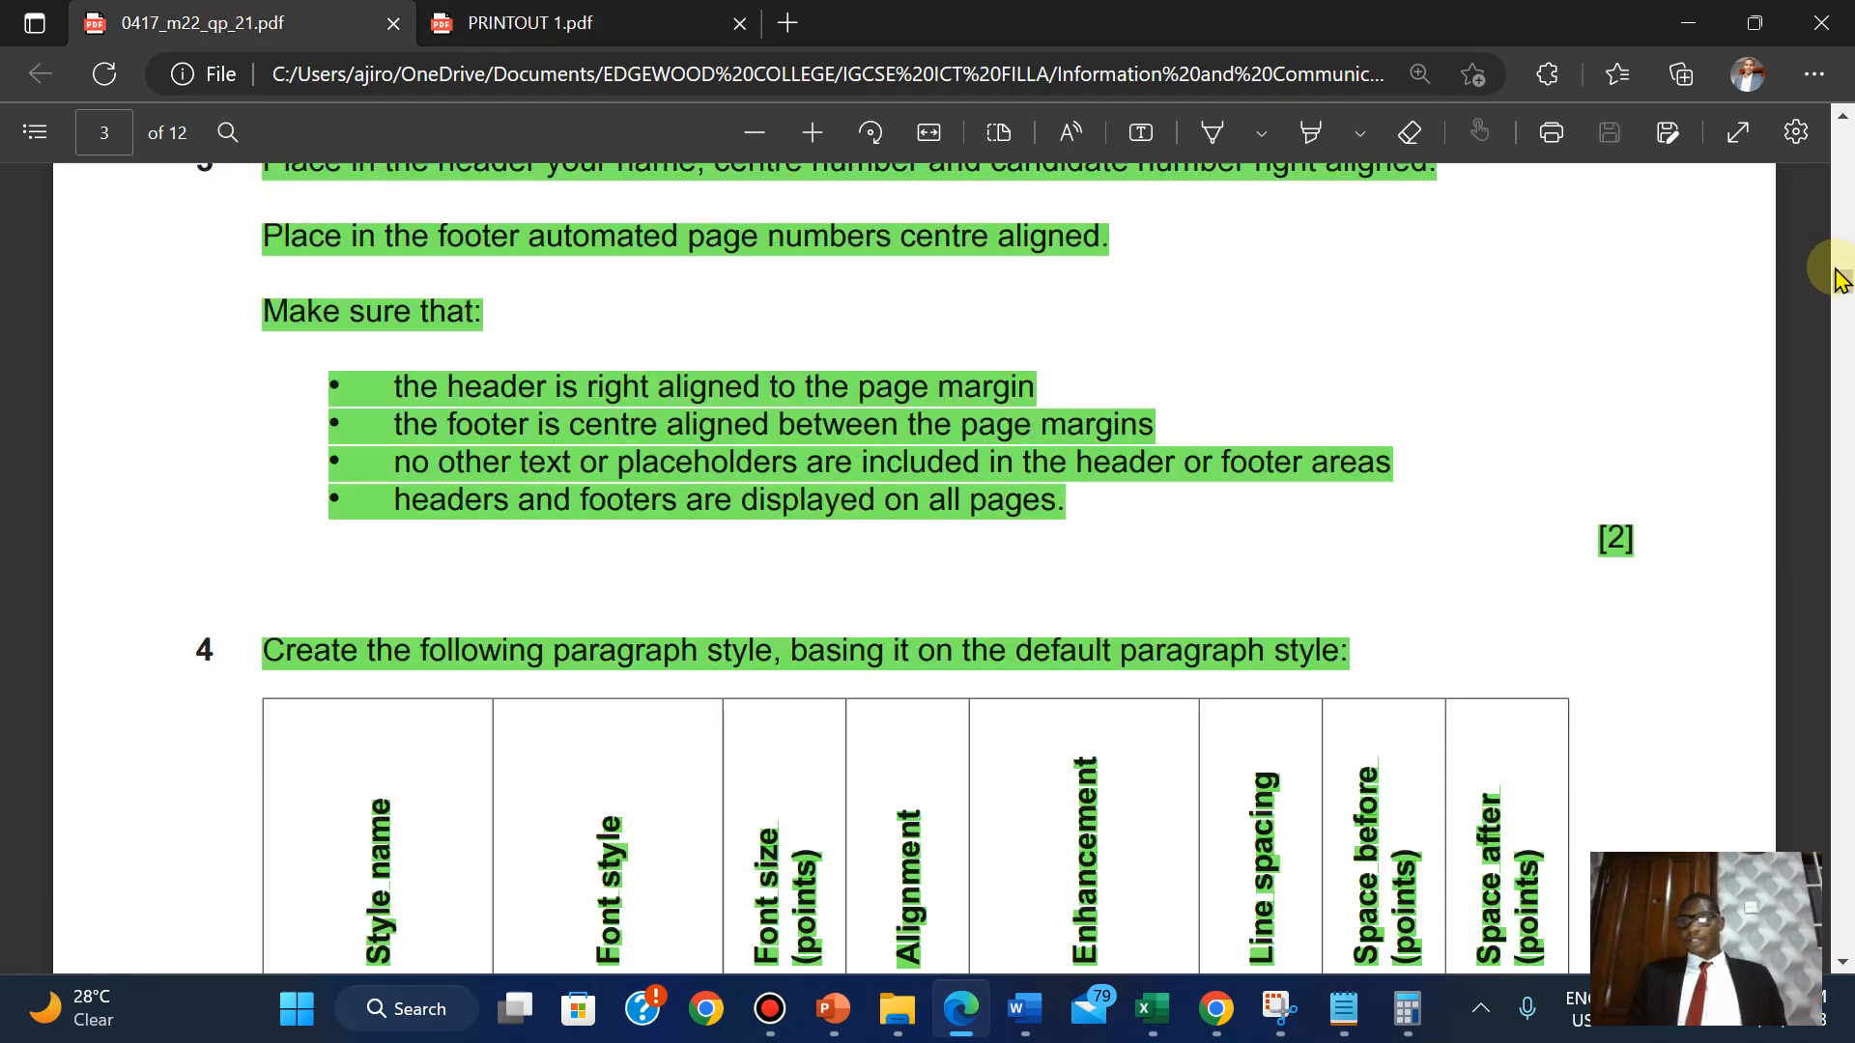
left_click_drag(1843, 282, 1845, 516)
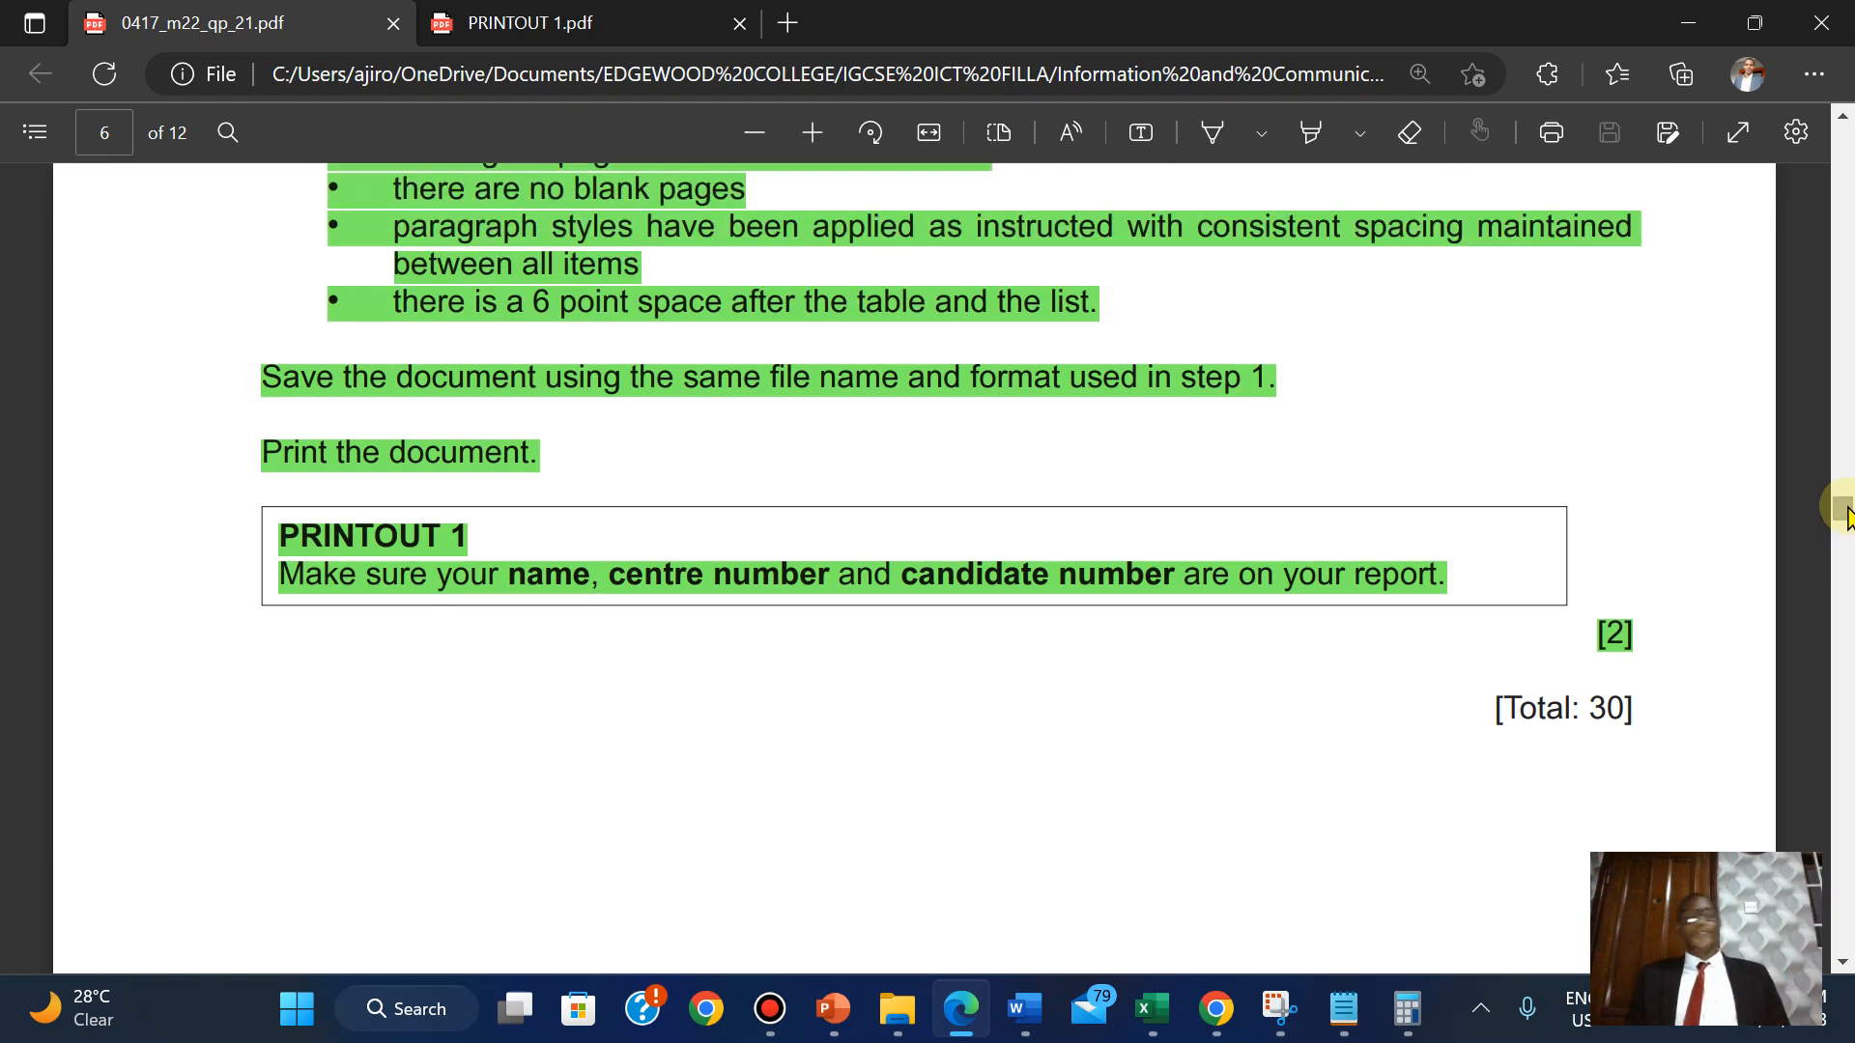